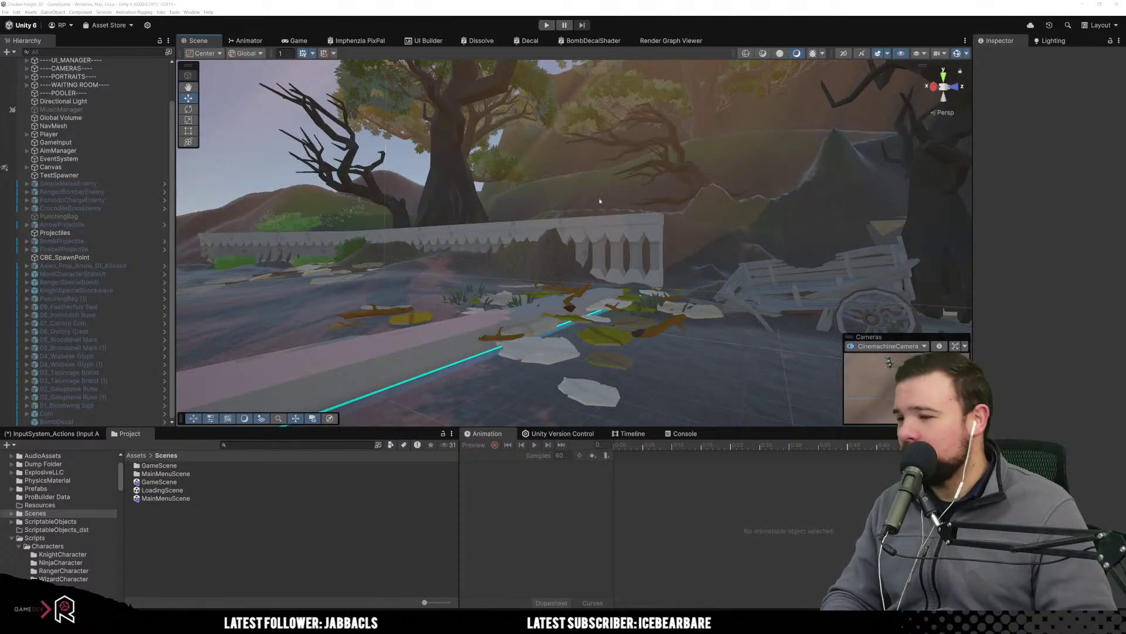
Survey the level terrain in the scene, then examine the LevelPrep.uxml layout in UI Builder.
{"action": "right_click_drag", "start_coordinate": [600, 201], "coordinate": [490, 246]}
{"action": "scroll", "coordinate": [629, 339], "scroll_direction": "down", "scroll_amount": 10}
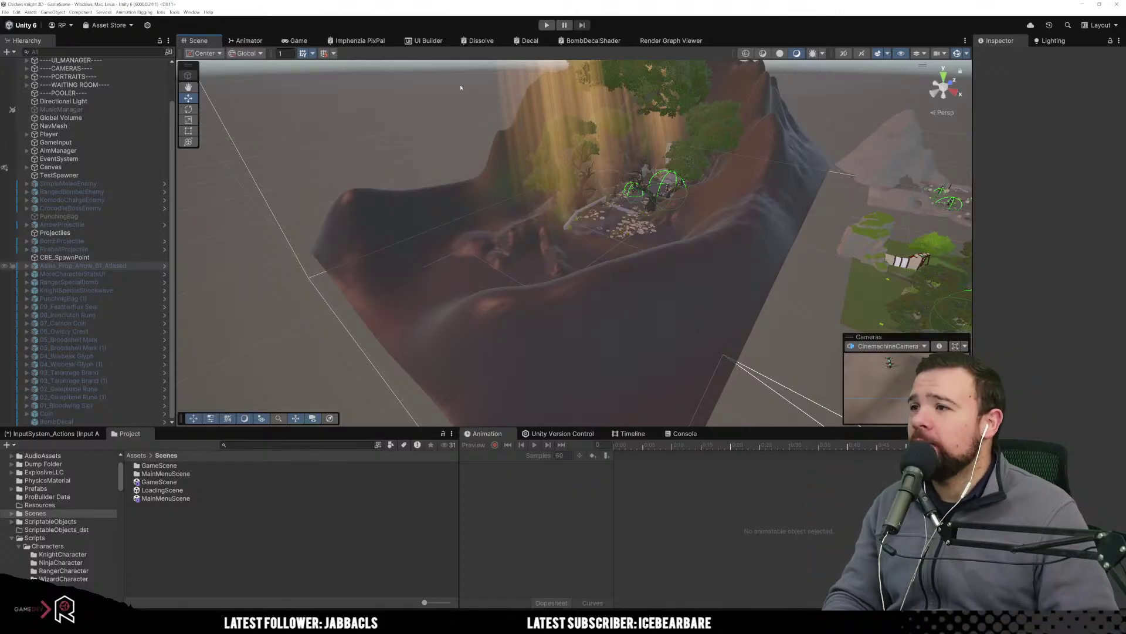
{"action": "left_click", "coordinate": [425, 40]}
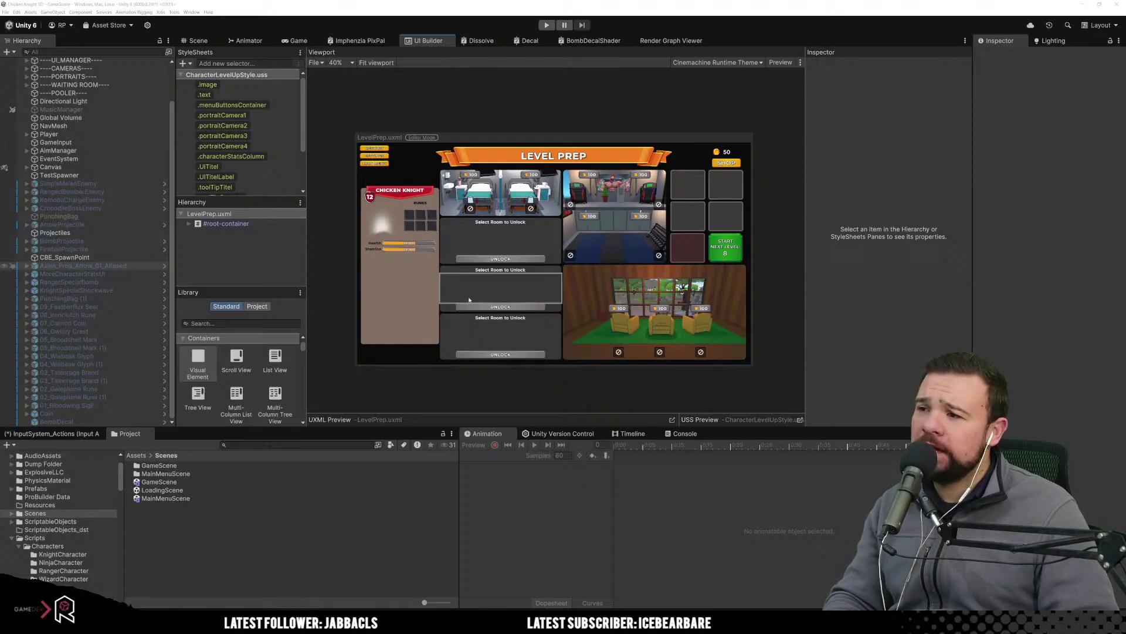
{"action": "scroll", "coordinate": [445, 284], "scroll_direction": "up", "scroll_amount": 1}
{"action": "scroll", "coordinate": [446, 285], "scroll_direction": "up", "scroll_amount": 4}
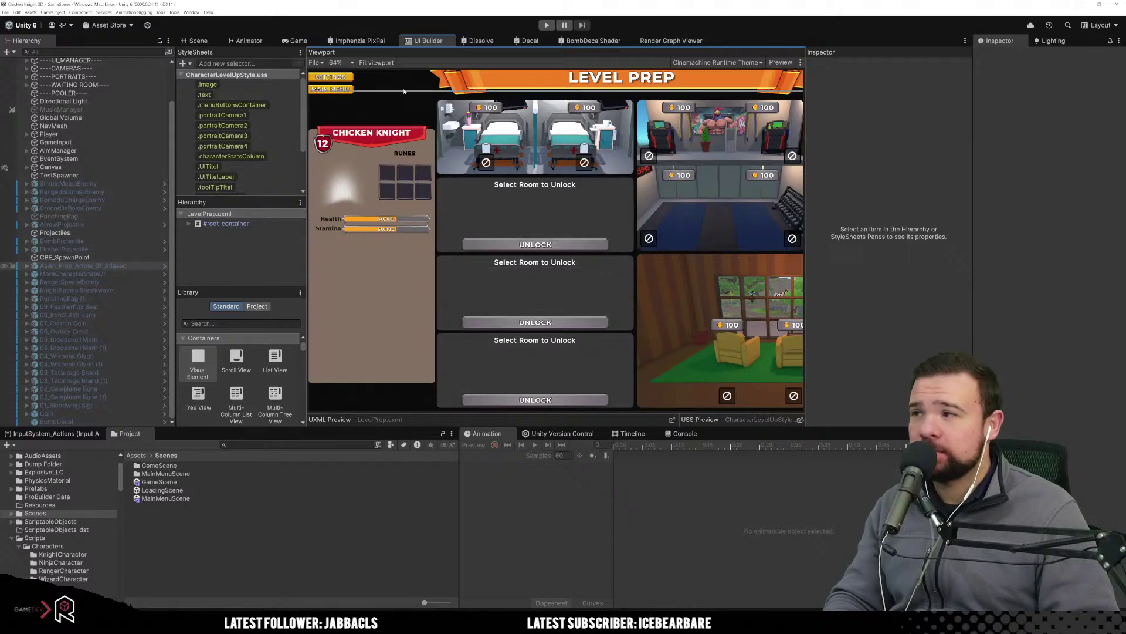
Examine the hospital, gym and spa room sets placed in the scene.
{"action": "left_click", "coordinate": [198, 40]}
{"action": "right_click_drag", "start_coordinate": [508, 264], "coordinate": [364, 208]}
{"action": "key", "text": "w"}
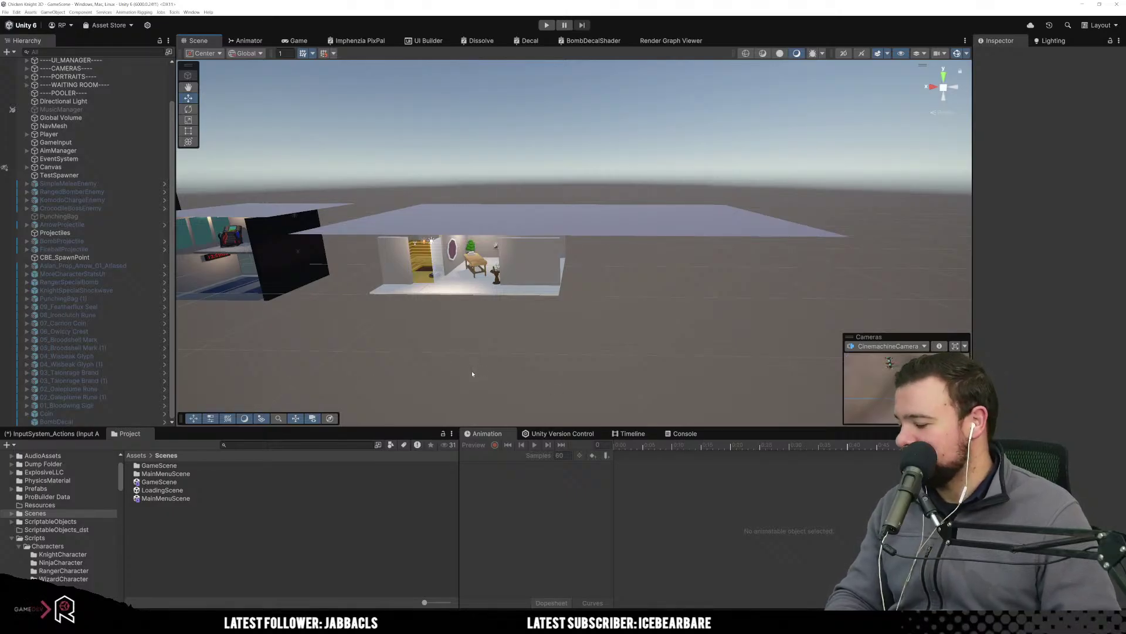
{"action": "left_click_drag", "start_coordinate": [471, 376], "coordinate": [548, 355], "text": "alt"}
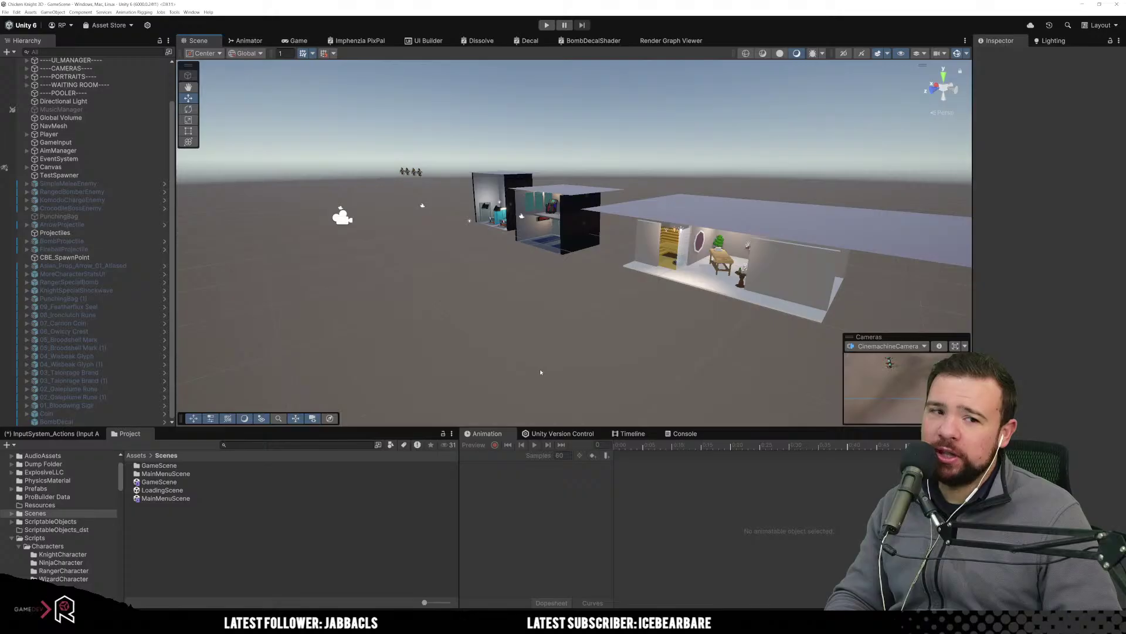
{"action": "right_click_drag", "start_coordinate": [536, 370], "coordinate": [443, 345]}
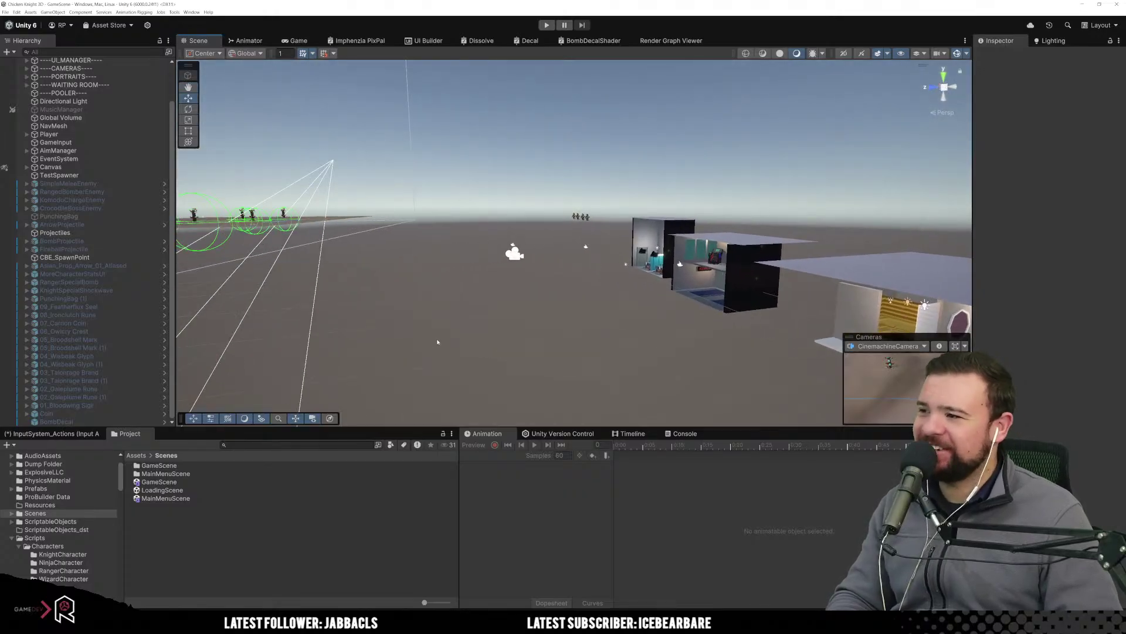
{"action": "right_click_drag", "start_coordinate": [498, 342], "coordinate": [645, 358]}
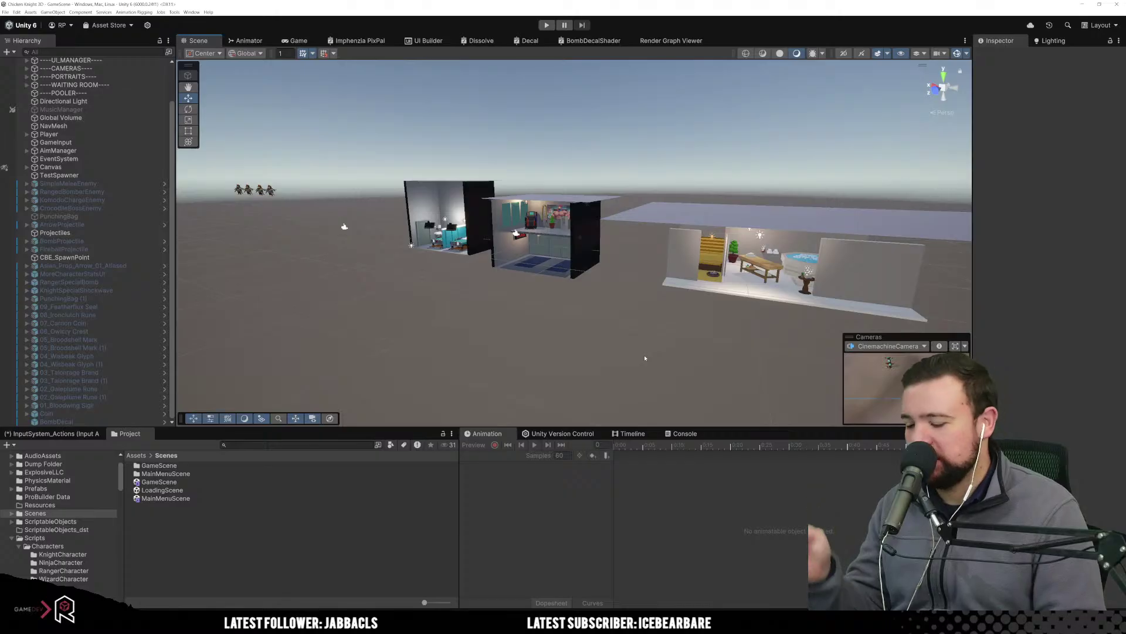
{"action": "mouse_move", "coordinate": [639, 356]}
{"action": "right_mouse_down"}
{"action": "mouse_move", "coordinate": [523, 332]}
{"action": "mouse_move", "coordinate": [562, 371]}
{"action": "mouse_move", "coordinate": [515, 377]}
{"action": "mouse_move", "coordinate": [667, 345]}
{"action": "mouse_move", "coordinate": [632, 325]}
{"action": "mouse_move", "coordinate": [631, 344]}
{"action": "right_mouse_up"}
{"action": "key", "text": "w"}
{"action": "key", "text": "s"}
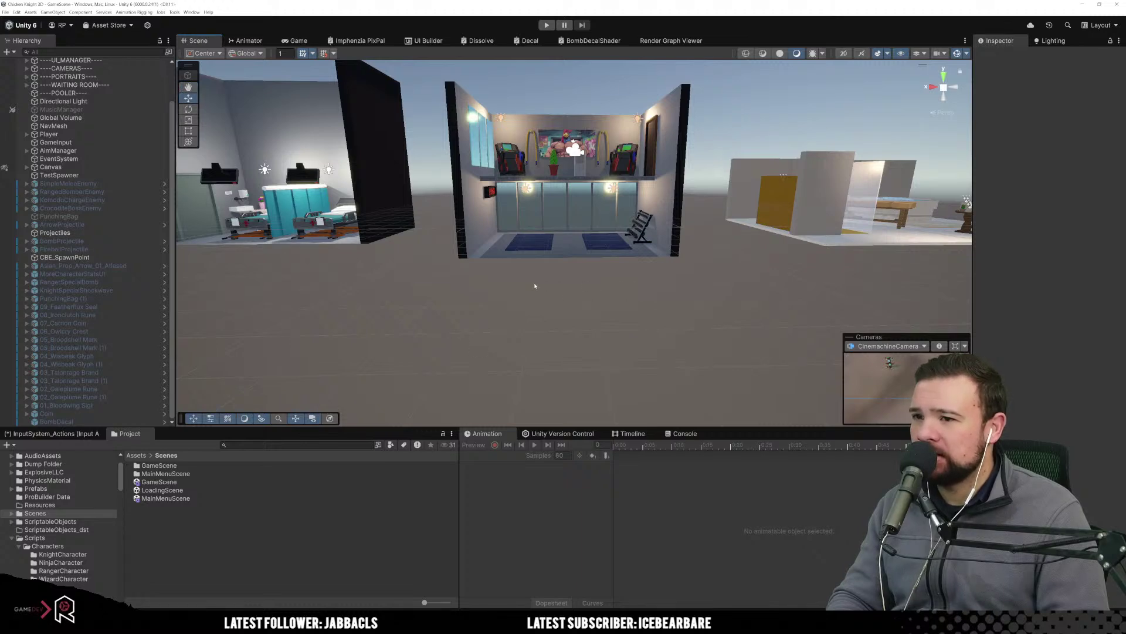
{"action": "key", "text": "w"}
{"action": "mouse_move", "coordinate": [644, 302]}
{"action": "right_mouse_down"}
{"action": "mouse_move", "coordinate": [669, 276]}
{"action": "mouse_move", "coordinate": [638, 290]}
{"action": "mouse_move", "coordinate": [647, 286]}
{"action": "right_mouse_up"}
{"action": "key", "text": "s"}
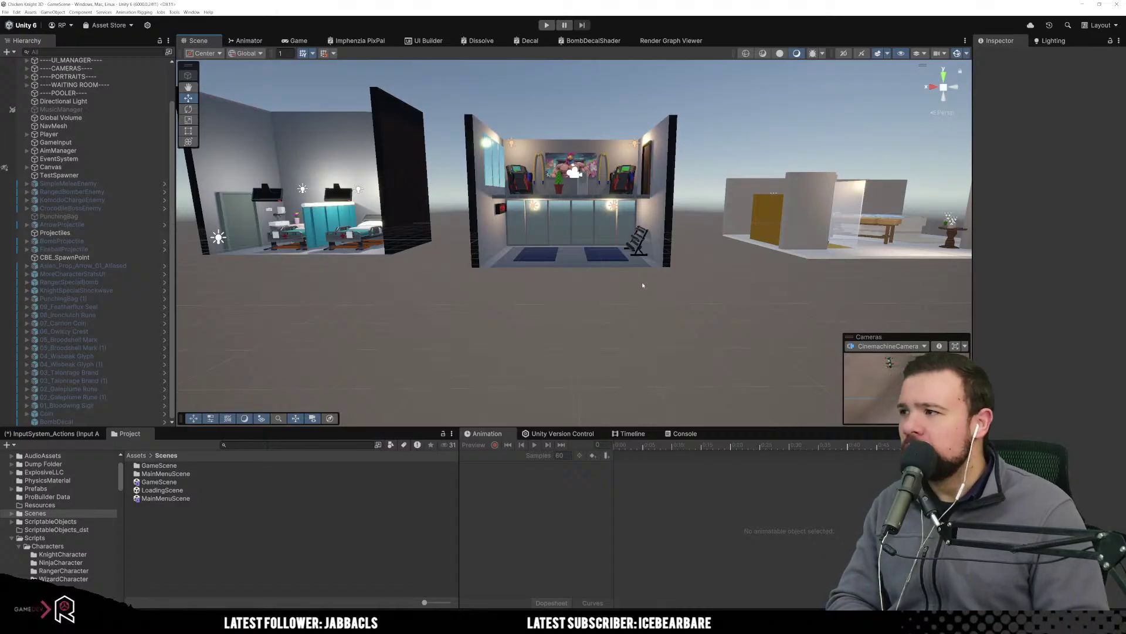
Run the game, continue to Level Prep and assign the owl character to the active player slot.
{"action": "left_click", "coordinate": [547, 27]}
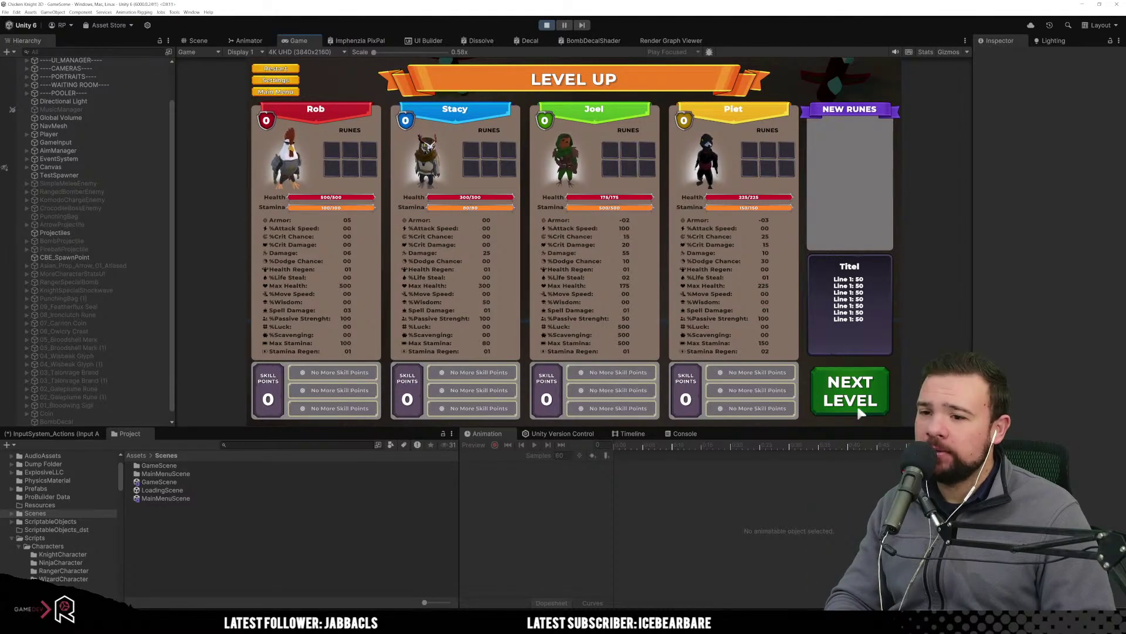
{"action": "left_click", "coordinate": [850, 391]}
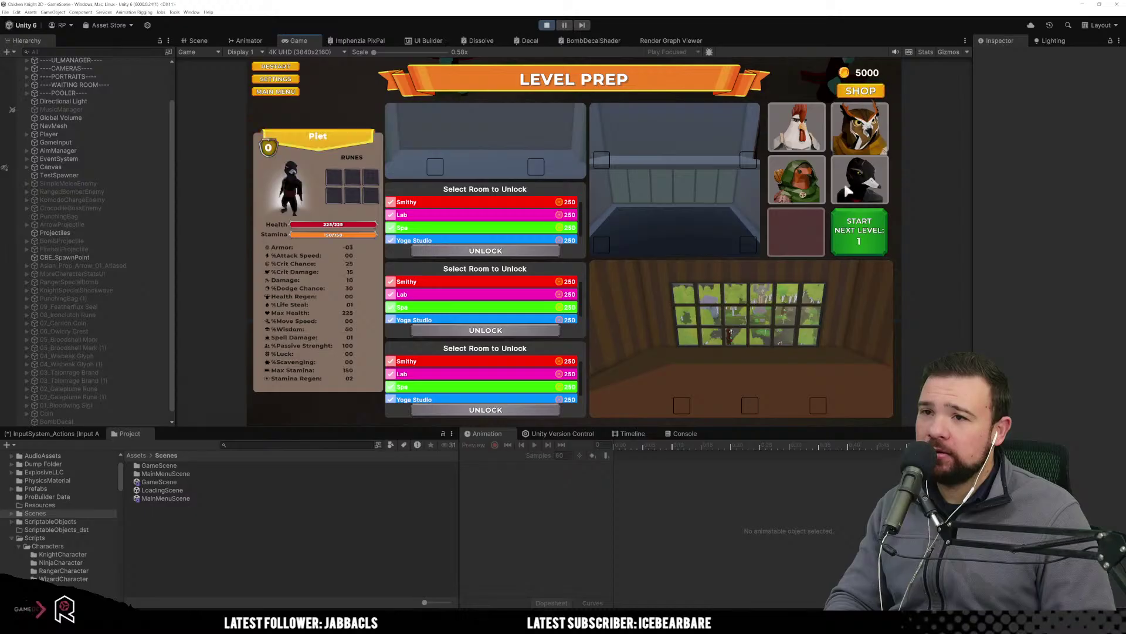
{"action": "left_click_drag", "start_coordinate": [860, 127], "coordinate": [825, 222]}
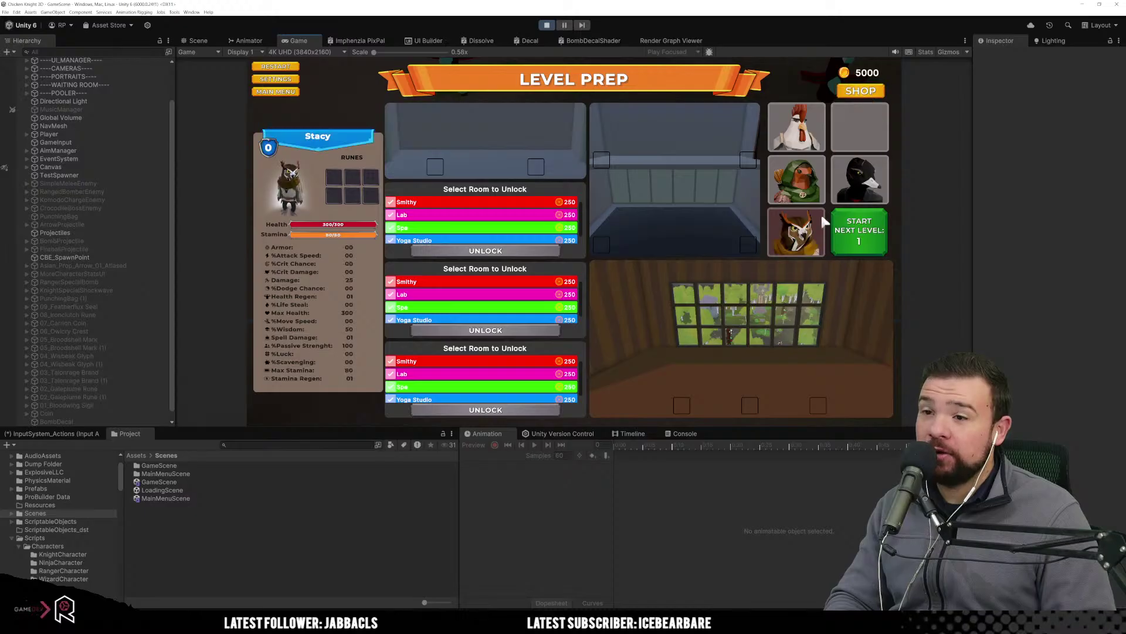
Open the shop, buy furnishings for the three waiting room spots, and close the shop.
{"action": "left_click", "coordinate": [859, 93]}
{"action": "left_click", "coordinate": [681, 334]}
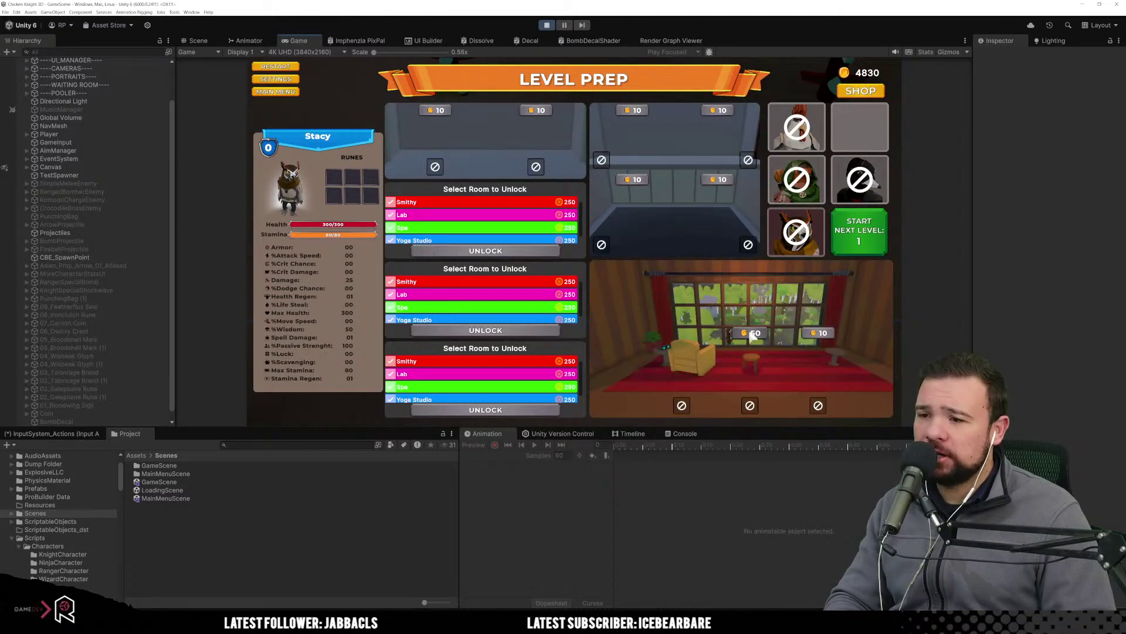
{"action": "left_click", "coordinate": [753, 334]}
{"action": "left_click", "coordinate": [818, 333]}
{"action": "left_click", "coordinate": [863, 93]}
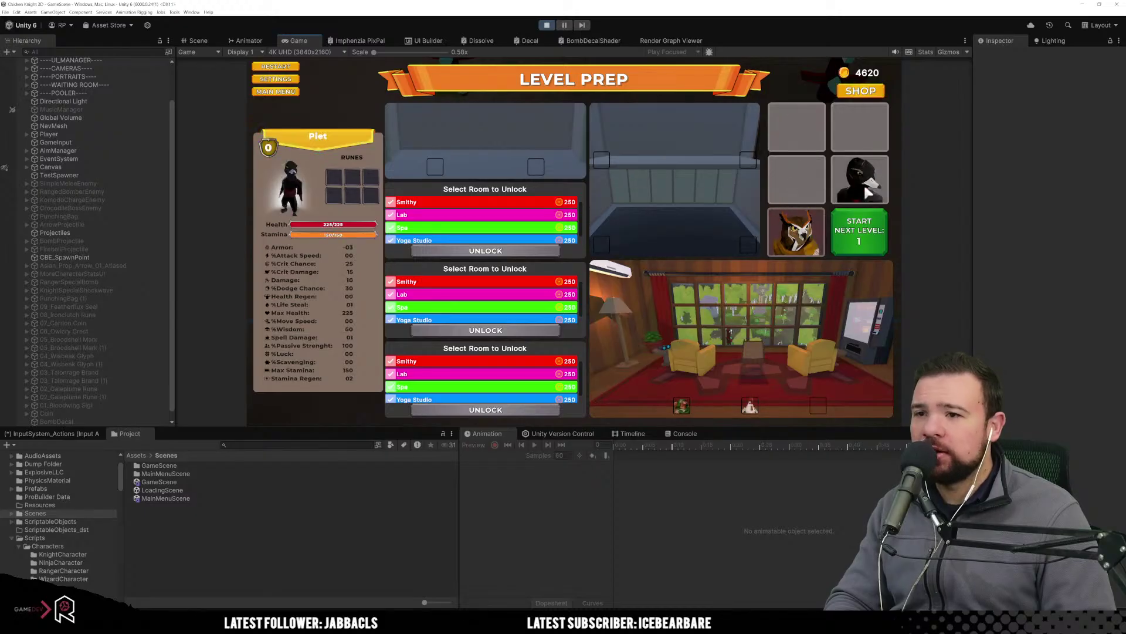
Start level 1 and playtest the owl character's movement and fire attacks until the timer runs out.
{"action": "left_click", "coordinate": [859, 231]}
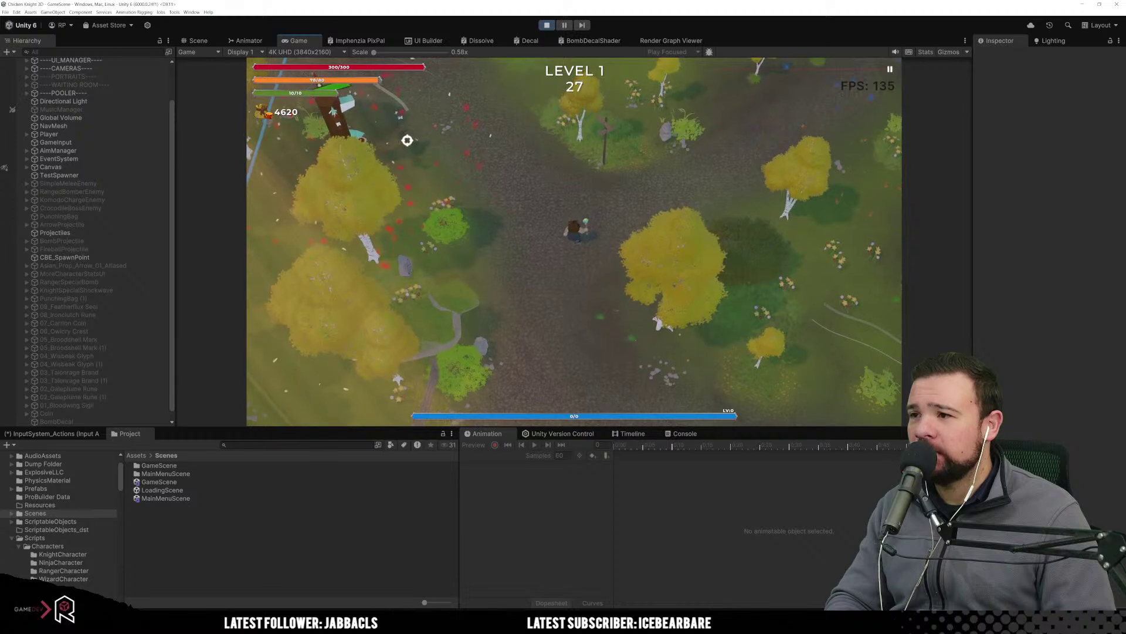
{"action": "left_click", "coordinate": [406, 140]}
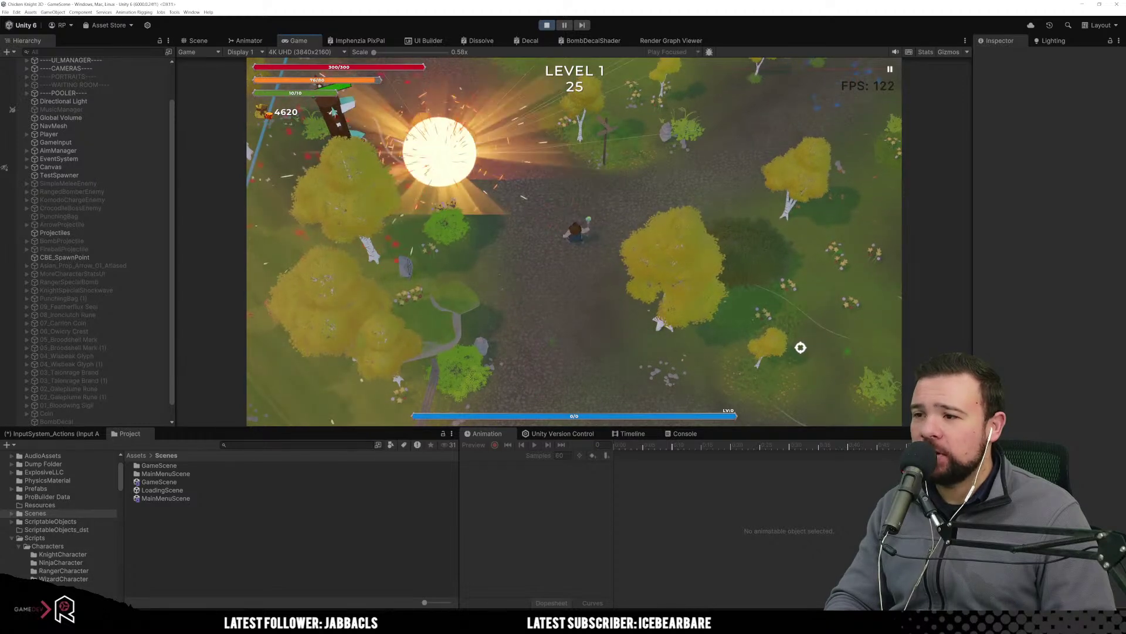
{"action": "left_click", "coordinate": [372, 127]}
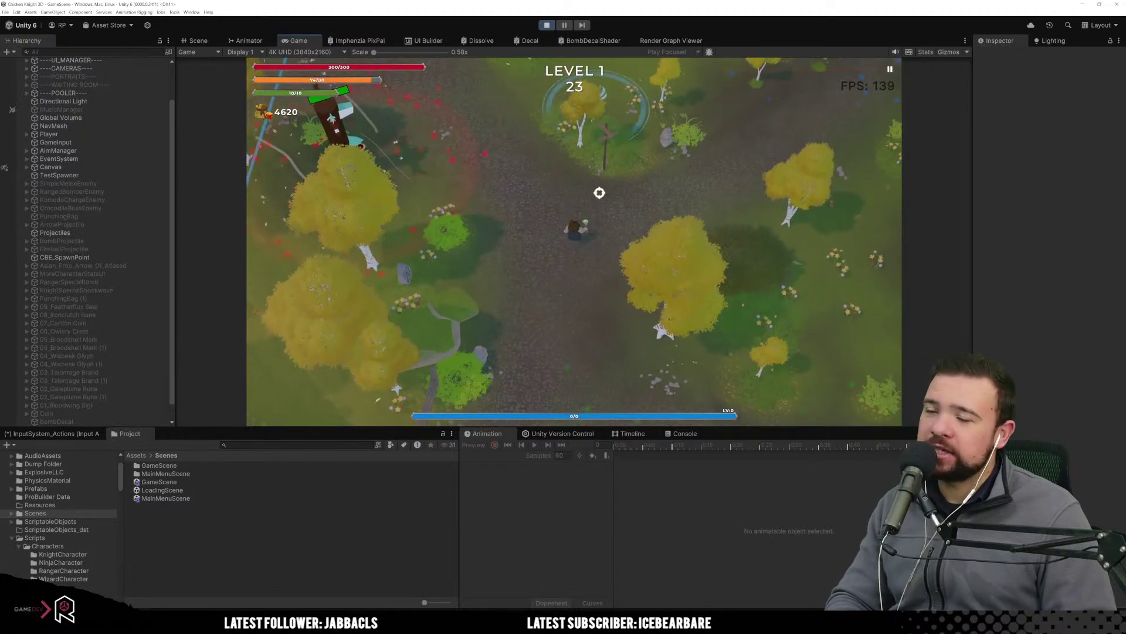
{"action": "left_click", "coordinate": [508, 194]}
{"action": "key", "text": "d"}
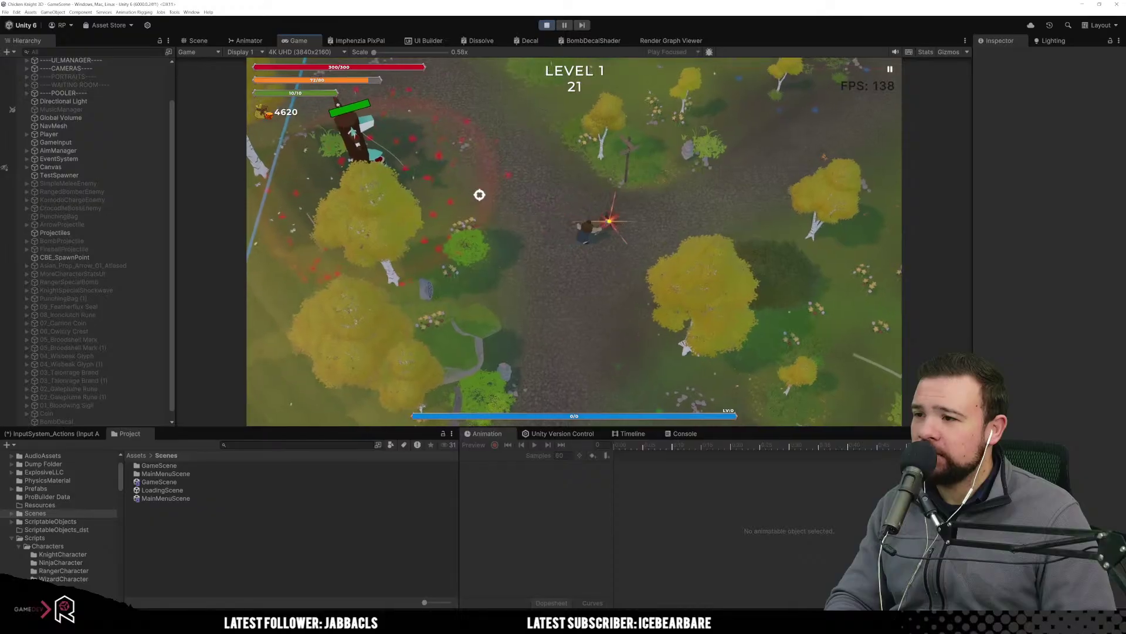
{"action": "key", "text": "w"}
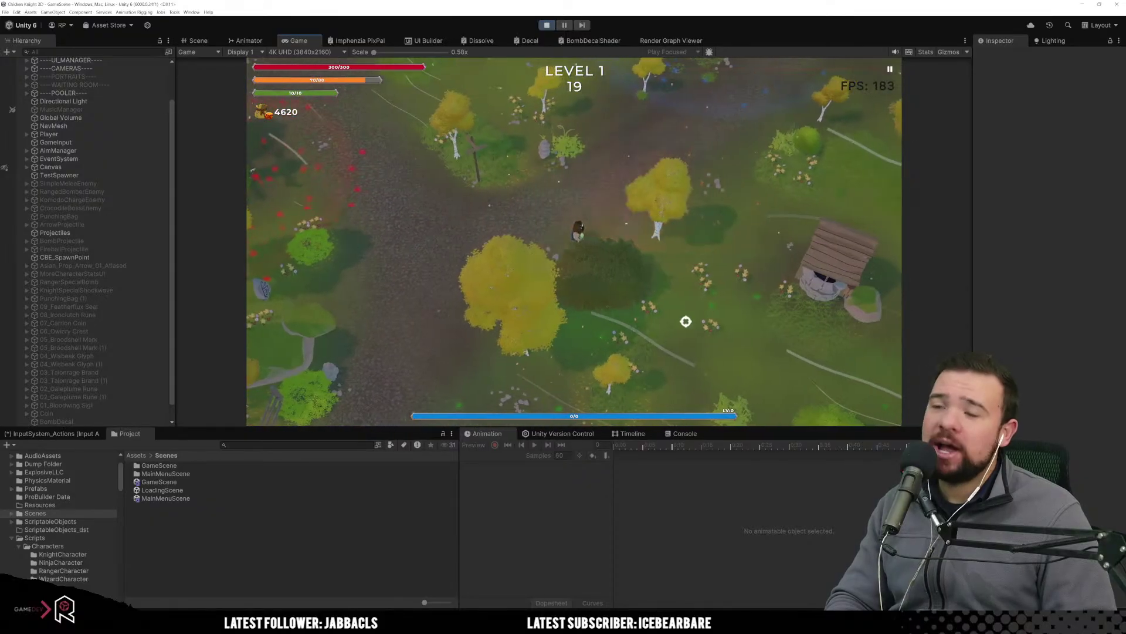
{"action": "key", "text": "w"}
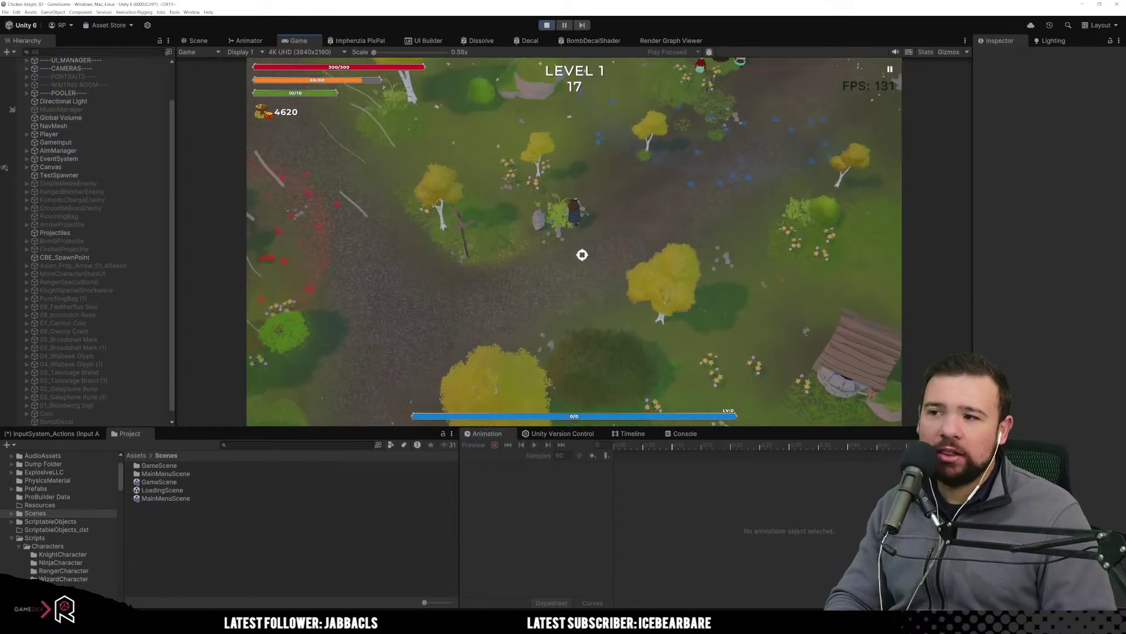
{"action": "left_click", "coordinate": [693, 151]}
{"action": "key", "text": "d"}
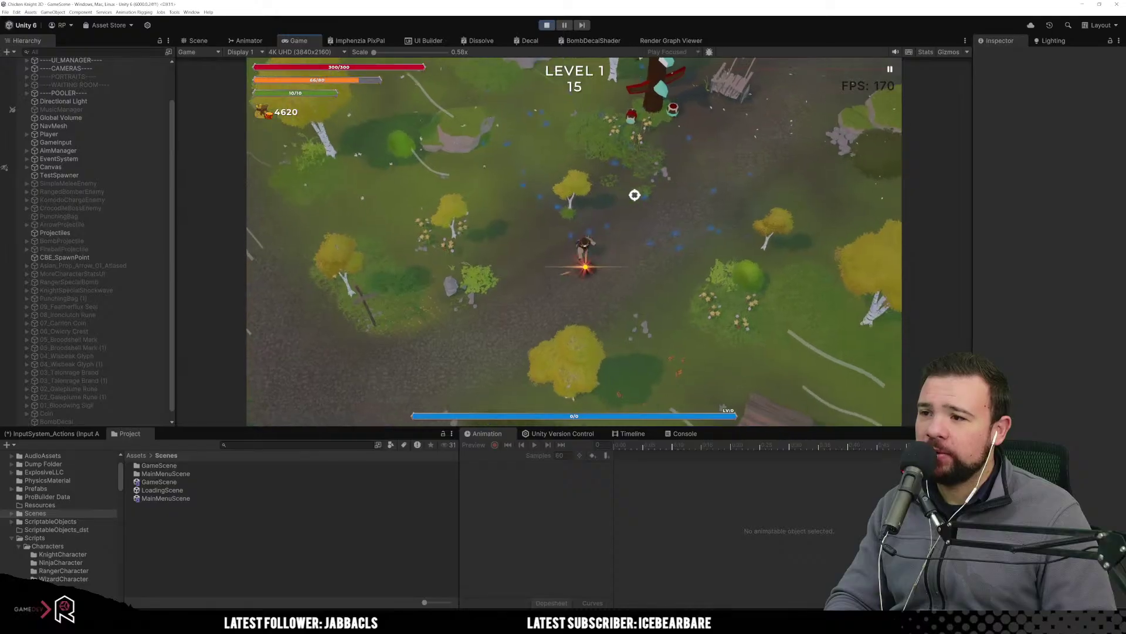
{"action": "key", "text": "s"}
{"action": "key", "text": "a"}
{"action": "key", "text": "s"}
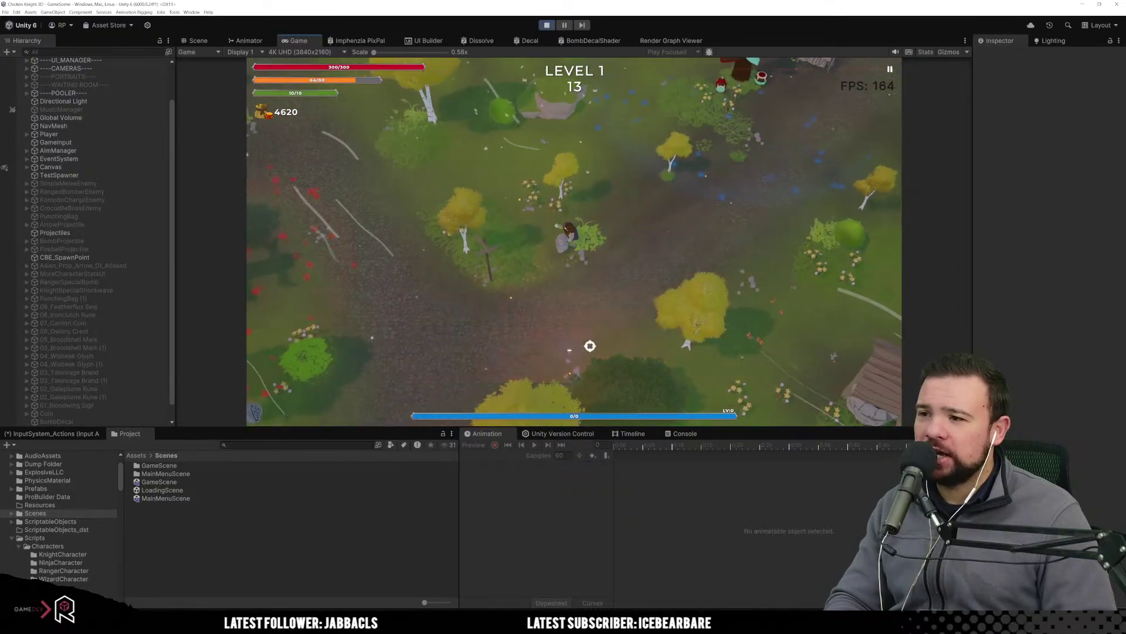
{"action": "key", "text": "a"}
{"action": "key", "text": "w"}
{"action": "left_click", "coordinate": [739, 264]}
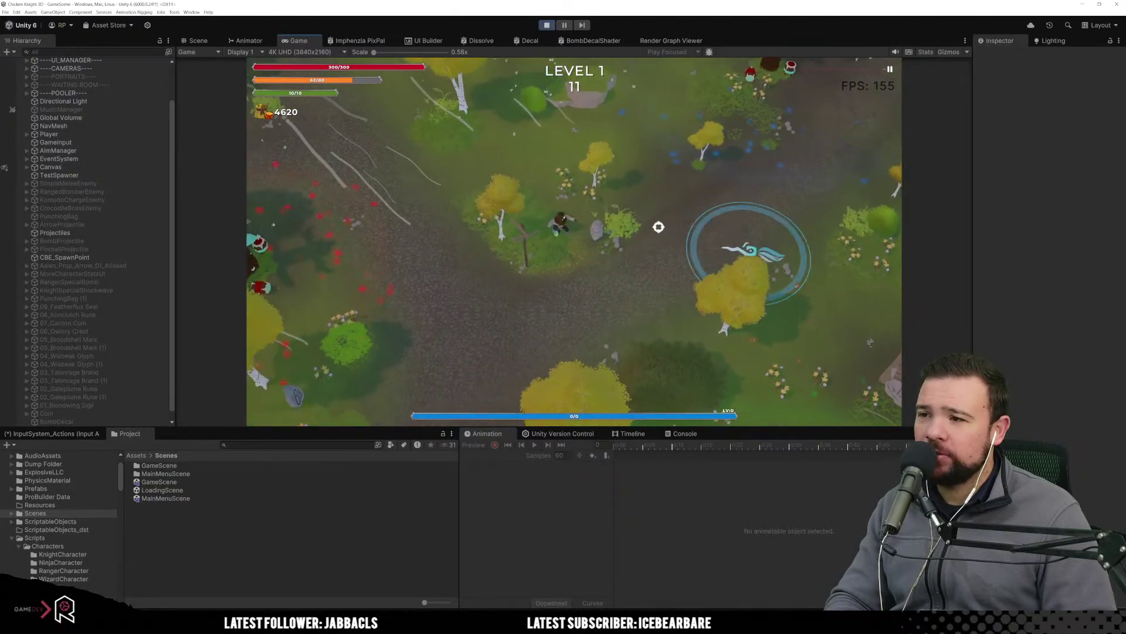
{"action": "key", "text": "s"}
{"action": "key", "text": "d"}
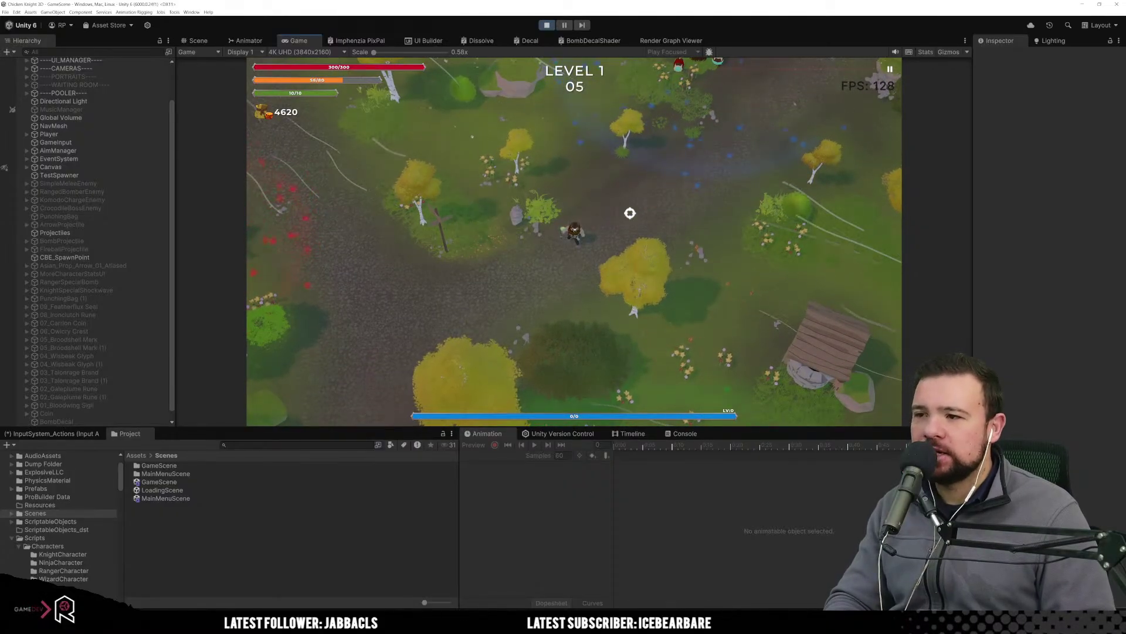
{"action": "key", "text": "w"}
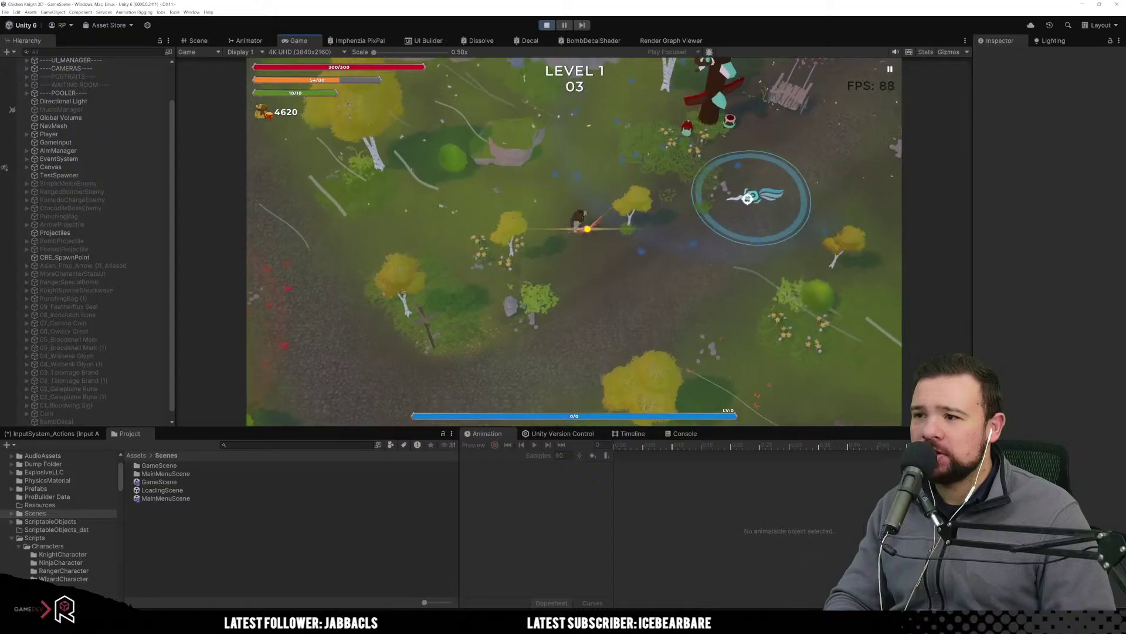
{"action": "left_click", "coordinate": [754, 202]}
{"action": "key", "text": "d"}
{"action": "key", "text": "s"}
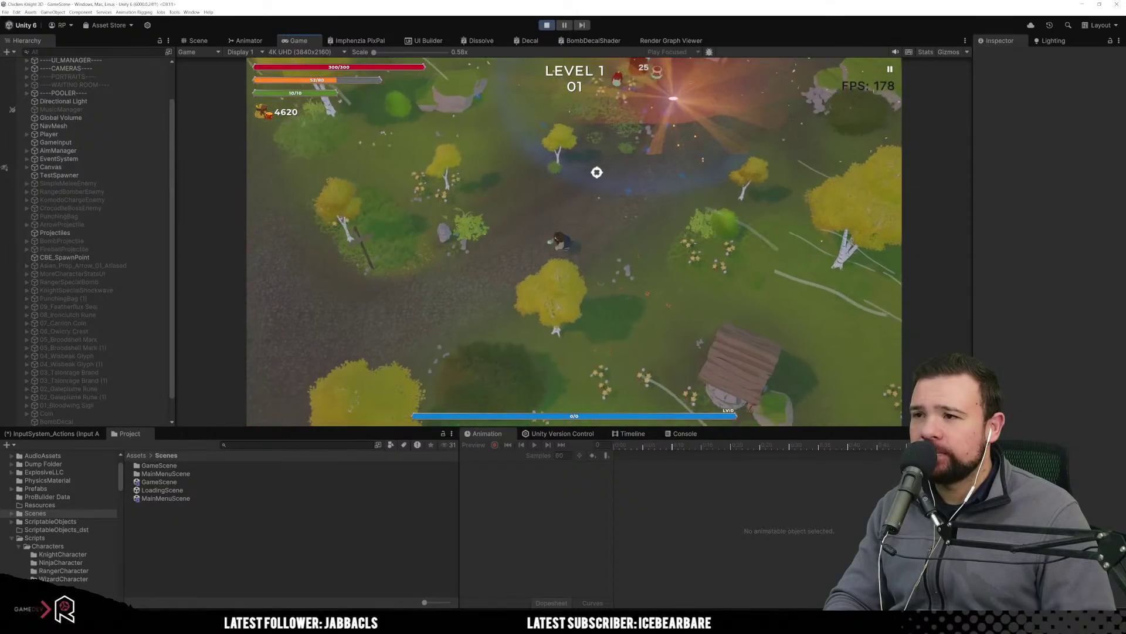
{"action": "key", "text": "a"}
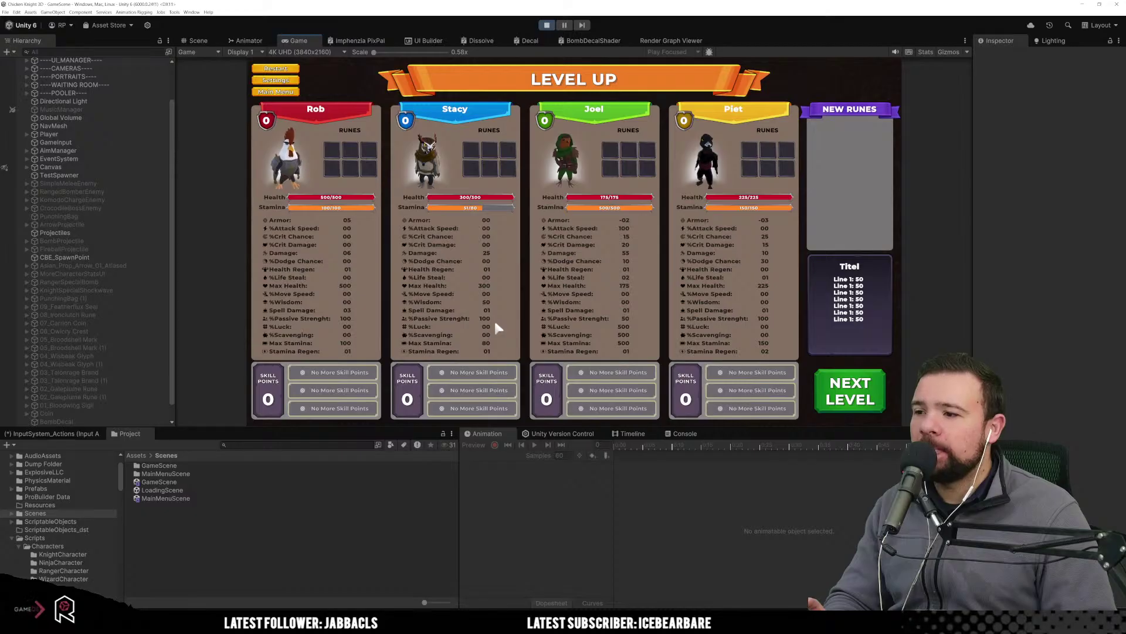
Continue to level 2 with the chicken knight and playtest its movement and sword attacks against the lizard swarm until the timer runs out.
{"action": "left_click", "coordinate": [850, 391]}
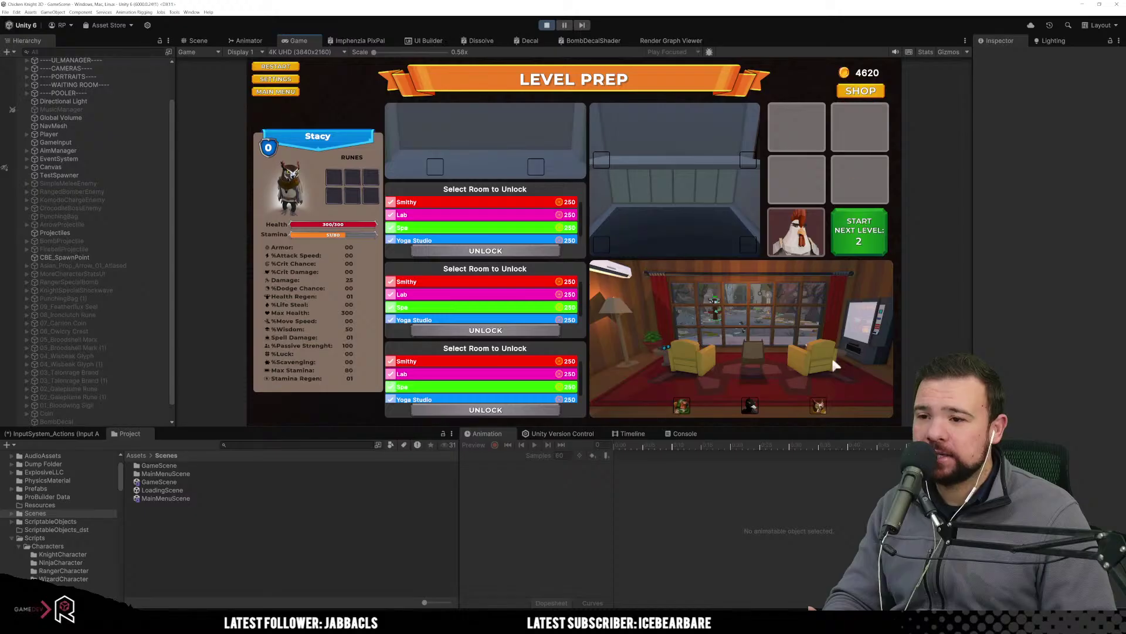
{"action": "left_click", "coordinate": [870, 233]}
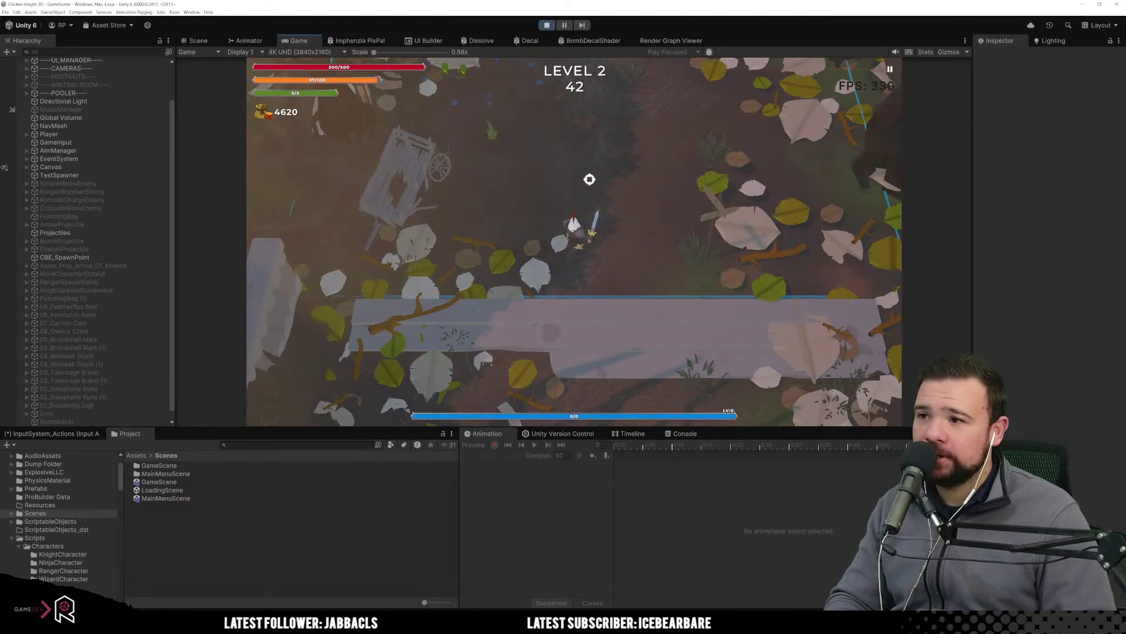
{"action": "key", "text": "w"}
{"action": "key", "text": "a"}
{"action": "left_click", "coordinate": [571, 178]}
{"action": "left_click", "coordinate": [567, 175]}
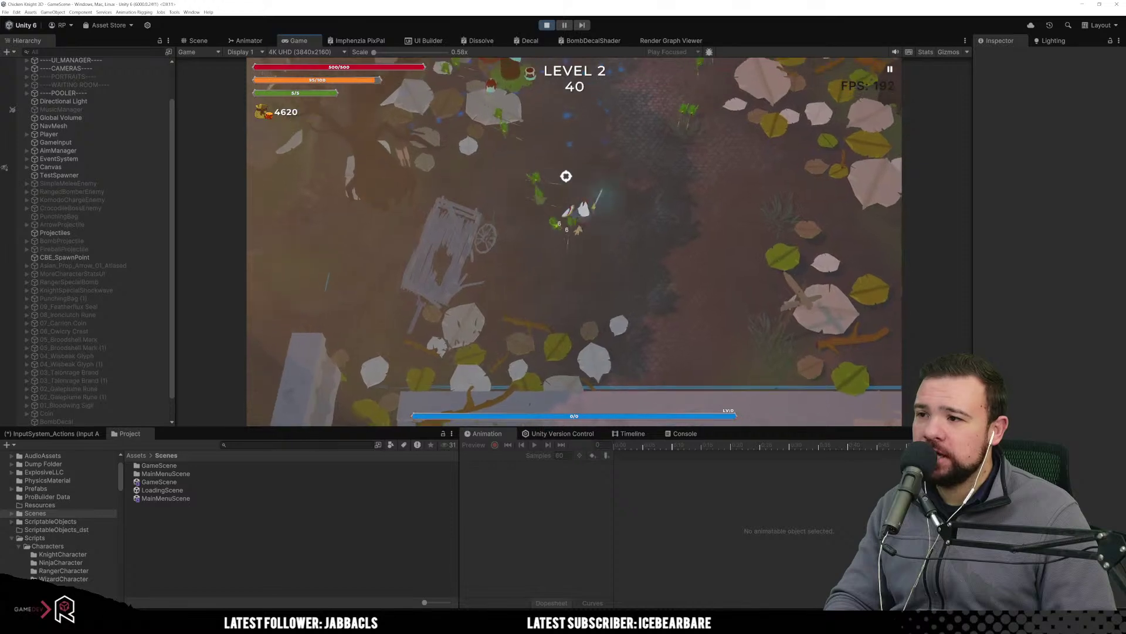
{"action": "key", "text": "w"}
{"action": "key", "text": "d"}
{"action": "left_click", "coordinate": [522, 244]}
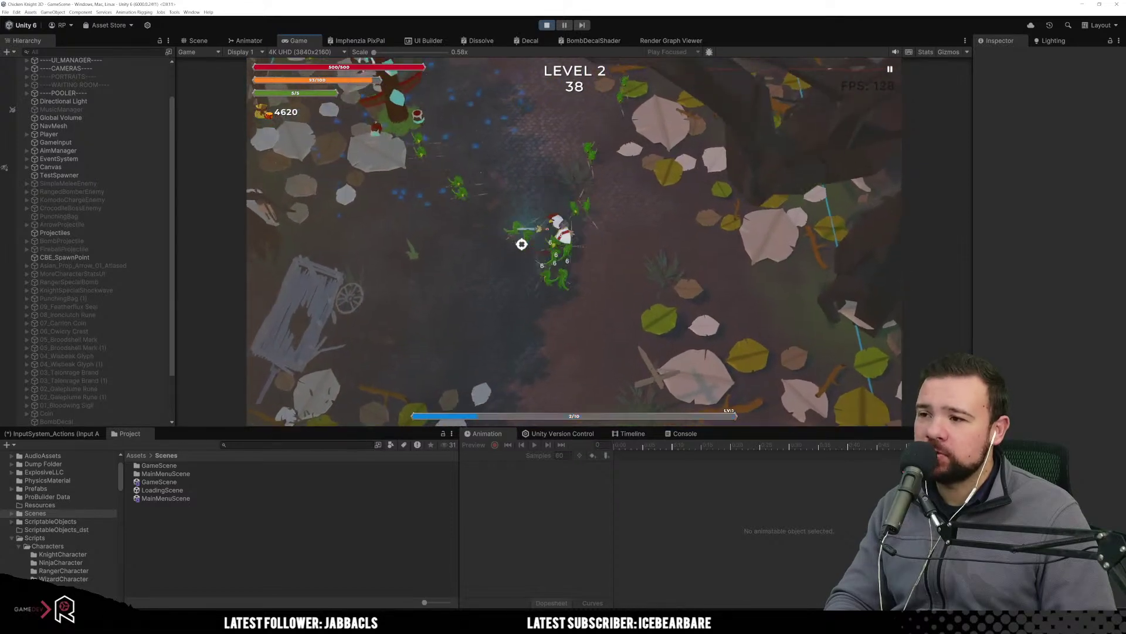
{"action": "key", "text": "a"}
{"action": "key", "text": "s"}
{"action": "left_click", "coordinate": [593, 176]}
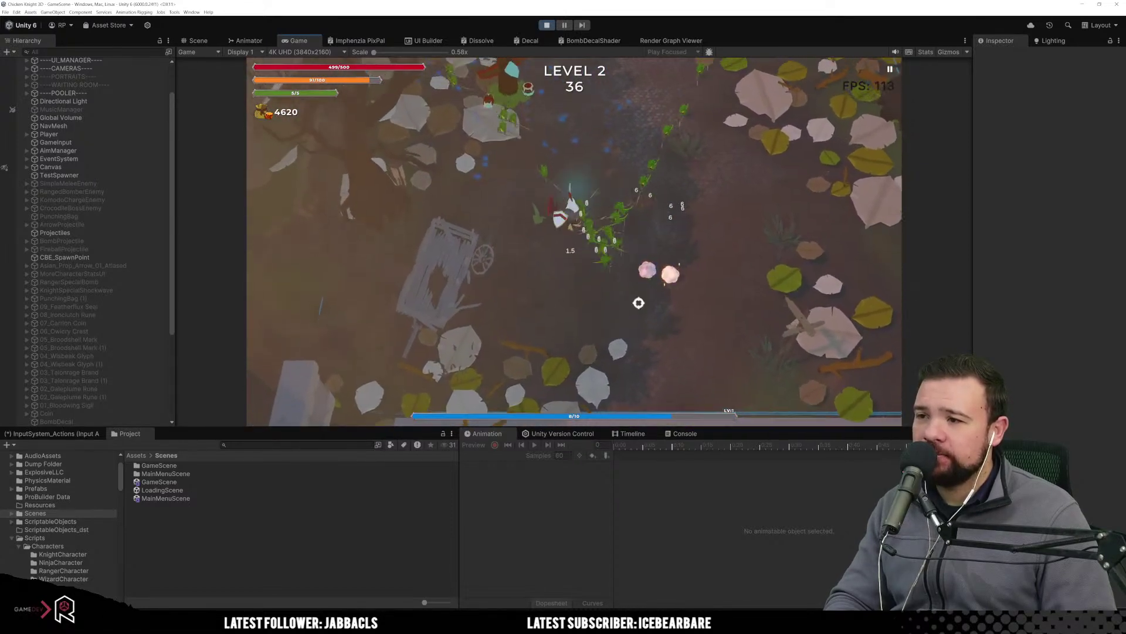
{"action": "key", "text": "w"}
{"action": "key", "text": "d"}
{"action": "left_click", "coordinate": [578, 362]}
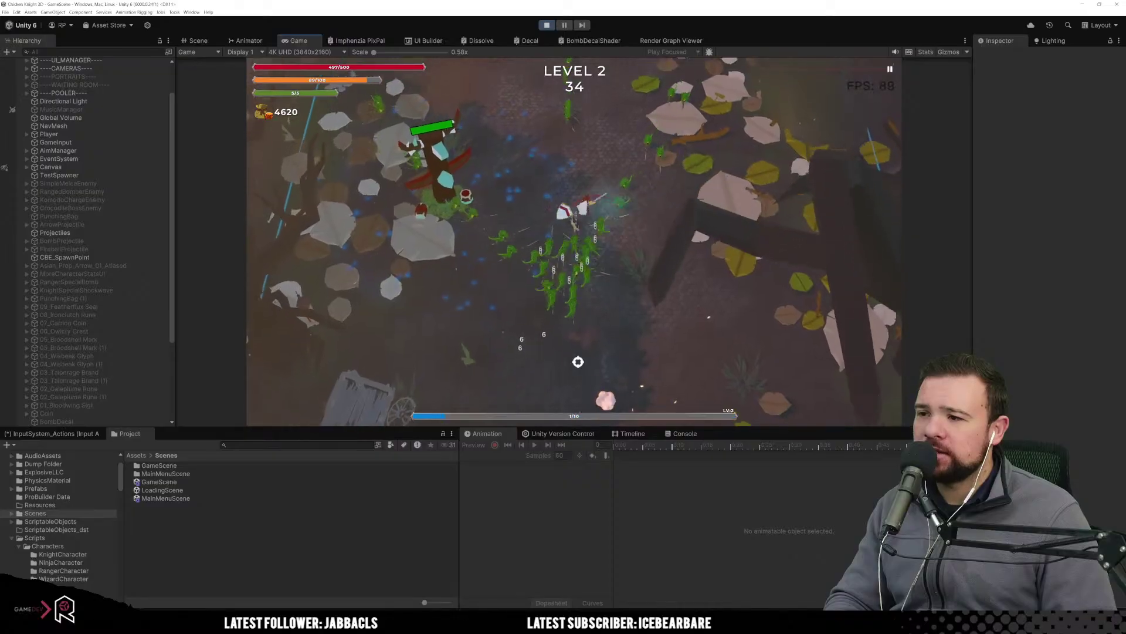
{"action": "key", "text": "w"}
{"action": "left_click", "coordinate": [591, 364]}
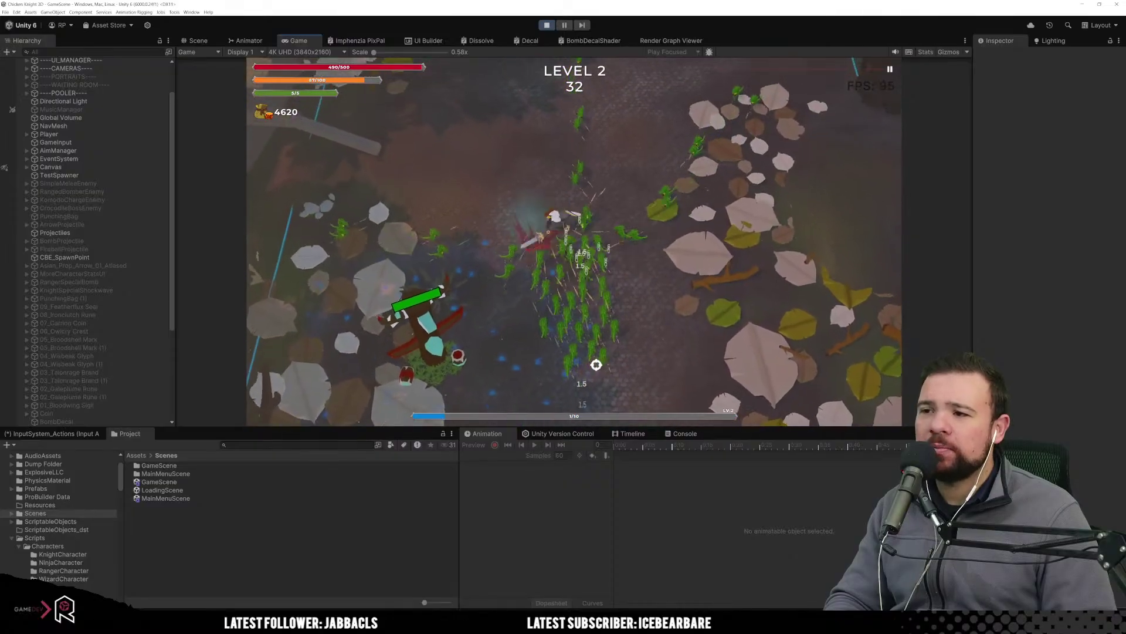
{"action": "key", "text": "w"}
{"action": "key", "text": "a"}
{"action": "left_click", "coordinate": [546, 359]}
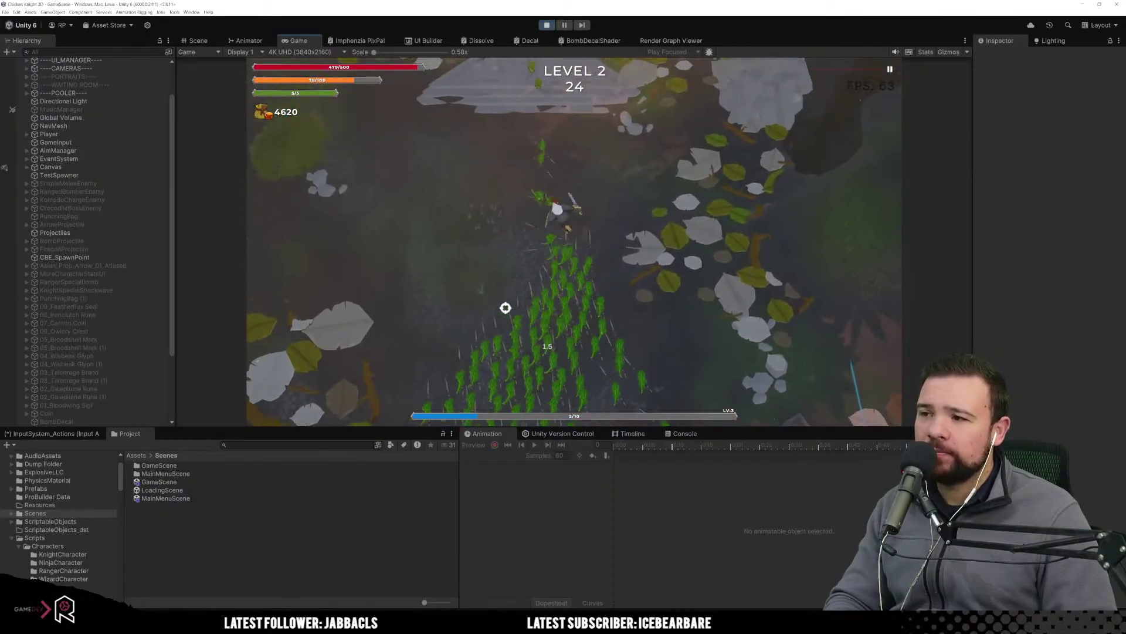
{"action": "key", "text": "a"}
{"action": "key", "text": "s"}
{"action": "left_click", "coordinate": [634, 274]}
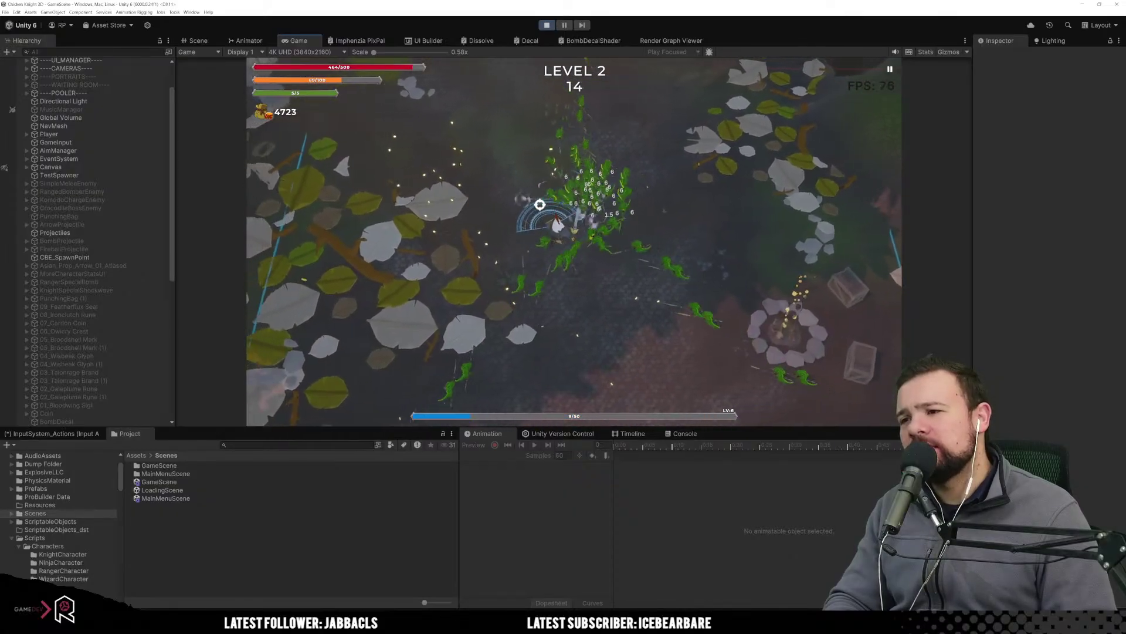
{"action": "key", "text": "a"}
{"action": "key", "text": "s"}
{"action": "left_click", "coordinate": [639, 204]}
{"action": "key", "text": "d"}
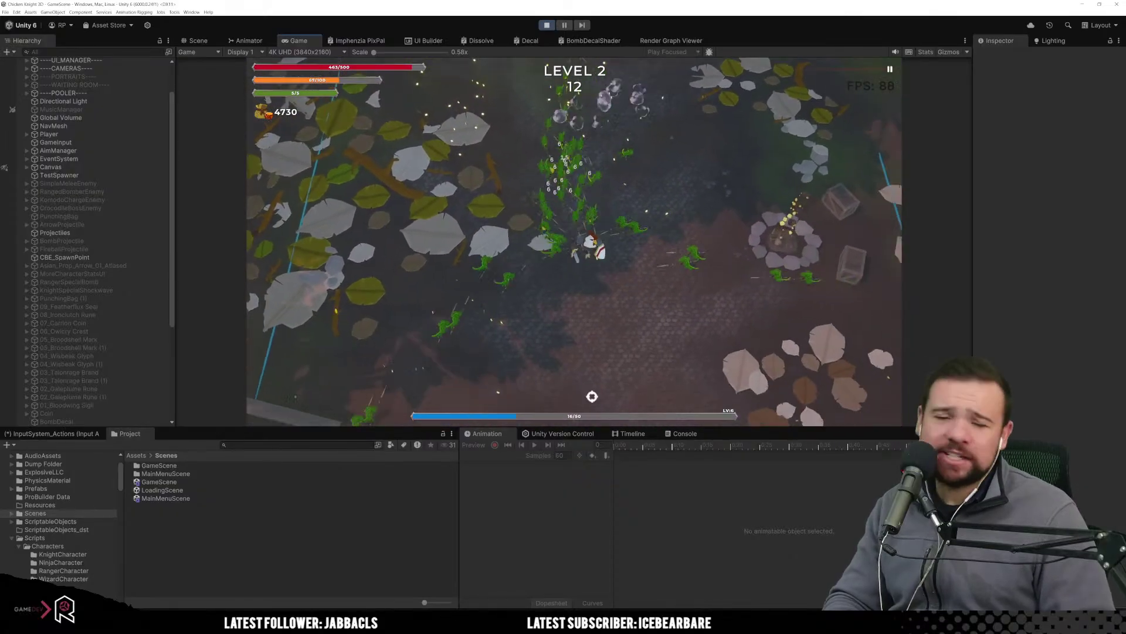
{"action": "key", "text": "d"}
{"action": "key", "text": "s"}
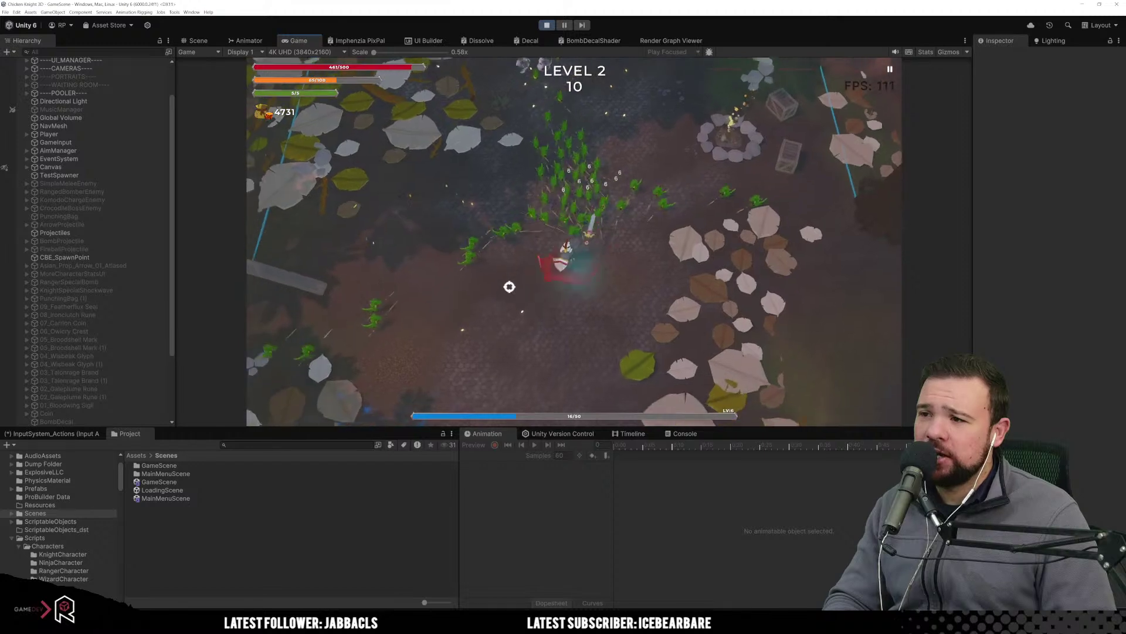
{"action": "key", "text": "s"}
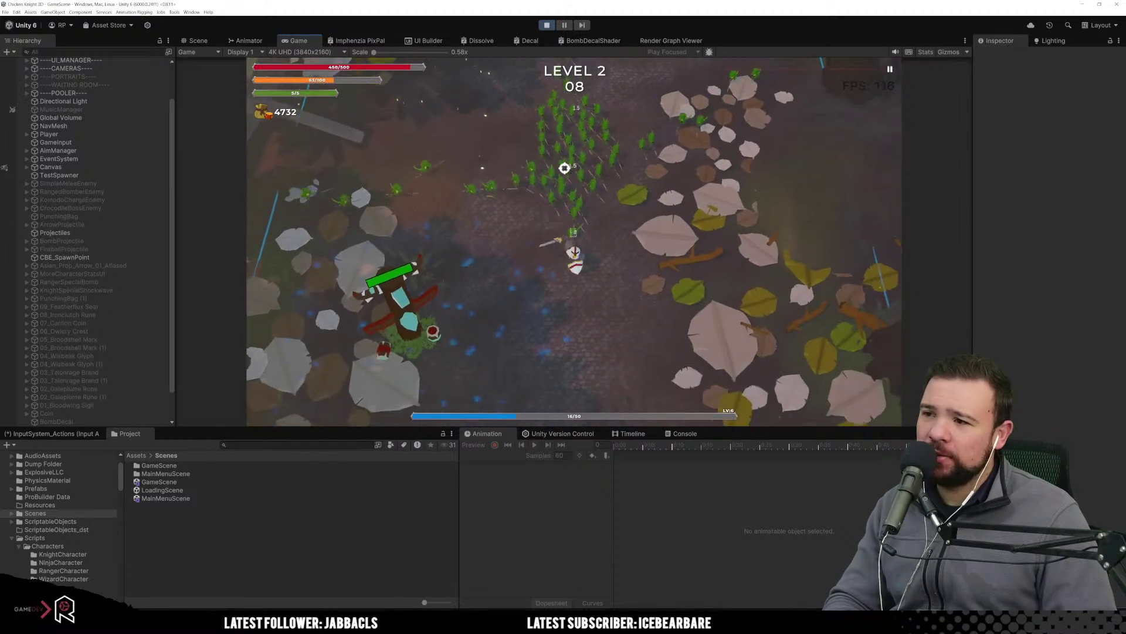
{"action": "key", "text": "s"}
{"action": "left_click", "coordinate": [531, 160]}
{"action": "left_click", "coordinate": [549, 179]}
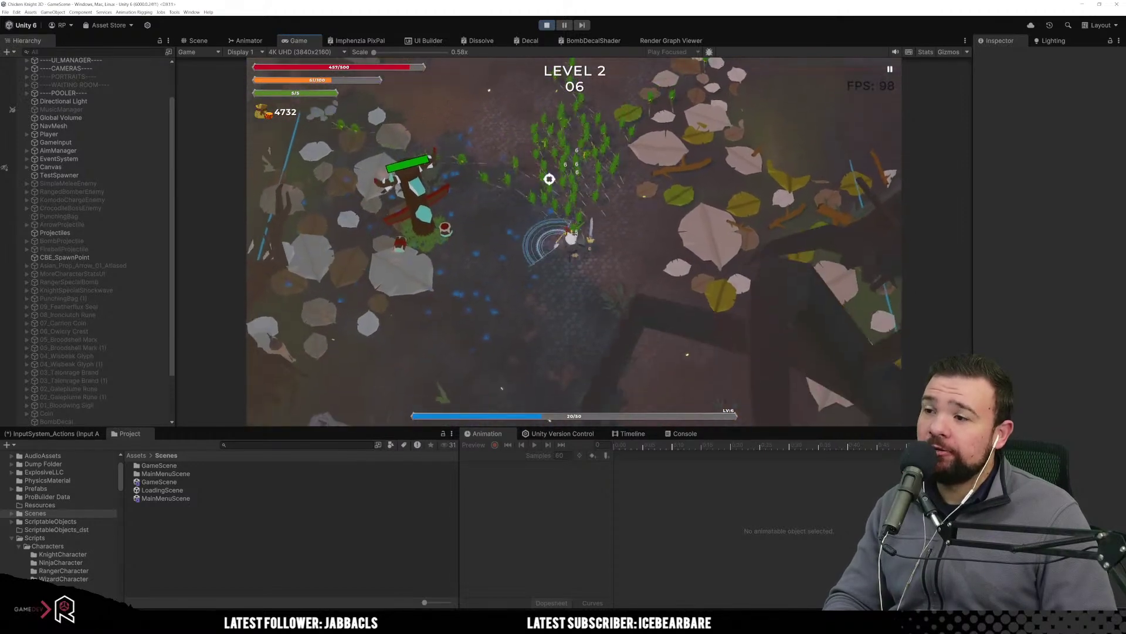
{"action": "key", "text": "s"}
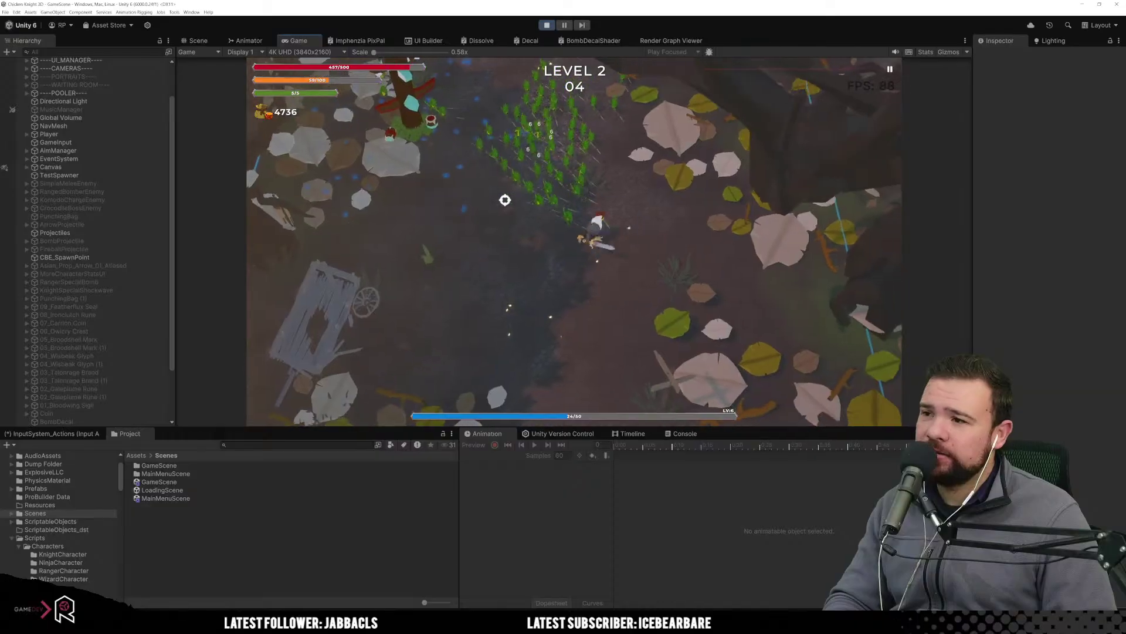
{"action": "left_click", "coordinate": [492, 199]}
{"action": "key", "text": "w"}
{"action": "left_click", "coordinate": [592, 318]}
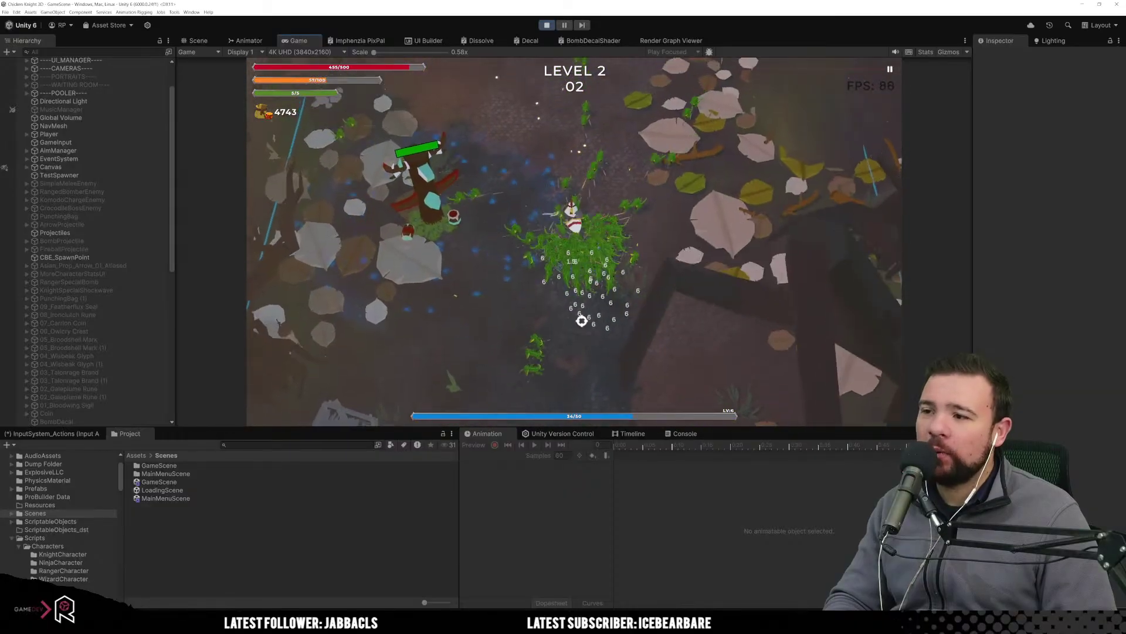
{"action": "key", "text": "w"}
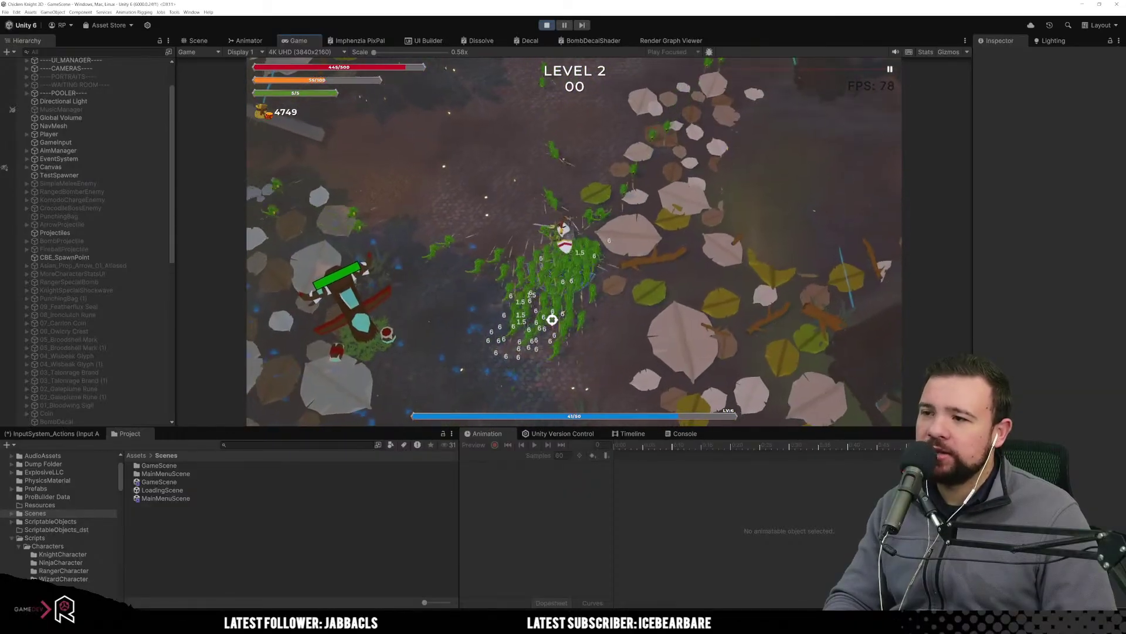
{"action": "key", "text": "s"}
{"action": "key", "text": "a"}
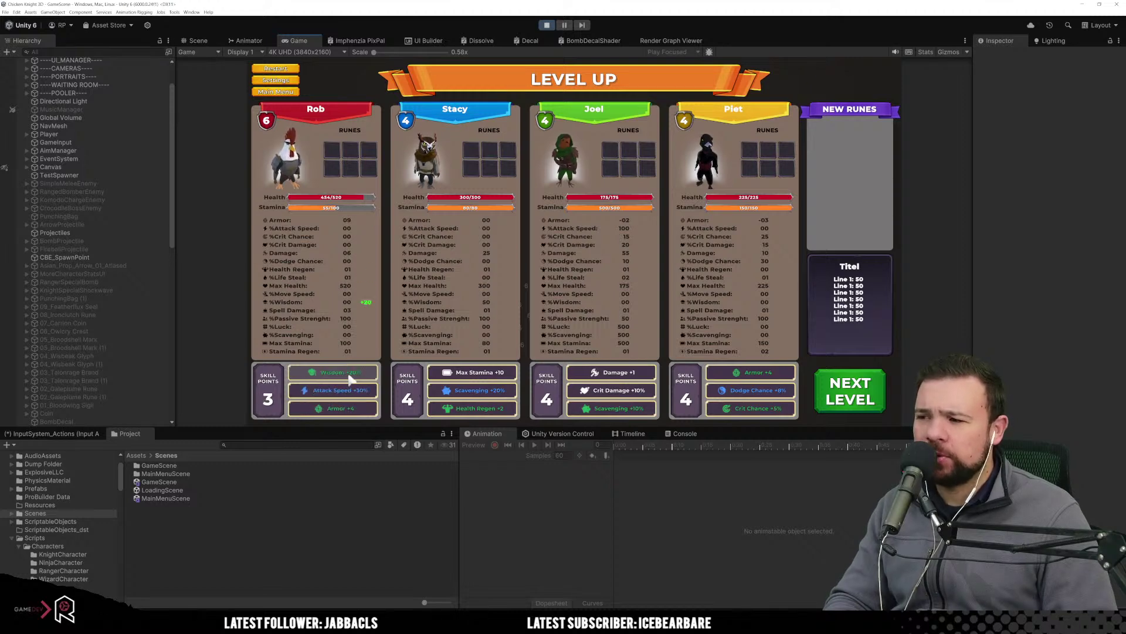
Spend all remaining skill points of the chicken knight and the owl, taking the first offered upgrade each time.
{"action": "left_click", "coordinate": [349, 373]}
{"action": "left_click", "coordinate": [350, 373]}
{"action": "left_click", "coordinate": [350, 373]}
{"action": "left_click", "coordinate": [493, 374]}
{"action": "left_click", "coordinate": [493, 374]}
{"action": "left_click", "coordinate": [496, 375]}
{"action": "left_click", "coordinate": [496, 376]}
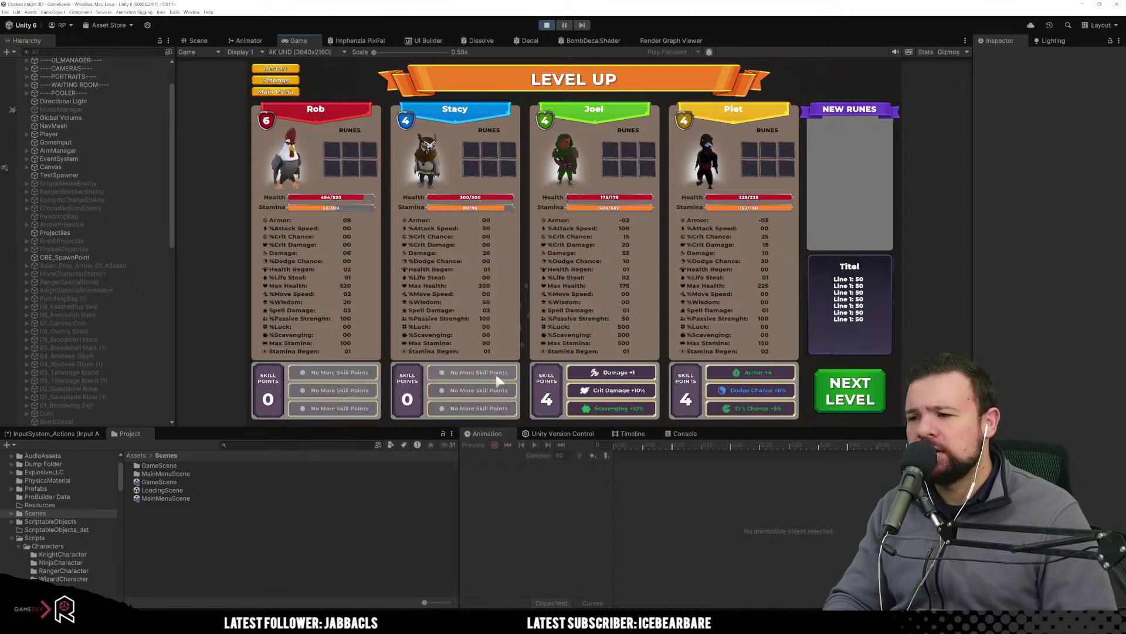
Spend the four skill points each of the green-hooded archer and the black ninja on the first offered upgrades.
{"action": "left_click", "coordinate": [616, 376]}
{"action": "left_click", "coordinate": [621, 379]}
{"action": "left_click", "coordinate": [621, 378]}
{"action": "left_click", "coordinate": [624, 382]}
{"action": "left_click", "coordinate": [755, 374]}
{"action": "left_click", "coordinate": [760, 379]}
{"action": "left_click", "coordinate": [760, 379]}
{"action": "left_click", "coordinate": [763, 382]}
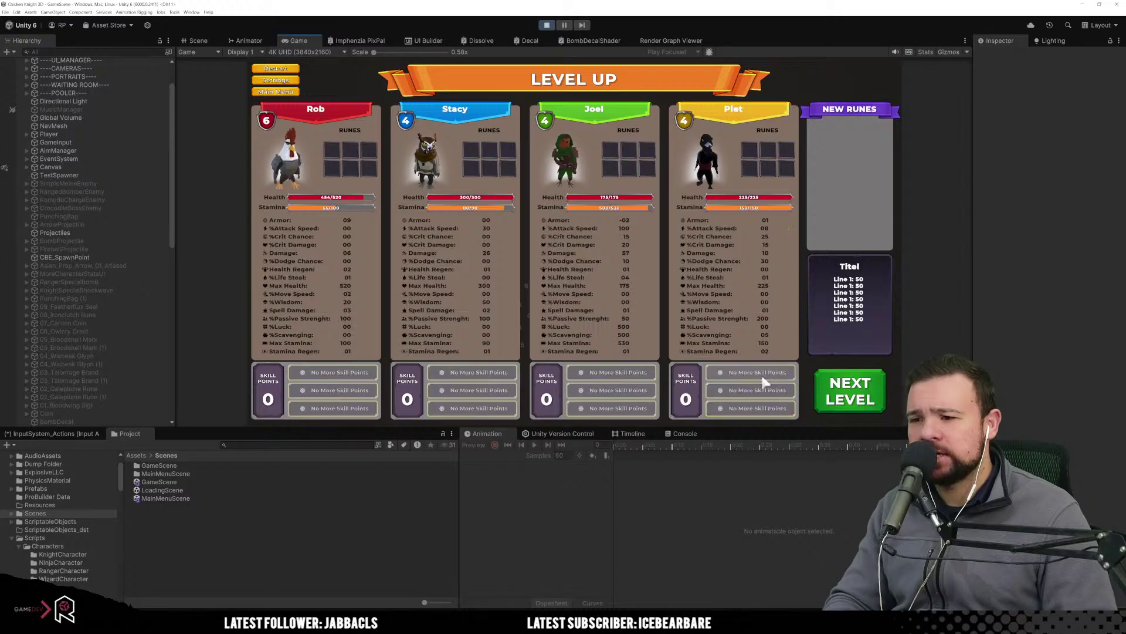
Start level 3 with the black ninja as active character and playtest its movement and slash attacks among bombing enemies until time runs out.
{"action": "left_click", "coordinate": [844, 406]}
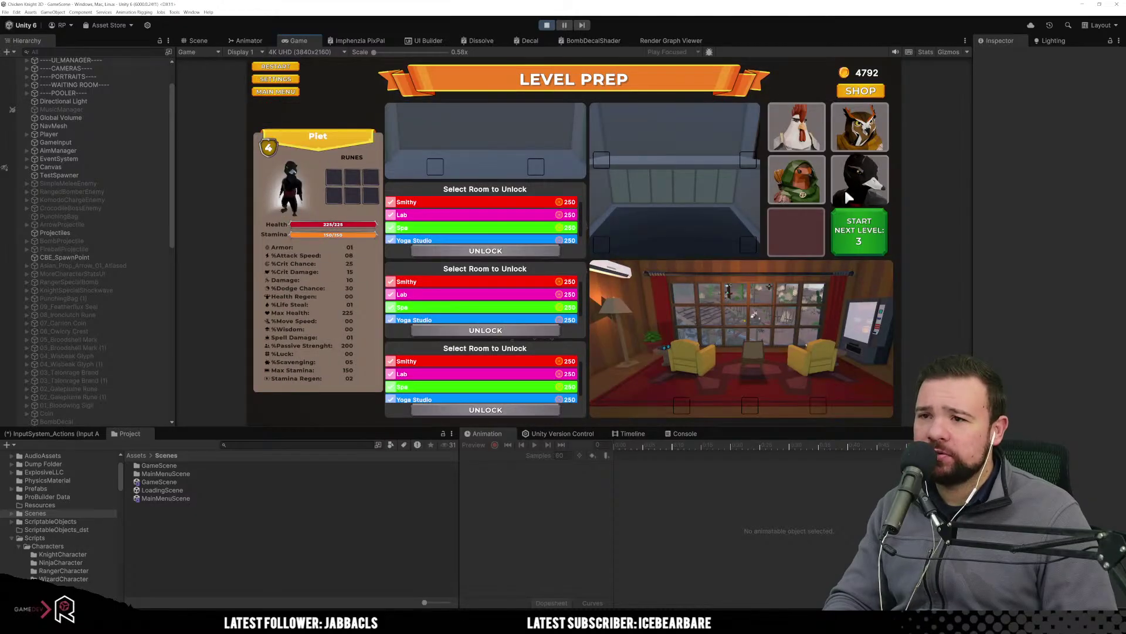
{"action": "left_click", "coordinate": [834, 249]}
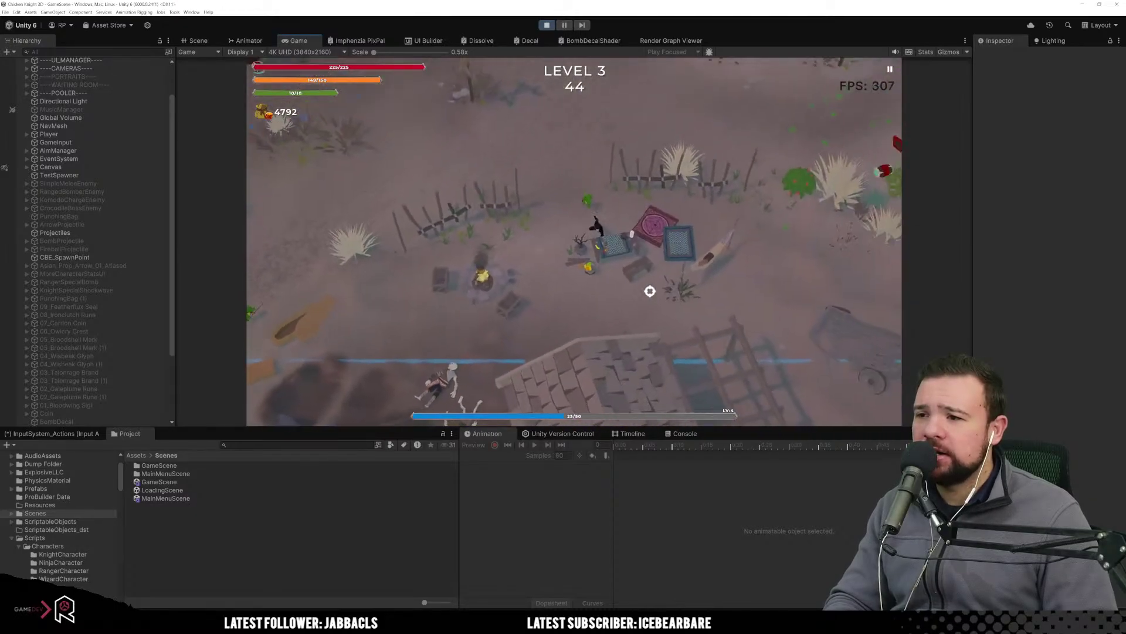
{"action": "key", "text": "w"}
{"action": "left_click", "coordinate": [516, 284]}
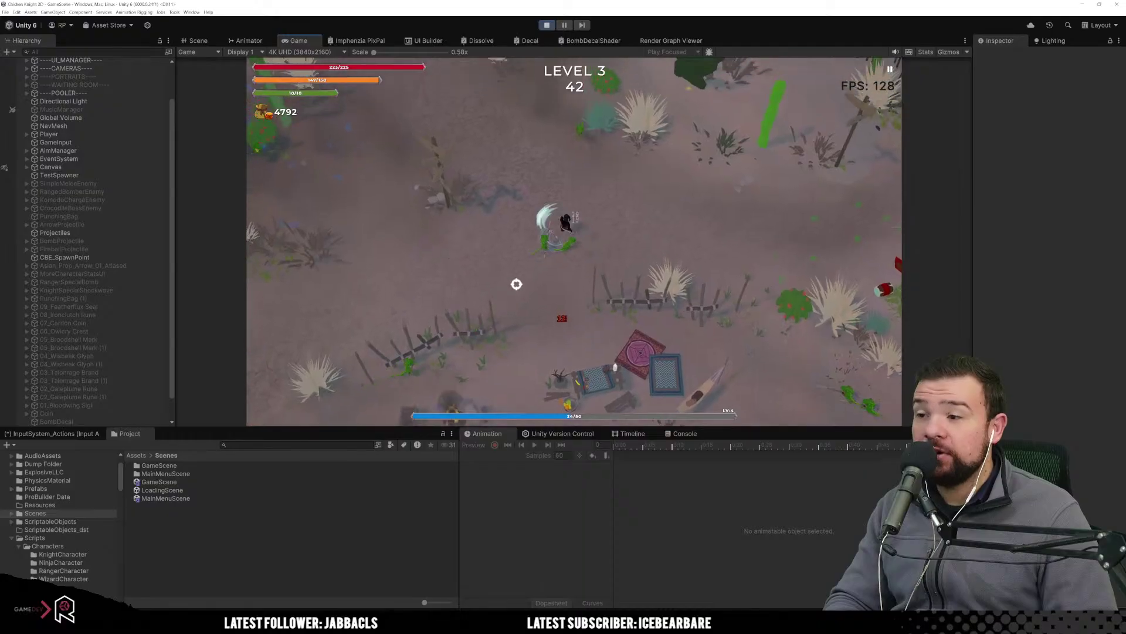
{"action": "key", "text": "d"}
{"action": "key", "text": "a"}
{"action": "left_click", "coordinate": [435, 224]}
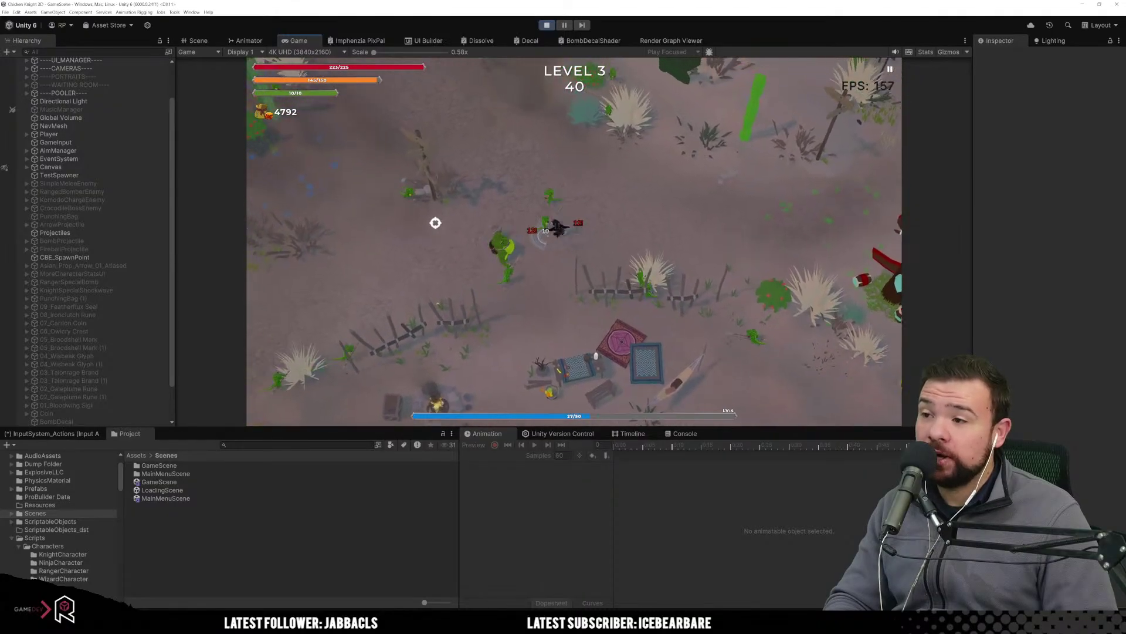
{"action": "key", "text": "w"}
{"action": "left_click", "coordinate": [711, 236]}
{"action": "left_click", "coordinate": [662, 245]}
{"action": "key", "text": "a"}
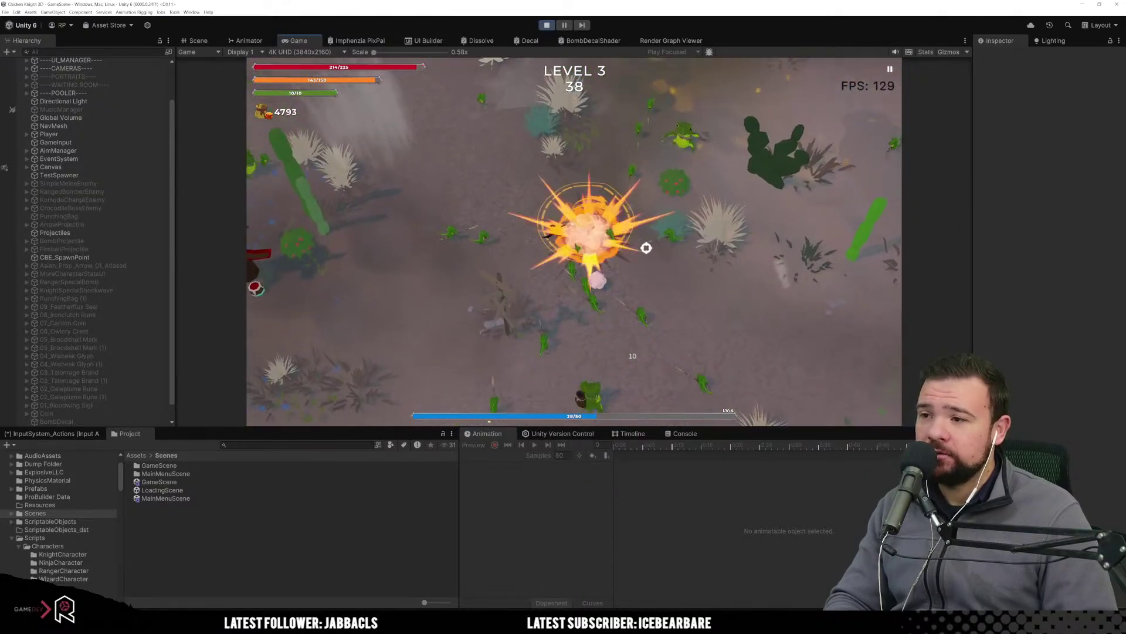
{"action": "left_click", "coordinate": [640, 234]}
{"action": "key", "text": "d"}
{"action": "key", "text": "s"}
{"action": "left_click", "coordinate": [521, 231]}
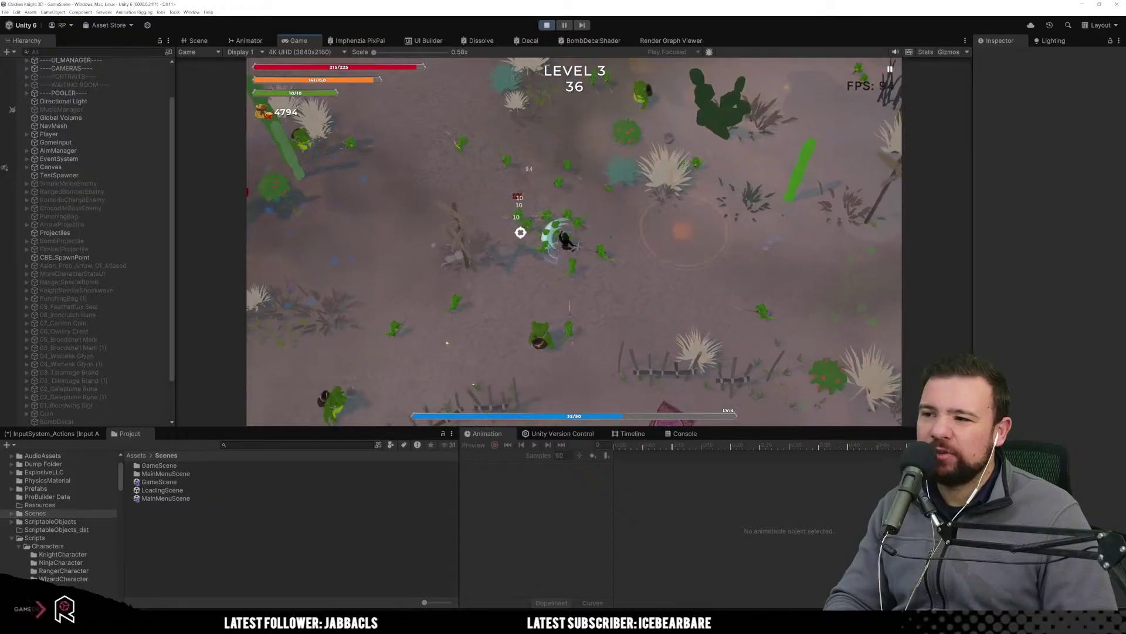
{"action": "left_click", "coordinate": [646, 211]}
{"action": "key", "text": "w"}
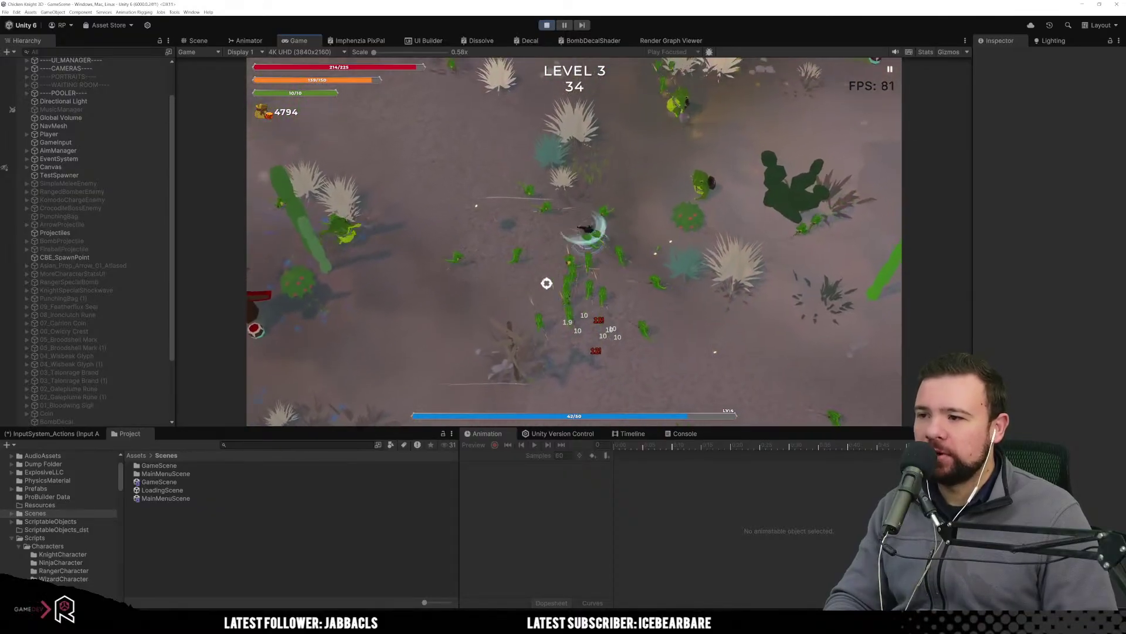
{"action": "key", "text": "s"}
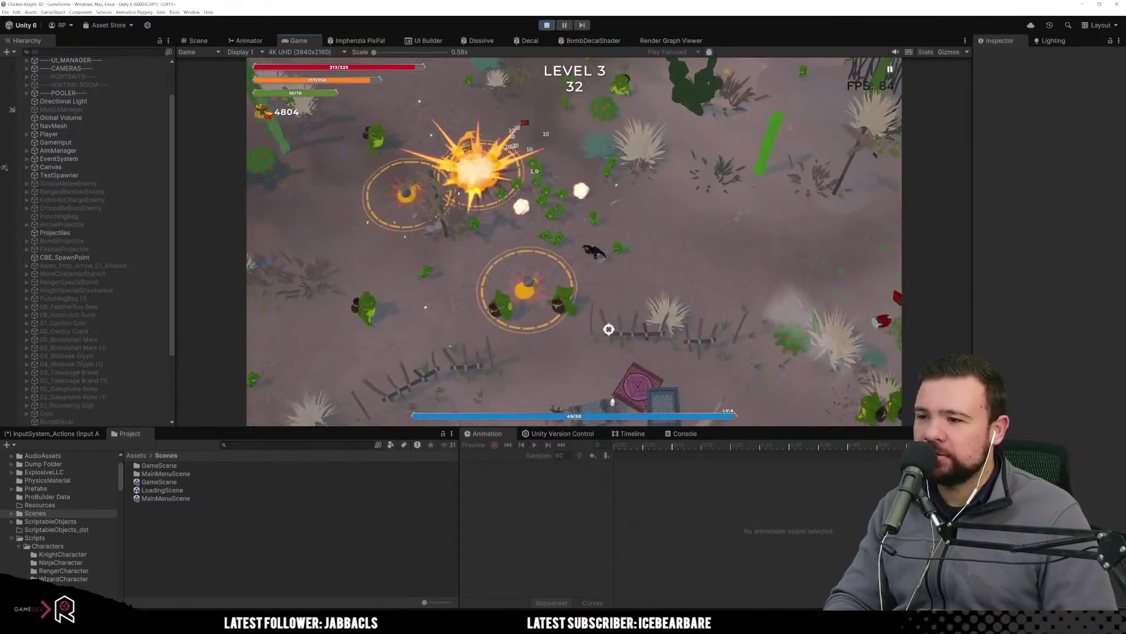
{"action": "key", "text": "a"}
{"action": "key", "text": "w"}
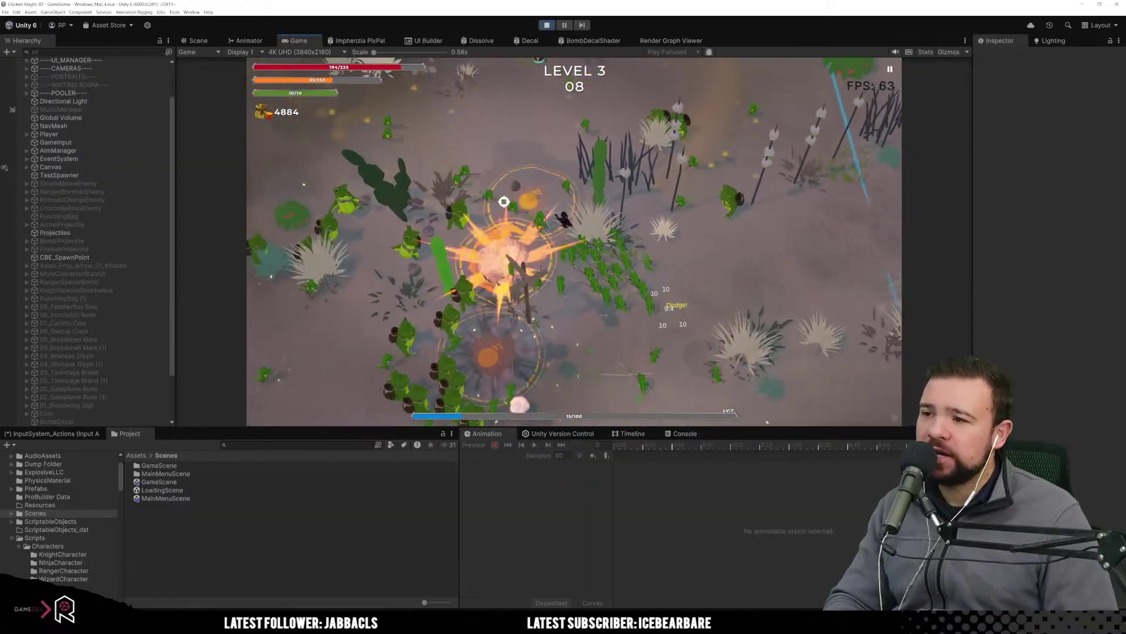
{"action": "key", "text": "w"}
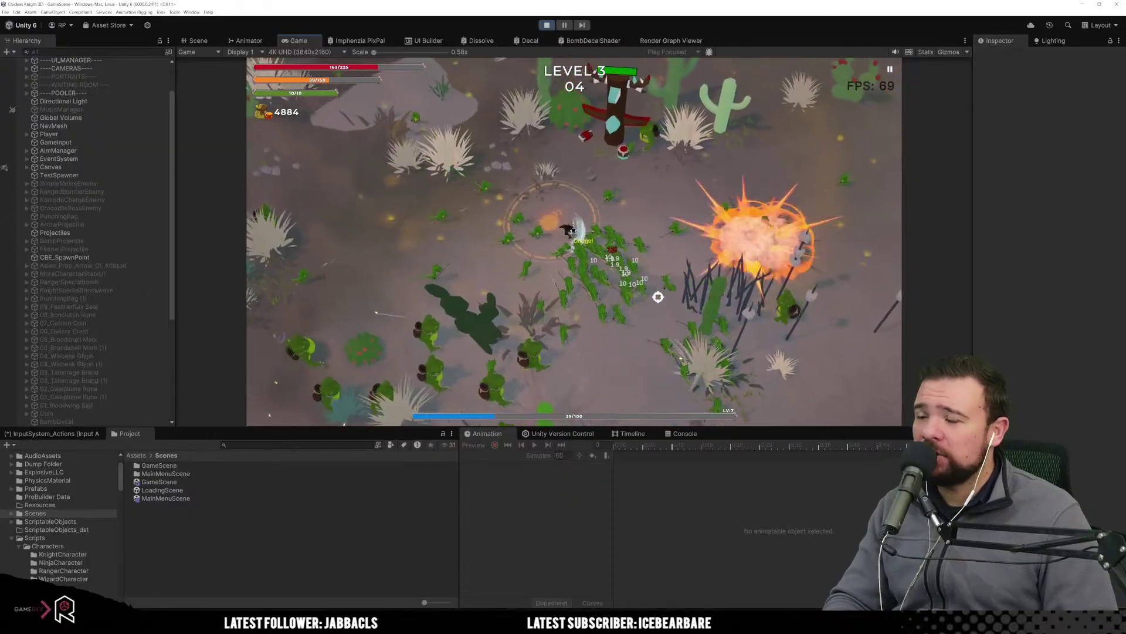
{"action": "key", "text": "w"}
{"action": "key", "text": "d"}
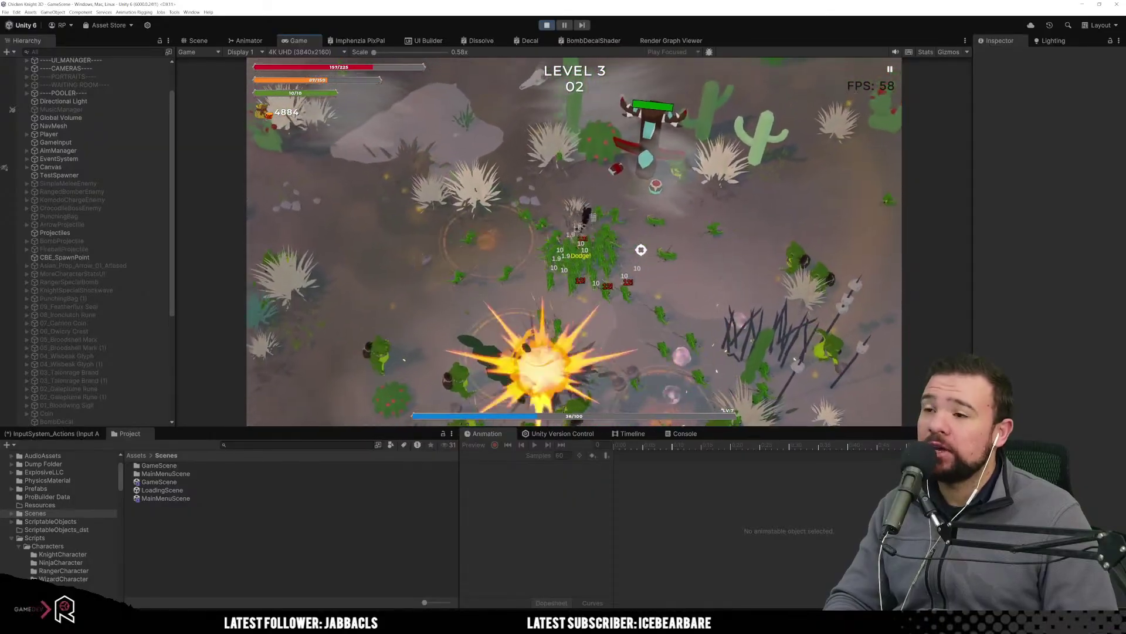
{"action": "left_click", "coordinate": [614, 195]}
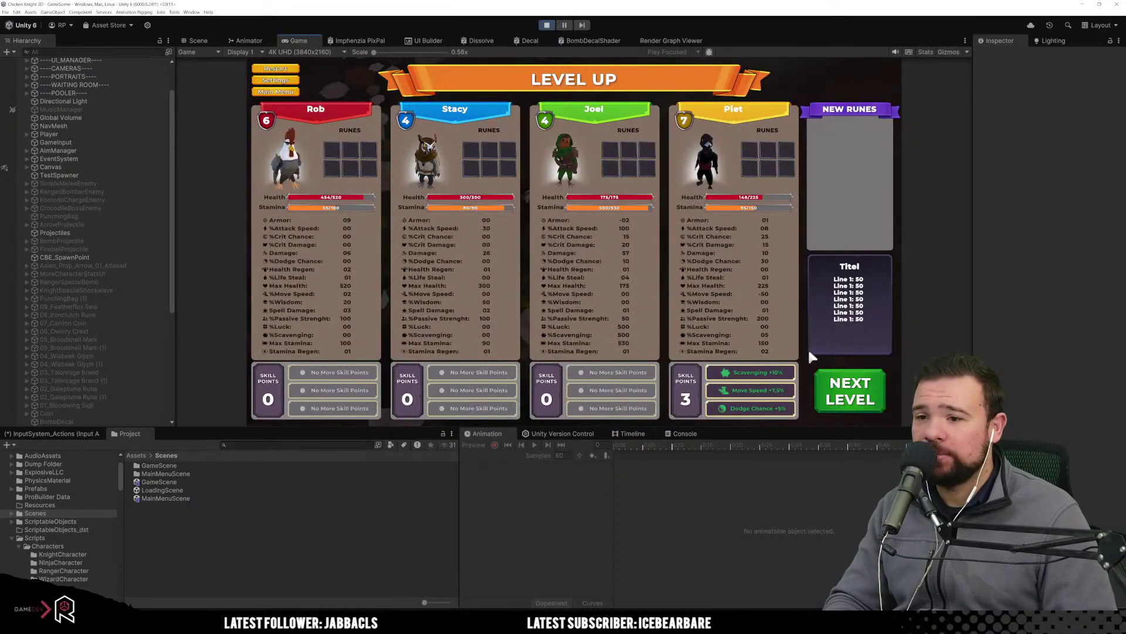
Spend the black ninja's three skill points, taking the first offered upgrade each time.
{"action": "left_click", "coordinate": [788, 374]}
{"action": "left_click", "coordinate": [787, 374]}
{"action": "left_click", "coordinate": [788, 374]}
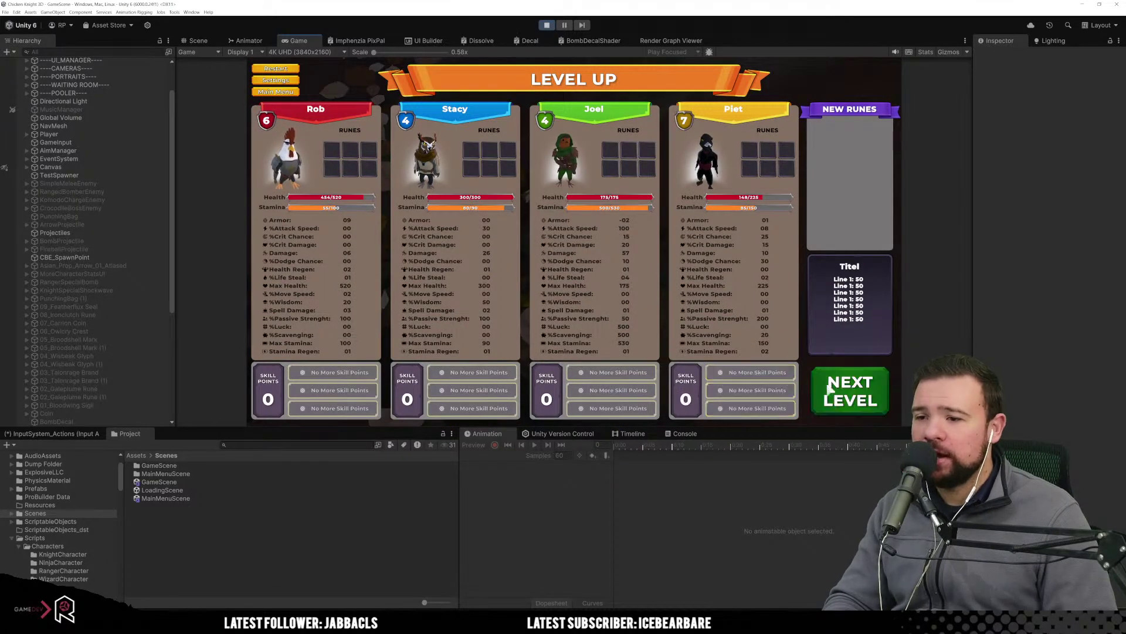
Start level 4 with the green-hooded archer as active character and playtest moving and shooting arrows among swarming enemies until time runs out.
{"action": "left_click", "coordinate": [829, 387]}
{"action": "left_click", "coordinate": [860, 231]}
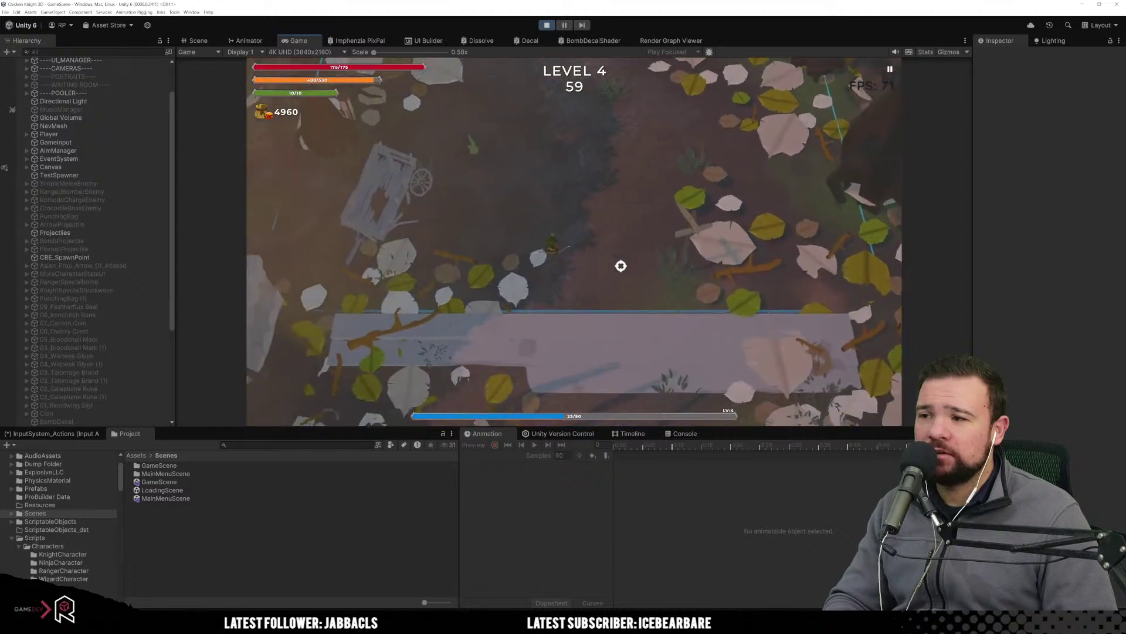
{"action": "key", "text": "w"}
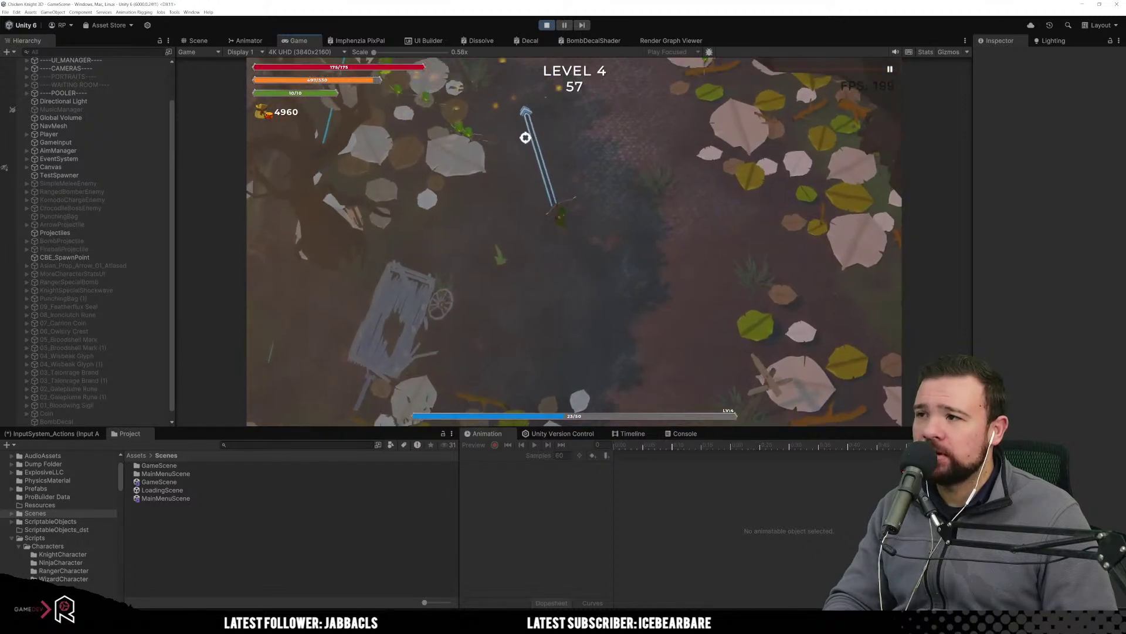
{"action": "key", "text": "w"}
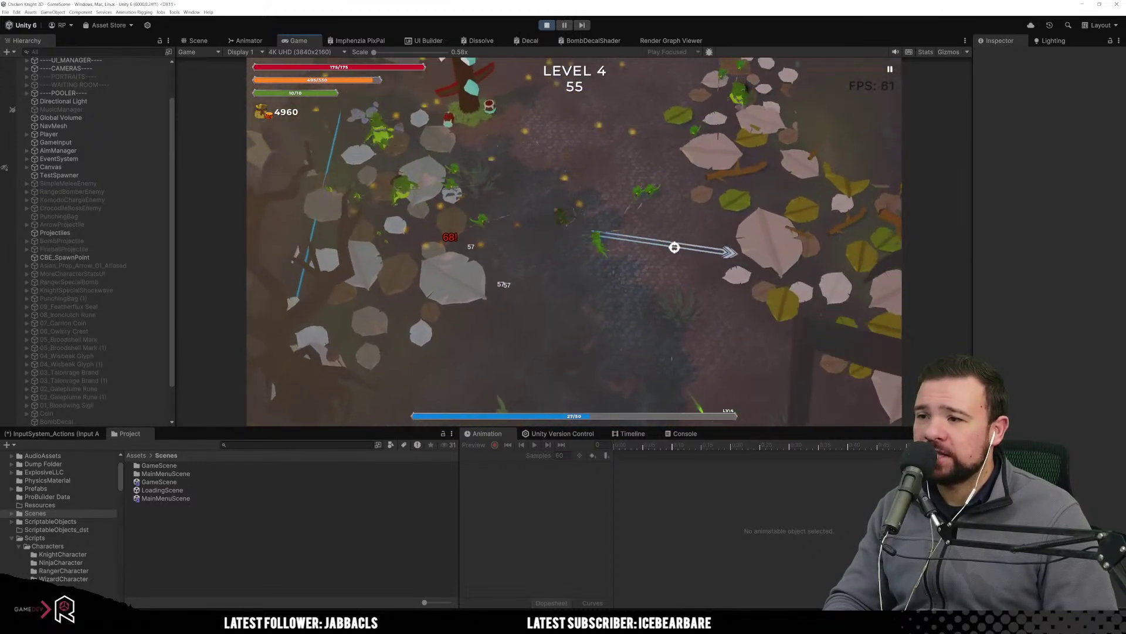
{"action": "key", "text": "w"}
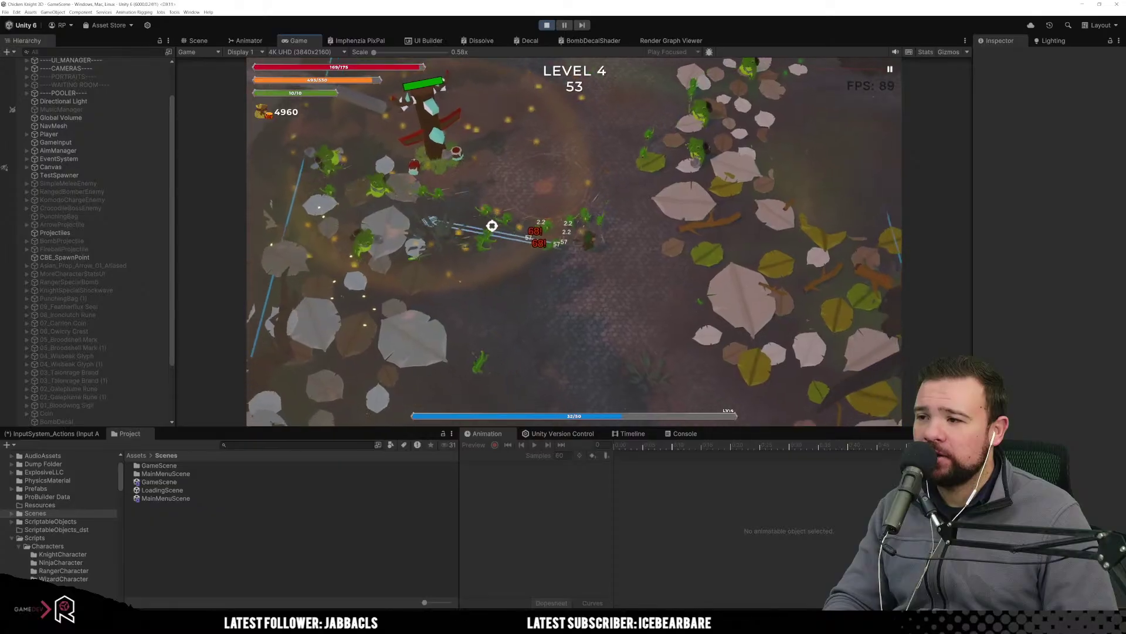
{"action": "key", "text": "s"}
{"action": "key", "text": "a"}
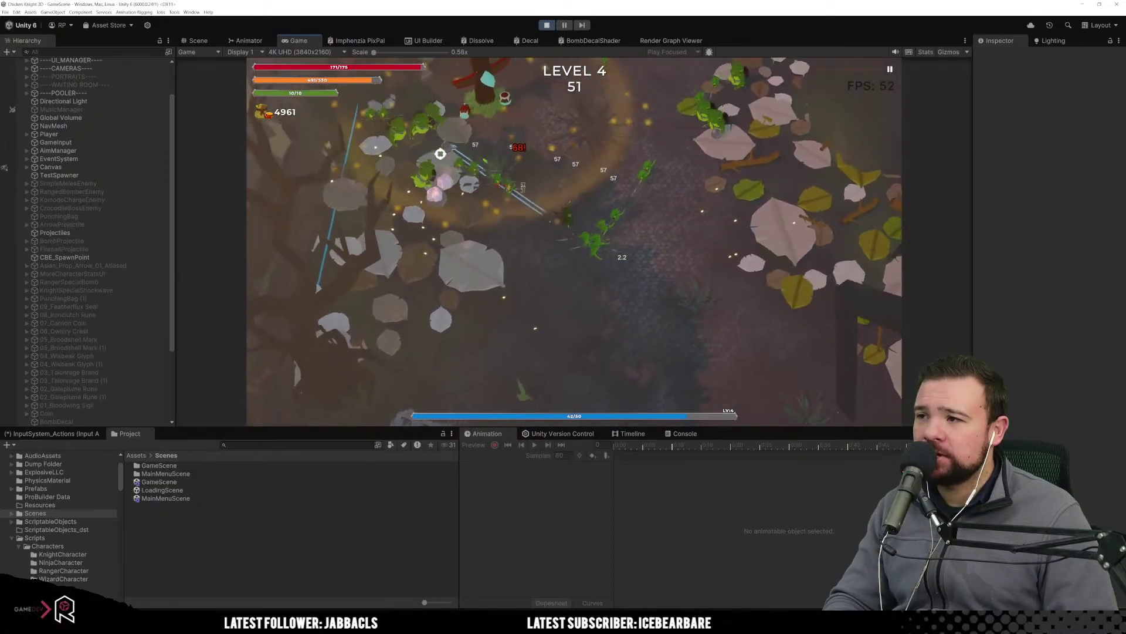
{"action": "key", "text": "w"}
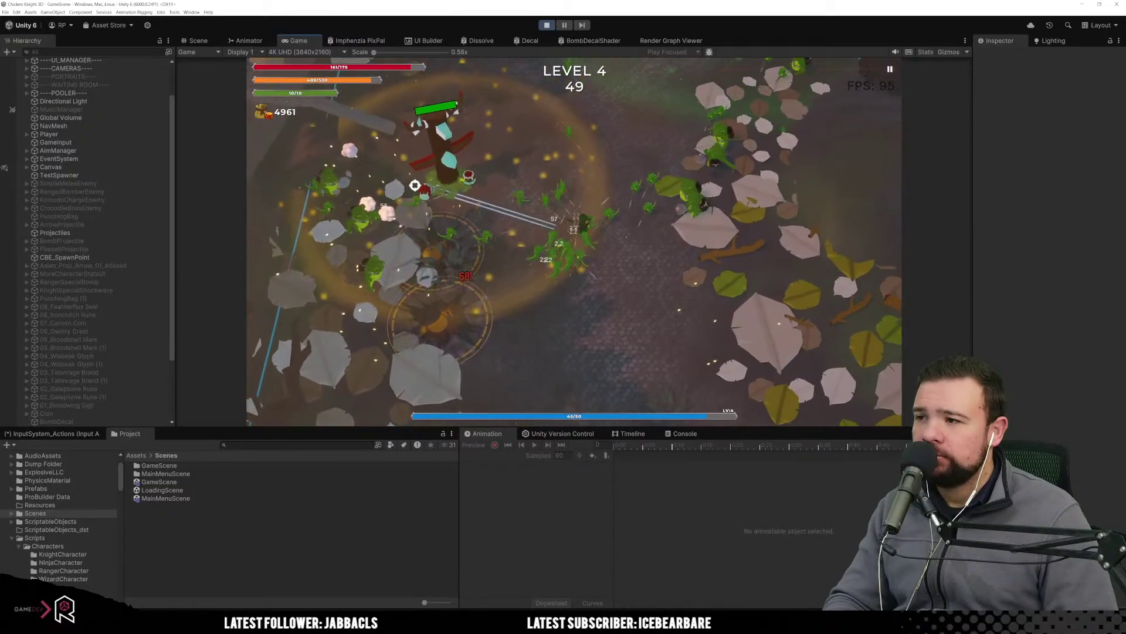
{"action": "key", "text": "s"}
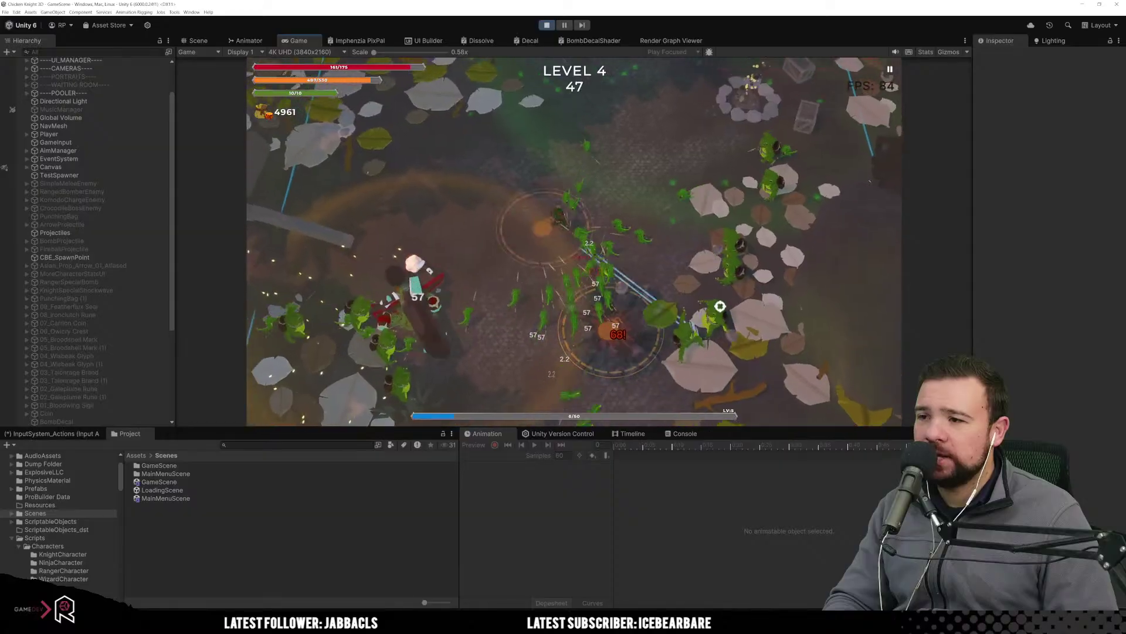
{"action": "key", "text": "w"}
{"action": "key", "text": "a"}
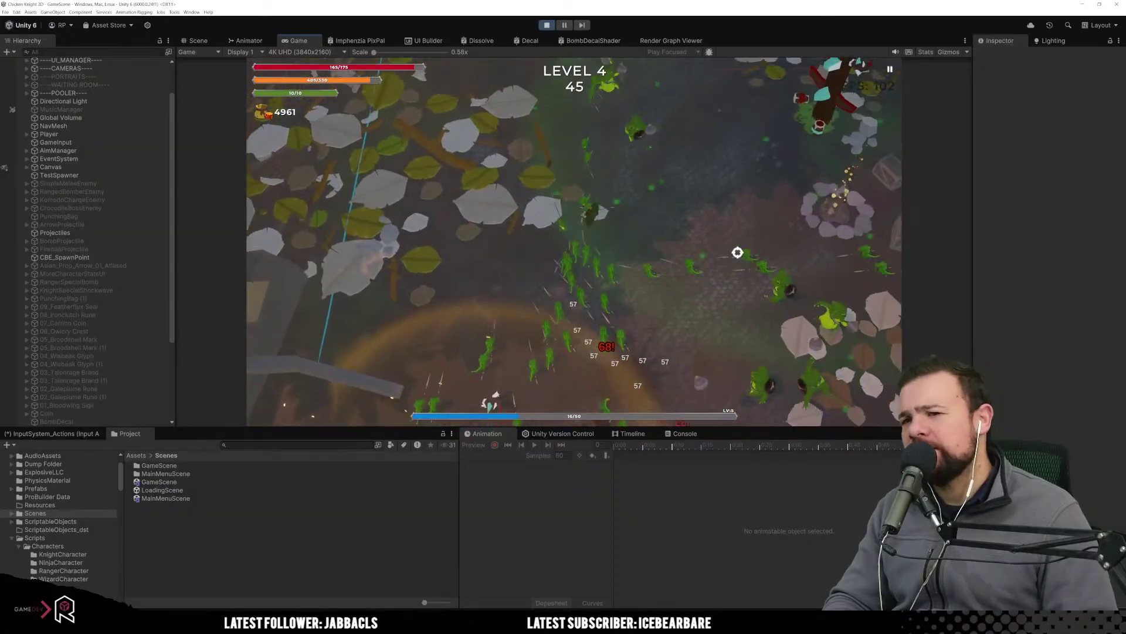
{"action": "key", "text": "w"}
{"action": "key", "text": "d"}
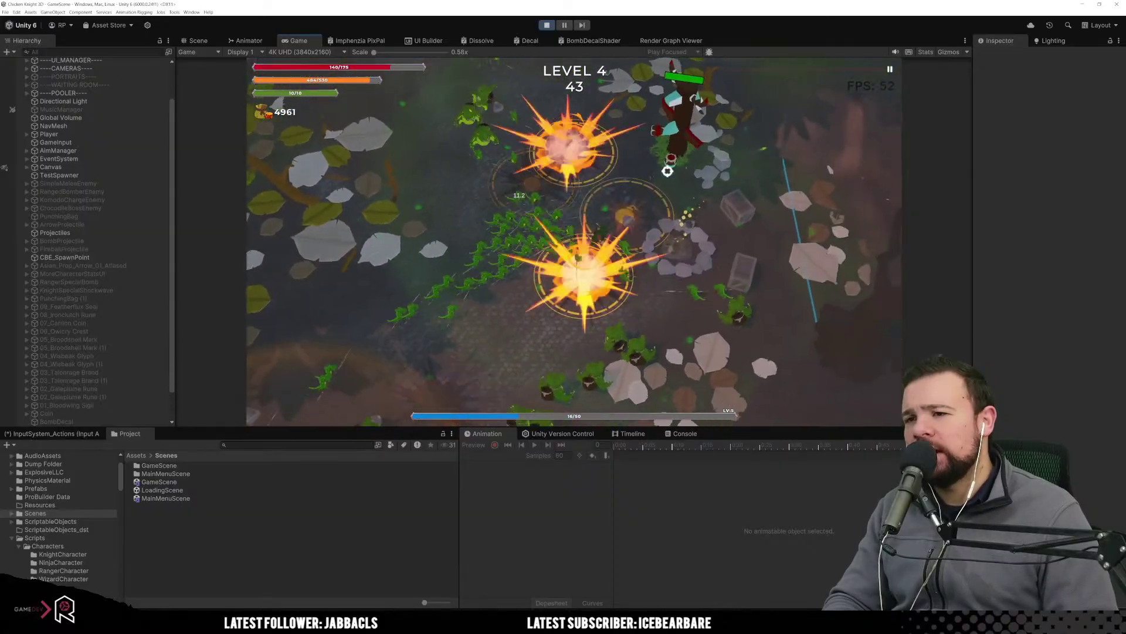
{"action": "key", "text": "w"}
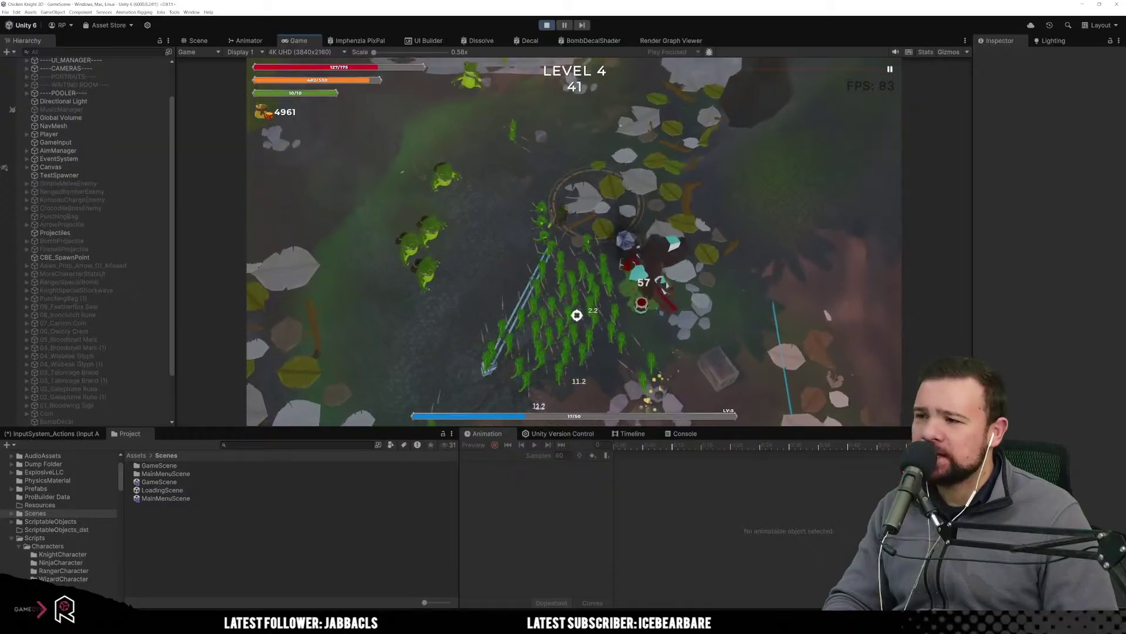
{"action": "key", "text": "w"}
{"action": "key", "text": "a"}
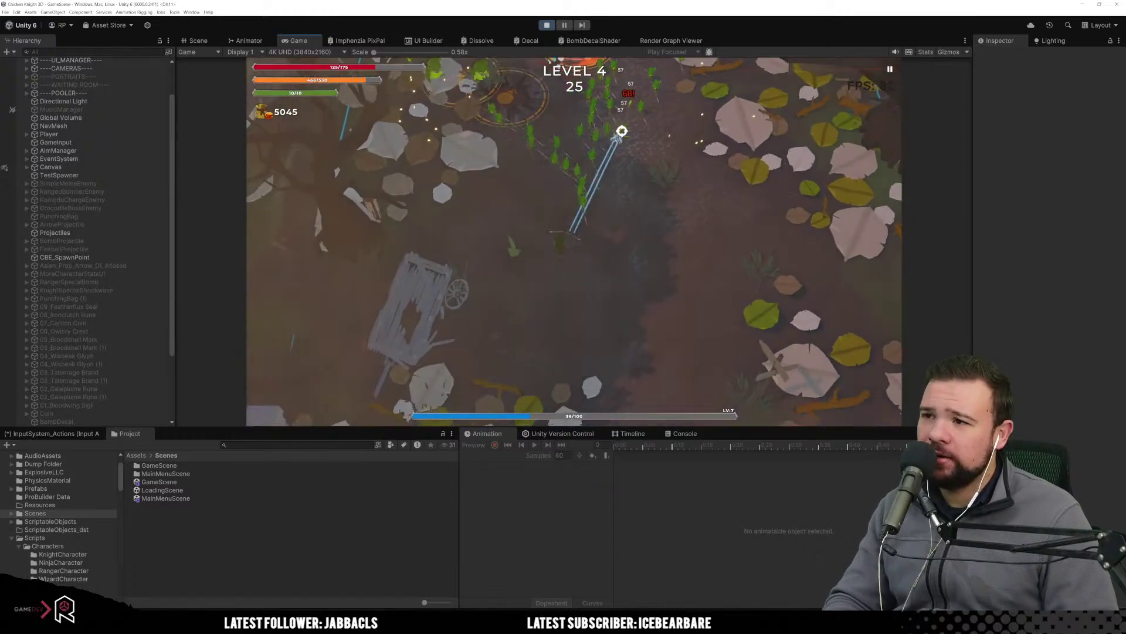
{"action": "key", "text": "s"}
{"action": "key", "text": "a"}
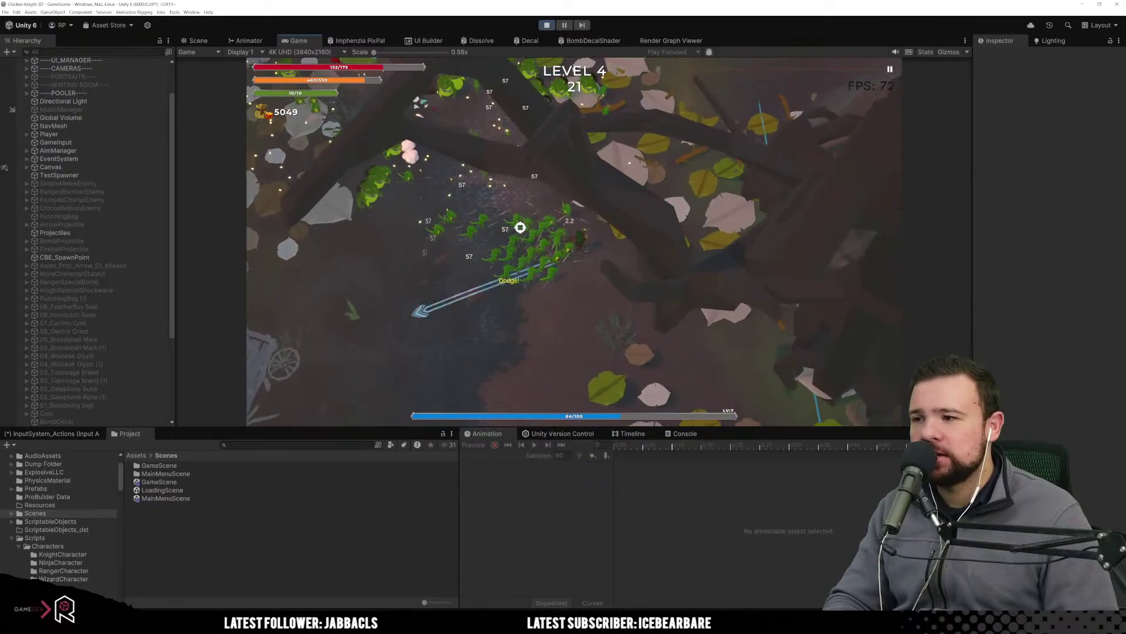
{"action": "key", "text": "s"}
{"action": "key", "text": "a"}
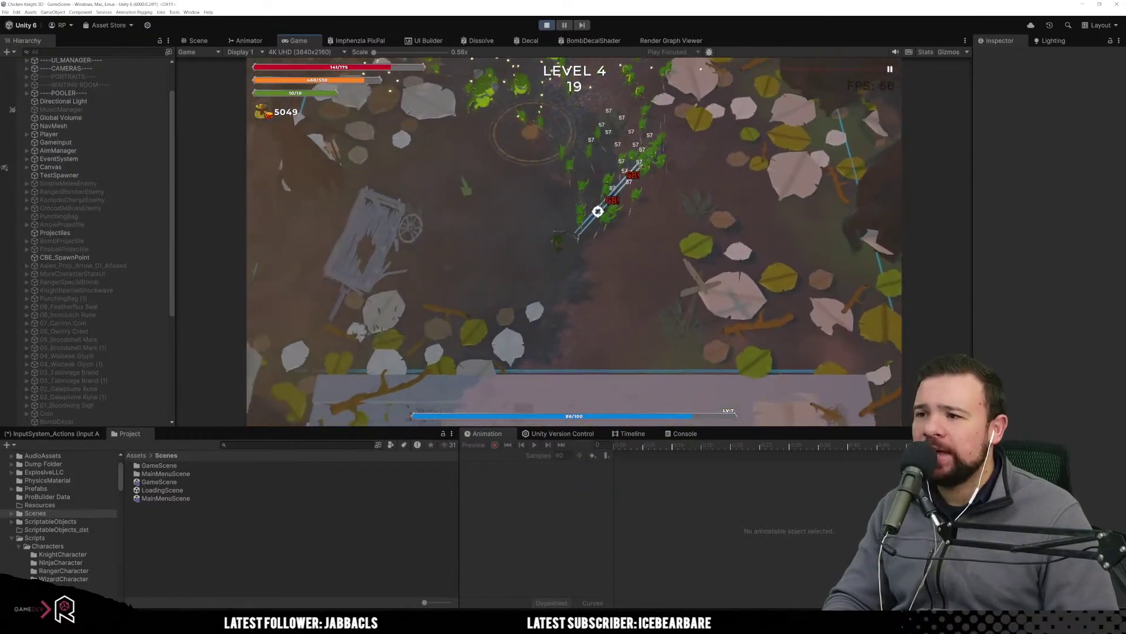
{"action": "key", "text": "w"}
{"action": "key", "text": "a"}
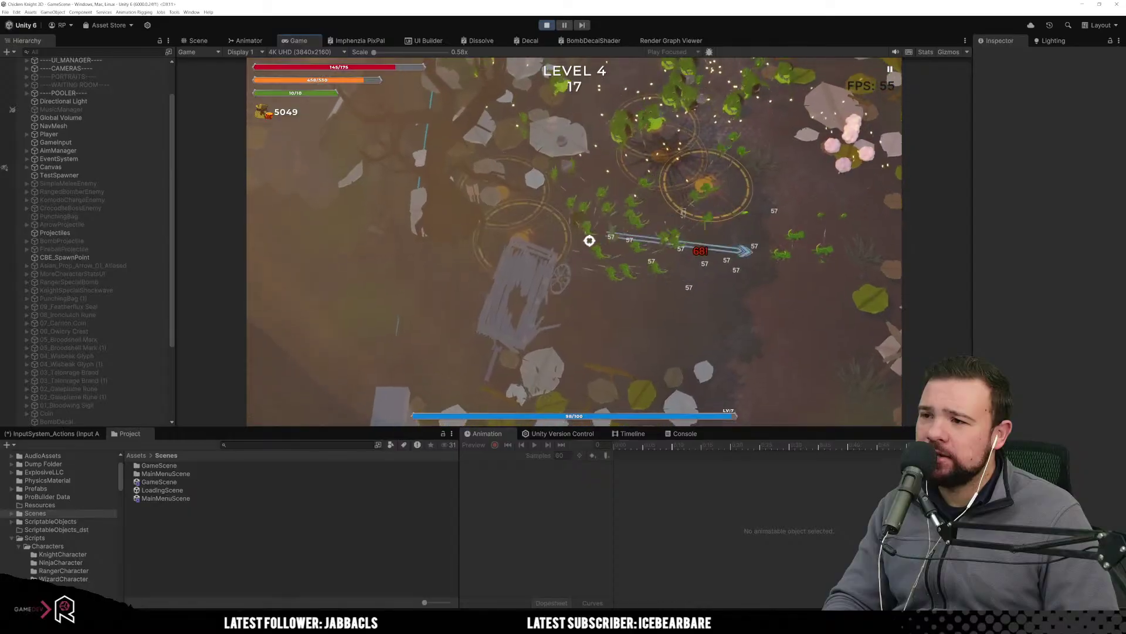
{"action": "key", "text": "d"}
{"action": "key", "text": "s"}
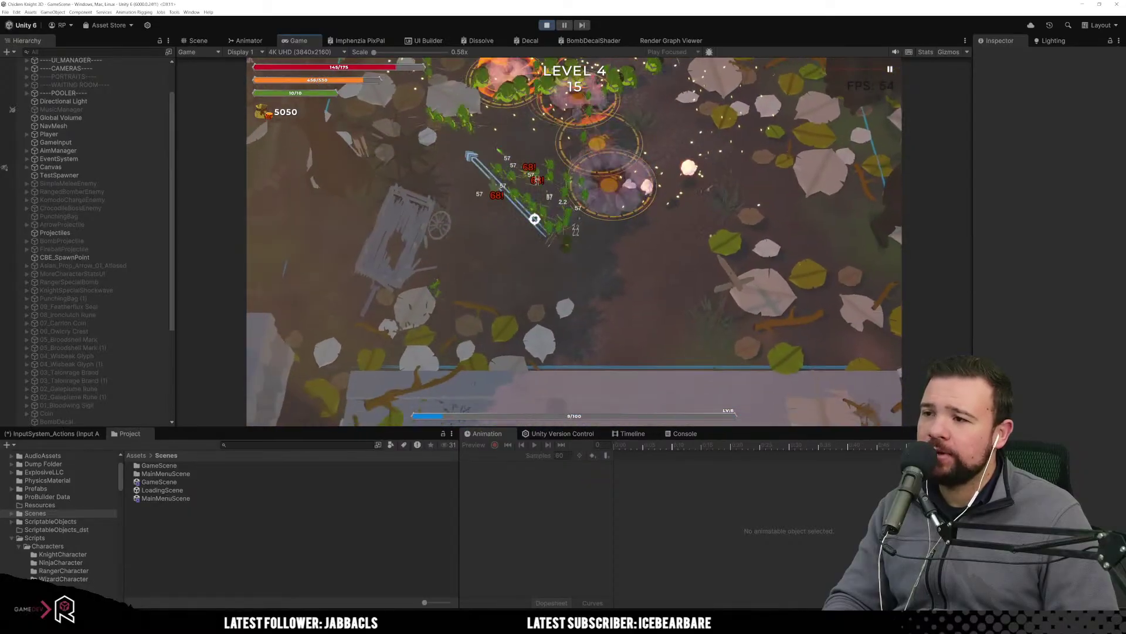
{"action": "key", "text": "s"}
{"action": "key", "text": "a"}
{"action": "key", "text": "d"}
{"action": "key", "text": "w"}
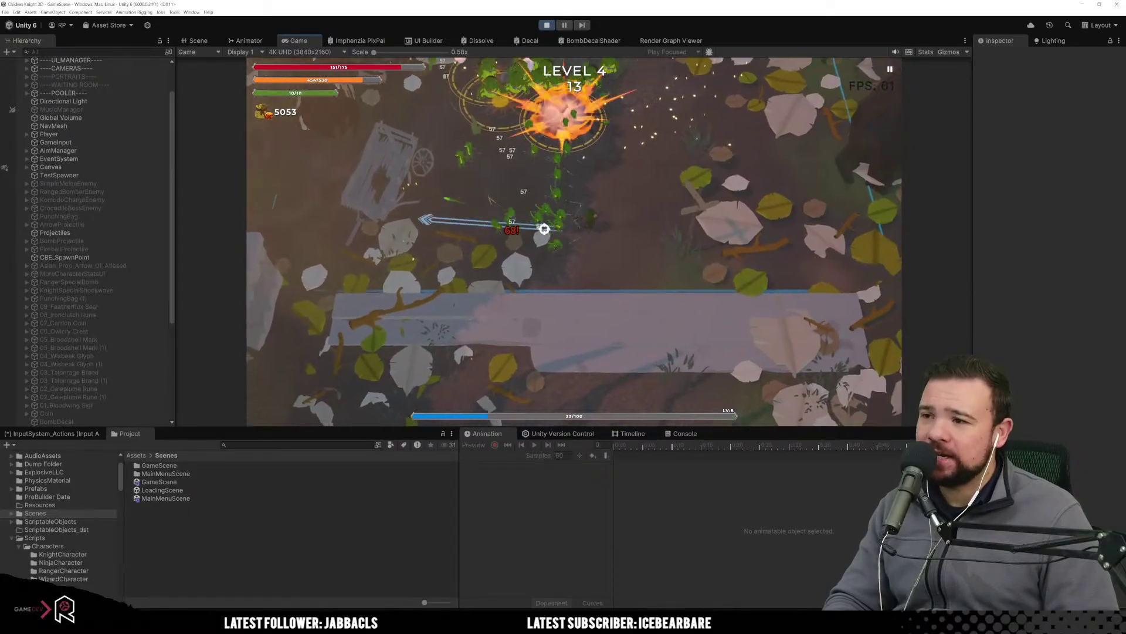
{"action": "key", "text": "w"}
{"action": "key", "text": "d"}
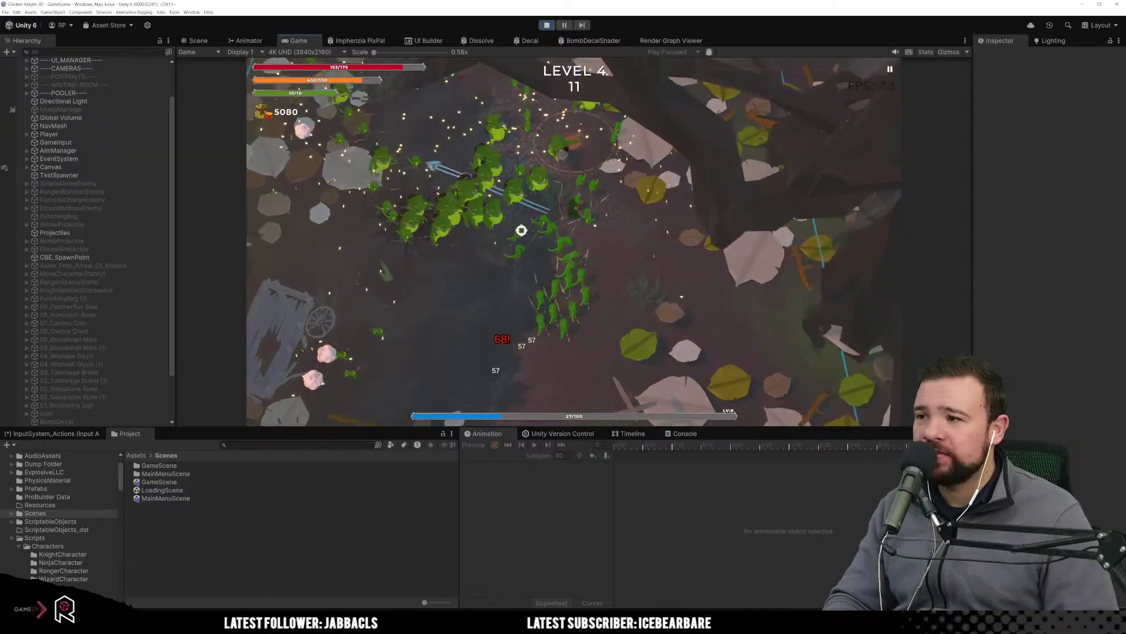
{"action": "key", "text": "w"}
{"action": "key", "text": "a"}
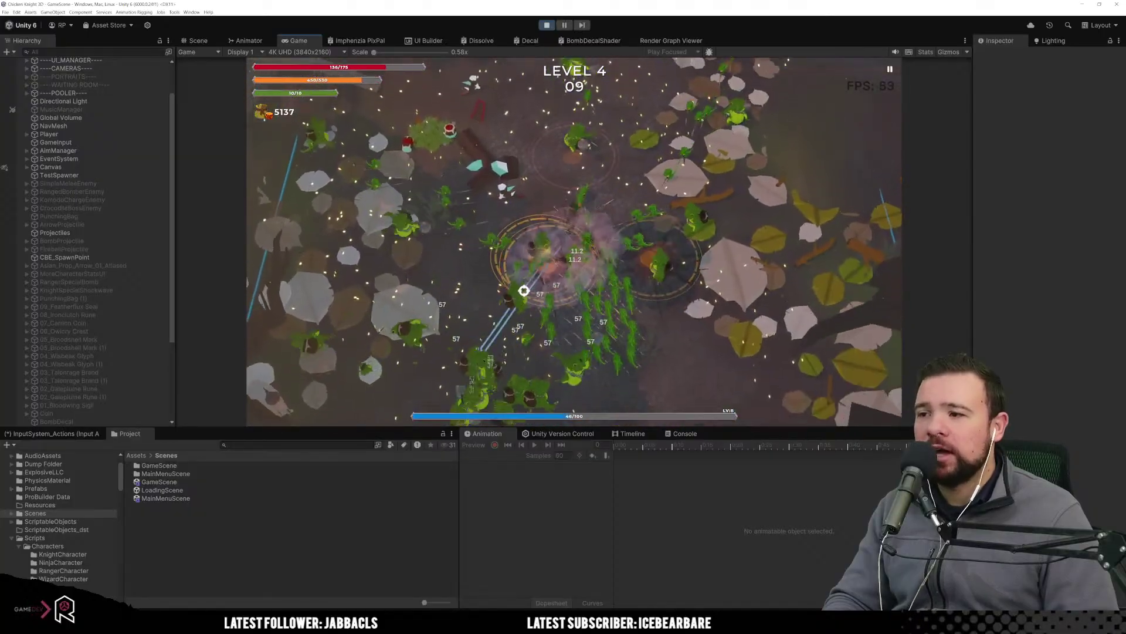
{"action": "key", "text": "w"}
{"action": "key", "text": "a"}
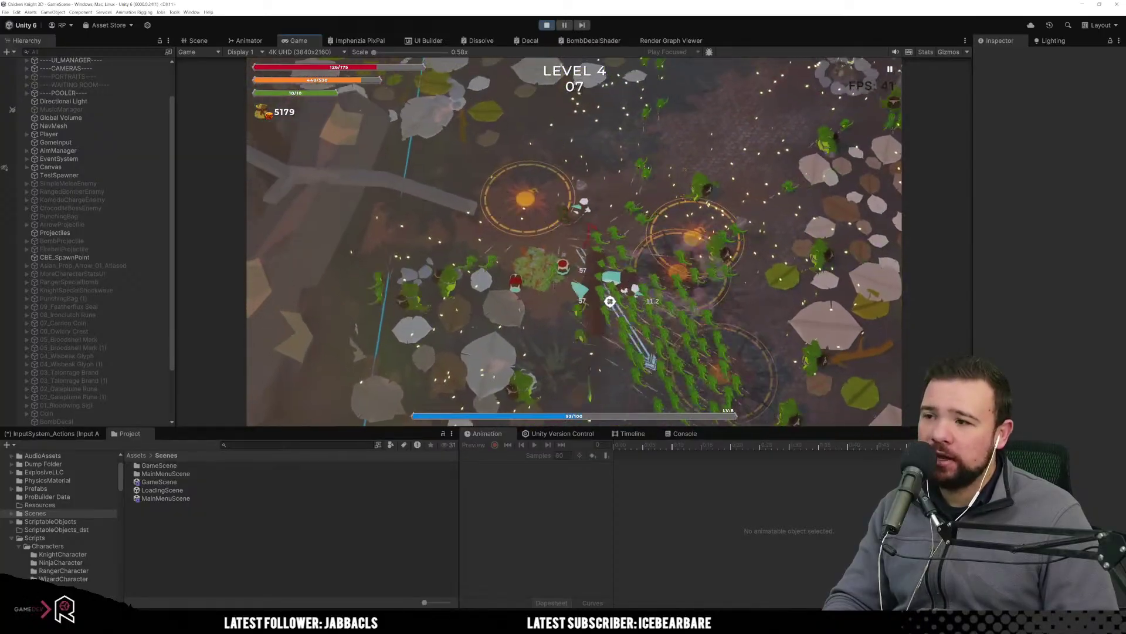
{"action": "key", "text": "w"}
{"action": "key", "text": "d"}
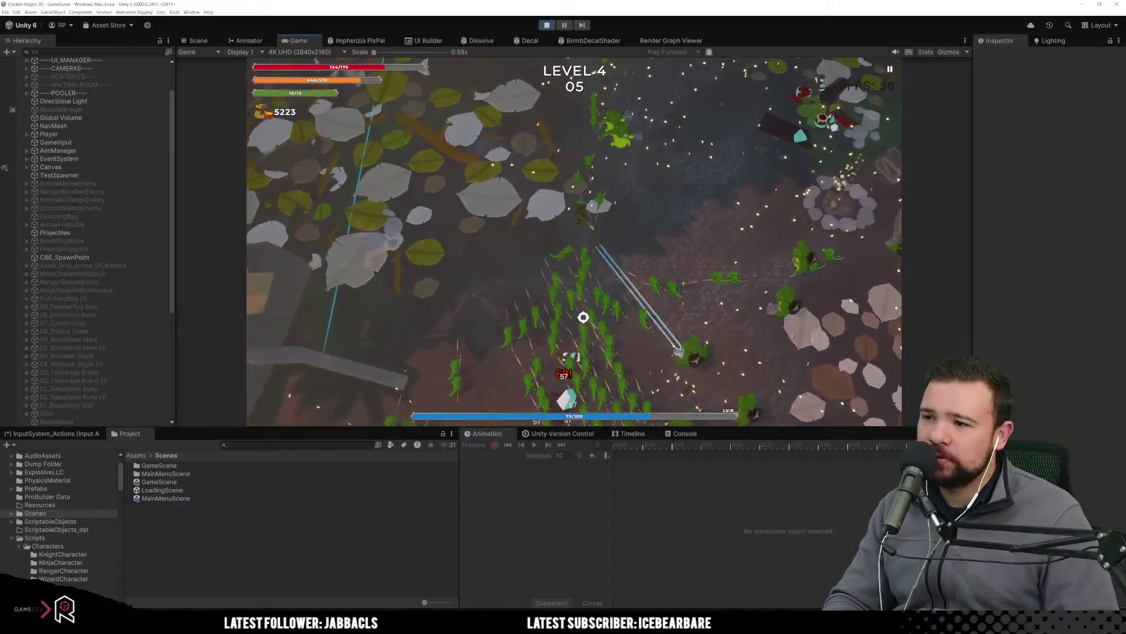
{"action": "key", "text": "d"}
{"action": "key", "text": "s"}
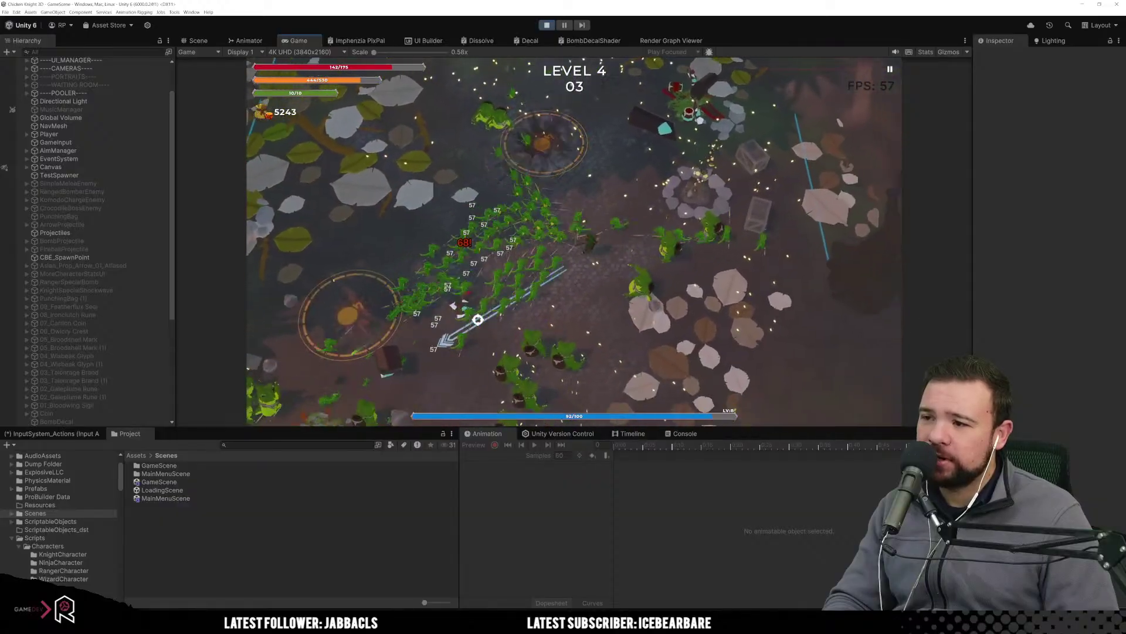
{"action": "key", "text": "s"}
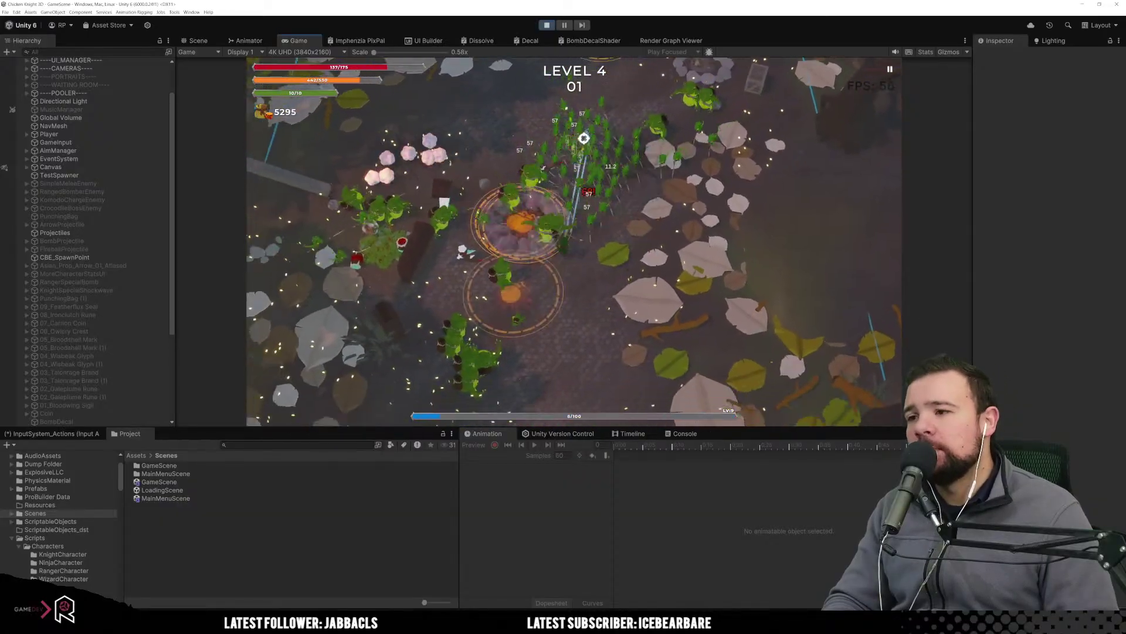
{"action": "key", "text": "s"}
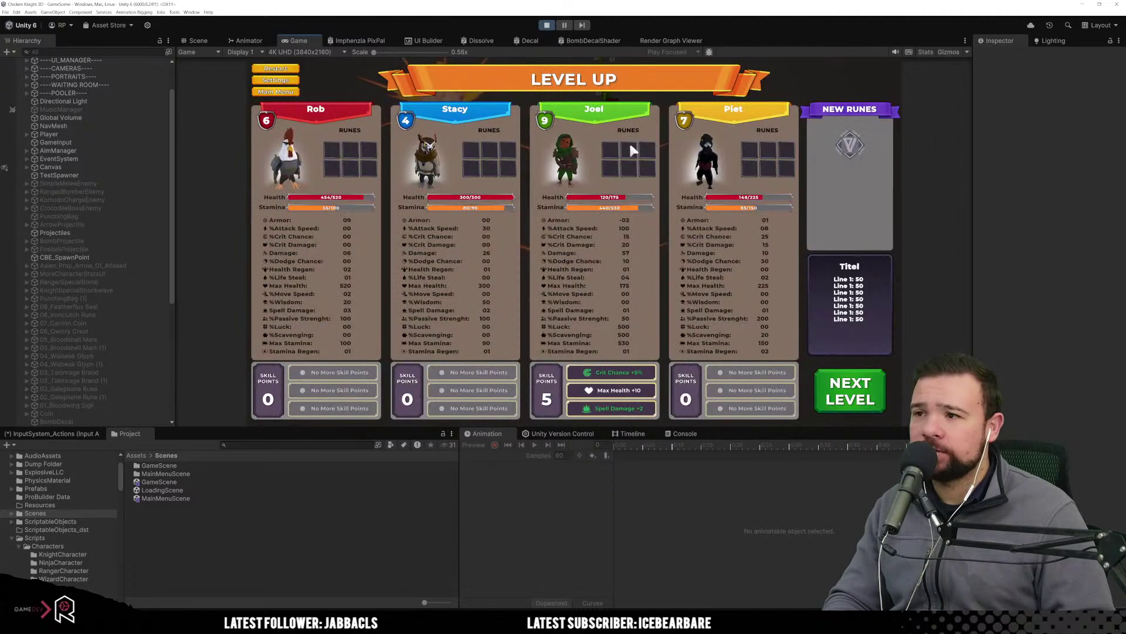
Spend the green-hooded archer's five skill points on offered upgrades, including Max Health +10 and Max Health +30.
{"action": "mouse_move", "coordinate": [630, 146]}
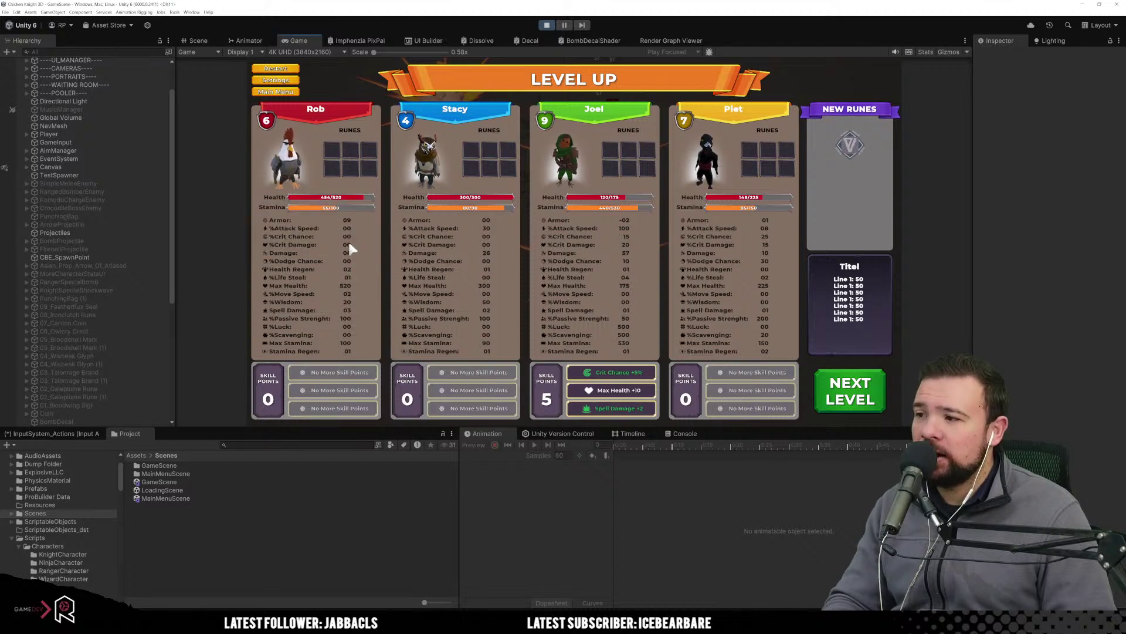
{"action": "left_click", "coordinate": [614, 390]}
{"action": "left_click", "coordinate": [619, 403]}
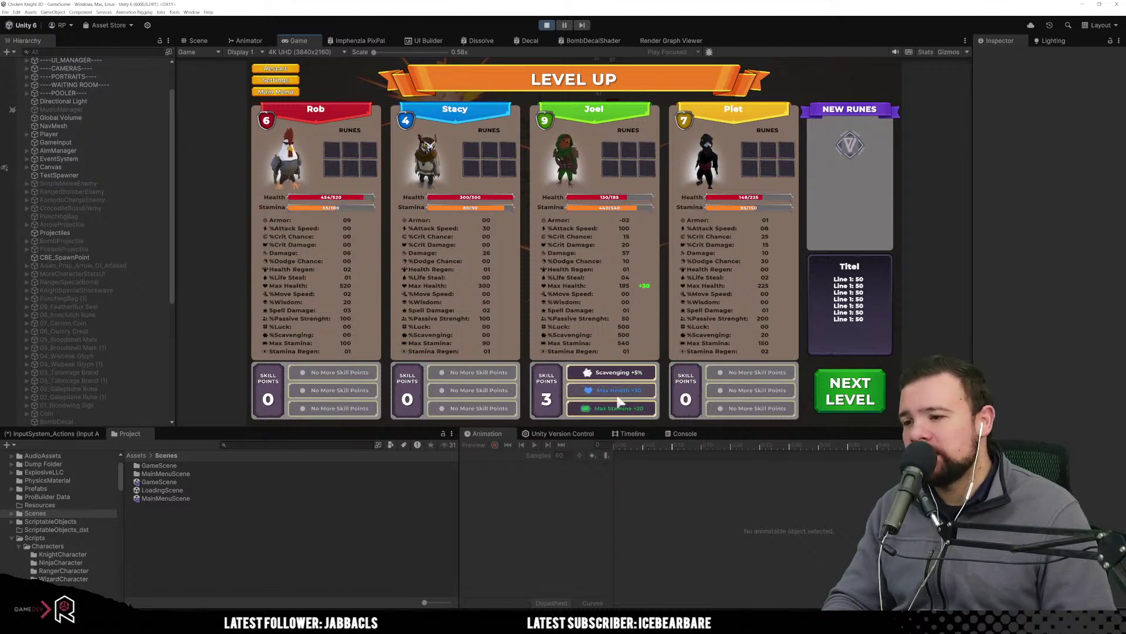
{"action": "left_click", "coordinate": [618, 397]}
{"action": "left_click", "coordinate": [618, 399]}
{"action": "left_click", "coordinate": [619, 400]}
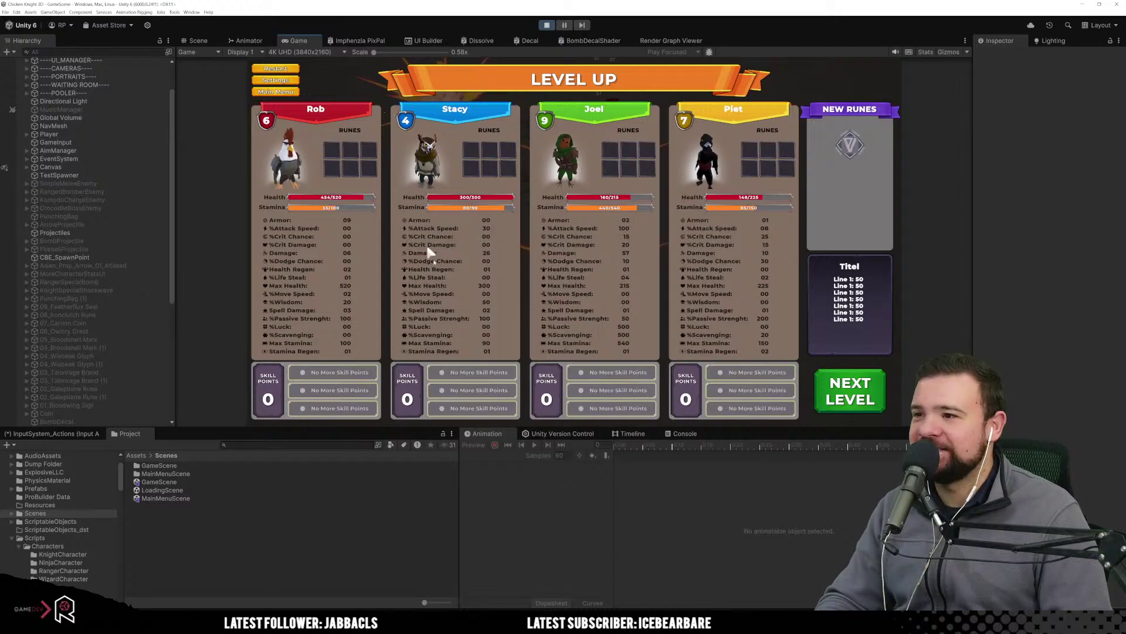
Inspect the stats of the newly earned rune and stop the playtest.
{"action": "mouse_move", "coordinate": [860, 151]}
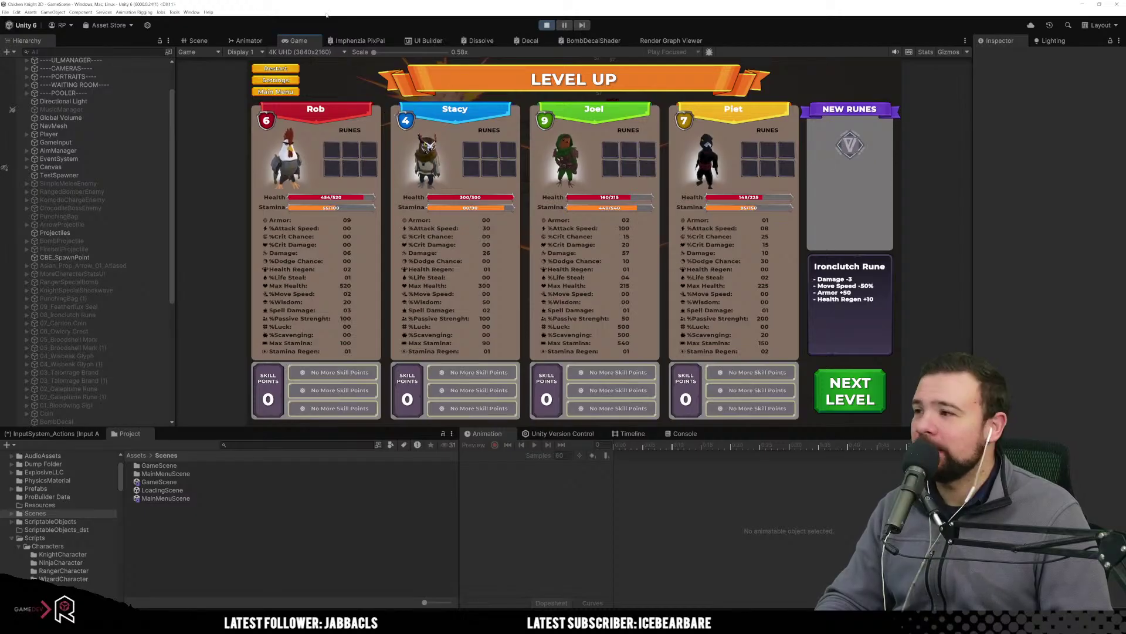
{"action": "left_click", "coordinate": [541, 29]}
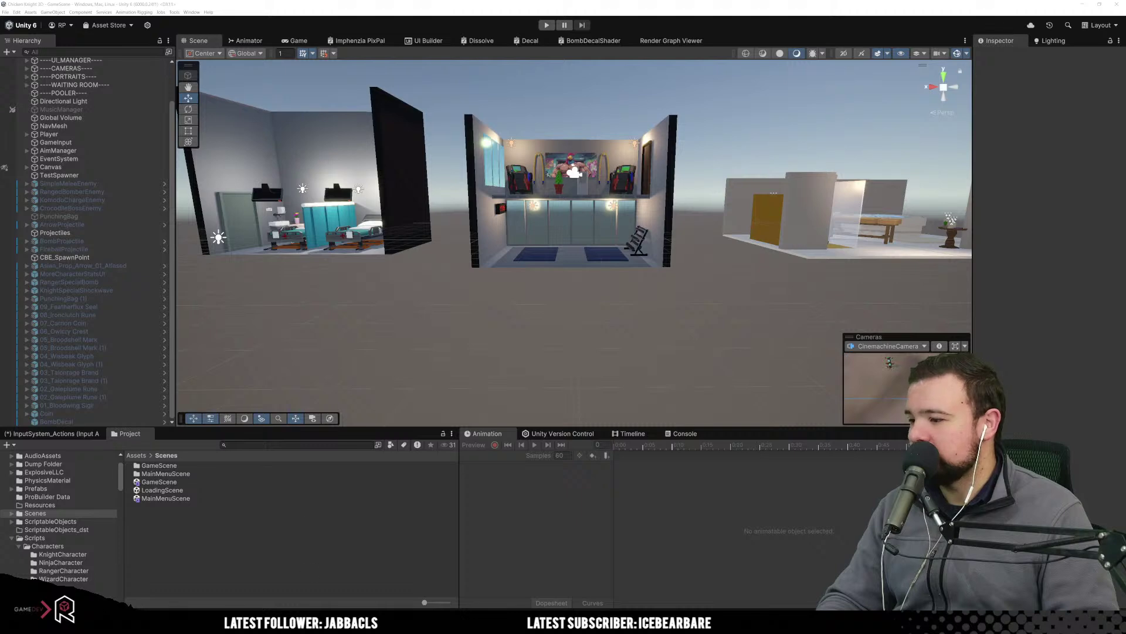
Switch to Notion in the browser and bring up the task board on the Chicken Knight Time Tracker page.
{"action": "key", "text": "alt+Tab"}
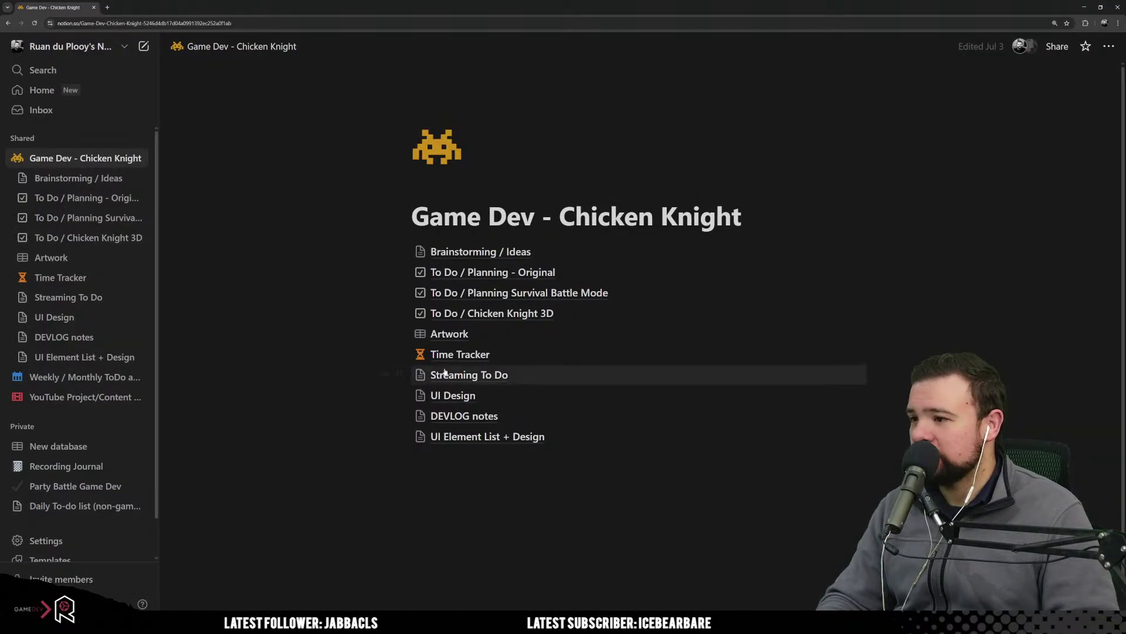
{"action": "left_click", "coordinate": [410, 353]}
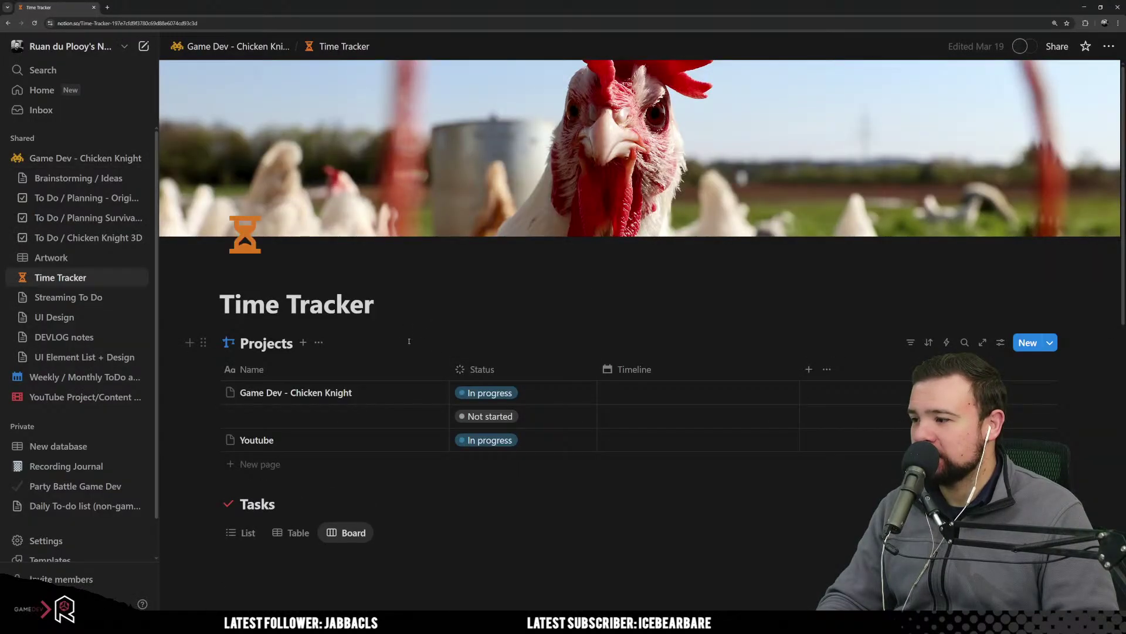
{"action": "scroll", "coordinate": [409, 342], "scroll_direction": "down", "scroll_amount": 4}
{"action": "scroll", "coordinate": [467, 415], "scroll_direction": "down", "scroll_amount": 4}
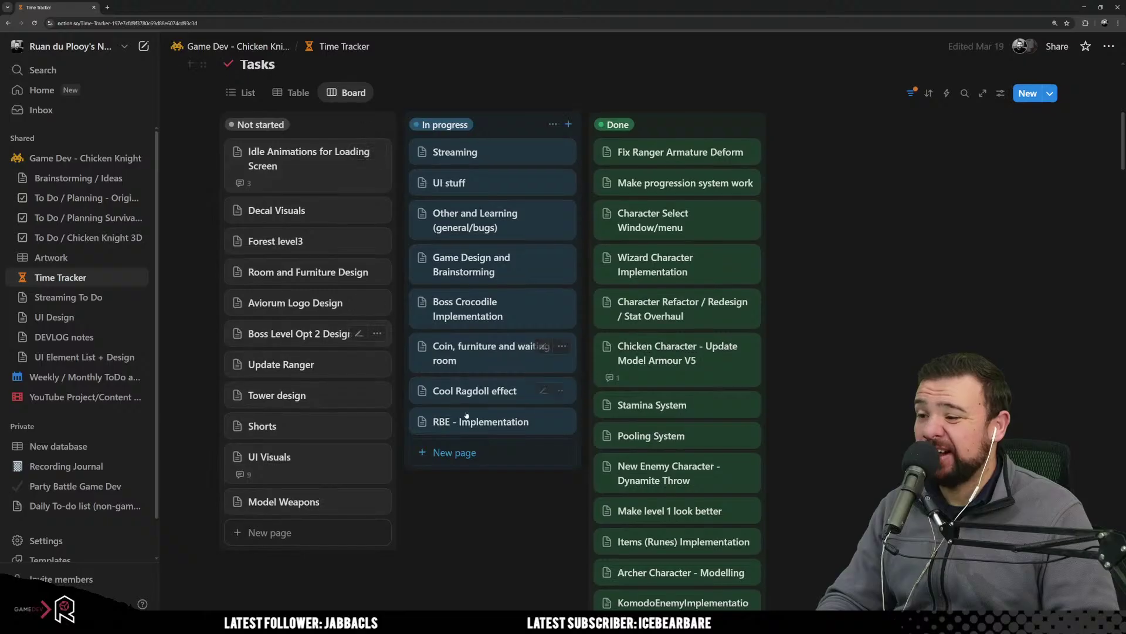
Start a new time entry for the in-progress task "Coin, furniture and waiting room" and close the task's details.
{"action": "left_click", "coordinate": [491, 354]}
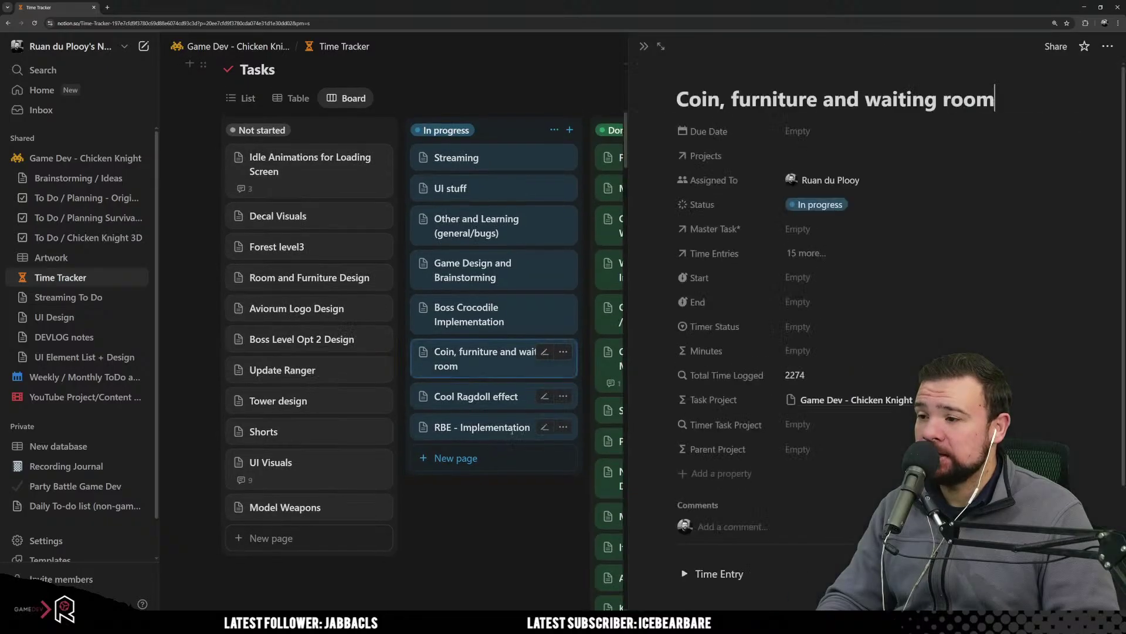
{"action": "scroll", "coordinate": [878, 320], "scroll_direction": "down", "scroll_amount": 4}
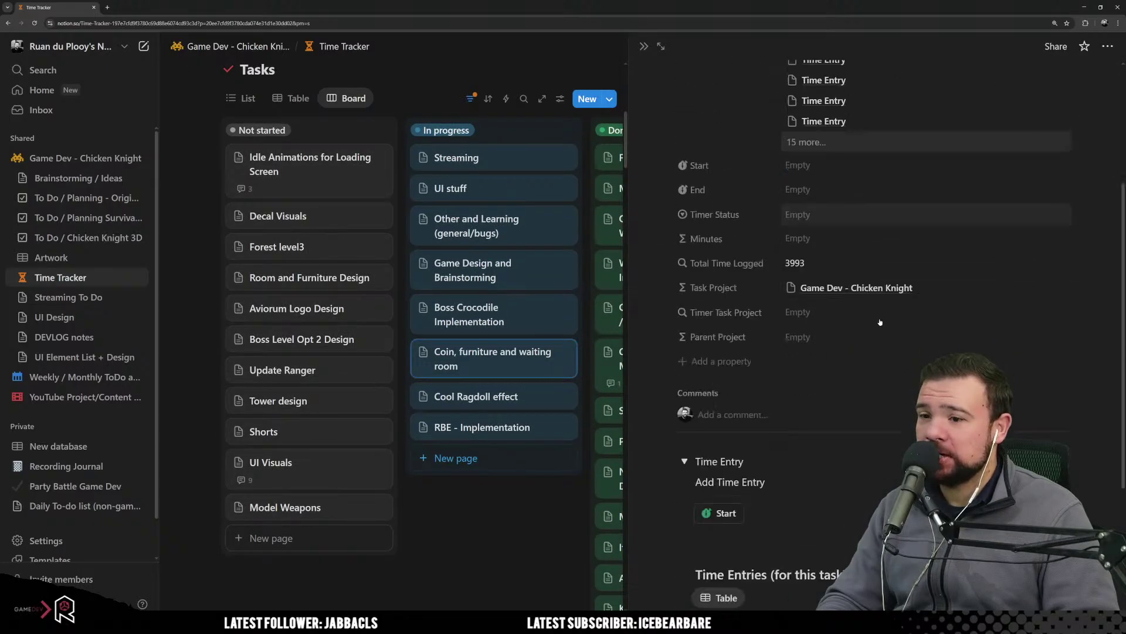
{"action": "left_click", "coordinate": [722, 507]}
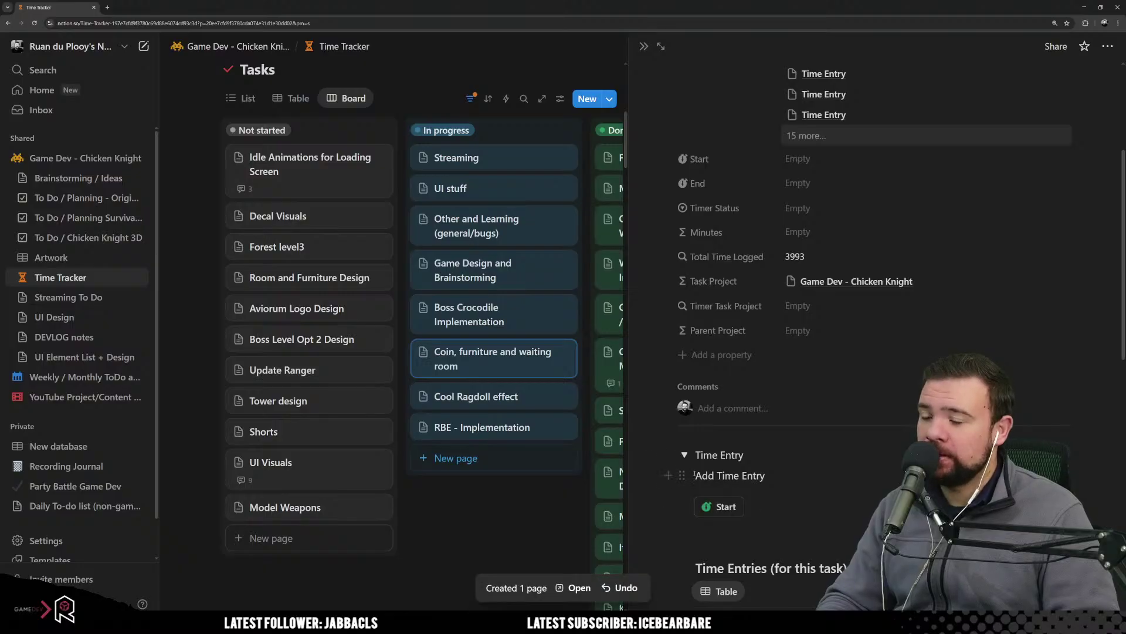
{"action": "left_click", "coordinate": [644, 46]}
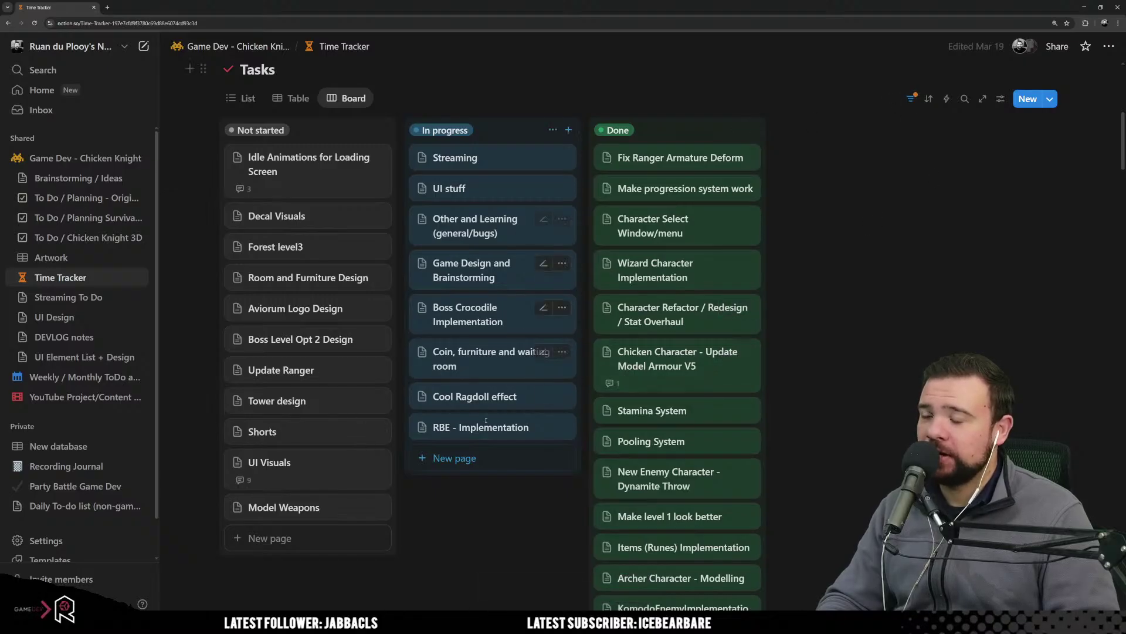
Switch back to Unity and bring the empty space beside the spa room into view in the scene.
{"action": "left_click", "coordinate": [1085, 7]}
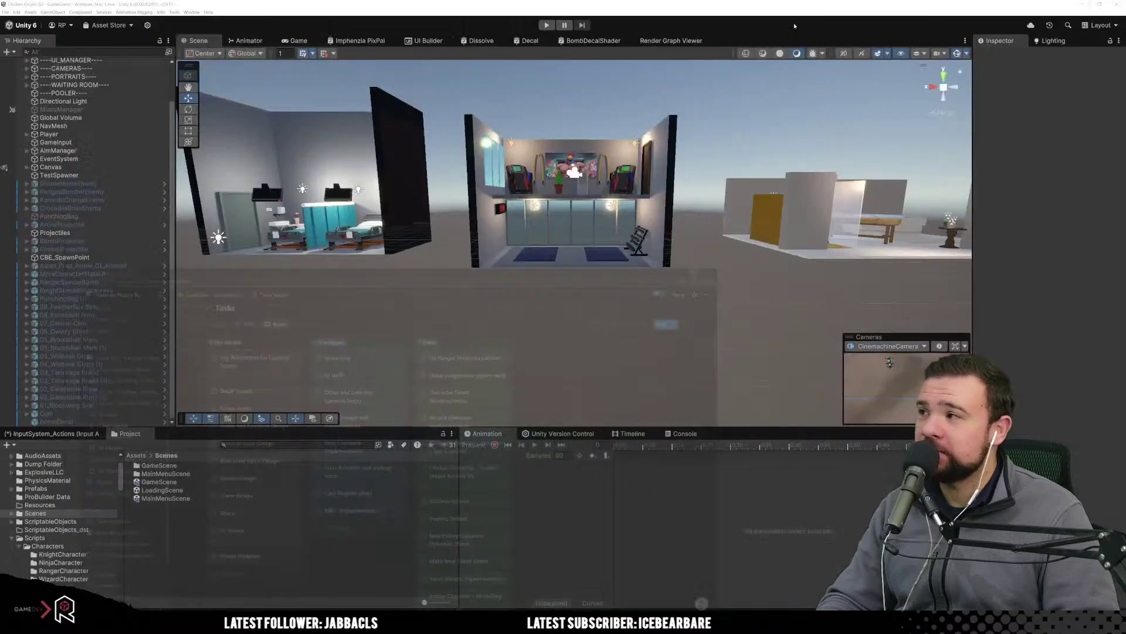
{"action": "right_click_drag", "start_coordinate": [516, 191], "coordinate": [597, 286]}
{"action": "key", "text": "s"}
{"action": "key", "text": "d"}
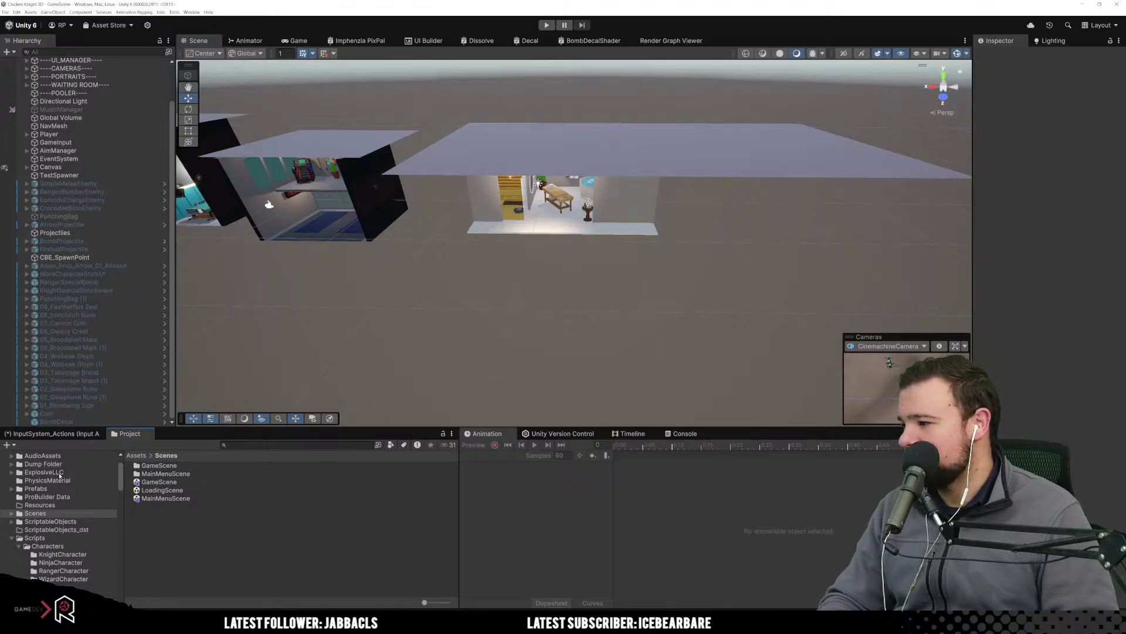
Look through the VisualAssets subfolders, including _Buildings, _Material, _Items and _Characters, for the room models.
{"action": "scroll", "coordinate": [51, 492], "scroll_direction": "down", "scroll_amount": 5}
{"action": "scroll", "coordinate": [36, 494], "scroll_direction": "down", "scroll_amount": 5}
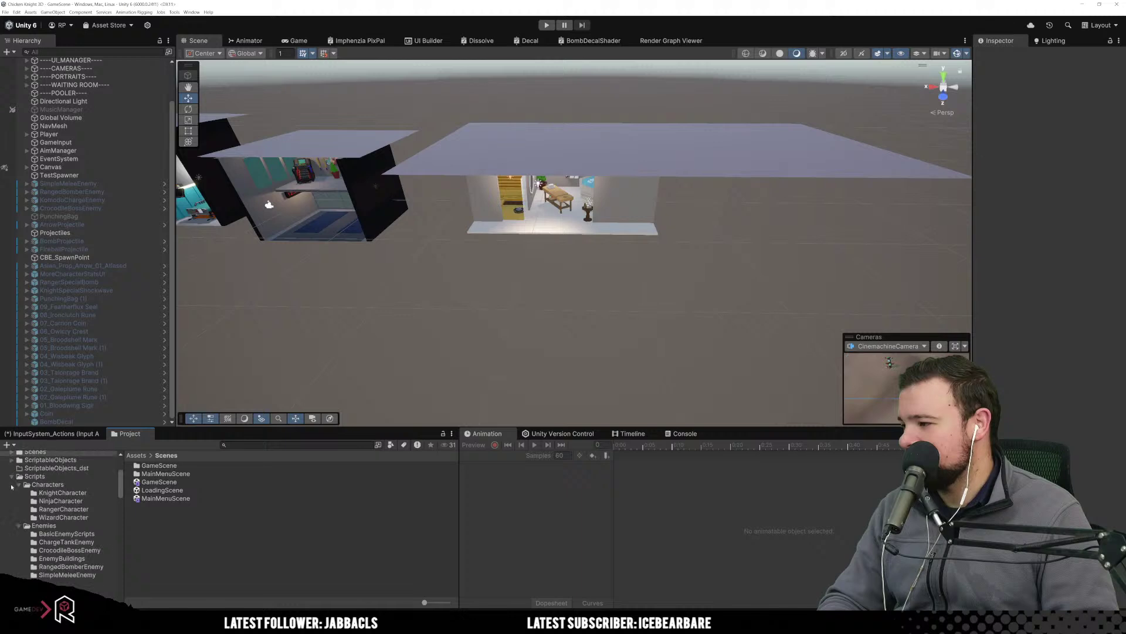
{"action": "left_click", "coordinate": [18, 510]}
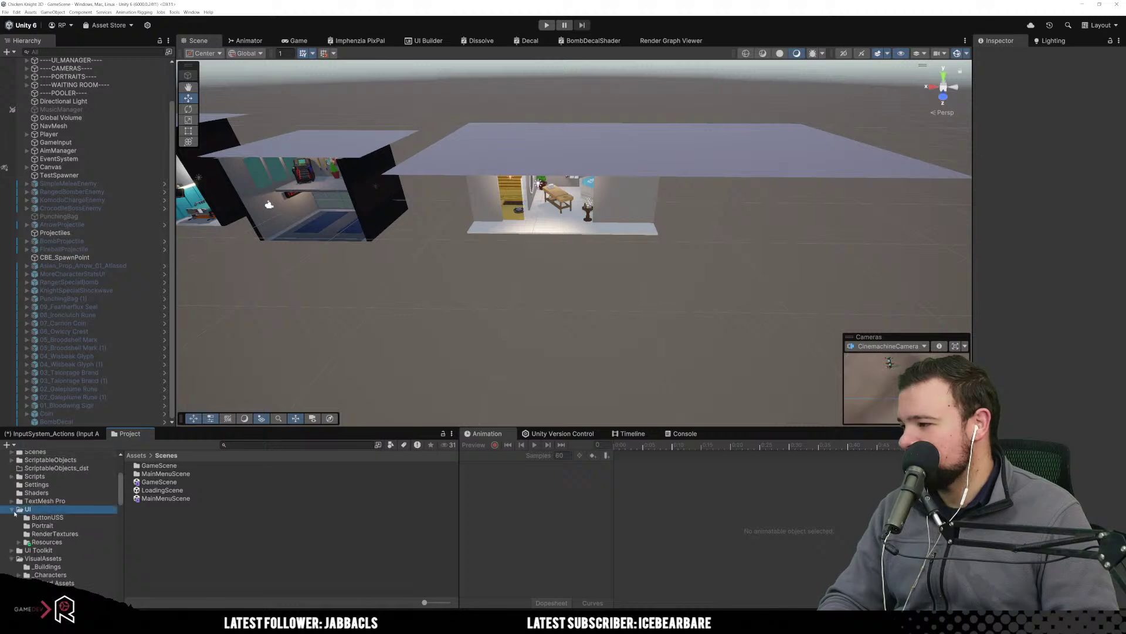
{"action": "left_click", "coordinate": [12, 510]}
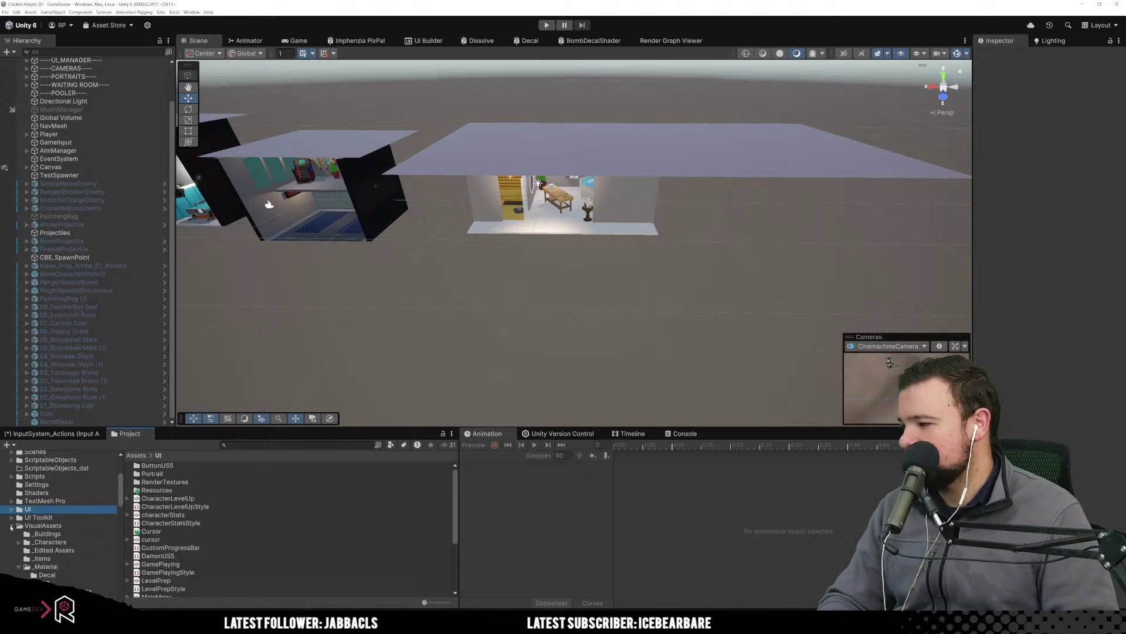
{"action": "left_click", "coordinate": [51, 535]}
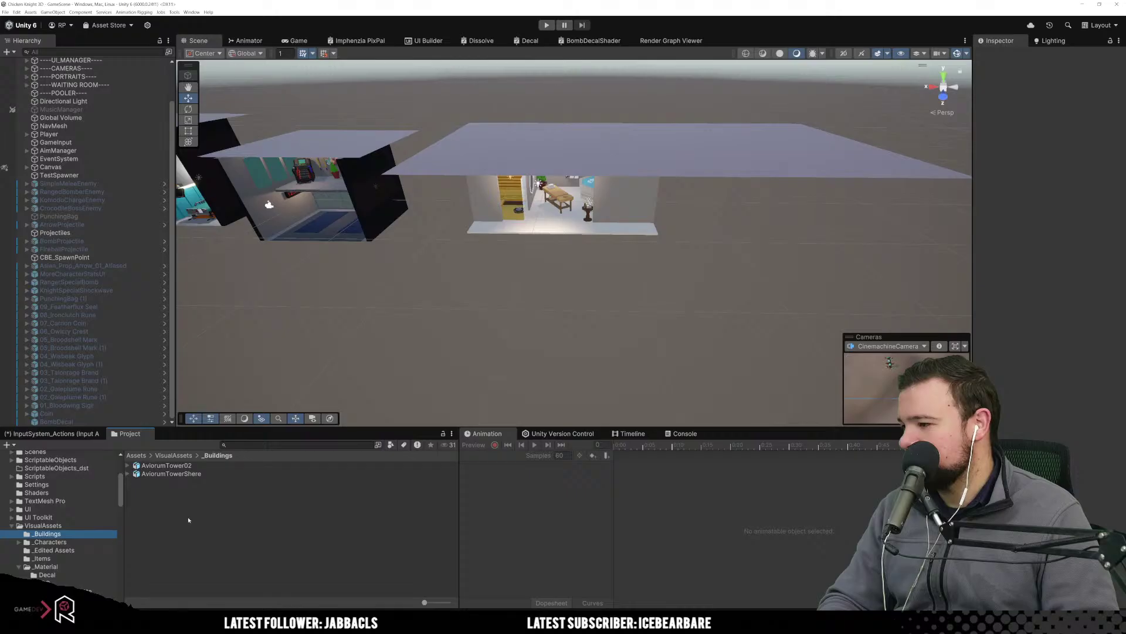
{"action": "scroll", "coordinate": [85, 542], "scroll_direction": "down", "scroll_amount": 2}
{"action": "scroll", "coordinate": [29, 532], "scroll_direction": "down", "scroll_amount": 2}
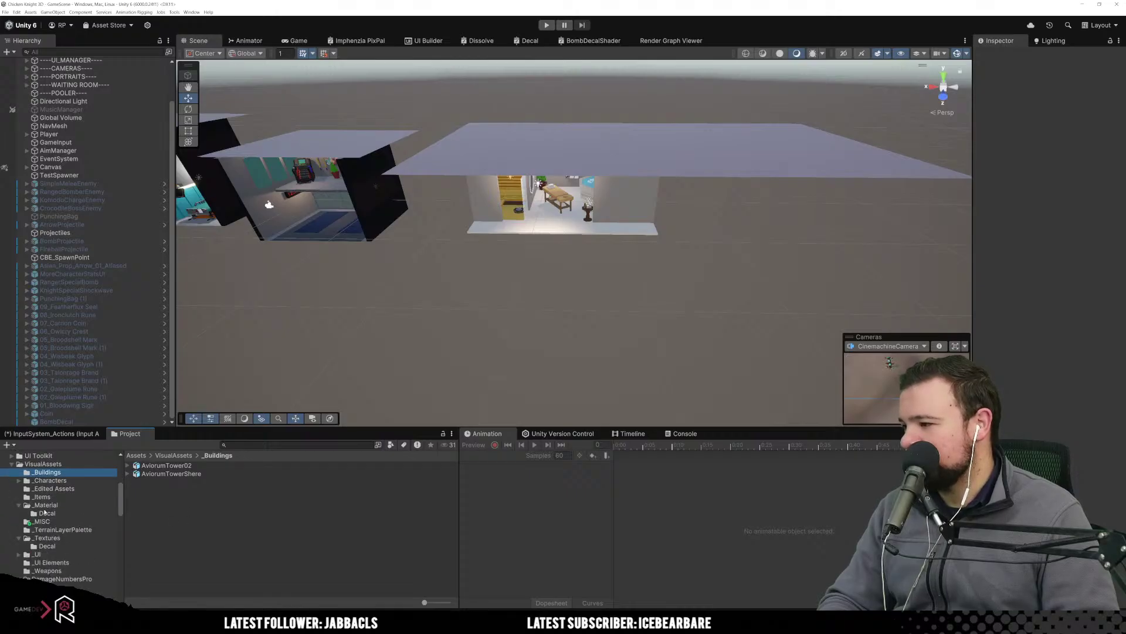
{"action": "scroll", "coordinate": [45, 512], "scroll_direction": "down", "scroll_amount": 2}
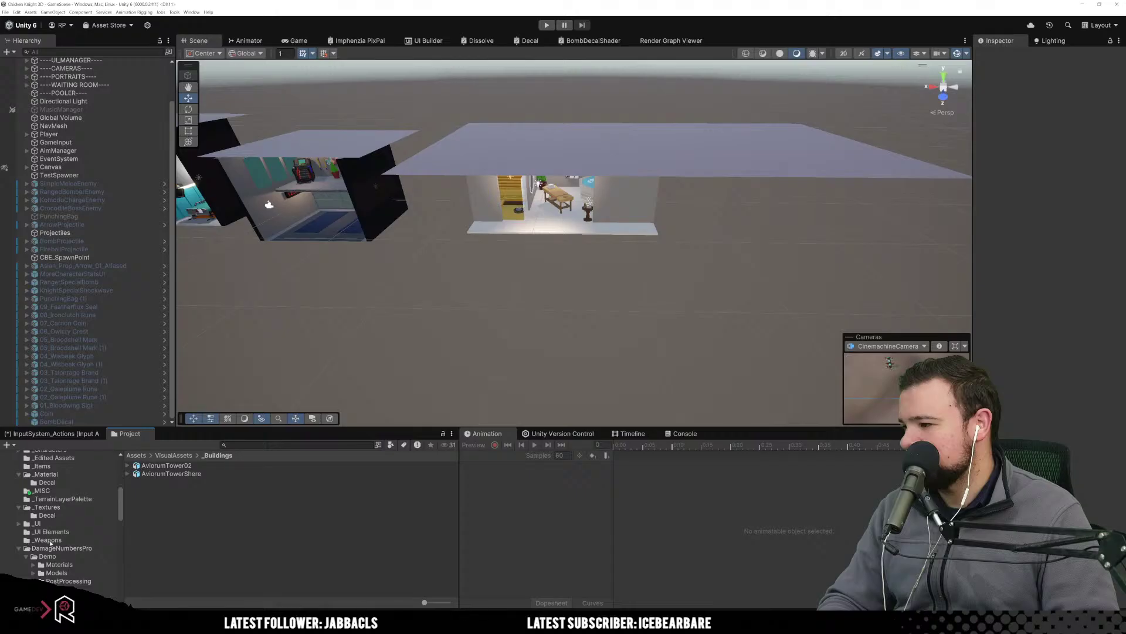
{"action": "scroll", "coordinate": [48, 543], "scroll_direction": "up", "scroll_amount": 2}
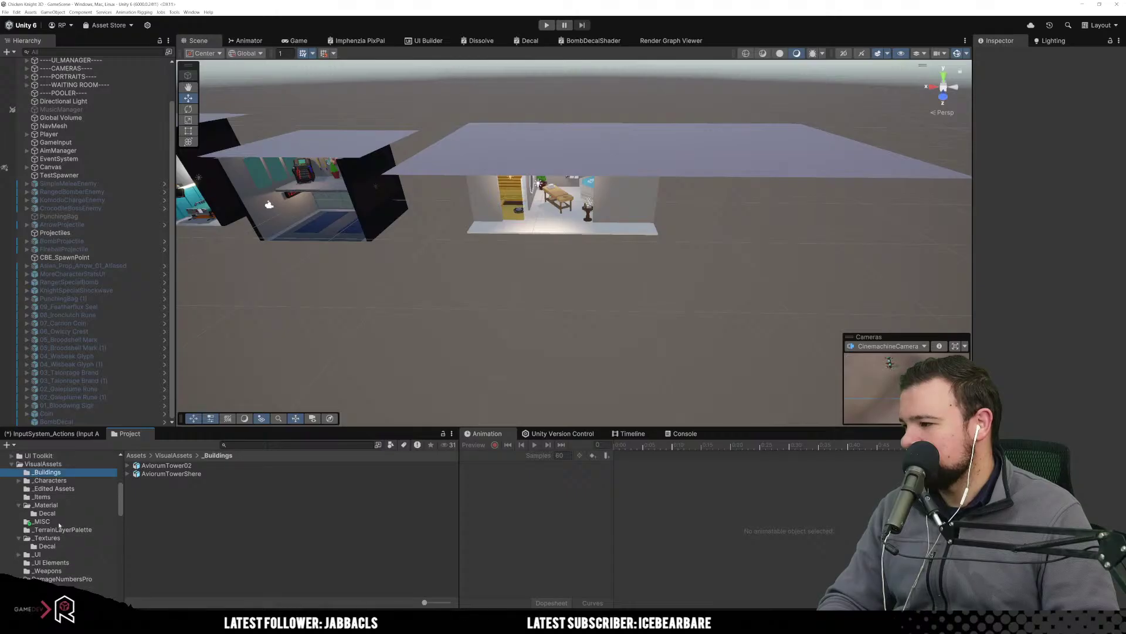
{"action": "left_click", "coordinate": [47, 505]}
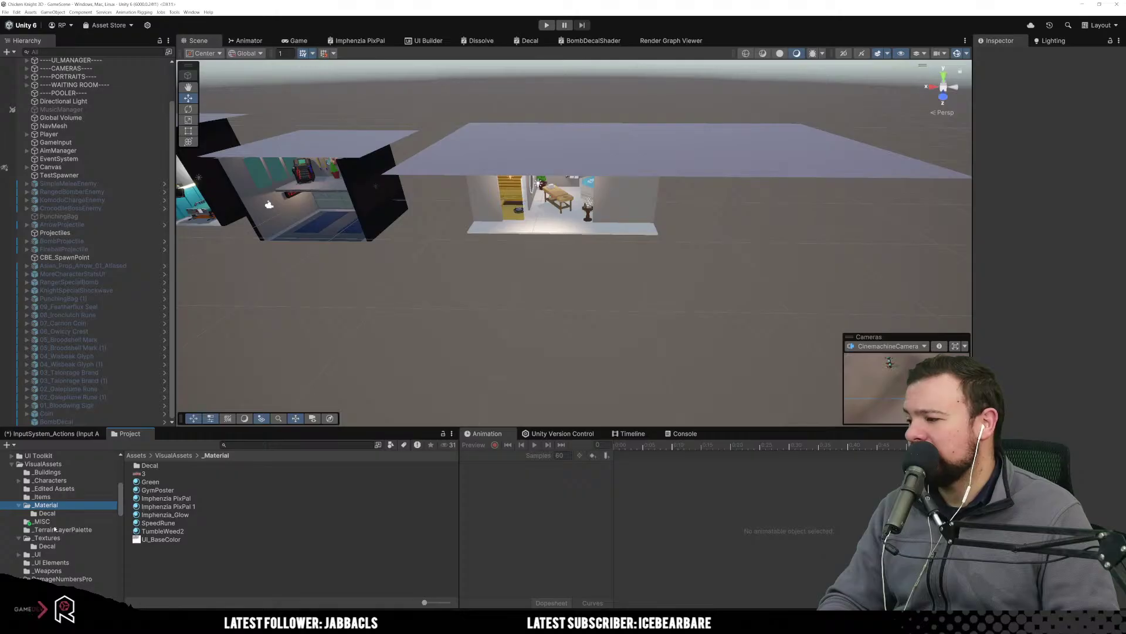
{"action": "key", "text": "Up"}
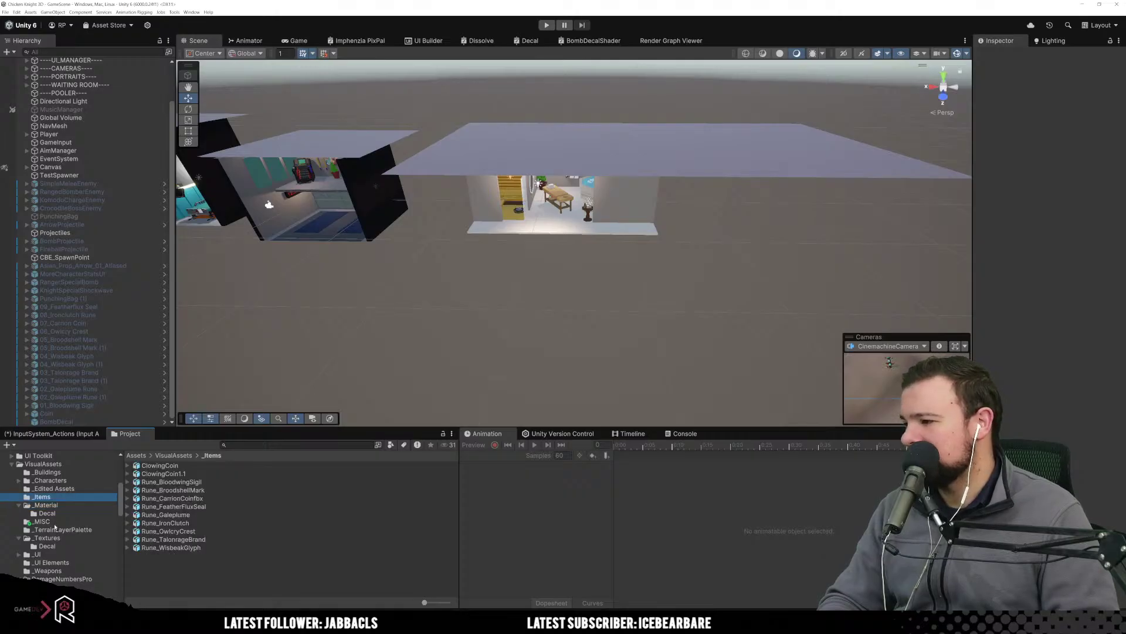
{"action": "key", "text": "Up"}
{"action": "key", "text": "Up"}
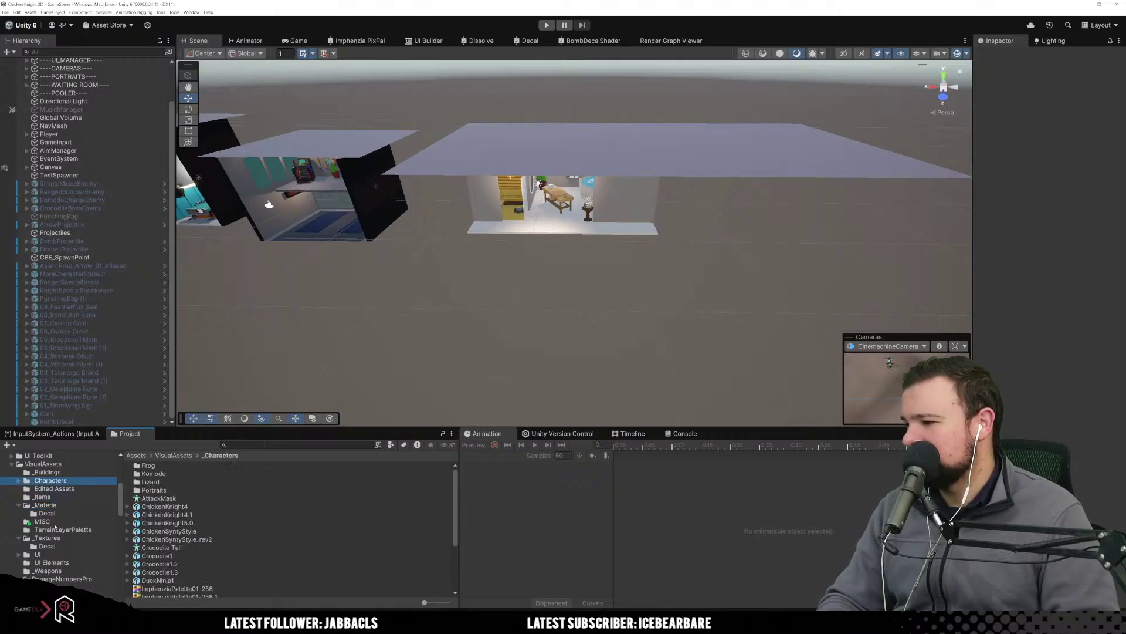
{"action": "key", "text": "Up"}
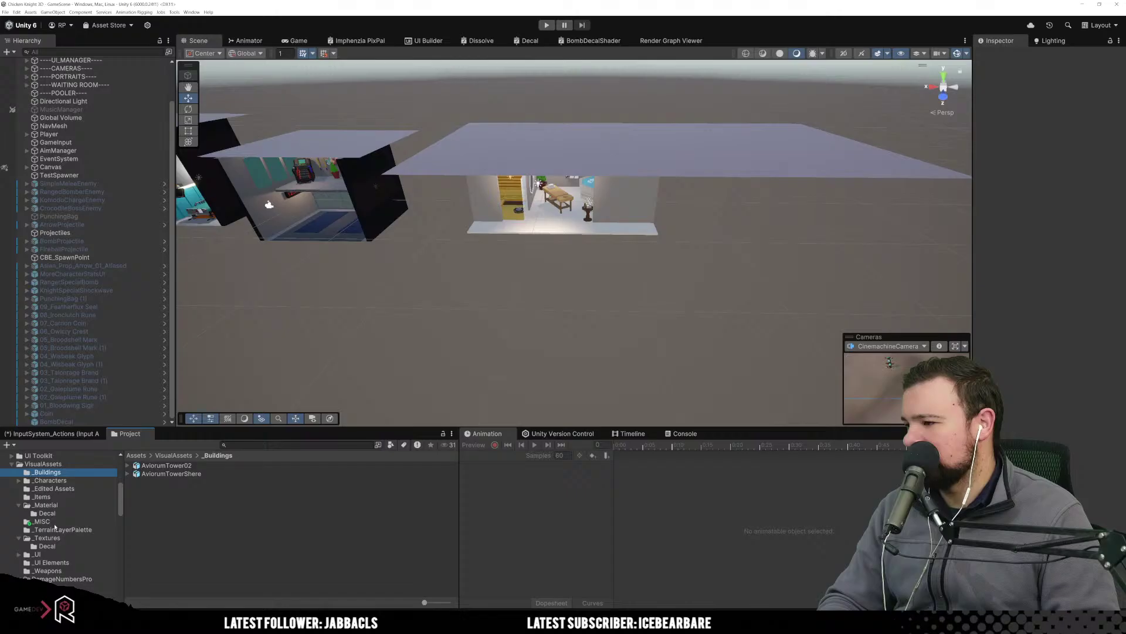
Open the Rooms folder inside VisualAssets/_UI in the project assets.
{"action": "key", "text": "Down"}
{"action": "key", "text": "Down"}
{"action": "key", "text": "Down"}
{"action": "key", "text": "Down"}
{"action": "key", "text": "Down"}
{"action": "key", "text": "Down"}
{"action": "key", "text": "Down"}
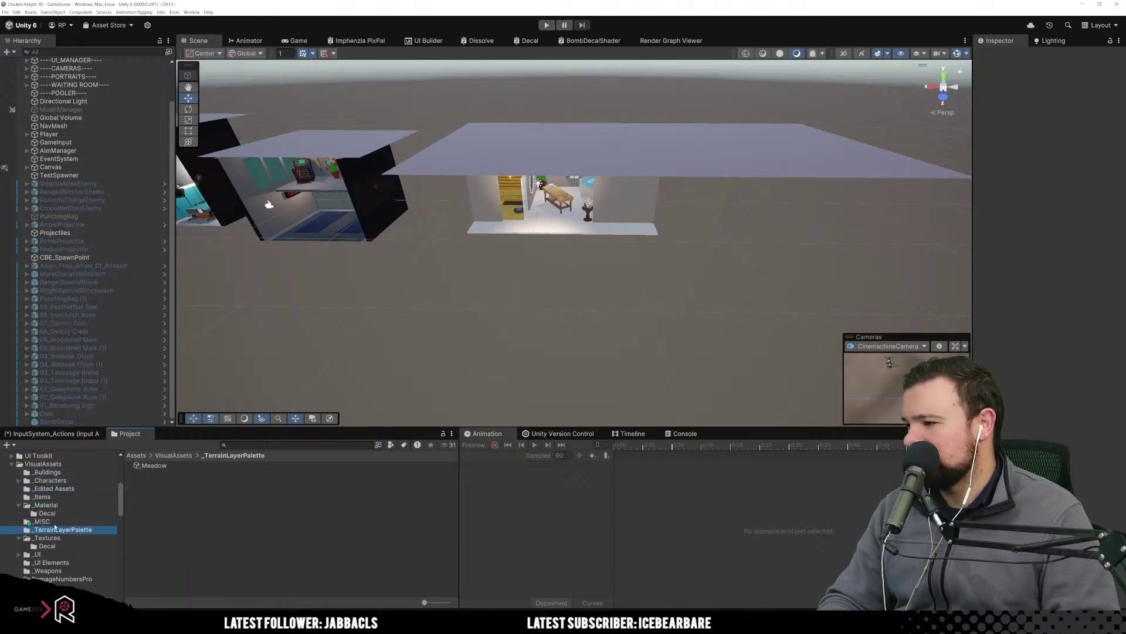
{"action": "key", "text": "Down"}
{"action": "key", "text": "Down"}
{"action": "key", "text": "Down"}
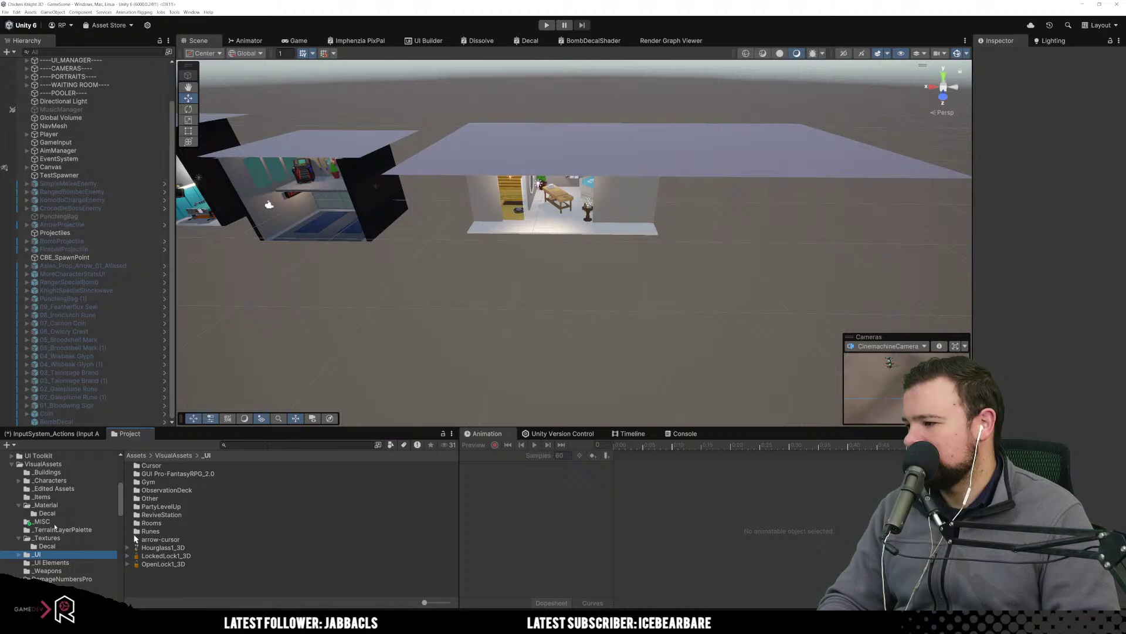
{"action": "double_click", "coordinate": [148, 523]}
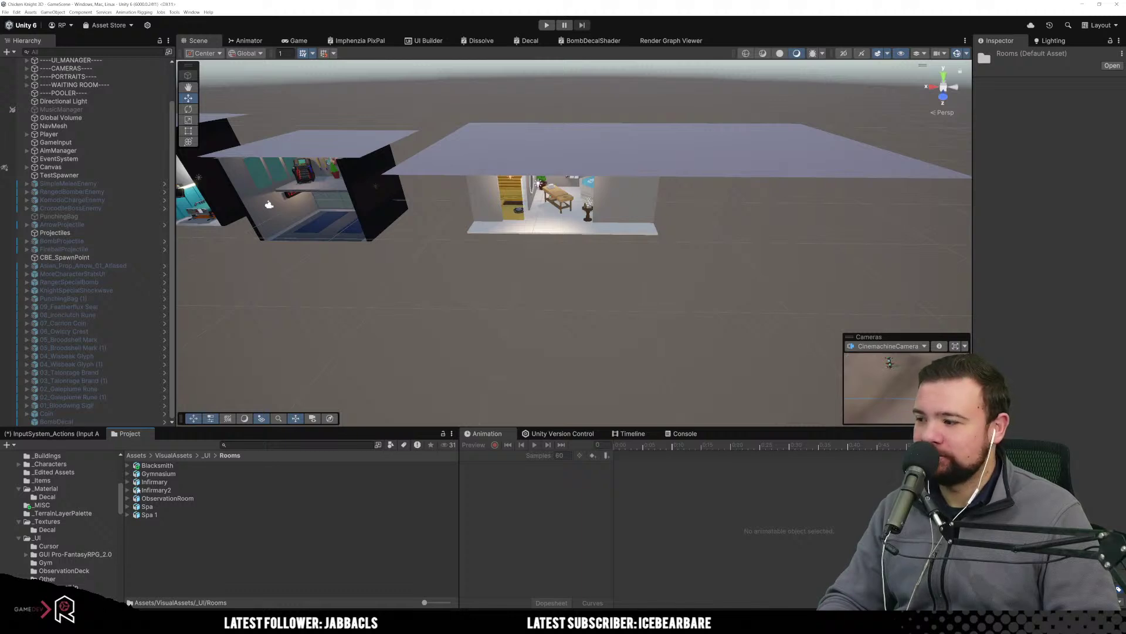
Remap the Blacksmith model's ImphenziaBaseMaterial to the Imphenzia PixPal material and apply the import settings.
{"action": "left_click", "coordinate": [170, 466]}
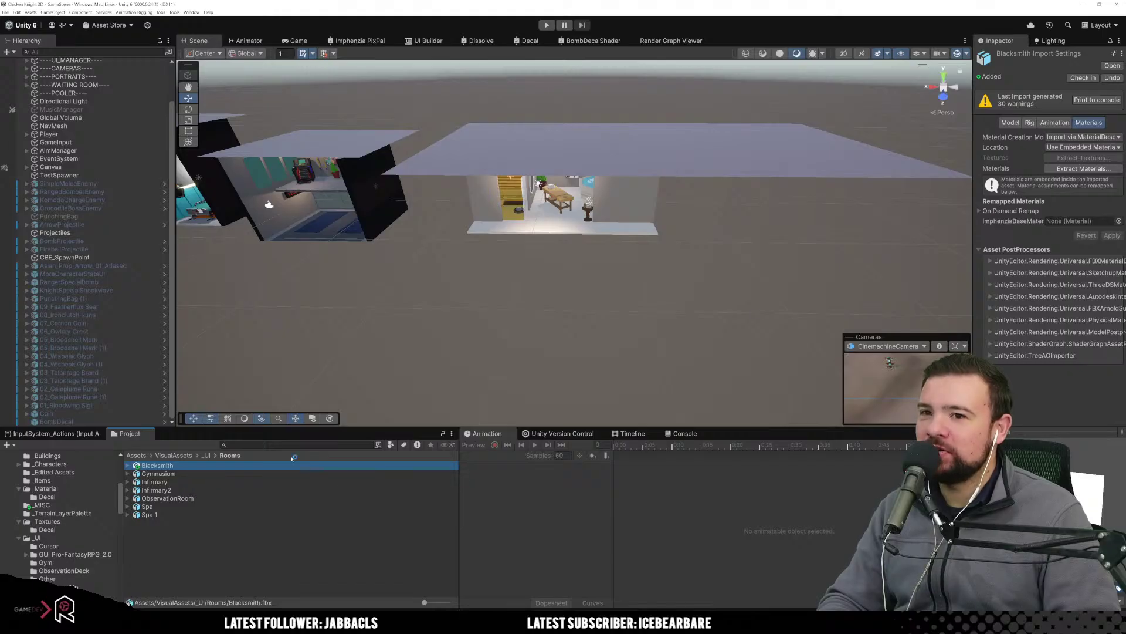
{"action": "left_click", "coordinate": [1119, 221]}
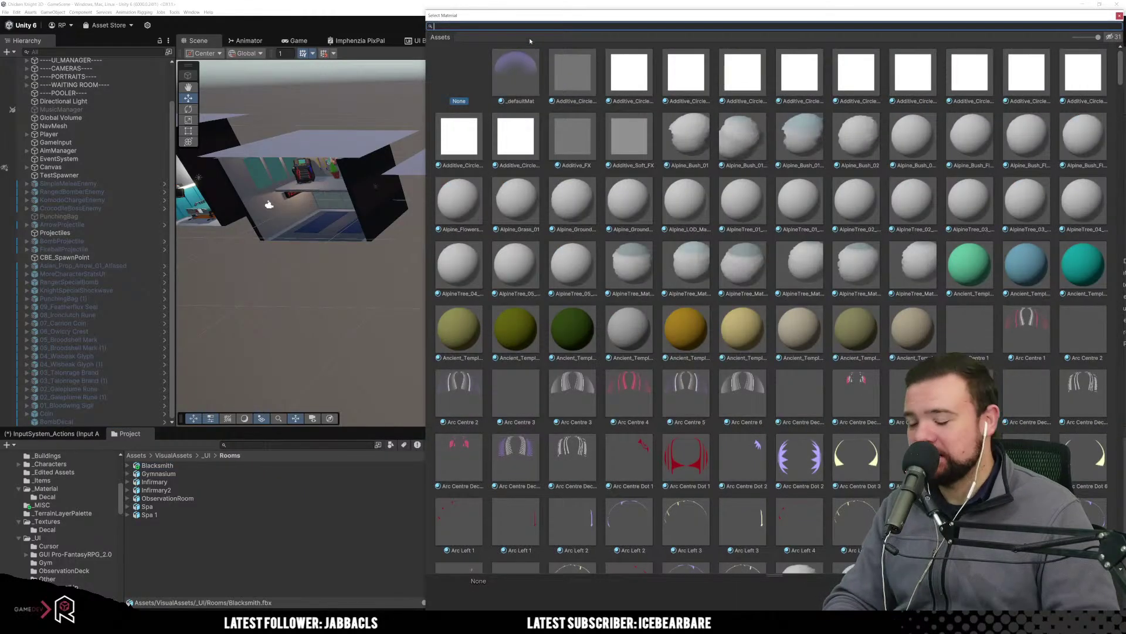
{"action": "type", "text": "imphen"}
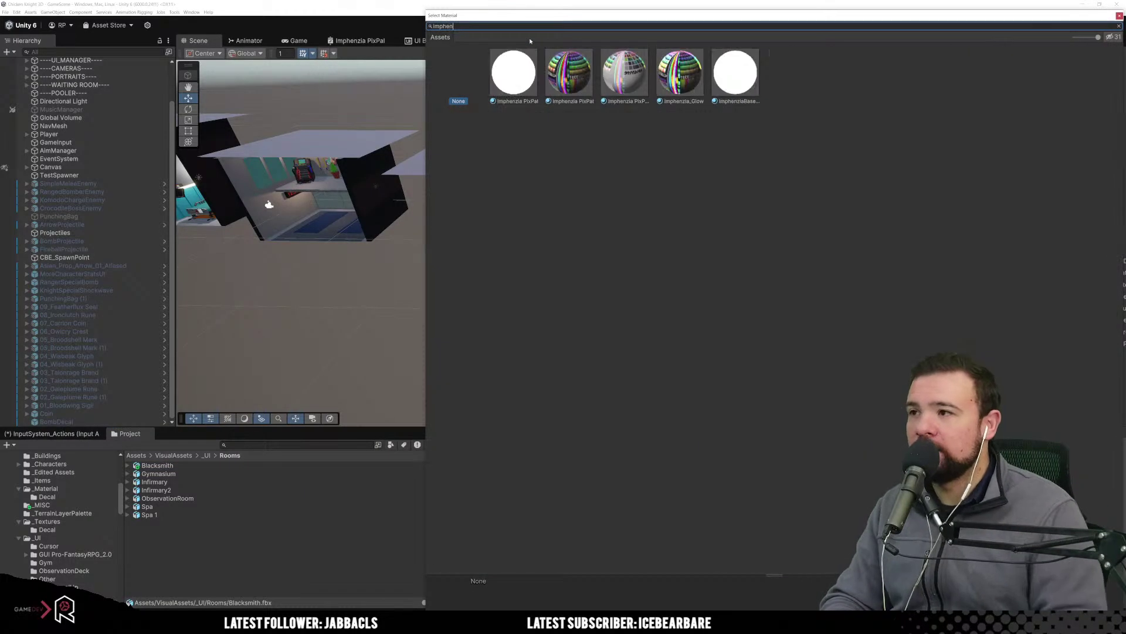
{"action": "double_click", "coordinate": [513, 72]}
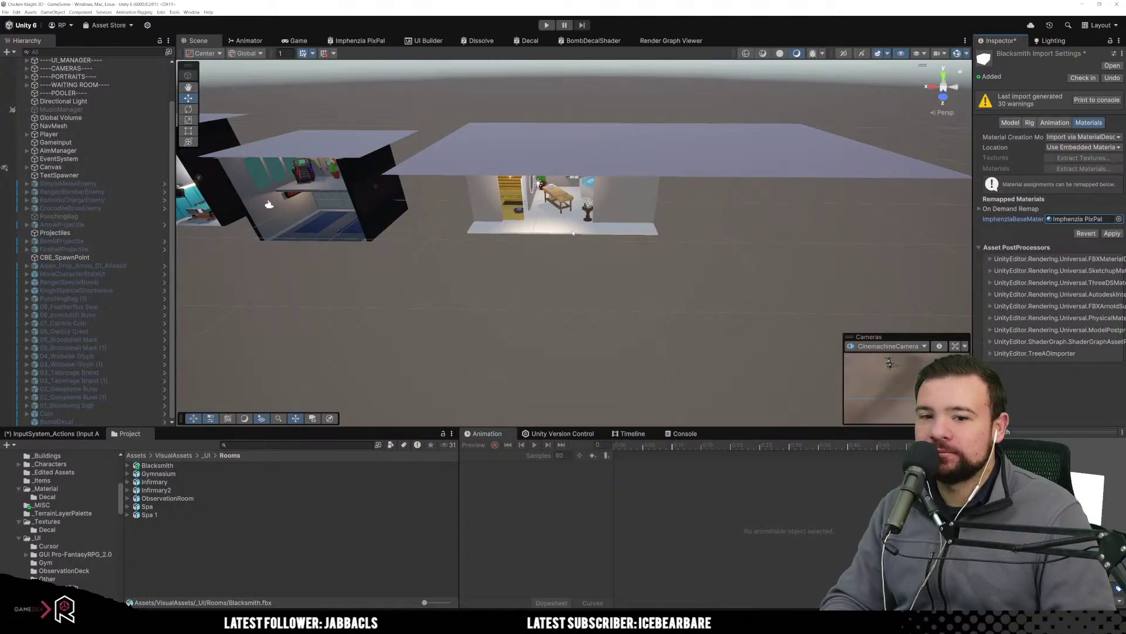
{"action": "left_click", "coordinate": [1111, 233]}
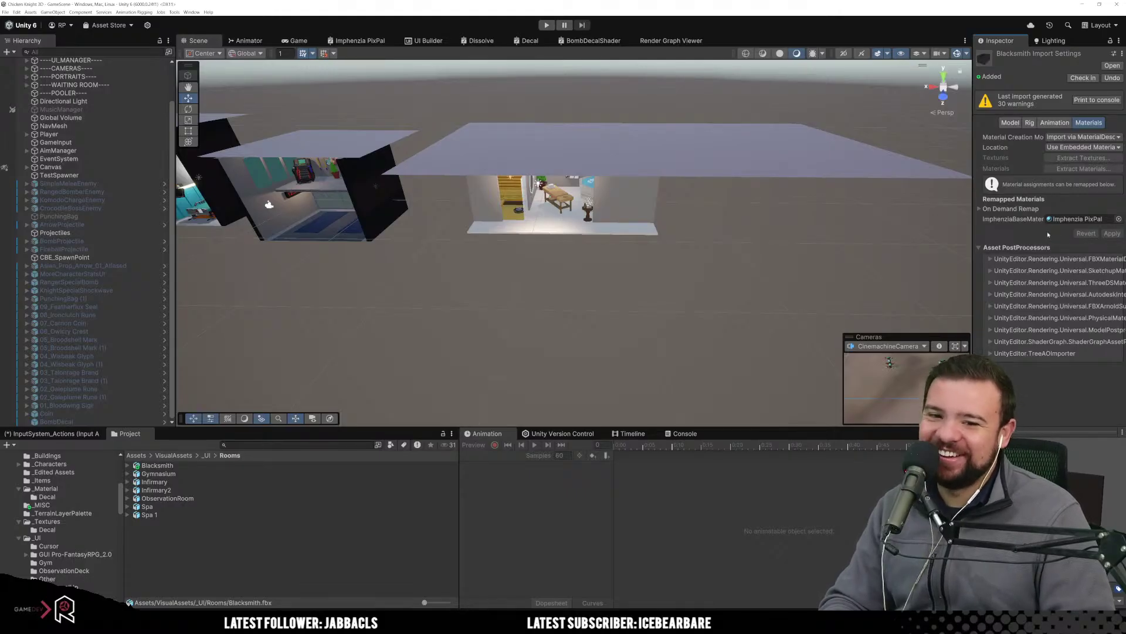
Review the Blacksmith model's animation, rig, model and material import settings.
{"action": "left_click", "coordinate": [1055, 123]}
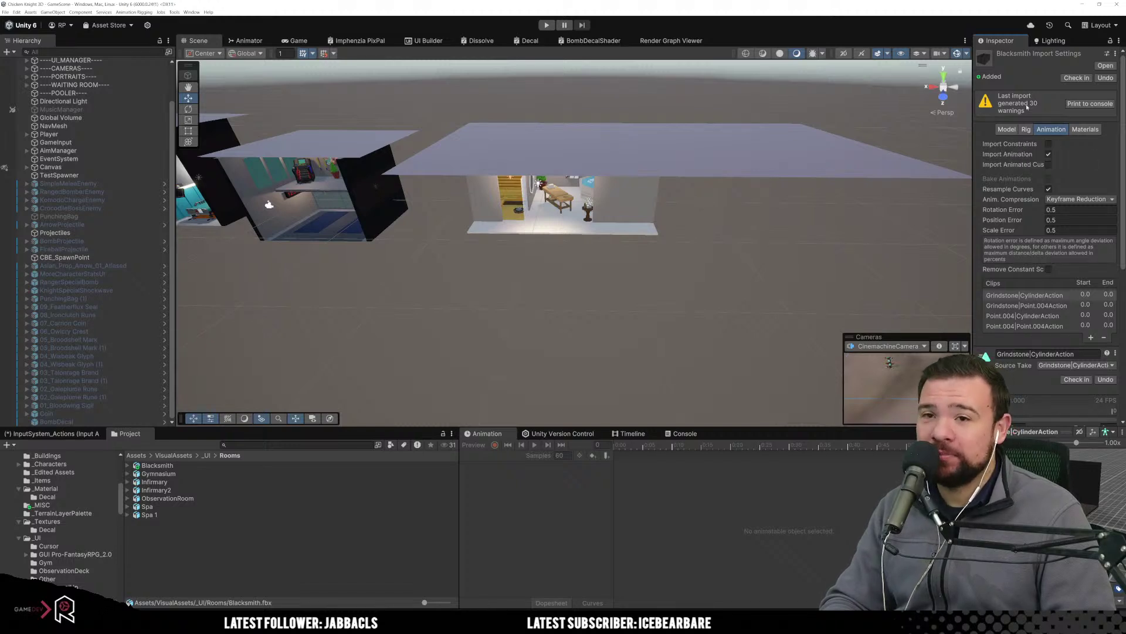
{"action": "left_click", "coordinate": [1026, 129]}
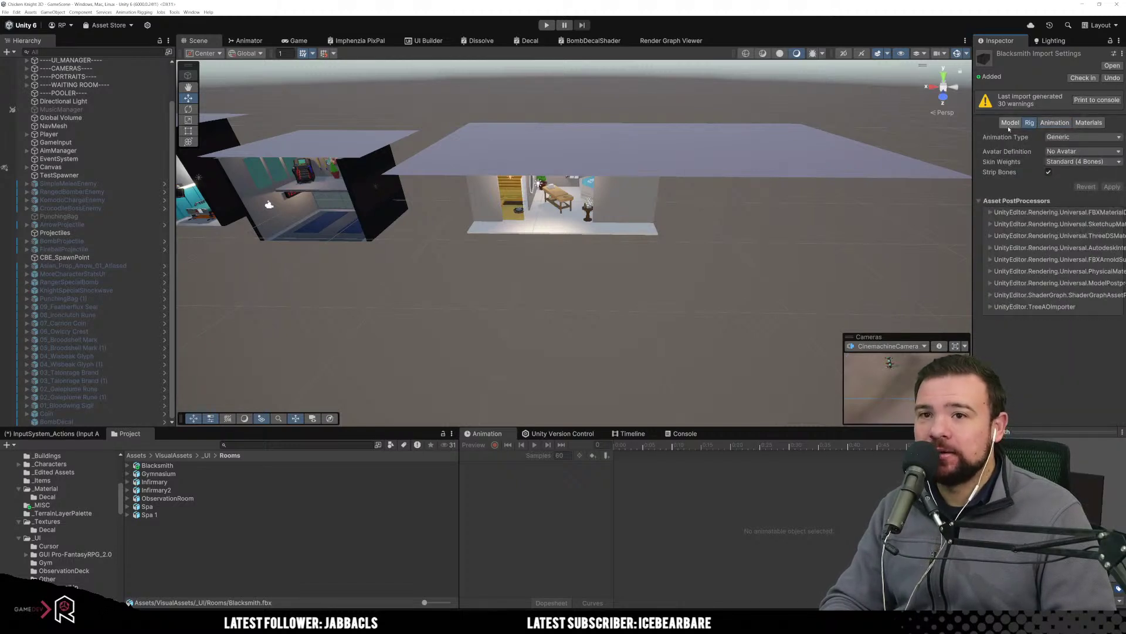
{"action": "left_click", "coordinate": [1009, 126]}
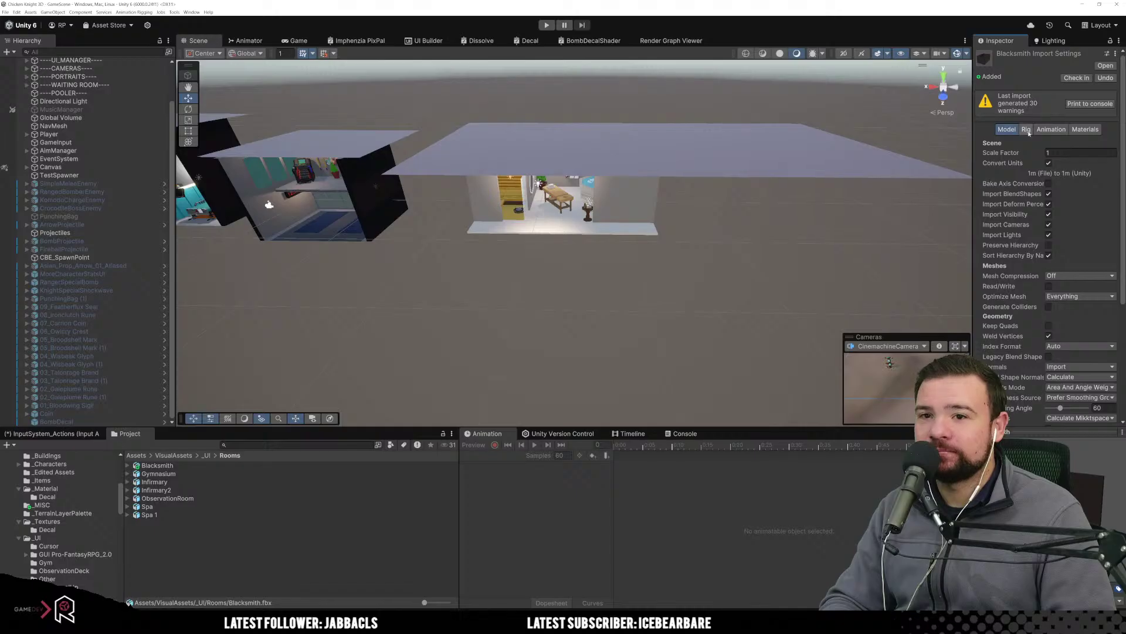
{"action": "left_click", "coordinate": [1089, 123]}
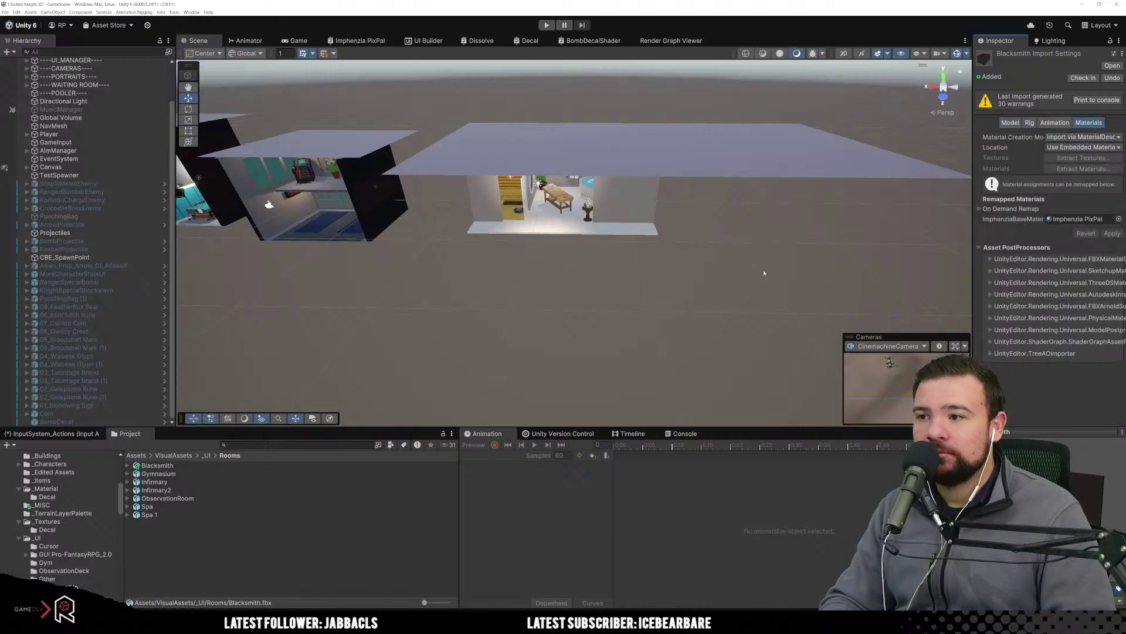
Place the Blacksmith room model in the scene beside the spa room.
{"action": "left_click", "coordinate": [166, 515]}
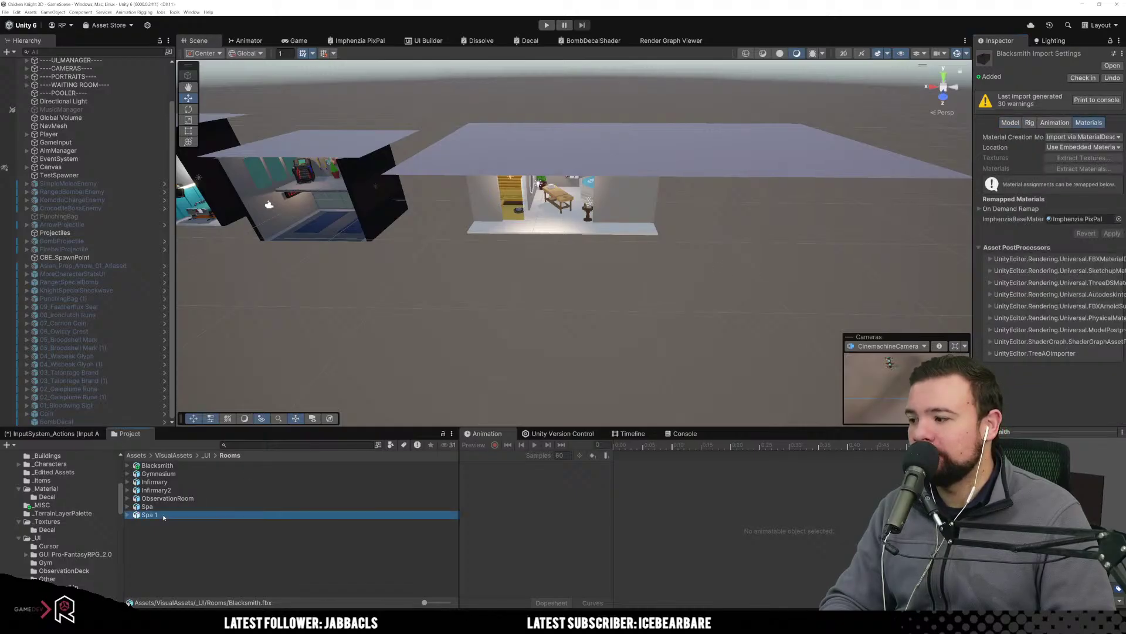
{"action": "left_click", "coordinate": [172, 465]}
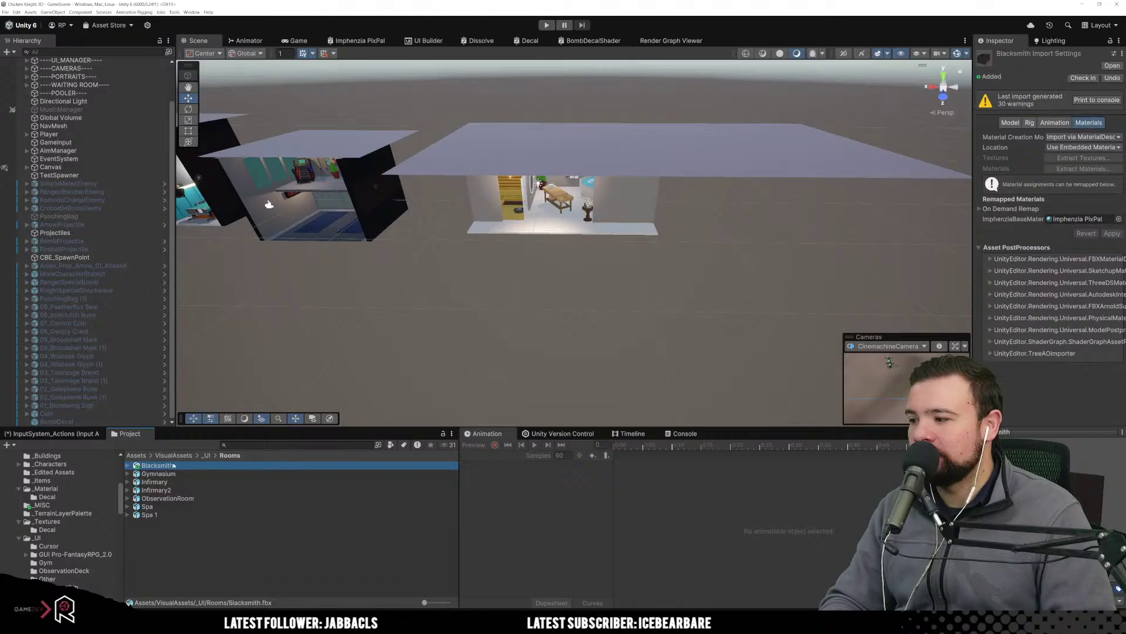
{"action": "left_click_drag", "start_coordinate": [172, 465], "coordinate": [775, 202]}
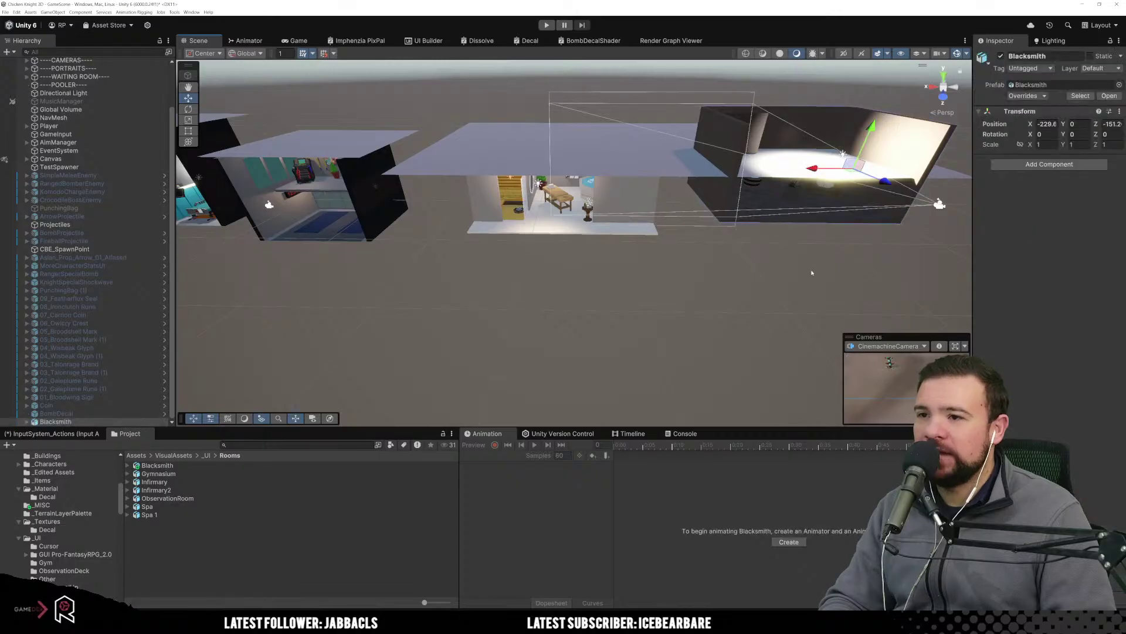
Nest the Blacksmith object under ----WAITING ROOM---- and lower it to about Y -5.4, in line with the spa room.
{"action": "middle_click_drag", "start_coordinate": [812, 272], "coordinate": [391, 213]}
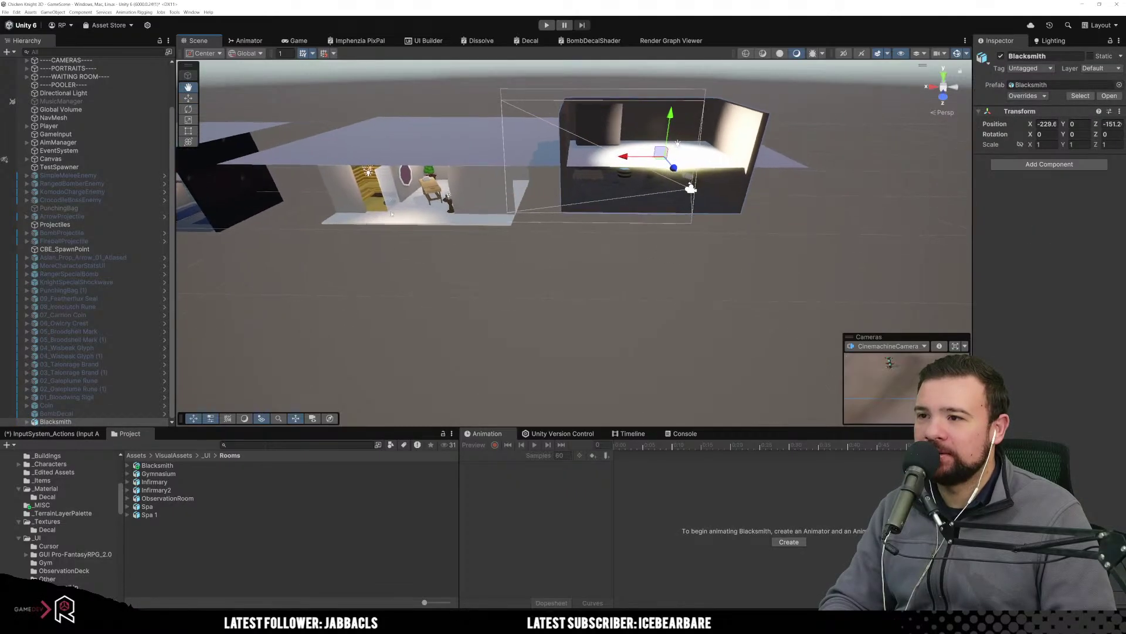
{"action": "left_click_drag", "start_coordinate": [705, 271], "coordinate": [681, 193], "text": "alt"}
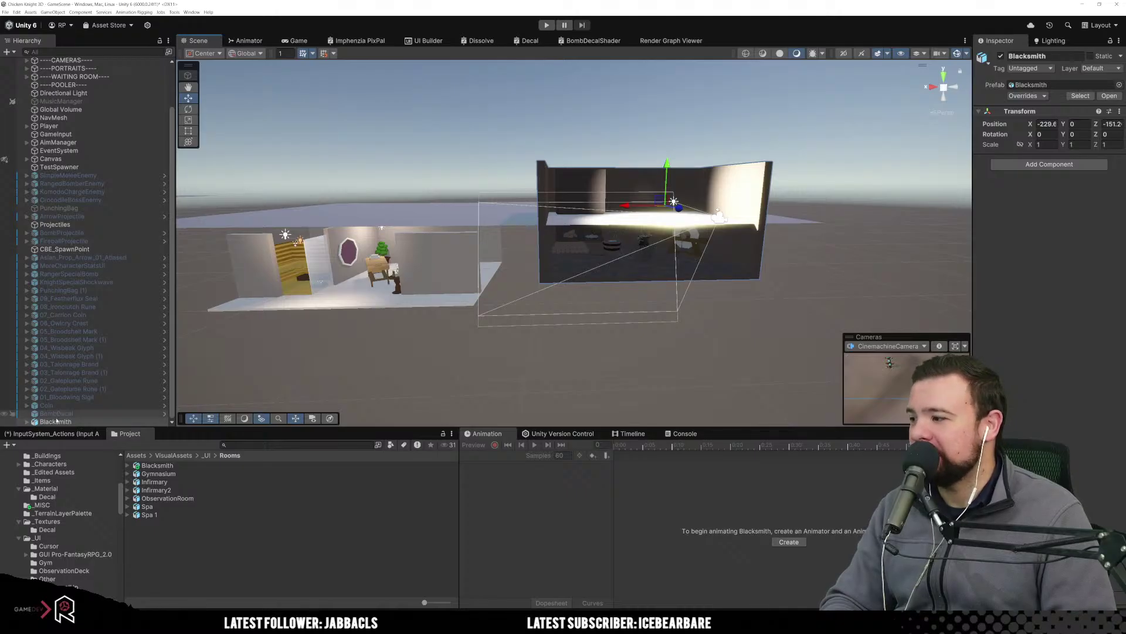
{"action": "left_click_drag", "start_coordinate": [54, 421], "coordinate": [61, 170]}
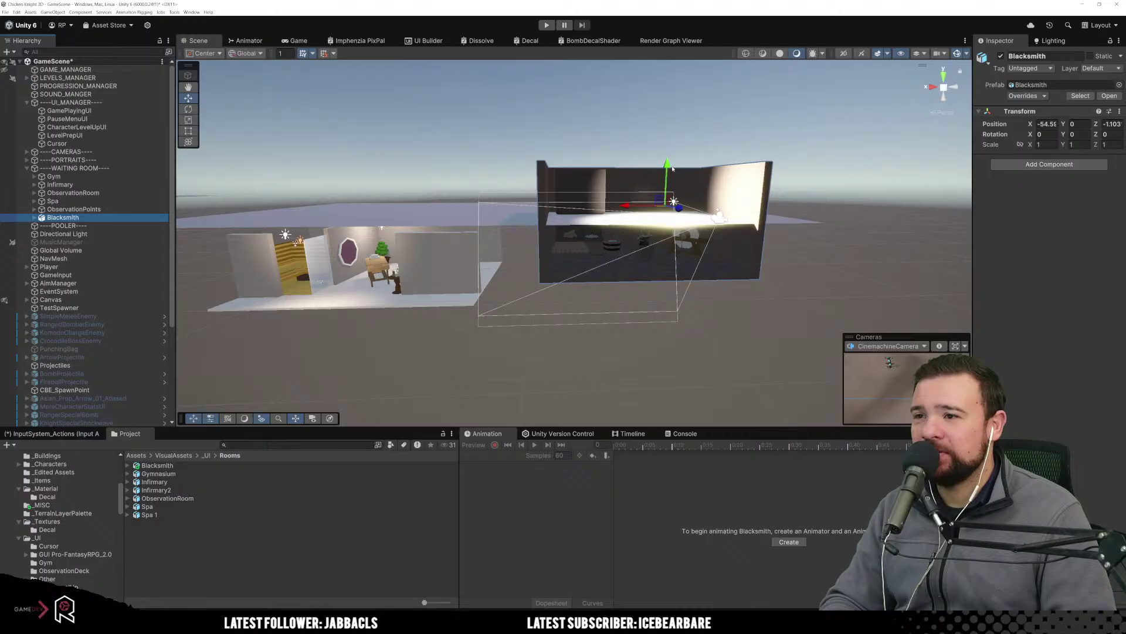
{"action": "left_click_drag", "start_coordinate": [669, 174], "coordinate": [663, 239]}
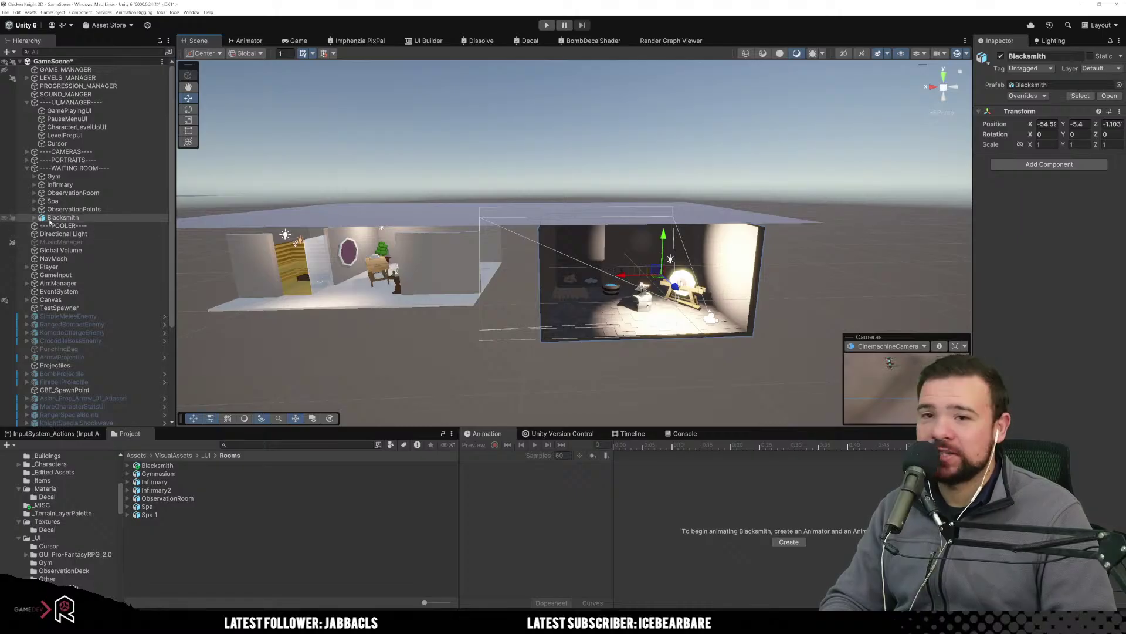
Unpack the Blacksmith prefab instance in the hierarchy.
{"action": "right_click", "coordinate": [49, 220]}
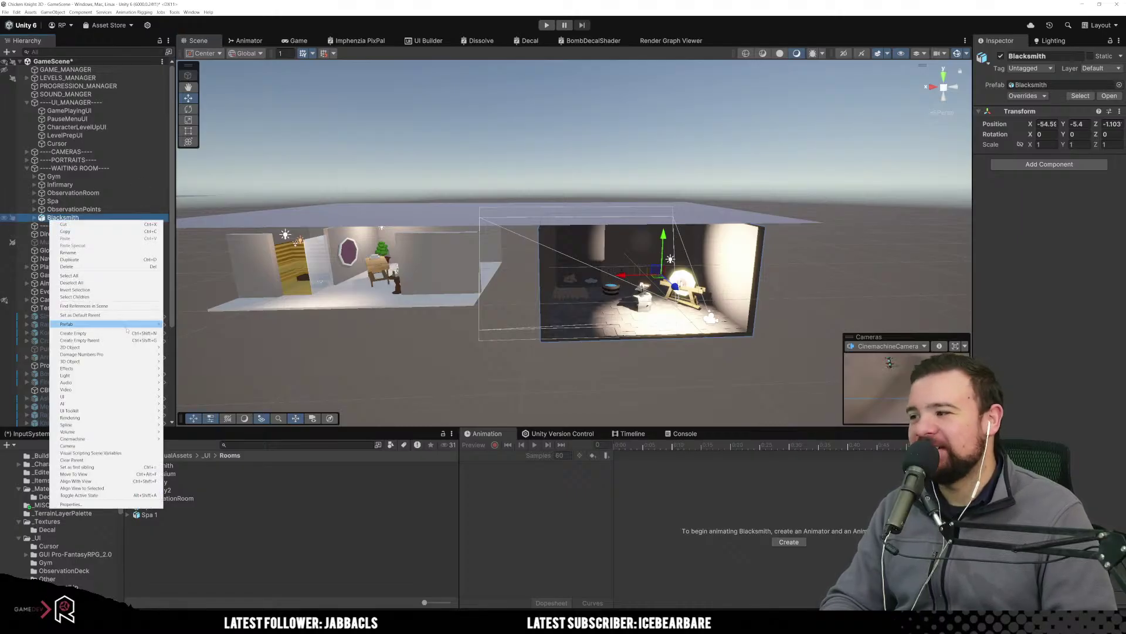
{"action": "mouse_move", "coordinate": [147, 325]}
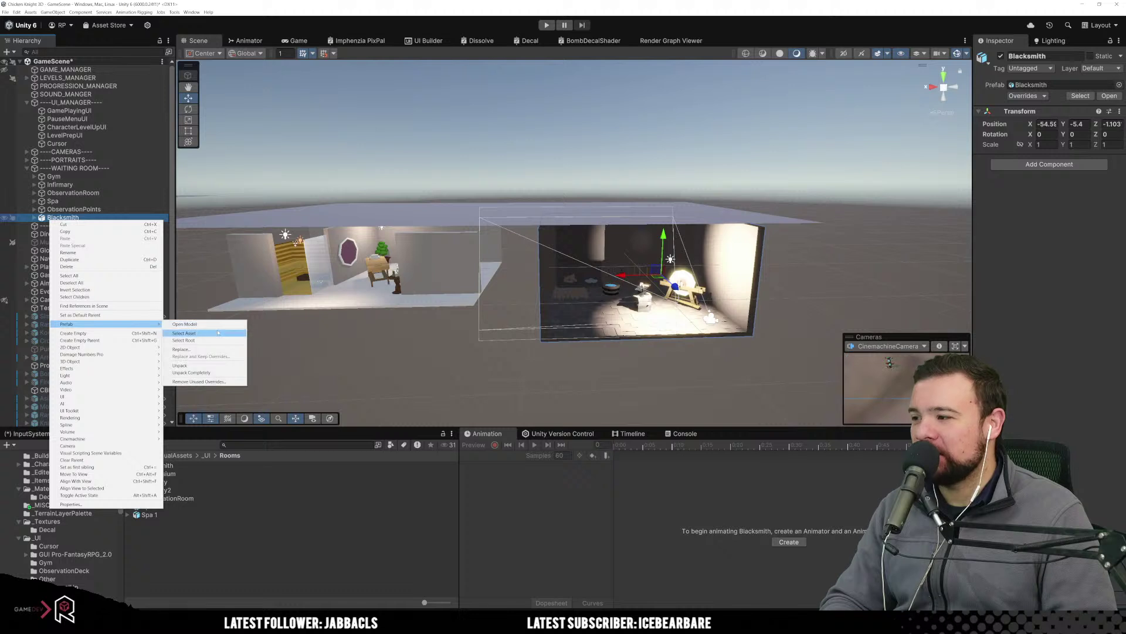
{"action": "left_click", "coordinate": [217, 365]}
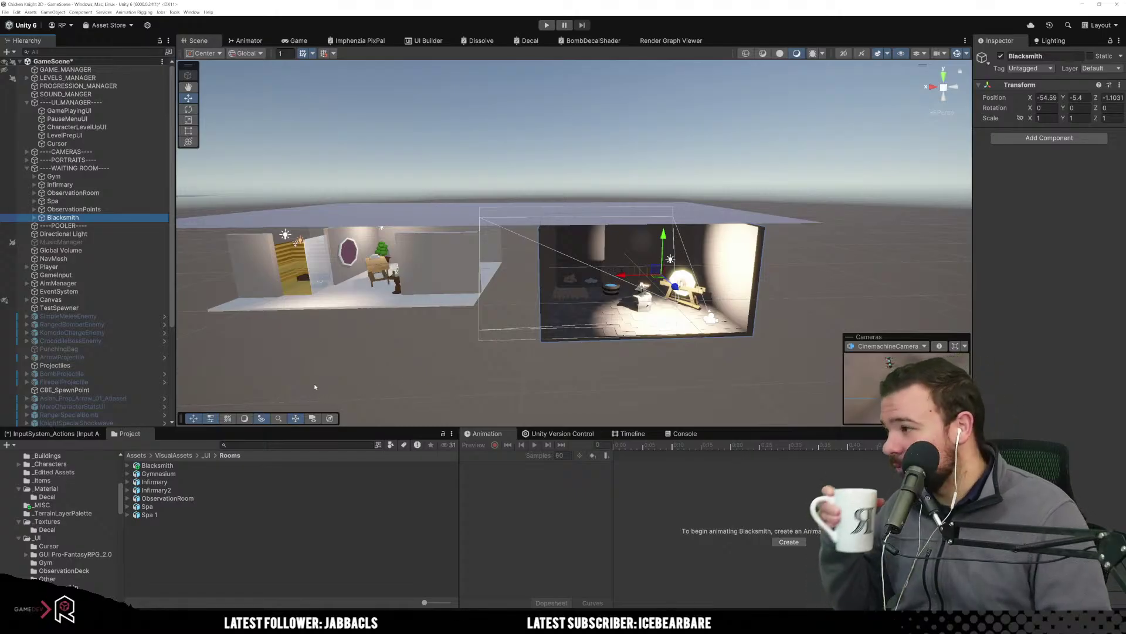
Examine the Blacksmith room's interior and its child objects, including the anvil, the block stand, the building and the wall hammers.
{"action": "left_click", "coordinate": [34, 218]}
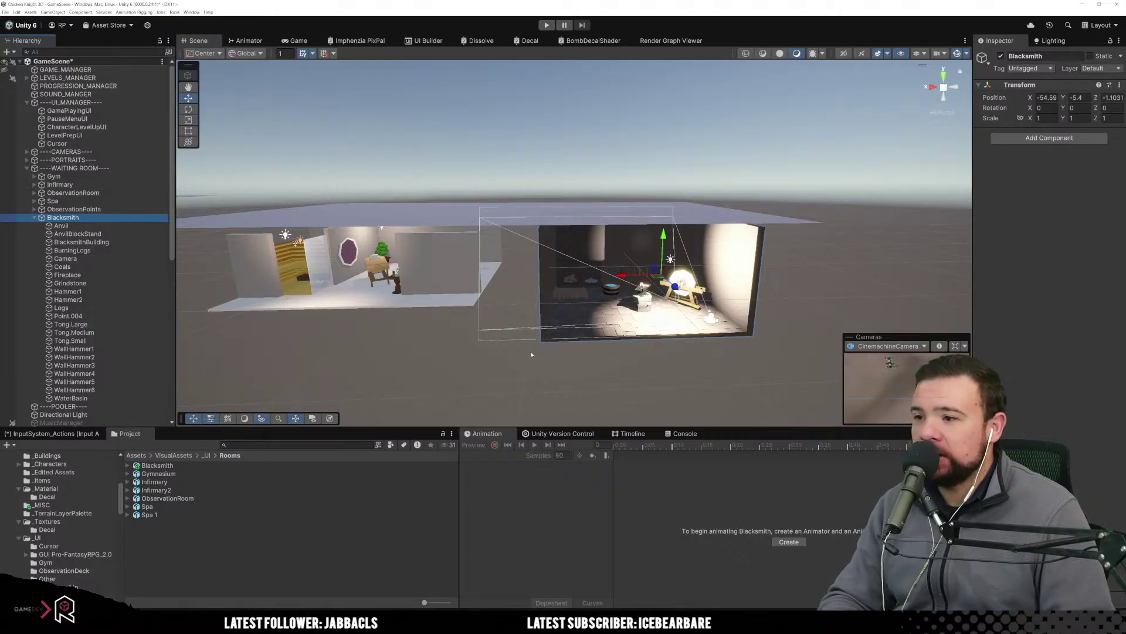
{"action": "right_click_drag", "start_coordinate": [564, 361], "coordinate": [591, 366]}
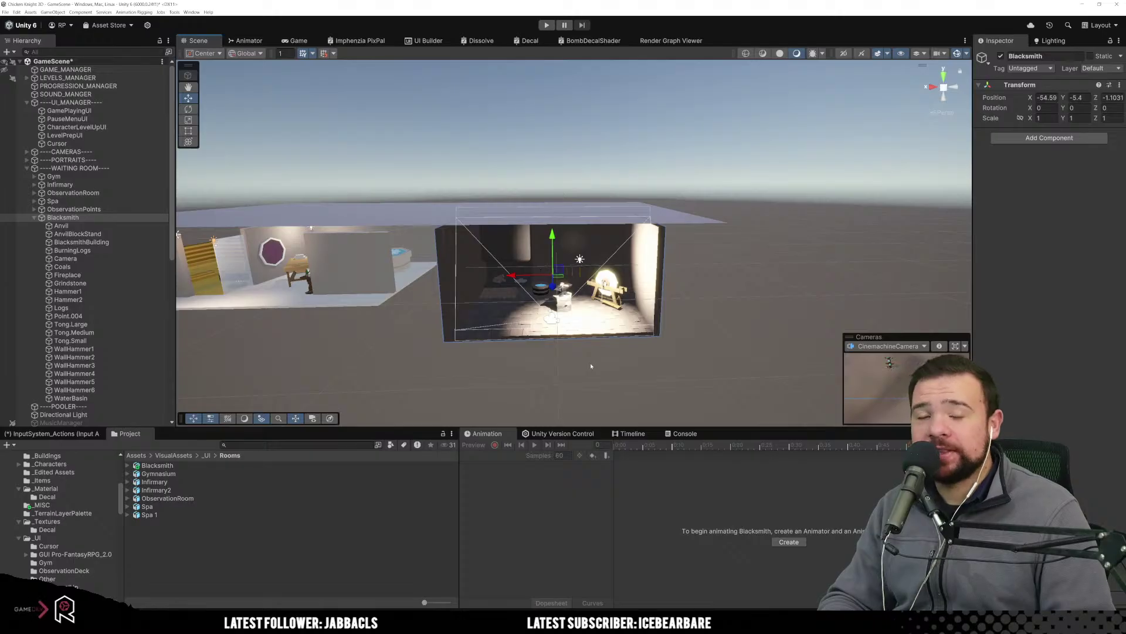
{"action": "scroll", "coordinate": [591, 366], "scroll_direction": "up", "scroll_amount": 4}
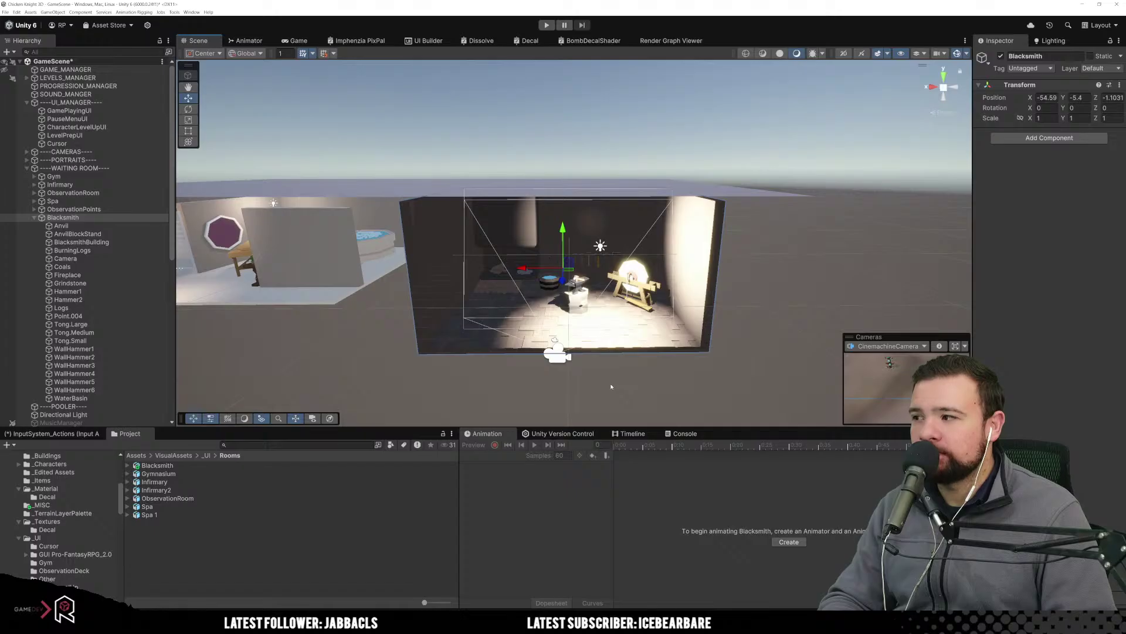
{"action": "left_click_drag", "start_coordinate": [611, 387], "coordinate": [679, 297], "text": "alt"}
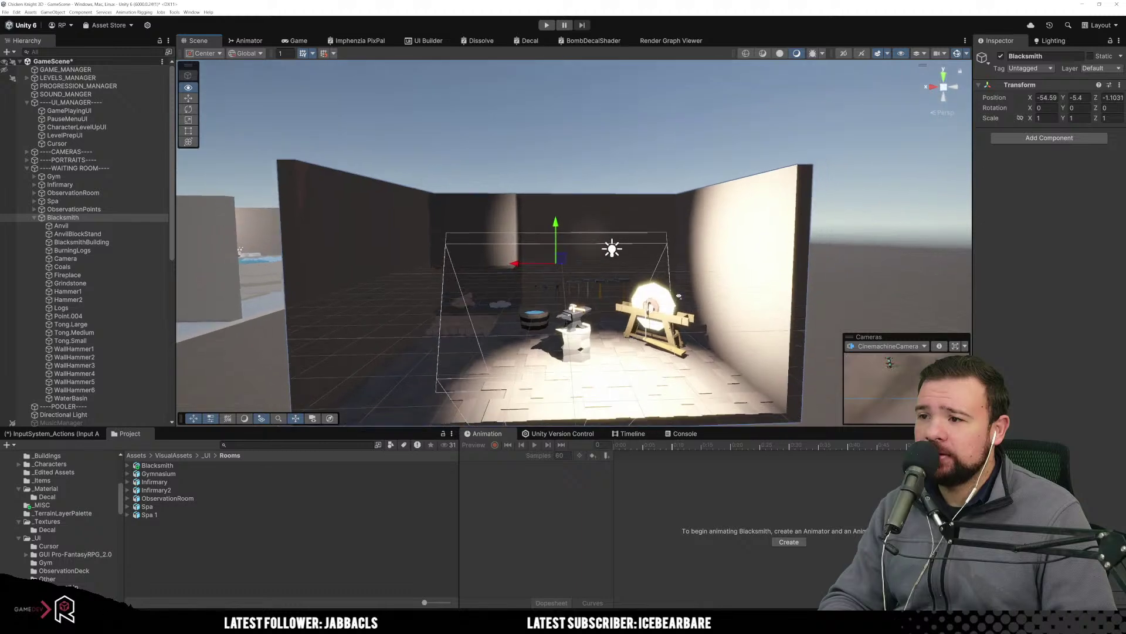
{"action": "key", "text": "s"}
{"action": "right_click_drag", "start_coordinate": [679, 296], "coordinate": [655, 345]}
{"action": "scroll", "coordinate": [655, 345], "scroll_direction": "up", "scroll_amount": 5}
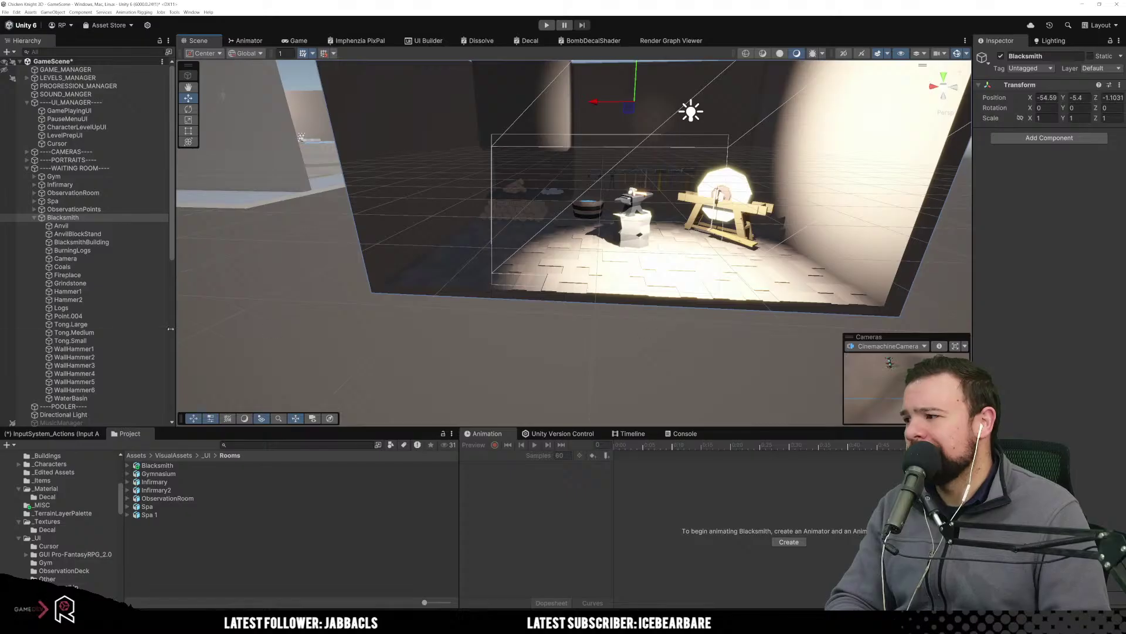
{"action": "left_click", "coordinate": [88, 340]}
{"action": "left_click", "coordinate": [79, 356]}
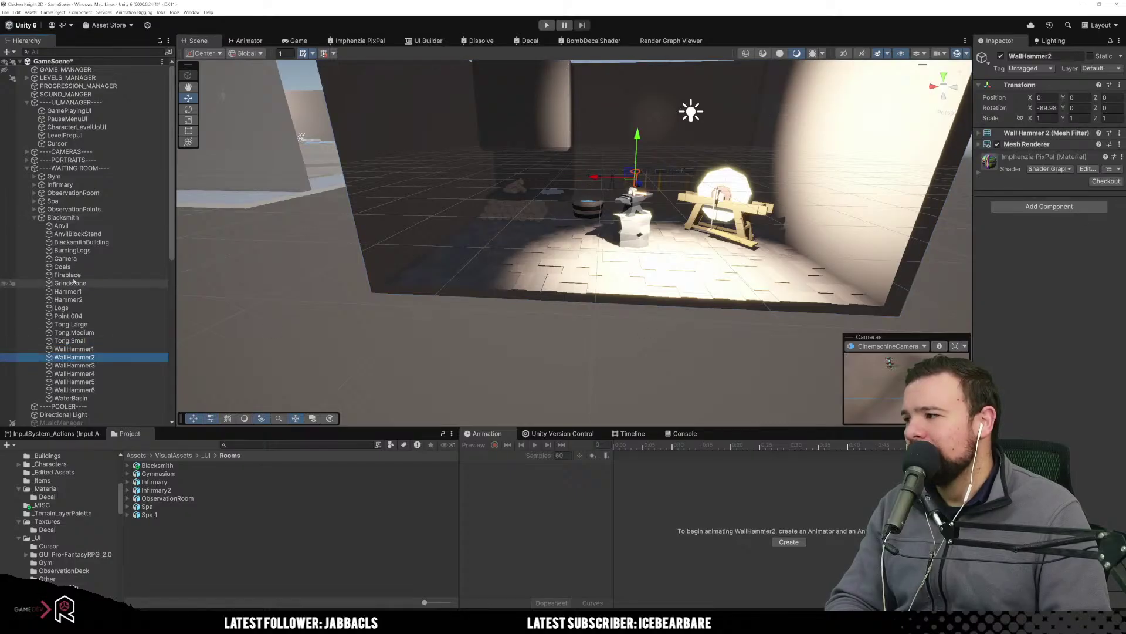
{"action": "left_click", "coordinate": [61, 226]}
{"action": "left_click", "coordinate": [71, 234]}
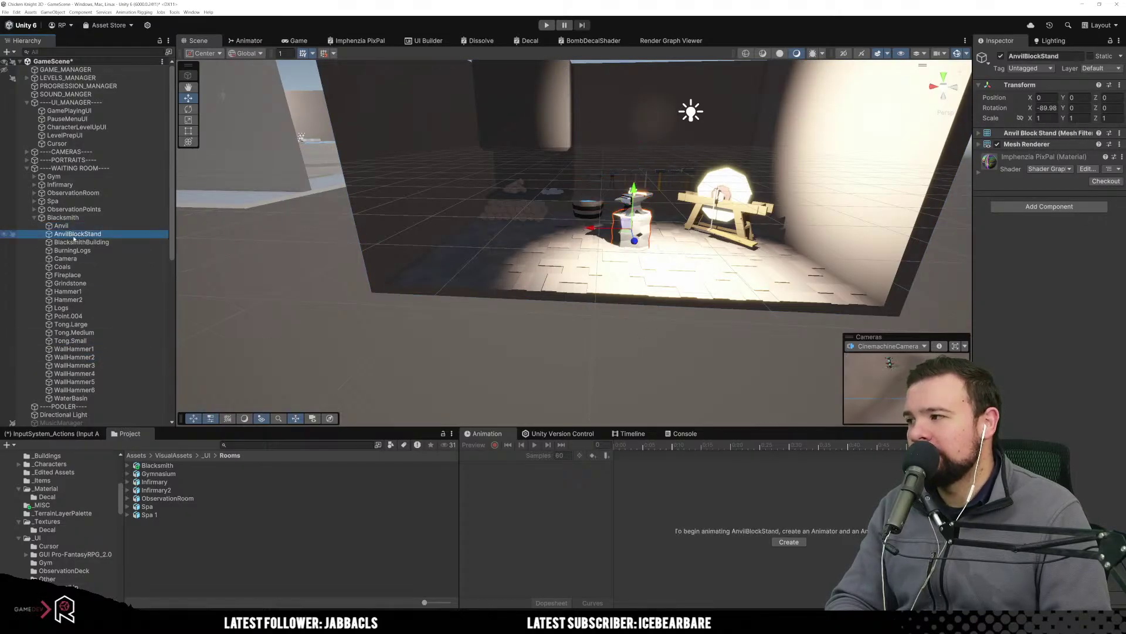
{"action": "left_click", "coordinate": [74, 243]}
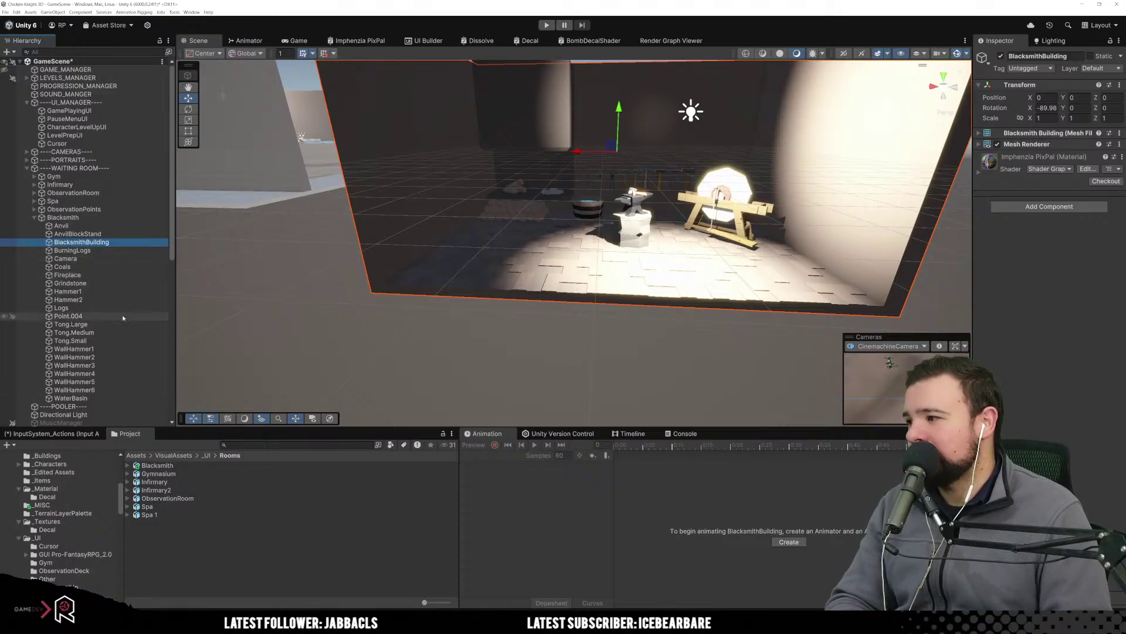
Check how the Spa room's camera is named and rename the Blacksmith room's Camera object as BlacksmithCamera.
{"action": "left_click", "coordinate": [105, 258]}
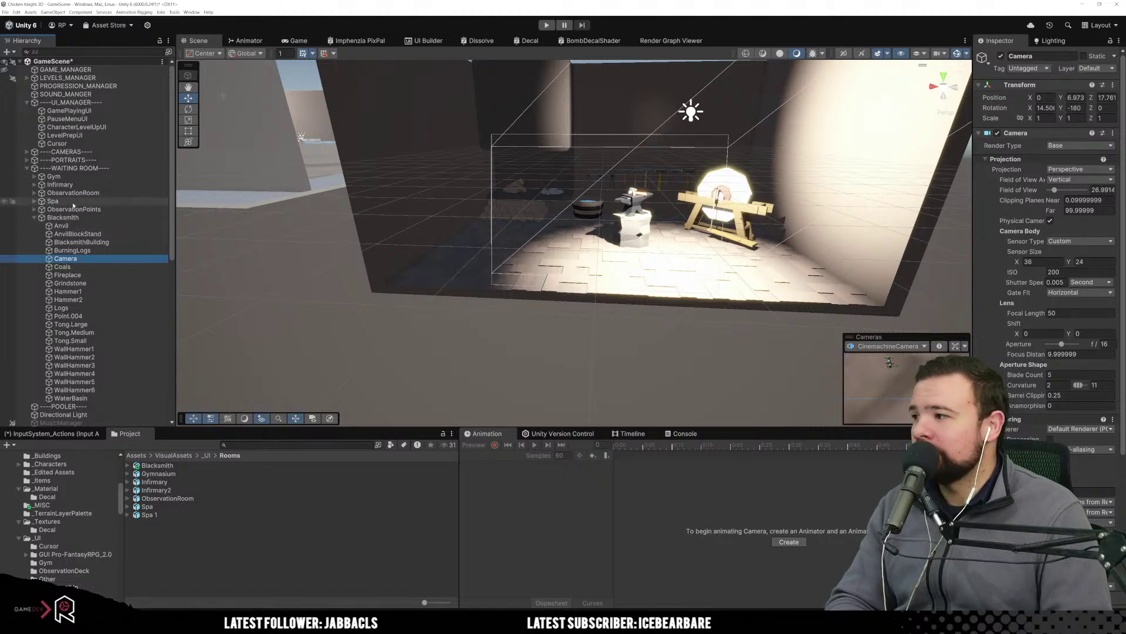
{"action": "left_click", "coordinate": [34, 210]}
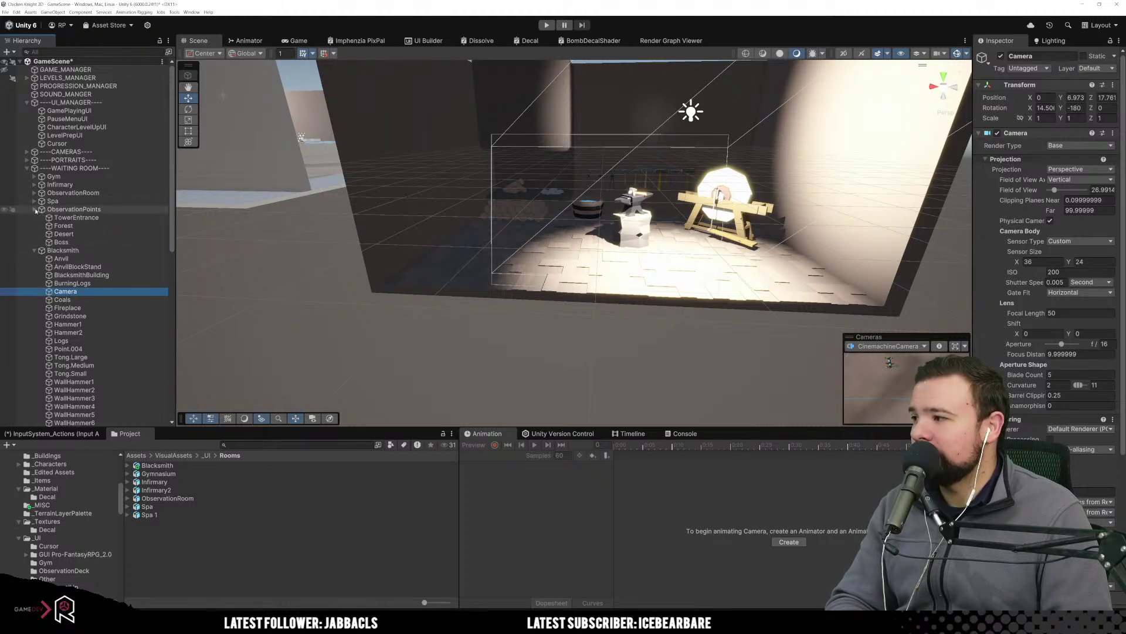
{"action": "left_click", "coordinate": [34, 209]}
{"action": "left_click", "coordinate": [35, 201]}
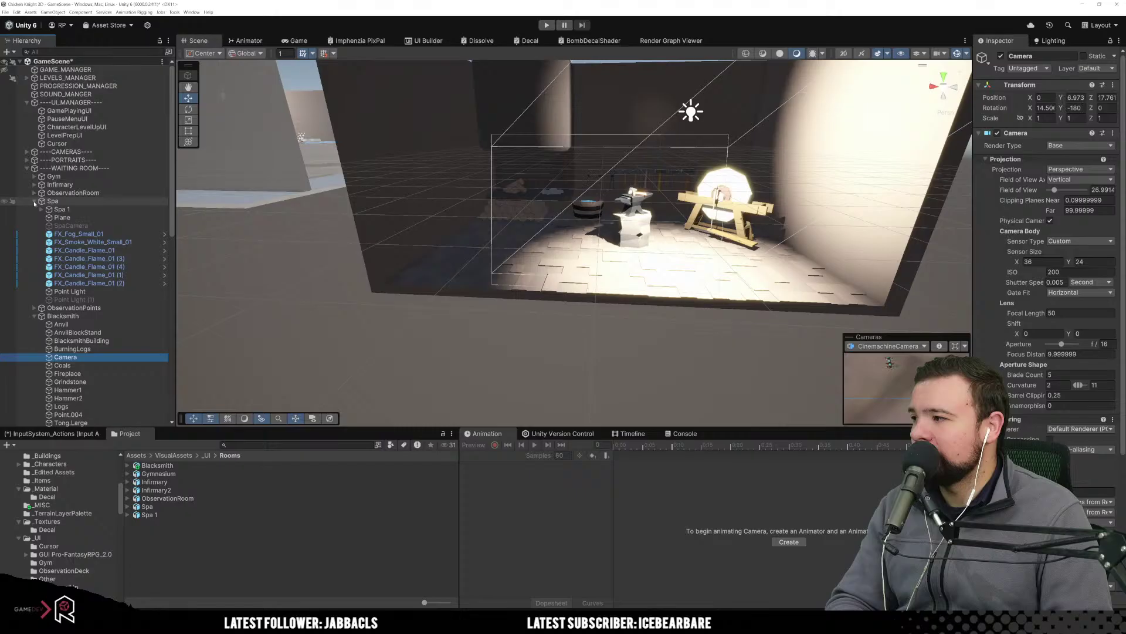
{"action": "left_click", "coordinate": [35, 201]}
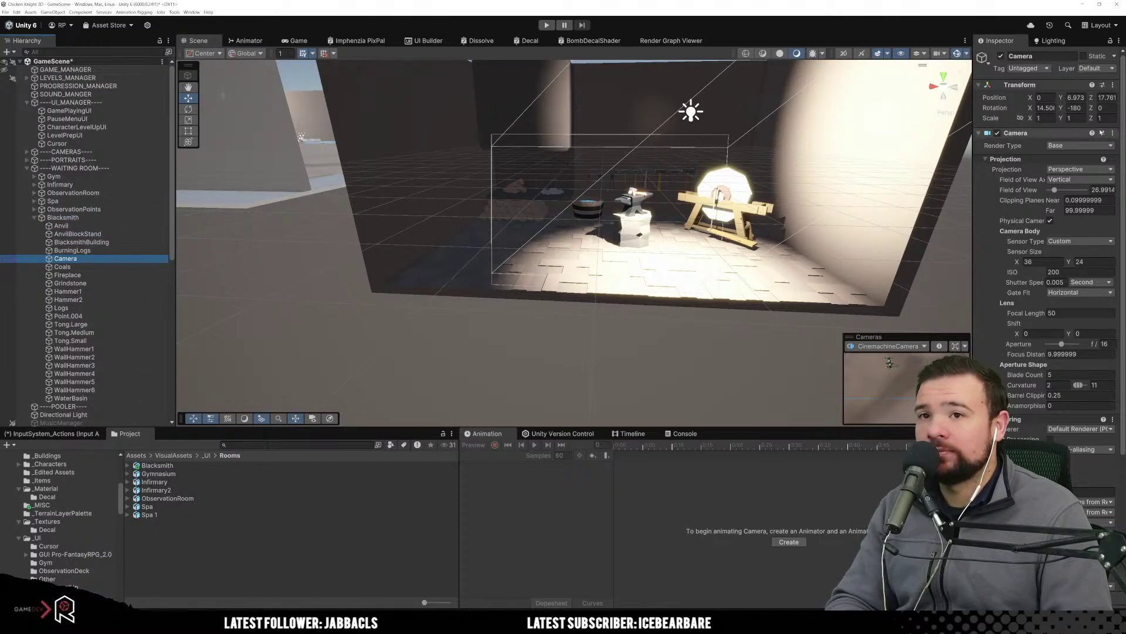
{"action": "left_click", "coordinate": [1007, 56]}
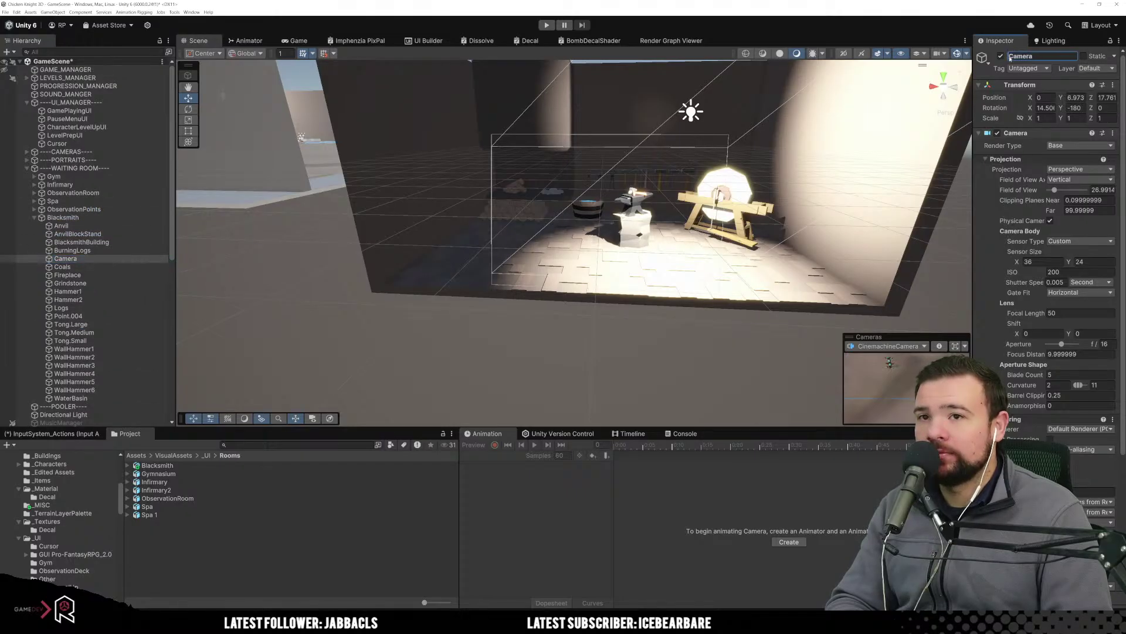
{"action": "key", "text": "Home"}
{"action": "type", "text": "Black"}
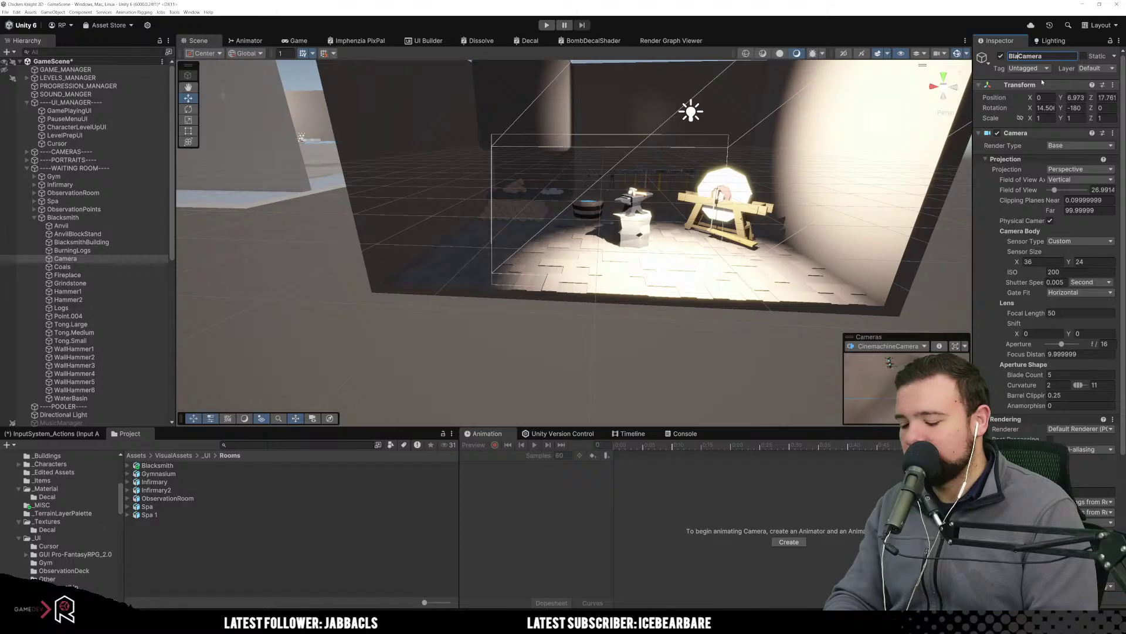
{"action": "type", "text": "smith"}
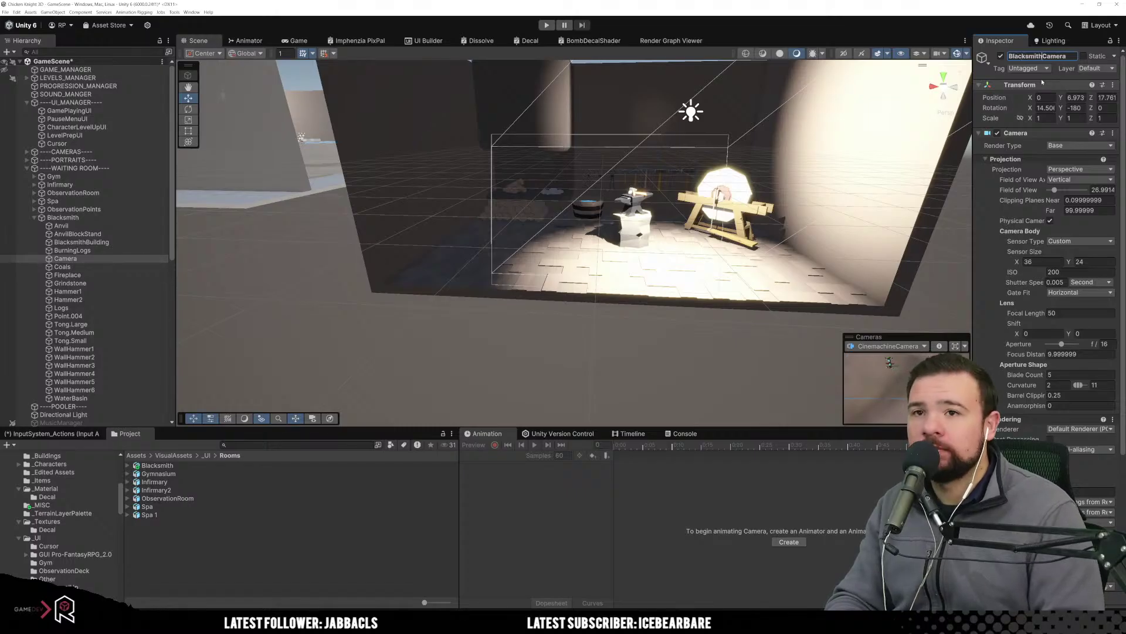
{"action": "key", "text": "Return"}
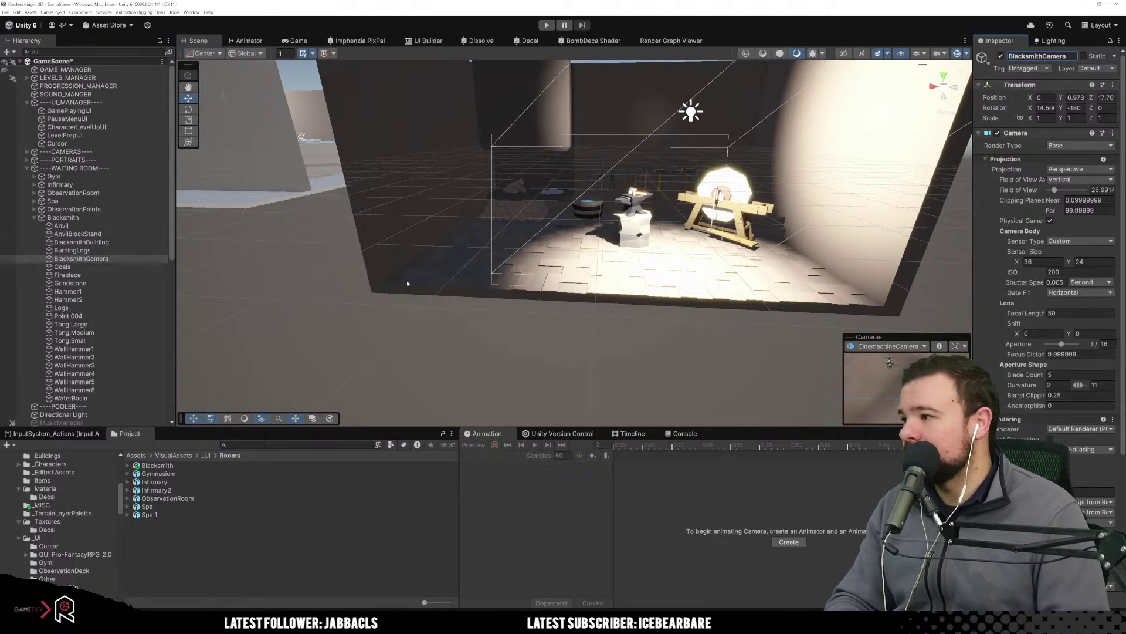
{"action": "left_click", "coordinate": [360, 330]}
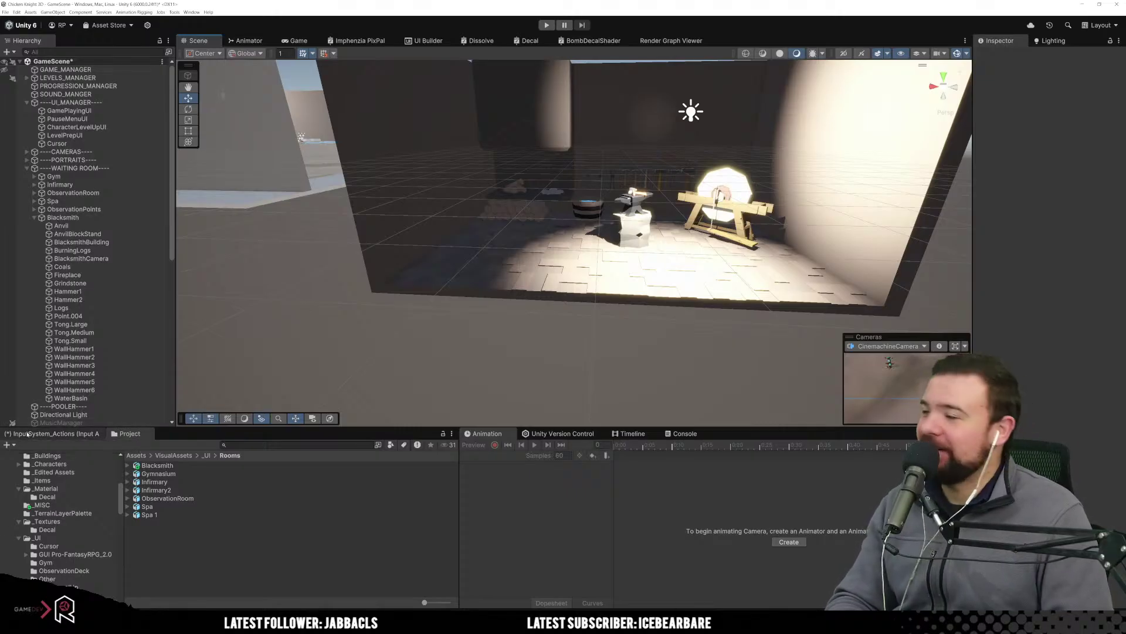
Set the intensity of the Blacksmith room's Point.004 light to 500.
{"action": "scroll", "coordinate": [100, 278], "scroll_direction": "down", "scroll_amount": 2}
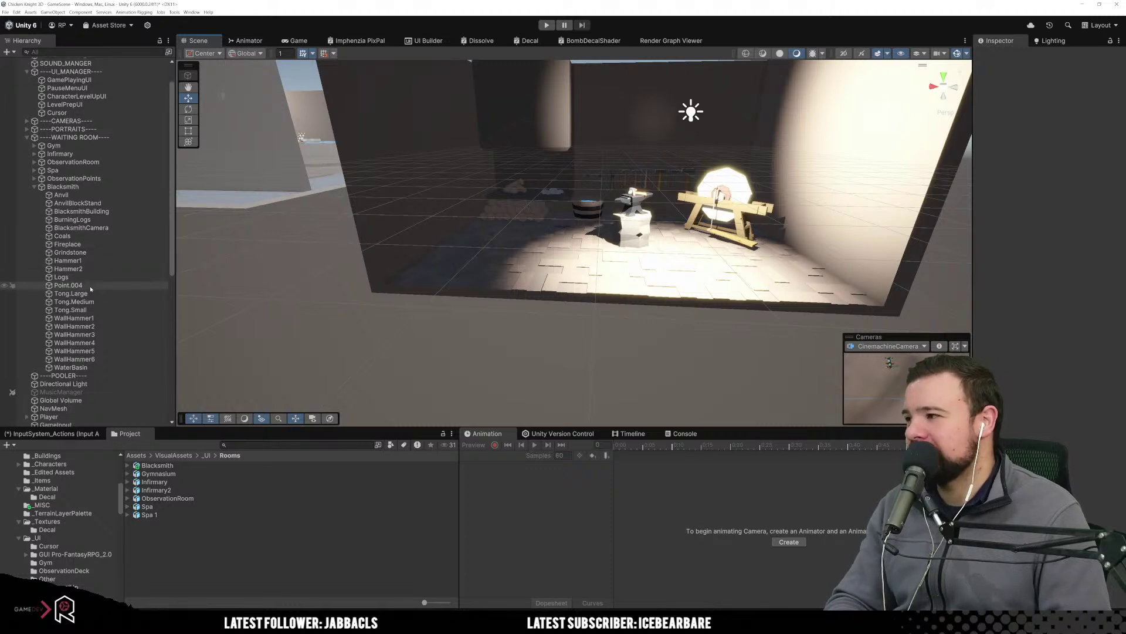
{"action": "left_click", "coordinate": [91, 285]}
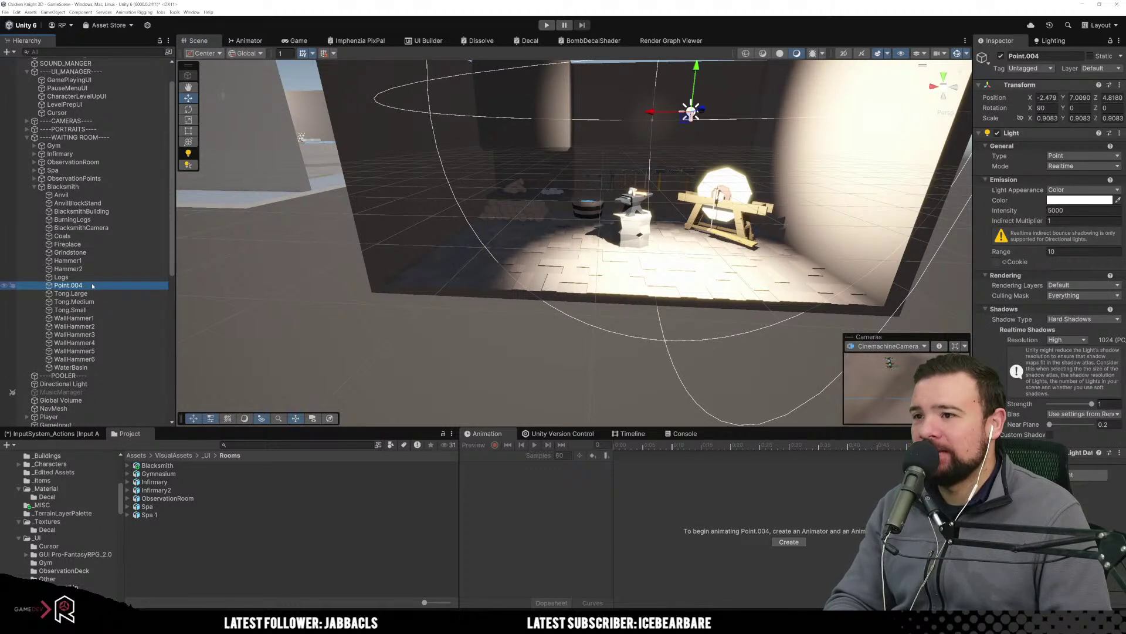
{"action": "left_click", "coordinate": [1071, 211]}
{"action": "type", "text": "500"}
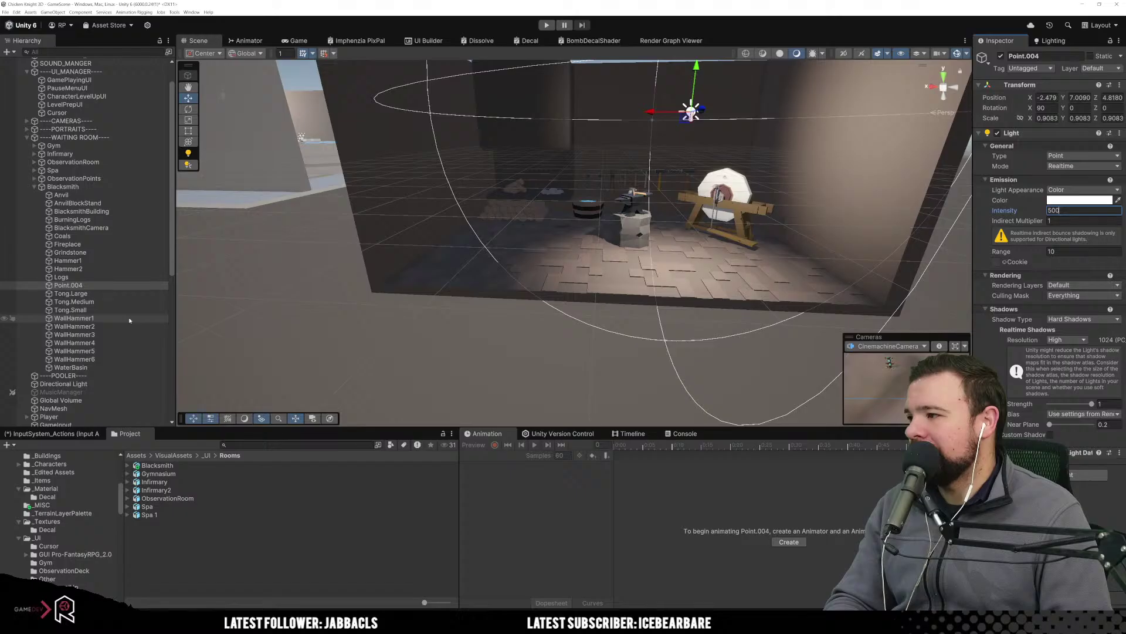
{"action": "left_click", "coordinate": [522, 356]}
{"action": "right_click_drag", "start_coordinate": [521, 356], "coordinate": [517, 330]}
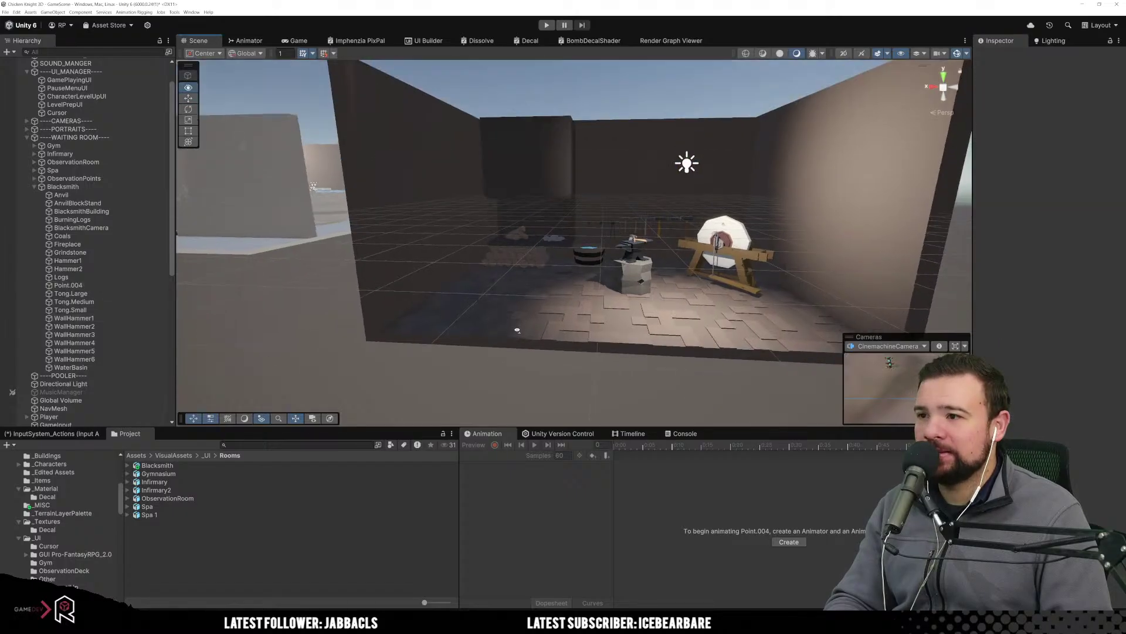
{"action": "middle_click_drag", "start_coordinate": [517, 330], "coordinate": [498, 375]}
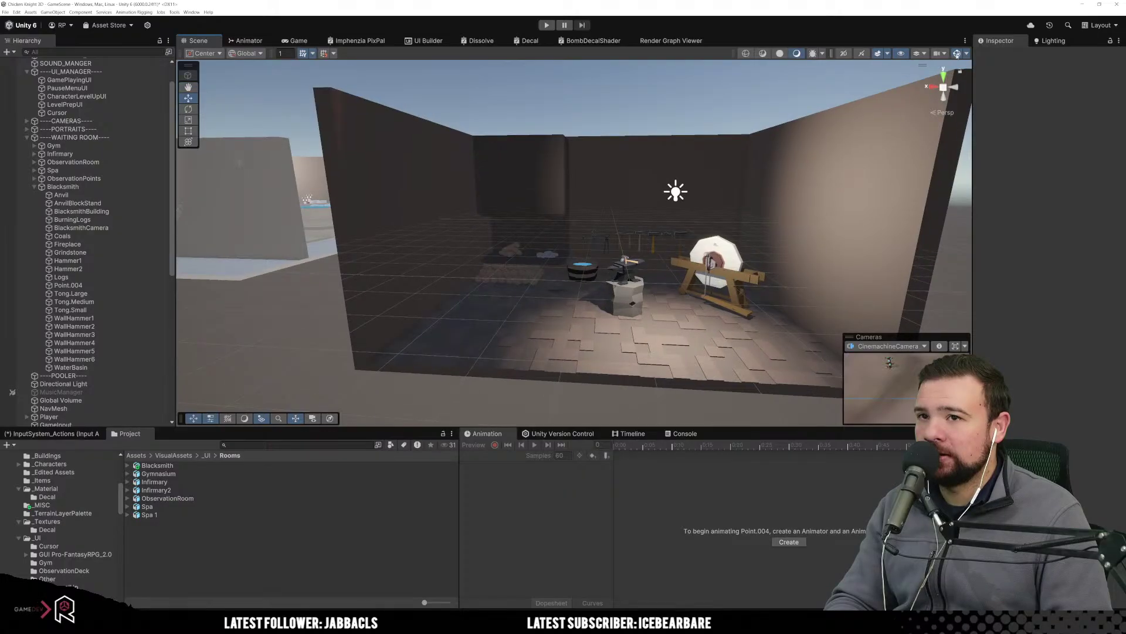
{"action": "left_click", "coordinate": [957, 54]}
{"action": "left_click", "coordinate": [957, 54]}
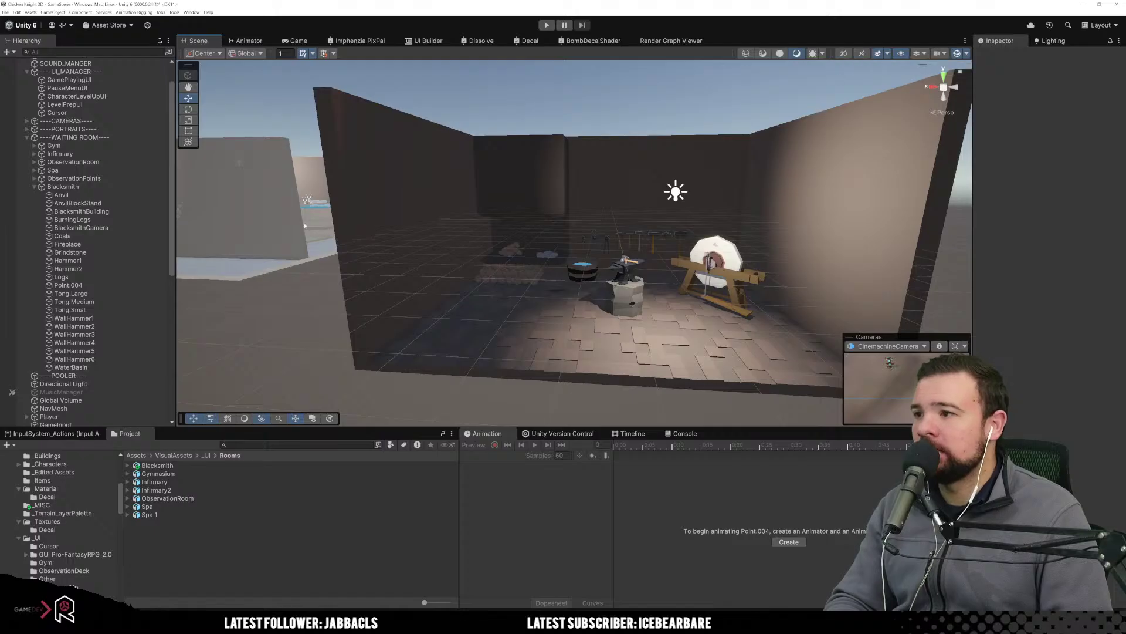
{"action": "mouse_move", "coordinate": [299, 235]}
{"action": "middle_mouse_down"}
{"action": "mouse_move", "coordinate": [641, 184]}
{"action": "mouse_move", "coordinate": [804, 188]}
{"action": "mouse_move", "coordinate": [621, 150]}
{"action": "mouse_move", "coordinate": [558, 158]}
{"action": "mouse_move", "coordinate": [430, 221]}
{"action": "mouse_move", "coordinate": [291, 241]}
{"action": "middle_mouse_up"}
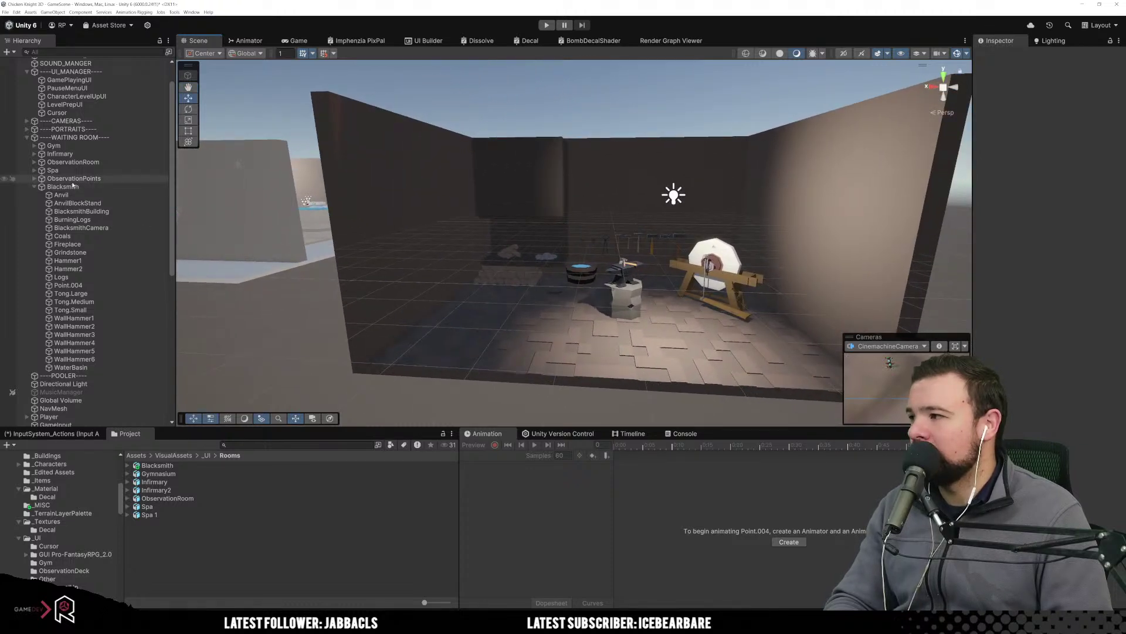
Raise the Gym, Infirmary, ObservationRoom, Spa and Blacksmith rooms together to a shared Y position of about 6.78.
{"action": "left_click", "coordinate": [70, 137]}
{"action": "scroll", "coordinate": [393, 285], "scroll_direction": "down", "scroll_amount": 10}
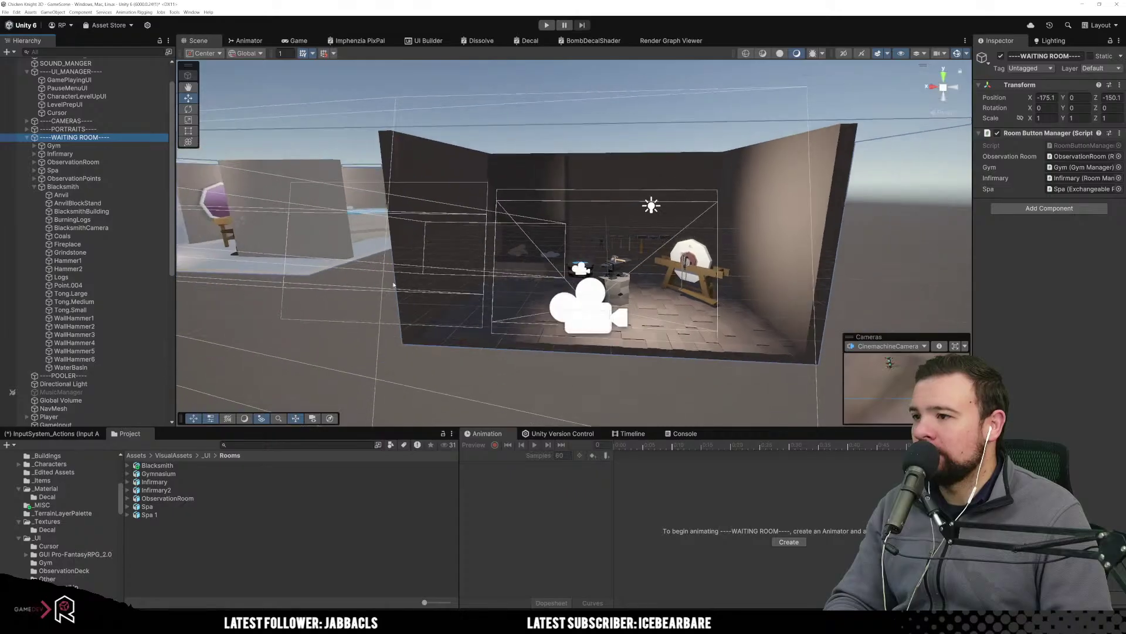
{"action": "scroll", "coordinate": [397, 290], "scroll_direction": "down", "scroll_amount": 5}
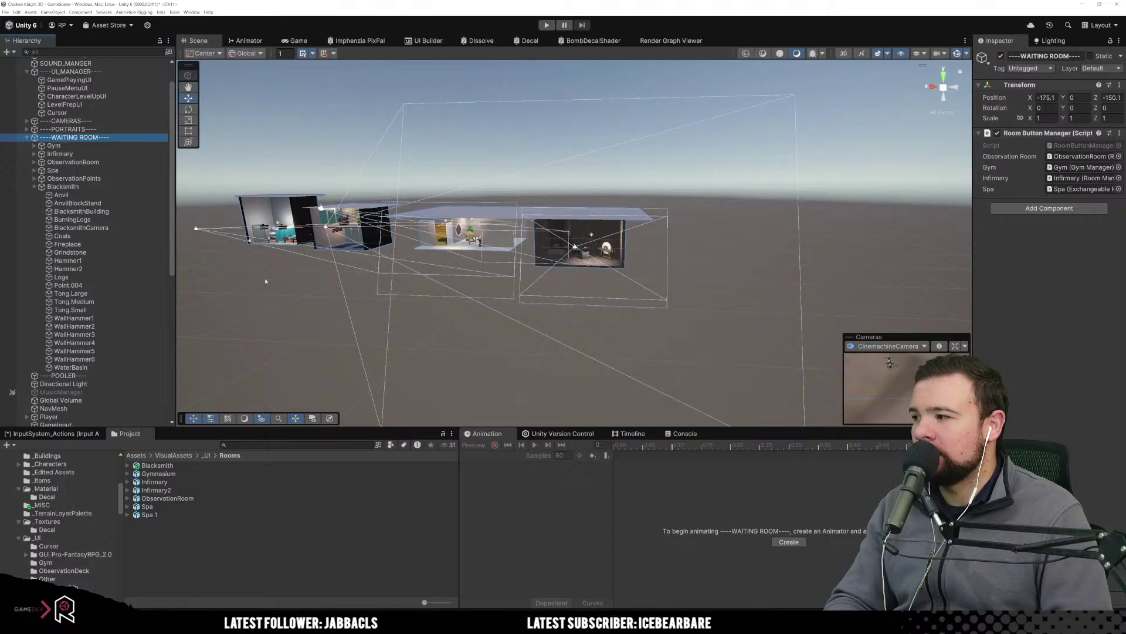
{"action": "scroll", "coordinate": [587, 239], "scroll_direction": "up", "scroll_amount": 2}
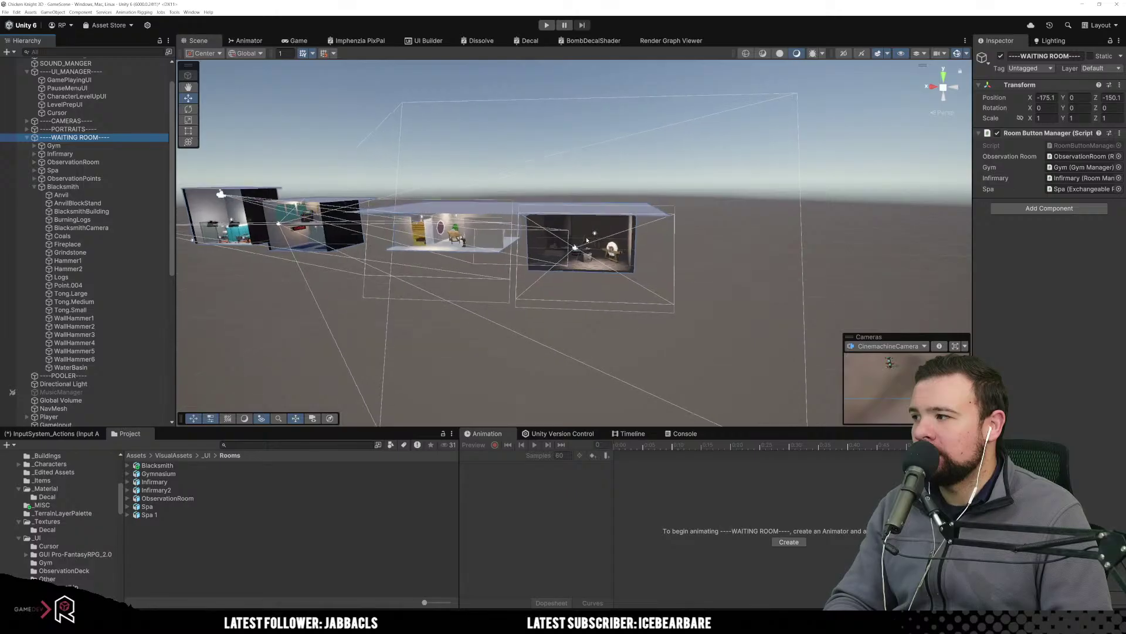
{"action": "scroll", "coordinate": [592, 257], "scroll_direction": "up", "scroll_amount": 2}
{"action": "scroll", "coordinate": [593, 268], "scroll_direction": "down", "scroll_amount": 4}
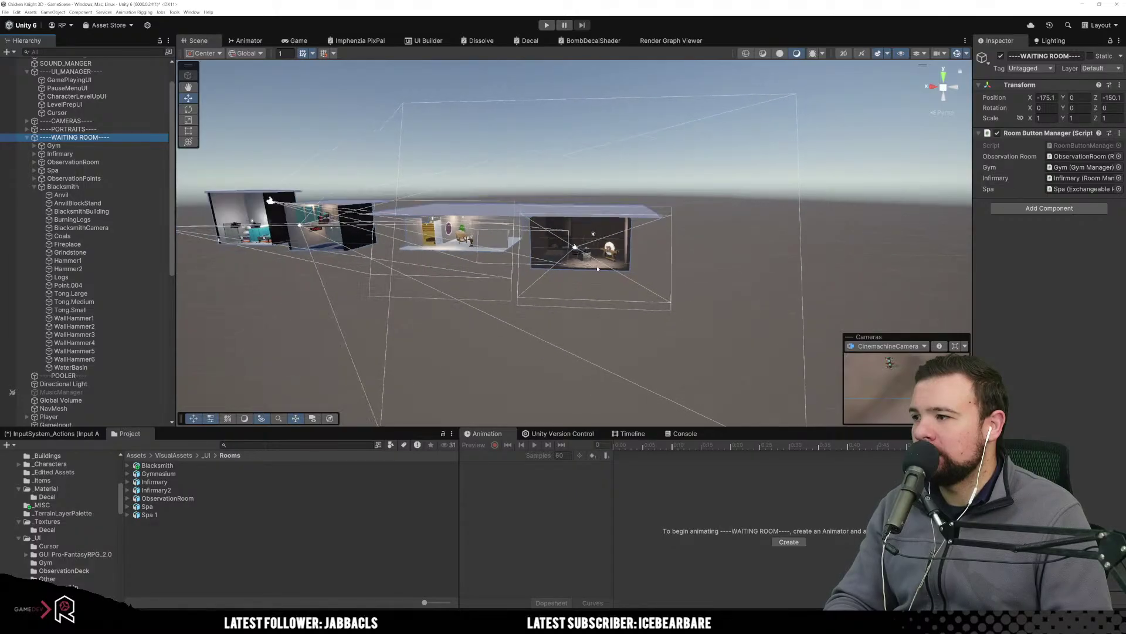
{"action": "left_click", "coordinate": [34, 186]}
{"action": "left_click", "coordinate": [73, 186]}
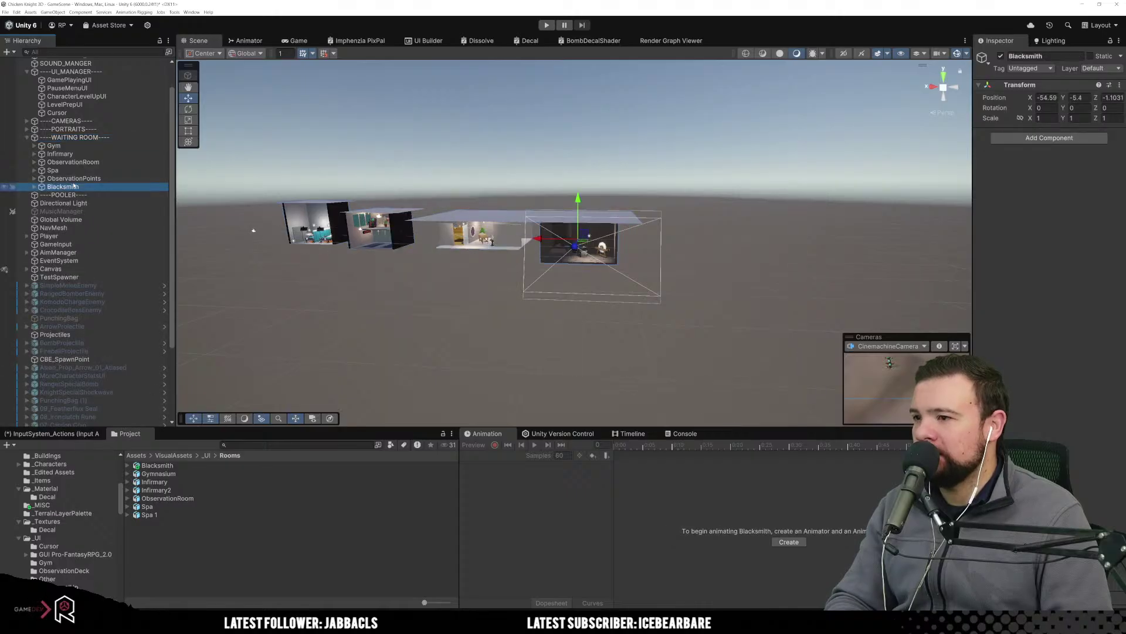
{"action": "left_click", "coordinate": [96, 168], "text": "ctrl"}
{"action": "left_click", "coordinate": [76, 162], "text": "ctrl"}
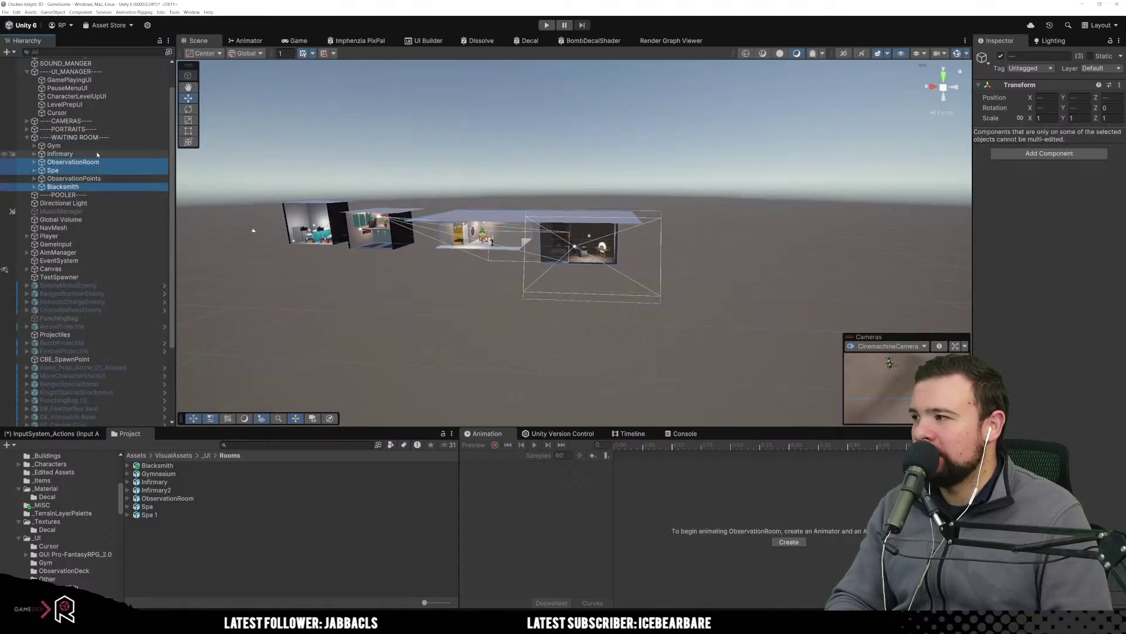
{"action": "left_click", "coordinate": [67, 154], "text": "ctrl"}
{"action": "left_click", "coordinate": [58, 145], "text": "ctrl"}
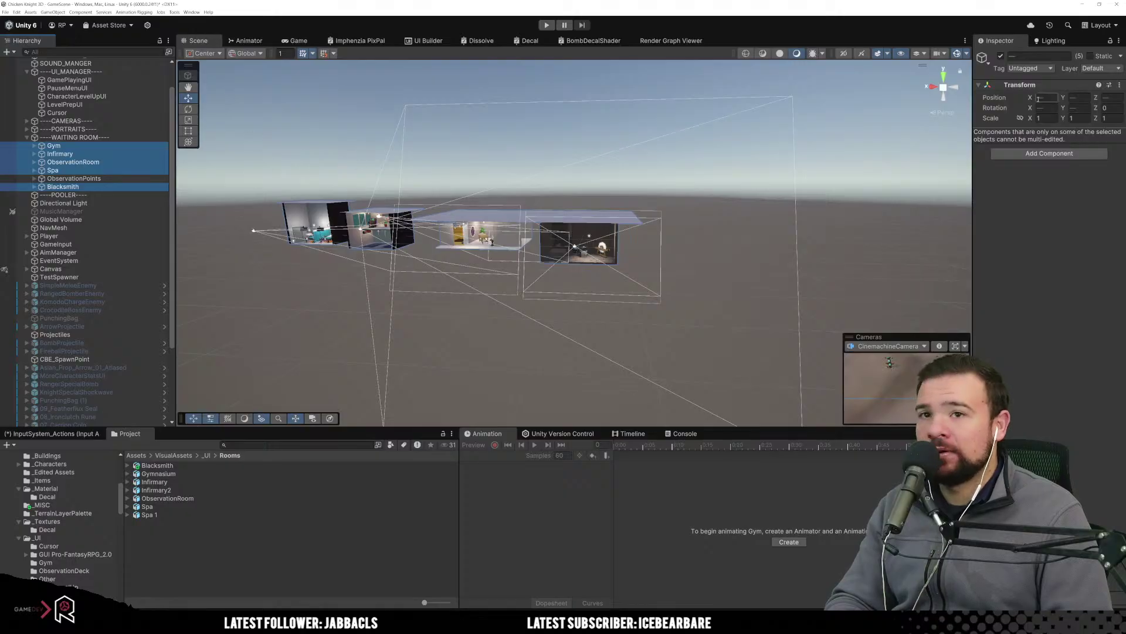
{"action": "left_click_drag", "start_coordinate": [1065, 99], "coordinate": [139, 115]}
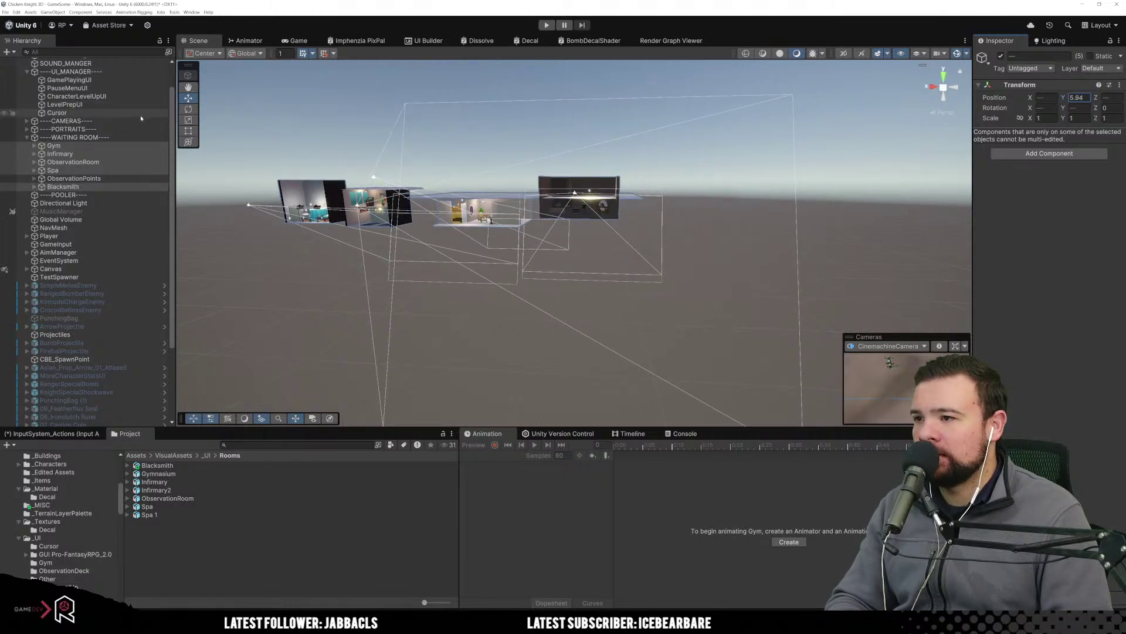
{"action": "left_click", "coordinate": [430, 293]}
Lower the Blacksmith room alone until its wall tops meet the ceiling plane shared with the spa room.
{"action": "right_click_drag", "start_coordinate": [456, 315], "coordinate": [352, 235]}
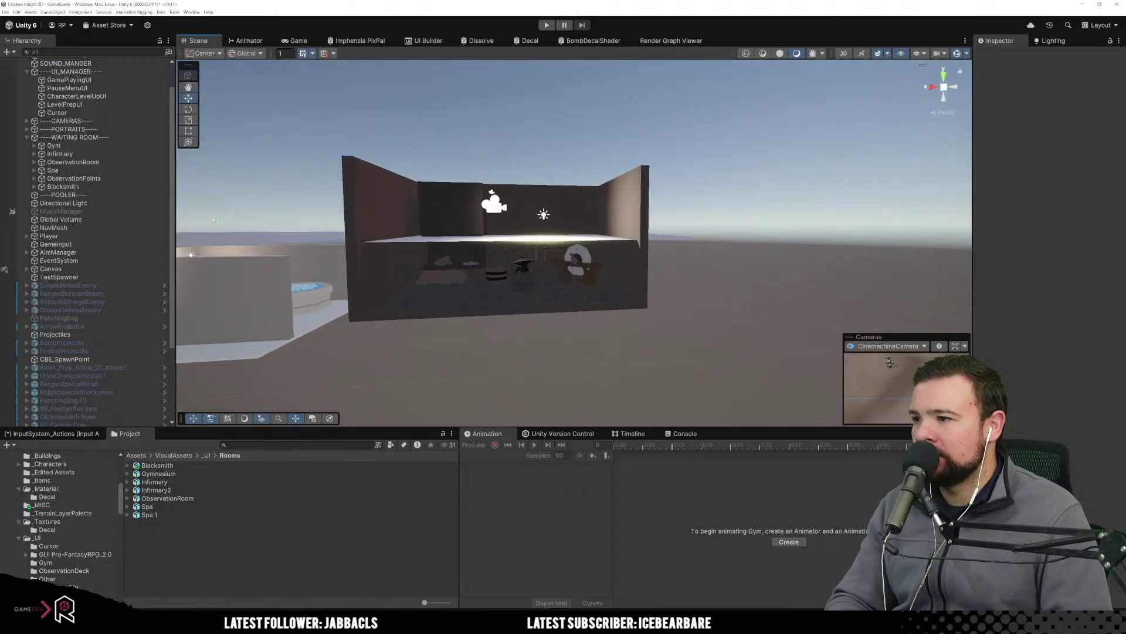
{"action": "left_click", "coordinate": [97, 187]}
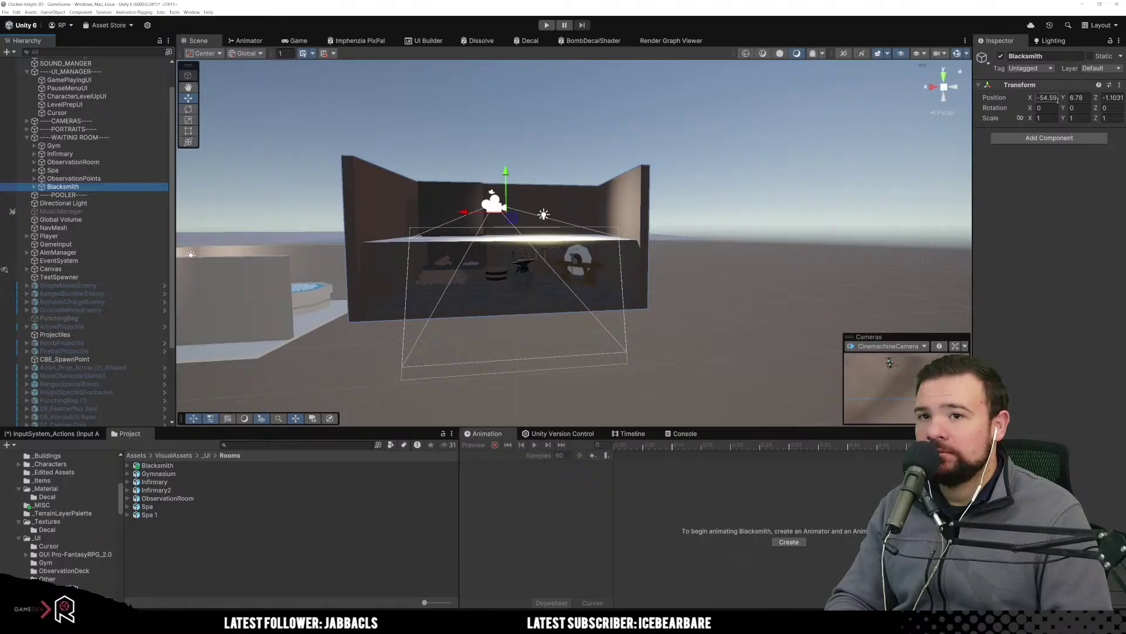
{"action": "left_click_drag", "start_coordinate": [506, 188], "coordinate": [507, 279]}
{"action": "left_click", "coordinate": [706, 290]}
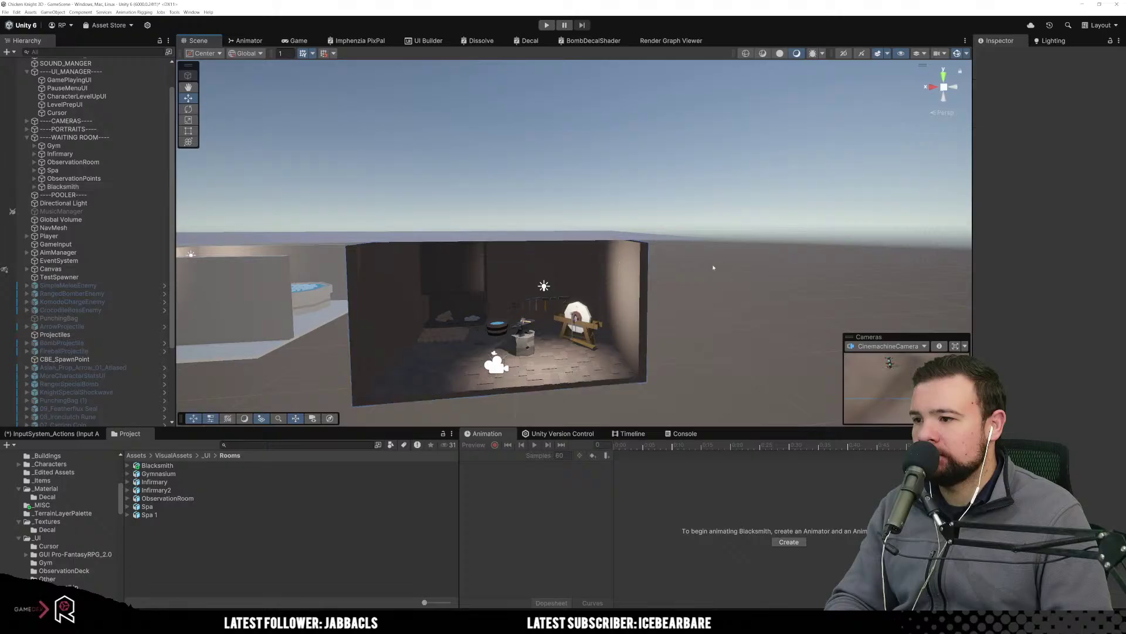
Examine the Blacksmith room's interior, including the fireplace coals and the emissive strength of their material.
{"action": "right_click_drag", "start_coordinate": [710, 270], "coordinate": [651, 283]}
{"action": "right_click_drag", "start_coordinate": [576, 319], "coordinate": [582, 236]}
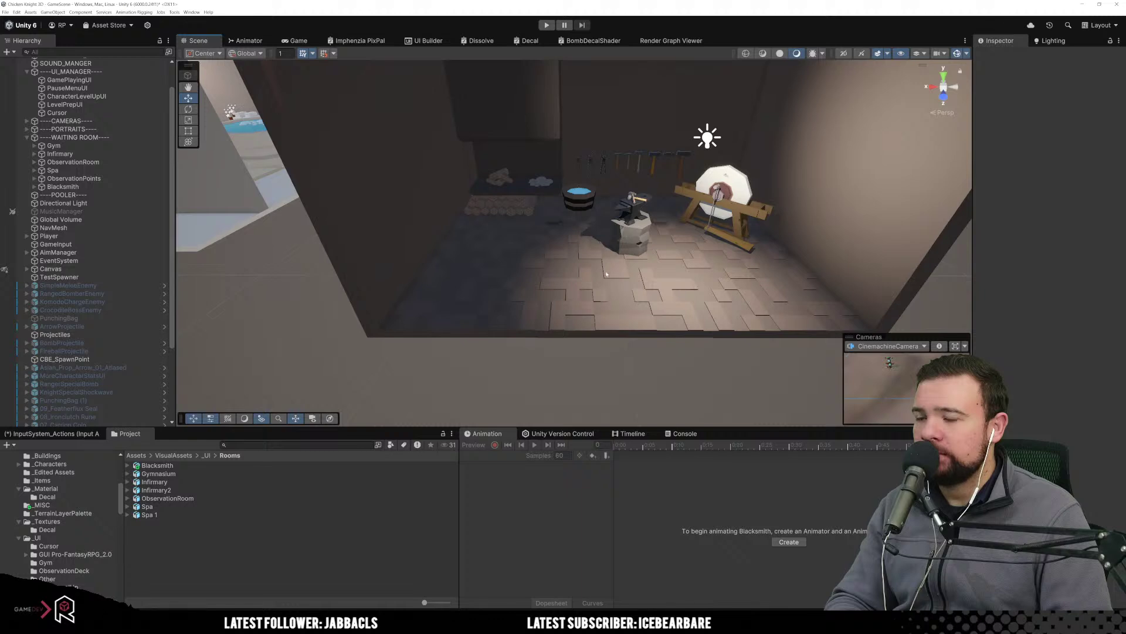
{"action": "mouse_move", "coordinate": [606, 274]}
{"action": "right_mouse_down"}
{"action": "mouse_move", "coordinate": [649, 270]}
{"action": "mouse_move", "coordinate": [596, 270]}
{"action": "mouse_move", "coordinate": [600, 280]}
{"action": "right_mouse_up"}
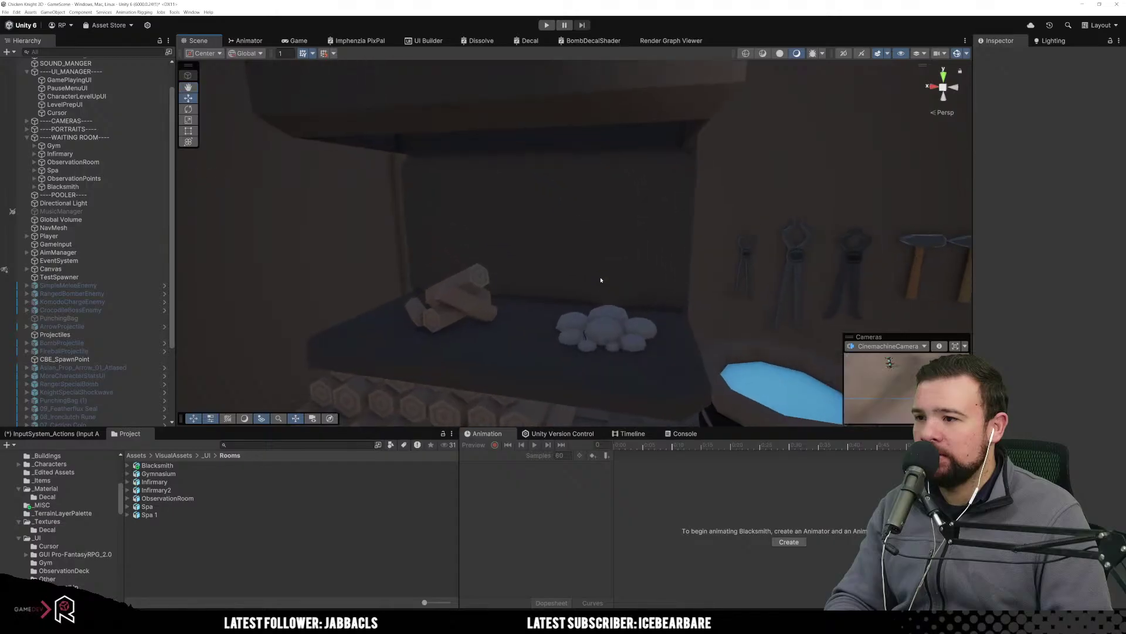
{"action": "left_click", "coordinate": [600, 333]}
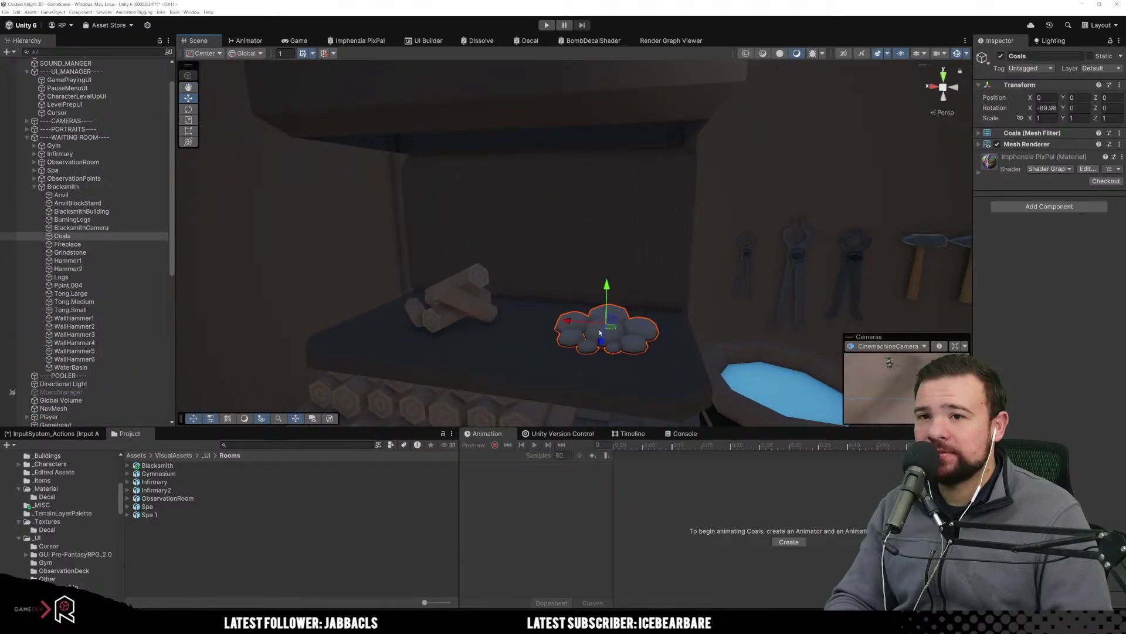
{"action": "left_click", "coordinate": [978, 175]}
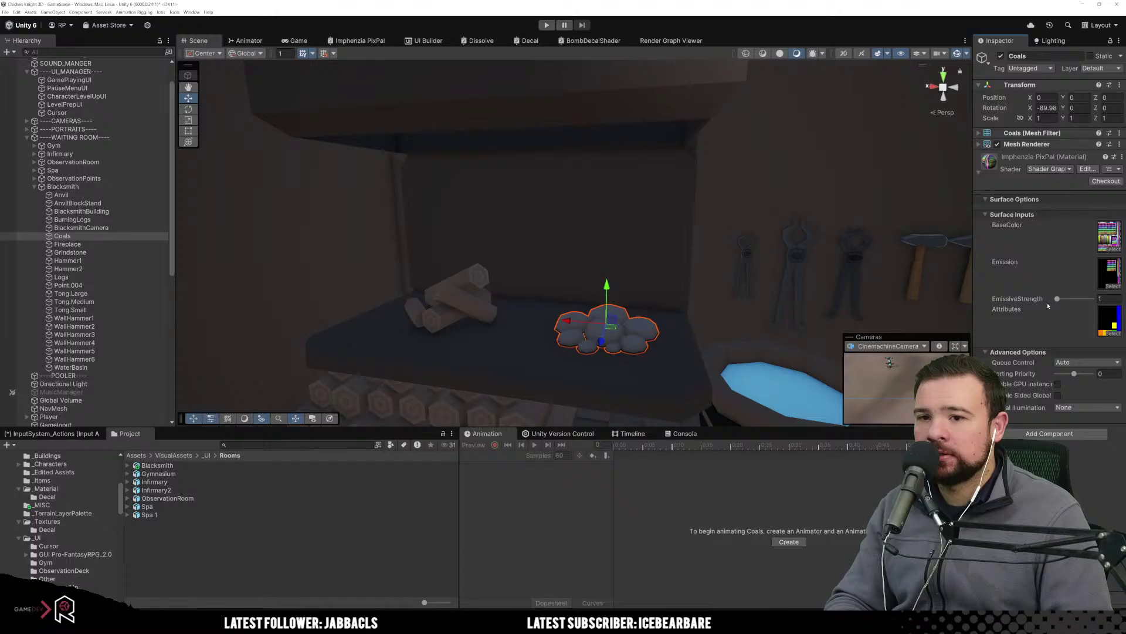
{"action": "left_click_drag", "start_coordinate": [1056, 301], "coordinate": [1040, 300]}
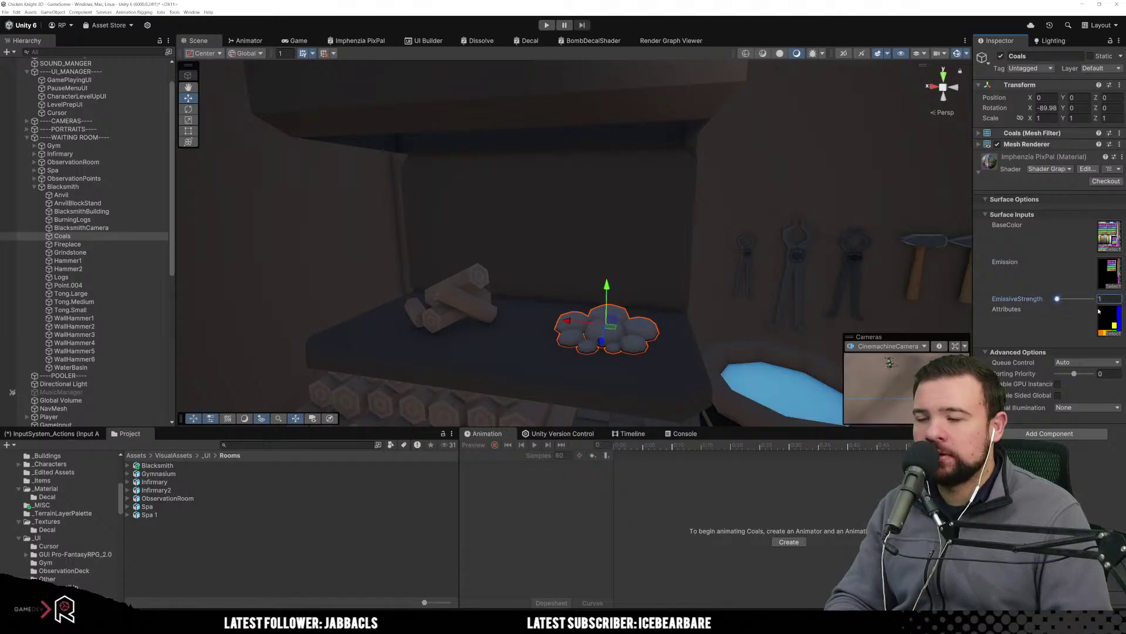
{"action": "left_click", "coordinate": [614, 249]}
{"action": "right_click_drag", "start_coordinate": [614, 248], "coordinate": [654, 286]}
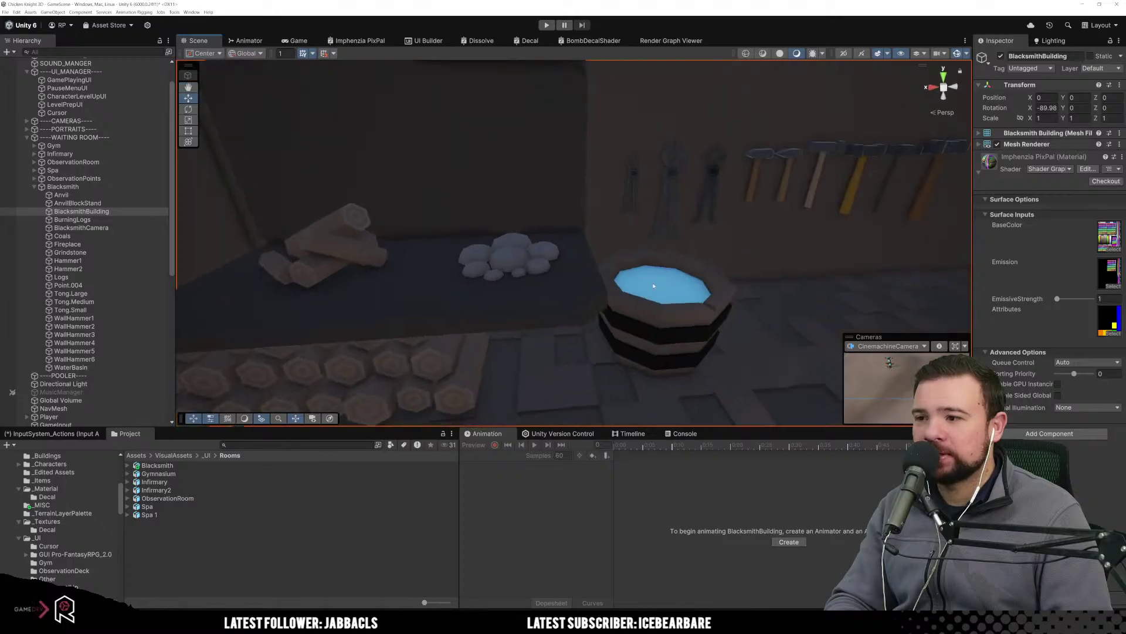
{"action": "scroll", "coordinate": [664, 243], "scroll_direction": "down", "scroll_amount": 10}
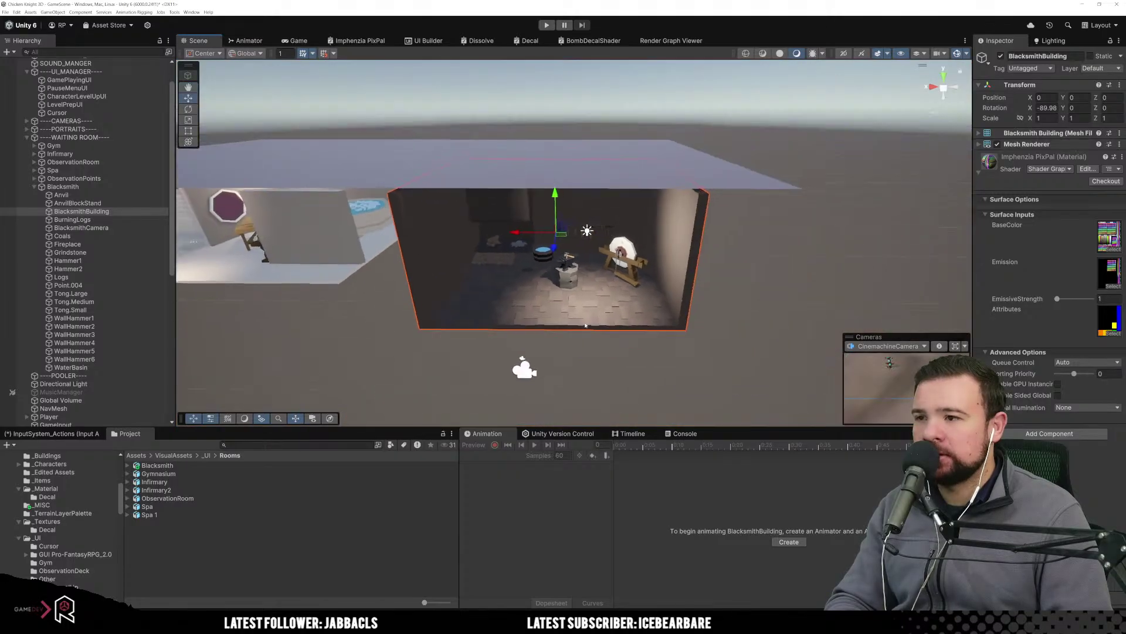
{"action": "left_click", "coordinate": [599, 382]}
{"action": "right_click_drag", "start_coordinate": [599, 382], "coordinate": [611, 321]}
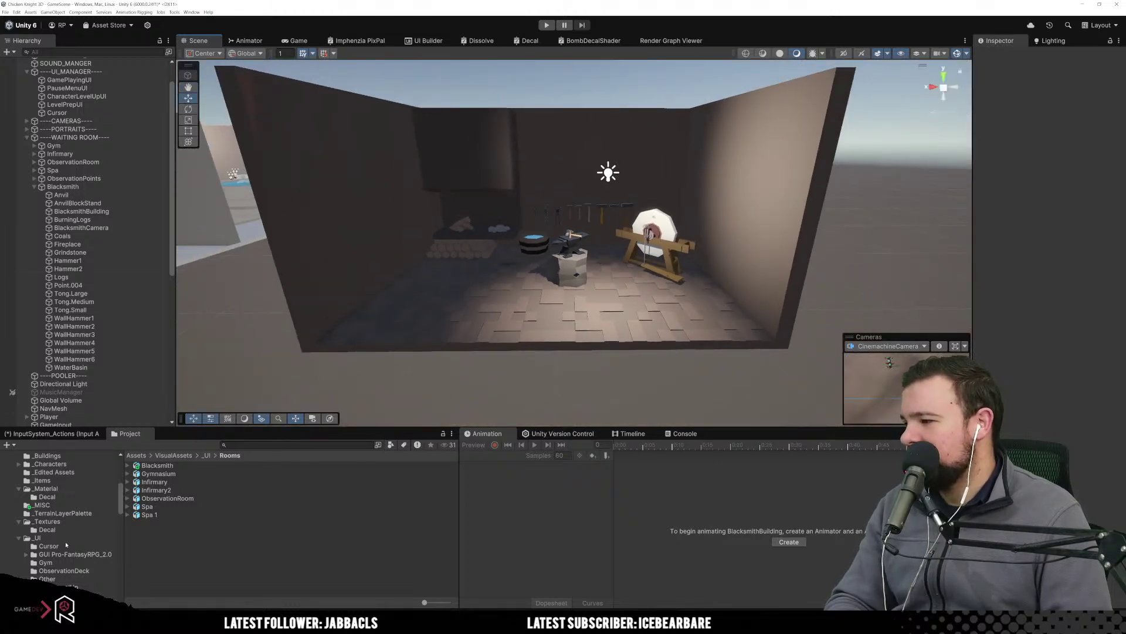
Open the RenderTextures folder inside the project's Assets/UI folder.
{"action": "scroll", "coordinate": [66, 544], "scroll_direction": "up", "scroll_amount": 5}
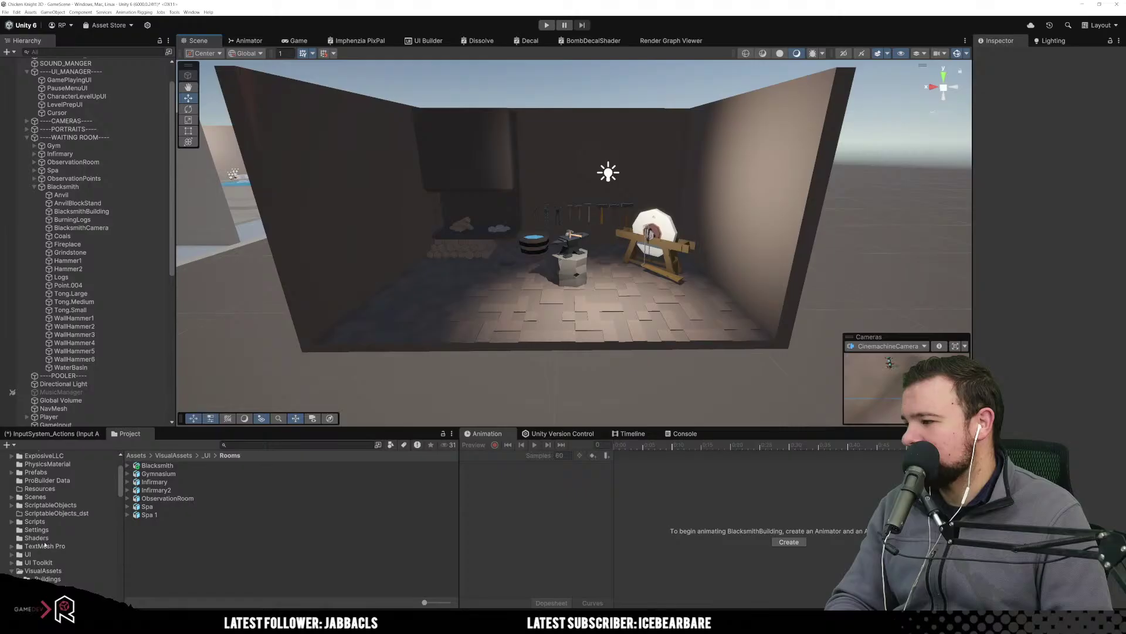
{"action": "left_click", "coordinate": [28, 554]}
{"action": "double_click", "coordinate": [170, 482]}
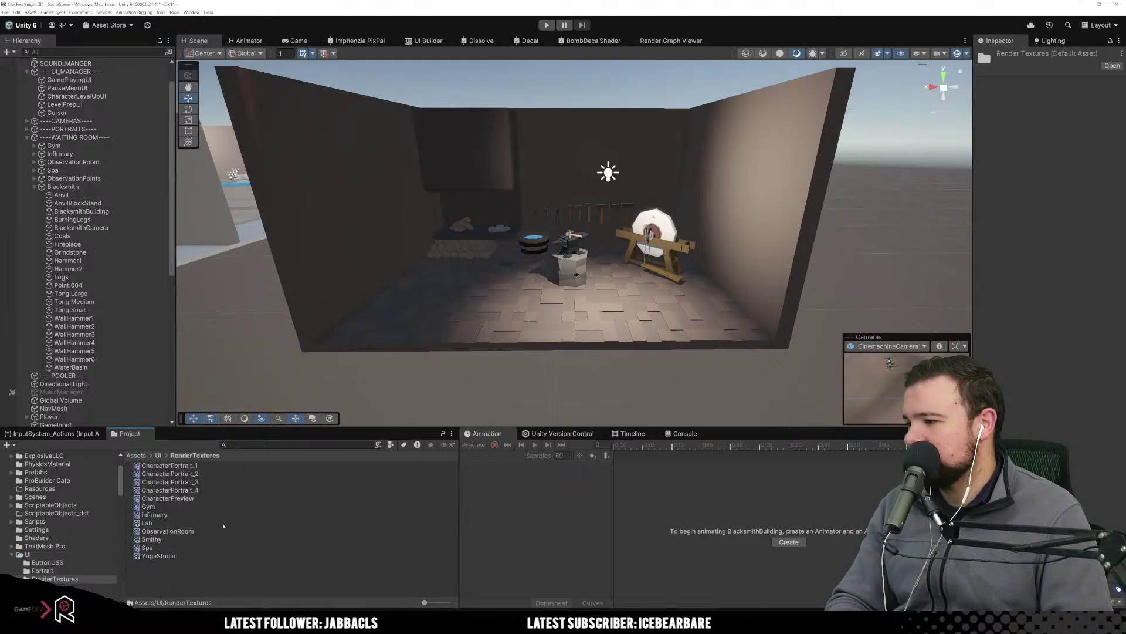
{"action": "left_click", "coordinate": [257, 515]}
Rename the Smithy render texture as Blacksmith.
{"action": "left_click", "coordinate": [206, 540]}
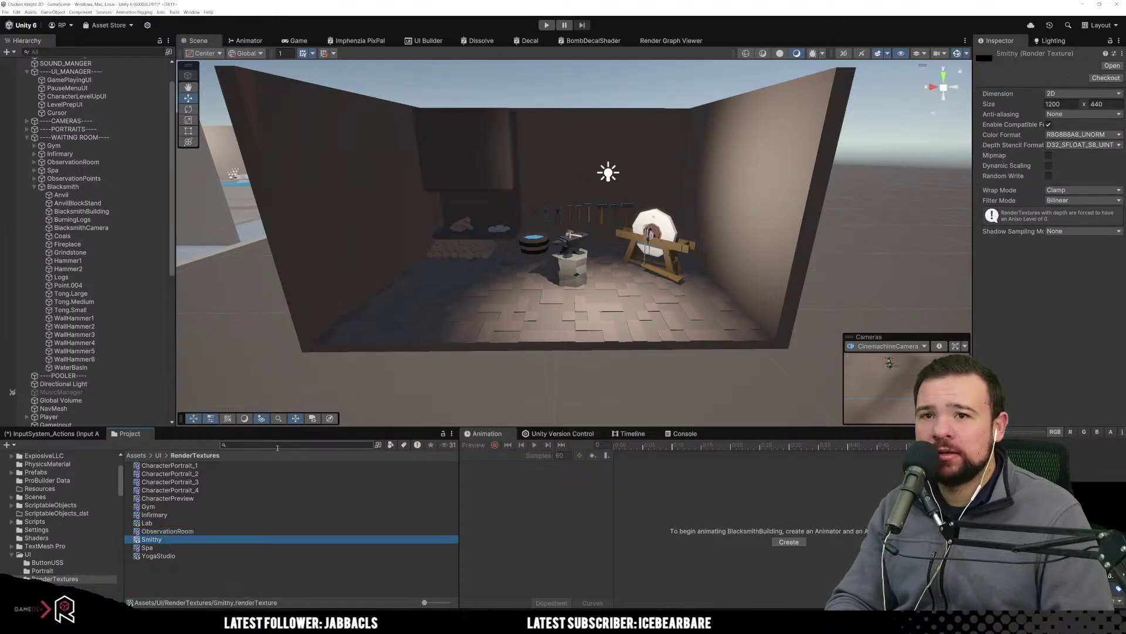
{"action": "key", "text": "Down"}
{"action": "key", "text": "Up"}
{"action": "key", "text": "Down"}
{"action": "key", "text": "Up"}
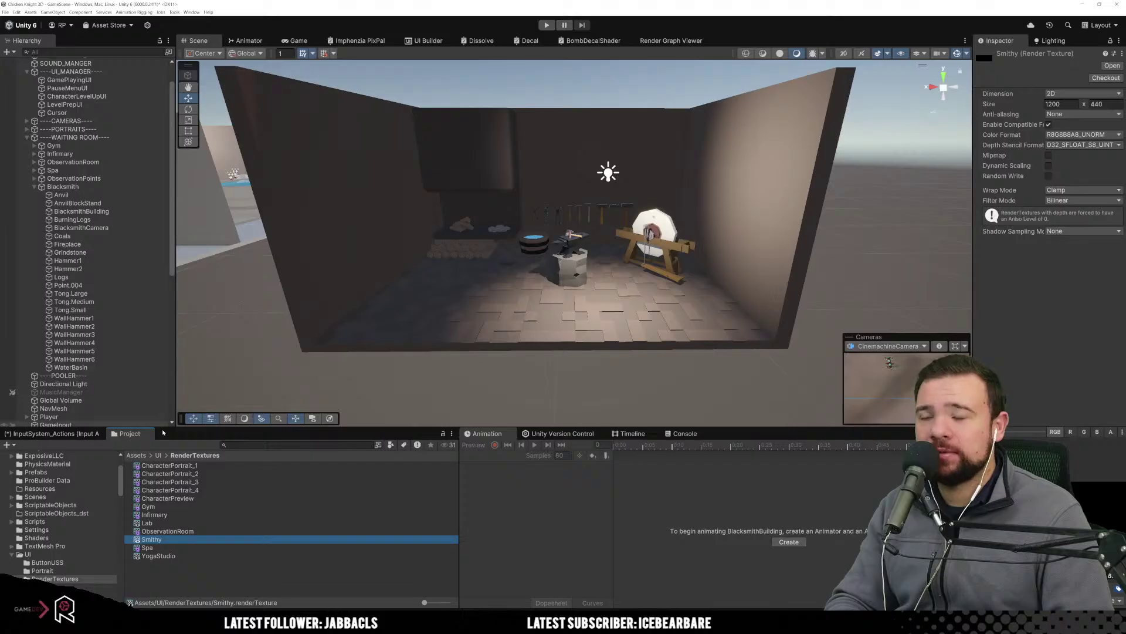
{"action": "left_click", "coordinate": [181, 545]}
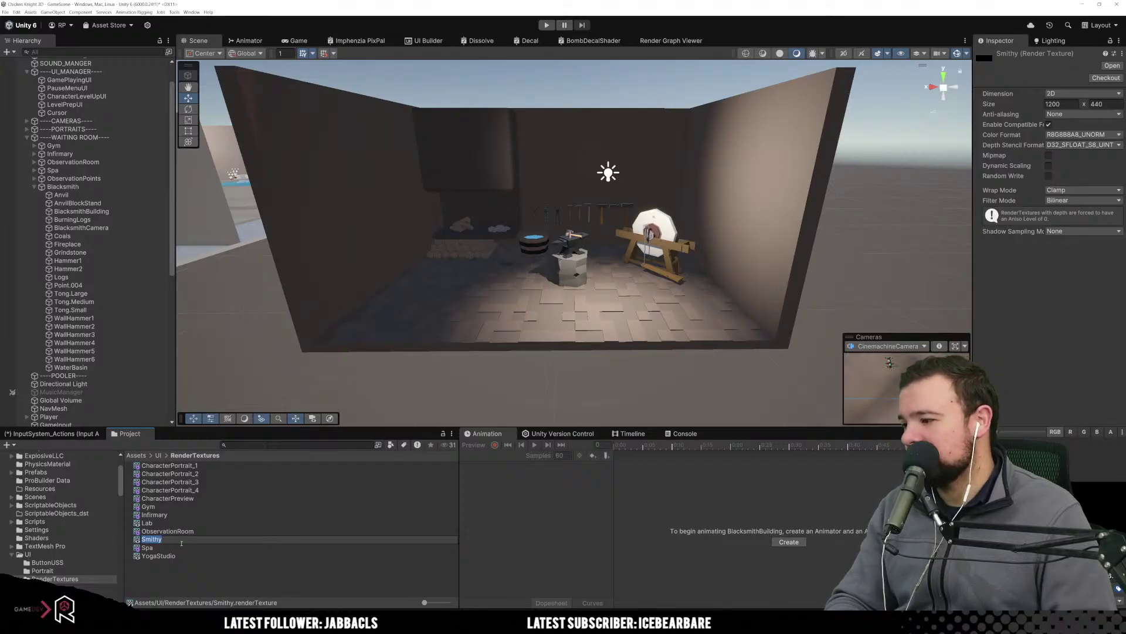
{"action": "type", "text": "Bl"}
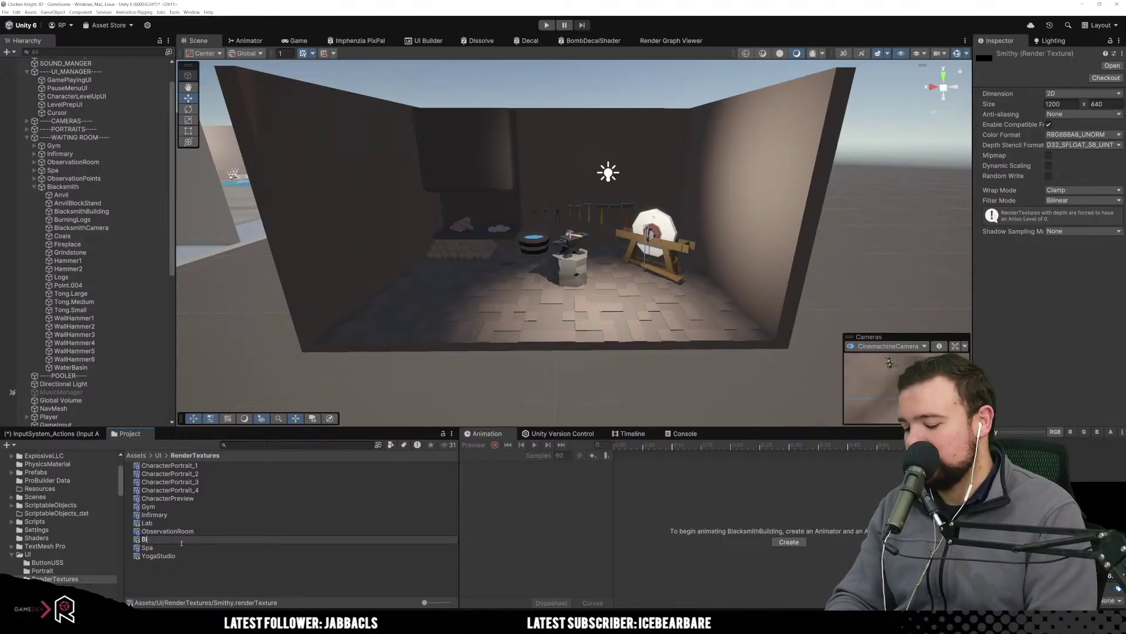
{"action": "type", "text": "acksm"}
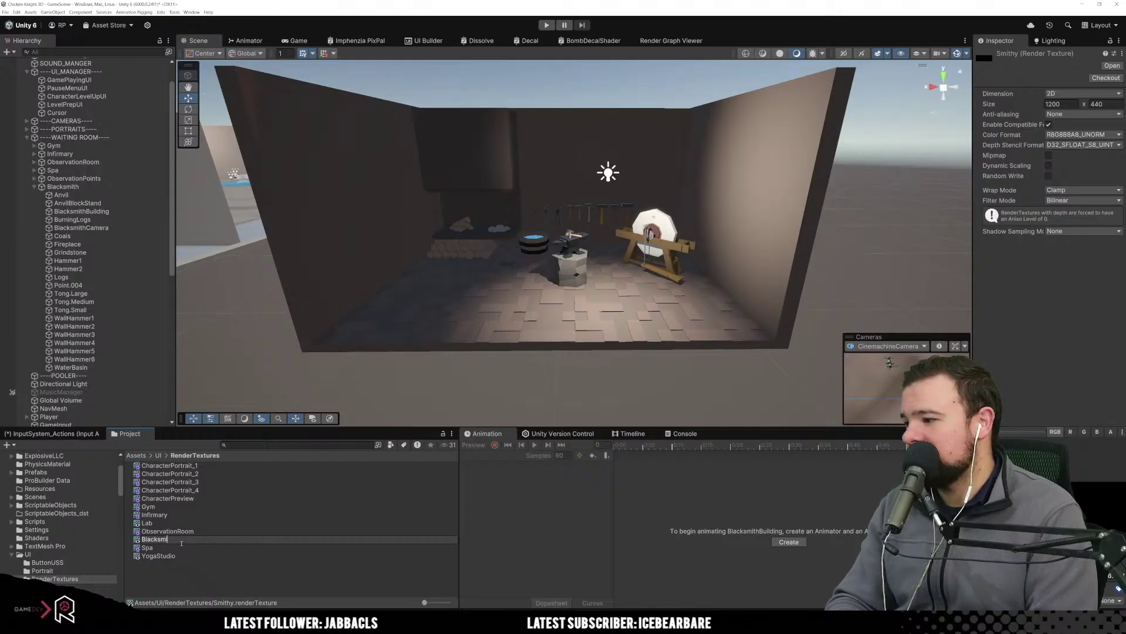
{"action": "type", "text": "ith"}
{"action": "key", "text": "Return"}
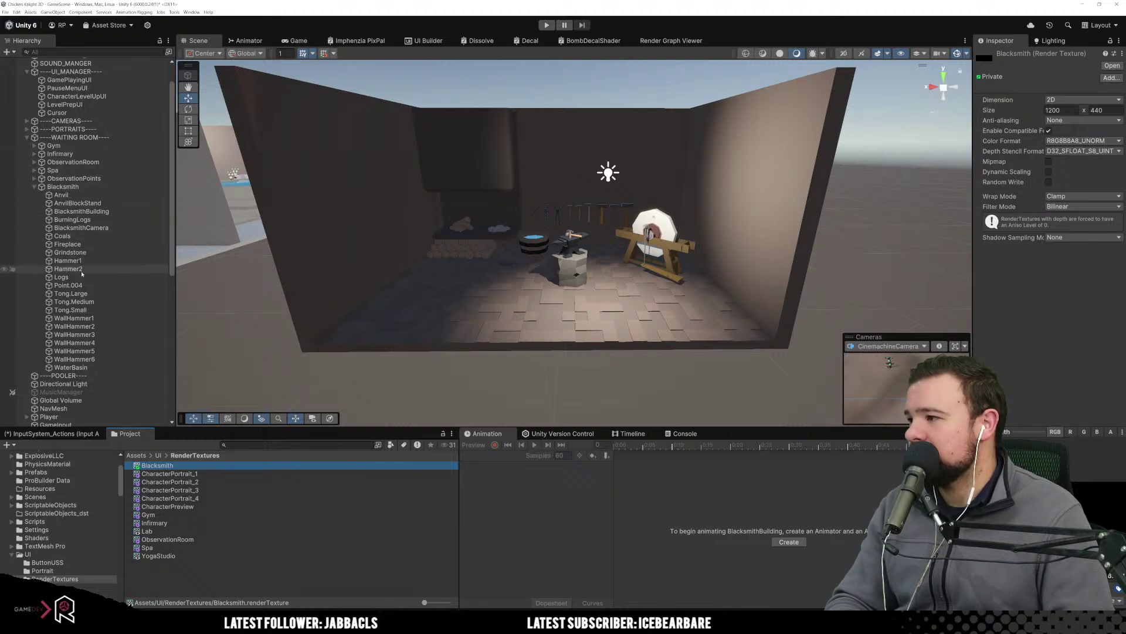
Assign the Blacksmith render texture as BlacksmithCamera's output texture and check the texture's preview.
{"action": "left_click", "coordinate": [81, 228]}
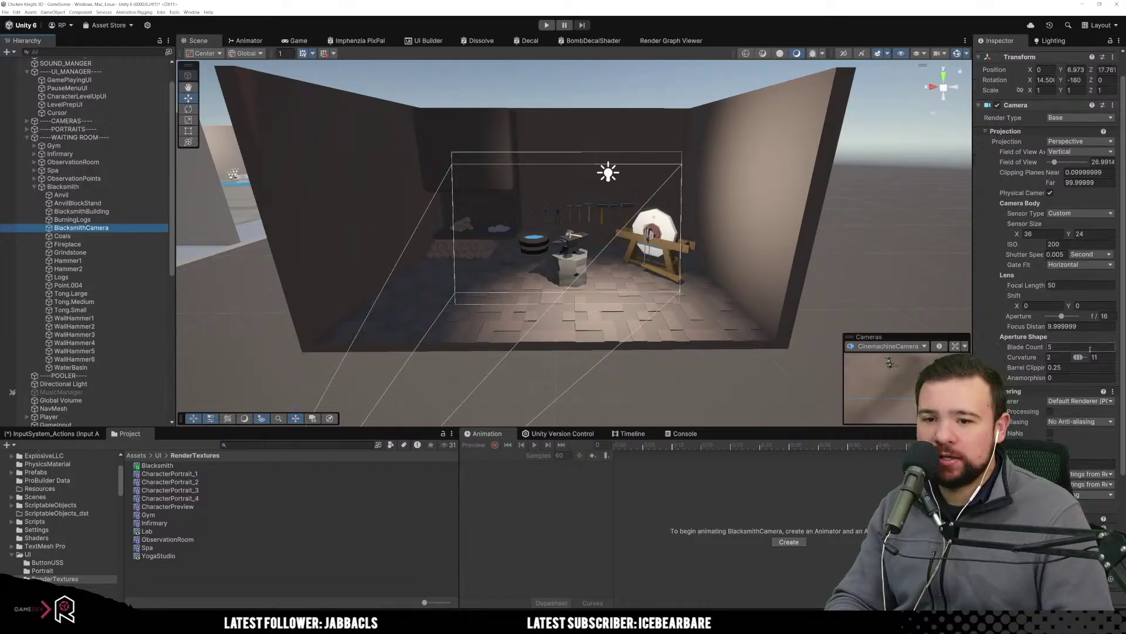
{"action": "scroll", "coordinate": [1090, 350], "scroll_direction": "down", "scroll_amount": 5}
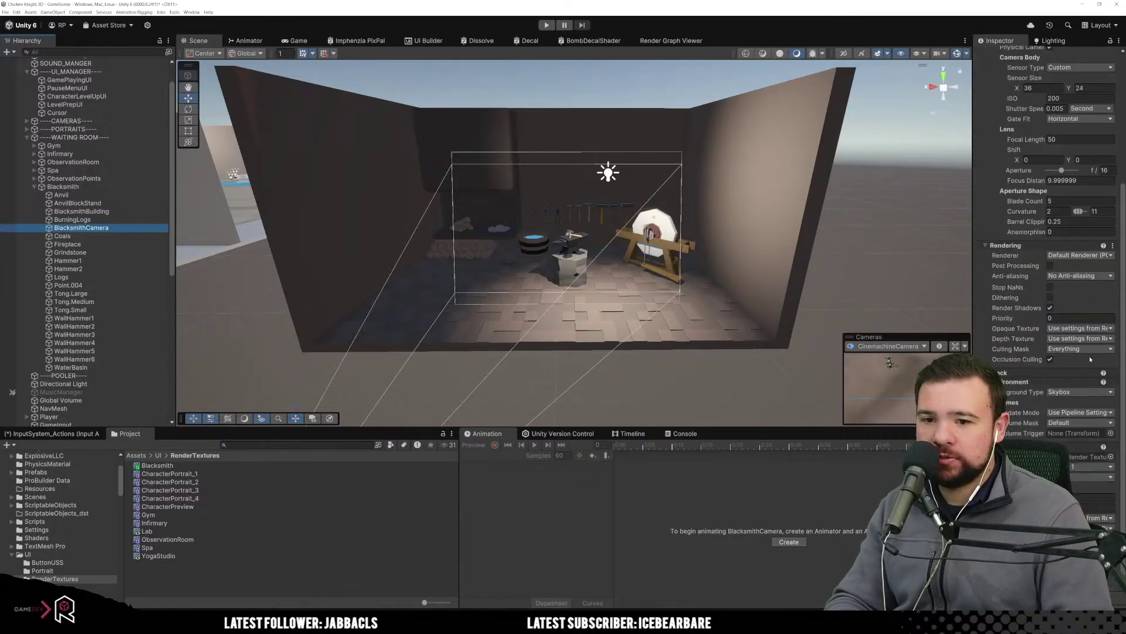
{"action": "left_click", "coordinate": [1111, 456]}
{"action": "double_click", "coordinate": [519, 77]}
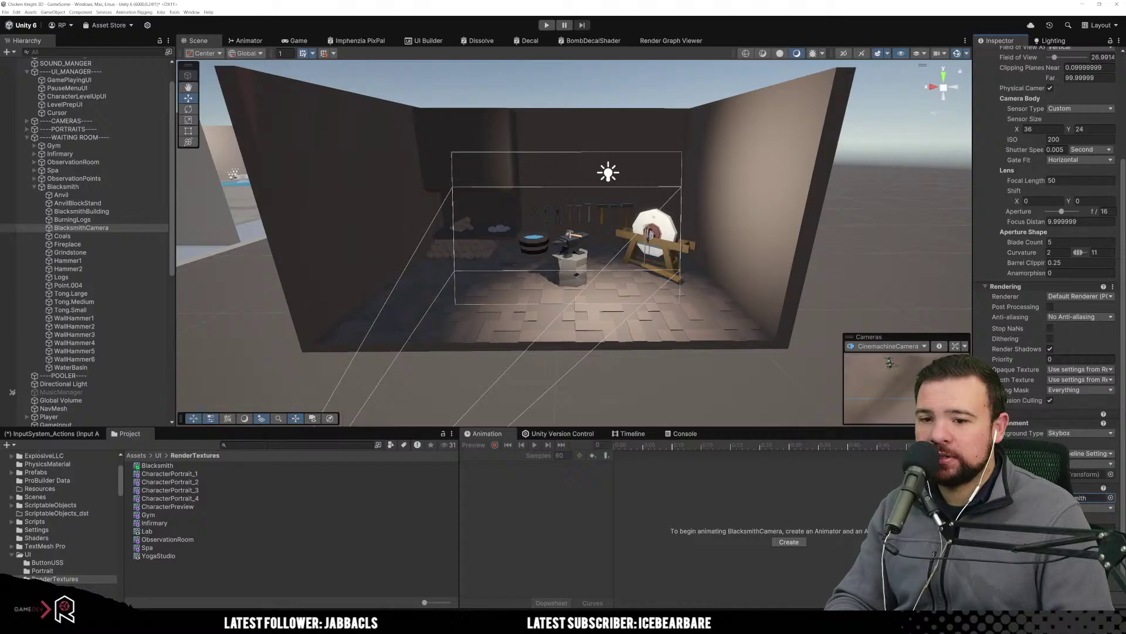
{"action": "left_click", "coordinate": [157, 465]}
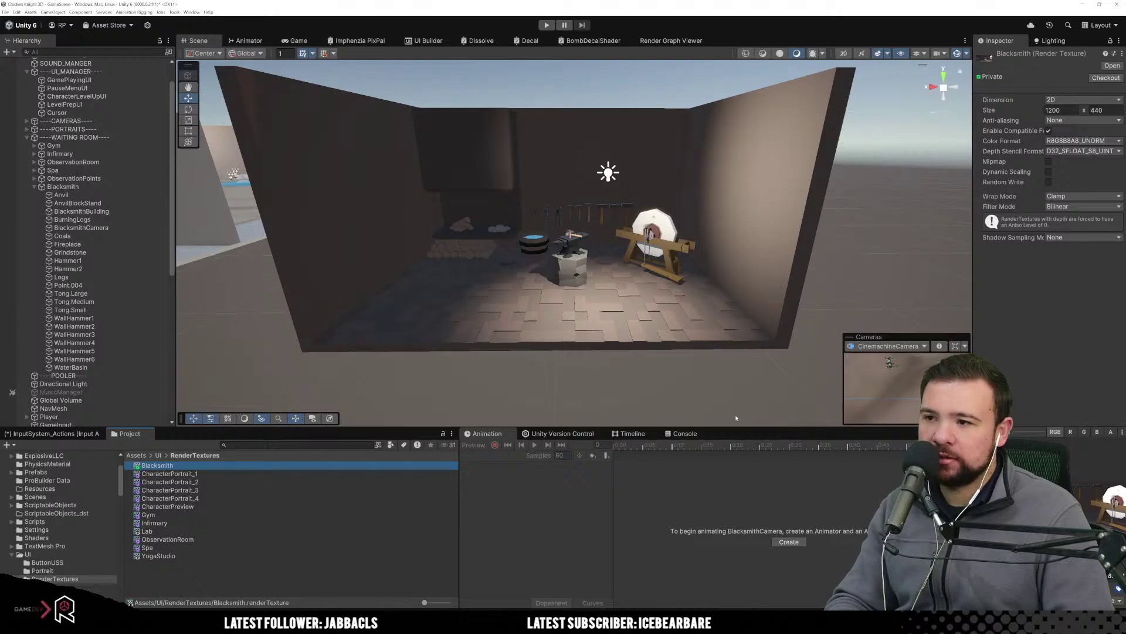
Lower the intensity of the Blacksmith room's Point.004 light to 487.7.
{"action": "left_click", "coordinate": [604, 223]}
{"action": "left_click", "coordinate": [608, 171]}
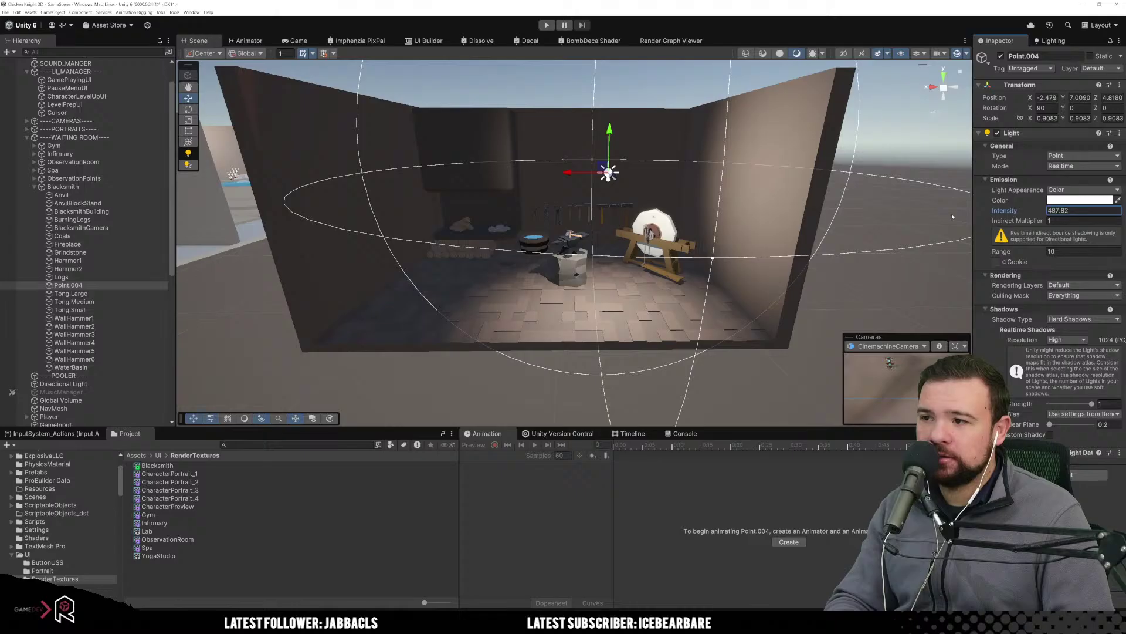
{"action": "left_click_drag", "start_coordinate": [952, 217], "coordinate": [951, 218]}
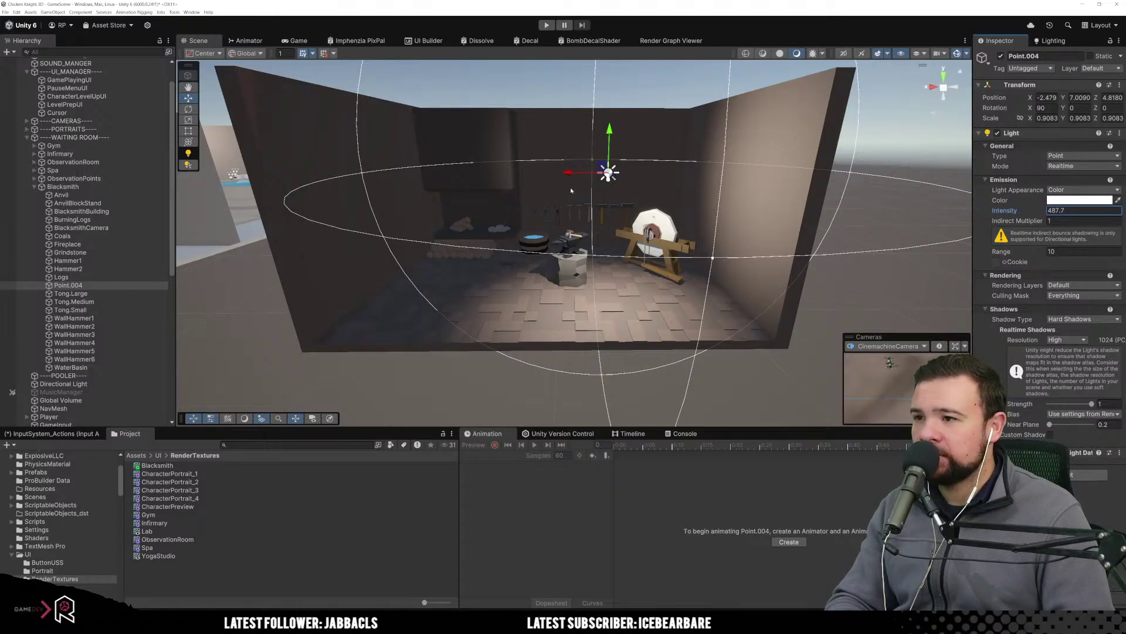
Duplicate the Point.004 light, move the copy toward the fireplace side to X 3.66, and check the Blacksmith render texture.
{"action": "left_click", "coordinate": [82, 294]}
{"action": "left_click", "coordinate": [85, 286]}
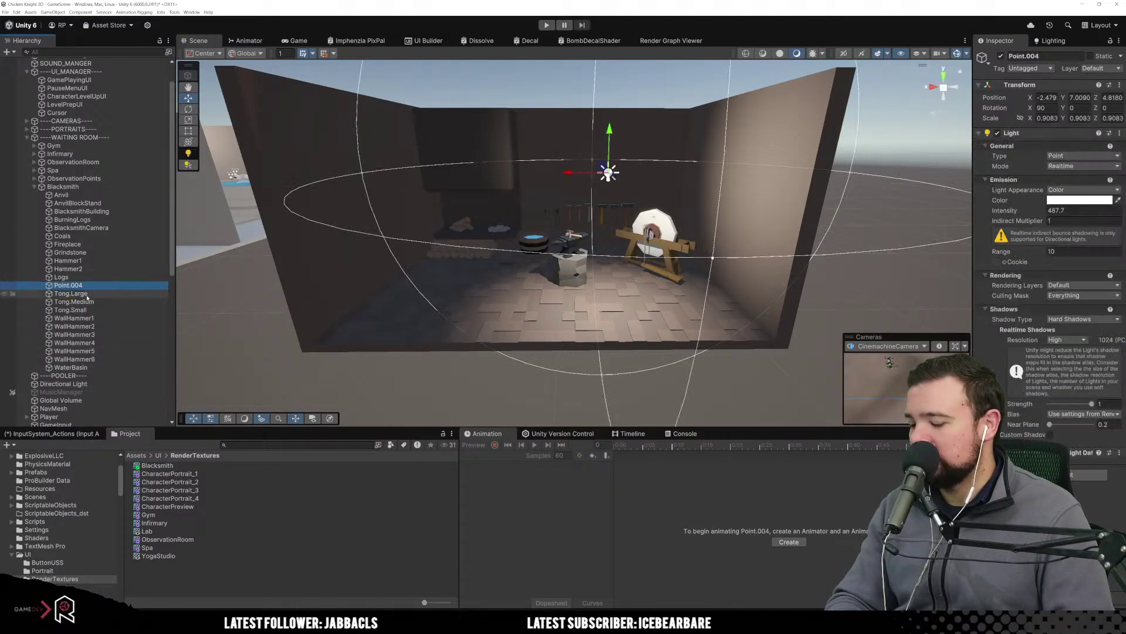
{"action": "key", "text": "ctrl+d"}
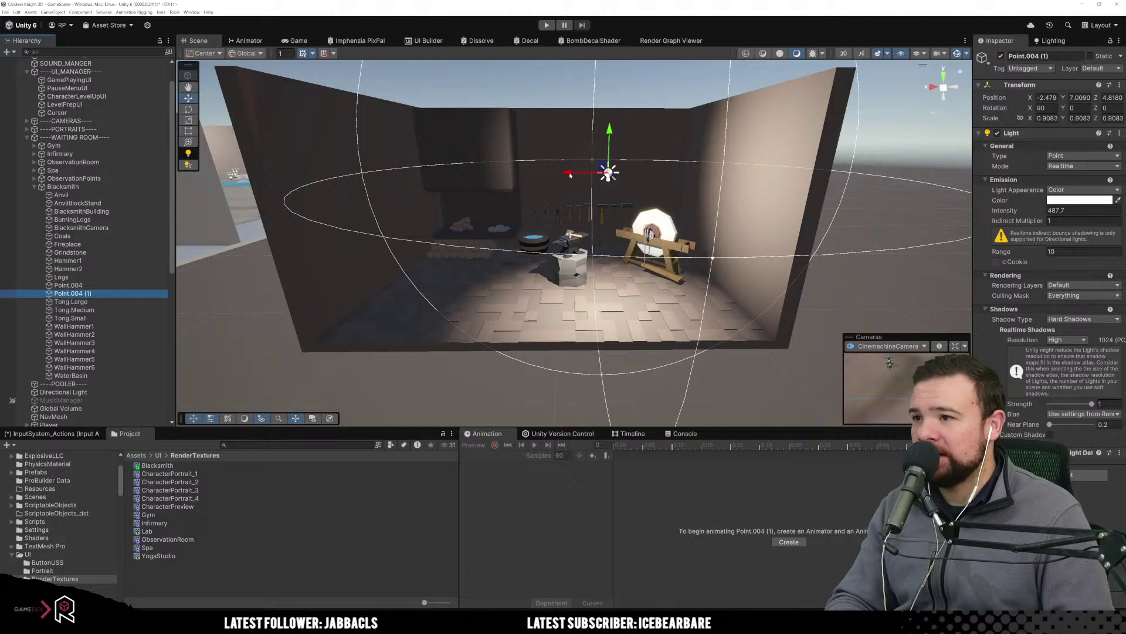
{"action": "left_click_drag", "start_coordinate": [570, 175], "coordinate": [418, 200]}
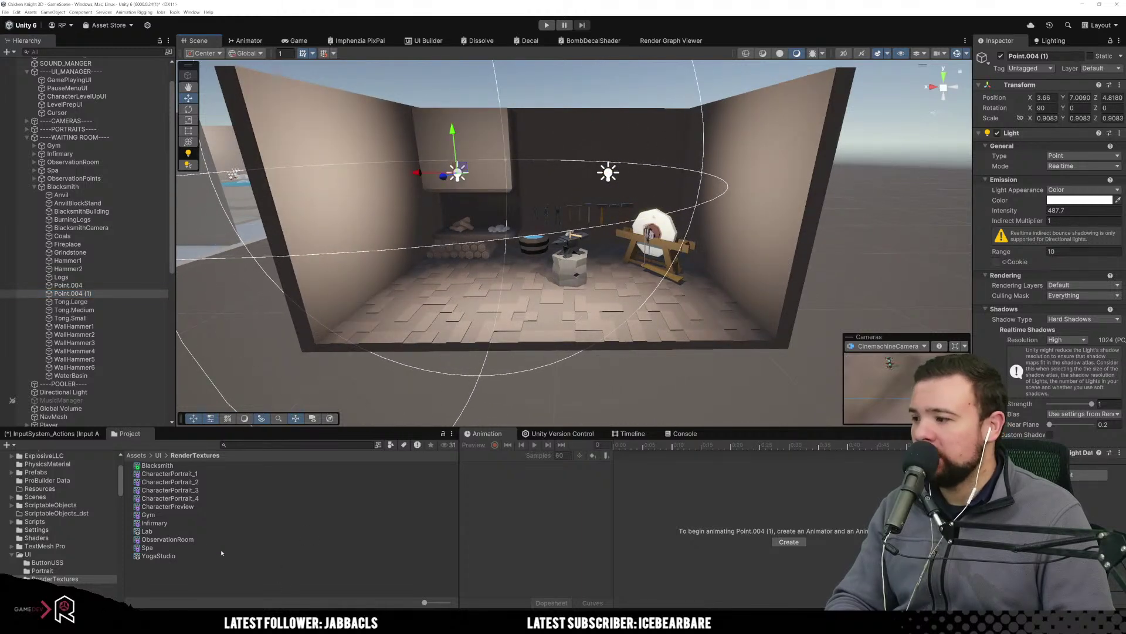
{"action": "left_click", "coordinate": [159, 555]}
{"action": "left_click", "coordinate": [158, 465]}
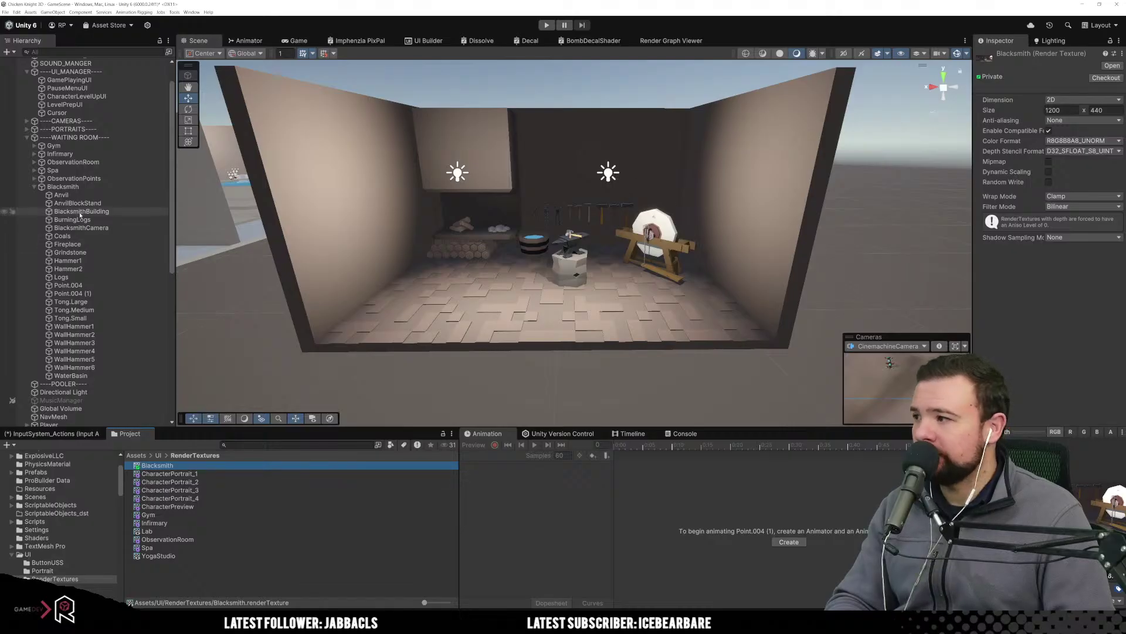
Move both Blacksmith point lights toward the back wall to about Z 2.57 and set their range to 26.
{"action": "left_click", "coordinate": [91, 285]}
{"action": "left_click", "coordinate": [88, 294], "text": "ctrl"}
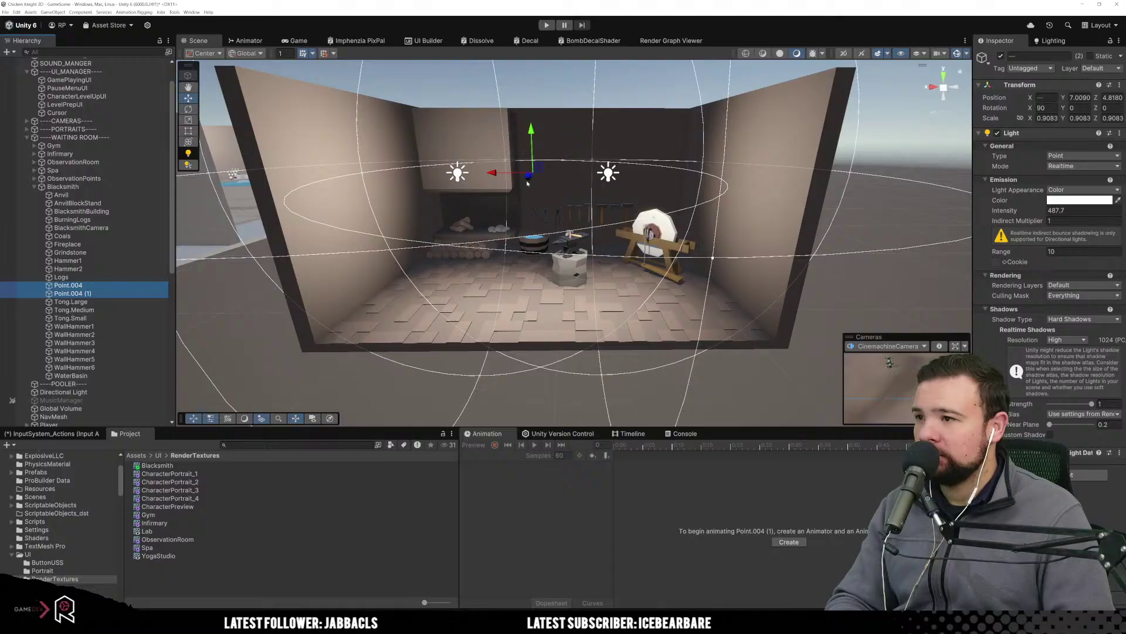
{"action": "scroll", "coordinate": [528, 182], "scroll_direction": "up", "scroll_amount": 5}
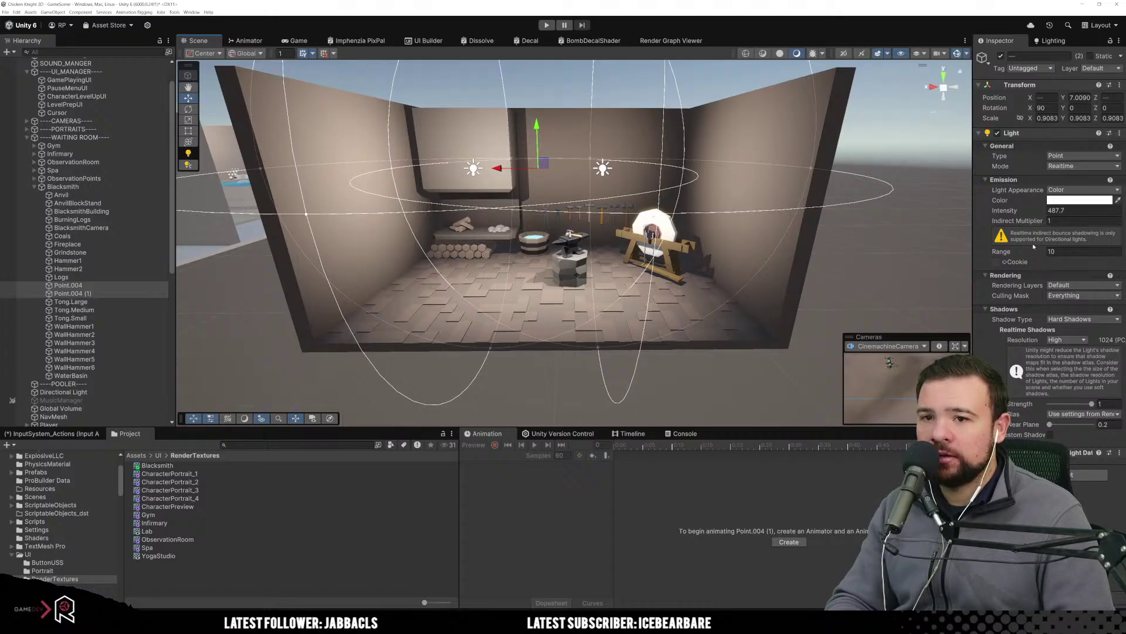
{"action": "left_click_drag", "start_coordinate": [1035, 254], "coordinate": [1051, 254]}
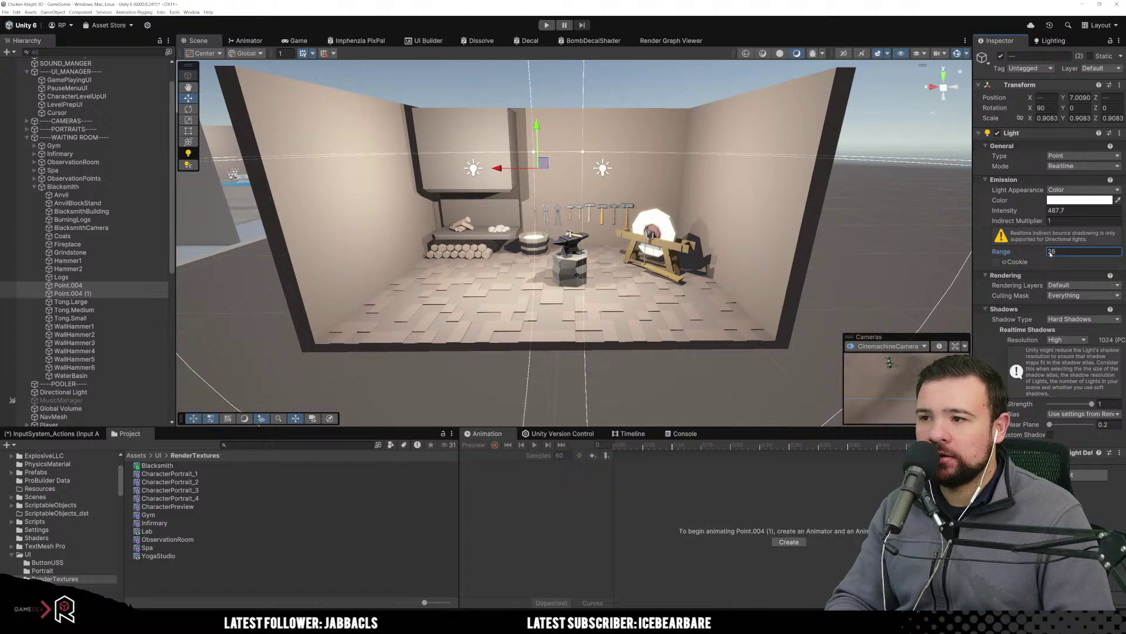
Lower the intensity of both Blacksmith point lights together to about 90.13.
{"action": "left_click_drag", "start_coordinate": [1040, 210], "coordinate": [1024, 210]}
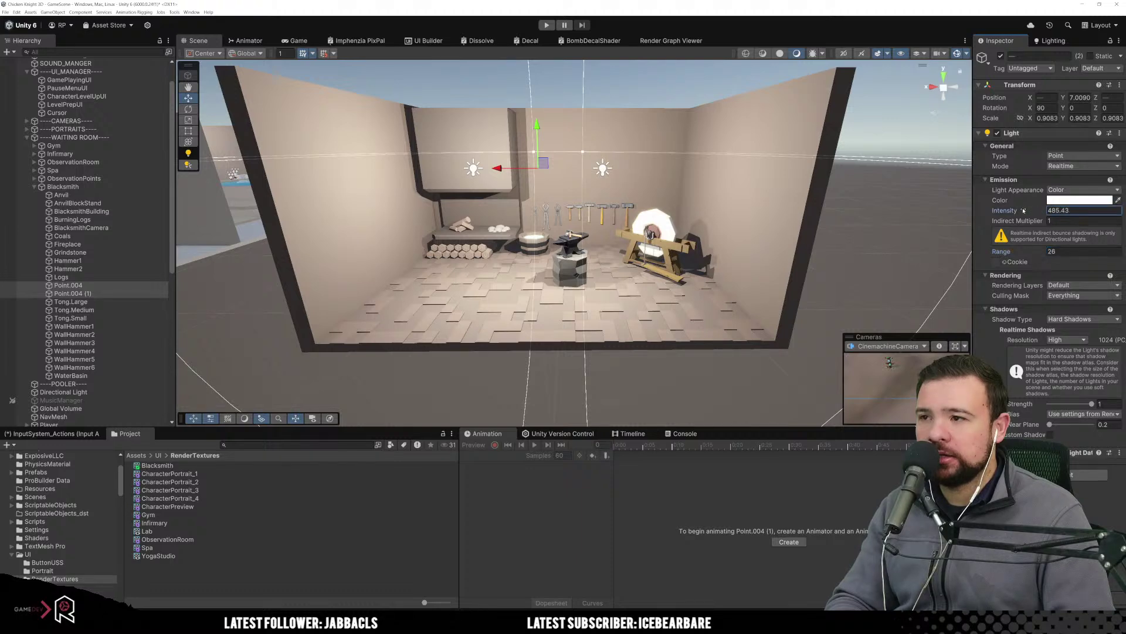
{"action": "left_click_drag", "start_coordinate": [937, 217], "coordinate": [585, 218]}
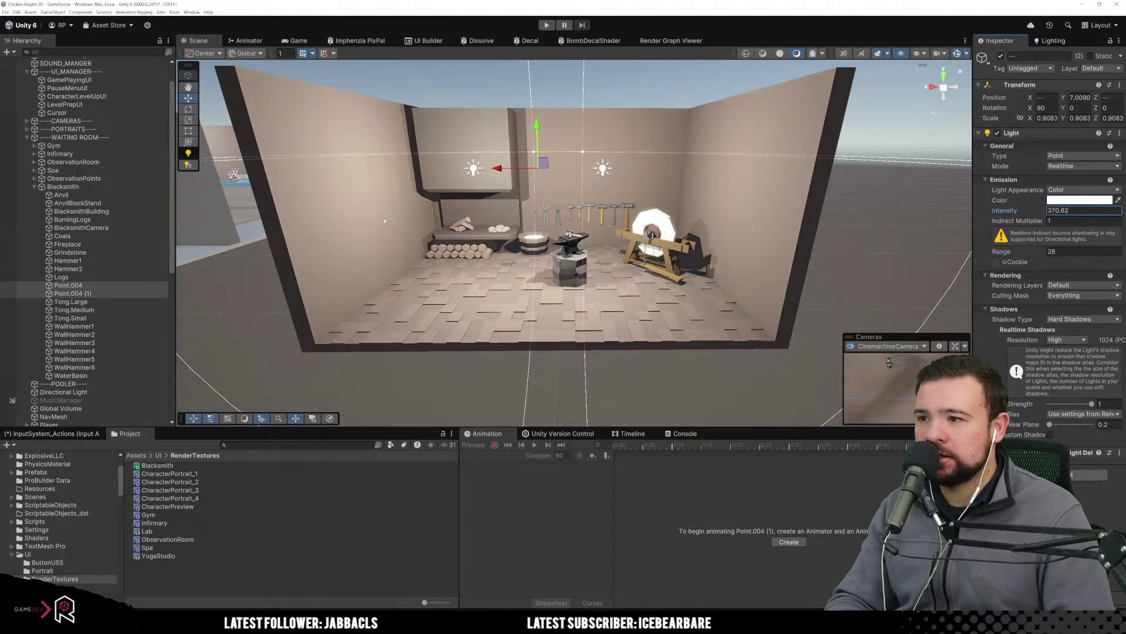
{"action": "left_click_drag", "start_coordinate": [248, 232], "coordinate": [1069, 201]}
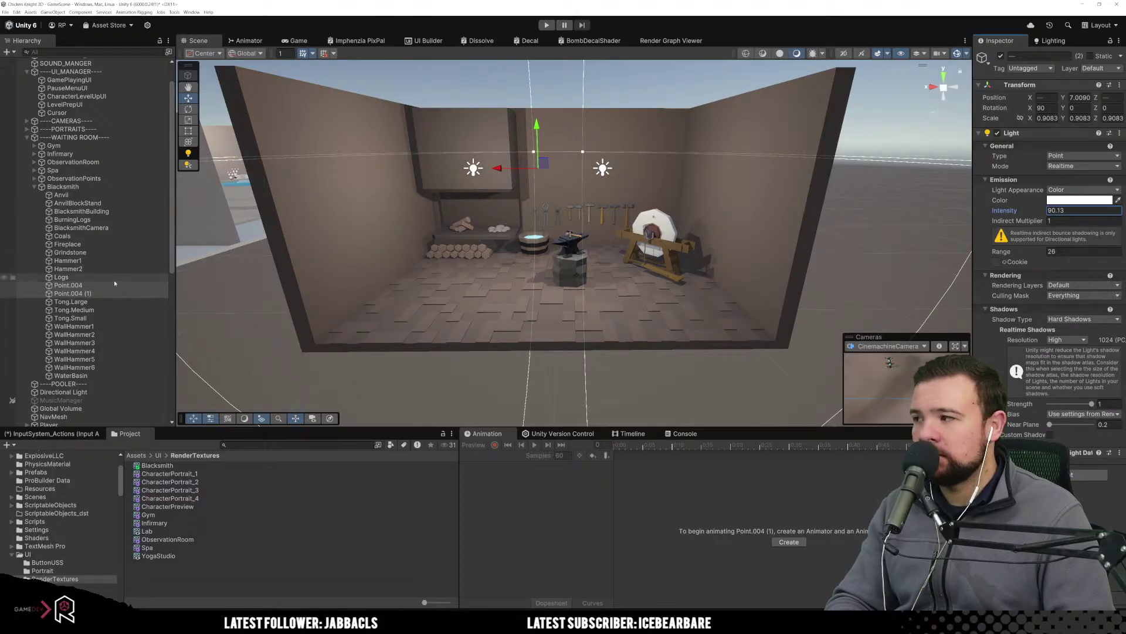
Spread the two point lights apart along X, Point.004 (1) farther toward the fireplace side and Point.004 above the grindstone.
{"action": "left_click", "coordinate": [475, 168]}
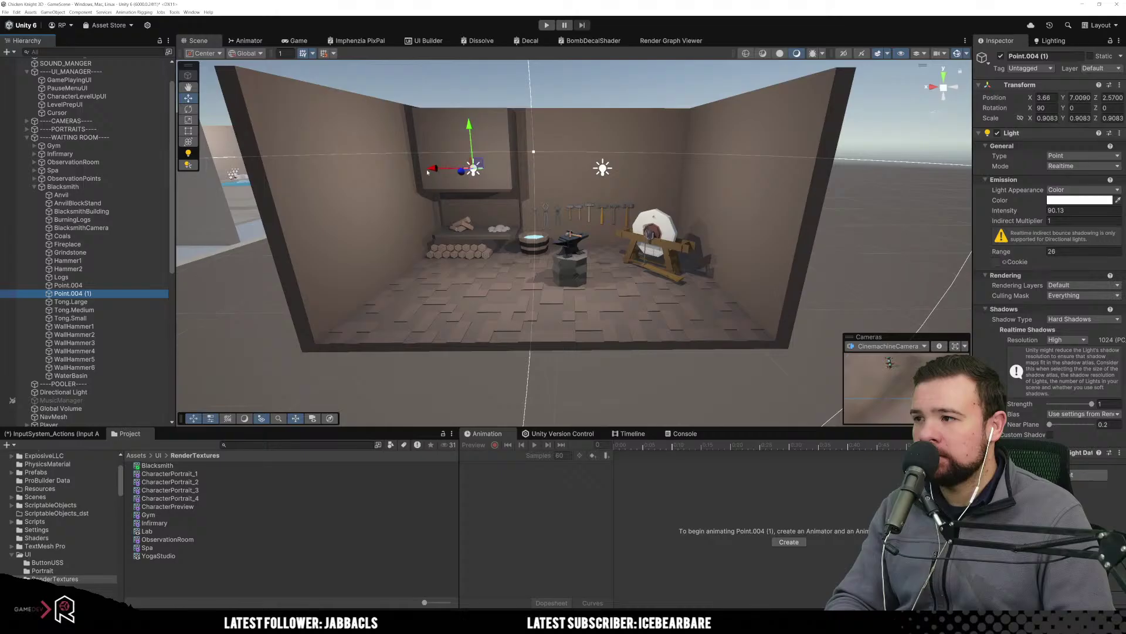
{"action": "mouse_move", "coordinate": [427, 171]}
{"action": "left_mouse_down"}
{"action": "mouse_move", "coordinate": [383, 176]}
{"action": "mouse_move", "coordinate": [414, 178]}
{"action": "left_mouse_up"}
{"action": "left_click", "coordinate": [603, 168]}
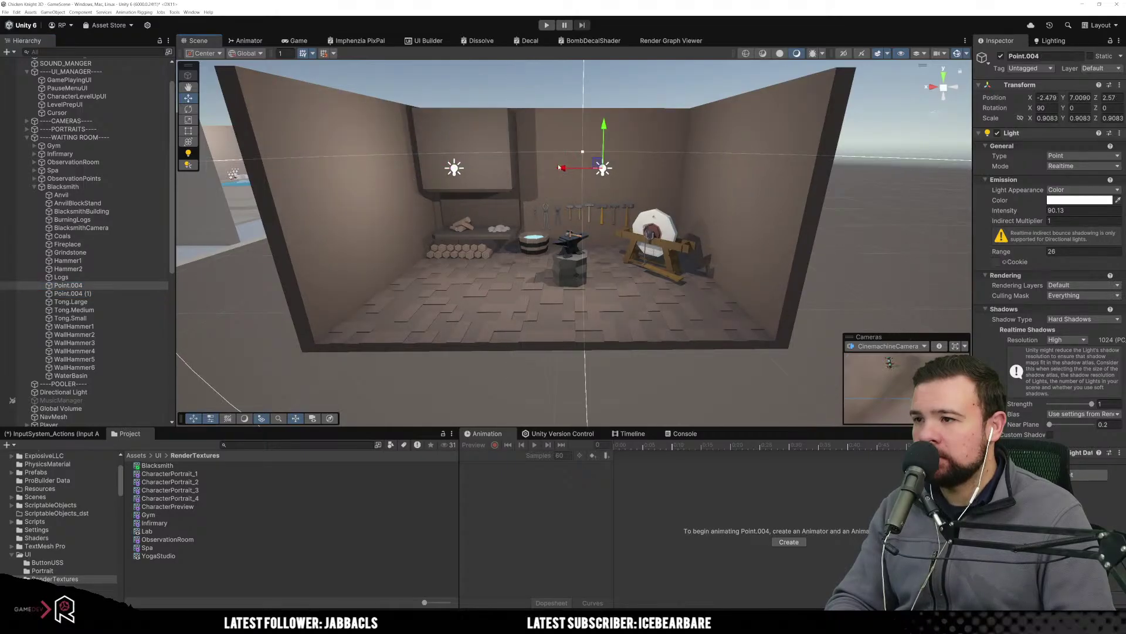
{"action": "left_click_drag", "start_coordinate": [561, 170], "coordinate": [600, 170]}
{"action": "left_click", "coordinate": [652, 395]}
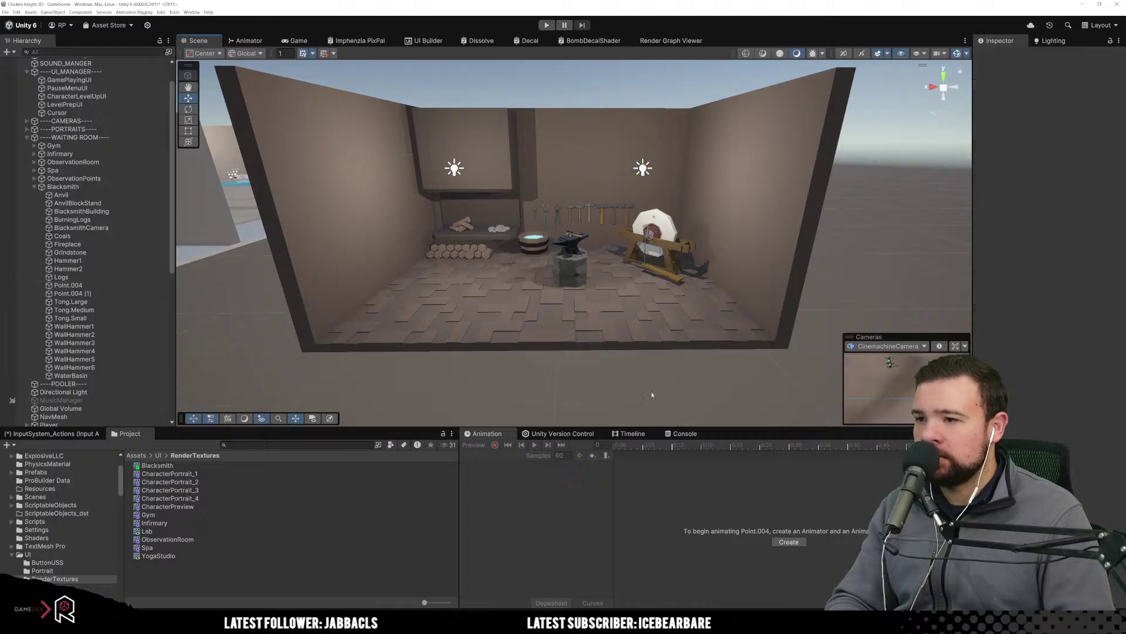
Check the Blacksmith render texture's preview, the fireplace logs and coals up close, and the project's visual asset folders.
{"action": "left_click", "coordinate": [179, 466]}
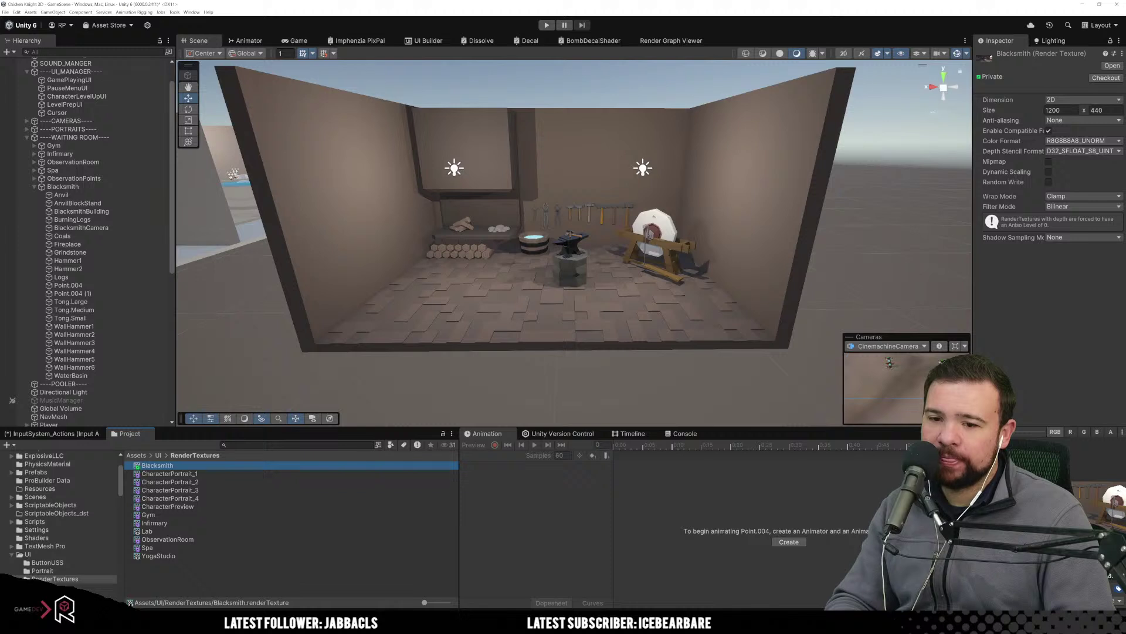
{"action": "left_click", "coordinate": [535, 408]}
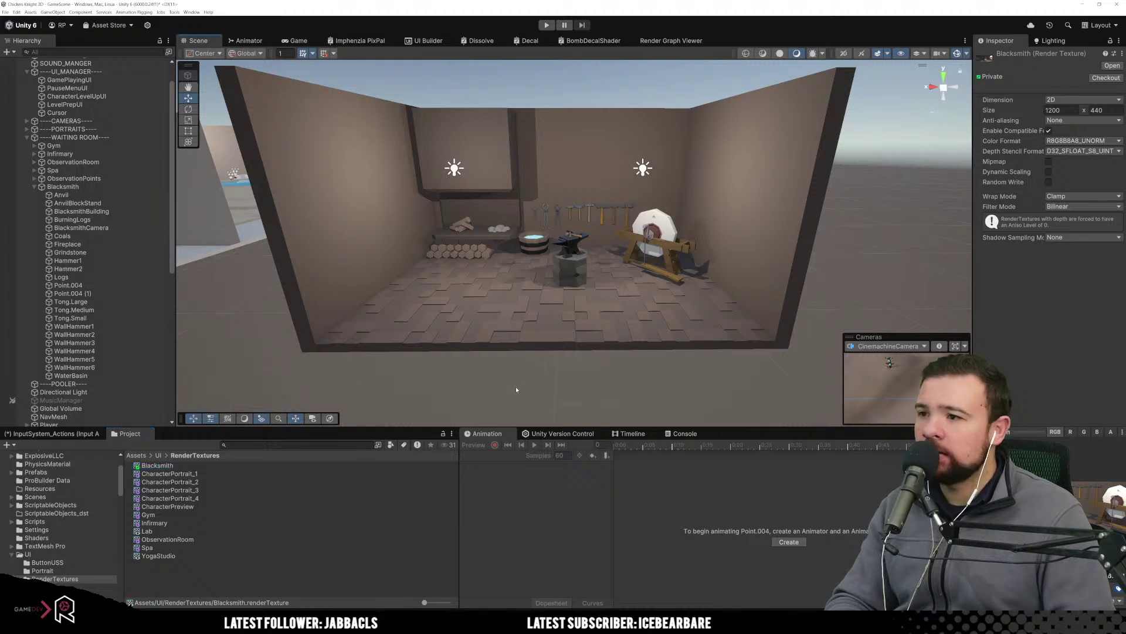
{"action": "right_click_drag", "start_coordinate": [527, 375], "coordinate": [455, 369]}
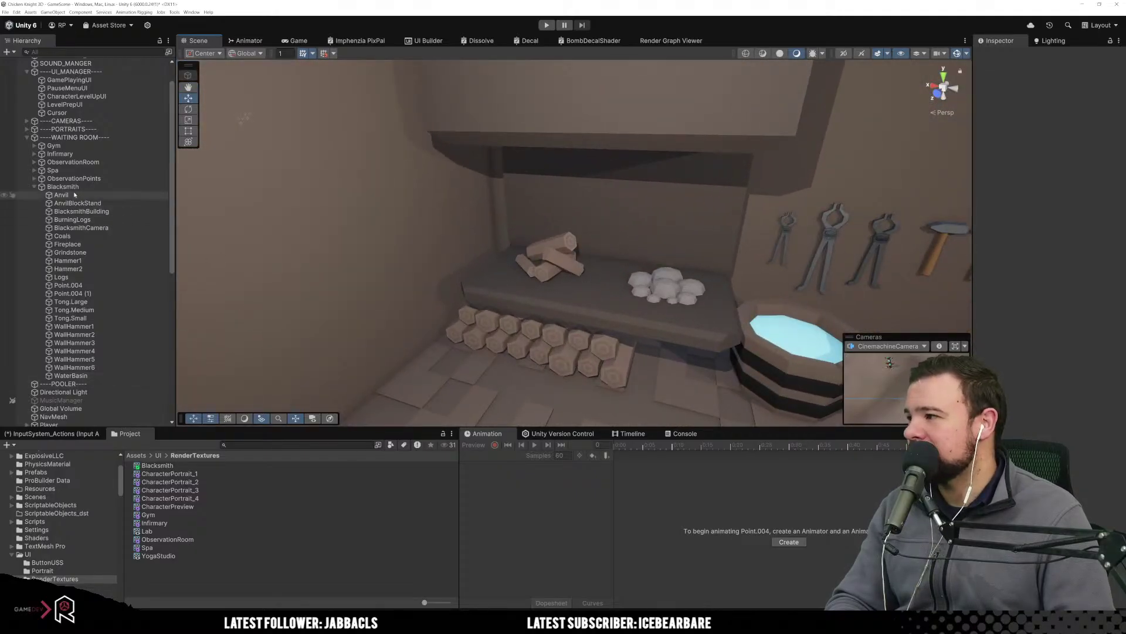
{"action": "scroll", "coordinate": [72, 516], "scroll_direction": "down", "scroll_amount": 5}
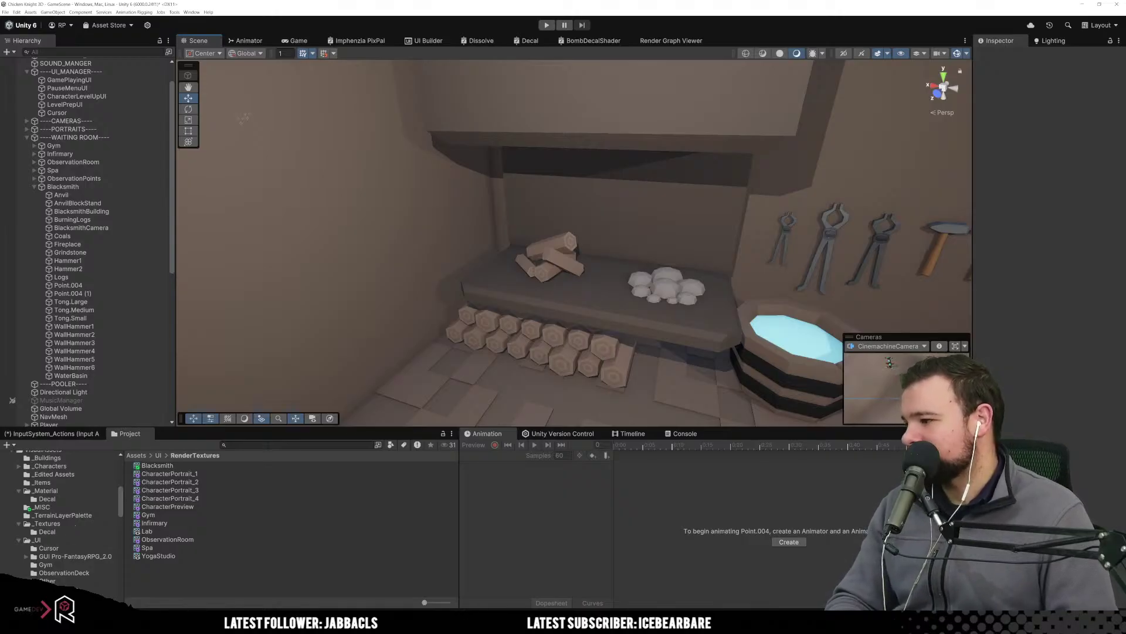
{"action": "scroll", "coordinate": [80, 534], "scroll_direction": "down", "scroll_amount": 4}
{"action": "scroll", "coordinate": [92, 550], "scroll_direction": "up", "scroll_amount": 2}
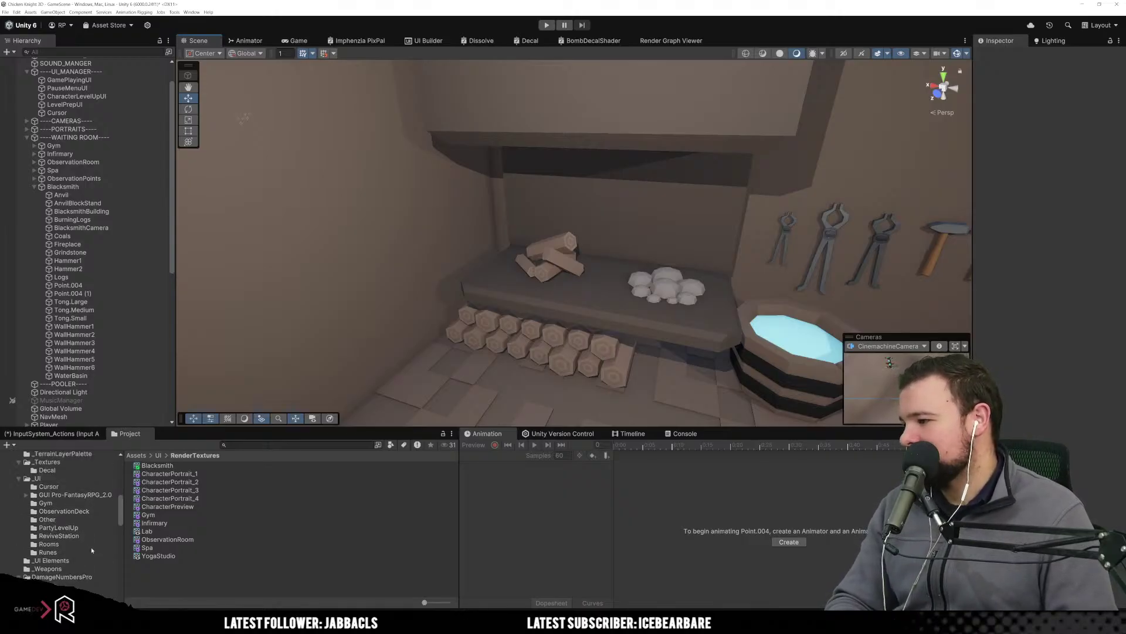
Inspect the Spa room's Exchangeable Room Manger component and compare it with the Blacksmith object's components.
{"action": "left_click", "coordinate": [34, 171]}
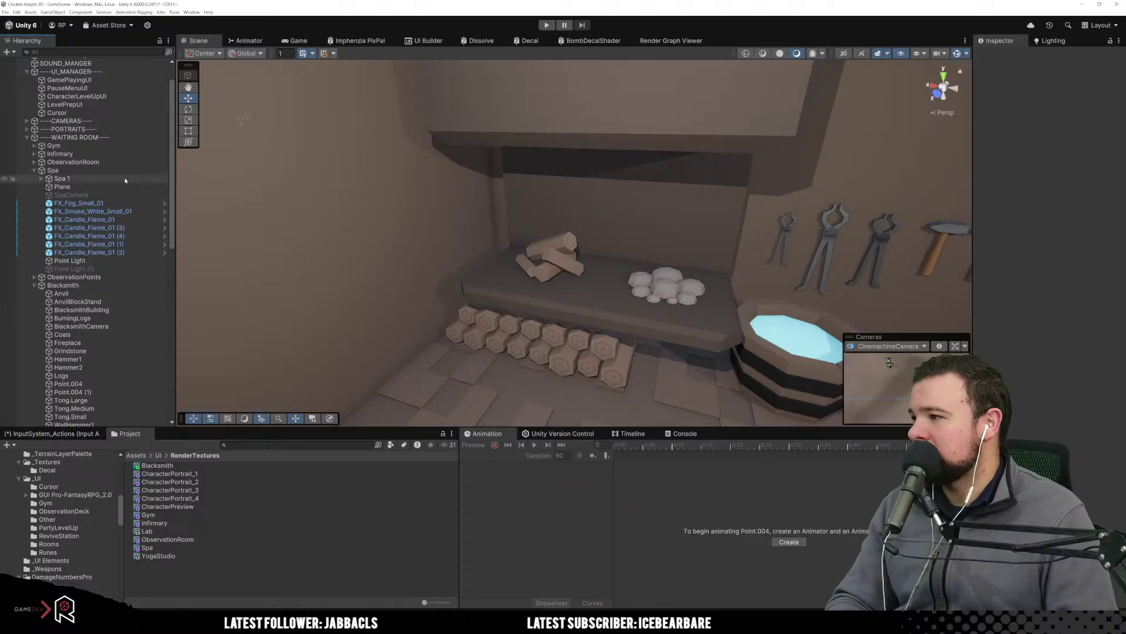
{"action": "left_click", "coordinate": [102, 170]}
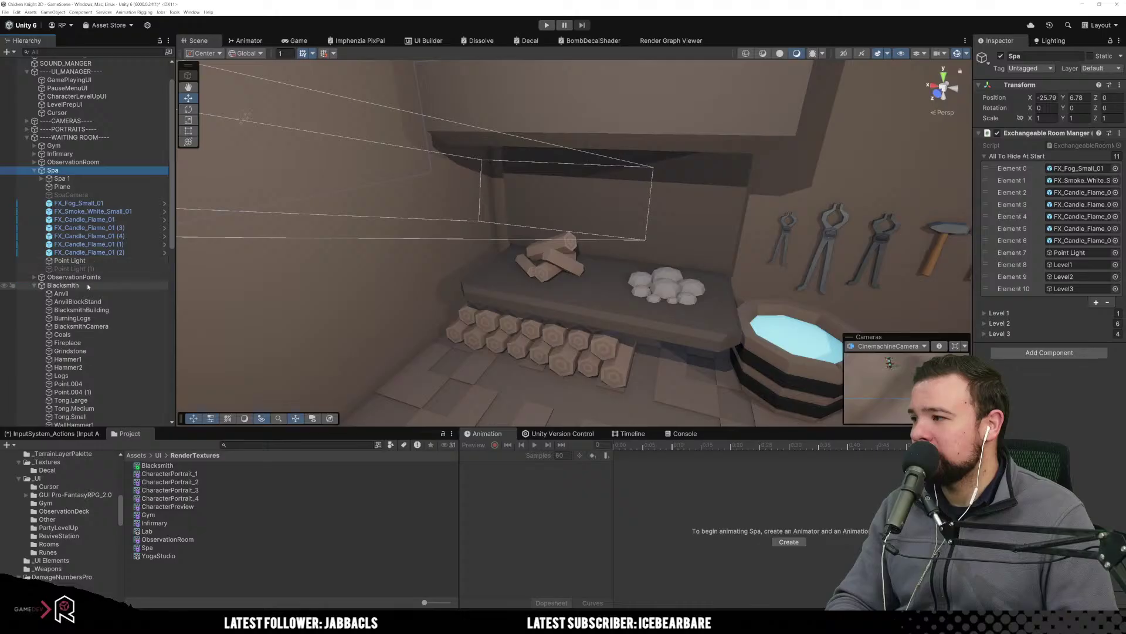
{"action": "left_click", "coordinate": [63, 285]}
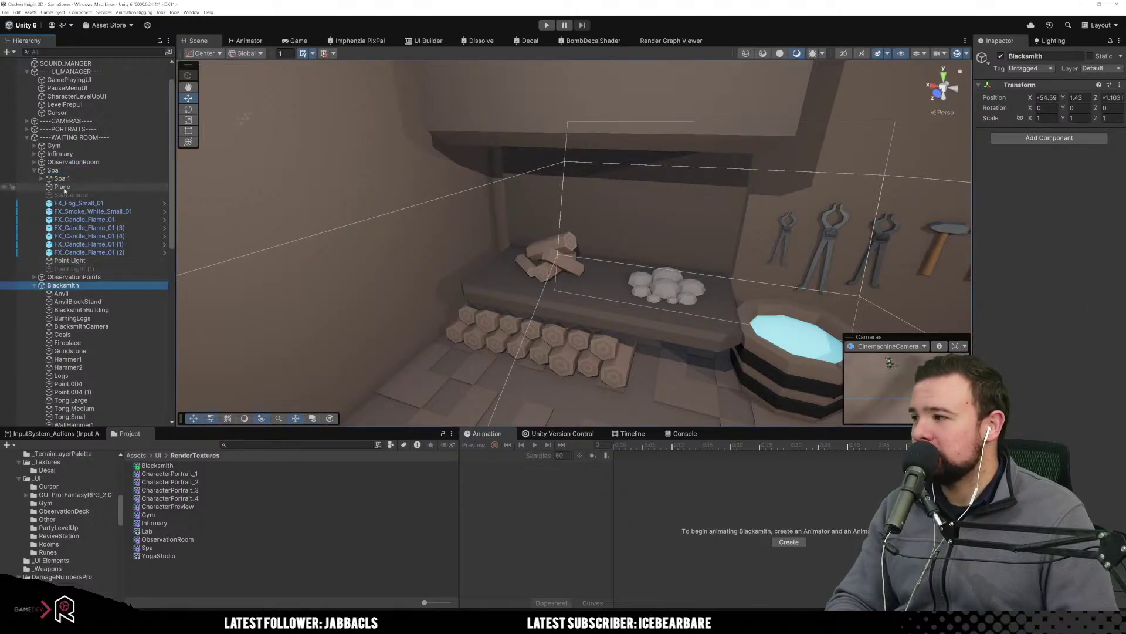
{"action": "left_click", "coordinate": [70, 171]}
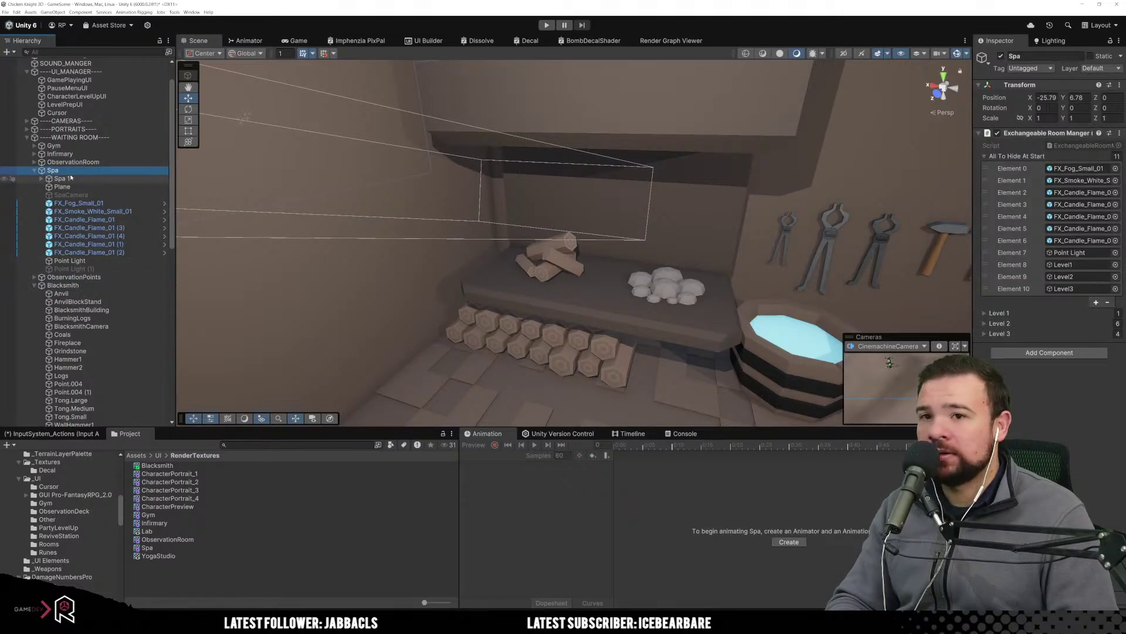
Add the Exchangeable Room Manger component to the Blacksmith object that directly holds the room's models.
{"action": "left_click", "coordinate": [63, 285]}
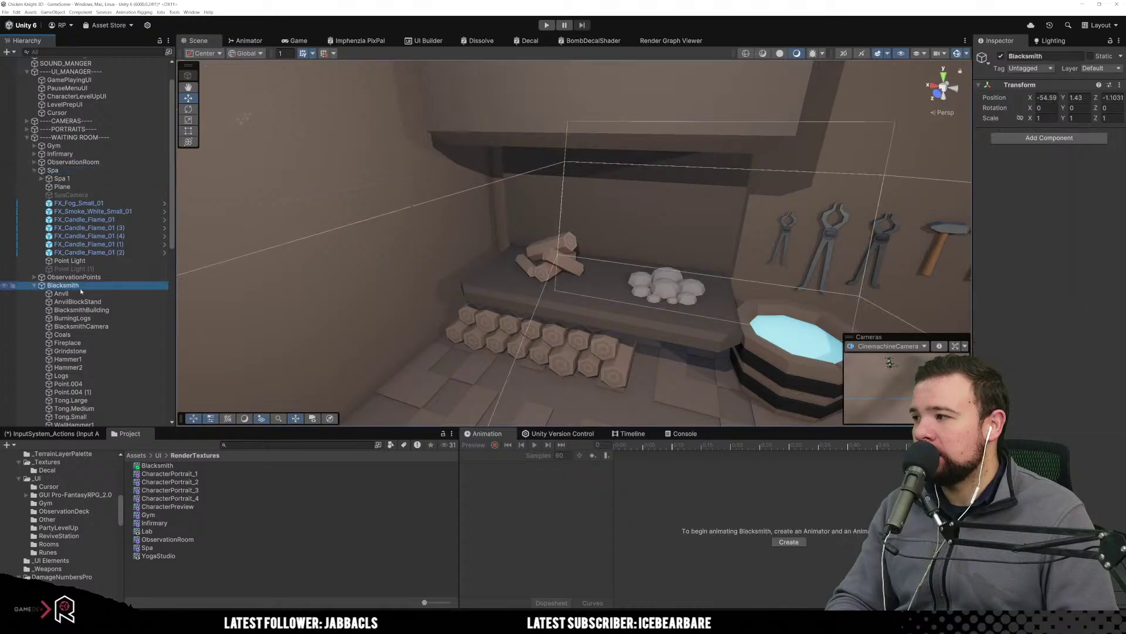
{"action": "left_click", "coordinate": [1046, 140]}
{"action": "type", "text": "ex"}
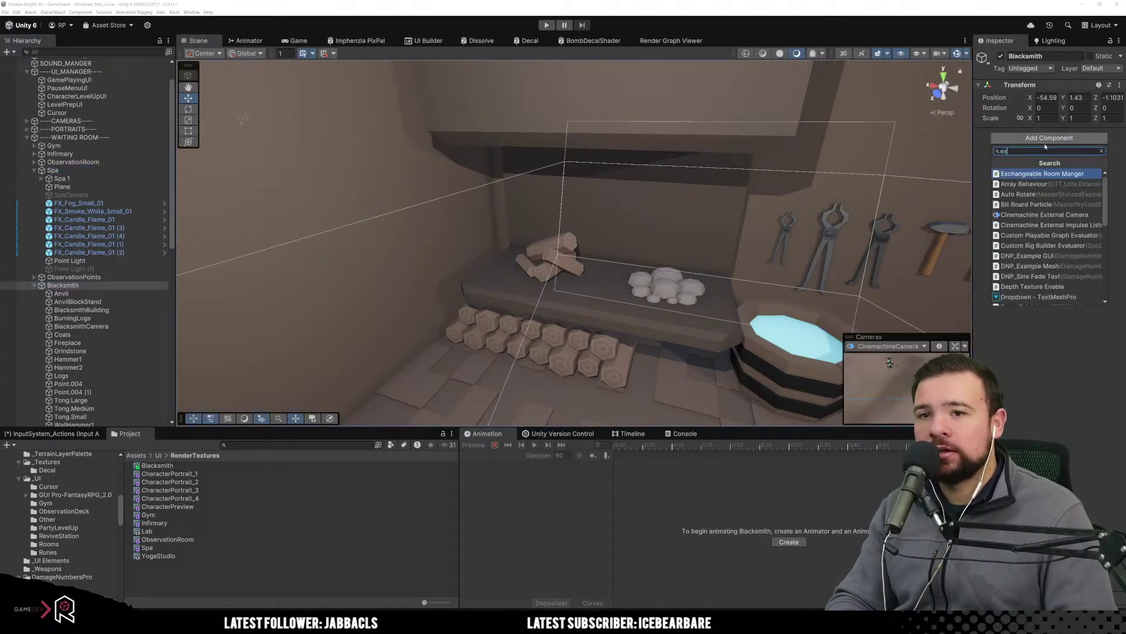
{"action": "left_click", "coordinate": [1032, 175]}
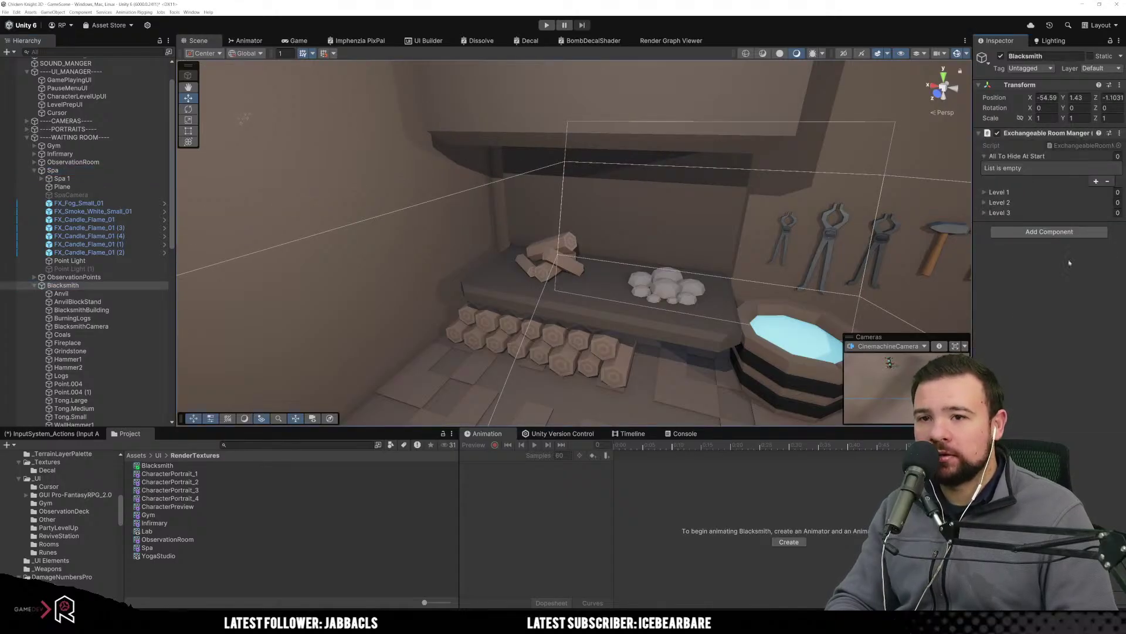
Examine how the Spa and ObservationRoom objects nest their building, camera and level children in the hierarchy.
{"action": "left_click", "coordinate": [42, 179]}
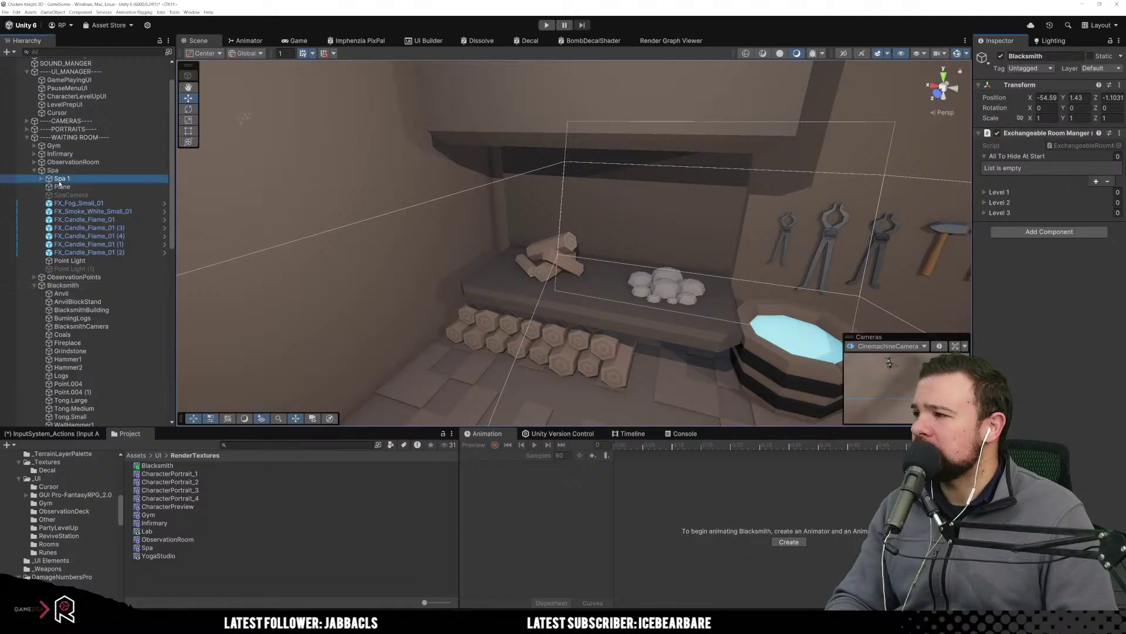
{"action": "left_click", "coordinate": [41, 179]}
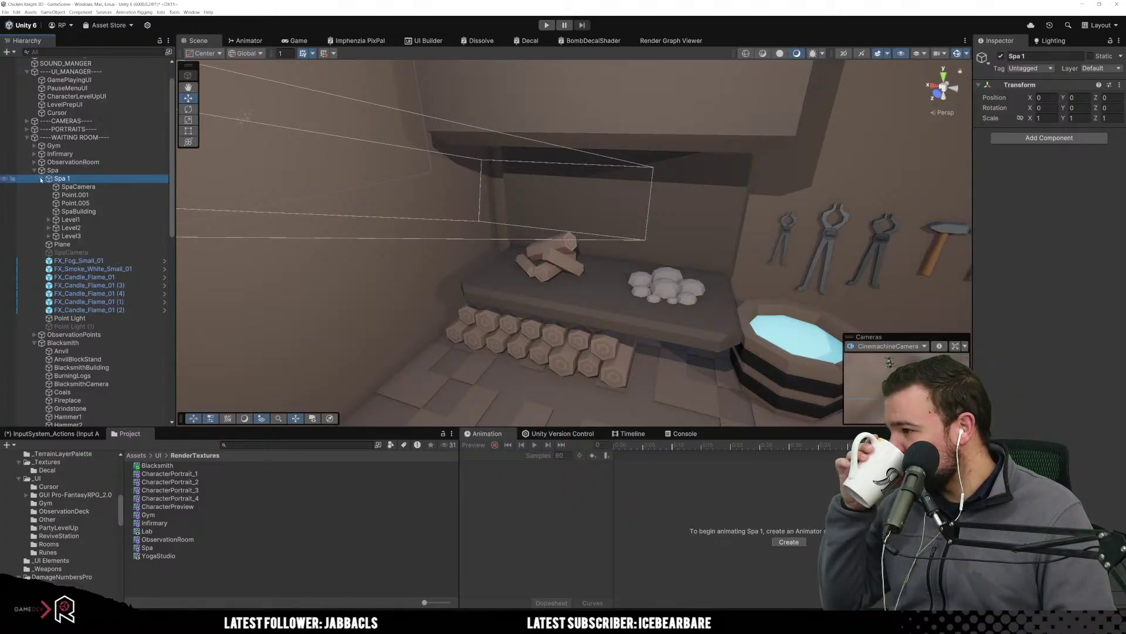
{"action": "left_click", "coordinate": [40, 179]}
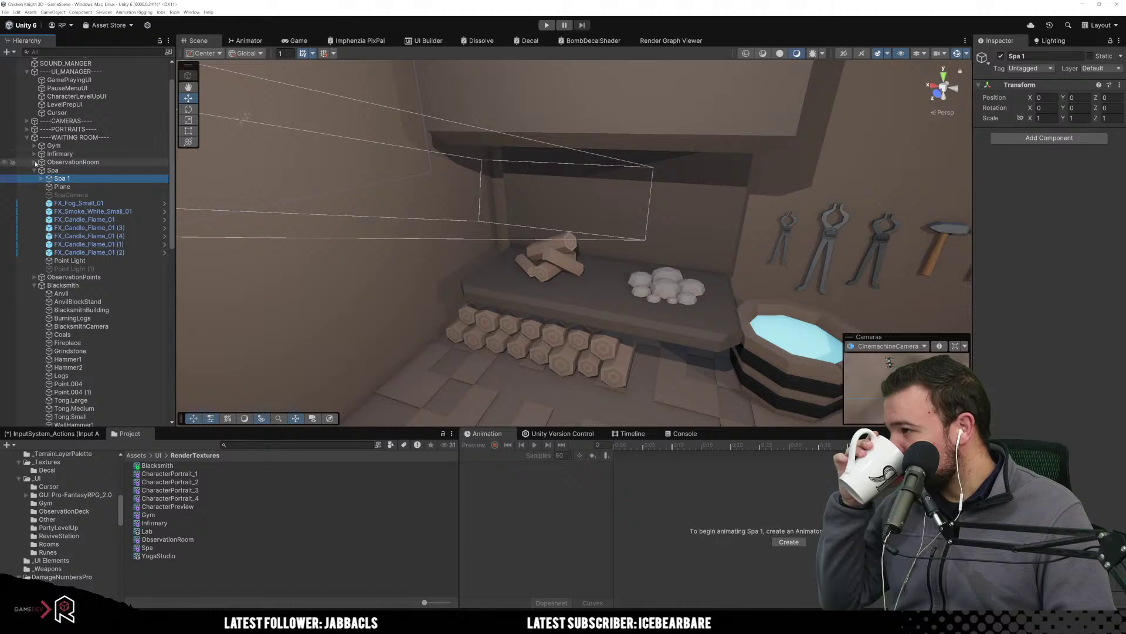
{"action": "left_click", "coordinate": [35, 162]}
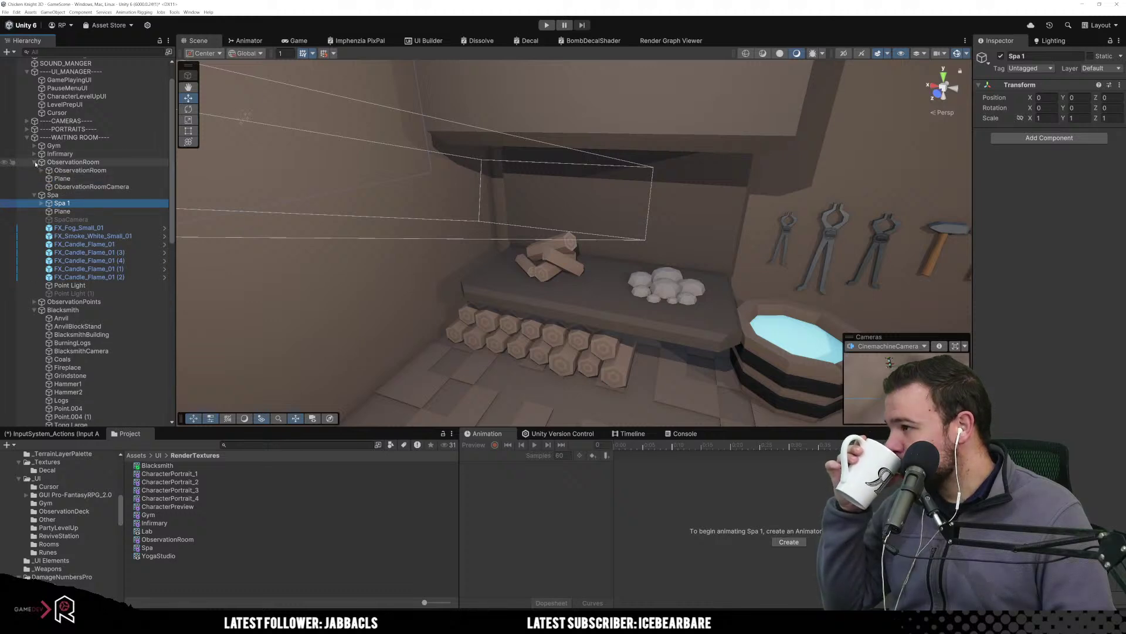
{"action": "left_click", "coordinate": [35, 163]}
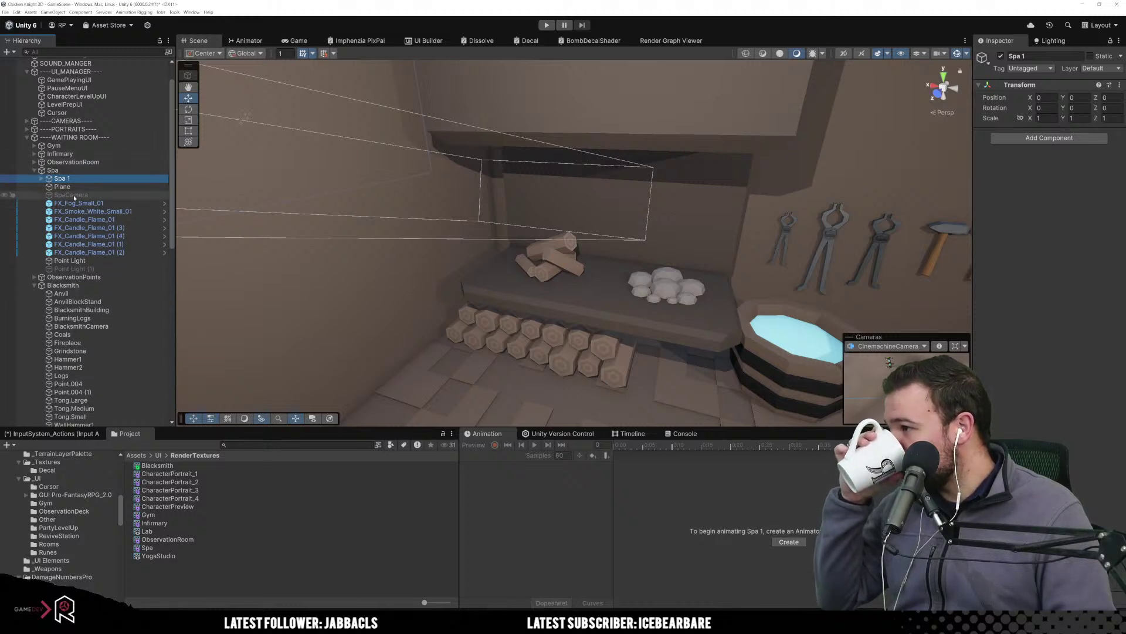
{"action": "scroll", "coordinate": [141, 301], "scroll_direction": "down", "scroll_amount": 4}
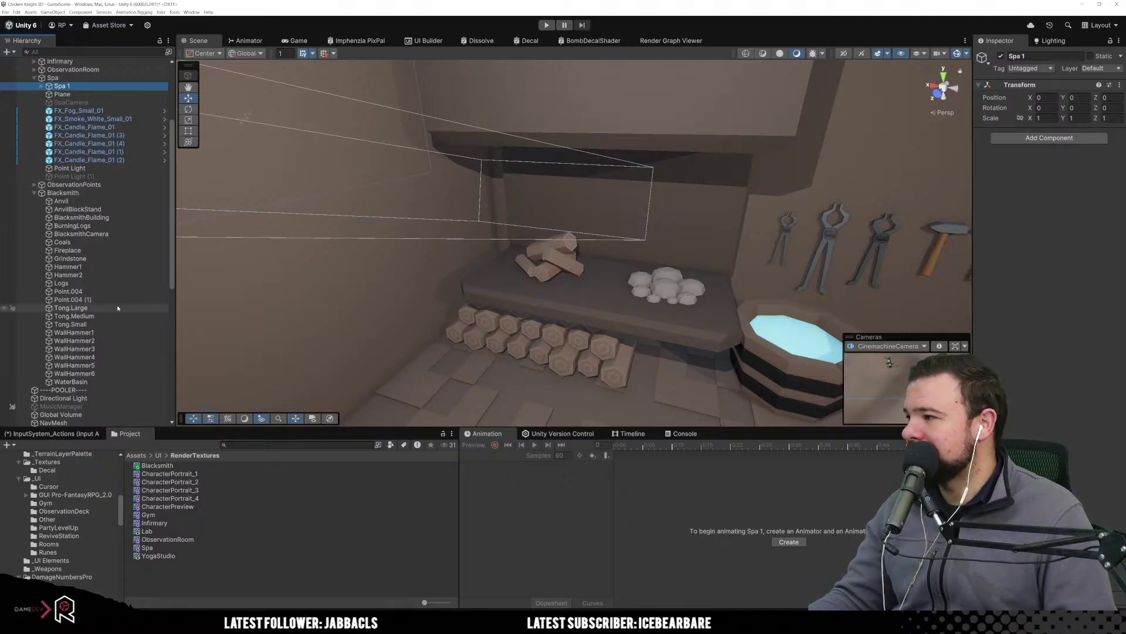
Create an empty parent around the Blacksmith object and name it Blacksmith.
{"action": "left_click", "coordinate": [52, 194]}
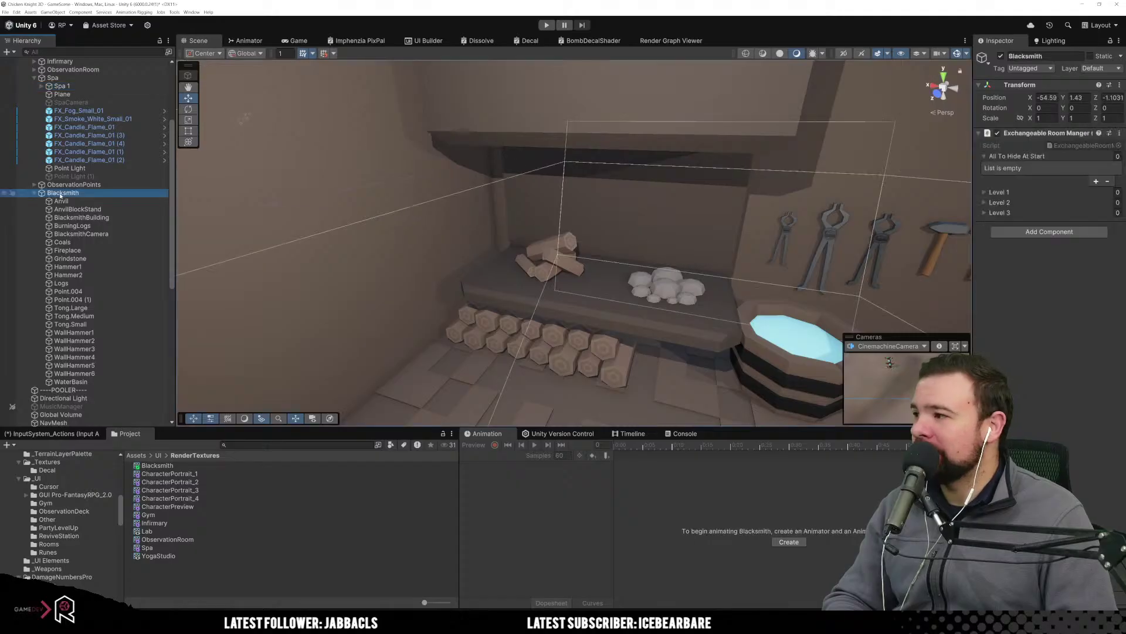
{"action": "right_click", "coordinate": [52, 194]}
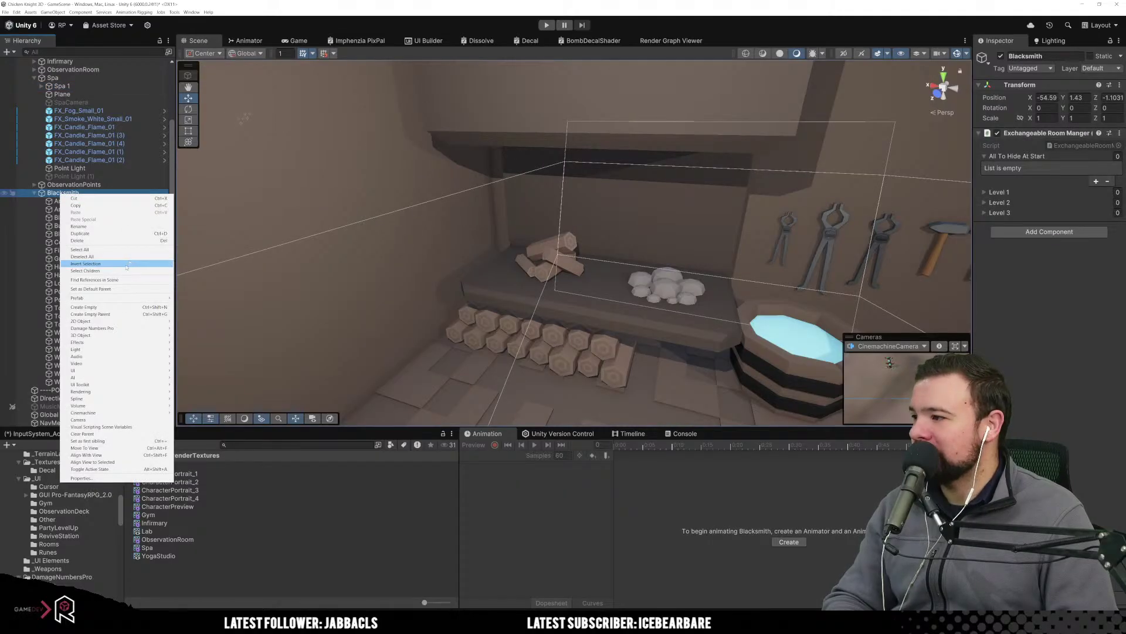
{"action": "left_click", "coordinate": [109, 315]}
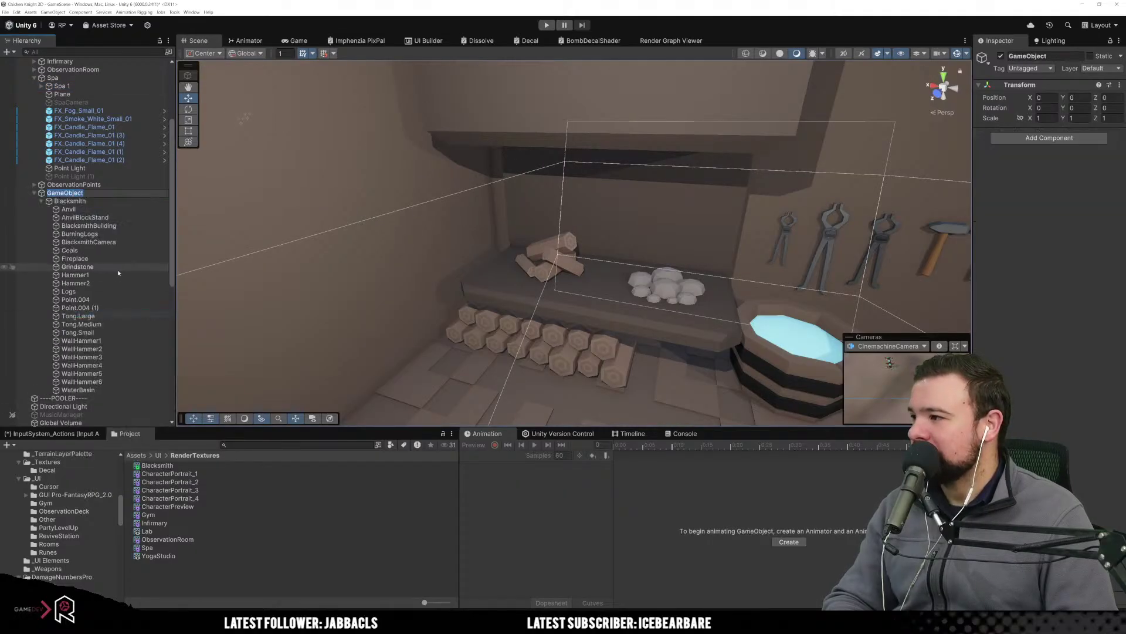
{"action": "type", "text": "Bac"}
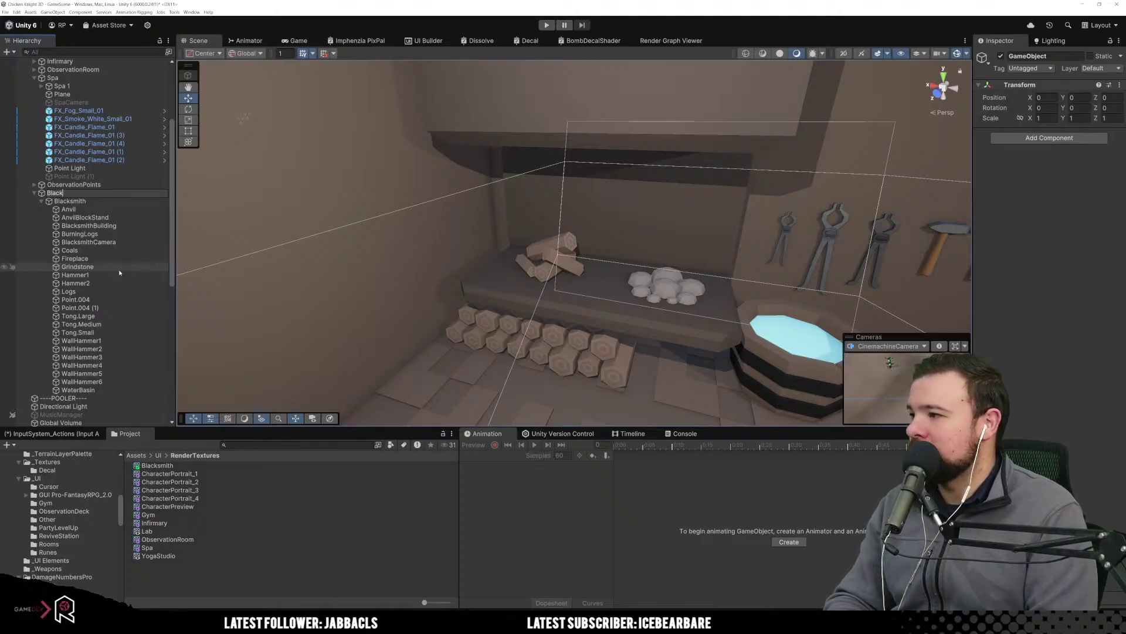
{"action": "type", "text": "th"}
{"action": "key", "text": "Return"}
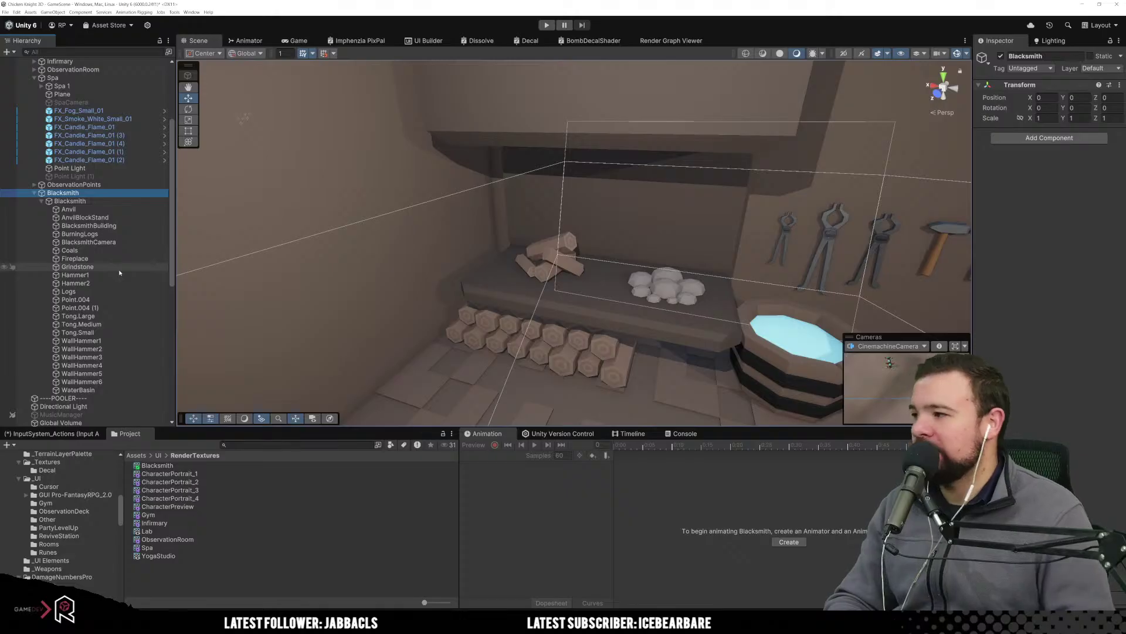
Add the Exchangeable Room Manger component to the outer Blacksmith parent and remove it from the nested Blacksmith object.
{"action": "left_click", "coordinate": [1038, 138]}
{"action": "type", "text": "ex"}
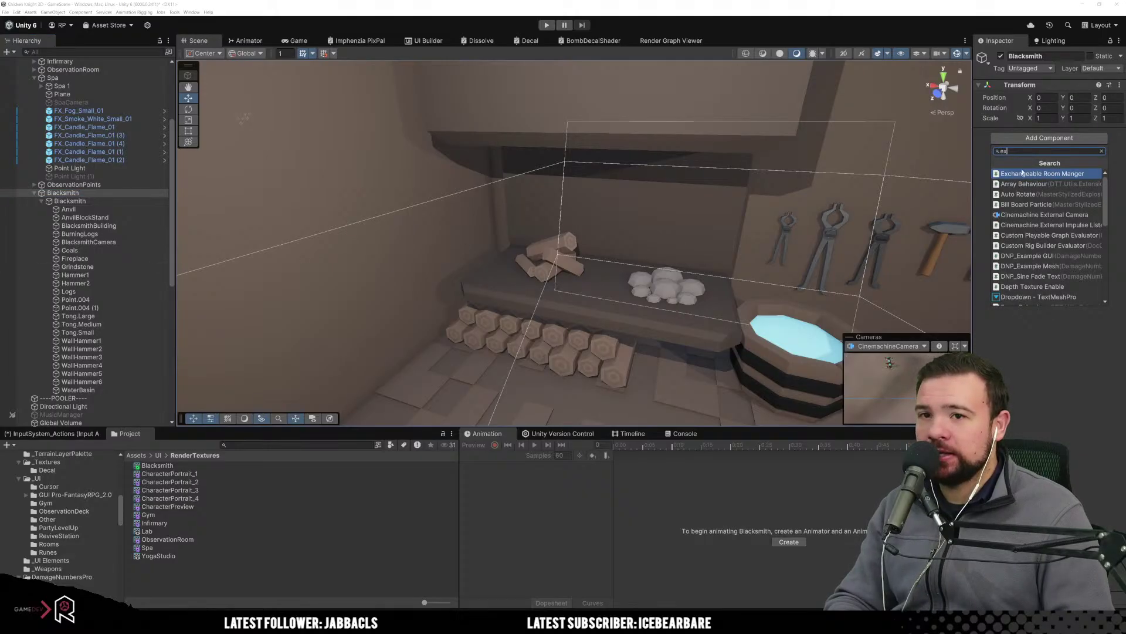
{"action": "left_click", "coordinate": [1022, 173]}
{"action": "left_click", "coordinate": [93, 199]}
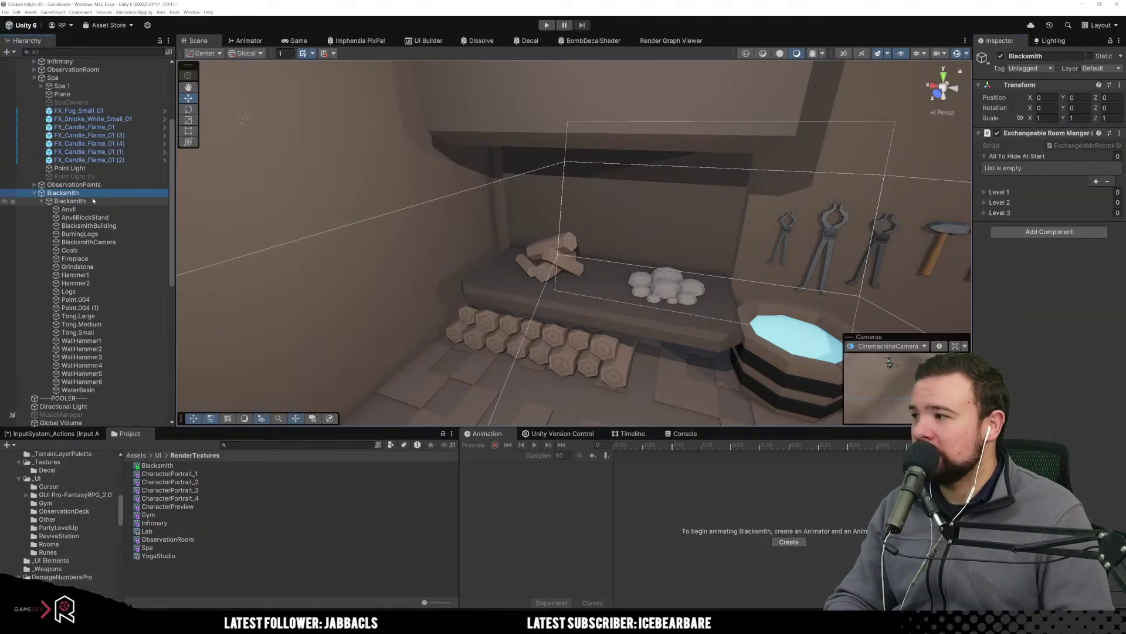
{"action": "right_click", "coordinate": [1032, 135]}
{"action": "left_click", "coordinate": [1050, 150]}
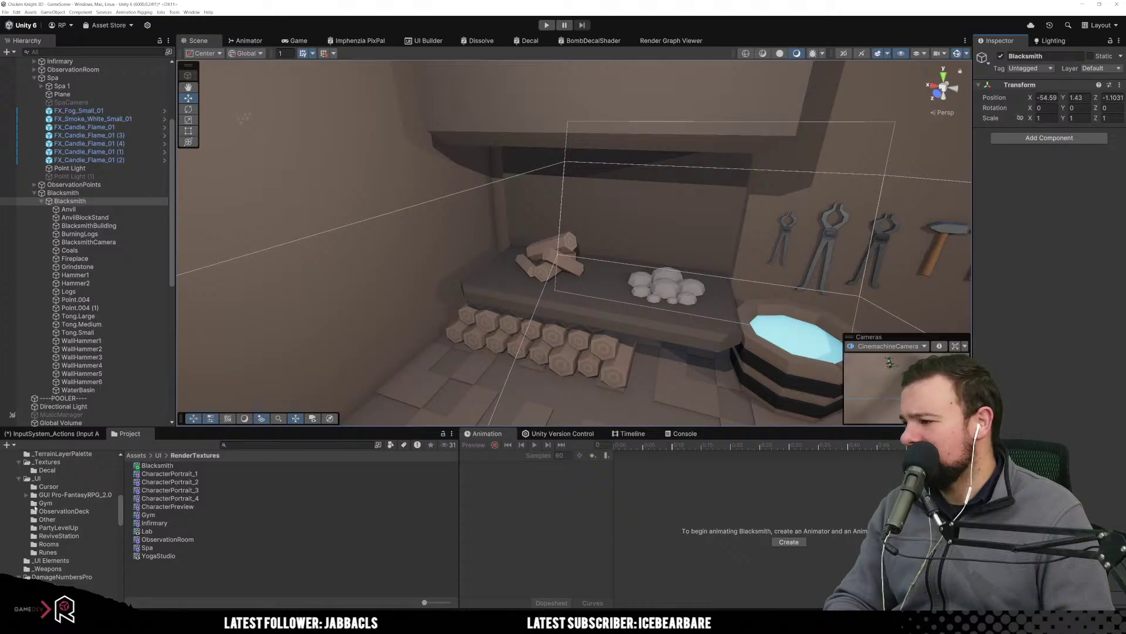
Open the Prefabs folder of the PolygonParticleFX effects in the project assets.
{"action": "scroll", "coordinate": [58, 511], "scroll_direction": "down", "scroll_amount": 5}
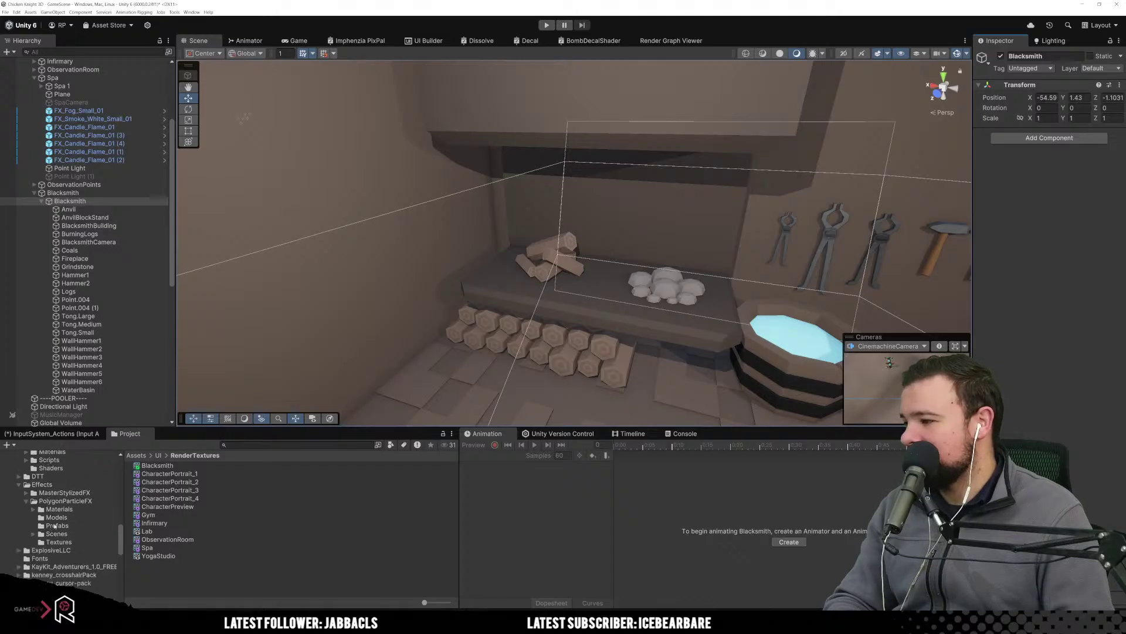
{"action": "left_click", "coordinate": [82, 494]}
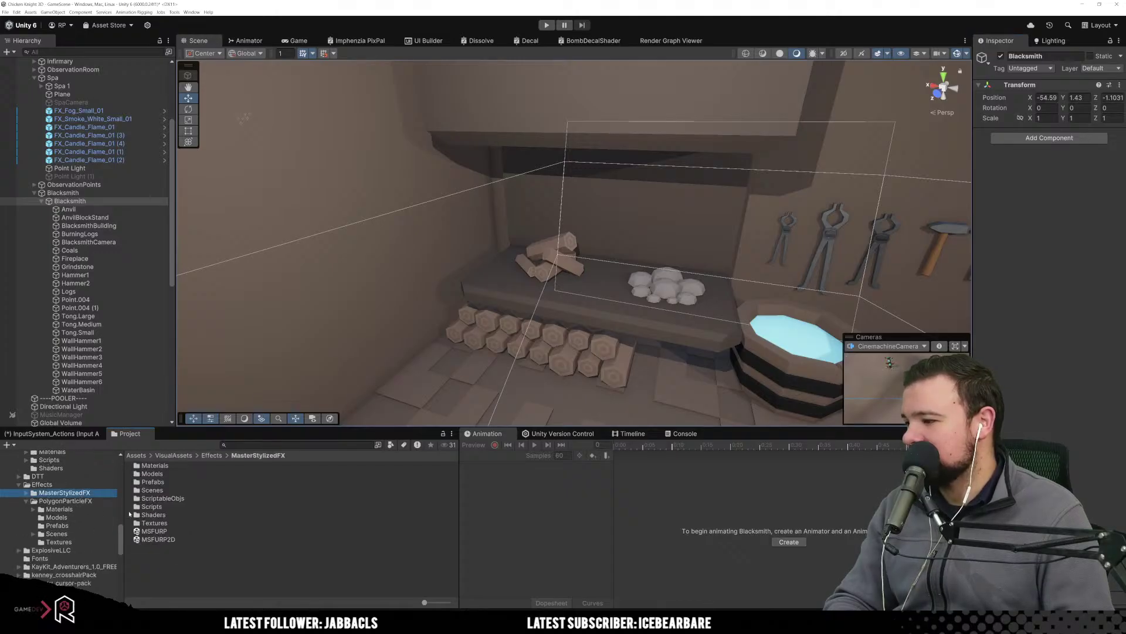
{"action": "left_click", "coordinate": [71, 501]}
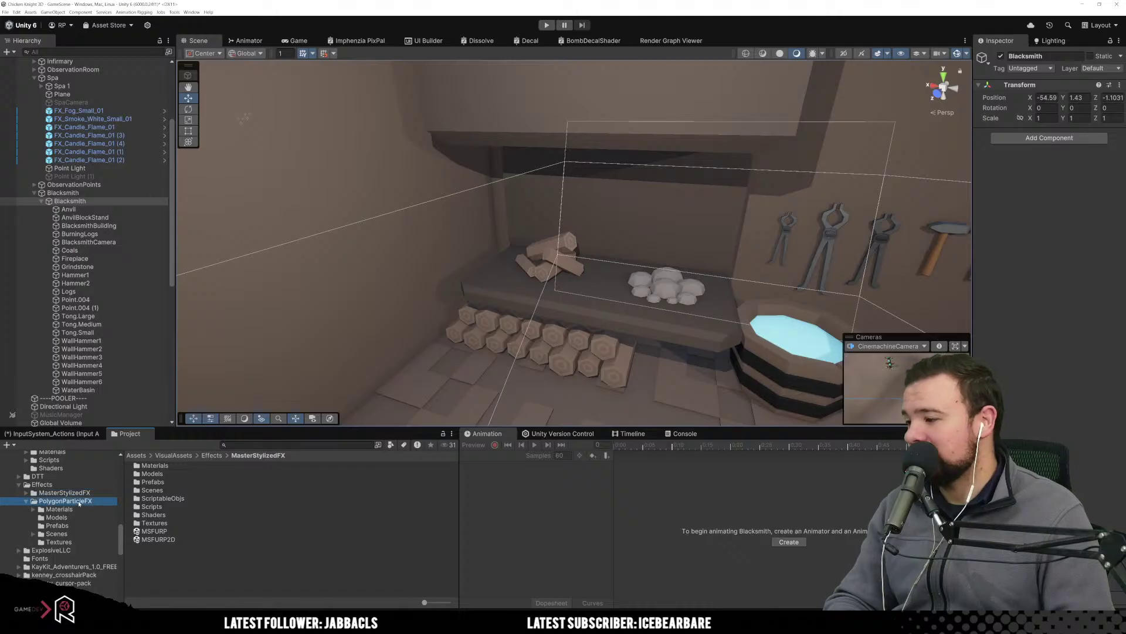
{"action": "double_click", "coordinate": [153, 481]}
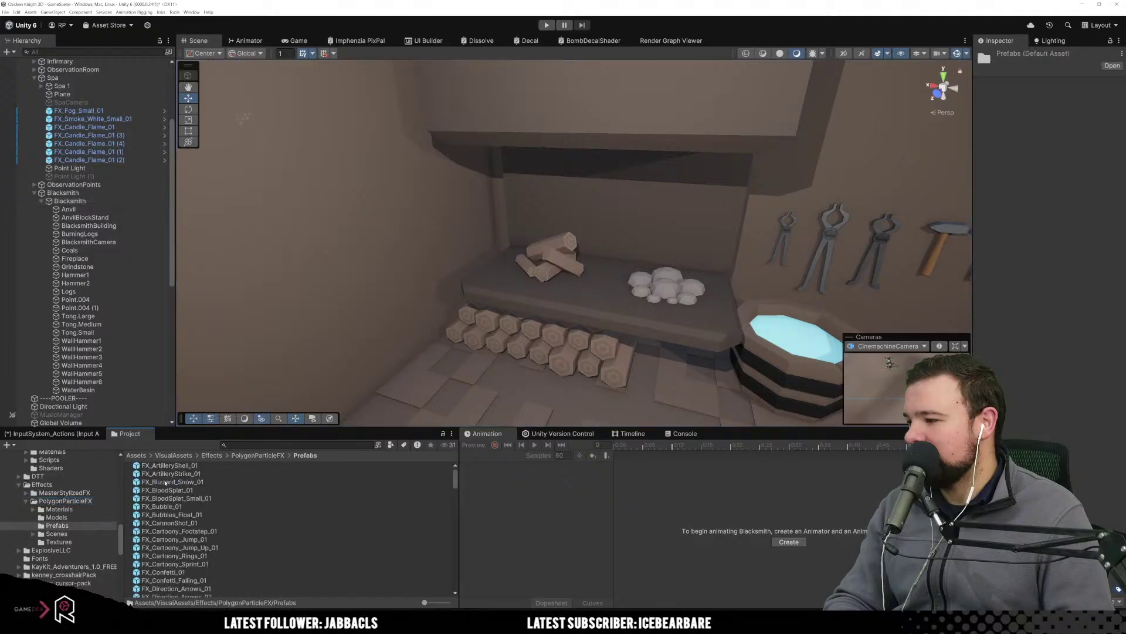
Place the FX_Fire_01 and FX_Fire_Big_01 prefabs in the scene at the fireplace's burning logs.
{"action": "scroll", "coordinate": [213, 507], "scroll_direction": "down", "scroll_amount": 5}
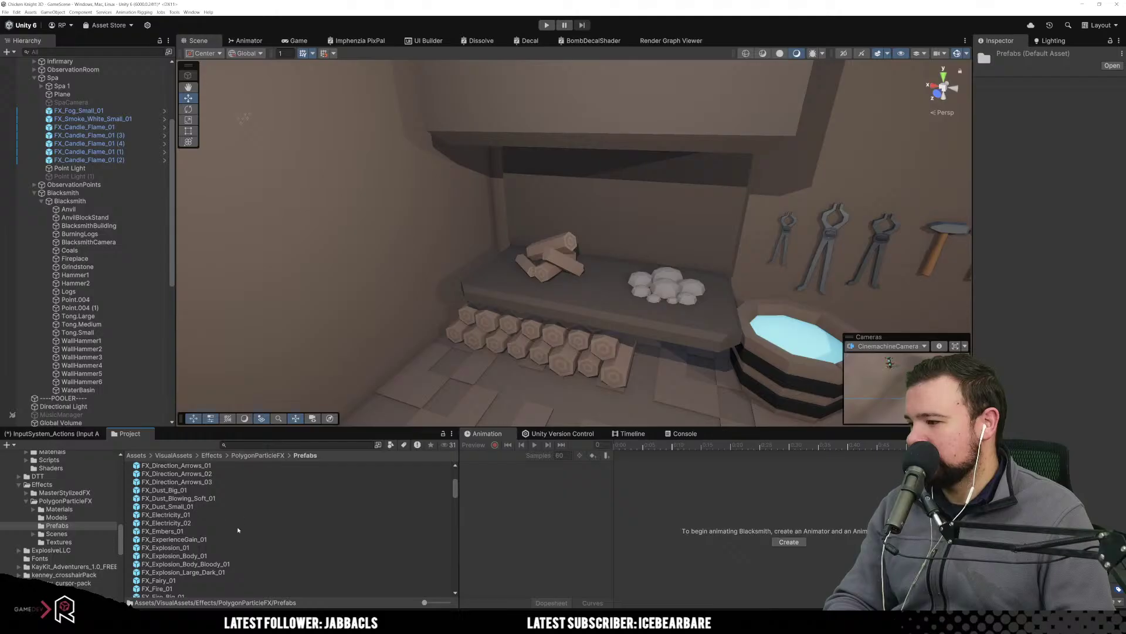
{"action": "scroll", "coordinate": [238, 530], "scroll_direction": "down", "scroll_amount": 3}
{"action": "left_click", "coordinate": [196, 528]}
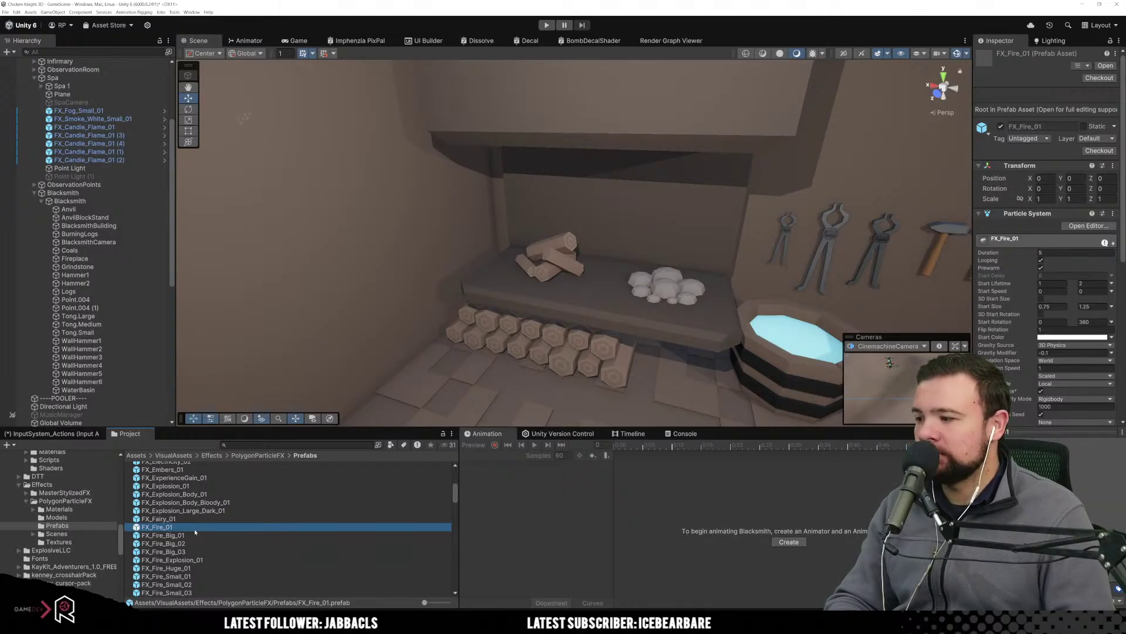
{"action": "left_click_drag", "start_coordinate": [195, 529], "coordinate": [556, 343]}
{"action": "left_click_drag", "start_coordinate": [549, 280], "coordinate": [548, 278]}
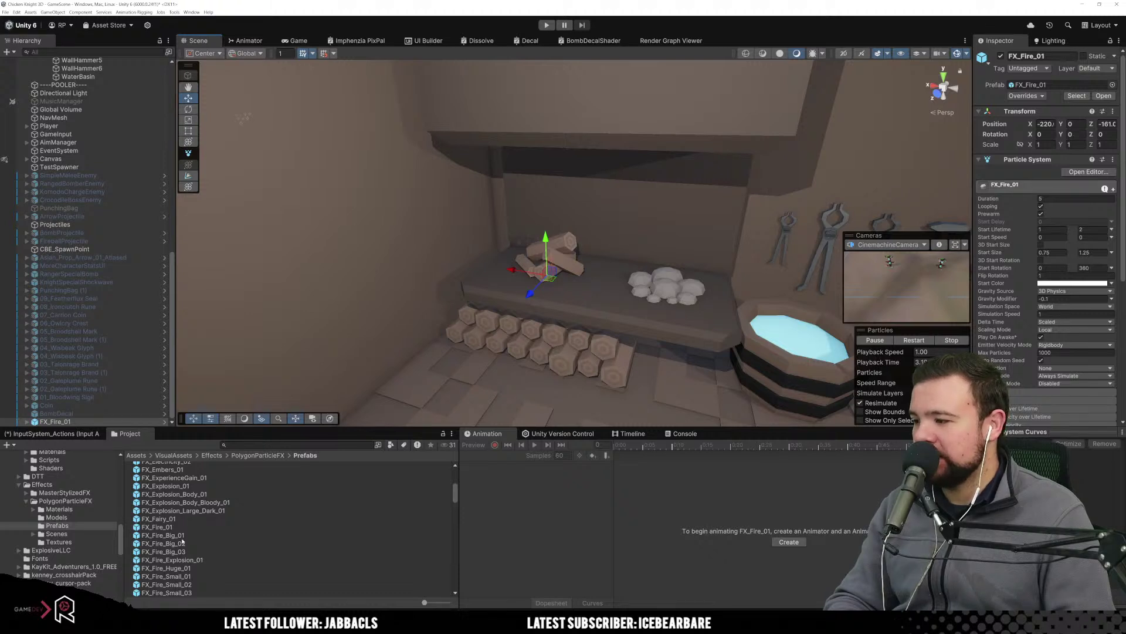
{"action": "left_click_drag", "start_coordinate": [181, 537], "coordinate": [516, 354]}
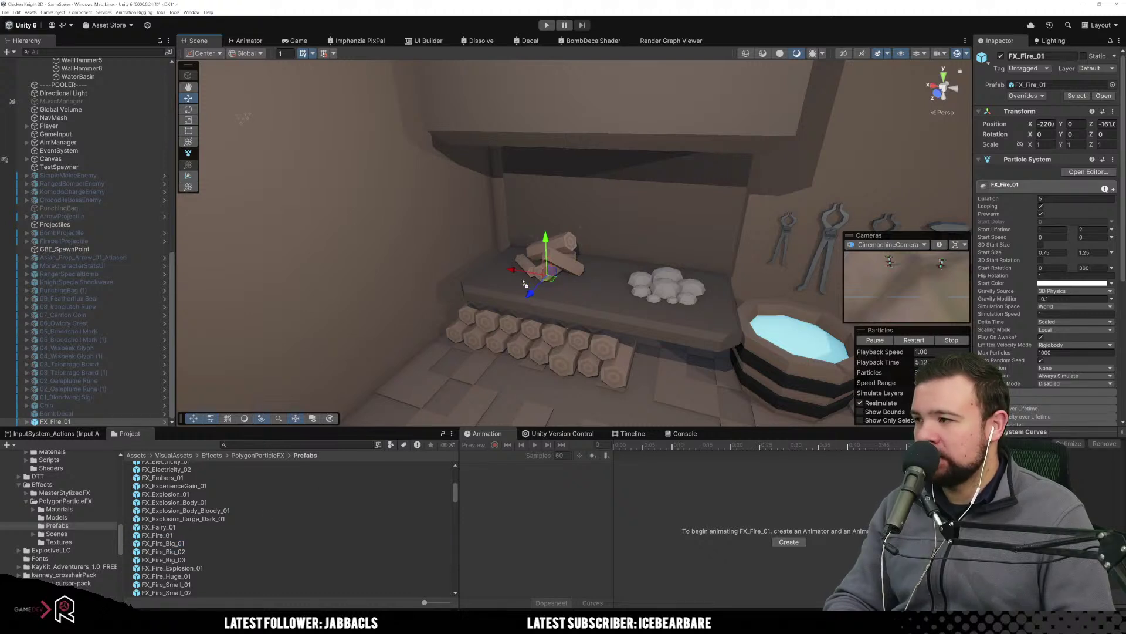
{"action": "left_click_drag", "start_coordinate": [524, 284], "coordinate": [520, 293]}
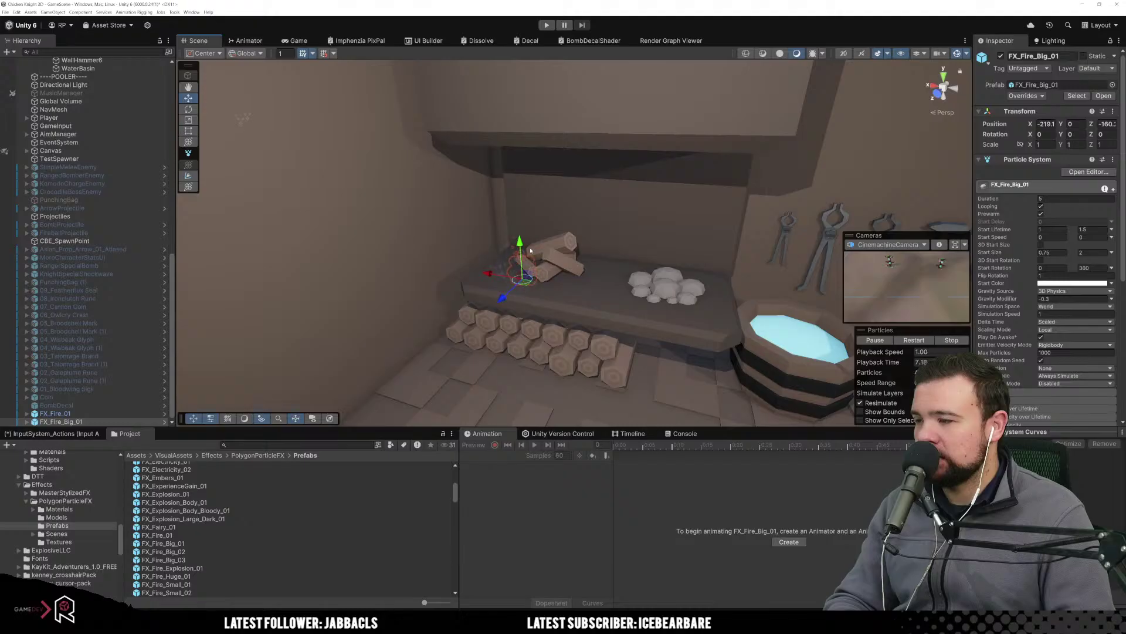
Select both fire effects and move them together out in front of the fireplace, raised to Y 4.111.
{"action": "left_click", "coordinate": [54, 413], "text": "ctrl"}
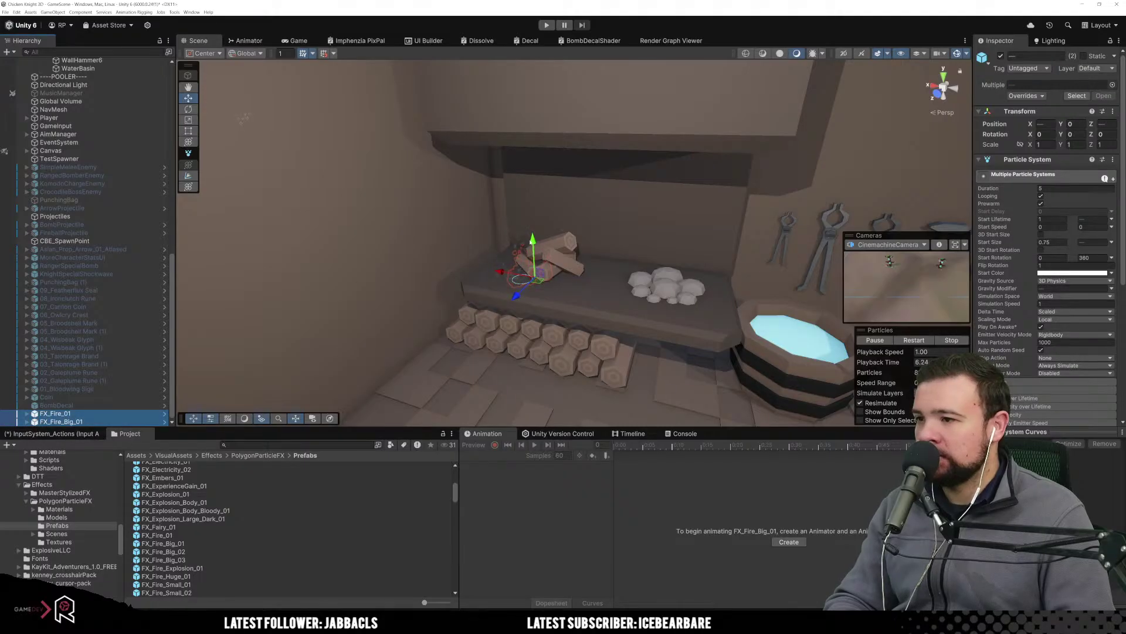
{"action": "mouse_move", "coordinate": [519, 291]}
{"action": "left_mouse_down"}
{"action": "mouse_move", "coordinate": [518, 220]}
{"action": "mouse_move", "coordinate": [508, 391]}
{"action": "left_mouse_up"}
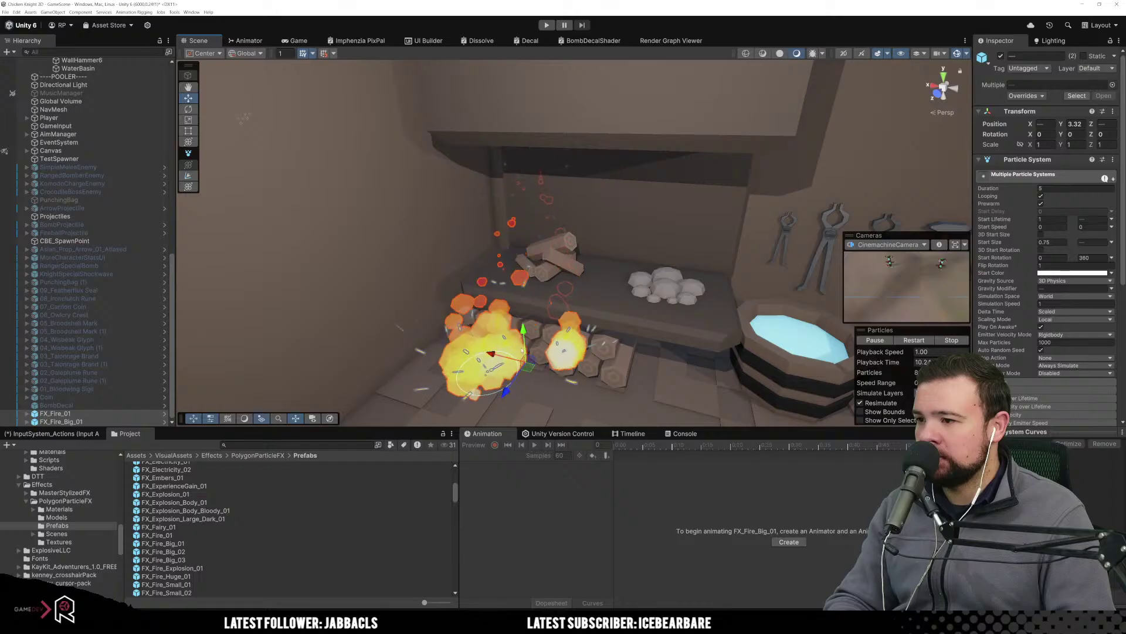
{"action": "left_click_drag", "start_coordinate": [521, 351], "coordinate": [523, 336]}
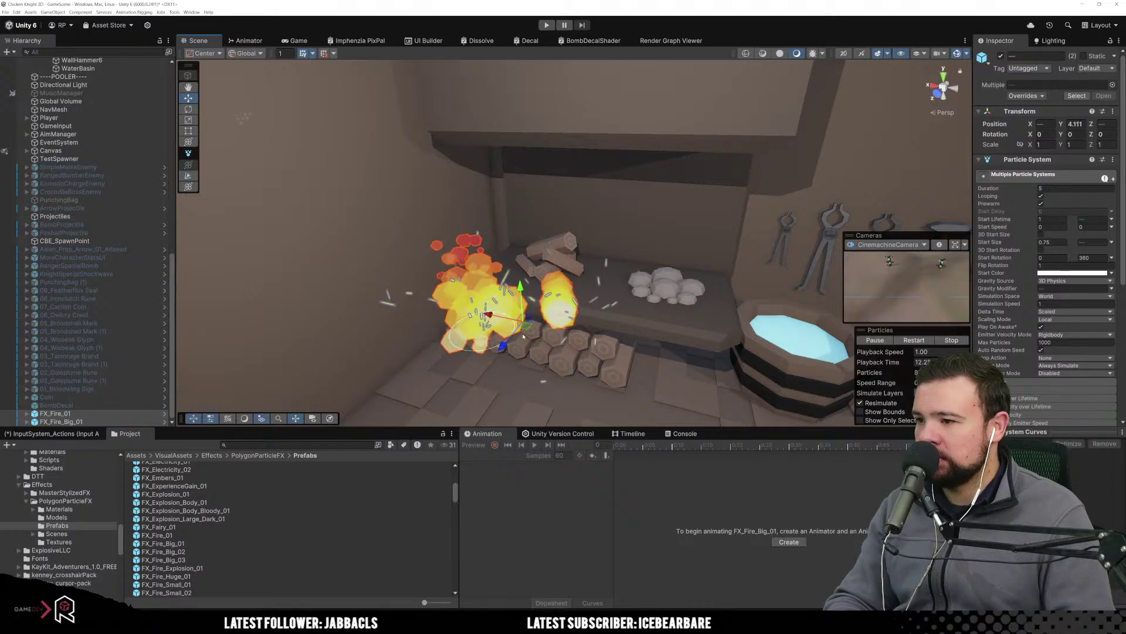
Delete FX_Fire_01 and nest FX_Fire_Big_01 directly below WaterBasin among the Blacksmith room's objects.
{"action": "left_click", "coordinate": [59, 413]}
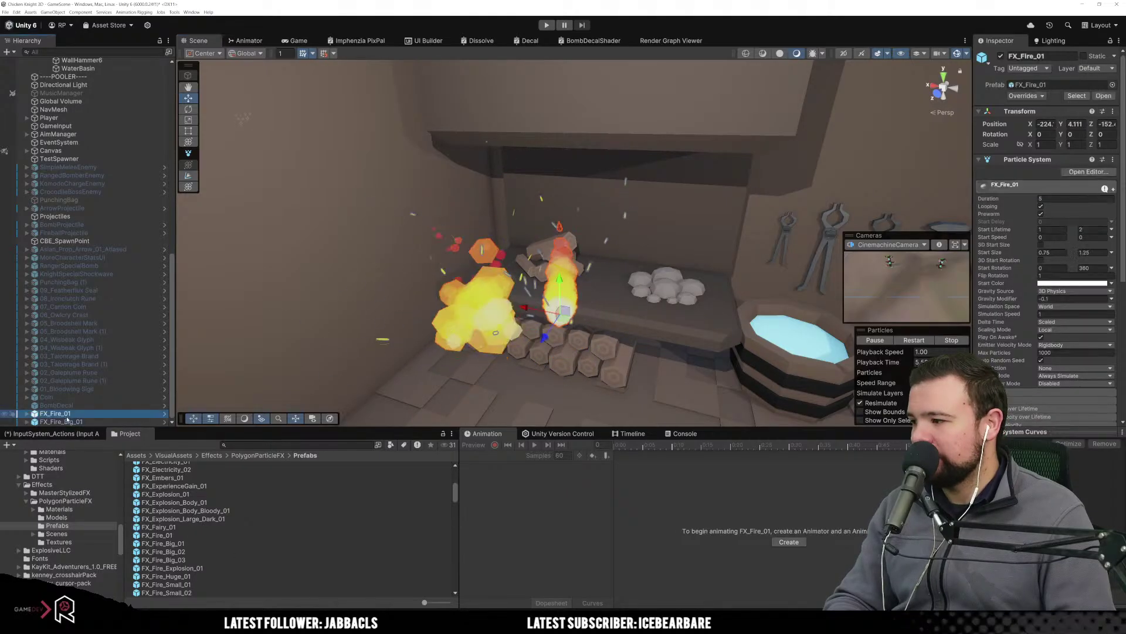
{"action": "key", "text": "Delete"}
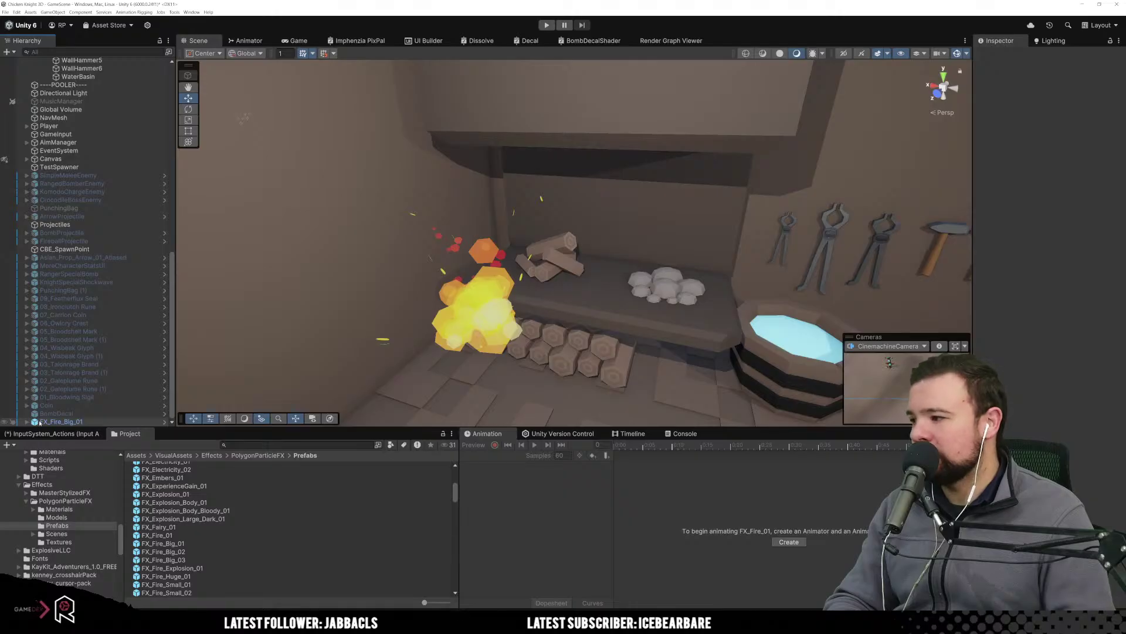
{"action": "left_click", "coordinate": [59, 421]}
{"action": "left_click_drag", "start_coordinate": [58, 422], "coordinate": [82, 76]}
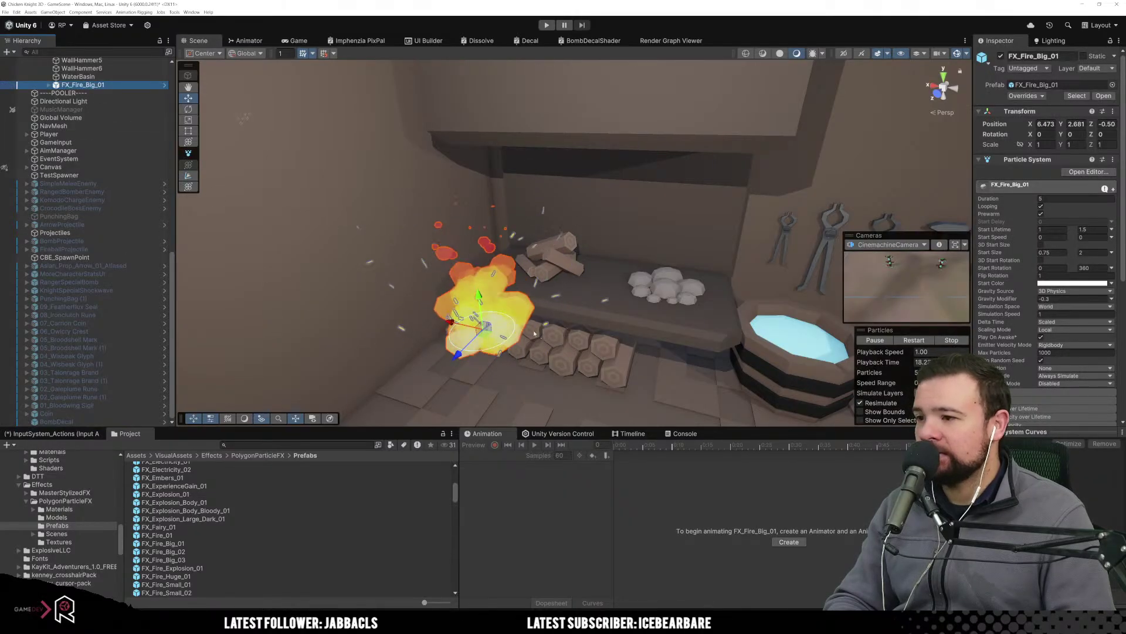
Position FX_Fire_Big_01 on the fireplace's logs at X 6.65, Y 2.58 and Z about -3.14.
{"action": "left_click_drag", "start_coordinate": [484, 339], "coordinate": [550, 258]}
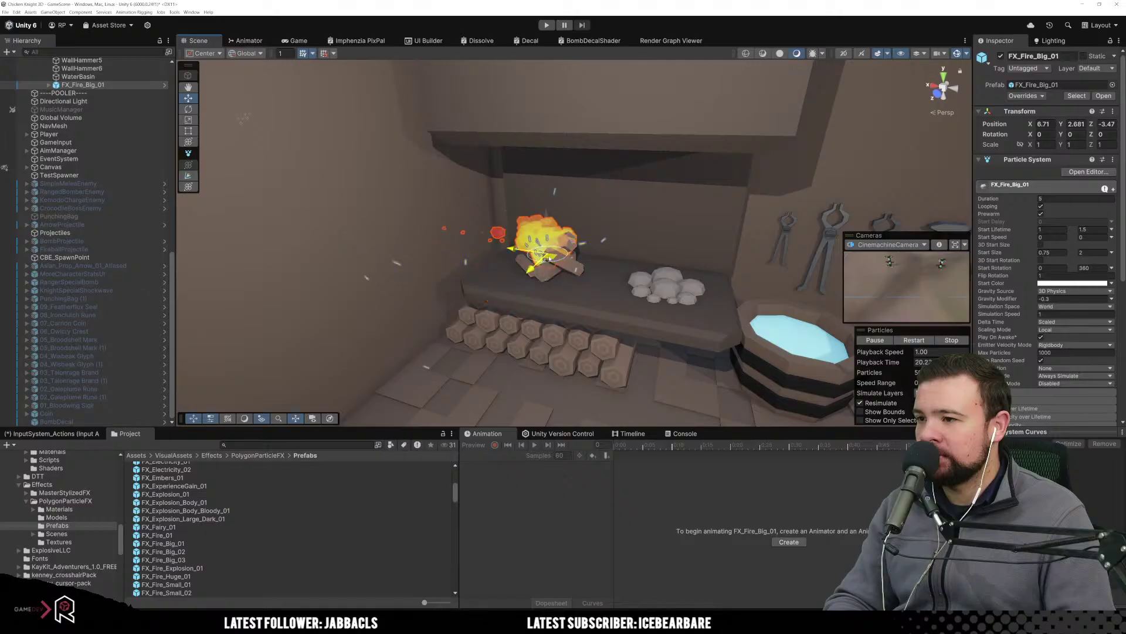
{"action": "right_click_drag", "start_coordinate": [538, 348], "coordinate": [579, 294]}
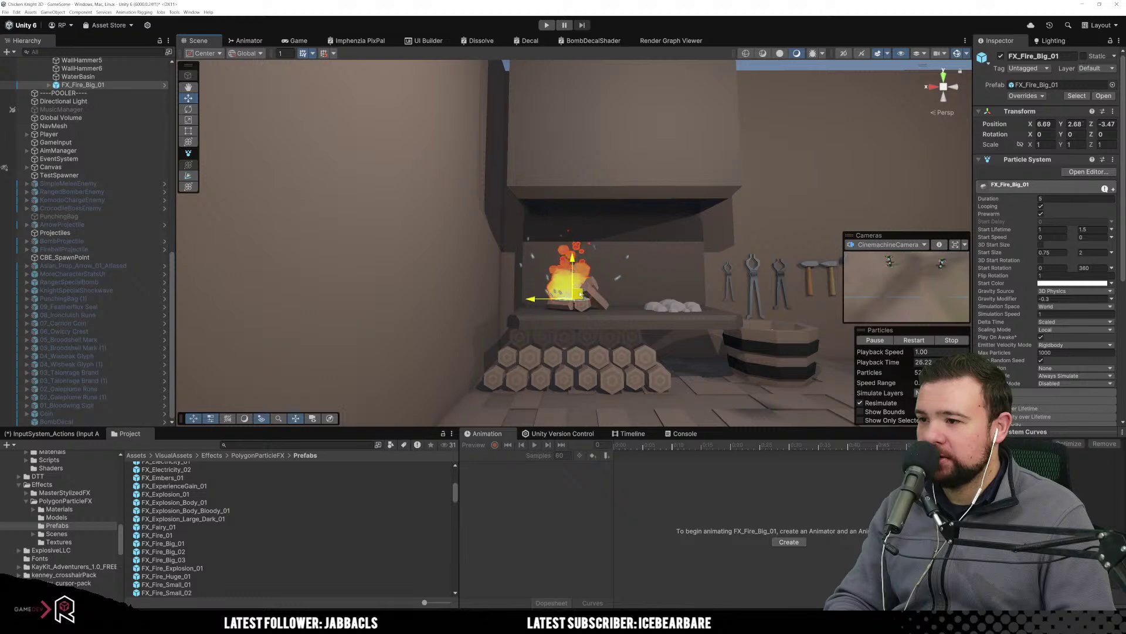
{"action": "left_click_drag", "start_coordinate": [573, 260], "coordinate": [572, 264]}
{"action": "left_click_drag", "start_coordinate": [533, 304], "coordinate": [536, 305]}
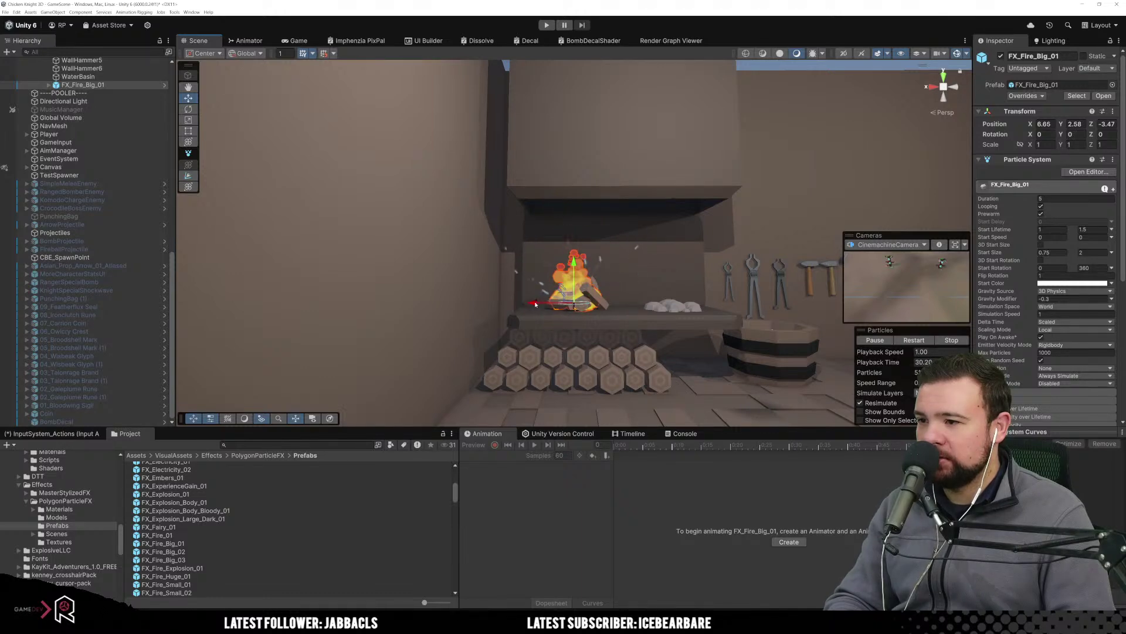
{"action": "right_click_drag", "start_coordinate": [639, 307], "coordinate": [390, 352]}
{"action": "key", "text": "f"}
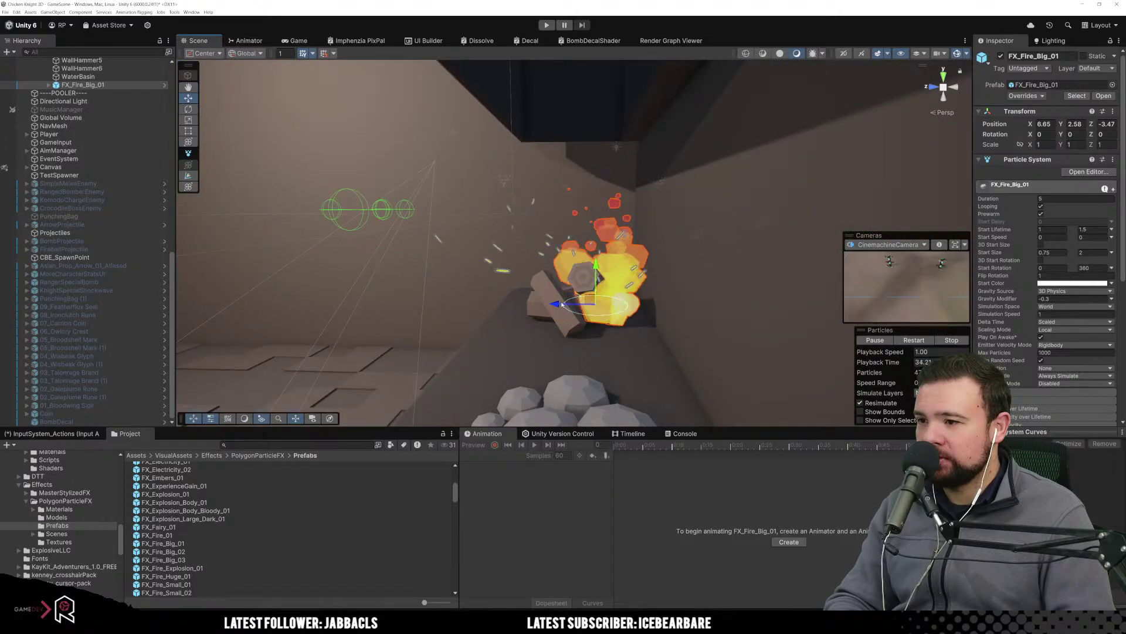
{"action": "left_click_drag", "start_coordinate": [578, 302], "coordinate": [553, 317]}
{"action": "right_click_drag", "start_coordinate": [552, 317], "coordinate": [574, 283]}
{"action": "key", "text": "s"}
{"action": "key", "text": "w"}
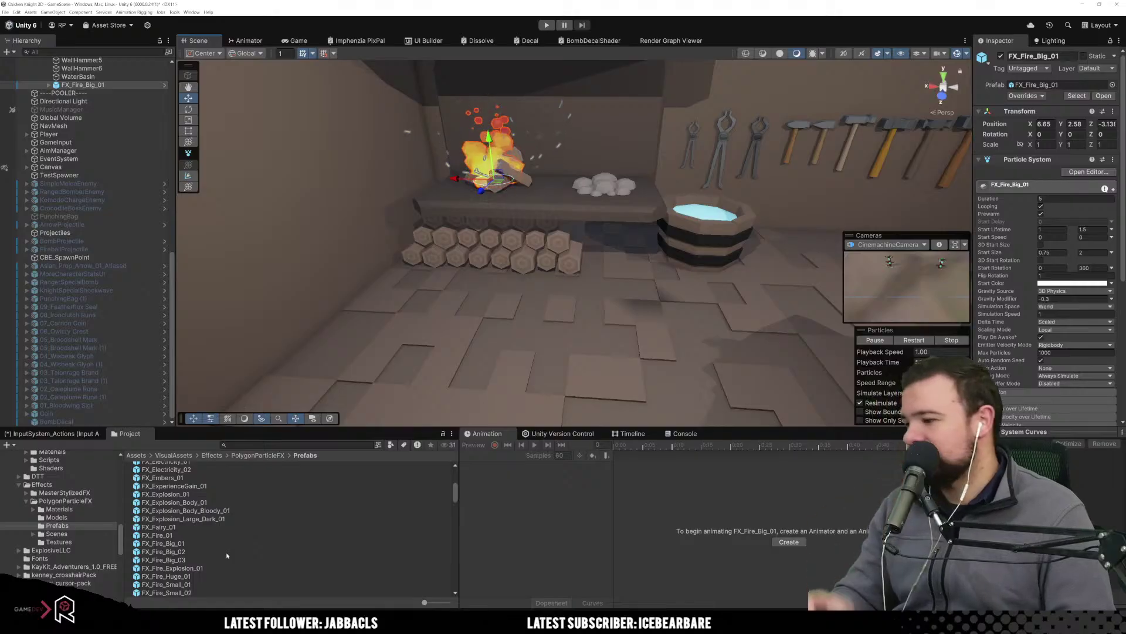
Find the FX_Smoke_Black_01 prefab in the PolygonParticleFX effects and add it to the Blacksmith room directly below FX_Fire_Big_01.
{"action": "scroll", "coordinate": [230, 553], "scroll_direction": "down", "scroll_amount": 2}
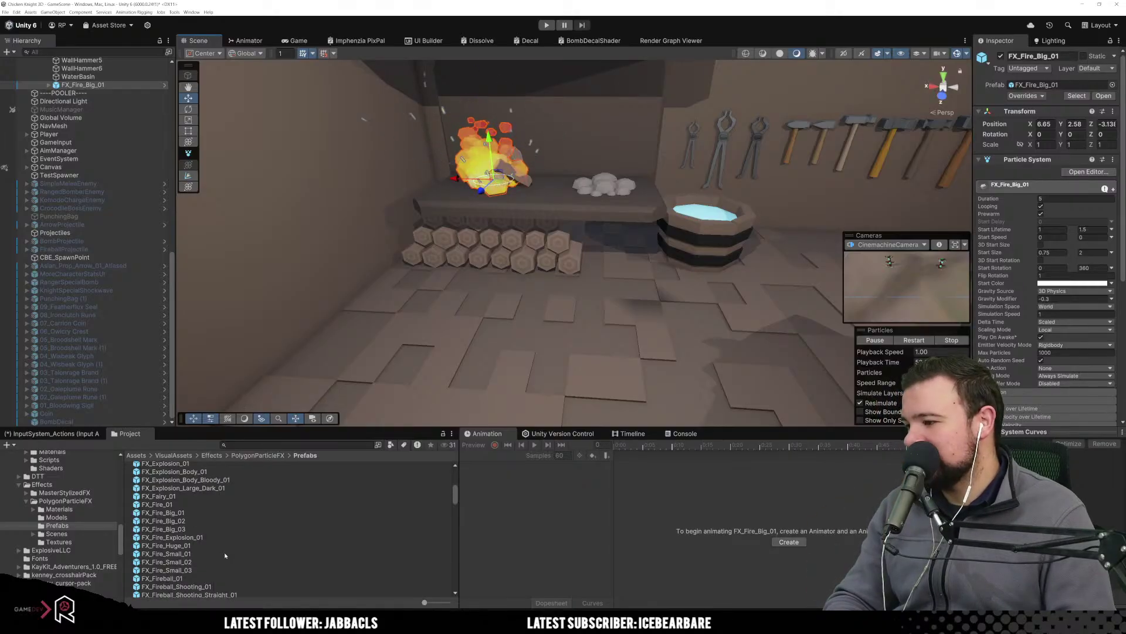
{"action": "left_click", "coordinate": [225, 554]}
{"action": "left_click", "coordinate": [193, 546]}
{"action": "left_click", "coordinate": [229, 578]}
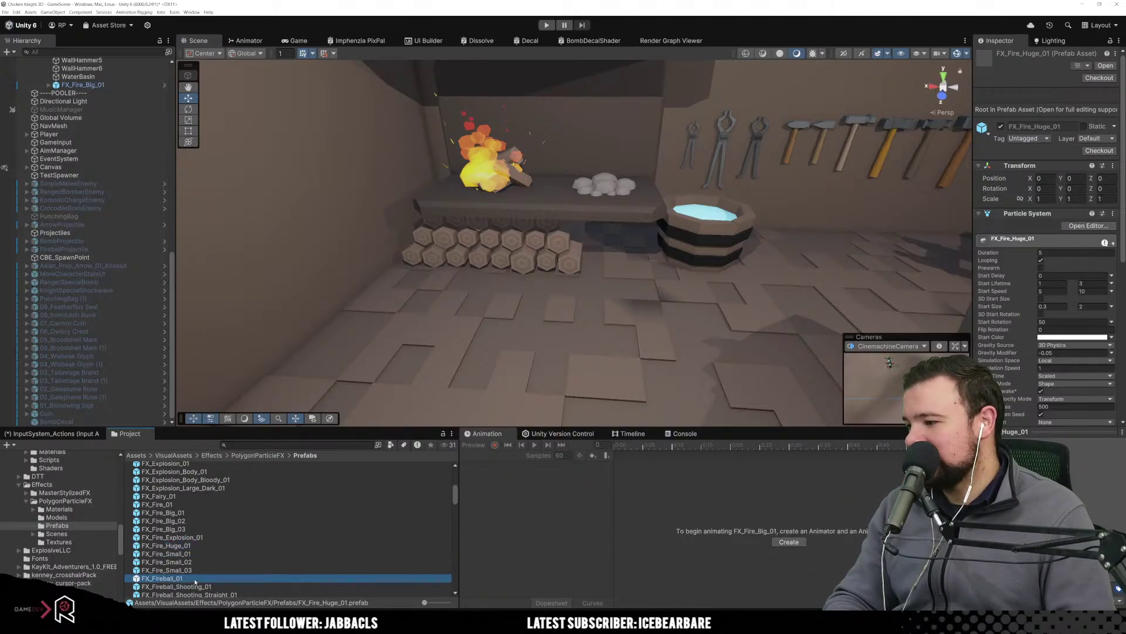
{"action": "scroll", "coordinate": [237, 554], "scroll_direction": "down", "scroll_amount": 4}
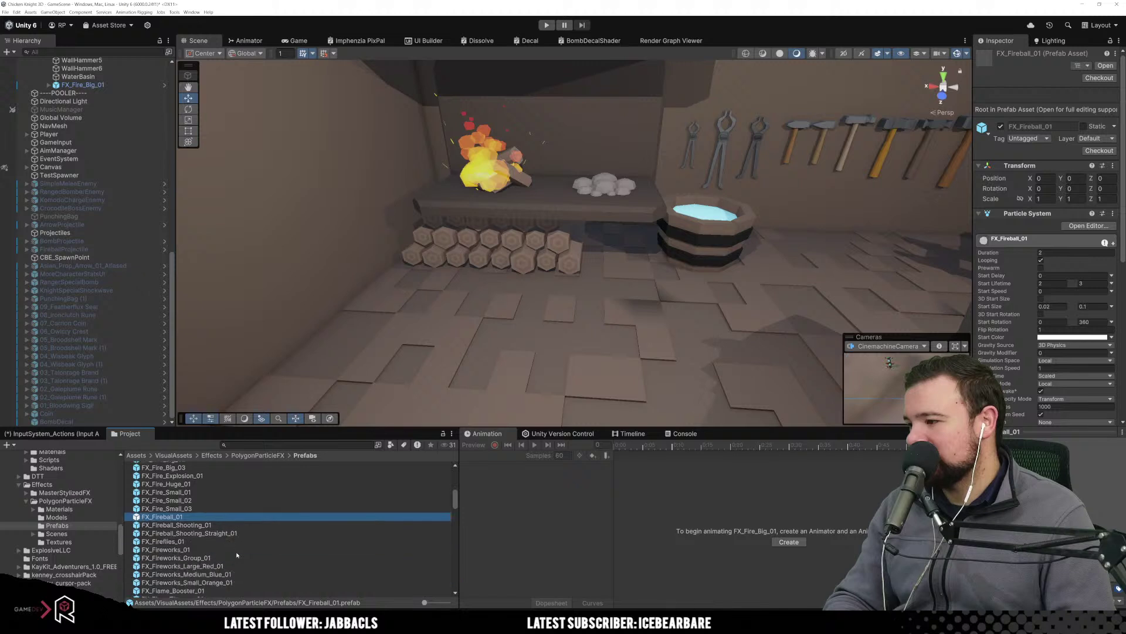
{"action": "scroll", "coordinate": [237, 555], "scroll_direction": "down", "scroll_amount": 10}
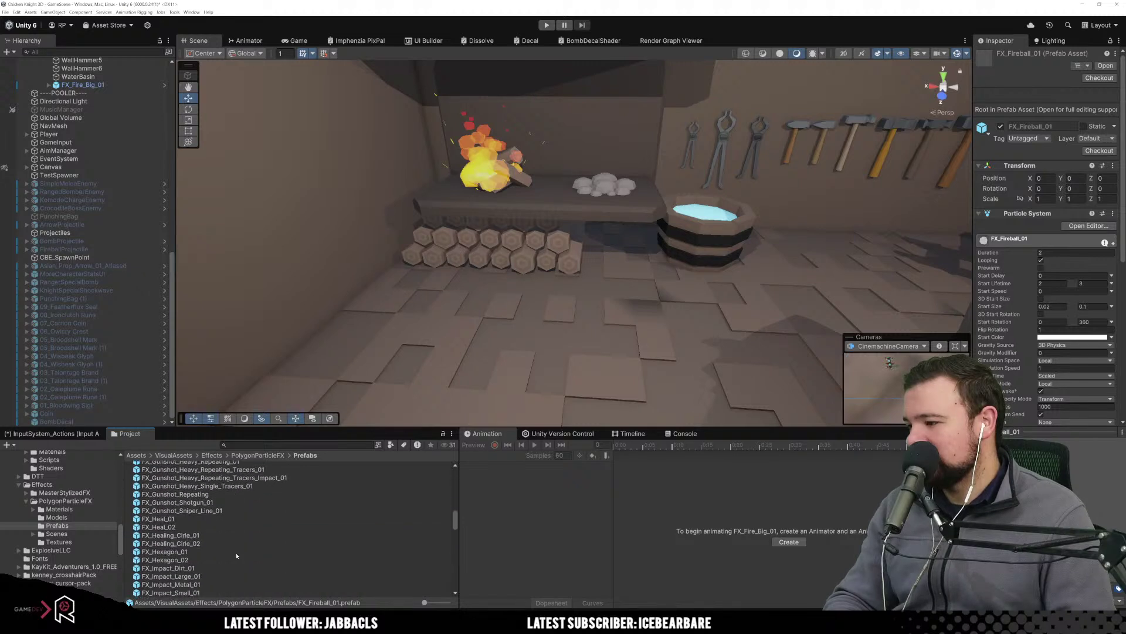
{"action": "scroll", "coordinate": [237, 555], "scroll_direction": "down", "scroll_amount": 8}
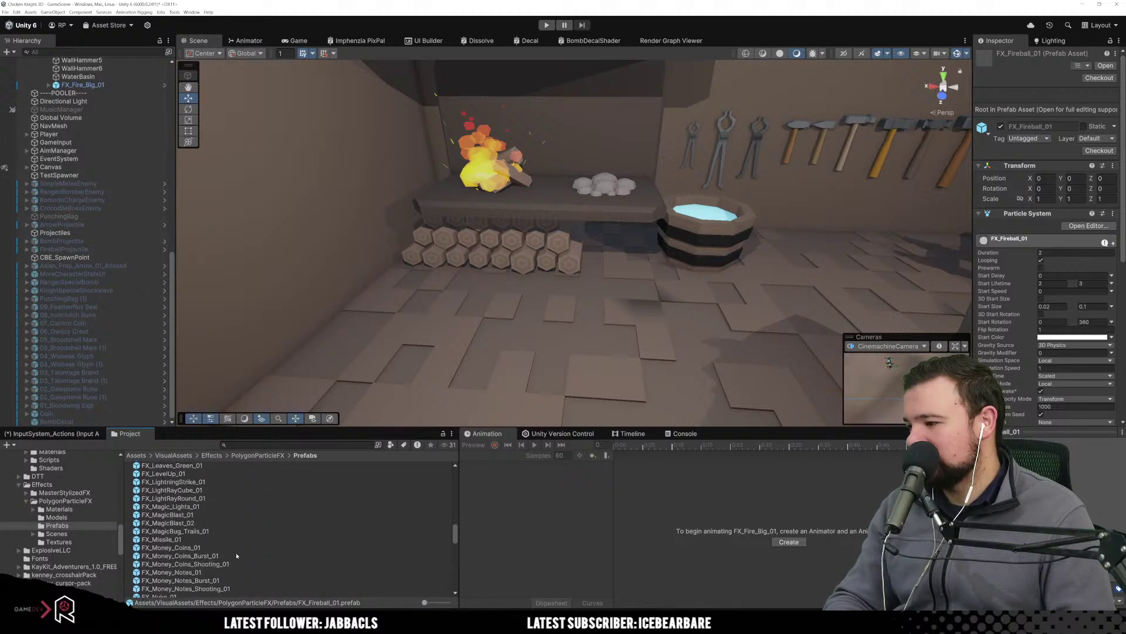
{"action": "scroll", "coordinate": [237, 556], "scroll_direction": "down", "scroll_amount": 4}
{"action": "scroll", "coordinate": [237, 556], "scroll_direction": "down", "scroll_amount": 6}
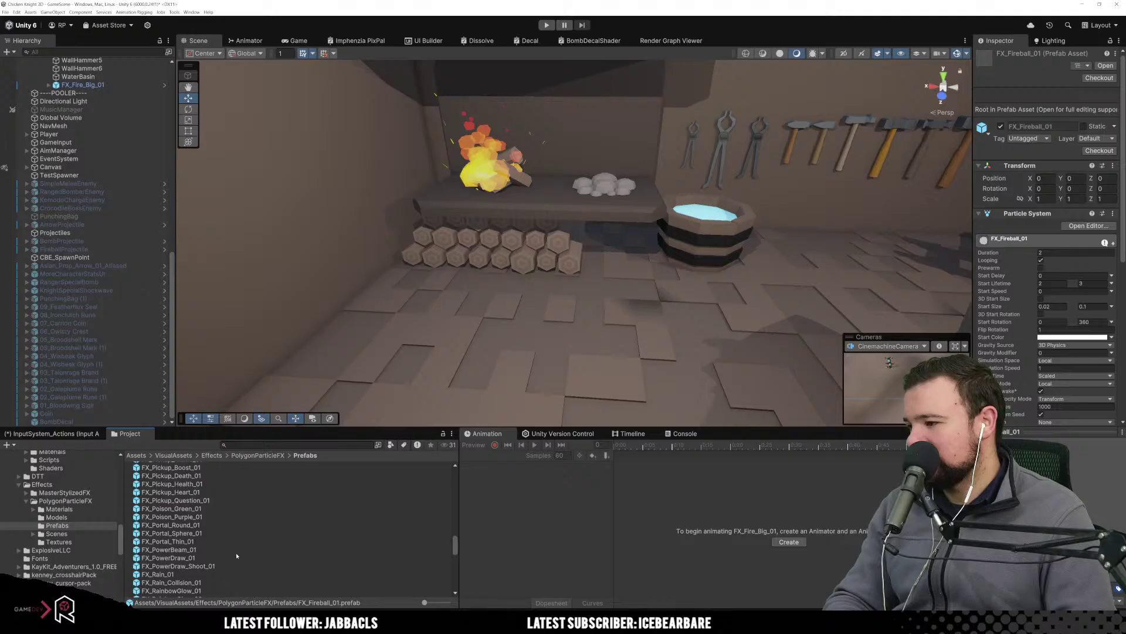
{"action": "scroll", "coordinate": [237, 556], "scroll_direction": "down", "scroll_amount": 4}
{"action": "scroll", "coordinate": [237, 556], "scroll_direction": "down", "scroll_amount": 10}
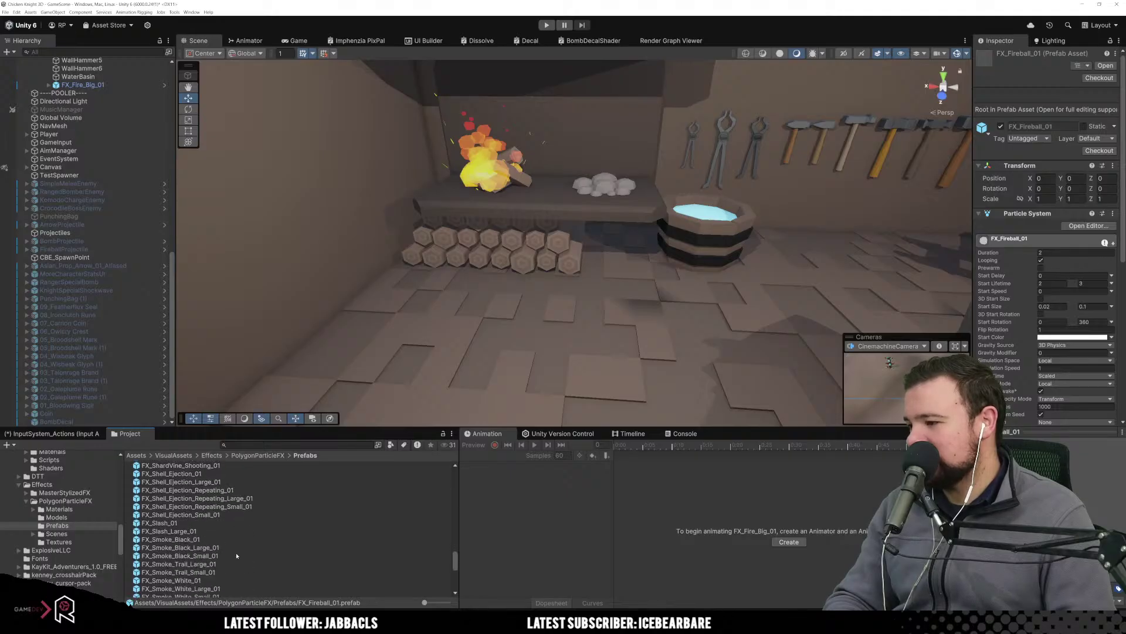
{"action": "left_click", "coordinate": [209, 539]}
{"action": "left_click", "coordinate": [201, 531]}
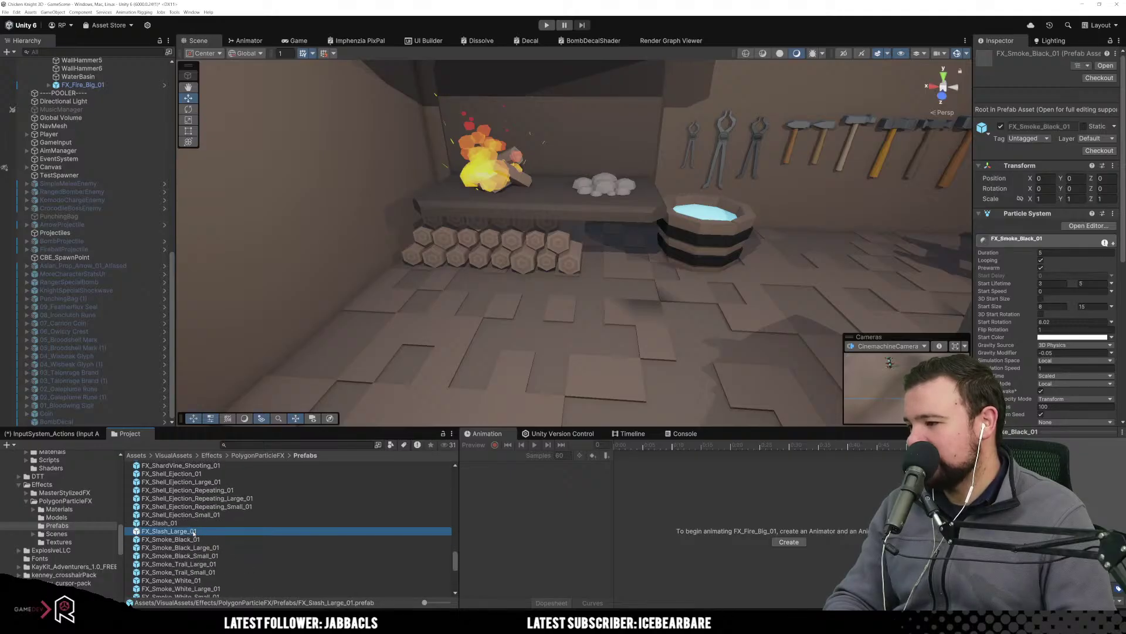
{"action": "left_click", "coordinate": [228, 540]}
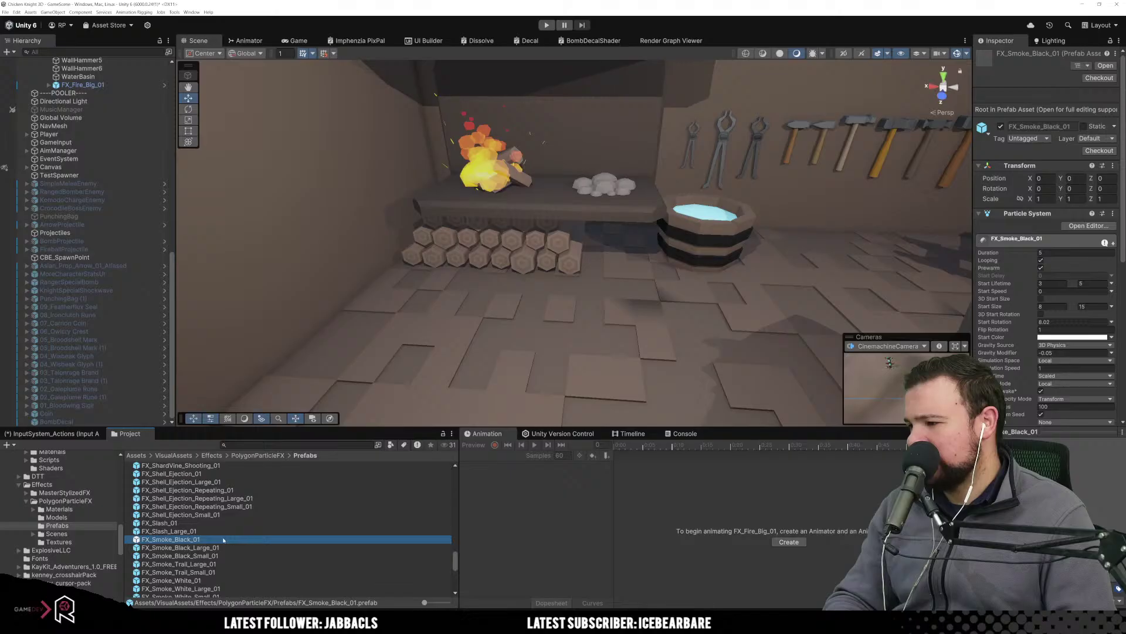
{"action": "left_click_drag", "start_coordinate": [223, 539], "coordinate": [96, 94]}
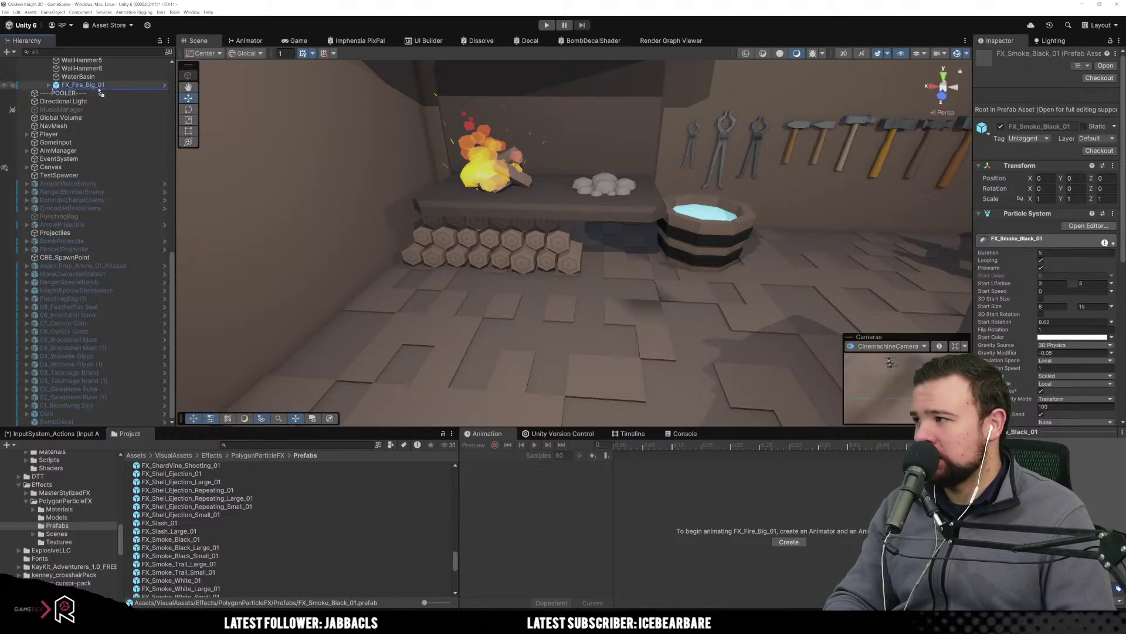
Move the black smoke effect from the room's floor to the fireplace flames, at X 6.83, Y 3.217 and Z about -3.2.
{"action": "key", "text": "f"}
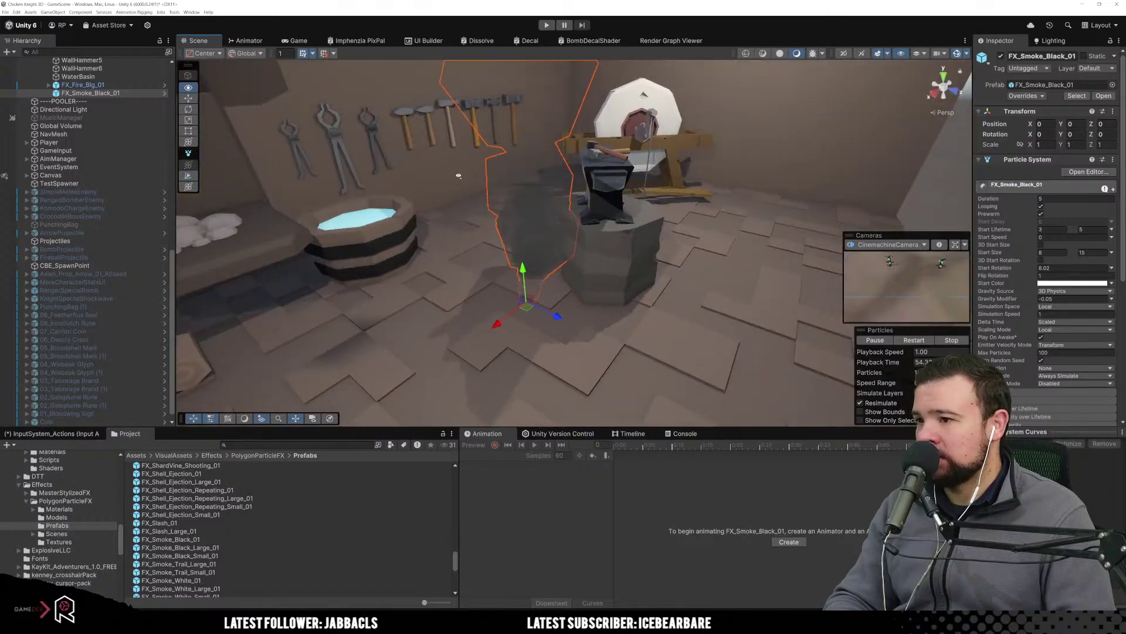
{"action": "left_click_drag", "start_coordinate": [583, 298], "coordinate": [288, 255]}
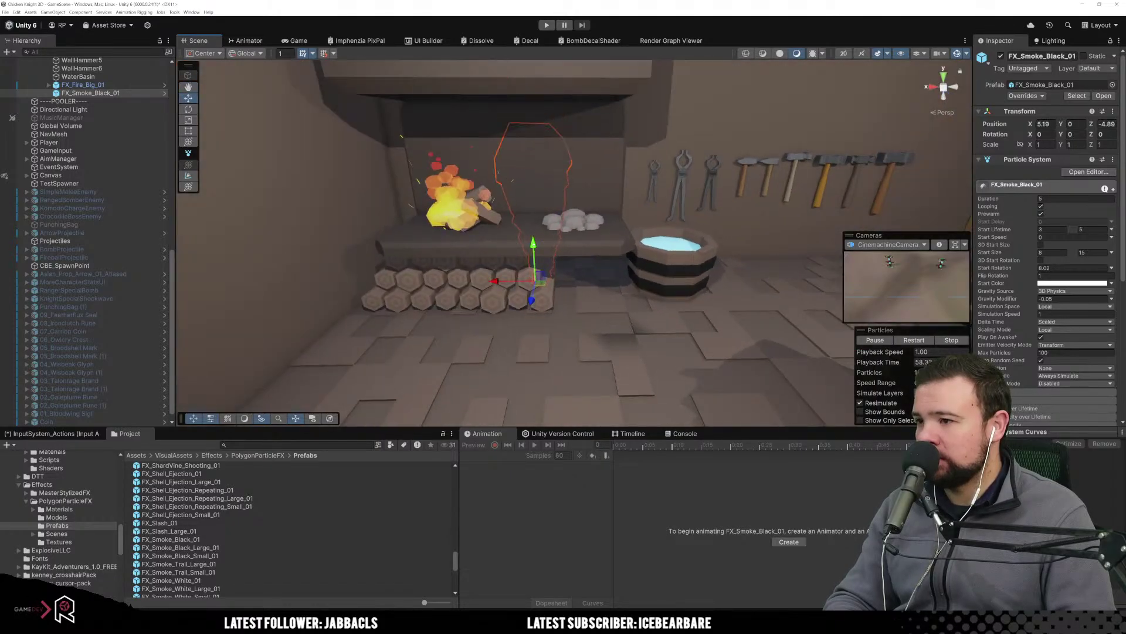
{"action": "mouse_move", "coordinate": [533, 249]}
{"action": "left_mouse_down"}
{"action": "mouse_move", "coordinate": [525, 198]}
{"action": "mouse_move", "coordinate": [516, 244]}
{"action": "left_mouse_up"}
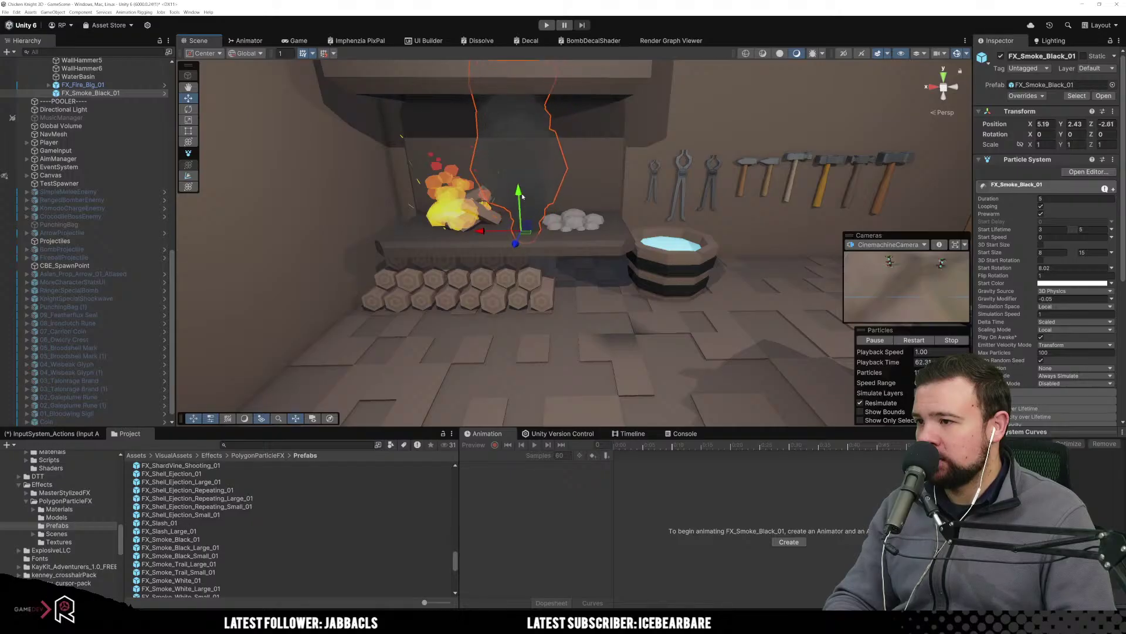
{"action": "left_click_drag", "start_coordinate": [522, 196], "coordinate": [520, 176]}
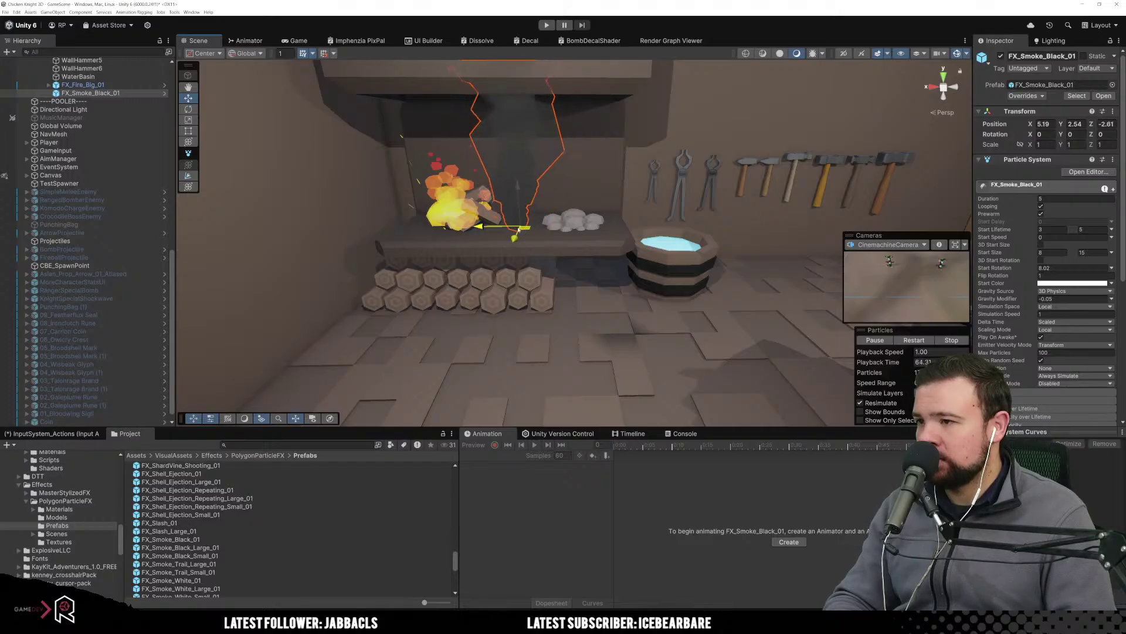
{"action": "left_click_drag", "start_coordinate": [518, 229], "coordinate": [462, 220]}
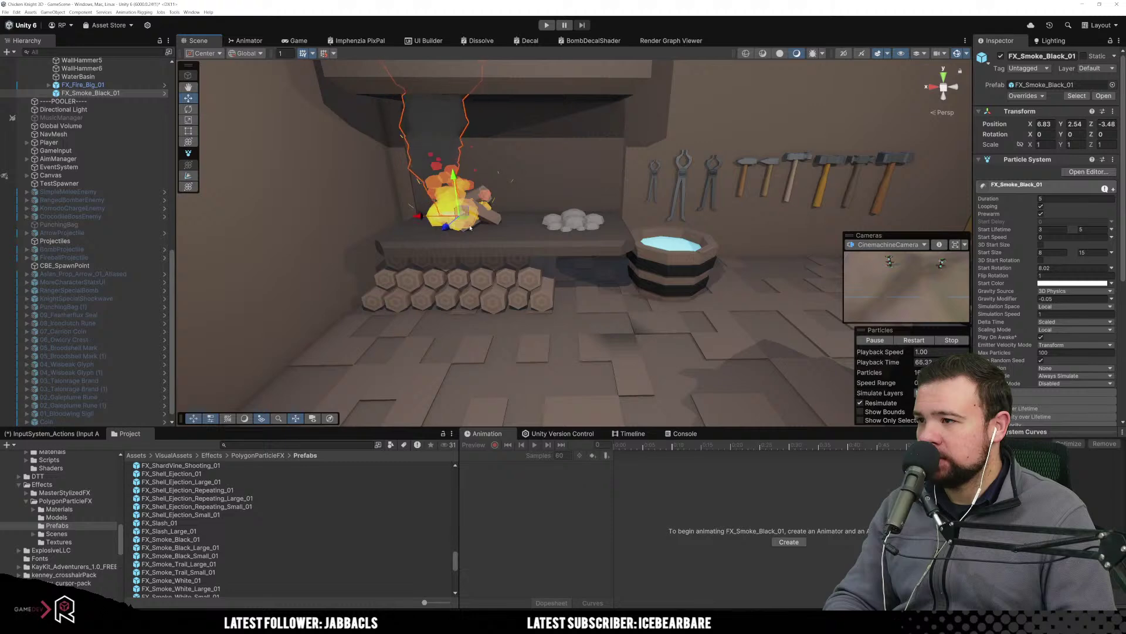
{"action": "right_click_drag", "start_coordinate": [491, 246], "coordinate": [297, 232]}
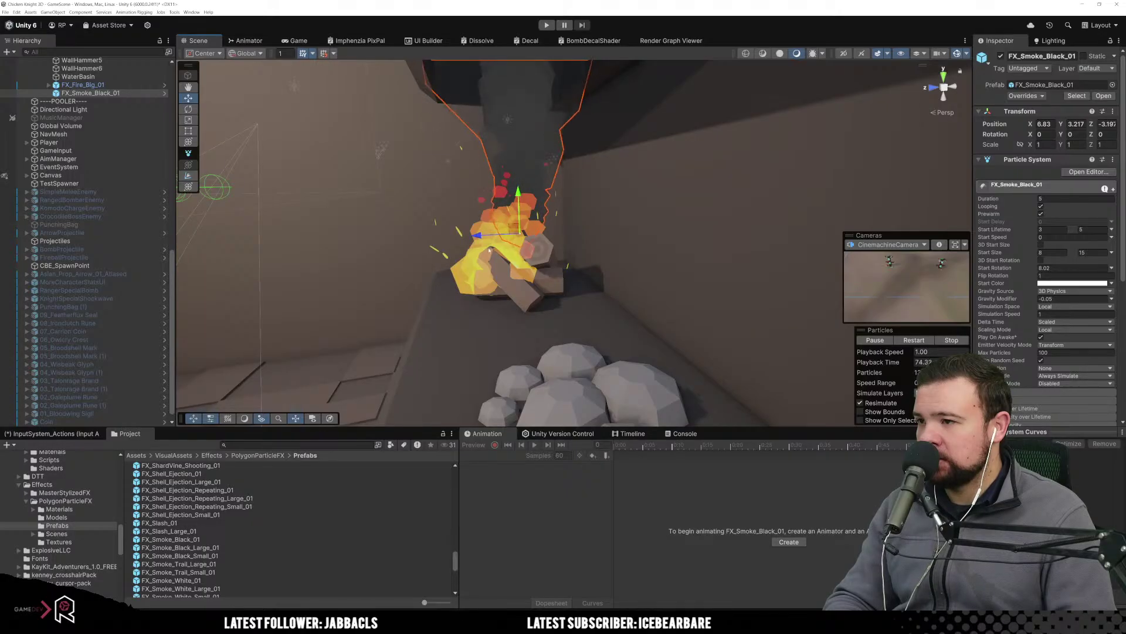
Align the smoke effect over the middle of the flames at X 6.702 and Z about -2.97.
{"action": "left_click_drag", "start_coordinate": [472, 237], "coordinate": [466, 237]}
{"action": "right_click_drag", "start_coordinate": [481, 237], "coordinate": [669, 253]}
{"action": "right_click_drag", "start_coordinate": [573, 270], "coordinate": [616, 318]}
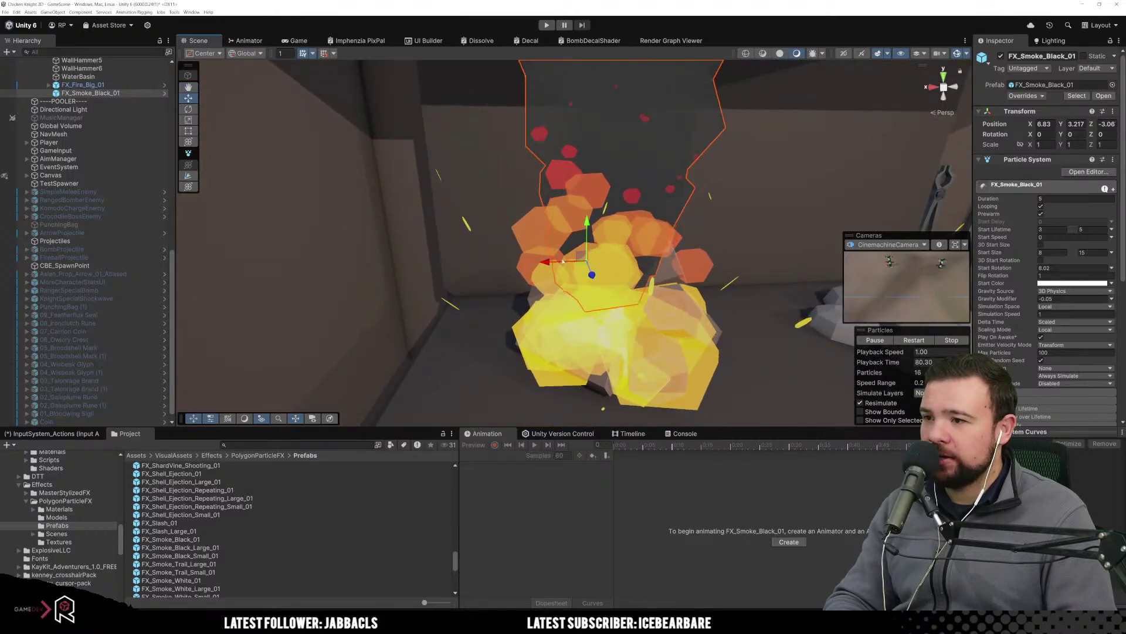
{"action": "left_click_drag", "start_coordinate": [546, 263], "coordinate": [565, 262]}
{"action": "right_click_drag", "start_coordinate": [650, 308], "coordinate": [616, 304]}
{"action": "key", "text": "f"}
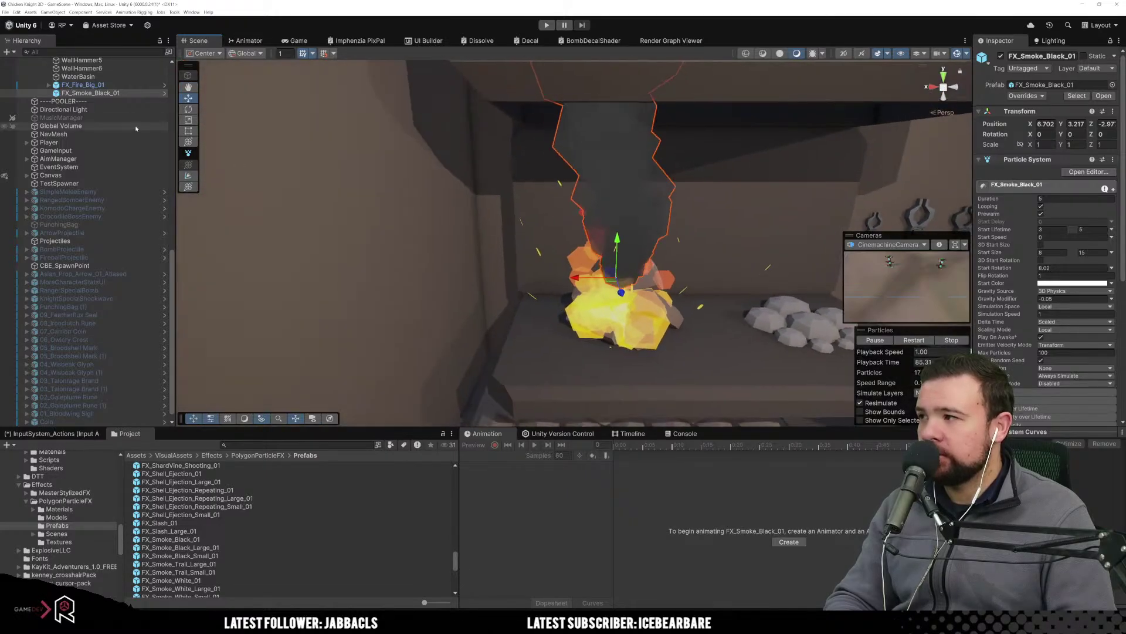
Raise the smoke effect to the tips of the flames at Y 3.718.
{"action": "left_click", "coordinate": [82, 85], "text": "ctrl"}
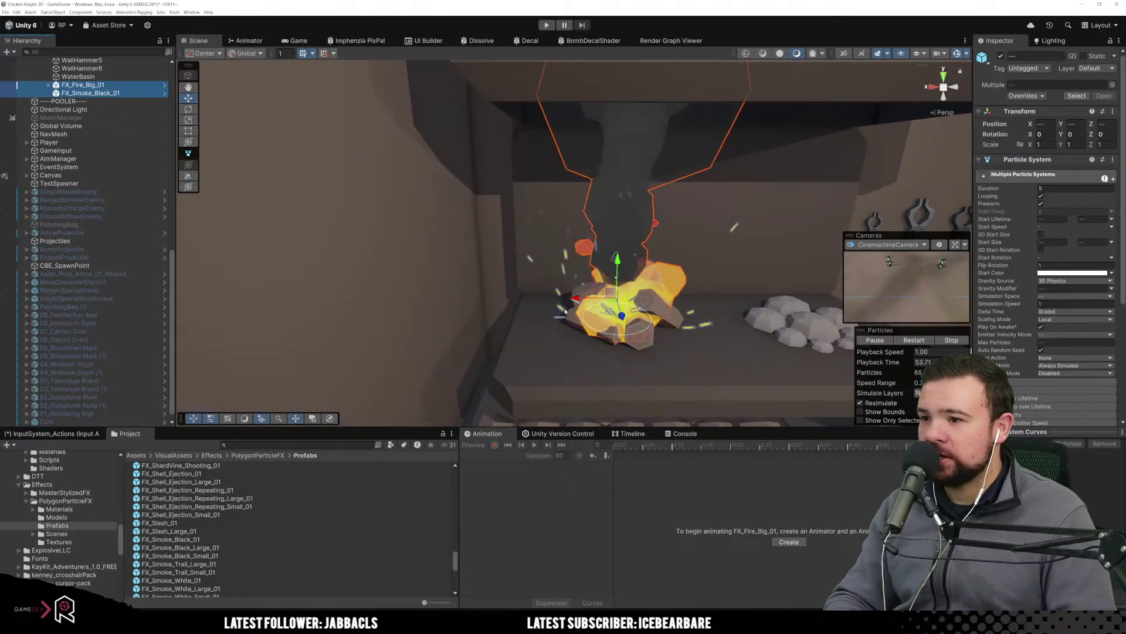
{"action": "right_click_drag", "start_coordinate": [645, 343], "coordinate": [451, 344]}
{"action": "left_click", "coordinate": [82, 85]}
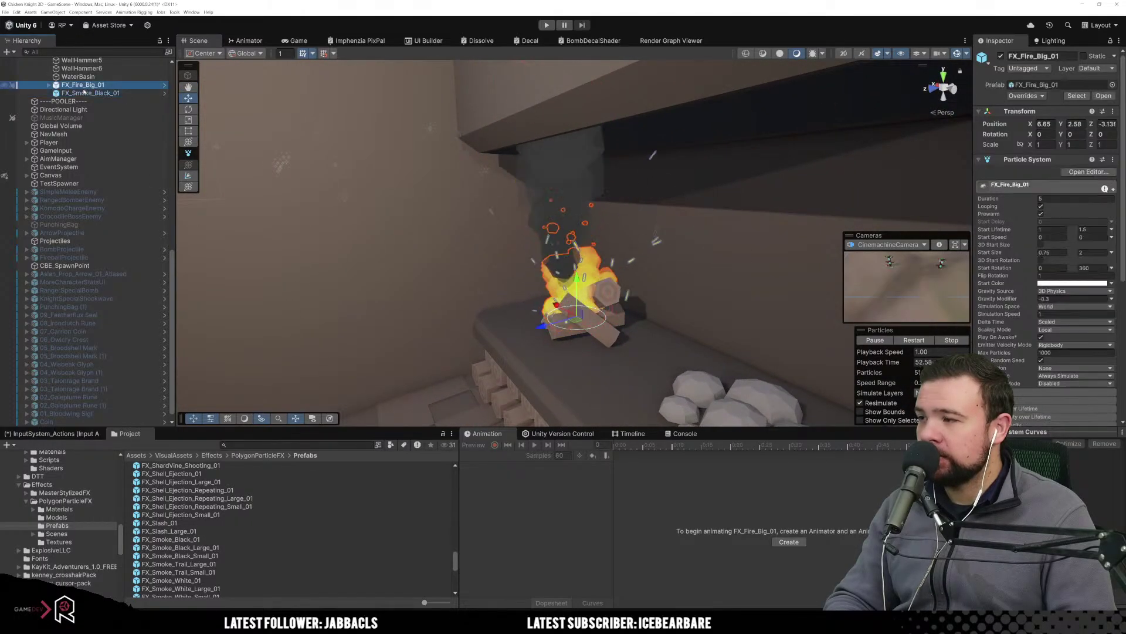
{"action": "left_click", "coordinate": [84, 93]}
{"action": "left_click_drag", "start_coordinate": [565, 245], "coordinate": [567, 204]}
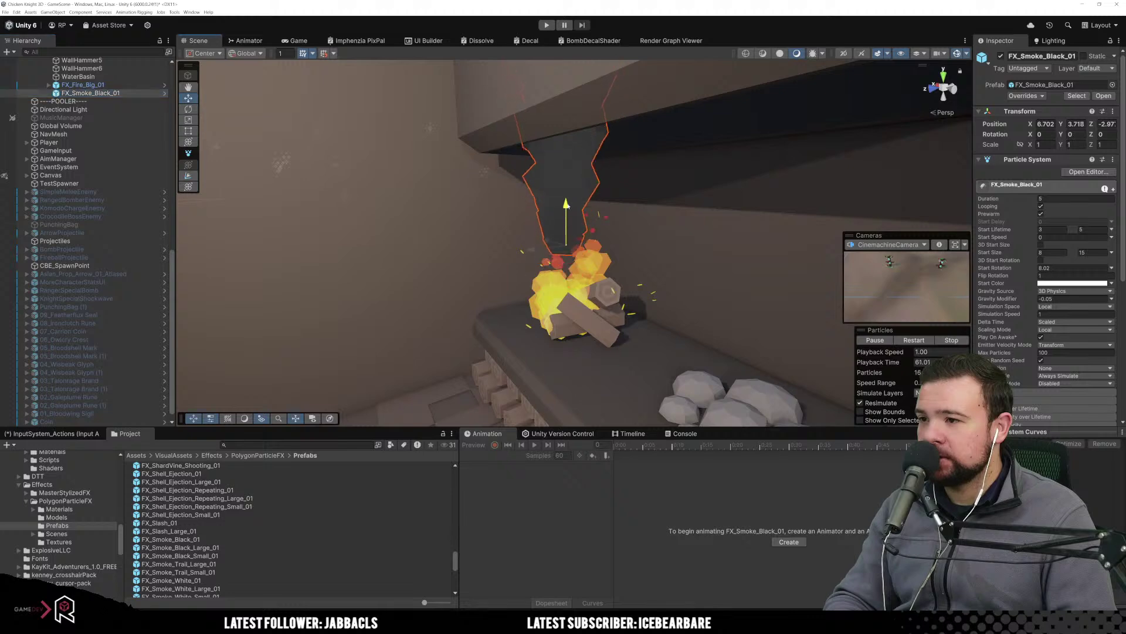
Move the smoke effect down behind the burning logs, to Z about -3.67.
{"action": "left_click", "coordinate": [99, 86], "text": "shift"}
{"action": "left_click_drag", "start_coordinate": [317, 258], "coordinate": [351, 326], "text": "alt"}
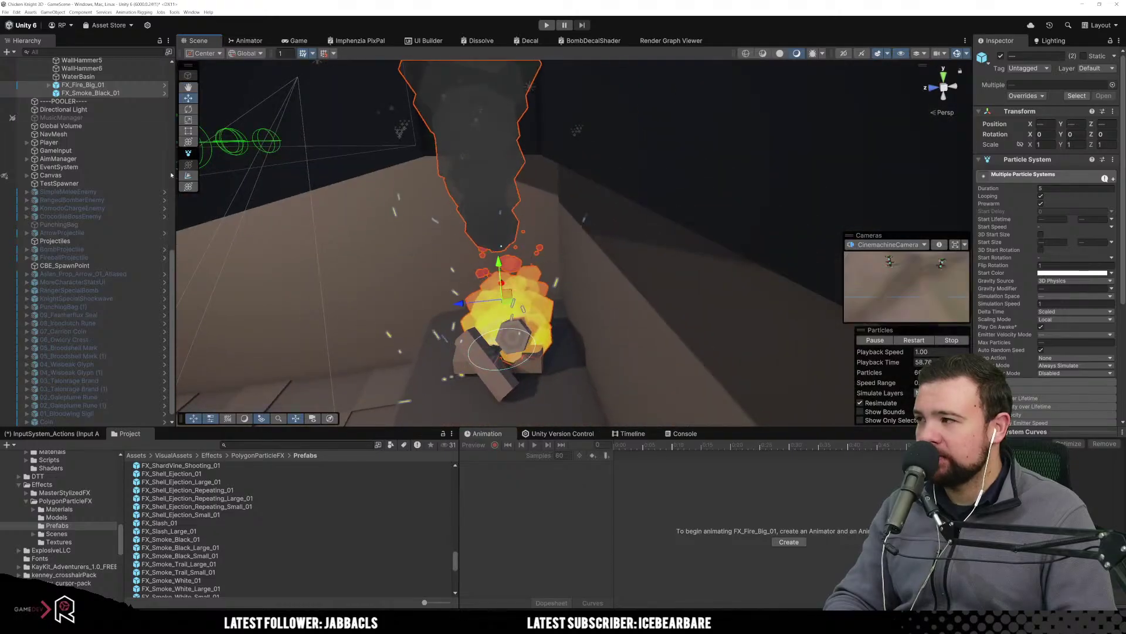
{"action": "left_click", "coordinate": [91, 93]}
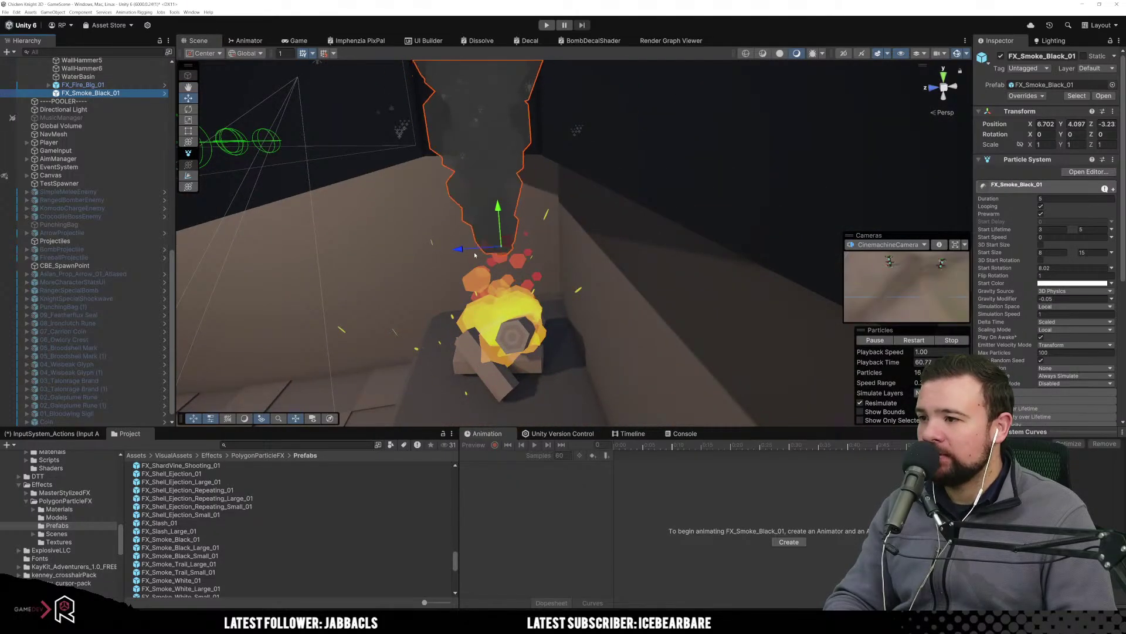
{"action": "left_click", "coordinate": [475, 254]}
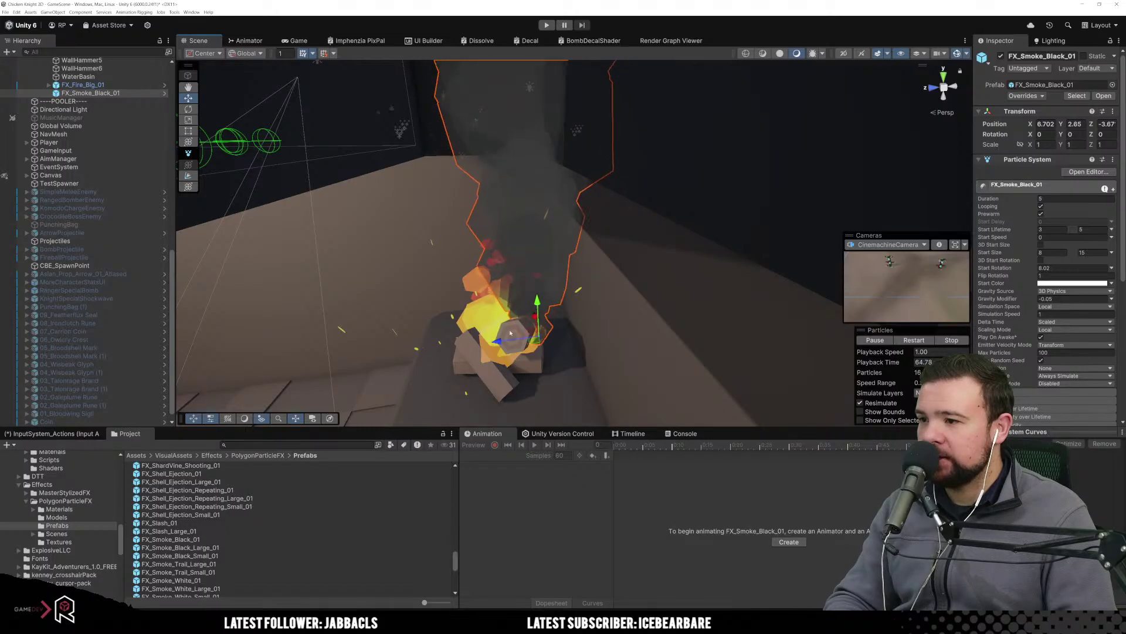
Move the fire and smoke effects together along the hearth, bringing the smoke to X 6.85 and the fire to X 6.798.
{"action": "left_click", "coordinate": [82, 85], "text": "ctrl"}
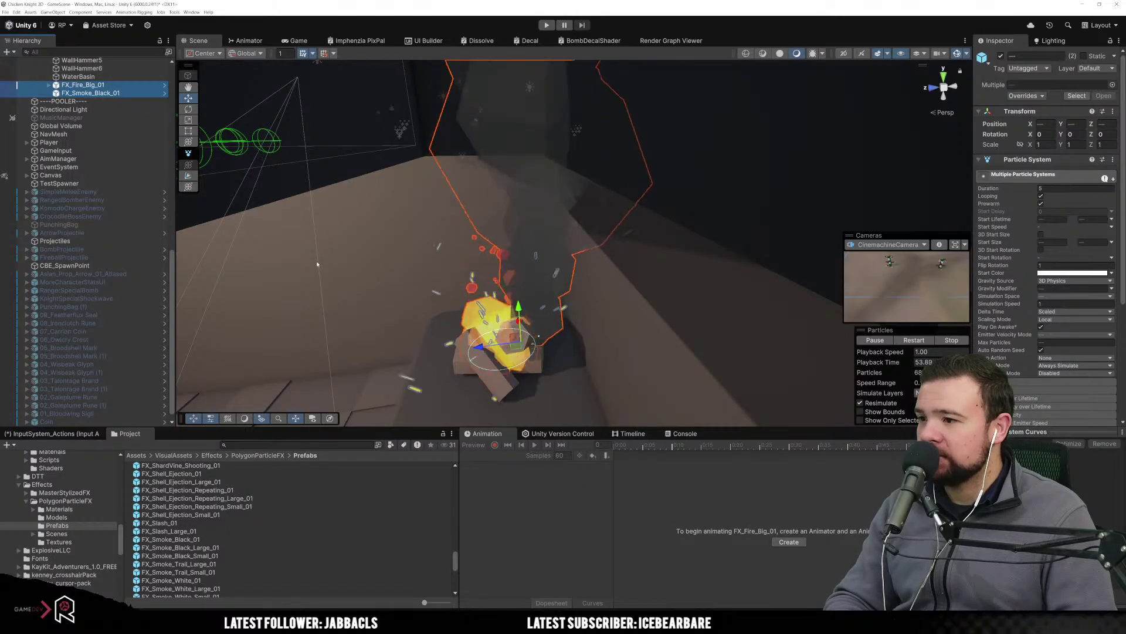
{"action": "left_click_drag", "start_coordinate": [317, 276], "coordinate": [545, 235], "text": "alt"}
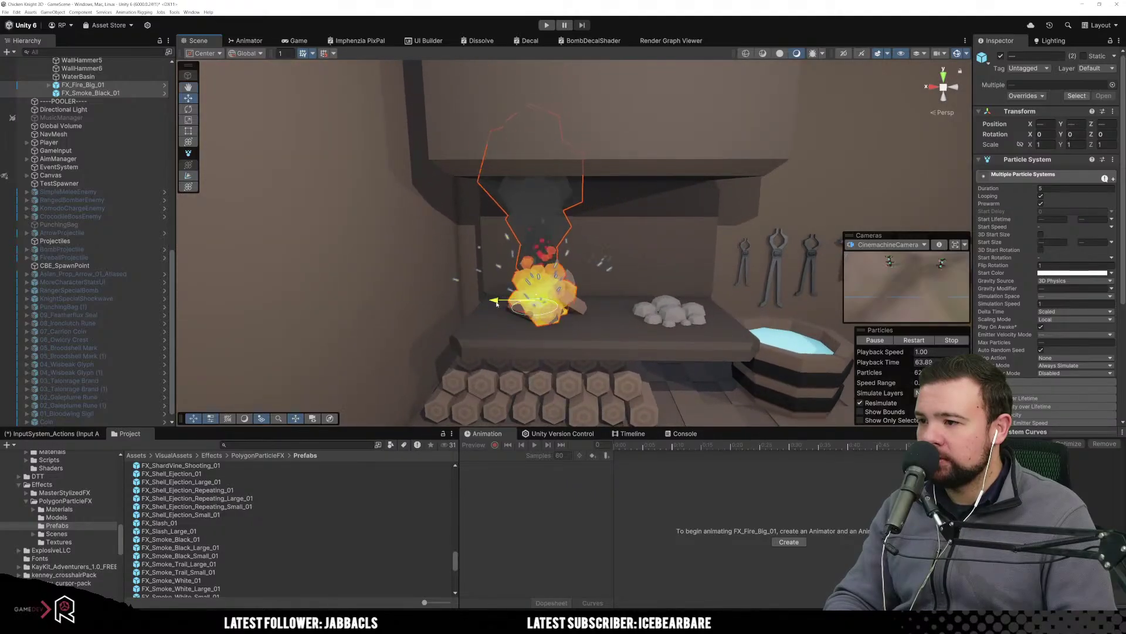
{"action": "key", "text": "a"}
{"action": "right_click_drag", "start_coordinate": [619, 315], "coordinate": [620, 317]}
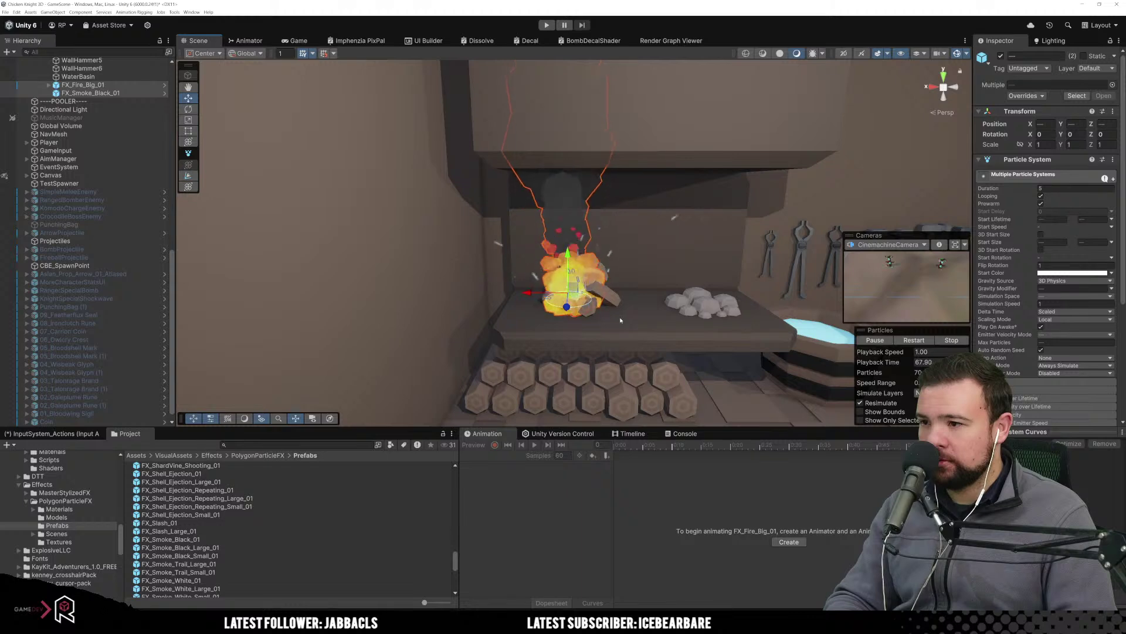
Realign the two effects over the burning logs, with the fire at X 6.6 and the black smoke at X 6.84.
{"action": "left_click", "coordinate": [102, 94]}
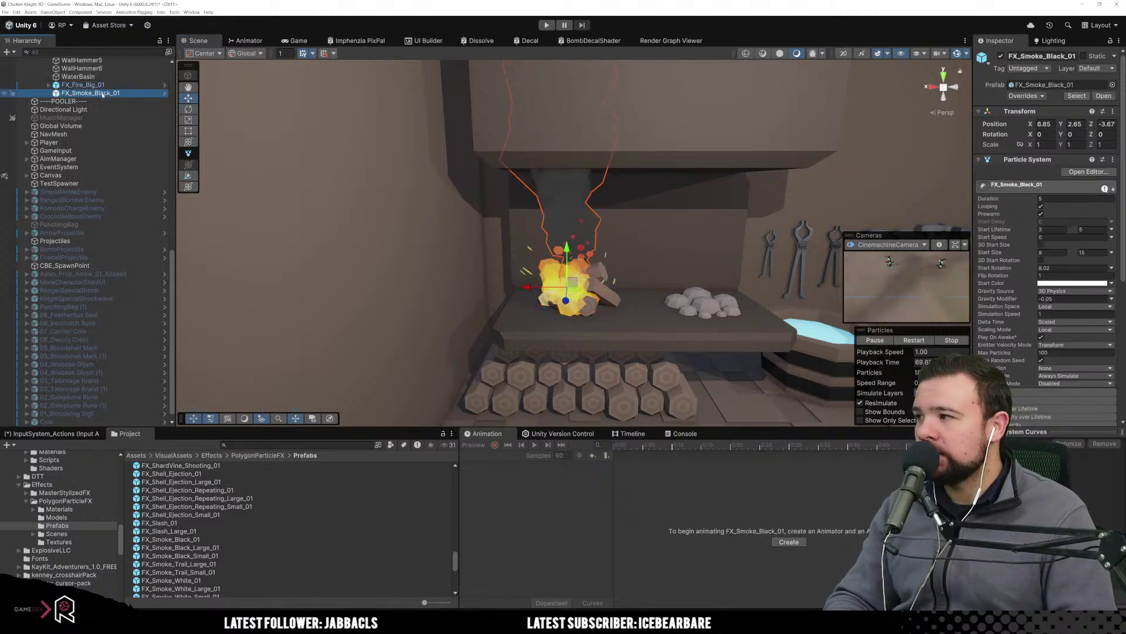
{"action": "left_click", "coordinate": [541, 290]}
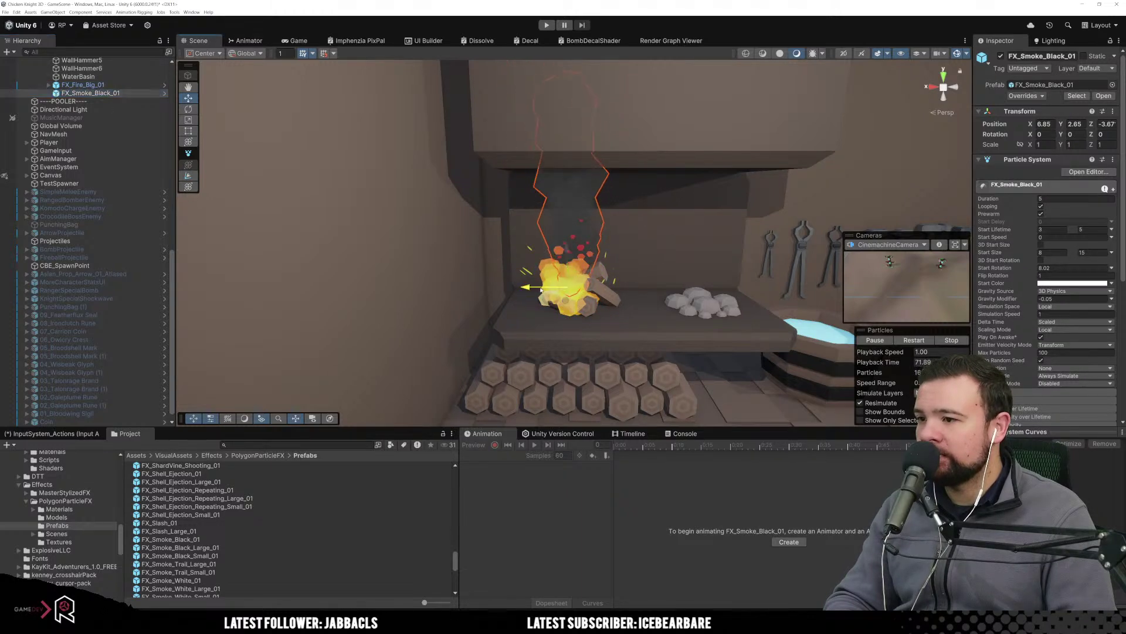
{"action": "left_click", "coordinate": [112, 86]}
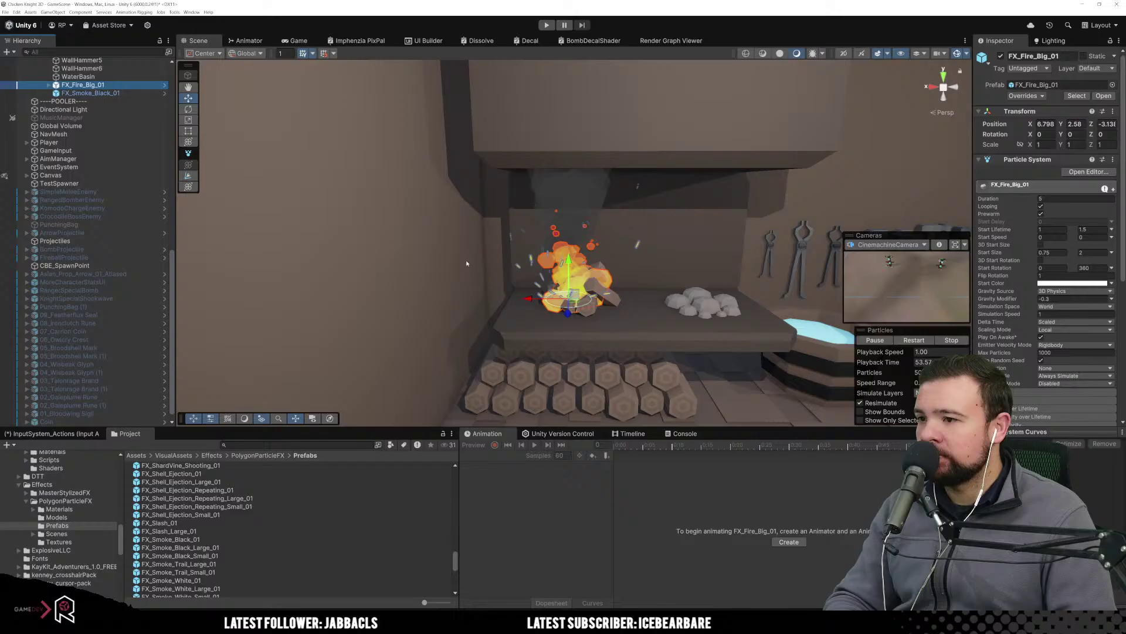
{"action": "left_click", "coordinate": [531, 300]}
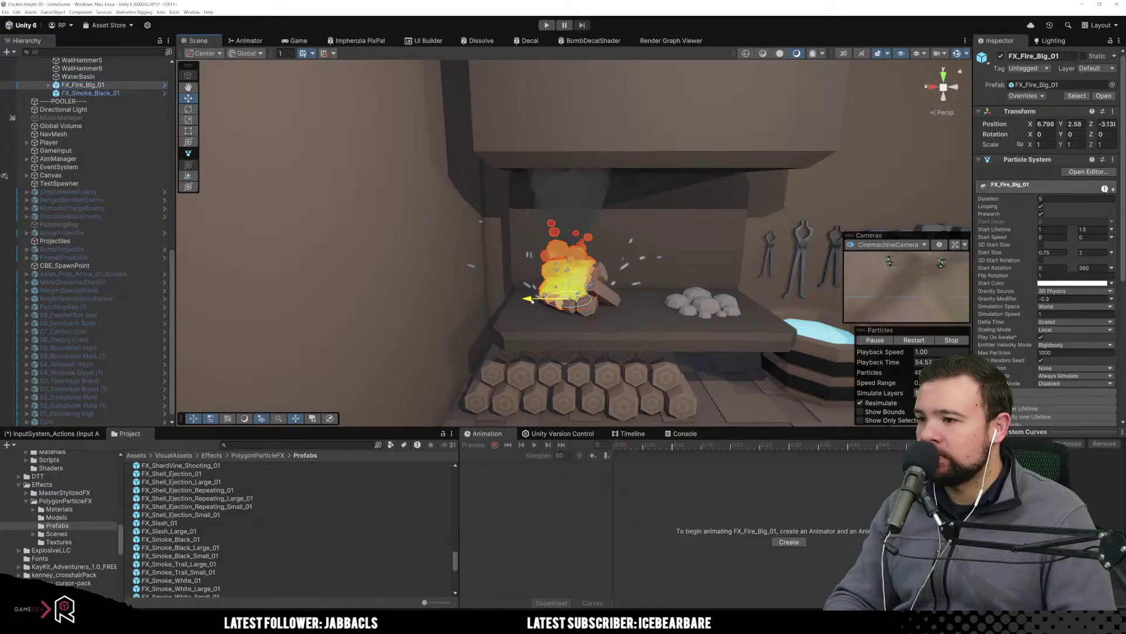
{"action": "left_click", "coordinate": [97, 93]}
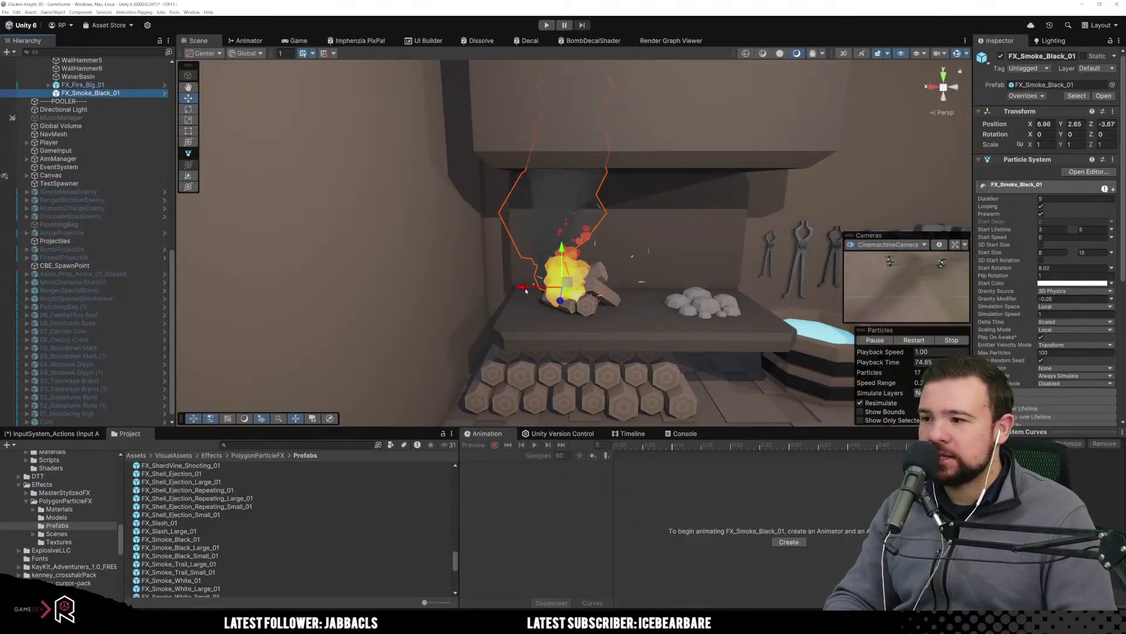
{"action": "left_click_drag", "start_coordinate": [526, 290], "coordinate": [530, 290]}
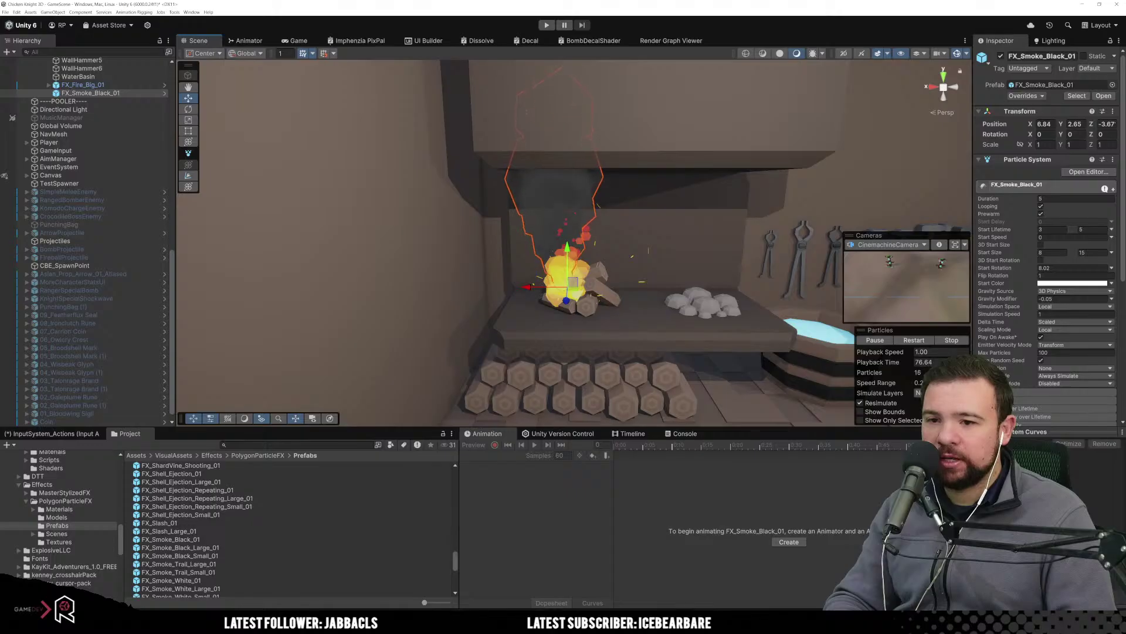
Set the black smoke effect's sphere emission radius to 0.5.
{"action": "scroll", "coordinate": [1008, 370], "scroll_direction": "down", "scroll_amount": 2}
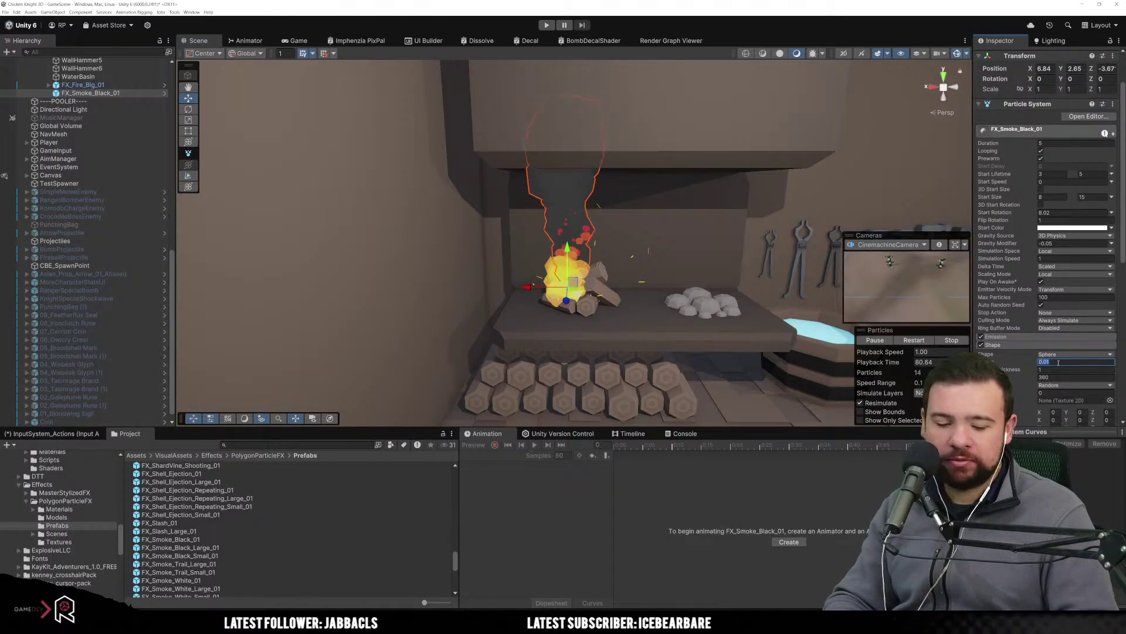
{"action": "type", "text": "0.01"}
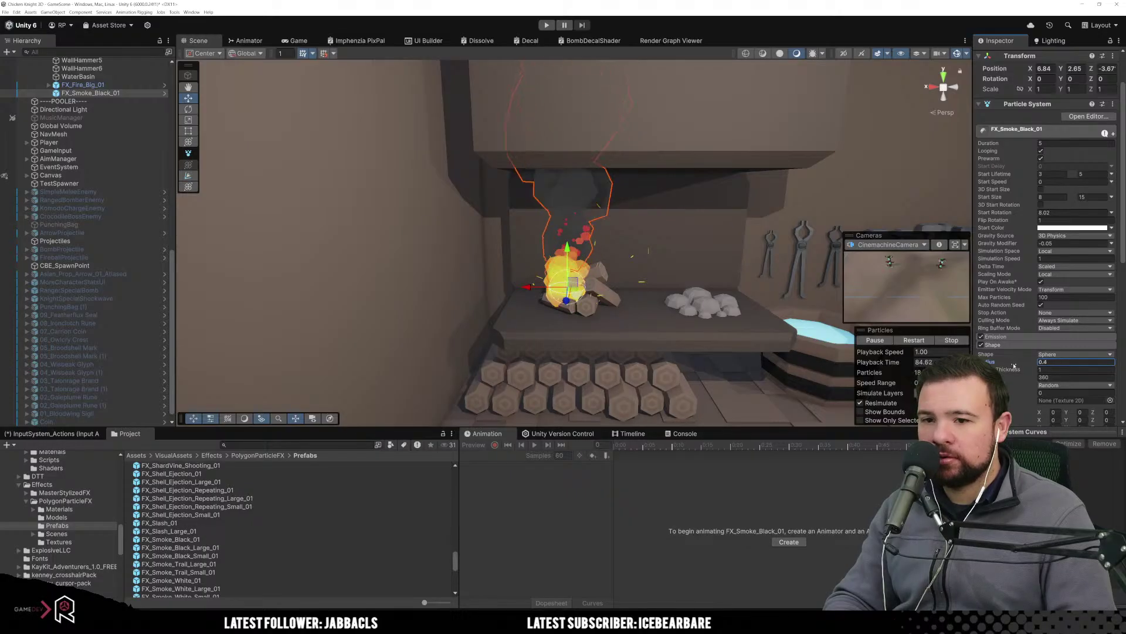
{"action": "mouse_move", "coordinate": [1014, 365]}
{"action": "left_mouse_down"}
{"action": "mouse_move", "coordinate": [1043, 366]}
{"action": "mouse_move", "coordinate": [1014, 366]}
{"action": "left_mouse_up"}
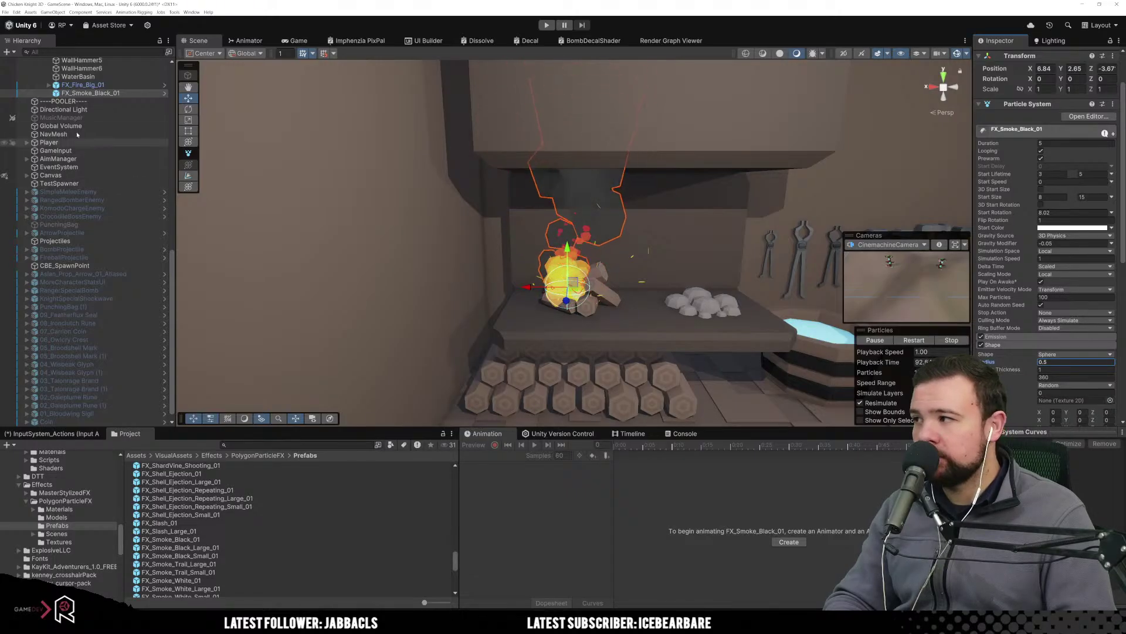
Widen the fire effect's circular emission shape to a radius of 0.58.
{"action": "left_click", "coordinate": [82, 85]}
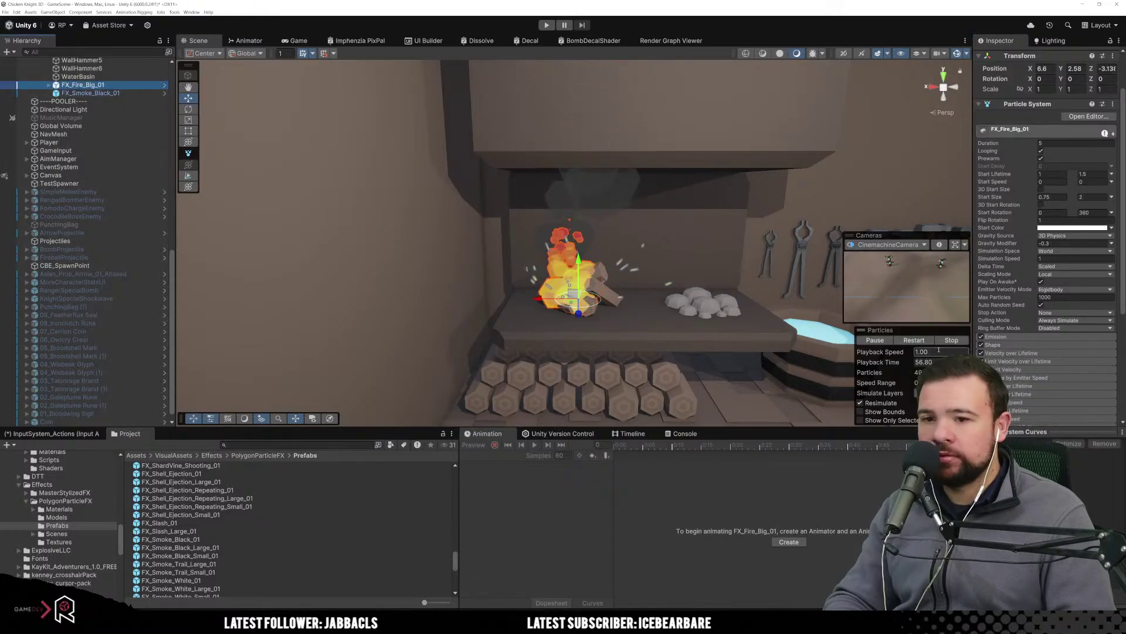
{"action": "left_click", "coordinate": [995, 344]}
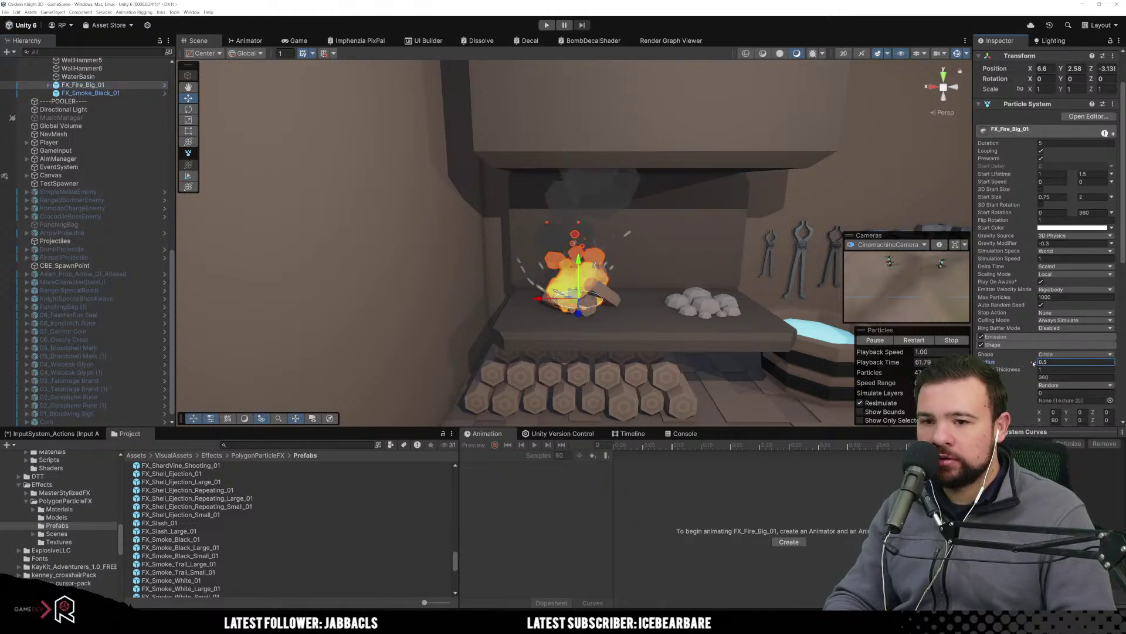
{"action": "left_click_drag", "start_coordinate": [1038, 362], "coordinate": [1040, 362]}
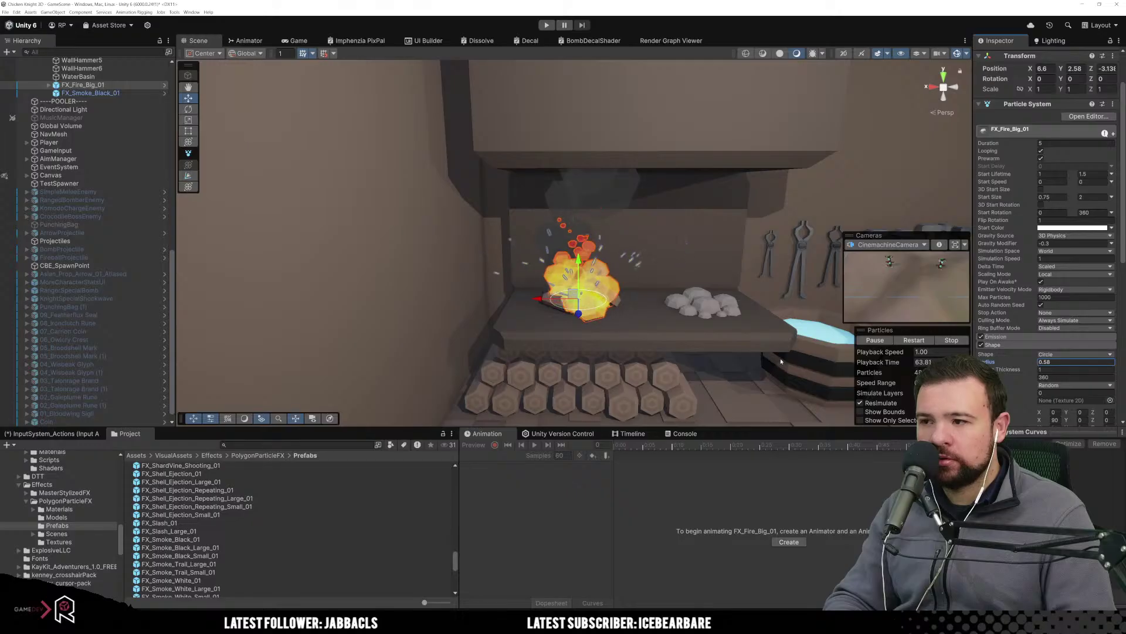
{"action": "left_click", "coordinate": [750, 387]}
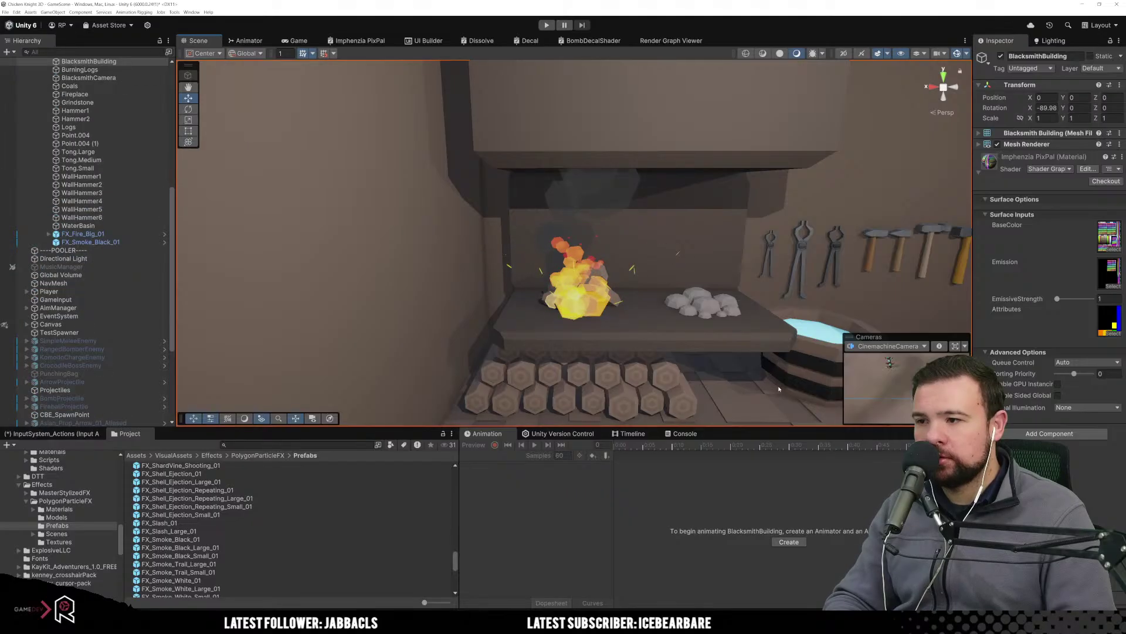
Preview the fire and smoke effects playing together and examine the whole blacksmith room from several angles.
{"action": "left_click_drag", "start_coordinate": [779, 388], "coordinate": [688, 373], "text": "alt"}
{"action": "left_click", "coordinate": [121, 241], "text": "ctrl"}
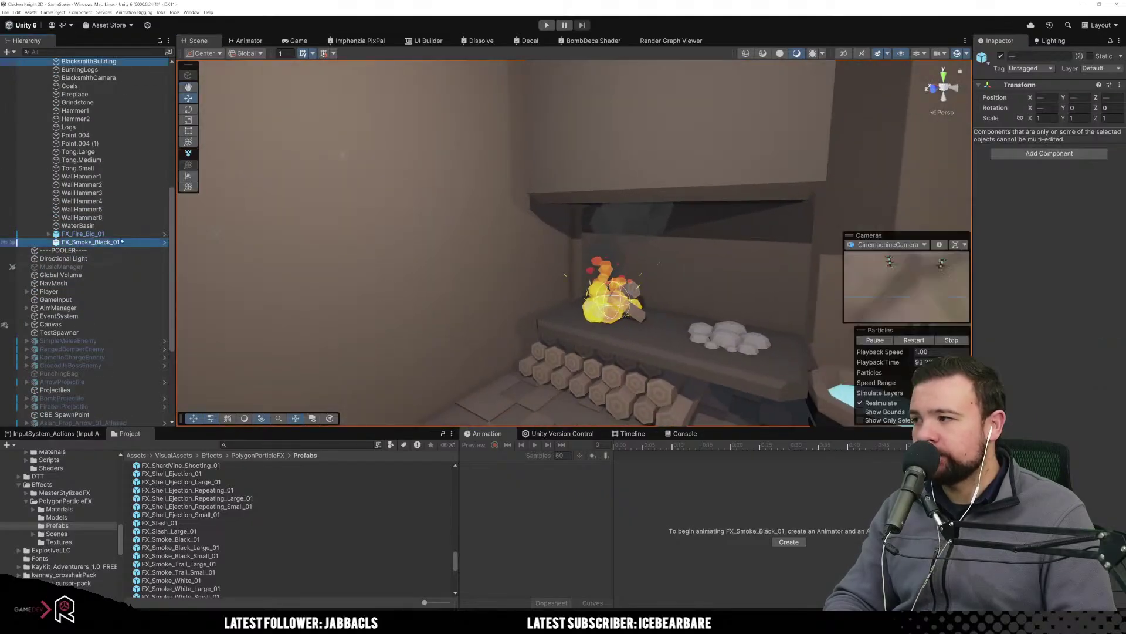
{"action": "left_click", "coordinate": [121, 241], "text": "ctrl"}
{"action": "left_click", "coordinate": [104, 234], "text": "ctrl"}
{"action": "left_click", "coordinate": [108, 249], "text": "ctrl"}
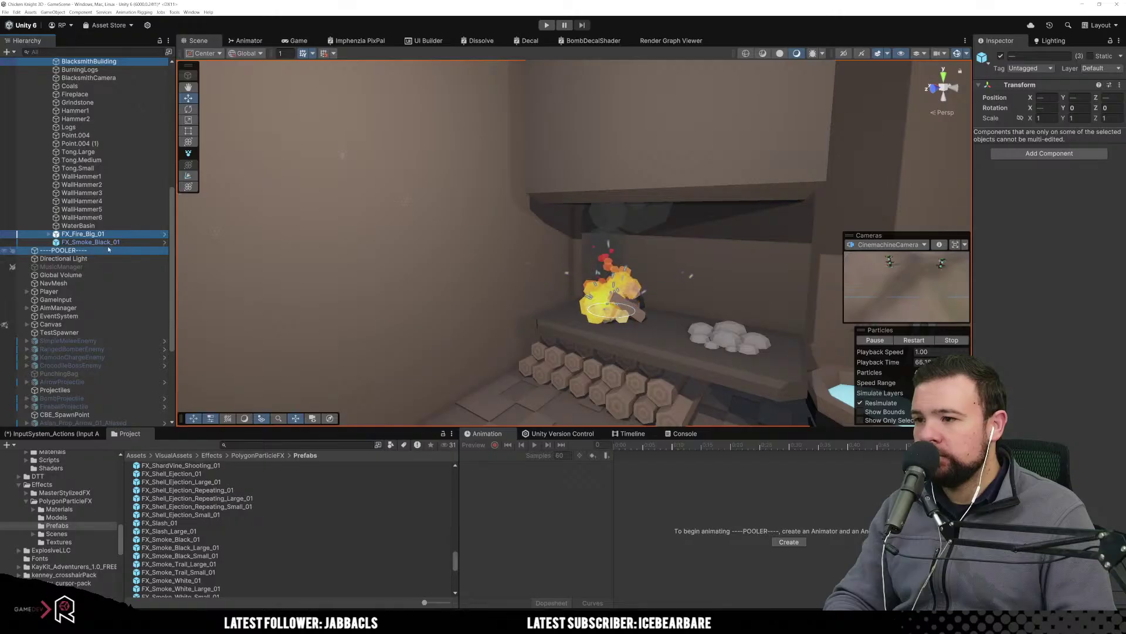
{"action": "left_click", "coordinate": [107, 242], "text": "ctrl"}
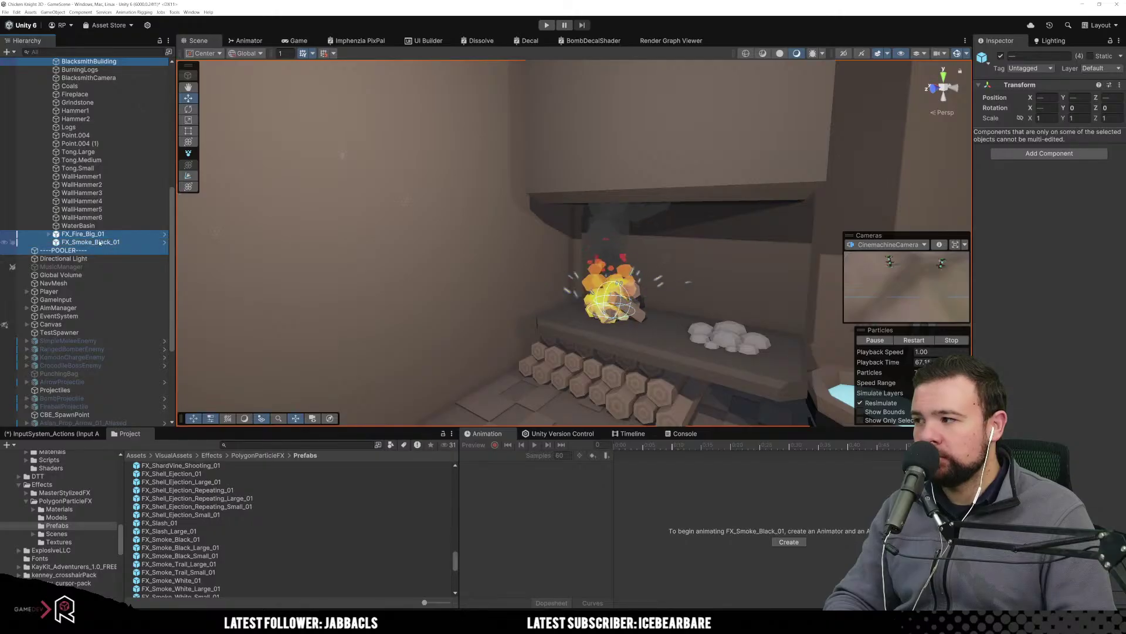
{"action": "left_click", "coordinate": [518, 342]}
{"action": "middle_click_drag", "start_coordinate": [616, 342], "coordinate": [530, 281]}
{"action": "left_click_drag", "start_coordinate": [530, 281], "coordinate": [577, 335], "text": "alt"}
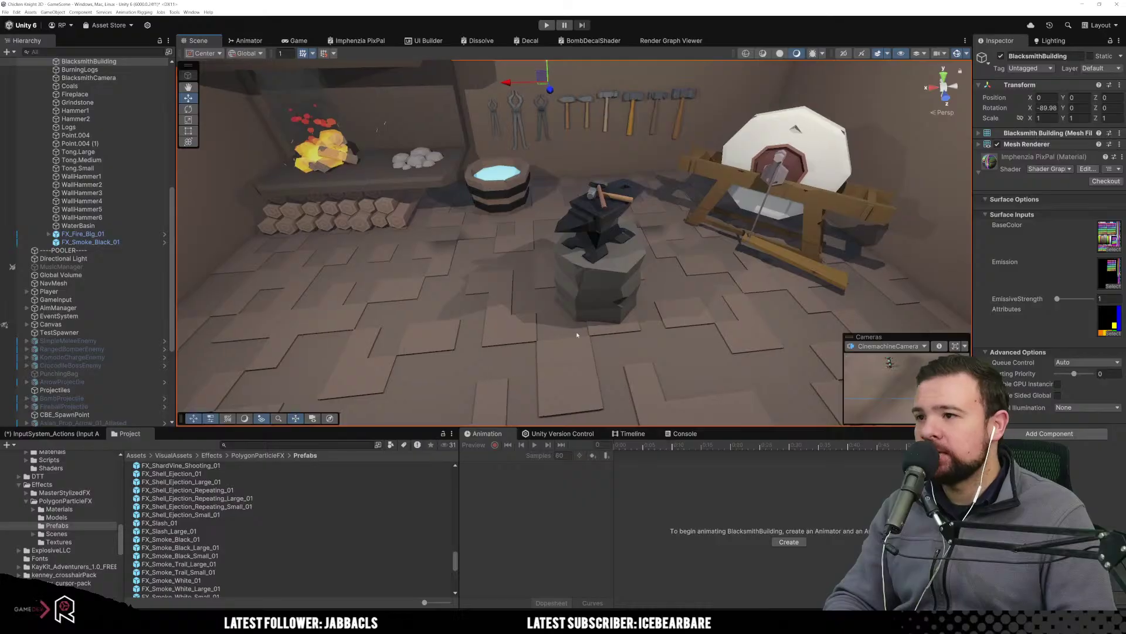
{"action": "right_click_drag", "start_coordinate": [588, 326], "coordinate": [563, 308]}
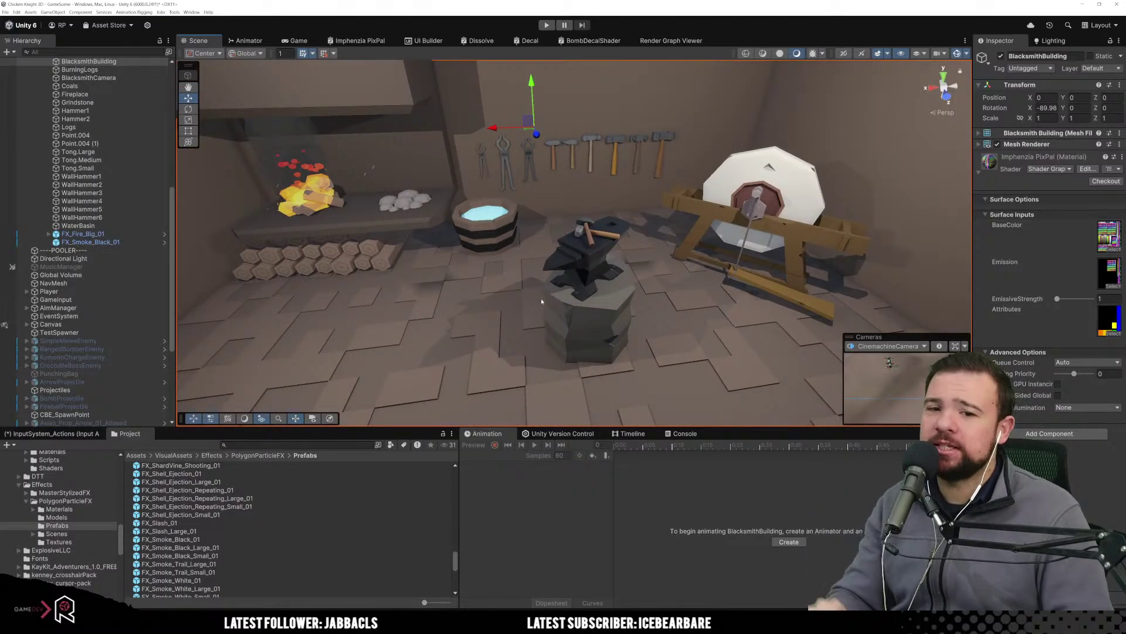
{"action": "right_click_drag", "start_coordinate": [619, 329], "coordinate": [295, 290]}
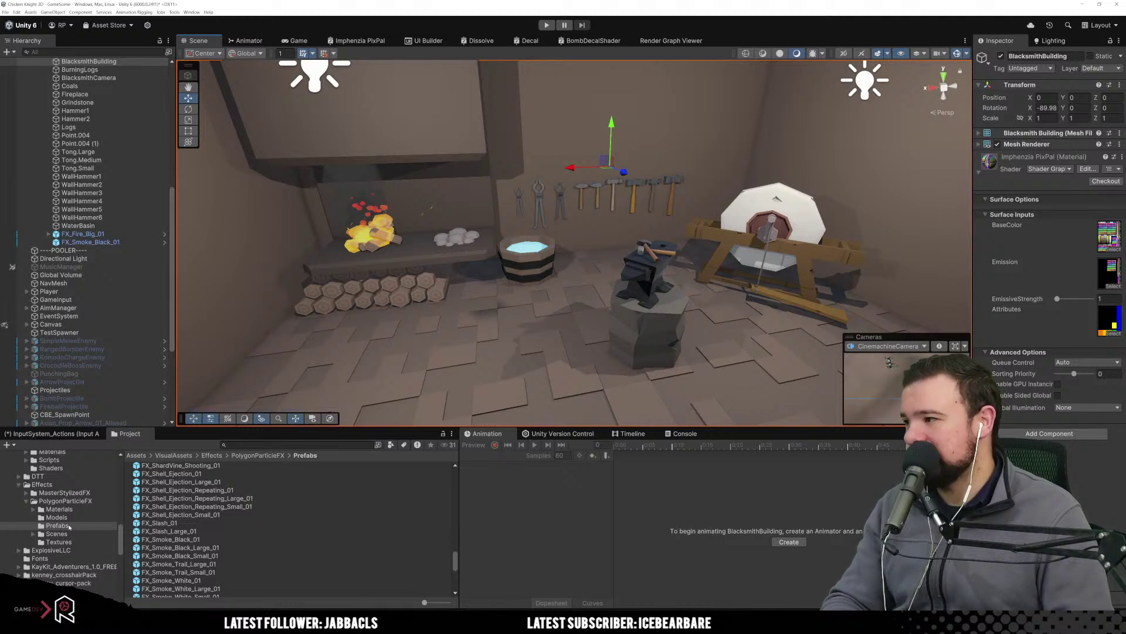
Find the Blacksmith render texture in the project's UI RenderTextures folder and inspect its settings.
{"action": "scroll", "coordinate": [69, 526], "scroll_direction": "up", "scroll_amount": 6}
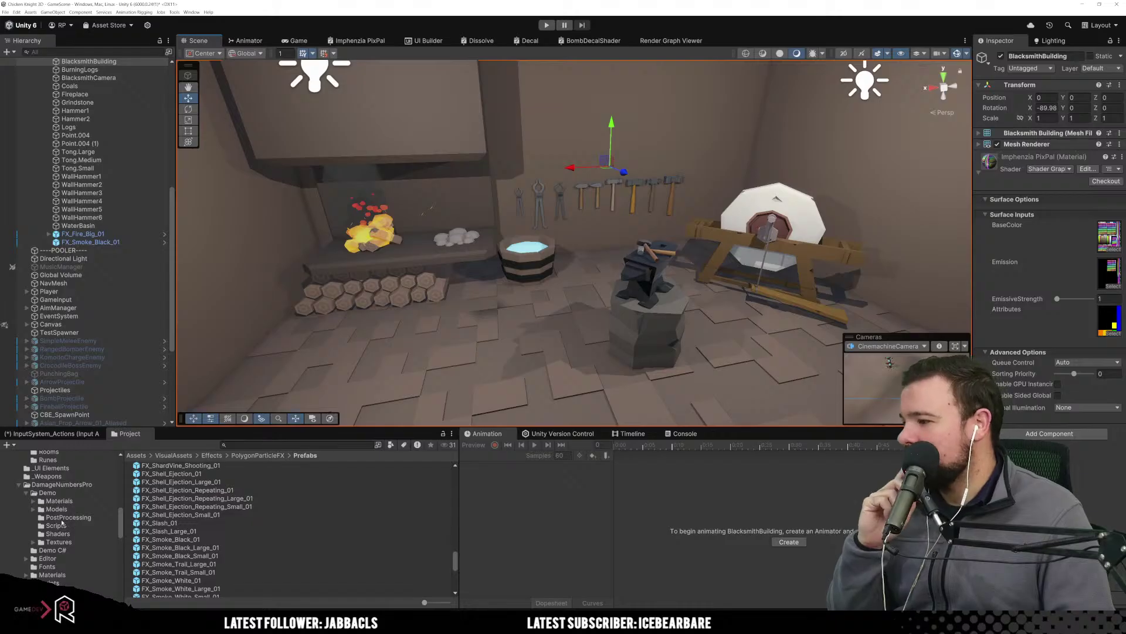
{"action": "scroll", "coordinate": [61, 521], "scroll_direction": "down", "scroll_amount": 6}
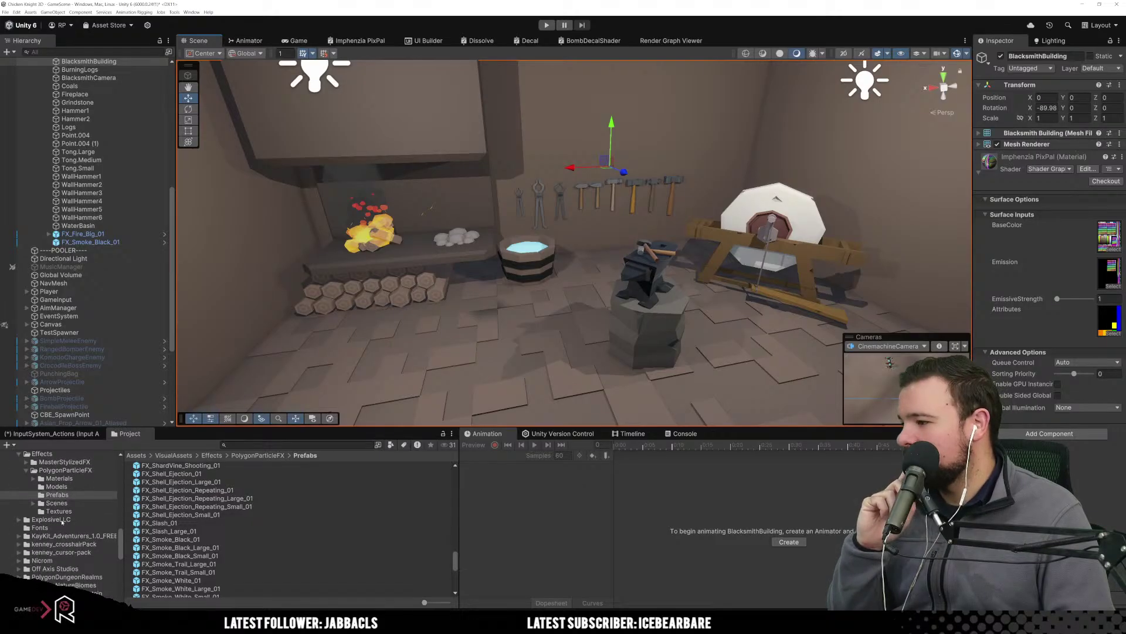
{"action": "scroll", "coordinate": [61, 522], "scroll_direction": "down", "scroll_amount": 8}
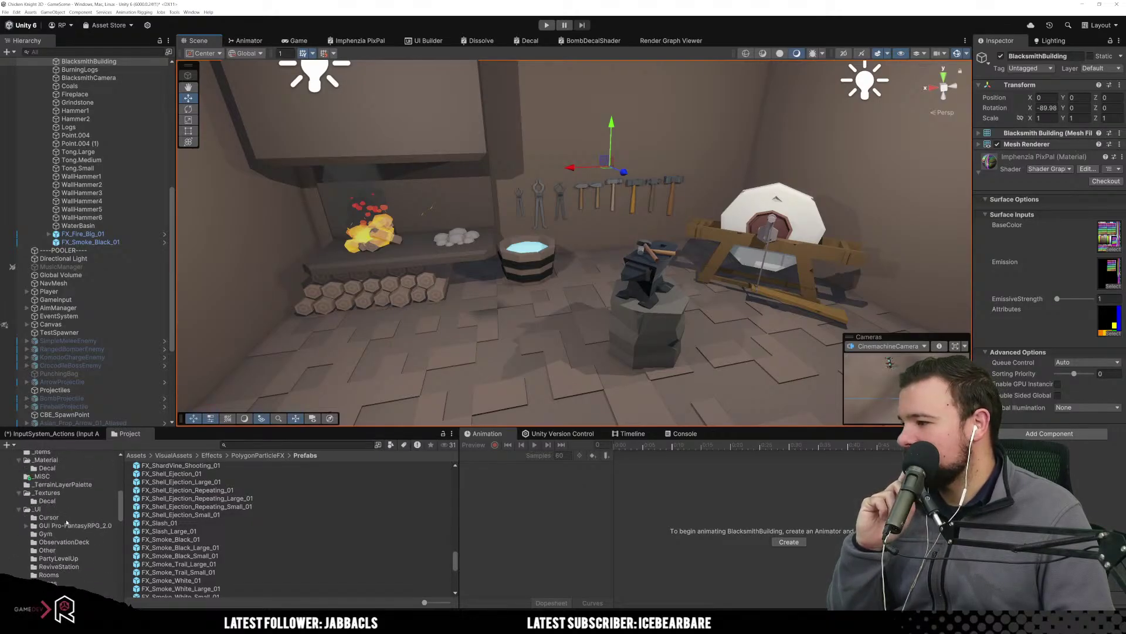
{"action": "scroll", "coordinate": [67, 521], "scroll_direction": "up", "scroll_amount": 3}
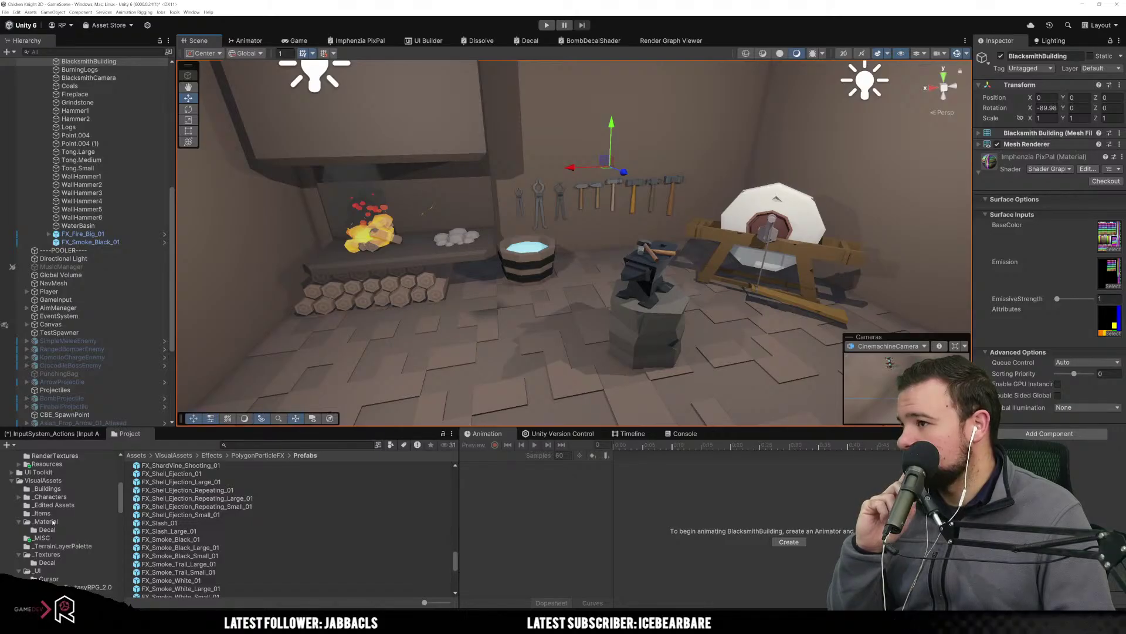
{"action": "scroll", "coordinate": [52, 521], "scroll_direction": "up", "scroll_amount": 2}
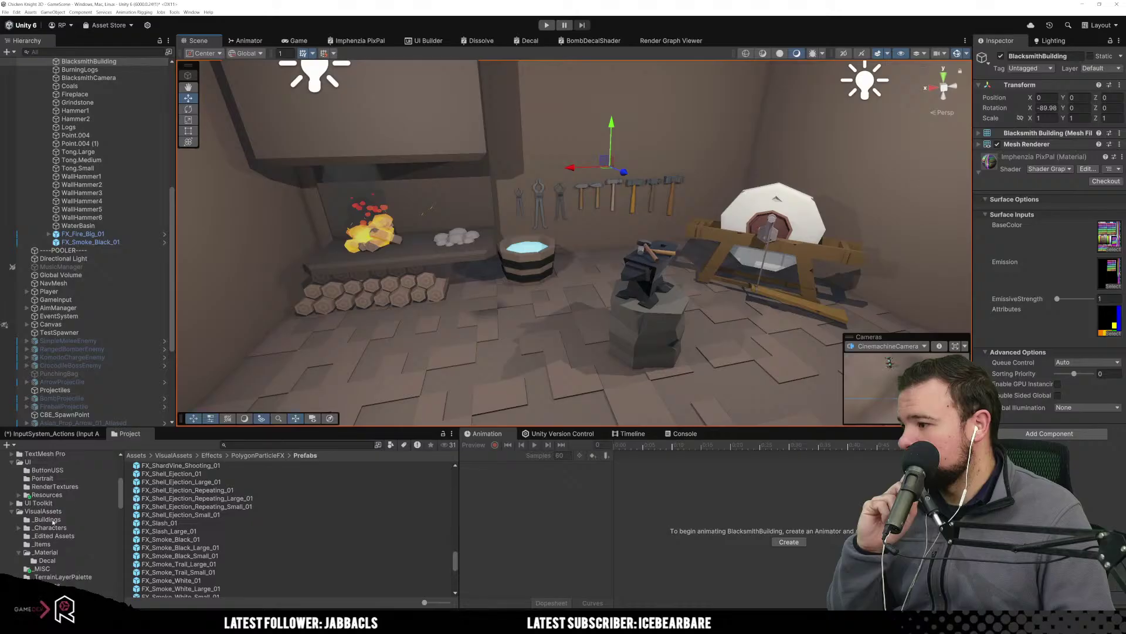
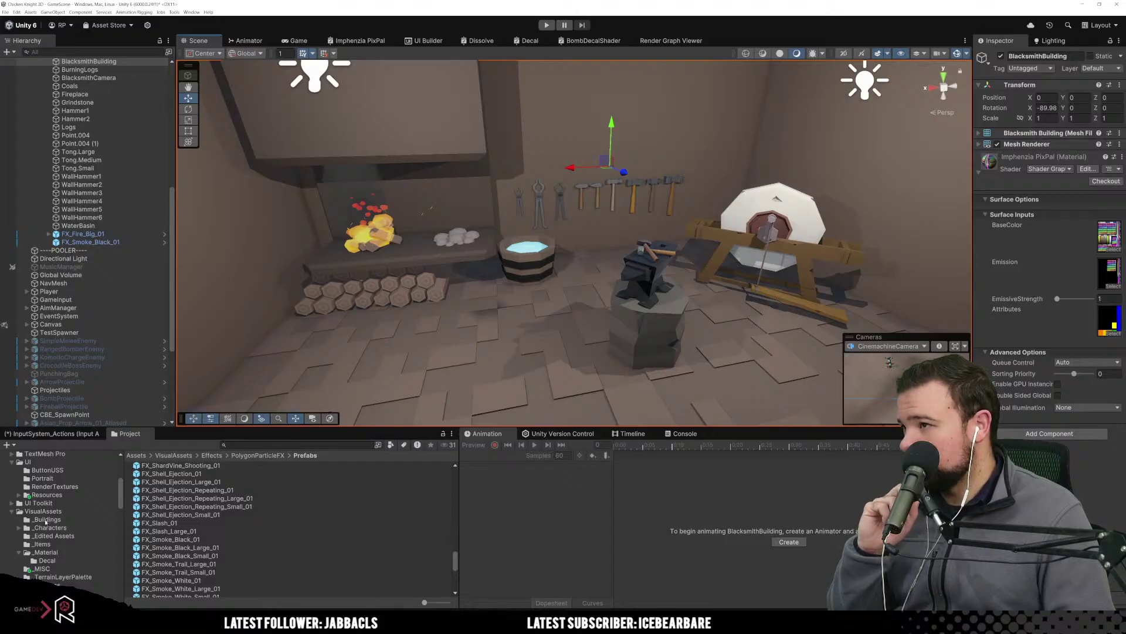
{"action": "scroll", "coordinate": [46, 521], "scroll_direction": "up", "scroll_amount": 3}
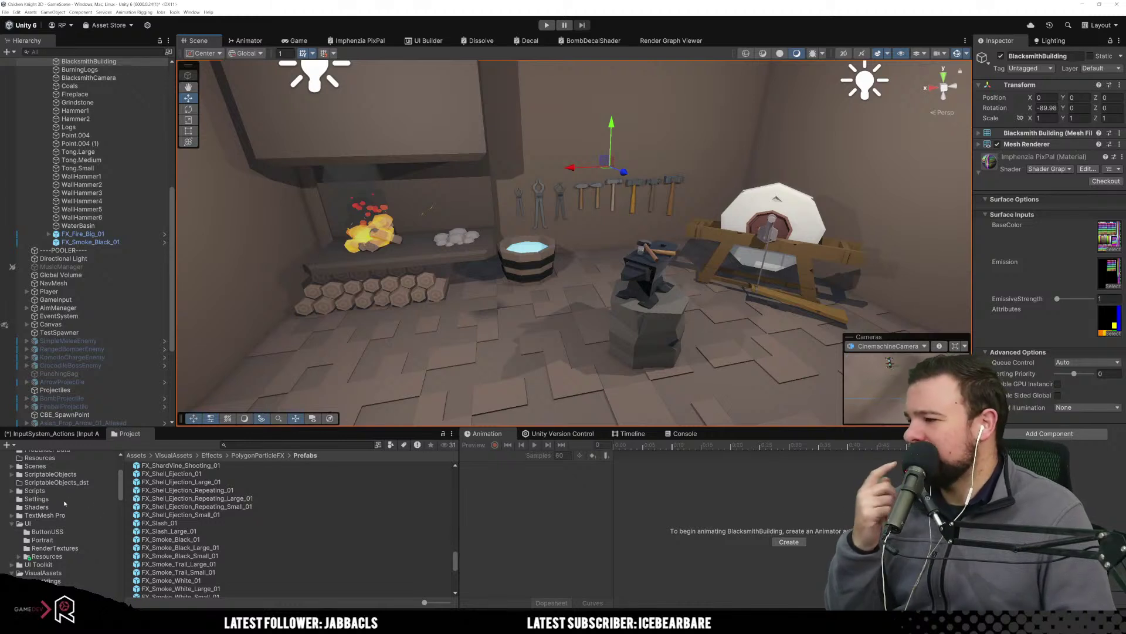
{"action": "left_click", "coordinate": [52, 548]}
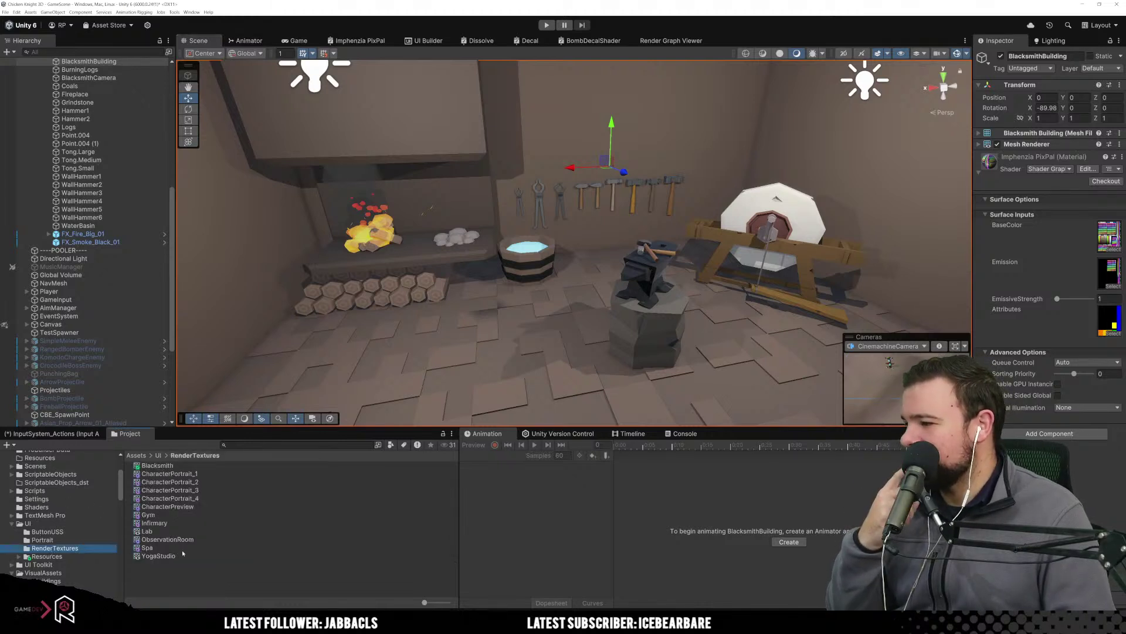
{"action": "left_click", "coordinate": [157, 465]}
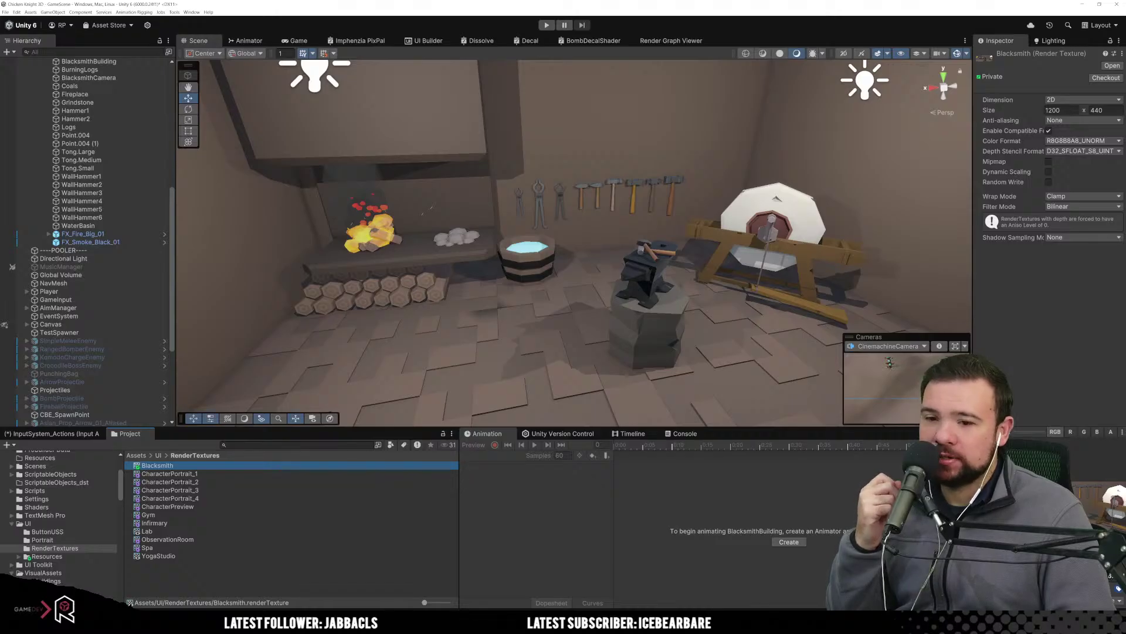
Duplicate the room's point light Point.004 (1), copy the fire effect's position, and reset the duplicate light's position to 0, 0, 0.
{"action": "left_click", "coordinate": [110, 144]}
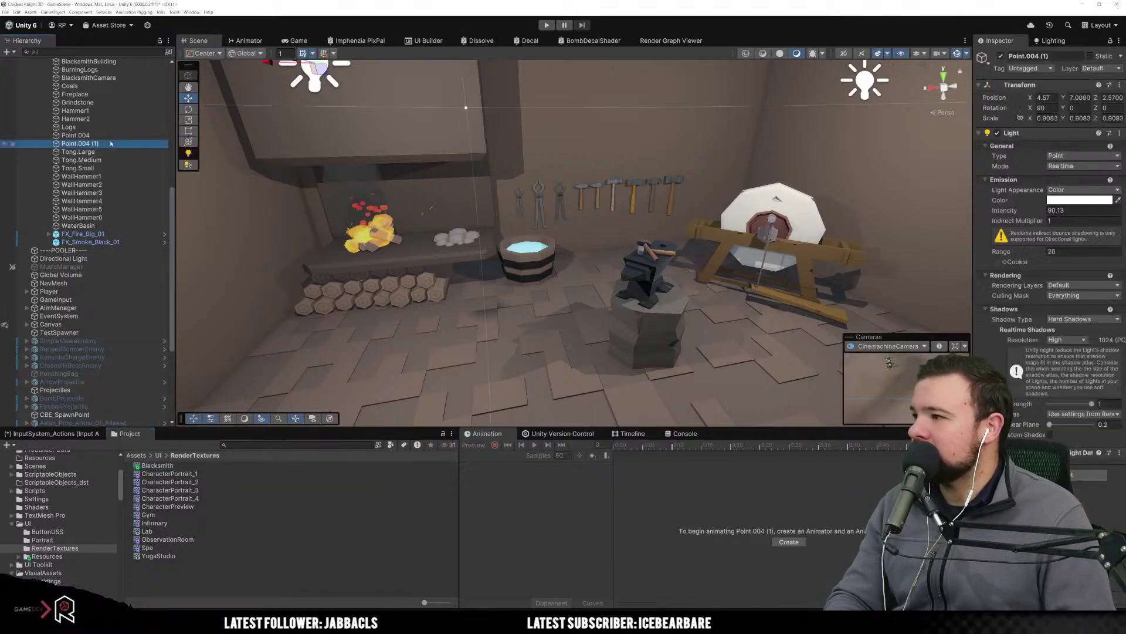
{"action": "key", "text": "ctrl+d"}
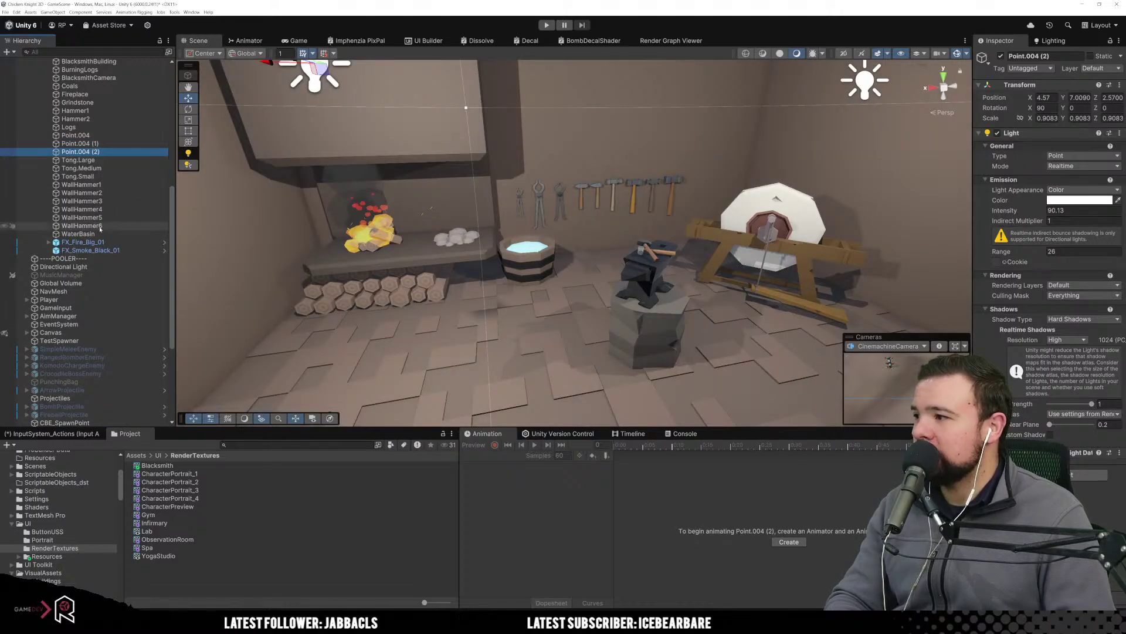
{"action": "left_click", "coordinate": [97, 242]}
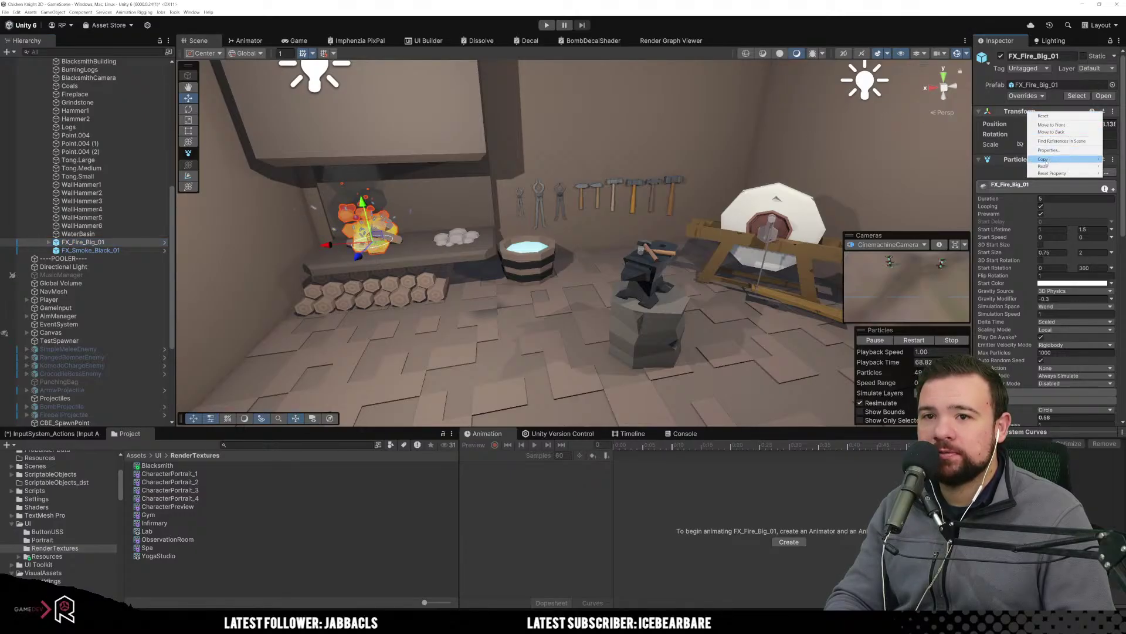
{"action": "mouse_move", "coordinate": [1043, 159]}
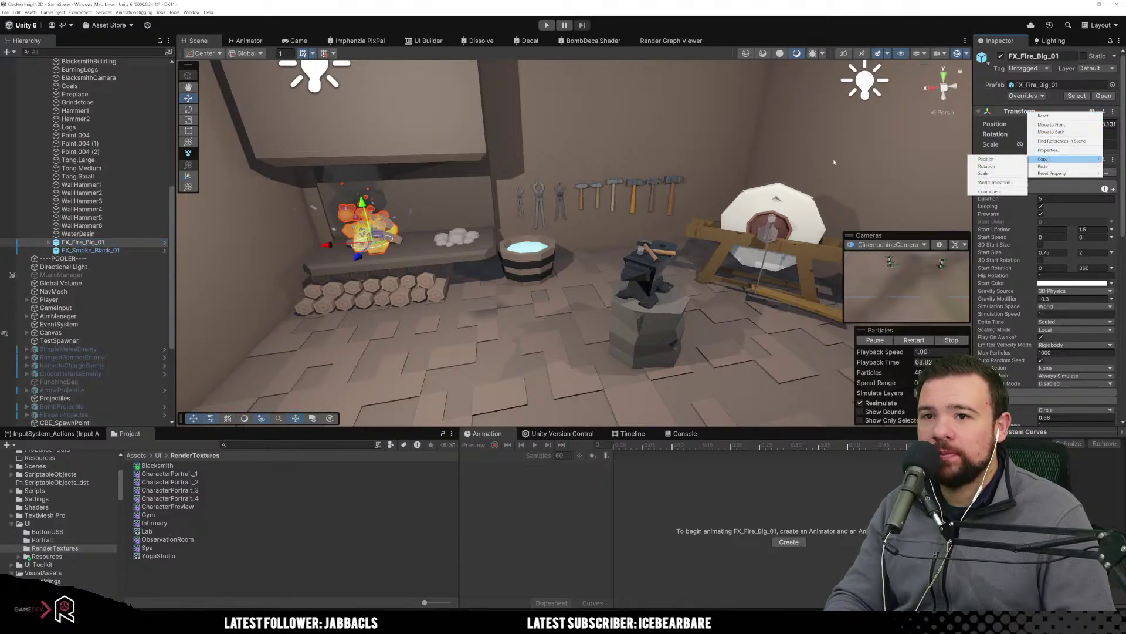
{"action": "left_click", "coordinate": [988, 159]}
{"action": "left_click", "coordinate": [118, 154]}
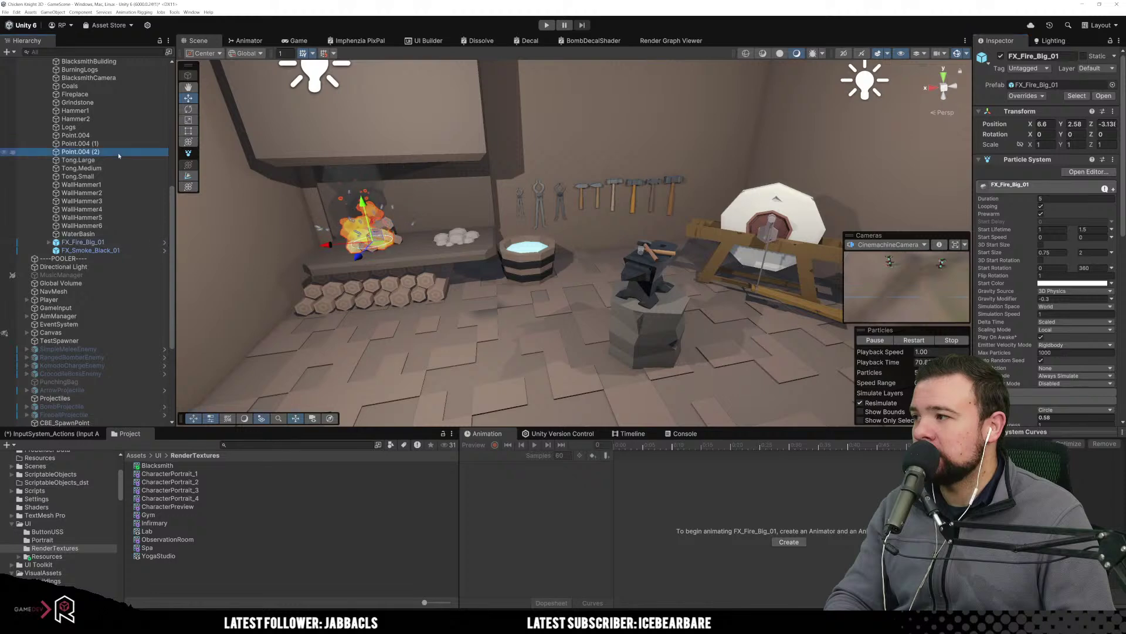
{"action": "right_click", "coordinate": [1040, 86]}
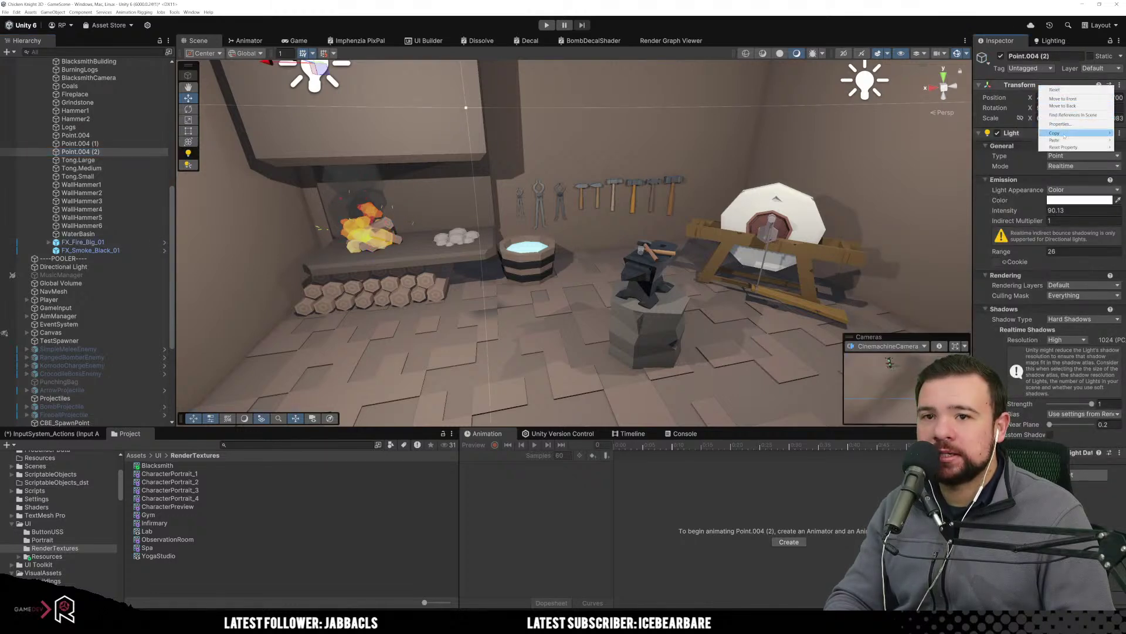
{"action": "mouse_move", "coordinate": [1053, 148]}
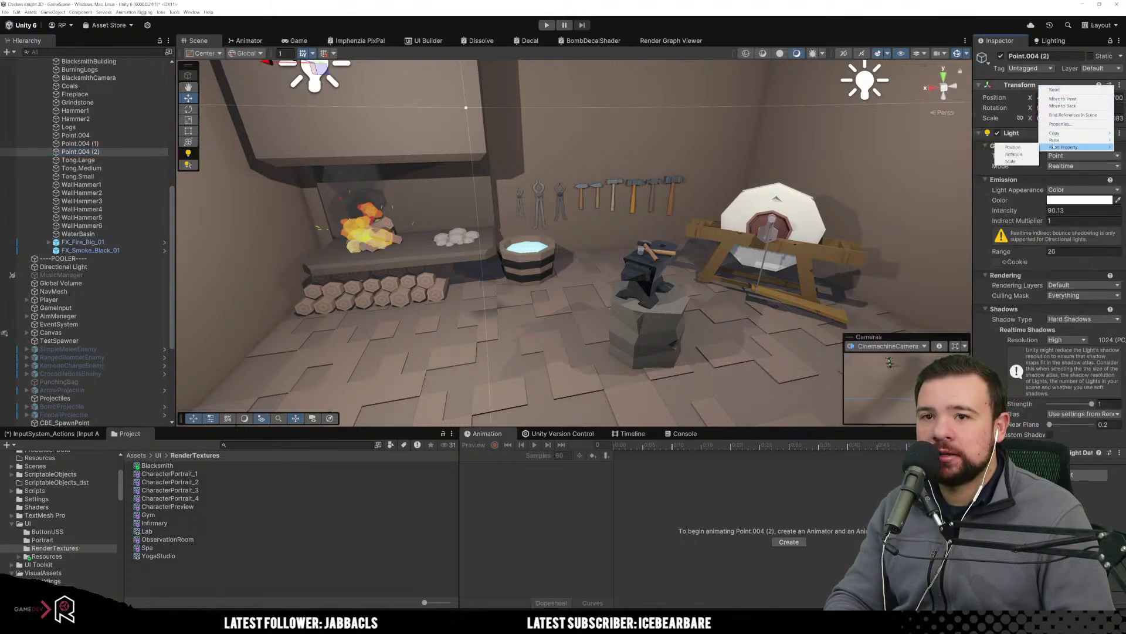
{"action": "left_click", "coordinate": [1014, 148]}
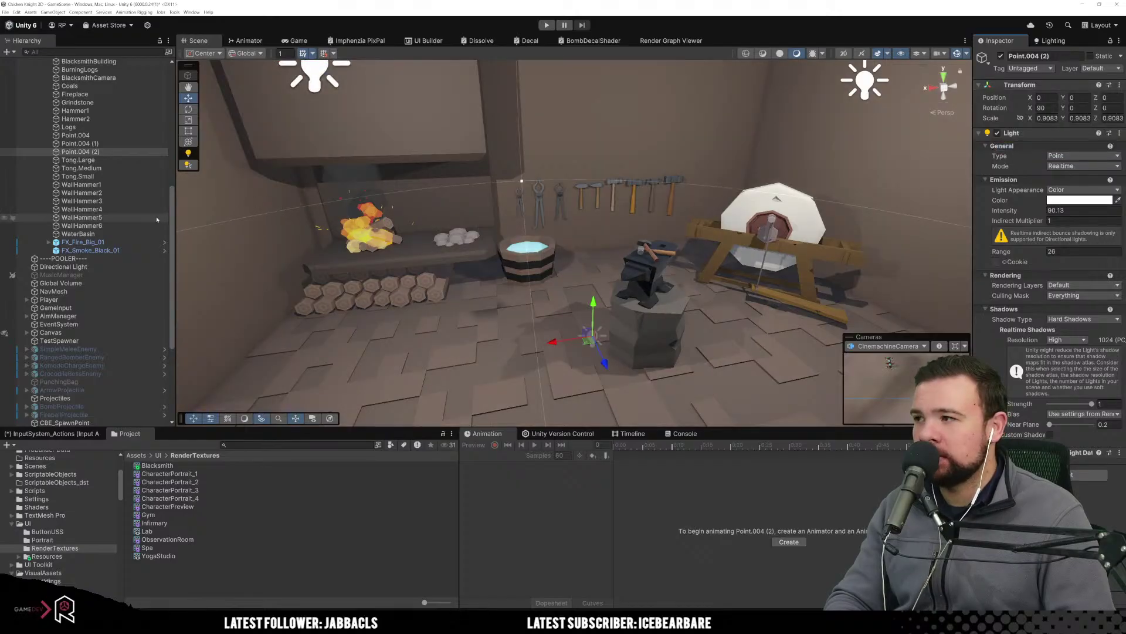
Try to move the duplicated point light from the room's center toward the fireplace, and undo the move.
{"action": "left_click", "coordinate": [105, 250]}
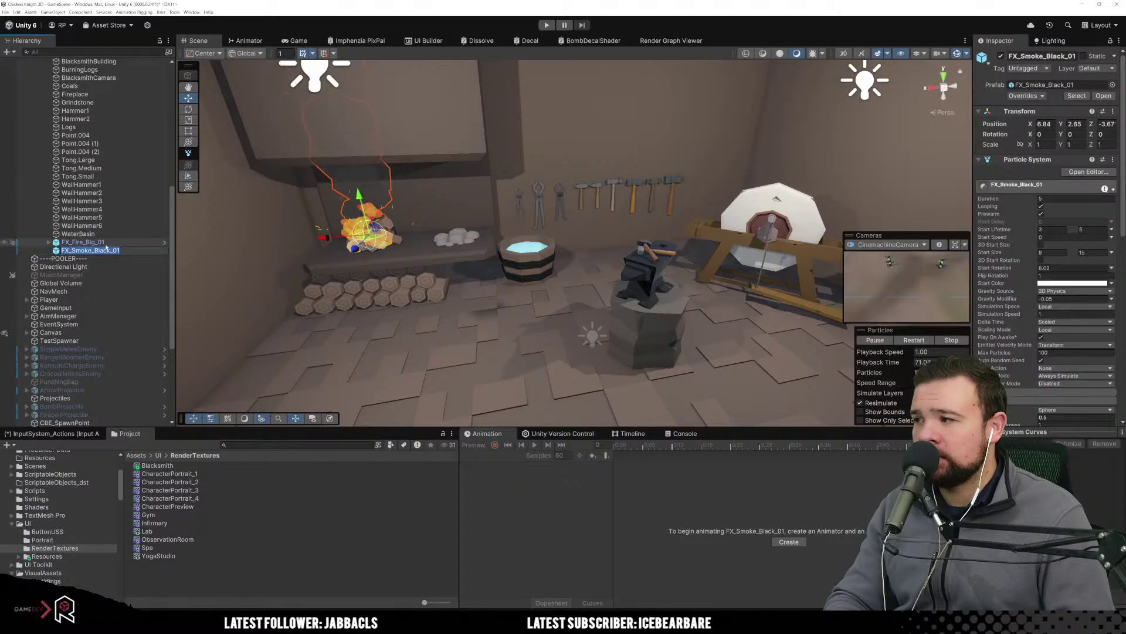
{"action": "left_click", "coordinate": [88, 266]}
{"action": "left_click", "coordinate": [88, 242]}
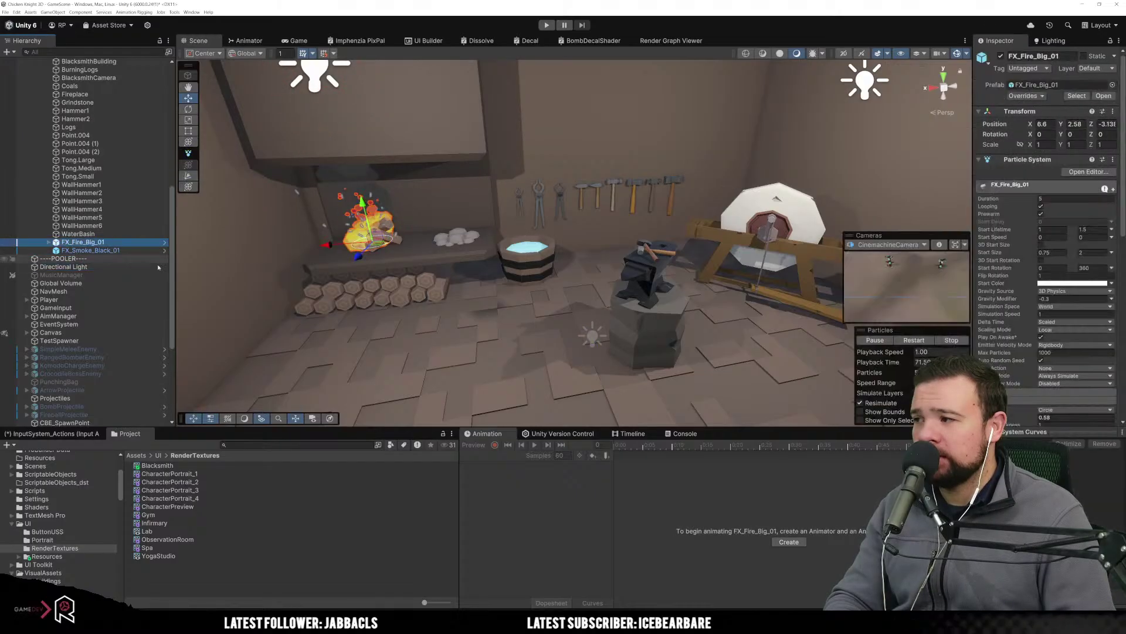
{"action": "left_click", "coordinate": [589, 338]}
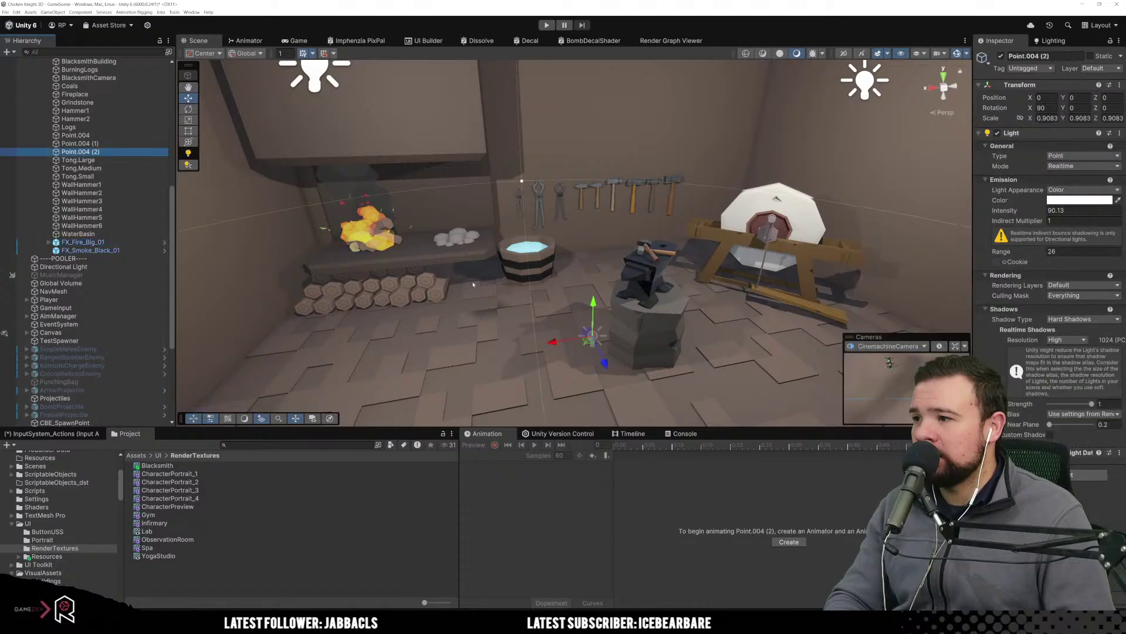
{"action": "left_click_drag", "start_coordinate": [587, 340], "coordinate": [339, 254]}
{"action": "key", "text": "w"}
{"action": "right_click_drag", "start_coordinate": [434, 246], "coordinate": [382, 340]}
{"action": "key", "text": "ctrl+z"}
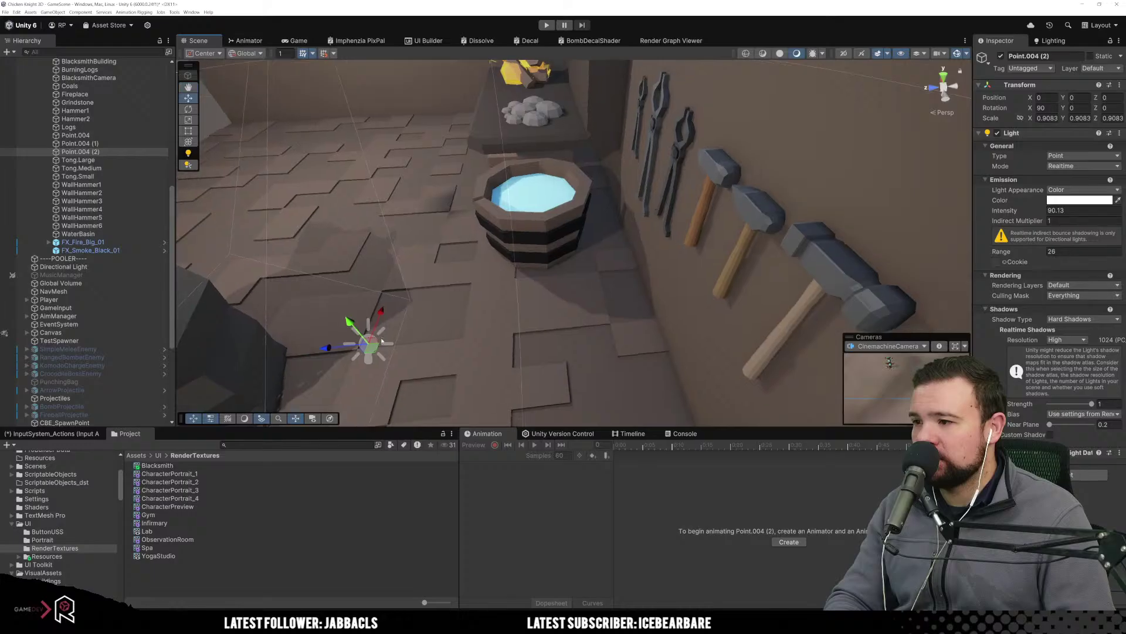
Move the duplicated point light into the burning logs, to about X 6.69, Y 2.96, Z -3.18.
{"action": "left_click_drag", "start_coordinate": [347, 351], "coordinate": [528, 100]}
{"action": "right_click_drag", "start_coordinate": [504, 253], "coordinate": [608, 253]}
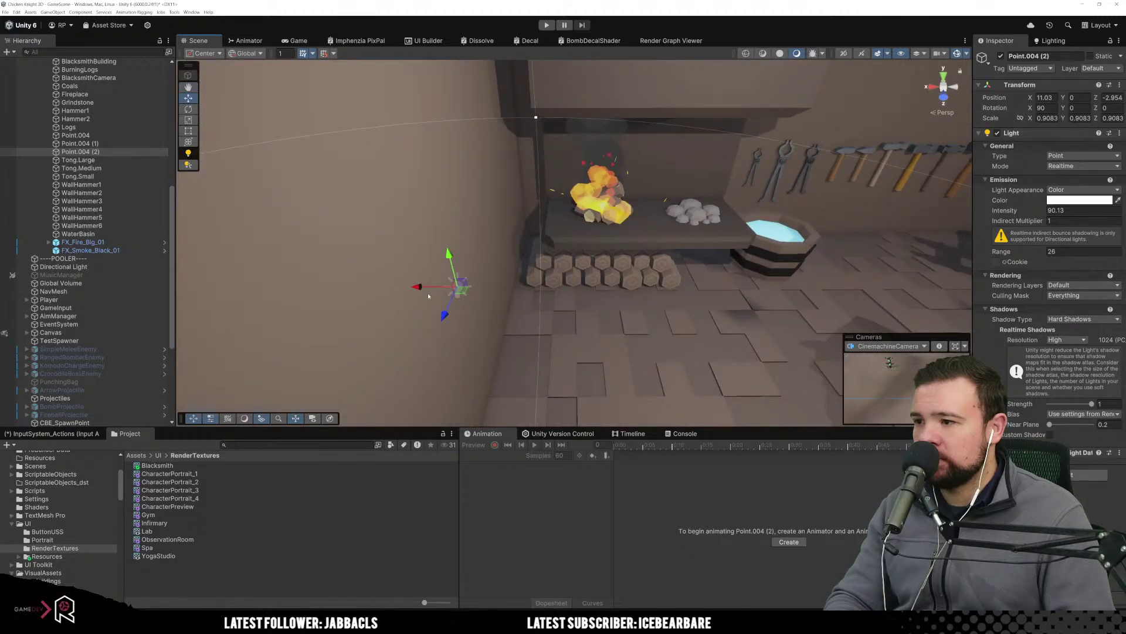
{"action": "left_click_drag", "start_coordinate": [428, 291], "coordinate": [597, 202]}
{"action": "right_click_drag", "start_coordinate": [597, 202], "coordinate": [551, 282]}
{"action": "key", "text": "w"}
{"action": "left_click_drag", "start_coordinate": [534, 223], "coordinate": [552, 223]}
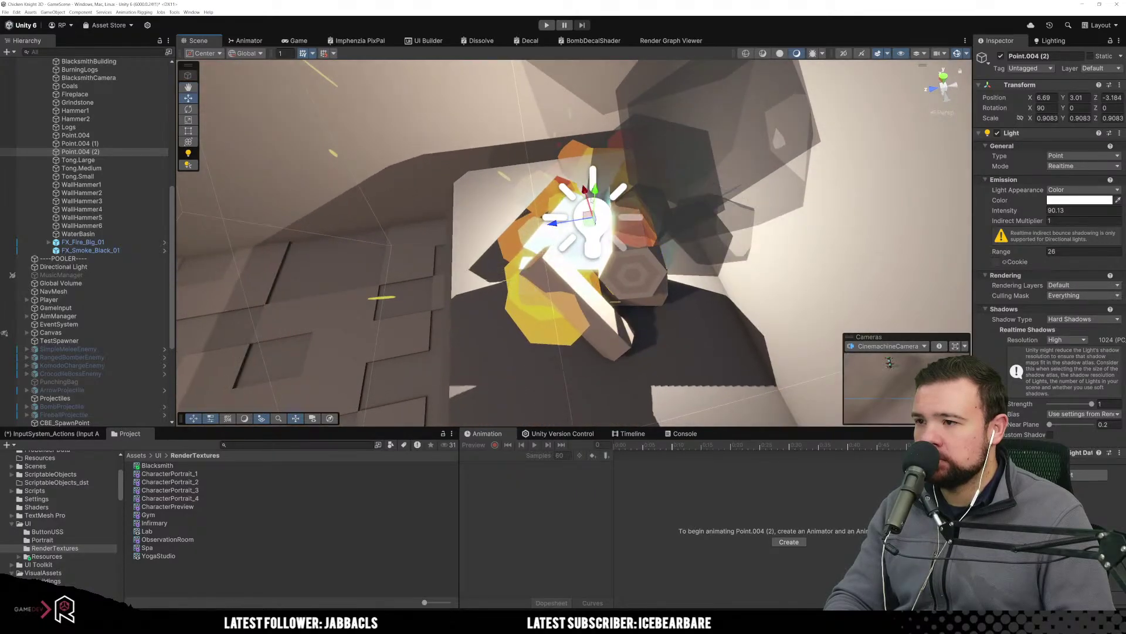
{"action": "left_click_drag", "start_coordinate": [594, 189], "coordinate": [595, 193]}
{"action": "right_click_drag", "start_coordinate": [594, 193], "coordinate": [687, 290]}
Set the fireplace light's intensity to 10 and its color to orange.
{"action": "left_click", "coordinate": [1071, 210]}
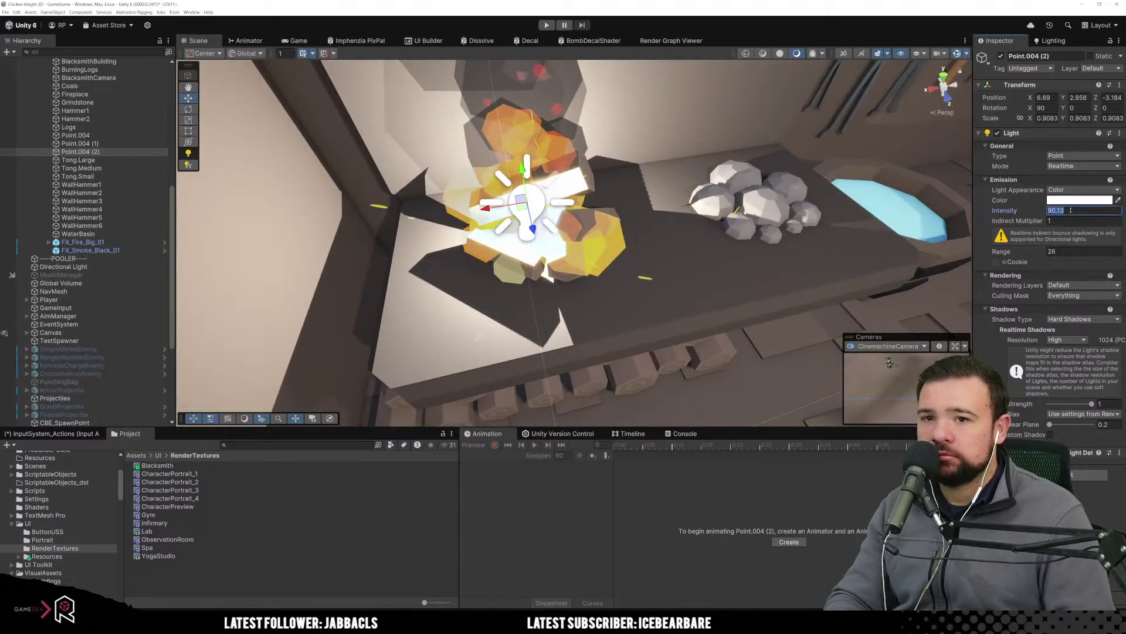
{"action": "type", "text": "10"}
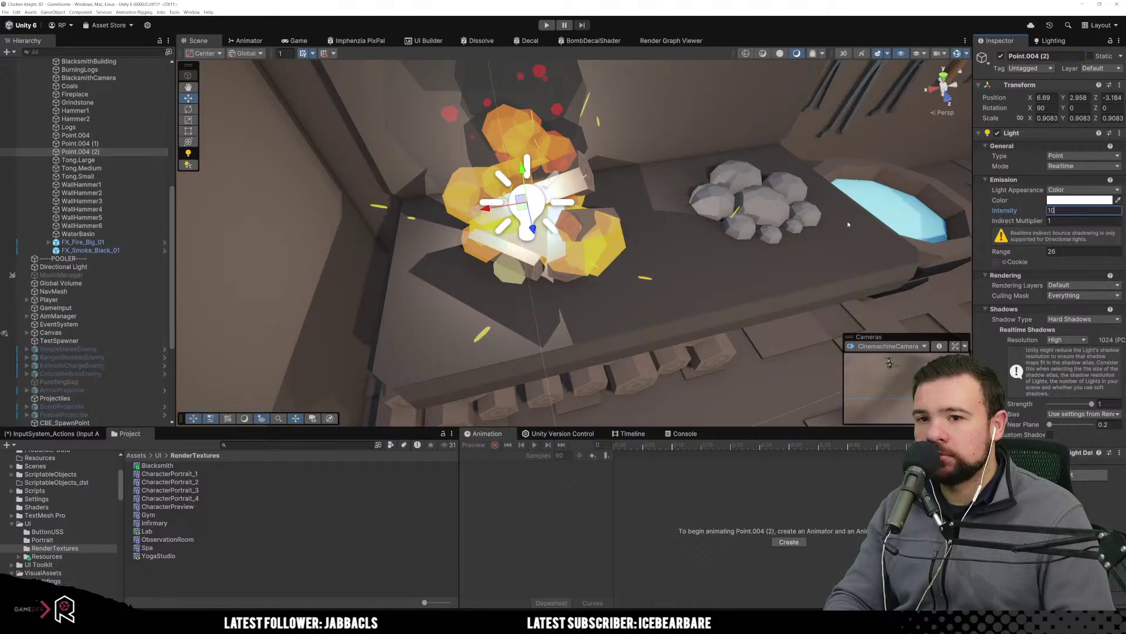
{"action": "left_click", "coordinate": [1079, 200]}
{"action": "left_click_drag", "start_coordinate": [1050, 258], "coordinate": [1086, 254]}
{"action": "left_click", "coordinate": [740, 249]}
Raise the orange fireplace light above the flames to a Y position of about 3.97, and delete that light.
{"action": "right_click_drag", "start_coordinate": [740, 249], "coordinate": [503, 302]}
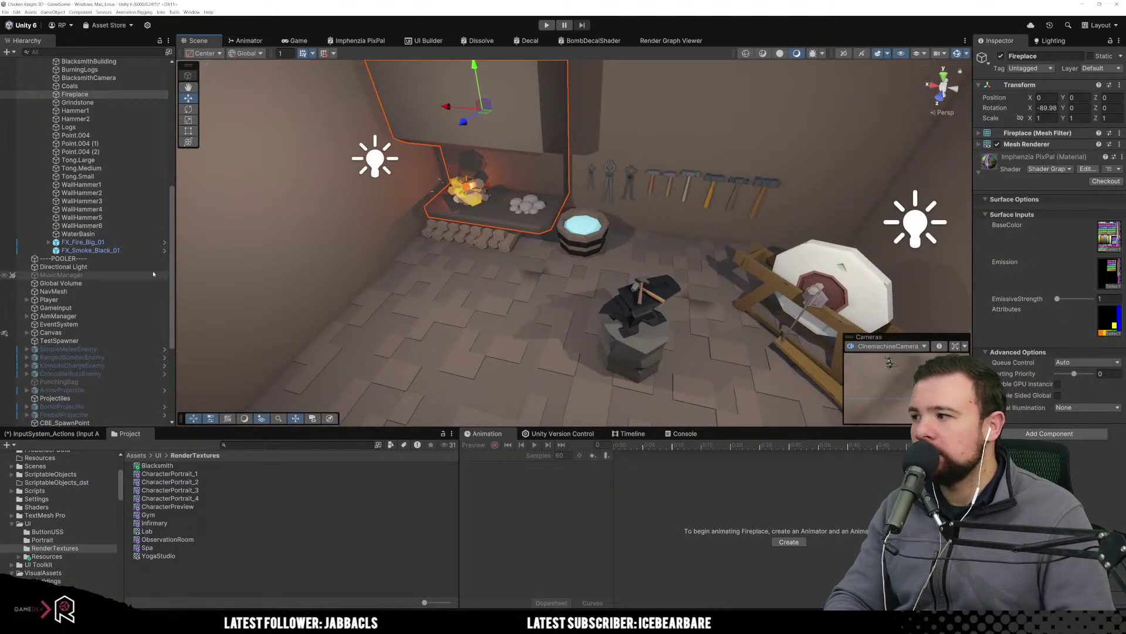
{"action": "left_click", "coordinate": [91, 250], "text": "ctrl"}
{"action": "left_click", "coordinate": [82, 242], "text": "ctrl"}
{"action": "right_click_drag", "start_coordinate": [389, 279], "coordinate": [527, 257]}
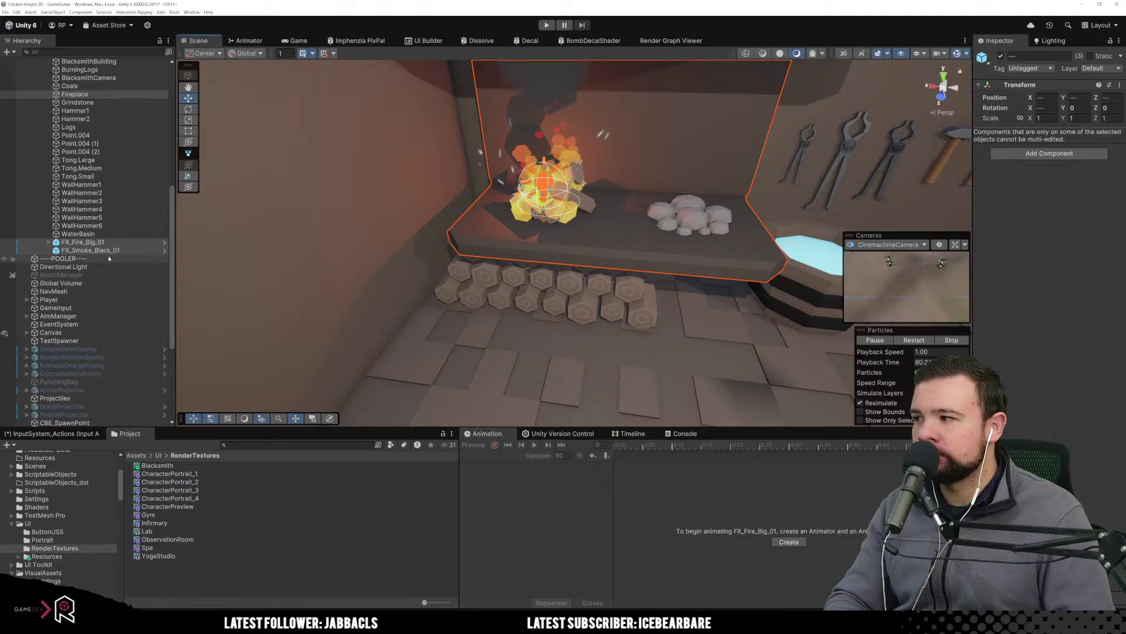
{"action": "left_click", "coordinate": [91, 243]}
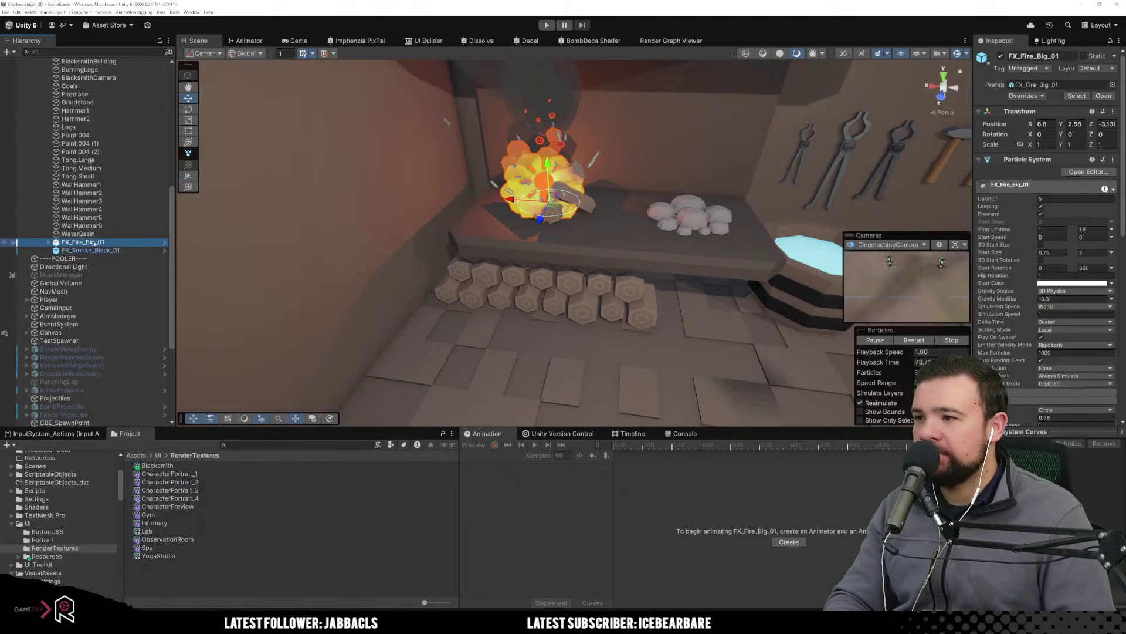
{"action": "left_click", "coordinate": [126, 251]}
{"action": "key", "text": "Up"}
{"action": "key", "text": "Up"}
{"action": "key", "text": "Up"}
{"action": "key", "text": "Up"}
{"action": "key", "text": "Up"}
{"action": "key", "text": "Up"}
{"action": "key", "text": "Up"}
{"action": "key", "text": "Up"}
{"action": "key", "text": "Up"}
{"action": "key", "text": "Up"}
{"action": "key", "text": "Up"}
{"action": "key", "text": "Up"}
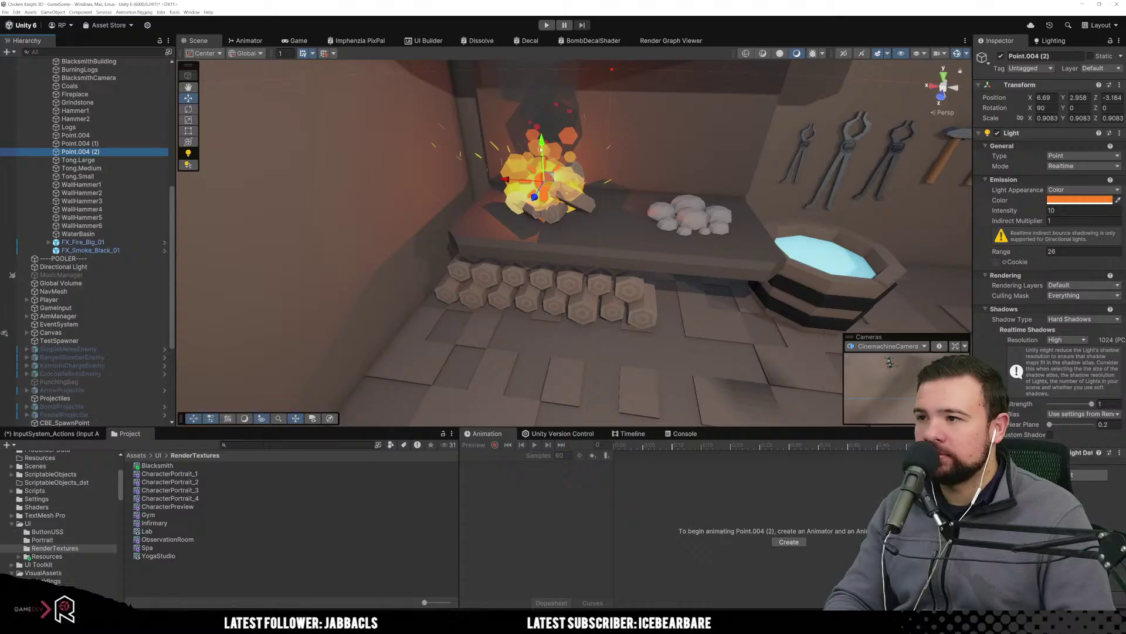
{"action": "left_click_drag", "start_coordinate": [541, 141], "coordinate": [545, 82]}
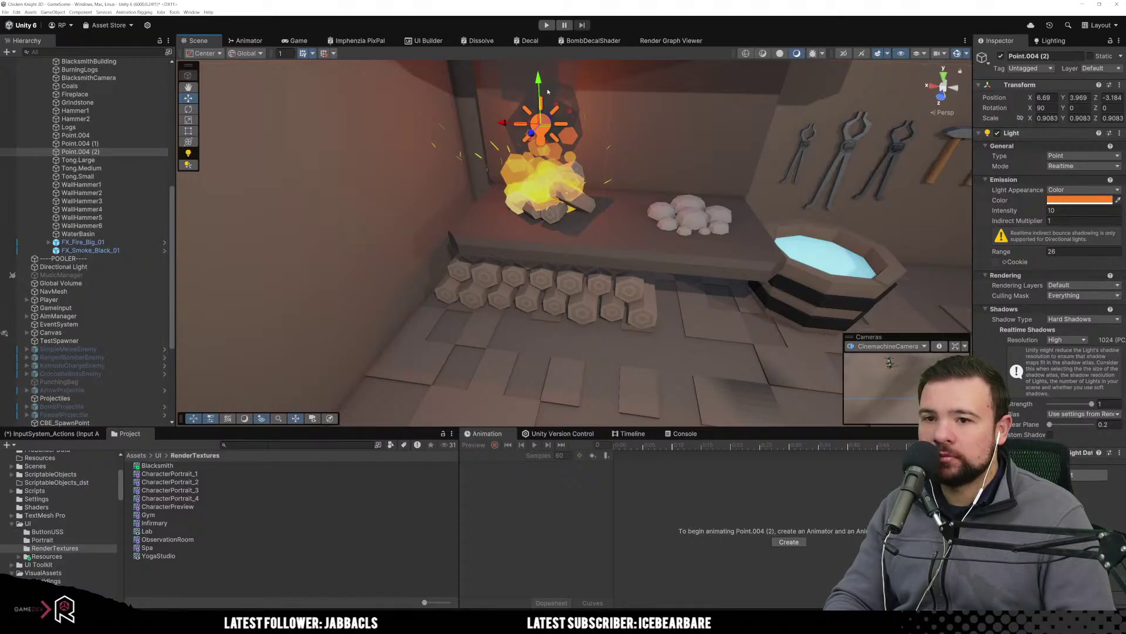
{"action": "key", "text": "Delete"}
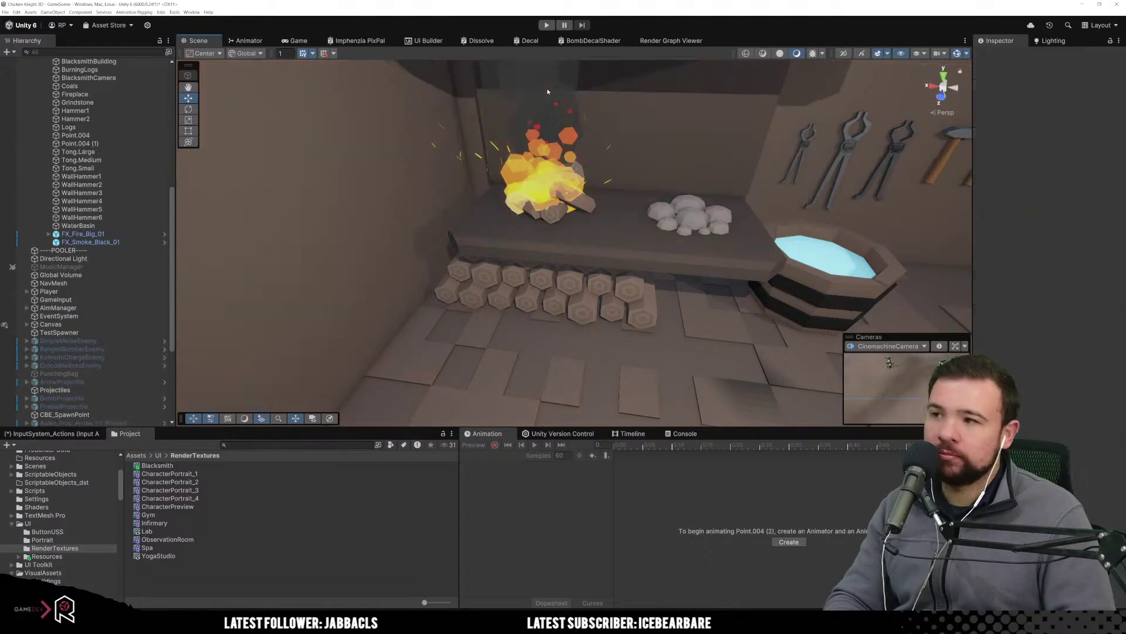
Set both remaining blacksmith room point lights to soft shadows with medium resolution and an intensity of 90.
{"action": "right_click_drag", "start_coordinate": [547, 91], "coordinate": [603, 197]}
{"action": "key", "text": "s"}
{"action": "left_click", "coordinate": [396, 175]}
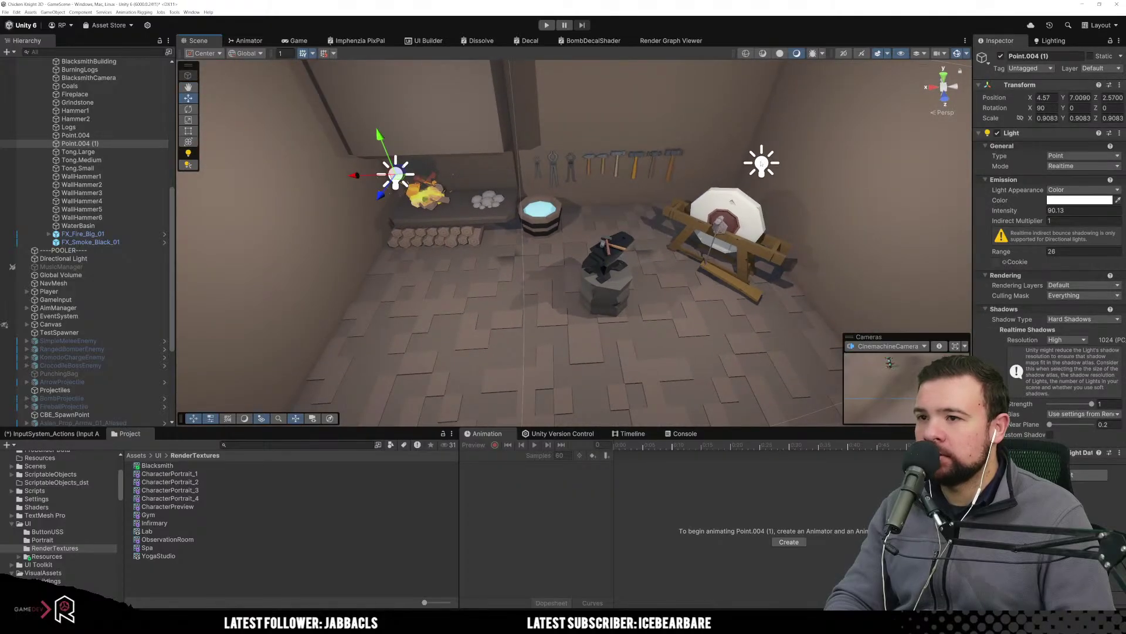
{"action": "left_click", "coordinate": [79, 151]}
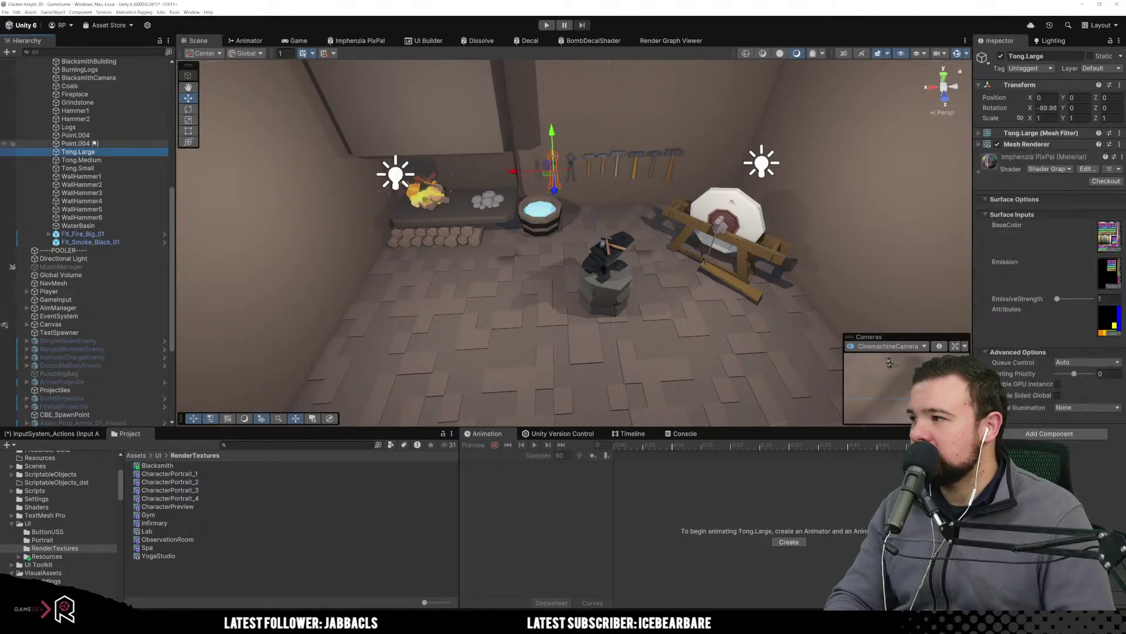
{"action": "left_click", "coordinate": [93, 143]}
{"action": "left_click", "coordinate": [99, 136], "text": "ctrl"}
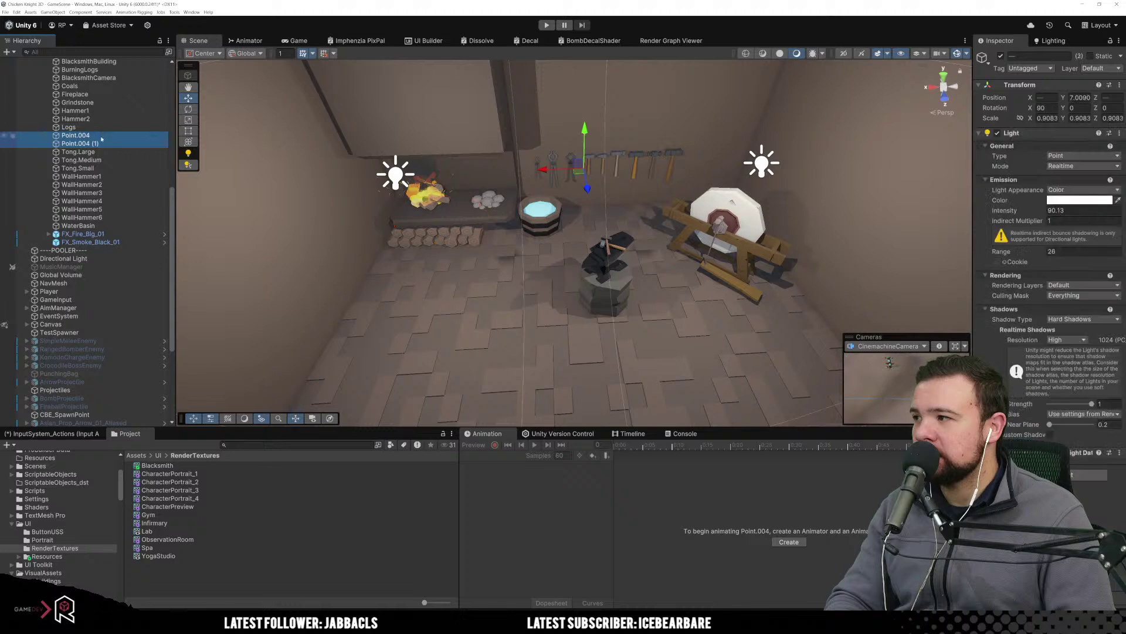
{"action": "left_click", "coordinate": [1070, 318]}
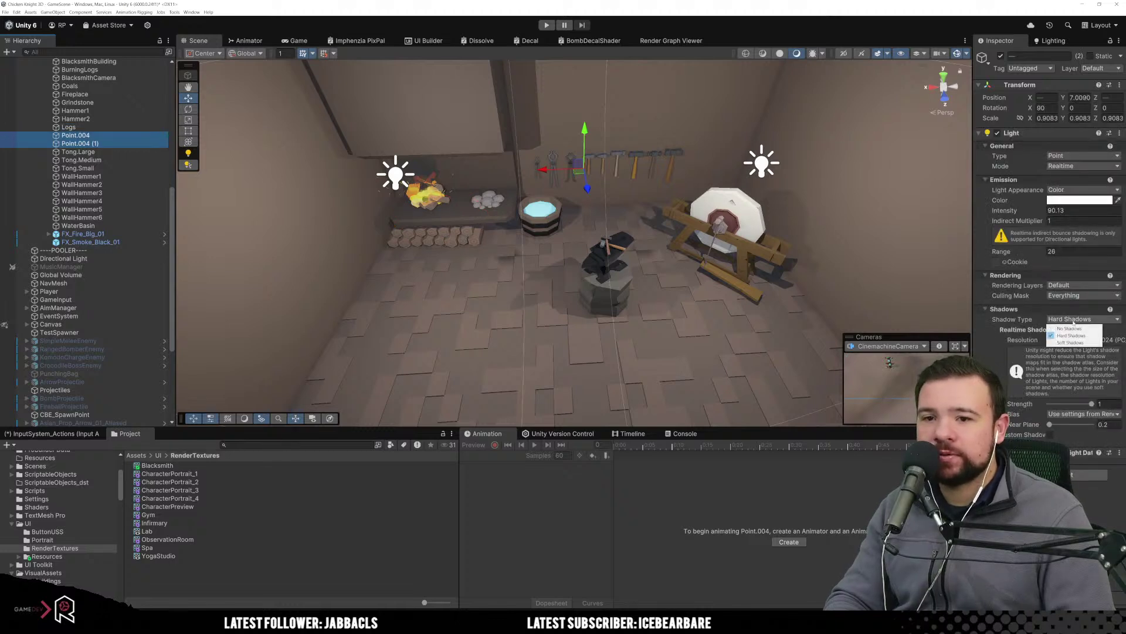
{"action": "left_click", "coordinate": [1081, 343]}
{"action": "left_click", "coordinate": [1081, 339]}
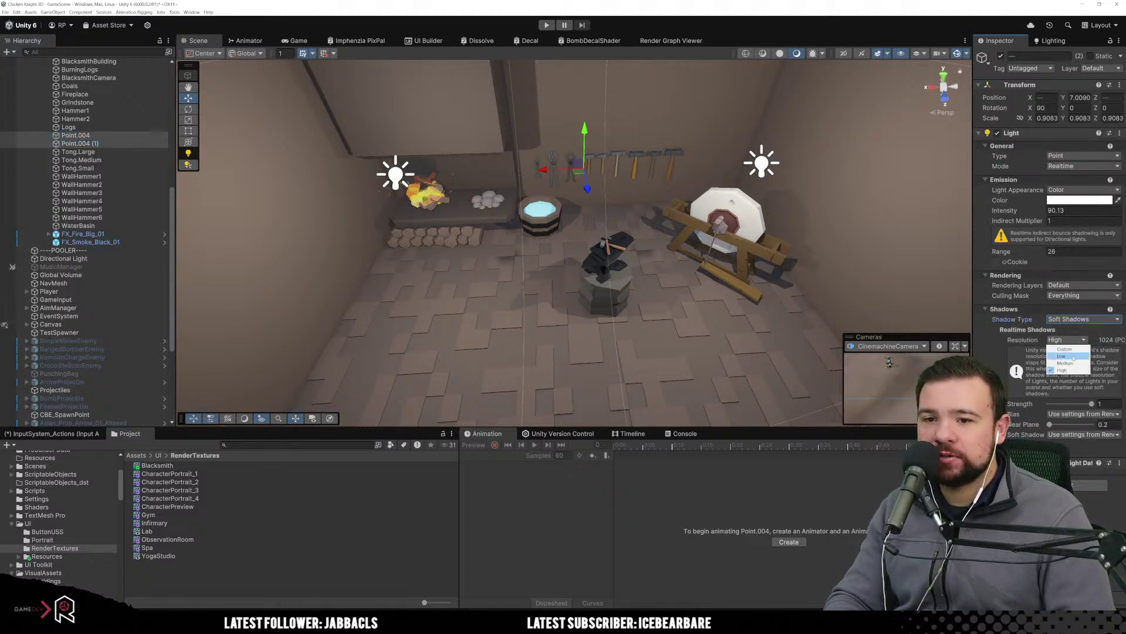
{"action": "left_click", "coordinate": [1071, 361]}
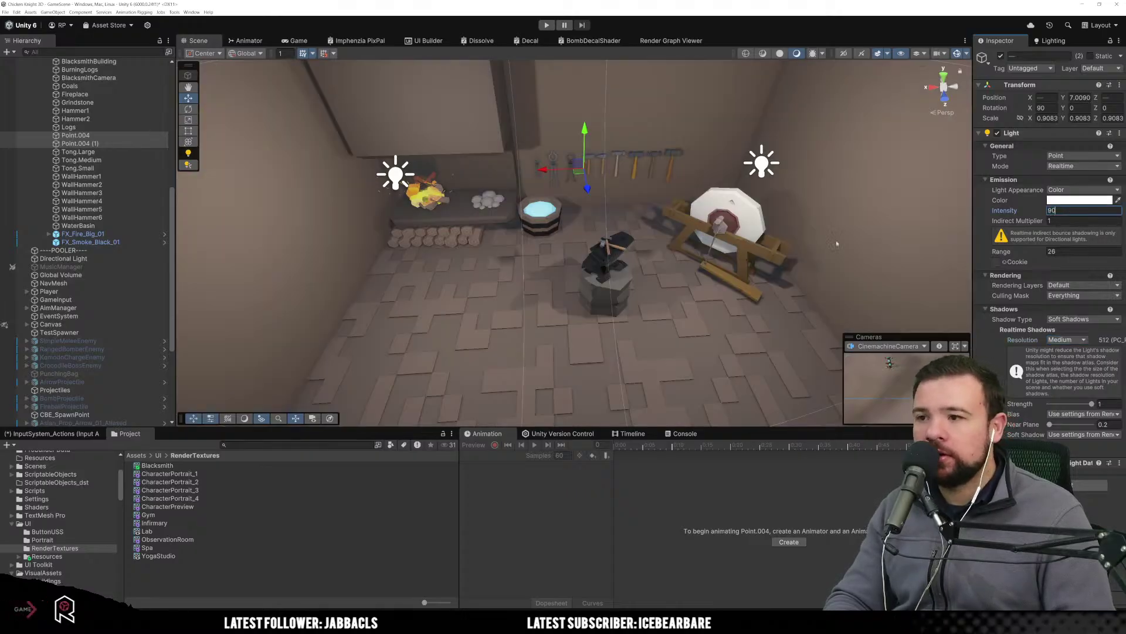
{"action": "left_click", "coordinate": [623, 200]}
Inspect the parent Blacksmith object's room manager component and its hide and level lists.
{"action": "right_click_drag", "start_coordinate": [624, 200], "coordinate": [600, 187]}
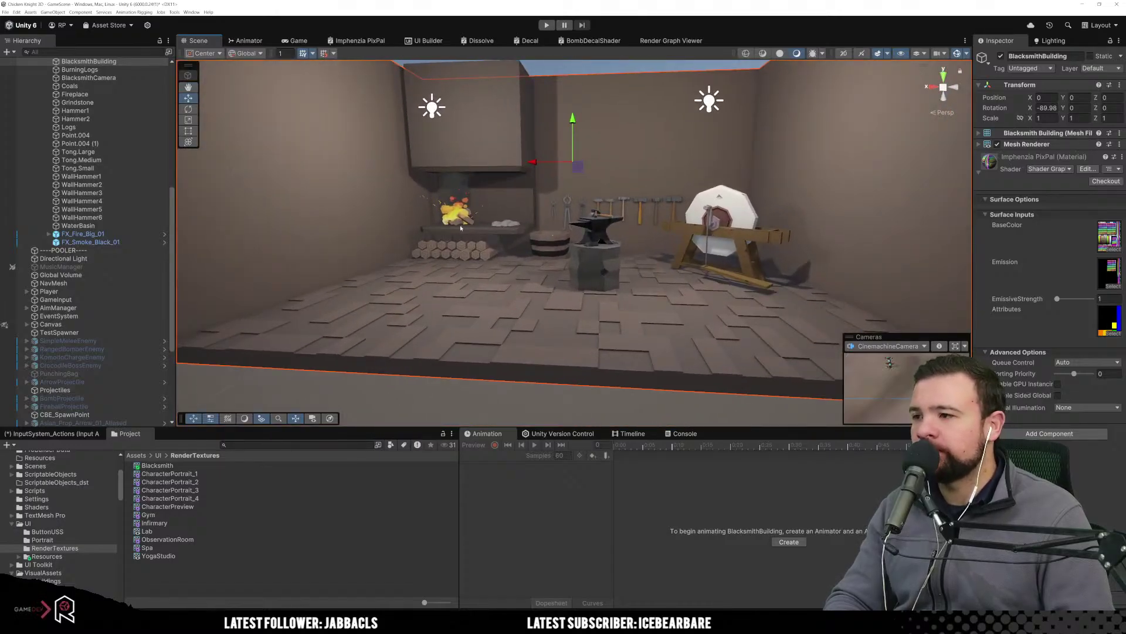
{"action": "scroll", "coordinate": [94, 176], "scroll_direction": "up", "scroll_amount": 4}
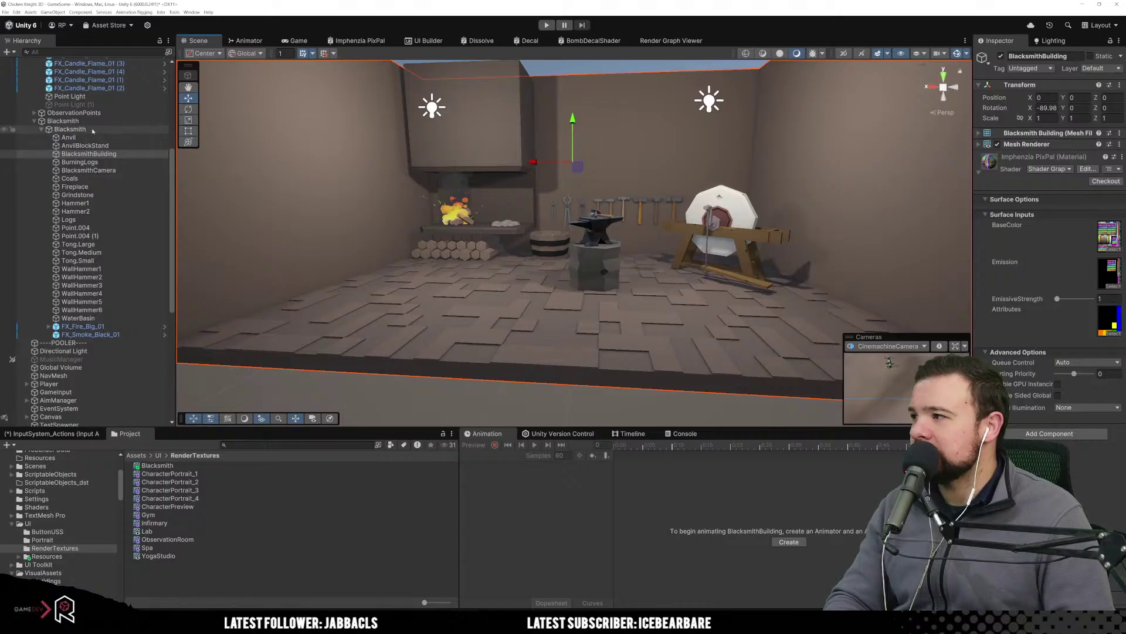
{"action": "left_click", "coordinate": [99, 122]}
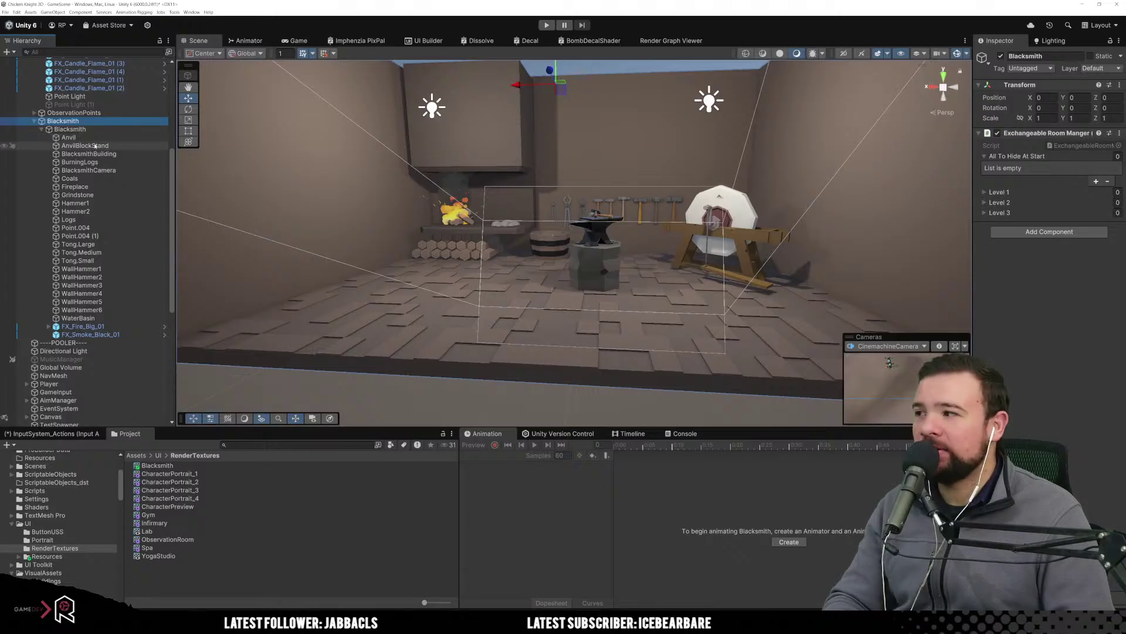
Select the anvil, its block stand, the medium tongs and WallHammer3 in the blacksmith room.
{"action": "left_click", "coordinate": [597, 260]}
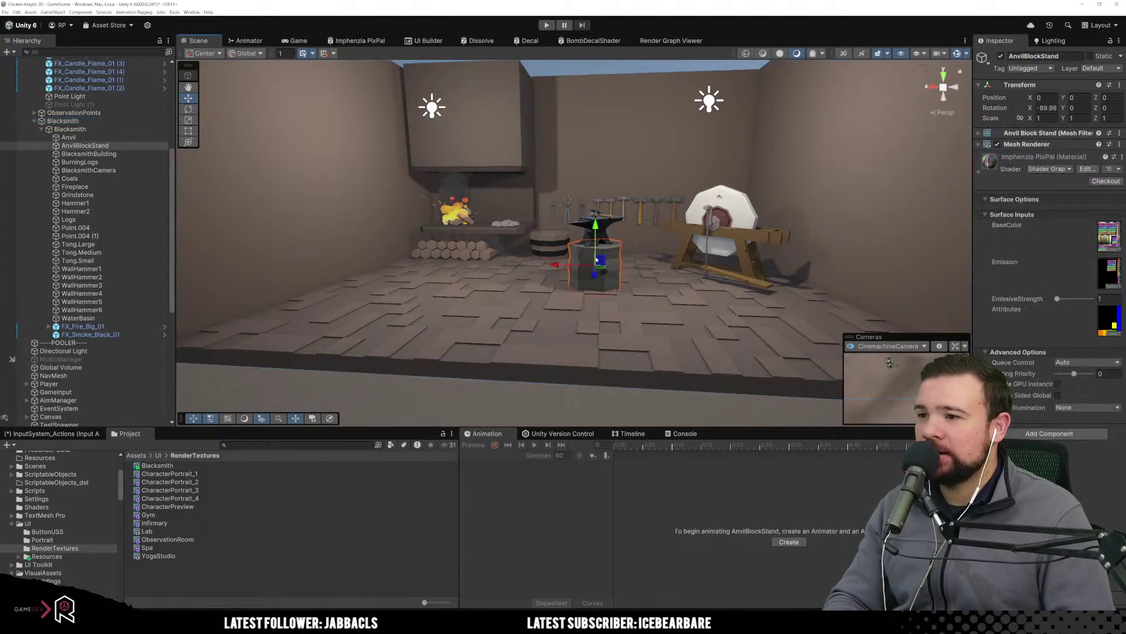
{"action": "left_click", "coordinate": [69, 138], "text": "ctrl"}
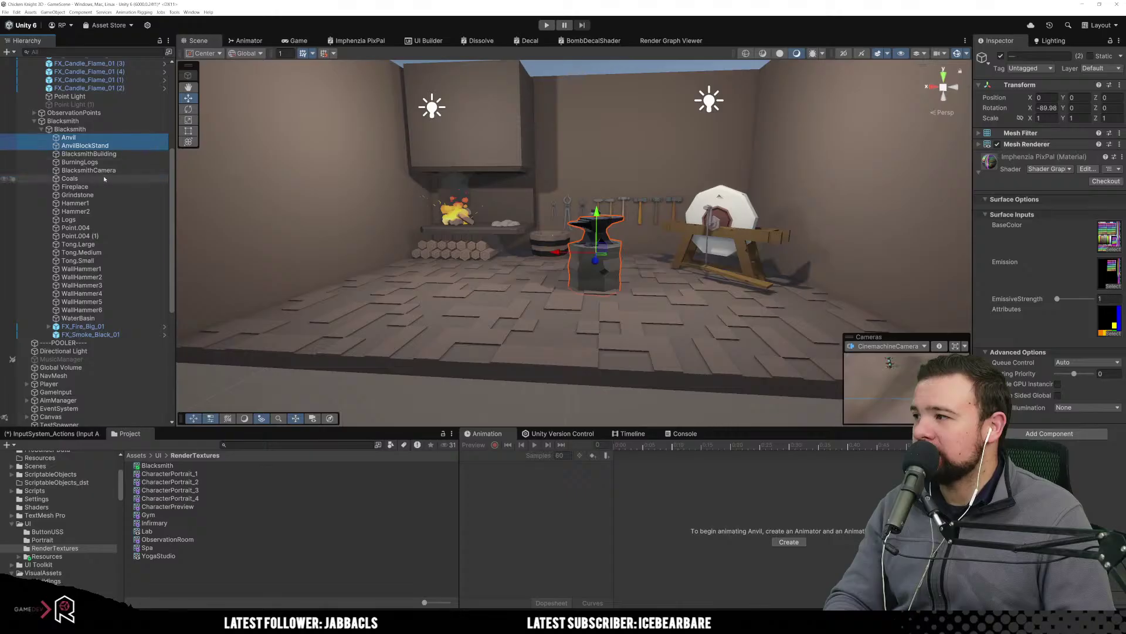
{"action": "right_click_drag", "start_coordinate": [464, 134], "coordinate": [477, 231]}
{"action": "key", "text": "w"}
{"action": "key", "text": "s"}
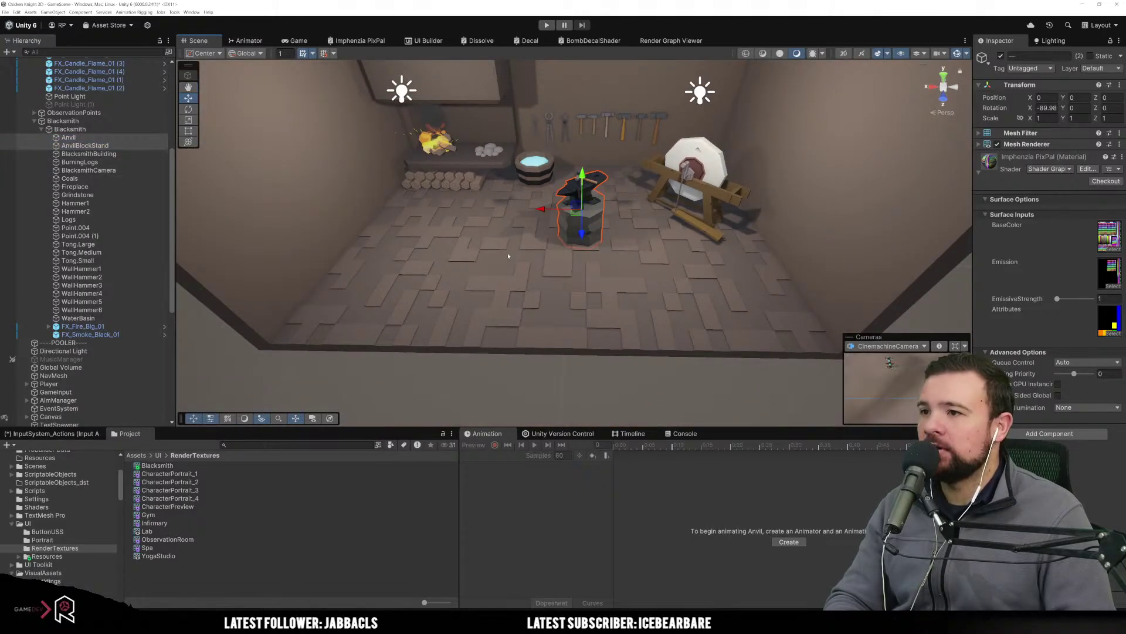
{"action": "left_click", "coordinate": [565, 124], "text": "shift"}
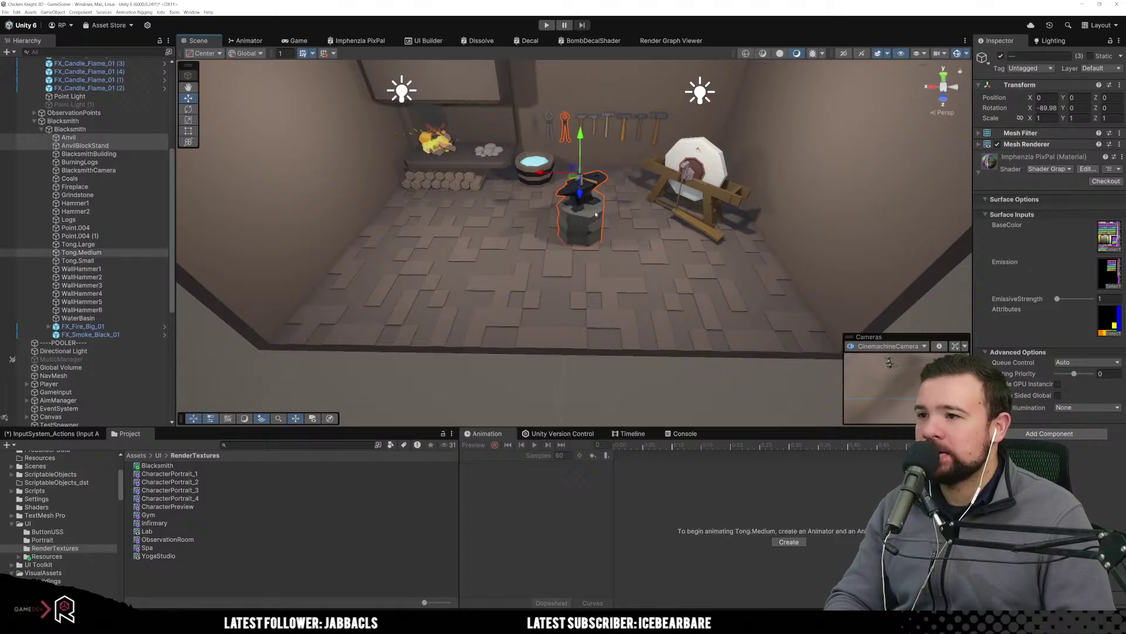
{"action": "left_click", "coordinate": [609, 117], "text": "shift"}
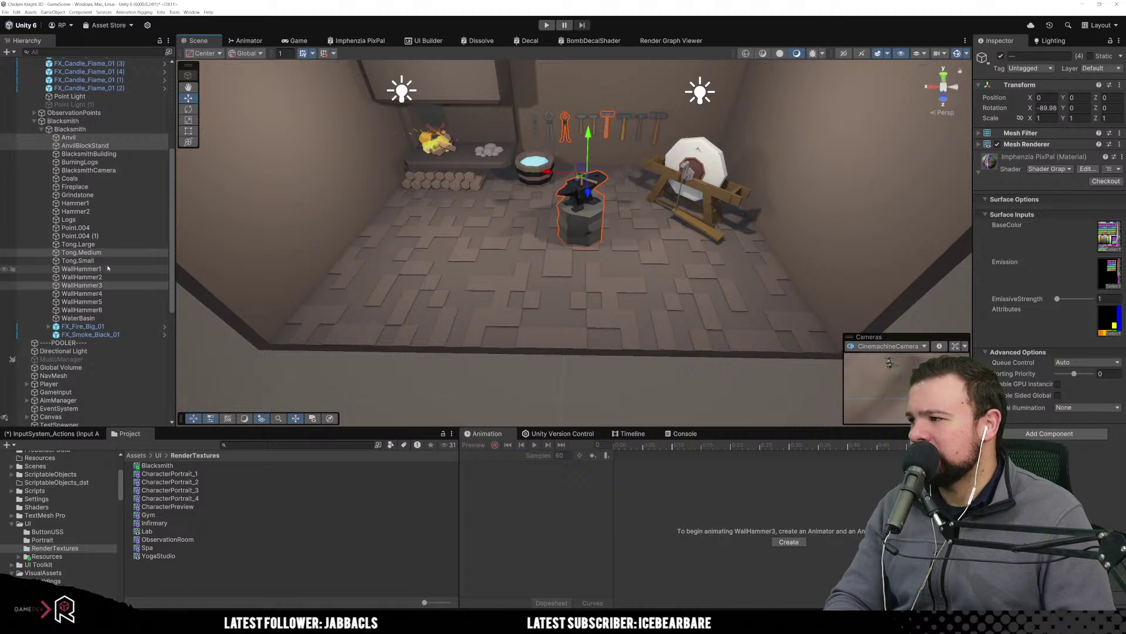
Add the Fireplace object to the selection of starter blacksmith items, leaving Coals out.
{"action": "left_click", "coordinate": [83, 188], "text": "ctrl"}
{"action": "left_click", "coordinate": [83, 188], "text": "ctrl"}
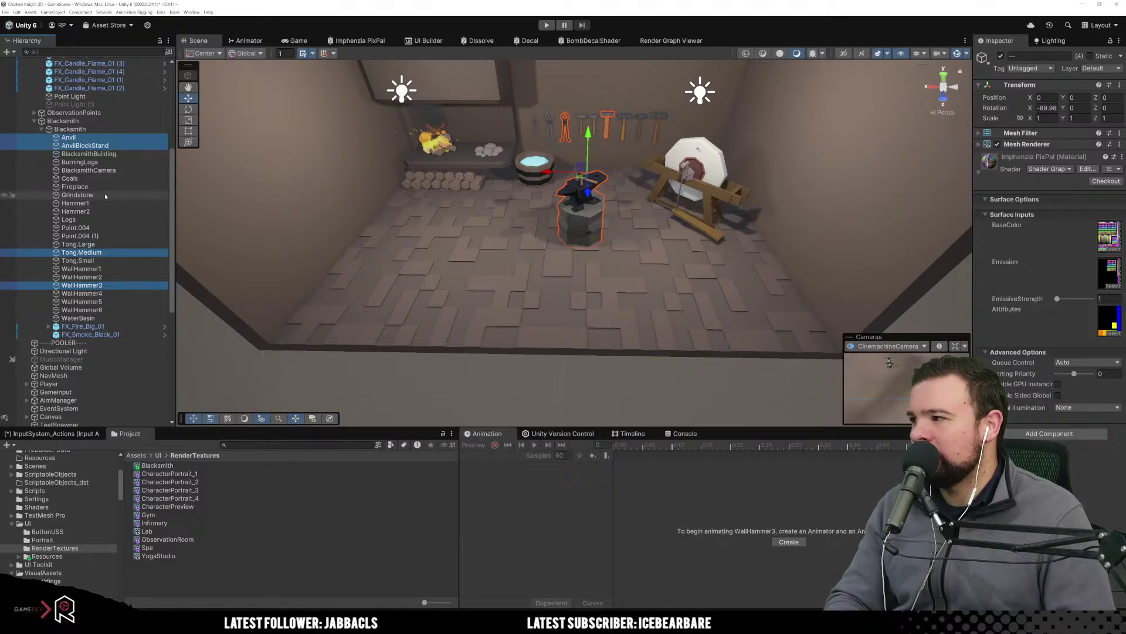
{"action": "left_click", "coordinate": [108, 188], "text": "ctrl"}
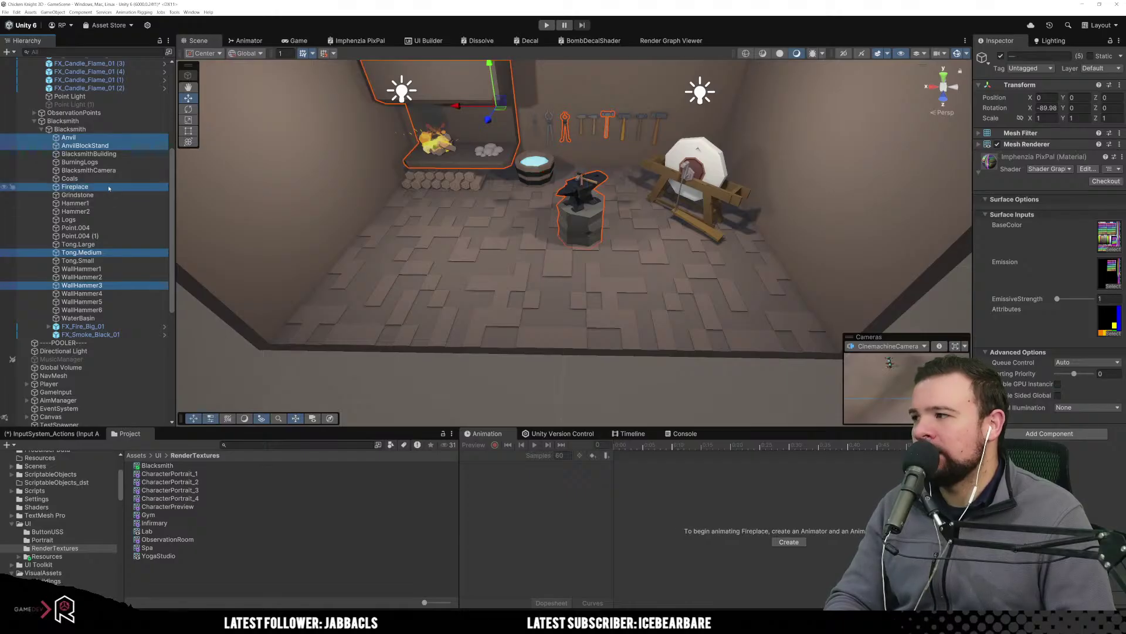
{"action": "left_click", "coordinate": [109, 178], "text": "ctrl"}
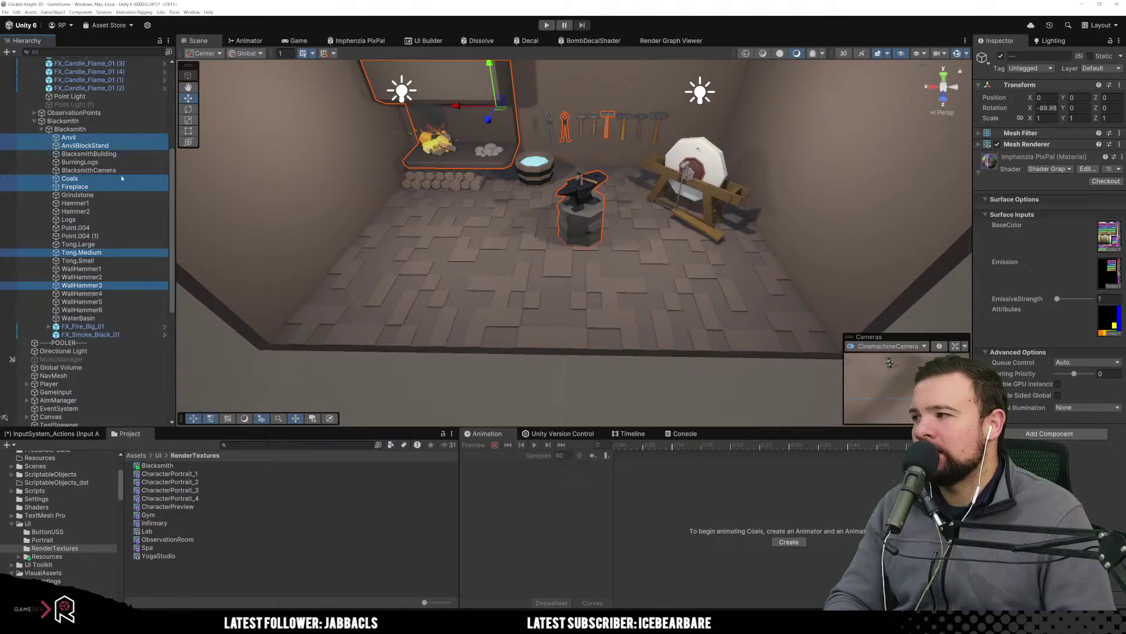
{"action": "left_click", "coordinate": [122, 178], "text": "ctrl"}
{"action": "left_click", "coordinate": [495, 153], "text": "ctrl"}
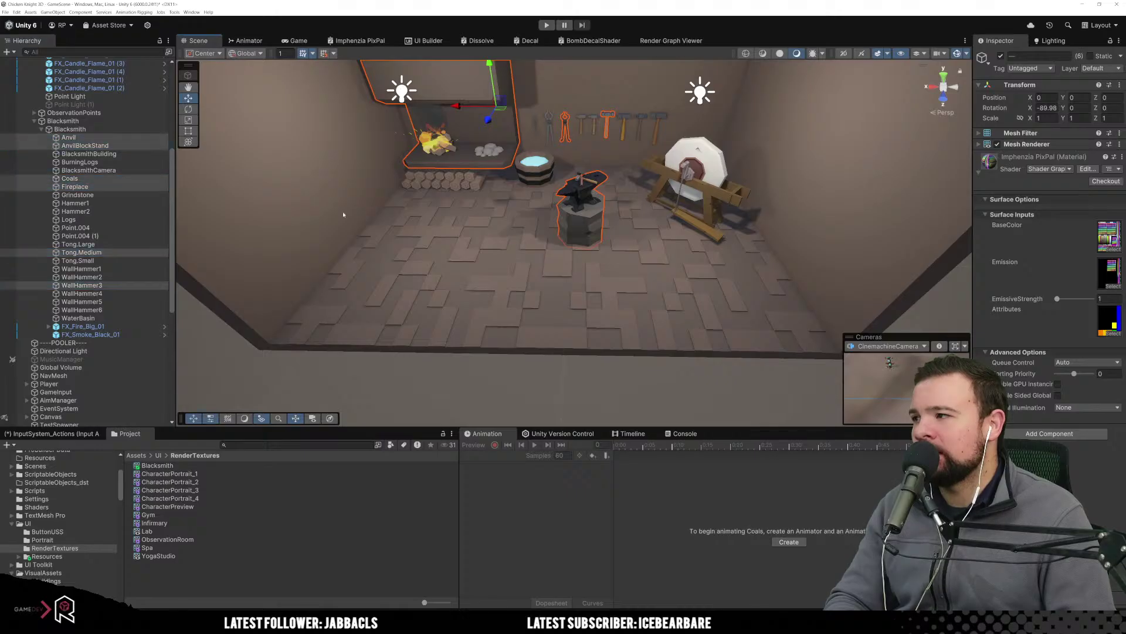
{"action": "left_click", "coordinate": [111, 178], "text": "ctrl"}
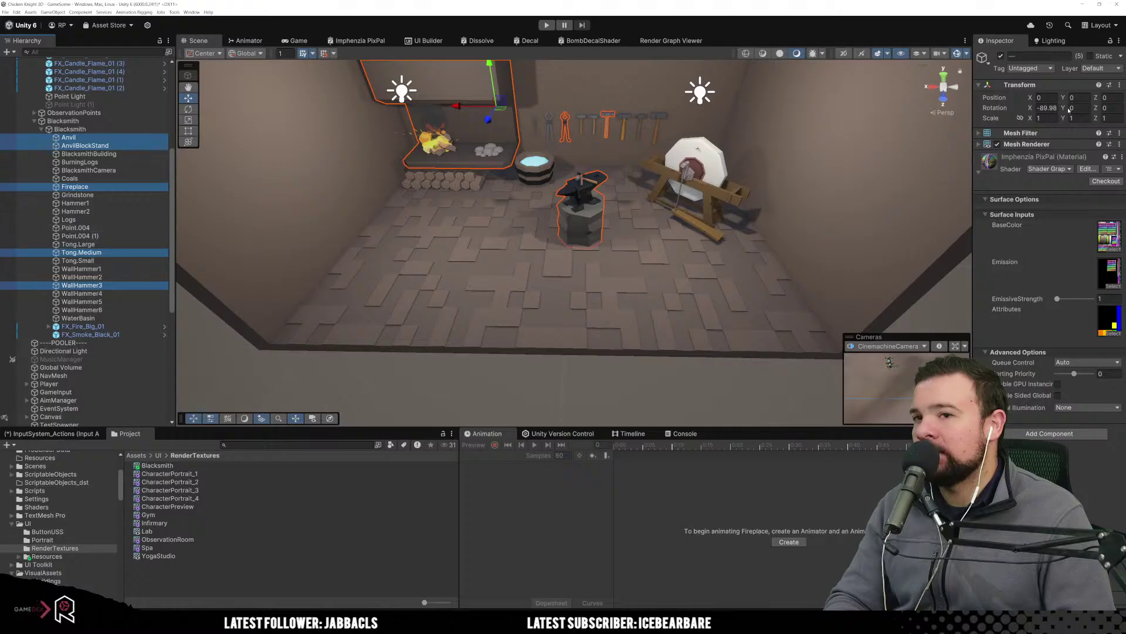
Toggle the selected blacksmith objects off and back on to check which parts of the room they cover.
{"action": "left_click", "coordinate": [1002, 56]}
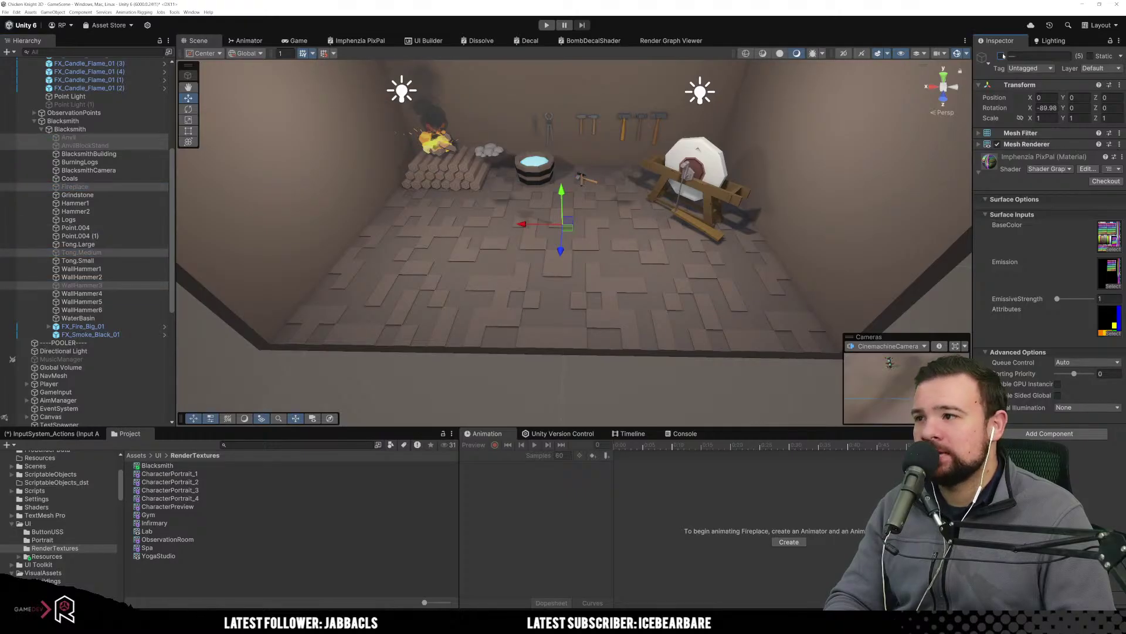
{"action": "left_click", "coordinate": [1001, 56]}
{"action": "left_click", "coordinate": [1001, 56]}
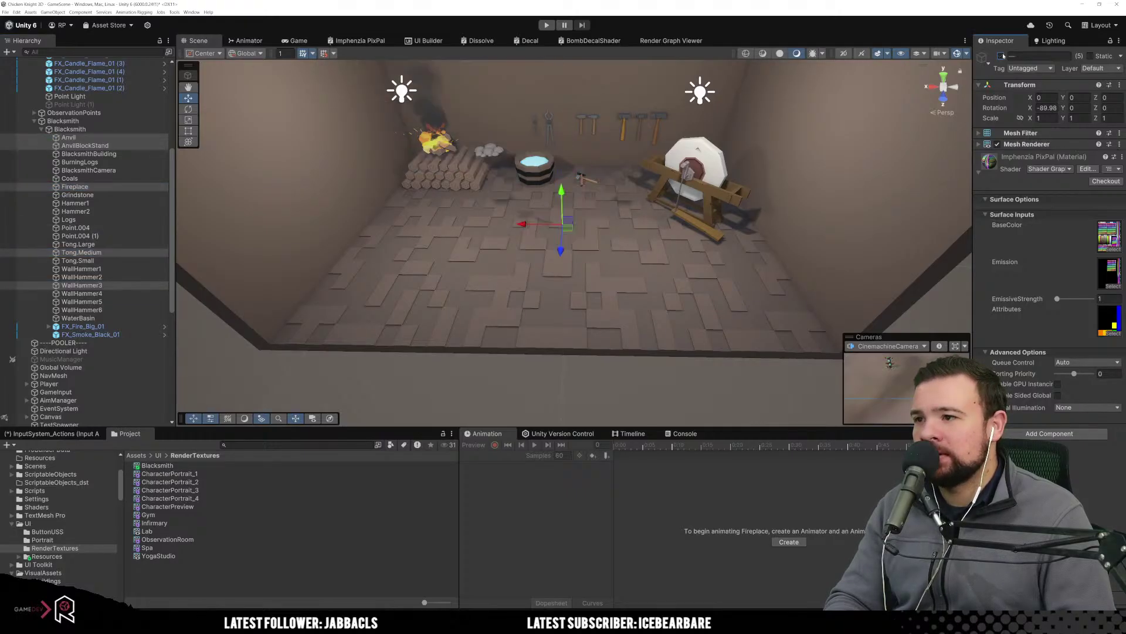
{"action": "left_click", "coordinate": [1002, 56]}
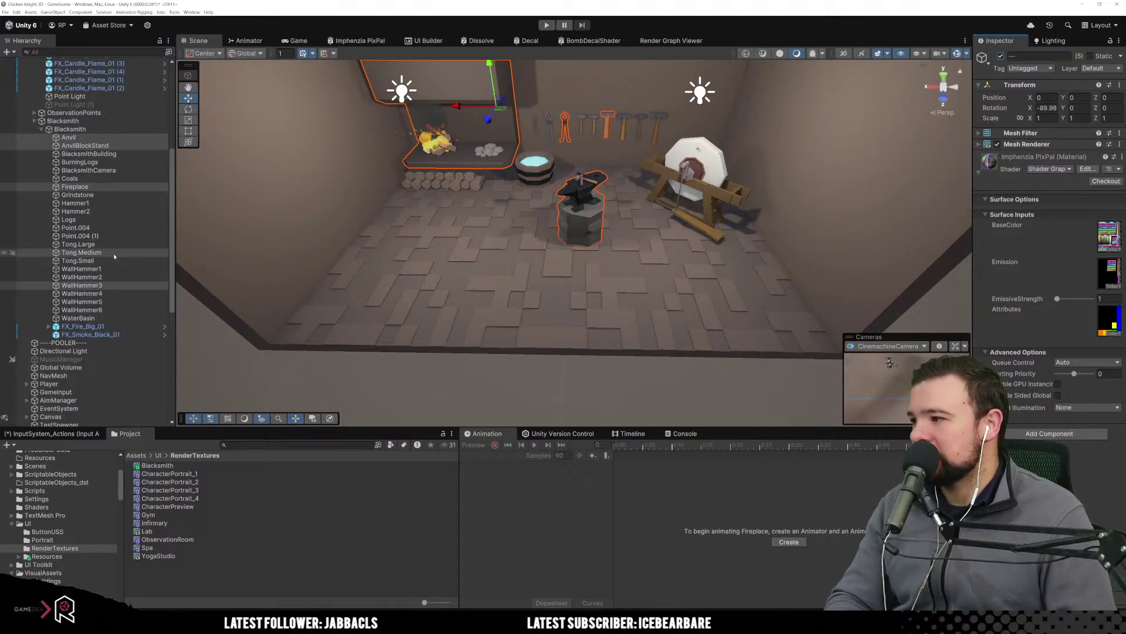
Add Logs, BurningLogs and Coals to the selection, and preview the room with the whole selection temporarily deactivated.
{"action": "left_click", "coordinate": [88, 220], "text": "ctrl"}
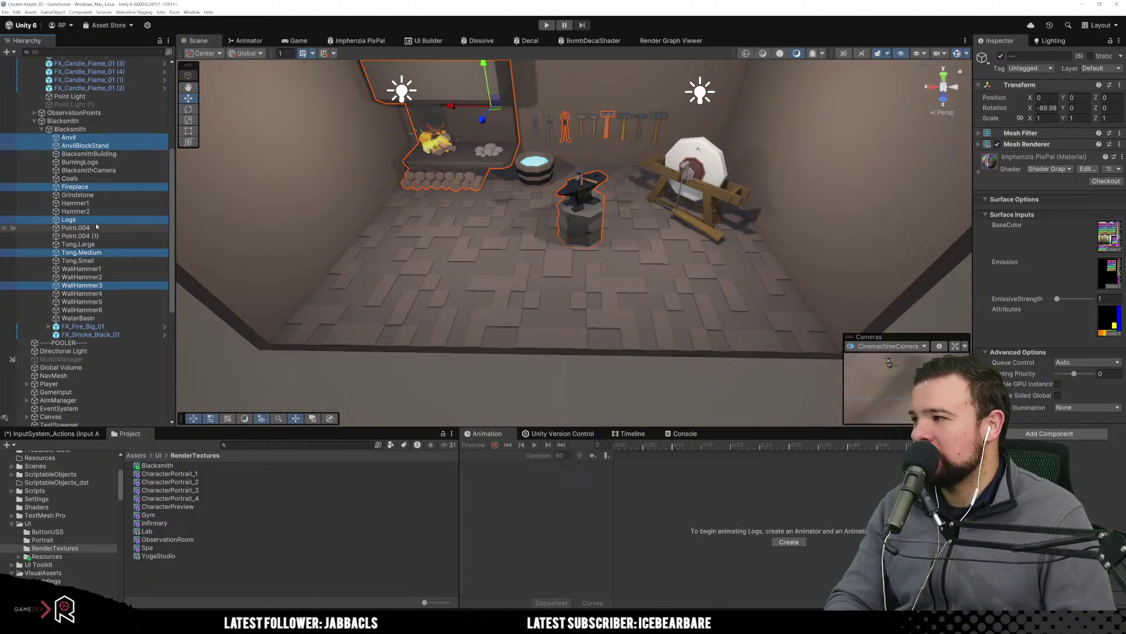
{"action": "left_click", "coordinate": [82, 162], "text": "ctrl"}
{"action": "left_click", "coordinate": [70, 179], "text": "ctrl"}
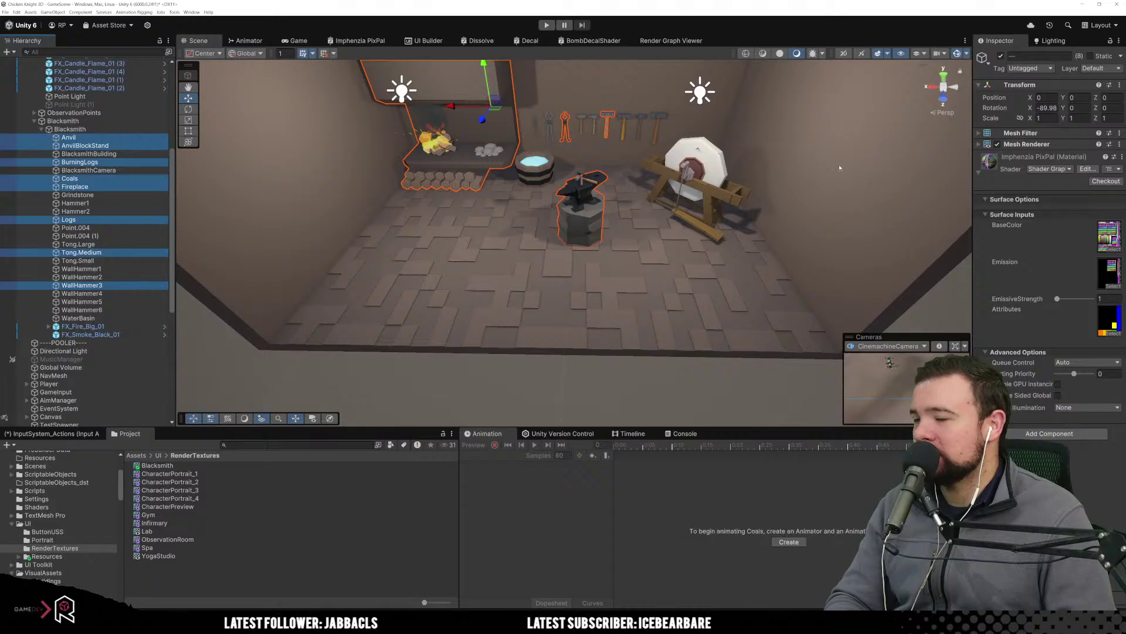
{"action": "left_click", "coordinate": [1001, 55]}
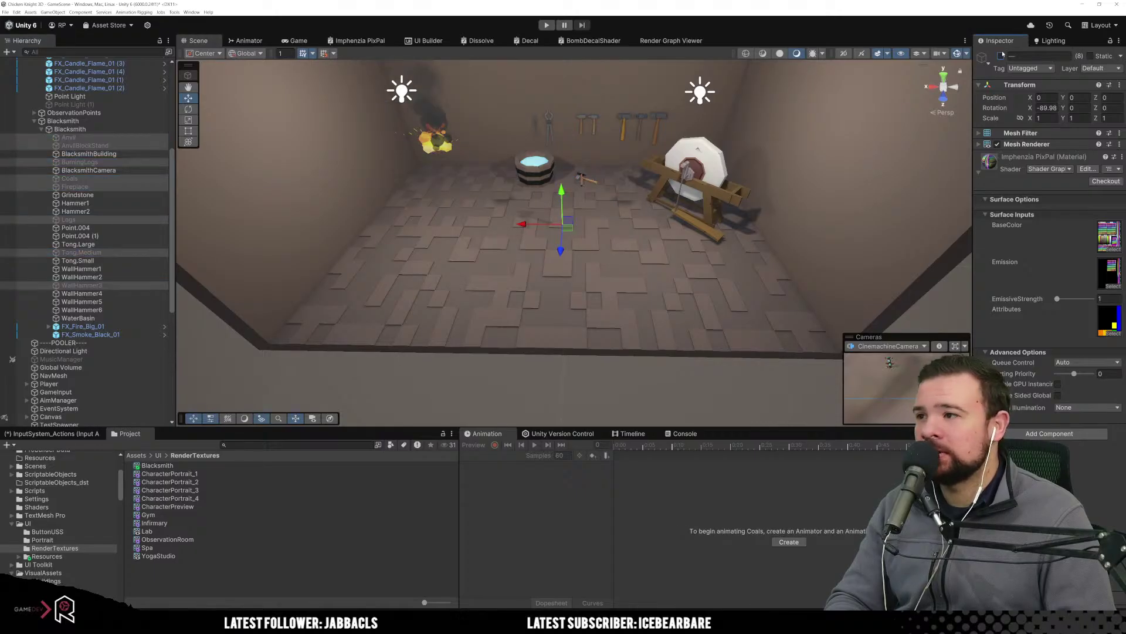
{"action": "left_click", "coordinate": [1002, 56]}
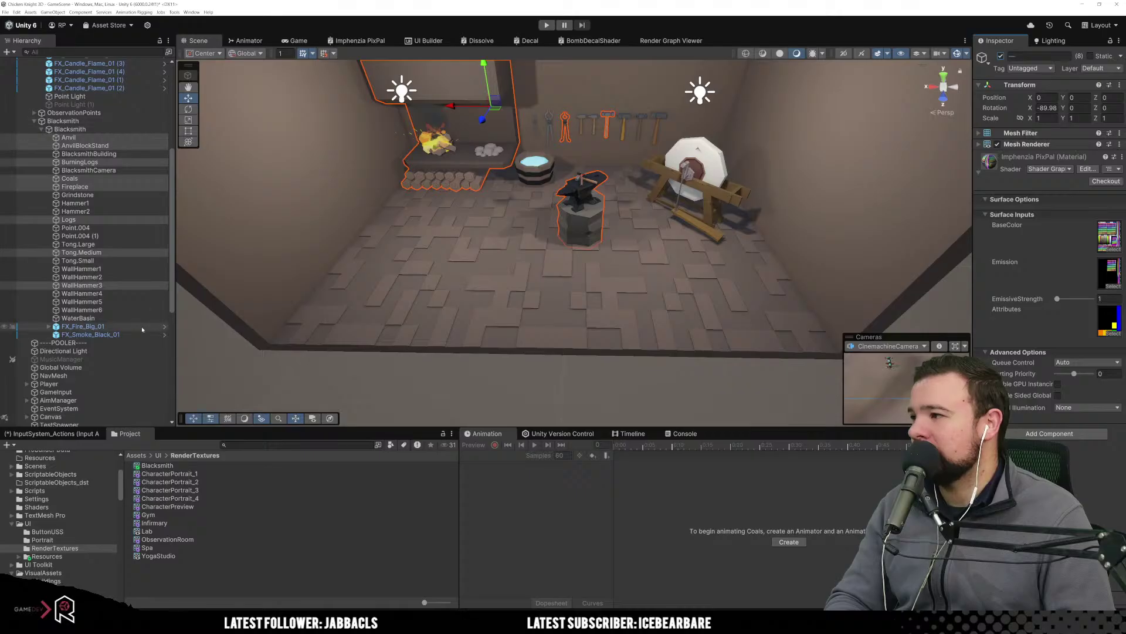
Add both blacksmith point lights, FX_Fire_Big_01 and FX_Smoke_Black_01 to the selection.
{"action": "left_click", "coordinate": [117, 236], "text": "ctrl"}
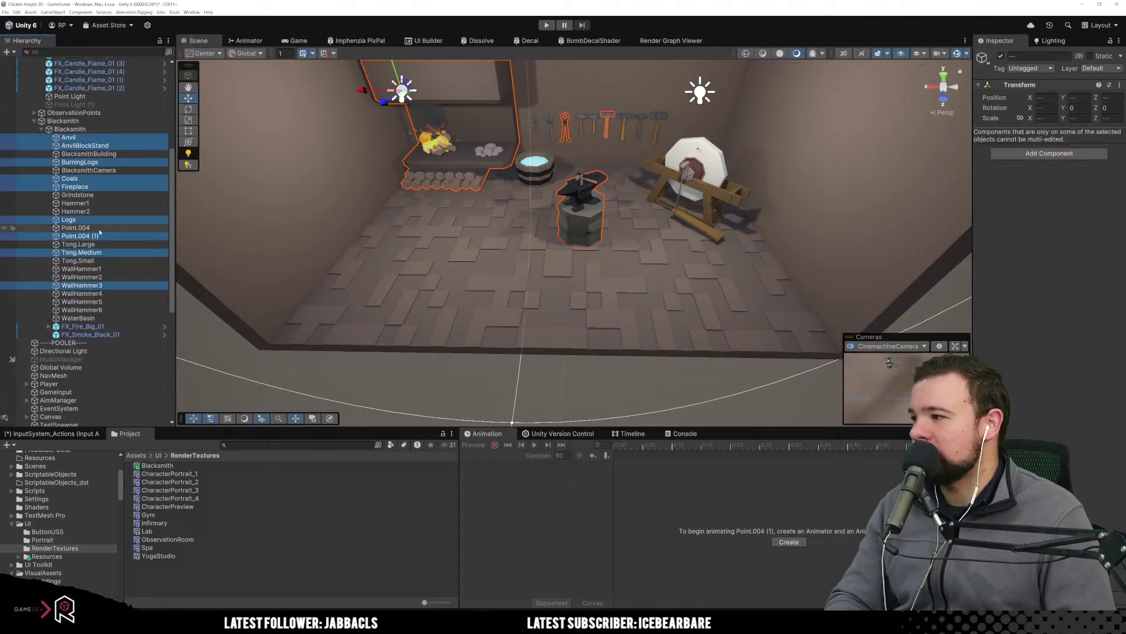
{"action": "left_click", "coordinate": [103, 228], "text": "ctrl"}
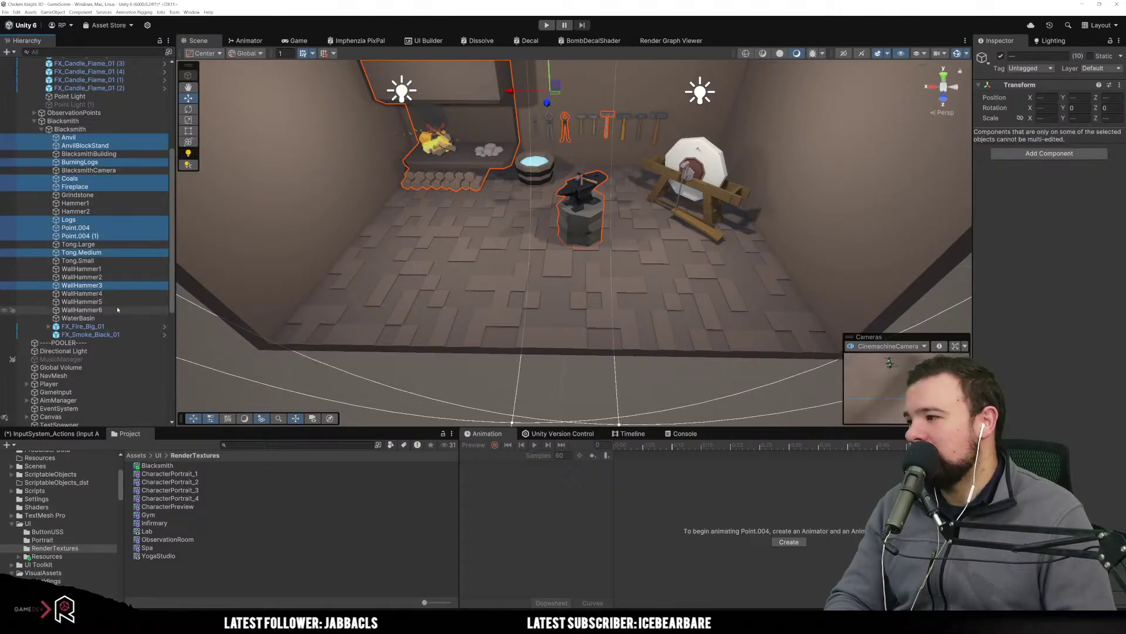
{"action": "left_click", "coordinate": [104, 327], "text": "ctrl"}
{"action": "left_click", "coordinate": [105, 333], "text": "ctrl"}
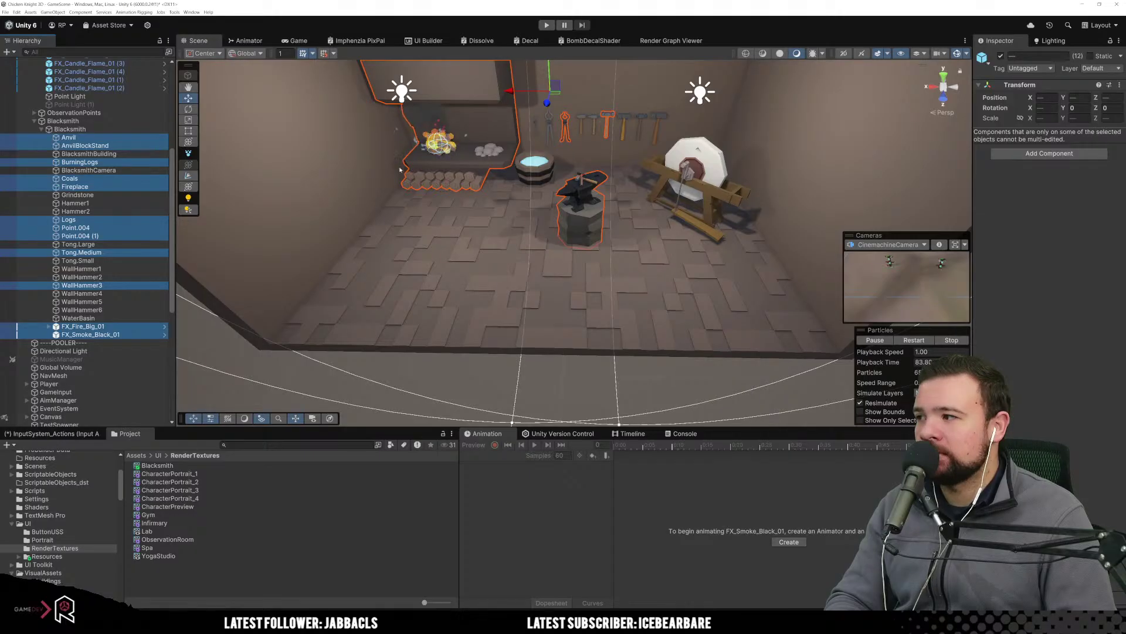
Lock the Inspector on the parent Blacksmith object, and select its FX_Smoke_Black_01 and FX_Fire_Big_01 effects.
{"action": "left_click", "coordinate": [86, 122]}
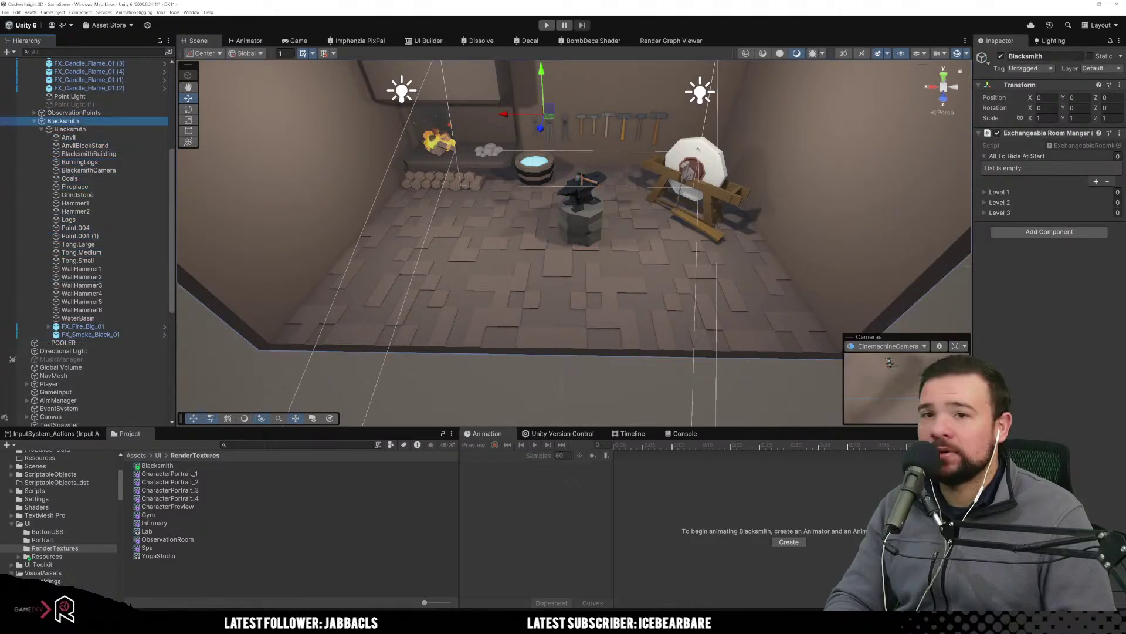
{"action": "left_click", "coordinate": [1110, 42]}
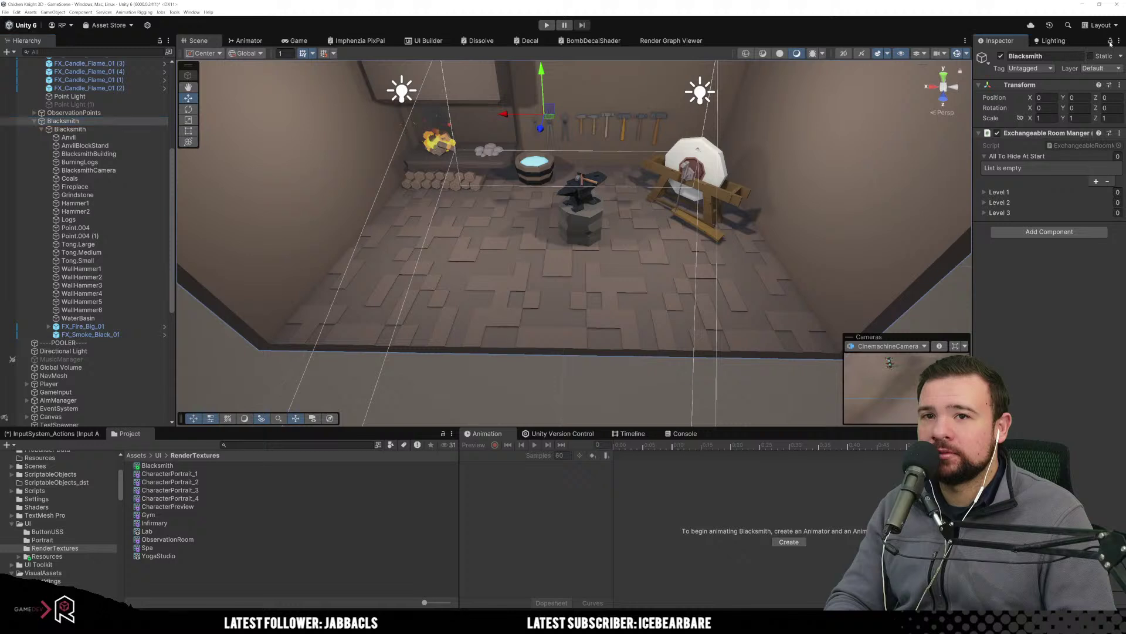
{"action": "left_click", "coordinate": [101, 333]}
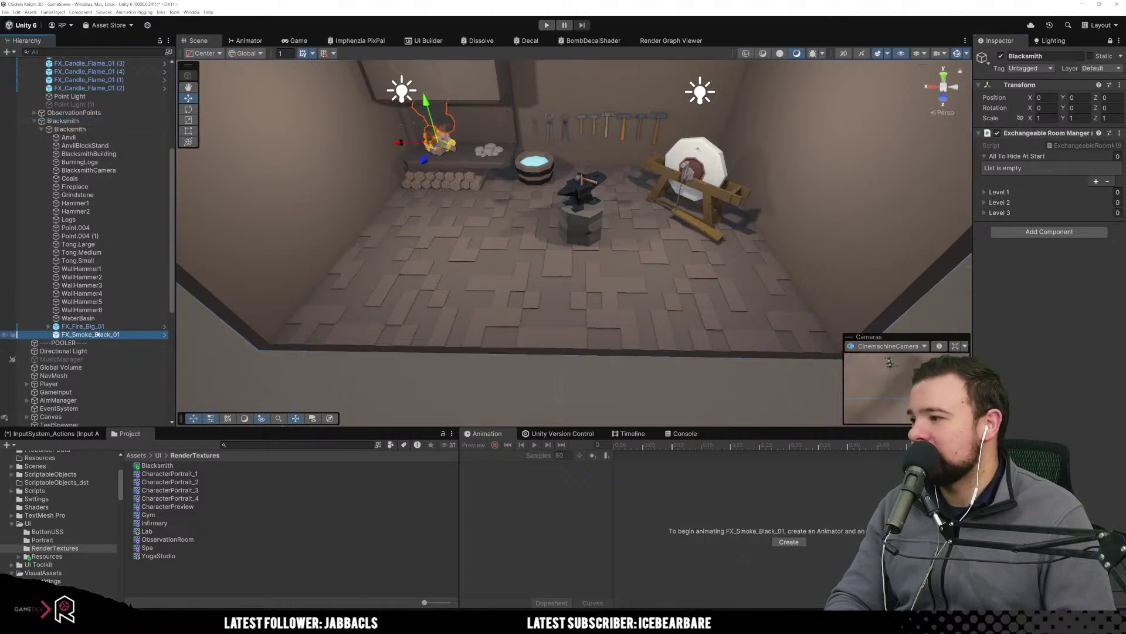
{"action": "left_click", "coordinate": [101, 326], "text": "shift"}
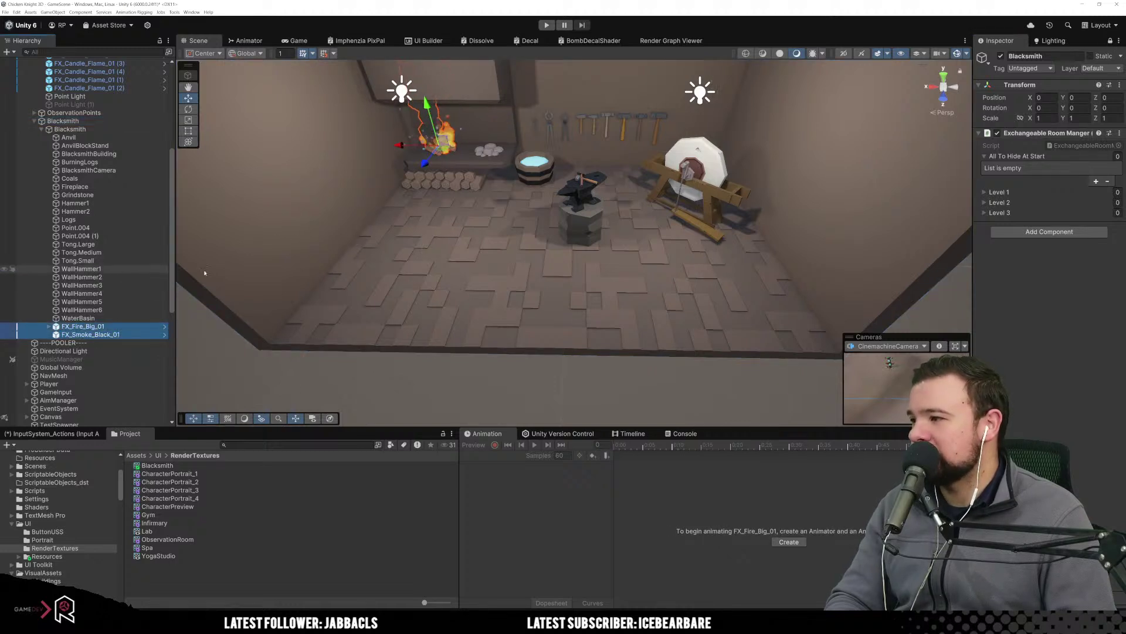
Select WallHammer3 together with the fire and smoke effects, keeping the blacksmith building out of the selection.
{"action": "left_click", "coordinate": [605, 120]}
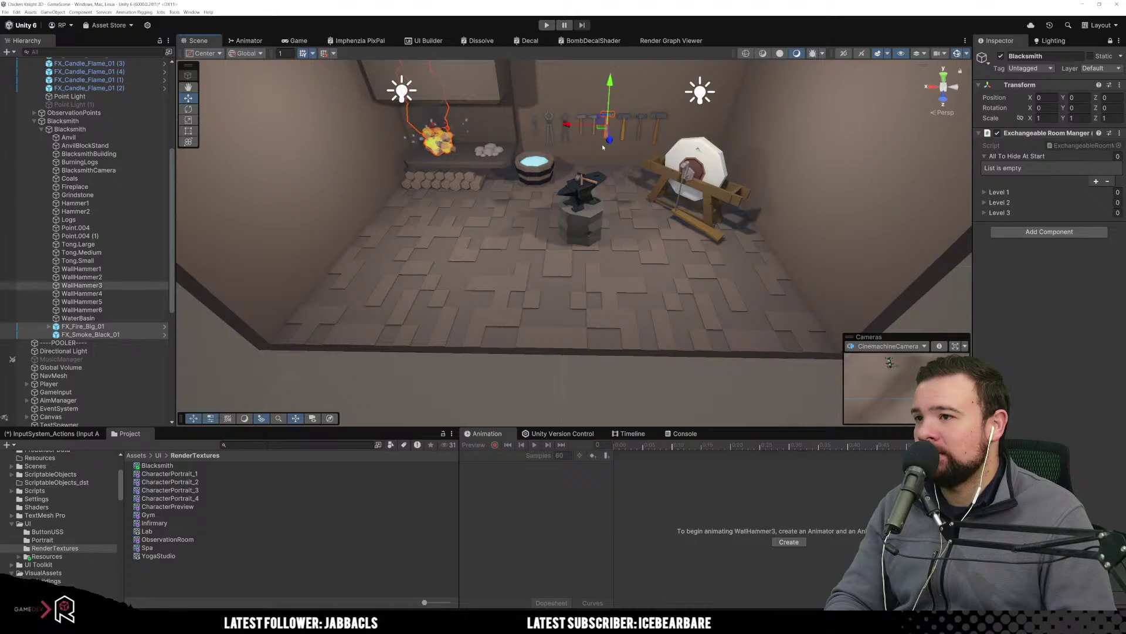
{"action": "left_click", "coordinate": [566, 142]}
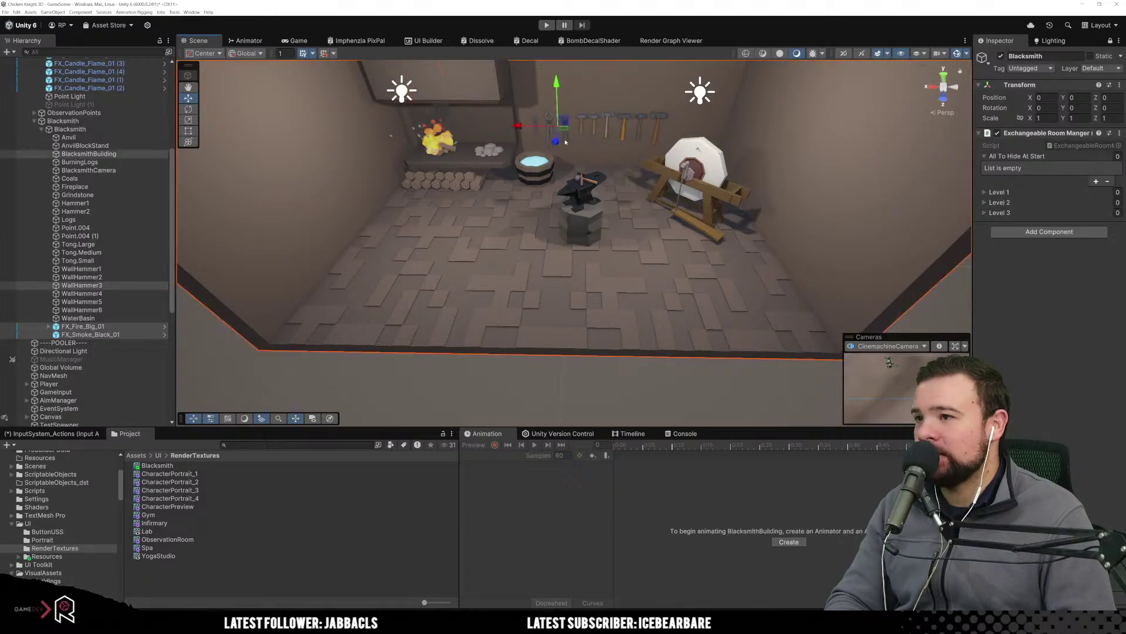
{"action": "left_click", "coordinate": [566, 142]}
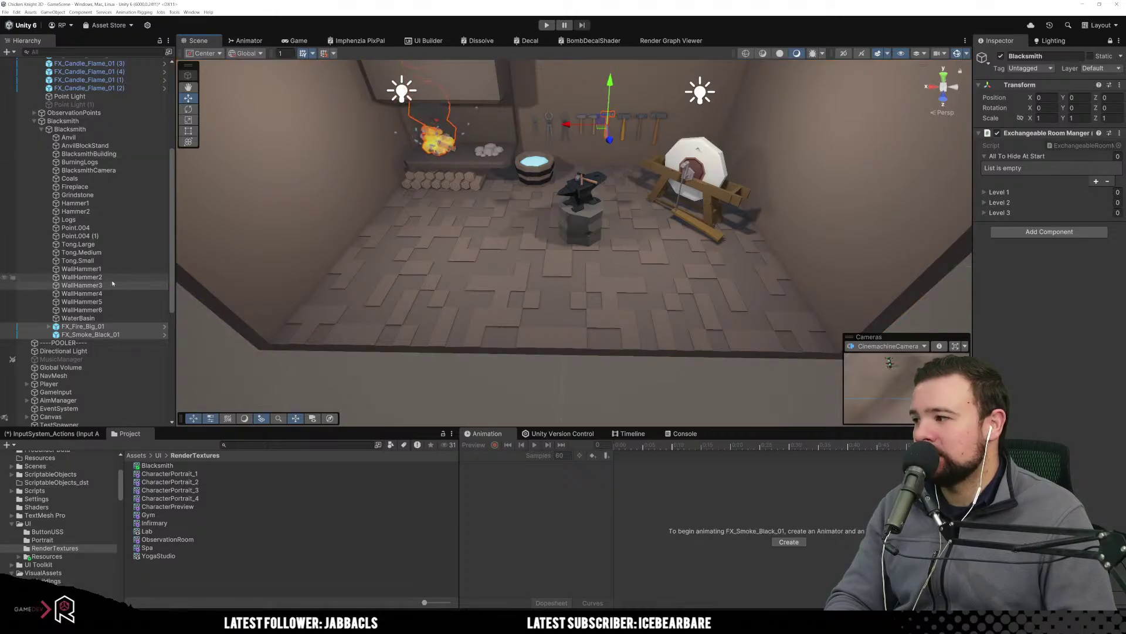
{"action": "left_click", "coordinate": [81, 285]}
{"action": "left_click", "coordinate": [101, 326], "text": "ctrl"}
{"action": "left_click", "coordinate": [100, 335], "text": "ctrl"}
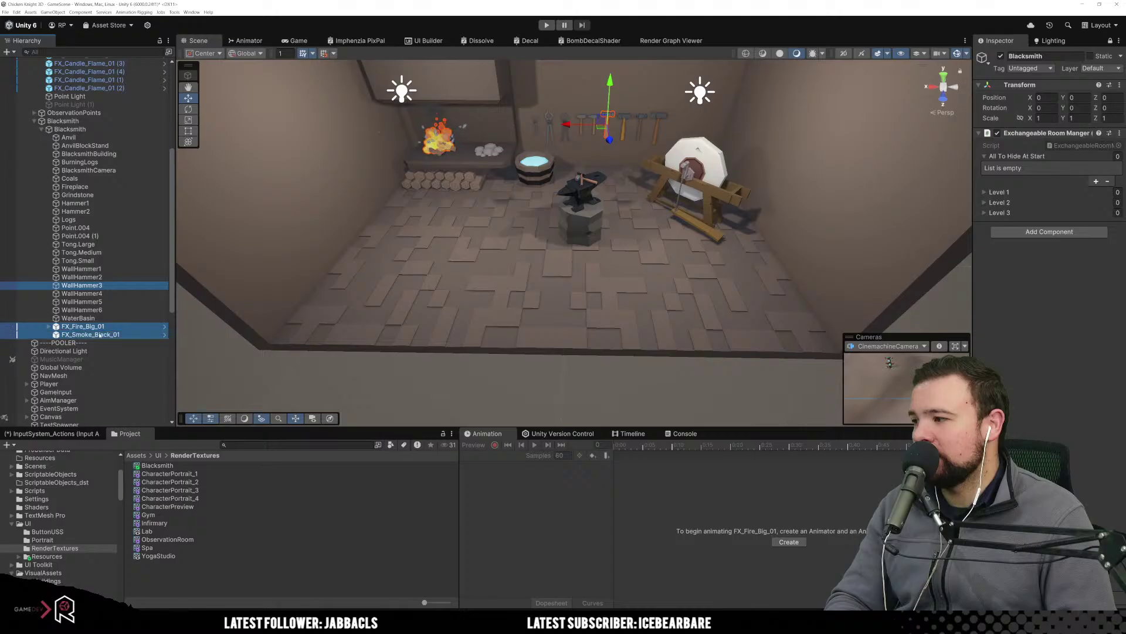
Add Tong.Small, both blacksmith point lights and Logs to the selection.
{"action": "left_click", "coordinate": [92, 260], "text": "ctrl"}
{"action": "left_click", "coordinate": [99, 236], "text": "ctrl"}
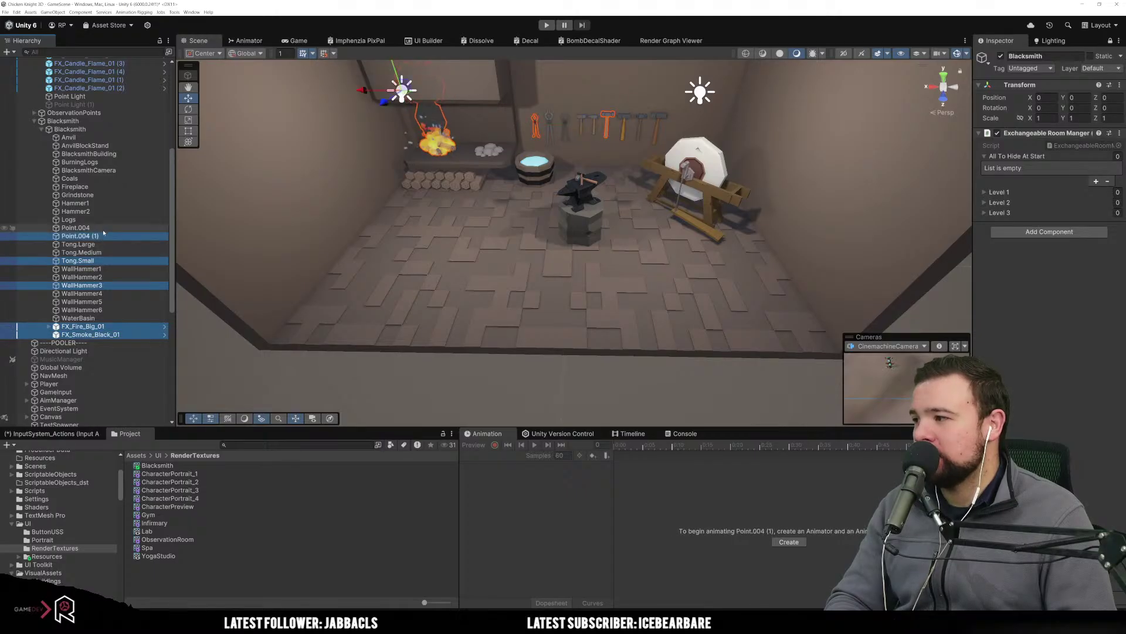
{"action": "left_click", "coordinate": [103, 227], "text": "ctrl"}
{"action": "left_click", "coordinate": [102, 219], "text": "ctrl"}
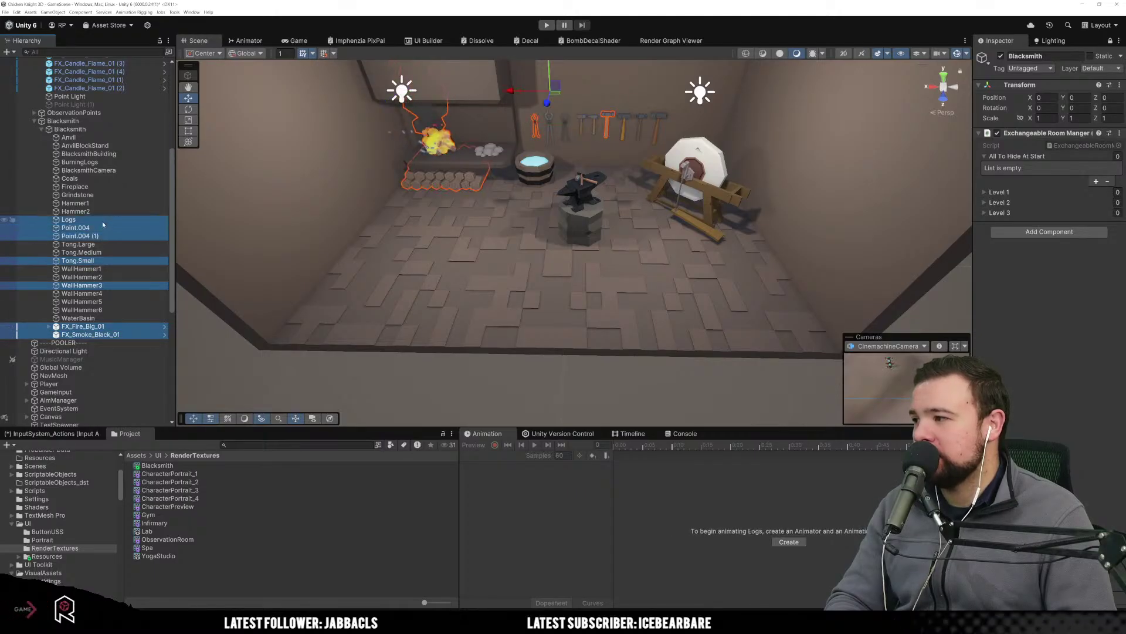
Add Coals, BurningLogs, Anvil and AnvilBlockStand to the selection, leaving the Fireplace out.
{"action": "left_click", "coordinate": [107, 188], "text": "ctrl"}
{"action": "left_click", "coordinate": [92, 179], "text": "ctrl"}
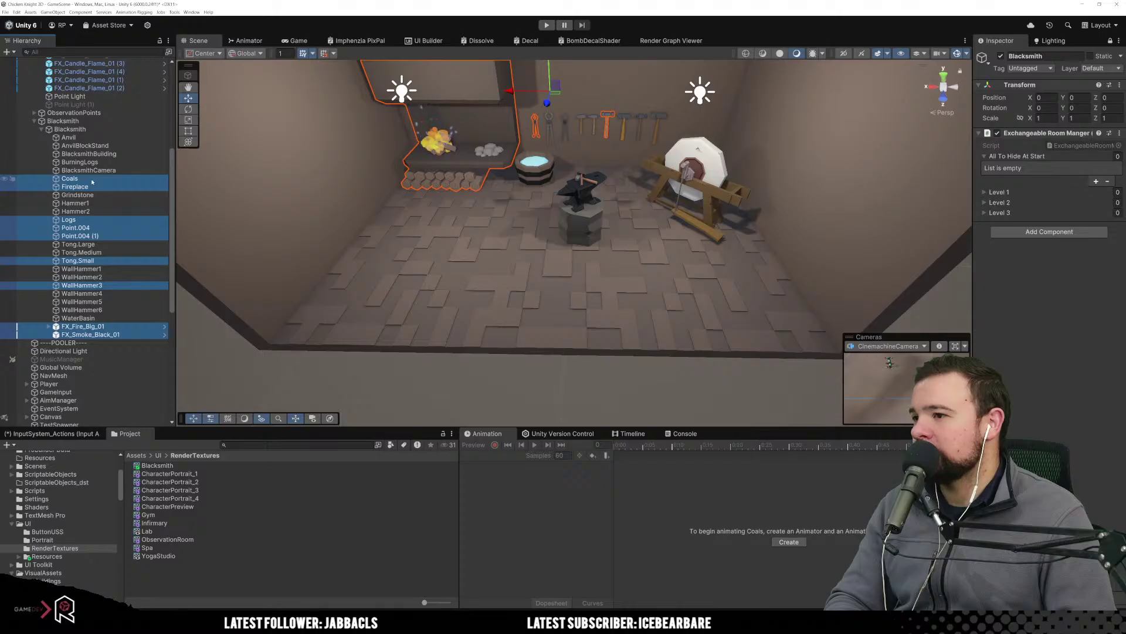
{"action": "left_click", "coordinate": [86, 187], "text": "ctrl"}
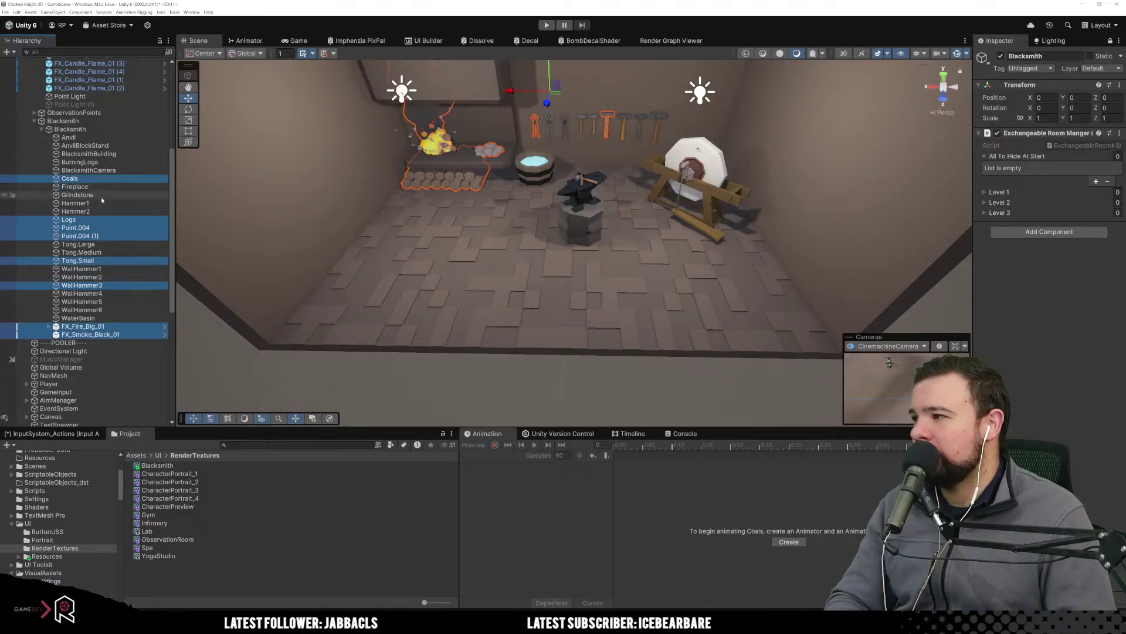
{"action": "left_click", "coordinate": [88, 162], "text": "ctrl"}
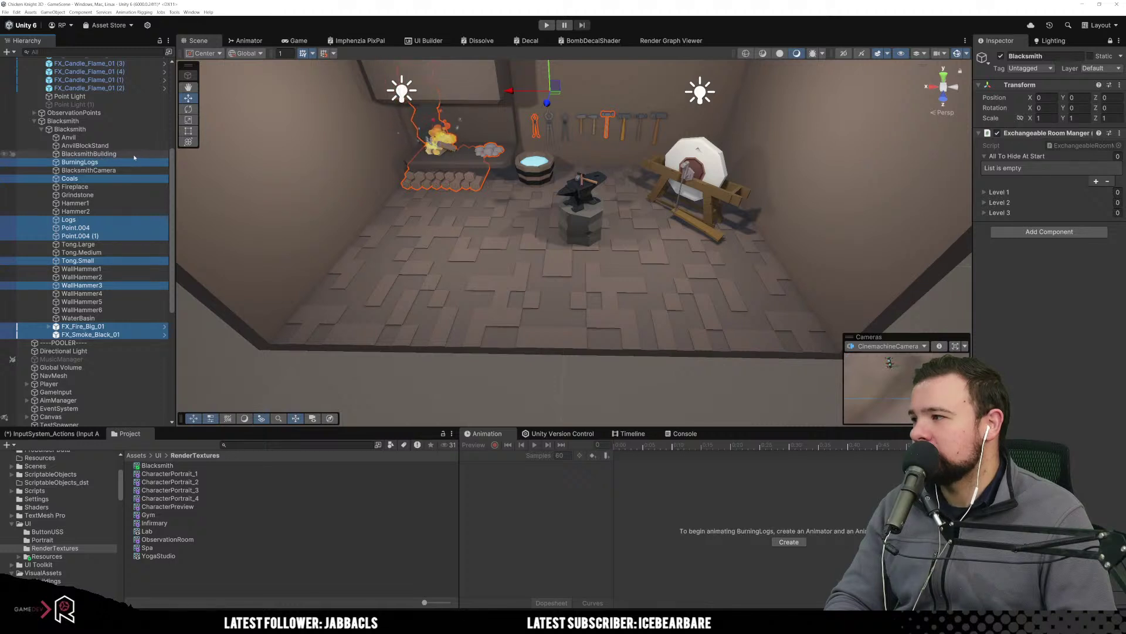
{"action": "left_click", "coordinate": [88, 137], "text": "ctrl"}
{"action": "left_click", "coordinate": [94, 145], "text": "ctrl"}
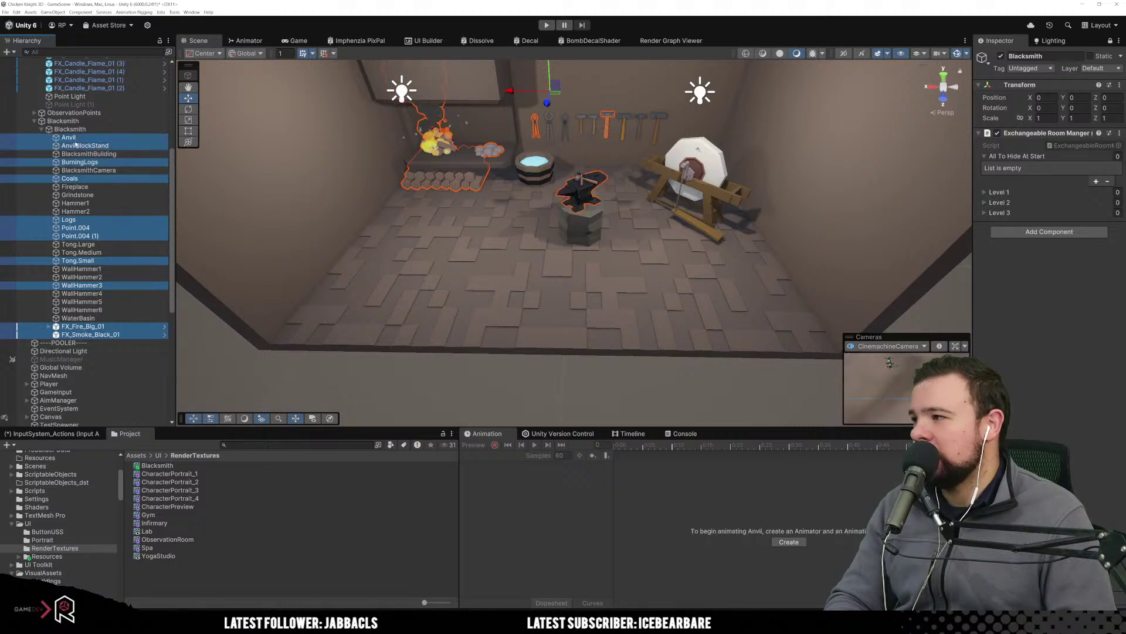
Add the selected anvil, block stand, logs, coals, Point.004, Tong.Small, WallHammer3, fire and smoke objects to the room manager's Level 1 list.
{"action": "left_click_drag", "start_coordinate": [675, 167], "coordinate": [1033, 193]}
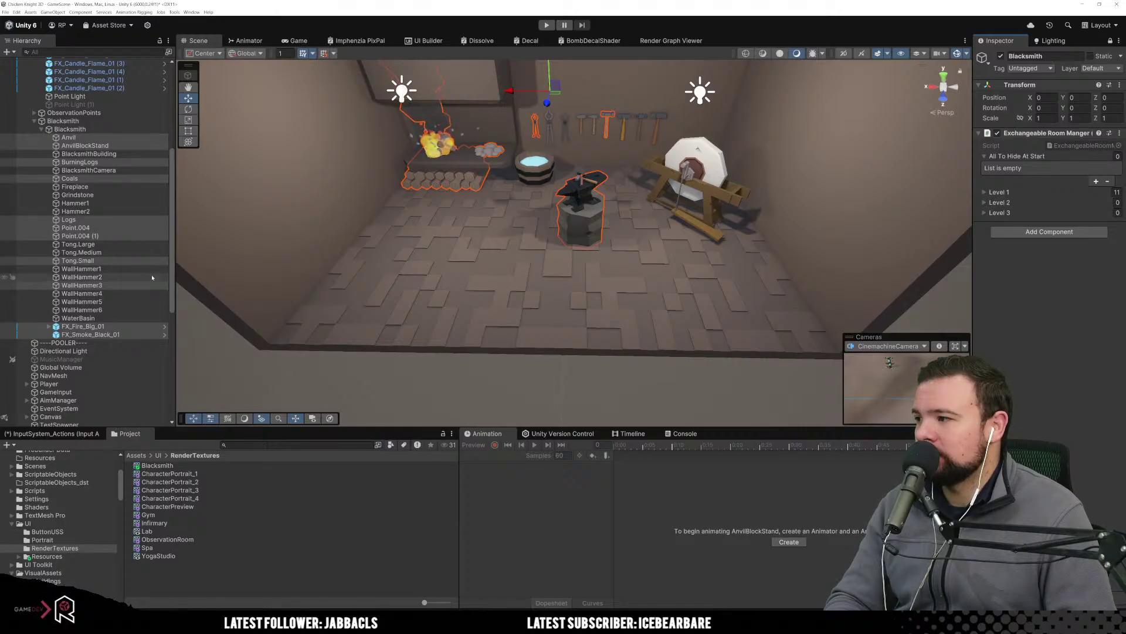
Add WaterBasin, Hammer1, Hammer2, Tong.Large, Tong.Medium and every wall hammer except WallHammer3 to the room manager's Level 2 list.
{"action": "left_click", "coordinate": [97, 317]}
{"action": "left_click", "coordinate": [103, 310], "text": "ctrl"}
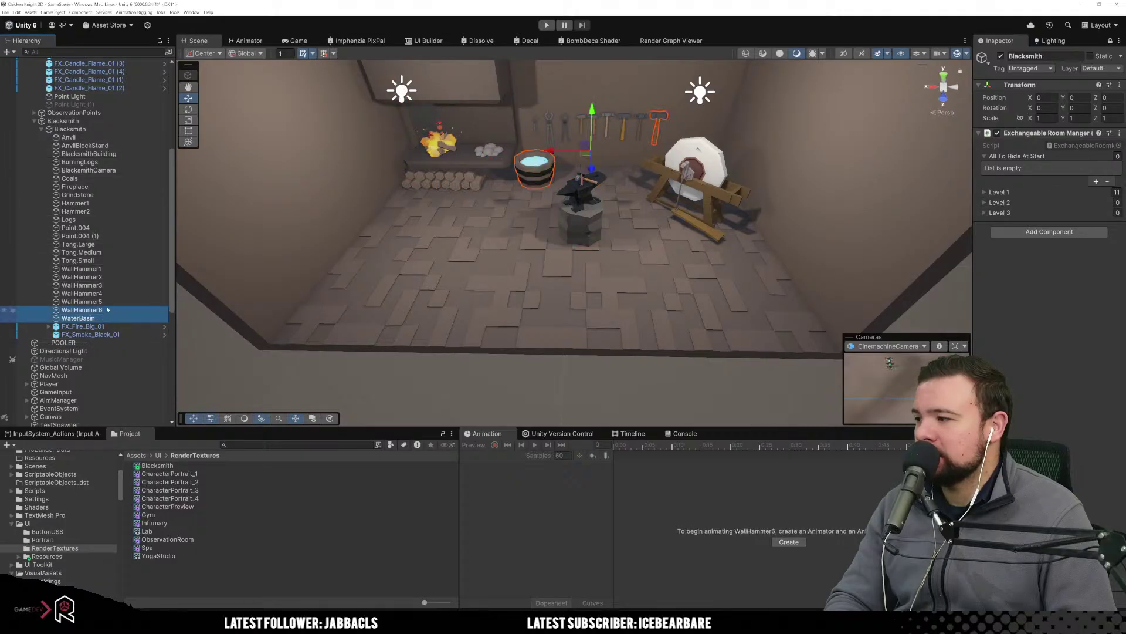
{"action": "left_click", "coordinate": [106, 302], "text": "ctrl"}
{"action": "left_click", "coordinate": [112, 293], "text": "ctrl"}
{"action": "left_click", "coordinate": [112, 286], "text": "ctrl"}
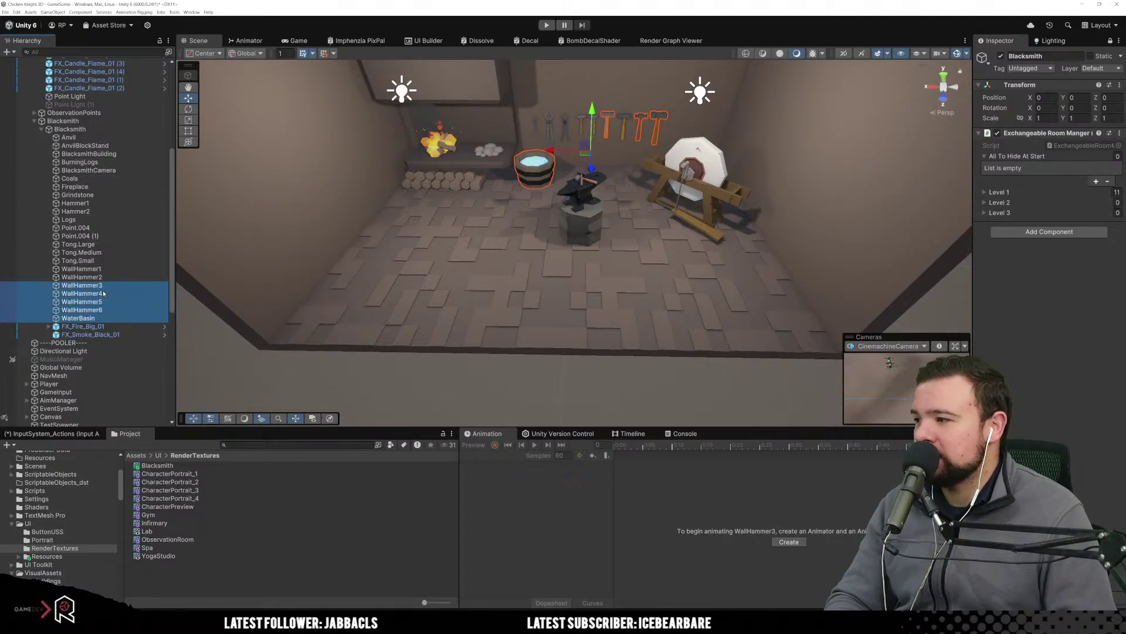
{"action": "left_click", "coordinate": [115, 286], "text": "ctrl"}
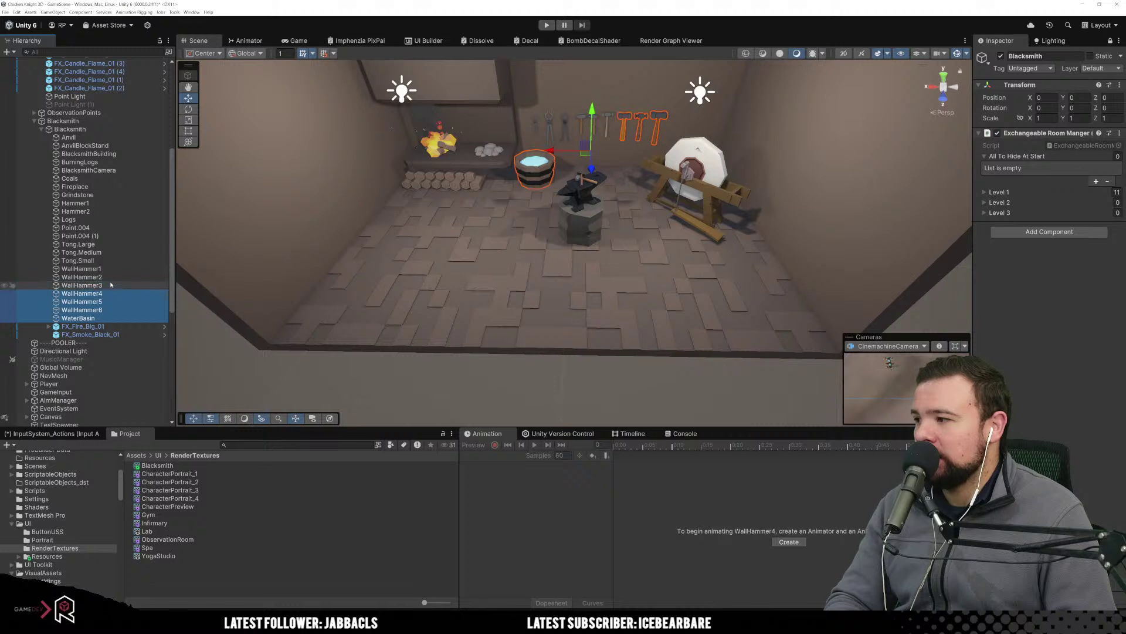
{"action": "left_click", "coordinate": [117, 276], "text": "ctrl"}
{"action": "left_click", "coordinate": [122, 270], "text": "ctrl"}
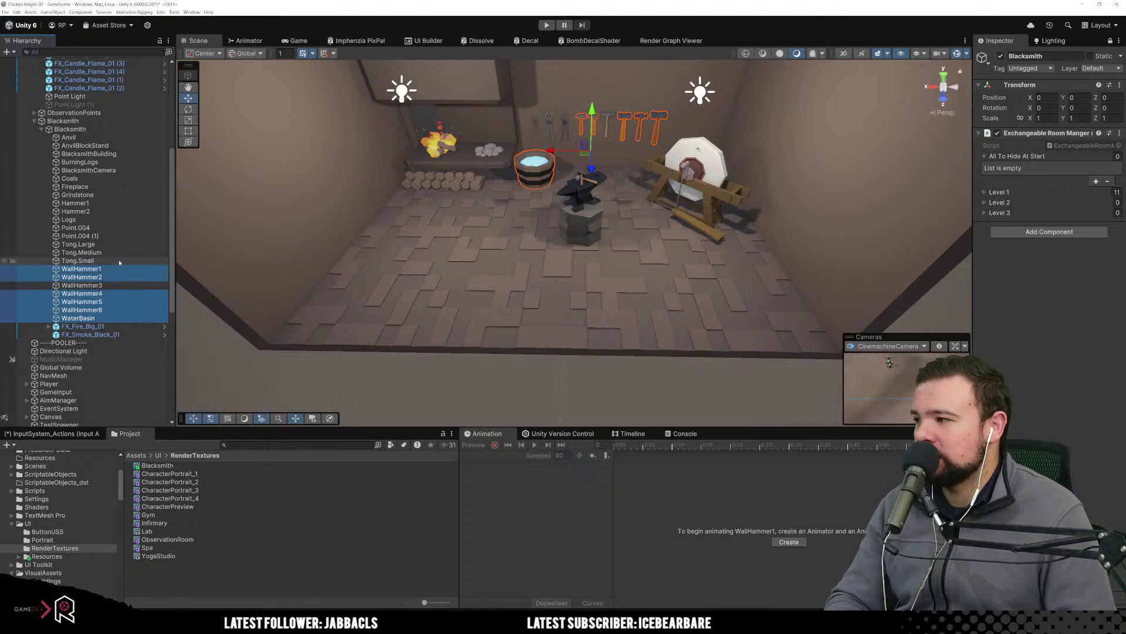
{"action": "left_click", "coordinate": [119, 263], "text": "ctrl"}
{"action": "left_click", "coordinate": [119, 263], "text": "ctrl"}
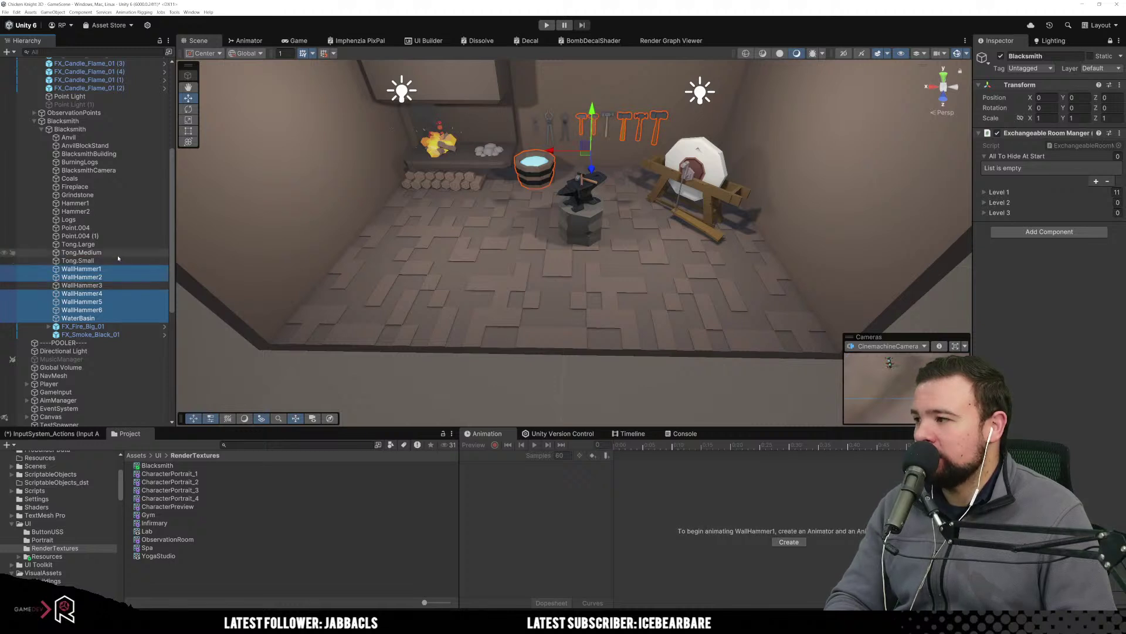
{"action": "left_click", "coordinate": [120, 253], "text": "ctrl"}
{"action": "left_click", "coordinate": [122, 245], "text": "ctrl"}
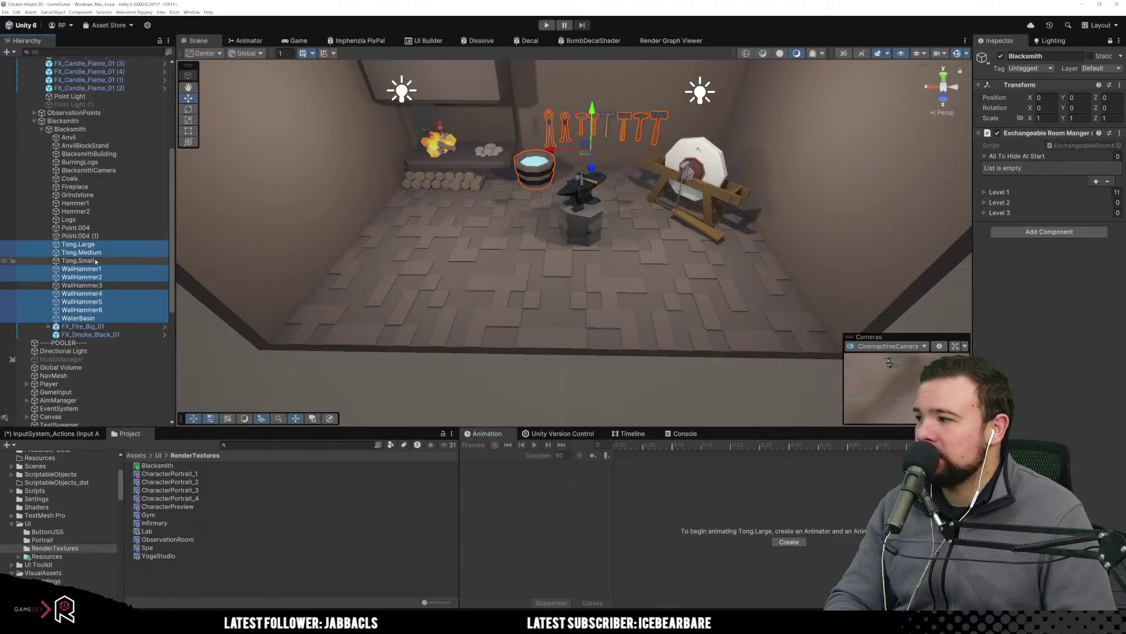
{"action": "left_click", "coordinate": [96, 212], "text": "ctrl"}
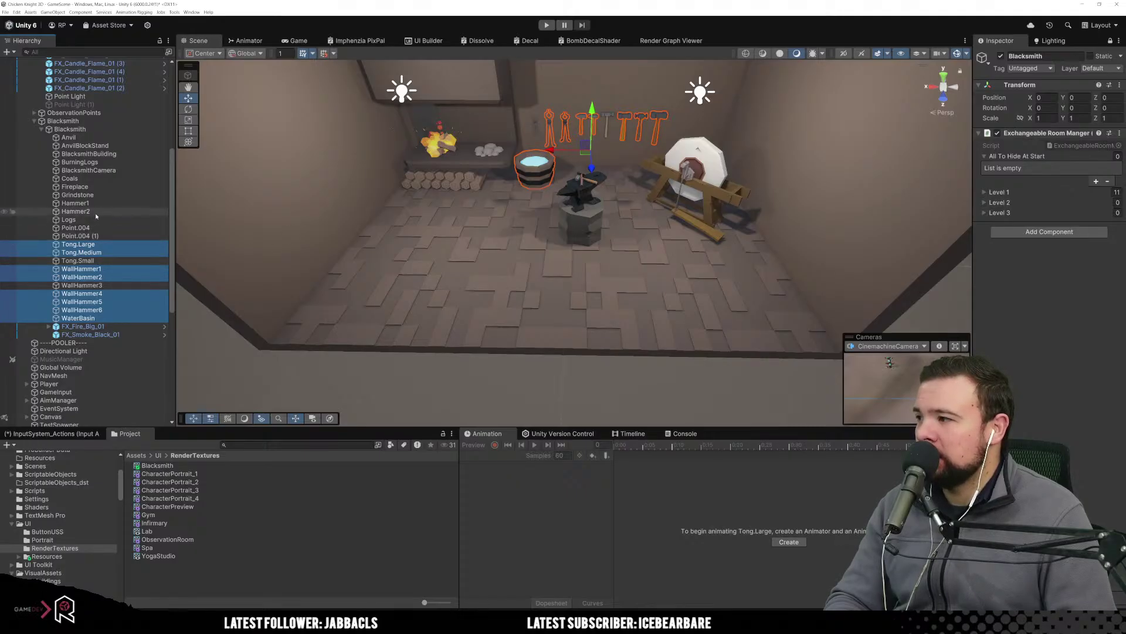
{"action": "left_click", "coordinate": [109, 204], "text": "ctrl"}
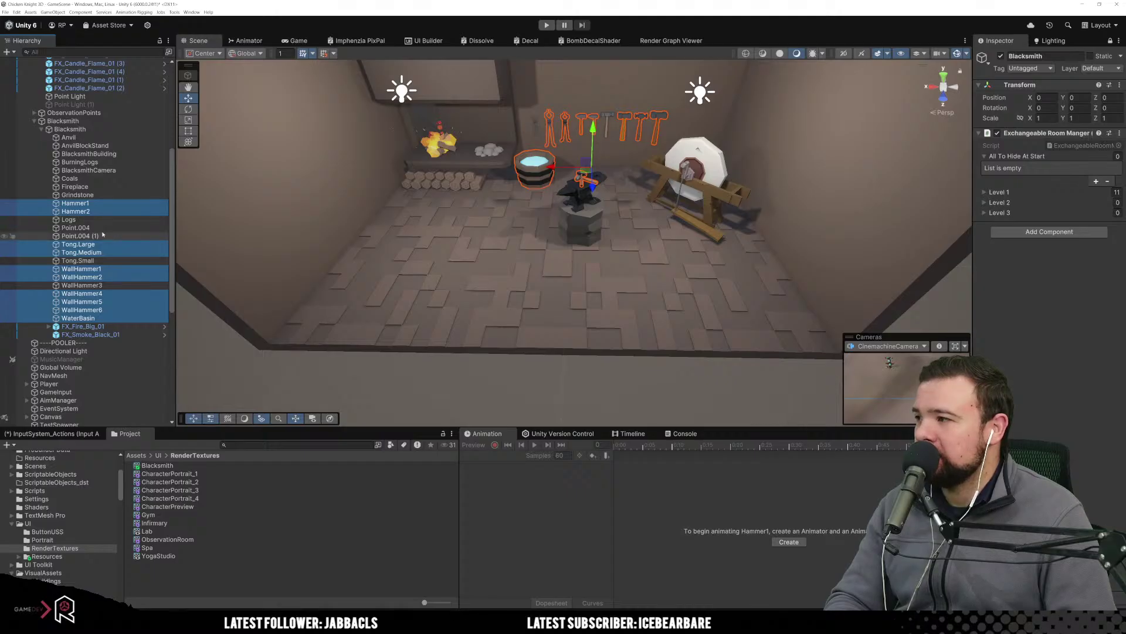
{"action": "left_click_drag", "start_coordinate": [321, 221], "coordinate": [1012, 204]}
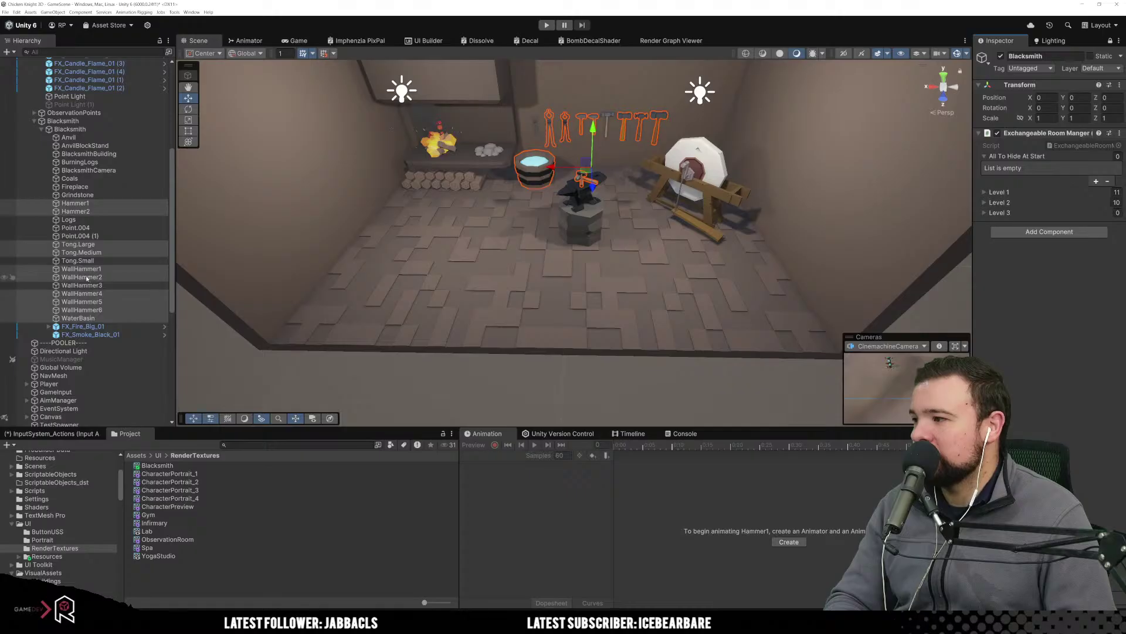
Add the Grindstone object to the room manager's Level 3 list.
{"action": "left_click", "coordinate": [102, 196]}
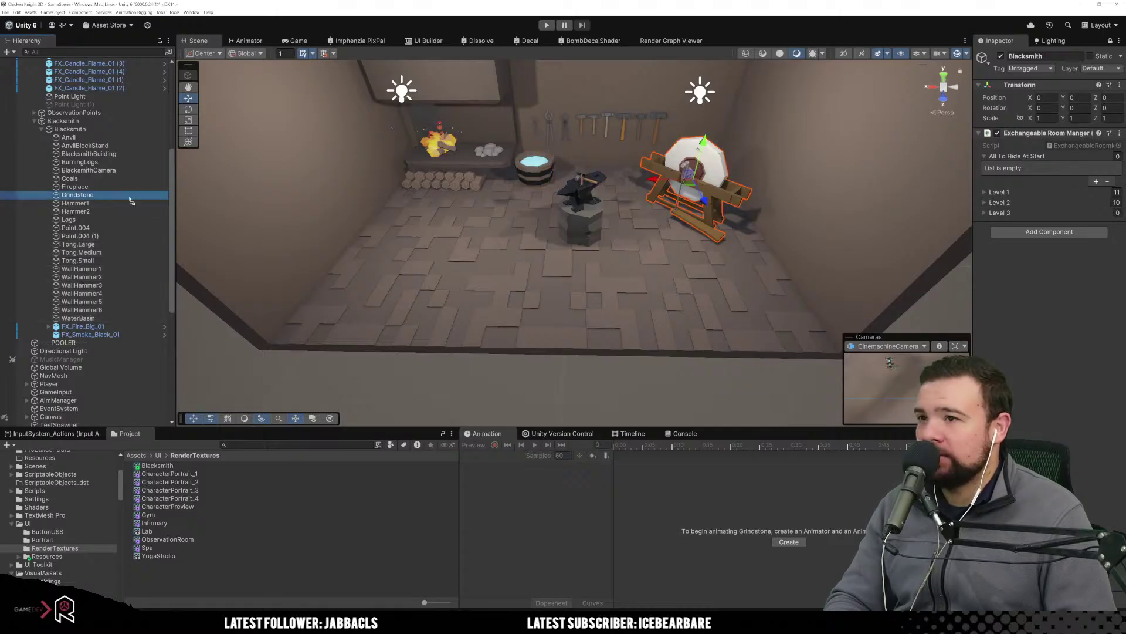
{"action": "left_click_drag", "start_coordinate": [129, 197], "coordinate": [1096, 215]}
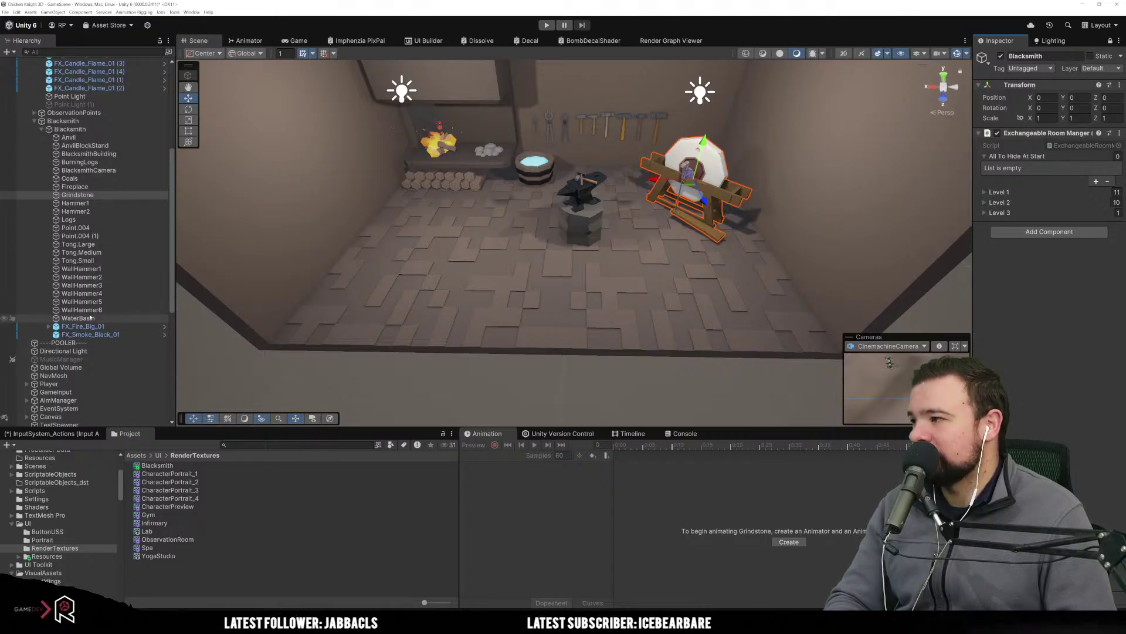
Add all children of the inner Blacksmith object, from Anvil through FX_Smoke_Black_01, to the All To Hide At Start list.
{"action": "left_click", "coordinate": [90, 319]}
{"action": "left_click", "coordinate": [88, 334]}
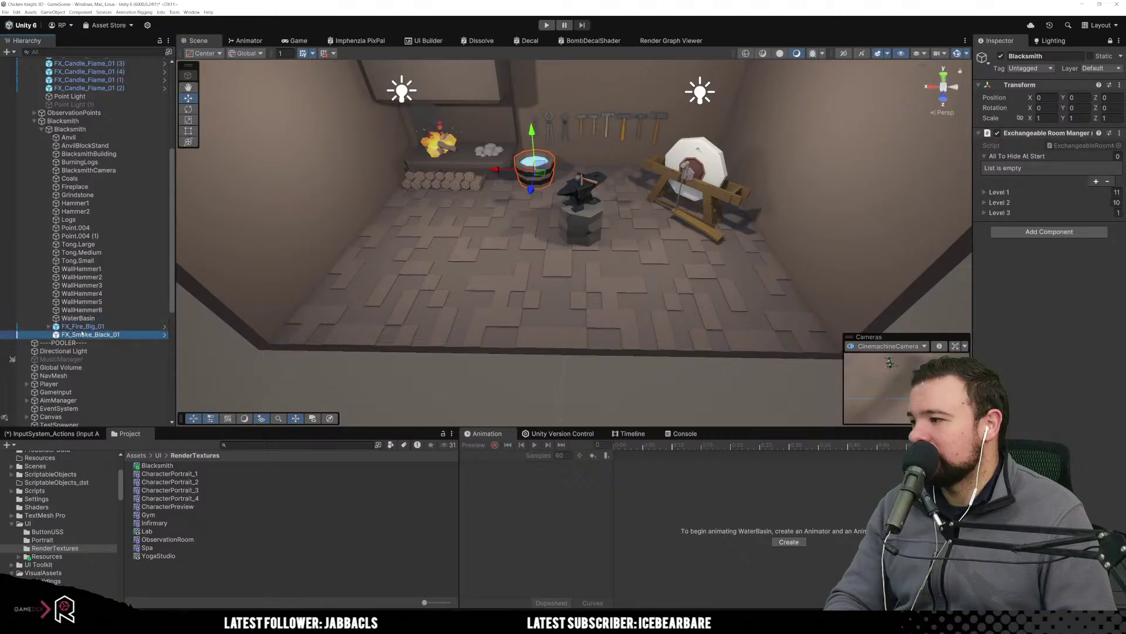
{"action": "left_click", "coordinate": [73, 139], "text": "shift"}
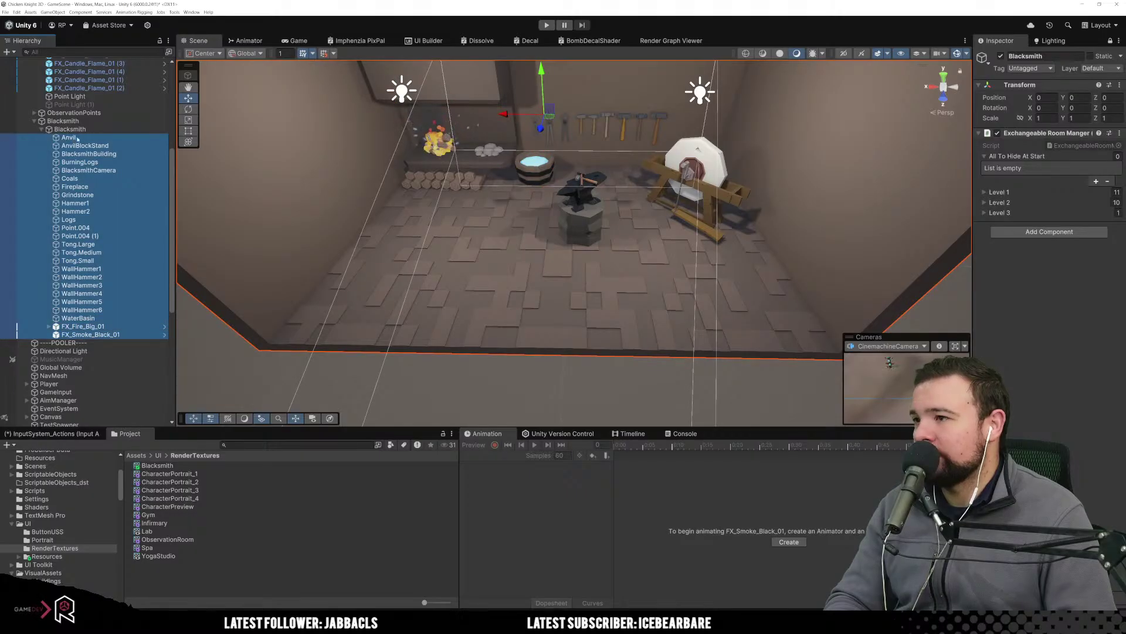
{"action": "left_click_drag", "start_coordinate": [73, 140], "coordinate": [1018, 157]}
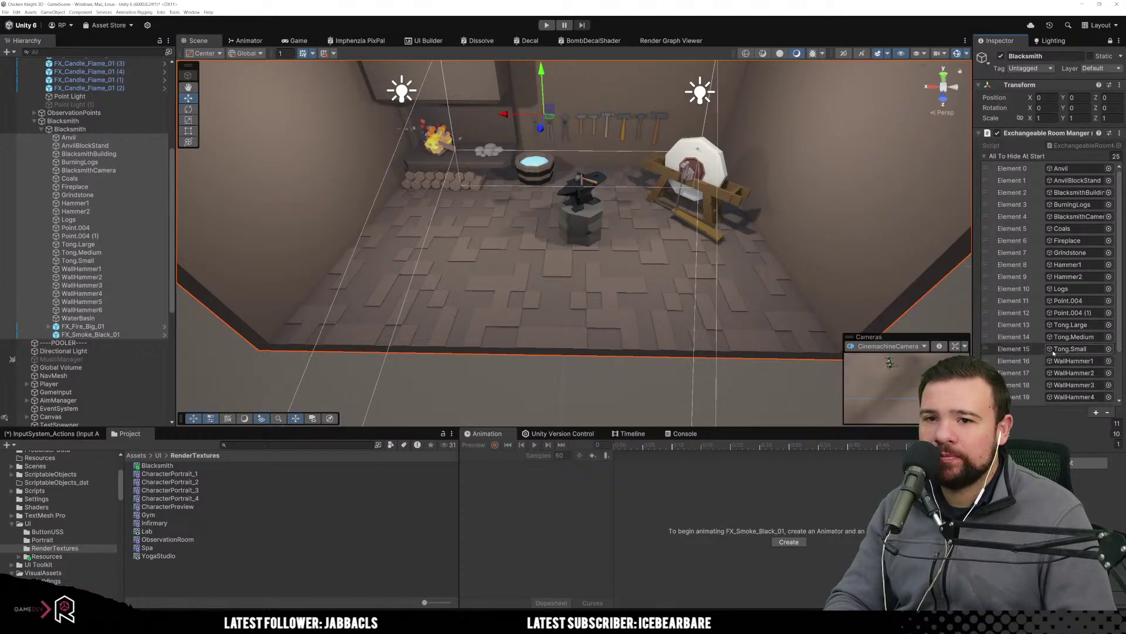
Remove BlacksmithBuilding and BlacksmithCamera from the All To Hide At Start list, check the remaining entries and collapse the list.
{"action": "left_click", "coordinate": [1031, 194]}
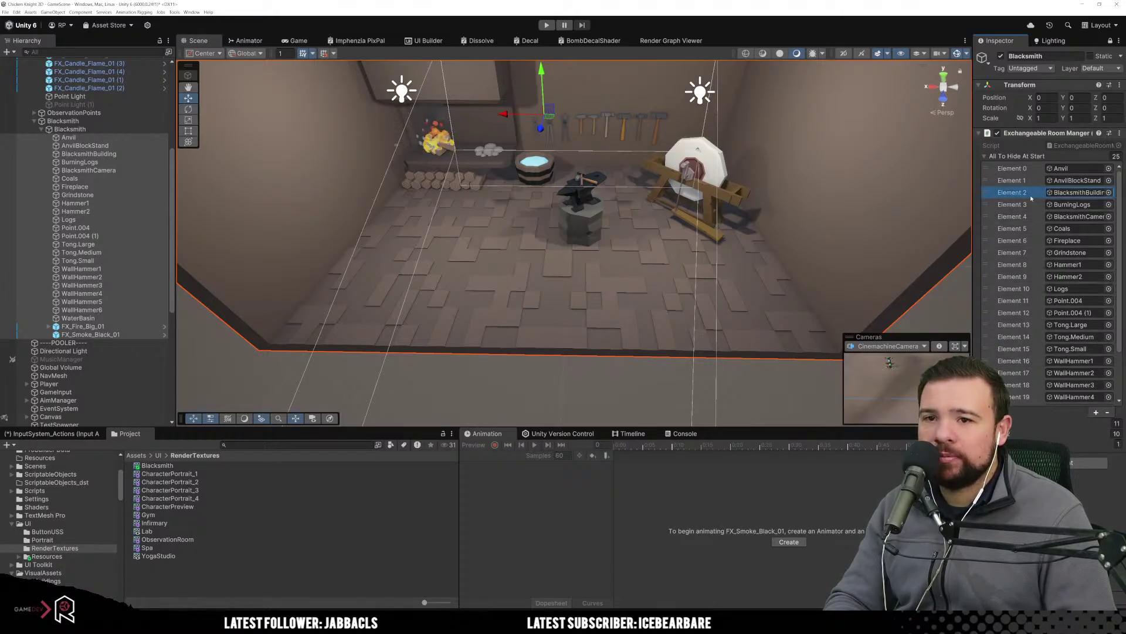
{"action": "left_click", "coordinate": [1108, 412]}
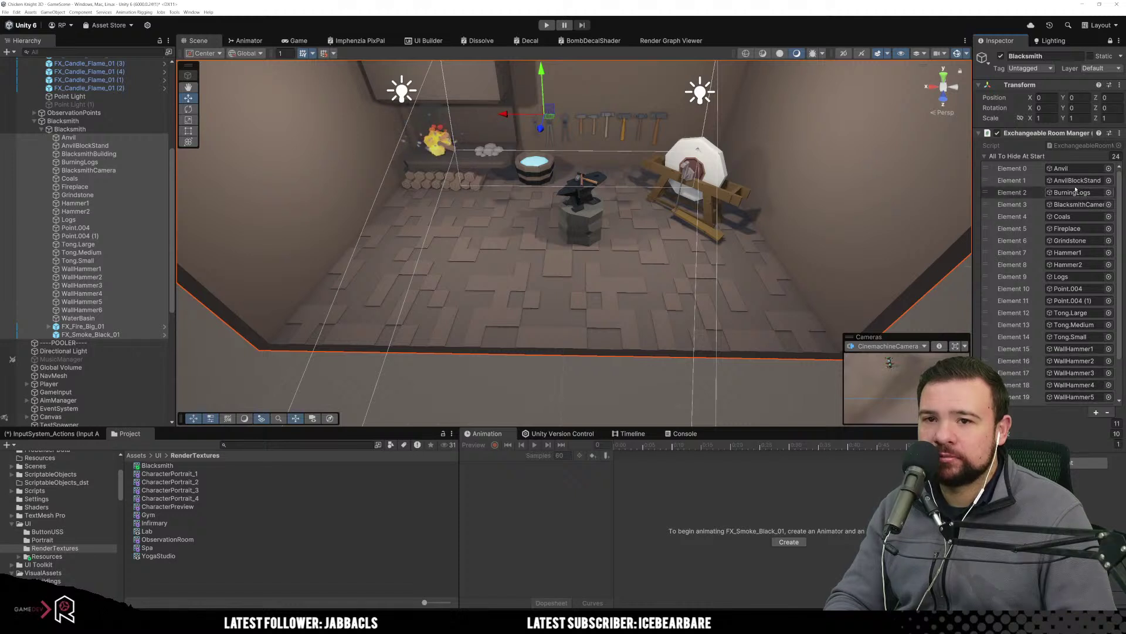
{"action": "left_click", "coordinate": [1026, 205]}
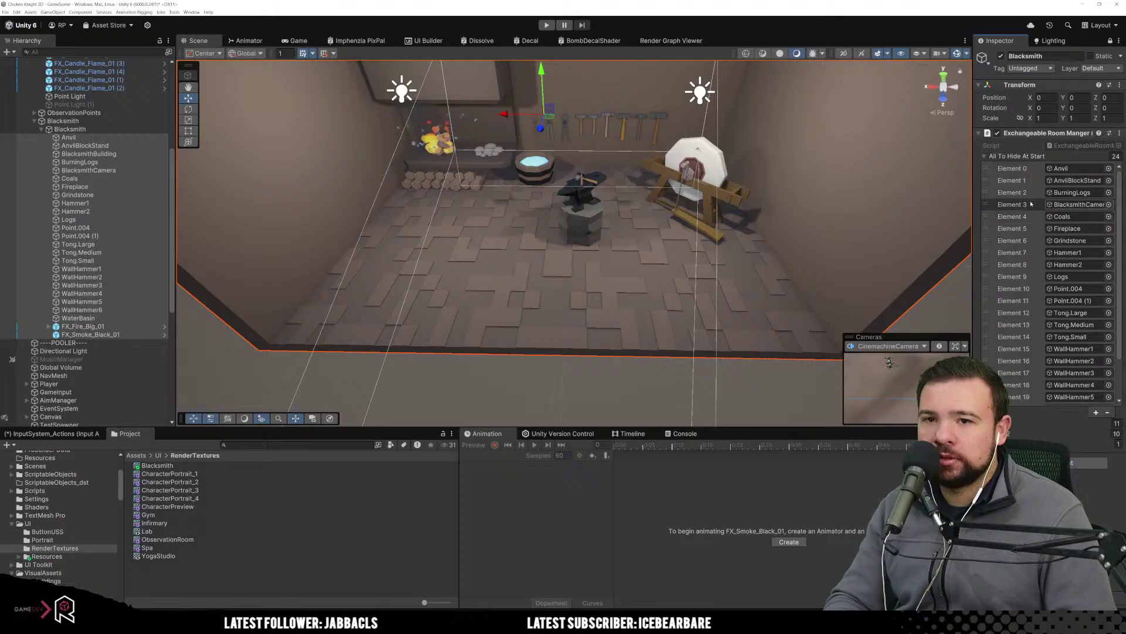
{"action": "left_click", "coordinate": [1107, 412]}
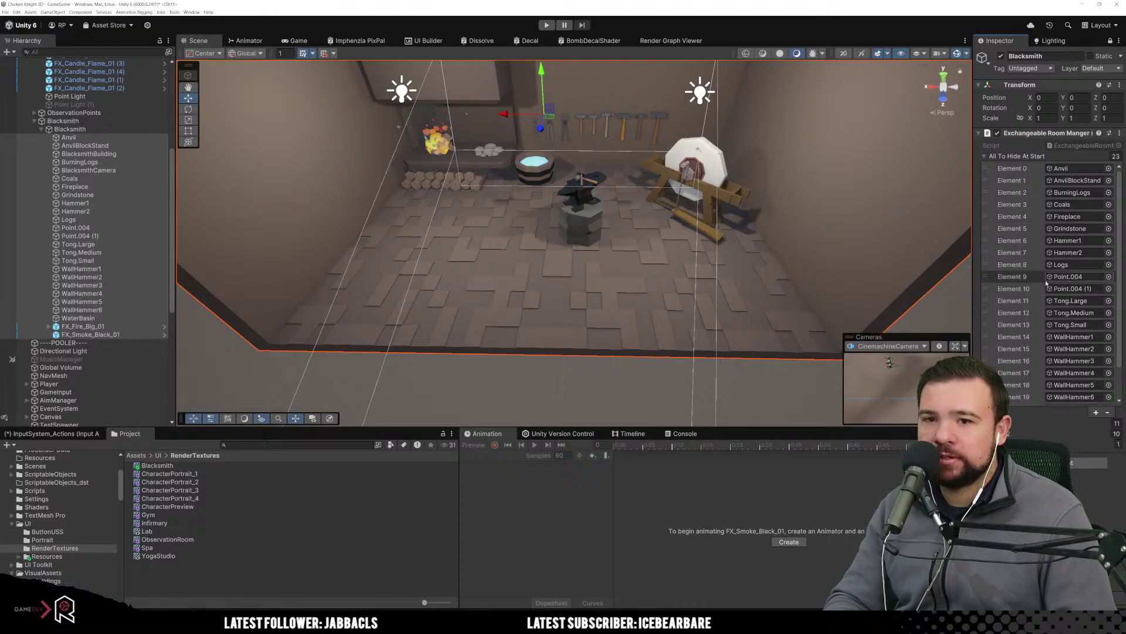
{"action": "scroll", "coordinate": [1046, 284], "scroll_direction": "down", "scroll_amount": 2}
{"action": "scroll", "coordinate": [1046, 284], "scroll_direction": "down", "scroll_amount": 1}
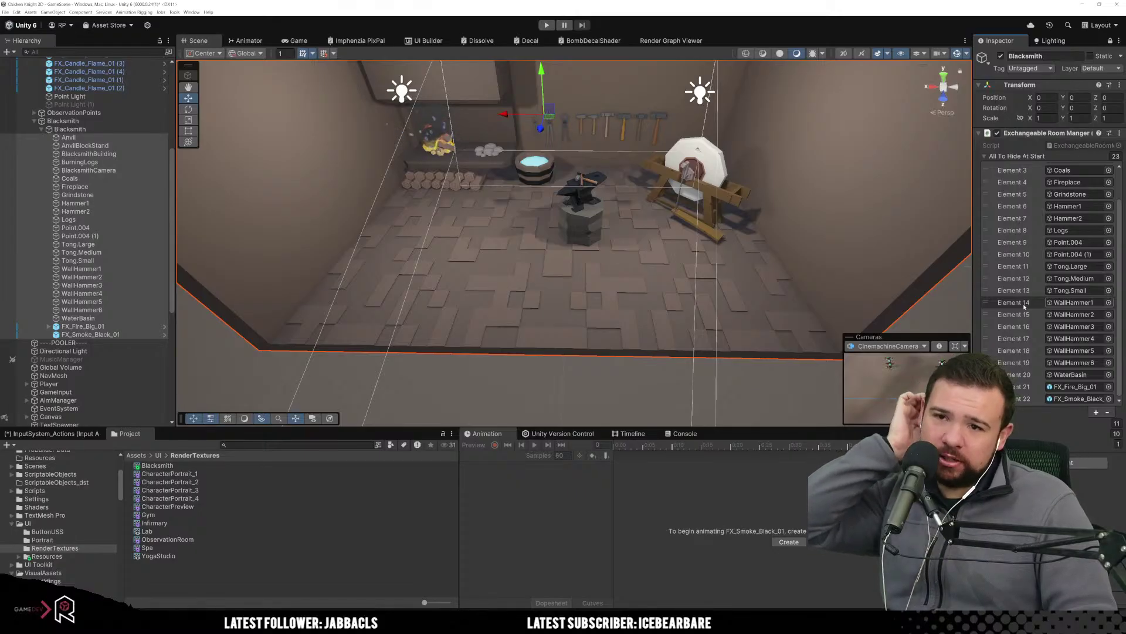
{"action": "scroll", "coordinate": [1024, 306], "scroll_direction": "up", "scroll_amount": 2}
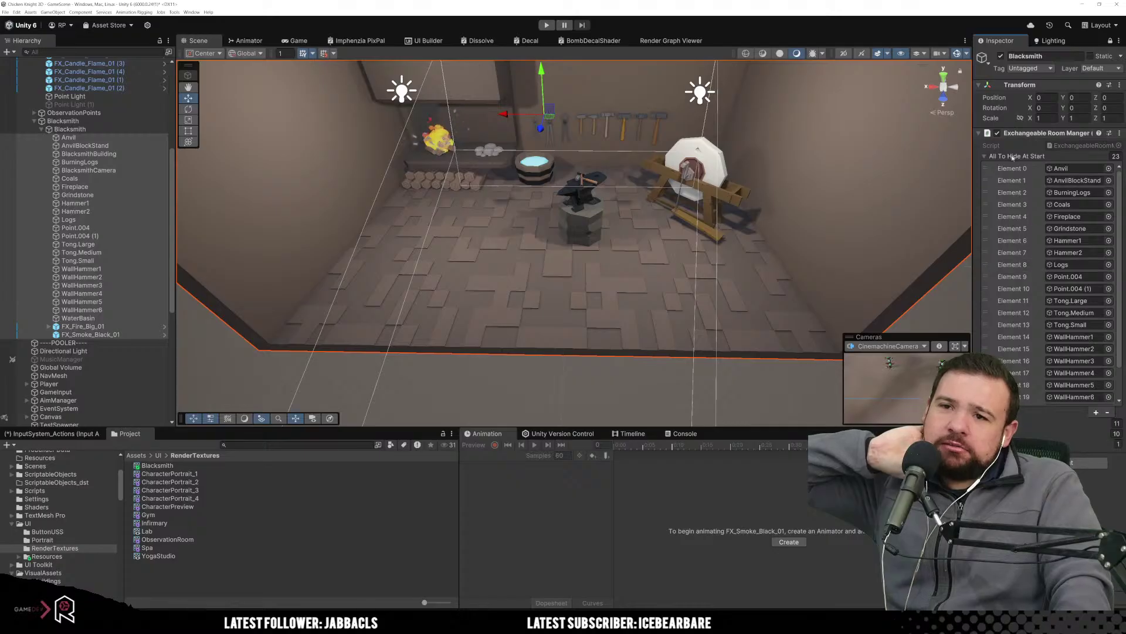
{"action": "left_click", "coordinate": [1015, 156]}
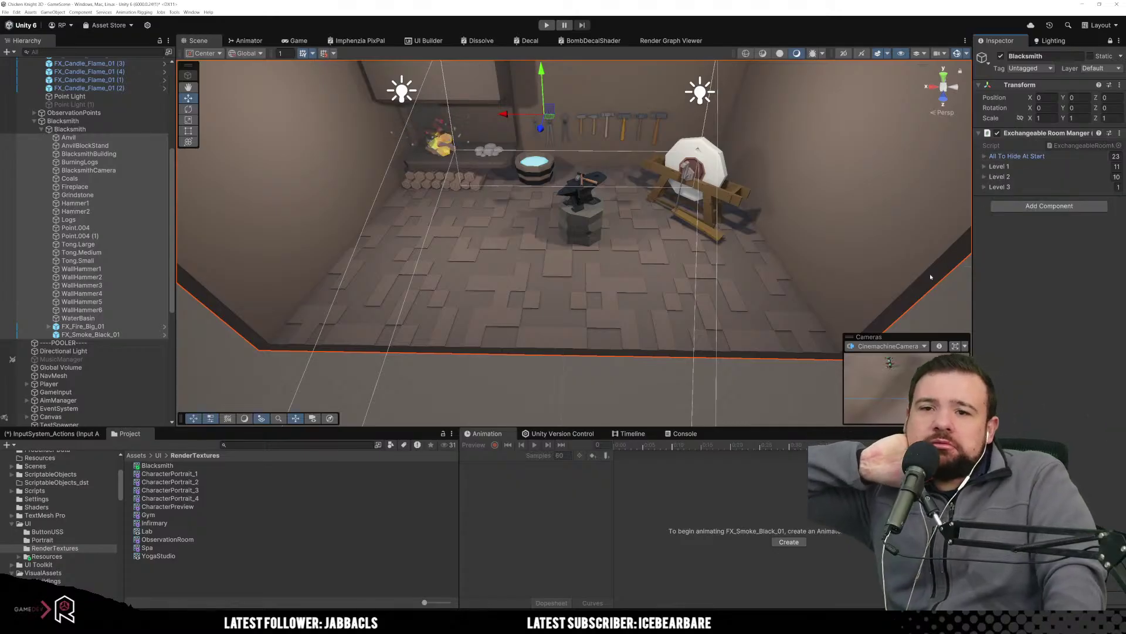
Compare the All To Hide At Start entries with the Level 1 list and add the Logs object to Level 1.
{"action": "left_click", "coordinate": [994, 160]}
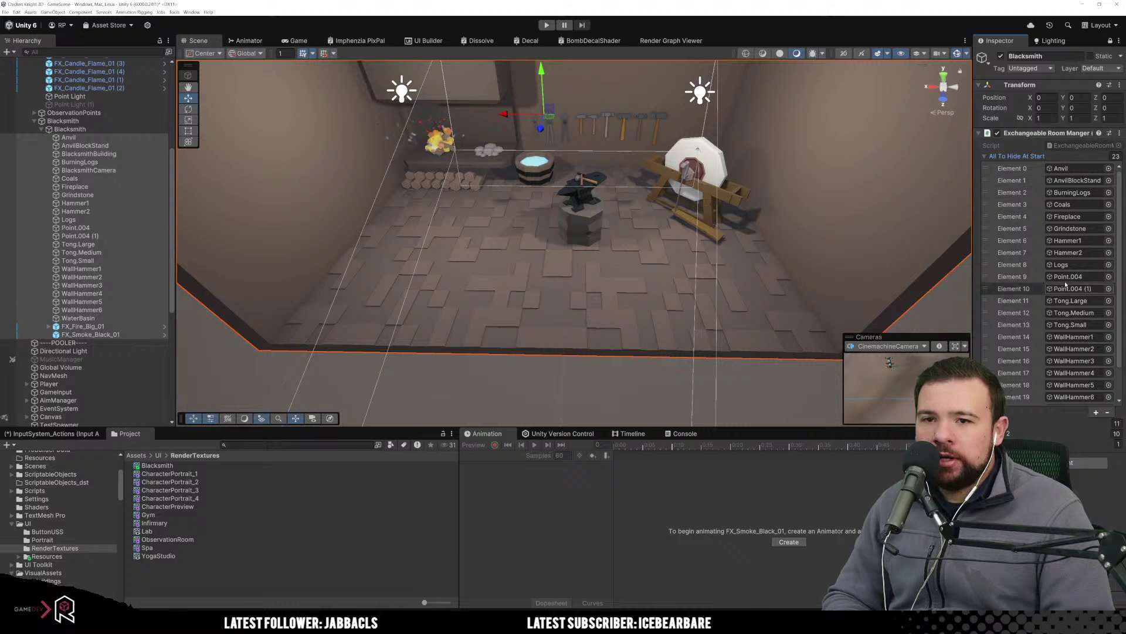
{"action": "scroll", "coordinate": [995, 350], "scroll_direction": "down", "scroll_amount": 2}
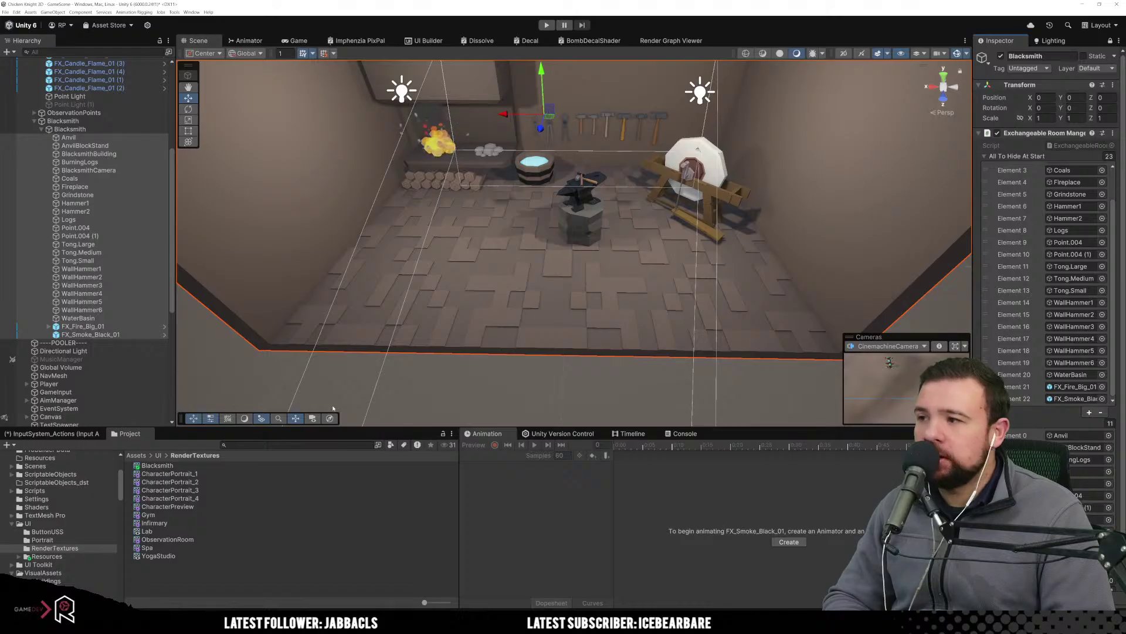
{"action": "left_click", "coordinate": [126, 252]}
{"action": "left_click", "coordinate": [99, 221]}
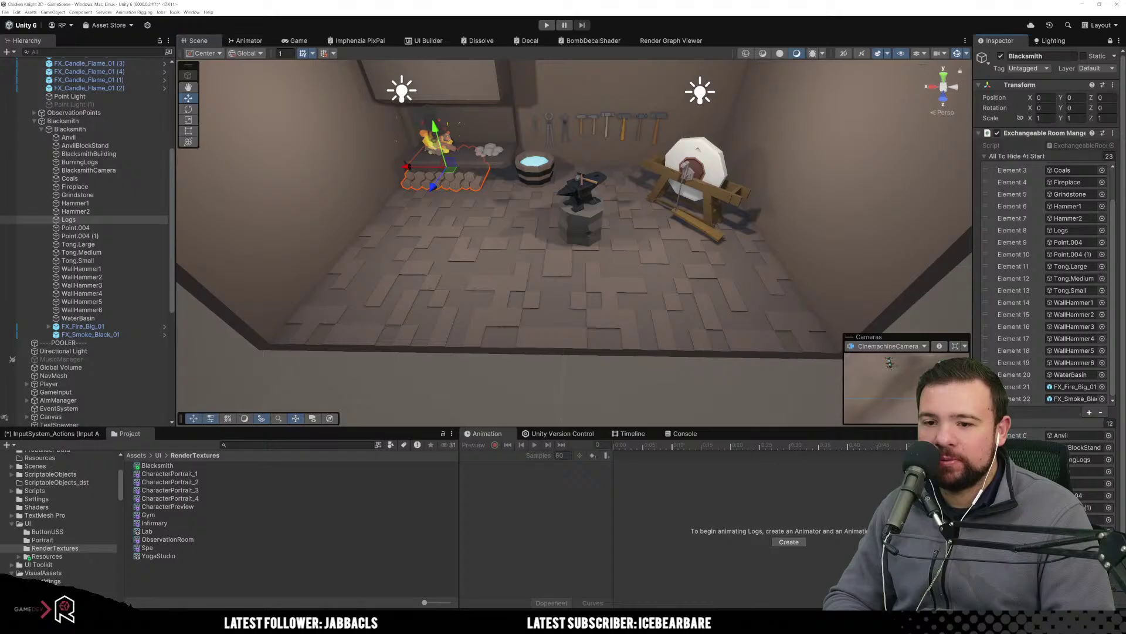
{"action": "scroll", "coordinate": [1086, 469], "scroll_direction": "down", "scroll_amount": 2}
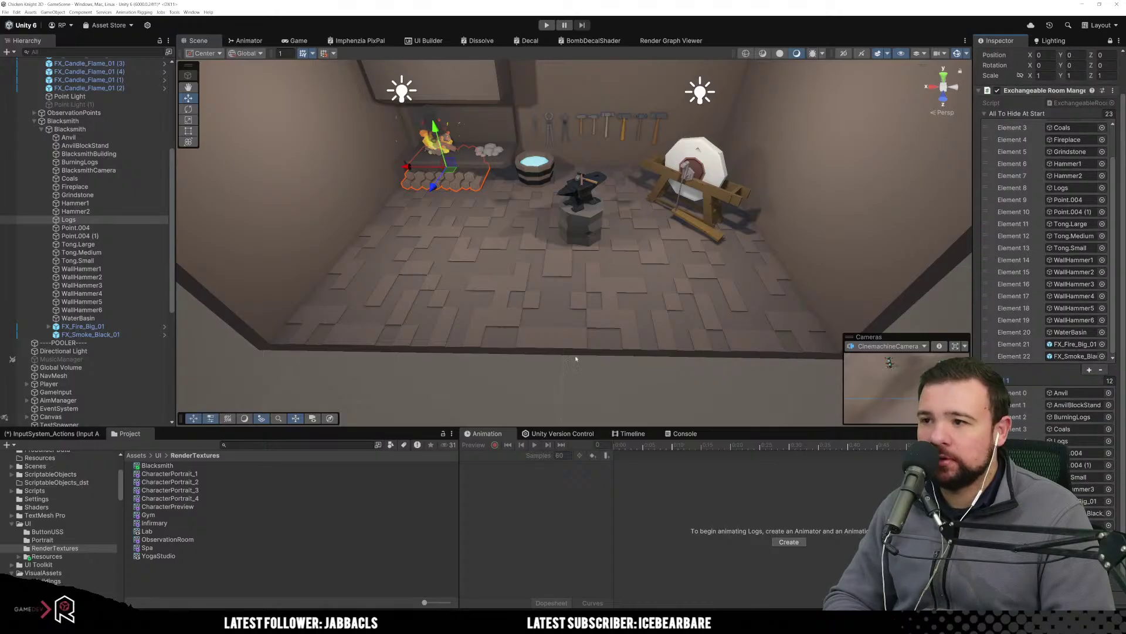
{"action": "left_click", "coordinate": [554, 367]}
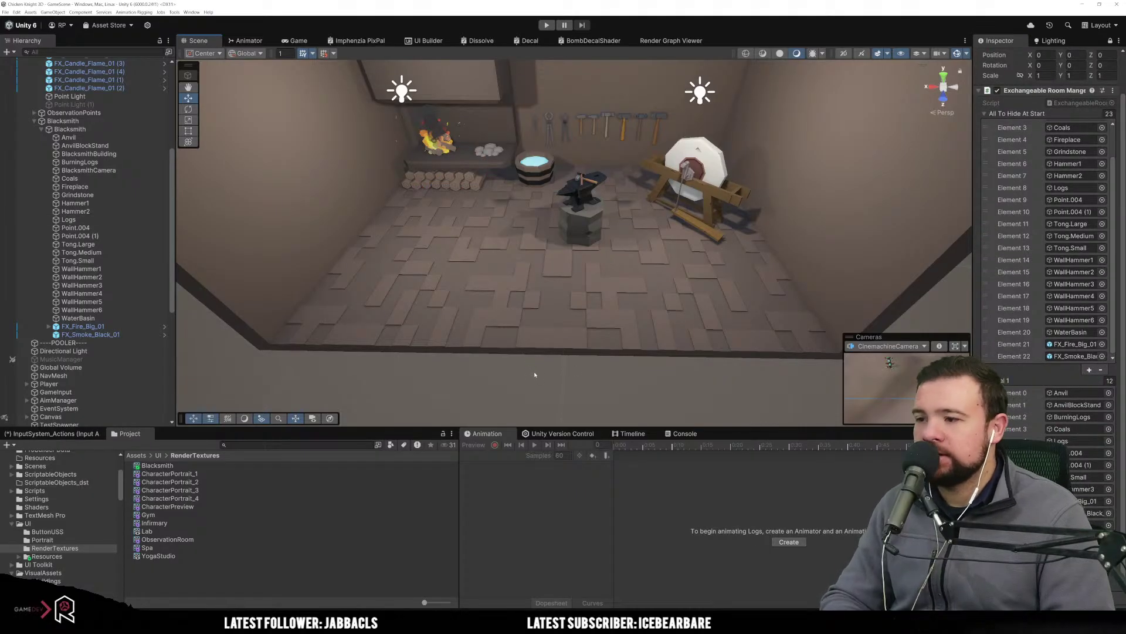
Open the ExchangeableRoomManger script and examine how UpgradeRoom activates the objects for room levels 1, 2 and 3.
{"action": "double_click", "coordinate": [1088, 103]}
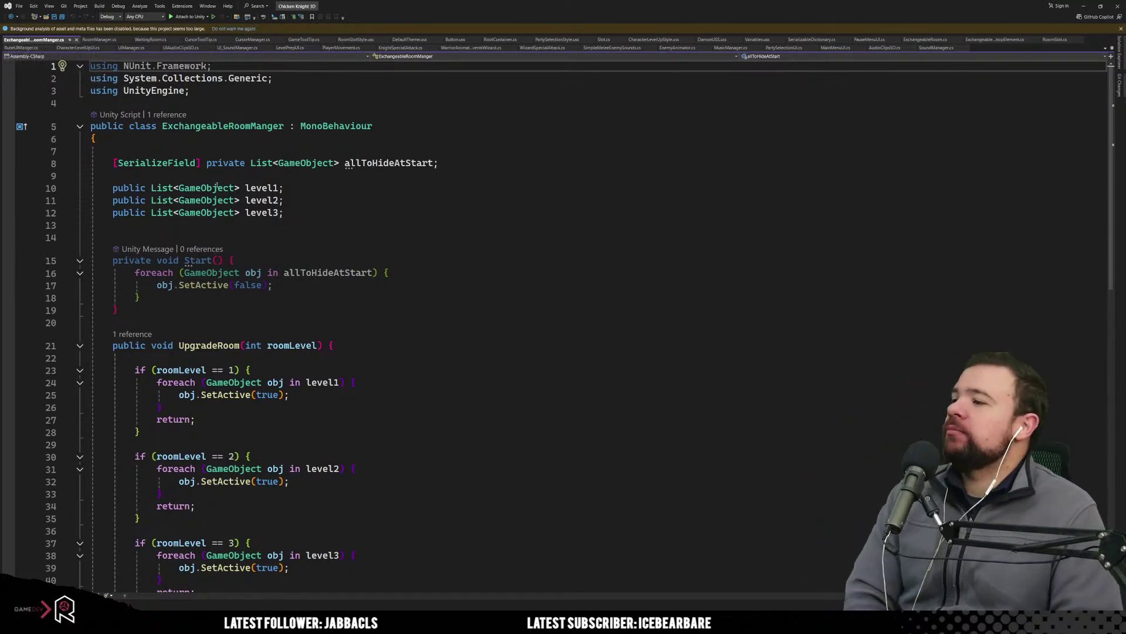
{"action": "scroll", "coordinate": [232, 252], "scroll_direction": "down", "scroll_amount": 2}
{"action": "scroll", "coordinate": [232, 252], "scroll_direction": "down", "scroll_amount": 4}
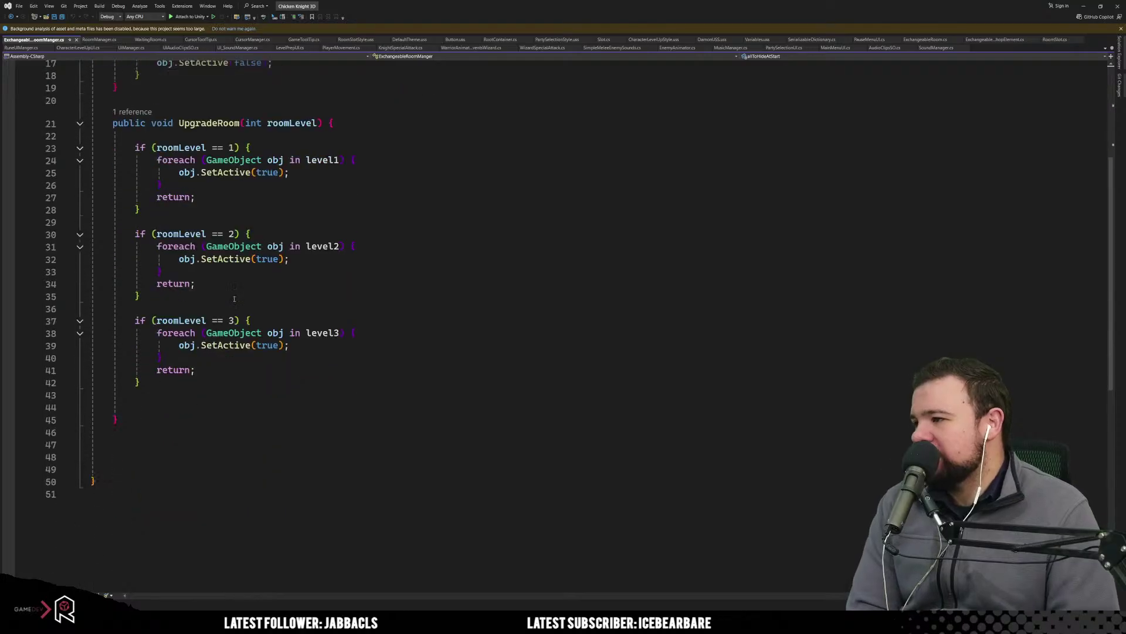
{"action": "scroll", "coordinate": [234, 300], "scroll_direction": "up", "scroll_amount": 3}
{"action": "left_click", "coordinate": [218, 234]}
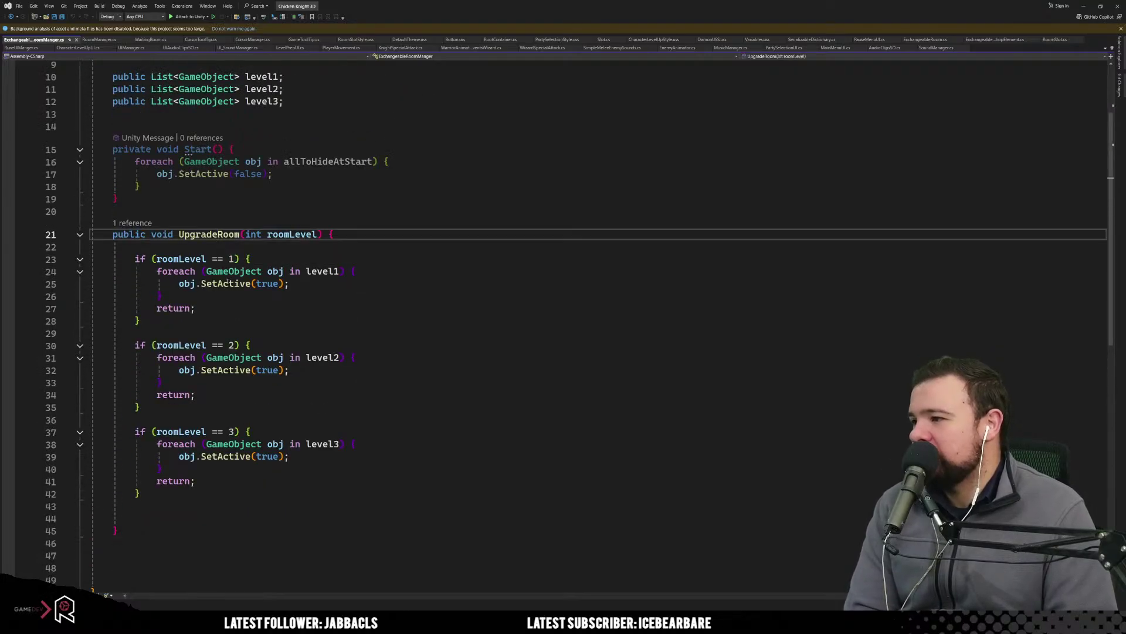
{"action": "left_click", "coordinate": [236, 307]}
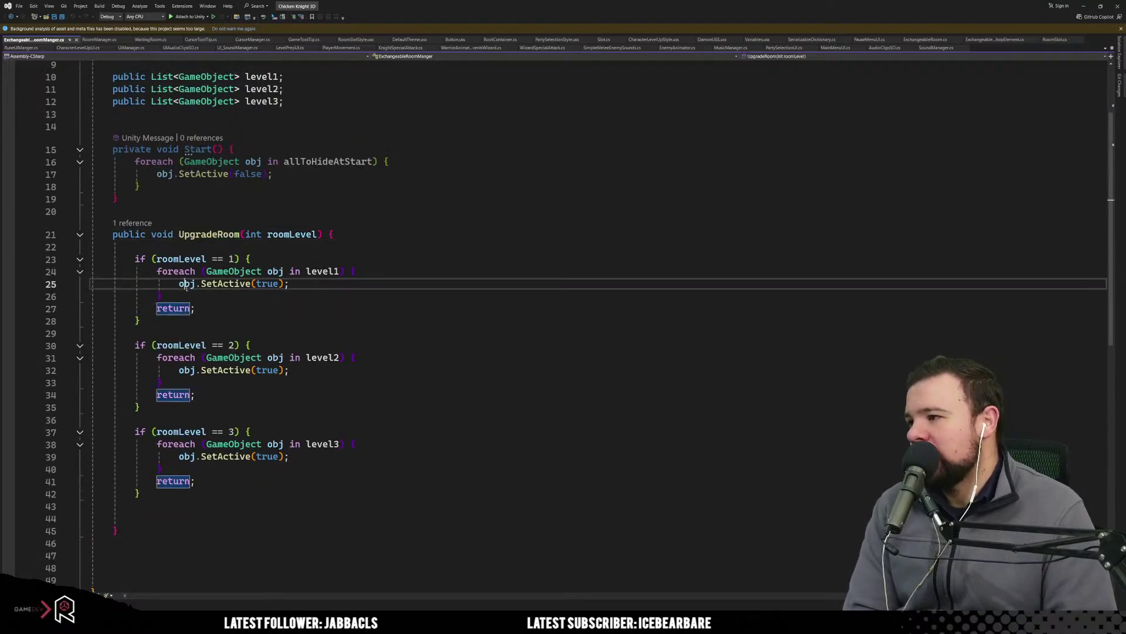
{"action": "left_click_drag", "start_coordinate": [289, 284], "coordinate": [197, 308]}
{"action": "left_click", "coordinate": [343, 320]}
{"action": "left_click_drag", "start_coordinate": [203, 357], "coordinate": [206, 394]}
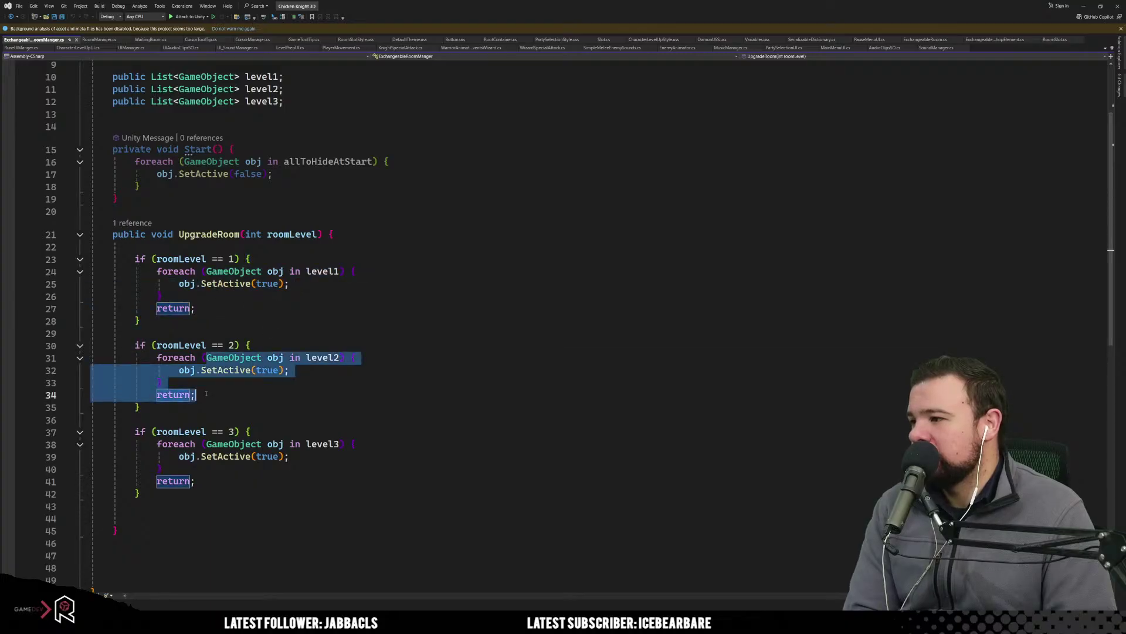
{"action": "left_click_drag", "start_coordinate": [92, 419], "coordinate": [196, 481]}
{"action": "left_click", "coordinate": [282, 503]}
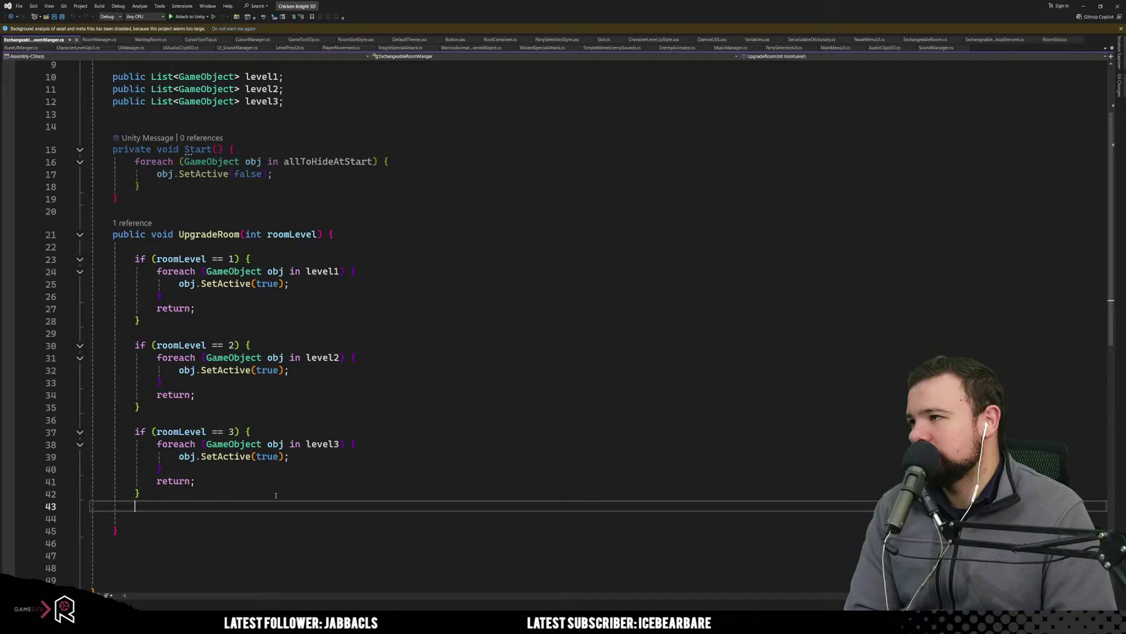
Dismiss the notice about disabled background analysis and return to the level 1 block of UpgradeRoom.
{"action": "left_click", "coordinate": [1121, 28]}
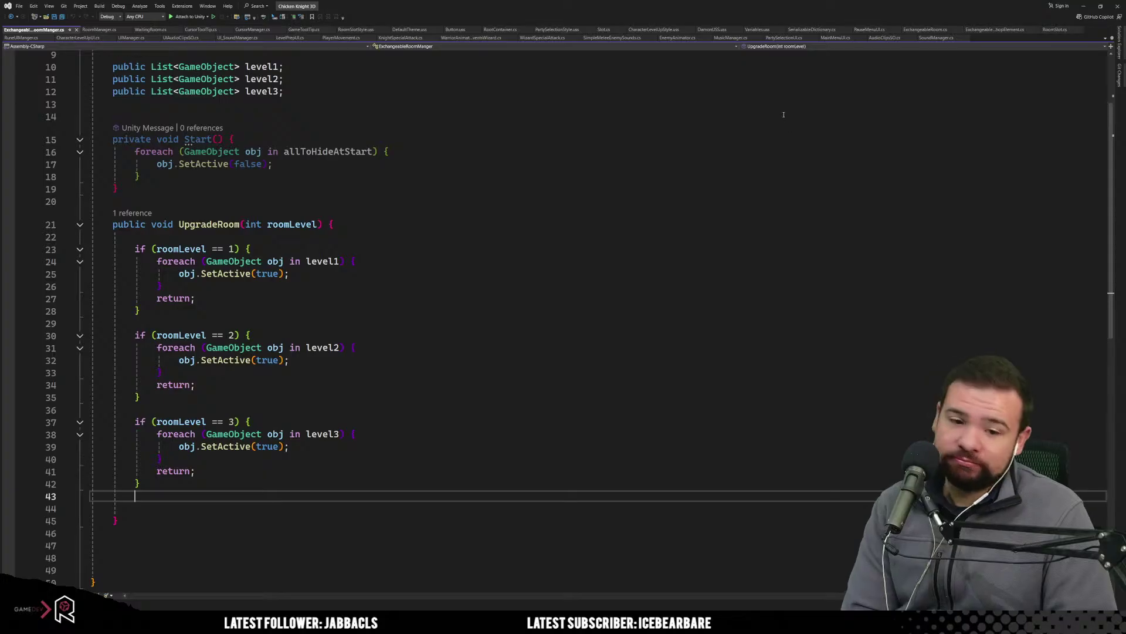
{"action": "left_click", "coordinate": [368, 290]}
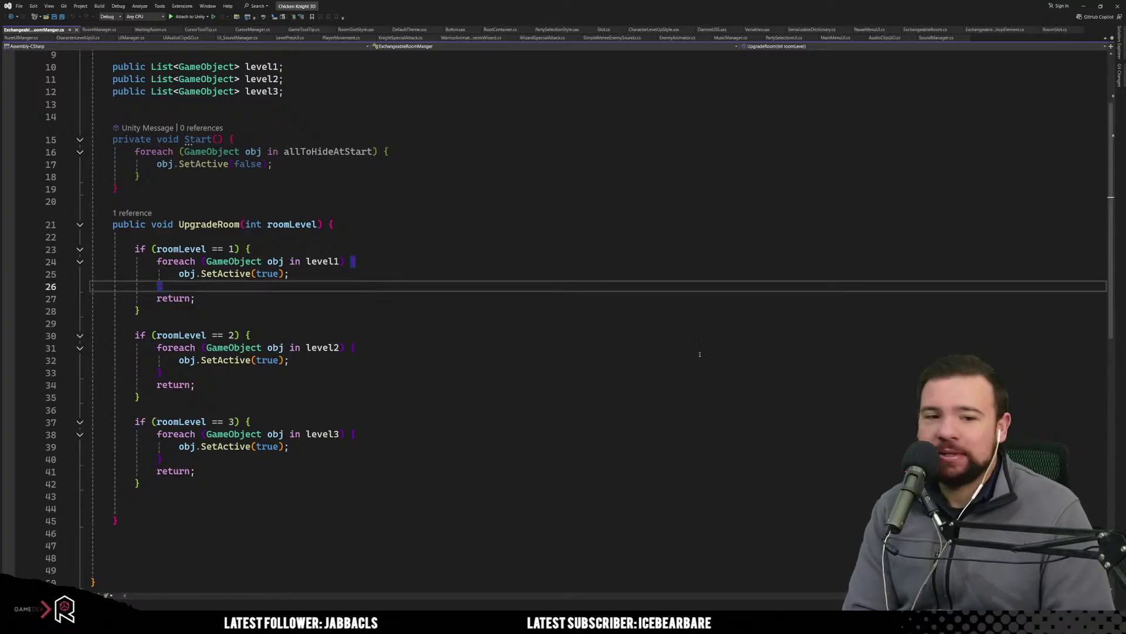
{"action": "left_click", "coordinate": [316, 410]}
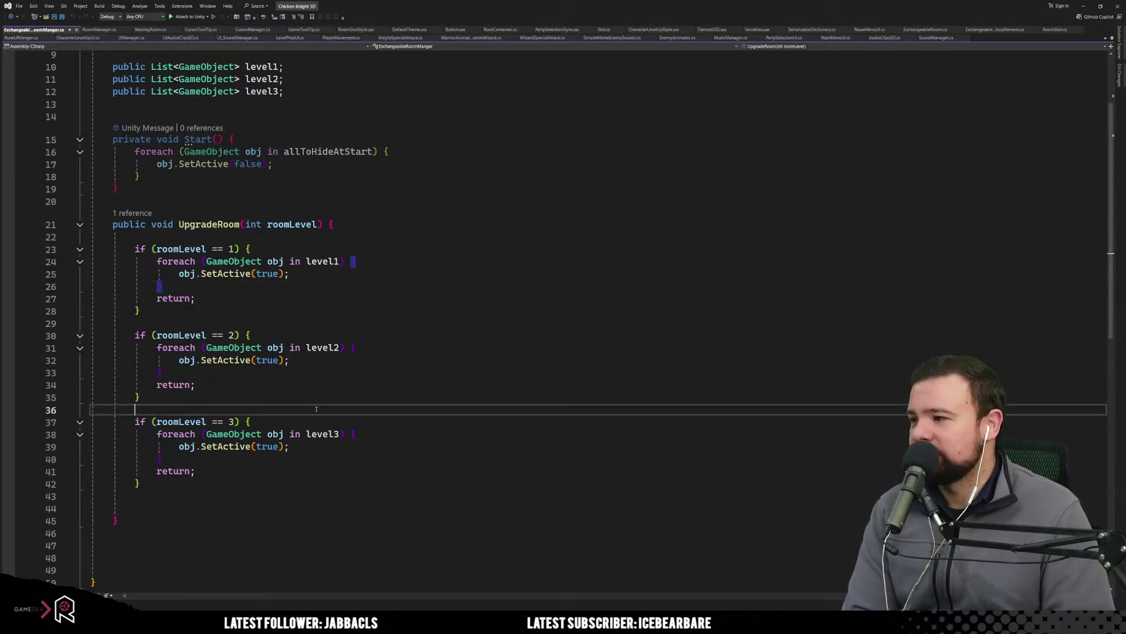
{"action": "scroll", "coordinate": [316, 409], "scroll_direction": "up", "scroll_amount": 3}
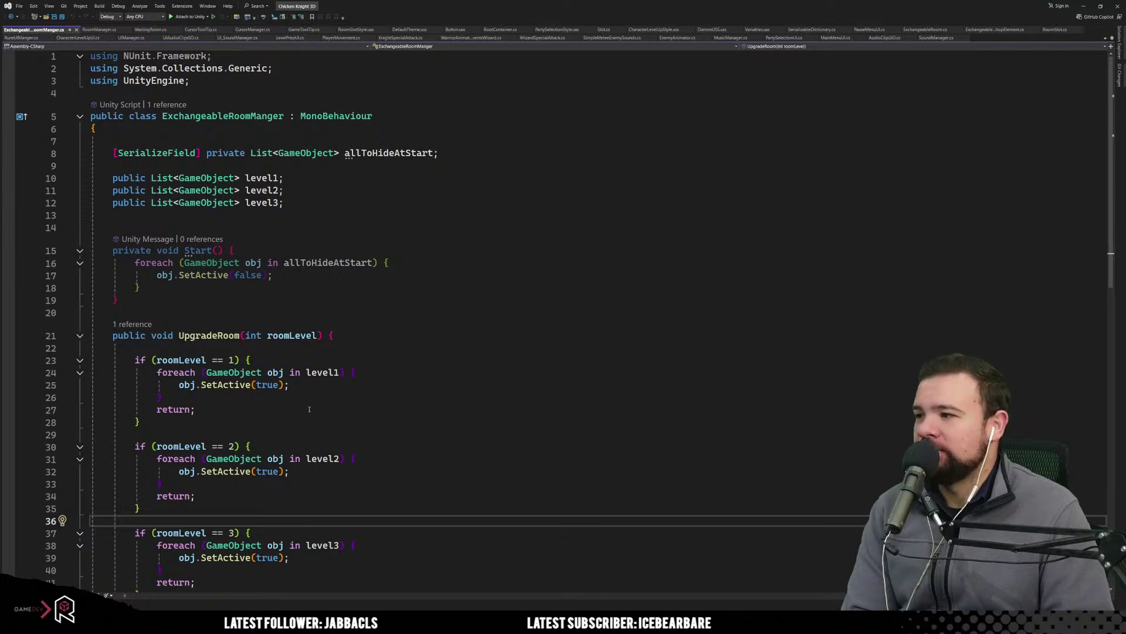
{"action": "left_click", "coordinate": [440, 317]}
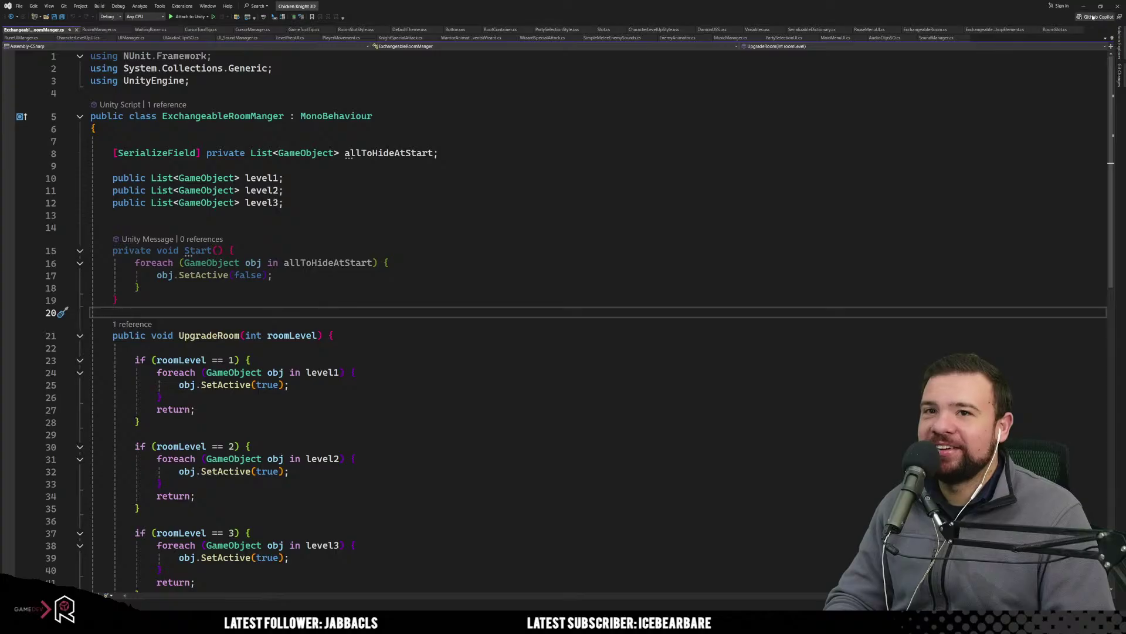
Switch to Unity and examine the Blacksmith room with its fireplace, anvil and grindstone in the scene.
{"action": "key", "text": "alt+Tab"}
{"action": "key", "text": "s"}
{"action": "right_click_drag", "start_coordinate": [669, 264], "coordinate": [699, 270]}
{"action": "key", "text": "w"}
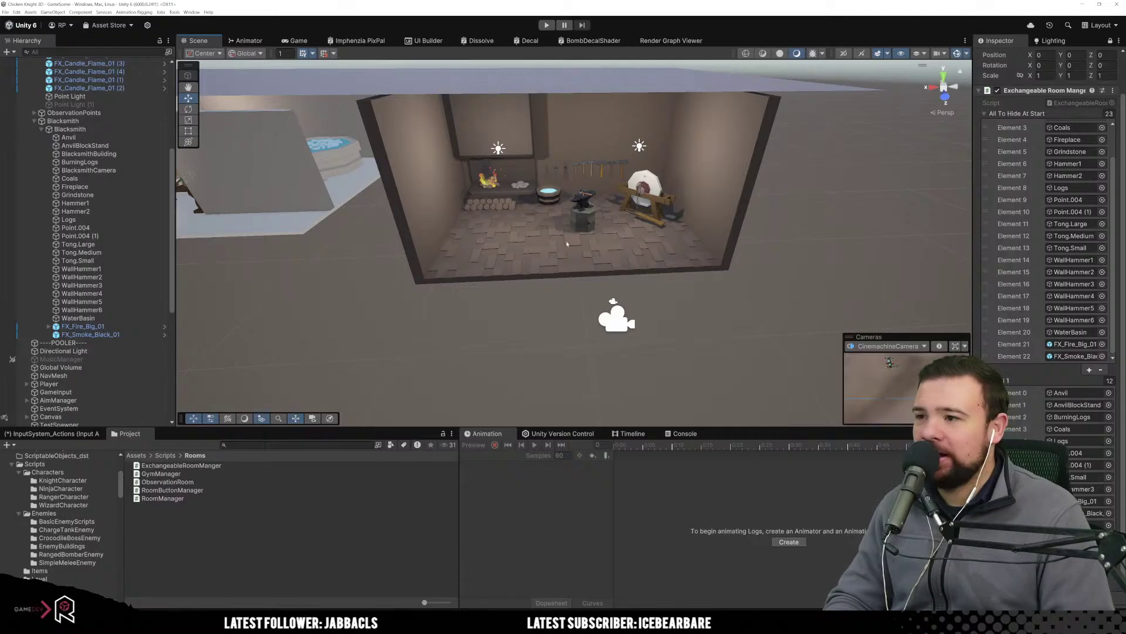
{"action": "right_click_drag", "start_coordinate": [737, 268], "coordinate": [536, 185]}
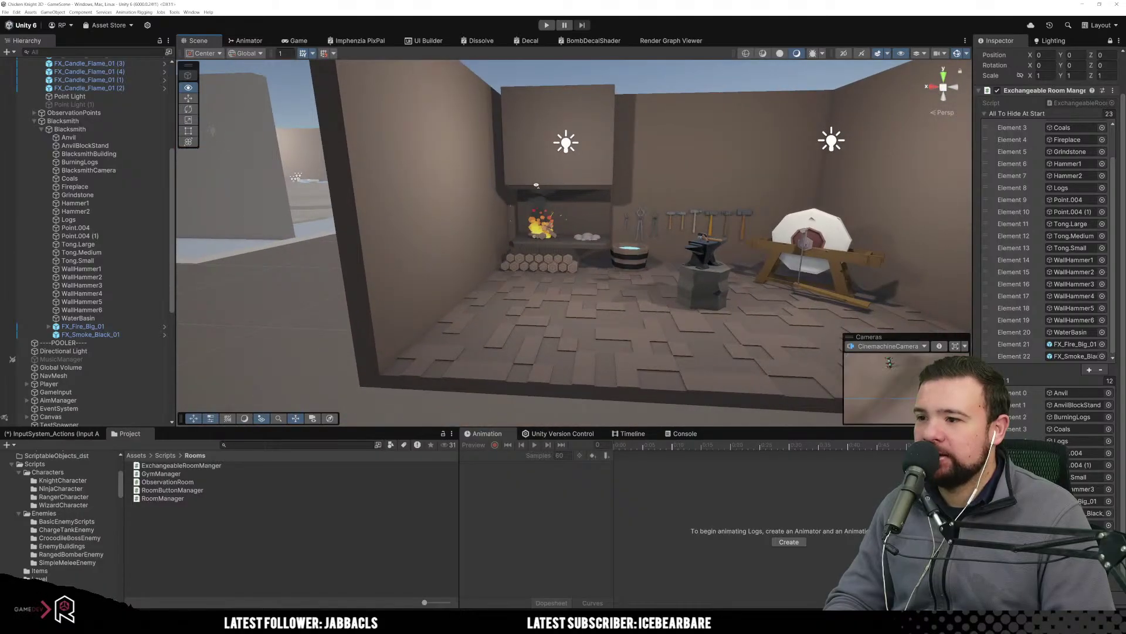
Examine the LevelPrep UI layout, its RoomSlotStyle.uss style sheet and the roomShopOverlay element of the middle unlockable room.
{"action": "left_click", "coordinate": [424, 40]}
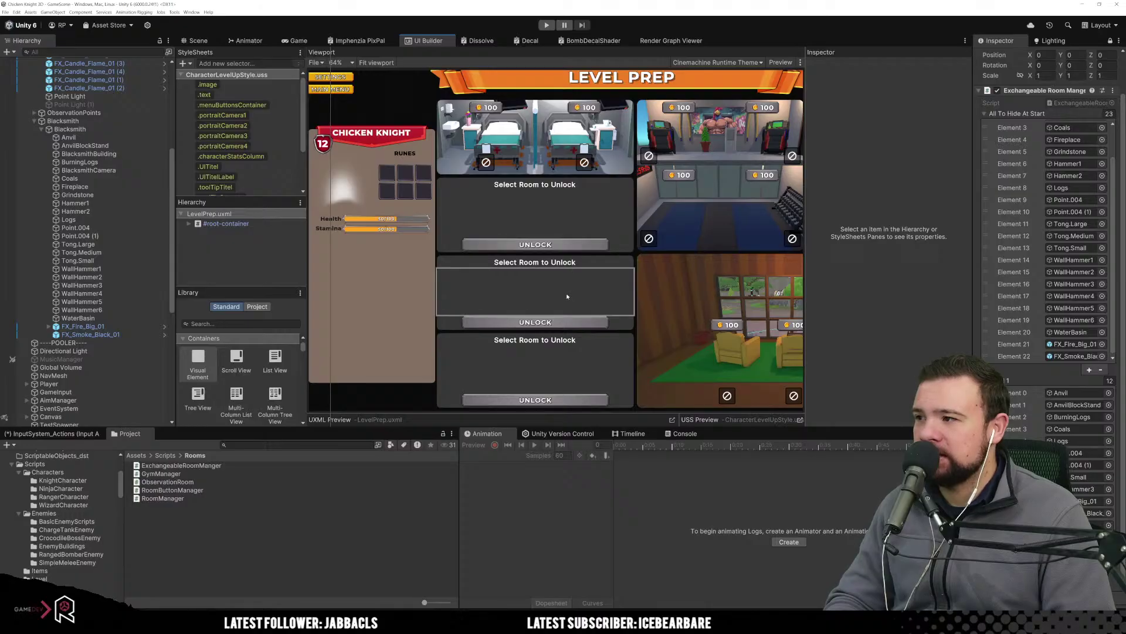
{"action": "scroll", "coordinate": [543, 229], "scroll_direction": "down", "scroll_amount": 2}
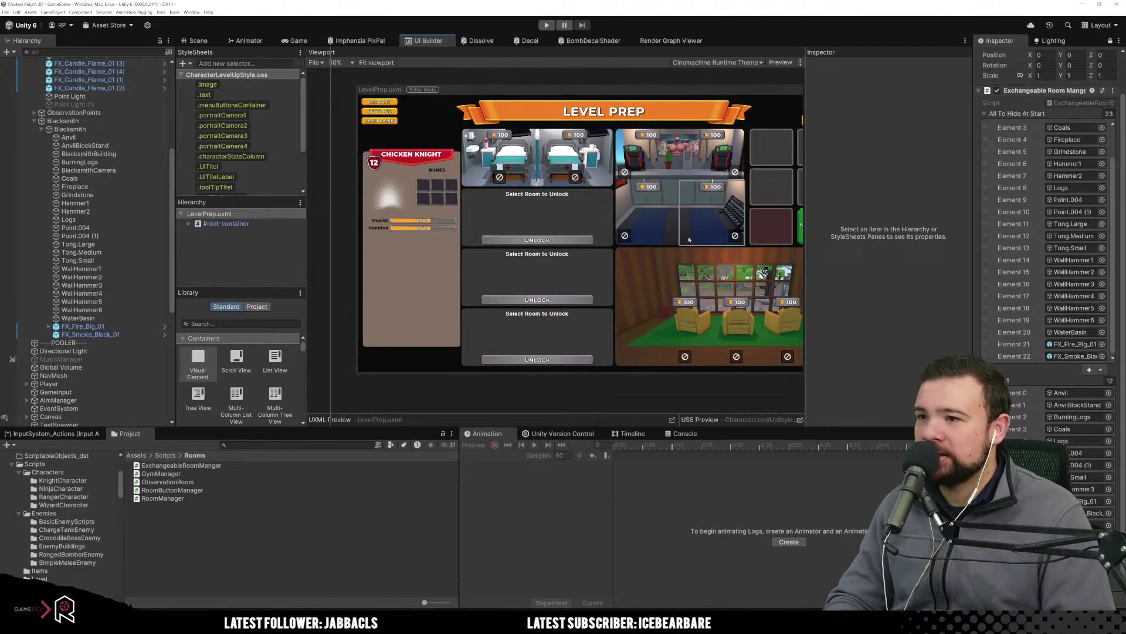
{"action": "middle_click_drag", "start_coordinate": [704, 287], "coordinate": [610, 285]}
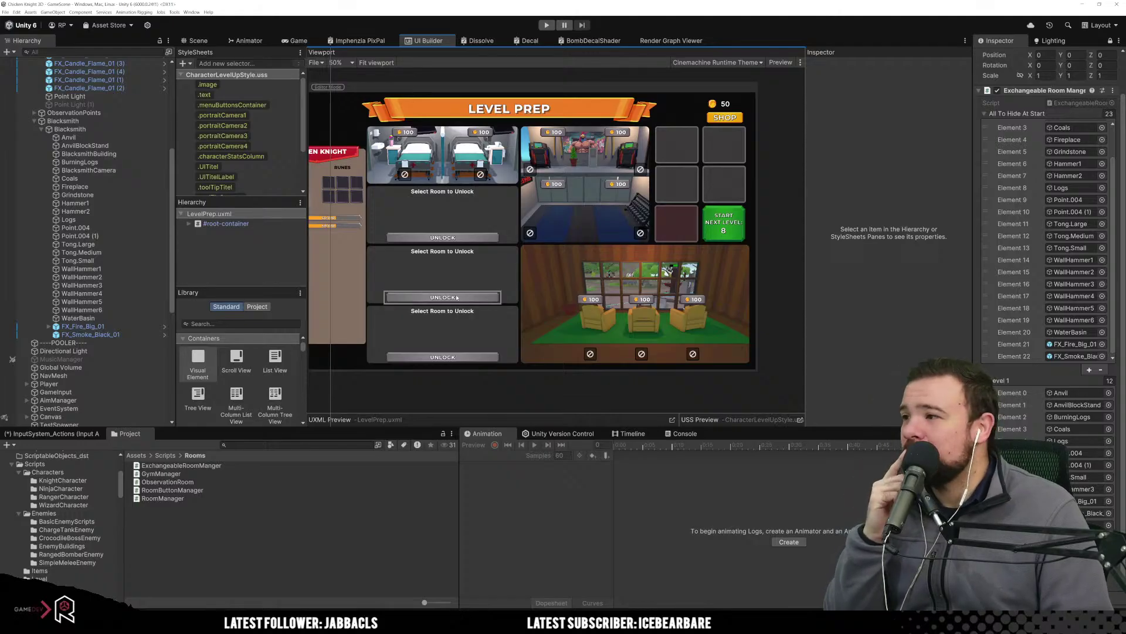
{"action": "left_click", "coordinate": [187, 75]}
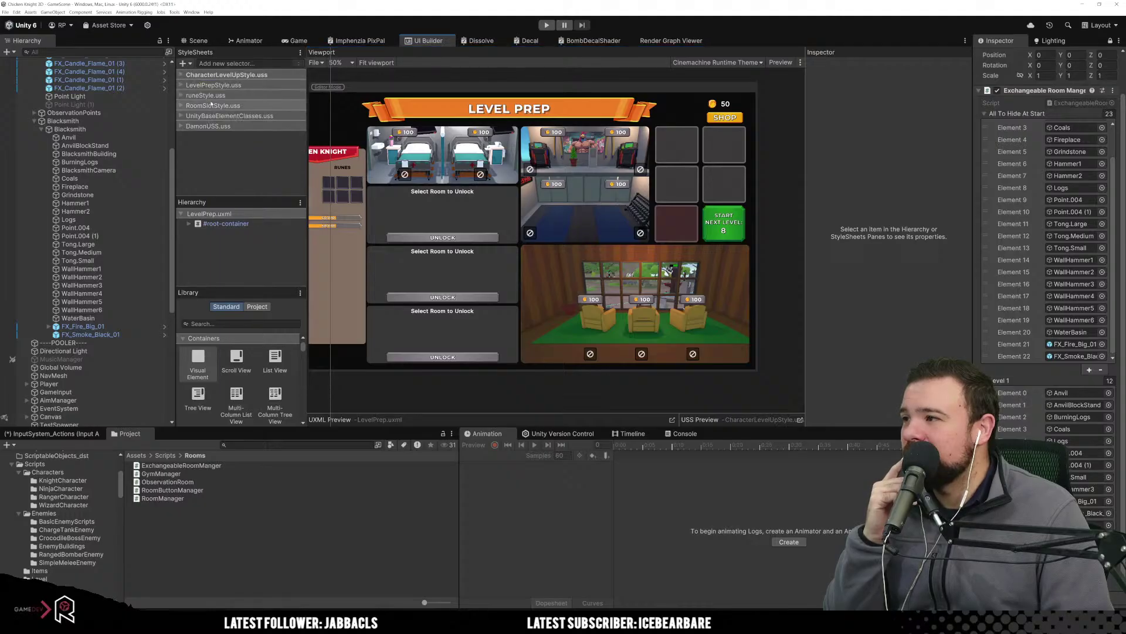
{"action": "left_click", "coordinate": [211, 105]}
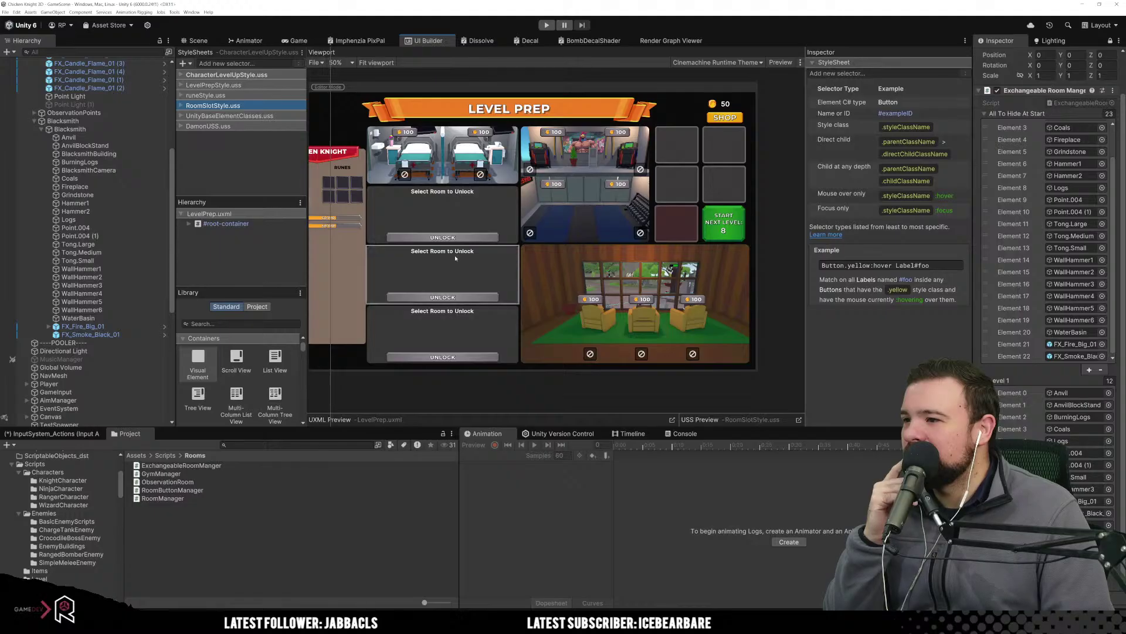
{"action": "left_click", "coordinate": [514, 301]}
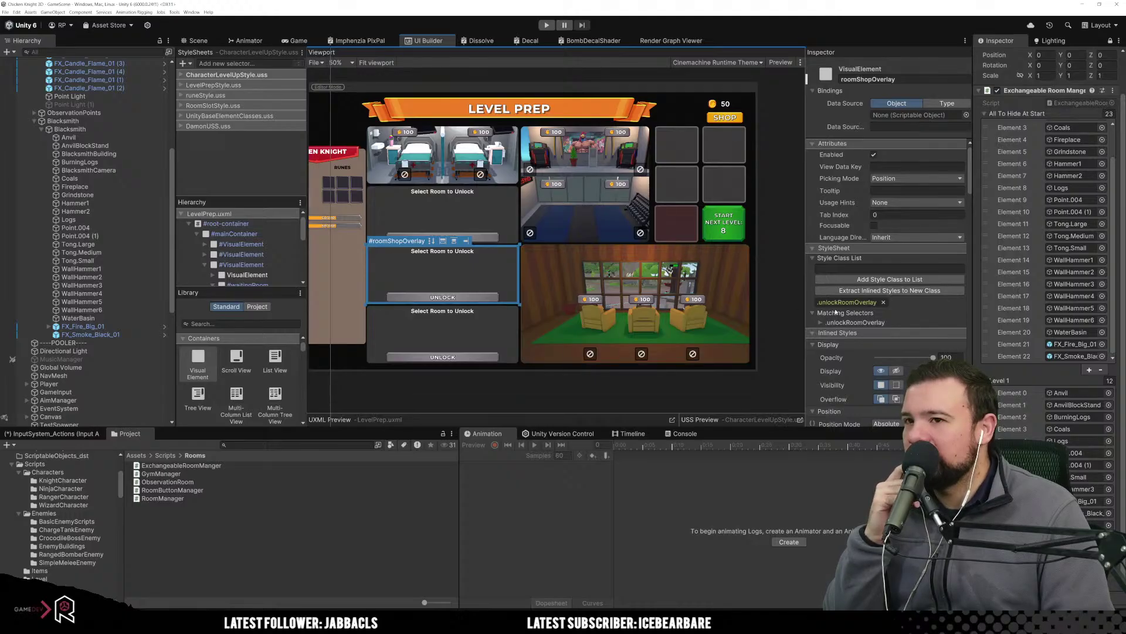
{"action": "left_click", "coordinate": [601, 388]}
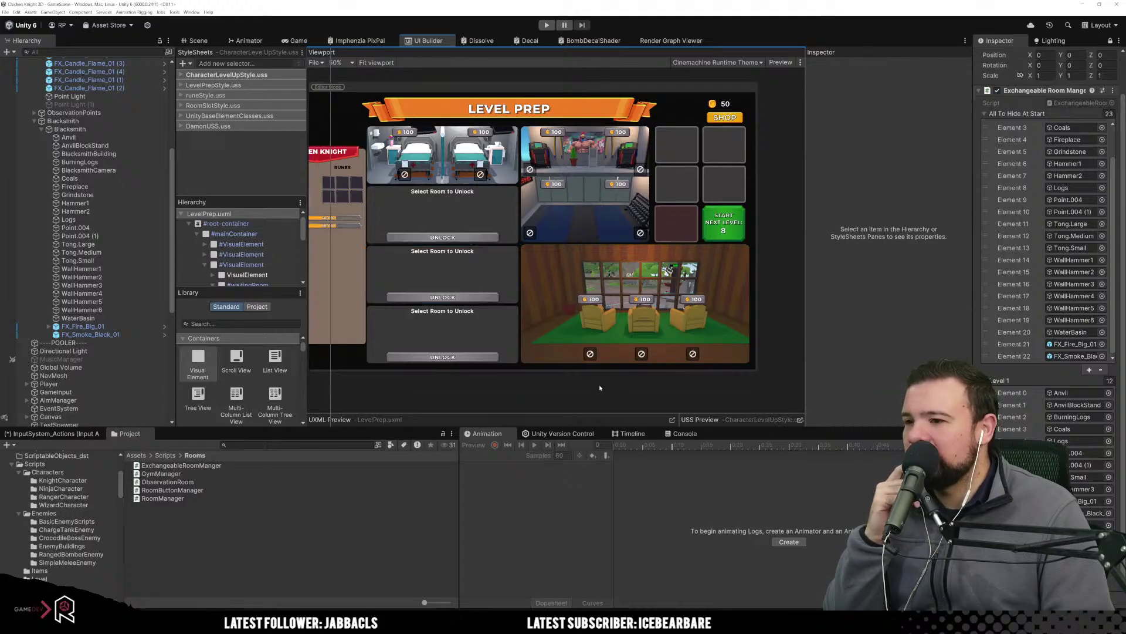
Run the game, proceed to the Level Prep screen and unlock the Spa and Smithy rooms.
{"action": "left_click", "coordinate": [546, 24]}
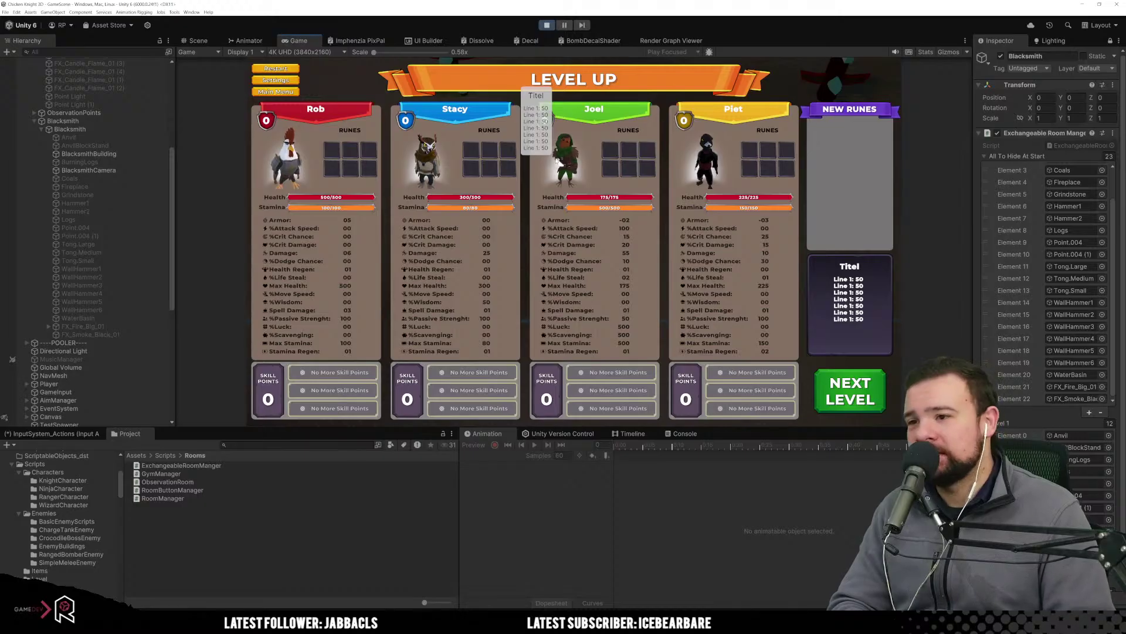
{"action": "left_click", "coordinate": [820, 385]}
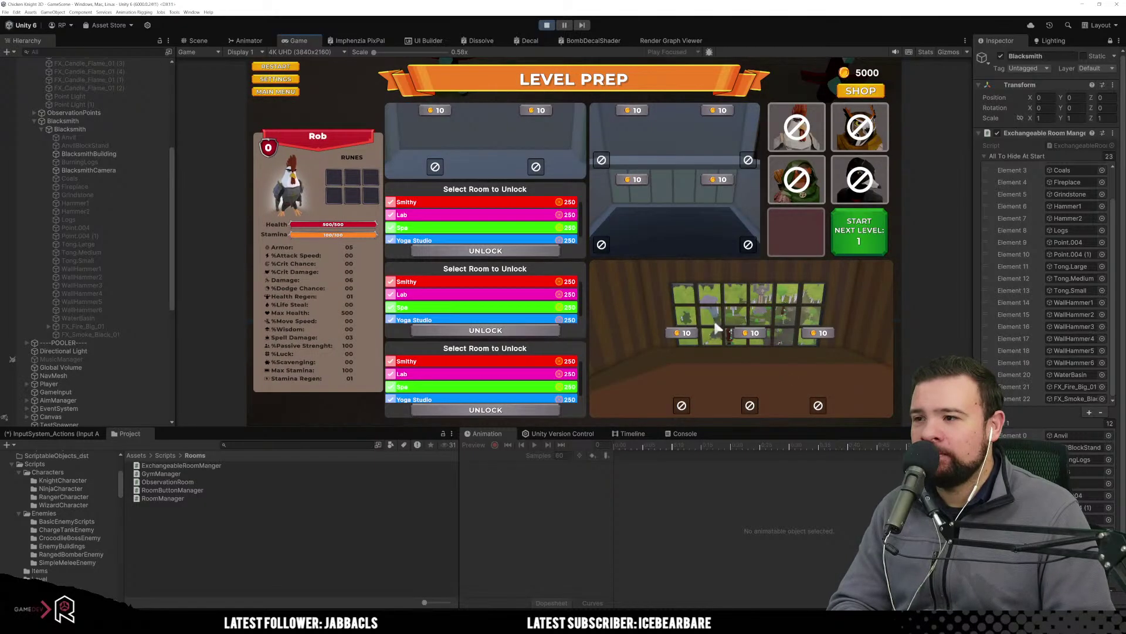
{"action": "left_click", "coordinate": [461, 226]}
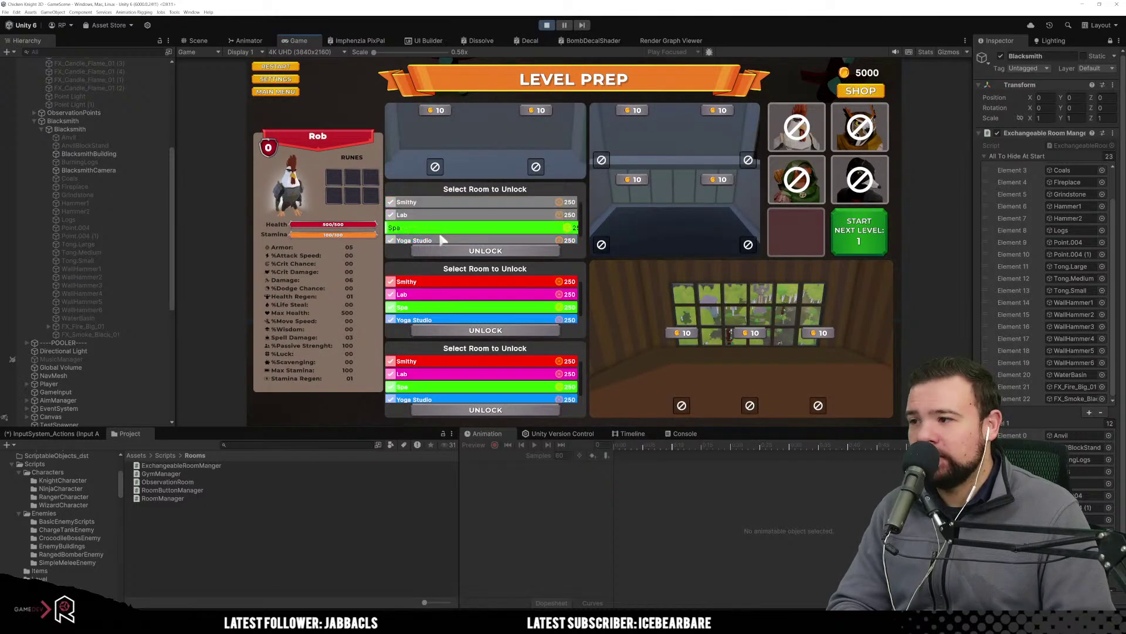
{"action": "left_click", "coordinate": [465, 282]}
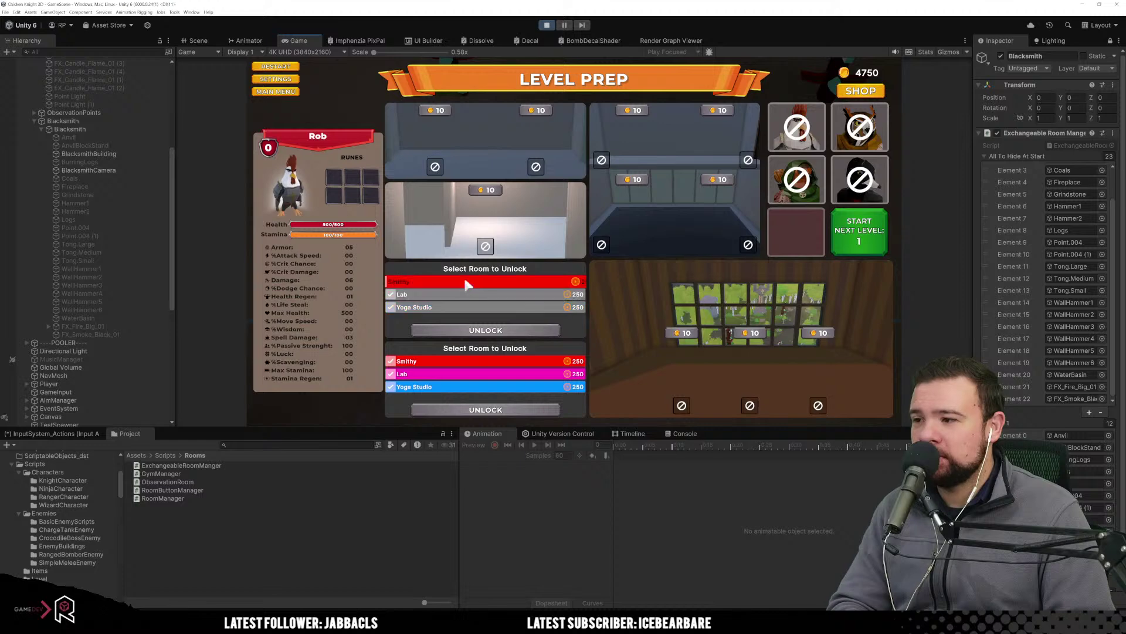
{"action": "left_click", "coordinate": [479, 330]}
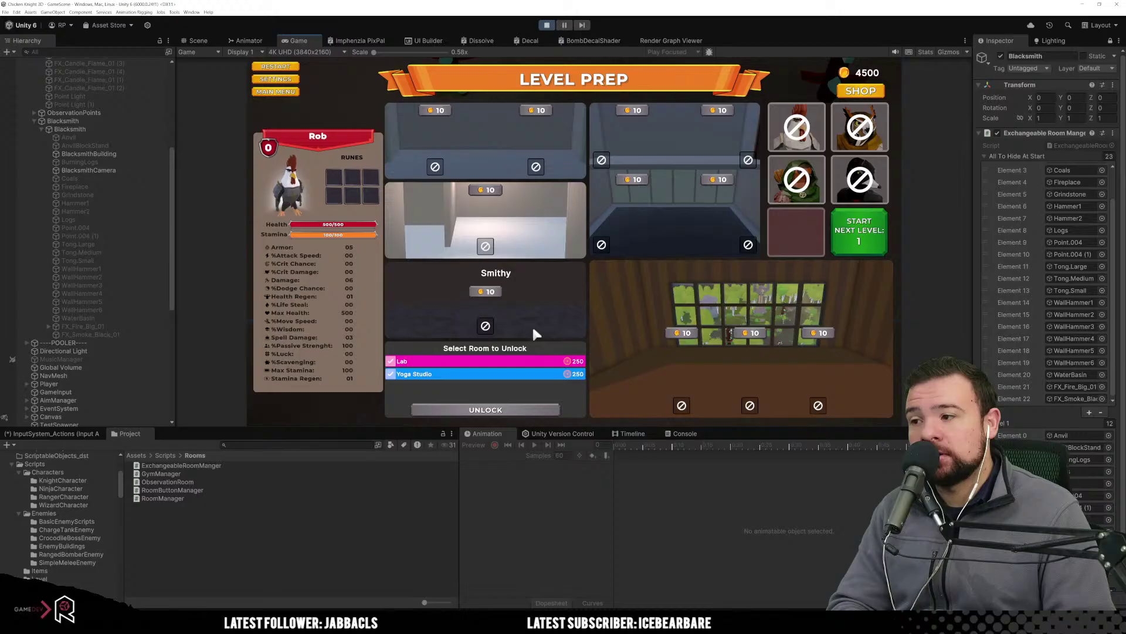
Buy the Smithy and Spa upgrades to compare how their rooms display, and stop the game.
{"action": "left_click", "coordinate": [497, 296]}
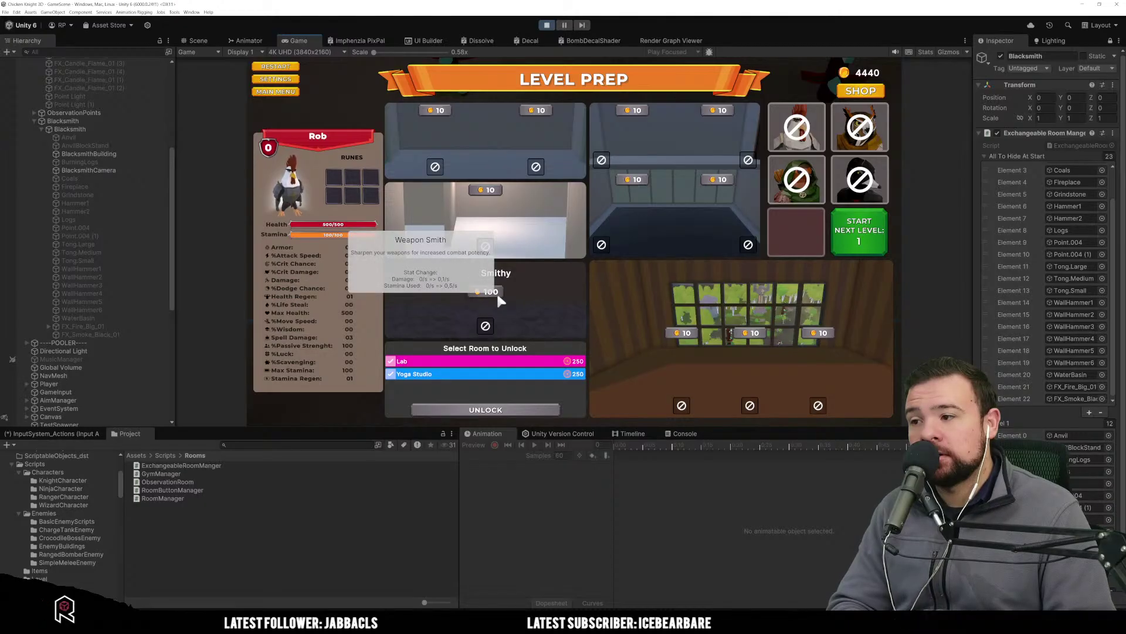
{"action": "left_click", "coordinate": [497, 291]}
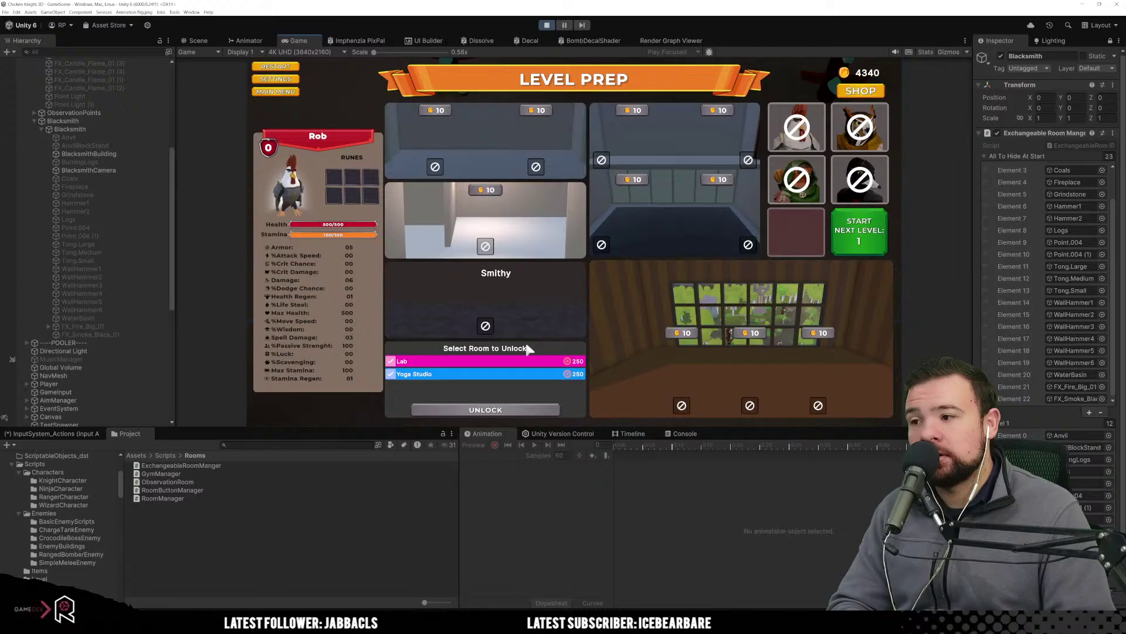
{"action": "left_click", "coordinate": [496, 191]}
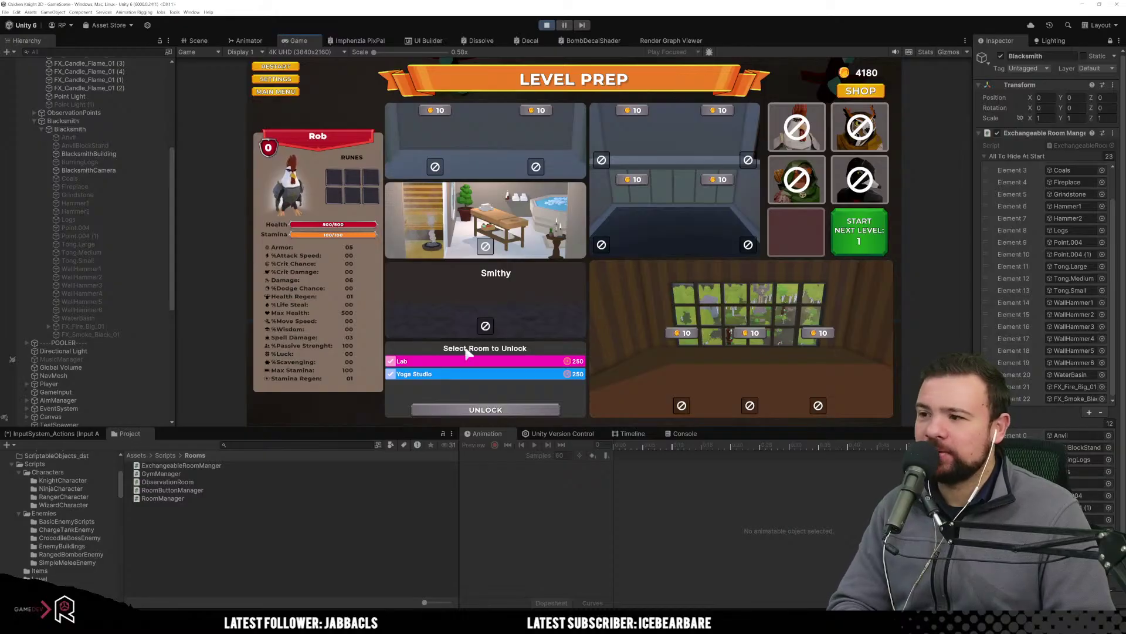
{"action": "mouse_move", "coordinate": [468, 352]}
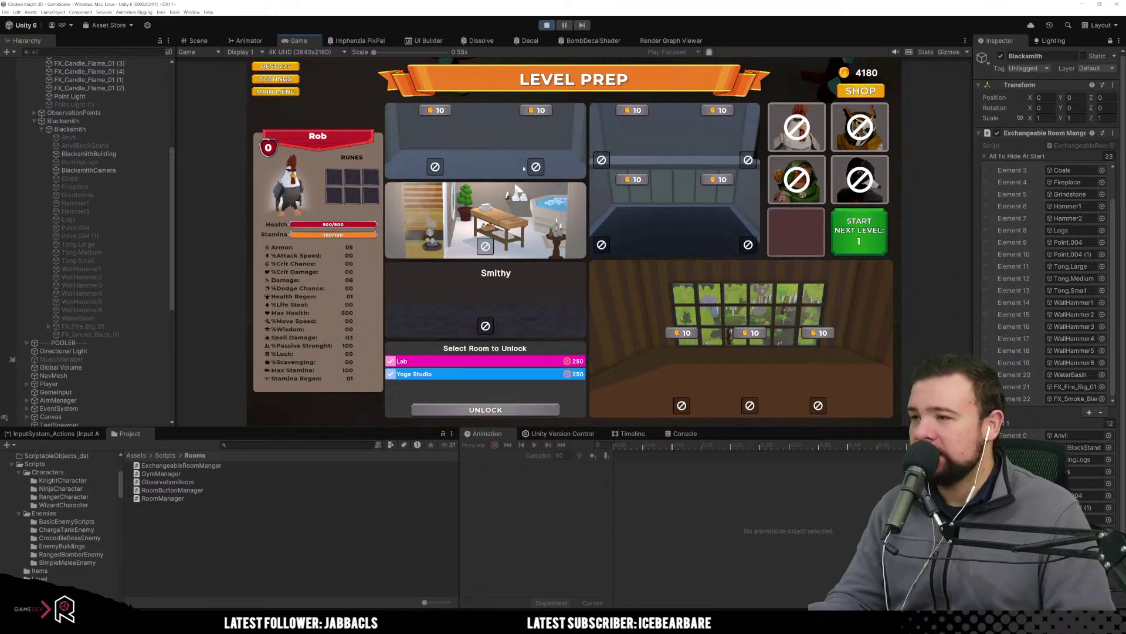
{"action": "key", "text": "ctrl+p"}
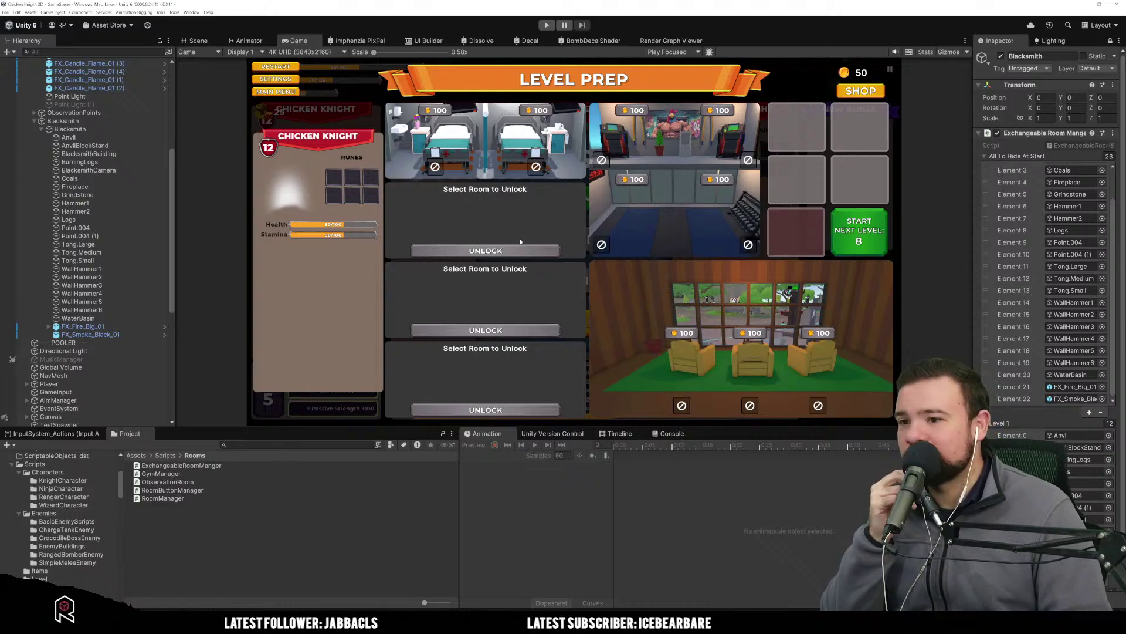
{"action": "left_click", "coordinate": [199, 41]}
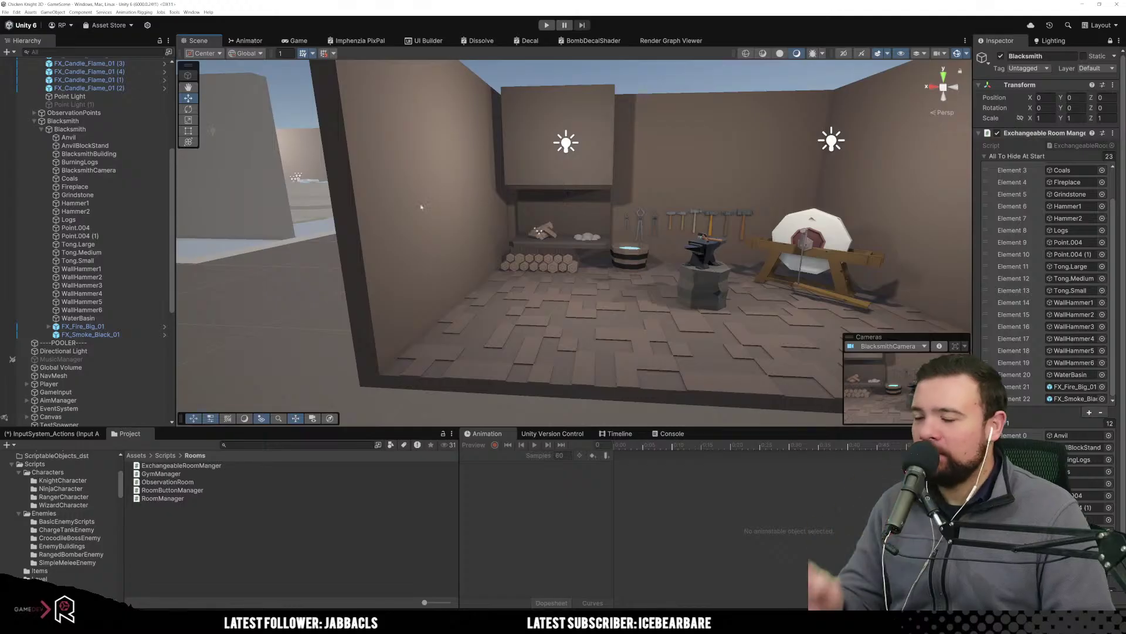
{"action": "scroll", "coordinate": [476, 295], "scroll_direction": "up", "scroll_amount": 3}
{"action": "scroll", "coordinate": [476, 295], "scroll_direction": "down", "scroll_amount": 10}
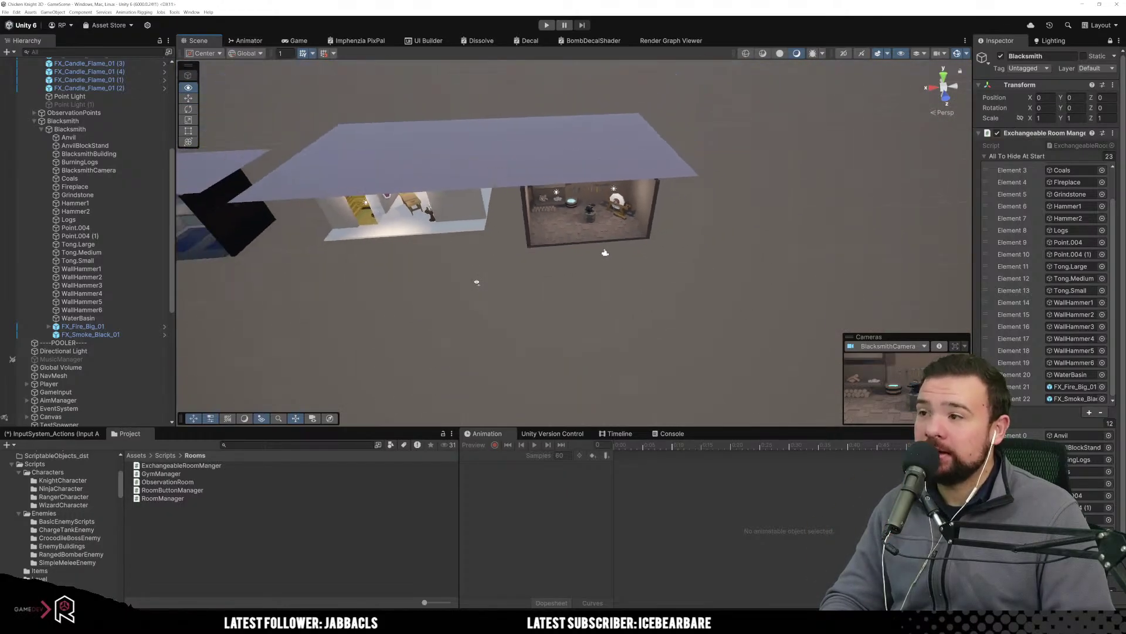
{"action": "right_click_drag", "start_coordinate": [446, 281], "coordinate": [413, 229]}
{"action": "right_click_drag", "start_coordinate": [361, 227], "coordinate": [658, 324]}
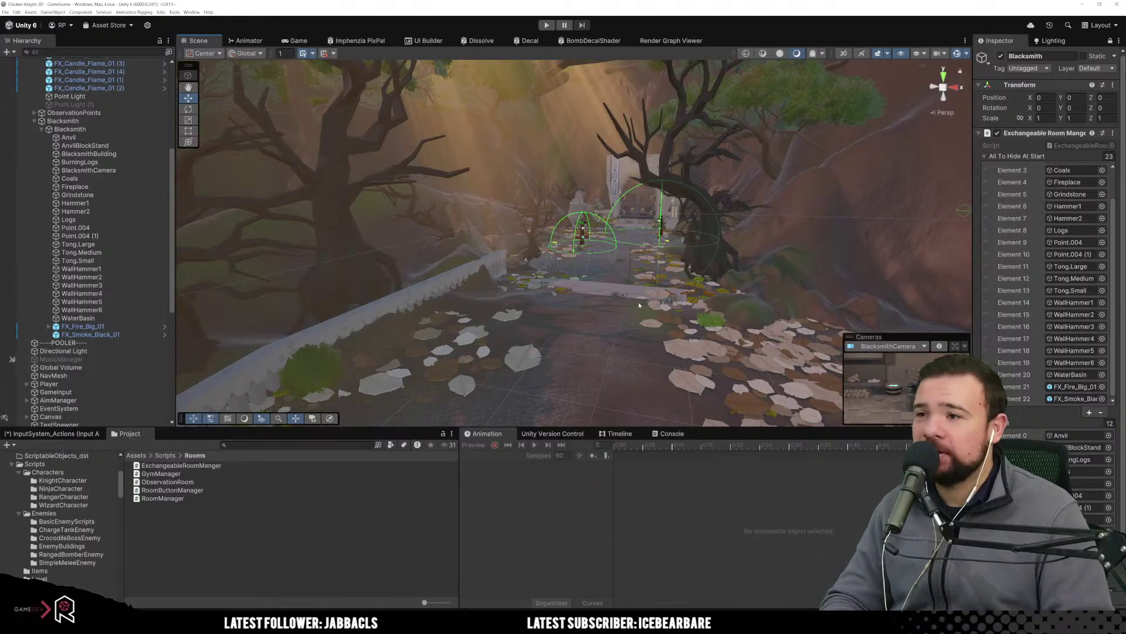
{"action": "right_click_drag", "start_coordinate": [639, 305], "coordinate": [580, 338]}
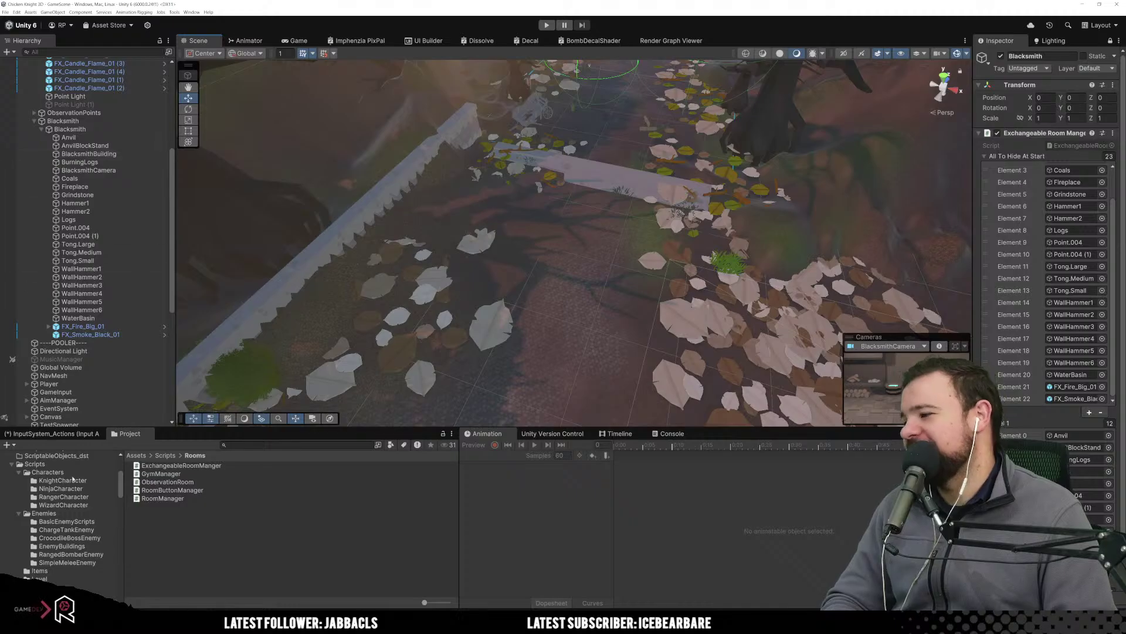
Select the Smithy asset in ScriptableObjects/ExchangeableRoomSO and unlock the inspector to examine the asset's settings.
{"action": "scroll", "coordinate": [68, 505], "scroll_direction": "up", "scroll_amount": 3}
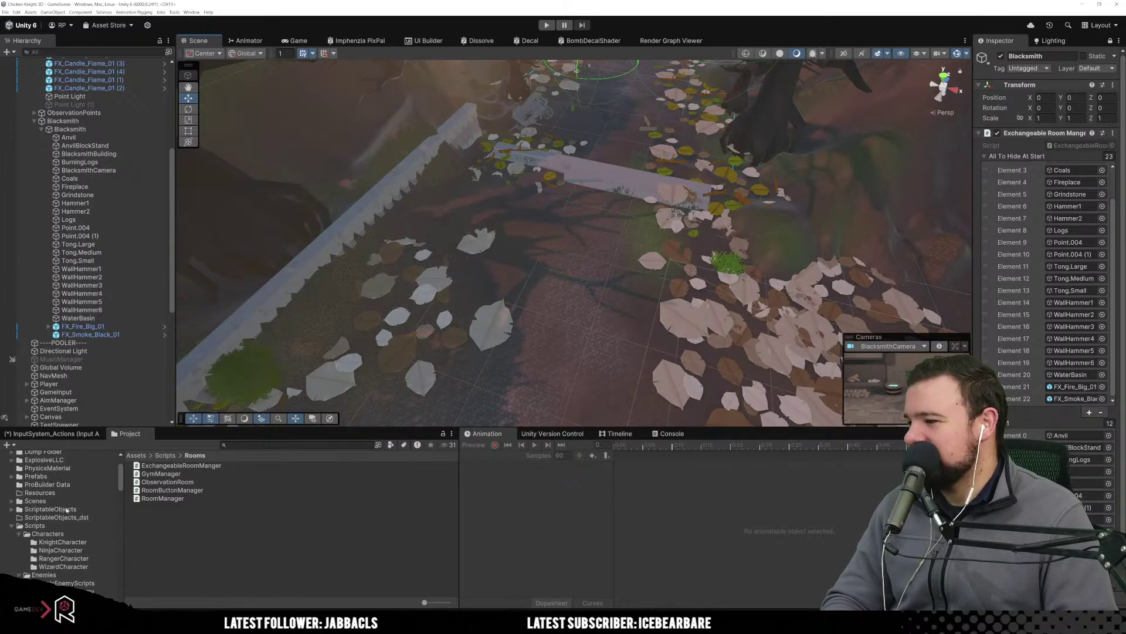
{"action": "left_click", "coordinate": [65, 510]}
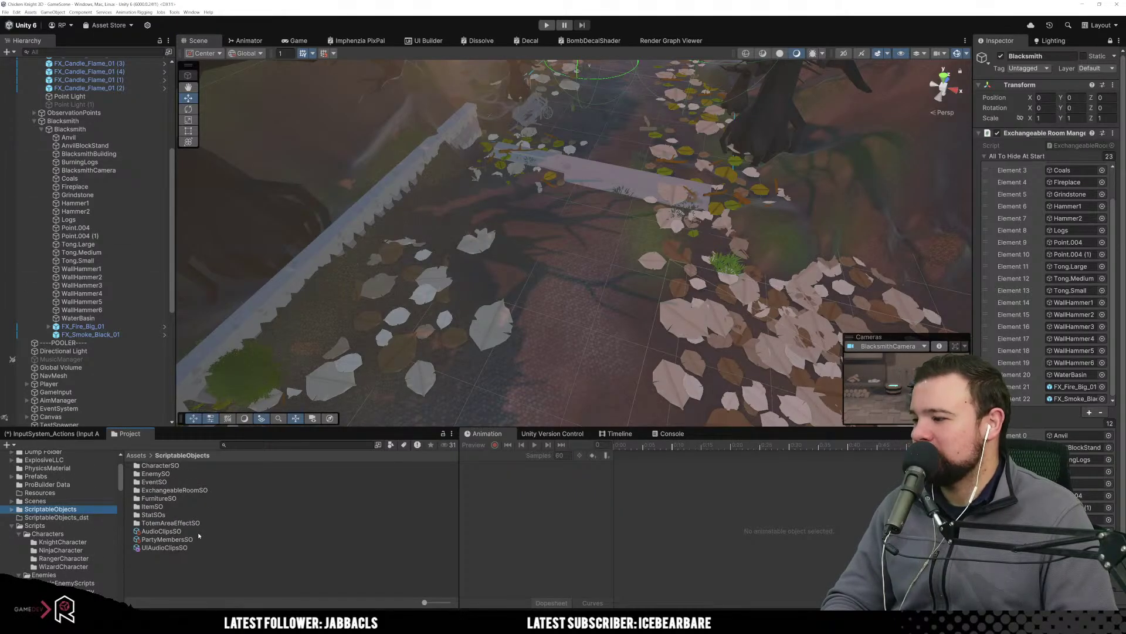
{"action": "double_click", "coordinate": [178, 491]}
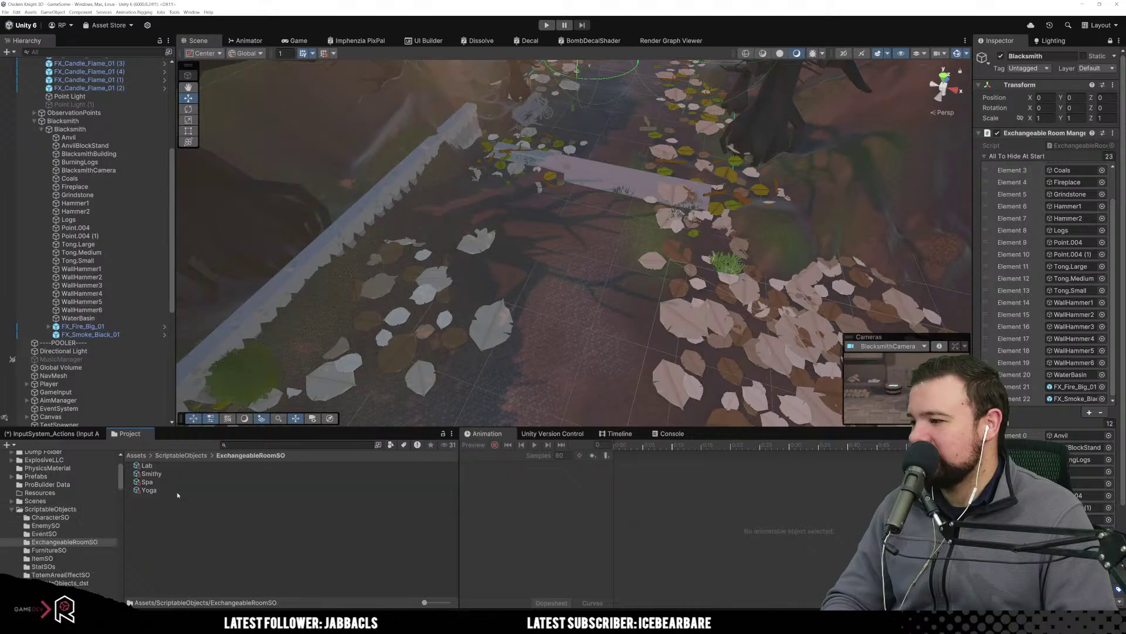
{"action": "left_click", "coordinate": [164, 473]}
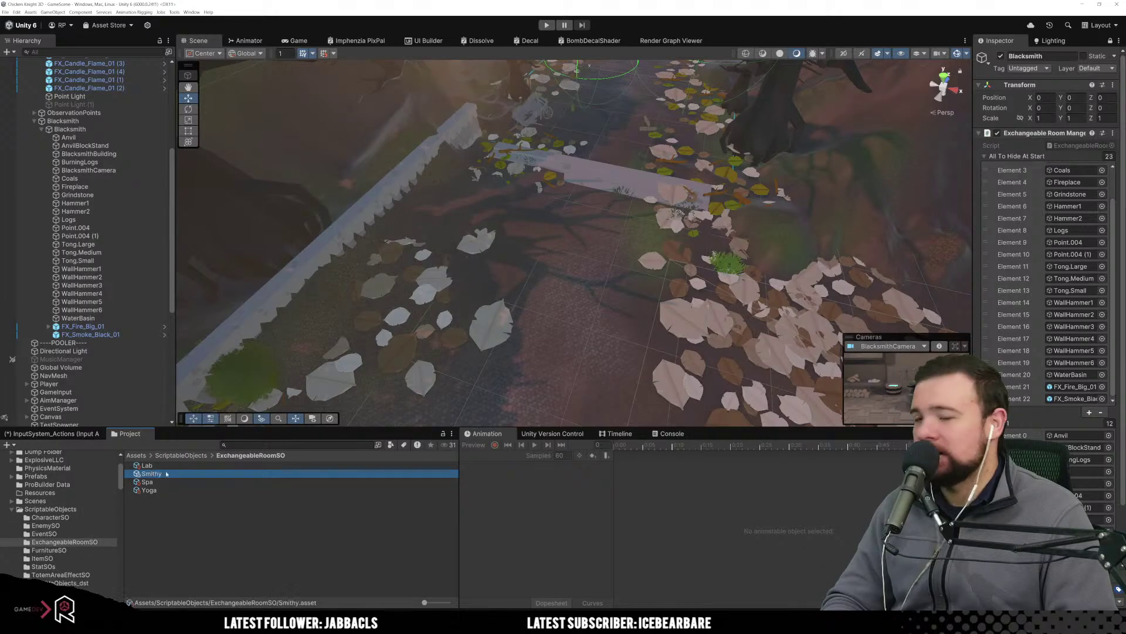
{"action": "left_click", "coordinate": [1110, 40]}
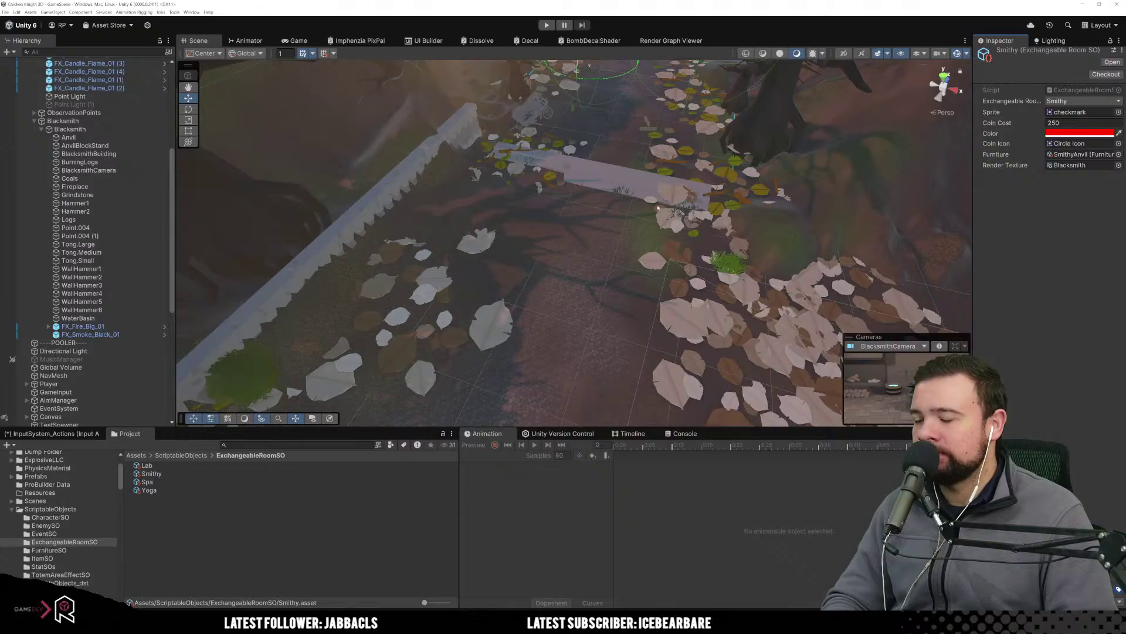
Open the ExchangeableRoomSO script and go to the definition of the ExchangeableRoomType enum.
{"action": "double_click", "coordinate": [1083, 90]}
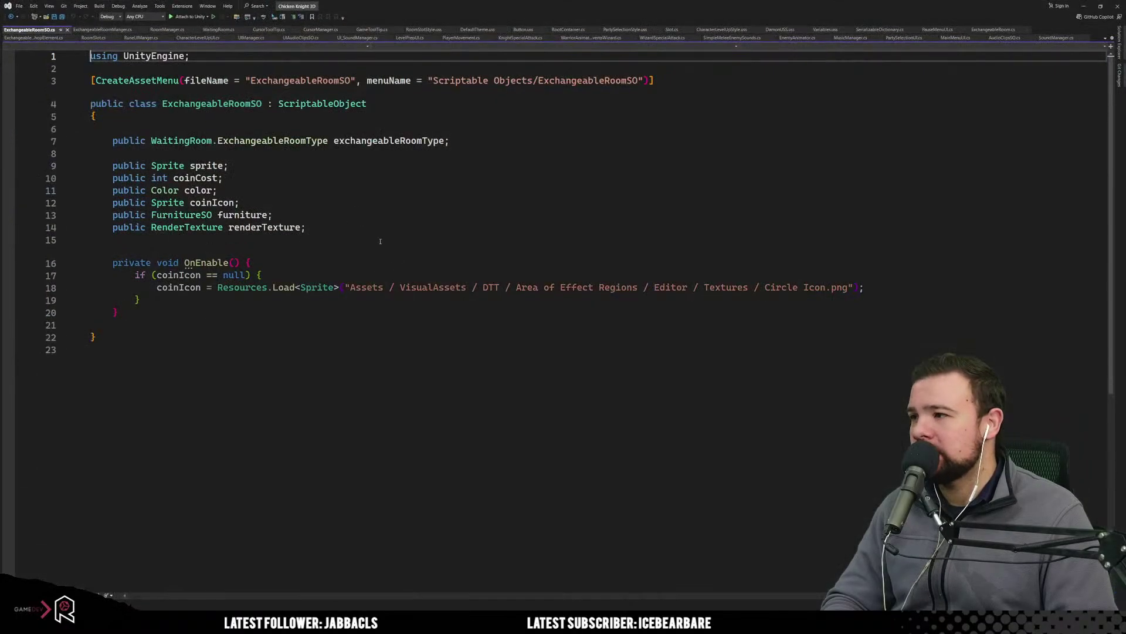
{"action": "left_click", "coordinate": [379, 207]}
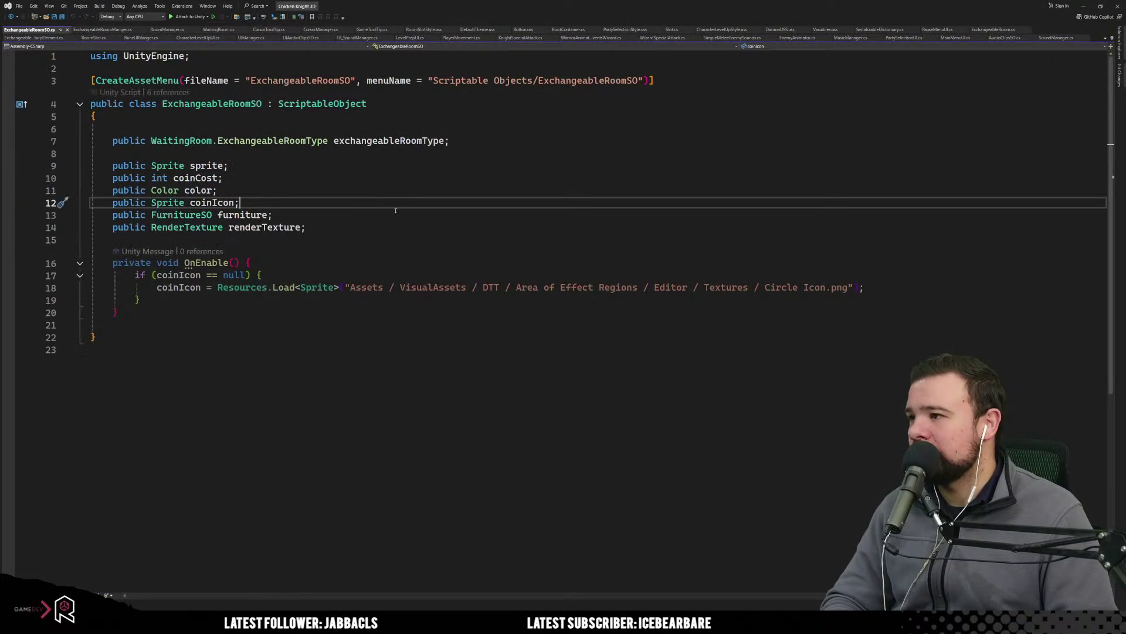
{"action": "left_click", "coordinate": [388, 179]}
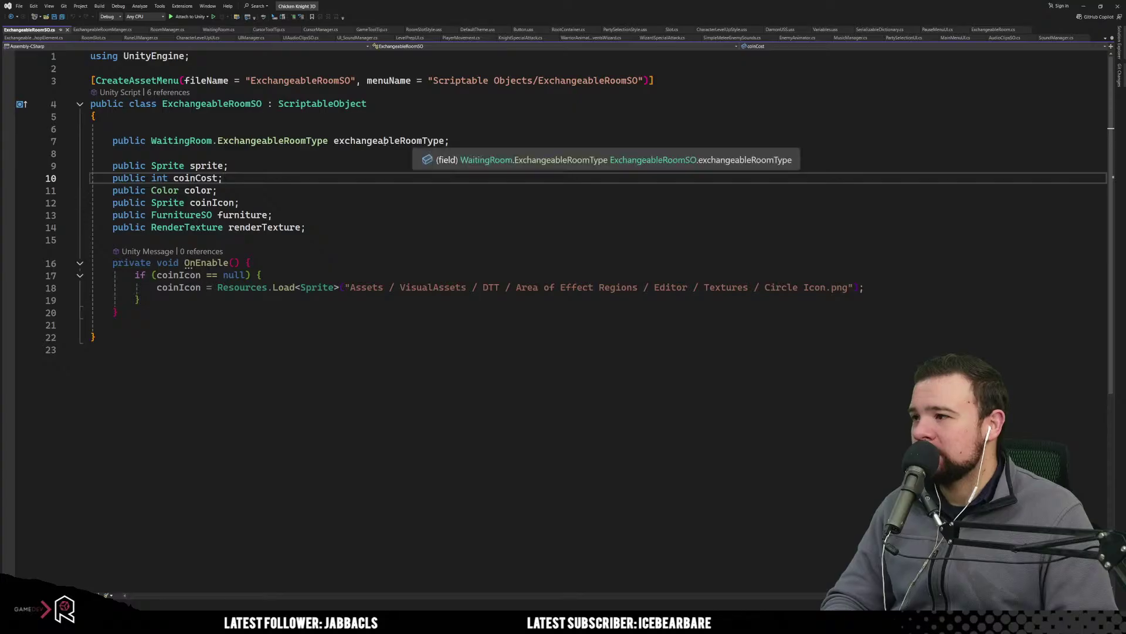
{"action": "left_click", "coordinate": [286, 139], "text": "ctrl"}
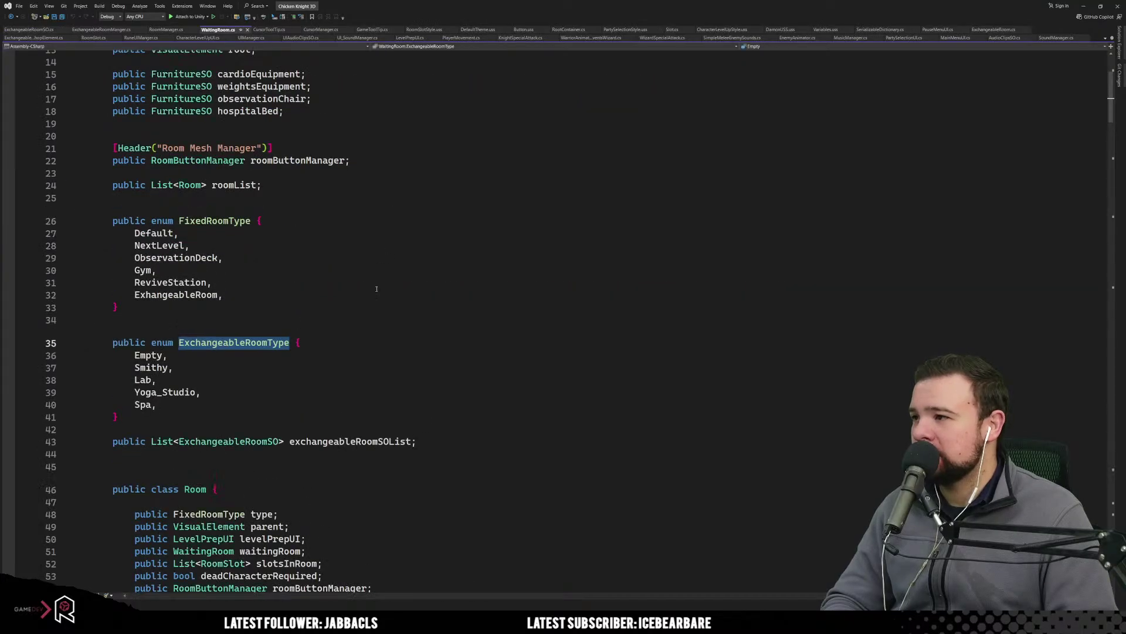
Rename the Smithy member of the ExchangeableRoomType enum to Blacksmith across the code and return to the ExchangeableRoomSO script.
{"action": "key", "text": "Up"}
{"action": "key", "text": "Up"}
{"action": "key", "text": "Up"}
{"action": "key", "text": "Up"}
{"action": "double_click", "coordinate": [151, 368]}
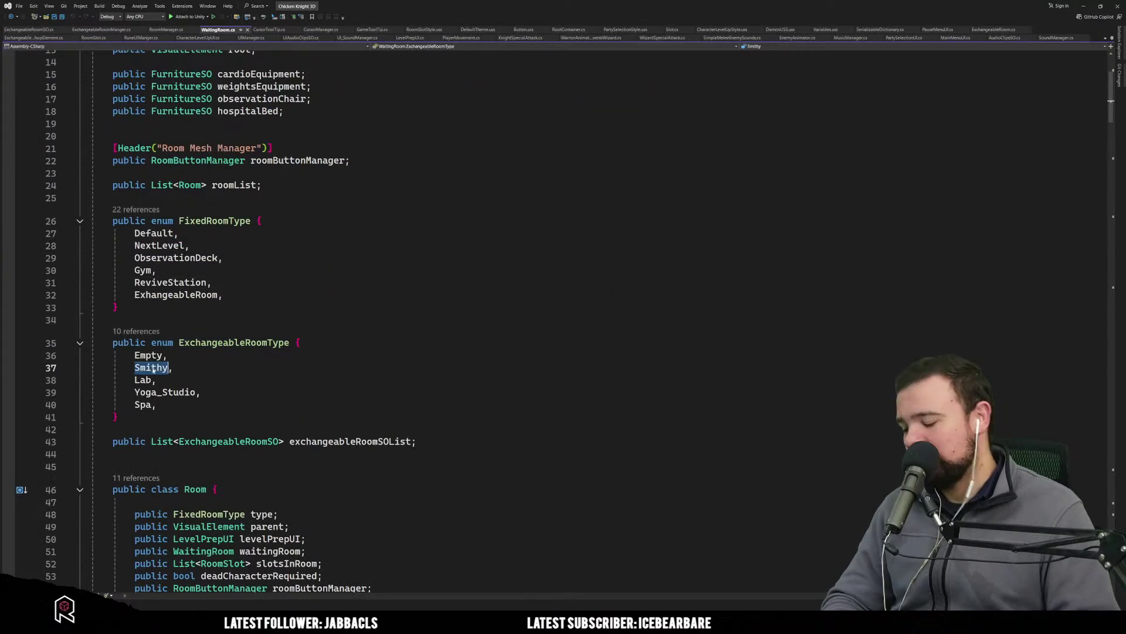
{"action": "key", "text": "ctrl+r"}
{"action": "key", "text": "ctrl+r"}
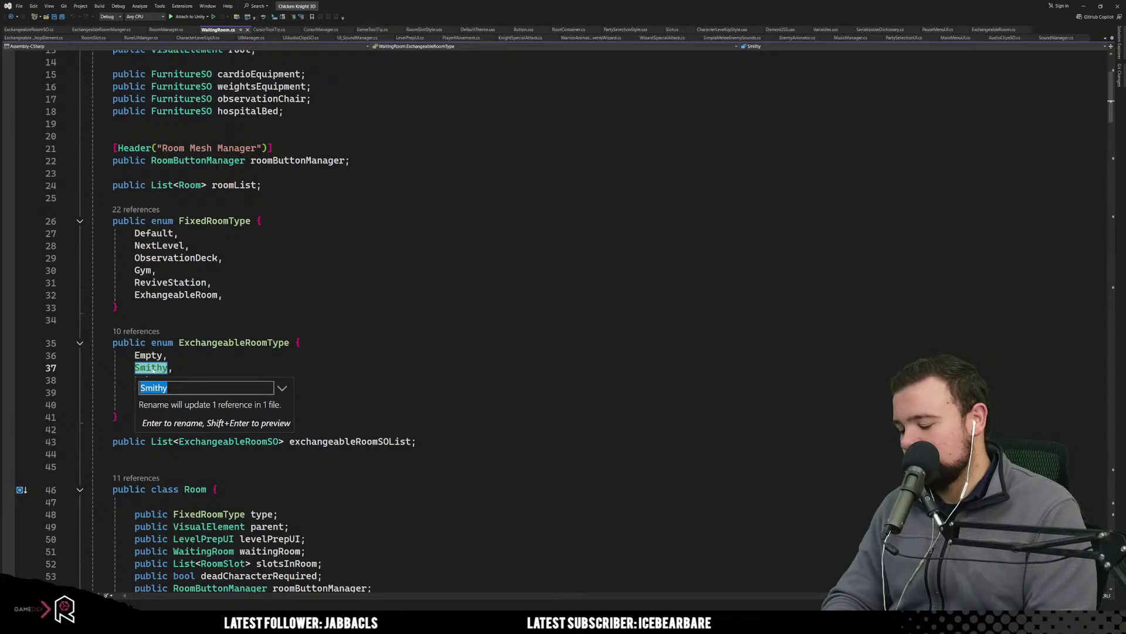
{"action": "type", "text": "Black"}
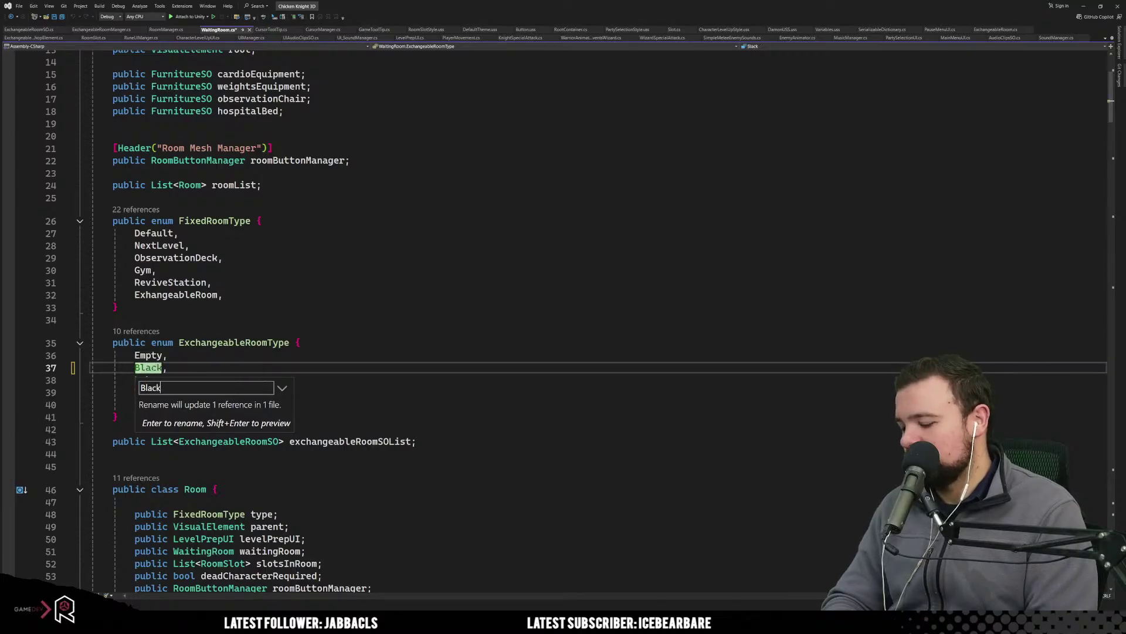
{"action": "type", "text": "smith"}
{"action": "key", "text": "Return"}
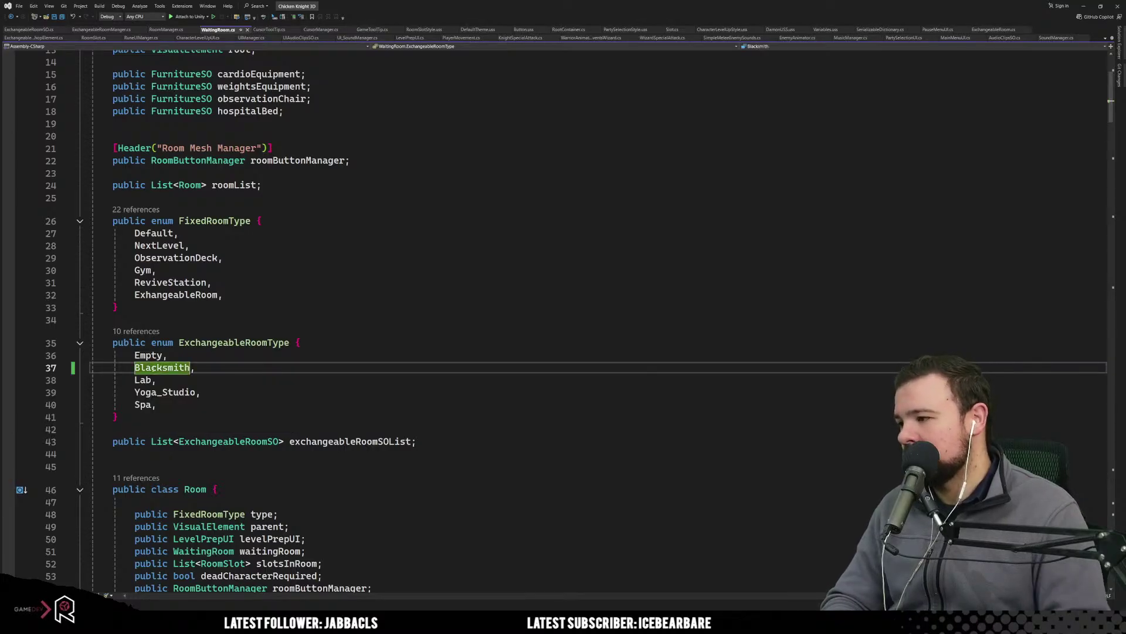
{"action": "left_click", "coordinate": [268, 396]}
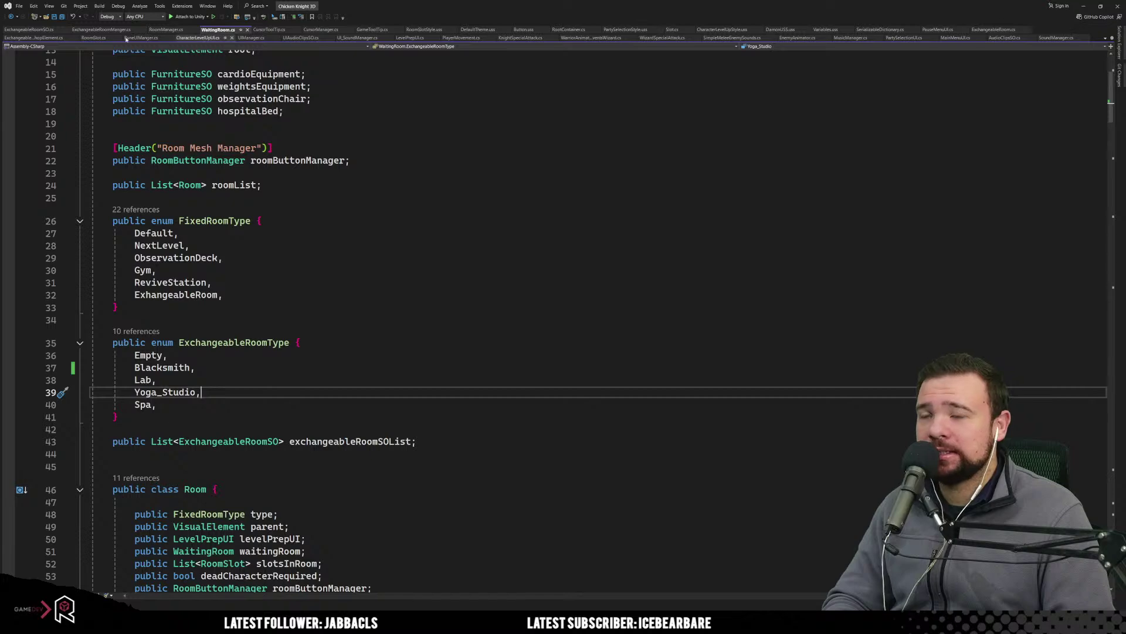
{"action": "left_click", "coordinate": [29, 30]}
{"action": "left_click", "coordinate": [433, 216]}
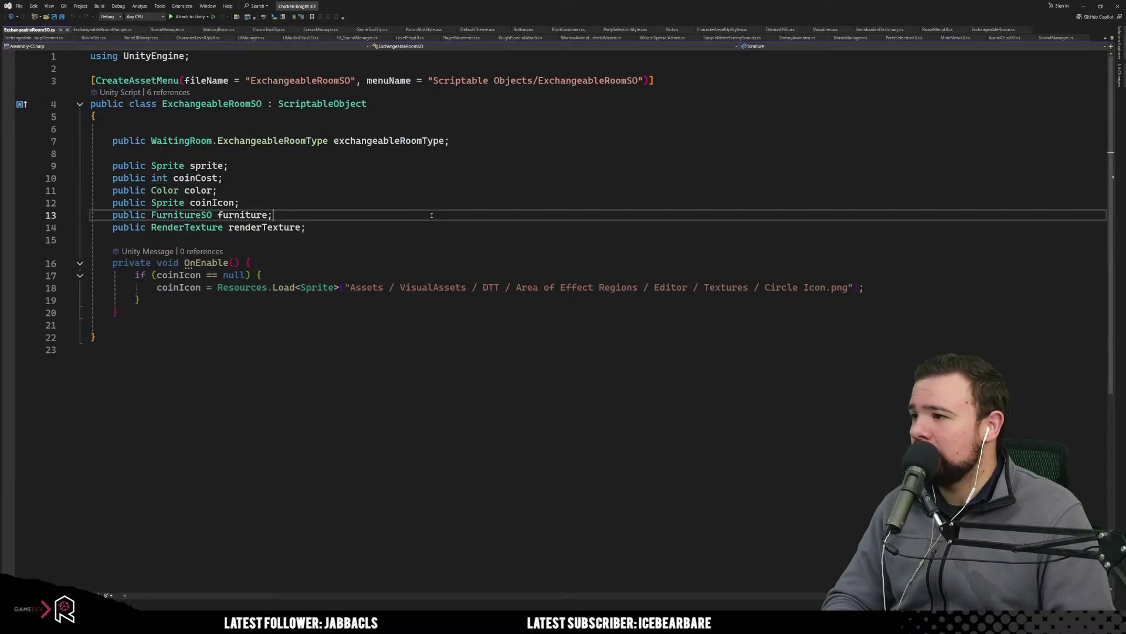
Switch to Unity and rename the Smithy asset in ScriptableObjects/ExchangeableRoomSO as Blacksmith.
{"action": "key", "text": "alt+Tab"}
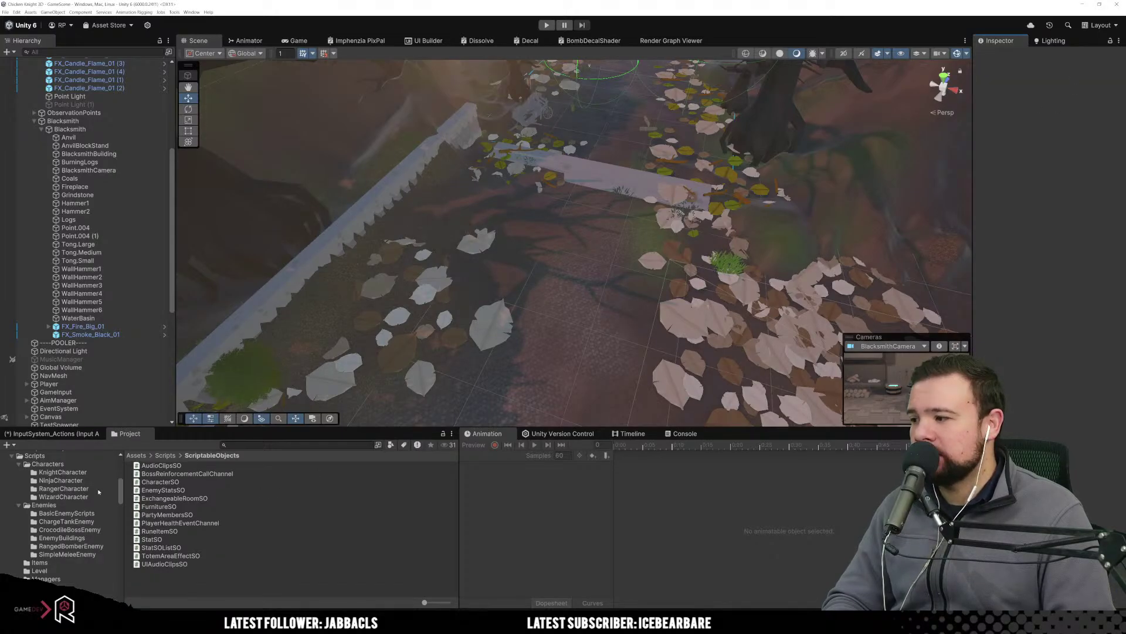
{"action": "scroll", "coordinate": [68, 521], "scroll_direction": "down", "scroll_amount": 3}
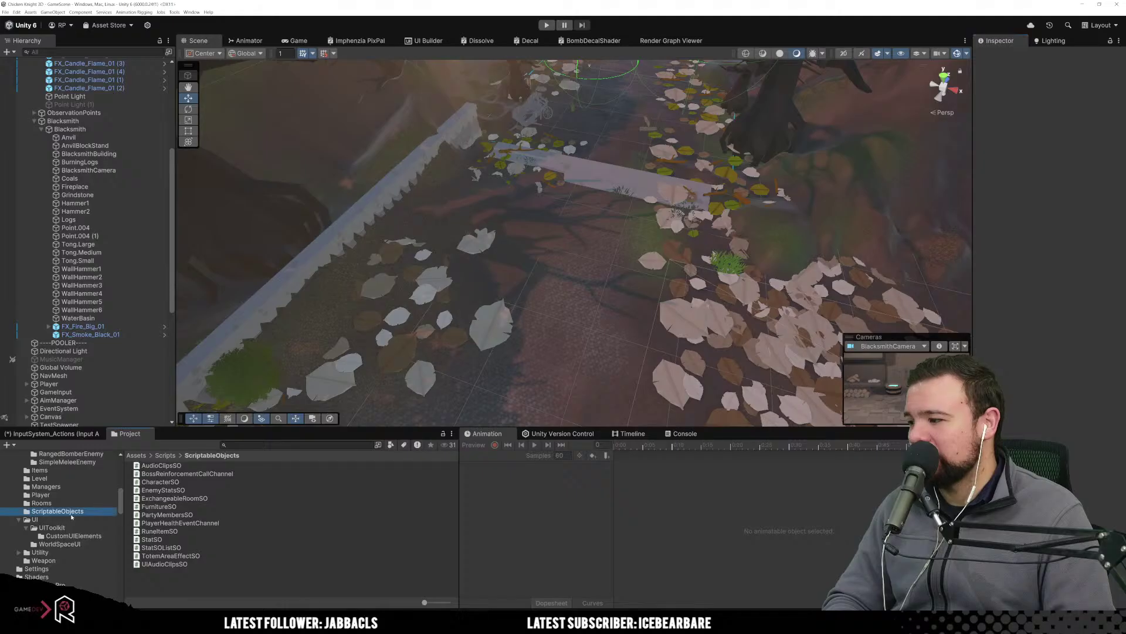
{"action": "scroll", "coordinate": [71, 522], "scroll_direction": "down", "scroll_amount": 3}
{"action": "scroll", "coordinate": [59, 528], "scroll_direction": "up", "scroll_amount": 2}
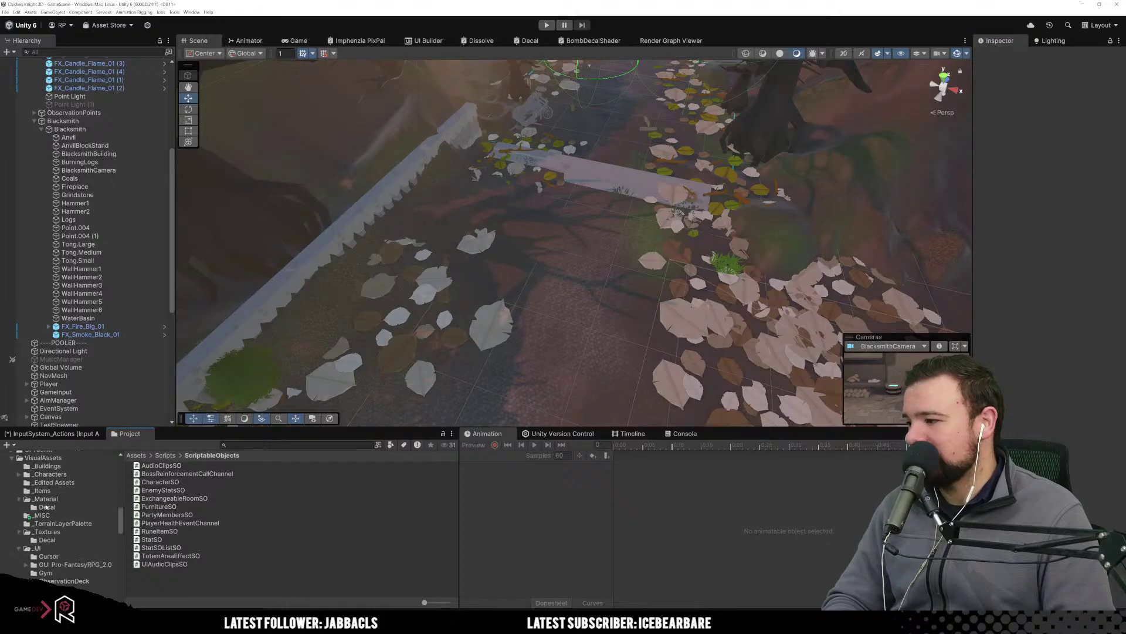
{"action": "scroll", "coordinate": [62, 512], "scroll_direction": "up", "scroll_amount": 5}
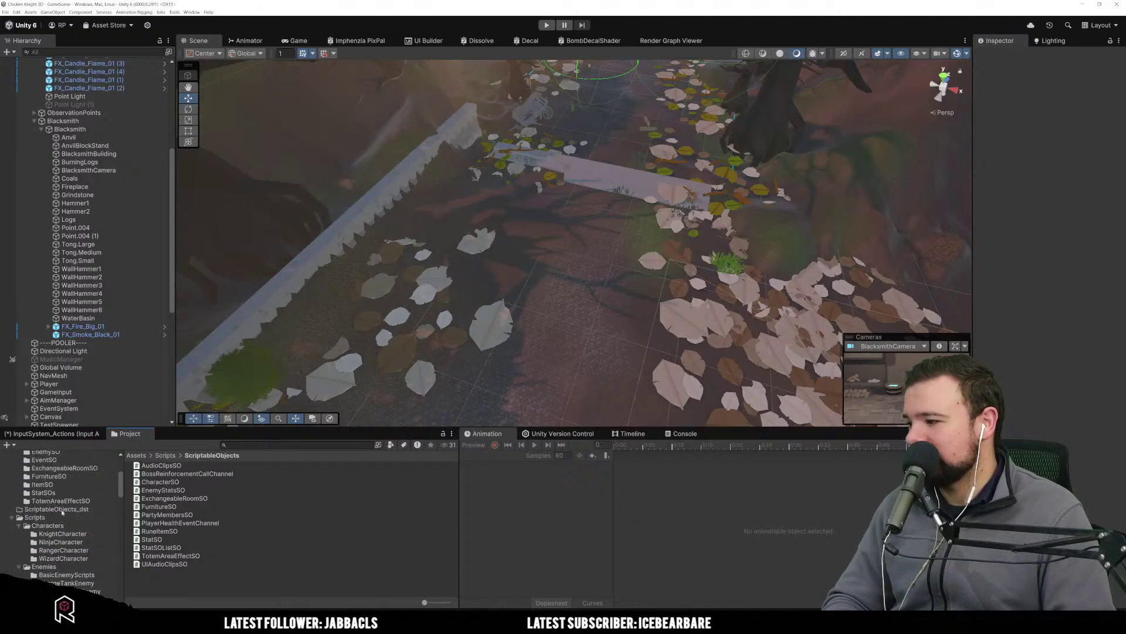
{"action": "left_click", "coordinate": [51, 509]}
{"action": "scroll", "coordinate": [53, 511], "scroll_direction": "up", "scroll_amount": 3}
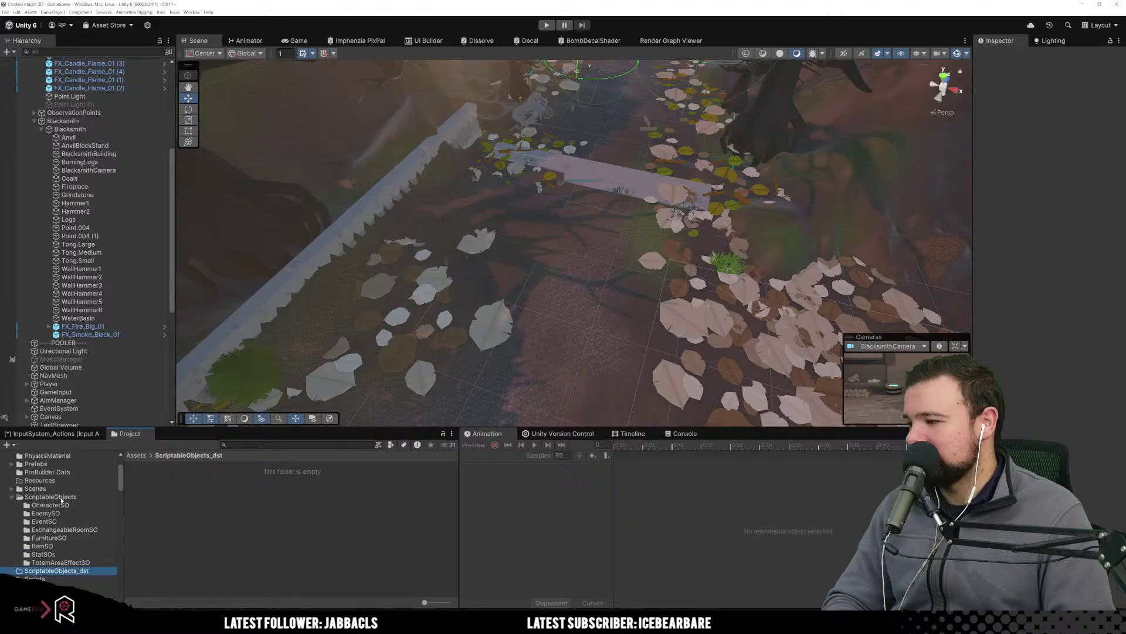
{"action": "left_click", "coordinate": [62, 530]}
{"action": "left_click", "coordinate": [152, 474]}
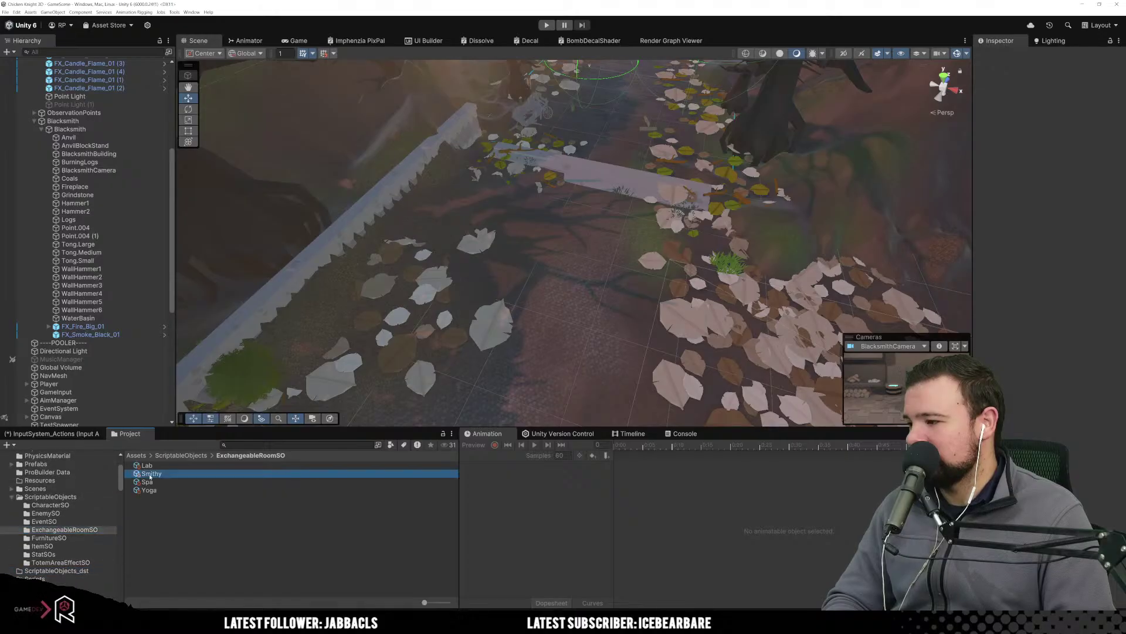
{"action": "key", "text": "F2"}
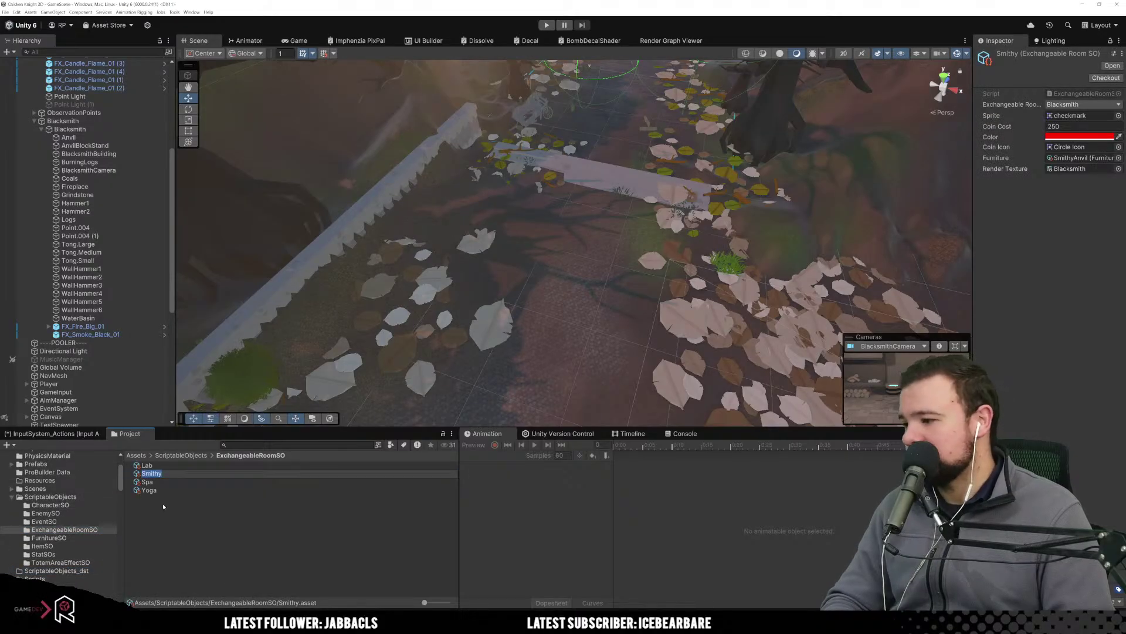
{"action": "type", "text": "Black"}
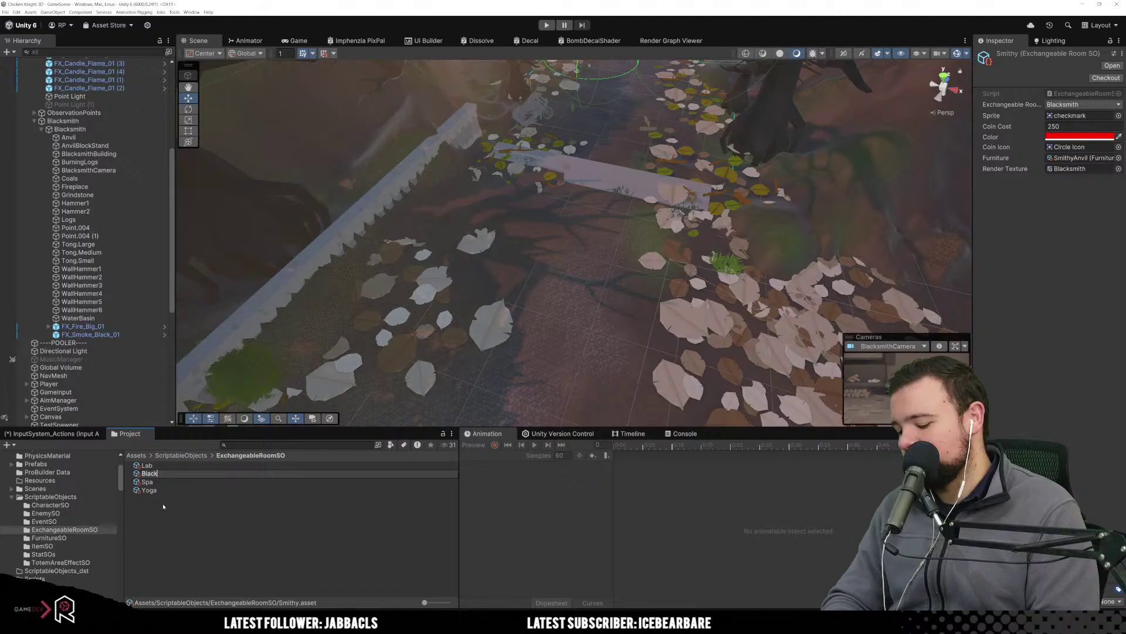
{"action": "type", "text": "smith"}
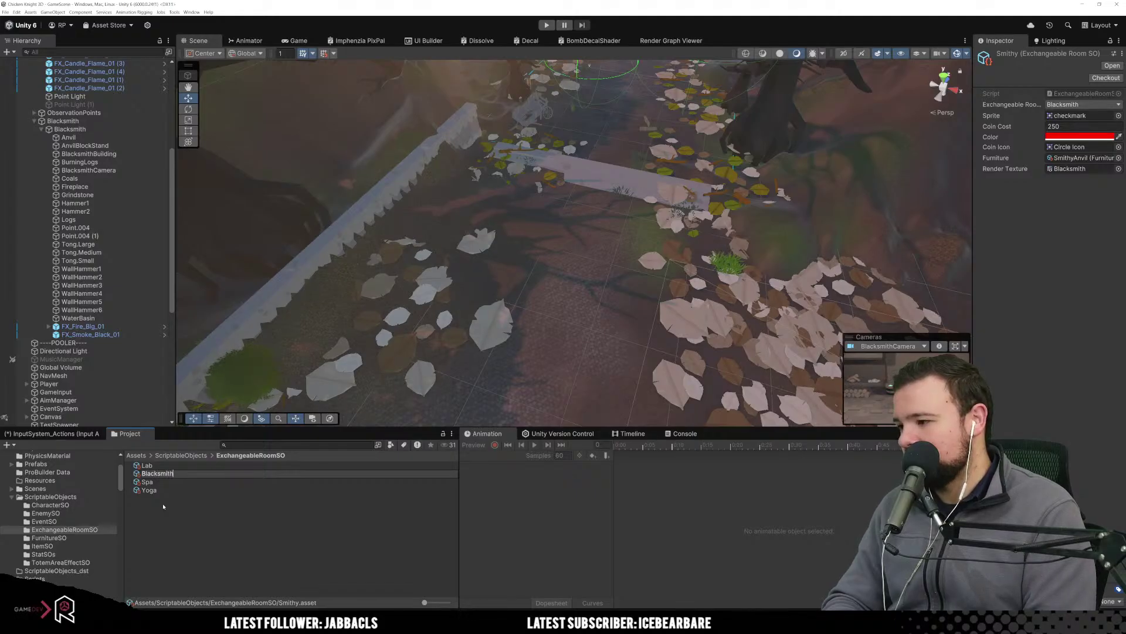
{"action": "key", "text": "Return"}
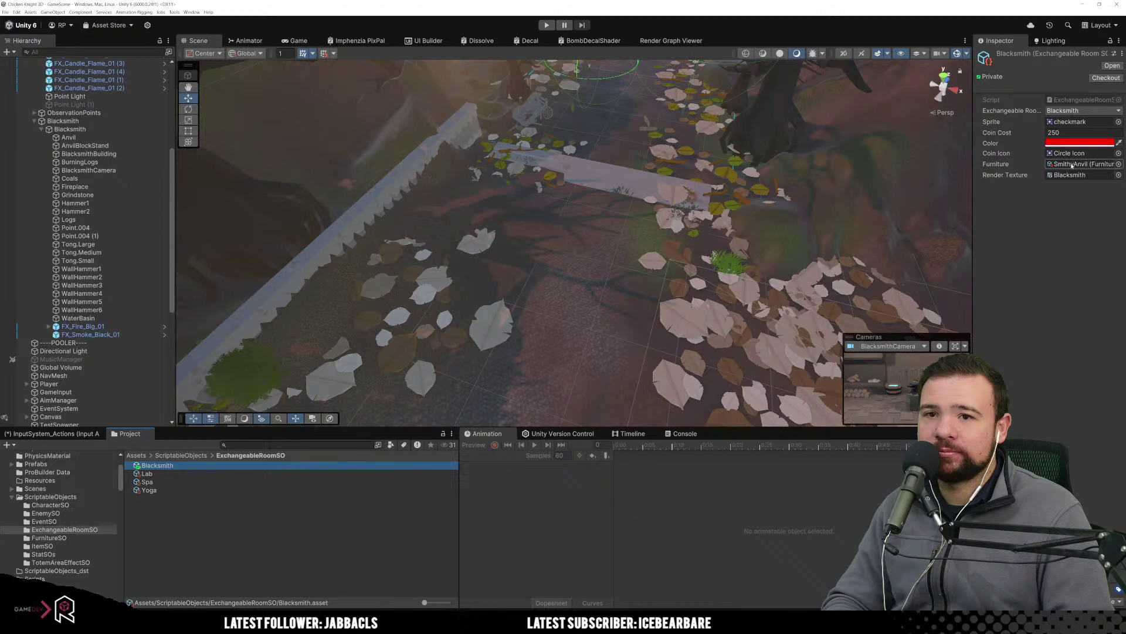
Locate the furniture asset assigned to the Blacksmith room and rename it from SmithyAnvil to BlacksmithEquipment.
{"action": "left_click", "coordinate": [1105, 165]}
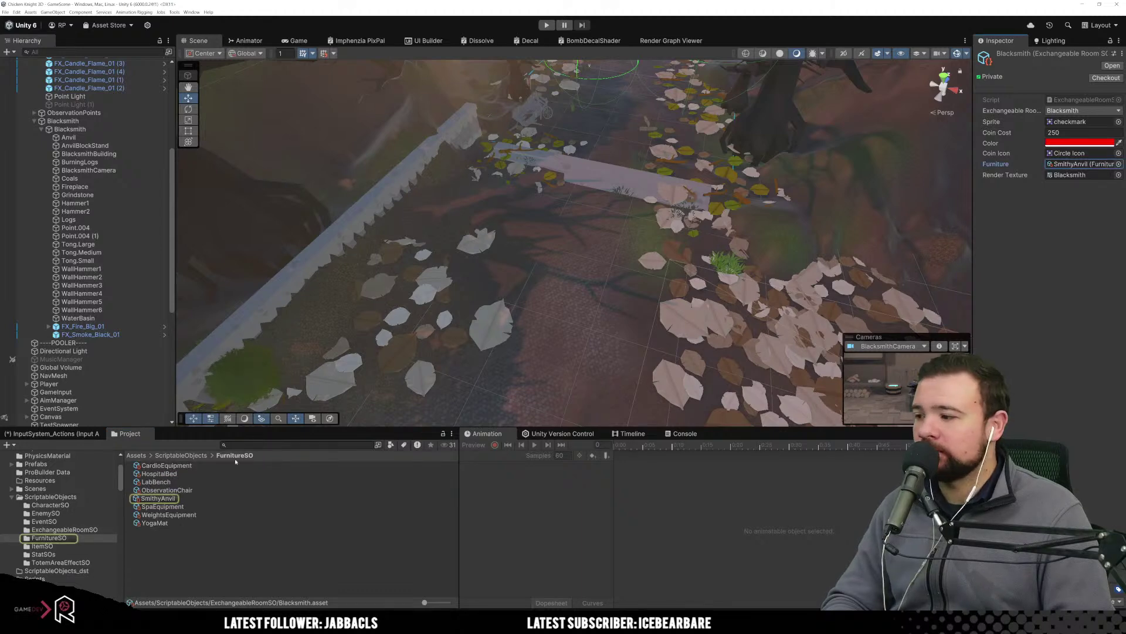
{"action": "left_click", "coordinate": [174, 498]}
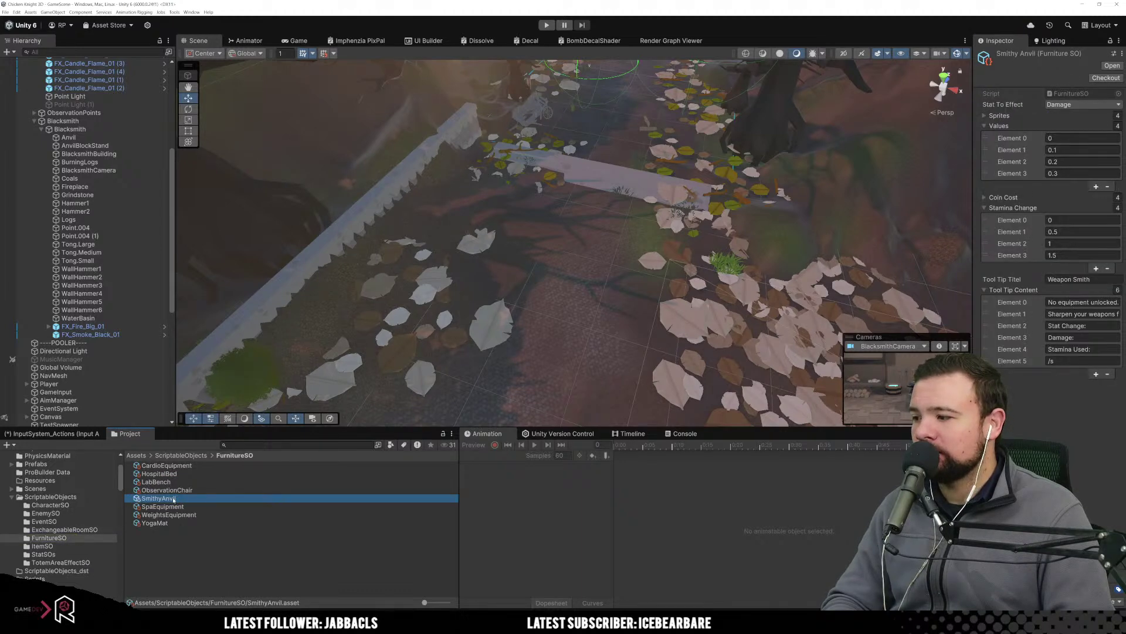
{"action": "left_click", "coordinate": [174, 499]}
{"action": "type", "text": "B"}
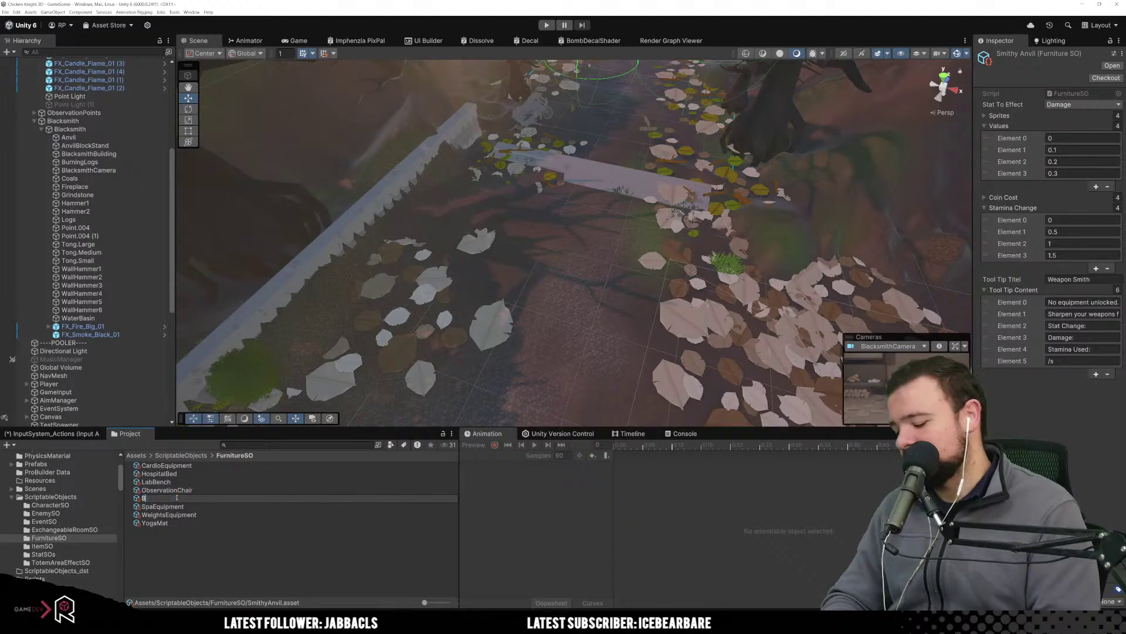
{"action": "type", "text": "lack"}
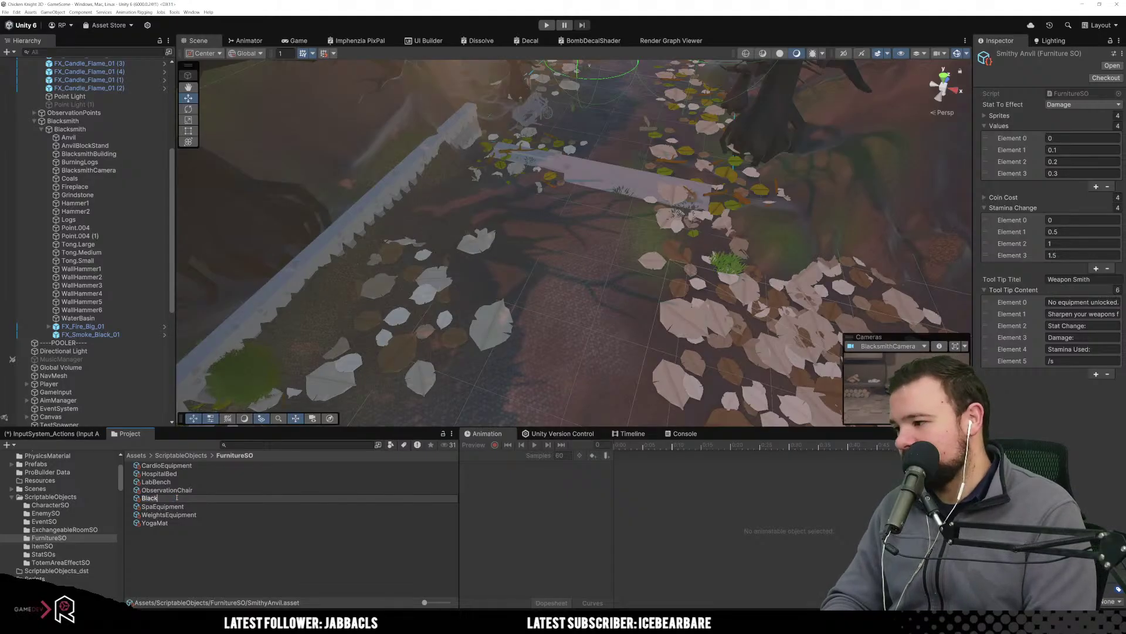
{"action": "type", "text": "smithE"}
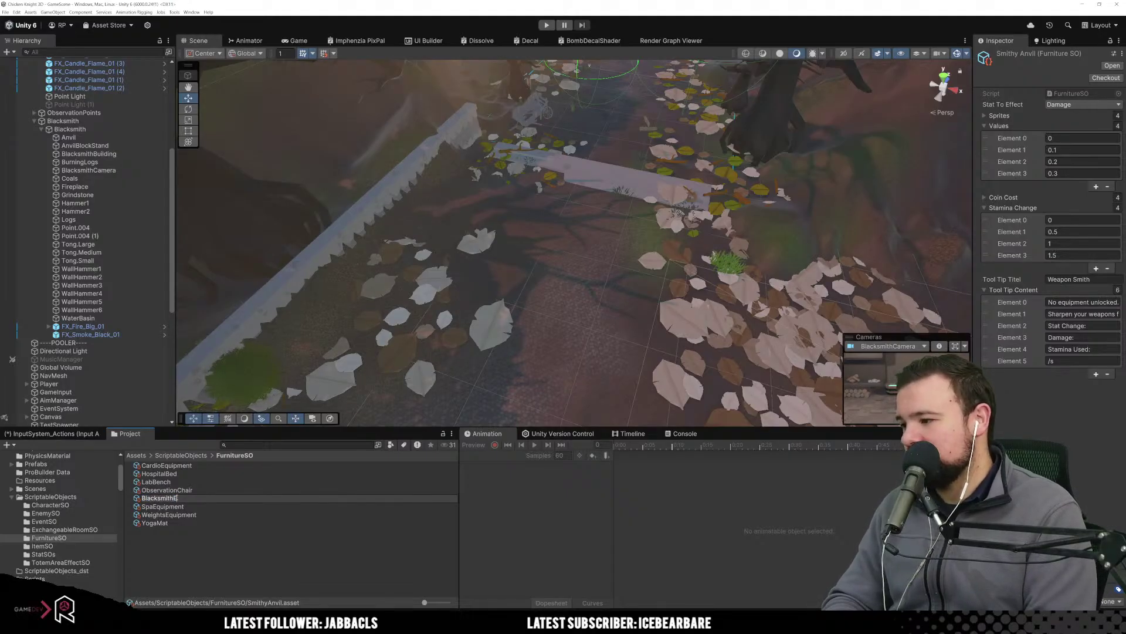
{"action": "type", "text": "quip"}
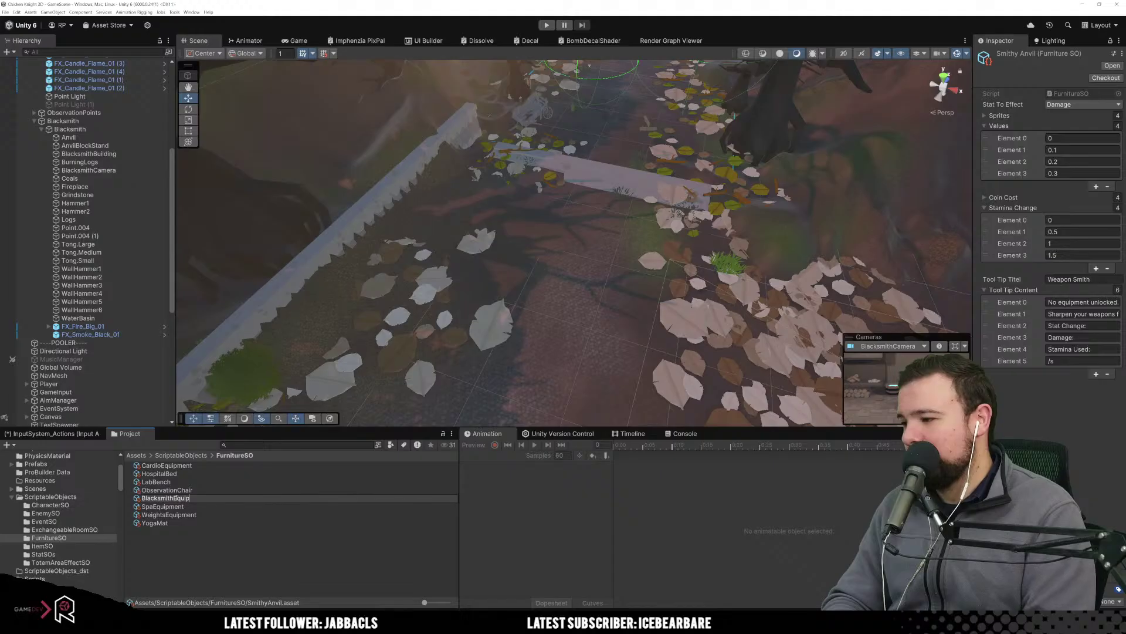
{"action": "type", "text": "ment"}
{"action": "key", "text": "Return"}
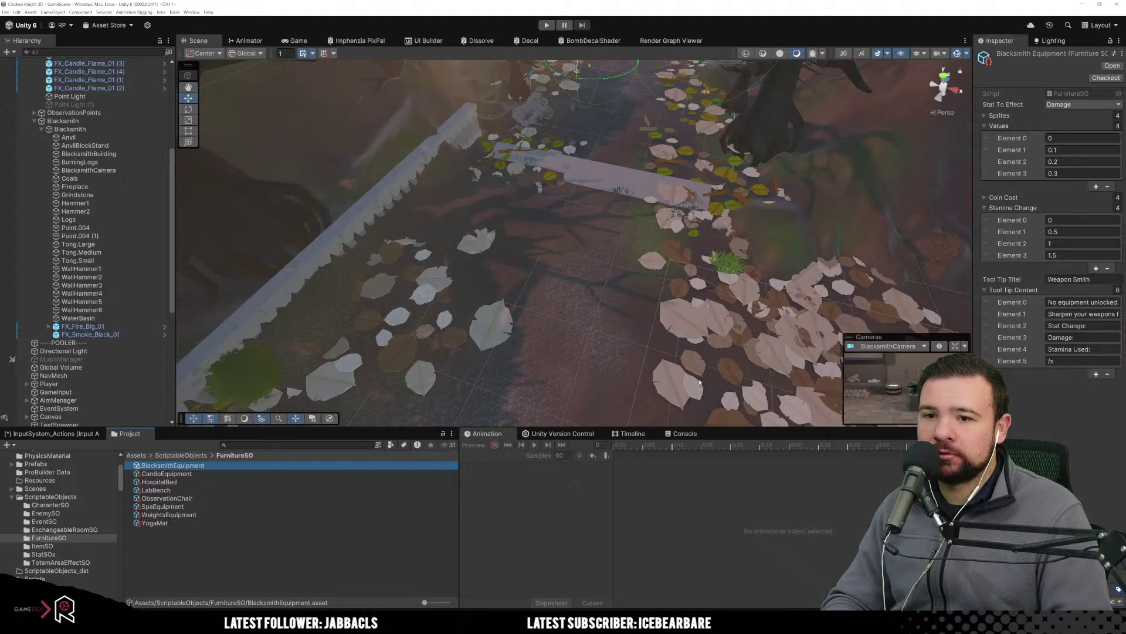
Set the tooltip title of the BlacksmithEquipment asset to Blacksmith.
{"action": "left_click", "coordinate": [1053, 281]}
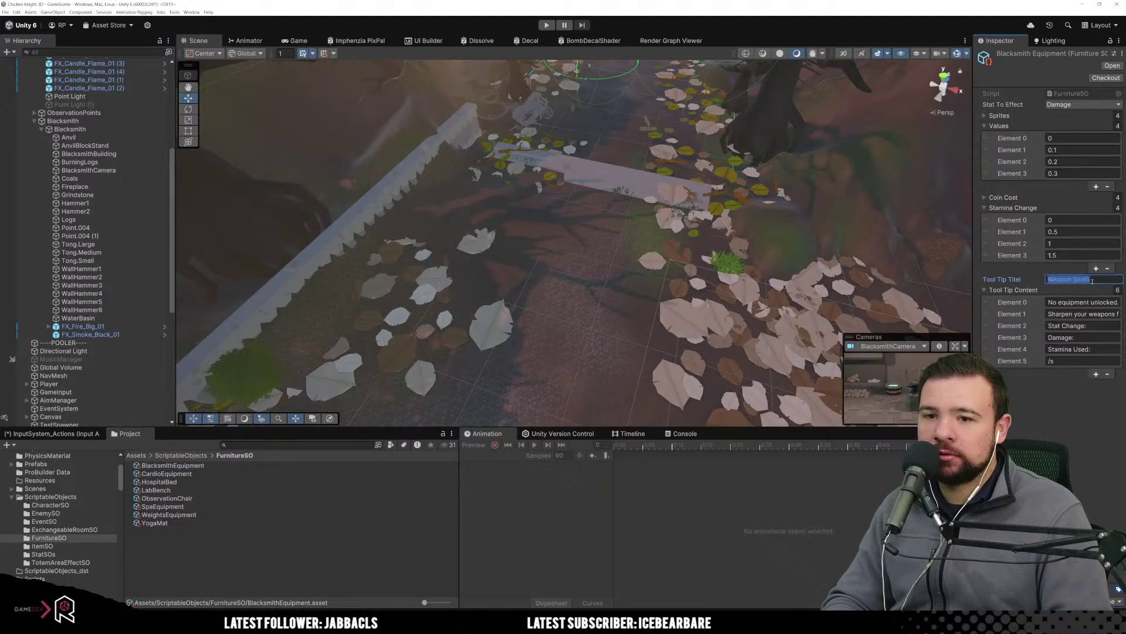
{"action": "type", "text": "Black"}
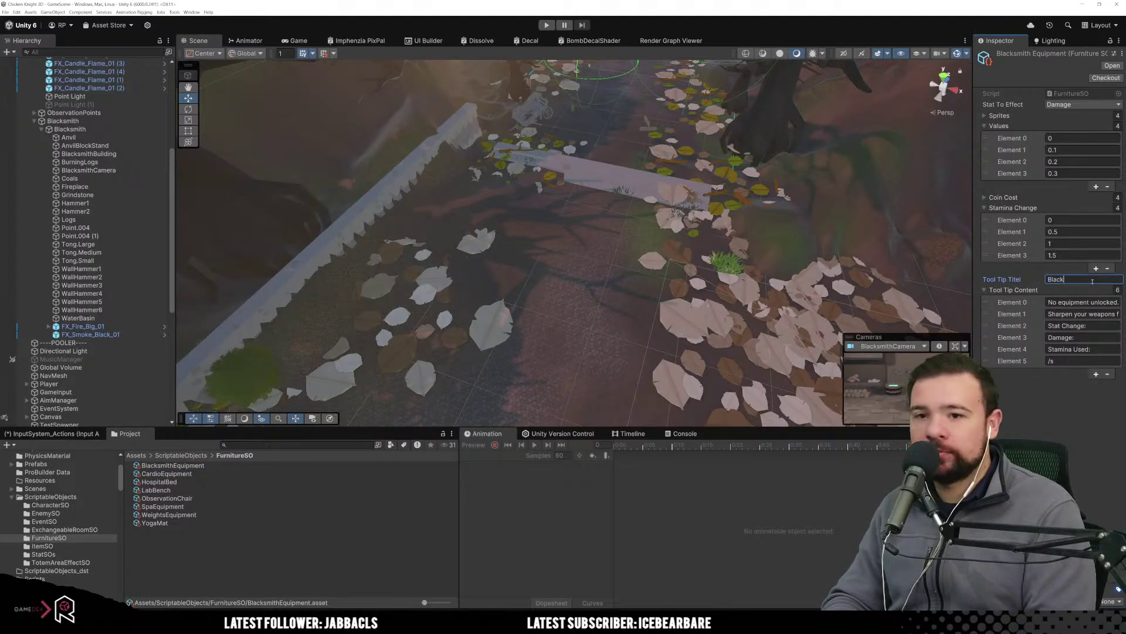
{"action": "type", "text": "smith"}
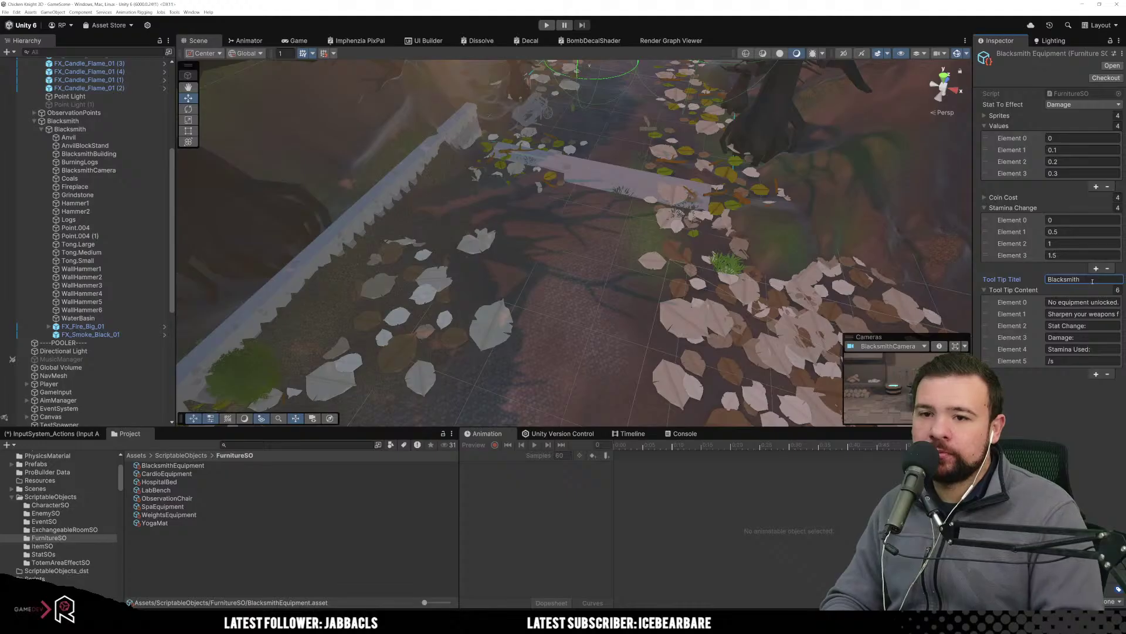
{"action": "key", "text": "Return"}
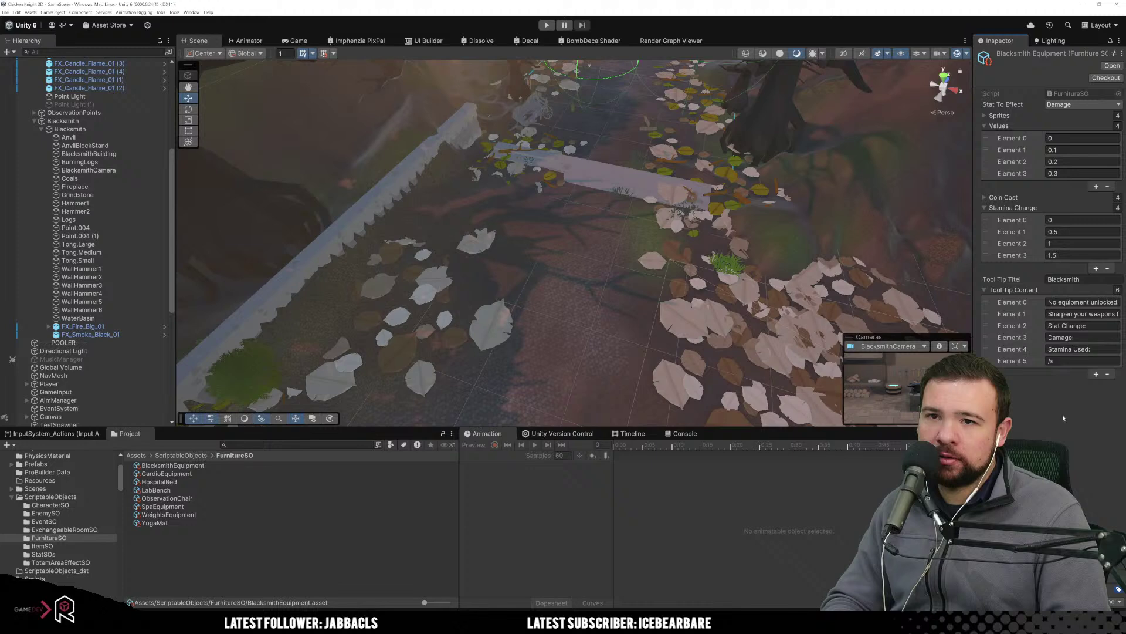
Compare the settings of the BlacksmithEquipment asset with those of the SpaEquipment, ObservationChair and WeightsEquipment furniture assets.
{"action": "left_click", "coordinate": [997, 117]}
{"action": "left_click", "coordinate": [997, 118]}
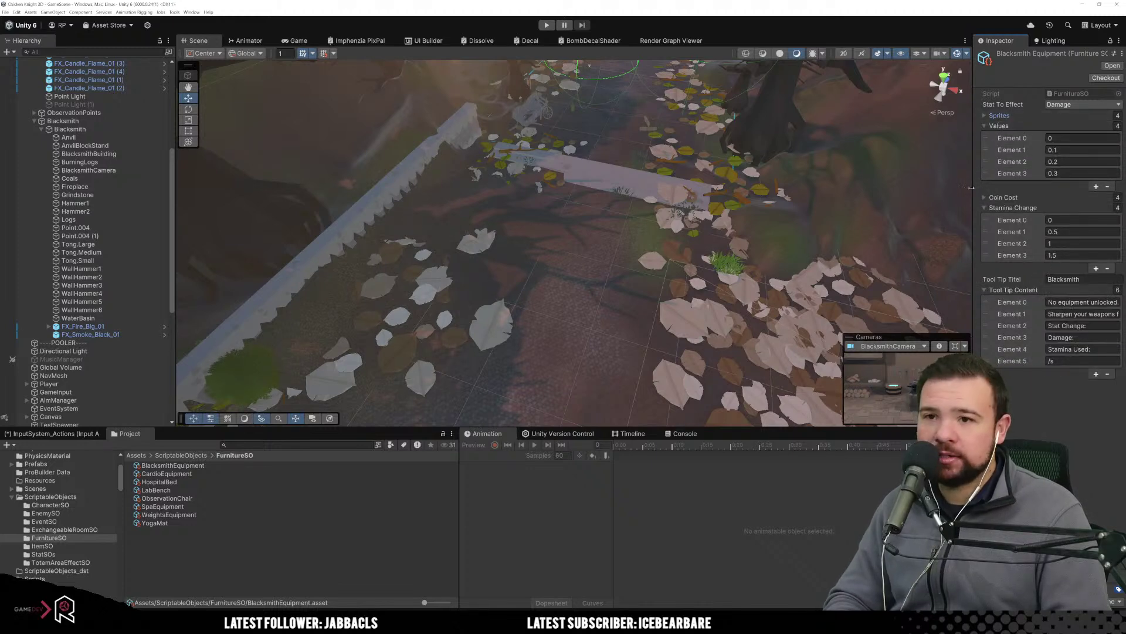
{"action": "left_click", "coordinate": [163, 506]}
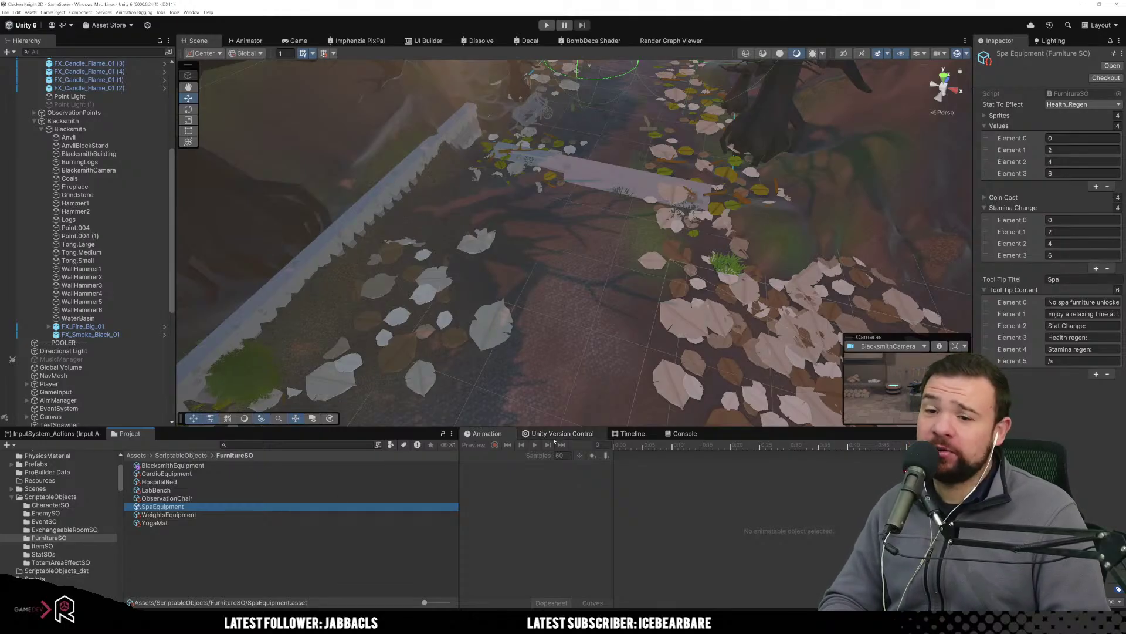
{"action": "left_click", "coordinate": [167, 498]}
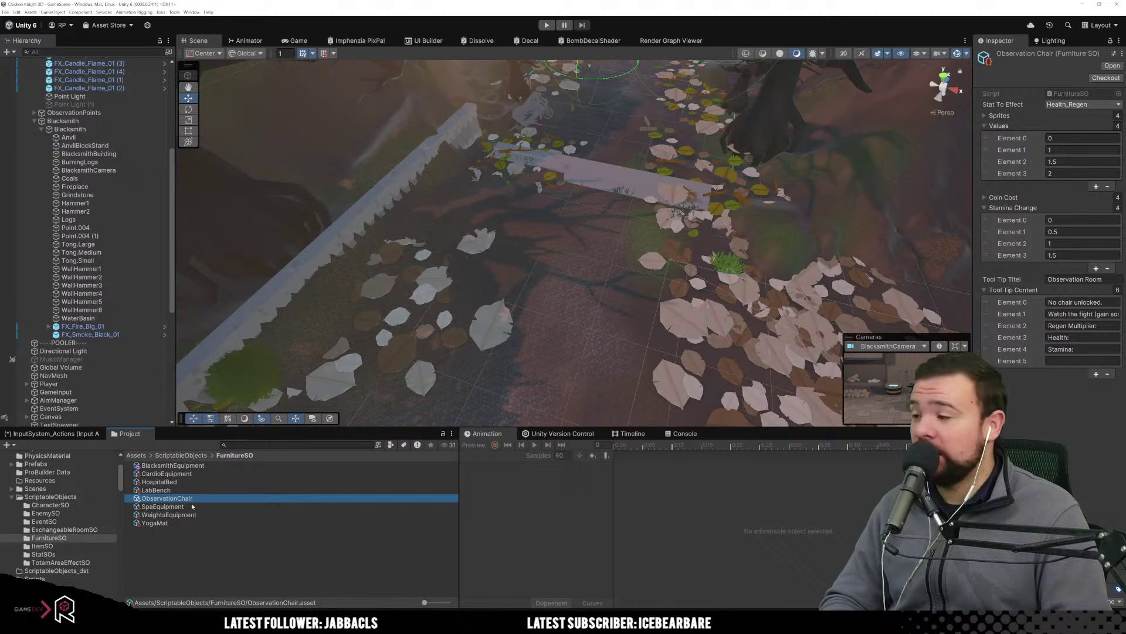
{"action": "left_click", "coordinate": [170, 506]}
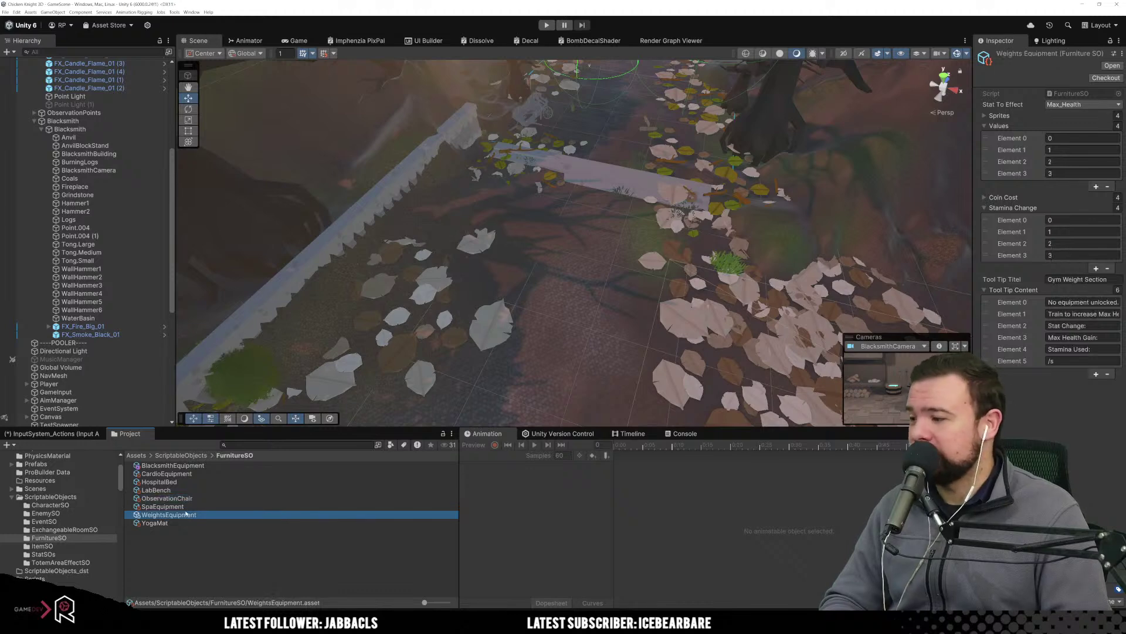
{"action": "left_click", "coordinate": [215, 514]}
{"action": "left_click", "coordinate": [188, 467]}
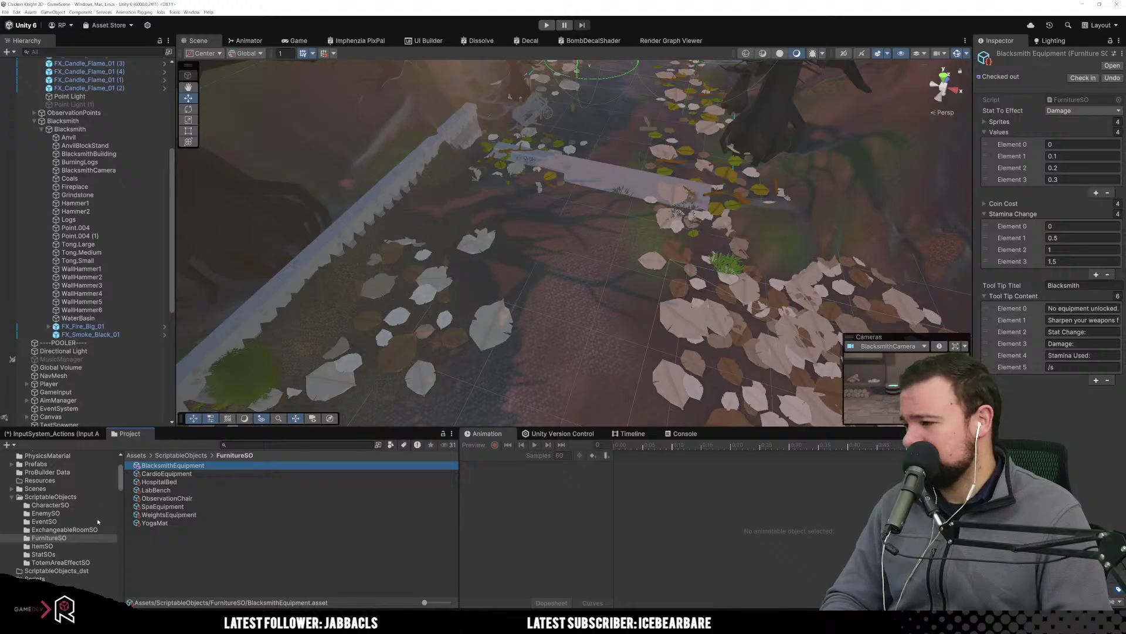
Check the settings of the Blacksmith asset in ScriptableObjects/ExchangeableRoomSO and switch back to Visual Studio.
{"action": "left_click", "coordinate": [82, 529]}
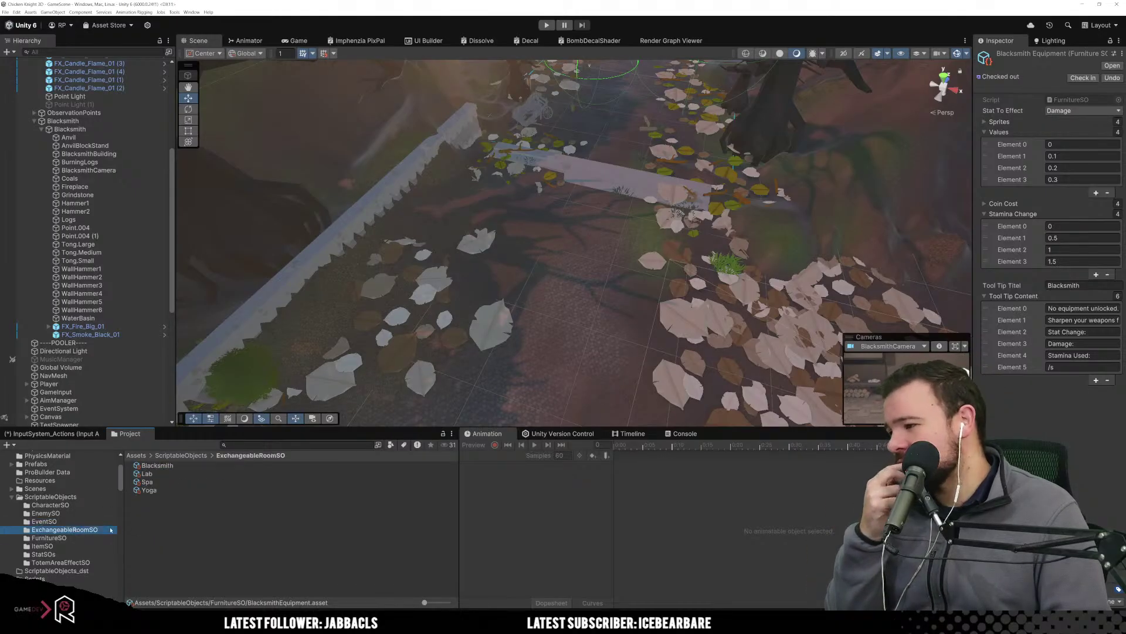
{"action": "left_click", "coordinate": [169, 466]}
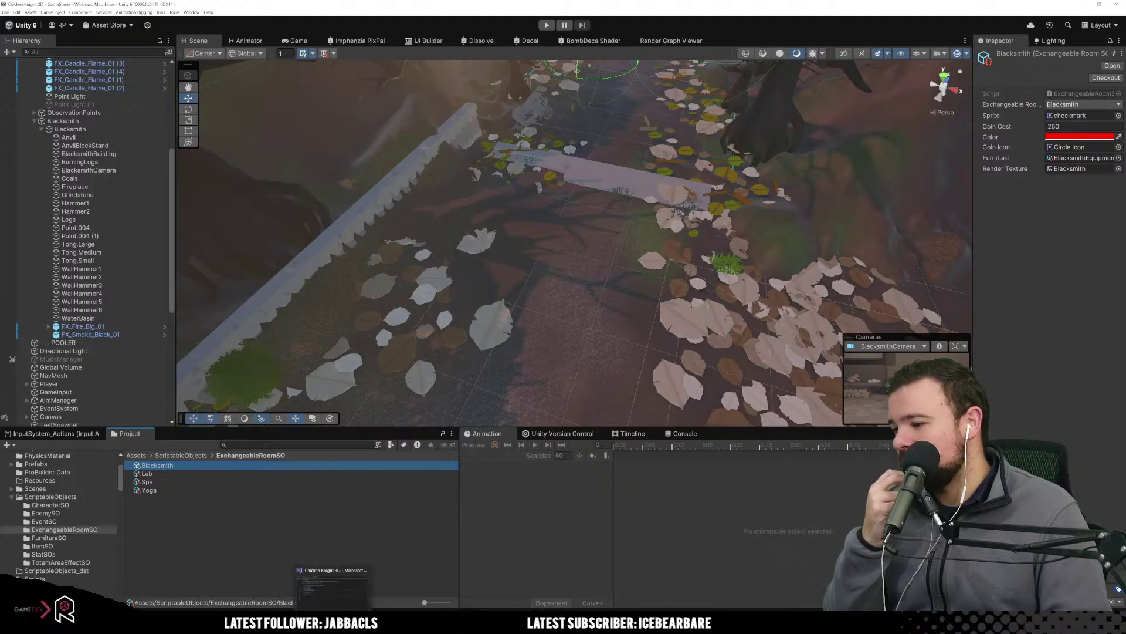
{"action": "key", "text": "alt+Tab"}
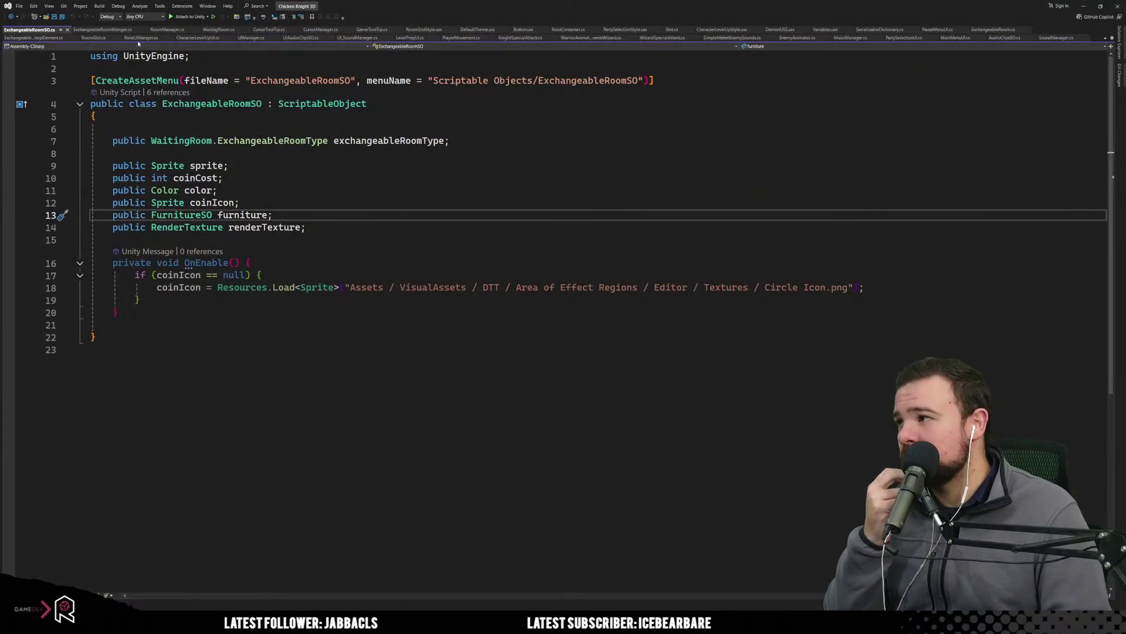
Review the level lists and UpgradeRoom method in ExchangeableRoomManger.cs, and the slot and room level methods and fields in RoomManager.cs.
{"action": "left_click", "coordinate": [103, 29]}
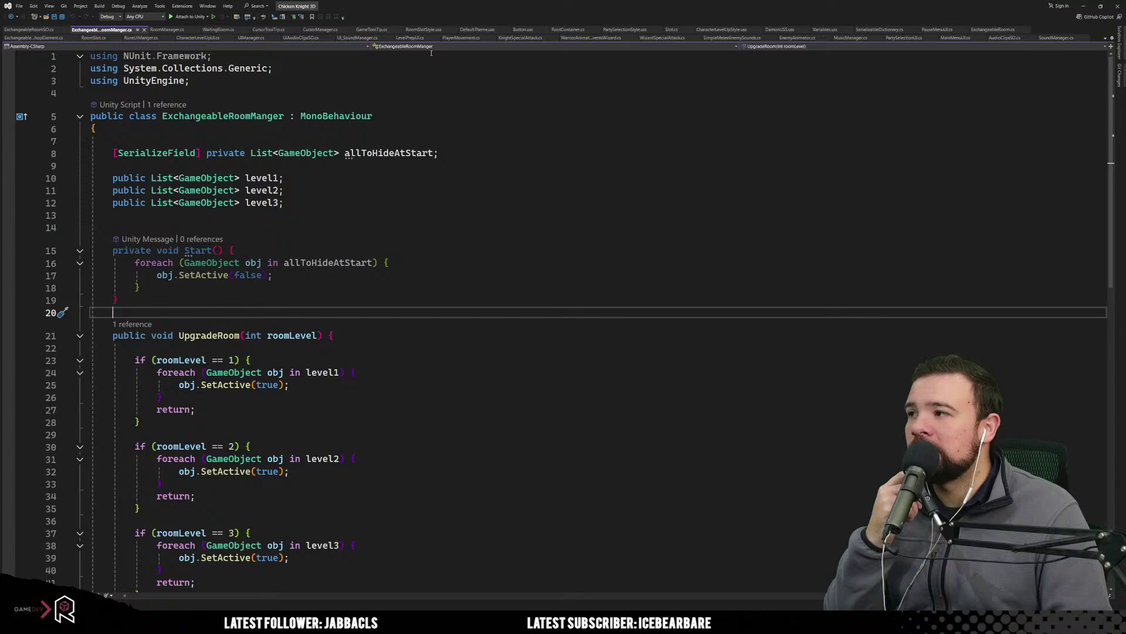
{"action": "left_click", "coordinate": [175, 30]}
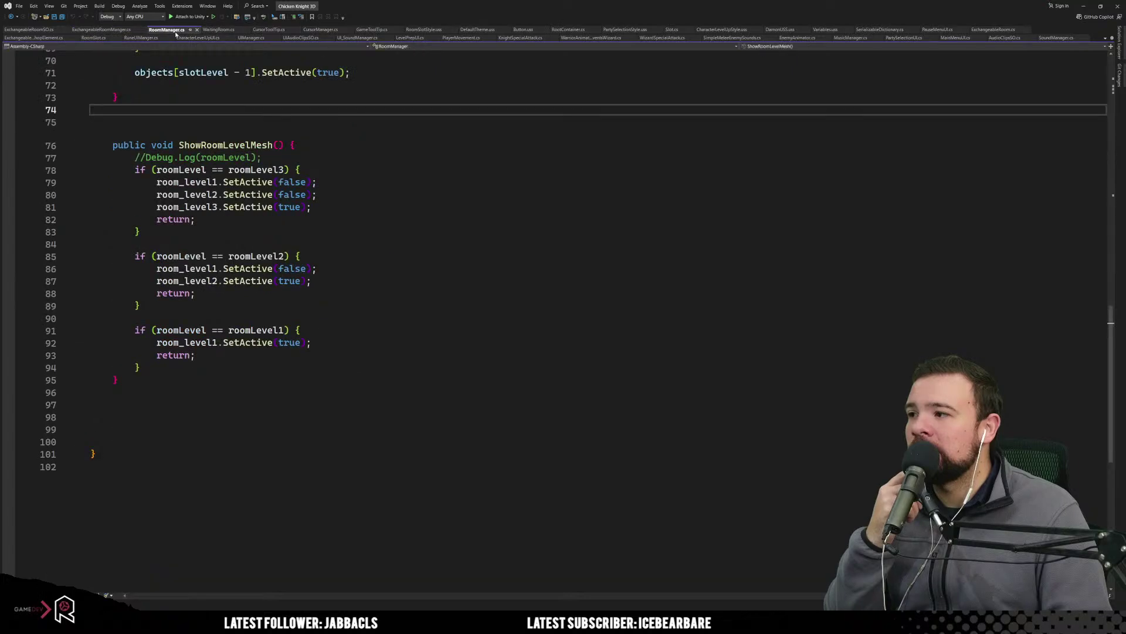
{"action": "scroll", "coordinate": [399, 162], "scroll_direction": "up", "scroll_amount": 15}
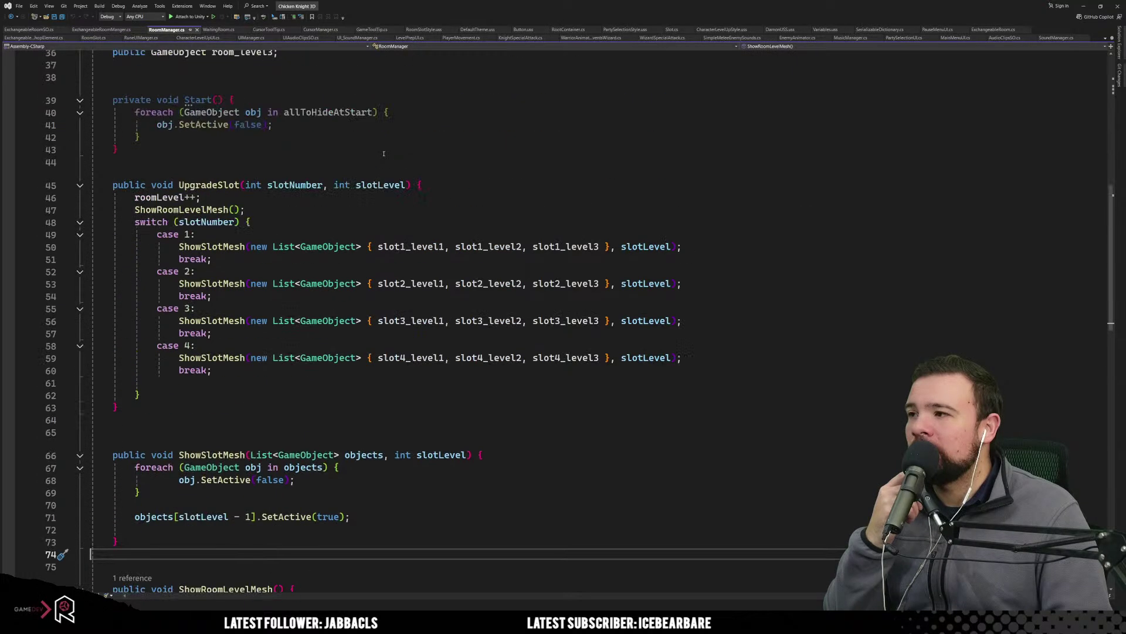
{"action": "scroll", "coordinate": [384, 153], "scroll_direction": "up", "scroll_amount": 8}
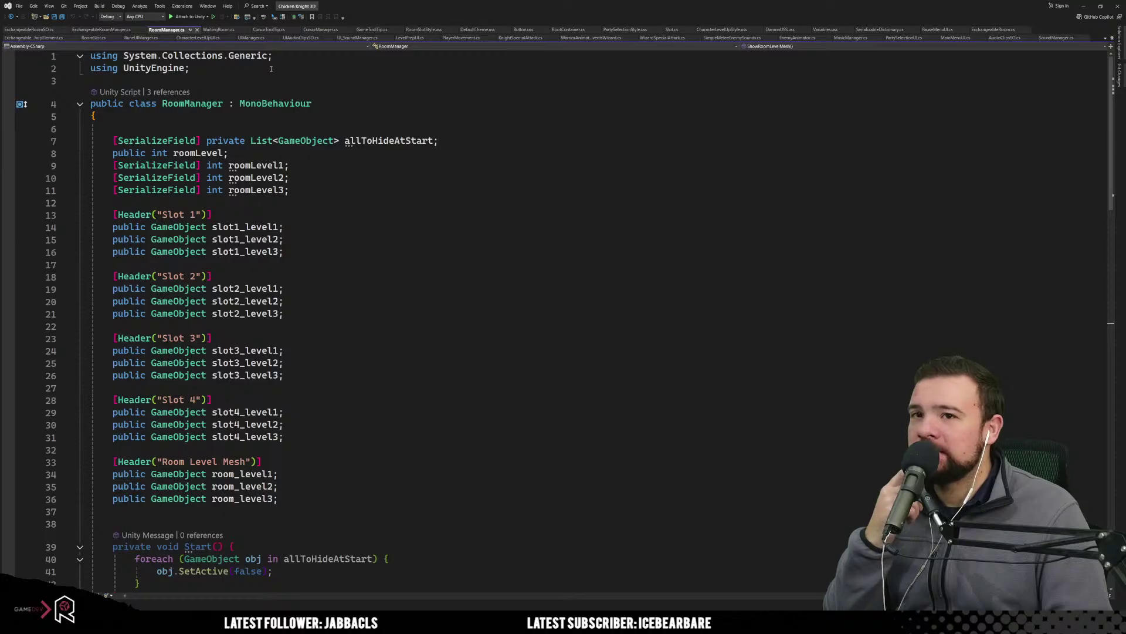
Read the constructor, fields, ConnectElements and UpdateShopRoomList methods in ExchangeableRoom.cs.
{"action": "left_click", "coordinate": [993, 29]}
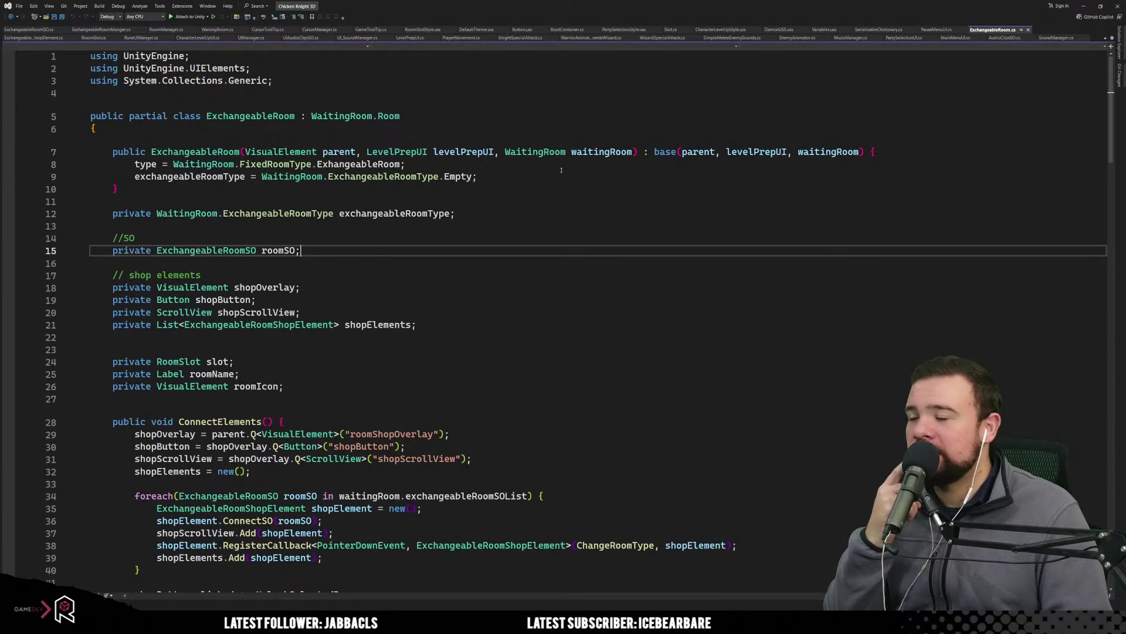
{"action": "left_click", "coordinate": [409, 259]}
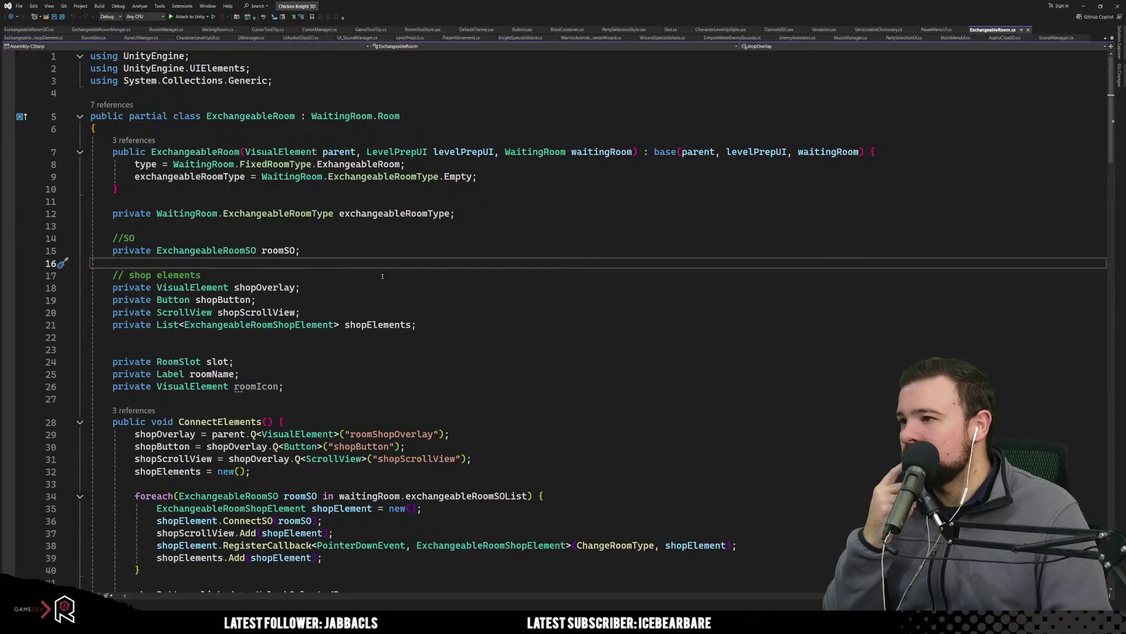
{"action": "scroll", "coordinate": [382, 276], "scroll_direction": "down", "scroll_amount": 4}
{"action": "scroll", "coordinate": [363, 284], "scroll_direction": "down", "scroll_amount": 4}
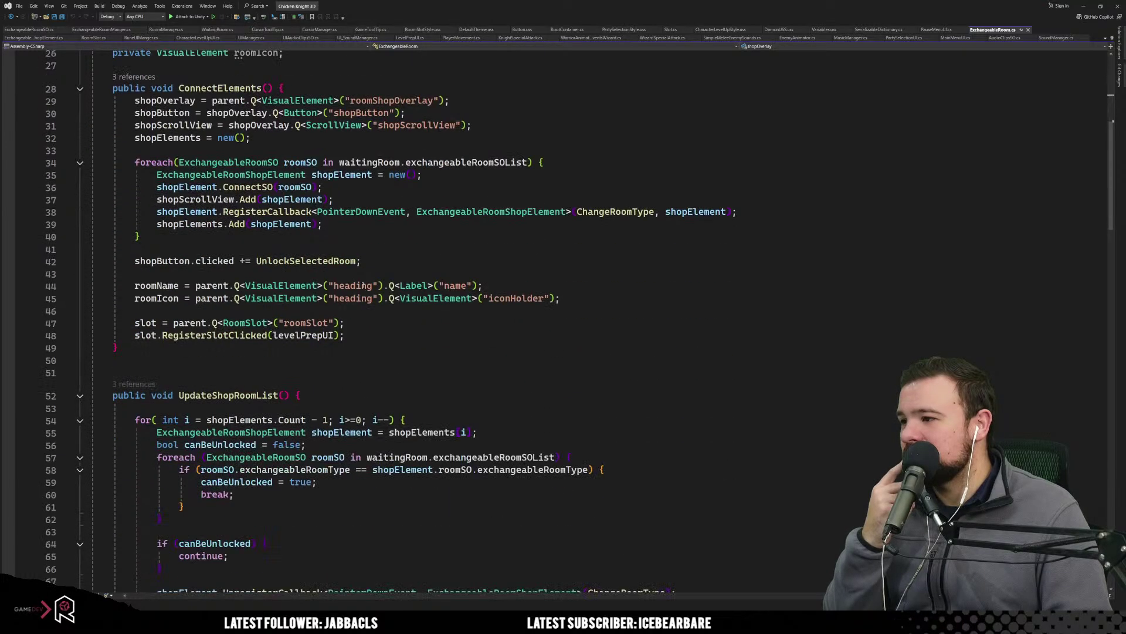
{"action": "scroll", "coordinate": [363, 285], "scroll_direction": "down", "scroll_amount": 5}
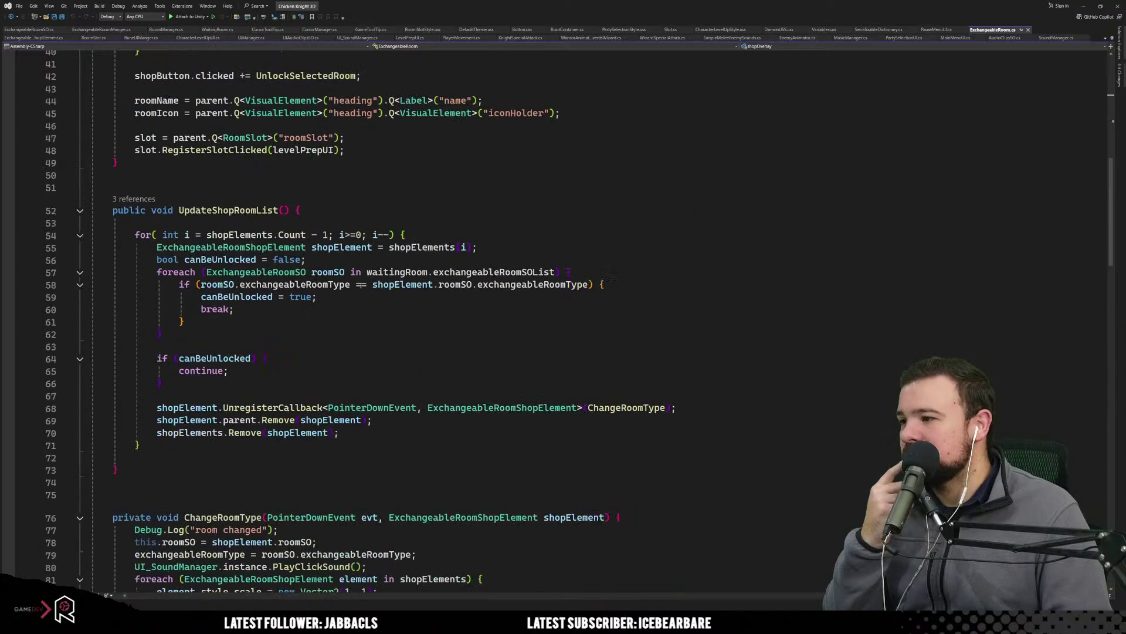
{"action": "scroll", "coordinate": [362, 284], "scroll_direction": "up", "scroll_amount": 11}
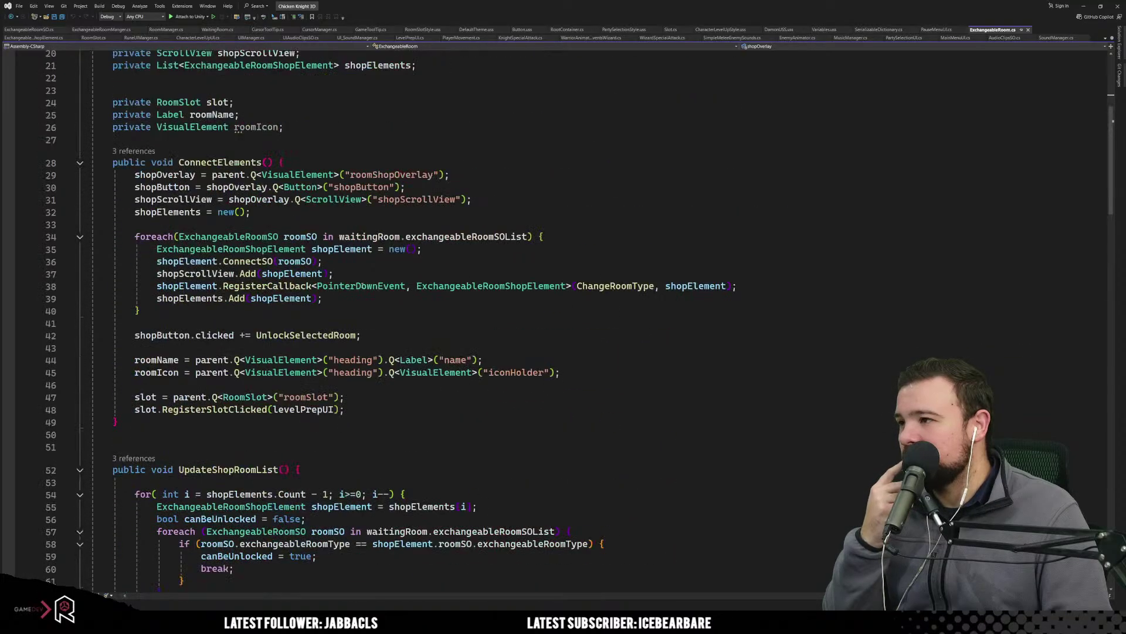
{"action": "scroll", "coordinate": [362, 285], "scroll_direction": "up", "scroll_amount": 2}
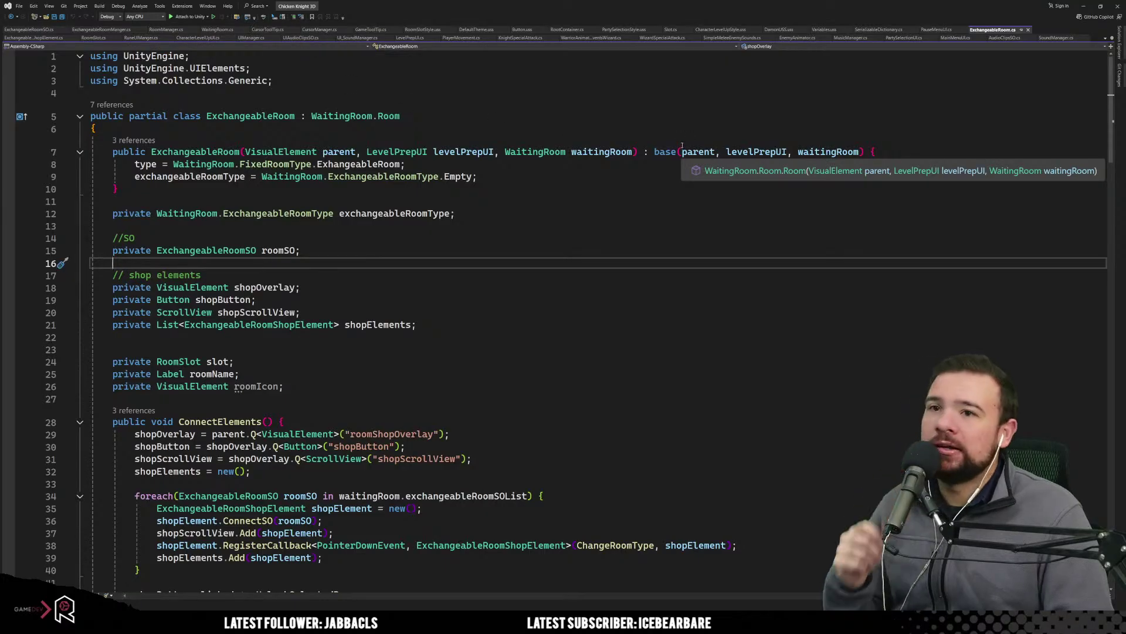
Examine how ChangeRoomType, UnlockSelectedRoom and ApplyRoomEffects in ExchangeableRoom.cs handle the selected room and its slot.
{"action": "scroll", "coordinate": [484, 228], "scroll_direction": "down", "scroll_amount": 4}
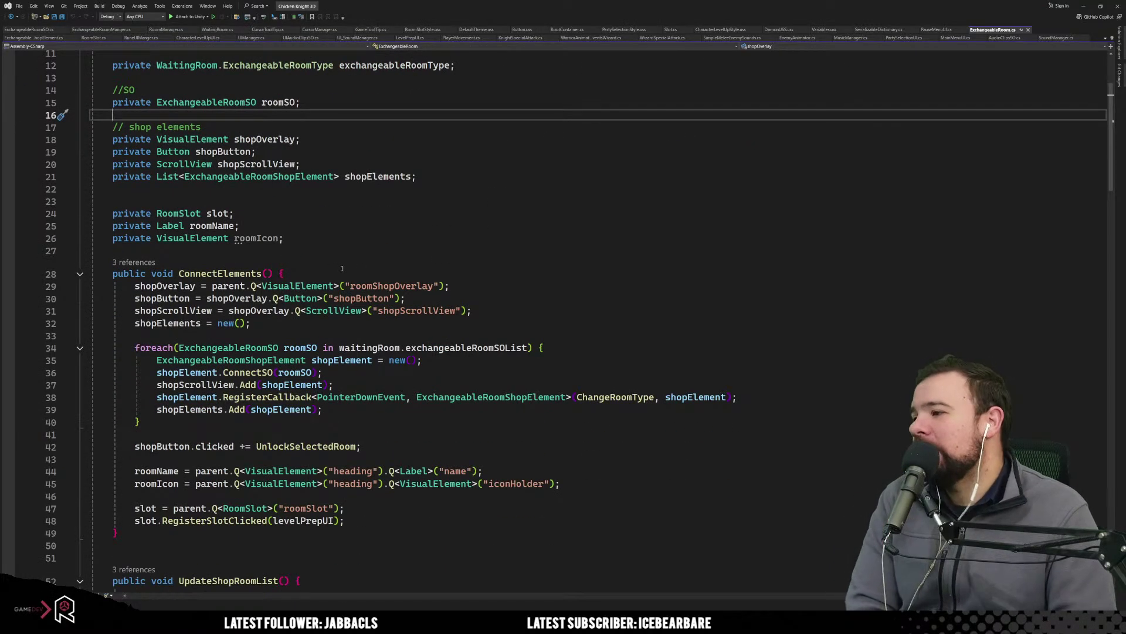
{"action": "scroll", "coordinate": [306, 315], "scroll_direction": "down", "scroll_amount": 6}
{"action": "scroll", "coordinate": [317, 314], "scroll_direction": "down", "scroll_amount": 4}
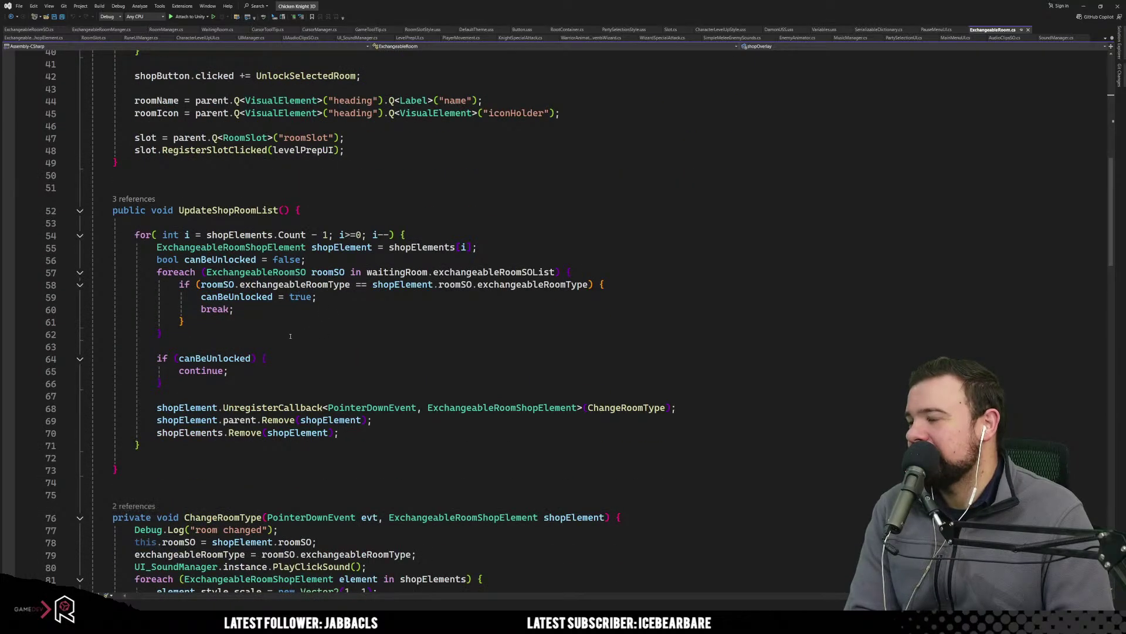
{"action": "scroll", "coordinate": [261, 242], "scroll_direction": "down", "scroll_amount": 5}
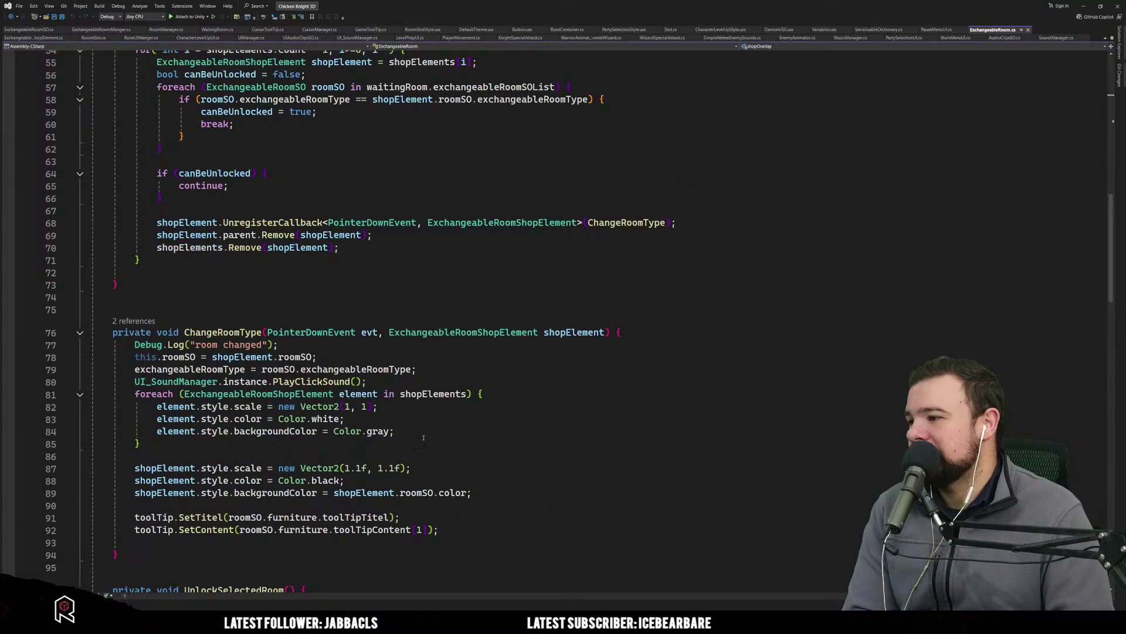
{"action": "scroll", "coordinate": [253, 420], "scroll_direction": "down", "scroll_amount": 4}
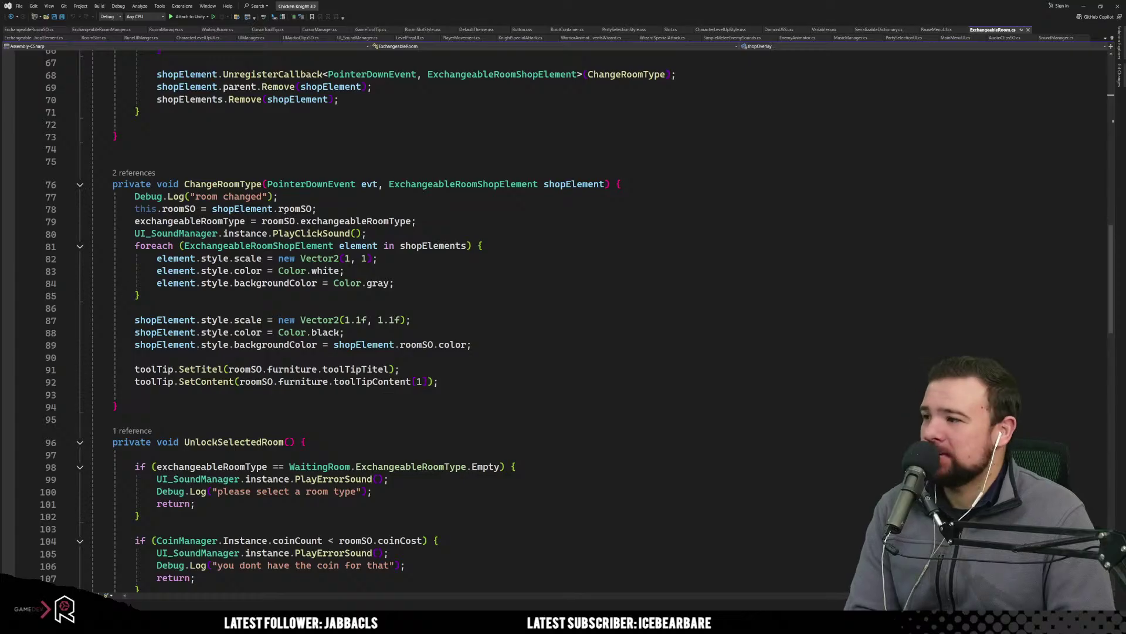
{"action": "left_click", "coordinate": [223, 184]}
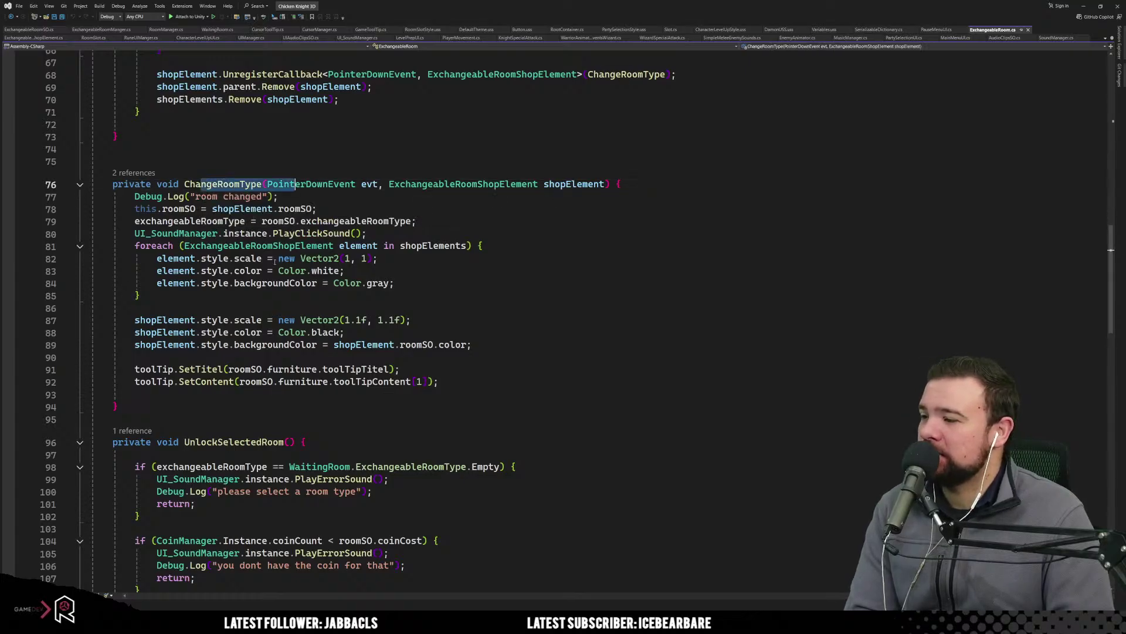
{"action": "scroll", "coordinate": [192, 342], "scroll_direction": "down", "scroll_amount": 4}
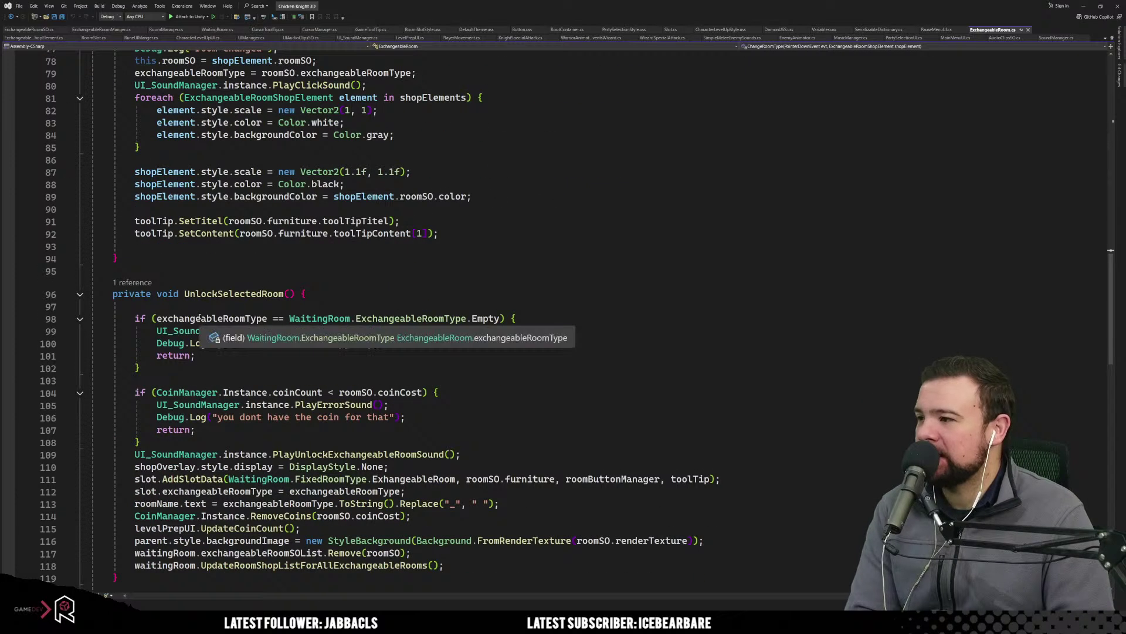
{"action": "left_click", "coordinate": [169, 304]}
{"action": "key", "text": "Up"}
{"action": "key", "text": "End"}
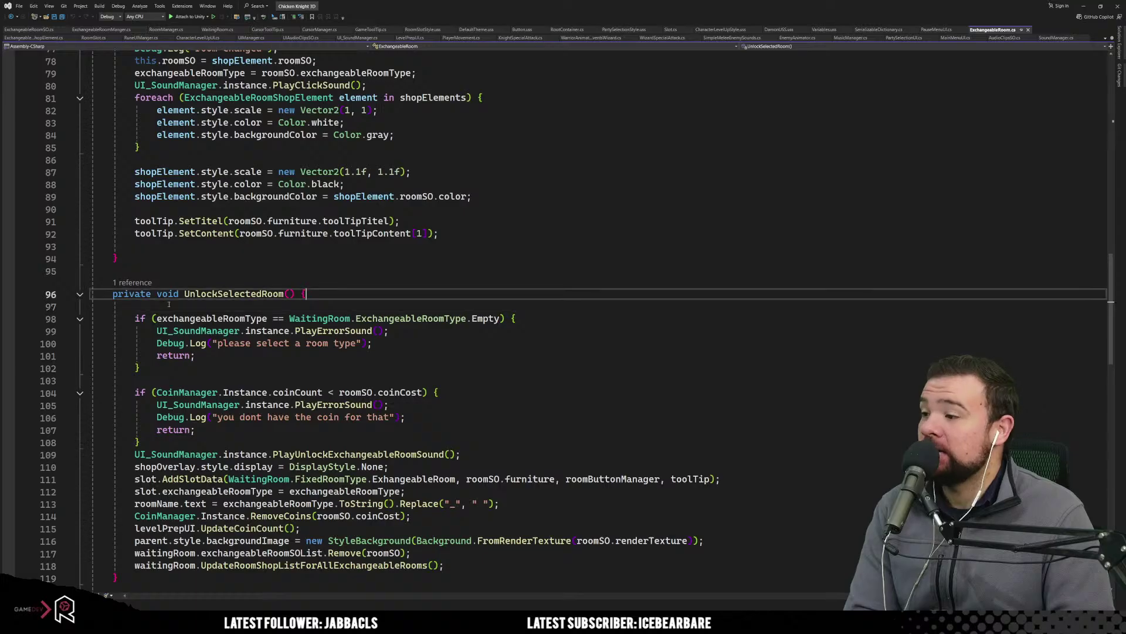
{"action": "scroll", "coordinate": [306, 346], "scroll_direction": "down", "scroll_amount": 5}
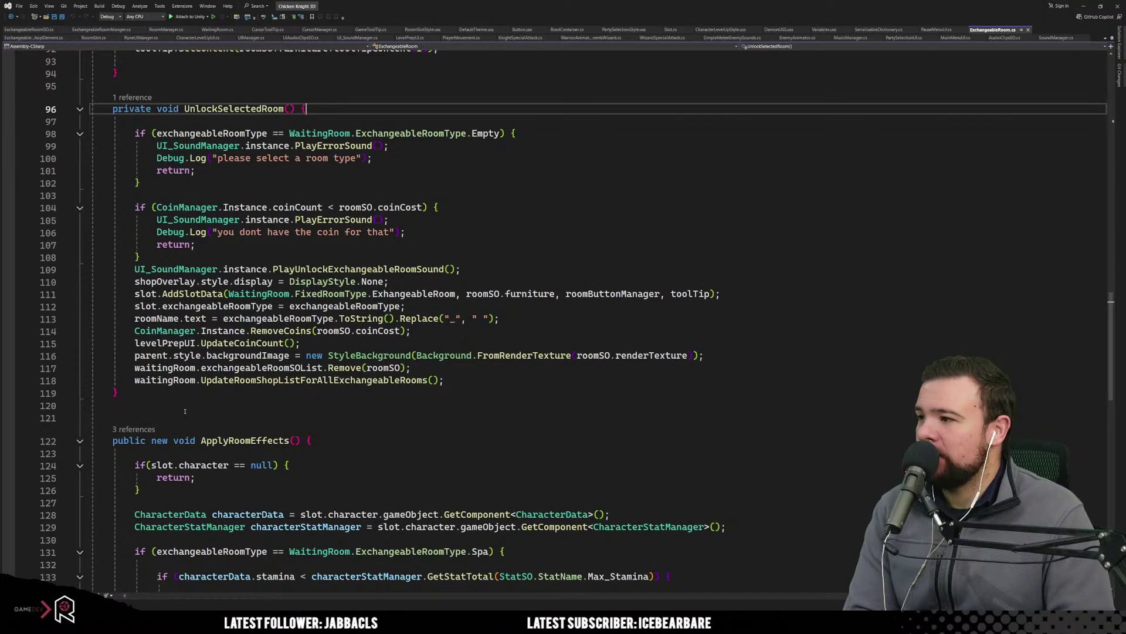
{"action": "scroll", "coordinate": [282, 252], "scroll_direction": "down", "scroll_amount": 14}
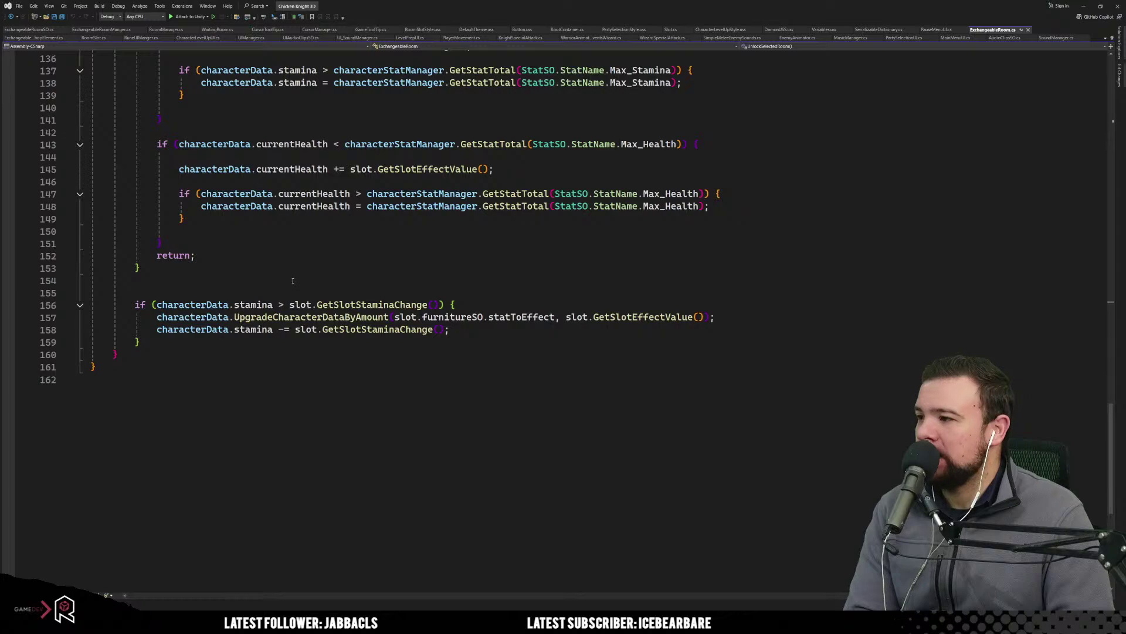
Go back through ExchangeableRoom.cs past UpdateShopRoomList to the field declarations that include the room slot.
{"action": "scroll", "coordinate": [293, 281], "scroll_direction": "up", "scroll_amount": 18}
{"action": "scroll", "coordinate": [293, 283], "scroll_direction": "up", "scroll_amount": 6}
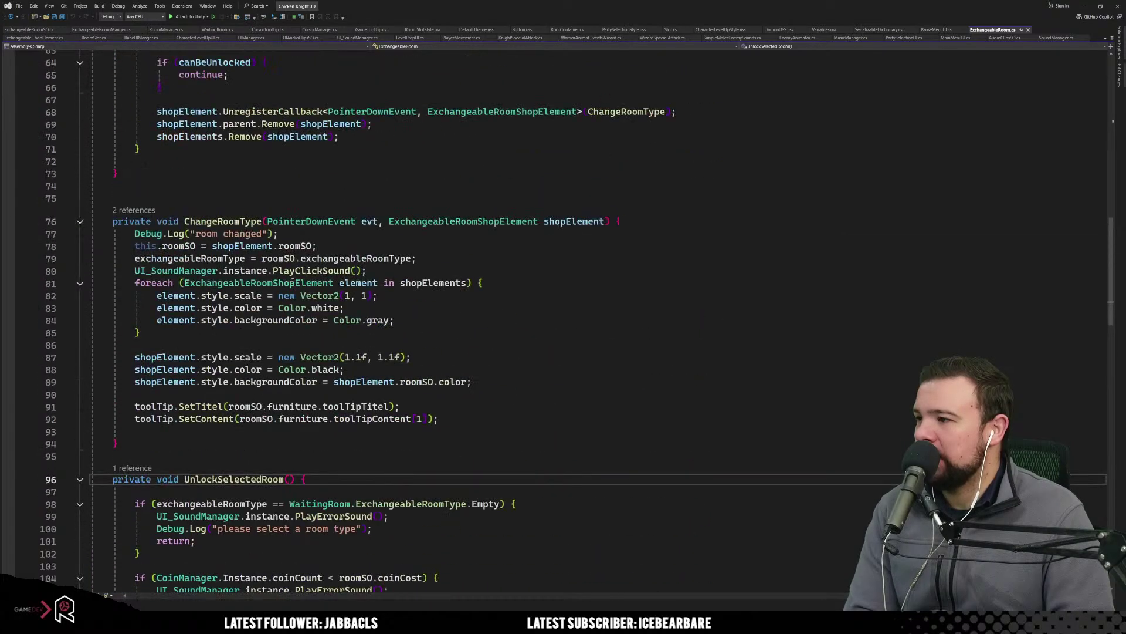
{"action": "scroll", "coordinate": [293, 282], "scroll_direction": "up", "scroll_amount": 8}
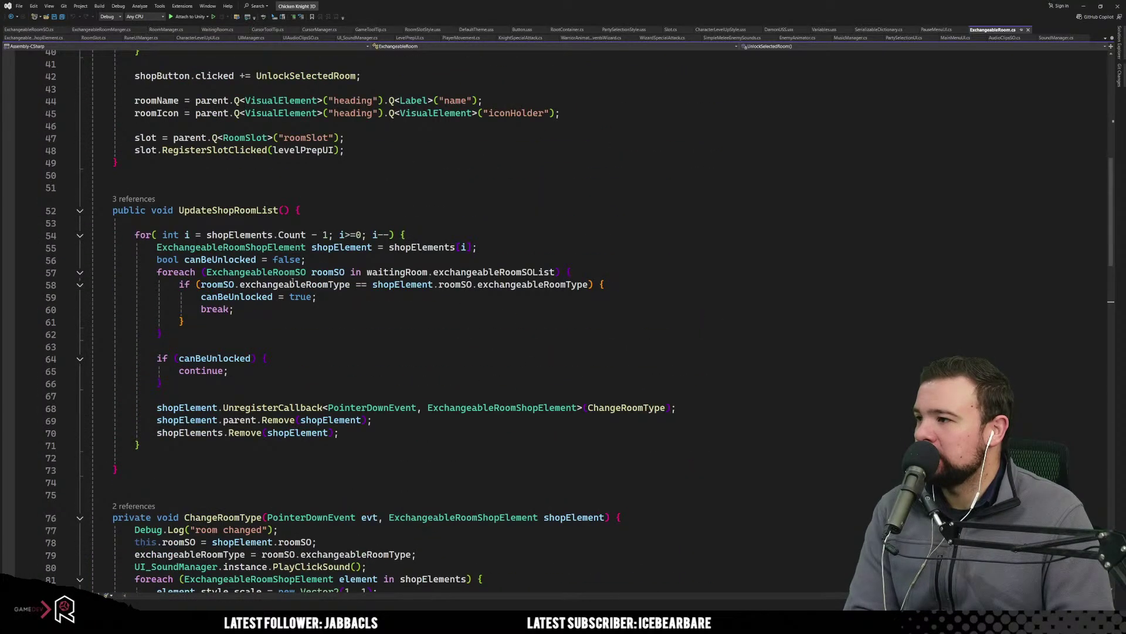
{"action": "double_click", "coordinate": [245, 209]}
{"action": "scroll", "coordinate": [298, 384], "scroll_direction": "up", "scroll_amount": 7}
{"action": "scroll", "coordinate": [297, 384], "scroll_direction": "up", "scroll_amount": 4}
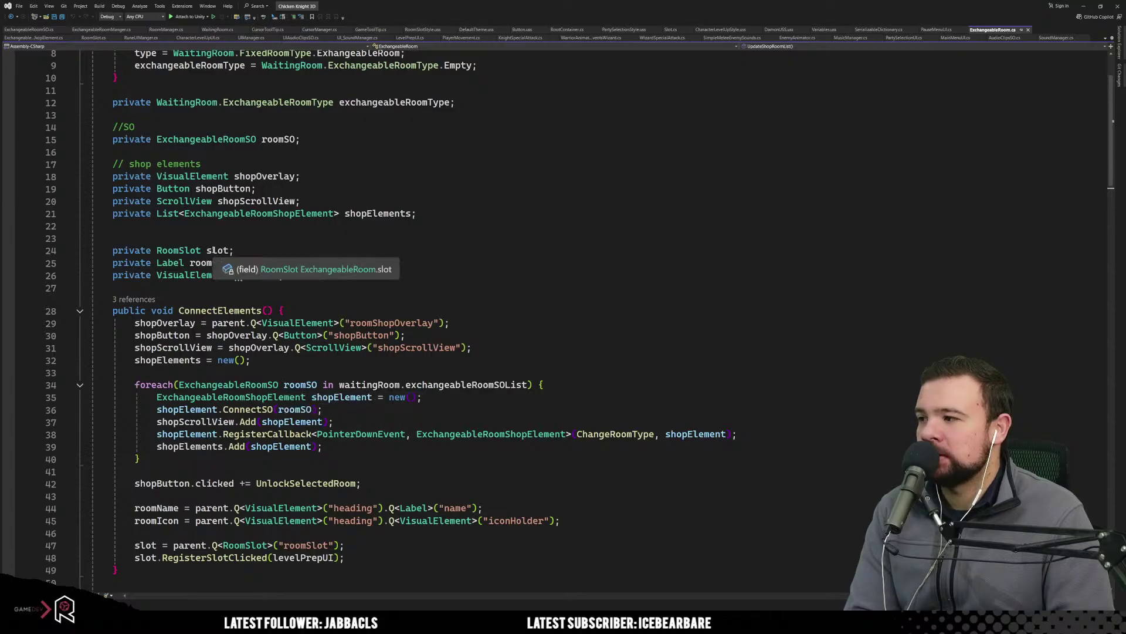
Trace the RoomSlot field to its assignment in ConnectElements and open the definition of RegisterSlotClicked in RoomSlot.cs.
{"action": "left_click", "coordinate": [182, 251]}
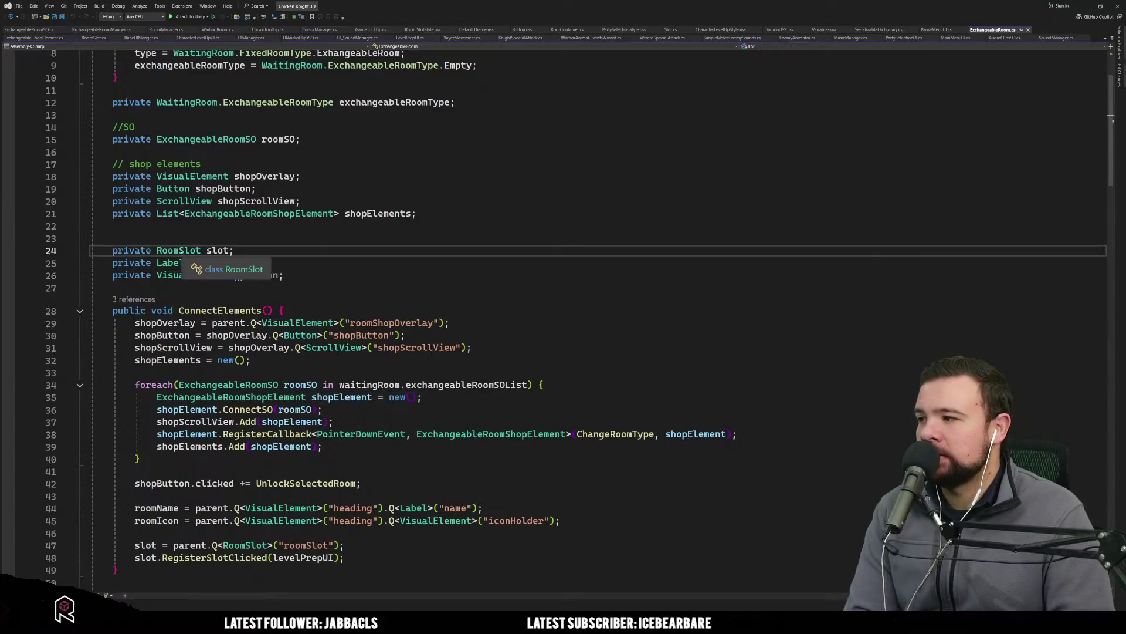
{"action": "scroll", "coordinate": [182, 252], "scroll_direction": "down", "scroll_amount": 4}
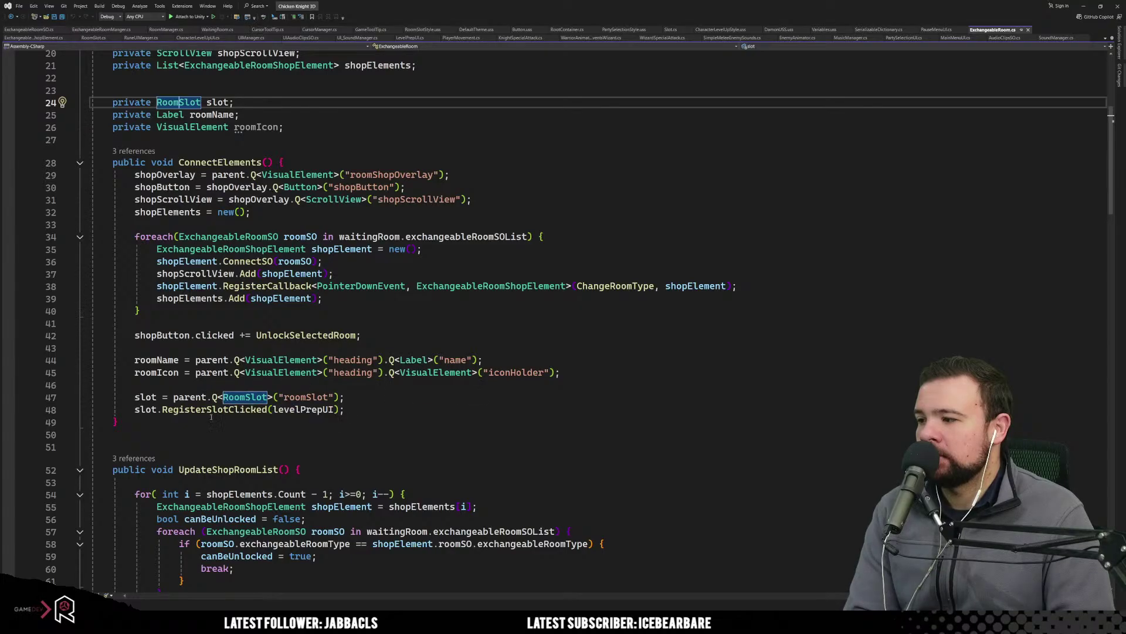
{"action": "scroll", "coordinate": [232, 441], "scroll_direction": "down", "scroll_amount": 3}
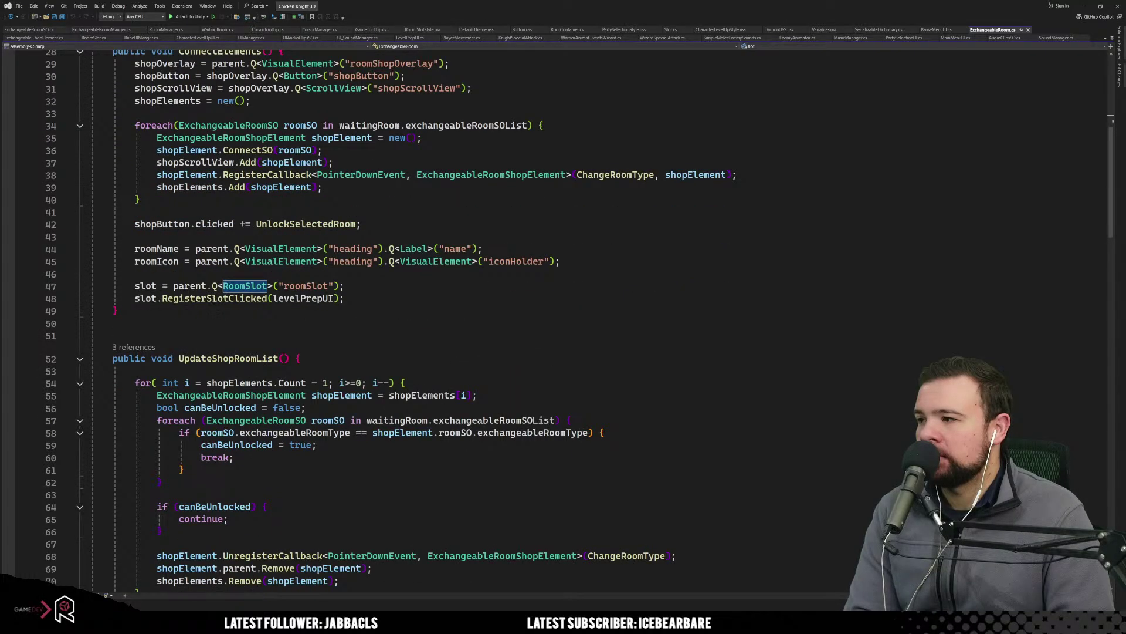
{"action": "scroll", "coordinate": [264, 364], "scroll_direction": "down", "scroll_amount": 5}
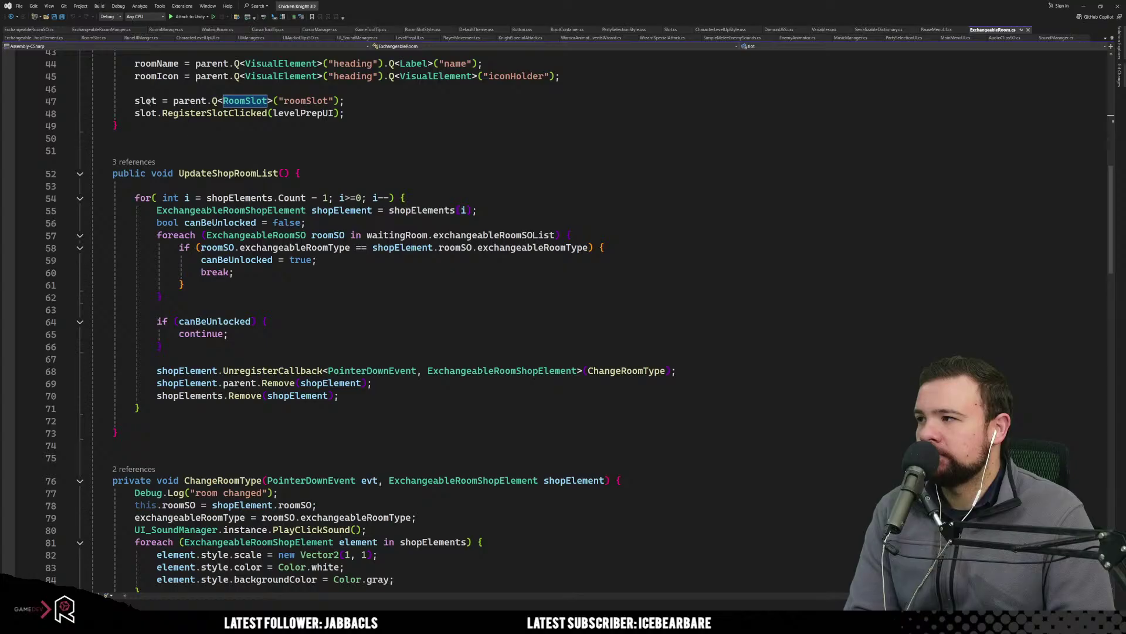
{"action": "left_click", "coordinate": [147, 100]}
{"action": "scroll", "coordinate": [235, 279], "scroll_direction": "up", "scroll_amount": 3}
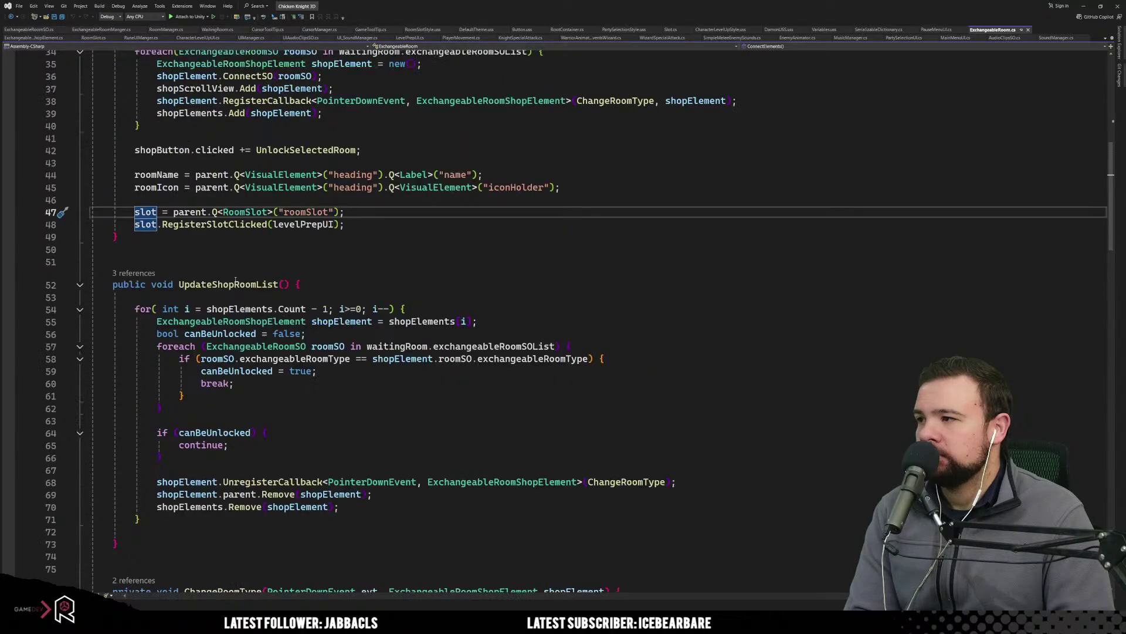
{"action": "left_click", "coordinate": [217, 225]}
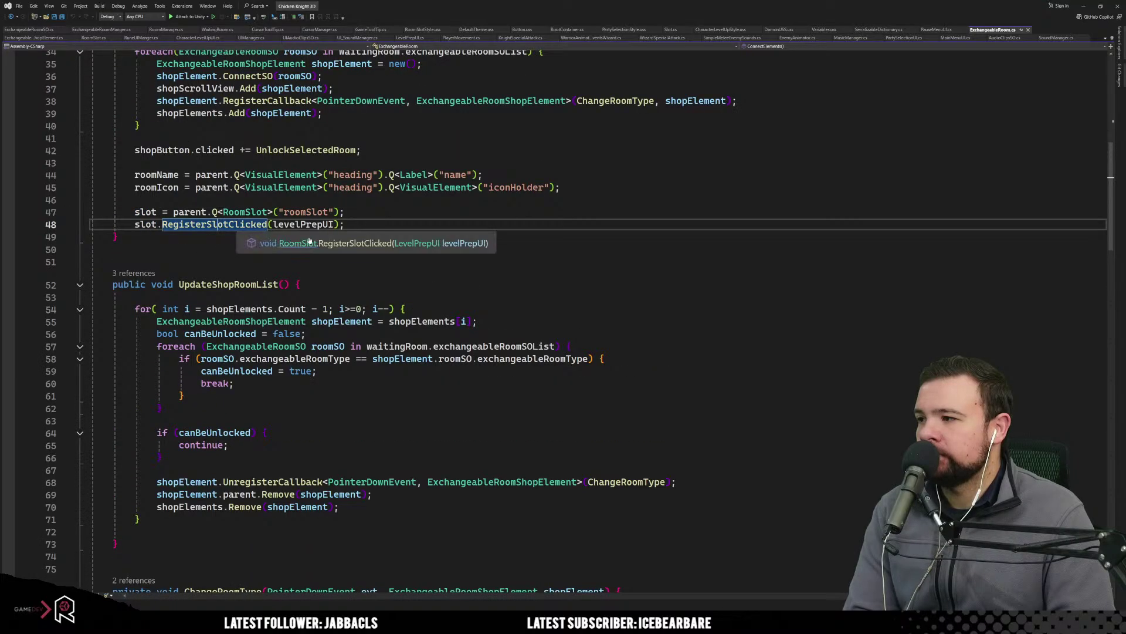
{"action": "left_click", "coordinate": [379, 243]}
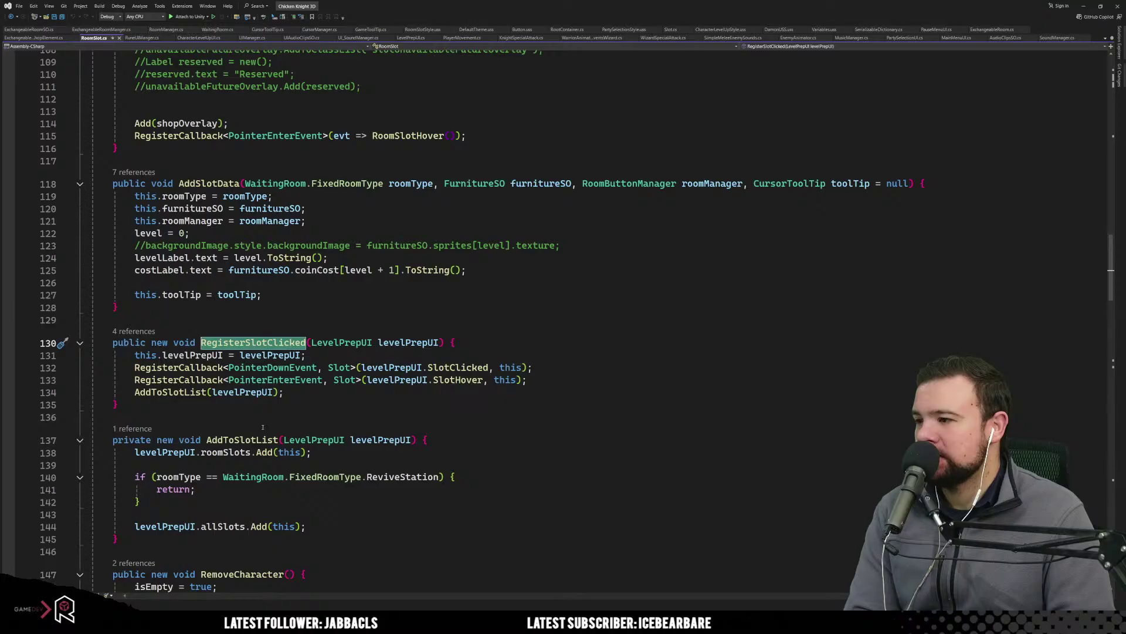
Read RoomSlot.cs from RegisterSlotClicked to ShopButtonClick and examine the arguments passed to roomManager.shopButtonClicked.
{"action": "scroll", "coordinate": [264, 427], "scroll_direction": "down", "scroll_amount": 2}
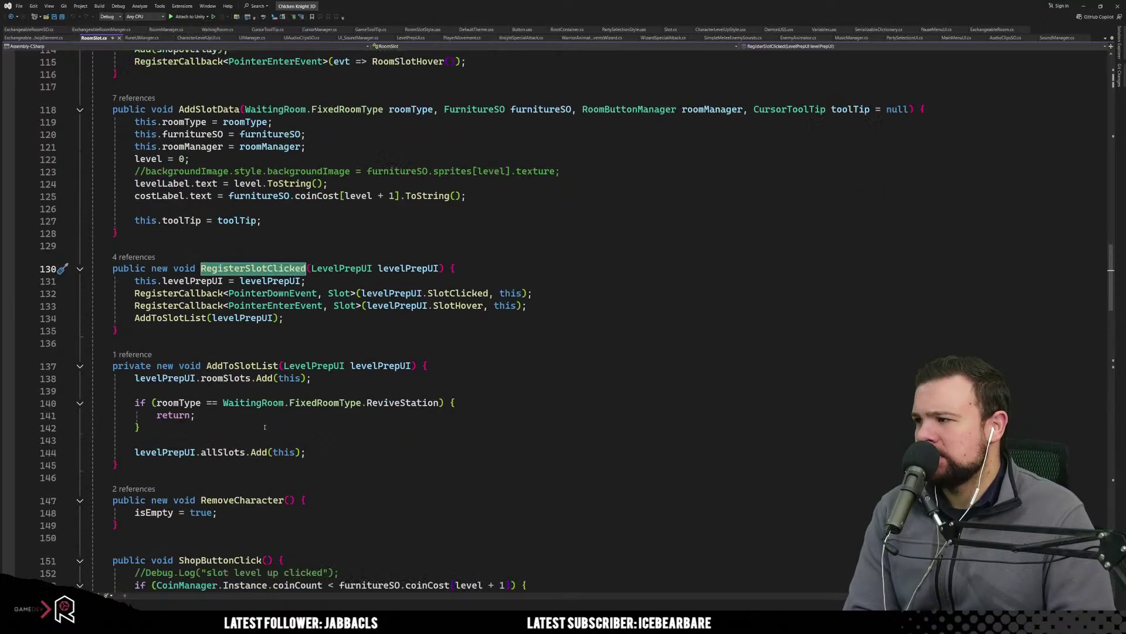
{"action": "scroll", "coordinate": [265, 427], "scroll_direction": "down", "scroll_amount": 5}
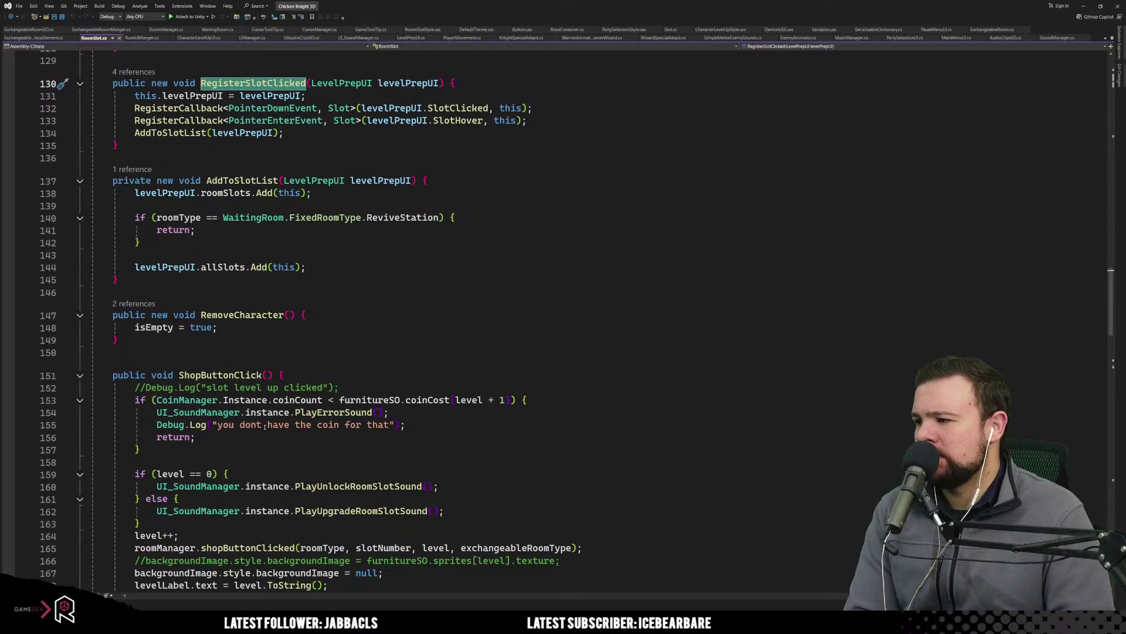
{"action": "scroll", "coordinate": [264, 427], "scroll_direction": "down", "scroll_amount": 3}
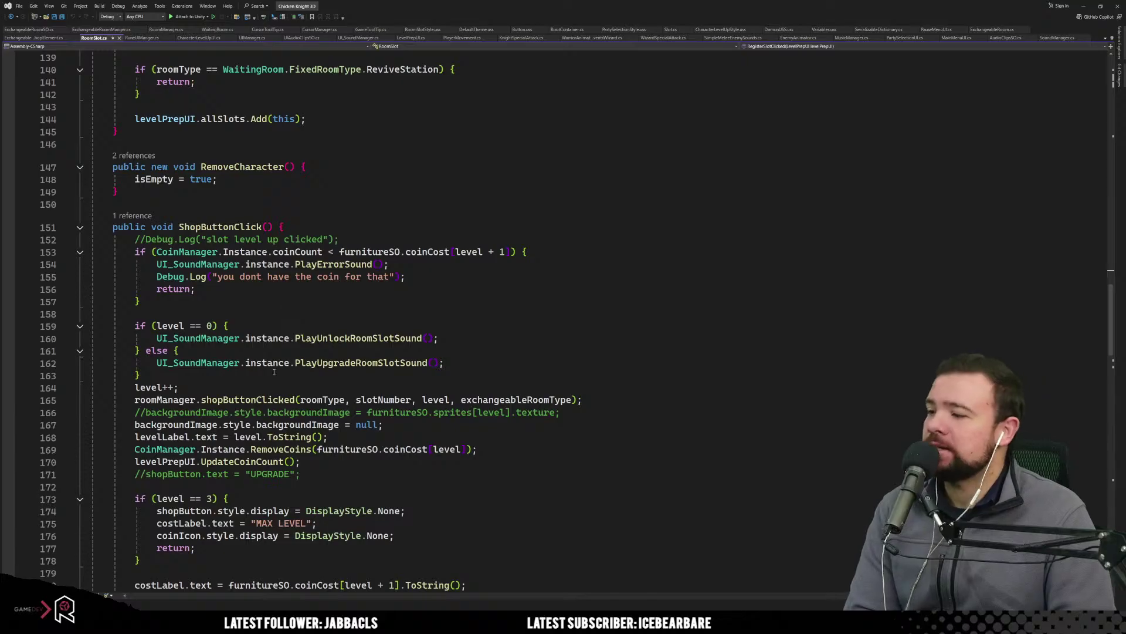
{"action": "scroll", "coordinate": [257, 449], "scroll_direction": "down", "scroll_amount": 2}
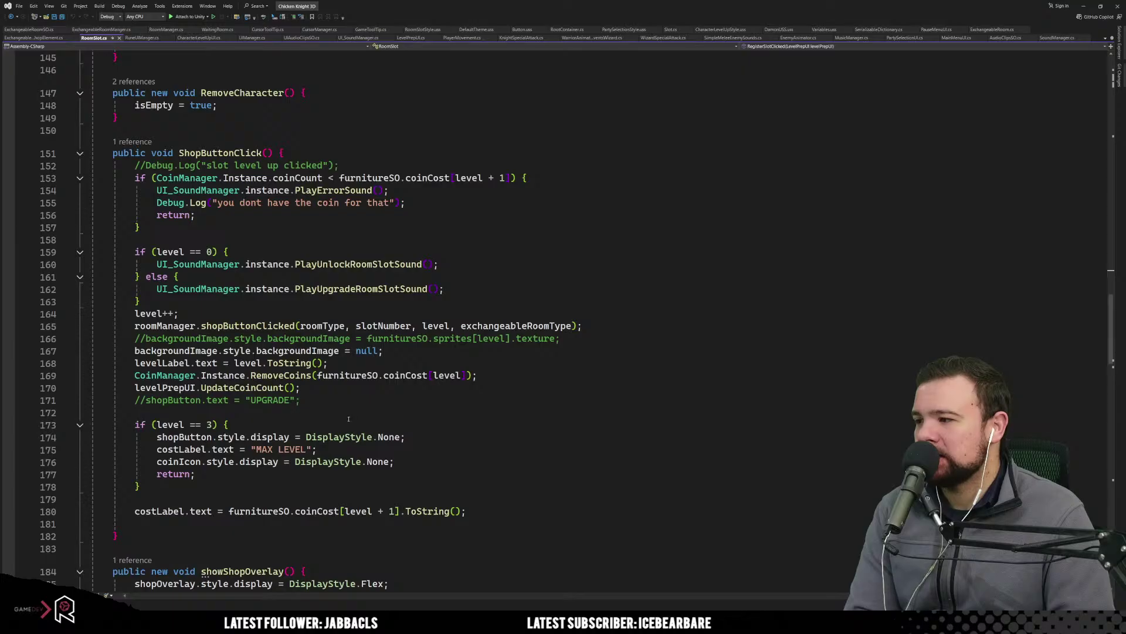
{"action": "left_click", "coordinate": [166, 326]}
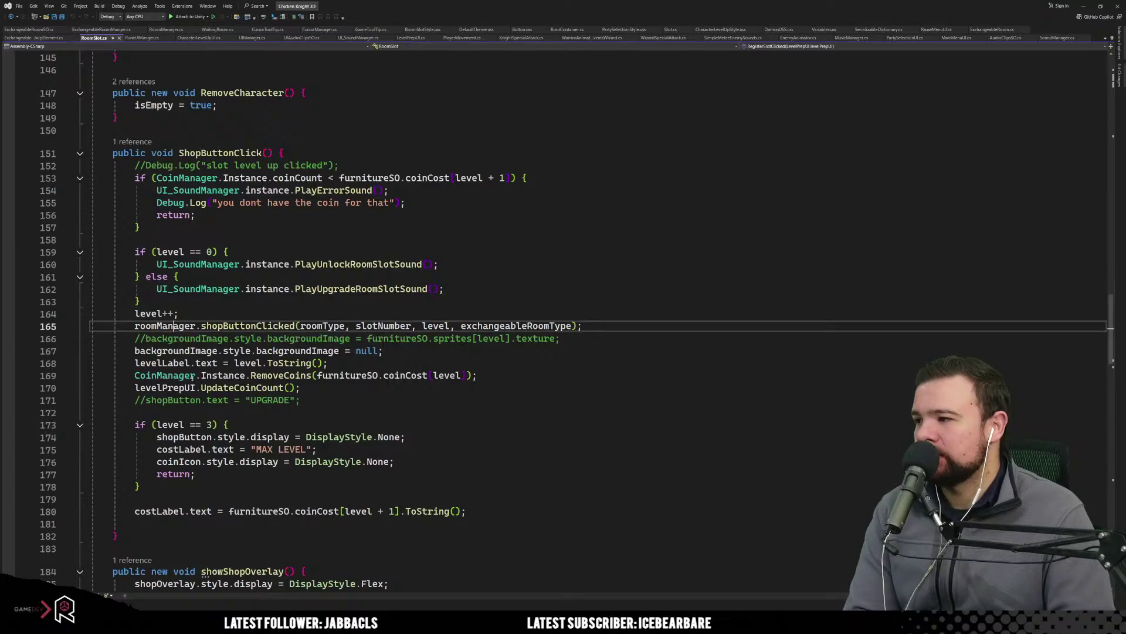
{"action": "left_click", "coordinate": [262, 326]}
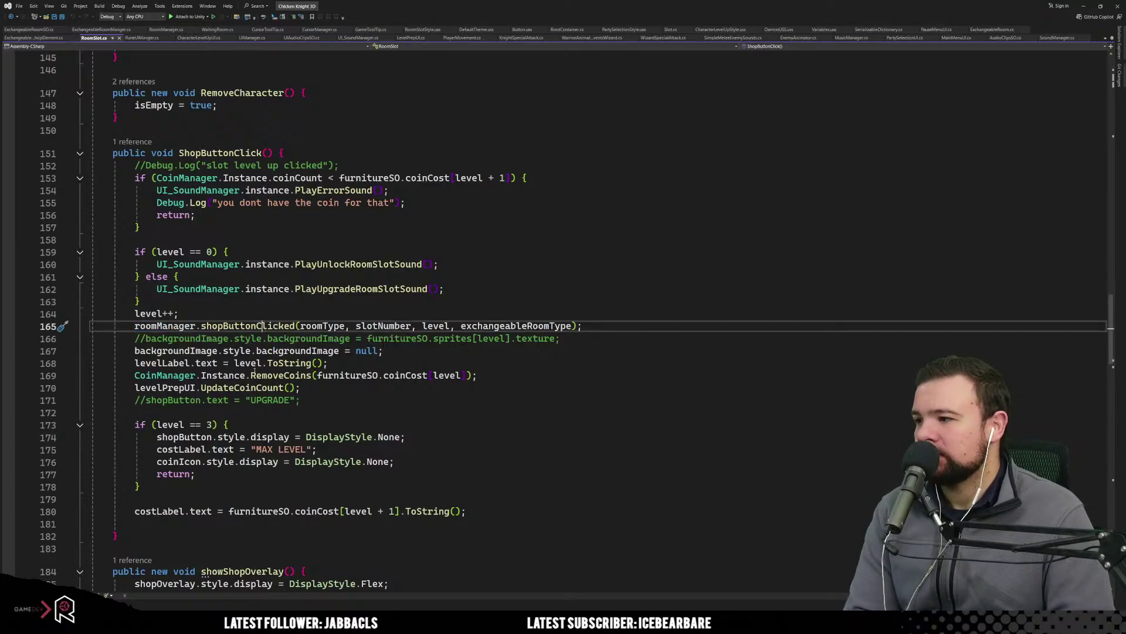
{"action": "double_click", "coordinate": [328, 325]}
{"action": "left_click", "coordinate": [369, 326]}
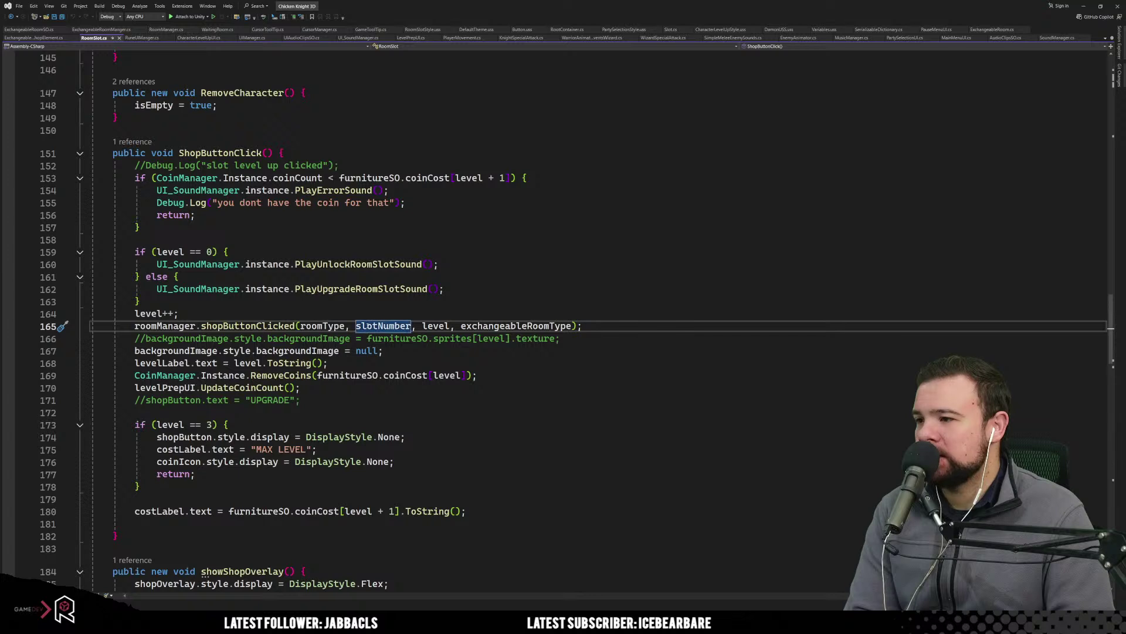
{"action": "left_click", "coordinate": [436, 325]}
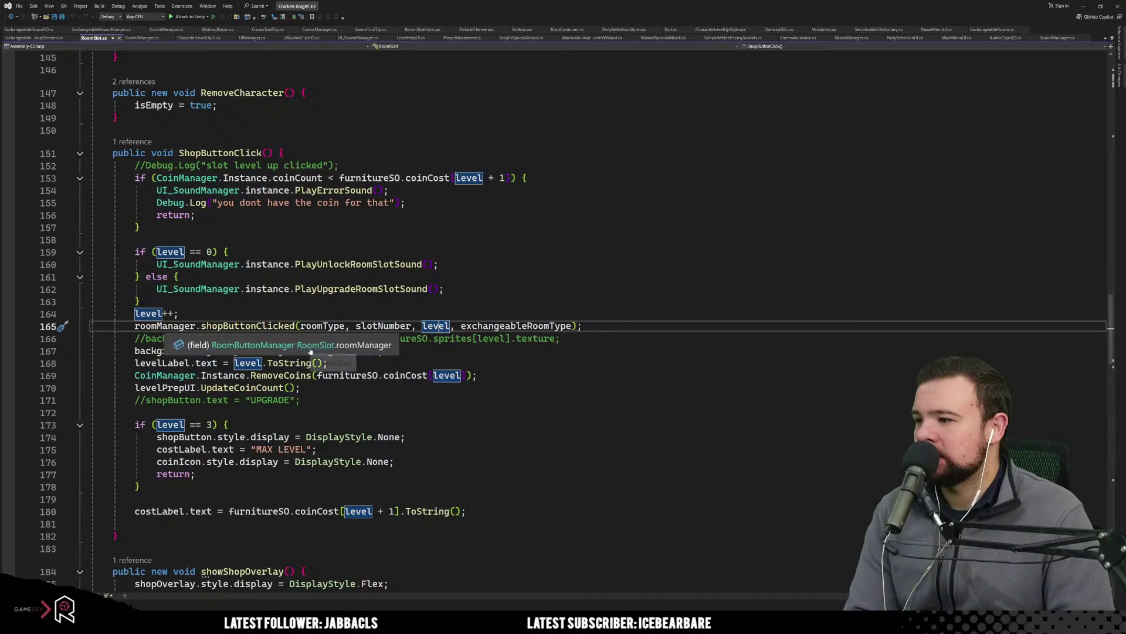
Go to the declaration of the roomManager field in the RoomSlot class.
{"action": "left_click", "coordinate": [358, 348]}
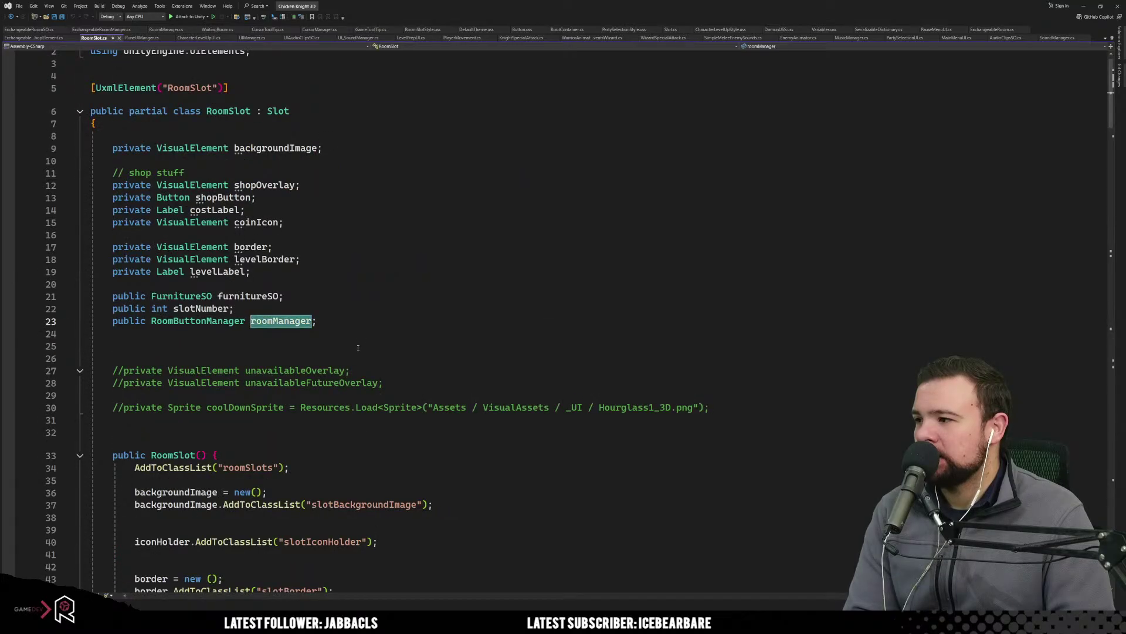
{"action": "right_click", "coordinate": [355, 347]}
{"action": "left_click", "coordinate": [387, 297]}
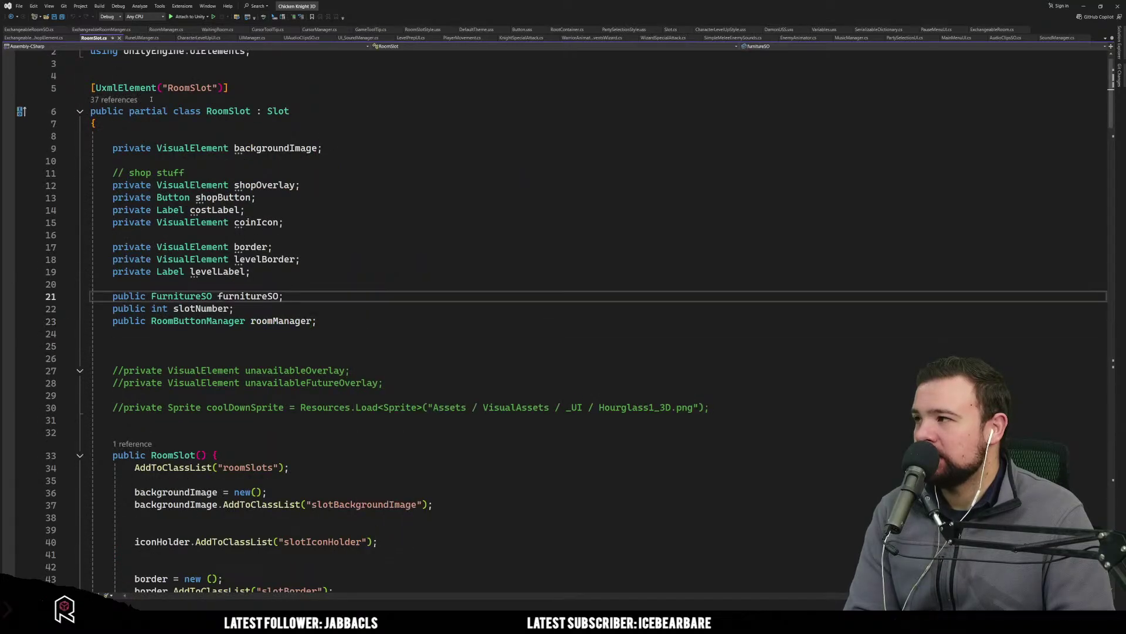
Switch to the Unity editor, select the WAITING ROOM object and open its RoomButtonManager script.
{"action": "left_click", "coordinate": [1085, 5]}
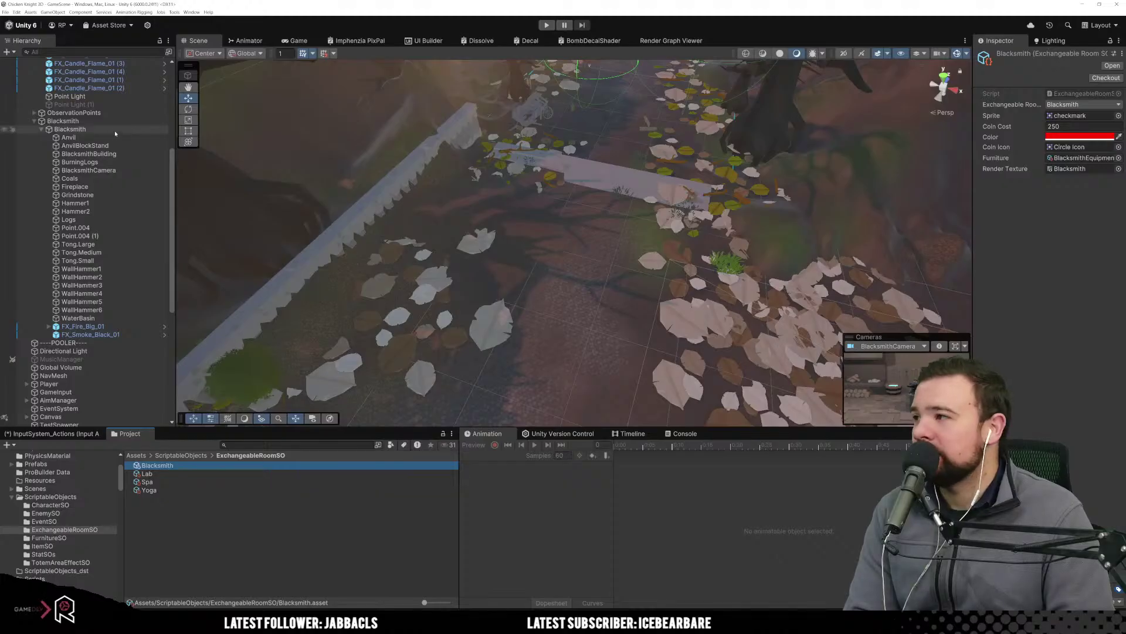
{"action": "scroll", "coordinate": [93, 162], "scroll_direction": "up", "scroll_amount": 5}
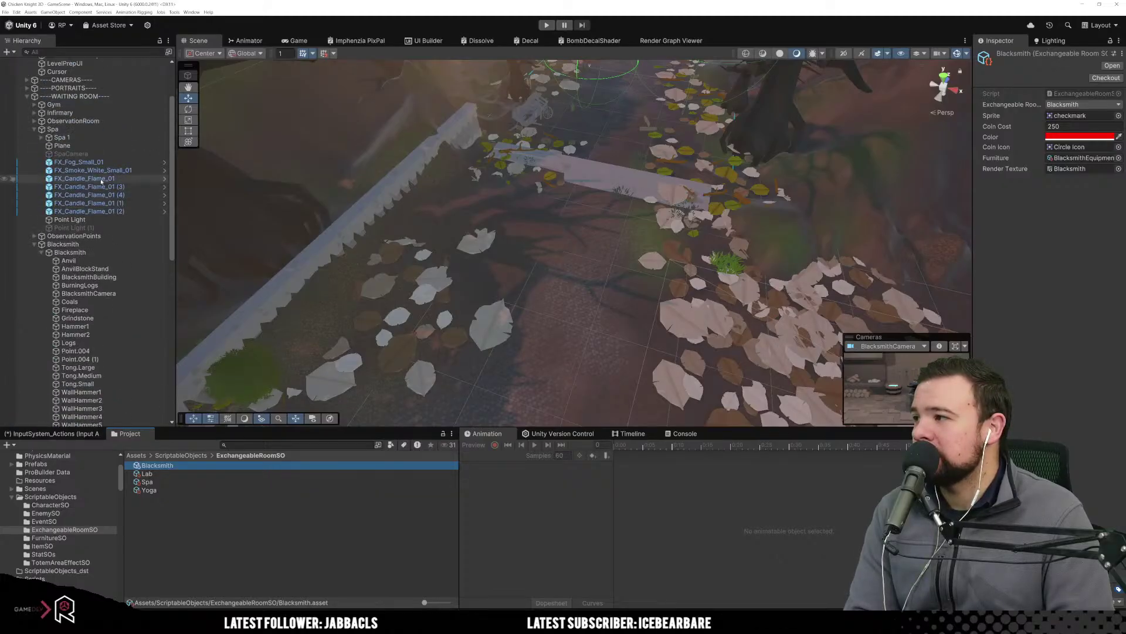
{"action": "left_click", "coordinate": [88, 96]}
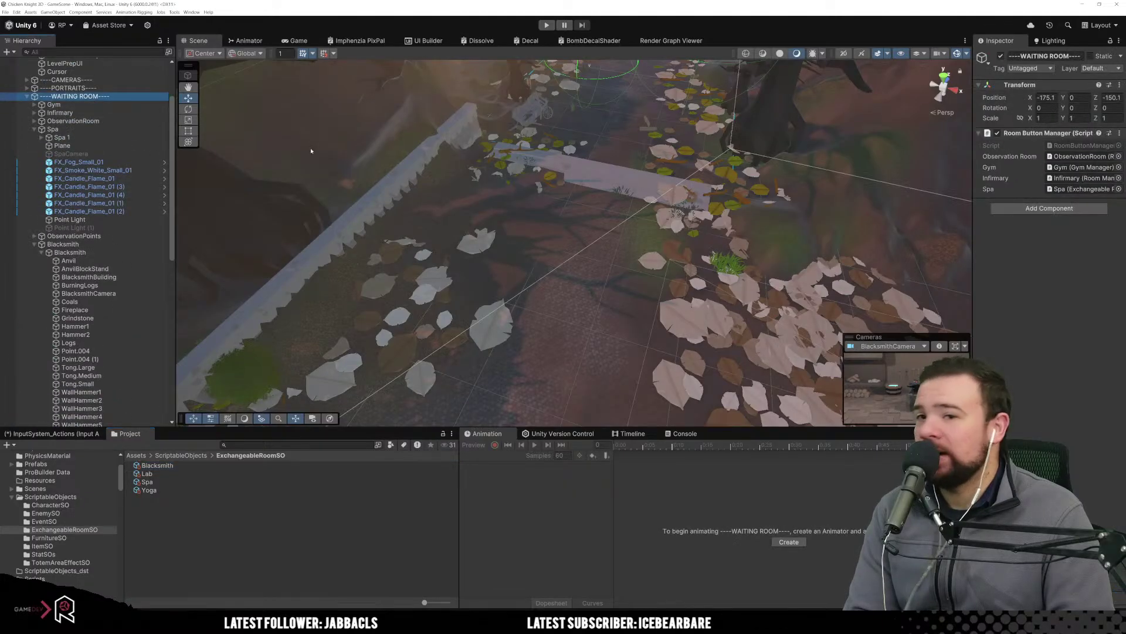
{"action": "double_click", "coordinate": [1080, 146]}
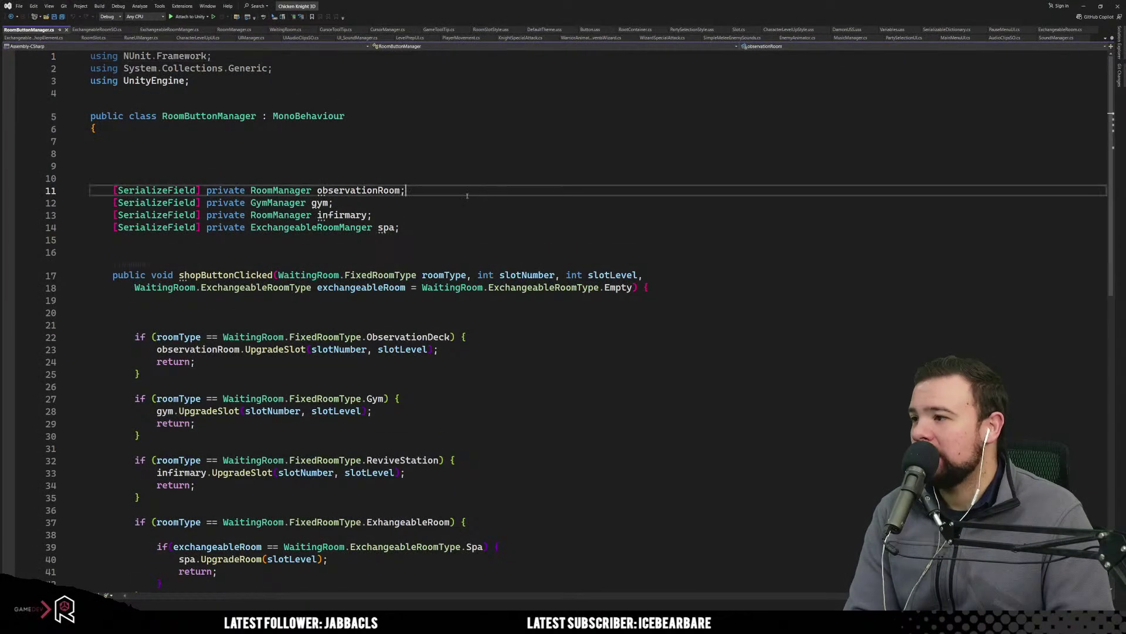
Add a serialized private ExchangeableRoomManger field named blacksmith below the spa field, using a copy of that line.
{"action": "left_click", "coordinate": [466, 214]}
{"action": "left_click", "coordinate": [451, 226]}
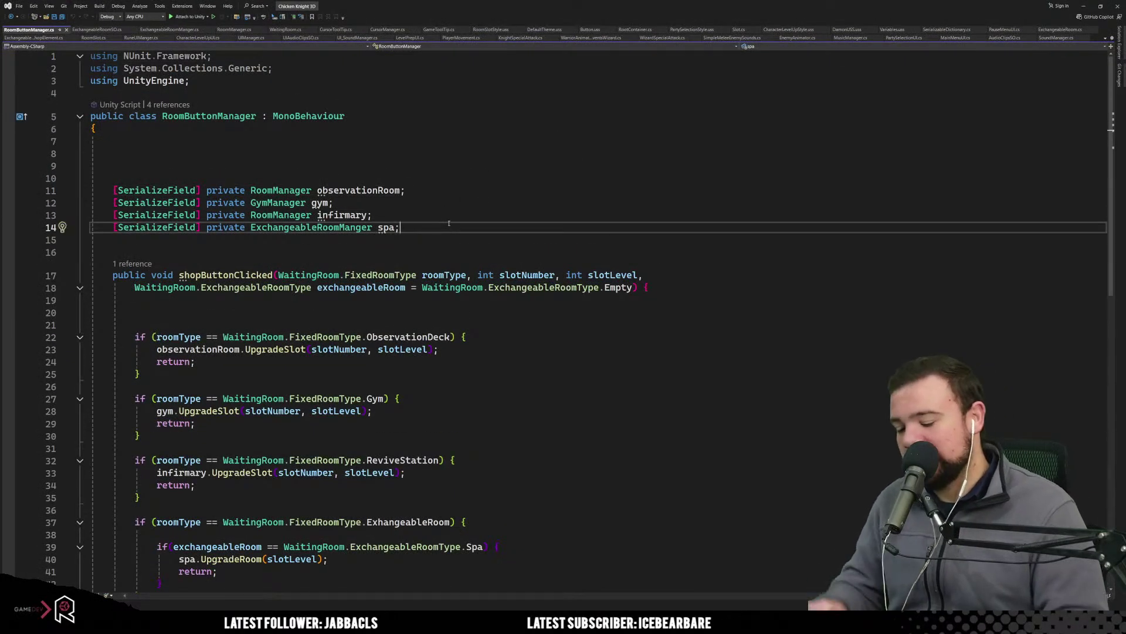
{"action": "key", "text": "shift+Up"}
{"action": "key", "text": "ctrl+c"}
{"action": "key", "text": "Right"}
{"action": "key", "text": "ctrl+v"}
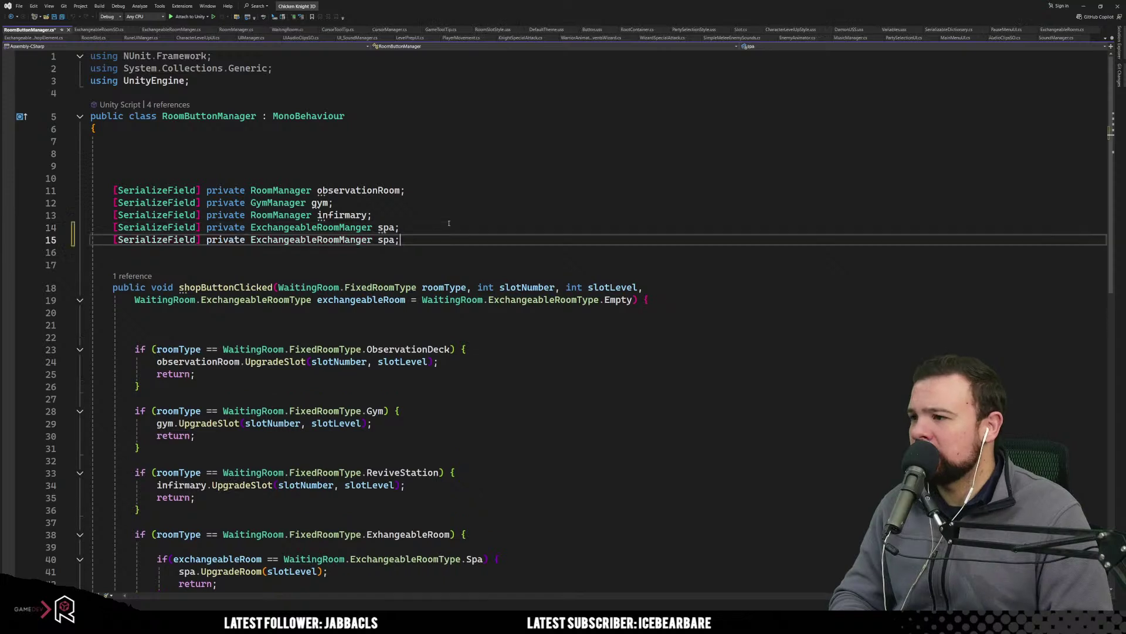
{"action": "double_click", "coordinate": [386, 240]}
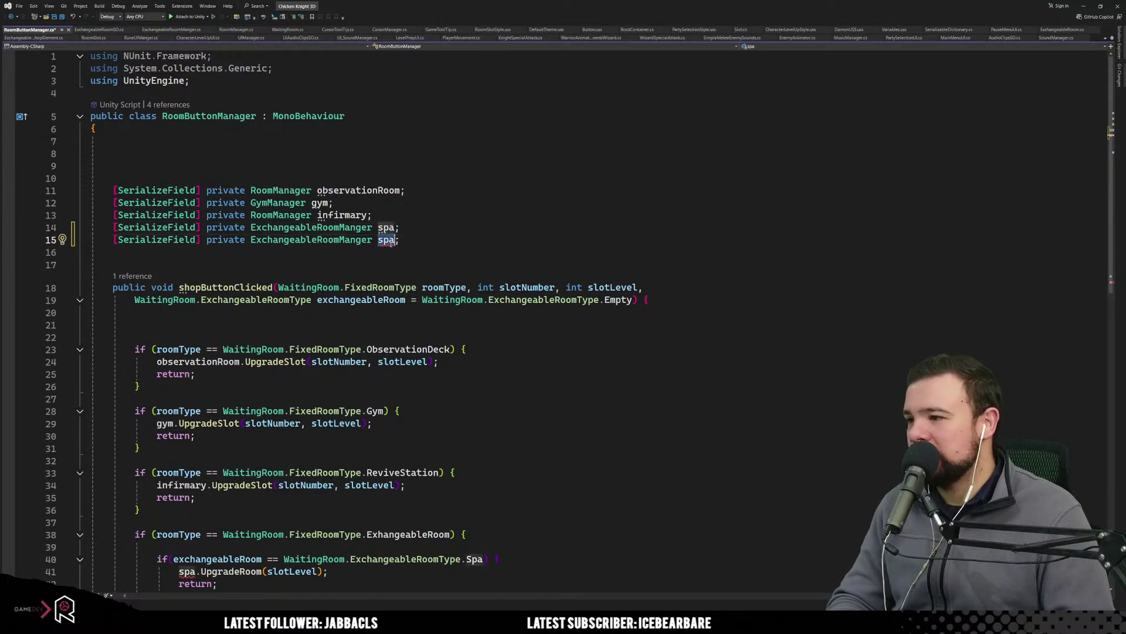
{"action": "type", "text": "blacksmith"}
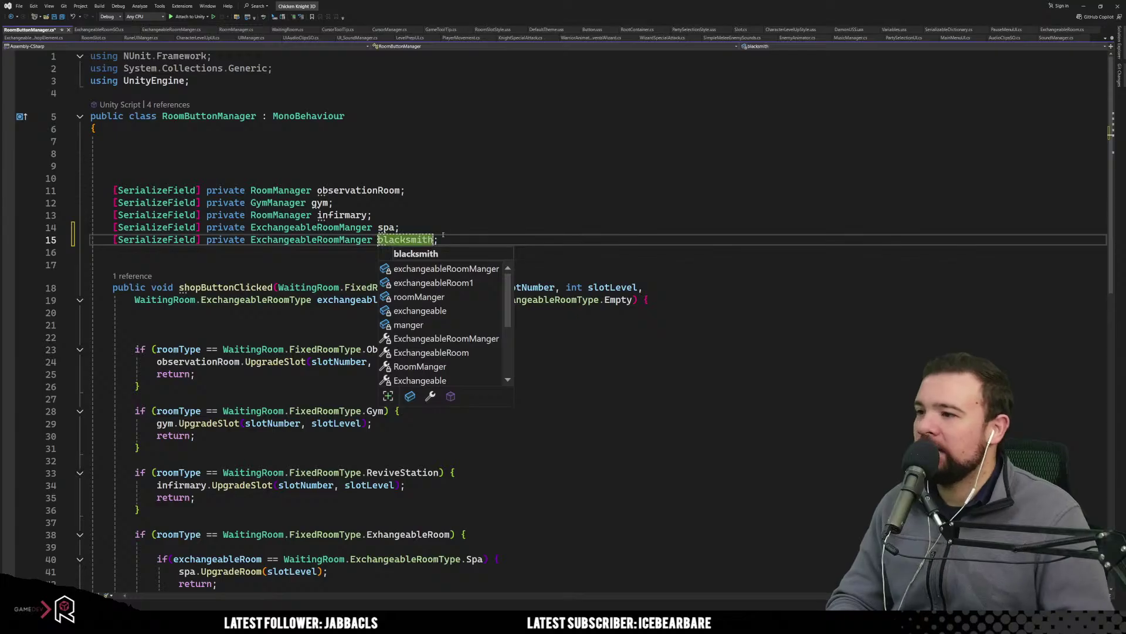
{"action": "key", "text": "Escape"}
{"action": "key", "text": "Up"}
{"action": "key", "text": "Up"}
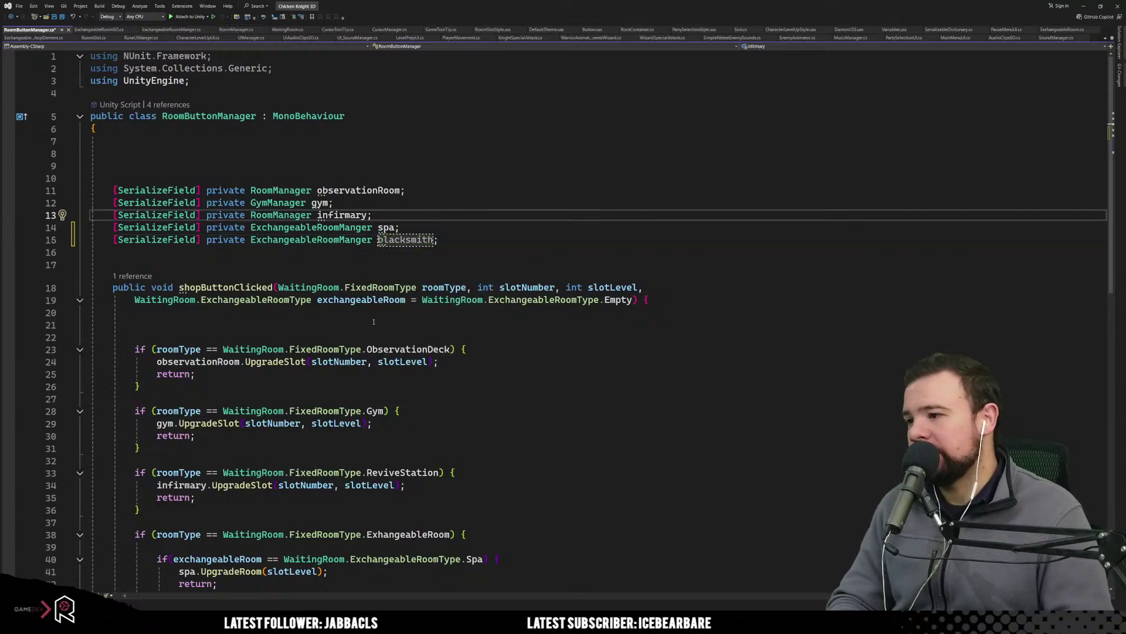
Duplicate the Spa if block inside shopButtonClicked's ExhangeableRoom branch, with a blank line between the two blocks.
{"action": "scroll", "coordinate": [399, 353], "scroll_direction": "down", "scroll_amount": 6}
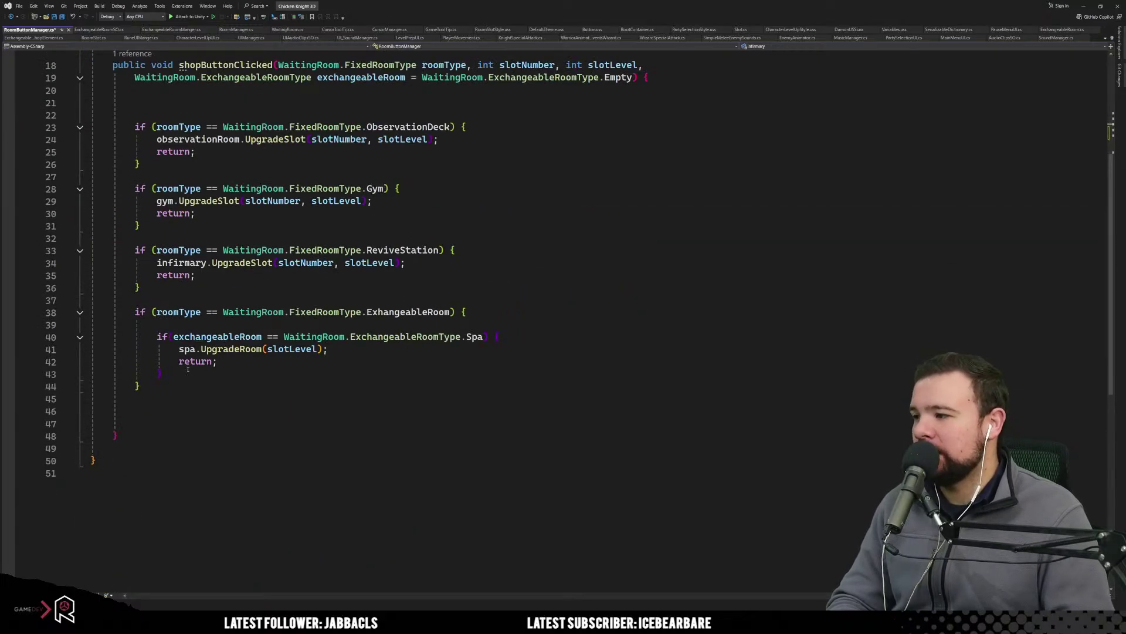
{"action": "left_click_drag", "start_coordinate": [170, 374], "coordinate": [157, 339]}
{"action": "key", "text": "Down"}
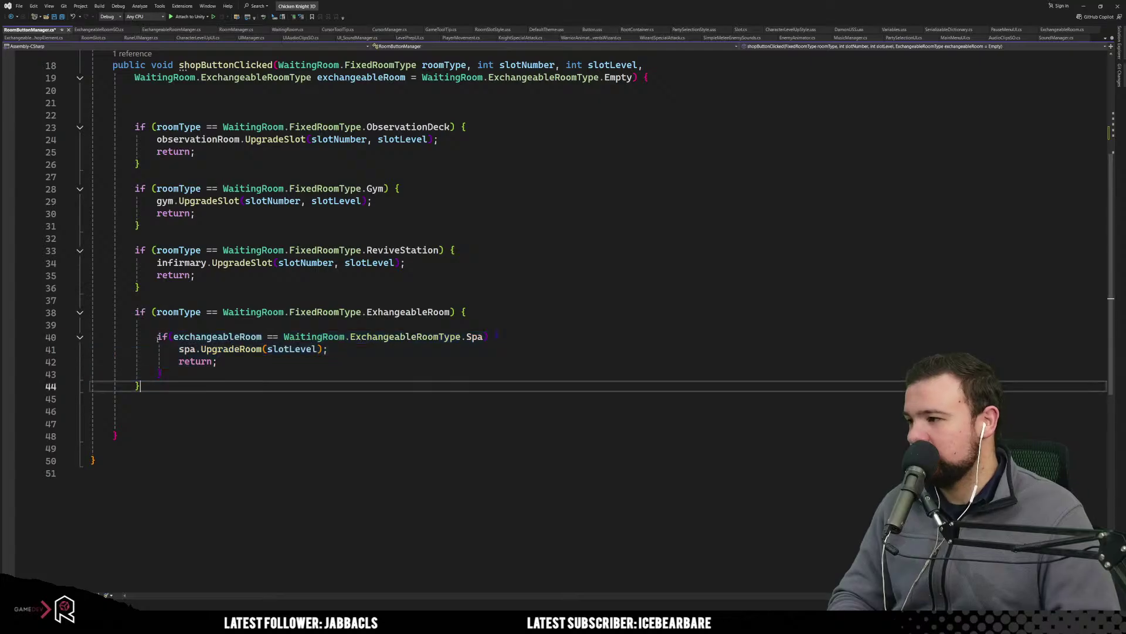
{"action": "key", "text": "Up"}
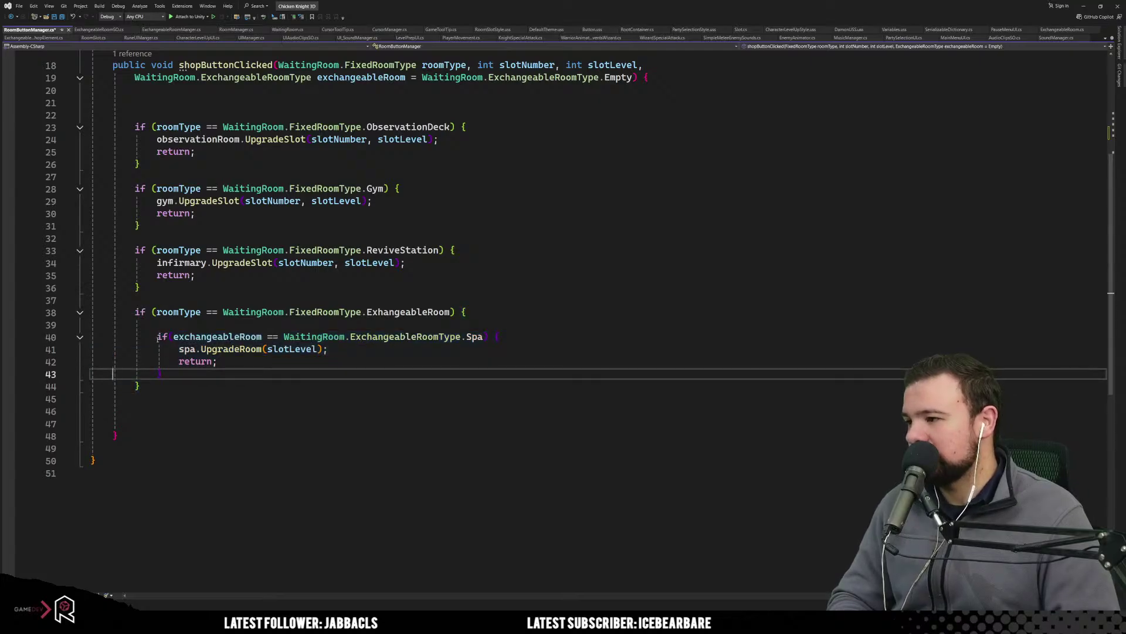
{"action": "key", "text": "Return"}
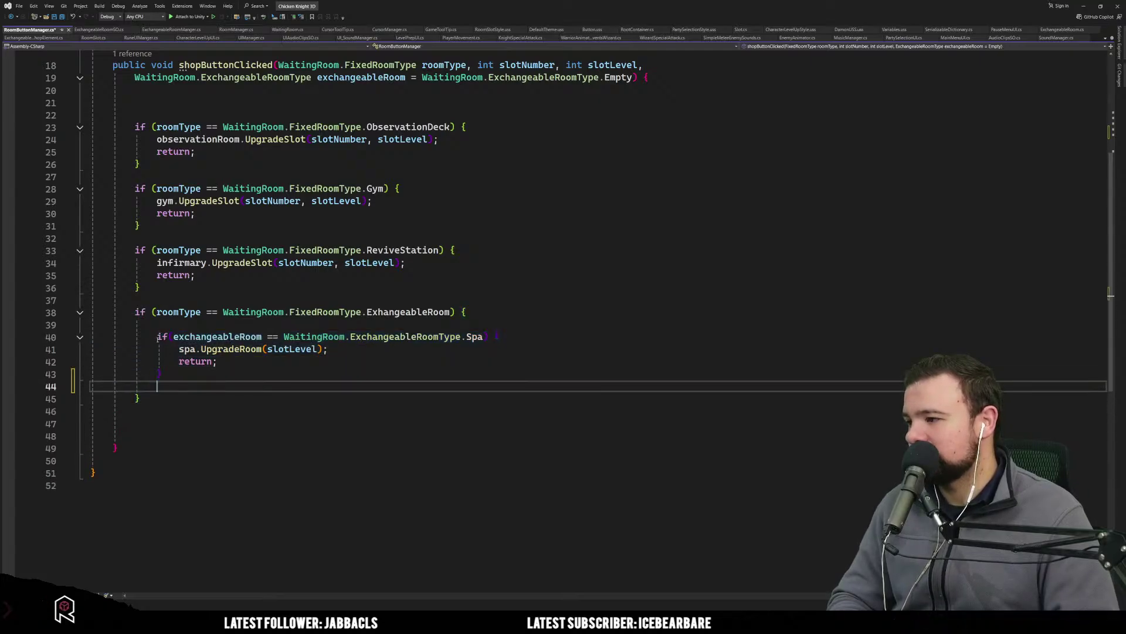
{"action": "type", "text": "if (exchangeableRoom == WaitingRoom.ExchangeableRoomType.Spa) {     spa.UpgradeRoom(slotLevel);     return; }"}
{"action": "left_click", "coordinate": [169, 374]}
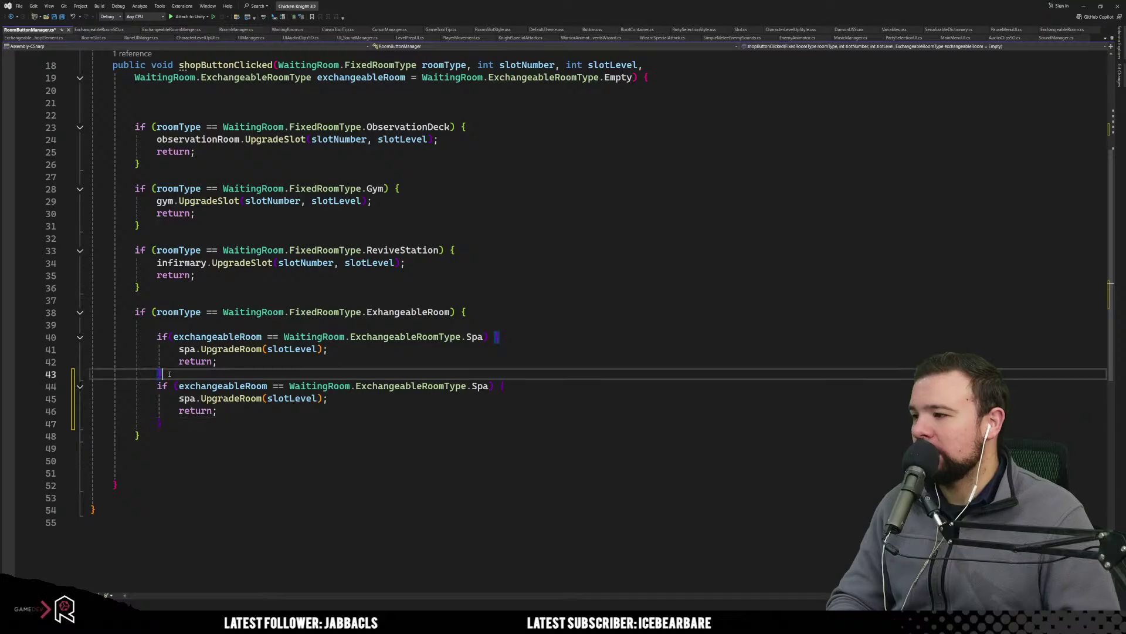
{"action": "key", "text": "Return"}
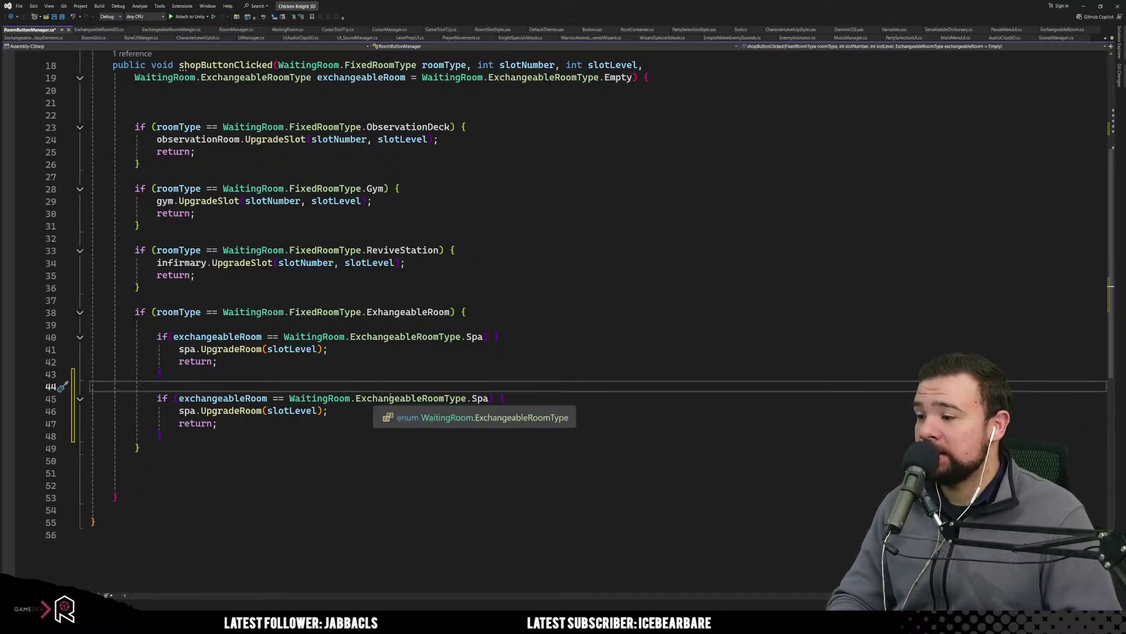
Make the copied block check ExchangeableRoomType.Blacksmith and call blacksmith.UpgradeRoom(slotLevel), and save the script.
{"action": "double_click", "coordinate": [479, 399]}
{"action": "type", "text": "Blacksmith"}
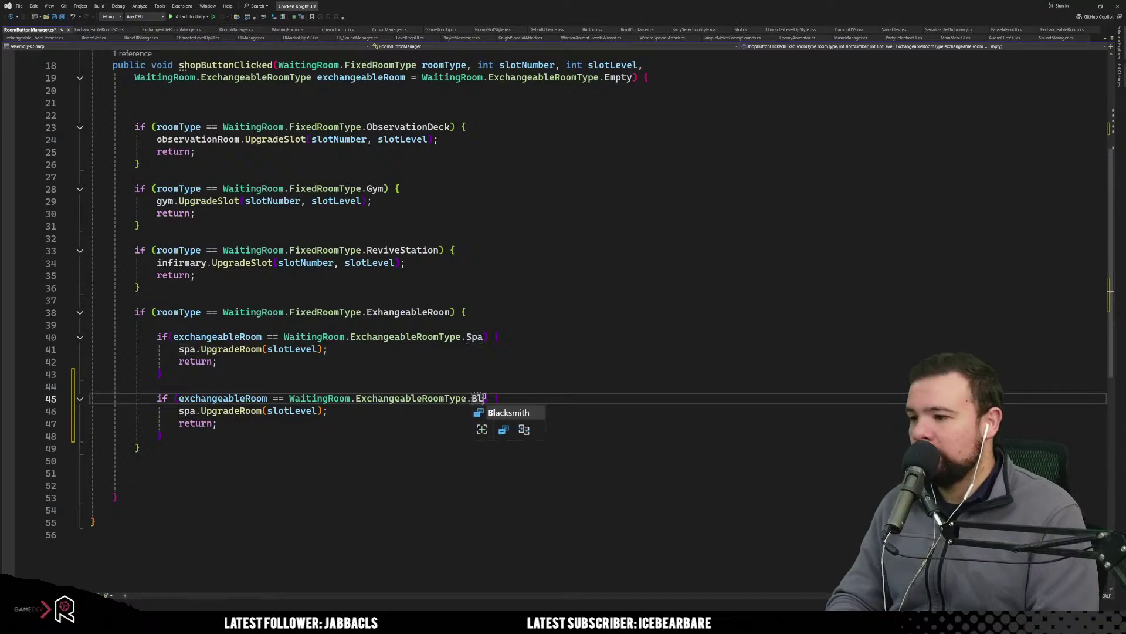
{"action": "key", "text": "Tab"}
{"action": "double_click", "coordinate": [486, 398]}
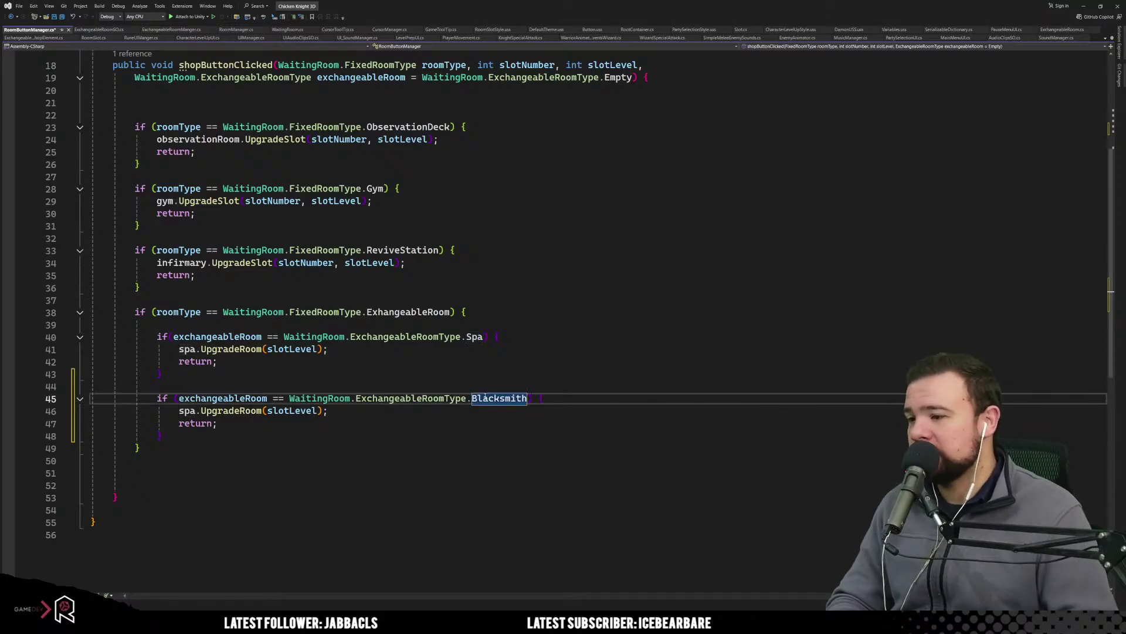
{"action": "double_click", "coordinate": [187, 411]}
{"action": "type", "text": "black"}
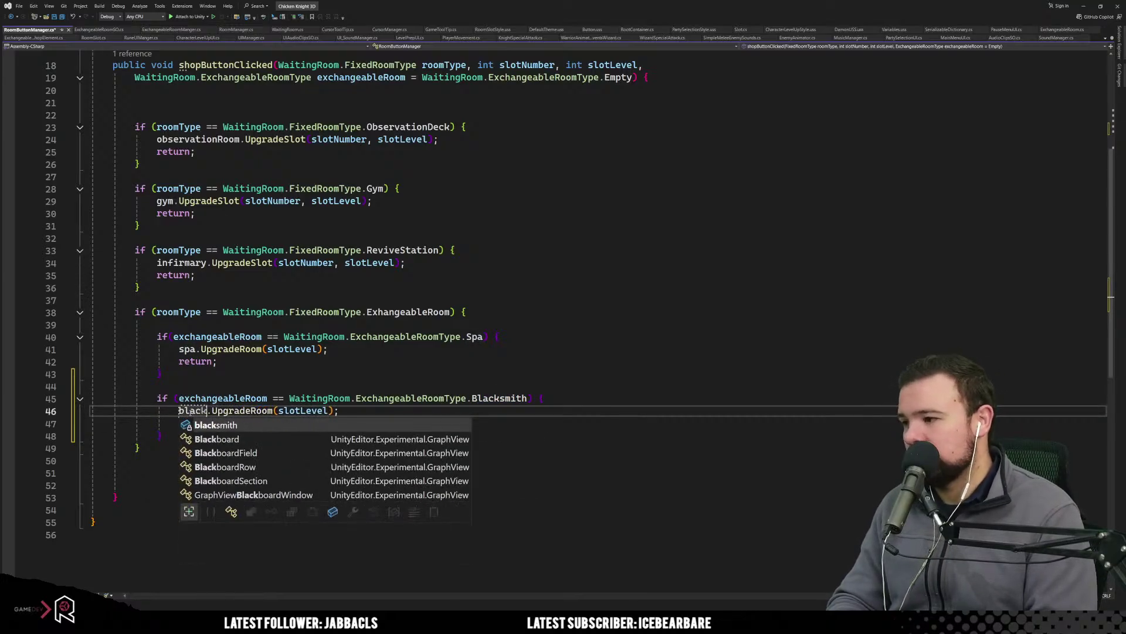
{"action": "key", "text": "Tab"}
{"action": "left_click", "coordinate": [585, 371]}
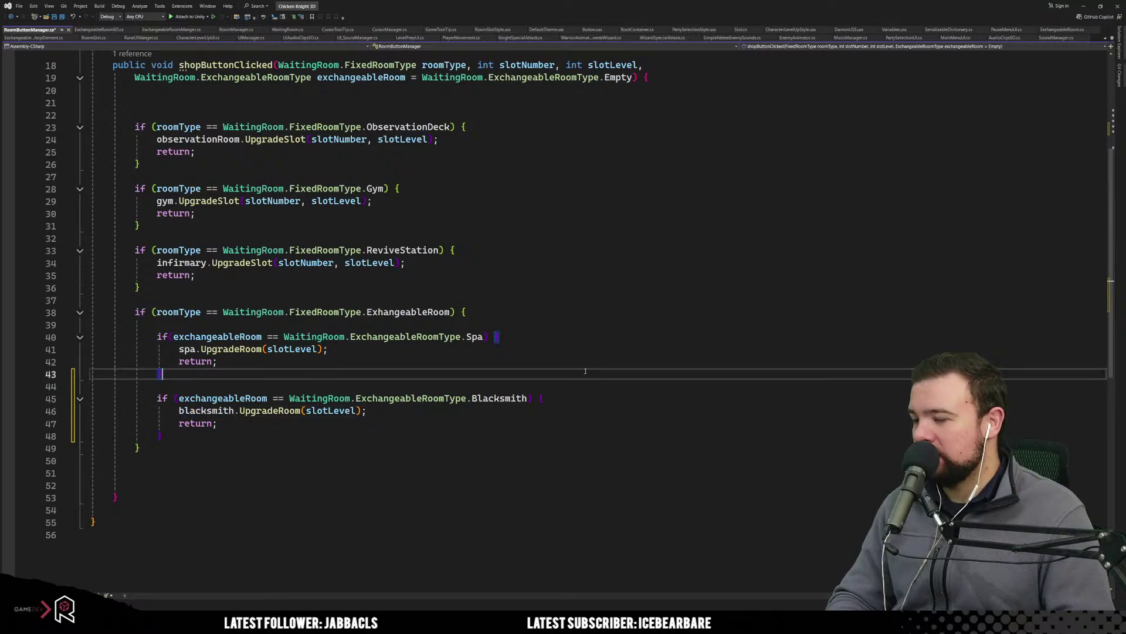
{"action": "left_click", "coordinate": [579, 343]}
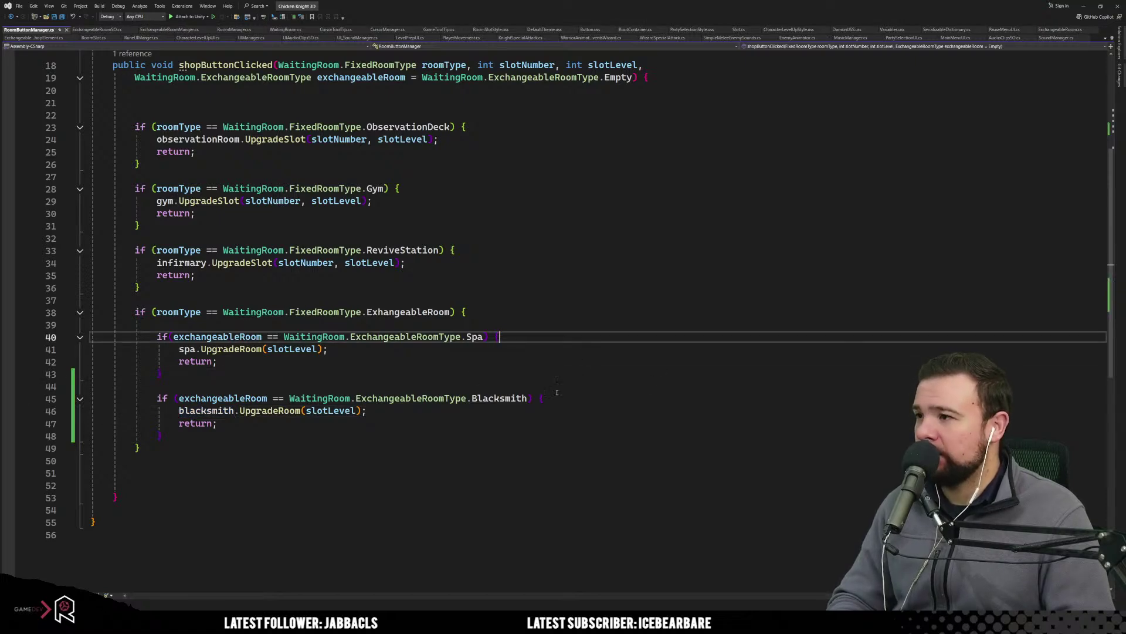
Remove two blank lines above the serialized fields in RoomButtonManager and save the script.
{"action": "scroll", "coordinate": [556, 392], "scroll_direction": "up", "scroll_amount": 4}
{"action": "left_click", "coordinate": [176, 300]}
{"action": "scroll", "coordinate": [274, 397], "scroll_direction": "up", "scroll_amount": 2}
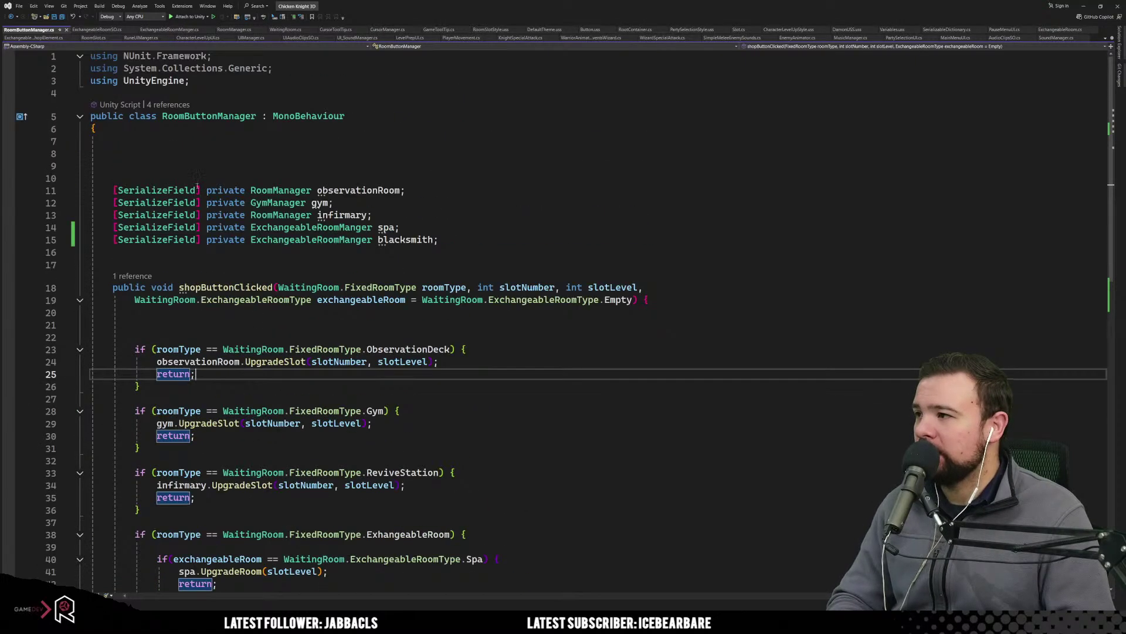
{"action": "left_click", "coordinate": [197, 141]}
{"action": "key", "text": "Delete"}
{"action": "key", "text": "Delete"}
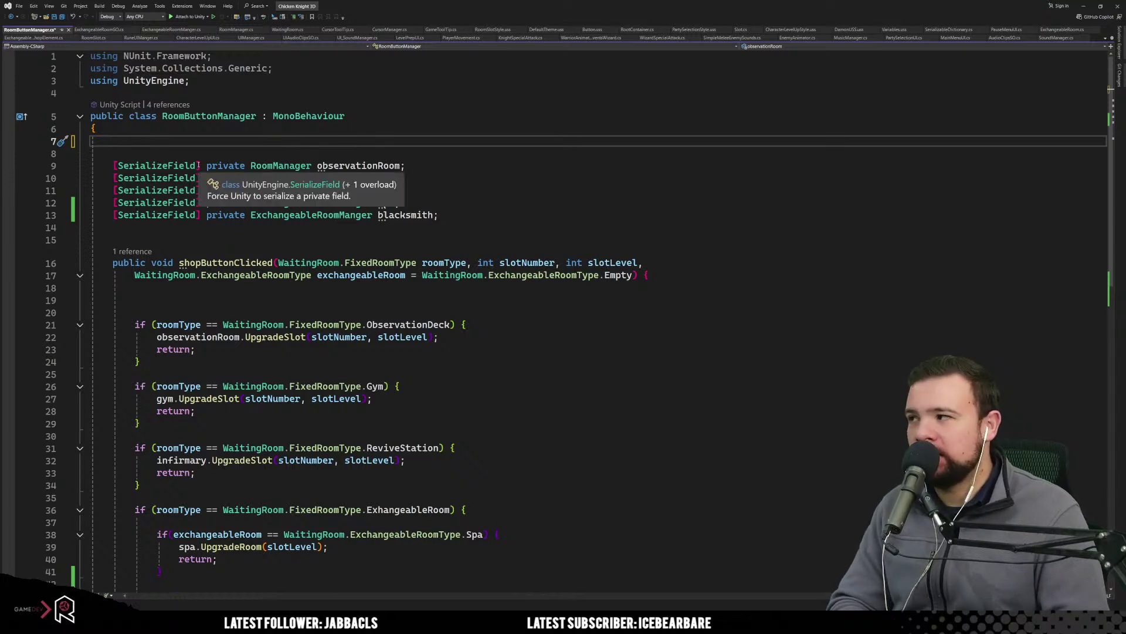
{"action": "left_click", "coordinate": [522, 156]}
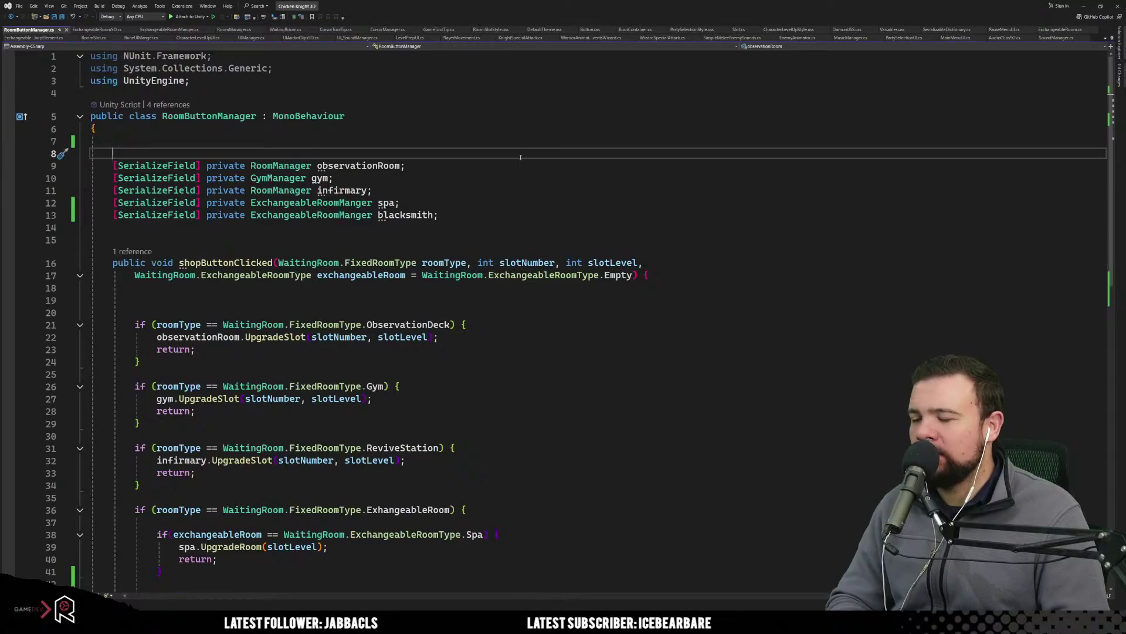
Switch to Unity, select the dead windswept tree in the scene and expand its material and Mesh Renderer settings.
{"action": "left_click", "coordinate": [1084, 6]}
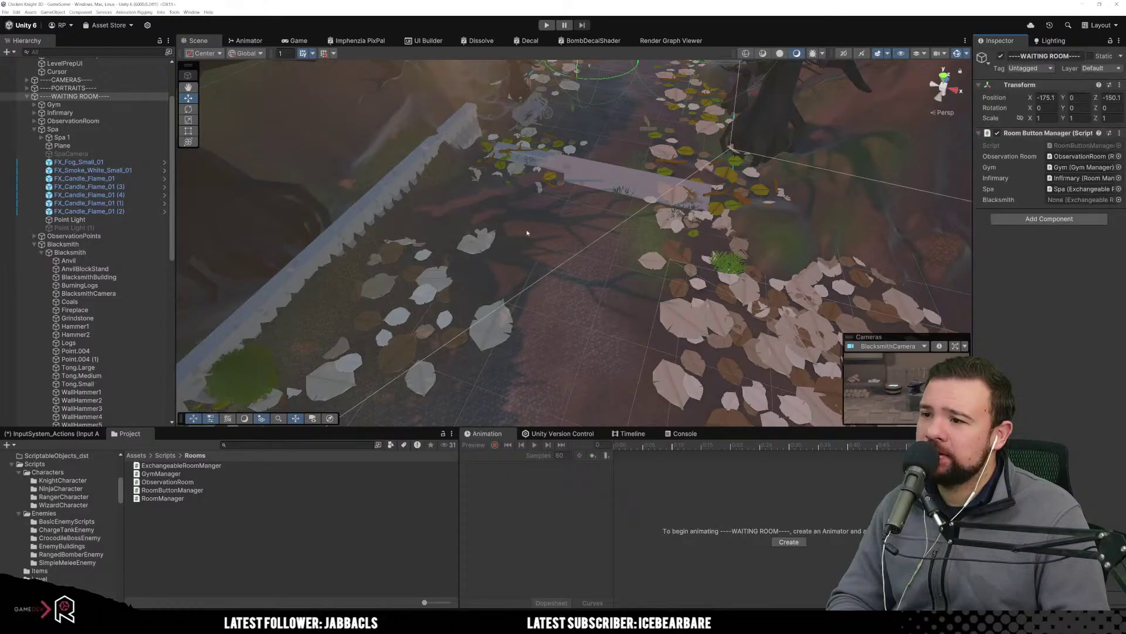
{"action": "right_click_drag", "start_coordinate": [587, 226], "coordinate": [649, 189]}
{"action": "left_click", "coordinate": [641, 172]}
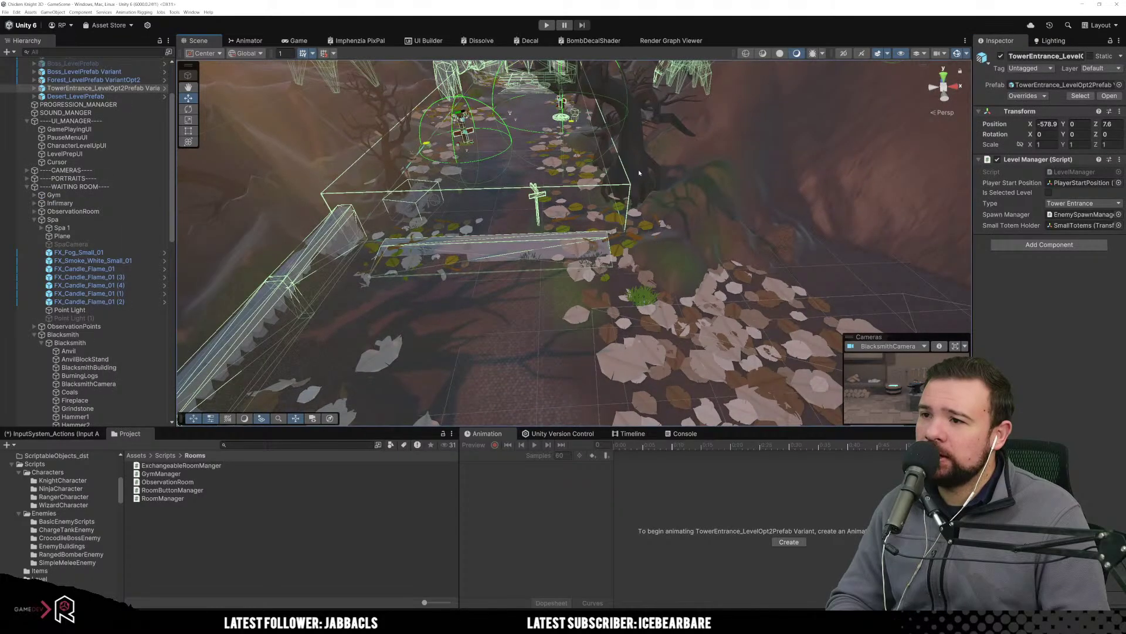
{"action": "left_click", "coordinate": [638, 126]}
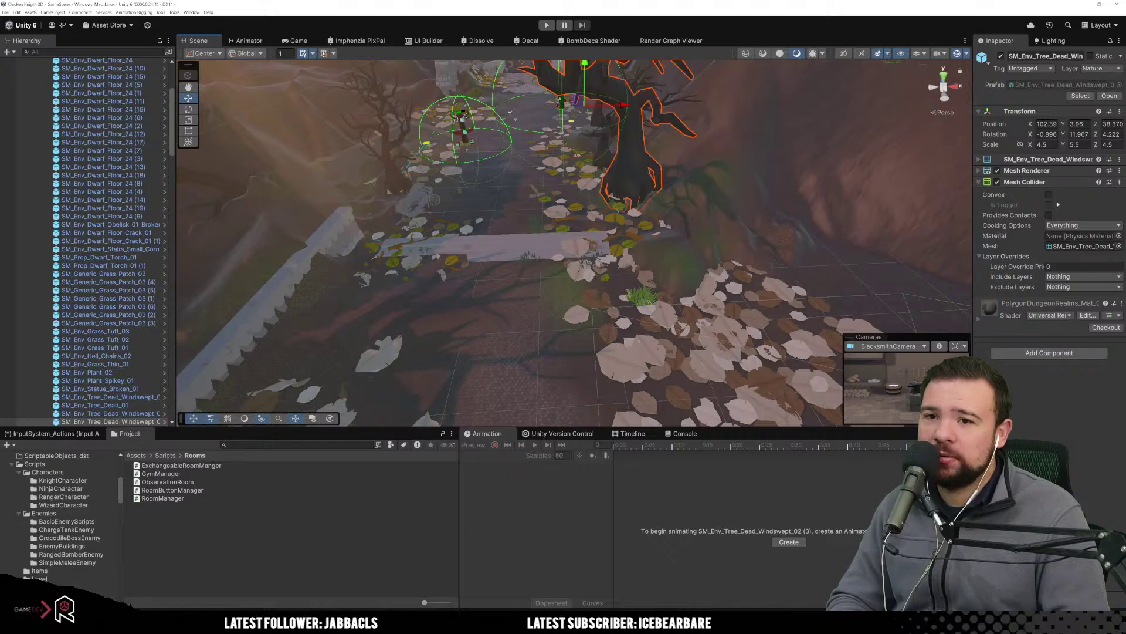
{"action": "left_click", "coordinate": [979, 320]}
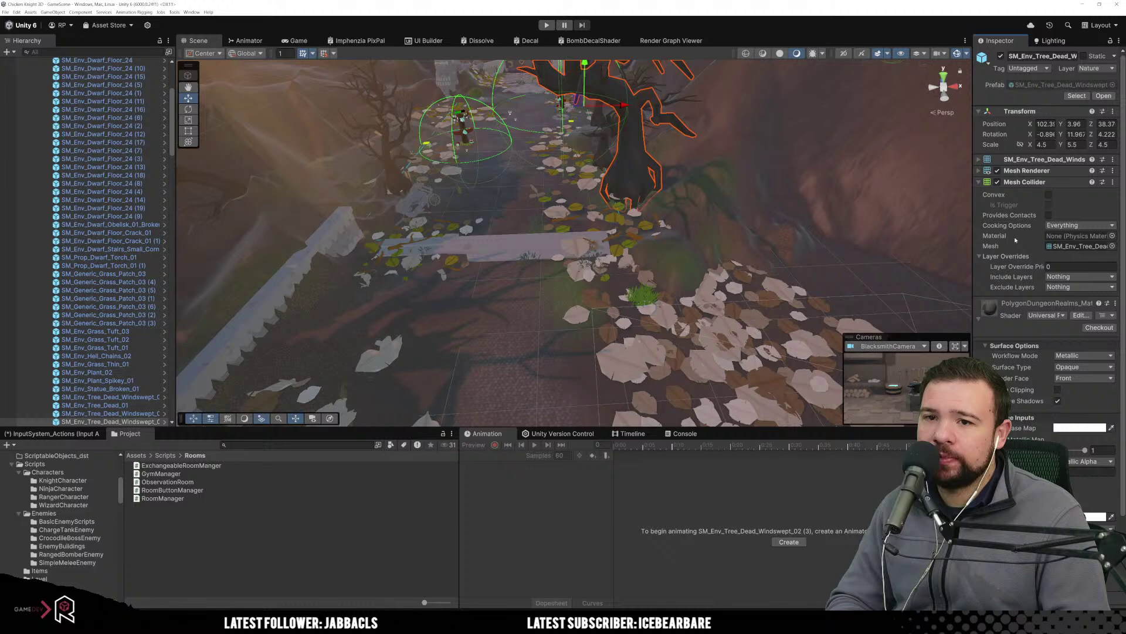
{"action": "left_click", "coordinate": [1025, 171]}
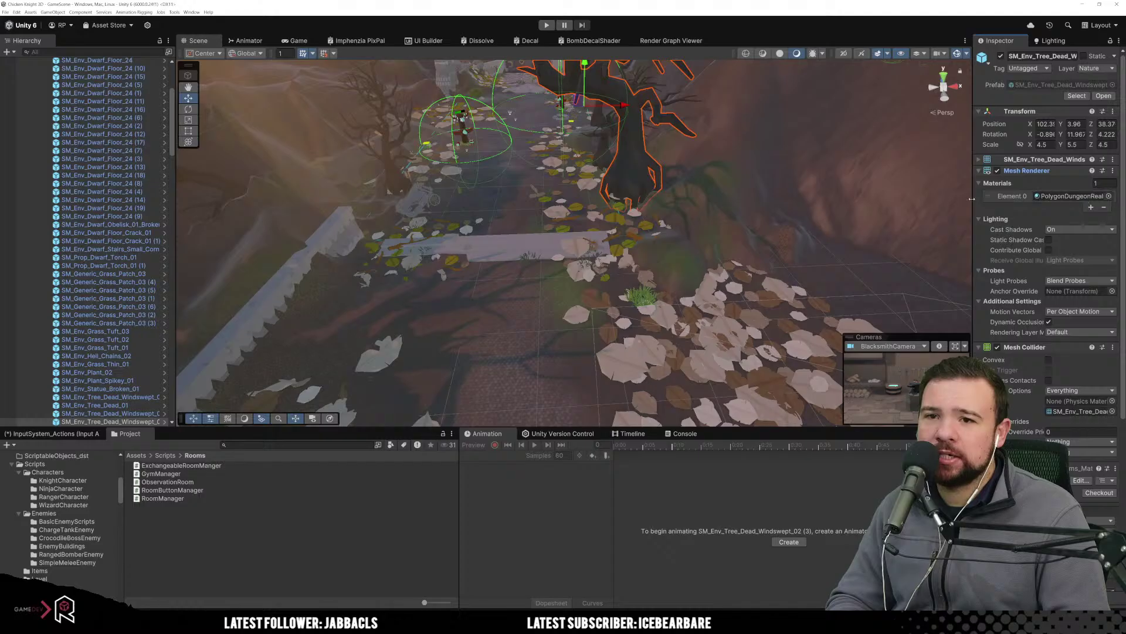
Examine the tree material's surface options, including the available surface types and the render face setting.
{"action": "scroll", "coordinate": [945, 252], "scroll_direction": "down", "scroll_amount": 1}
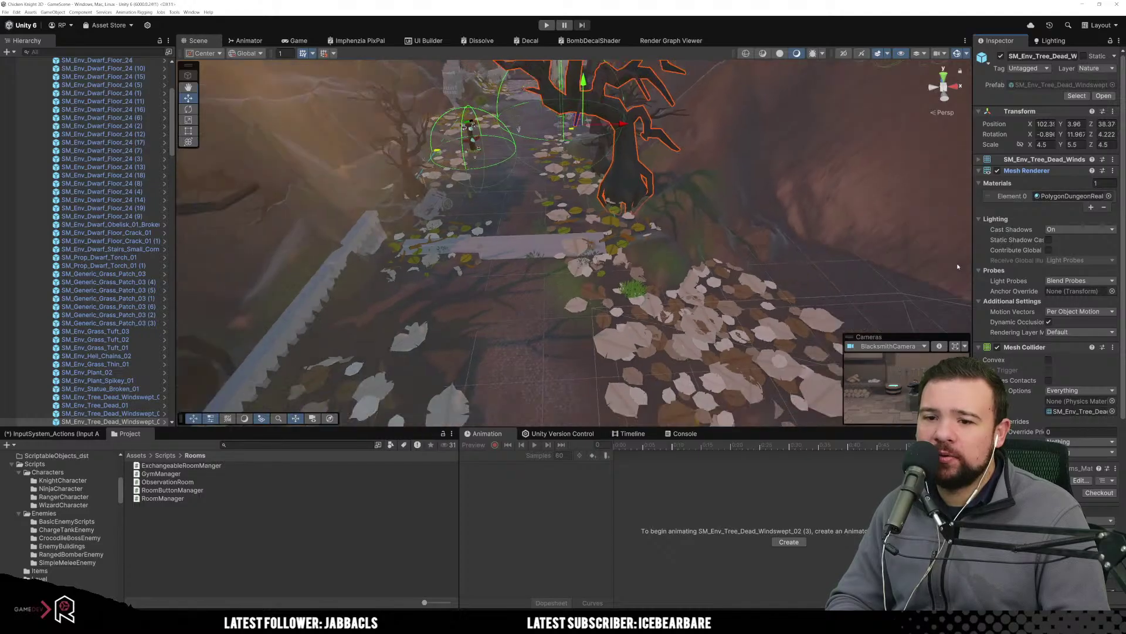
{"action": "scroll", "coordinate": [1029, 302], "scroll_direction": "down", "scroll_amount": 2}
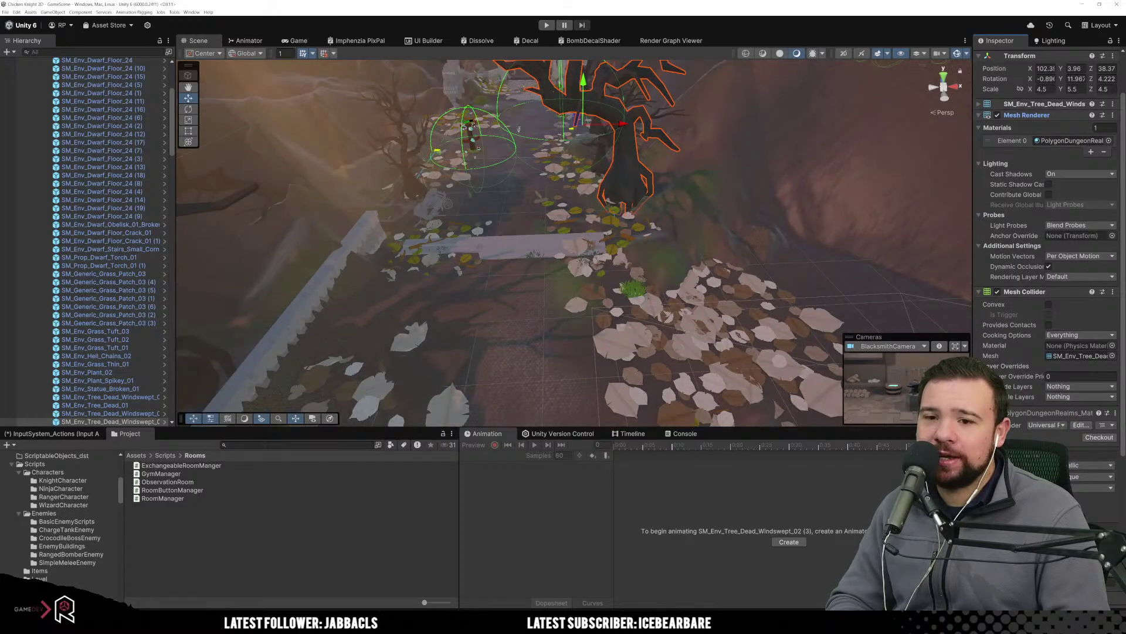
{"action": "scroll", "coordinate": [1029, 438], "scroll_direction": "down", "scroll_amount": 5}
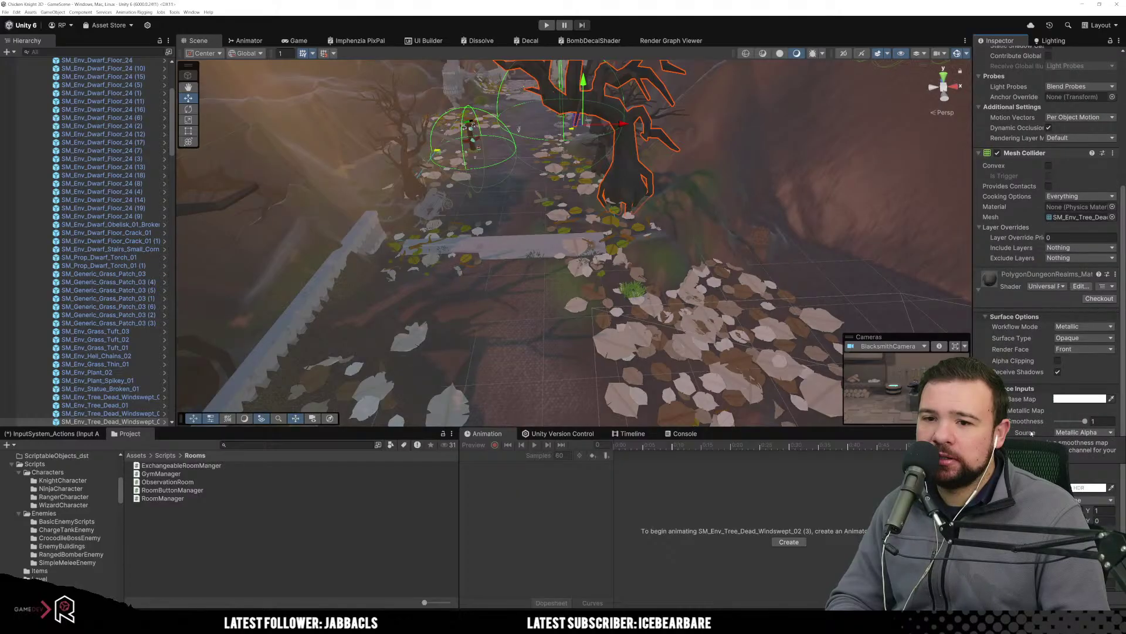
{"action": "scroll", "coordinate": [1029, 433], "scroll_direction": "down", "scroll_amount": 2}
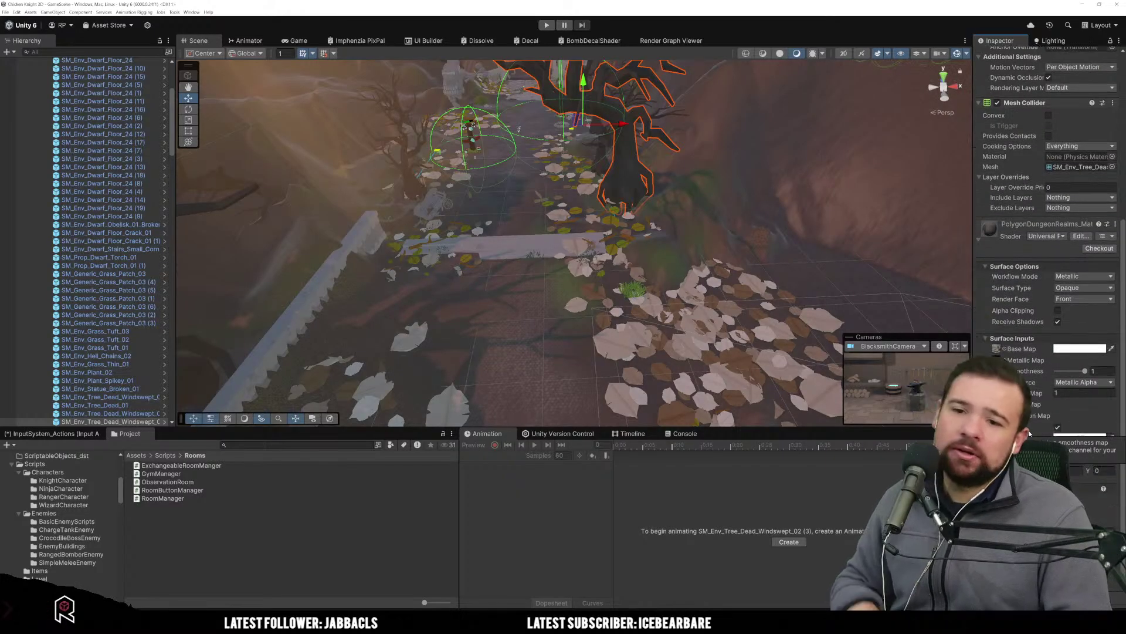
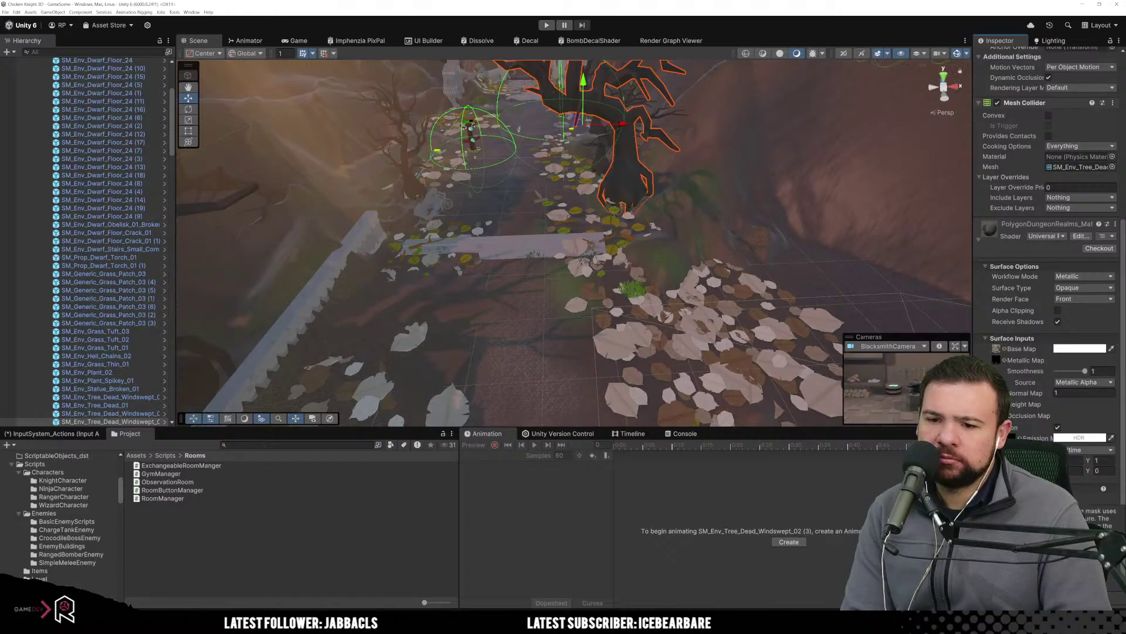
{"action": "scroll", "coordinate": [1047, 235], "scroll_direction": "up", "scroll_amount": 2}
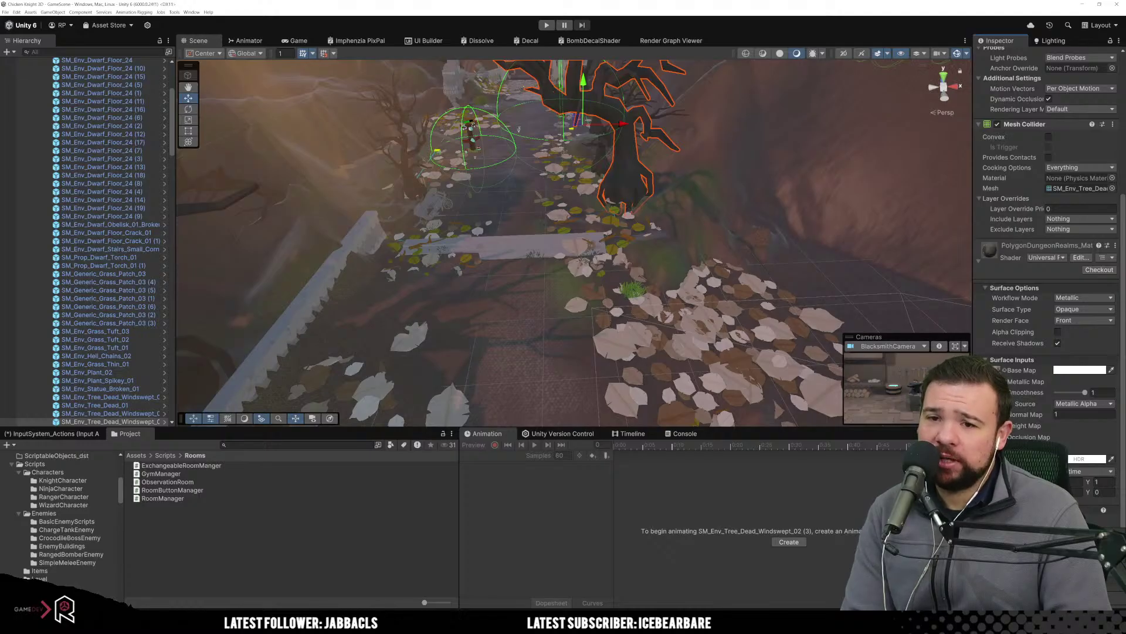
{"action": "left_click", "coordinate": [1090, 309]}
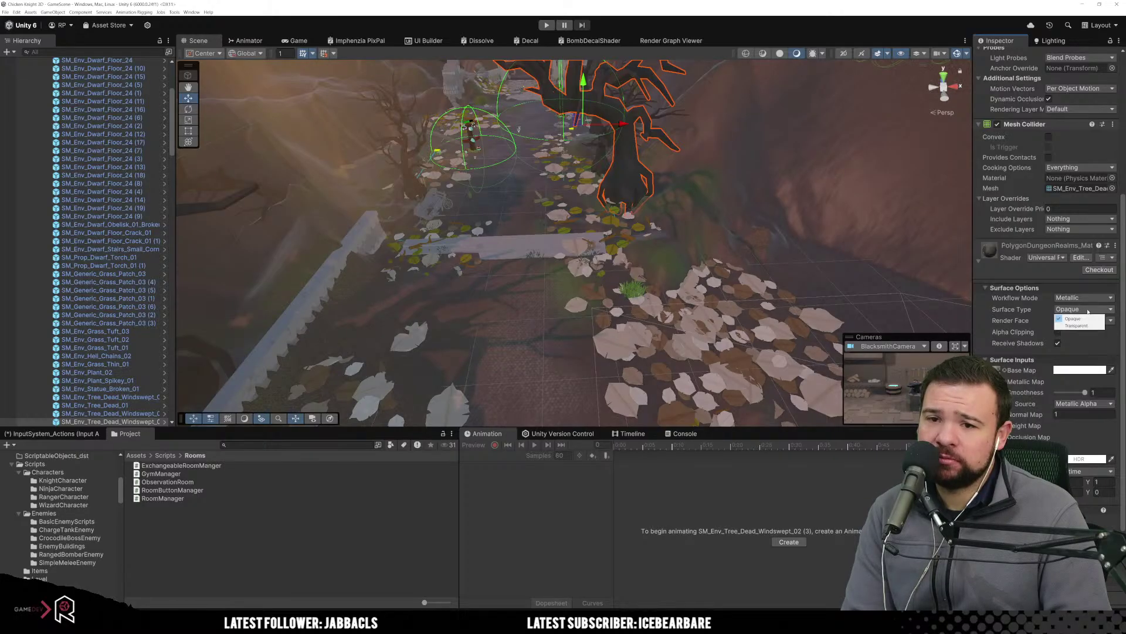
{"action": "left_click", "coordinate": [1029, 308]}
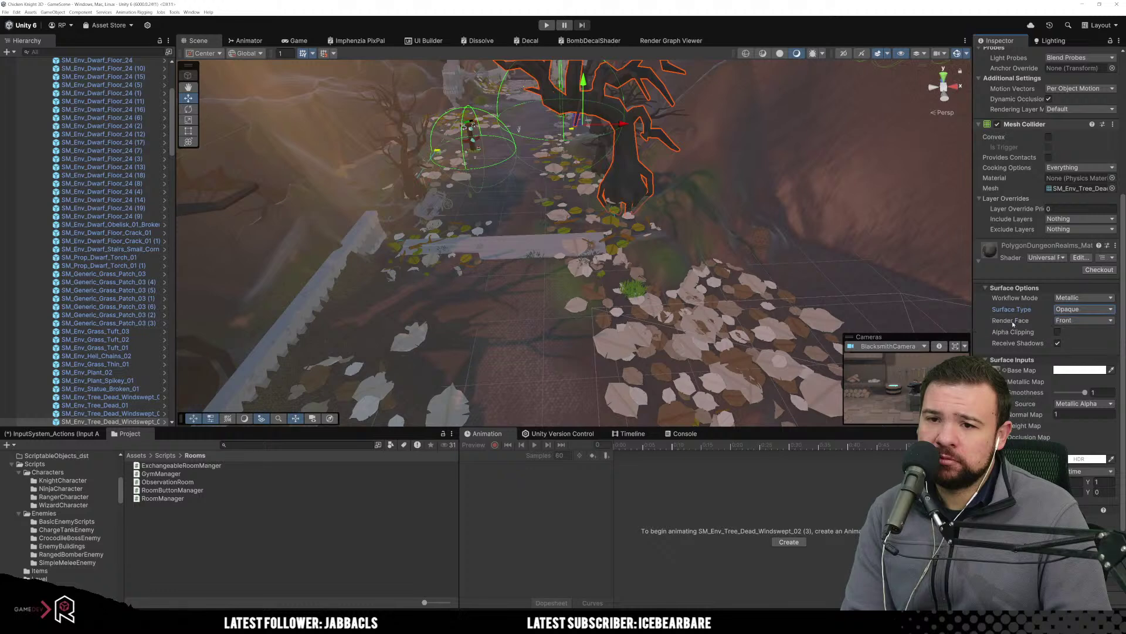
{"action": "left_click", "coordinate": [1013, 322]}
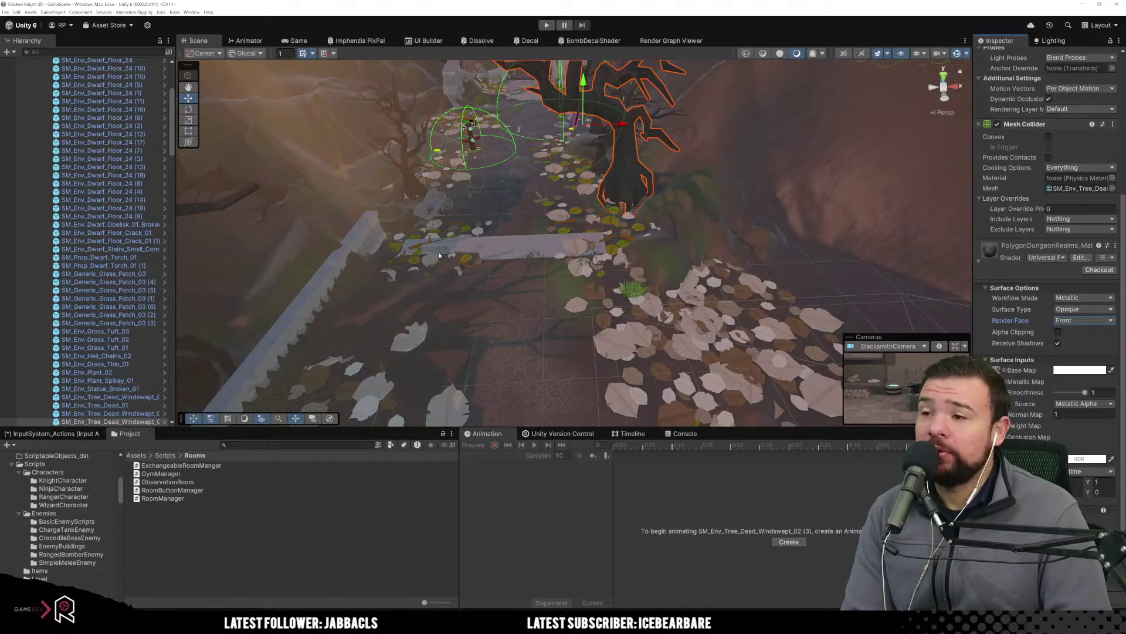
Collapse the TowerEntrance_LevelOpt2Prefab Variant in the hierarchy and look through the Blacksmith room's child objects.
{"action": "left_click", "coordinate": [632, 292]}
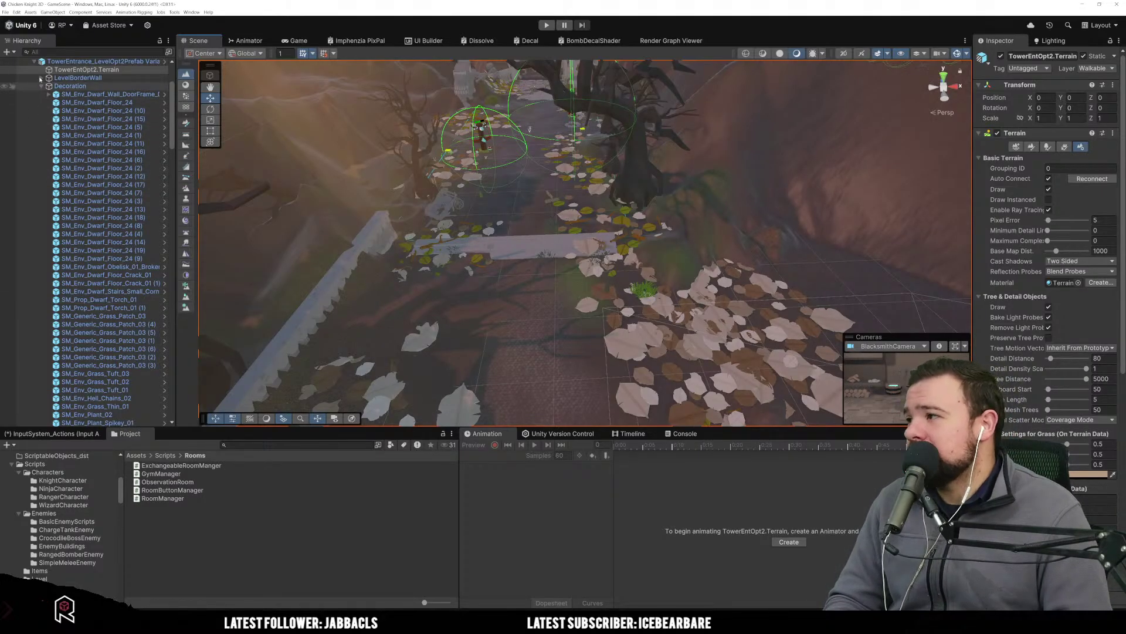
{"action": "scroll", "coordinate": [27, 117], "scroll_direction": "up", "scroll_amount": 4}
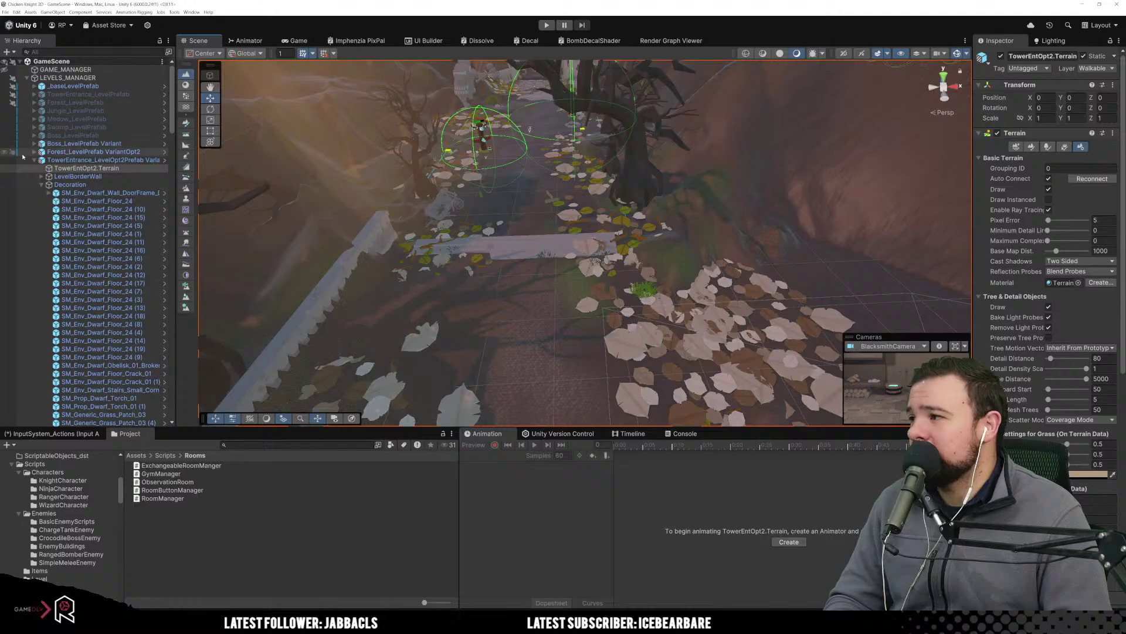
{"action": "left_click", "coordinate": [34, 159]}
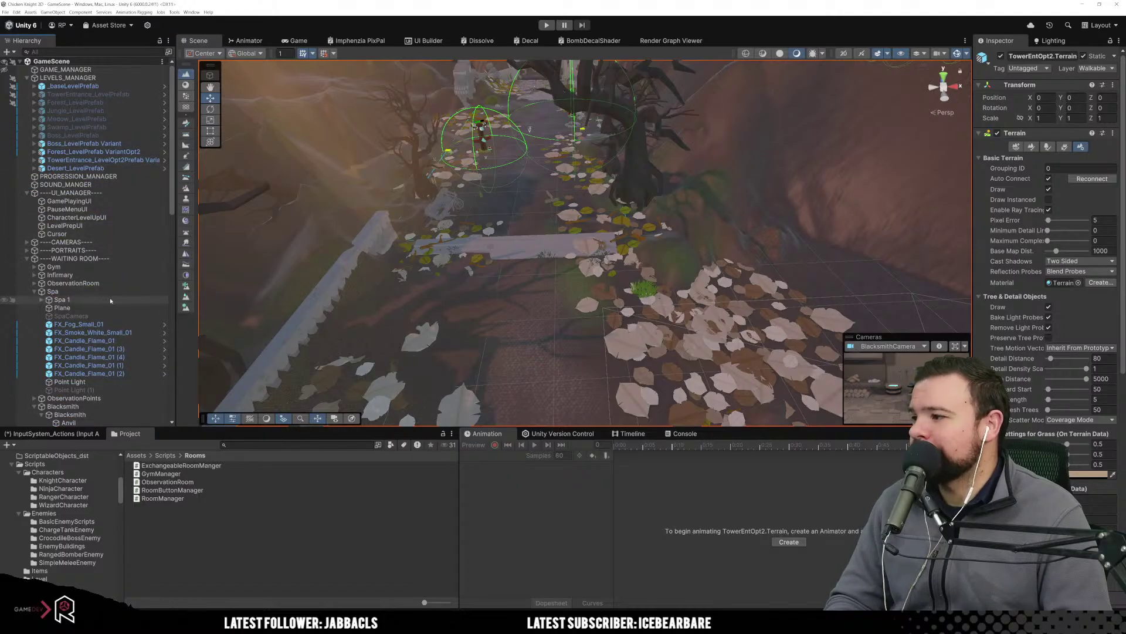
{"action": "scroll", "coordinate": [109, 301], "scroll_direction": "down", "scroll_amount": 1}
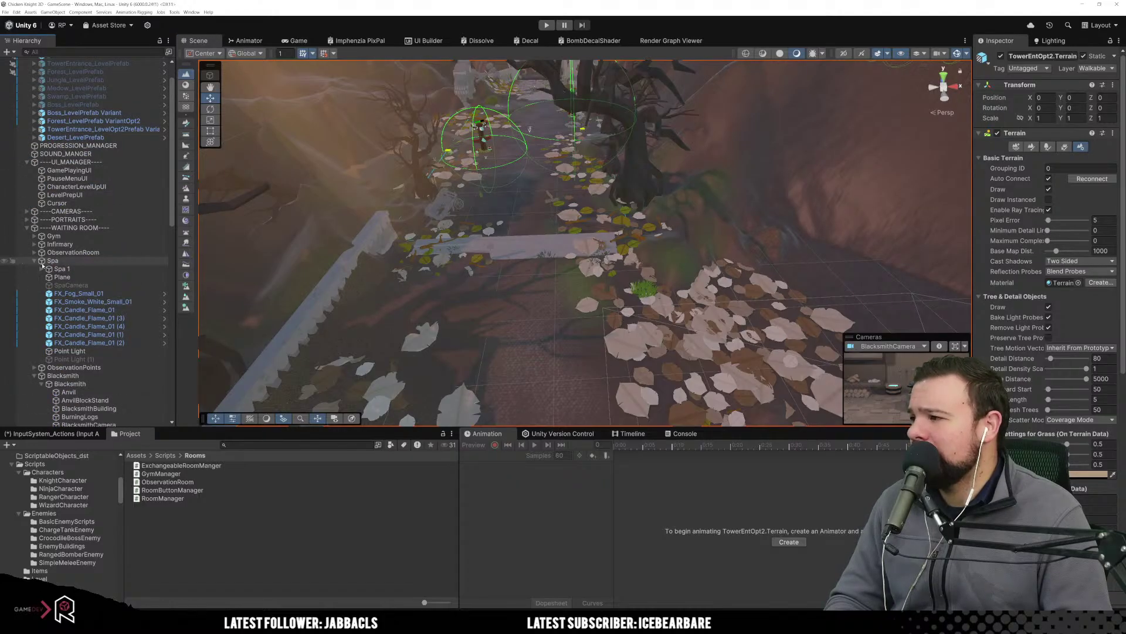
{"action": "scroll", "coordinate": [71, 276], "scroll_direction": "down", "scroll_amount": 3}
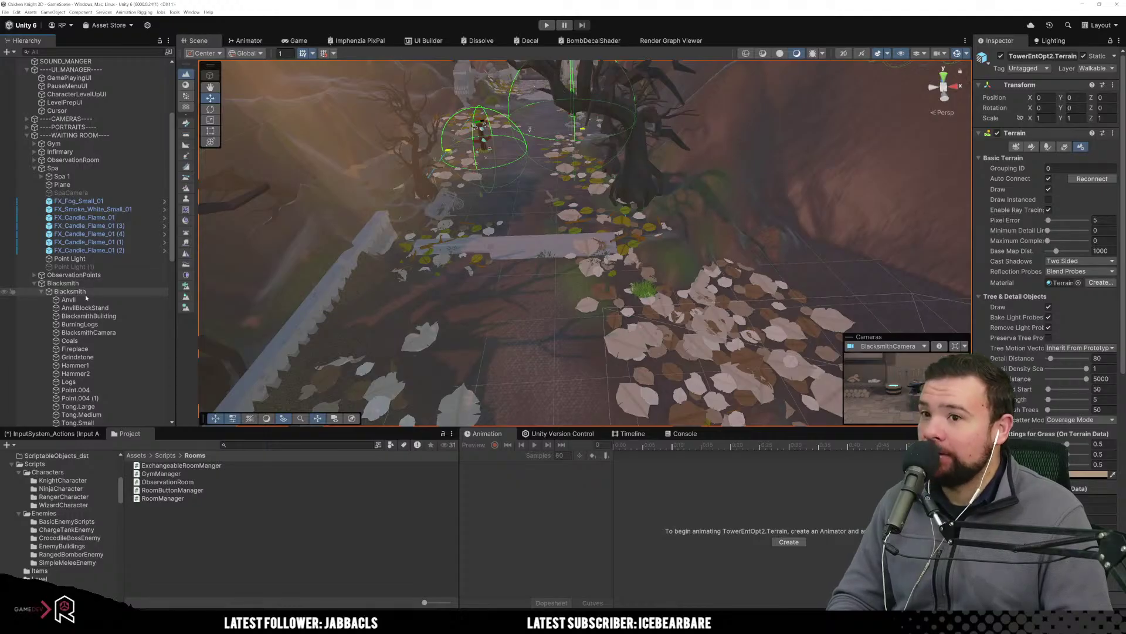
{"action": "scroll", "coordinate": [87, 298], "scroll_direction": "down", "scroll_amount": 4}
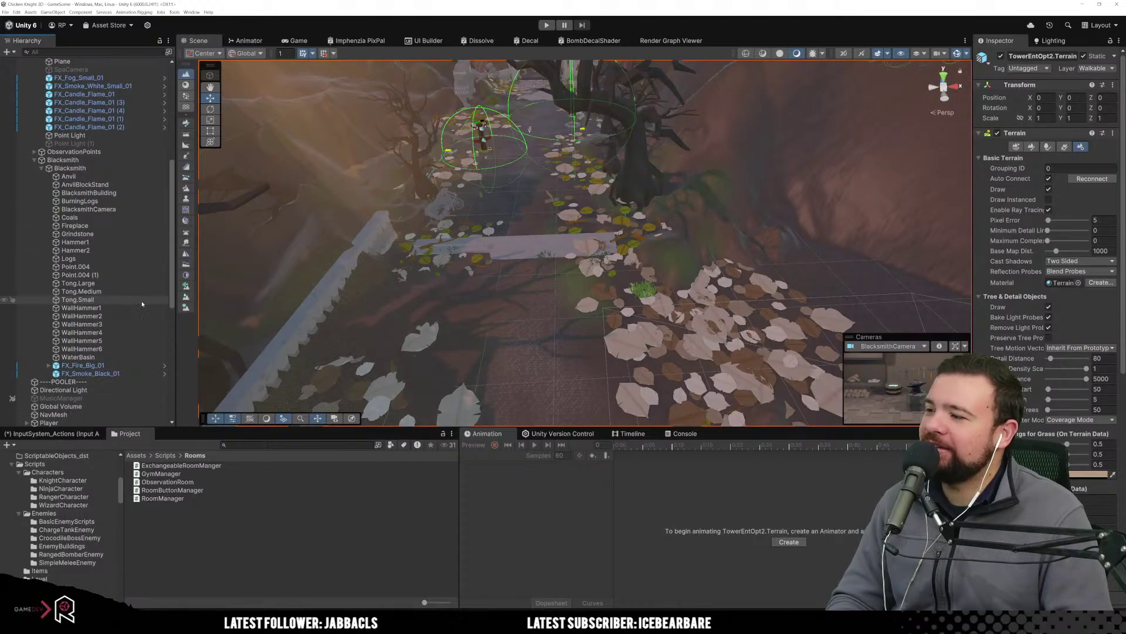
Run the game, proceed to the Level Prep screen and unlock the Blacksmith in the first room slot.
{"action": "left_click", "coordinate": [546, 24]}
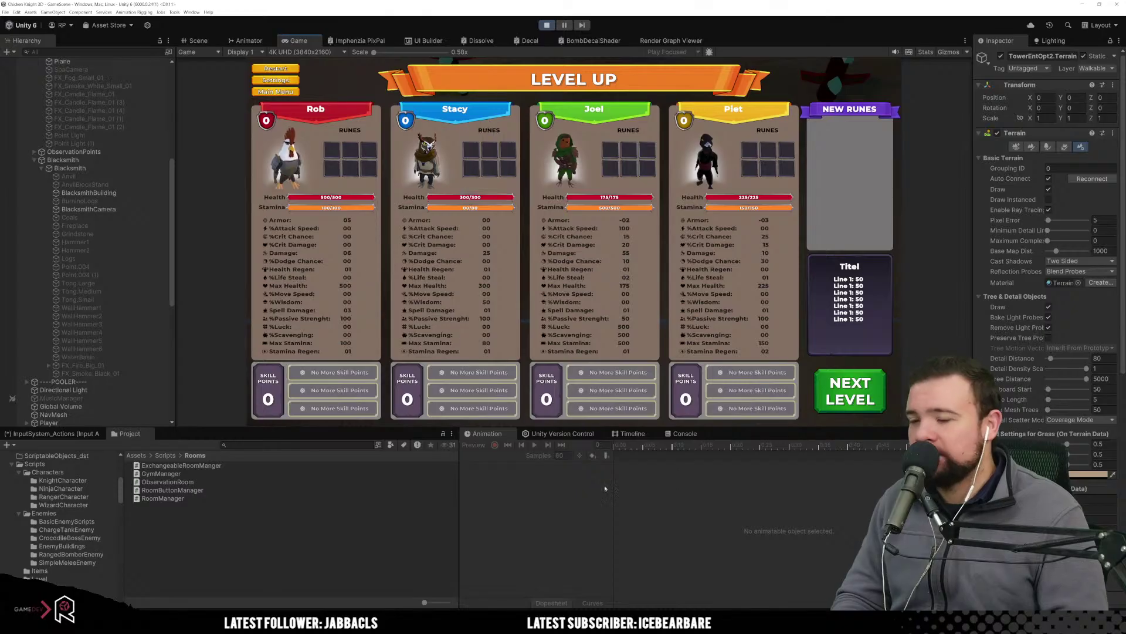
{"action": "left_click", "coordinate": [820, 402]}
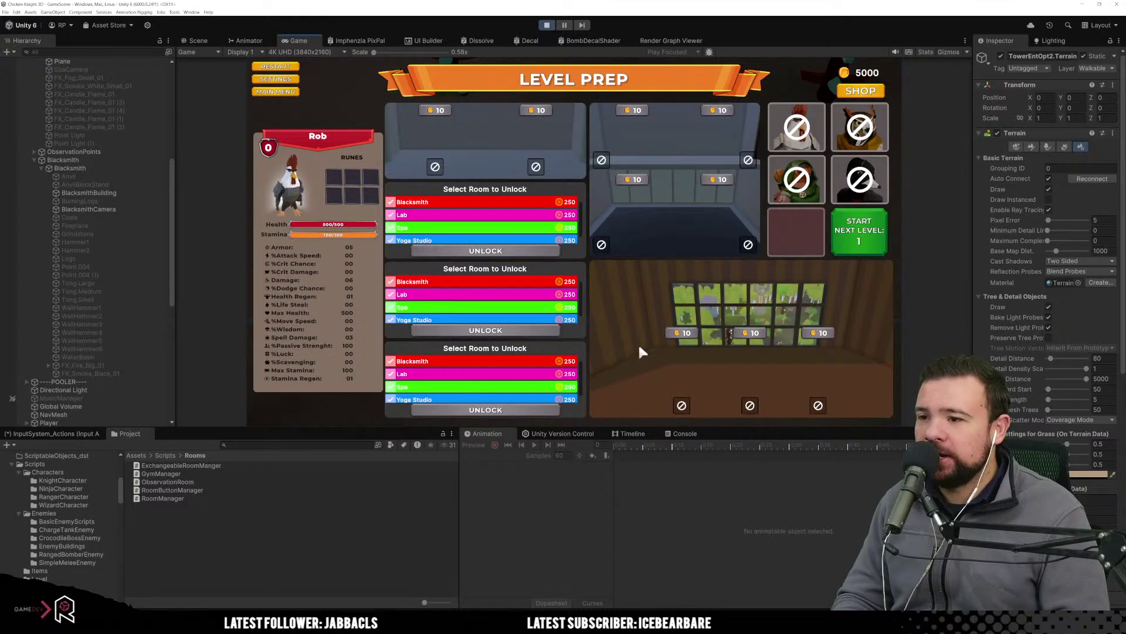
{"action": "left_click", "coordinate": [449, 205]}
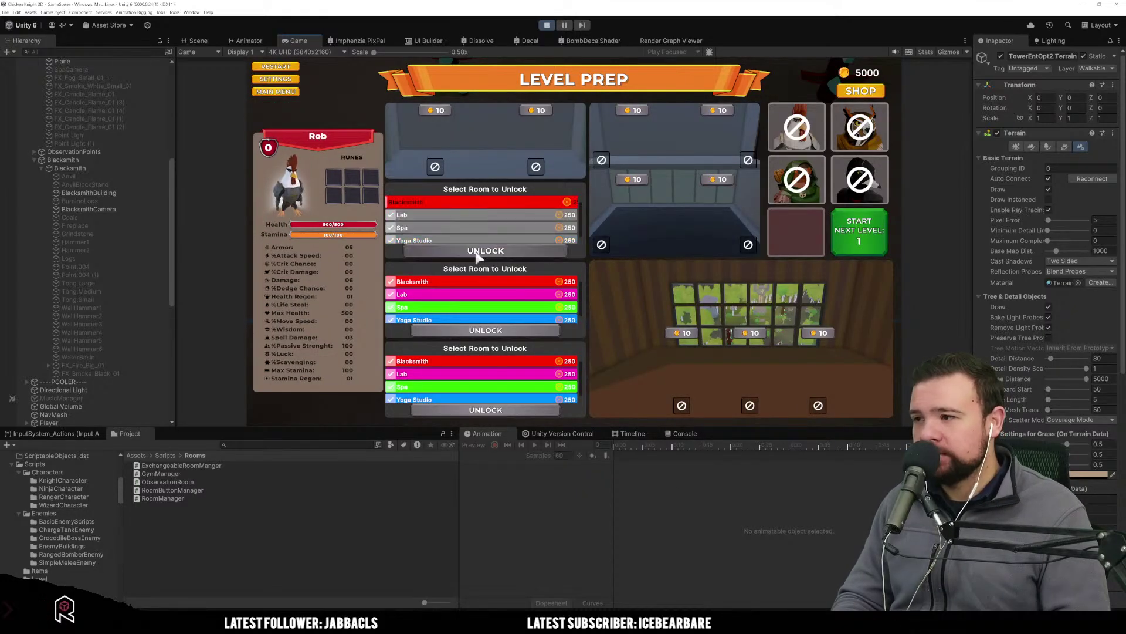
{"action": "left_click", "coordinate": [476, 252]}
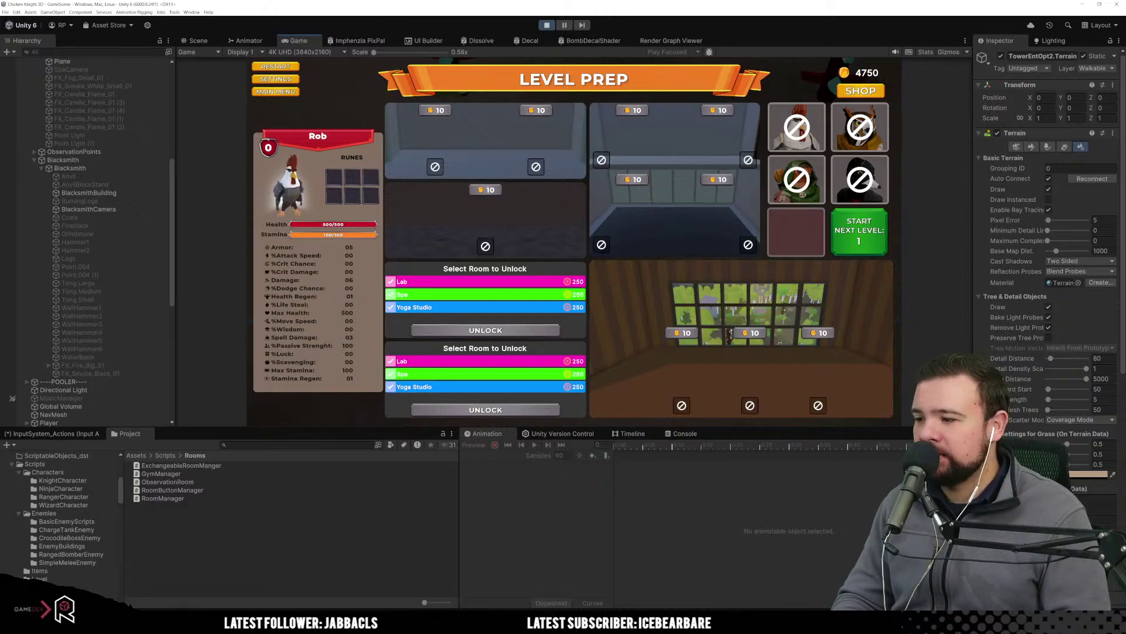
Read the NullReferenceException's stack trace in the Console and stop the game.
{"action": "left_click", "coordinate": [682, 433]}
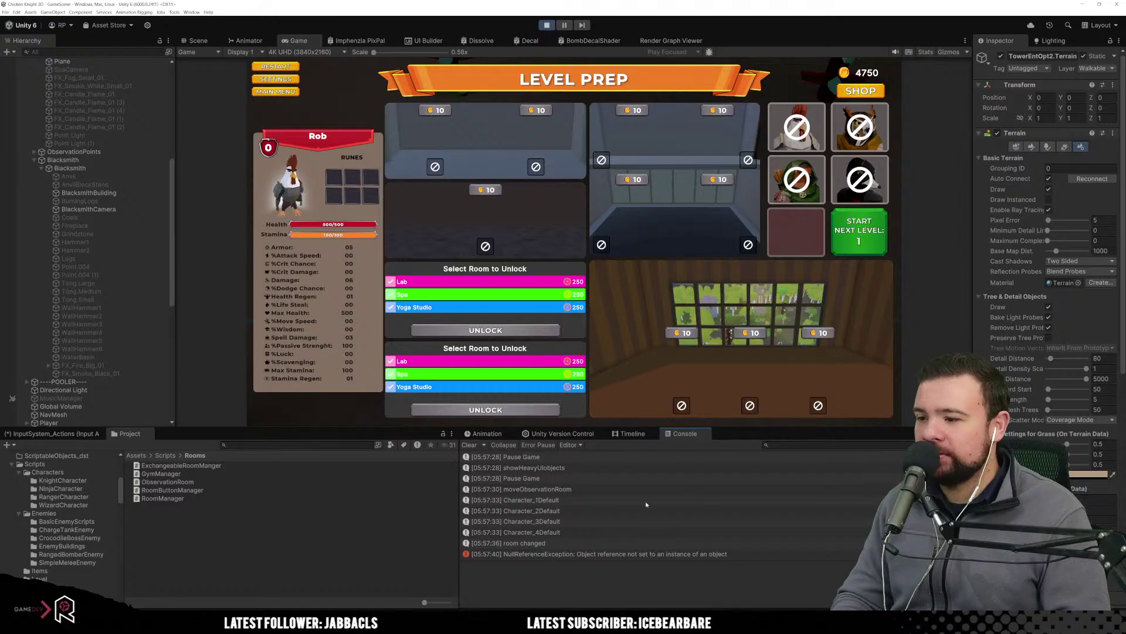
{"action": "left_click", "coordinate": [586, 554]}
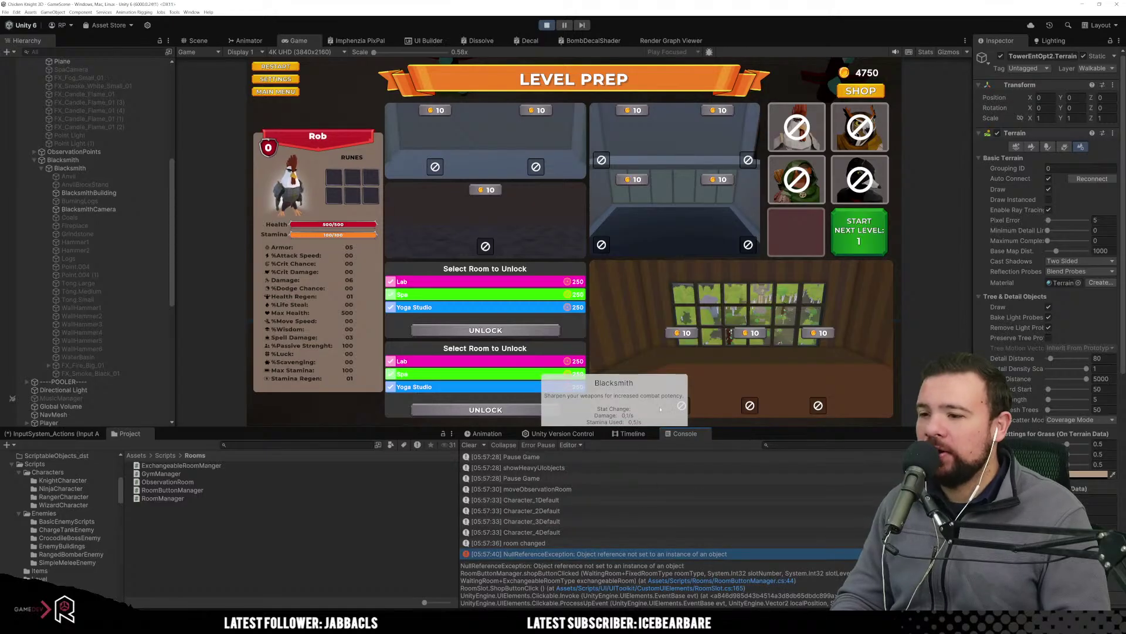
{"action": "left_click", "coordinate": [547, 24]}
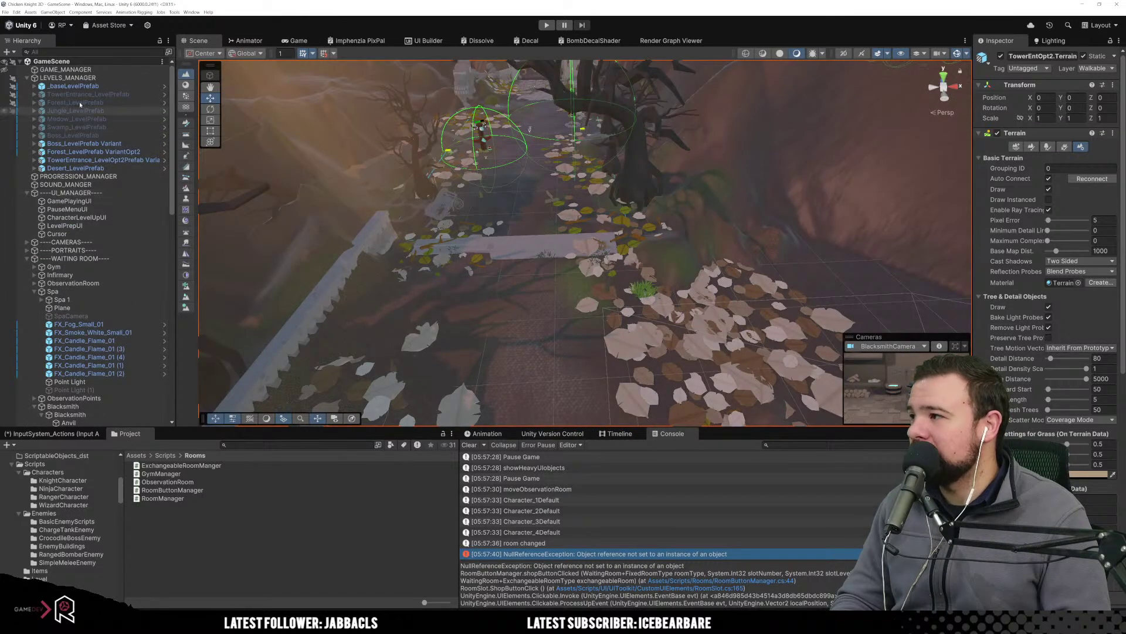
Collapse the Spa and Blacksmith groups and assign the Blacksmith object to the WAITING ROOM Room Button Manager's Blacksmith reference.
{"action": "left_click", "coordinate": [76, 259]}
{"action": "left_click", "coordinate": [34, 291]}
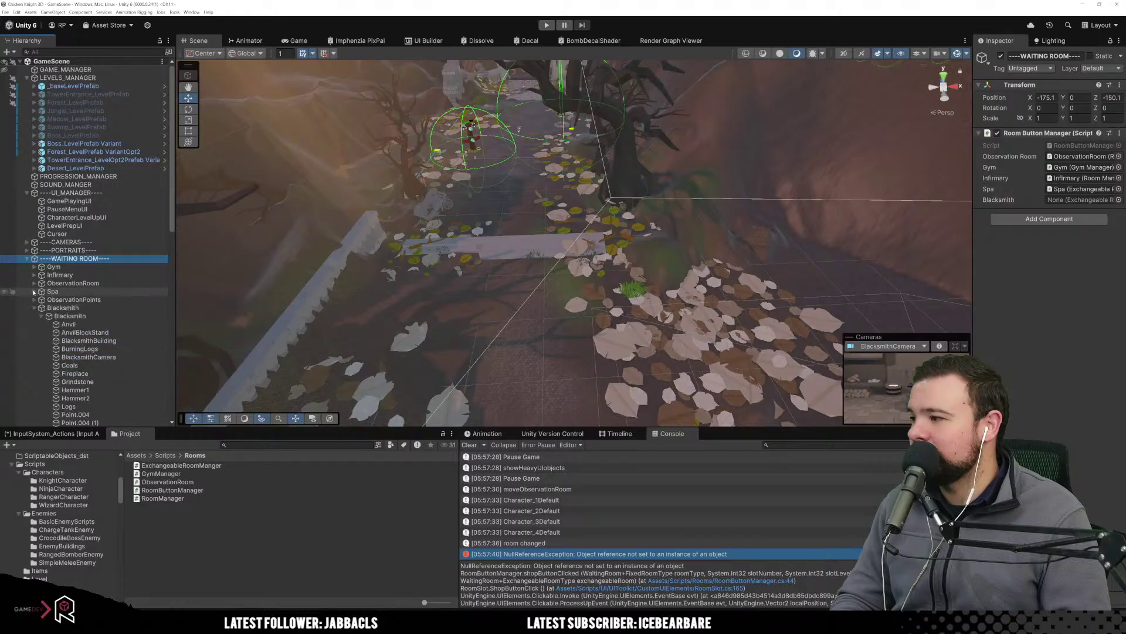
{"action": "left_click", "coordinate": [34, 308]}
{"action": "left_click_drag", "start_coordinate": [664, 295], "coordinate": [1082, 201]}
Run the game again and unlock the Blacksmith room on the Level Prep screen to test the new reference.
{"action": "key", "text": "ctrl+p"}
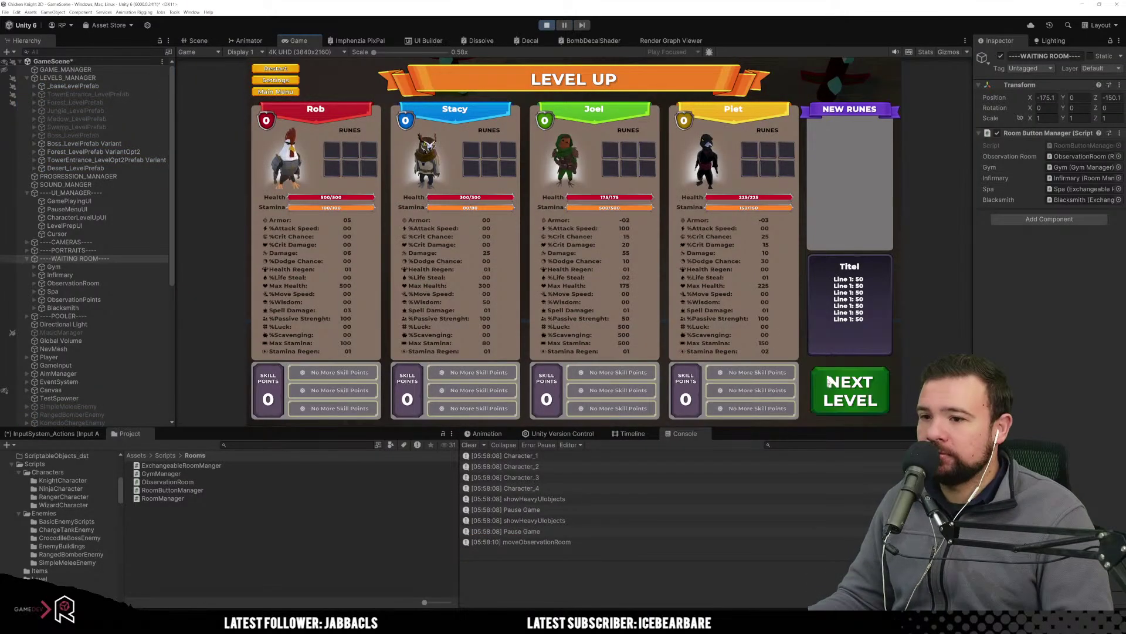
{"action": "left_click", "coordinate": [850, 391]}
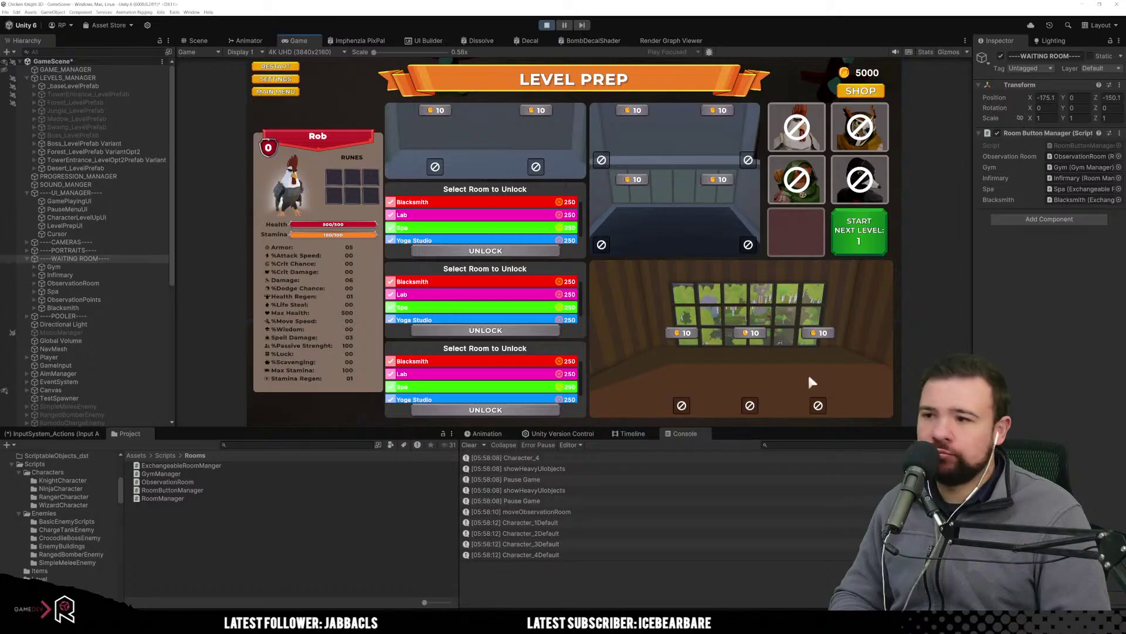
{"action": "left_click", "coordinate": [472, 250]}
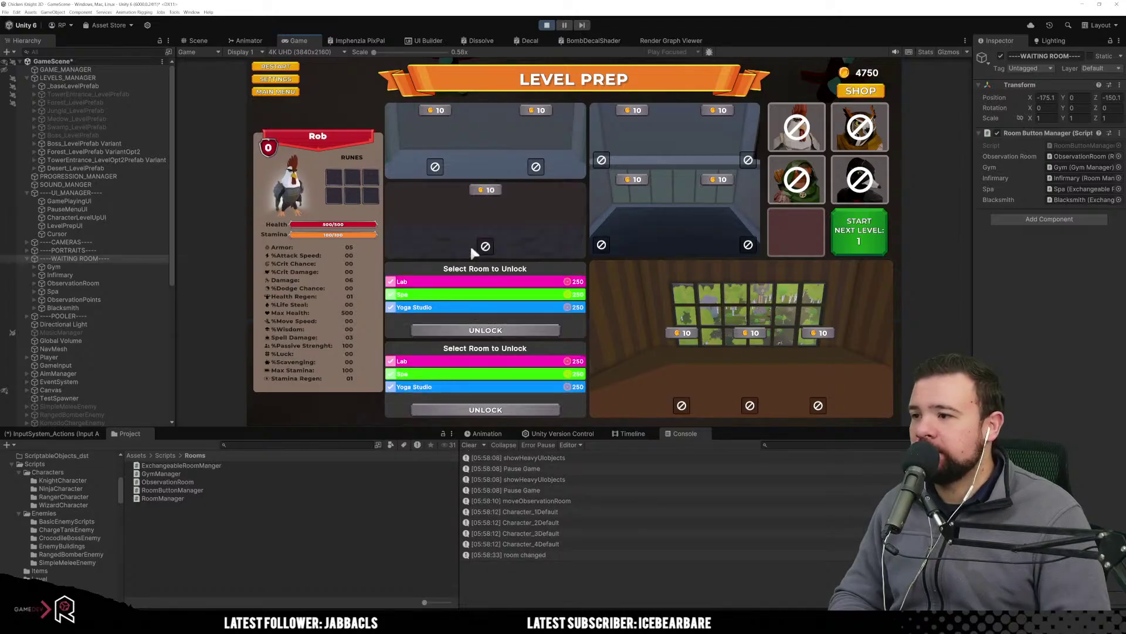
Buy the Blacksmith's 10, 50 and 100 coin upgrades to check its objects at each level, and stop the game.
{"action": "left_click", "coordinate": [478, 222]}
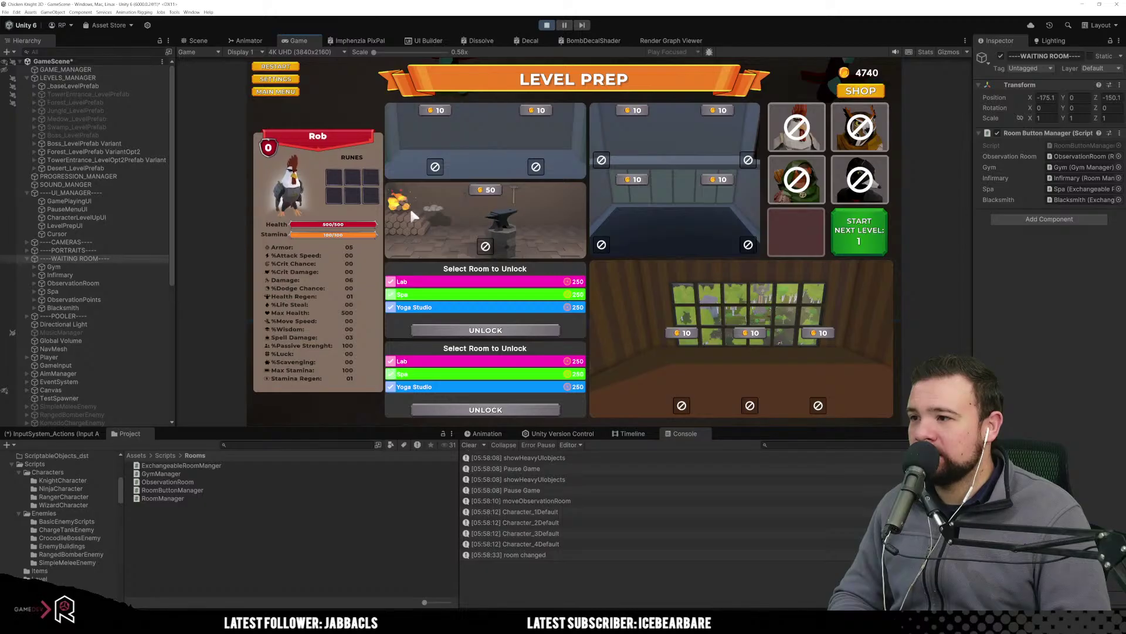
{"action": "left_click", "coordinate": [498, 189]}
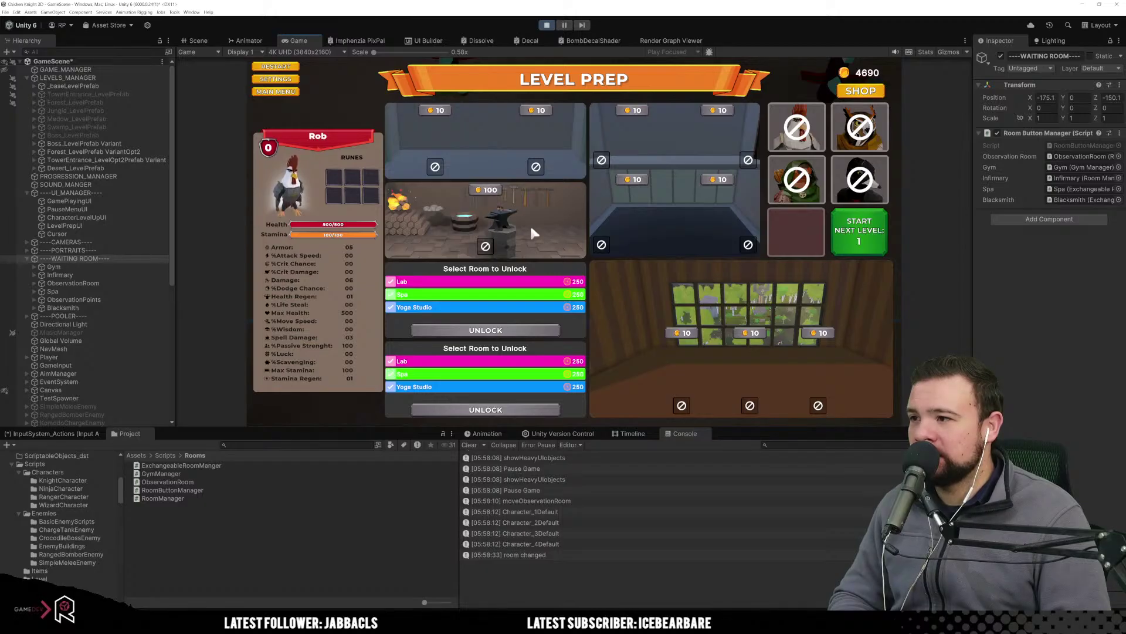
{"action": "left_click", "coordinate": [490, 189]}
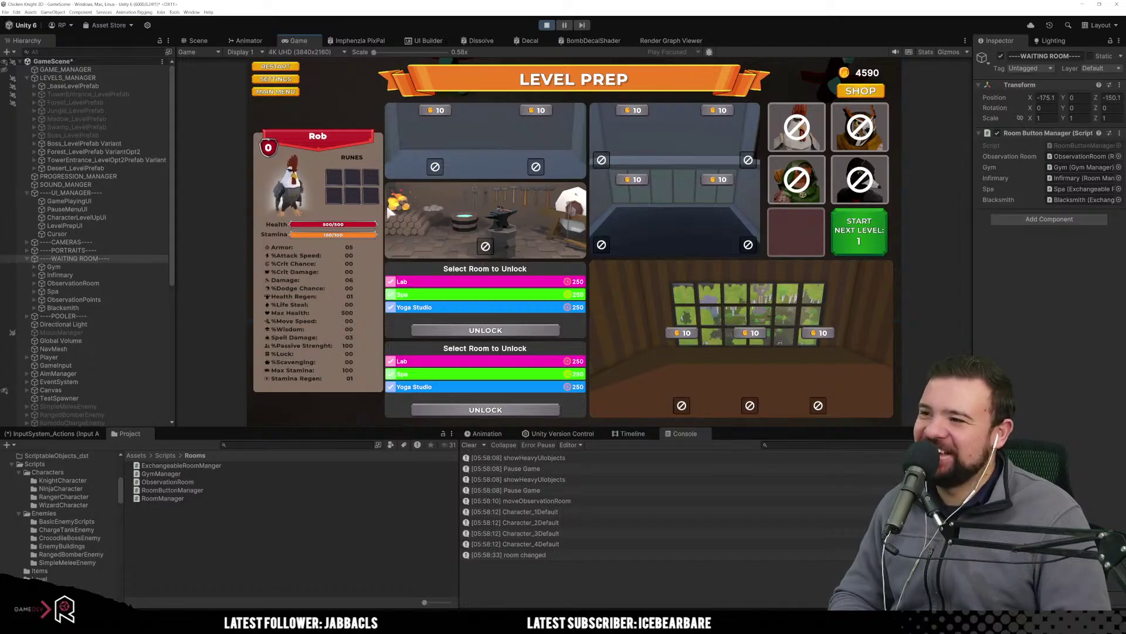
{"action": "key", "text": "ctrl+p"}
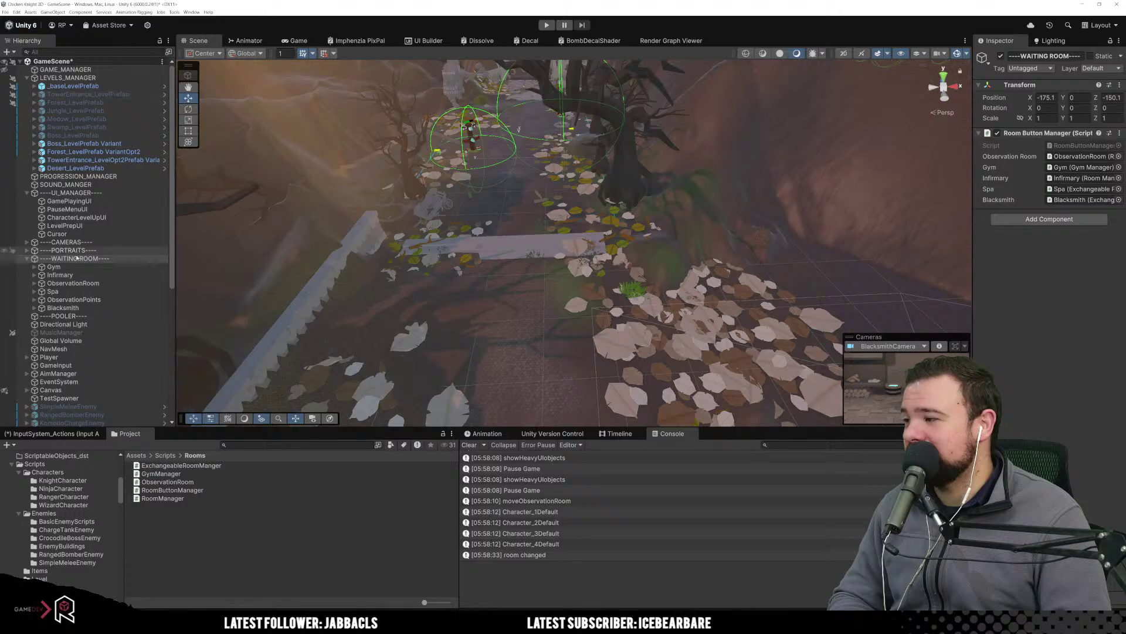
Find the fireplace object in the Blacksmith room and remove Fireplace from the Blacksmith's All To Hide At Start list.
{"action": "left_click", "coordinate": [74, 308]}
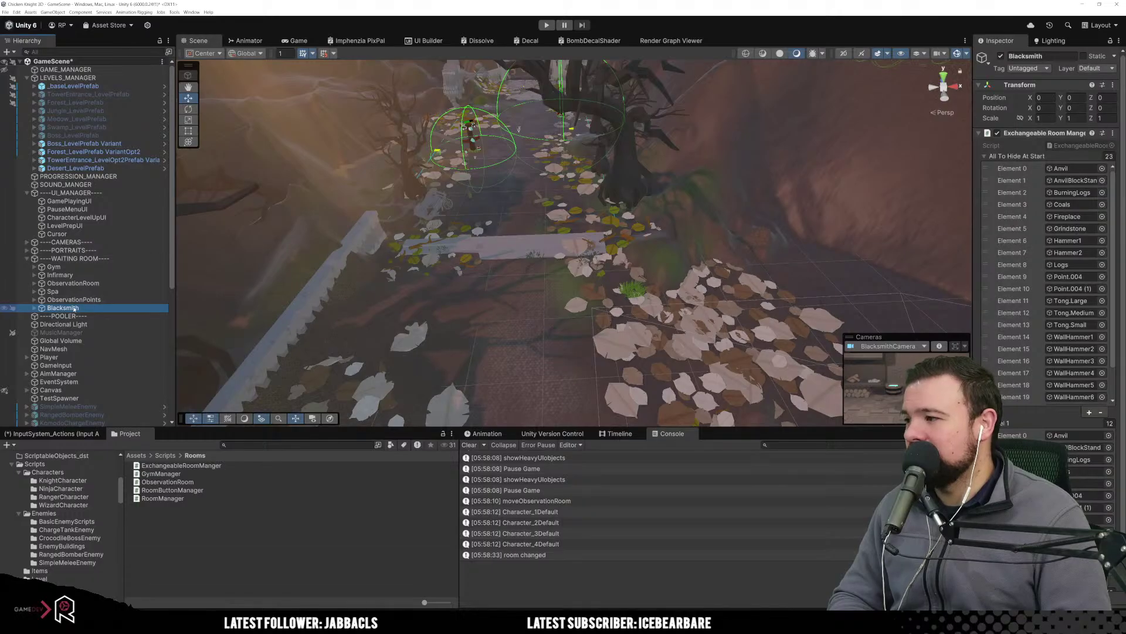
{"action": "double_click", "coordinate": [74, 308]}
{"action": "right_click_drag", "start_coordinate": [285, 170], "coordinate": [561, 199]}
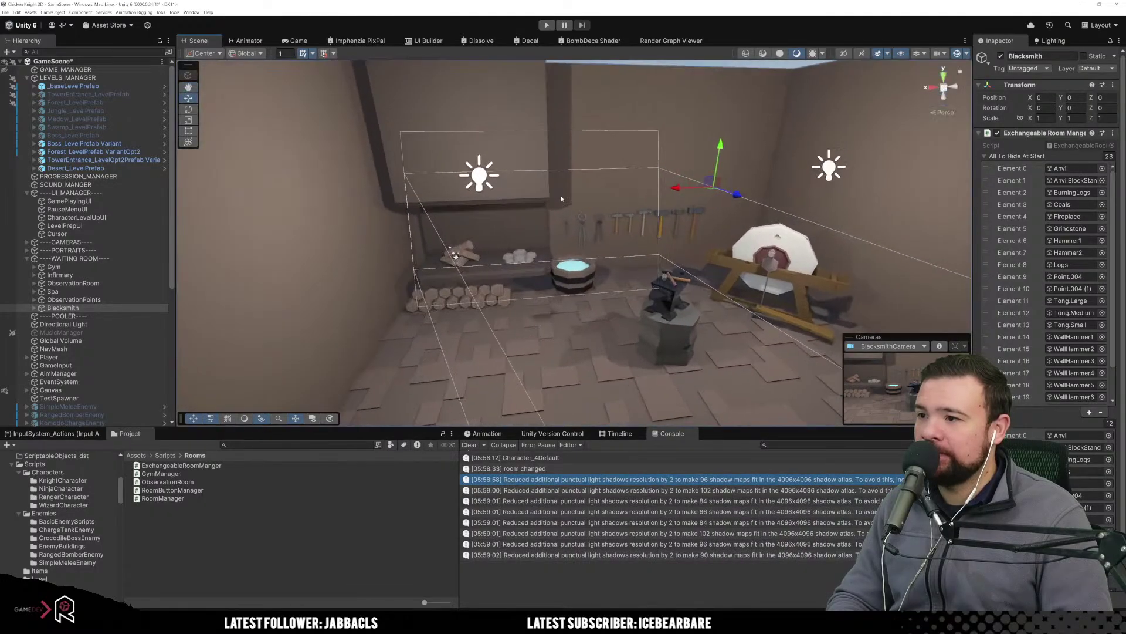
{"action": "left_click", "coordinate": [491, 268]}
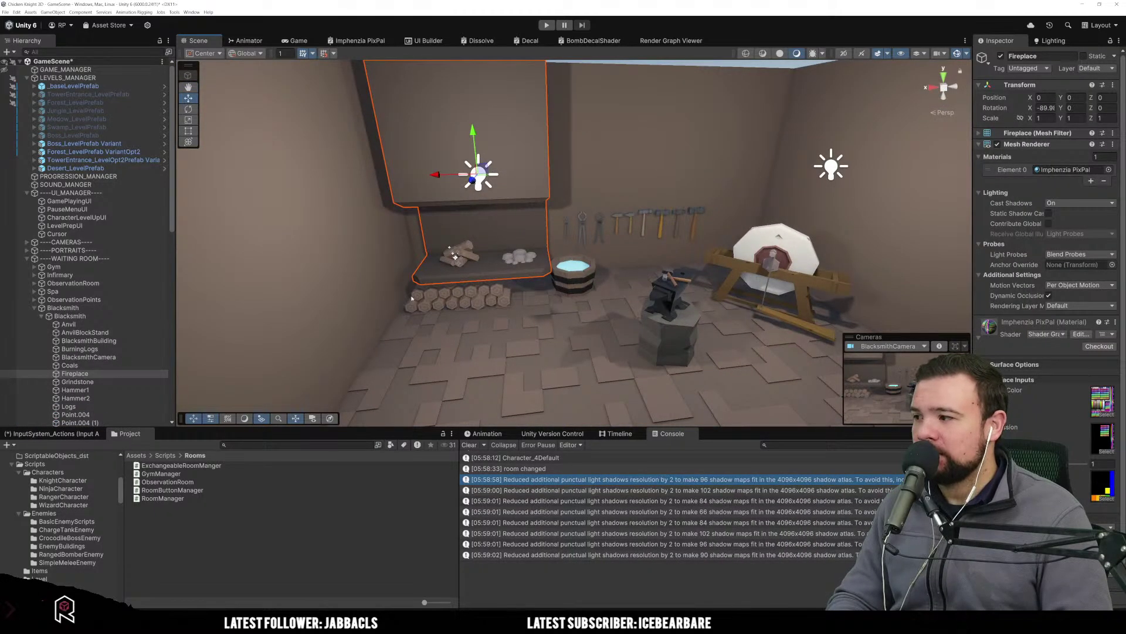
{"action": "left_click", "coordinate": [63, 308]}
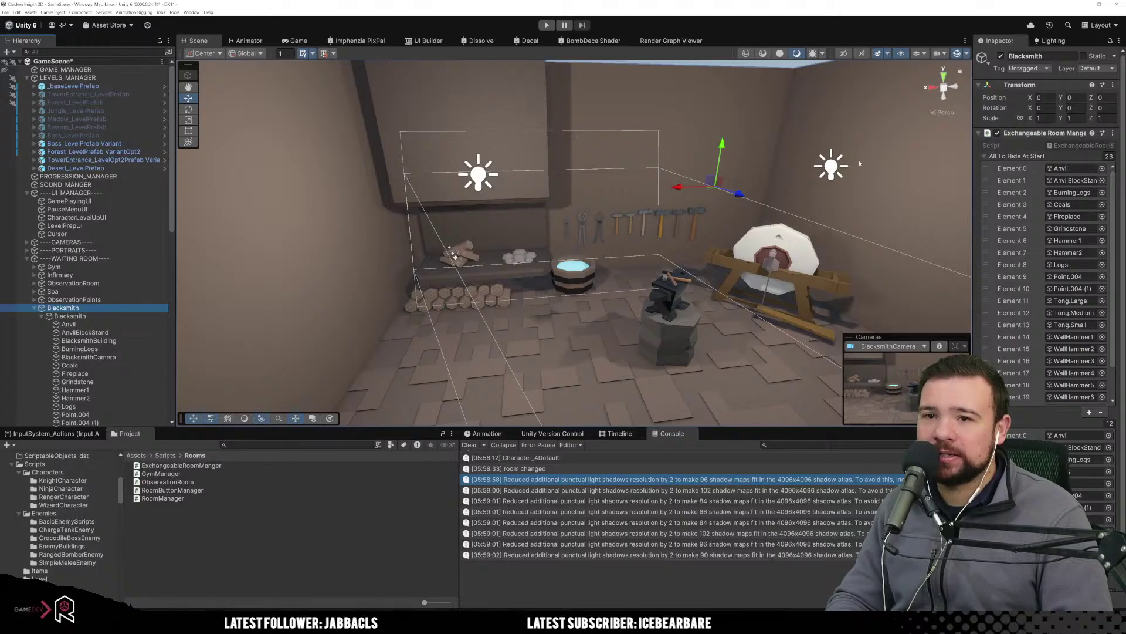
{"action": "scroll", "coordinate": [1037, 286], "scroll_direction": "down", "scroll_amount": 3}
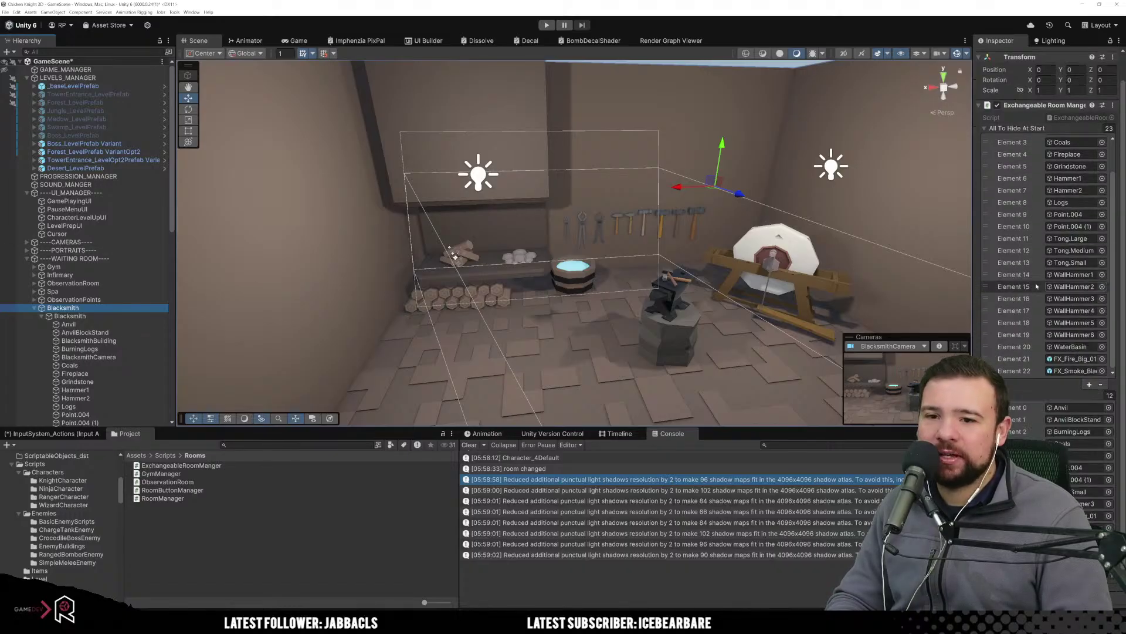
{"action": "scroll", "coordinate": [1033, 279], "scroll_direction": "up", "scroll_amount": 1}
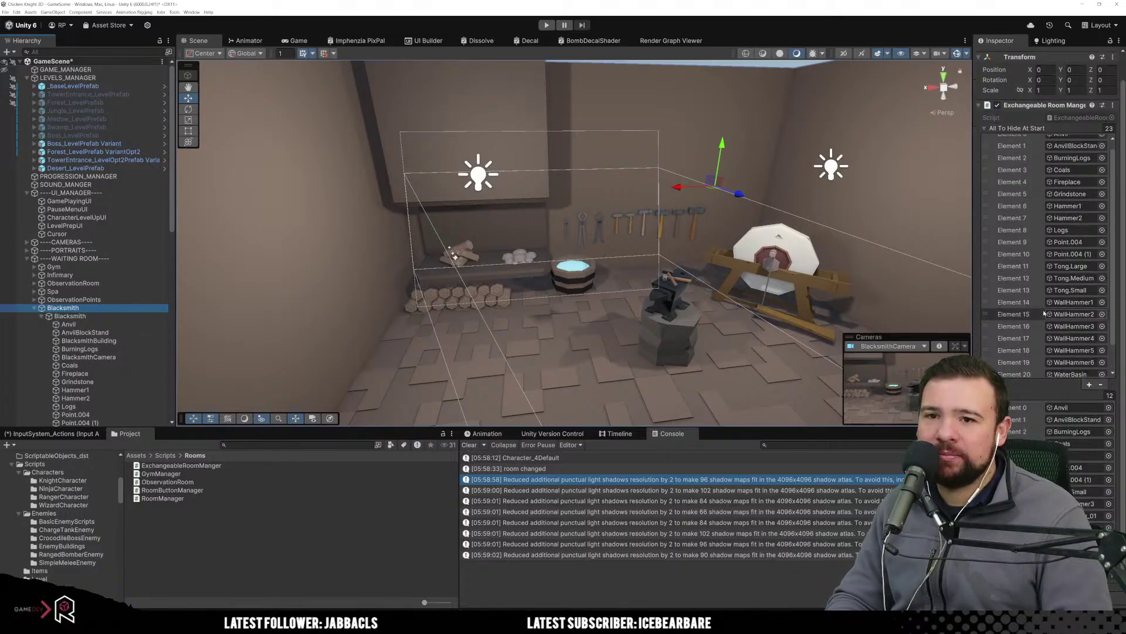
{"action": "left_click", "coordinate": [1024, 184]}
{"action": "key", "text": "Delete"}
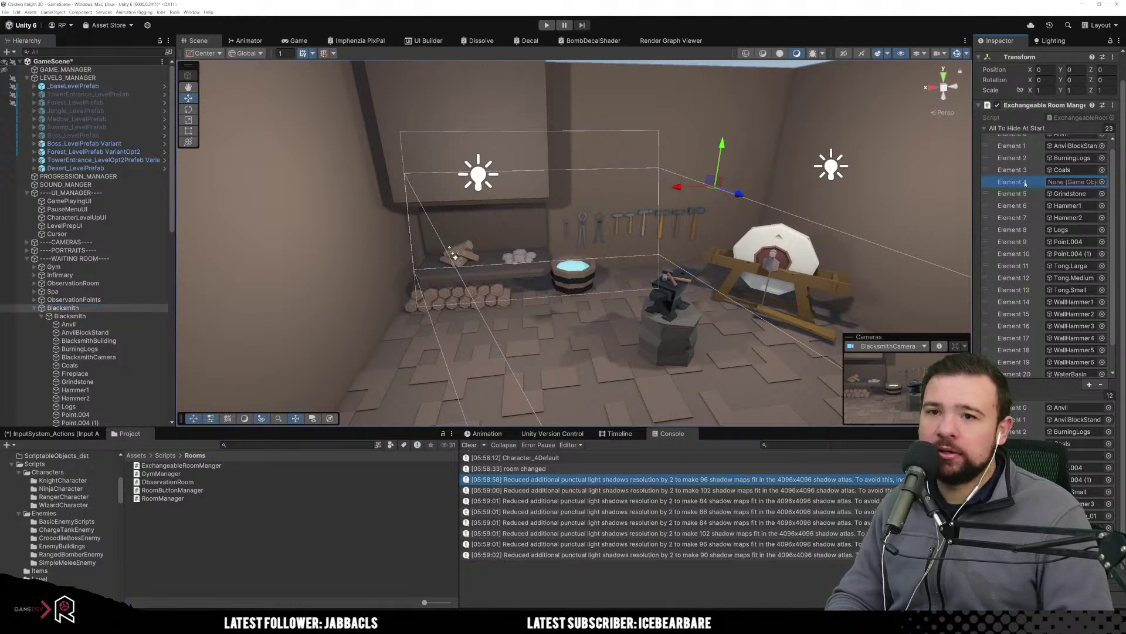
{"action": "left_click", "coordinate": [1101, 385]}
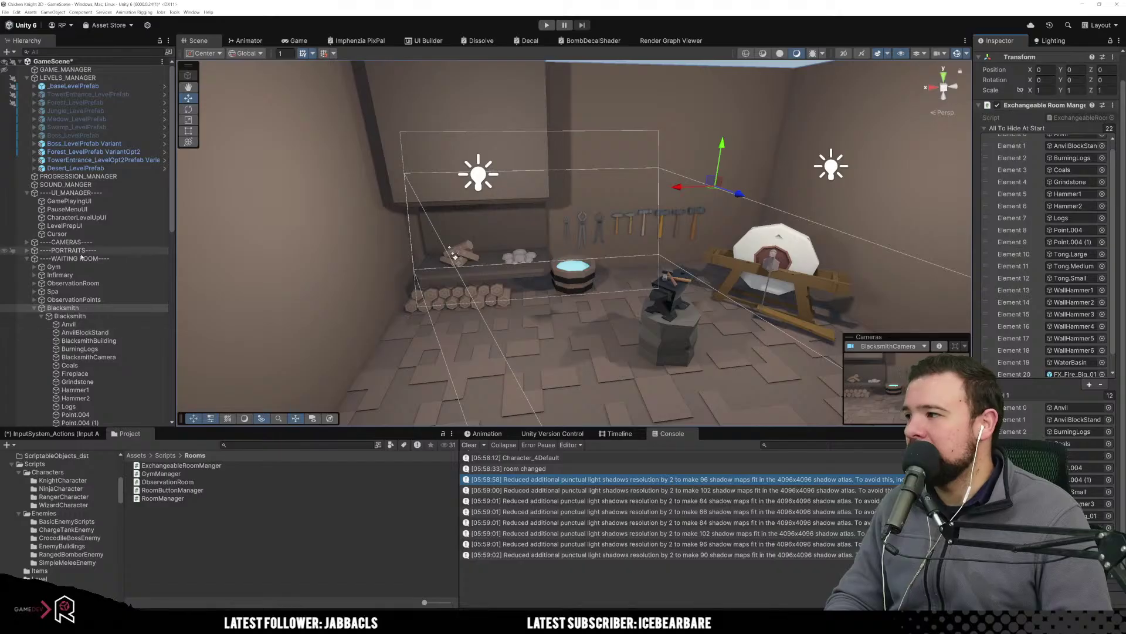
Set the Delta Time of both FX_Fire_Big_01 and FX_Smoke_Black_01 in the Blacksmith group to Unscaled.
{"action": "scroll", "coordinate": [86, 346], "scroll_direction": "down", "scroll_amount": 6}
{"action": "left_click", "coordinate": [88, 306]}
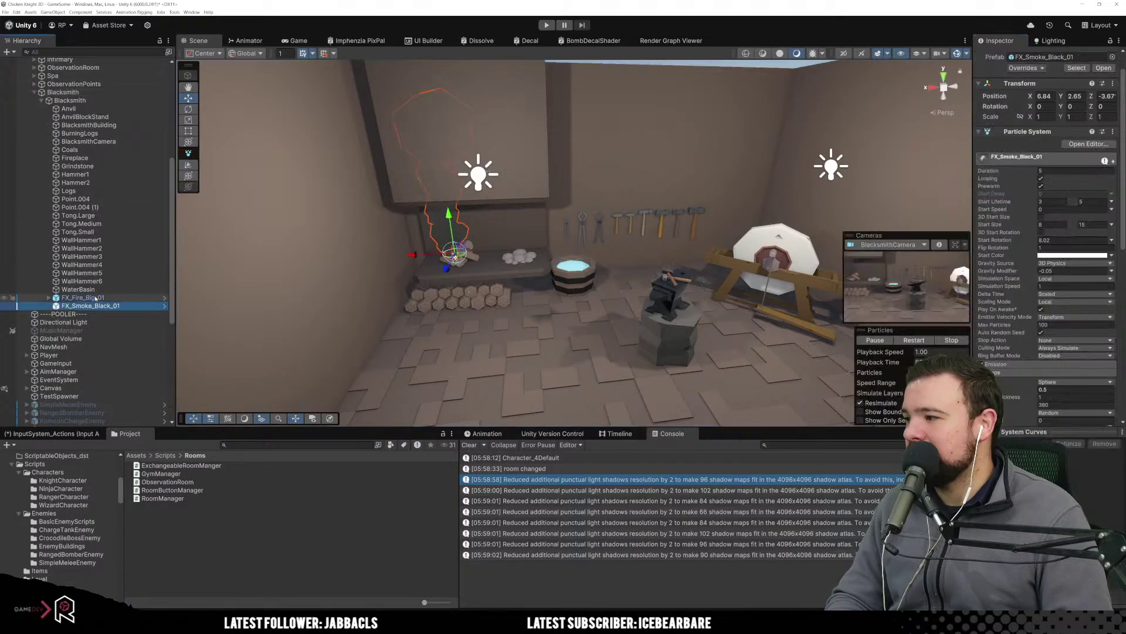
{"action": "left_click", "coordinate": [82, 298], "text": "shift"}
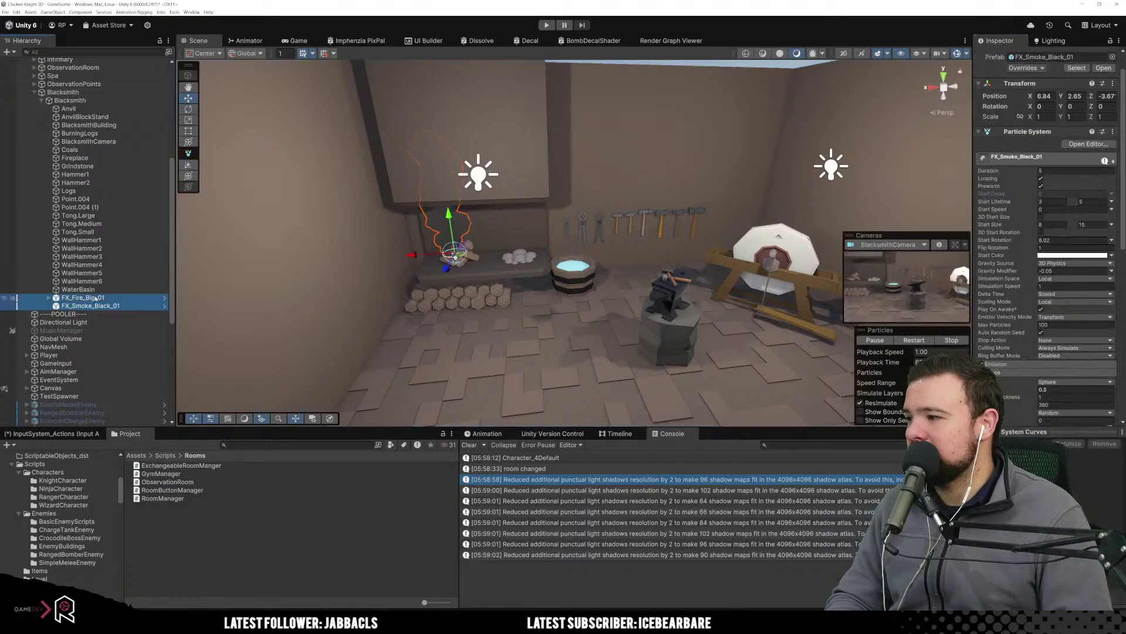
{"action": "left_click", "coordinate": [1056, 284]}
{"action": "left_click", "coordinate": [1056, 298]}
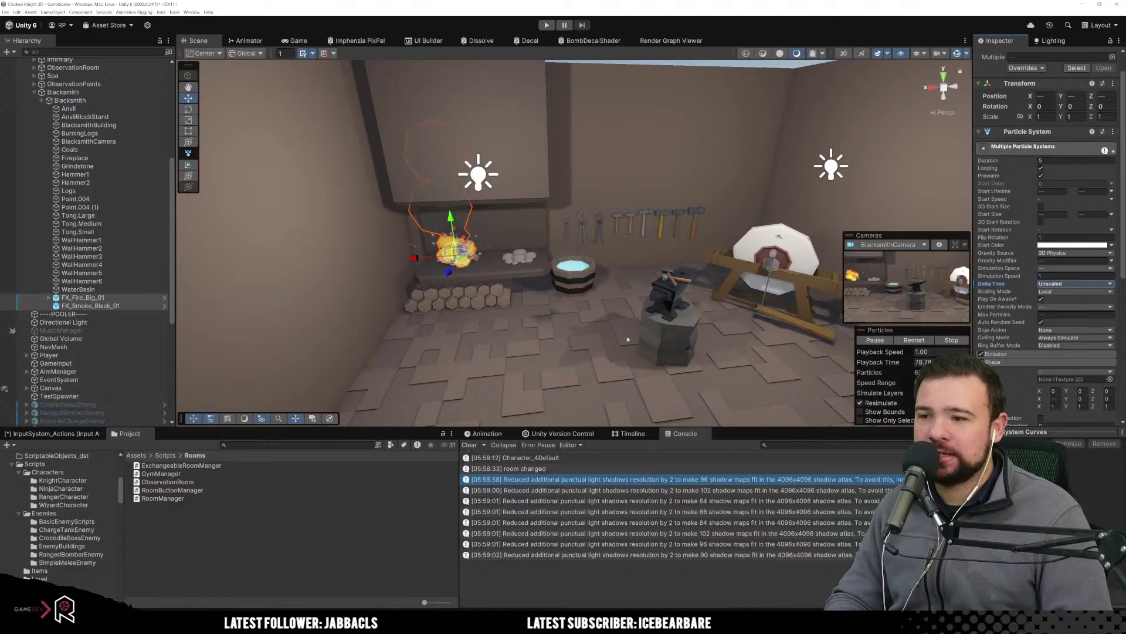
Find the FX_Embers_01 prefab in the PolygonParticleFX Prefabs folder and add it to the Blacksmith group below FX_Smoke_Black_01.
{"action": "left_click", "coordinate": [580, 351]}
{"action": "right_click_drag", "start_coordinate": [585, 302], "coordinate": [531, 339]}
{"action": "scroll", "coordinate": [93, 530], "scroll_direction": "down", "scroll_amount": 10}
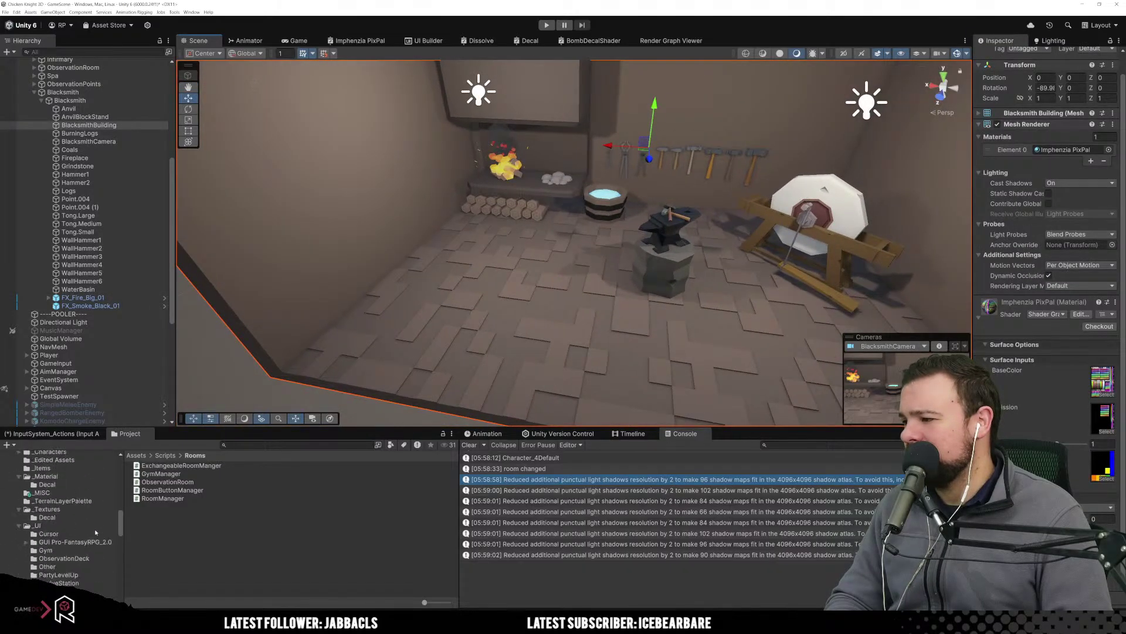
{"action": "scroll", "coordinate": [92, 530], "scroll_direction": "down", "scroll_amount": 3}
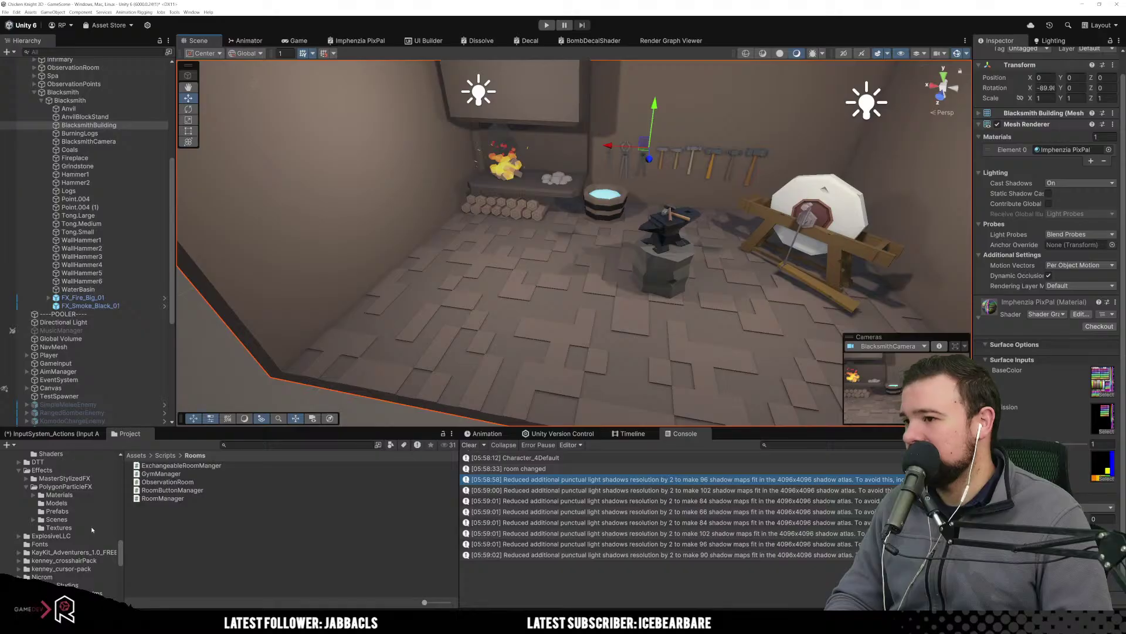
{"action": "left_click", "coordinate": [58, 511]}
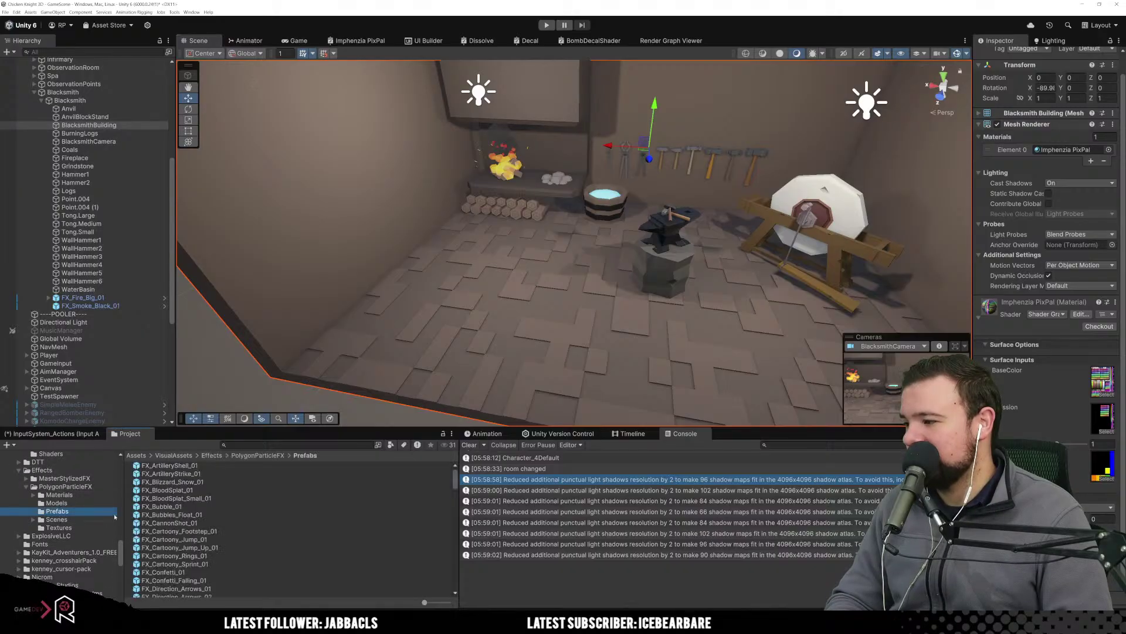
{"action": "scroll", "coordinate": [215, 517], "scroll_direction": "down", "scroll_amount": 5}
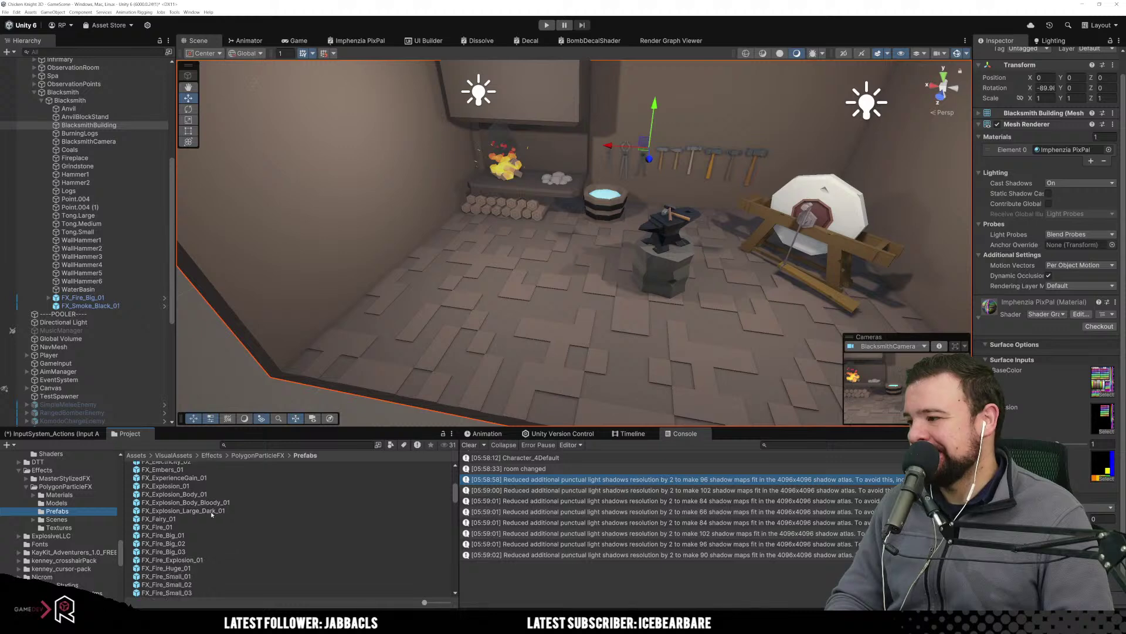
{"action": "left_click", "coordinate": [163, 531]}
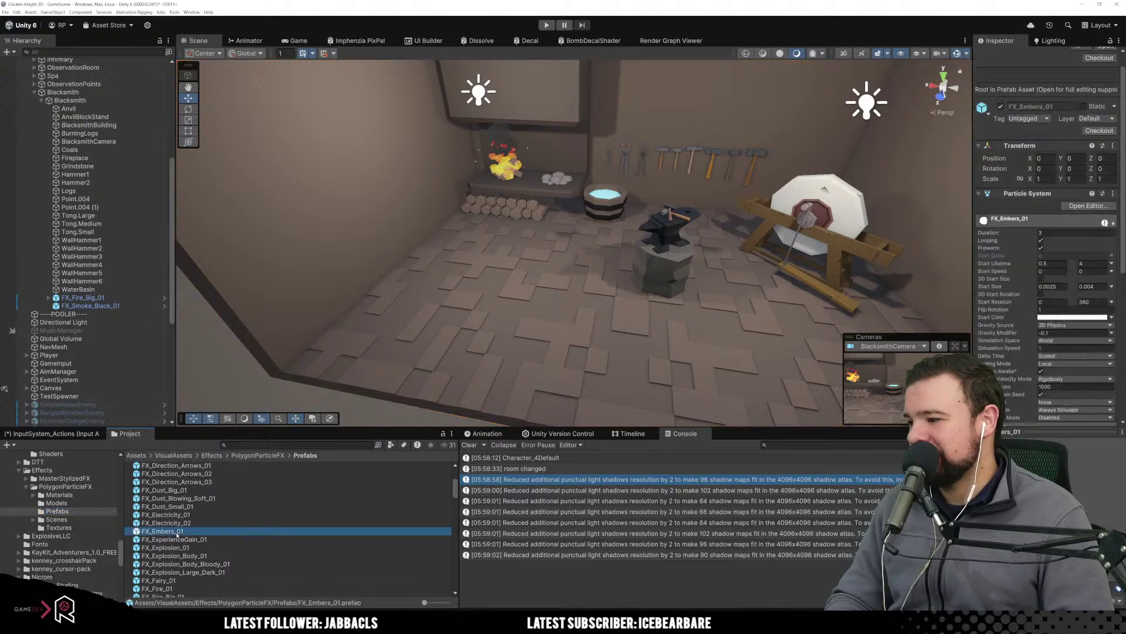
{"action": "left_click_drag", "start_coordinate": [173, 533], "coordinate": [138, 298]}
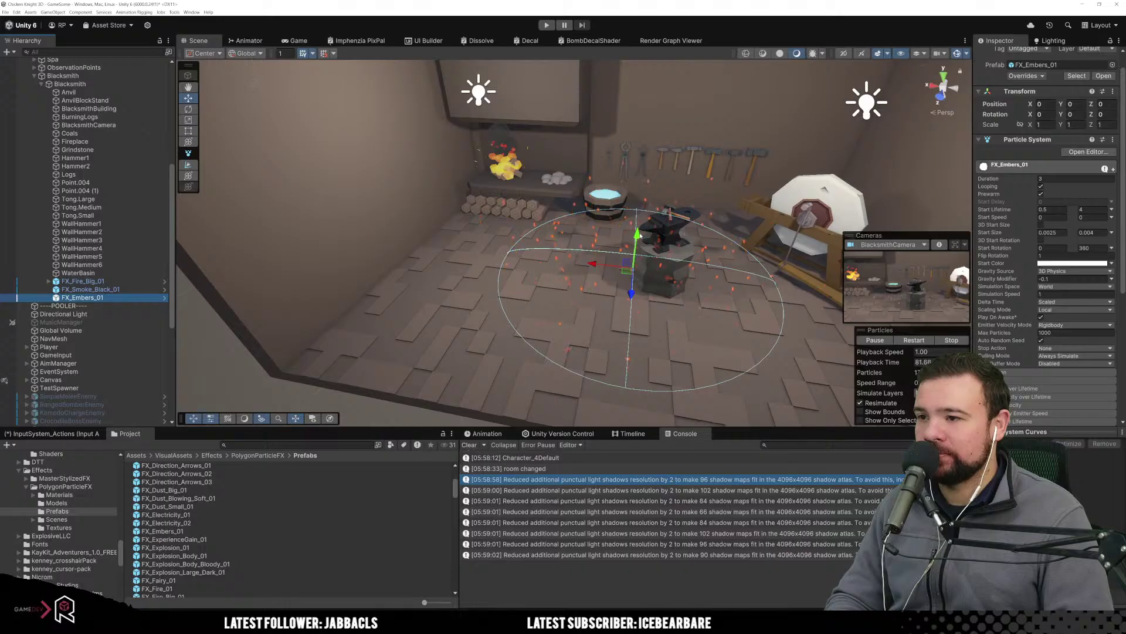
Move the embers effect onto the fireplace's burning logs, at about X 7.4, Y 2.17, Z -4.27, and set its shape radius to 0.18.
{"action": "left_click_drag", "start_coordinate": [641, 235], "coordinate": [641, 149]}
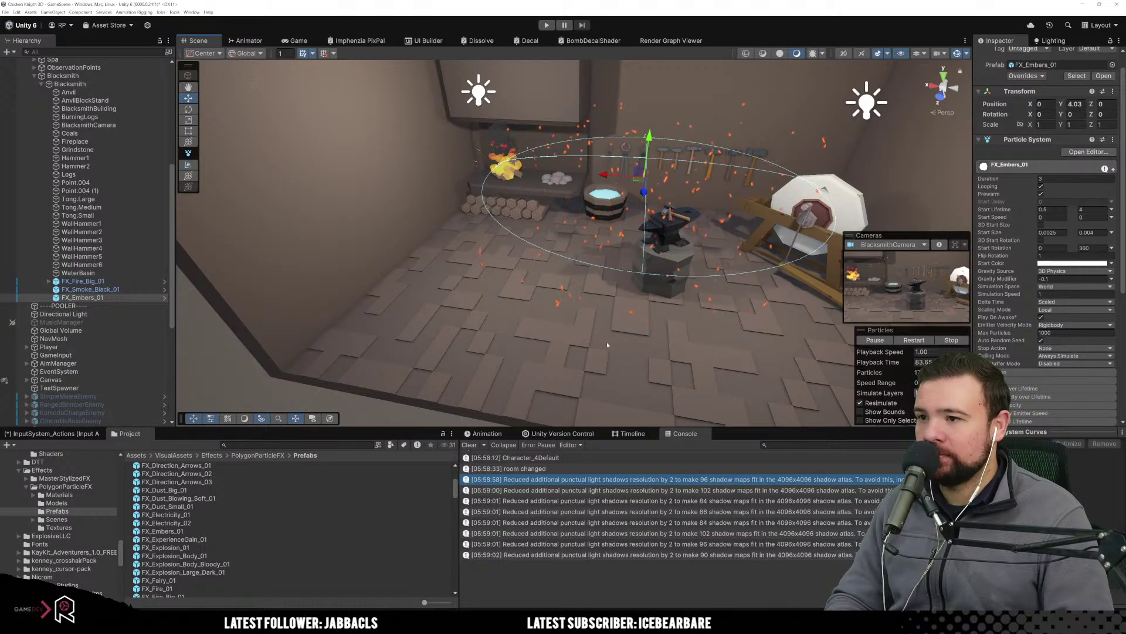
{"action": "right_click_drag", "start_coordinate": [607, 345], "coordinate": [606, 315]}
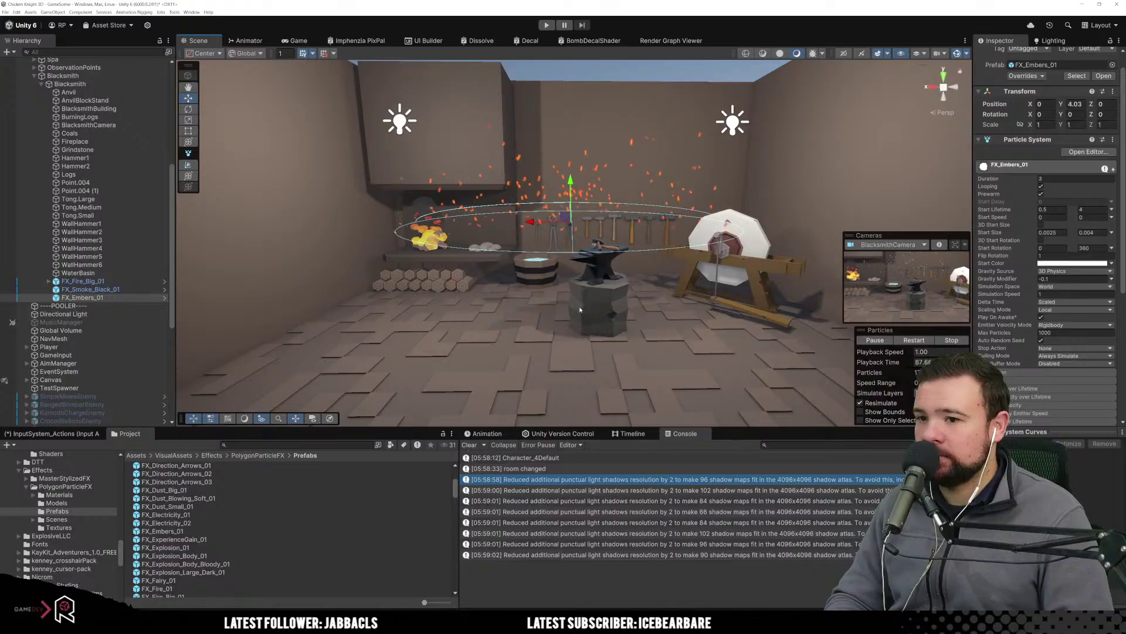
{"action": "scroll", "coordinate": [577, 305], "scroll_direction": "down", "scroll_amount": 3}
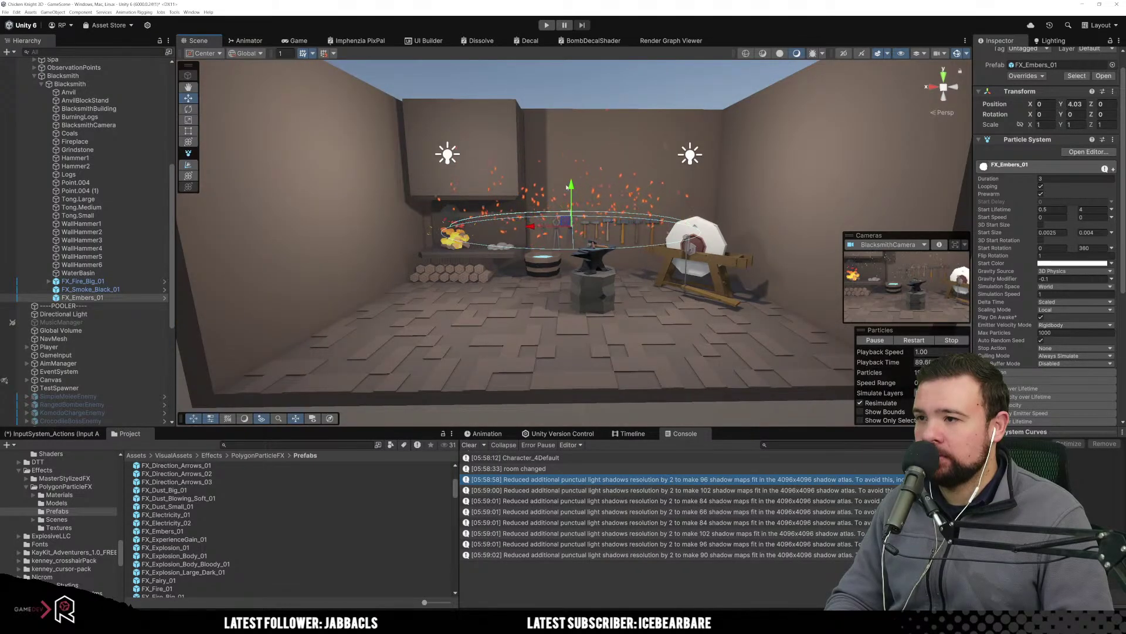
{"action": "right_click_drag", "start_coordinate": [532, 211], "coordinate": [588, 220]}
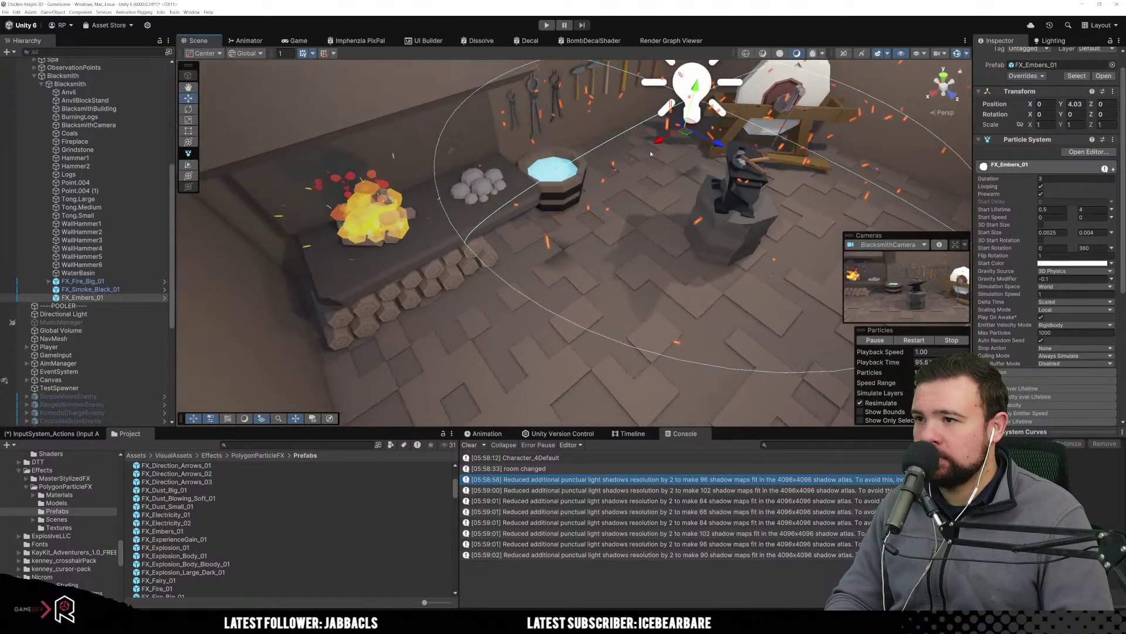
{"action": "left_click_drag", "start_coordinate": [697, 88], "coordinate": [427, 191]}
{"action": "right_click_drag", "start_coordinate": [528, 274], "coordinate": [418, 220]}
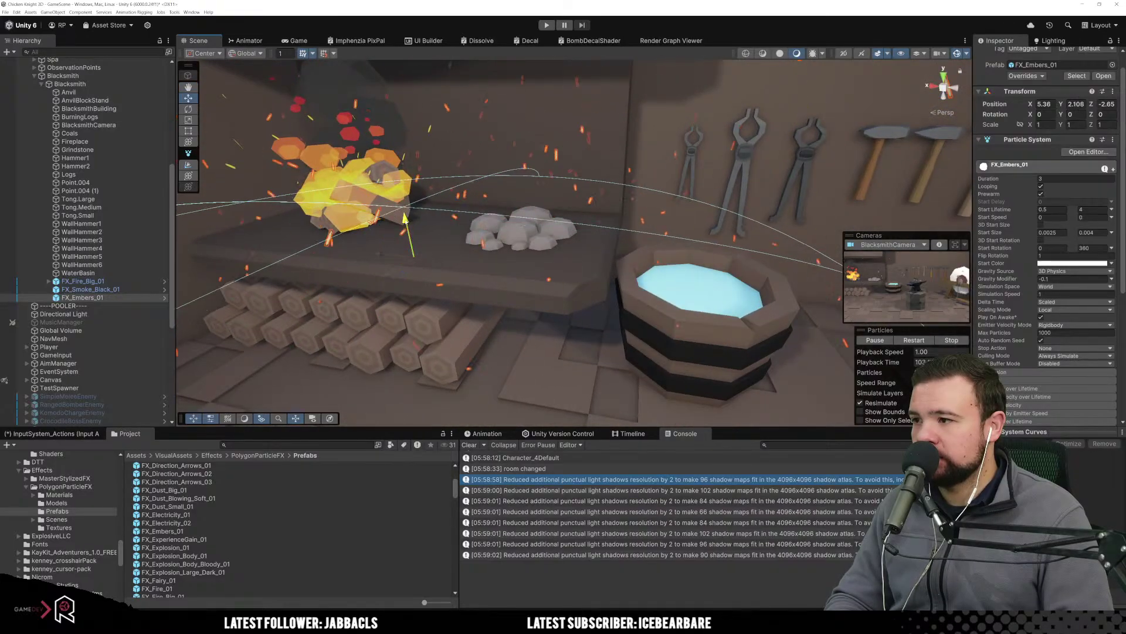
{"action": "left_click_drag", "start_coordinate": [408, 258], "coordinate": [405, 225]}
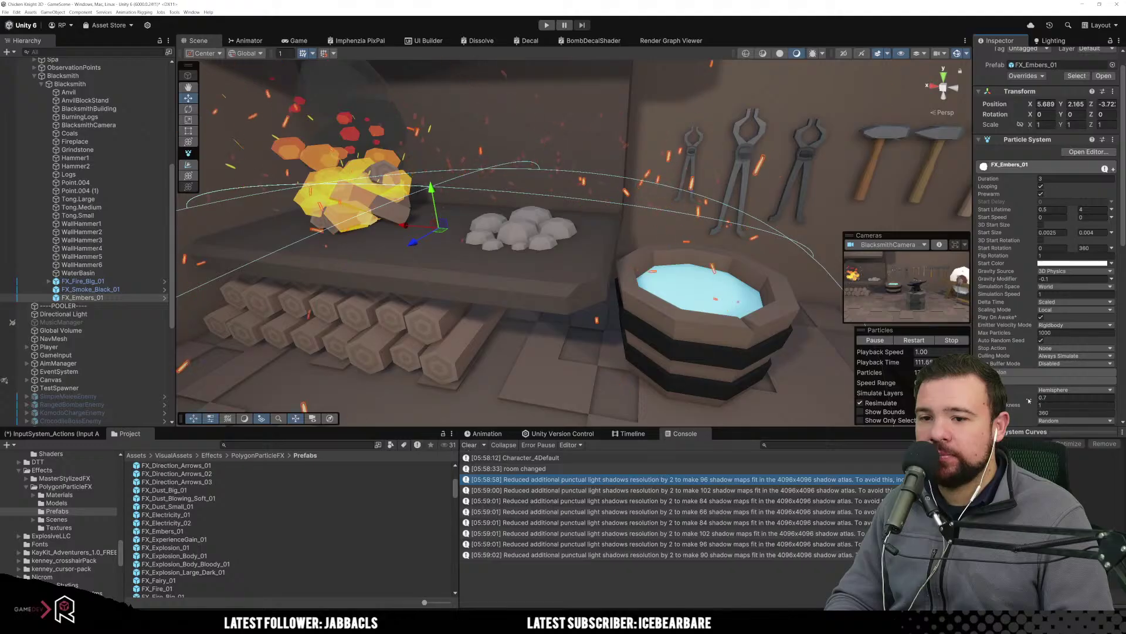
{"action": "left_click_drag", "start_coordinate": [1025, 398], "coordinate": [1018, 400]}
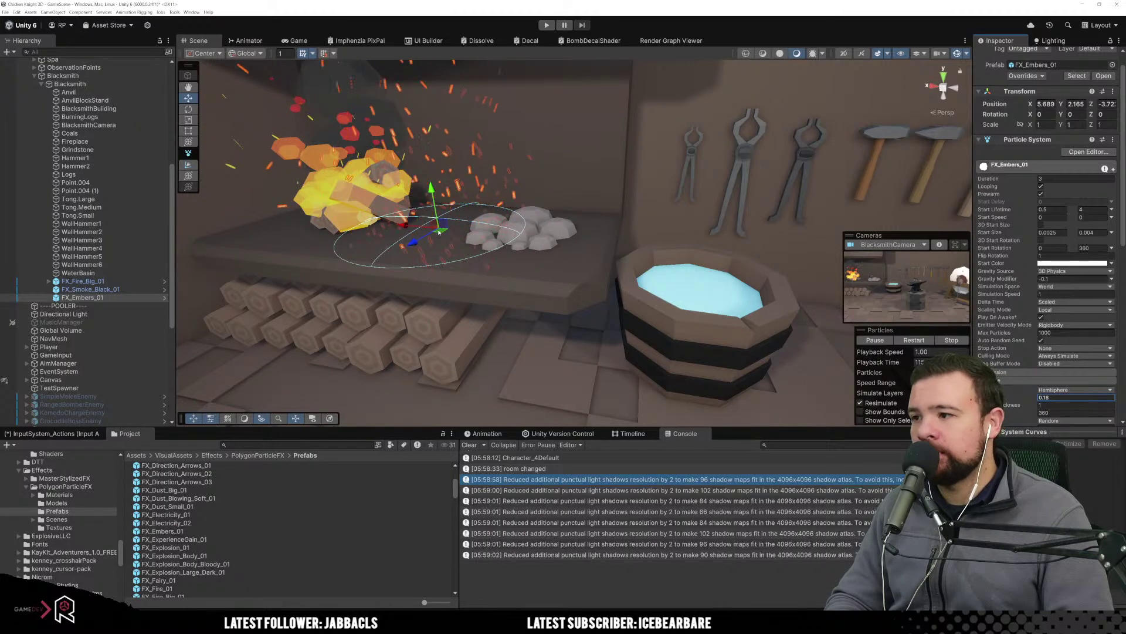
{"action": "left_click_drag", "start_coordinate": [437, 225], "coordinate": [388, 217]}
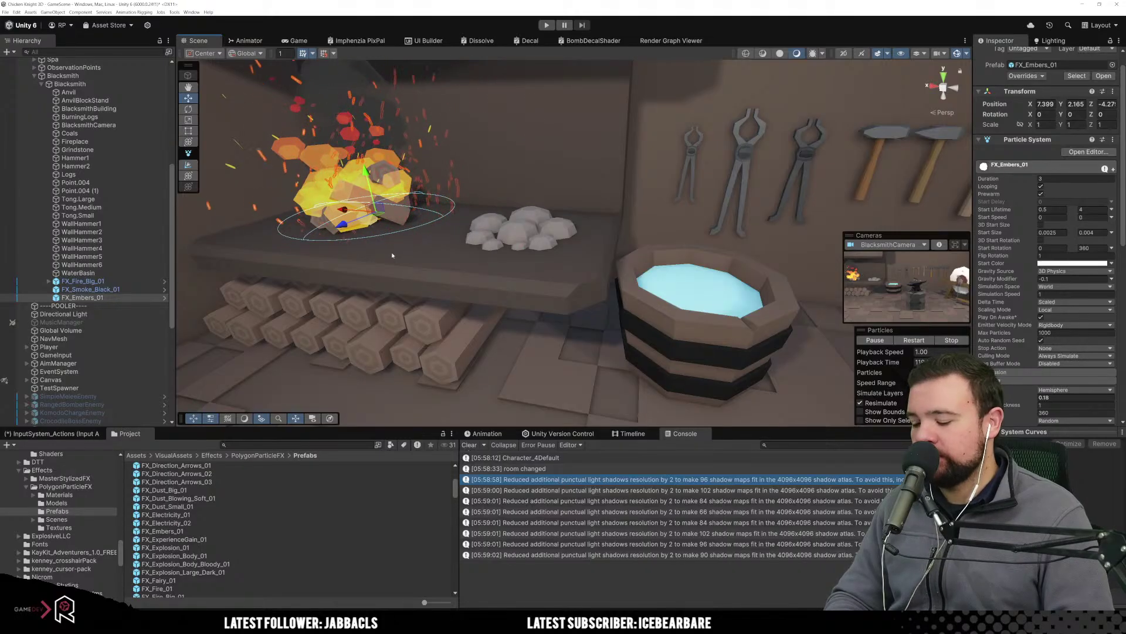
Duplicate the embers effect, move the copy over the coals at about X 4.41, and set its shape radius to 0.14.
{"action": "key", "text": "ctrl+d"}
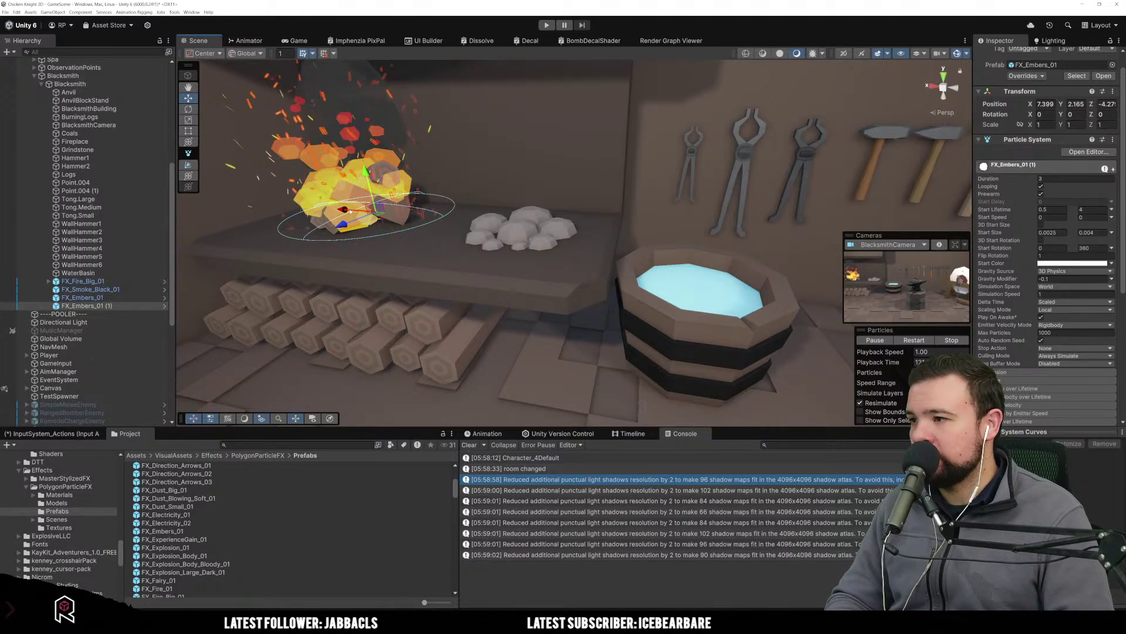
{"action": "left_click_drag", "start_coordinate": [381, 219], "coordinate": [494, 236]}
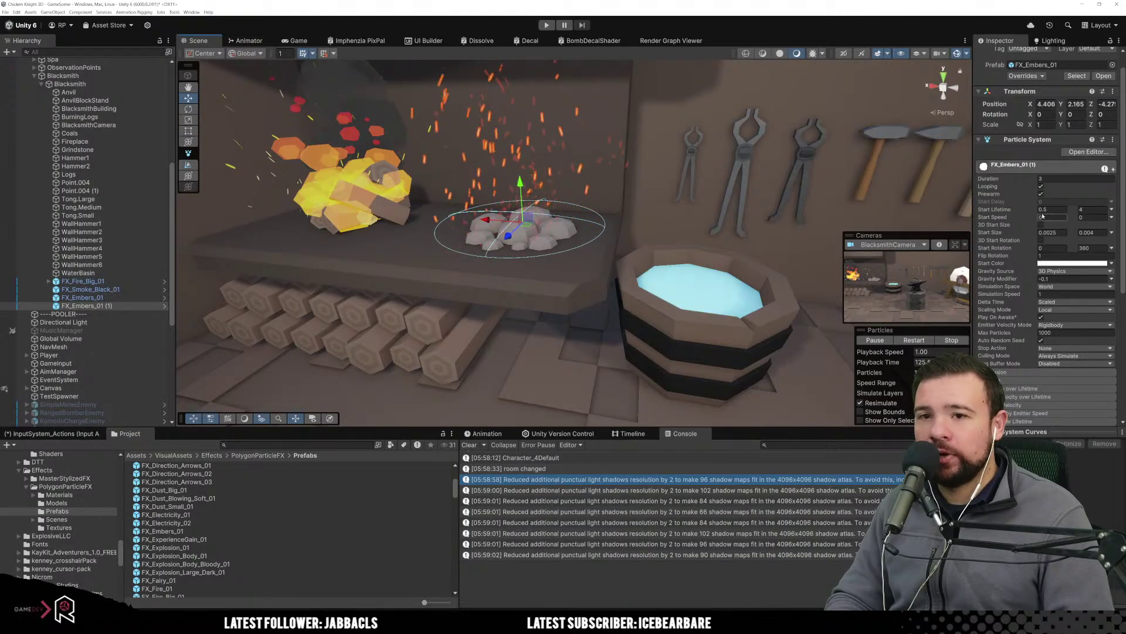
{"action": "left_click", "coordinate": [1008, 383]}
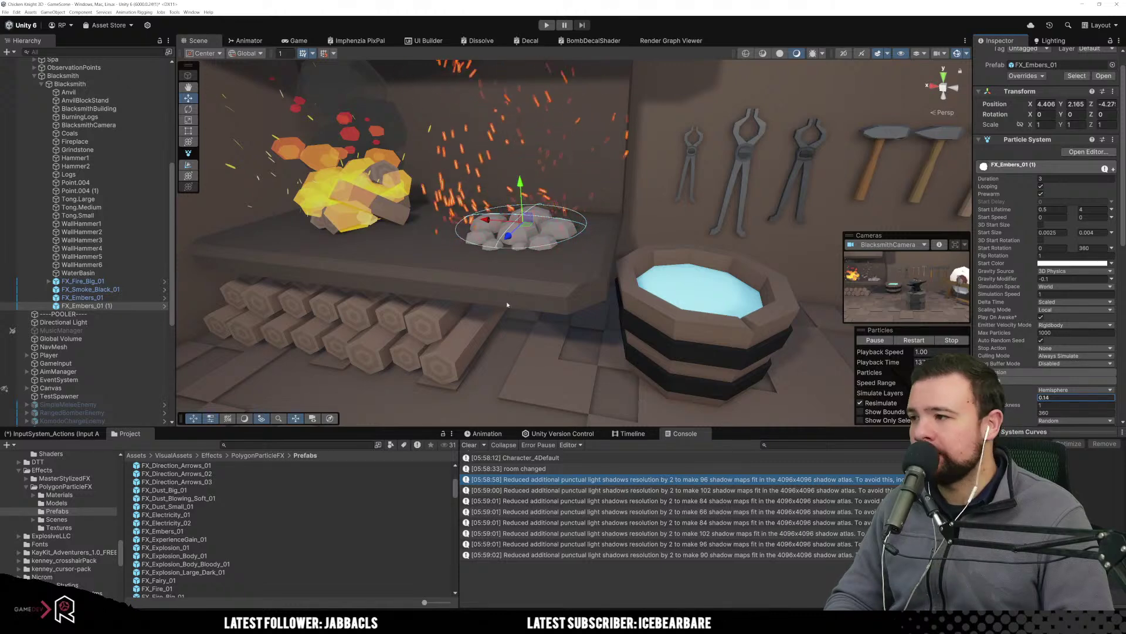
Set the Delta Time of both embers effects to Unscaled.
{"action": "left_click", "coordinate": [82, 297], "text": "ctrl"}
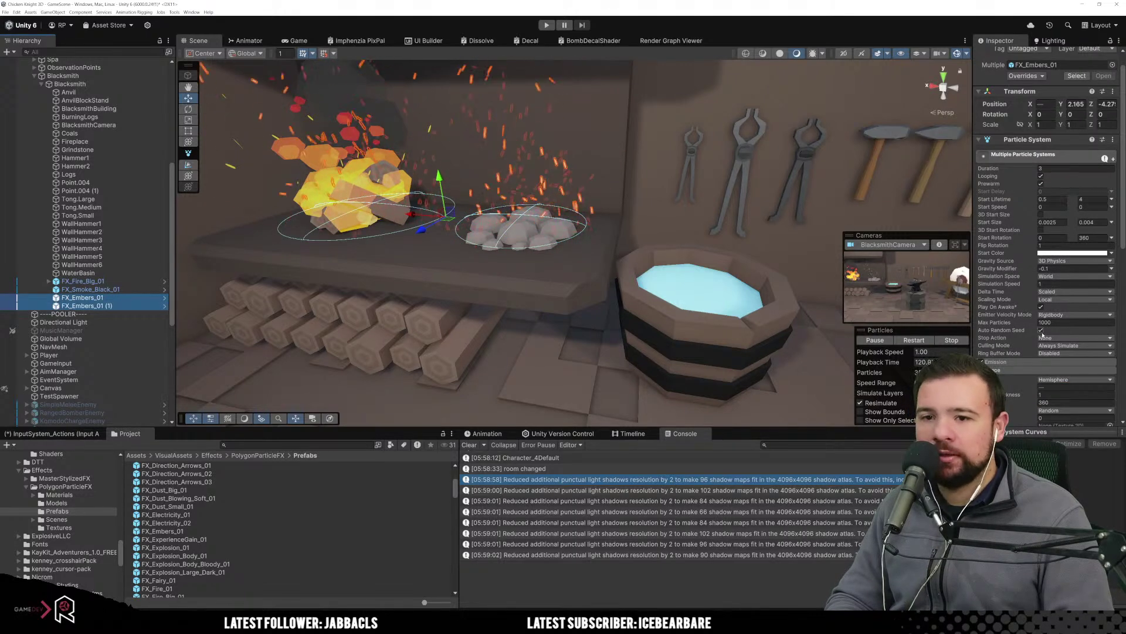
{"action": "left_click", "coordinate": [1056, 291]}
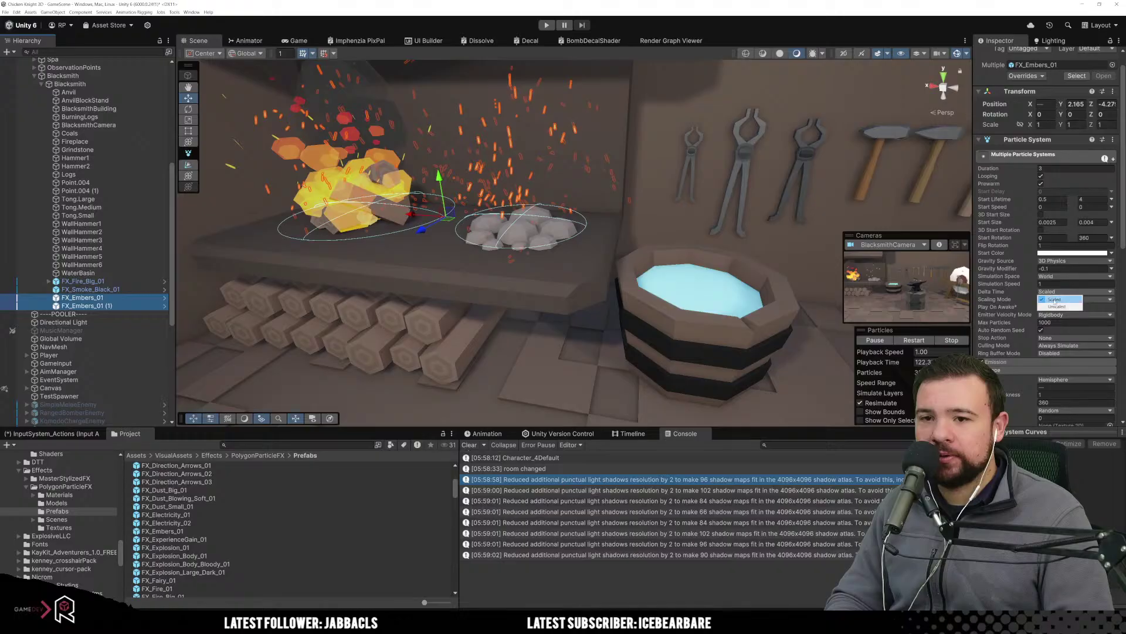
{"action": "left_click", "coordinate": [1057, 307]}
Look through the electricity and dust effect prefabs and place FX_Dust_Small_01 on the Blacksmith room's floor in front of the anvil.
{"action": "right_click_drag", "start_coordinate": [663, 234], "coordinate": [518, 369]}
{"action": "key", "text": "s"}
{"action": "left_click", "coordinate": [272, 524]}
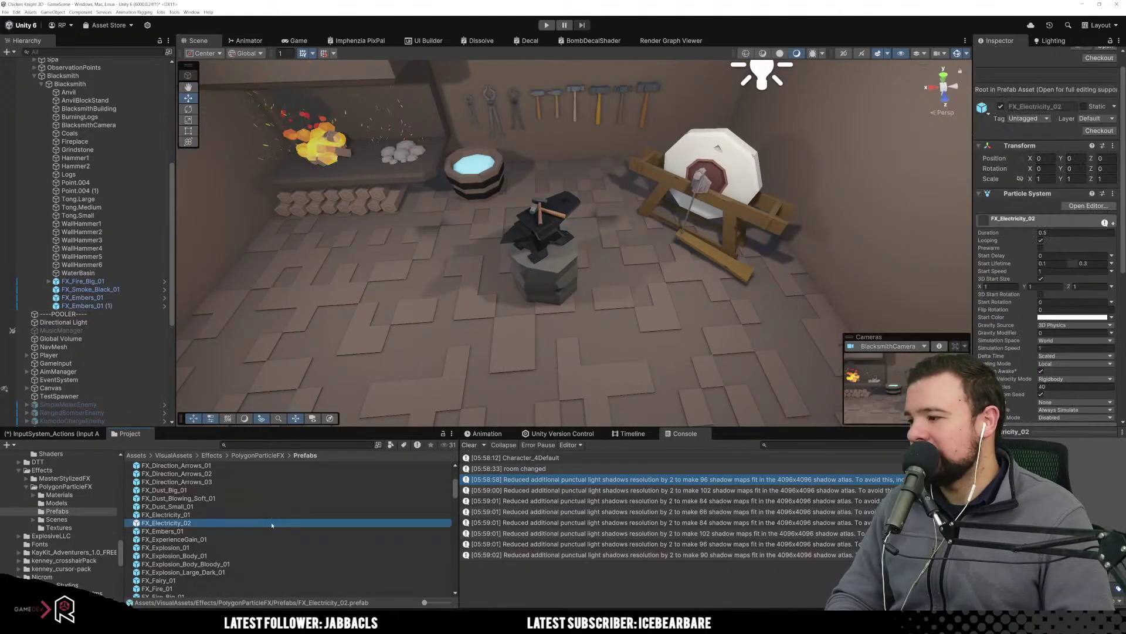
{"action": "left_click", "coordinate": [225, 489]}
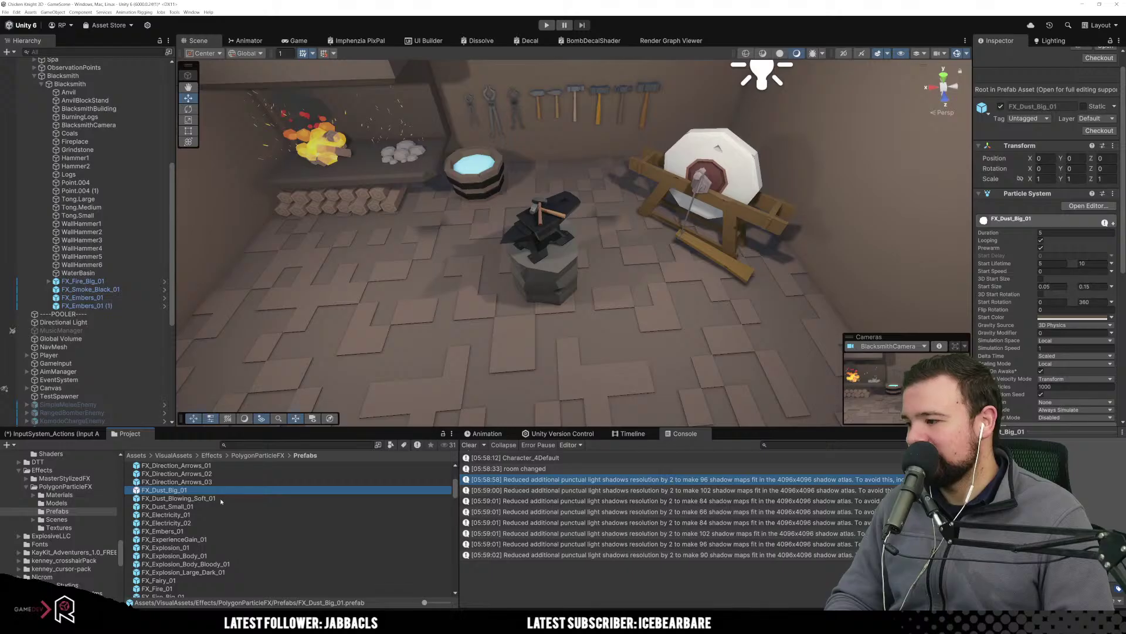
{"action": "left_click", "coordinate": [224, 506]}
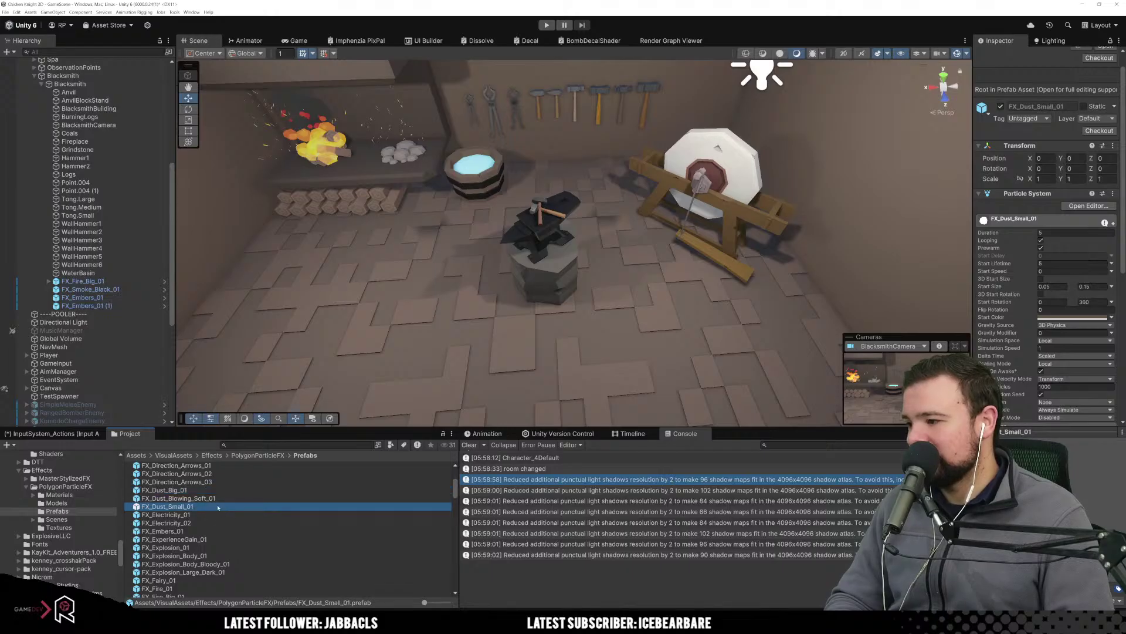
{"action": "left_click_drag", "start_coordinate": [219, 508], "coordinate": [475, 281]}
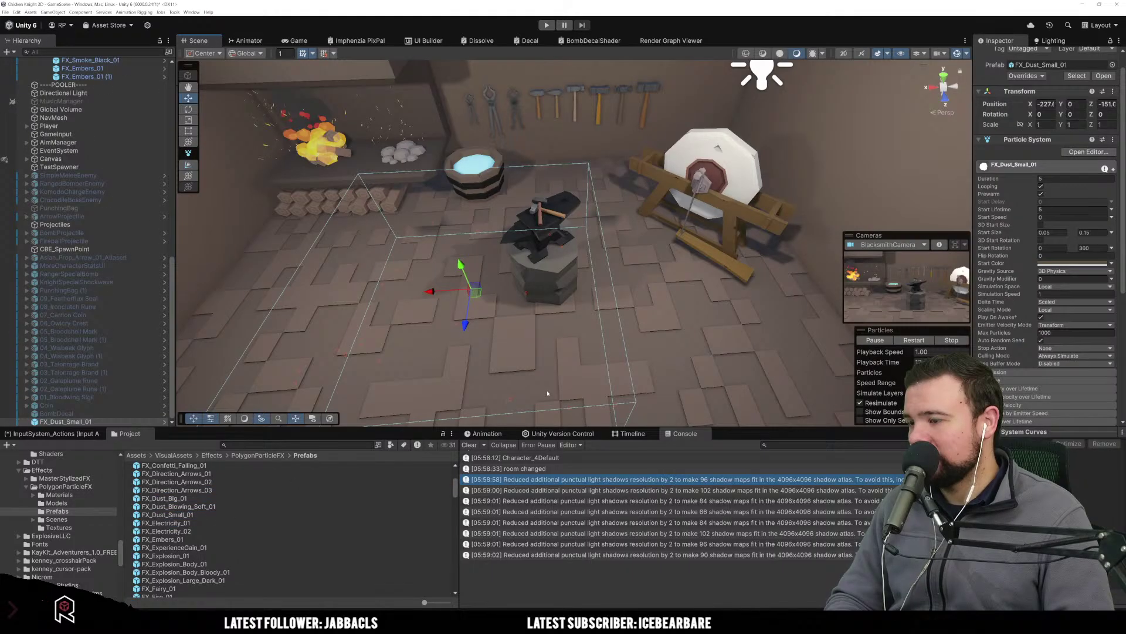
Frame the dust effect in the Blacksmith room and raise it to about Y 3.77.
{"action": "key", "text": "f"}
{"action": "key", "text": "s"}
{"action": "right_click_drag", "start_coordinate": [525, 355], "coordinate": [544, 280]}
{"action": "left_click_drag", "start_coordinate": [554, 284], "coordinate": [547, 209]}
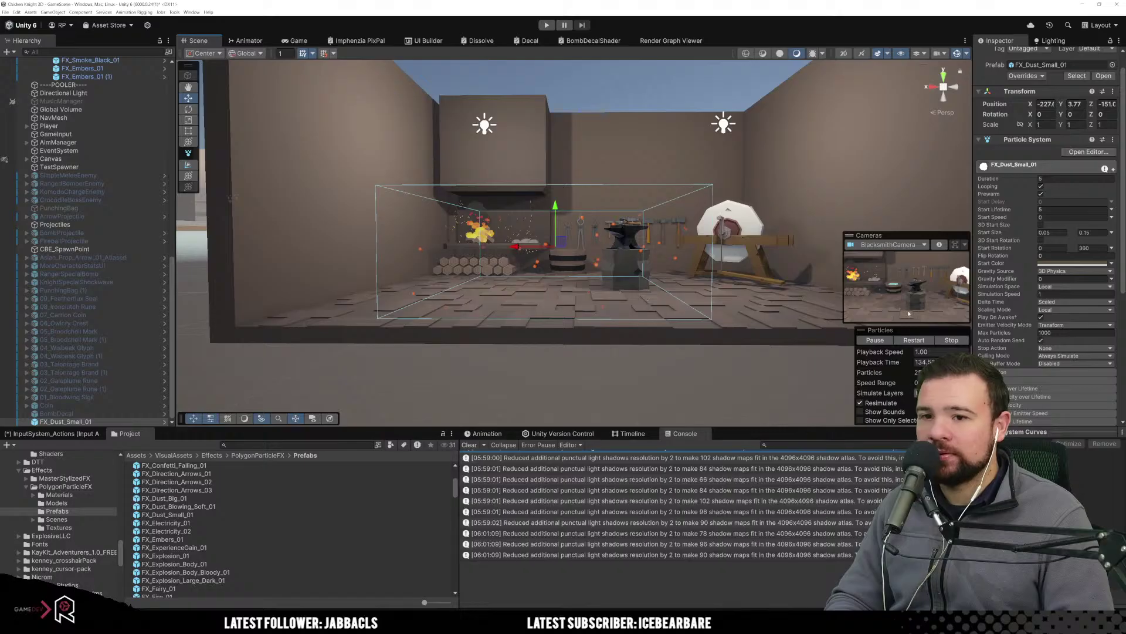
Enlarge the dust effect's box shape to about 21 in X and 11.8 in Y, and recentre it in the room at about Y 7.38.
{"action": "right_click_drag", "start_coordinate": [811, 286], "coordinate": [857, 311]}
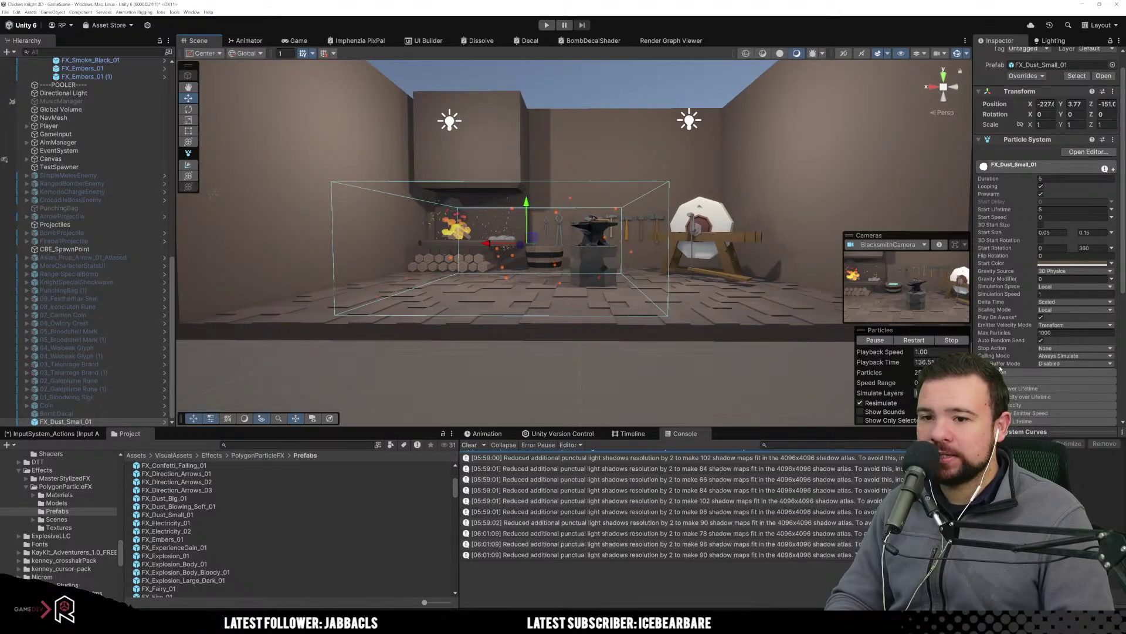
{"action": "left_click", "coordinate": [1027, 381]}
{"action": "scroll", "coordinate": [1065, 405], "scroll_direction": "down", "scroll_amount": 1}
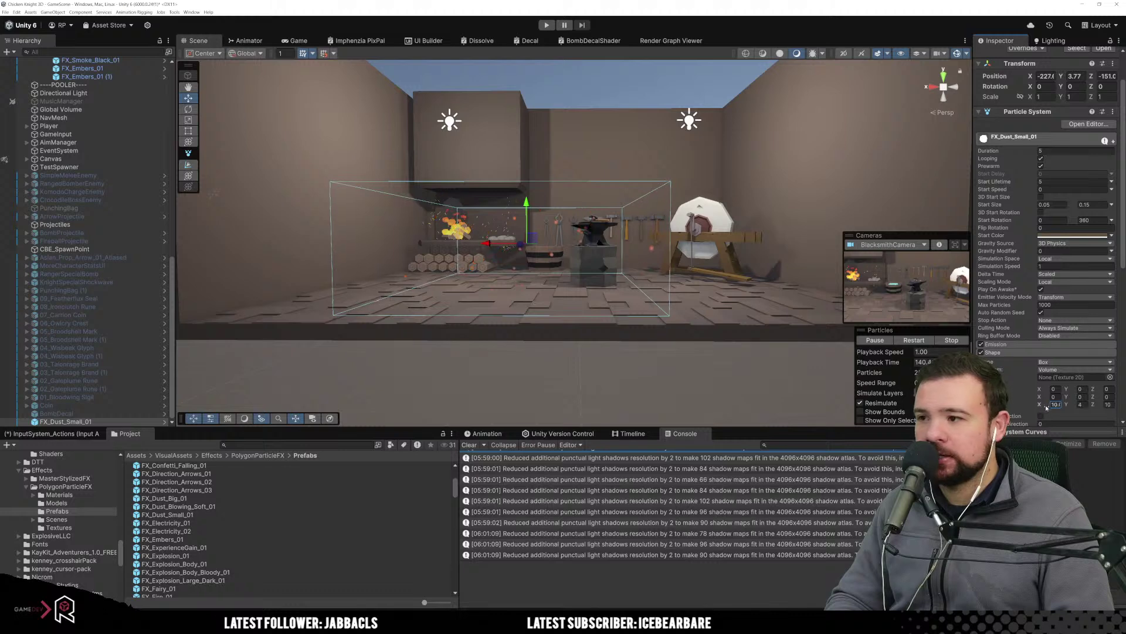
{"action": "left_click_drag", "start_coordinate": [1040, 409], "coordinate": [59, 405]}
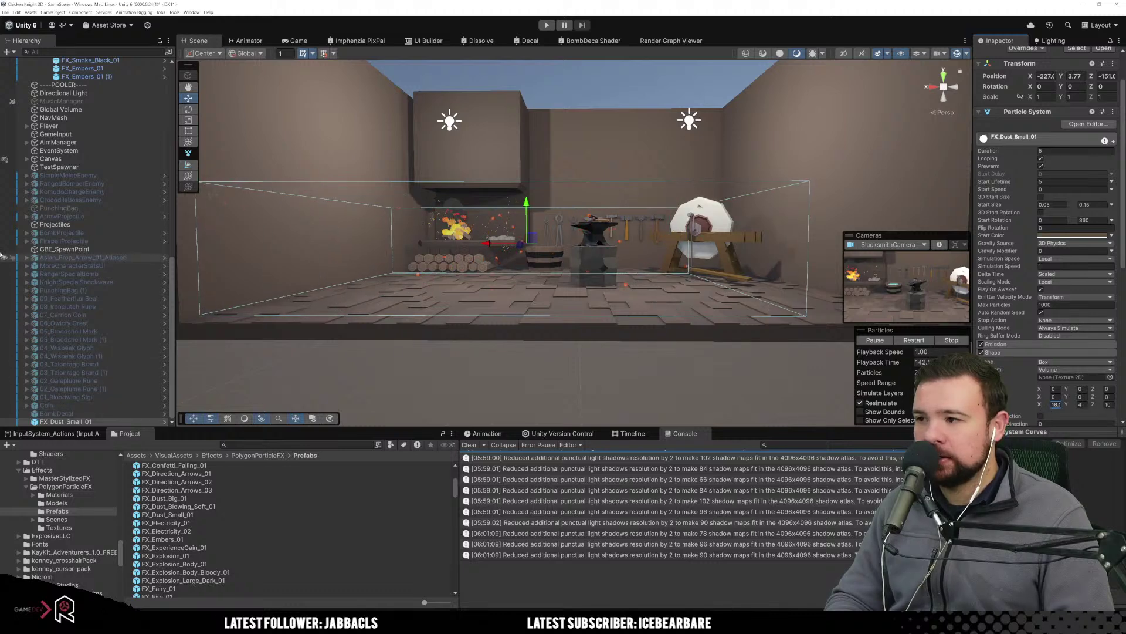
{"action": "left_click_drag", "start_coordinate": [511, 245], "coordinate": [563, 245]}
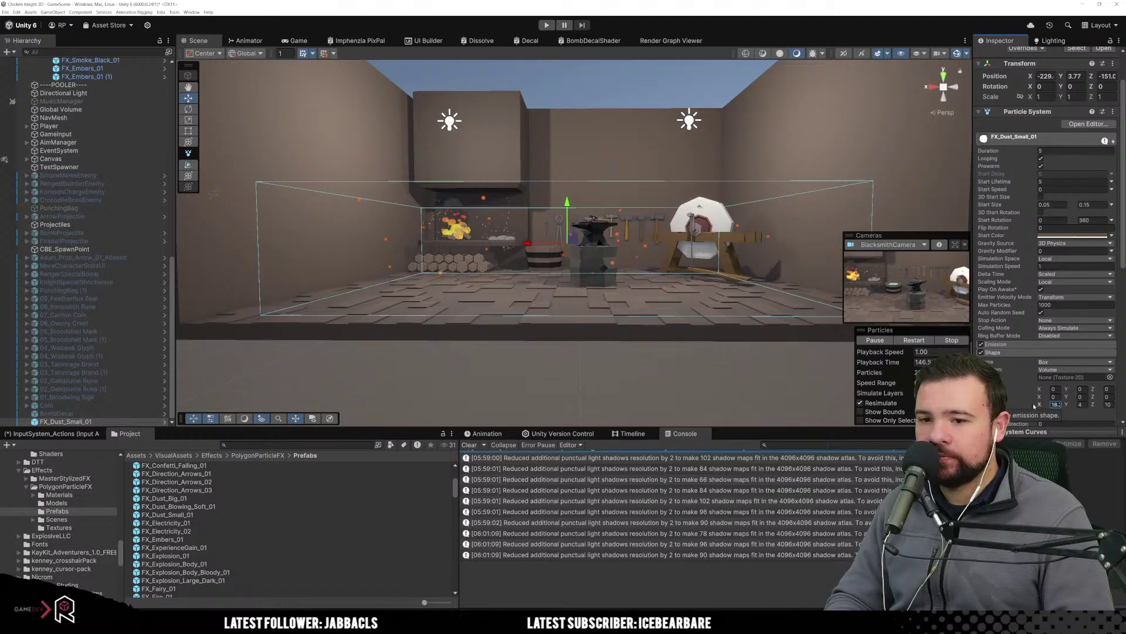
{"action": "left_click_drag", "start_coordinate": [1040, 406], "coordinate": [1056, 404]}
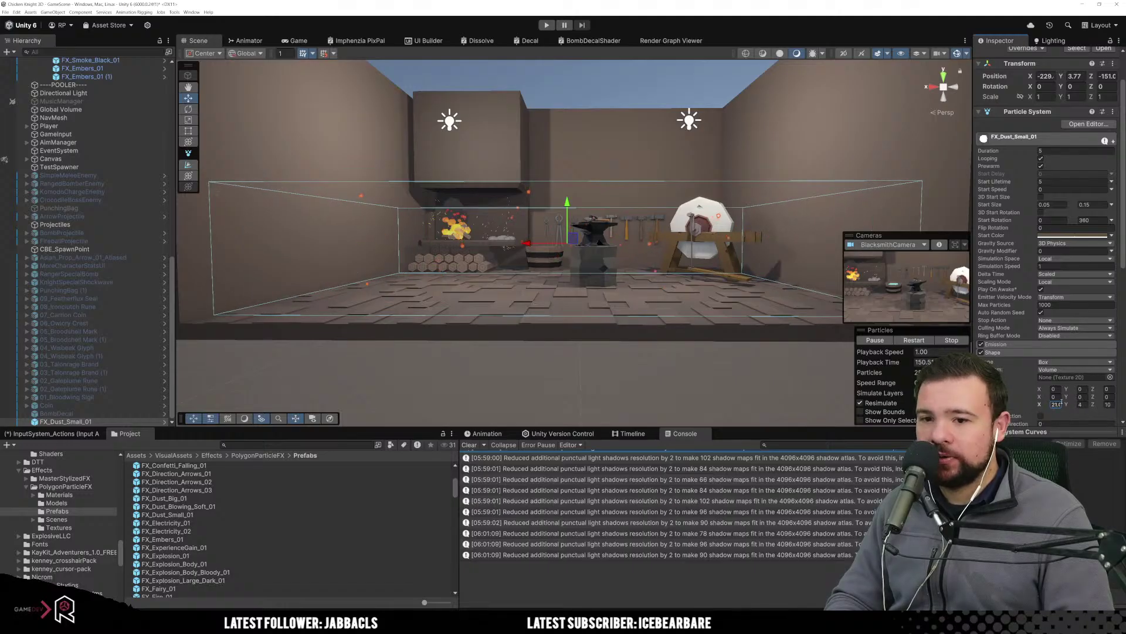
{"action": "left_click_drag", "start_coordinate": [1066, 405], "coordinate": [1102, 405]}
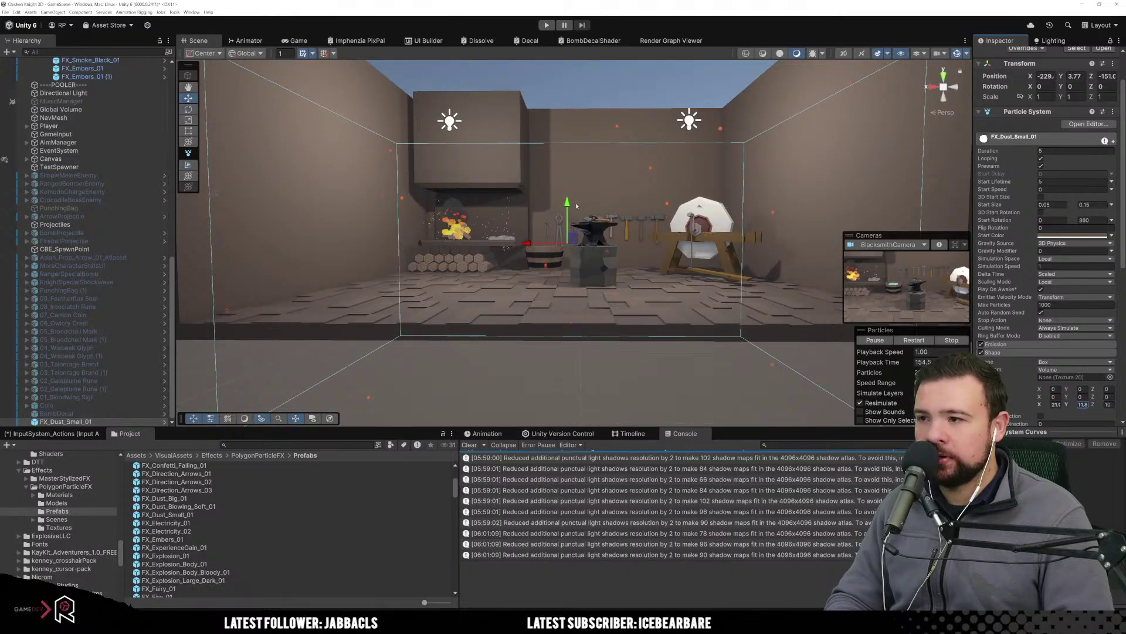
{"action": "left_click_drag", "start_coordinate": [577, 206], "coordinate": [528, 125]}
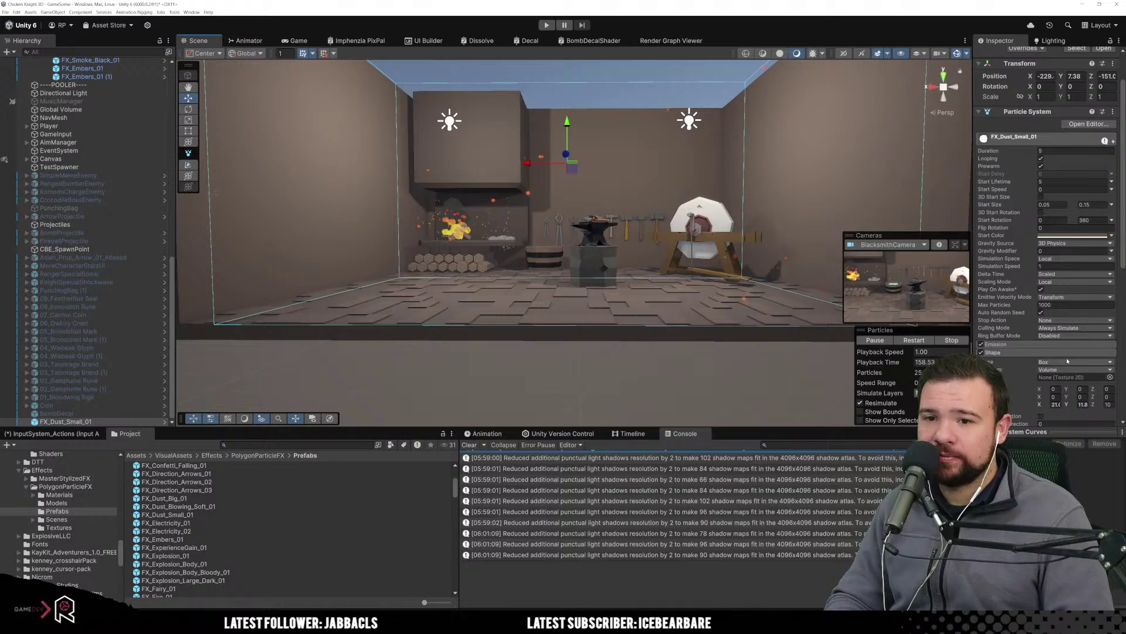
Set the dust effect's emission Rate over Time to 10 and its Delta Time to Unscaled.
{"action": "left_click", "coordinate": [1054, 345]}
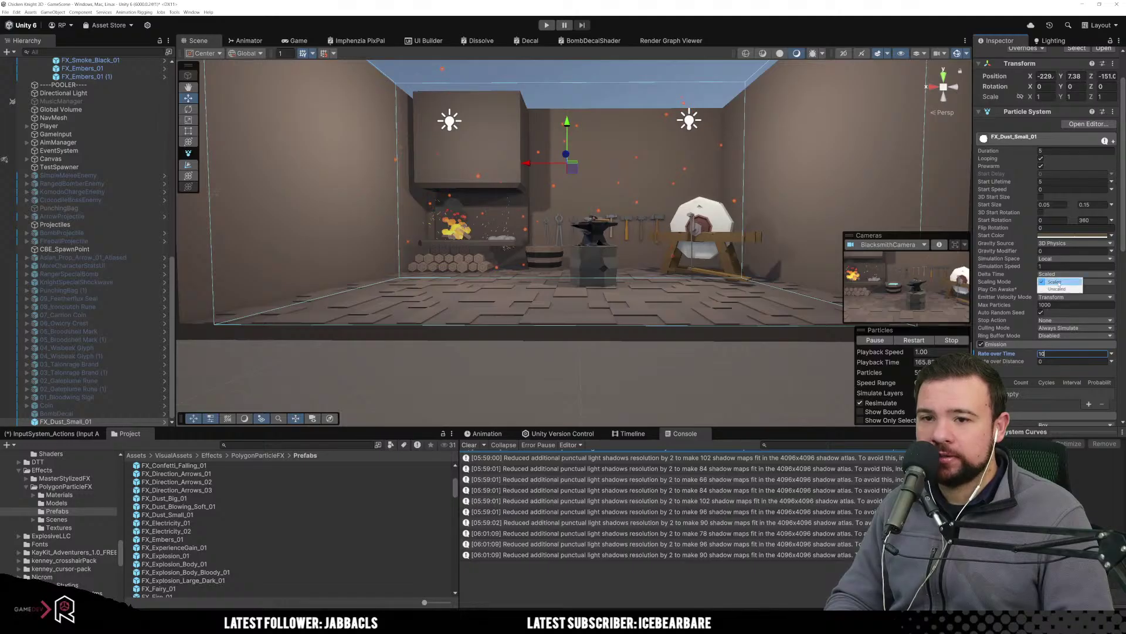
{"action": "left_click", "coordinate": [1058, 289]}
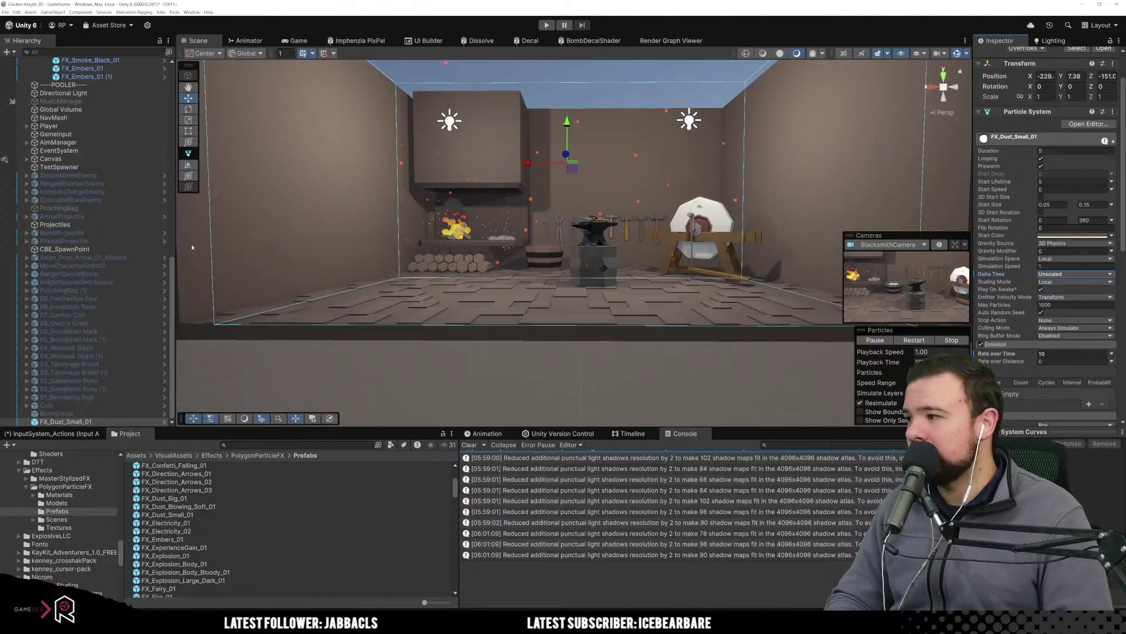
Nest FX_Dust_Small_01 inside the inner Blacksmith object, directly below the two embers effects.
{"action": "left_click", "coordinate": [57, 421]}
{"action": "left_click_drag", "start_coordinate": [87, 86], "coordinate": [87, 85]}
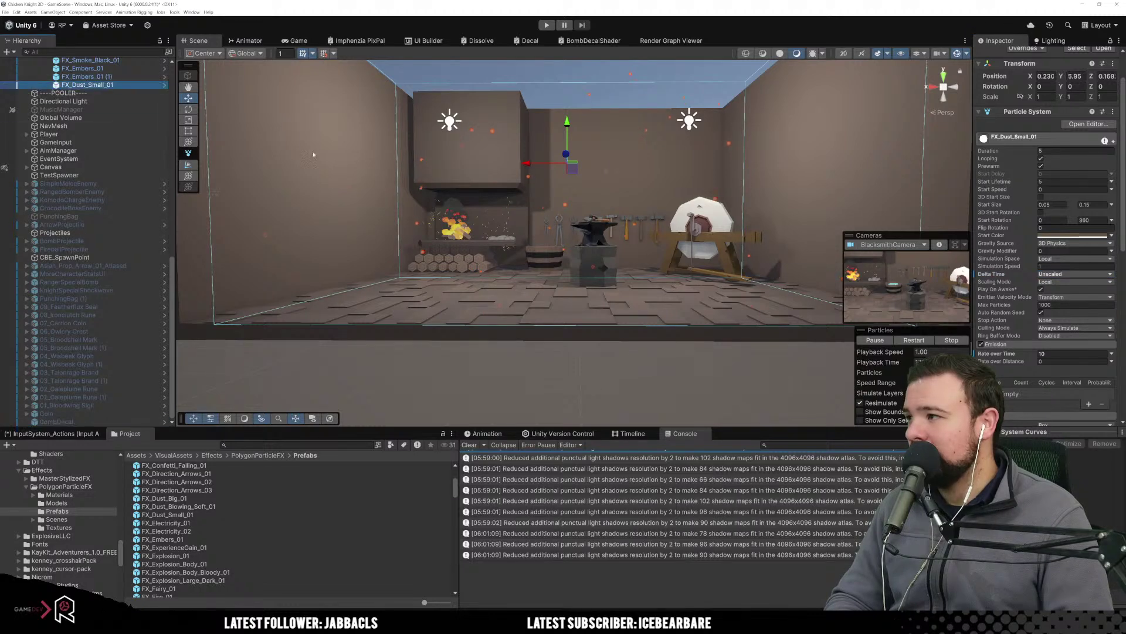
Add both embers effects and FX_Dust_Small_01 to the Blacksmith room manager's All To Hide At Start and Level 1 lists.
{"action": "scroll", "coordinate": [91, 158], "scroll_direction": "up", "scroll_amount": 10}
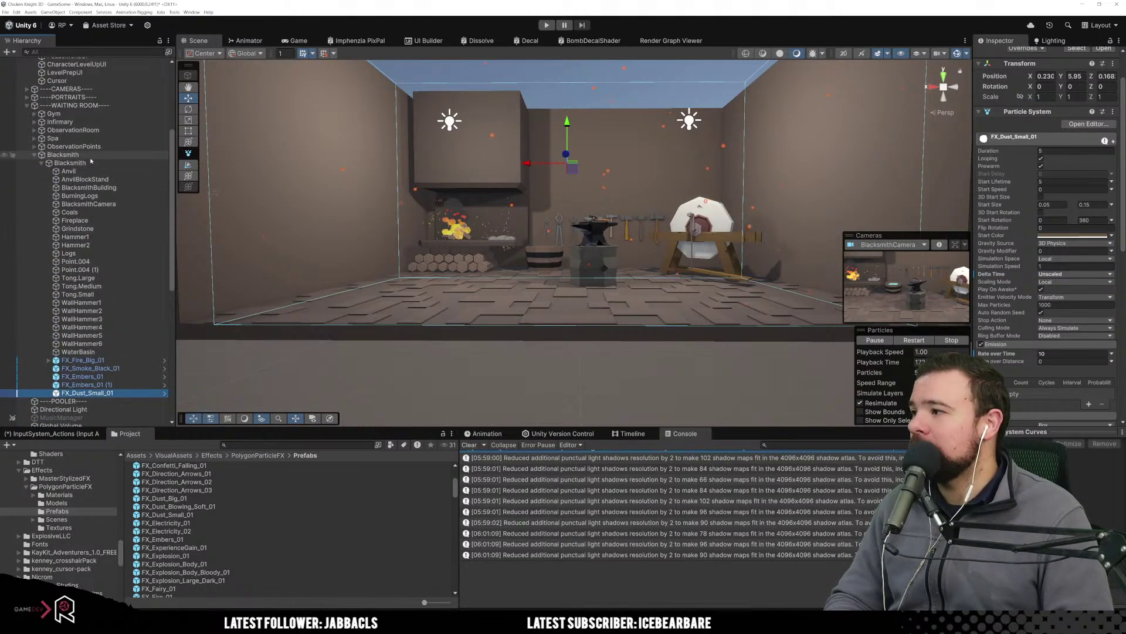
{"action": "left_click", "coordinate": [91, 164]}
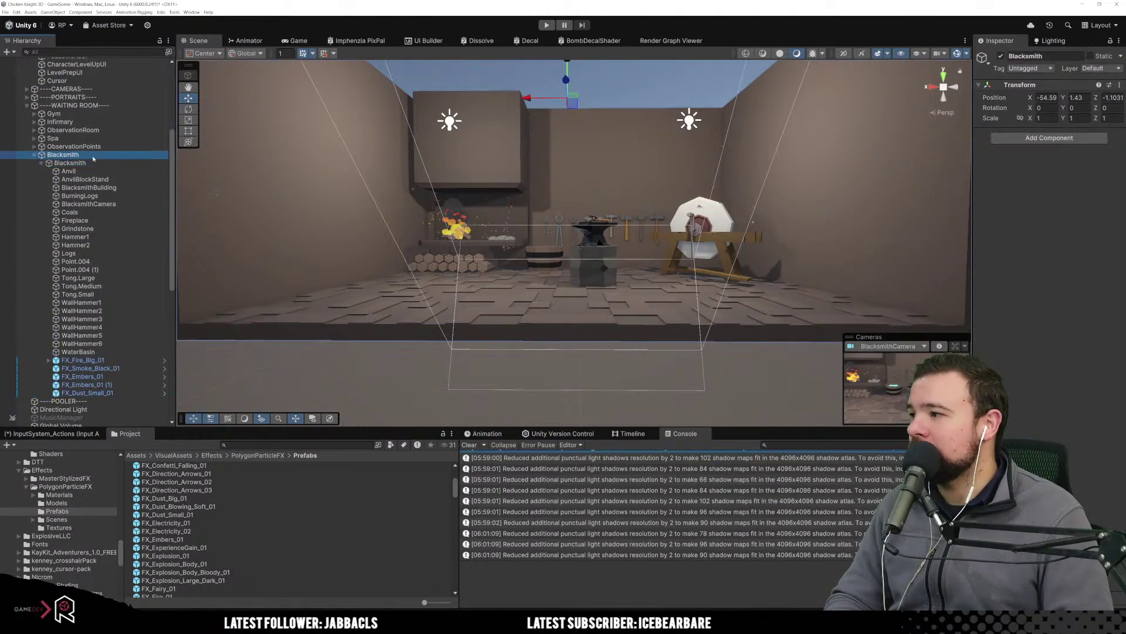
{"action": "left_click", "coordinate": [106, 392]}
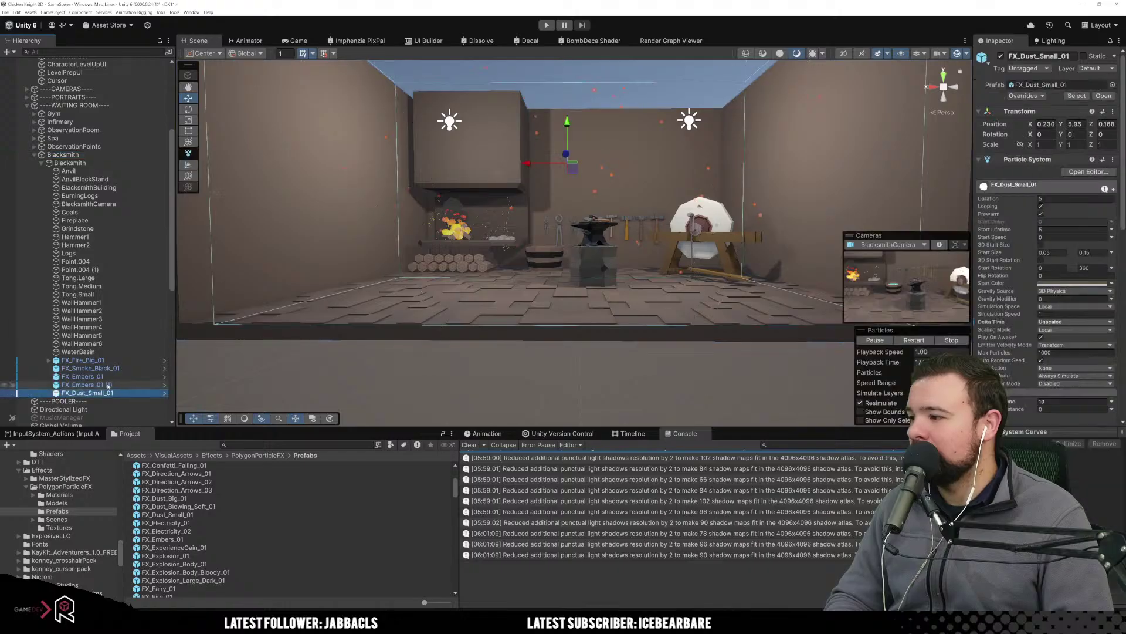
{"action": "left_click", "coordinate": [71, 155]}
{"action": "left_click", "coordinate": [1110, 41]}
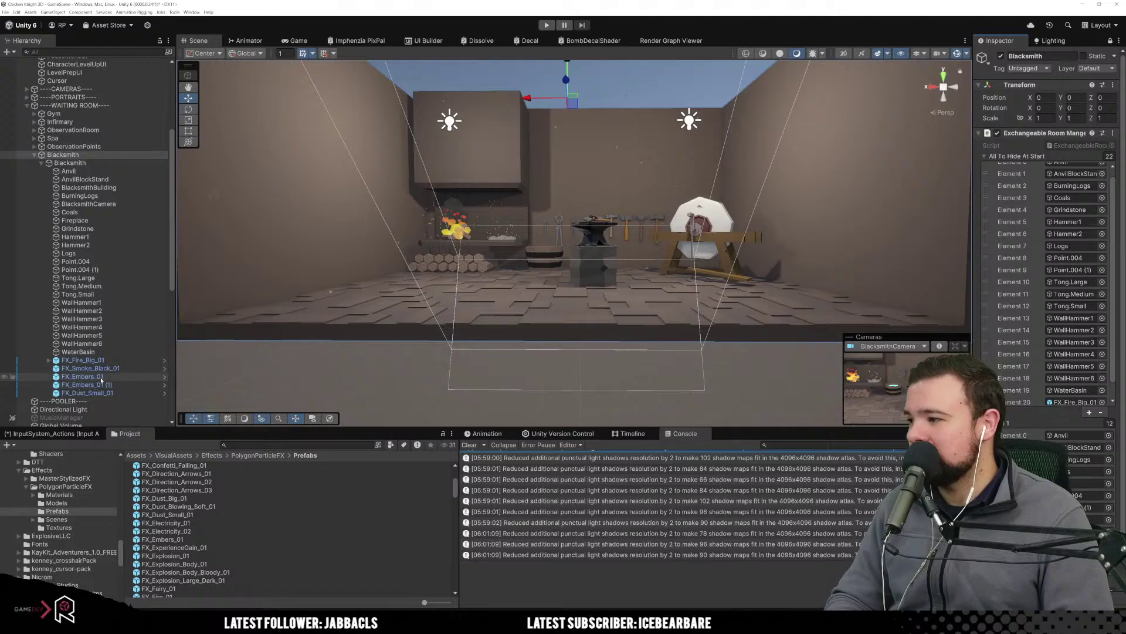
{"action": "left_click", "coordinate": [82, 376]}
{"action": "left_click", "coordinate": [109, 393], "text": "shift"}
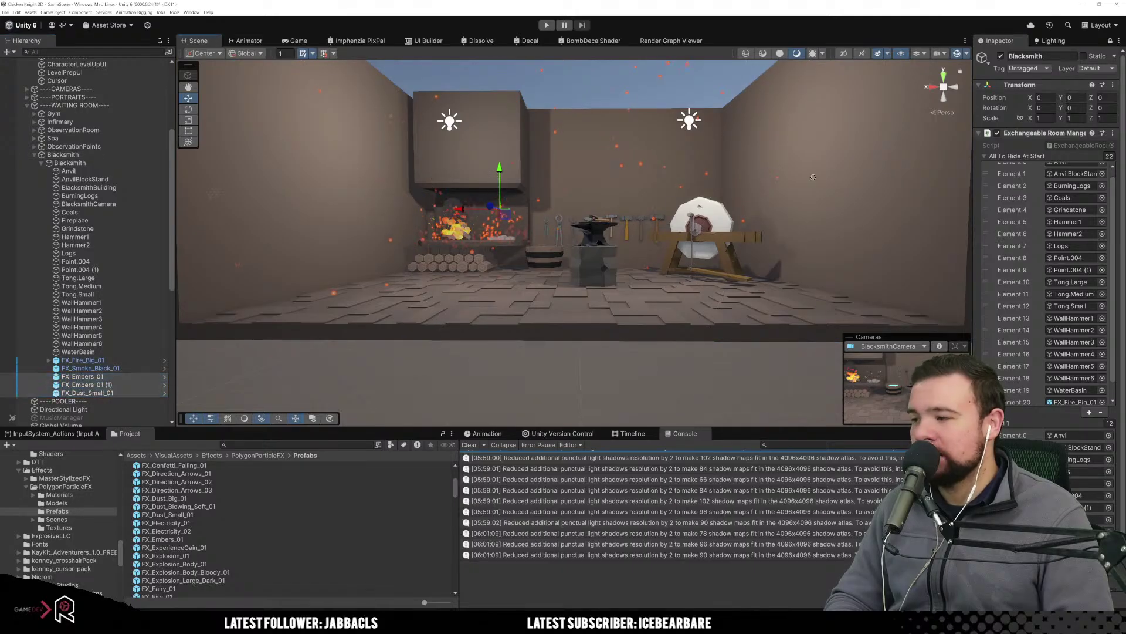
{"action": "left_click_drag", "start_coordinate": [1070, 145], "coordinate": [1044, 156]}
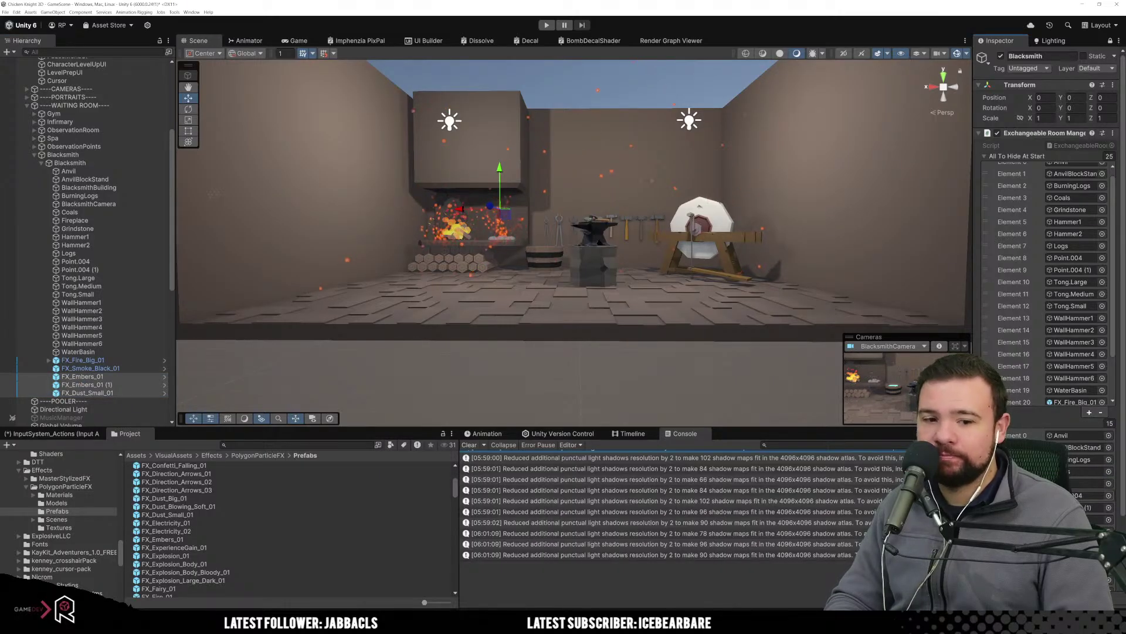
{"action": "scroll", "coordinate": [1047, 264], "scroll_direction": "down", "scroll_amount": 3}
{"action": "left_click", "coordinate": [642, 364]}
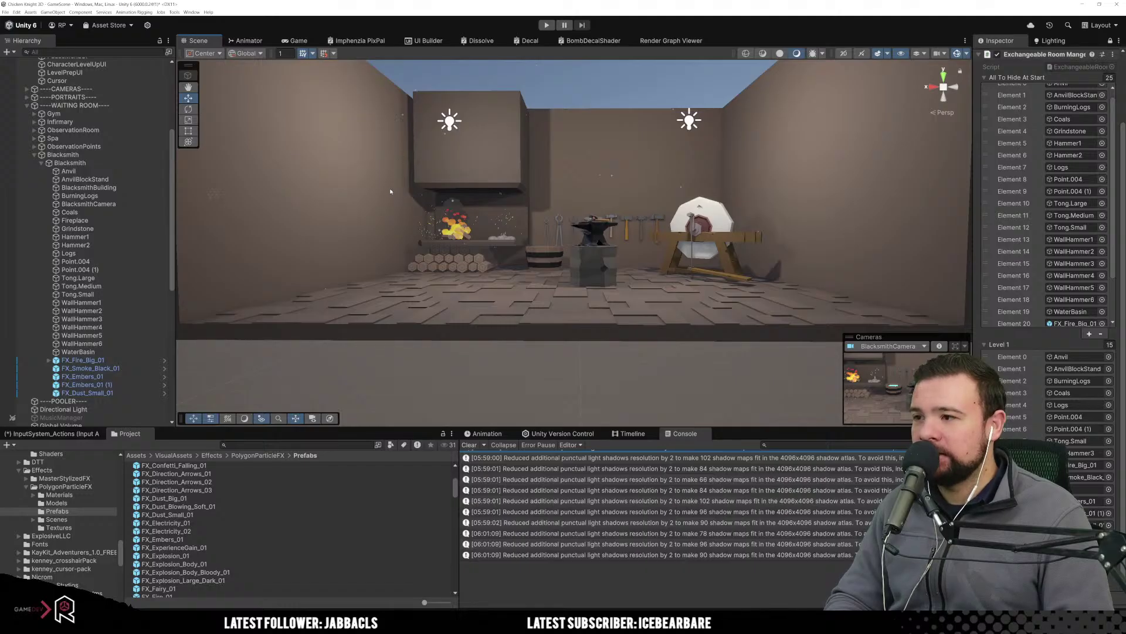
Playtest the scene, continue to Level Prep, unlock the Blacksmith room and buy all its upgrades to check the effects.
{"action": "left_click", "coordinate": [547, 25]}
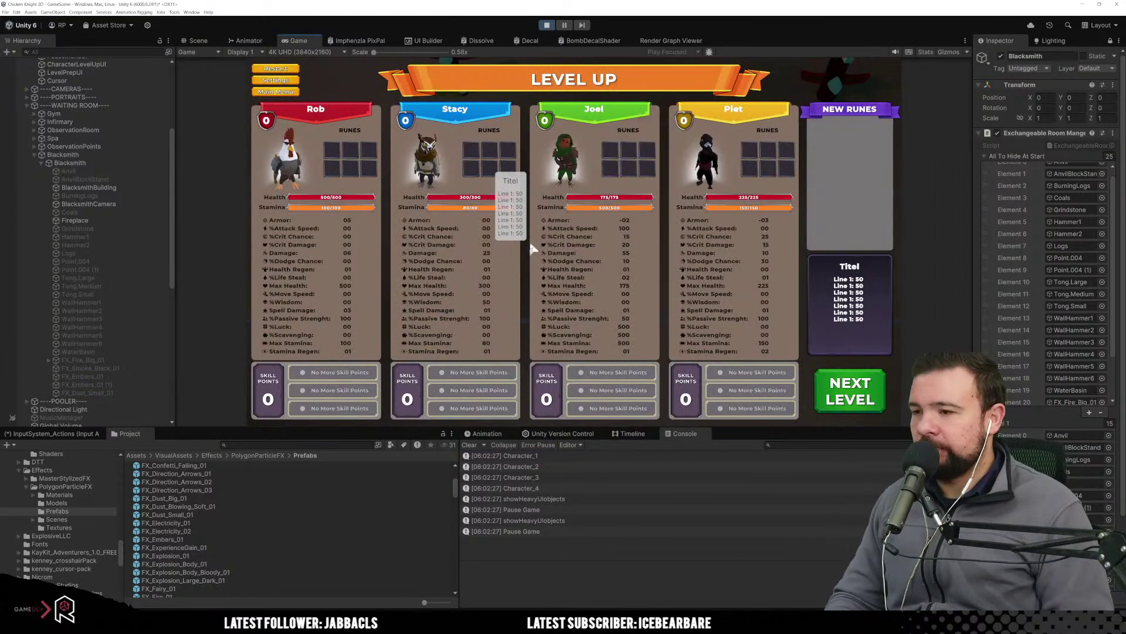
{"action": "left_click", "coordinate": [851, 391]}
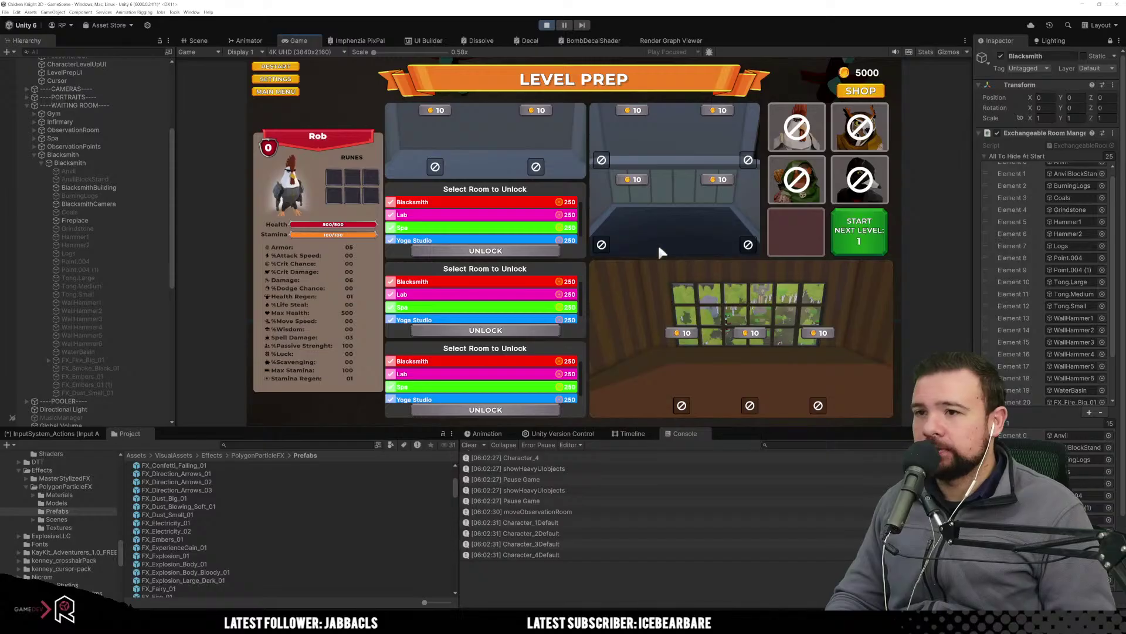
{"action": "left_click", "coordinate": [450, 247]}
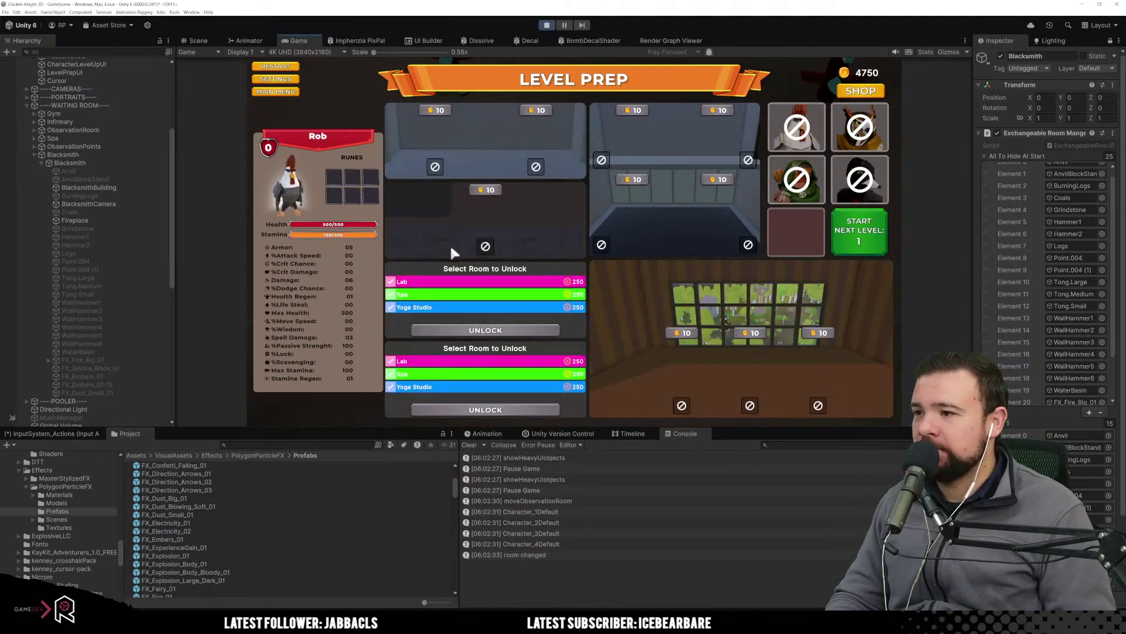
{"action": "left_click", "coordinate": [484, 190]}
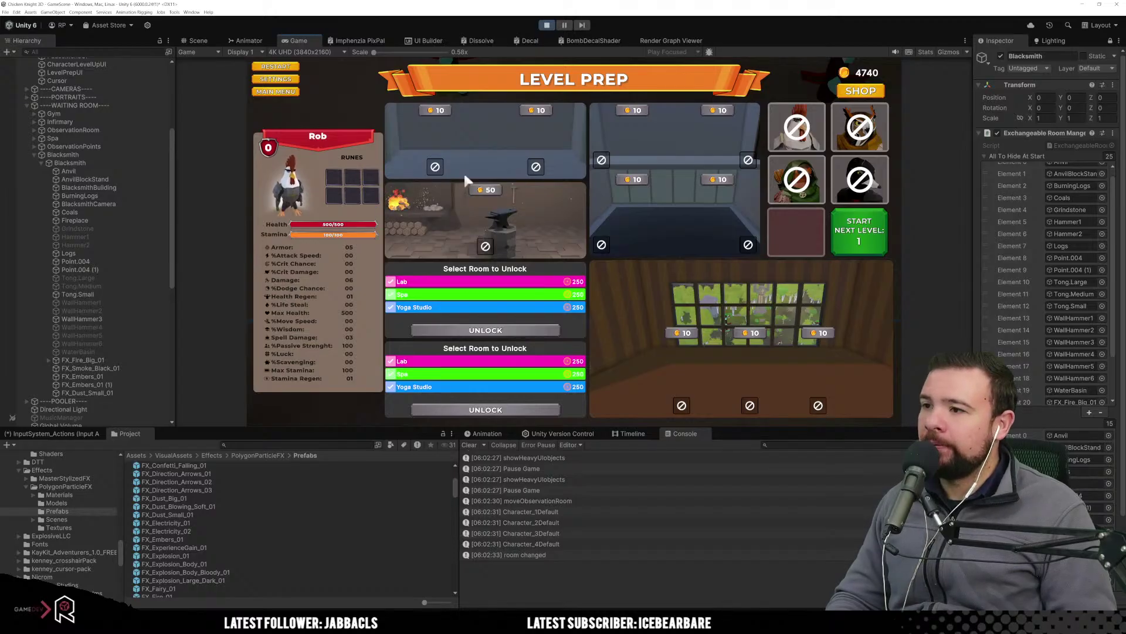
{"action": "left_click", "coordinate": [481, 187]}
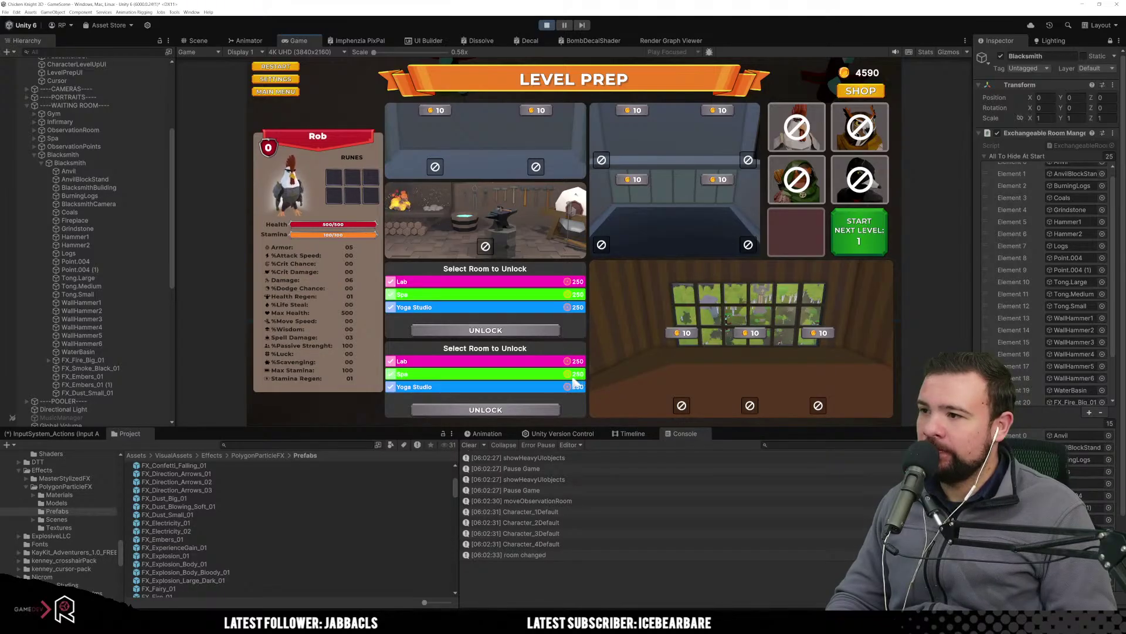
Unlock and fully upgrade the Spa in the running game, and buy all upgrades for both infirmary beds.
{"action": "left_click", "coordinate": [502, 303]}
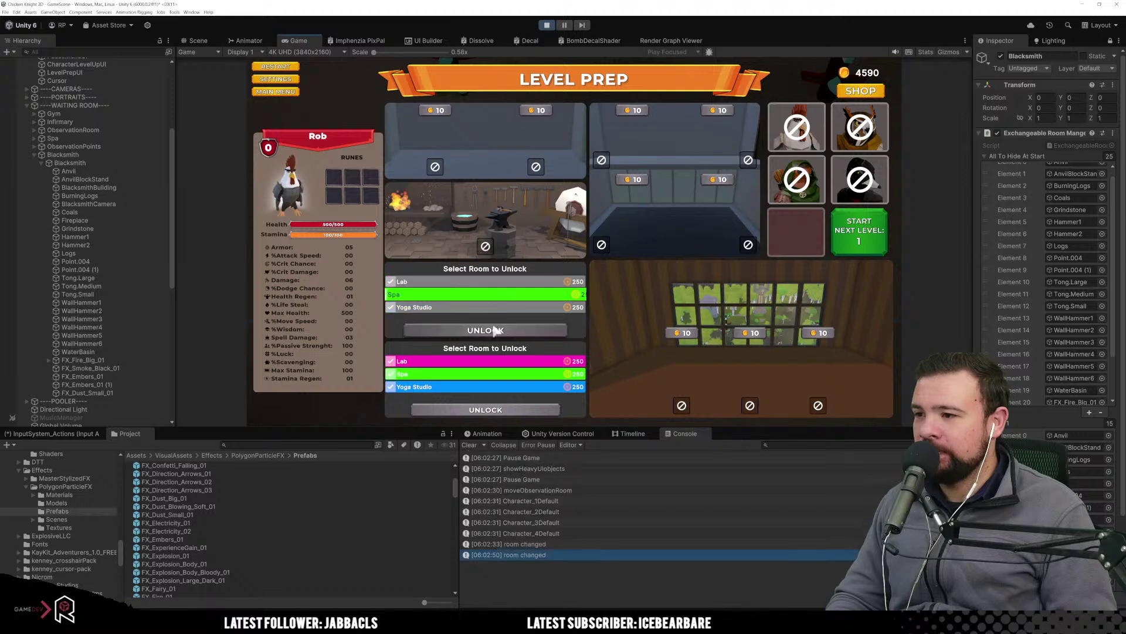
{"action": "left_click", "coordinate": [492, 292]}
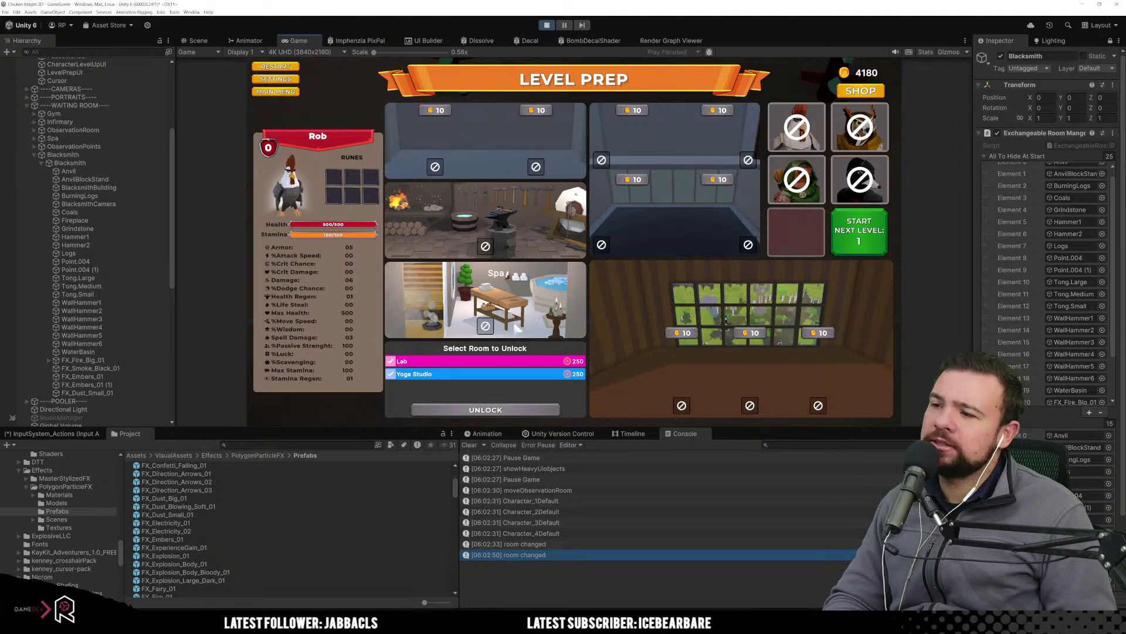
{"action": "left_click", "coordinate": [447, 112]}
{"action": "left_click", "coordinate": [448, 114]}
{"action": "left_click", "coordinate": [527, 110]}
{"action": "left_click", "coordinate": [526, 111]}
{"action": "left_click", "coordinate": [527, 111]}
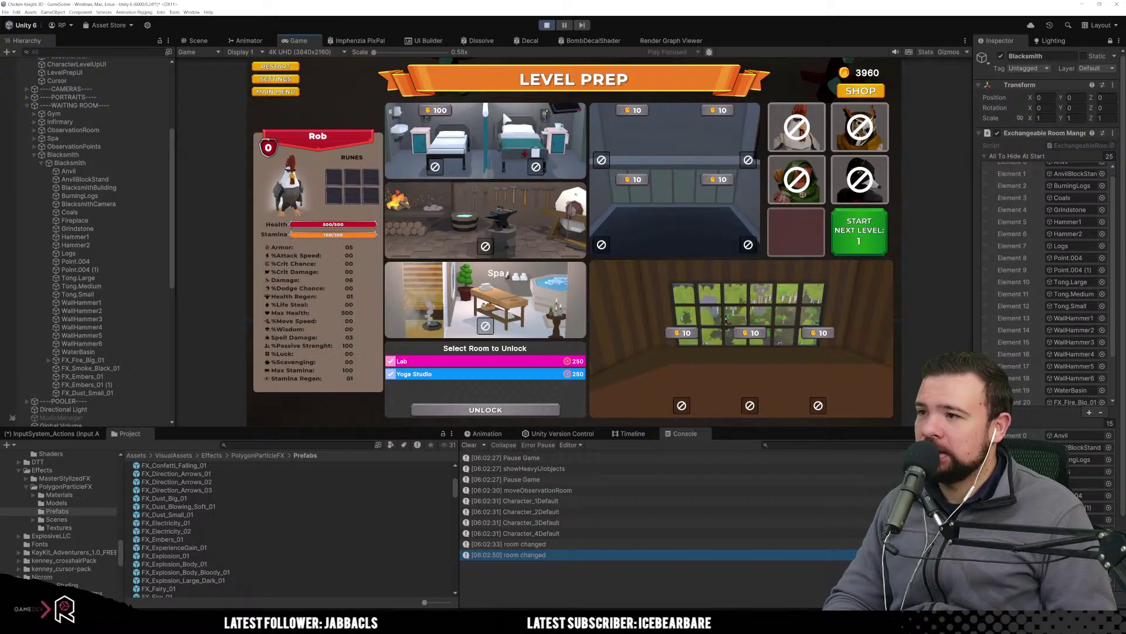
{"action": "left_click", "coordinate": [435, 112]}
Buy all upgrades for the four gym sections in the running game.
{"action": "left_click", "coordinate": [647, 109]}
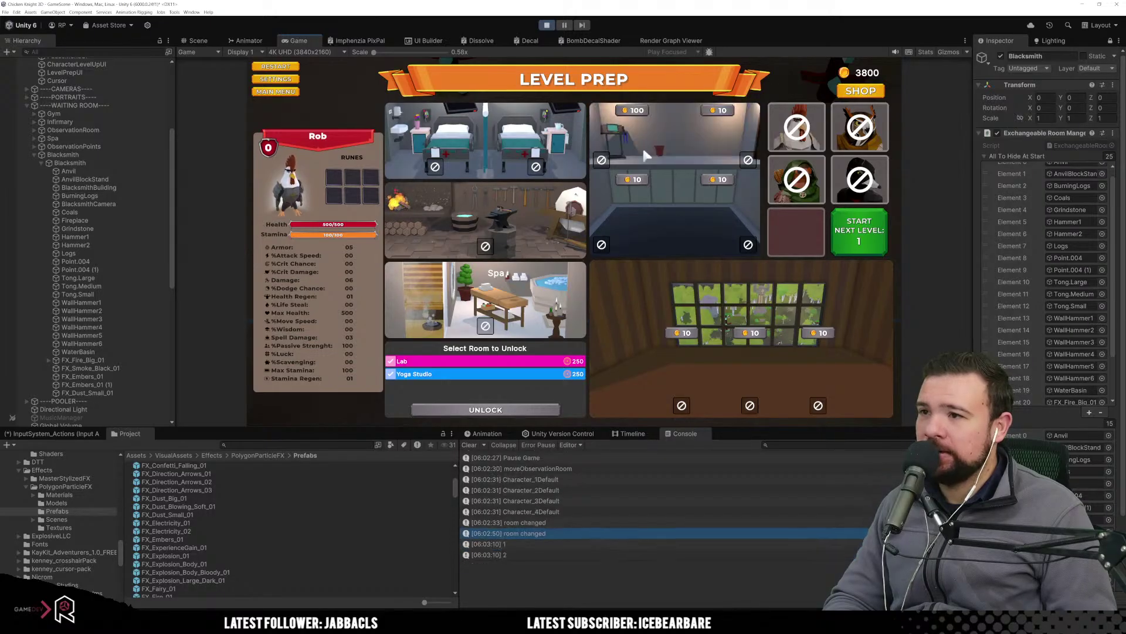
{"action": "left_click", "coordinate": [640, 178]}
{"action": "left_click", "coordinate": [639, 179]}
{"action": "left_click", "coordinate": [712, 182]}
{"action": "left_click", "coordinate": [712, 180]}
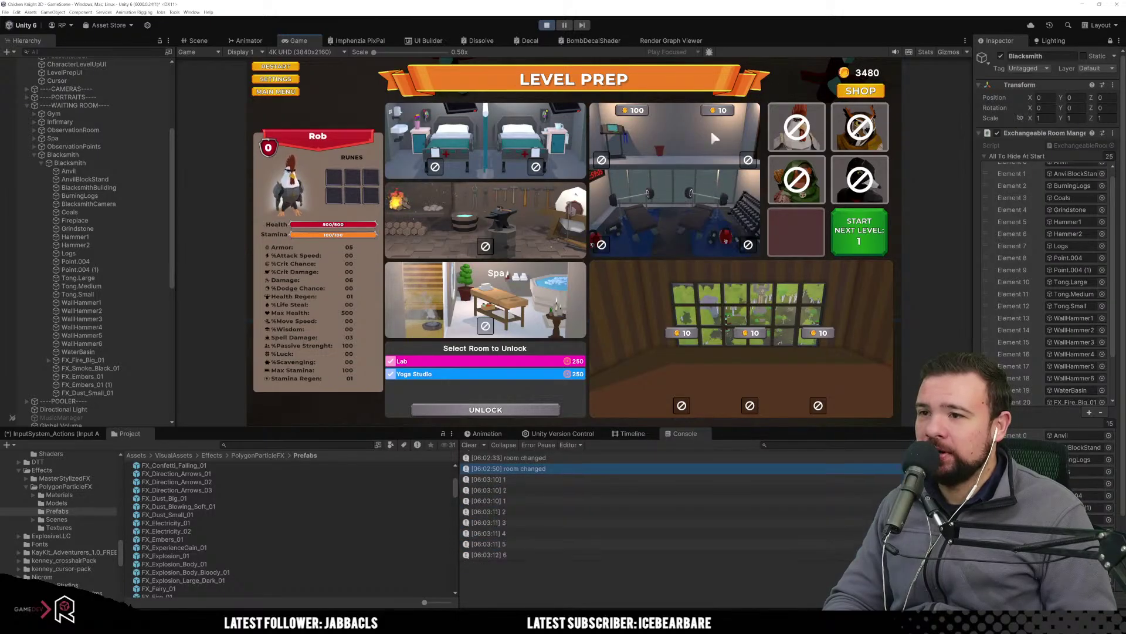
{"action": "left_click", "coordinate": [715, 111]}
{"action": "left_click", "coordinate": [715, 114]}
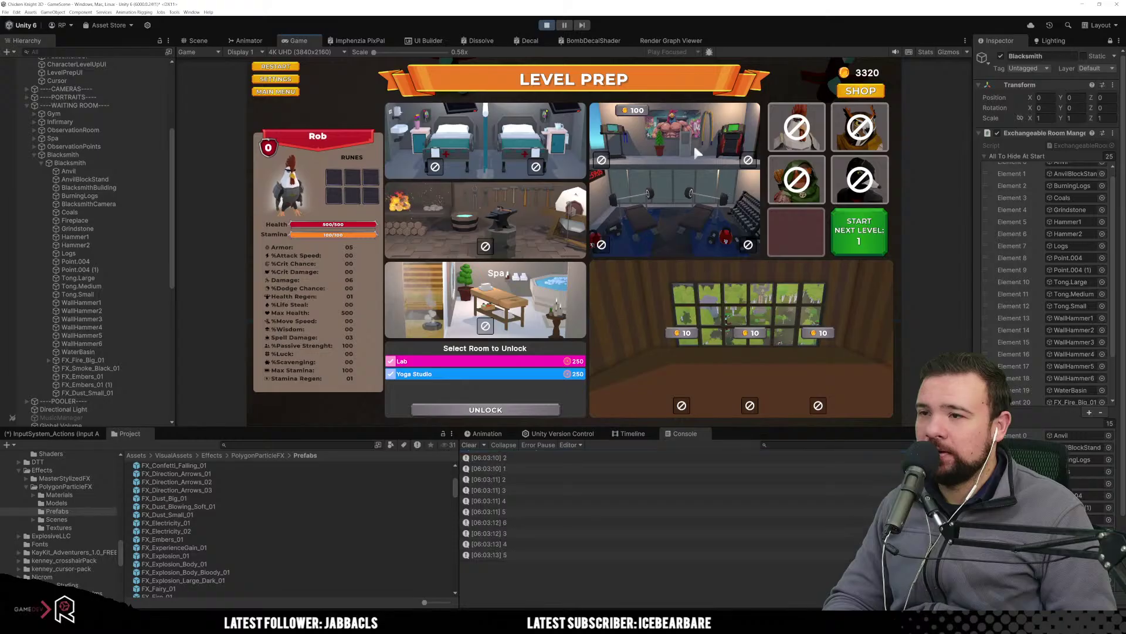
{"action": "left_click", "coordinate": [633, 110]}
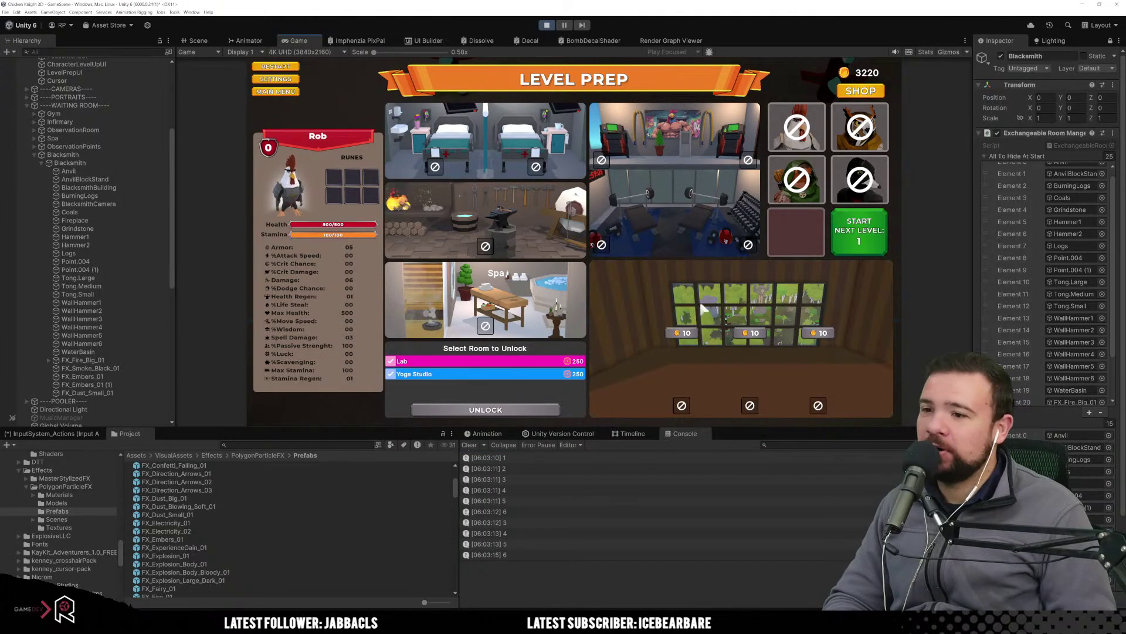
Buy all upgrades for the three seats of the observation room in the running game.
{"action": "left_click", "coordinate": [688, 333]}
{"action": "left_click", "coordinate": [754, 333]}
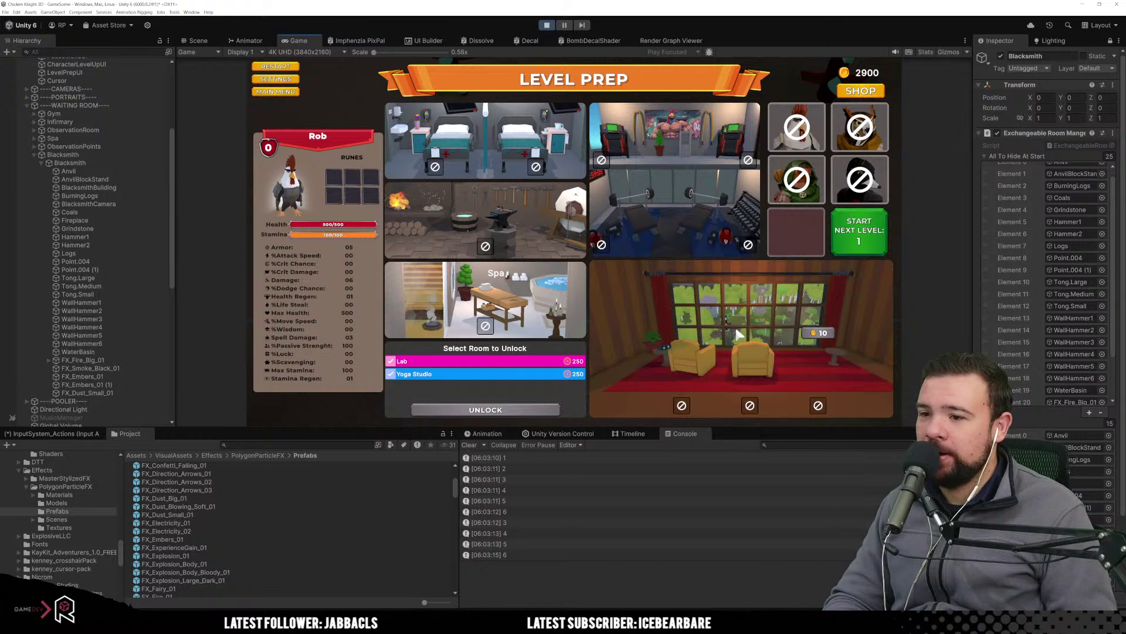
{"action": "left_click", "coordinate": [809, 332]}
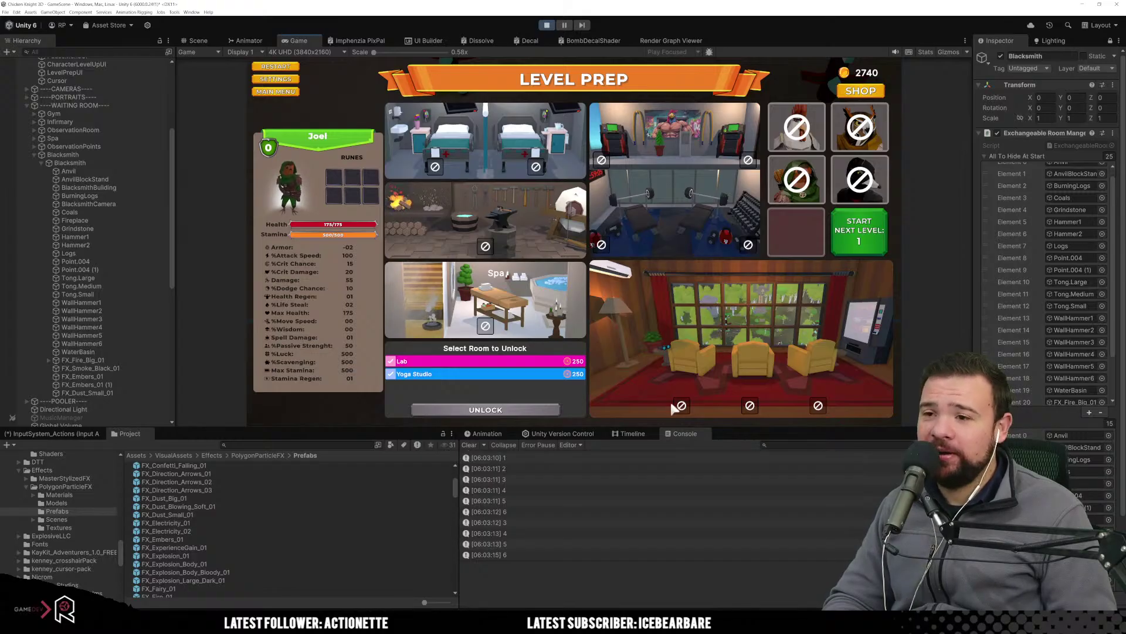
Test the next-level slot by swapping the green-hooded, rooster and owl characters through it, ending with the green-hooded one.
{"action": "left_click", "coordinate": [858, 124]}
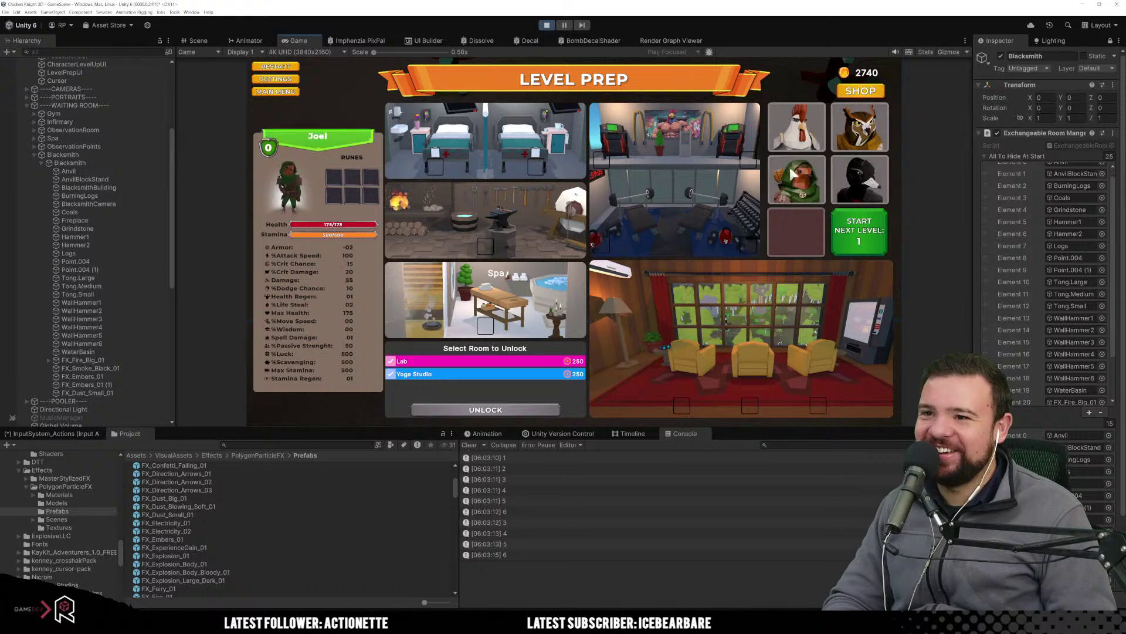
{"action": "left_click", "coordinate": [797, 221]}
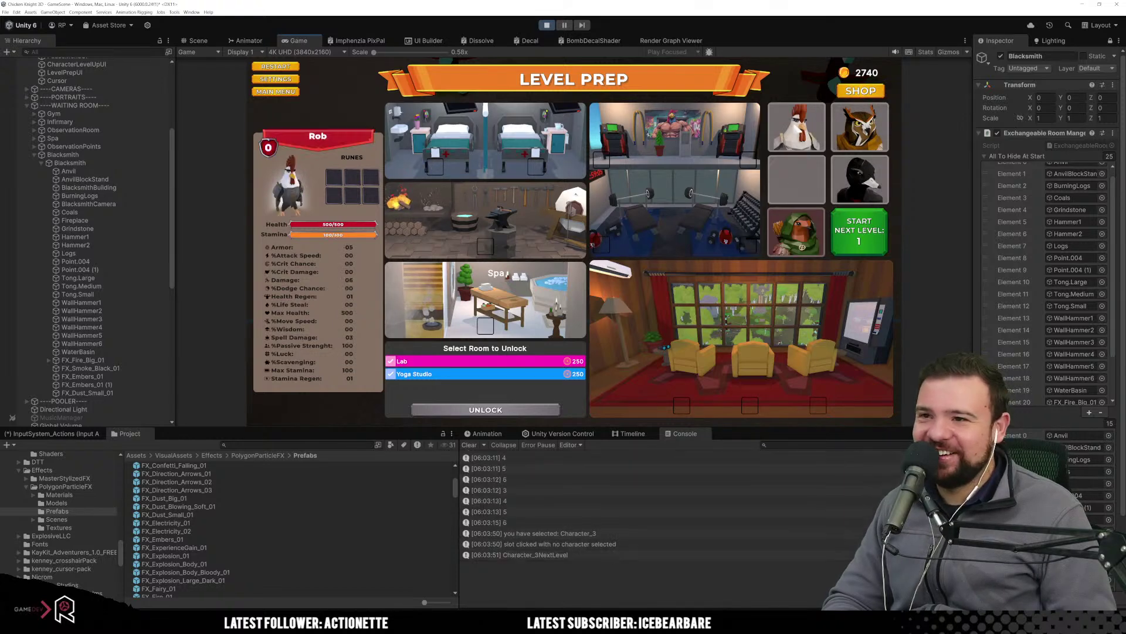
{"action": "left_click", "coordinate": [795, 132]}
{"action": "left_click", "coordinate": [798, 221]}
{"action": "left_click", "coordinate": [839, 171]}
{"action": "left_click", "coordinate": [800, 226]}
{"action": "left_click", "coordinate": [798, 186]}
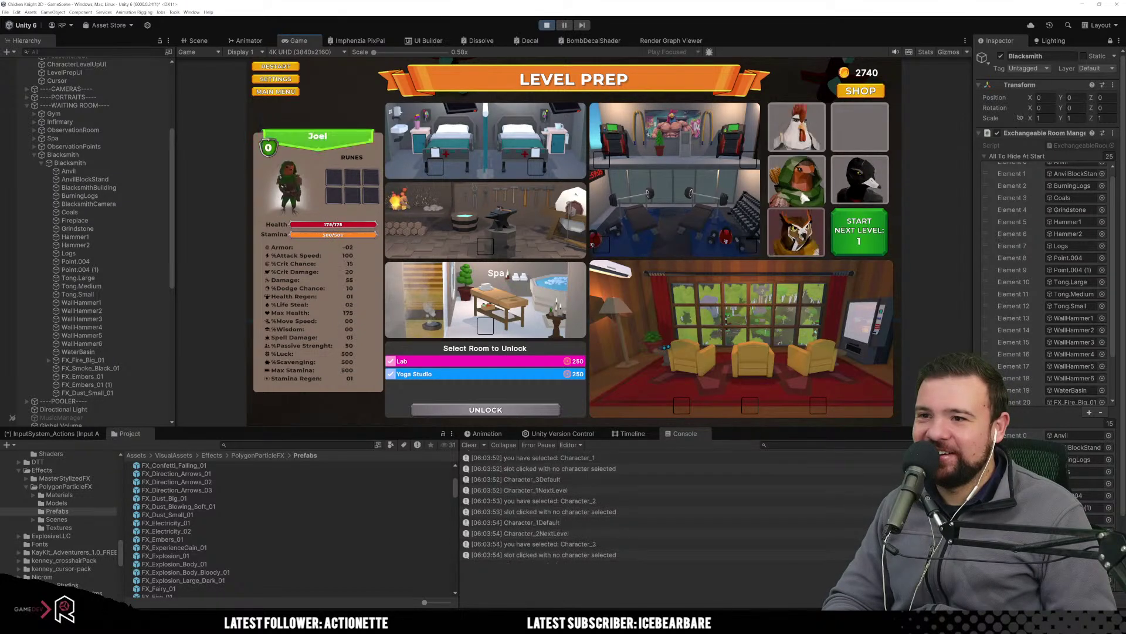
{"action": "left_click", "coordinate": [798, 224]}
Assign the rooster and the black-clad character to the gym in the running game.
{"action": "left_click", "coordinate": [795, 136]}
{"action": "left_click", "coordinate": [604, 243]}
{"action": "left_click", "coordinate": [860, 179]}
{"action": "left_click", "coordinate": [674, 217]}
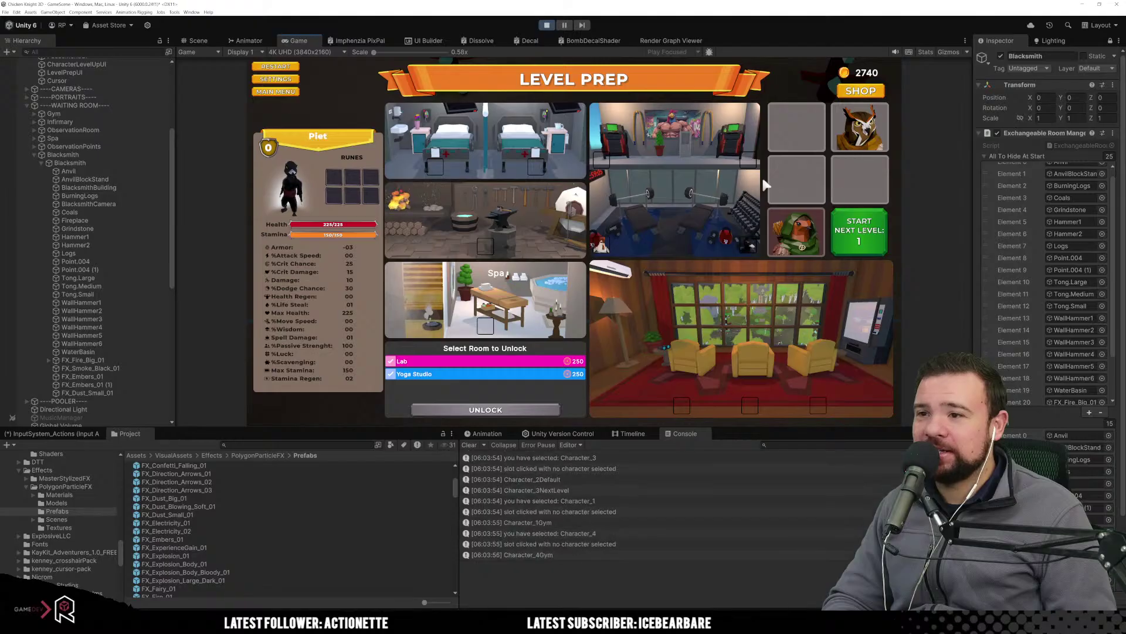
Assign the owl character to the gym and start level 1 with the green-hooded character.
{"action": "left_click", "coordinate": [858, 126]}
{"action": "left_click", "coordinate": [673, 206]}
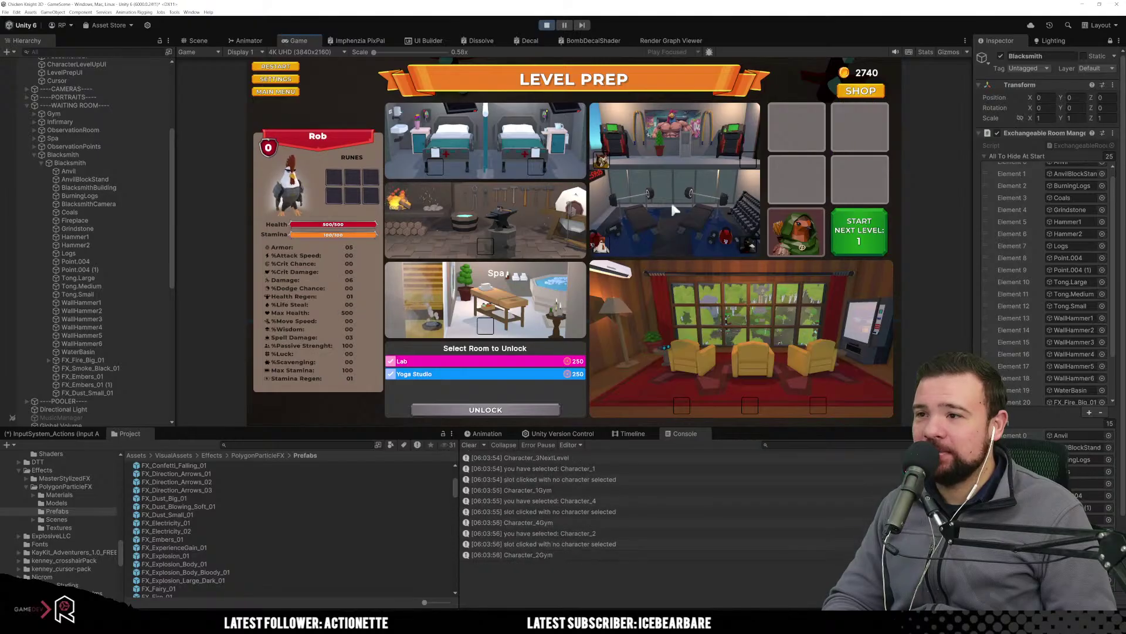
{"action": "left_click", "coordinate": [859, 231]}
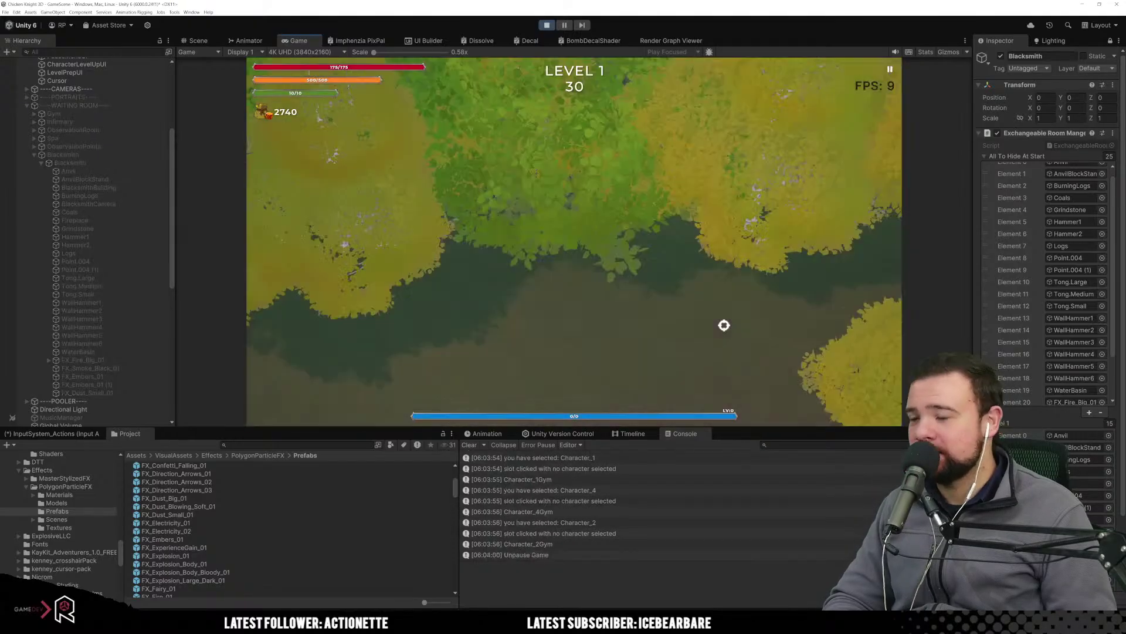
Run the green-hooded character to the totem beside the well in level 1 and destroy it.
{"action": "key", "text": "w"}
{"action": "key", "text": "d"}
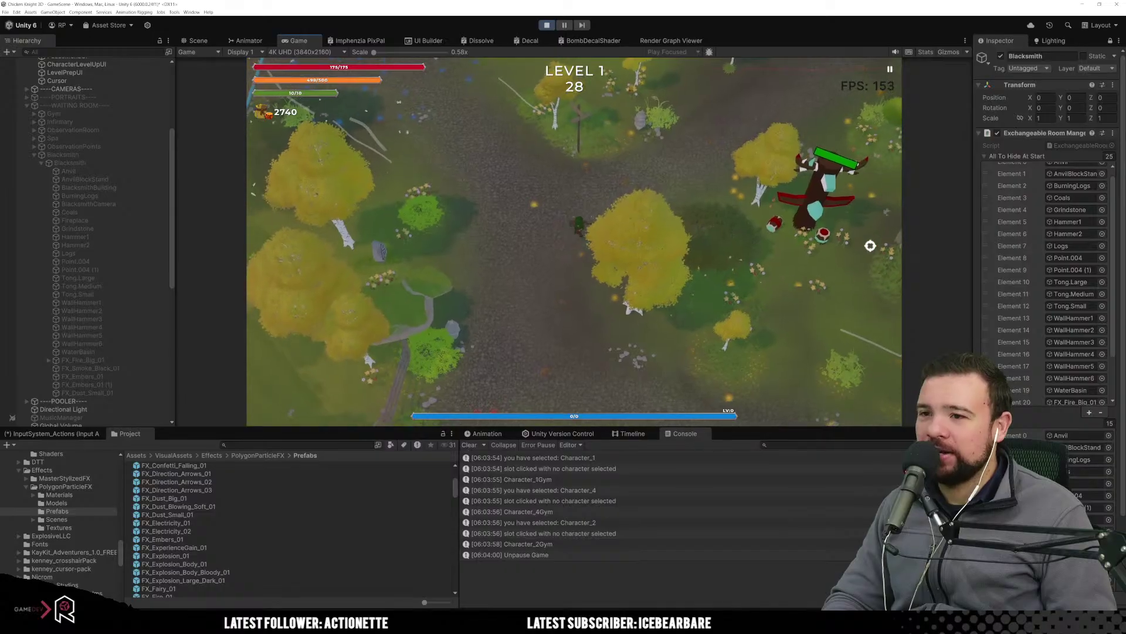
{"action": "key", "text": "w"}
{"action": "key", "text": "d"}
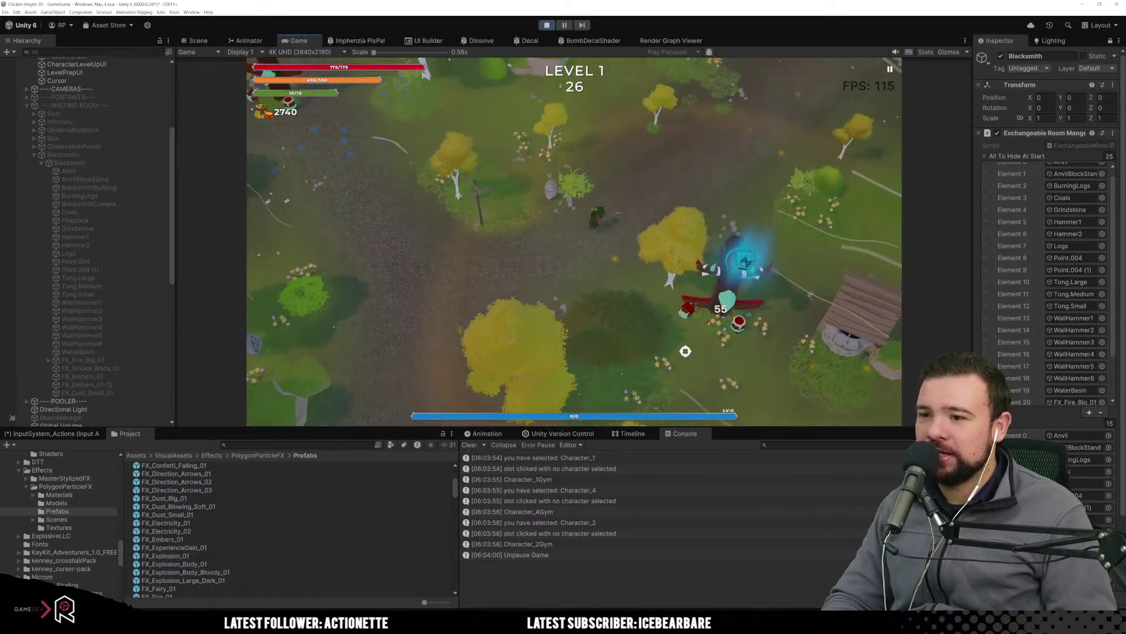
{"action": "key", "text": "d"}
{"action": "key", "text": "s"}
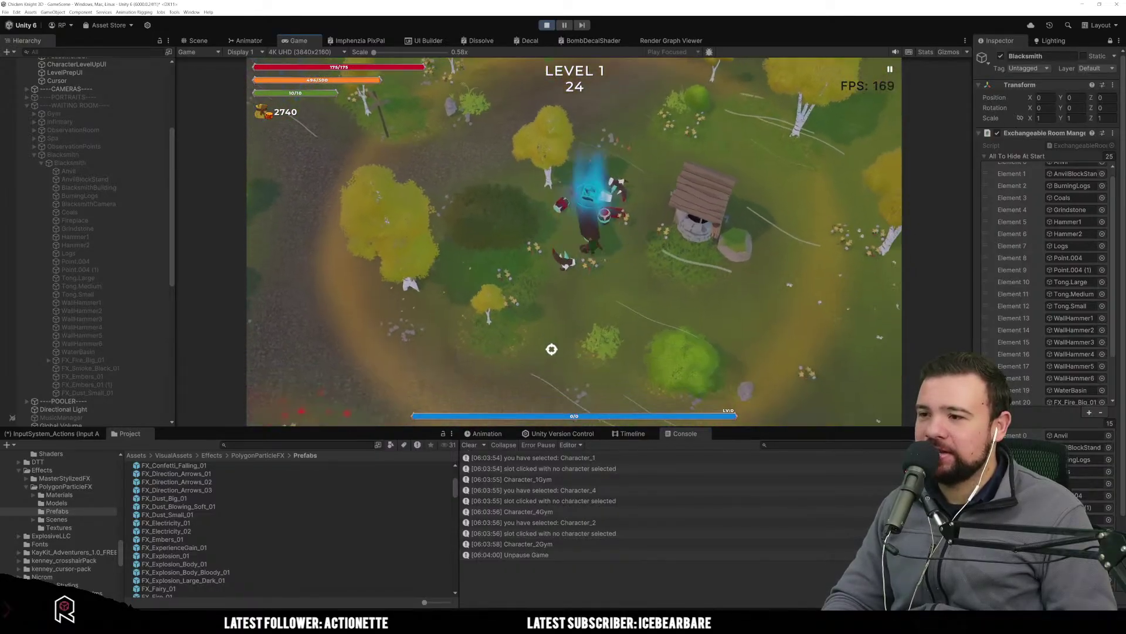
Run northwest to the second totem near the blue boundary line and smash it.
{"action": "key", "text": "w"}
{"action": "key", "text": "a"}
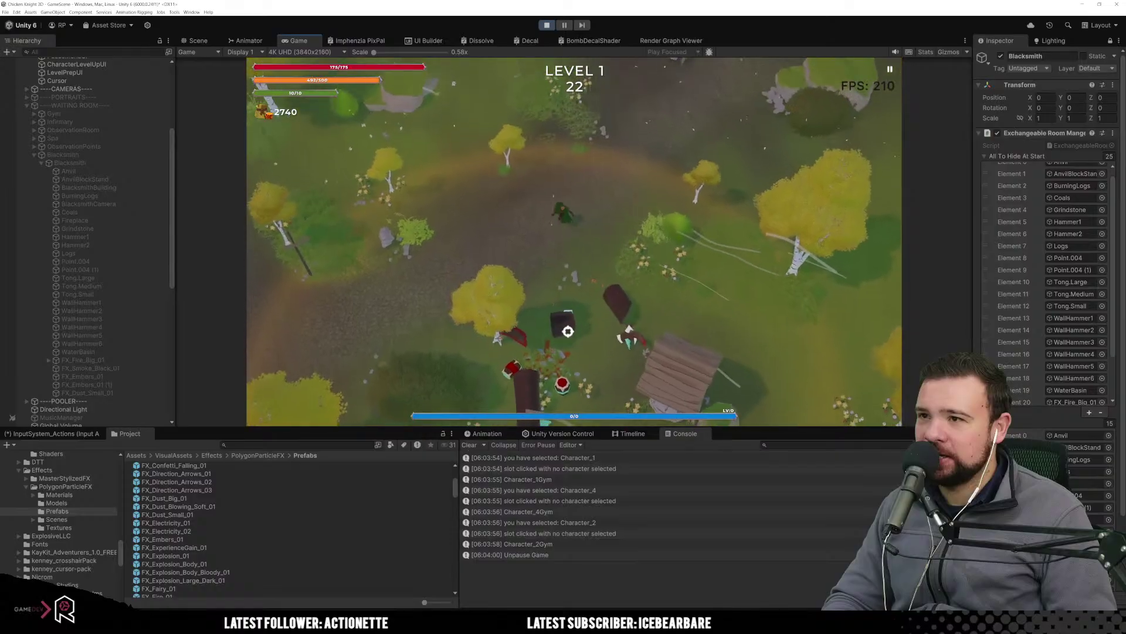
{"action": "key", "text": "w"}
{"action": "key", "text": "a"}
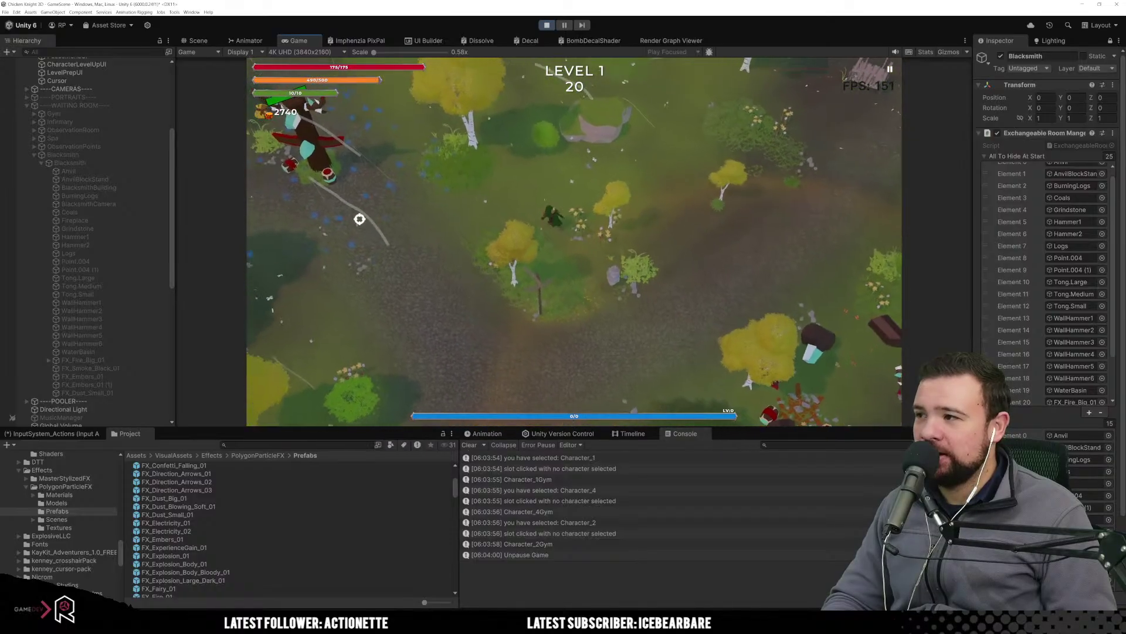
{"action": "key", "text": "a"}
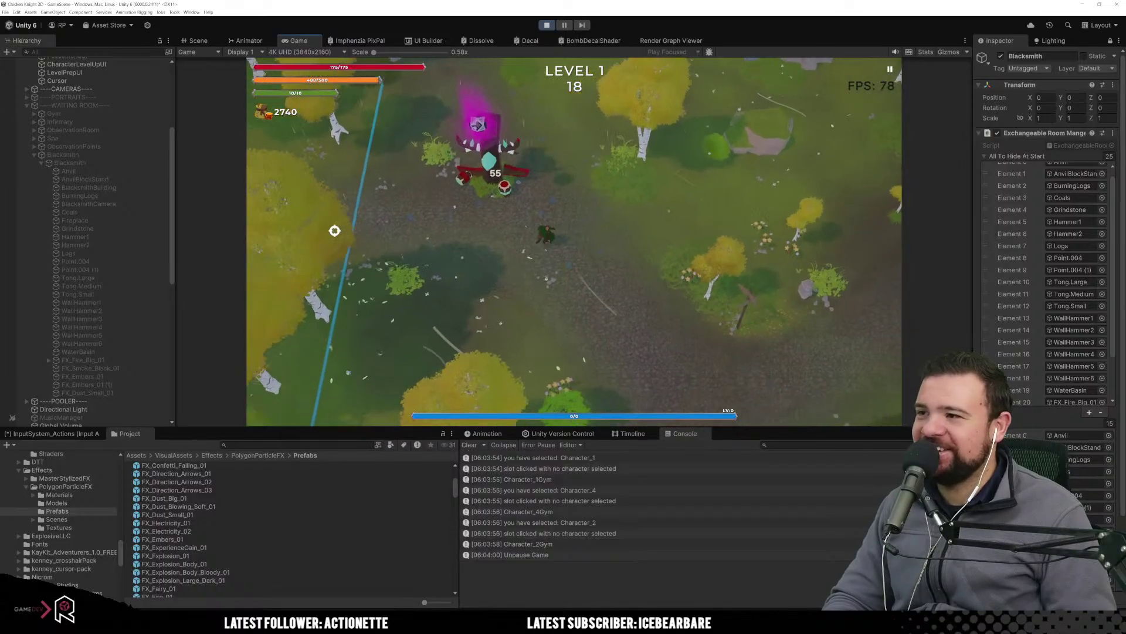
{"action": "key", "text": "s"}
{"action": "key", "text": "w"}
{"action": "key", "text": "d"}
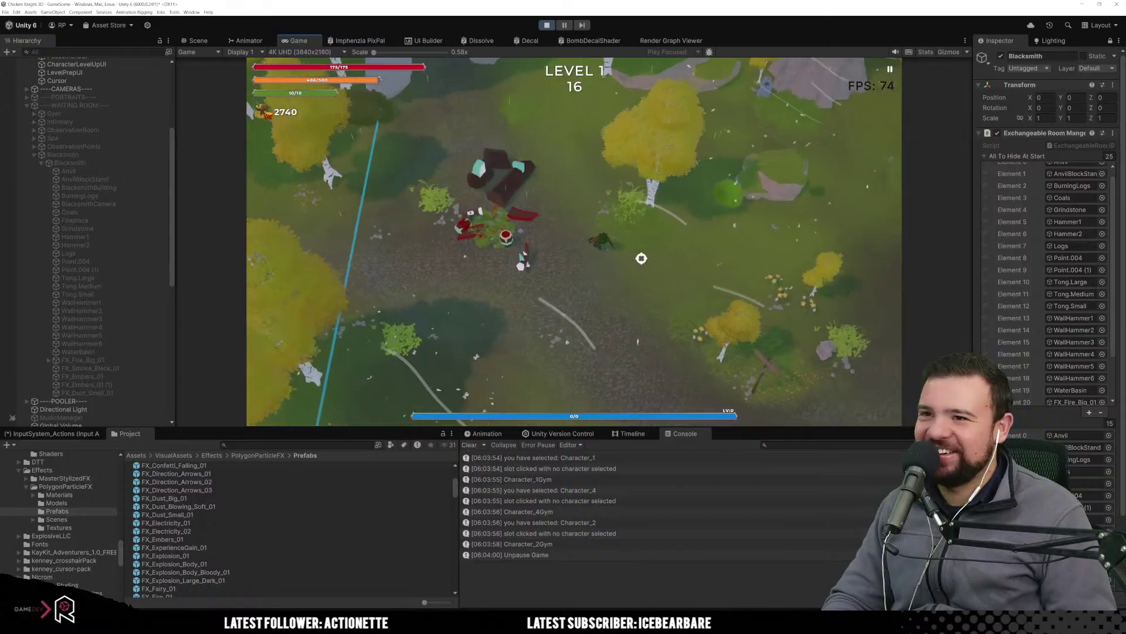
Cross the map to the third totem southwest of the stone wall, smash it and survive until the level 1 timer ends.
{"action": "key", "text": "s"}
{"action": "key", "text": "d"}
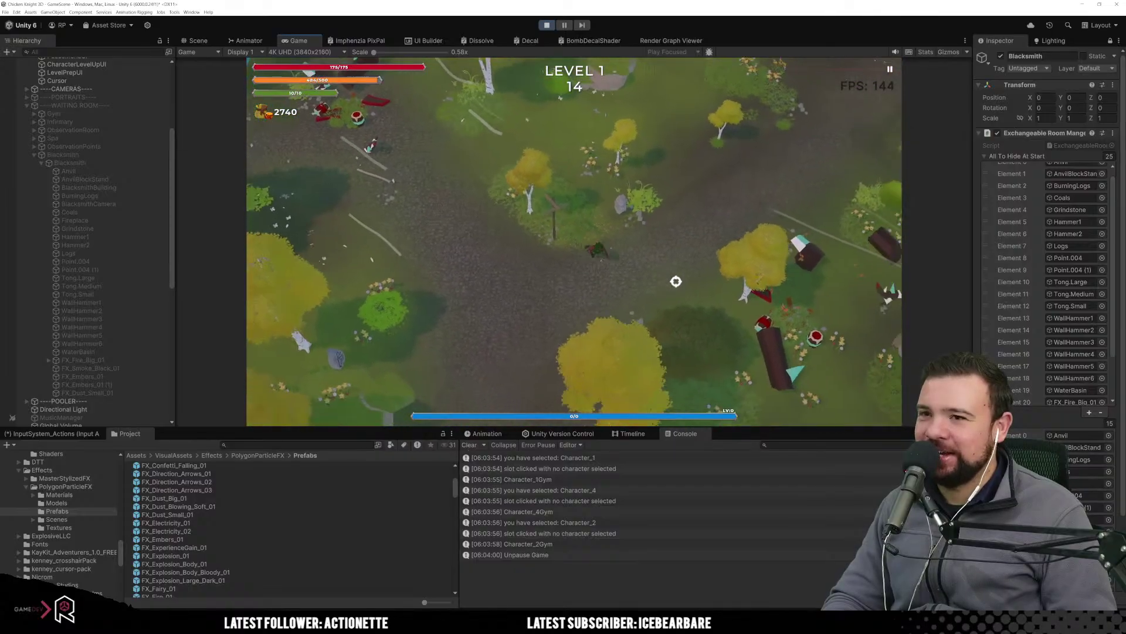
{"action": "key", "text": "s"}
{"action": "key", "text": "d"}
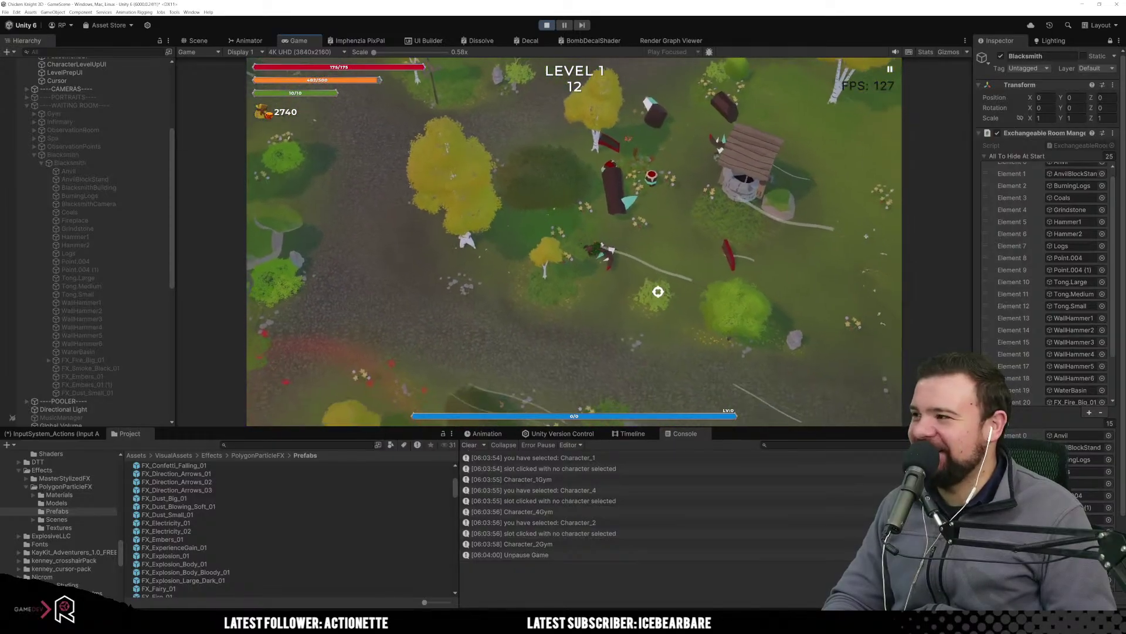
{"action": "key", "text": "s"}
{"action": "key", "text": "d"}
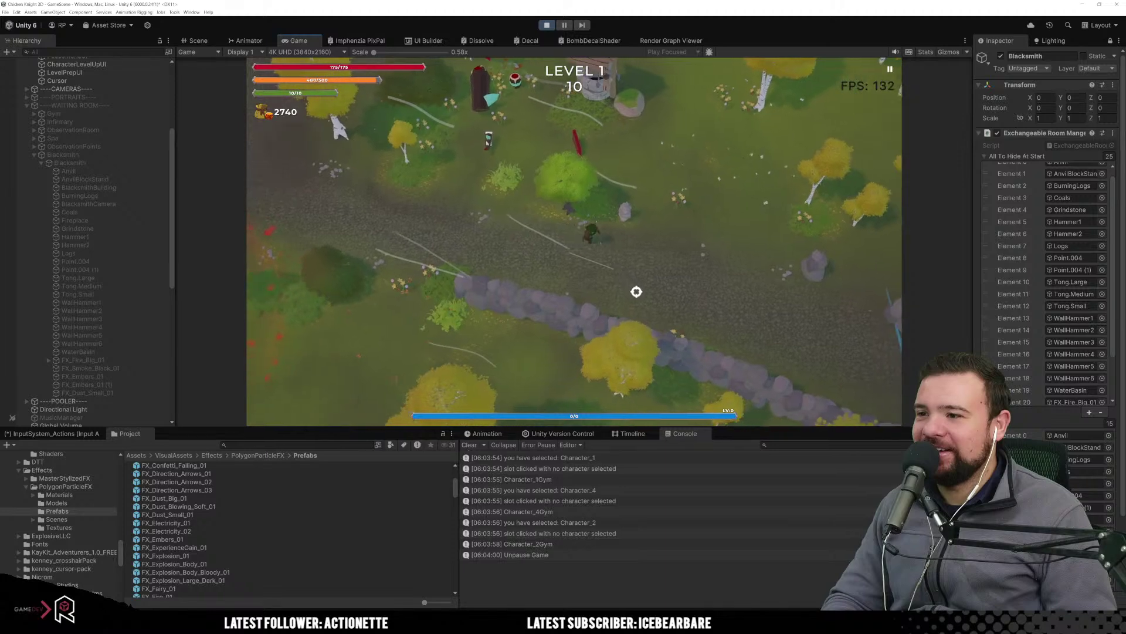
{"action": "key", "text": "s"}
{"action": "key", "text": "a"}
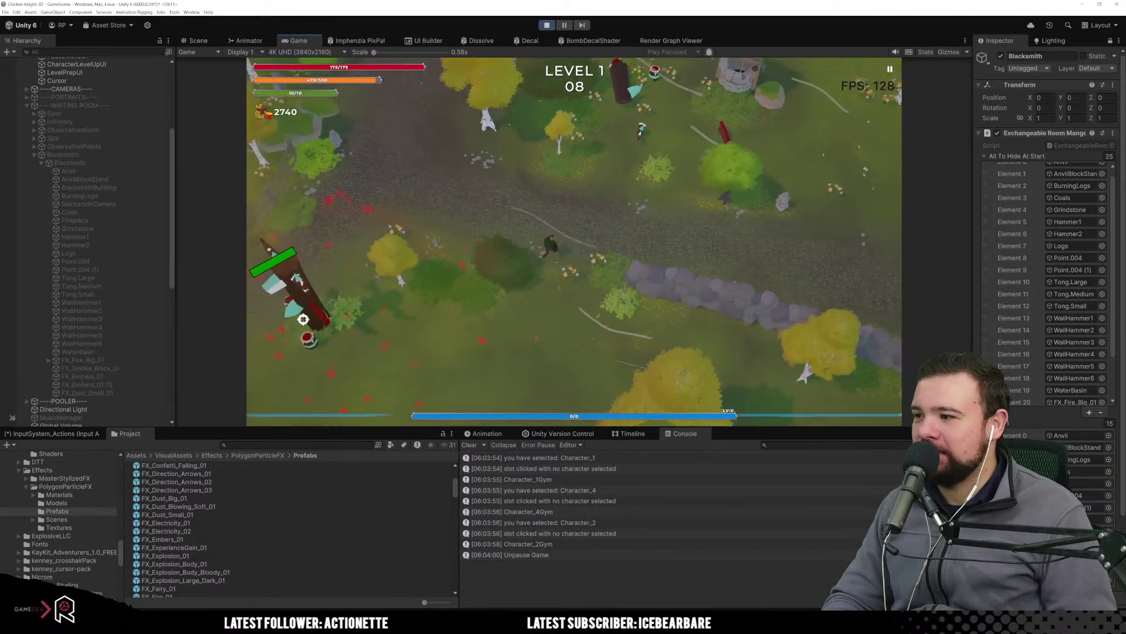
{"action": "key", "text": "s"}
{"action": "key", "text": "a"}
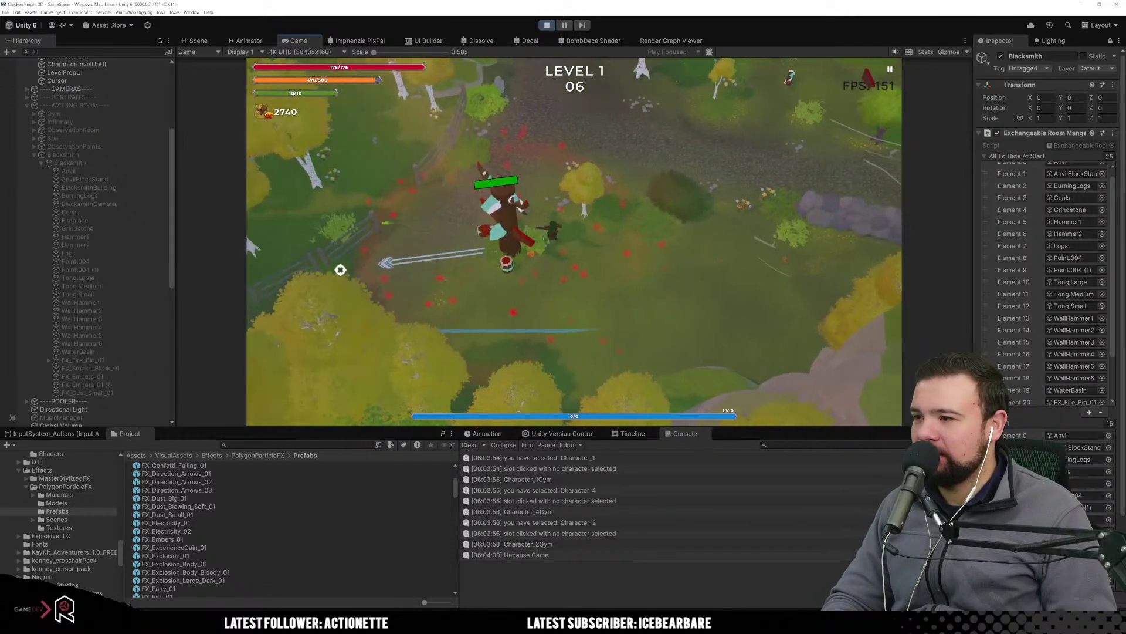
{"action": "key", "text": "s"}
{"action": "key", "text": "a"}
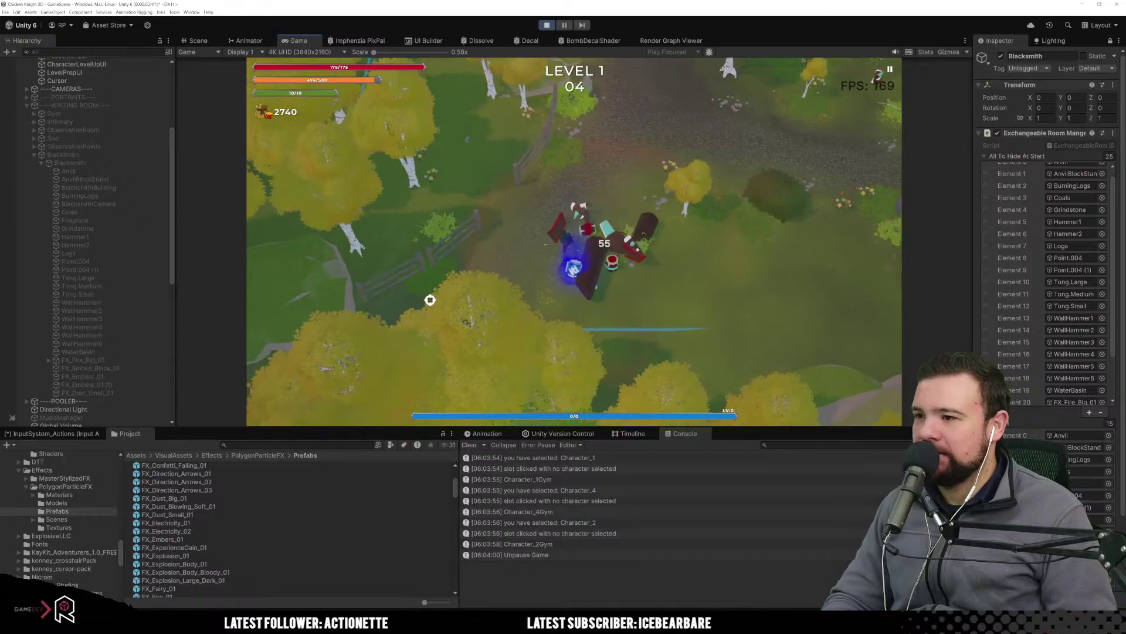
{"action": "key", "text": "s"}
{"action": "key", "text": "a"}
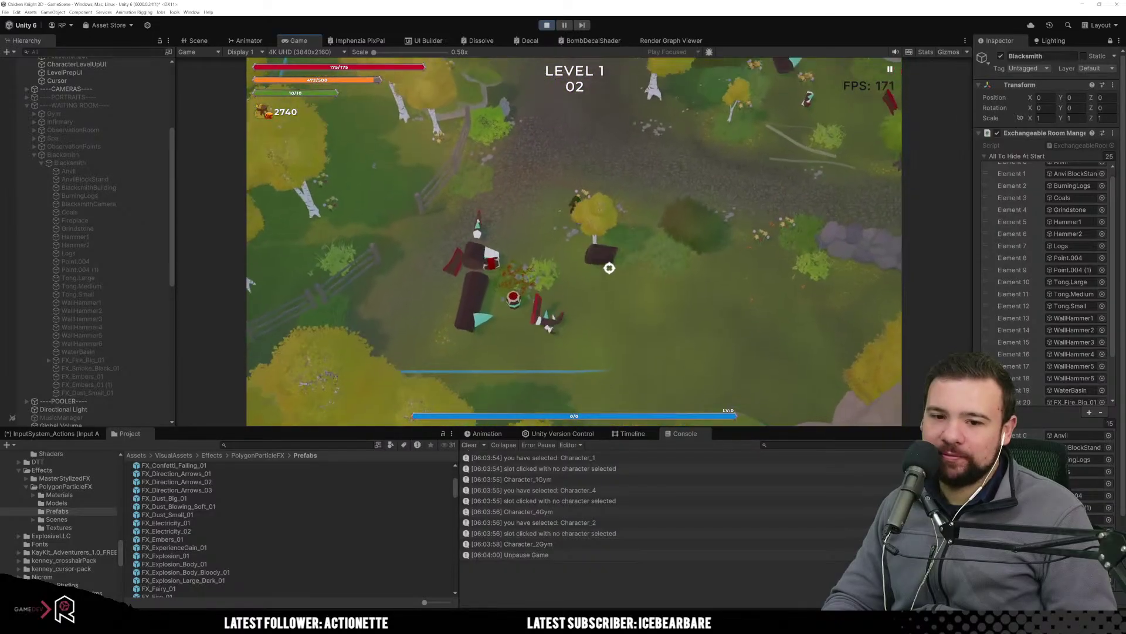
{"action": "key", "text": "w"}
{"action": "key", "text": "d"}
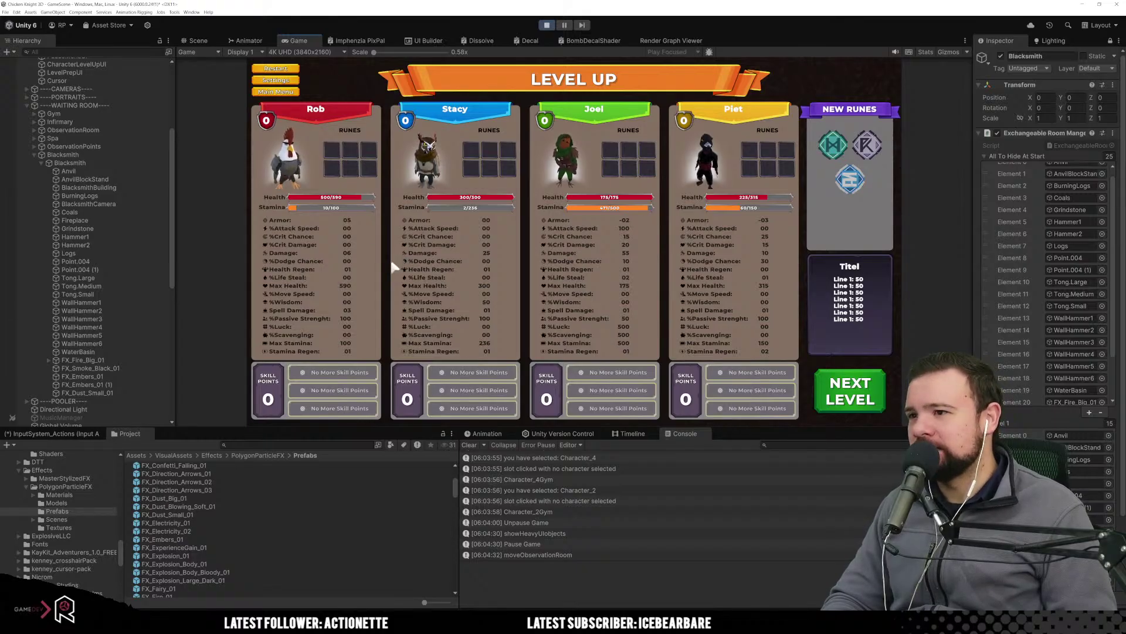
Preview the stat effects of the new runes, including Broodshell Mark, and continue to the Level Prep screen.
{"action": "mouse_move", "coordinate": [856, 186]}
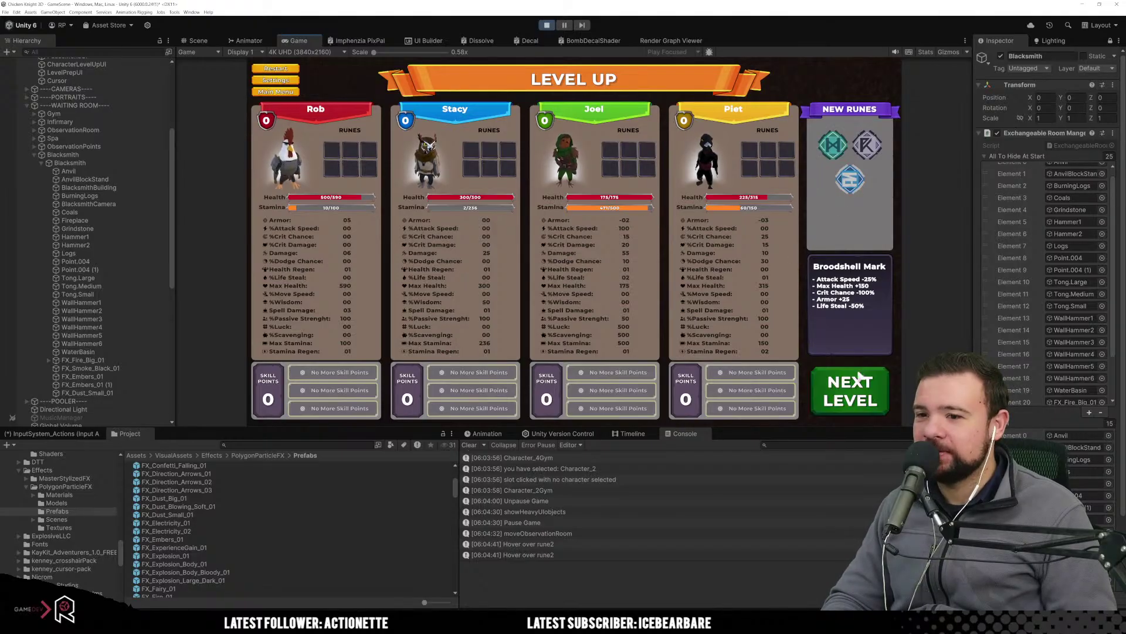
{"action": "mouse_move", "coordinate": [841, 165]}
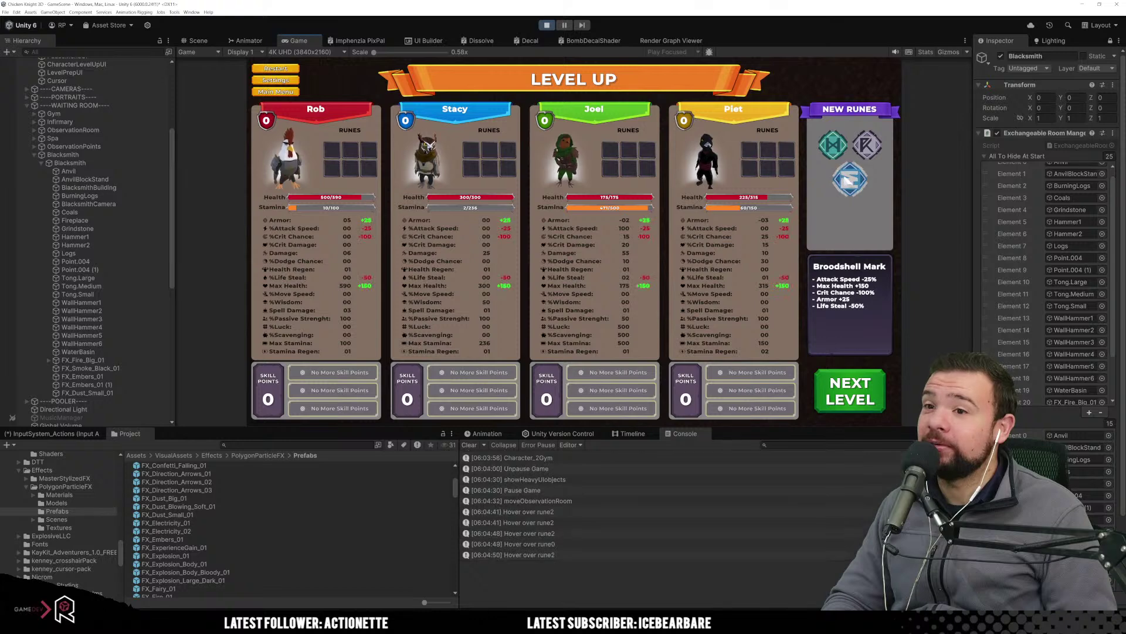
{"action": "mouse_move", "coordinate": [873, 138]}
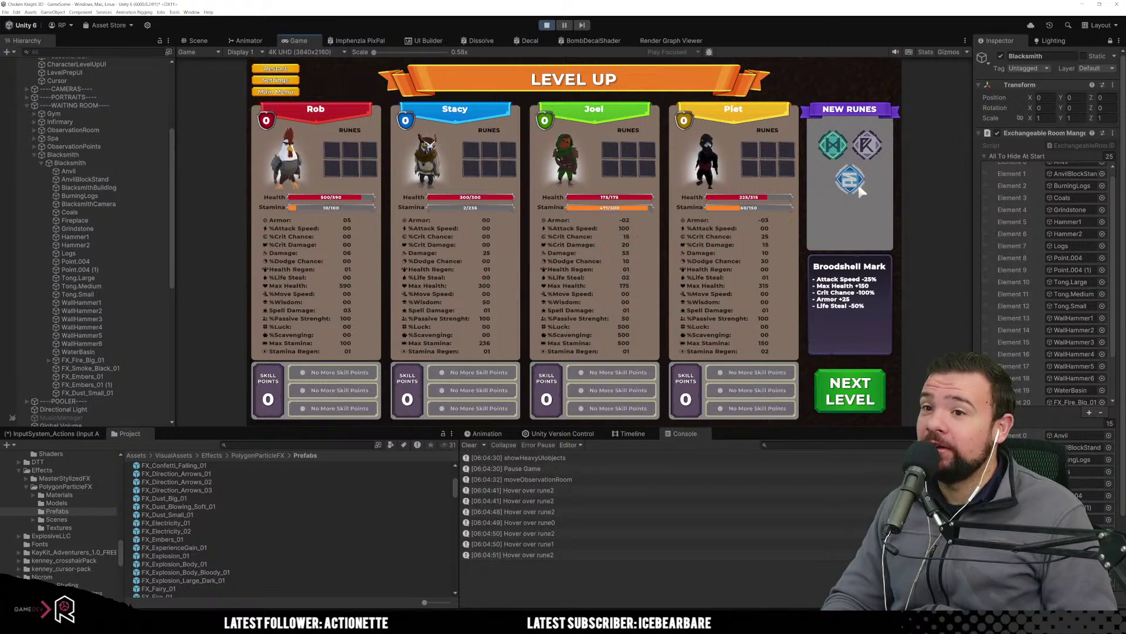
{"action": "left_click", "coordinate": [836, 408]}
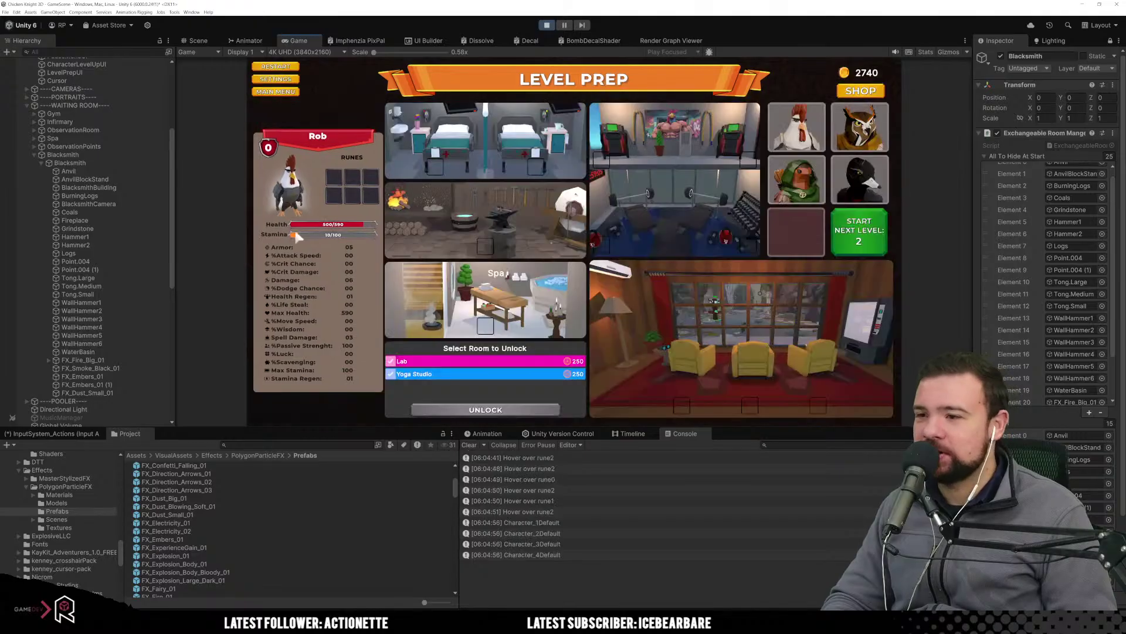
Put the green-hooded character in the next-level slot and seat the rooster, black-clad and owl characters in the observation room.
{"action": "left_click", "coordinate": [862, 182]}
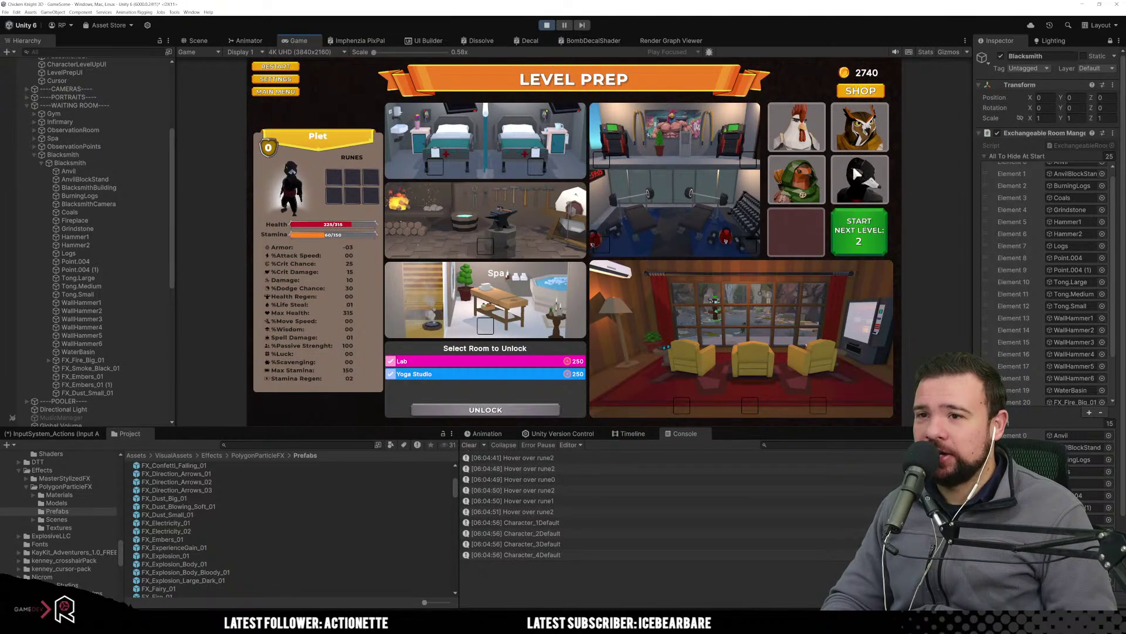
{"action": "left_click", "coordinate": [796, 232]}
{"action": "left_click", "coordinate": [796, 126]}
{"action": "left_click", "coordinate": [681, 346]}
{"action": "left_click", "coordinate": [845, 179]}
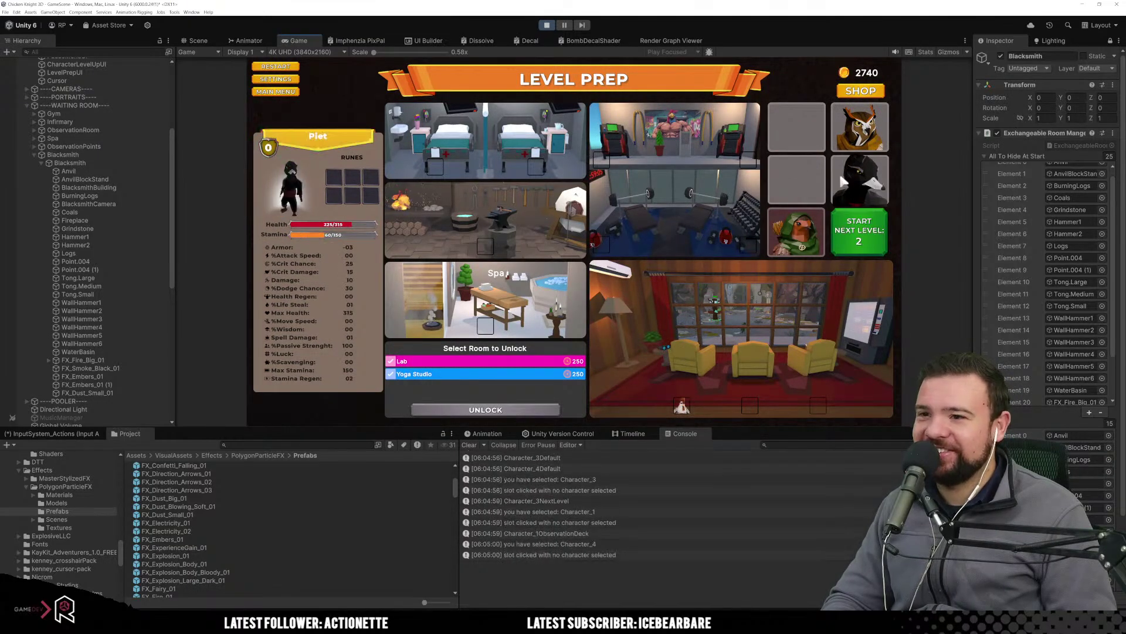
{"action": "left_click", "coordinate": [821, 358]}
{"action": "left_click", "coordinate": [860, 126]}
{"action": "left_click", "coordinate": [823, 360]}
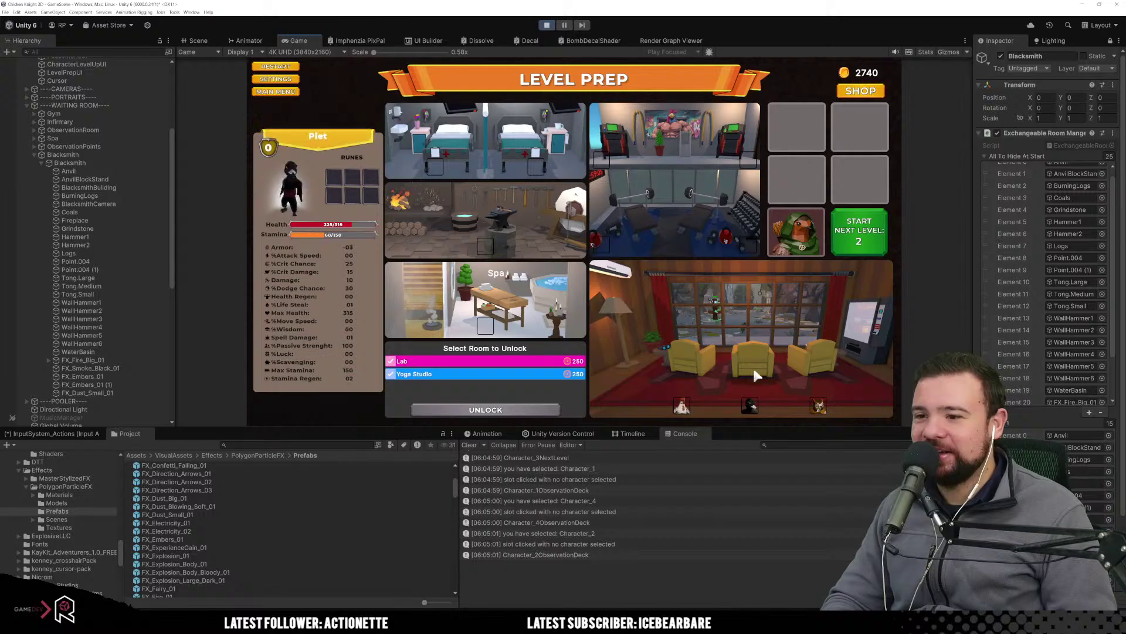
Swap the black-clad character into the next-level slot in place of the green-hooded one and start level 2.
{"action": "left_click", "coordinate": [829, 373]}
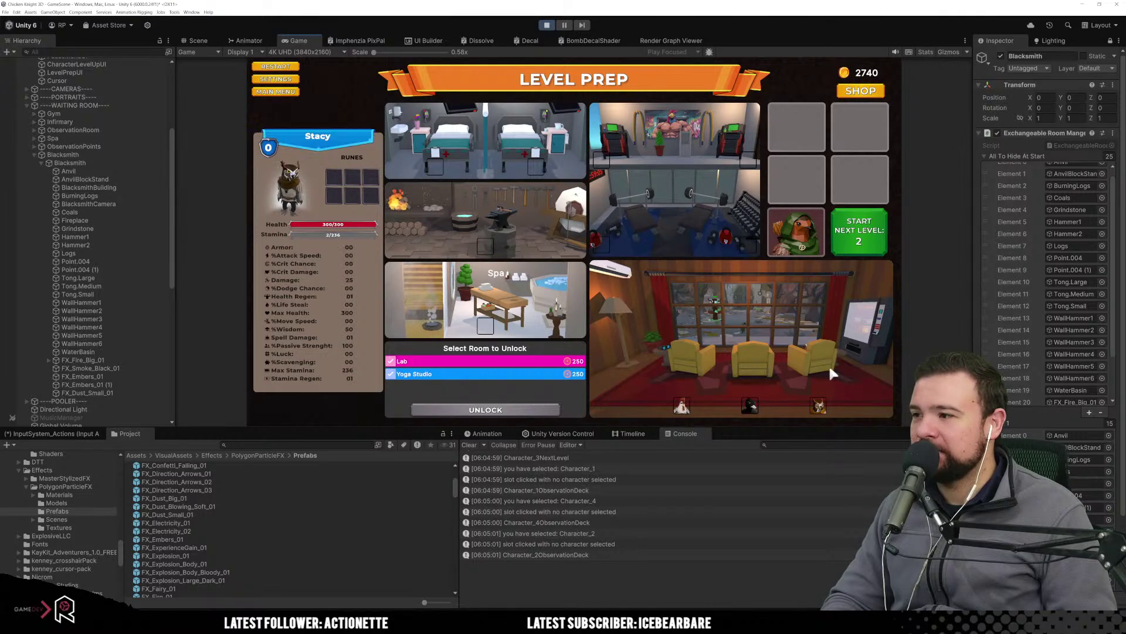
{"action": "left_click", "coordinate": [763, 366]}
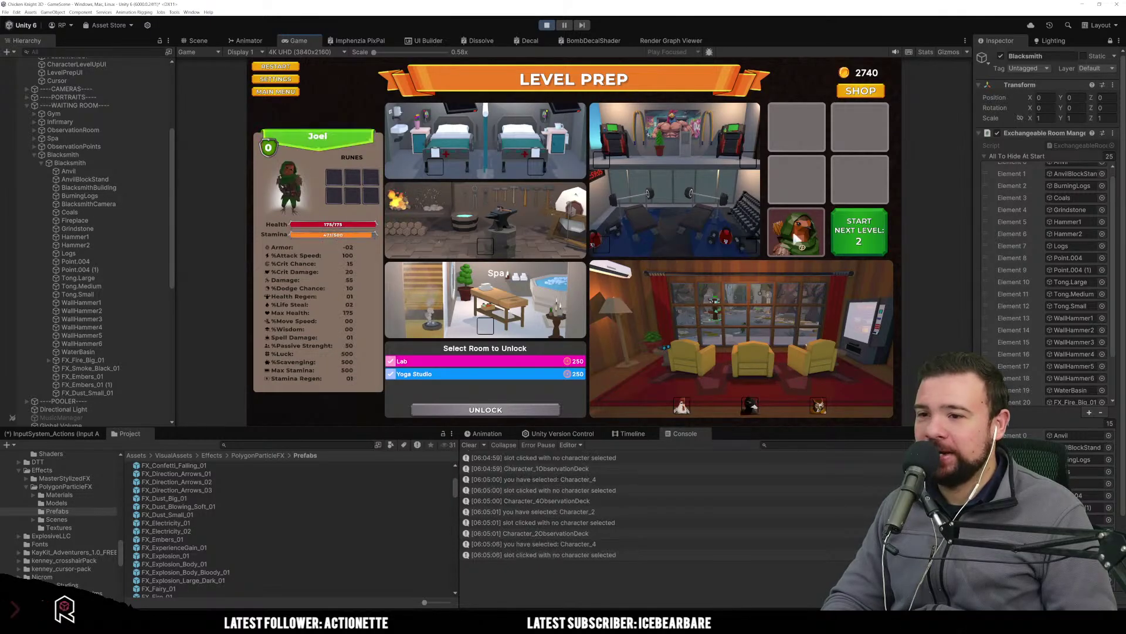
{"action": "left_click", "coordinate": [797, 232]}
{"action": "left_click", "coordinate": [861, 234]}
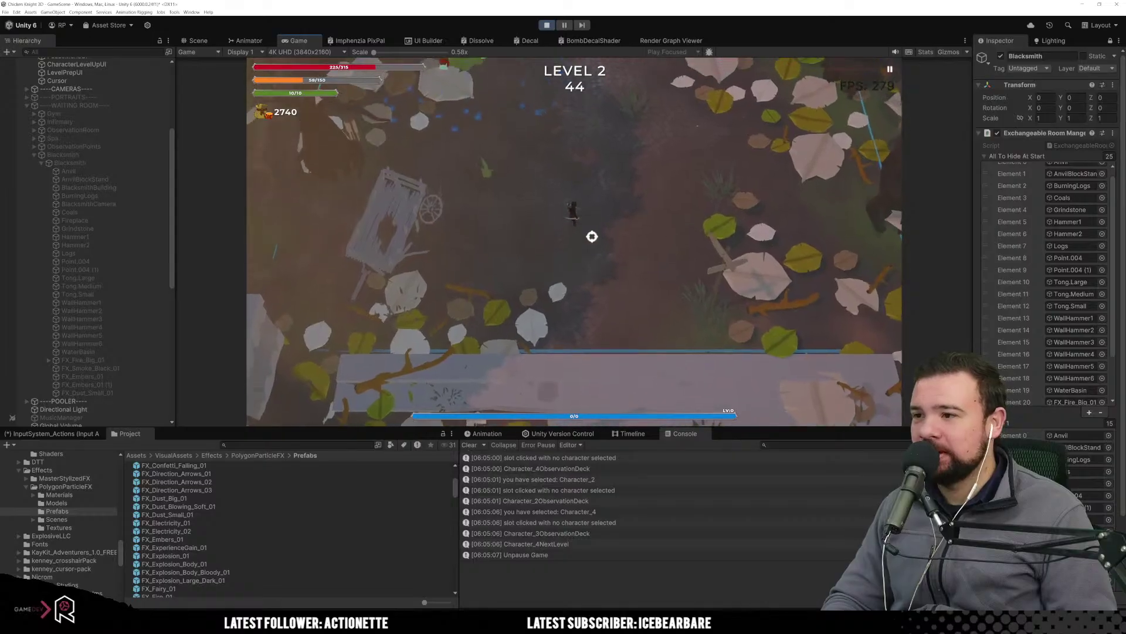
Fight the green creatures beside the totem in level 2 with the black-clad character, dodging around the swarm.
{"action": "key", "text": "w"}
{"action": "key", "text": "a"}
{"action": "left_click", "coordinate": [511, 213]}
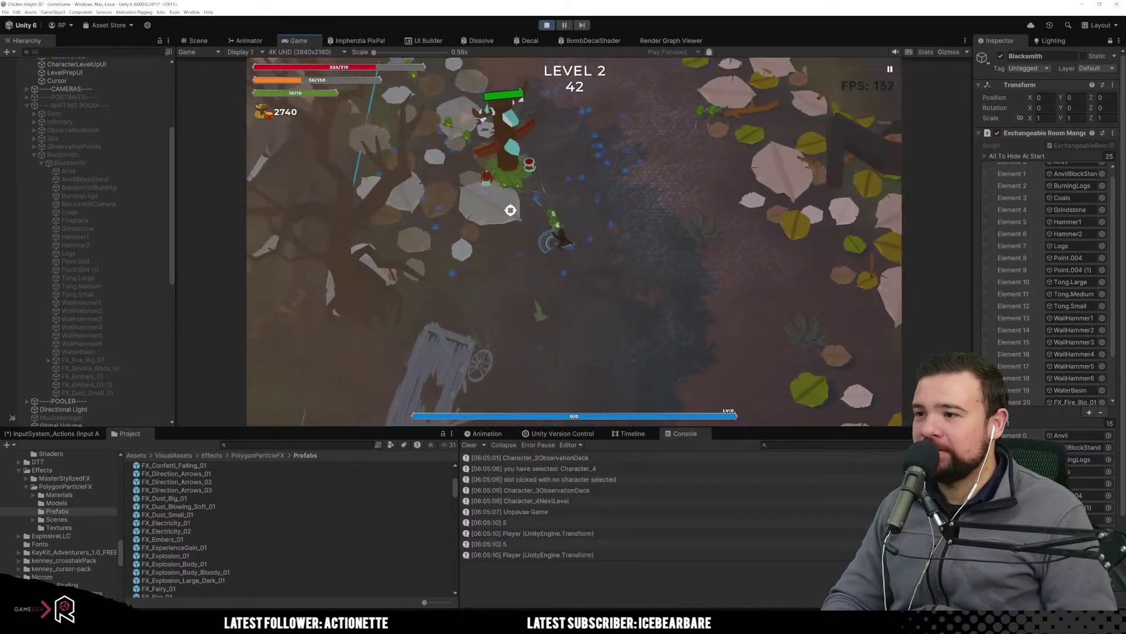
{"action": "key", "text": "d"}
{"action": "key", "text": "s"}
{"action": "key", "text": "d"}
{"action": "key", "text": "w"}
{"action": "left_click", "coordinate": [698, 229]}
{"action": "key", "text": "a"}
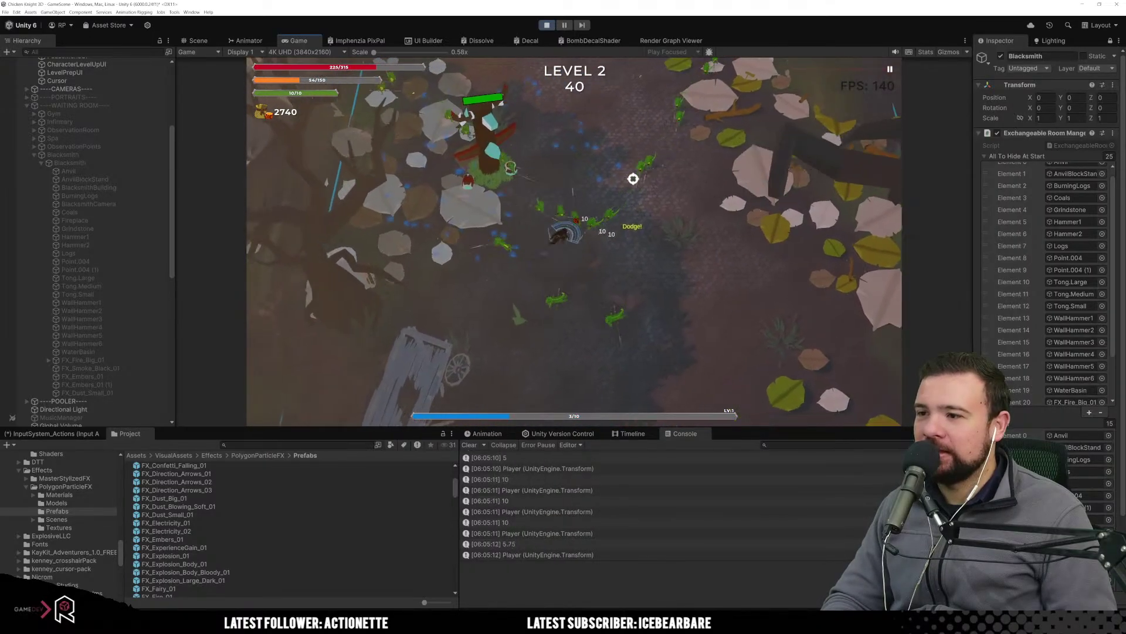
{"action": "left_click", "coordinate": [690, 300]}
{"action": "key", "text": "w"}
{"action": "key", "text": "d"}
{"action": "left_click", "coordinate": [488, 335]}
{"action": "key", "text": "a"}
{"action": "left_click", "coordinate": [697, 289]}
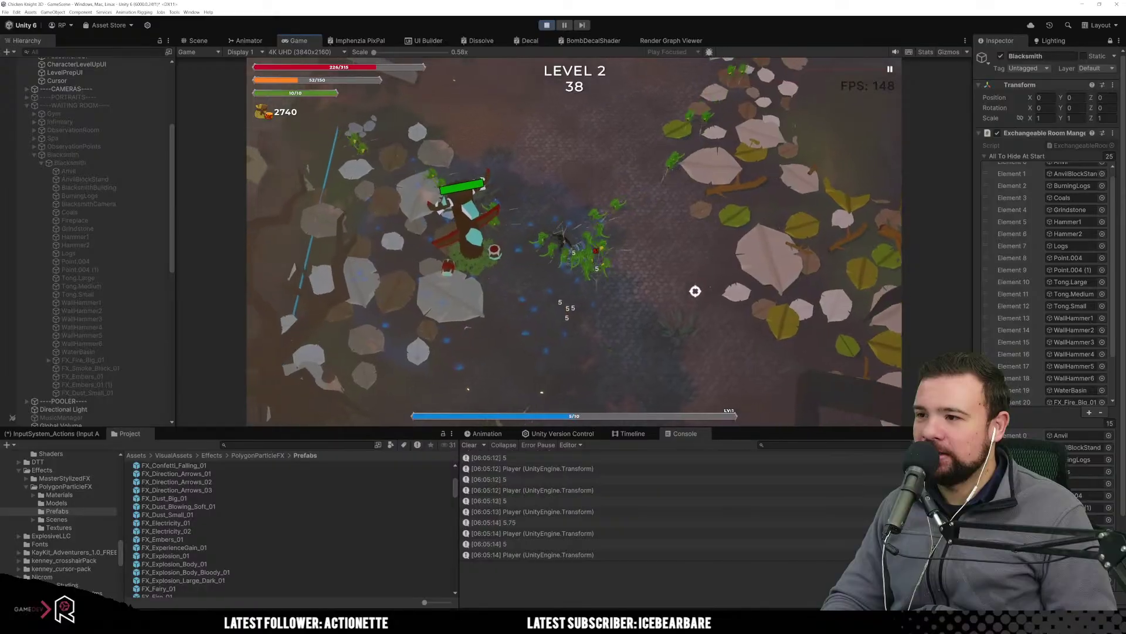
{"action": "key", "text": "s"}
{"action": "key", "text": "d"}
{"action": "key", "text": "w"}
{"action": "left_click", "coordinate": [661, 319]}
{"action": "key", "text": "a"}
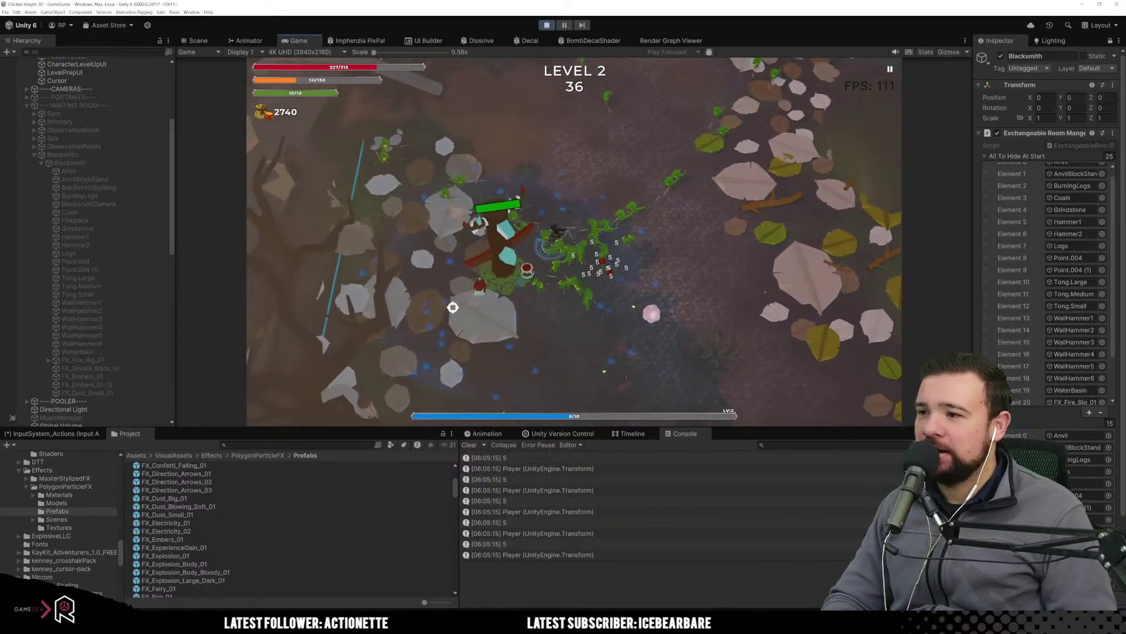
Circle the level 2 totem with the black-clad character while striking it and the green creatures crowding around it.
{"action": "key", "text": "s"}
{"action": "left_click", "coordinate": [669, 299]}
{"action": "key", "text": "a"}
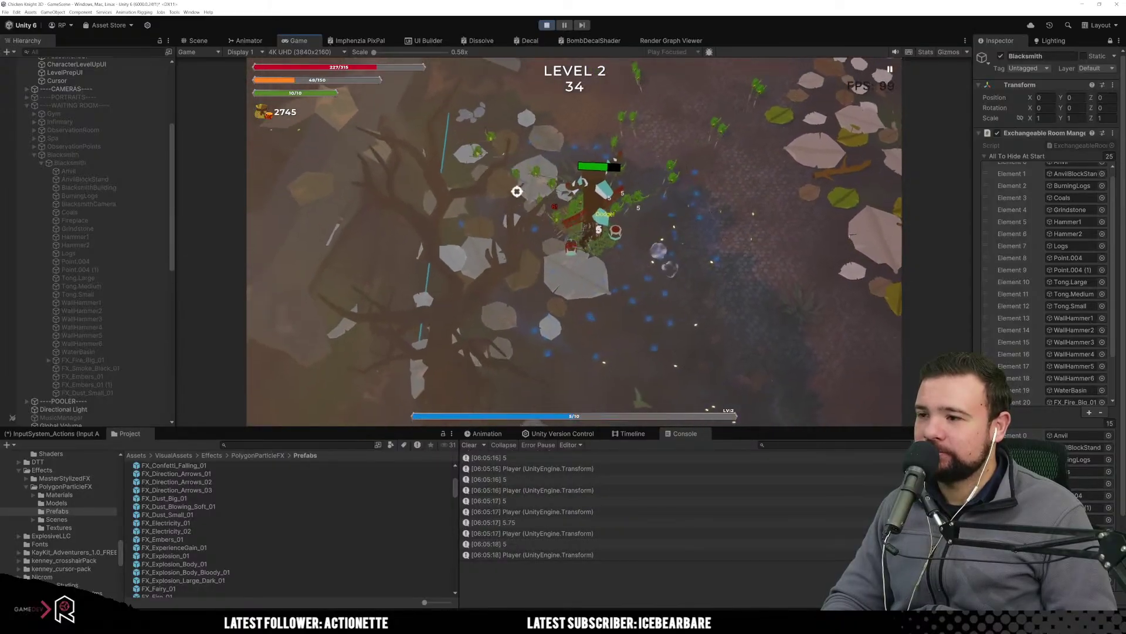
{"action": "key", "text": "d"}
{"action": "key", "text": "a"}
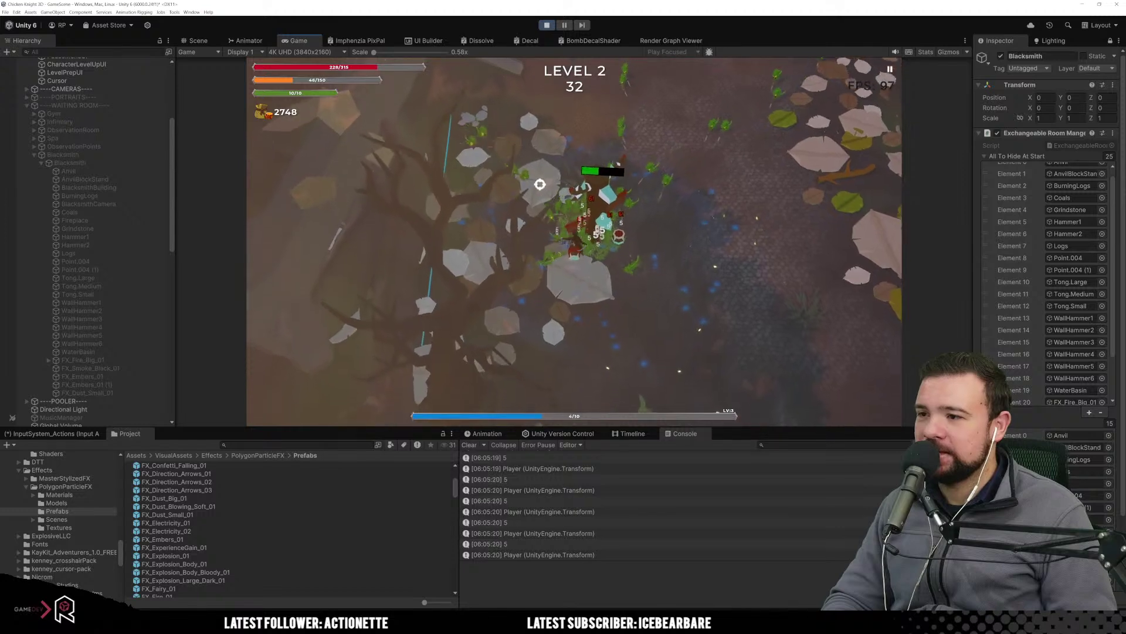
{"action": "key", "text": "d"}
{"action": "left_click", "coordinate": [457, 194]}
{"action": "key", "text": "s"}
{"action": "left_click", "coordinate": [521, 181]}
{"action": "key", "text": "a"}
{"action": "key", "text": "w"}
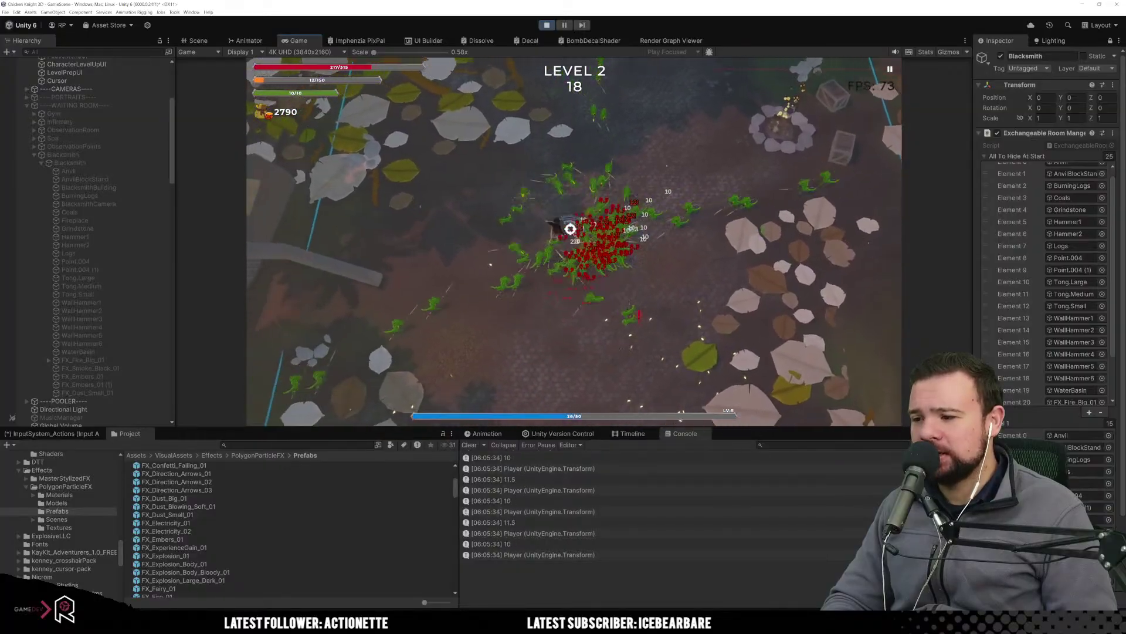
Lead the level 2 swarm along the path near the campfire with the black-clad character, attacking the creatures that follow.
{"action": "key", "text": "d"}
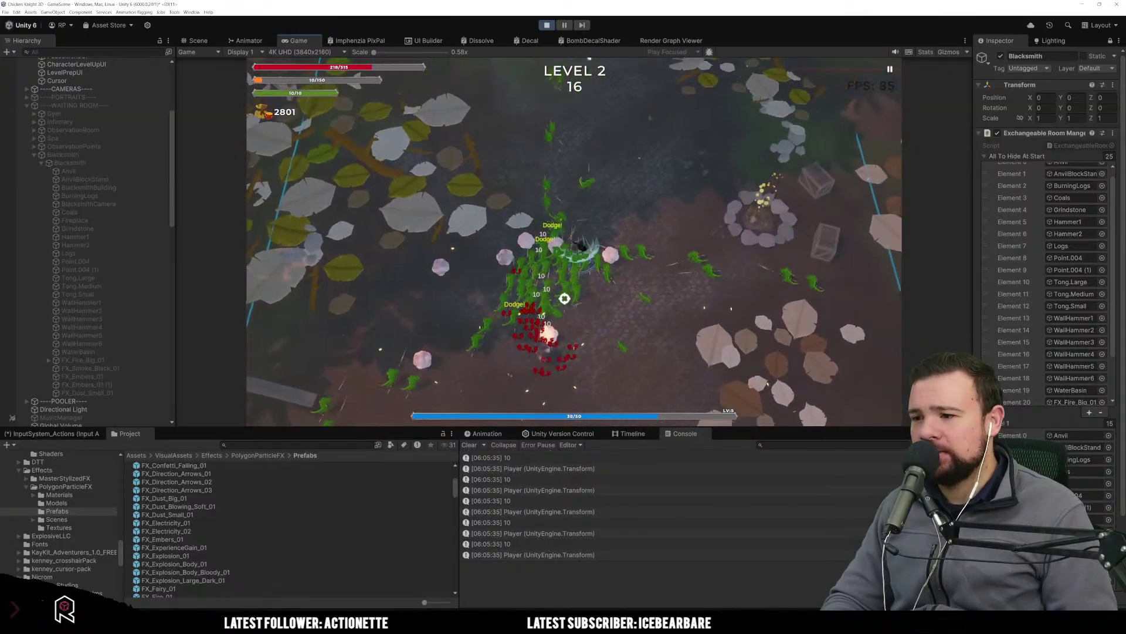
{"action": "key", "text": "s"}
{"action": "key", "text": "w"}
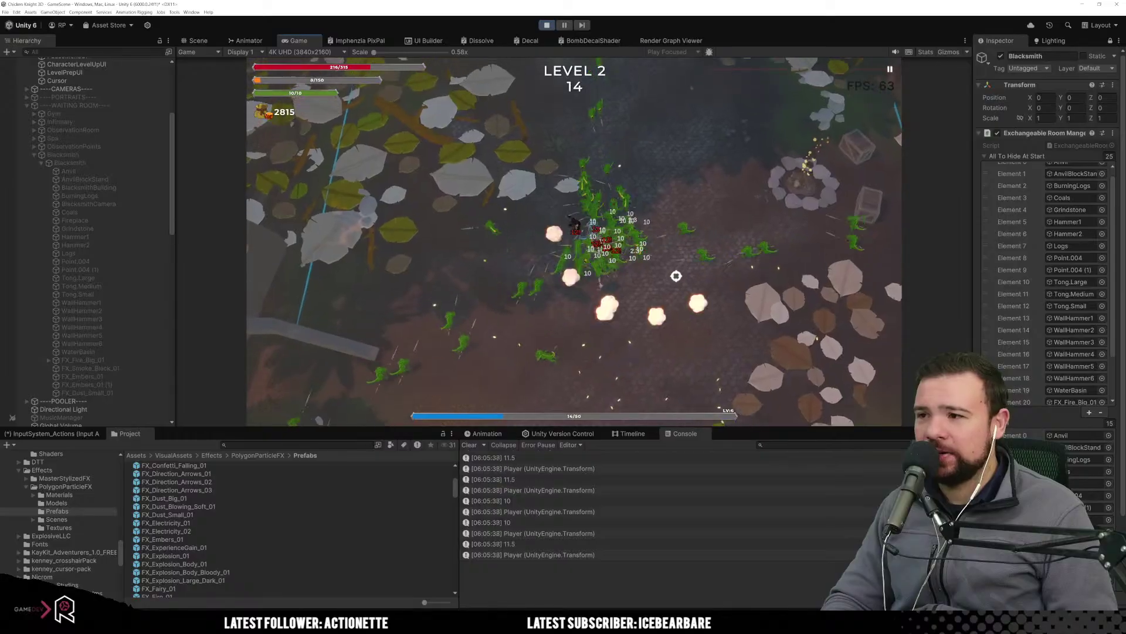
{"action": "key", "text": "w"}
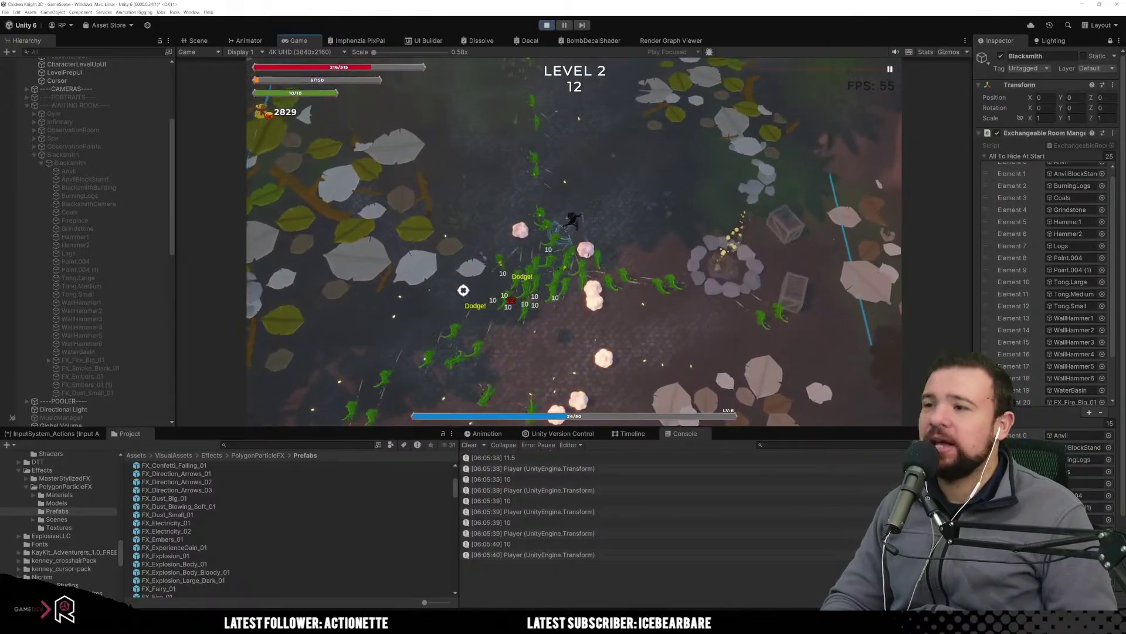
{"action": "key", "text": "d"}
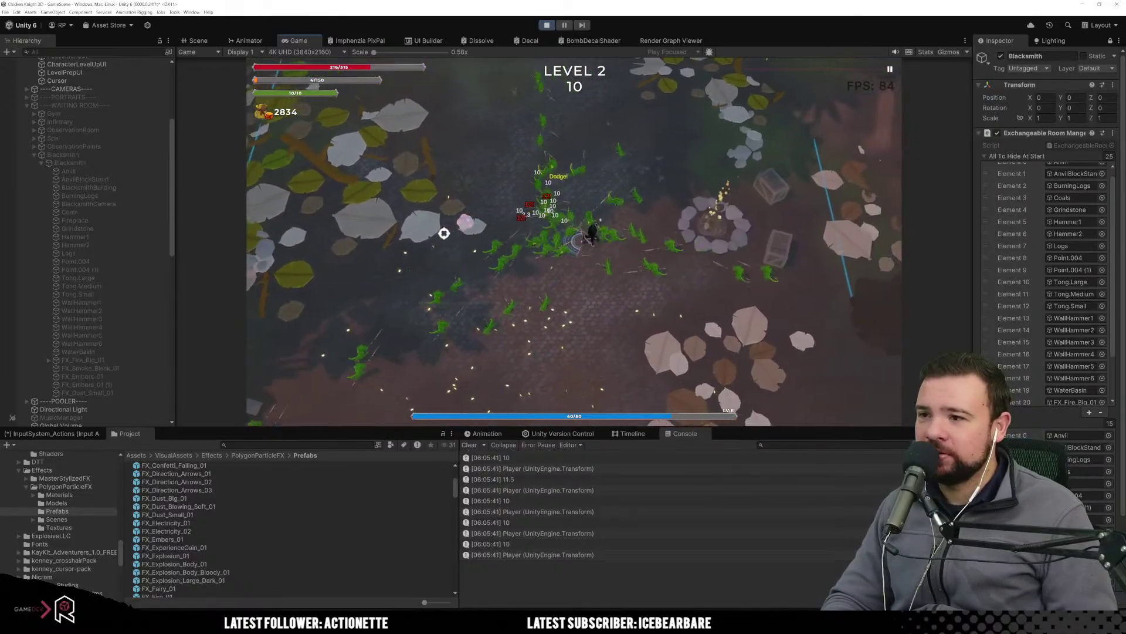
{"action": "key", "text": "w"}
{"action": "key", "text": "a"}
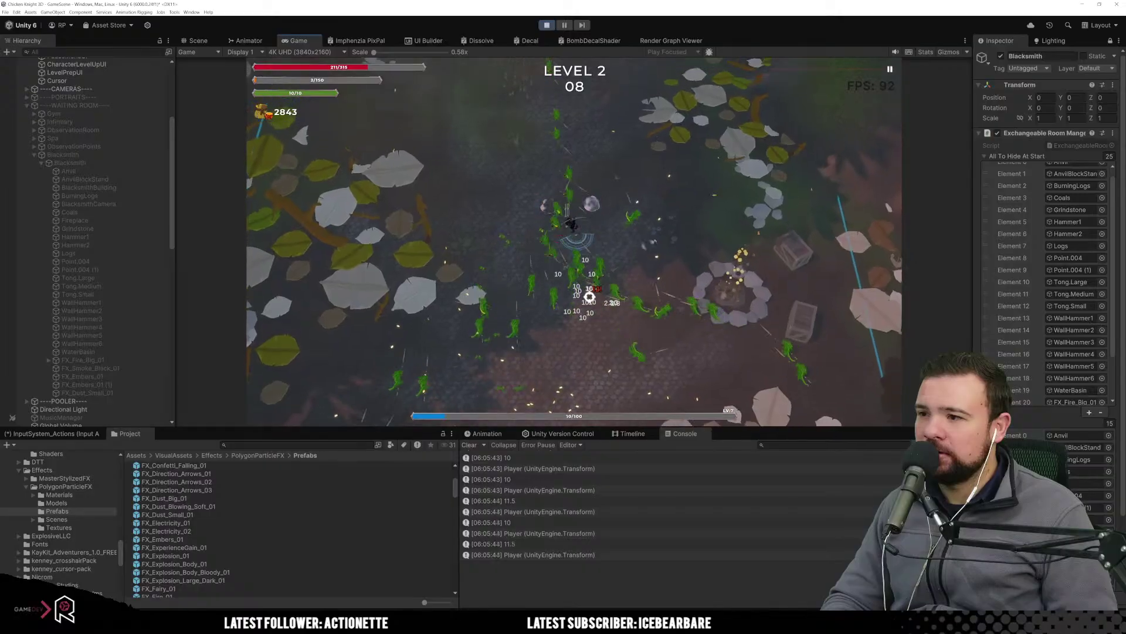
Retreat from the campfire toward the giant skull while attacking the pursuing swarm, and finish level 2 to reach the Level Up screen.
{"action": "key", "text": "w"}
{"action": "key", "text": "a"}
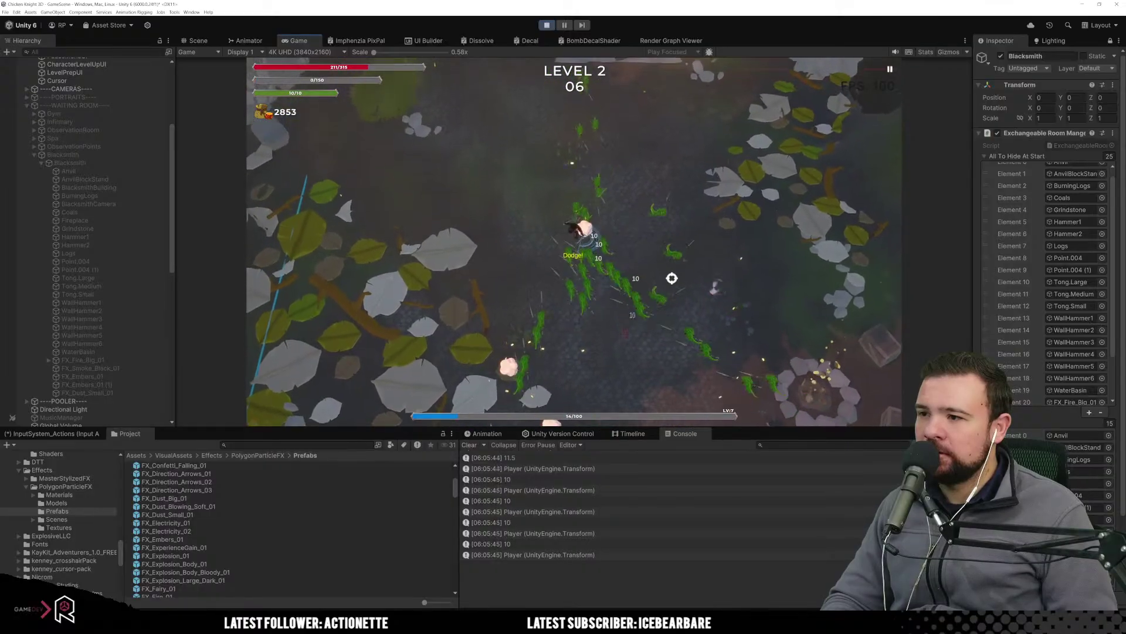
{"action": "key", "text": "a"}
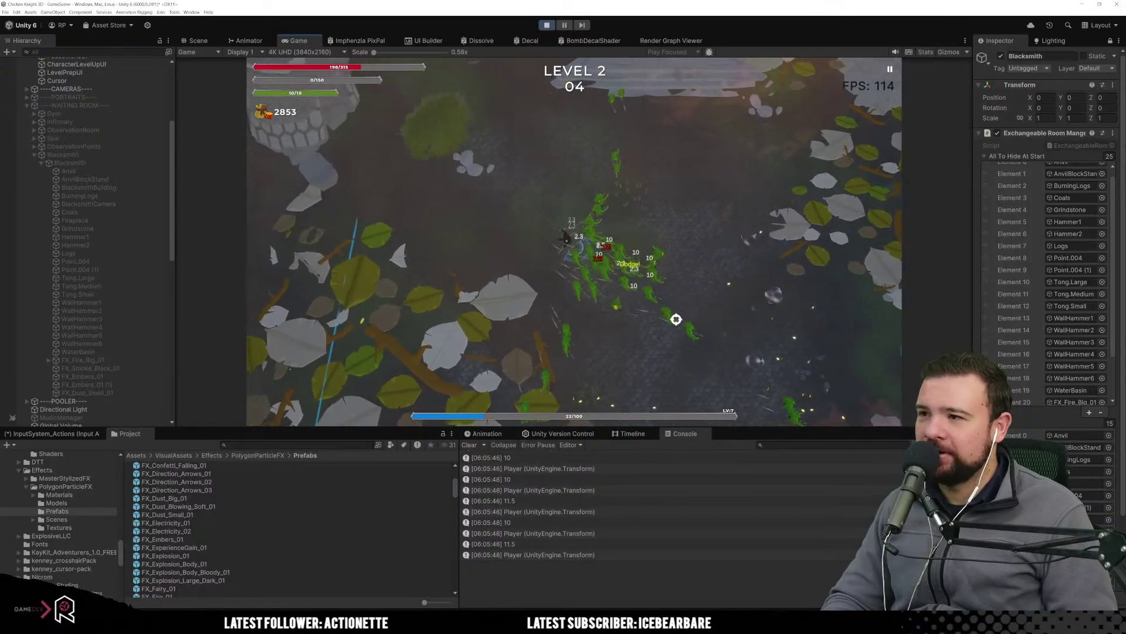
{"action": "key", "text": "a"}
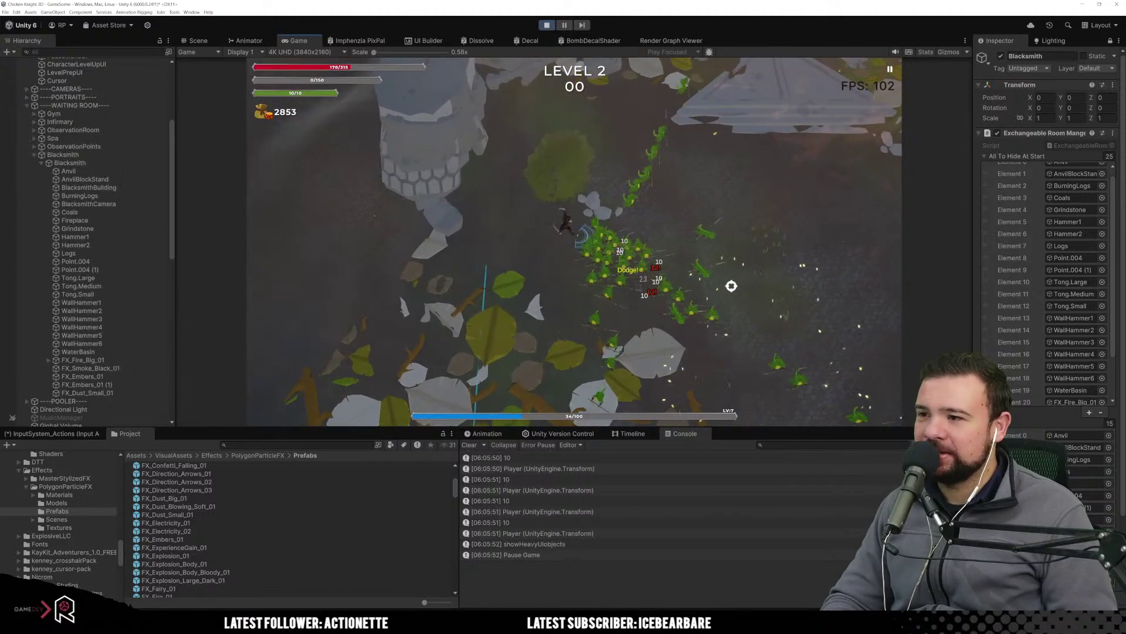
{"action": "key", "text": "Escape"}
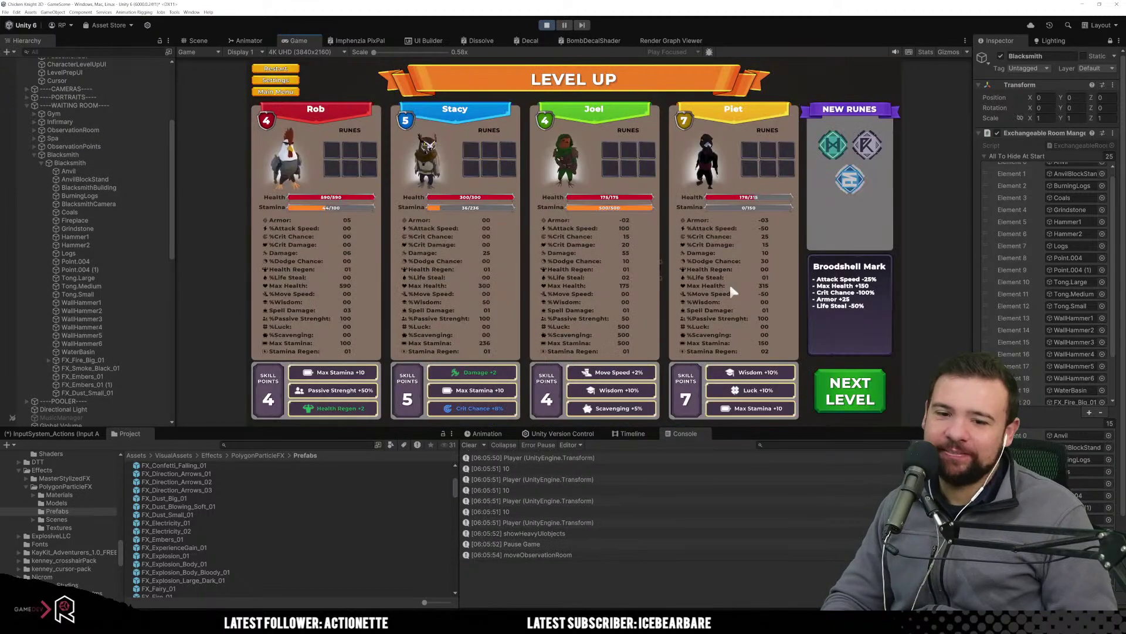
Spend the owl character's five skill points and the rooster character's four skill points on stat upgrades.
{"action": "left_click", "coordinate": [446, 378]}
{"action": "left_click", "coordinate": [446, 379]}
{"action": "left_click", "coordinate": [446, 378]}
{"action": "left_click", "coordinate": [446, 381]}
{"action": "left_click", "coordinate": [446, 380]}
{"action": "left_click", "coordinate": [352, 390]}
{"action": "left_click", "coordinate": [352, 390]}
{"action": "left_click", "coordinate": [352, 390]}
{"action": "left_click", "coordinate": [352, 390]}
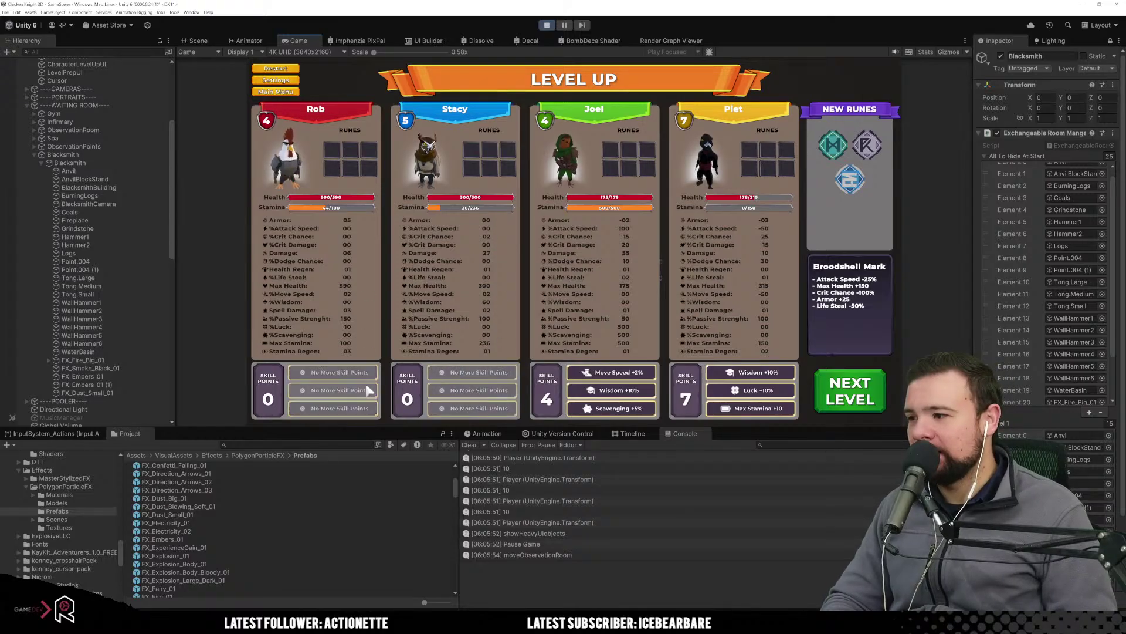
Spend the green-hooded and black-clad characters' skill points on stat upgrades and continue to the Level Prep screen.
{"action": "left_click", "coordinate": [606, 392]}
{"action": "left_click", "coordinate": [606, 392]}
{"action": "left_click", "coordinate": [606, 392]}
{"action": "left_click", "coordinate": [606, 392]}
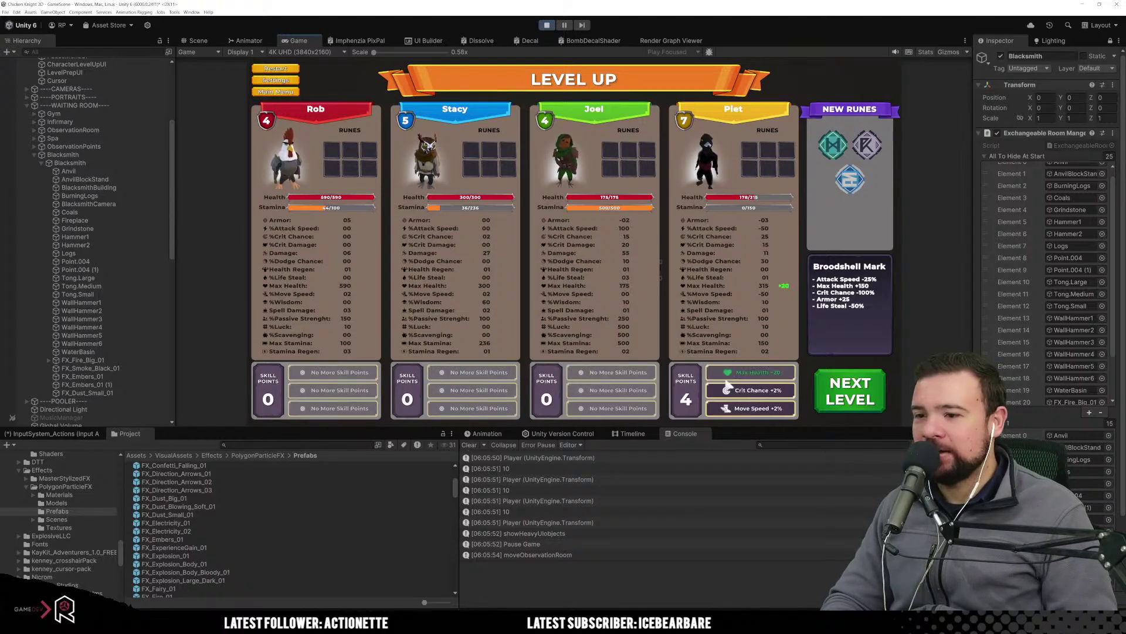
{"action": "left_click", "coordinate": [728, 388]}
{"action": "left_click", "coordinate": [829, 384]}
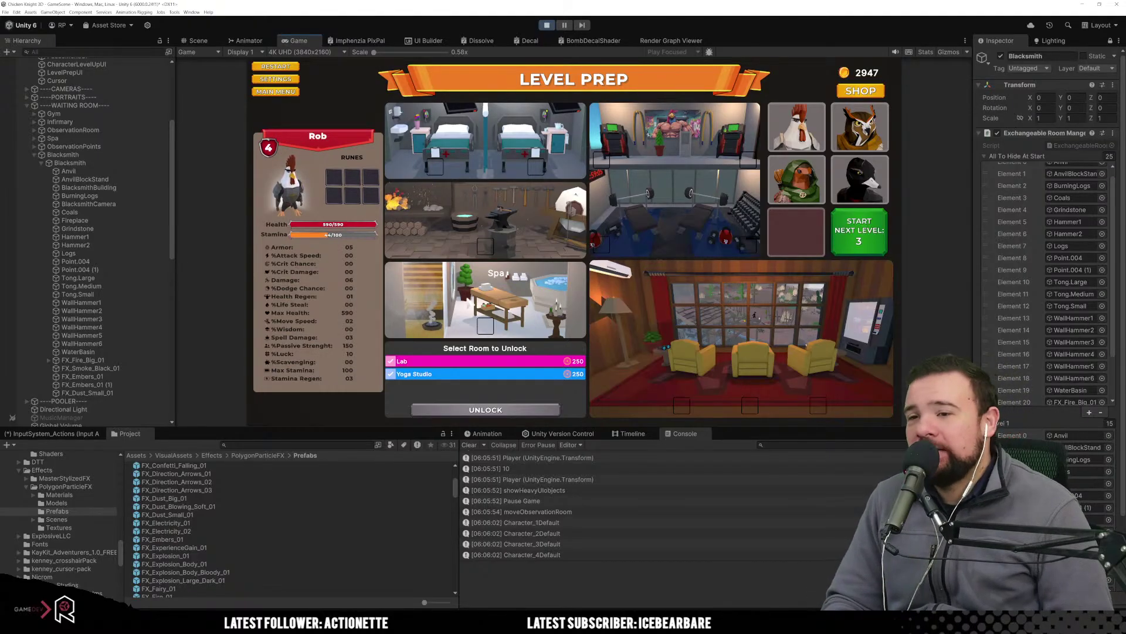
Assign the black-clad character to the Spa and seat the rooster character in the observation room.
{"action": "left_click", "coordinate": [818, 197]}
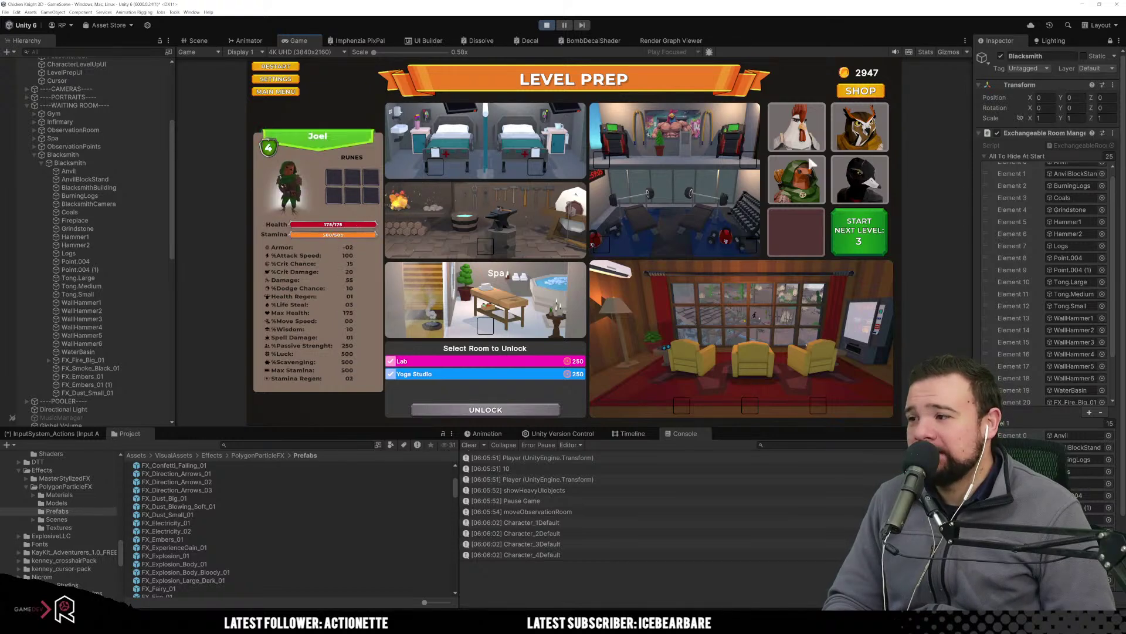
{"action": "left_click", "coordinate": [866, 171]}
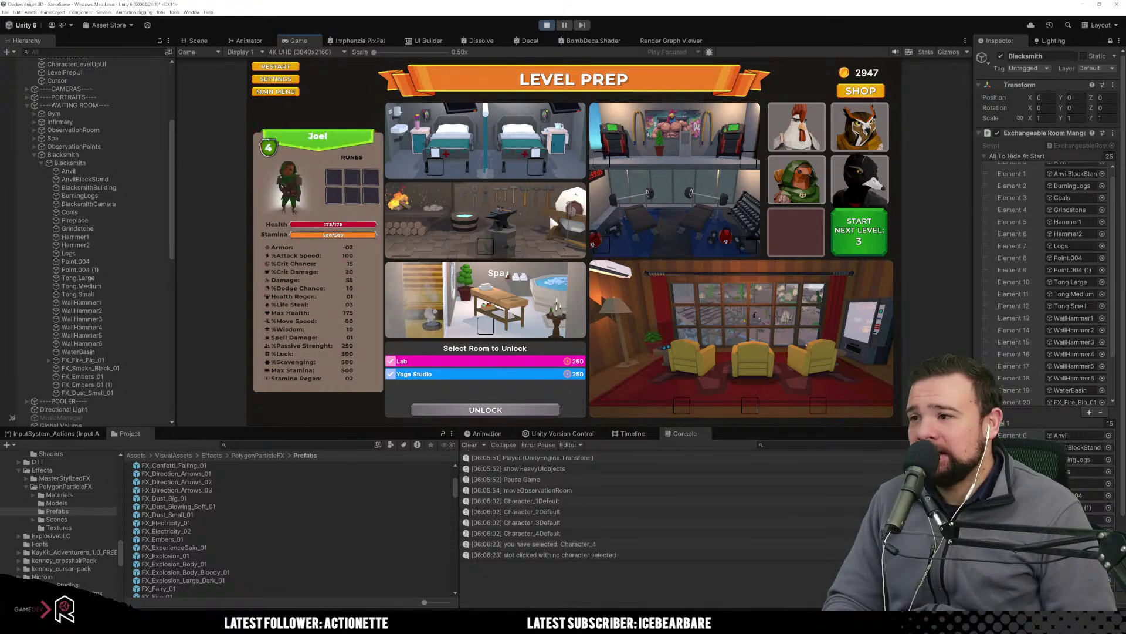
{"action": "left_click", "coordinate": [796, 179]}
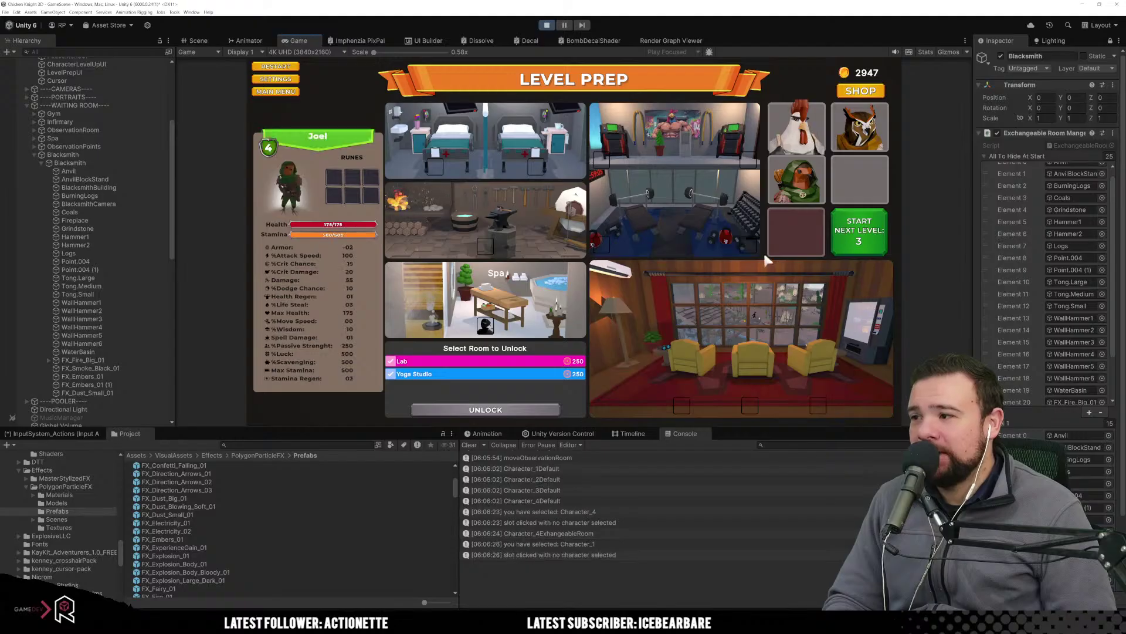
{"action": "left_click", "coordinate": [716, 336]}
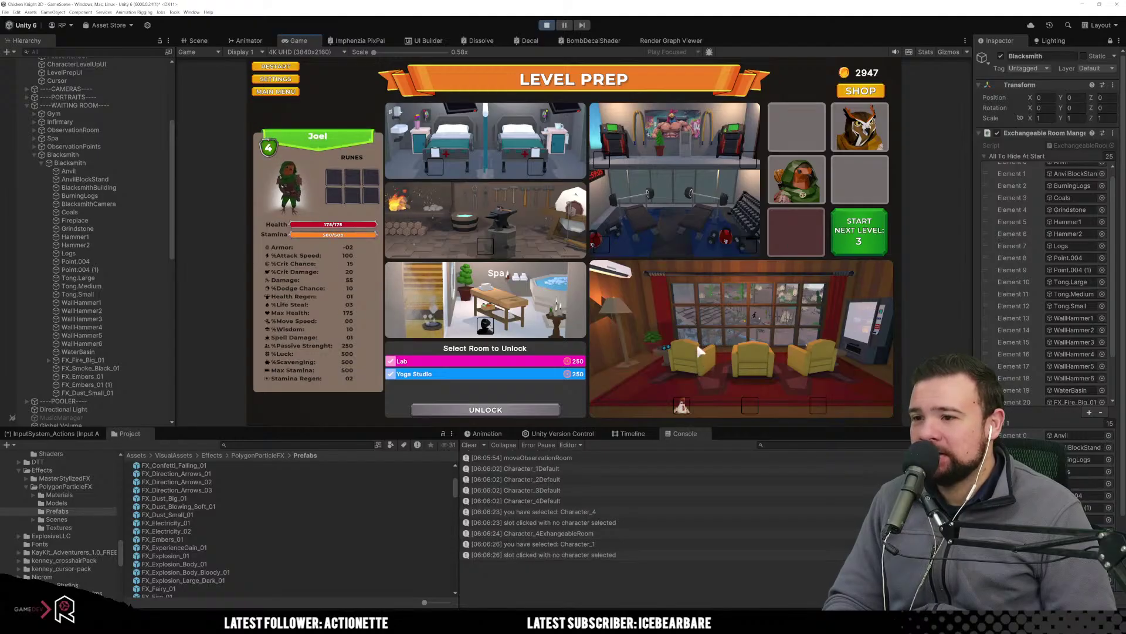
Seat the owl character in the observation room and start level 3 with the green-hooded character in the next-level slot.
{"action": "left_click", "coordinate": [855, 134]}
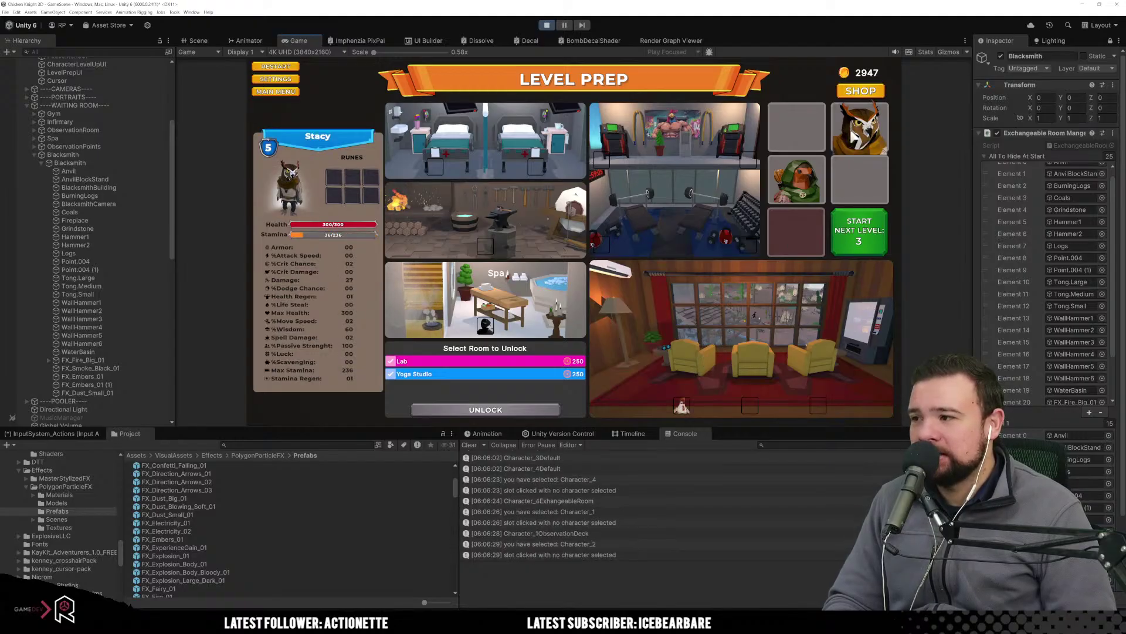
{"action": "left_click", "coordinate": [783, 335]}
{"action": "left_click", "coordinate": [797, 179]}
{"action": "left_click", "coordinate": [860, 235]}
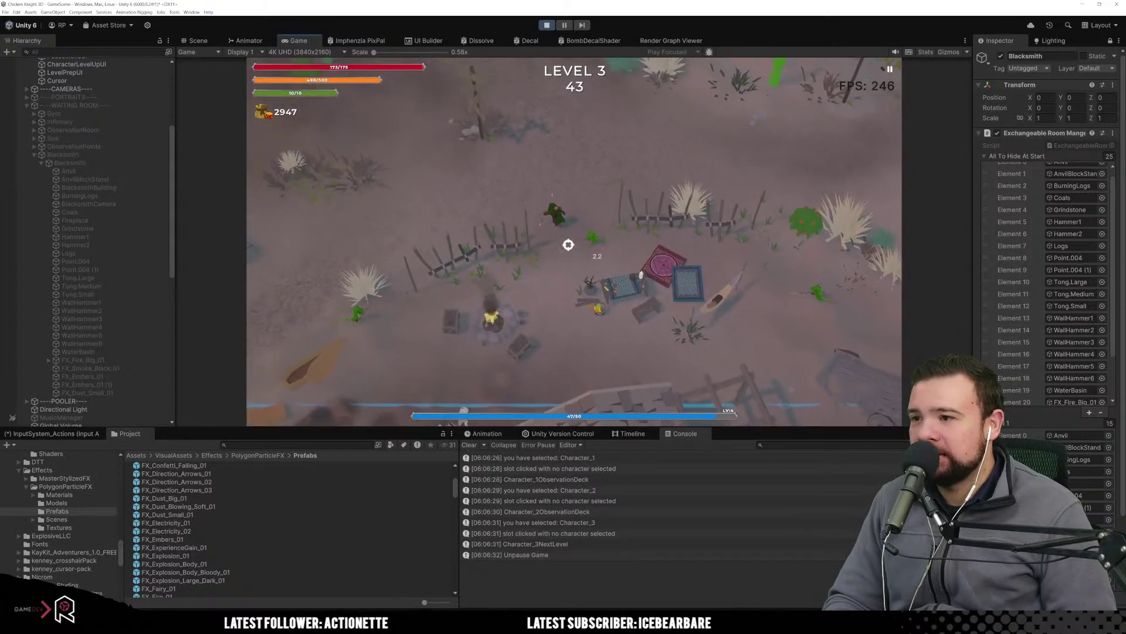
Move the green-hooded character away from the level 3 camp toward the cacti and shoot the approaching green creatures.
{"action": "key", "text": "w"}
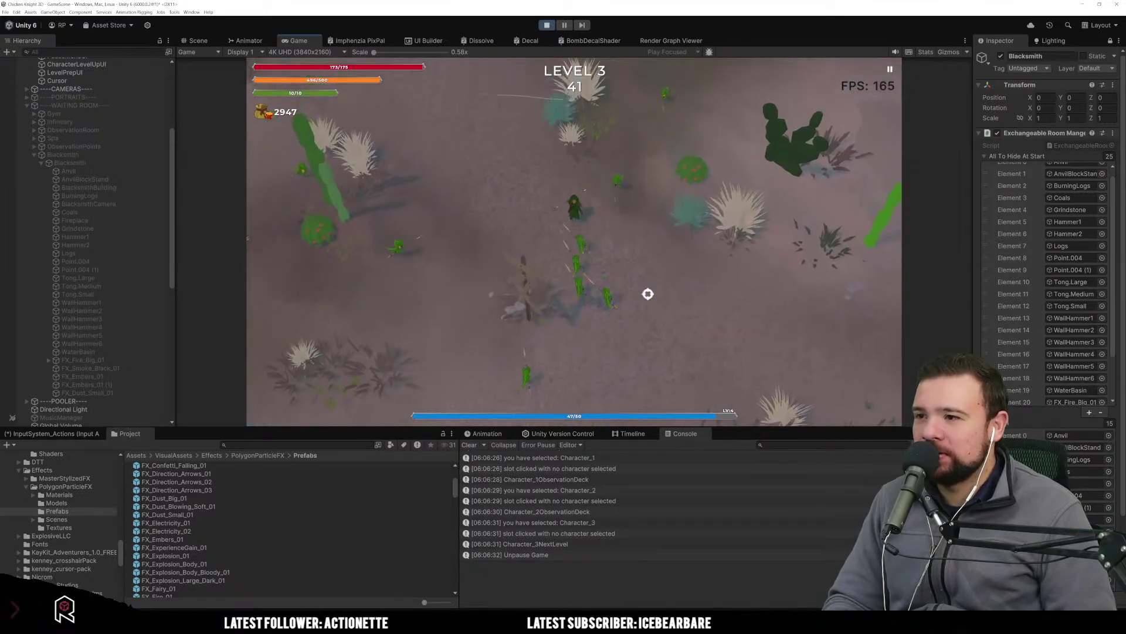
{"action": "left_click", "coordinate": [646, 293]}
{"action": "key", "text": "d"}
{"action": "key", "text": "s"}
{"action": "key", "text": "a"}
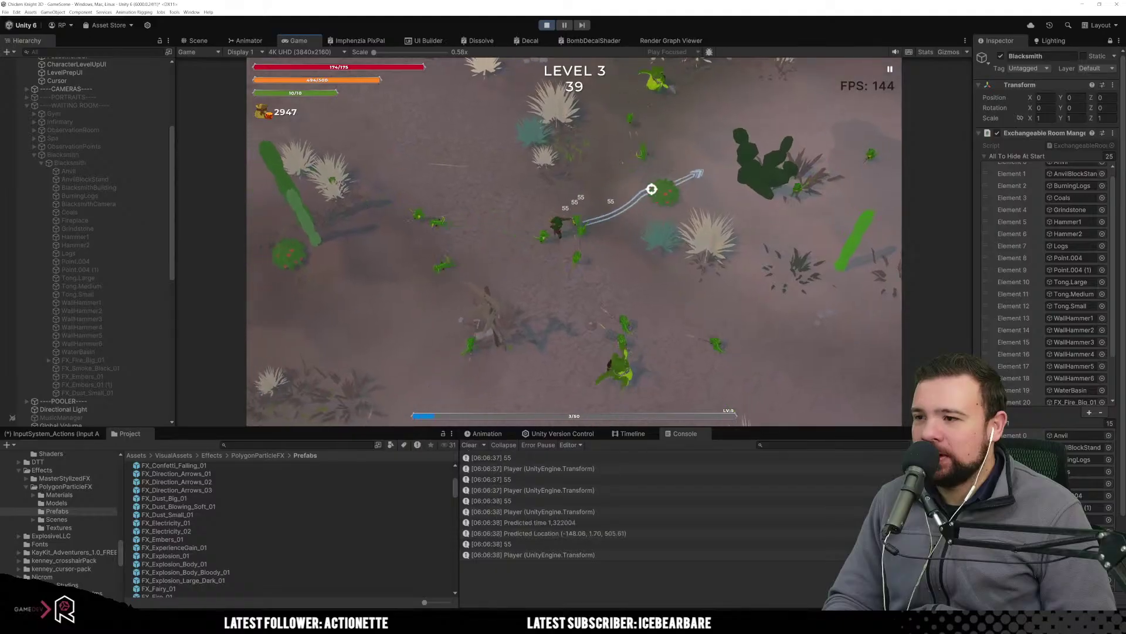
{"action": "key", "text": "w"}
{"action": "key", "text": "d"}
{"action": "key", "text": "s"}
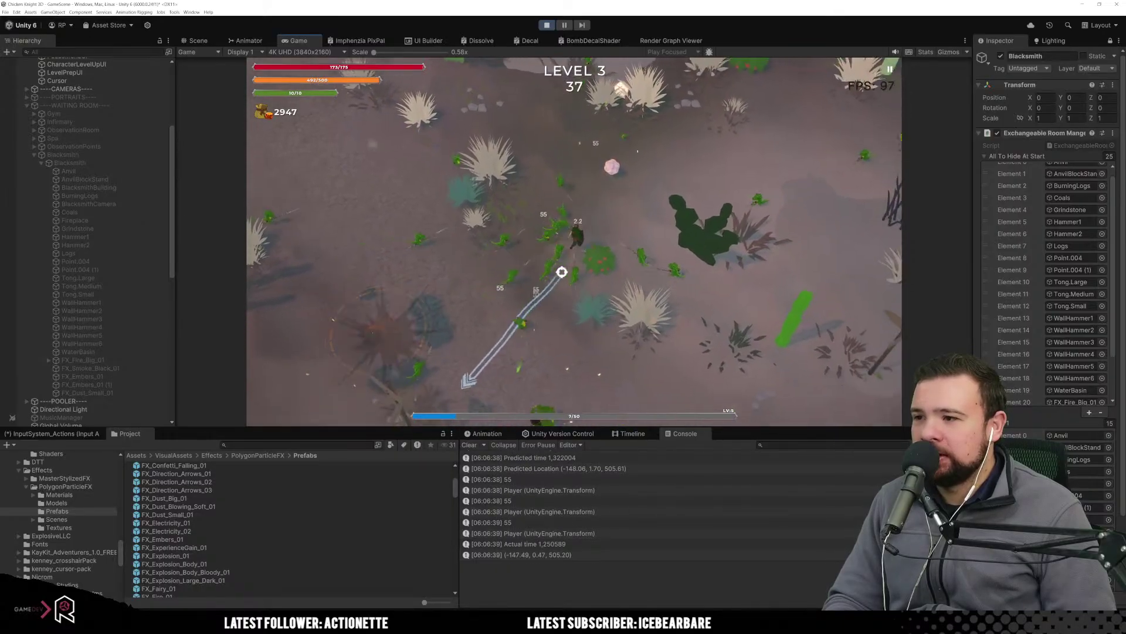
Fall back toward the fenced camp in level 3, shooting the swarm and the large creatures while avoiding the bombs.
{"action": "key", "text": "s"}
{"action": "key", "text": "a"}
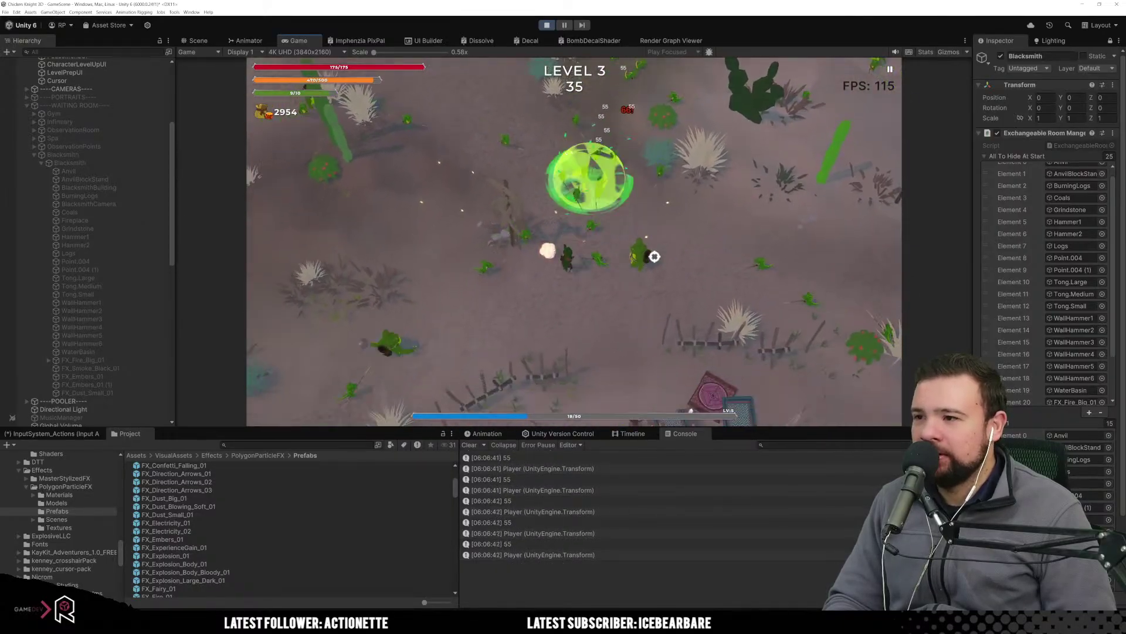
{"action": "key", "text": "s"}
{"action": "key", "text": "d"}
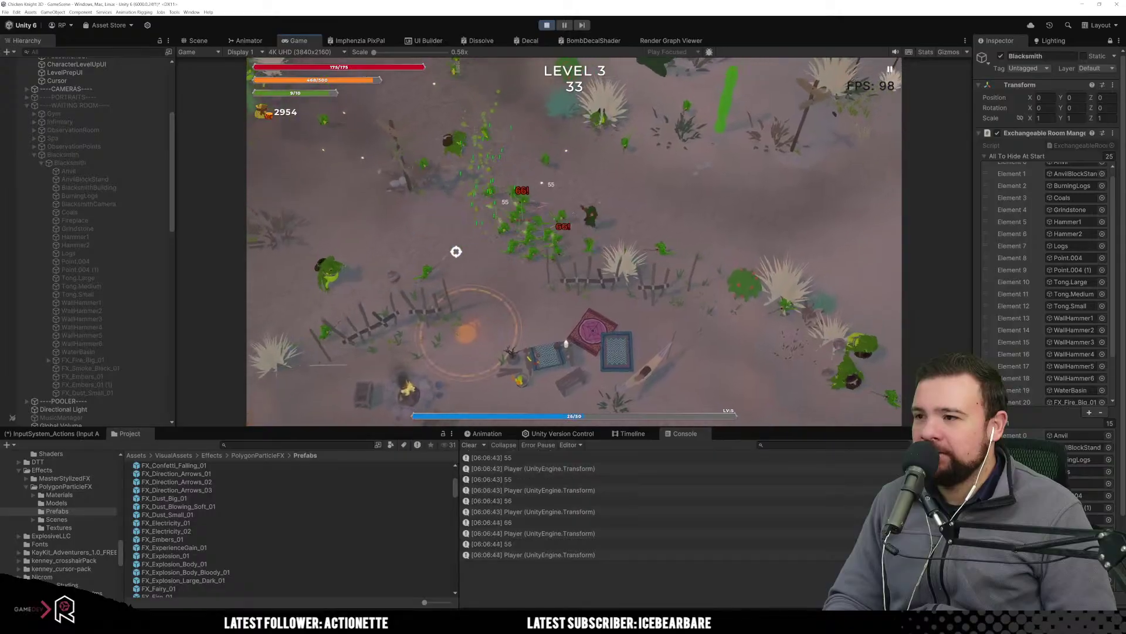
{"action": "key", "text": "w"}
{"action": "key", "text": "a"}
{"action": "key", "text": "s"}
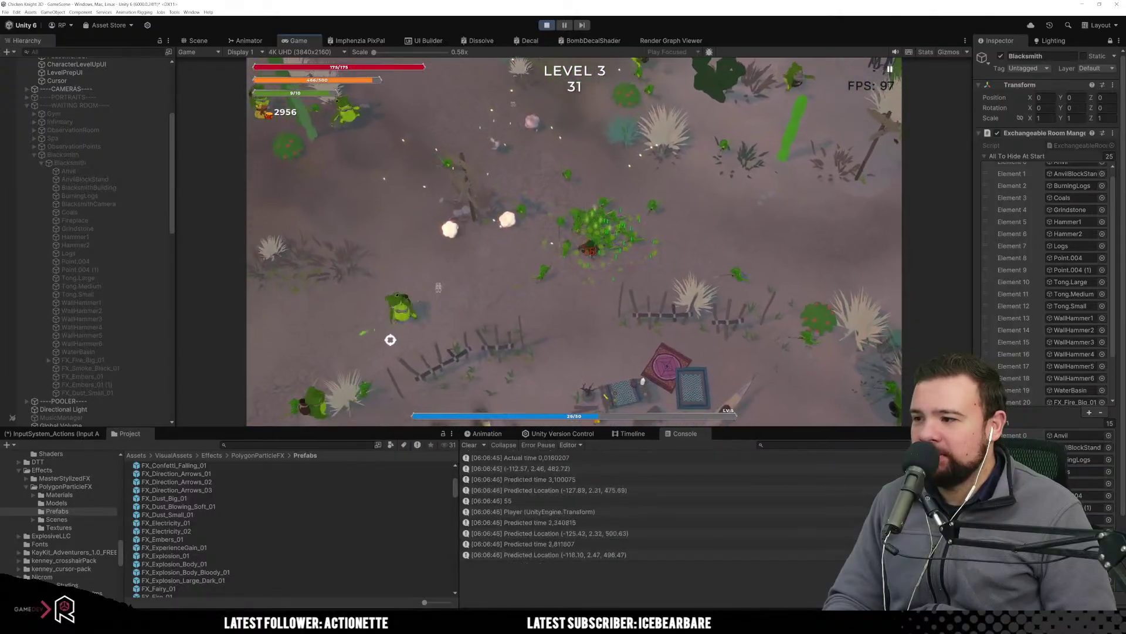
Draw the swarm across the level 3 desert past the wooden signpost and back, dodging bomb circles and shooting into the pack.
{"action": "key", "text": "d"}
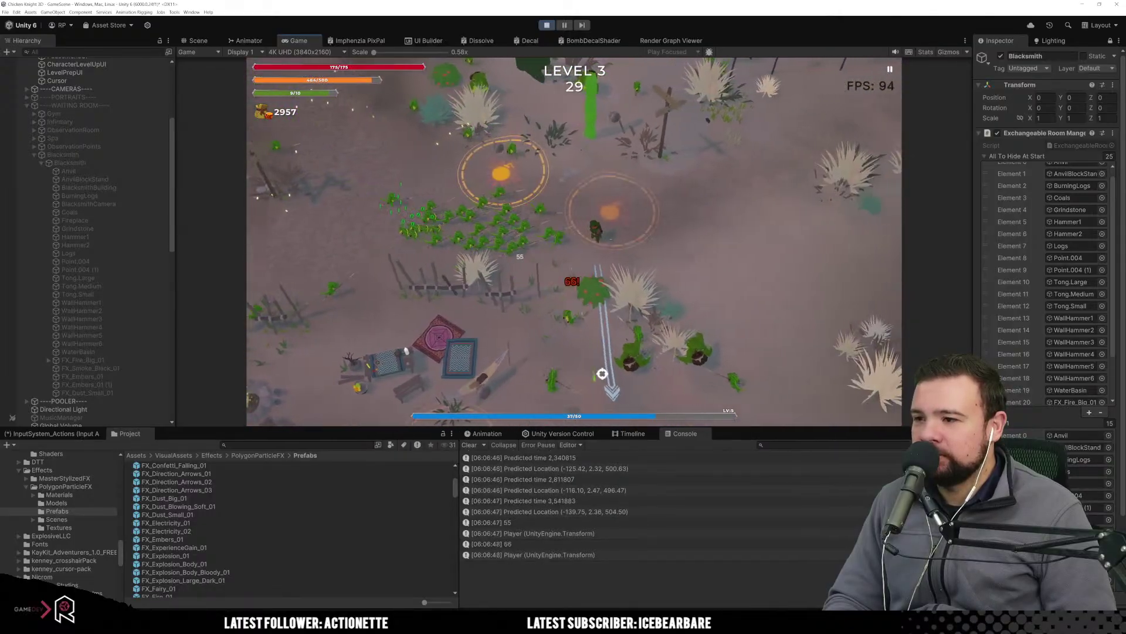
{"action": "key", "text": "d"}
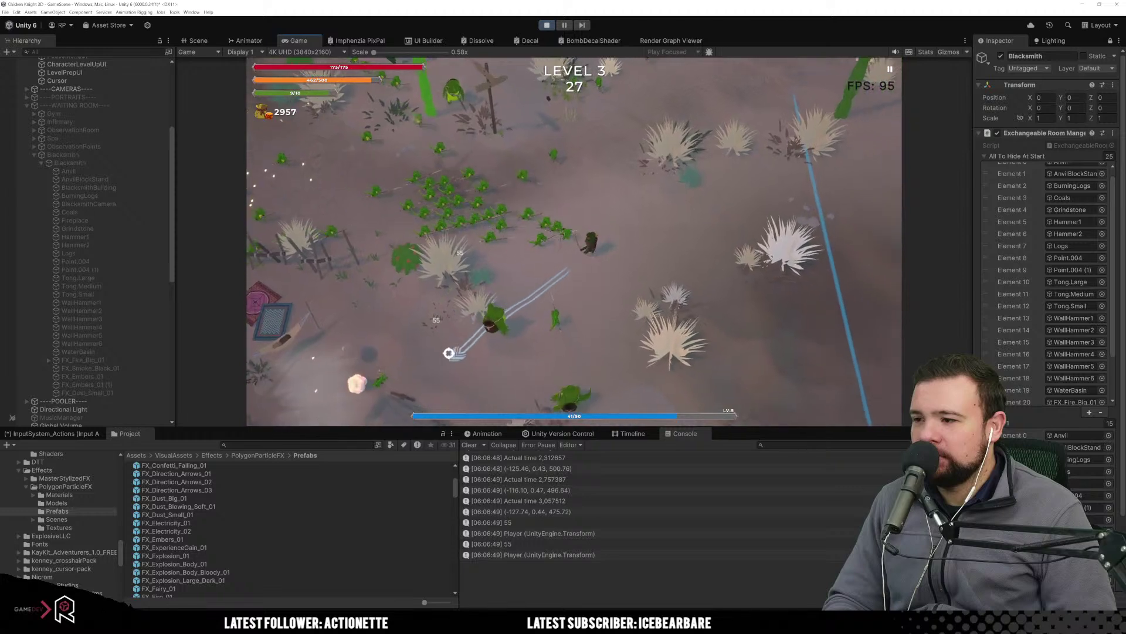
{"action": "key", "text": "w"}
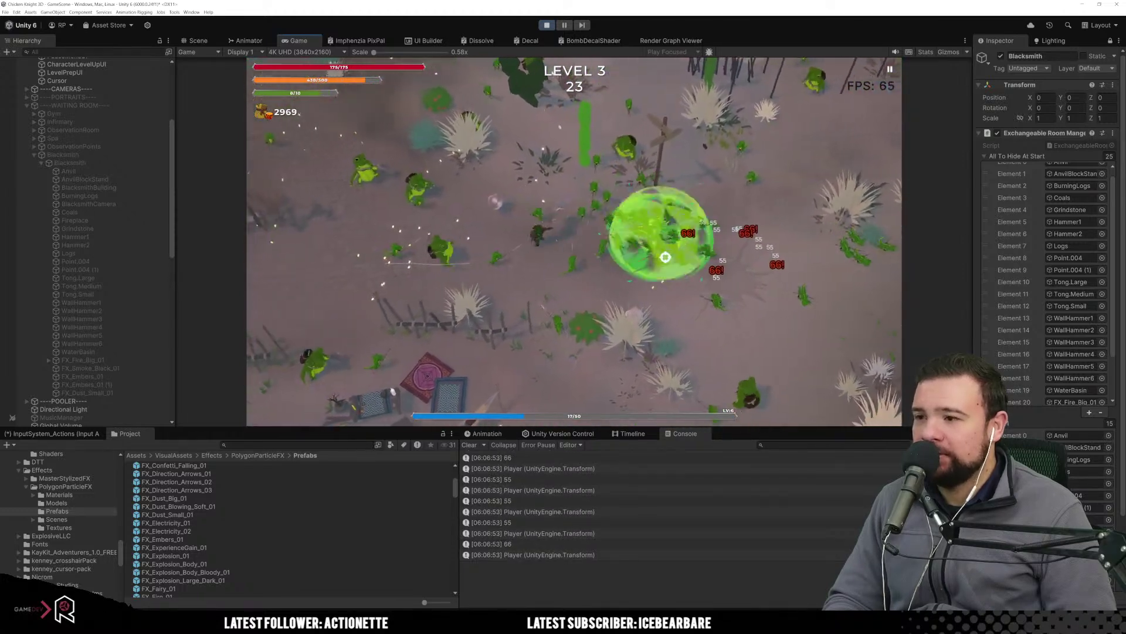
{"action": "key", "text": "a"}
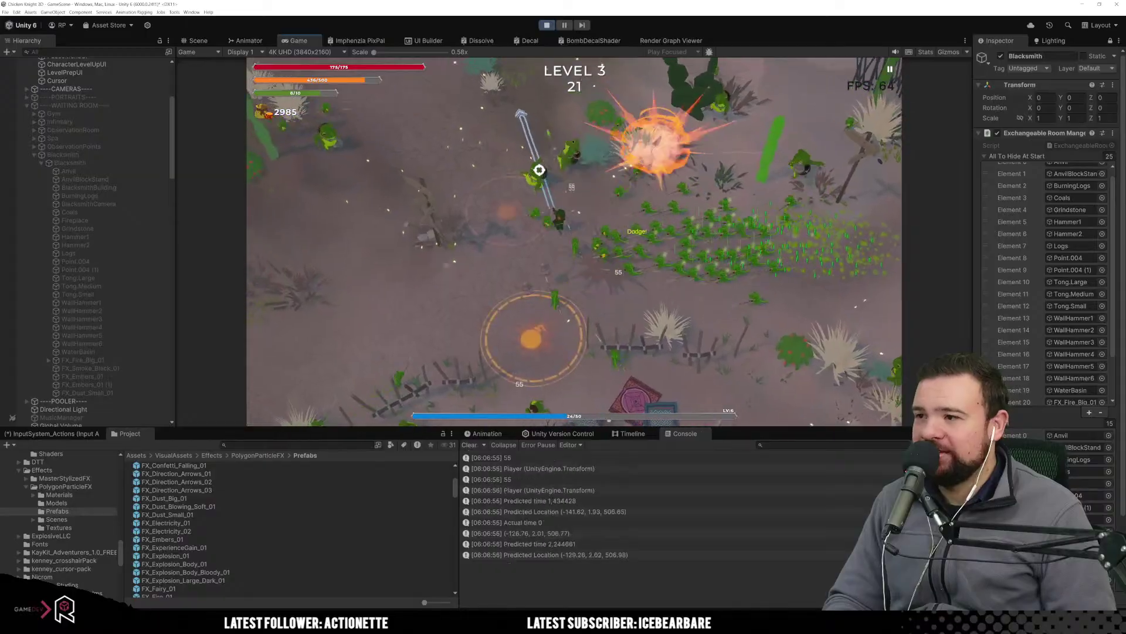
{"action": "key", "text": "w"}
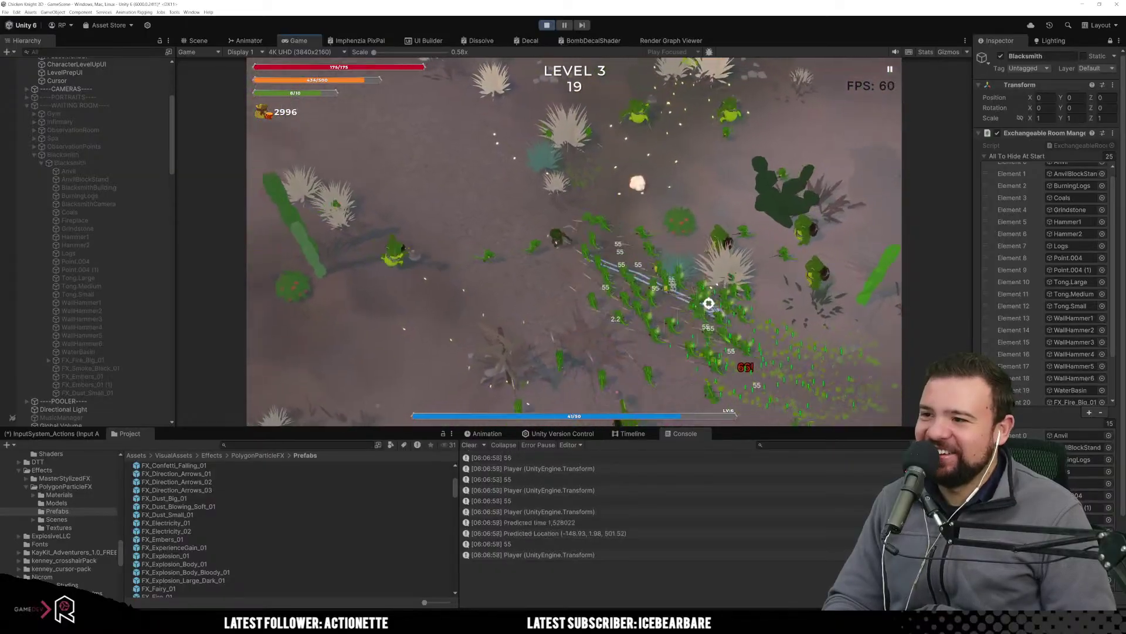
Lead the swarm past the level 3 camp toward the cacti, shooting the green creatures and dodging the bomb circles.
{"action": "key", "text": "a"}
{"action": "key", "text": "s"}
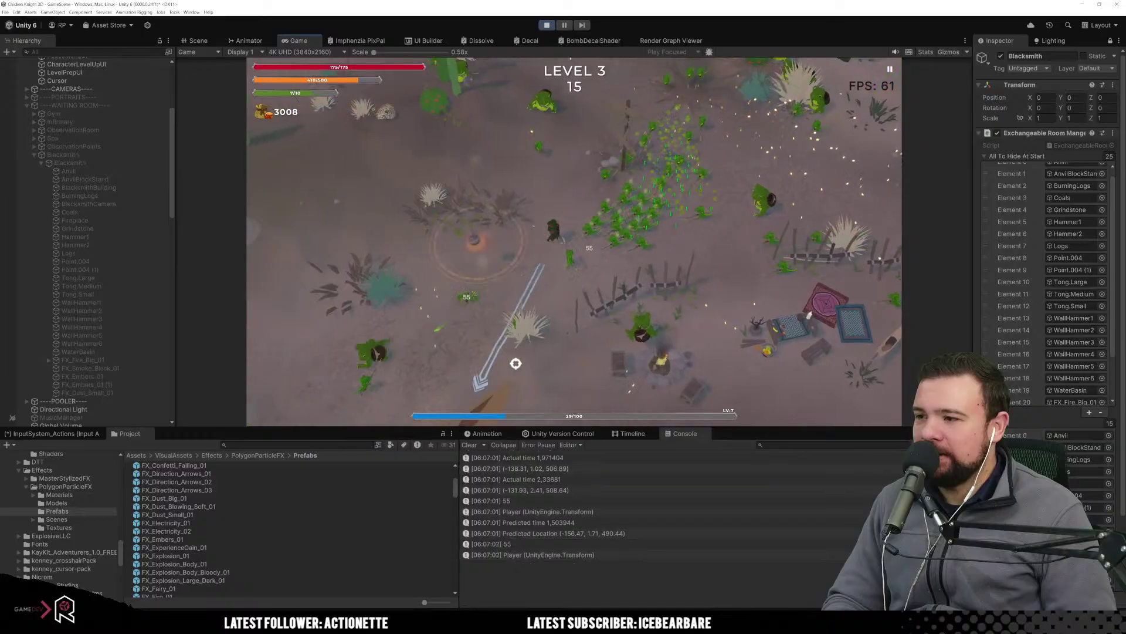
{"action": "key", "text": "w"}
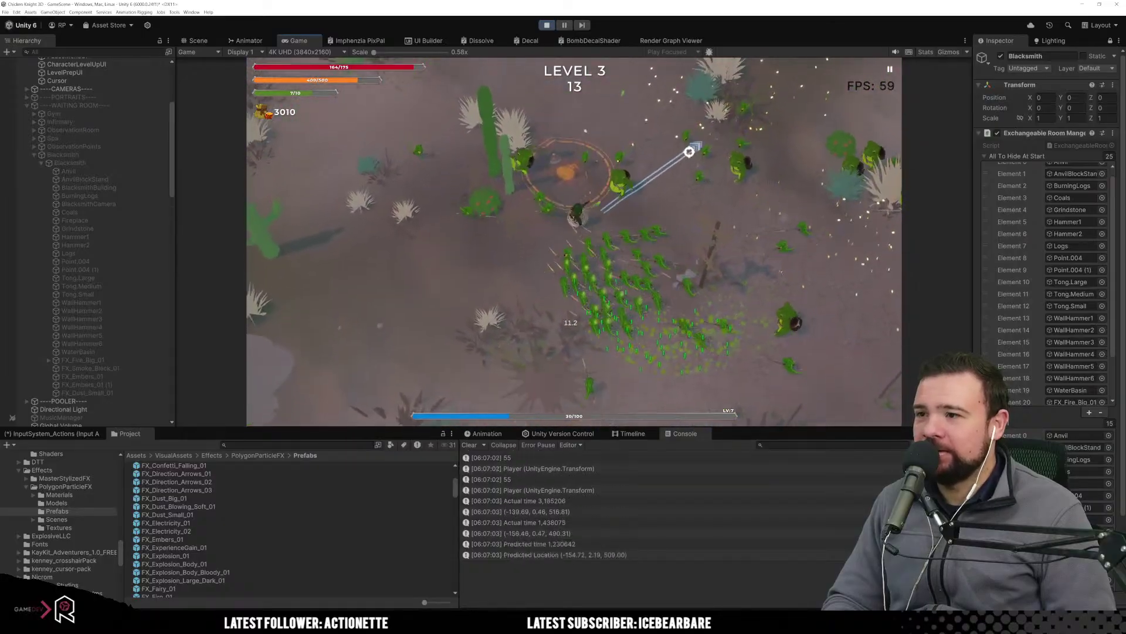
{"action": "key", "text": "d"}
{"action": "key", "text": "w"}
{"action": "key", "text": "d"}
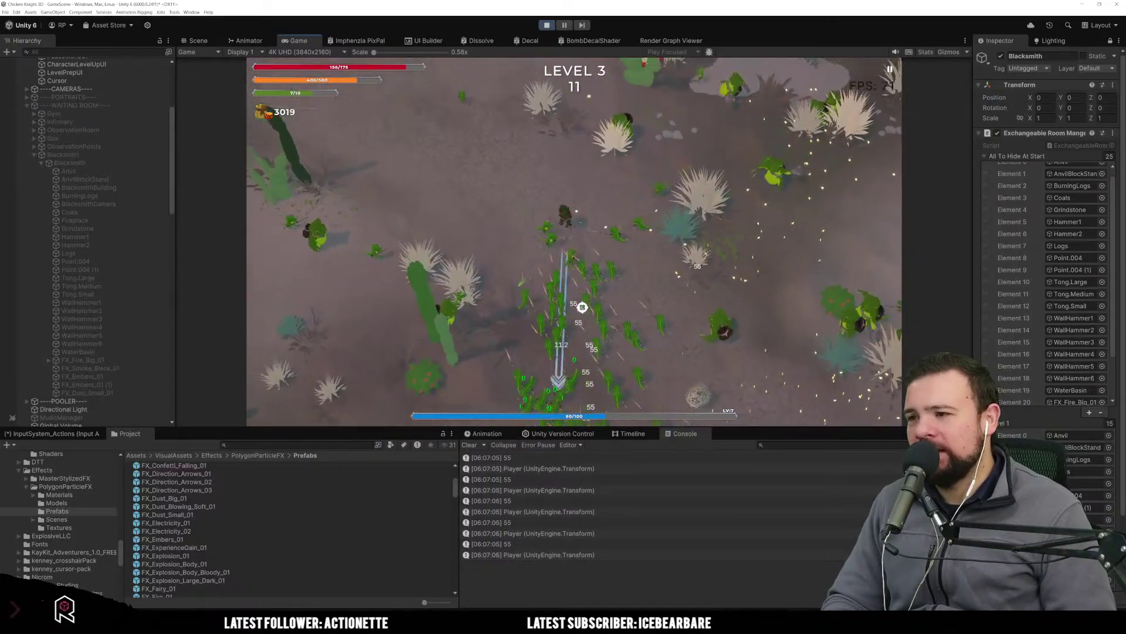
Keep retreating across the open desert while shooting the pursuing pack and avoiding bombs until the level 3 timer runs out.
{"action": "key", "text": "w"}
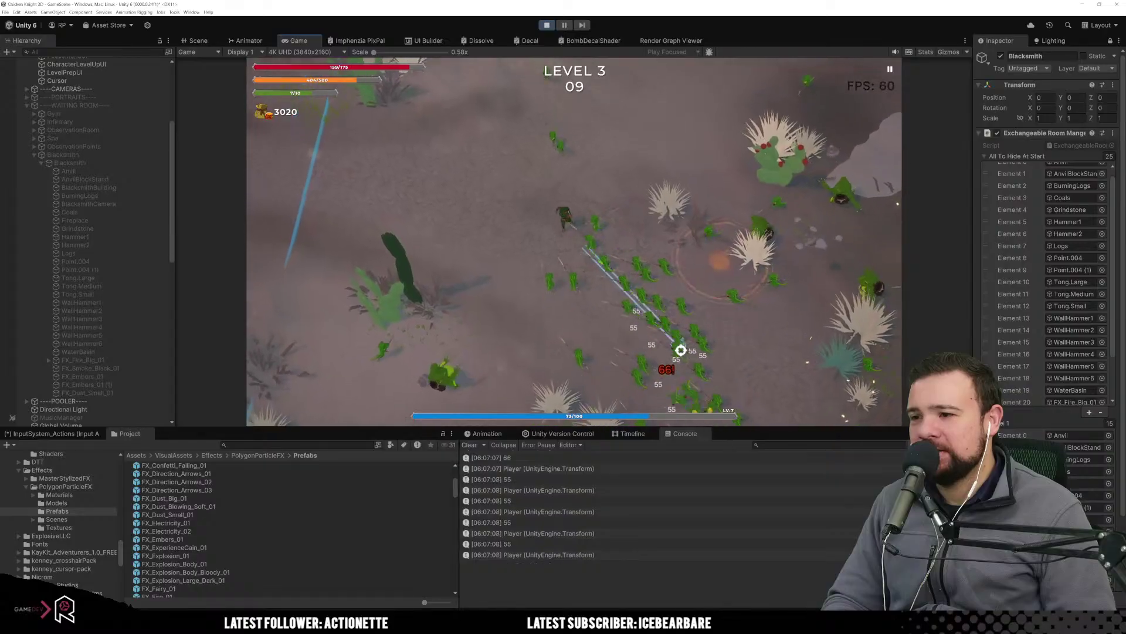
{"action": "key", "text": "w"}
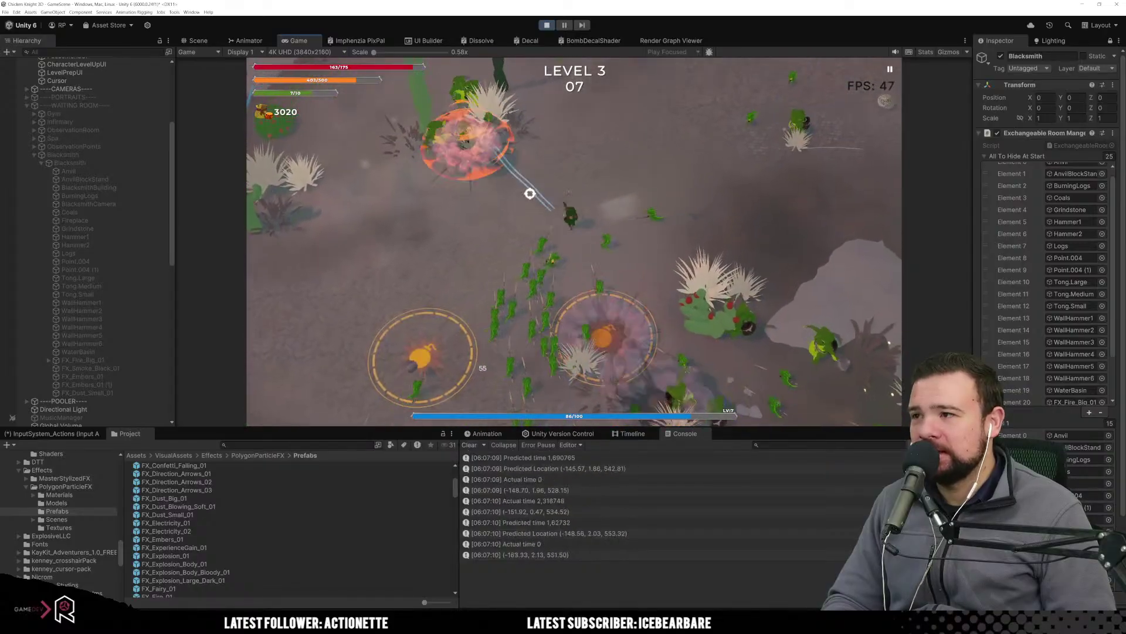
{"action": "key", "text": "w"}
{"action": "key", "text": "d"}
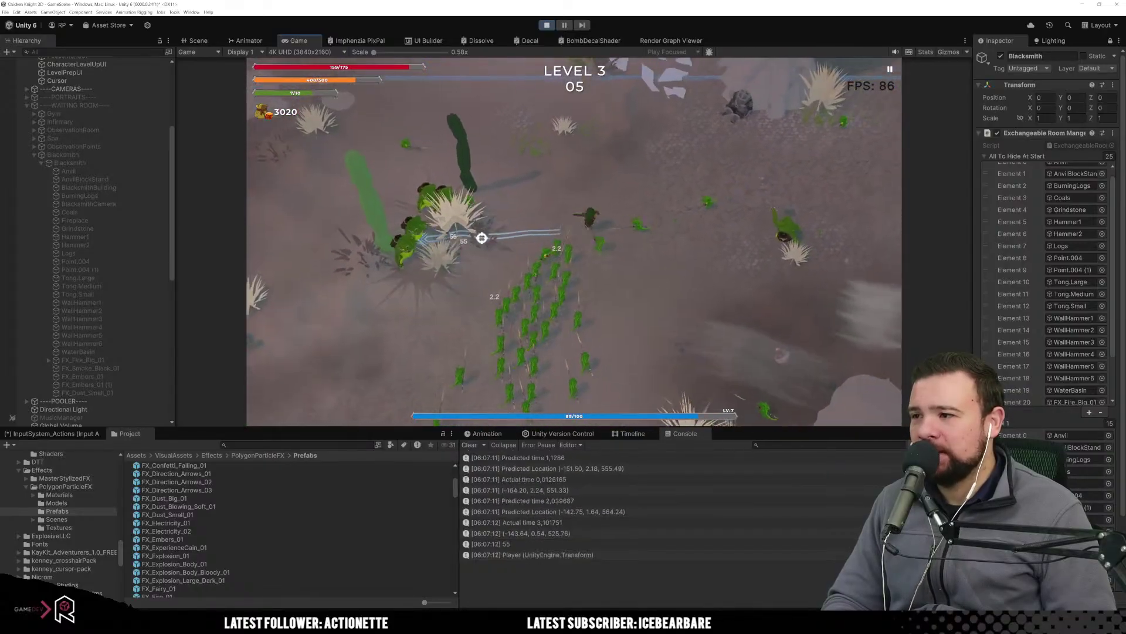
{"action": "key", "text": "d"}
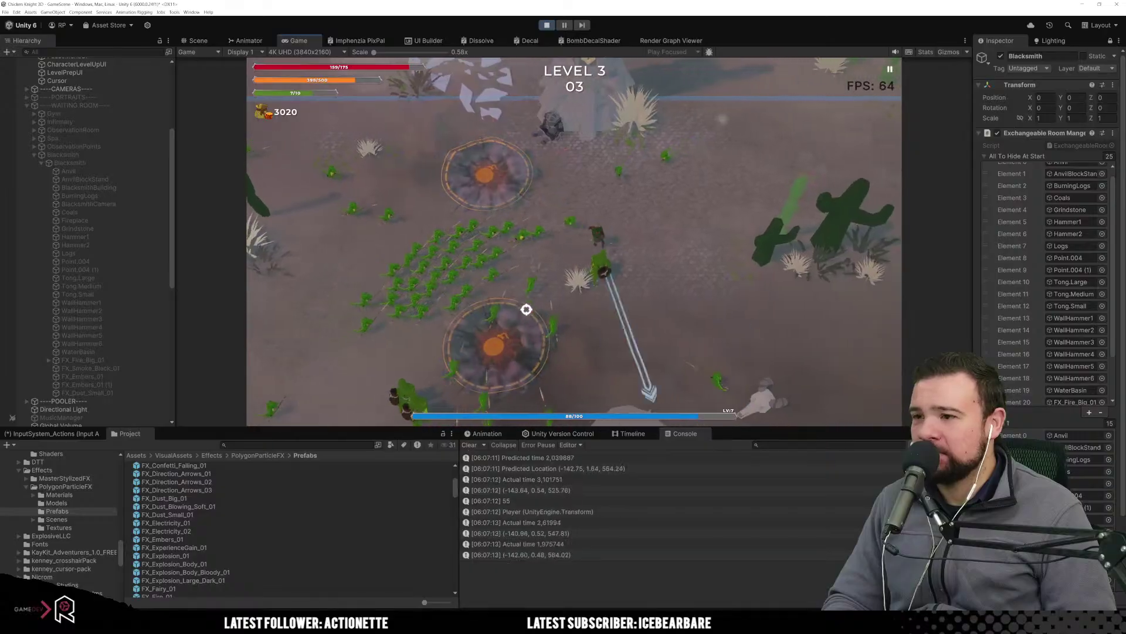
{"action": "key", "text": "w"}
{"action": "key", "text": "a"}
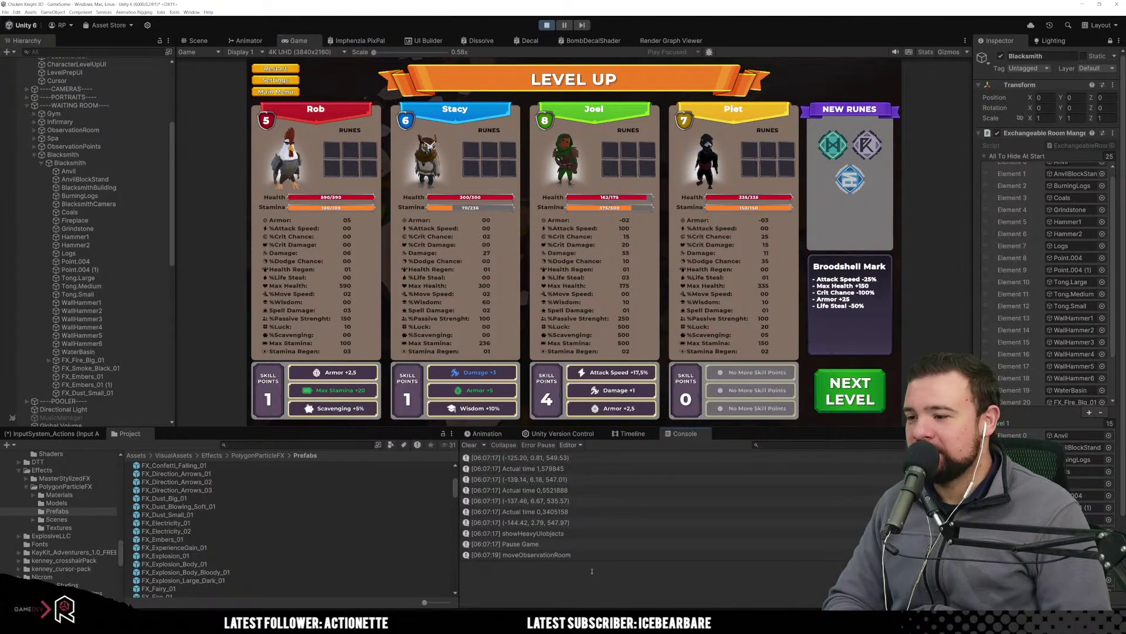
Open BombManager from its console log entry and comment out the "Actual time" and transform.position Debug.Log lines in Explode.
{"action": "left_click", "coordinate": [572, 480]}
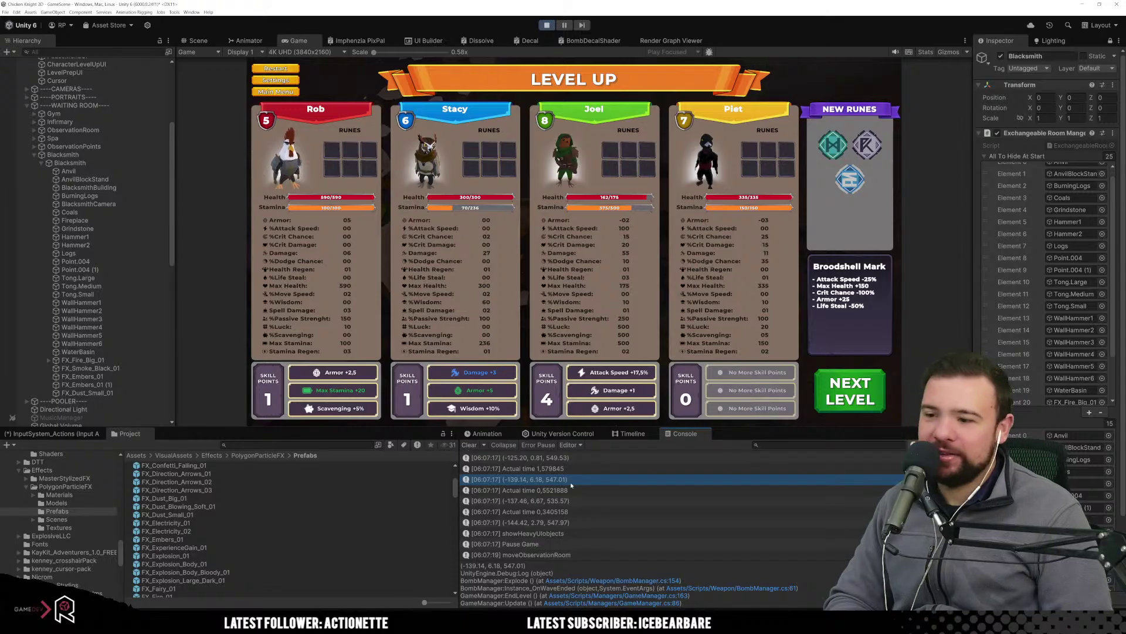
{"action": "double_click", "coordinate": [552, 470]}
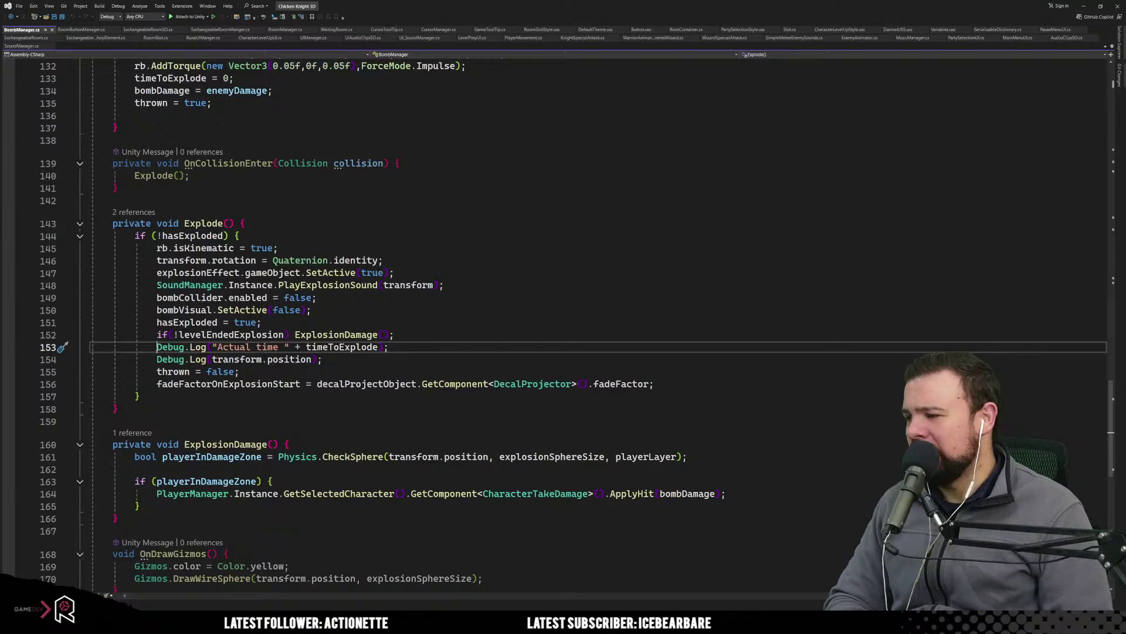
{"action": "type", "text": "//"}
{"action": "key", "text": "Down"}
{"action": "key", "text": "Home"}
{"action": "type", "text": "//"}
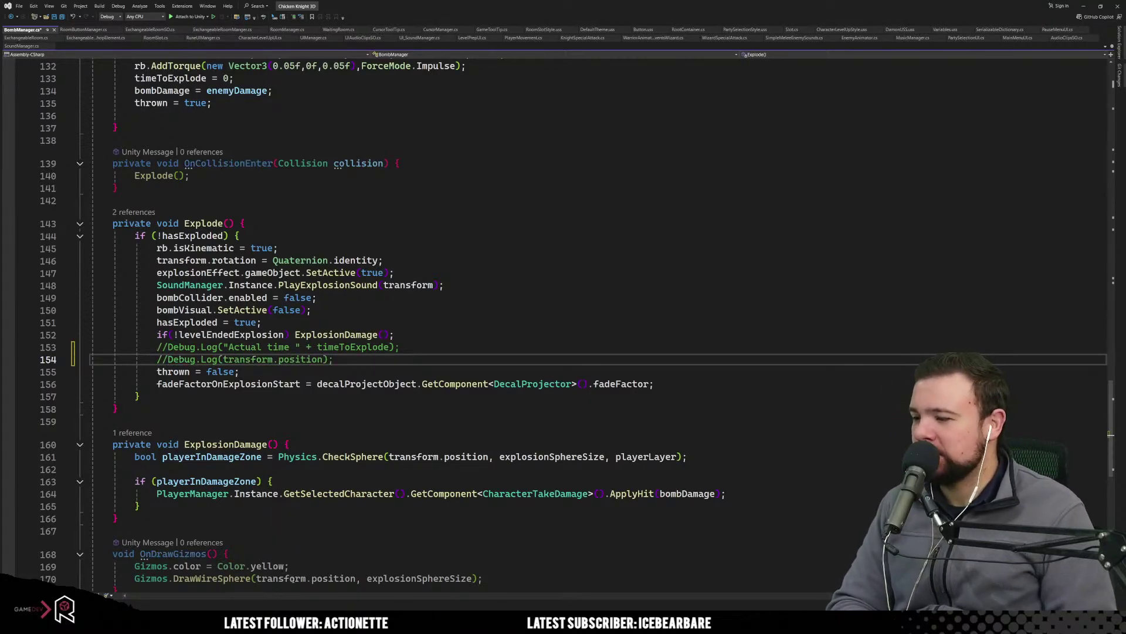
Open EnemyTakeDamage from the console's damage log in Unity and comment out the lastDamageAmount and lastDamageSource logs in ApplyHit.
{"action": "mouse_move", "coordinate": [315, 624]}
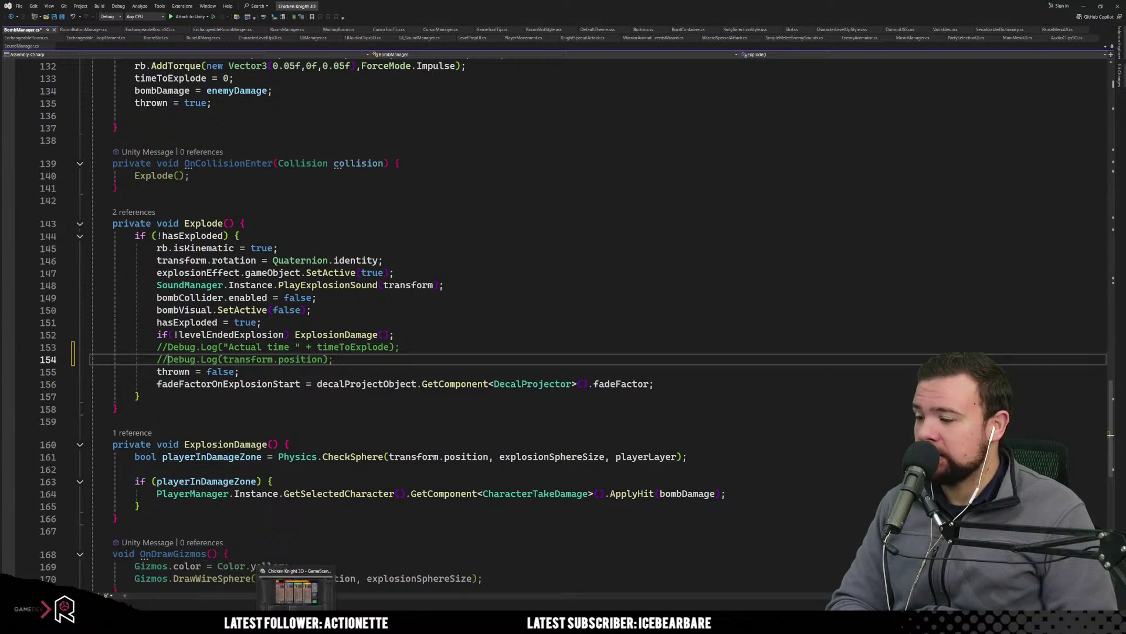
{"action": "left_click", "coordinate": [303, 602]}
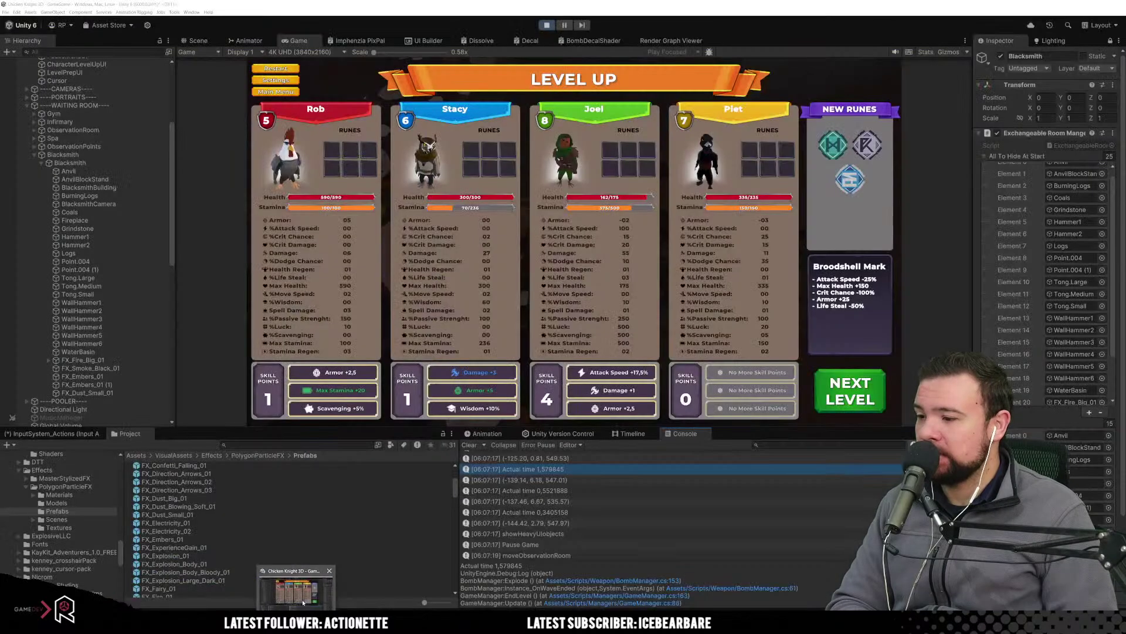
{"action": "left_click", "coordinate": [562, 480]}
{"action": "scroll", "coordinate": [573, 534], "scroll_direction": "up", "scroll_amount": 3}
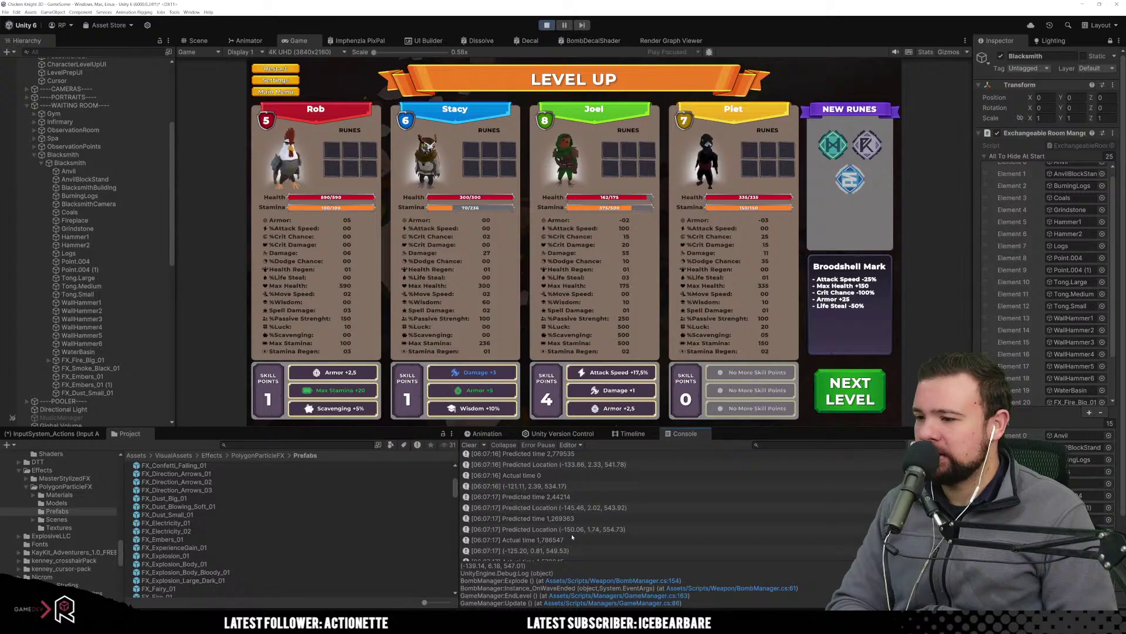
{"action": "scroll", "coordinate": [573, 536], "scroll_direction": "up", "scroll_amount": 3}
{"action": "double_click", "coordinate": [526, 503]}
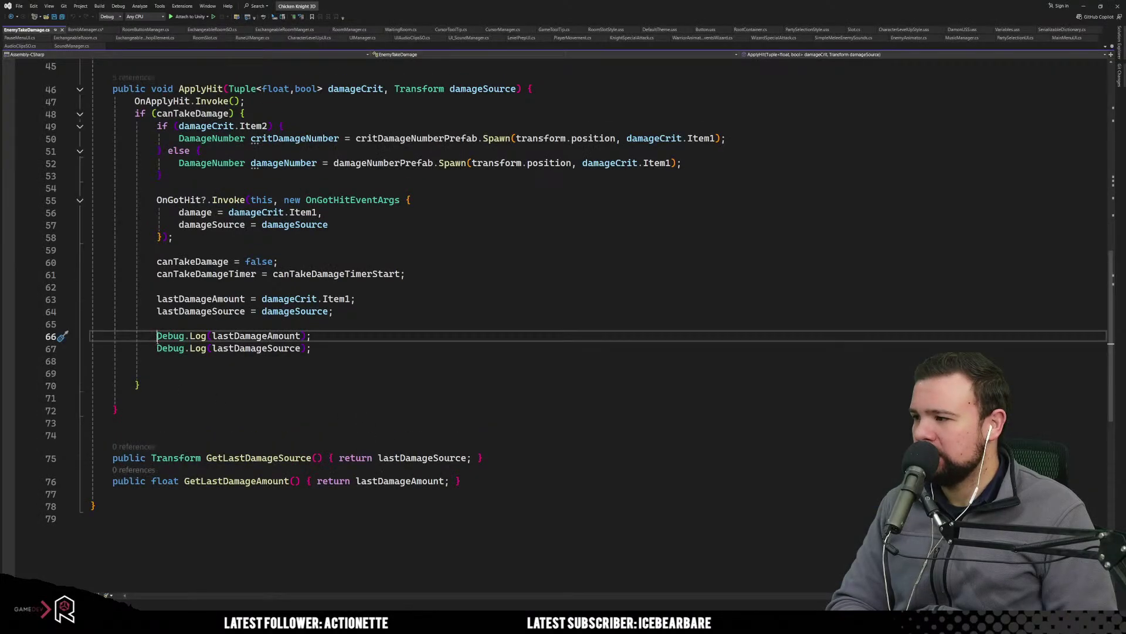
{"action": "key", "text": "ctrl+k"}
{"action": "key", "text": "ctrl+c"}
{"action": "key", "text": "Down"}
{"action": "key", "text": "ctrl+k"}
{"action": "key", "text": "ctrl+c"}
{"action": "left_click", "coordinate": [376, 387]}
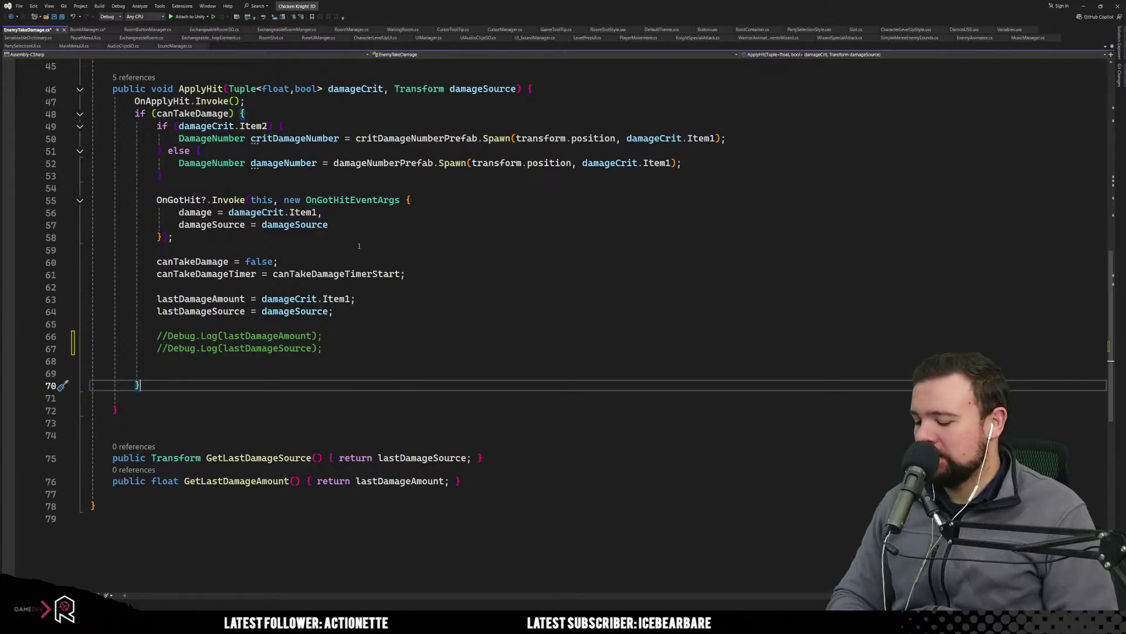
Save all the modified scripts and switch back to the Unity editor.
{"action": "key", "text": "ctrl+s"}
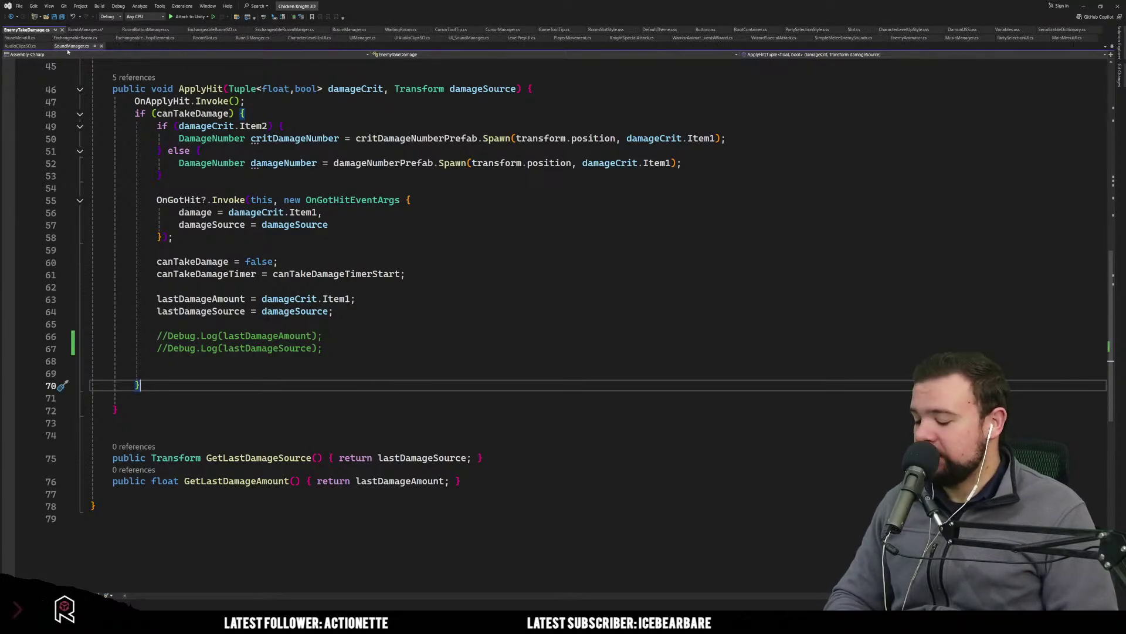
{"action": "key", "text": "ctrl+shift+s"}
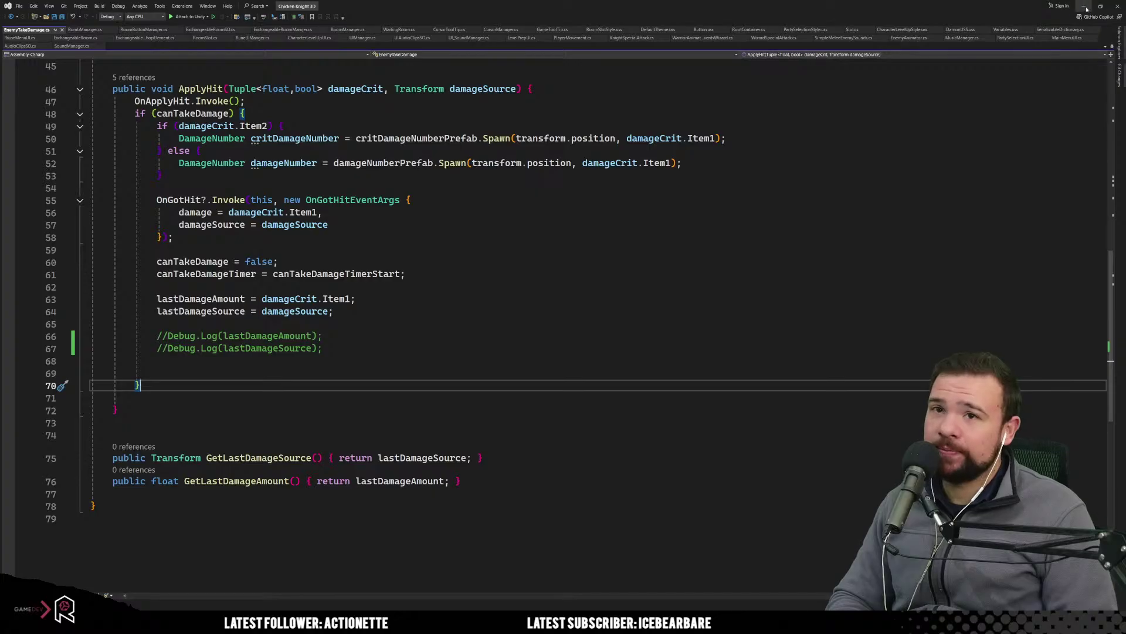
{"action": "left_click", "coordinate": [1085, 7]}
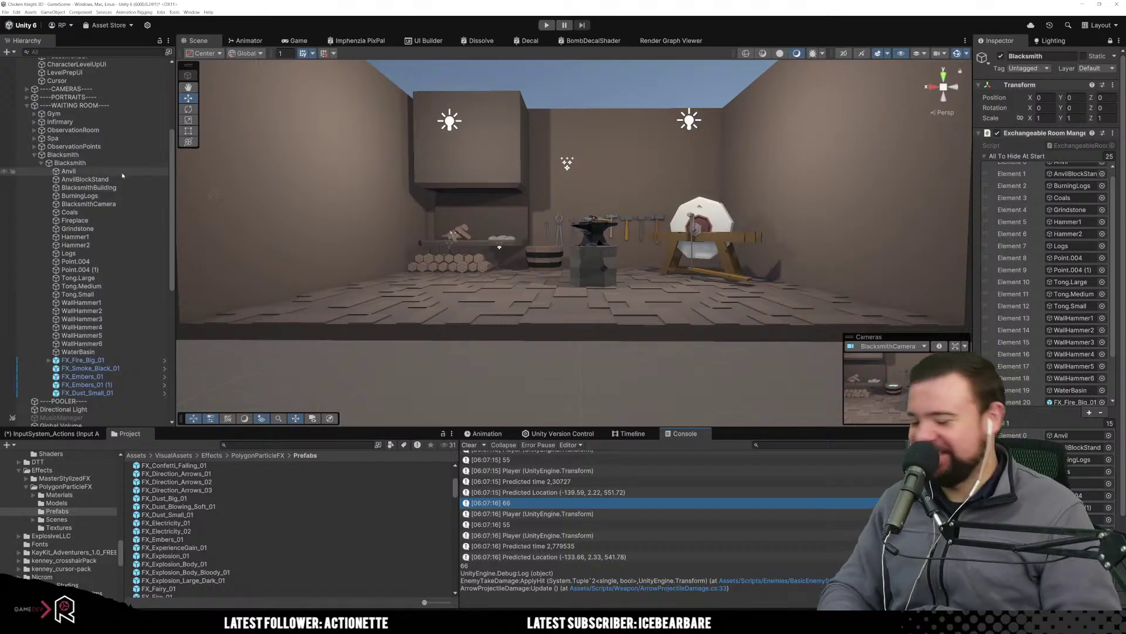
Unlock the Inspector and reorder the LEVELS_MANAGER levels to TowerEntrance, _baseLevelPrefab, Forest, Desert and Boss.
{"action": "right_click_drag", "start_coordinate": [604, 232], "coordinate": [522, 331]}
{"action": "key", "text": "s"}
{"action": "scroll", "coordinate": [106, 188], "scroll_direction": "up", "scroll_amount": 6}
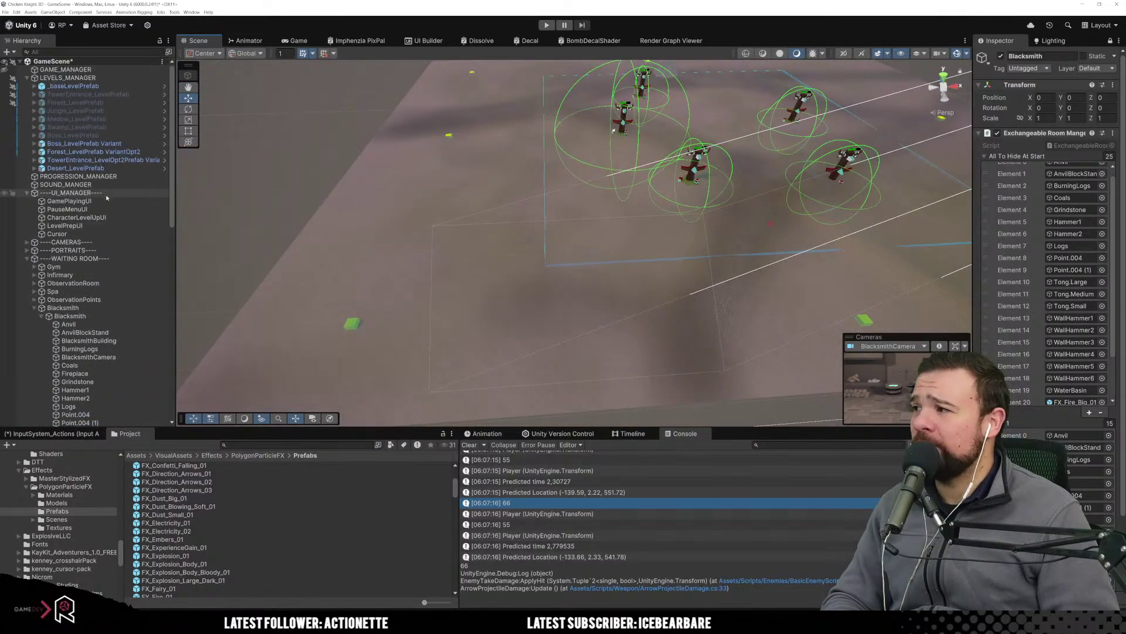
{"action": "left_click", "coordinate": [66, 78]}
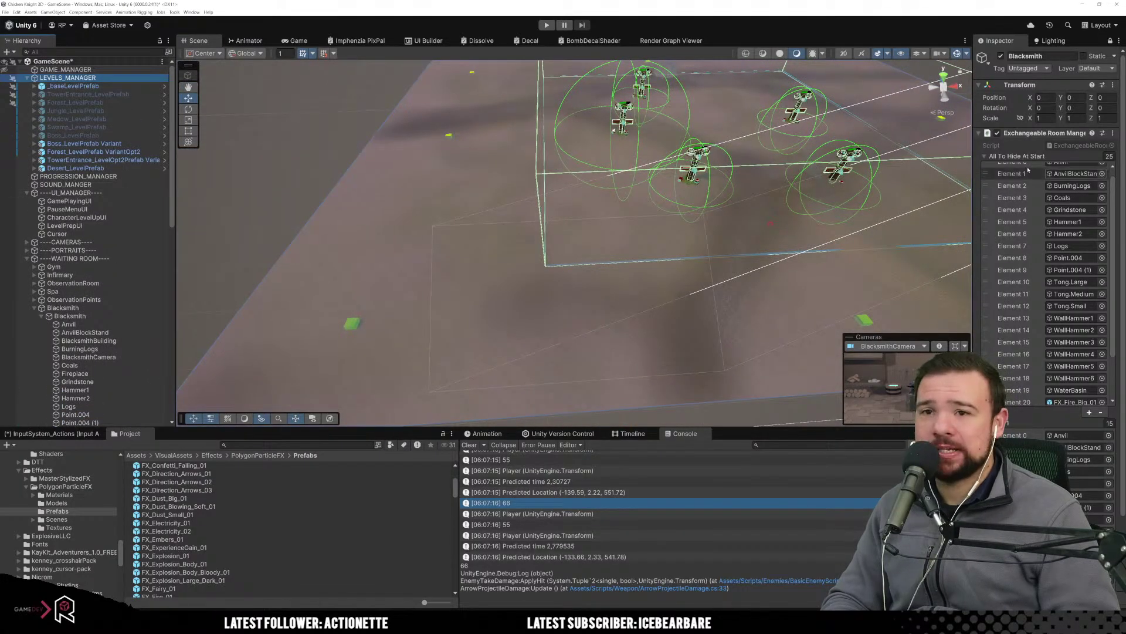
{"action": "left_click", "coordinate": [1111, 41]}
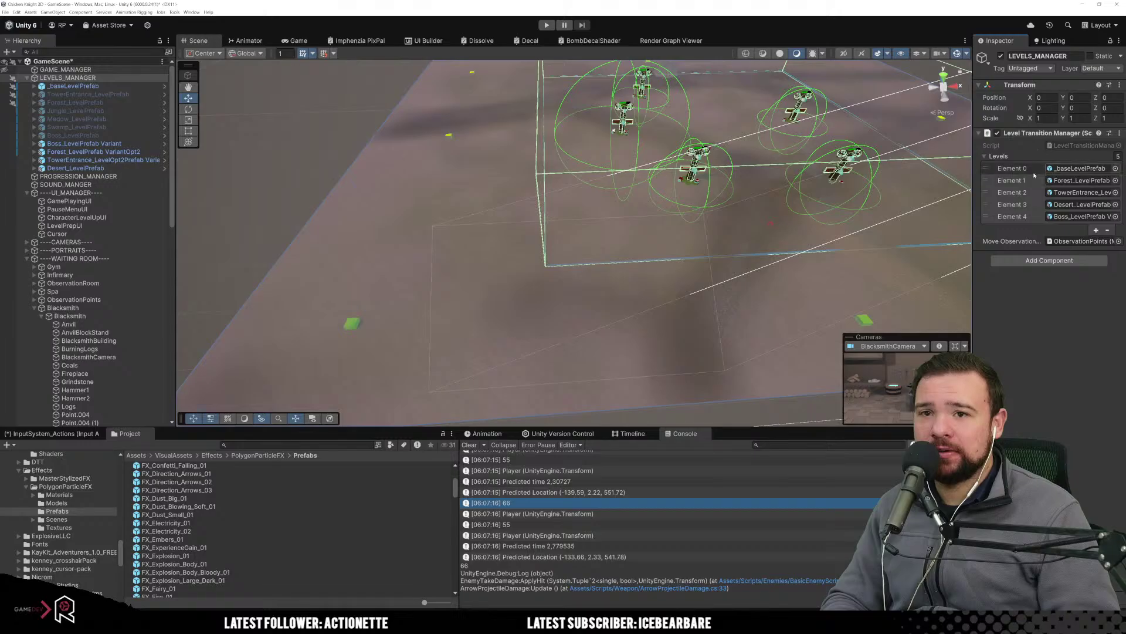
{"action": "mouse_move", "coordinate": [1020, 170]}
{"action": "left_mouse_down"}
{"action": "mouse_move", "coordinate": [1019, 208]}
{"action": "mouse_move", "coordinate": [1026, 180]}
{"action": "left_mouse_up"}
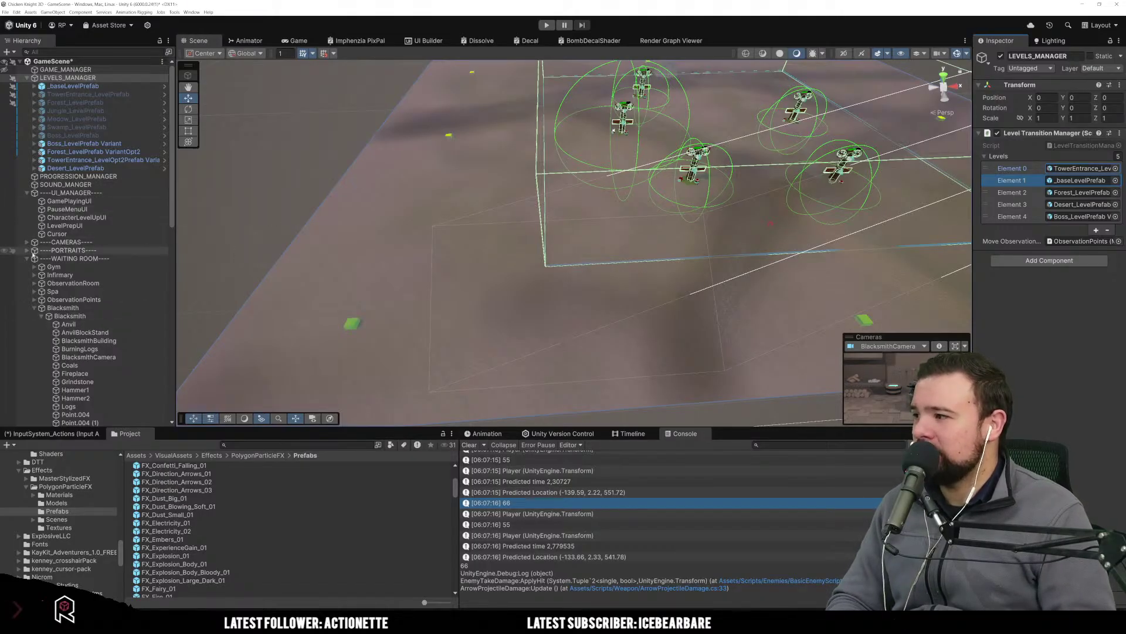
Activate the RangerCharacter under the Player object and frame it in the Scene view.
{"action": "left_click", "coordinate": [27, 258]}
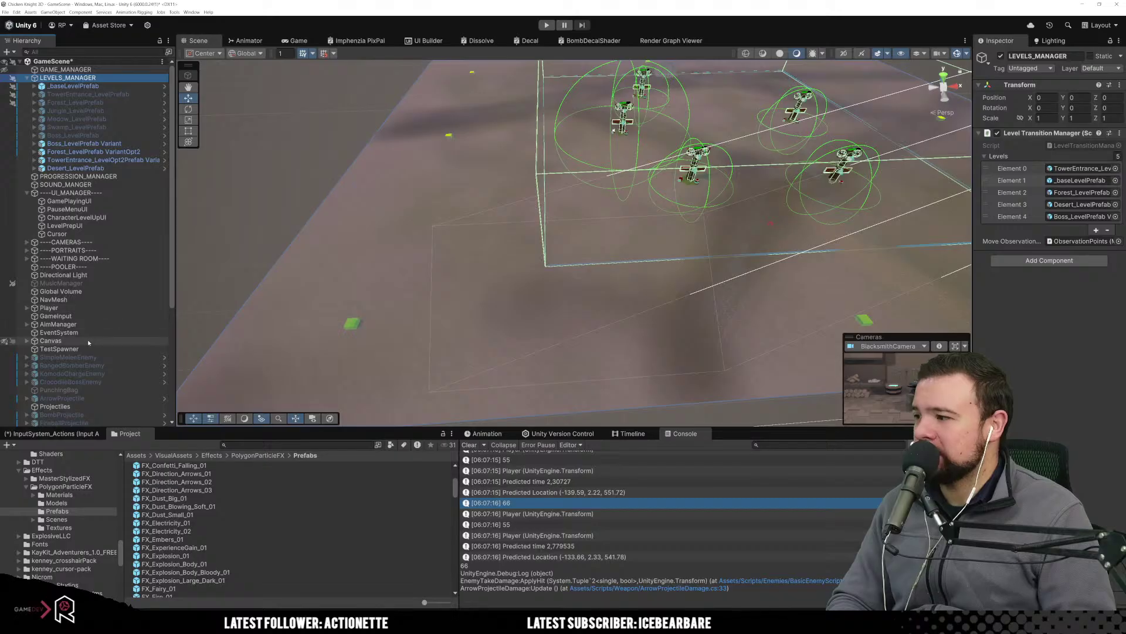
{"action": "scroll", "coordinate": [88, 343], "scroll_direction": "down", "scroll_amount": 2}
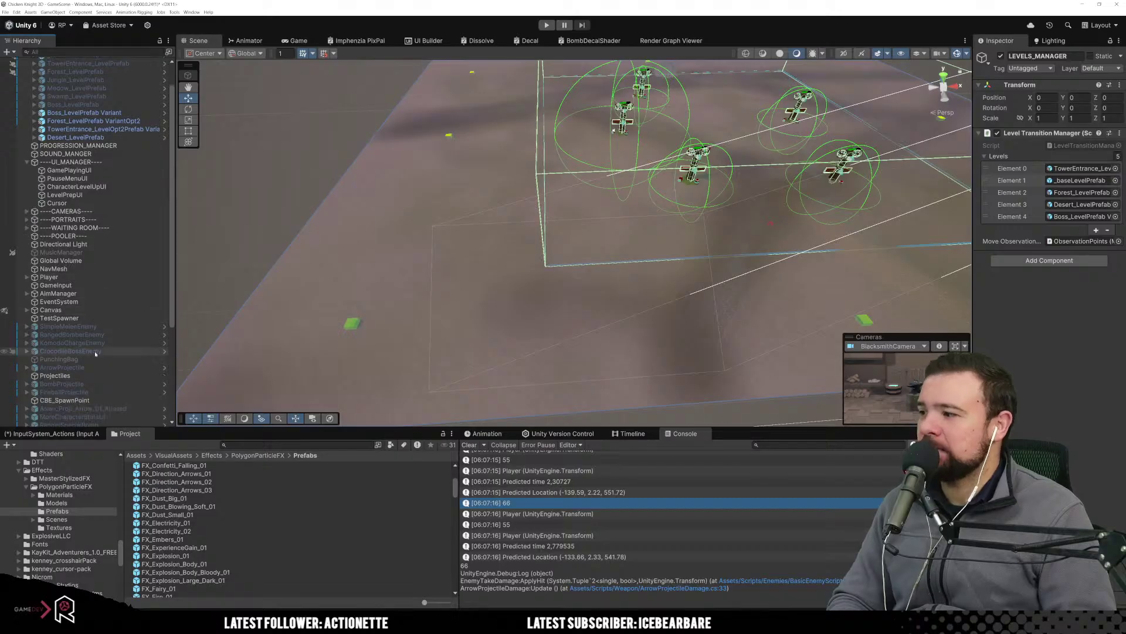
{"action": "left_click", "coordinate": [27, 277]}
{"action": "left_click", "coordinate": [88, 301]}
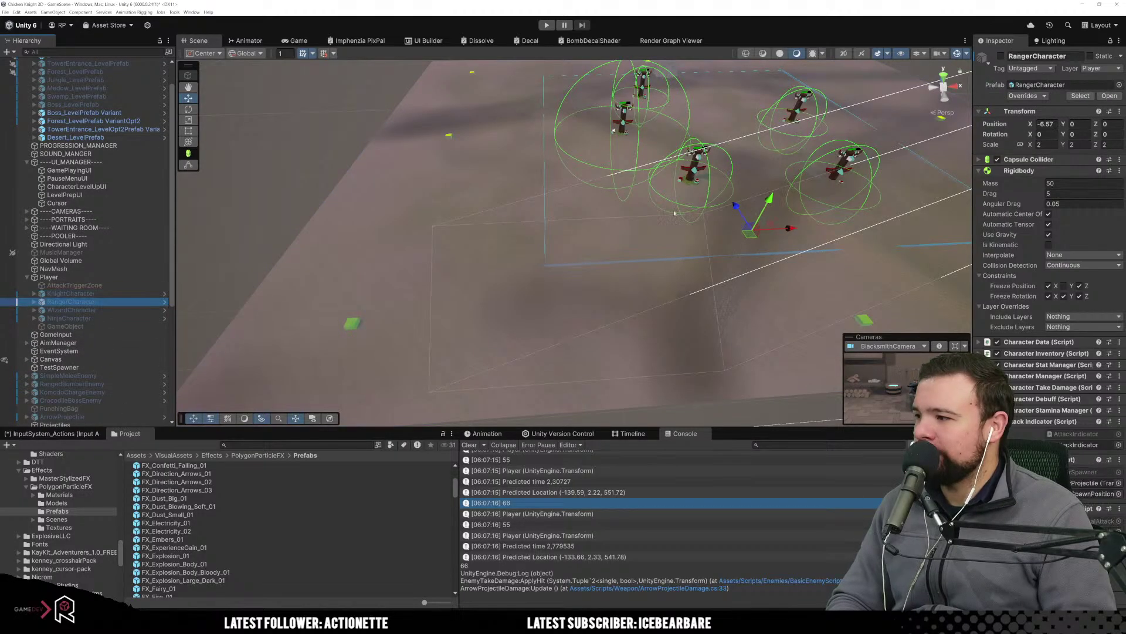
{"action": "left_click", "coordinate": [1002, 57]}
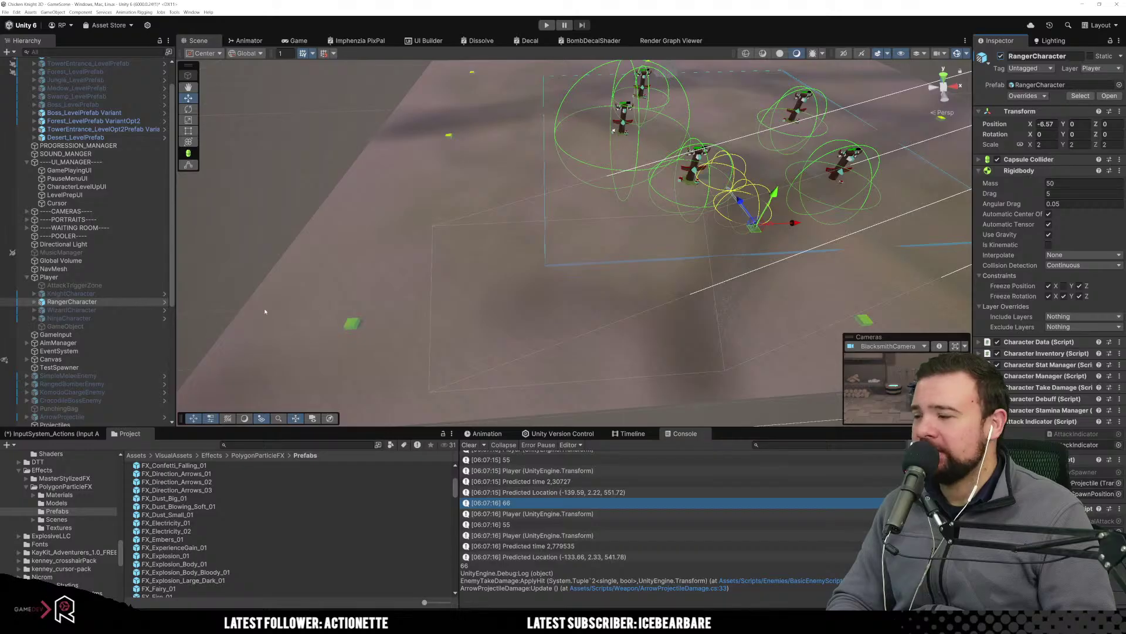
{"action": "double_click", "coordinate": [92, 301]}
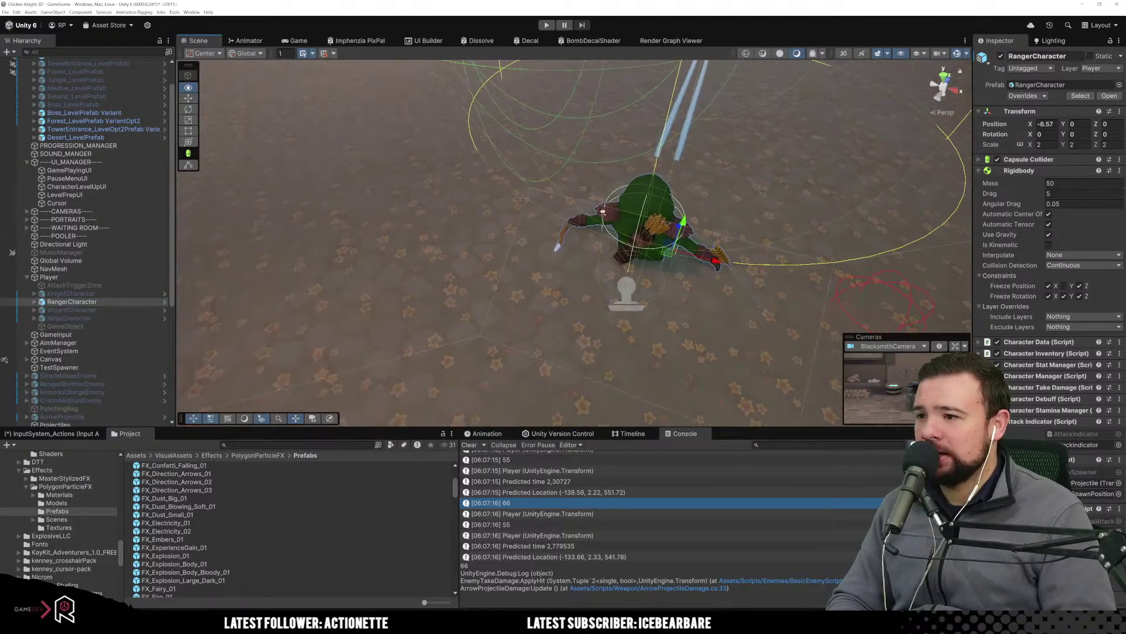
Raise the Player object vertically to about Y 1.54 so the ranger stands above the ground.
{"action": "right_click_drag", "start_coordinate": [688, 211], "coordinate": [210, 257]}
{"action": "left_click", "coordinate": [102, 276]}
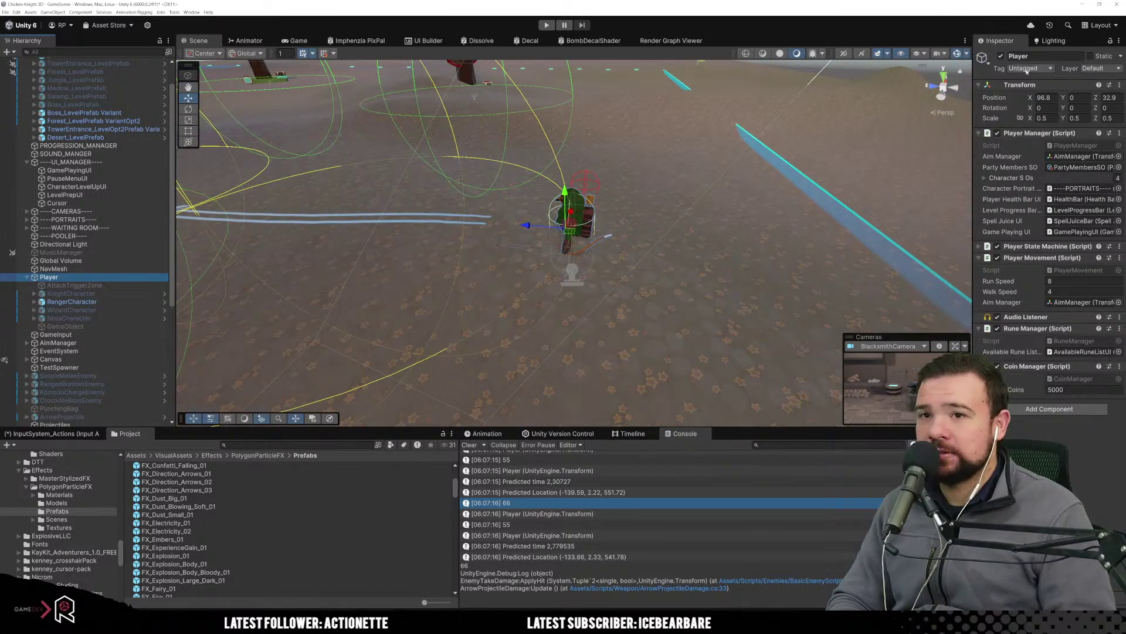
{"action": "left_click_drag", "start_coordinate": [565, 190], "coordinate": [569, 137]}
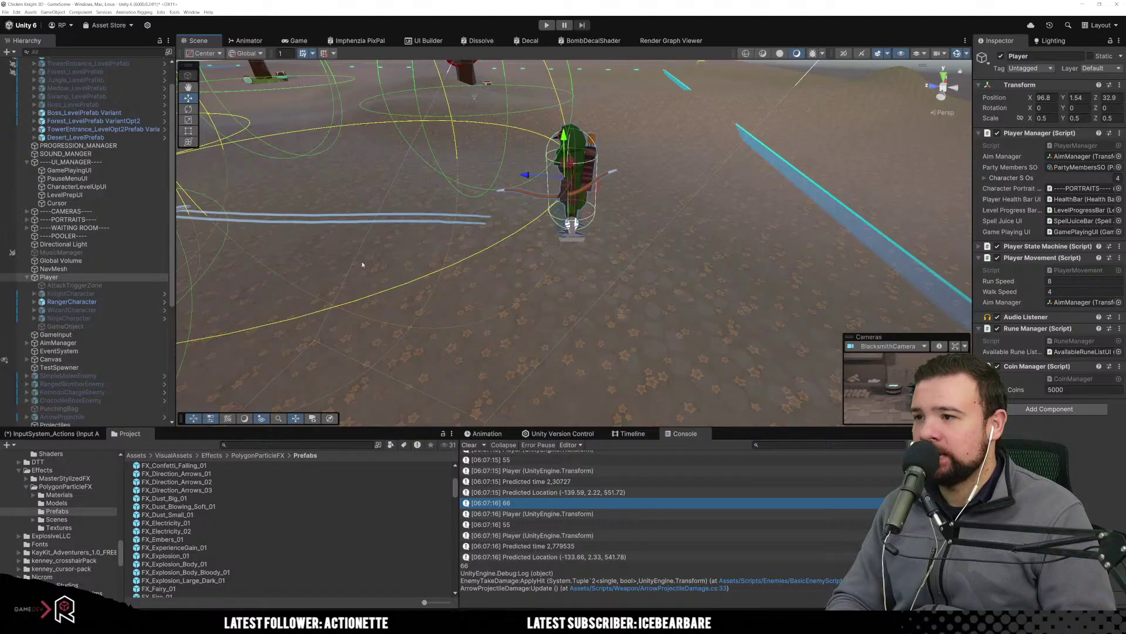
Play the MoveAttack2_S clip of the RobinRanger2.1 model under RangerCharacter and look through its animated properties.
{"action": "left_click", "coordinate": [85, 300]}
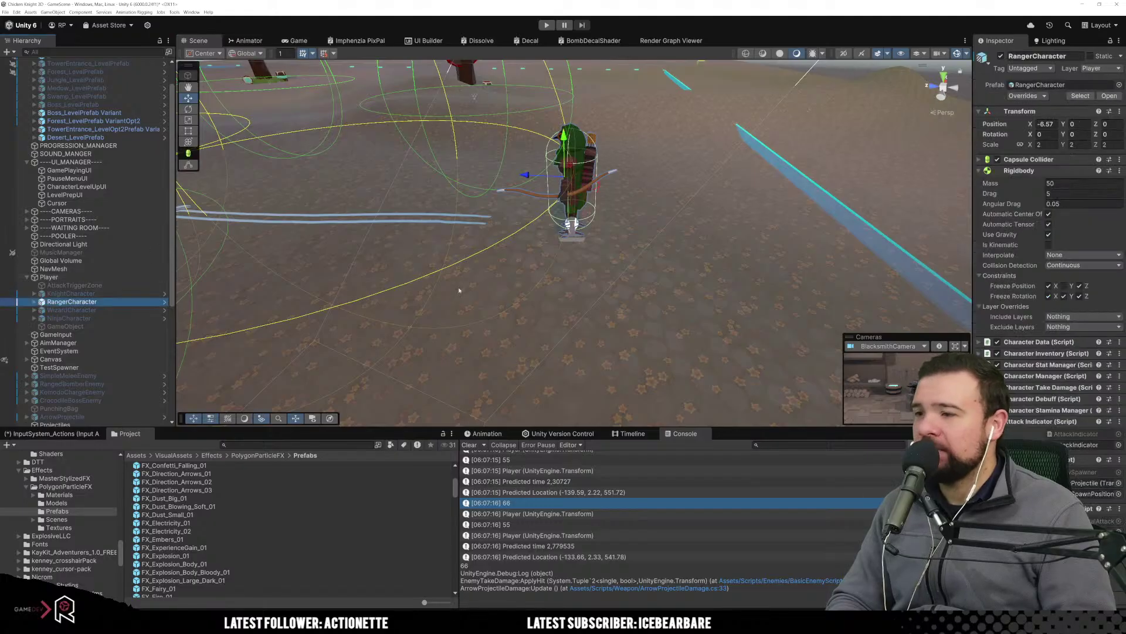
{"action": "left_click", "coordinate": [492, 435]}
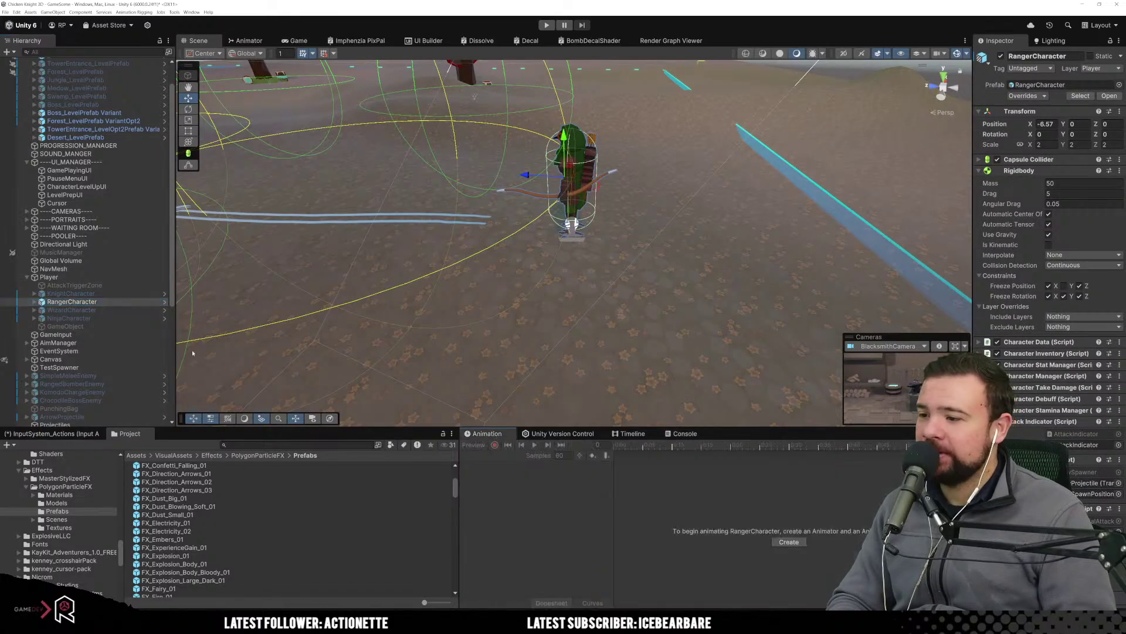
{"action": "left_click", "coordinate": [34, 301]}
{"action": "left_click", "coordinate": [77, 335]}
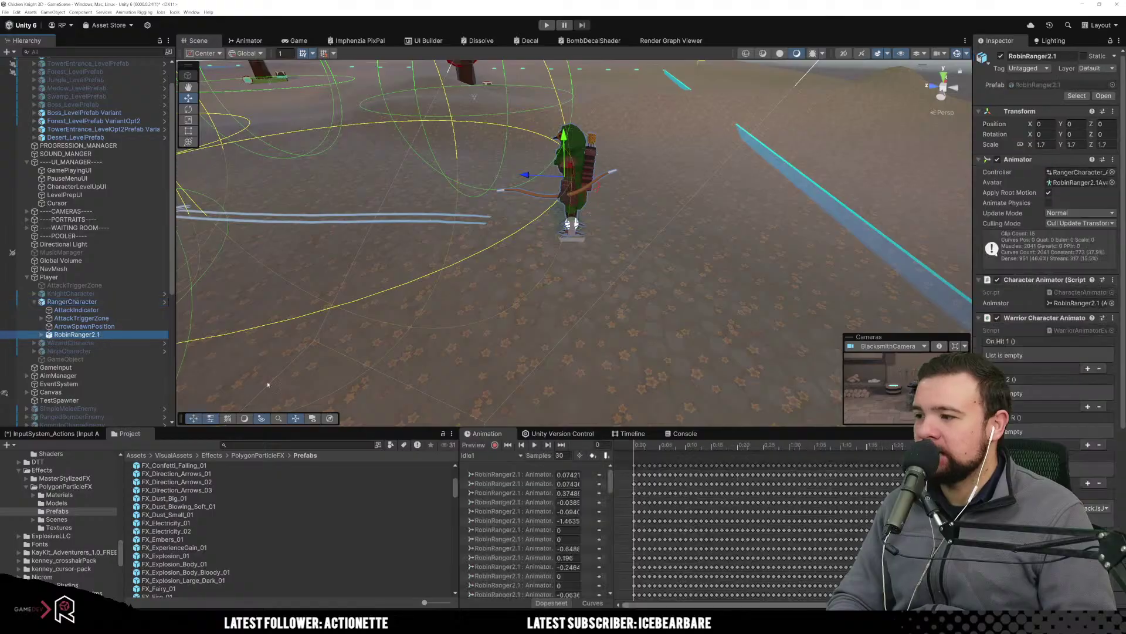
{"action": "left_click", "coordinate": [520, 456]}
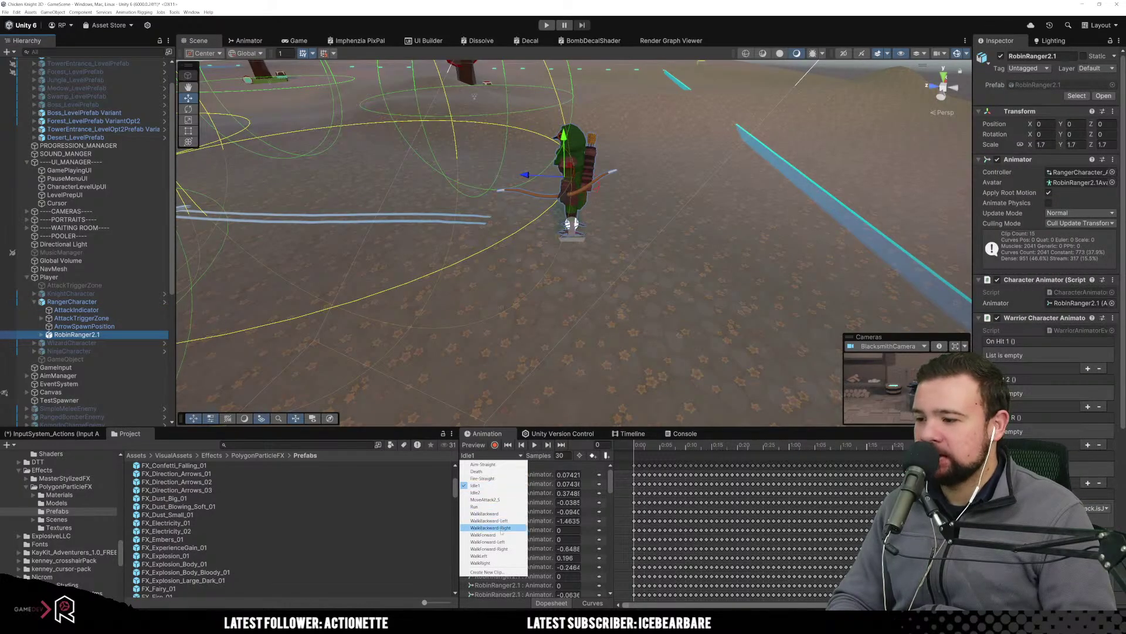
{"action": "left_click", "coordinate": [485, 499]}
{"action": "left_click", "coordinate": [536, 445]}
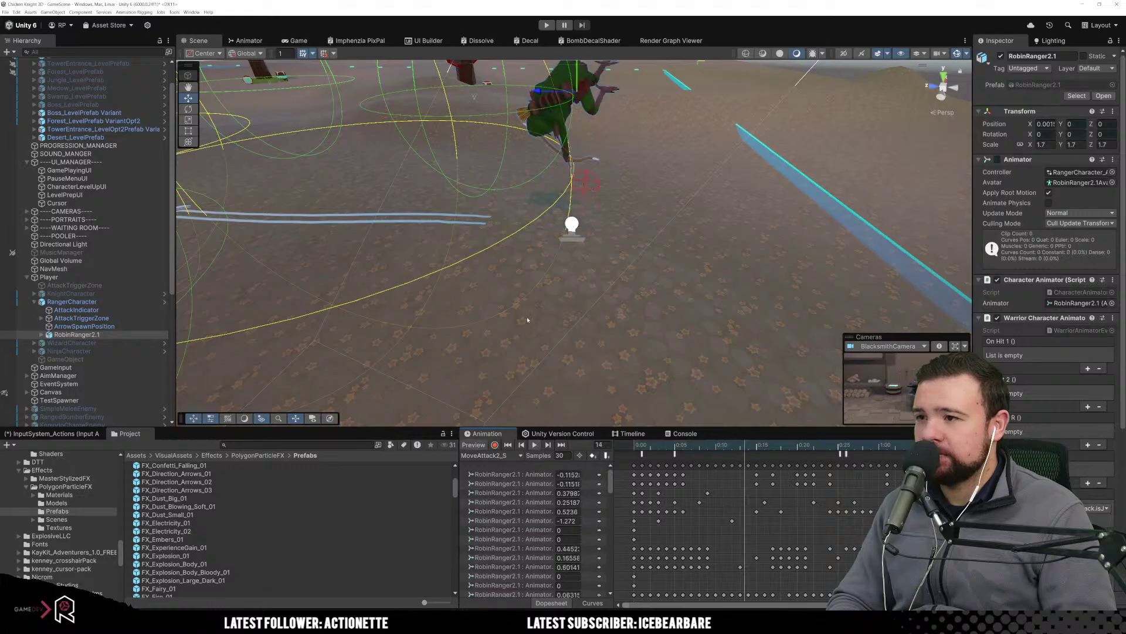
{"action": "right_click_drag", "start_coordinate": [602, 328], "coordinate": [632, 261]}
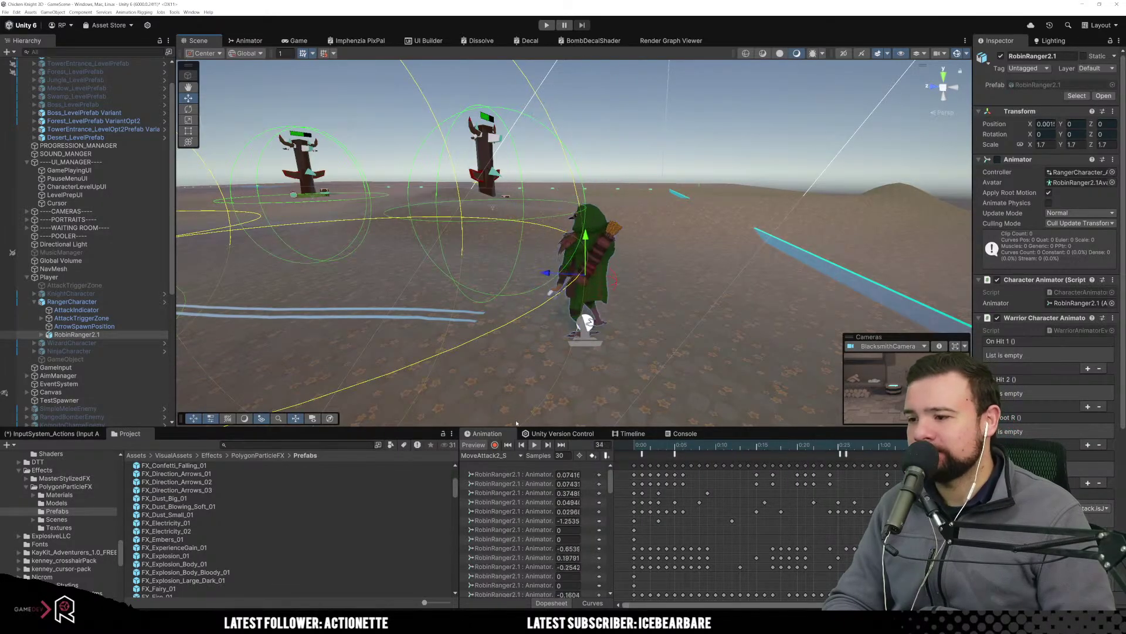
{"action": "scroll", "coordinate": [572, 486], "scroll_direction": "down", "scroll_amount": 2}
{"action": "scroll", "coordinate": [572, 487], "scroll_direction": "down", "scroll_amount": 2}
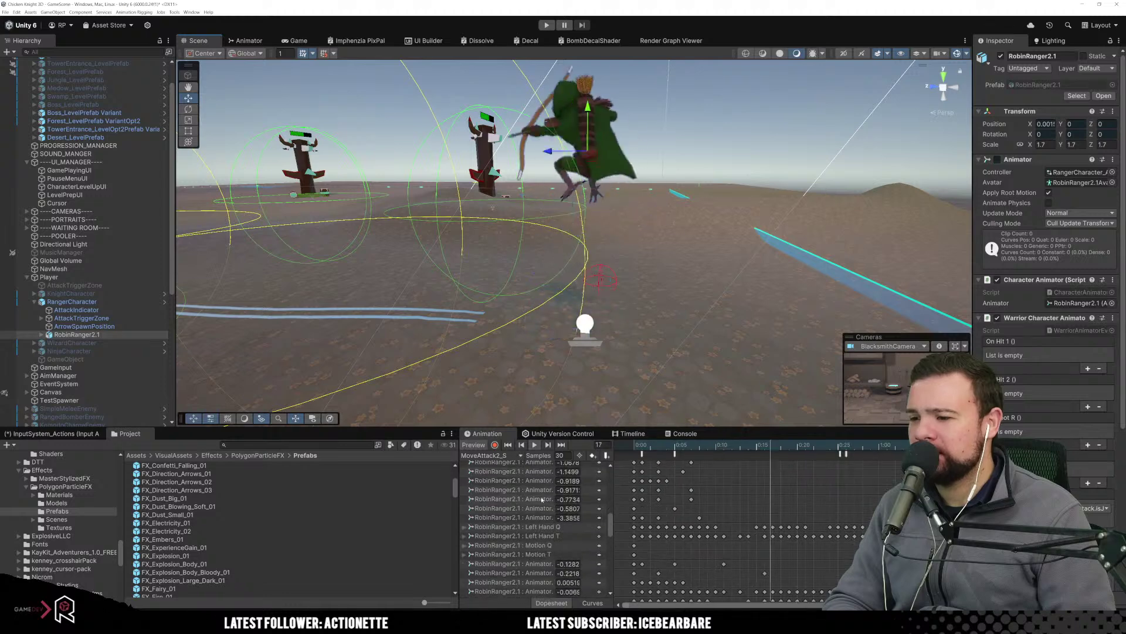
{"action": "scroll", "coordinate": [525, 508], "scroll_direction": "down", "scroll_amount": 2}
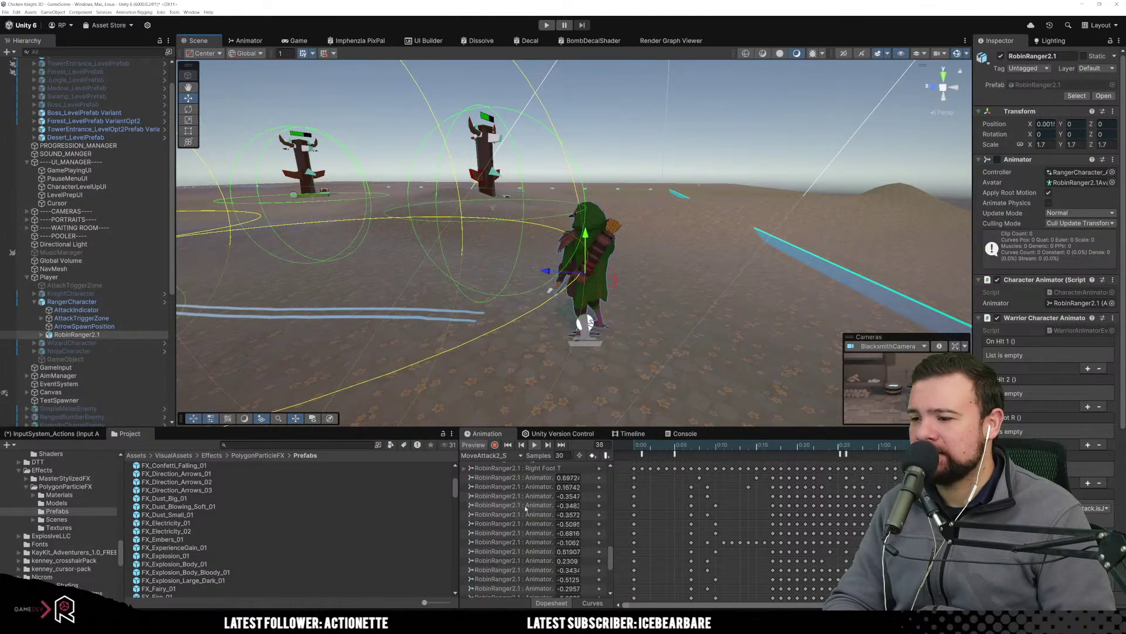
{"action": "scroll", "coordinate": [526, 508], "scroll_direction": "up", "scroll_amount": 1}
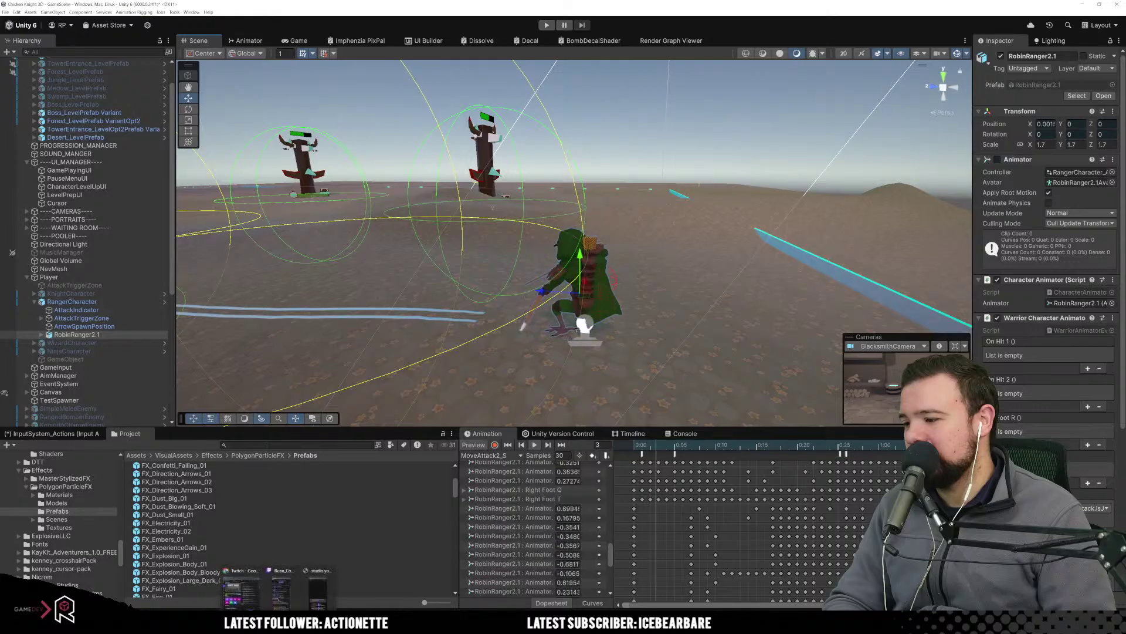
Switch to the Notion Time Tracker and stop the timer of the "Coin, furniture and waiting room" task.
{"action": "left_click", "coordinate": [195, 600]}
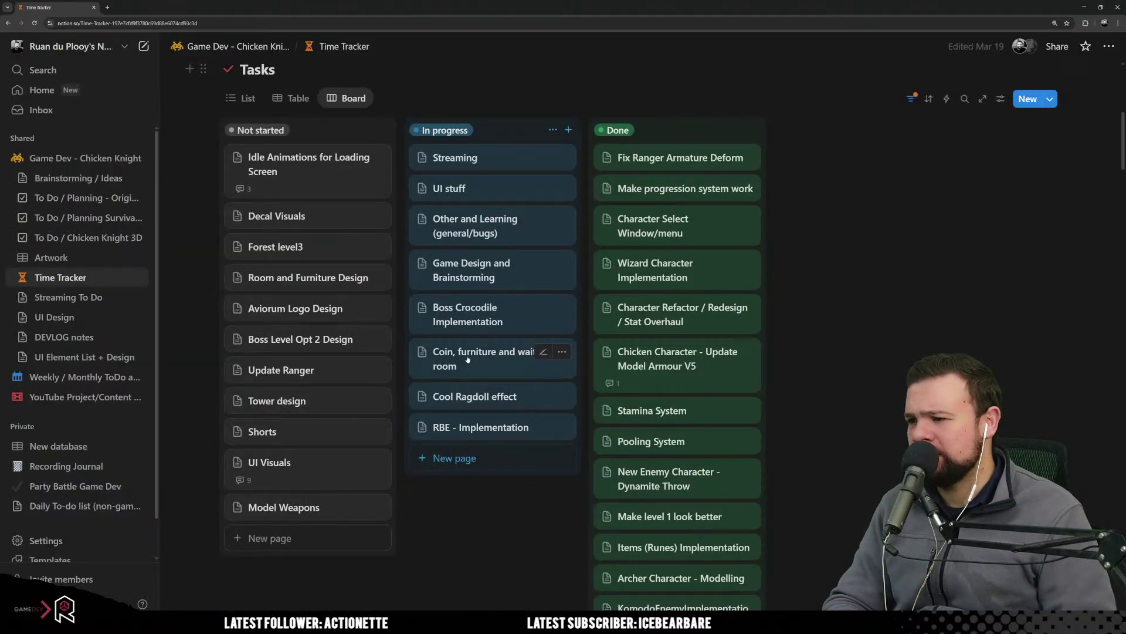
{"action": "left_click", "coordinate": [467, 359]}
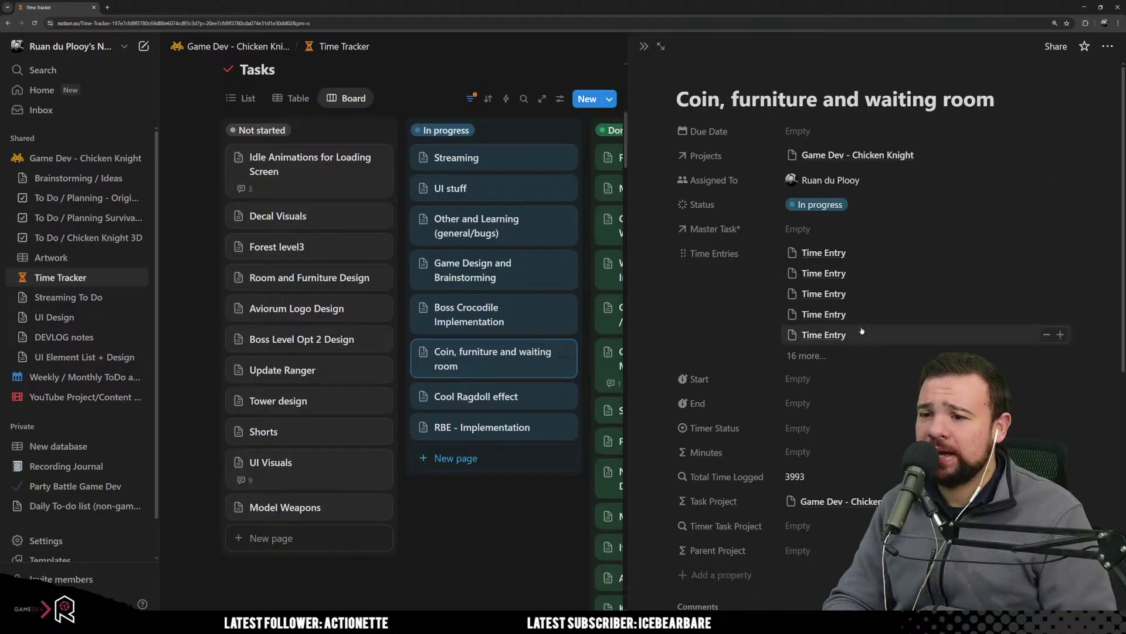
{"action": "scroll", "coordinate": [848, 369], "scroll_direction": "down", "scroll_amount": 5}
{"action": "scroll", "coordinate": [947, 350], "scroll_direction": "down", "scroll_amount": 3}
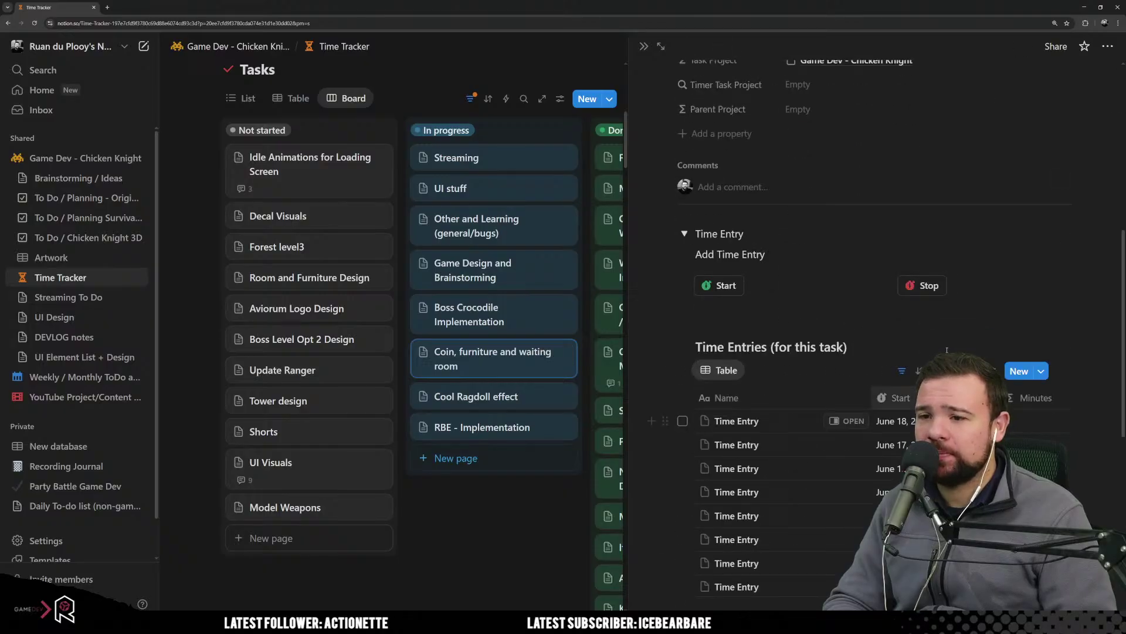
{"action": "left_click", "coordinate": [930, 285]}
{"action": "scroll", "coordinate": [814, 393], "scroll_direction": "up", "scroll_amount": 5}
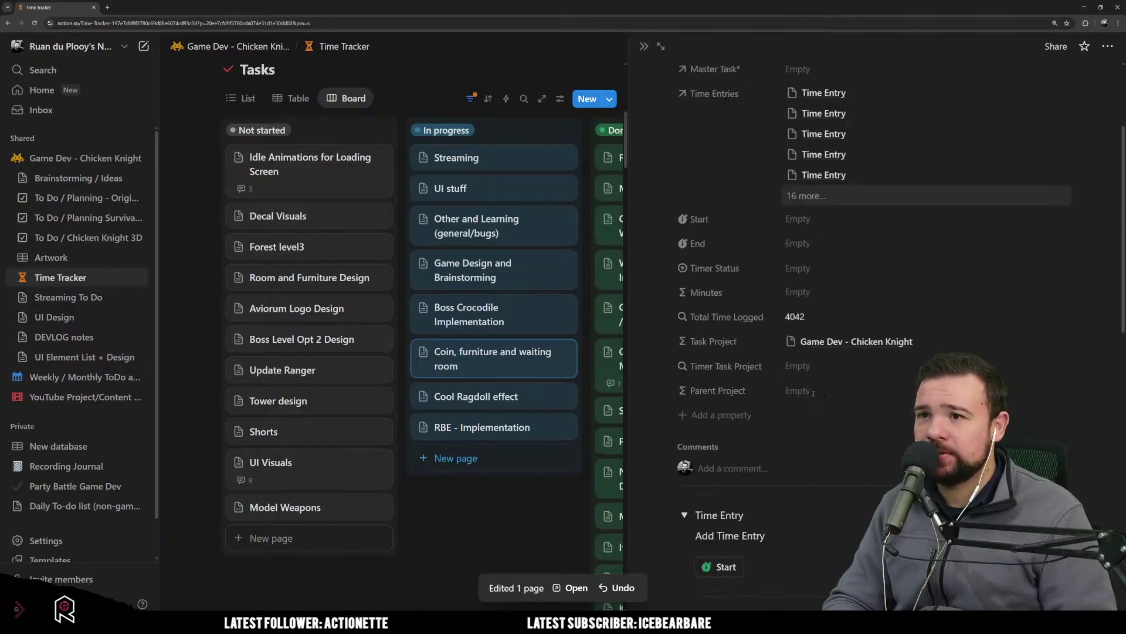
{"action": "scroll", "coordinate": [813, 393], "scroll_direction": "up", "scroll_amount": 1}
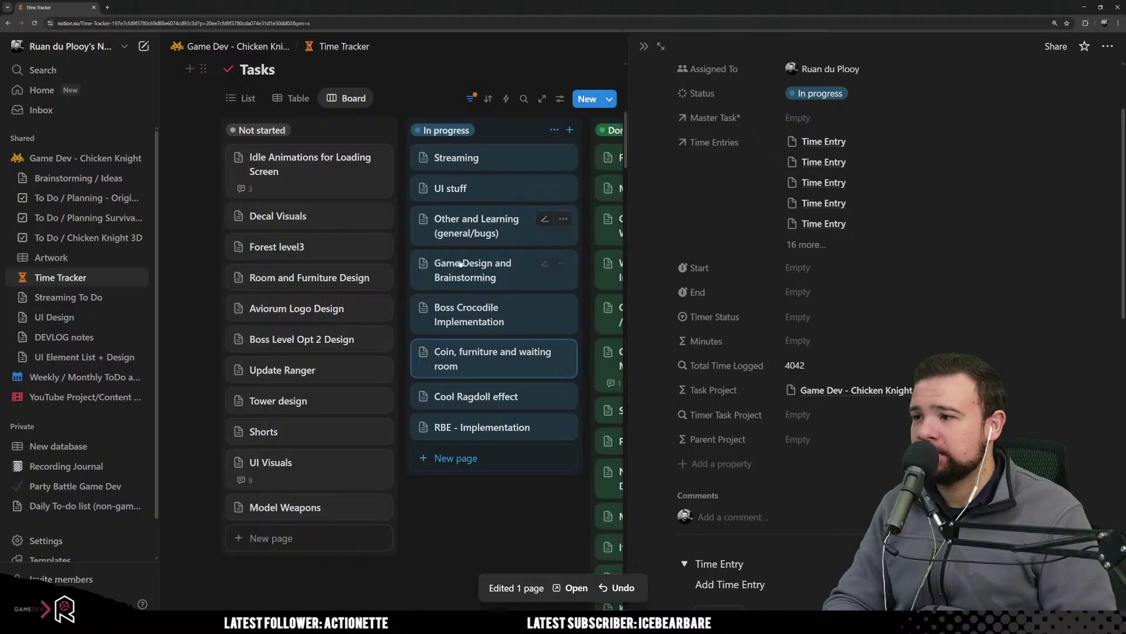
Start a time entry for the "Other and Learning (general/bugs)" task and return to Unity.
{"action": "left_click", "coordinate": [478, 221]}
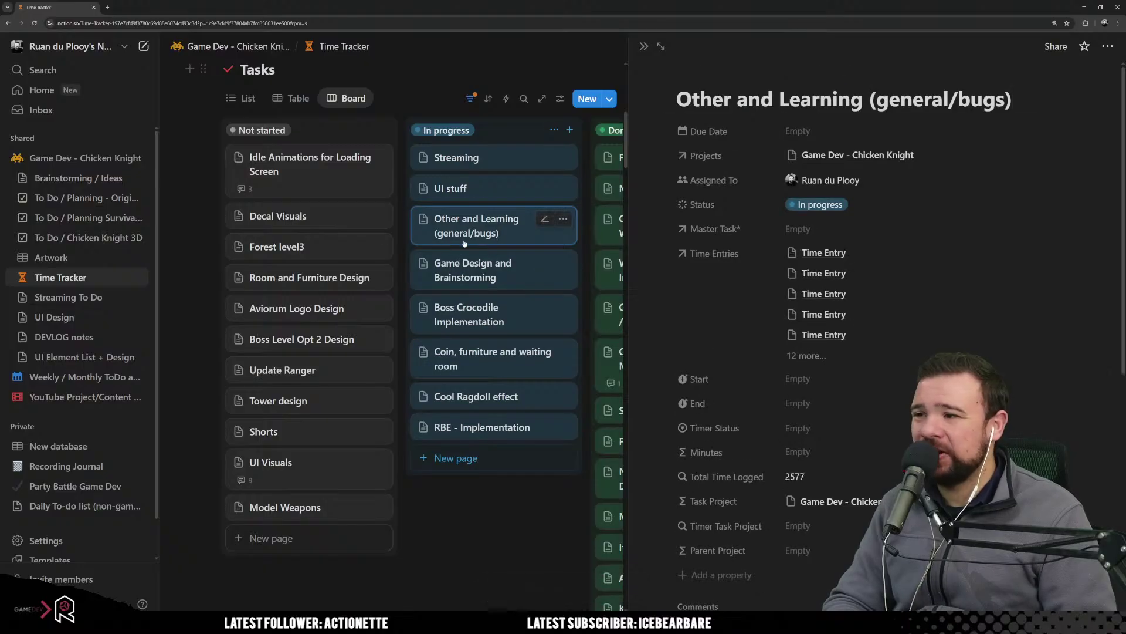
{"action": "scroll", "coordinate": [889, 351], "scroll_direction": "down", "scroll_amount": 6}
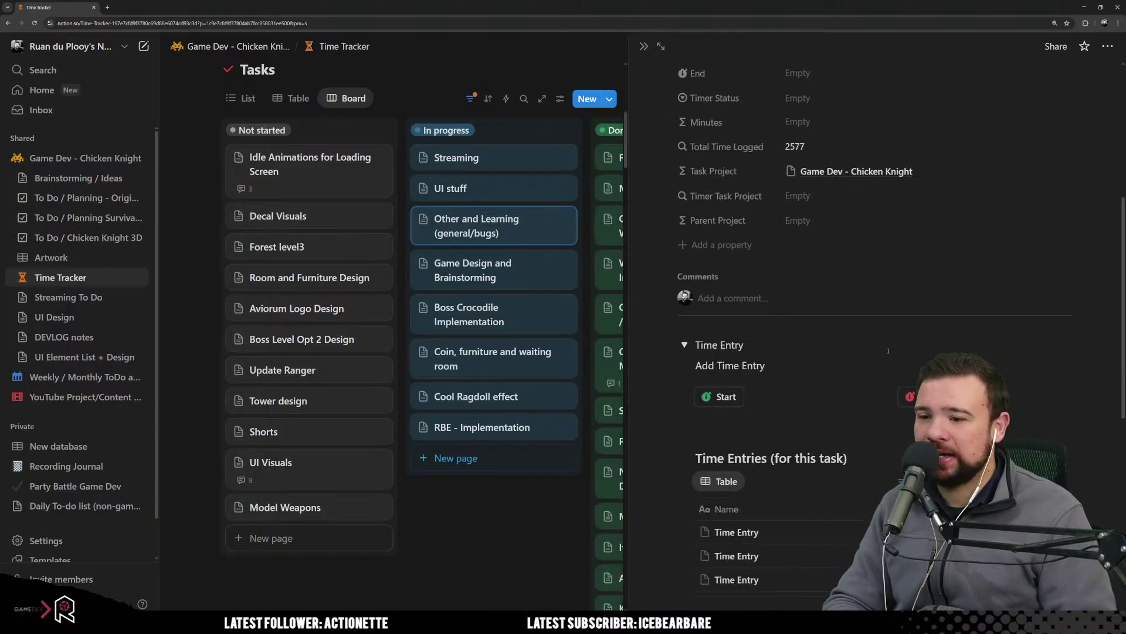
{"action": "left_click", "coordinate": [720, 404]}
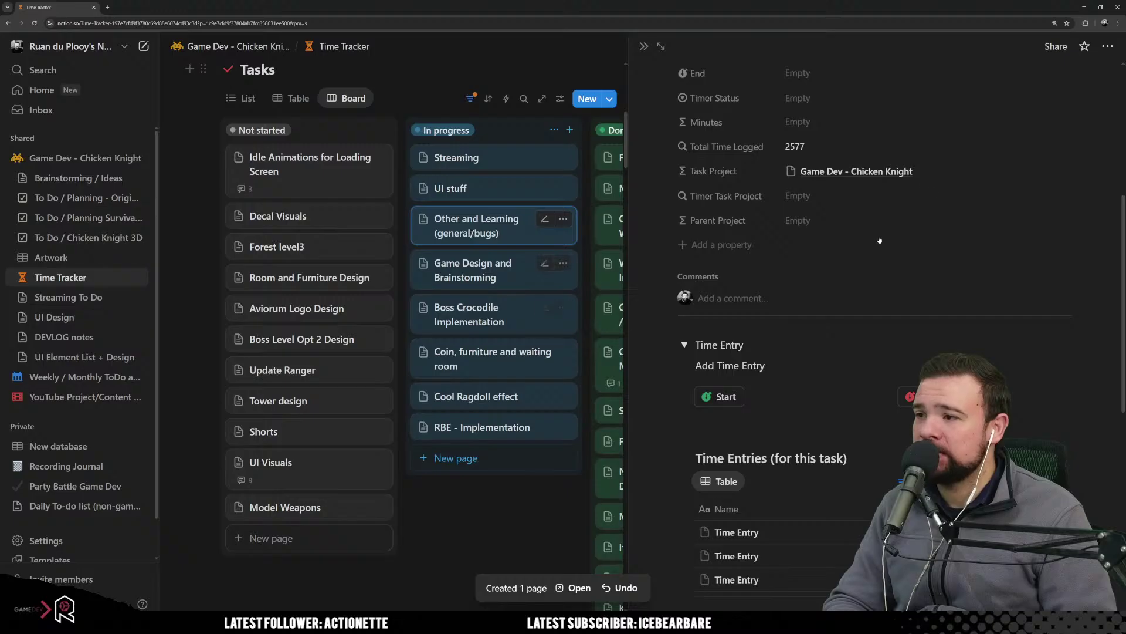
{"action": "left_click", "coordinate": [1084, 7]}
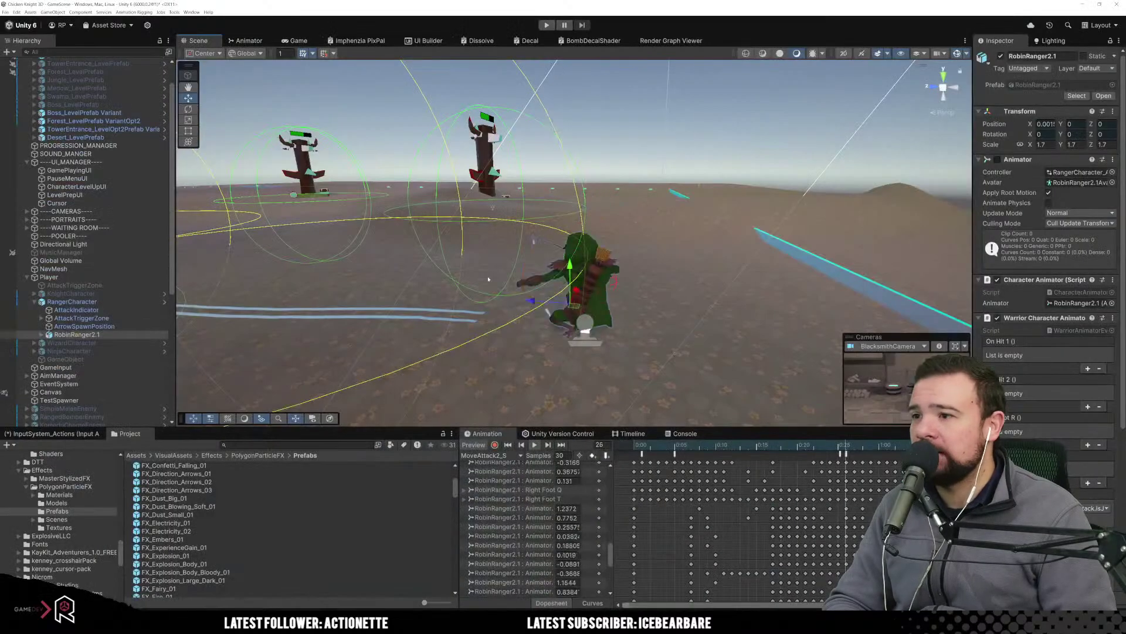
Expand the Root T property of the MoveAttack2_S clip and show the Root T.y curve.
{"action": "scroll", "coordinate": [545, 478], "scroll_direction": "down", "scroll_amount": 5}
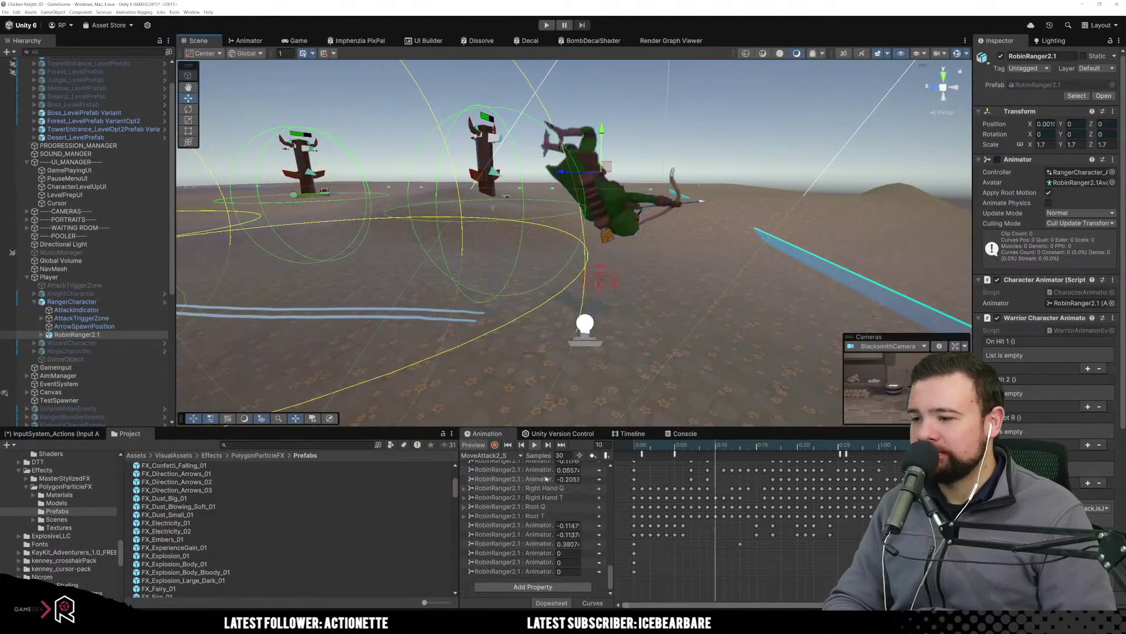
{"action": "left_click", "coordinate": [550, 516]}
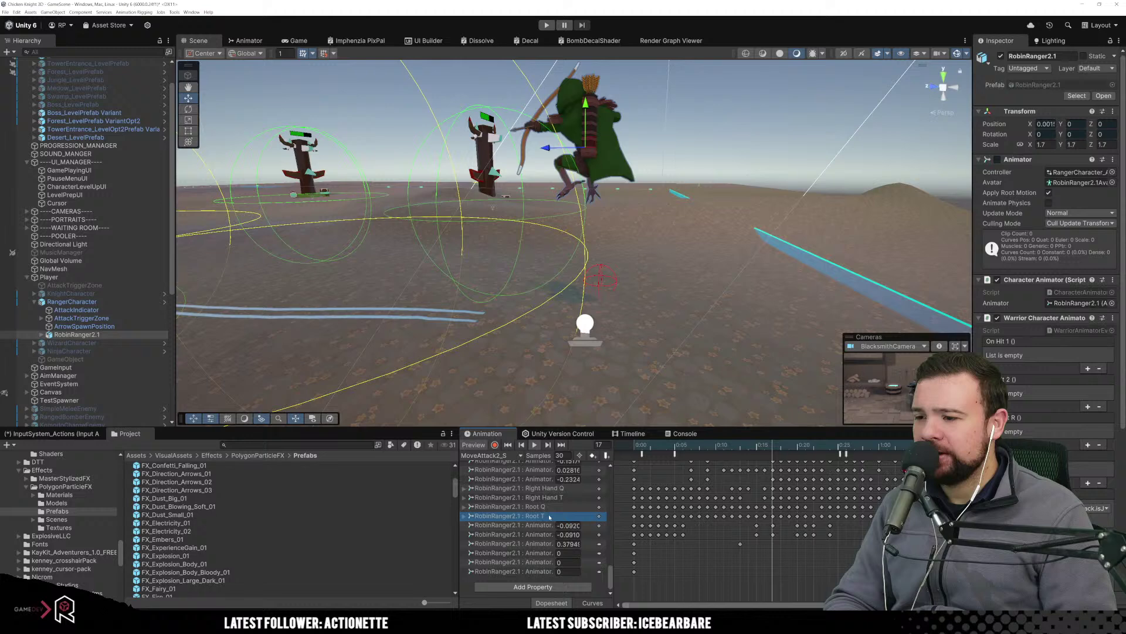
{"action": "left_click", "coordinate": [464, 516]}
{"action": "left_click", "coordinate": [572, 535]}
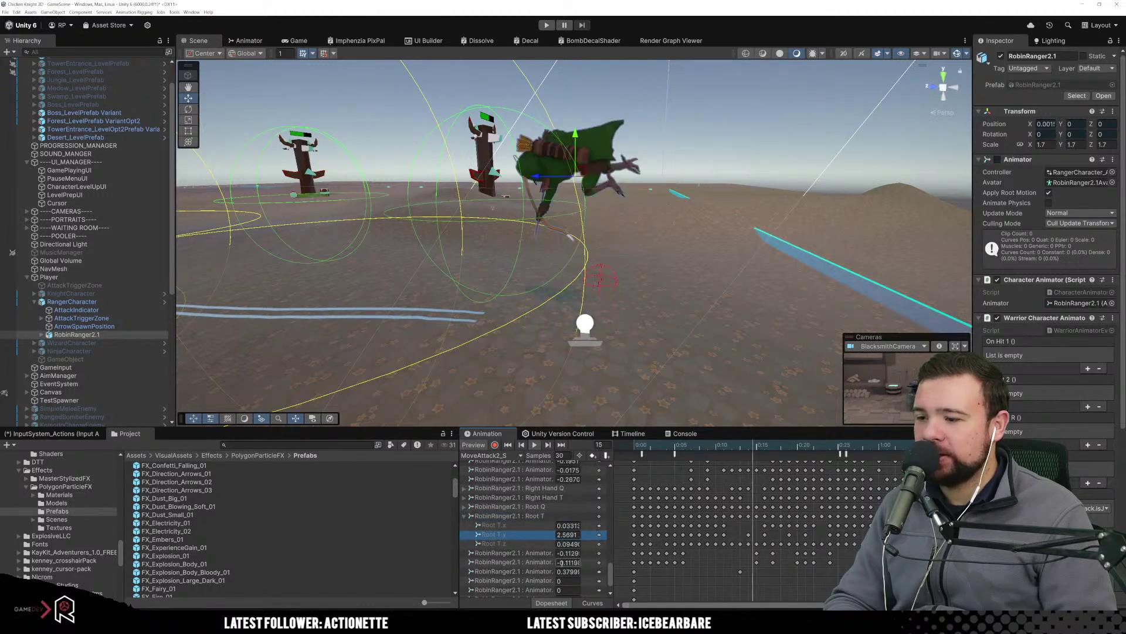
{"action": "left_click", "coordinate": [598, 603]}
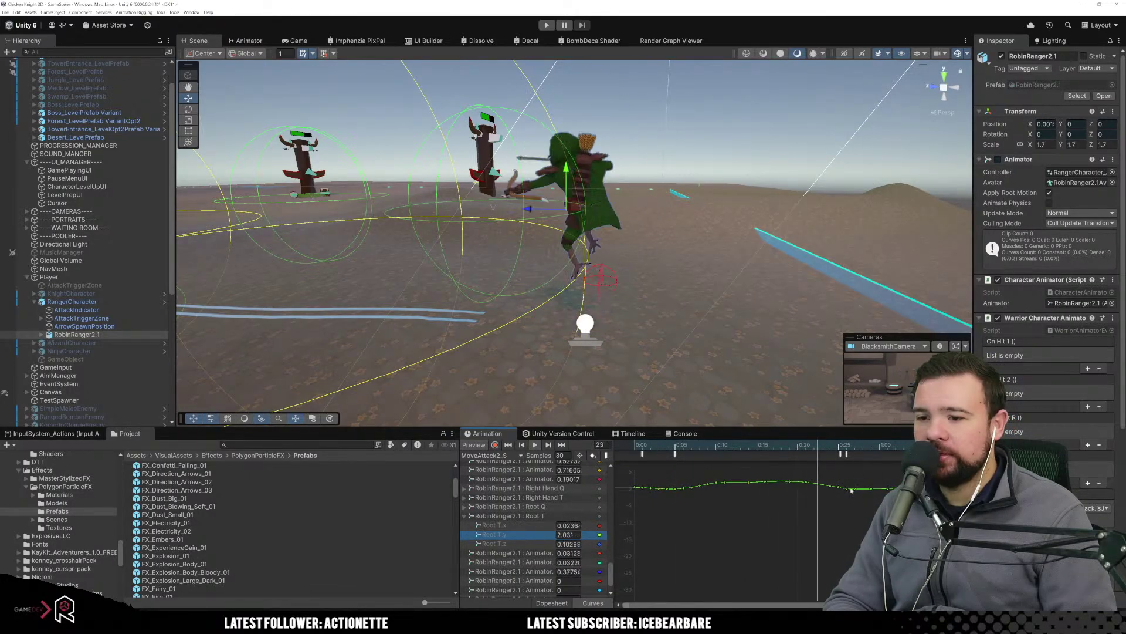
Scrub the MoveAttack2_S clip between frames 19 and 25 to compare the ranger's jump and landing poses.
{"action": "left_click_drag", "start_coordinate": [677, 451], "coordinate": [791, 459]}
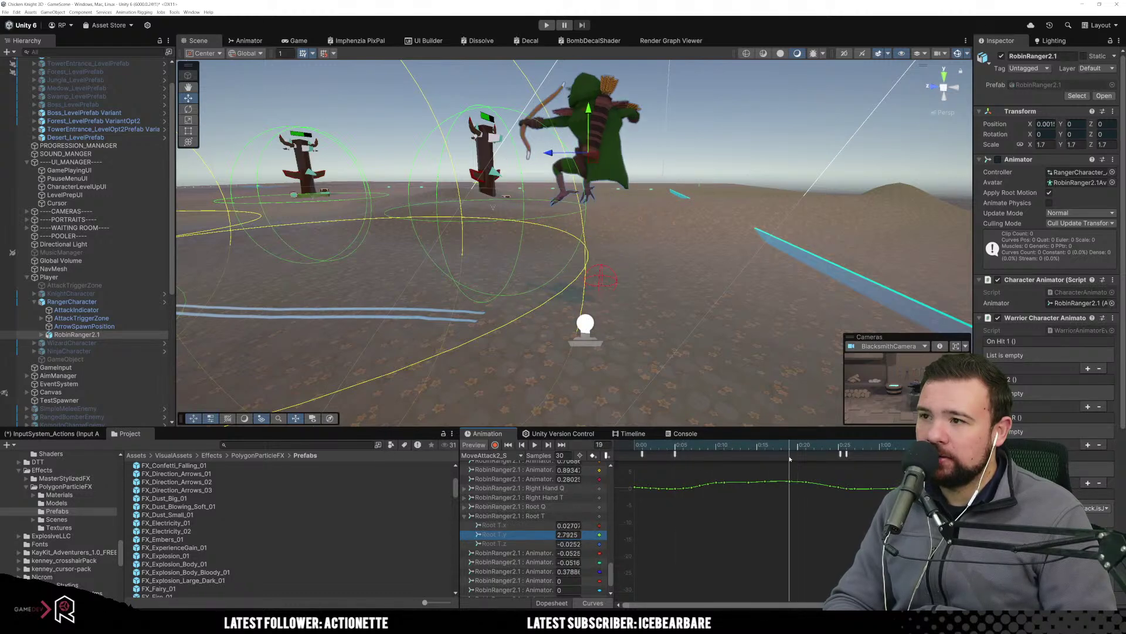
{"action": "mouse_move", "coordinate": [791, 459]}
{"action": "left_mouse_down"}
{"action": "mouse_move", "coordinate": [804, 459]}
{"action": "mouse_move", "coordinate": [791, 460]}
{"action": "left_mouse_up"}
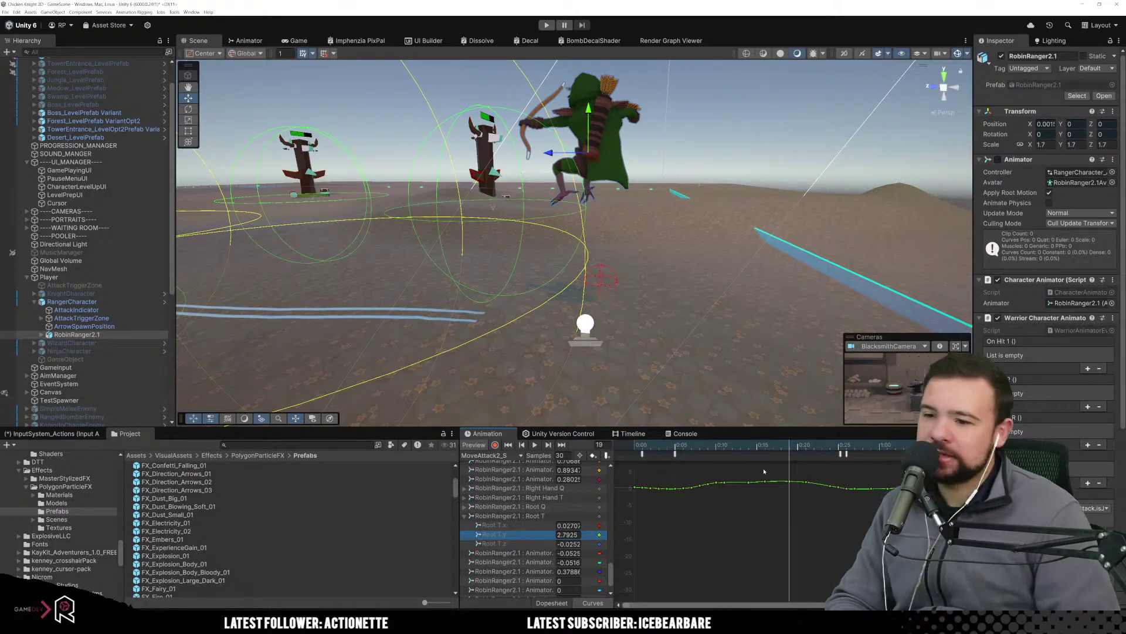
{"action": "left_click_drag", "start_coordinate": [793, 449], "coordinate": [837, 453]}
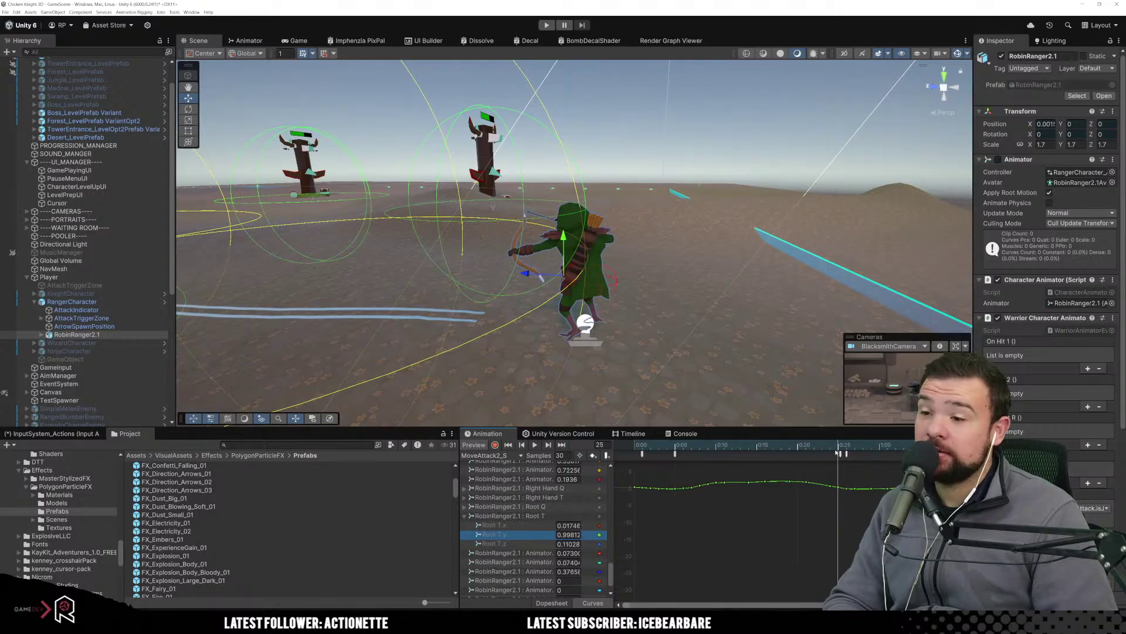
{"action": "left_click_drag", "start_coordinate": [843, 454], "coordinate": [841, 453]}
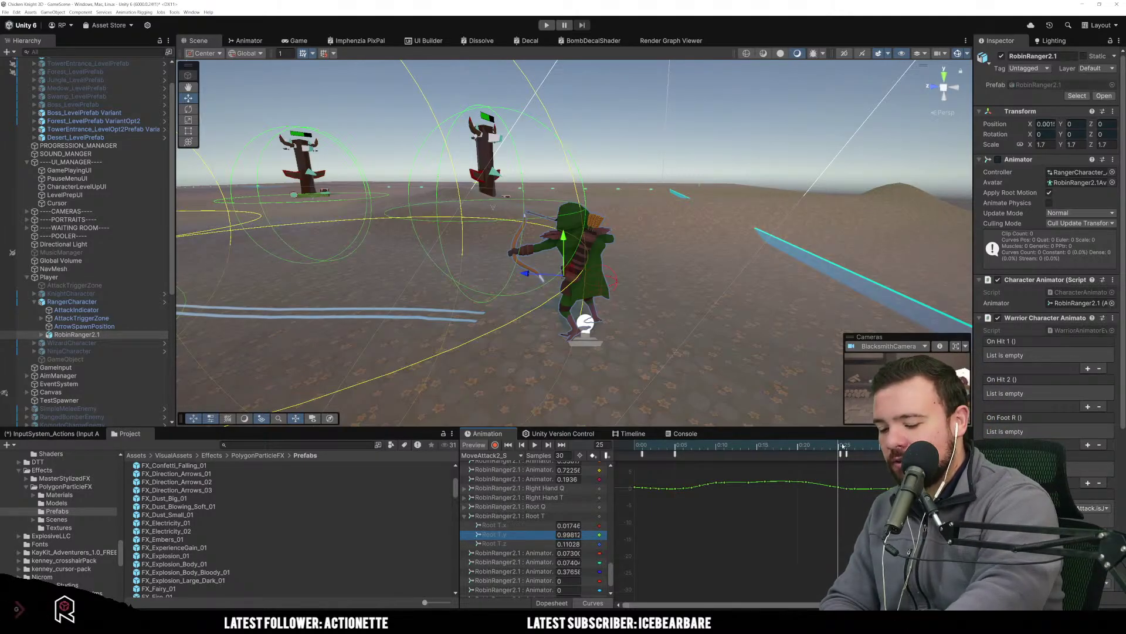
{"action": "left_click_drag", "start_coordinate": [842, 446], "coordinate": [787, 447]}
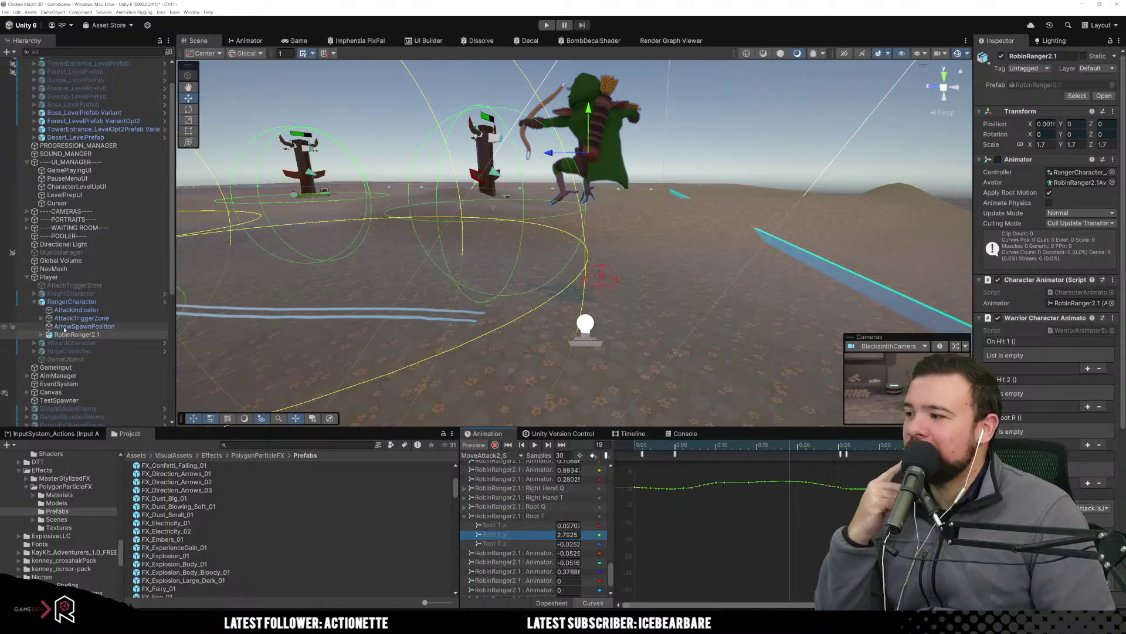
Open MainMenuScene from the project's Scenes folder.
{"action": "left_click", "coordinate": [72, 302]}
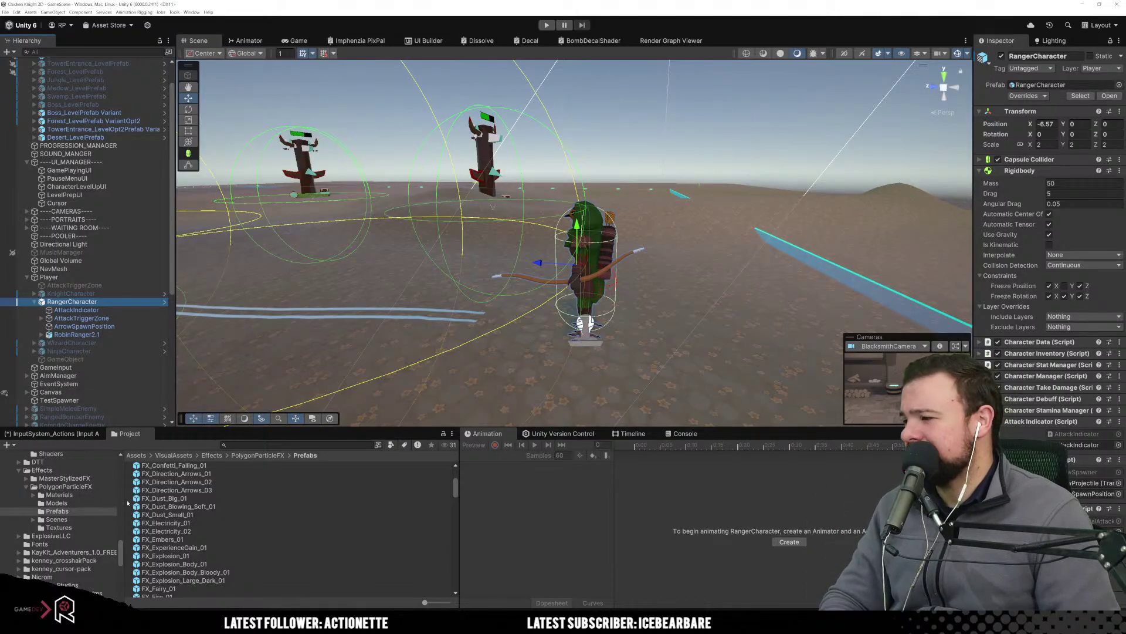
{"action": "scroll", "coordinate": [85, 506], "scroll_direction": "up", "scroll_amount": 3}
{"action": "scroll", "coordinate": [85, 506], "scroll_direction": "up", "scroll_amount": 10}
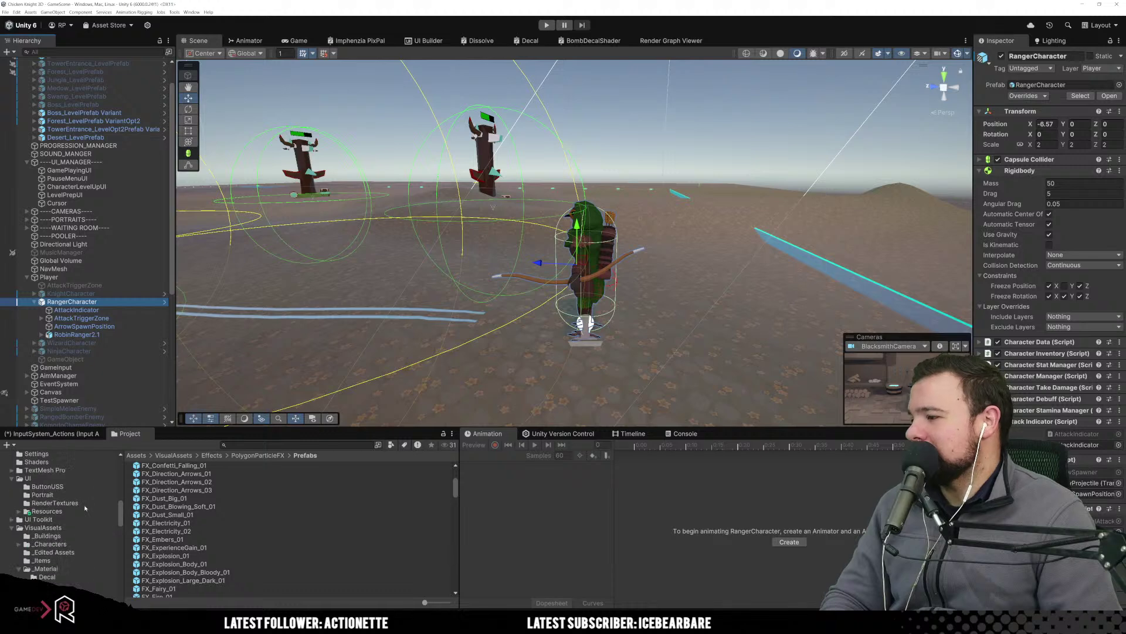
{"action": "scroll", "coordinate": [85, 507], "scroll_direction": "up", "scroll_amount": 5}
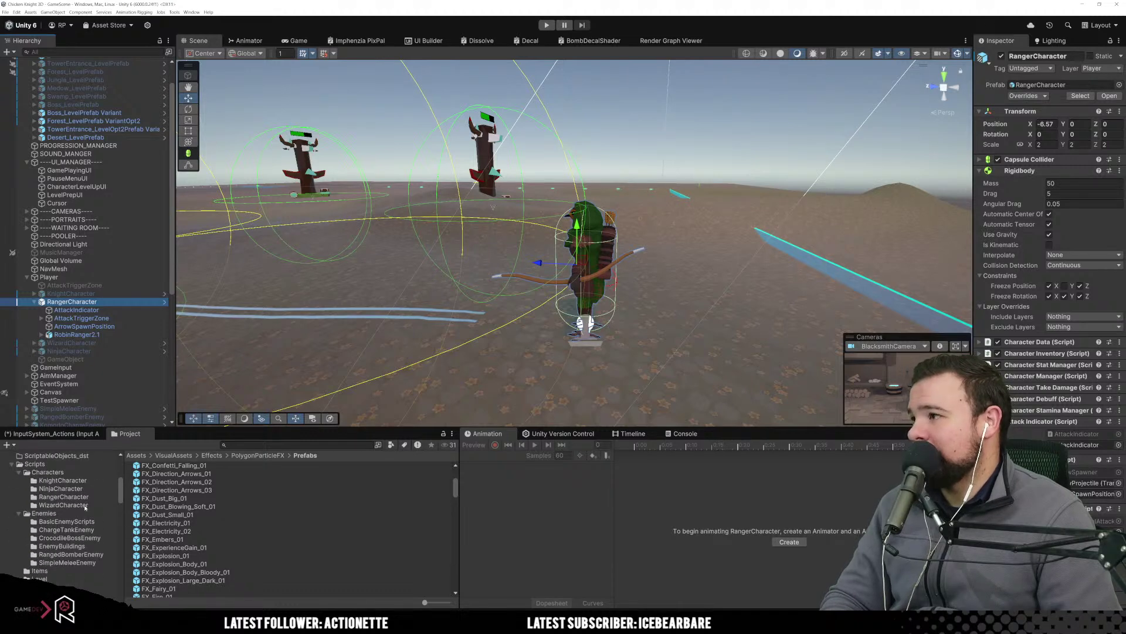
{"action": "scroll", "coordinate": [64, 512], "scroll_direction": "up", "scroll_amount": 5}
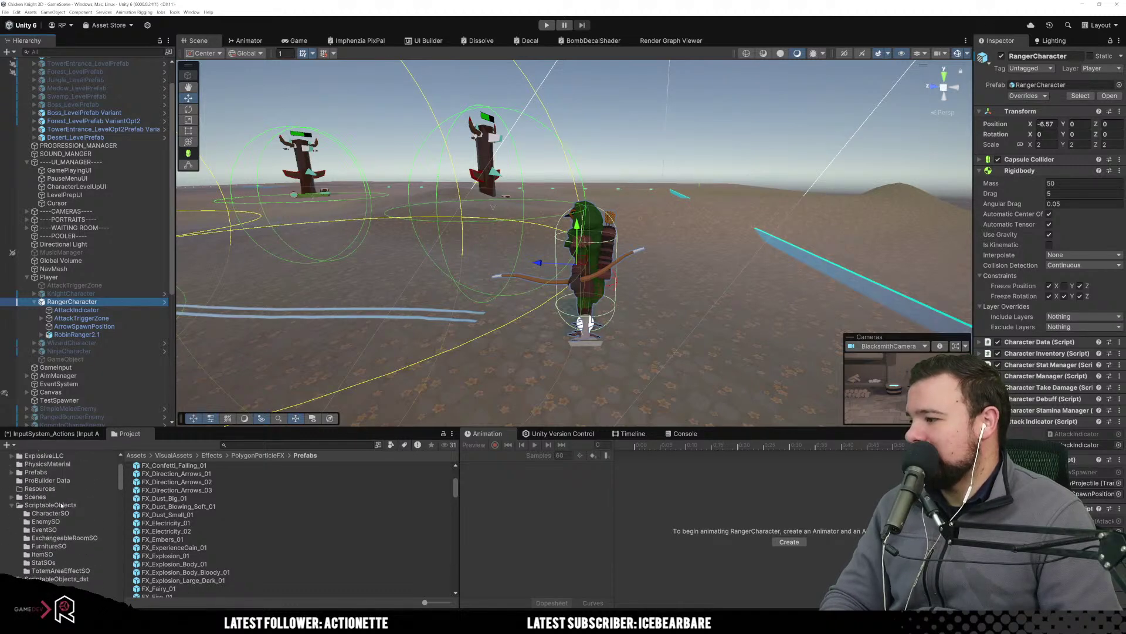
{"action": "left_click", "coordinate": [59, 498]}
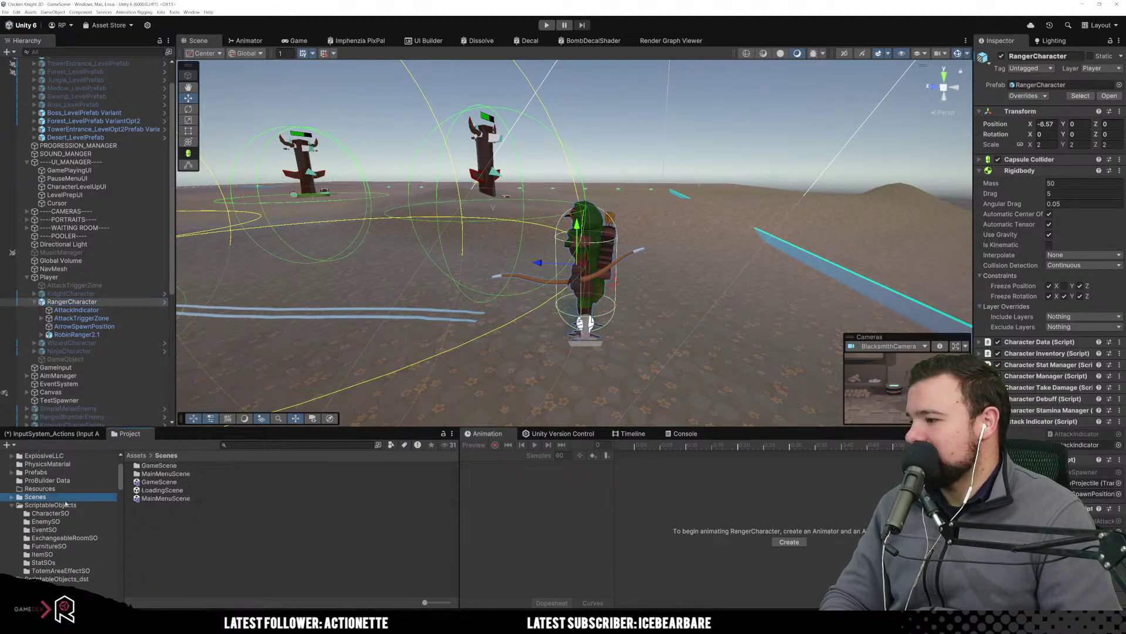
{"action": "left_click", "coordinate": [163, 499]}
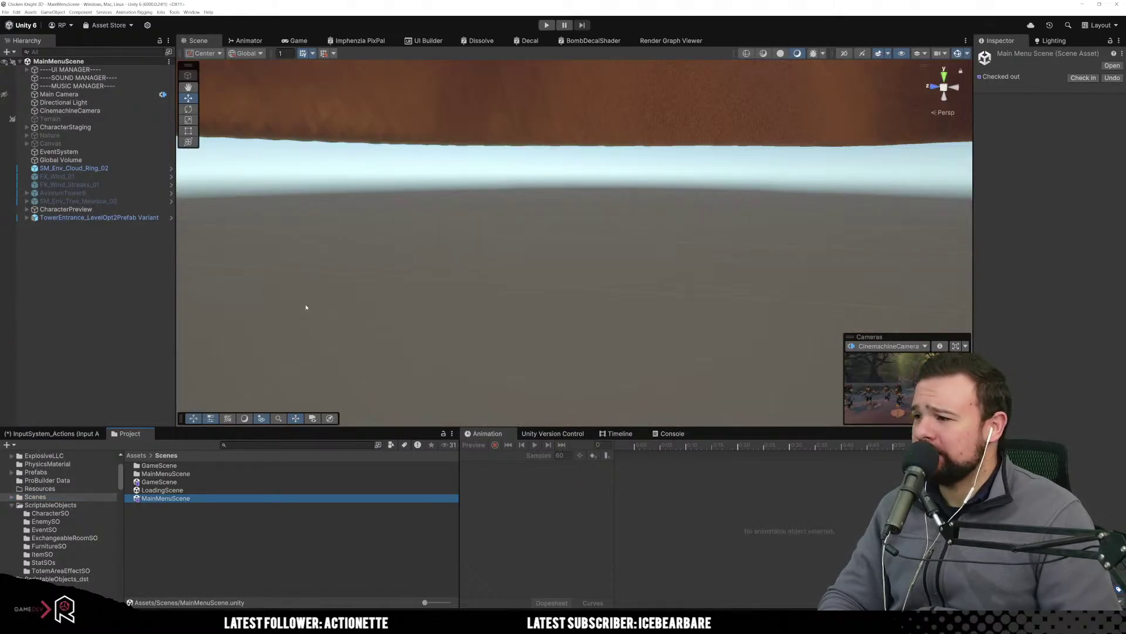
Run the main menu scene in play mode.
{"action": "right_click_drag", "start_coordinate": [455, 213], "coordinate": [470, 316]}
{"action": "scroll", "coordinate": [469, 315], "scroll_direction": "down", "scroll_amount": 6}
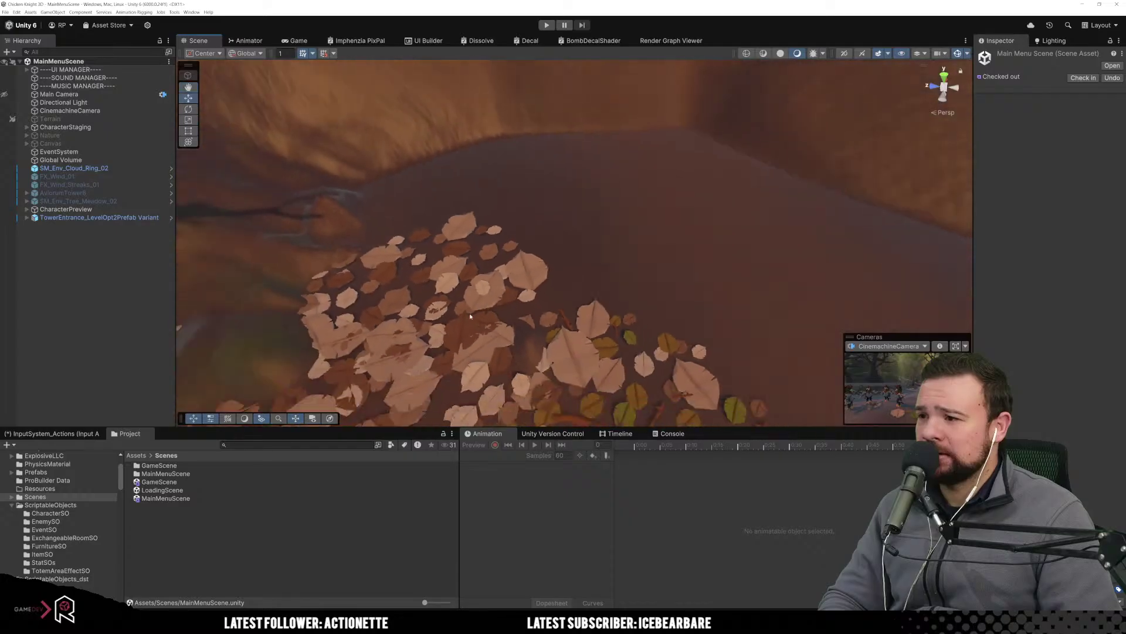
{"action": "key", "text": "ctrl+p"}
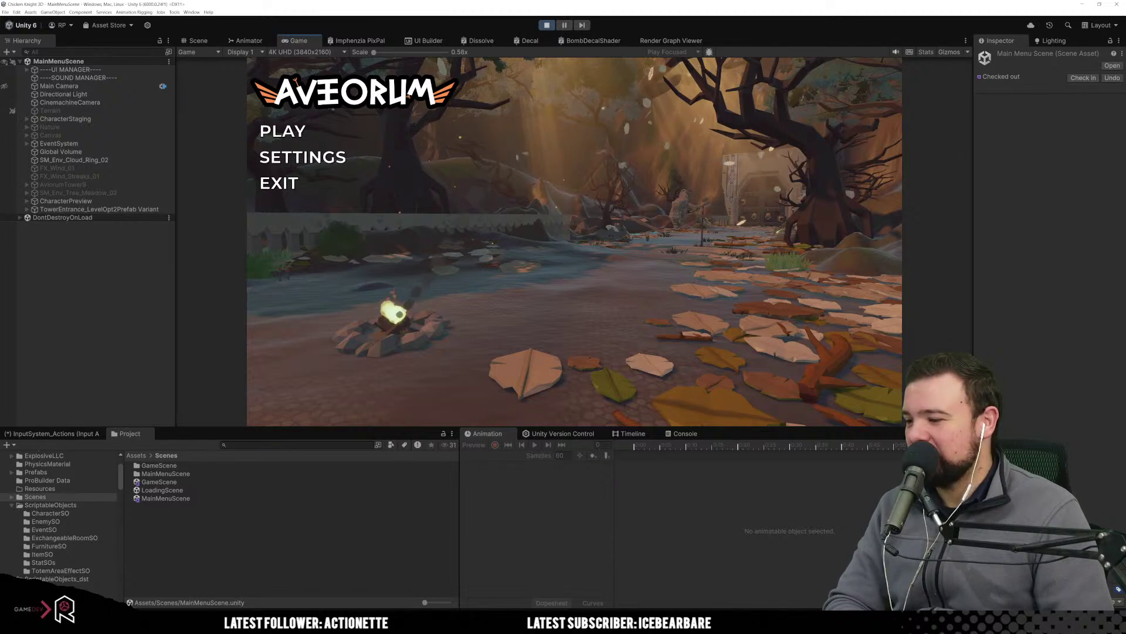
Open character selection from the main menu and preview the Duck Ninja, Robin Ranger, Owl Wizard and Chicken Knight.
{"action": "mouse_move", "coordinate": [251, 613]}
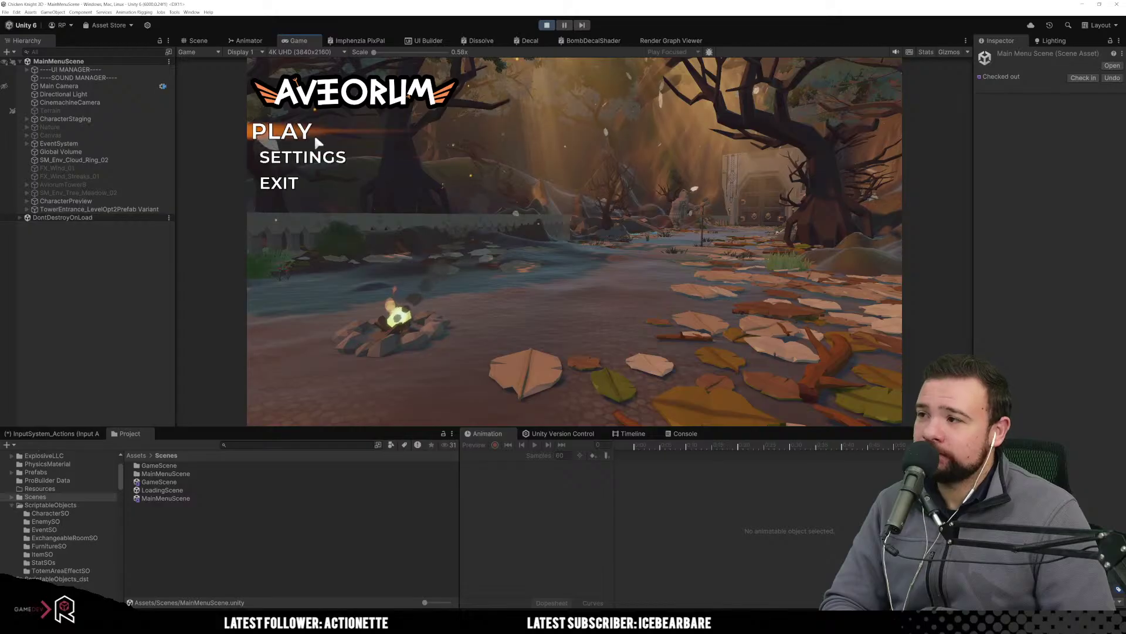
{"action": "left_click", "coordinate": [288, 132]}
{"action": "left_click", "coordinate": [666, 329]}
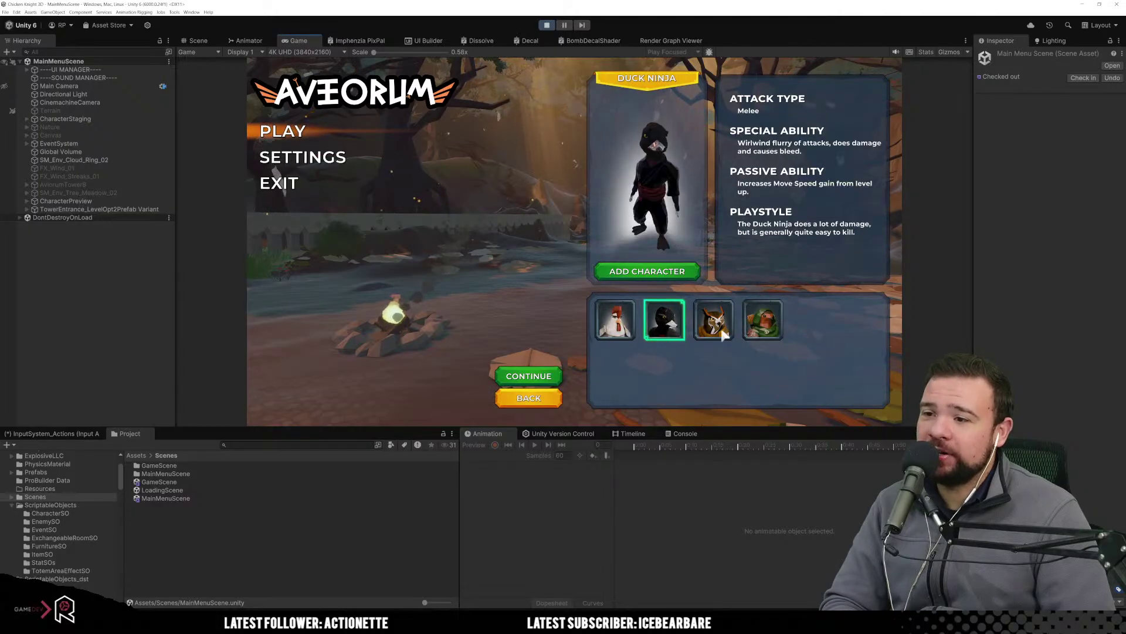
{"action": "left_click", "coordinate": [763, 321]}
{"action": "left_click", "coordinate": [713, 321]}
{"action": "left_click", "coordinate": [664, 323]}
{"action": "left_click", "coordinate": [615, 325]}
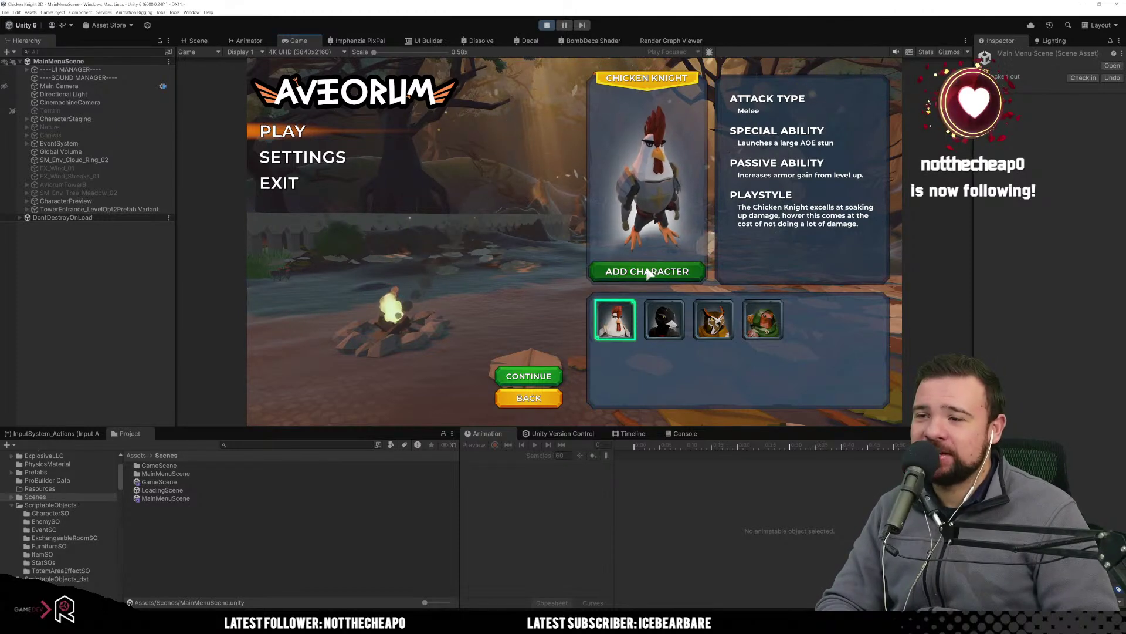
Compare the abilities and playstyles of all four characters again, finishing on the Robin Ranger.
{"action": "left_click", "coordinate": [675, 328]}
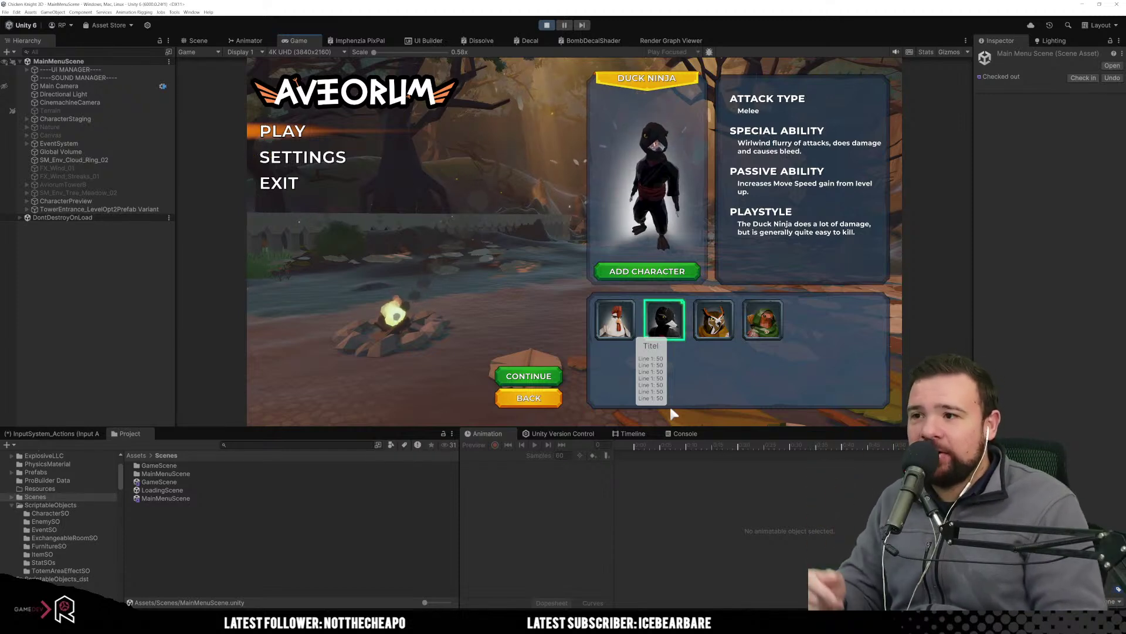
{"action": "left_click", "coordinate": [713, 339]}
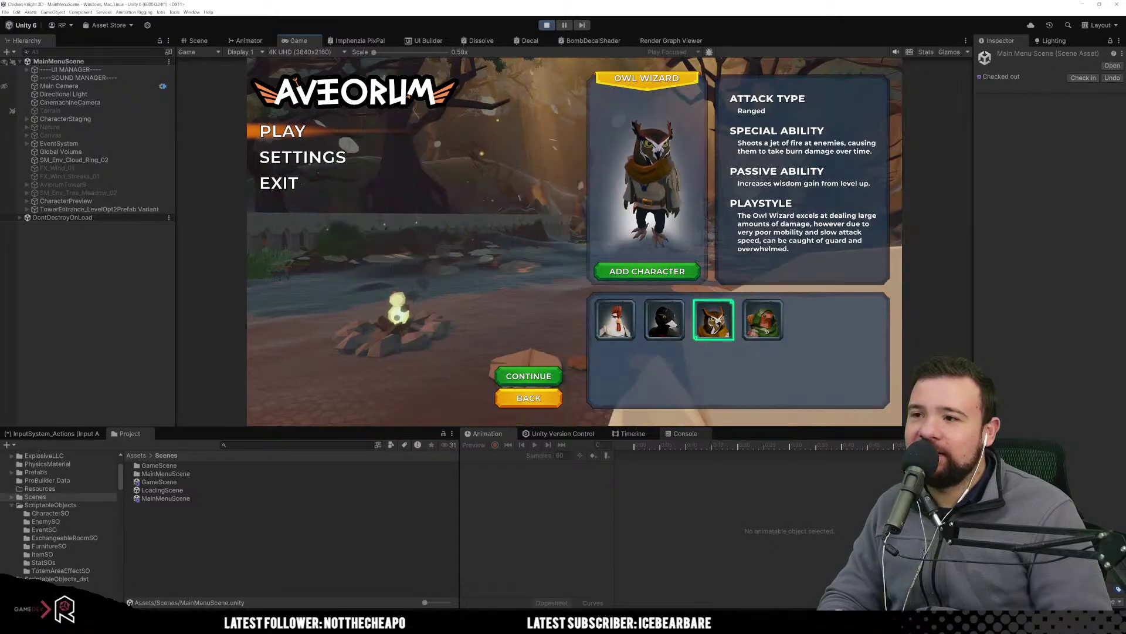
{"action": "left_click", "coordinate": [766, 329]}
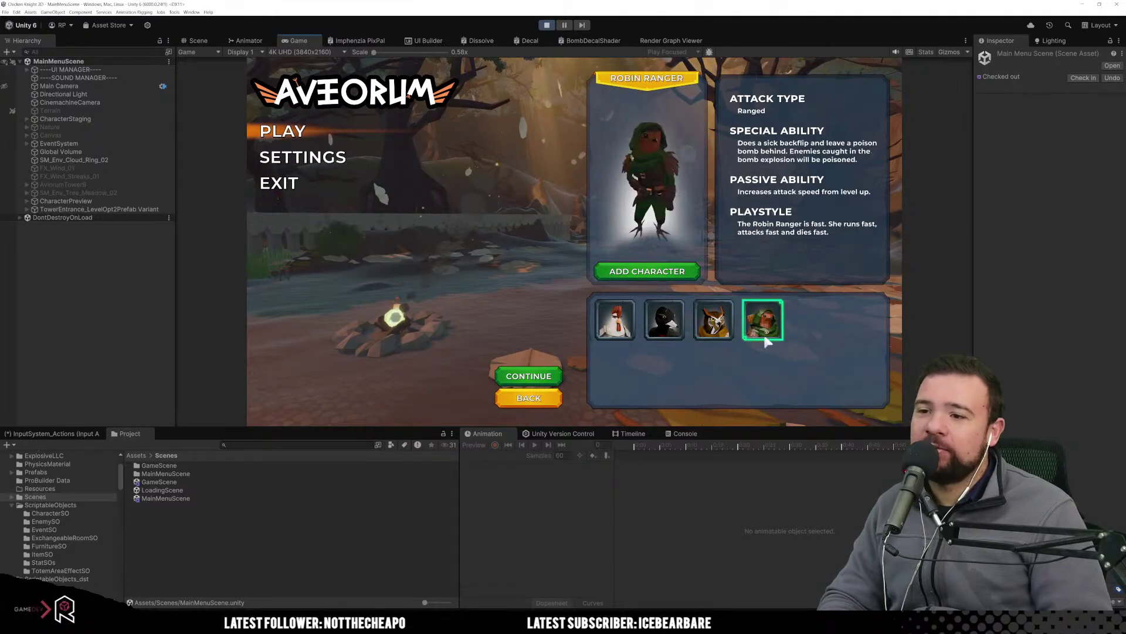
{"action": "left_click", "coordinate": [714, 324]}
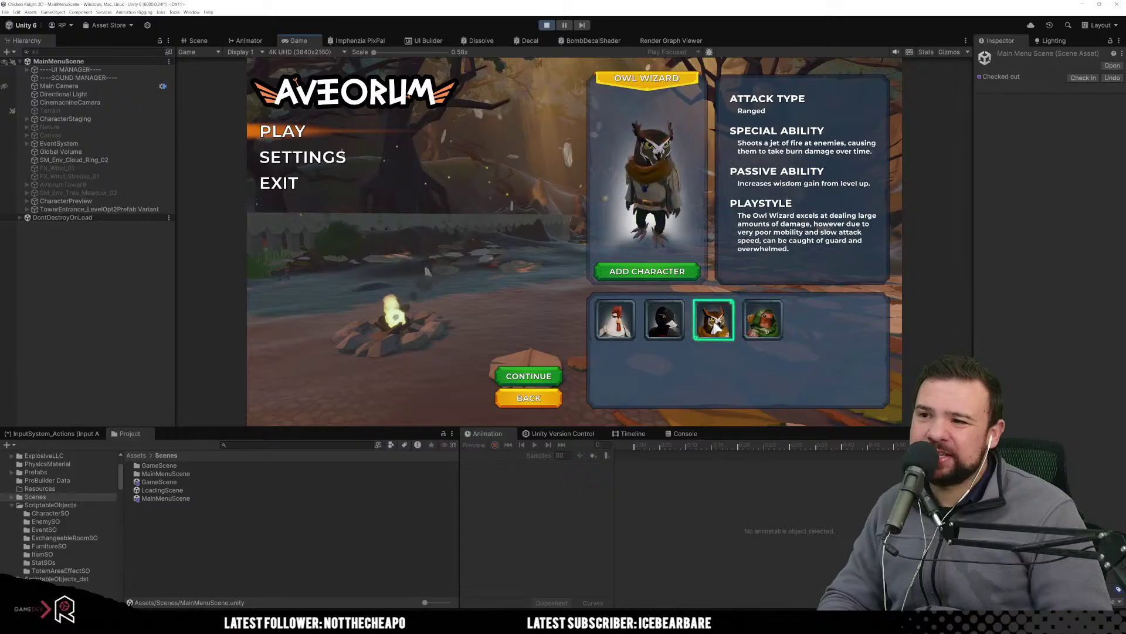
{"action": "left_click", "coordinate": [763, 326]}
{"action": "left_click", "coordinate": [665, 326]}
{"action": "left_click", "coordinate": [615, 326]}
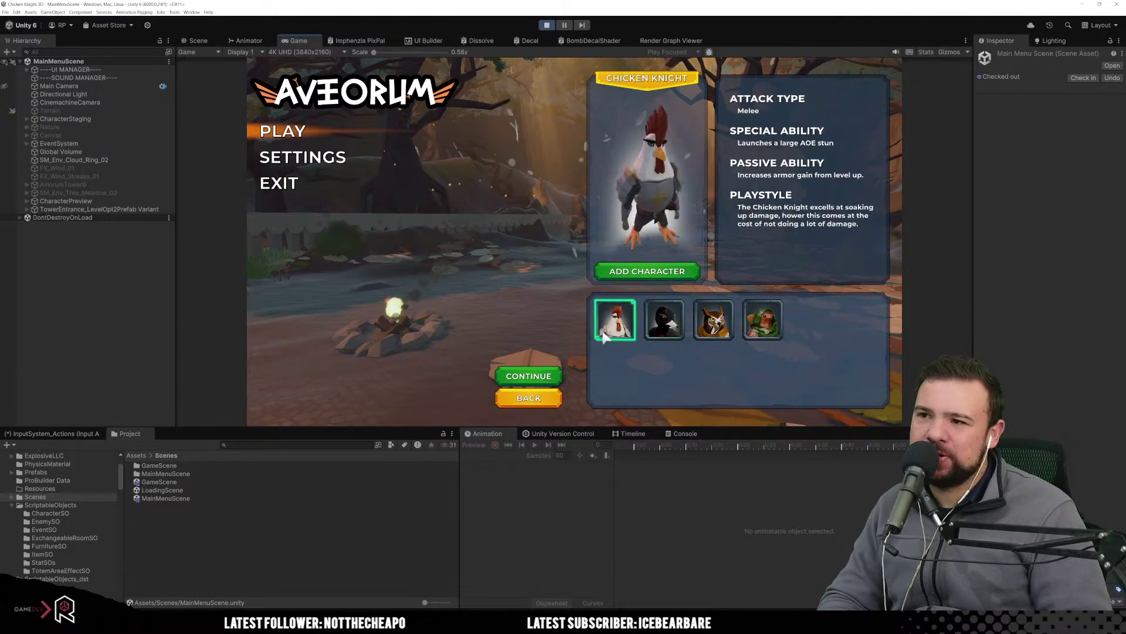
{"action": "left_click", "coordinate": [663, 327]}
{"action": "left_click", "coordinate": [711, 323]}
{"action": "key", "text": "Right"}
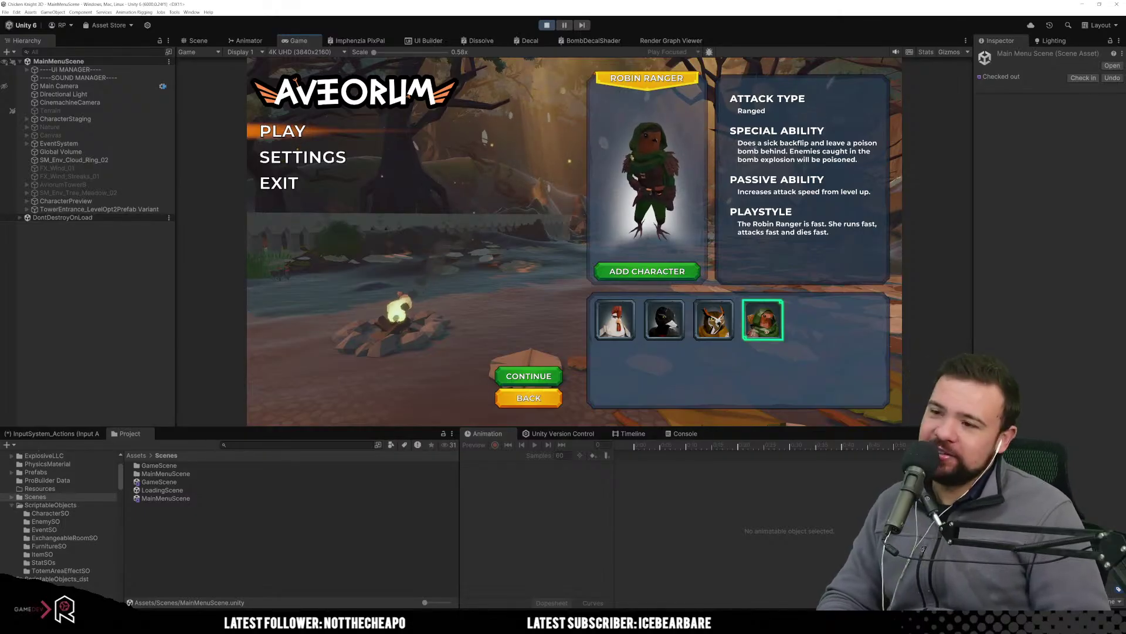
Add the Robin Ranger, two Owl Wizards and the Chicken Knight to the party, and select the Duck Ninja.
{"action": "left_click", "coordinate": [636, 280]}
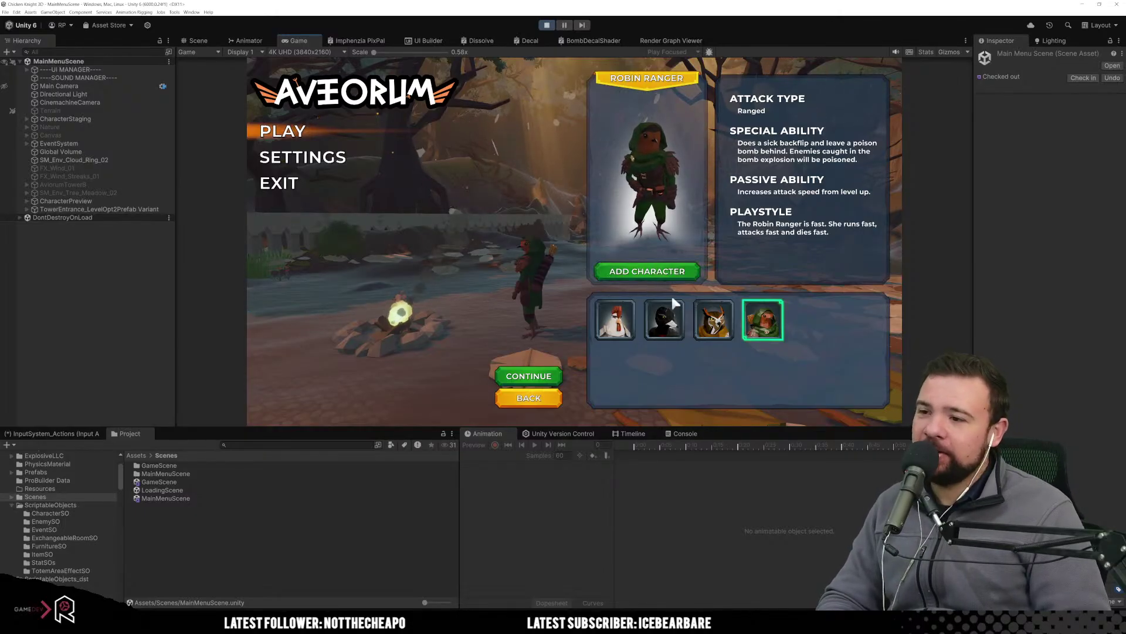
{"action": "left_click", "coordinate": [639, 278]}
{"action": "left_click", "coordinate": [628, 306]}
{"action": "left_click", "coordinate": [644, 272]}
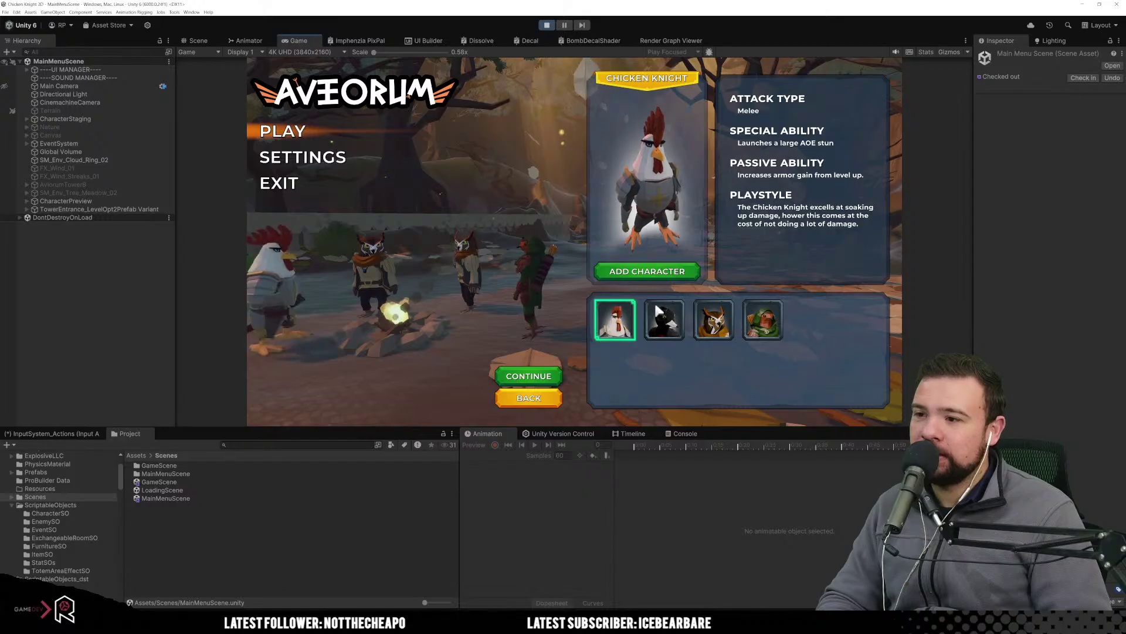
{"action": "left_click", "coordinate": [658, 310]}
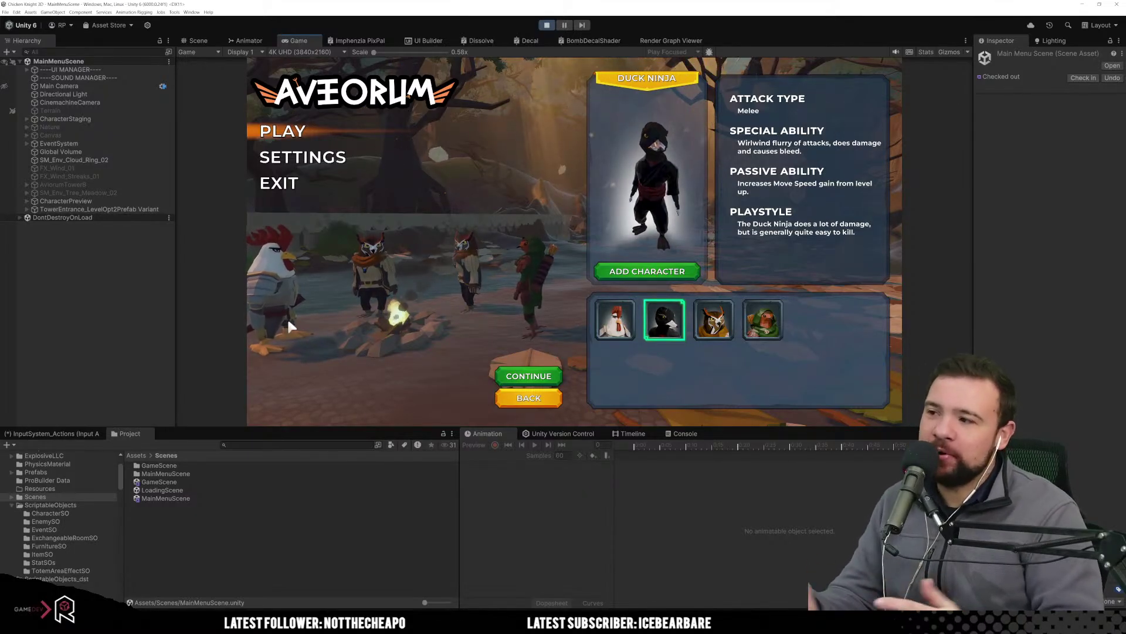
{"action": "mouse_move", "coordinate": [288, 326]}
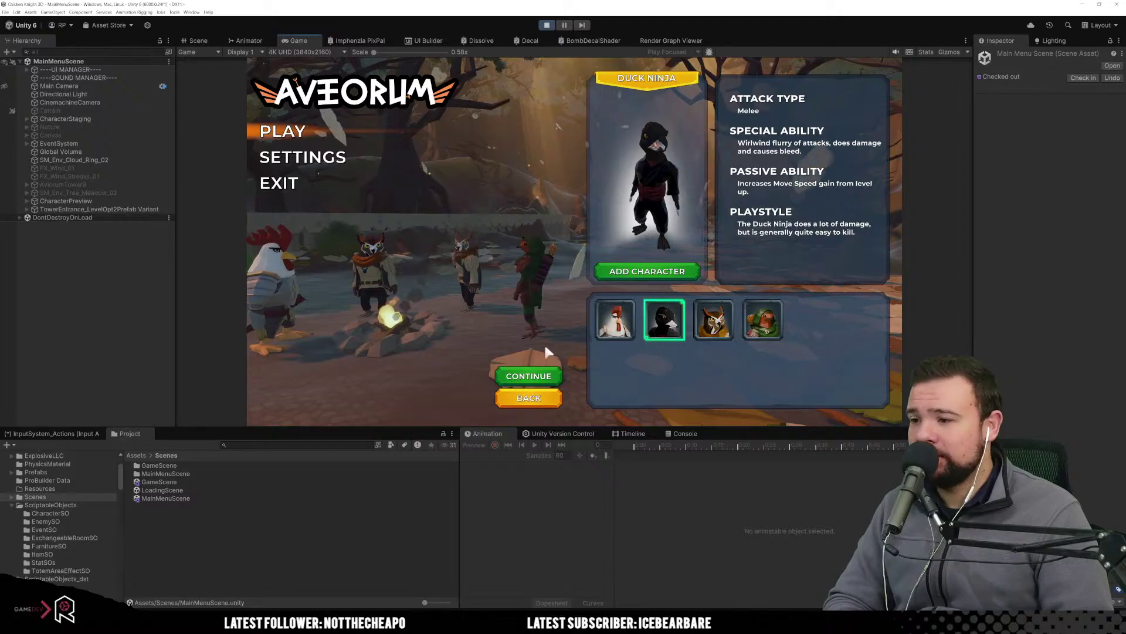
Start the game with the four-character party and proceed past the Level Up screen to Level Prep.
{"action": "left_click", "coordinate": [527, 377]}
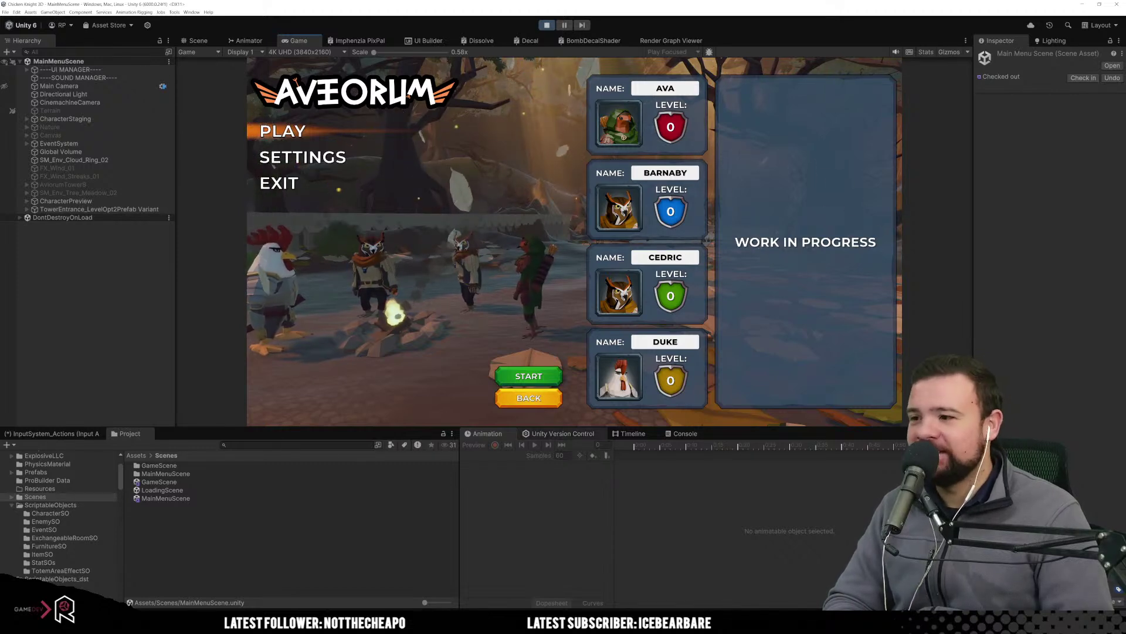
{"action": "left_click", "coordinate": [556, 388]}
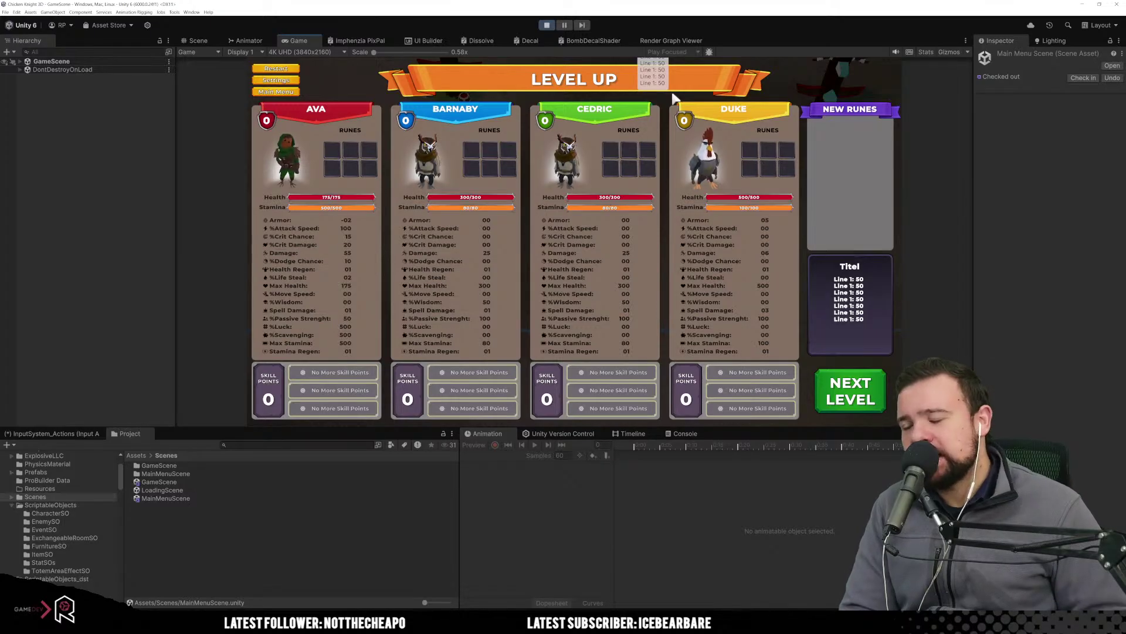
{"action": "left_click", "coordinate": [877, 409]}
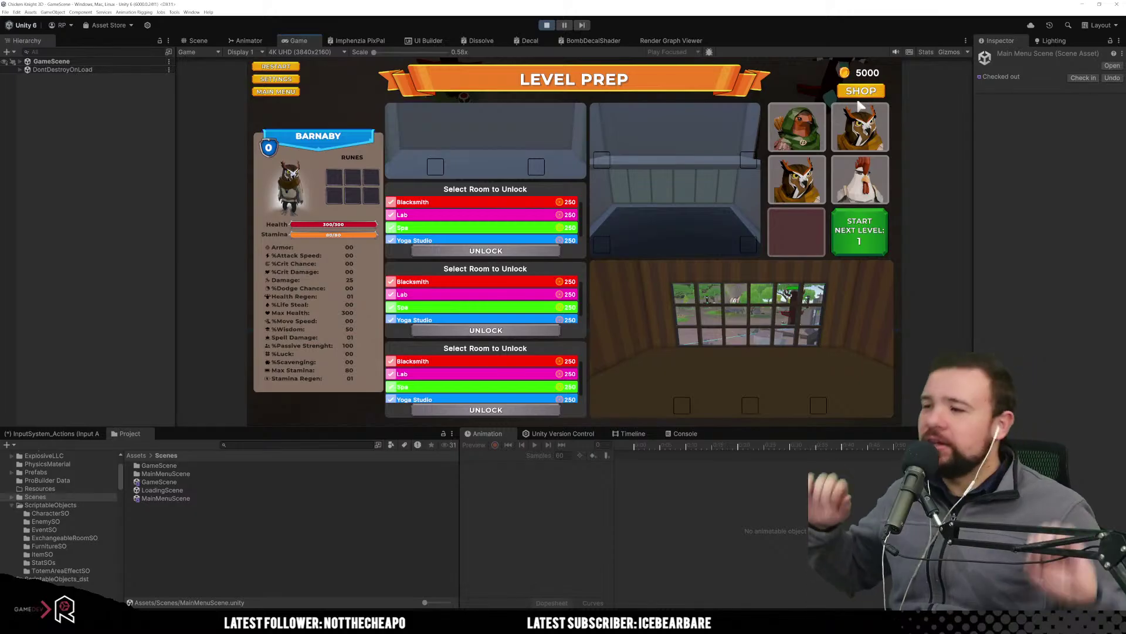
{"action": "mouse_move", "coordinate": [860, 105]}
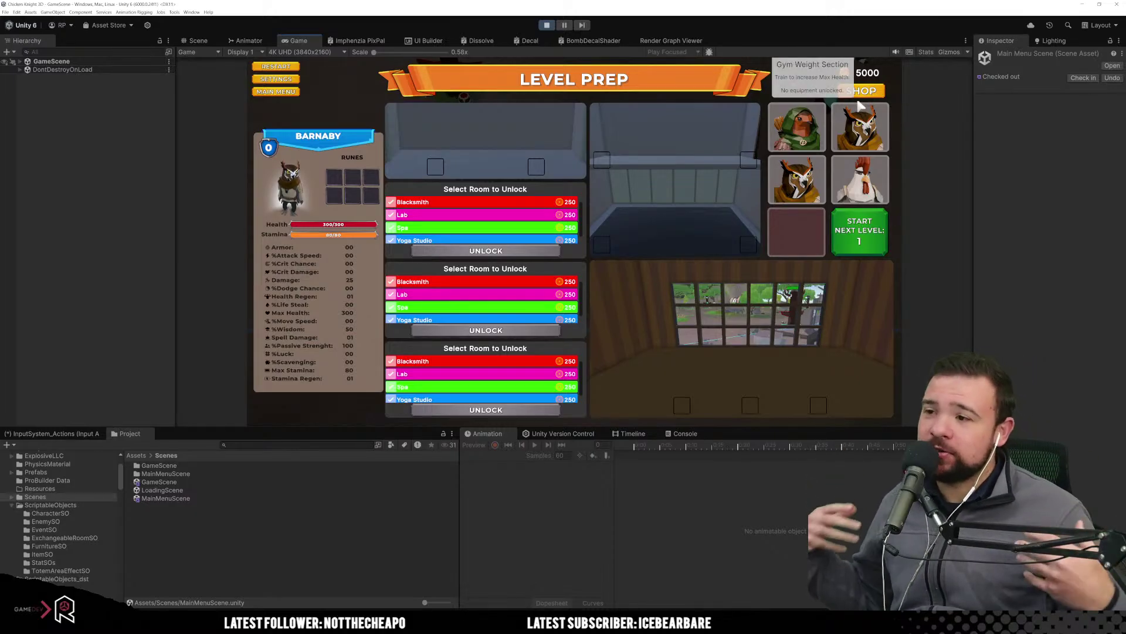
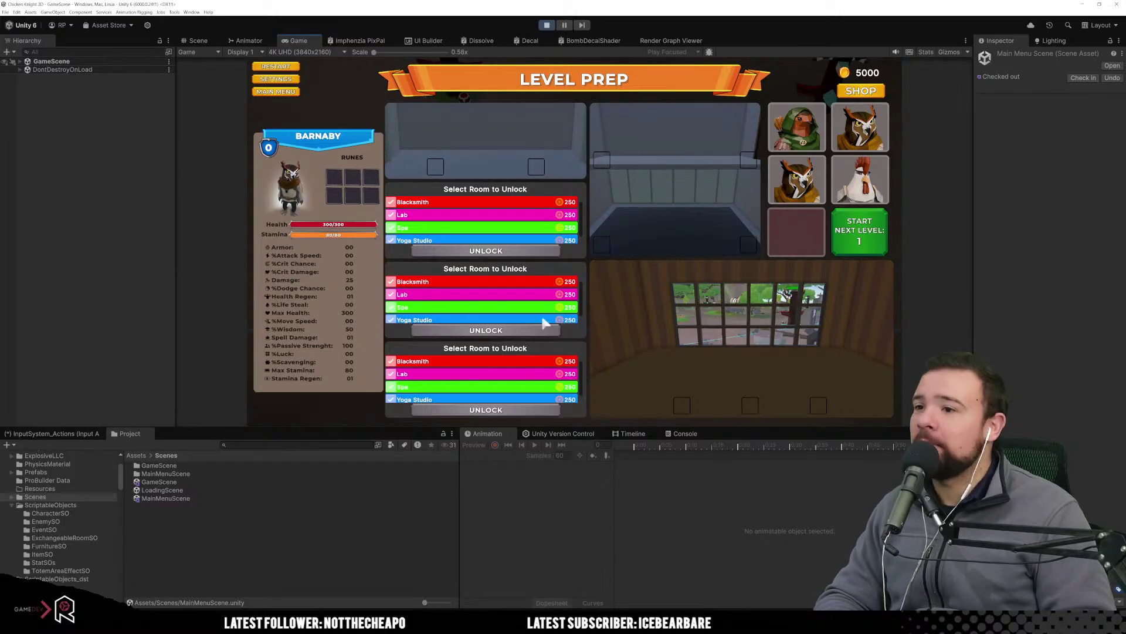
Open the shop and buy mats, dumbbells and a treadmill for the gym, plus equipment for both hospital beds.
{"action": "left_click", "coordinate": [877, 113]}
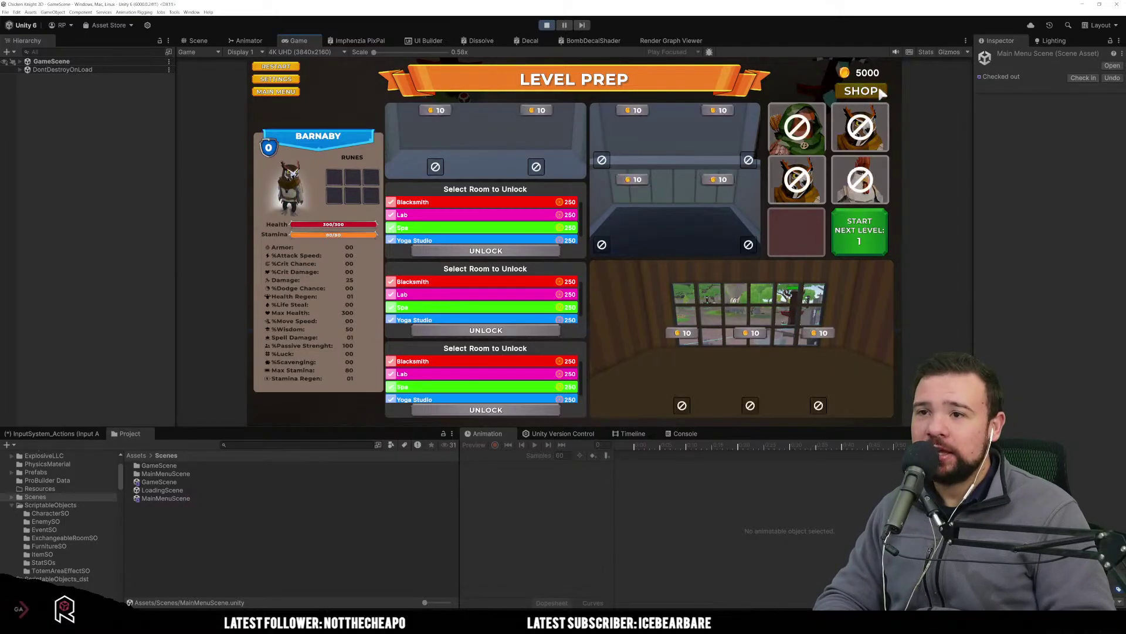
{"action": "left_click", "coordinate": [636, 183]}
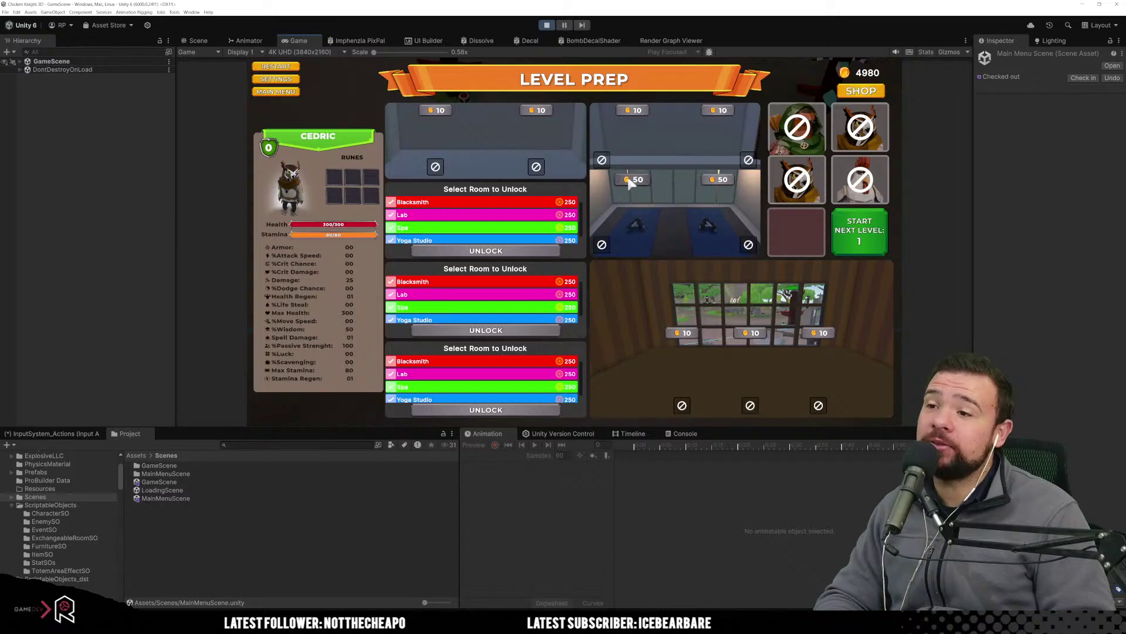
{"action": "left_click", "coordinate": [709, 112]}
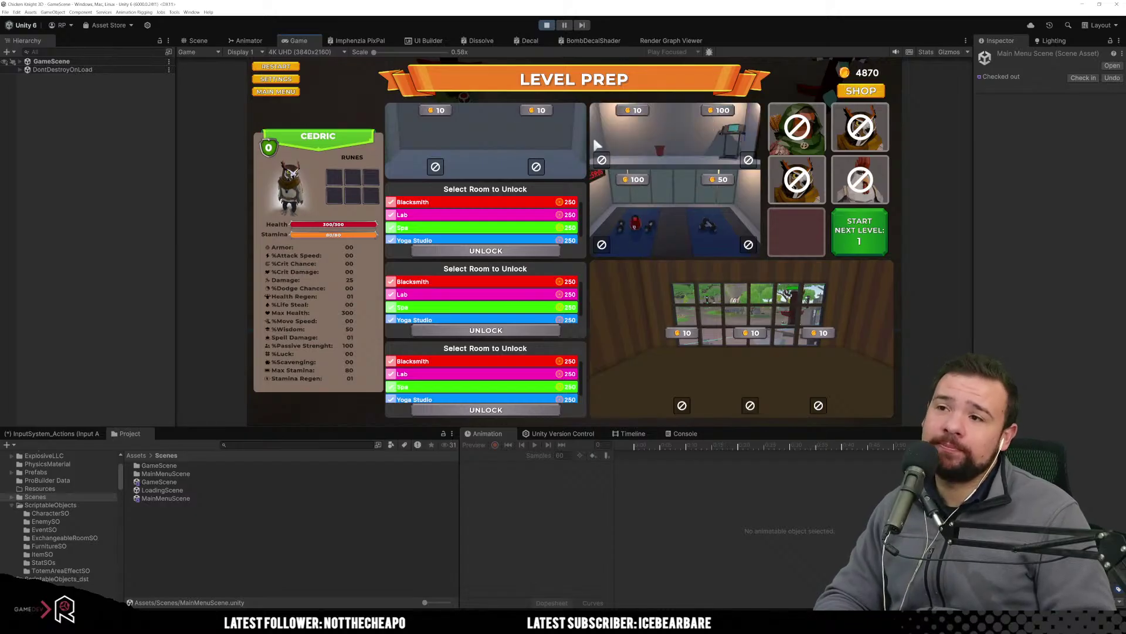
{"action": "left_click", "coordinate": [531, 110]}
{"action": "left_click", "coordinate": [443, 110]}
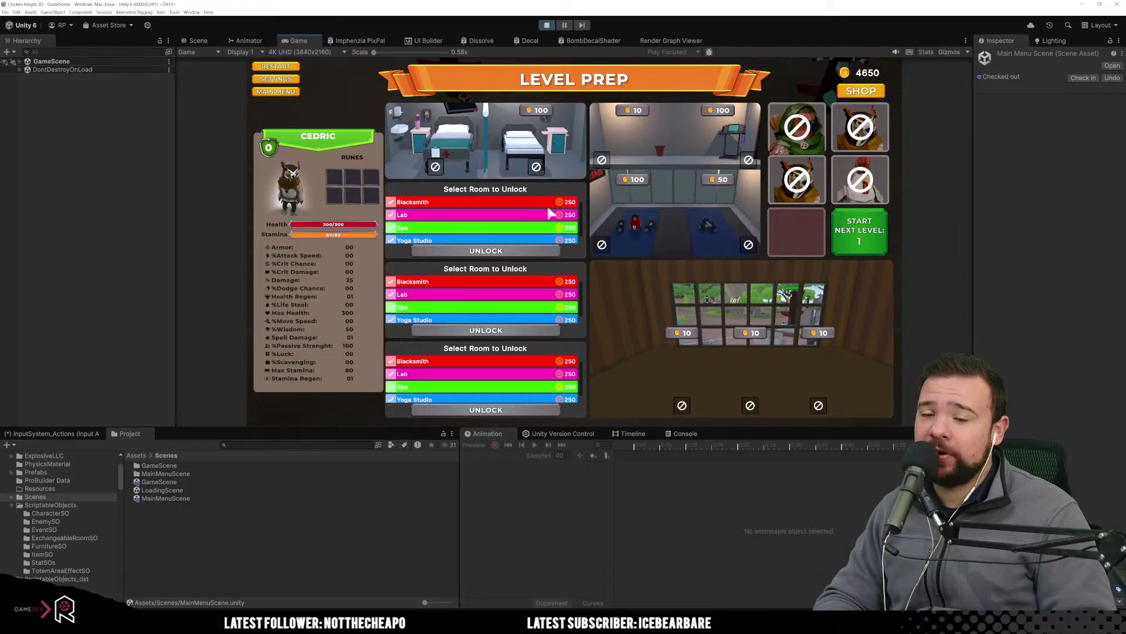
Buy two upgrades each for the lounge's first two seats, fully upgrade the third seat to an armchair, and close the shop.
{"action": "left_click", "coordinate": [686, 333]}
{"action": "left_click", "coordinate": [755, 332]}
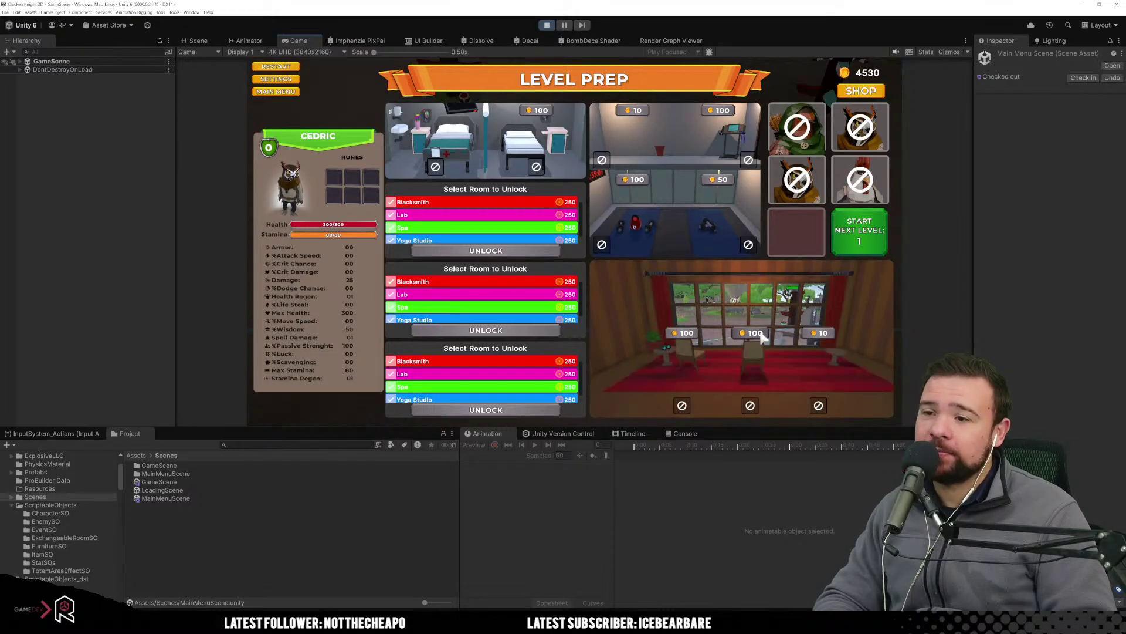
{"action": "left_click", "coordinate": [821, 332]}
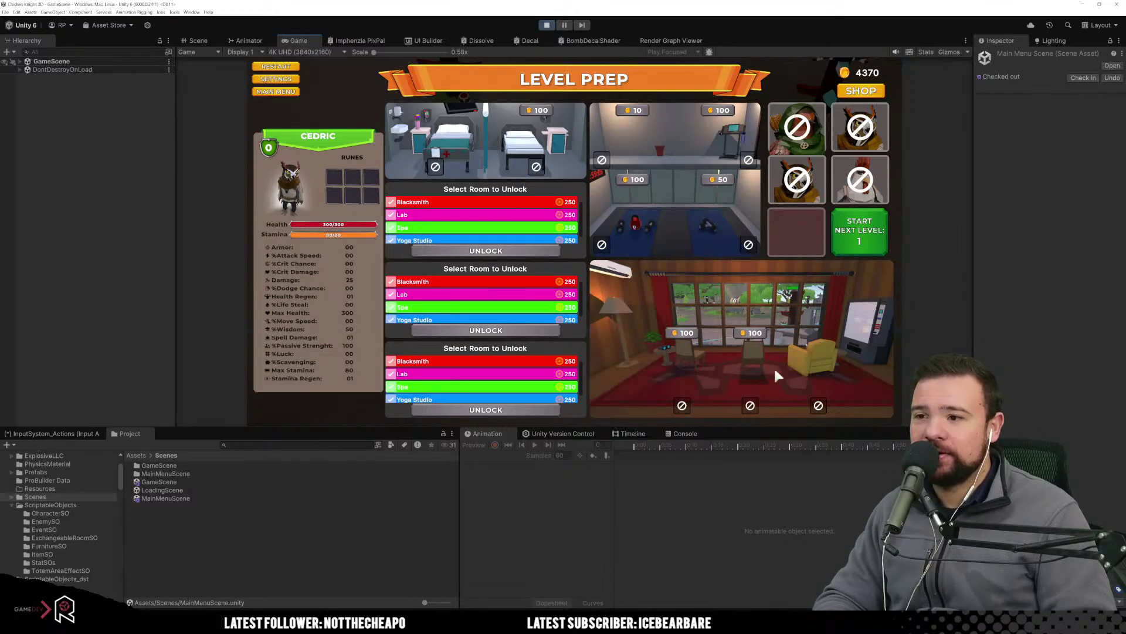
{"action": "left_click", "coordinate": [855, 90]}
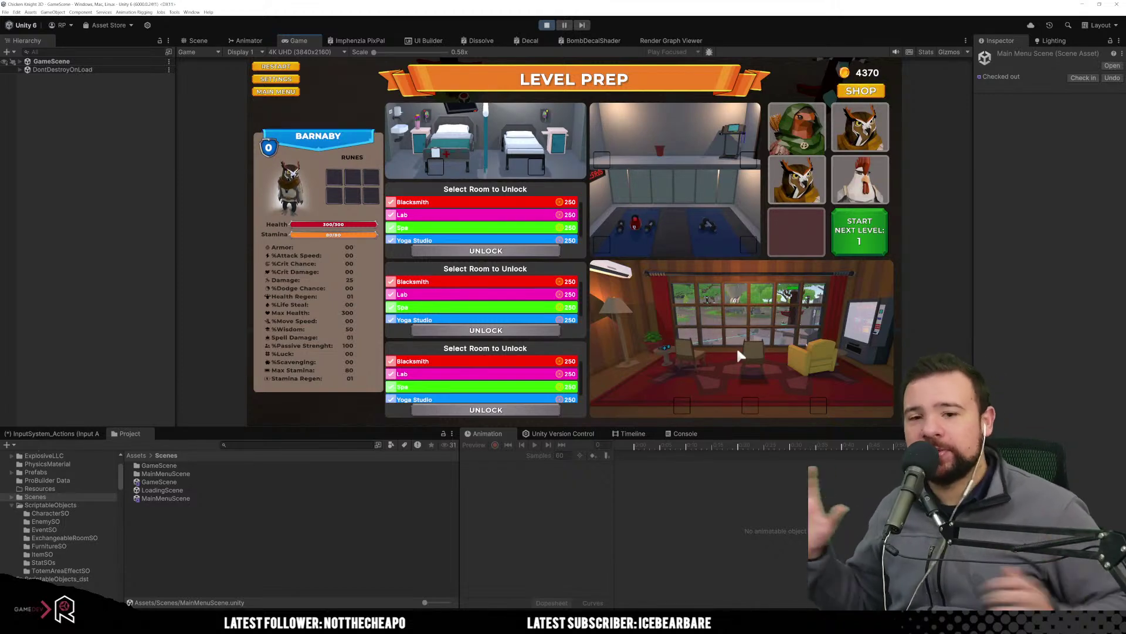
Assign the second Owl Wizard to the upper gym's treadmill slot and the Robin Ranger to the lower gym's dumbbell slot.
{"action": "mouse_move", "coordinate": [739, 351]}
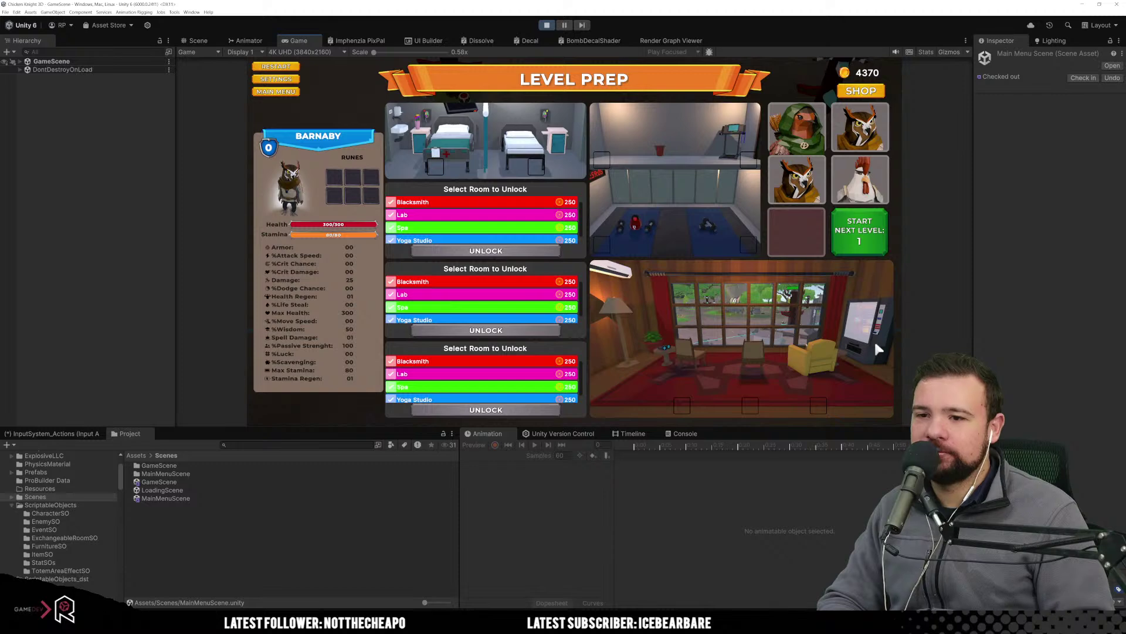
{"action": "mouse_move", "coordinate": [878, 350]}
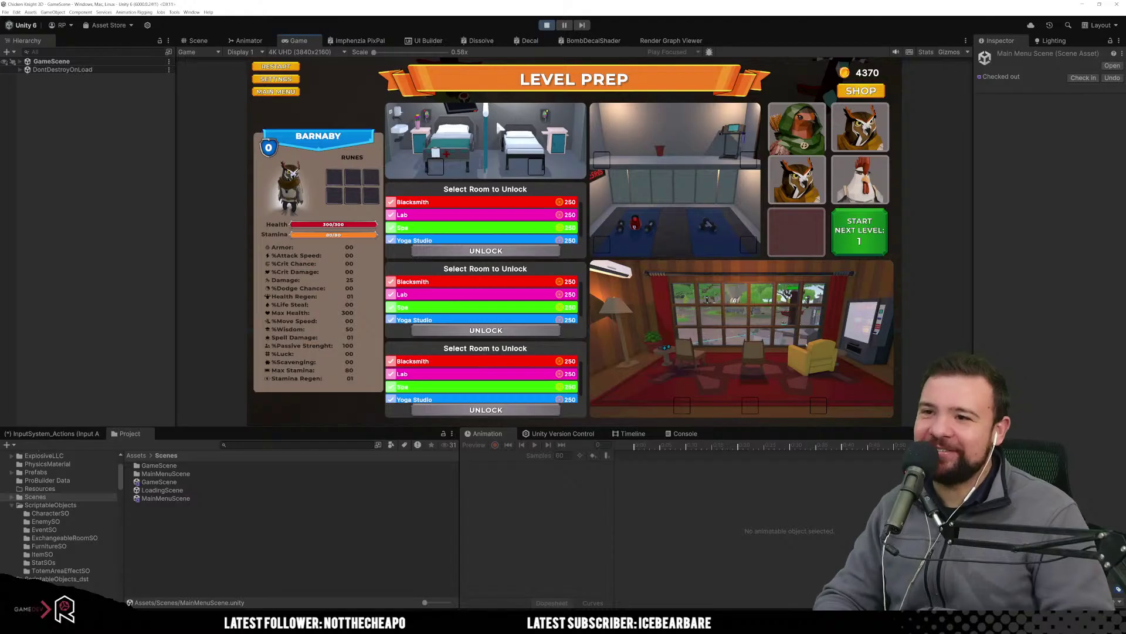
{"action": "mouse_move", "coordinate": [809, 170]}
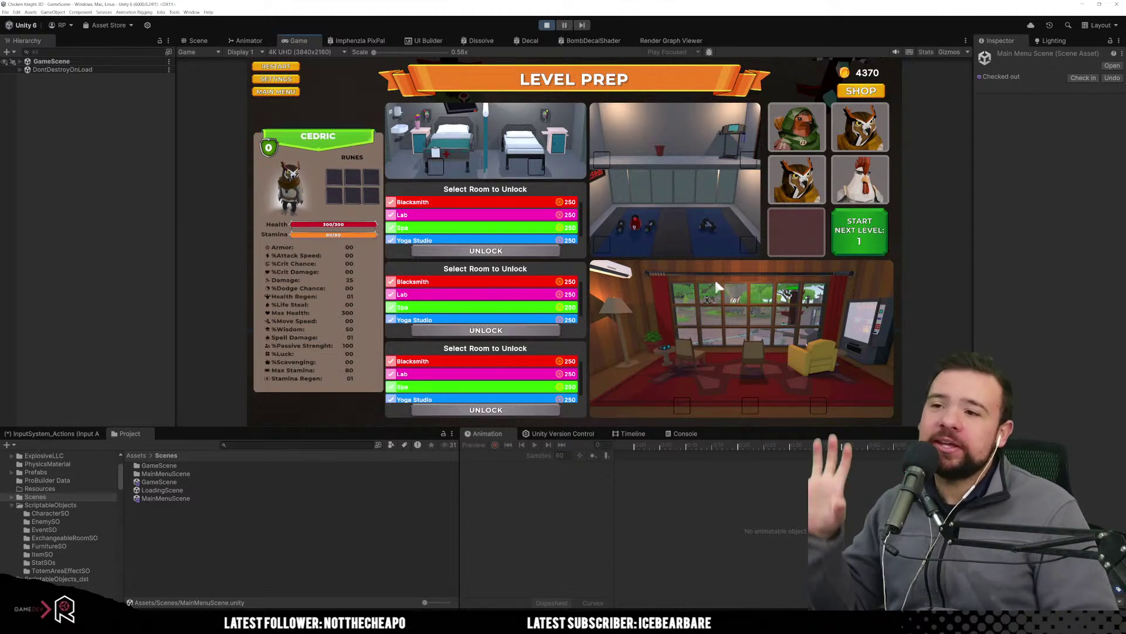
{"action": "mouse_move", "coordinate": [718, 287]}
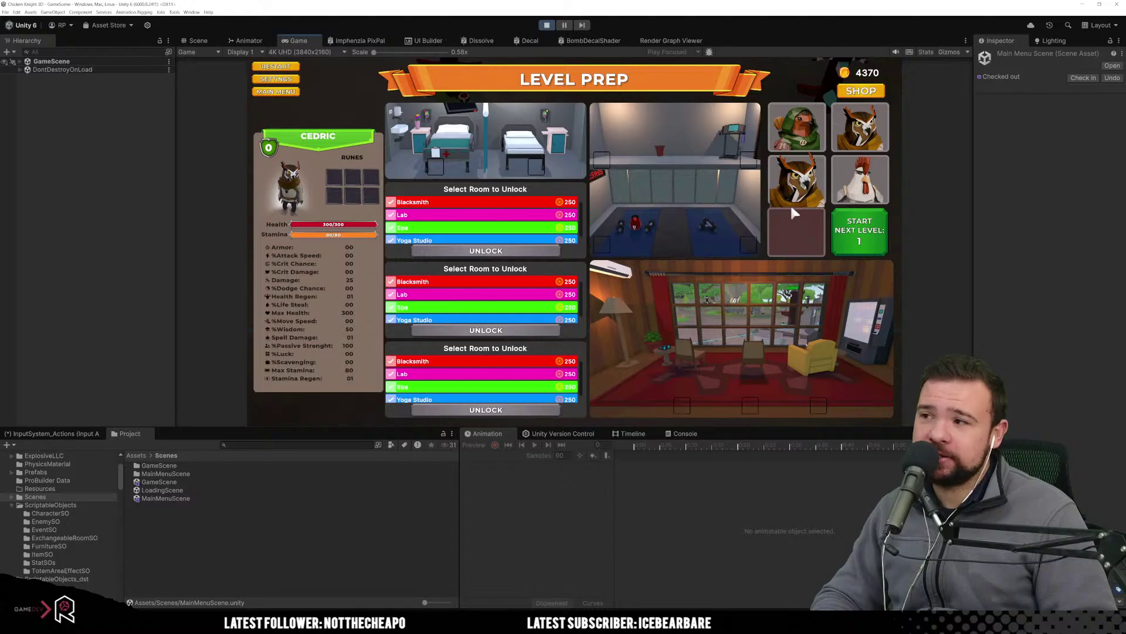
{"action": "left_click_drag", "start_coordinate": [792, 205], "coordinate": [749, 160]}
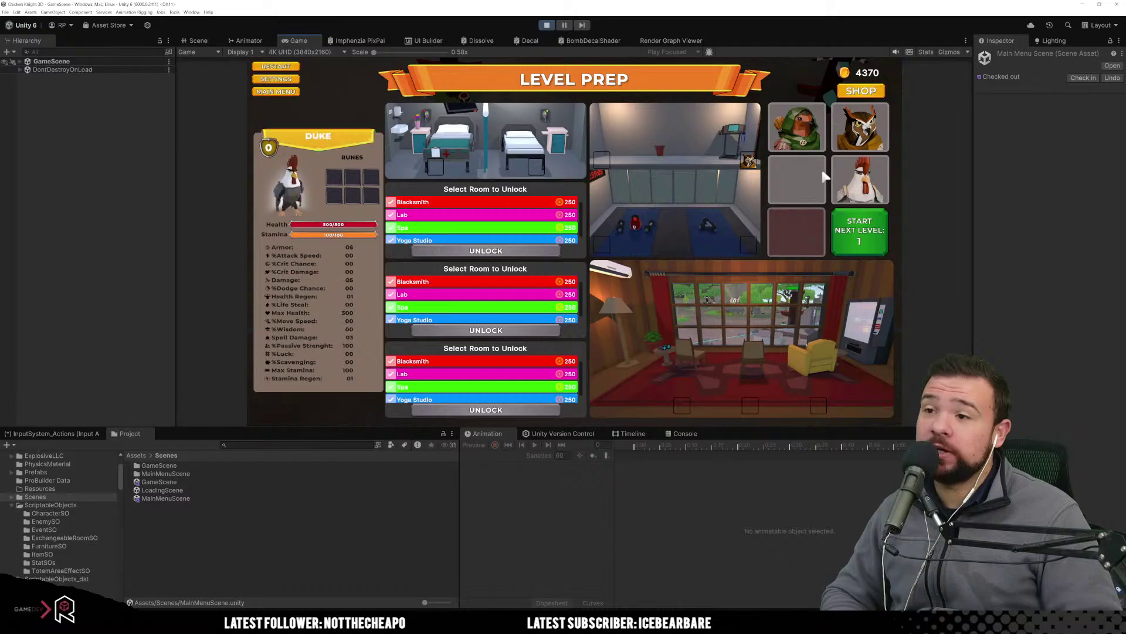
{"action": "left_click", "coordinate": [809, 141]}
{"action": "left_click_drag", "start_coordinate": [793, 153], "coordinate": [629, 232]}
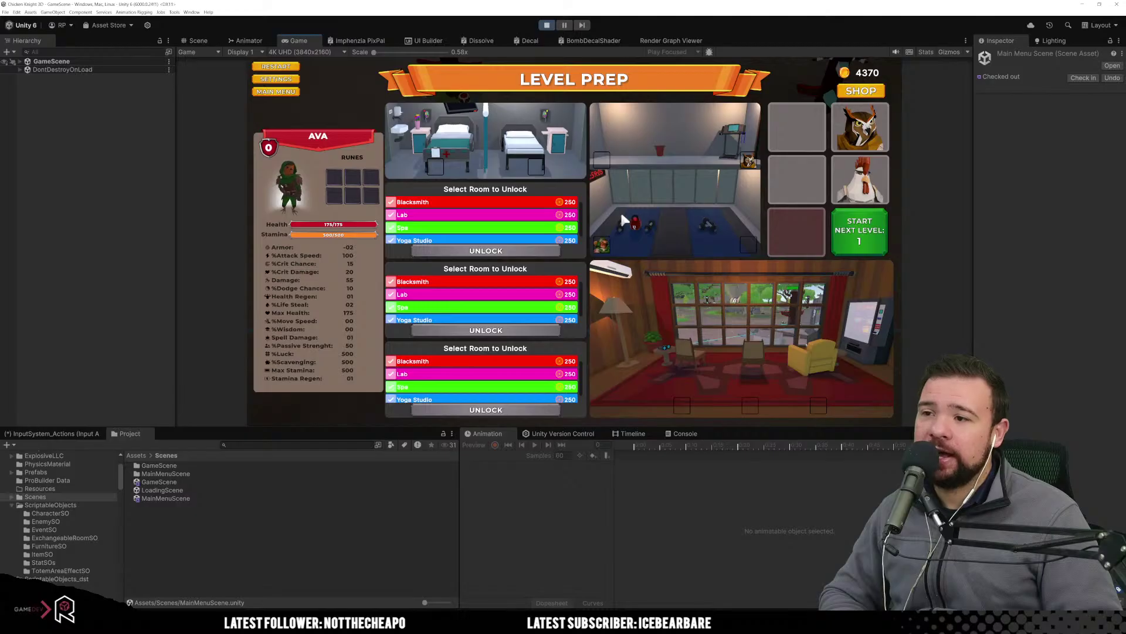
Assign the Chicken Knight to the lounge's armchair slot and place the remaining Owl Wizard in the red slot for the next level.
{"action": "mouse_move", "coordinate": [621, 210]}
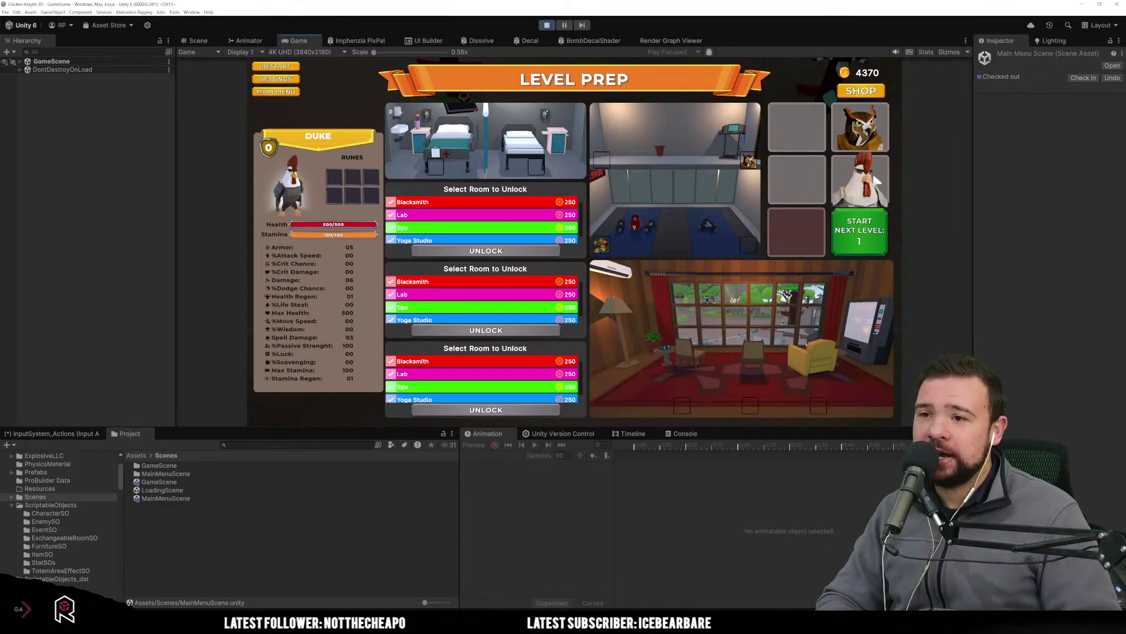
{"action": "left_click", "coordinate": [797, 351]}
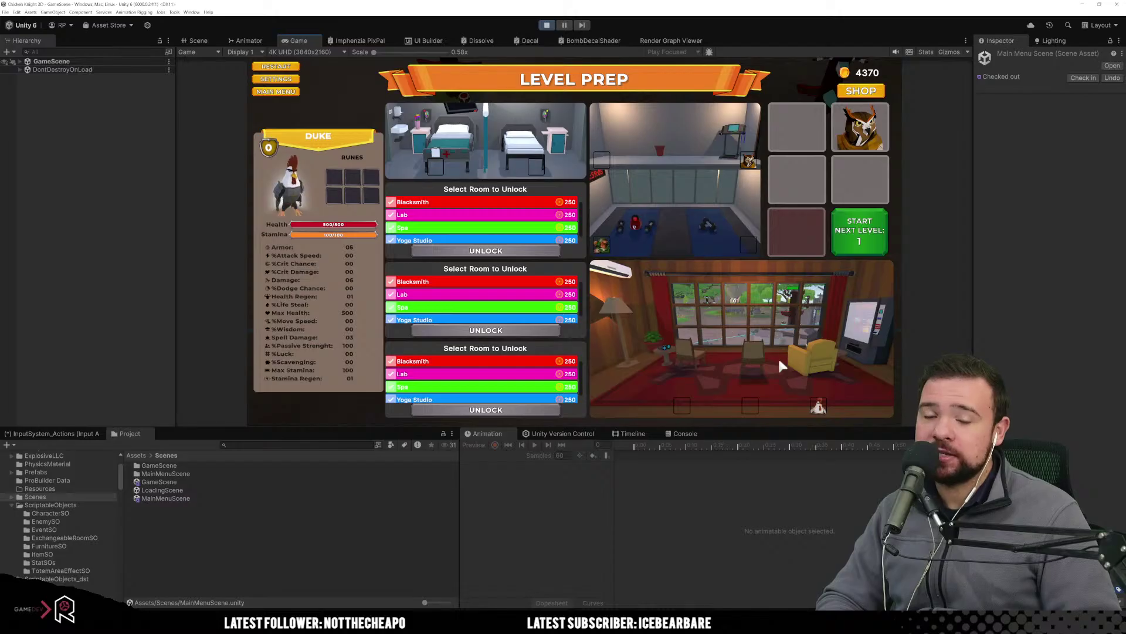
{"action": "mouse_move", "coordinate": [779, 362]}
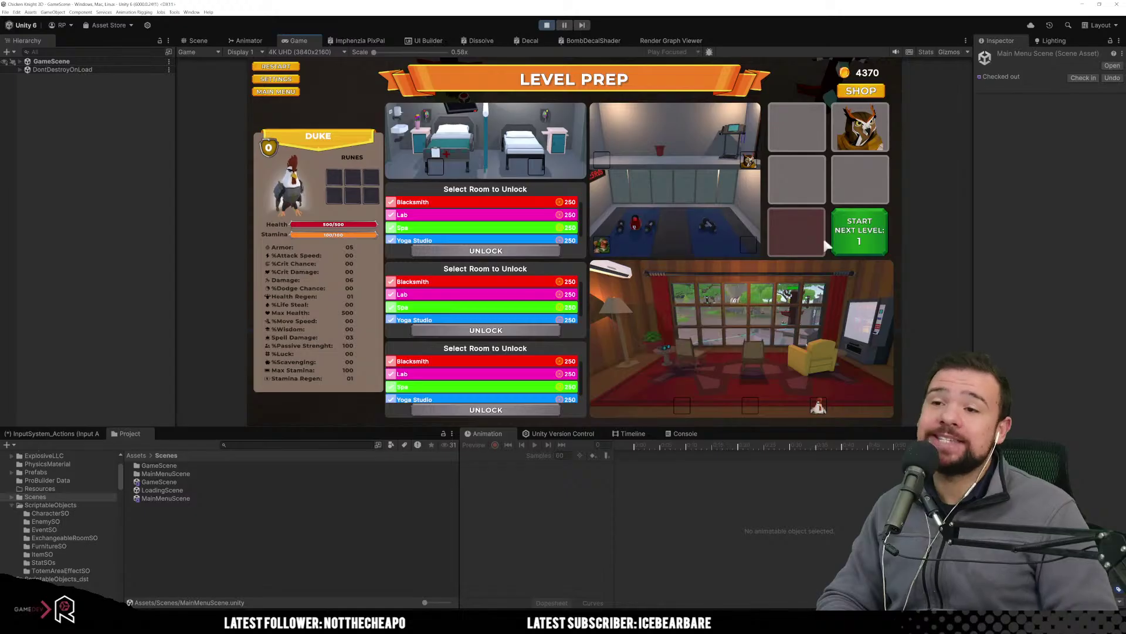
{"action": "left_click", "coordinate": [845, 128]}
{"action": "left_click", "coordinate": [810, 228]}
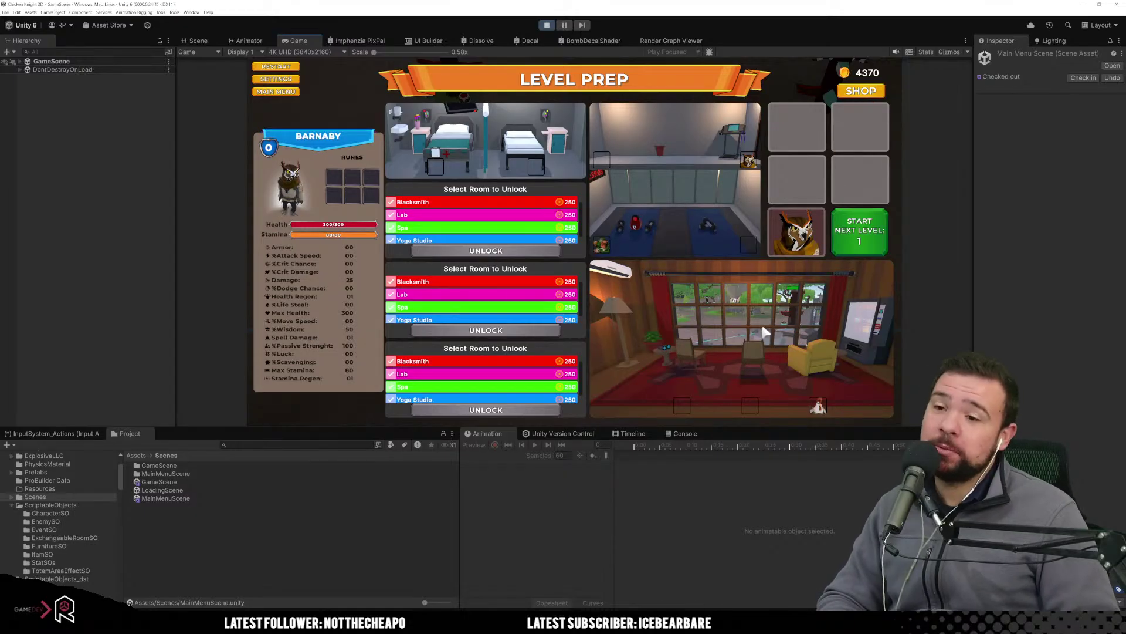
Unlock the Blacksmith in the first locked room slot and the Spa in the second.
{"action": "mouse_move", "coordinate": [765, 333]}
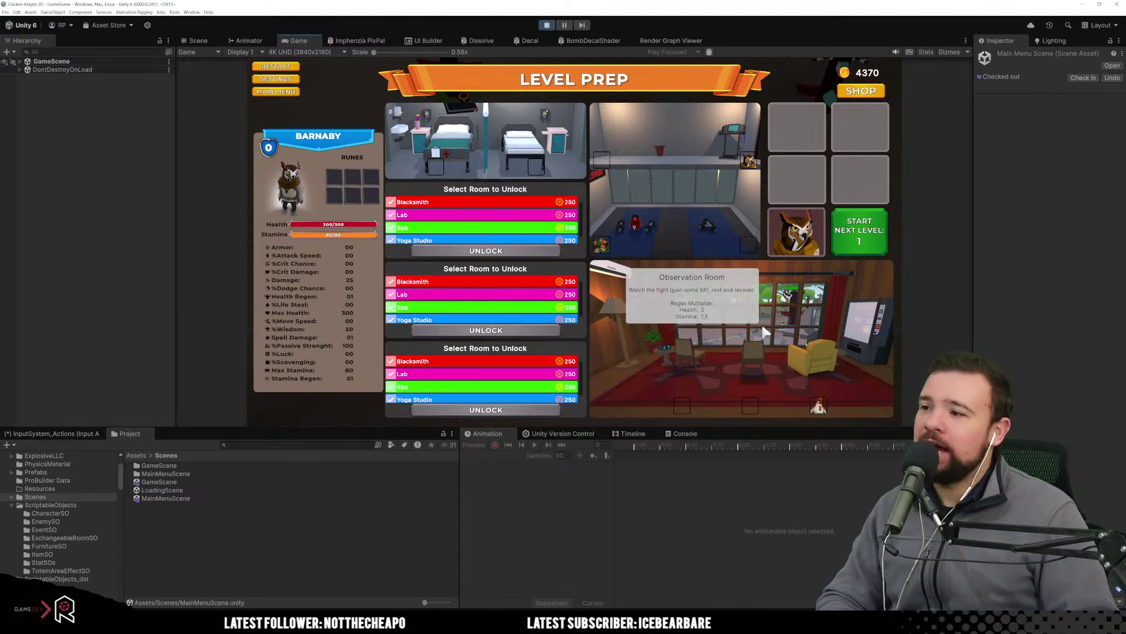
{"action": "left_click", "coordinate": [654, 188]}
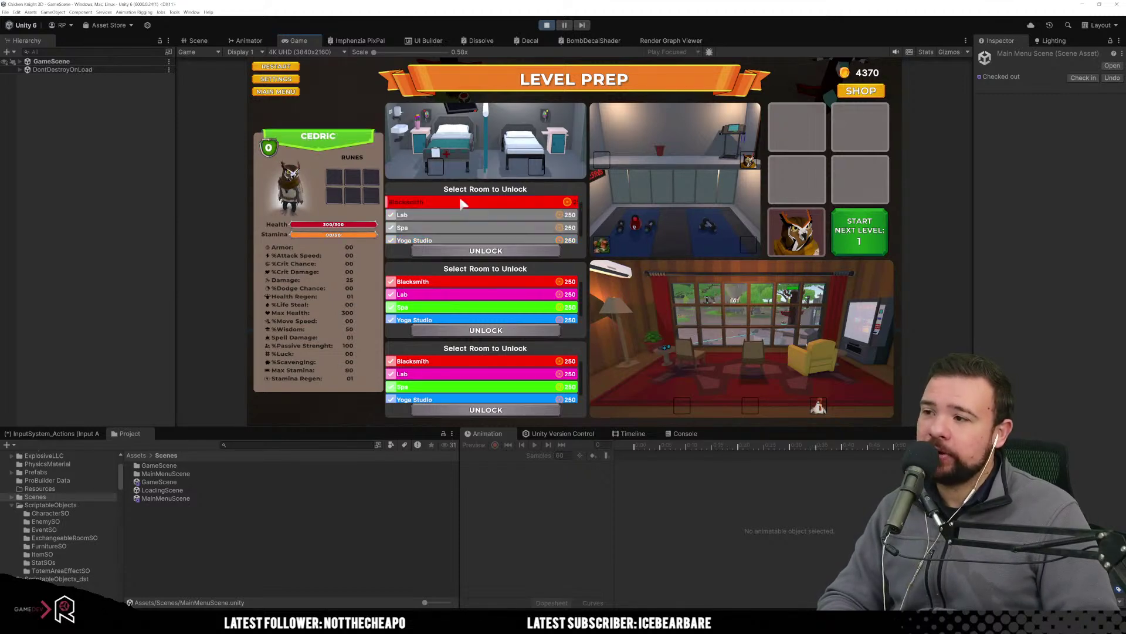
{"action": "left_click", "coordinate": [548, 252]}
{"action": "left_click", "coordinate": [470, 295]}
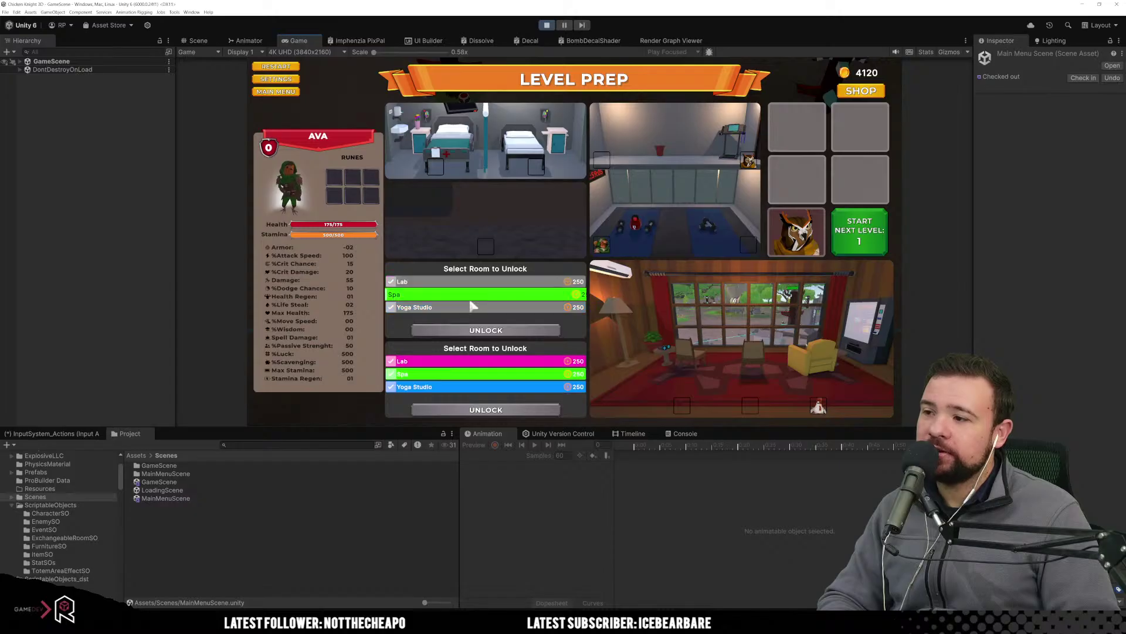
{"action": "left_click", "coordinate": [479, 329]}
Open the shop and buy every equipment upgrade for the Blacksmith and the Spa.
{"action": "left_click", "coordinate": [861, 90]}
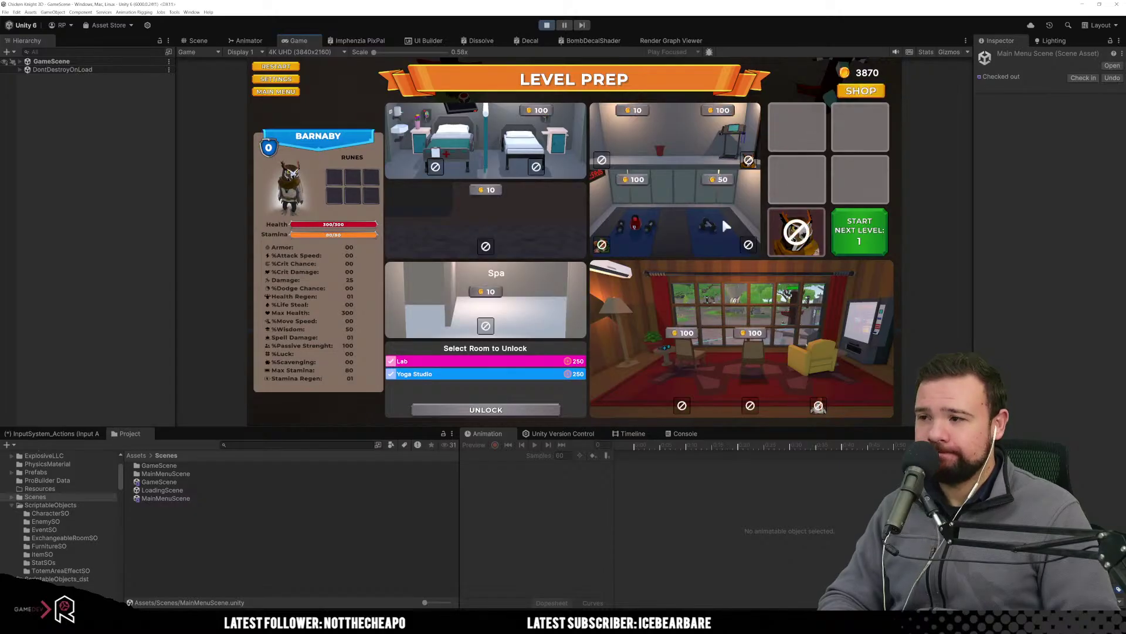
{"action": "left_click", "coordinate": [494, 186]}
{"action": "left_click", "coordinate": [495, 190]}
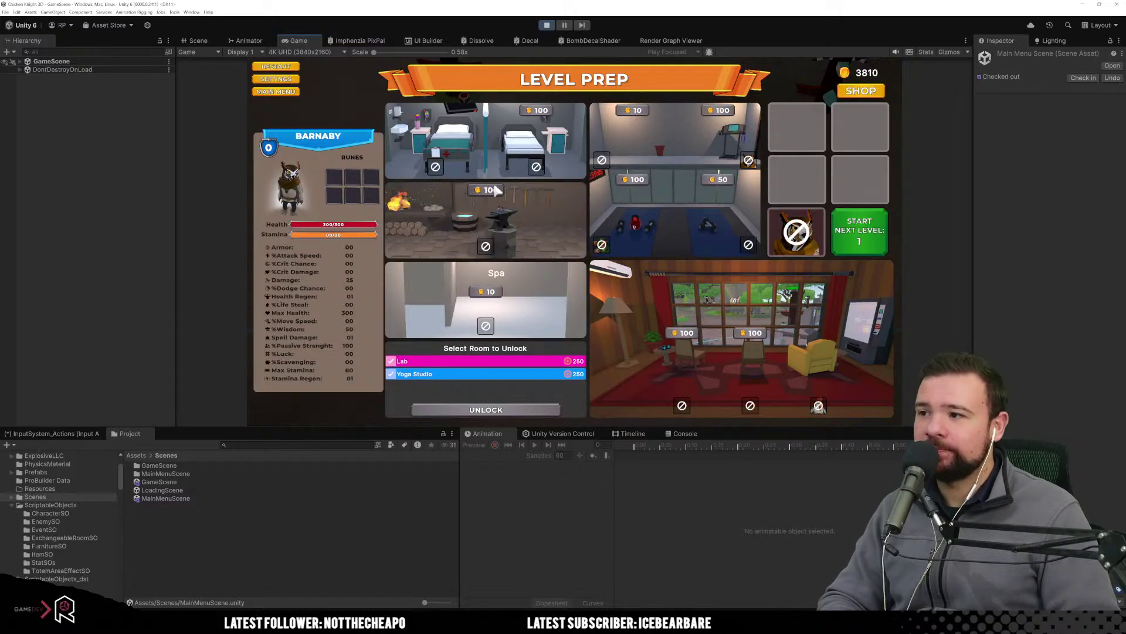
{"action": "left_click", "coordinate": [494, 189]}
{"action": "left_click", "coordinate": [485, 292]}
{"action": "left_click", "coordinate": [485, 291]}
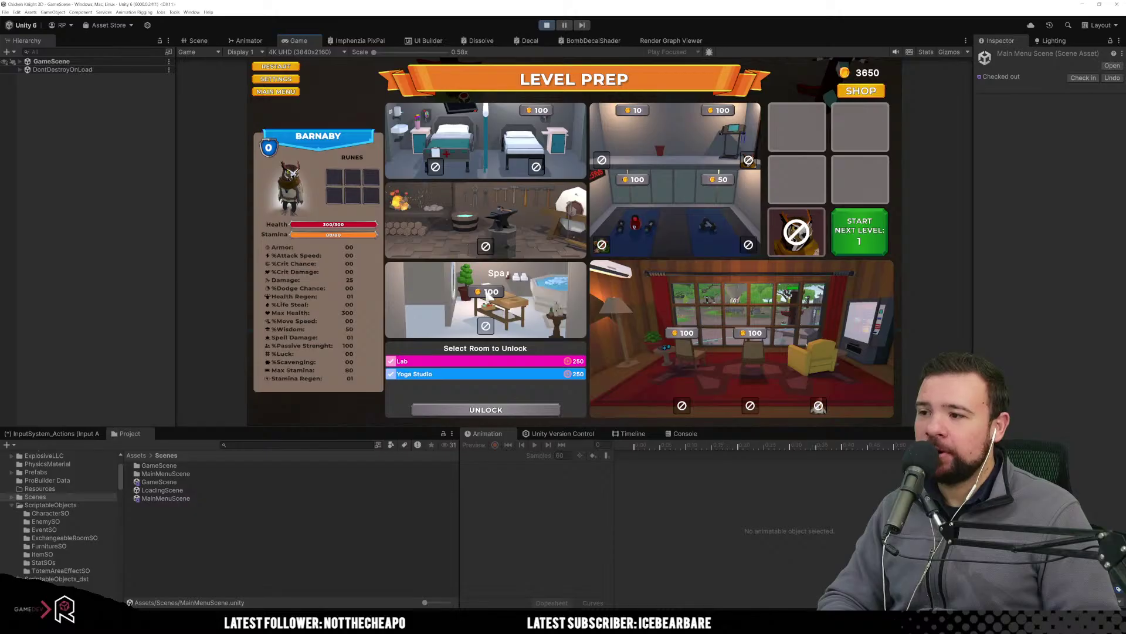
{"action": "left_click", "coordinate": [486, 291]}
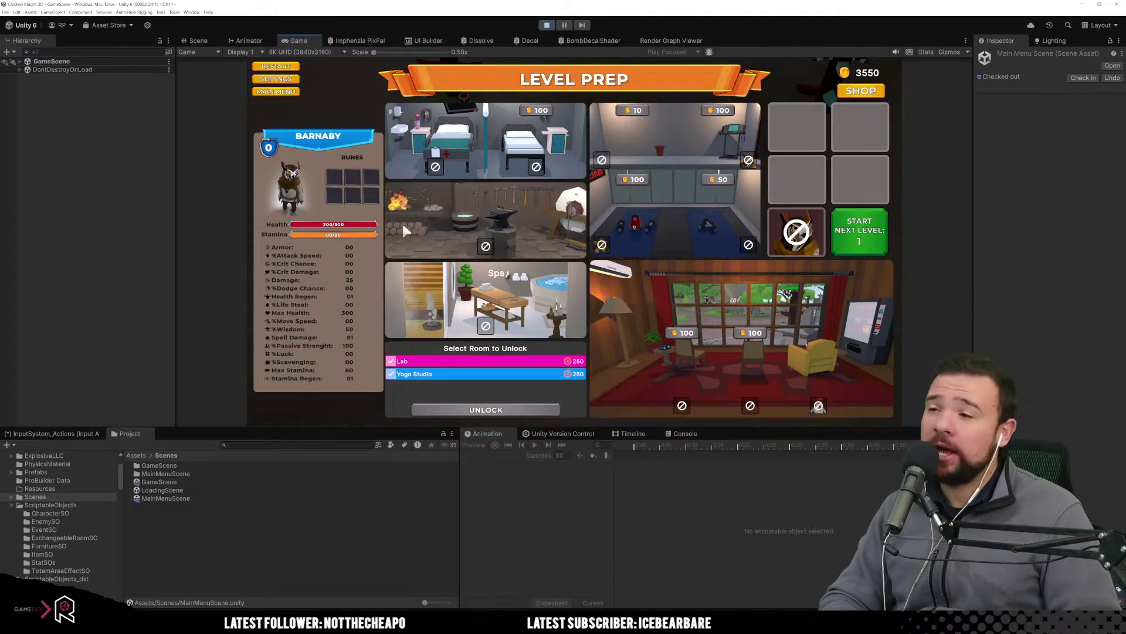
Close the shop and start level 1.
{"action": "mouse_move", "coordinate": [403, 228]}
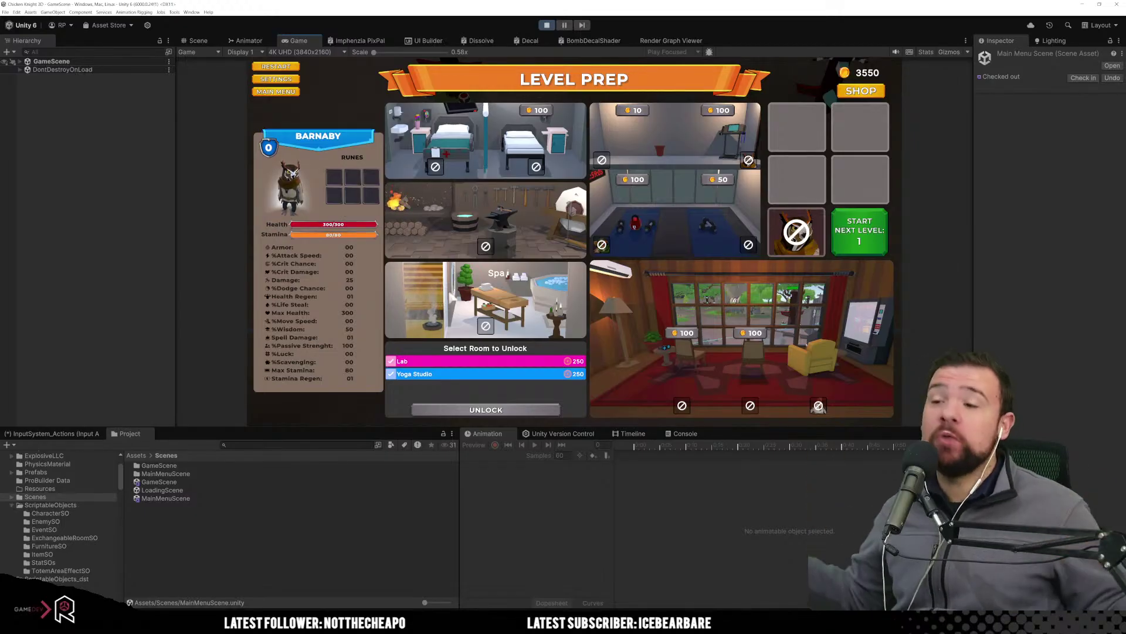
{"action": "mouse_move", "coordinate": [435, 315]}
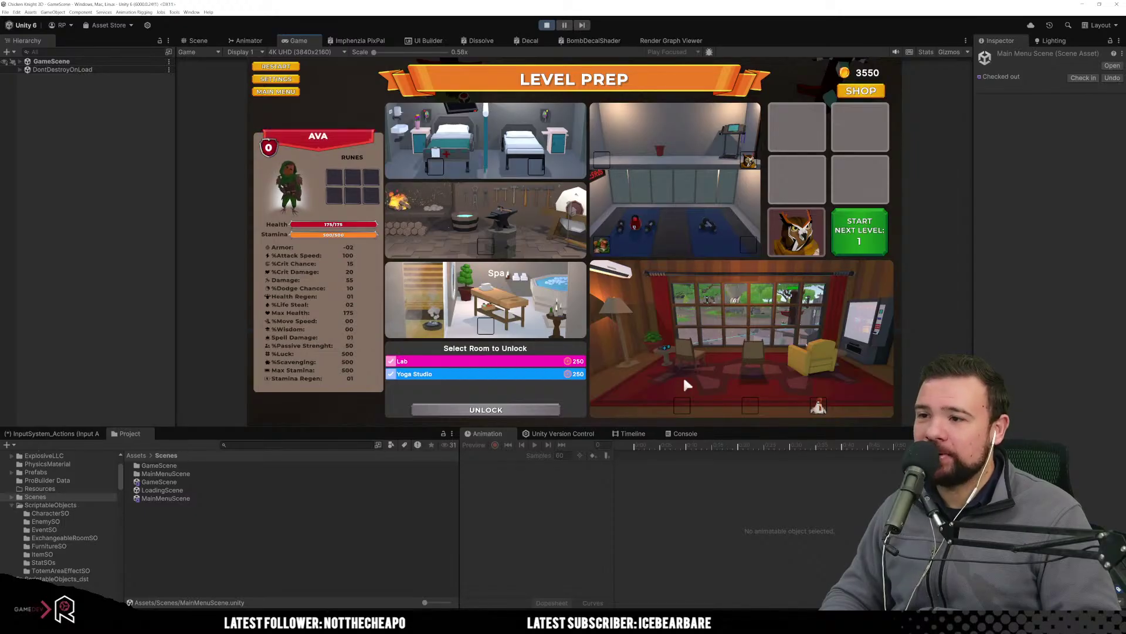
{"action": "left_click", "coordinate": [863, 234]}
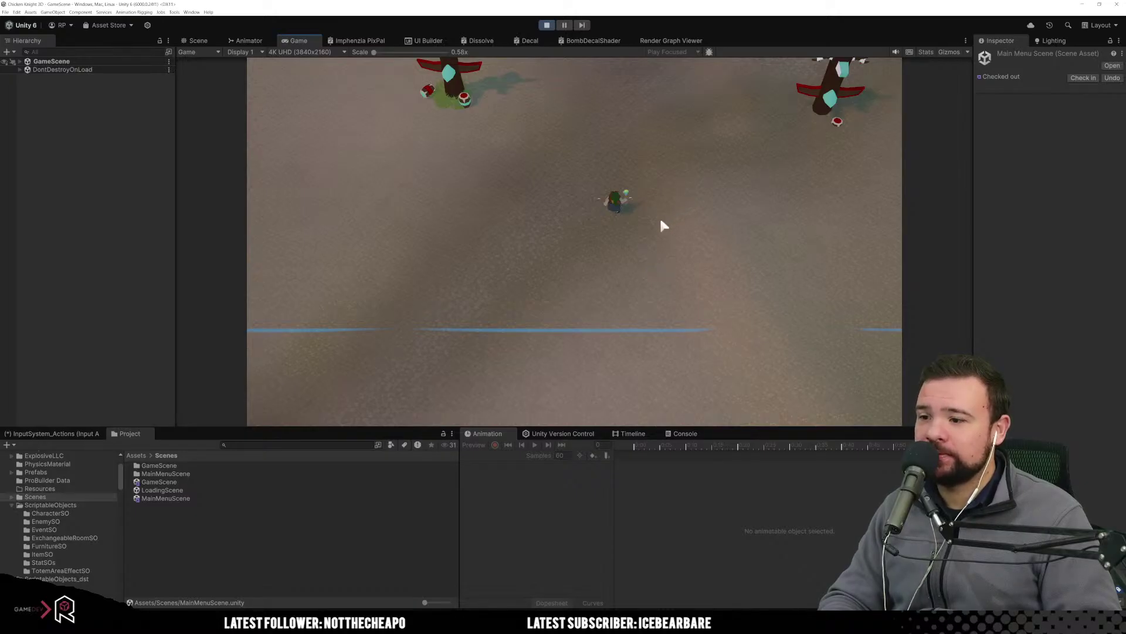
Examine the NullReferenceException's stack trace in the console, and stop play mode.
{"action": "left_click", "coordinate": [693, 434]}
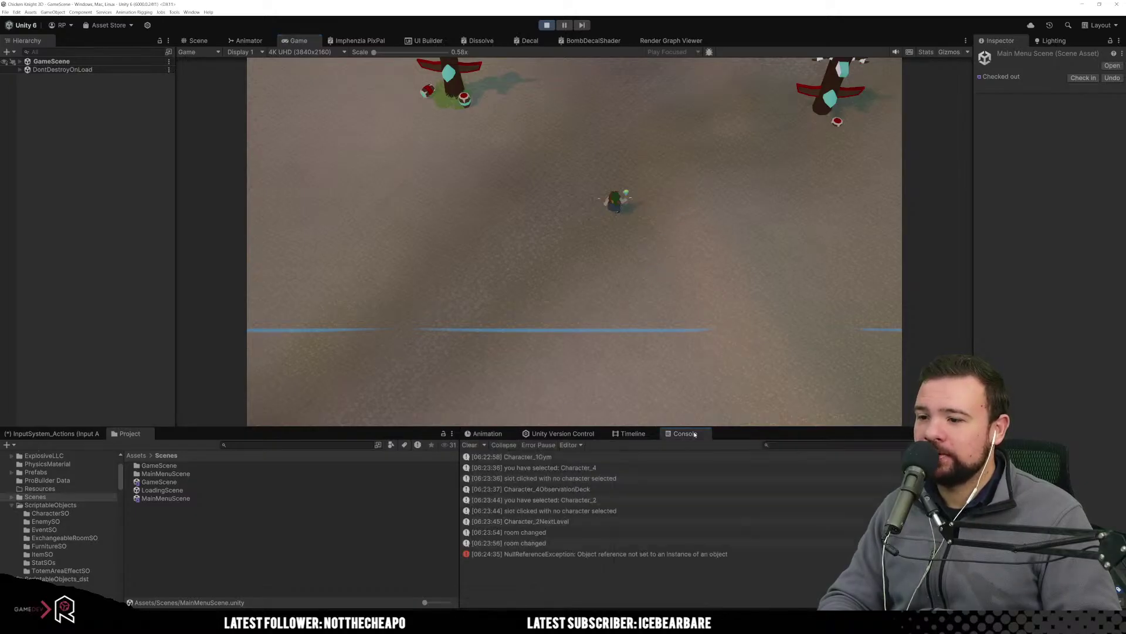
{"action": "left_click", "coordinate": [634, 554]}
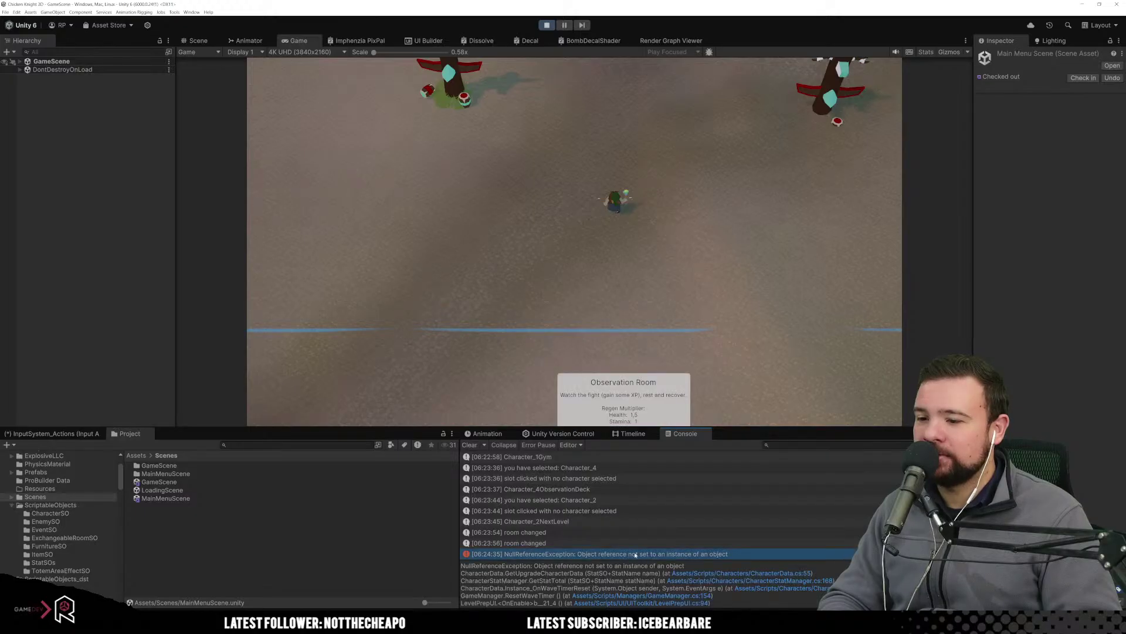
{"action": "key", "text": "ctrl+p"}
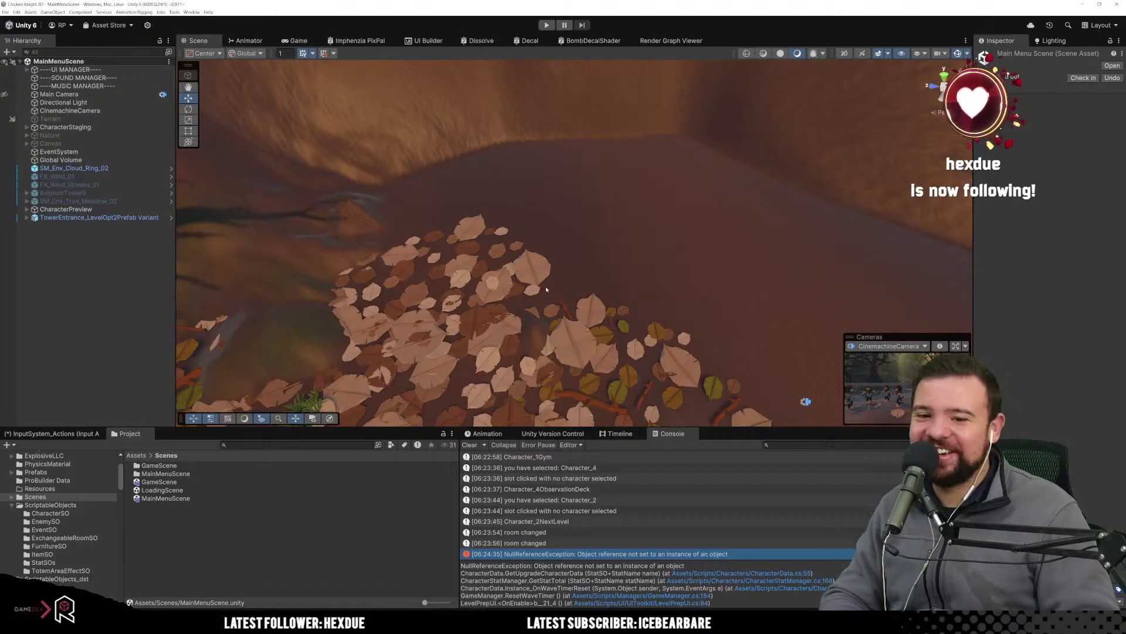
Open GameScene from the project's Scenes folder.
{"action": "right_click_drag", "start_coordinate": [578, 228], "coordinate": [459, 122]}
{"action": "right_click_drag", "start_coordinate": [527, 257], "coordinate": [740, 361]}
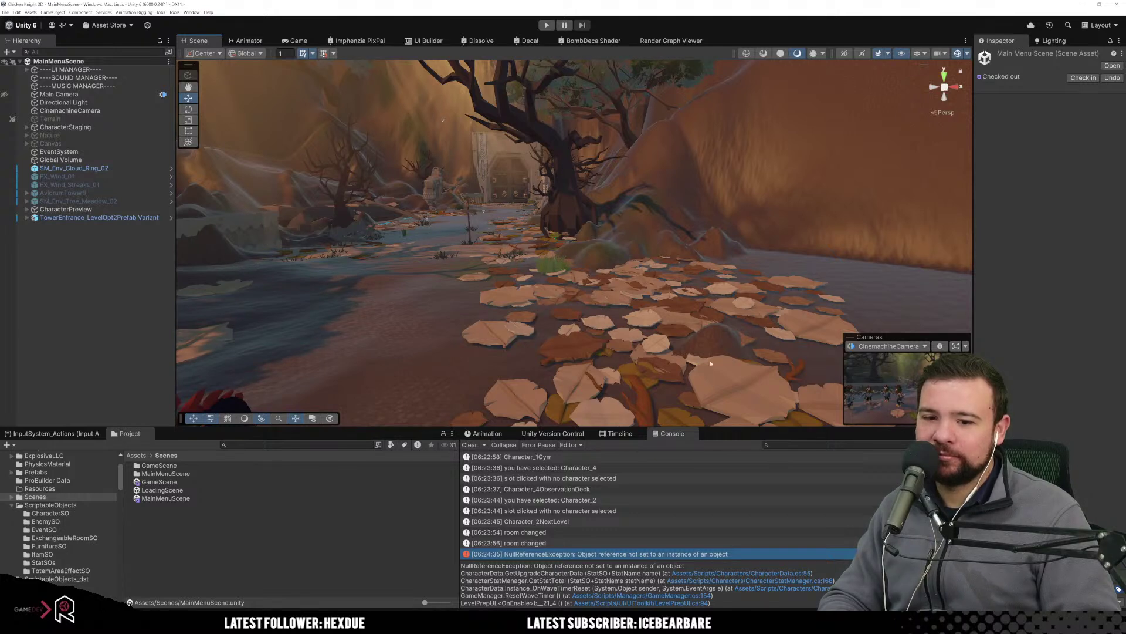
{"action": "mouse_move", "coordinate": [241, 623]}
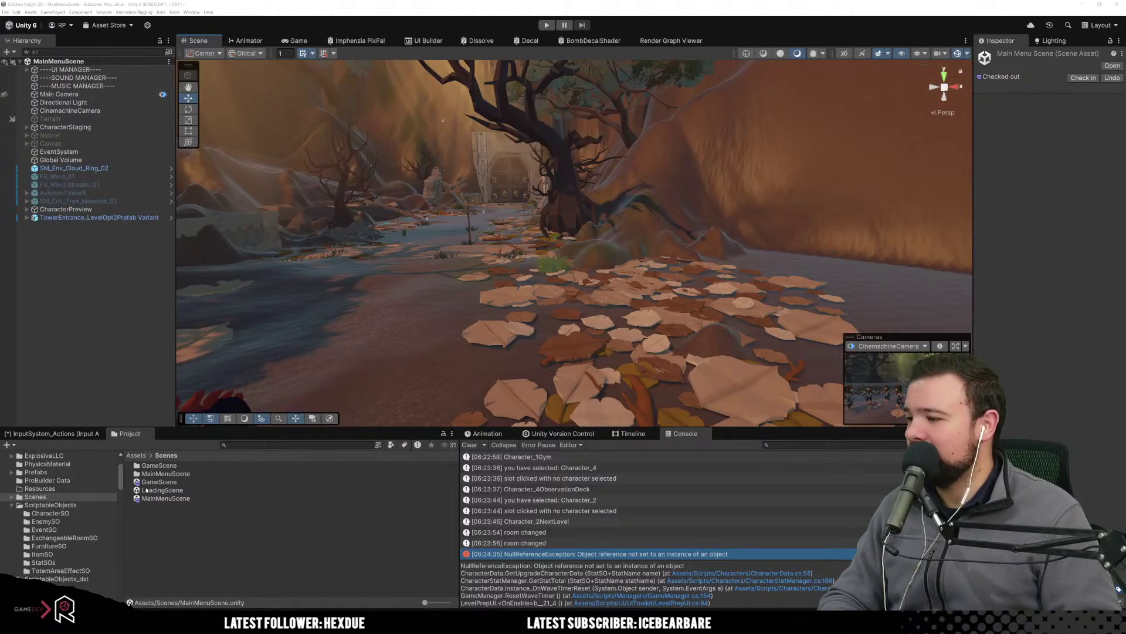
{"action": "left_click", "coordinate": [161, 490]}
{"action": "left_click", "coordinate": [170, 482]}
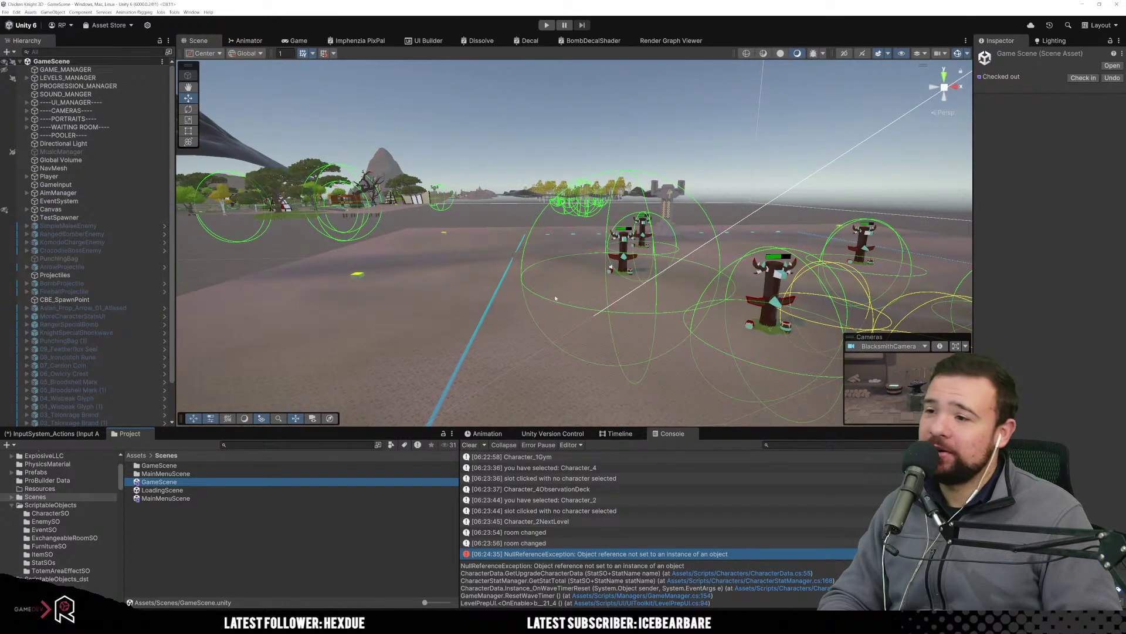
Deactivate the RangerCharacter object under Player in the game scene.
{"action": "right_click_drag", "start_coordinate": [555, 299], "coordinate": [667, 279]}
{"action": "key", "text": "w"}
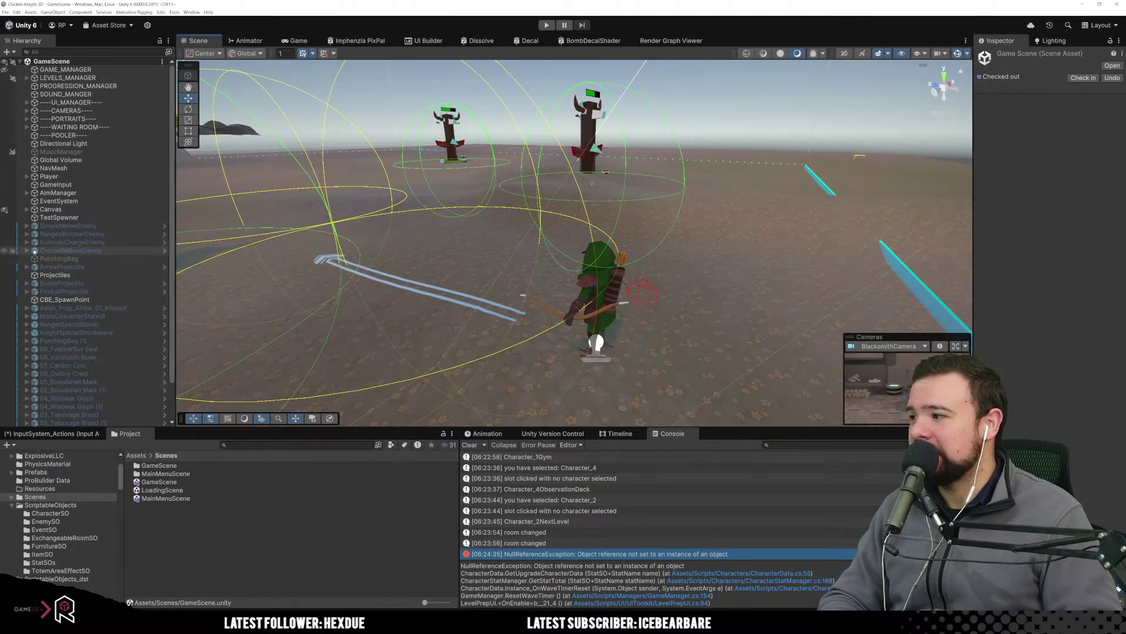
{"action": "left_click", "coordinate": [27, 176]}
{"action": "left_click", "coordinate": [71, 201]}
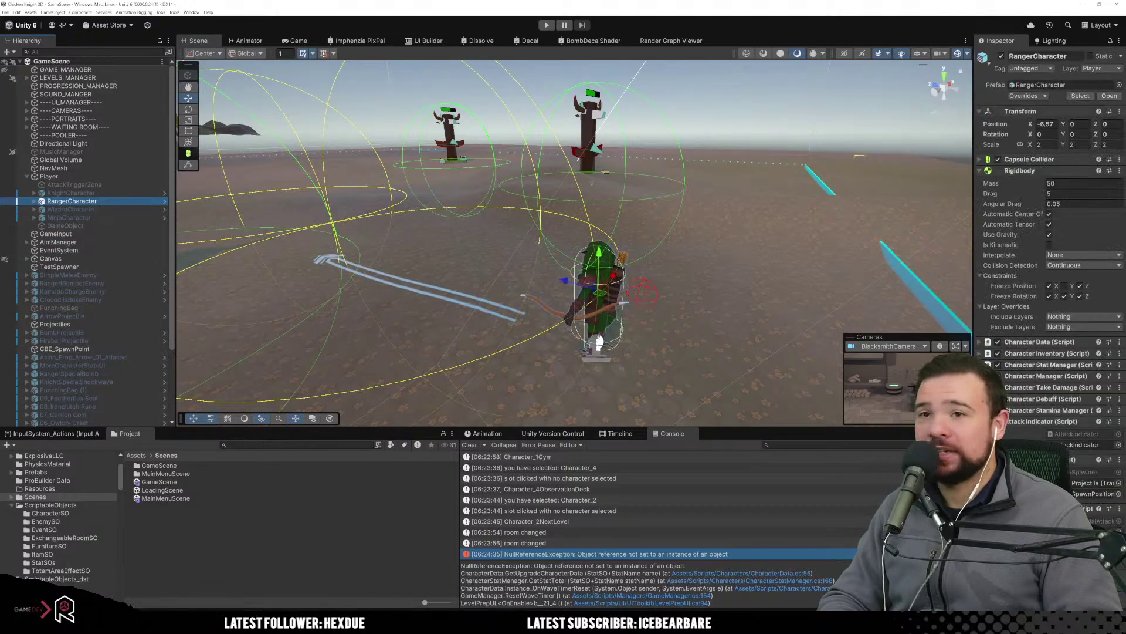
{"action": "left_click", "coordinate": [1002, 56]}
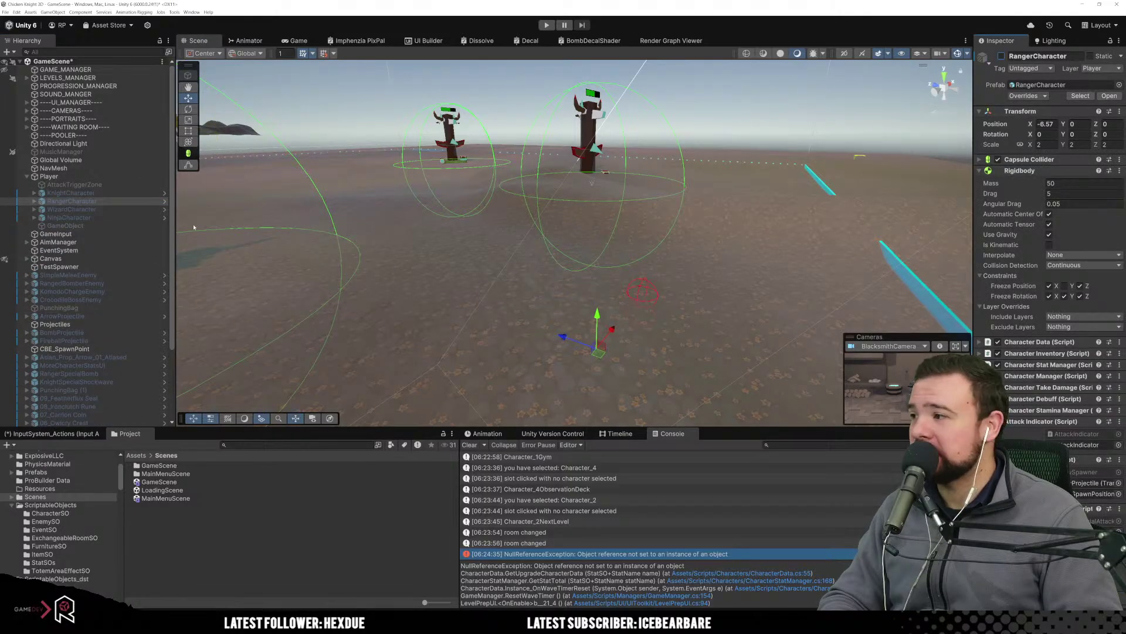
Select the Player object, start play mode and continue from the level-up screen to level preparation.
{"action": "left_click", "coordinate": [49, 176]}
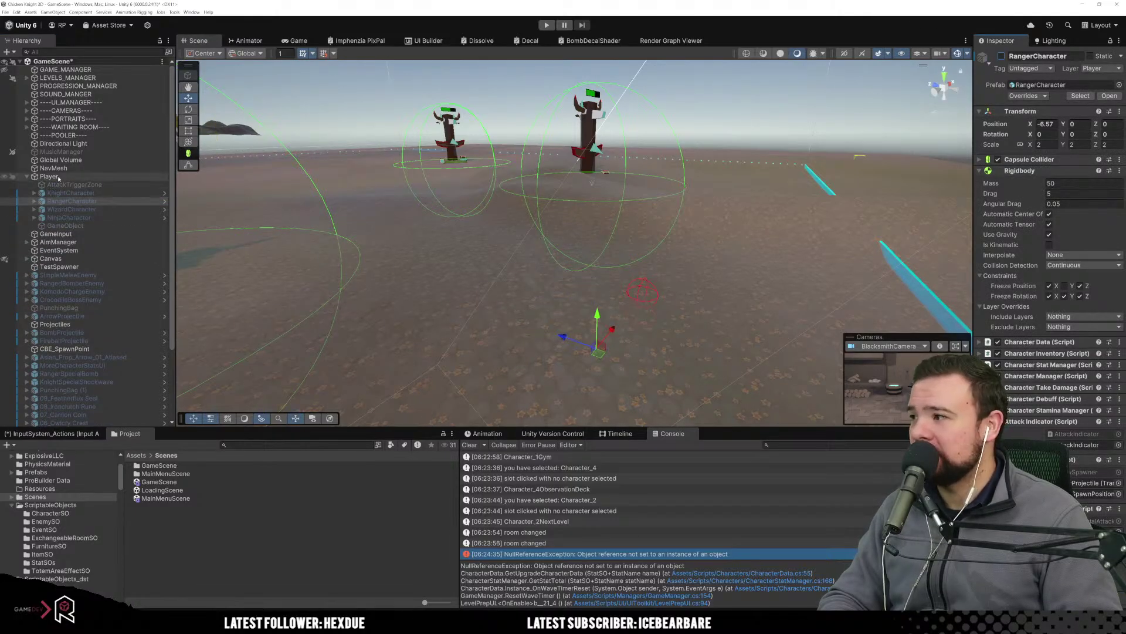
{"action": "left_click", "coordinate": [546, 25]}
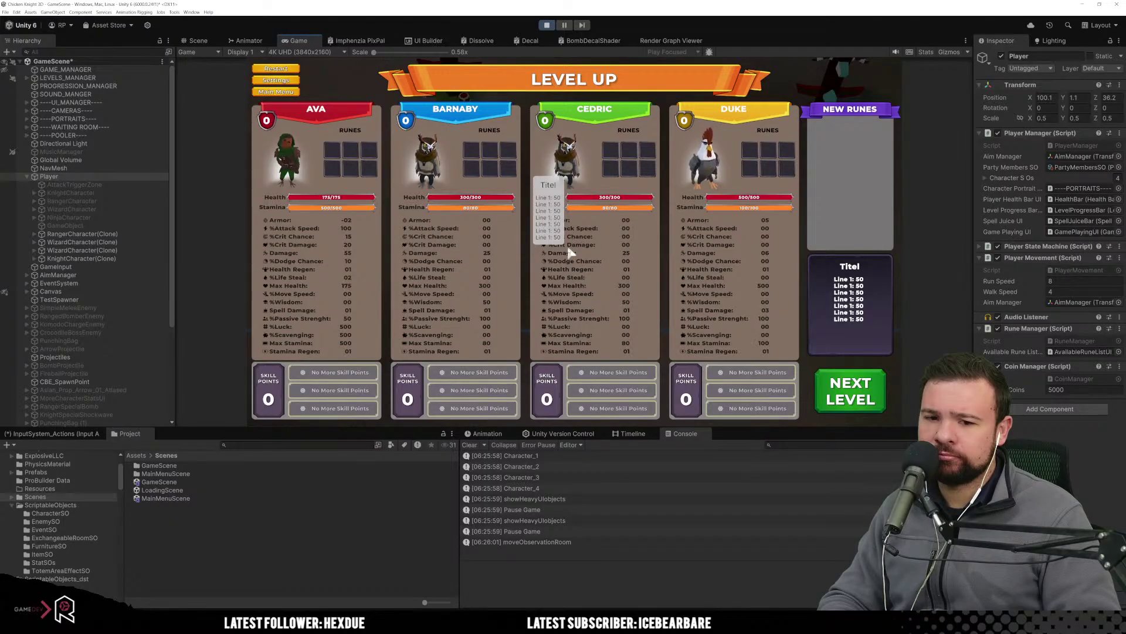
{"action": "left_click", "coordinate": [839, 399]}
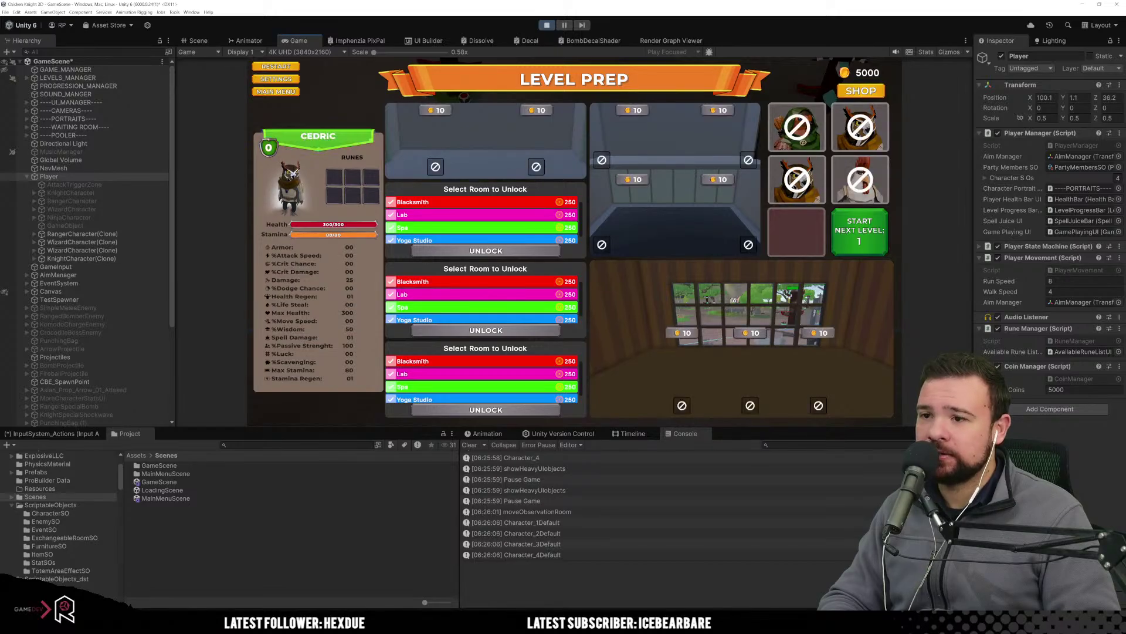
Fully upgrade all three lounge seats to armchairs and close the shop.
{"action": "left_click", "coordinate": [692, 335]}
{"action": "left_click", "coordinate": [753, 334]}
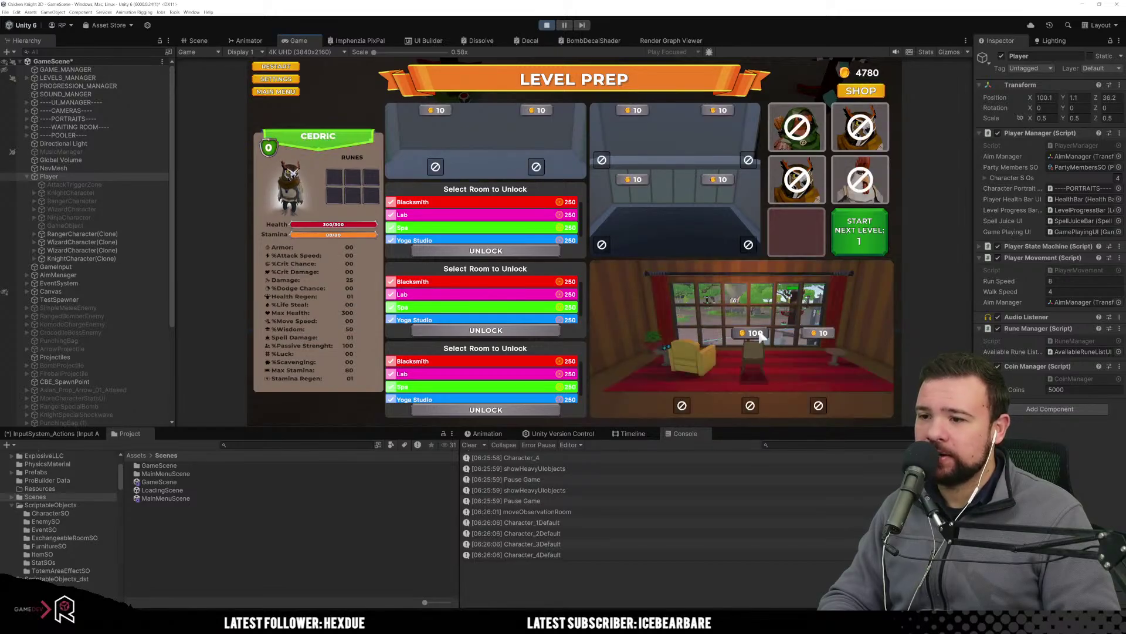
{"action": "left_click", "coordinate": [815, 333]}
{"action": "left_click", "coordinate": [816, 333]}
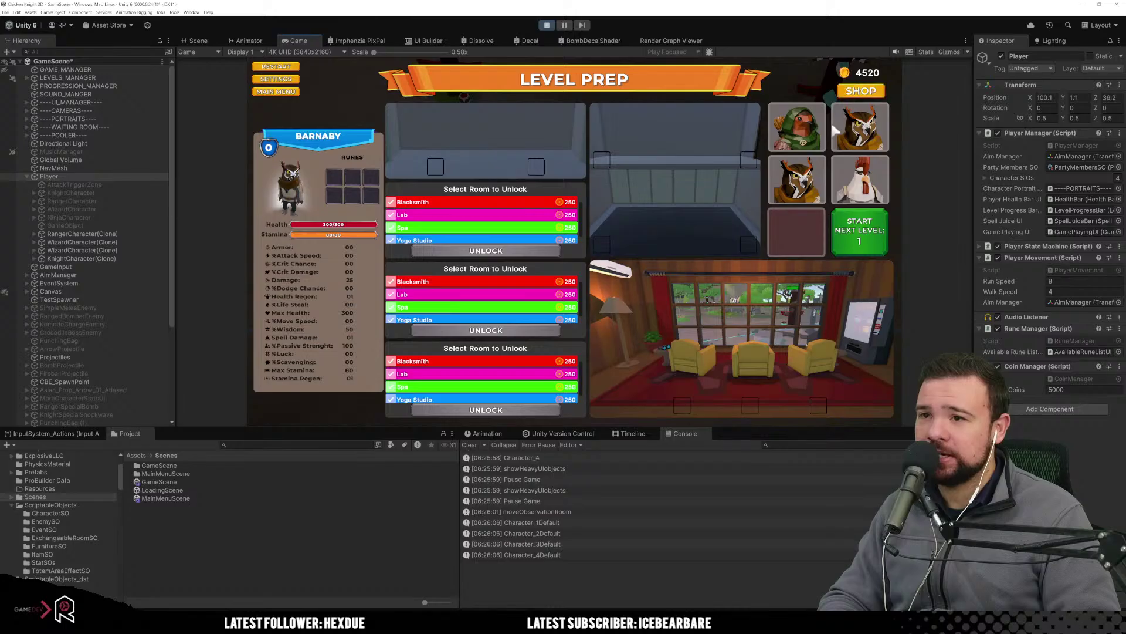
Assign the Robin Ranger to the lounge's middle armchair, an Owl Wizard to the first and the Chicken Knight to the third.
{"action": "left_click", "coordinate": [797, 126]}
{"action": "left_click", "coordinate": [750, 405]}
{"action": "left_click", "coordinate": [797, 179]}
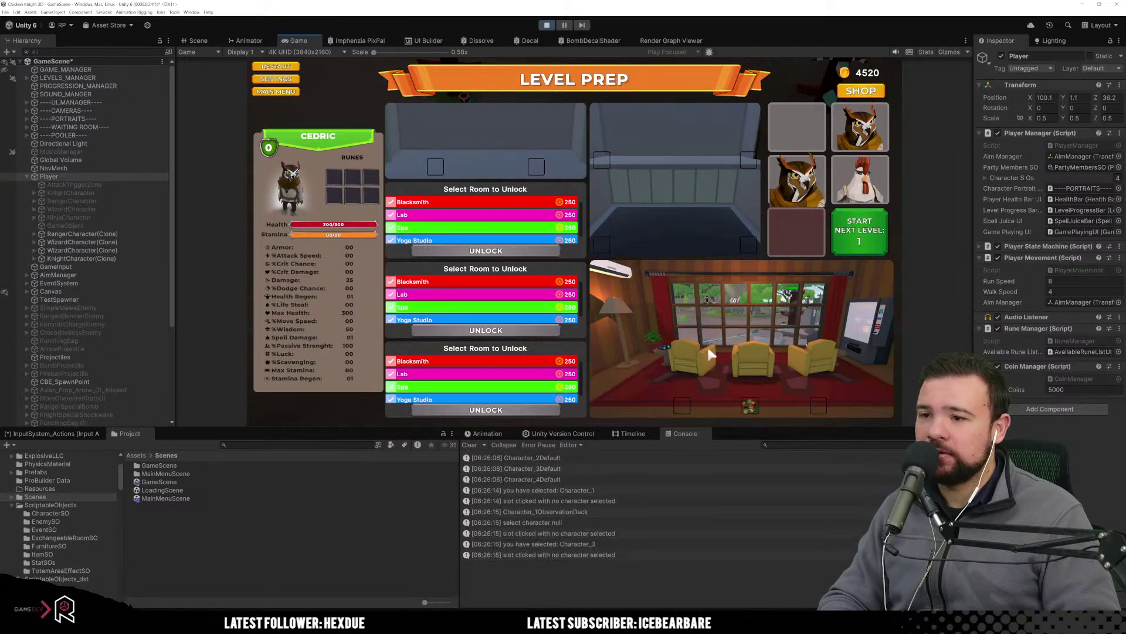
{"action": "left_click", "coordinate": [682, 404]}
{"action": "left_click", "coordinate": [860, 179]}
{"action": "left_click", "coordinate": [818, 405]}
Place the remaining Owl Wizard in the red next-level slot and start level 1.
{"action": "left_click", "coordinate": [860, 127]}
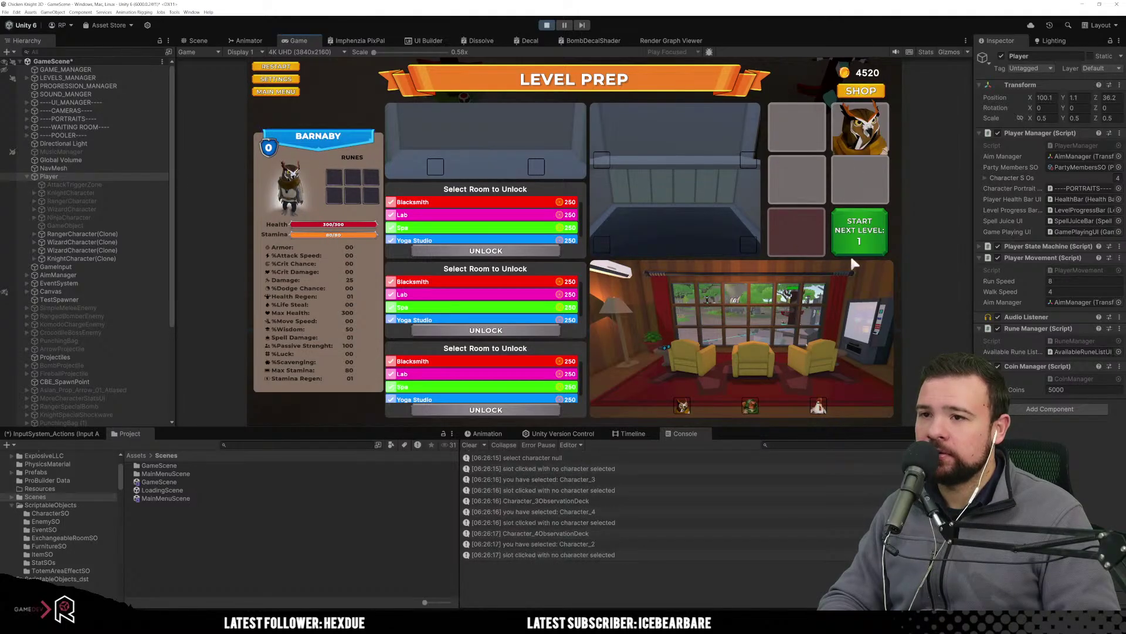
{"action": "left_click", "coordinate": [858, 237]}
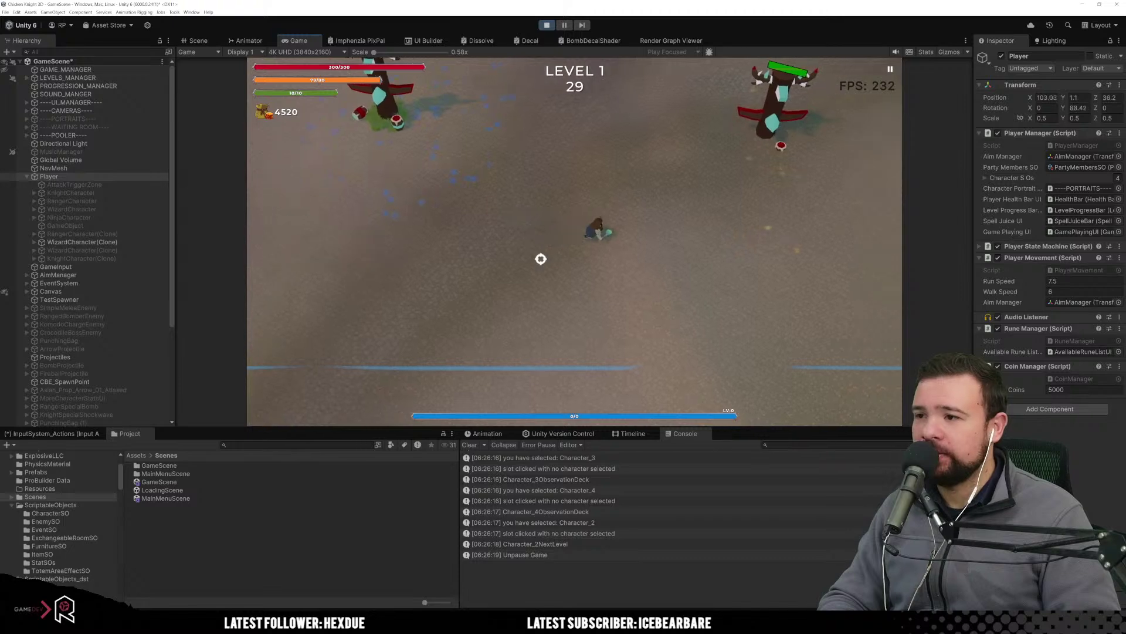
Move the wizard between the two nearby totems and cast explosive spells at them until one totem is destroyed.
{"action": "key", "text": "w"}
{"action": "key", "text": "a"}
{"action": "left_click", "coordinate": [693, 148]}
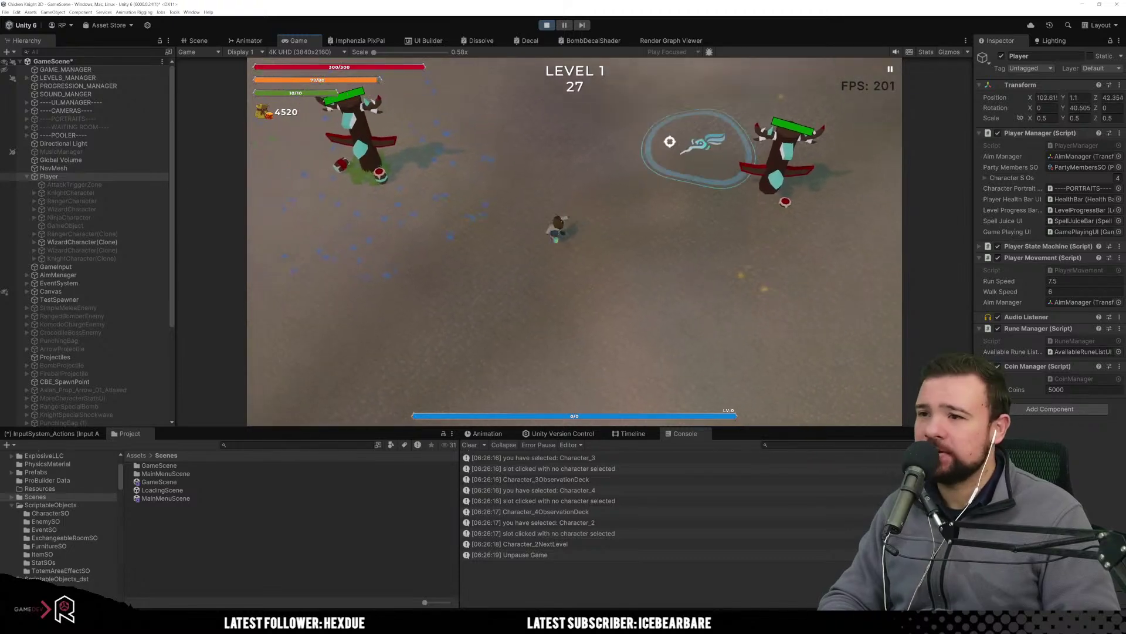
{"action": "left_click", "coordinate": [440, 176]}
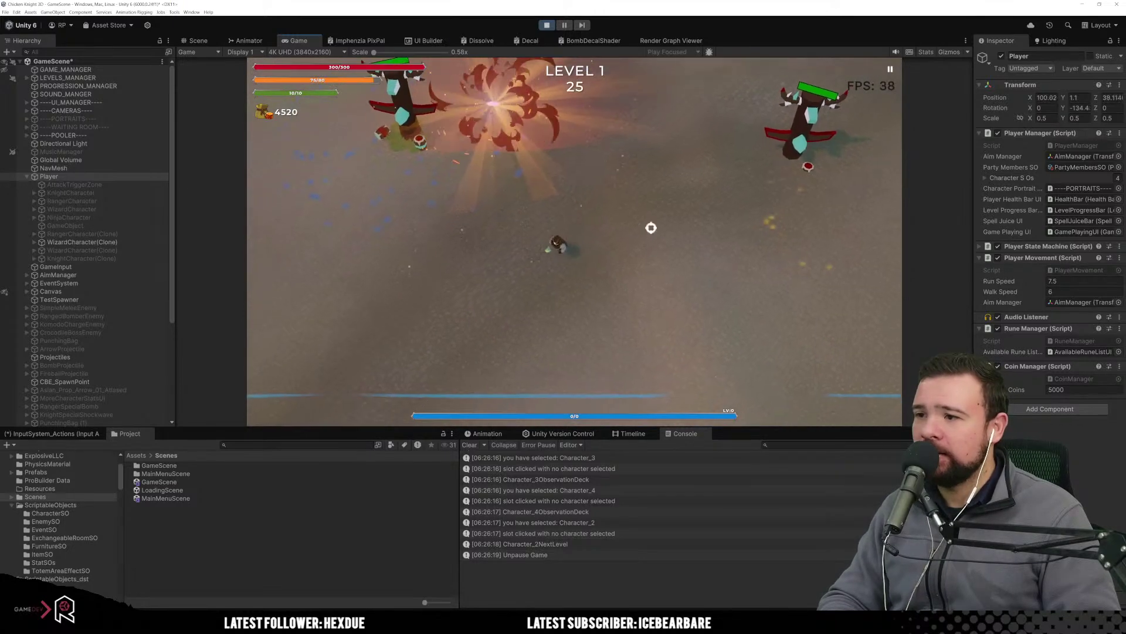
{"action": "left_click", "coordinate": [704, 153]}
{"action": "key", "text": "w"}
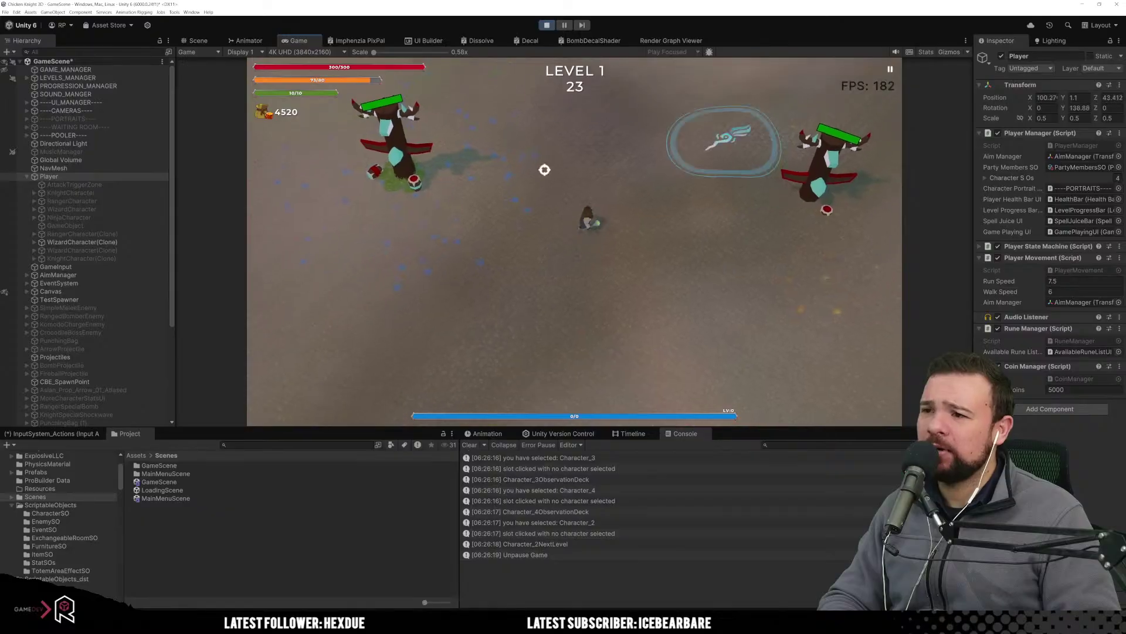
{"action": "key", "text": "w"}
{"action": "left_click", "coordinate": [387, 235]}
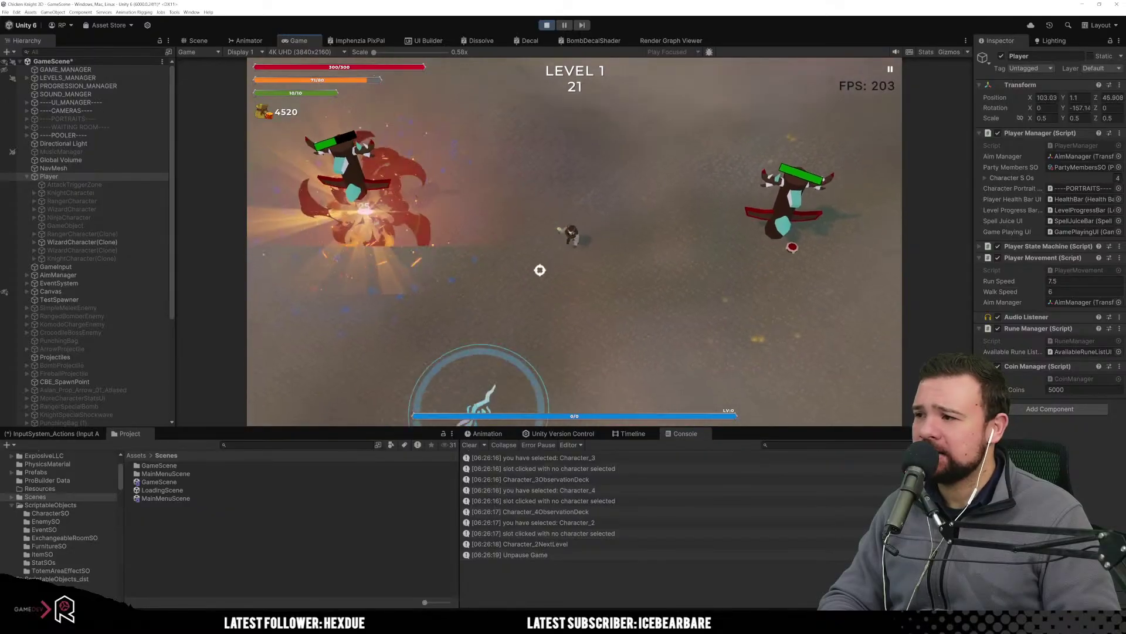
{"action": "key", "text": "w"}
{"action": "left_click", "coordinate": [454, 238]}
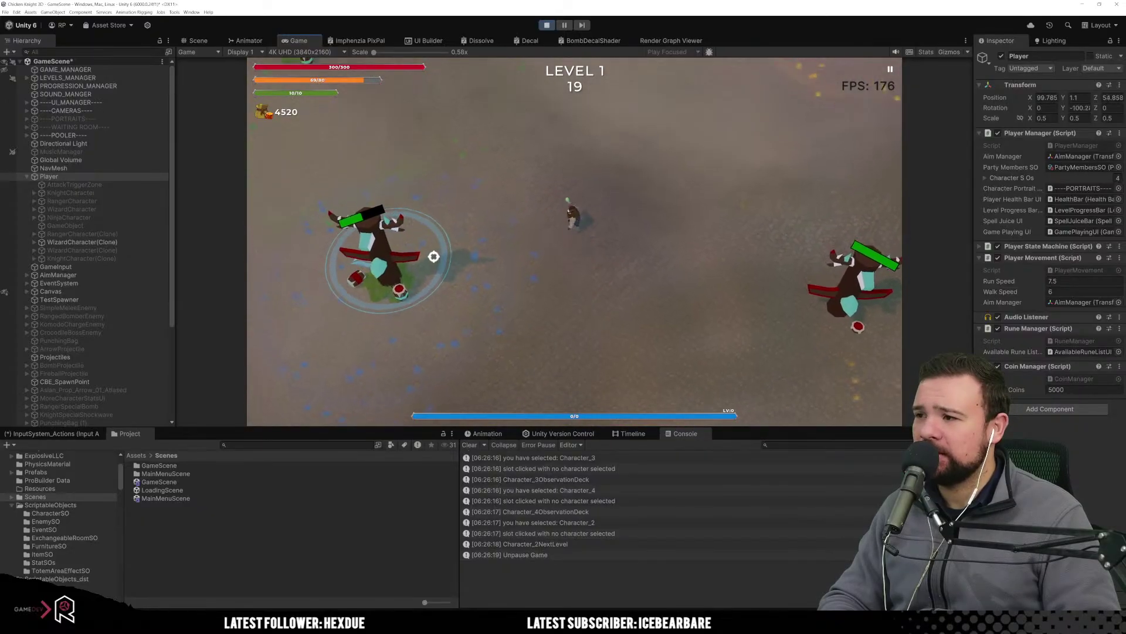
Move the wizard past the destroyed totem and cast fire spells onto the open ground ahead.
{"action": "key", "text": "w"}
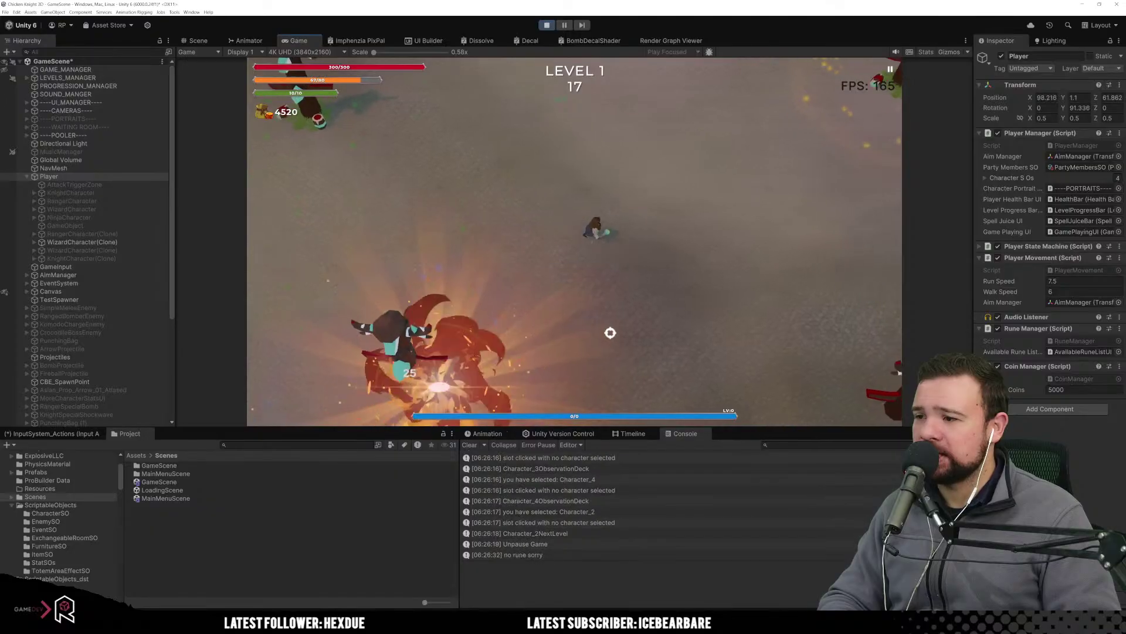
{"action": "key", "text": "w"}
{"action": "left_click", "coordinate": [548, 111]}
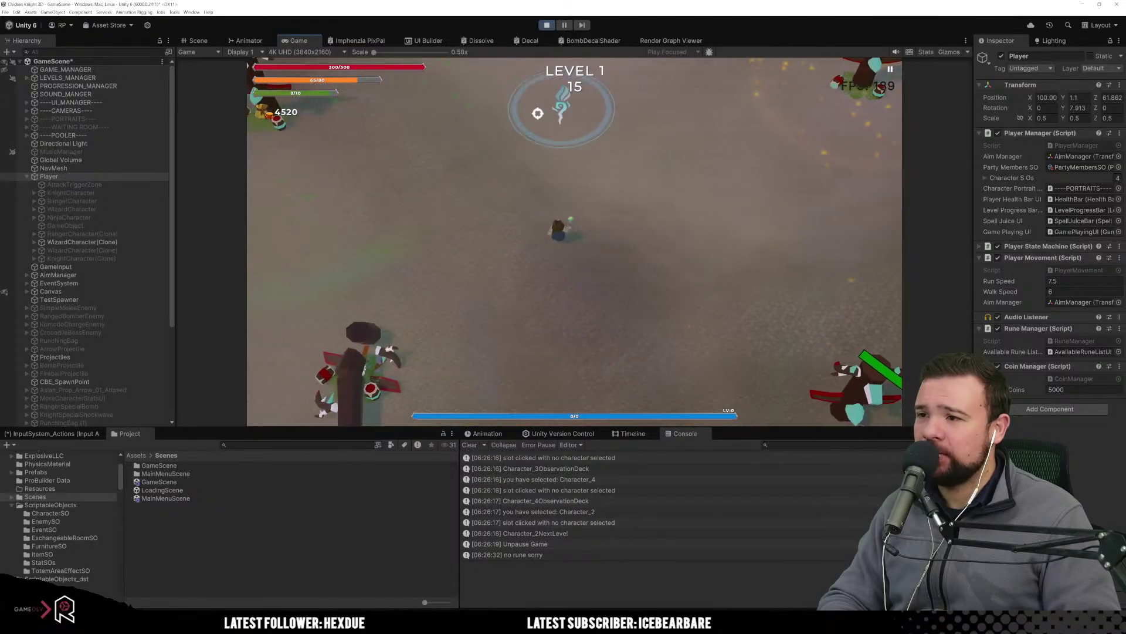
{"action": "key", "text": "s"}
{"action": "key", "text": "d"}
{"action": "left_click", "coordinate": [589, 110]}
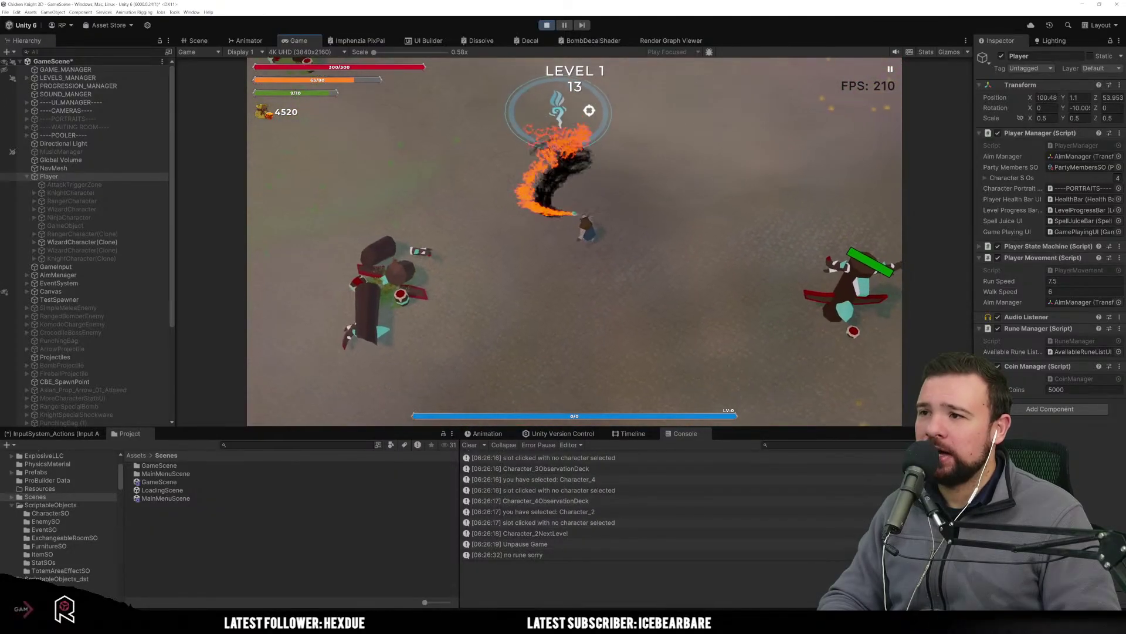
Move the wizard across level 1's open ground, away from the destroyed totem and towards an intact one.
{"action": "key", "text": "w"}
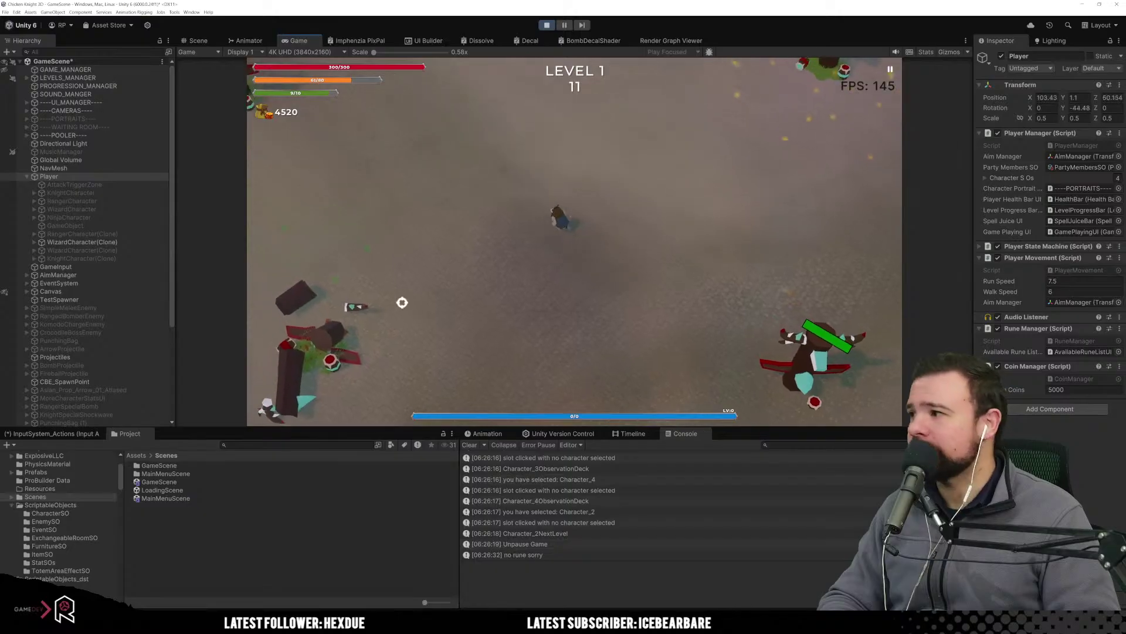
{"action": "key", "text": "w"}
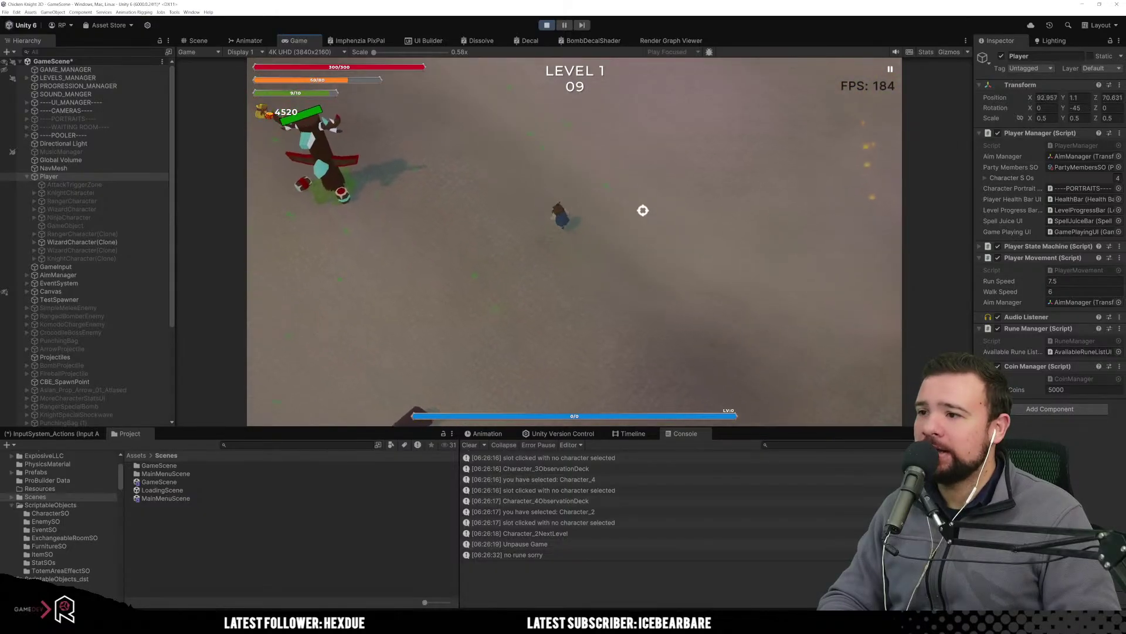
{"action": "key", "text": "w"}
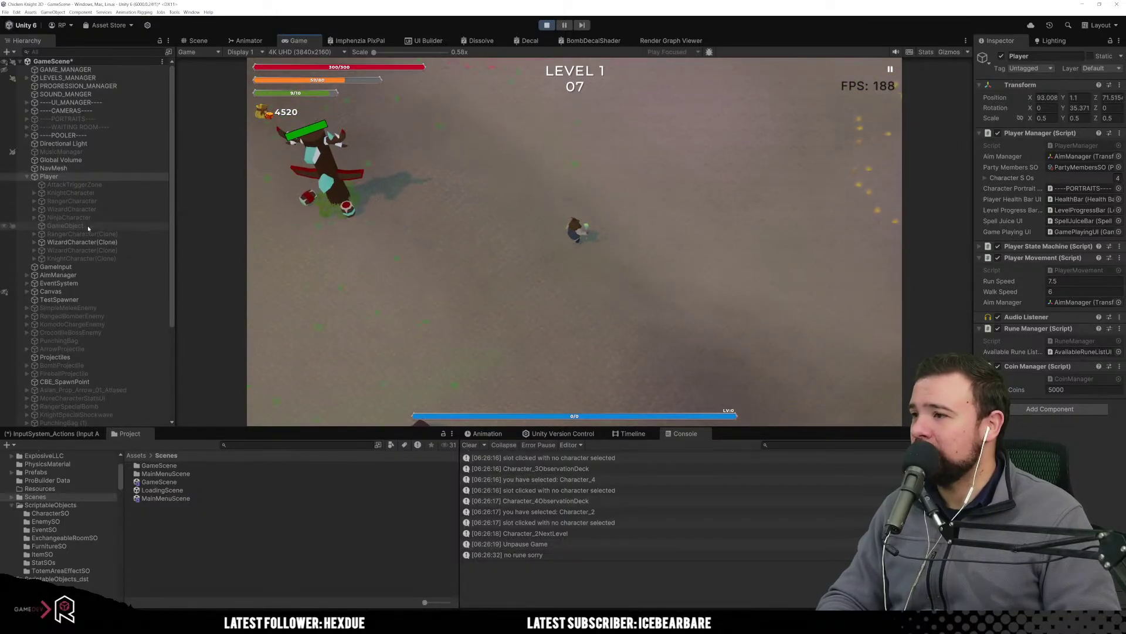
Set the TestSpawner's Simple Melee Enemy amount to 50 and turn on Can Spawn.
{"action": "left_click", "coordinate": [65, 299]}
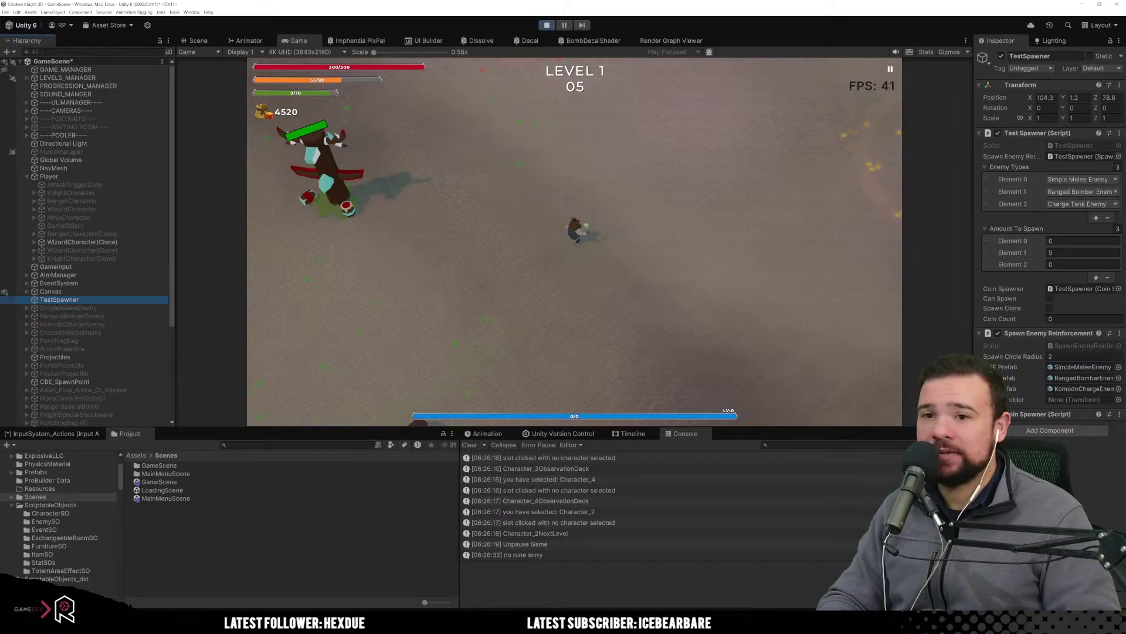
{"action": "left_click", "coordinate": [1076, 240]}
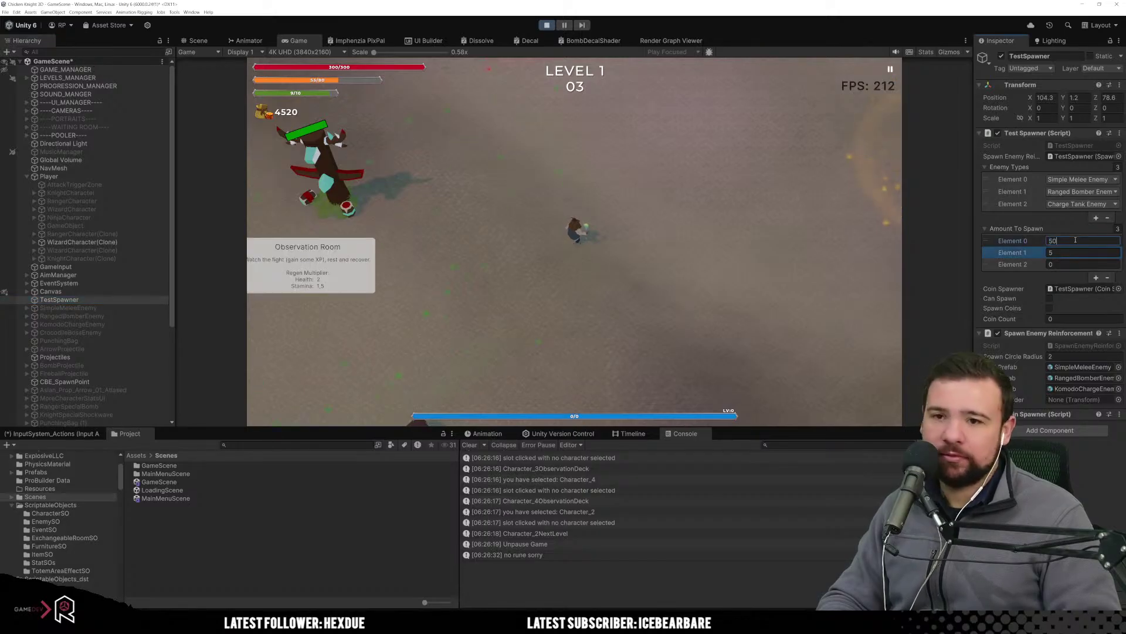
{"action": "left_click", "coordinate": [1050, 299]}
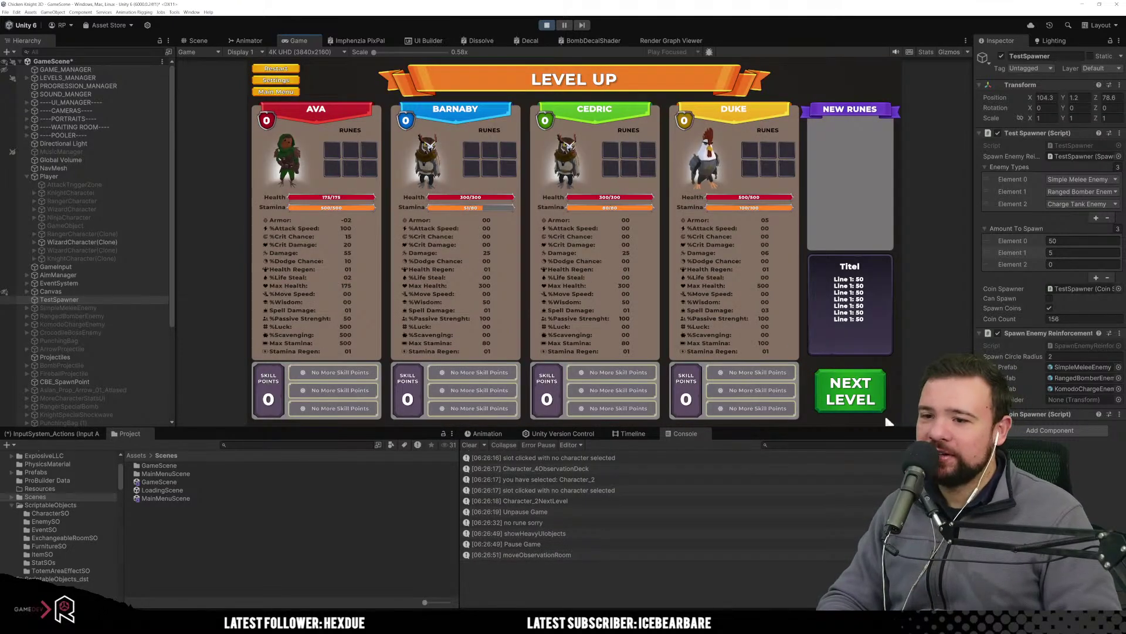
Proceed to level prep and assign an Owl Wizard to the lounge's middle armchair, the Chicken Knight to the third and the other Owl Wizard to the first.
{"action": "left_click", "coordinate": [851, 392]}
{"action": "left_click", "coordinate": [820, 182]}
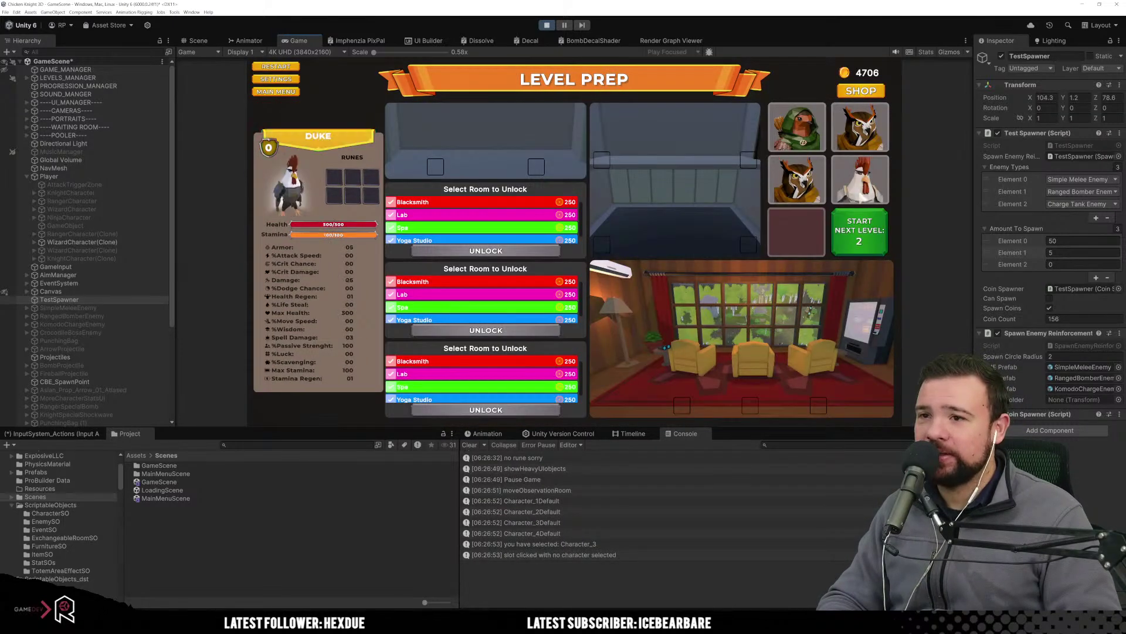
{"action": "left_click", "coordinate": [804, 191]}
{"action": "left_click", "coordinate": [753, 361]}
{"action": "left_click", "coordinate": [860, 179]}
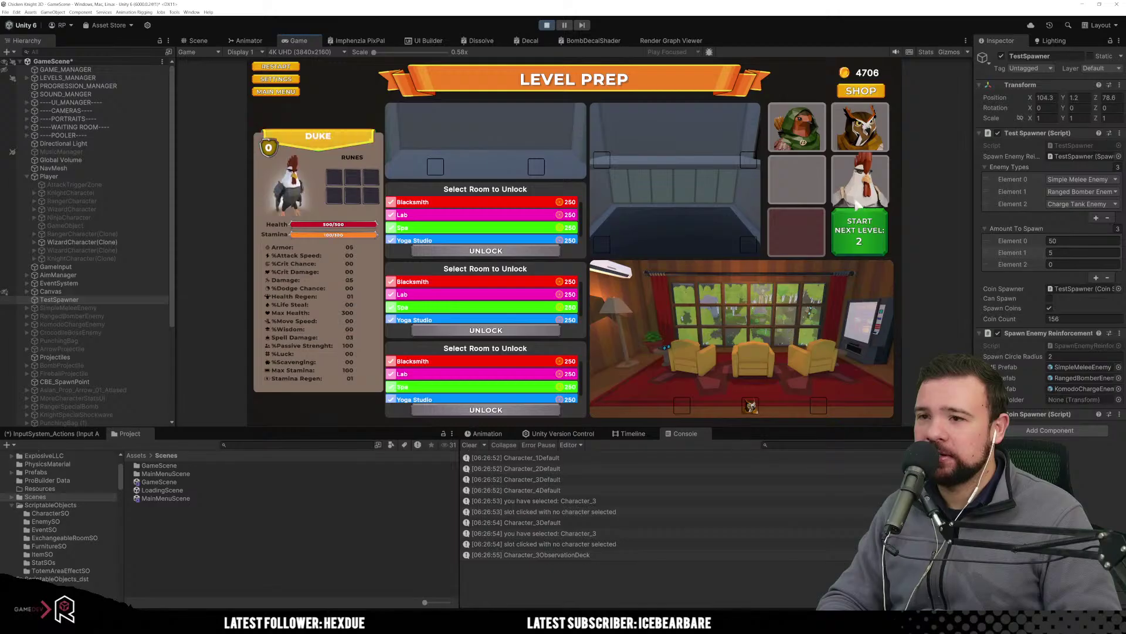
{"action": "left_click", "coordinate": [823, 368]}
{"action": "left_click", "coordinate": [738, 322]}
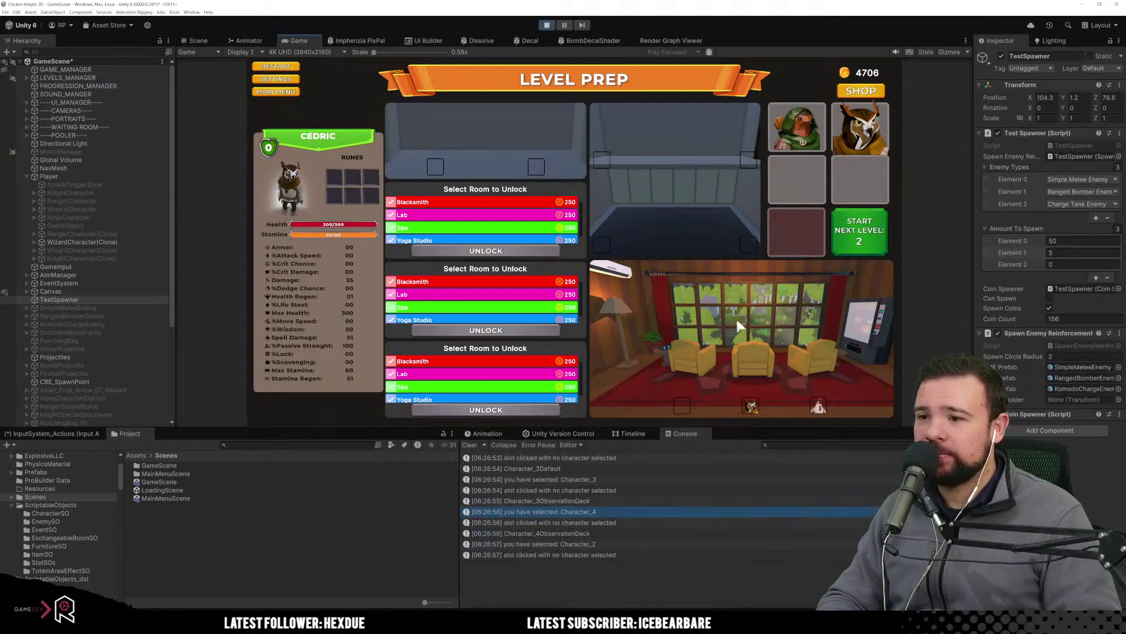
{"action": "left_click", "coordinate": [691, 370]}
Place the Robin Ranger in the red next-level slot and start level 2.
{"action": "left_click", "coordinate": [796, 126]}
{"action": "left_click", "coordinate": [797, 232]}
{"action": "left_click", "coordinate": [859, 231]}
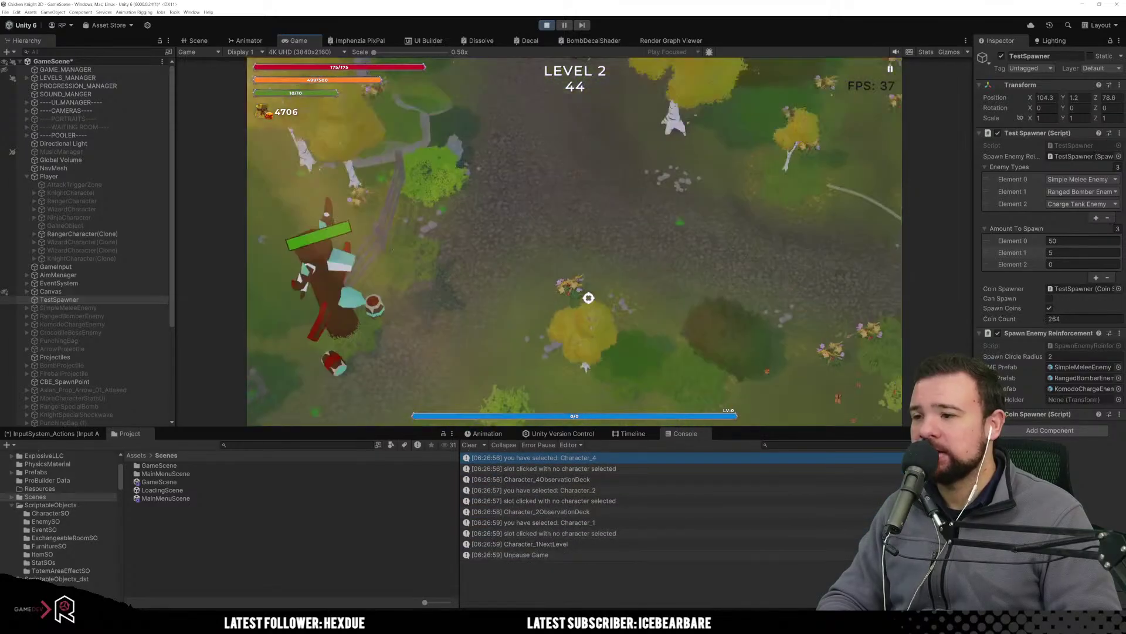
Move the ranger along the dirt path and around the signpost near the start of level 2.
{"action": "key", "text": "w"}
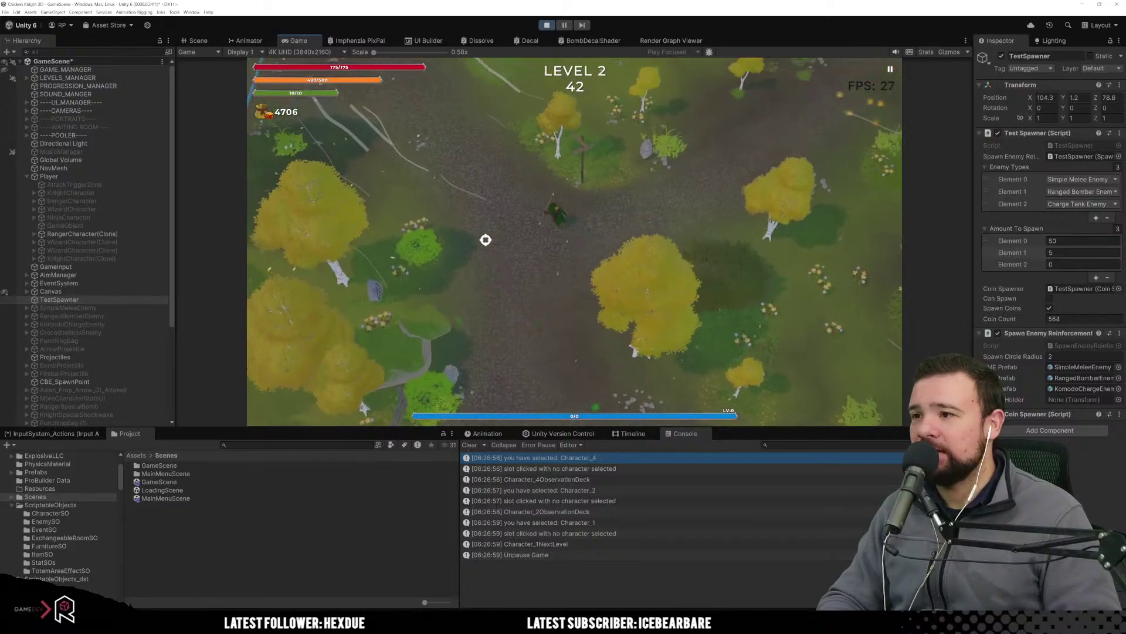
{"action": "key", "text": "w"}
{"action": "key", "text": "a"}
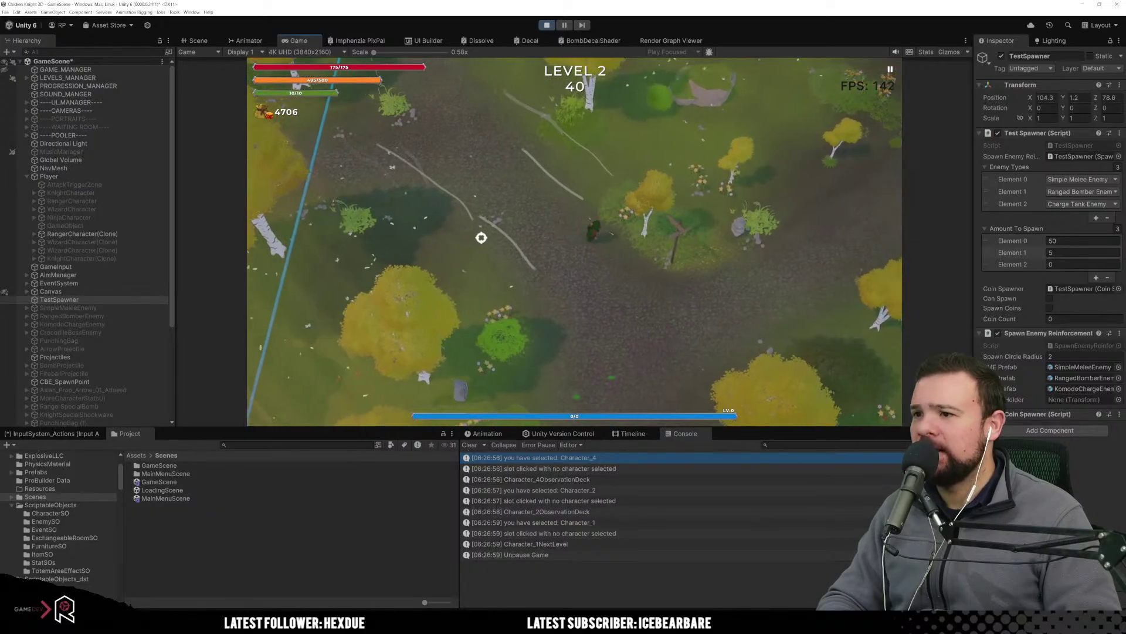
{"action": "key", "text": "s"}
{"action": "key", "text": "d"}
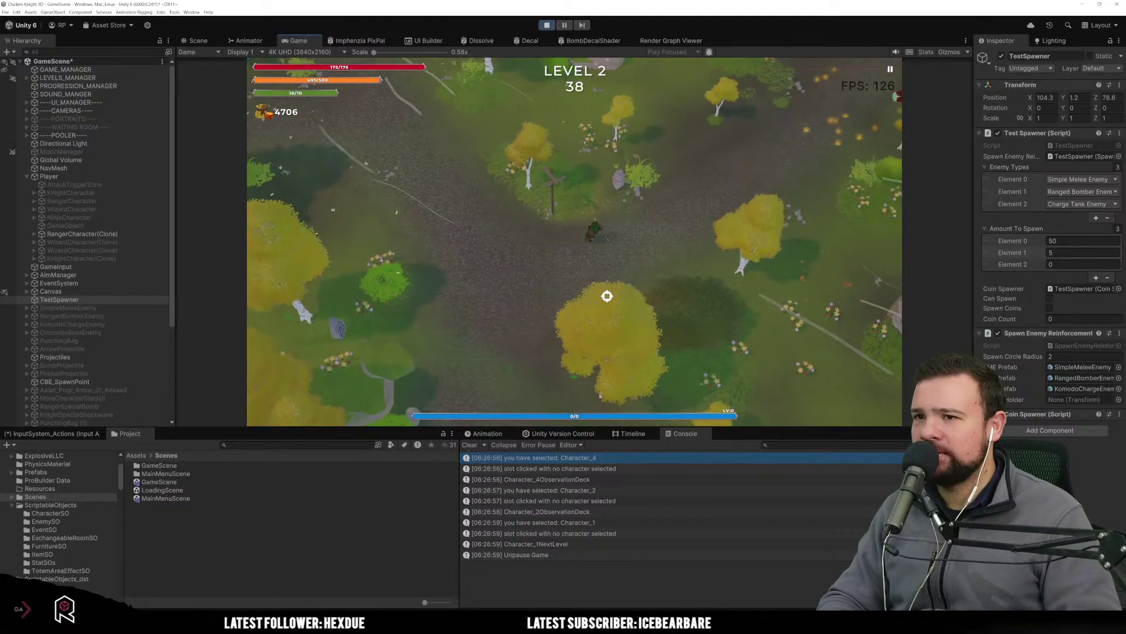
Move the ranger to the totem northeast of the signpost and shoot arrows at it until it is destroyed.
{"action": "key", "text": "d"}
{"action": "key", "text": "w"}
{"action": "left_click", "coordinate": [839, 210]}
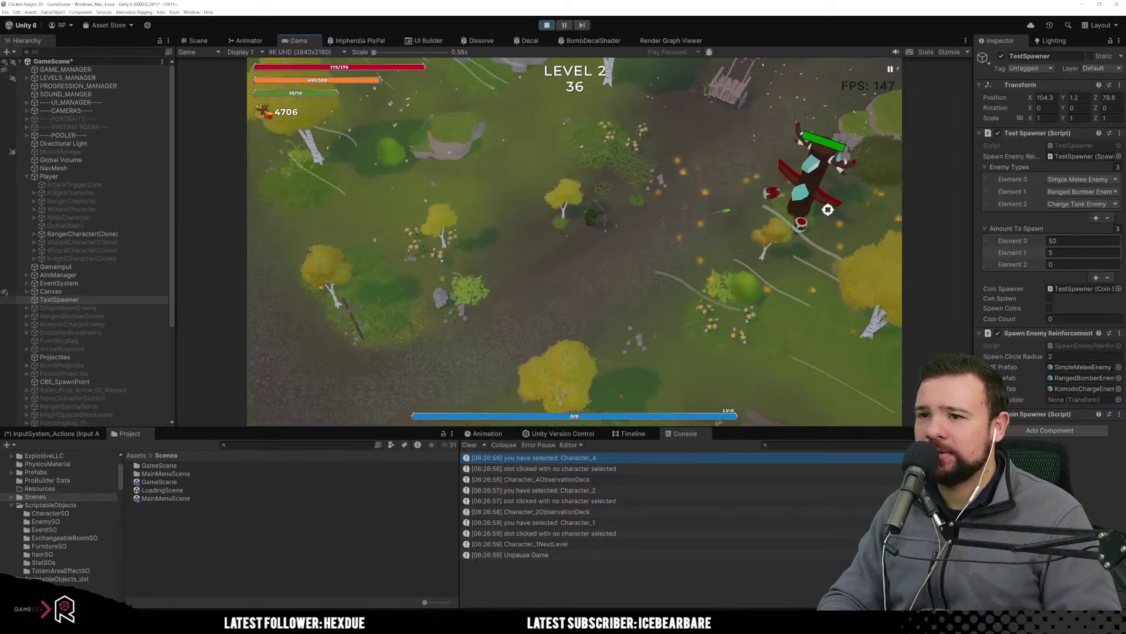
{"action": "key", "text": "d"}
{"action": "key", "text": "w"}
{"action": "left_click", "coordinate": [762, 247]}
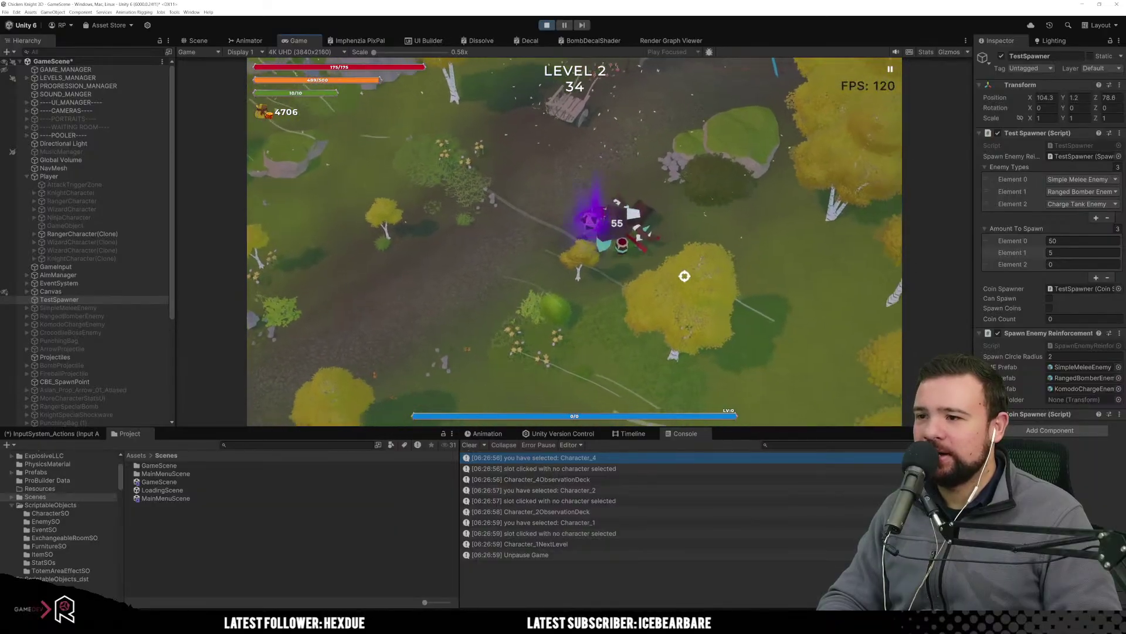
Move the ranger south past the roofed well and shoot at the next totem.
{"action": "key", "text": "s"}
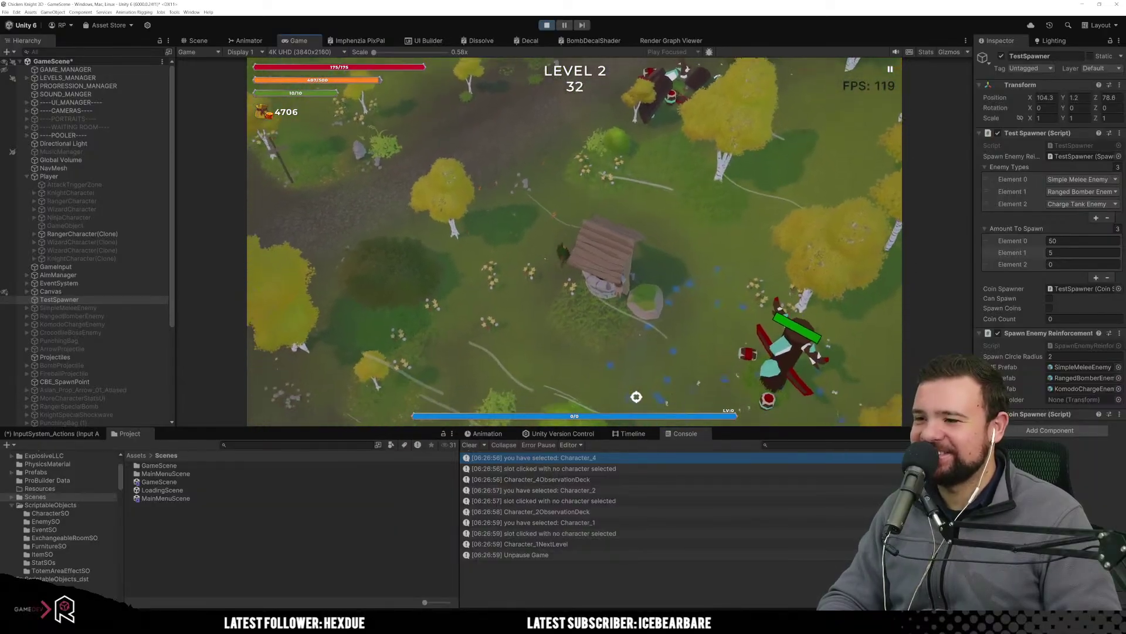
{"action": "key", "text": "s"}
{"action": "key", "text": "d"}
{"action": "left_click", "coordinate": [731, 305]}
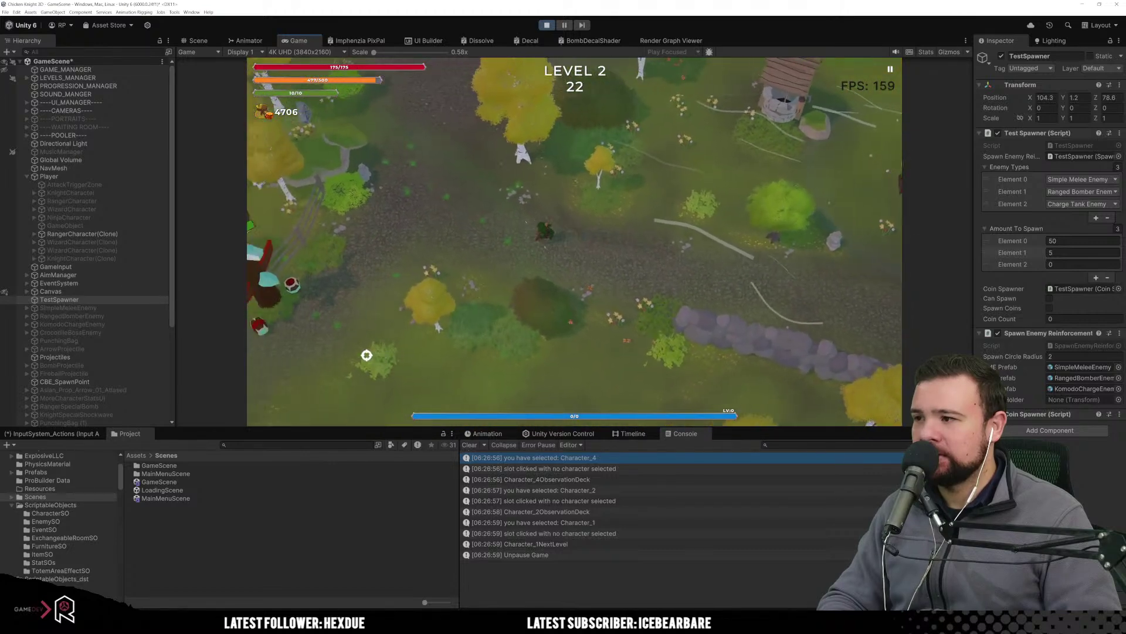
Move the ranger west to the totem beside the wooden fence and shoot it until it is destroyed.
{"action": "key", "text": "a"}
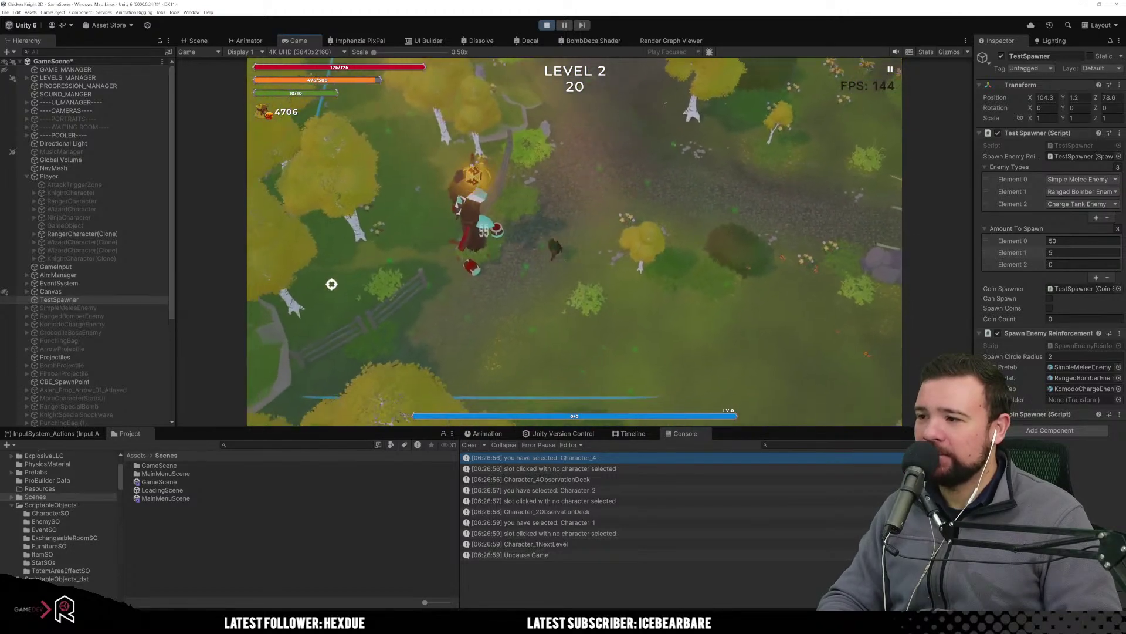
{"action": "left_click", "coordinate": [540, 298]}
{"action": "key", "text": "s"}
{"action": "left_click", "coordinate": [517, 295]}
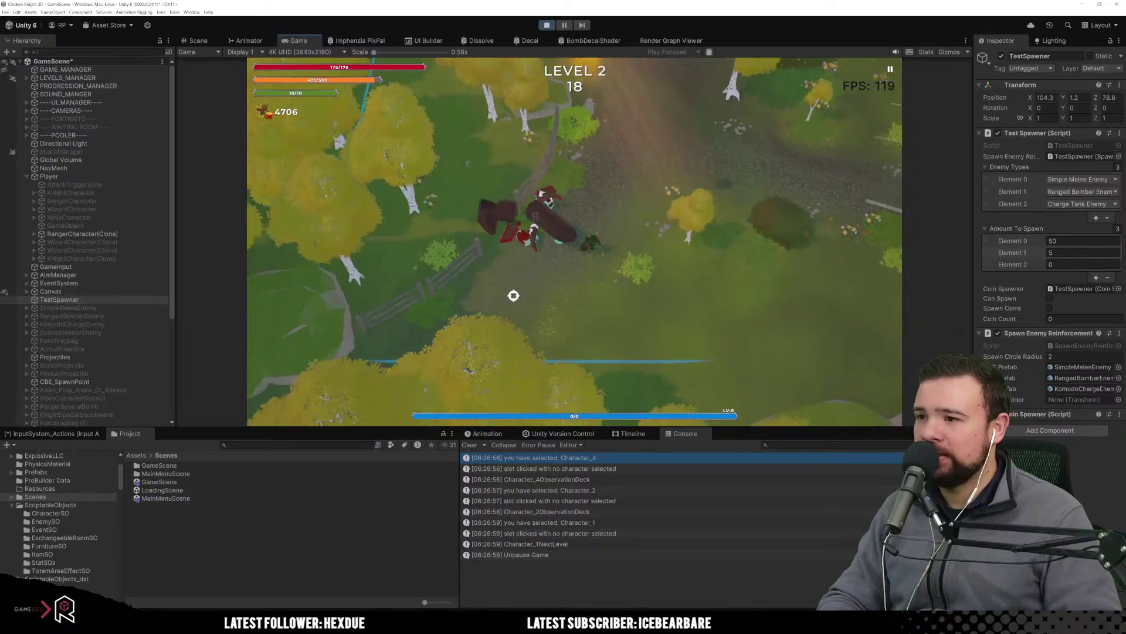
Move the ranger north along the path to the signpost while testing the aimed arrow attacks on open ground.
{"action": "key", "text": "d"}
{"action": "key", "text": "w"}
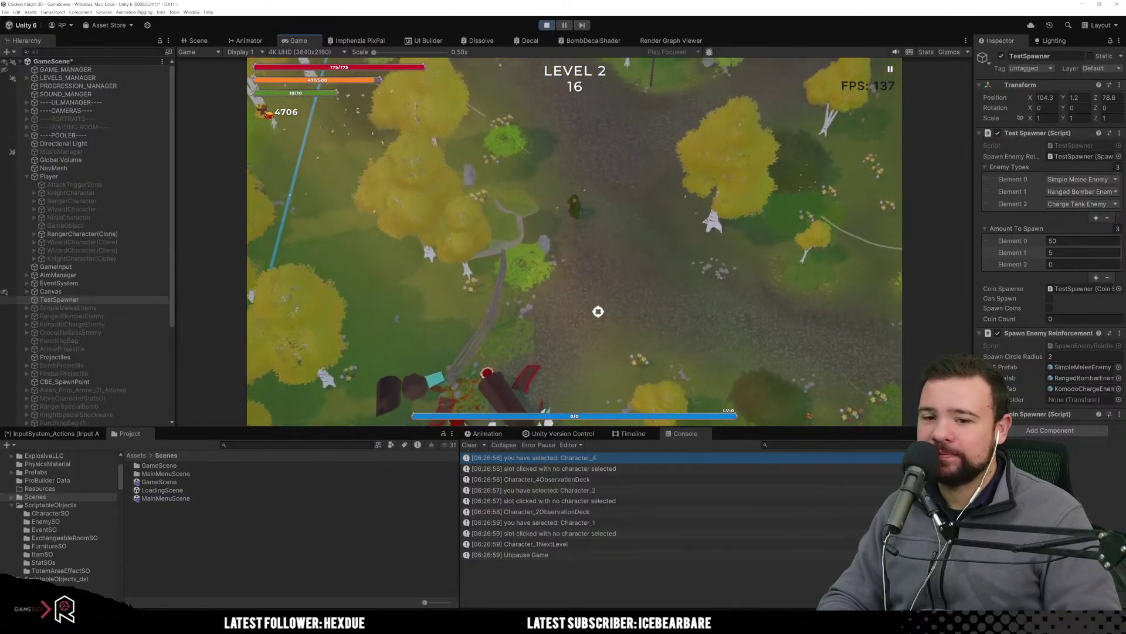
{"action": "left_click", "coordinate": [589, 278]}
{"action": "key", "text": "w"}
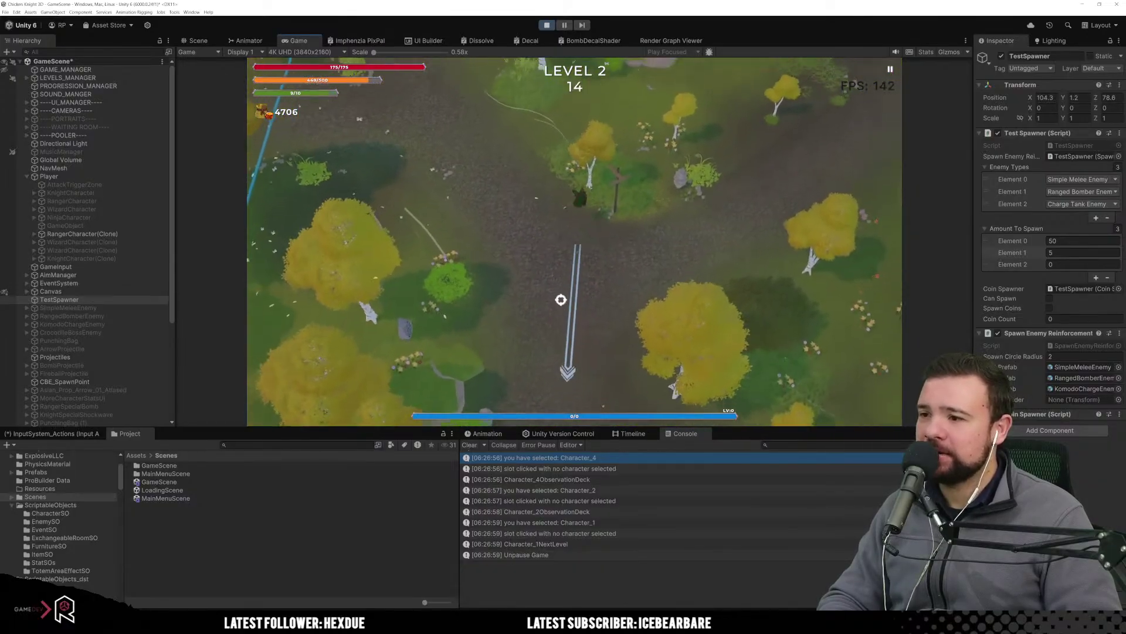
{"action": "right_click", "coordinate": [554, 303]}
{"action": "left_click", "coordinate": [398, 247]}
Move the ranger northeast near the wooden cart and fire aimed arrows in several directions until level 2 ends.
{"action": "key", "text": "d"}
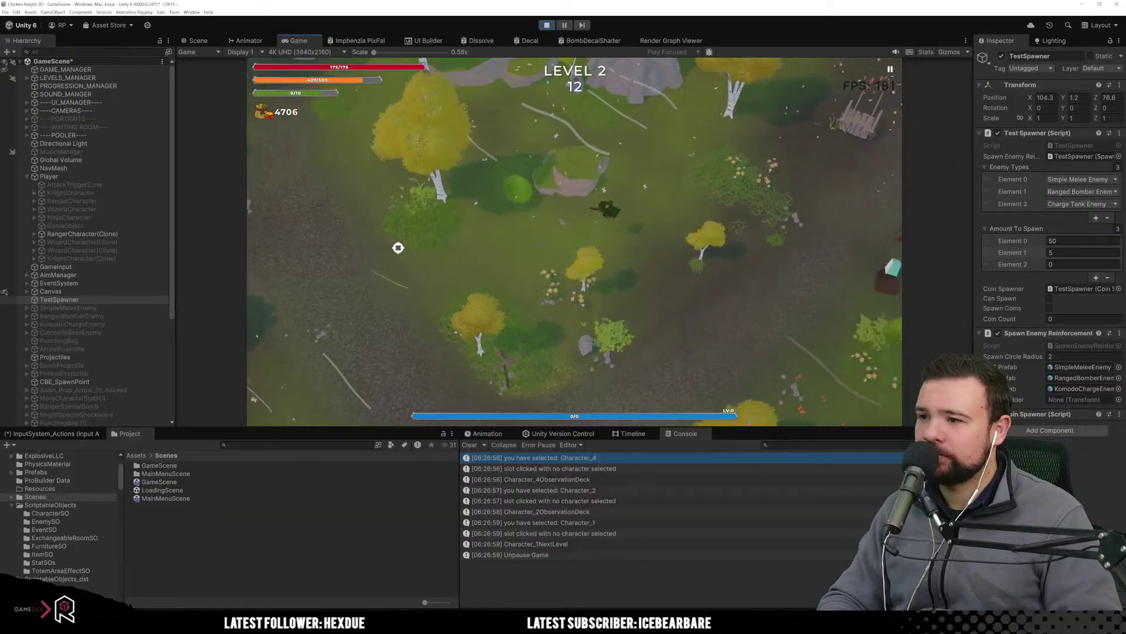
{"action": "left_click", "coordinate": [397, 247]}
{"action": "key", "text": "w"}
{"action": "key", "text": "d"}
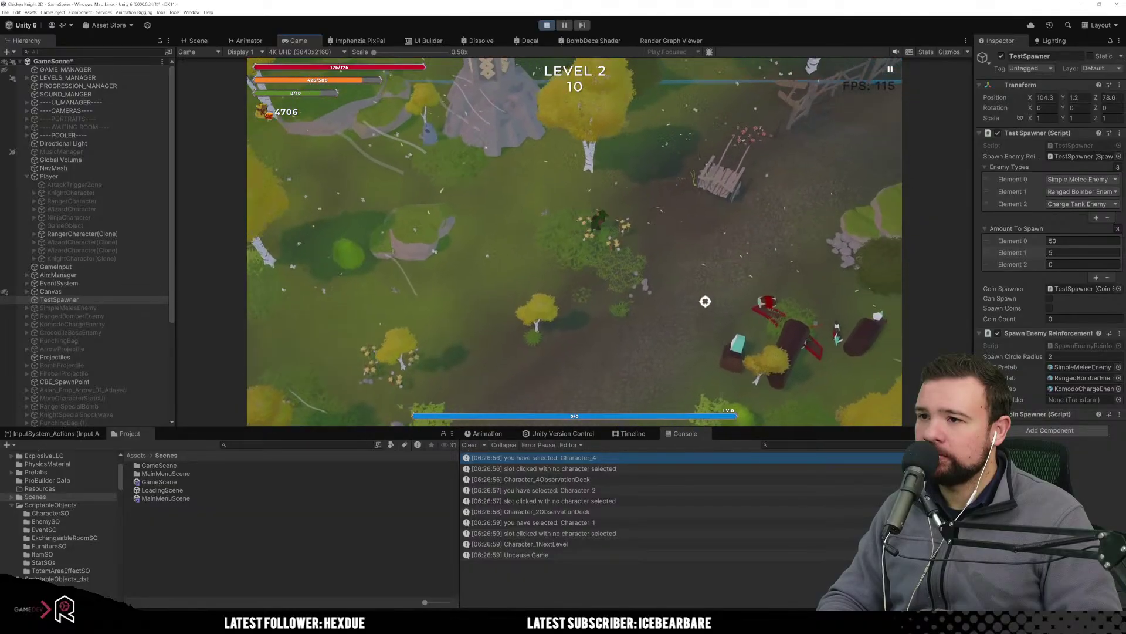
{"action": "key", "text": "s"}
{"action": "left_click", "coordinate": [695, 292]}
{"action": "left_click", "coordinate": [473, 159]}
{"action": "key", "text": "a"}
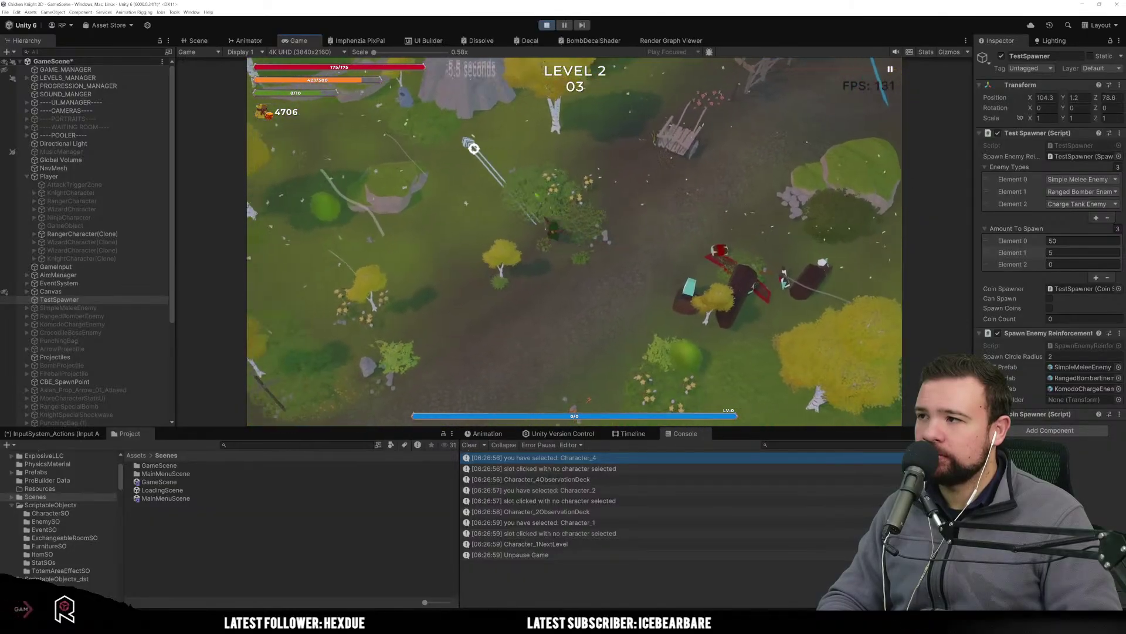
{"action": "left_click", "coordinate": [474, 153]}
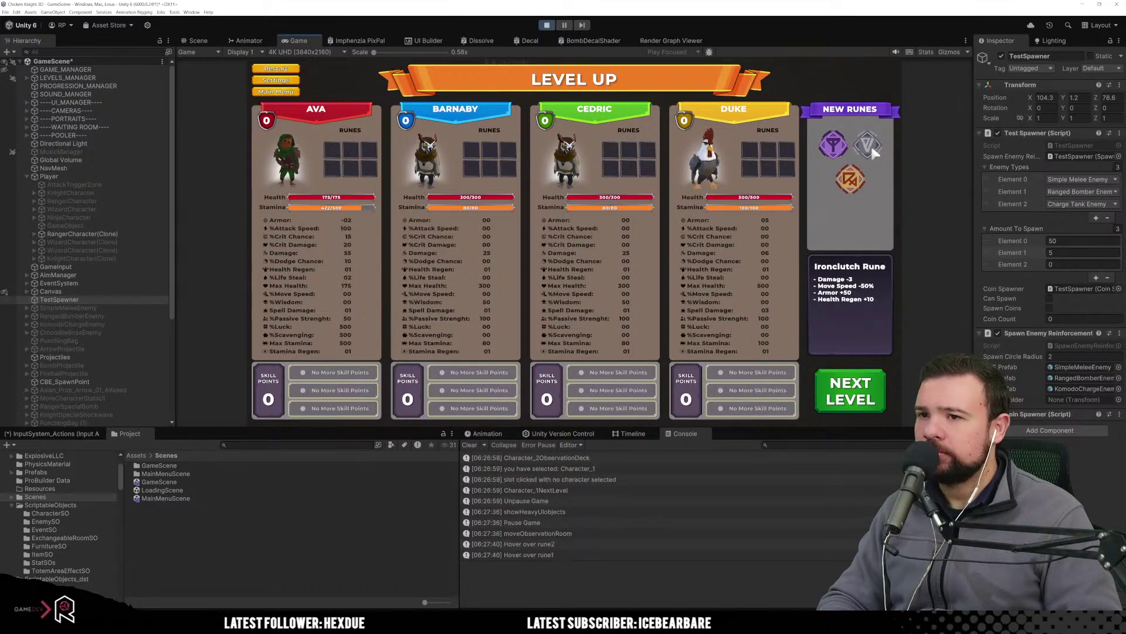
Give the Talonrage Brand rune to the Chicken Knight and review the stat effects of the Wisbeak Glyph and Ironclutch Rune.
{"action": "mouse_move", "coordinate": [828, 174]}
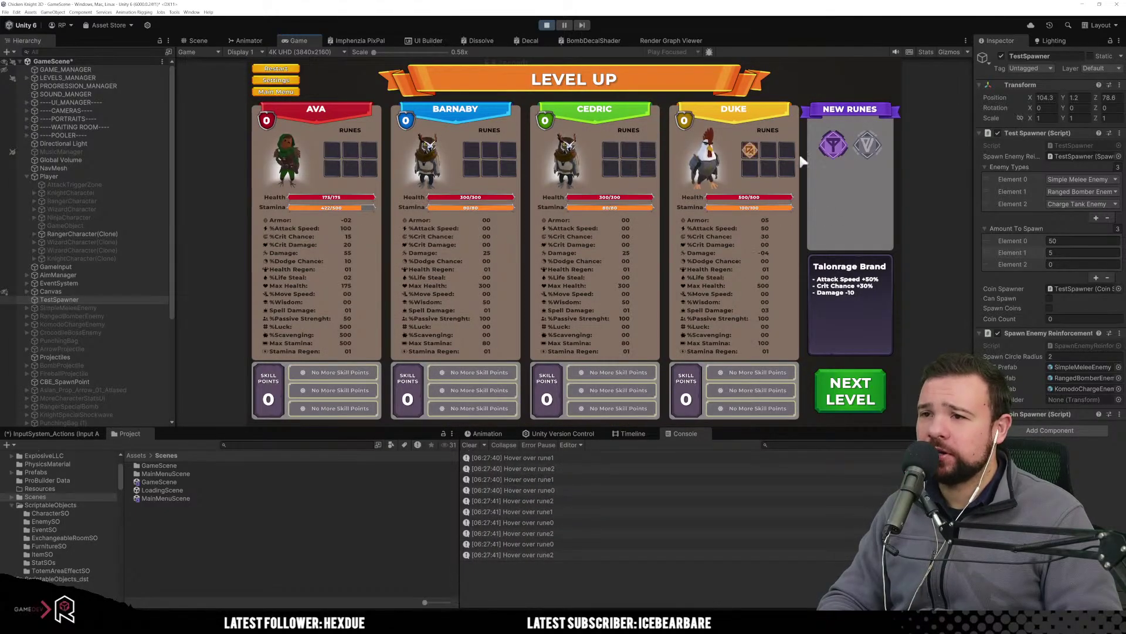
{"action": "mouse_move", "coordinate": [819, 145]}
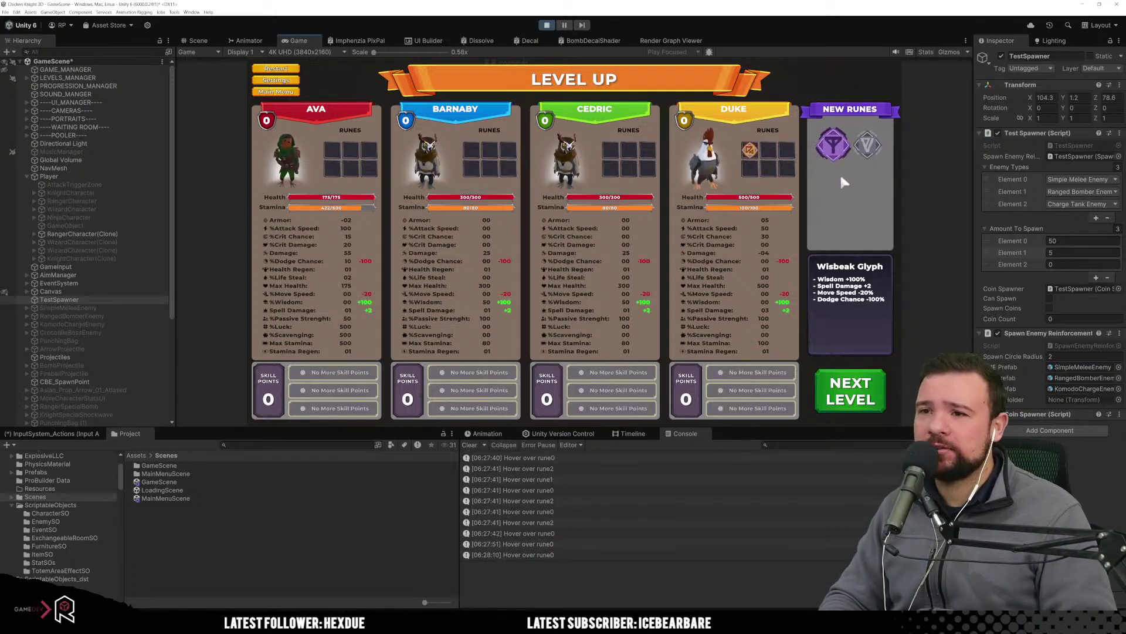
{"action": "mouse_move", "coordinate": [870, 145]}
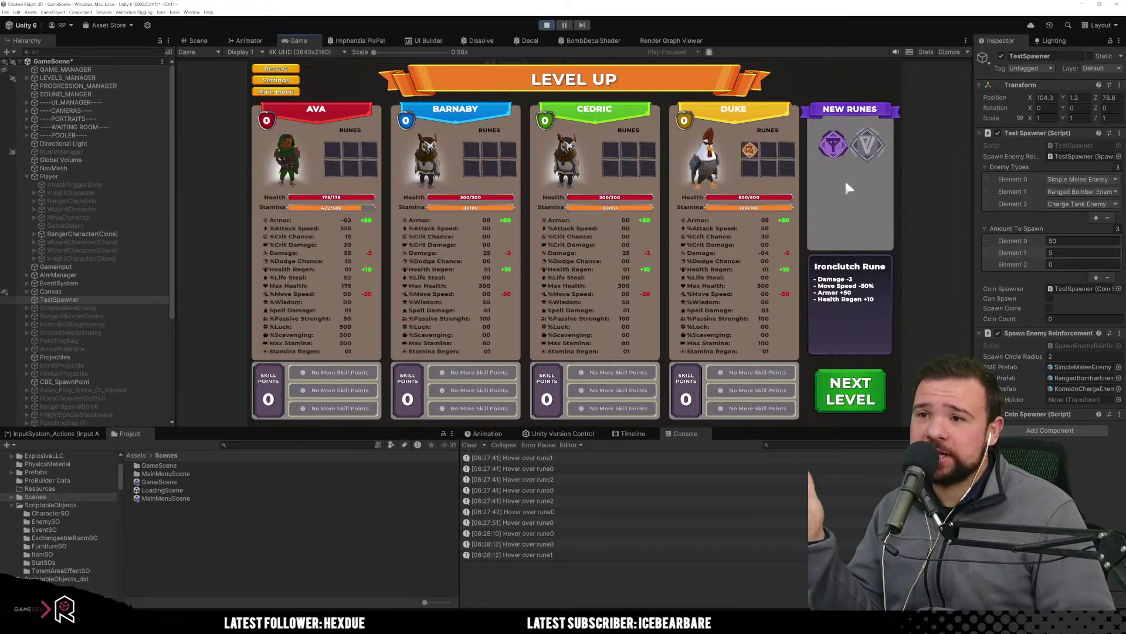
{"action": "mouse_move", "coordinate": [832, 150]}
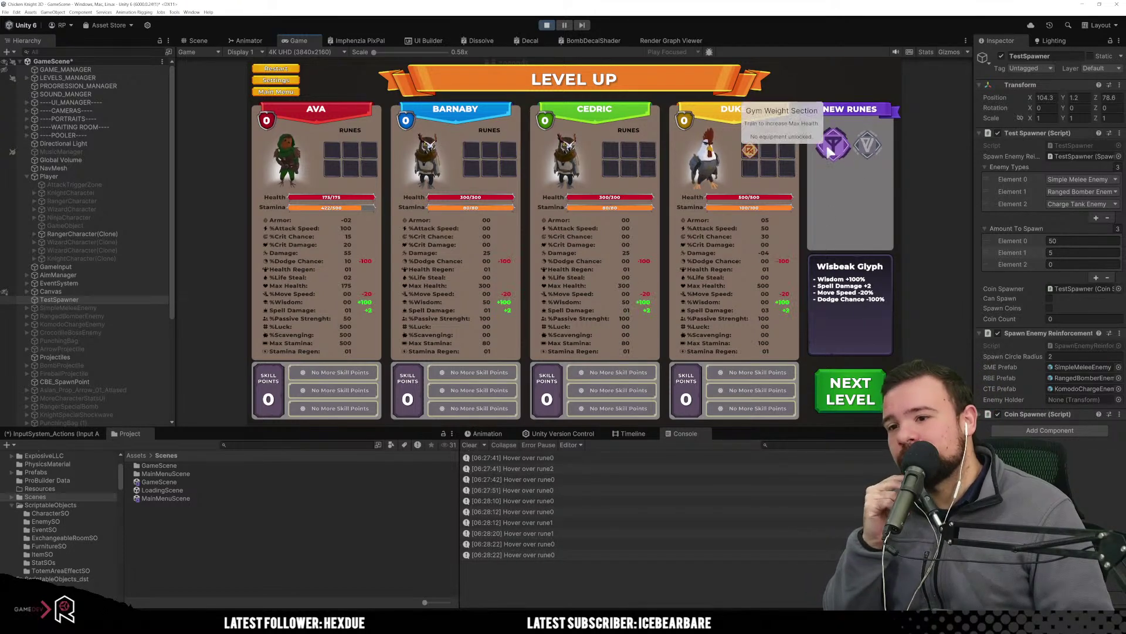
{"action": "mouse_move", "coordinate": [749, 154]}
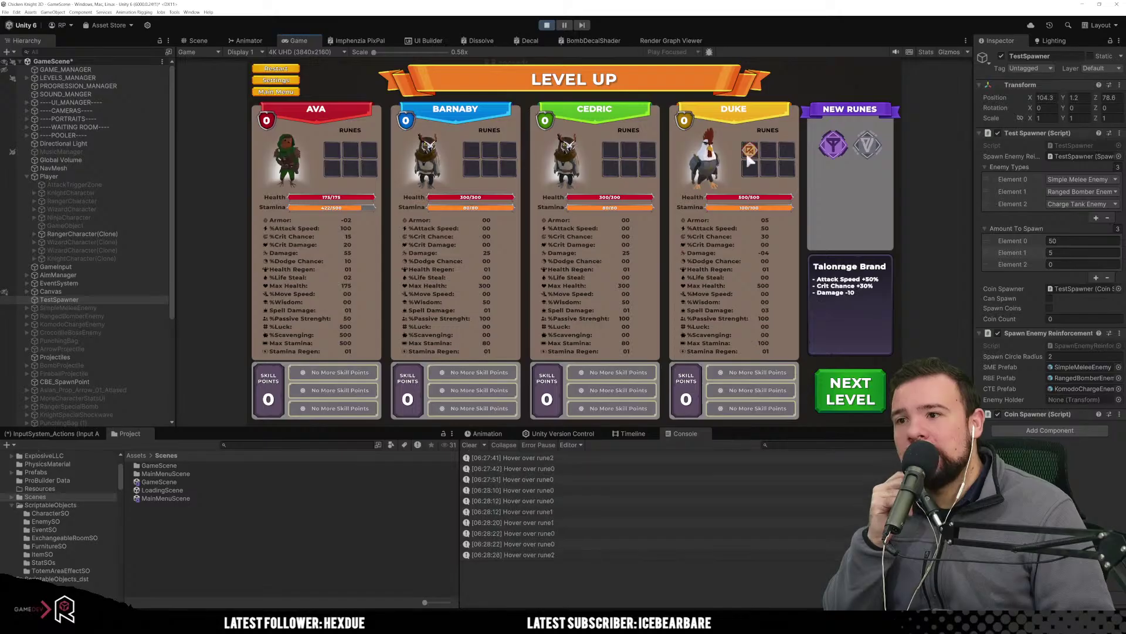
Proceed to level prep and unlock the Blacksmith in the first available room.
{"action": "left_click", "coordinate": [845, 389]}
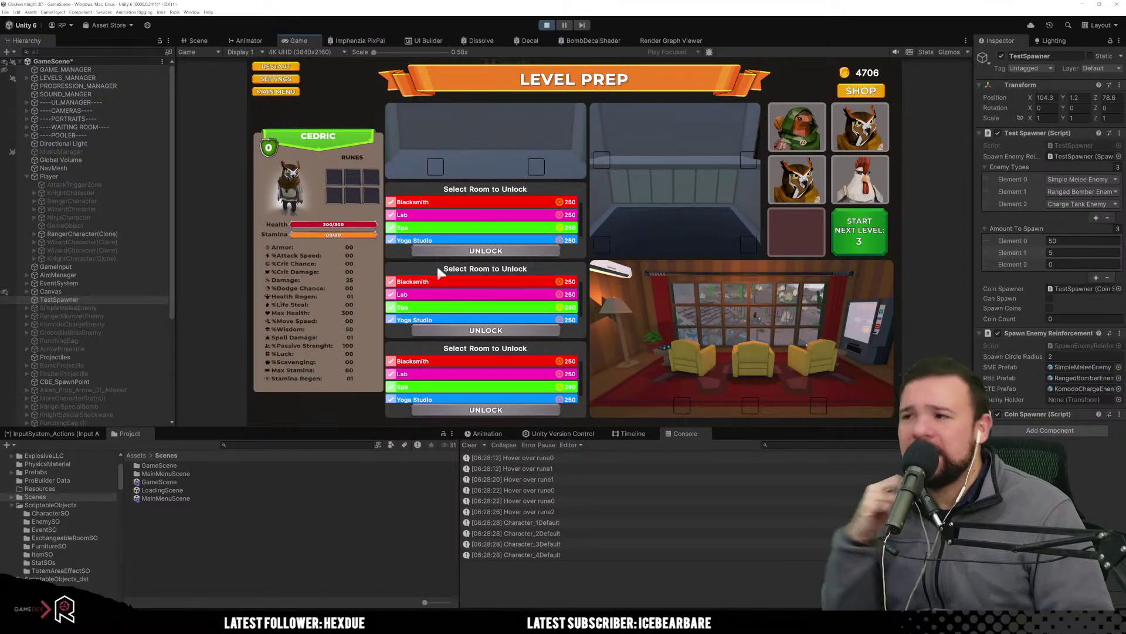
{"action": "left_click", "coordinate": [500, 201]}
{"action": "left_click", "coordinate": [499, 251]}
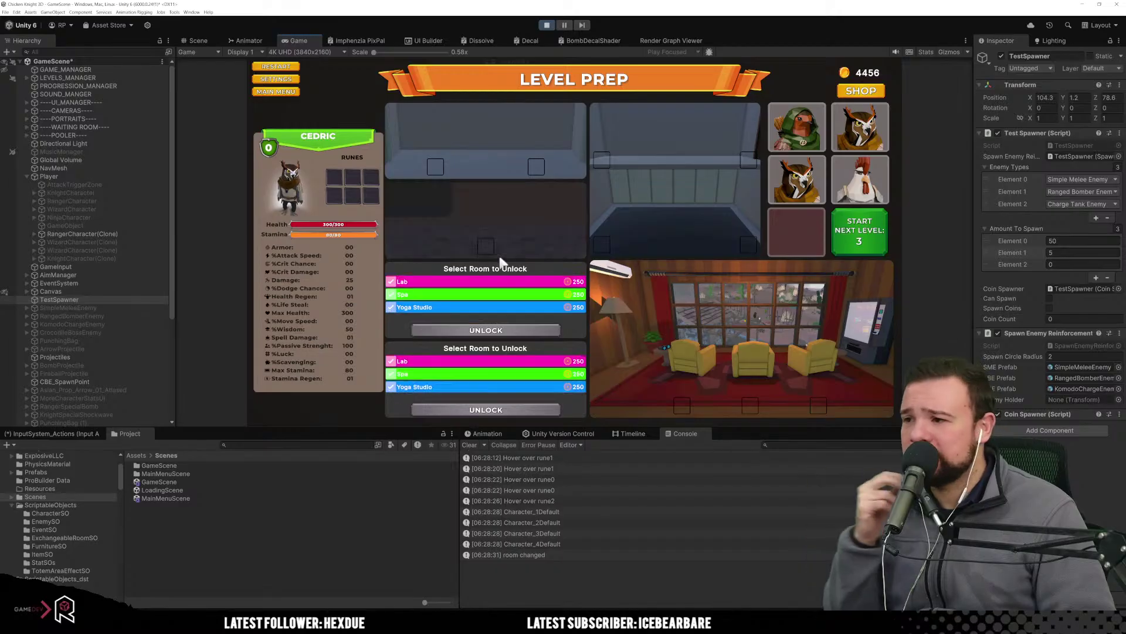
Unlock the Spa in the next available room and buy the blacksmith equipment from the shop.
{"action": "left_click", "coordinate": [498, 296]}
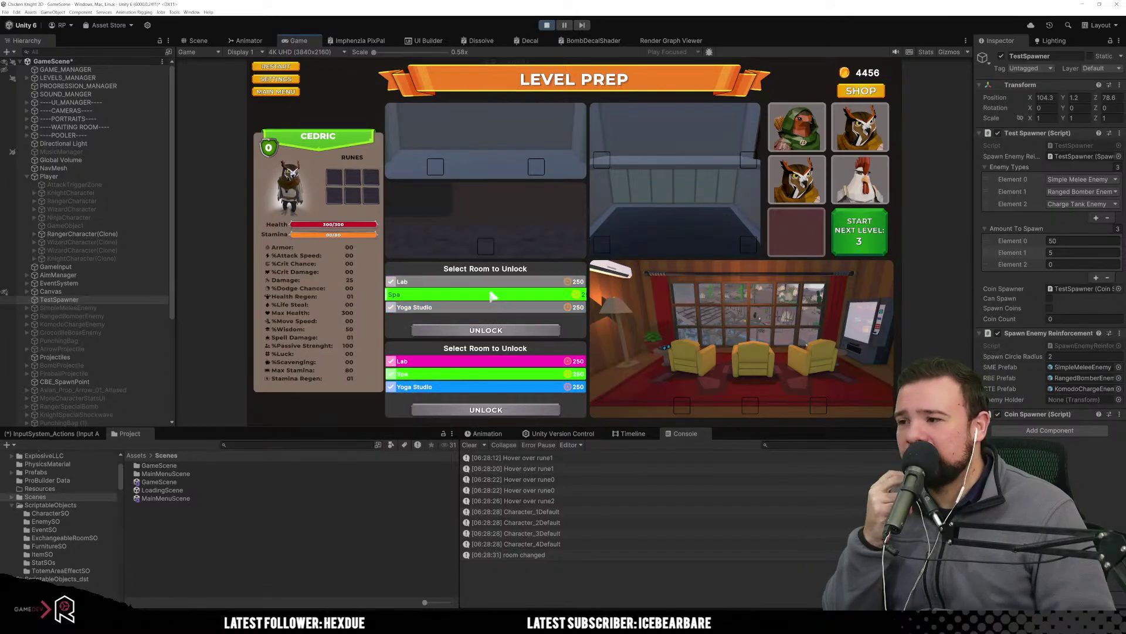
{"action": "left_click", "coordinate": [492, 328]}
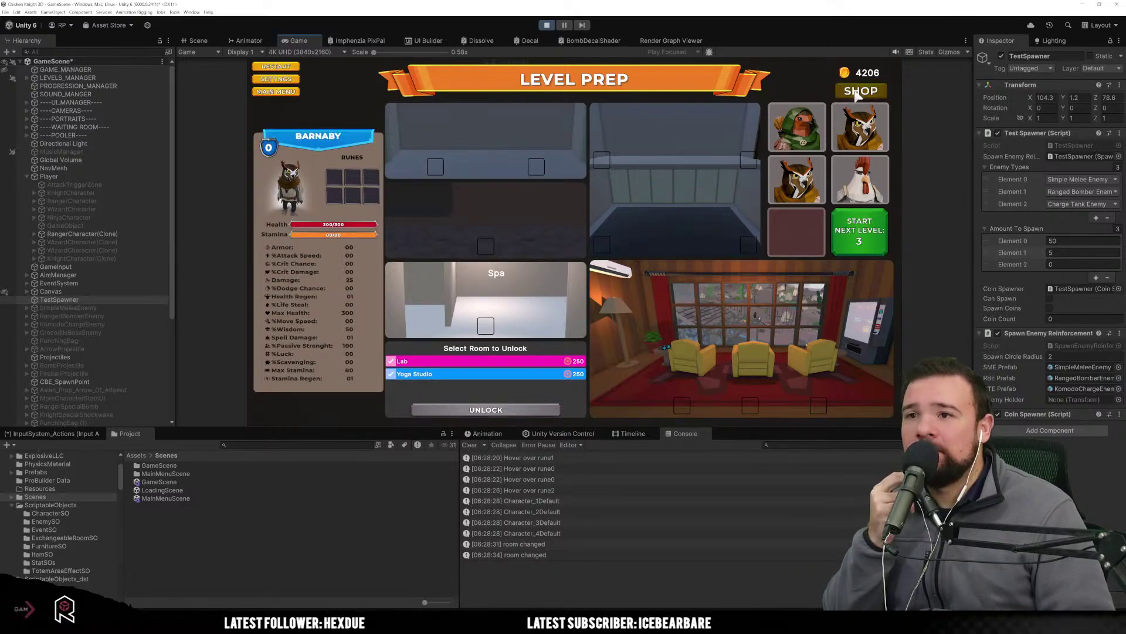
{"action": "left_click", "coordinate": [491, 189]}
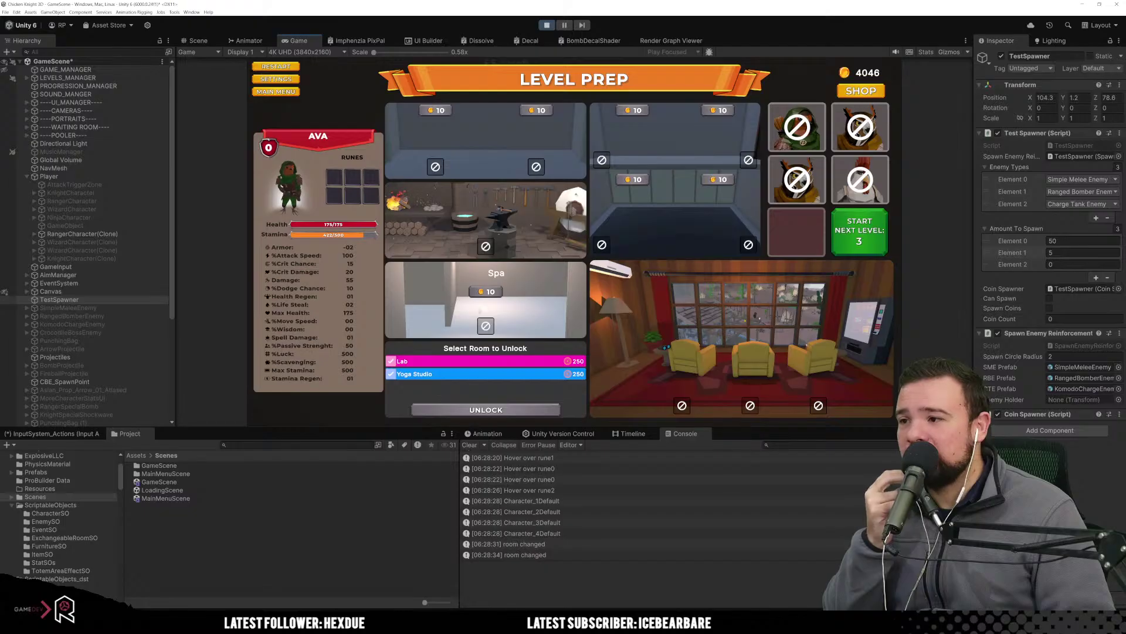
Buy furnishings for the Spa, the gym rooms and both infirmary beds, and leave the shop.
{"action": "left_click", "coordinate": [486, 292]}
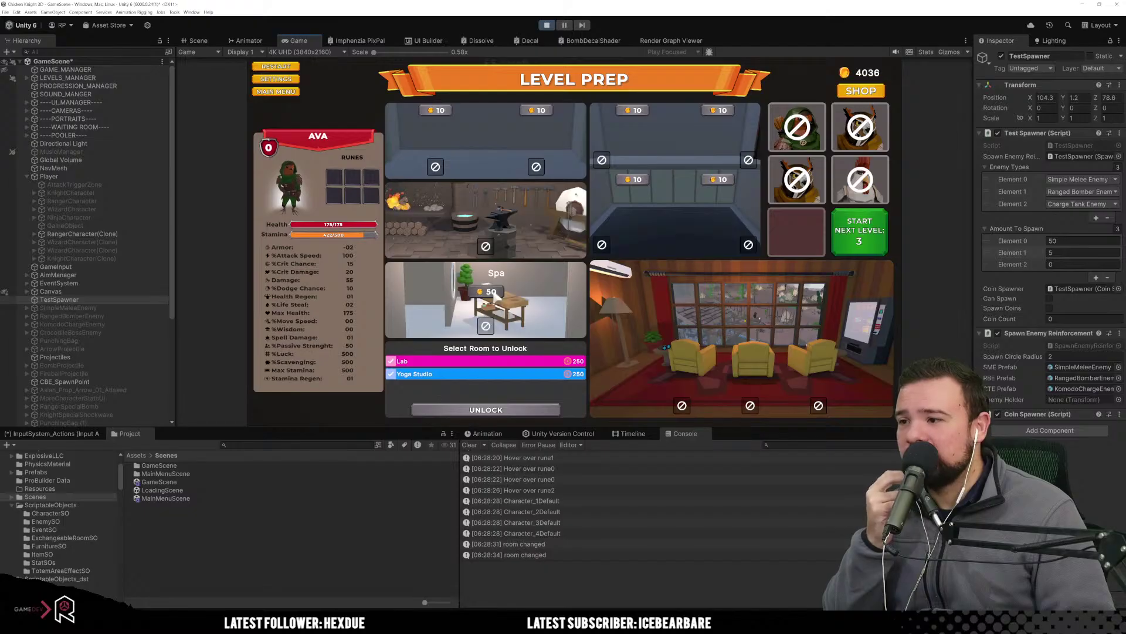
{"action": "left_click", "coordinate": [719, 111]}
{"action": "left_click", "coordinate": [638, 178]}
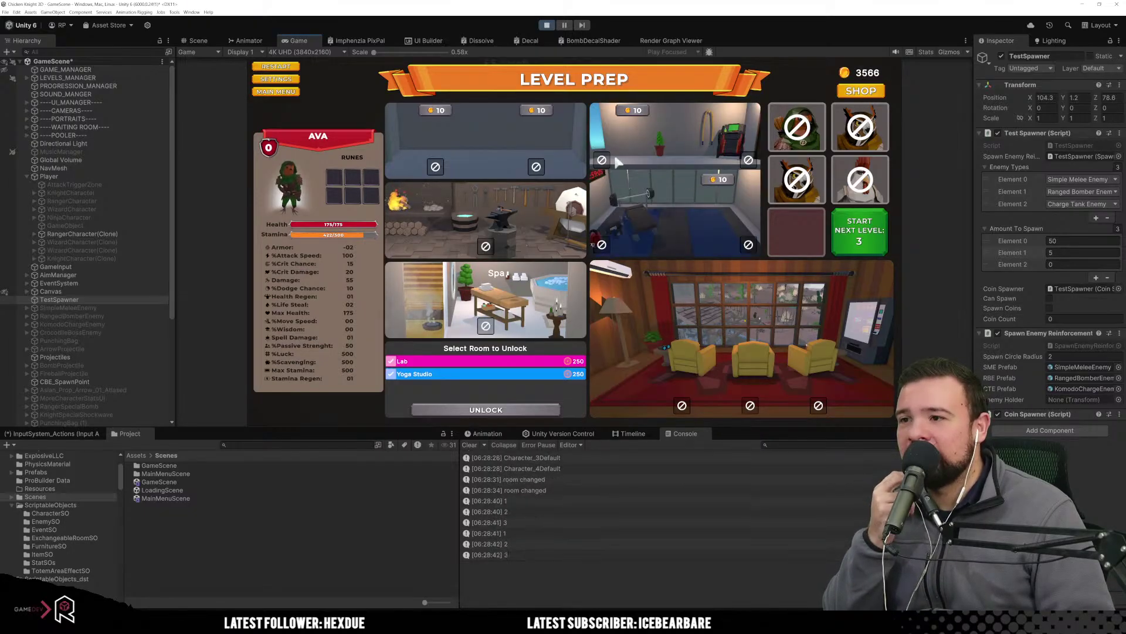
{"action": "left_click", "coordinate": [536, 110]}
{"action": "left_click", "coordinate": [433, 110]}
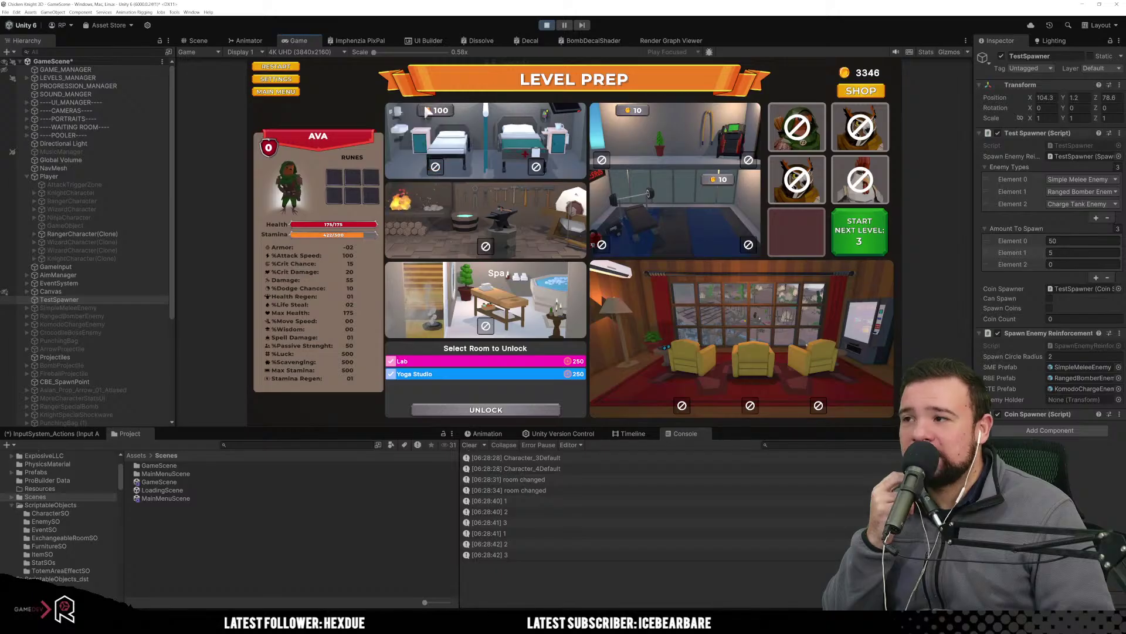
{"action": "left_click", "coordinate": [434, 111]}
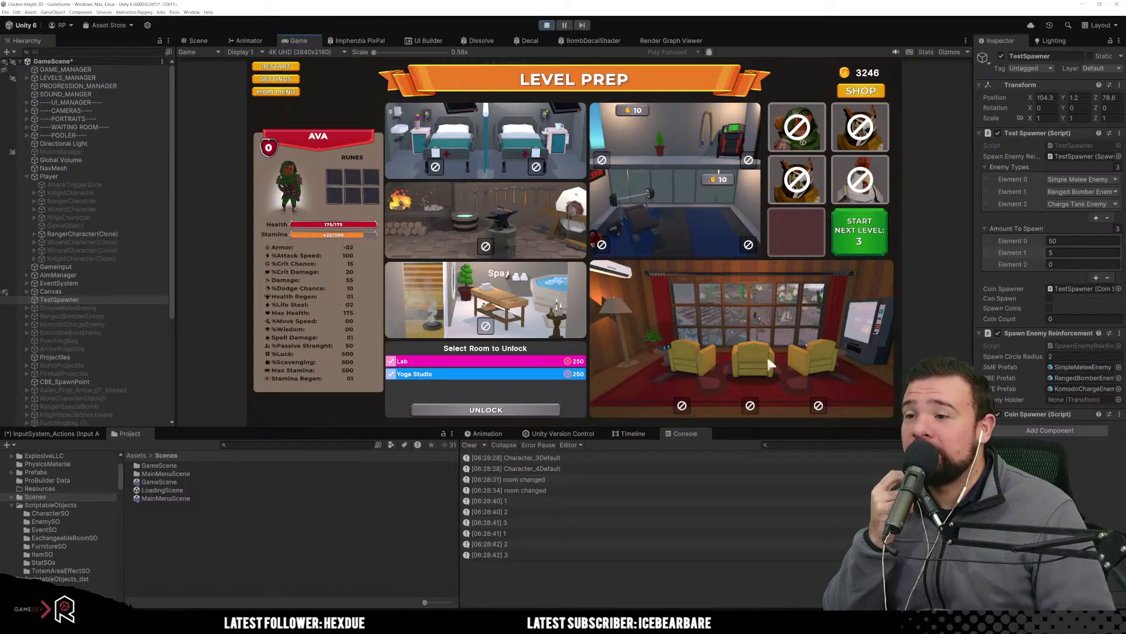
{"action": "left_click", "coordinate": [854, 92]}
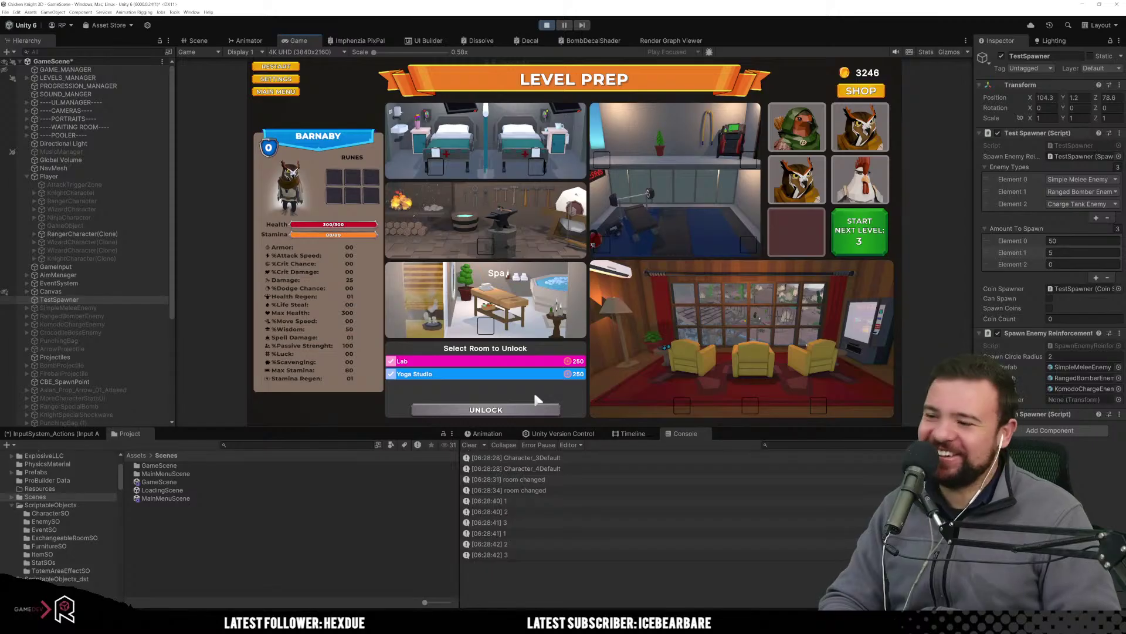
Assign the Chicken Knight to the playable character slot for the next level.
{"action": "mouse_move", "coordinate": [533, 389]}
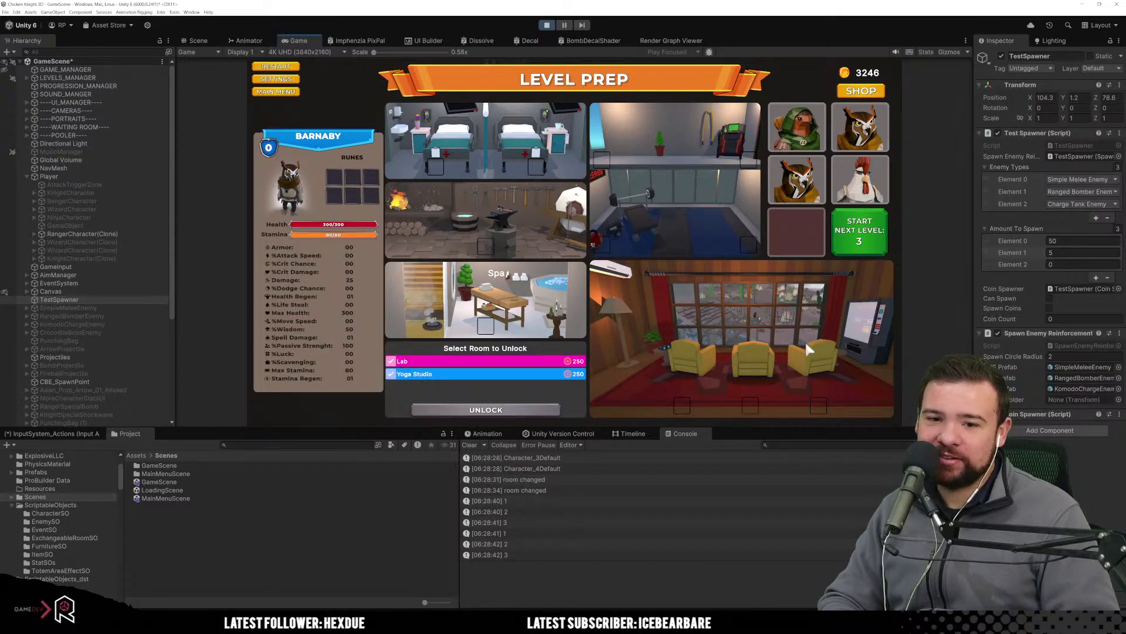
{"action": "mouse_move", "coordinate": [764, 349]}
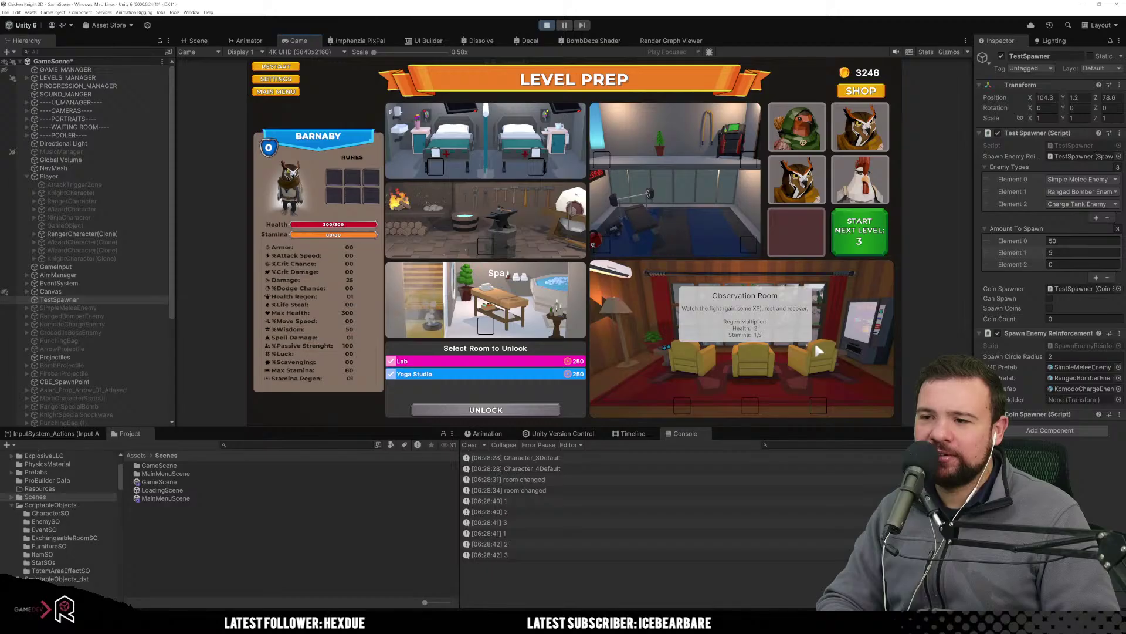
{"action": "left_click", "coordinate": [845, 196]}
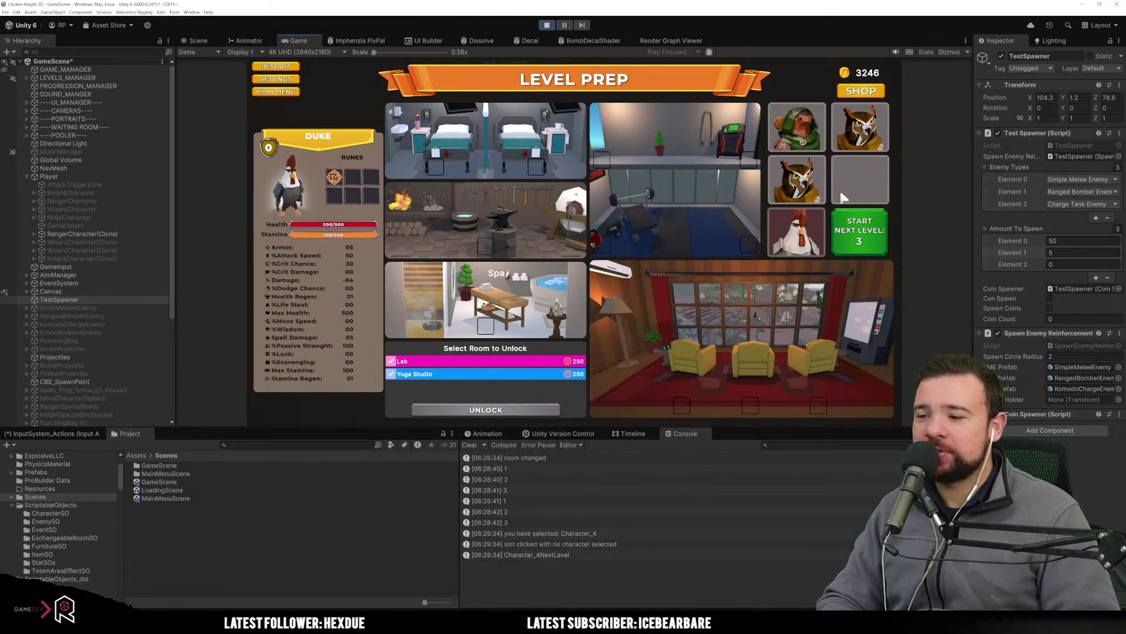
{"action": "left_click", "coordinate": [812, 225]}
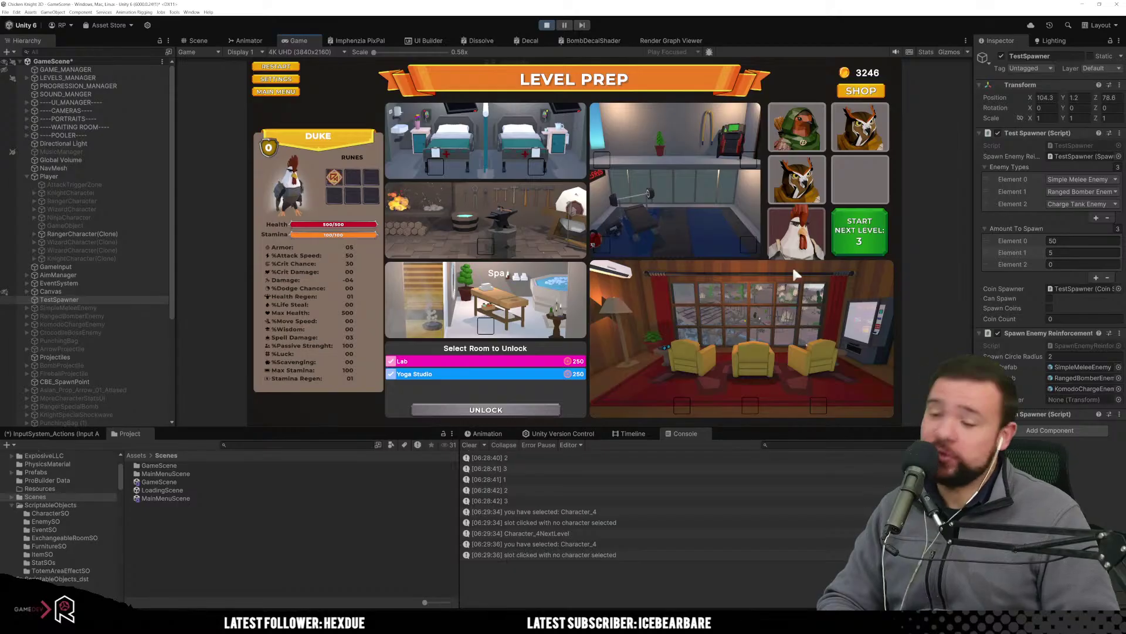
{"action": "left_click", "coordinate": [807, 226]}
{"action": "left_click", "coordinate": [860, 179]}
Place the other three characters in the Observation Room and start level 3.
{"action": "left_click", "coordinate": [797, 179]}
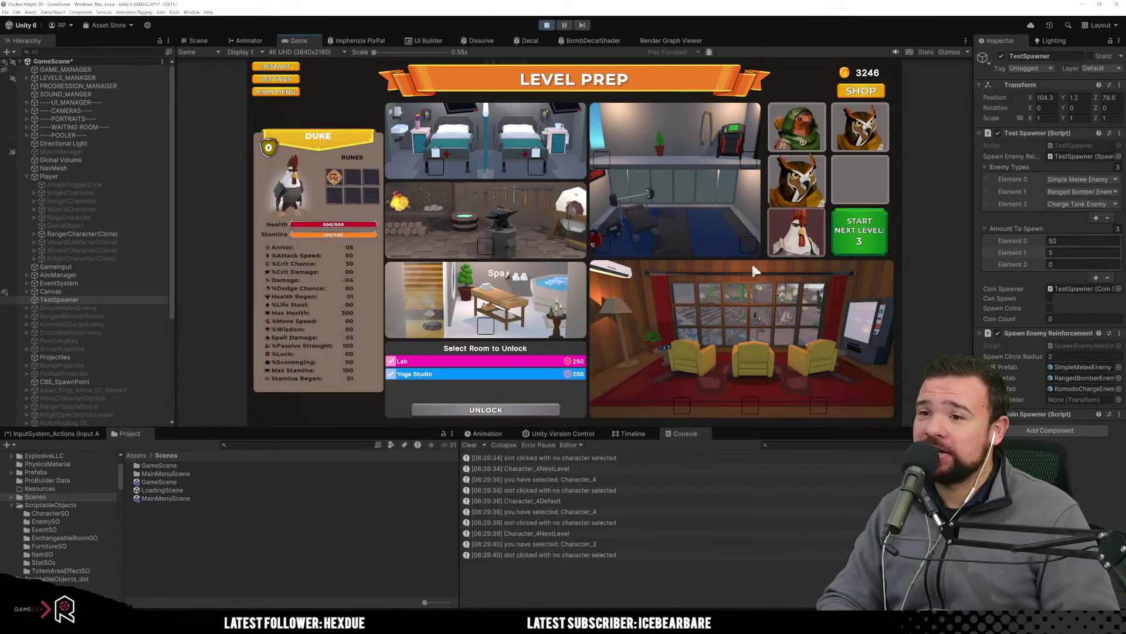
{"action": "left_click", "coordinate": [794, 147]}
{"action": "left_click", "coordinate": [804, 282]}
{"action": "left_click", "coordinate": [851, 138]}
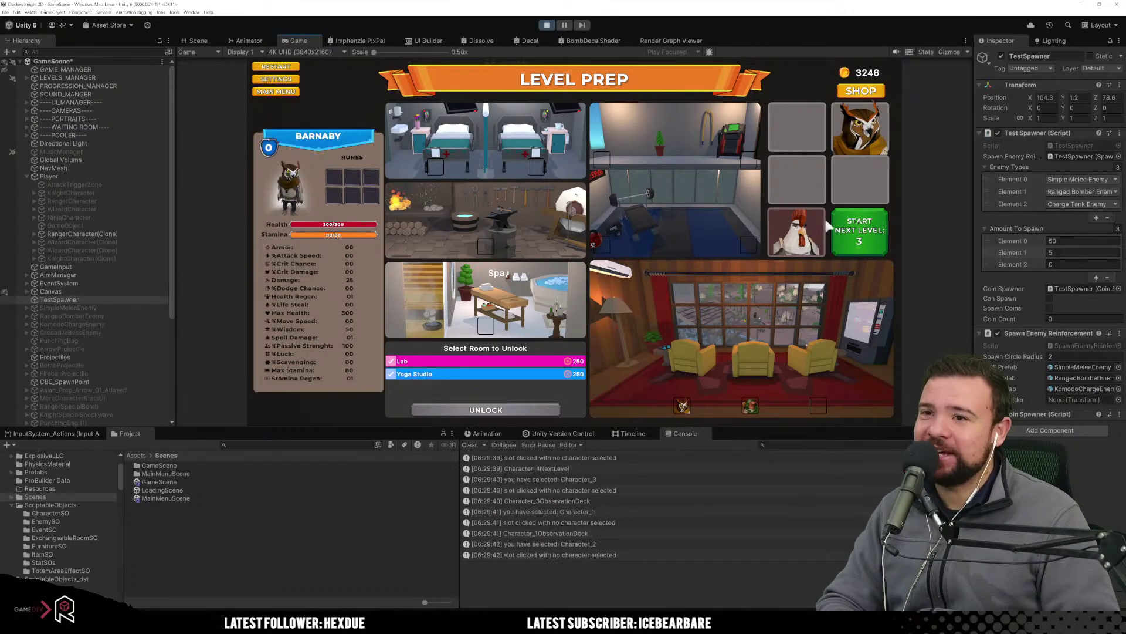
{"action": "left_click", "coordinate": [822, 281]}
{"action": "left_click", "coordinate": [845, 238]}
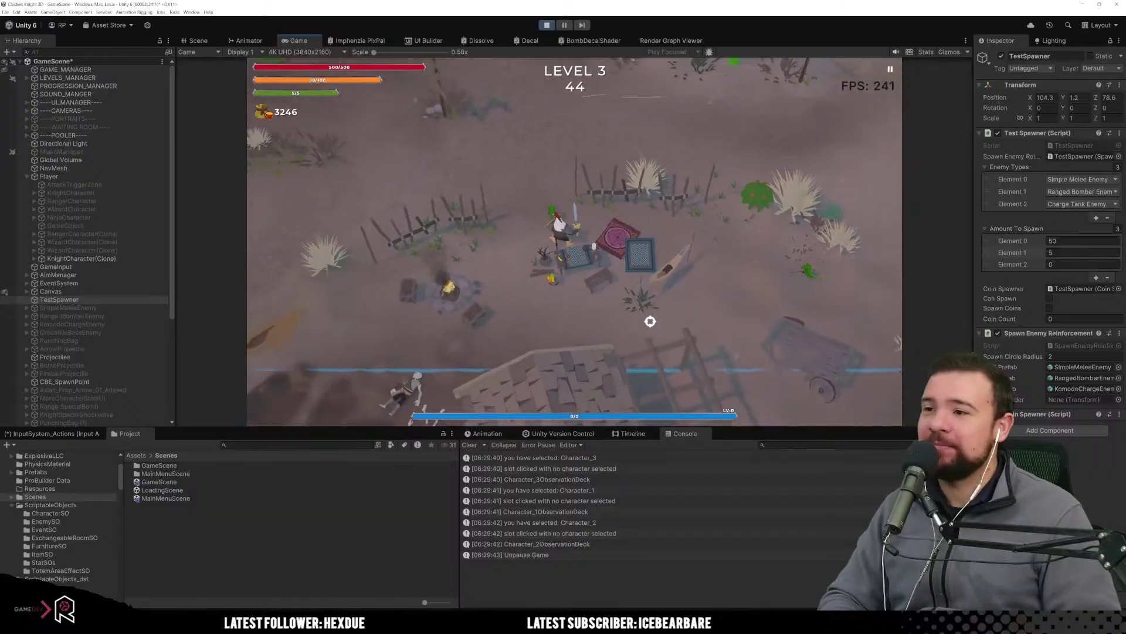
Move the knight northeast from the rugs and on toward the signpost, striking the melee enemies that pursue from the west.
{"action": "key", "text": "w"}
{"action": "key", "text": "d"}
{"action": "left_click", "coordinate": [502, 230]}
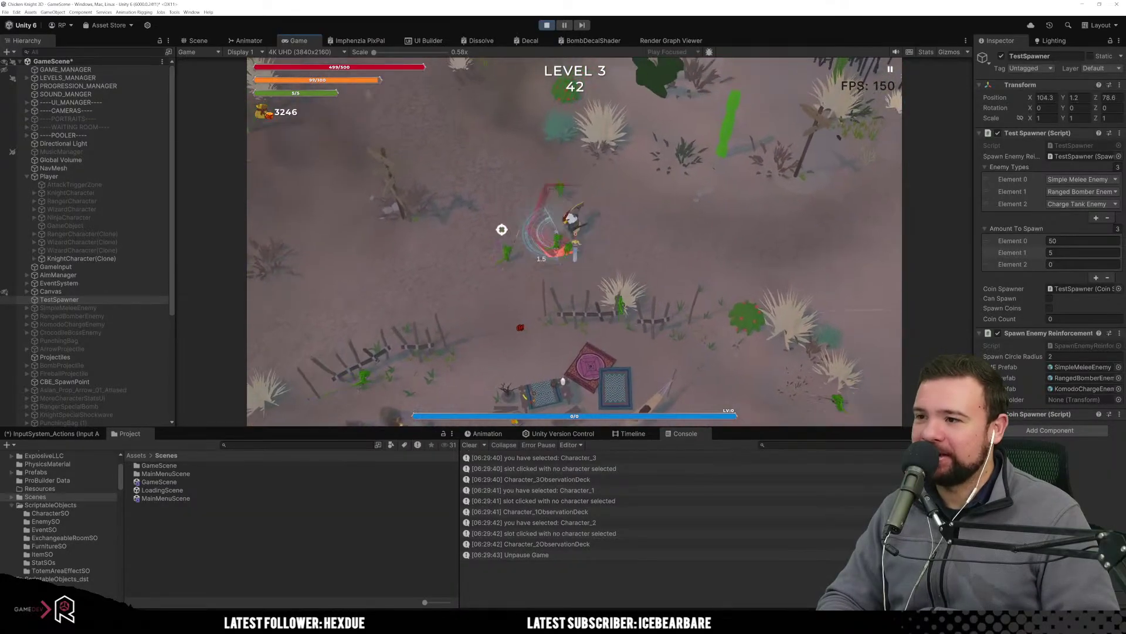
{"action": "key", "text": "s"}
{"action": "key", "text": "d"}
{"action": "left_click", "coordinate": [481, 213]}
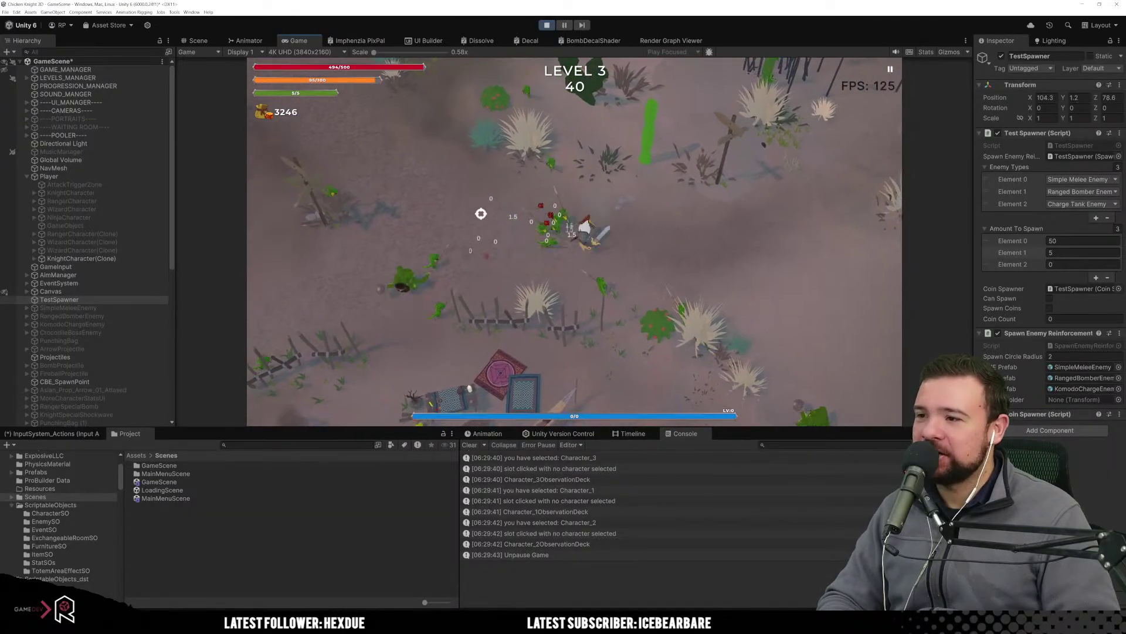
{"action": "left_click", "coordinate": [503, 224]}
{"action": "key", "text": "s"}
{"action": "key", "text": "d"}
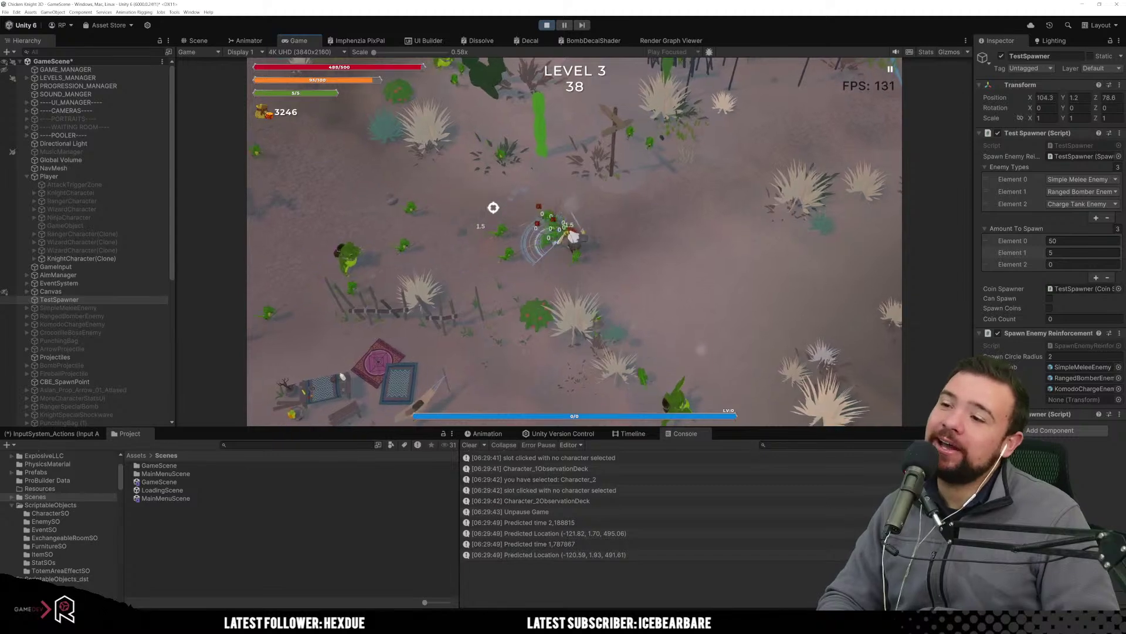
{"action": "left_click", "coordinate": [493, 207]}
{"action": "key", "text": "w"}
{"action": "key", "text": "d"}
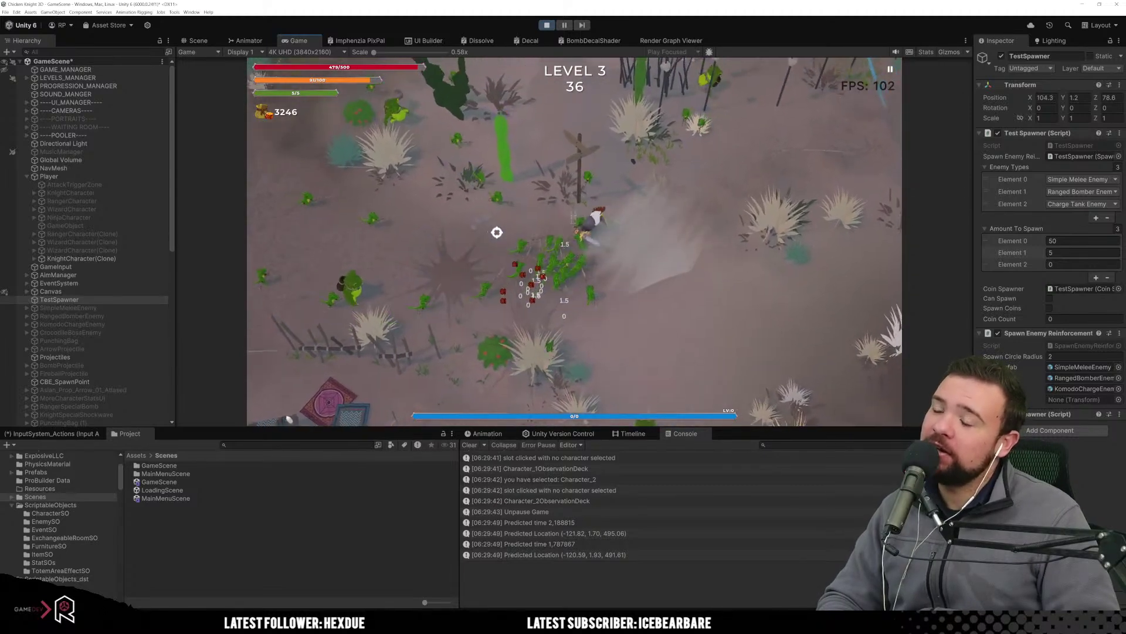
Circle the knight among the pale shrubs near the eastern boundary, swinging the sword at enemies on both sides.
{"action": "left_click", "coordinate": [443, 223]}
{"action": "key", "text": "s"}
{"action": "key", "text": "d"}
{"action": "left_click", "coordinate": [473, 174]}
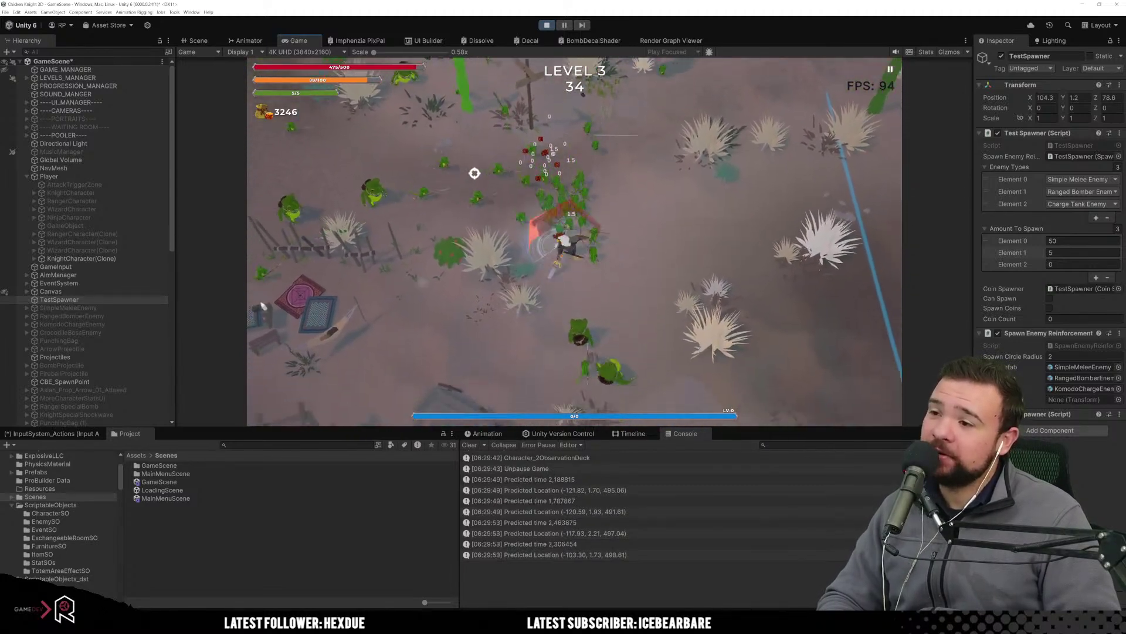
{"action": "left_click", "coordinate": [420, 161]}
{"action": "key", "text": "d"}
{"action": "key", "text": "w"}
{"action": "left_click", "coordinate": [528, 326]}
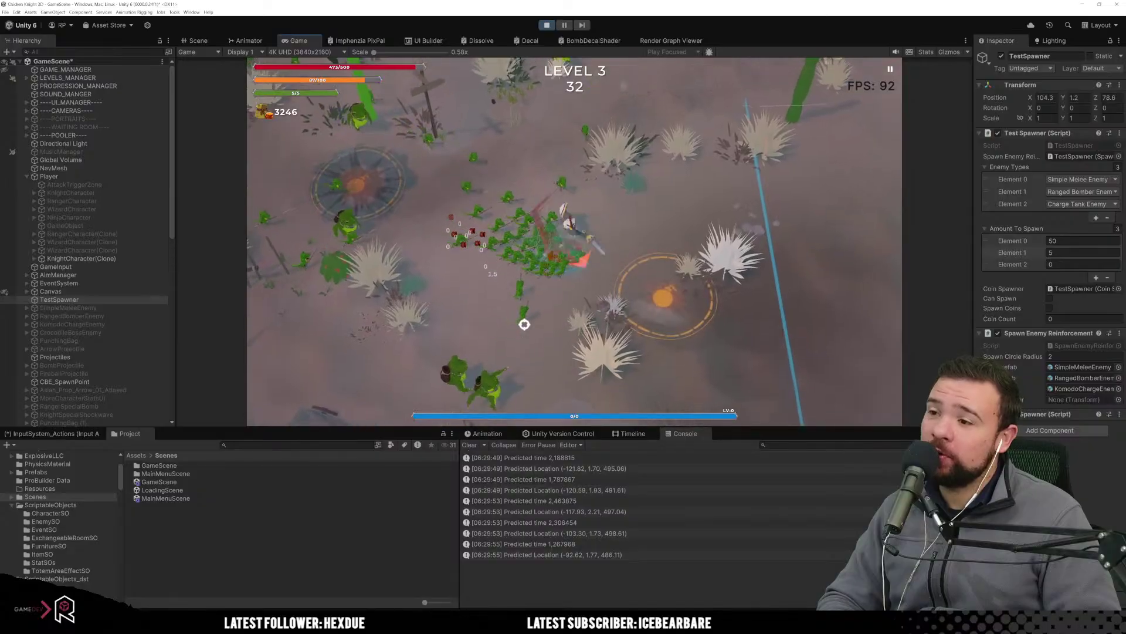
{"action": "key", "text": "a"}
{"action": "left_click", "coordinate": [704, 261]}
{"action": "key", "text": "s"}
{"action": "left_click", "coordinate": [671, 231]}
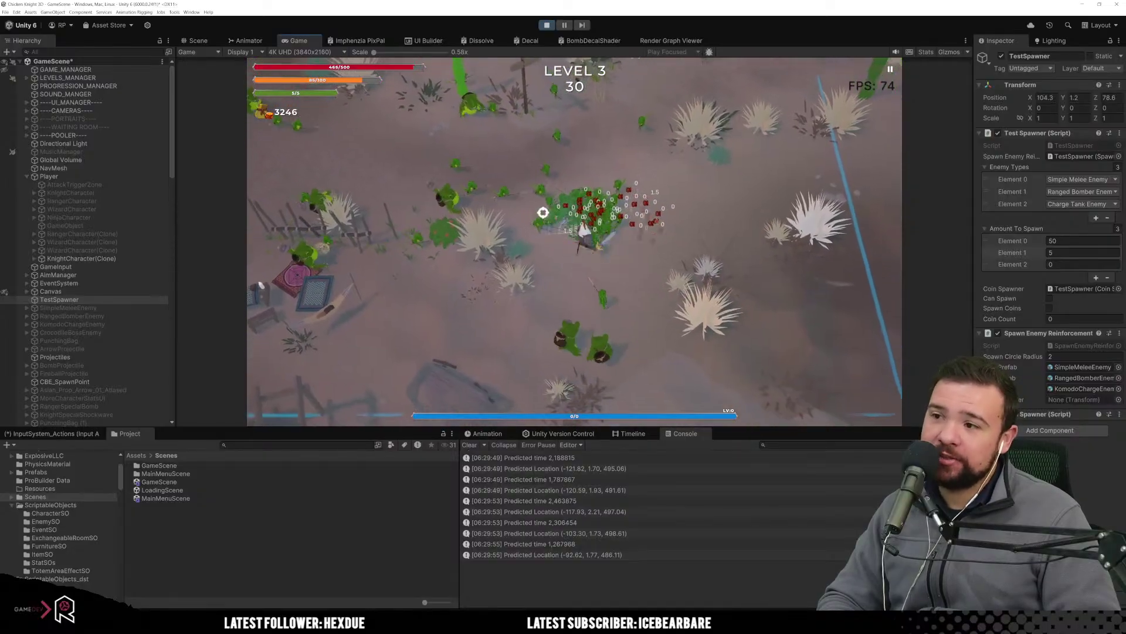
Kite the growing melee swarm in loops near the eastern boundary while avoiding the bomb target circles.
{"action": "key", "text": "w"}
{"action": "key", "text": "w"}
{"action": "key", "text": "d"}
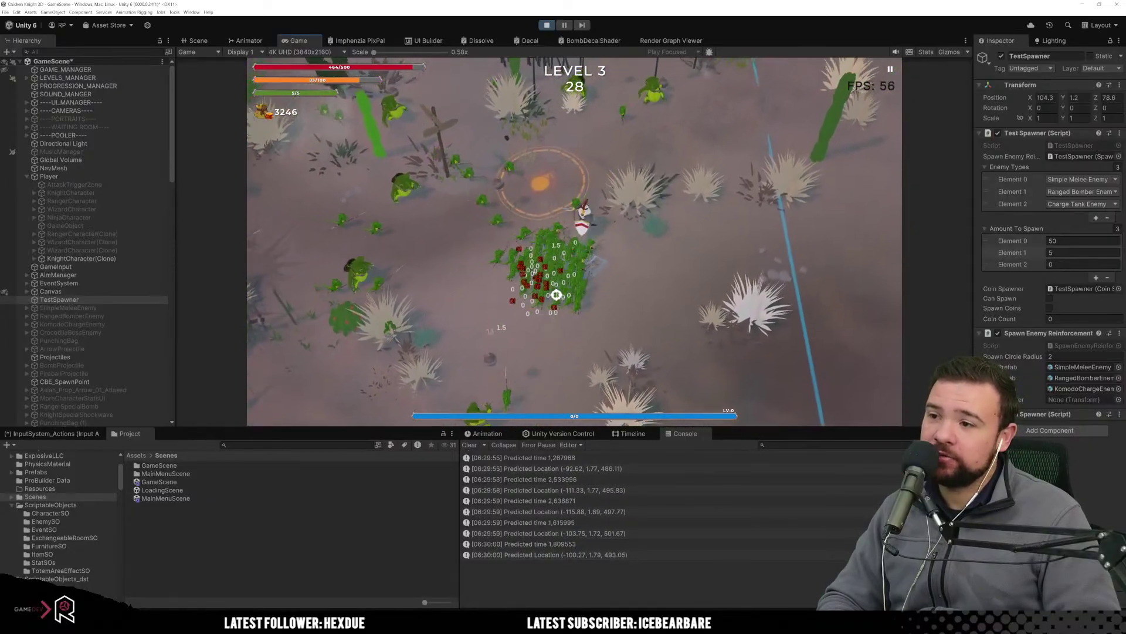
{"action": "key", "text": "s"}
{"action": "key", "text": "a"}
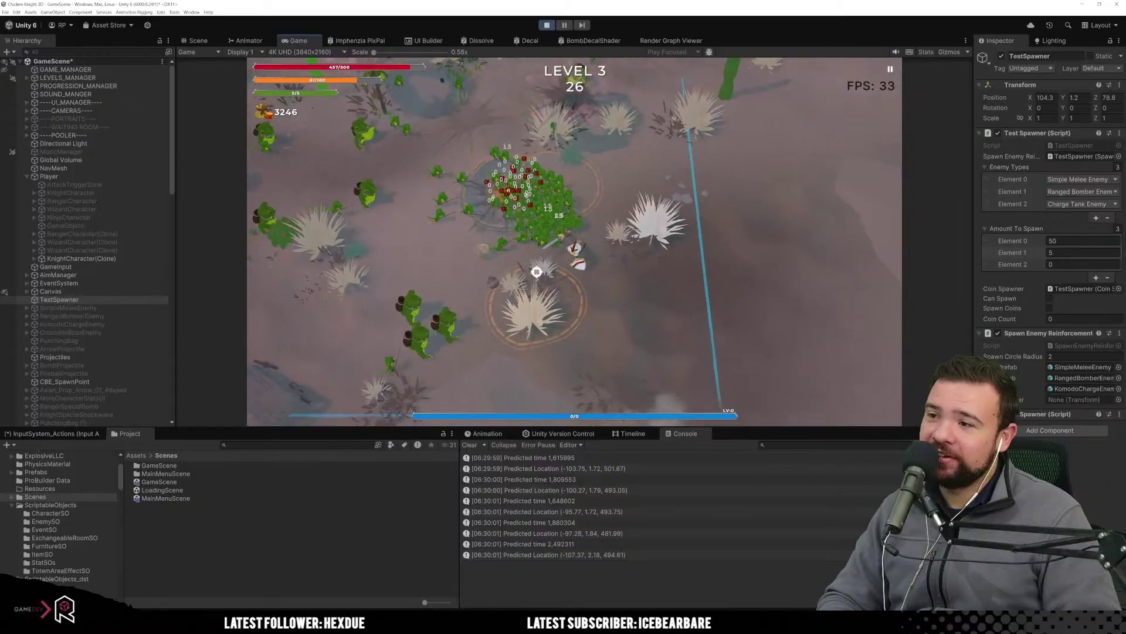
{"action": "key", "text": "a"}
{"action": "key", "text": "s"}
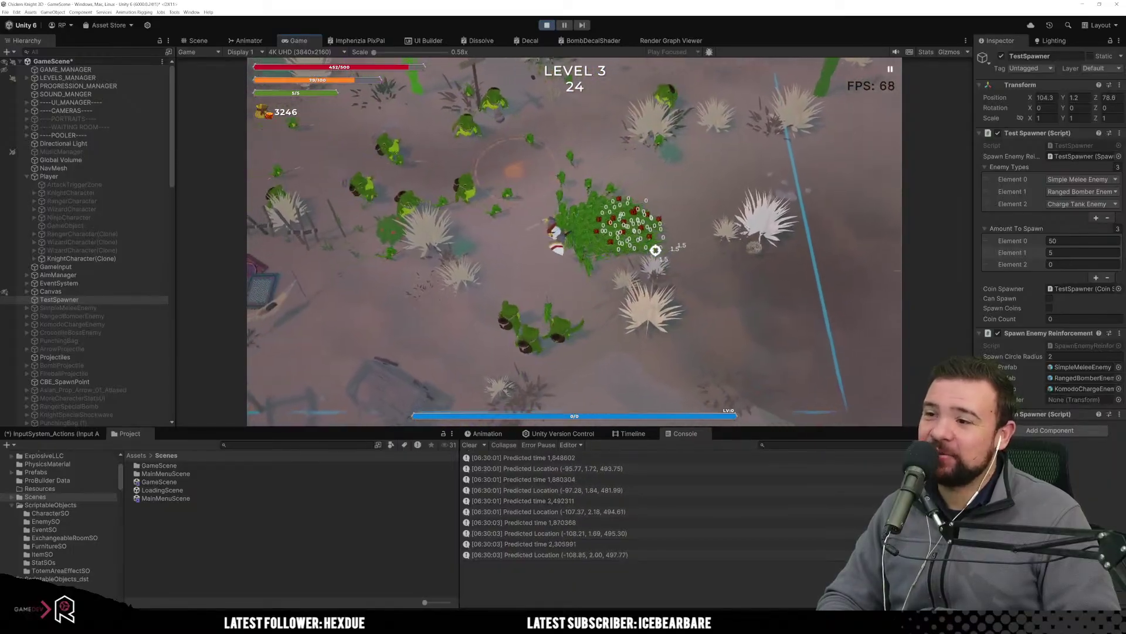
{"action": "key", "text": "w"}
{"action": "key", "text": "d"}
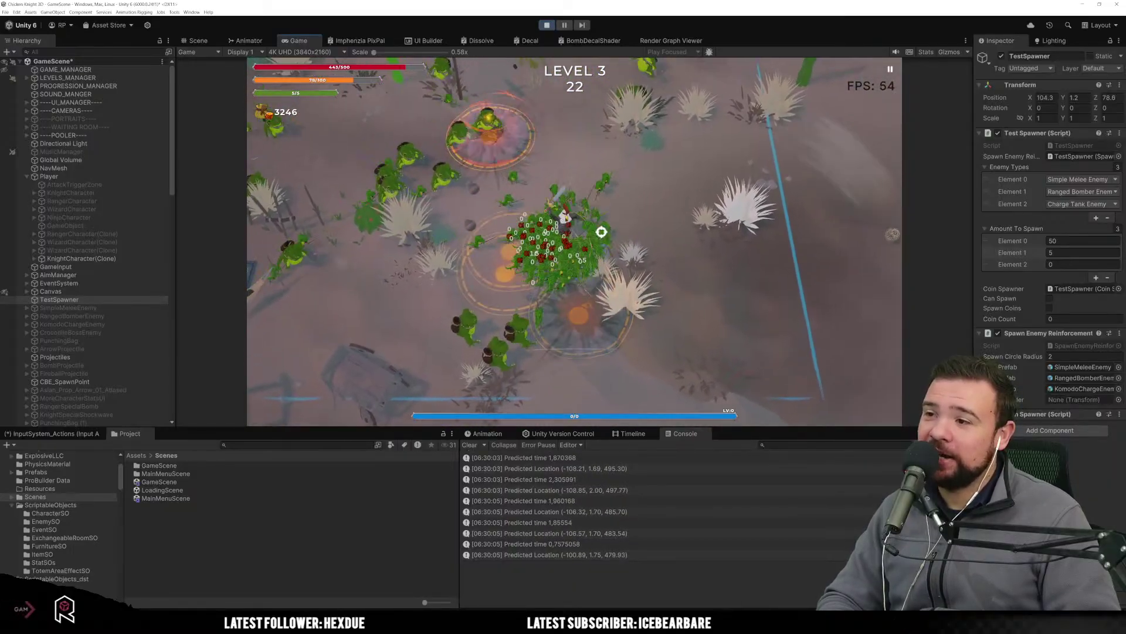
Lead the swarm northwest to the area above the rugs and fences and circle there among the ranged bombers.
{"action": "key", "text": "w"}
{"action": "key", "text": "a"}
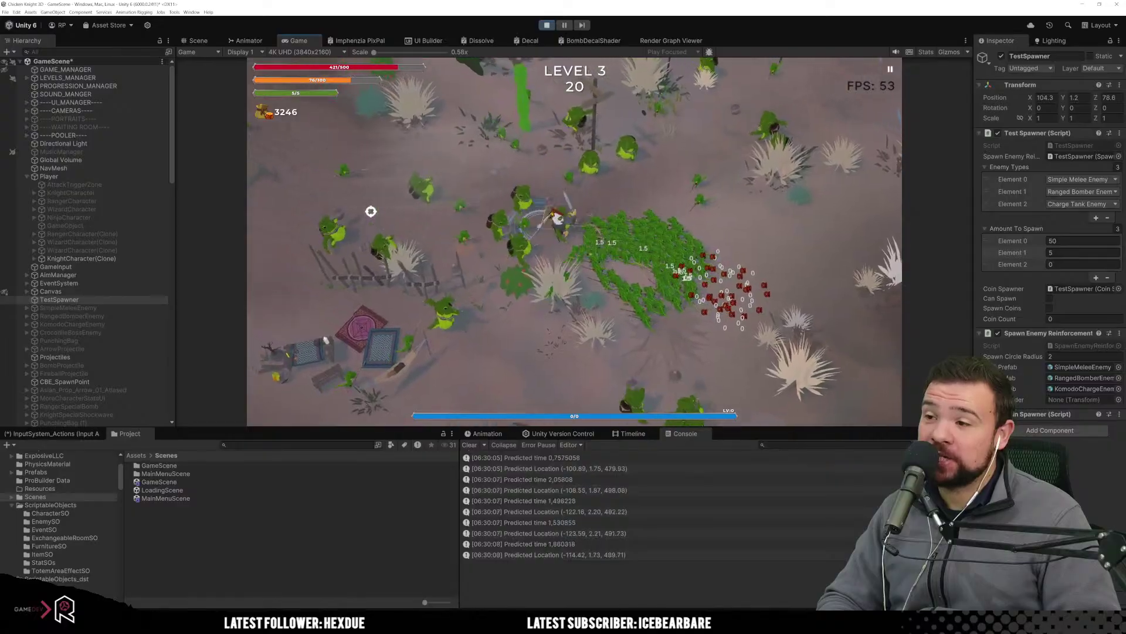
{"action": "key", "text": "a"}
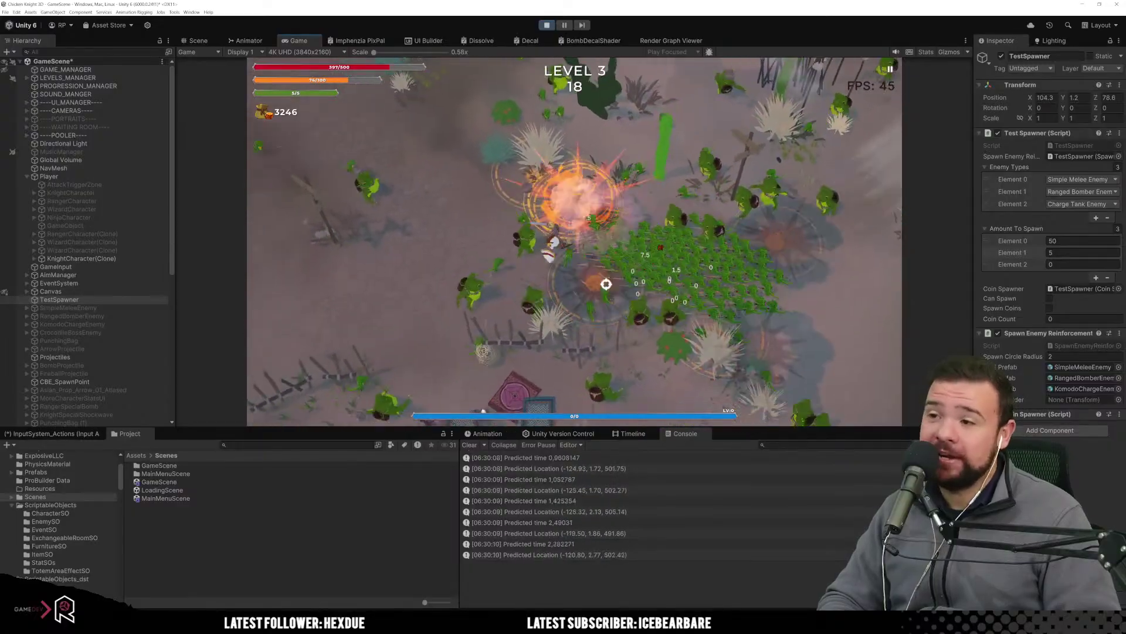
{"action": "key", "text": "s"}
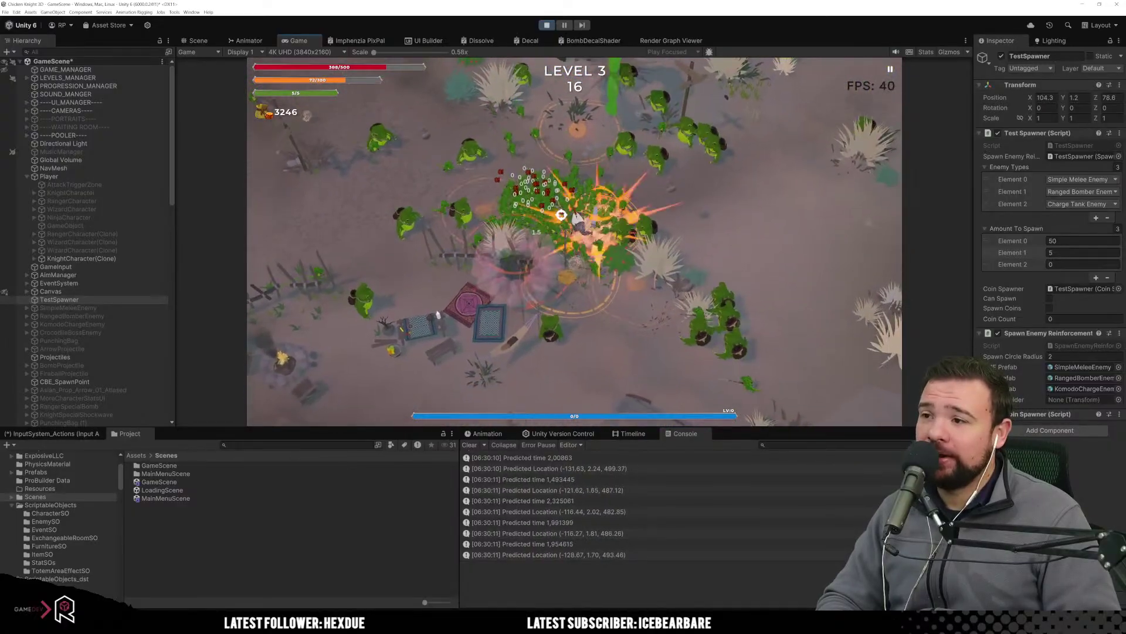
{"action": "key", "text": "d"}
{"action": "key", "text": "s"}
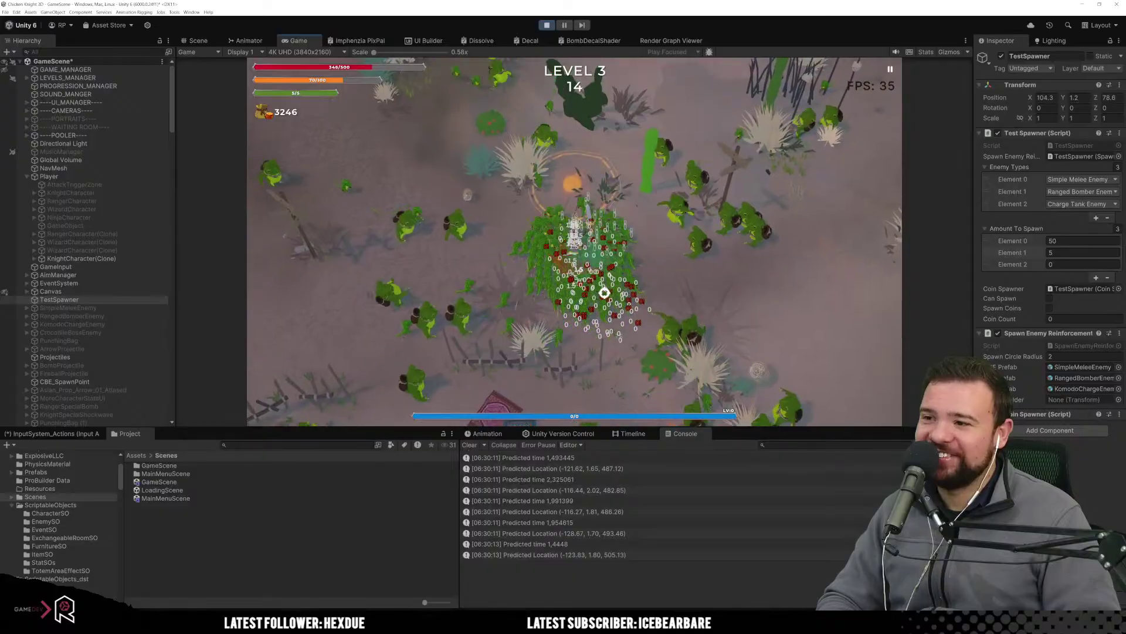
{"action": "key", "text": "a"}
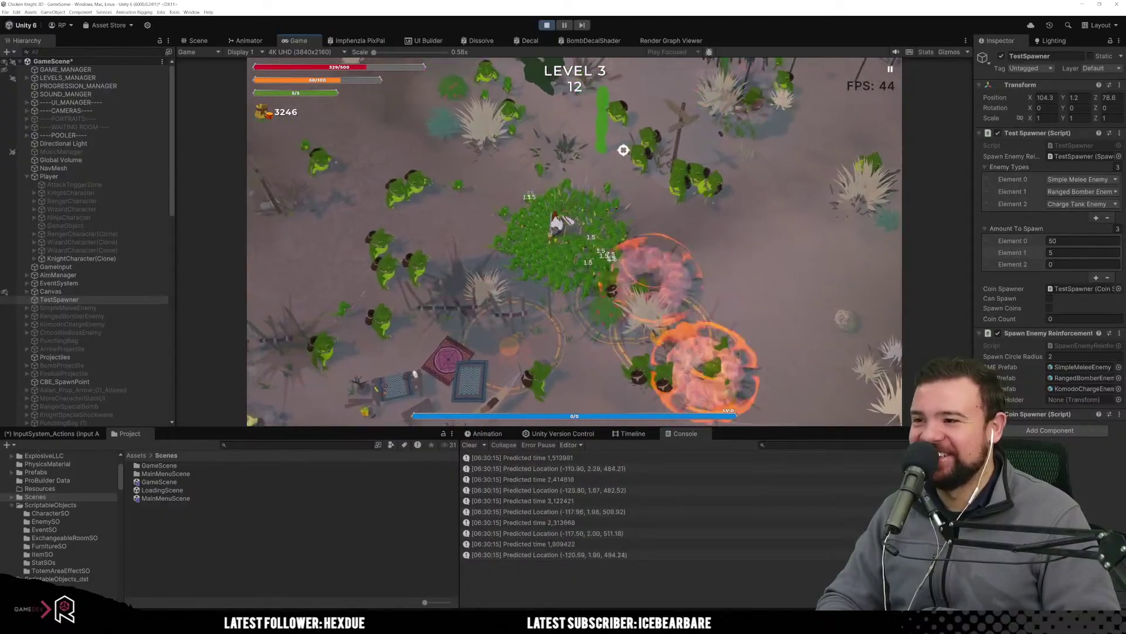
Run the knight northwest toward the arena boundary with the swarm trailing until level 3 ends, and stop the playtest.
{"action": "key", "text": "w"}
{"action": "key", "text": "a"}
{"action": "key", "text": "w"}
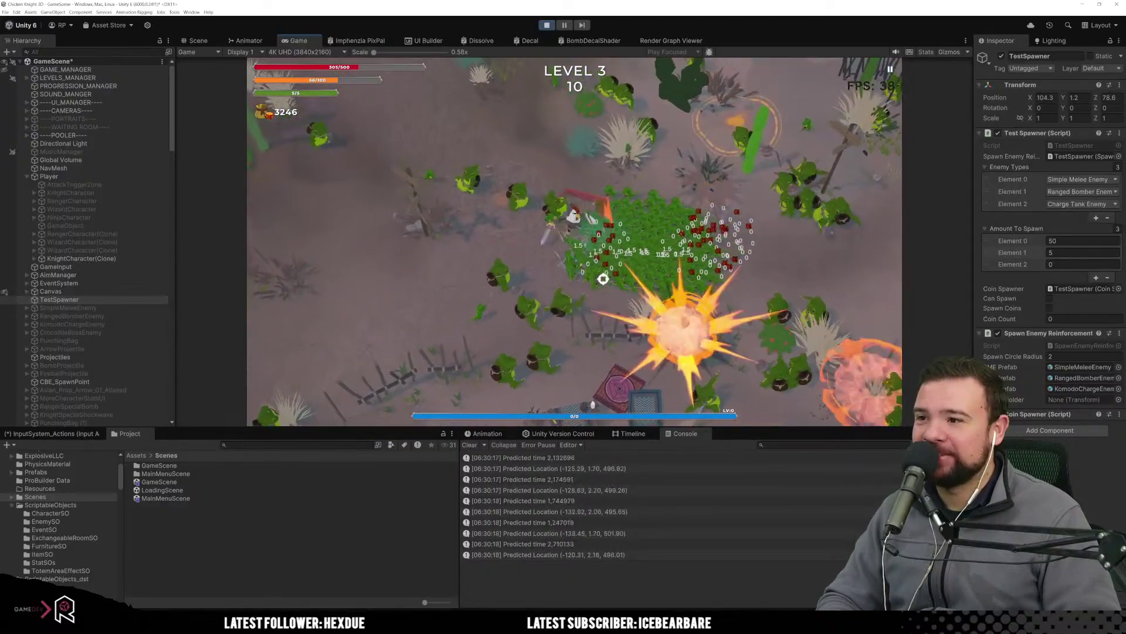
{"action": "key", "text": "a"}
{"action": "key", "text": "w"}
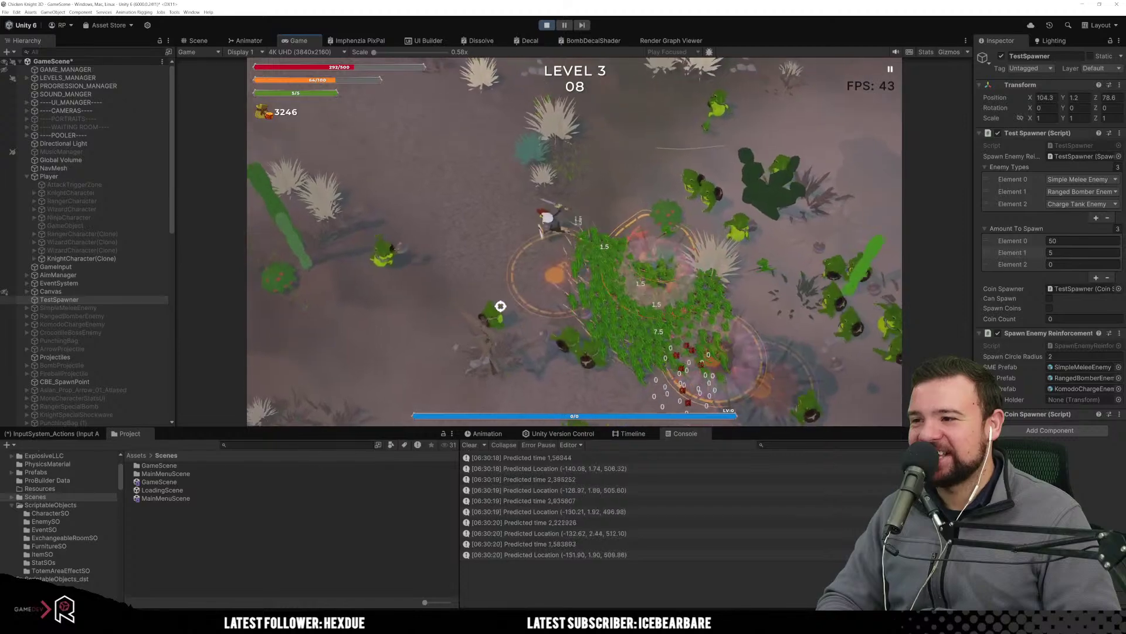
{"action": "key", "text": "a"}
{"action": "key", "text": "w"}
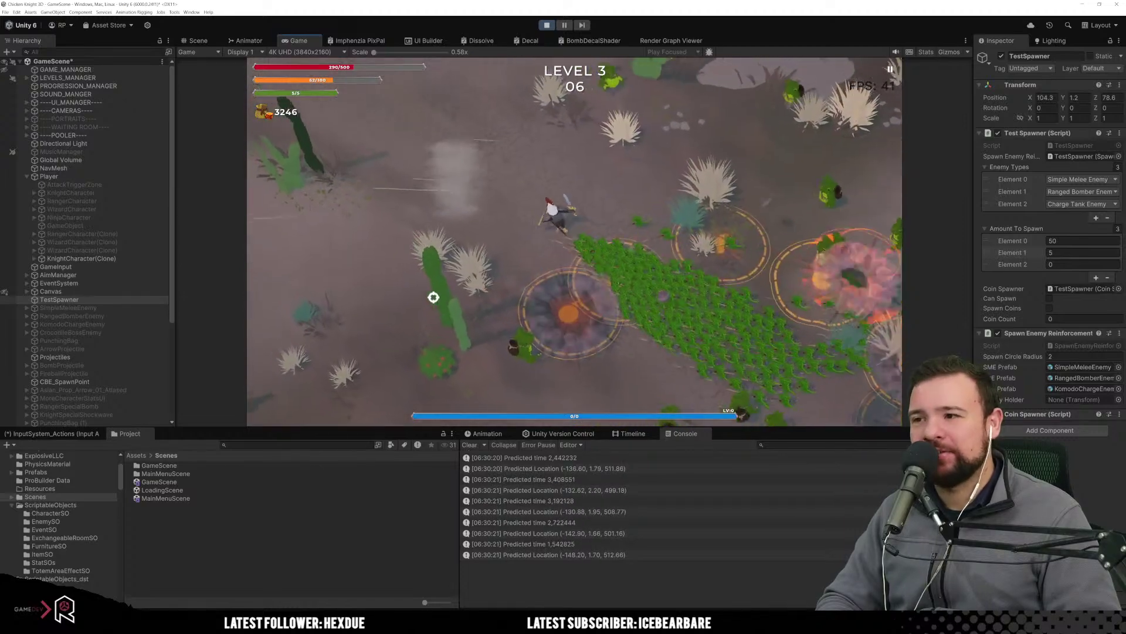
{"action": "key", "text": "a"}
{"action": "key", "text": "w"}
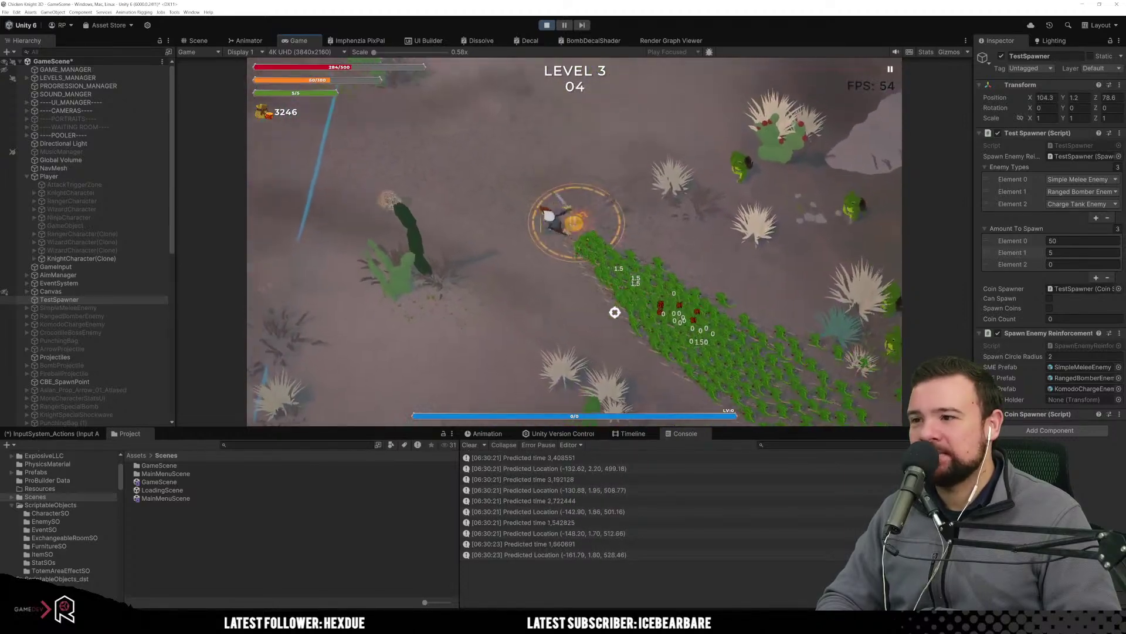
{"action": "key", "text": "w"}
{"action": "key", "text": "d"}
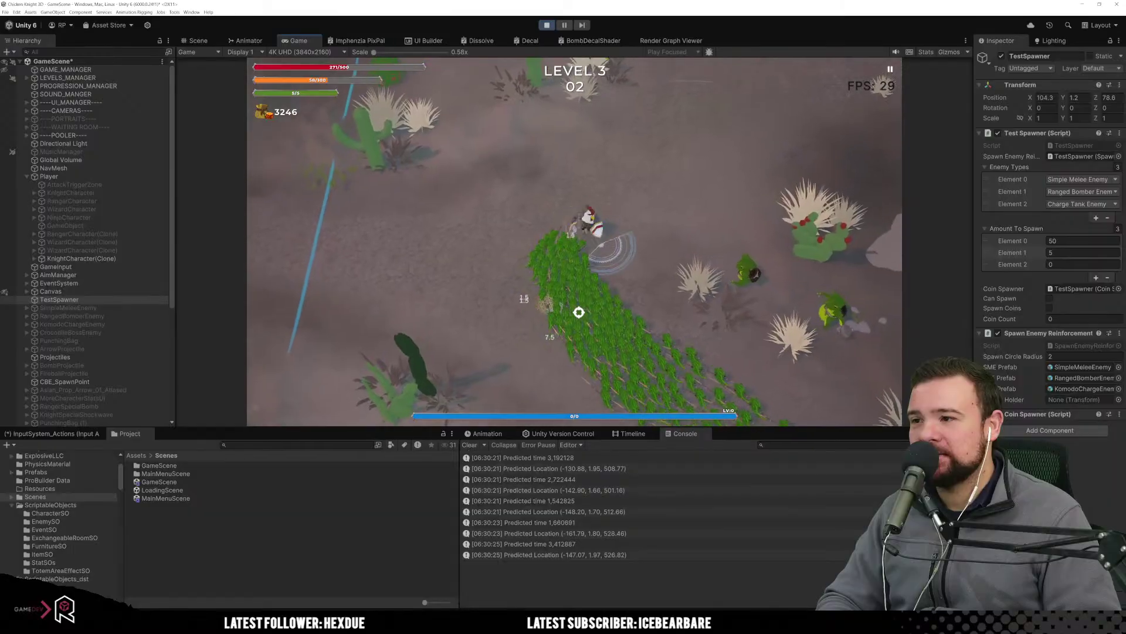
{"action": "left_click", "coordinate": [579, 318]}
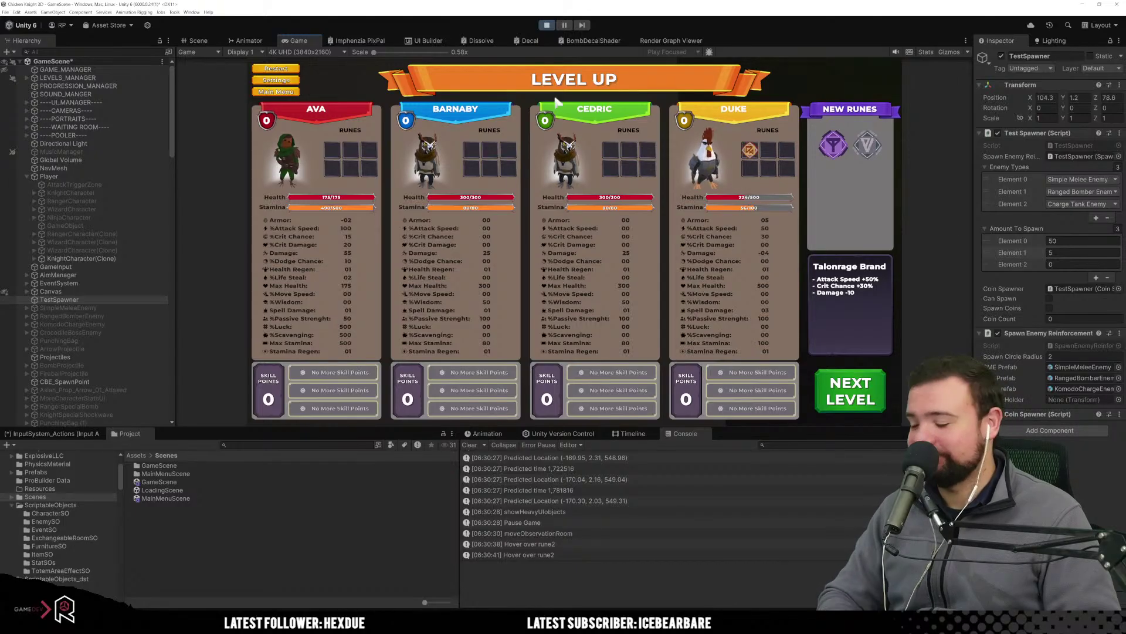
{"action": "left_click", "coordinate": [546, 24]}
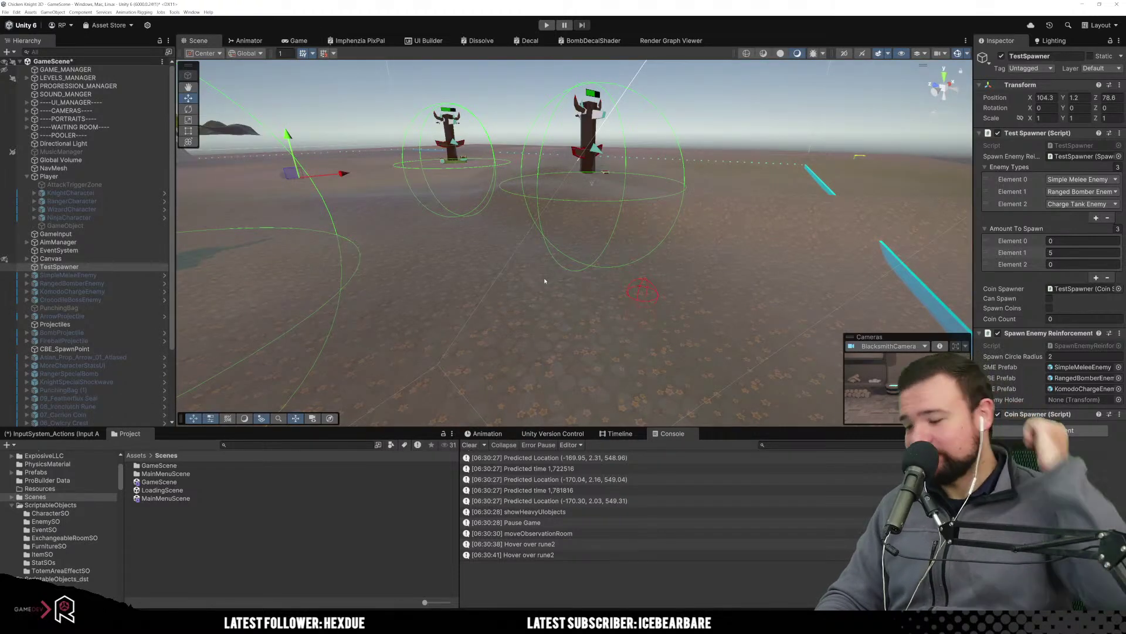
Look over the totem area in the scene and inspect the NinjaCharacter and RangerCharacter components.
{"action": "mouse_move", "coordinate": [545, 281]}
{"action": "right_mouse_down"}
{"action": "mouse_move", "coordinate": [441, 318]}
{"action": "mouse_move", "coordinate": [563, 254]}
{"action": "mouse_move", "coordinate": [500, 240]}
{"action": "mouse_move", "coordinate": [563, 276]}
{"action": "right_mouse_up"}
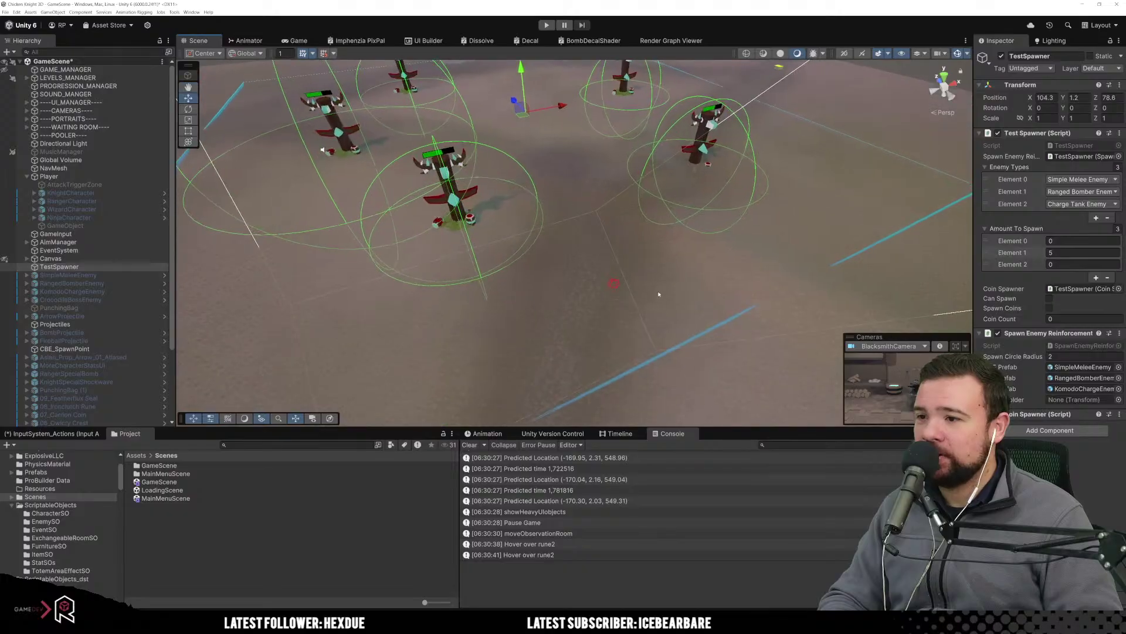
{"action": "left_click", "coordinate": [579, 294]}
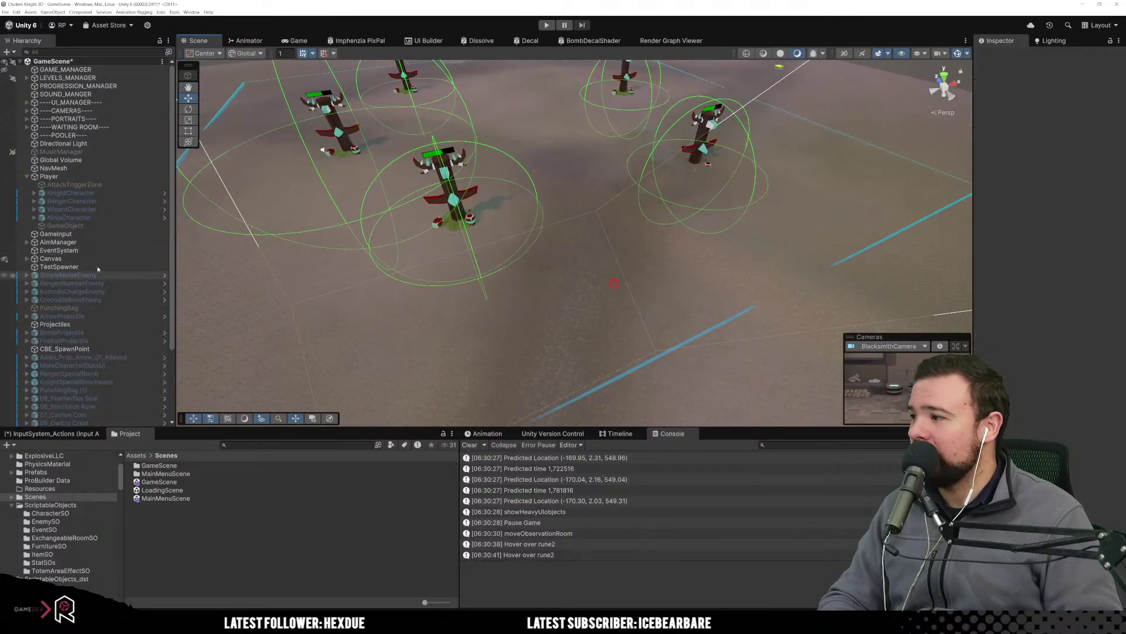
{"action": "left_click", "coordinate": [616, 284]}
{"action": "left_click", "coordinate": [114, 217]}
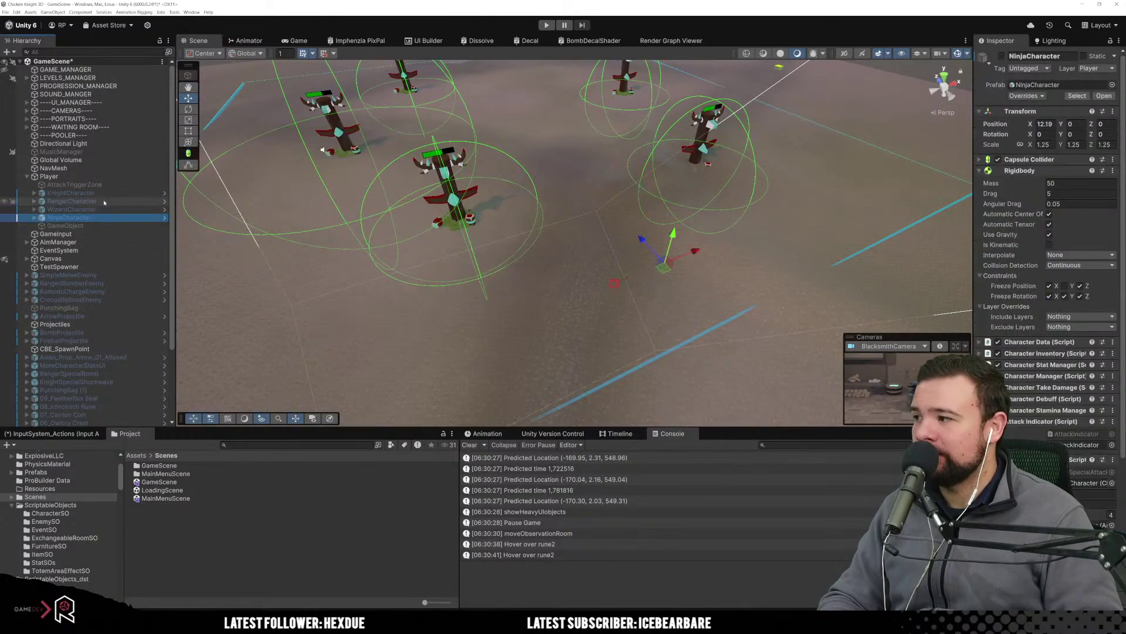
{"action": "left_click", "coordinate": [104, 201]}
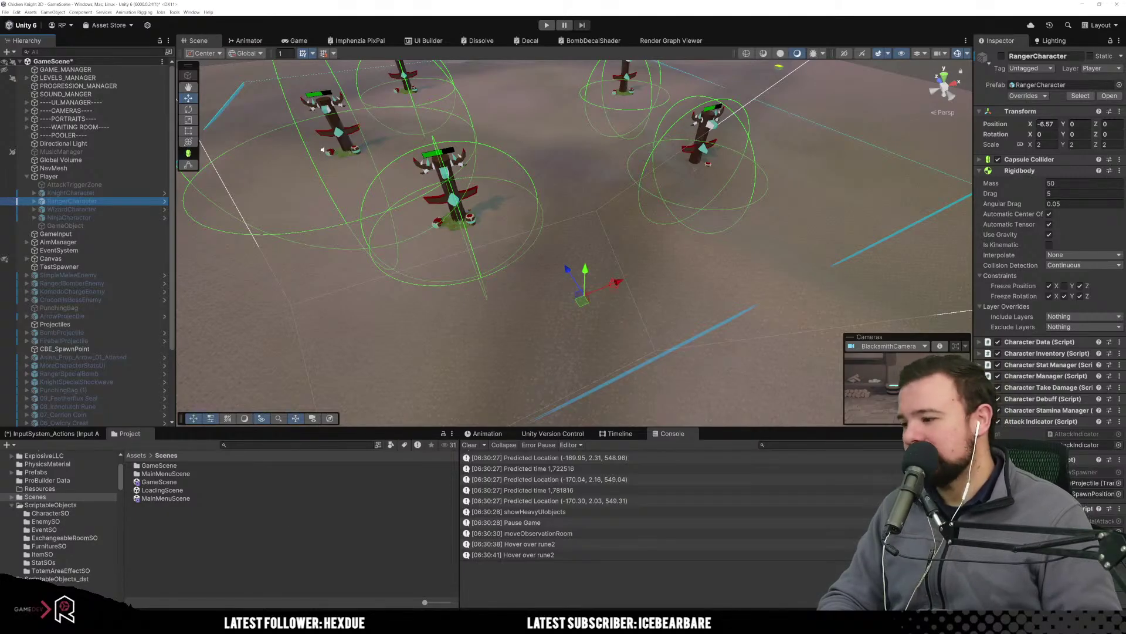
Switch to Paint, dock it on one half of the screen, fill the canvas black and choose the brush.
{"action": "key", "text": "super"}
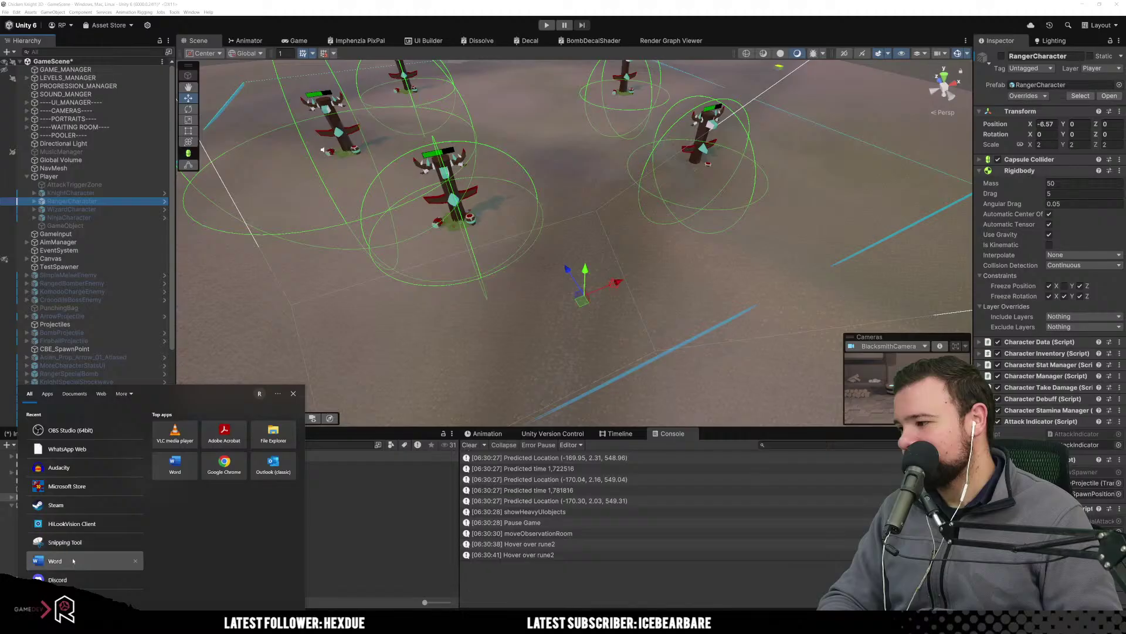
{"action": "left_click", "coordinate": [59, 598]}
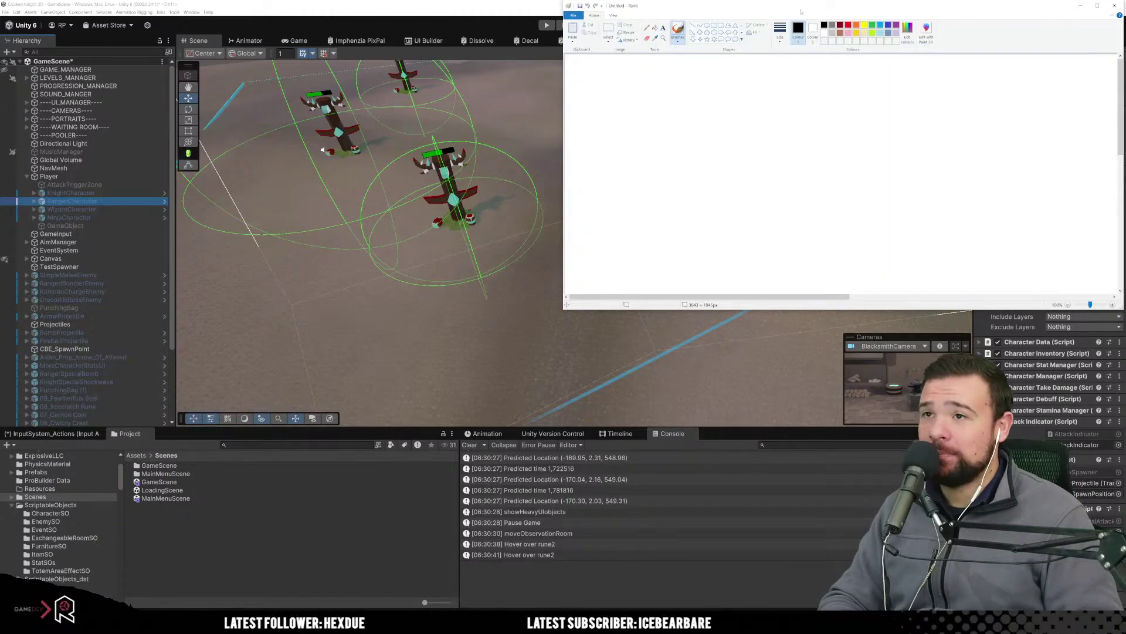
{"action": "key", "text": "super+Left"}
{"action": "key", "text": "super+Left"}
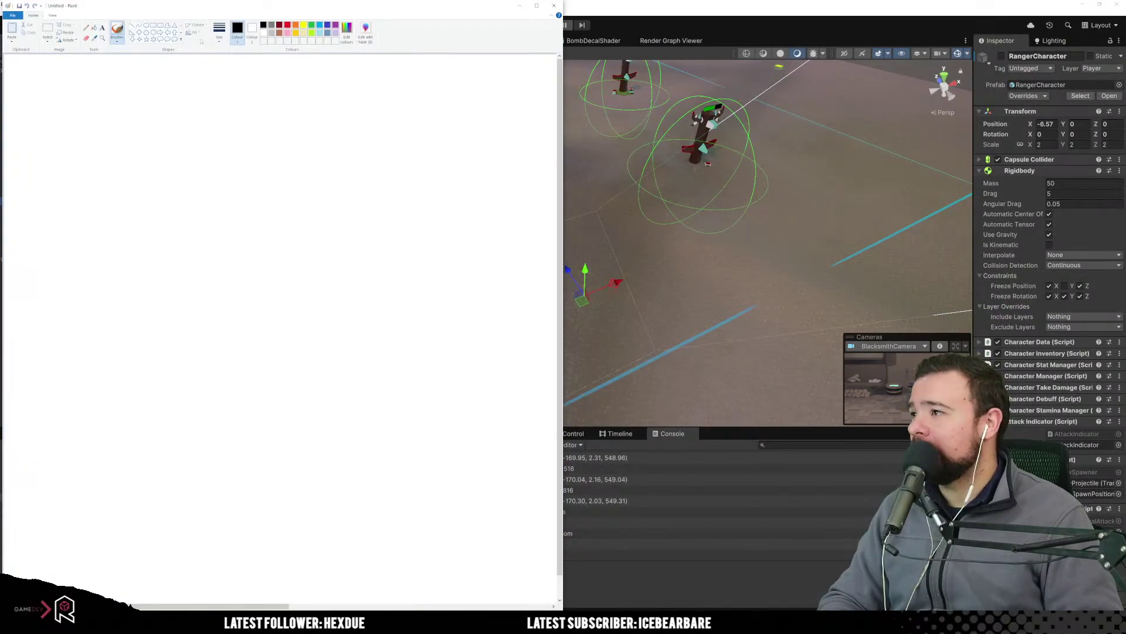
{"action": "left_click", "coordinate": [93, 28]}
{"action": "left_click", "coordinate": [206, 143]}
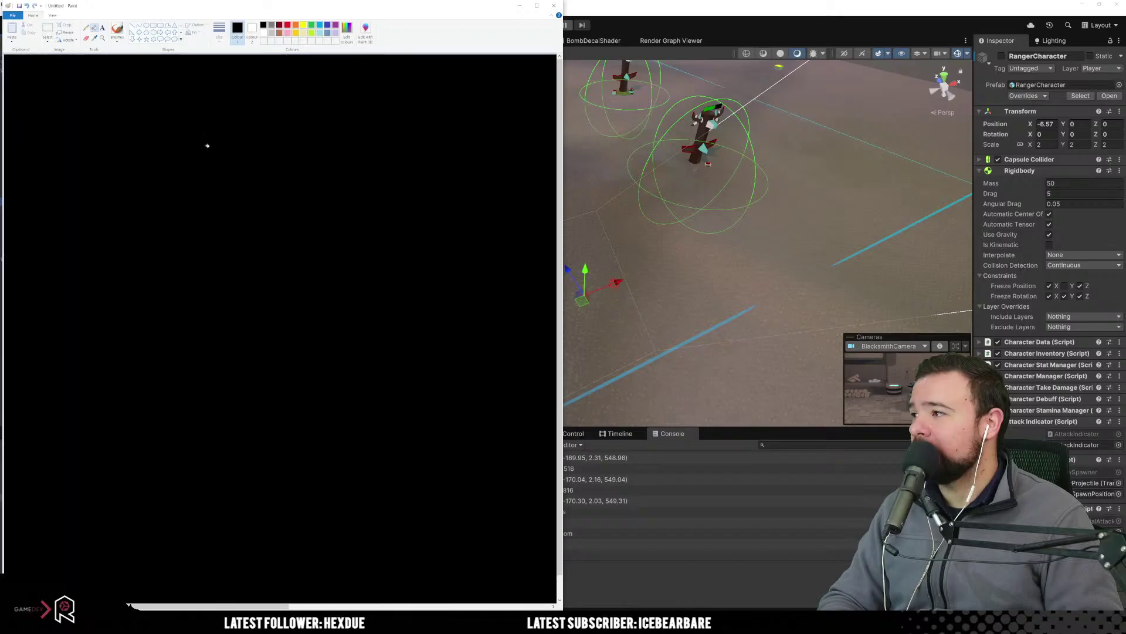
{"action": "left_click", "coordinate": [122, 28]}
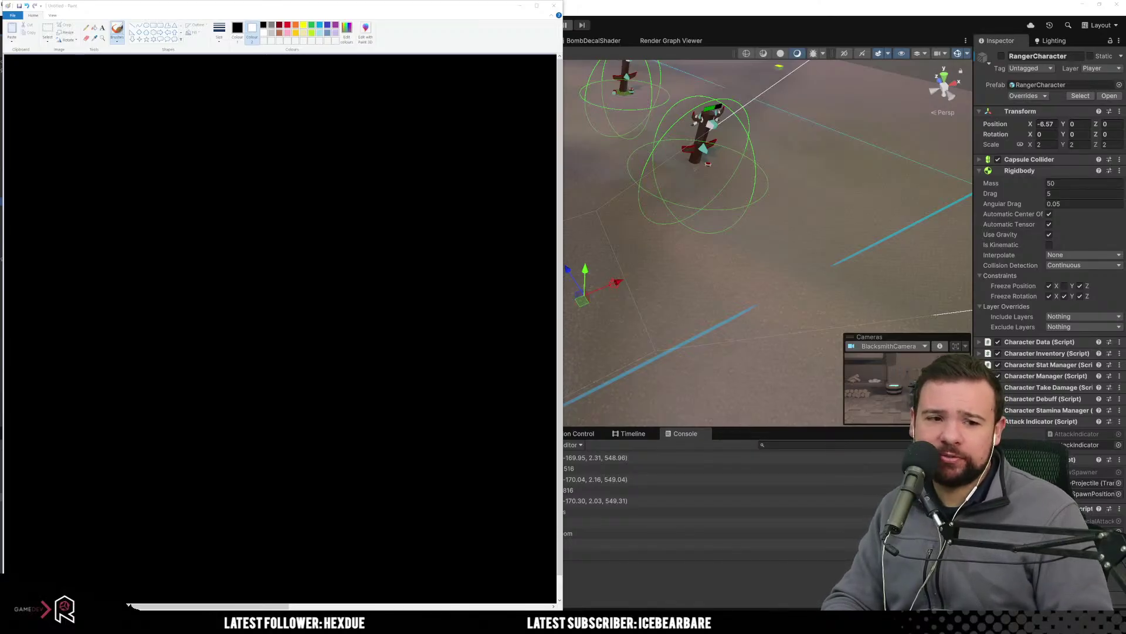
Bring up the Google results for "equations of motion" beside the canvas and read the three kinematic formulas.
{"action": "left_click_drag", "start_coordinate": [822, 609], "coordinate": [765, 360]}
{"action": "left_click", "coordinate": [853, 124]}
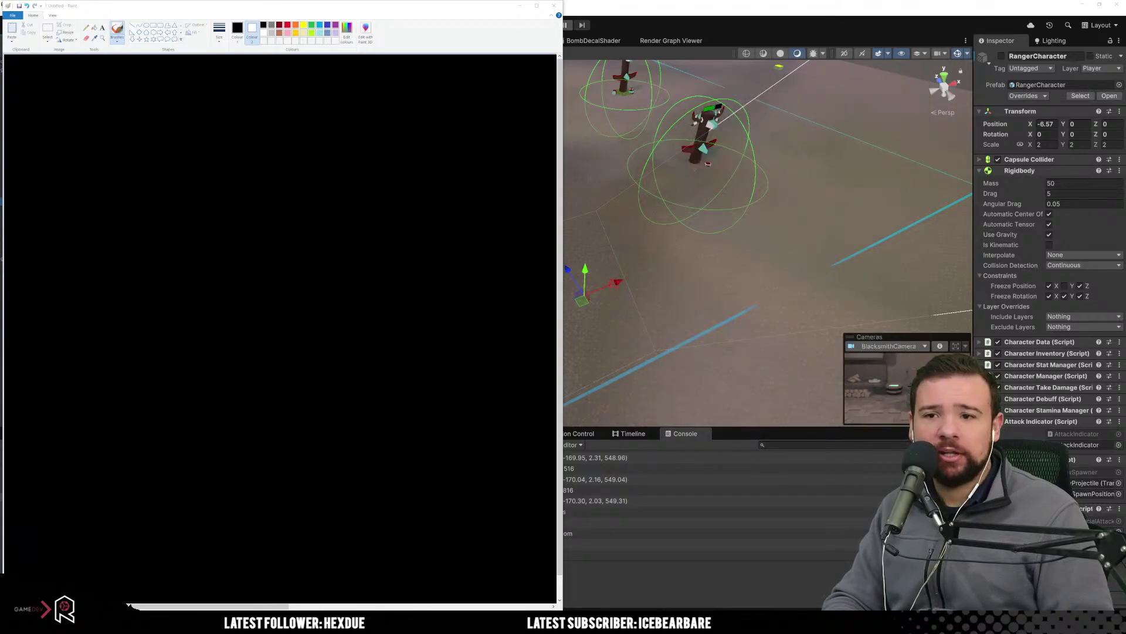
{"action": "left_click_drag", "start_coordinate": [644, 149], "coordinate": [671, 76], "text": "shift"}
{"action": "scroll", "coordinate": [684, 225], "scroll_direction": "down", "scroll_amount": 6}
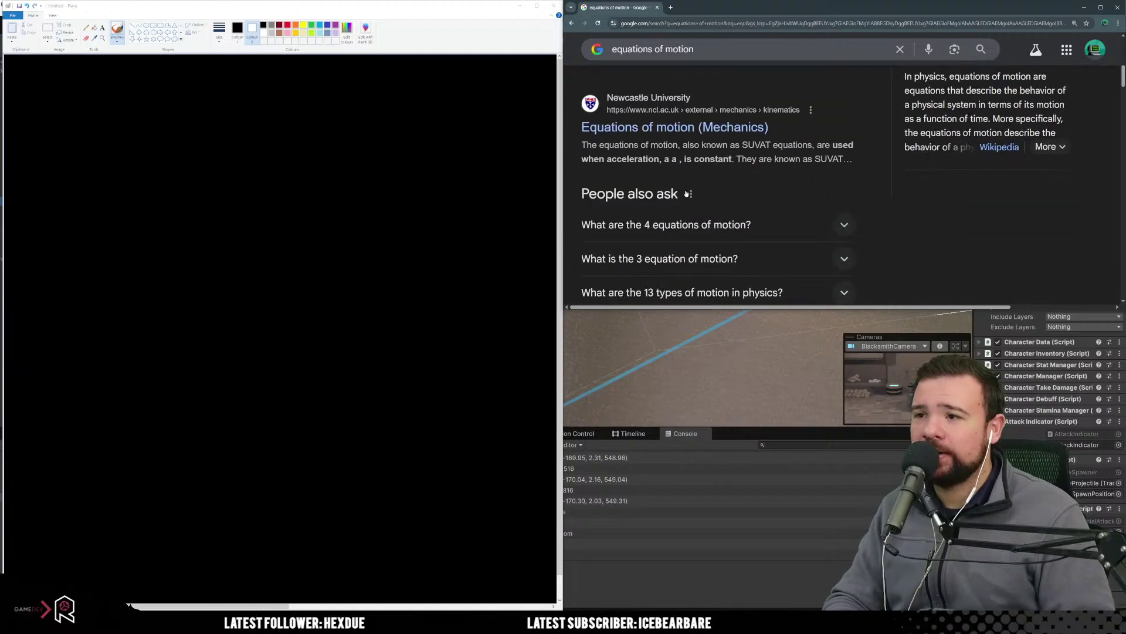
{"action": "scroll", "coordinate": [685, 225], "scroll_direction": "up", "scroll_amount": 4}
{"action": "left_click", "coordinate": [698, 253]}
{"action": "scroll", "coordinate": [658, 229], "scroll_direction": "down", "scroll_amount": 2}
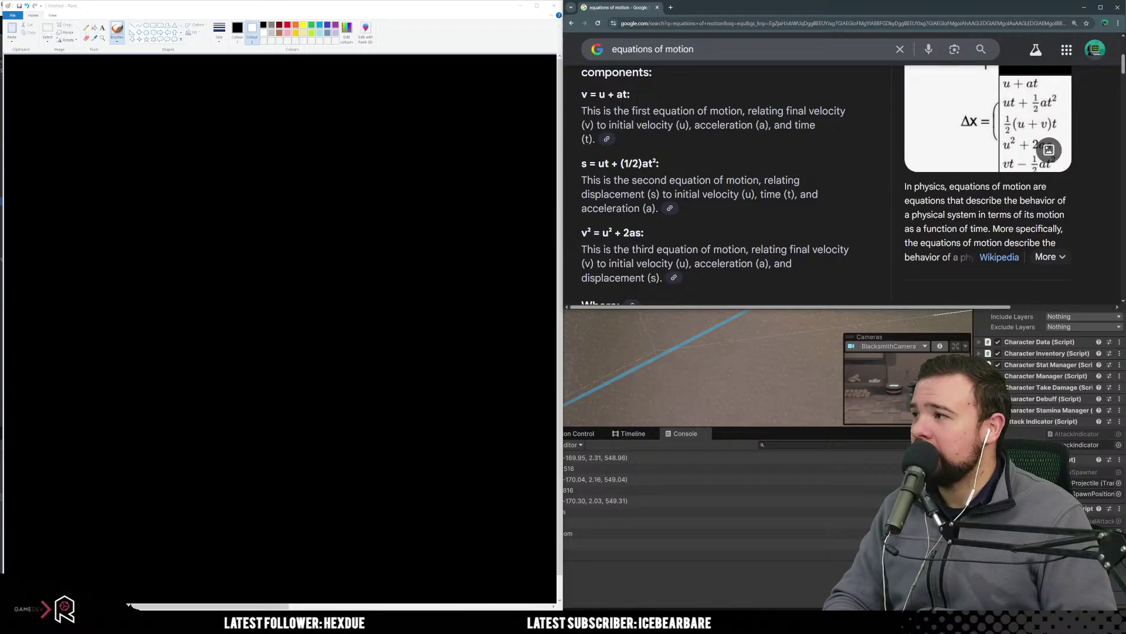
Handwrite the variables Δy, v, t and a = ? in white, one below another on the black canvas.
{"action": "left_click", "coordinate": [129, 59]}
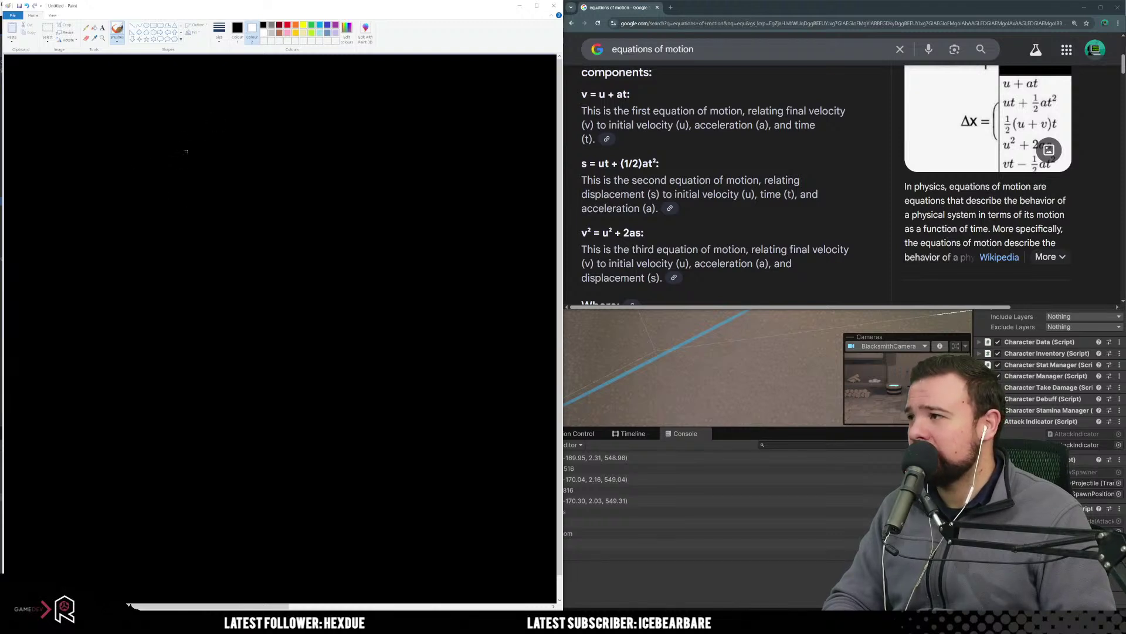
{"action": "left_click", "coordinate": [263, 33]}
{"action": "mouse_move", "coordinate": [164, 130]}
{"action": "left_mouse_down"}
{"action": "mouse_move", "coordinate": [209, 173]}
{"action": "mouse_move", "coordinate": [171, 179]}
{"action": "left_mouse_up"}
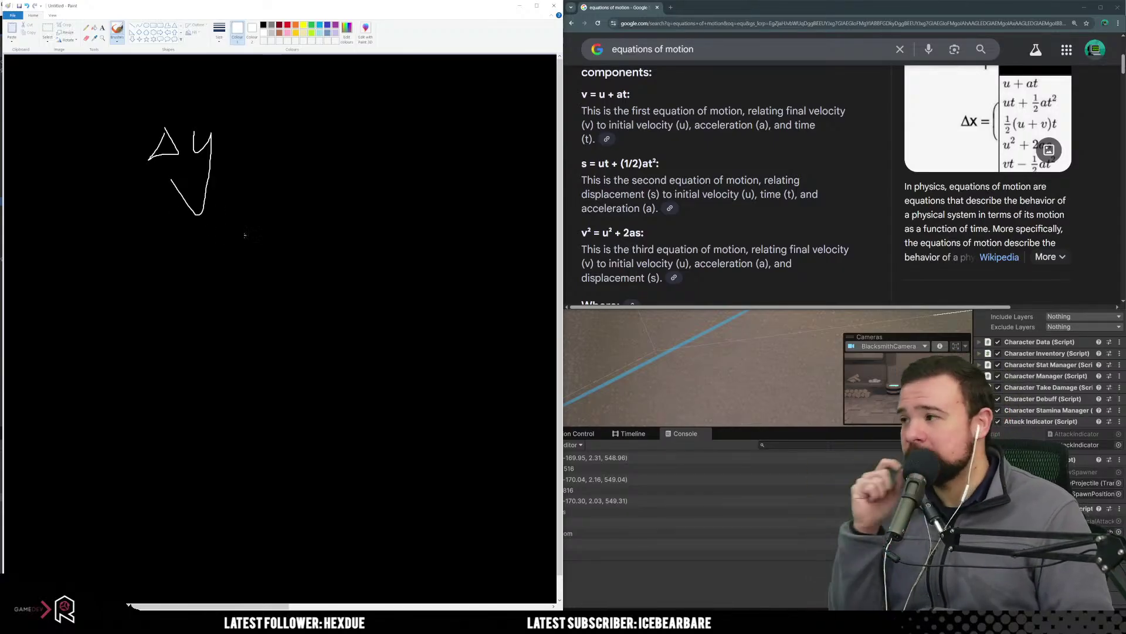
{"action": "mouse_move", "coordinate": [155, 266]}
{"action": "left_mouse_down"}
{"action": "mouse_move", "coordinate": [191, 254]}
{"action": "mouse_move", "coordinate": [152, 284]}
{"action": "left_mouse_up"}
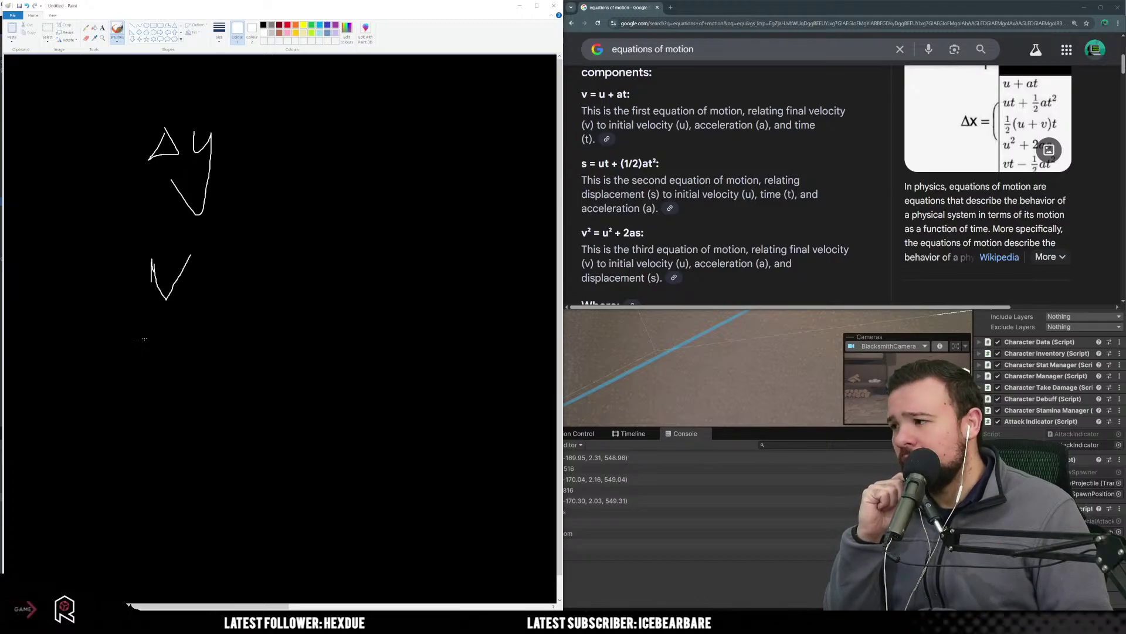
{"action": "mouse_move", "coordinate": [144, 339]}
{"action": "left_mouse_down"}
{"action": "mouse_move", "coordinate": [197, 337]}
{"action": "mouse_move", "coordinate": [202, 363]}
{"action": "left_mouse_up"}
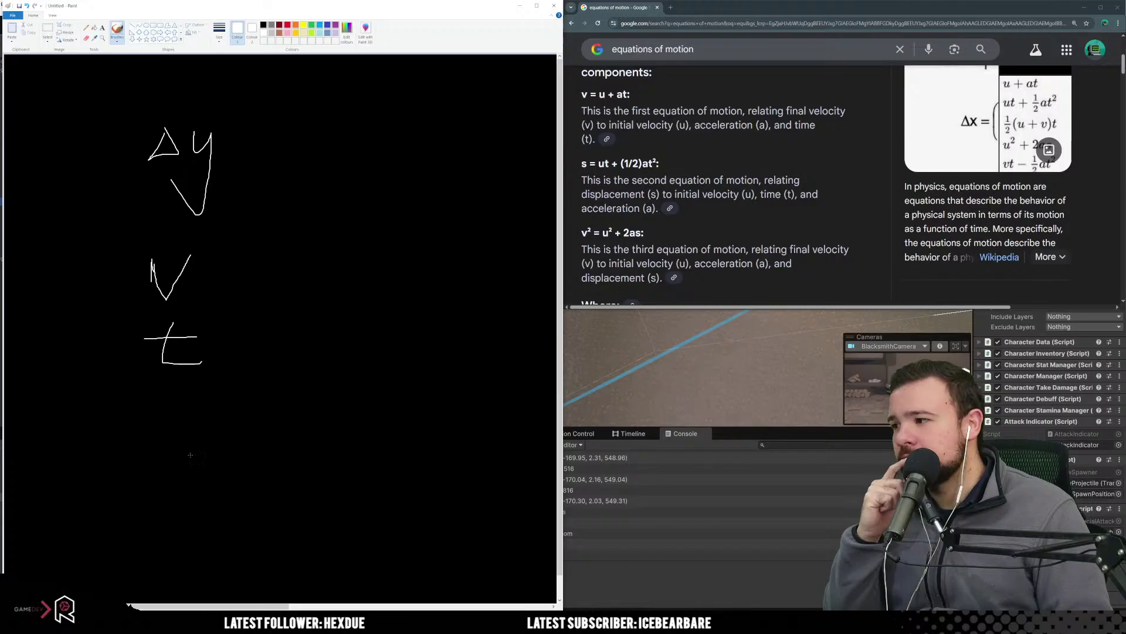
{"action": "mouse_move", "coordinate": [178, 452]}
{"action": "left_mouse_down"}
{"action": "mouse_move", "coordinate": [187, 439]}
{"action": "mouse_move", "coordinate": [192, 468]}
{"action": "left_mouse_up"}
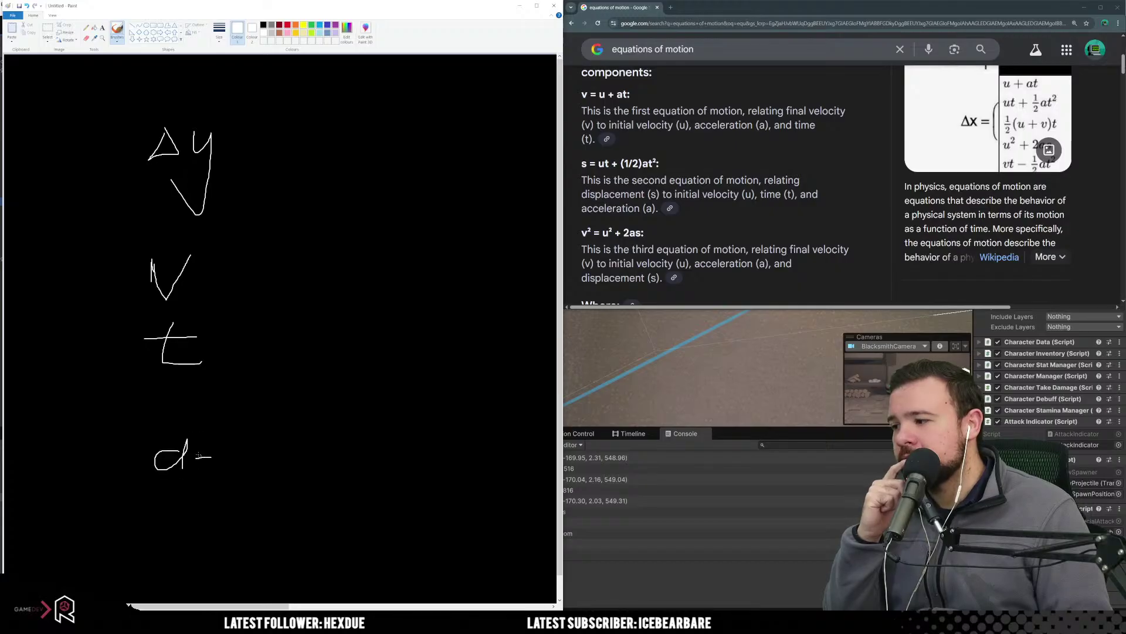
{"action": "left_click_drag", "start_coordinate": [221, 429], "coordinate": [235, 452]}
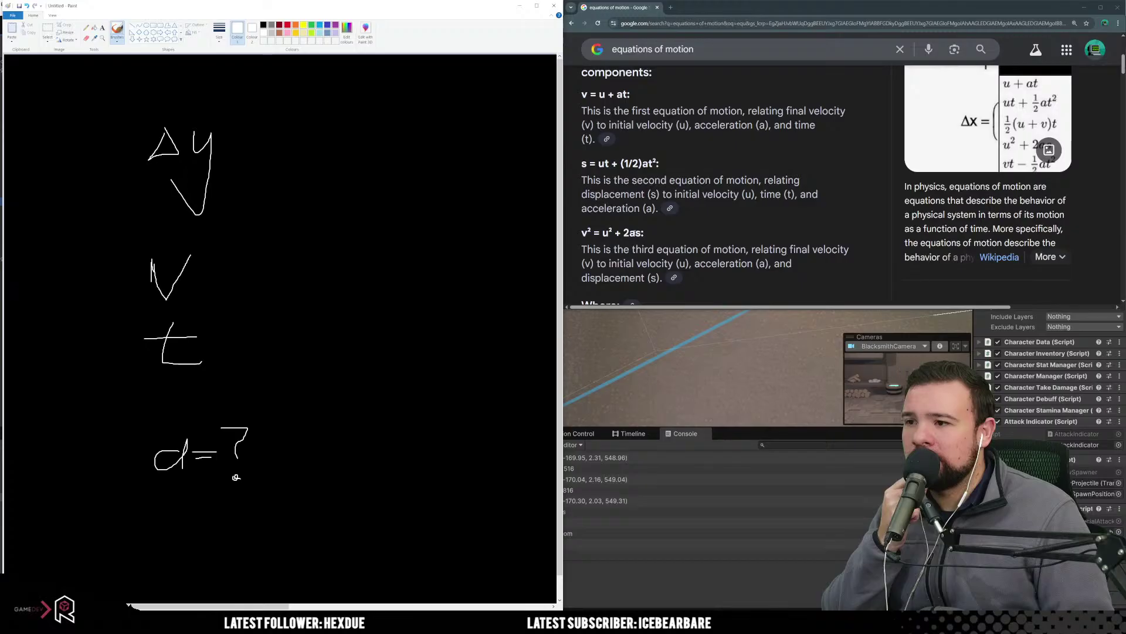
Consult the formulas, write s = ut + ½at² beside the variable list, and circle the acceleration term.
{"action": "scroll", "coordinate": [667, 232], "scroll_direction": "down", "scroll_amount": 2}
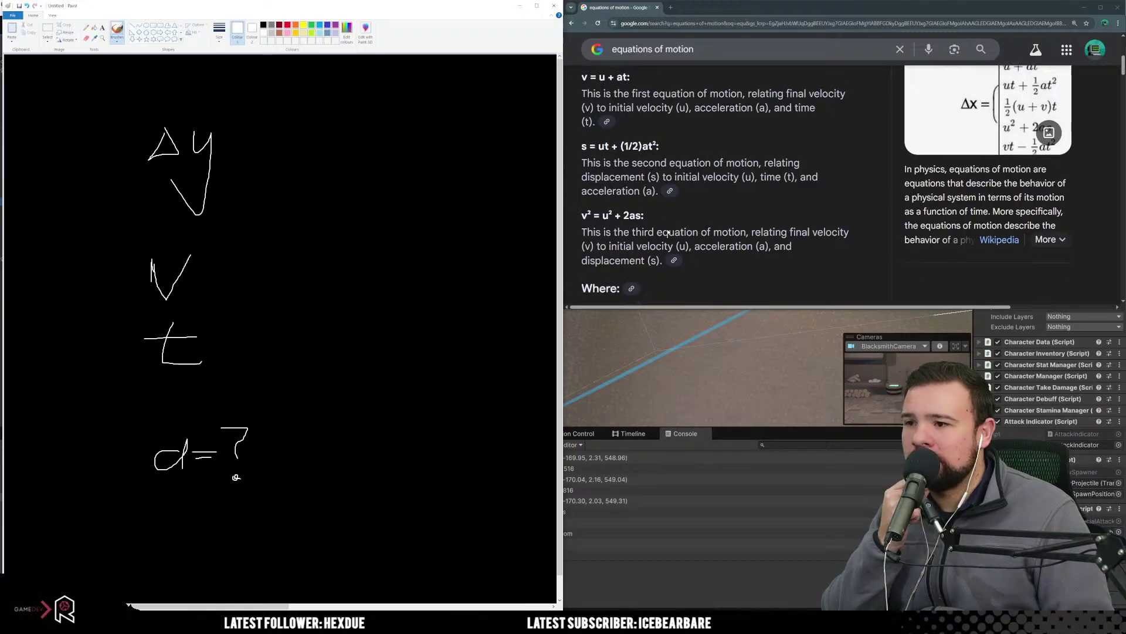
{"action": "scroll", "coordinate": [593, 167], "scroll_direction": "up", "scroll_amount": 2}
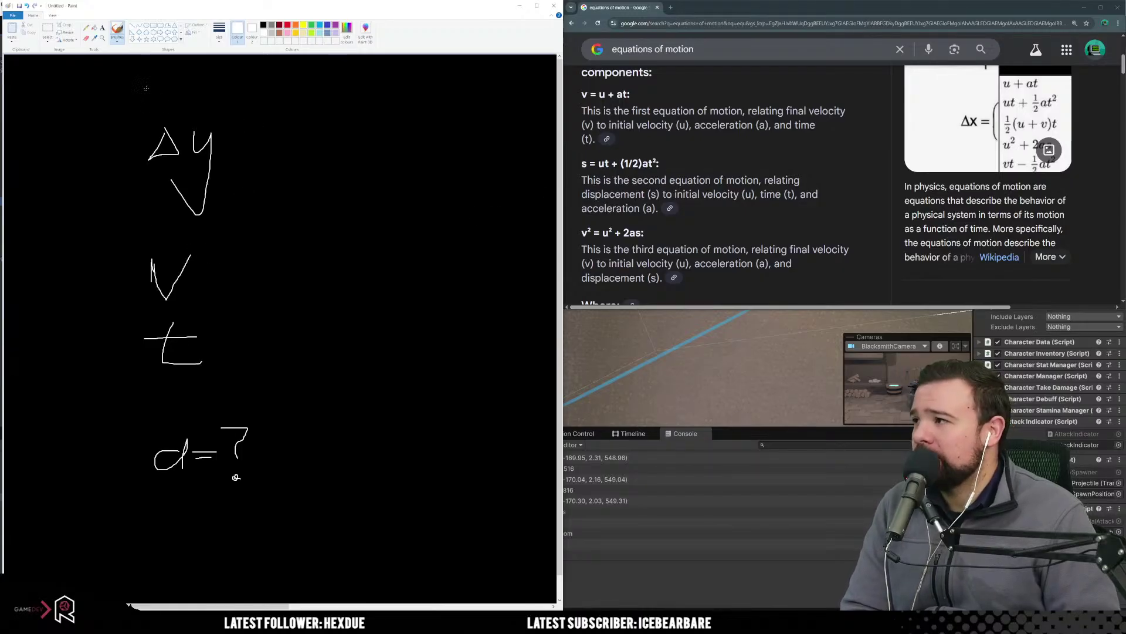
{"action": "mouse_move", "coordinate": [306, 109]}
{"action": "left_mouse_down"}
{"action": "mouse_move", "coordinate": [276, 120]}
{"action": "mouse_move", "coordinate": [265, 150]}
{"action": "mouse_move", "coordinate": [356, 140]}
{"action": "mouse_move", "coordinate": [354, 129]}
{"action": "mouse_move", "coordinate": [385, 146]}
{"action": "left_mouse_up"}
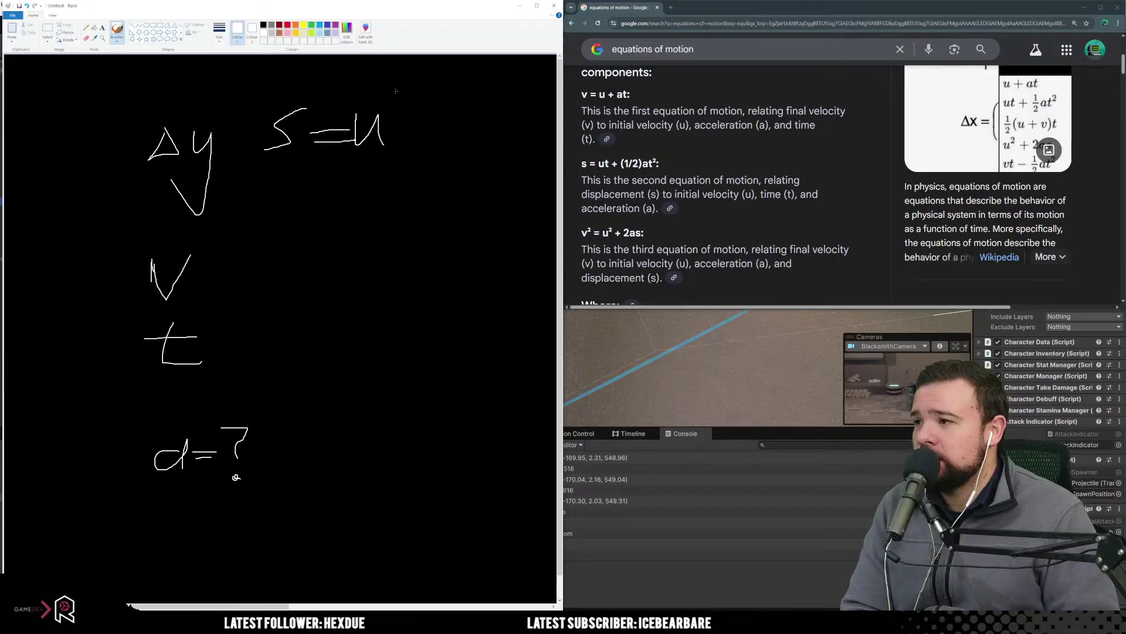
{"action": "mouse_move", "coordinate": [396, 91]}
{"action": "left_mouse_down"}
{"action": "mouse_move", "coordinate": [413, 143]}
{"action": "mouse_move", "coordinate": [448, 148]}
{"action": "left_mouse_up"}
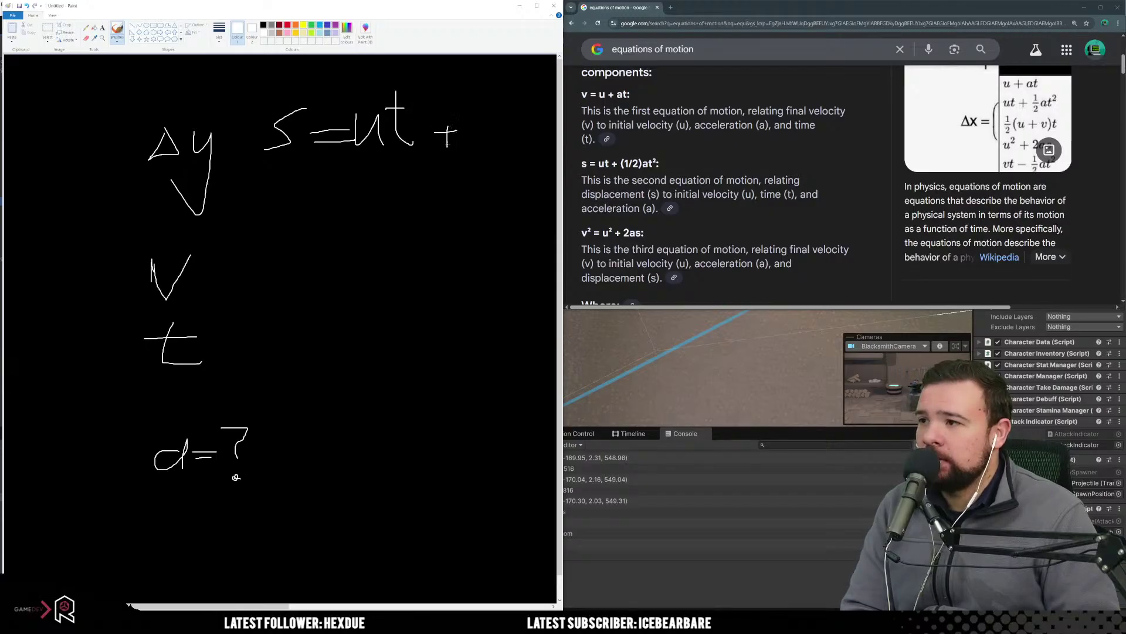
{"action": "mouse_move", "coordinate": [479, 91]}
{"action": "left_mouse_down"}
{"action": "mouse_move", "coordinate": [480, 117]}
{"action": "mouse_move", "coordinate": [500, 121]}
{"action": "mouse_move", "coordinate": [481, 153]}
{"action": "mouse_move", "coordinate": [549, 126]}
{"action": "left_mouse_up"}
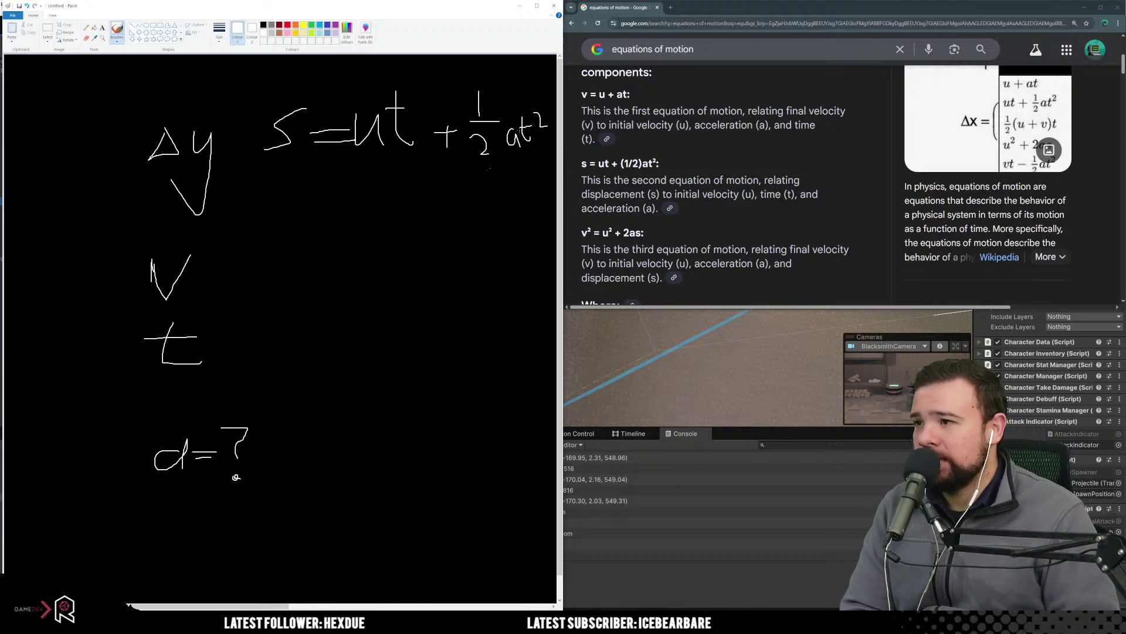
{"action": "left_click_drag", "start_coordinate": [512, 124], "coordinate": [518, 121]}
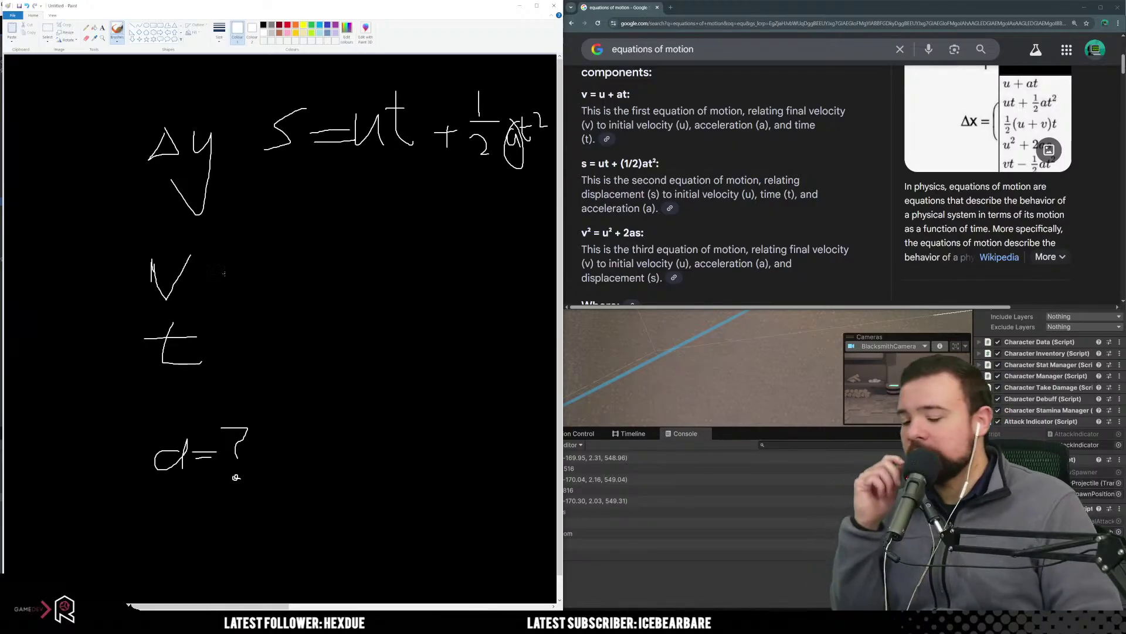
Write the substituted equation 1,8 = 0 + ½a(0,2)² on the line beneath the displacement formula.
{"action": "mouse_move", "coordinate": [270, 198]}
{"action": "left_mouse_down"}
{"action": "mouse_move", "coordinate": [257, 233]}
{"action": "mouse_move", "coordinate": [296, 234]}
{"action": "mouse_move", "coordinate": [301, 208]}
{"action": "left_mouse_up"}
{"action": "left_click_drag", "start_coordinate": [243, 606], "coordinate": [319, 608]}
{"action": "left_click_drag", "start_coordinate": [185, 226], "coordinate": [203, 215]}
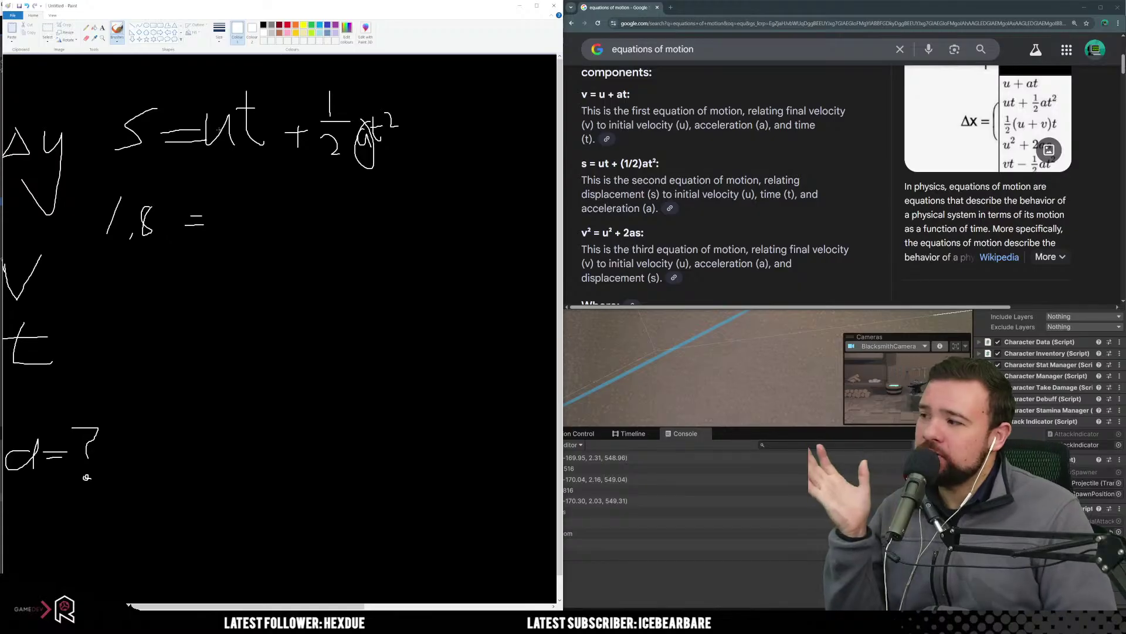
{"action": "mouse_move", "coordinate": [245, 201]}
{"action": "left_mouse_down"}
{"action": "mouse_move", "coordinate": [259, 212]}
{"action": "mouse_move", "coordinate": [250, 201]}
{"action": "mouse_move", "coordinate": [324, 208]}
{"action": "left_mouse_up"}
{"action": "left_click_drag", "start_coordinate": [314, 204], "coordinate": [313, 228]}
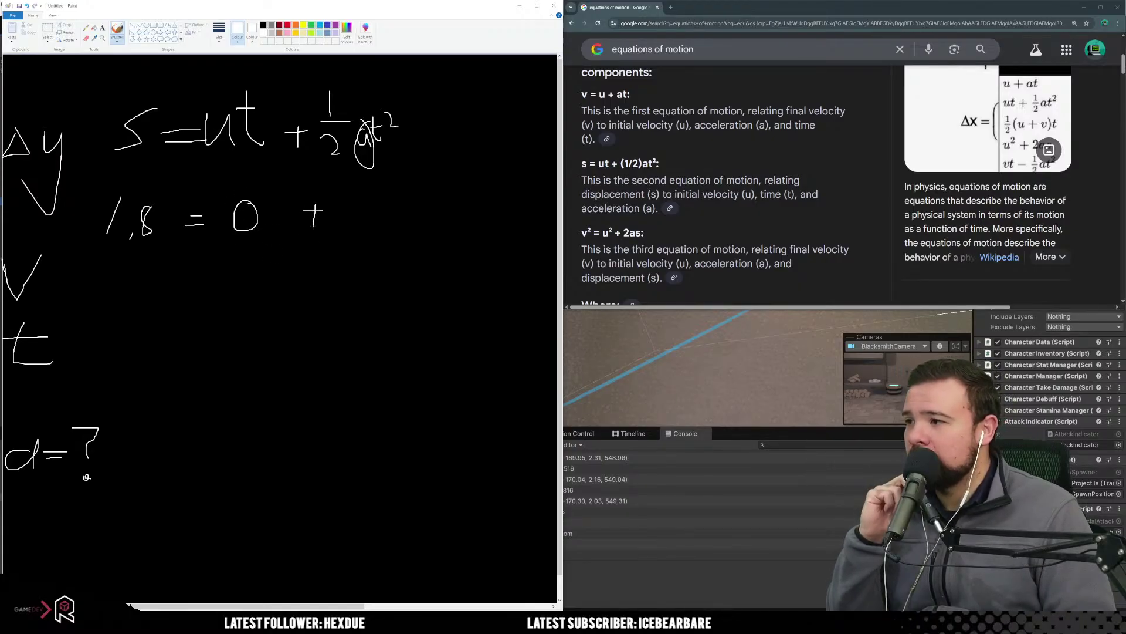
{"action": "mouse_move", "coordinate": [350, 190]}
{"action": "left_mouse_down"}
{"action": "mouse_move", "coordinate": [384, 203]}
{"action": "mouse_move", "coordinate": [369, 224]}
{"action": "mouse_move", "coordinate": [386, 233]}
{"action": "mouse_move", "coordinate": [421, 209]}
{"action": "mouse_move", "coordinate": [423, 234]}
{"action": "left_mouse_up"}
{"action": "mouse_move", "coordinate": [450, 174]}
{"action": "left_mouse_down"}
{"action": "mouse_move", "coordinate": [432, 239]}
{"action": "mouse_move", "coordinate": [446, 260]}
{"action": "left_mouse_up"}
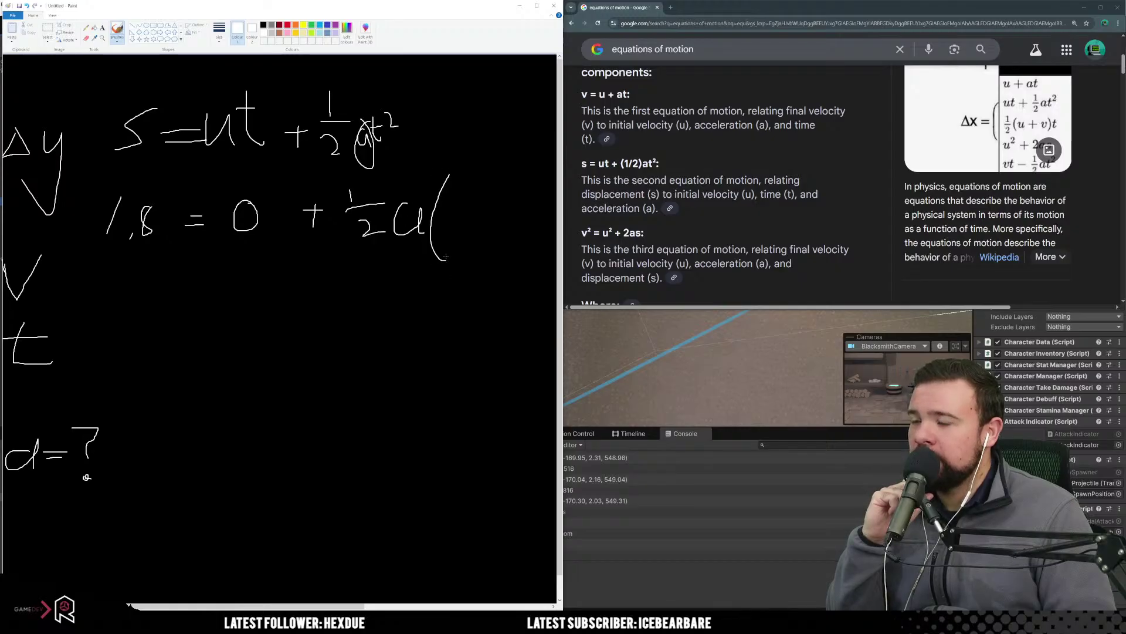
{"action": "left_click_drag", "start_coordinate": [471, 197], "coordinate": [531, 223]}
{"action": "left_click_drag", "start_coordinate": [521, 175], "coordinate": [534, 265]}
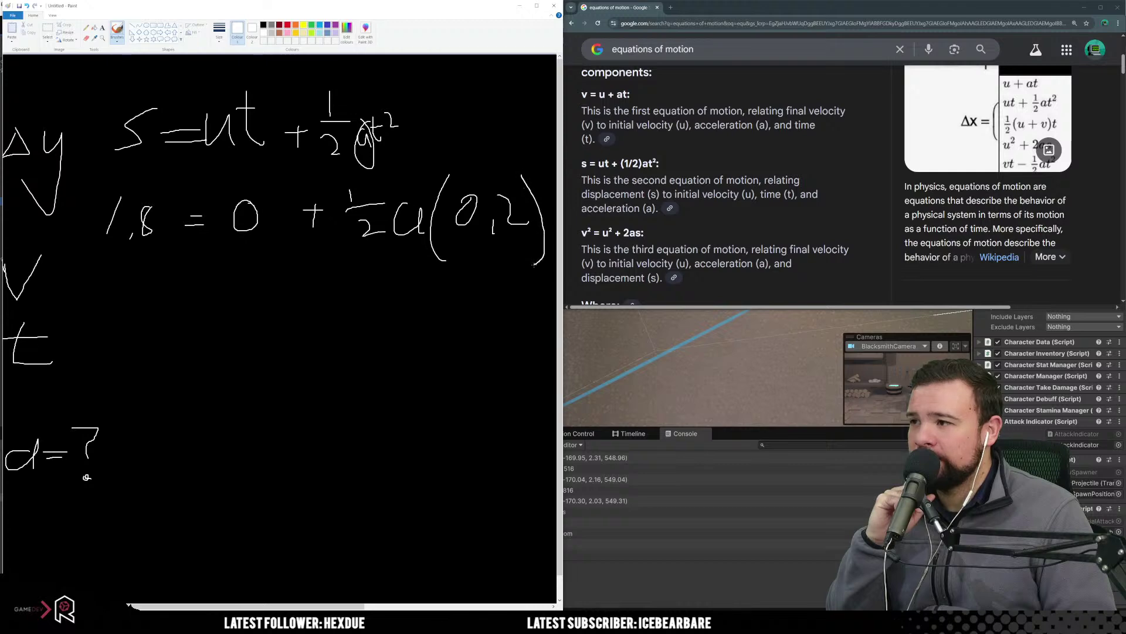
{"action": "left_click_drag", "start_coordinate": [528, 171], "coordinate": [538, 183]}
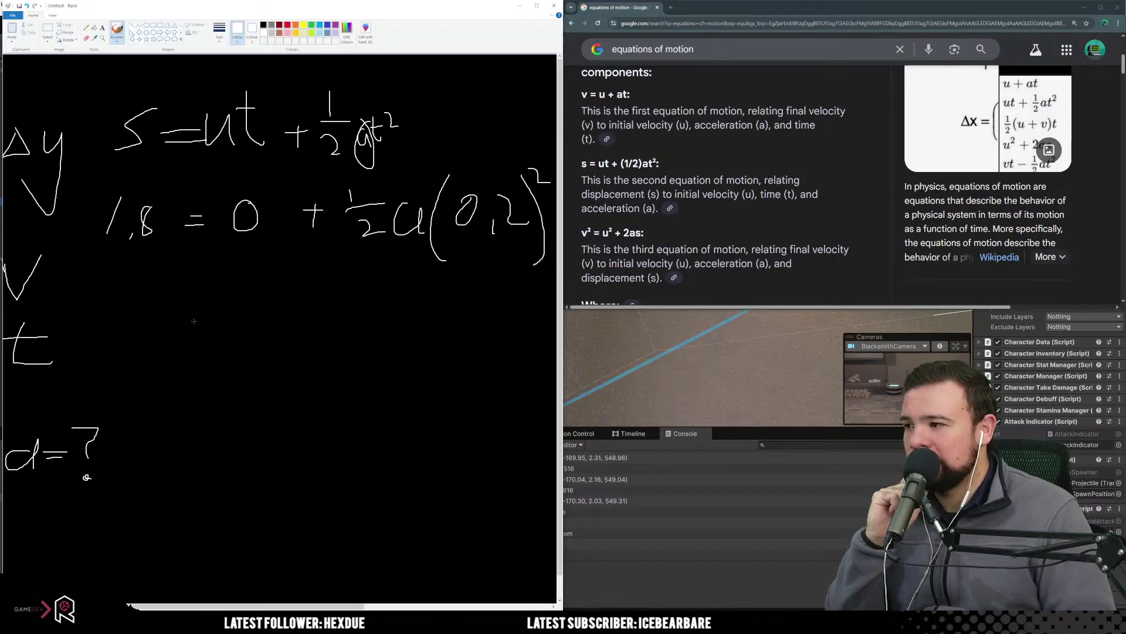
Write the solved acceleration a = 90 m/s² below the substituted equation.
{"action": "left_click_drag", "start_coordinate": [194, 321], "coordinate": [194, 315]}
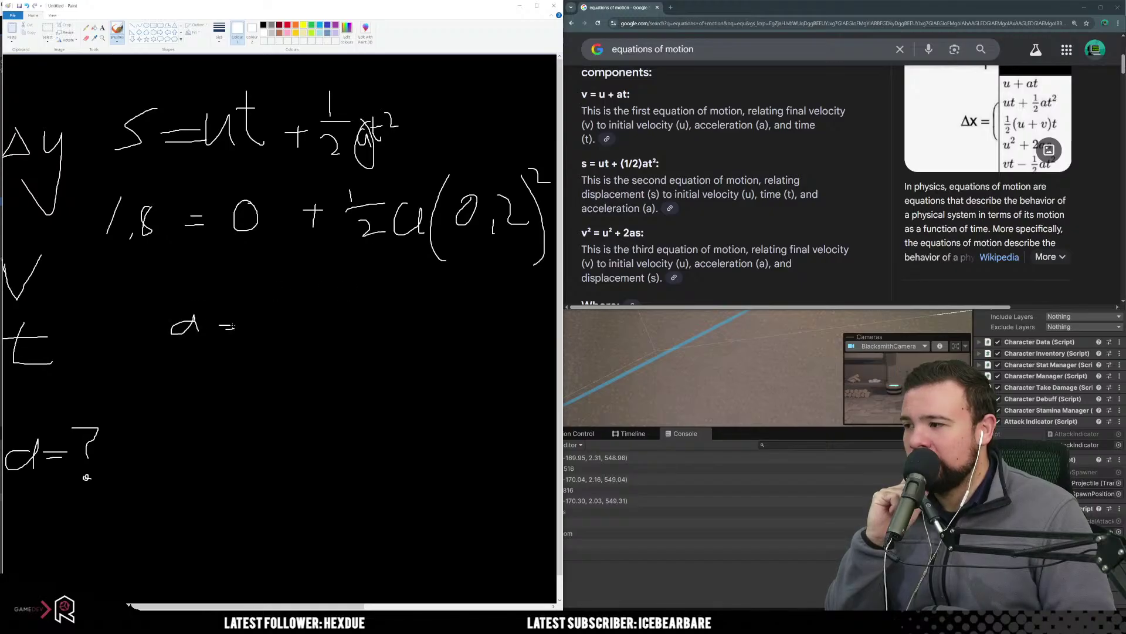
{"action": "left_click_drag", "start_coordinate": [234, 330], "coordinate": [238, 329]}
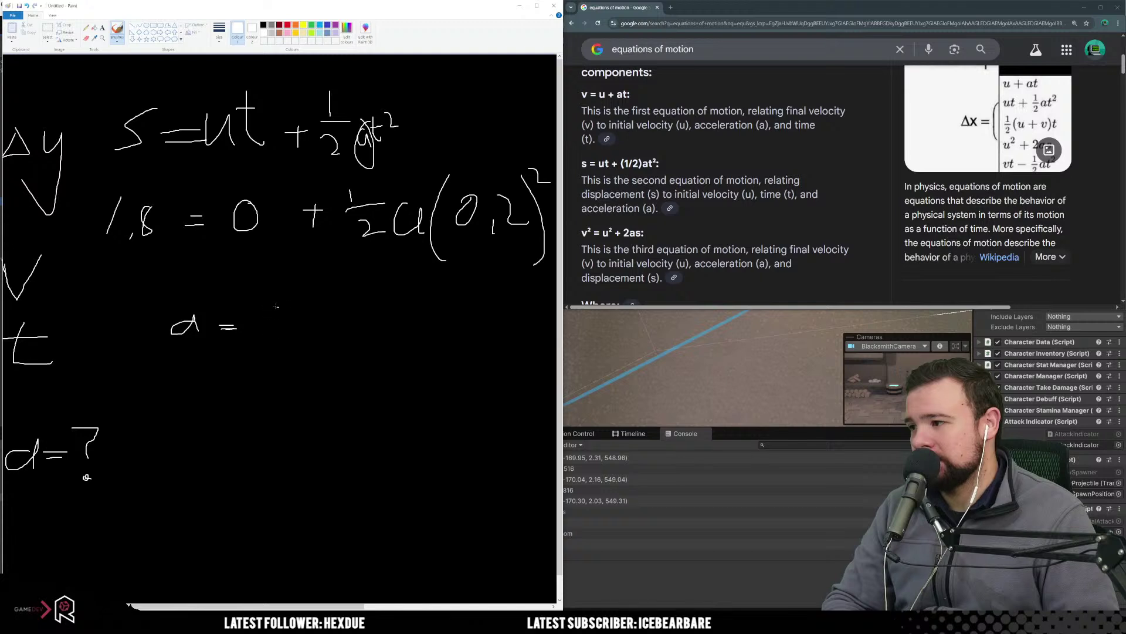
{"action": "left_click_drag", "start_coordinate": [276, 305], "coordinate": [287, 355]}
{"action": "mouse_move", "coordinate": [321, 310]}
{"action": "left_mouse_down"}
{"action": "mouse_move", "coordinate": [311, 347]}
{"action": "mouse_move", "coordinate": [332, 317]}
{"action": "mouse_move", "coordinate": [397, 343]}
{"action": "mouse_move", "coordinate": [407, 364]}
{"action": "mouse_move", "coordinate": [435, 347]}
{"action": "mouse_move", "coordinate": [425, 364]}
{"action": "left_mouse_up"}
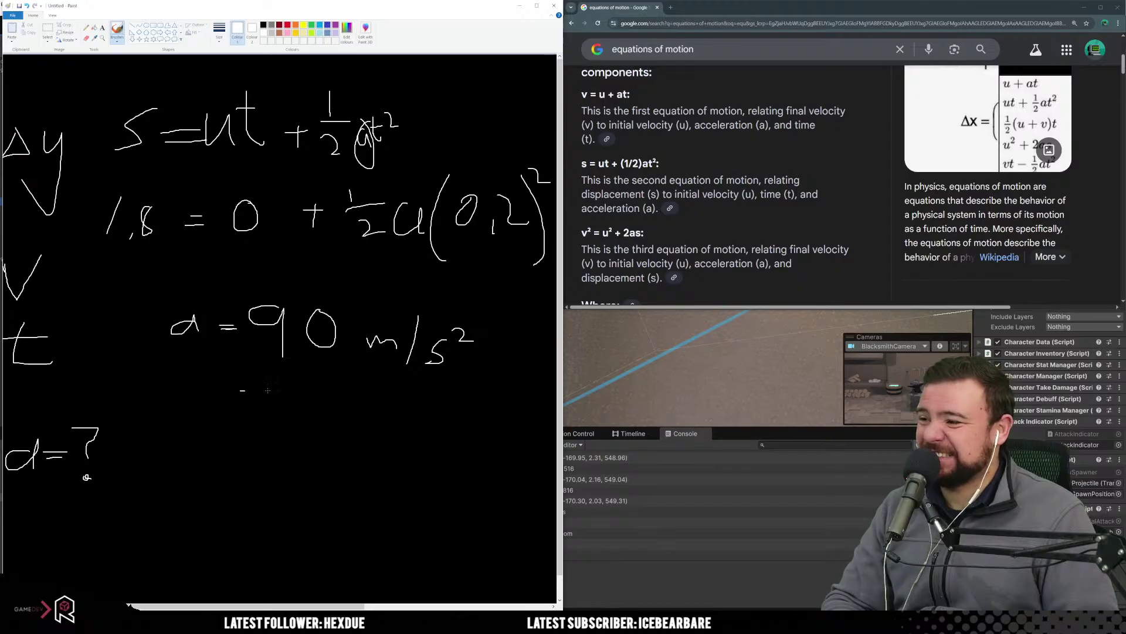
Draw a long arrow pointing right beneath the acceleration result, and return to the Unity scene.
{"action": "left_click_drag", "start_coordinate": [240, 390], "coordinate": [464, 389]}
{"action": "mouse_move", "coordinate": [421, 382]}
{"action": "left_mouse_down"}
{"action": "mouse_move", "coordinate": [456, 386]}
{"action": "mouse_move", "coordinate": [413, 405]}
{"action": "left_mouse_up"}
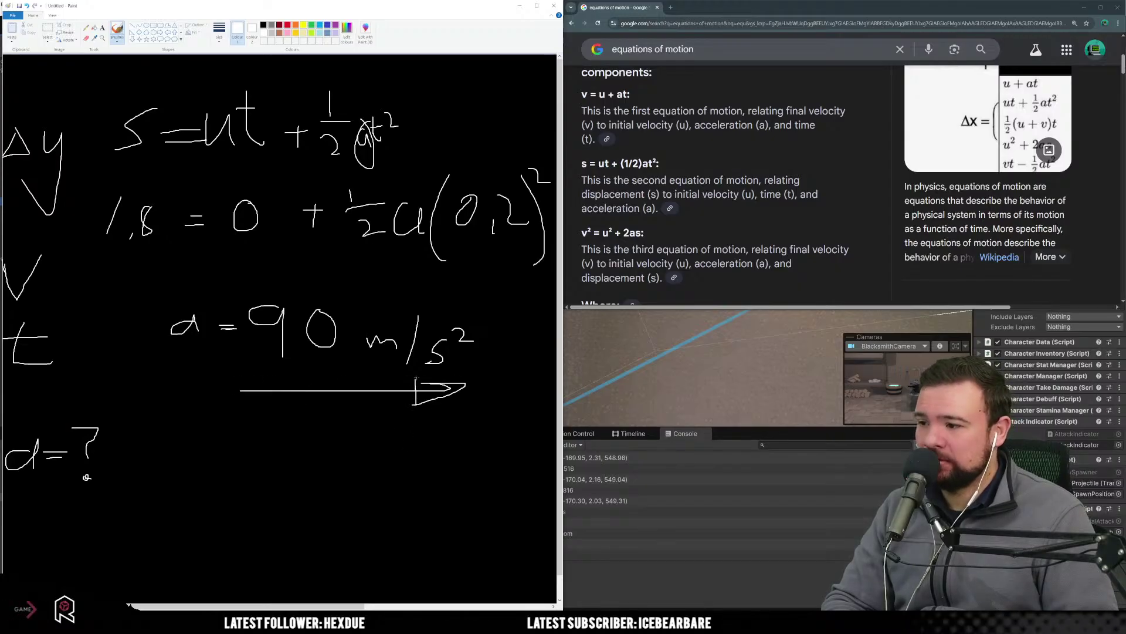
{"action": "left_click_drag", "start_coordinate": [416, 405], "coordinate": [439, 380]}
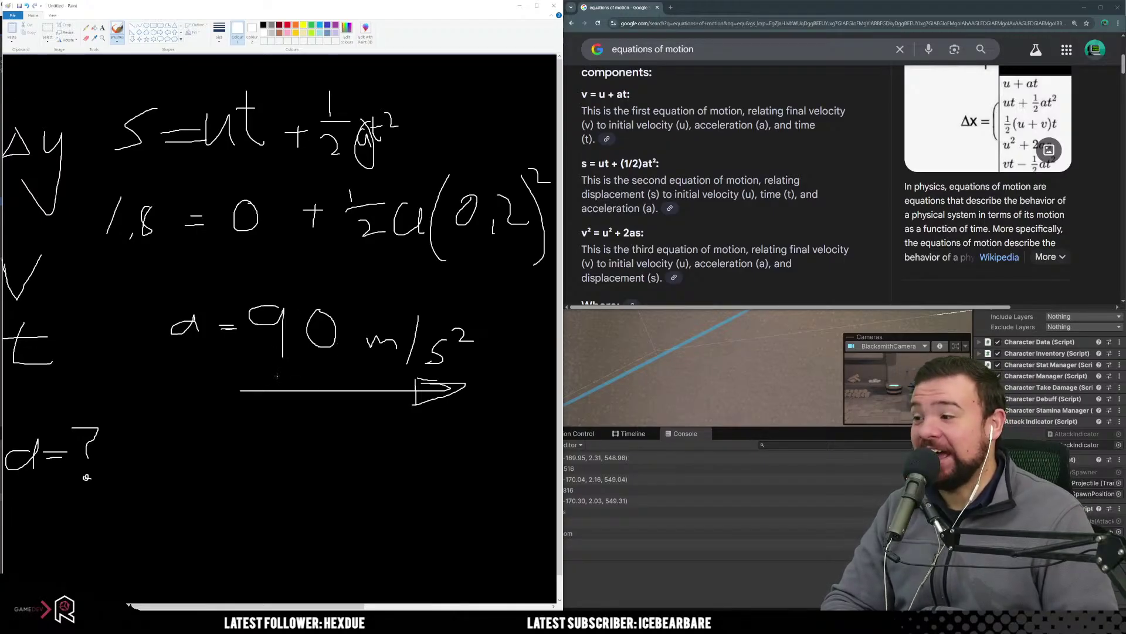
{"action": "left_click", "coordinate": [710, 365]}
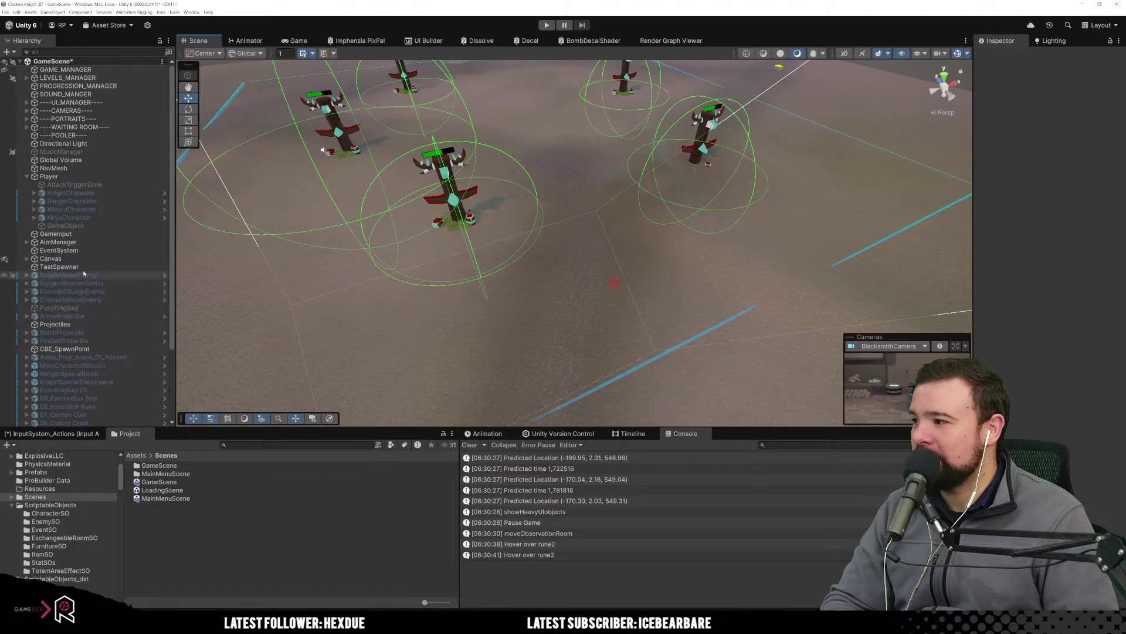
Activate the RangerCharacter object under Player and frame its RobinRanger2.1 model in a side view.
{"action": "left_click", "coordinate": [123, 201]}
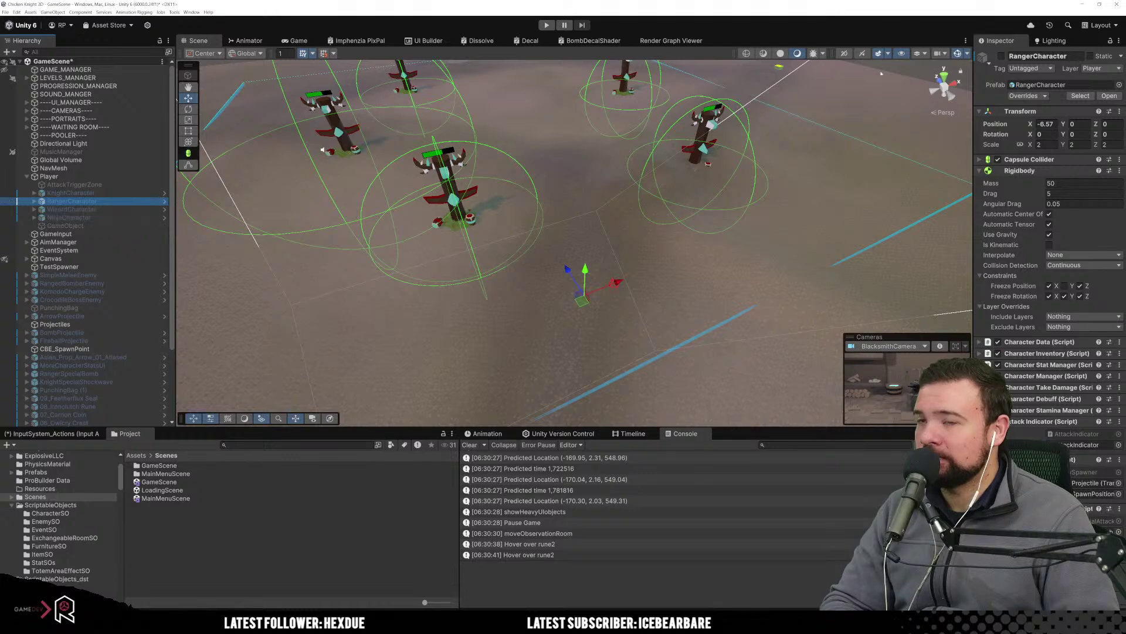
{"action": "left_click", "coordinate": [1001, 56]}
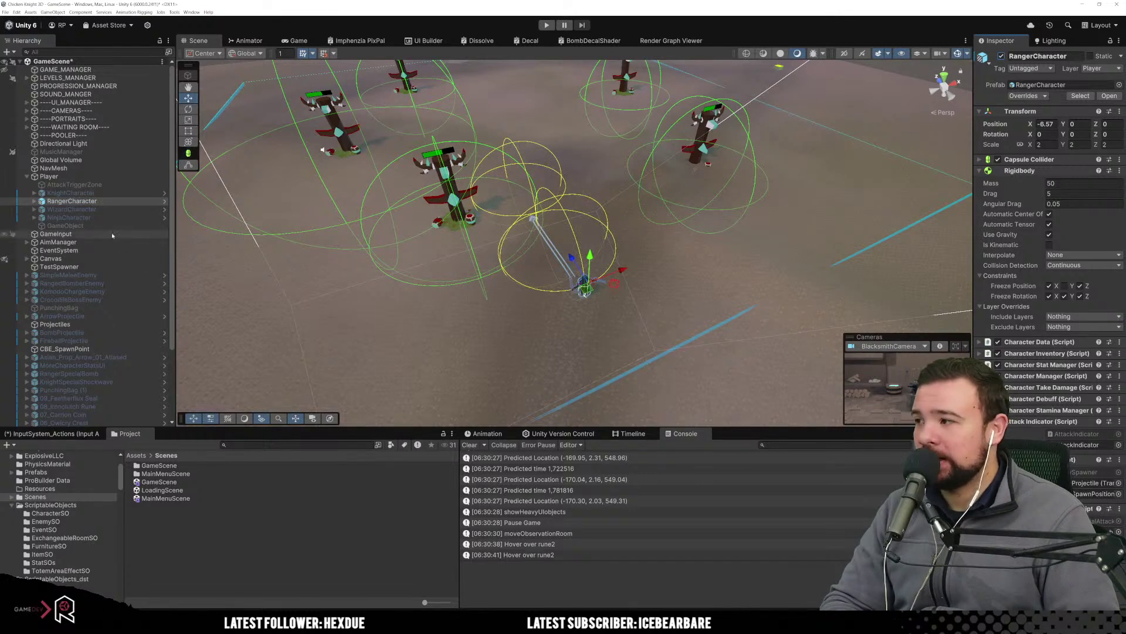
{"action": "left_click", "coordinate": [34, 200]}
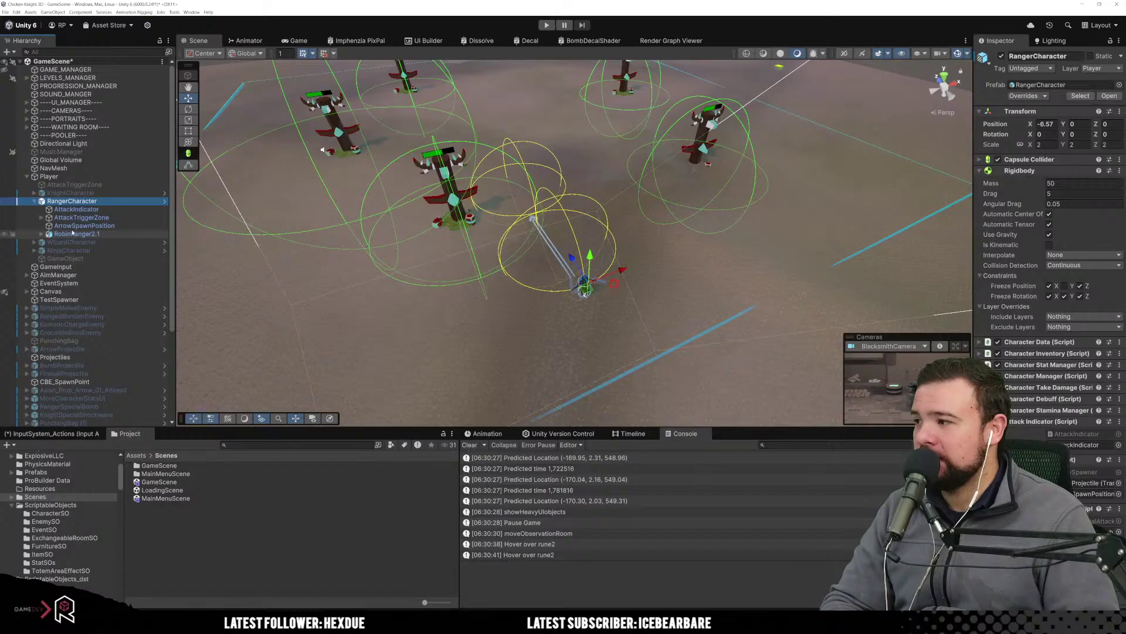
{"action": "left_click", "coordinate": [73, 233]}
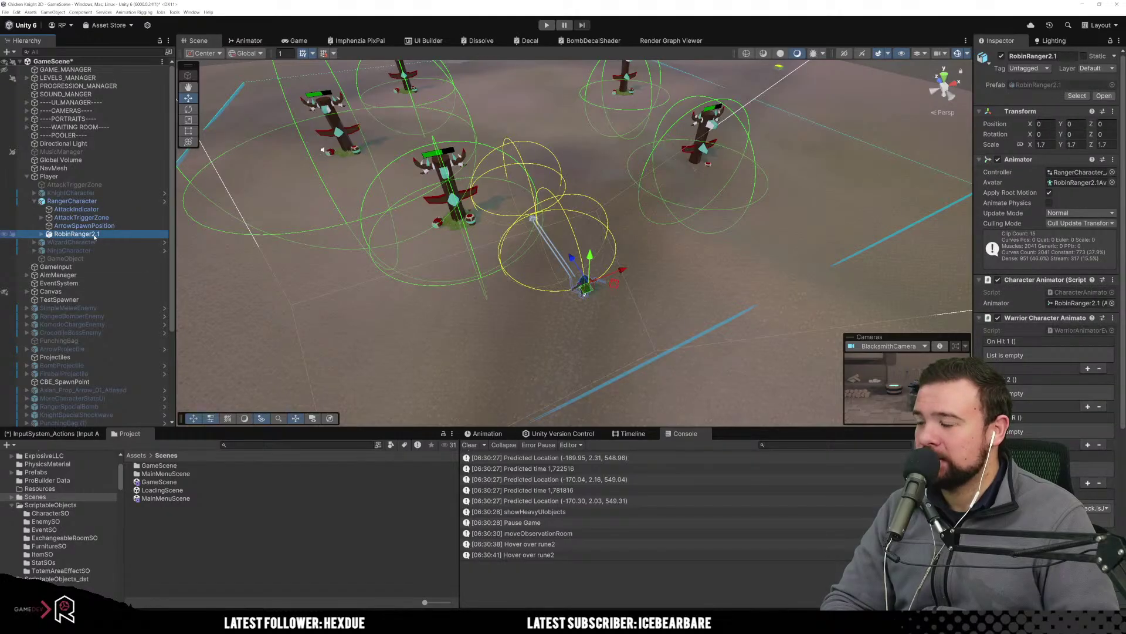
{"action": "key", "text": "f"}
{"action": "right_click_drag", "start_coordinate": [563, 281], "coordinate": [540, 167]}
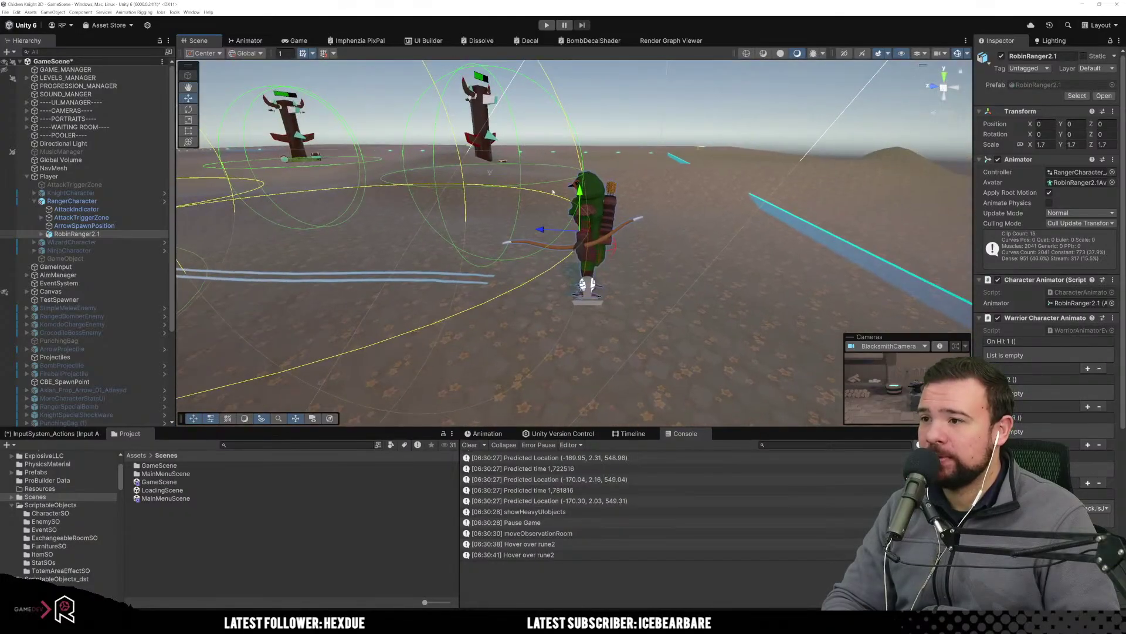
Load RobinRanger2.1's MoveAttack2_S clip for animation editing and display the Root T.y values as a curve.
{"action": "left_click", "coordinate": [41, 234]}
{"action": "left_click", "coordinate": [487, 433]}
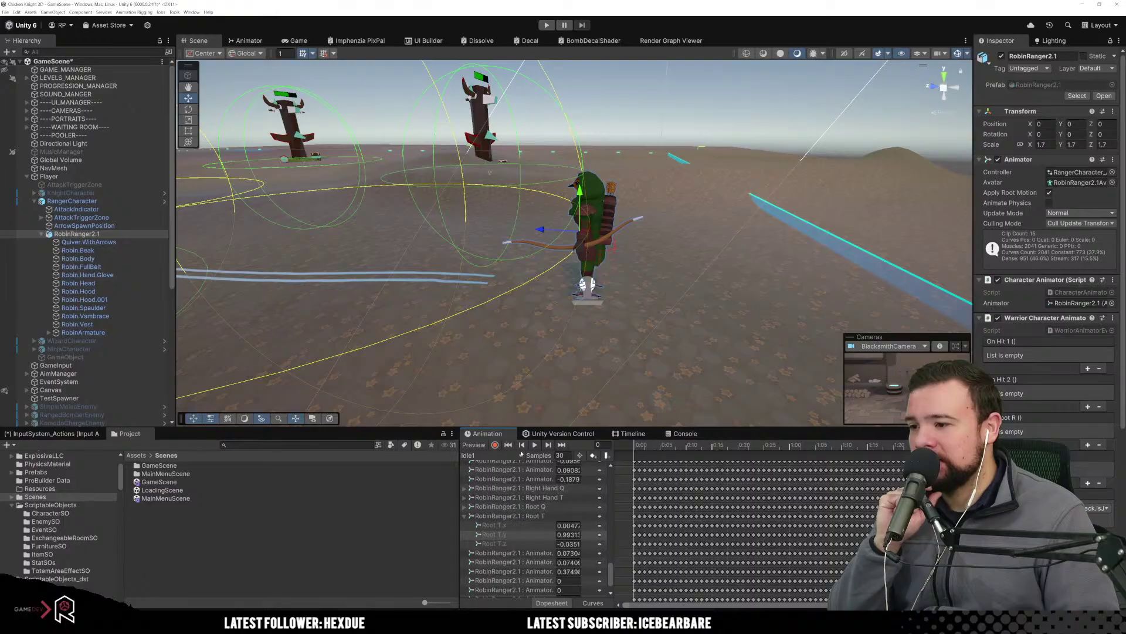
{"action": "left_click", "coordinate": [521, 456]}
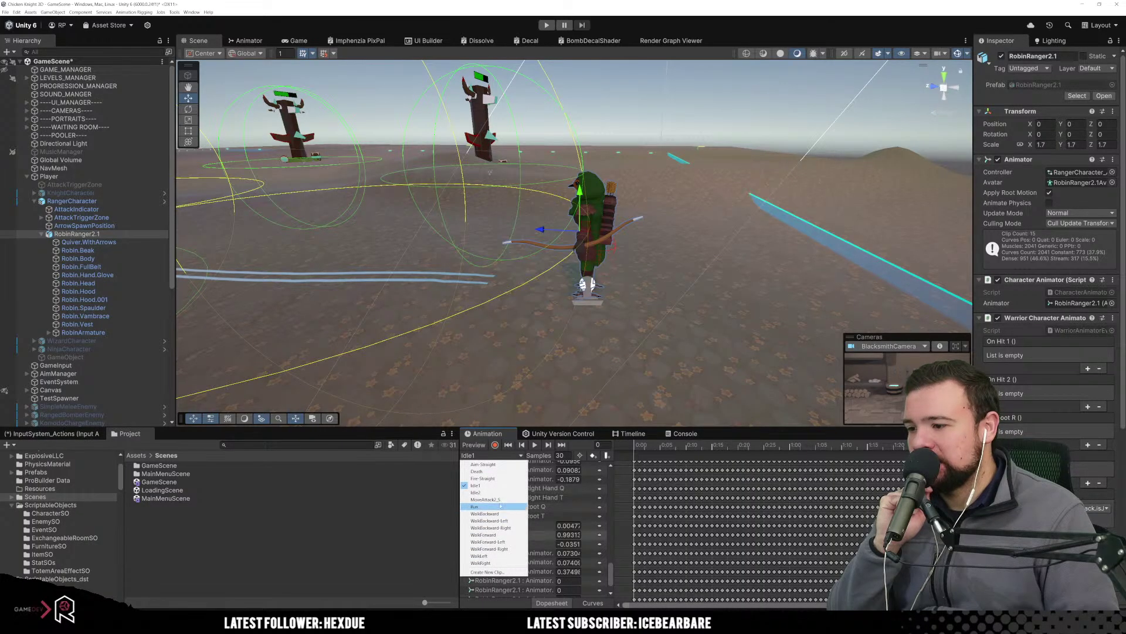
{"action": "left_click", "coordinate": [490, 499]}
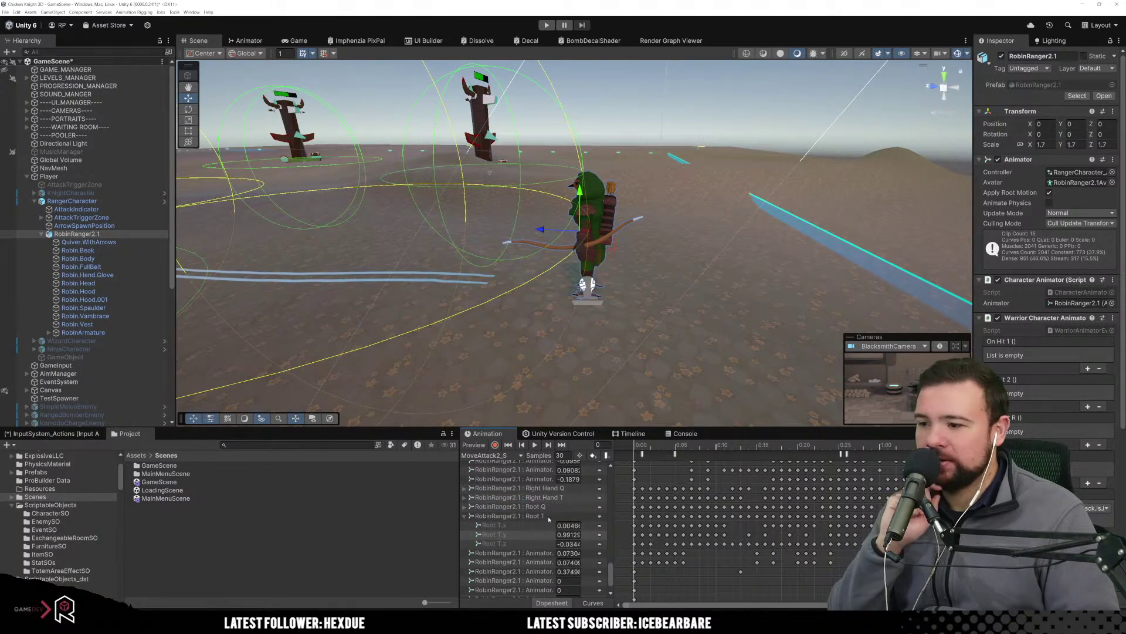
{"action": "left_click", "coordinate": [593, 603]}
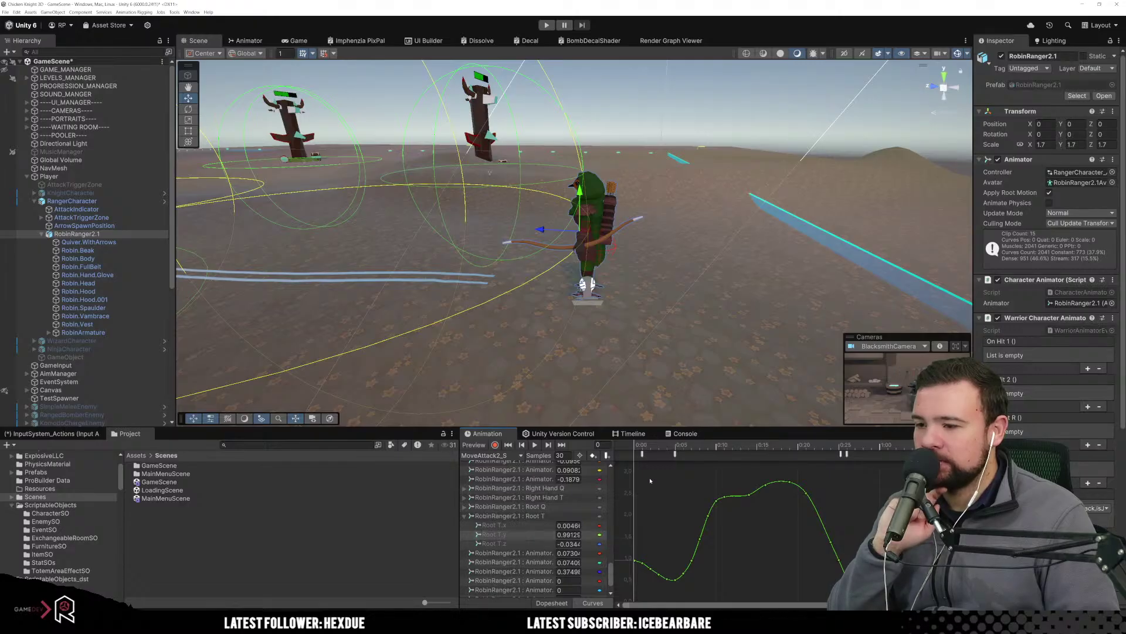
Scrub the MoveAttack2_S clip between the jump's peak at frame 18 and the Land event at frame 25, ending at frame 15.
{"action": "left_click_drag", "start_coordinate": [641, 449], "coordinate": [783, 447]}
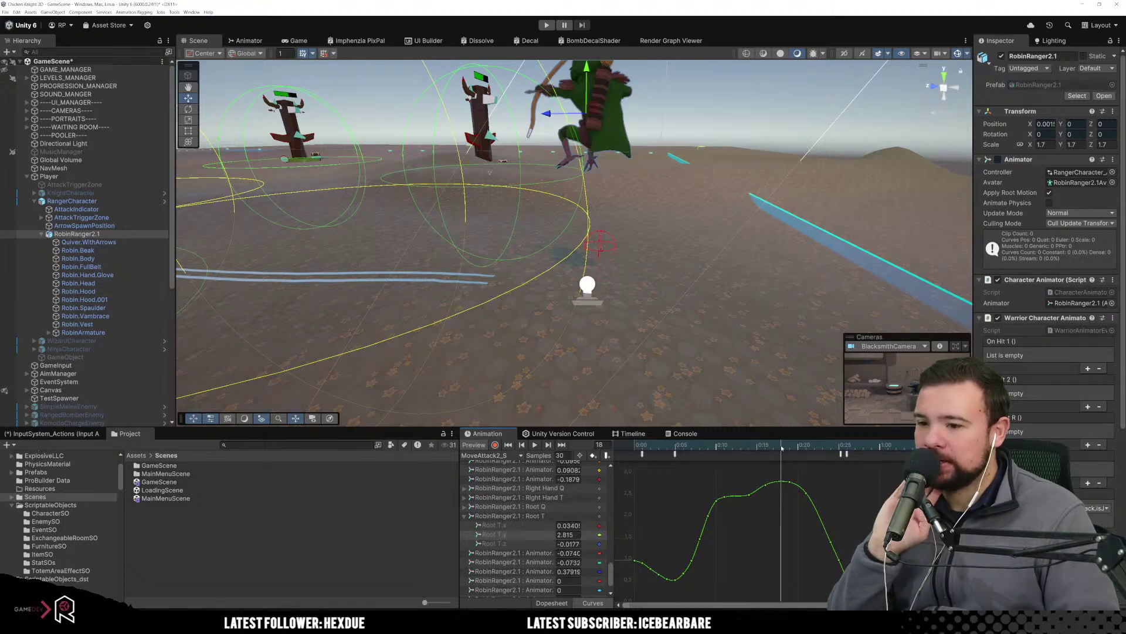
{"action": "left_click_drag", "start_coordinate": [782, 447], "coordinate": [837, 489]}
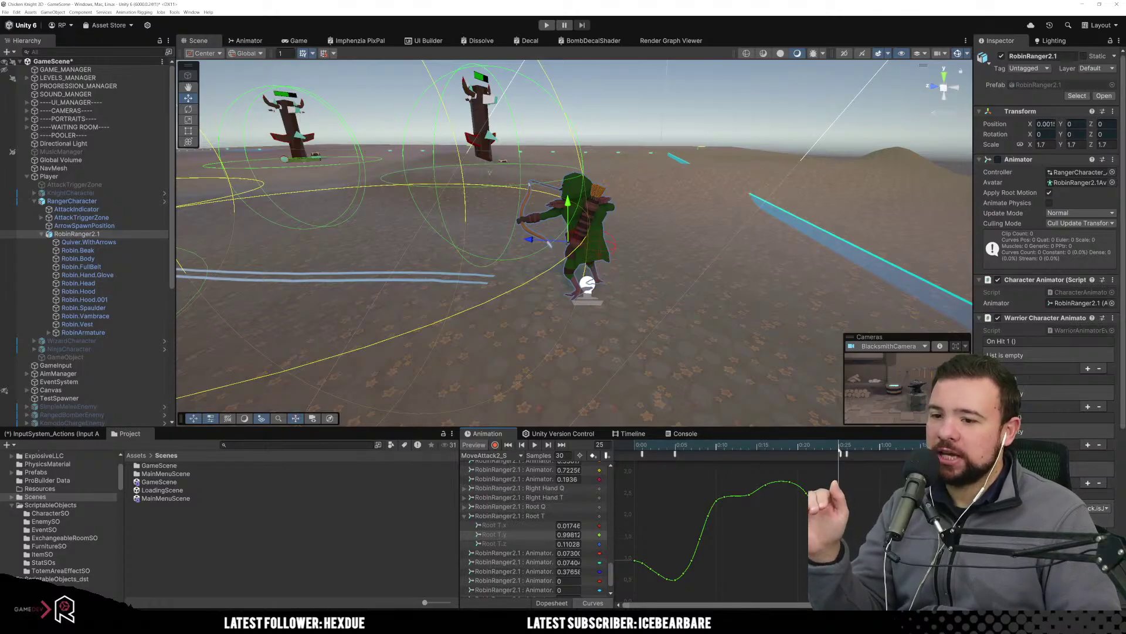
{"action": "left_click", "coordinate": [855, 449]}
{"action": "left_click_drag", "start_coordinate": [854, 449], "coordinate": [841, 455]}
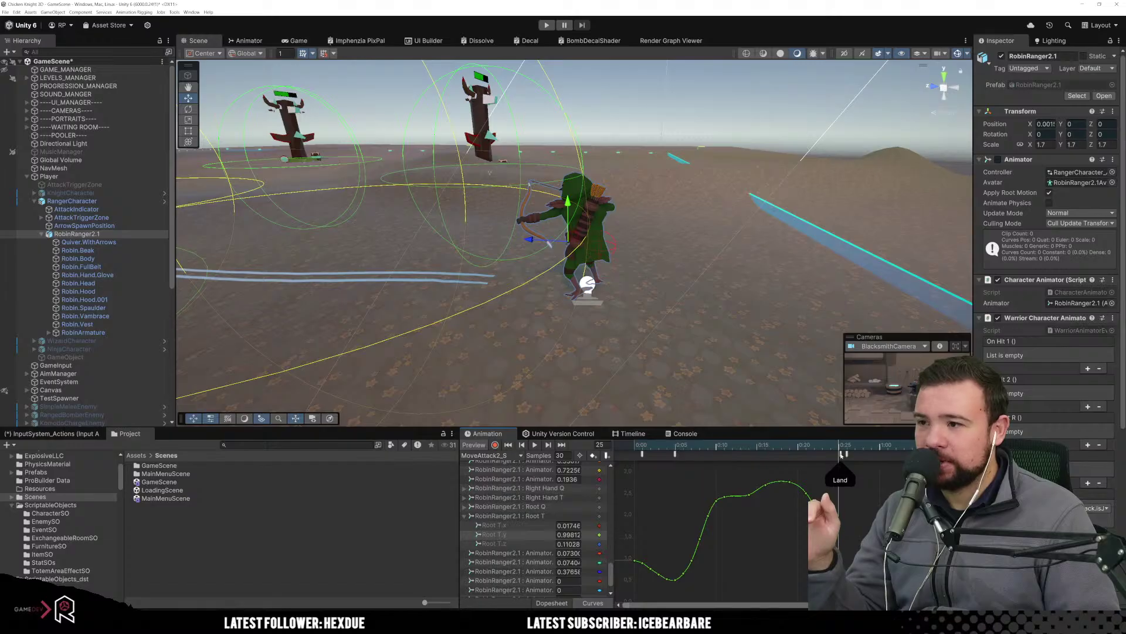
{"action": "left_click_drag", "start_coordinate": [841, 446], "coordinate": [781, 449]}
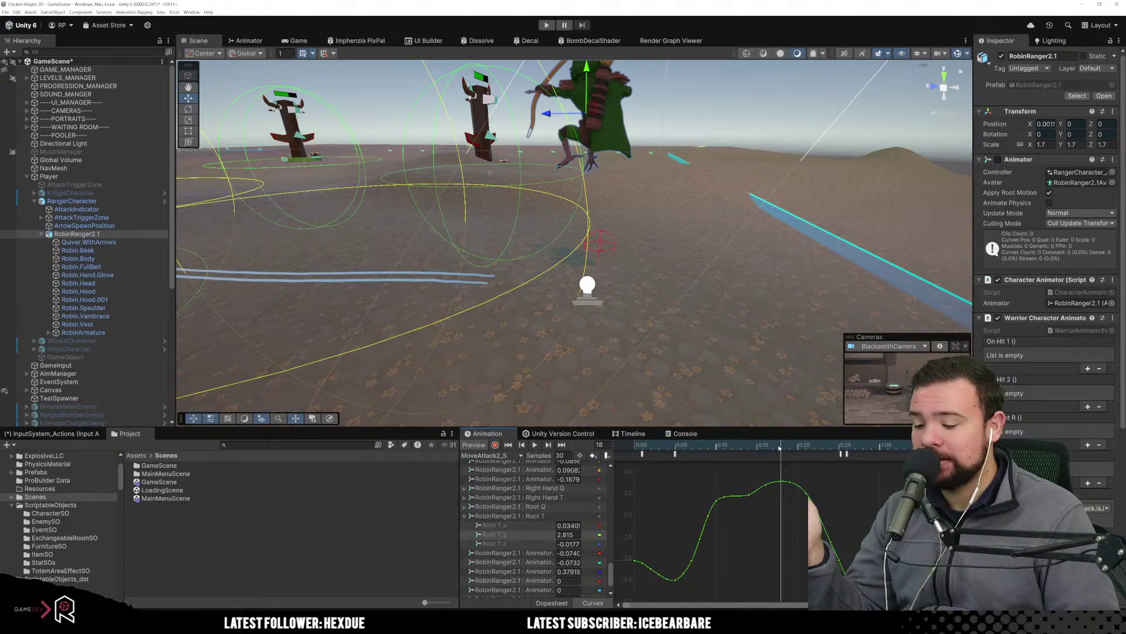
{"action": "left_click_drag", "start_coordinate": [780, 449], "coordinate": [839, 498]}
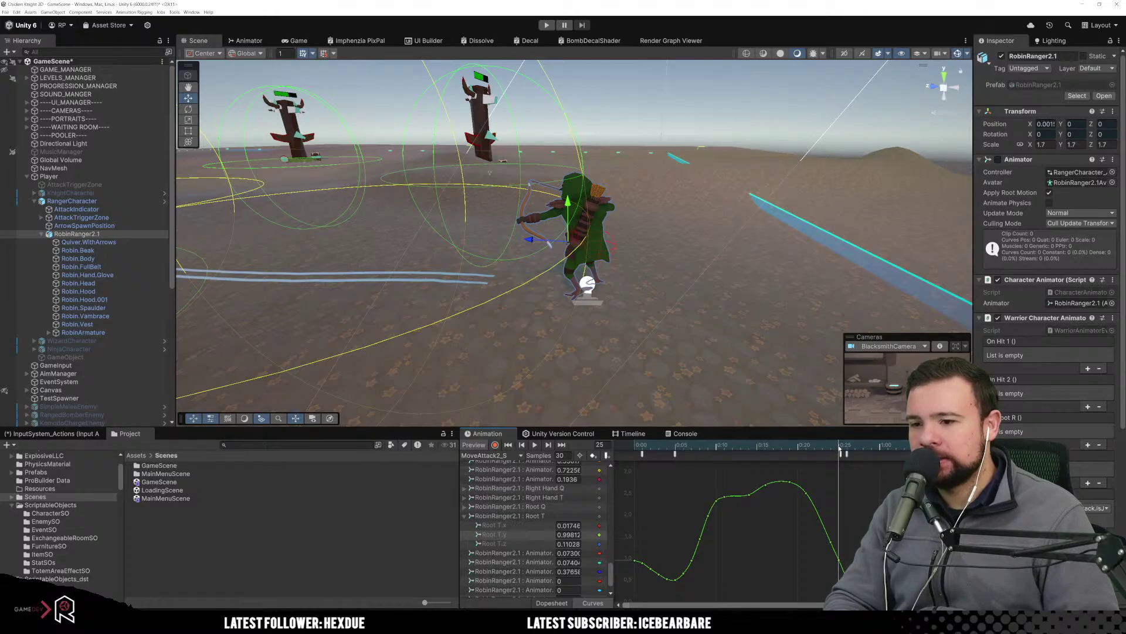
{"action": "left_click_drag", "start_coordinate": [840, 464], "coordinate": [761, 449]}
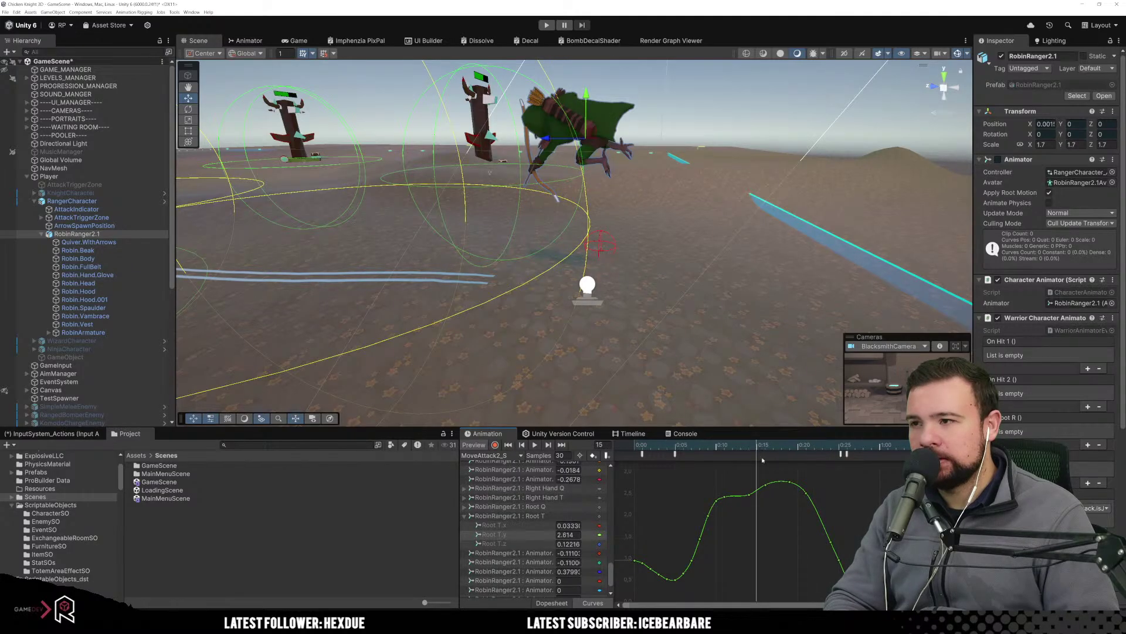
Raise the Root T.y curve into a single higher peak at frame 16 and smooth the keyframes on its rising side.
{"action": "middle_click_drag", "start_coordinate": [780, 516], "coordinate": [761, 535]}
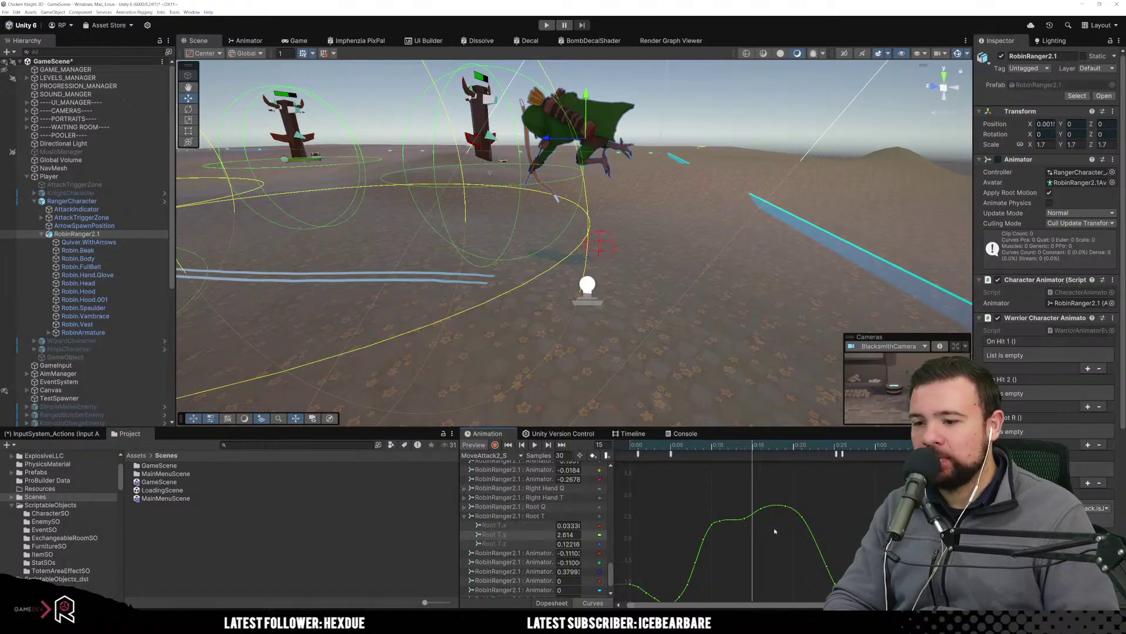
{"action": "middle_click_drag", "start_coordinate": [774, 531], "coordinate": [720, 531]}
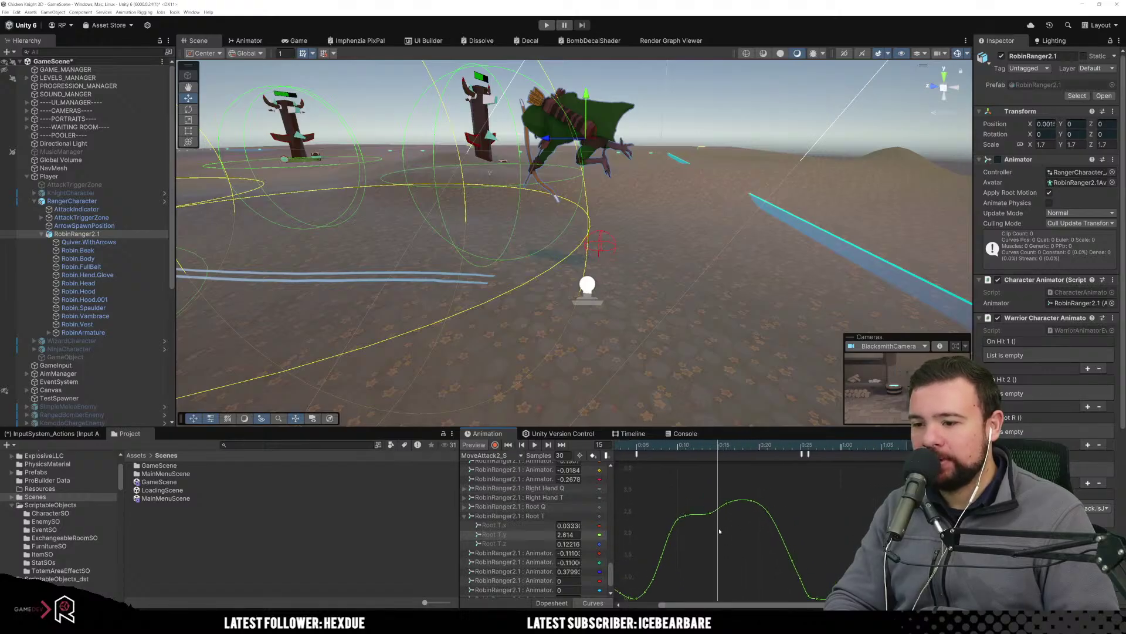
{"action": "left_click_drag", "start_coordinate": [686, 517], "coordinate": [726, 477]}
{"action": "left_click", "coordinate": [685, 510]}
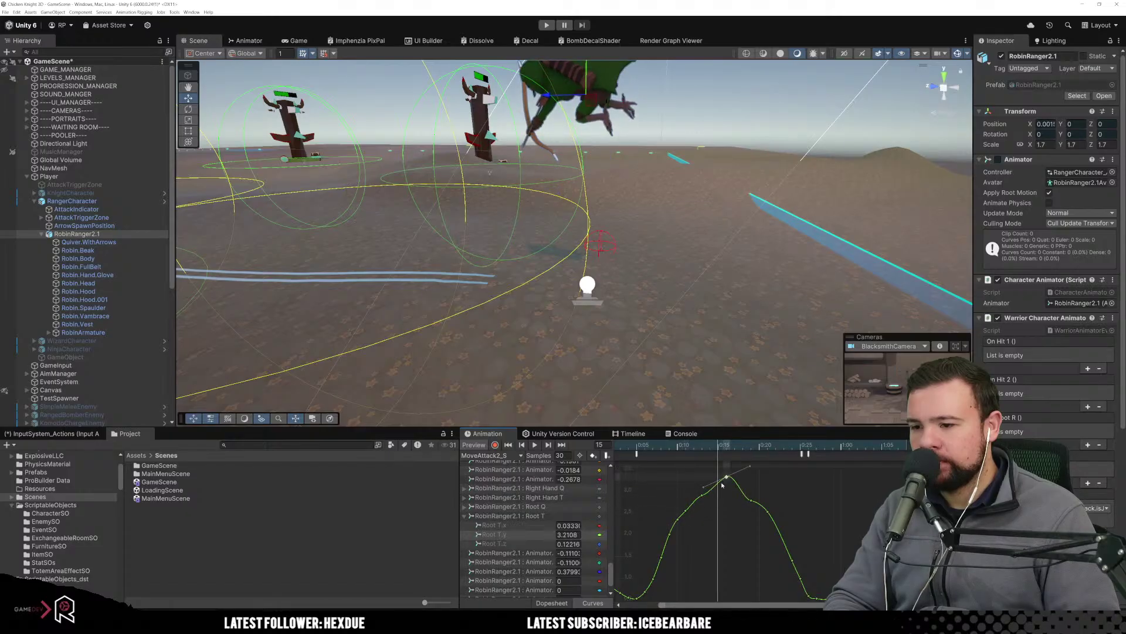
{"action": "left_click", "coordinate": [702, 495]}
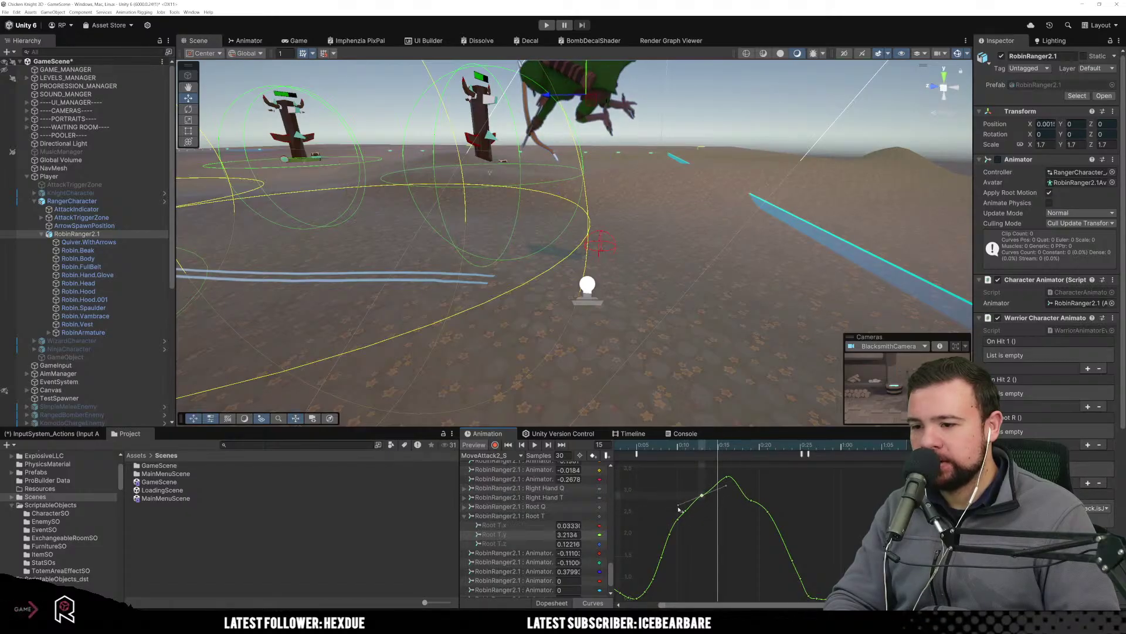
{"action": "mouse_move", "coordinate": [679, 509]}
{"action": "left_mouse_down"}
{"action": "mouse_move", "coordinate": [703, 491]}
{"action": "mouse_move", "coordinate": [689, 511]}
{"action": "left_mouse_up"}
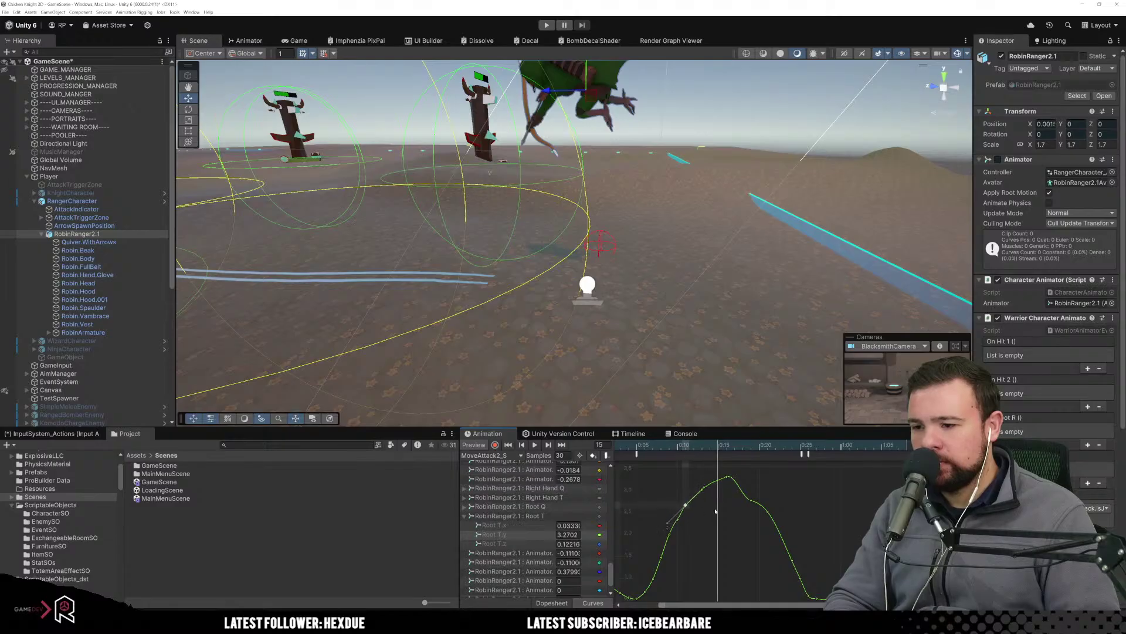
{"action": "left_click", "coordinate": [683, 525]}
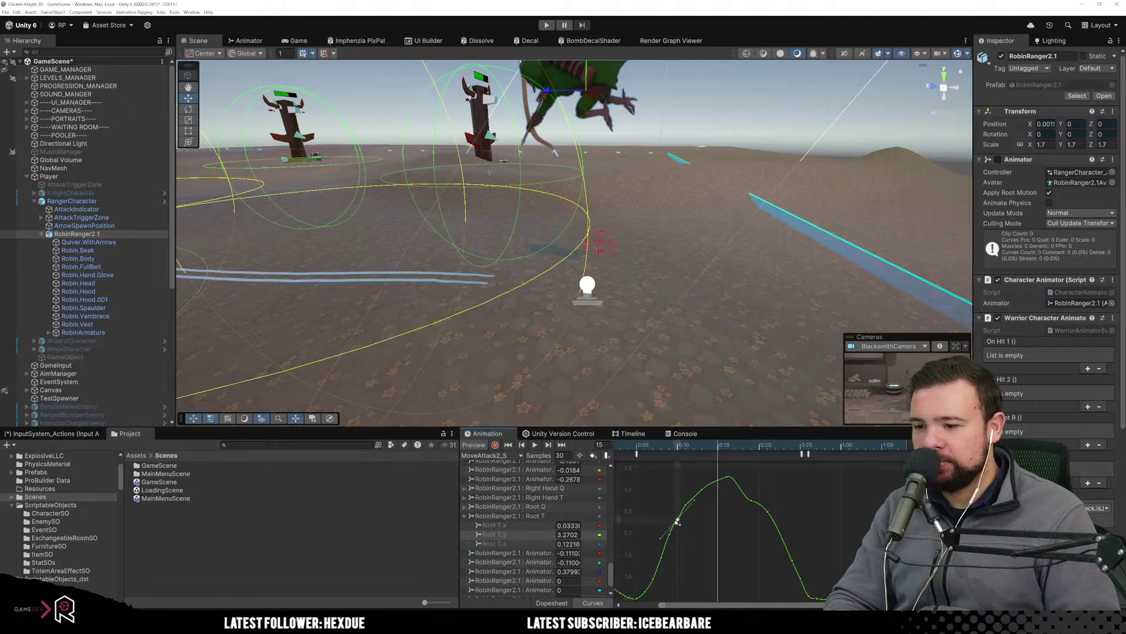
{"action": "left_click", "coordinate": [678, 520]}
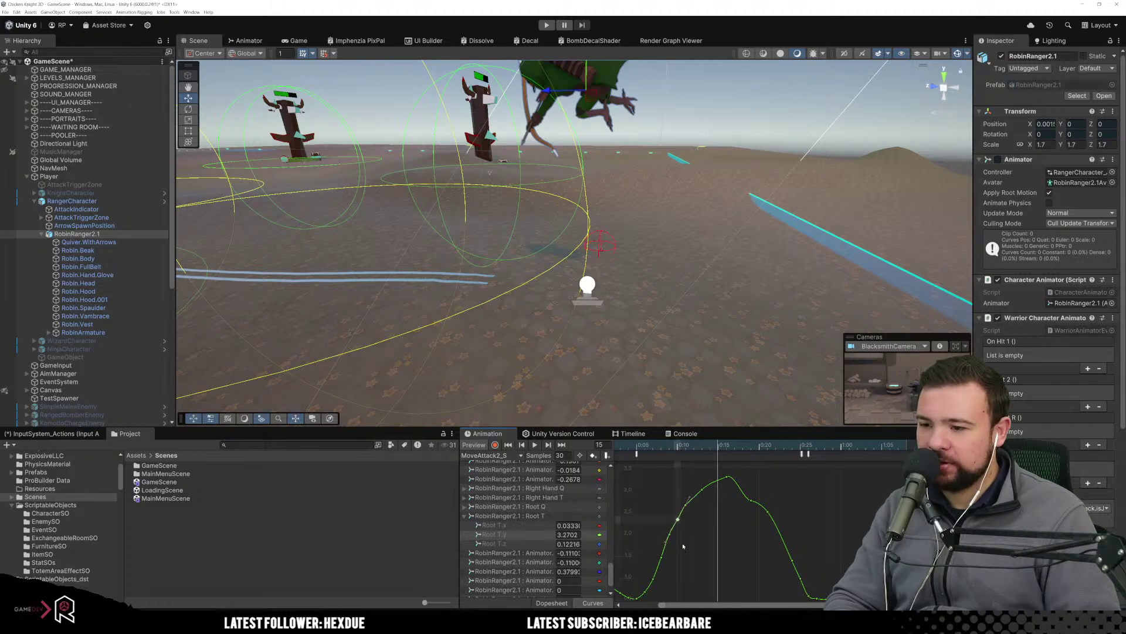
Level the Root T.y peak's tangent at frame 16 and smooth the falling side into a symmetrical arc.
{"action": "left_click", "coordinate": [728, 478]}
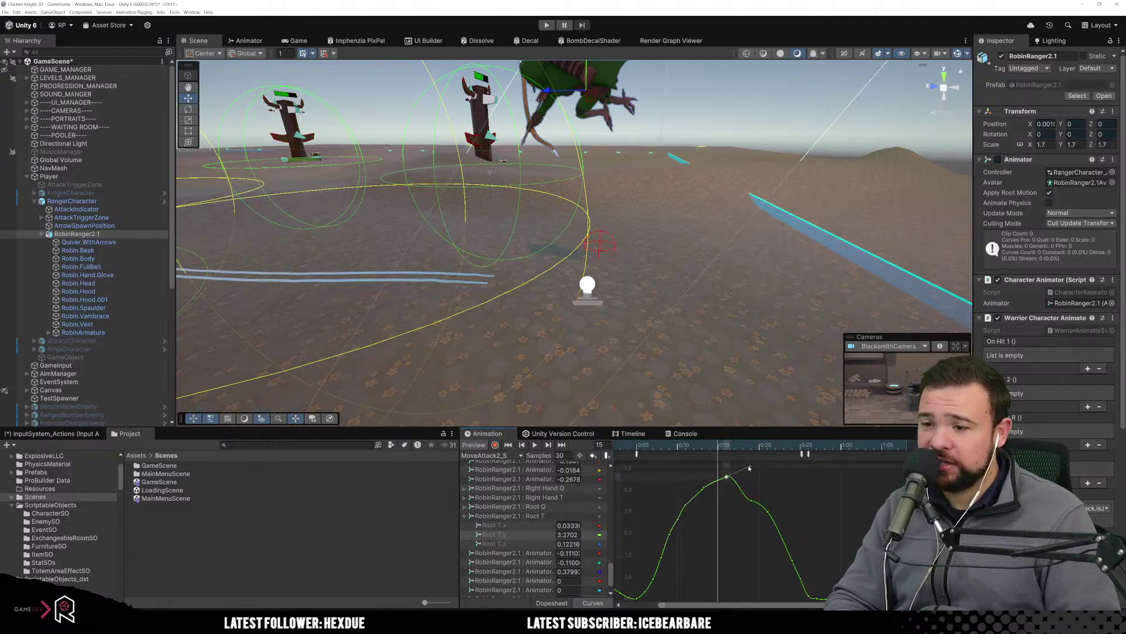
{"action": "left_click_drag", "start_coordinate": [754, 477], "coordinate": [775, 511]}
{"action": "left_click", "coordinate": [751, 501]}
{"action": "left_click", "coordinate": [822, 501]}
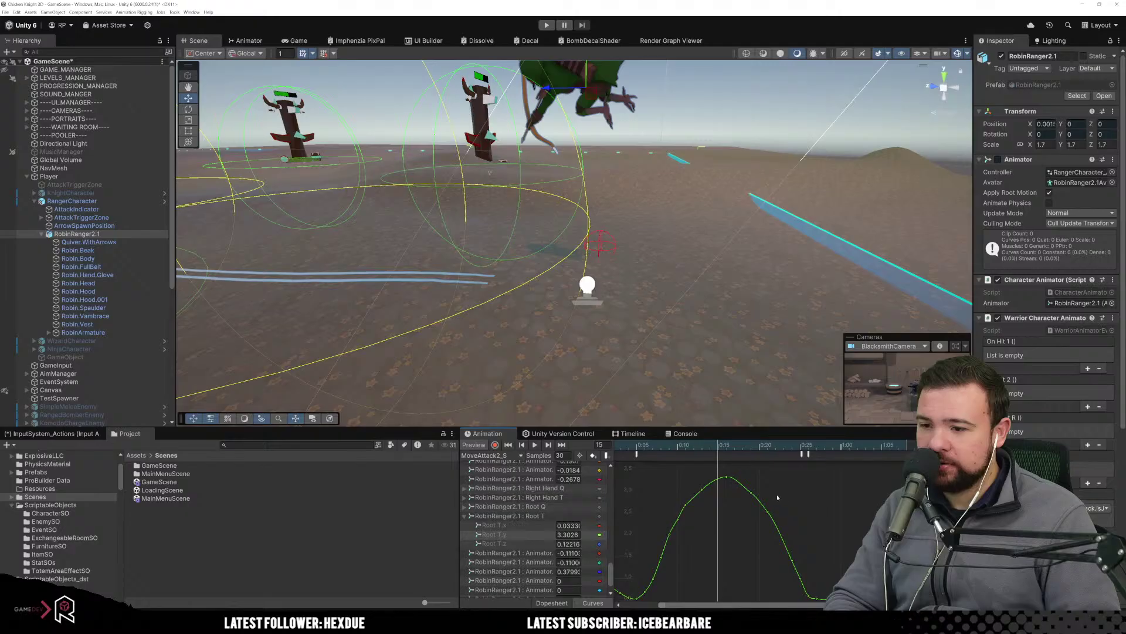
Preview the ranger's pose at frame 16, consult the handwritten acceleration calculation in Paint, and return to the Unity scene.
{"action": "left_click_drag", "start_coordinate": [724, 447], "coordinate": [727, 447]}
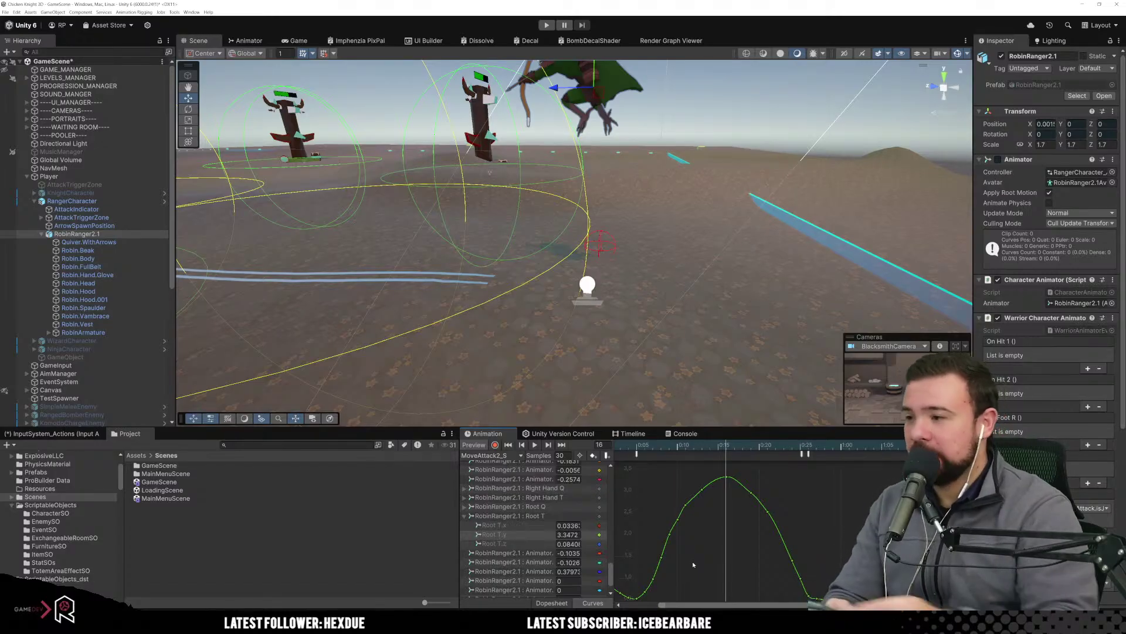
{"action": "left_click", "coordinate": [352, 608]}
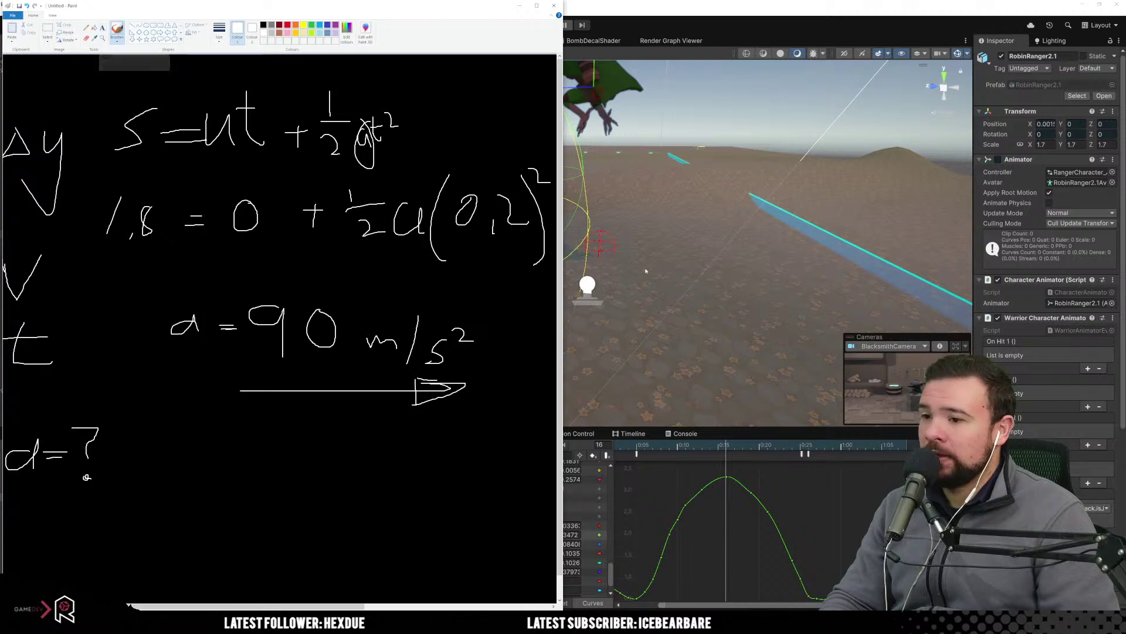
{"action": "left_click", "coordinate": [675, 249]}
{"action": "middle_click_drag", "start_coordinate": [675, 248], "coordinate": [671, 286]}
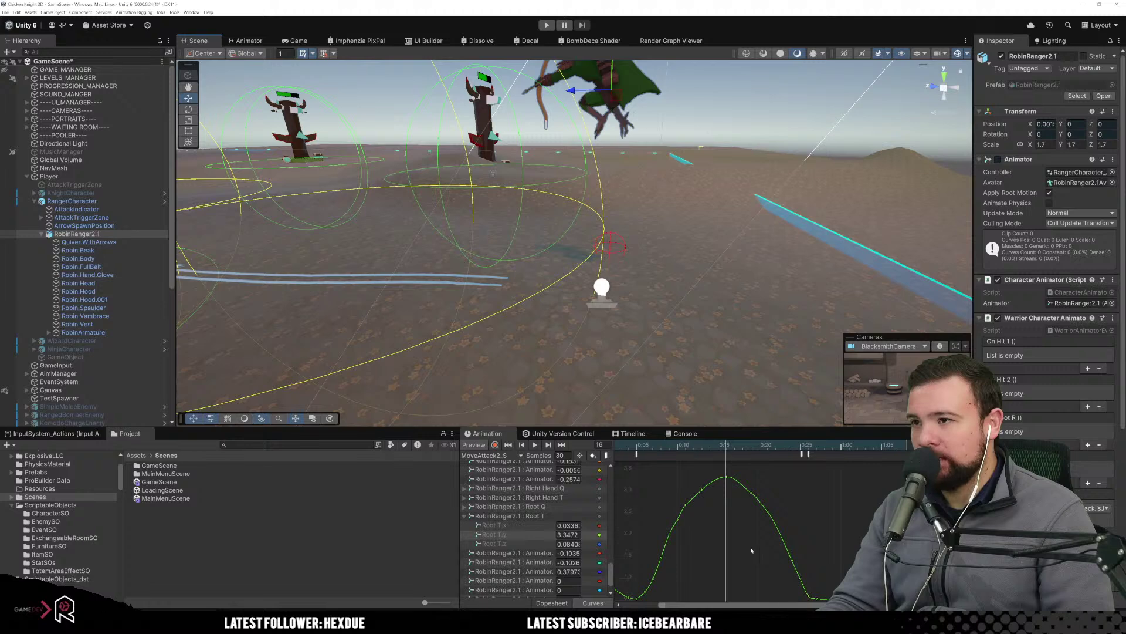
Play the edited MoveAttack2_S clip from frame 5 and watch the ranger's jump in the scene.
{"action": "left_click_drag", "start_coordinate": [726, 447], "coordinate": [639, 460]}
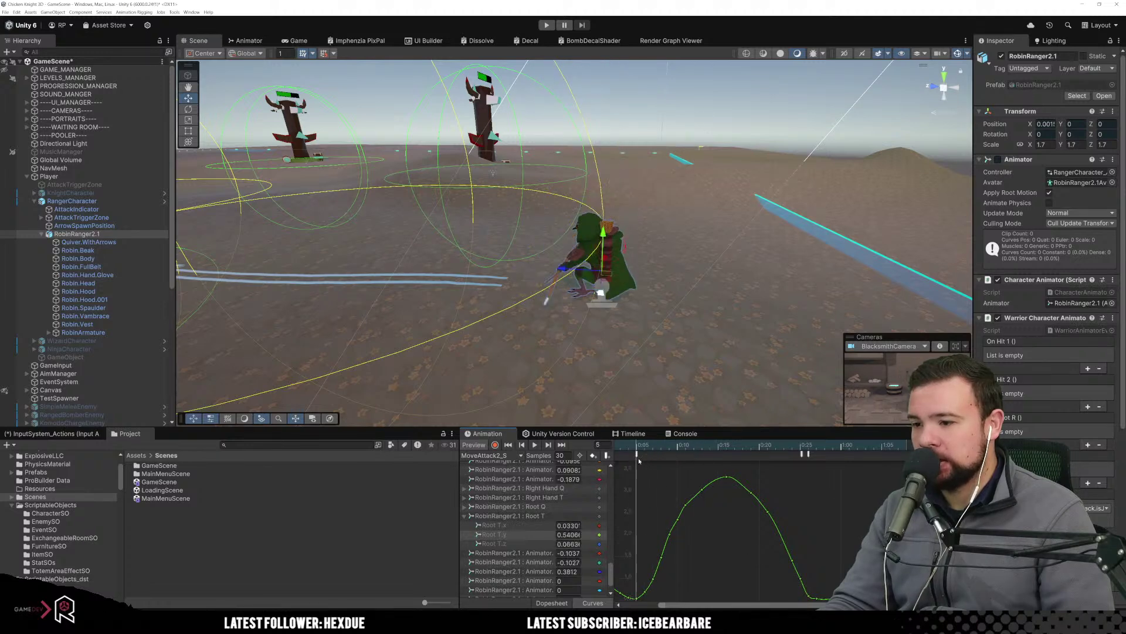
{"action": "left_click", "coordinate": [534, 444]}
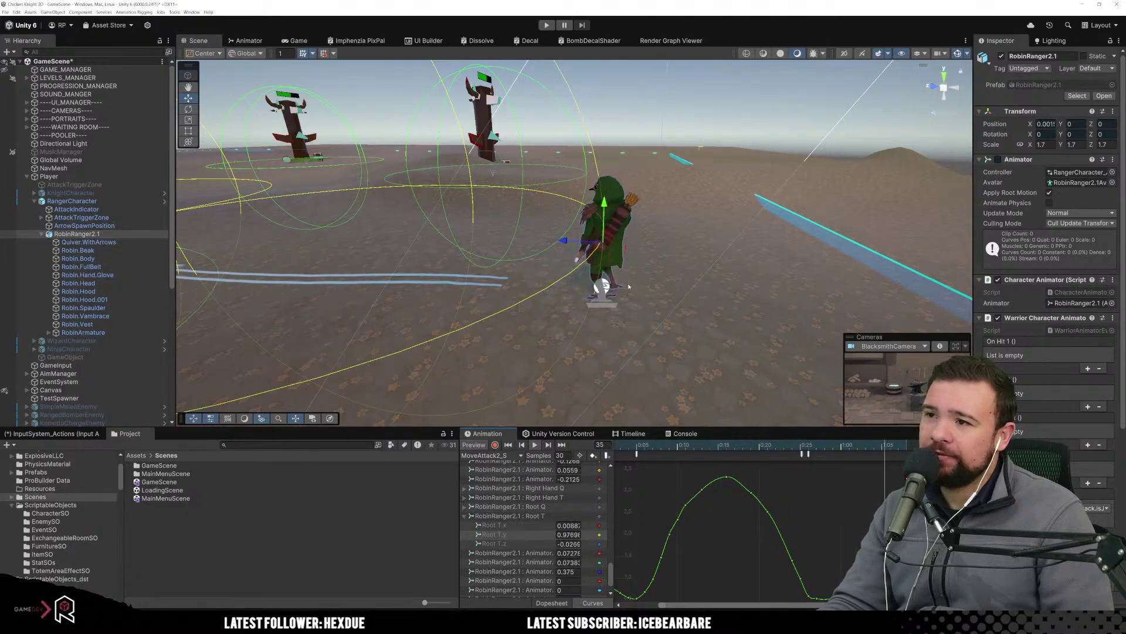
{"action": "left_click_drag", "start_coordinate": [619, 292], "coordinate": [657, 292], "text": "alt"}
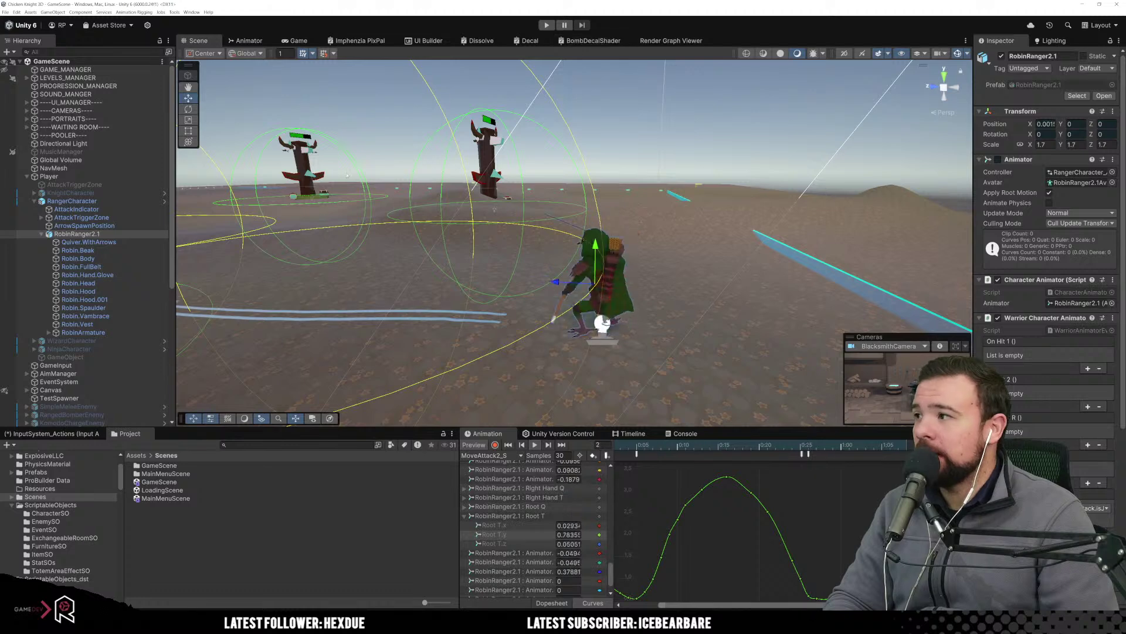
Deactivate the RangerCharacter object.
{"action": "left_click", "coordinate": [72, 200]}
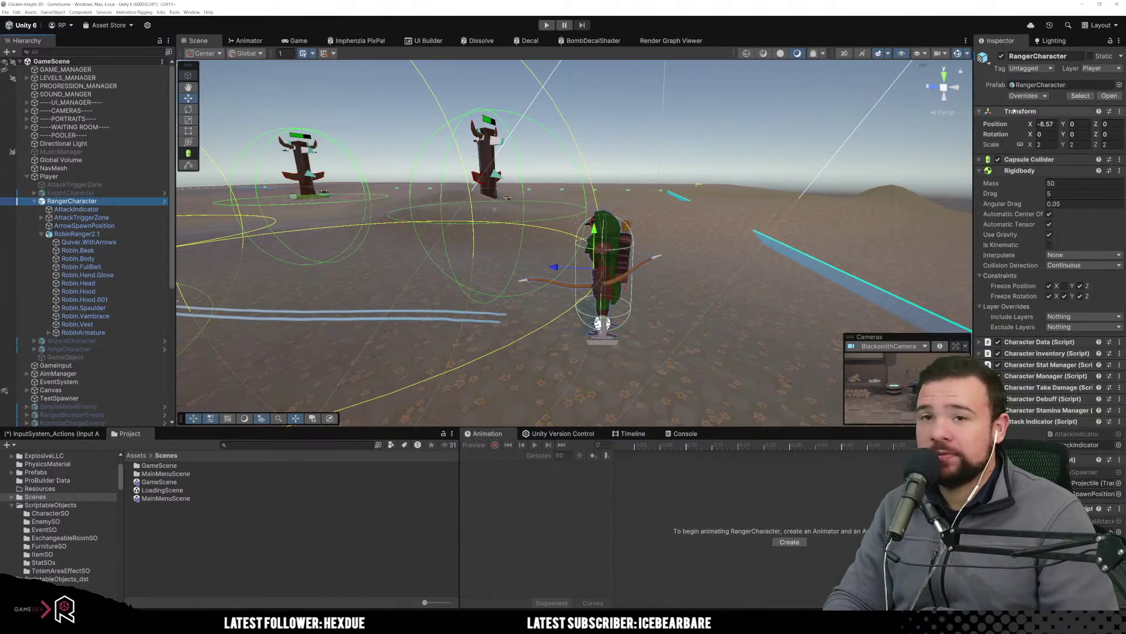
{"action": "left_click", "coordinate": [1002, 57]}
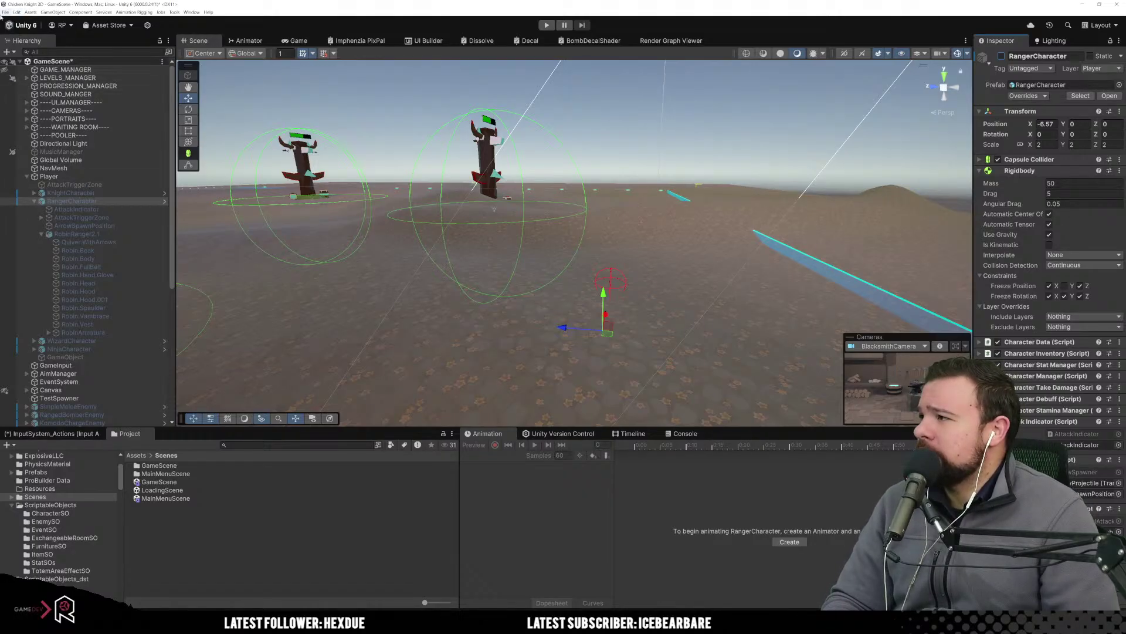
Open the Project Settings.
{"action": "left_click", "coordinate": [1, 14]}
{"action": "mouse_move", "coordinate": [41, 14]}
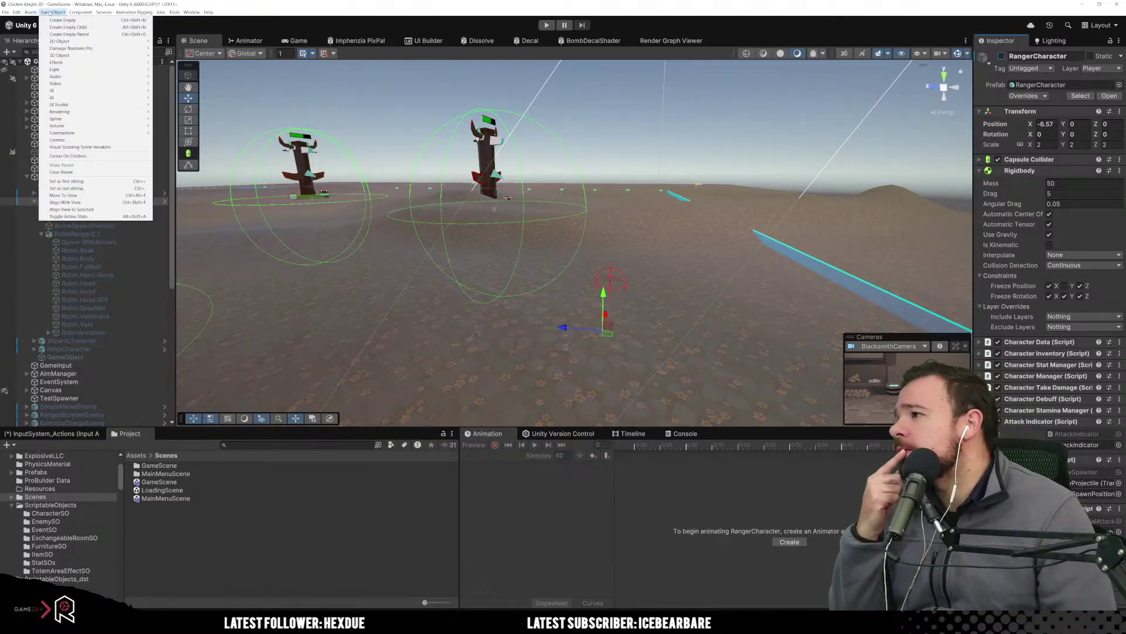
{"action": "mouse_move", "coordinate": [5, 13]}
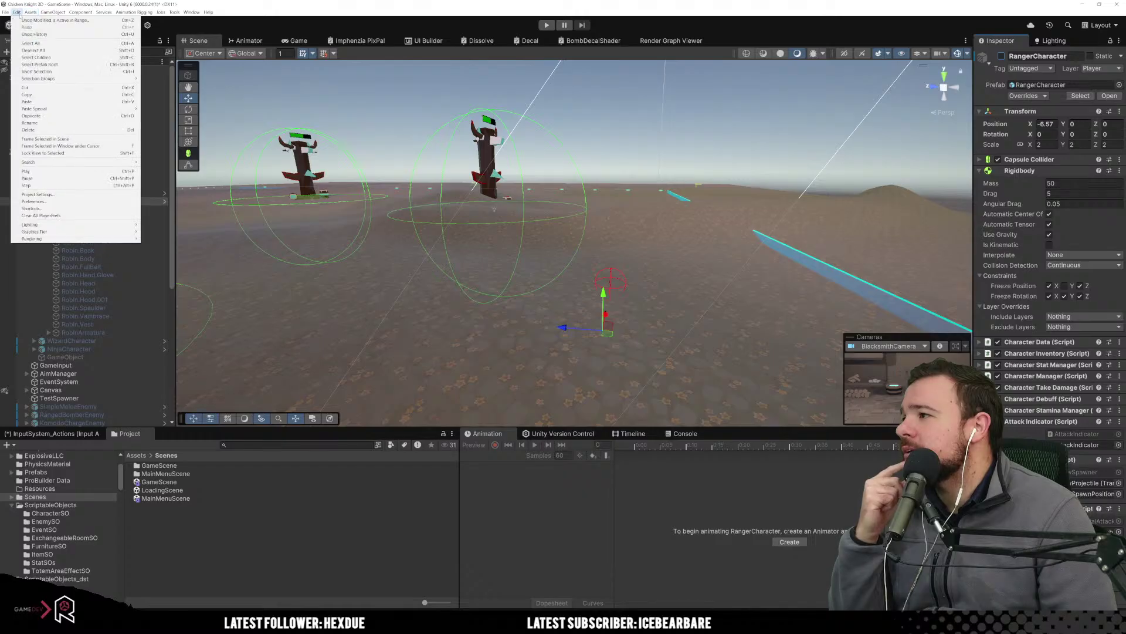
{"action": "left_click", "coordinate": [58, 194]}
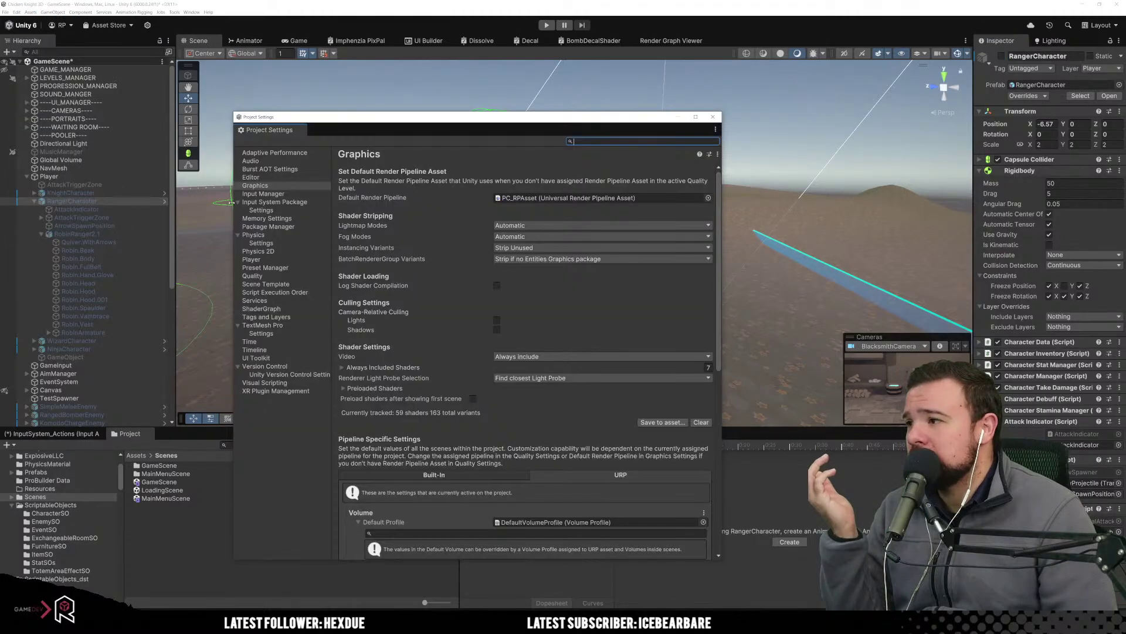
Set the shared physics gravity on the Y axis to -52 in the Project Settings.
{"action": "left_click", "coordinate": [268, 236]}
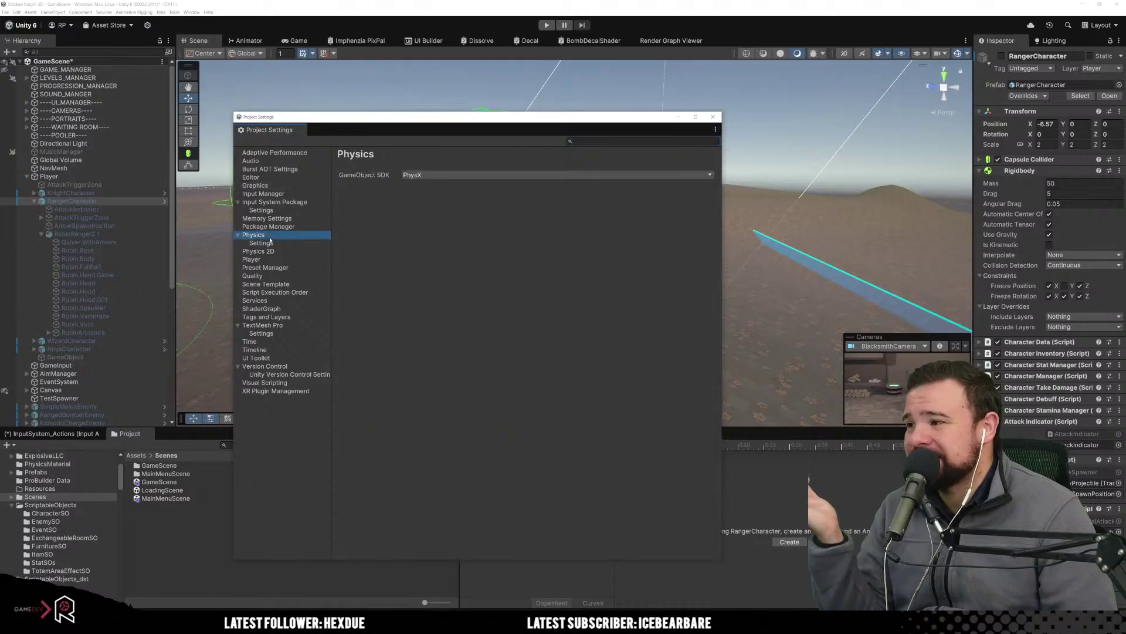
{"action": "left_click", "coordinate": [265, 244]}
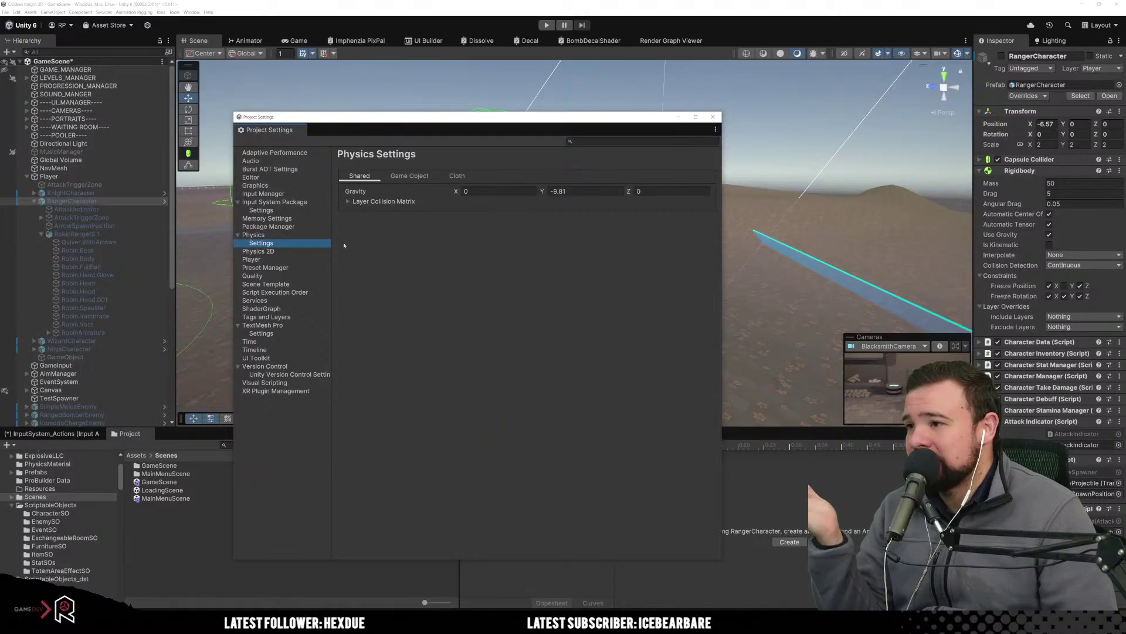
{"action": "left_click", "coordinate": [569, 190]}
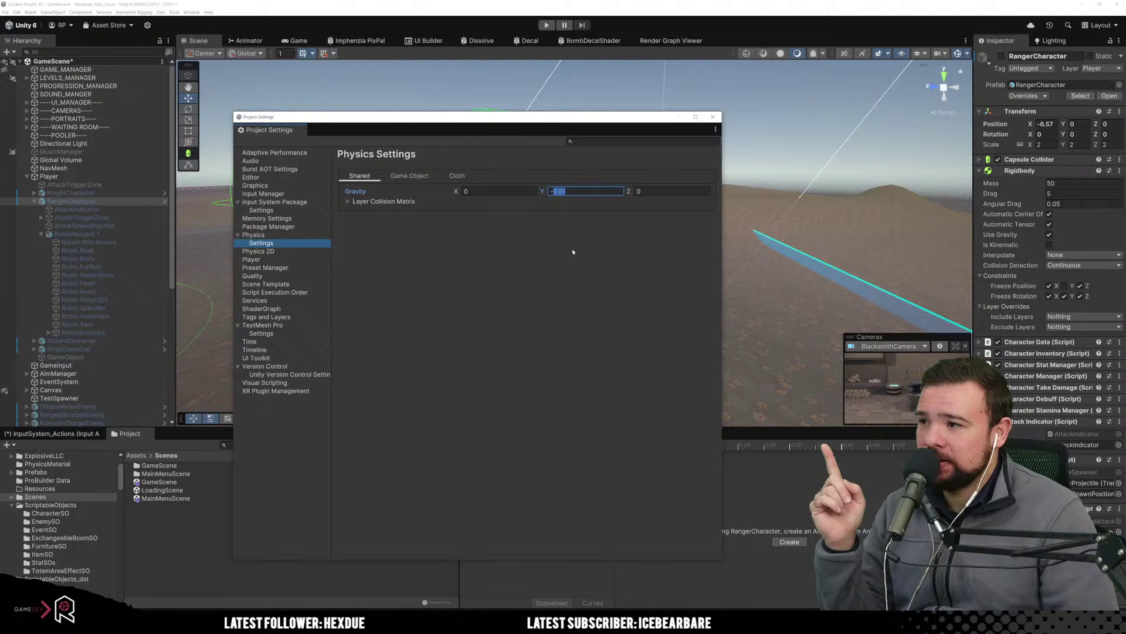
{"action": "type", "text": "-52"}
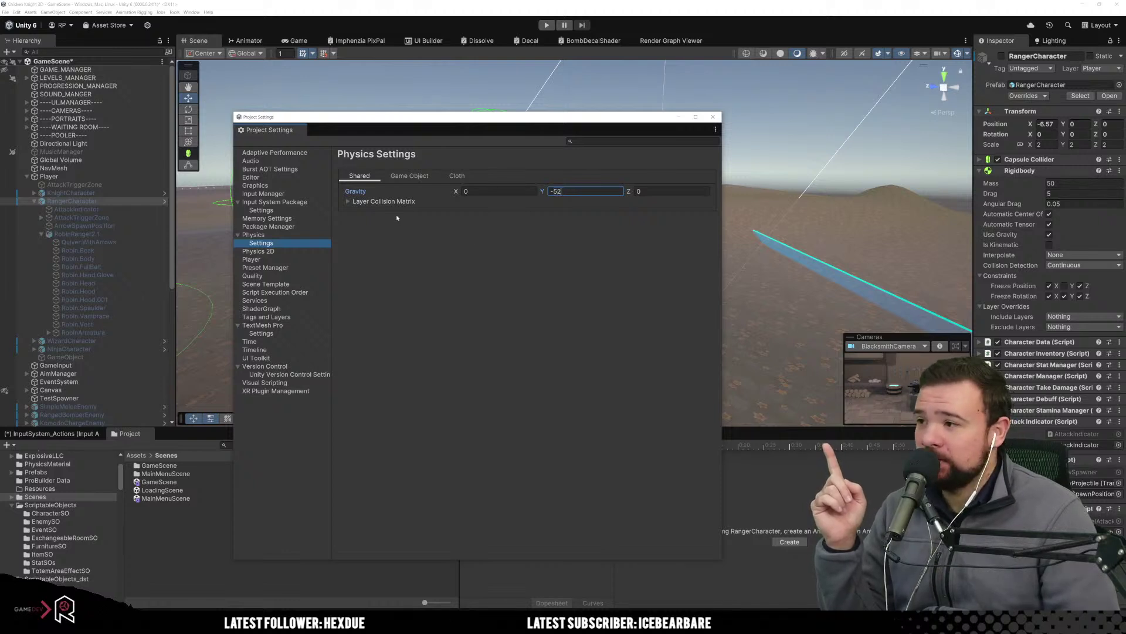
{"action": "key", "text": "Return"}
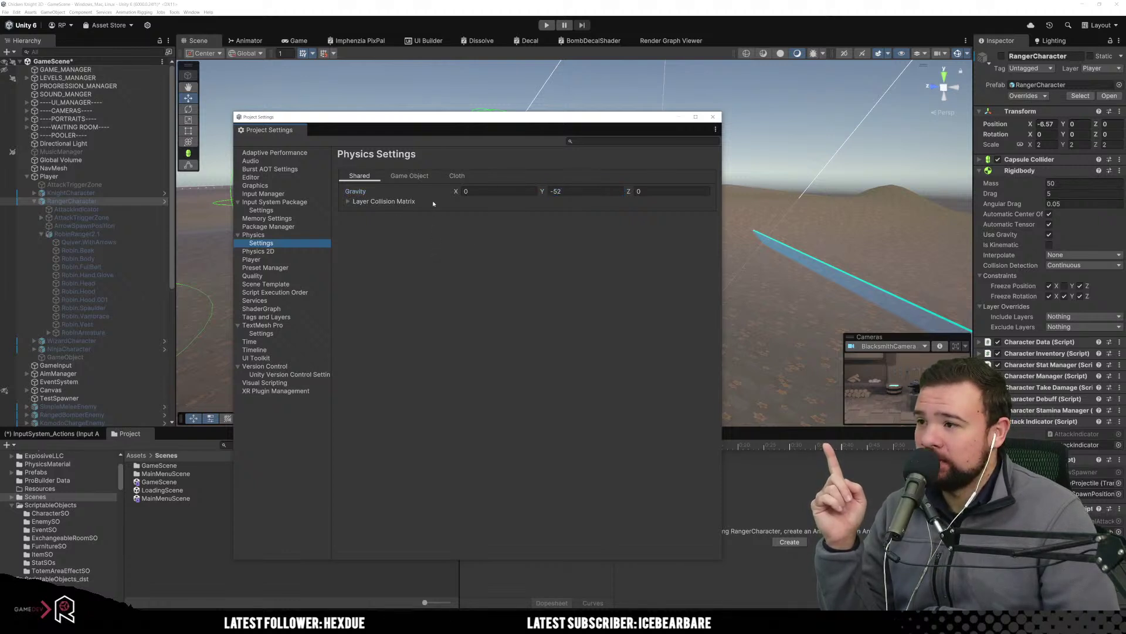
Review the Game Object and Cloth physics settings, return to the shared ones, and close the Project Settings.
{"action": "left_click", "coordinate": [410, 176]}
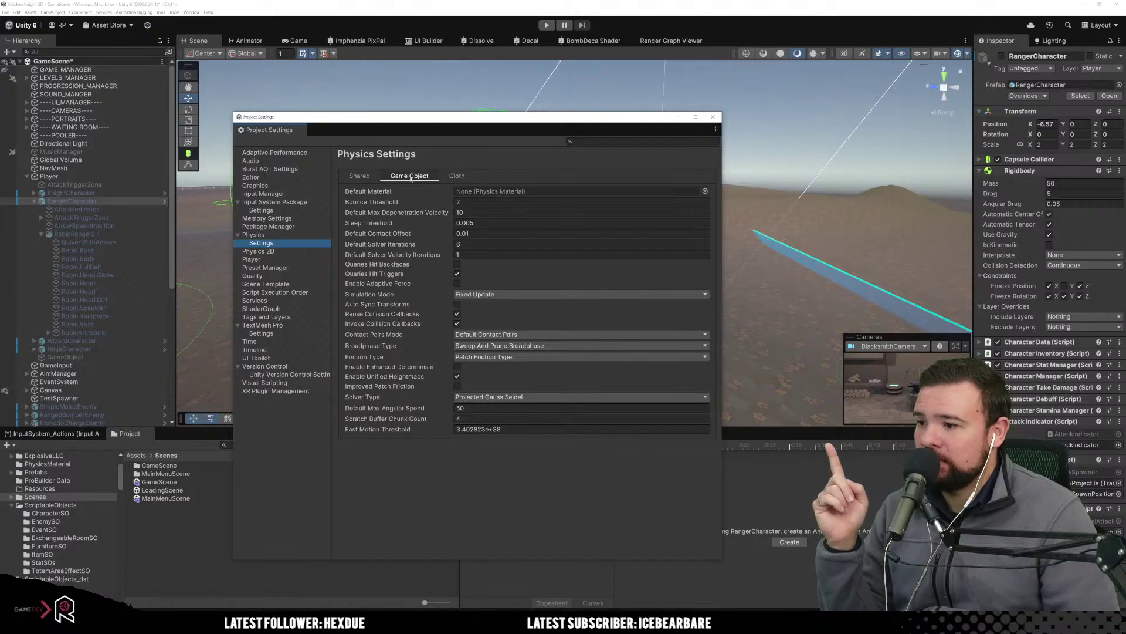
{"action": "left_click", "coordinate": [452, 176]}
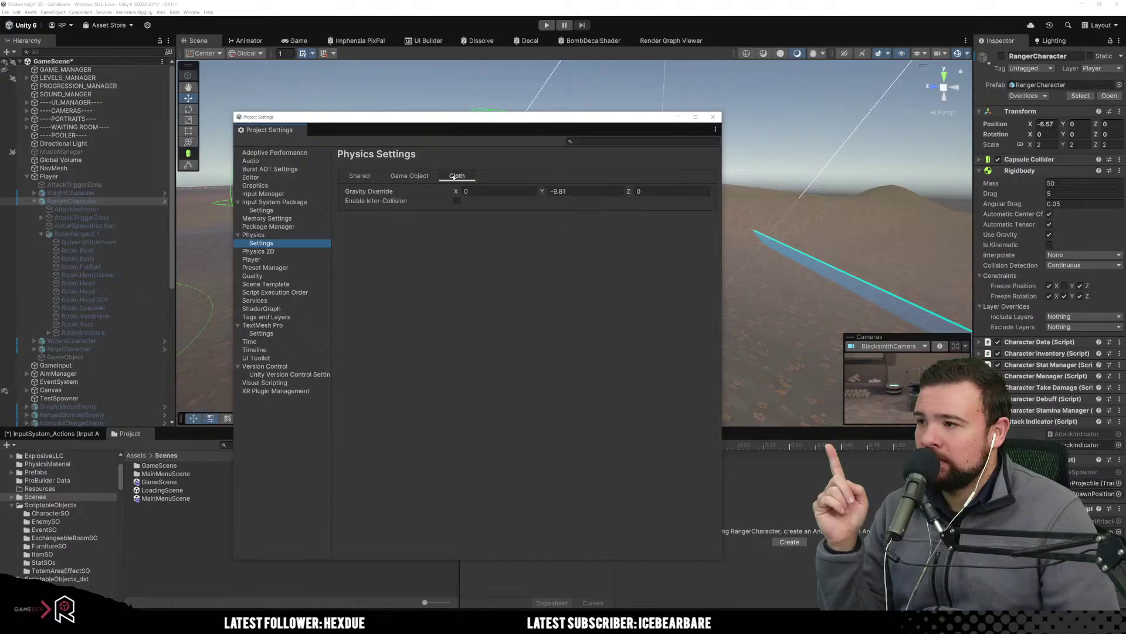
{"action": "left_click", "coordinate": [360, 176]}
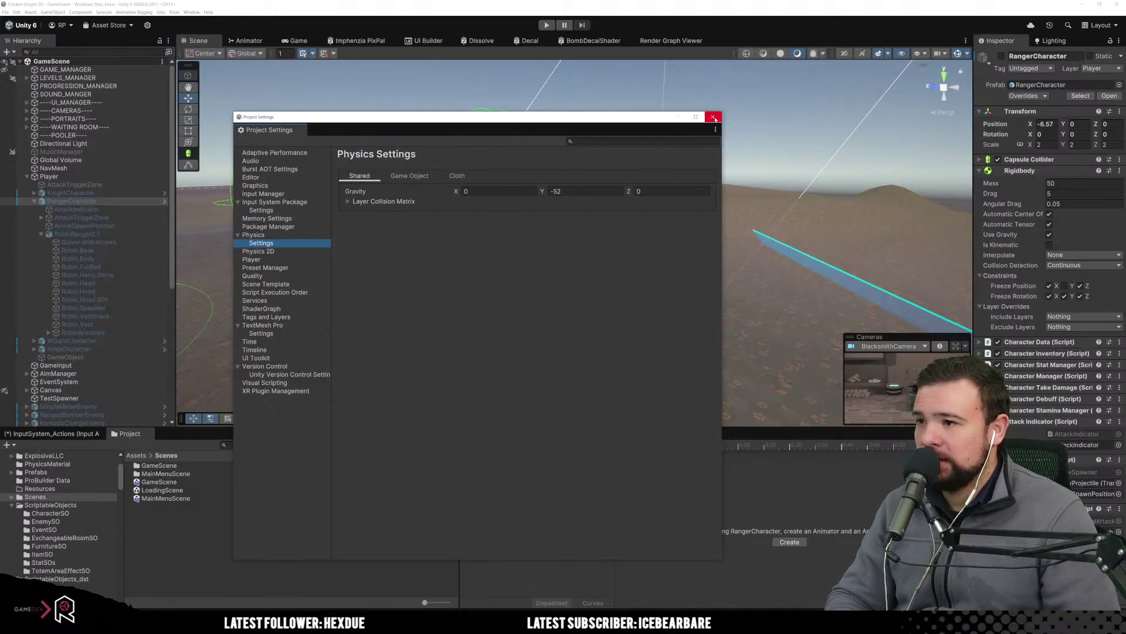
{"action": "left_click", "coordinate": [713, 117]}
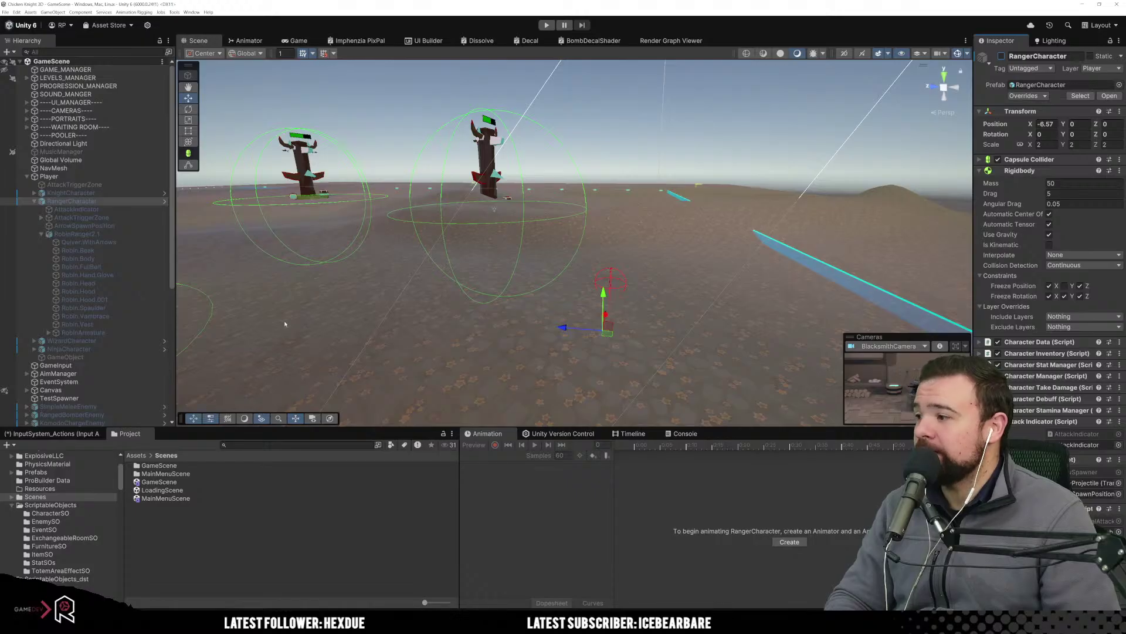
Open RangedBomberEnemy's BombSpawner script in Visual Studio and follow BombManager to the 9.81f time-to-explode formula in ApplyForce.
{"action": "scroll", "coordinate": [100, 302], "scroll_direction": "down", "scroll_amount": 5}
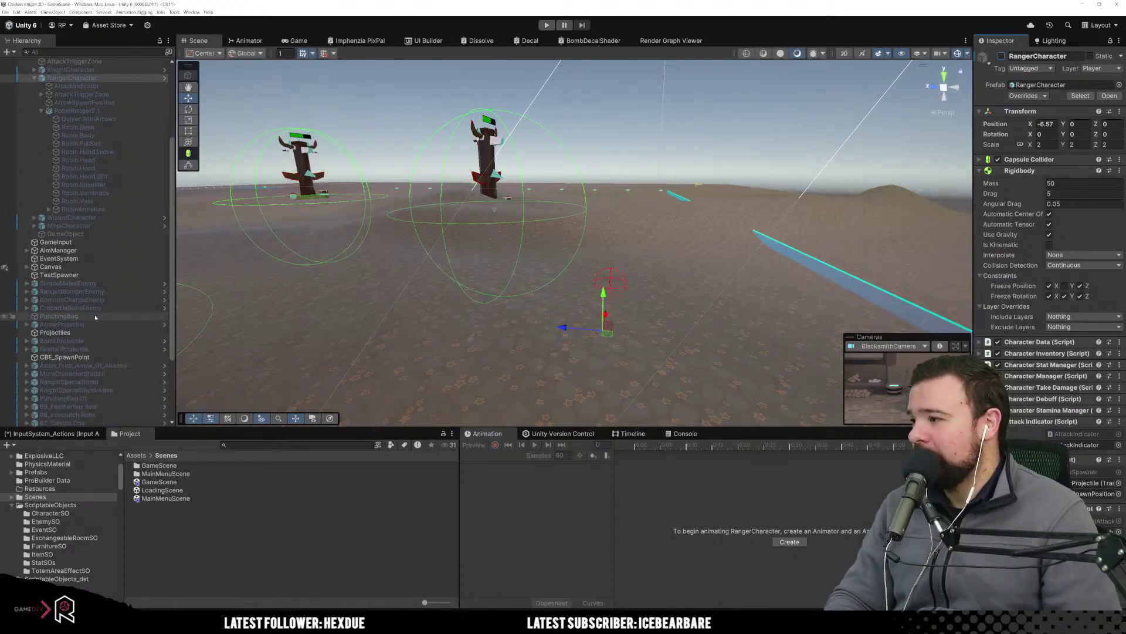
{"action": "left_click", "coordinate": [120, 291]}
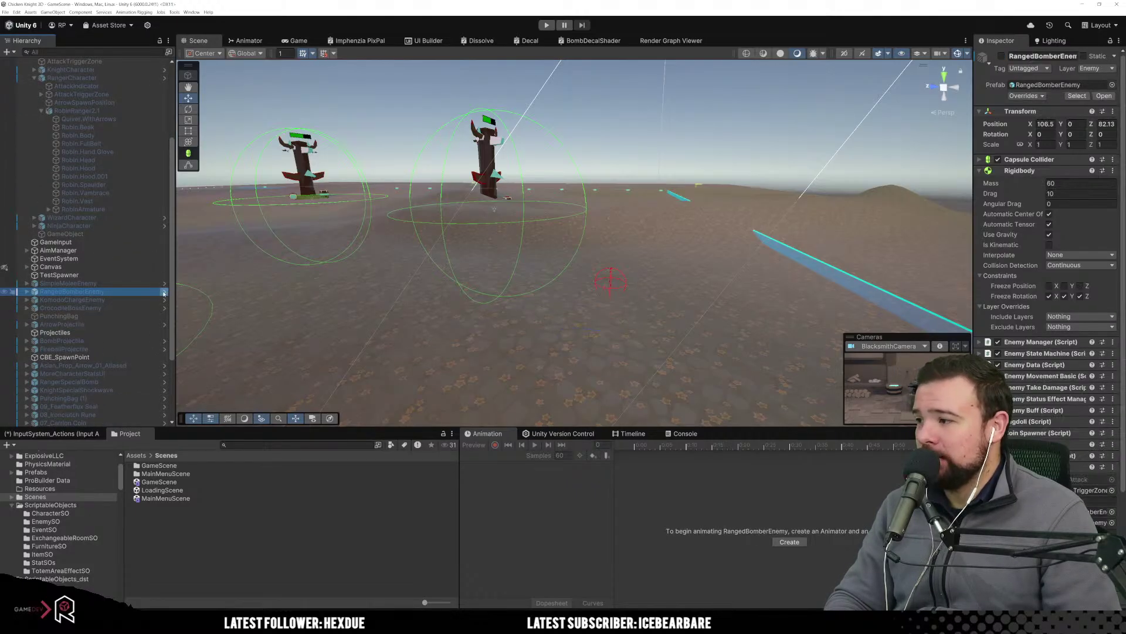
{"action": "scroll", "coordinate": [1047, 234], "scroll_direction": "down", "scroll_amount": 3}
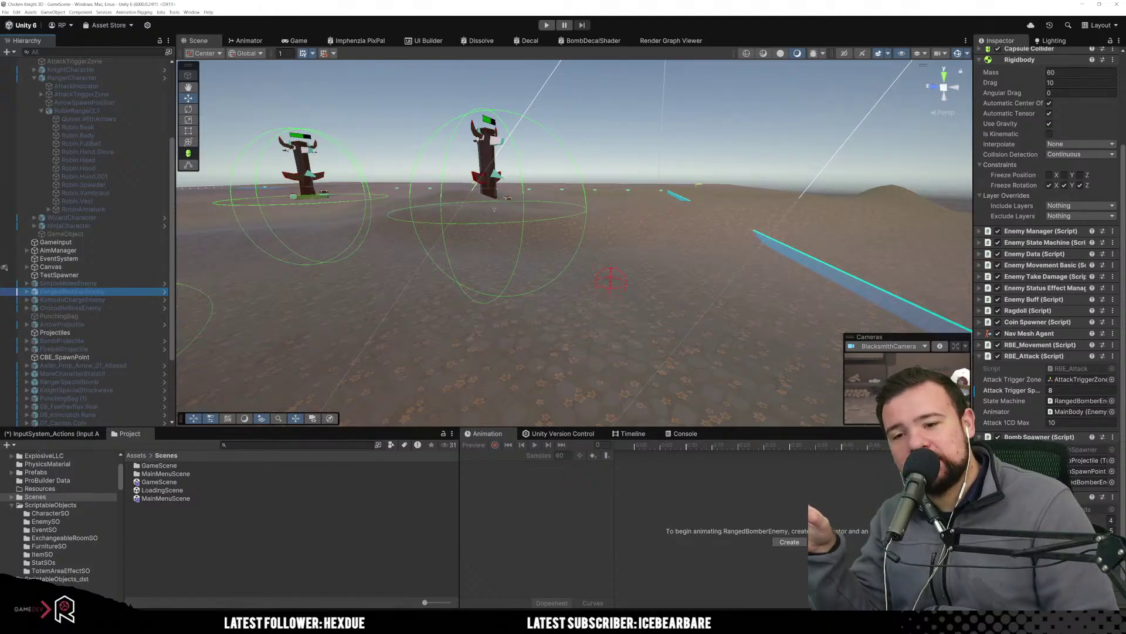
{"action": "double_click", "coordinate": [1069, 449]}
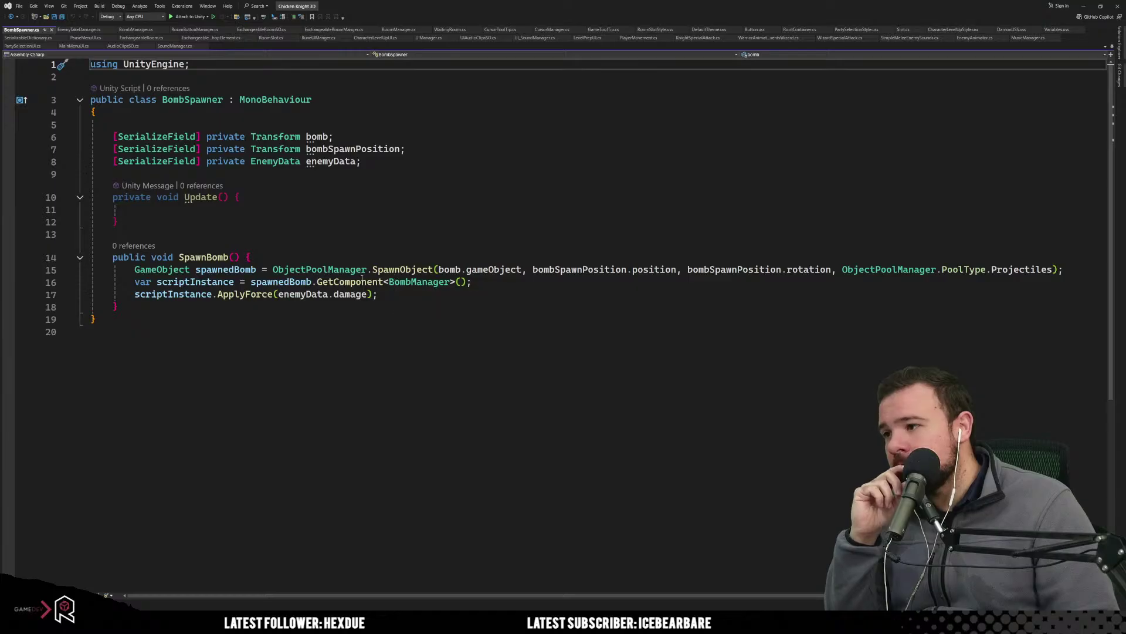
{"action": "left_click", "coordinate": [419, 282], "text": "ctrl"}
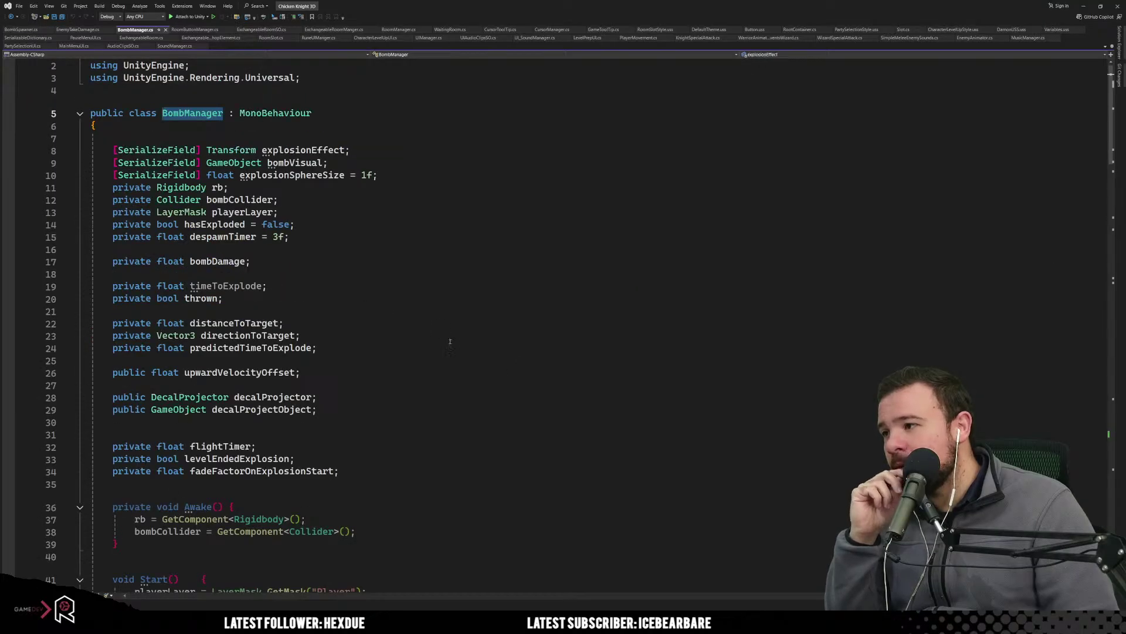
{"action": "scroll", "coordinate": [429, 334], "scroll_direction": "down", "scroll_amount": 15}
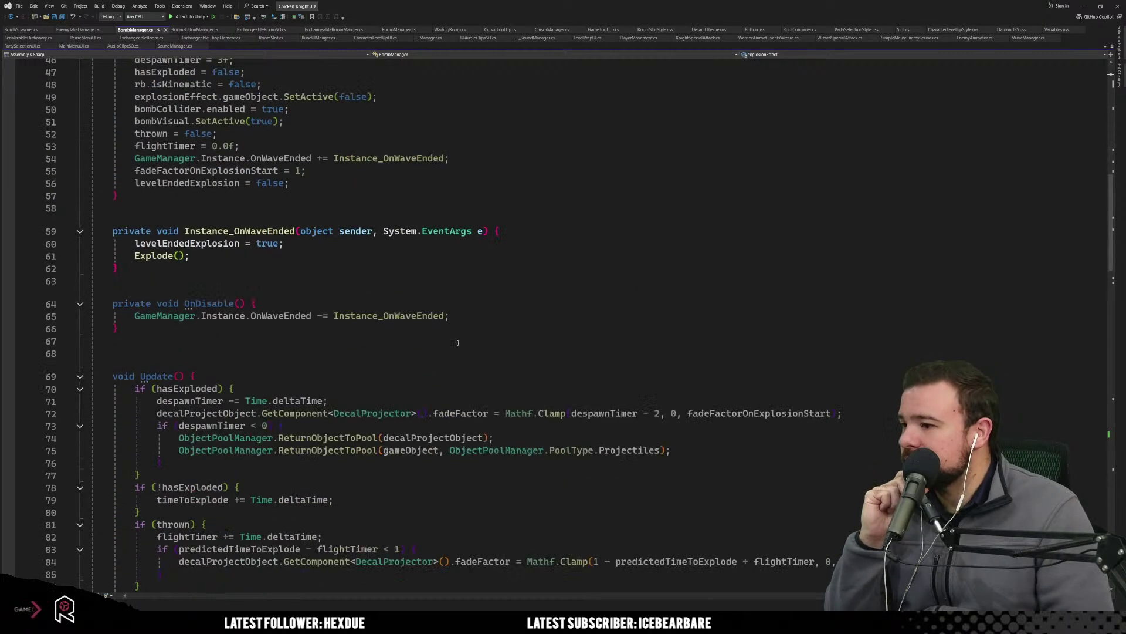
{"action": "scroll", "coordinate": [468, 321], "scroll_direction": "down", "scroll_amount": 13}
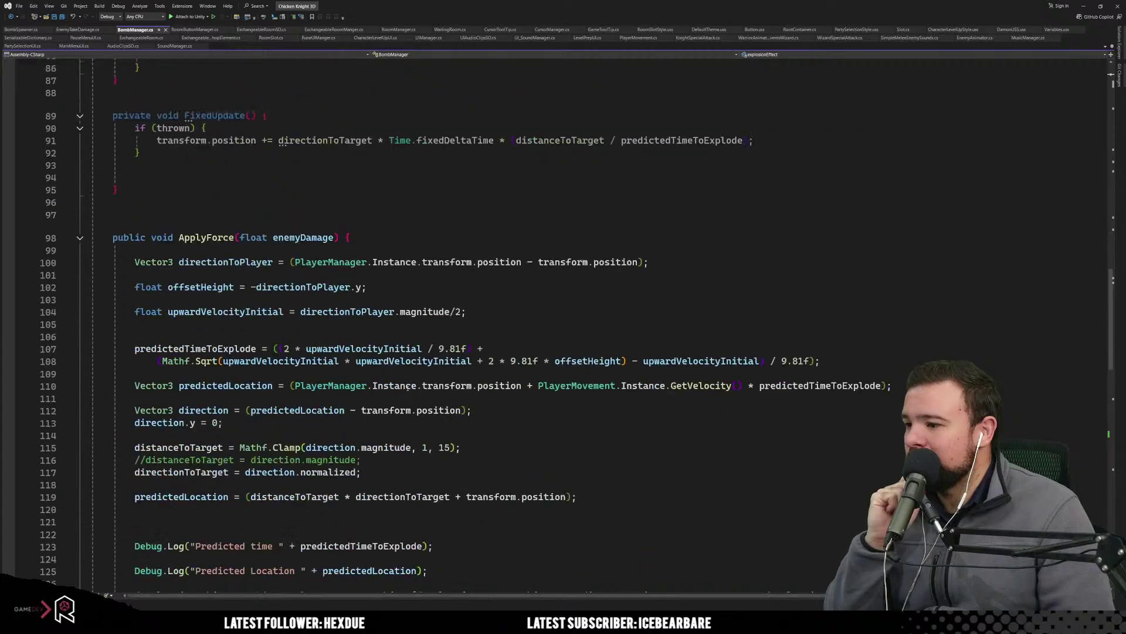
{"action": "left_click", "coordinate": [450, 349]}
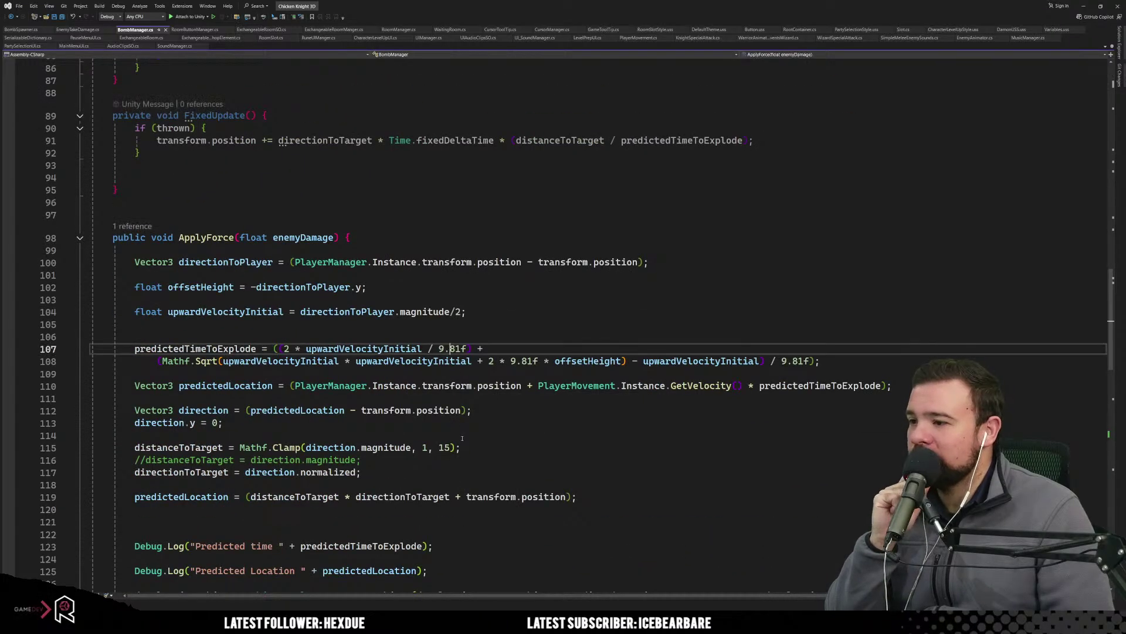
Declare a private float field named gravity below fadeFactorOnExplosionStart in the BombManager class.
{"action": "scroll", "coordinate": [459, 435], "scroll_direction": "up", "scroll_amount": 20}
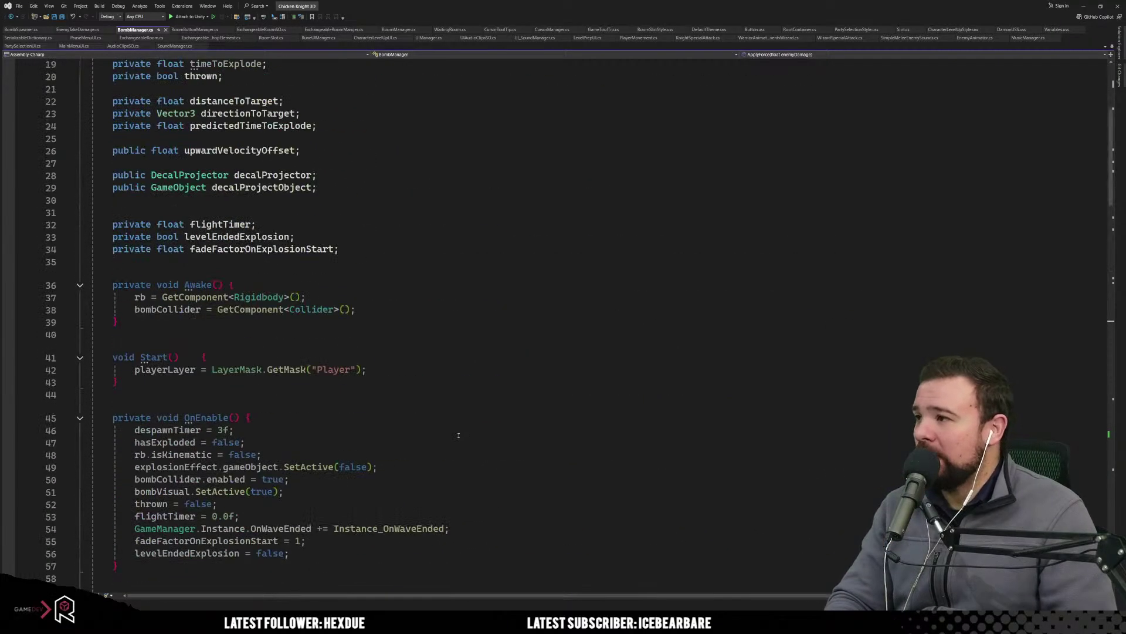
{"action": "scroll", "coordinate": [331, 391], "scroll_direction": "down", "scroll_amount": 5}
{"action": "left_click", "coordinate": [410, 260]}
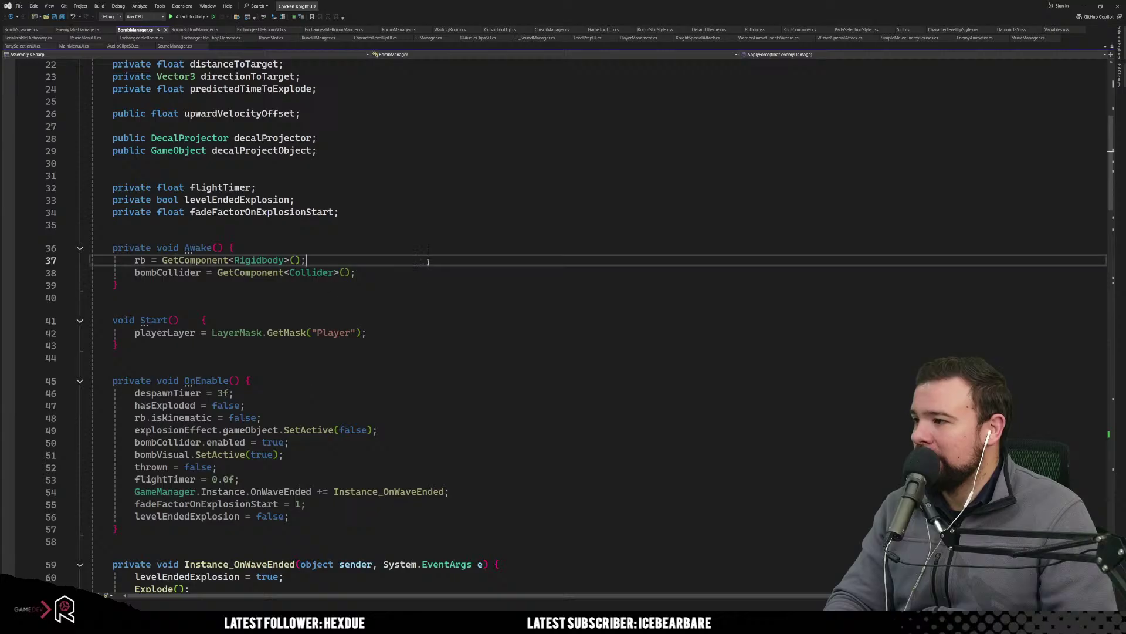
{"action": "left_click", "coordinate": [434, 226]}
{"action": "type", "text": "private flaot"}
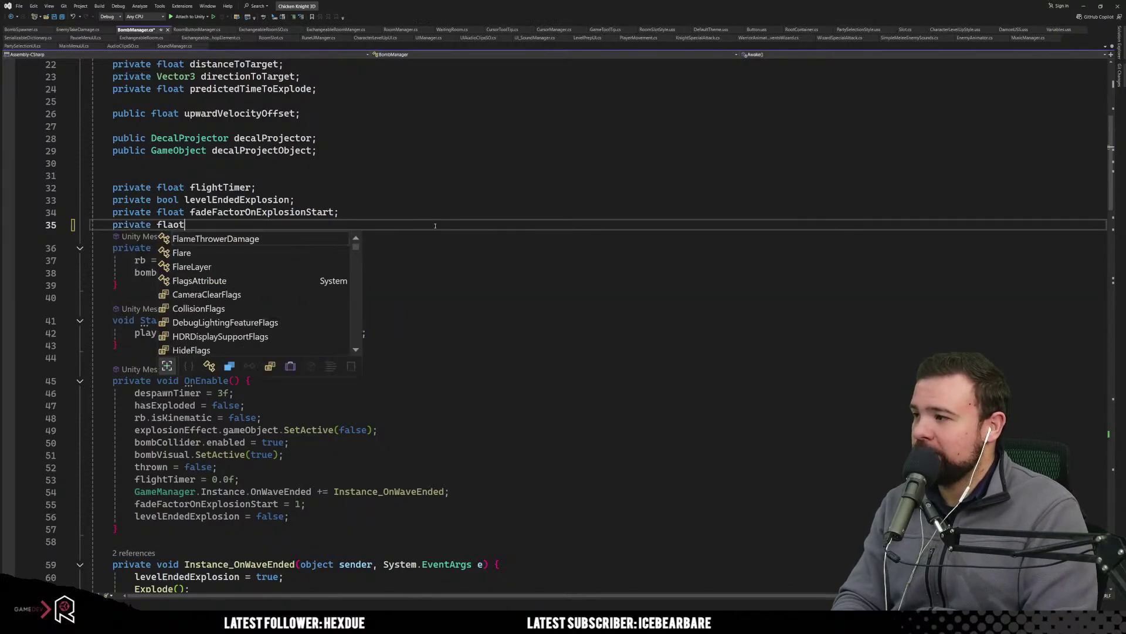
{"action": "key", "text": "Escape"}
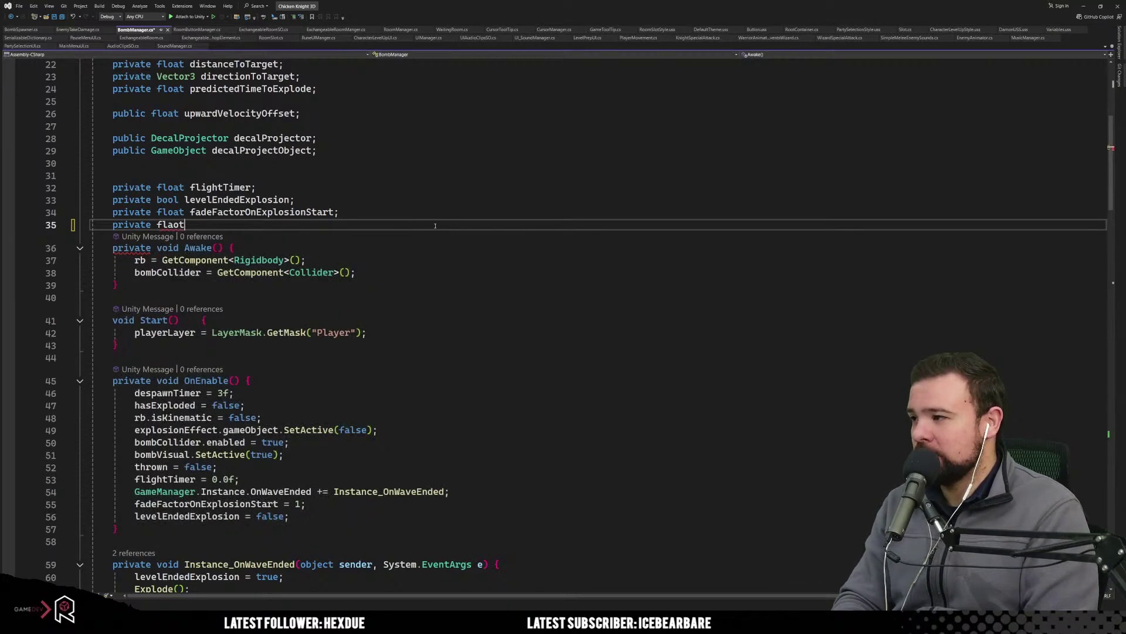
{"action": "type", "text": "g"}
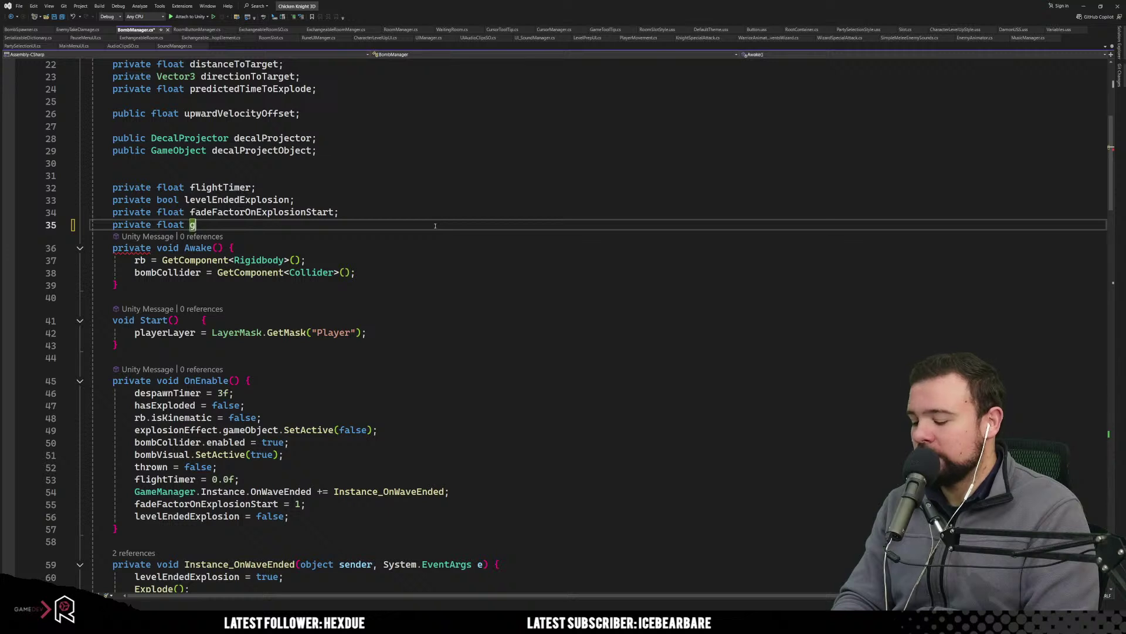
{"action": "type", "text": "ravity;"}
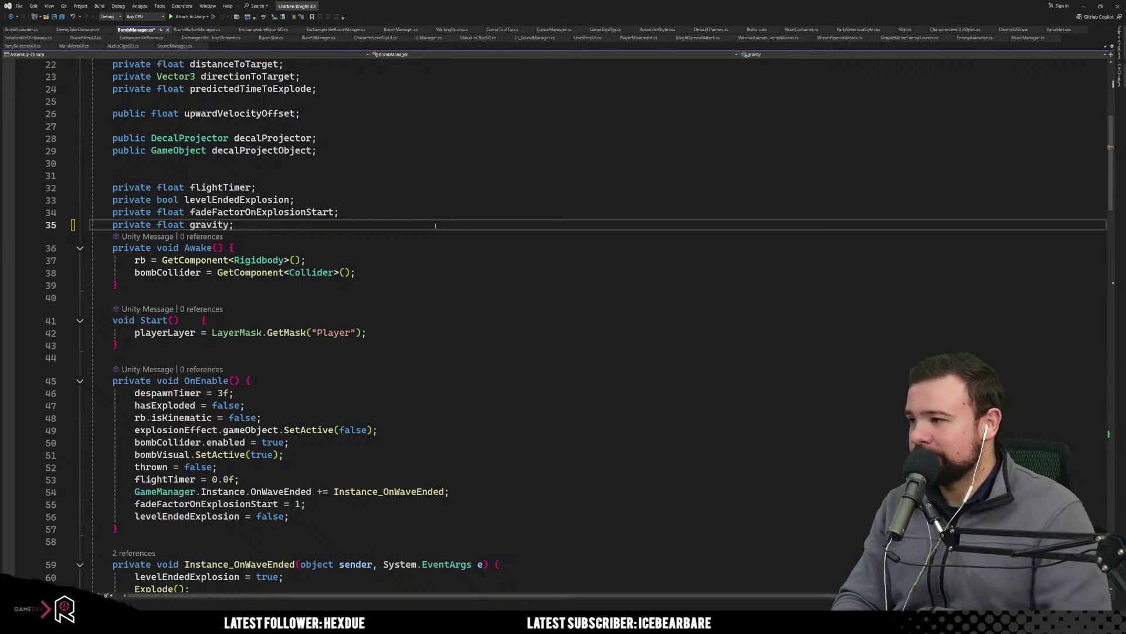
Add a line at the end of Awake that assigns Physics.gravity to the gravity field.
{"action": "left_click", "coordinate": [427, 286]}
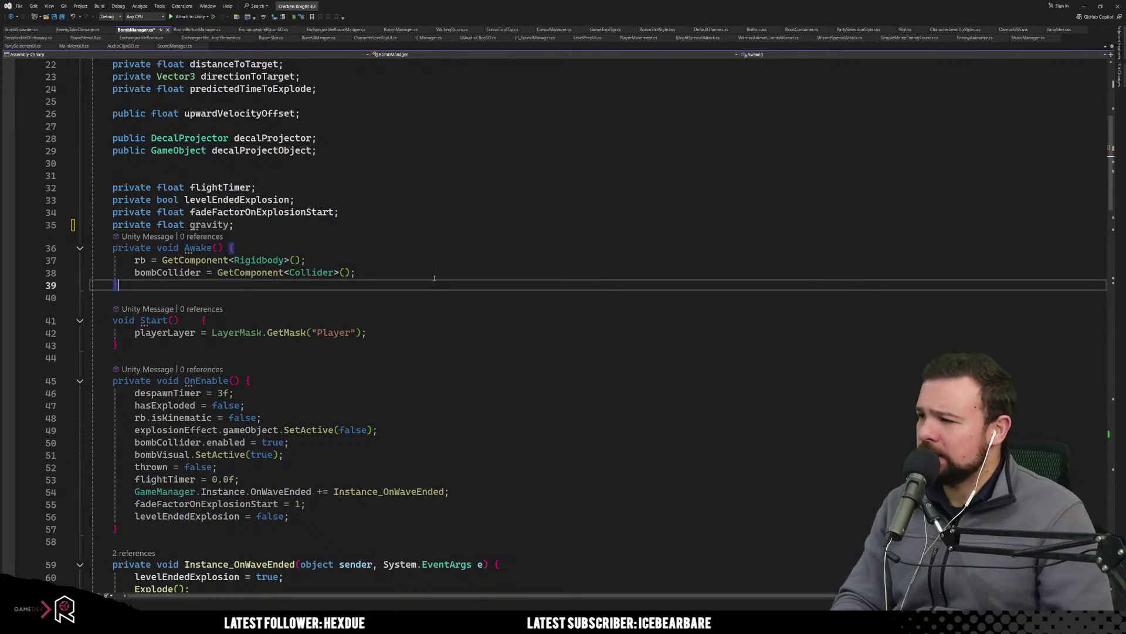
{"action": "key", "text": "Left"}
{"action": "key", "text": "Return"}
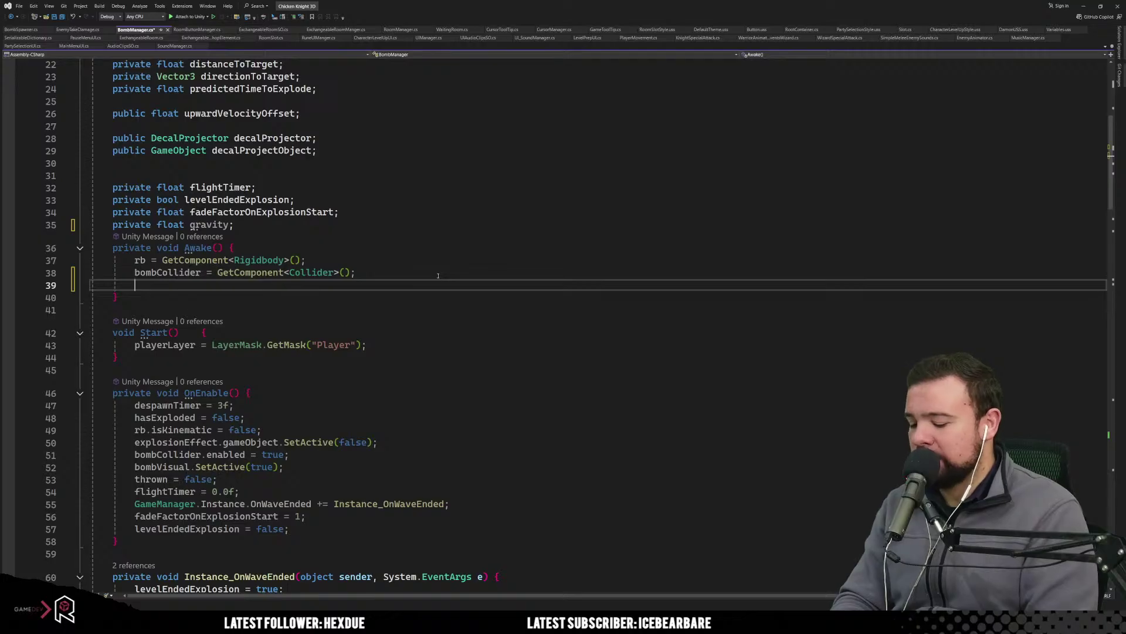
{"action": "type", "text": "gravity"}
{"action": "key", "text": "Tab"}
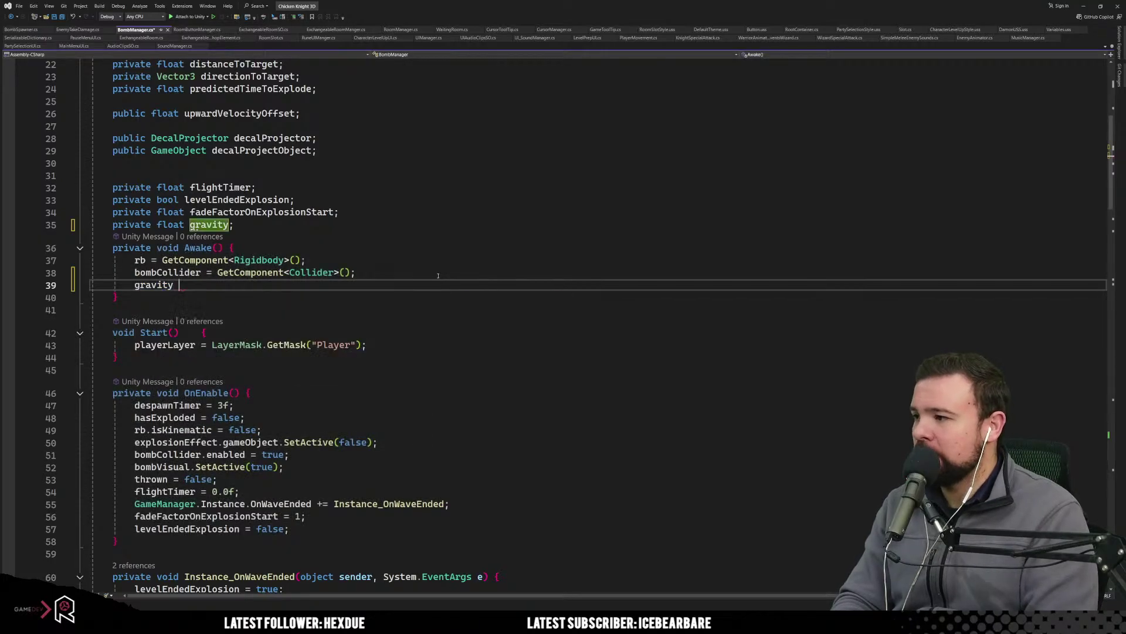
{"action": "type", "text": "= p"}
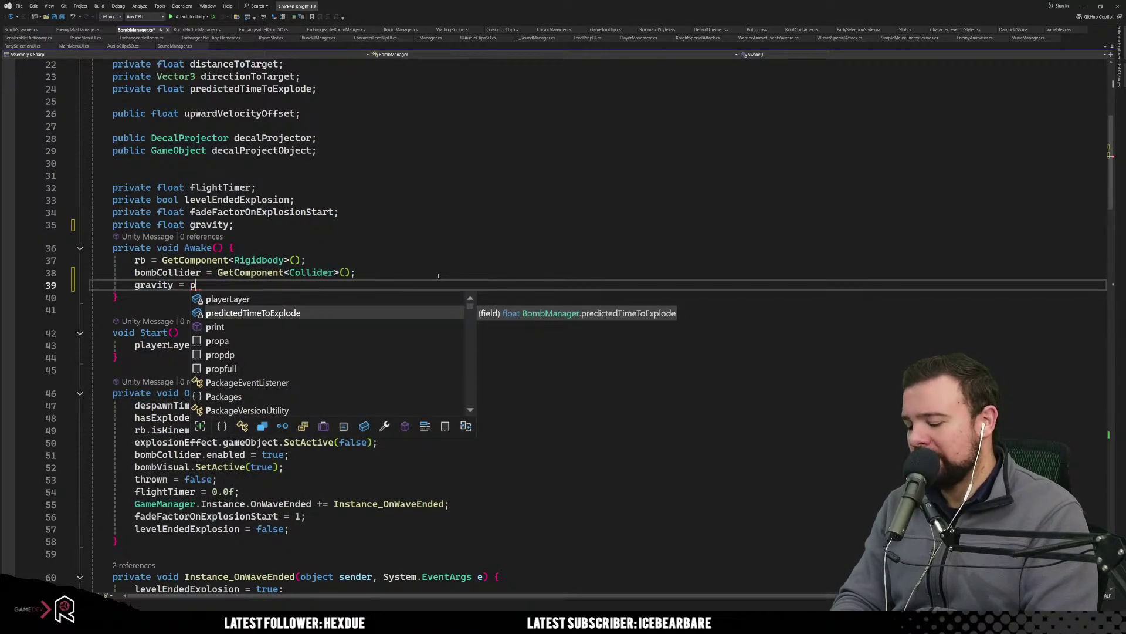
{"action": "type", "text": "hys"}
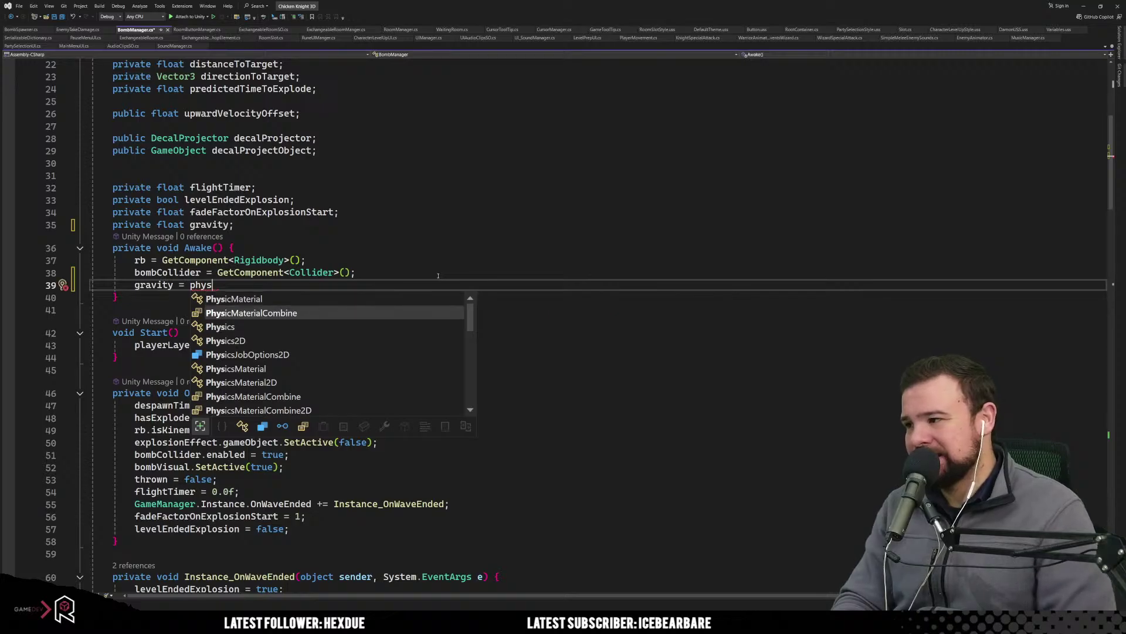
{"action": "type", "text": "ics."}
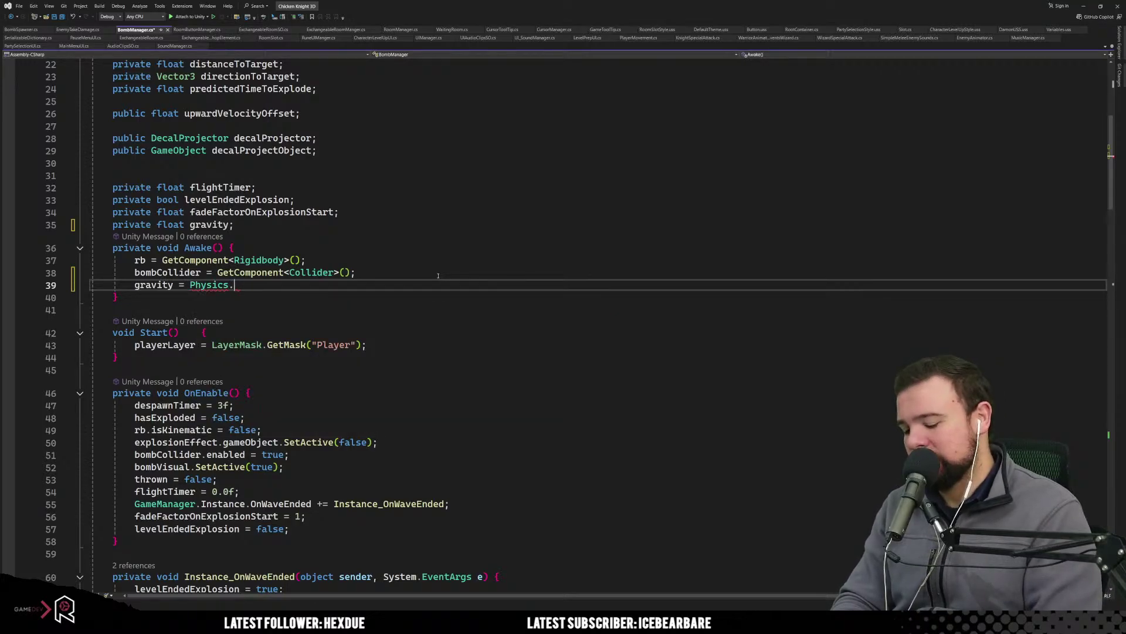
{"action": "type", "text": "gravity;"}
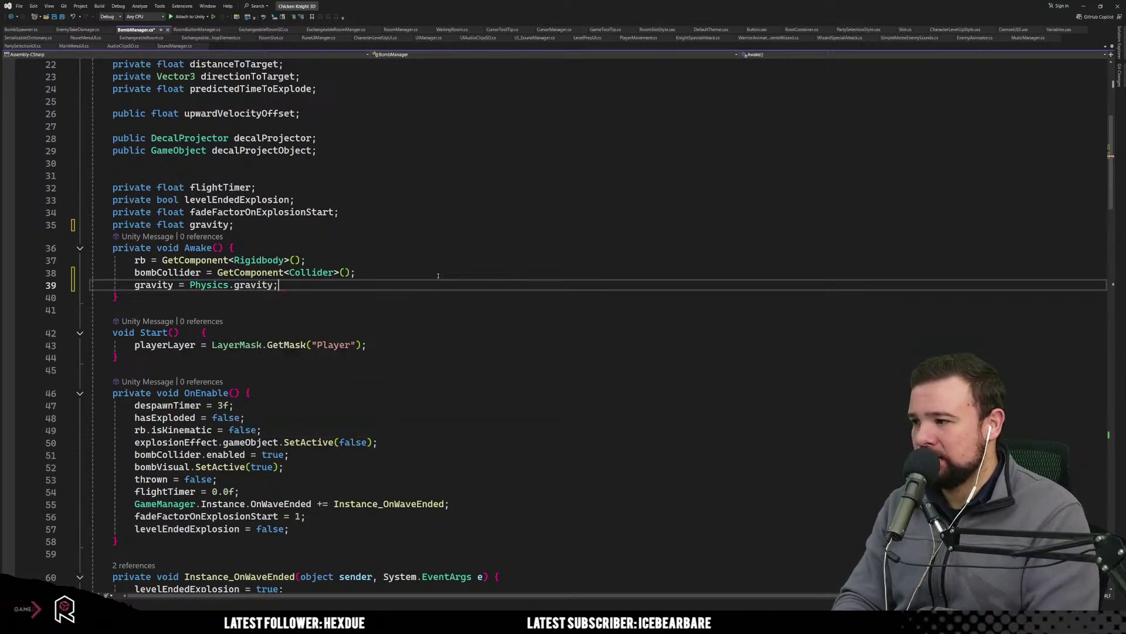
{"action": "key", "text": "Down"}
{"action": "key", "text": "Down"}
Change the assignment in Awake to use Physics.gravity.y and save the BombManager script.
{"action": "mouse_move", "coordinate": [252, 287]}
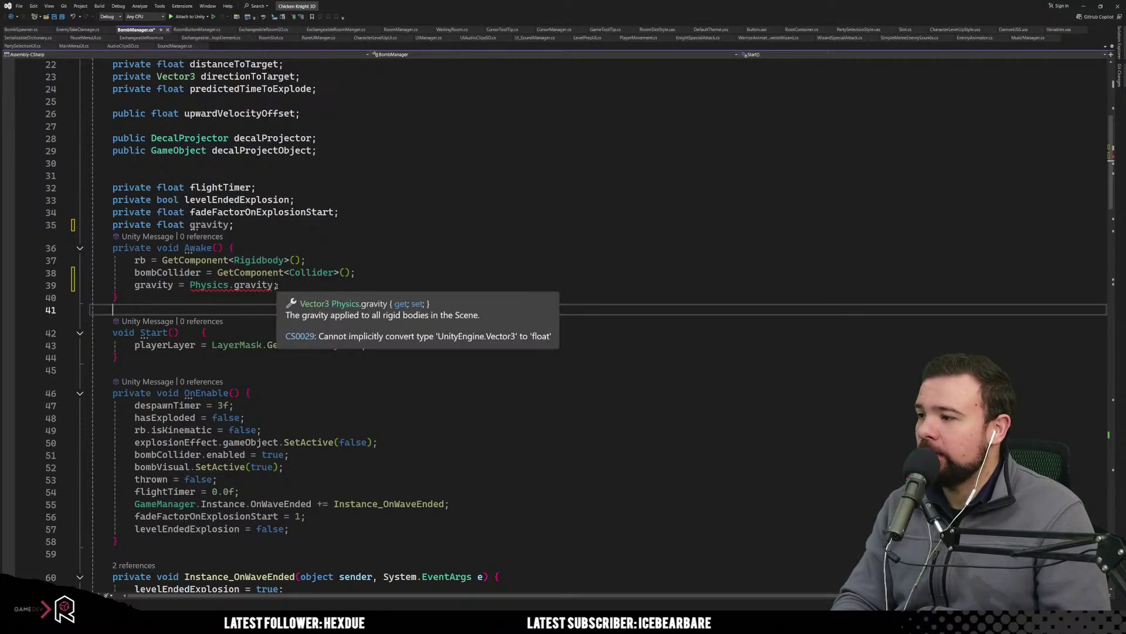
{"action": "left_click", "coordinate": [276, 285]}
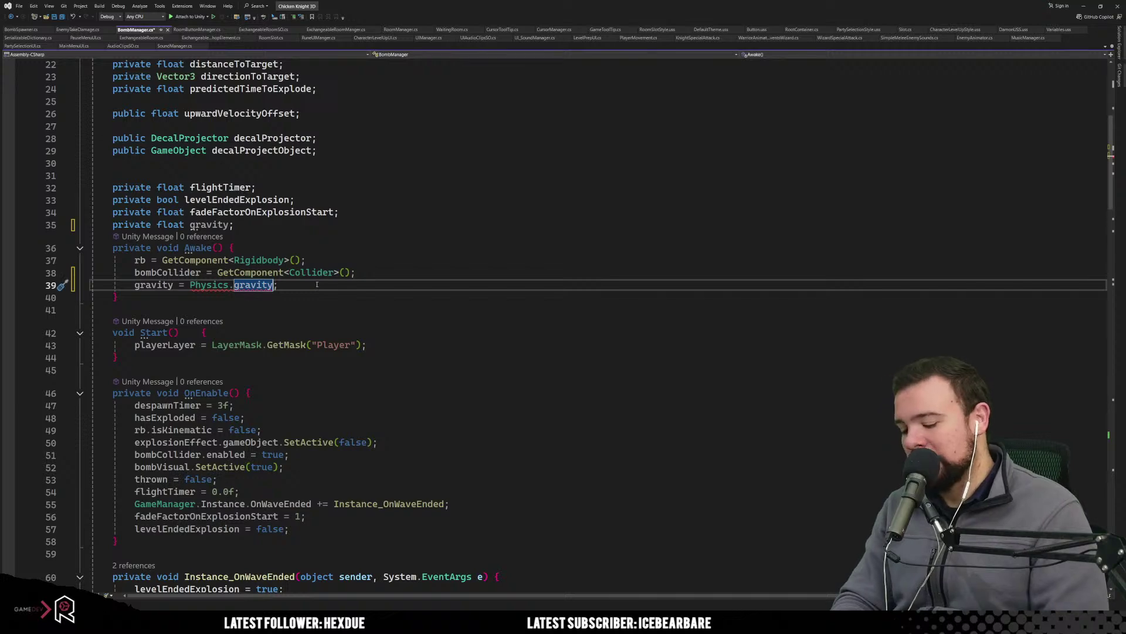
{"action": "type", "text": ".y"}
{"action": "key", "text": "Escape"}
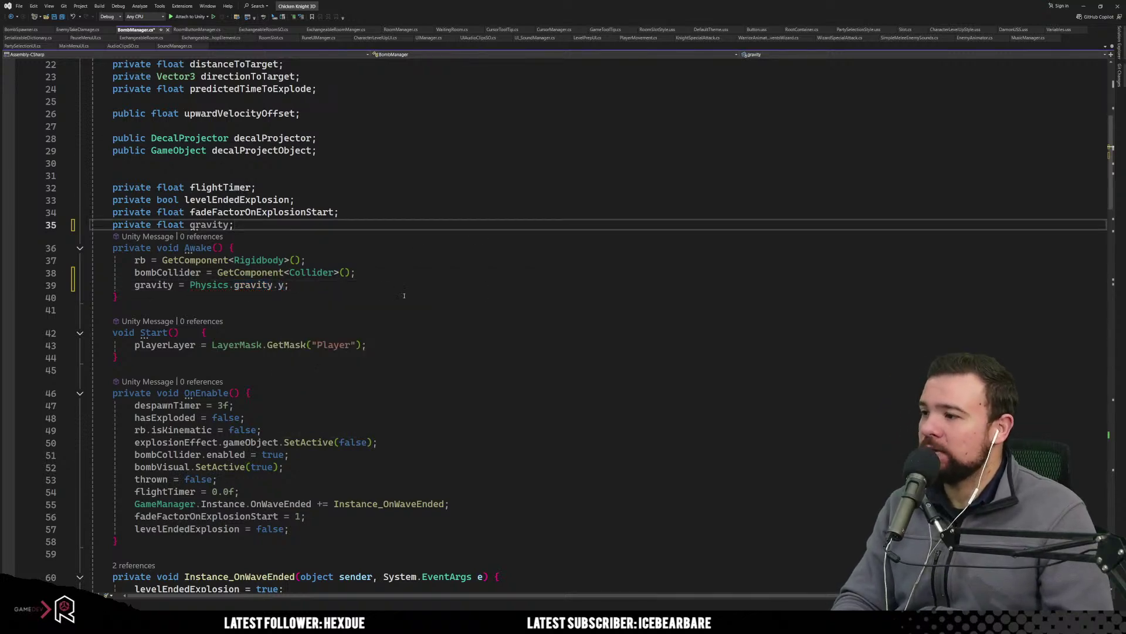
{"action": "left_click", "coordinate": [404, 295]}
{"action": "key", "text": "ctrl+s"}
Set up a find-and-replace in the BombManager script that searches for 9.81 and substitutes gravity.
{"action": "double_click", "coordinate": [208, 225]}
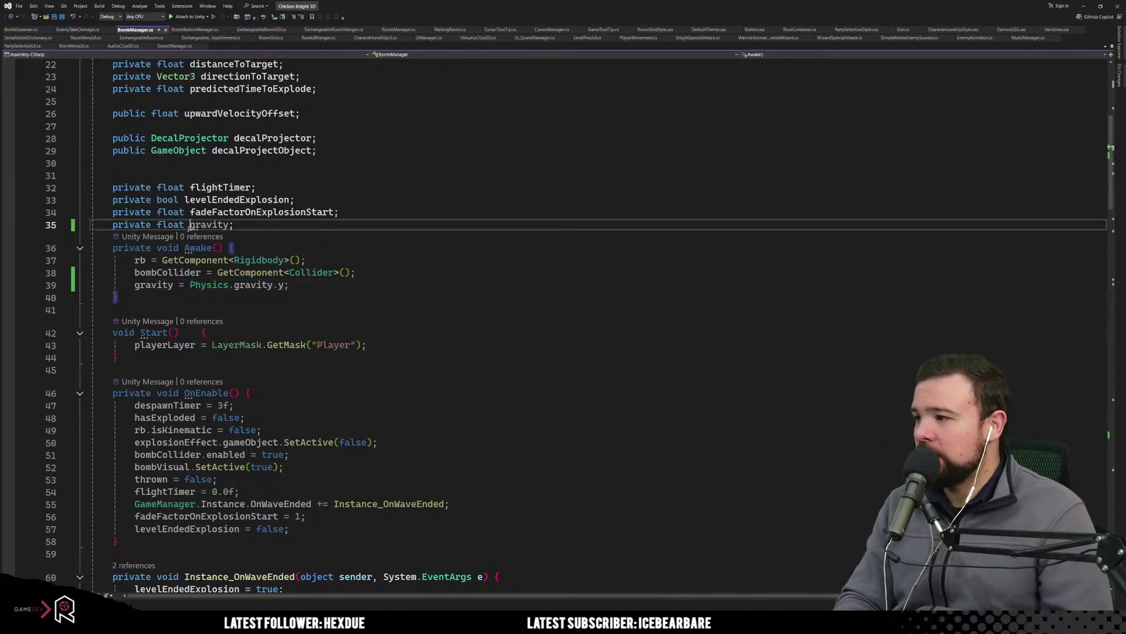
{"action": "scroll", "coordinate": [387, 320], "scroll_direction": "down", "scroll_amount": 12}
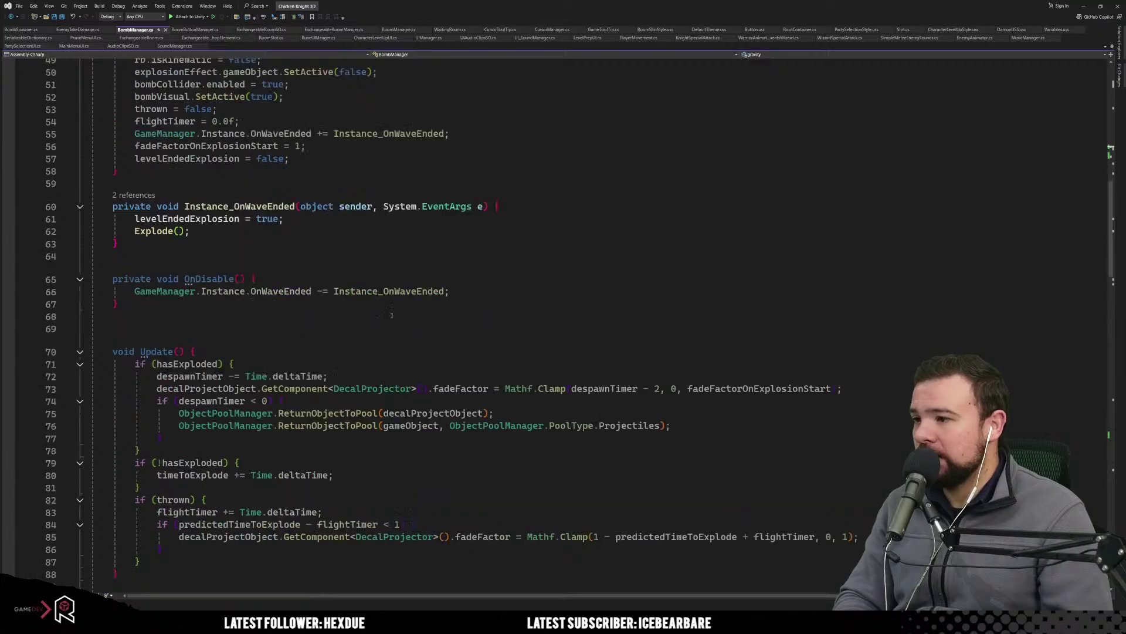
{"action": "scroll", "coordinate": [500, 342], "scroll_direction": "down", "scroll_amount": 2}
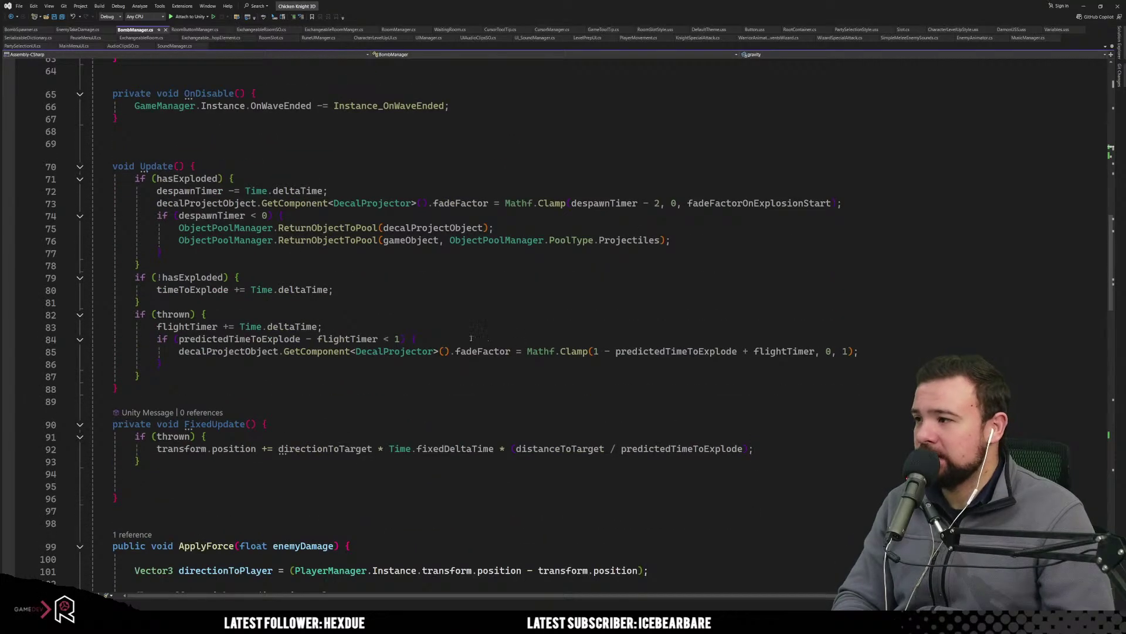
{"action": "scroll", "coordinate": [467, 336], "scroll_direction": "down", "scroll_amount": 11}
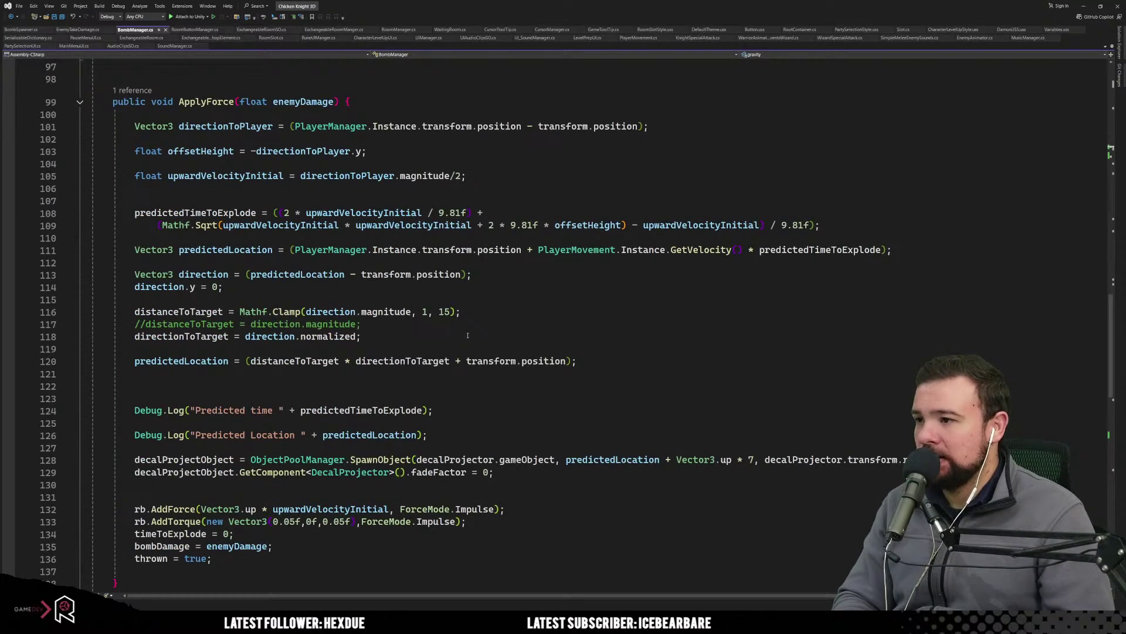
{"action": "left_click", "coordinate": [552, 311]}
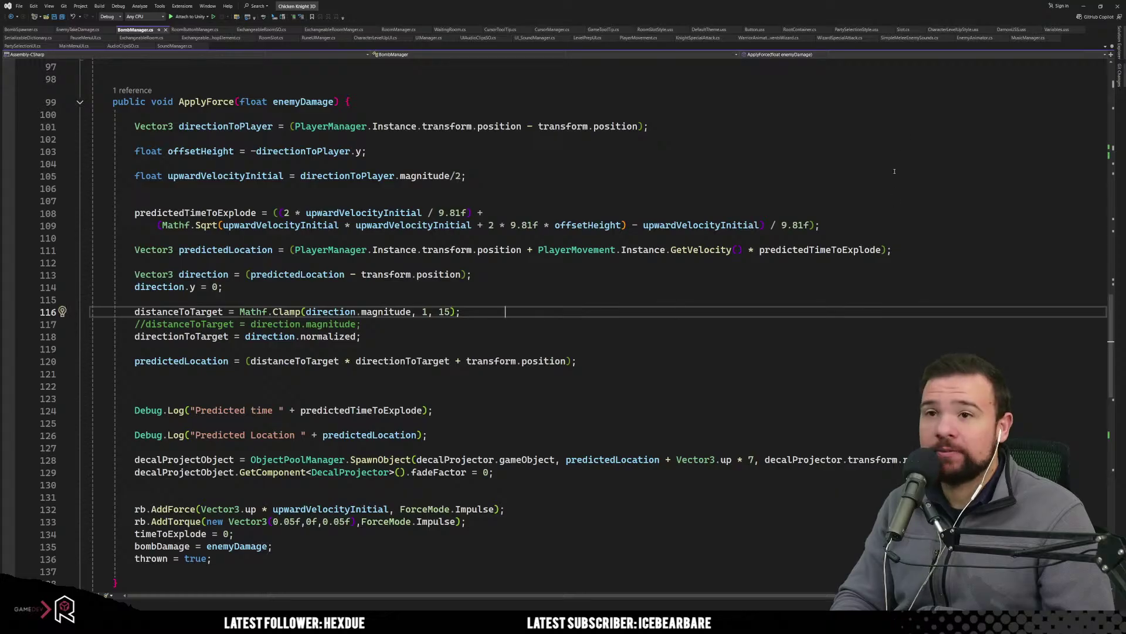
{"action": "left_click", "coordinate": [893, 141]}
{"action": "key", "text": "ctrl+f"}
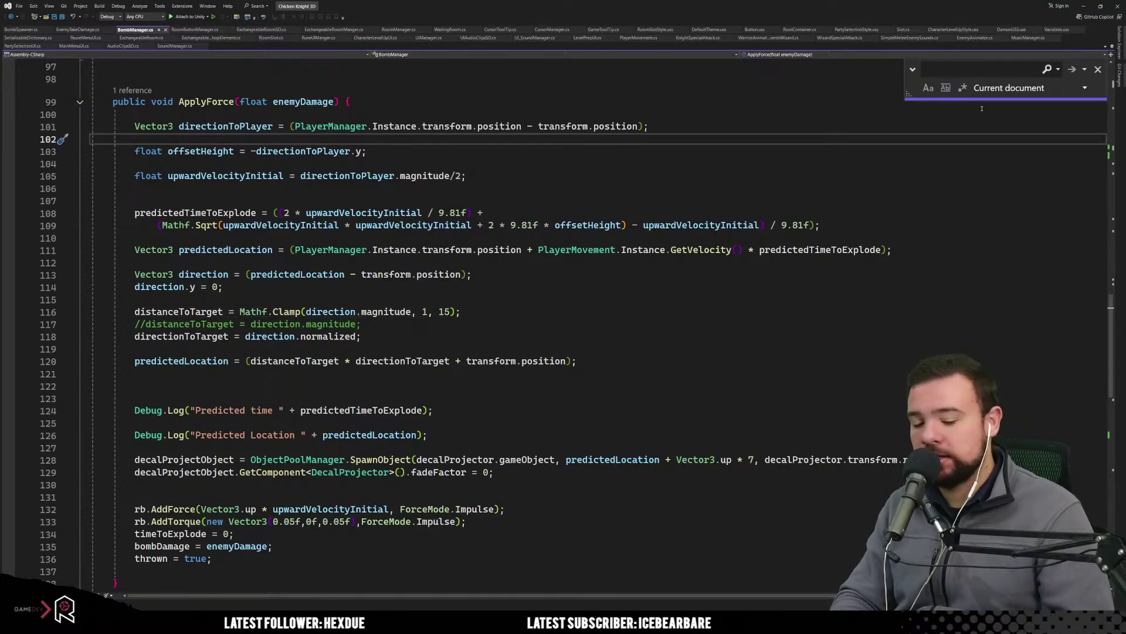
{"action": "type", "text": "9.81"}
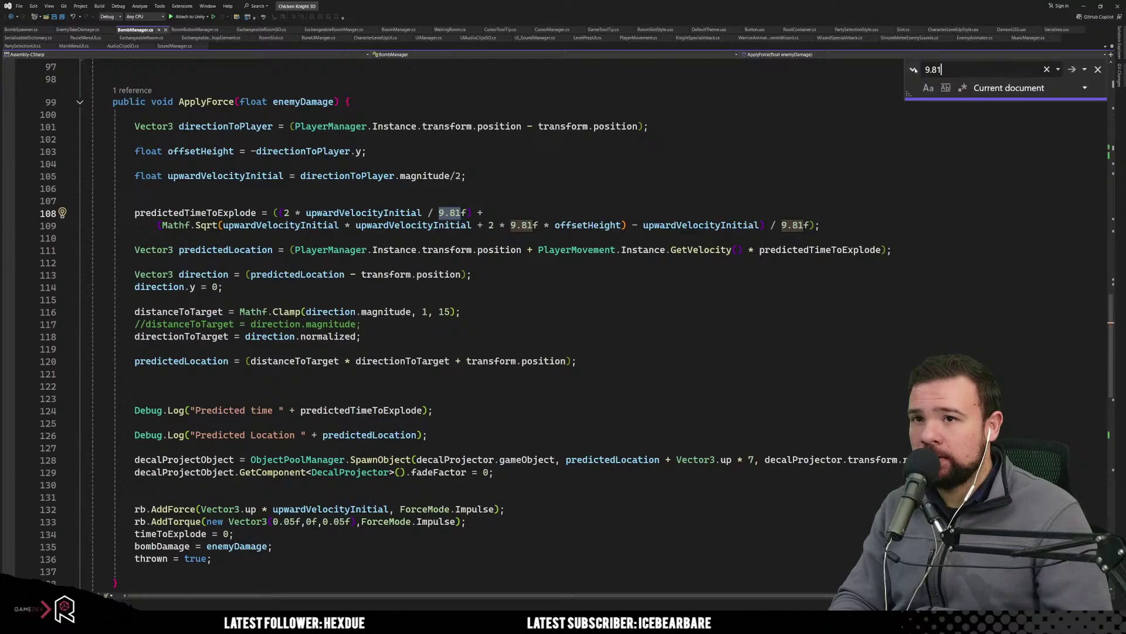
{"action": "left_click", "coordinate": [914, 69]}
{"action": "left_click", "coordinate": [942, 89]}
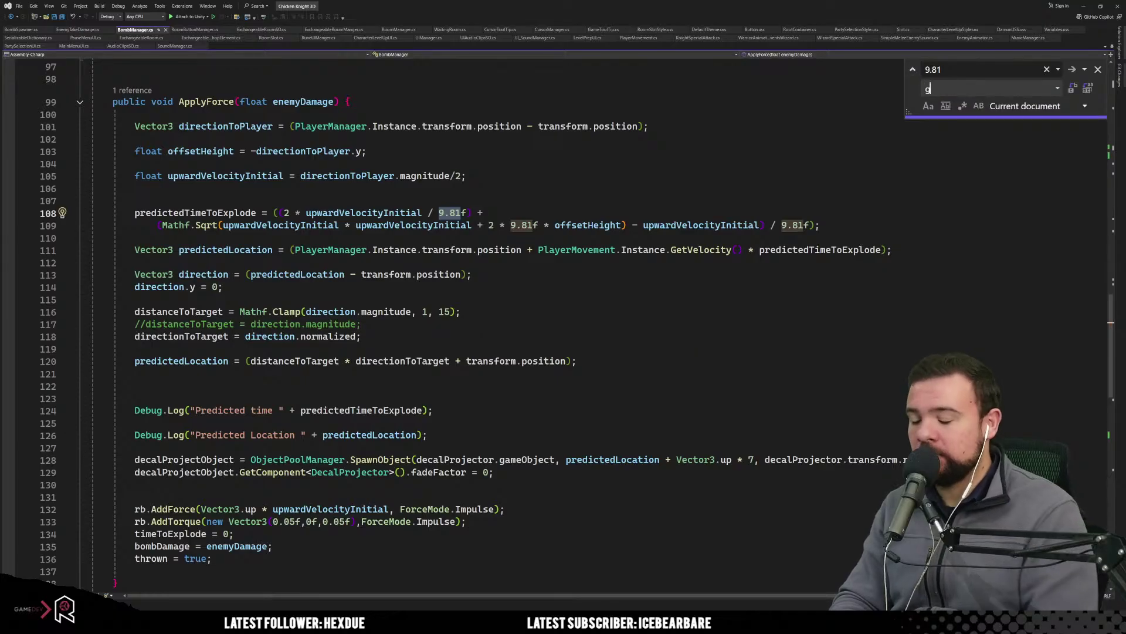
{"action": "type", "text": "gravity"}
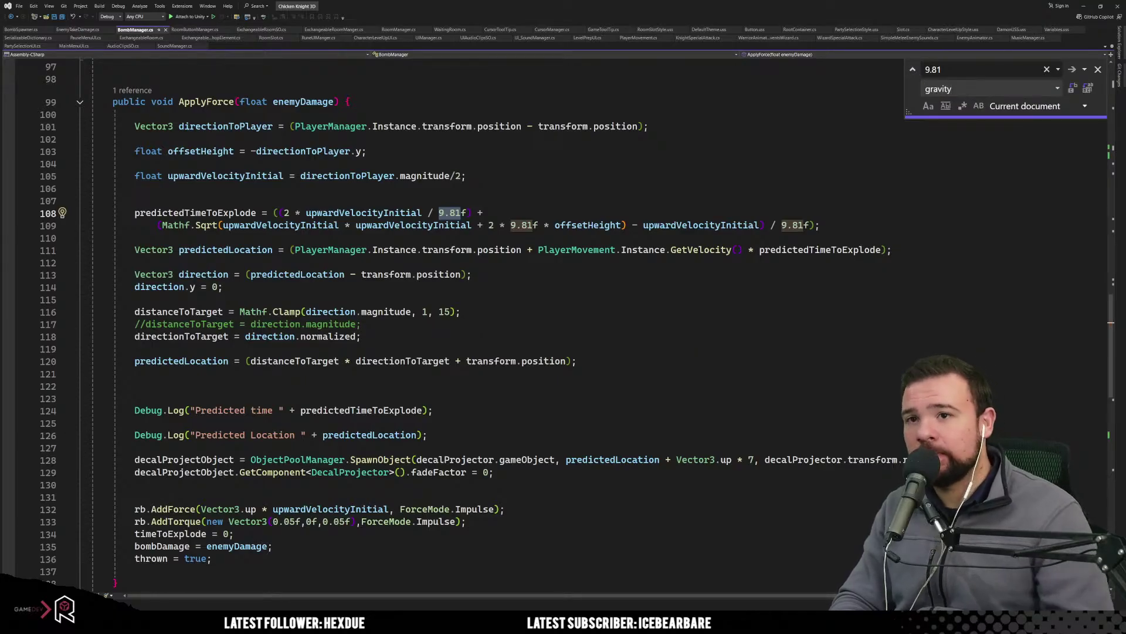
{"action": "left_click", "coordinate": [1073, 89]}
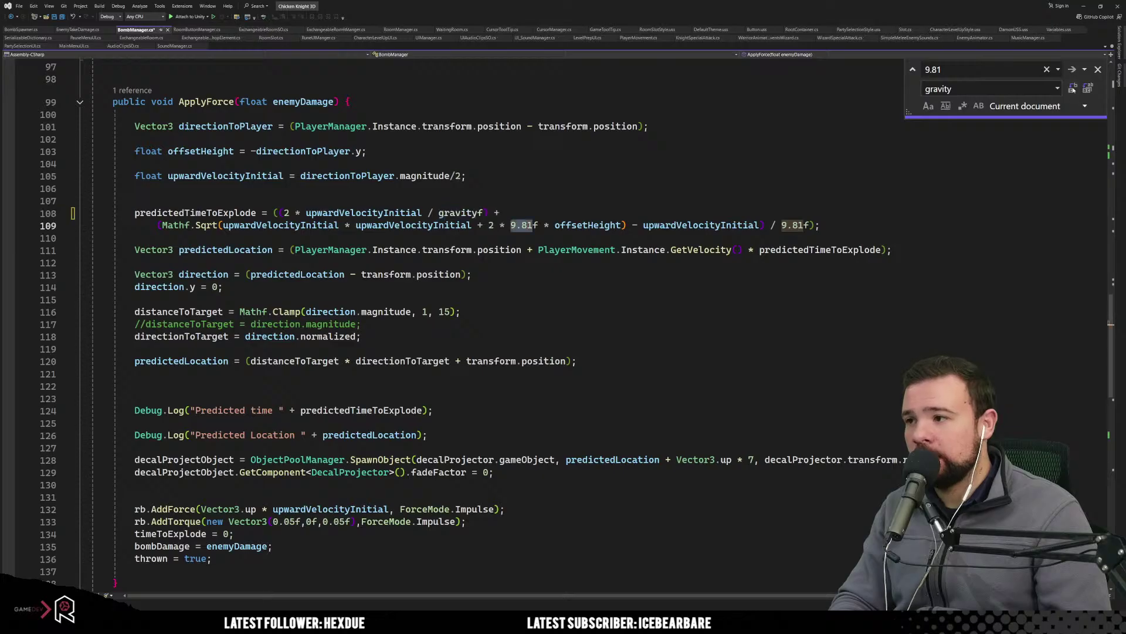
{"action": "left_click", "coordinate": [984, 74]}
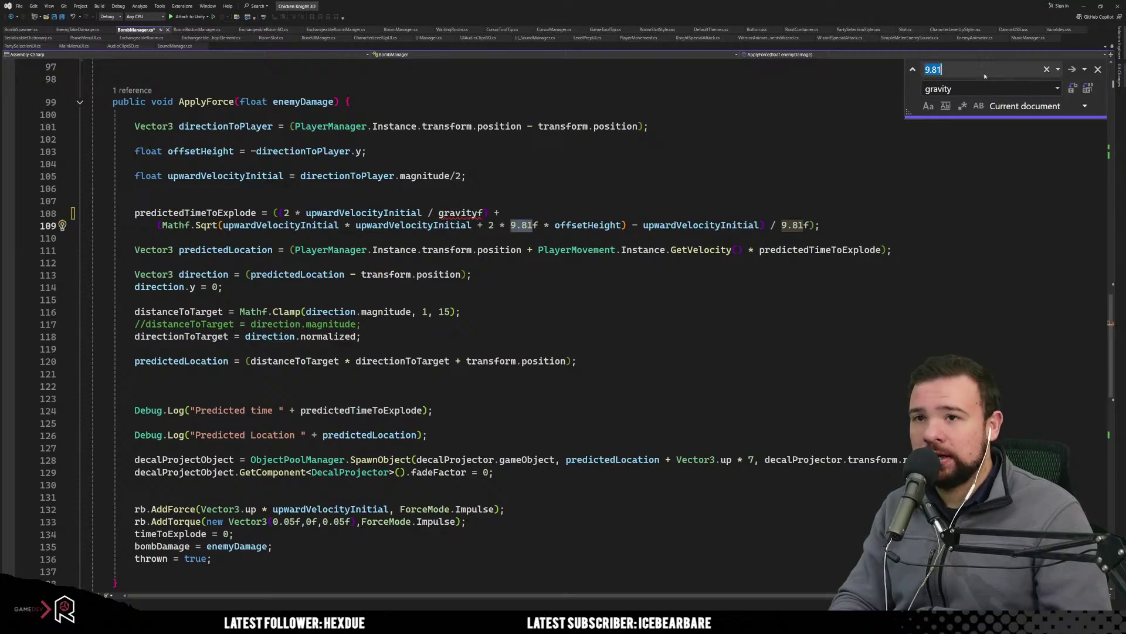
{"action": "type", "text": "f"}
{"action": "key", "text": "ctrl+z"}
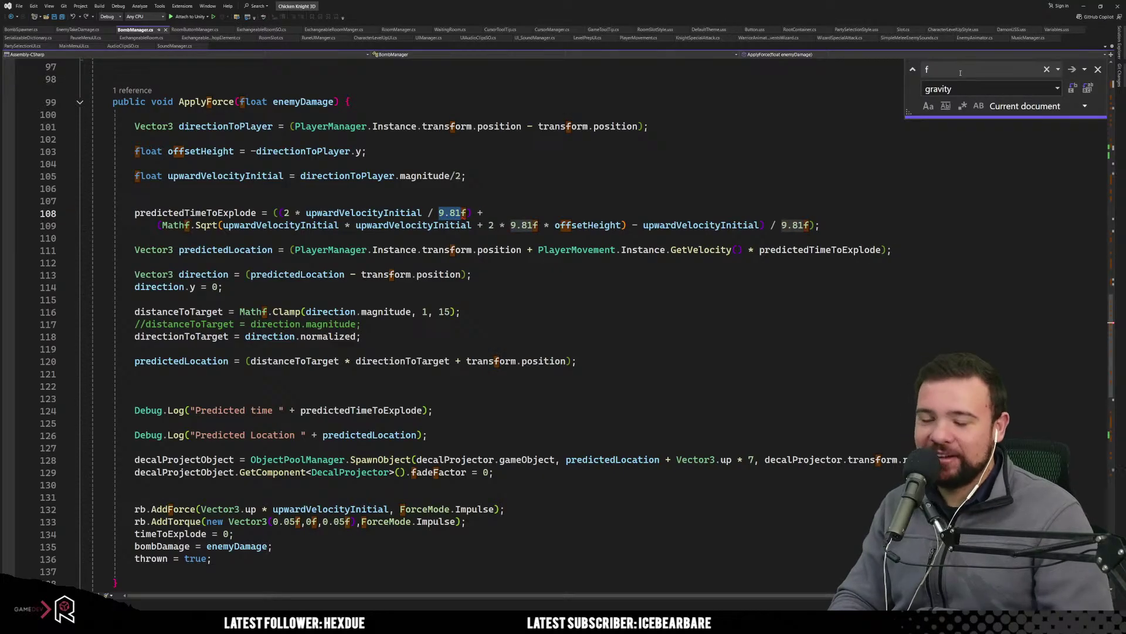
Replace every 9.81f in ApplyForce's predictedTimeToExplode formula with gravity and save the script.
{"action": "key", "text": "BackSpace"}
{"action": "type", "text": "9.81f"}
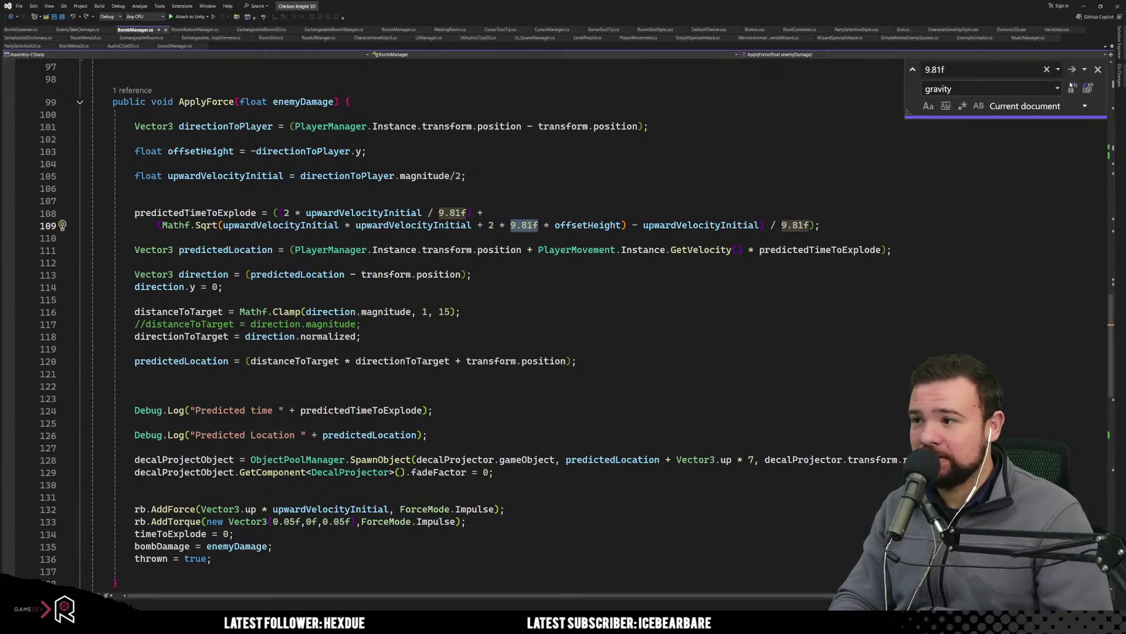
{"action": "left_click", "coordinate": [1072, 86]}
{"action": "left_click", "coordinate": [1071, 87]}
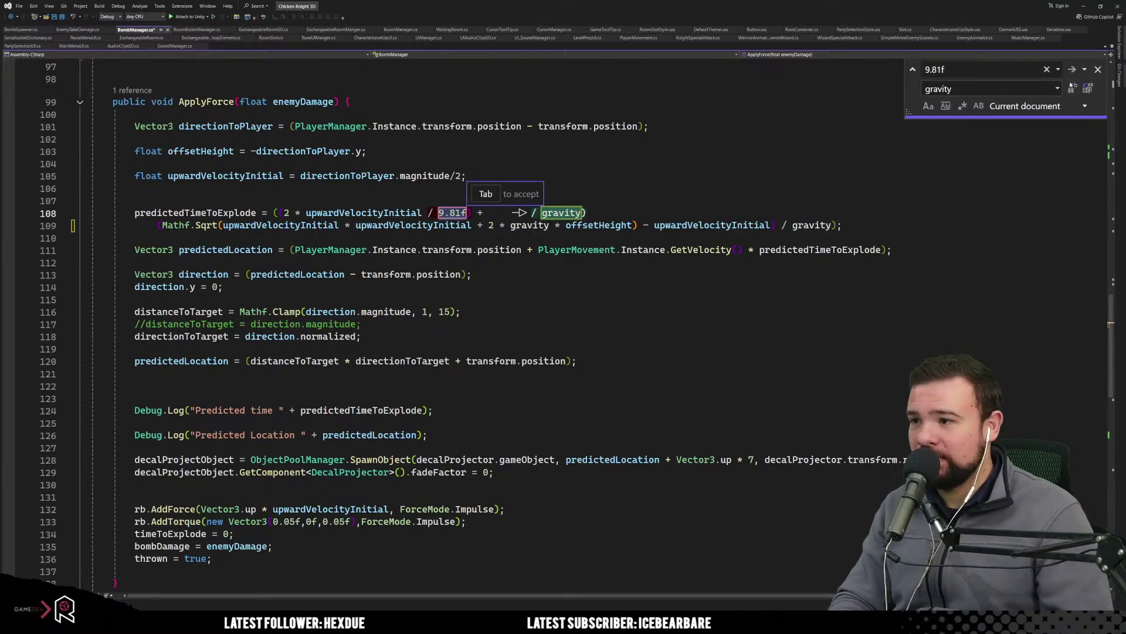
{"action": "left_click", "coordinate": [1072, 87]}
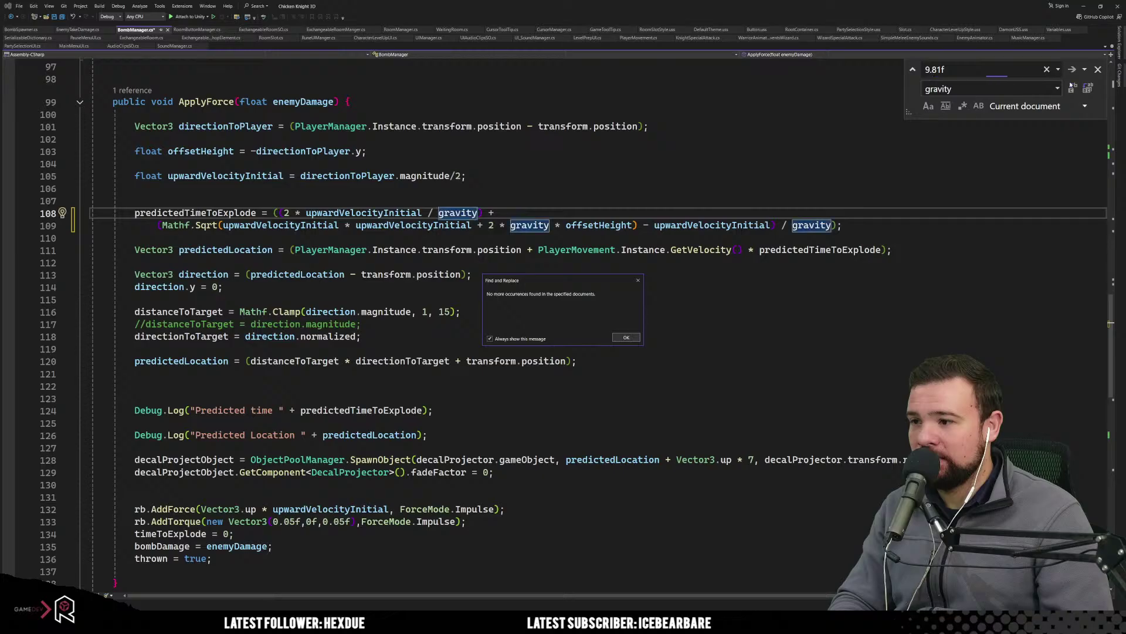
{"action": "left_click", "coordinate": [626, 337]}
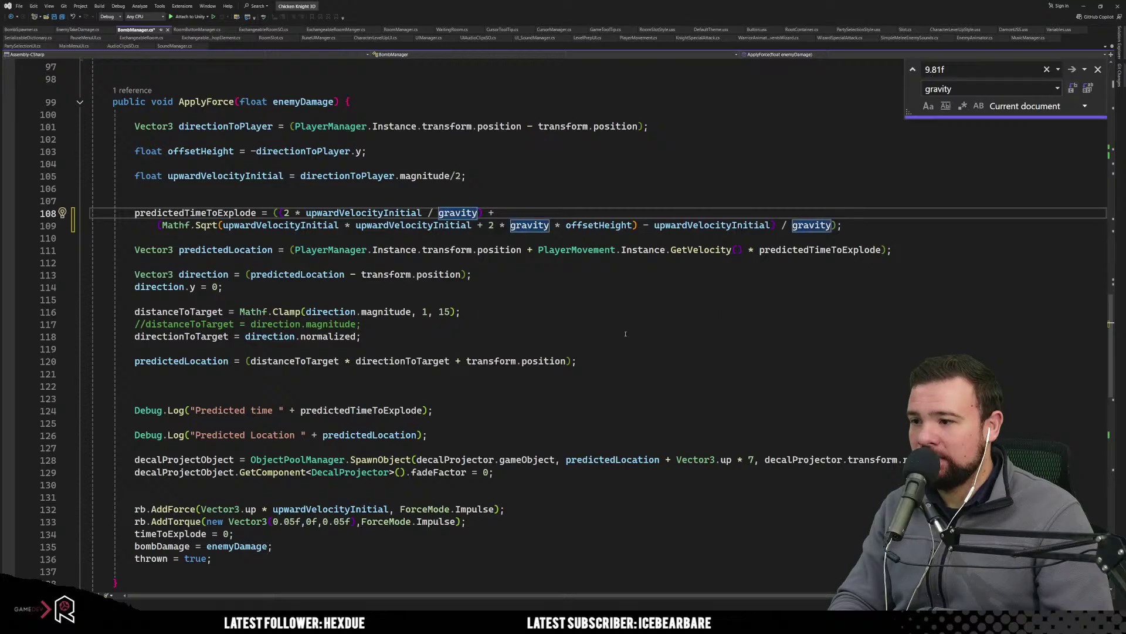
{"action": "left_click", "coordinate": [529, 313]}
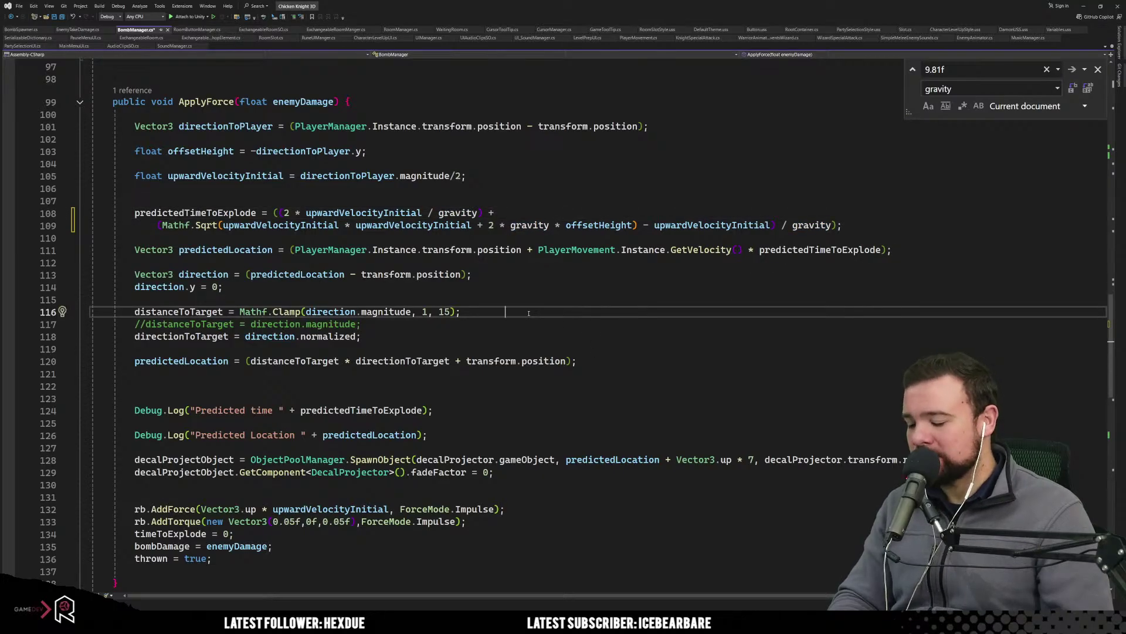
{"action": "key", "text": "ctrl+s"}
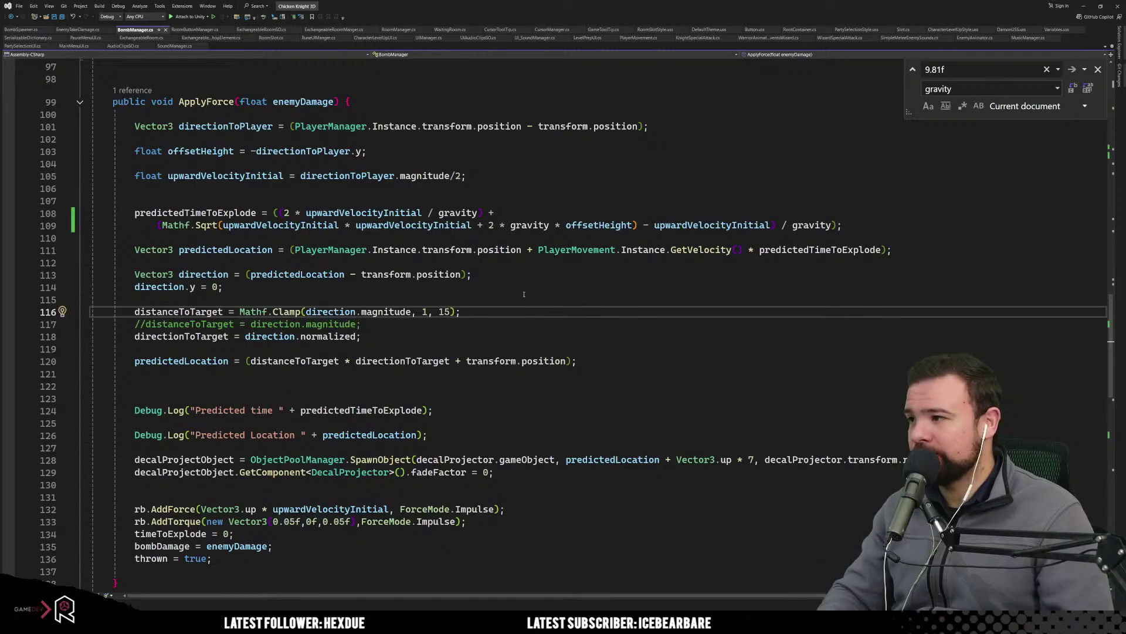
Review BombManager from ApplyForce and Explode back up to the gravity assignment in Awake, closing the find-and-replace box.
{"action": "left_click", "coordinate": [516, 274]}
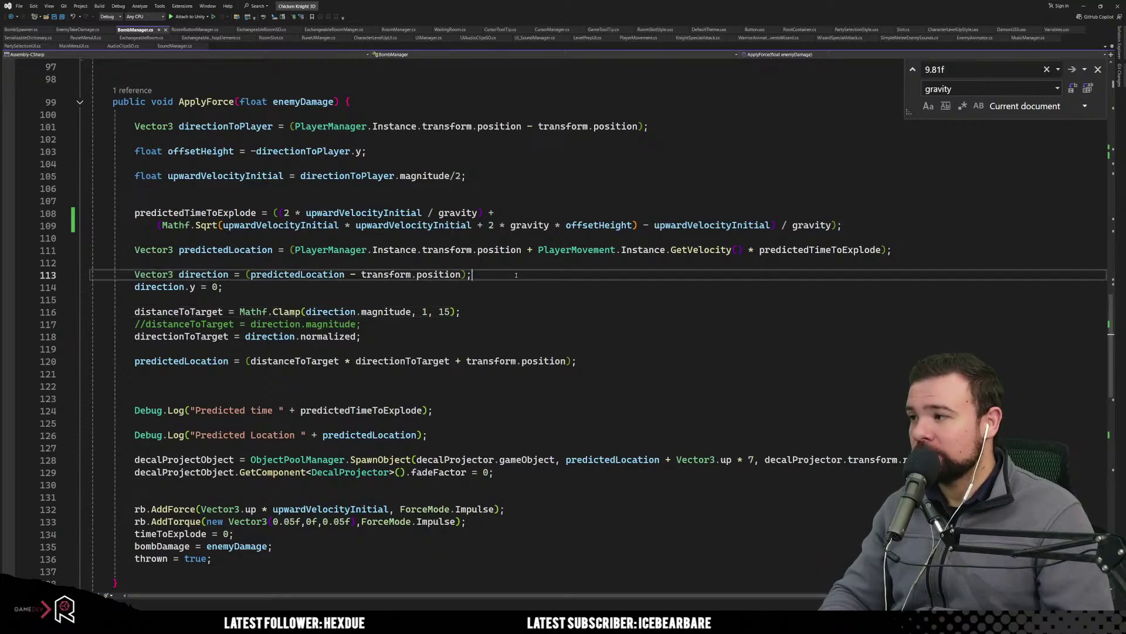
{"action": "scroll", "coordinate": [520, 281], "scroll_direction": "down", "scroll_amount": 4}
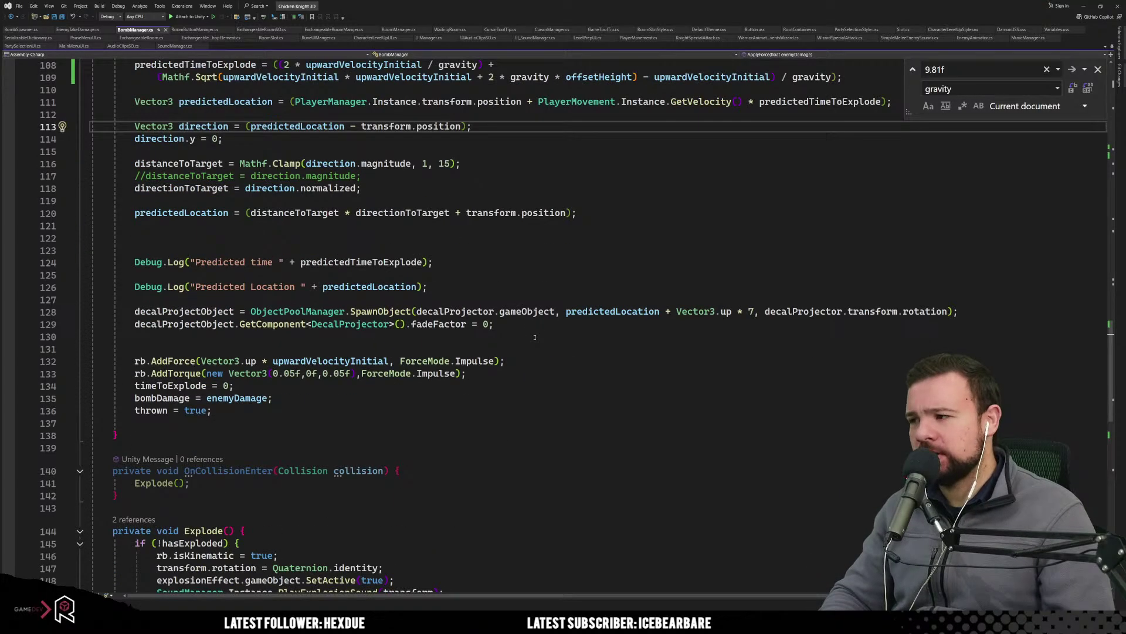
{"action": "scroll", "coordinate": [534, 341], "scroll_direction": "down", "scroll_amount": 4}
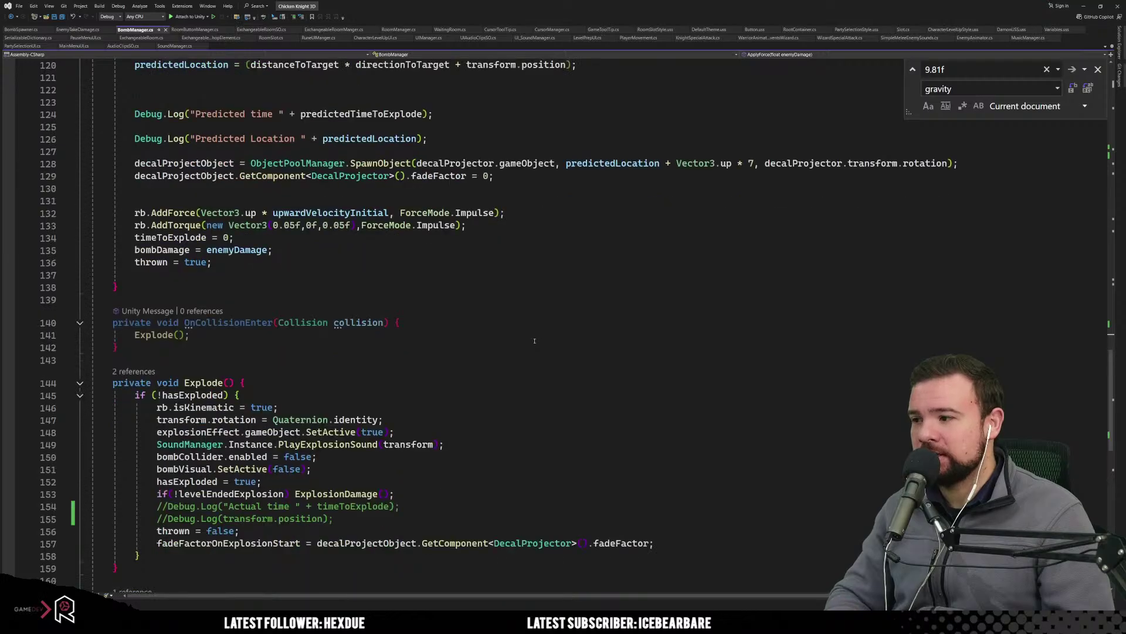
{"action": "scroll", "coordinate": [534, 340], "scroll_direction": "up", "scroll_amount": 6}
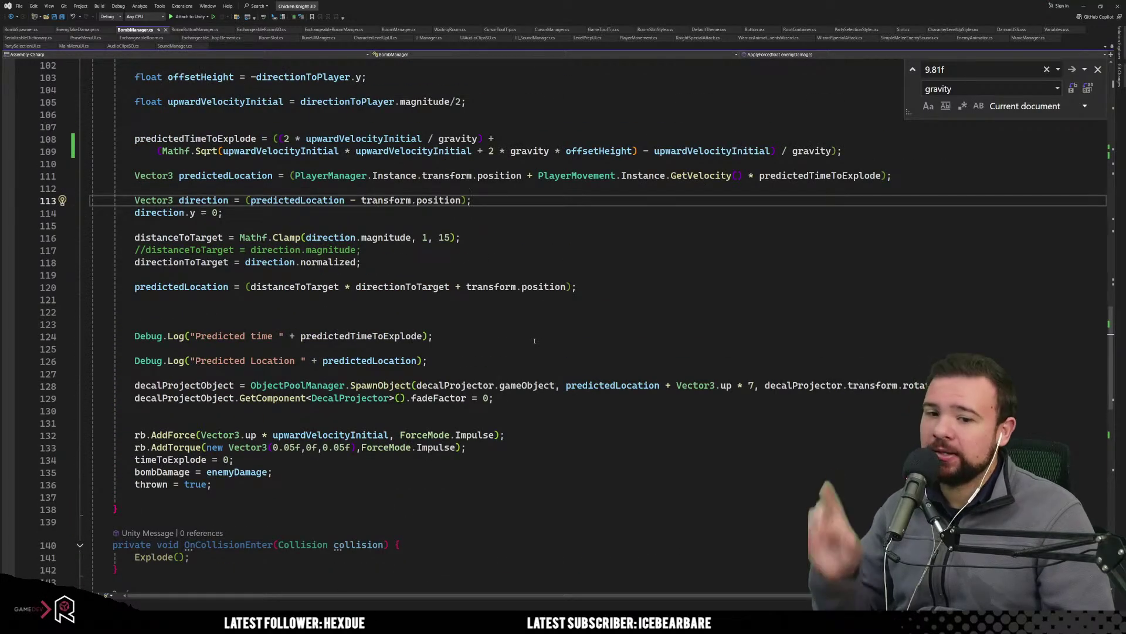
{"action": "scroll", "coordinate": [534, 340], "scroll_direction": "up", "scroll_amount": 4}
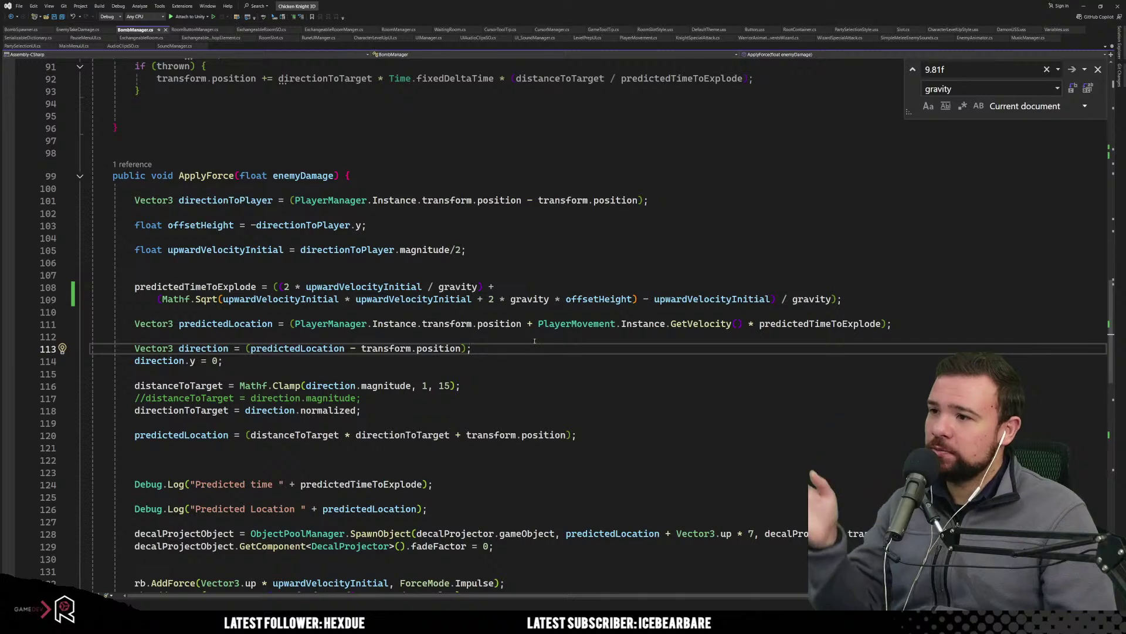
{"action": "scroll", "coordinate": [535, 340], "scroll_direction": "up", "scroll_amount": 6}
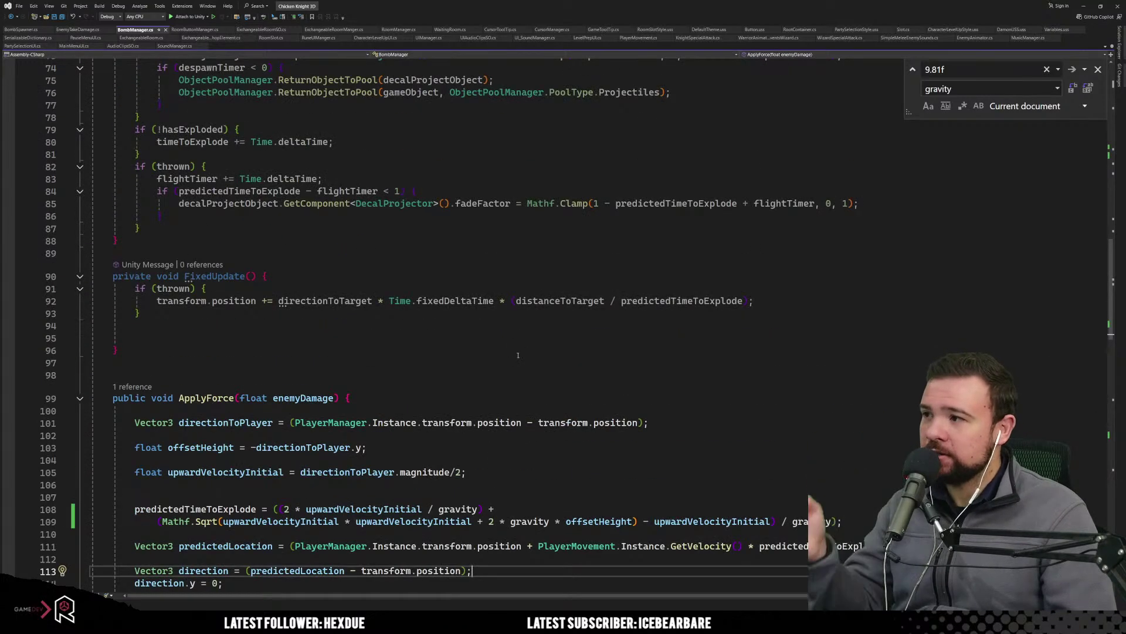
{"action": "scroll", "coordinate": [484, 365], "scroll_direction": "up", "scroll_amount": 5}
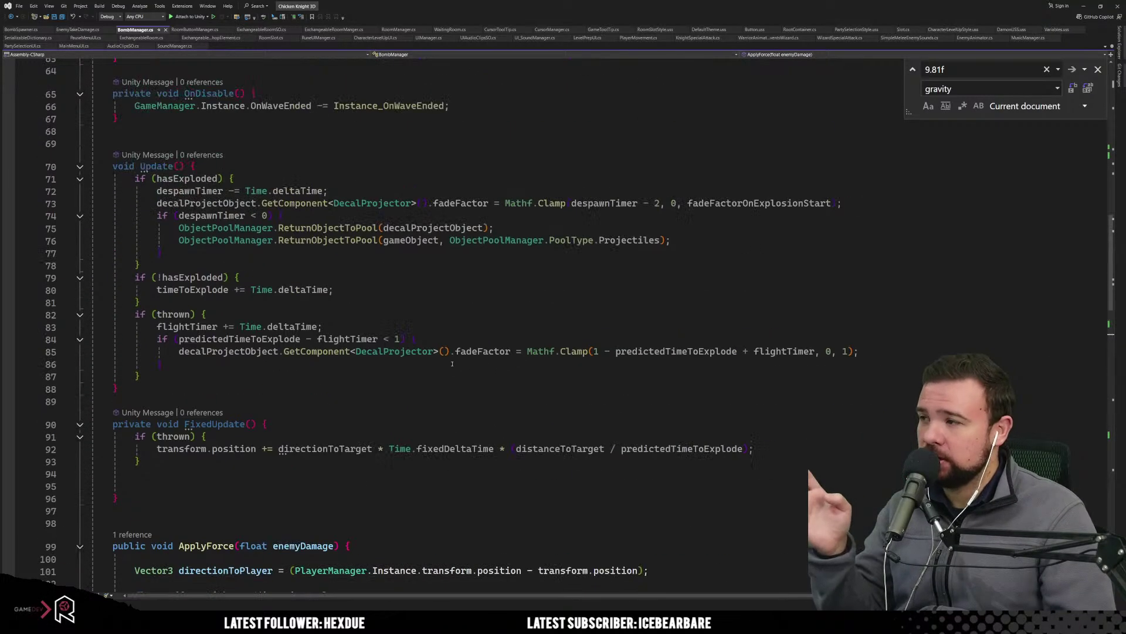
{"action": "scroll", "coordinate": [444, 358], "scroll_direction": "up", "scroll_amount": 5}
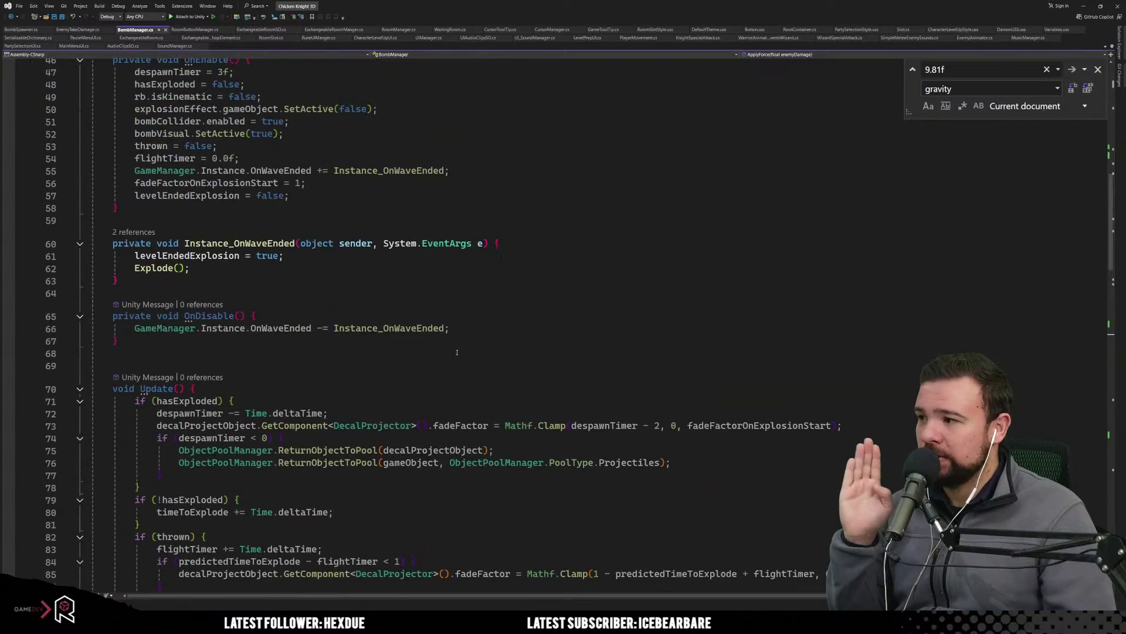
{"action": "scroll", "coordinate": [457, 354], "scroll_direction": "up", "scroll_amount": 5}
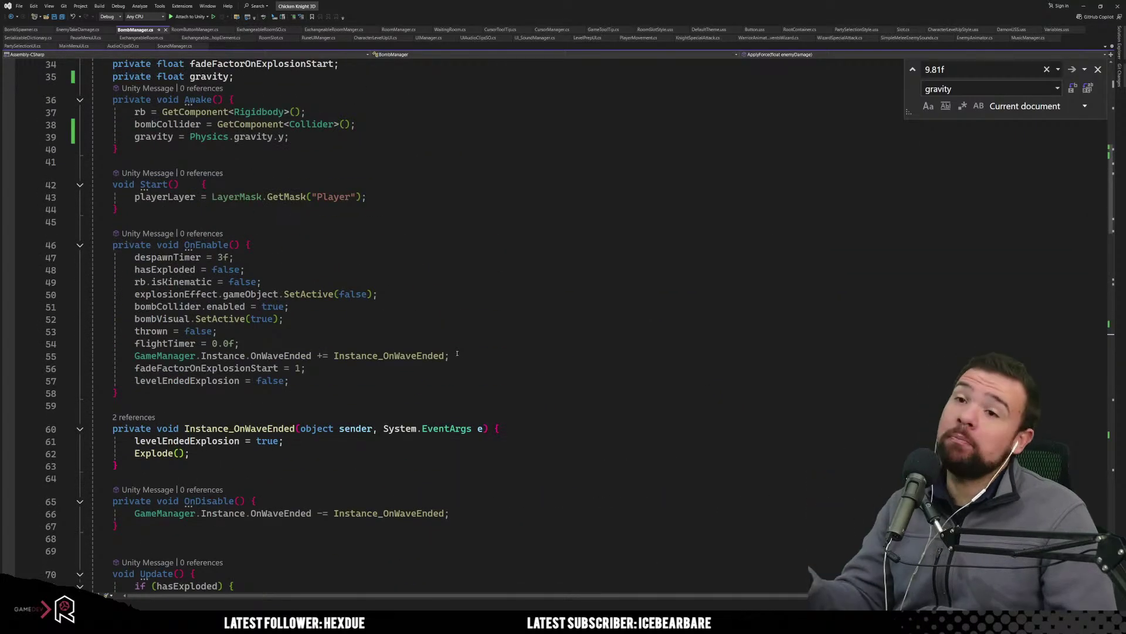
{"action": "left_click", "coordinate": [1098, 70]}
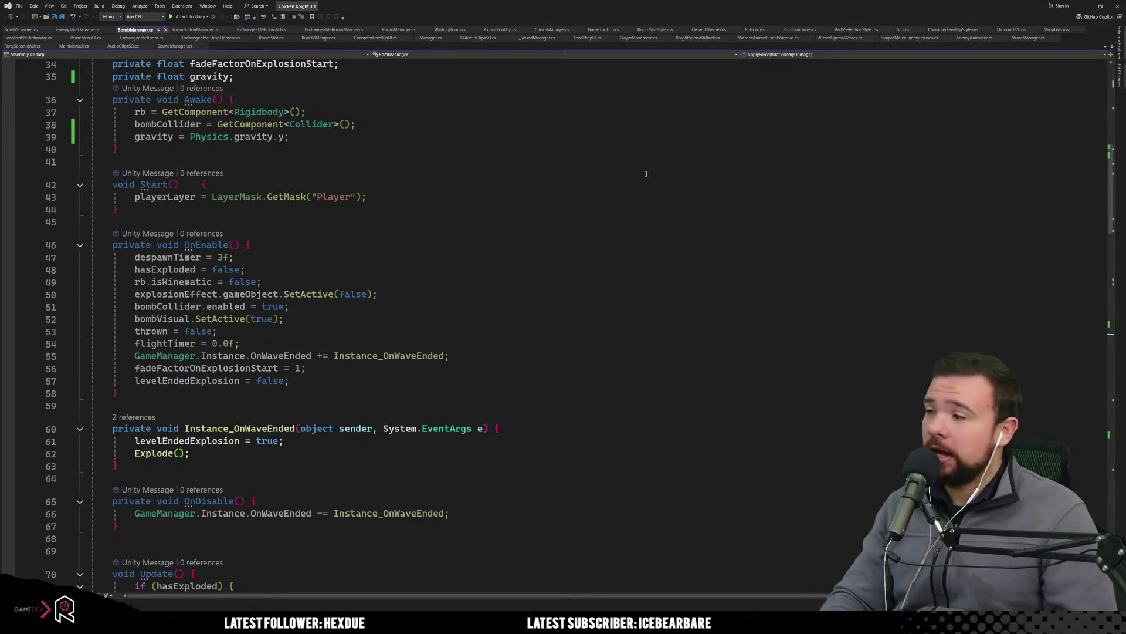
{"action": "left_click", "coordinate": [516, 185]}
{"action": "scroll", "coordinate": [519, 282], "scroll_direction": "up", "scroll_amount": 3}
{"action": "left_click", "coordinate": [394, 369]}
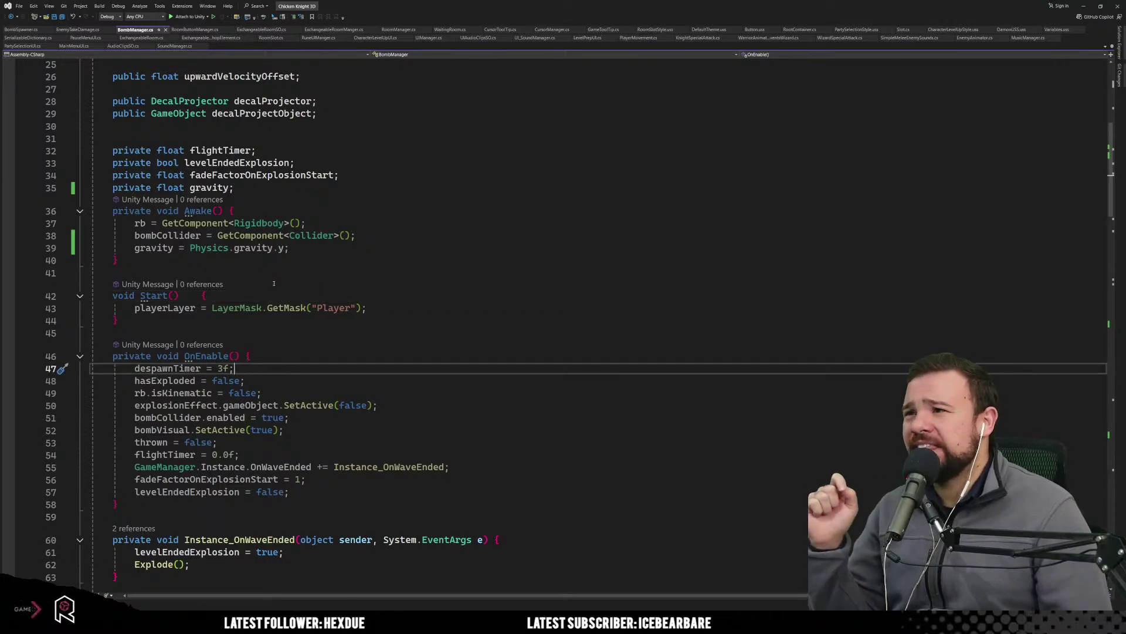
{"action": "mouse_move", "coordinate": [280, 227]}
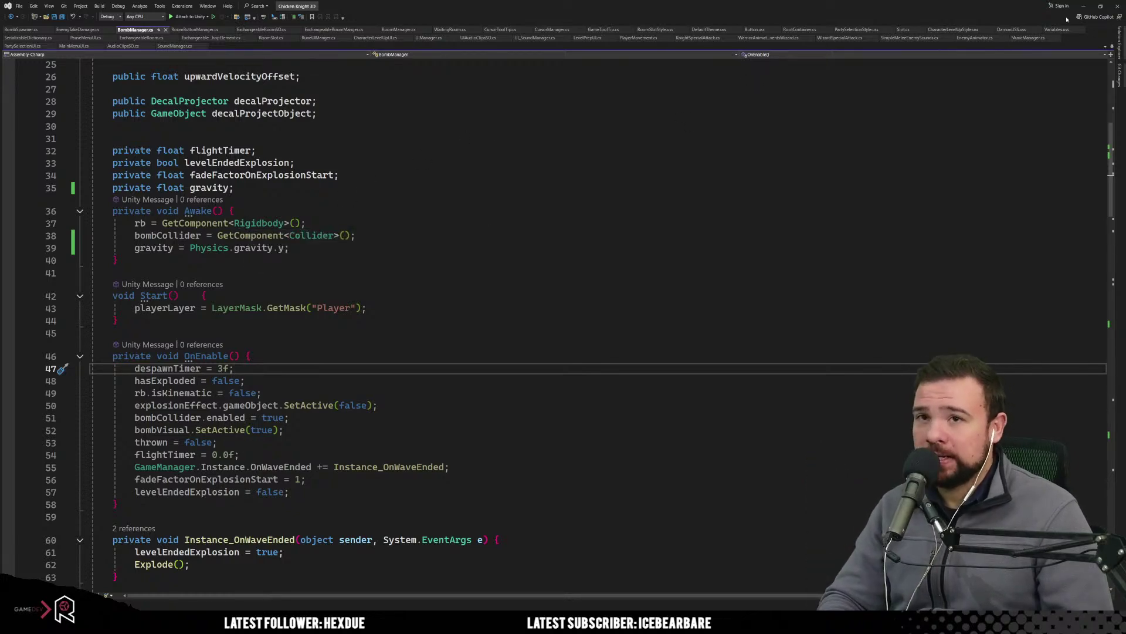
Switch to Unity and set Enemies Per Second to 5 on the EnemySpawnManager inside Forest_LevelPrefab VariantOpt2.
{"action": "key", "text": "alt+Tab"}
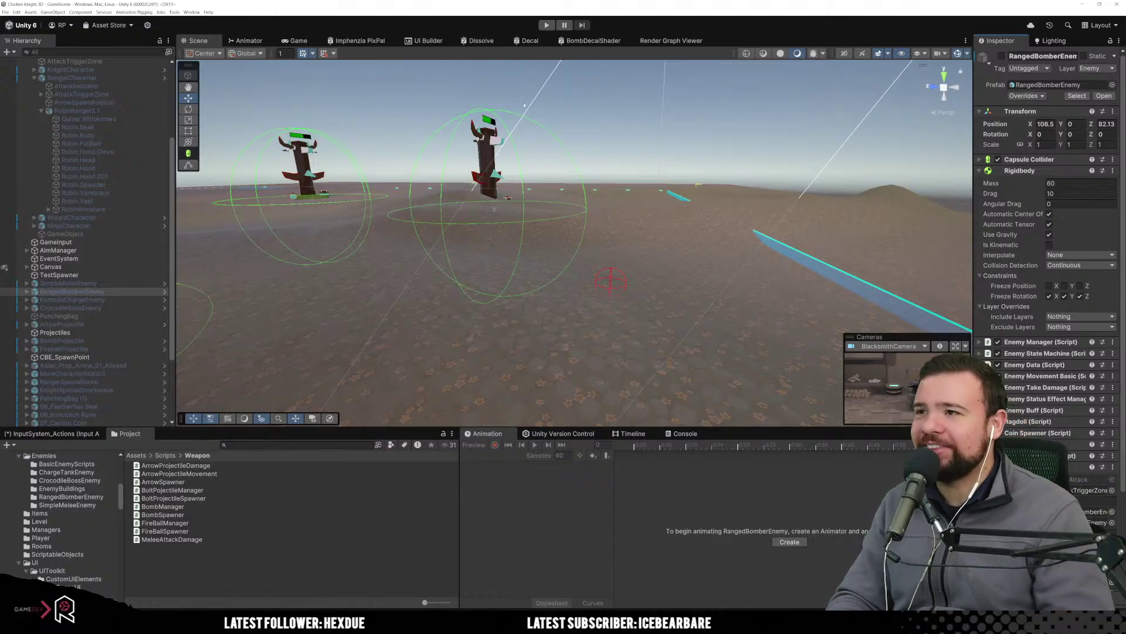
{"action": "left_click", "coordinate": [547, 26]}
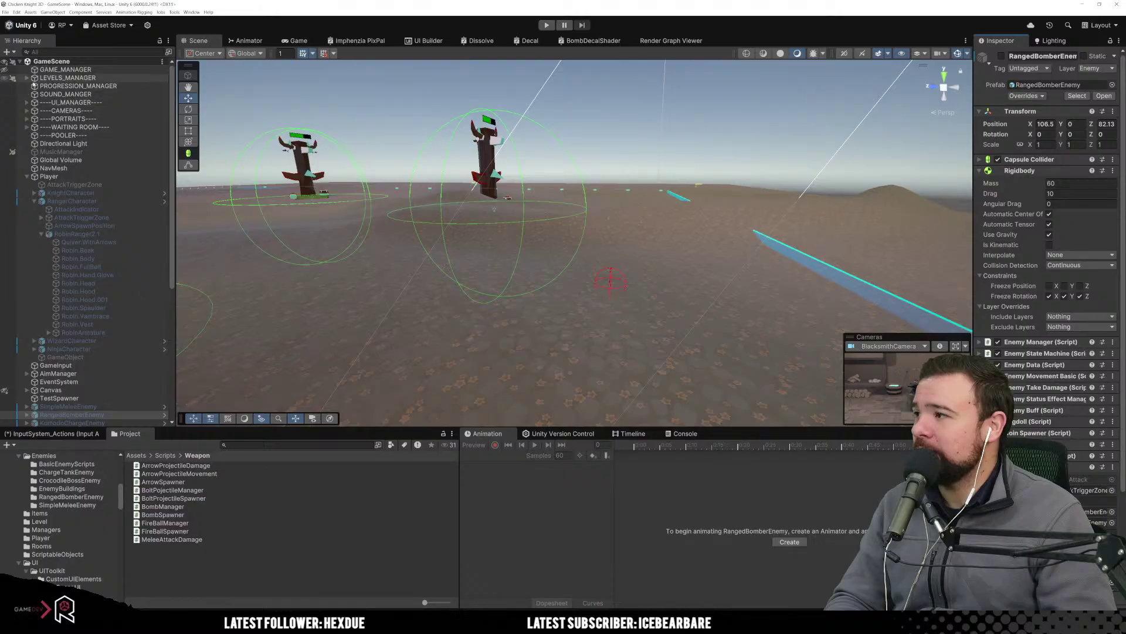
{"action": "left_click", "coordinate": [27, 78]}
{"action": "left_click", "coordinate": [85, 144]}
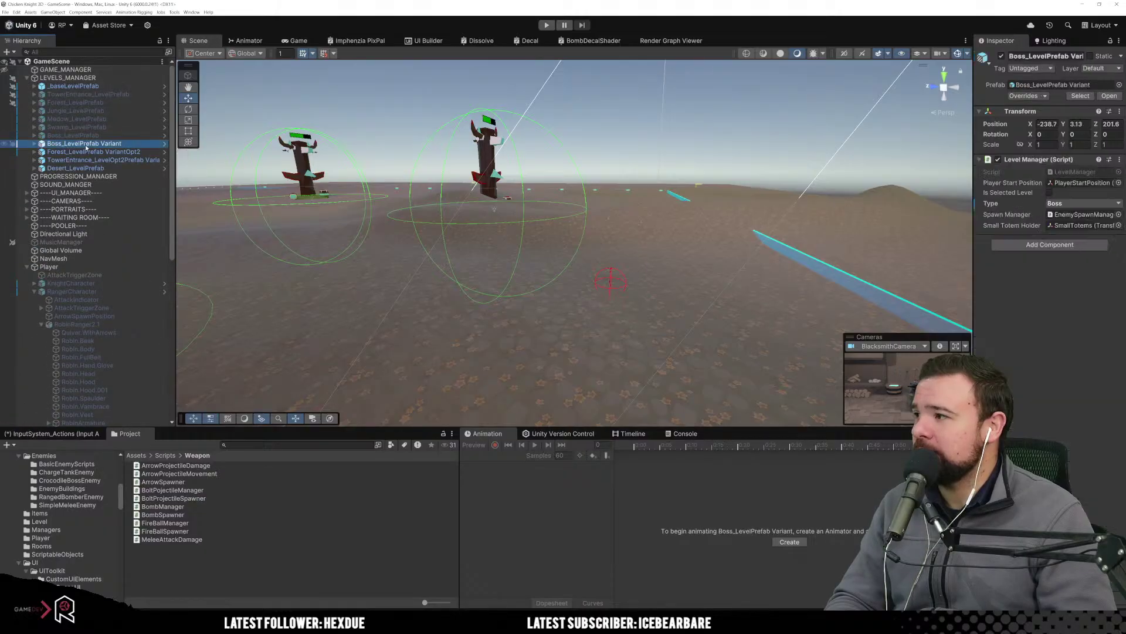
{"action": "left_click", "coordinate": [82, 152]}
{"action": "left_click", "coordinate": [30, 152]}
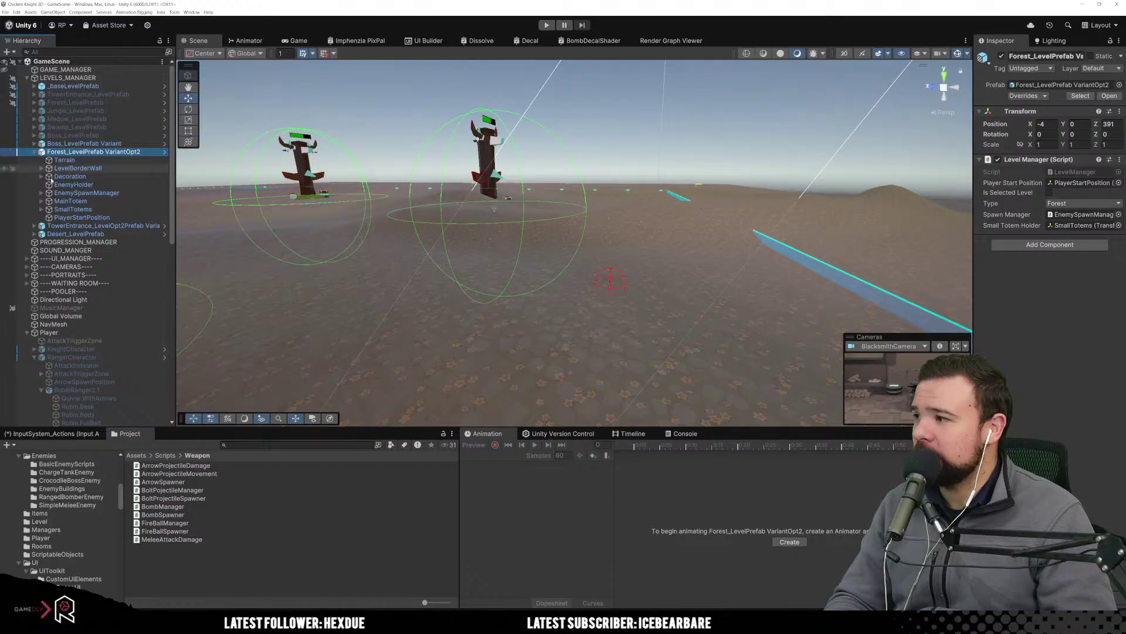
{"action": "left_click", "coordinate": [87, 193]}
{"action": "left_click", "coordinate": [1080, 157]}
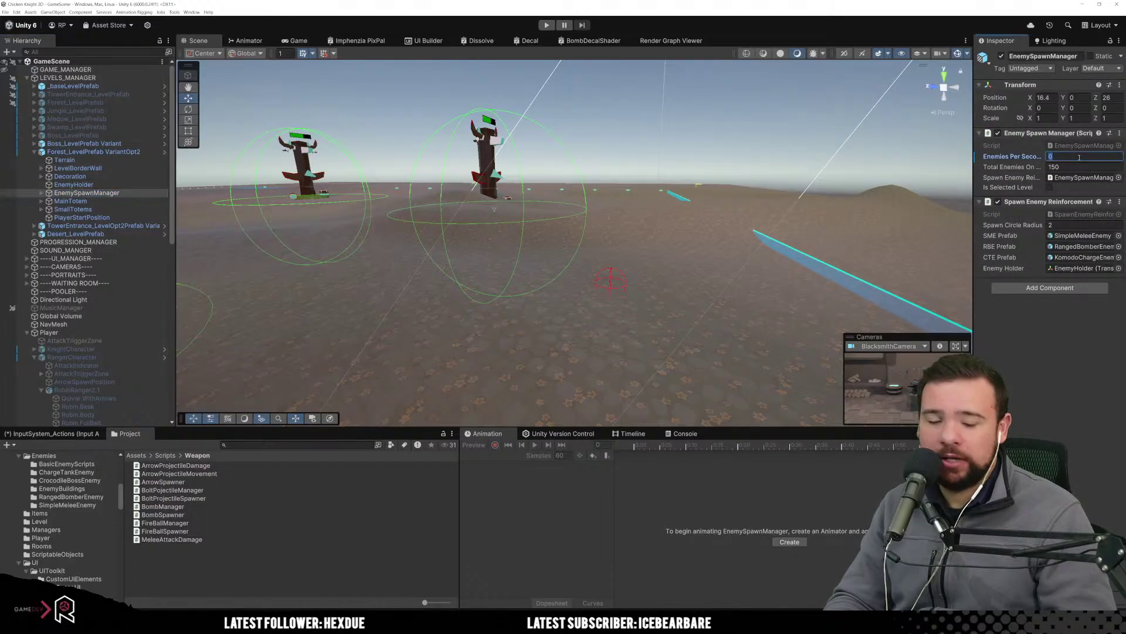
{"action": "type", "text": "5"}
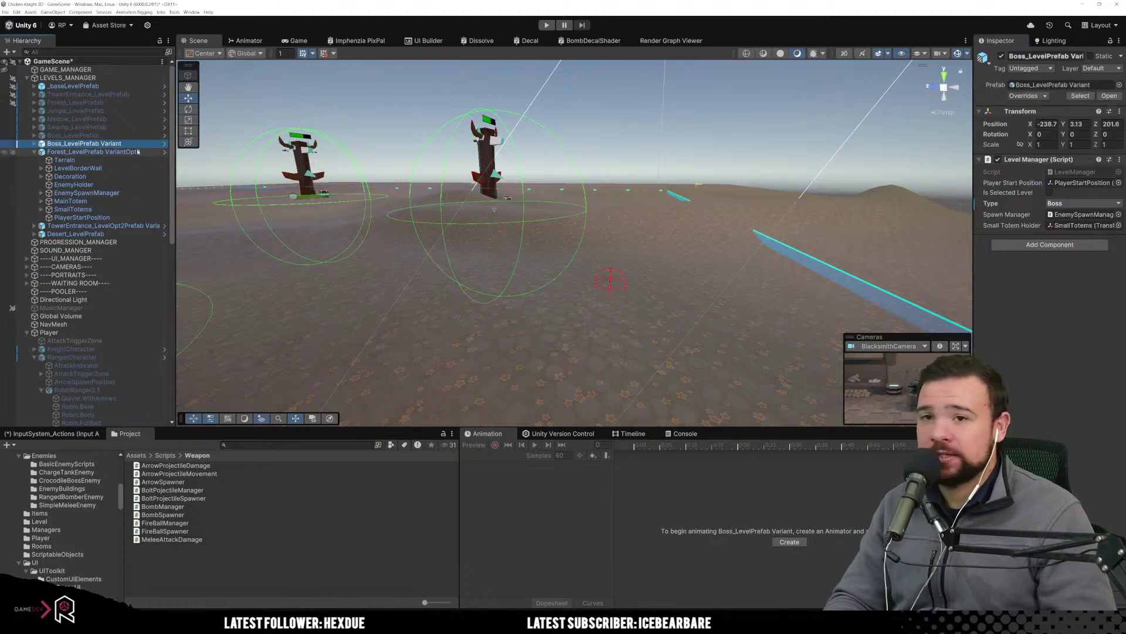
Briefly run and stop the game, and set First Level Duration to 180 on GAME_MANAGER.
{"action": "left_click", "coordinate": [546, 25]}
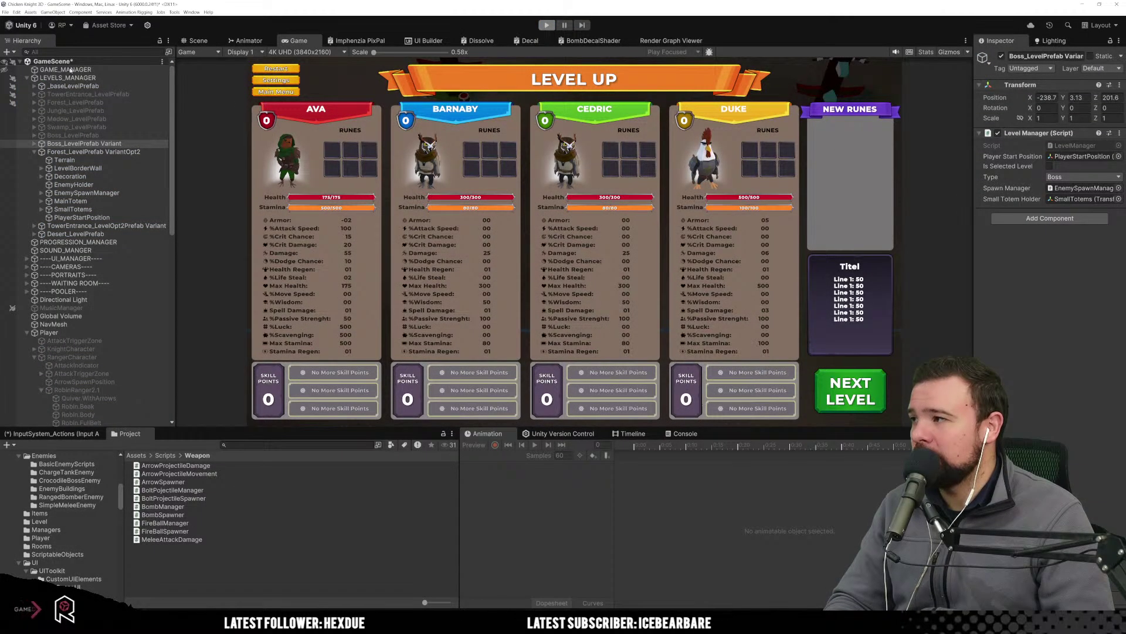
{"action": "key", "text": "ctrl+p"}
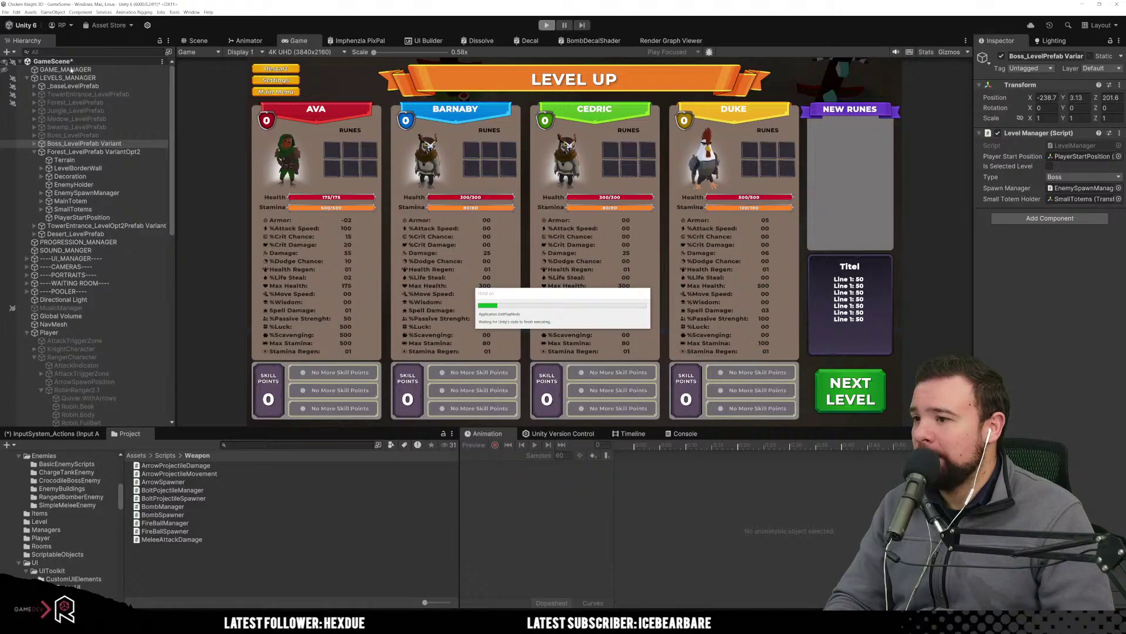
{"action": "left_click", "coordinate": [70, 70]}
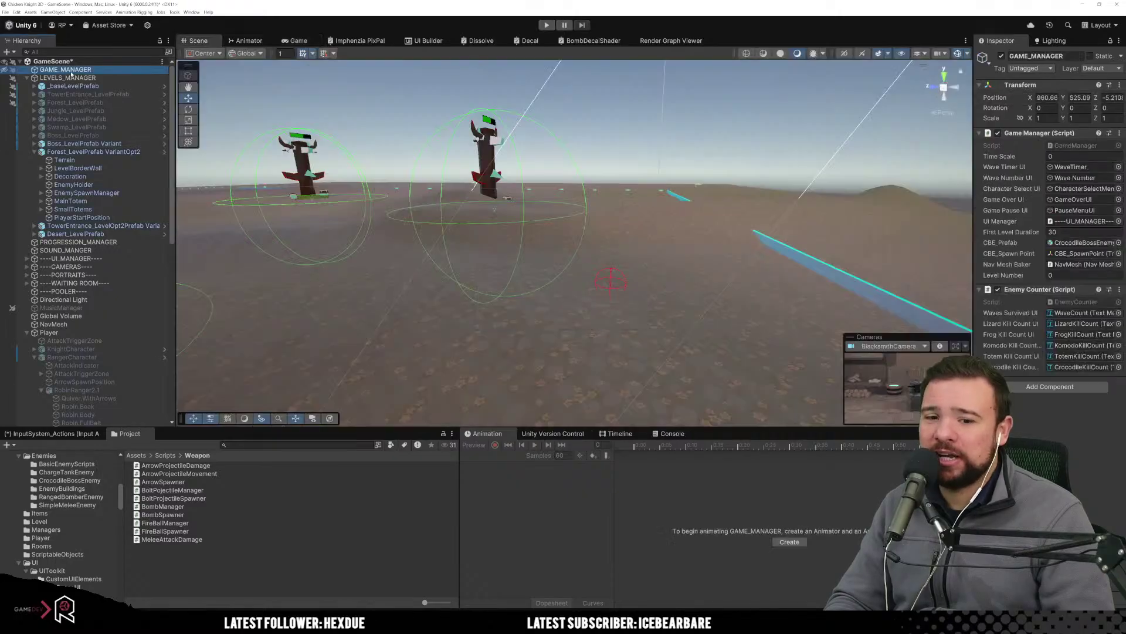
{"action": "left_click", "coordinate": [1053, 232]}
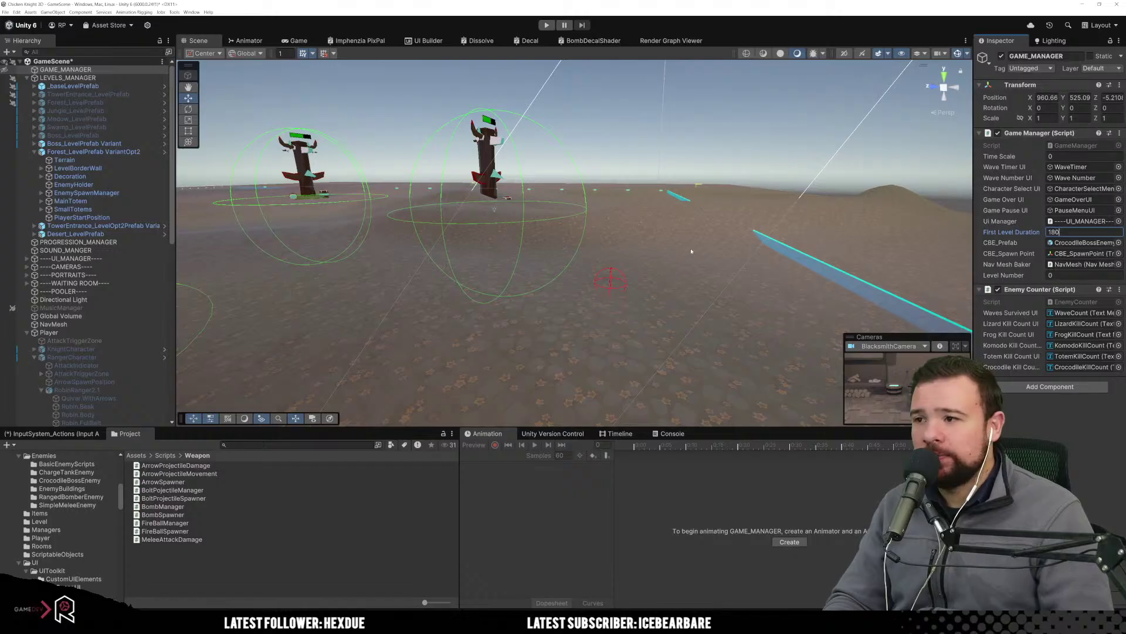
{"action": "left_click", "coordinate": [630, 219]}
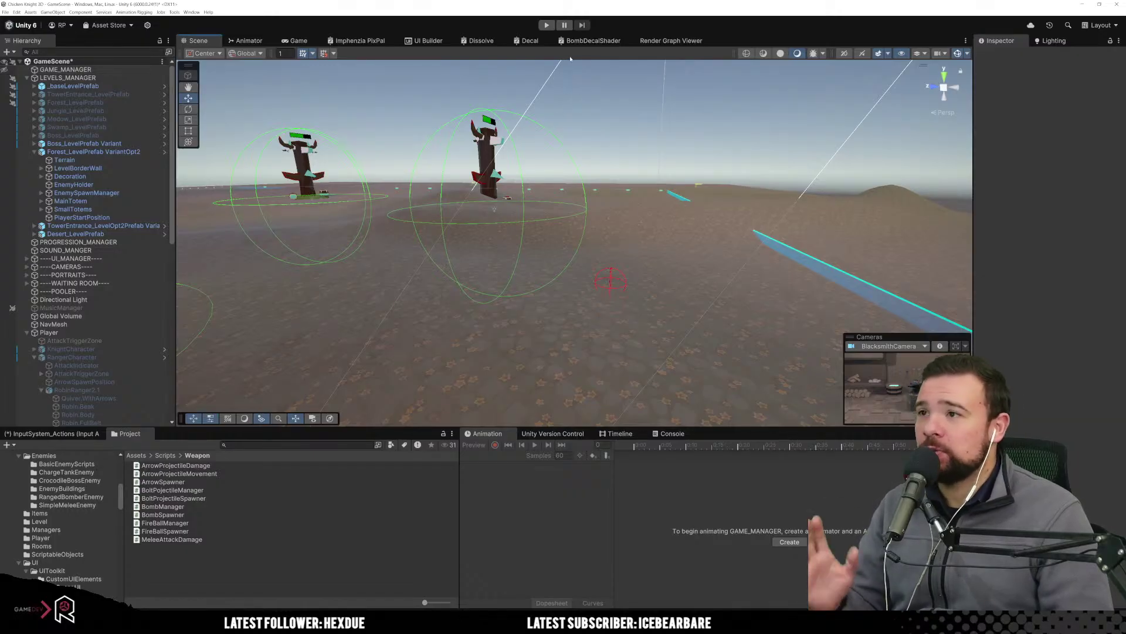
Run the game and start level 1 with Ava from the Level Up and Level Prep screens.
{"action": "key", "text": "ctrl+p"}
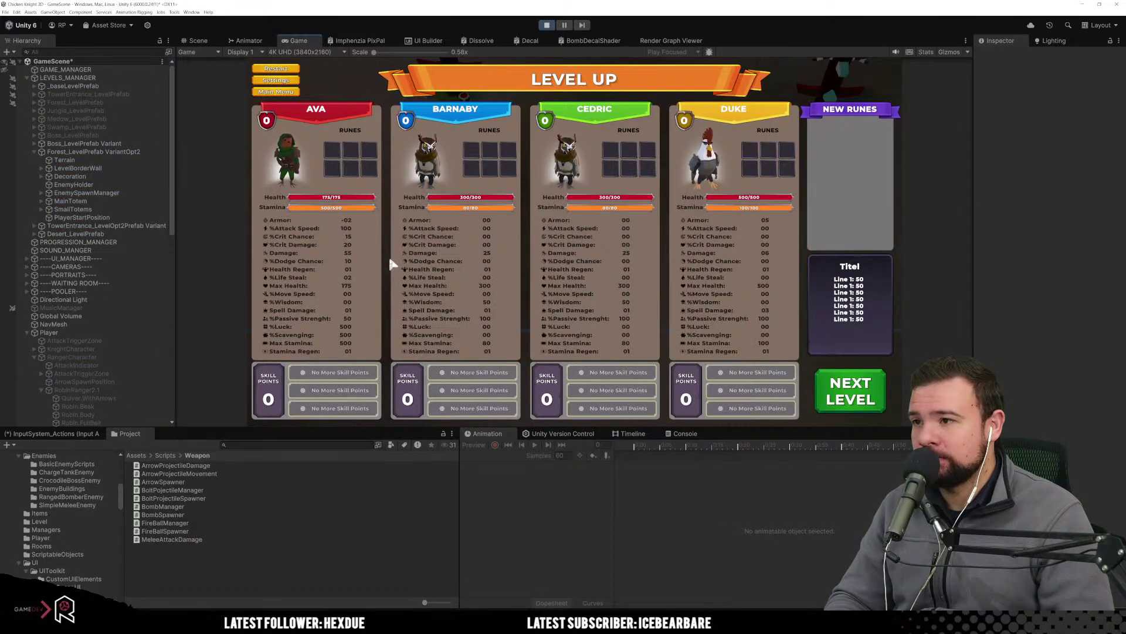
{"action": "left_click", "coordinate": [848, 390]}
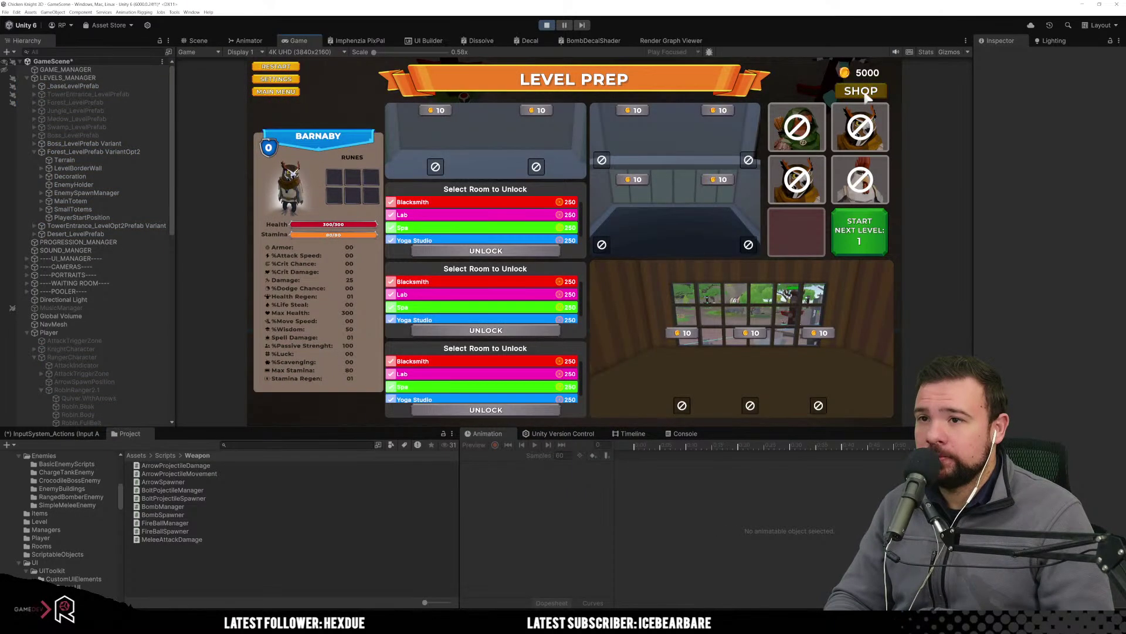
{"action": "left_click", "coordinate": [858, 230]}
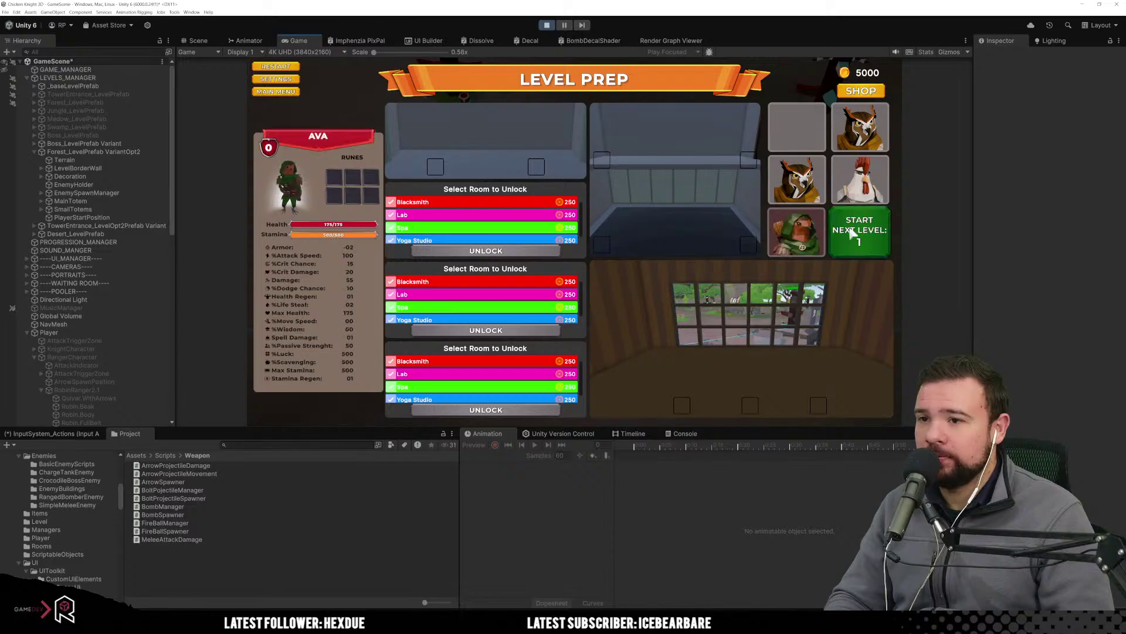
Move the ranger around the level 1 arena and shoot arrows in several directions between the totems.
{"action": "key", "text": "w"}
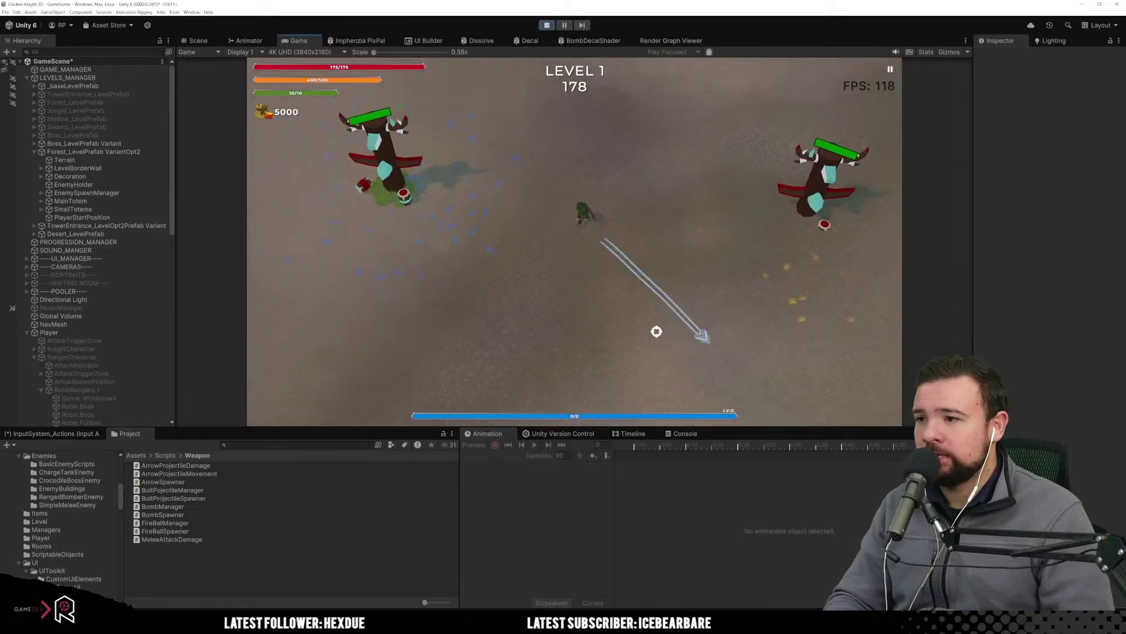
{"action": "left_click", "coordinate": [636, 339]}
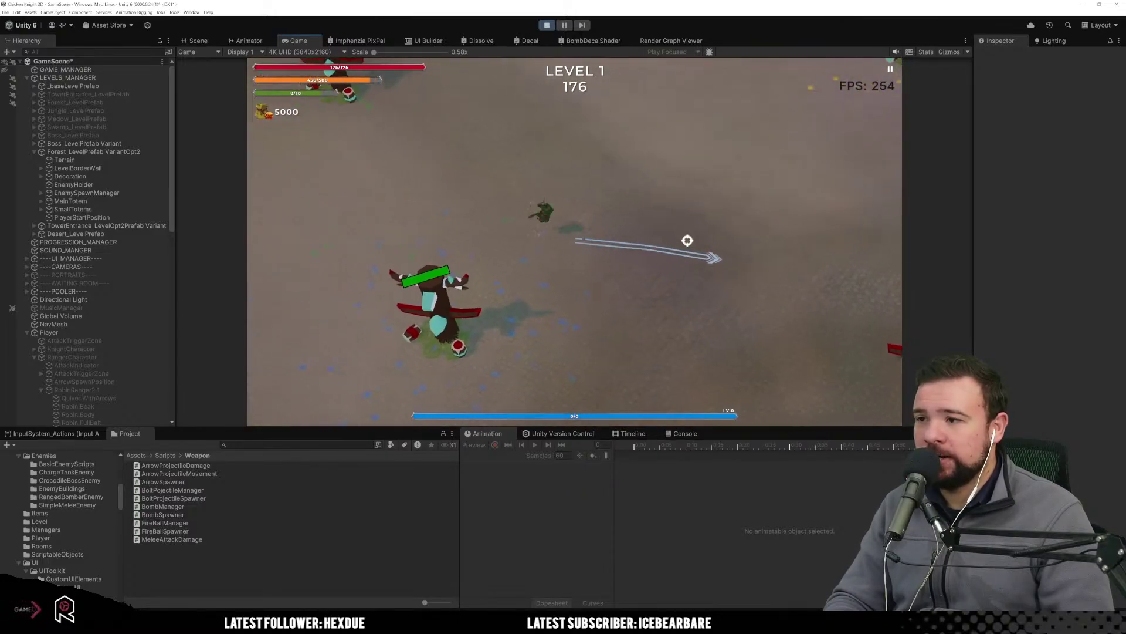
{"action": "left_click", "coordinate": [680, 246]}
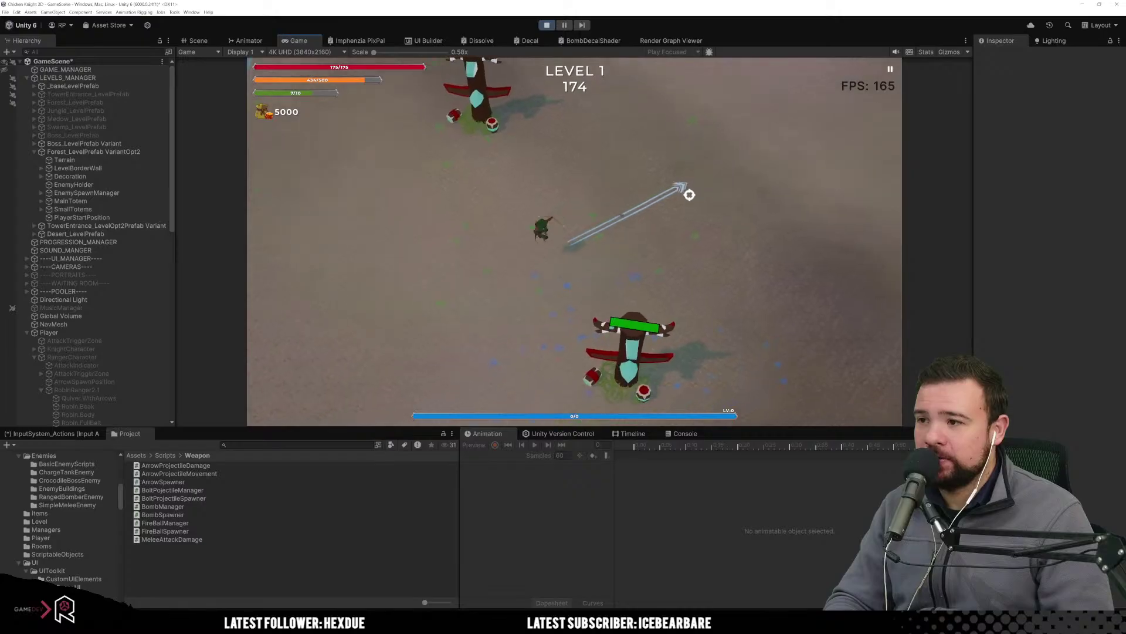
{"action": "left_click", "coordinate": [506, 232]}
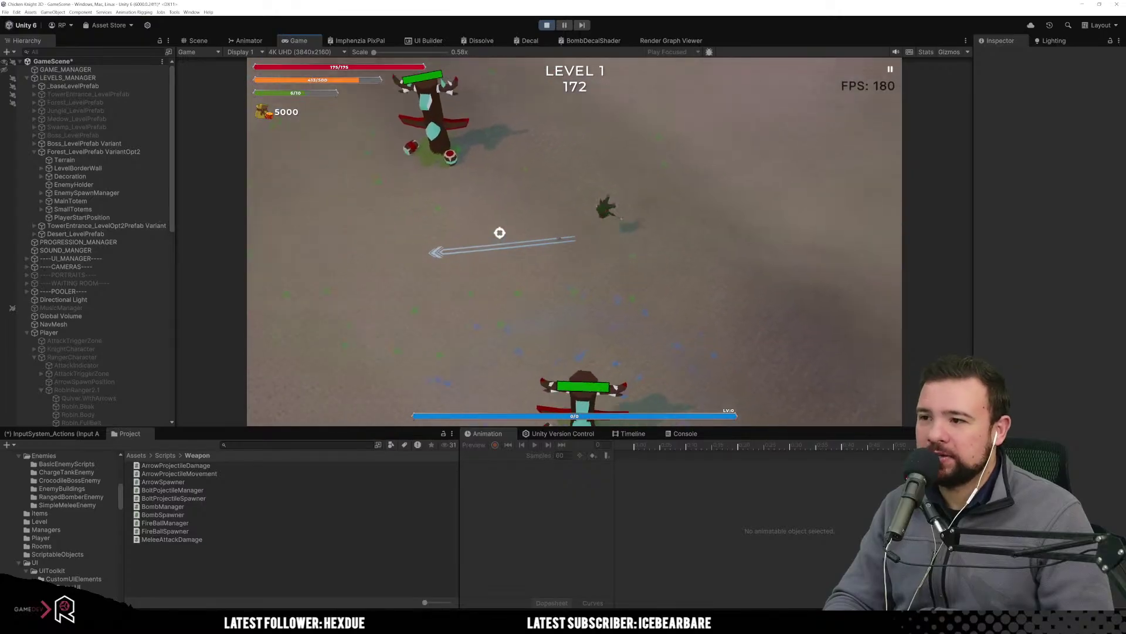
{"action": "left_click", "coordinate": [498, 232]}
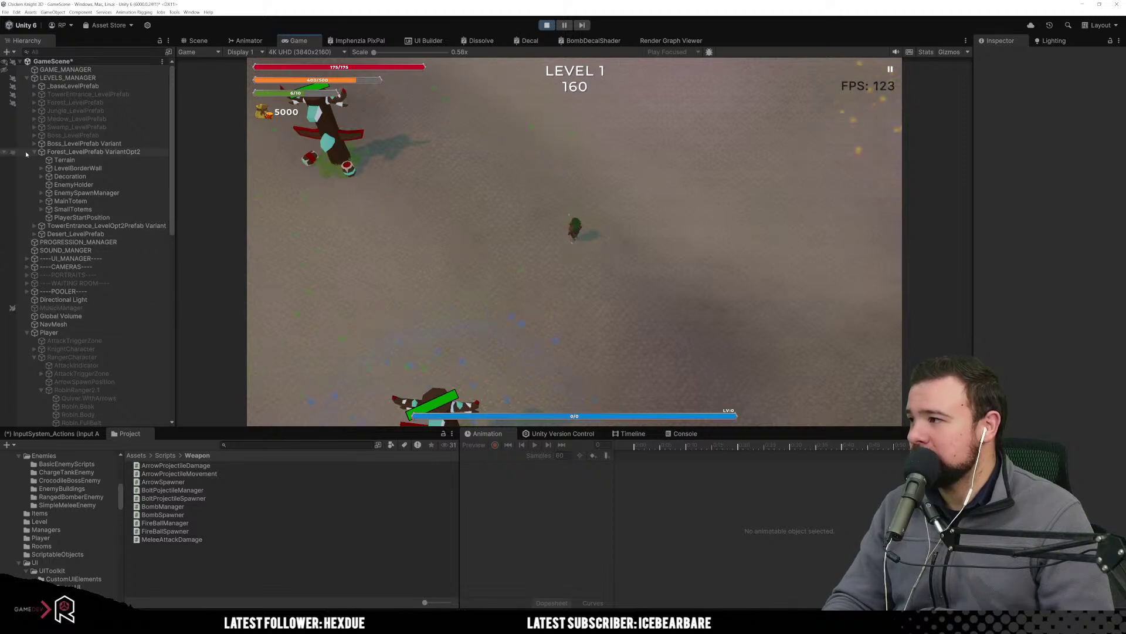
Set the TestSpawner's Amount To Spawn for the Ranged Bomber Enemy to 1 while the game runs.
{"action": "left_click", "coordinate": [27, 78]}
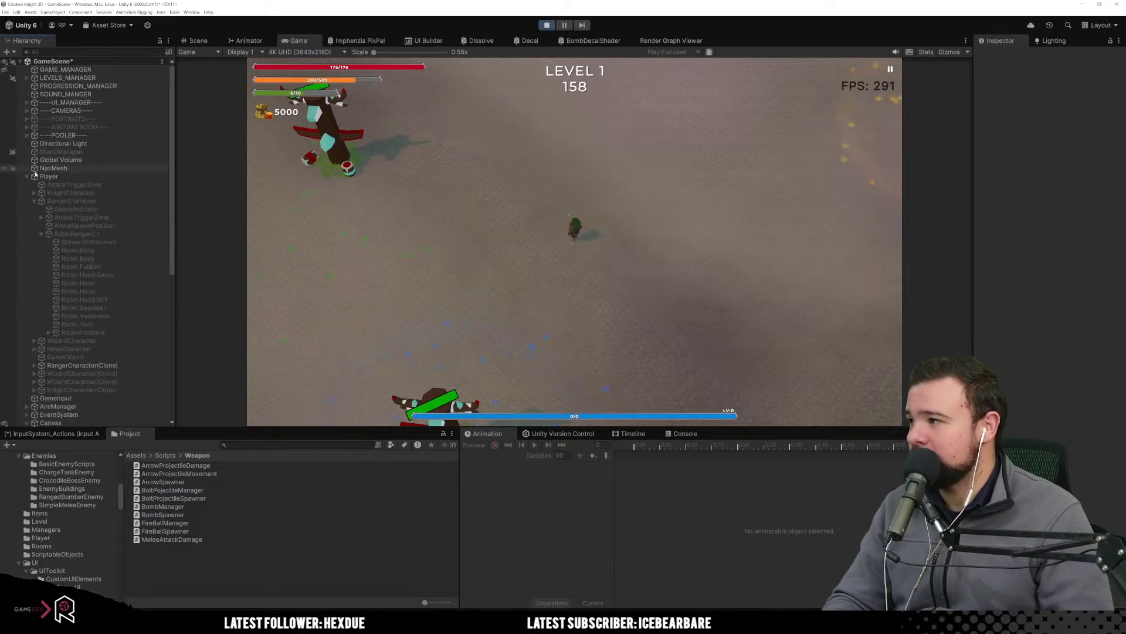
{"action": "left_click", "coordinate": [35, 177]}
{"action": "left_click", "coordinate": [27, 176]}
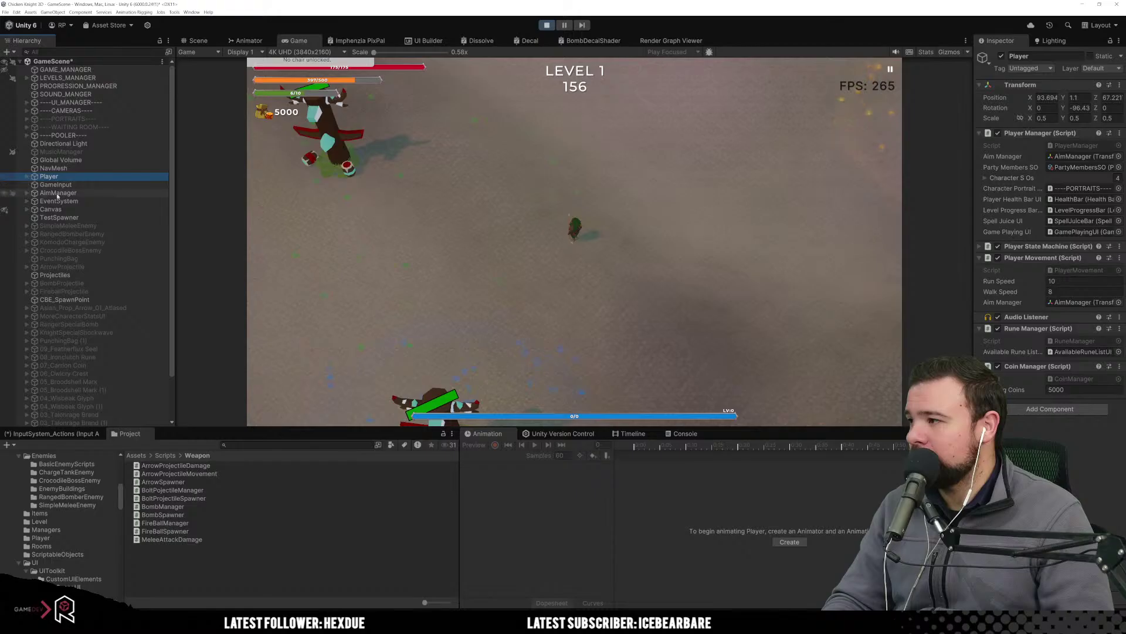
{"action": "left_click", "coordinate": [12, 217]}
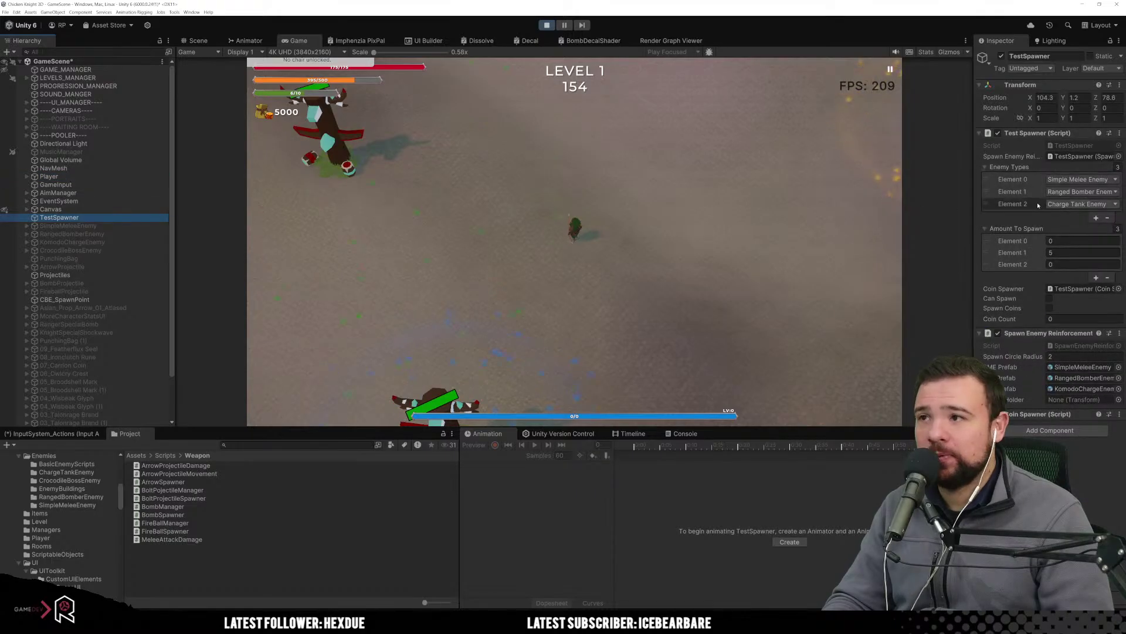
{"action": "left_click", "coordinate": [1061, 252]}
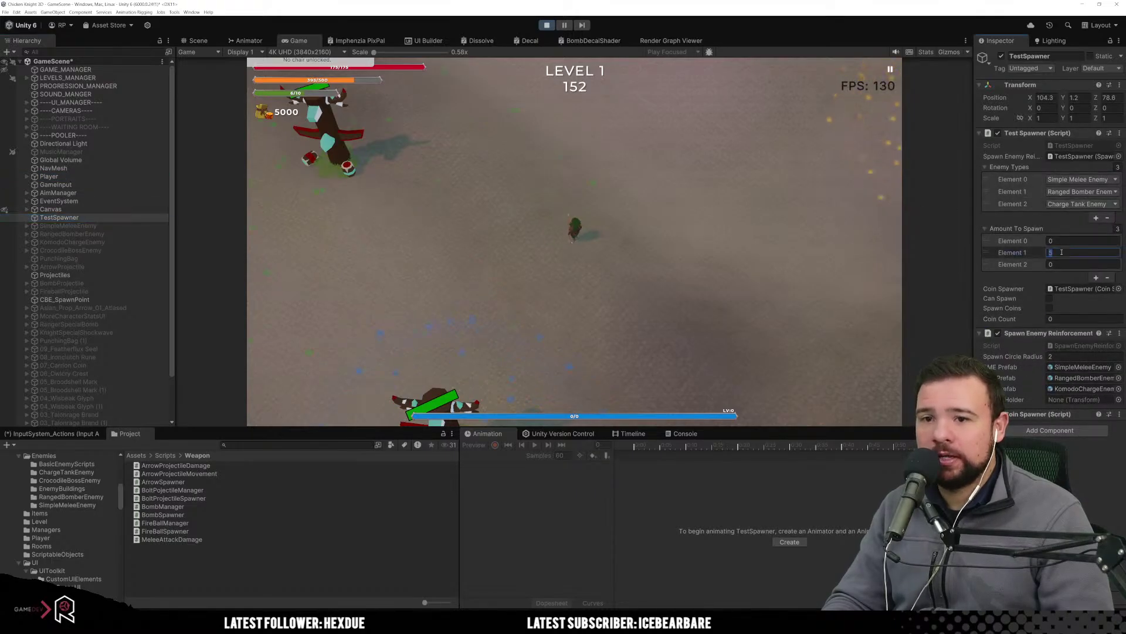
{"action": "type", "text": "1"}
Play near a single spawned ranged bomber to test its bomb throws, and end the test run.
{"action": "left_click", "coordinate": [800, 278]}
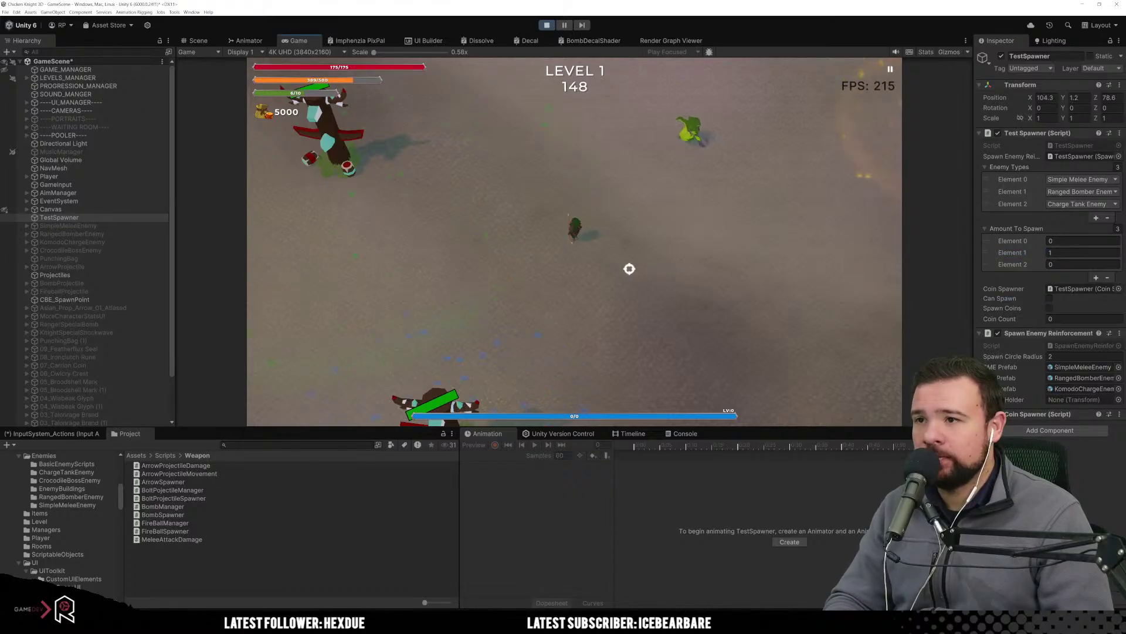
{"action": "key", "text": "d"}
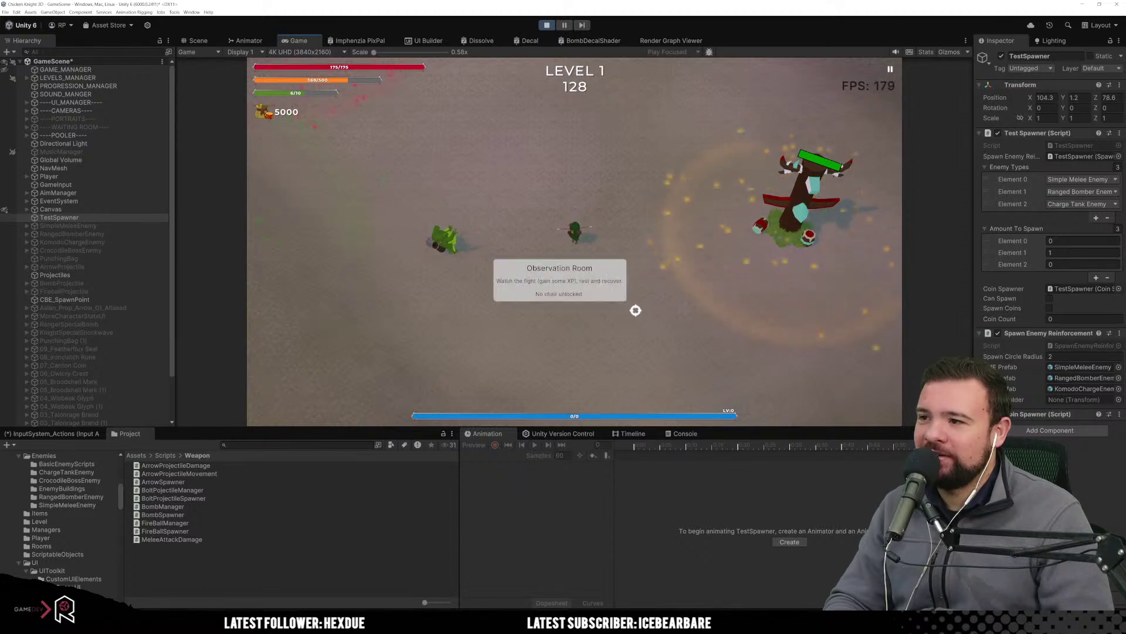
{"action": "key", "text": "ctrl+p"}
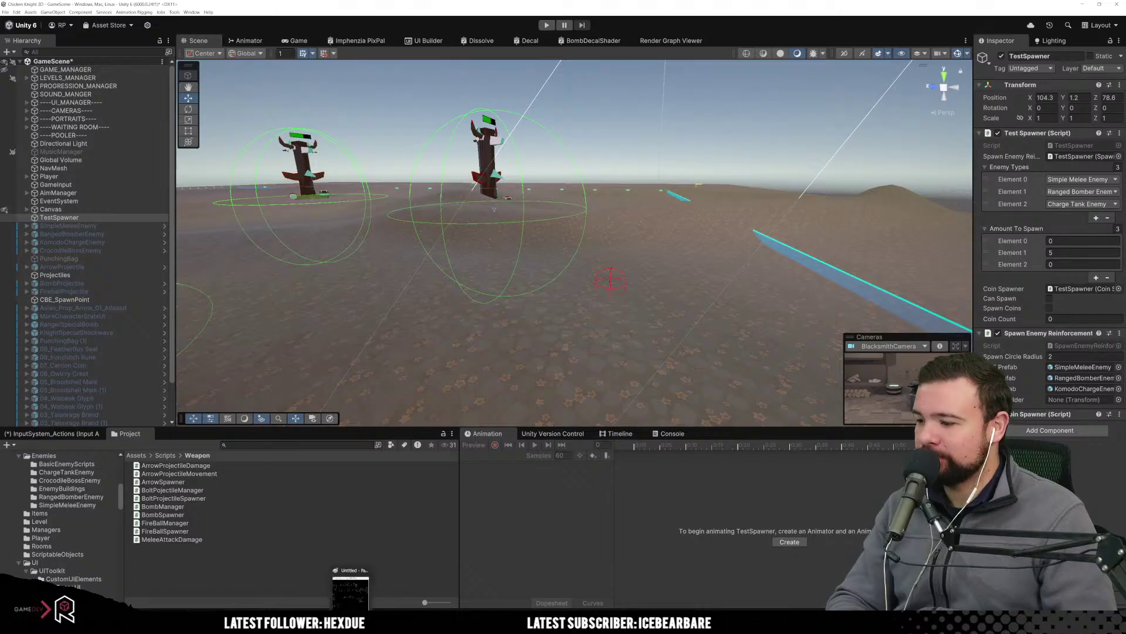
Switch to Visual Studio and go to the ApplyForce method in the BombManager script.
{"action": "left_click", "coordinate": [337, 592]}
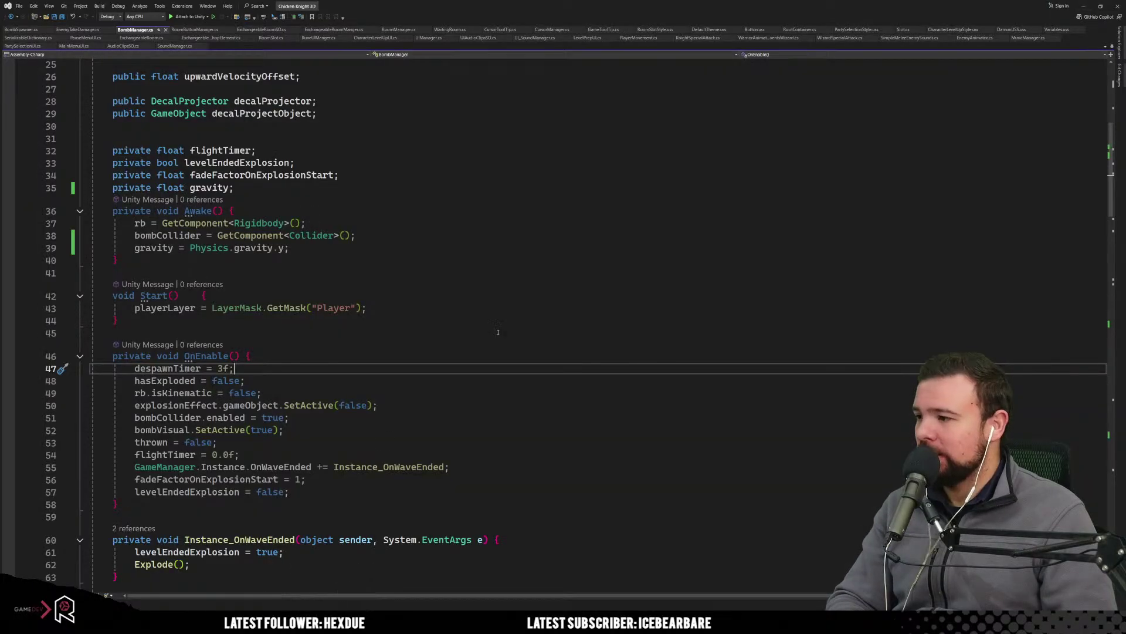
{"action": "left_click", "coordinate": [463, 333]}
{"action": "scroll", "coordinate": [467, 314], "scroll_direction": "down", "scroll_amount": 8}
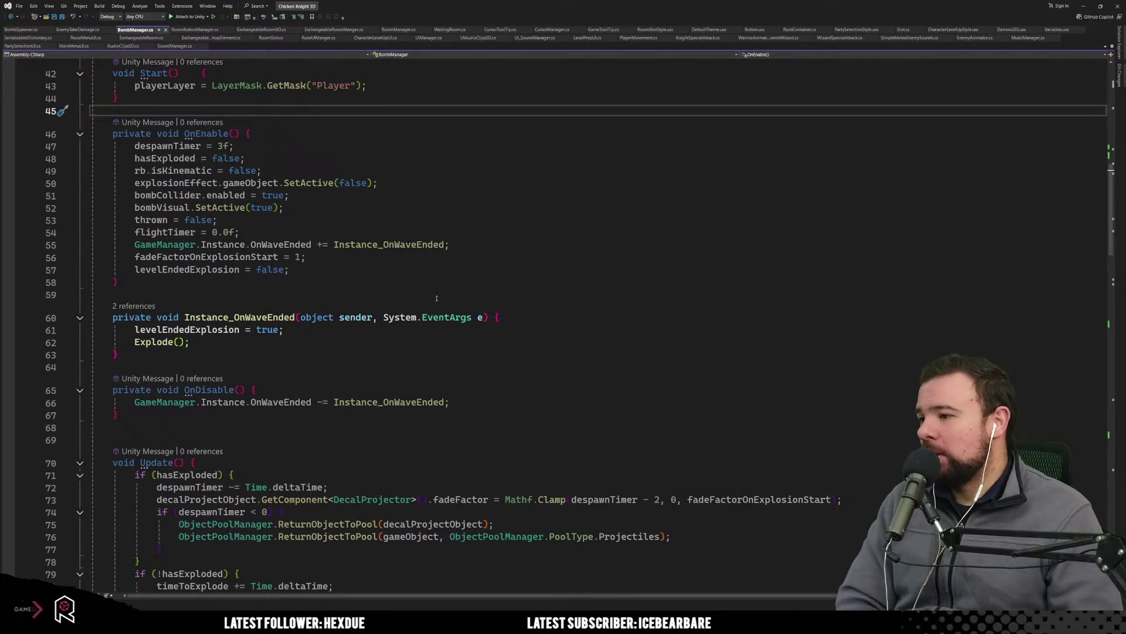
{"action": "scroll", "coordinate": [414, 366], "scroll_direction": "down", "scroll_amount": 7}
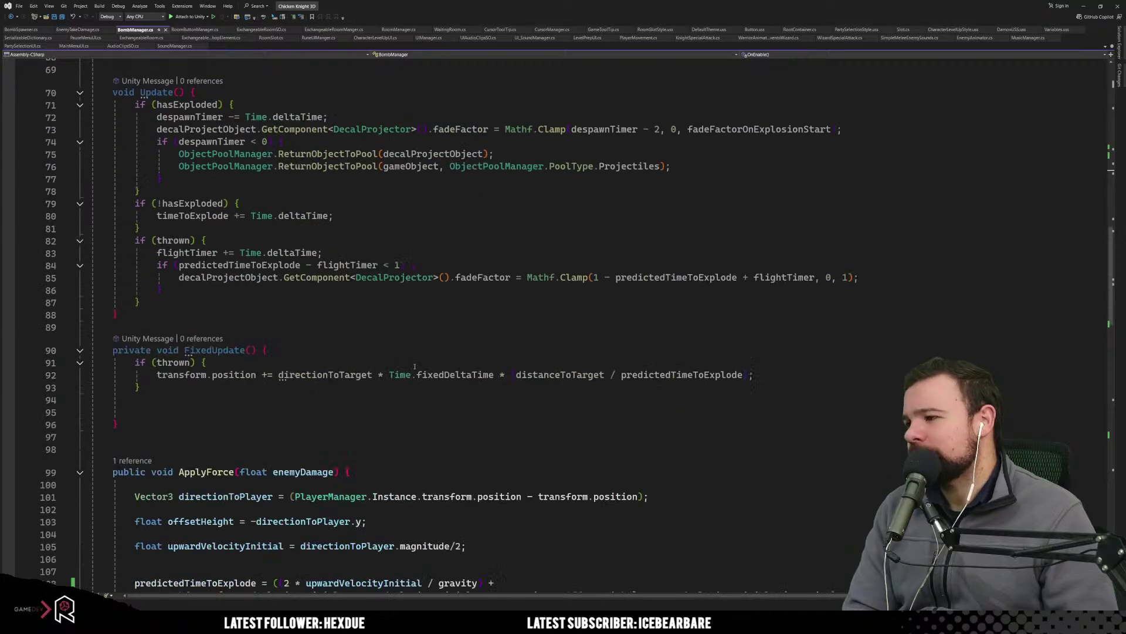
{"action": "scroll", "coordinate": [415, 366], "scroll_direction": "down", "scroll_amount": 7}
{"action": "left_click", "coordinate": [250, 220]}
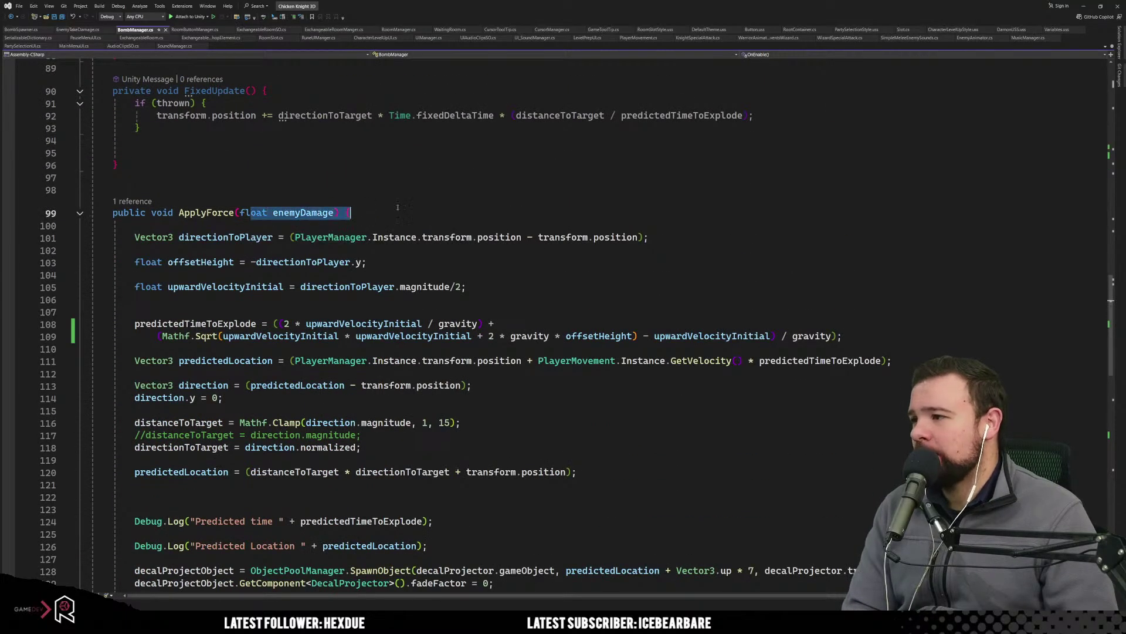
{"action": "key", "text": "Up"}
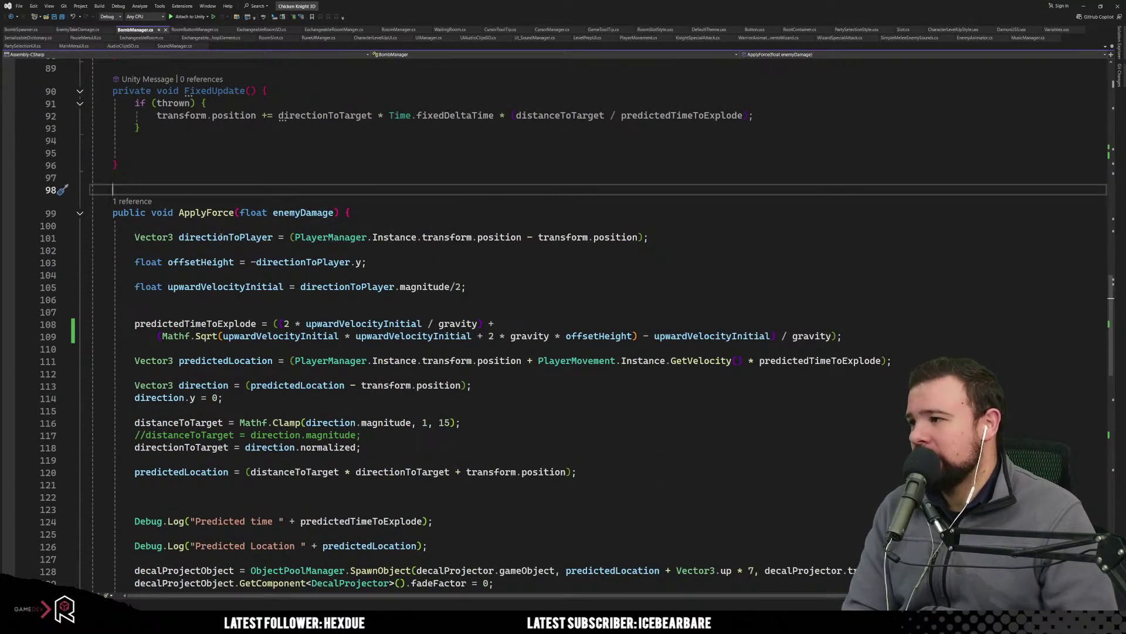
Examine how ApplyForce computes directionToPlayer, offsetHeight and upwardVelocityInitial and uses them in the predictedTimeToExplode formula and the applied force.
{"action": "left_click_drag", "start_coordinate": [227, 237], "coordinate": [605, 238]}
{"action": "left_click", "coordinate": [519, 262]}
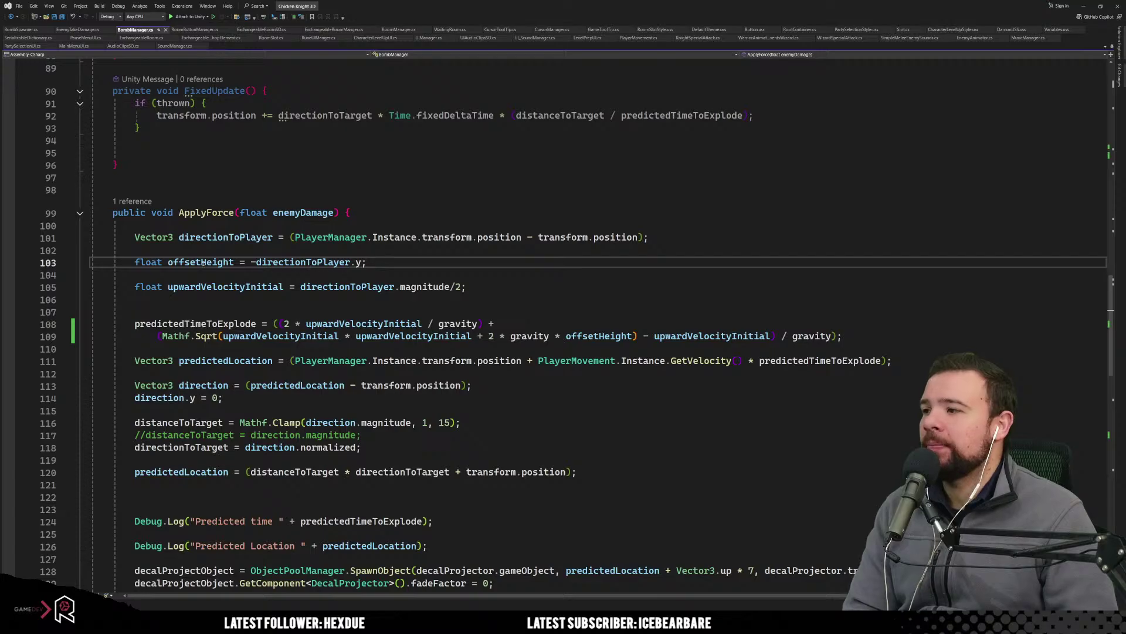
{"action": "left_click_drag", "start_coordinate": [200, 262], "coordinate": [335, 262]}
{"action": "left_click", "coordinate": [264, 286]}
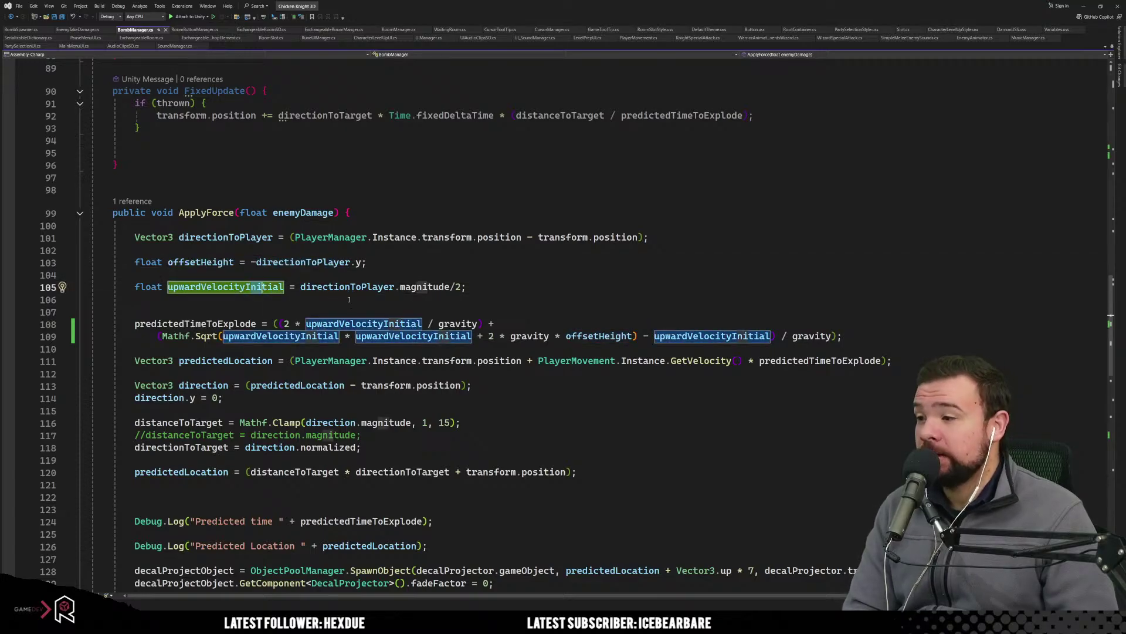
{"action": "left_click", "coordinate": [404, 310]}
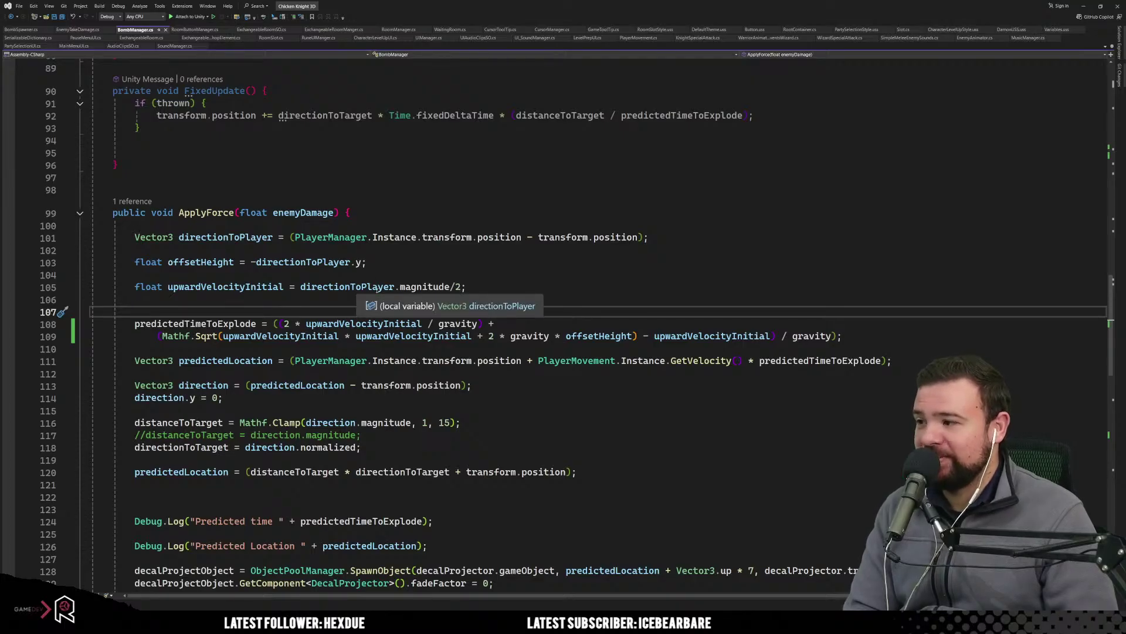
{"action": "scroll", "coordinate": [395, 364], "scroll_direction": "down", "scroll_amount": 2}
{"action": "scroll", "coordinate": [396, 363], "scroll_direction": "down", "scroll_amount": 1}
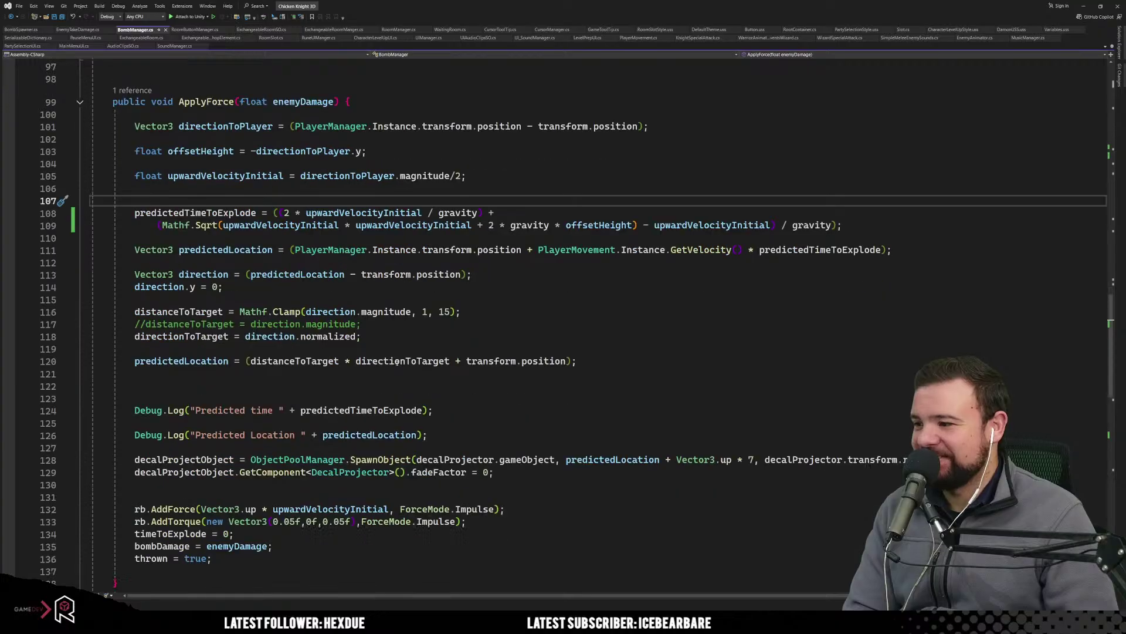
Trace how upwardVelocityInitial is derived from directionToPlayer.magnitude/2 and enters the predictedTimeToExplode formula in ApplyForce.
{"action": "left_click_drag", "start_coordinate": [300, 176], "coordinate": [418, 176]}
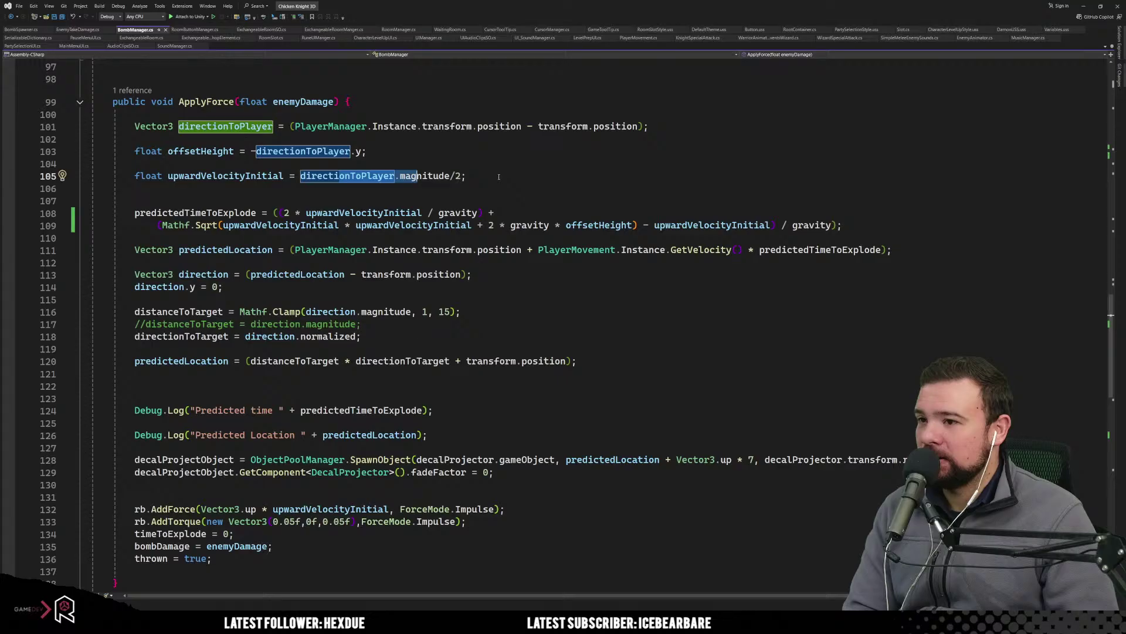
{"action": "left_click", "coordinate": [216, 212]}
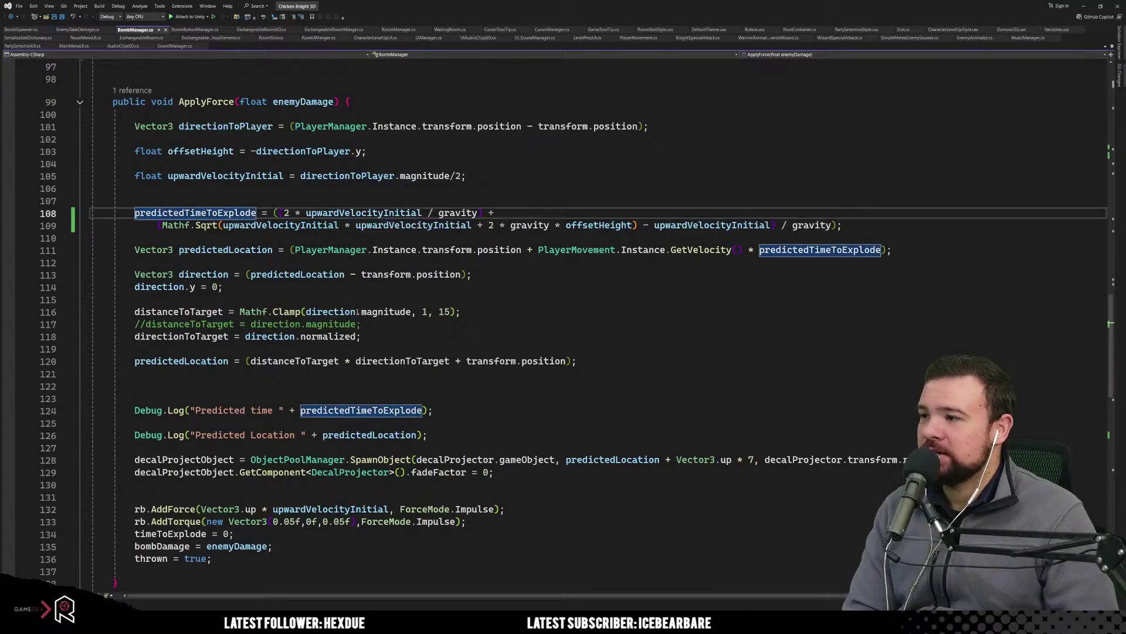
{"action": "left_click", "coordinate": [384, 212]}
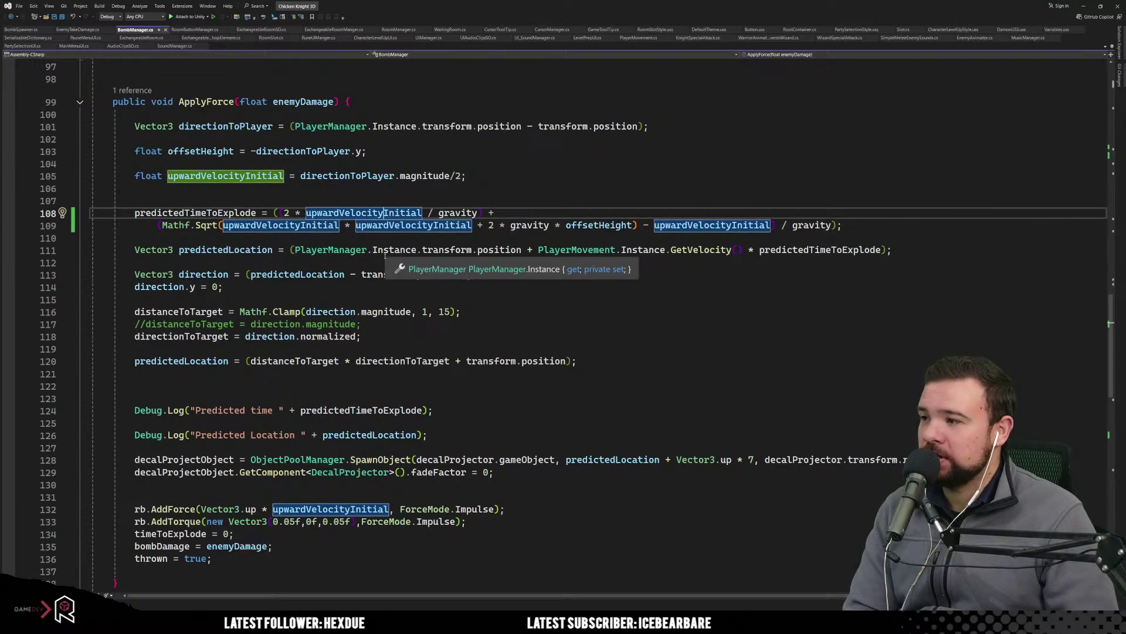
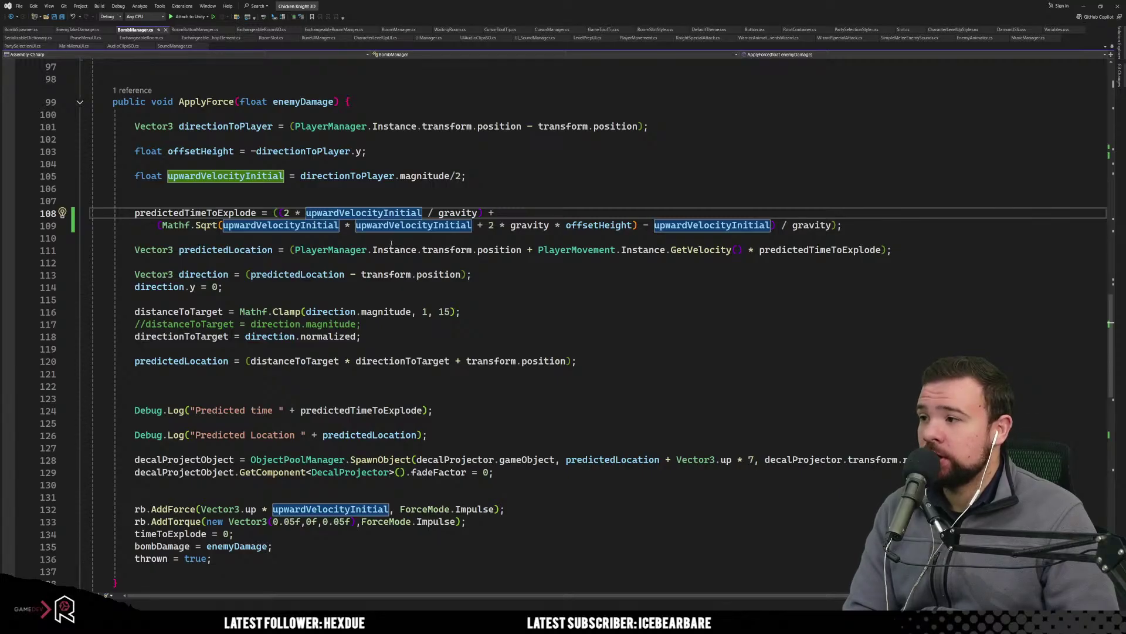
{"action": "double_click", "coordinate": [194, 213]}
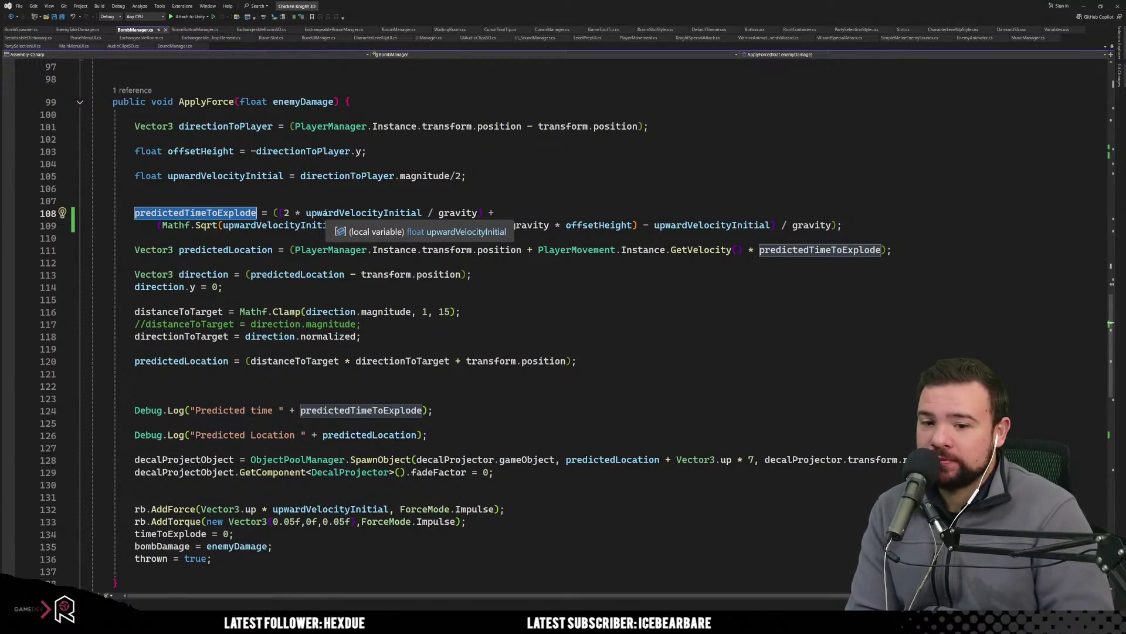
Examine how FixedUpdate moves the bomb with directionToTarget, distanceToTarget and predictedTimeToExplode, comparing it with Update and the rest of ApplyForce.
{"action": "scroll", "coordinate": [326, 213], "scroll_direction": "up", "scroll_amount": 4}
{"action": "left_click", "coordinate": [566, 202]}
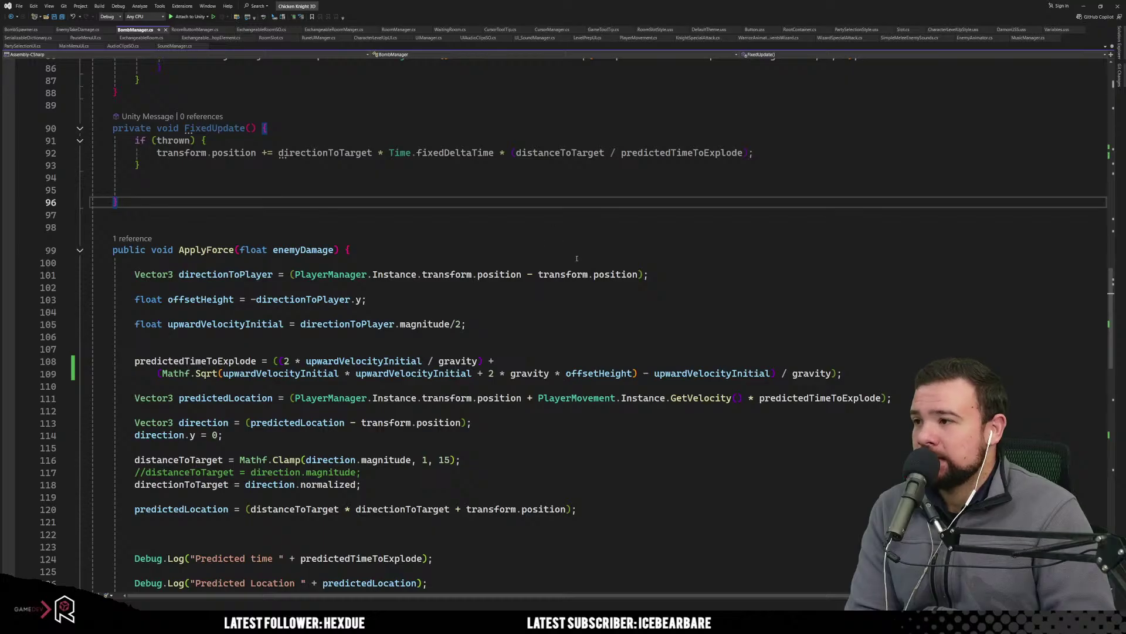
{"action": "left_click", "coordinate": [320, 154]}
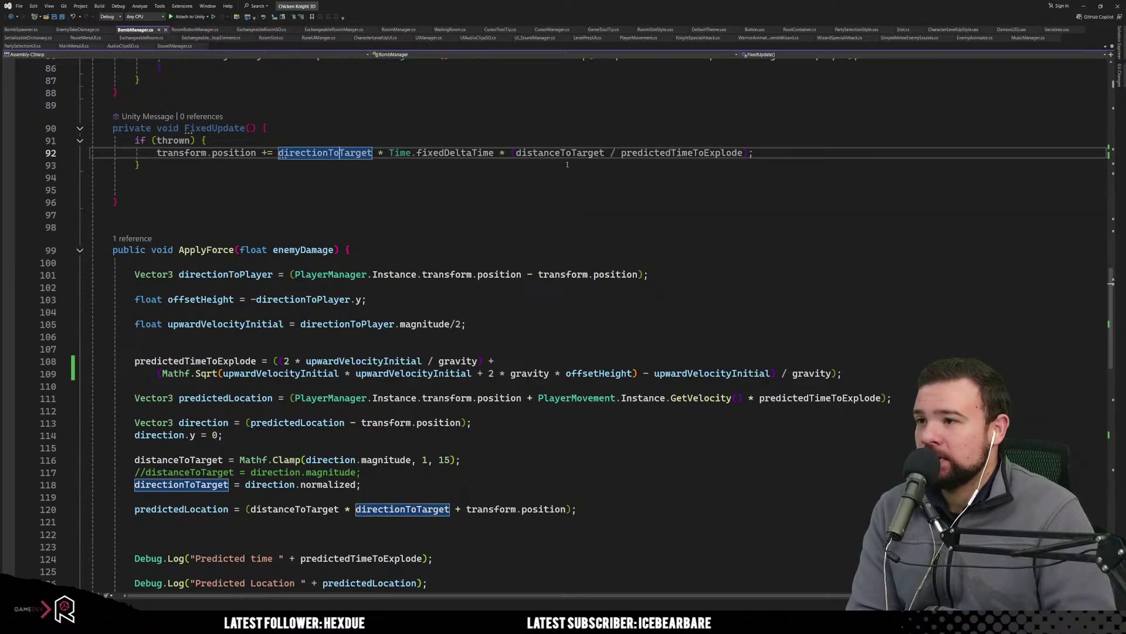
{"action": "left_click", "coordinate": [623, 154]}
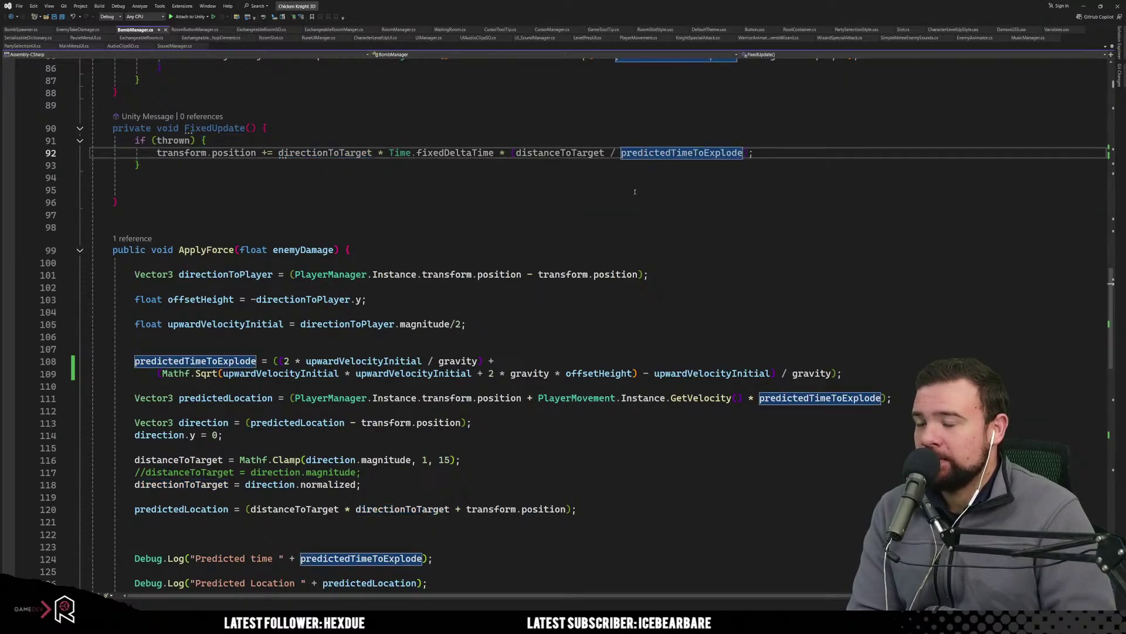
{"action": "left_click", "coordinate": [635, 192]}
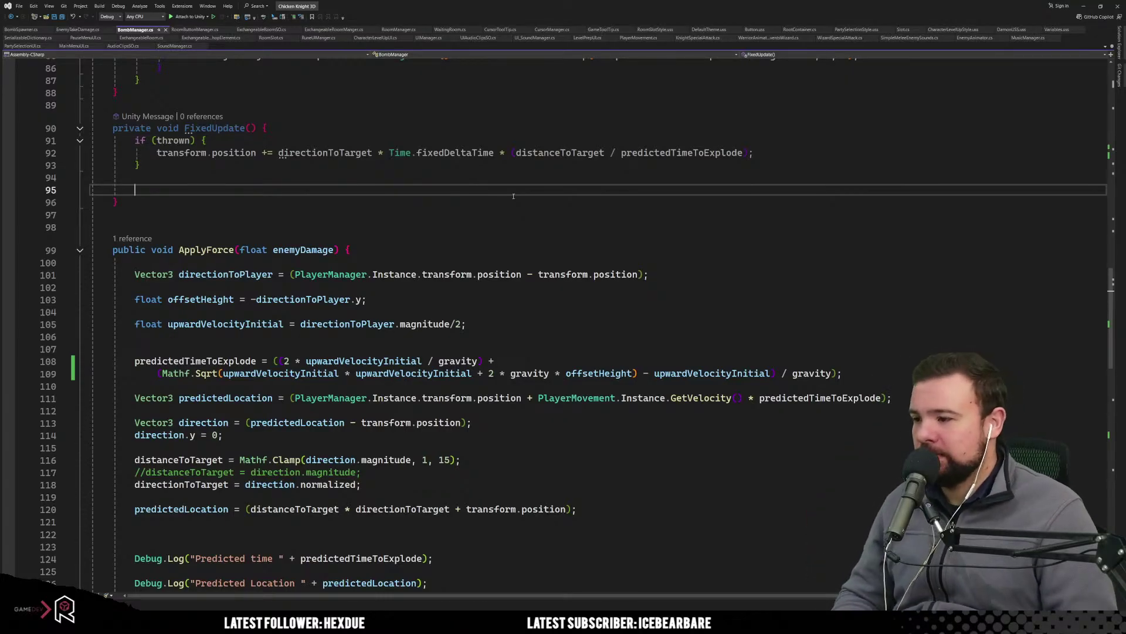
{"action": "scroll", "coordinate": [489, 277], "scroll_direction": "up", "scroll_amount": 7}
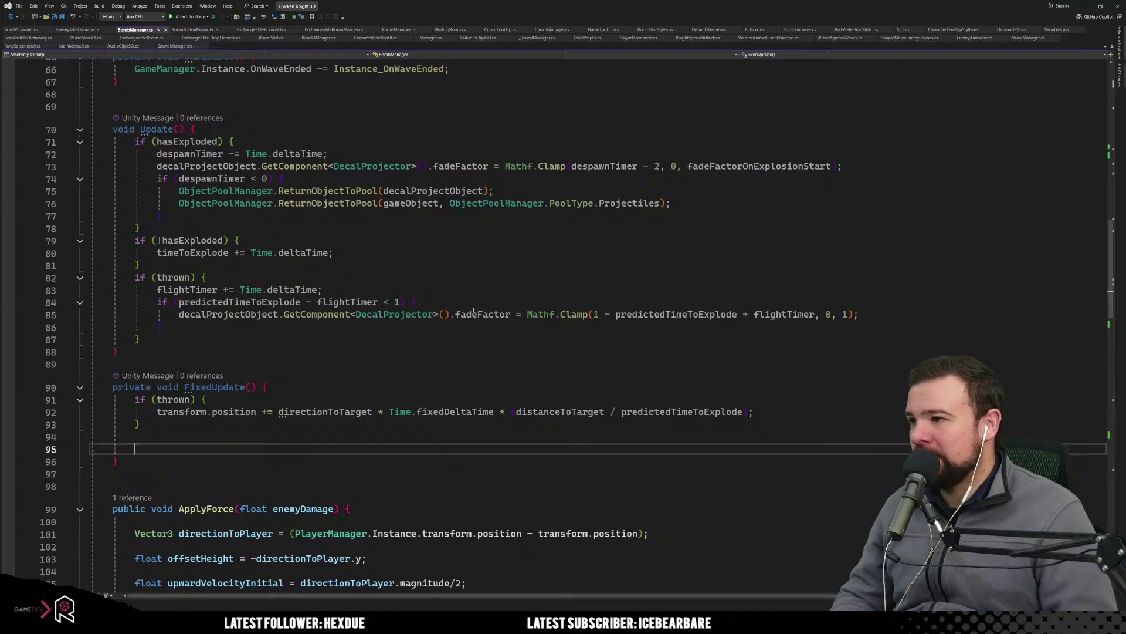
{"action": "scroll", "coordinate": [474, 311], "scroll_direction": "down", "scroll_amount": 7}
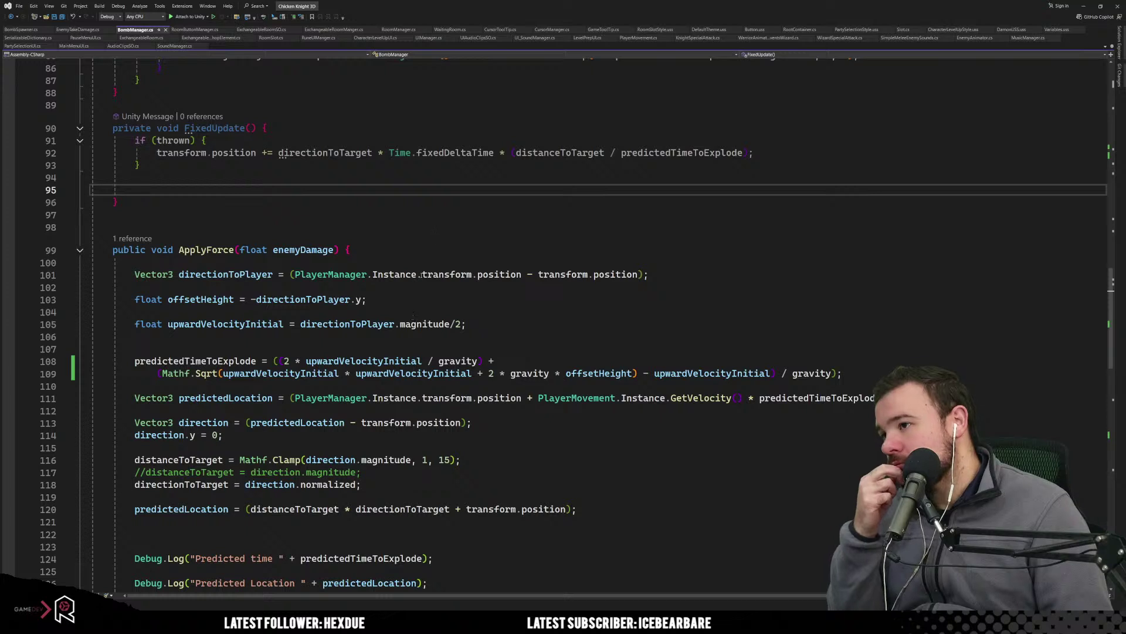
{"action": "left_click", "coordinate": [683, 153]}
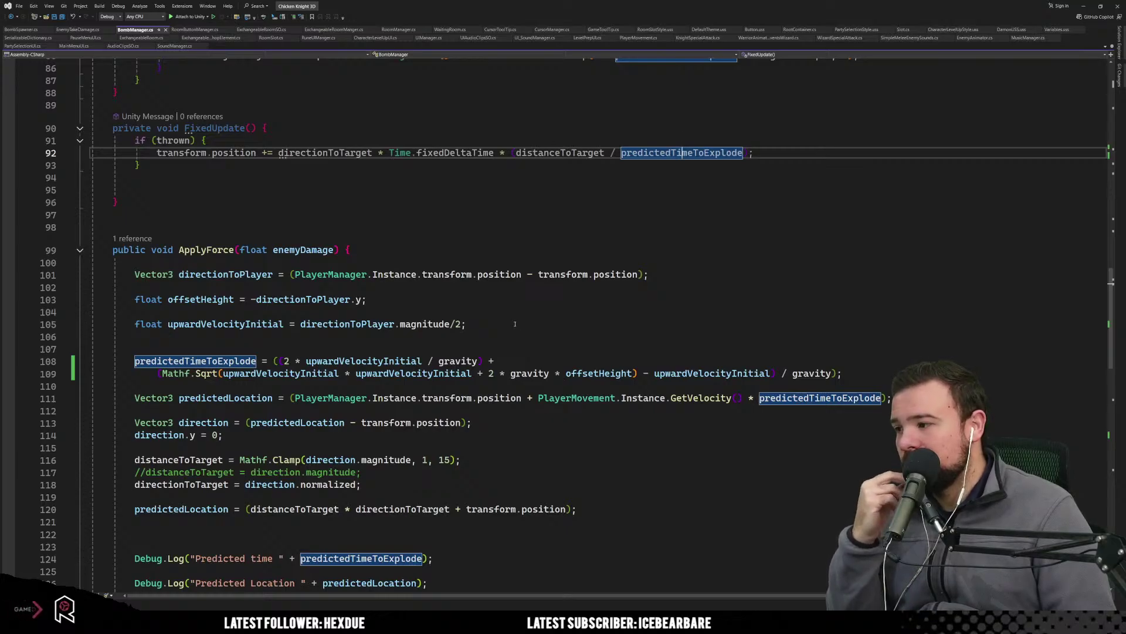
{"action": "scroll", "coordinate": [515, 323], "scroll_direction": "down", "scroll_amount": 2}
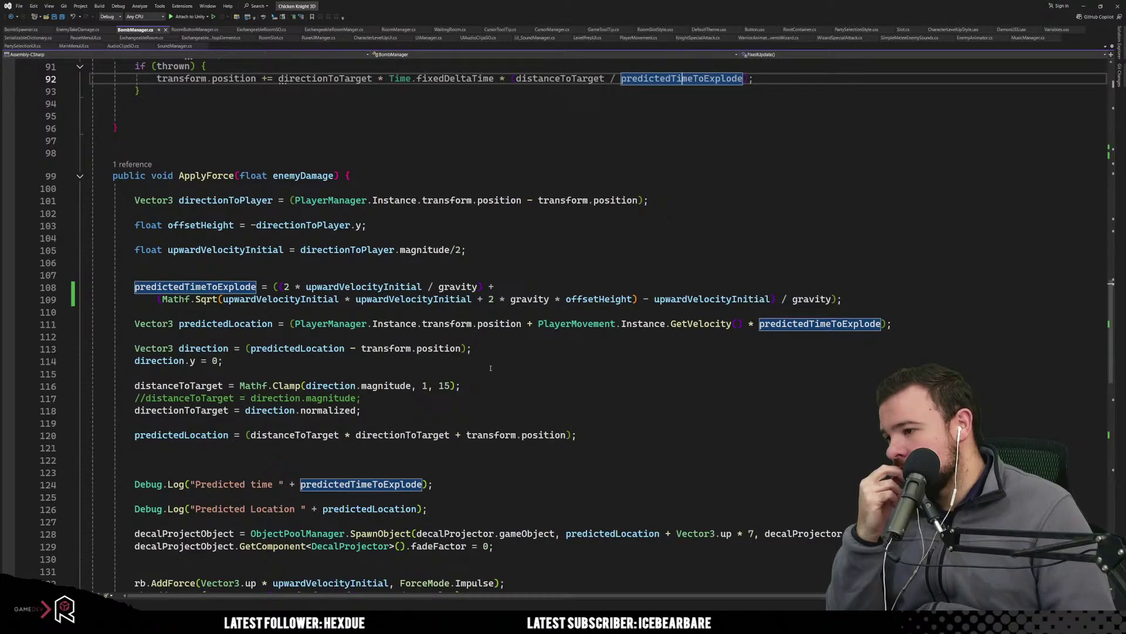
{"action": "scroll", "coordinate": [490, 368], "scroll_direction": "down", "scroll_amount": 1}
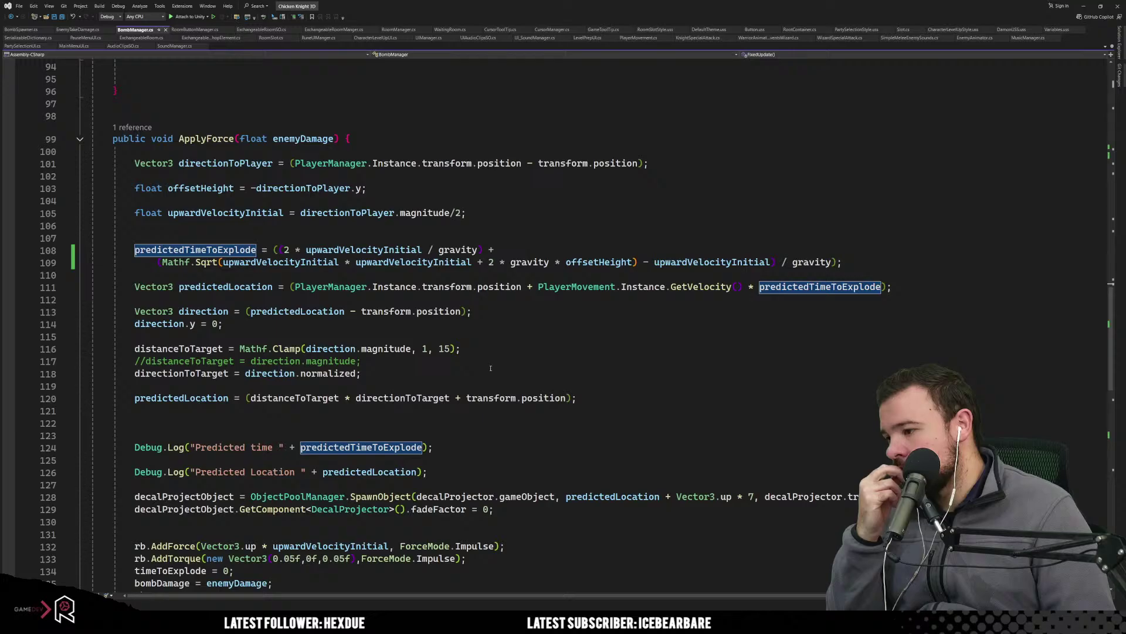
{"action": "scroll", "coordinate": [490, 368], "scroll_direction": "down", "scroll_amount": 2}
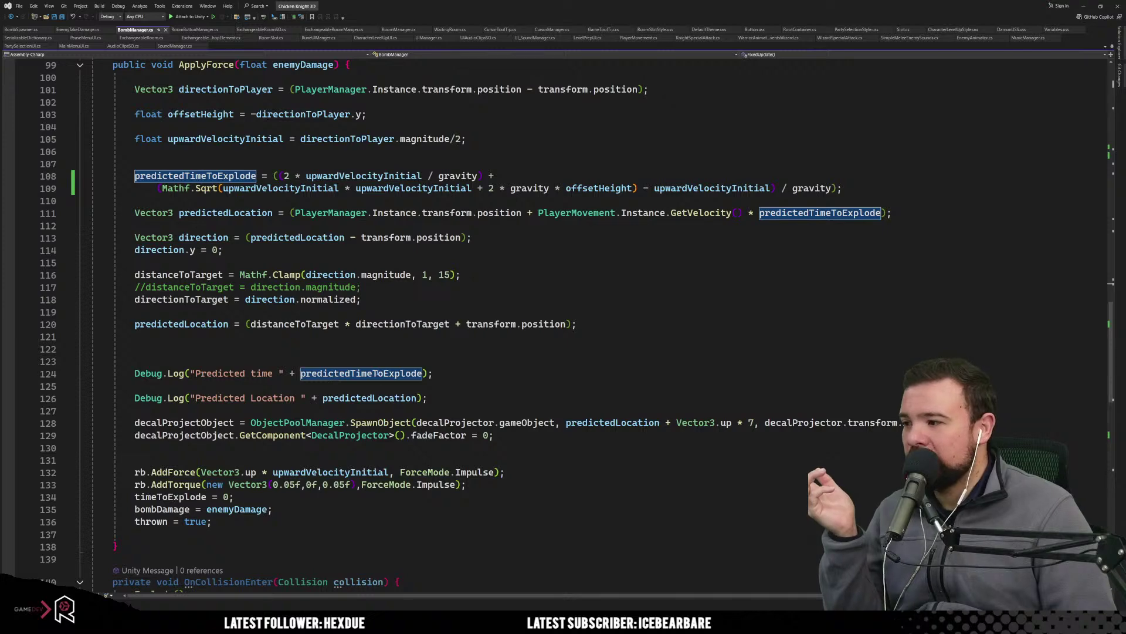
{"action": "scroll", "coordinate": [335, 520], "scroll_direction": "down", "scroll_amount": 2}
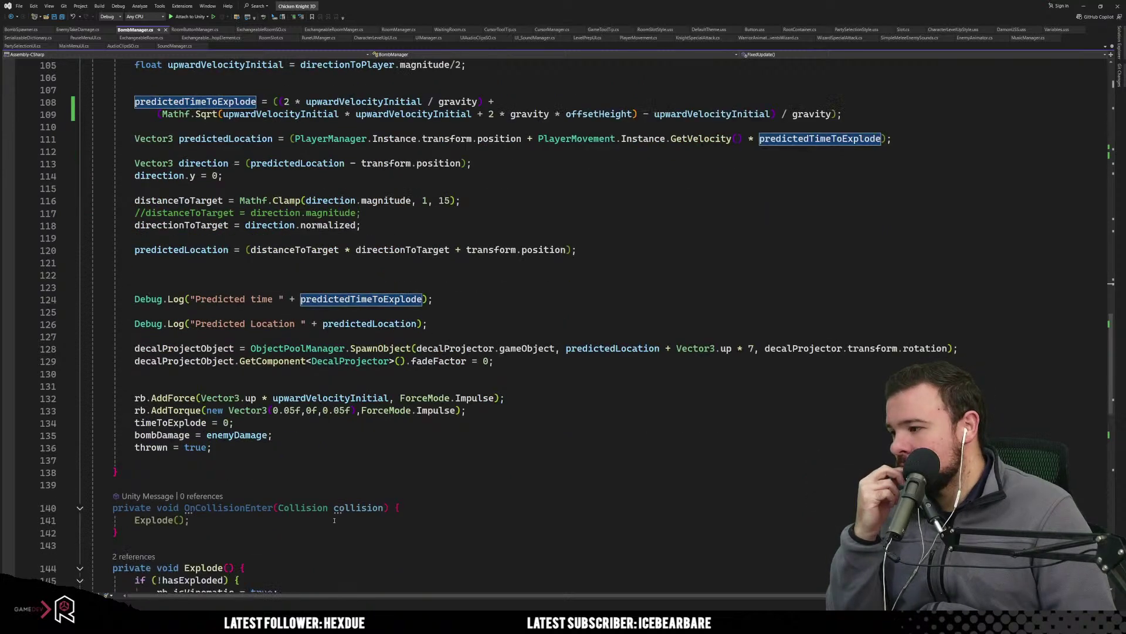
Switch to Unity and reorder the Console so it comes before Animation, Unity Version Control and Timeline.
{"action": "key", "text": "alt+Tab"}
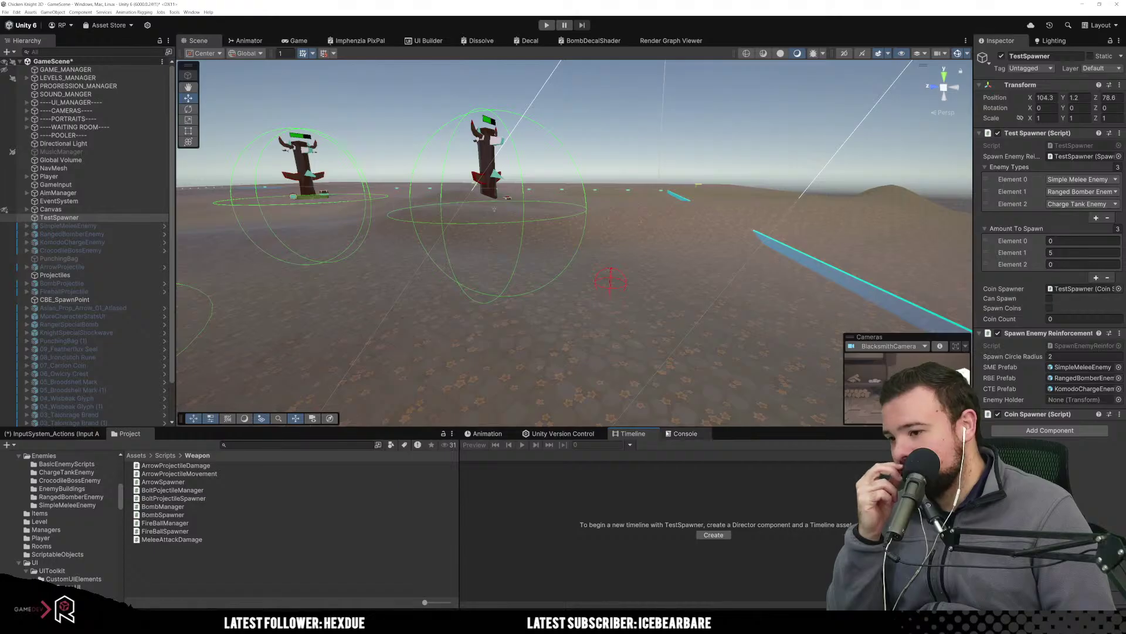
{"action": "left_click_drag", "start_coordinate": [684, 433], "coordinate": [489, 433]}
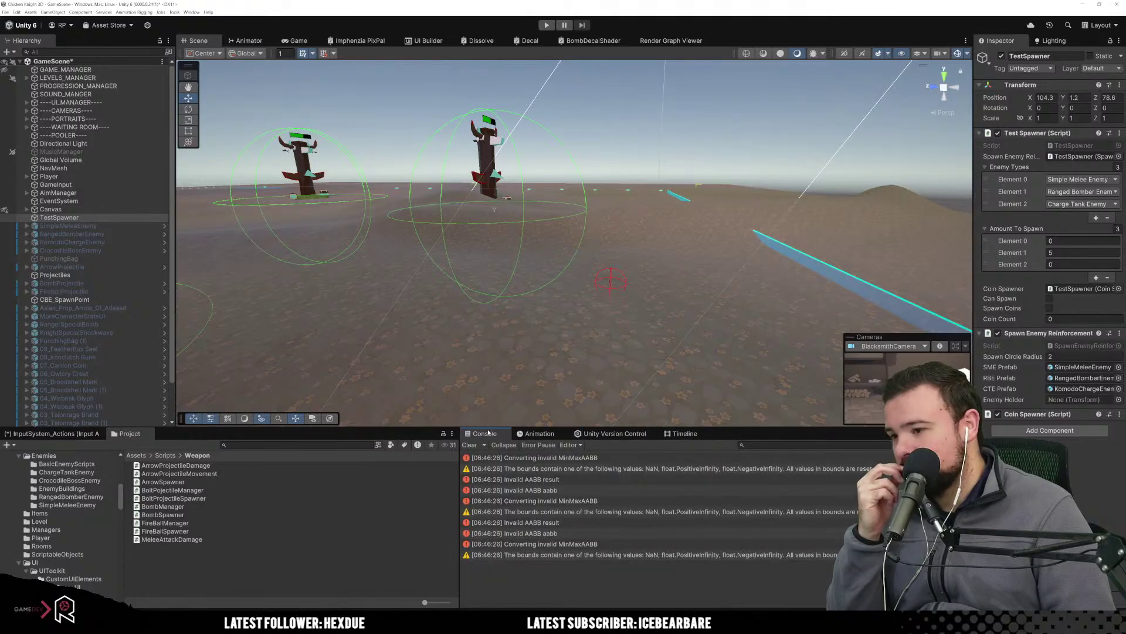
Examine the Console log from the last test run, including the invalid AABB and MinMaxAABB errors and the earlier messages.
{"action": "left_click", "coordinate": [562, 492]}
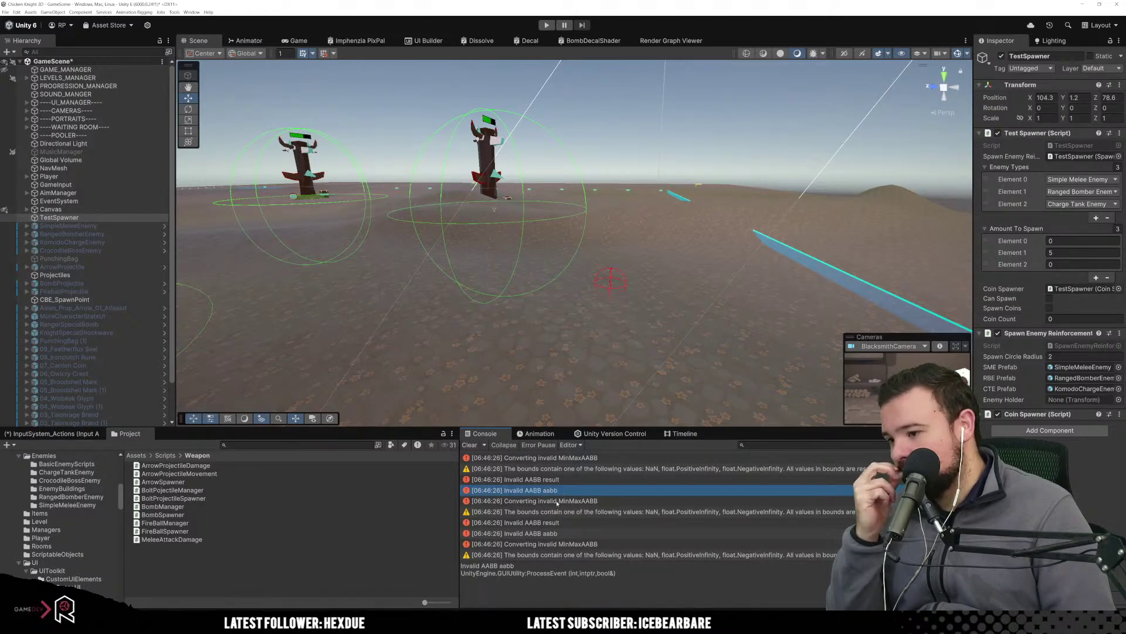
{"action": "scroll", "coordinate": [589, 533], "scroll_direction": "down", "scroll_amount": 1}
{"action": "left_click", "coordinate": [603, 543]}
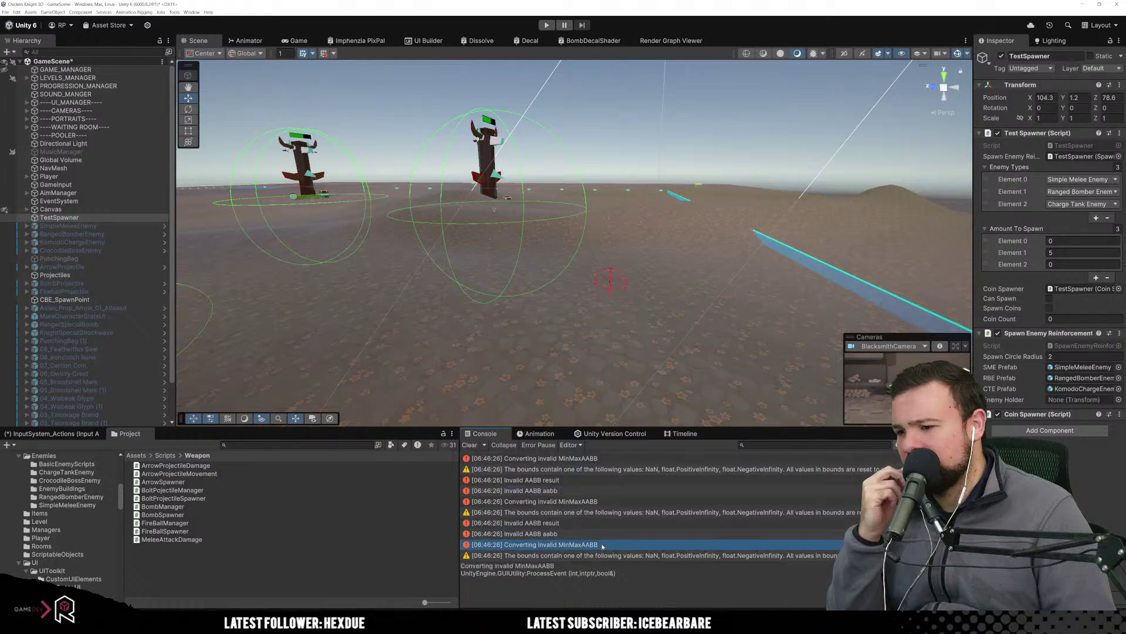
{"action": "scroll", "coordinate": [610, 545], "scroll_direction": "down", "scroll_amount": 1}
{"action": "scroll", "coordinate": [610, 544], "scroll_direction": "up", "scroll_amount": 5}
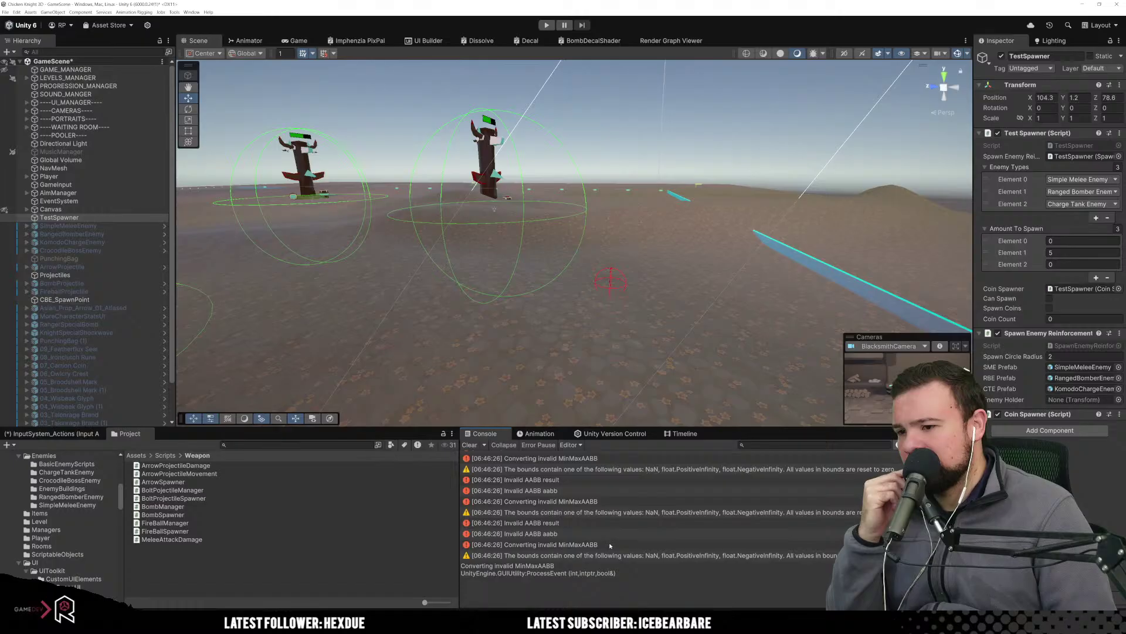
{"action": "scroll", "coordinate": [610, 546], "scroll_direction": "down", "scroll_amount": 3}
{"action": "scroll", "coordinate": [610, 546], "scroll_direction": "down", "scroll_amount": 1}
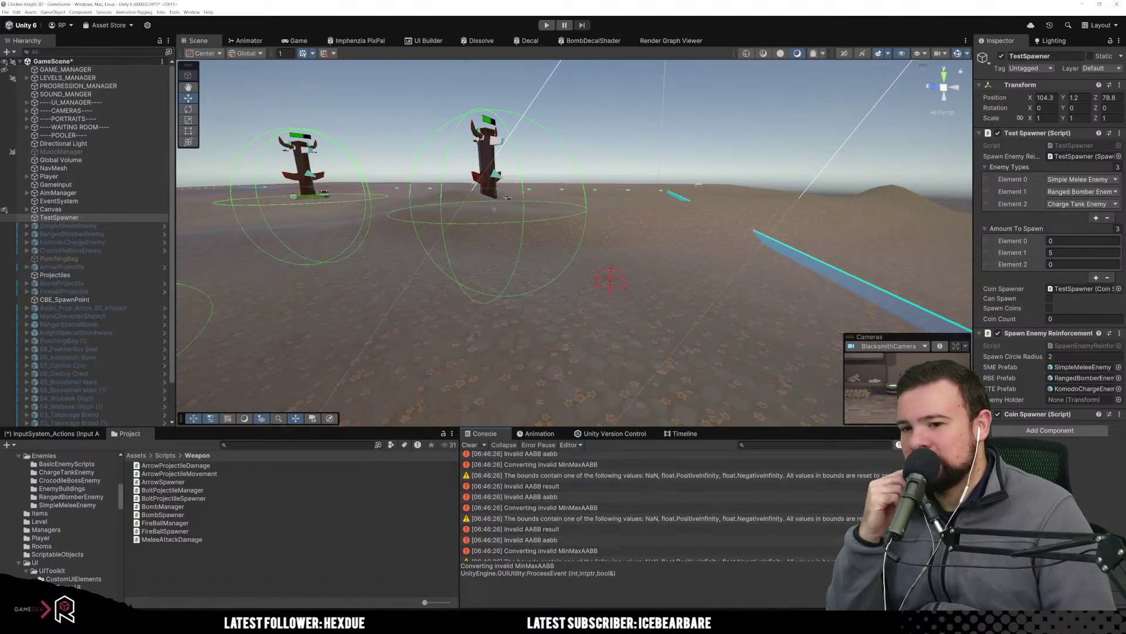
{"action": "scroll", "coordinate": [689, 493], "scroll_direction": "up", "scroll_amount": 10}
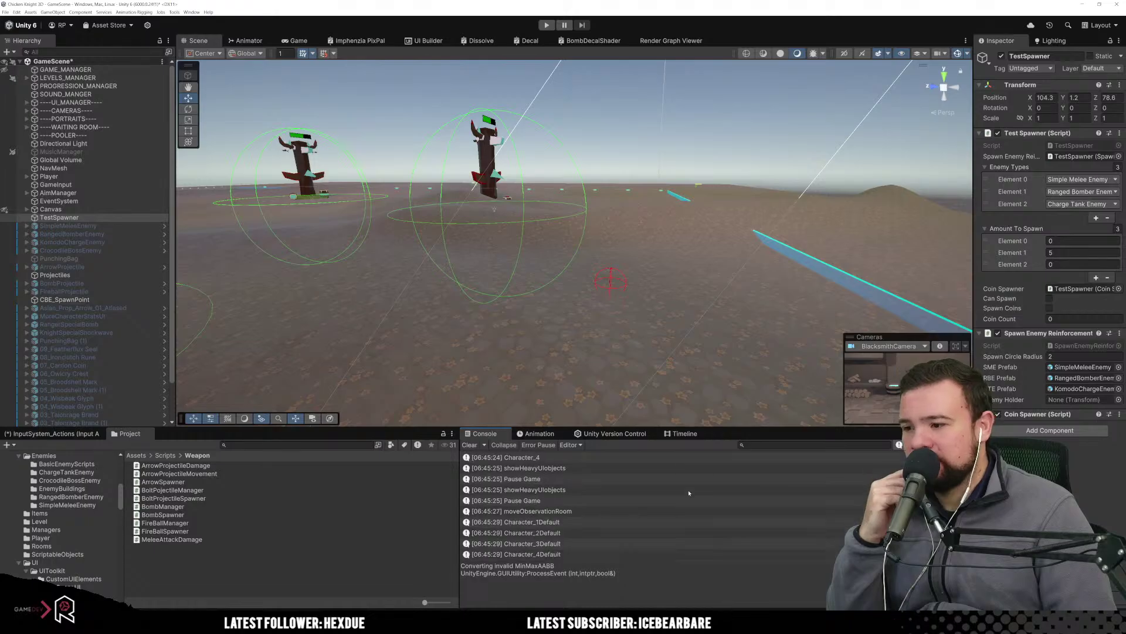
Examine the Predicted time and Predicted Location log entries and their stack traces in the console.
{"action": "scroll", "coordinate": [625, 494], "scroll_direction": "down", "scroll_amount": 5}
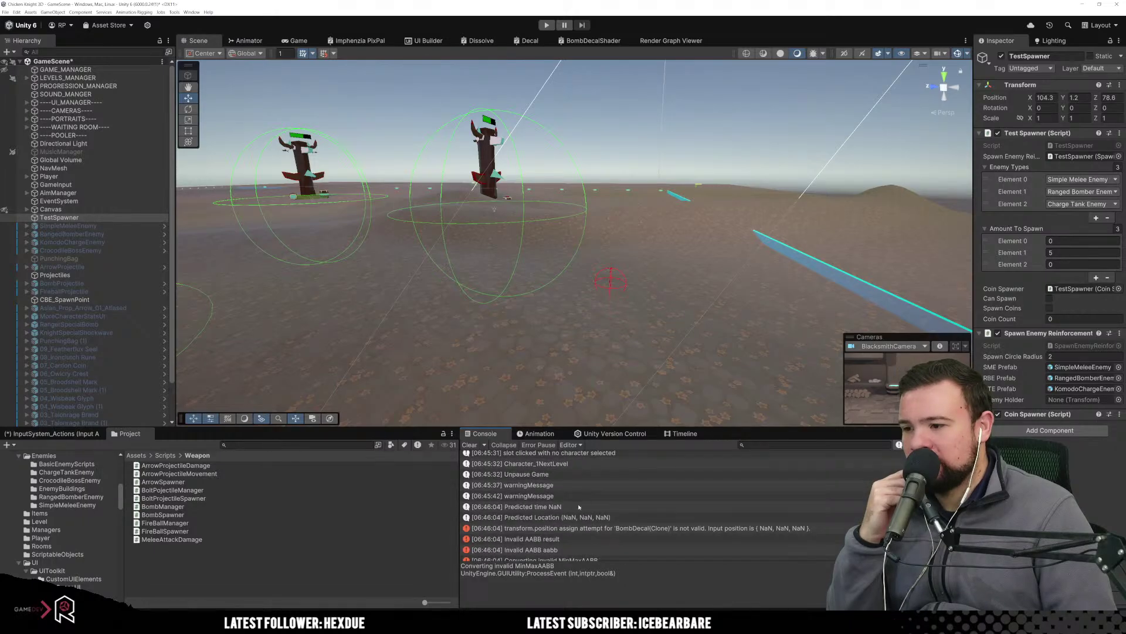
{"action": "left_click", "coordinate": [579, 507]}
{"action": "left_click", "coordinate": [581, 517]}
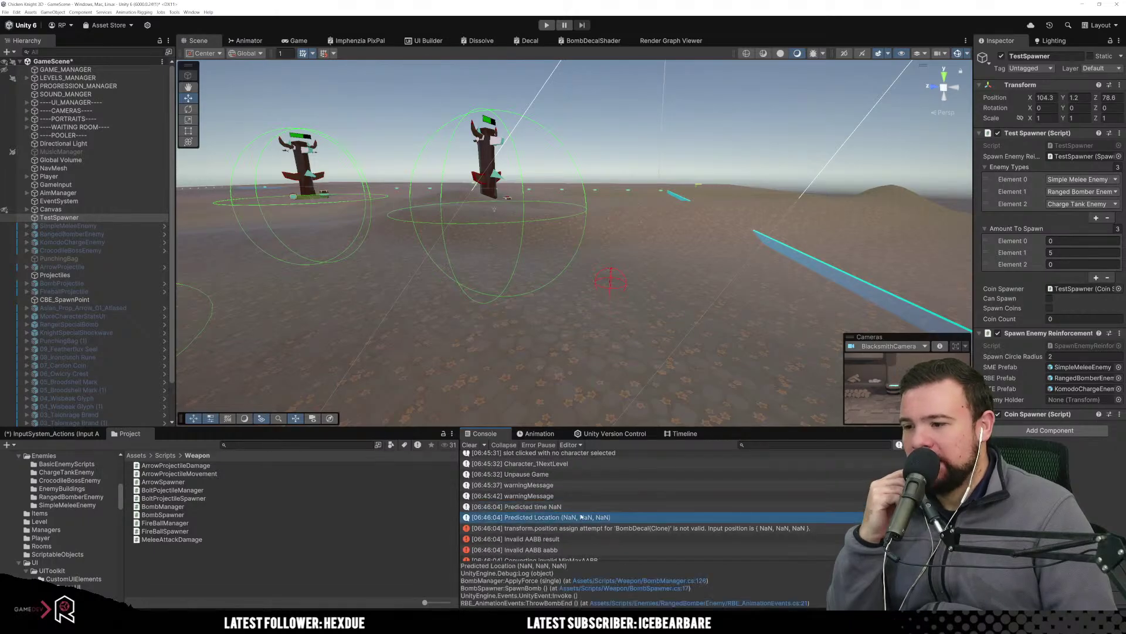
{"action": "left_click", "coordinate": [640, 508]}
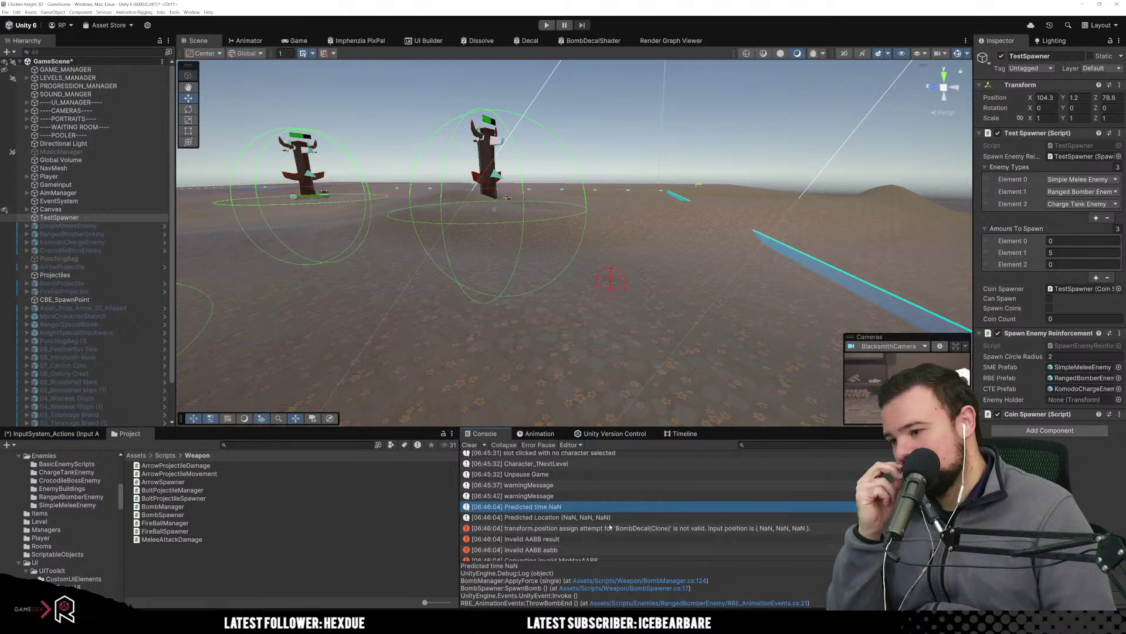
{"action": "left_click", "coordinate": [640, 517]}
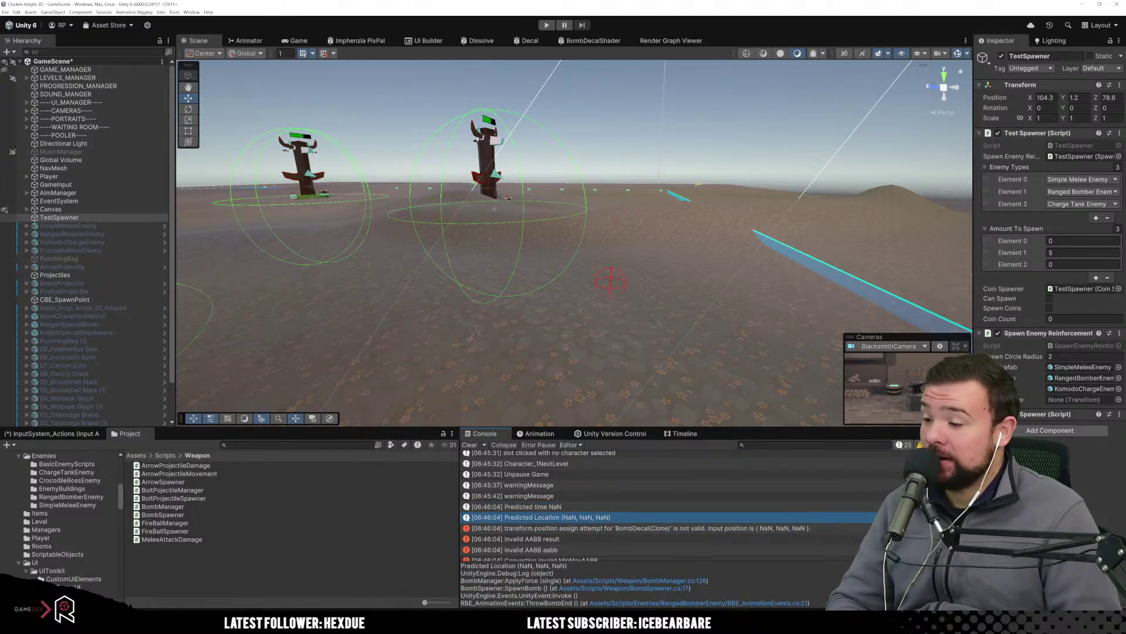
Switch to Visual Studio, change the gravity assignment in BombManager's Awake method to -Physics.gravity.y, and save the script.
{"action": "left_click", "coordinate": [348, 599]}
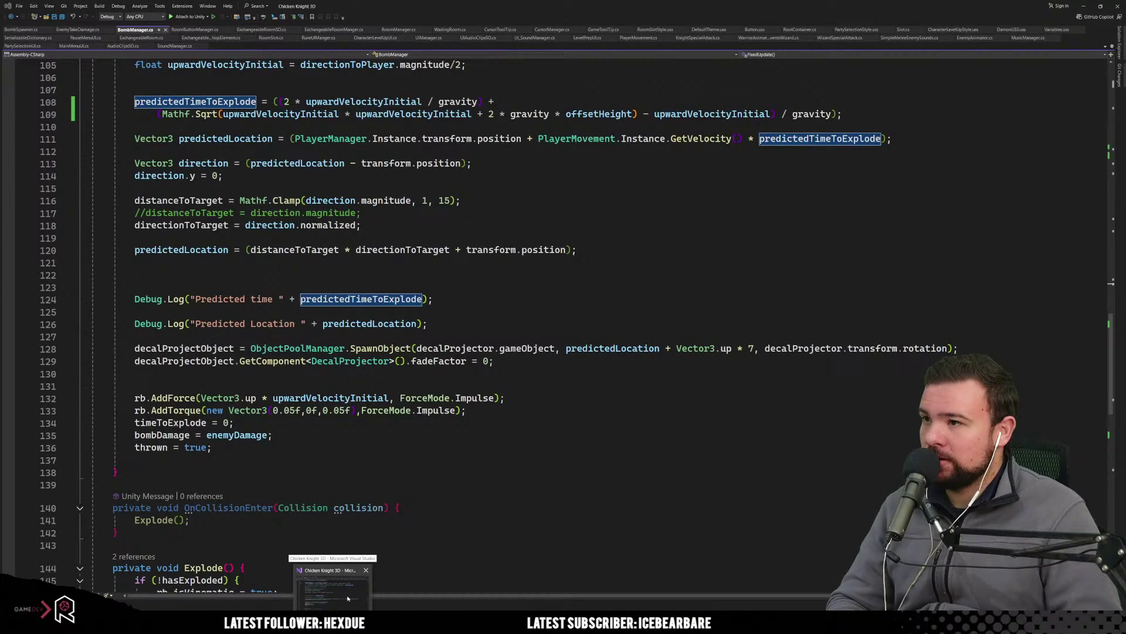
{"action": "scroll", "coordinate": [446, 247], "scroll_direction": "up", "scroll_amount": 20}
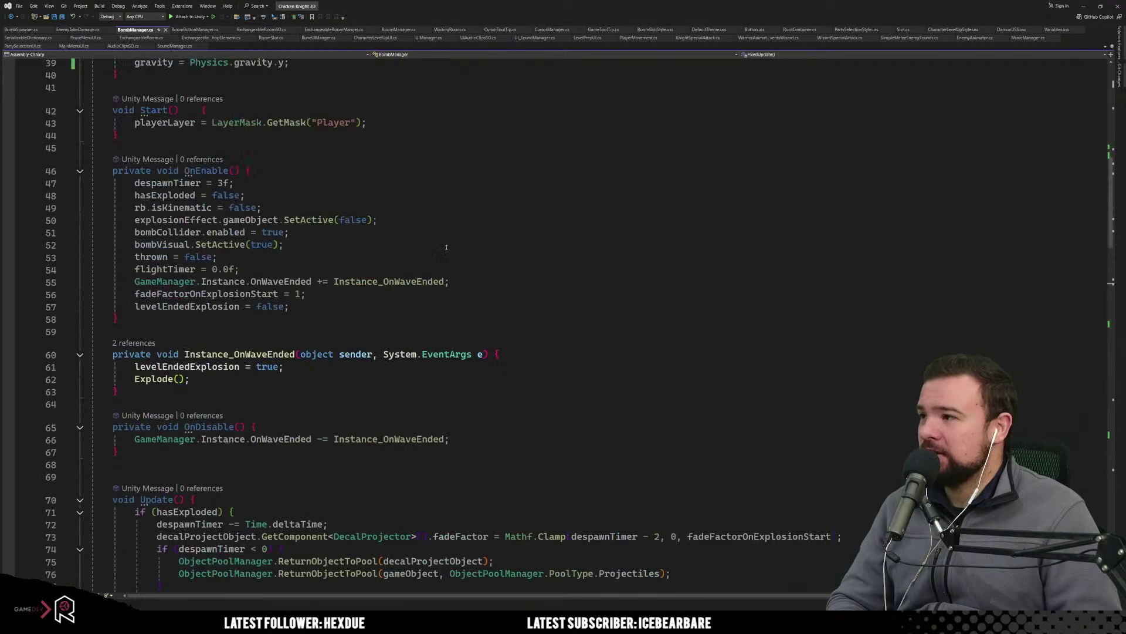
{"action": "scroll", "coordinate": [280, 245], "scroll_direction": "up", "scroll_amount": 2}
{"action": "scroll", "coordinate": [247, 341], "scroll_direction": "up", "scroll_amount": 3}
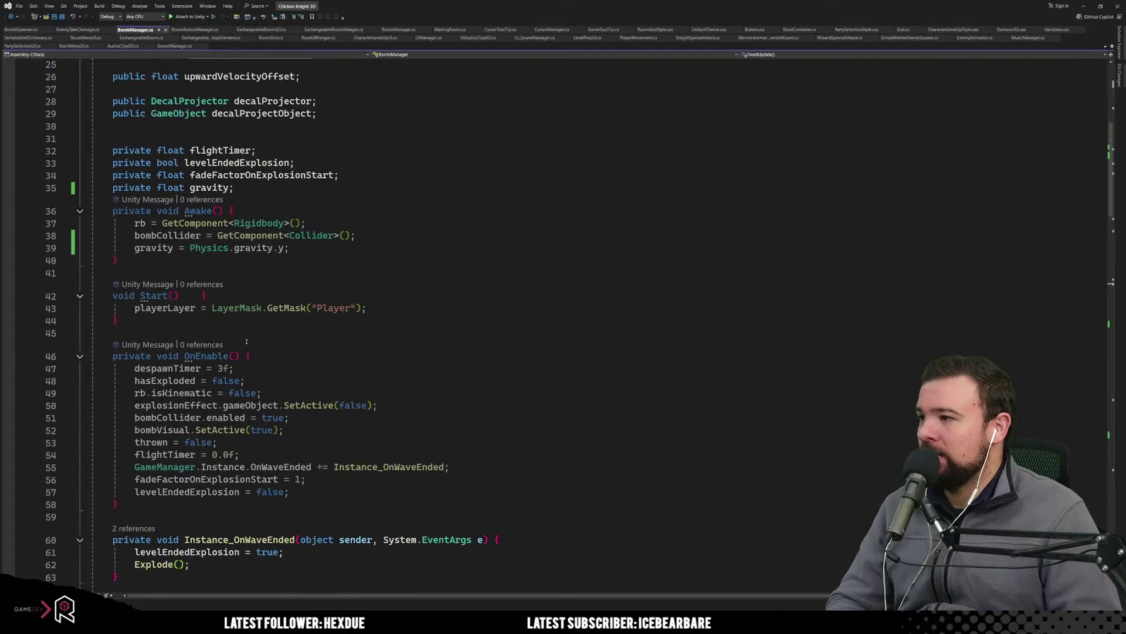
{"action": "left_click", "coordinate": [190, 248]}
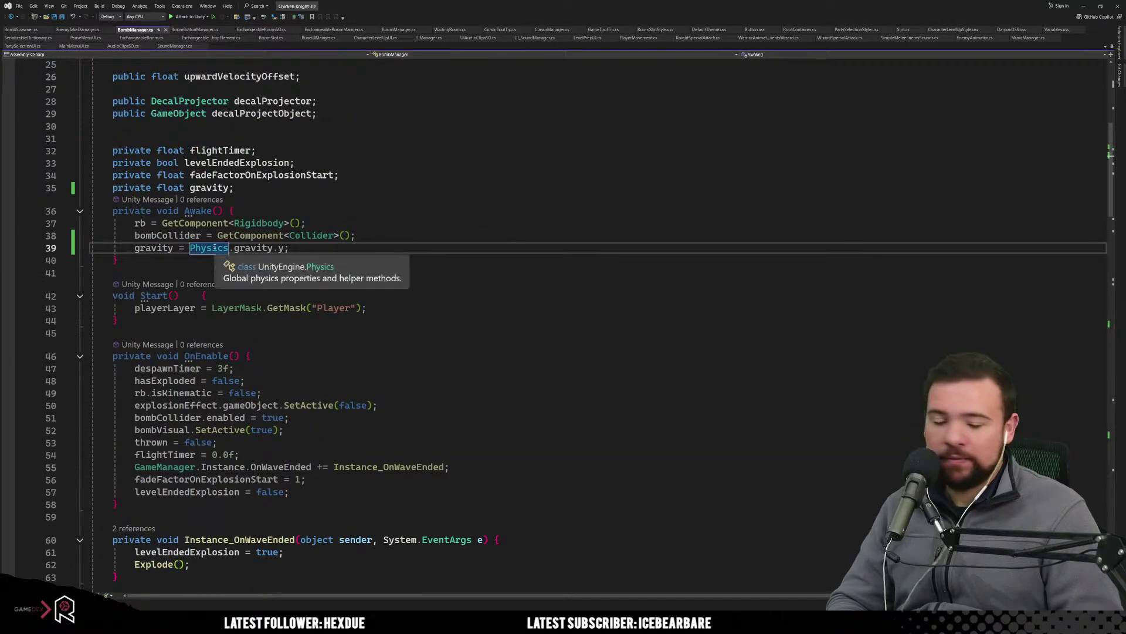
{"action": "type", "text": "-"}
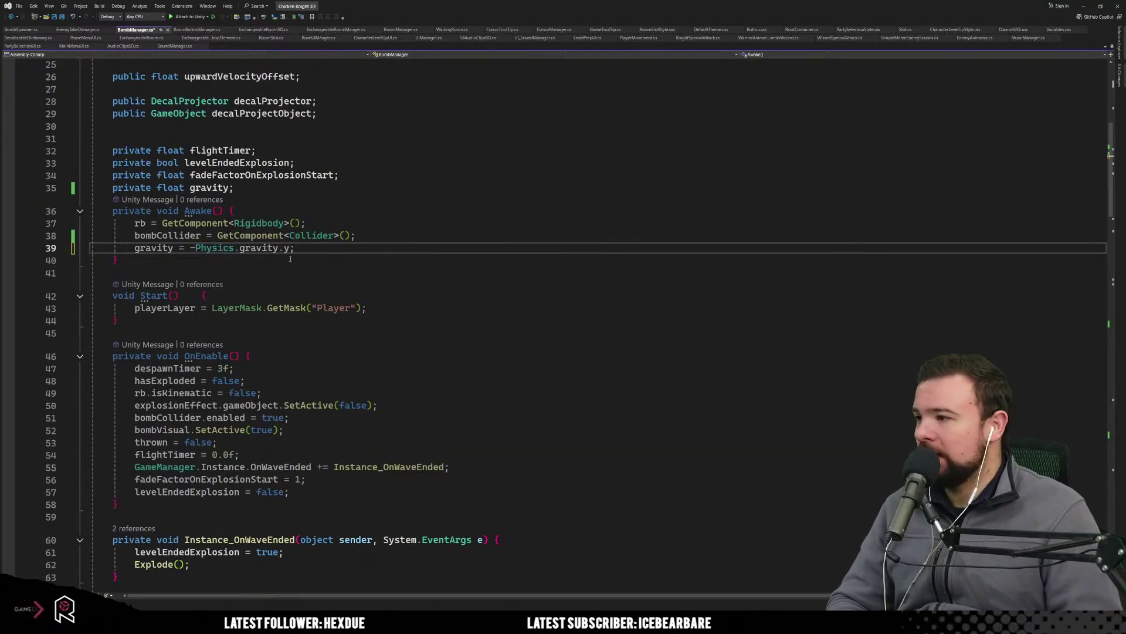
{"action": "left_click", "coordinate": [392, 262]}
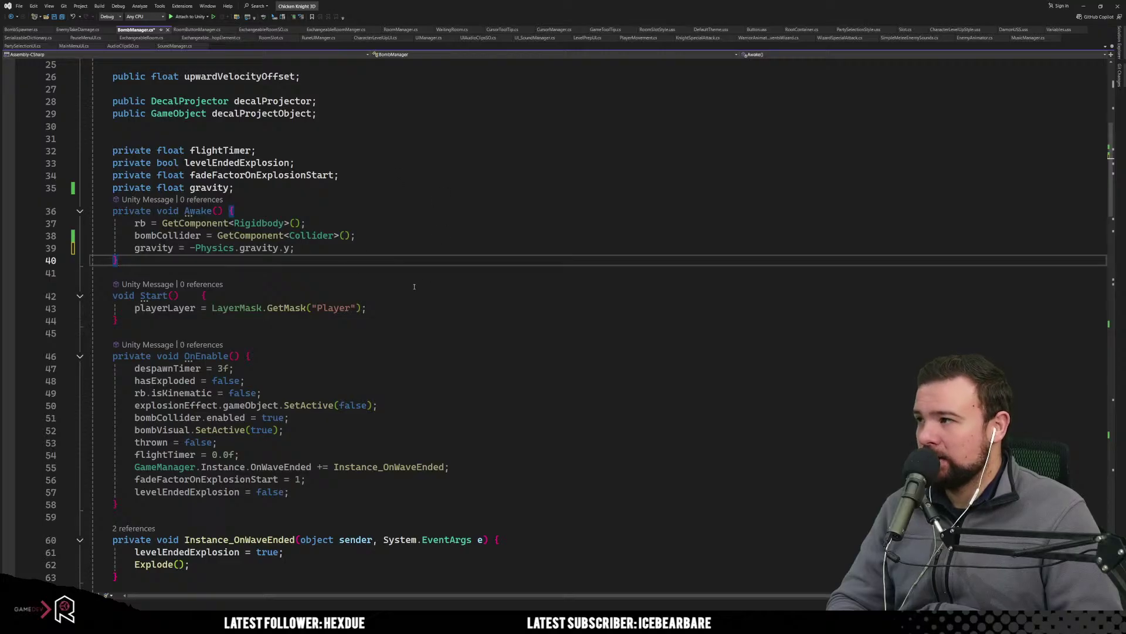
{"action": "key", "text": "ctrl+s"}
{"action": "left_click", "coordinate": [362, 286]}
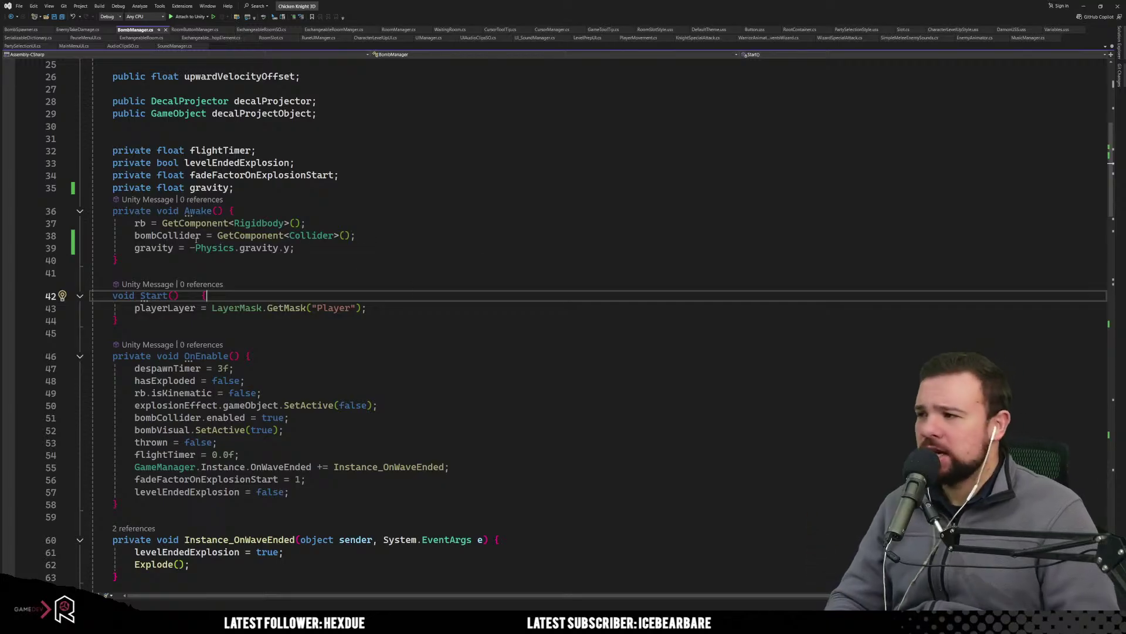
Review the predictedTimeToExplode formula and its square-root term in the ApplyForce method.
{"action": "scroll", "coordinate": [470, 319], "scroll_direction": "down", "scroll_amount": 20}
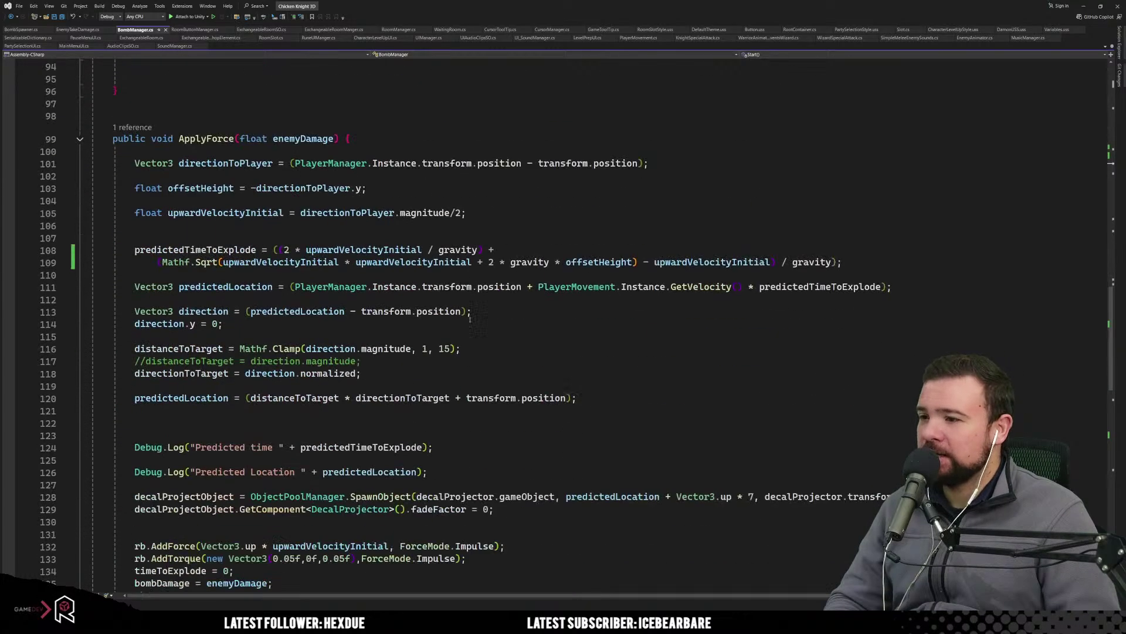
{"action": "left_click", "coordinate": [587, 377]}
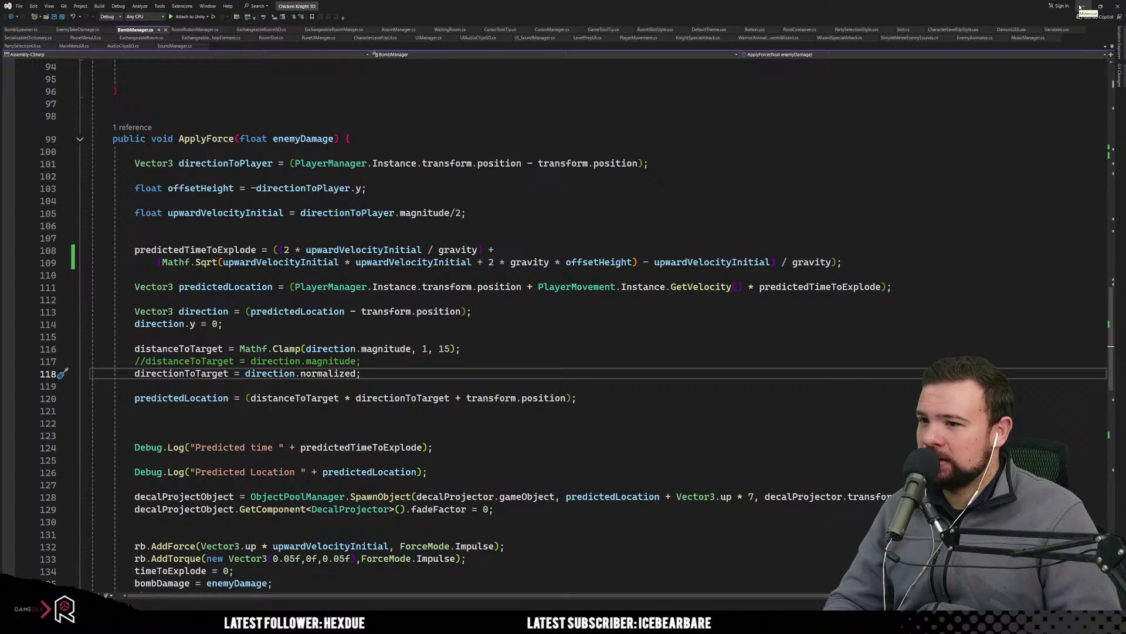
{"action": "left_click", "coordinate": [217, 262]}
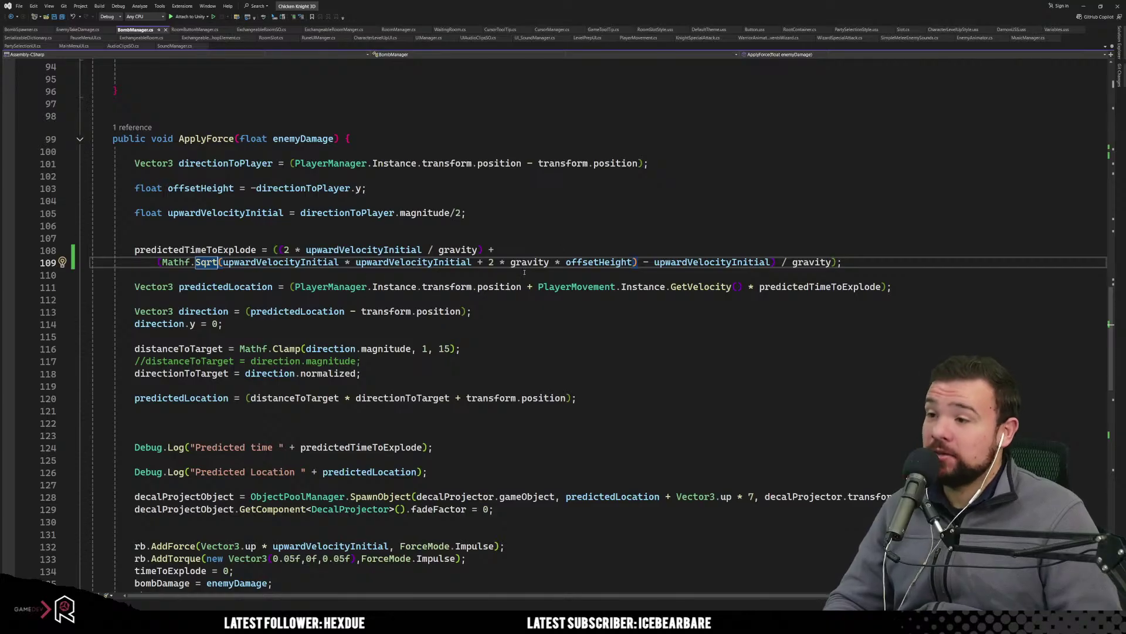
Switch to Unity, clear the console log, and start play mode.
{"action": "key", "text": "alt+Tab"}
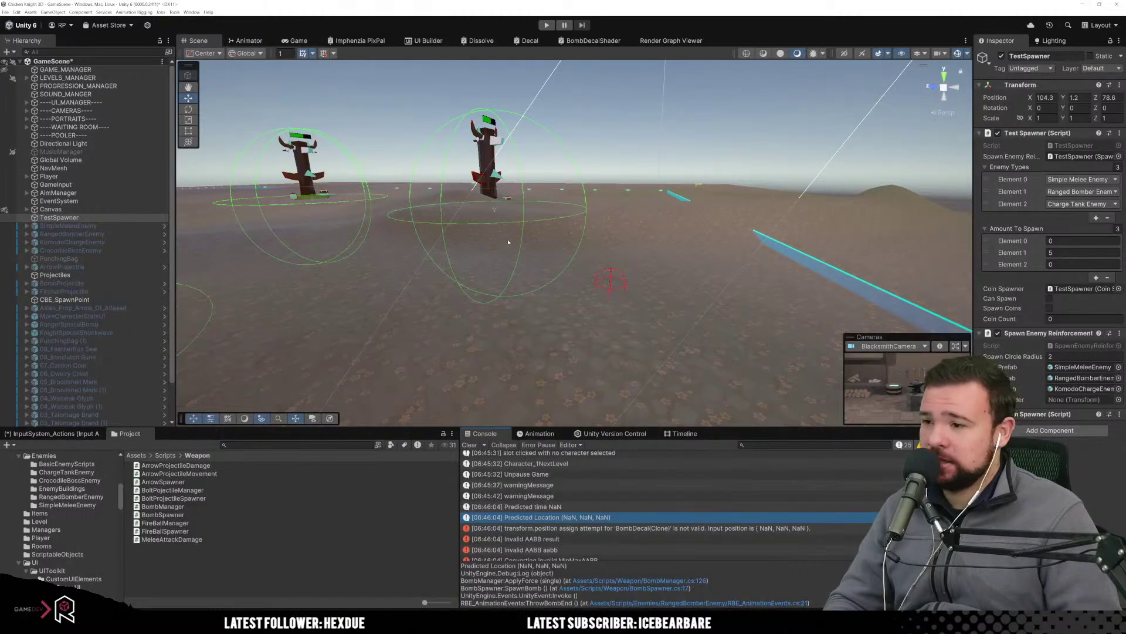
{"action": "left_click", "coordinate": [469, 445]}
{"action": "left_click", "coordinate": [547, 25]}
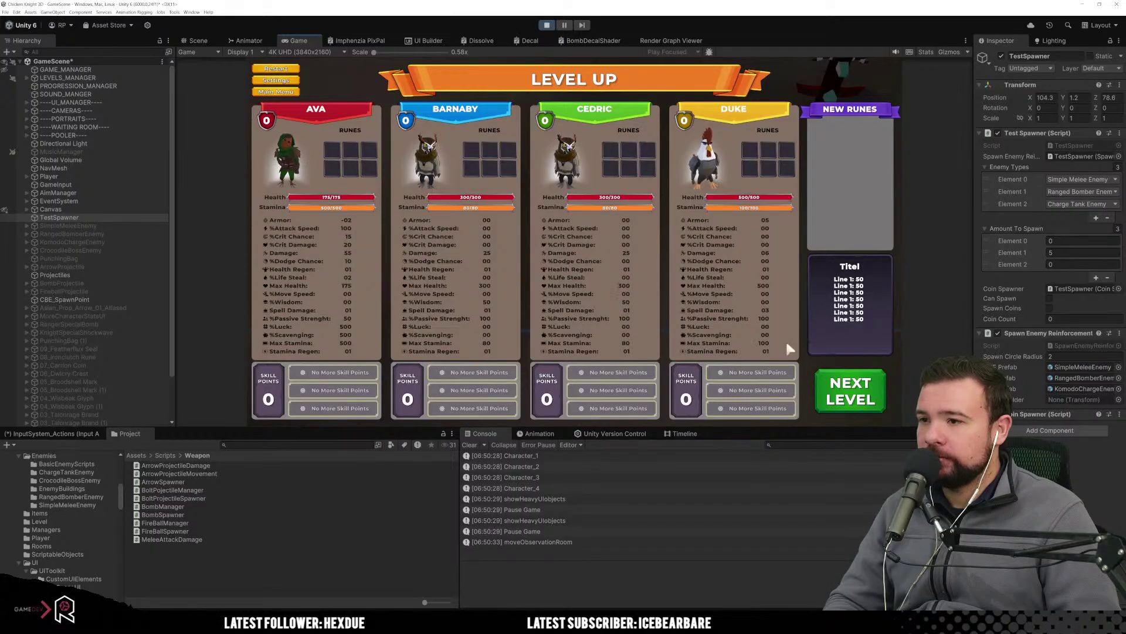
Proceed past the Level Up screen, place the first character in the empty slot, and start level 1.
{"action": "left_click", "coordinate": [850, 390]}
{"action": "left_click", "coordinate": [799, 130]}
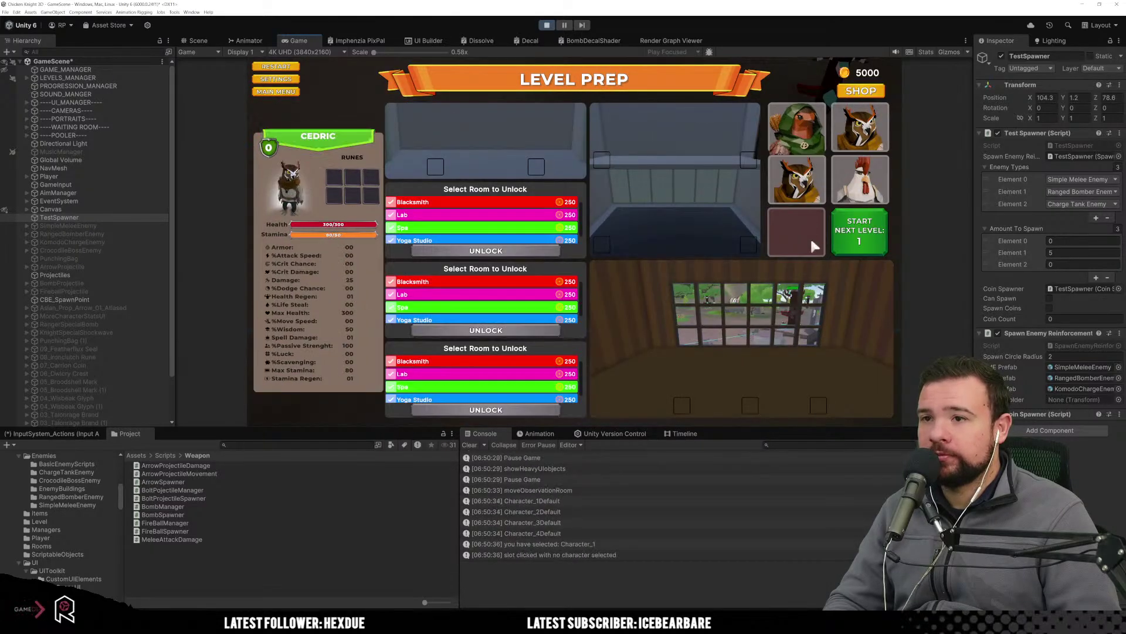
{"action": "left_click", "coordinate": [811, 242]}
{"action": "left_click", "coordinate": [852, 238]}
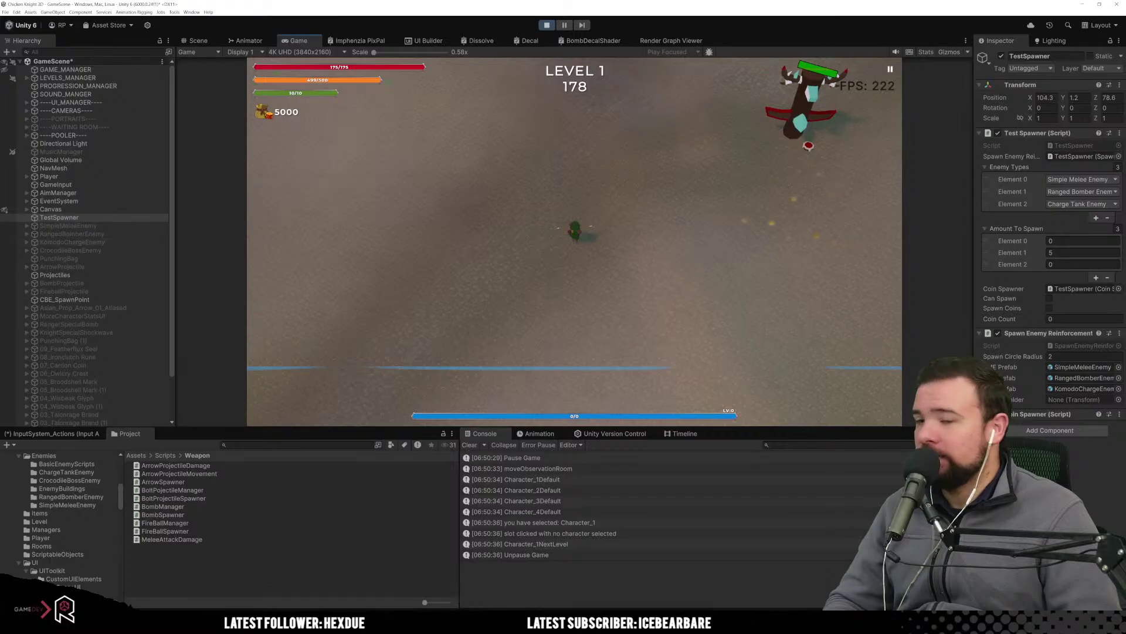
Set Element 1 of the TestSpawner's Amount To Spawn to 1 for the running game.
{"action": "left_click", "coordinate": [1062, 253]}
{"action": "type", "text": "1"}
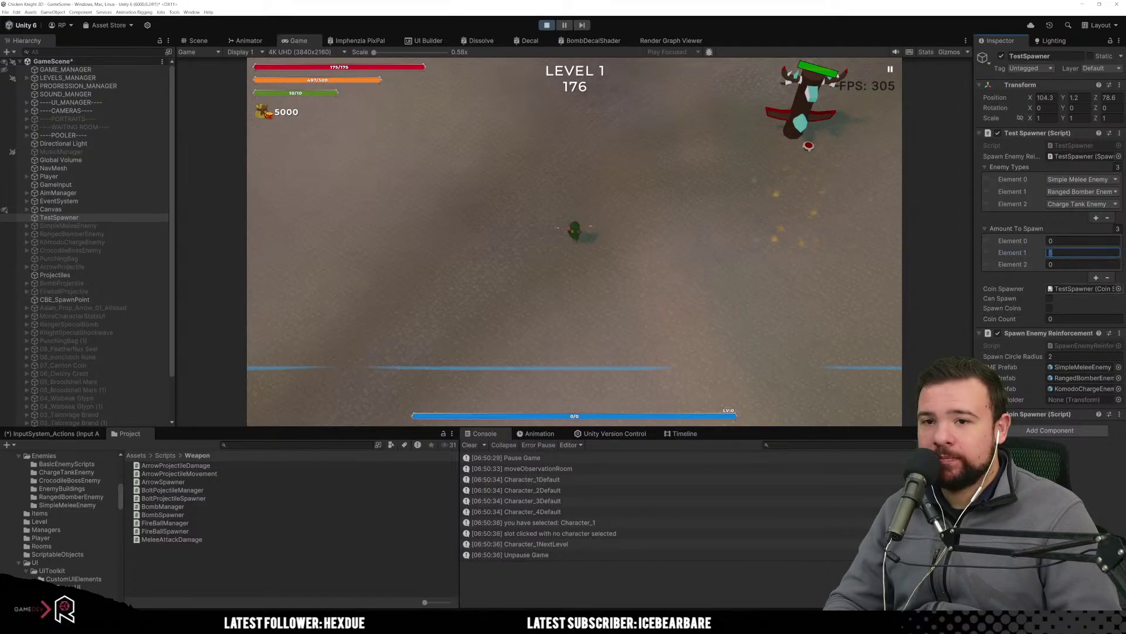
{"action": "key", "text": "Return"}
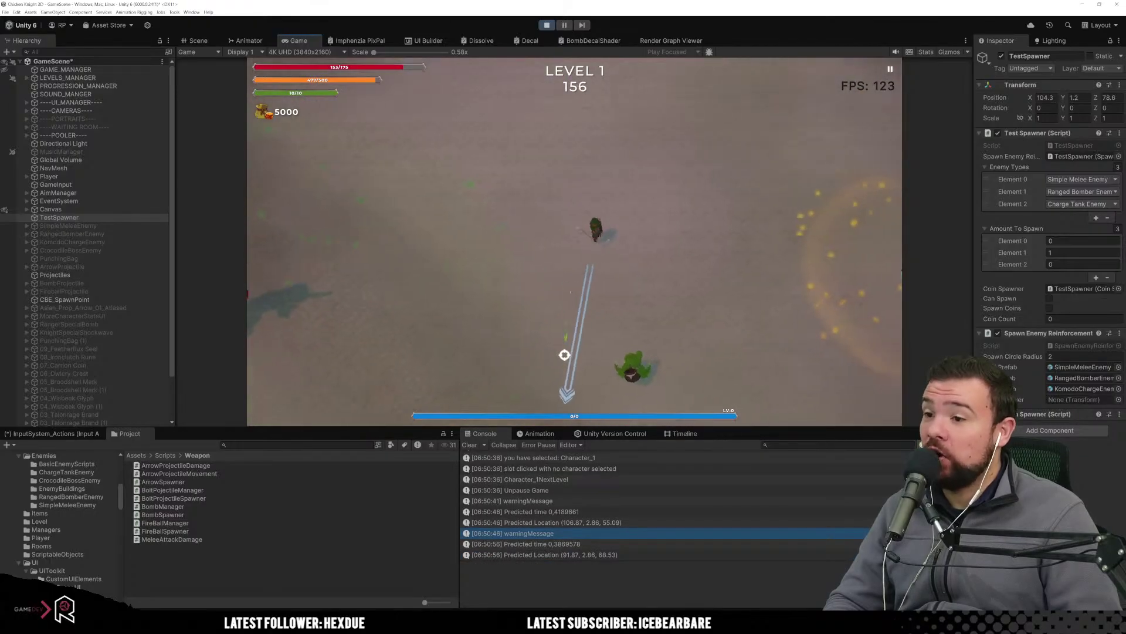
Move the player down and up to test the bomber enemy's predicted throws, and stop play mode.
{"action": "key", "text": "s"}
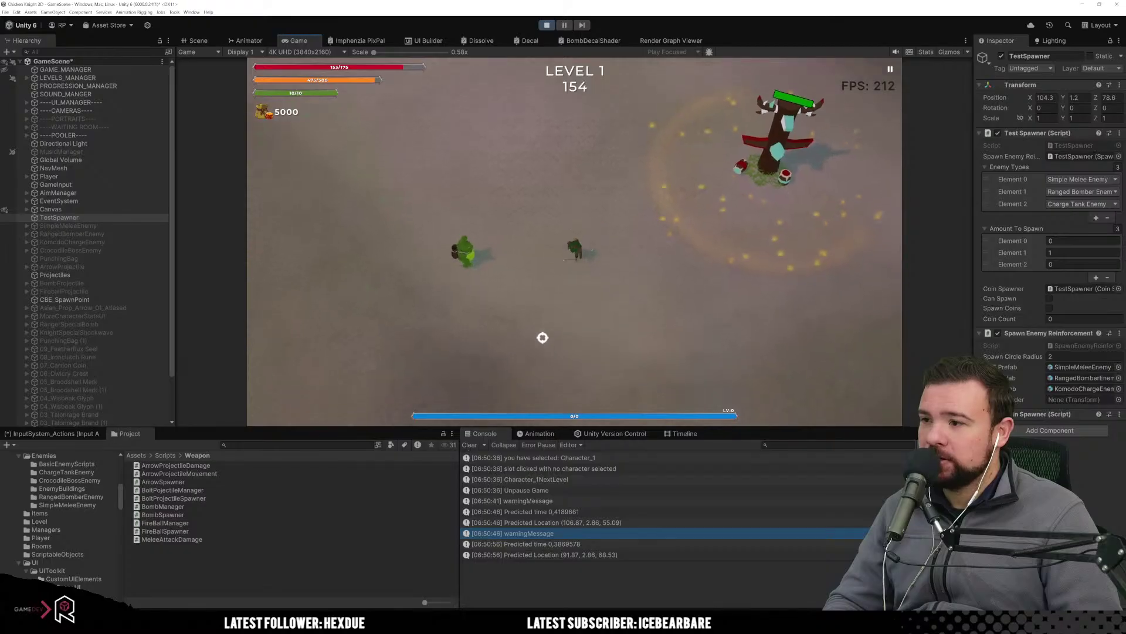
{"action": "key", "text": "w"}
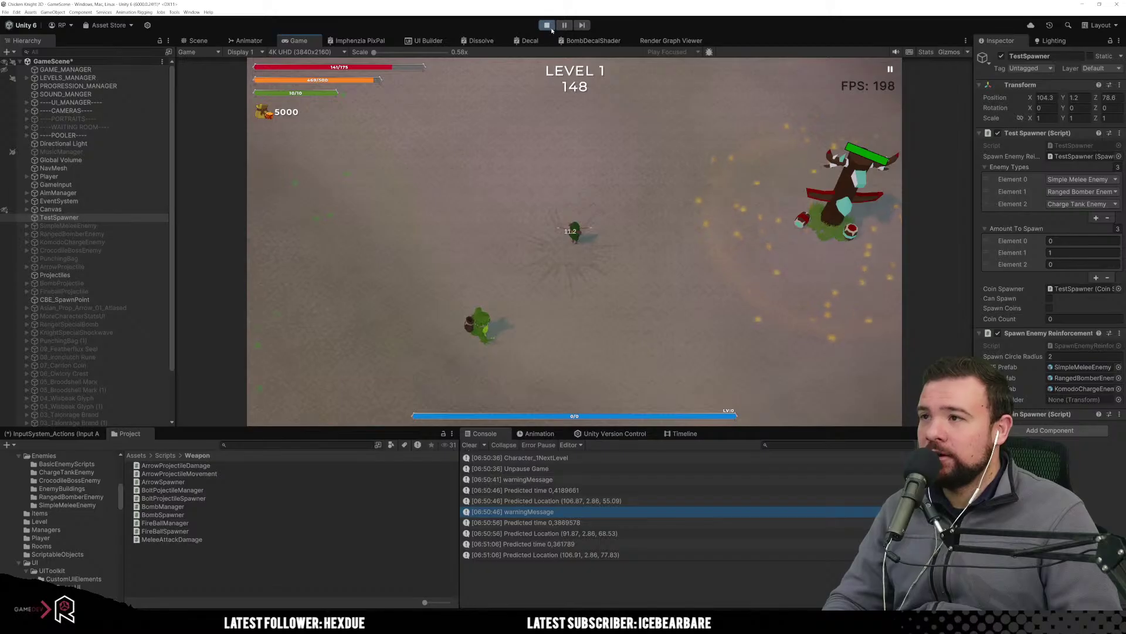
{"action": "key", "text": "ctrl+p"}
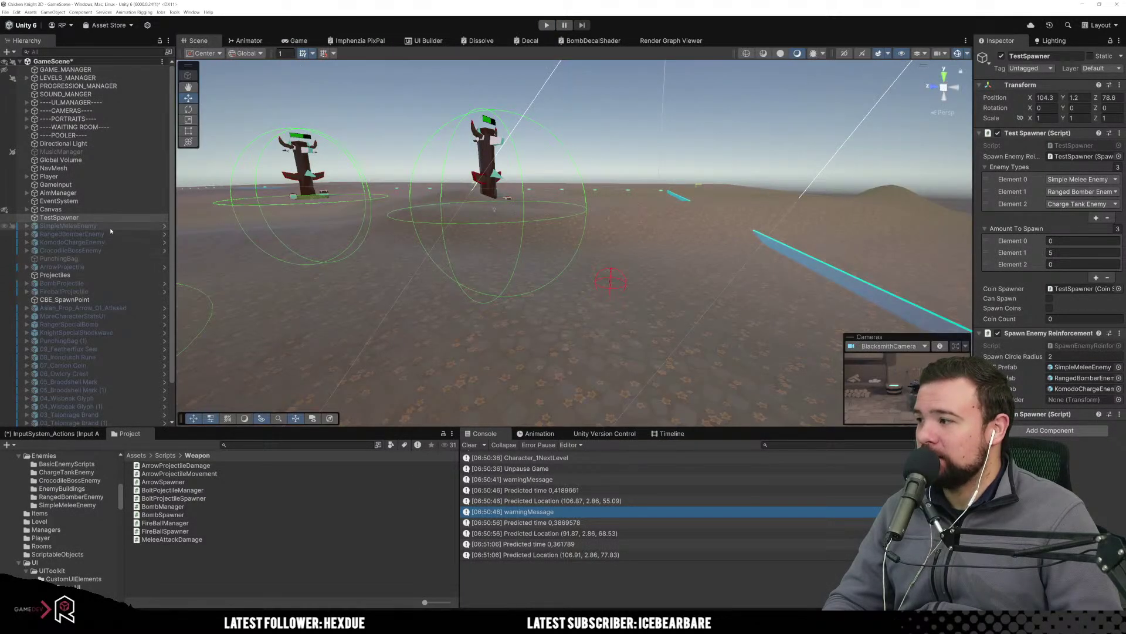
Switch to Visual Studio and remove the division by 2 from the upwardVelocityInitial calculation in ApplyForce.
{"action": "left_click", "coordinate": [88, 234]}
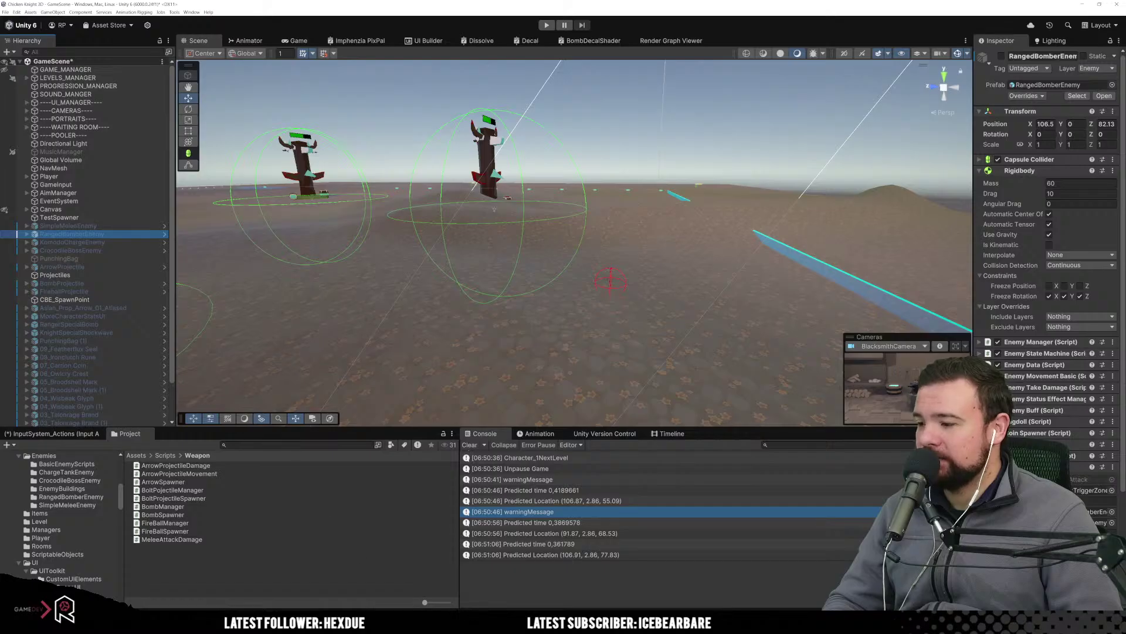
{"action": "key", "text": "alt+Tab"}
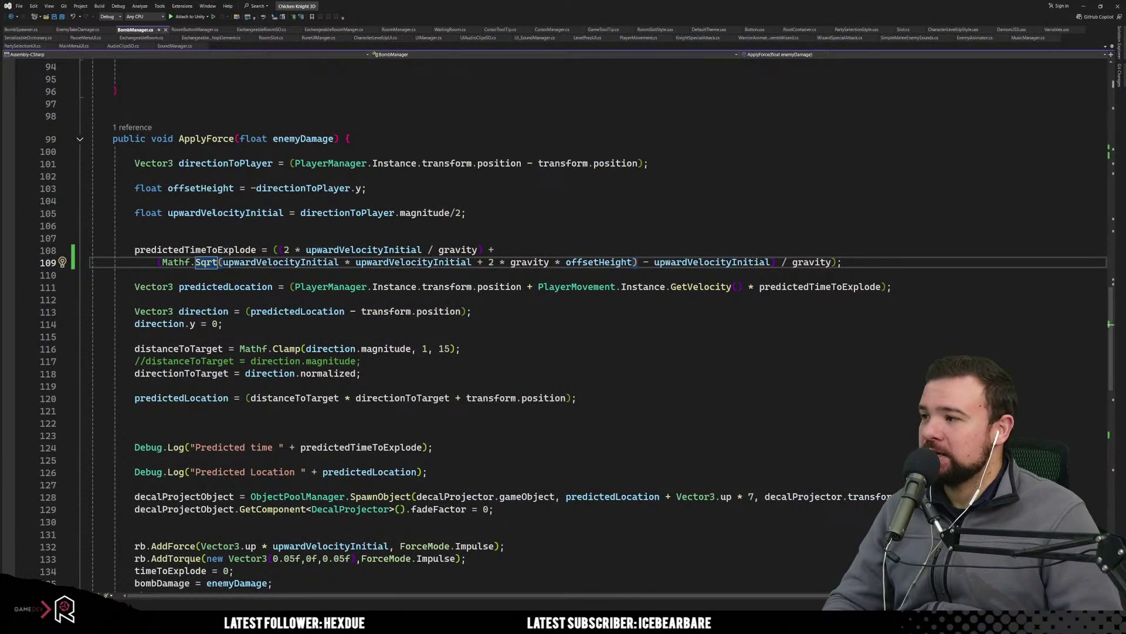
{"action": "key", "text": "Up"}
{"action": "key", "text": "Up"}
{"action": "key", "text": "Up"}
{"action": "key", "text": "Up"}
{"action": "key", "text": "Down"}
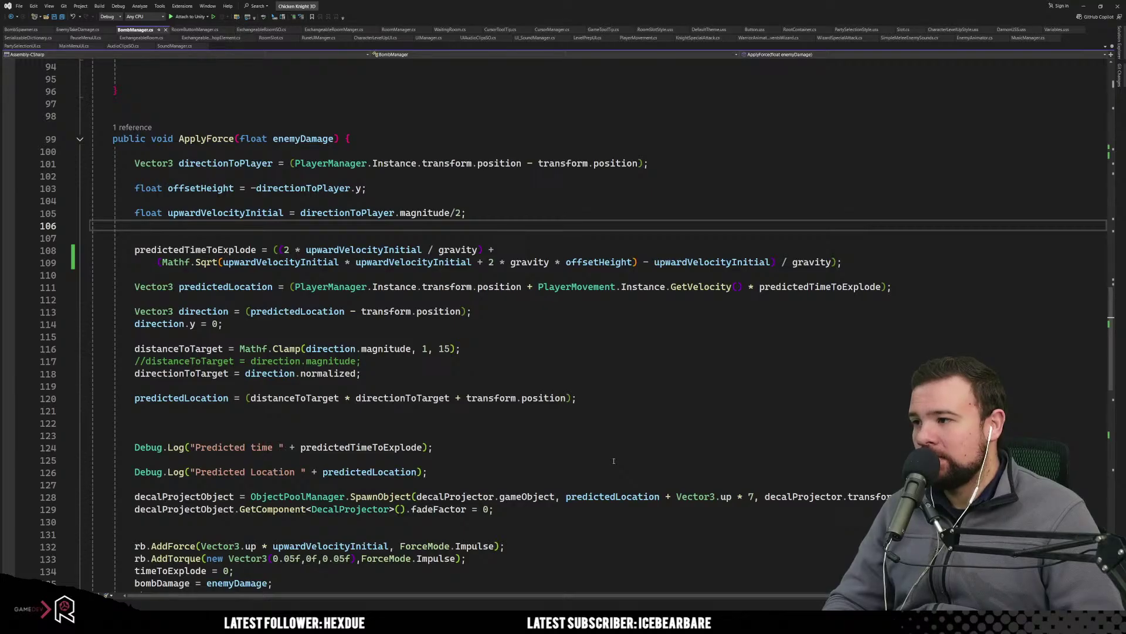
{"action": "double_click", "coordinate": [457, 213]}
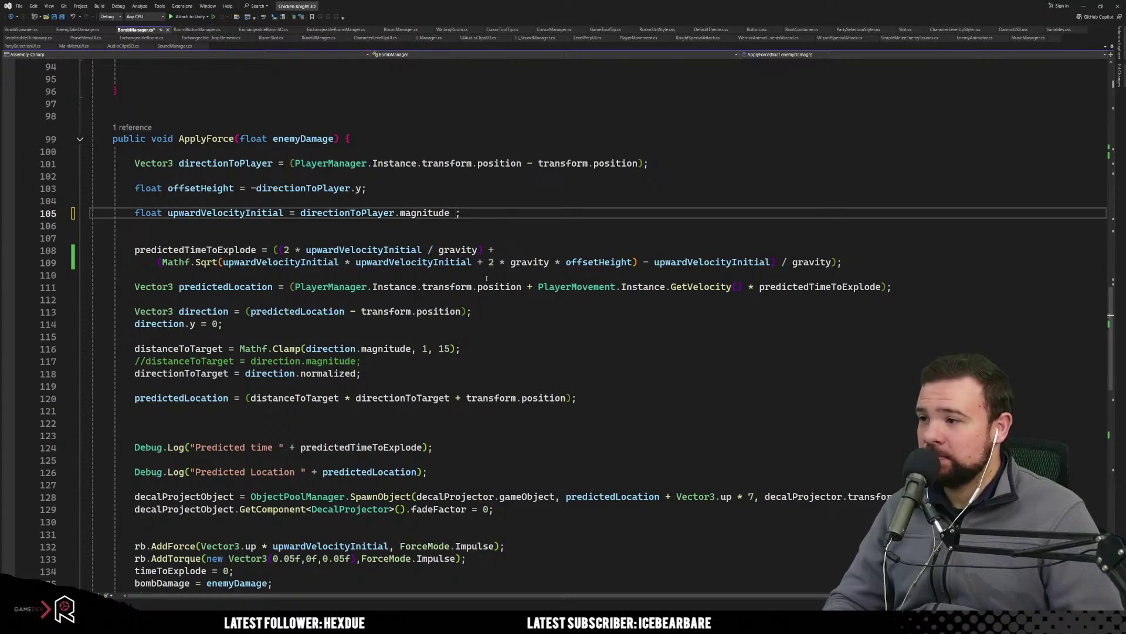
Insert an empty line directly below the upwardVelocityOffset field declaration in BombManager.
{"action": "scroll", "coordinate": [487, 278], "scroll_direction": "up", "scroll_amount": 18}
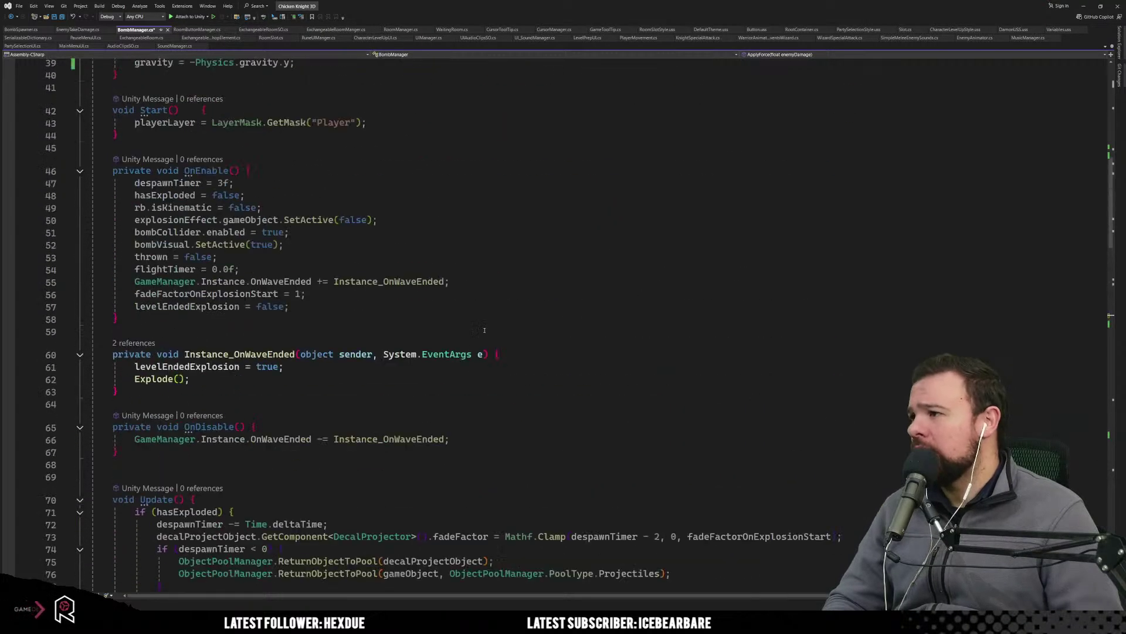
{"action": "scroll", "coordinate": [484, 330], "scroll_direction": "up", "scroll_amount": 9}
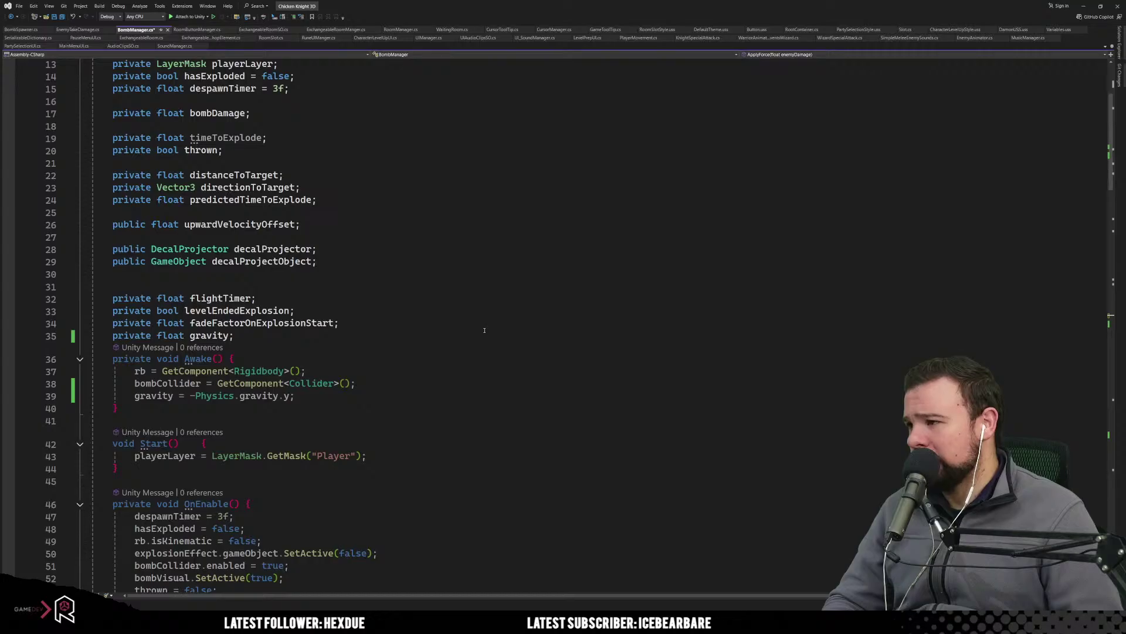
{"action": "left_click", "coordinate": [254, 224]}
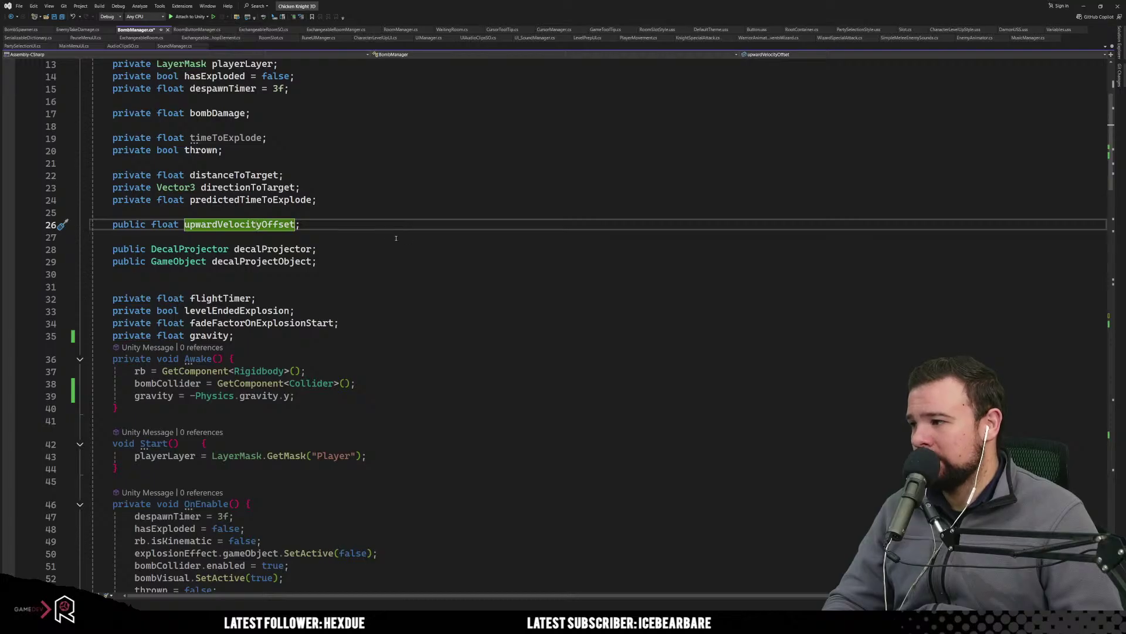
{"action": "scroll", "coordinate": [383, 261], "scroll_direction": "up", "scroll_amount": 1}
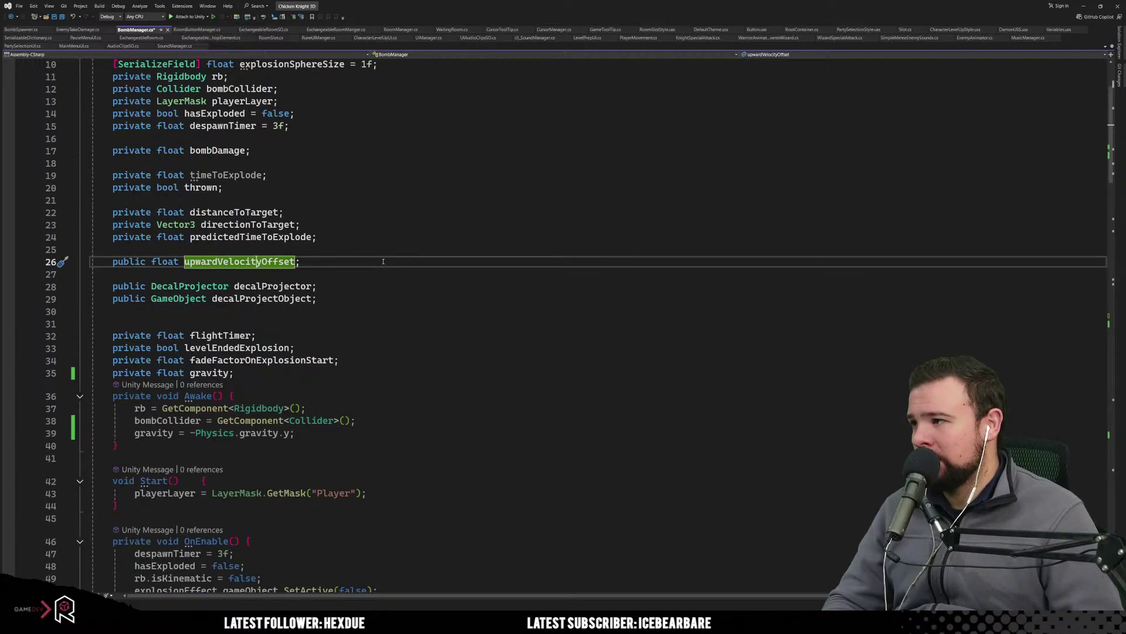
{"action": "left_click", "coordinate": [383, 262]}
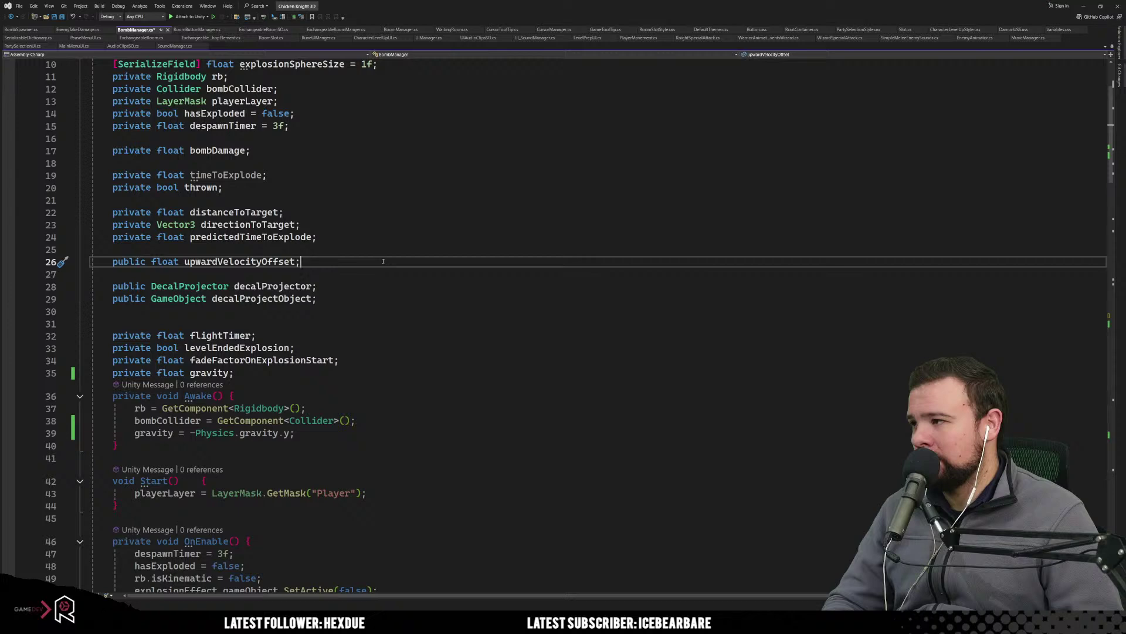
{"action": "left_click", "coordinate": [362, 273]}
{"action": "key", "text": "Return"}
{"action": "key", "text": "Up"}
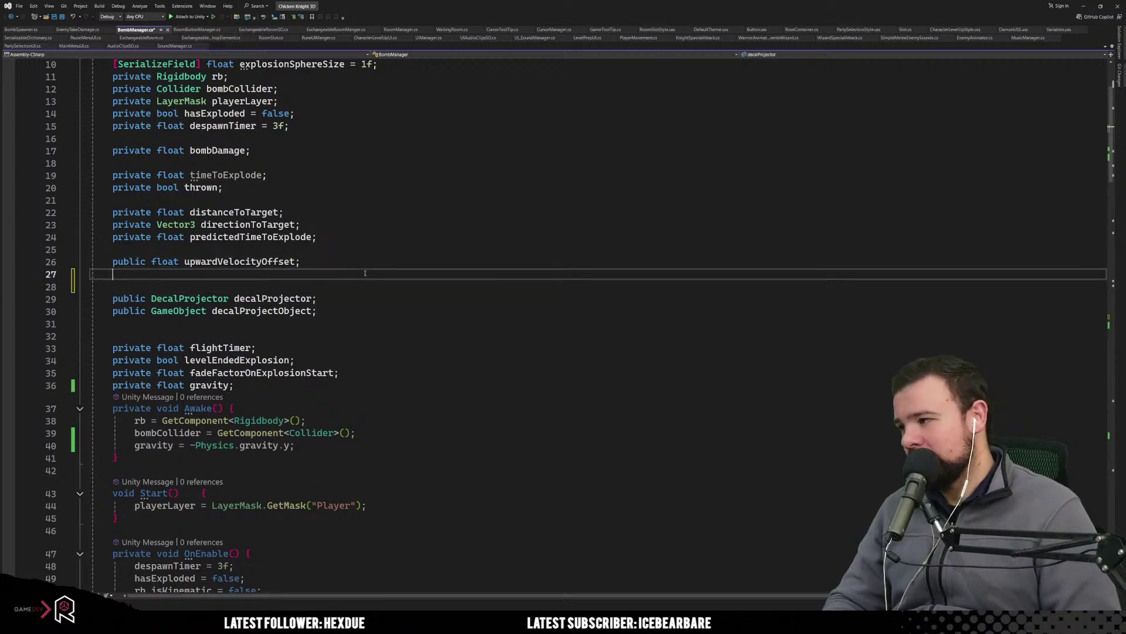
{"action": "type", "text": "publi"}
{"action": "key", "text": "Escape"}
{"action": "key", "text": "BackSpace"}
{"action": "key", "text": "BackSpace"}
{"action": "key", "text": "BackSpace"}
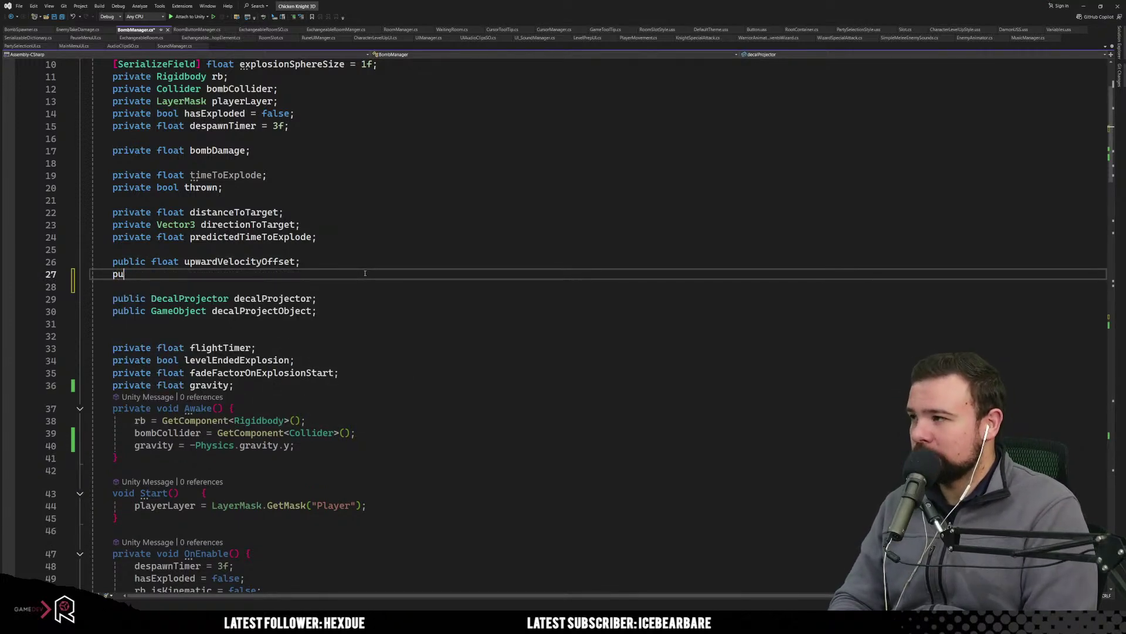
{"action": "key", "text": "BackSpace"}
Add a SerializeField attribute on the empty line below the upwardVelocityOffset declaration.
{"action": "type", "text": "["}
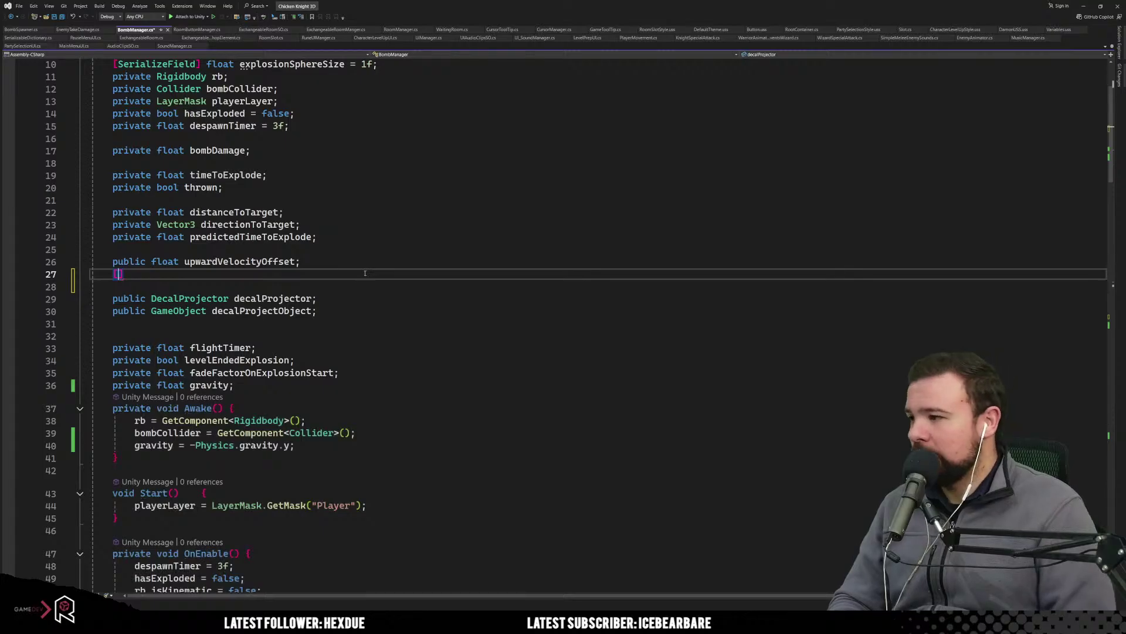
{"action": "type", "text": "seri"}
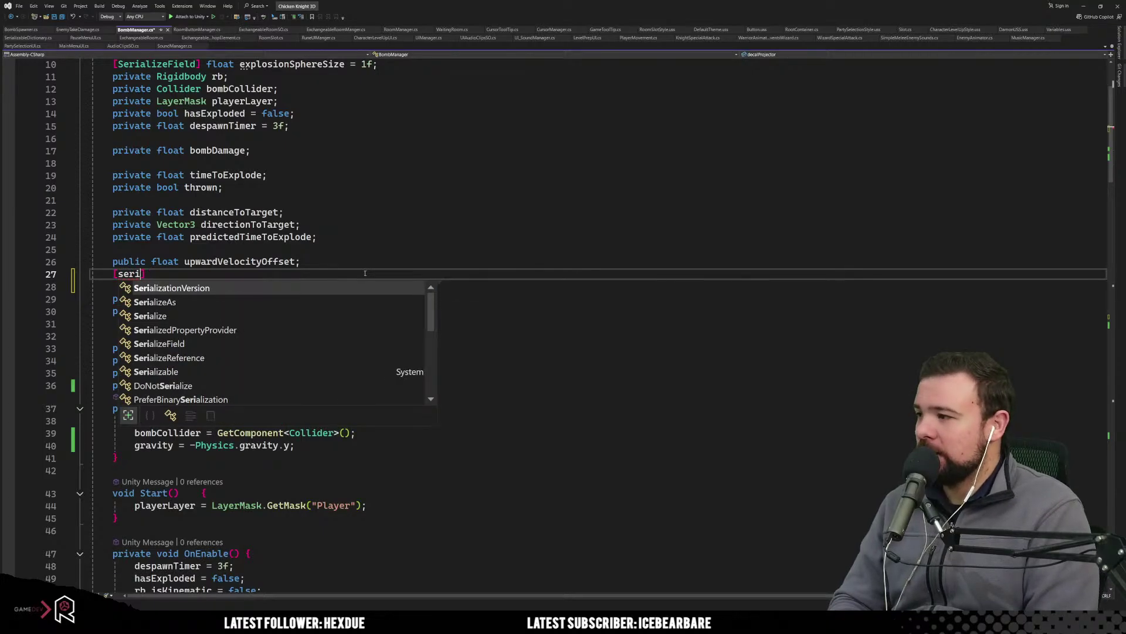
{"action": "type", "text": "aliz"}
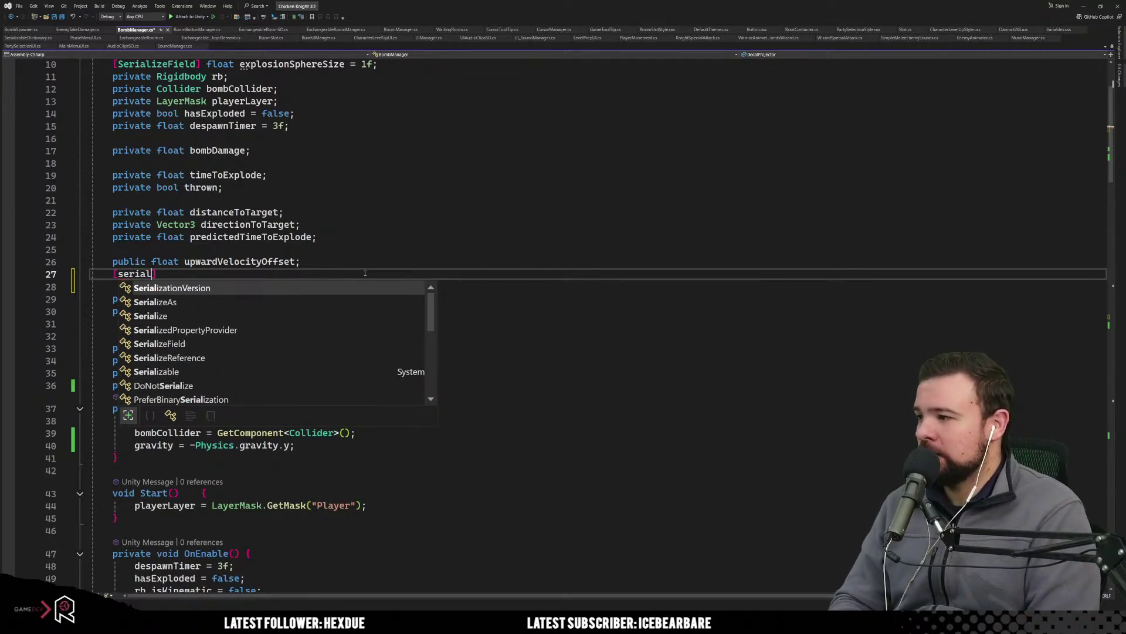
{"action": "type", "text": "edfi"}
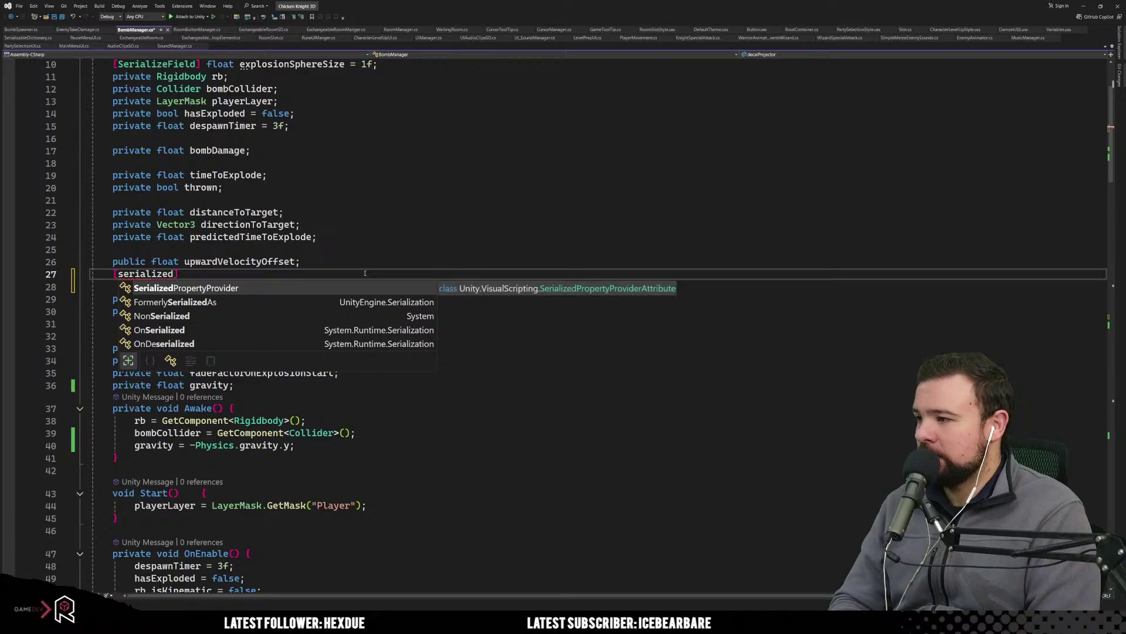
{"action": "type", "text": "e"}
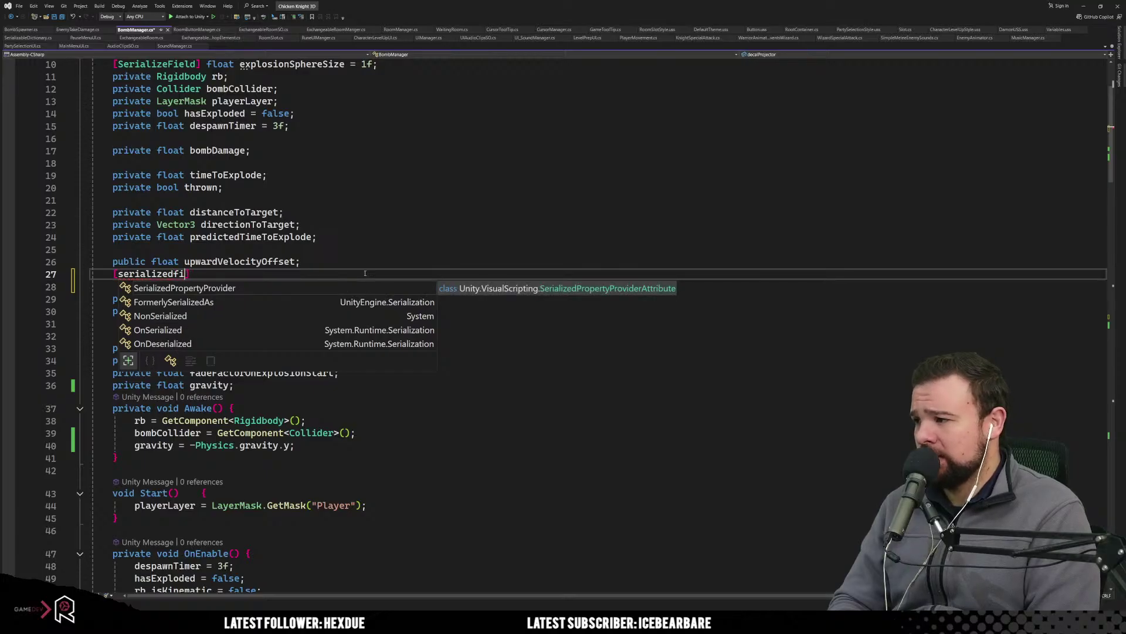
{"action": "key", "text": "BackSpace"}
{"action": "key", "text": "BackSpace"}
{"action": "key", "text": "BackSpace"}
{"action": "key", "text": "BackSpace"}
{"action": "key", "text": "BackSpace"}
{"action": "key", "text": "BackSpace"}
{"action": "key", "text": "BackSpace"}
{"action": "key", "text": "BackSpace"}
{"action": "key", "text": "BackSpace"}
{"action": "key", "text": "BackSpace"}
{"action": "key", "text": "BackSpace"}
{"action": "key", "text": "BackSpace"}
{"action": "type", "text": "Se"}
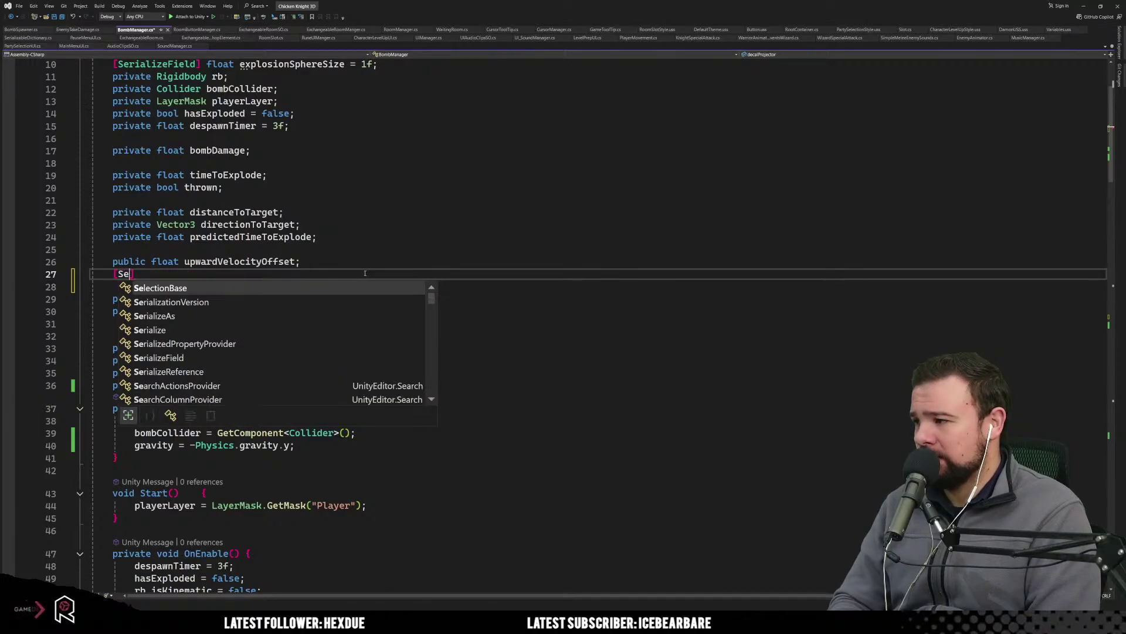
{"action": "type", "text": "ria"}
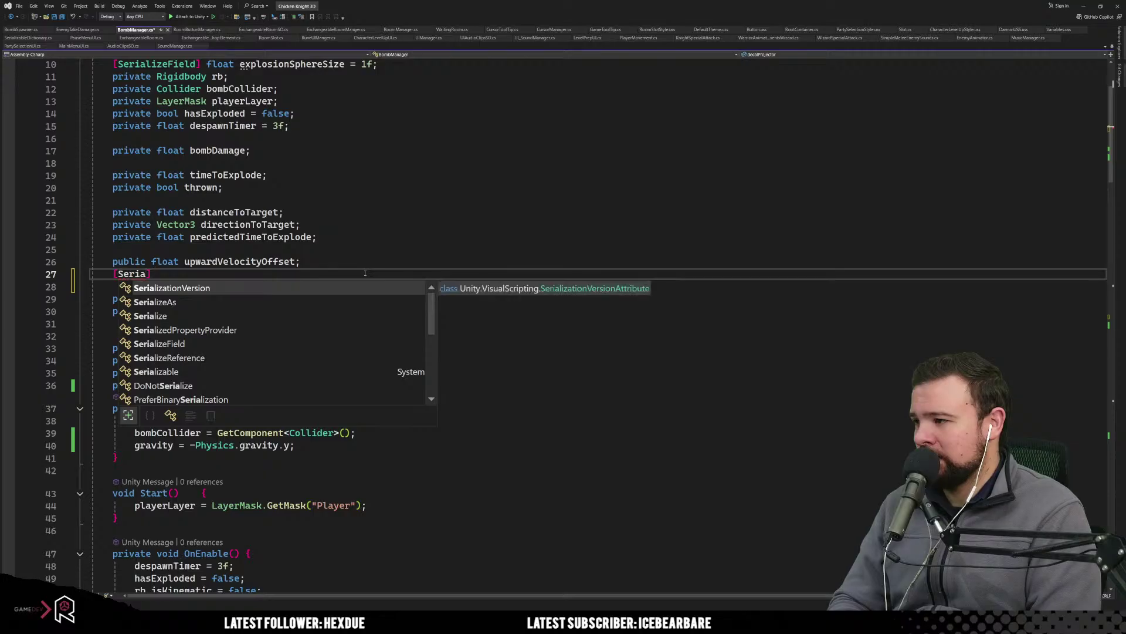
{"action": "key", "text": "Tab"}
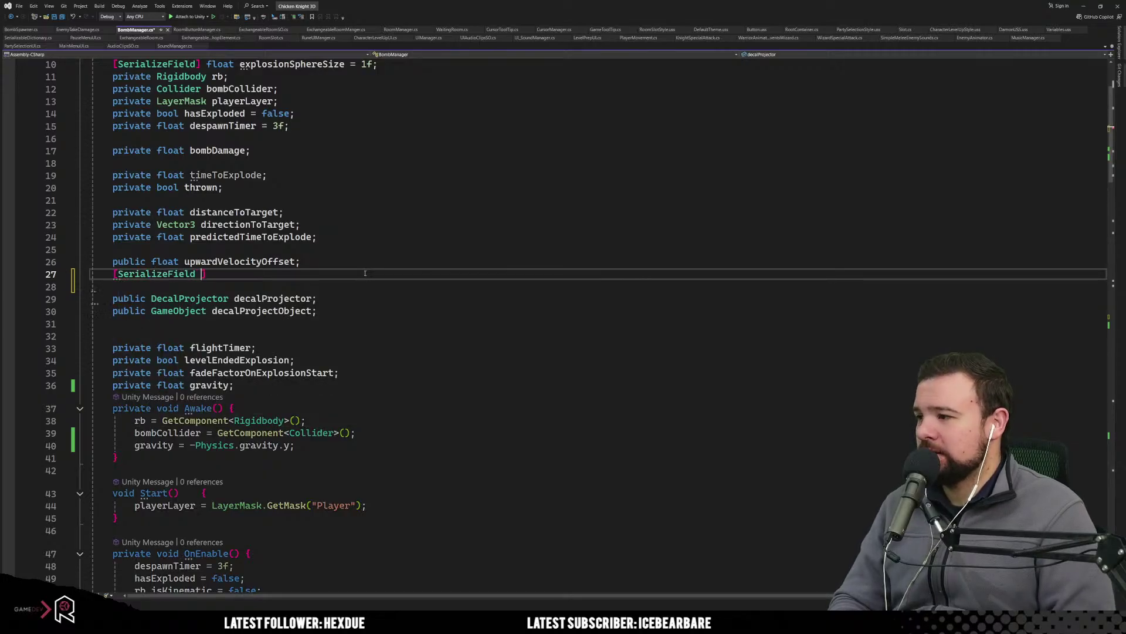
Complete the SerializeField line with a private float field named upwardVelocityMultiplier and save the script.
{"action": "type", "text": "priva"}
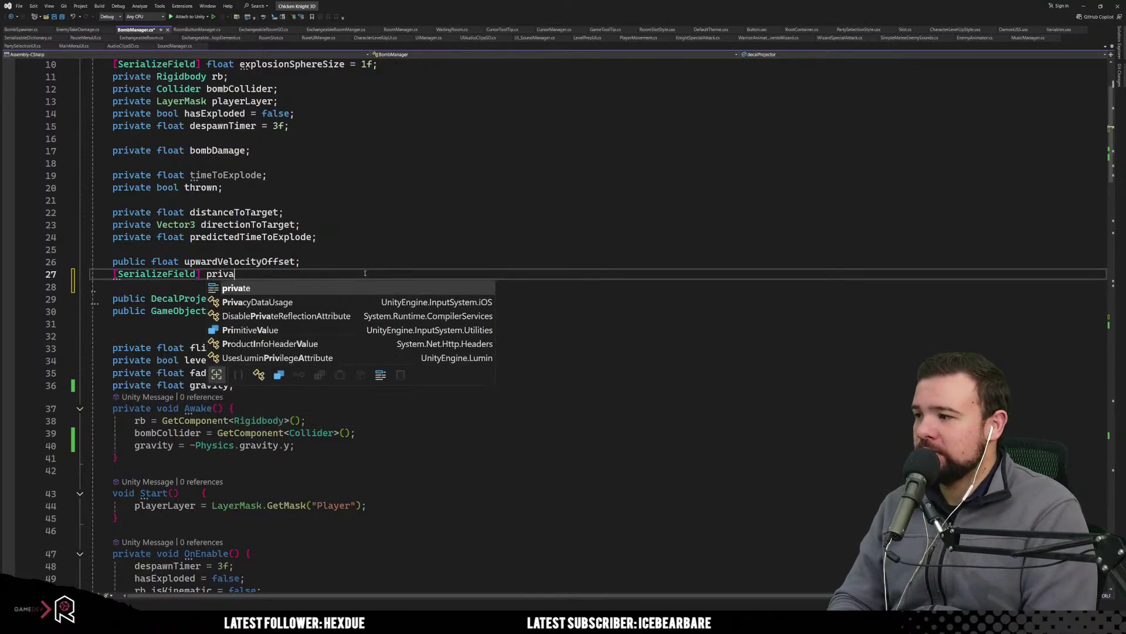
{"action": "key", "text": "Tab"}
{"action": "type", "text": "flo"}
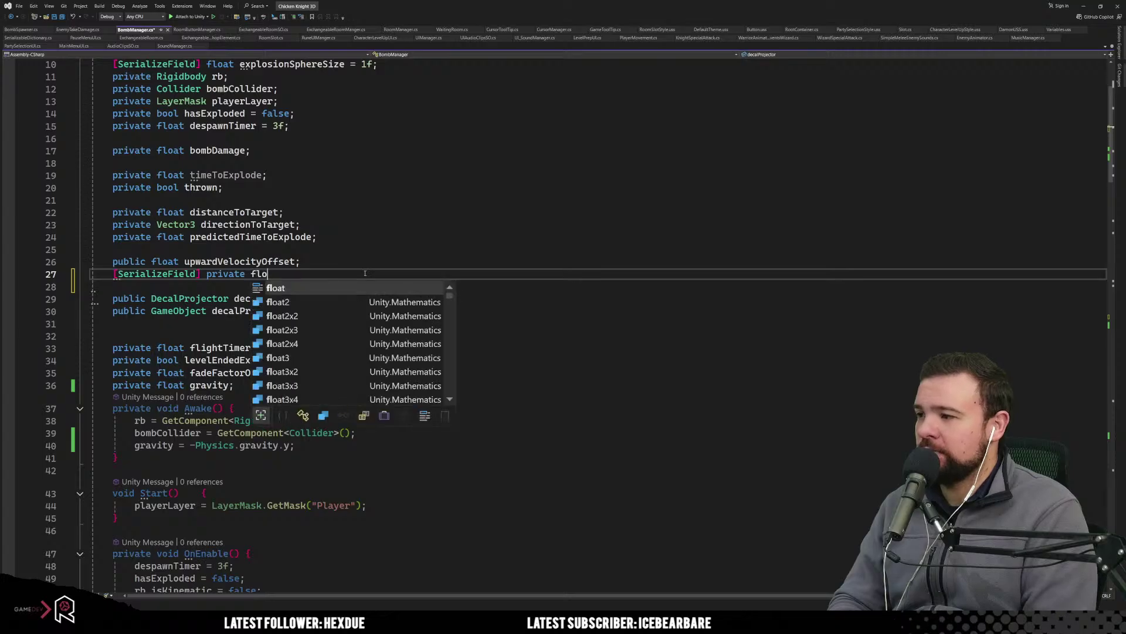
{"action": "key", "text": "Tab"}
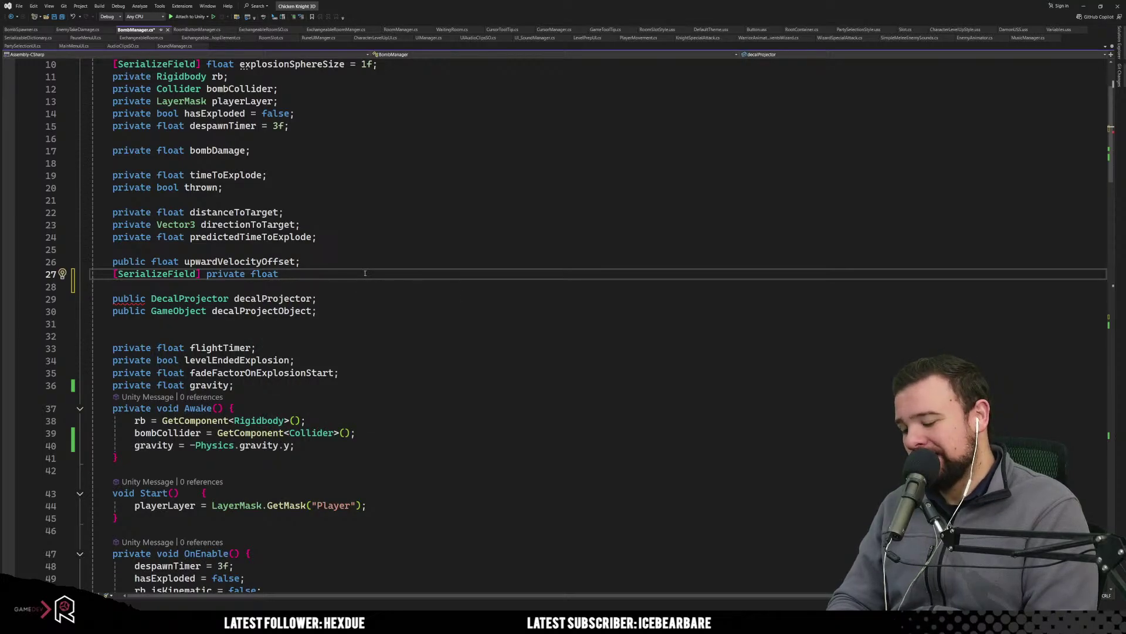
{"action": "type", "text": "upwardV"}
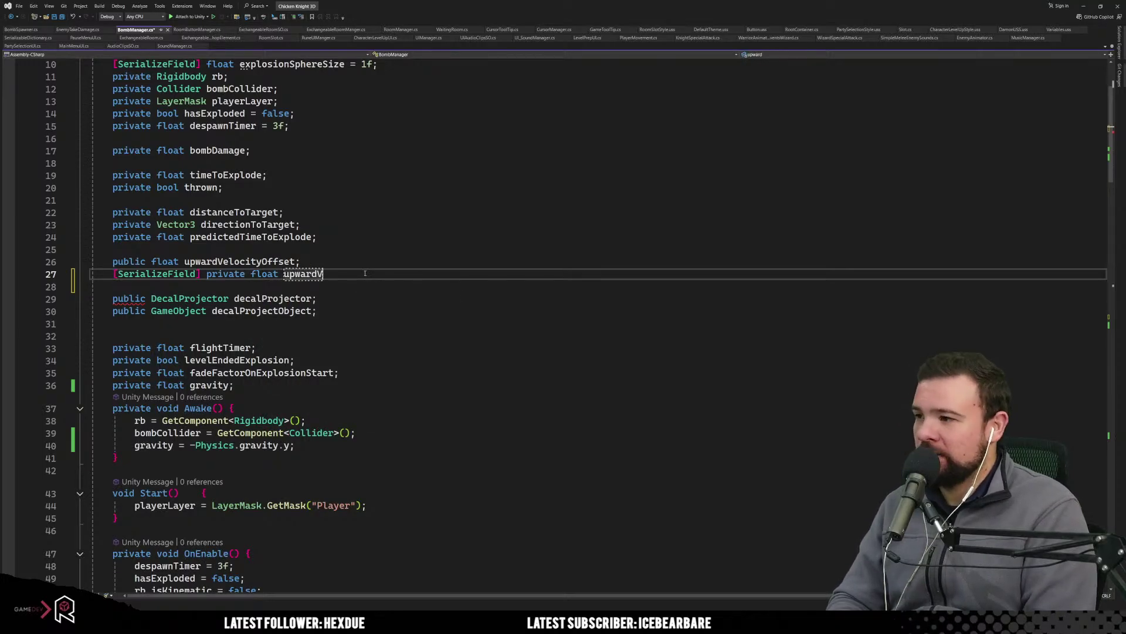
{"action": "type", "text": "elocity"}
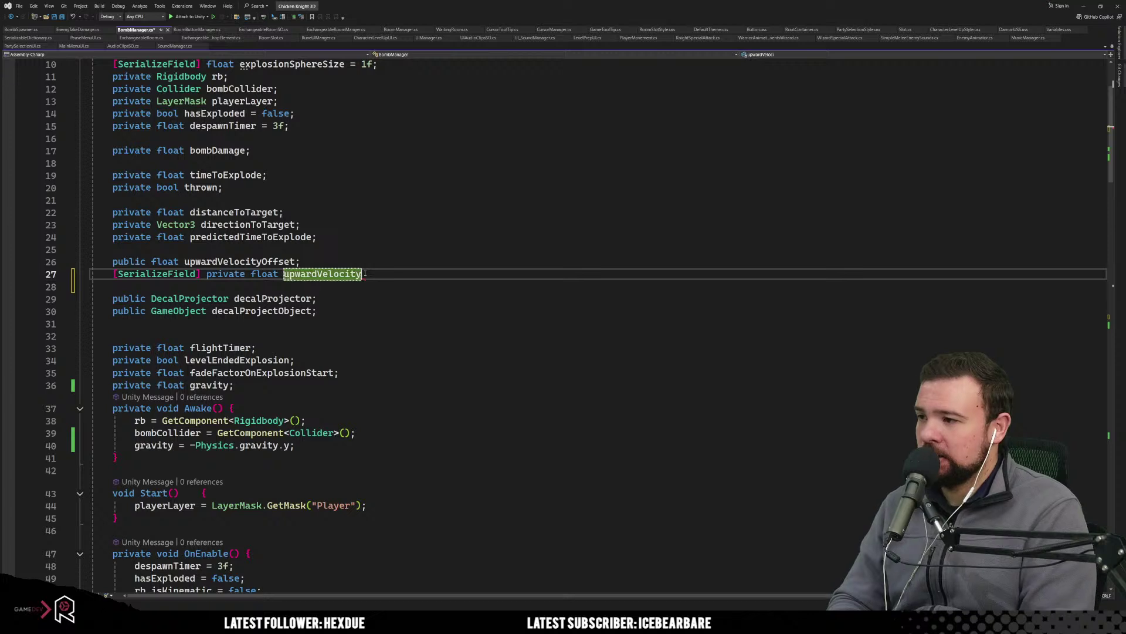
{"action": "type", "text": "Multip"}
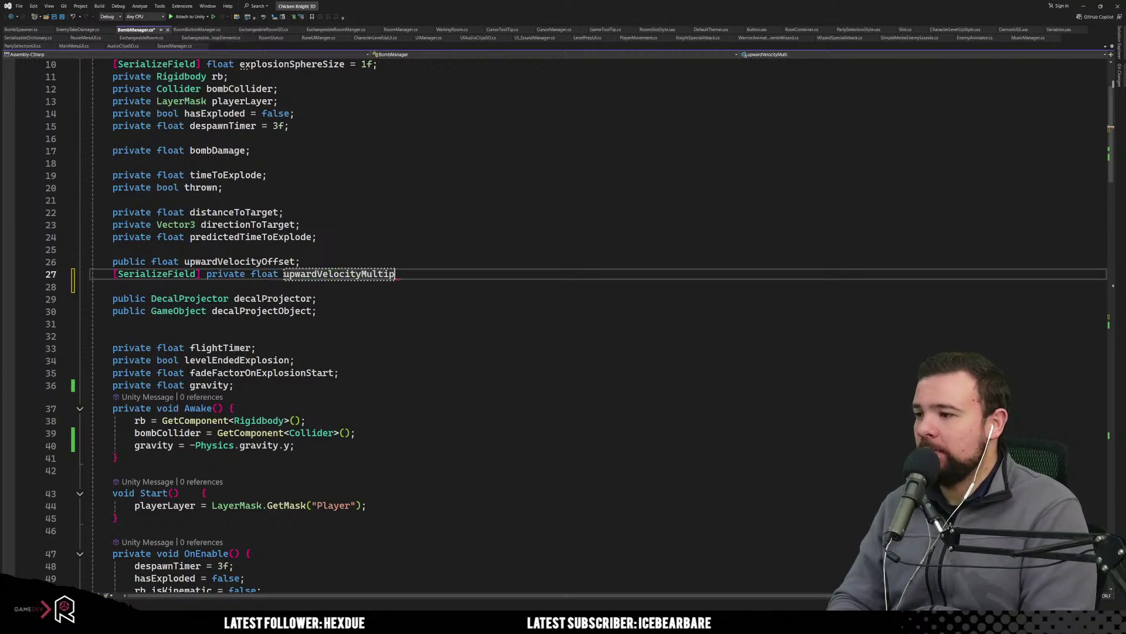
{"action": "type", "text": "lier;"}
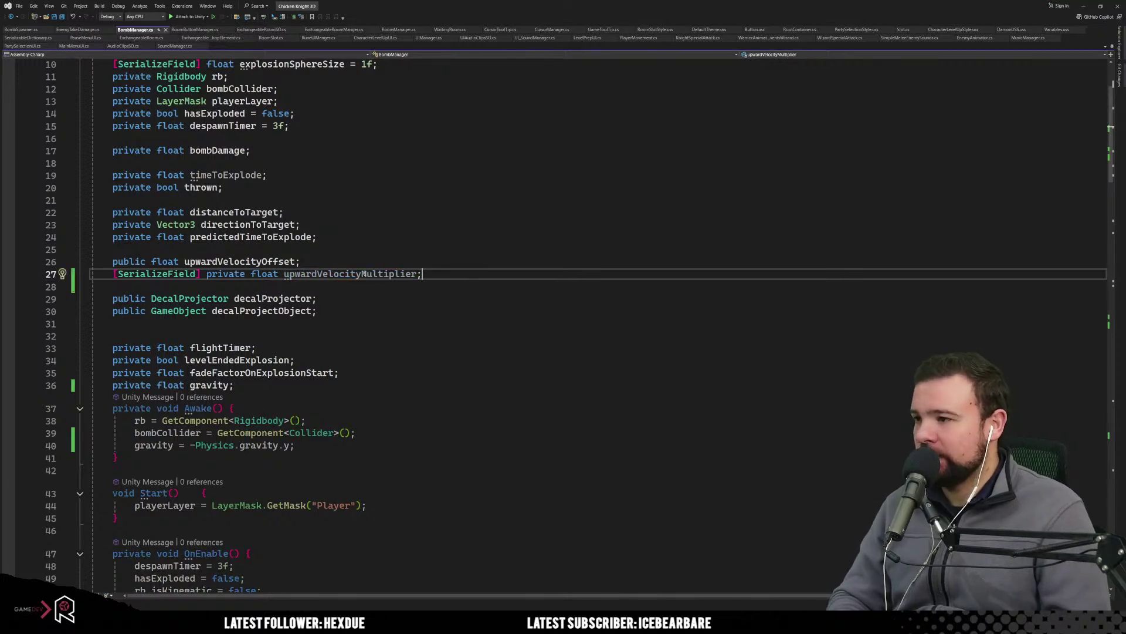
{"action": "key", "text": "Up"}
{"action": "key", "text": "Up"}
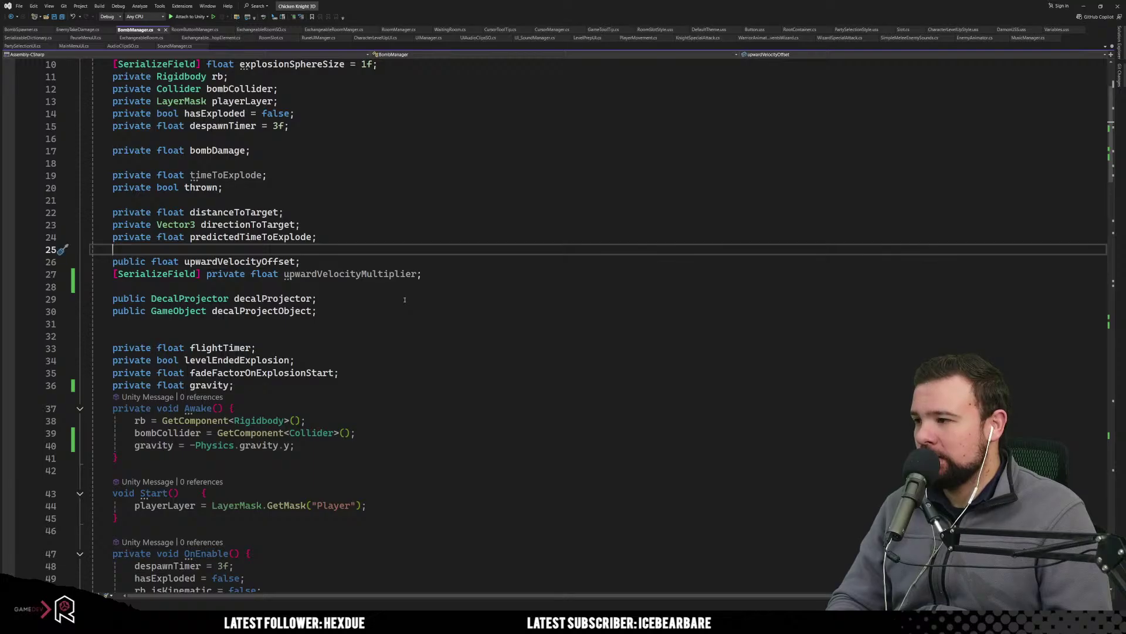
{"action": "key", "text": "Up"}
{"action": "key", "text": "Up"}
{"action": "key", "text": "Up"}
{"action": "key", "text": "Up"}
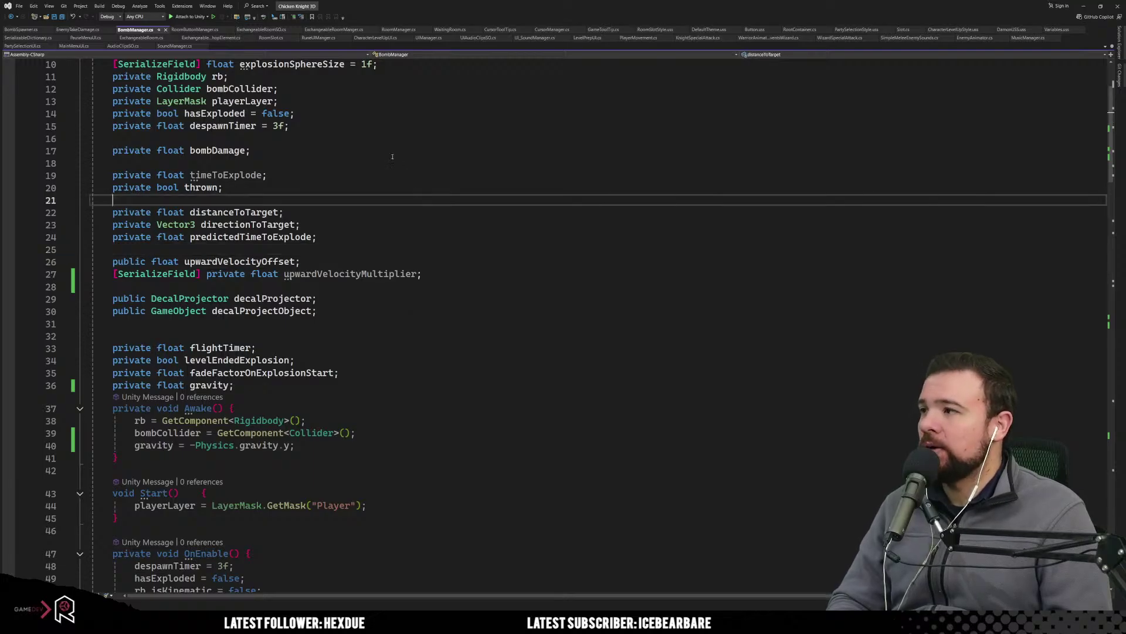
Multiply directionToPlayer.magnitude by upwardVelocityMultiplier in the upwardVelocityInitial calculation of ApplyForce, and save the script.
{"action": "scroll", "coordinate": [424, 244], "scroll_direction": "down", "scroll_amount": 20}
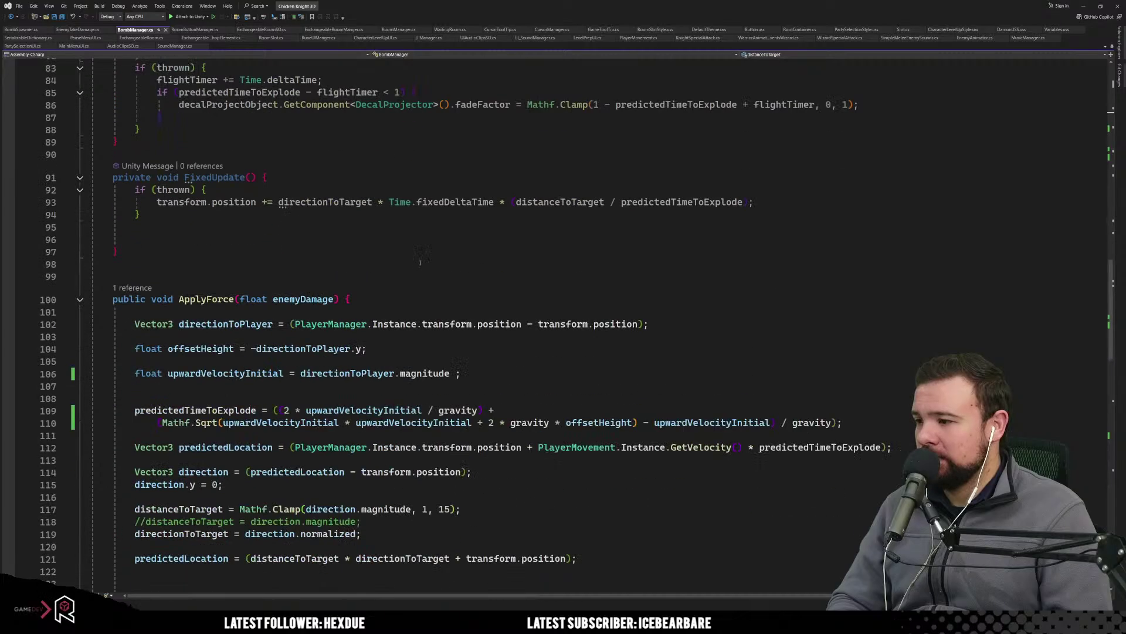
{"action": "left_click", "coordinate": [454, 299]}
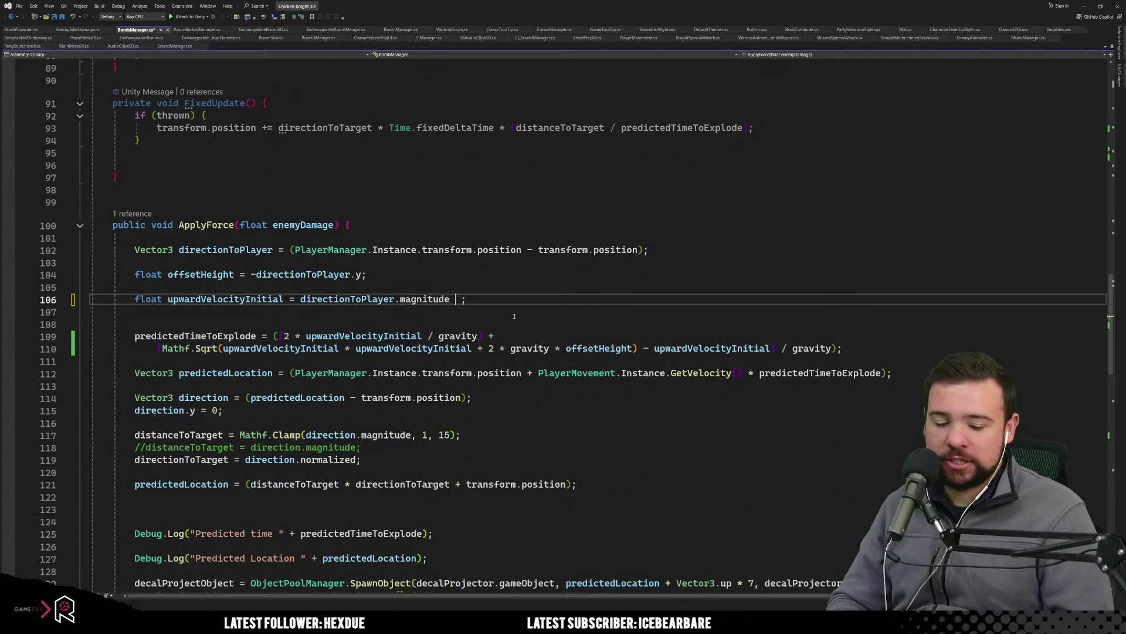
{"action": "type", "text": "*  up"}
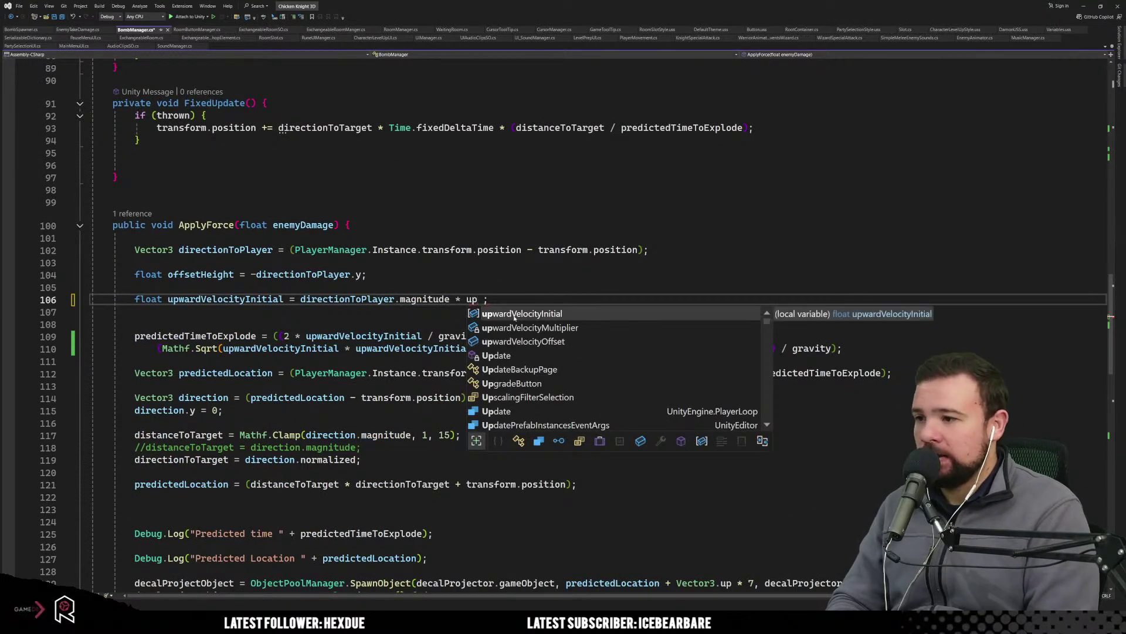
{"action": "key", "text": "Down"}
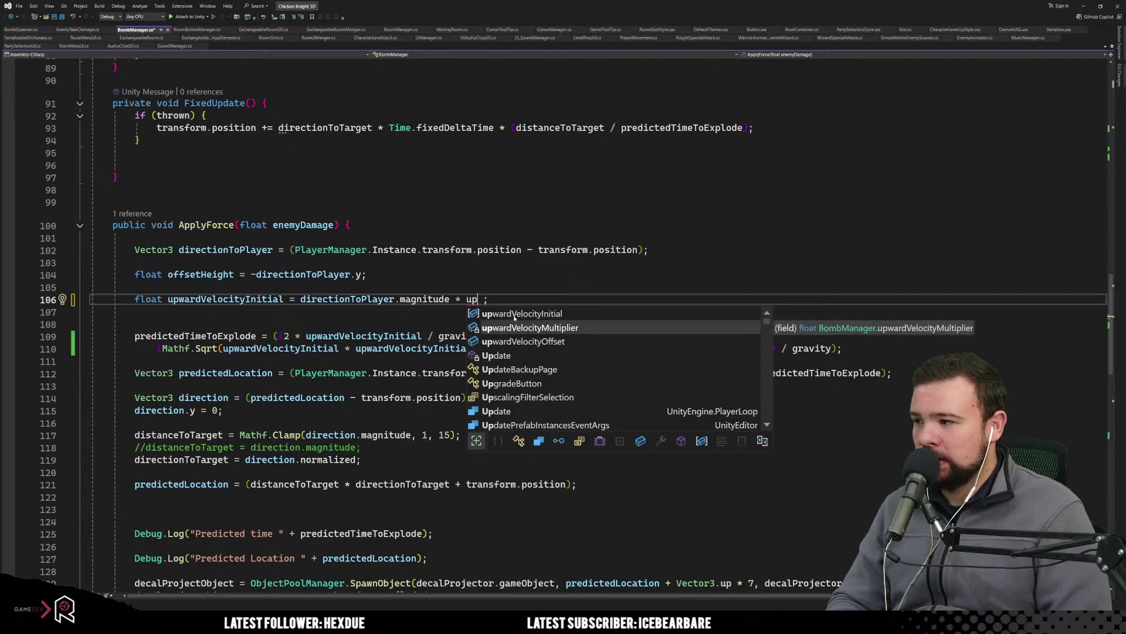
{"action": "key", "text": "Tab"}
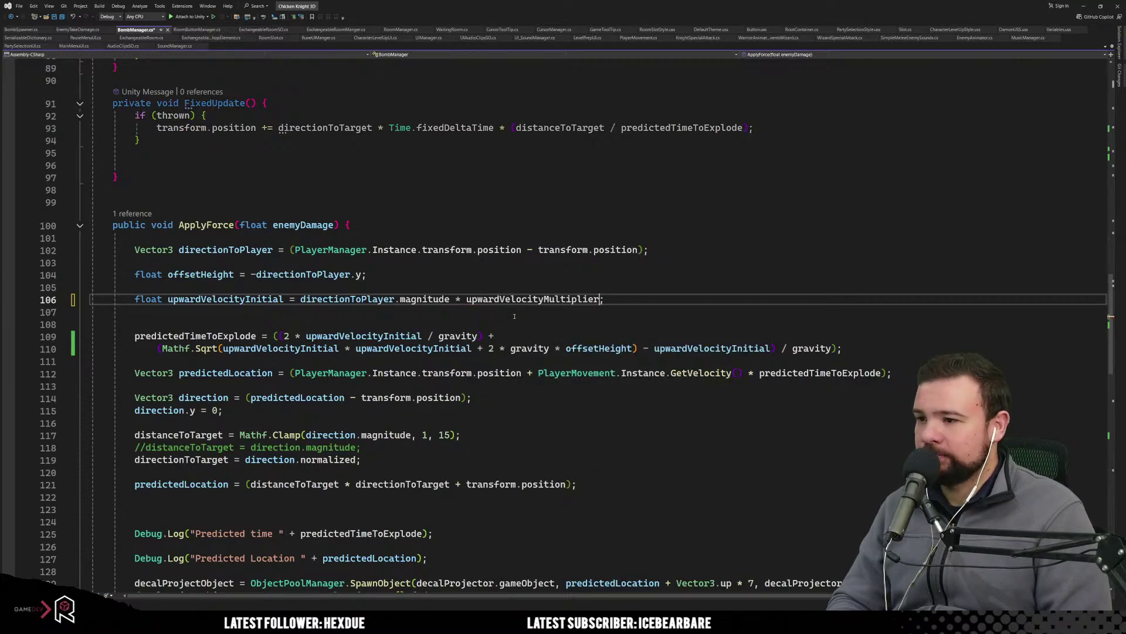
{"action": "left_click", "coordinate": [621, 408]}
{"action": "key", "text": "ctrl+s"}
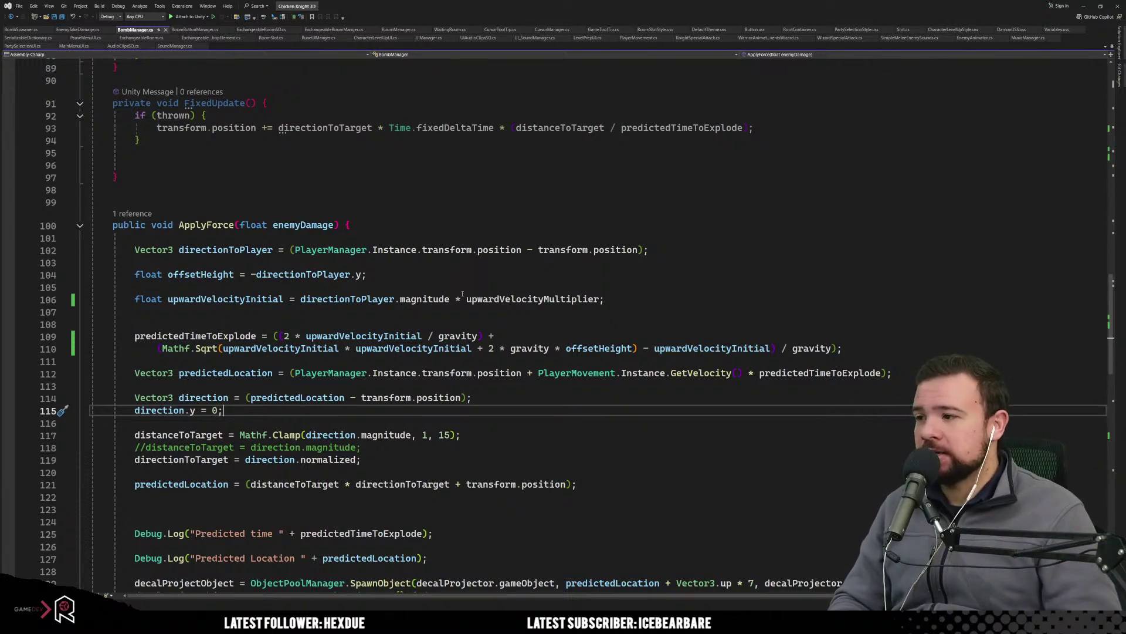
Switch to Unity, open the BombProjectile prefab with a widened Inspector to reach its bomb script fields, and return to the scene.
{"action": "key", "text": "alt+Tab"}
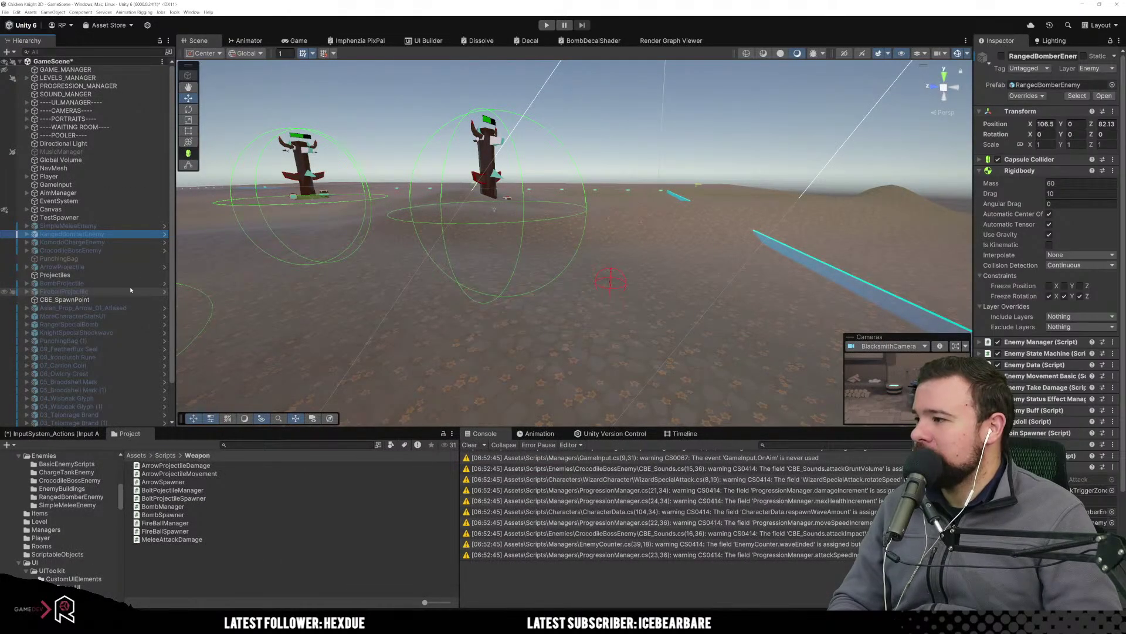
{"action": "left_click", "coordinate": [168, 284]}
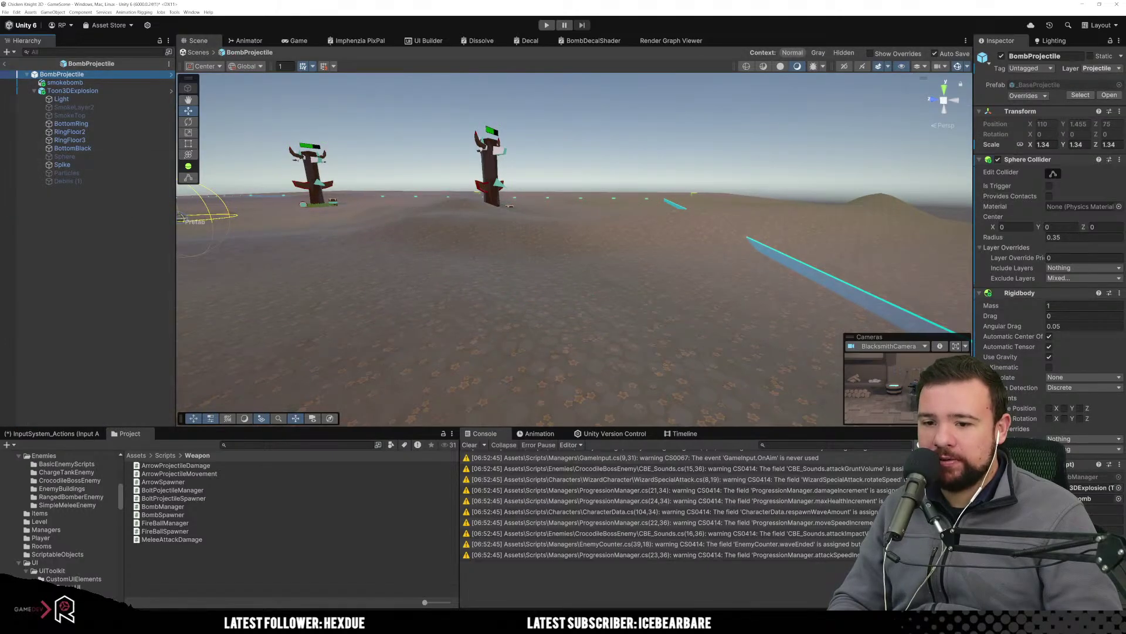
{"action": "left_click_drag", "start_coordinate": [973, 499], "coordinate": [873, 499]}
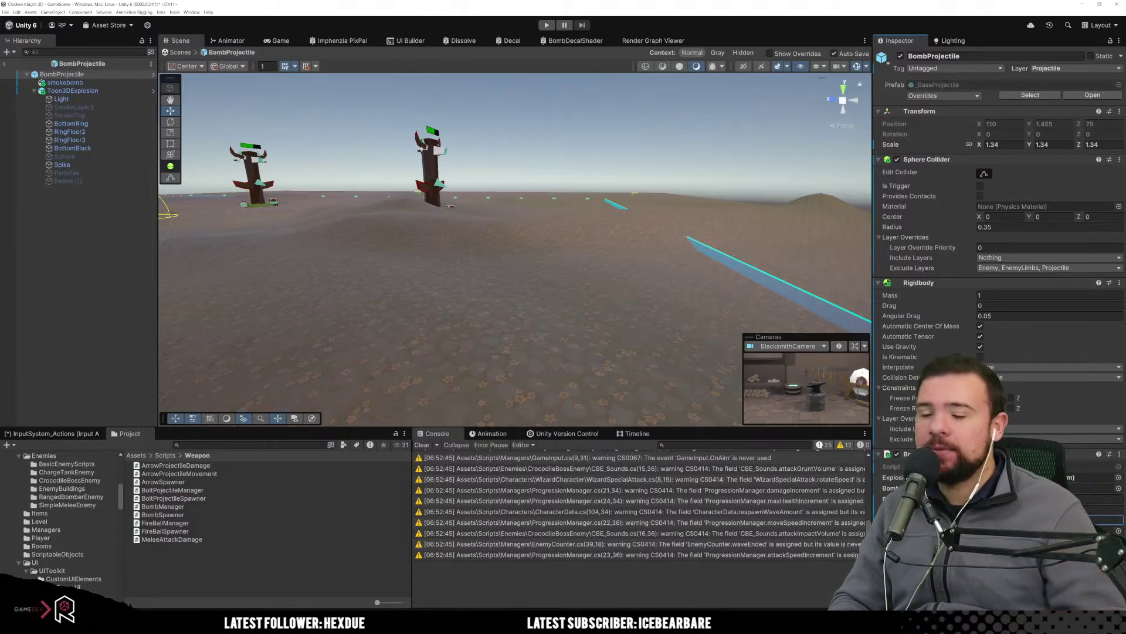
{"action": "left_click", "coordinate": [627, 336]}
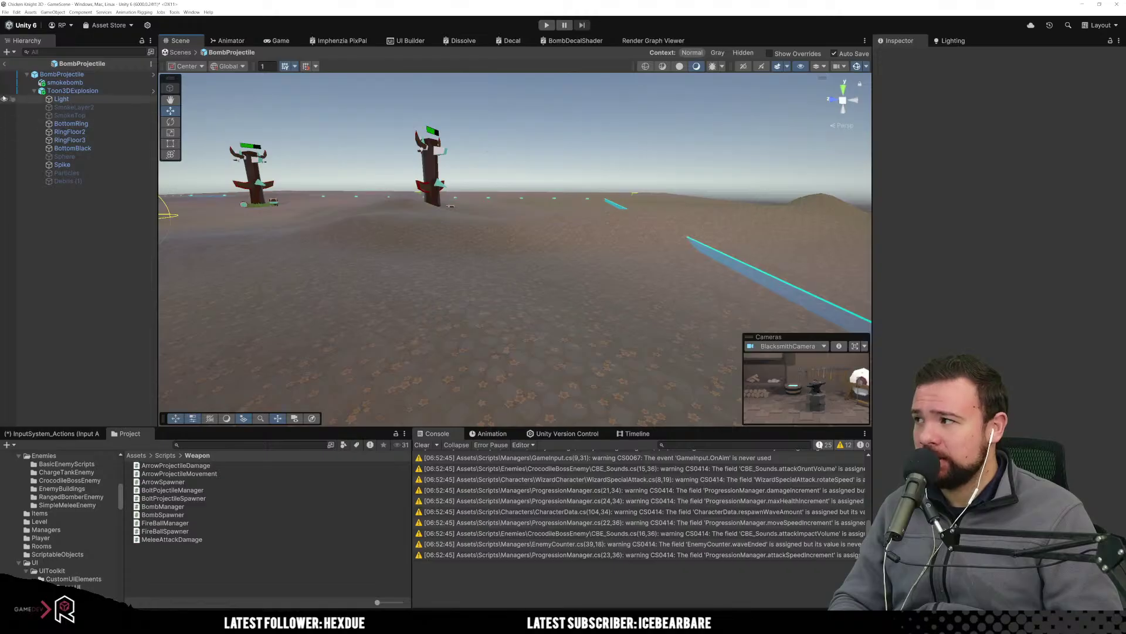
{"action": "left_click", "coordinate": [5, 63]}
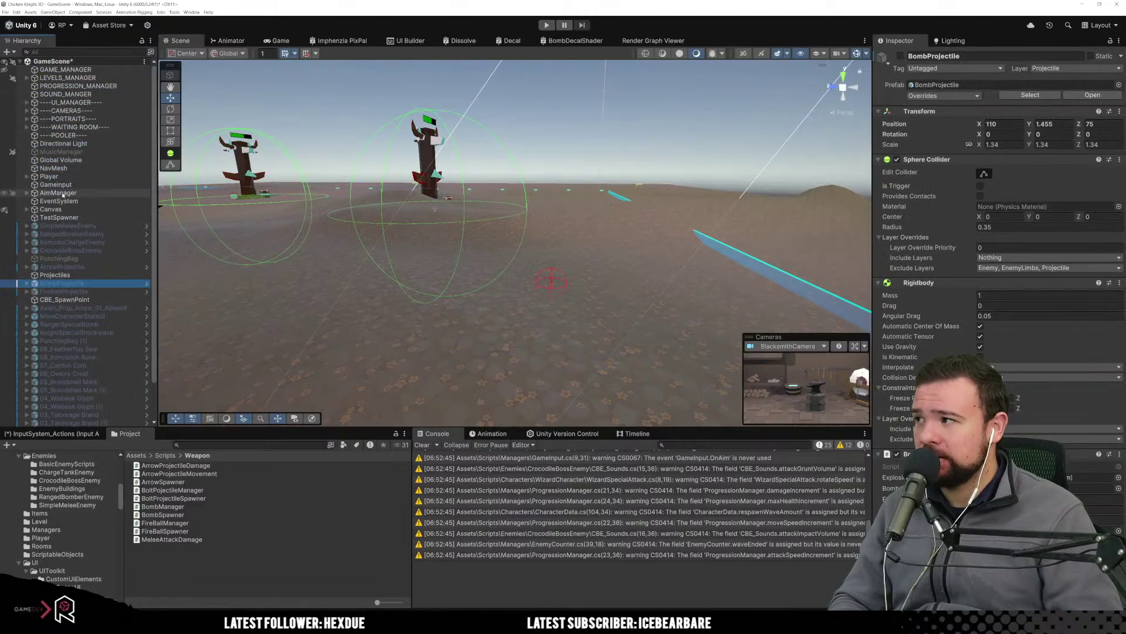
Enter play mode, continue to level preparation, assign the first character to the empty slot and start level 1.
{"action": "left_click", "coordinate": [546, 25]}
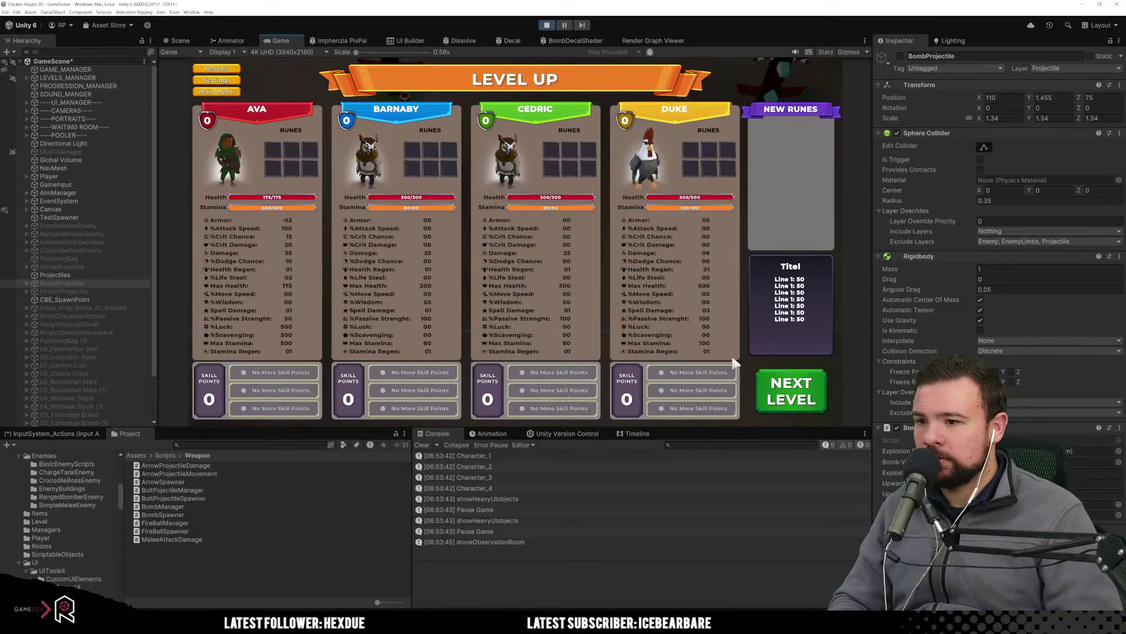
{"action": "left_click", "coordinate": [775, 389]}
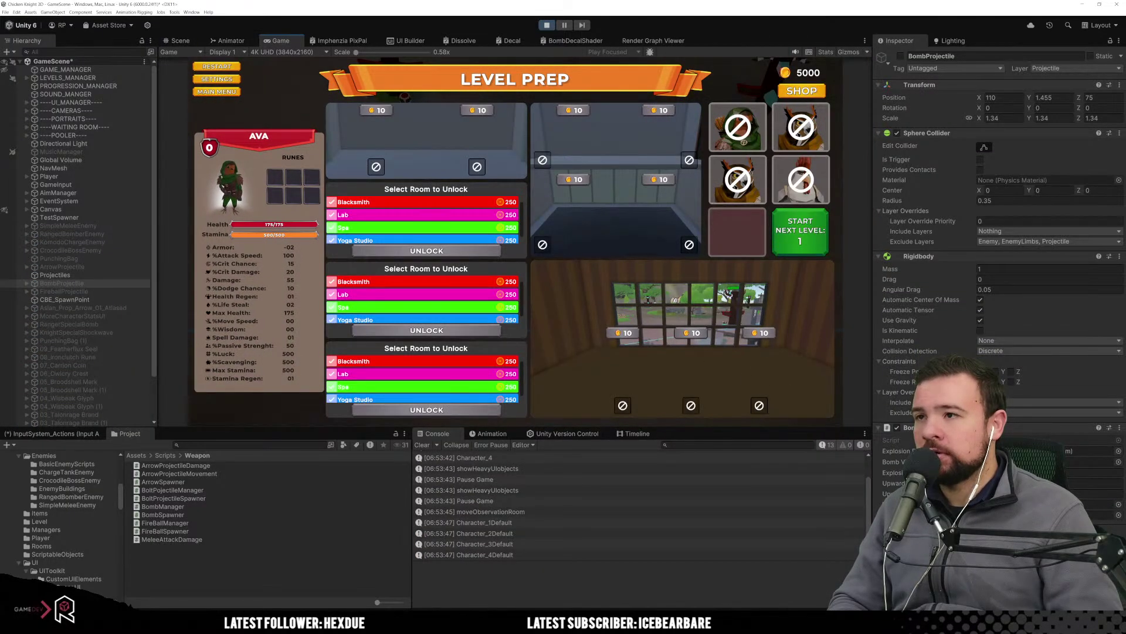
{"action": "left_click", "coordinate": [738, 127]}
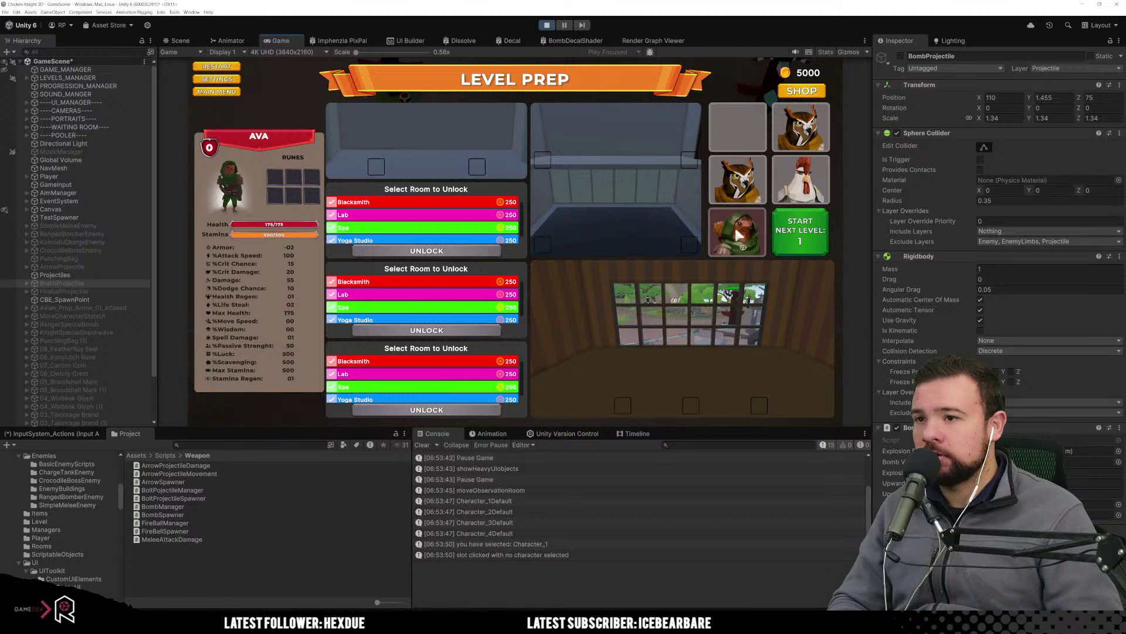
{"action": "left_click", "coordinate": [779, 238]}
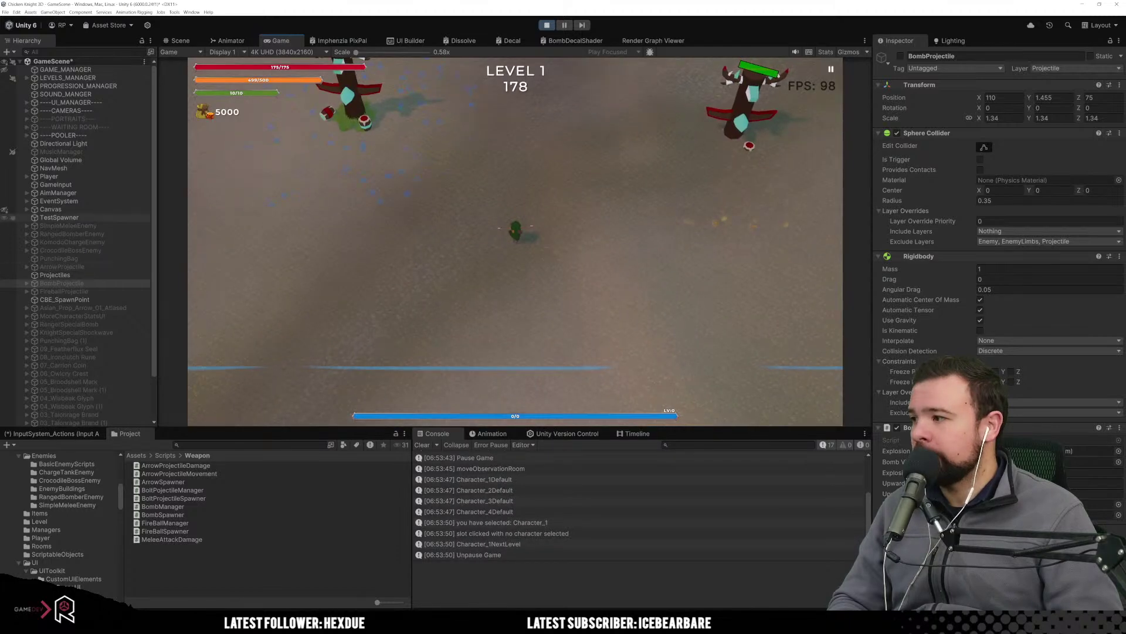
Set Element 1 of the TestSpawner's Amount To Spawn to 1 and trigger Can Spawn to spawn one Ranged Bomber Enemy.
{"action": "left_click", "coordinate": [59, 218]}
{"action": "left_click", "coordinate": [1009, 252]}
{"action": "type", "text": "1"}
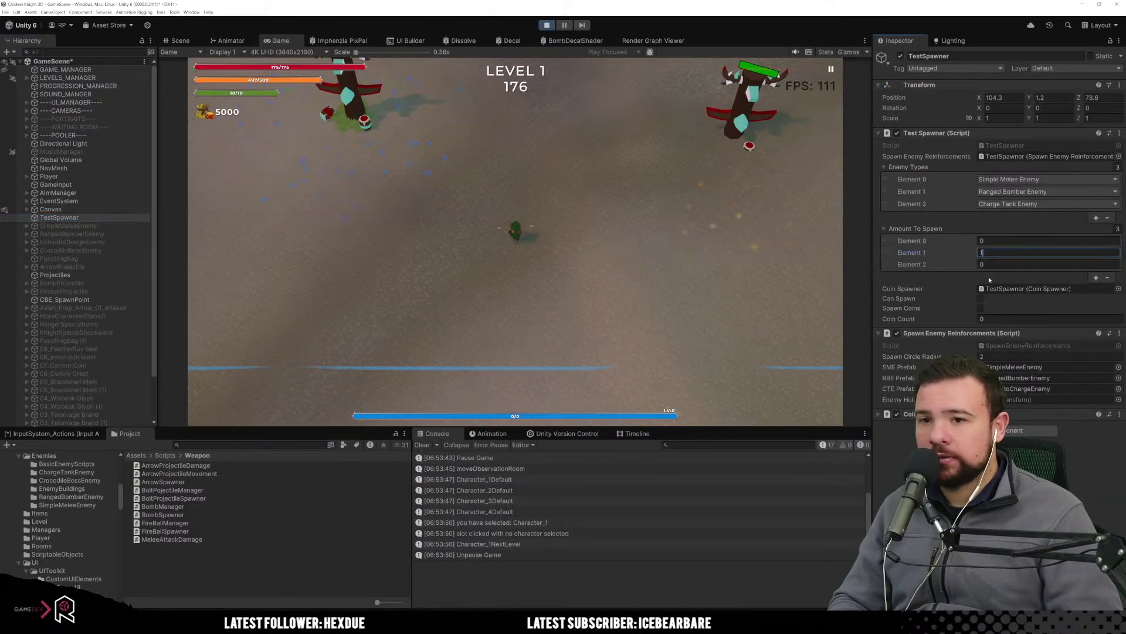
Move the character around the arena to test where the bomber's bomb lands relative to the landing marker, and exit play mode.
{"action": "left_click", "coordinate": [714, 292]}
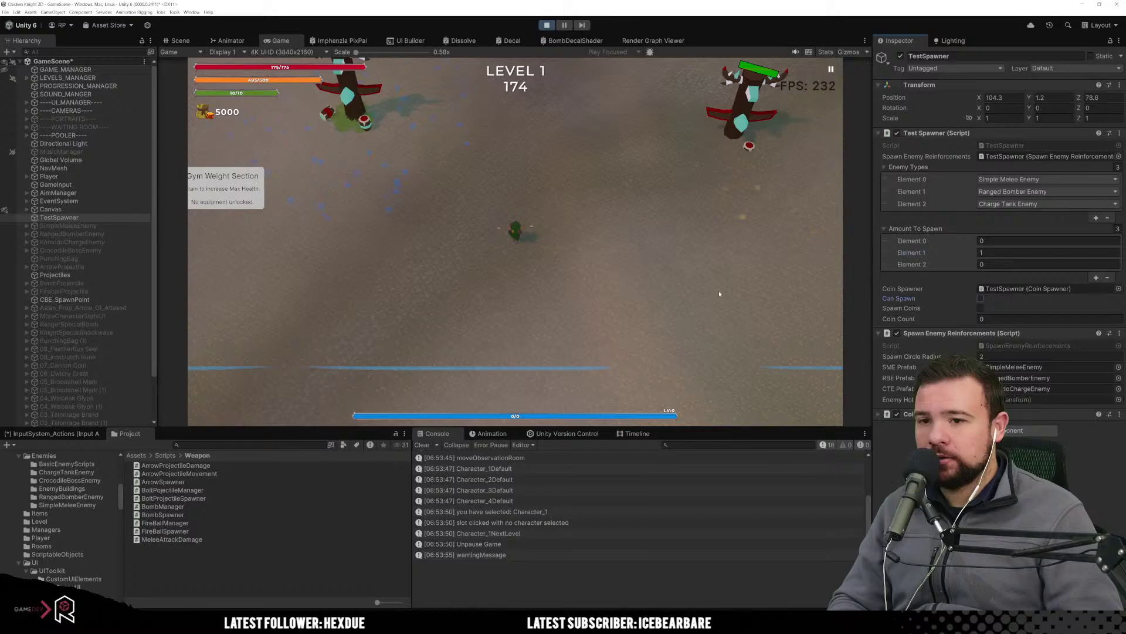
{"action": "key", "text": "w"}
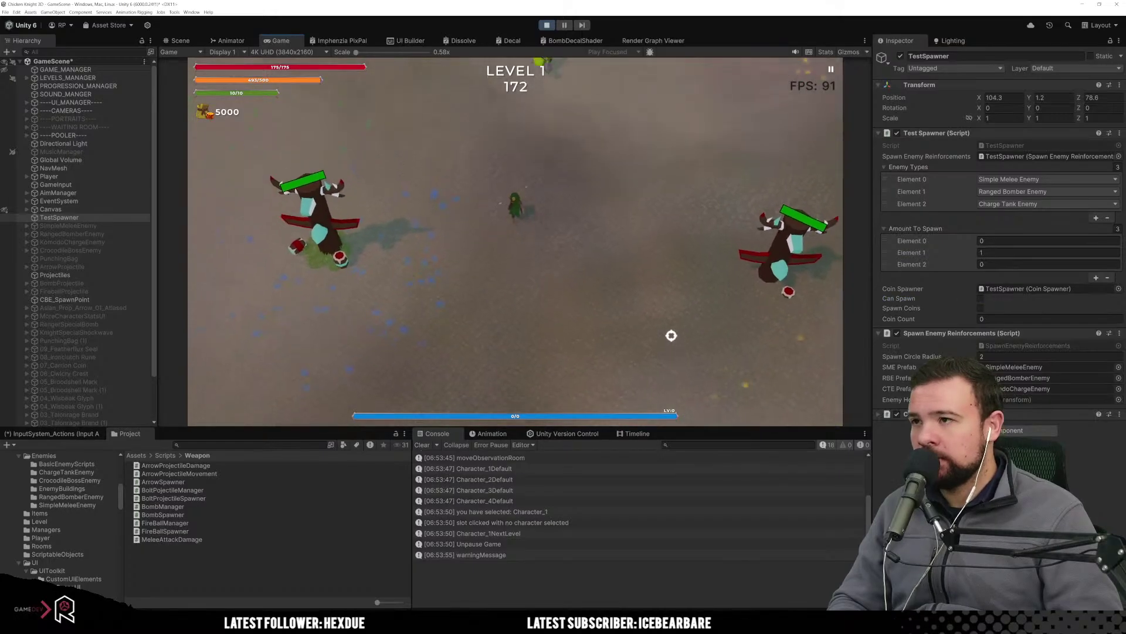
{"action": "key", "text": "a"}
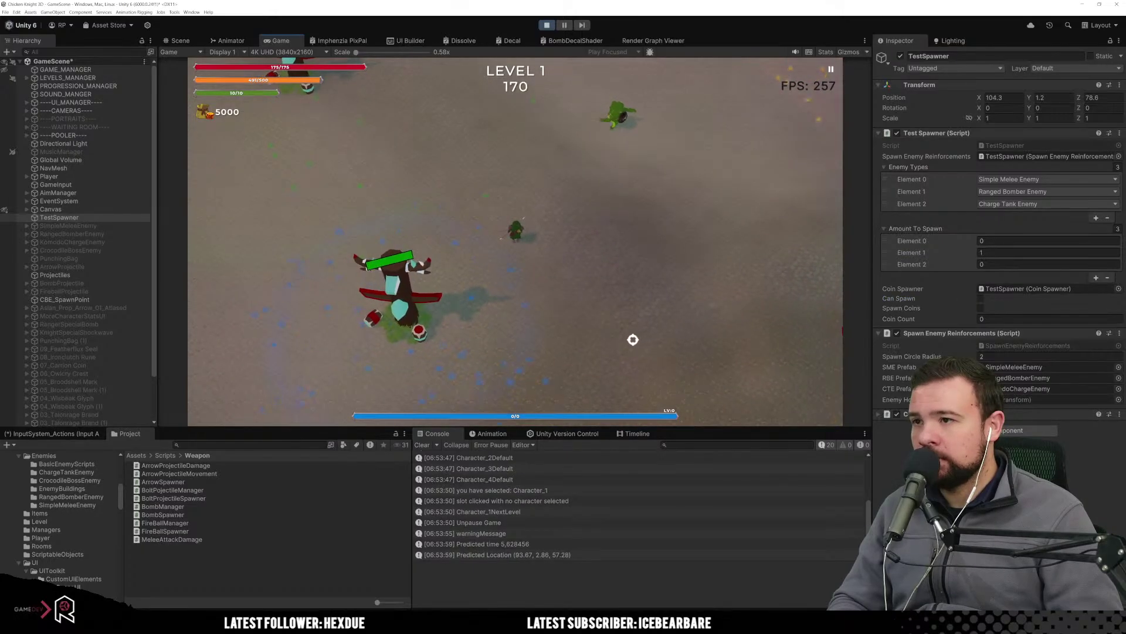
{"action": "key", "text": "w"}
{"action": "key", "text": "w"}
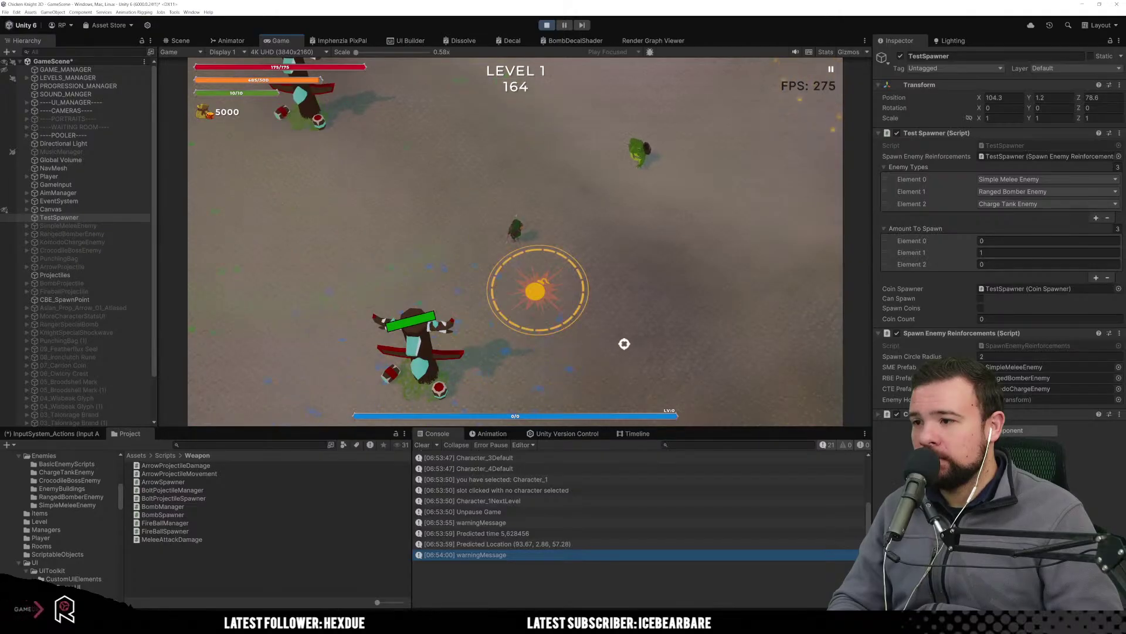
{"action": "key", "text": "w"}
{"action": "key", "text": "a"}
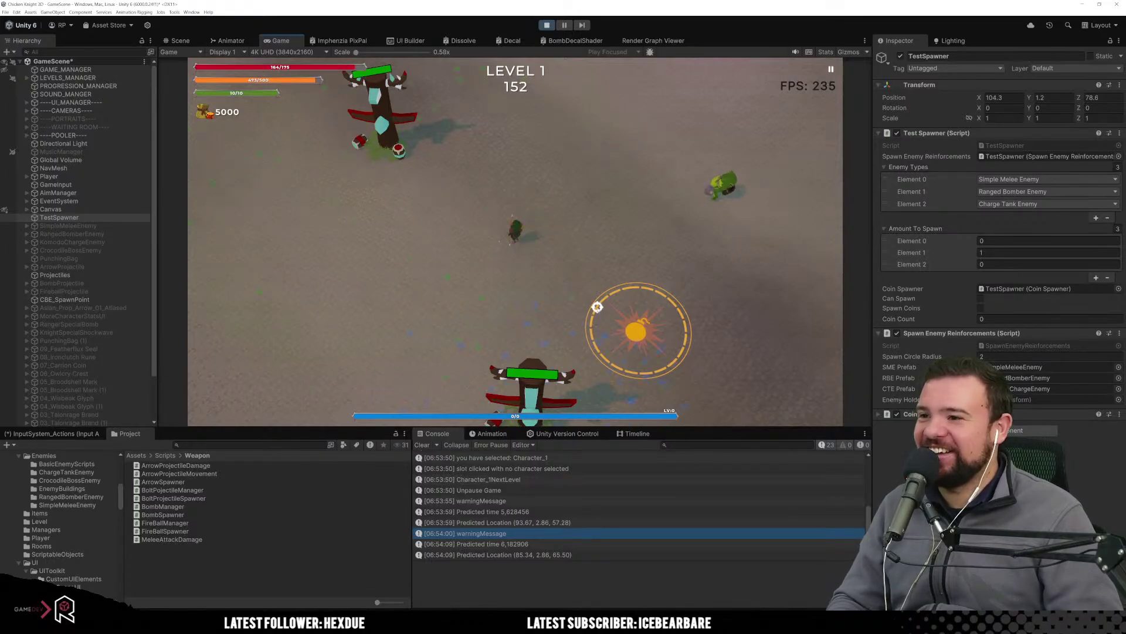
{"action": "left_click", "coordinate": [546, 25]}
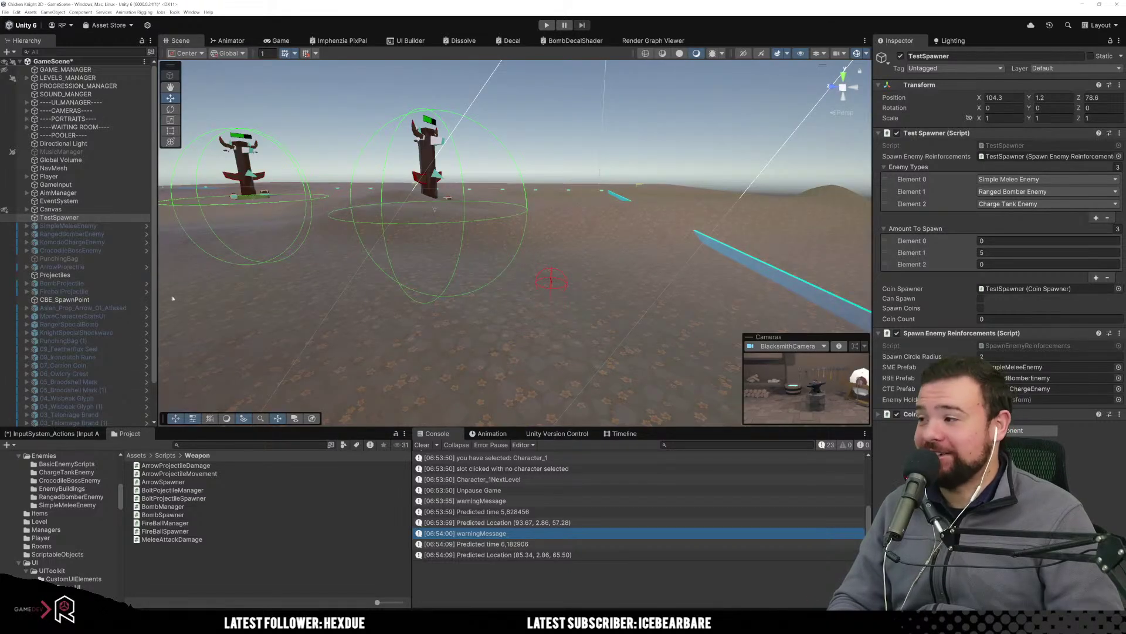
Open the BombProjectile prefab, change the upward velocity multiplier in its bomb script component, and return to the scene.
{"action": "left_click", "coordinate": [147, 283]}
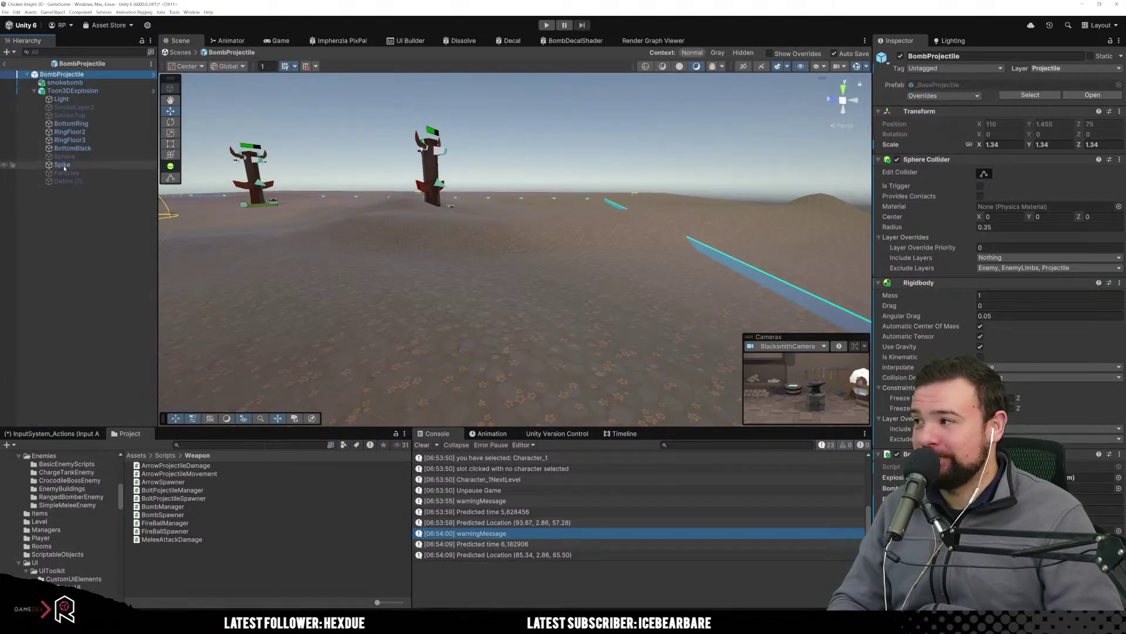
{"action": "left_click", "coordinate": [1027, 520]}
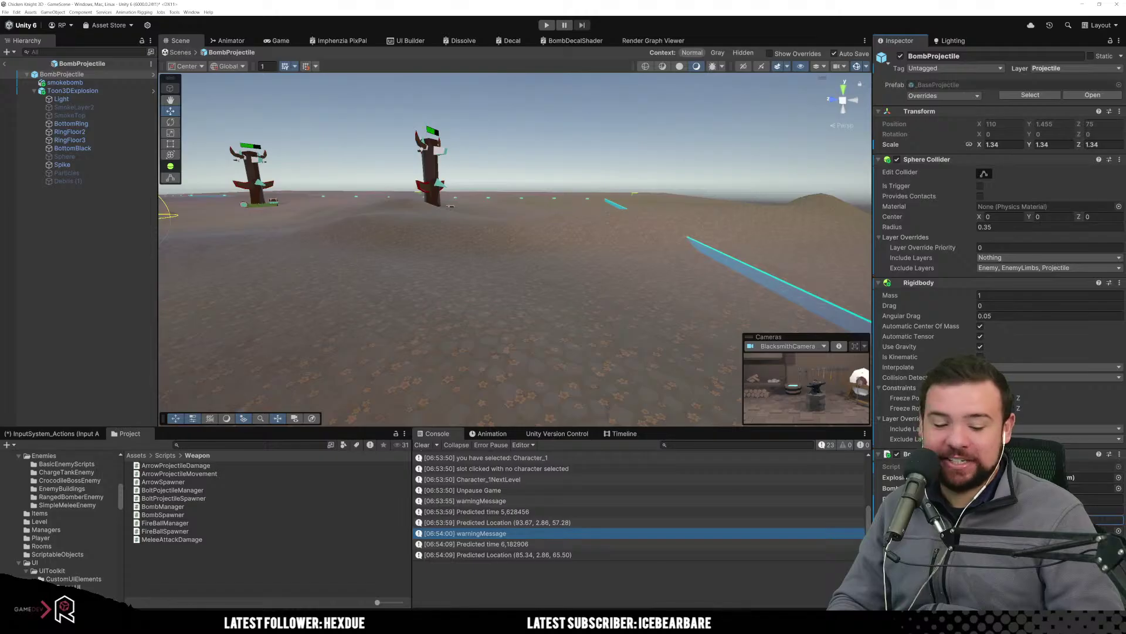
{"action": "left_click", "coordinate": [4, 63]}
Enter play mode with the TestSpawner's Element 1 Amount To Spawn set to 1, assign the first character, and start level 1.
{"action": "left_click", "coordinate": [549, 26]}
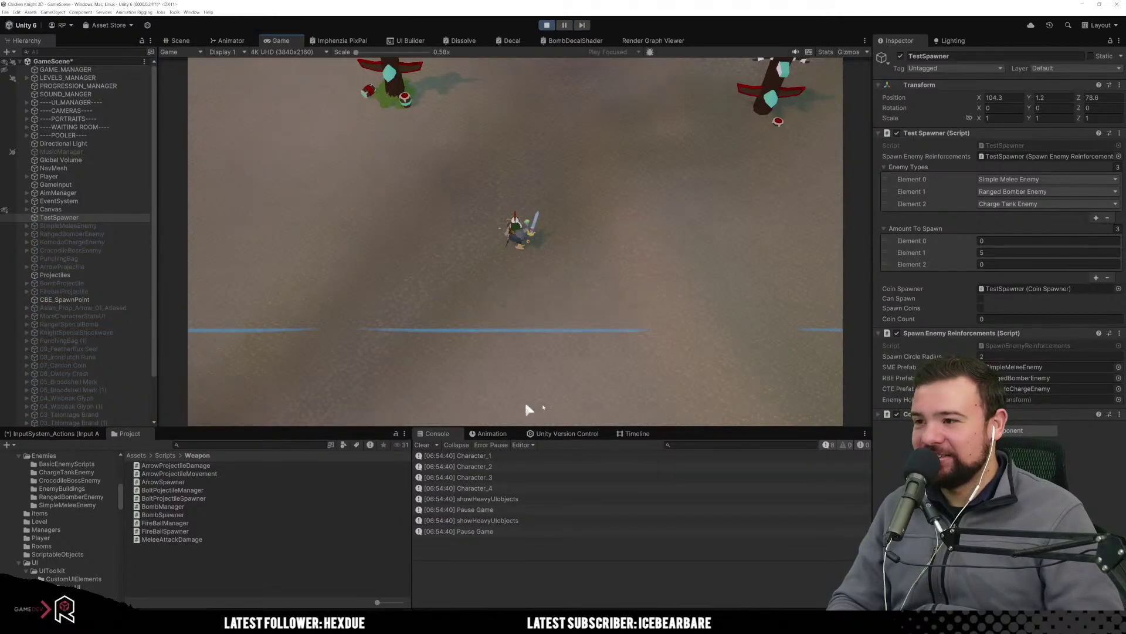
{"action": "left_click", "coordinate": [997, 253]}
{"action": "type", "text": "1"}
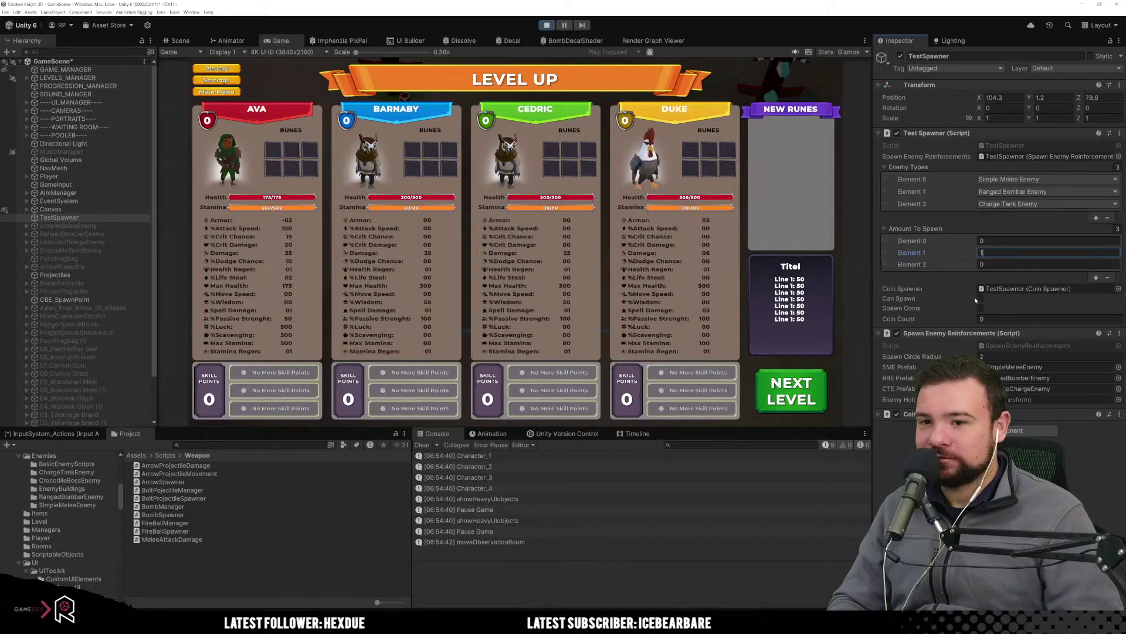
{"action": "left_click", "coordinate": [791, 391]}
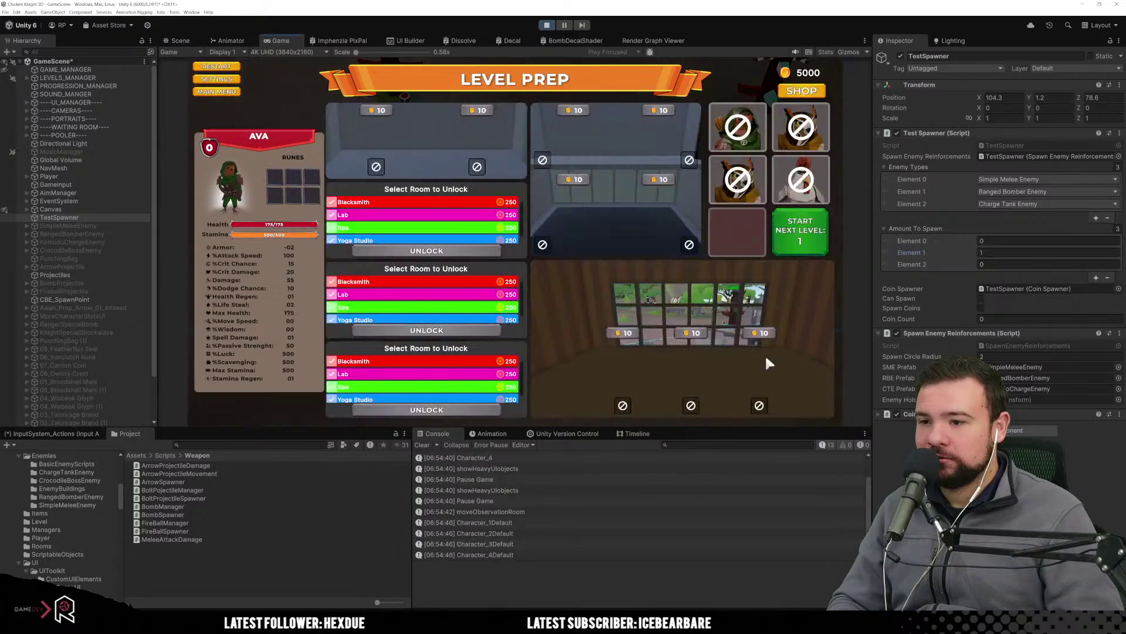
{"action": "left_click", "coordinate": [801, 126]}
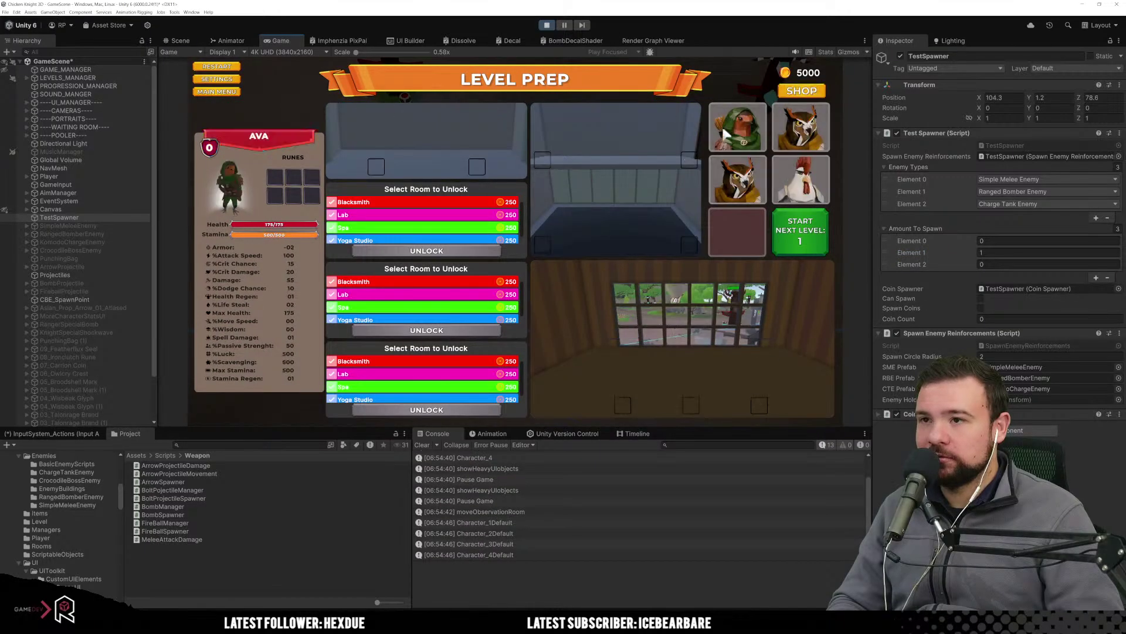
{"action": "left_click", "coordinate": [800, 230]}
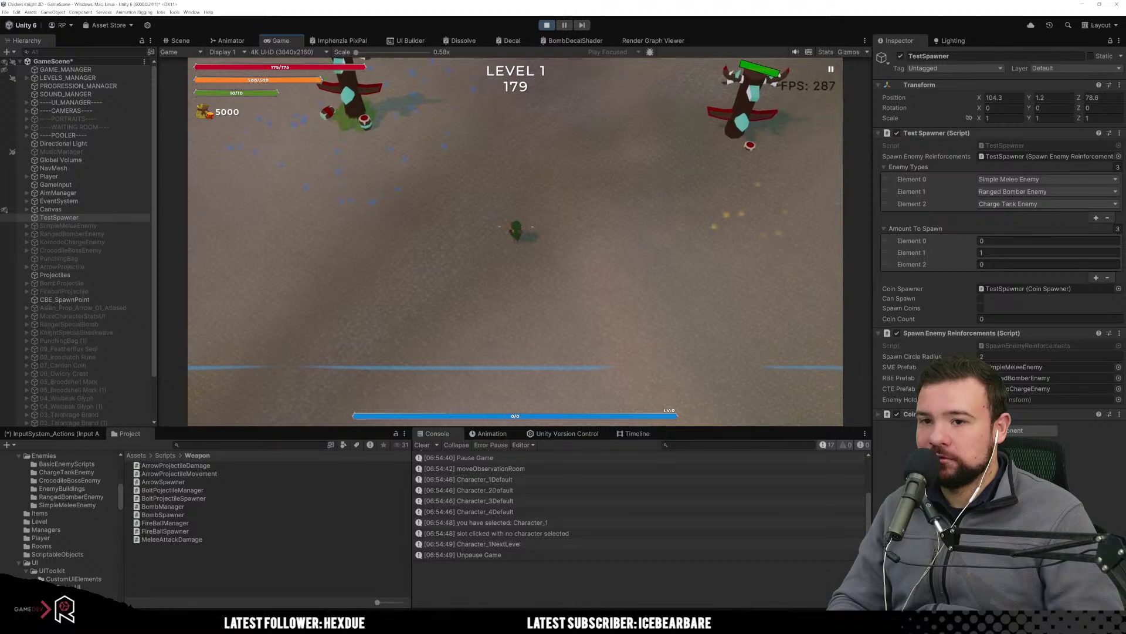
Trigger Can Spawn to spawn one Ranged Bomber Enemy and keep the character moving through the arena to draw its bomb throws.
{"action": "left_click", "coordinate": [982, 298]}
{"action": "left_click", "coordinate": [642, 285]}
{"action": "key", "text": "w"}
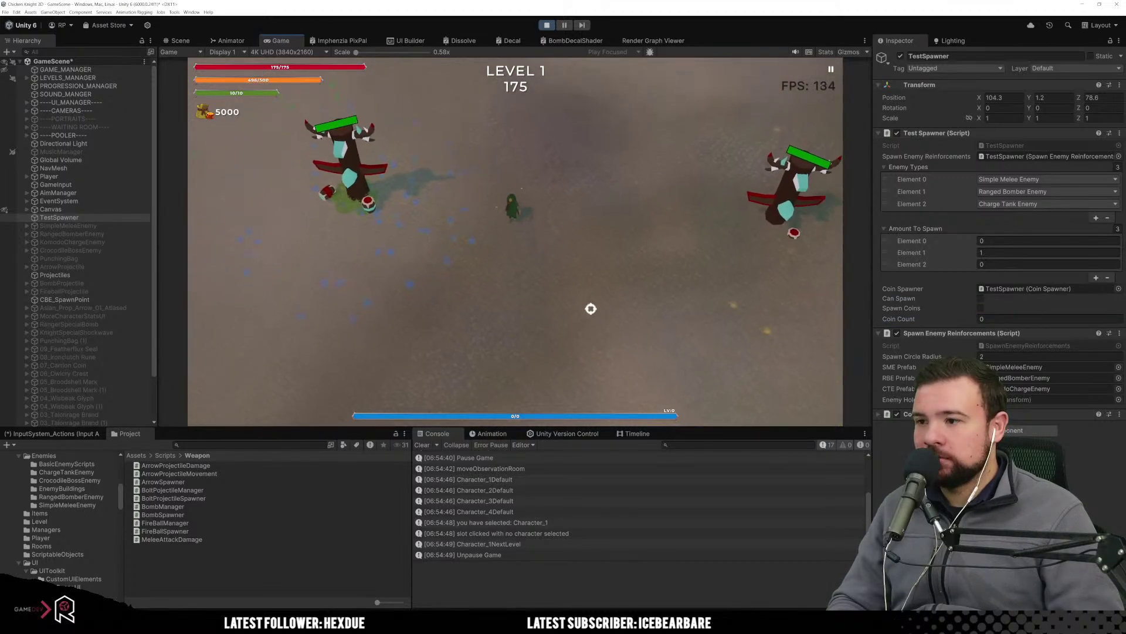
{"action": "key", "text": "w"}
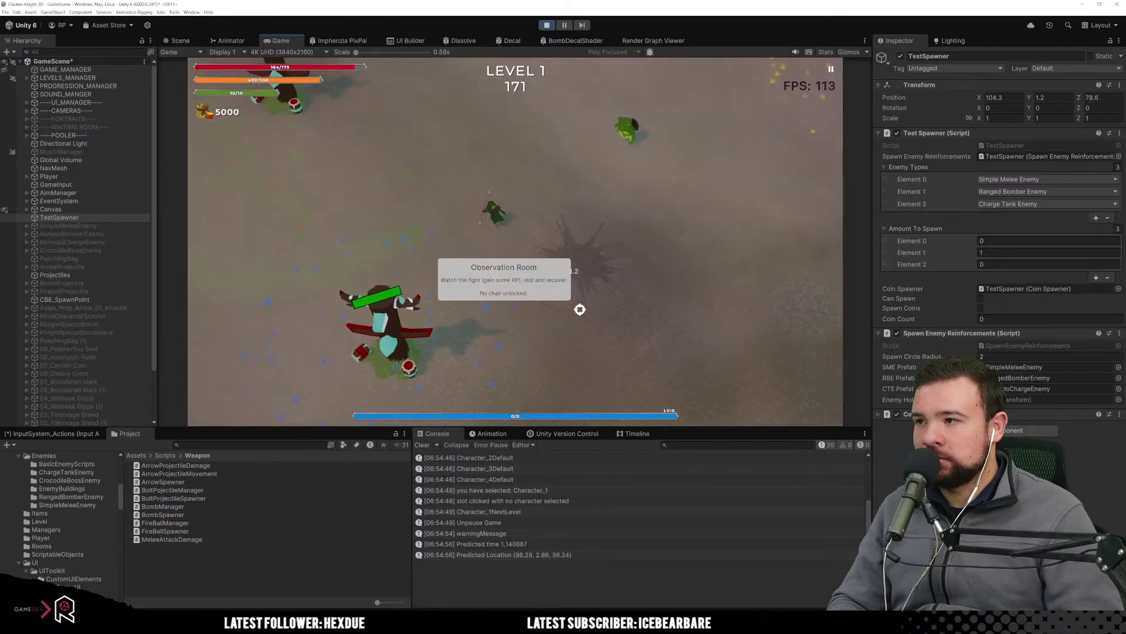
{"action": "key", "text": "w"}
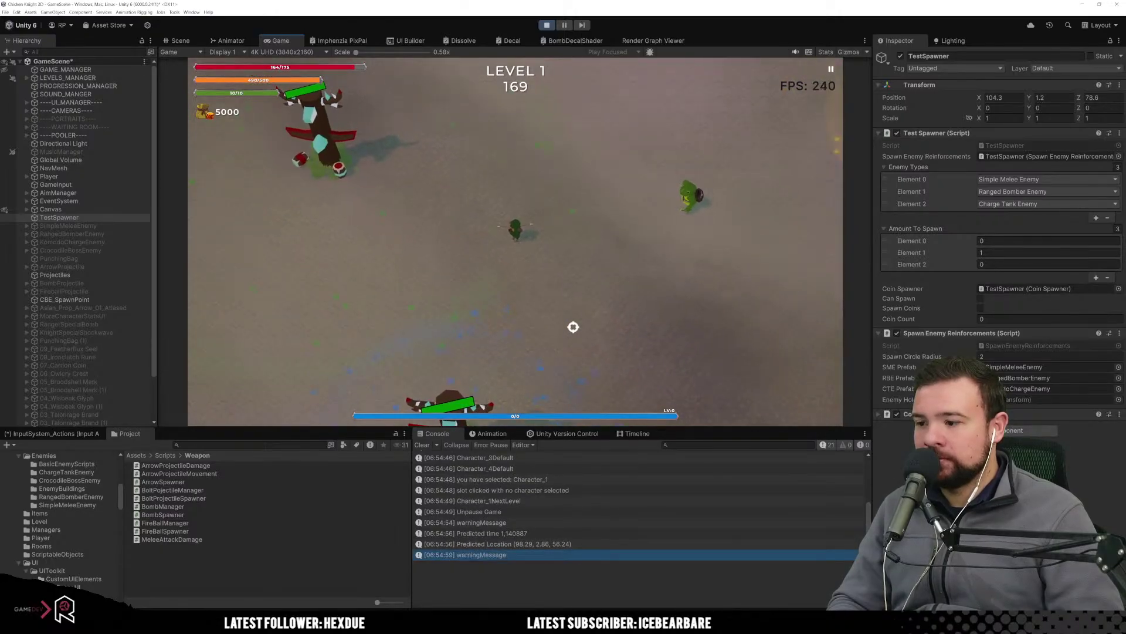
{"action": "key", "text": "w"}
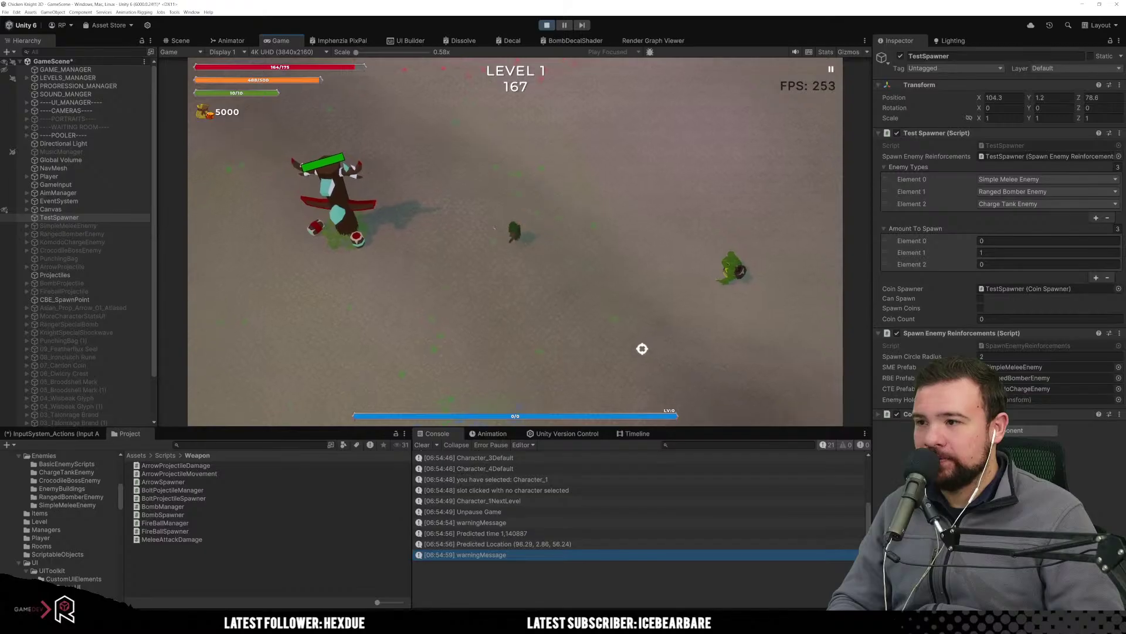
{"action": "key", "text": "s"}
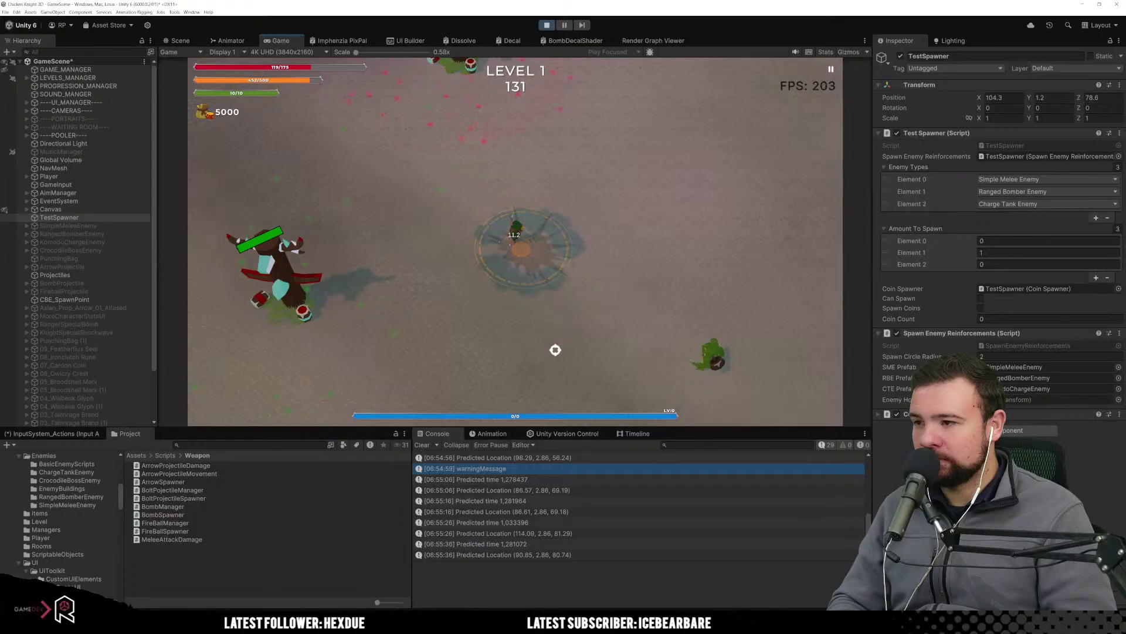
Dodge around the bomber with frequent direction changes to test its predicted bomb landings, and shoot the nearby enemy totem.
{"action": "key", "text": "a"}
{"action": "key", "text": "s"}
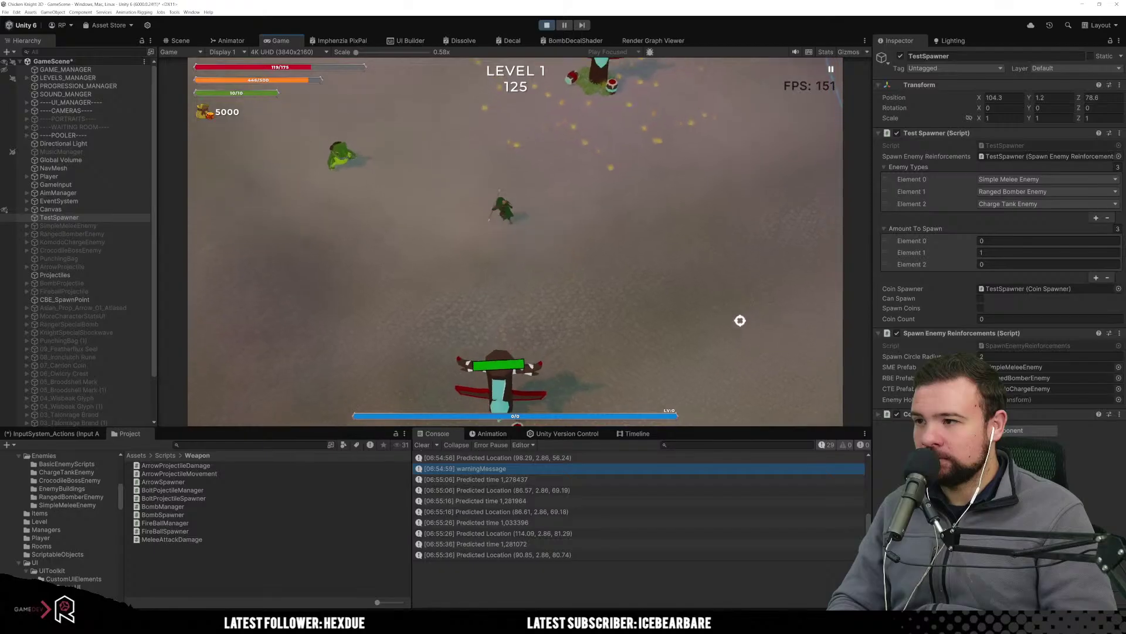
{"action": "key", "text": "d"}
{"action": "key", "text": "s"}
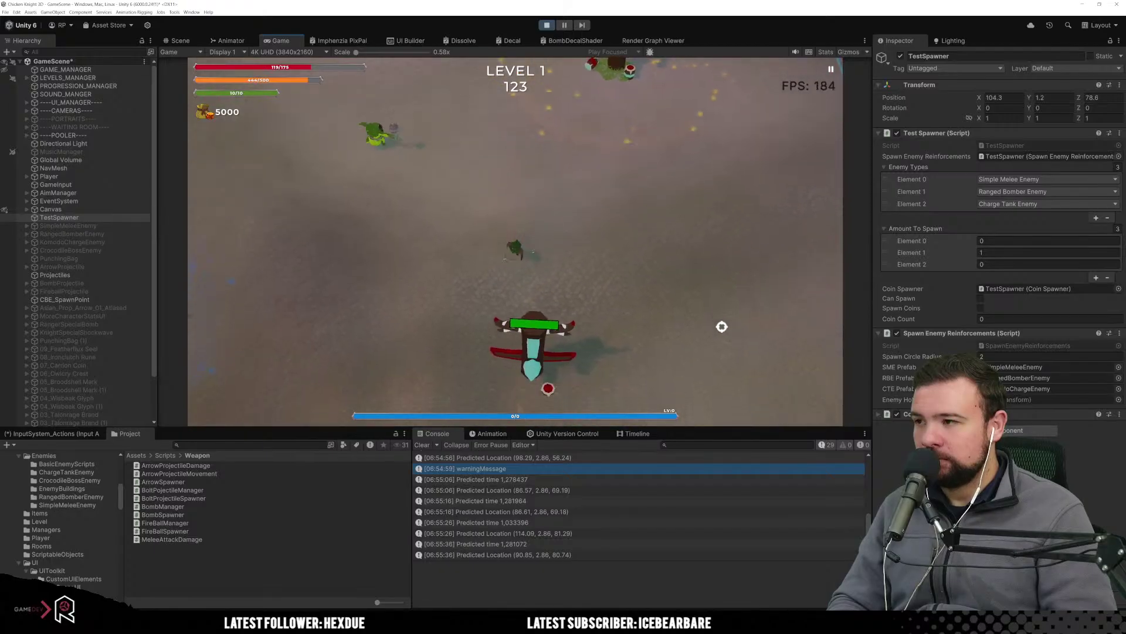
{"action": "key", "text": "w"}
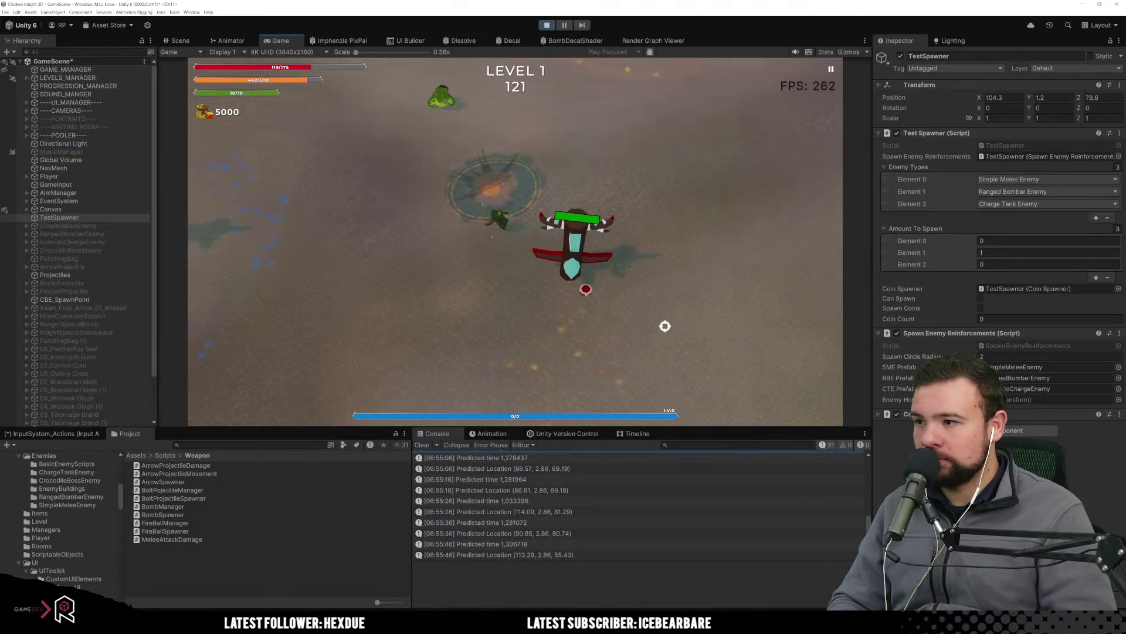
{"action": "key", "text": "a"}
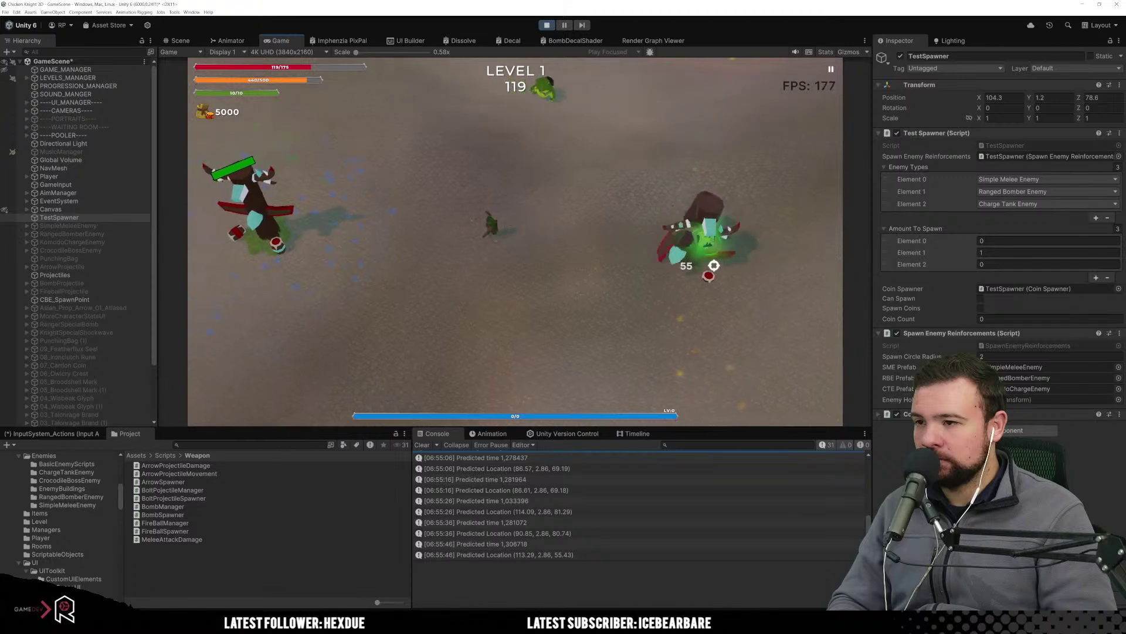
{"action": "key", "text": "d"}
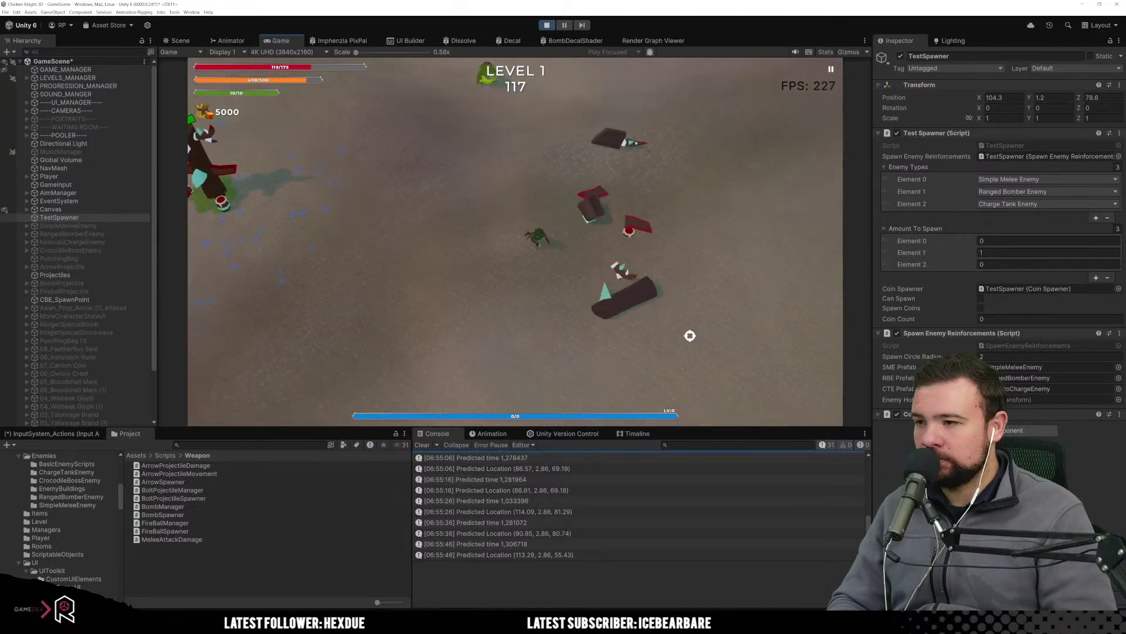
Run the character to the arena corner and back past the bomber to test the bomb prediction at closer range.
{"action": "key", "text": "s"}
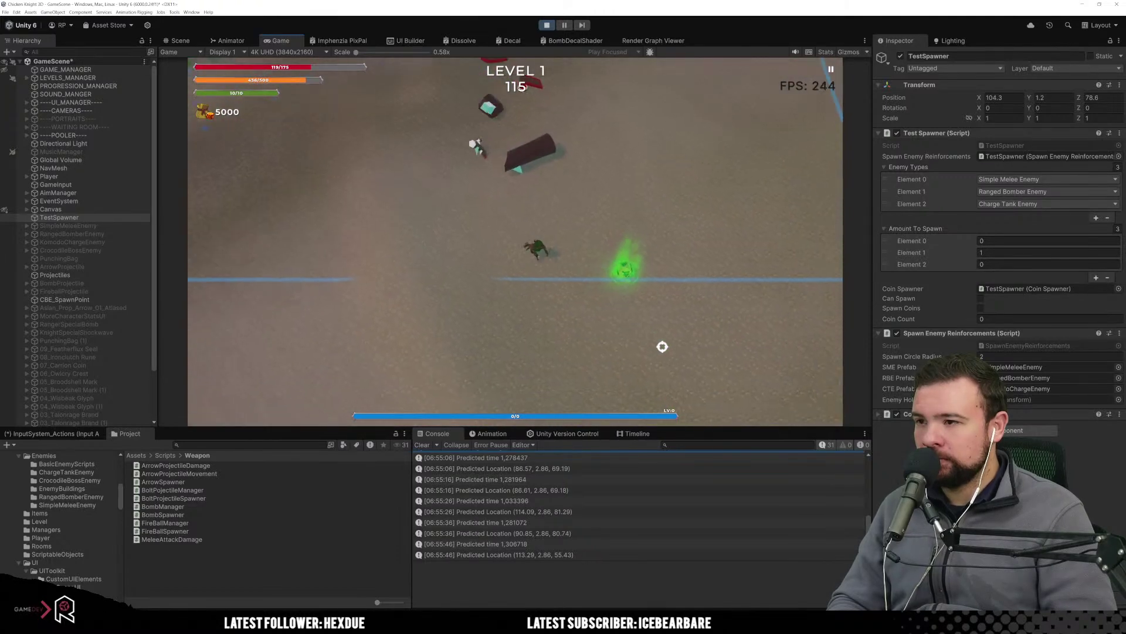
{"action": "key", "text": "d"}
{"action": "key", "text": "w"}
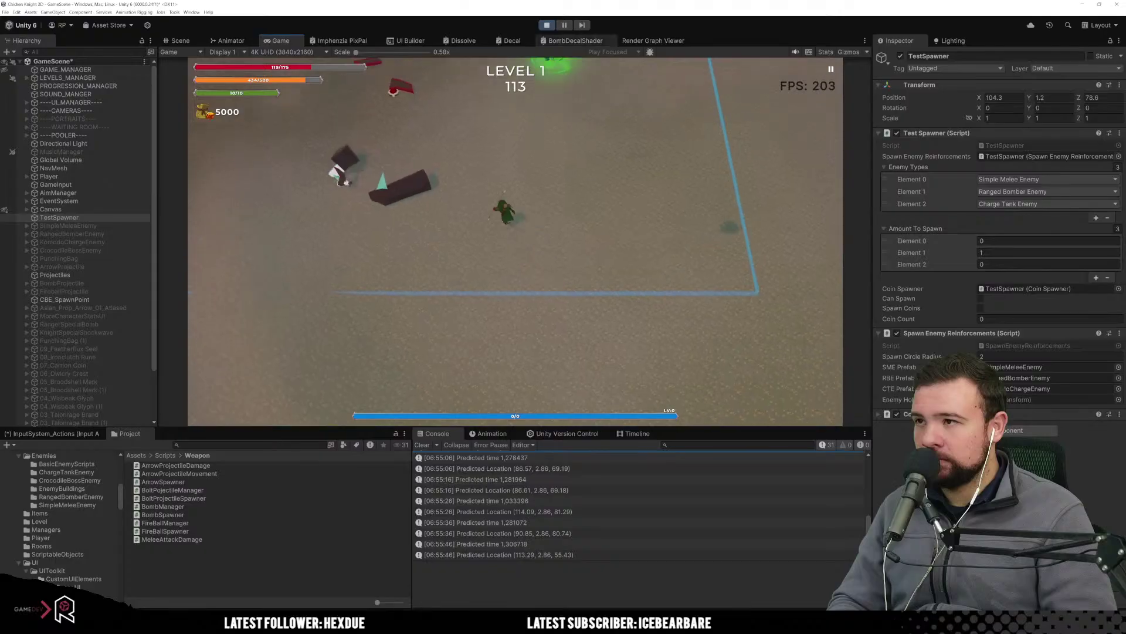
{"action": "key", "text": "w"}
{"action": "key", "text": "a"}
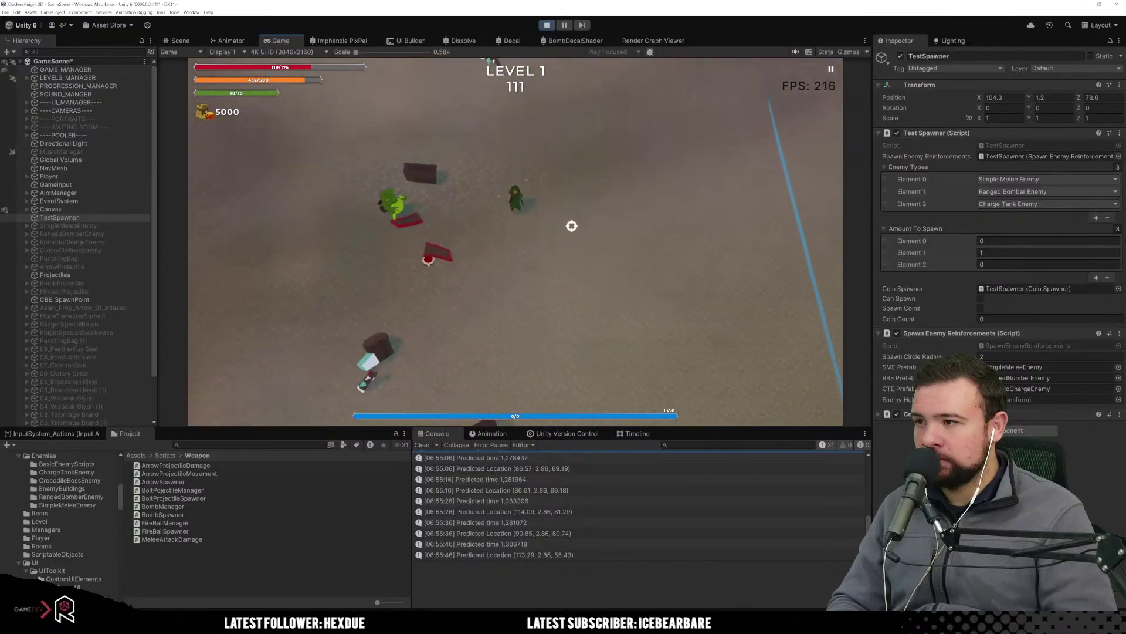
{"action": "key", "text": "w"}
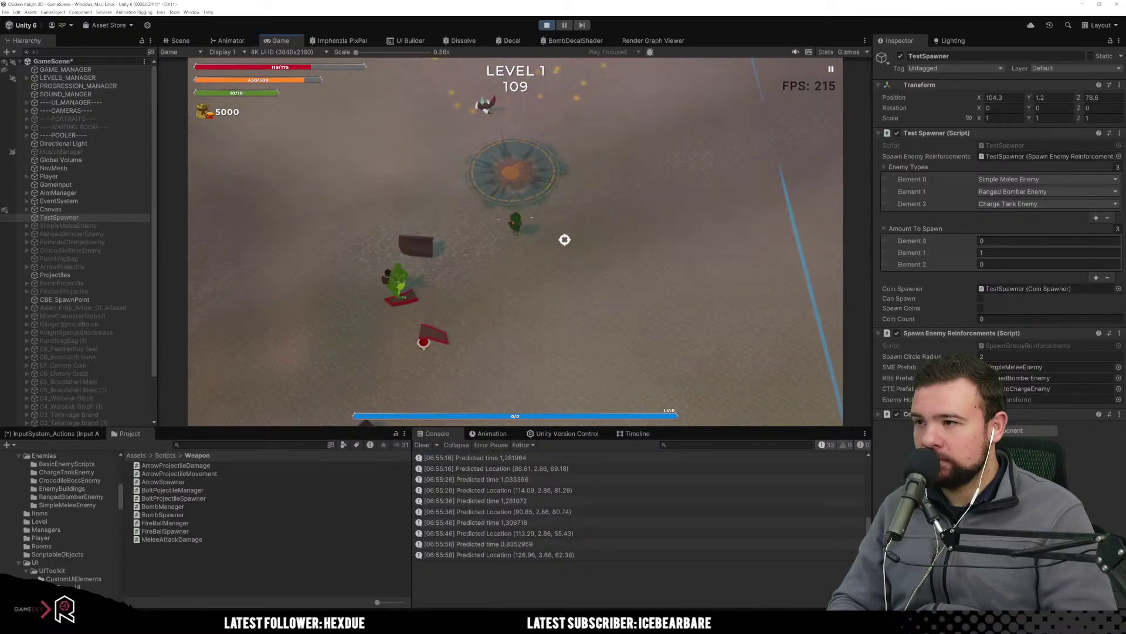
{"action": "key", "text": "a"}
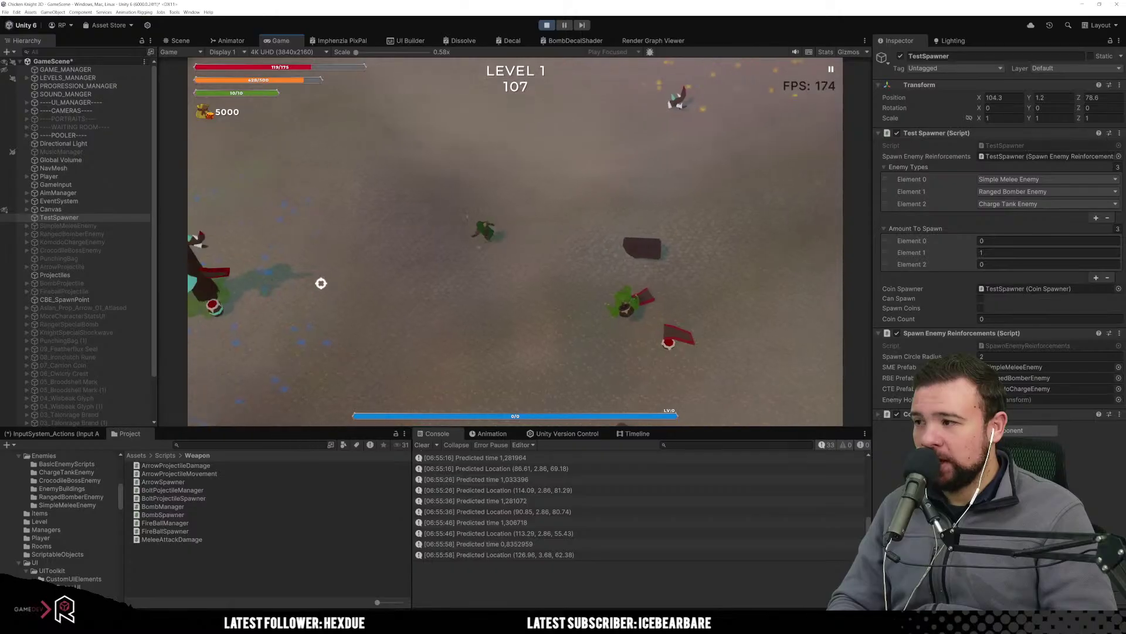
Destroy the remaining enemy totem beside the character and retreat toward the arena boundary while the bomber throws.
{"action": "key", "text": "a"}
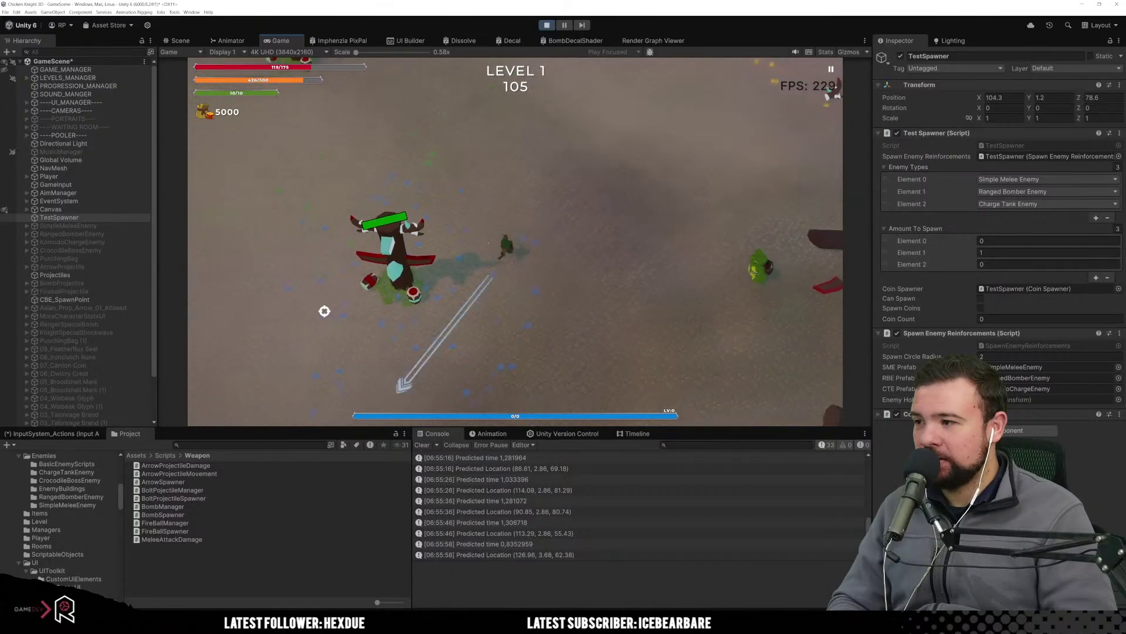
{"action": "key", "text": "s"}
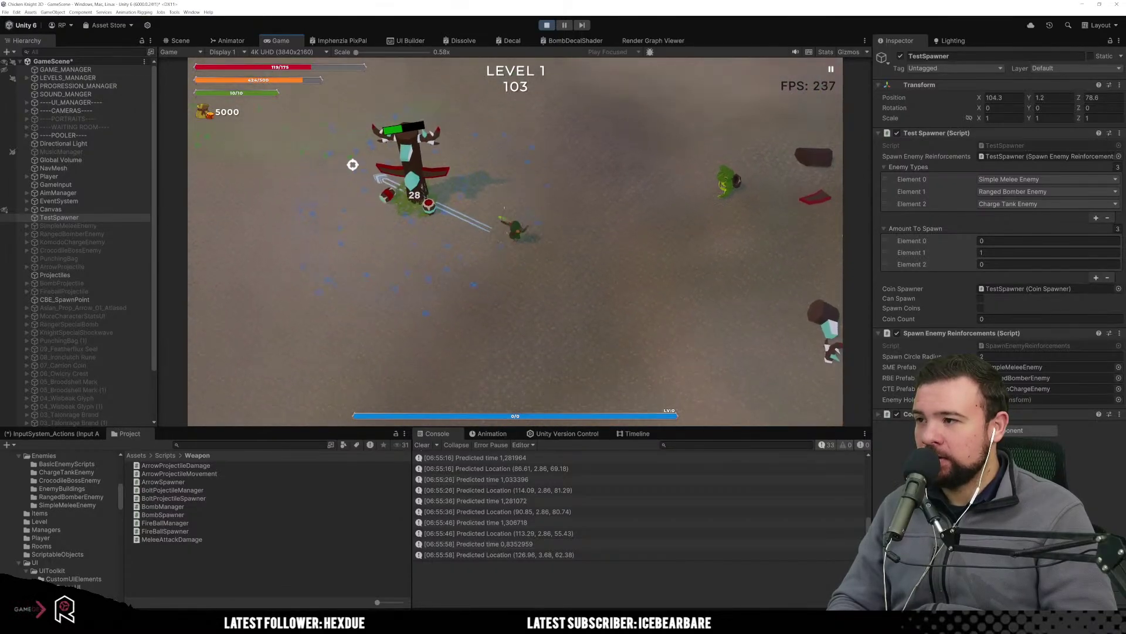
{"action": "left_click", "coordinate": [353, 164]}
{"action": "key", "text": "s"}
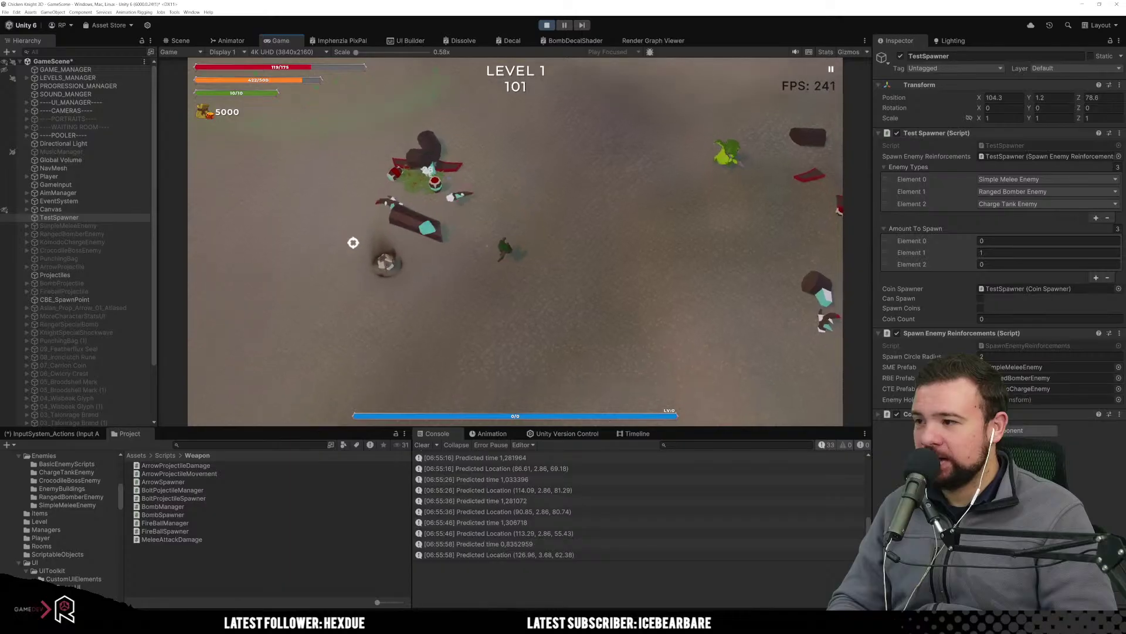
{"action": "key", "text": "s"}
{"action": "key", "text": "a"}
{"action": "left_click", "coordinate": [449, 318]}
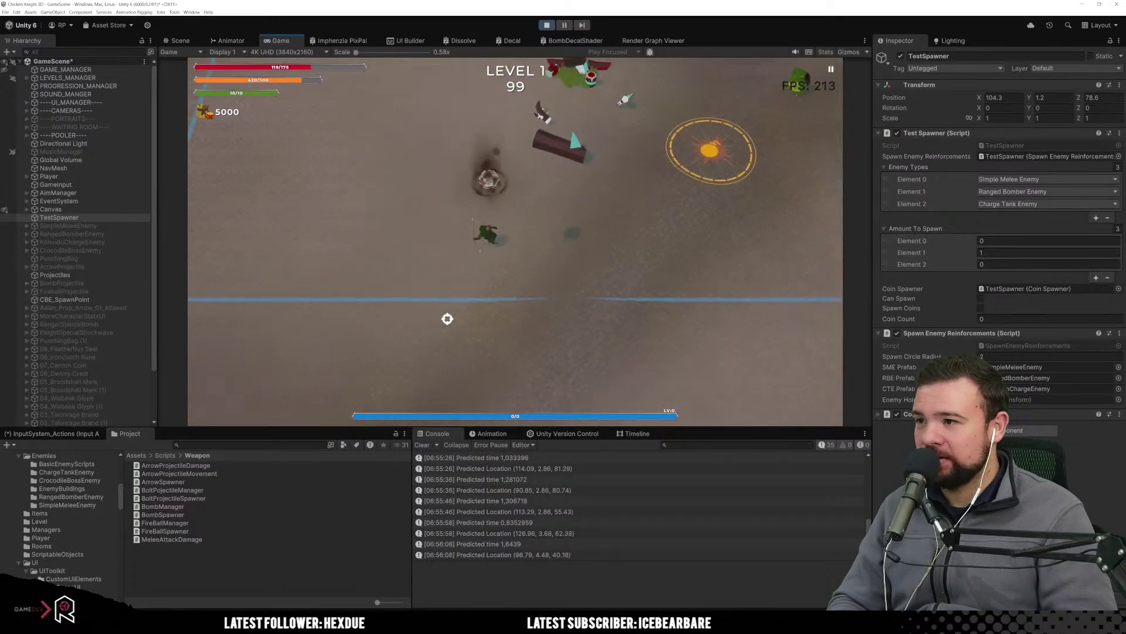
Circle back from the boundary, shoot the bomber at close range, and check the bomb landing marker left on the ground.
{"action": "key", "text": "a"}
{"action": "key", "text": "w"}
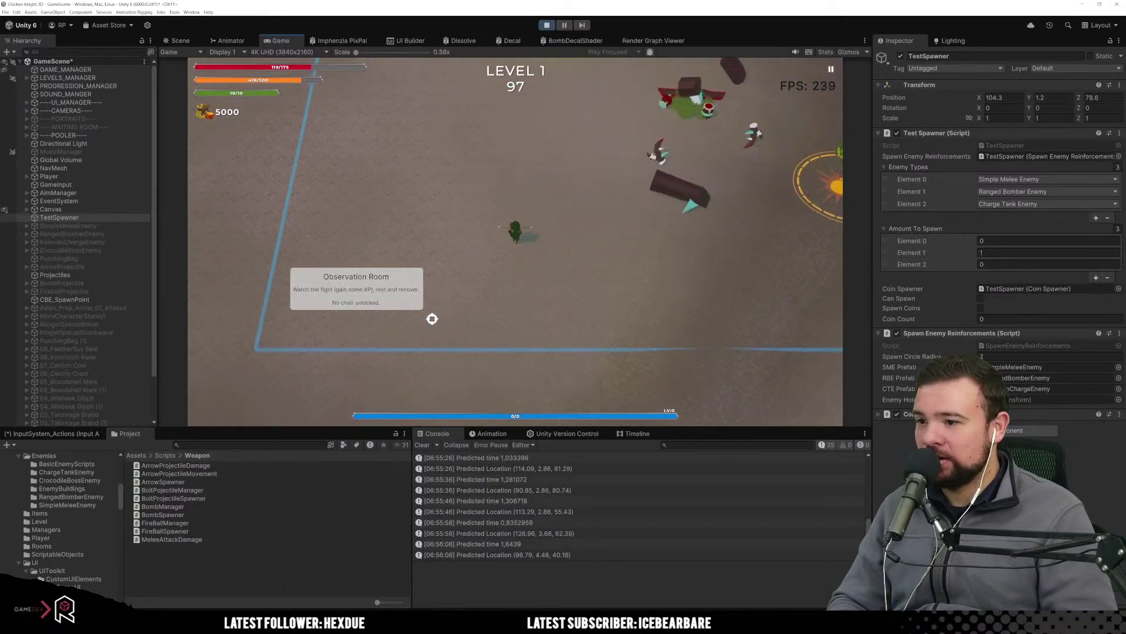
{"action": "key", "text": "w"}
{"action": "key", "text": "d"}
{"action": "mouse_move", "coordinate": [634, 269]}
{"action": "left_mouse_down"}
{"action": "mouse_move", "coordinate": [669, 236]}
{"action": "mouse_move", "coordinate": [659, 313]}
{"action": "mouse_move", "coordinate": [637, 311]}
{"action": "left_mouse_up"}
{"action": "key", "text": "w"}
{"action": "key", "text": "s"}
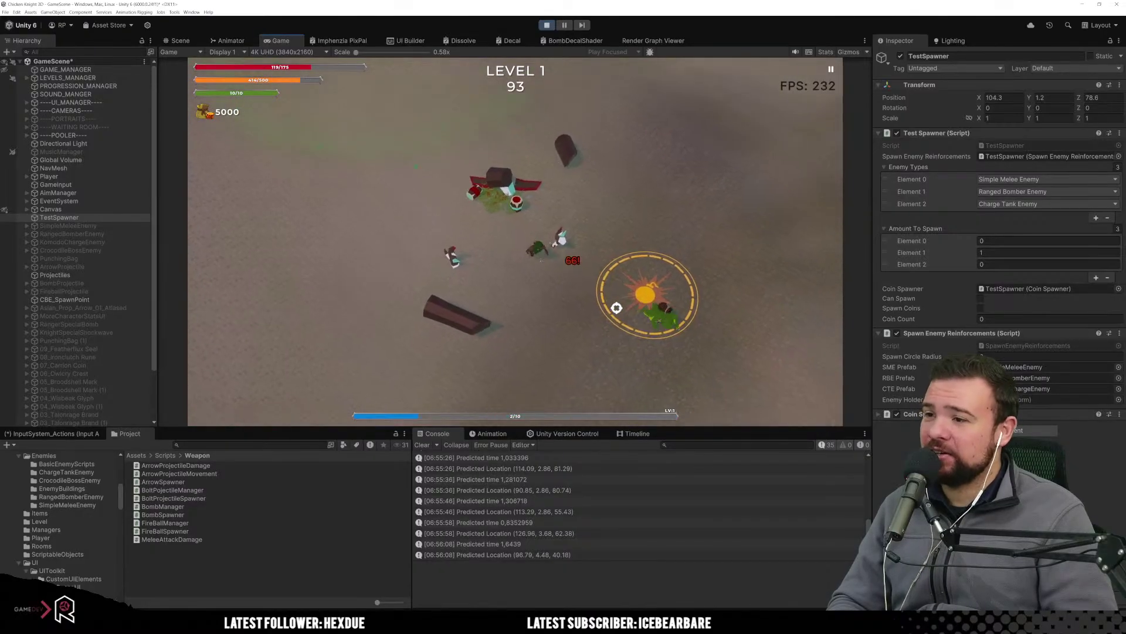
{"action": "key", "text": "w"}
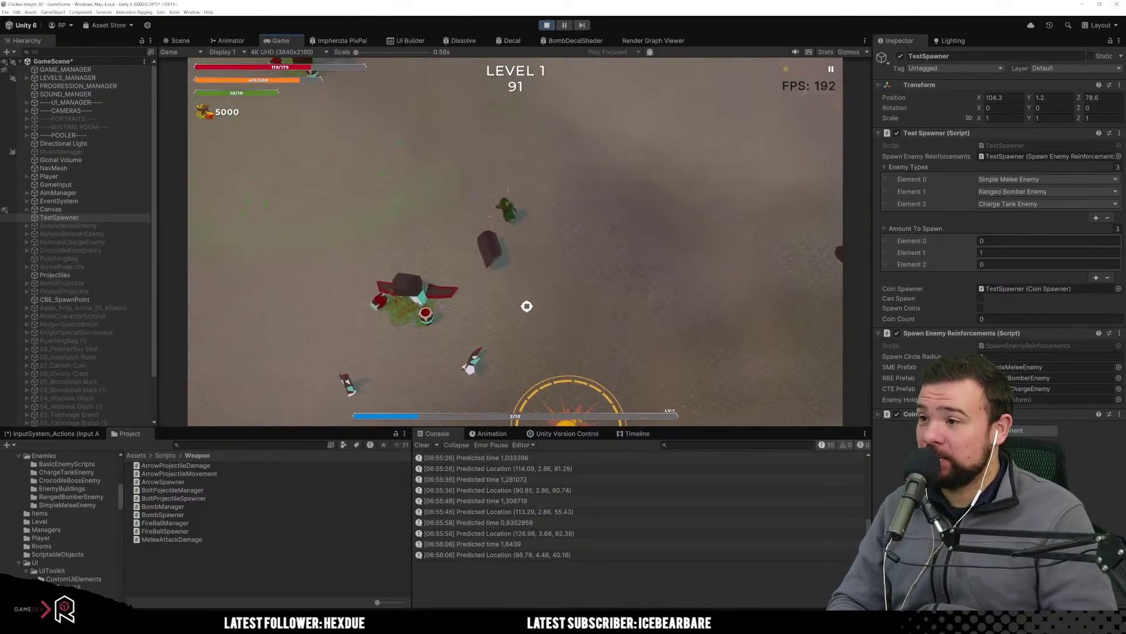
Circle the bomber with repeated direction changes to test where its predicted bombs land around the moving character.
{"action": "key", "text": "a"}
{"action": "mouse_move", "coordinate": [320, 129]}
{"action": "left_mouse_down"}
{"action": "mouse_move", "coordinate": [307, 94]}
{"action": "mouse_move", "coordinate": [318, 177]}
{"action": "mouse_move", "coordinate": [575, 196]}
{"action": "mouse_move", "coordinate": [262, 209]}
{"action": "mouse_move", "coordinate": [309, 250]}
{"action": "mouse_move", "coordinate": [308, 191]}
{"action": "mouse_move", "coordinate": [334, 151]}
{"action": "mouse_move", "coordinate": [350, 158]}
{"action": "mouse_move", "coordinate": [340, 173]}
{"action": "mouse_move", "coordinate": [370, 198]}
{"action": "mouse_move", "coordinate": [460, 146]}
{"action": "mouse_move", "coordinate": [458, 118]}
{"action": "left_mouse_up"}
{"action": "key", "text": "d"}
{"action": "key", "text": "a"}
{"action": "key", "text": "a"}
{"action": "key", "text": "s"}
{"action": "key", "text": "w"}
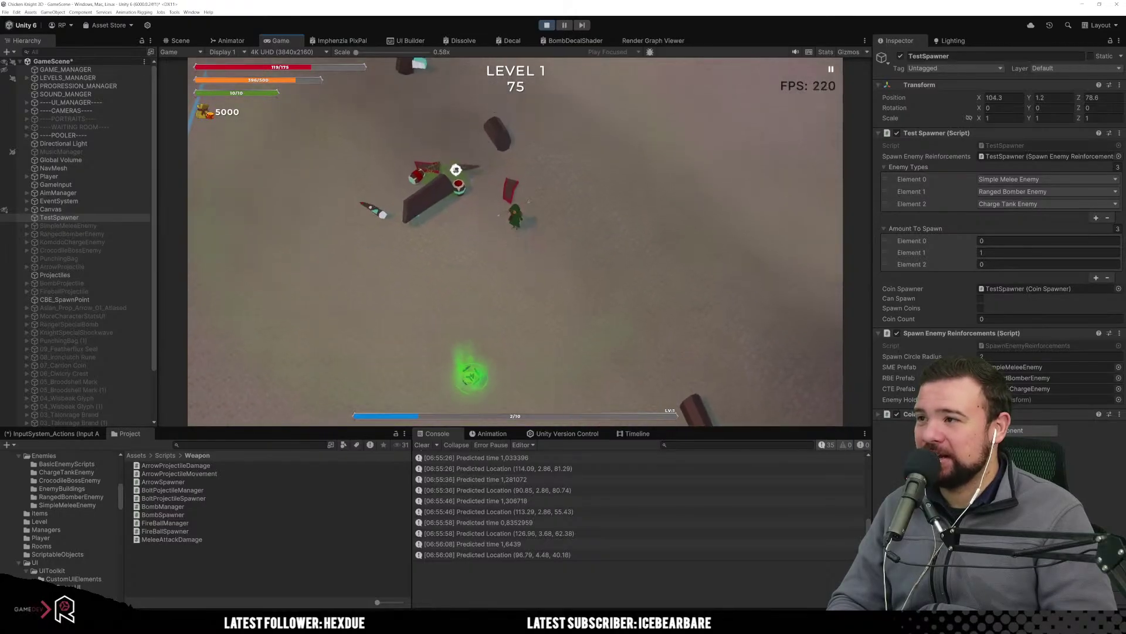
Run the character past the bomber toward the arena boundary beside the bomb landing marker, and end the play session.
{"action": "key", "text": "s"}
{"action": "key", "text": "s"}
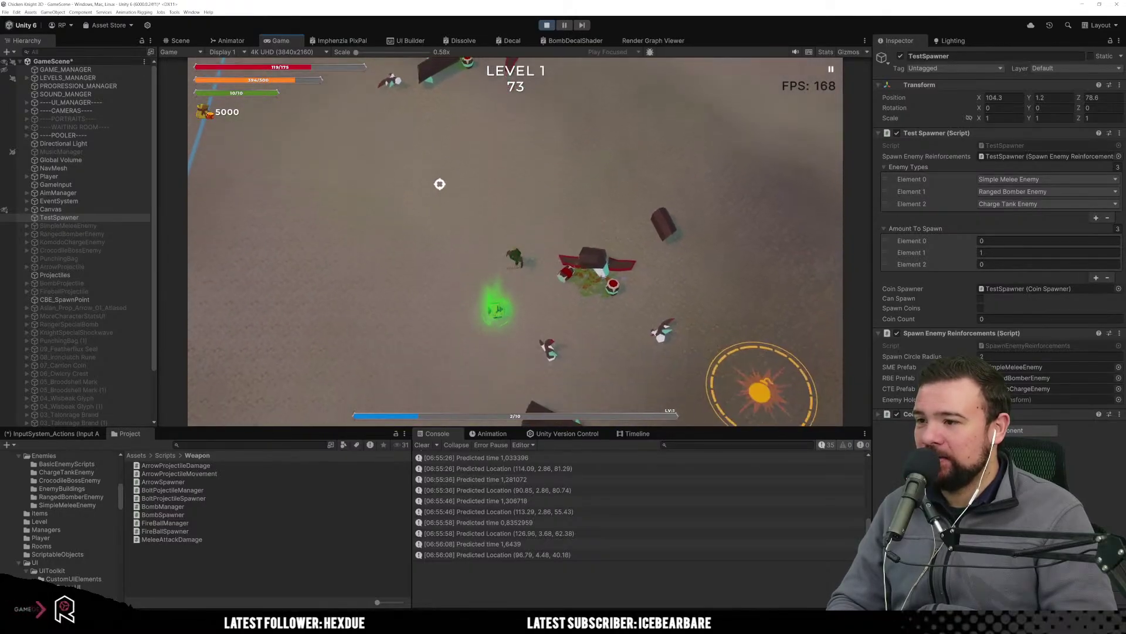
{"action": "key", "text": "d"}
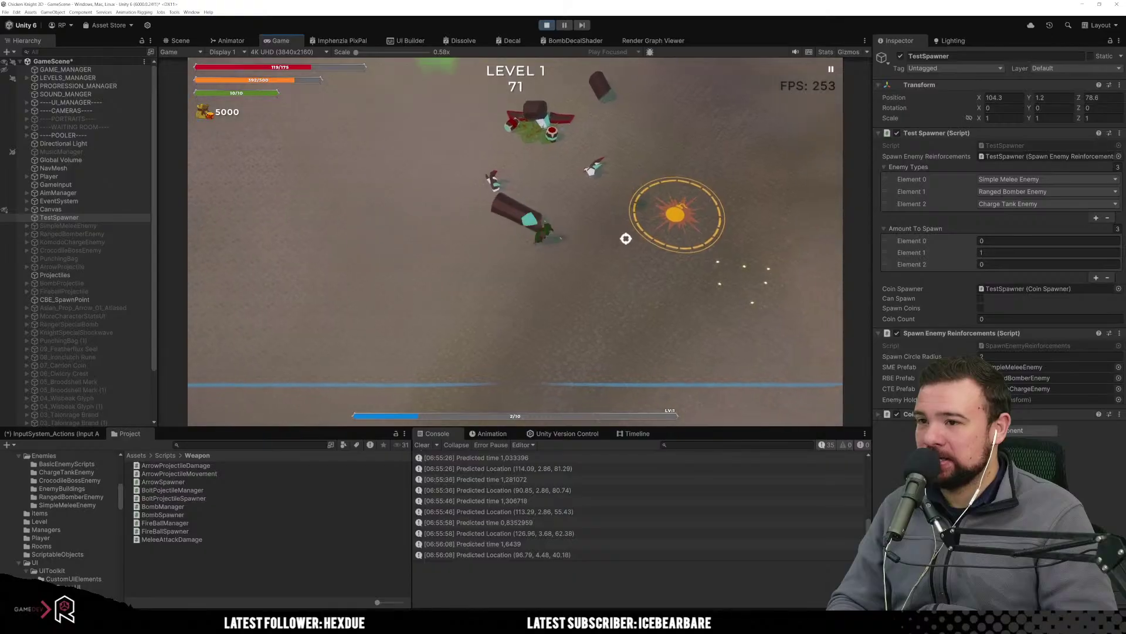
{"action": "left_click", "coordinate": [546, 25]}
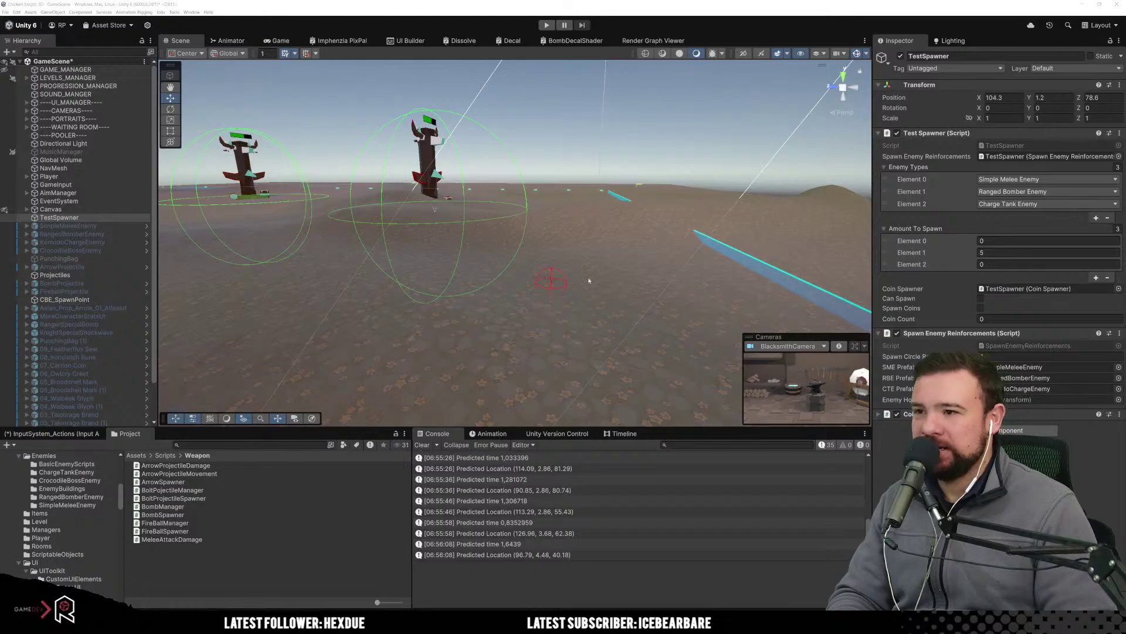
Open the BombProjectile prefab and examine its Rigidbody properties in a separate window, closing that window when done.
{"action": "left_click_drag", "start_coordinate": [543, 331], "coordinate": [447, 314], "text": "alt"}
{"action": "scroll", "coordinate": [447, 314], "scroll_direction": "down", "scroll_amount": 5}
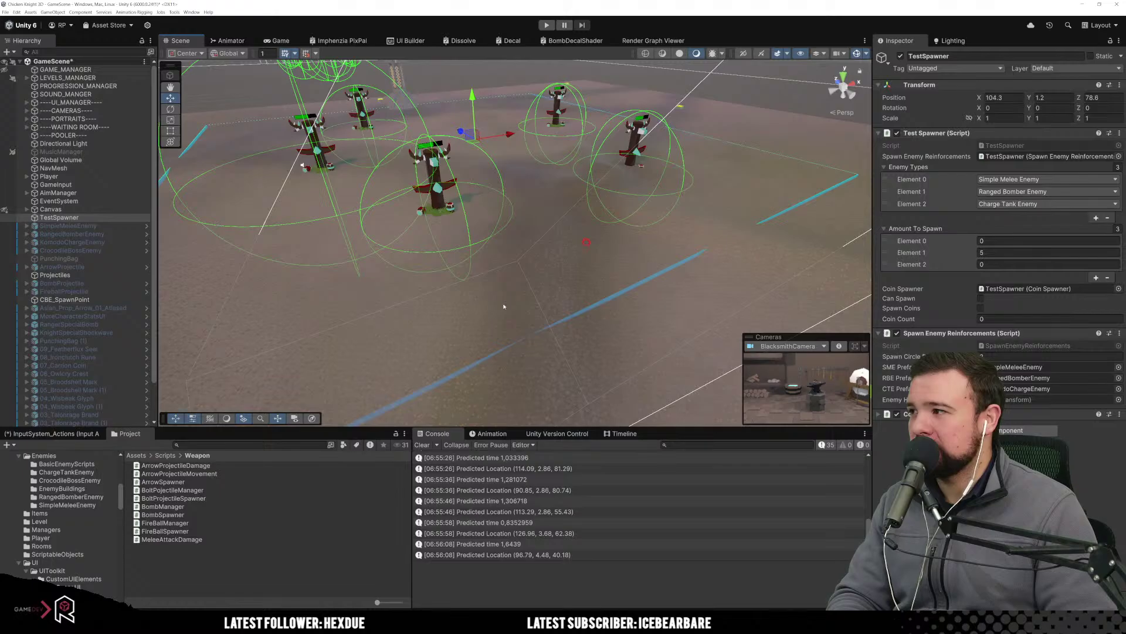
{"action": "left_click", "coordinate": [146, 284]}
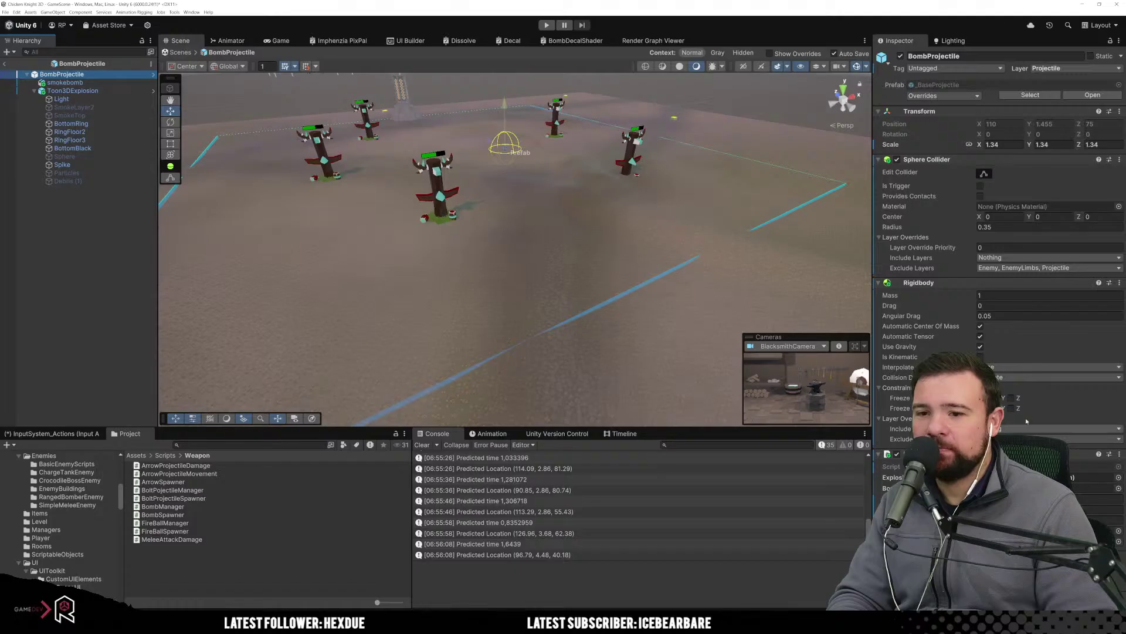
{"action": "left_click", "coordinate": [1120, 282]}
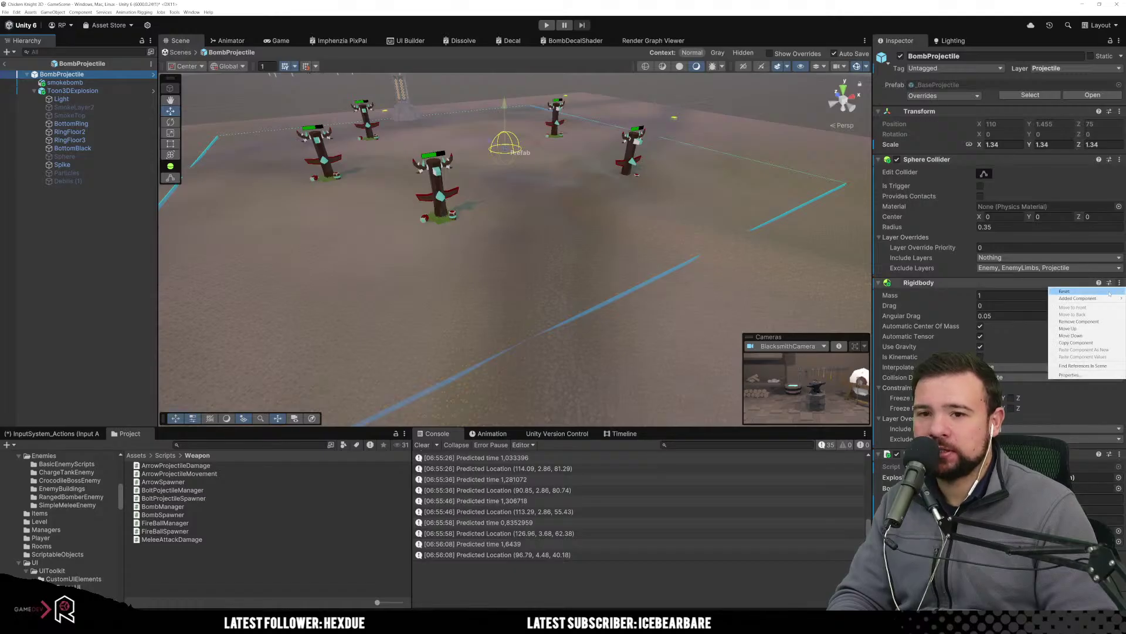
{"action": "mouse_move", "coordinate": [1098, 298]}
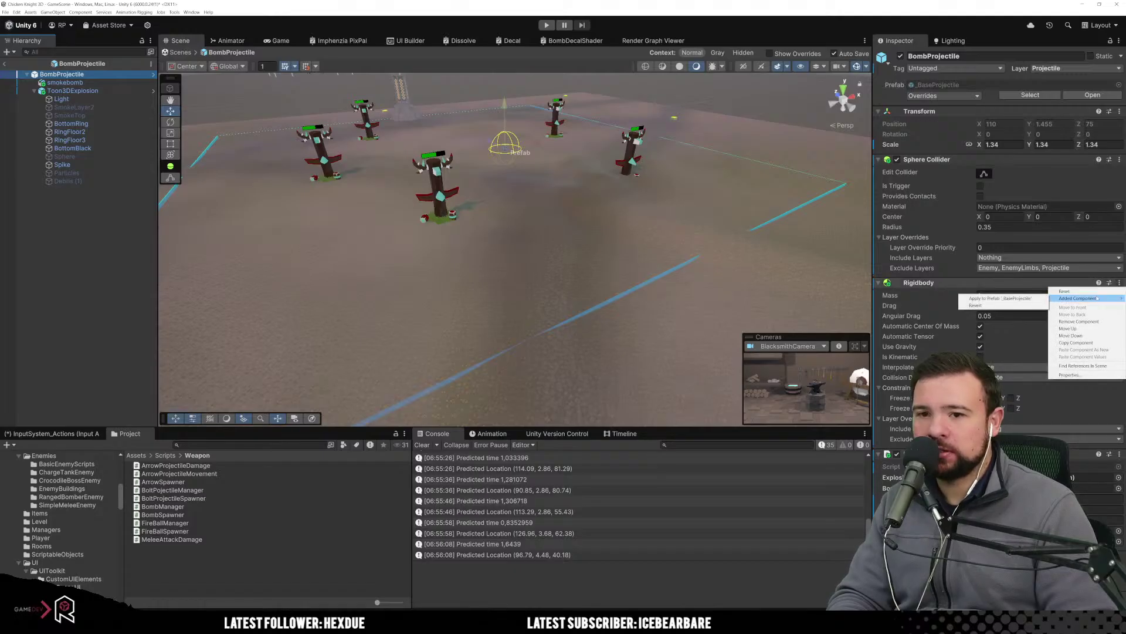
{"action": "left_click", "coordinate": [1069, 374]}
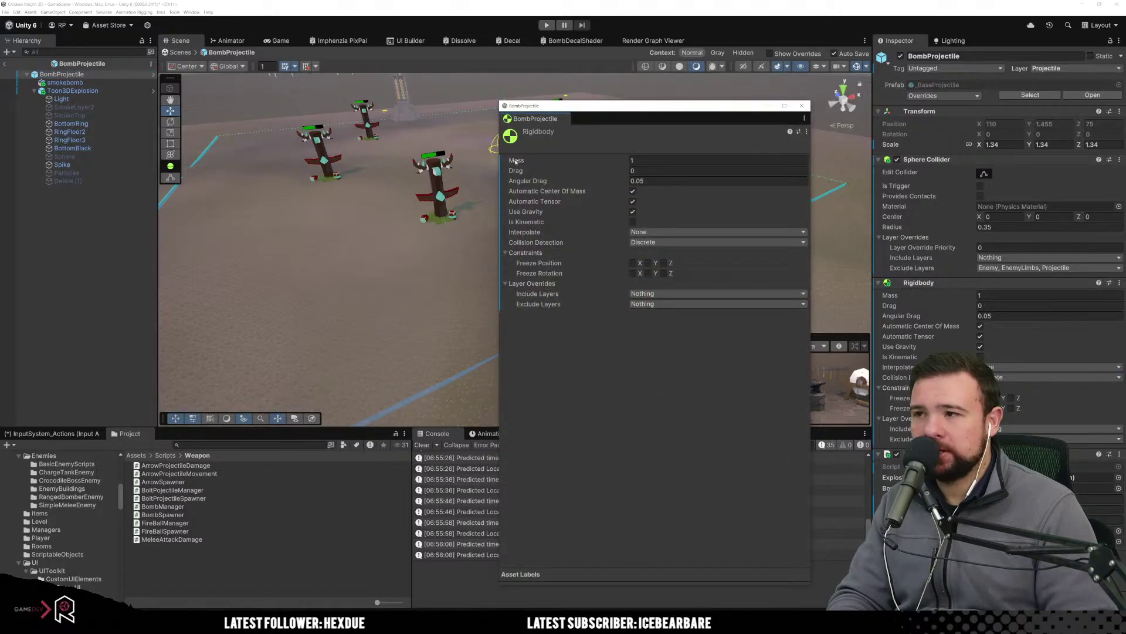
{"action": "left_click", "coordinate": [801, 105]}
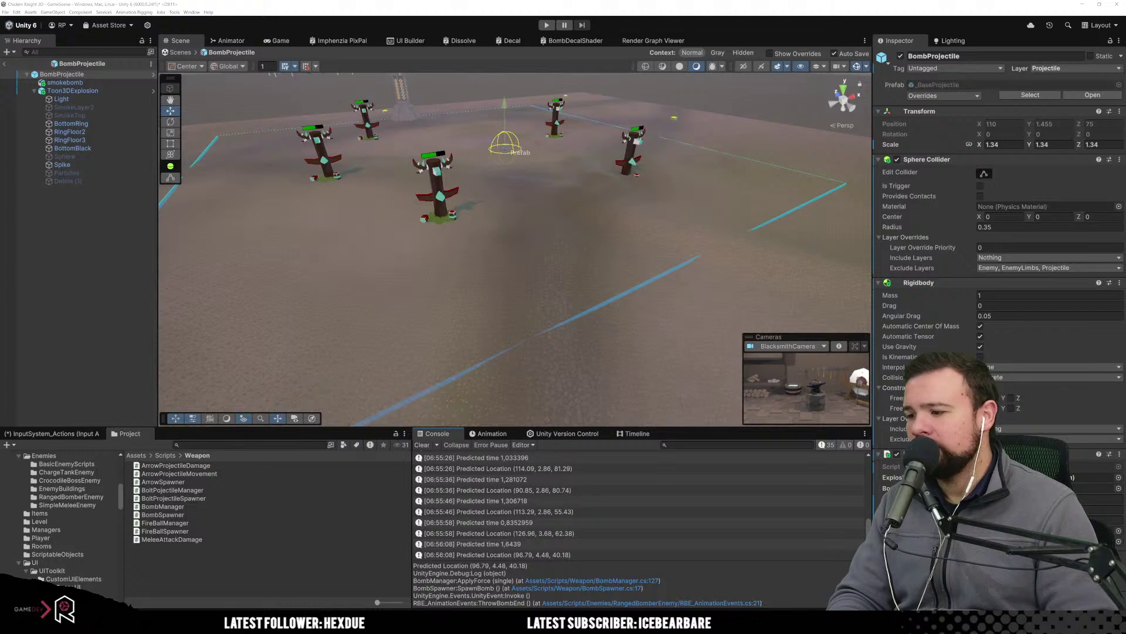
Switch to the BombManager script in Visual Studio and go to the end of its ApplyForce method.
{"action": "key", "text": "alt+Tab"}
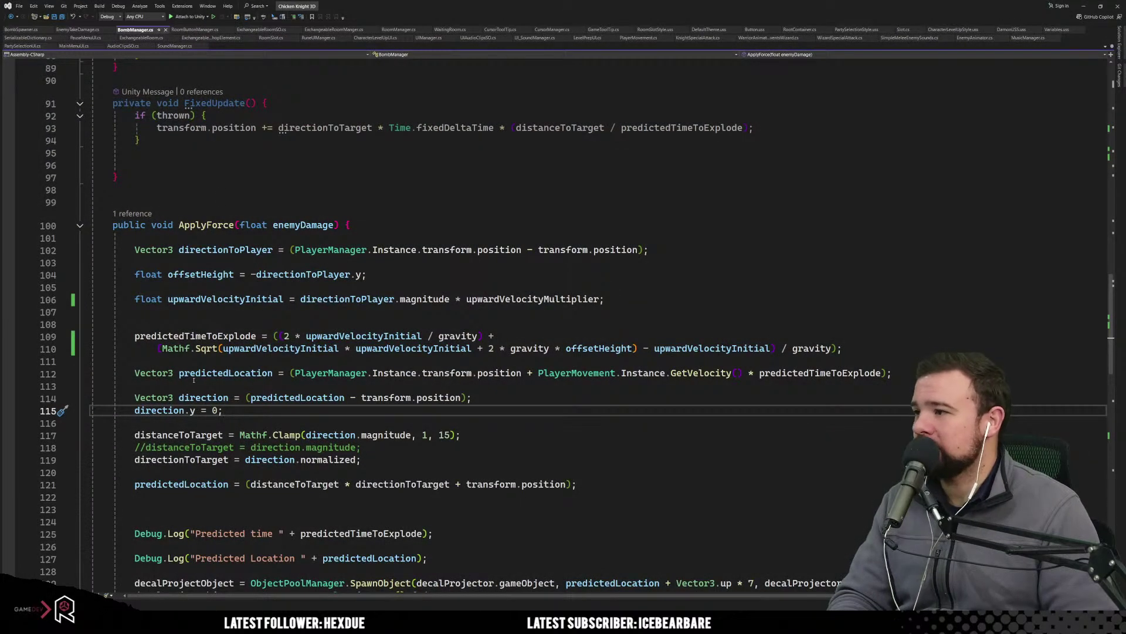
{"action": "scroll", "coordinate": [264, 335], "scroll_direction": "up", "scroll_amount": 10}
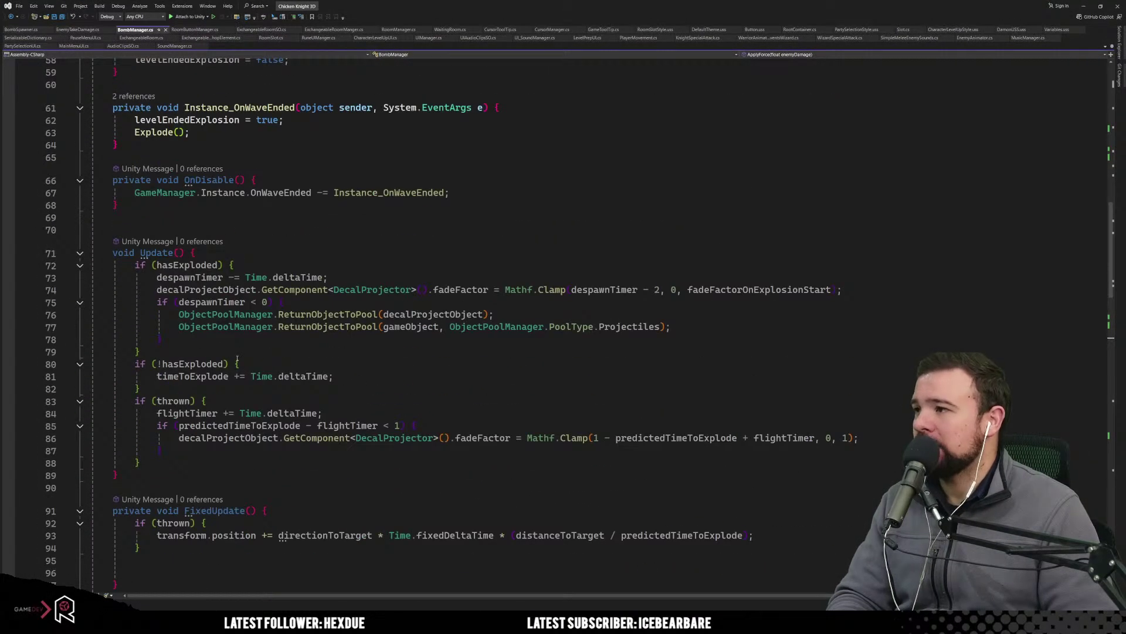
{"action": "scroll", "coordinate": [238, 359], "scroll_direction": "up", "scroll_amount": 5}
{"action": "scroll", "coordinate": [237, 358], "scroll_direction": "down", "scroll_amount": 20}
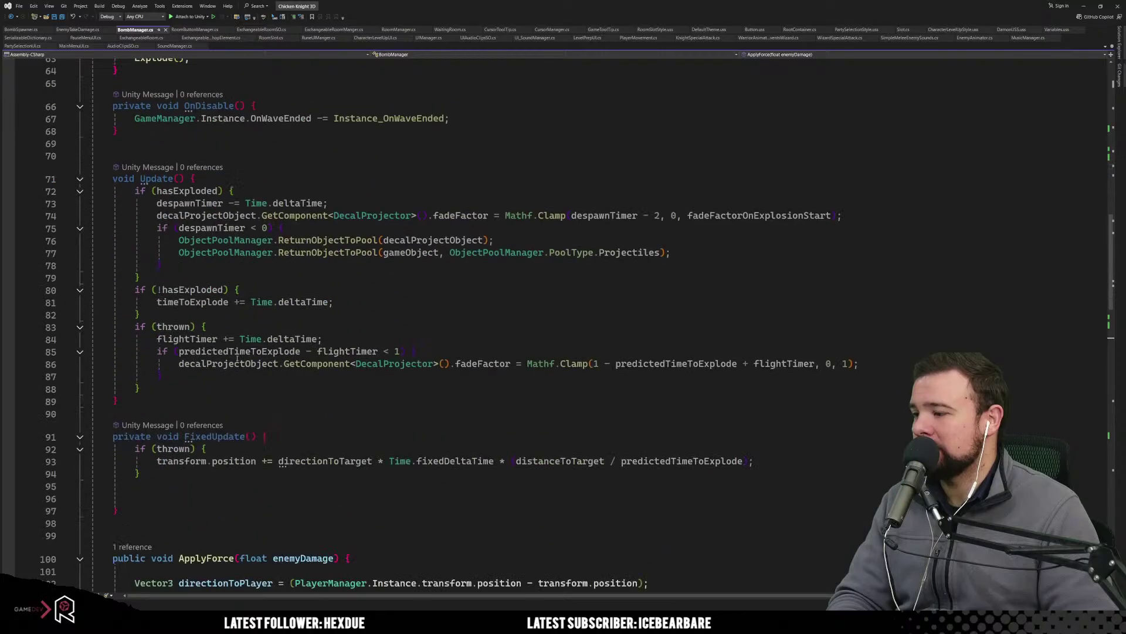
{"action": "scroll", "coordinate": [254, 357], "scroll_direction": "down", "scroll_amount": 4}
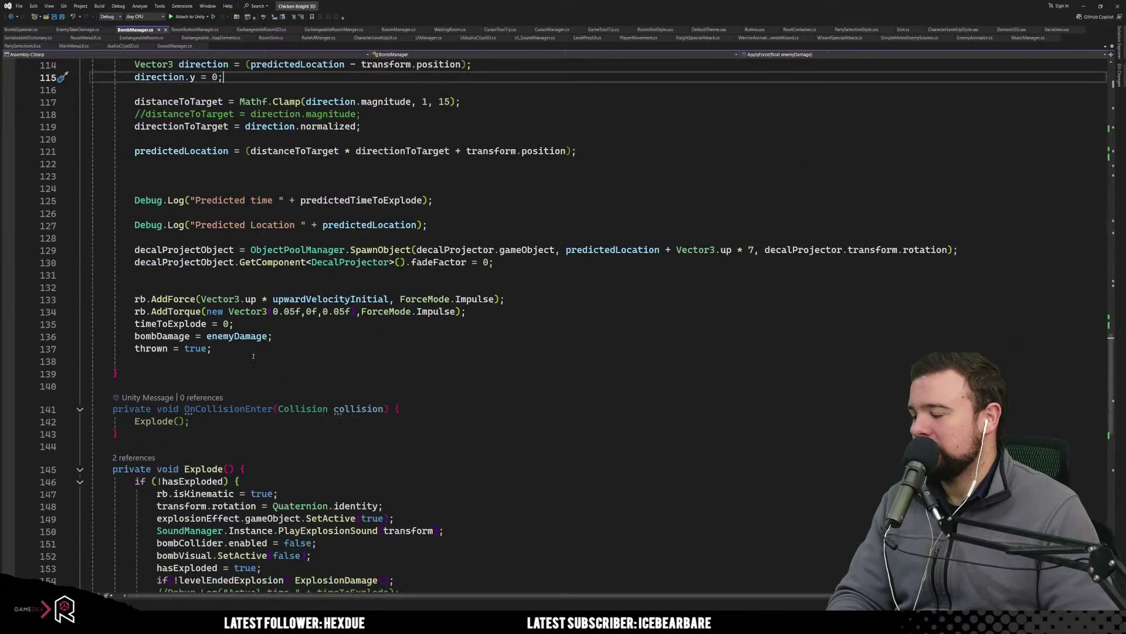
{"action": "left_click", "coordinate": [290, 351]}
{"action": "key", "text": "Return"}
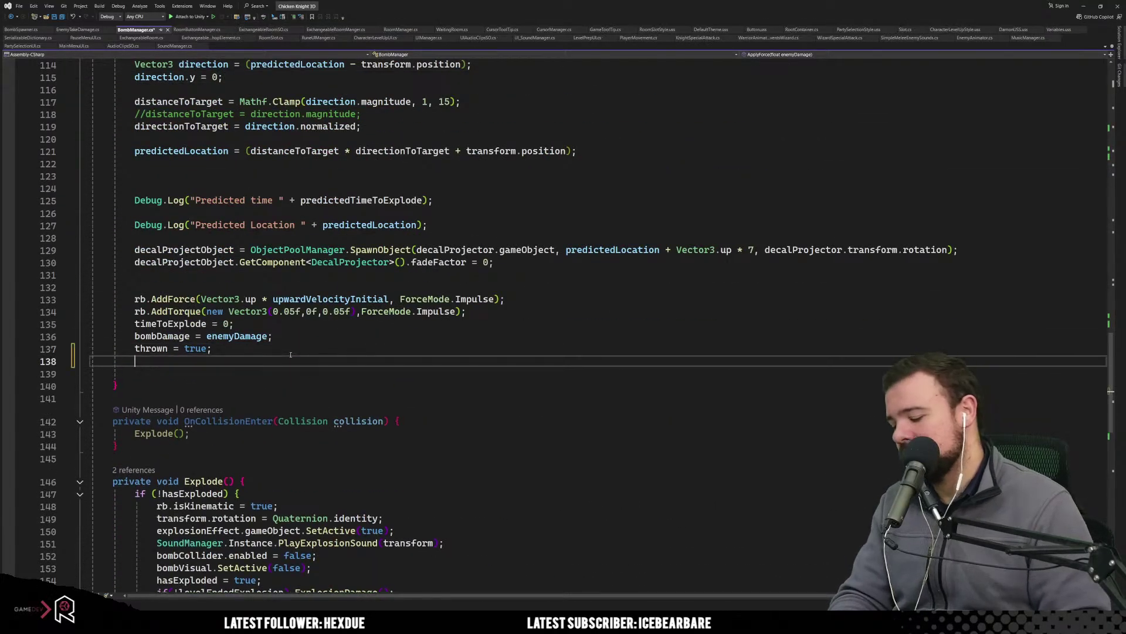
{"action": "type", "text": "rb.useGra"}
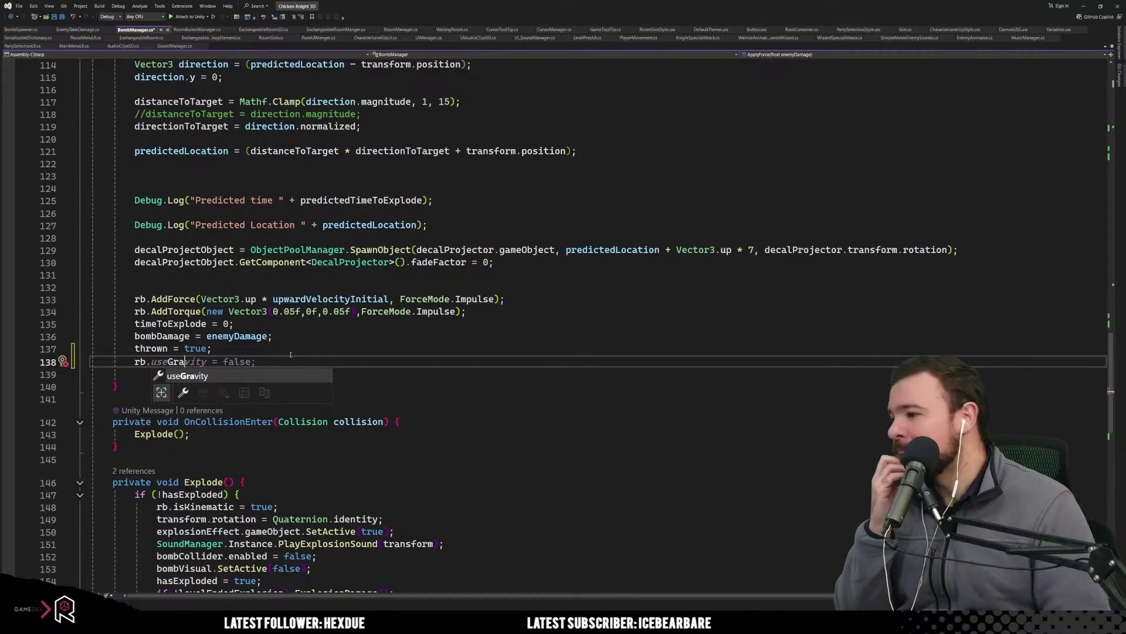
{"action": "scroll", "coordinate": [290, 355], "scroll_direction": "up", "scroll_amount": 6}
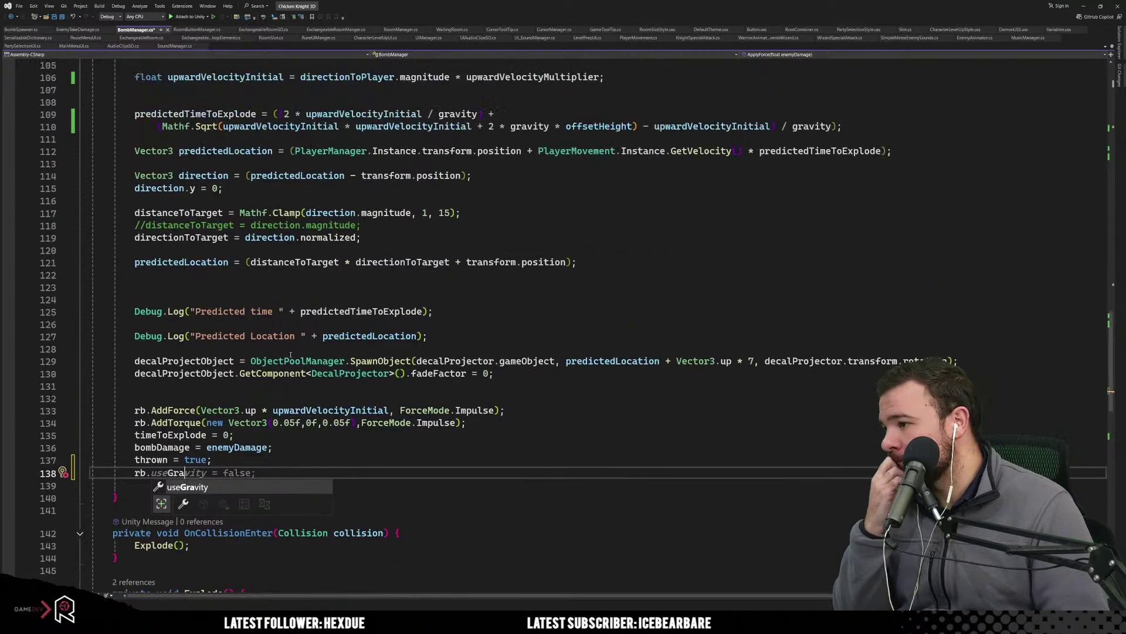
{"action": "scroll", "coordinate": [290, 354], "scroll_direction": "down", "scroll_amount": 4}
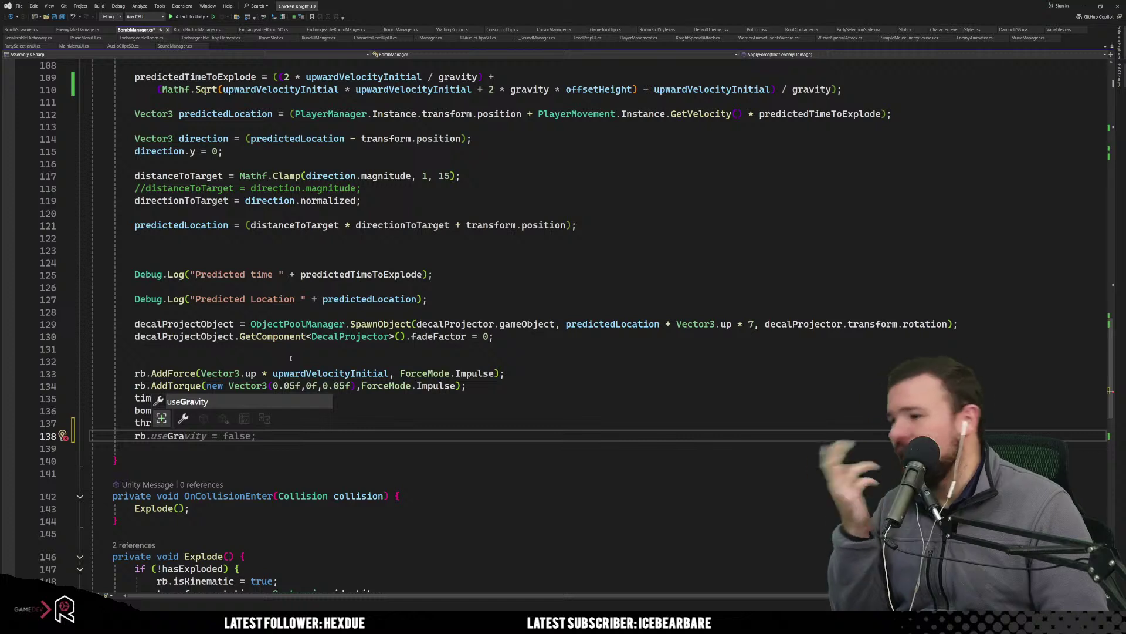
{"action": "left_click", "coordinate": [305, 348]}
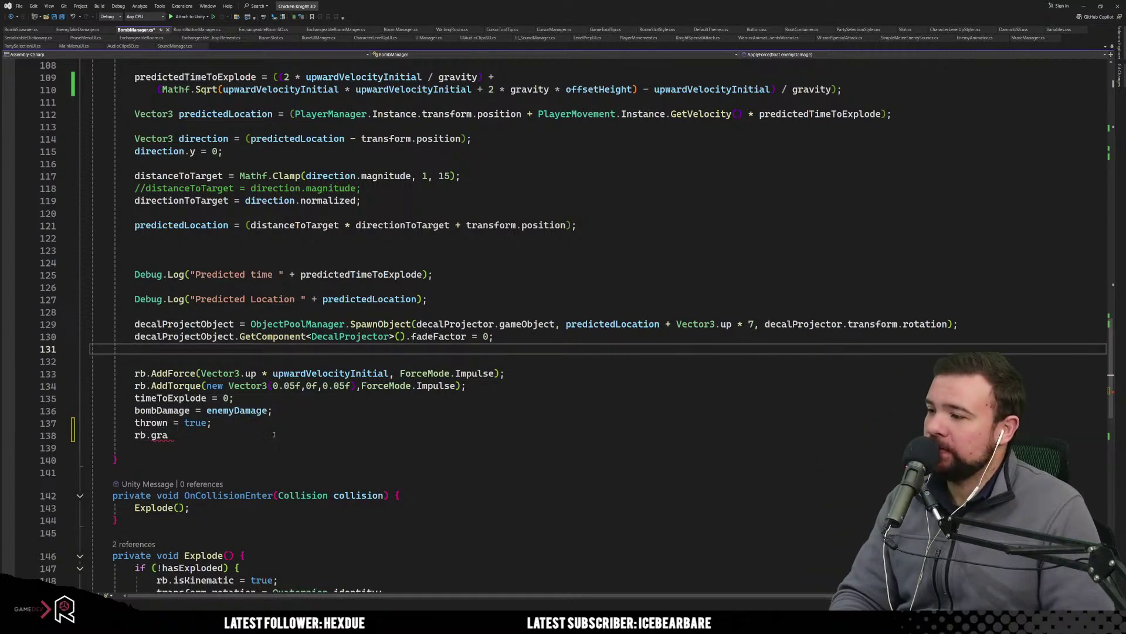
{"action": "left_click", "coordinate": [274, 434]}
{"action": "key", "text": "BackSpace"}
{"action": "key", "text": "BackSpace"}
{"action": "key", "text": "BackSpace"}
{"action": "key", "text": "BackSpace"}
{"action": "key", "text": "BackSpace"}
{"action": "key", "text": "BackSpace"}
{"action": "key", "text": "BackSpace"}
{"action": "key", "text": "BackSpace"}
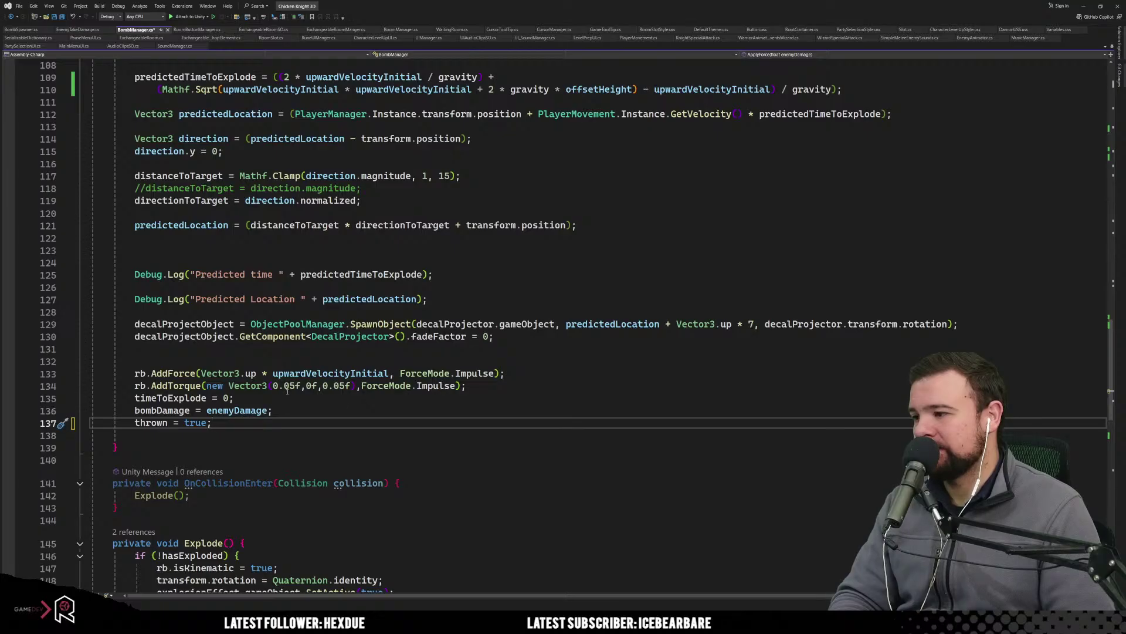
Set the X and Z torque values in the ApplyForce method's AddTorque call to 0.1f.
{"action": "left_click", "coordinate": [288, 388]}
{"action": "key", "text": "Delete"}
{"action": "key", "text": "BackSpace"}
{"action": "type", "text": "1"}
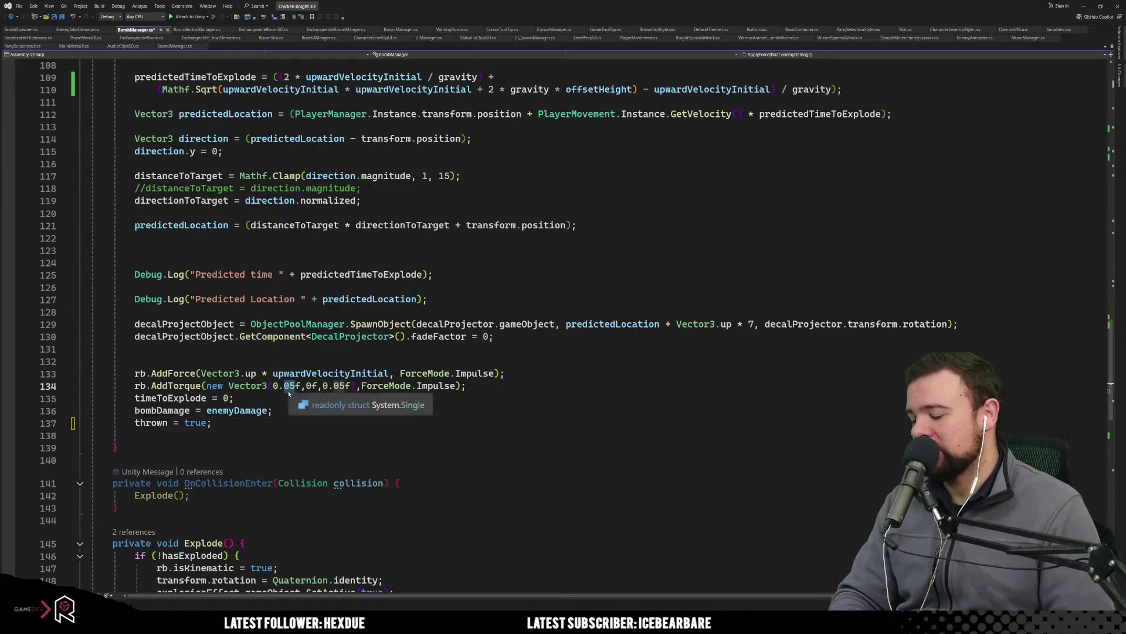
{"action": "key", "text": "ctrl+minus"}
{"action": "left_click_drag", "start_coordinate": [327, 386], "coordinate": [339, 386]}
{"action": "type", "text": "1"}
{"action": "left_click", "coordinate": [357, 434]}
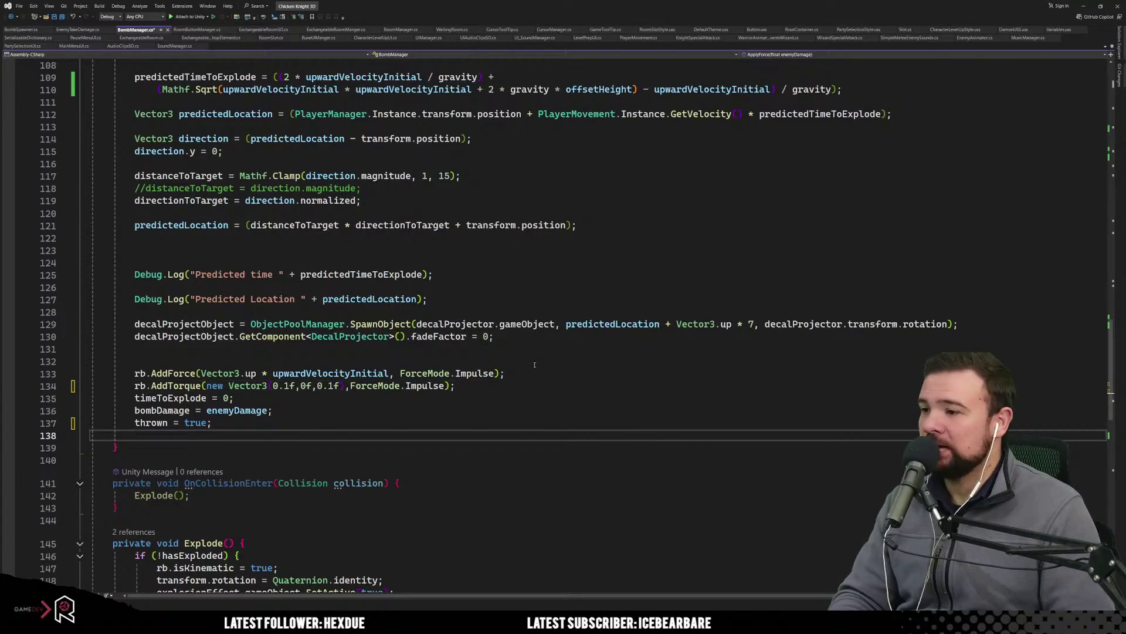
Save the BombManager script, check the prediction code in ApplyForce, and return to the Unity editor.
{"action": "left_click", "coordinate": [436, 361]}
{"action": "scroll", "coordinate": [436, 395], "scroll_direction": "up", "scroll_amount": 1}
{"action": "scroll", "coordinate": [436, 395], "scroll_direction": "up", "scroll_amount": 3}
{"action": "left_click", "coordinate": [556, 327]}
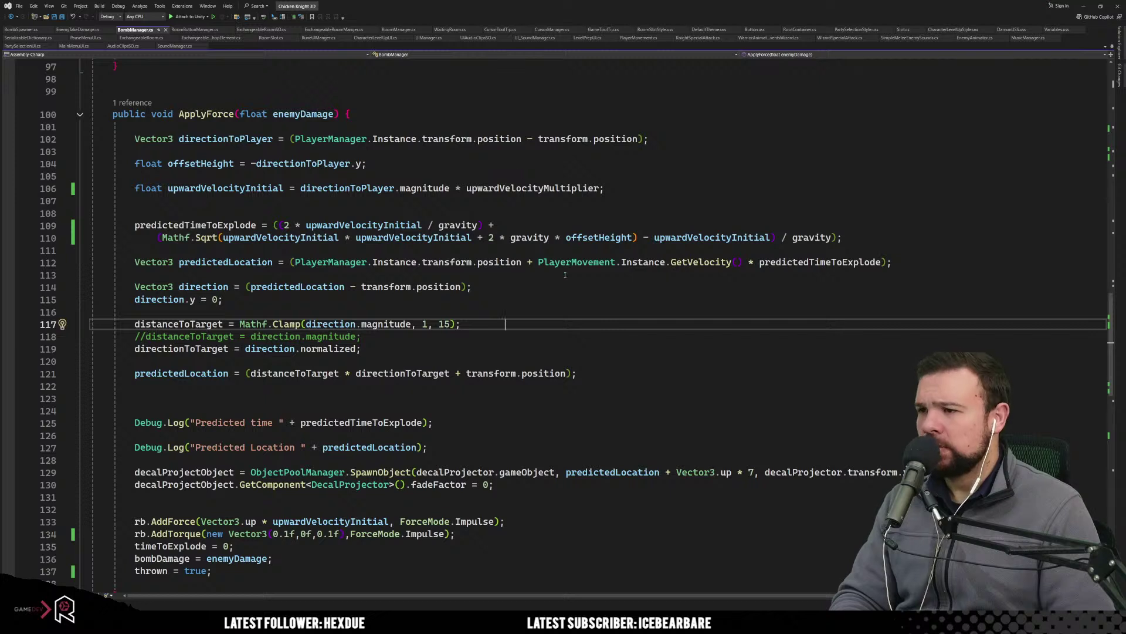
{"action": "left_click", "coordinate": [531, 238]}
{"action": "left_click", "coordinate": [515, 313]}
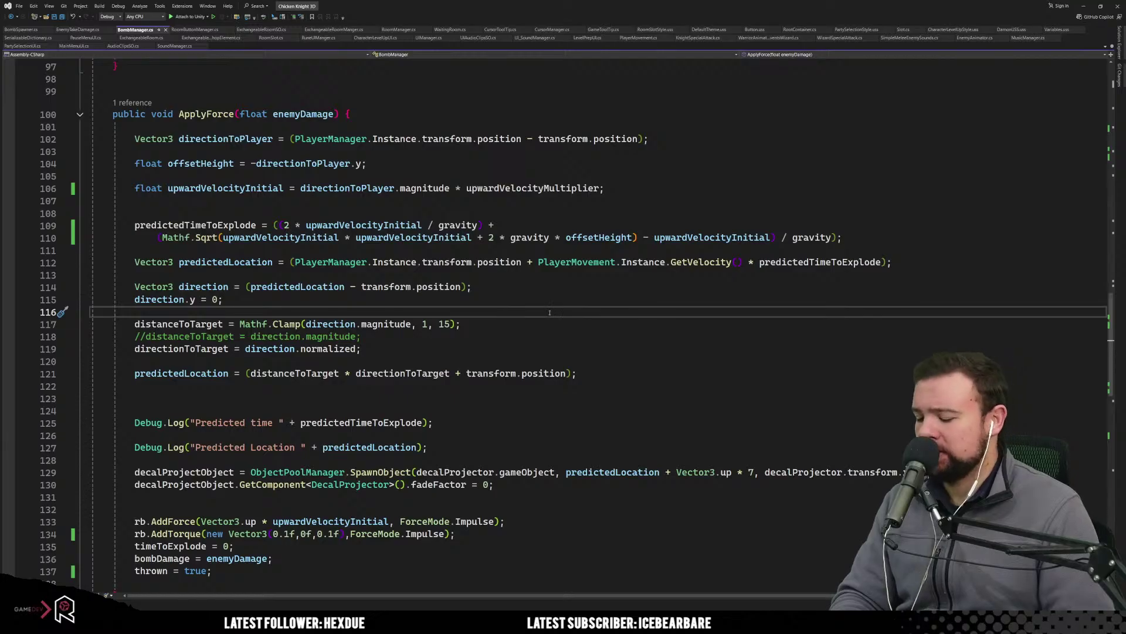
{"action": "left_click", "coordinate": [1083, 6]}
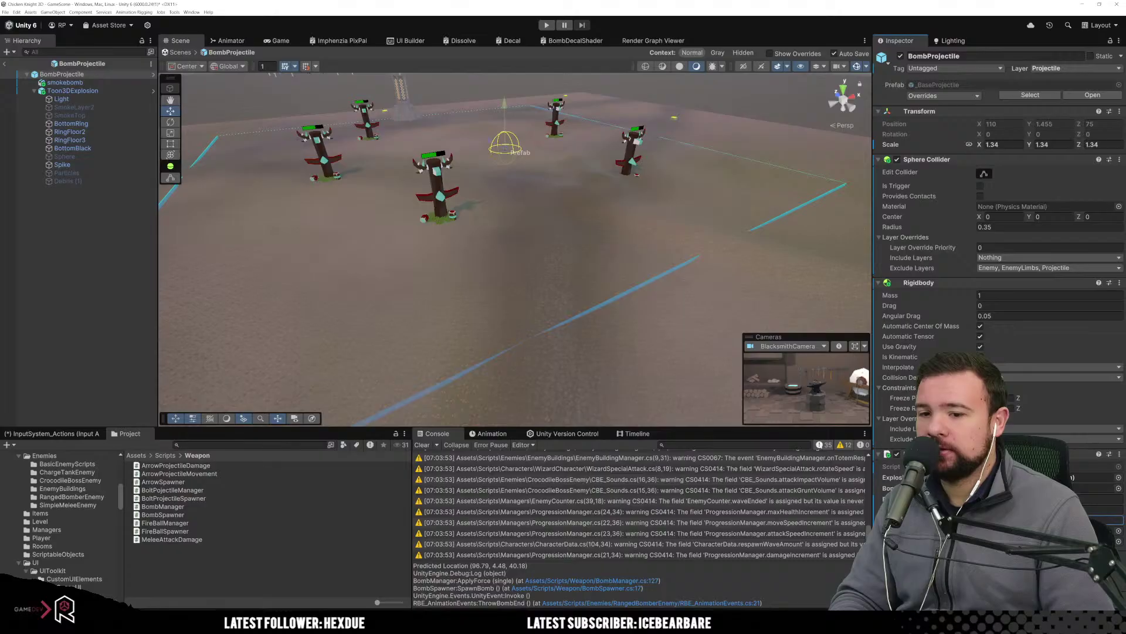
Leave the BombProjectile prefab and open the 08_Ironclutch Rune prefab for editing.
{"action": "left_click", "coordinate": [5, 64]}
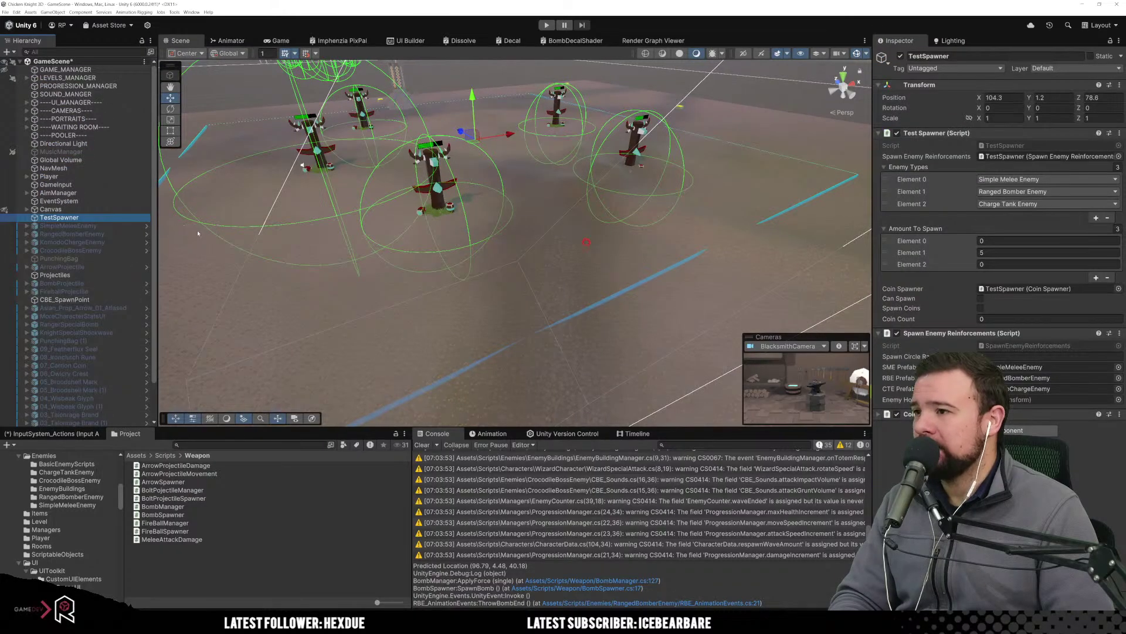
{"action": "left_click", "coordinate": [142, 357]}
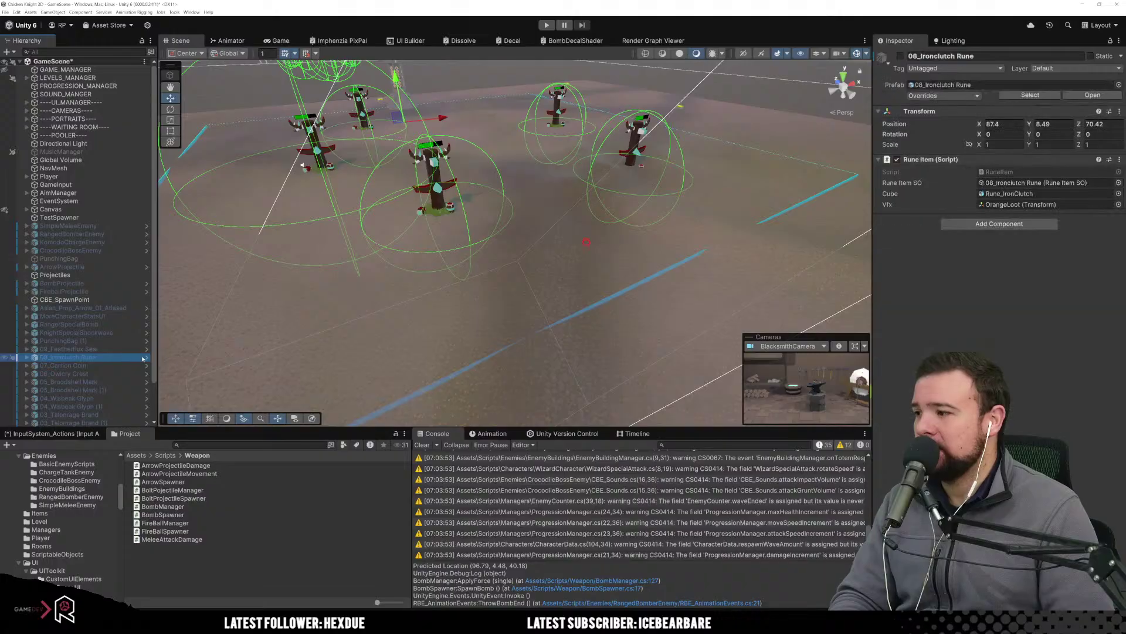
{"action": "left_click", "coordinate": [143, 358]}
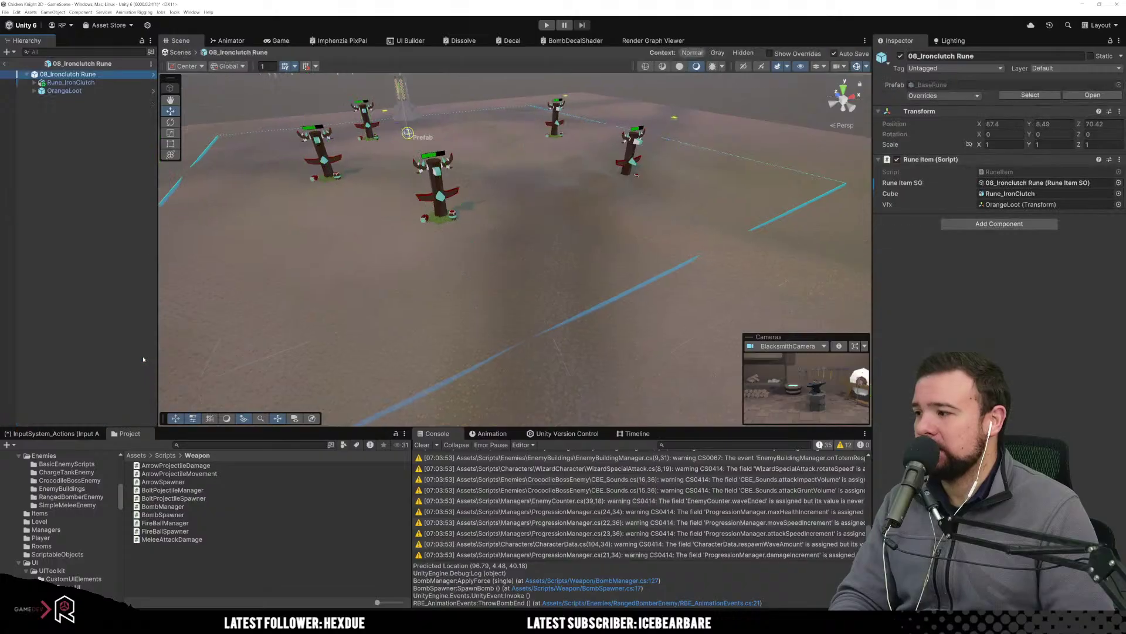
Inspect the Cube and OrangeLoot objects in the _BaseRune base prefab, and the Rune_IronClutch object's components in the rune prefab.
{"action": "left_click", "coordinate": [153, 76]}
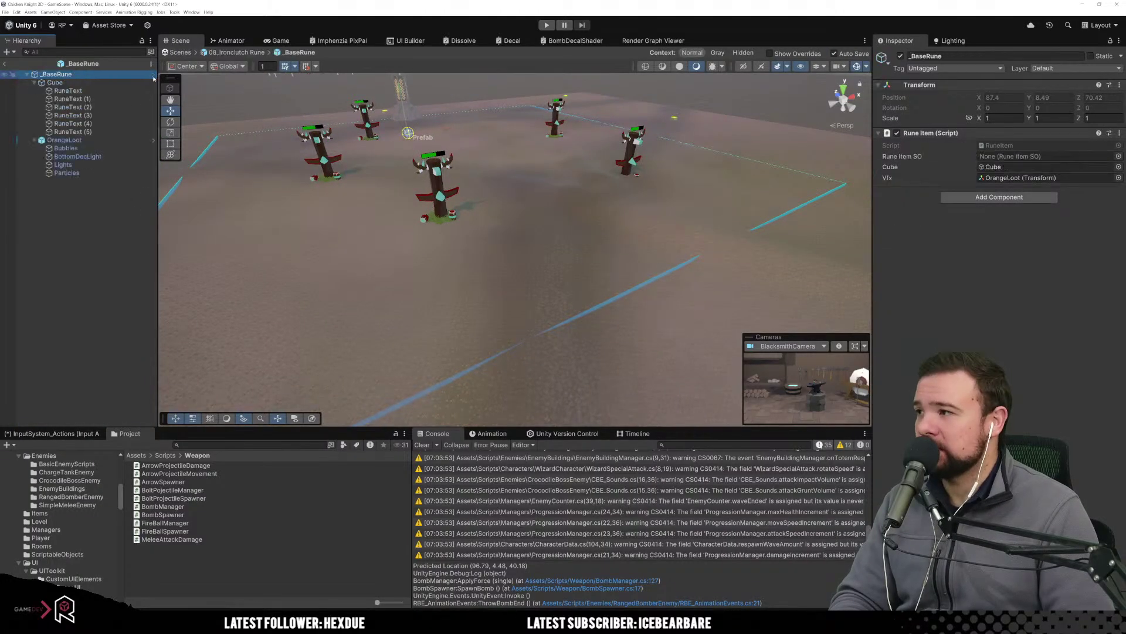
{"action": "left_click", "coordinate": [109, 84]}
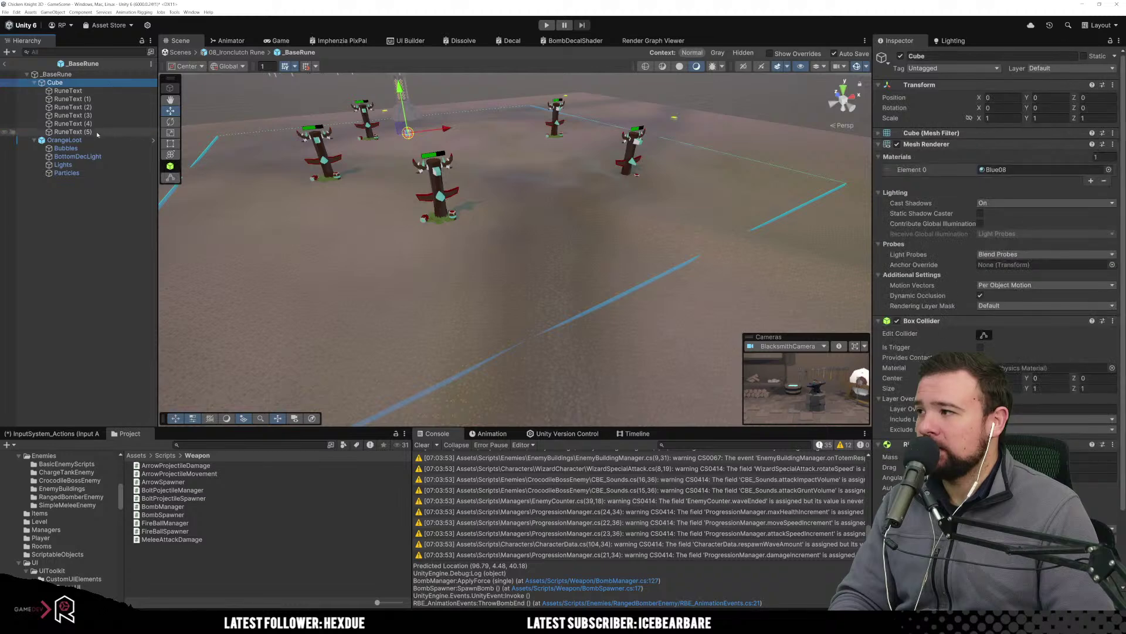
{"action": "left_click", "coordinate": [65, 140]}
{"action": "left_click", "coordinate": [53, 75]}
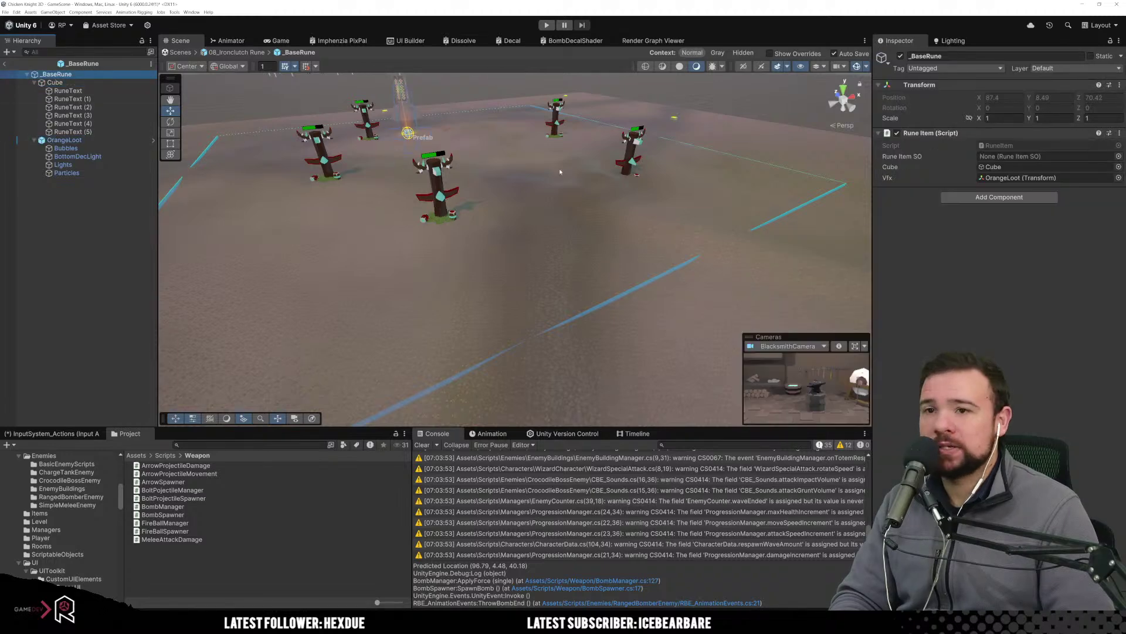
{"action": "left_click", "coordinate": [3, 65]}
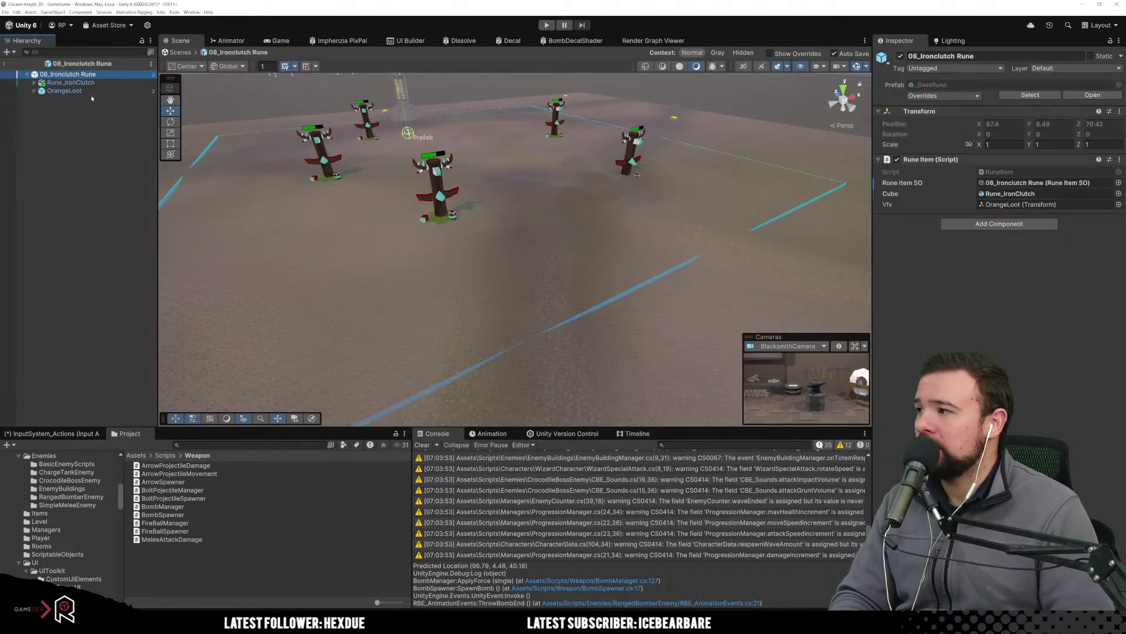
{"action": "left_click", "coordinate": [70, 82]}
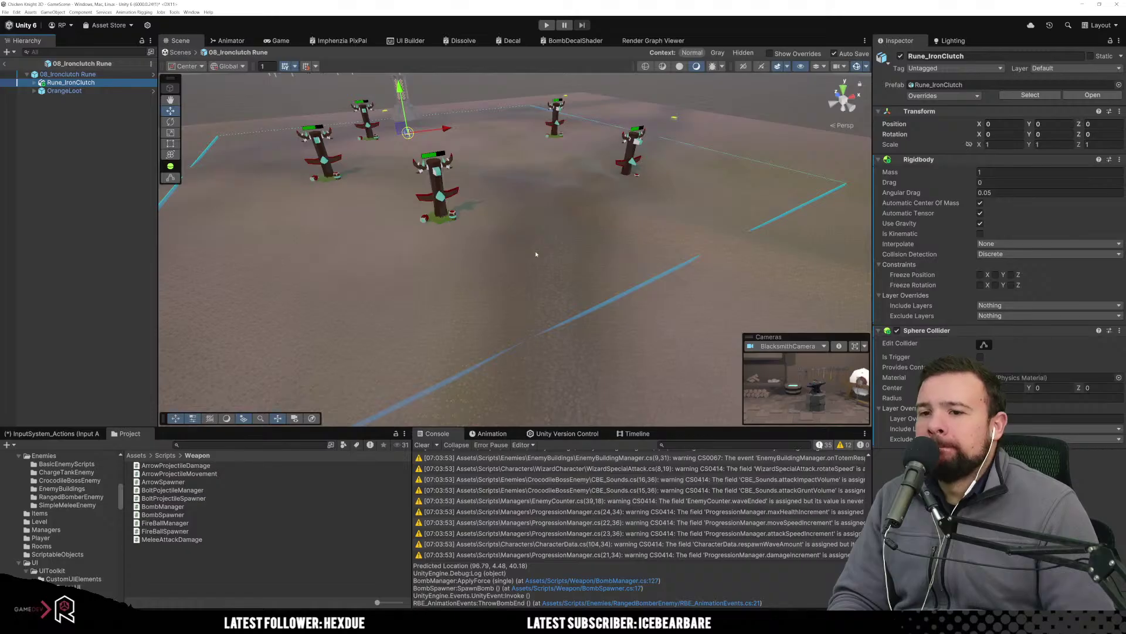
Return to the _BaseRune prefab and open the RuneItem script attached to its root object.
{"action": "left_click", "coordinate": [153, 74]}
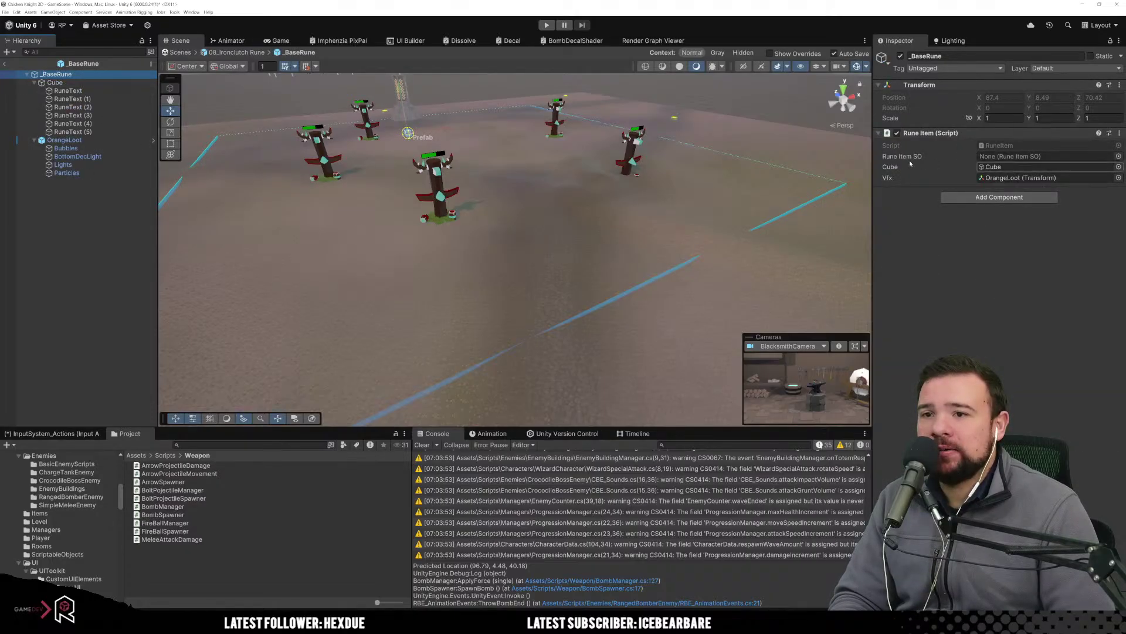
{"action": "double_click", "coordinate": [1005, 149]}
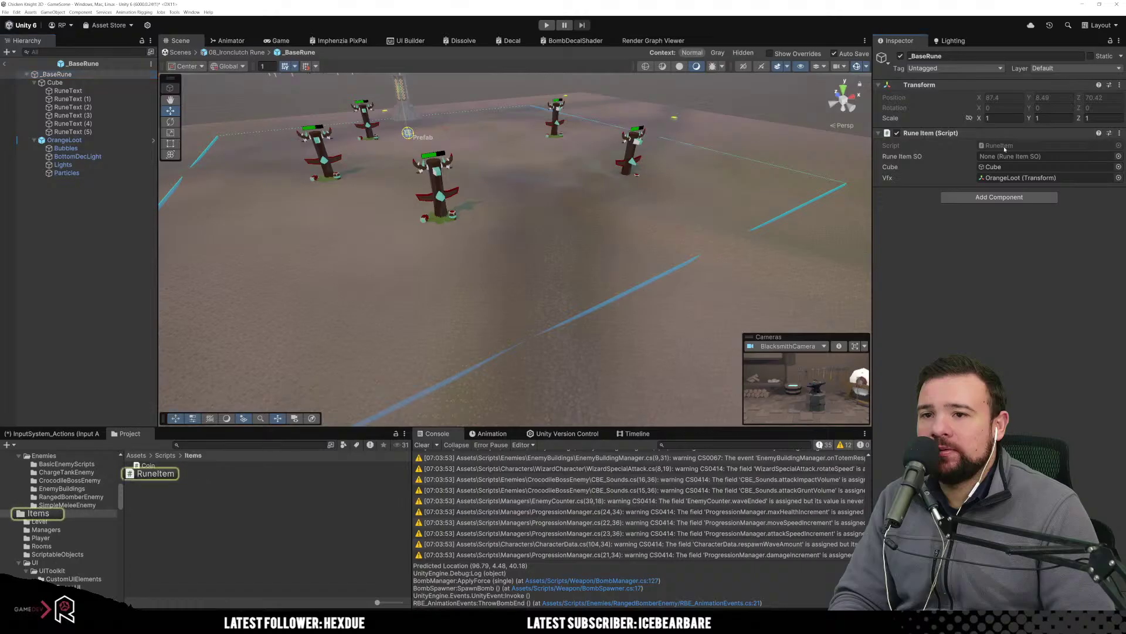
Review the RuneItem script's Start, the CheckSphere pickup check in FixedUpdate and the movement code in Update.
{"action": "left_click", "coordinate": [454, 229]}
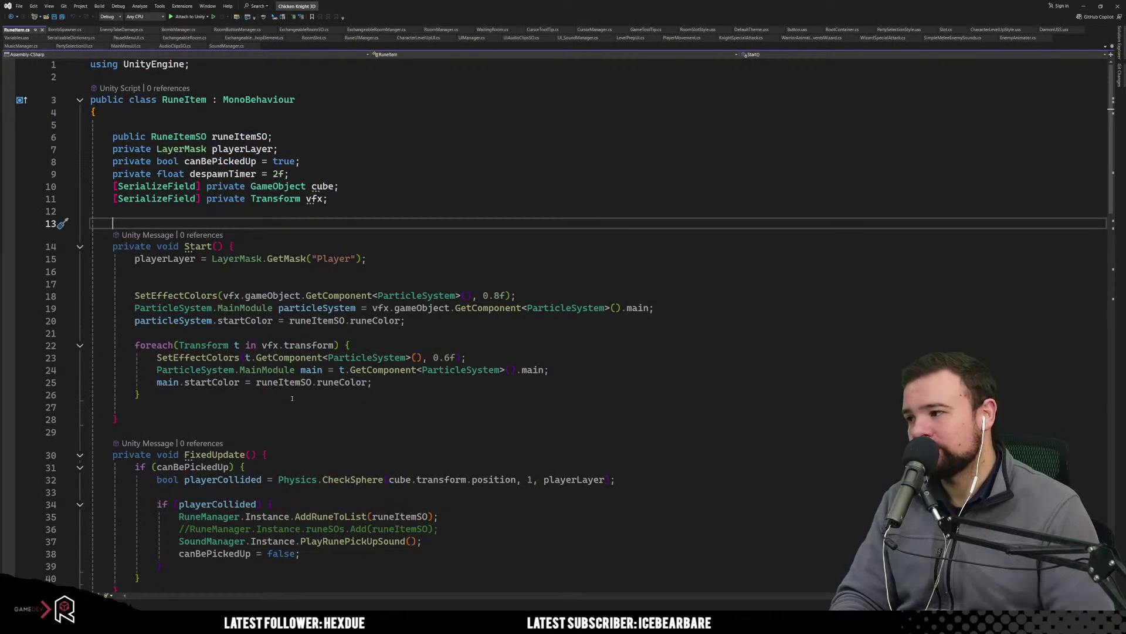
{"action": "scroll", "coordinate": [291, 399], "scroll_direction": "down", "scroll_amount": 3}
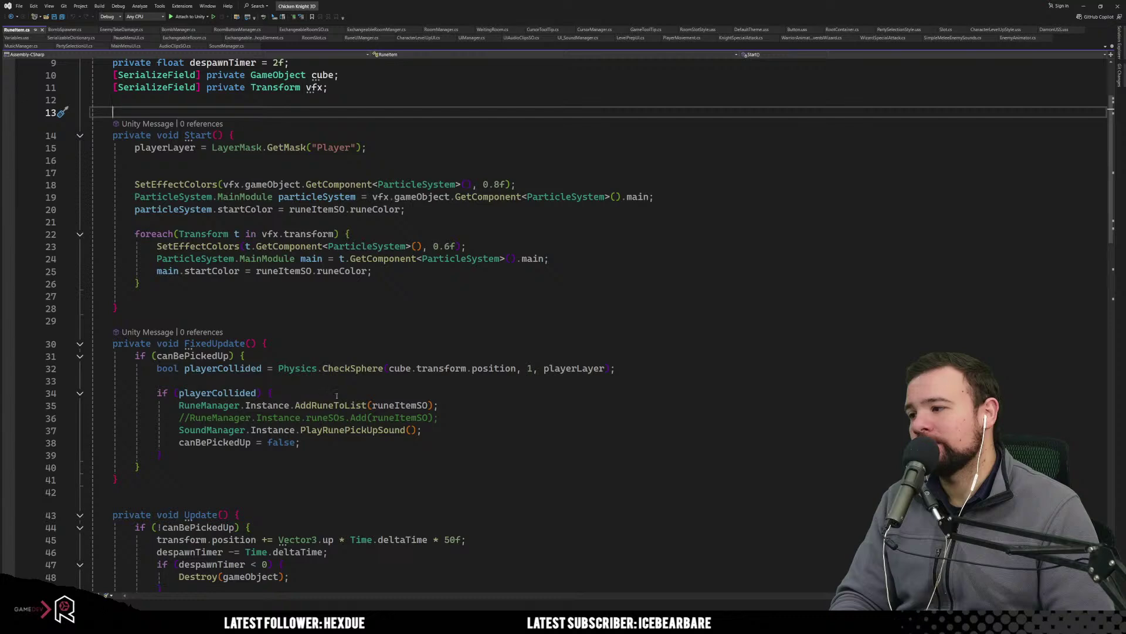
{"action": "left_click_drag", "start_coordinate": [350, 368], "coordinate": [305, 368]}
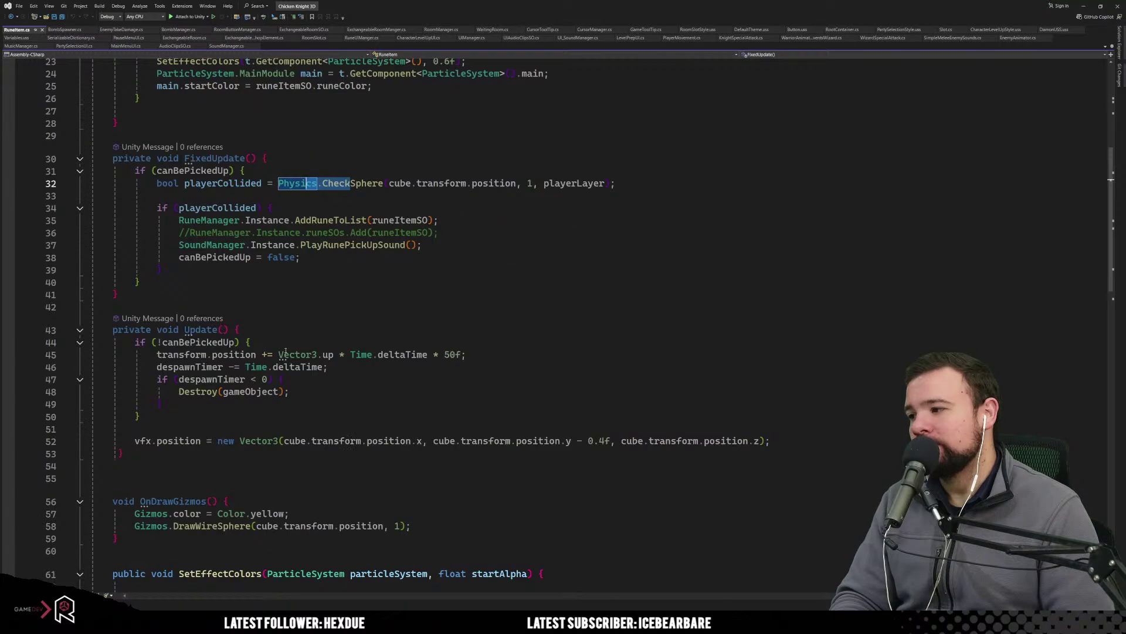
{"action": "left_click", "coordinate": [112, 307]}
{"action": "scroll", "coordinate": [563, 317], "scroll_direction": "down", "scroll_amount": 5}
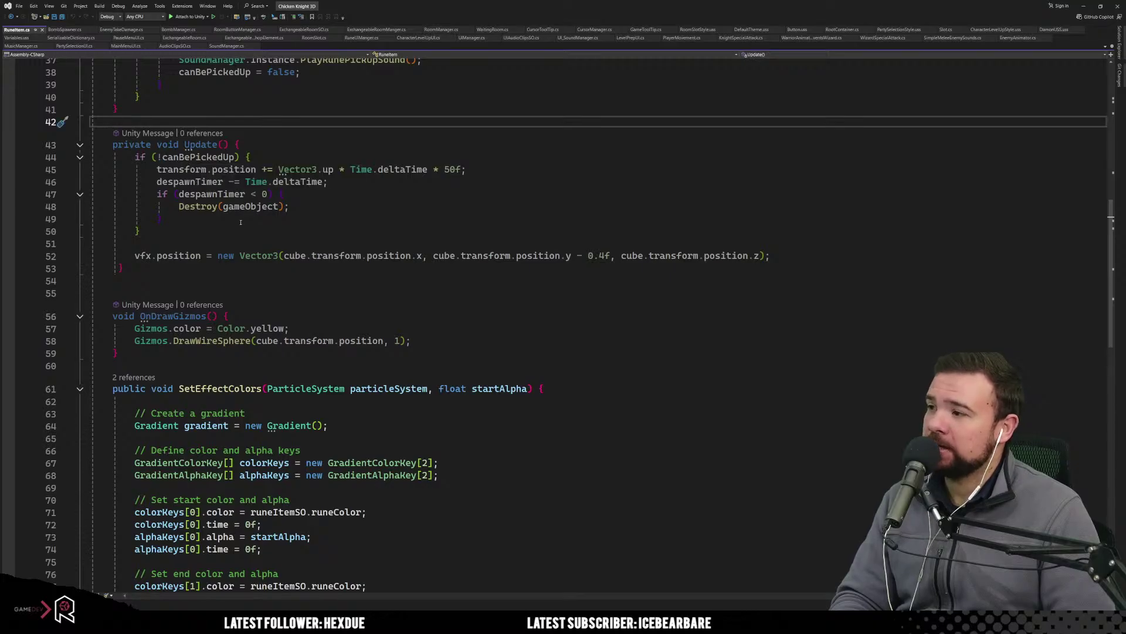
{"action": "left_click", "coordinate": [477, 167]}
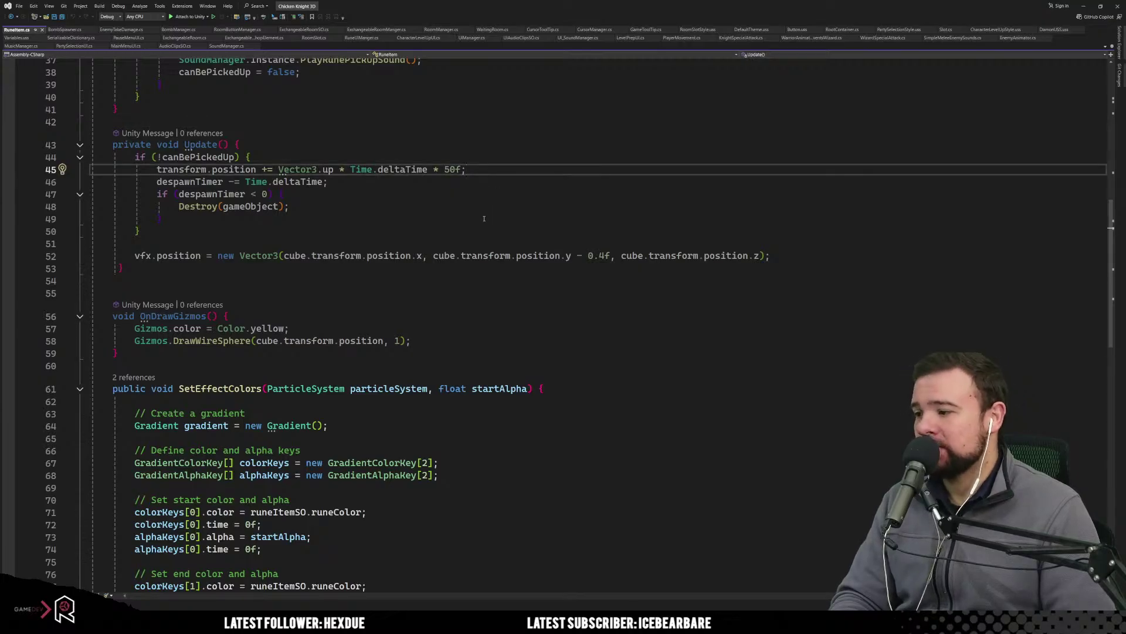
Add a serialized private Rigidbody field named rb below the vfx field in the RuneItem class.
{"action": "scroll", "coordinate": [386, 193], "scroll_direction": "up", "scroll_amount": 12}
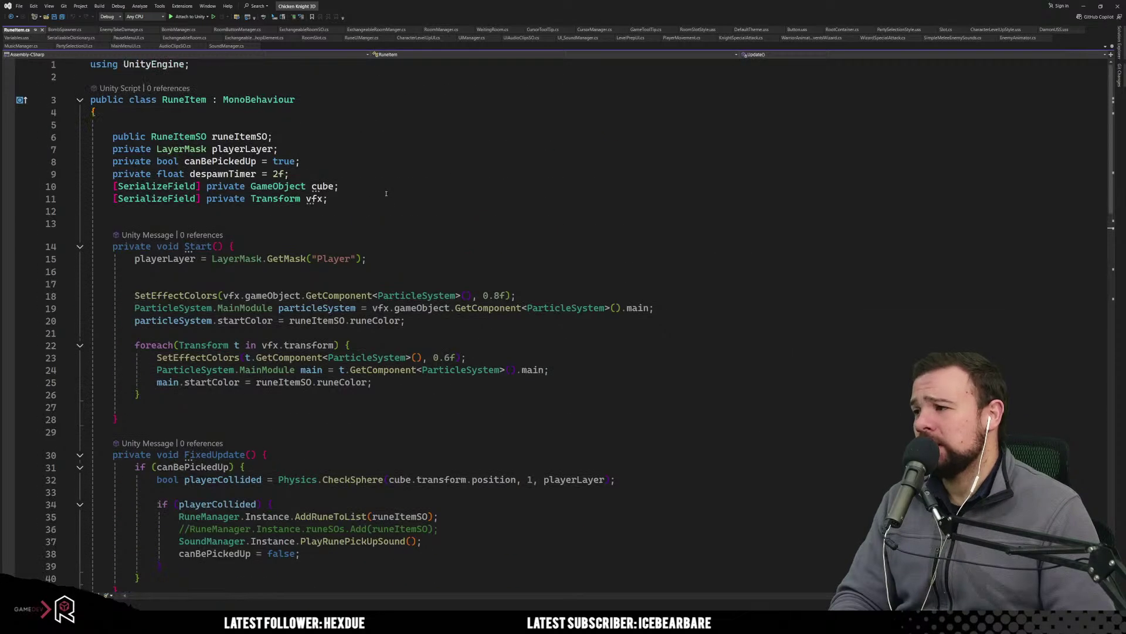
{"action": "left_click", "coordinate": [386, 194]}
{"action": "key", "text": "ctrl+d"}
{"action": "key", "text": "BackSpace"}
{"action": "key", "text": "BackSpace"}
{"action": "type", "text": "y;"}
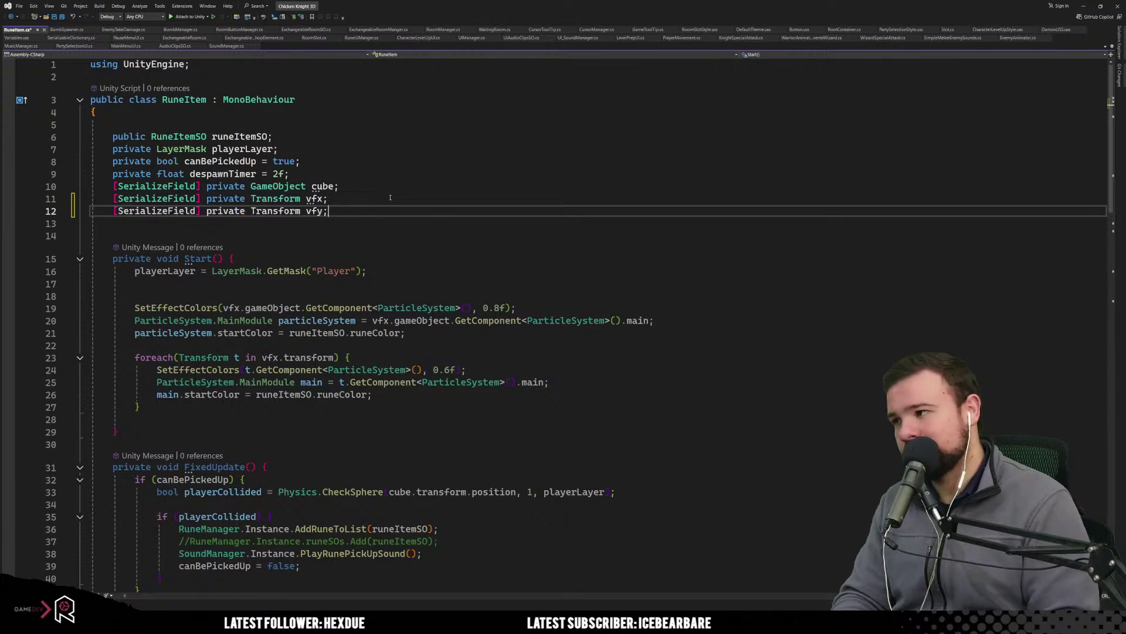
{"action": "key", "text": "BackSpace"}
{"action": "key", "text": "BackSpace"}
{"action": "key", "text": "BackSpace"}
{"action": "key", "text": "BackSpace"}
{"action": "key", "text": "BackSpace"}
{"action": "key", "text": "BackSpace"}
{"action": "key", "text": "BackSpace"}
{"action": "key", "text": "BackSpace"}
{"action": "key", "text": "BackSpace"}
{"action": "key", "text": "BackSpace"}
{"action": "key", "text": "BackSpace"}
{"action": "key", "text": "BackSpace"}
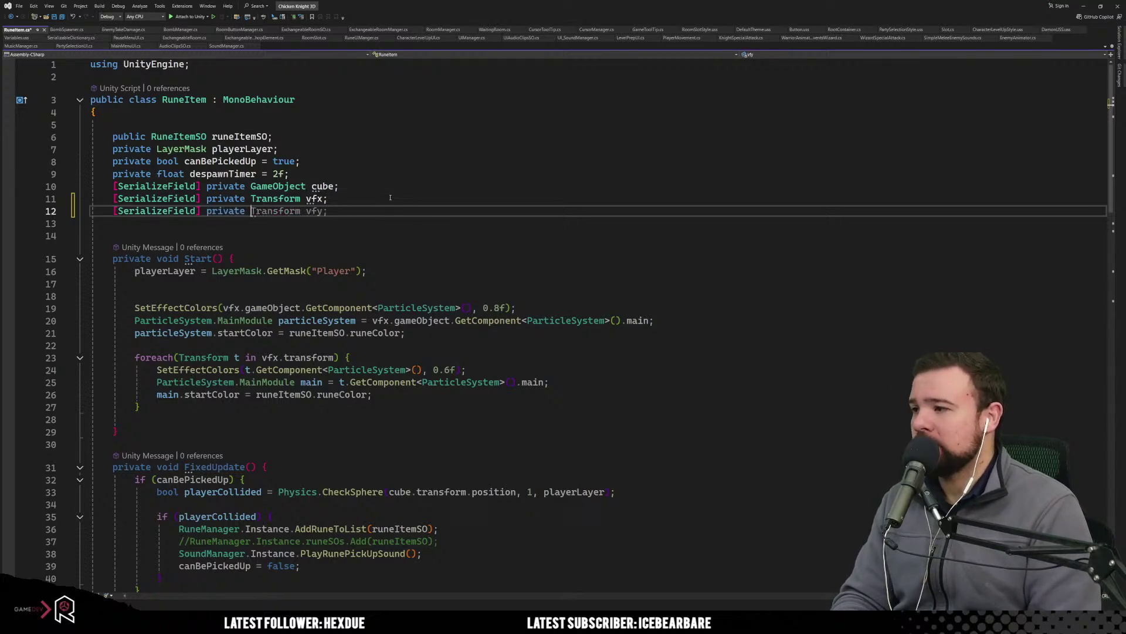
{"action": "type", "text": "Rigidbody"}
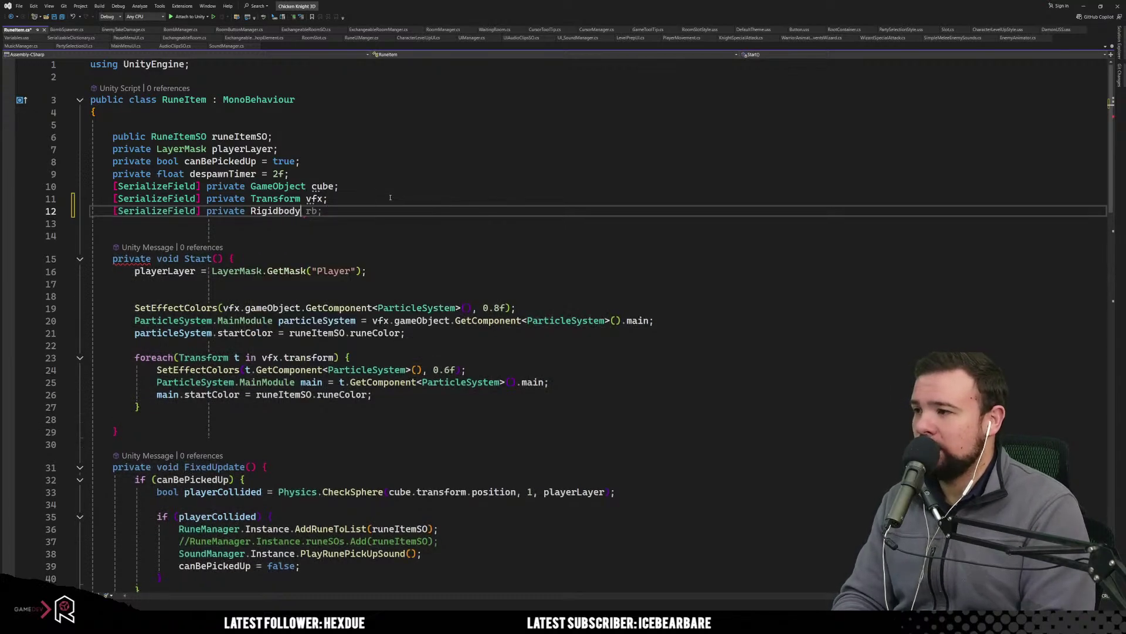
{"action": "key", "text": "Tab"}
Add rb.useGravity = false; below the despawnTimer decrement in Update and save the script.
{"action": "scroll", "coordinate": [393, 205], "scroll_direction": "down", "scroll_amount": 5}
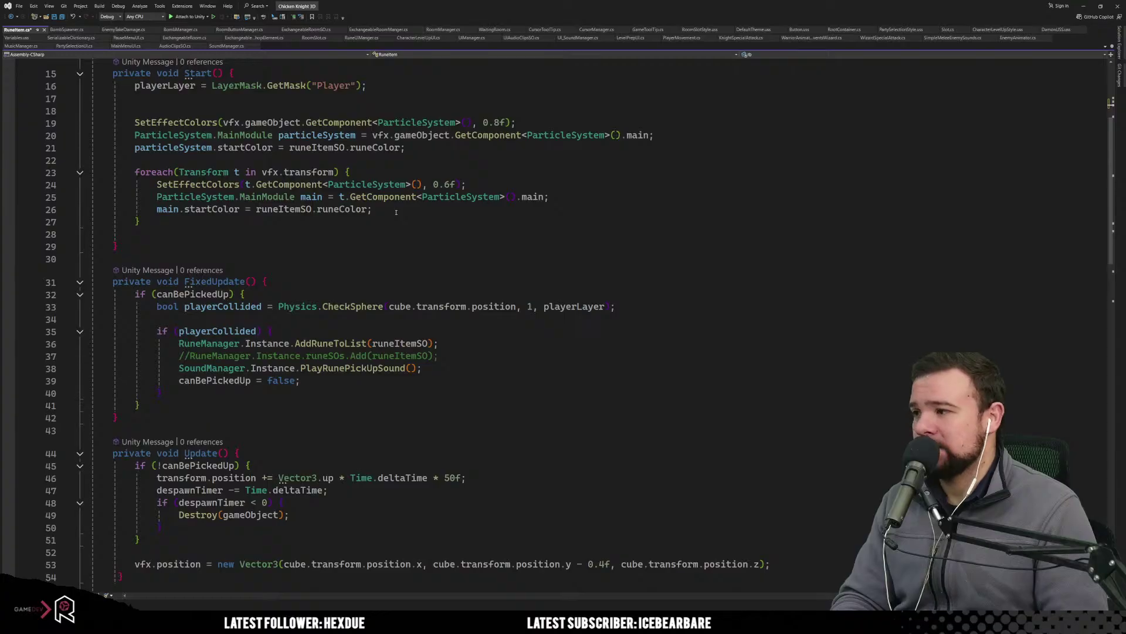
{"action": "scroll", "coordinate": [396, 211], "scroll_direction": "down", "scroll_amount": 7}
{"action": "left_click", "coordinate": [499, 228]}
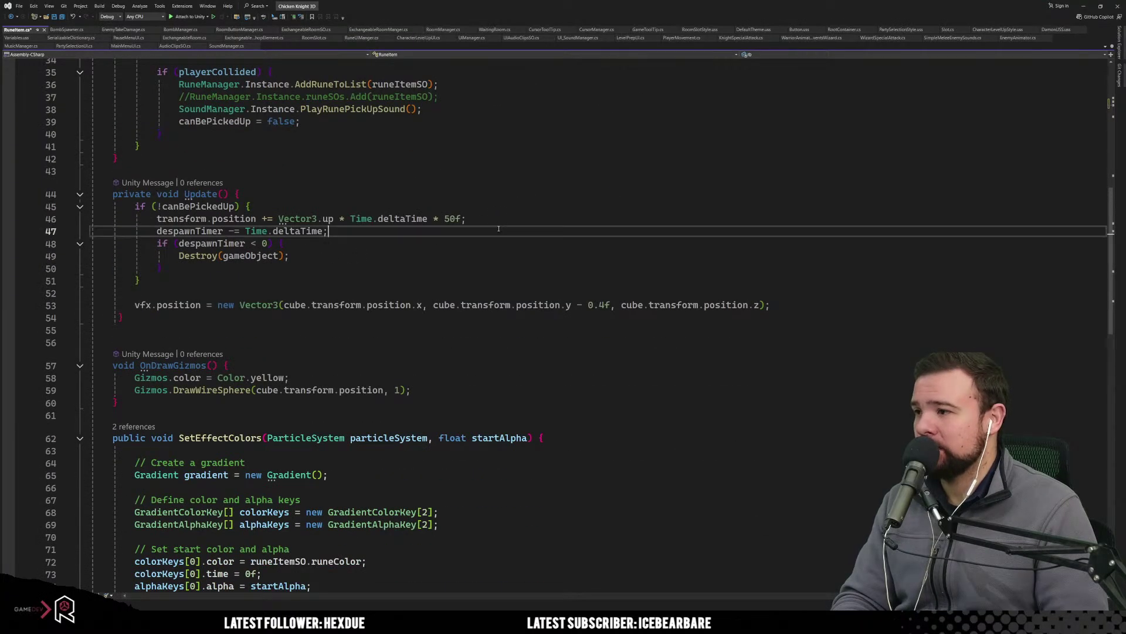
{"action": "key", "text": "Return"}
{"action": "type", "text": "rb"}
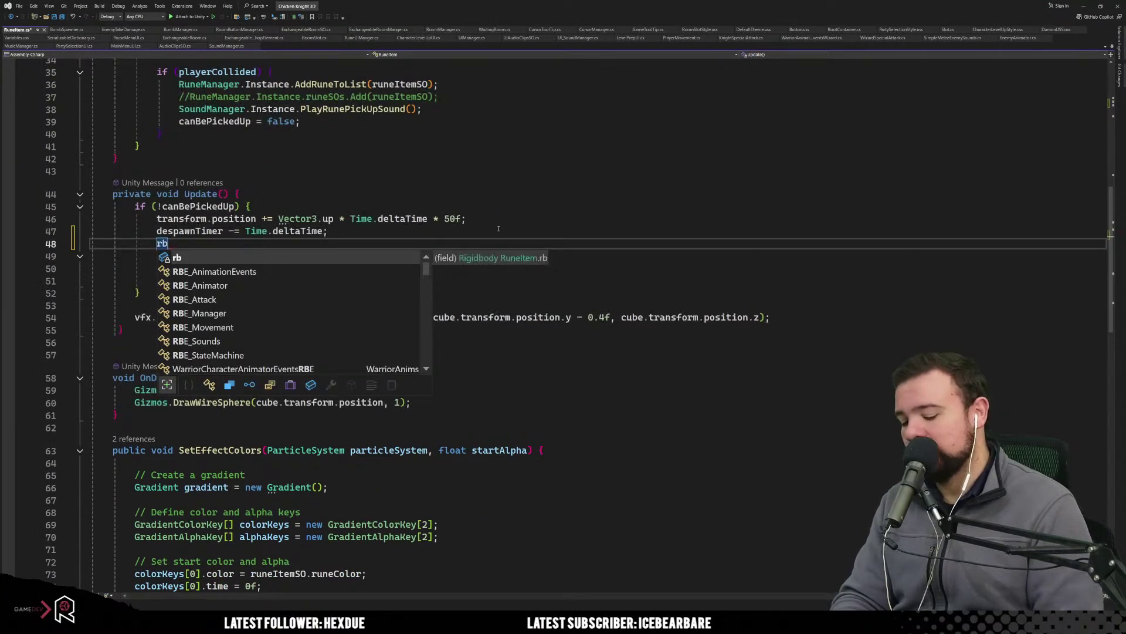
{"action": "type", "text": "."}
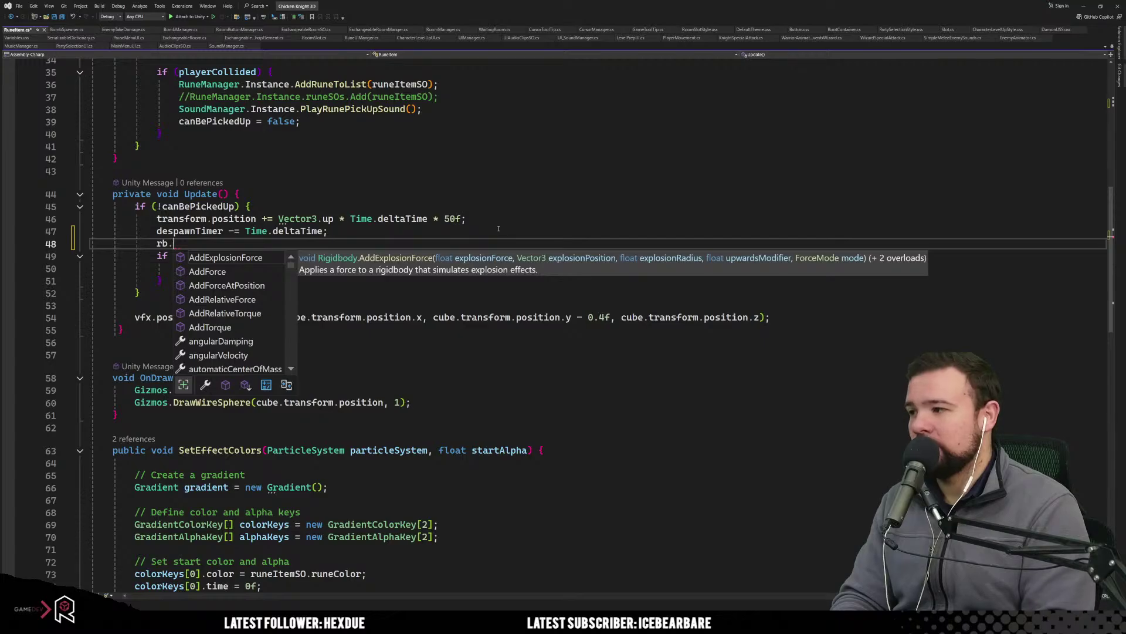
{"action": "type", "text": "useGravity = false;"}
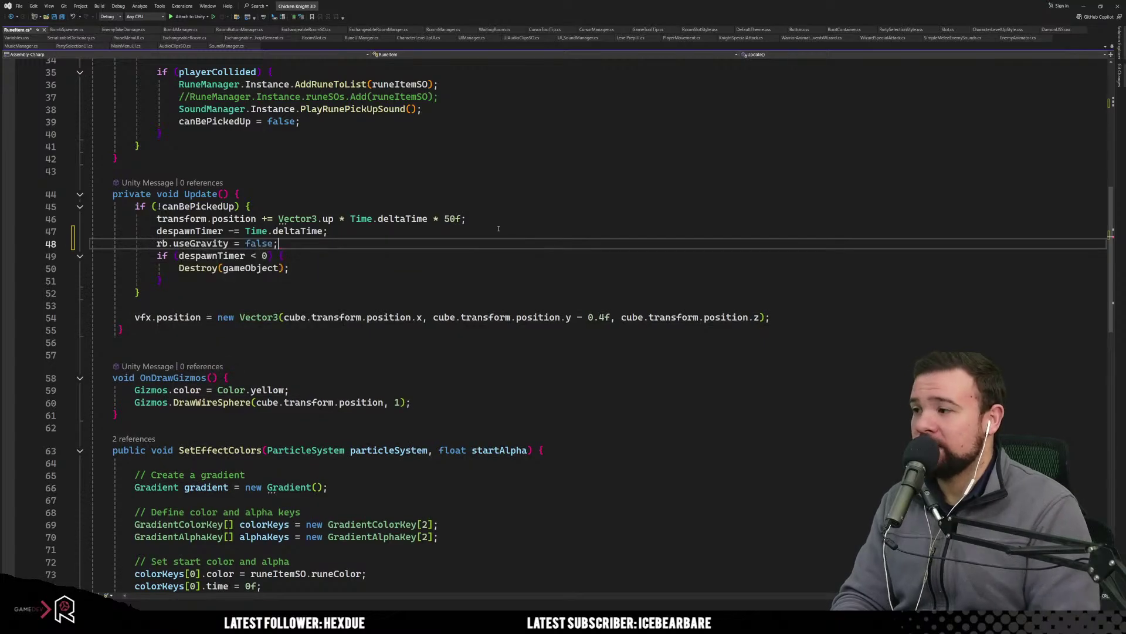
{"action": "left_click", "coordinate": [349, 257]}
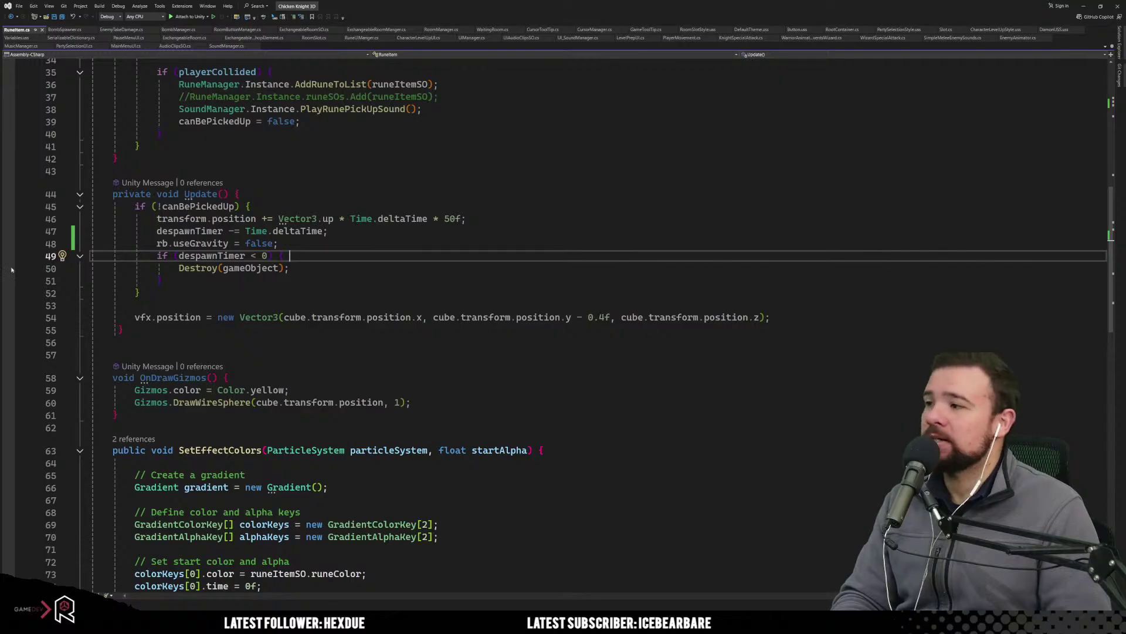
Move rb.useGravity = false; from Update into FixedUpdate's playerCollided block, below canBePickedUp = false, and save the script.
{"action": "left_click_drag", "start_coordinate": [157, 243], "coordinate": [280, 243]}
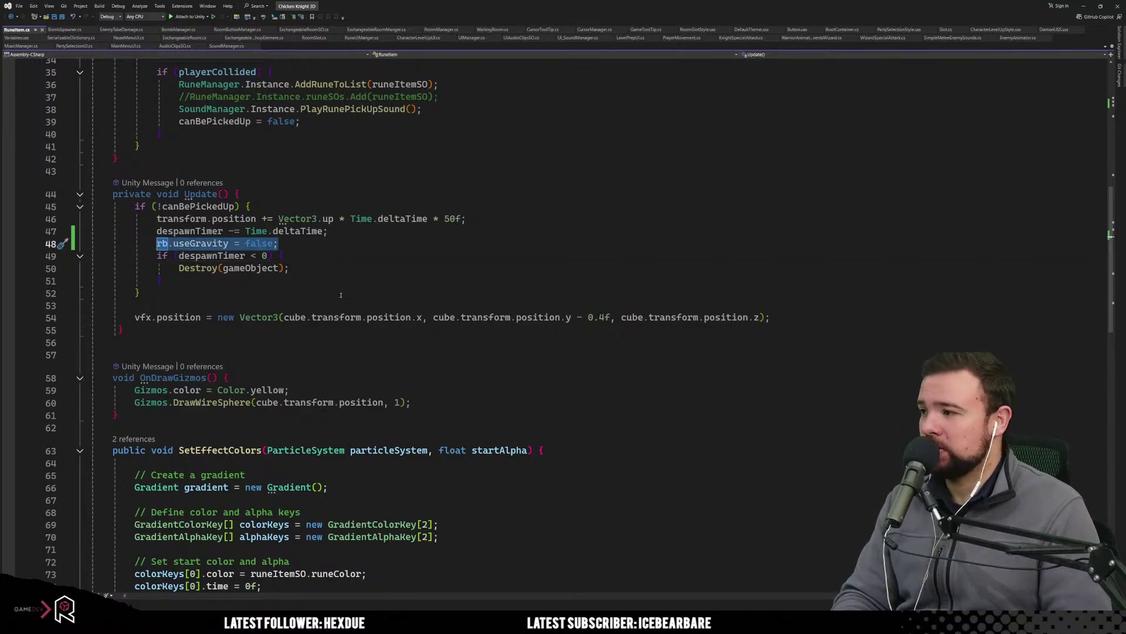
{"action": "key", "text": "Delete"}
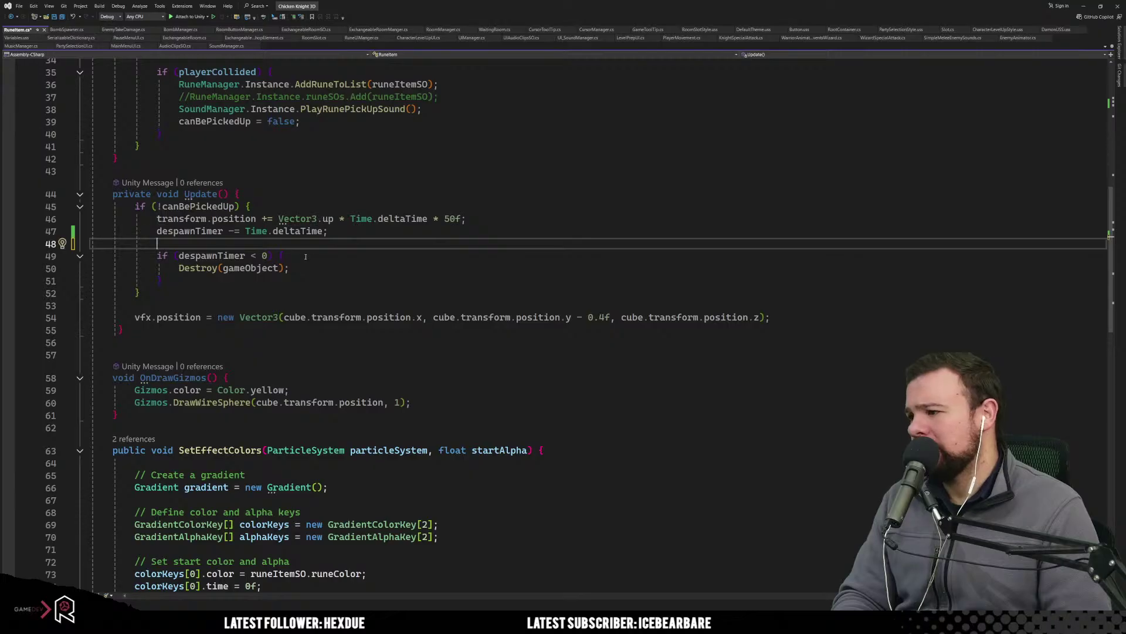
{"action": "scroll", "coordinate": [308, 257], "scroll_direction": "down", "scroll_amount": 1}
{"action": "scroll", "coordinate": [311, 257], "scroll_direction": "up", "scroll_amount": 5}
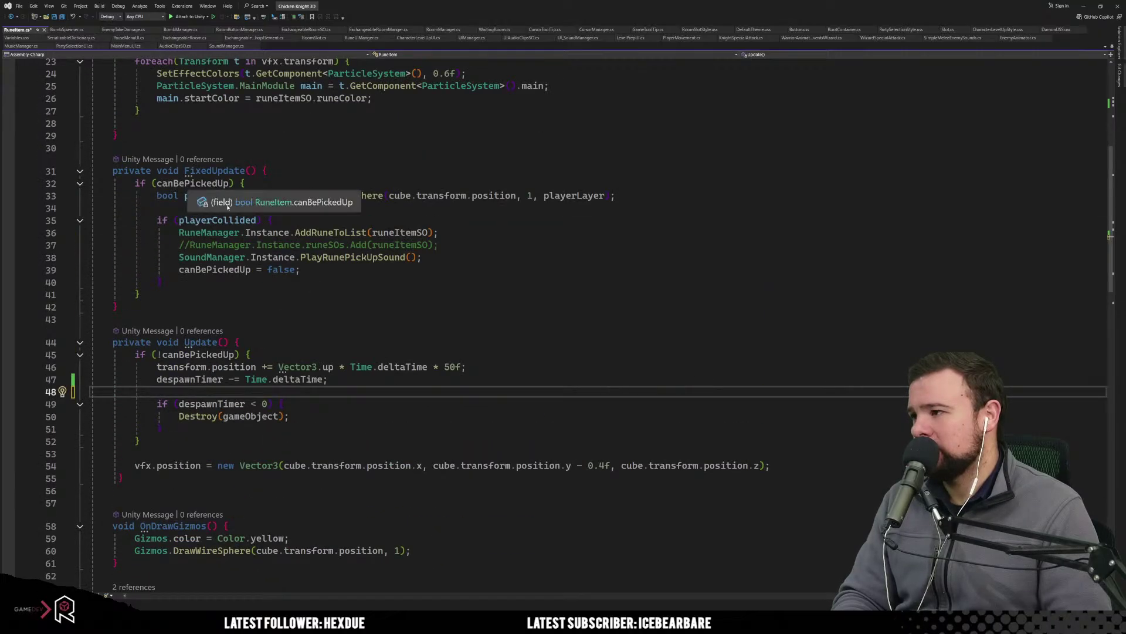
{"action": "left_click", "coordinate": [332, 274]}
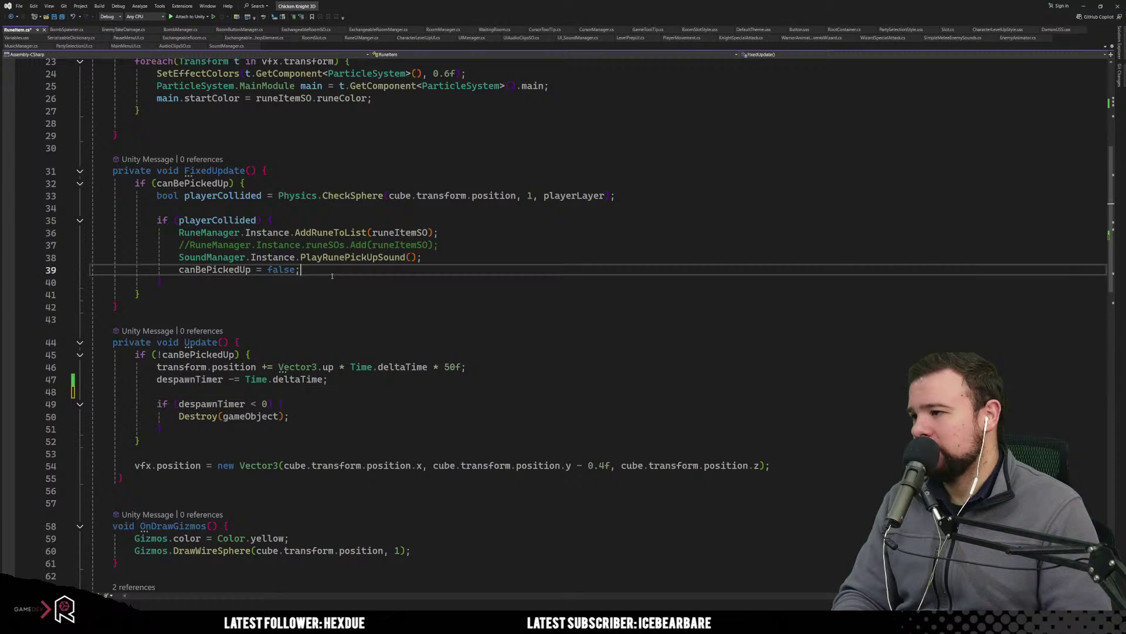
{"action": "key", "text": "Return"}
{"action": "key", "text": "Tab"}
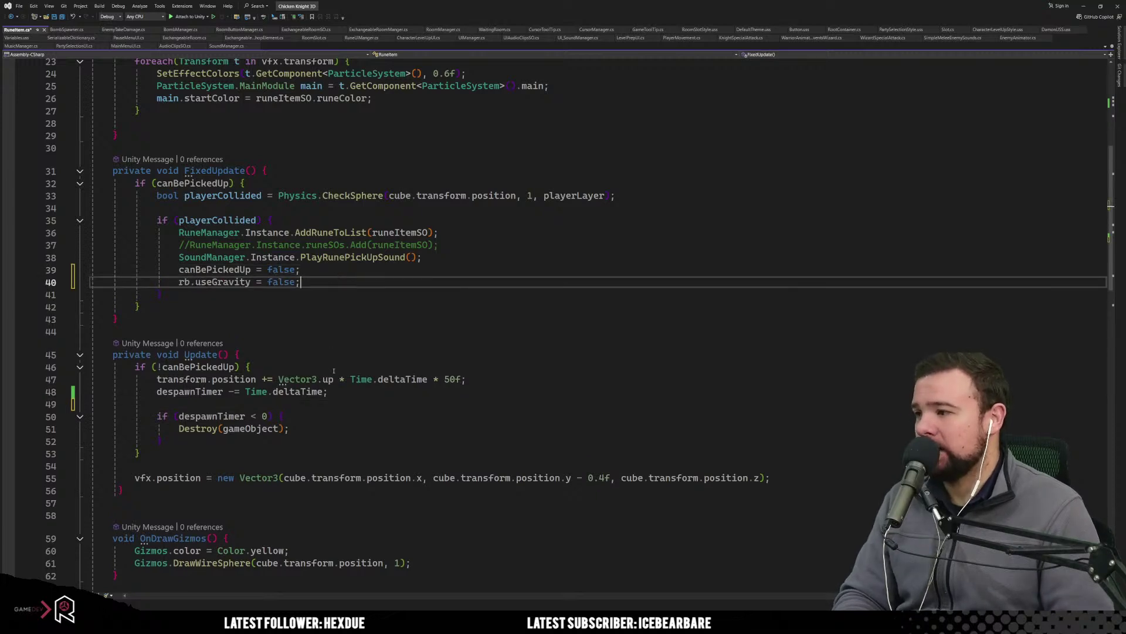
{"action": "left_click", "coordinate": [351, 391]}
{"action": "key", "text": "Delete"}
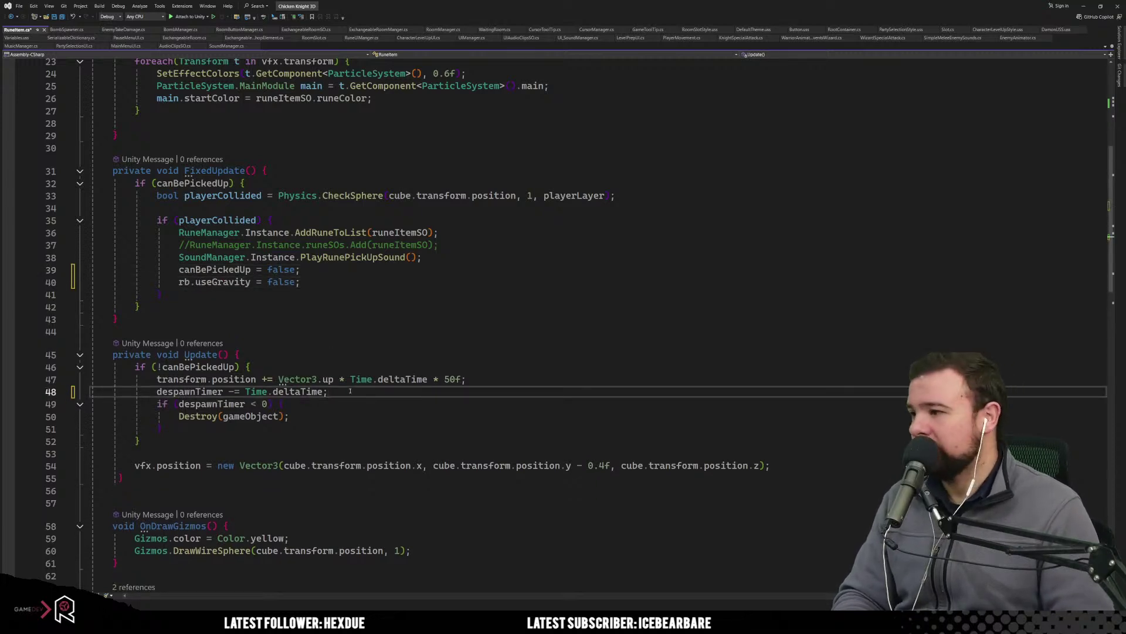
{"action": "left_click", "coordinate": [160, 295]}
{"action": "key", "text": "ctrl+s"}
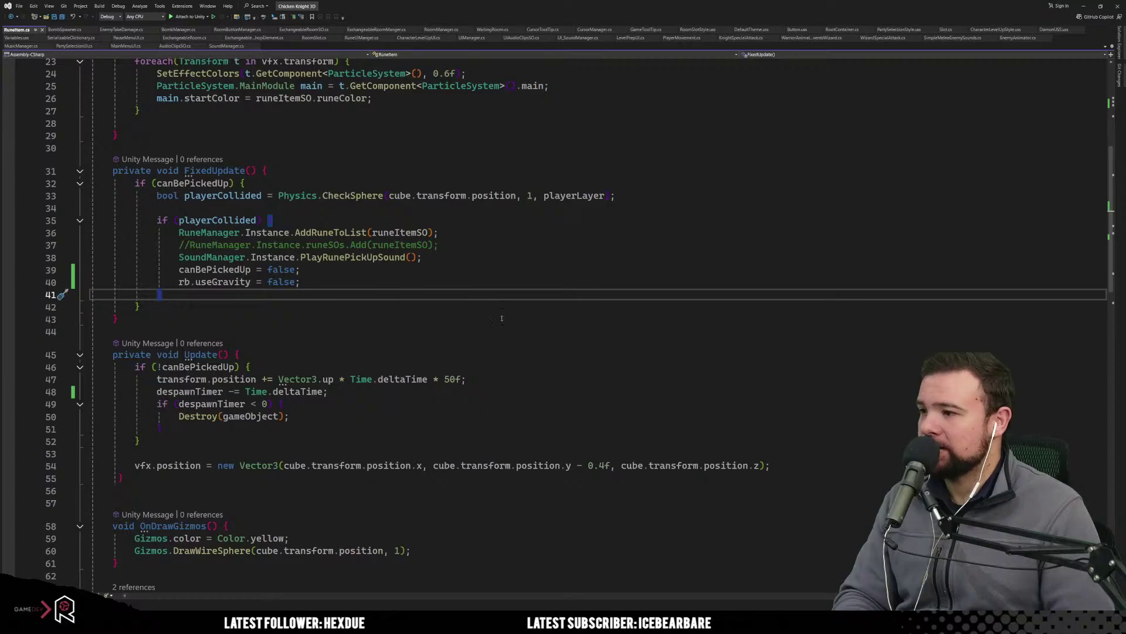
In Start, assign rb with GetComponentInChildren<Rigidbody>() below the playerLayer line and save the script.
{"action": "left_click", "coordinate": [501, 318]}
{"action": "scroll", "coordinate": [351, 307], "scroll_direction": "up", "scroll_amount": 7}
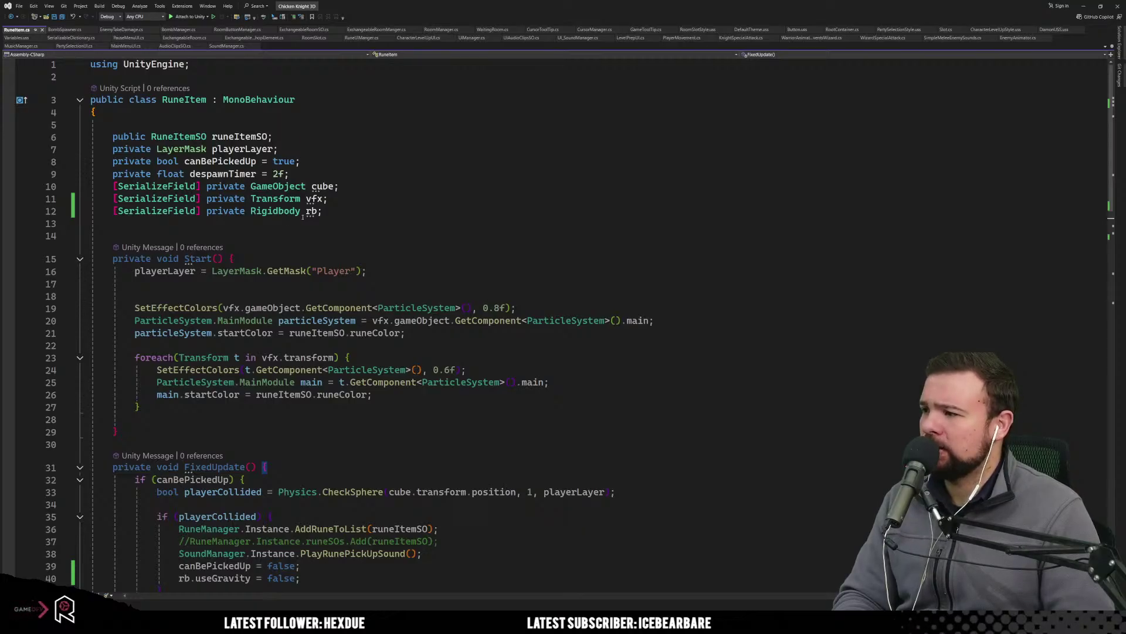
{"action": "left_click", "coordinate": [254, 284]}
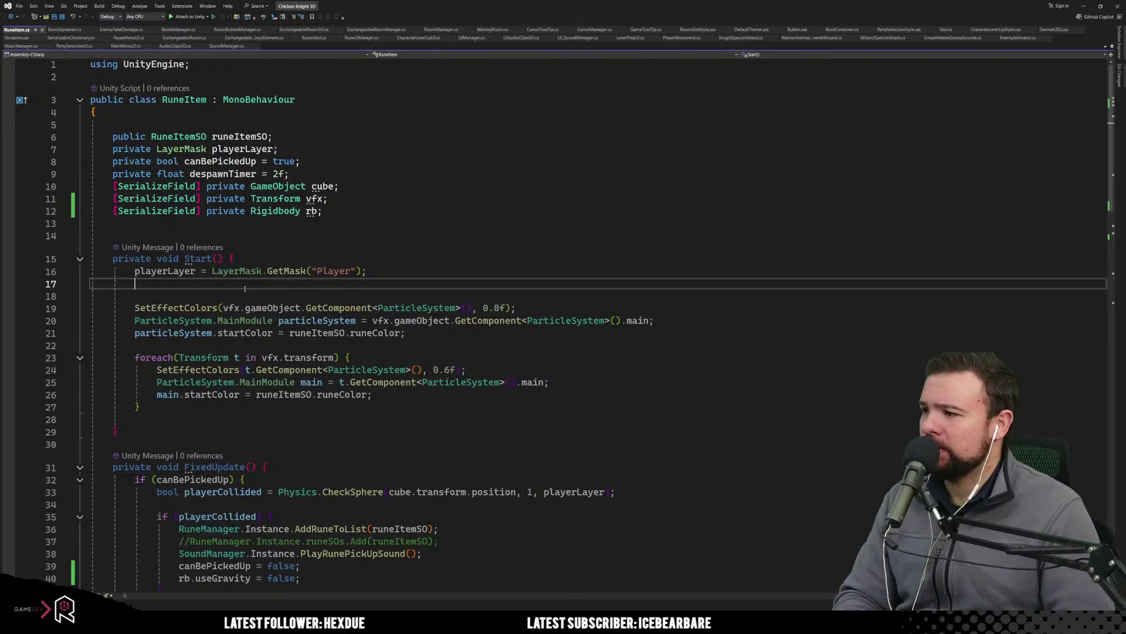
{"action": "type", "text": "rb = "}
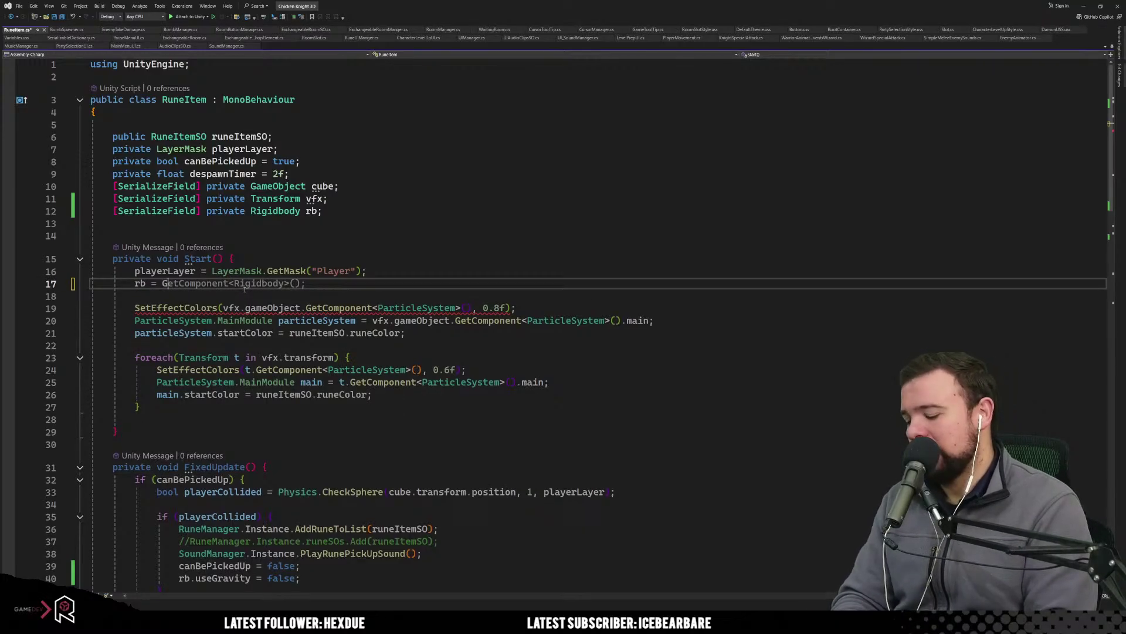
{"action": "type", "text": "GetComp"}
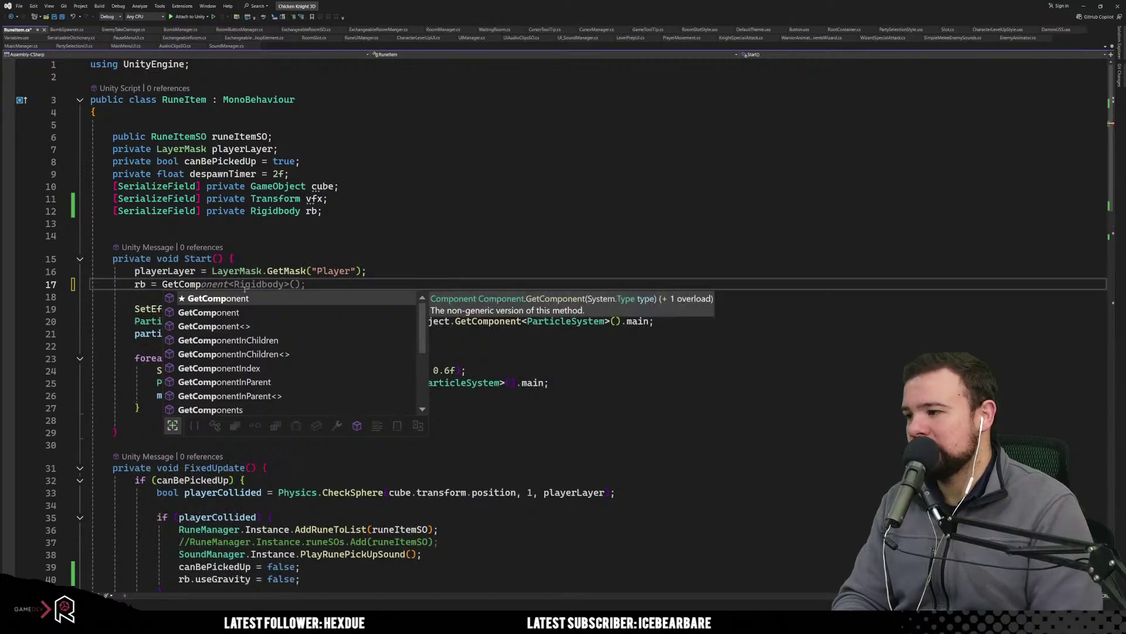
{"action": "key", "text": "Down"}
{"action": "key", "text": "Down"}
{"action": "key", "text": "Tab"}
{"action": "key", "text": "Tab"}
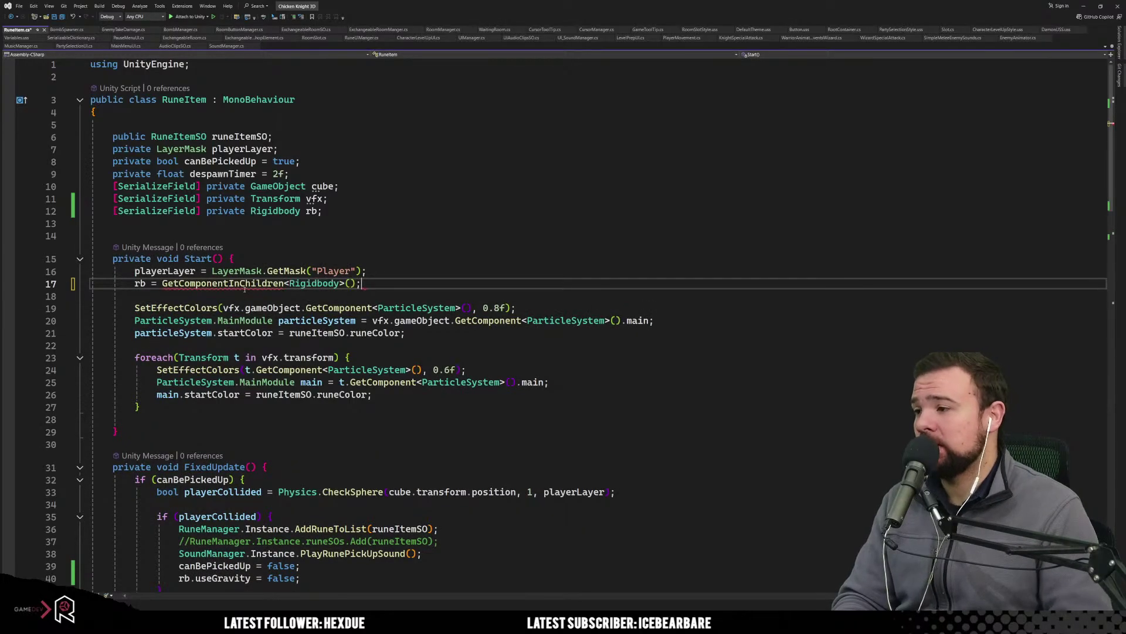
{"action": "left_click", "coordinate": [487, 234]}
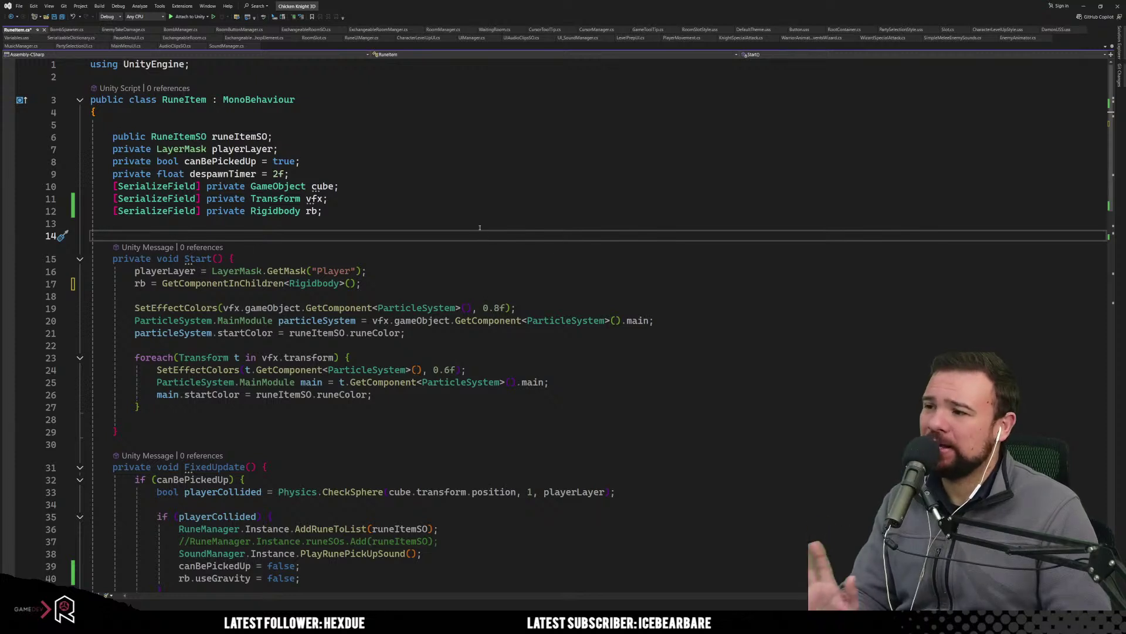
{"action": "key", "text": "ctrl+s"}
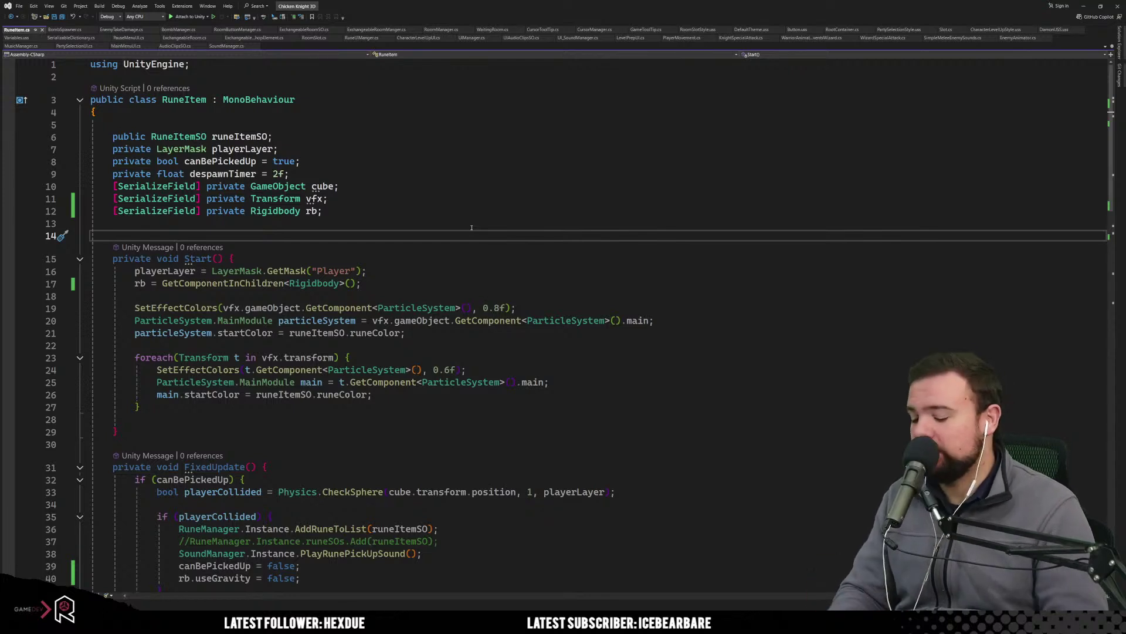
Return to the Dissolve shader graph in the Unity editor and move the Step node lower, between the Add and Multiply nodes.
{"action": "left_click", "coordinate": [473, 192]}
{"action": "left_click", "coordinate": [457, 236]}
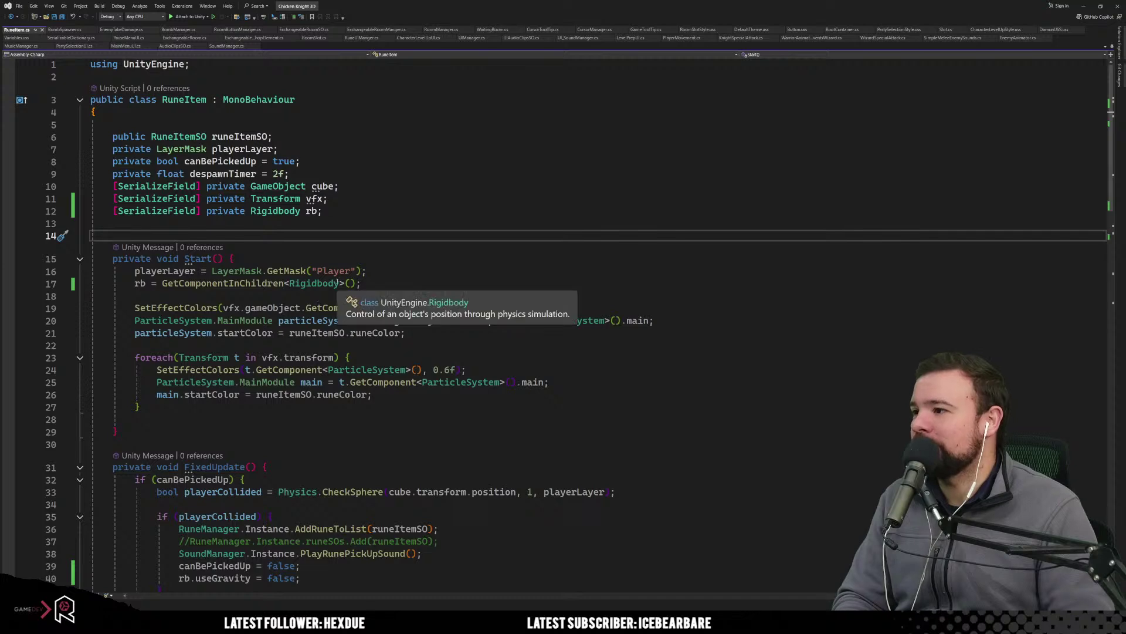
{"action": "left_click", "coordinate": [1083, 7]}
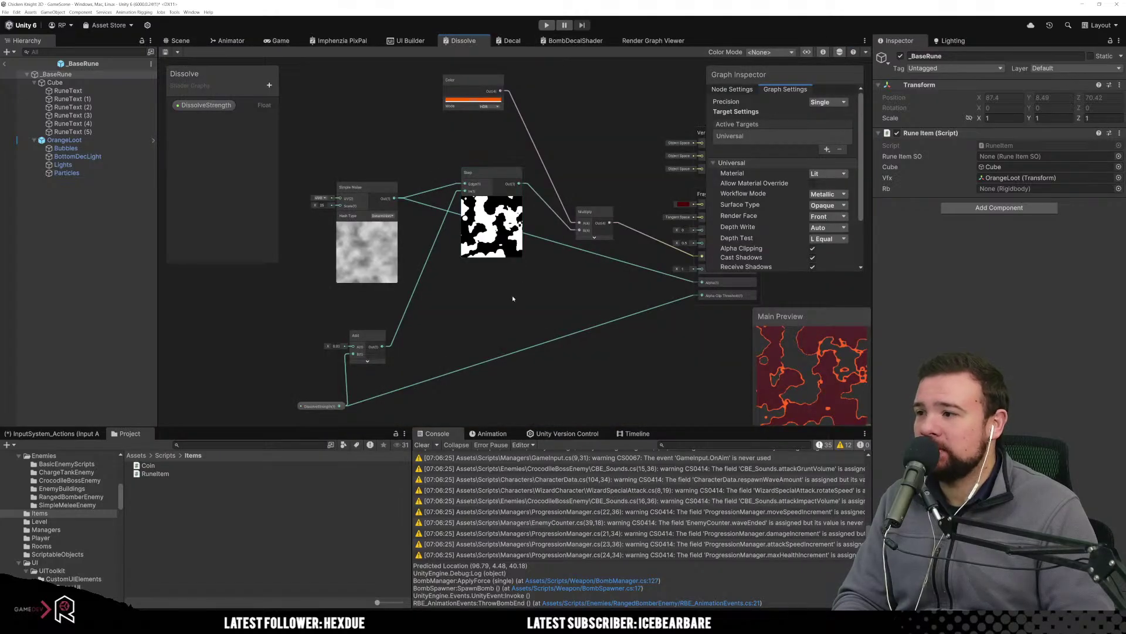
{"action": "middle_click_drag", "start_coordinate": [513, 298], "coordinate": [445, 289]}
{"action": "scroll", "coordinate": [421, 278], "scroll_direction": "up", "scroll_amount": 1}
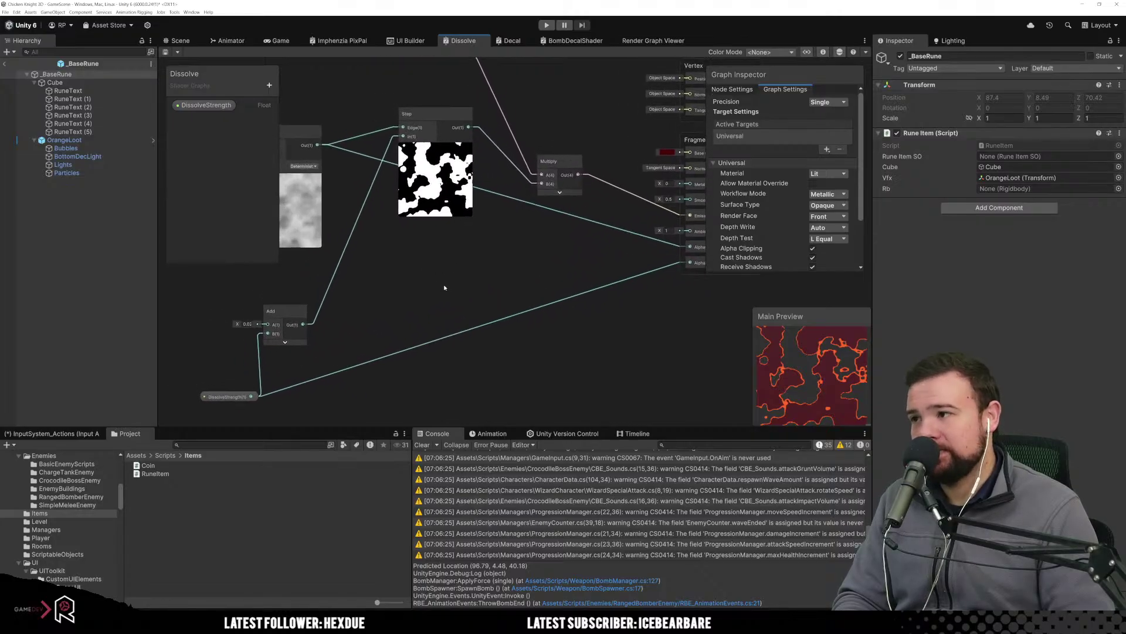
{"action": "left_click_drag", "start_coordinate": [443, 113], "coordinate": [435, 215]}
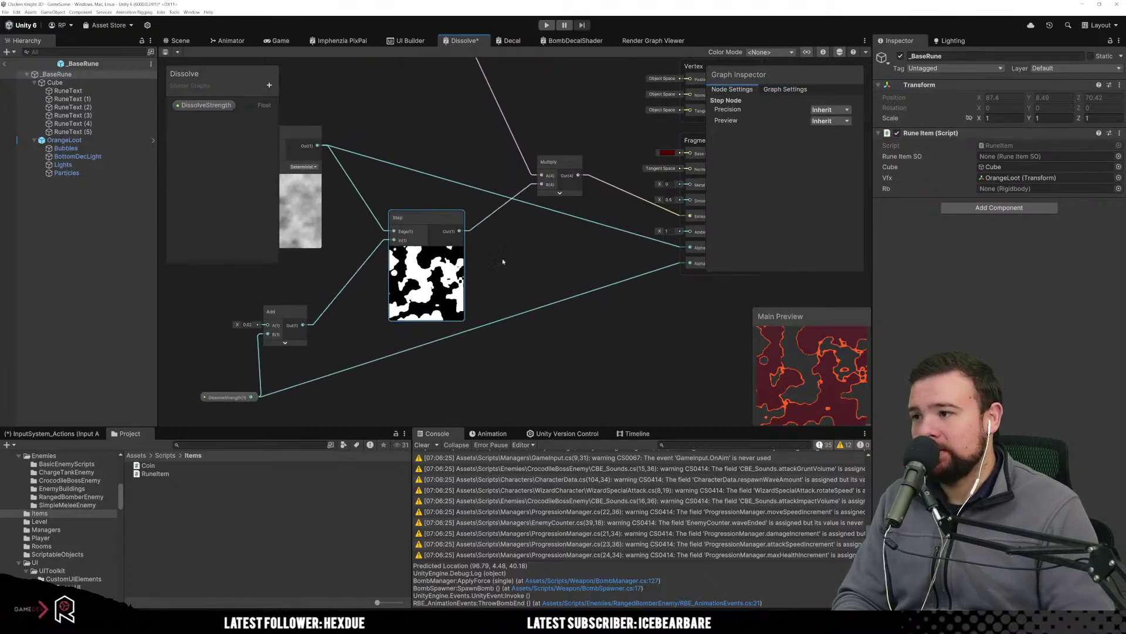
{"action": "middle_click_drag", "start_coordinate": [598, 329], "coordinate": [511, 350]}
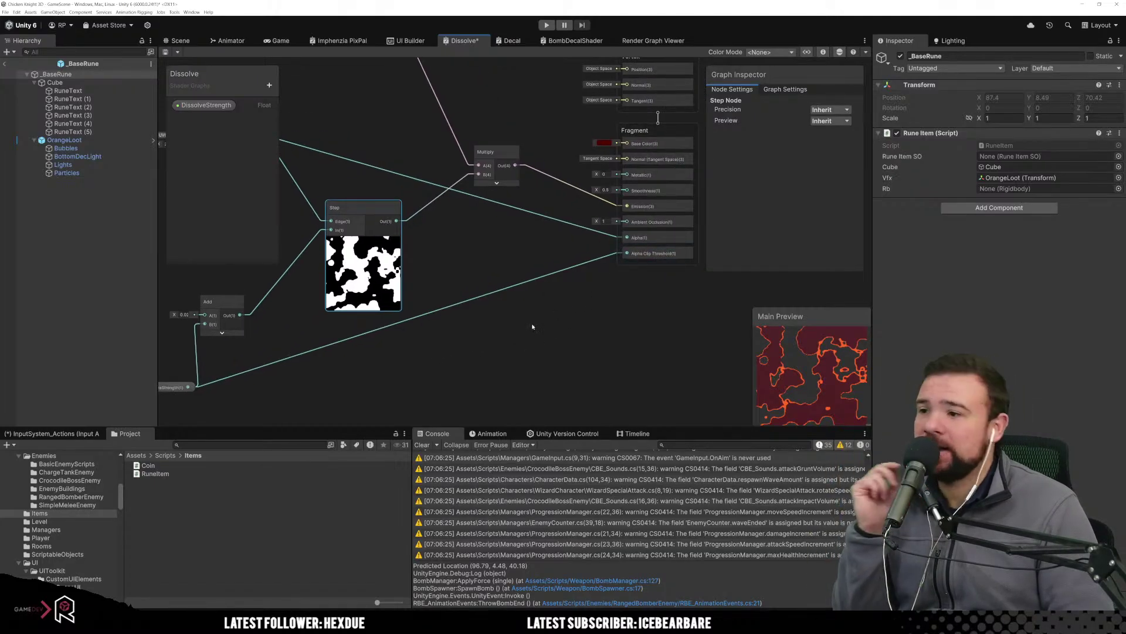
{"action": "middle_click_drag", "start_coordinate": [495, 337], "coordinate": [452, 346]}
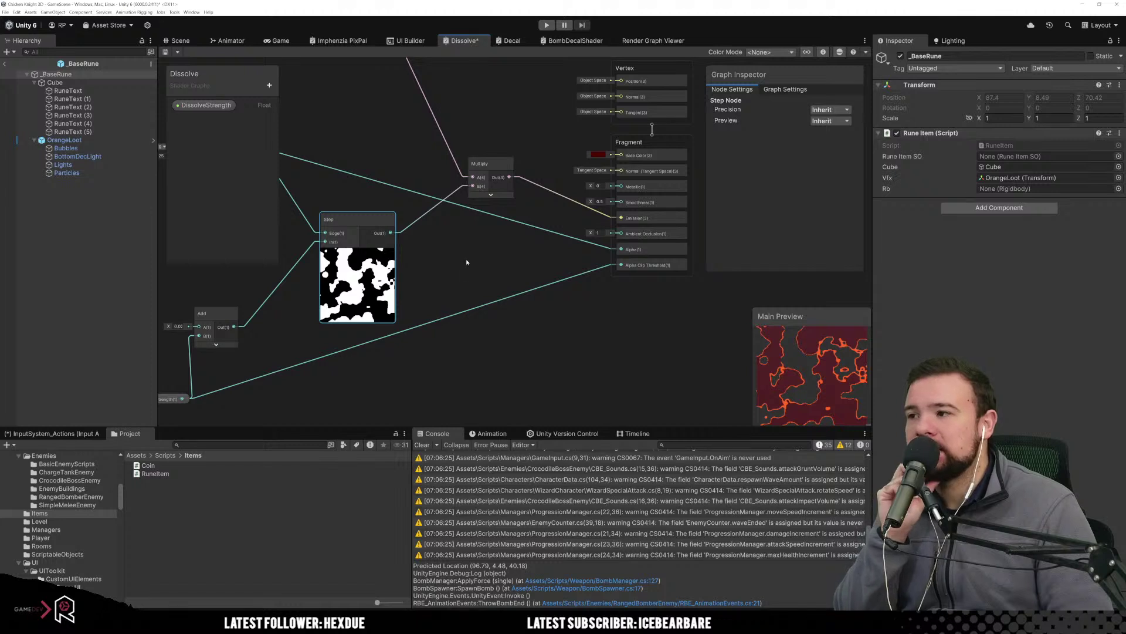
Add a Sample Texture 2D node to the Dissolve graph, in the empty area before the Simple Noise node.
{"action": "middle_click_drag", "start_coordinate": [217, 235], "coordinate": [426, 259]}
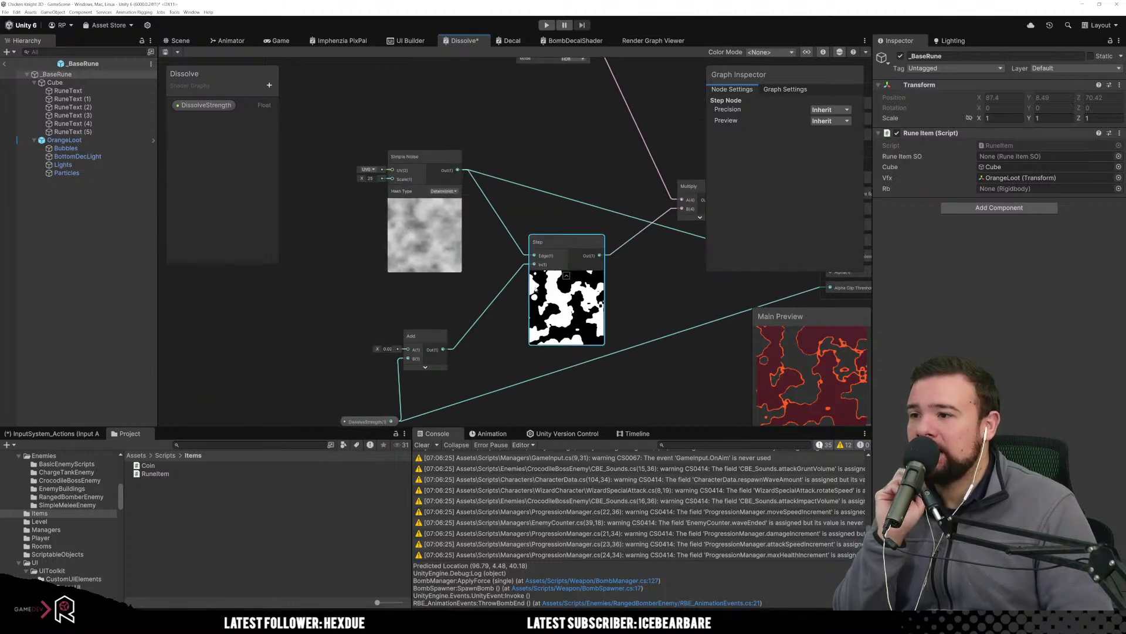
{"action": "middle_click_drag", "start_coordinate": [329, 275], "coordinate": [441, 286]}
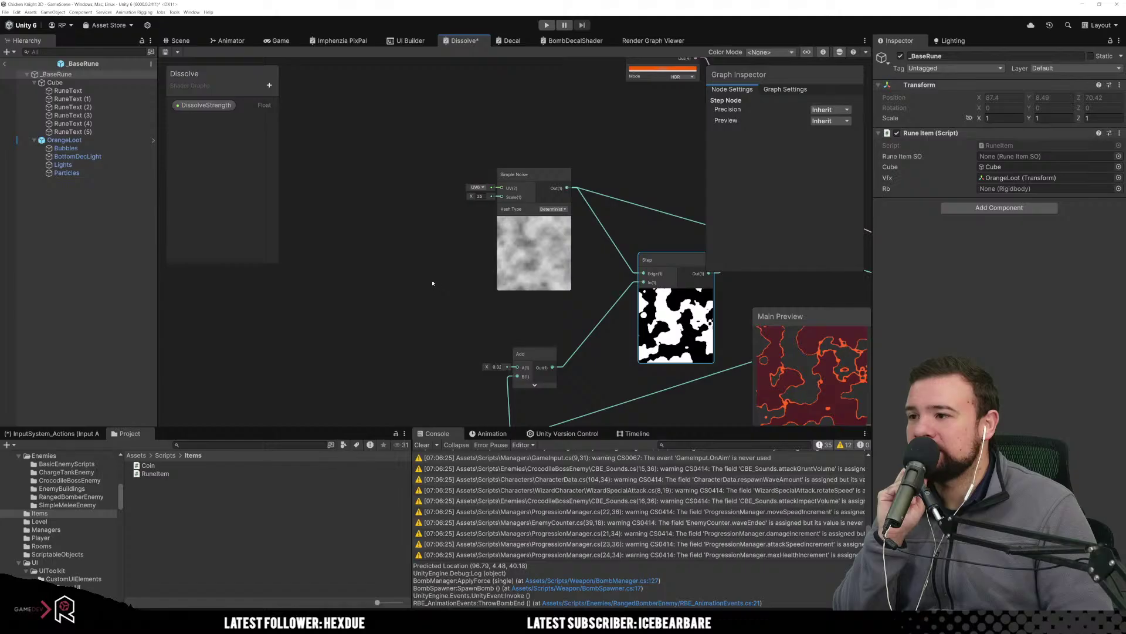
{"action": "right_click", "coordinate": [356, 270]}
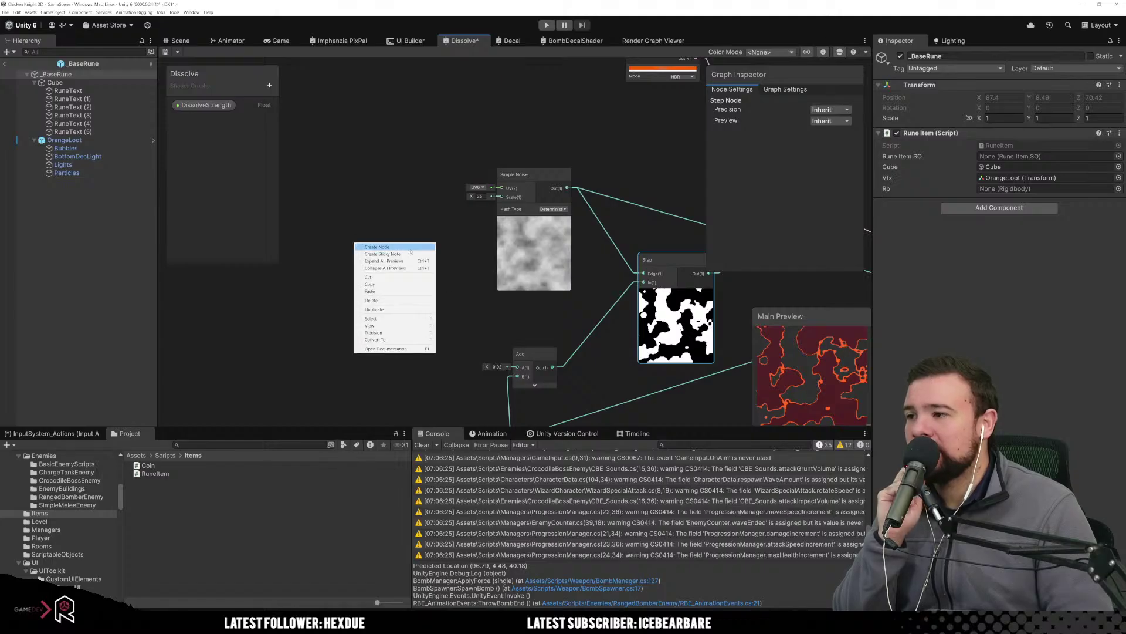
{"action": "left_click", "coordinate": [522, 320]}
{"action": "middle_click_drag", "start_coordinate": [522, 321], "coordinate": [601, 297]}
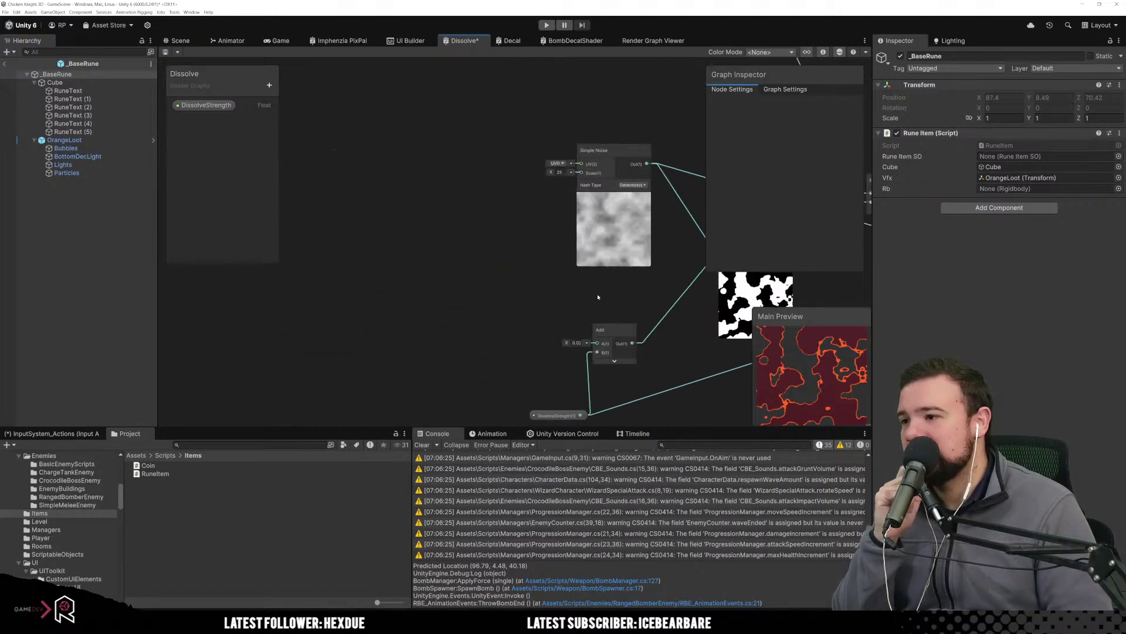
{"action": "right_click", "coordinate": [411, 202]}
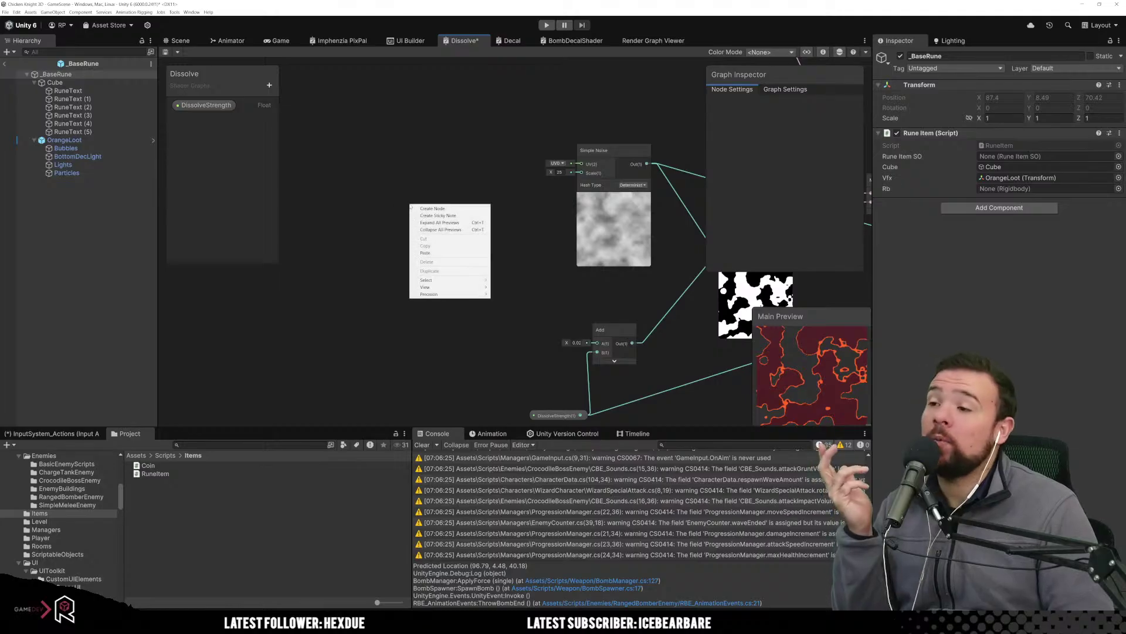
{"action": "left_click", "coordinate": [452, 210]}
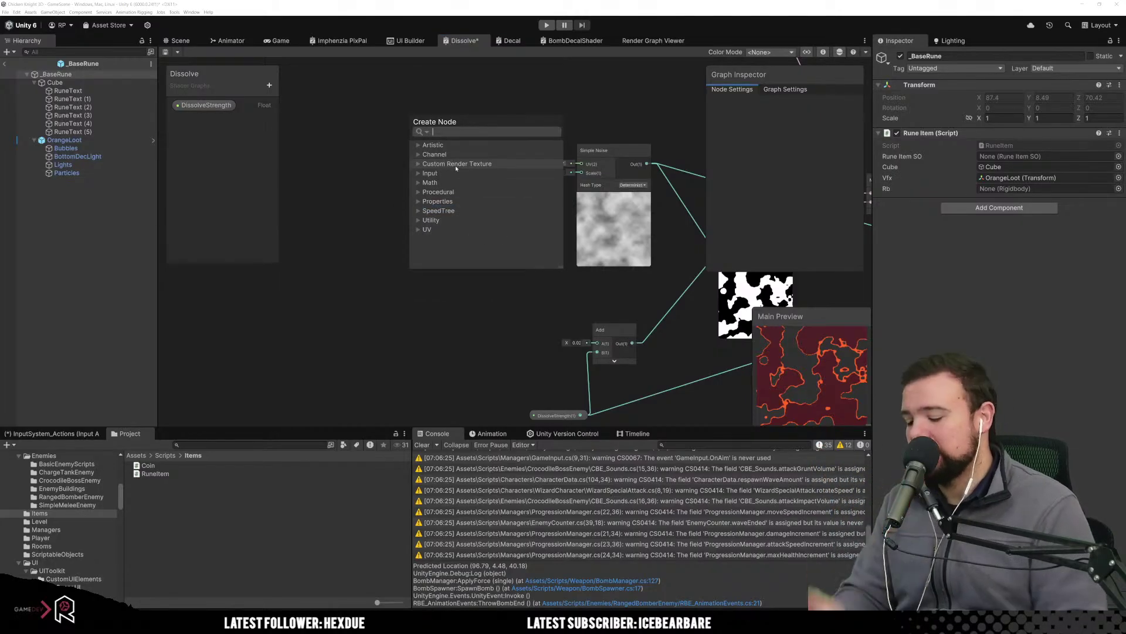
{"action": "type", "text": "tex"}
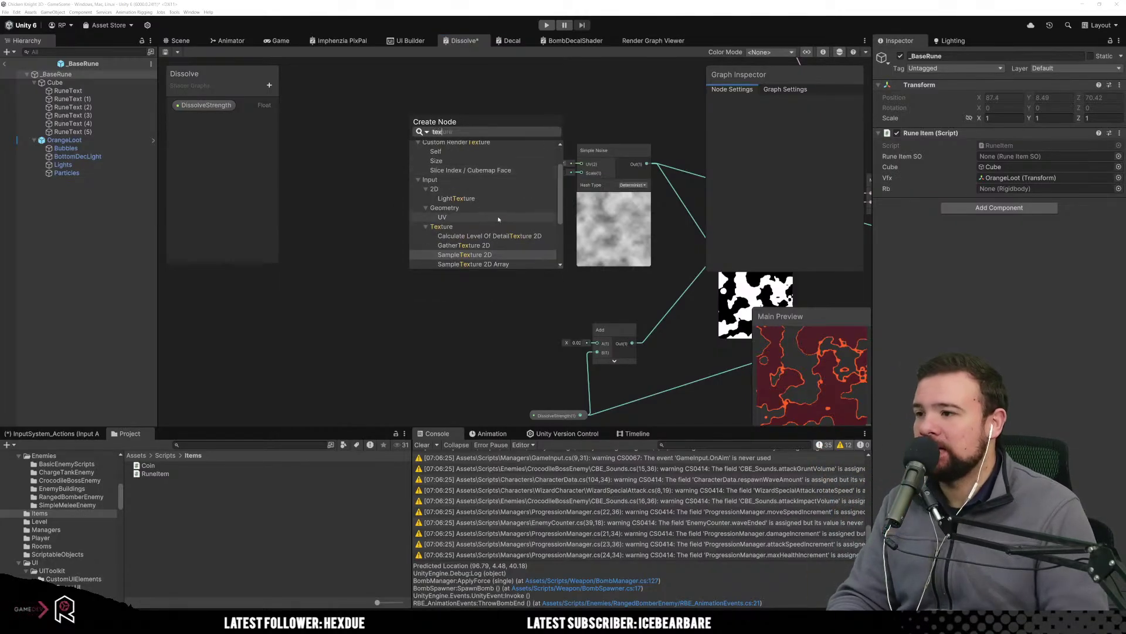
{"action": "left_click", "coordinate": [453, 255]}
Assign the Circle116 texture to the Sample Texture 2D node.
{"action": "left_click", "coordinate": [397, 238]}
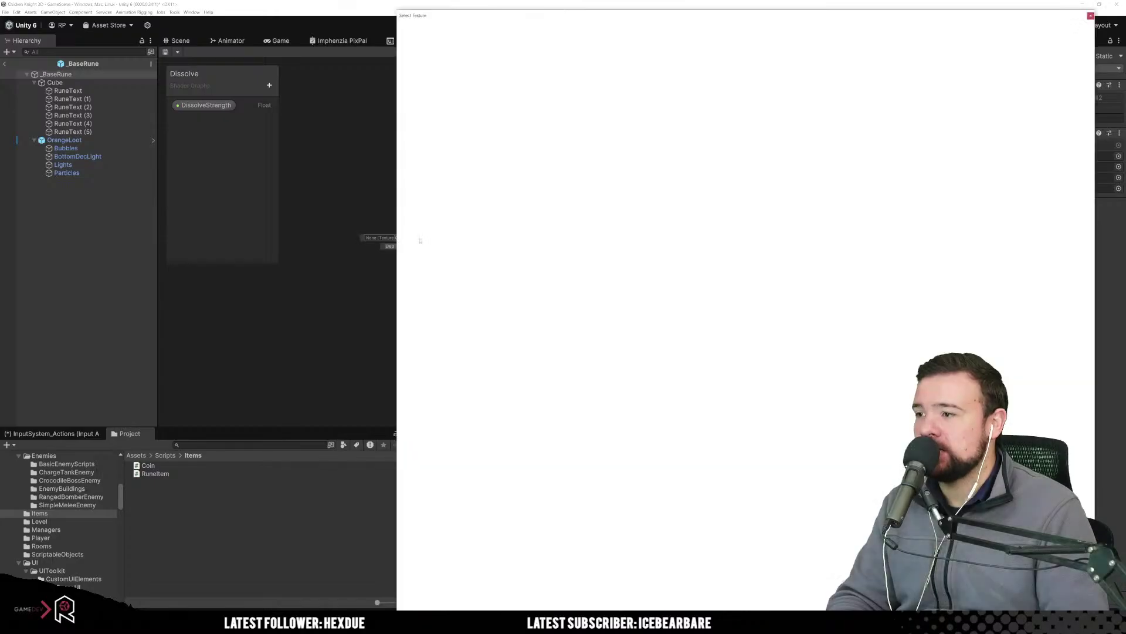
{"action": "scroll", "coordinate": [585, 301], "scroll_direction": "down", "scroll_amount": 8}
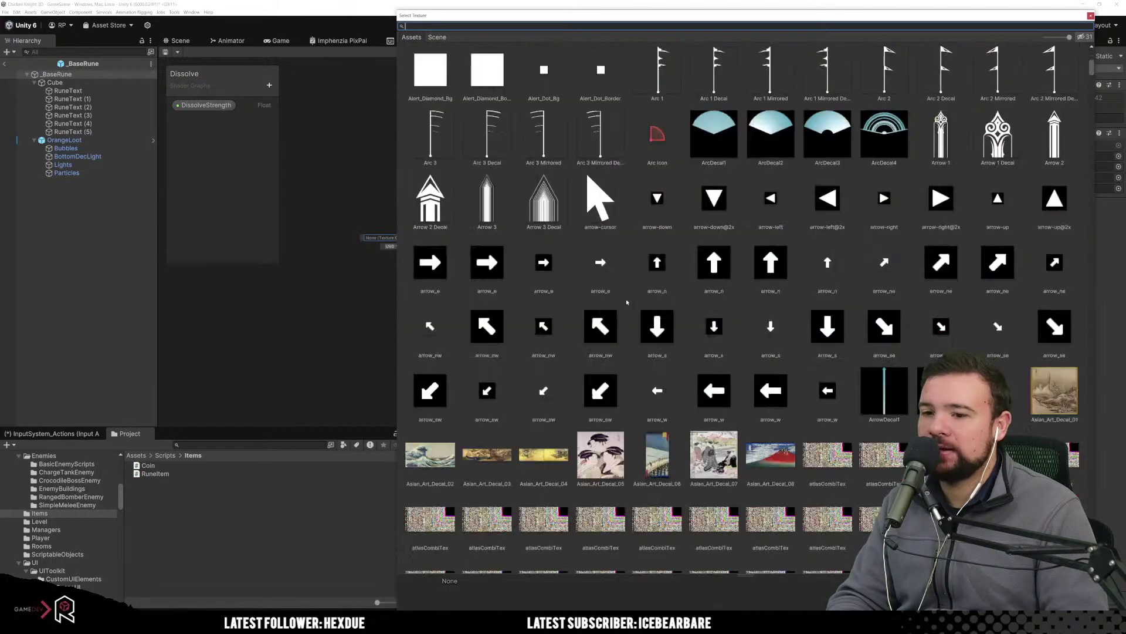
{"action": "scroll", "coordinate": [628, 299], "scroll_direction": "down", "scroll_amount": 10}
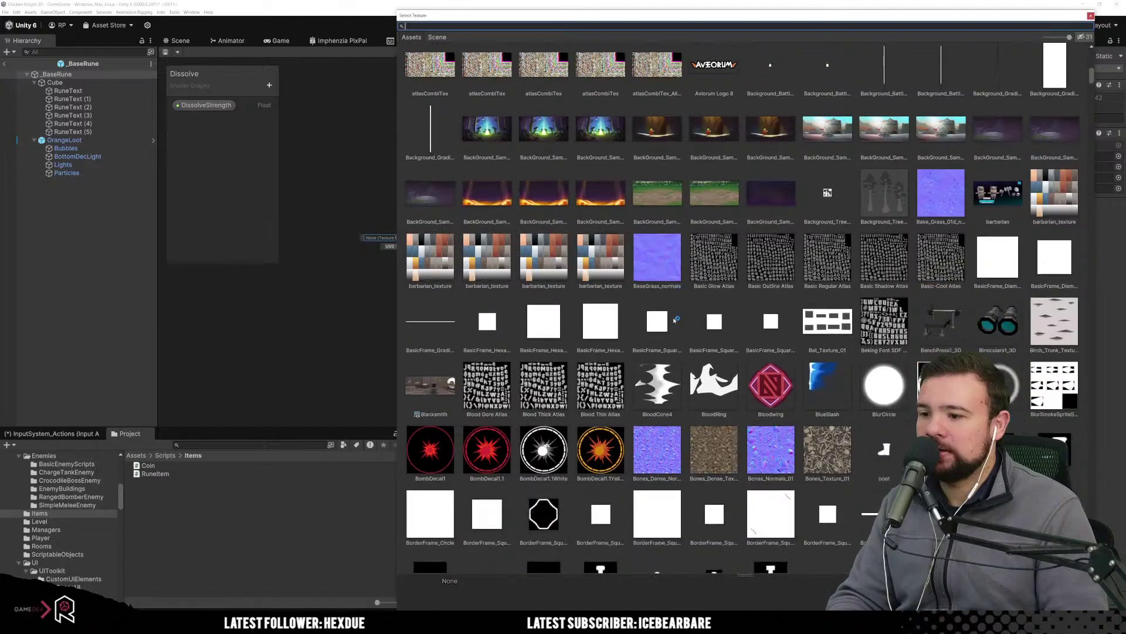
{"action": "scroll", "coordinate": [686, 318], "scroll_direction": "down", "scroll_amount": 3}
{"action": "scroll", "coordinate": [697, 319], "scroll_direction": "down", "scroll_amount": 4}
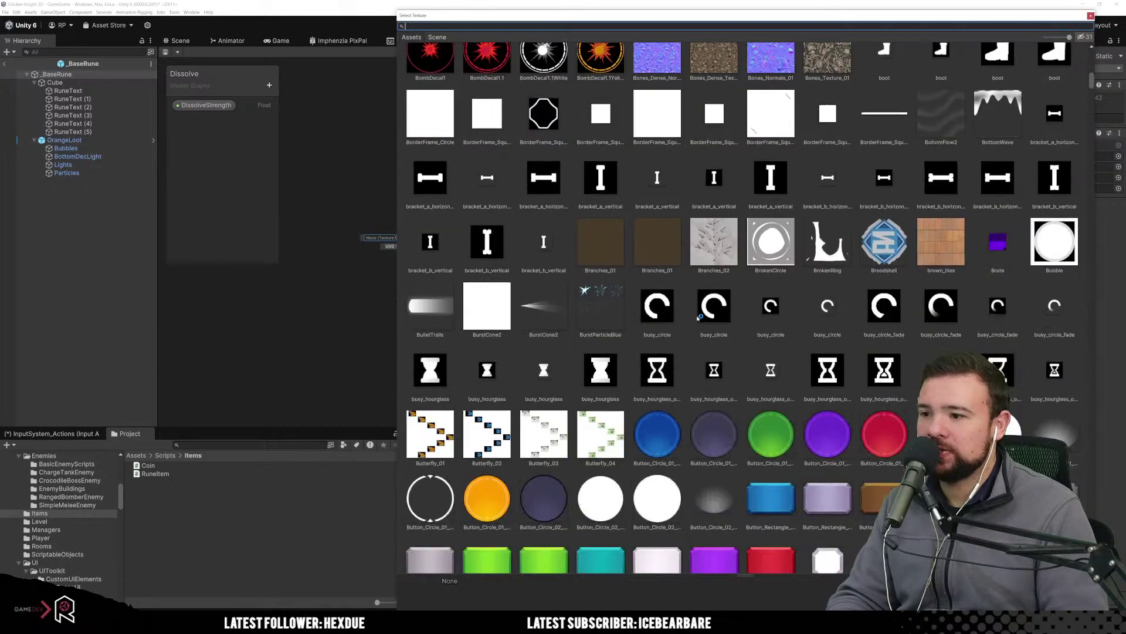
{"action": "scroll", "coordinate": [699, 317], "scroll_direction": "down", "scroll_amount": 8}
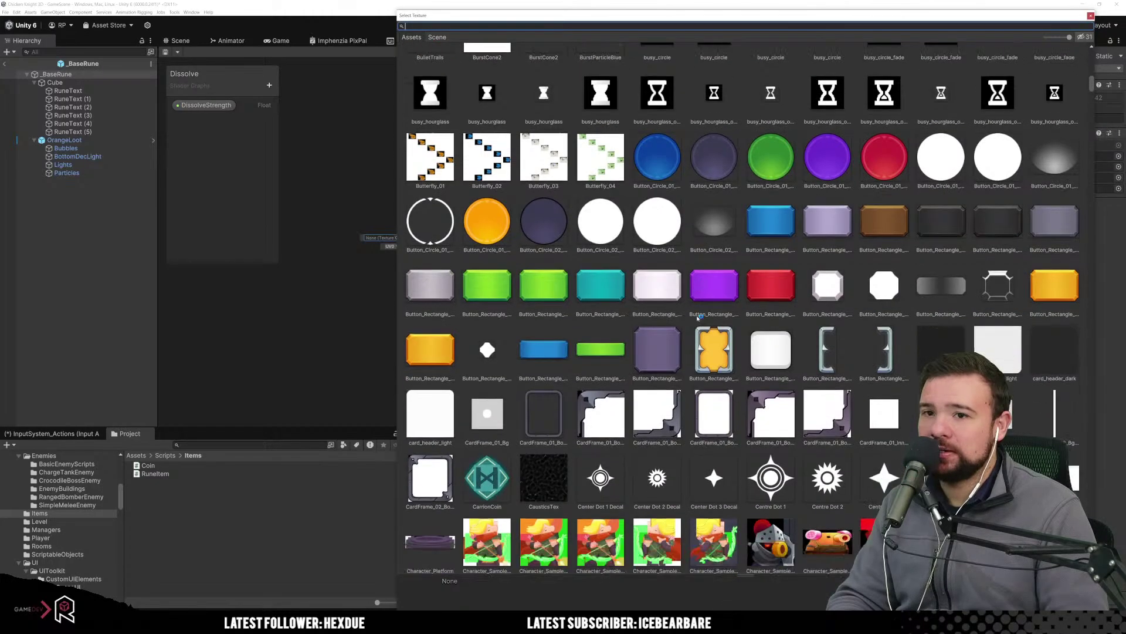
{"action": "scroll", "coordinate": [704, 309], "scroll_direction": "down", "scroll_amount": 10}
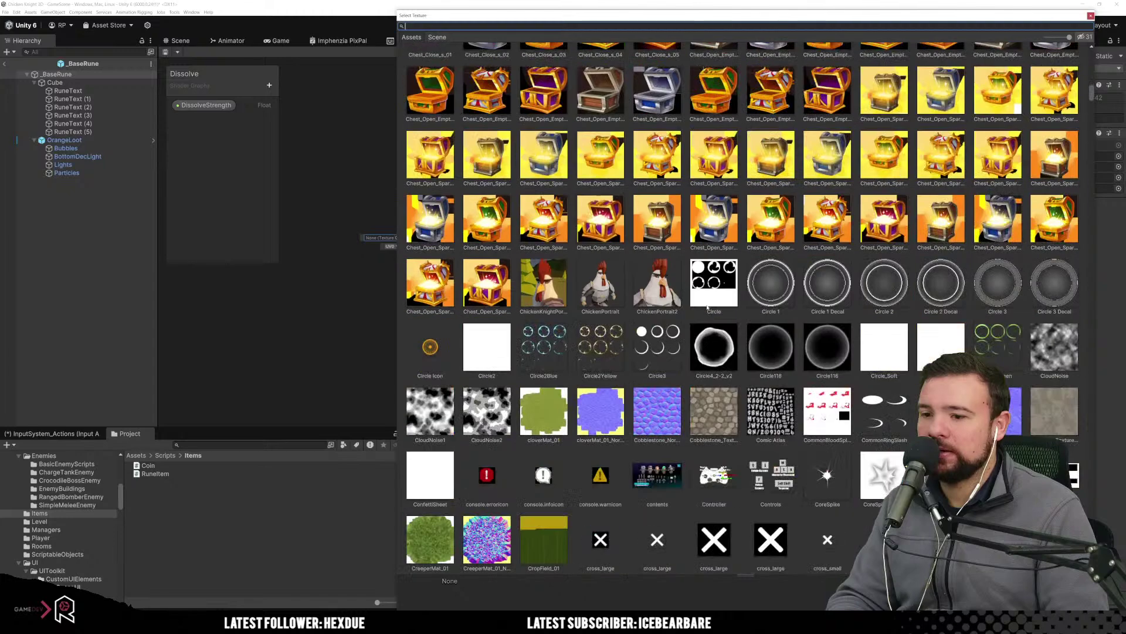
{"action": "scroll", "coordinate": [708, 308], "scroll_direction": "down", "scroll_amount": 2}
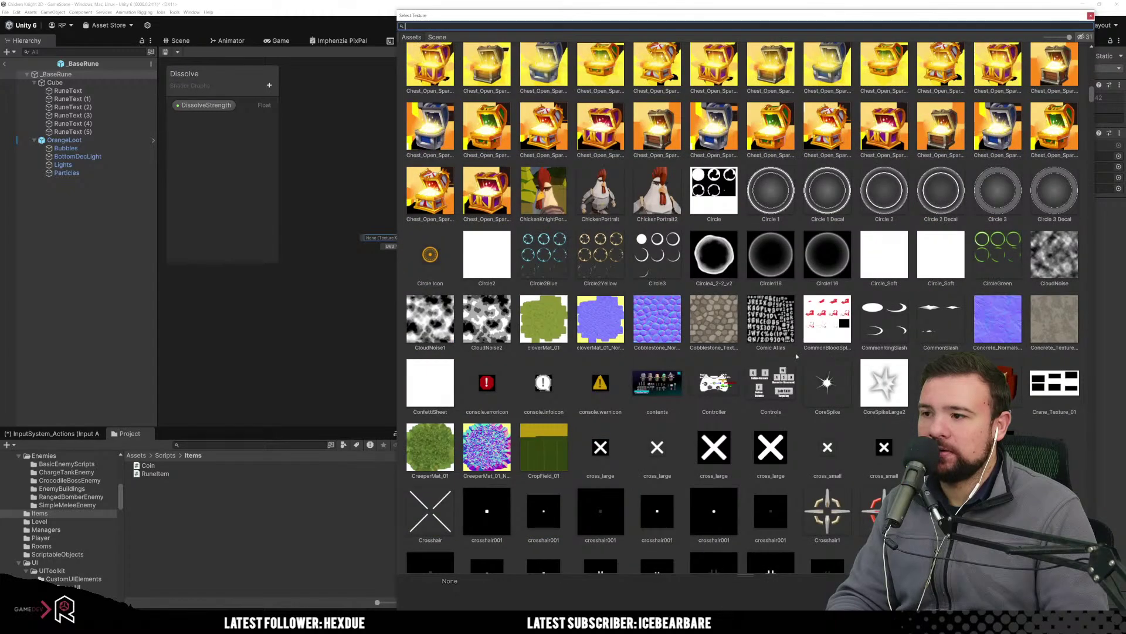
{"action": "scroll", "coordinate": [804, 265], "scroll_direction": "down", "scroll_amount": 2}
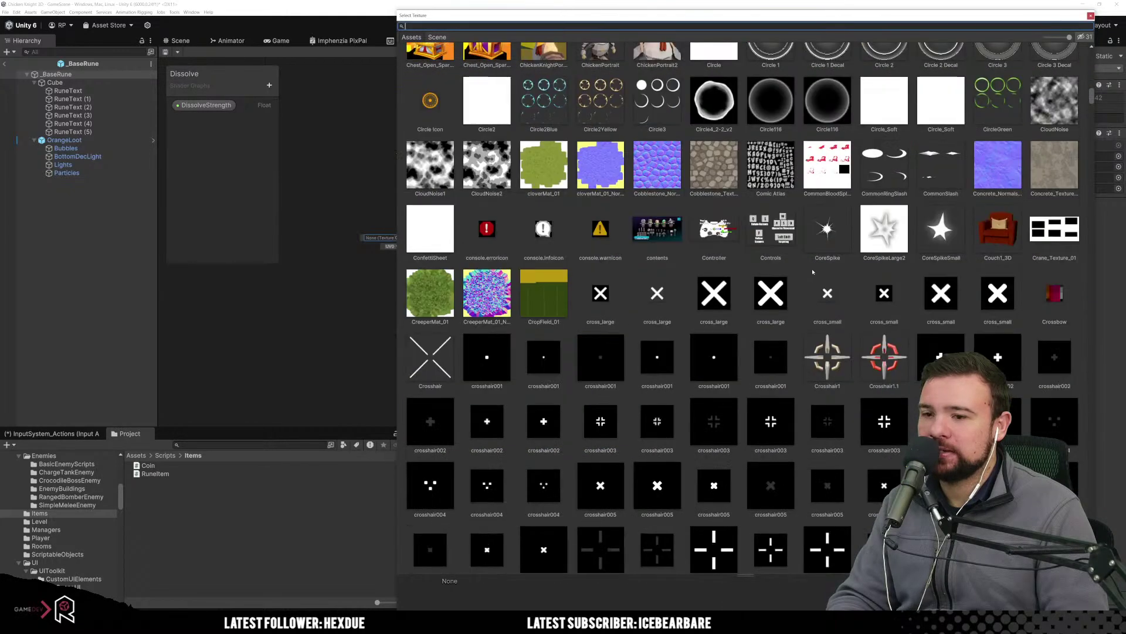
{"action": "scroll", "coordinate": [808, 268], "scroll_direction": "down", "scroll_amount": 3}
{"action": "scroll", "coordinate": [812, 270], "scroll_direction": "up", "scroll_amount": 3}
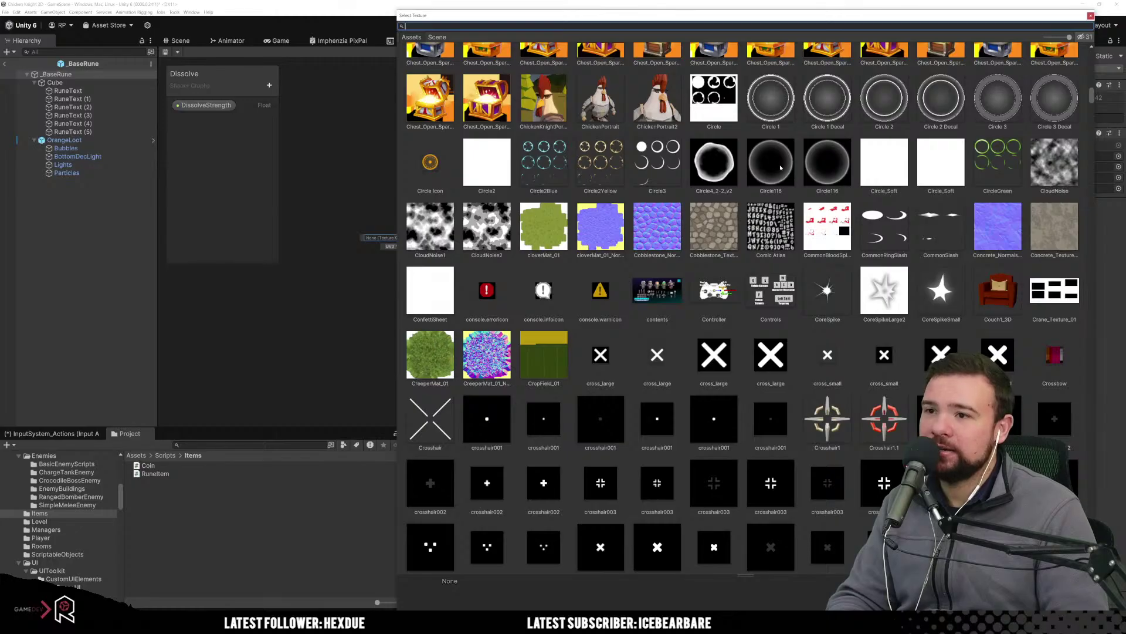
{"action": "double_click", "coordinate": [770, 162]}
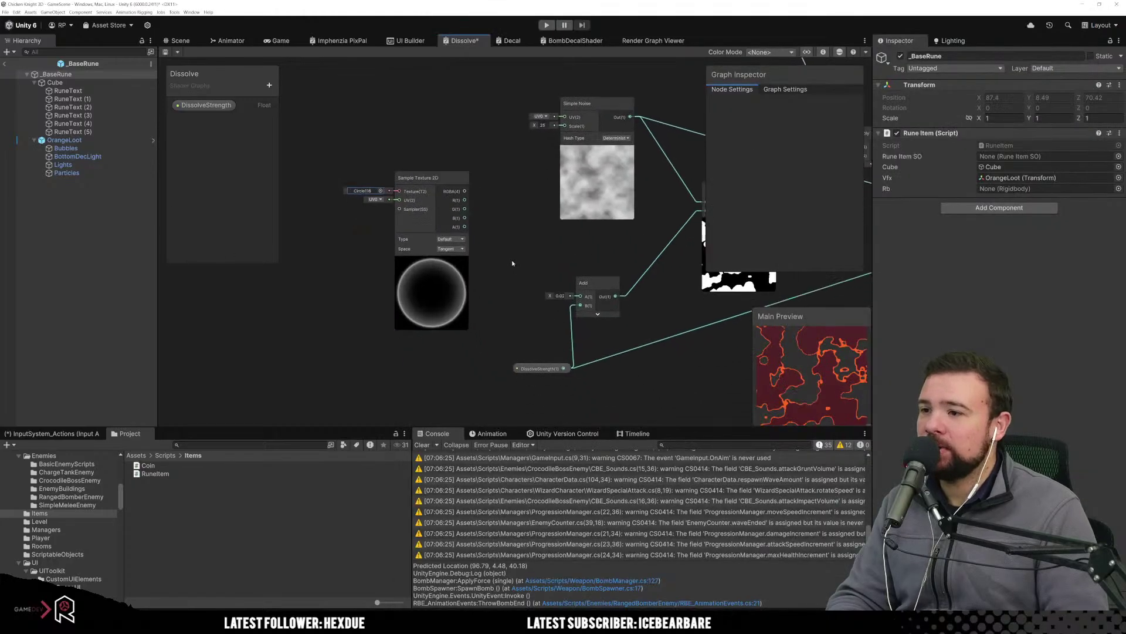
Connect the Sample Texture 2D node's RGBA output to the Fragment Alpha input and move the node below the Step node.
{"action": "middle_click_drag", "start_coordinate": [512, 263], "coordinate": [404, 323]}
{"action": "scroll", "coordinate": [389, 304], "scroll_direction": "down", "scroll_amount": 5}
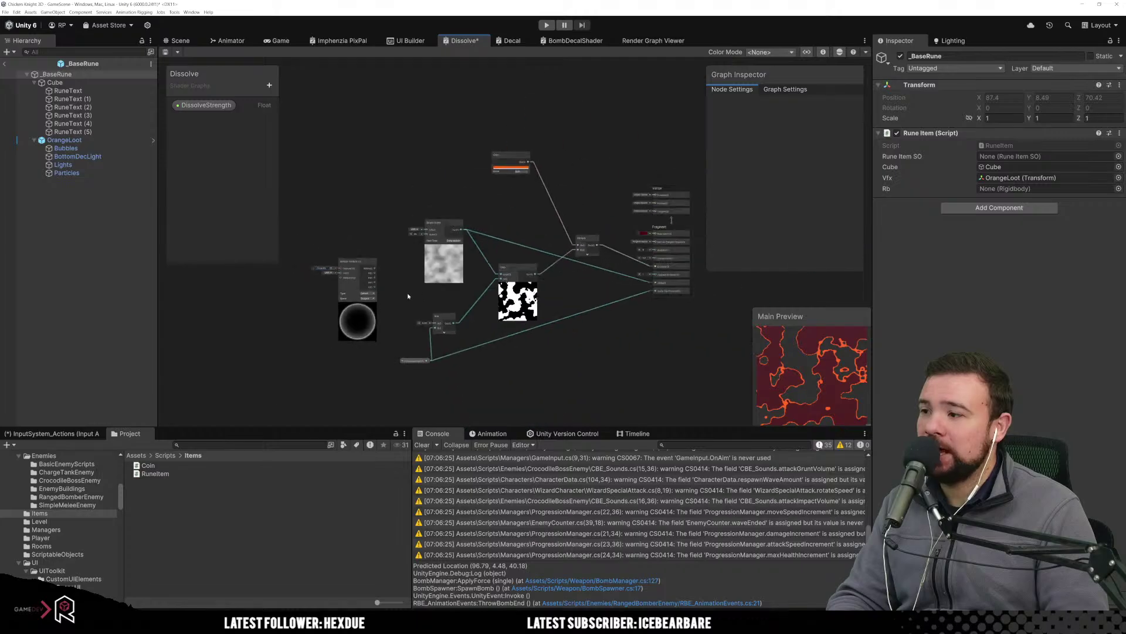
{"action": "middle_click_drag", "start_coordinate": [457, 292], "coordinate": [418, 264]}
{"action": "scroll", "coordinate": [459, 263], "scroll_direction": "up", "scroll_amount": 2}
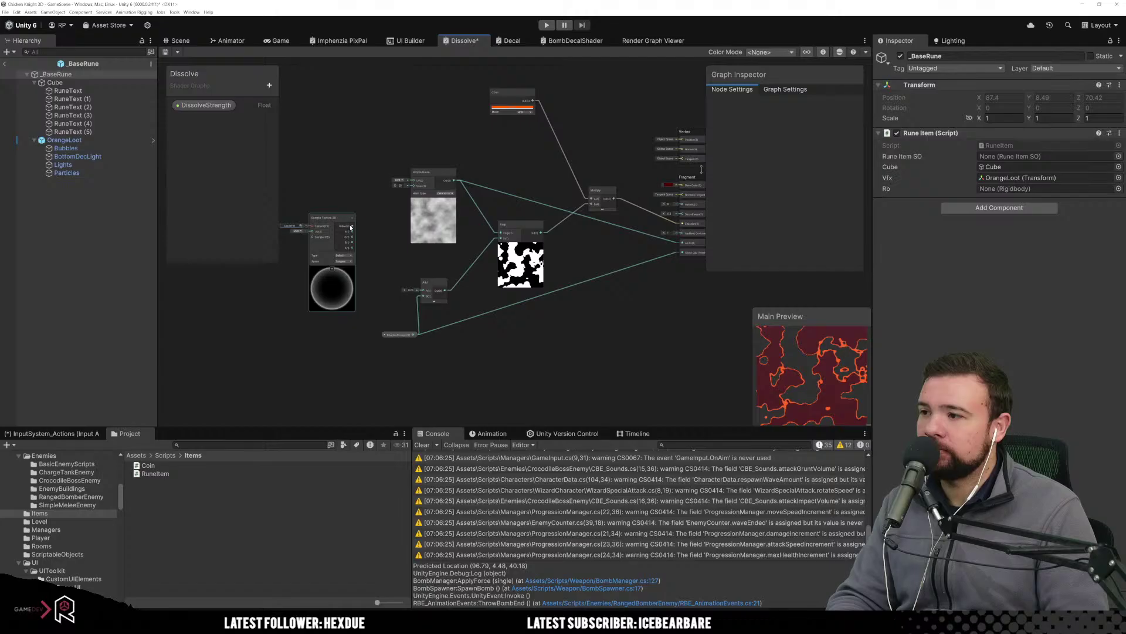
{"action": "left_click_drag", "start_coordinate": [351, 228], "coordinate": [681, 243]}
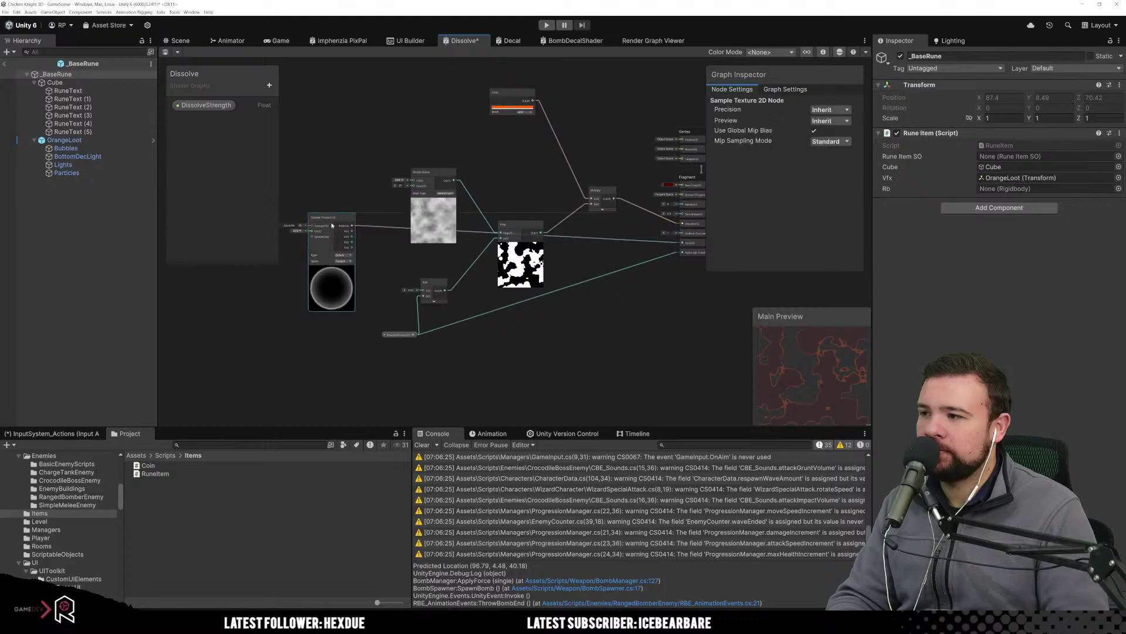
{"action": "left_click_drag", "start_coordinate": [343, 233], "coordinate": [574, 321]}
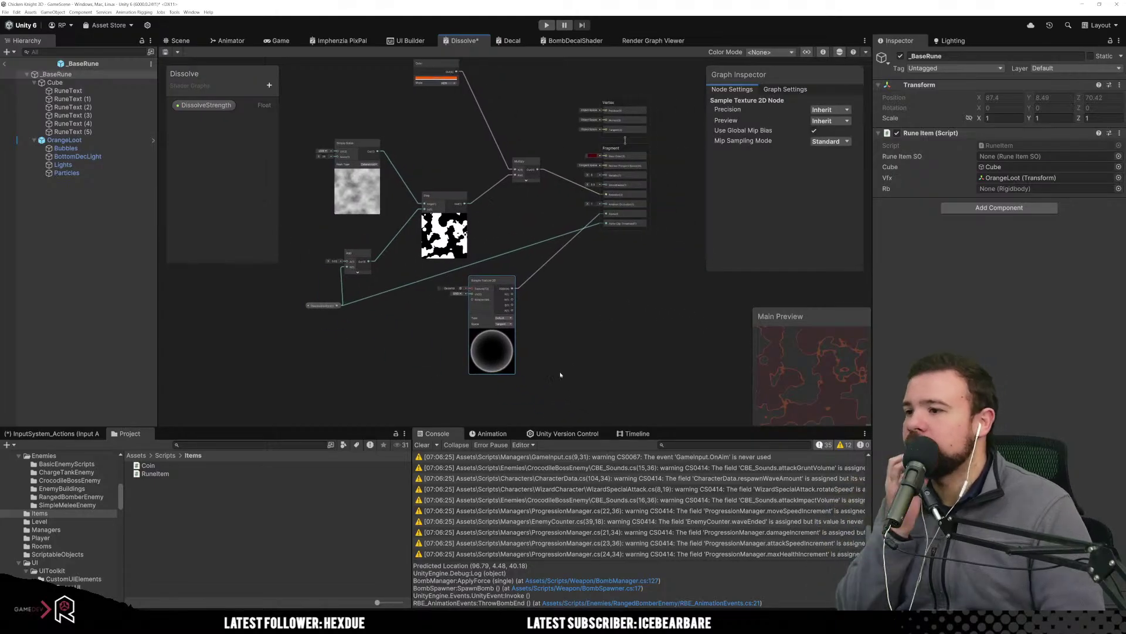
Inspect the circle texture preview and connect the node's RGBA output to Alpha Clip Threshold.
{"action": "scroll", "coordinate": [540, 392], "scroll_direction": "up", "scroll_amount": 3}
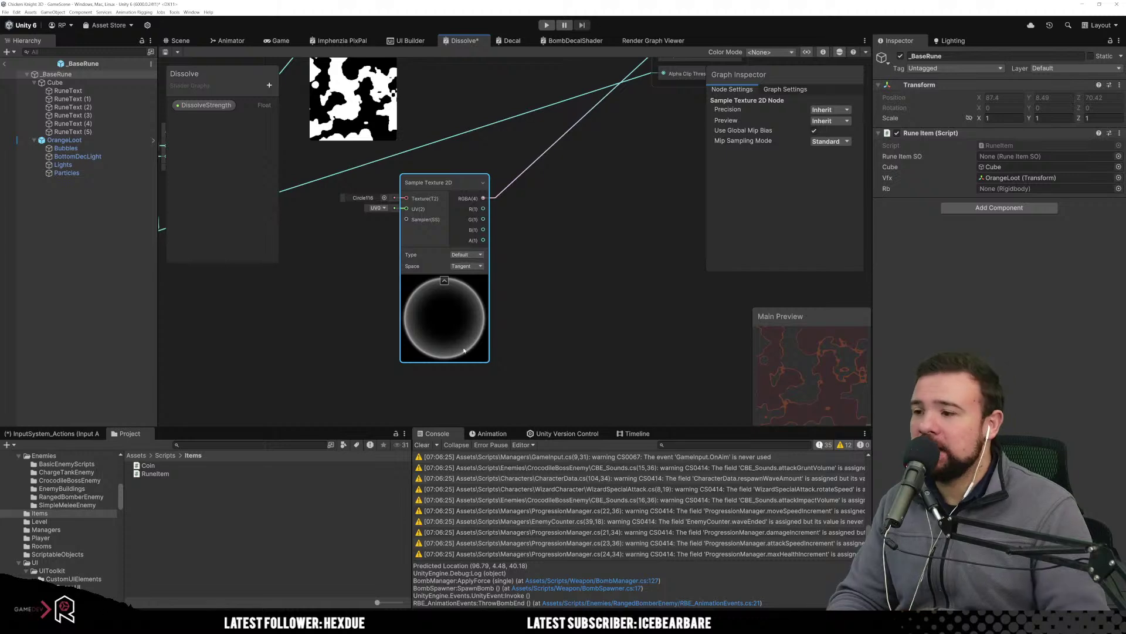
{"action": "scroll", "coordinate": [463, 350], "scroll_direction": "up", "scroll_amount": 3}
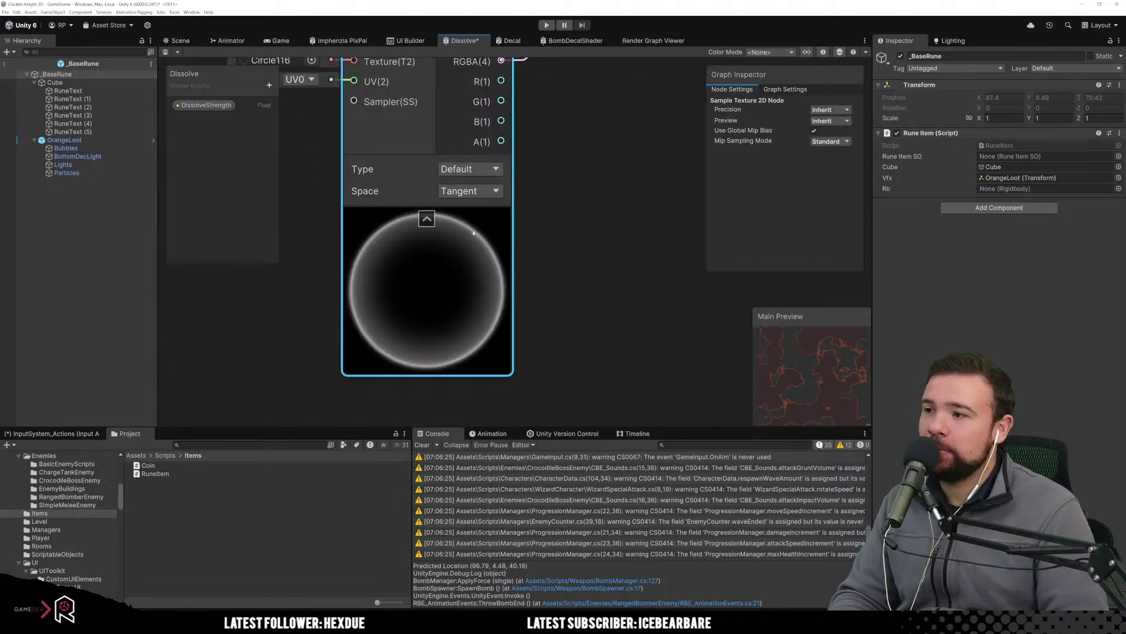
{"action": "scroll", "coordinate": [560, 267], "scroll_direction": "down", "scroll_amount": 6}
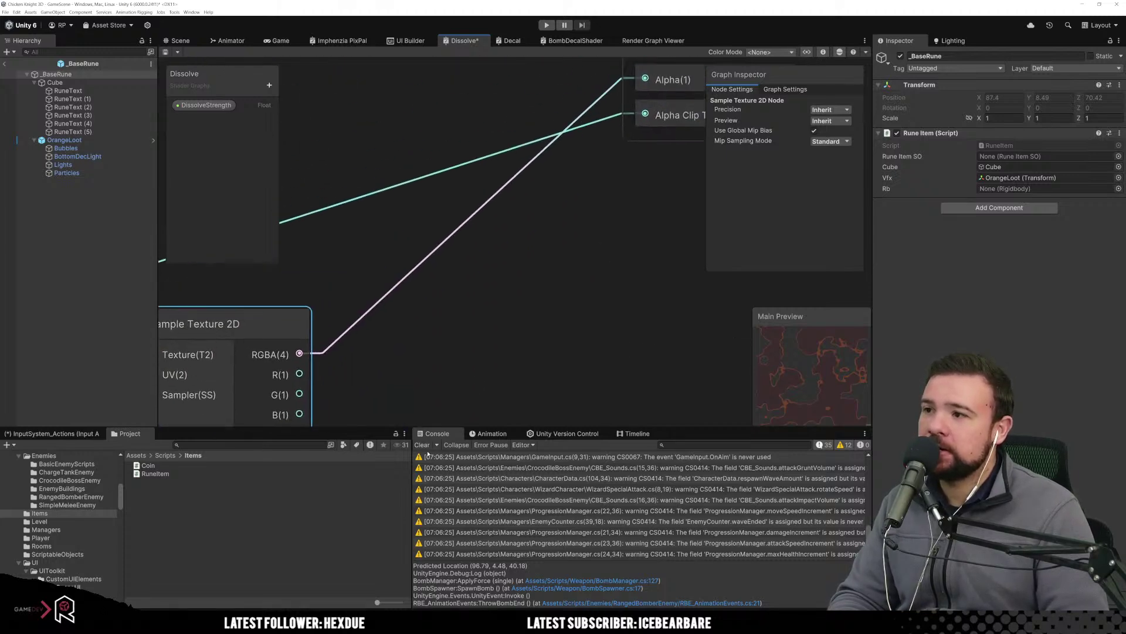
{"action": "middle_click_drag", "start_coordinate": [560, 268], "coordinate": [592, 244]}
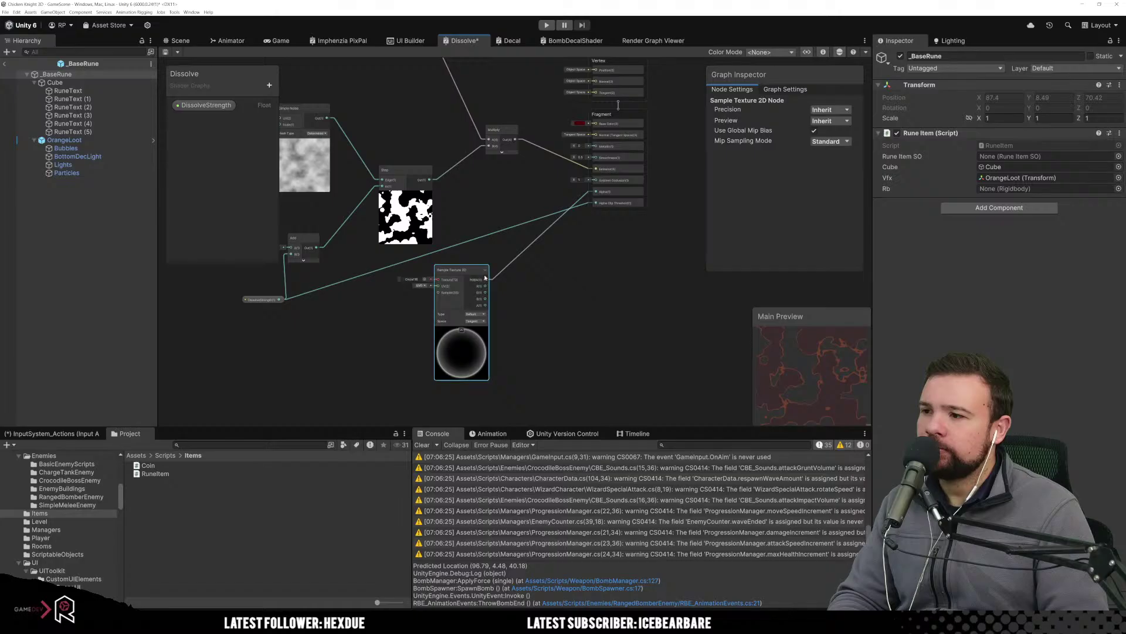
{"action": "left_click_drag", "start_coordinate": [485, 280], "coordinate": [595, 204]}
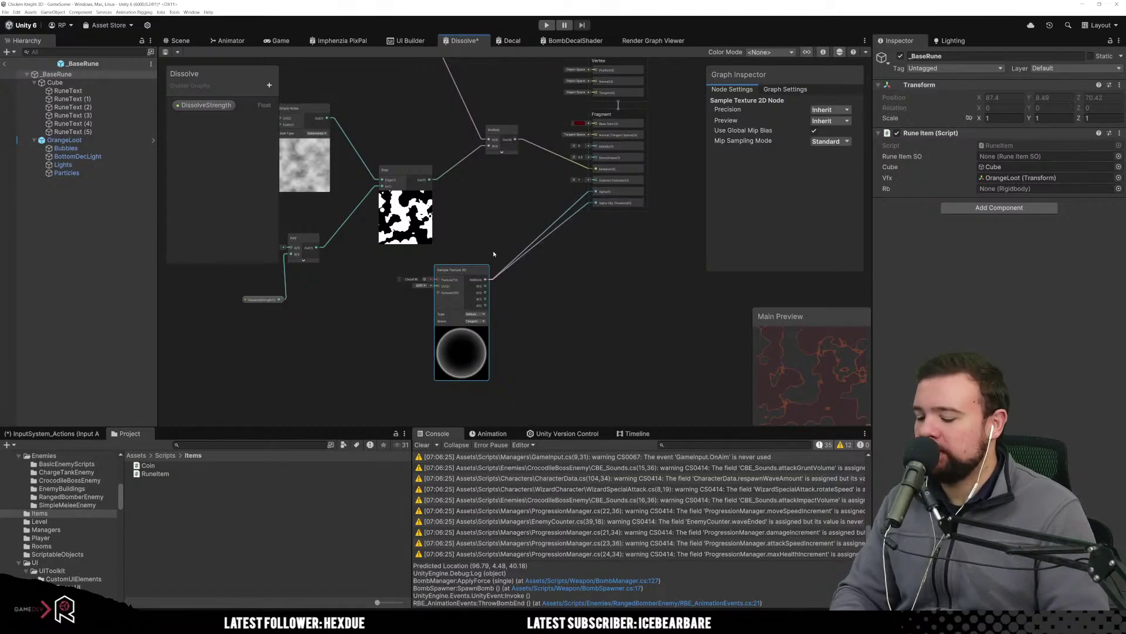
Undo the Sample Texture 2D node's connections to Alpha and Alpha Clip Threshold along with its move.
{"action": "key", "text": "ctrl+z"}
{"action": "key", "text": "ctrl+z"}
{"action": "middle_click_drag", "start_coordinate": [440, 300], "coordinate": [519, 333]}
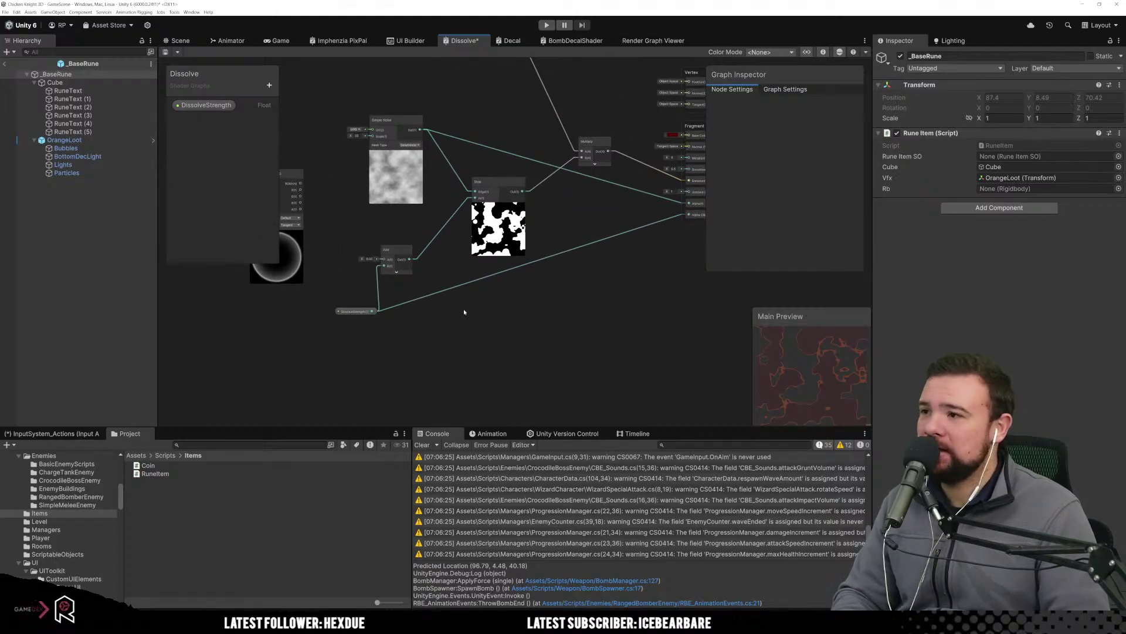
Spread the DissolveStrength and Add nodes farther apart, moving Add closer to the Step node.
{"action": "middle_click_drag", "start_coordinate": [502, 325], "coordinate": [489, 328]}
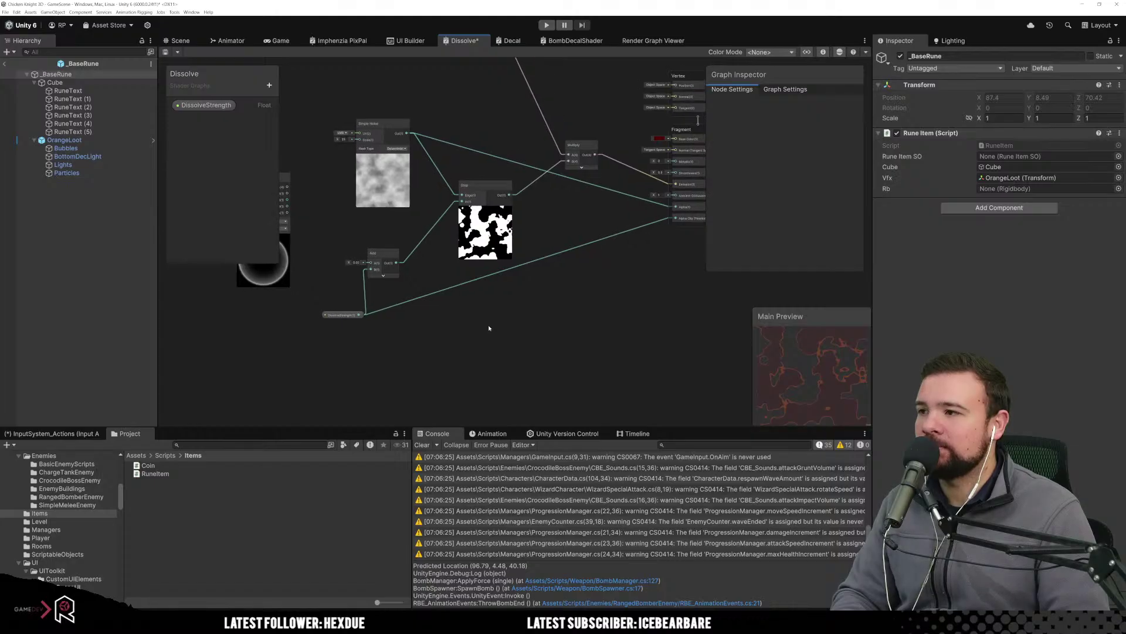
{"action": "left_click", "coordinate": [346, 315]}
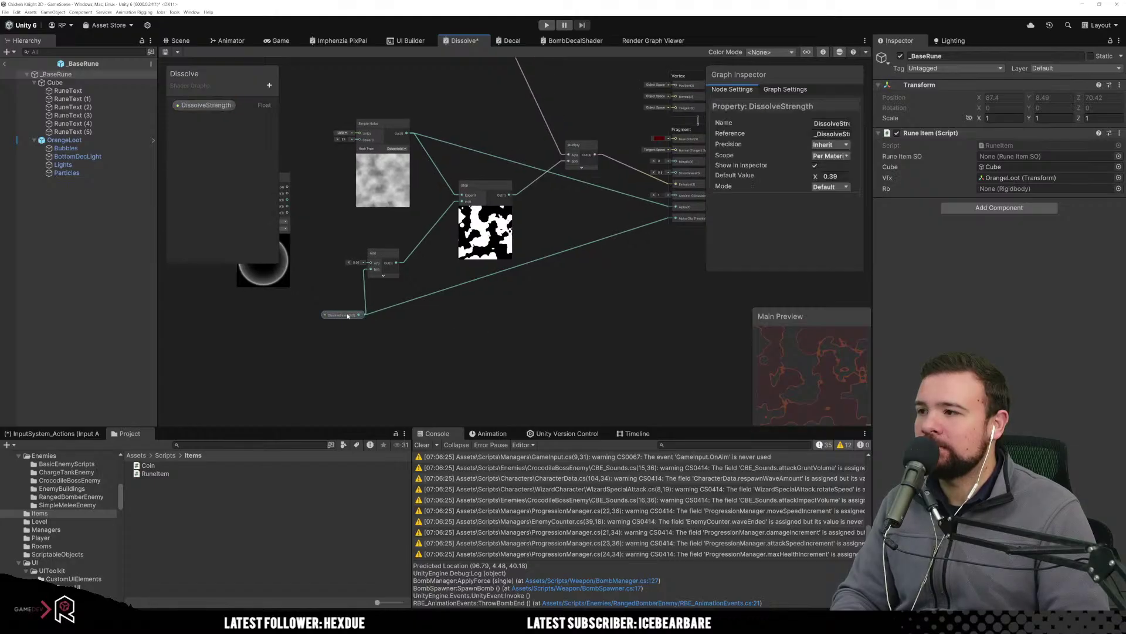
{"action": "left_click_drag", "start_coordinate": [345, 314], "coordinate": [334, 316]}
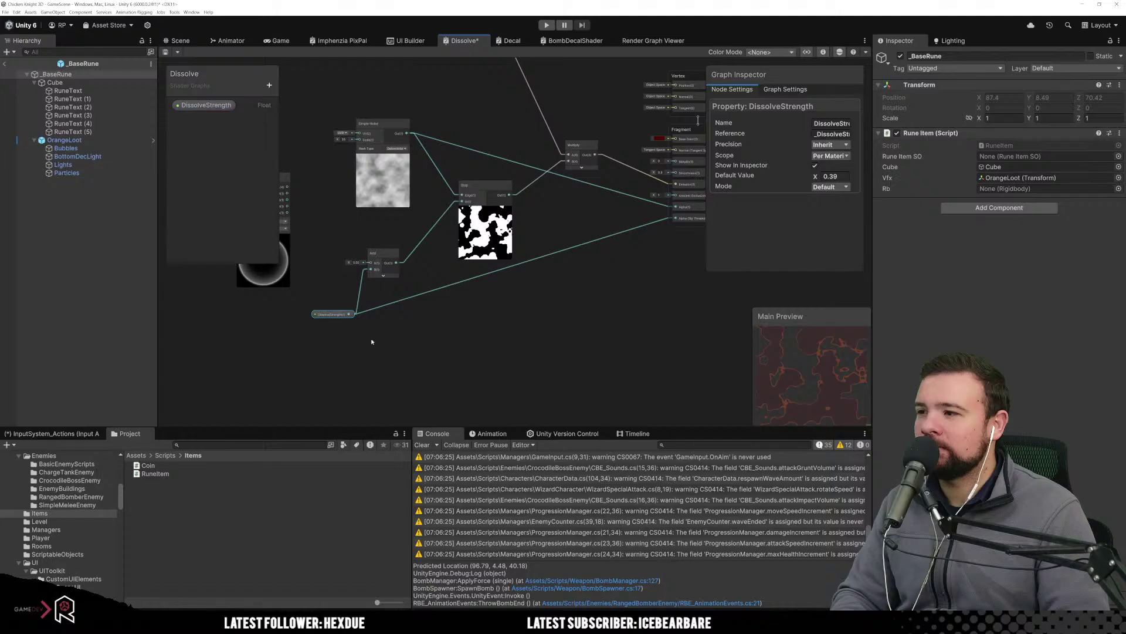
{"action": "left_click_drag", "start_coordinate": [385, 256], "coordinate": [412, 258]}
{"action": "left_click", "coordinate": [577, 344]}
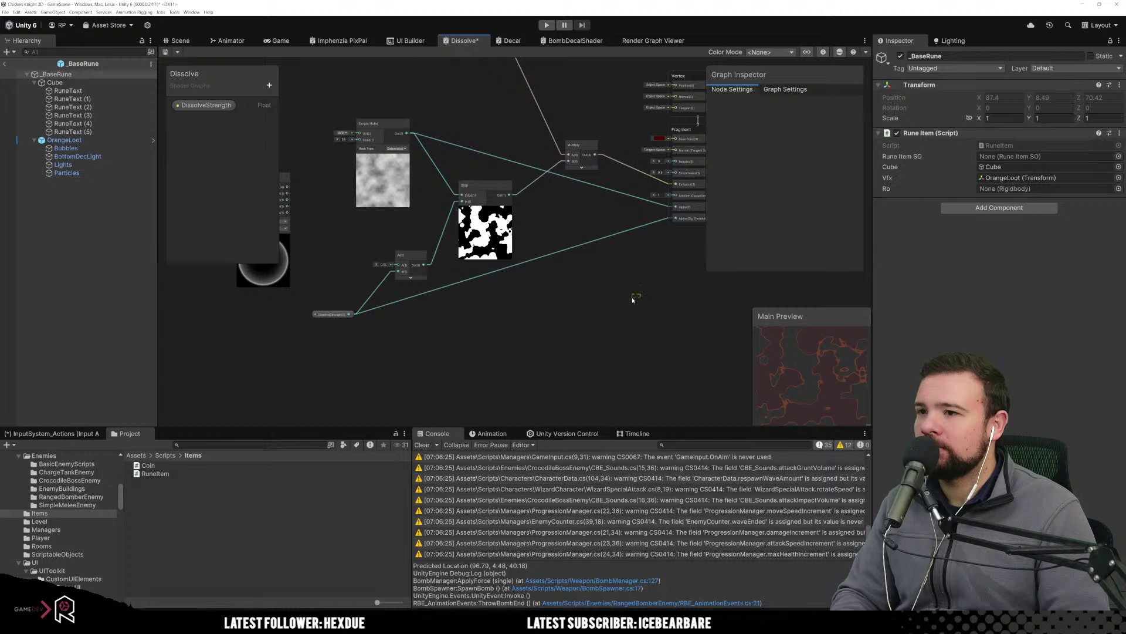
Add a Screen Position node to the Dissolve graph below the Sample Texture 2D node.
{"action": "middle_click_drag", "start_coordinate": [637, 293], "coordinate": [586, 322]}
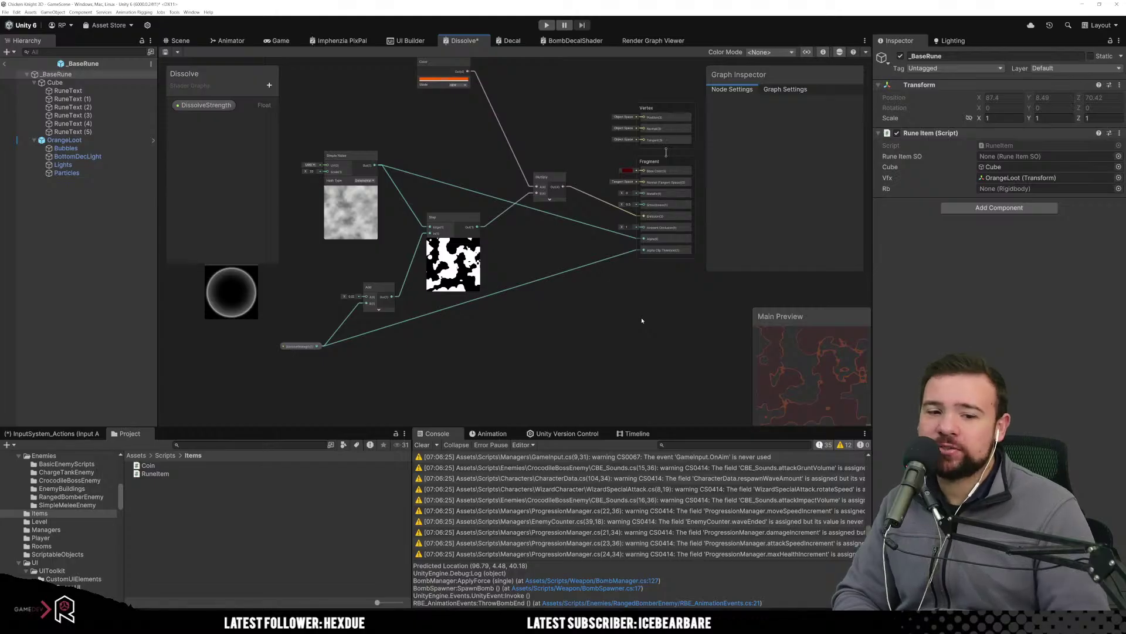
{"action": "middle_click_drag", "start_coordinate": [301, 321], "coordinate": [488, 272]}
{"action": "right_click", "coordinate": [356, 330]}
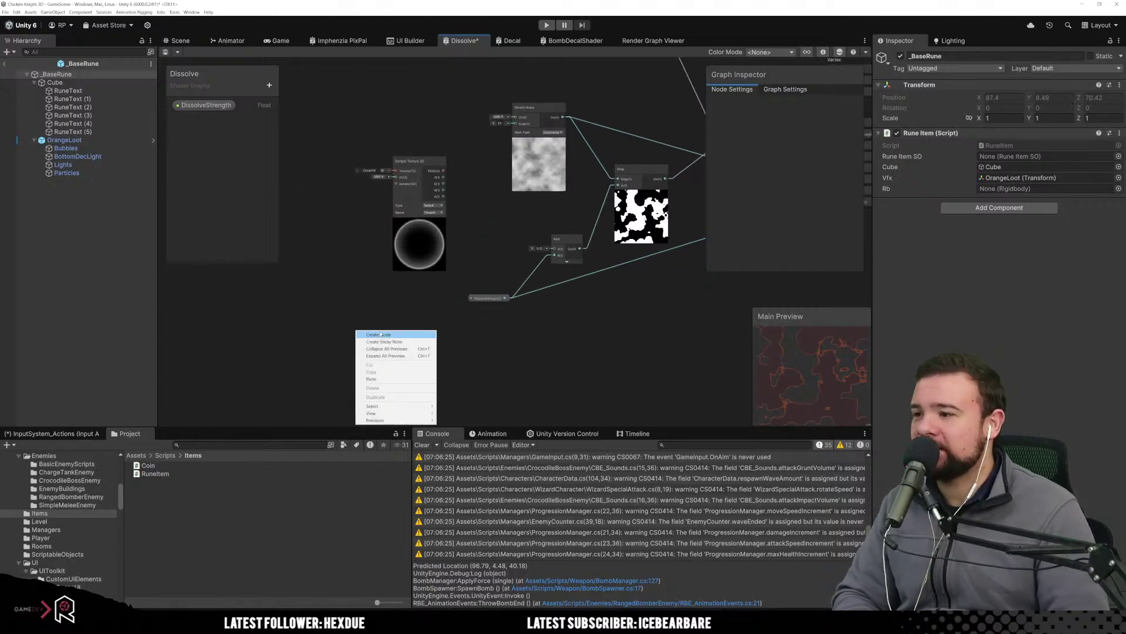
{"action": "left_click", "coordinate": [380, 334]}
{"action": "type", "text": "s"}
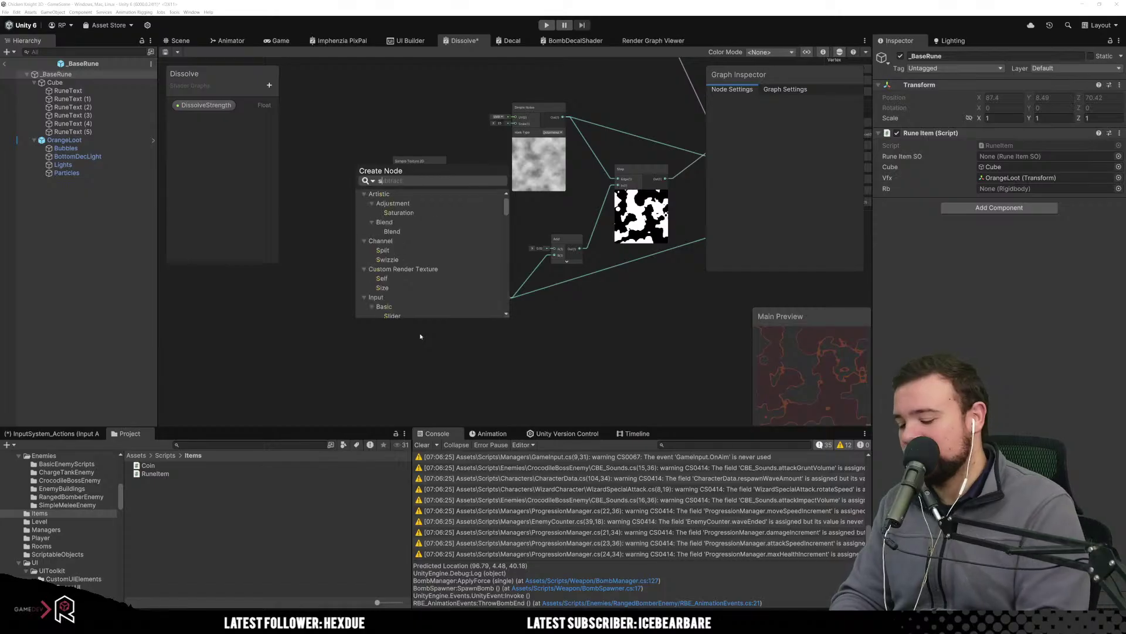
{"action": "type", "text": "creen"}
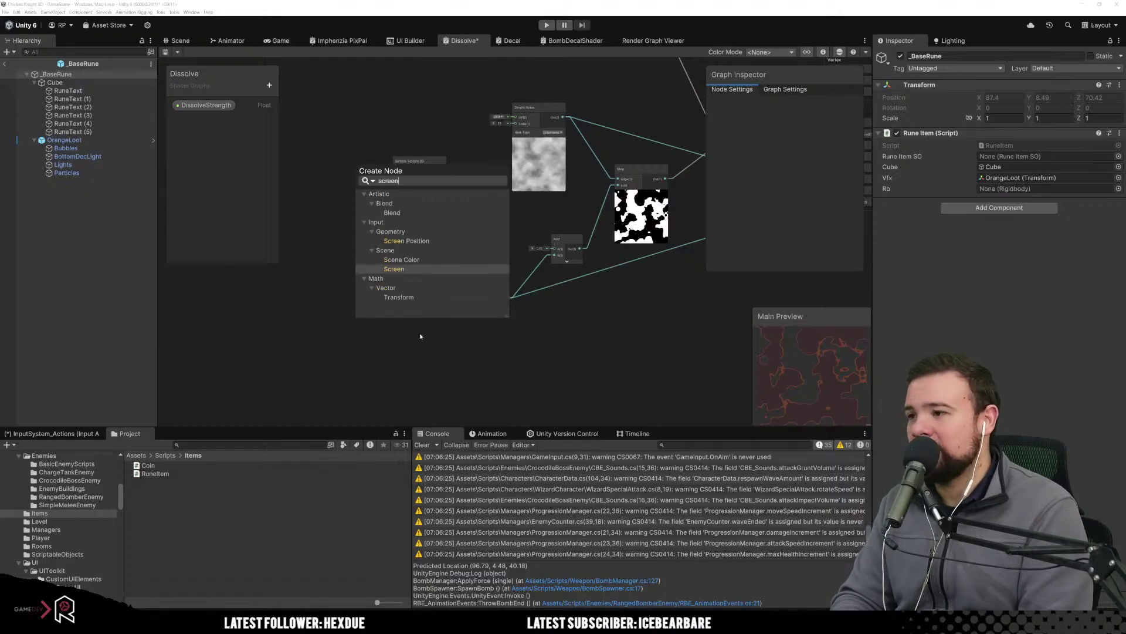
{"action": "double_click", "coordinate": [405, 240]}
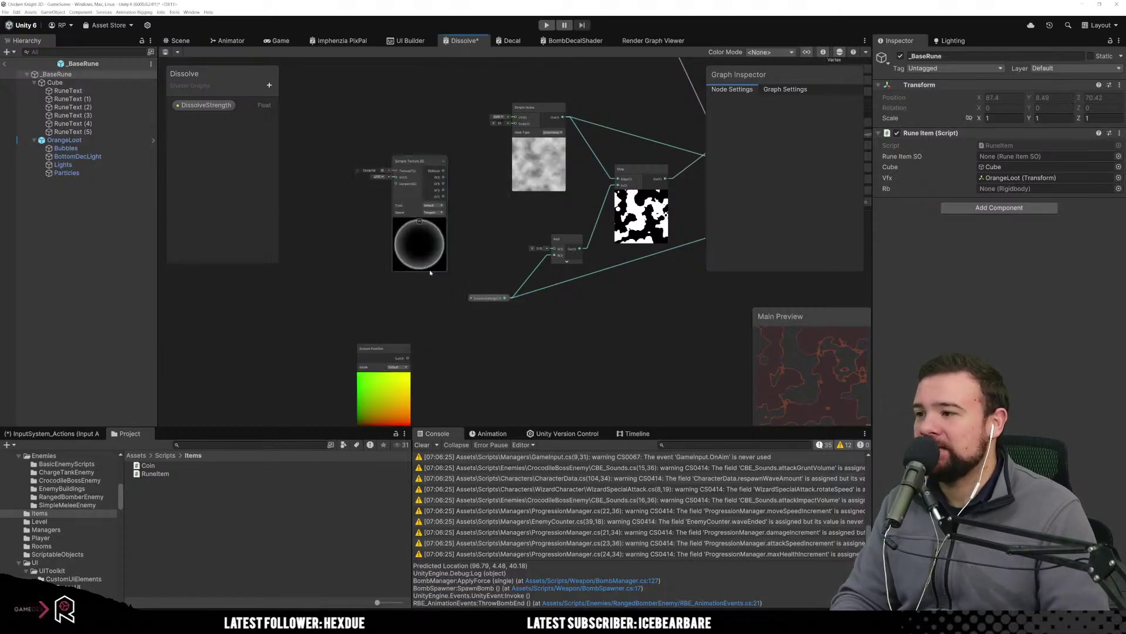
{"action": "middle_click_drag", "start_coordinate": [465, 385], "coordinate": [392, 334]}
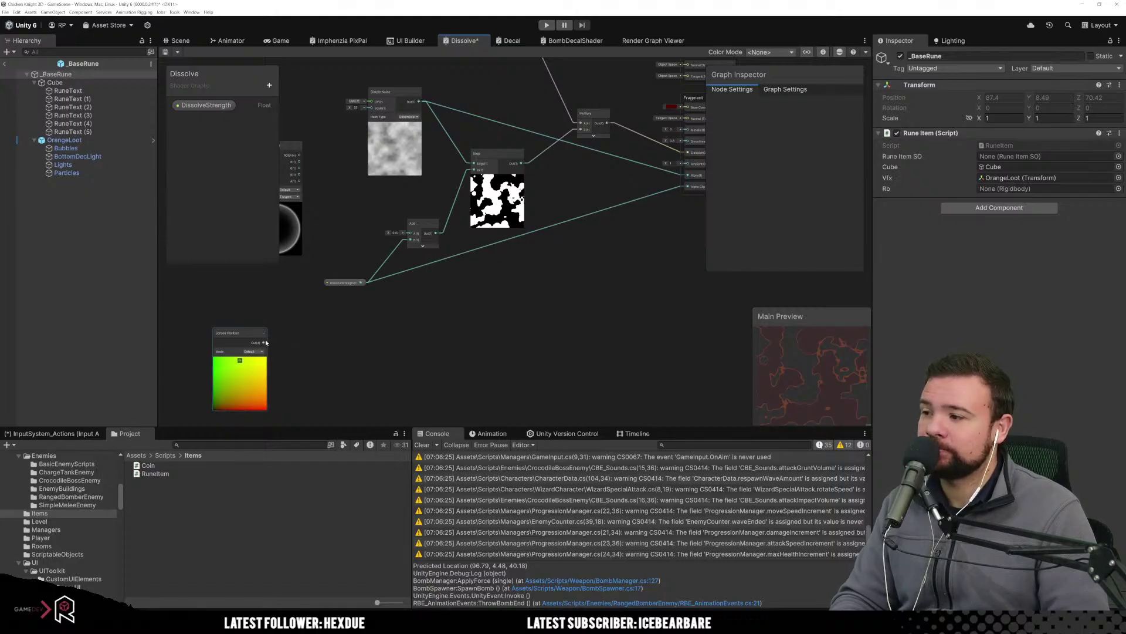
Preview the Screen Position node in Center, Tiled and Pixel modes, and return its mode to Default.
{"action": "left_click", "coordinate": [254, 357]}
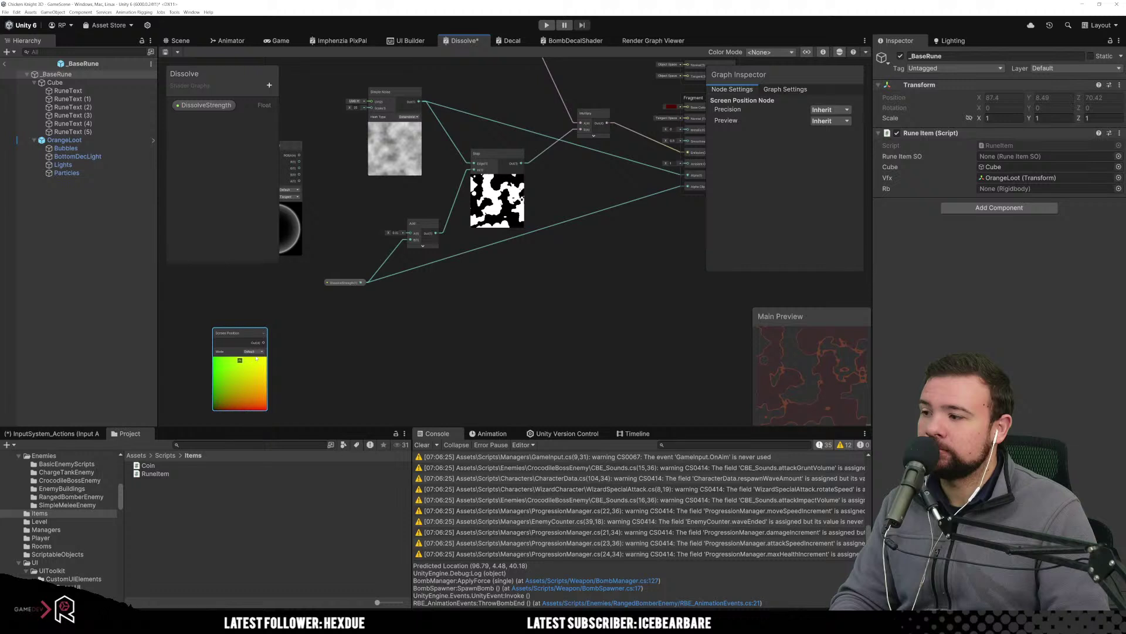
{"action": "left_click", "coordinate": [254, 351]}
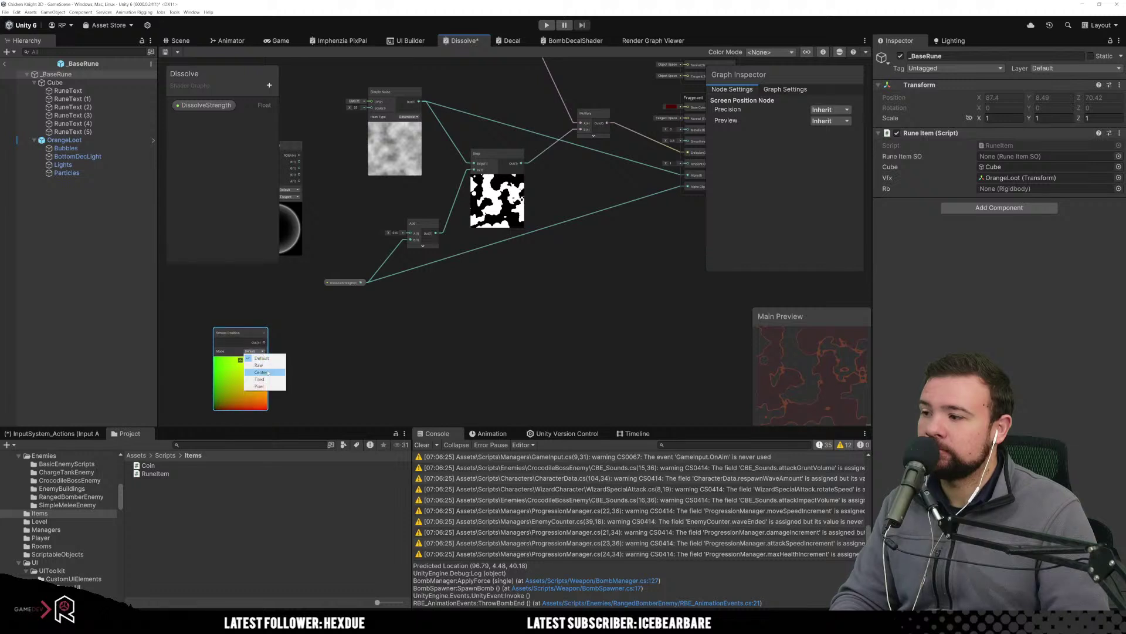
{"action": "left_click", "coordinate": [268, 372]}
{"action": "left_click", "coordinate": [260, 352]}
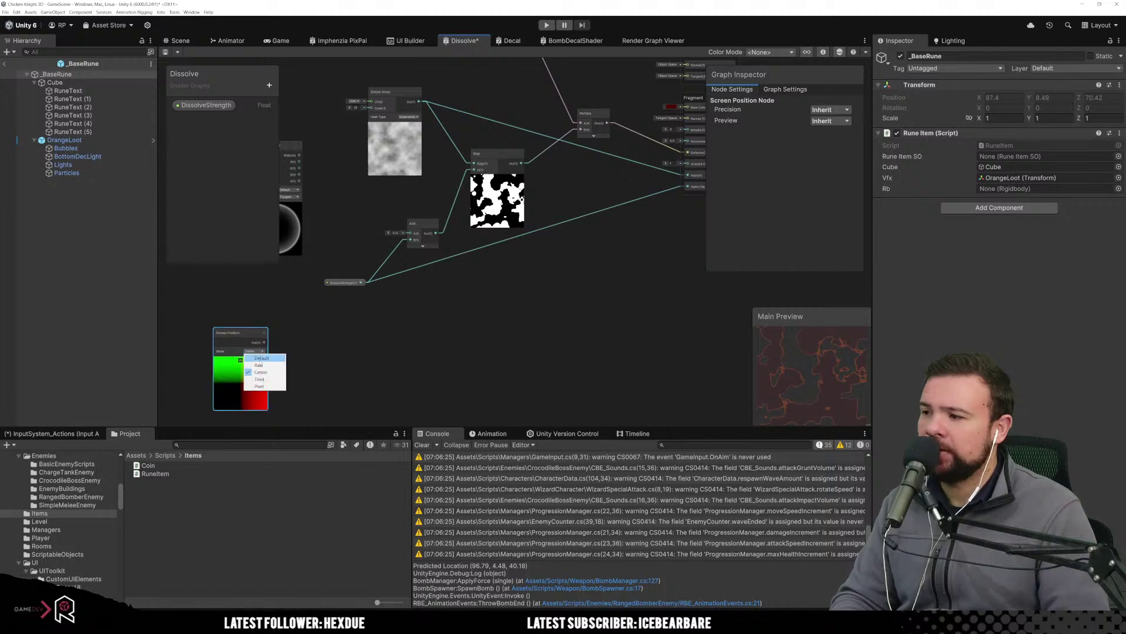
{"action": "left_click", "coordinate": [266, 379]}
{"action": "left_click", "coordinate": [265, 352]}
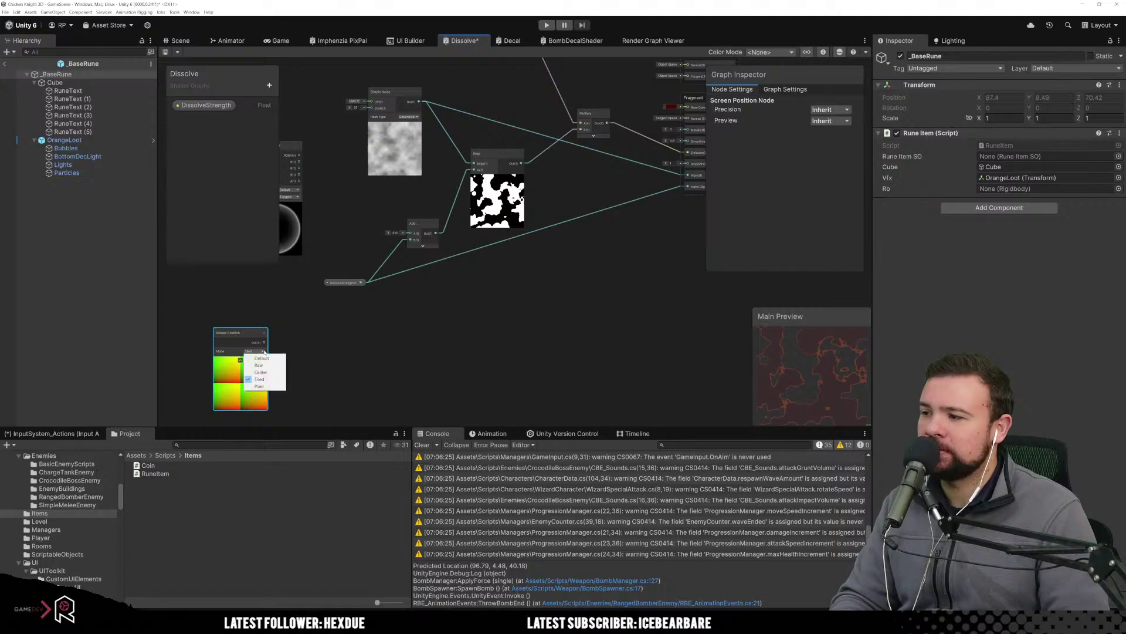
{"action": "left_click", "coordinate": [269, 385]}
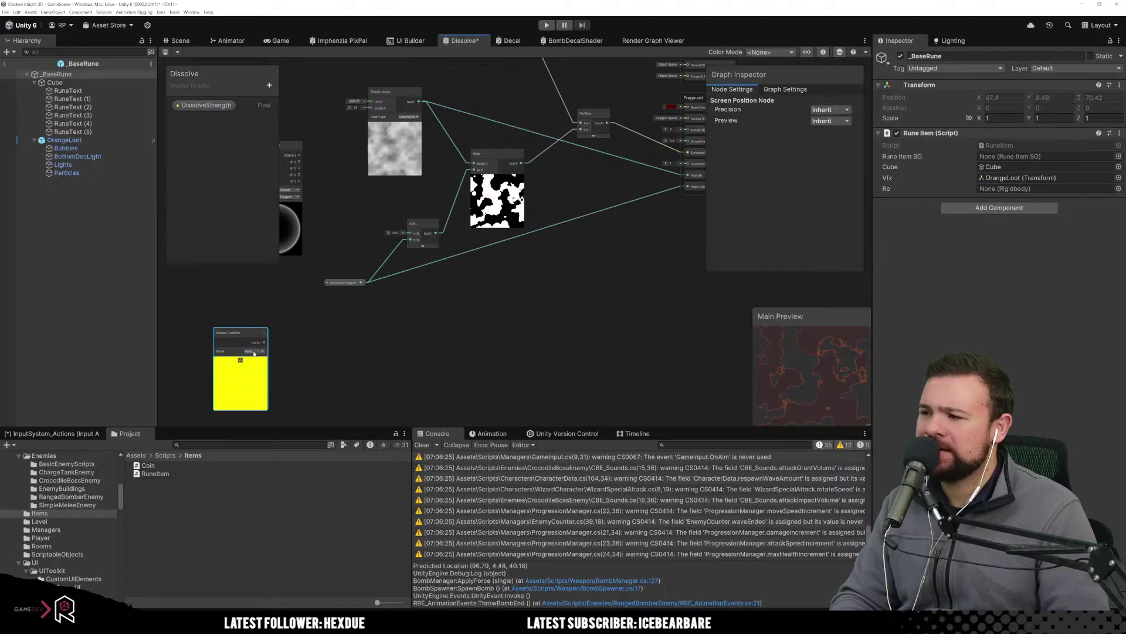
{"action": "left_click", "coordinate": [254, 353]}
{"action": "left_click", "coordinate": [273, 360]}
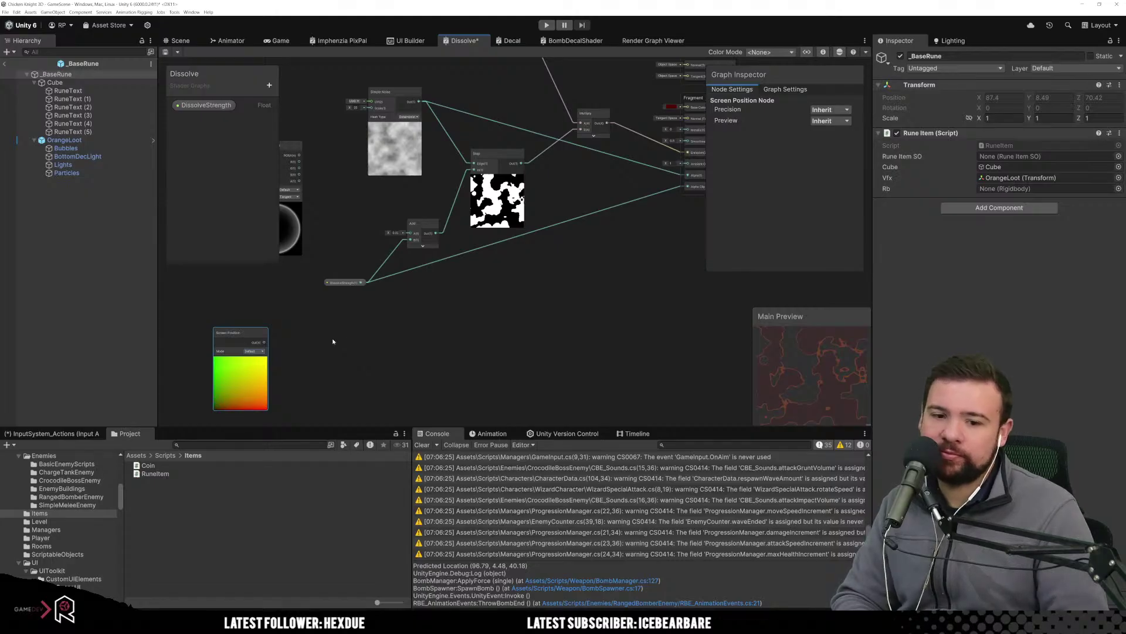
Set the Screen Position node's mode to Center and try to connect its output to the Sample Texture 2D node.
{"action": "left_click", "coordinate": [254, 351]}
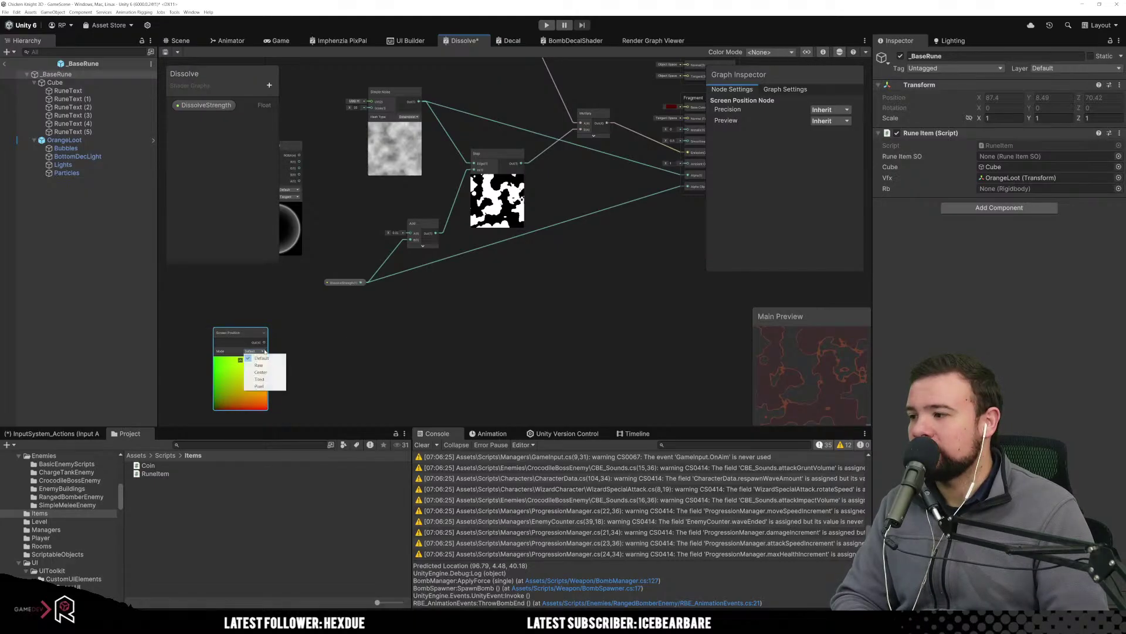
{"action": "left_click", "coordinate": [270, 373]}
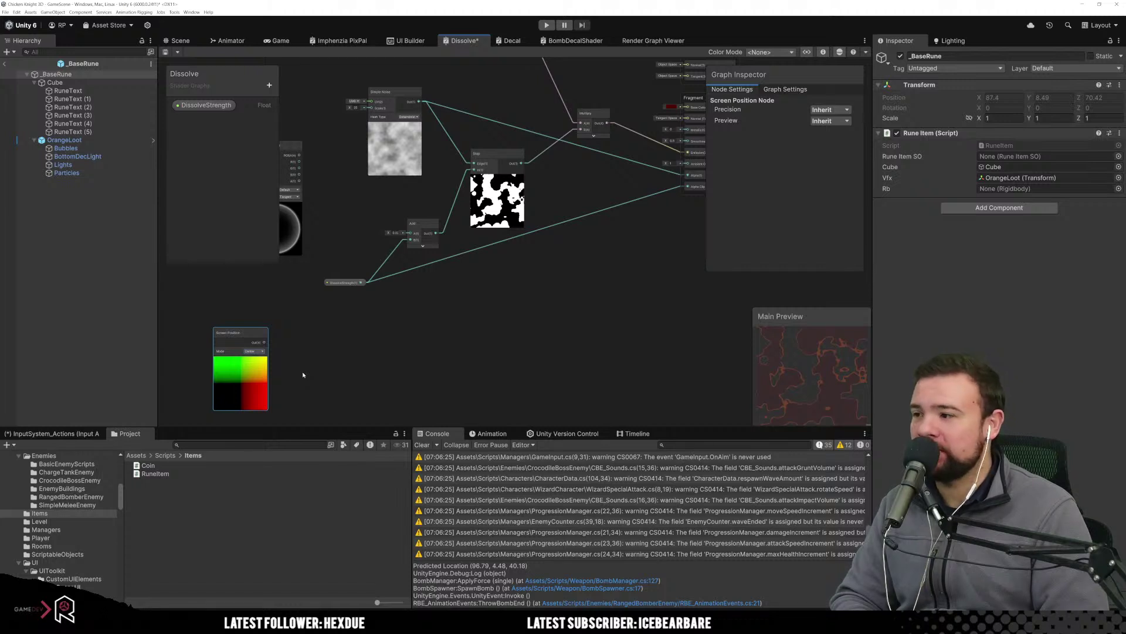
{"action": "middle_click_drag", "start_coordinate": [319, 347], "coordinate": [415, 347]}
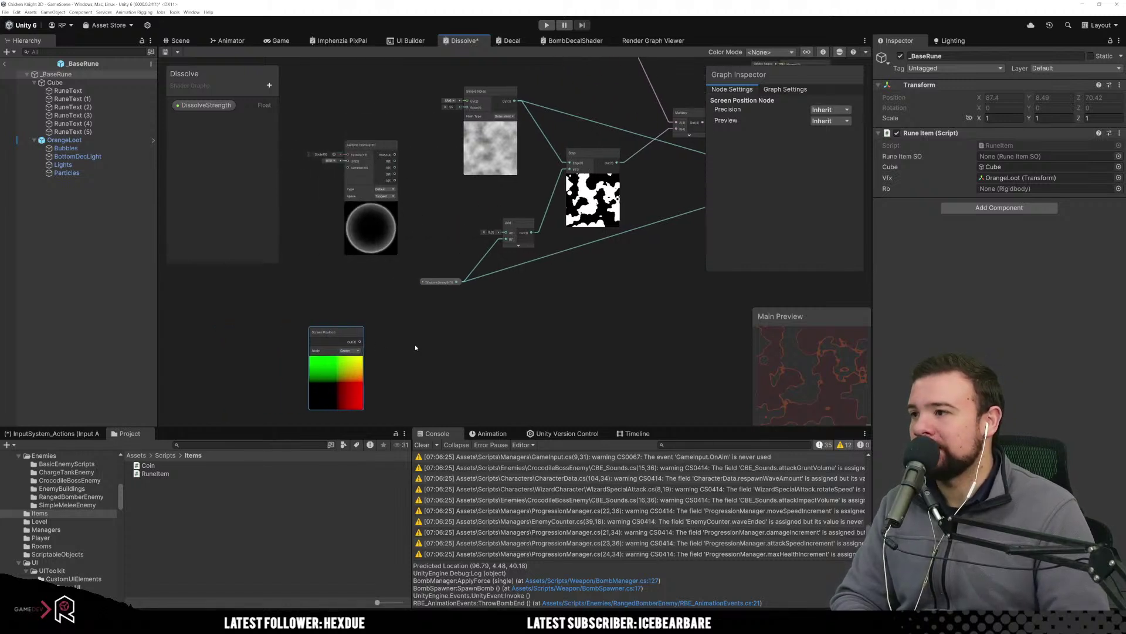
{"action": "left_click_drag", "start_coordinate": [361, 342], "coordinate": [350, 166]}
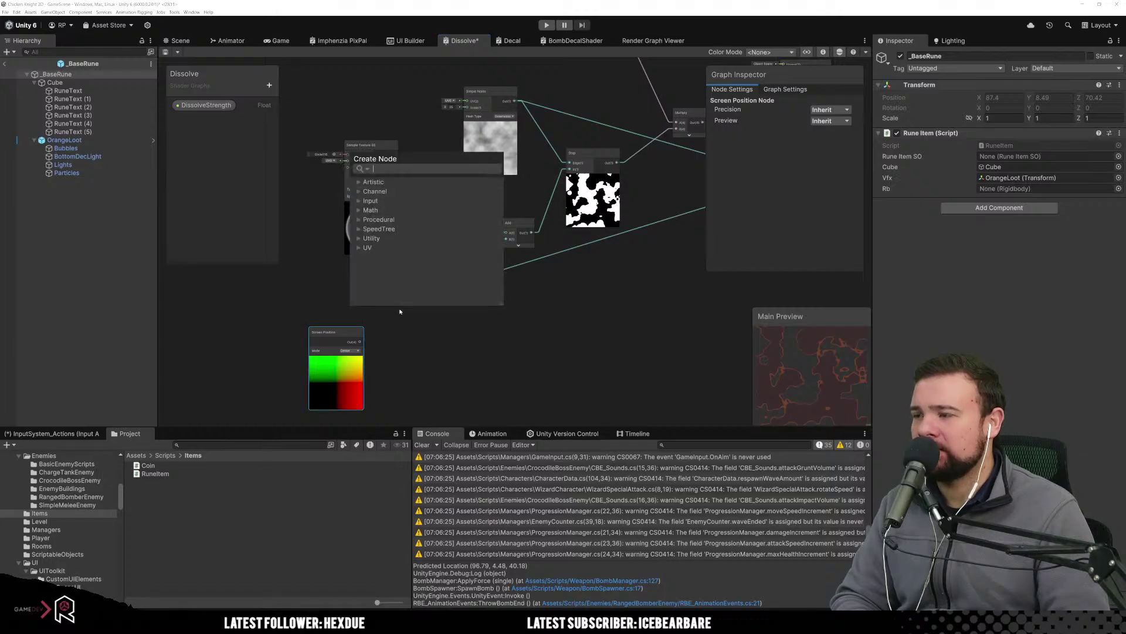
{"action": "left_click", "coordinate": [475, 377]}
{"action": "middle_click_drag", "start_coordinate": [497, 324], "coordinate": [387, 357]}
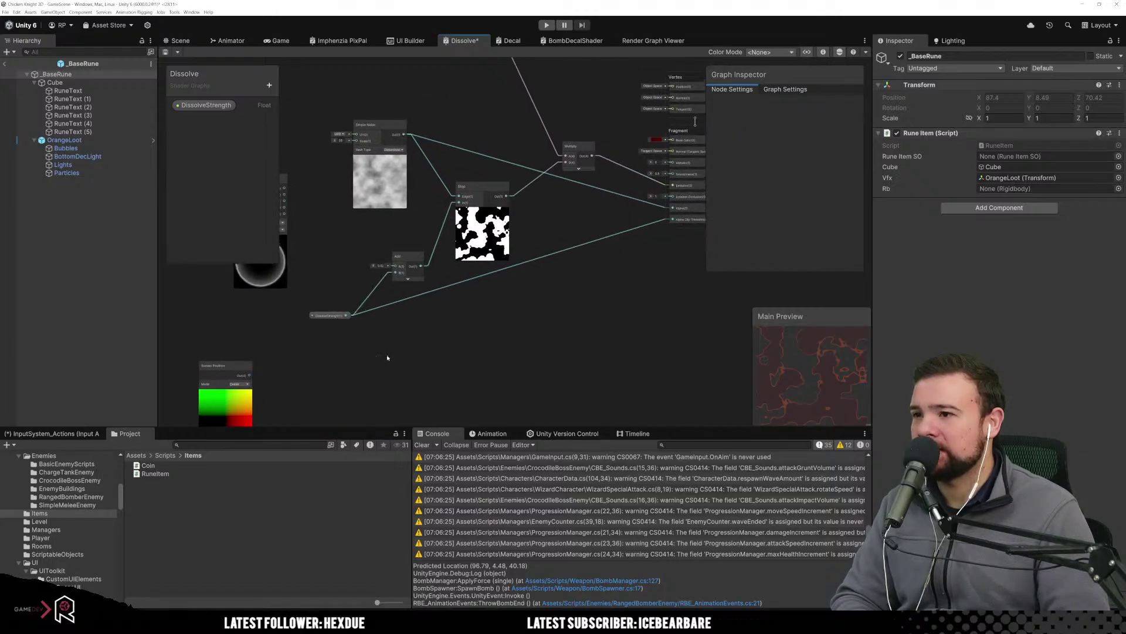
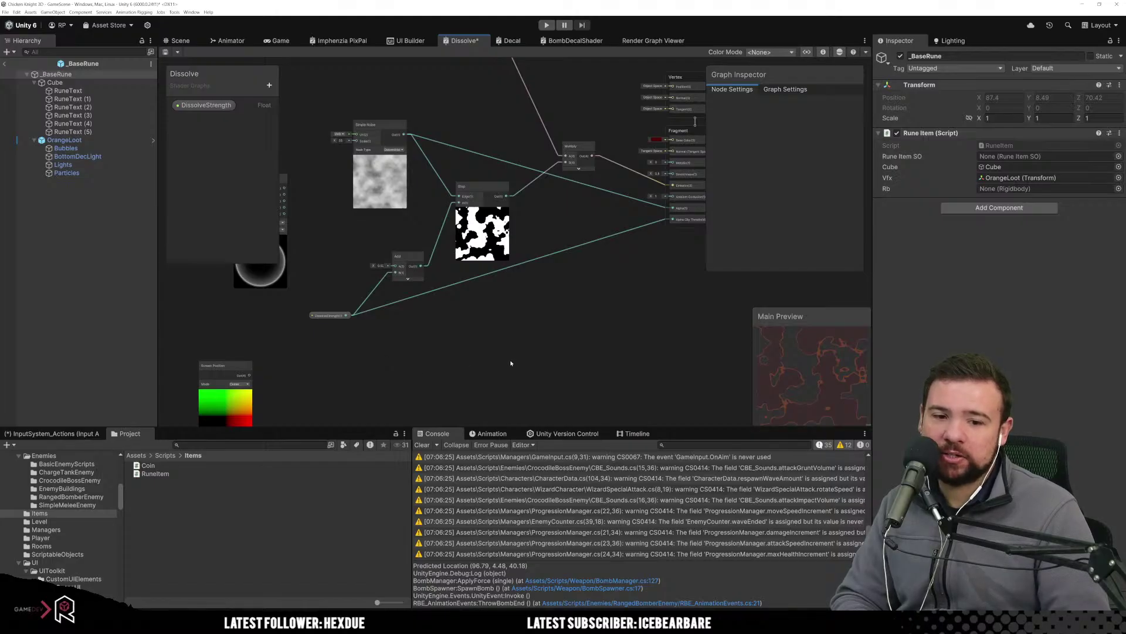
Move the Screen Position node beside the Sample Texture 2D node and connect its output to the UV input.
{"action": "scroll", "coordinate": [511, 364], "scroll_direction": "up", "scroll_amount": 1}
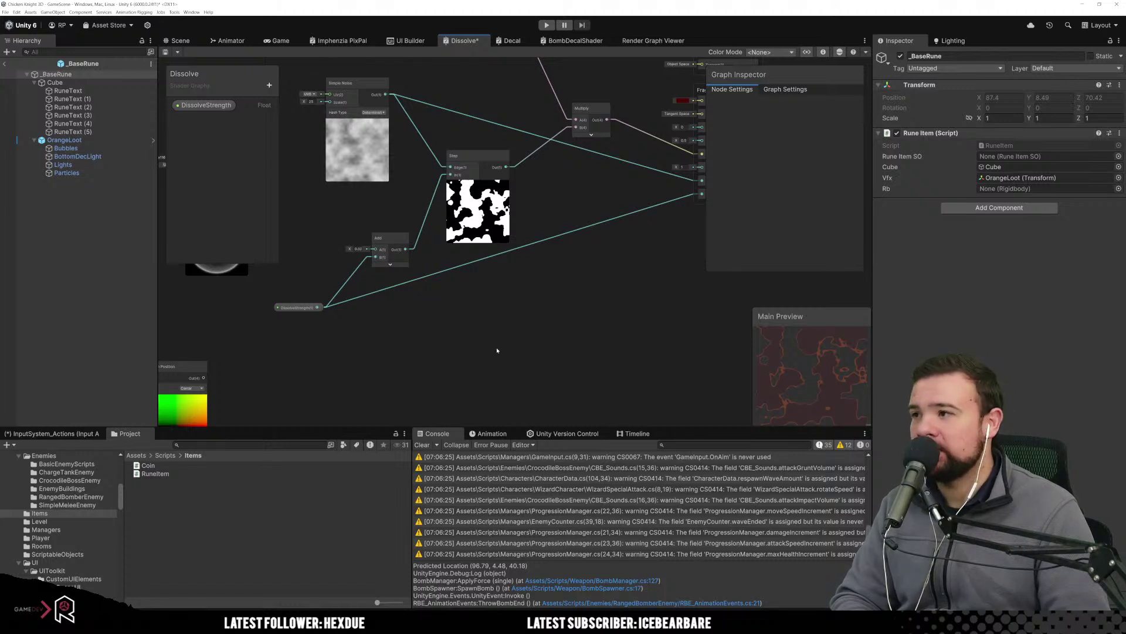
{"action": "middle_click_drag", "start_coordinate": [460, 327], "coordinate": [646, 334]}
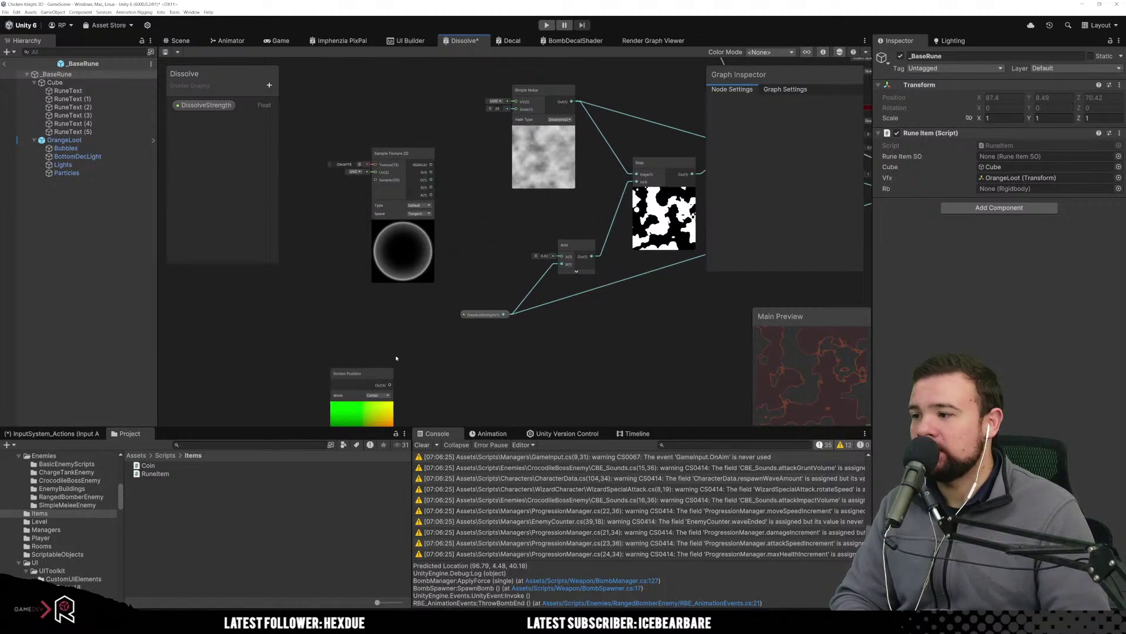
{"action": "left_click_drag", "start_coordinate": [358, 375], "coordinate": [375, 172]}
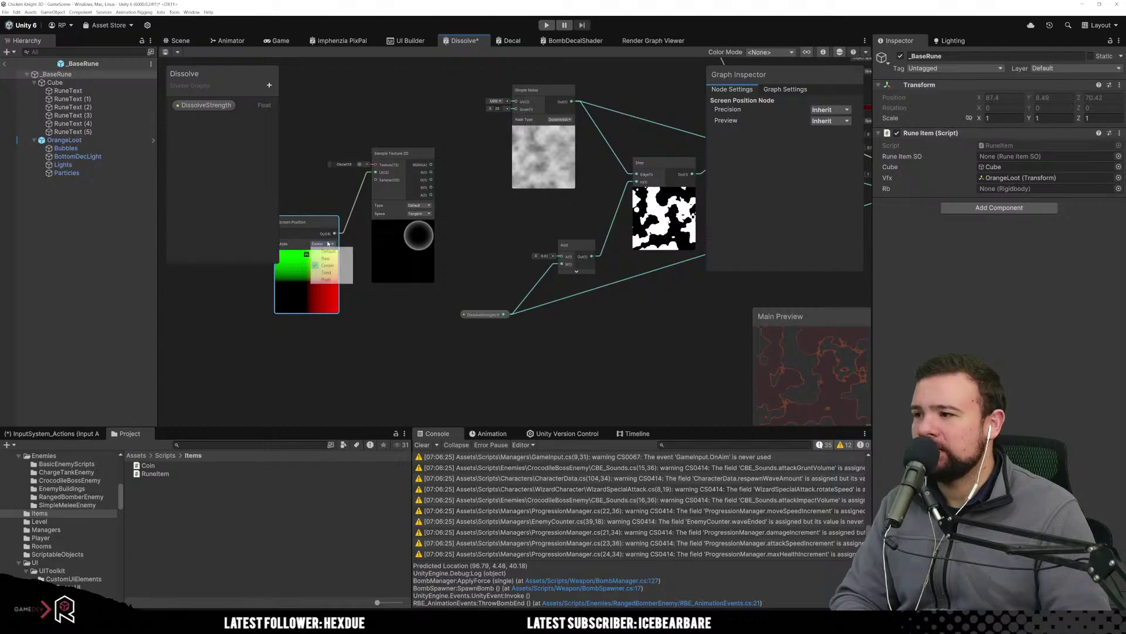
{"action": "left_click", "coordinate": [354, 246]}
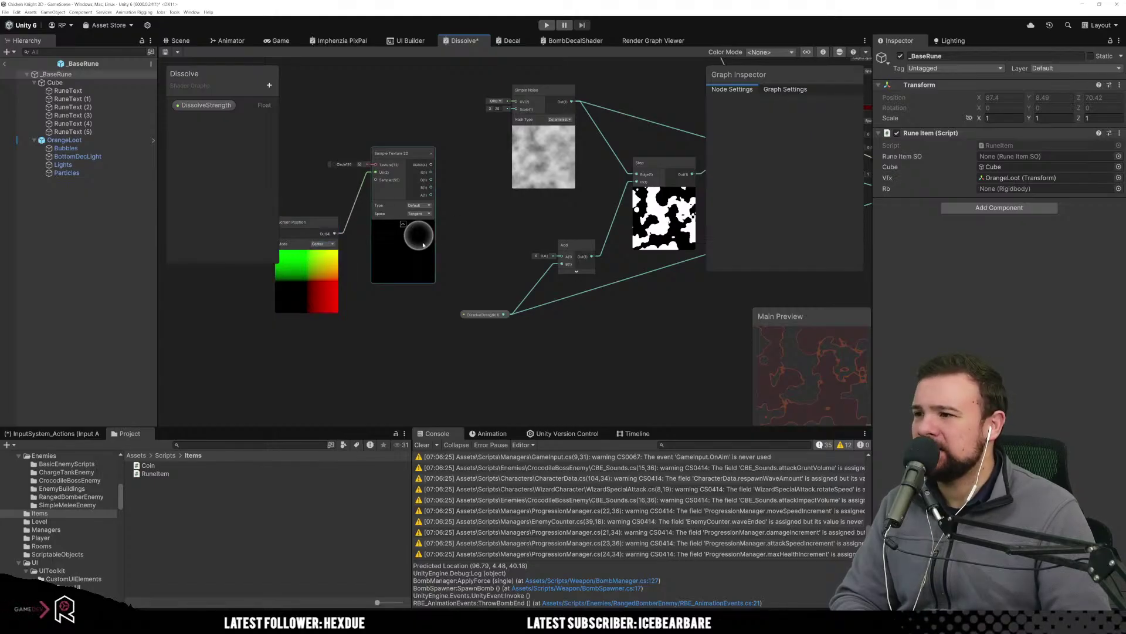
Compare the circle texture with Screen Position in Raw, Default, Center, Tiled and Pixel modes, and end on Default.
{"action": "left_click", "coordinate": [322, 244]}
{"action": "left_click", "coordinate": [328, 253]}
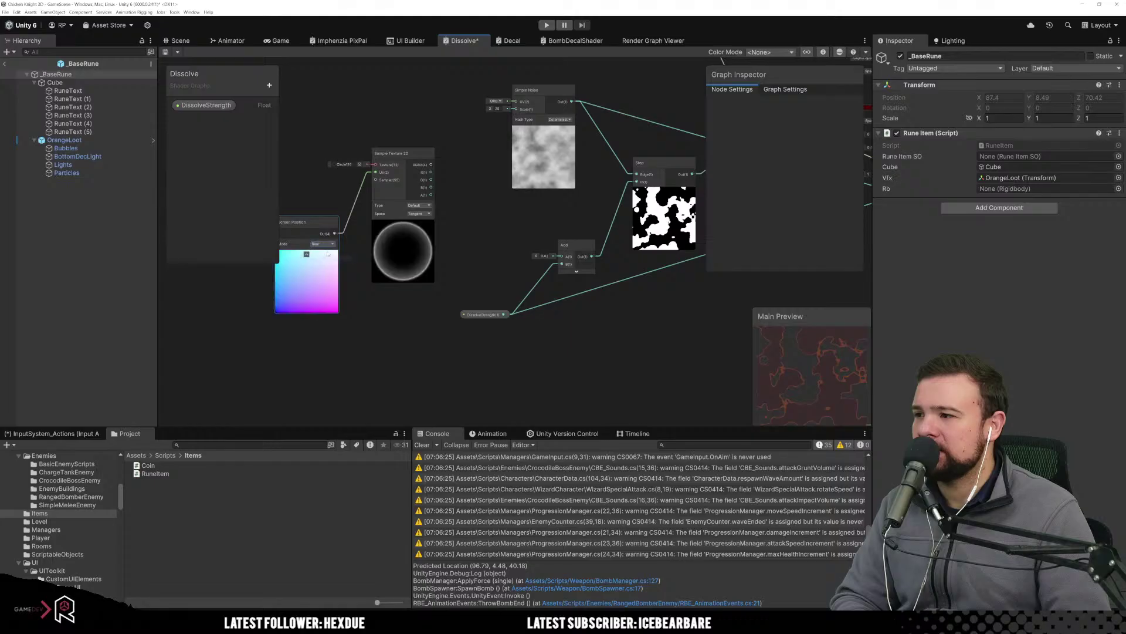
{"action": "left_click", "coordinate": [331, 245]}
{"action": "left_click", "coordinate": [331, 249]}
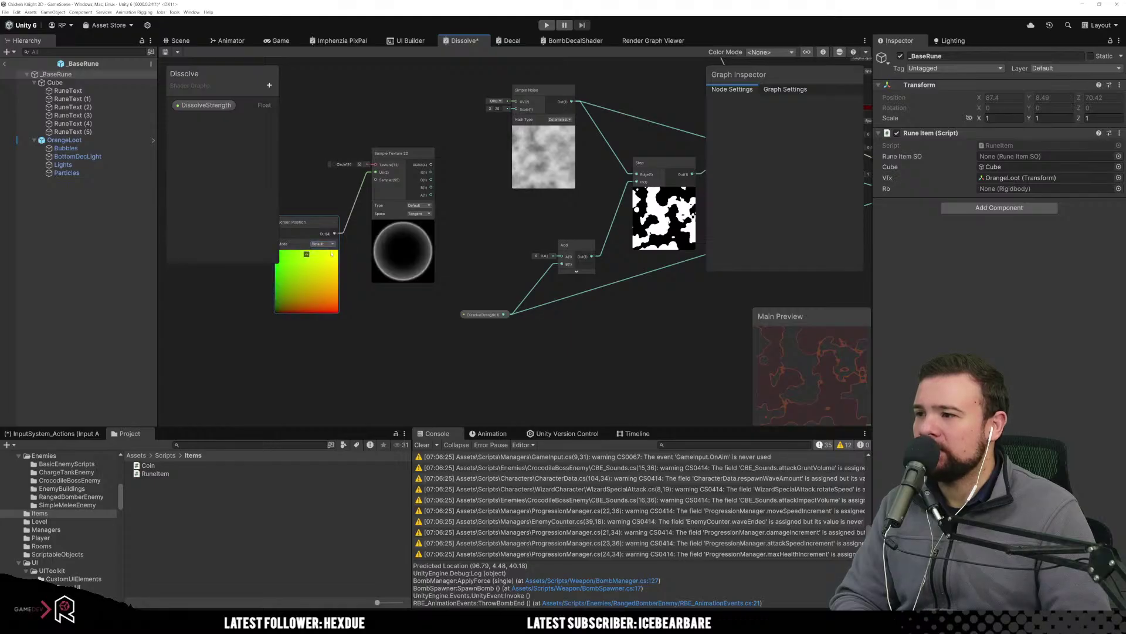
{"action": "left_click", "coordinate": [333, 244]}
{"action": "left_click", "coordinate": [328, 259]}
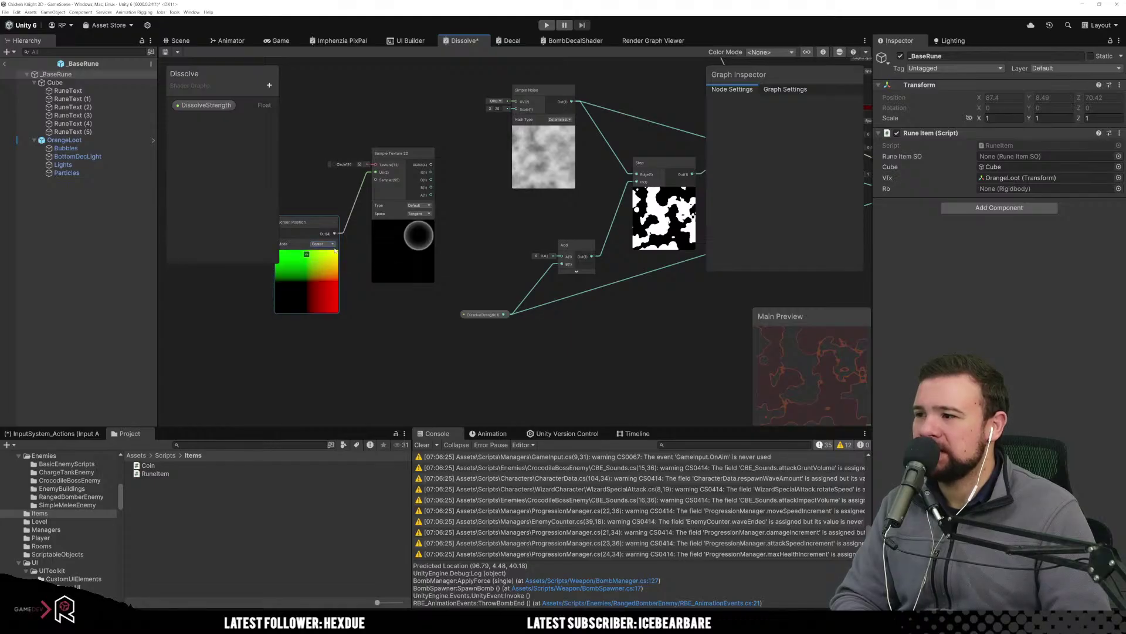
{"action": "left_click", "coordinate": [331, 245]}
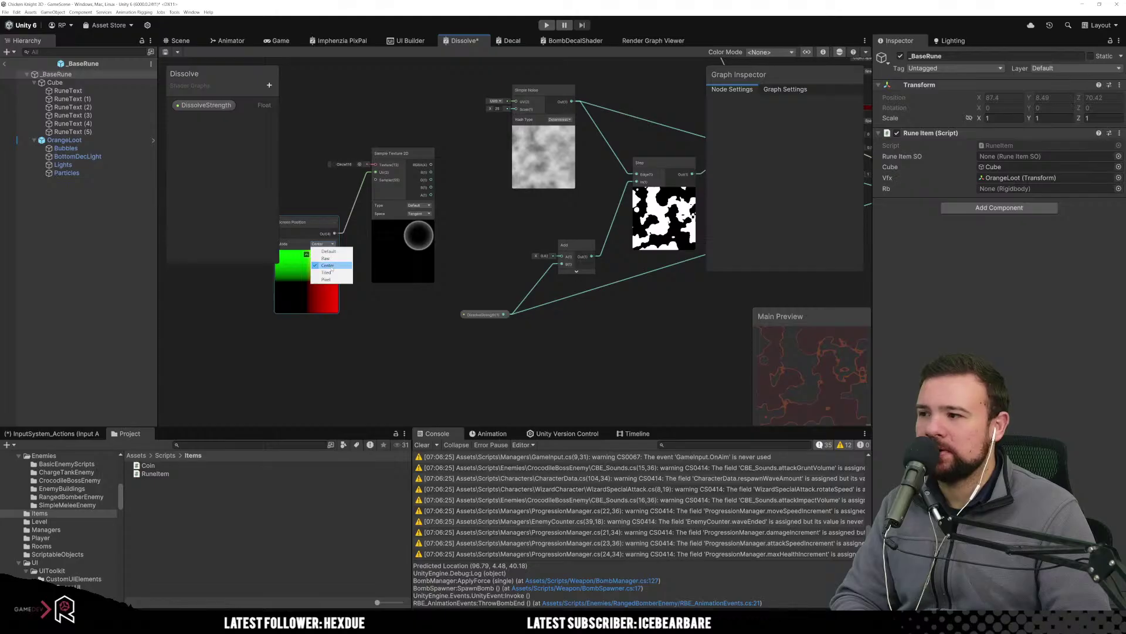
{"action": "left_click", "coordinate": [329, 272]}
{"action": "left_click", "coordinate": [325, 247]}
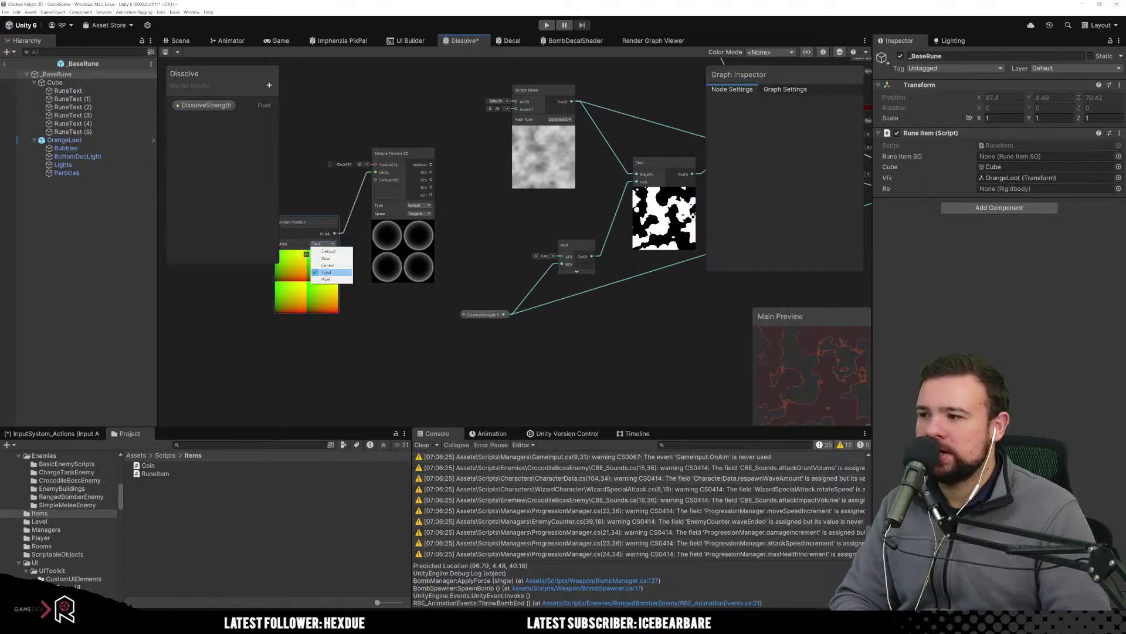
{"action": "left_click", "coordinate": [322, 280]}
{"action": "left_click", "coordinate": [324, 243]}
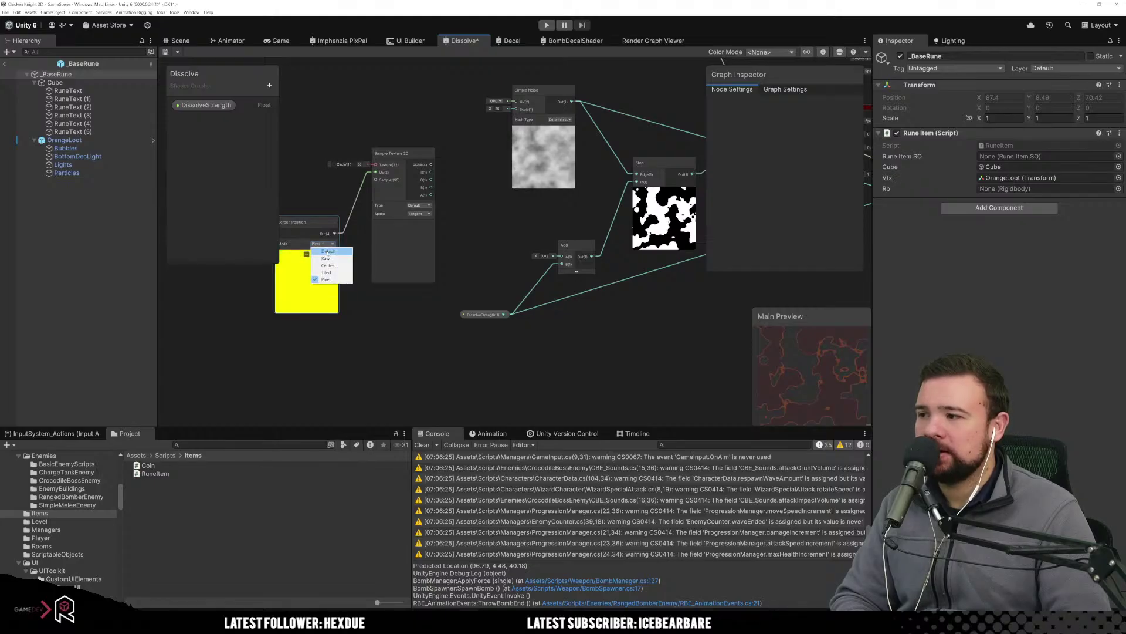
{"action": "left_click", "coordinate": [346, 253]}
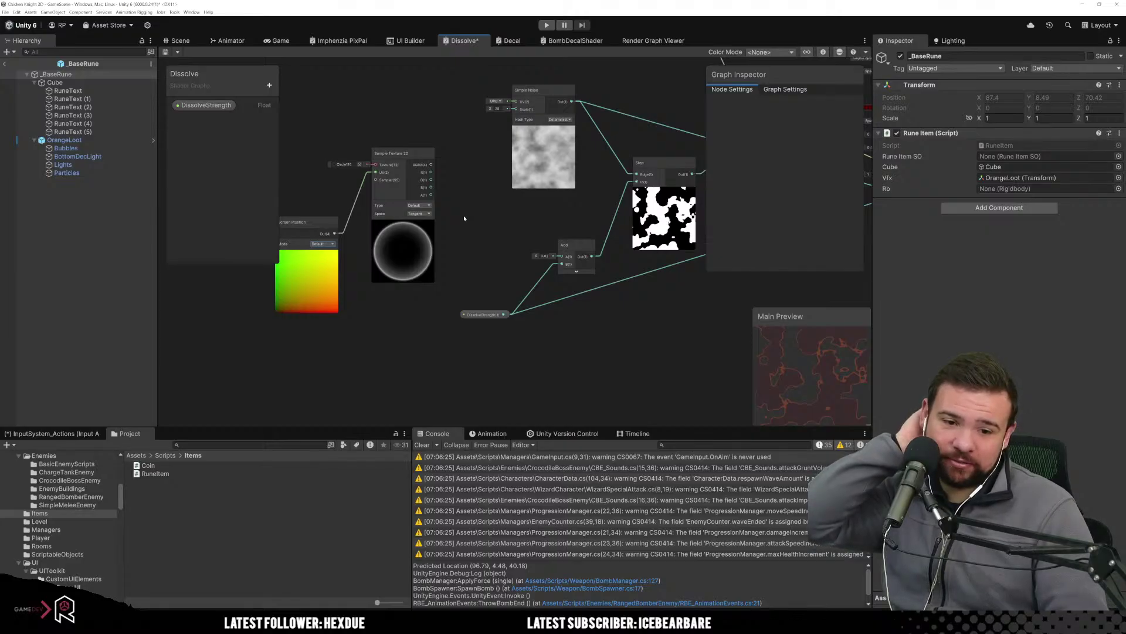
Delete the Sample Texture 2D and Screen Position nodes together and save the Dissolve graph.
{"action": "middle_click_drag", "start_coordinate": [461, 219], "coordinate": [556, 262]}
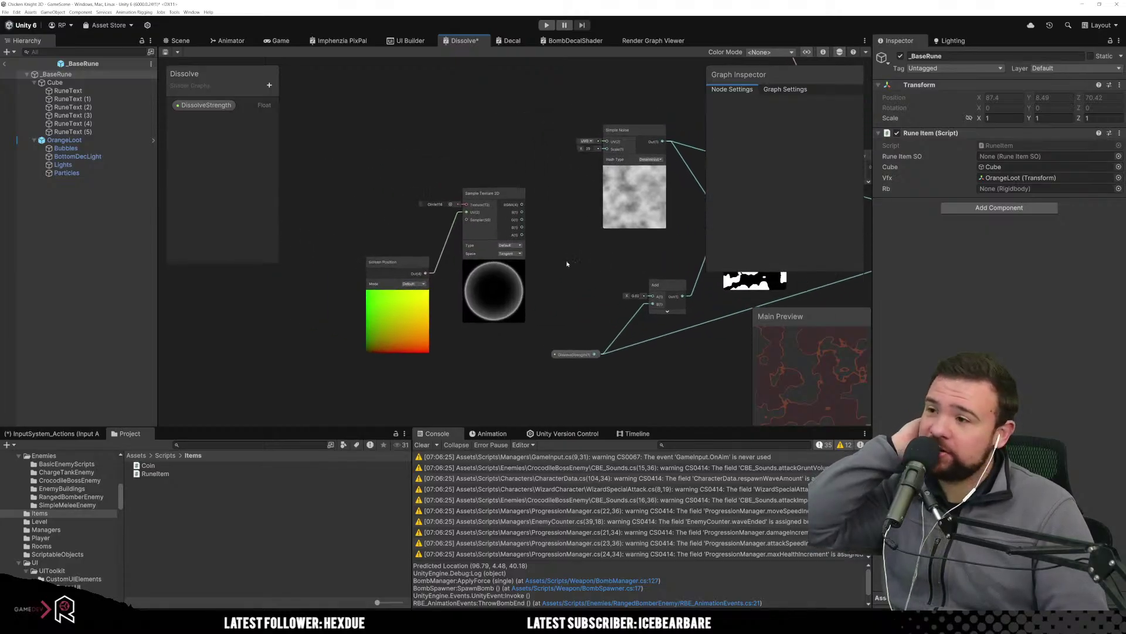
{"action": "right_click", "coordinate": [463, 125]}
{"action": "left_click", "coordinate": [453, 94]}
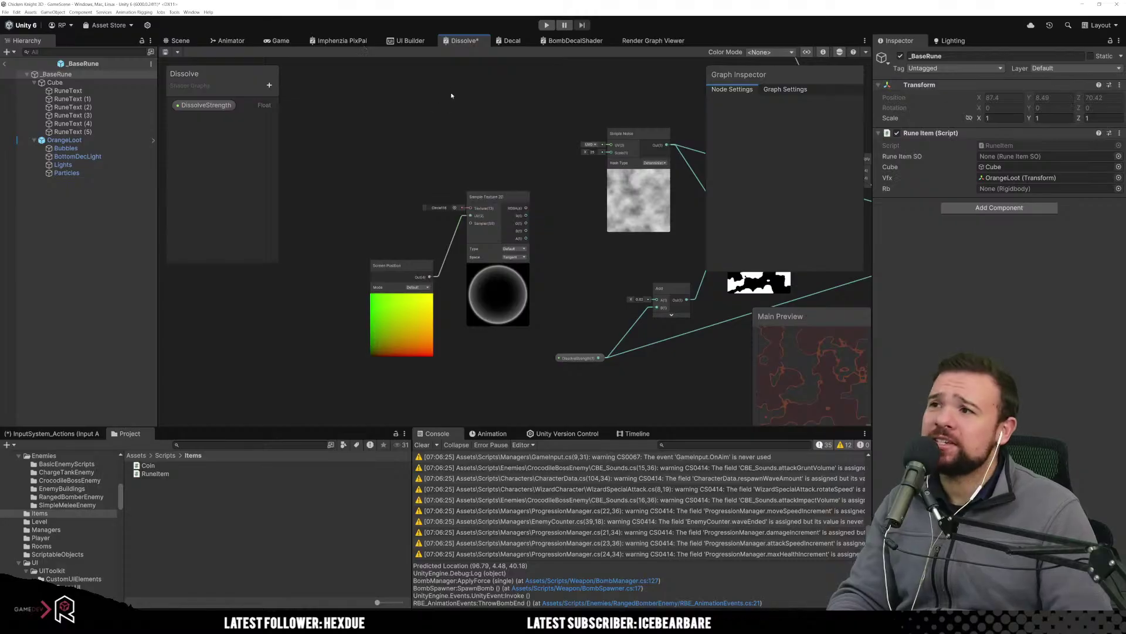
{"action": "left_click_drag", "start_coordinate": [485, 148], "coordinate": [367, 382]}
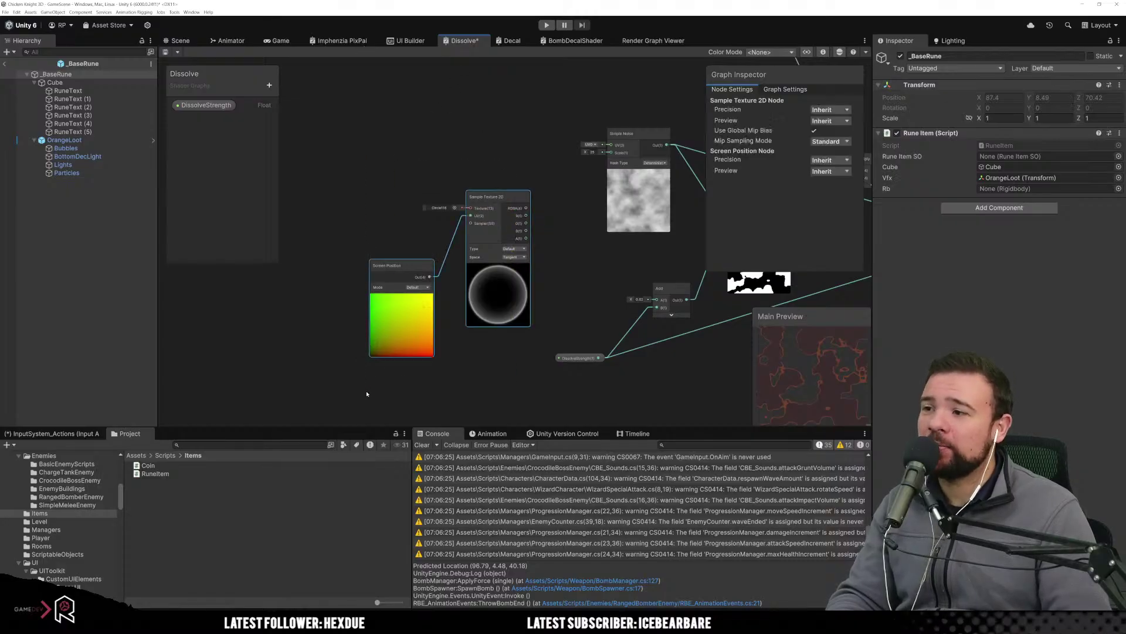
{"action": "key", "text": "Delete"}
{"action": "middle_click_drag", "start_coordinate": [529, 310], "coordinate": [327, 300]}
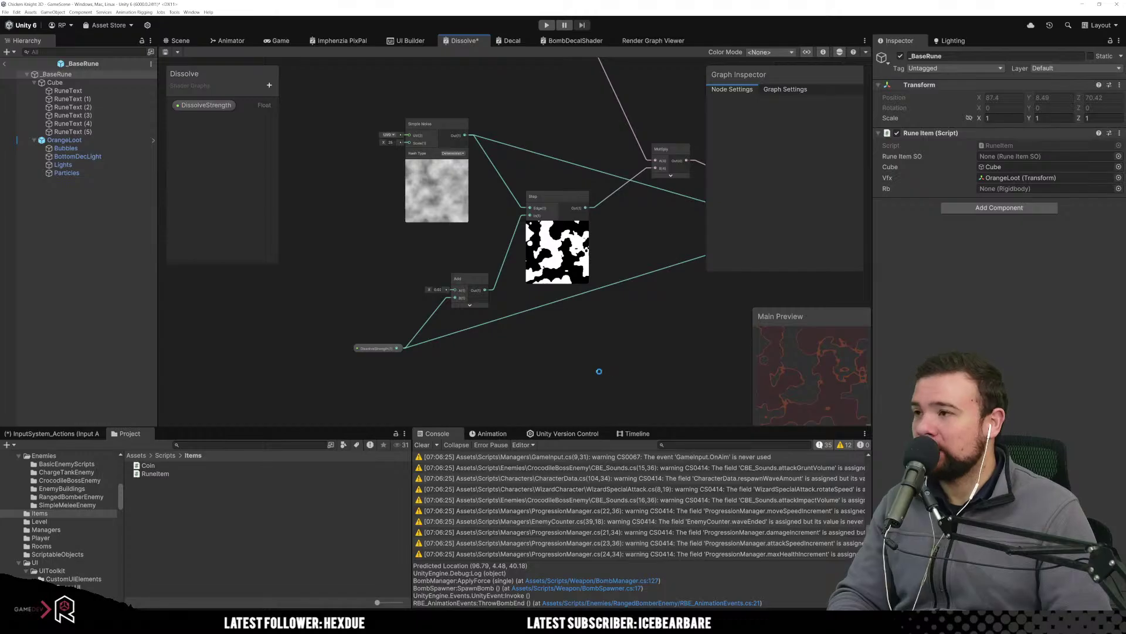
{"action": "key", "text": "ctrl+s"}
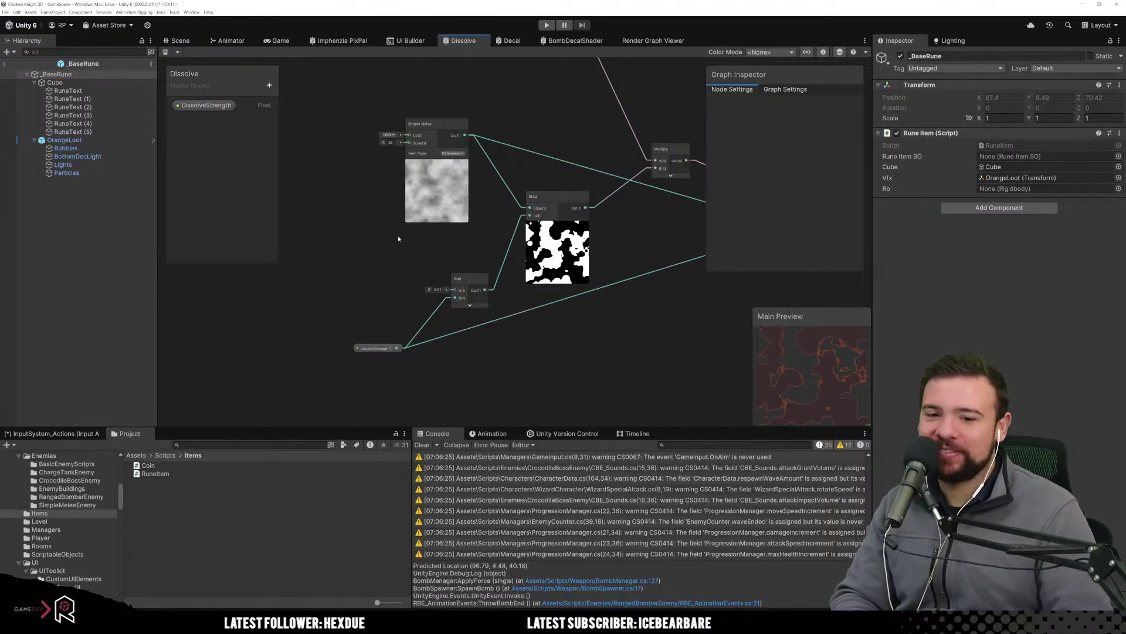
Add a Fresnel Effect node in the empty area beside the Simple Noise node and set its Power to 2.11.
{"action": "middle_click_drag", "start_coordinate": [398, 235], "coordinate": [641, 260]}
{"action": "right_click", "coordinate": [429, 213]}
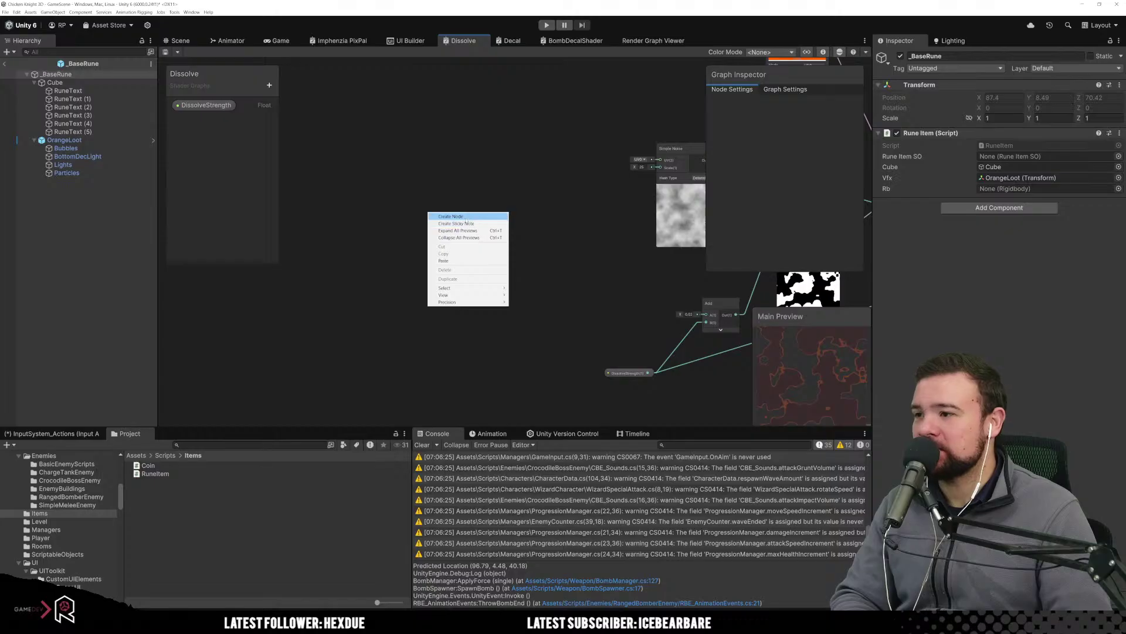
{"action": "left_click", "coordinate": [450, 216]}
{"action": "type", "text": "fres"}
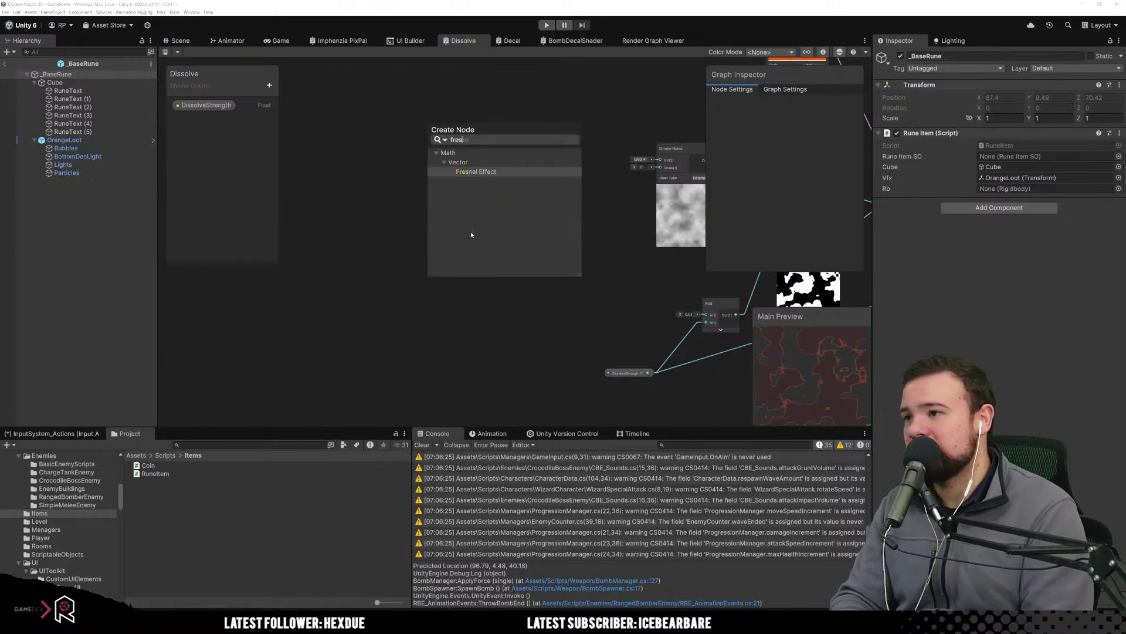
{"action": "left_click", "coordinate": [496, 172]}
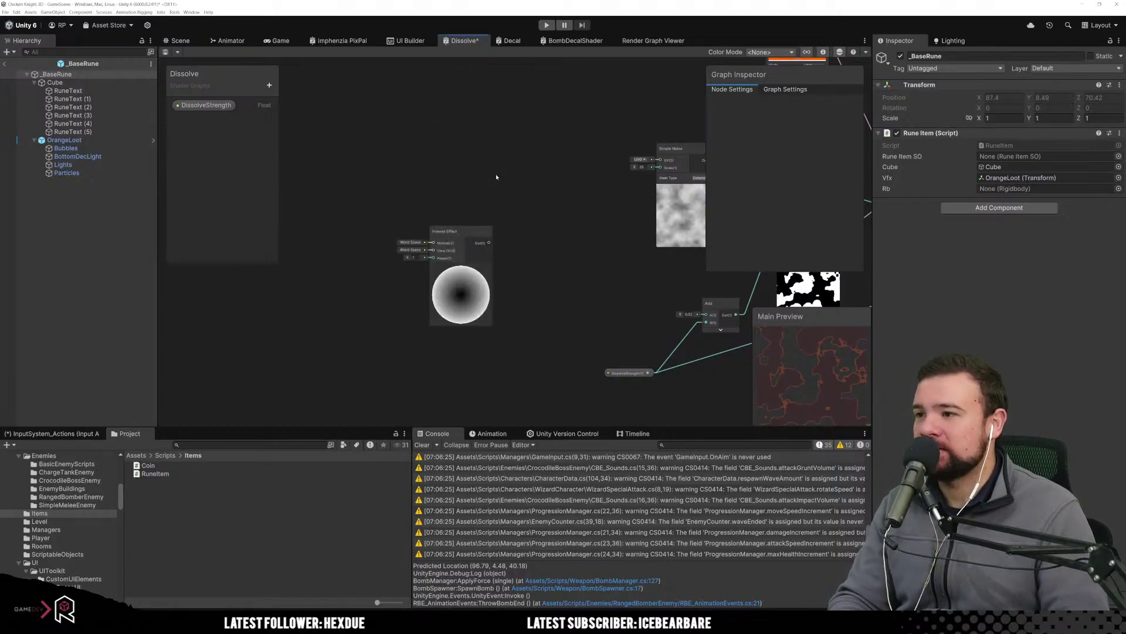
{"action": "scroll", "coordinate": [420, 362], "scroll_direction": "up", "scroll_amount": 5}
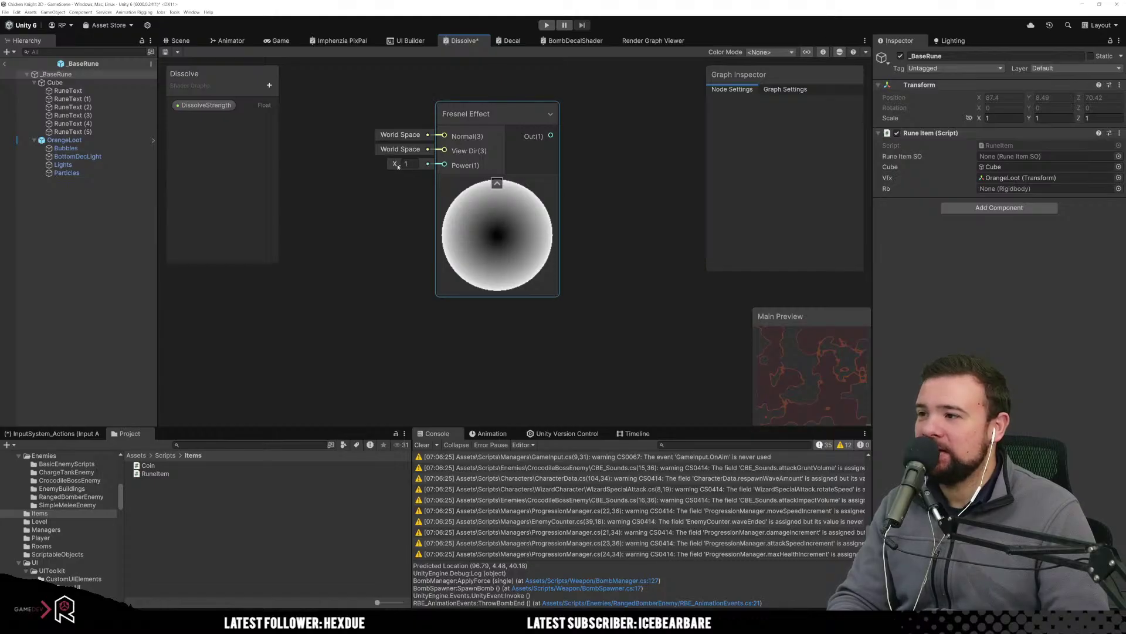
{"action": "mouse_move", "coordinate": [397, 166]}
{"action": "left_mouse_down"}
{"action": "mouse_move", "coordinate": [420, 169]}
{"action": "mouse_move", "coordinate": [409, 166]}
{"action": "left_mouse_up"}
{"action": "left_click", "coordinate": [565, 213]}
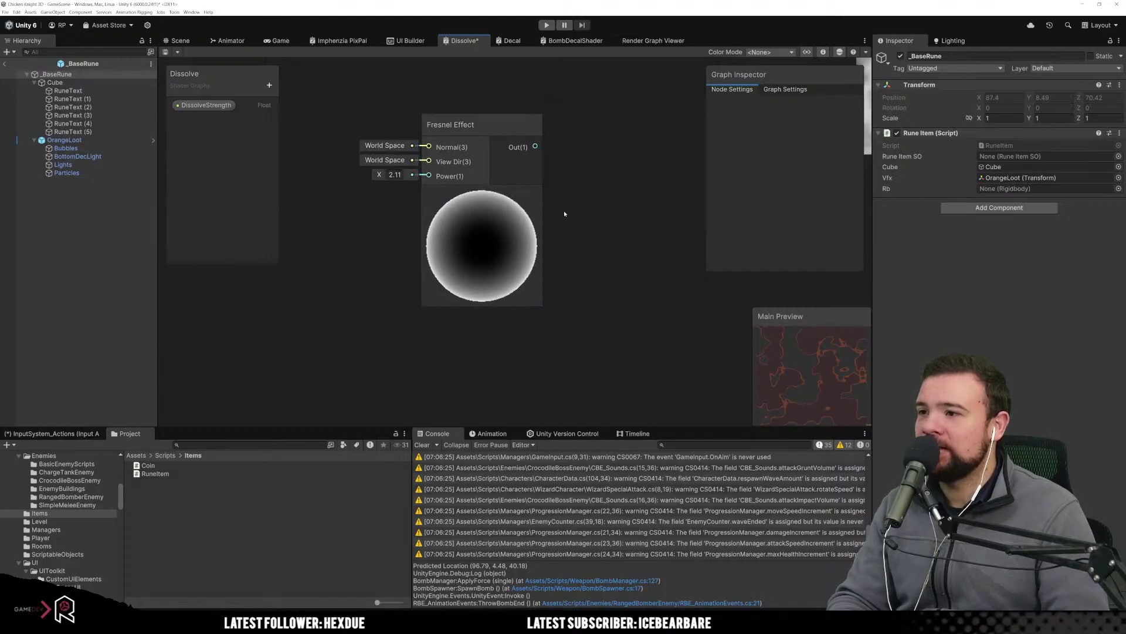
Move the Fresnel Effect node below the Step node, closer to the Fragment block.
{"action": "scroll", "coordinate": [443, 246], "scroll_direction": "down", "scroll_amount": 10}
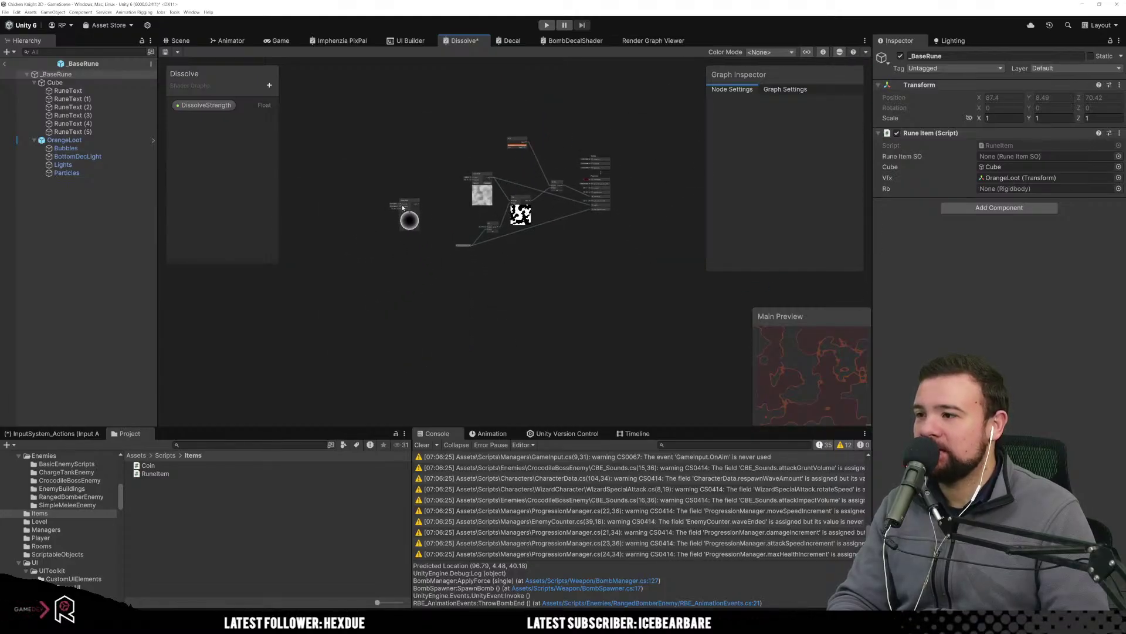
{"action": "left_click_drag", "start_coordinate": [402, 207], "coordinate": [531, 257]}
{"action": "scroll", "coordinate": [593, 224], "scroll_direction": "up", "scroll_amount": 8}
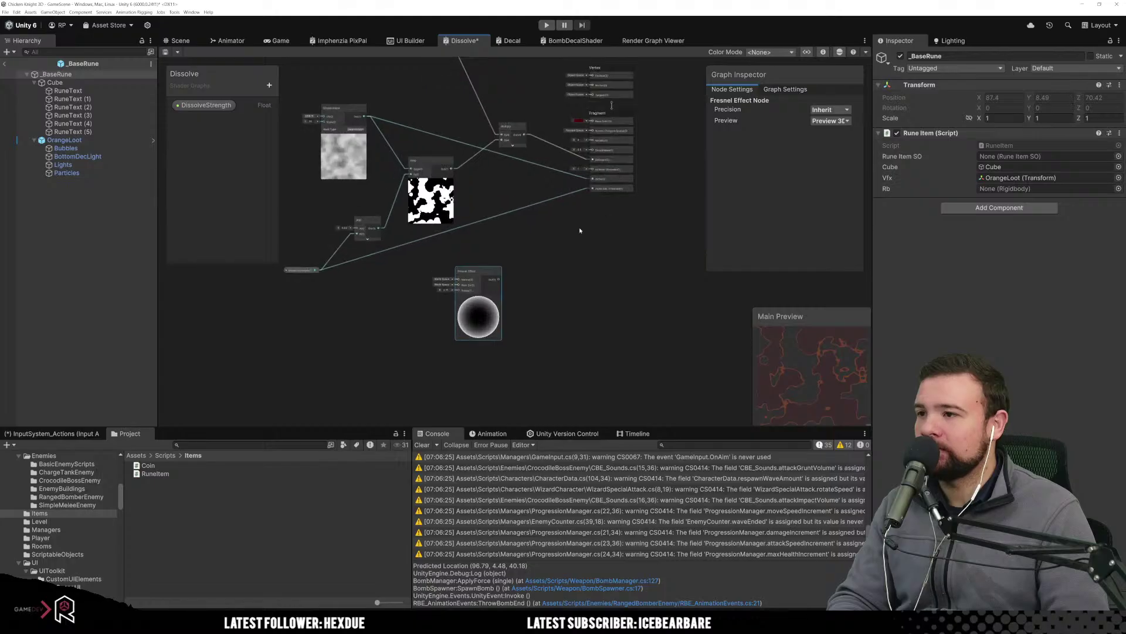
{"action": "scroll", "coordinate": [541, 236], "scroll_direction": "up", "scroll_amount": 2}
{"action": "middle_click_drag", "start_coordinate": [541, 239], "coordinate": [563, 228]}
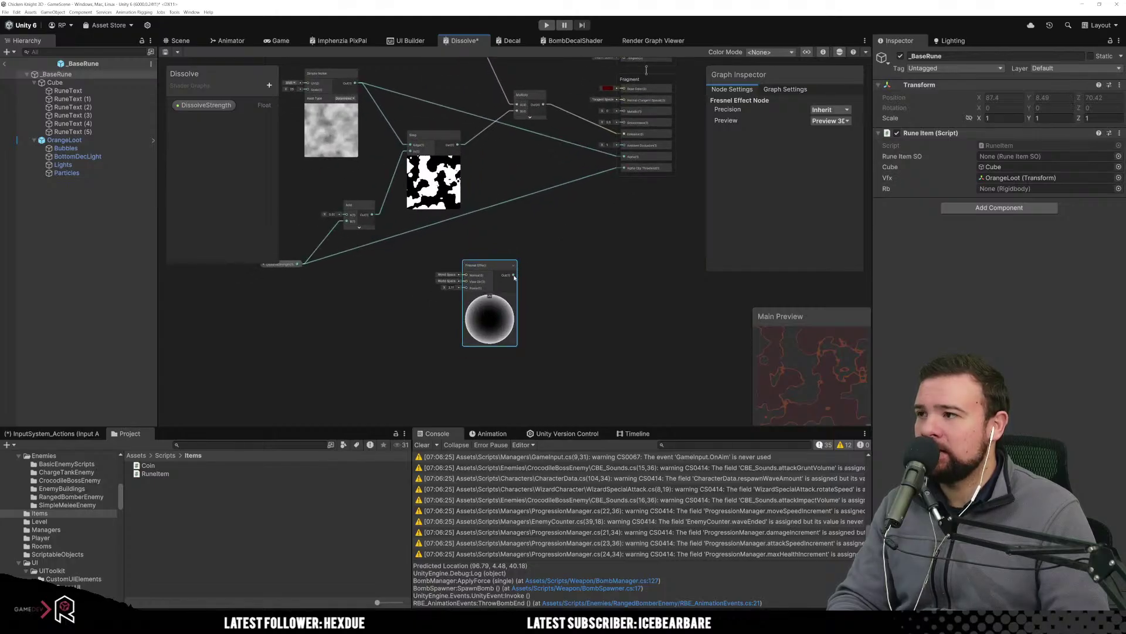
Add a Screen Position node to the Dissolve graph near the Fresnel Effect node.
{"action": "right_click", "coordinate": [345, 327]}
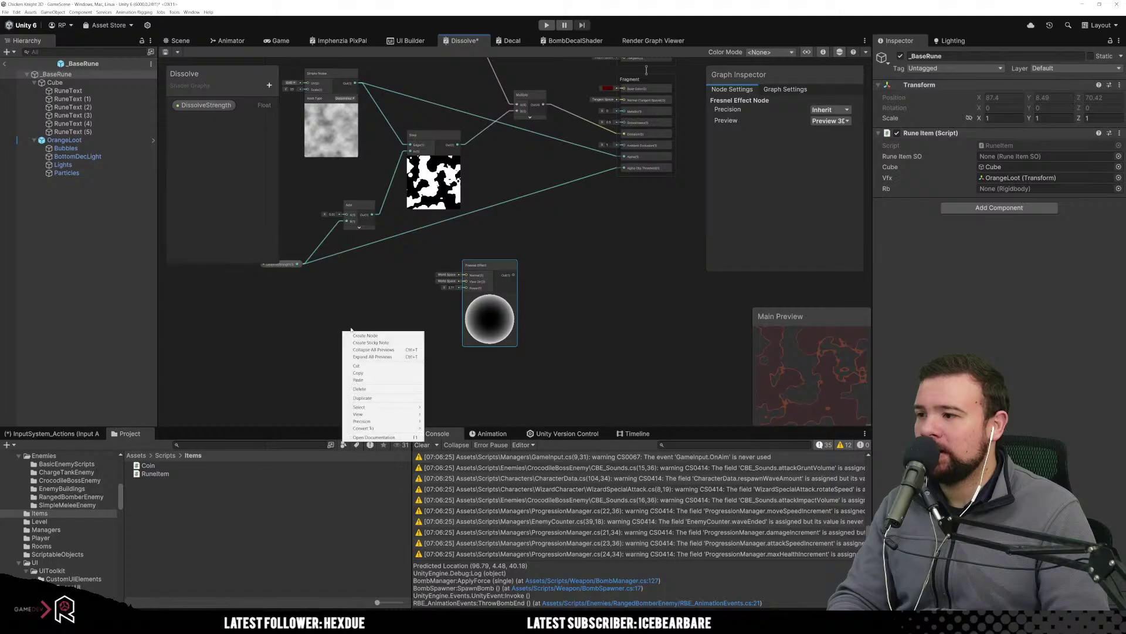
{"action": "left_click", "coordinate": [367, 336]}
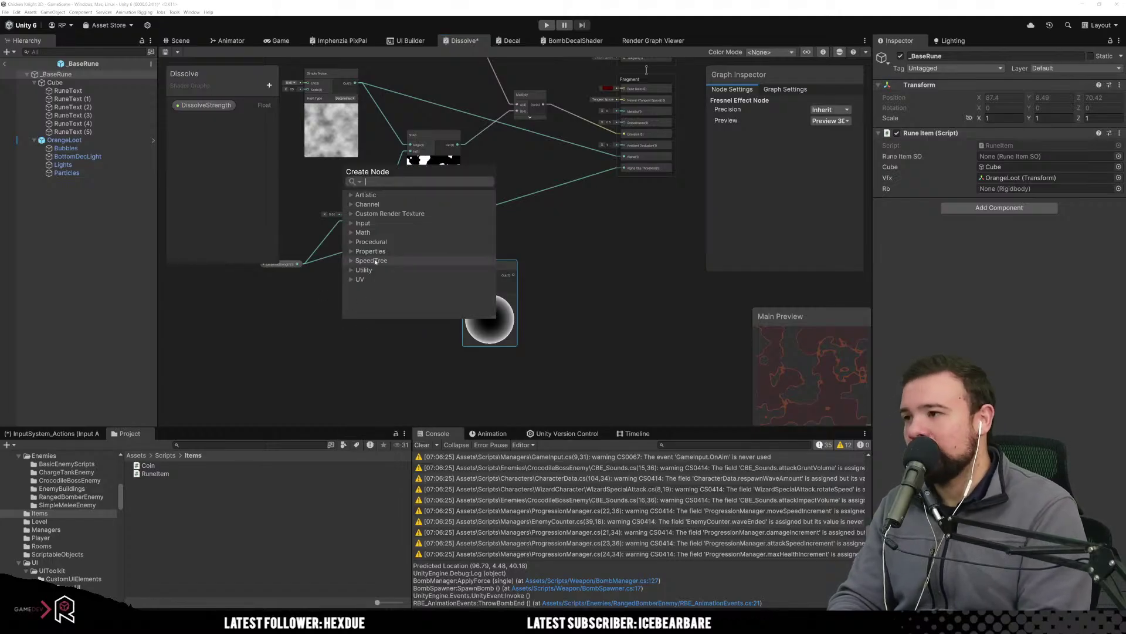
{"action": "type", "text": "cha"}
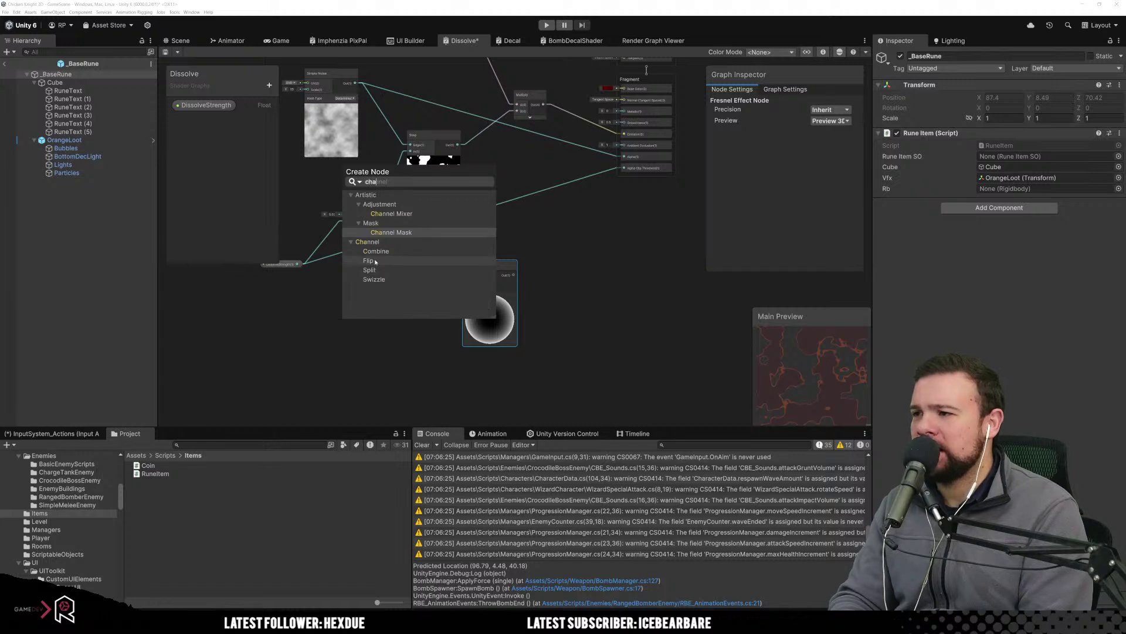
{"action": "key", "text": "BackSpace"}
{"action": "key", "text": "BackSpace"}
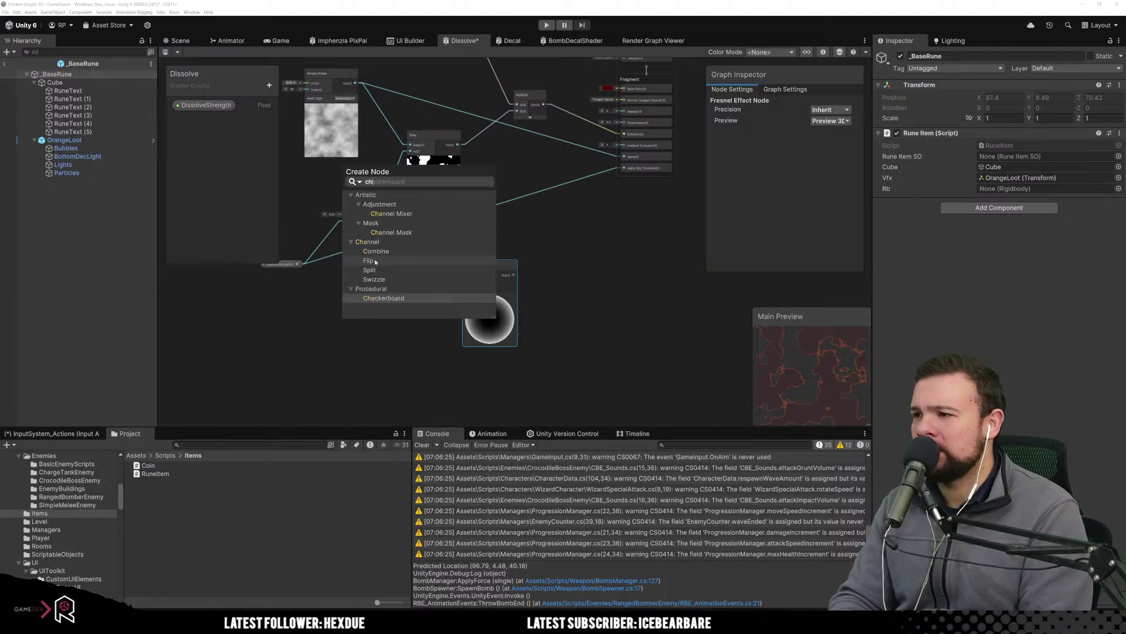
{"action": "type", "text": "ame"}
{"action": "key", "text": "BackSpace"}
{"action": "key", "text": "BackSpace"}
{"action": "key", "text": "BackSpace"}
{"action": "key", "text": "BackSpace"}
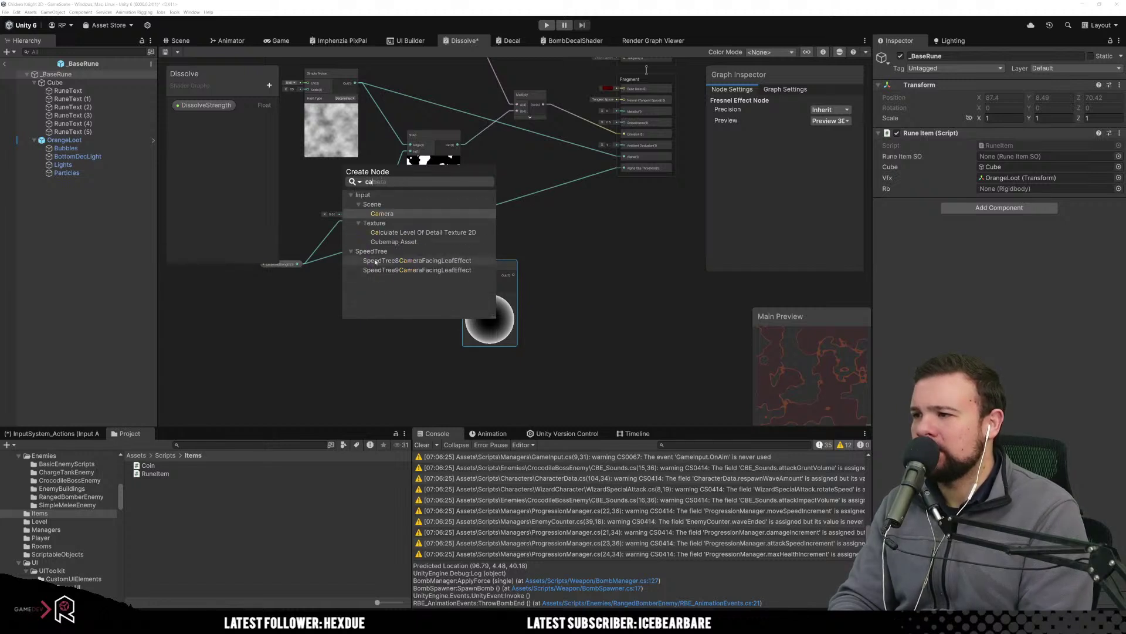
{"action": "type", "text": "o"}
{"action": "key", "text": "BackSpace"}
{"action": "type", "text": "posi"}
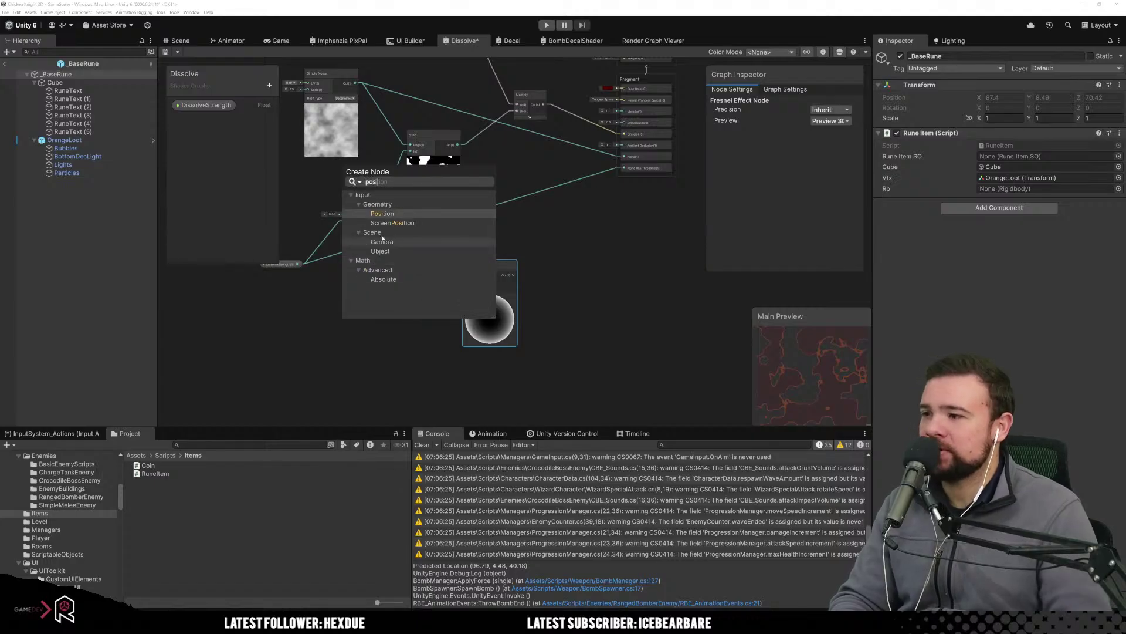
{"action": "left_click", "coordinate": [392, 223]}
Connect the Screen Position output to the Fresnel Effect's Normal input and line the two nodes up side by side.
{"action": "left_click_drag", "start_coordinate": [385, 333], "coordinate": [460, 274]}
{"action": "scroll", "coordinate": [446, 311], "scroll_direction": "up", "scroll_amount": 5}
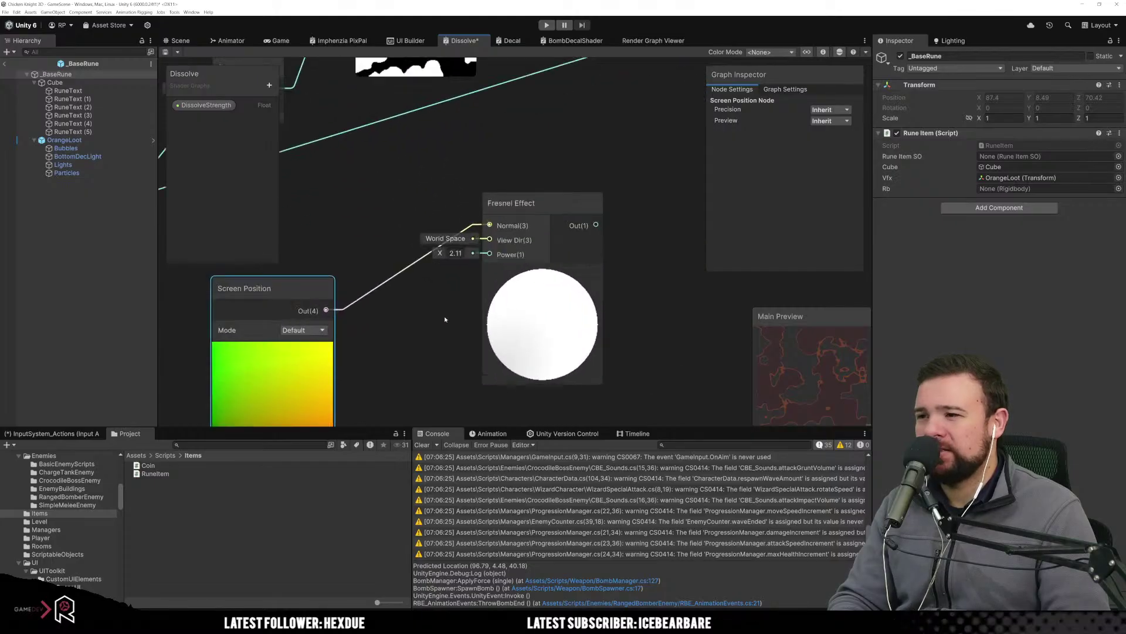
{"action": "left_click_drag", "start_coordinate": [554, 191], "coordinate": [568, 259]}
{"action": "middle_click_drag", "start_coordinate": [361, 328], "coordinate": [449, 233]}
{"action": "left_click_drag", "start_coordinate": [317, 213], "coordinate": [386, 185]}
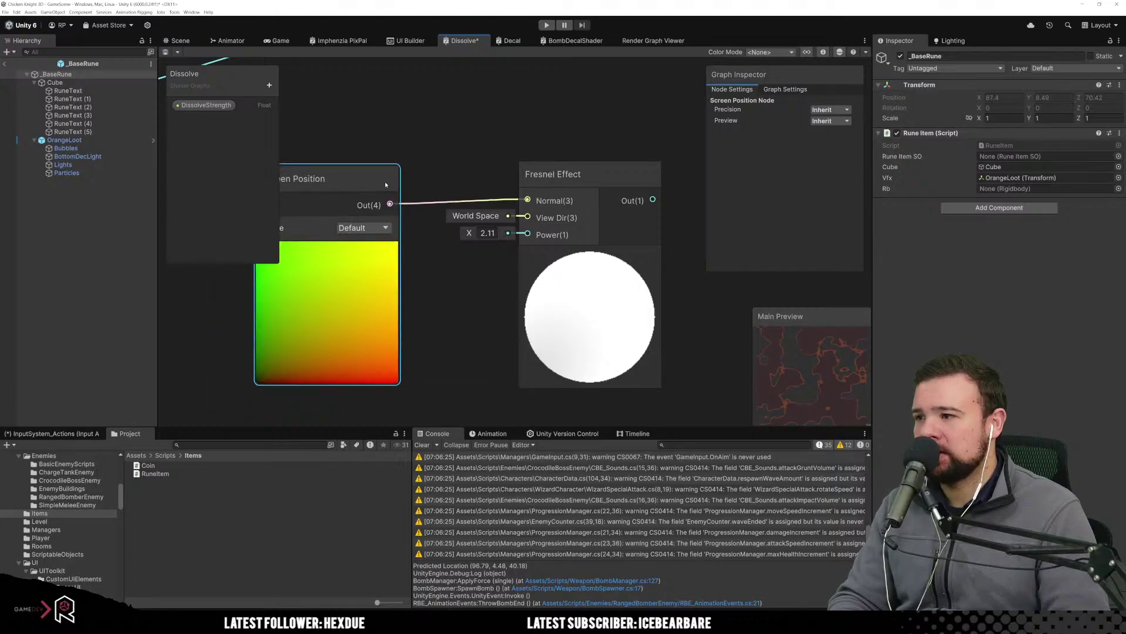
Try Center mode on the Screen Position node, return it to Default, and set the Fresnel Effect's Power to 1.58.
{"action": "left_click", "coordinate": [362, 228]}
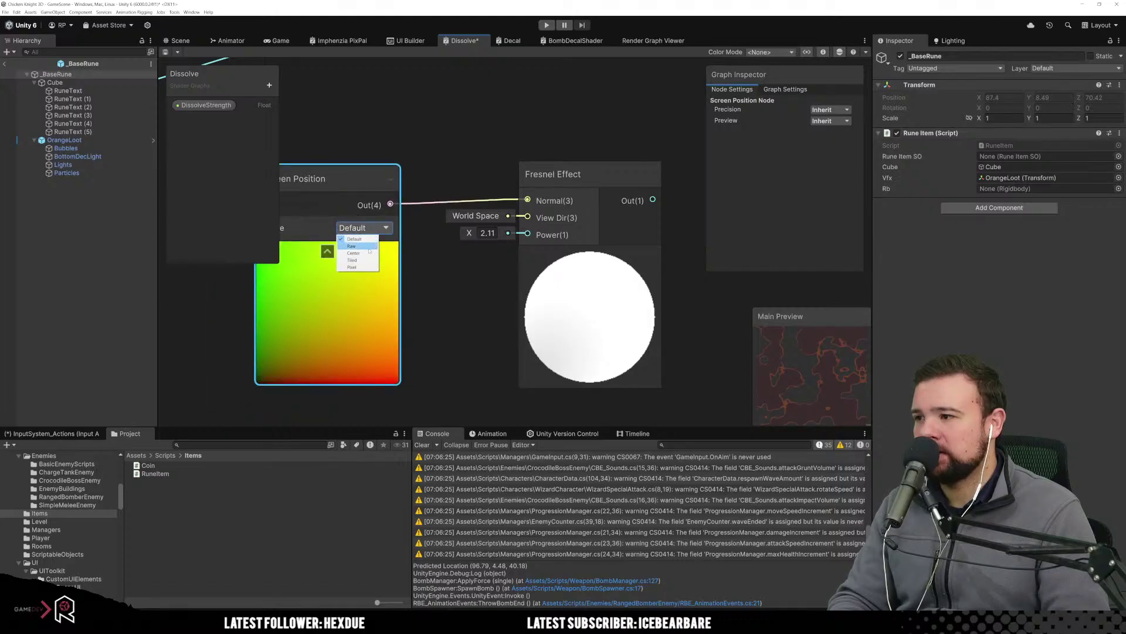
{"action": "left_click", "coordinate": [367, 253]}
{"action": "left_click", "coordinate": [364, 227]}
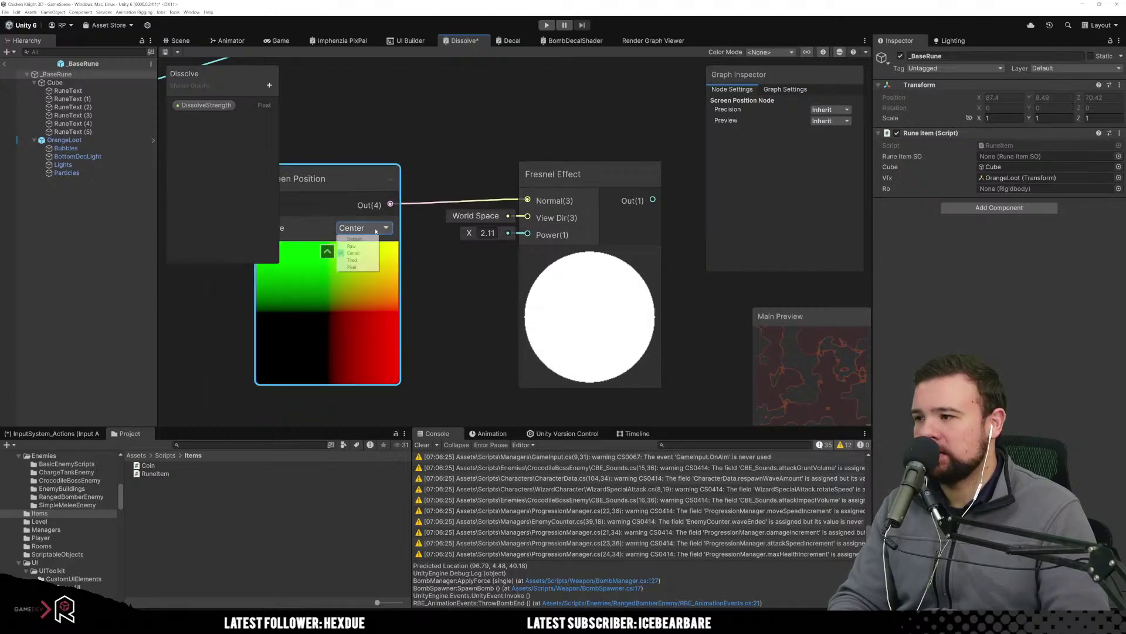
{"action": "left_click", "coordinate": [354, 238]}
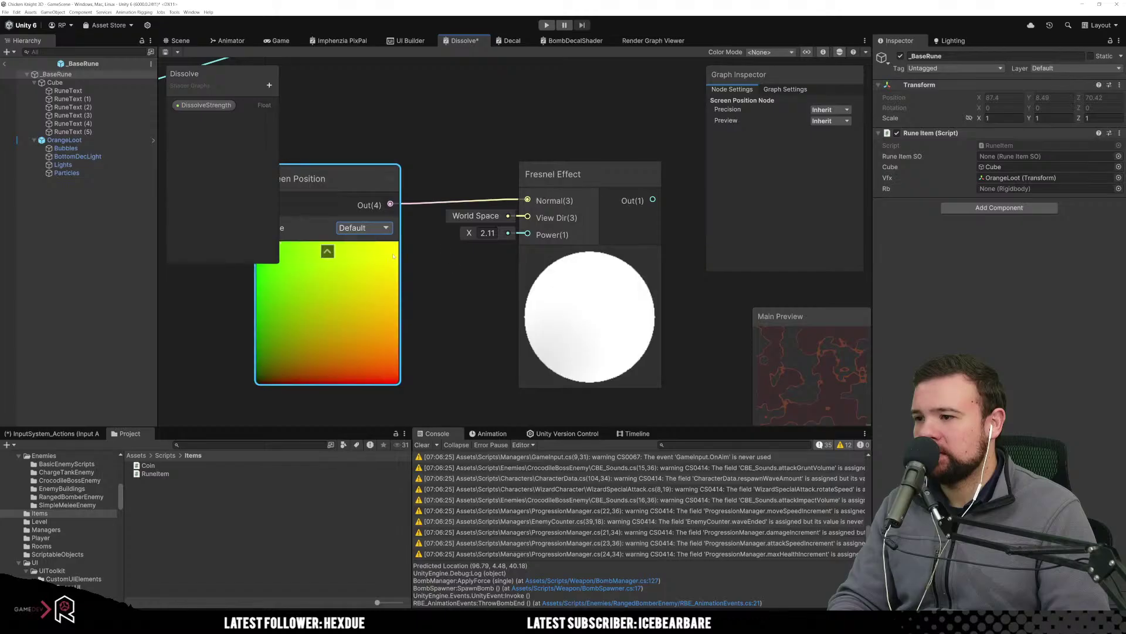
{"action": "left_click_drag", "start_coordinate": [470, 234], "coordinate": [465, 234]}
{"action": "scroll", "coordinate": [464, 302], "scroll_direction": "down", "scroll_amount": 5}
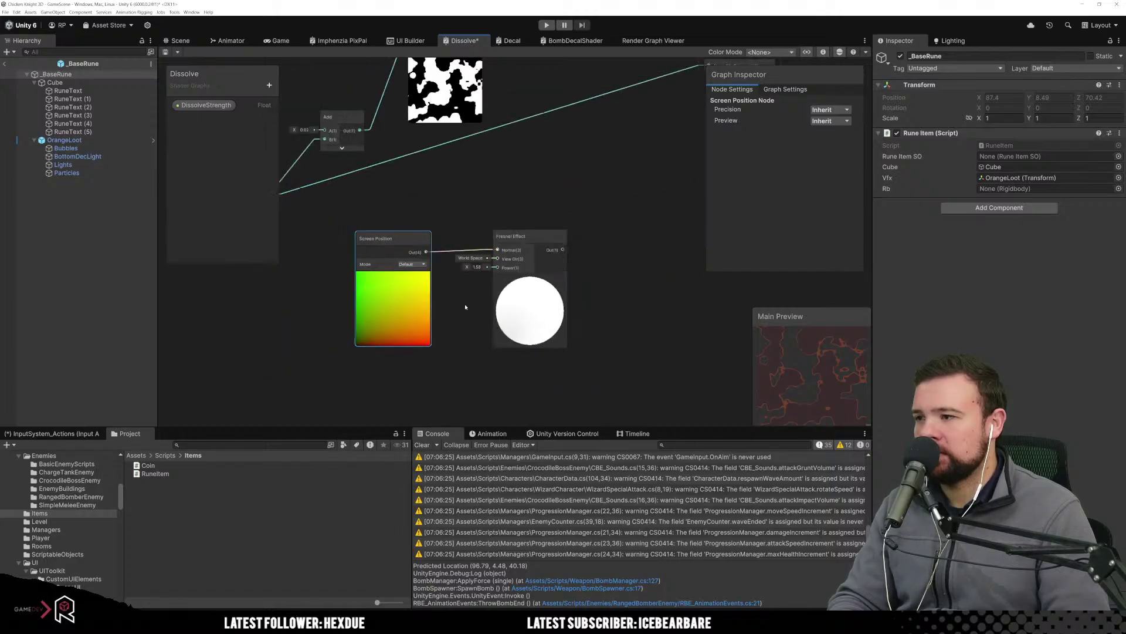
{"action": "middle_click_drag", "start_coordinate": [439, 319], "coordinate": [416, 329]}
{"action": "scroll", "coordinate": [415, 331], "scroll_direction": "up", "scroll_amount": 1}
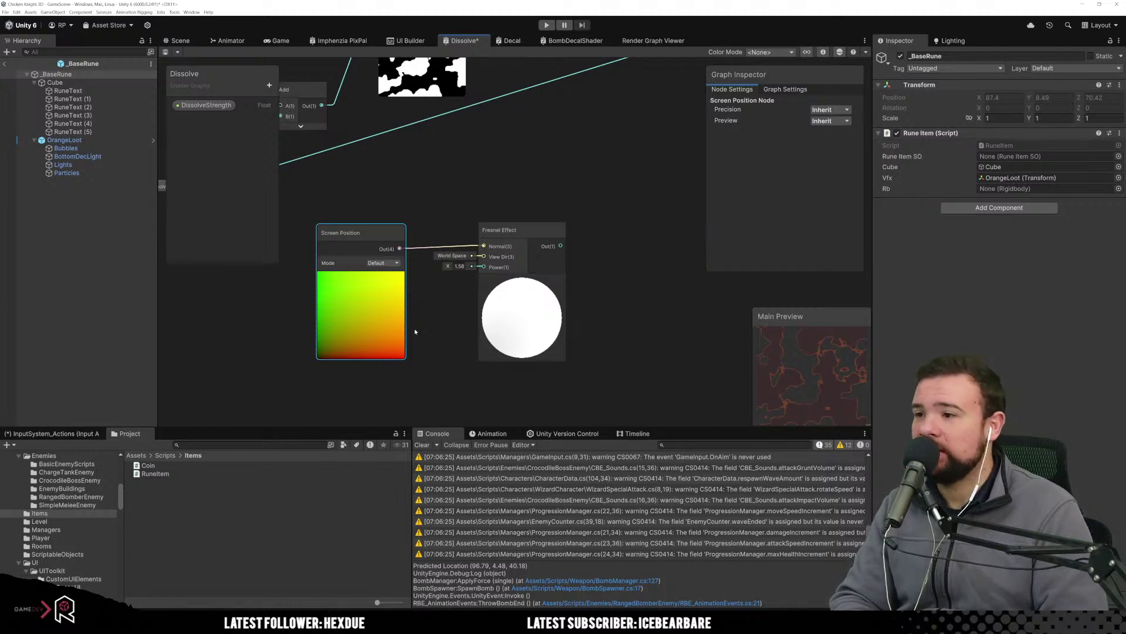
Set the Screen Position node's mode to Center and the Fresnel Effect's Power to 1.
{"action": "left_click", "coordinate": [396, 263]}
{"action": "left_click", "coordinate": [383, 286]}
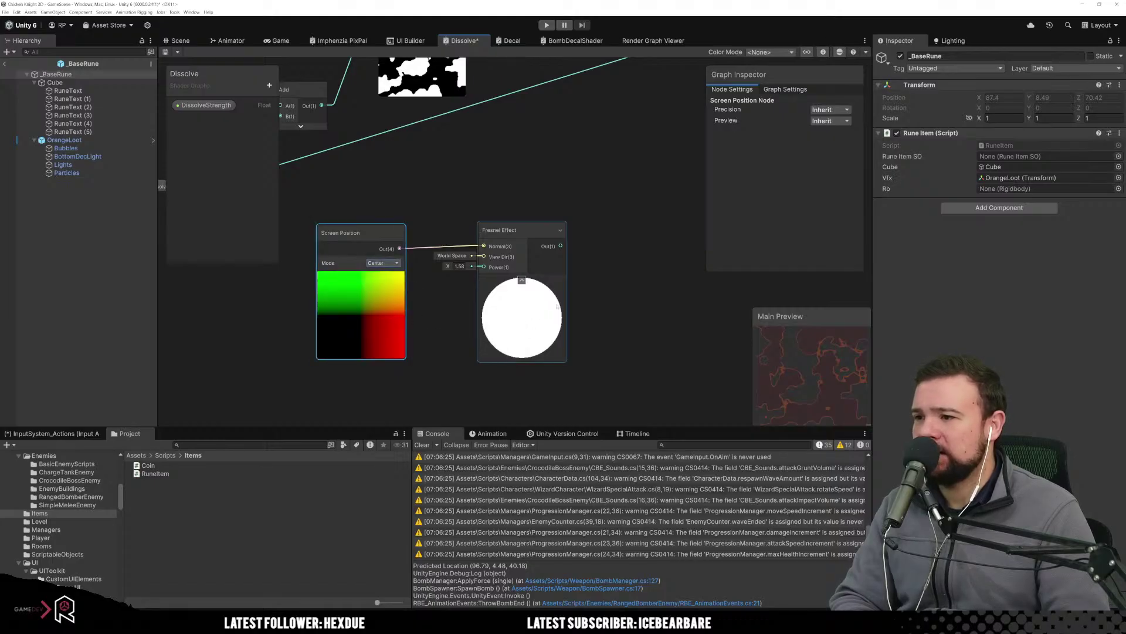
{"action": "left_click", "coordinate": [456, 267]}
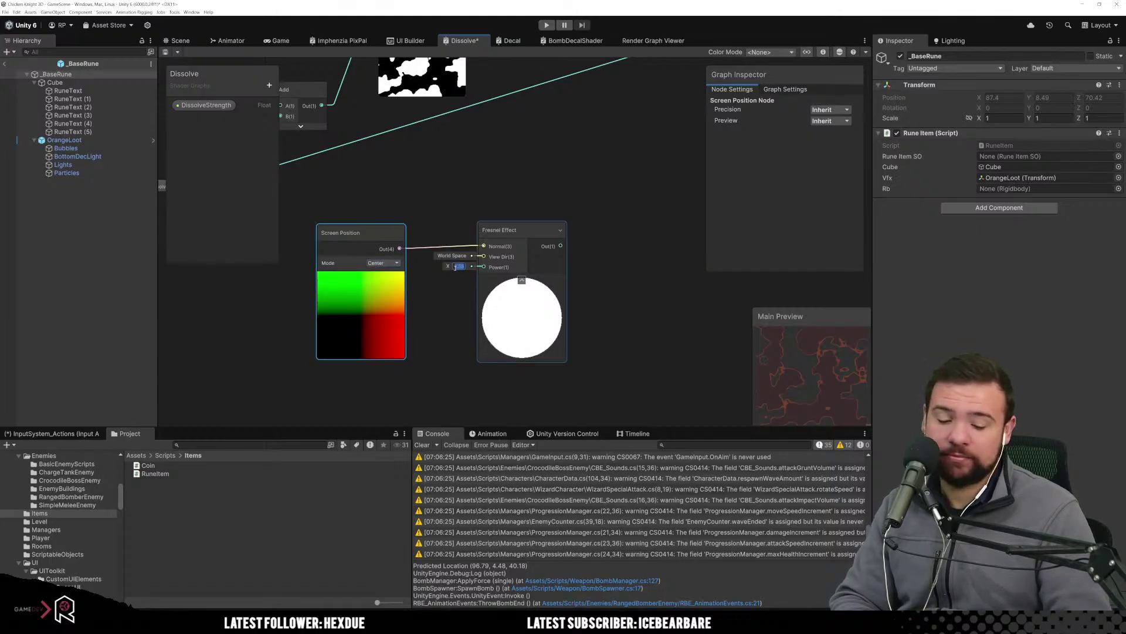
{"action": "type", "text": "1"}
{"action": "left_click", "coordinate": [454, 331]}
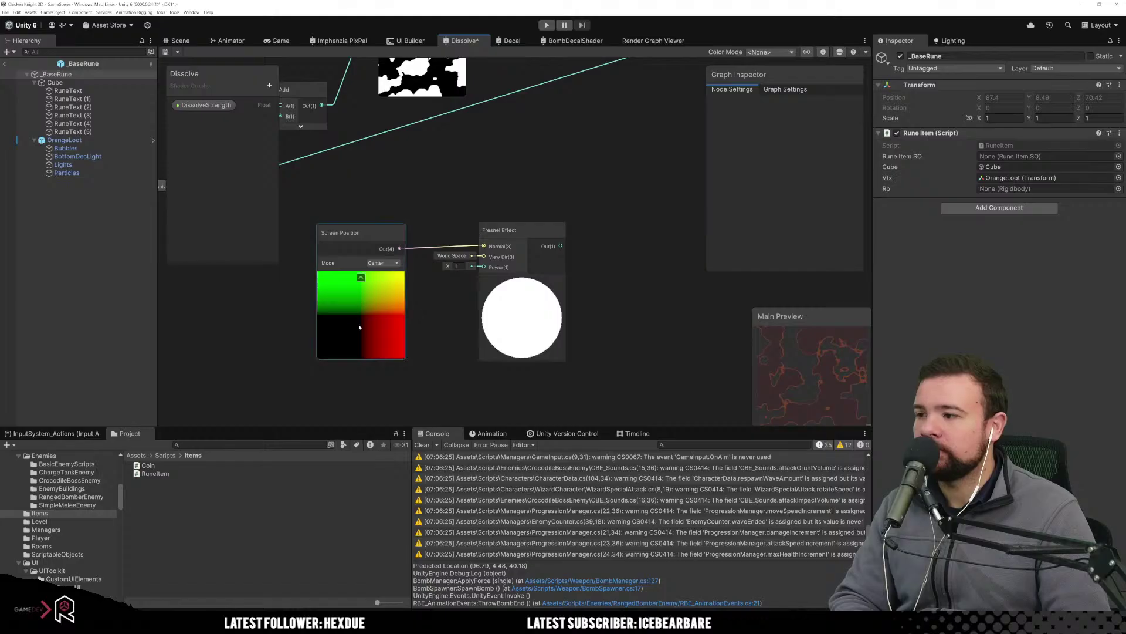
Connect the Fresnel Effect output to the Fragment block's Alpha input, replacing the Simple Noise connection.
{"action": "left_click", "coordinate": [504, 231]}
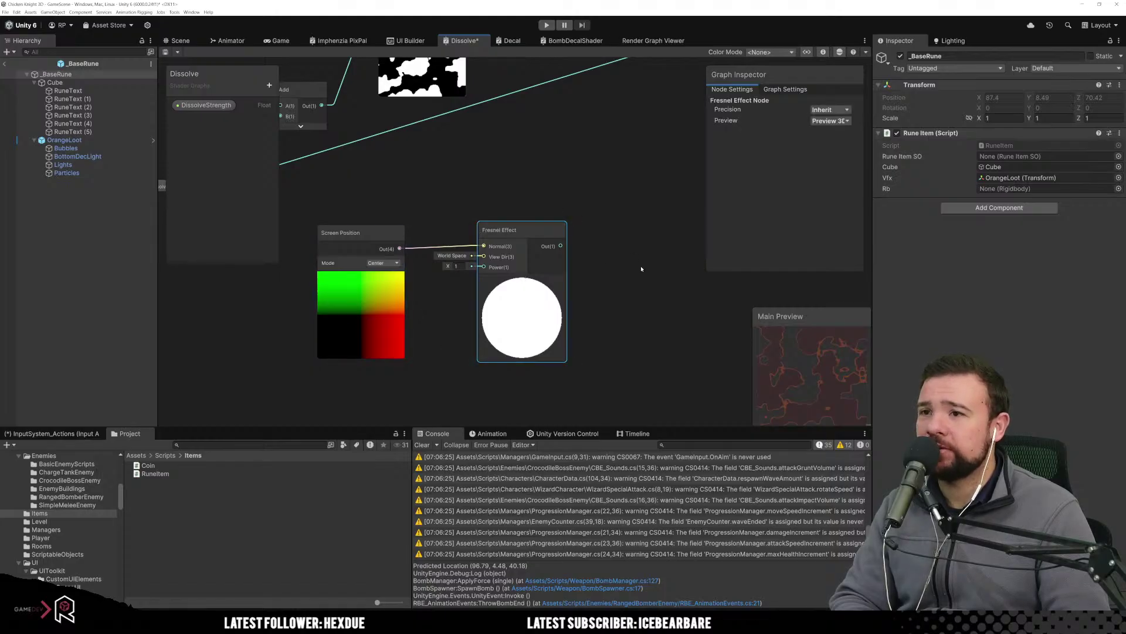
{"action": "scroll", "coordinate": [602, 203], "scroll_direction": "down", "scroll_amount": 5}
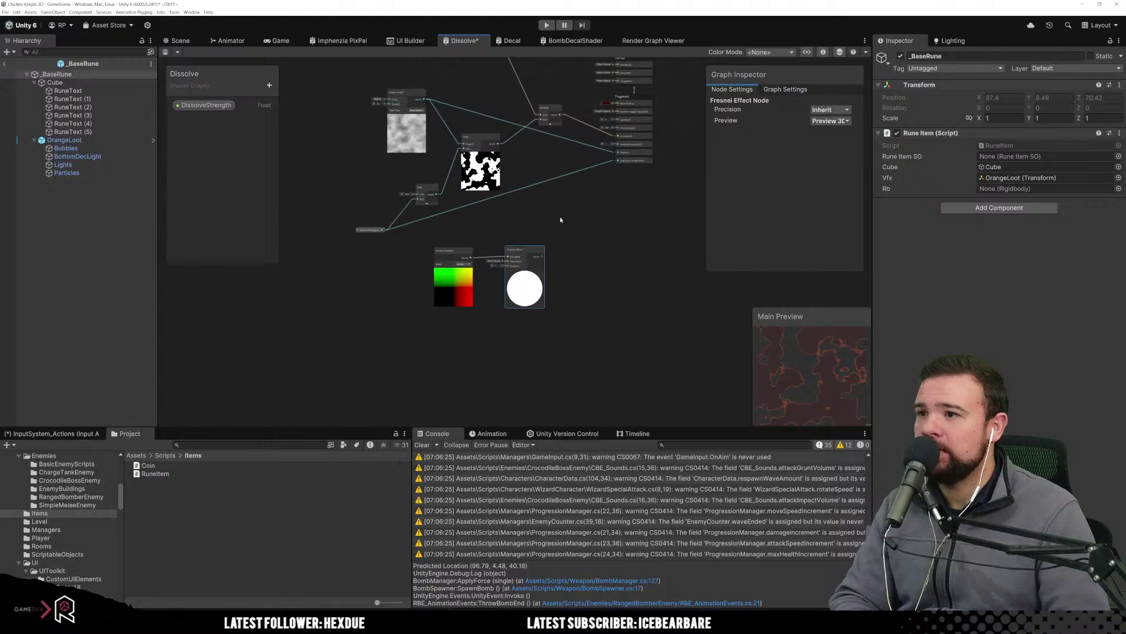
{"action": "scroll", "coordinate": [575, 288], "scroll_direction": "up", "scroll_amount": 3}
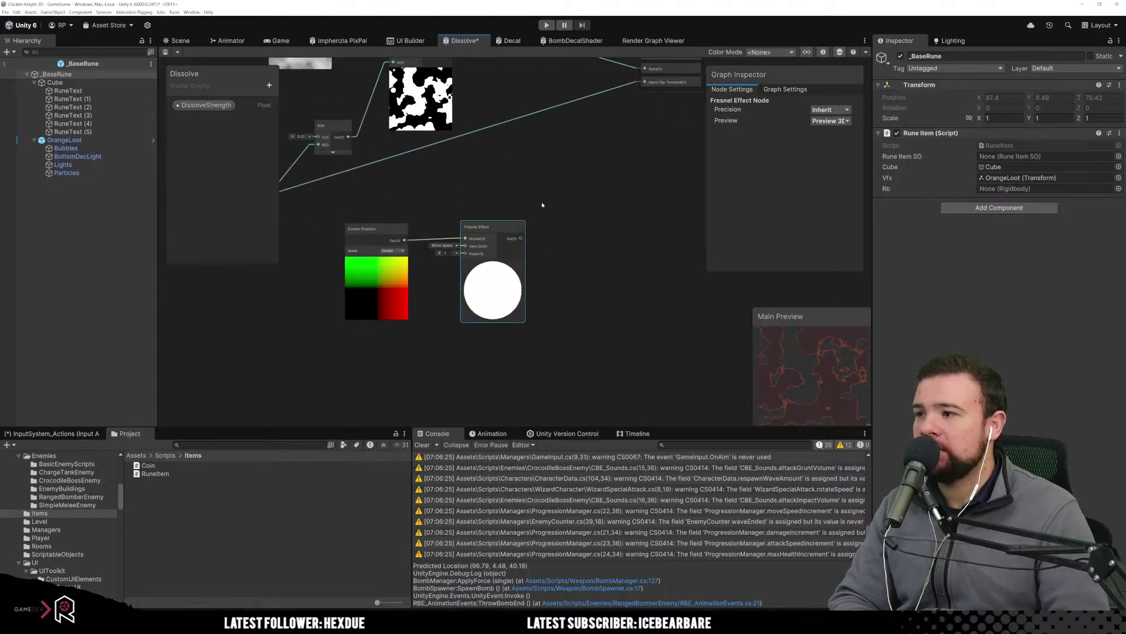
{"action": "middle_click_drag", "start_coordinate": [542, 205], "coordinate": [487, 266]}
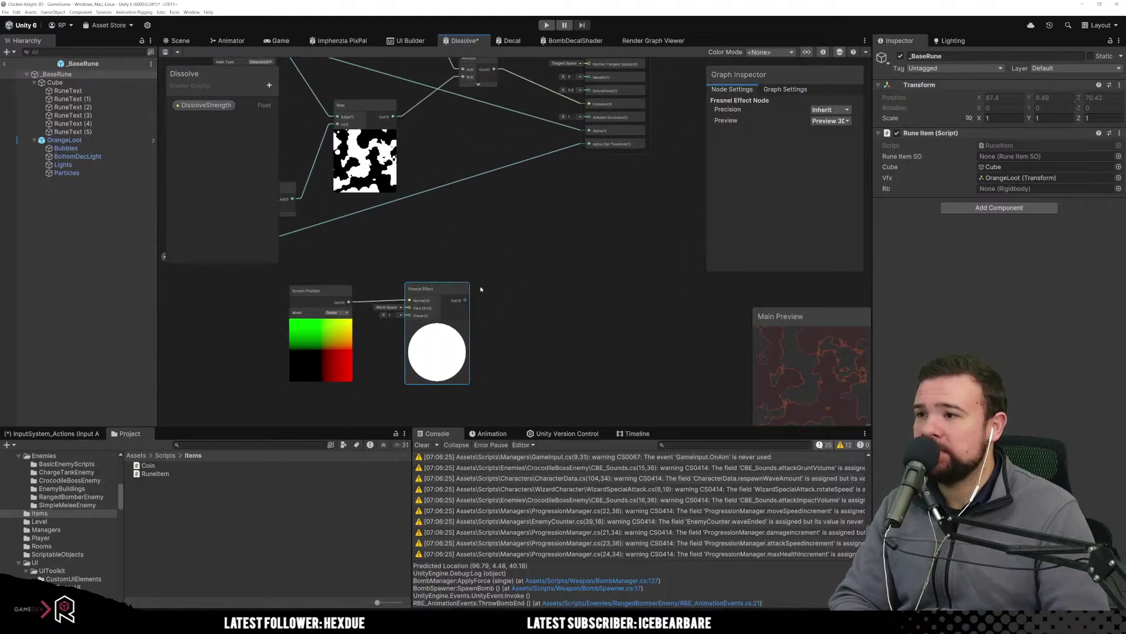
{"action": "middle_click_drag", "start_coordinate": [438, 227], "coordinate": [499, 310]}
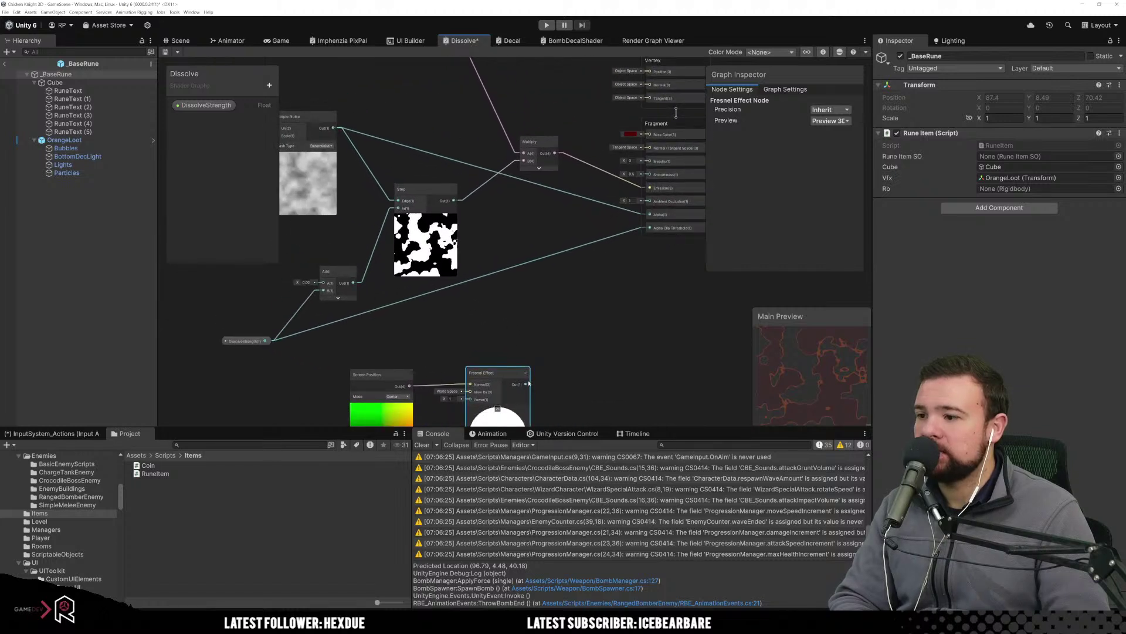
{"action": "left_click_drag", "start_coordinate": [527, 383], "coordinate": [650, 212]}
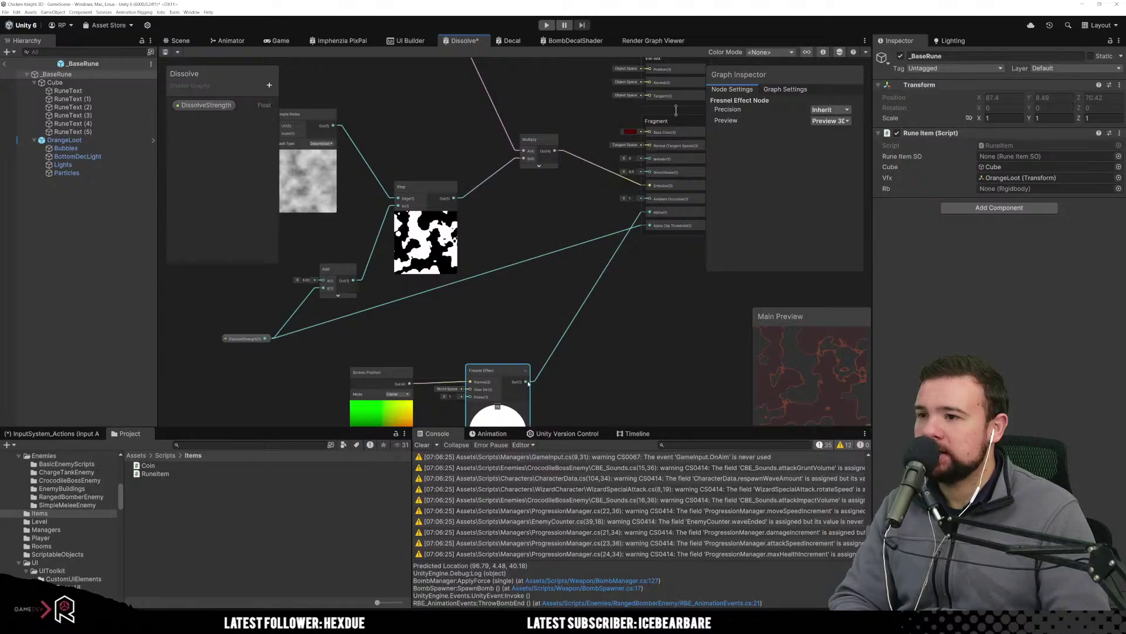
{"action": "left_click_drag", "start_coordinate": [527, 383], "coordinate": [535, 298]}
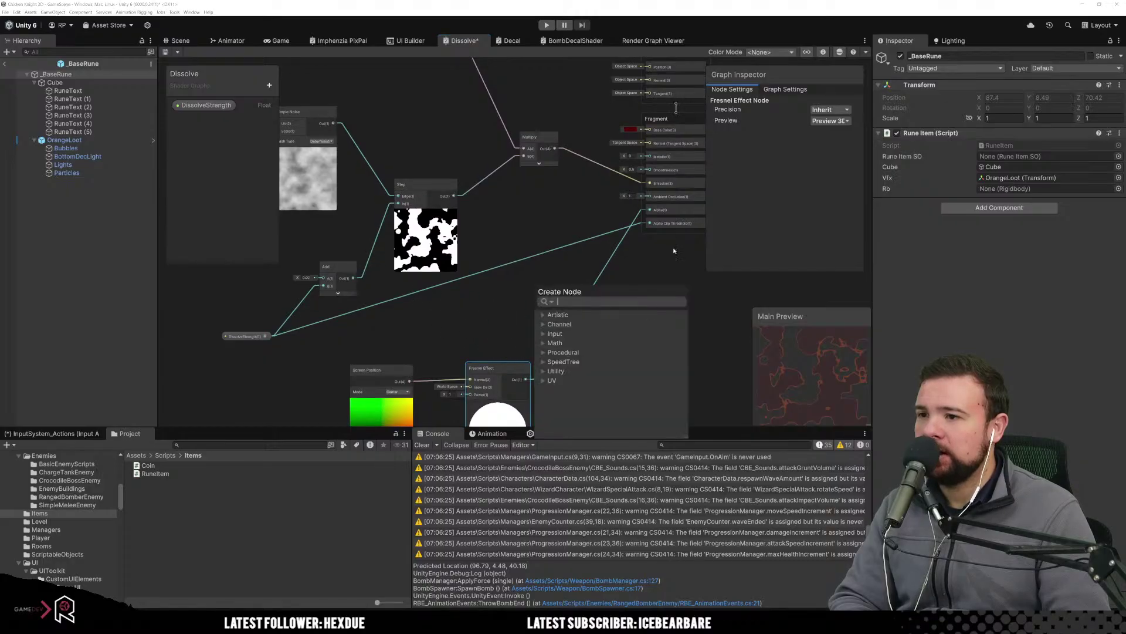
{"action": "left_click", "coordinate": [674, 251]}
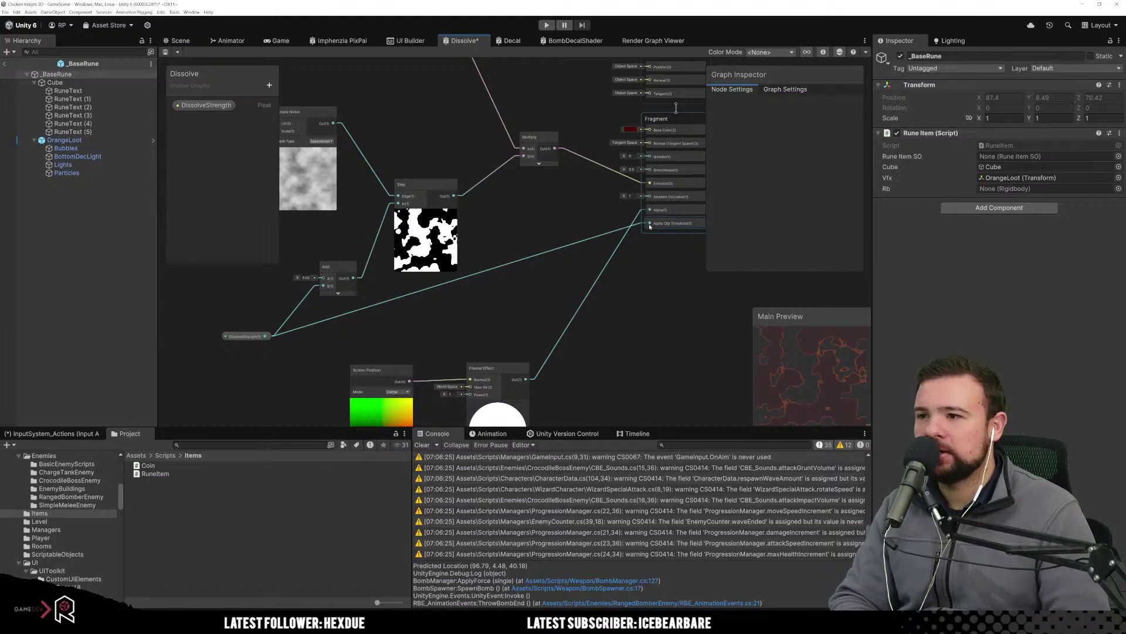
{"action": "left_click_drag", "start_coordinate": [649, 224], "coordinate": [597, 250]}
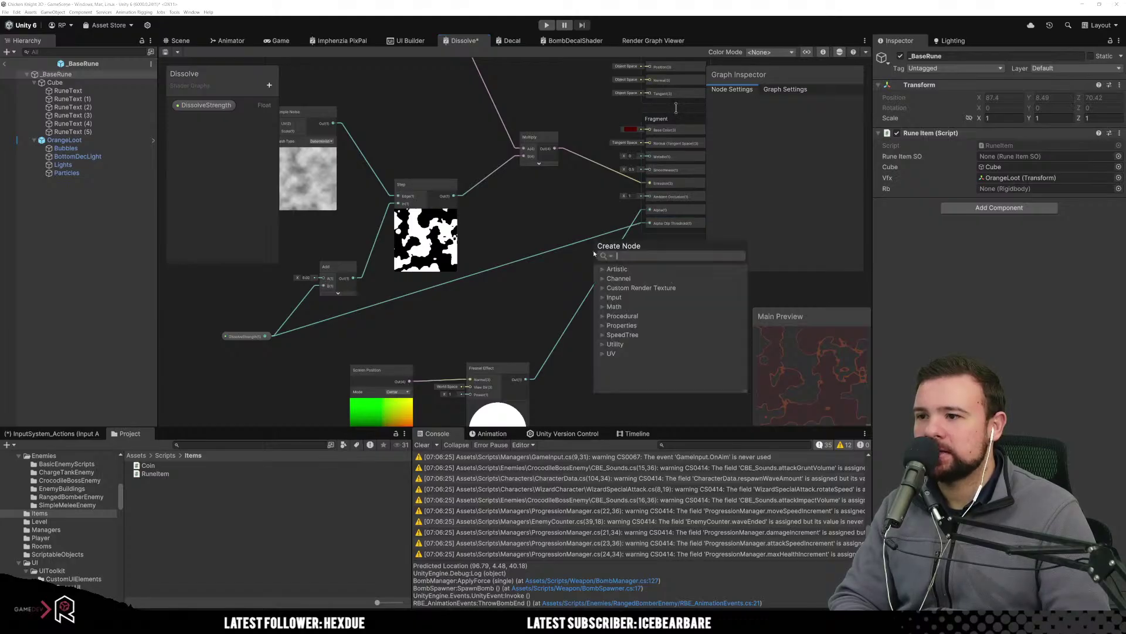
{"action": "left_click", "coordinate": [431, 288]}
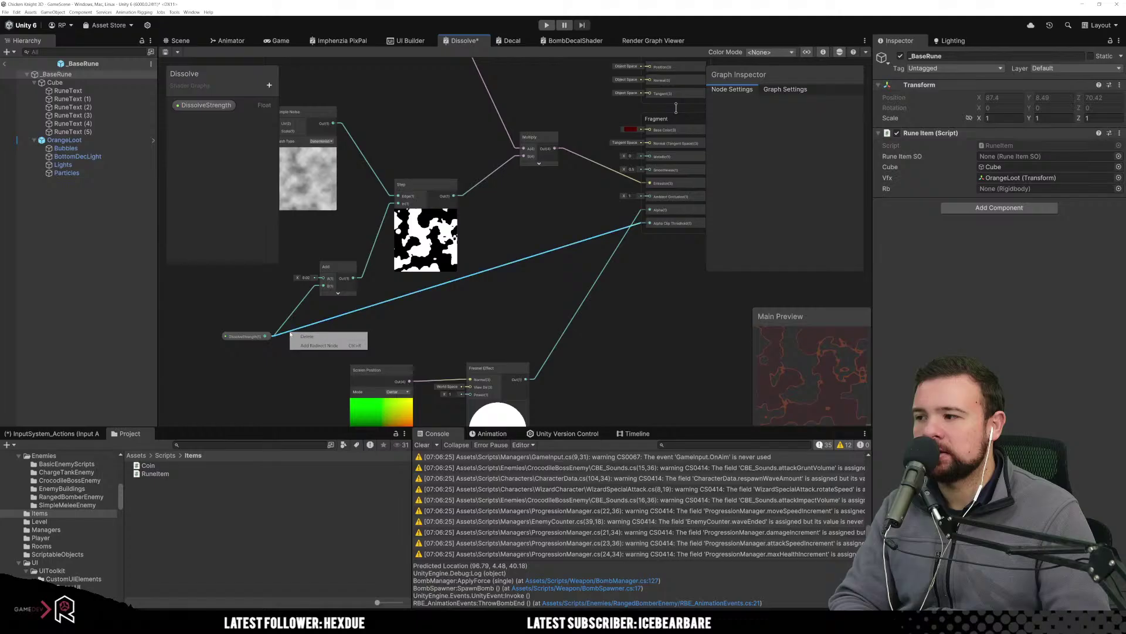
{"action": "right_click", "coordinate": [290, 332]}
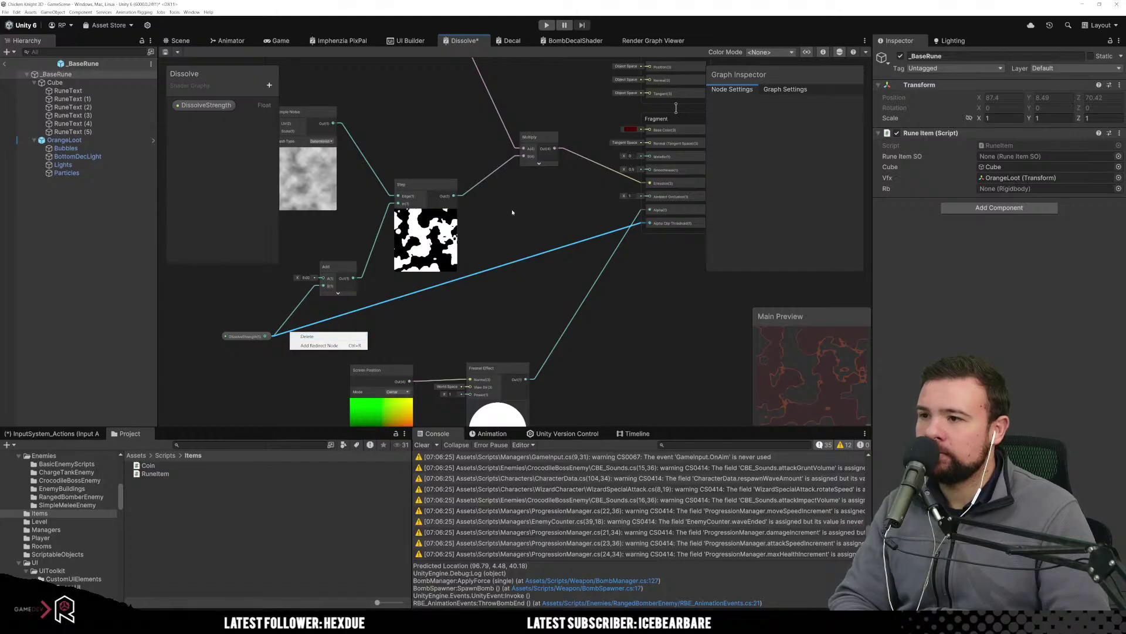
{"action": "middle_click_drag", "start_coordinate": [534, 206], "coordinate": [505, 180]}
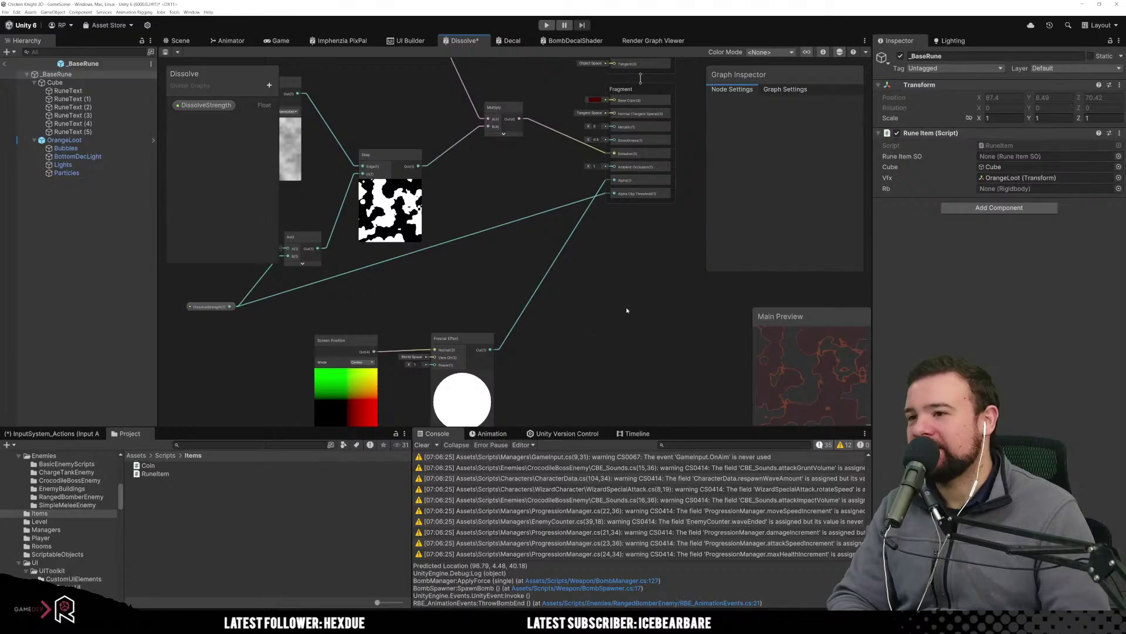
{"action": "middle_click_drag", "start_coordinate": [626, 312], "coordinate": [631, 293]}
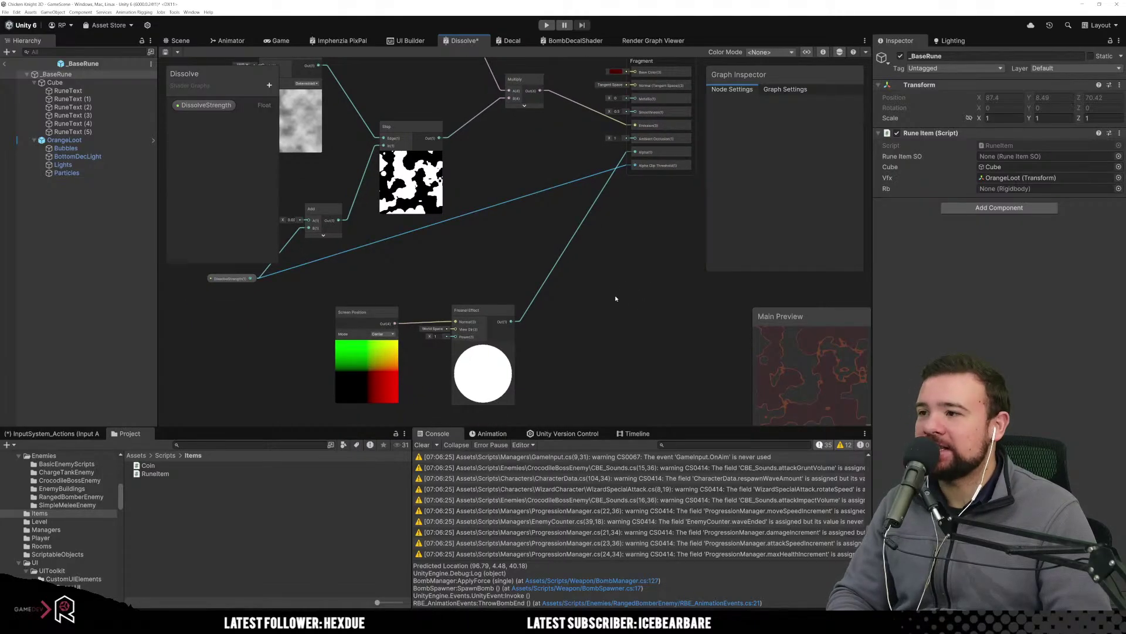
Undo the Fresnel Effect connection to Alpha and delete the Screen Position and Fresnel Effect nodes from the Dissolve graph.
{"action": "key", "text": "ctrl+z"}
{"action": "key", "text": "ctrl+z"}
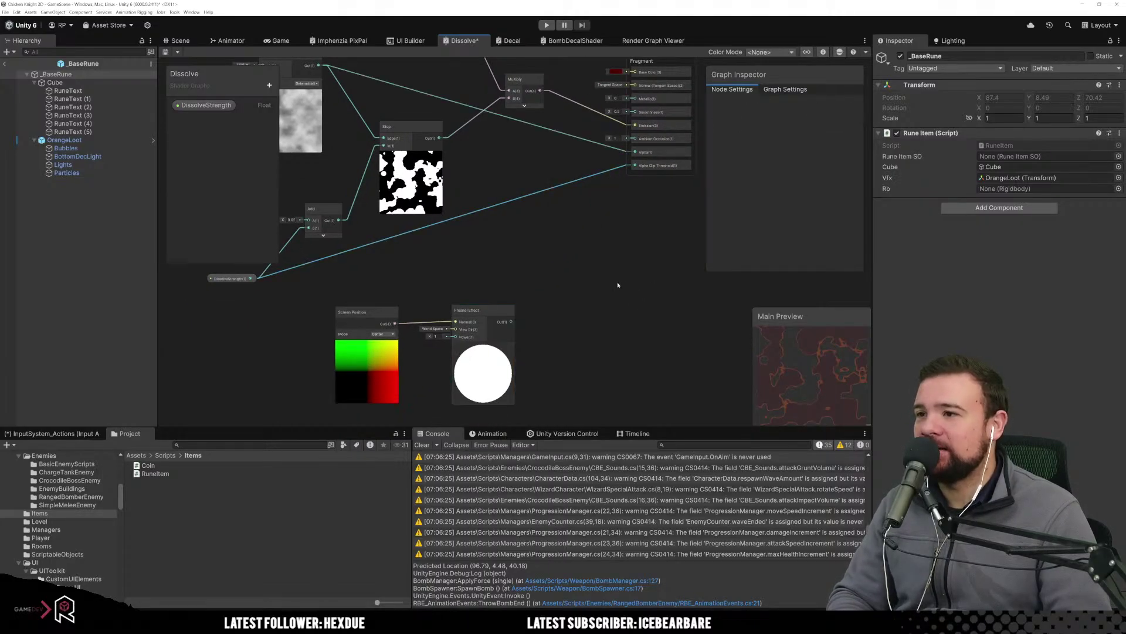
{"action": "left_click_drag", "start_coordinate": [500, 355], "coordinate": [302, 426]}
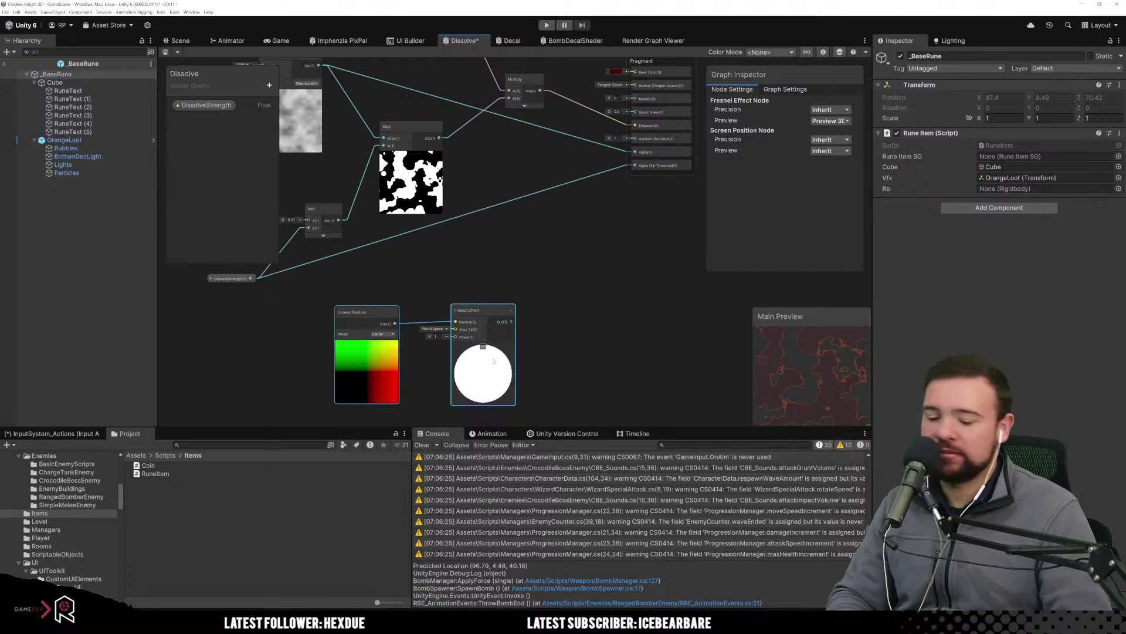
{"action": "key", "text": "Delete"}
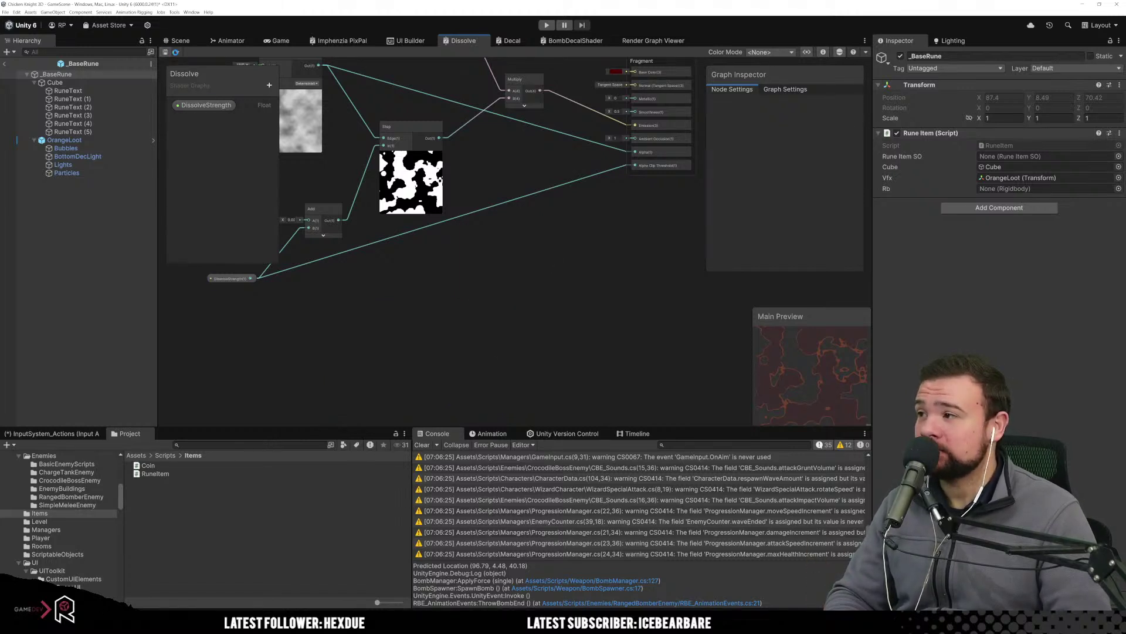
{"action": "left_click", "coordinate": [176, 54]}
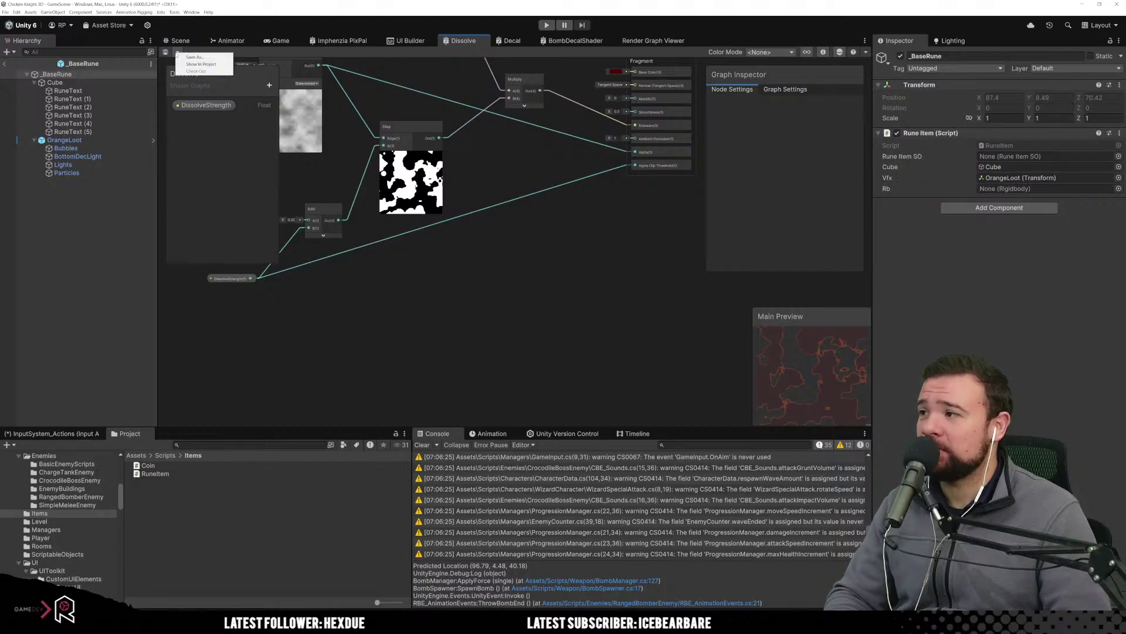
{"action": "left_click", "coordinate": [187, 59]}
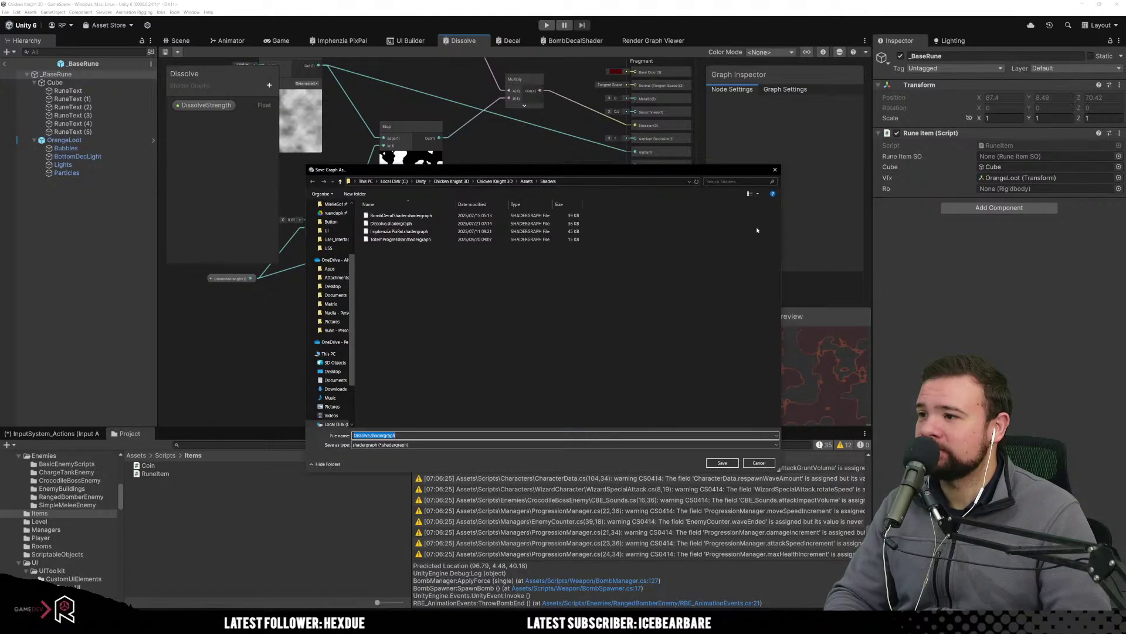
{"action": "key", "text": "Return"}
Create a URP Lit Shader Graph named HideInFrontOfCamera in the project's Shaders folder.
{"action": "scroll", "coordinate": [86, 525], "scroll_direction": "down", "scroll_amount": 5}
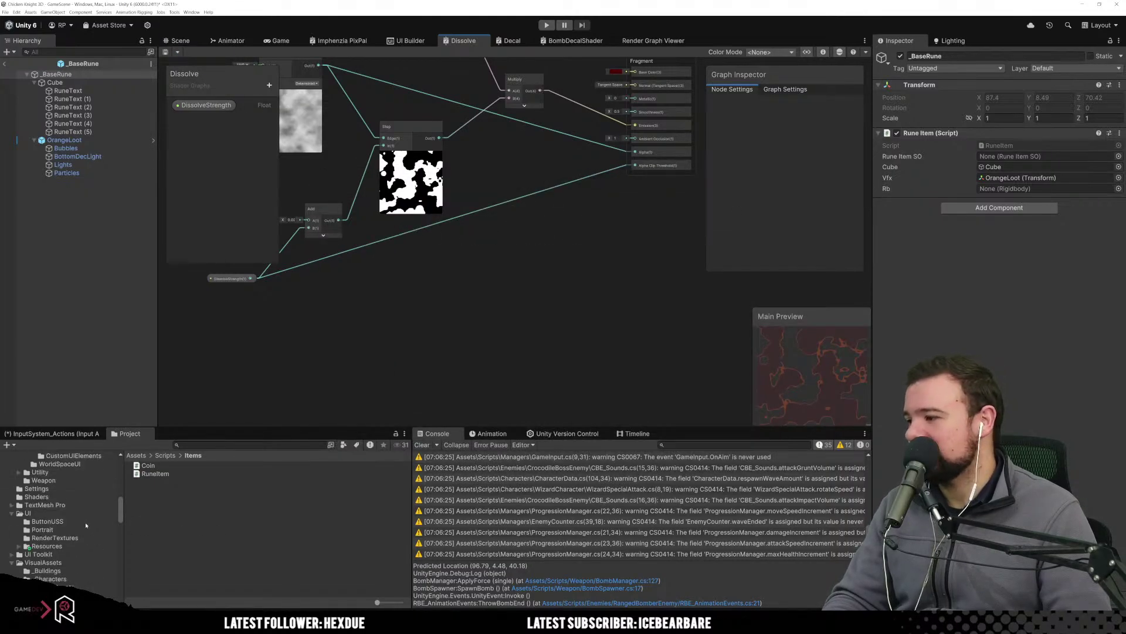
{"action": "left_click", "coordinate": [41, 497]}
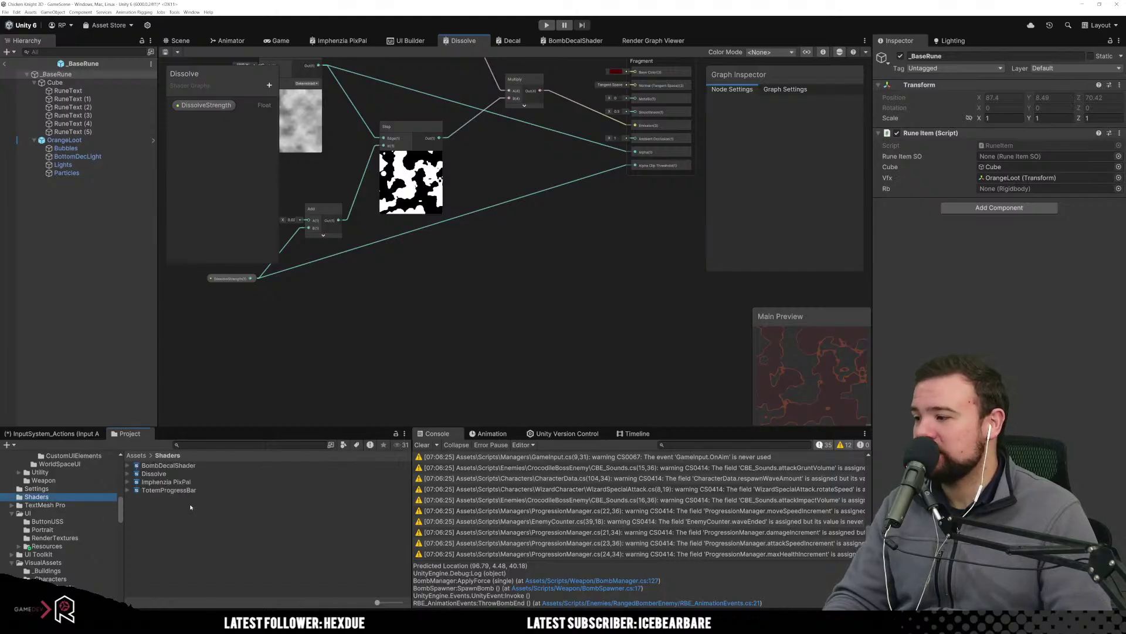
{"action": "right_click", "coordinate": [190, 506]}
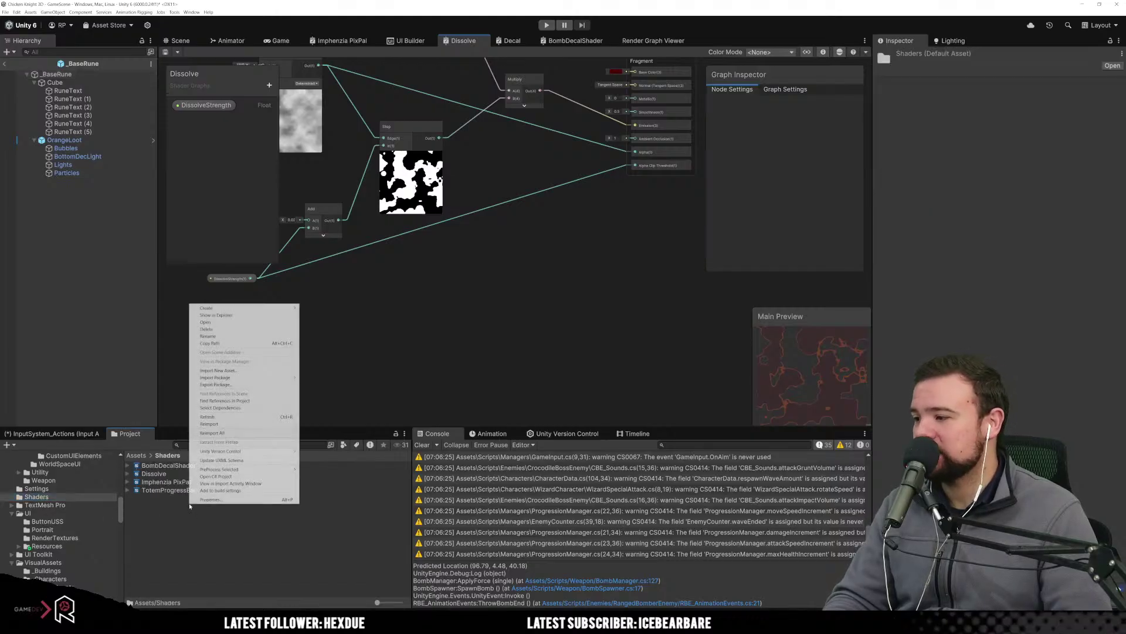
{"action": "mouse_move", "coordinate": [243, 308]}
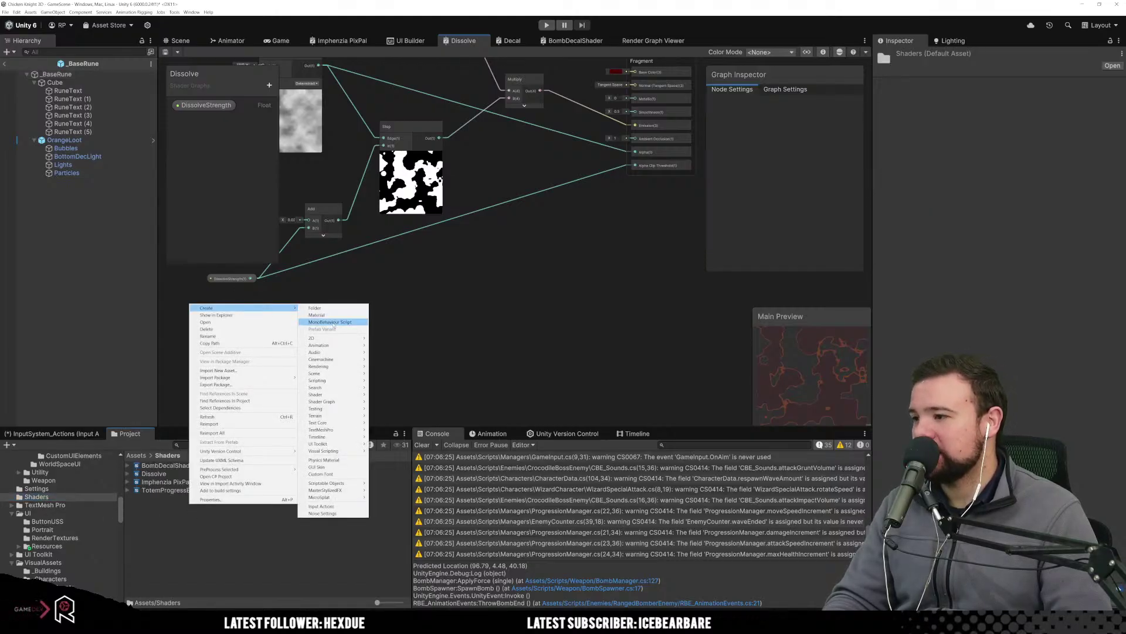
{"action": "mouse_move", "coordinate": [344, 404]}
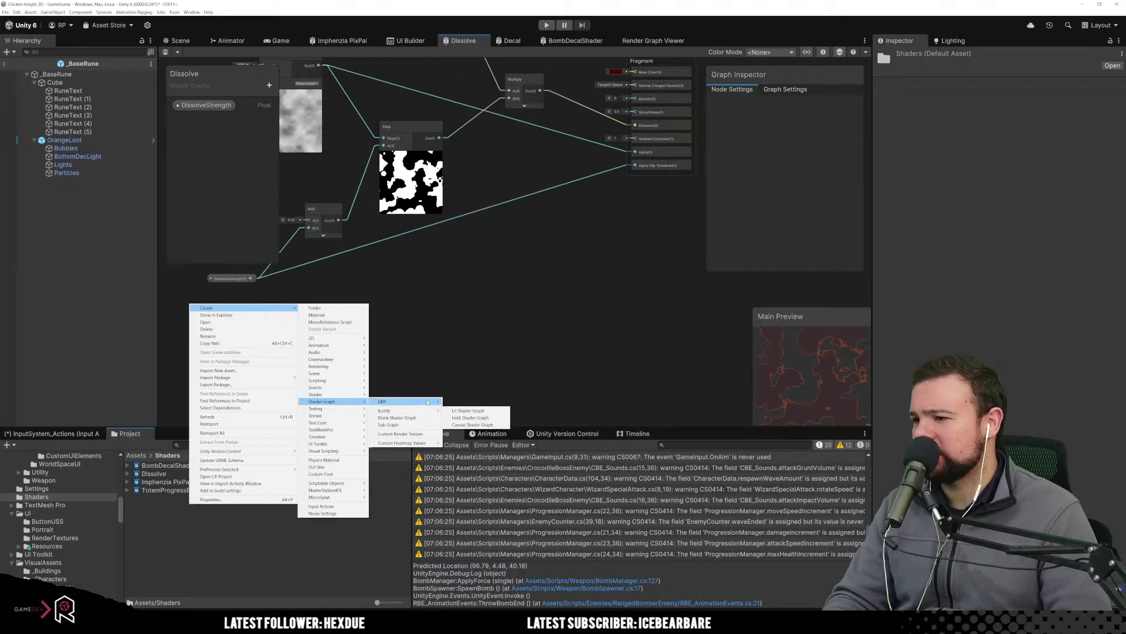
{"action": "mouse_move", "coordinate": [428, 403]}
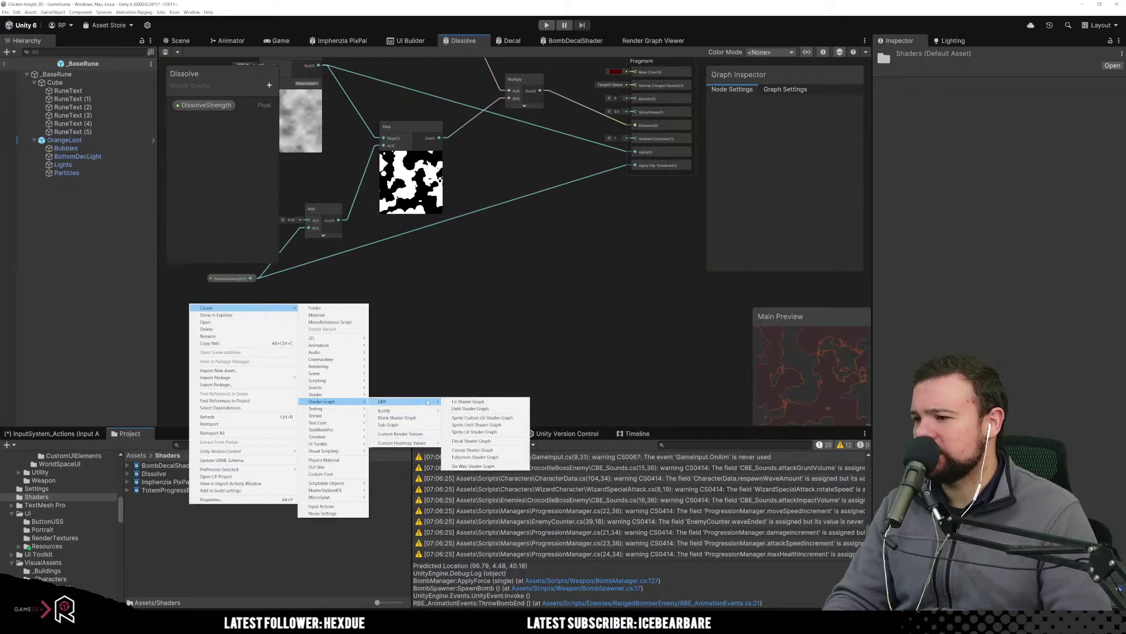
{"action": "left_click", "coordinate": [477, 402]}
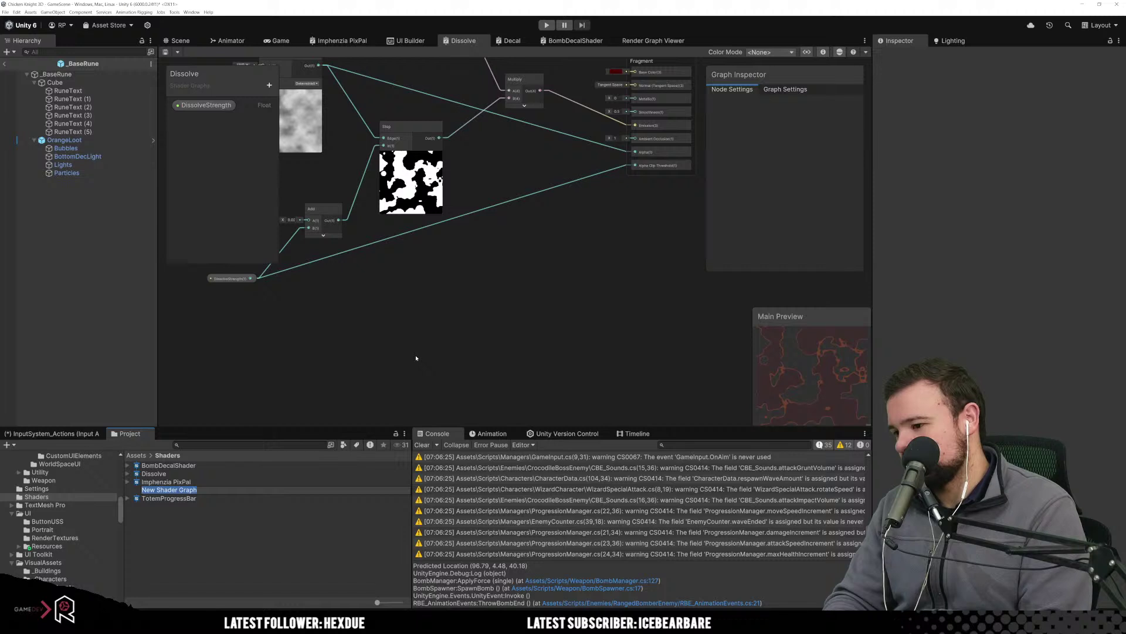
{"action": "type", "text": "H"}
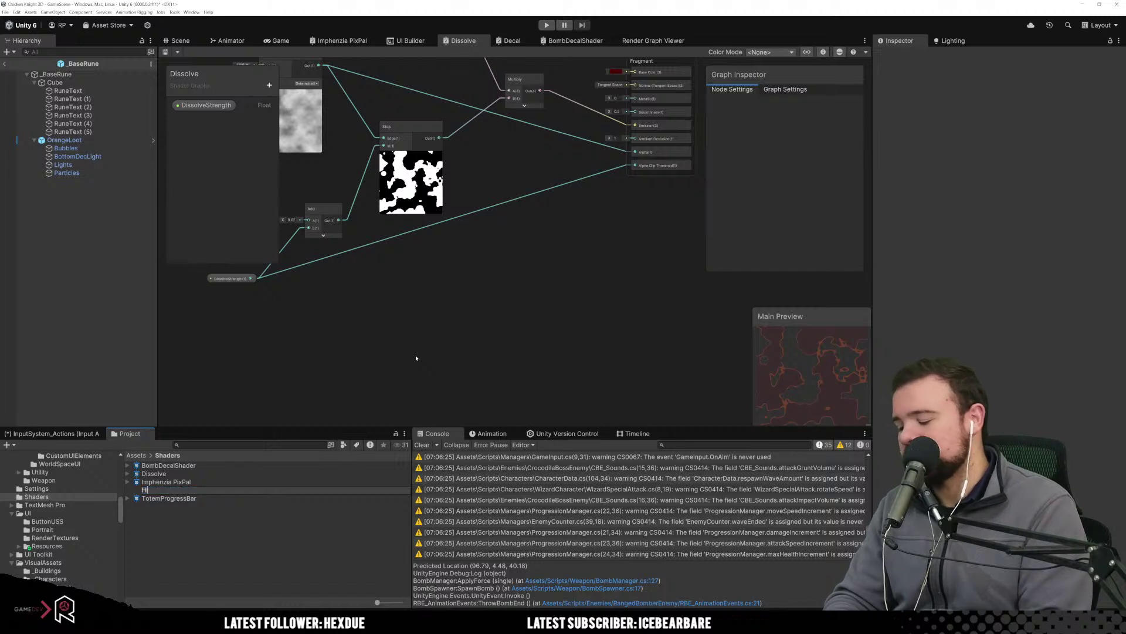
{"action": "type", "text": "ideInFrontOfCam"}
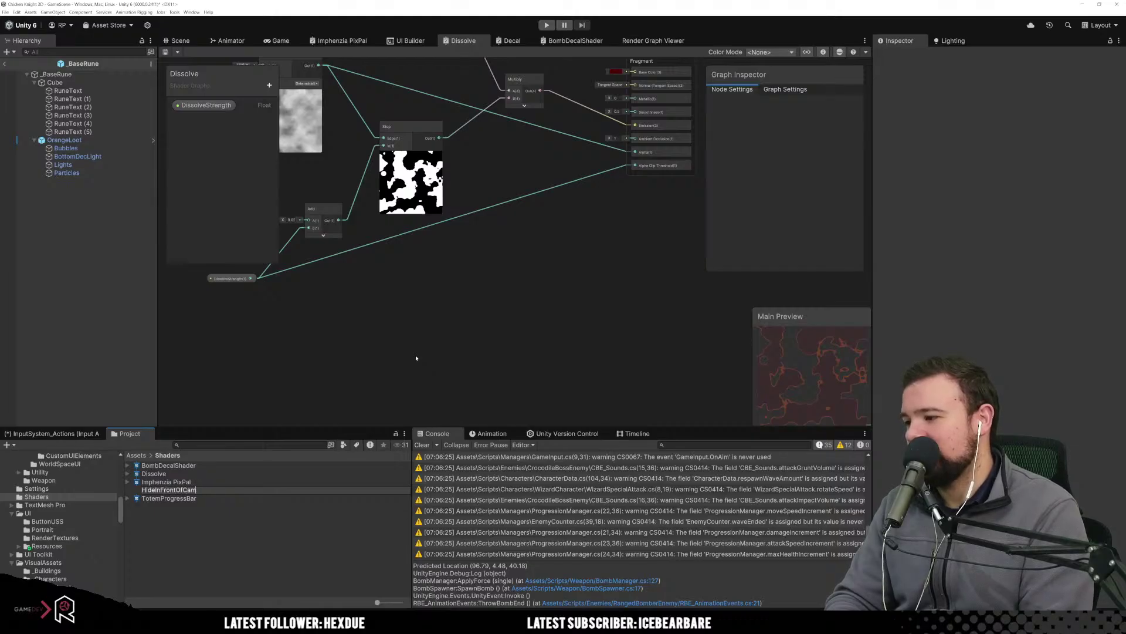
{"action": "key", "text": "BackSpace"}
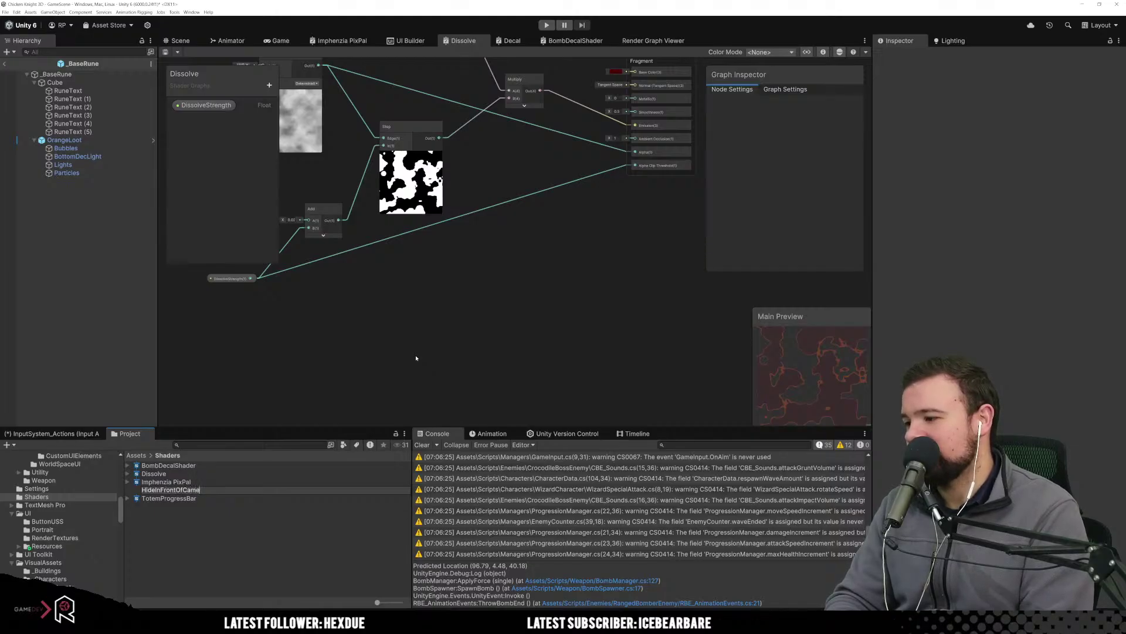
{"action": "key", "text": "Return"}
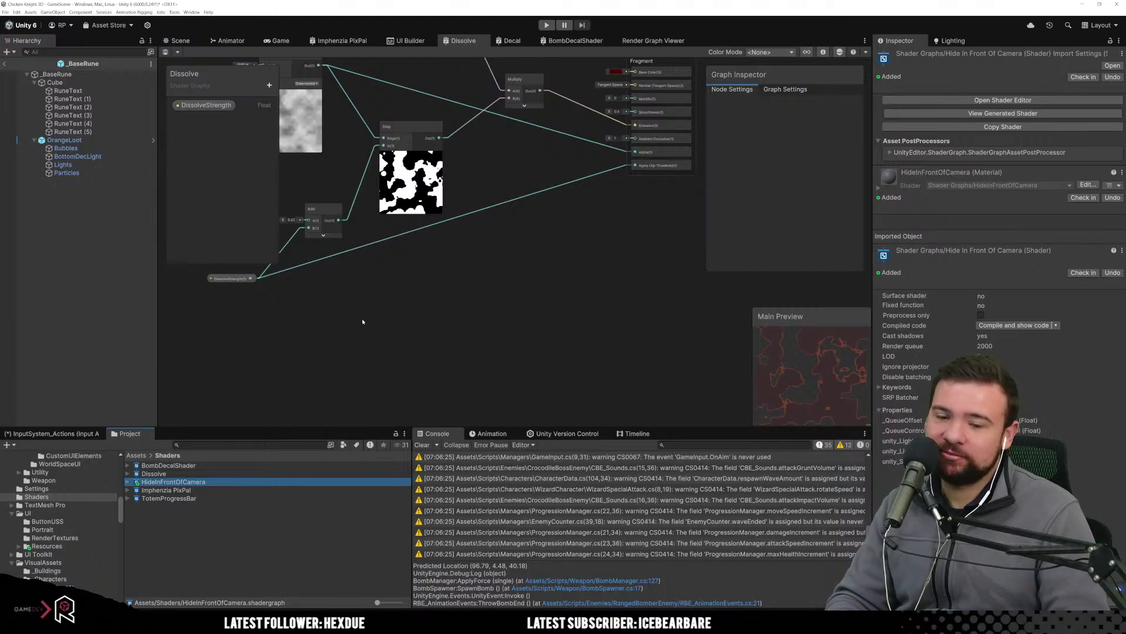
Open the HideInFrontOfCamera shader graph and add a Fresnel Effect node to the empty area before the Fragment block.
{"action": "double_click", "coordinate": [206, 481]}
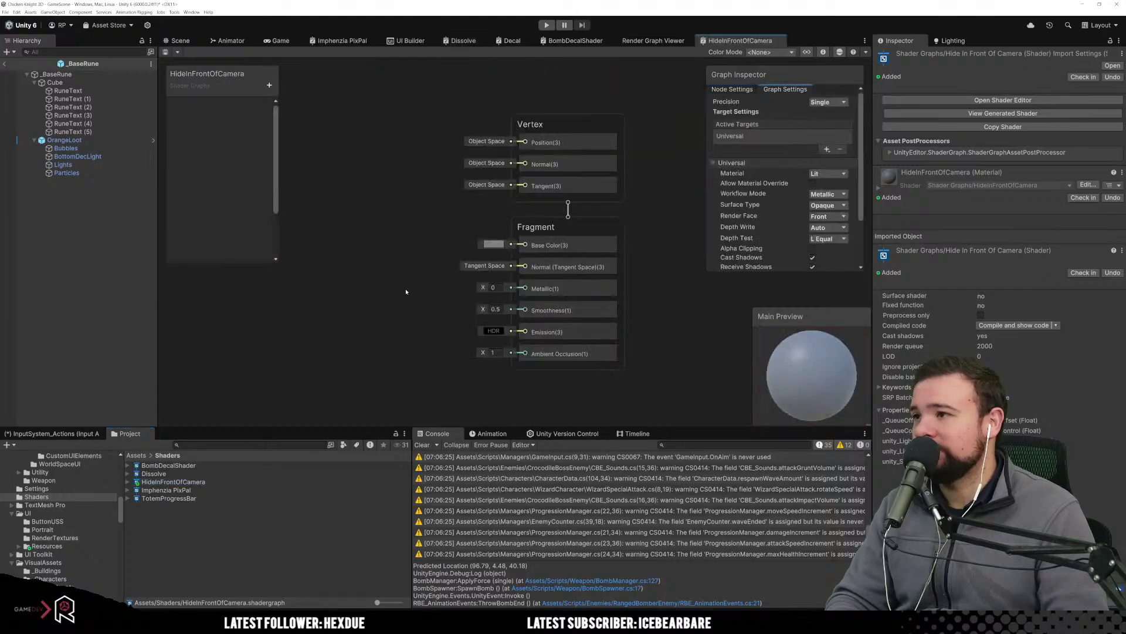
{"action": "scroll", "coordinate": [516, 186], "scroll_direction": "down", "scroll_amount": 3}
{"action": "middle_click_drag", "start_coordinate": [431, 233], "coordinate": [474, 231]}
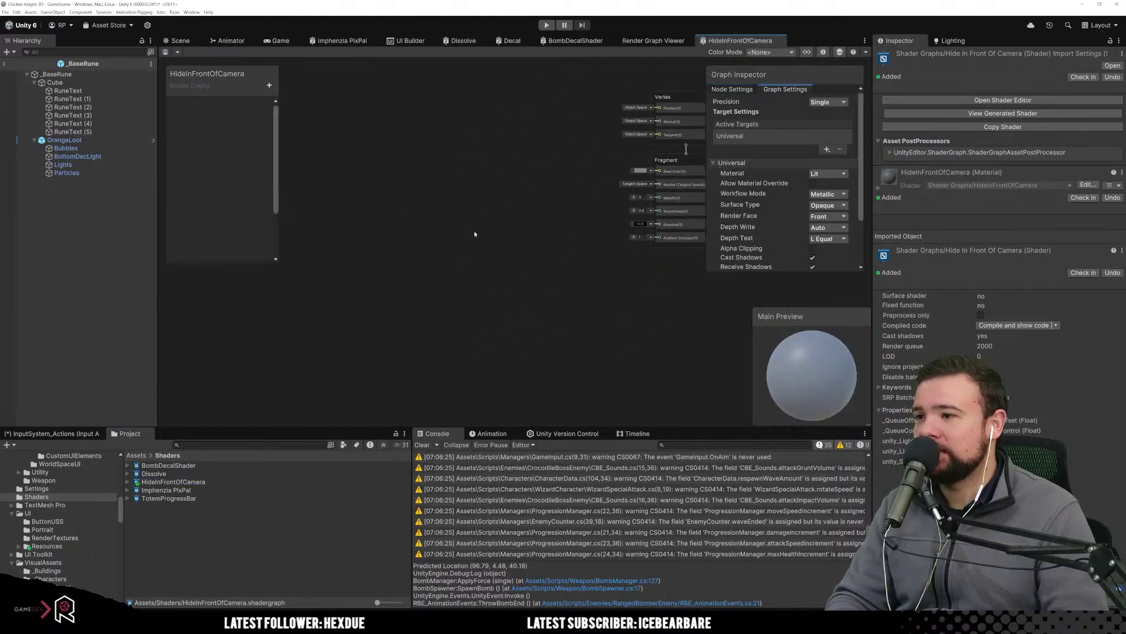
{"action": "right_click", "coordinate": [415, 205]}
{"action": "left_click", "coordinate": [448, 209]}
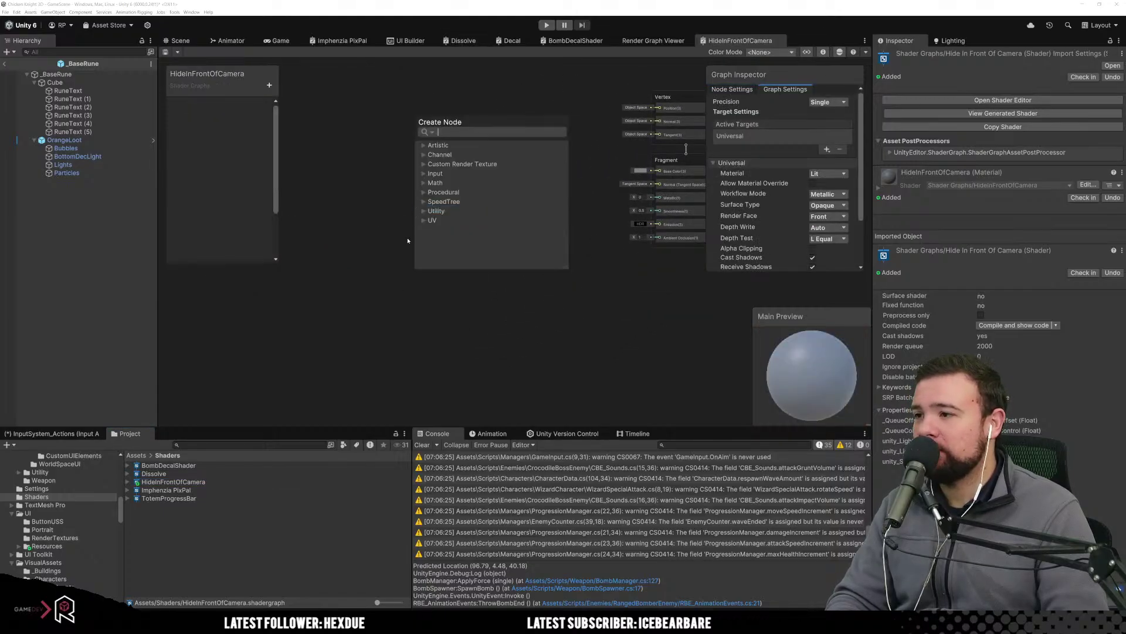
{"action": "type", "text": "fre"}
{"action": "key", "text": "Return"}
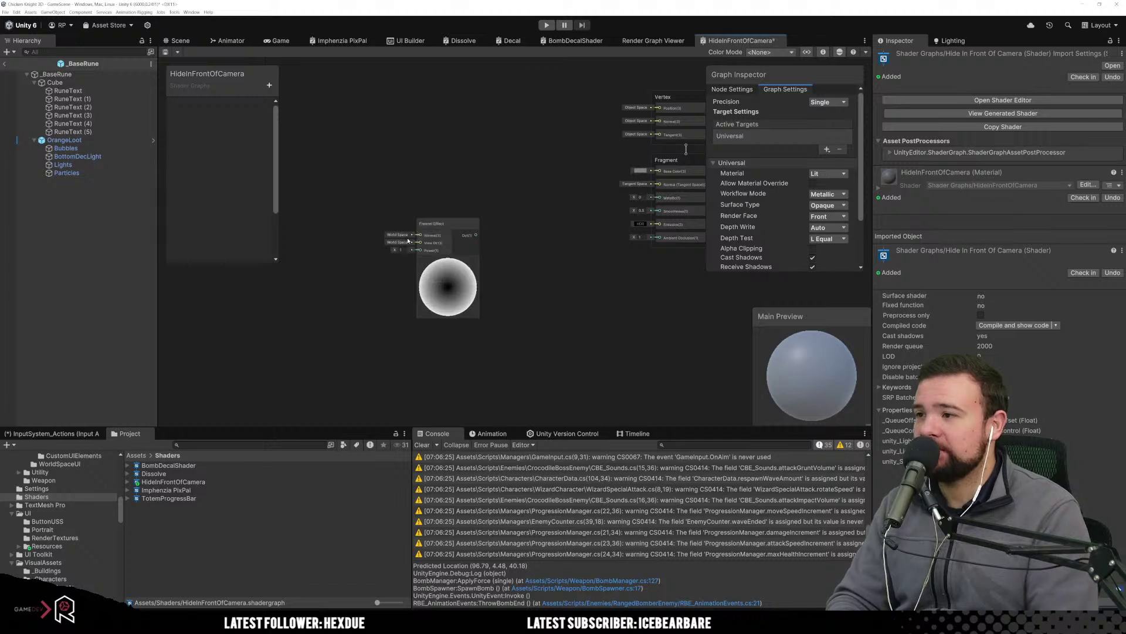
Add a Screen Position node and place it just before the Fresnel Effect node.
{"action": "right_click", "coordinate": [416, 137]}
{"action": "left_click", "coordinate": [431, 142]}
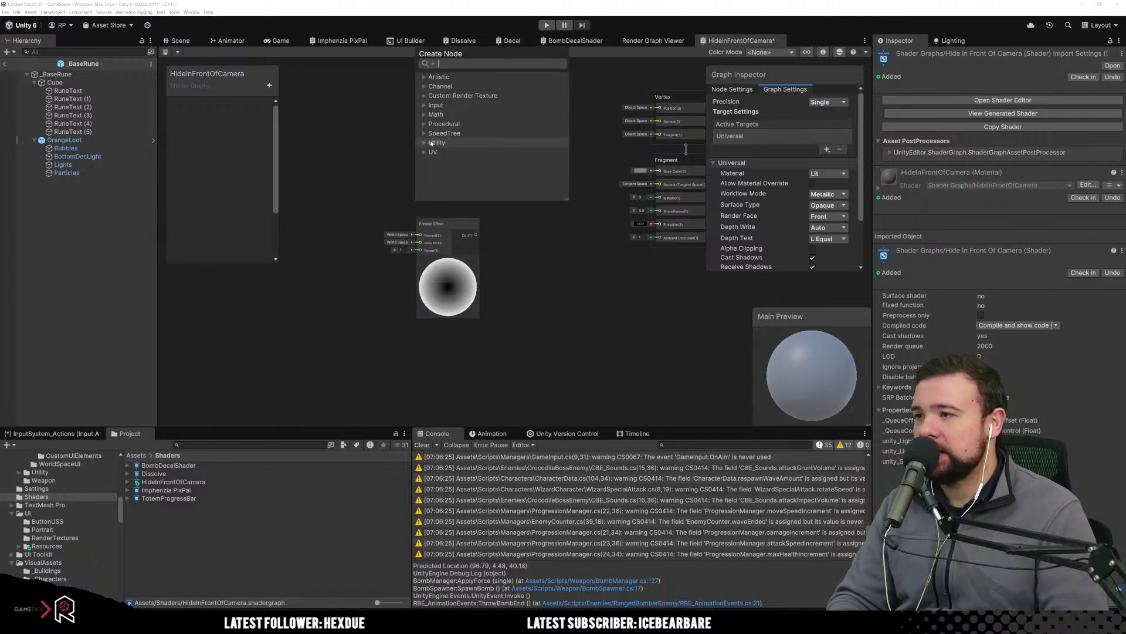
{"action": "type", "text": "pos"}
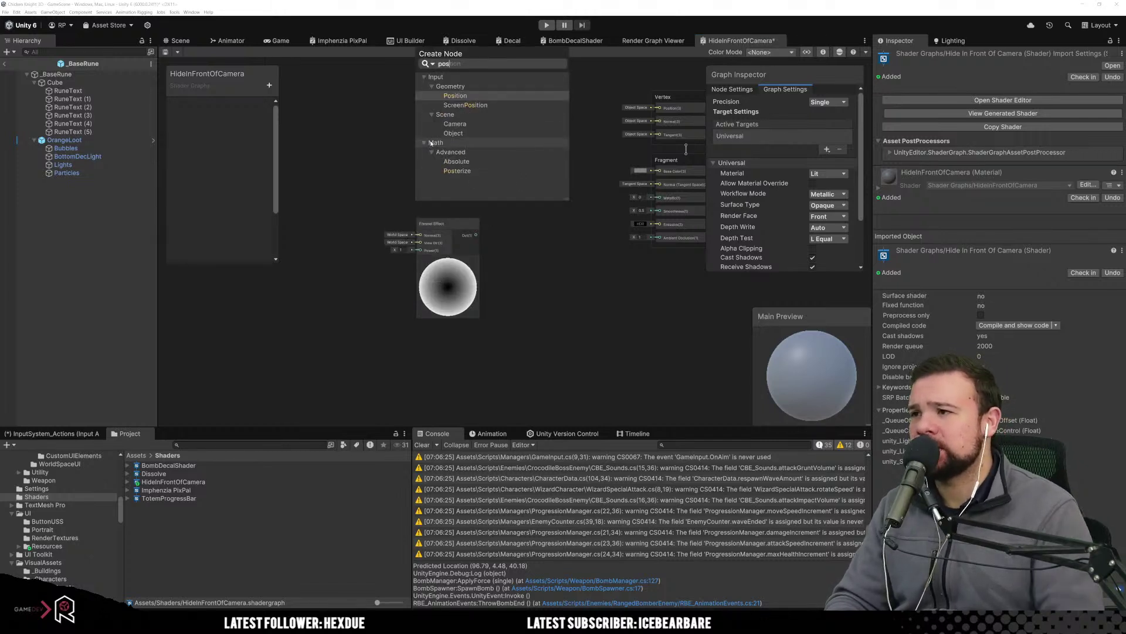
{"action": "double_click", "coordinate": [474, 105]}
{"action": "left_click_drag", "start_coordinate": [467, 159], "coordinate": [354, 232]}
Set the Screen Position node's mode to Center and connect its output to the Fresnel Effect's Normal input.
{"action": "left_click", "coordinate": [345, 251]}
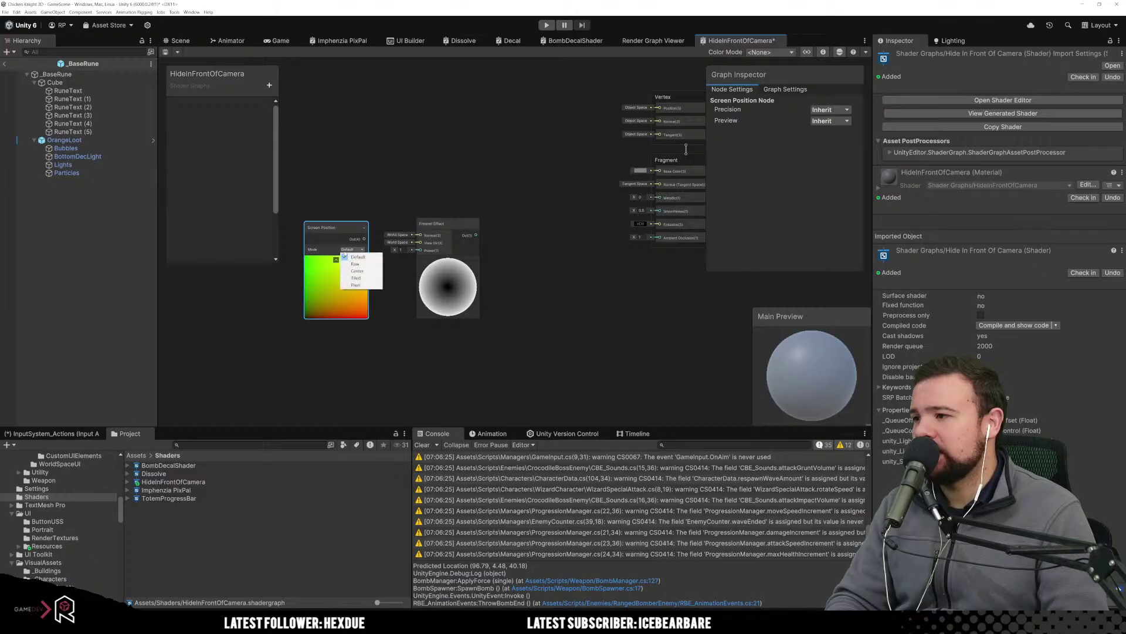
{"action": "left_click", "coordinate": [359, 271]}
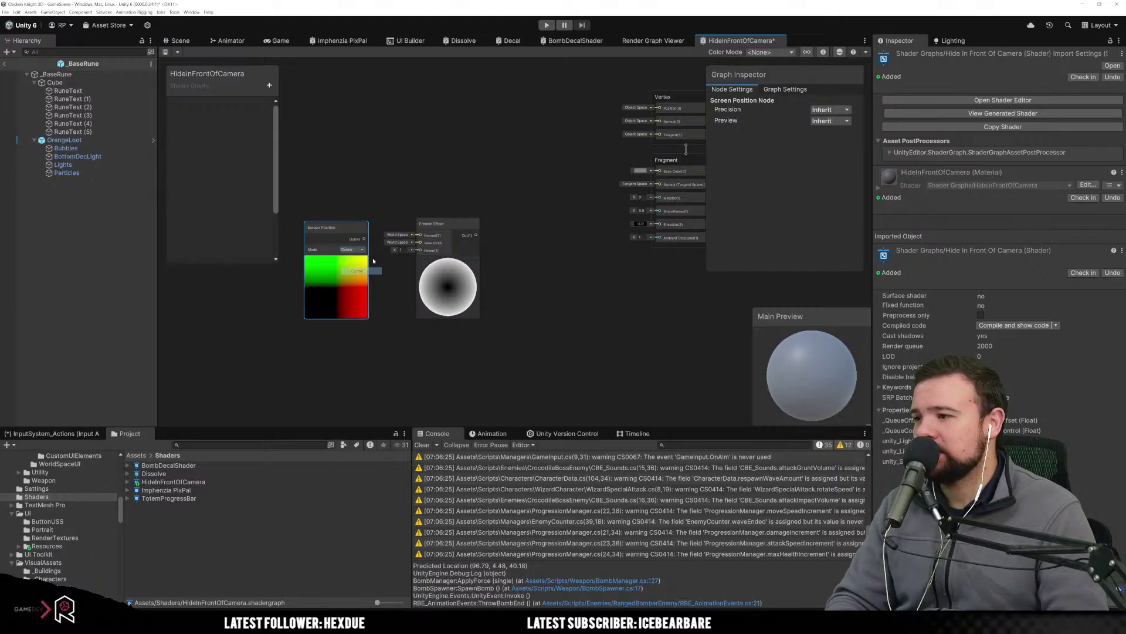
{"action": "scroll", "coordinate": [366, 241], "scroll_direction": "up", "scroll_amount": 3}
{"action": "left_click_drag", "start_coordinate": [368, 239], "coordinate": [462, 234]}
Enable Alpha Clipping in the graph settings so the Fragment block gets Alpha and Alpha Clip Threshold inputs.
{"action": "middle_click_drag", "start_coordinate": [603, 176], "coordinate": [440, 224]}
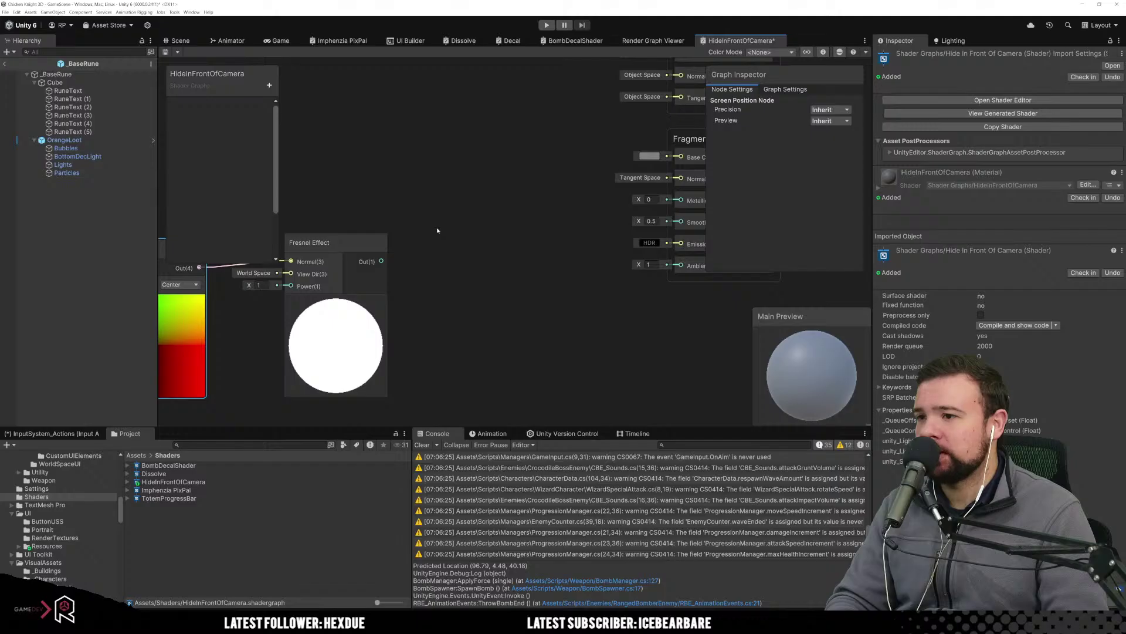
{"action": "scroll", "coordinate": [511, 244], "scroll_direction": "down", "scroll_amount": 3}
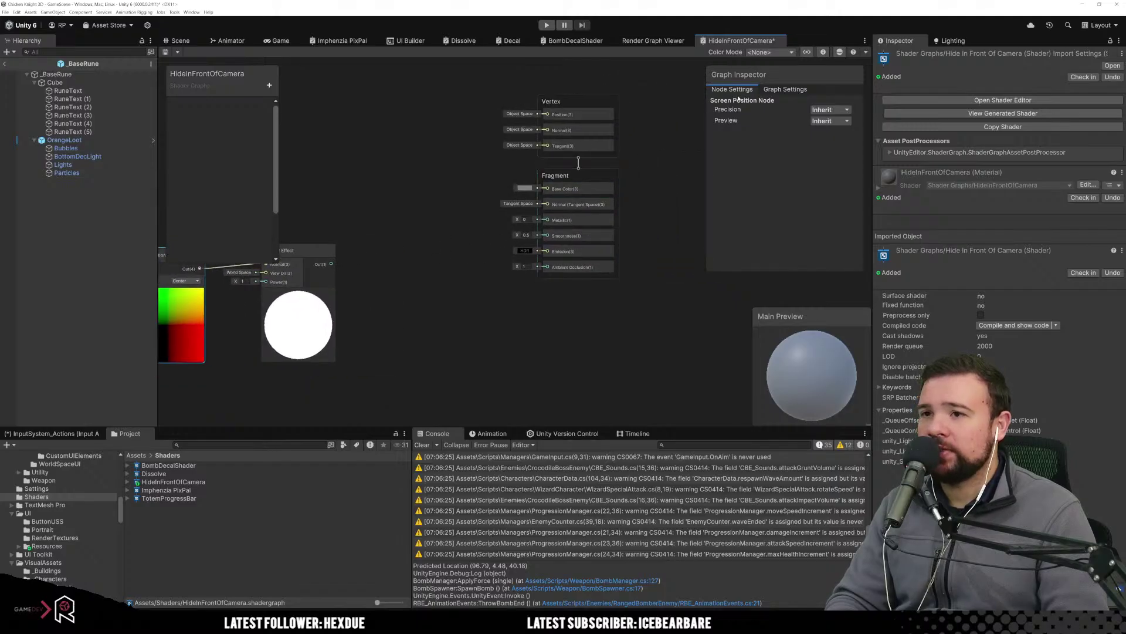
{"action": "left_click", "coordinate": [786, 89]}
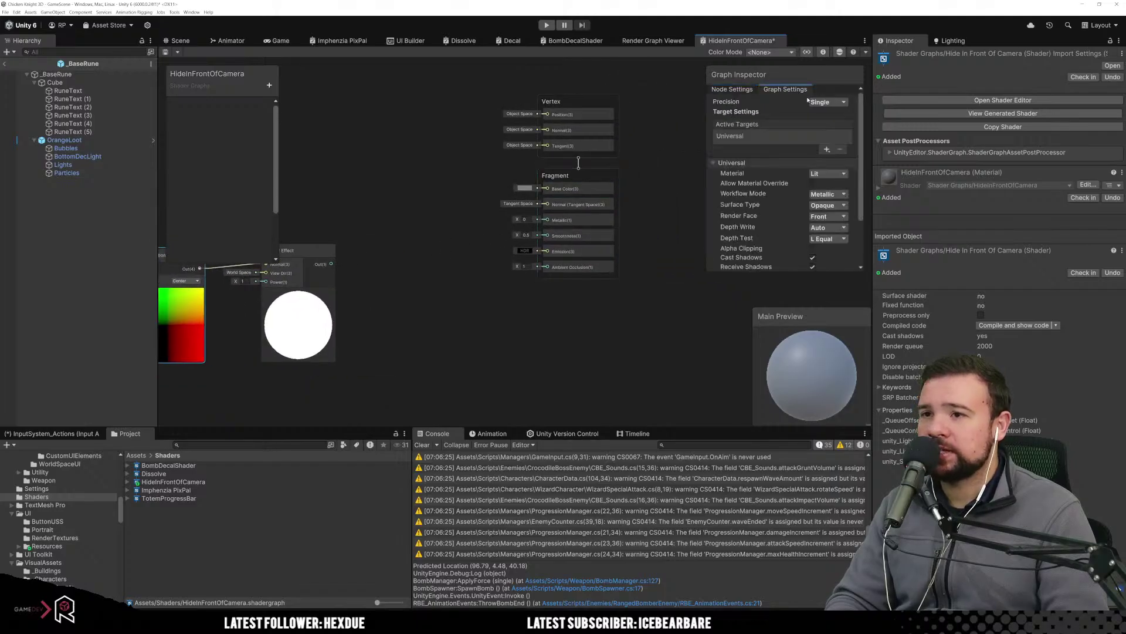
{"action": "scroll", "coordinate": [792, 229], "scroll_direction": "down", "scroll_amount": 1}
{"action": "left_click", "coordinate": [812, 220]}
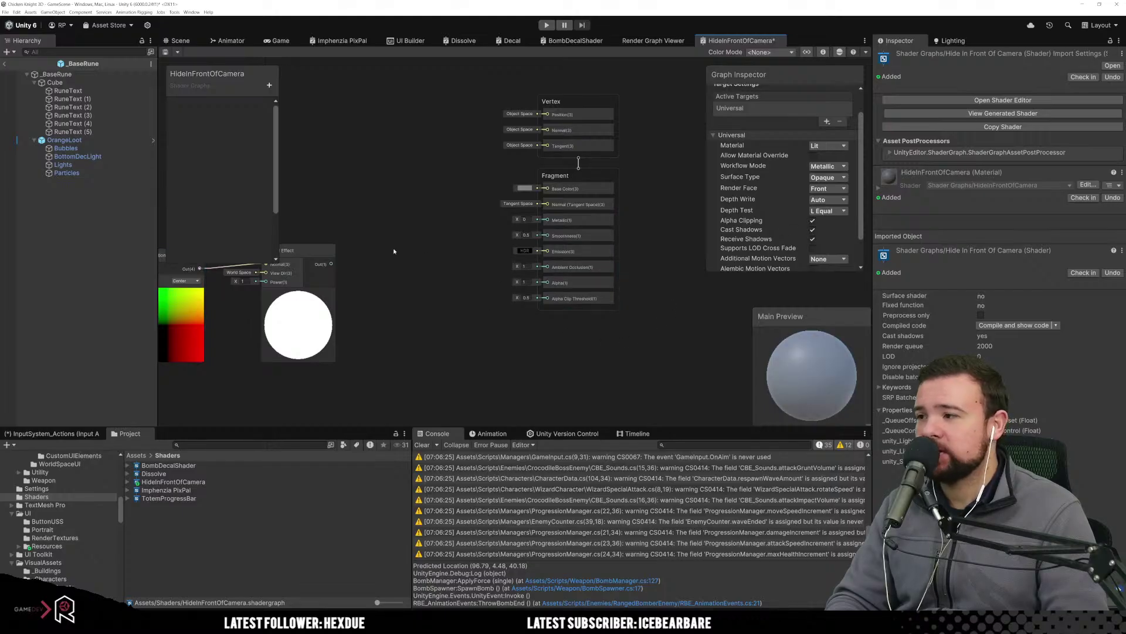
Shift the Fresnel Effect node slightly further from the Screen Position node and deselect it.
{"action": "middle_click_drag", "start_coordinate": [329, 239], "coordinate": [411, 223]}
{"action": "left_click_drag", "start_coordinate": [379, 233], "coordinate": [393, 238]}
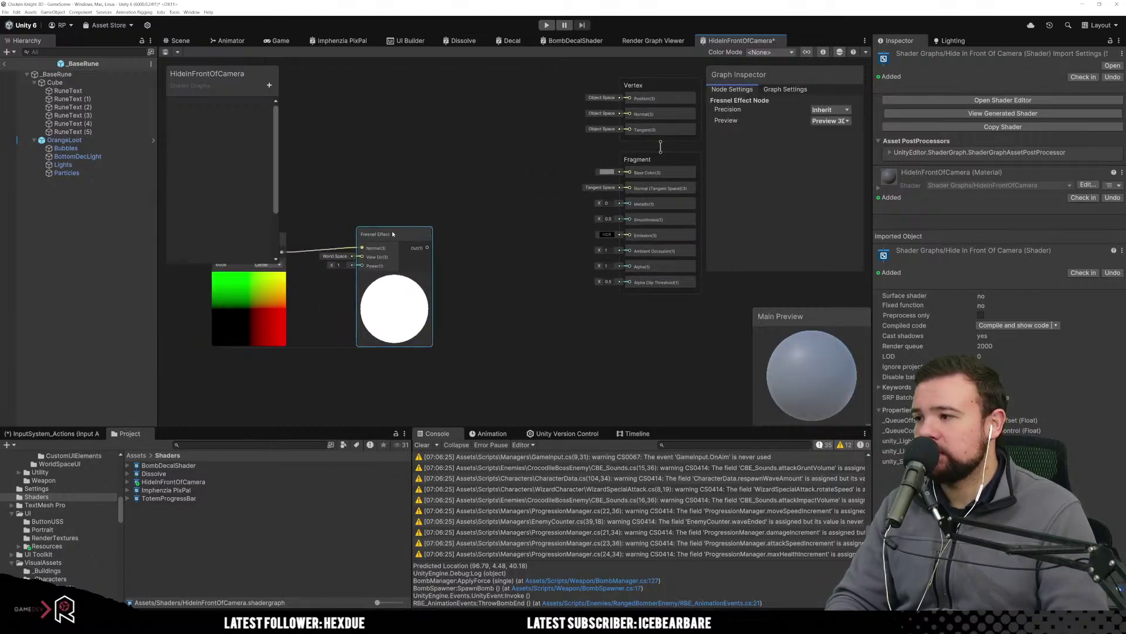
{"action": "left_click", "coordinate": [482, 275]}
{"action": "scroll", "coordinate": [566, 308], "scroll_direction": "up", "scroll_amount": 3}
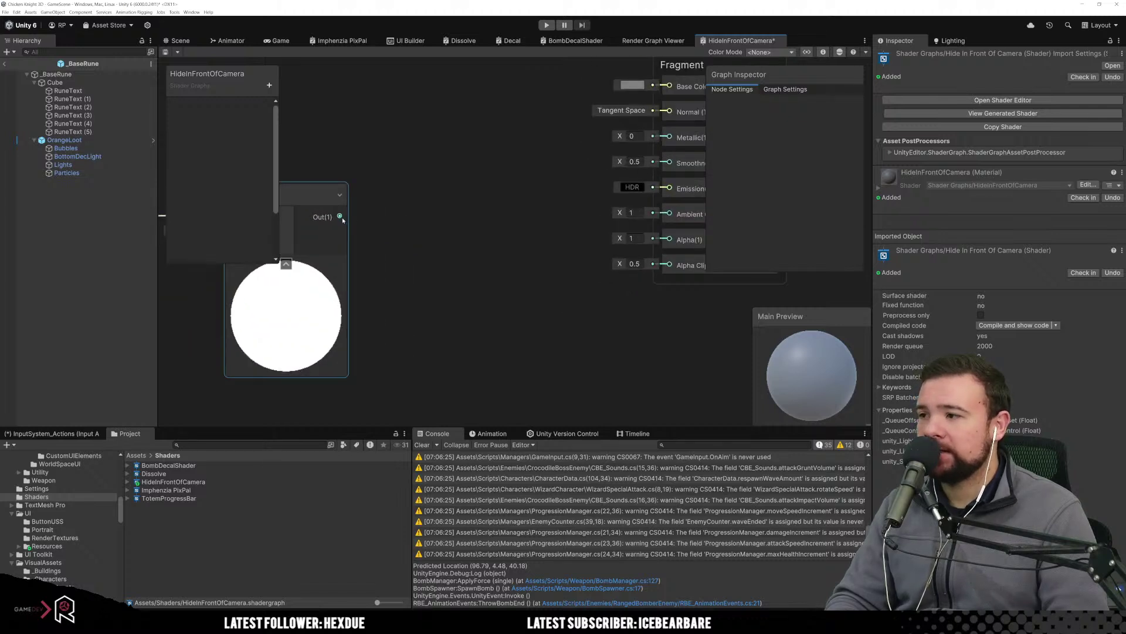
Connect the Fresnel Effect node's output to the Fragment block's Alpha input.
{"action": "left_click_drag", "start_coordinate": [341, 217], "coordinate": [670, 240]}
{"action": "scroll", "coordinate": [515, 299], "scroll_direction": "down", "scroll_amount": 3}
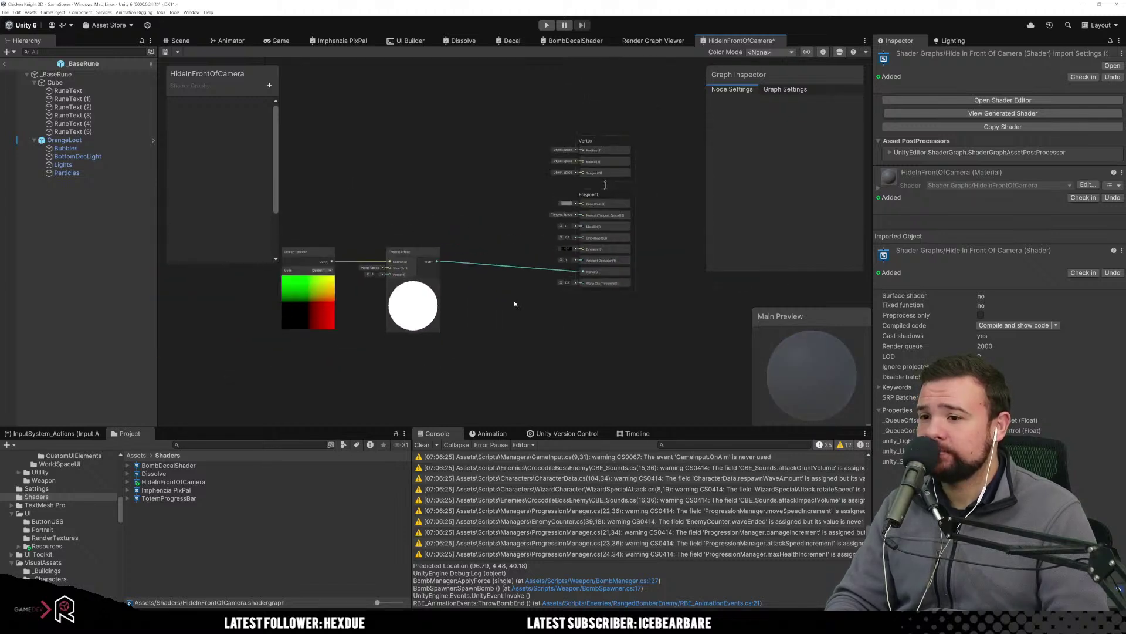
{"action": "middle_click_drag", "start_coordinate": [515, 304], "coordinate": [572, 288]}
{"action": "scroll", "coordinate": [535, 285], "scroll_direction": "up", "scroll_amount": 2}
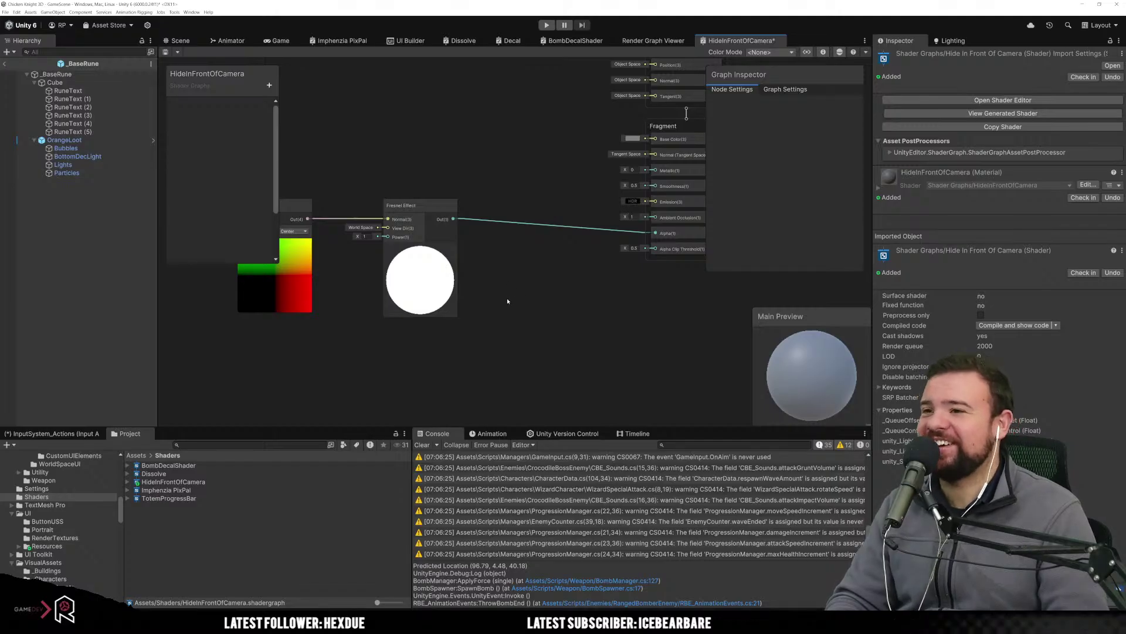
Set the Fragment block's Base Color to pure red, FF0000.
{"action": "left_click", "coordinate": [633, 139]}
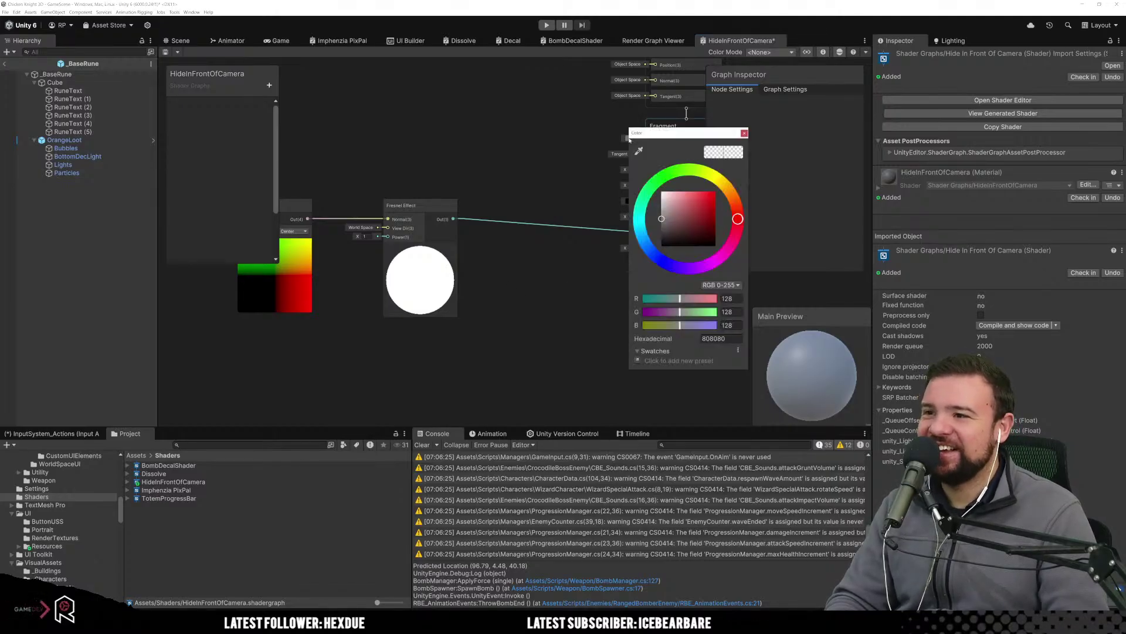
{"action": "left_click_drag", "start_coordinate": [706, 225], "coordinate": [732, 186]}
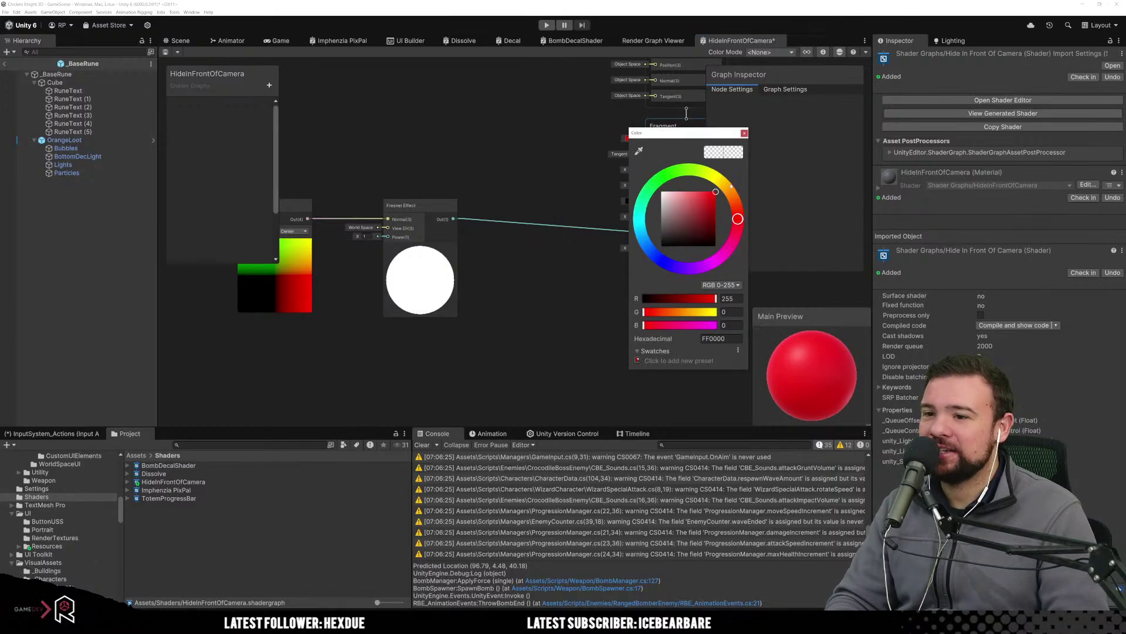
{"action": "left_click", "coordinate": [487, 126]}
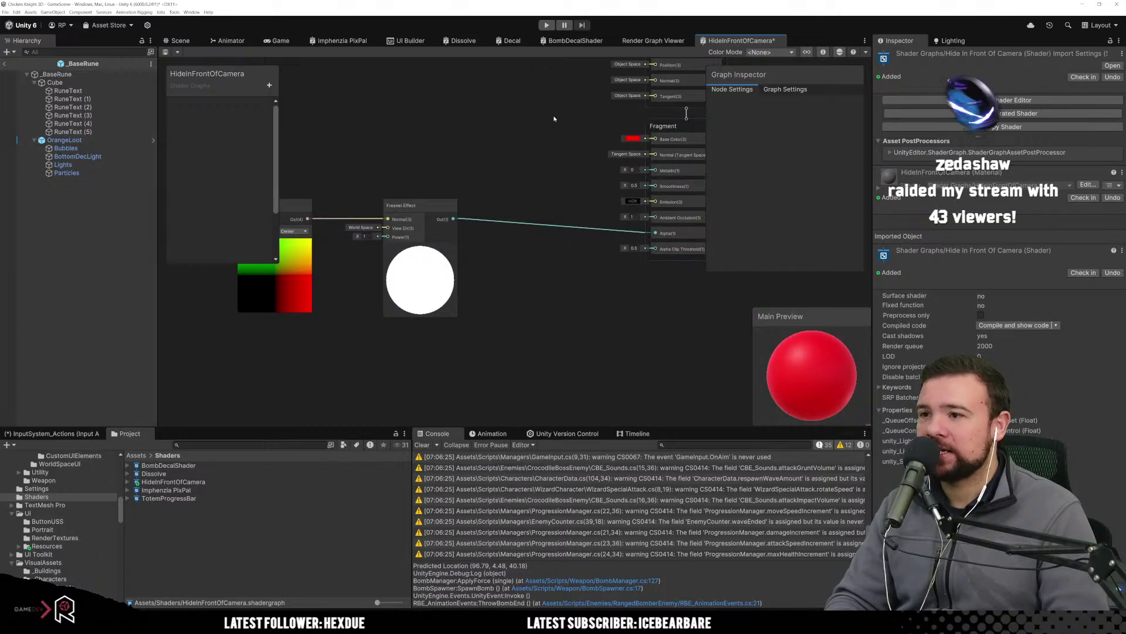
{"action": "middle_click_drag", "start_coordinate": [533, 114], "coordinate": [502, 125]}
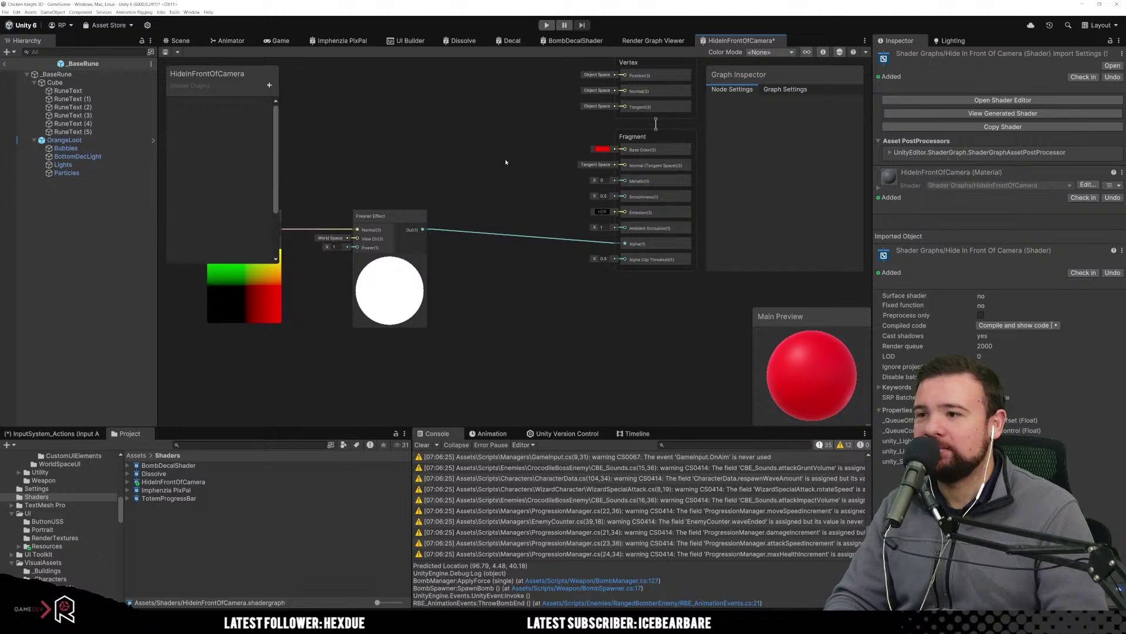
{"action": "middle_click_drag", "start_coordinate": [506, 162], "coordinate": [487, 179]}
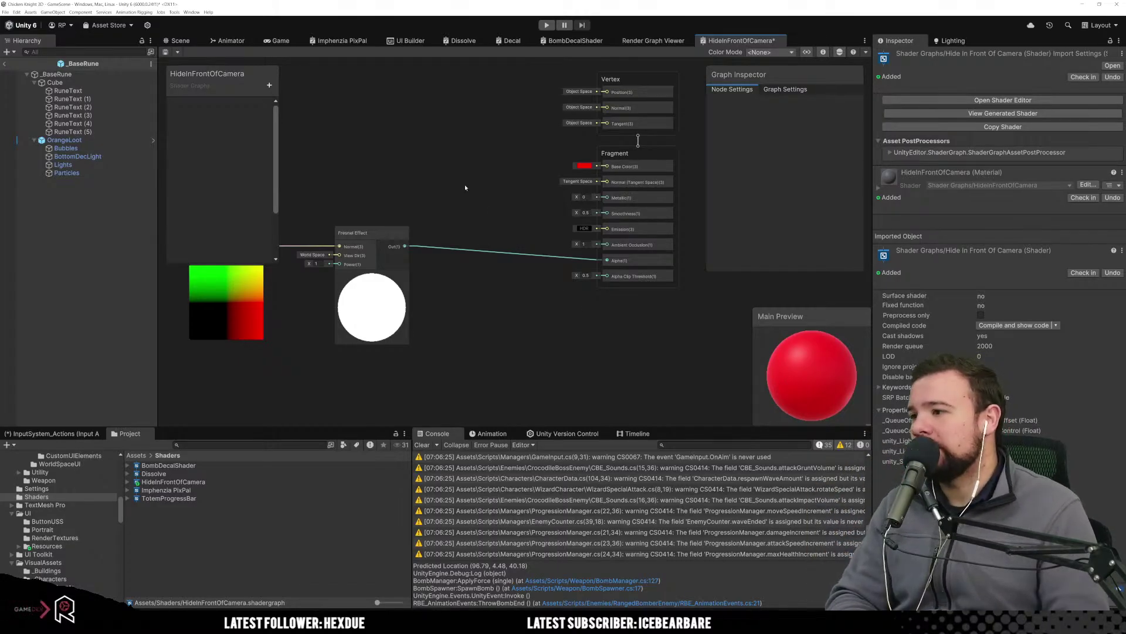
Add a Float node near the Fresnel Effect node and connect its output to the Fresnel Effect's Power input.
{"action": "middle_click_drag", "start_coordinate": [390, 161], "coordinate": [626, 184]}
{"action": "right_click", "coordinate": [544, 288]}
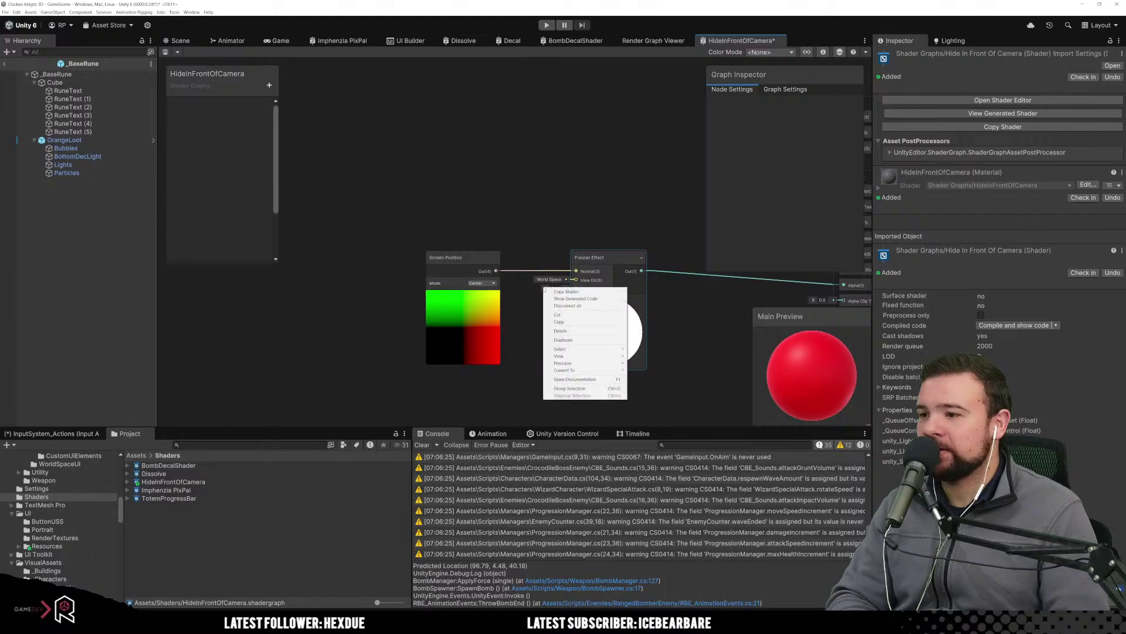
{"action": "right_click", "coordinate": [489, 205]}
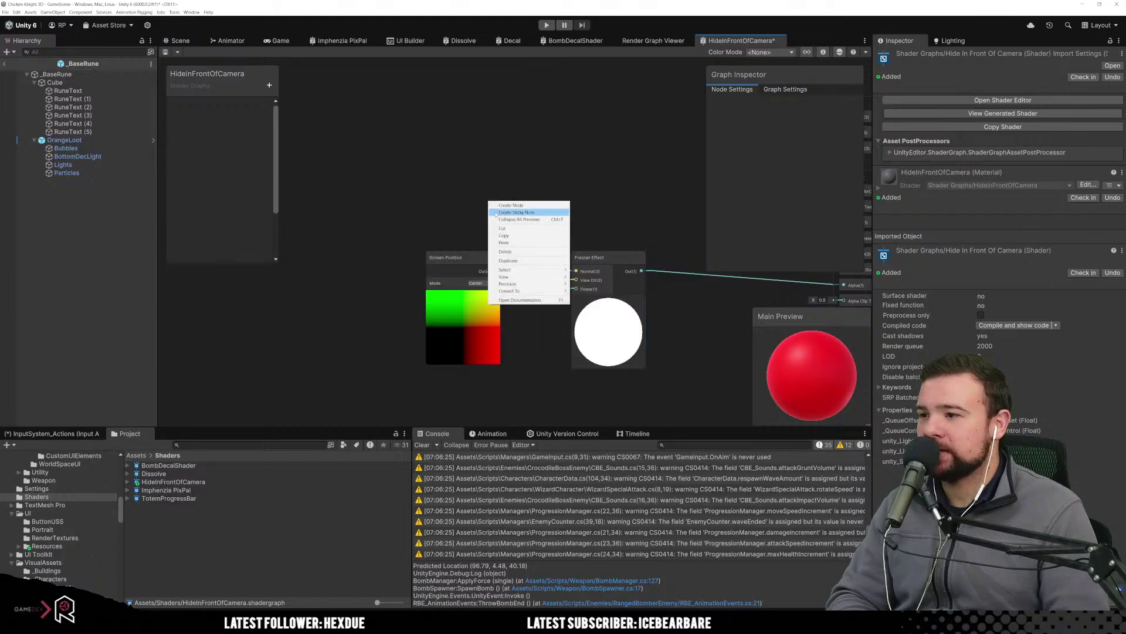
{"action": "left_click", "coordinate": [544, 207]}
{"action": "type", "text": "float"}
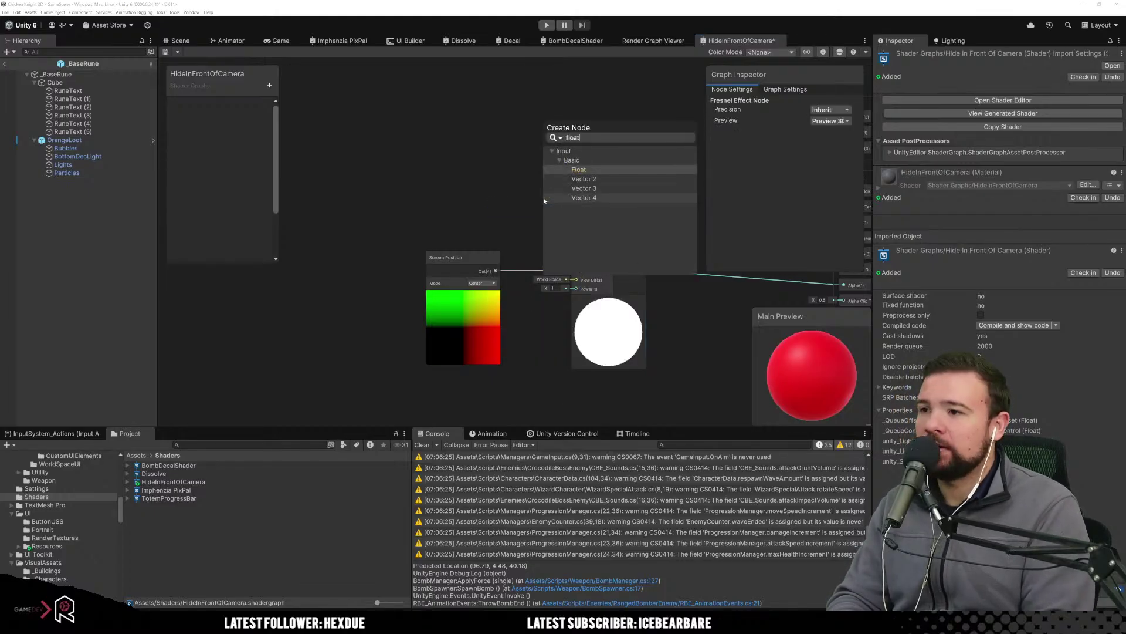
{"action": "key", "text": "Return"}
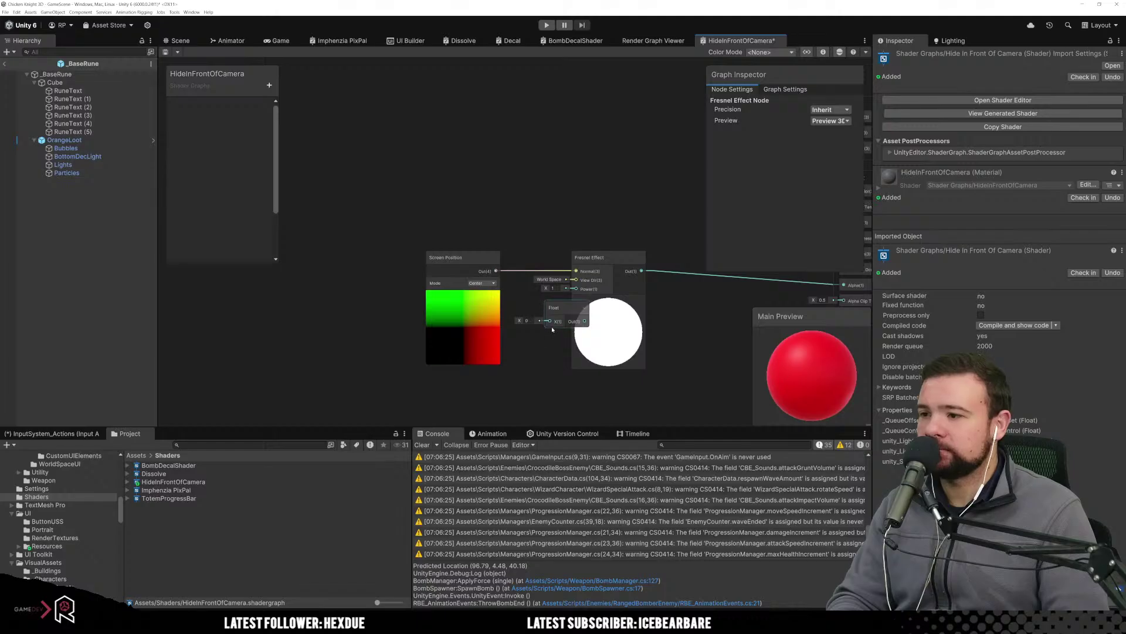
{"action": "left_click_drag", "start_coordinate": [561, 309], "coordinate": [578, 290]}
Convert the Float node into an exposed graph property.
{"action": "right_click", "coordinate": [508, 186]}
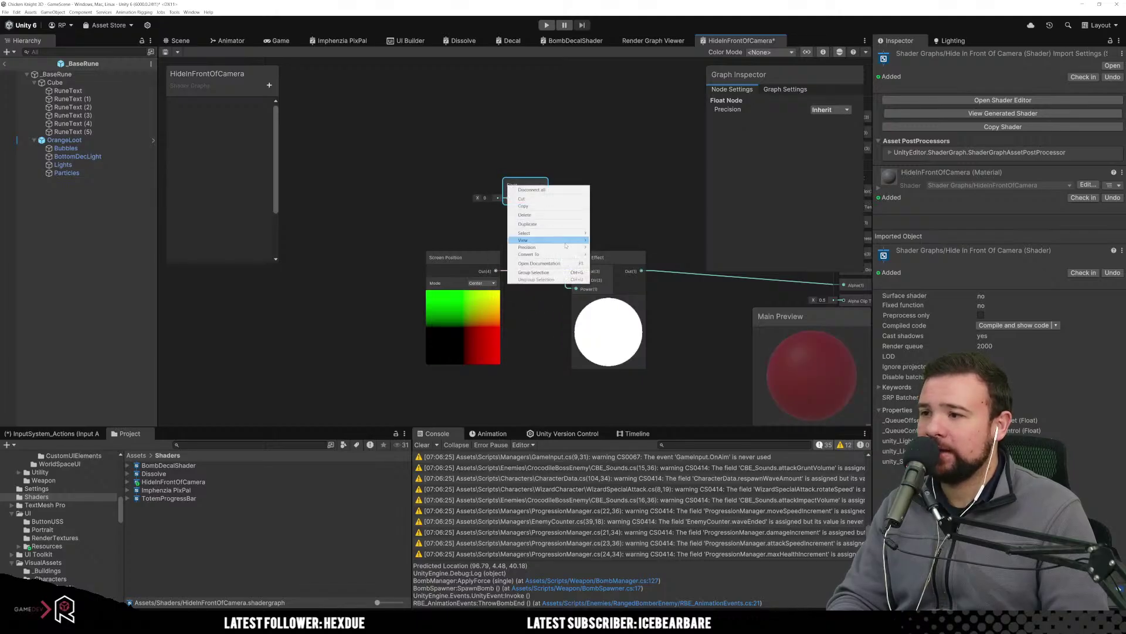
{"action": "mouse_move", "coordinate": [565, 255]}
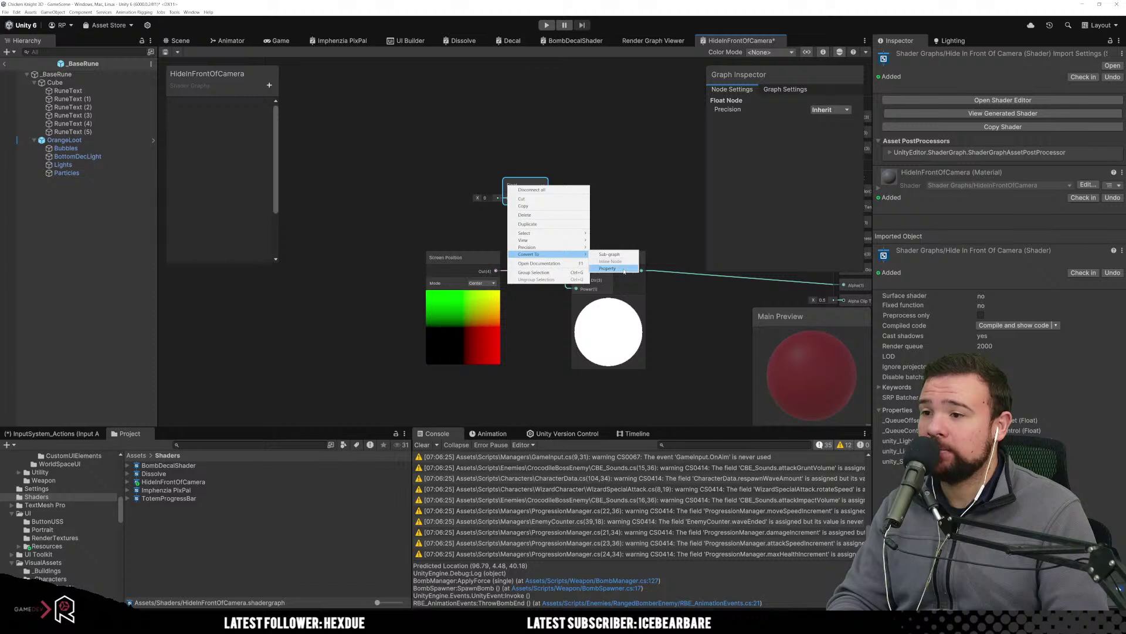
{"action": "left_click", "coordinate": [611, 256]}
{"action": "left_click", "coordinate": [200, 189]}
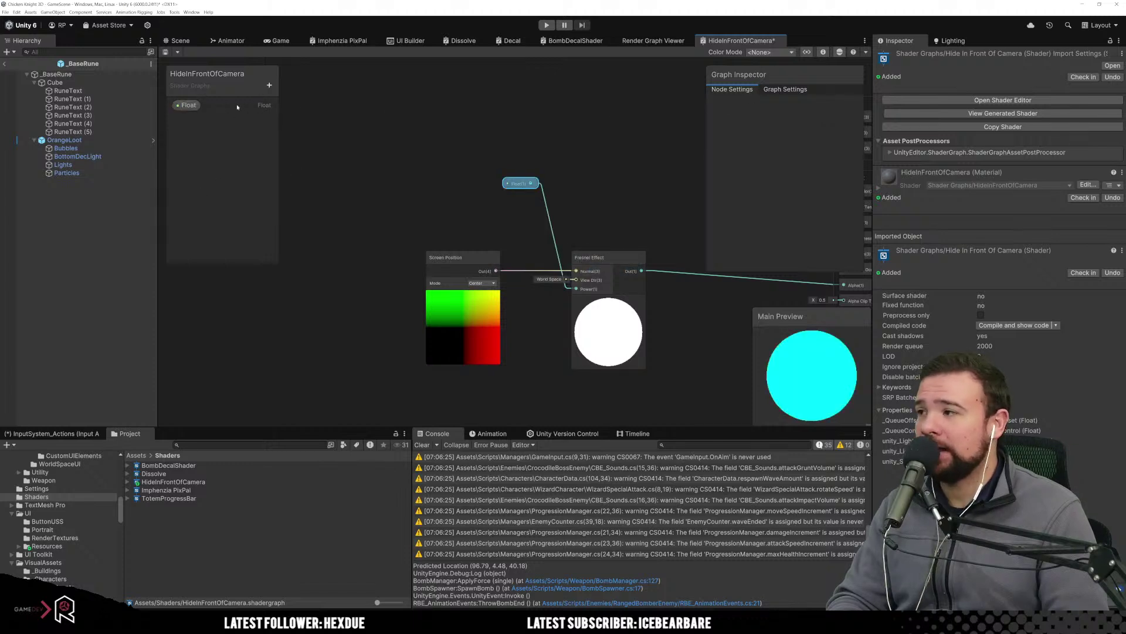
Rename the Float property as Power.
{"action": "left_click", "coordinate": [189, 105]}
{"action": "double_click", "coordinate": [841, 124]}
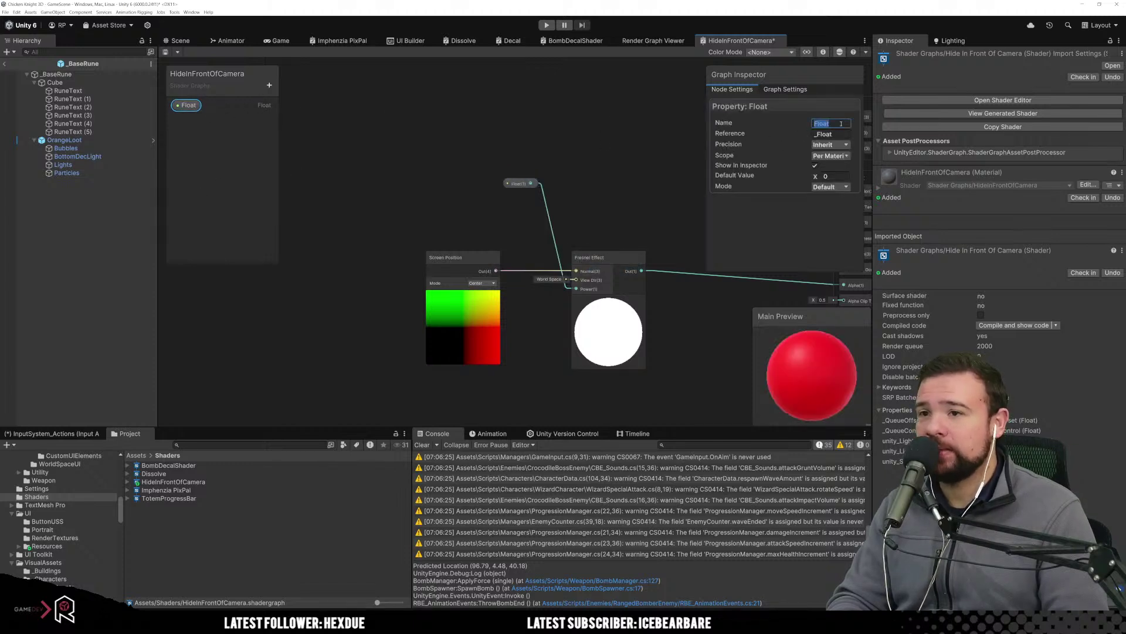
{"action": "type", "text": "POWE"}
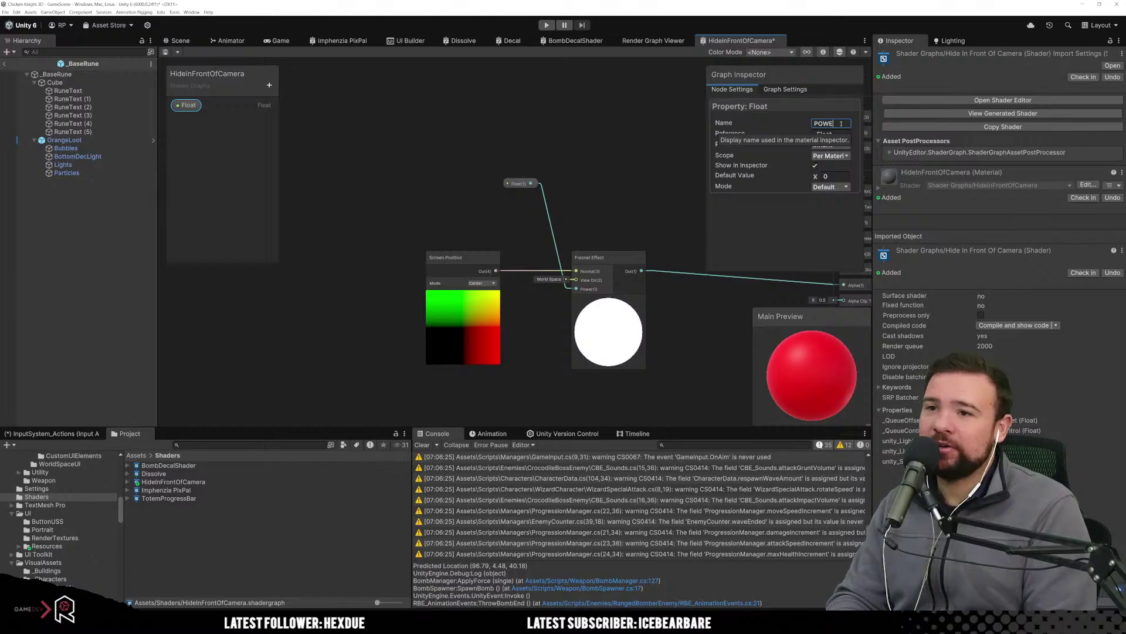
{"action": "key", "text": "BackSpace"}
{"action": "type", "text": "ower"}
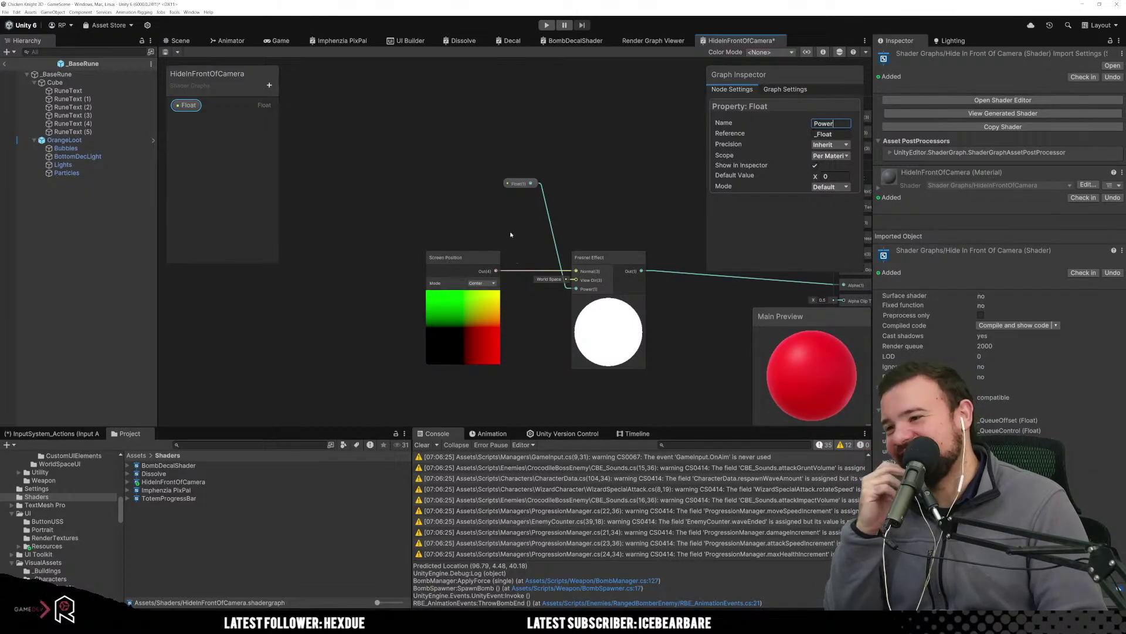
Place the Power node beside the Fresnel Effect's Power input and shift all three nodes closer to the Fragment block.
{"action": "left_click_drag", "start_coordinate": [520, 183], "coordinate": [534, 310]}
{"action": "left_click", "coordinate": [524, 203]}
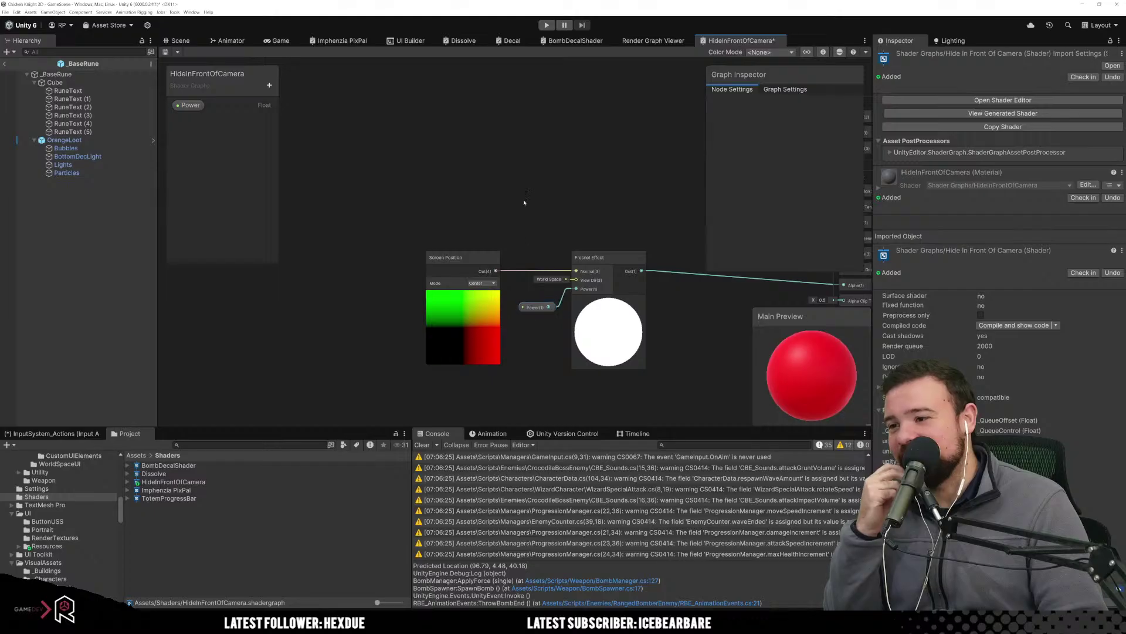
{"action": "middle_click_drag", "start_coordinate": [632, 209], "coordinate": [582, 201]}
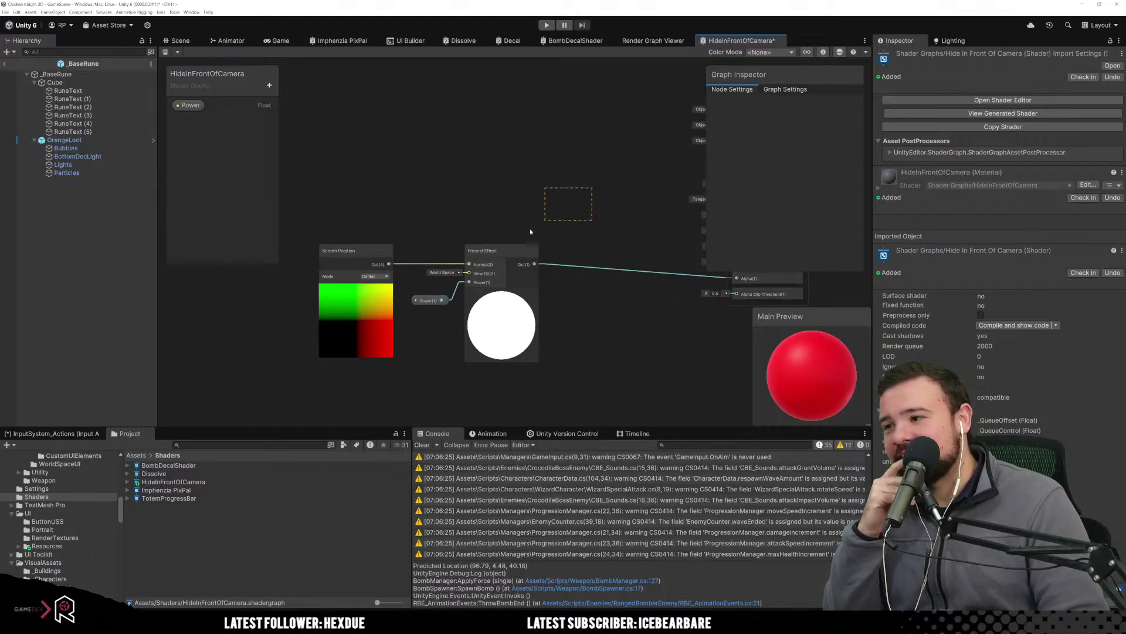
{"action": "left_click_drag", "start_coordinate": [531, 231], "coordinate": [329, 329]}
{"action": "left_click_drag", "start_coordinate": [462, 264], "coordinate": [463, 271]}
{"action": "left_click", "coordinate": [493, 217]}
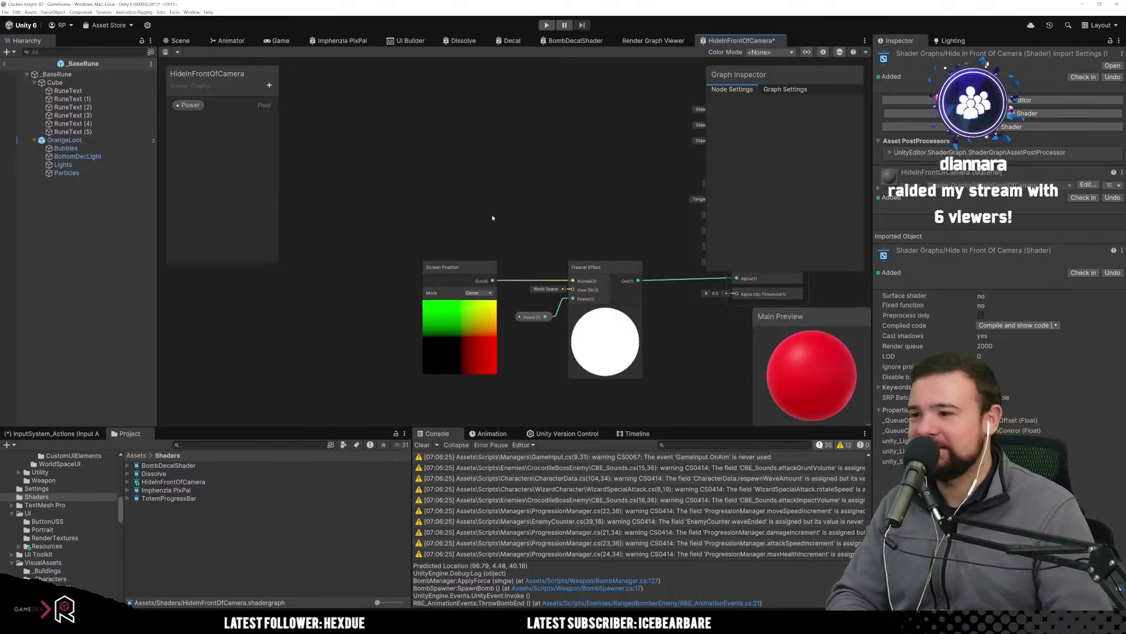
Save the shader graph and inspect the Power property's default value.
{"action": "key", "text": "ctrl+s"}
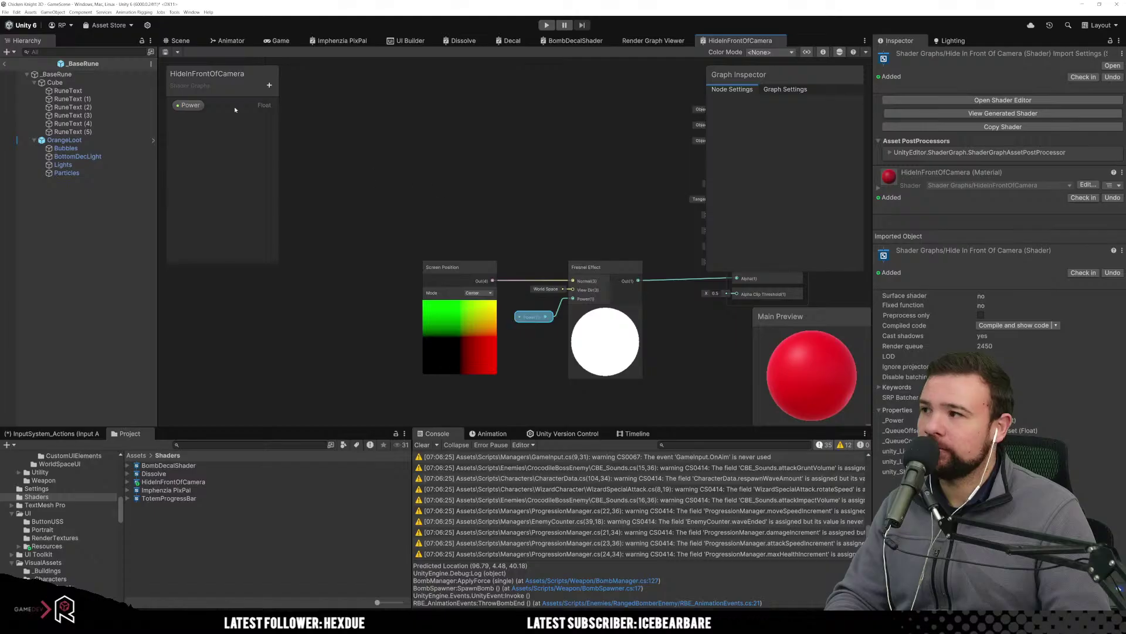
{"action": "left_click", "coordinate": [196, 105]}
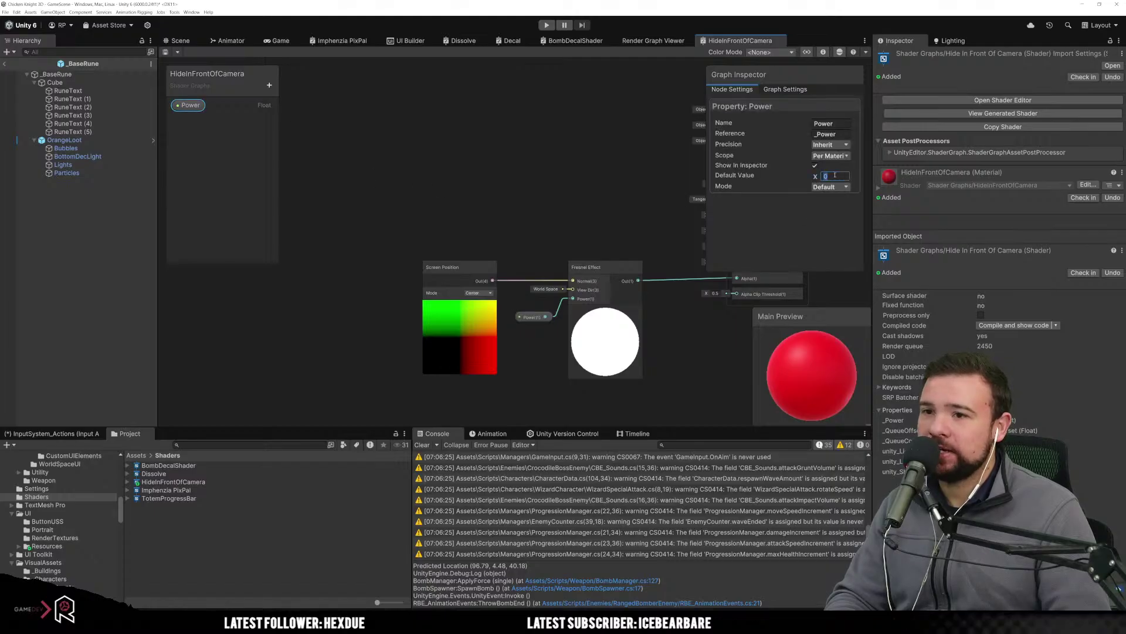
{"action": "left_click", "coordinate": [572, 178]}
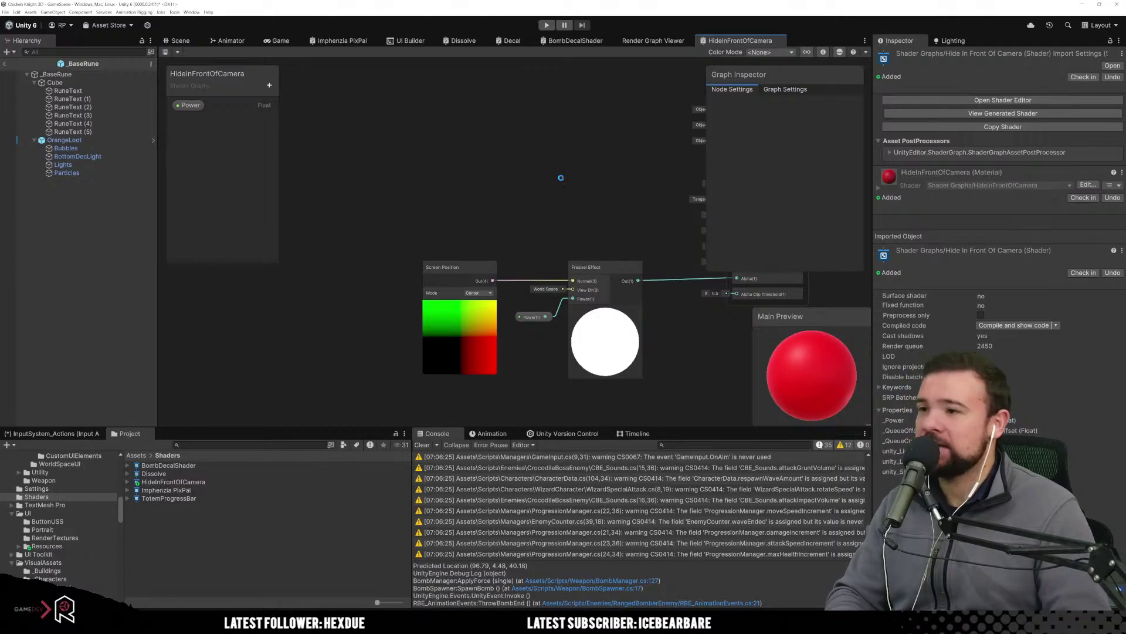
Switch to the Scene view and leave the _BaseRune prefab to return to GameScene.
{"action": "left_click", "coordinate": [177, 41]}
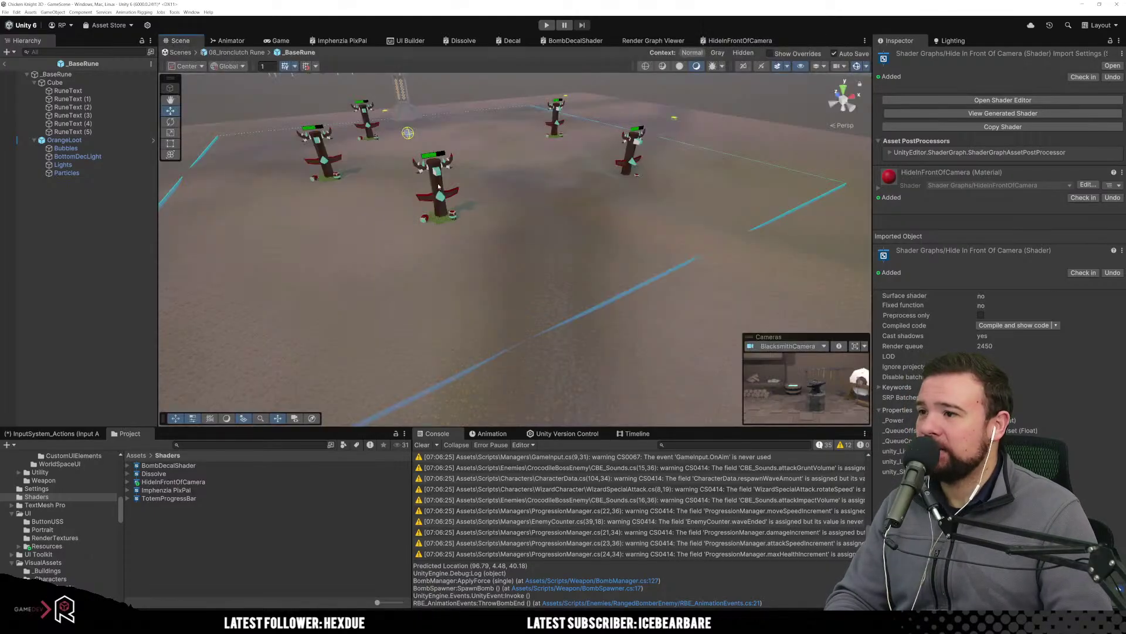
{"action": "right_click_drag", "start_coordinate": [563, 229], "coordinate": [544, 183]}
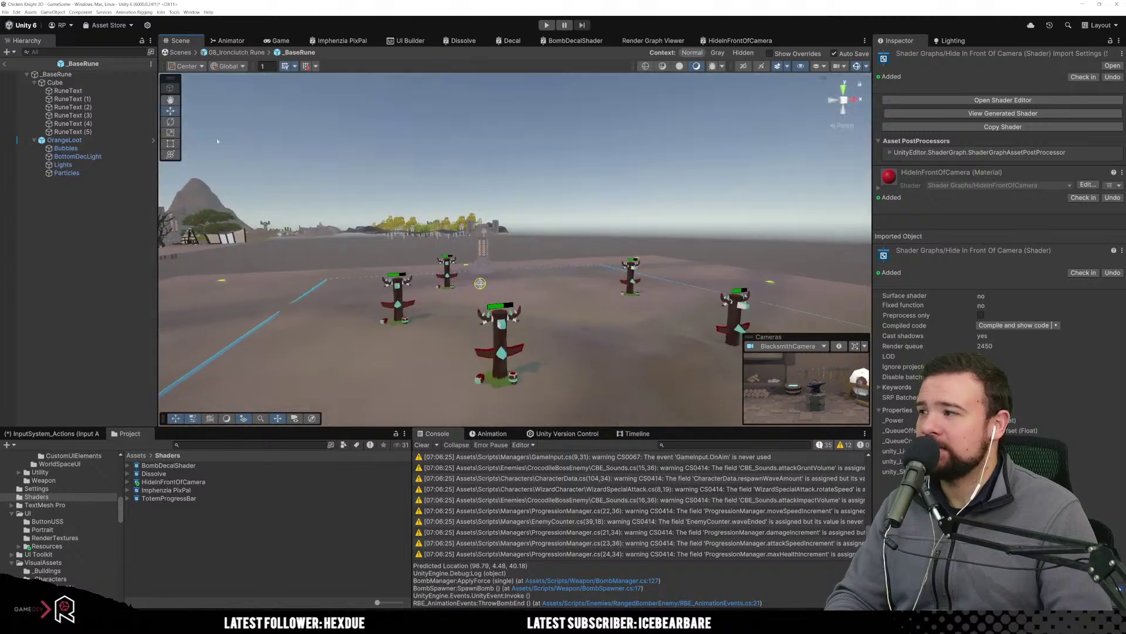
{"action": "left_click", "coordinate": [5, 64]}
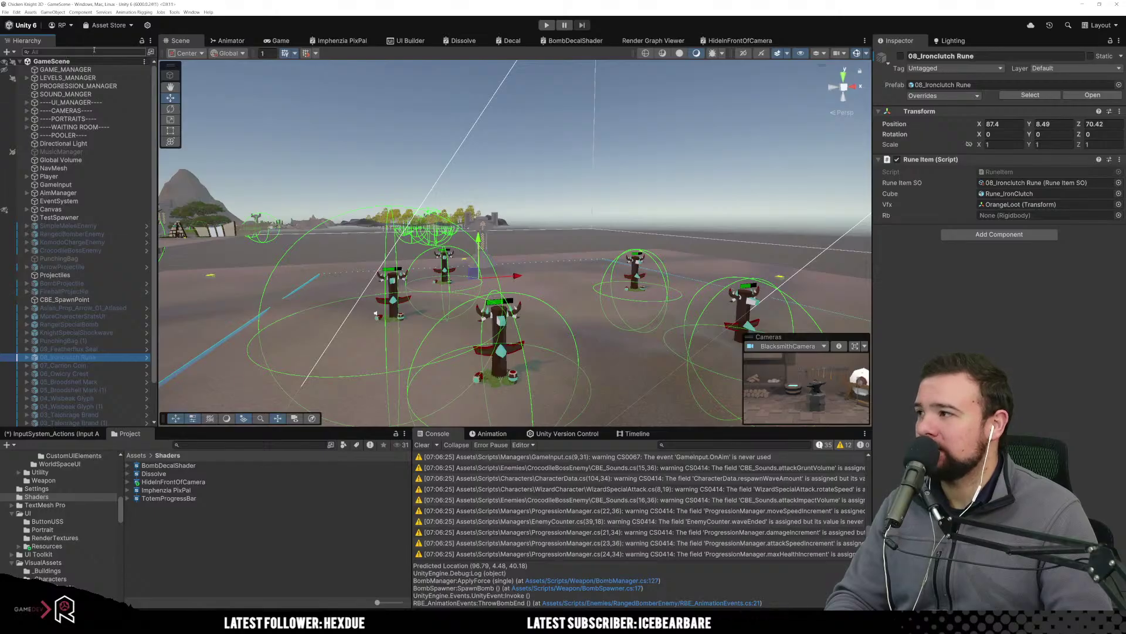
Create a 3D Plane object in GameScene.
{"action": "right_click", "coordinate": [56, 67]}
{"action": "right_click", "coordinate": [59, 64]}
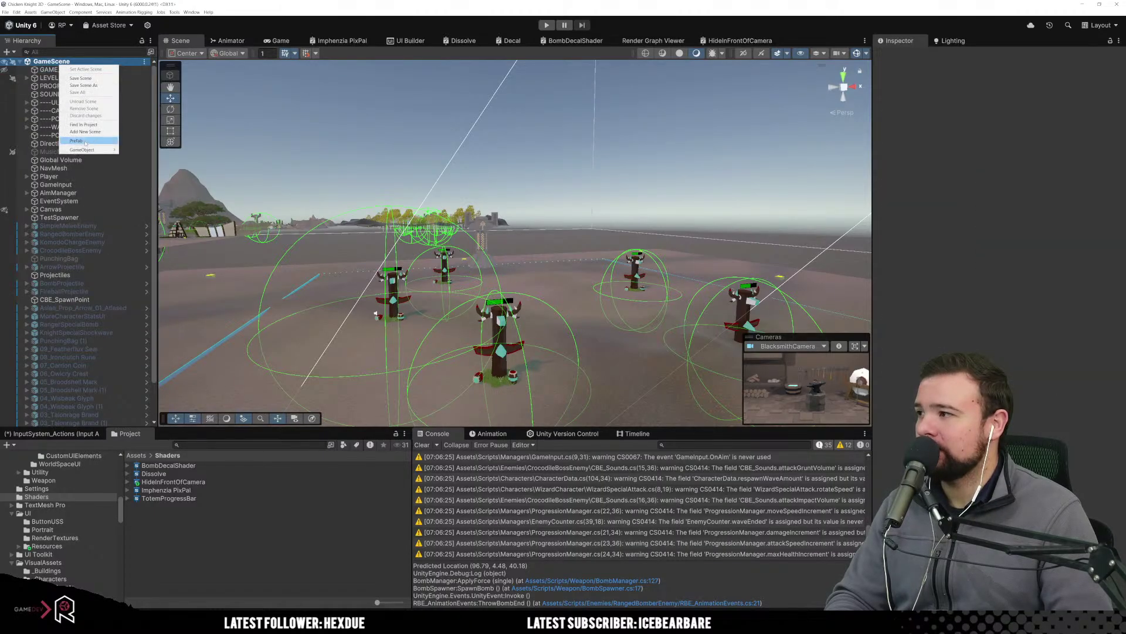
{"action": "mouse_move", "coordinate": [99, 151]}
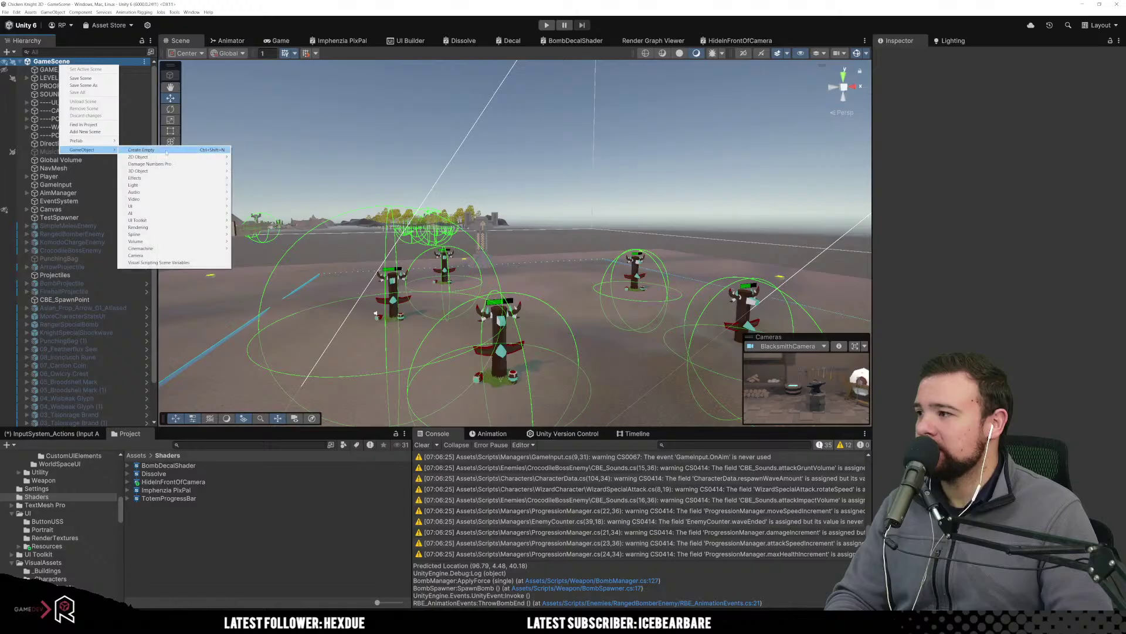
{"action": "mouse_move", "coordinate": [176, 171]}
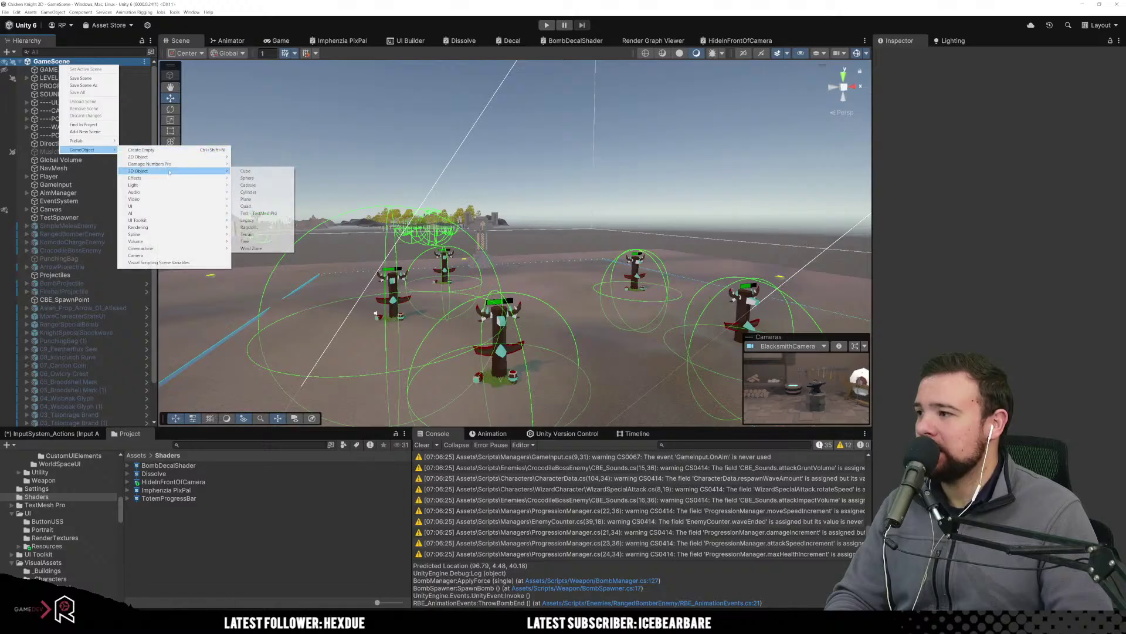
{"action": "left_click", "coordinate": [258, 200]}
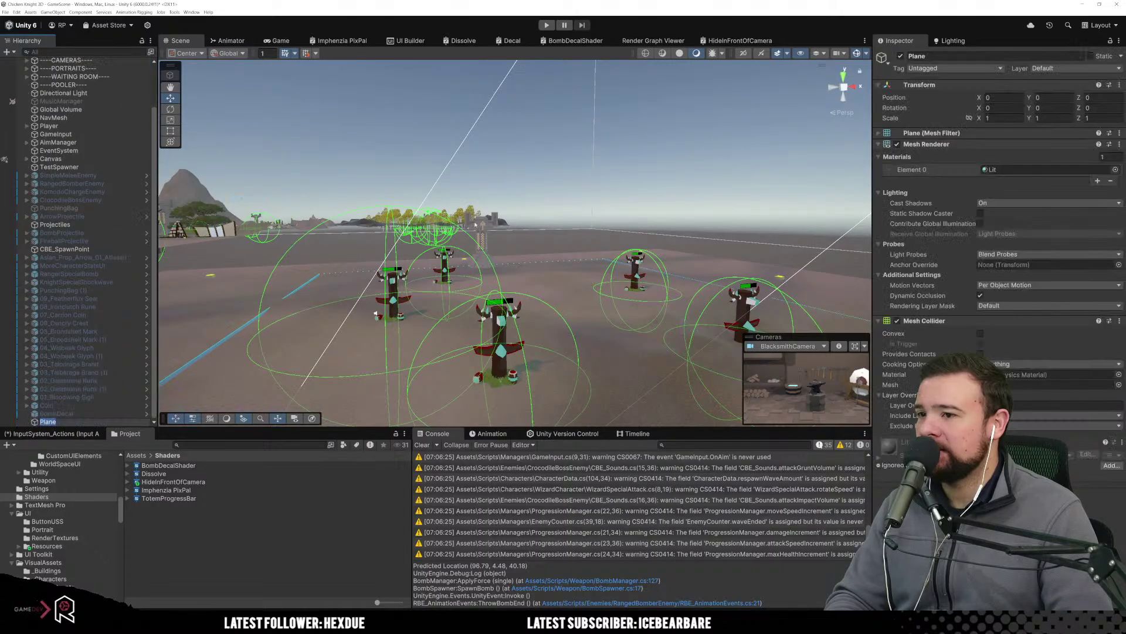
Move the plane above the totem area to about X 91.04, Y 14.68, Z 58.24.
{"action": "right_click_drag", "start_coordinate": [422, 163], "coordinate": [309, 205]}
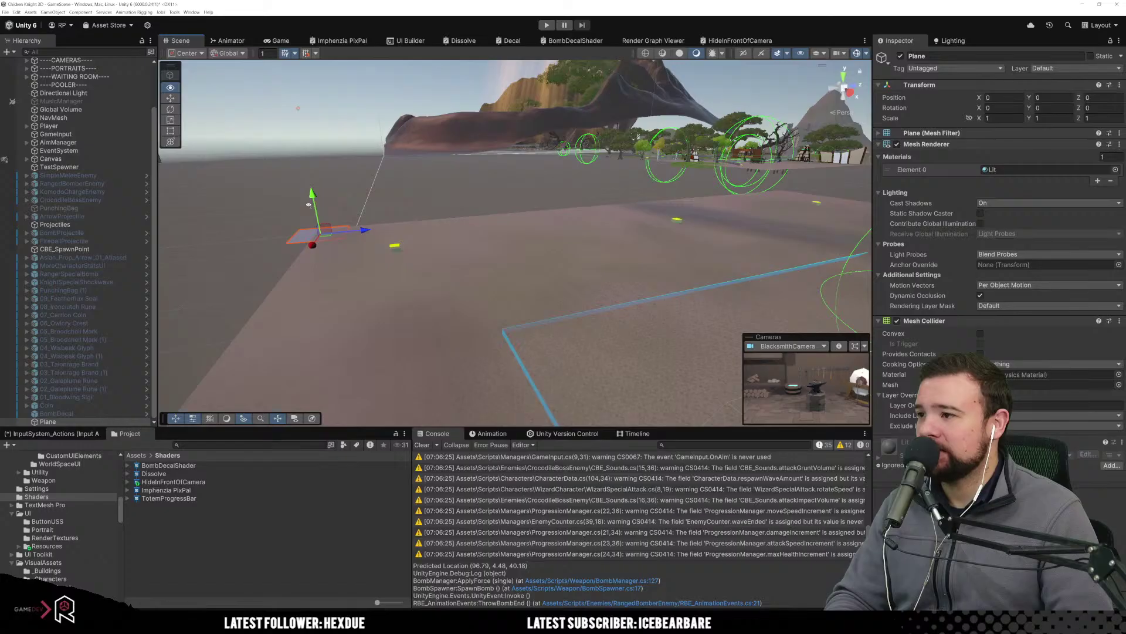
{"action": "left_click_drag", "start_coordinate": [324, 237], "coordinate": [838, 326]}
{"action": "right_click_drag", "start_coordinate": [609, 260], "coordinate": [520, 272]}
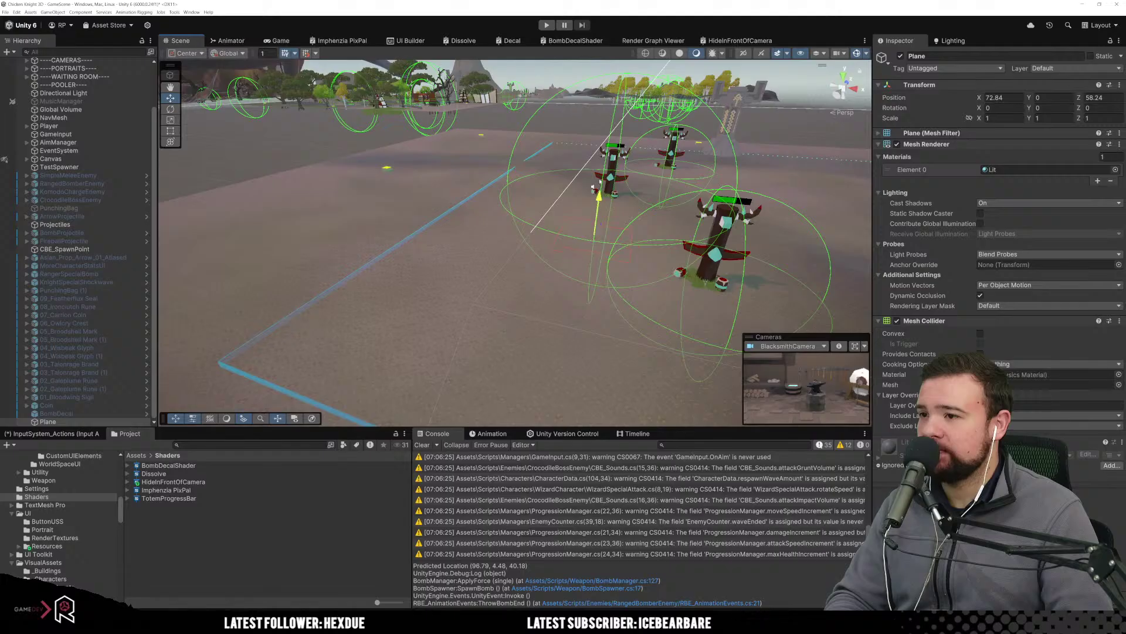
{"action": "left_click_drag", "start_coordinate": [599, 197], "coordinate": [602, 127]}
{"action": "right_click_drag", "start_coordinate": [601, 126], "coordinate": [575, 199]}
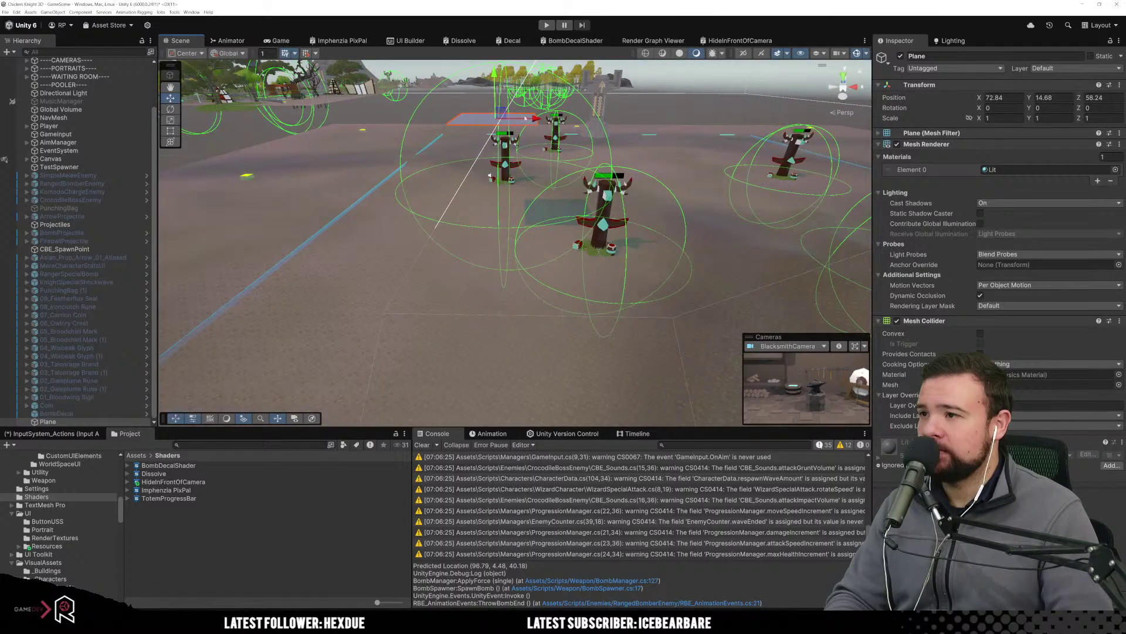
{"action": "left_click_drag", "start_coordinate": [535, 118], "coordinate": [684, 136]}
{"action": "right_click_drag", "start_coordinate": [685, 145], "coordinate": [633, 292]}
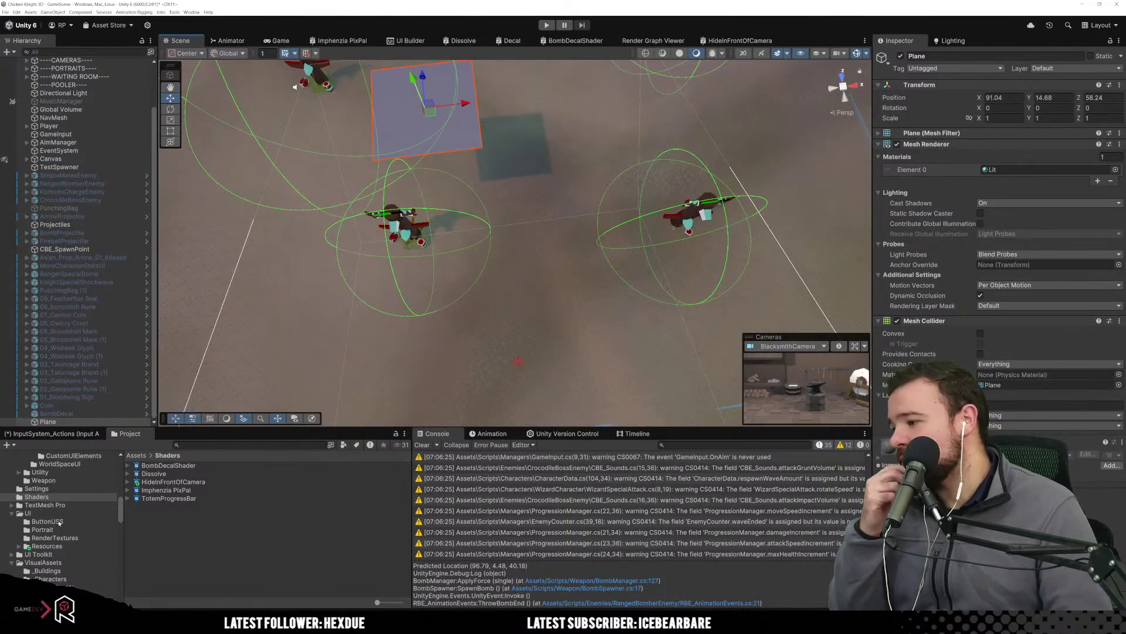
{"action": "scroll", "coordinate": [65, 527], "scroll_direction": "up", "scroll_amount": 2}
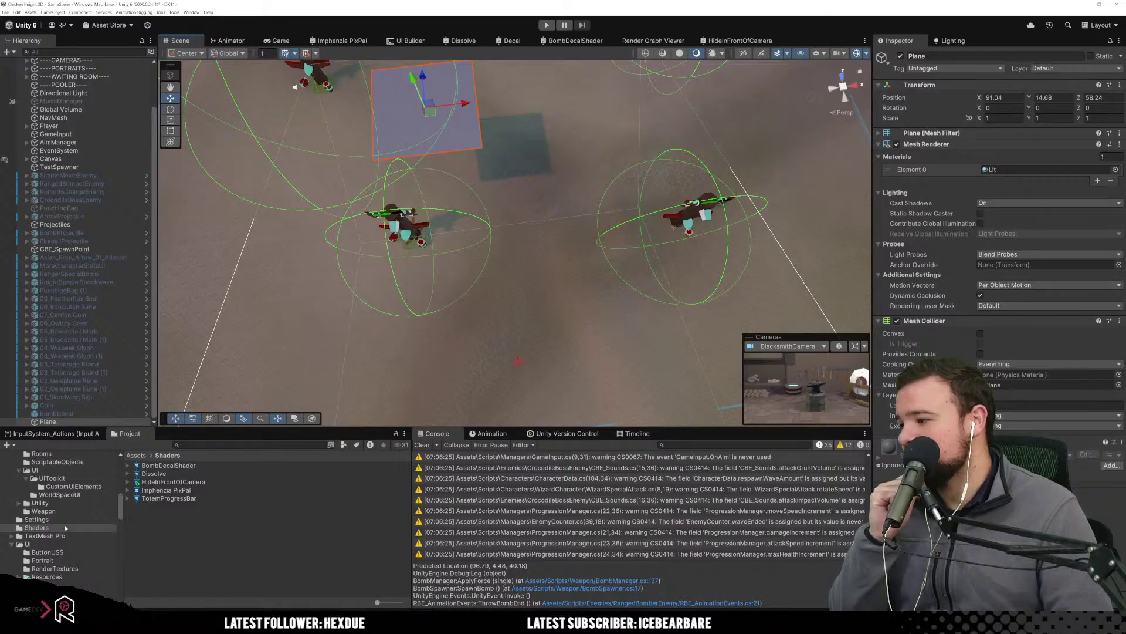
Collapse the UI, Enemies, Characters, Scripts and ScriptableObjects folders and open the VisualAssets/_Material folder.
{"action": "left_click", "coordinate": [28, 470]}
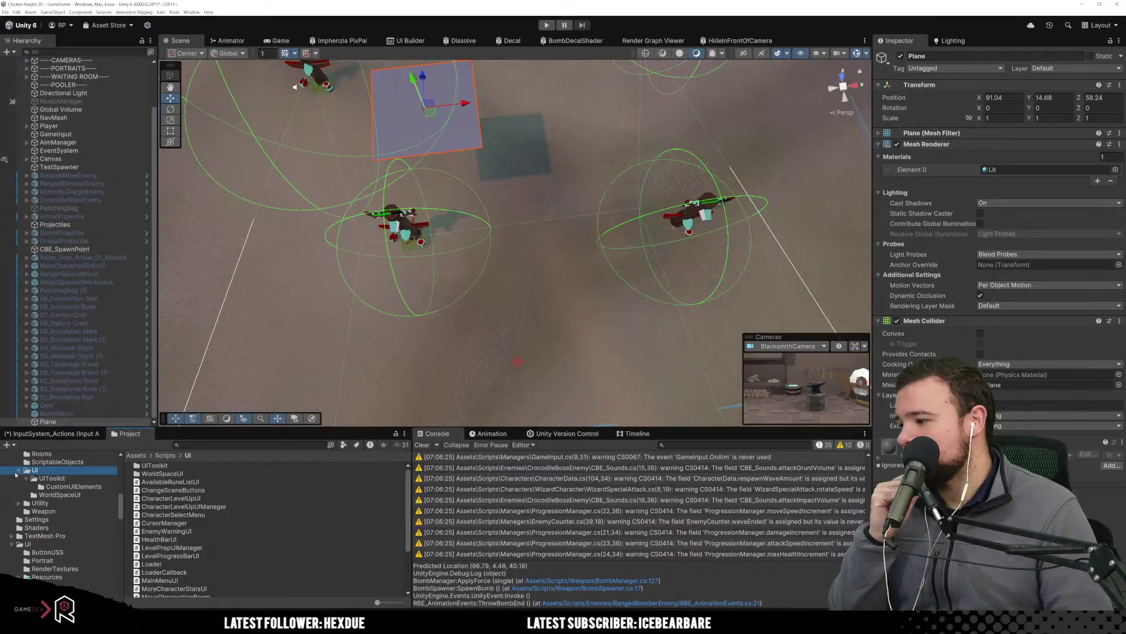
{"action": "left_click", "coordinate": [19, 470]}
{"action": "scroll", "coordinate": [35, 522], "scroll_direction": "up", "scroll_amount": 8}
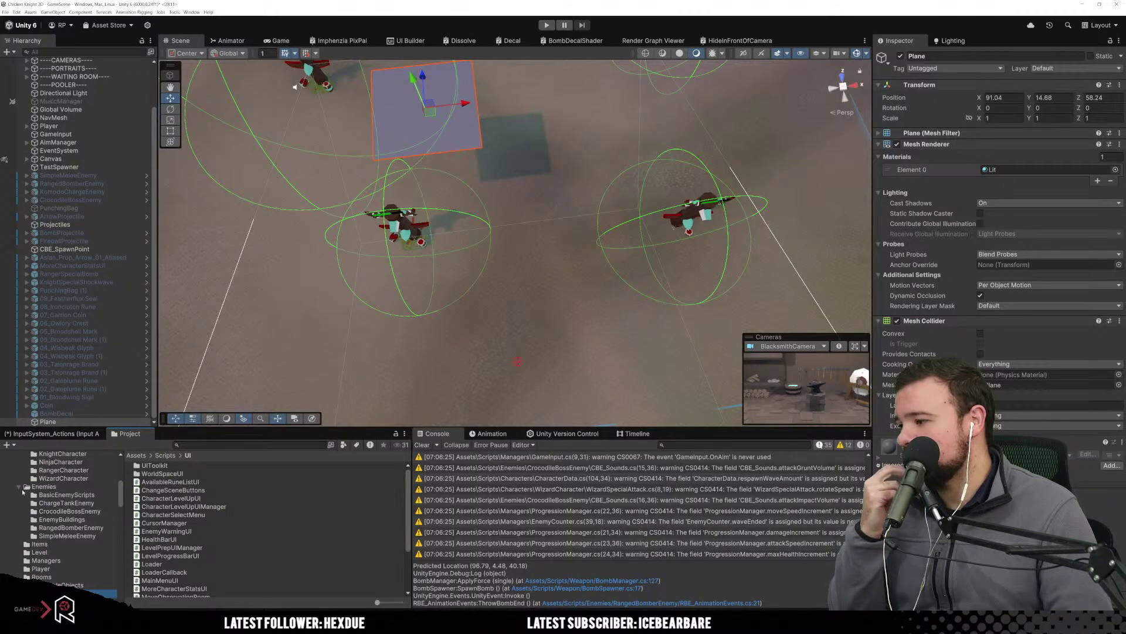
{"action": "left_click", "coordinate": [17, 487]}
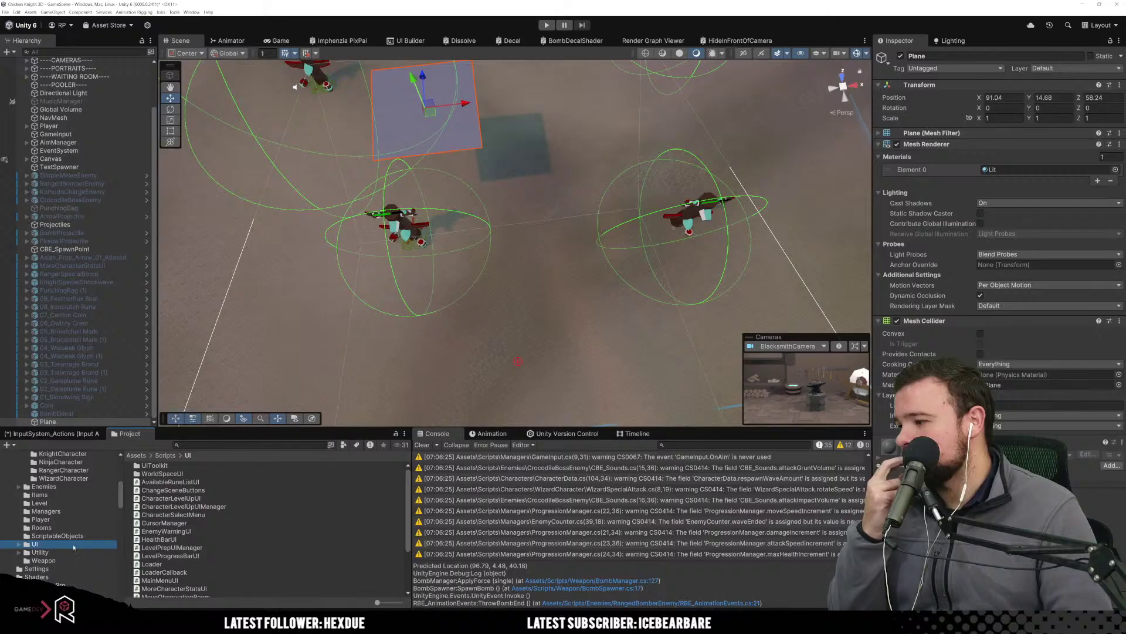
{"action": "scroll", "coordinate": [66, 550], "scroll_direction": "up", "scroll_amount": 3}
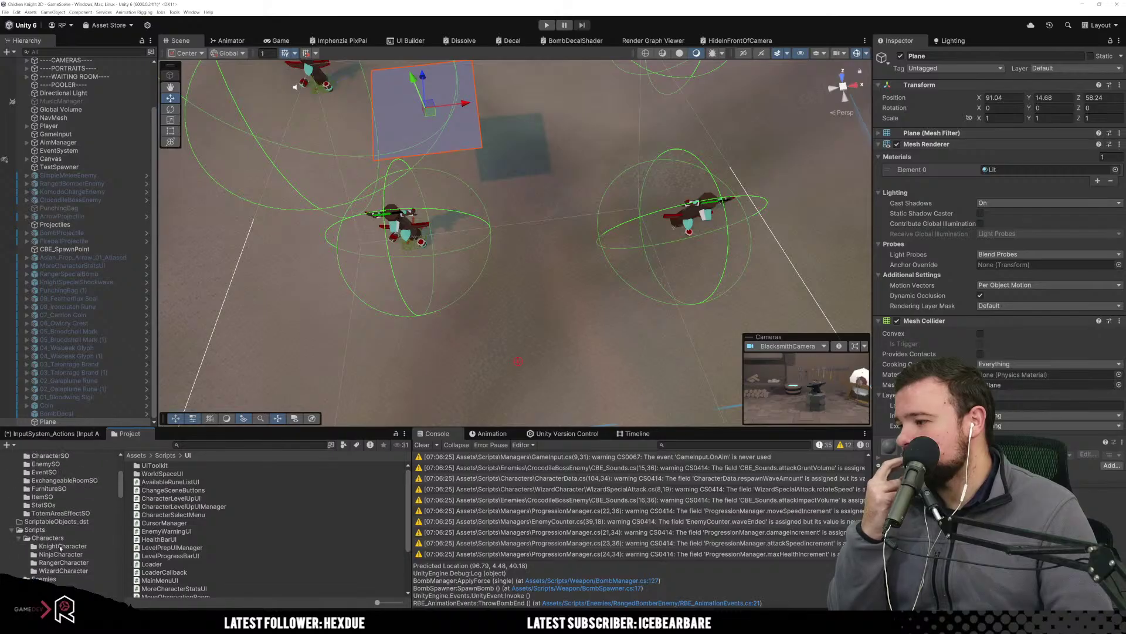
{"action": "left_click", "coordinate": [19, 537]}
{"action": "left_click", "coordinate": [11, 530]}
{"action": "scroll", "coordinate": [35, 541], "scroll_direction": "up", "scroll_amount": 3}
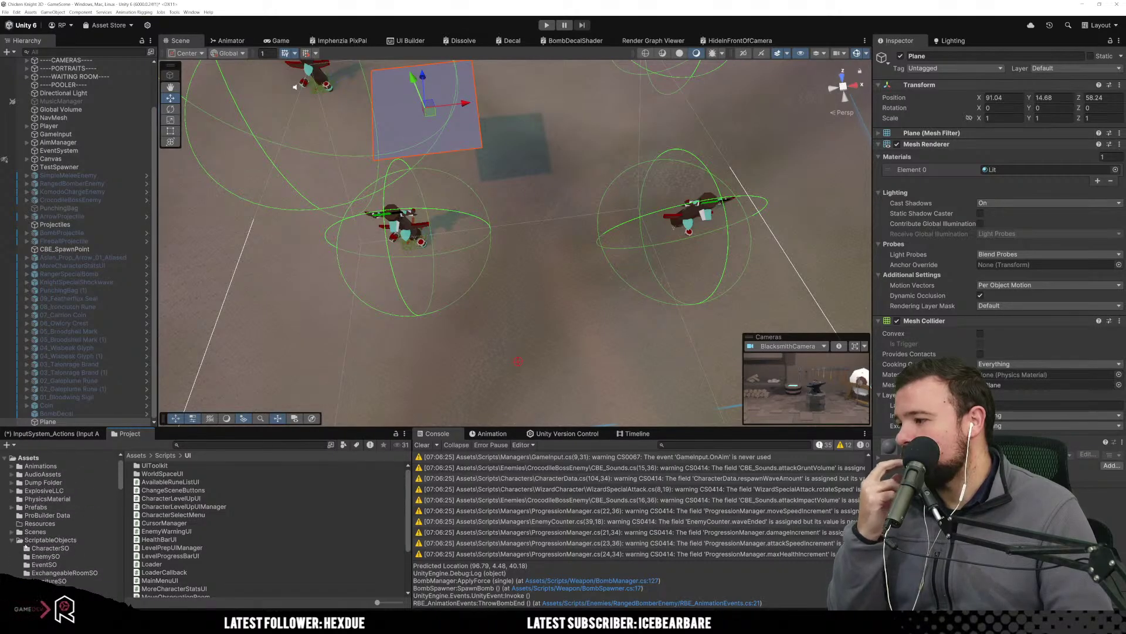
{"action": "left_click", "coordinate": [10, 541]}
{"action": "scroll", "coordinate": [35, 537], "scroll_direction": "down", "scroll_amount": 3}
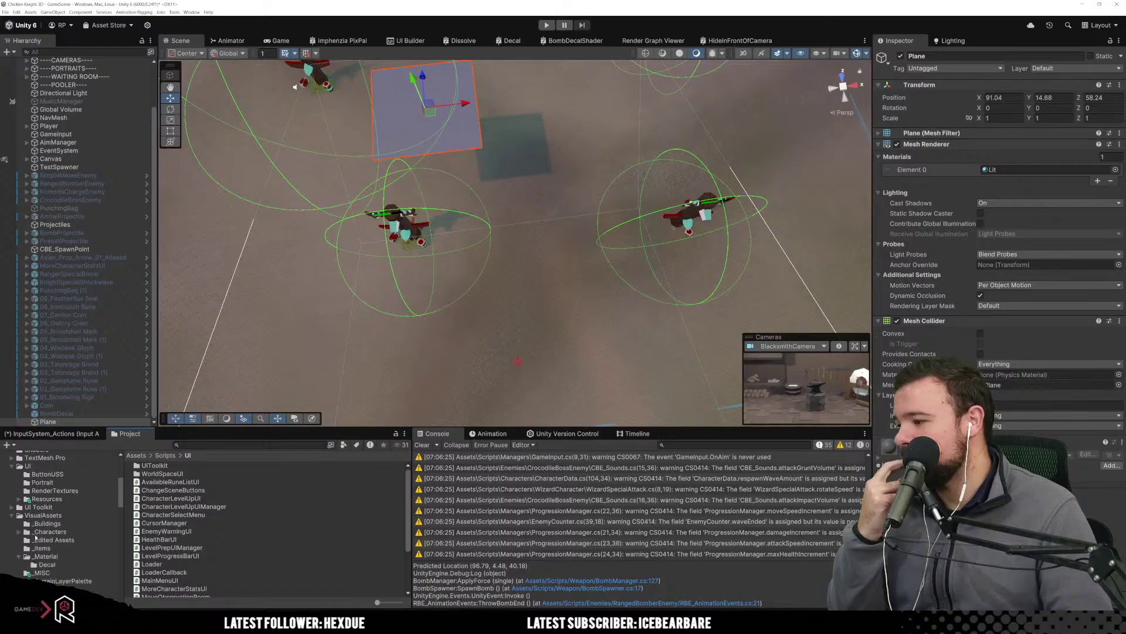
{"action": "left_click", "coordinate": [45, 555]}
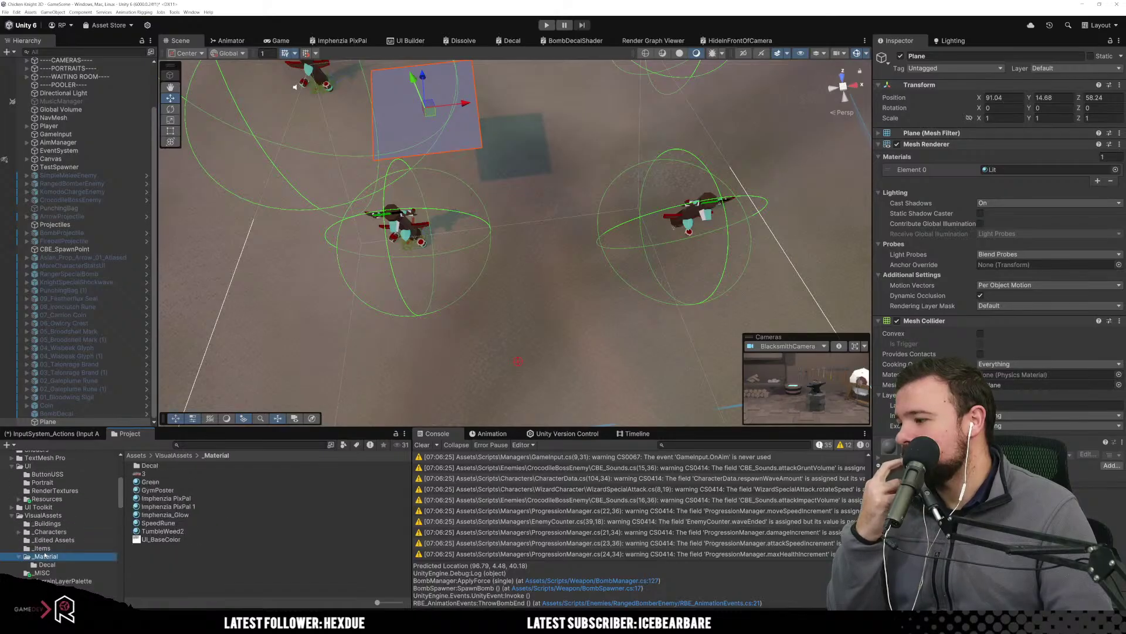
Create a new material named TestCameraMaterial in the _Material folder.
{"action": "right_click", "coordinate": [186, 562]}
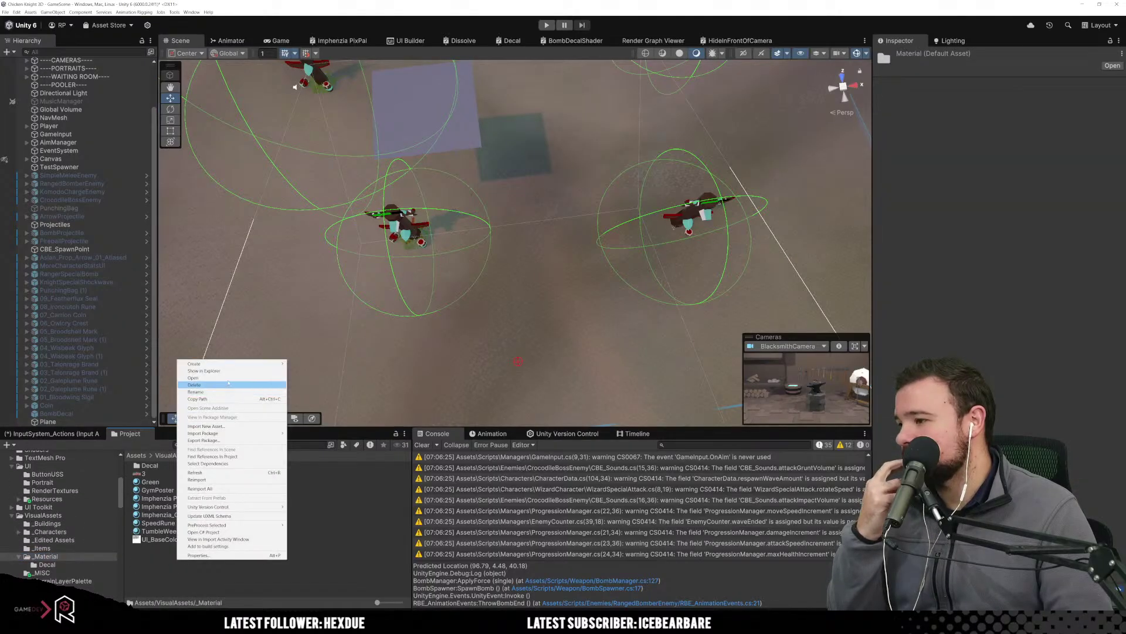
{"action": "mouse_move", "coordinate": [235, 364]}
{"action": "left_click", "coordinate": [304, 370]}
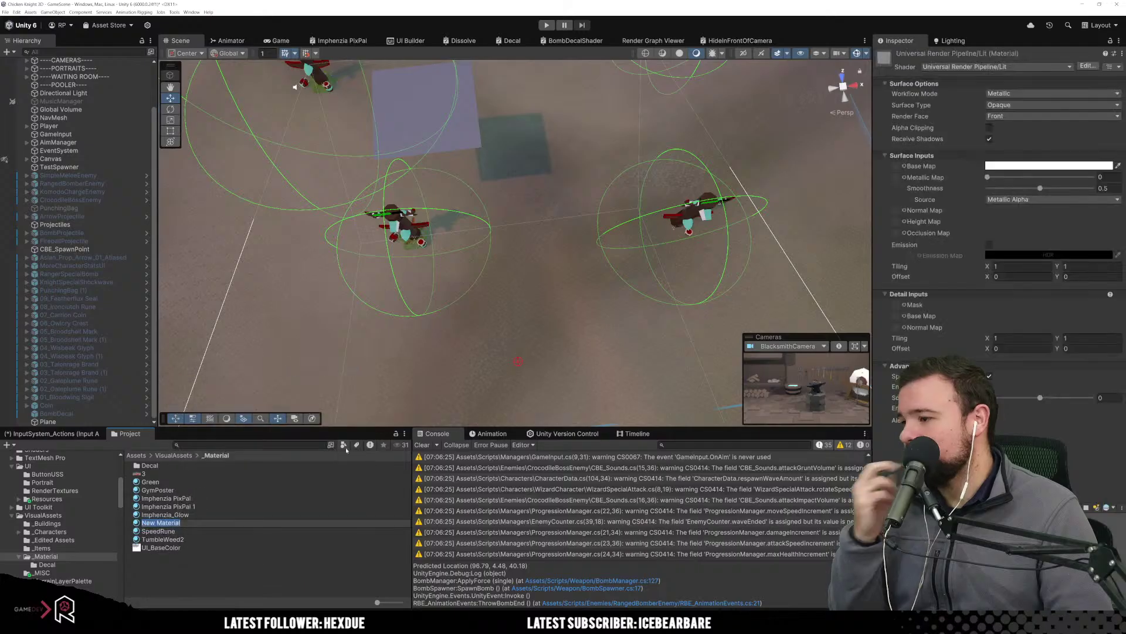
{"action": "type", "text": "Test"}
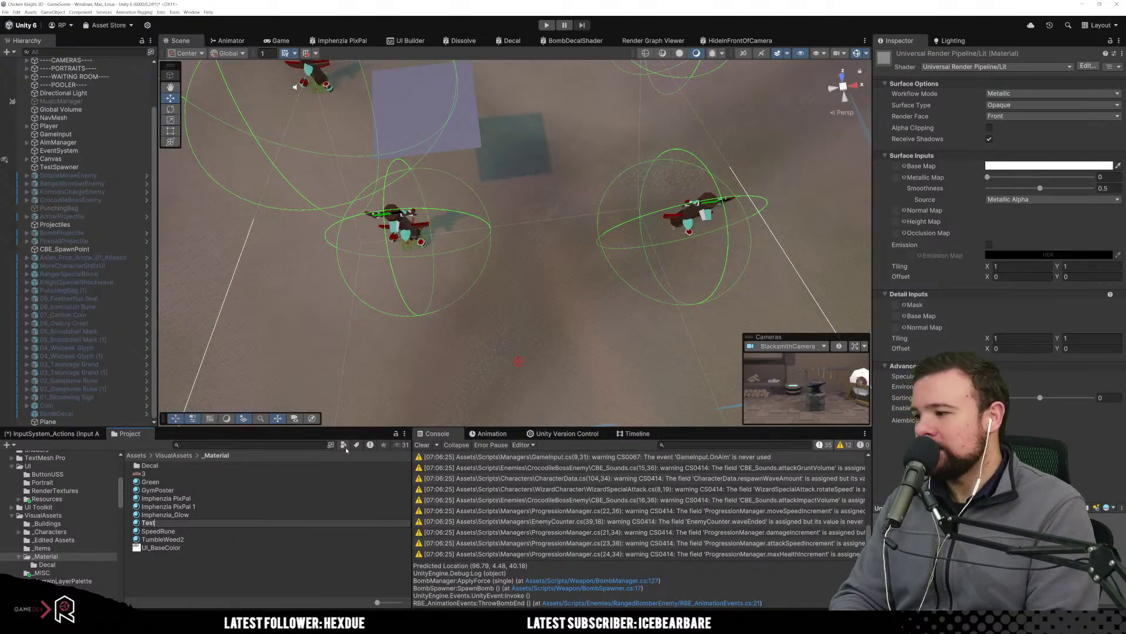
{"action": "type", "text": "Camera"}
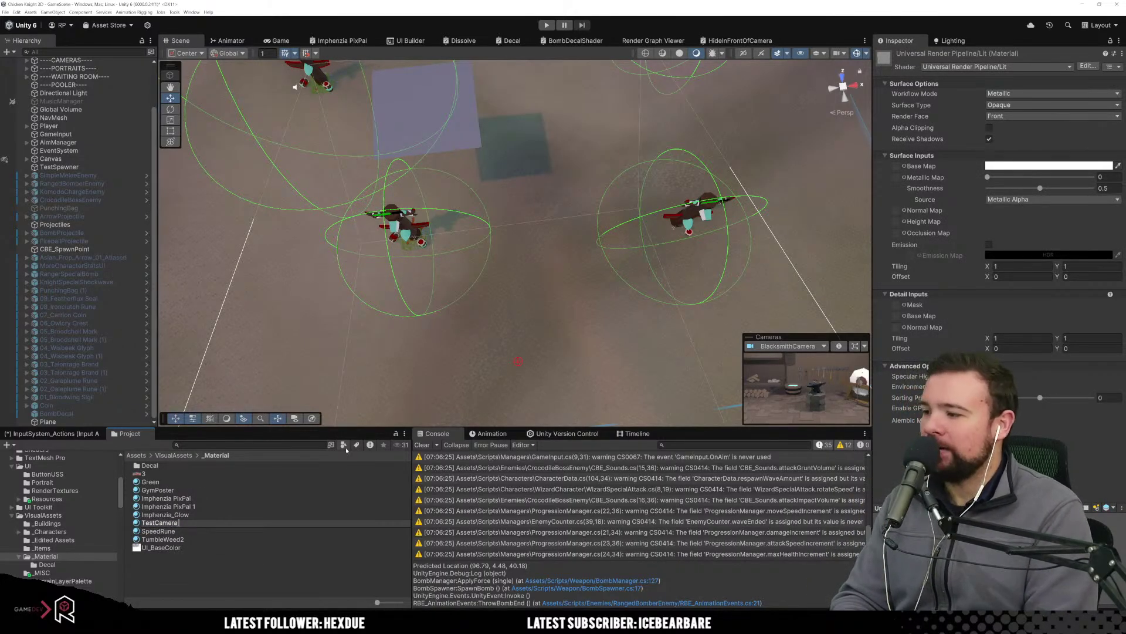
{"action": "type", "text": "Material"}
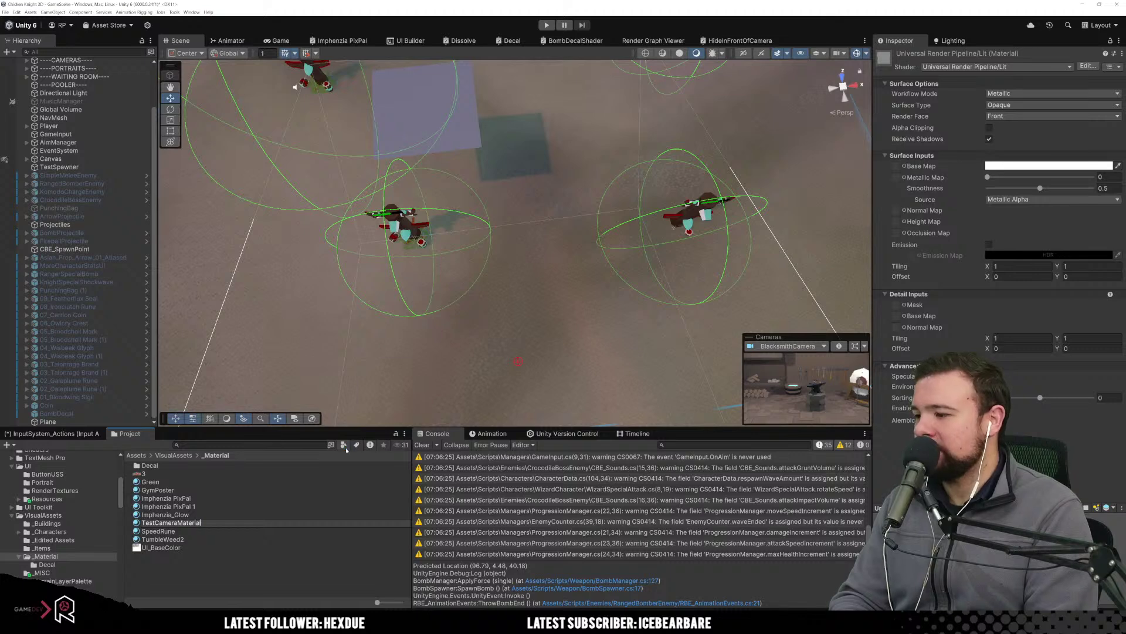
{"action": "key", "text": "Return"}
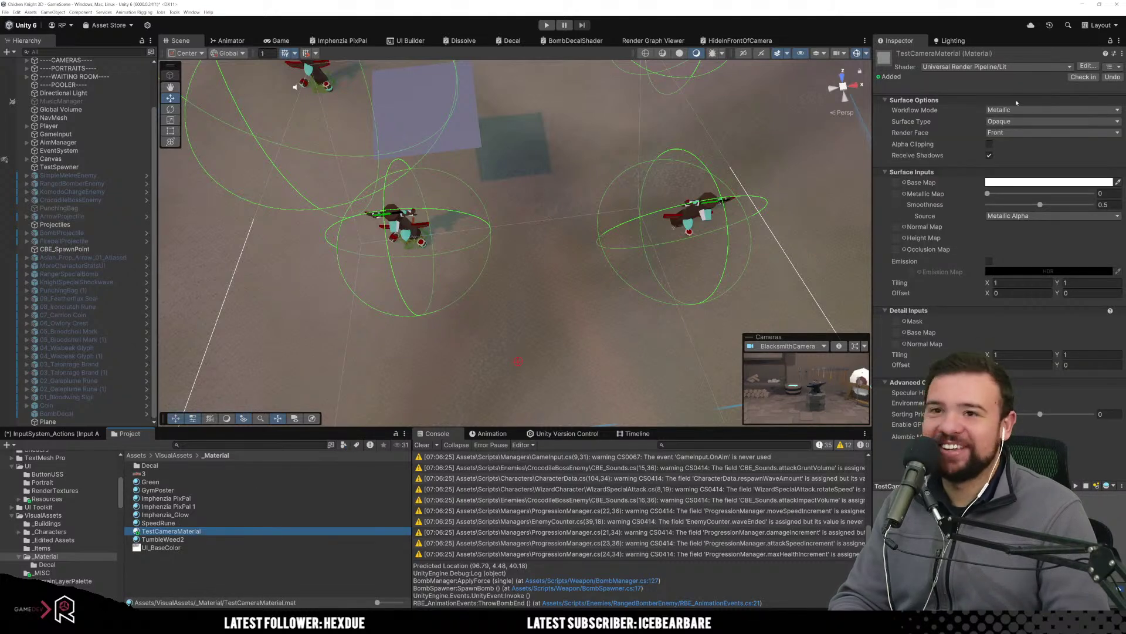
Assign the Shader Graphs/HideInFrontOfCamera shader to TestCameraMaterial.
{"action": "left_click", "coordinate": [1005, 66]}
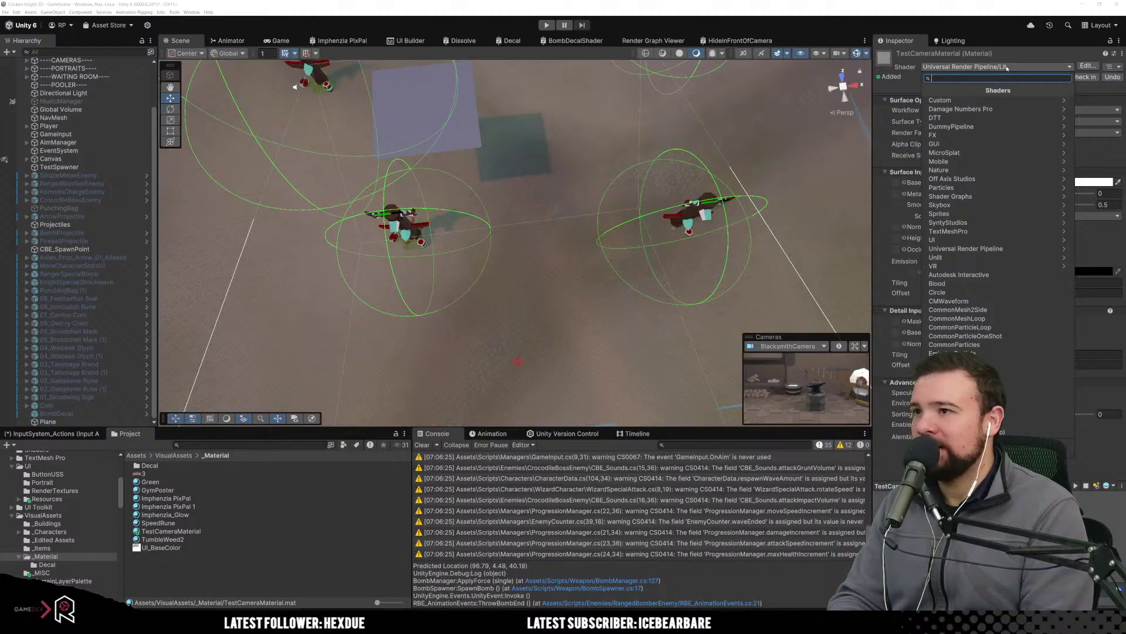
{"action": "type", "text": "hid"}
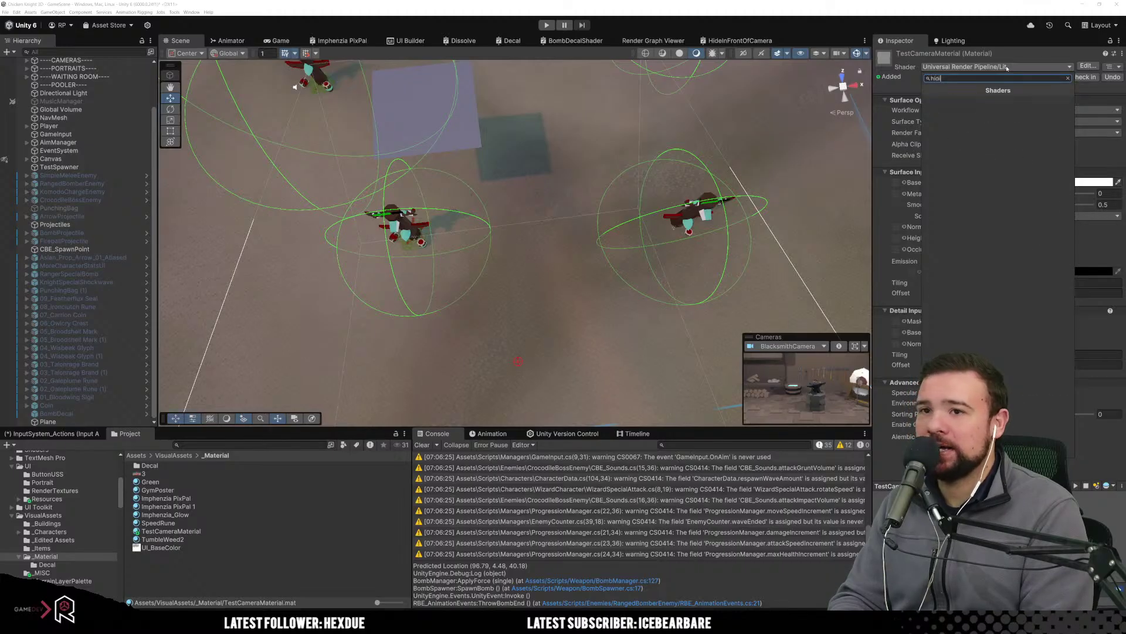
{"action": "key", "text": "Return"}
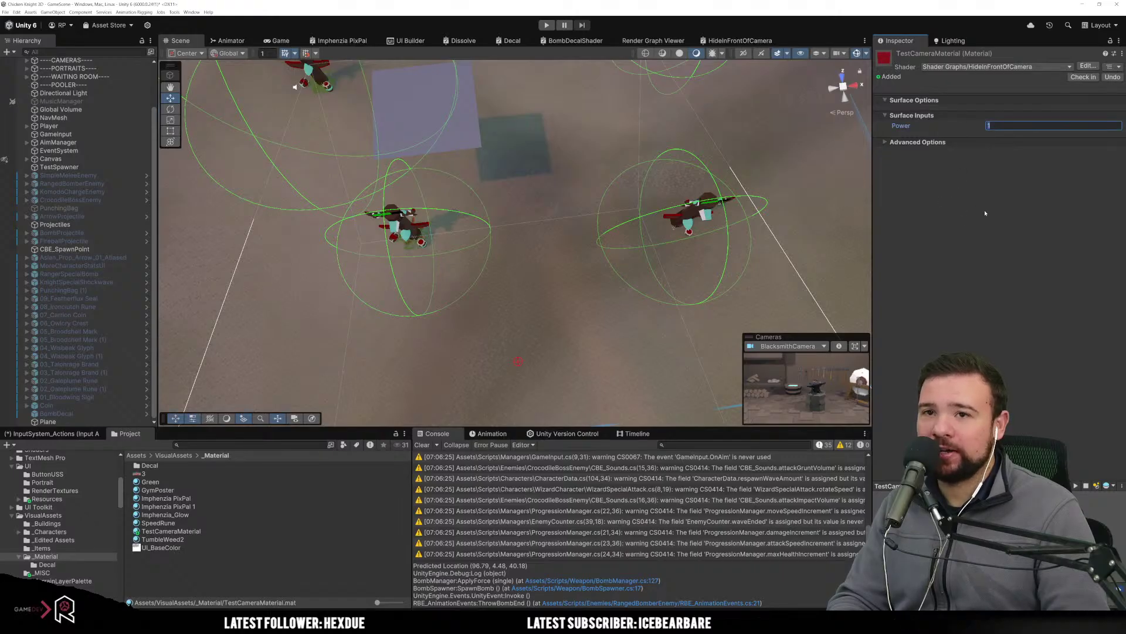
{"action": "key", "text": "Return"}
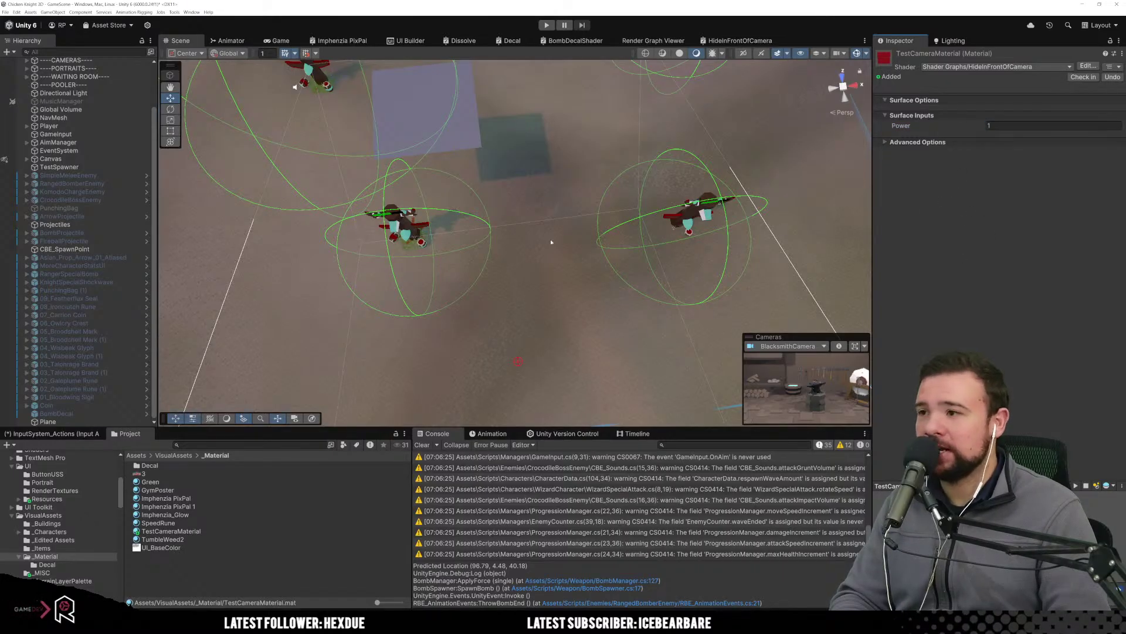
Apply TestCameraMaterial to the plane in the scene.
{"action": "left_click", "coordinate": [502, 277]}
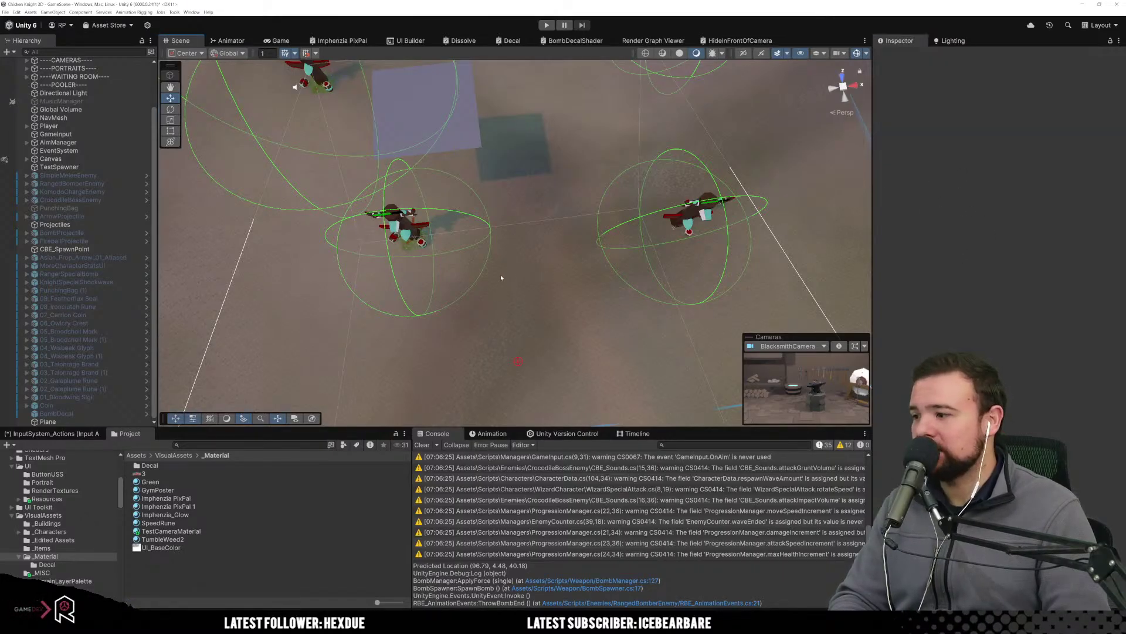
{"action": "left_click", "coordinate": [467, 140]}
{"action": "right_click_drag", "start_coordinate": [546, 317], "coordinate": [455, 310]}
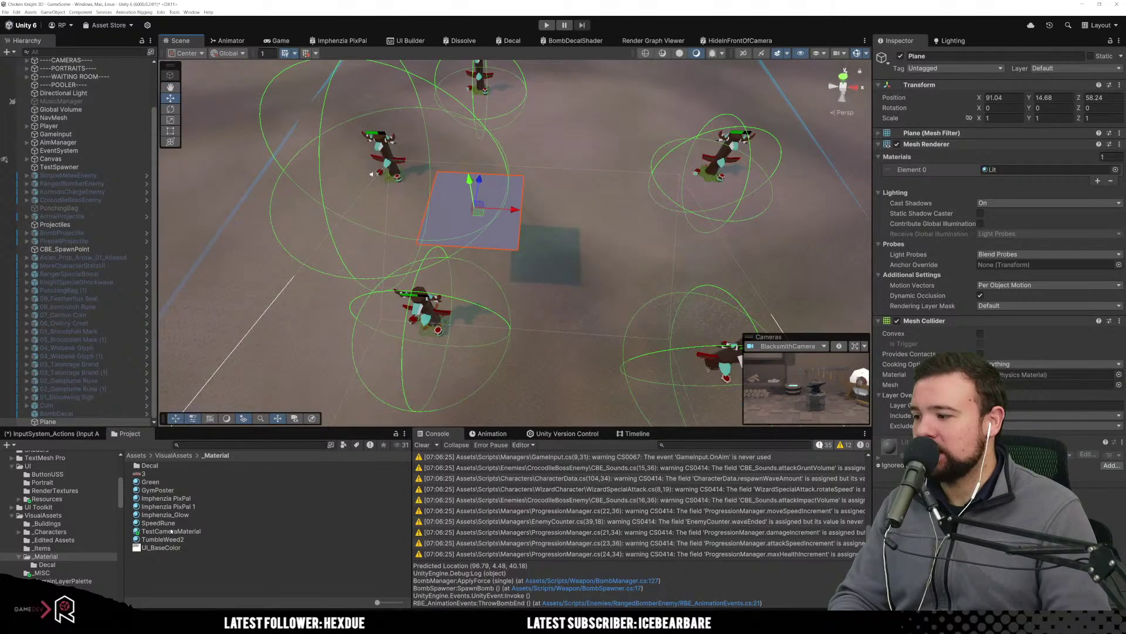
{"action": "left_click_drag", "start_coordinate": [172, 531], "coordinate": [508, 241]}
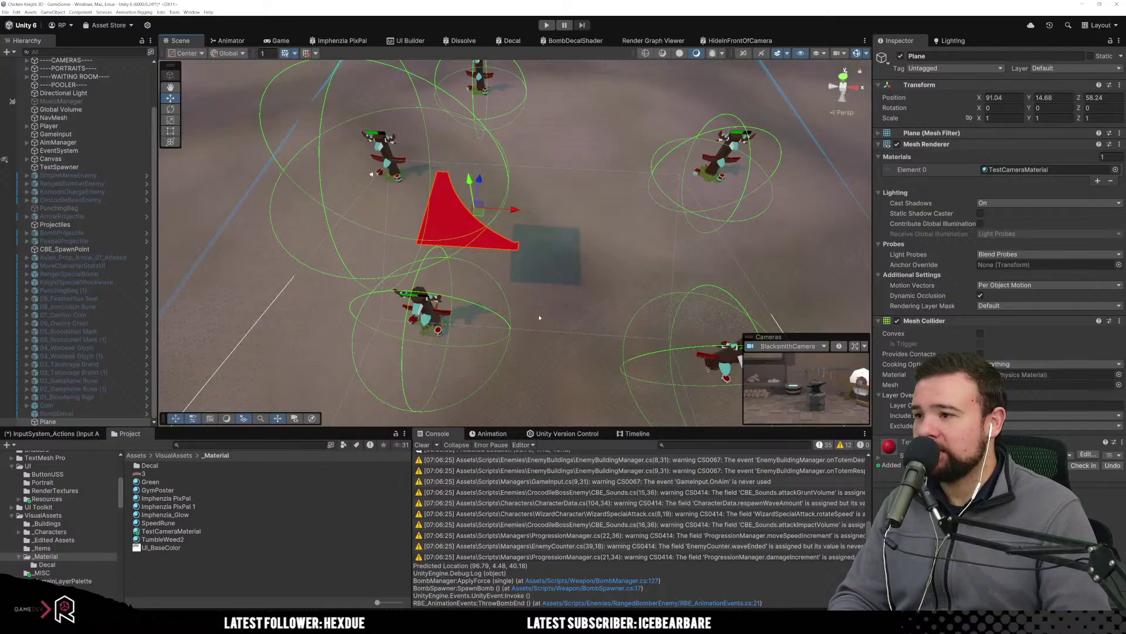
Examine the plane's clipping effect from steep and shallow viewing angles.
{"action": "right_click_drag", "start_coordinate": [565, 293], "coordinate": [593, 337]}
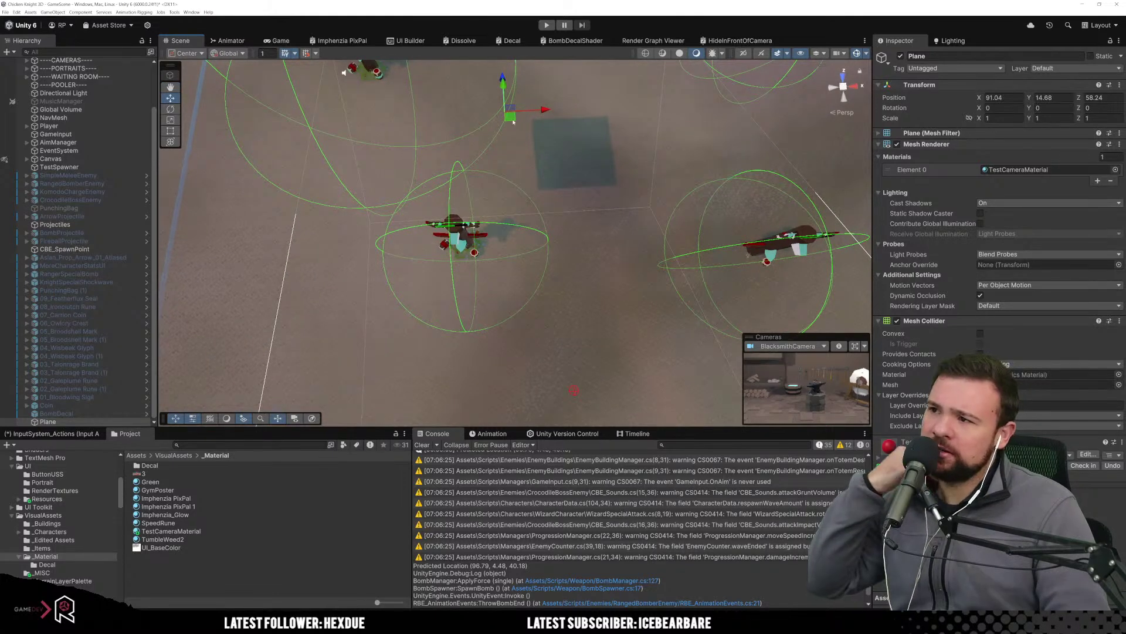
{"action": "right_click_drag", "start_coordinate": [590, 380], "coordinate": [559, 274]}
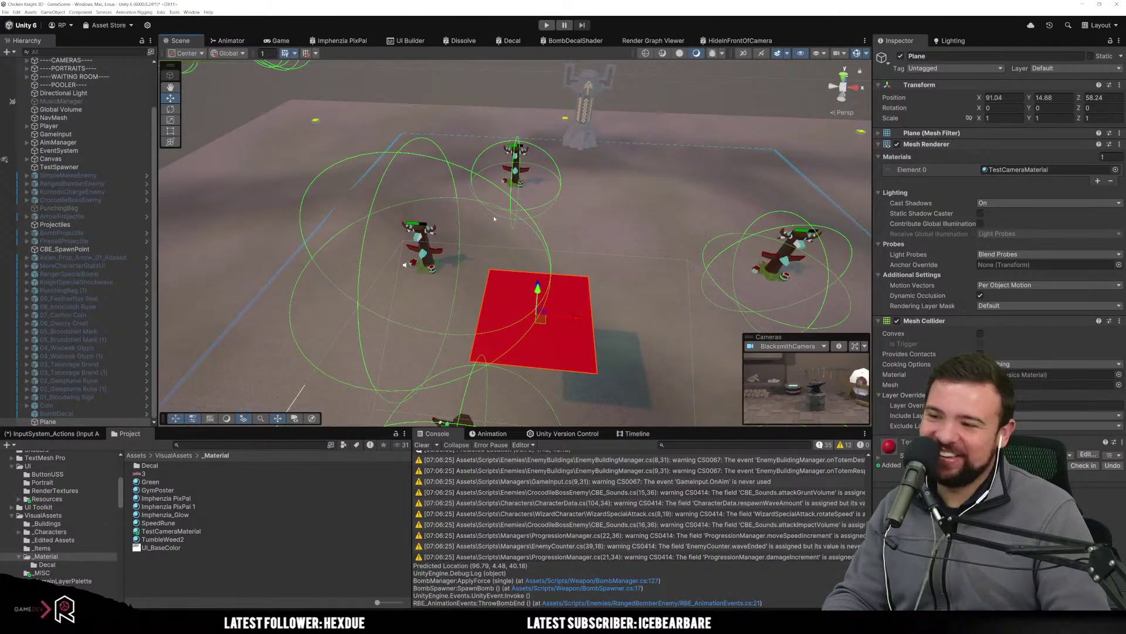
{"action": "right_click_drag", "start_coordinate": [494, 216], "coordinate": [579, 318]}
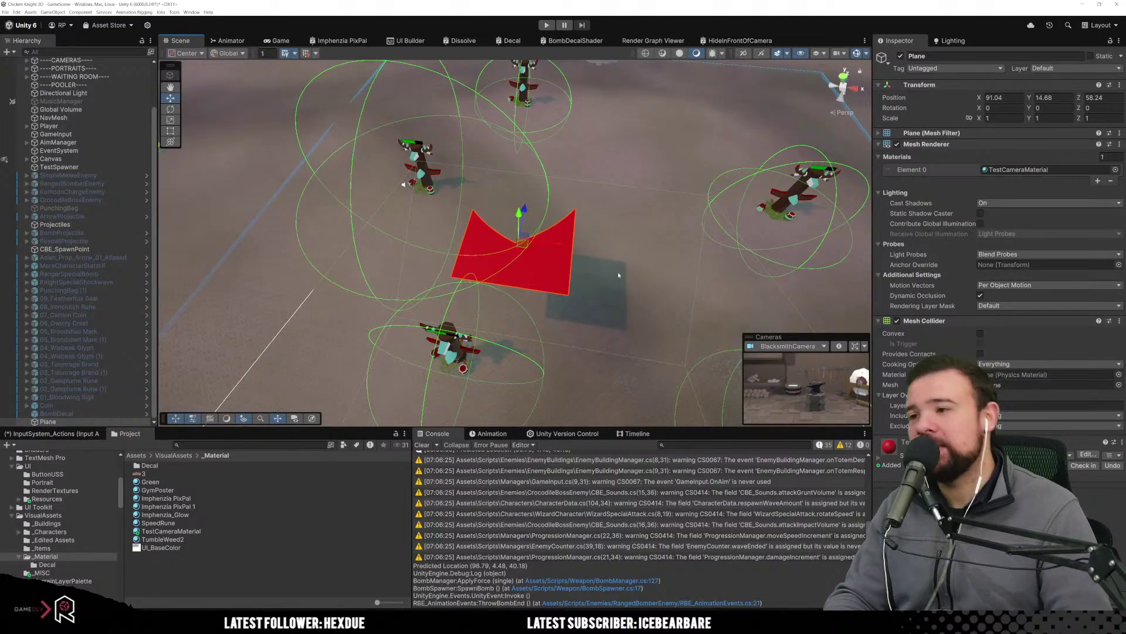
{"action": "mouse_move", "coordinate": [617, 272]}
{"action": "right_mouse_down"}
{"action": "mouse_move", "coordinate": [646, 282]}
{"action": "mouse_move", "coordinate": [648, 310]}
{"action": "mouse_move", "coordinate": [613, 287]}
{"action": "right_mouse_up"}
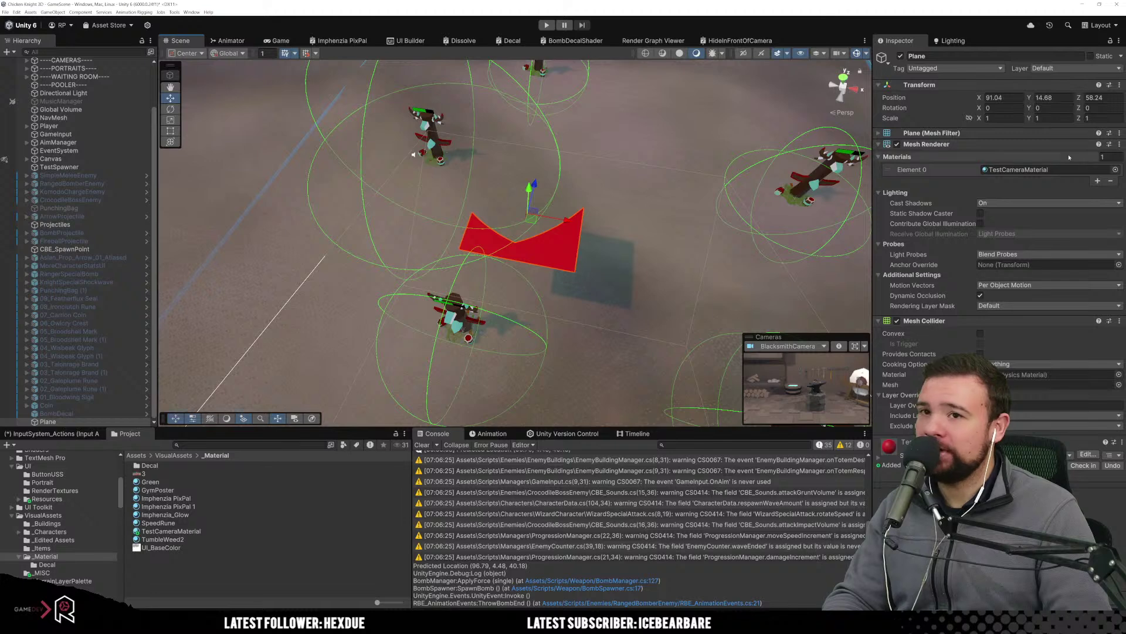
Scale the plane uniformly to 2.68 and run the game to test the shader.
{"action": "left_click_drag", "start_coordinate": [978, 118], "coordinate": [1038, 118]}
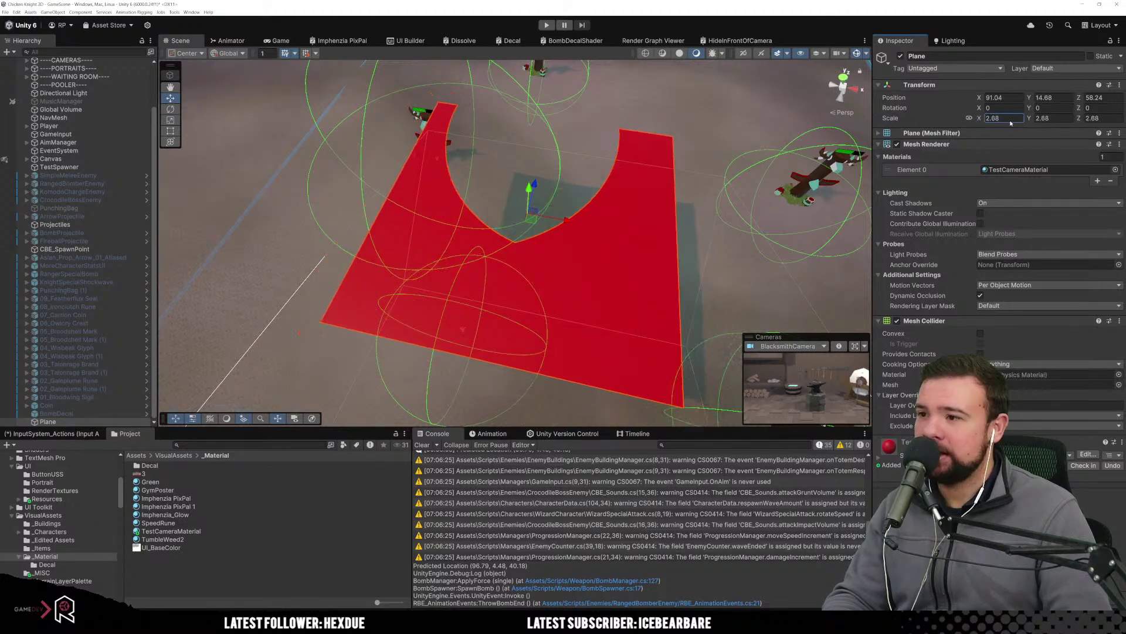
{"action": "left_click", "coordinate": [546, 26]}
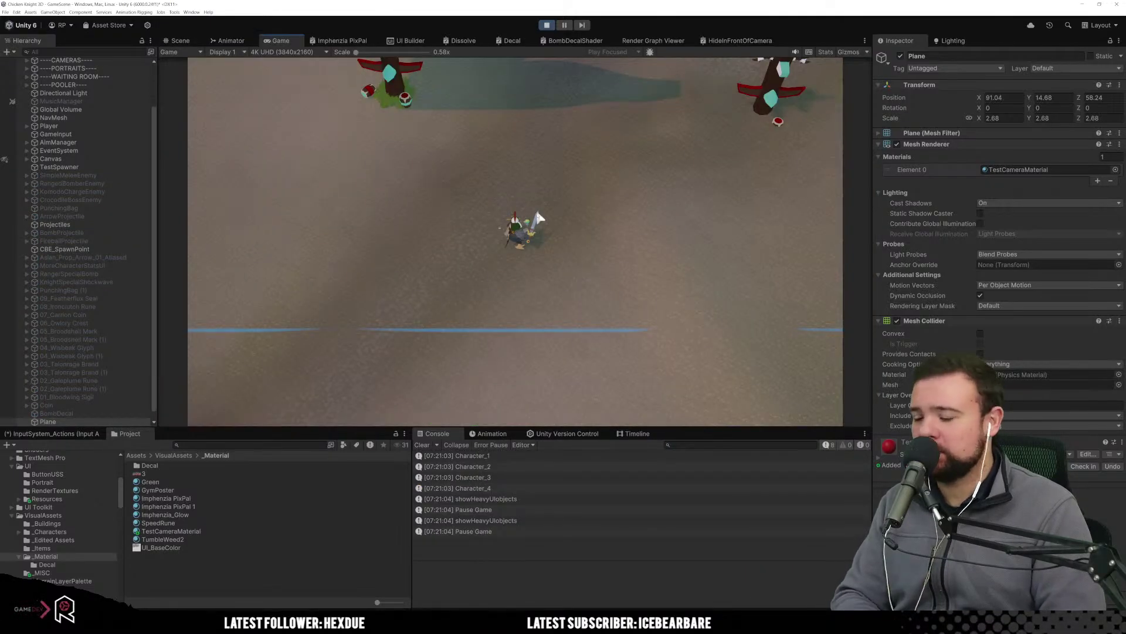
Assign the first character to the open slot on the level prep screen and start level 1.
{"action": "left_click", "coordinate": [792, 390]}
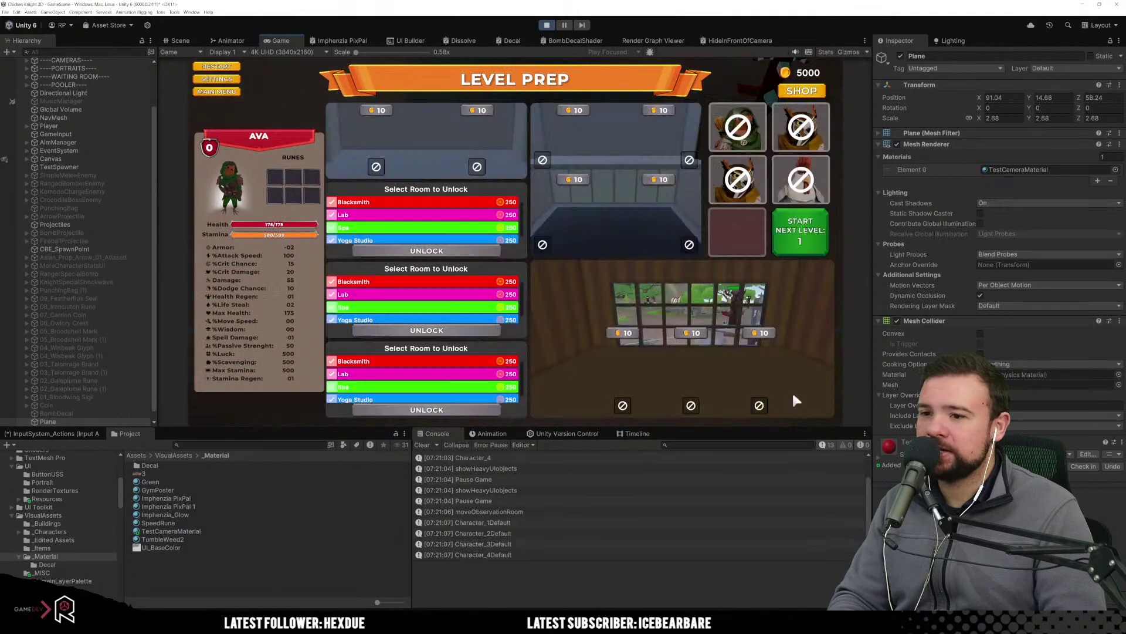
{"action": "left_click", "coordinate": [798, 92]}
{"action": "left_click", "coordinate": [741, 138]}
{"action": "left_click", "coordinate": [742, 223]}
{"action": "left_click", "coordinate": [792, 232]}
Walk the character around beneath the red plane to examine how the TestCameraMaterial cutout follows the player.
{"action": "key", "text": "w"}
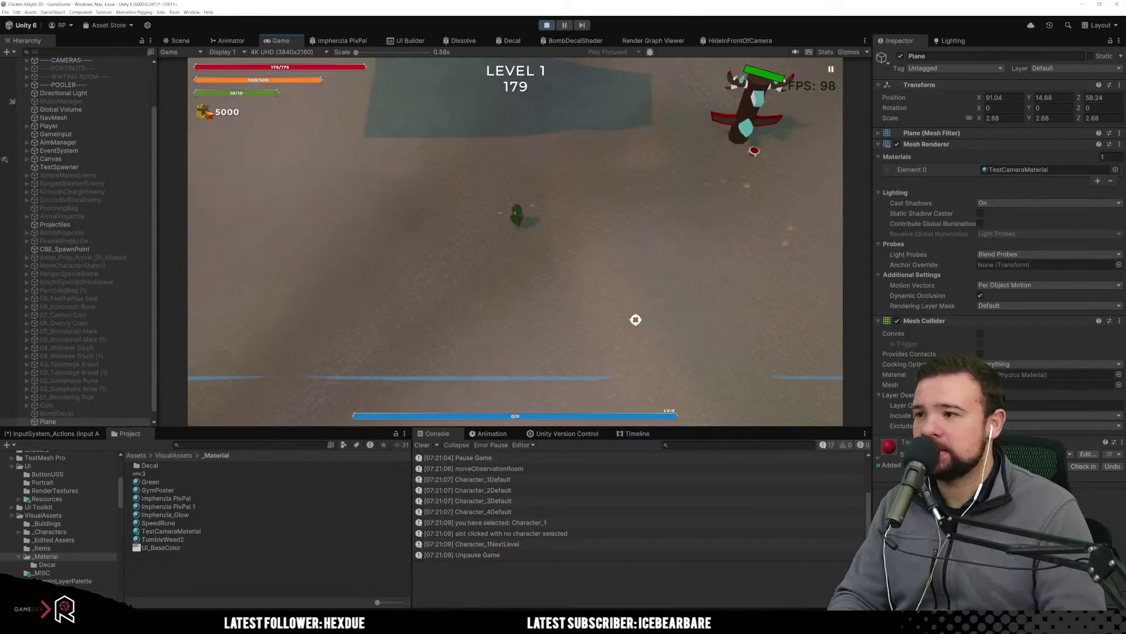
{"action": "key", "text": "w"}
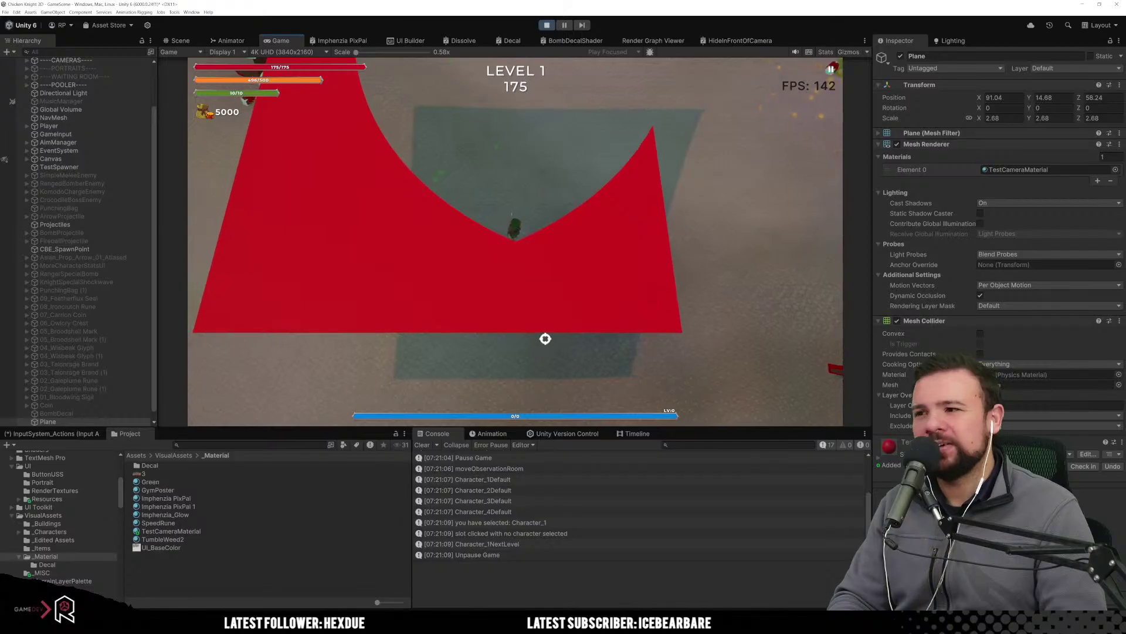
{"action": "key", "text": "w"}
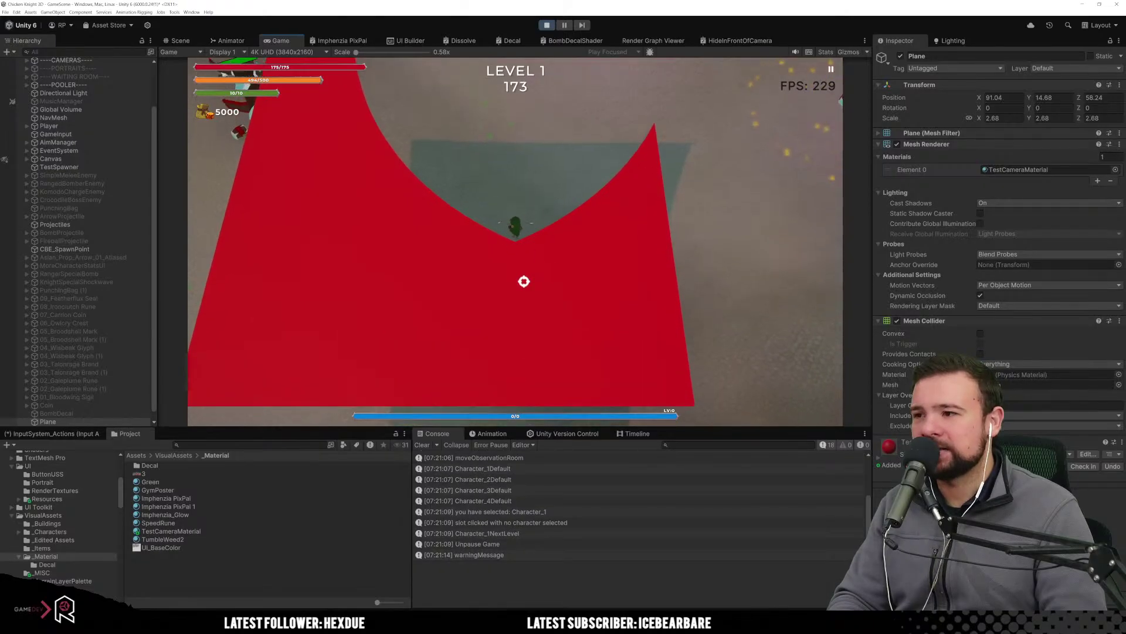
{"action": "key", "text": "w"}
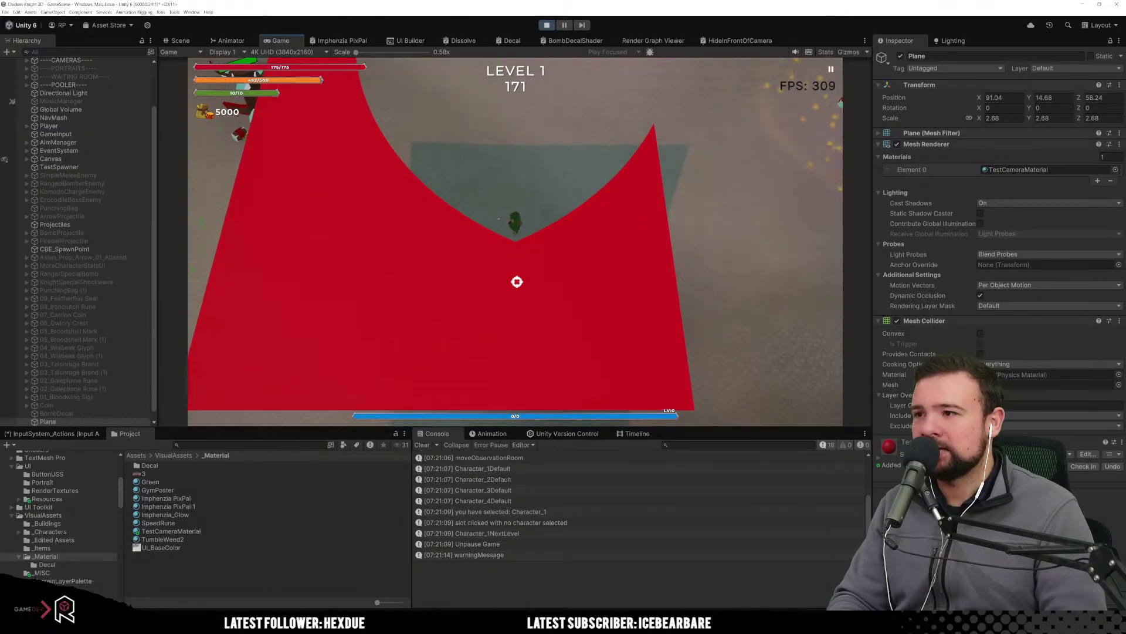
{"action": "key", "text": "Tab"}
{"action": "key", "text": "s"}
{"action": "key", "text": "a"}
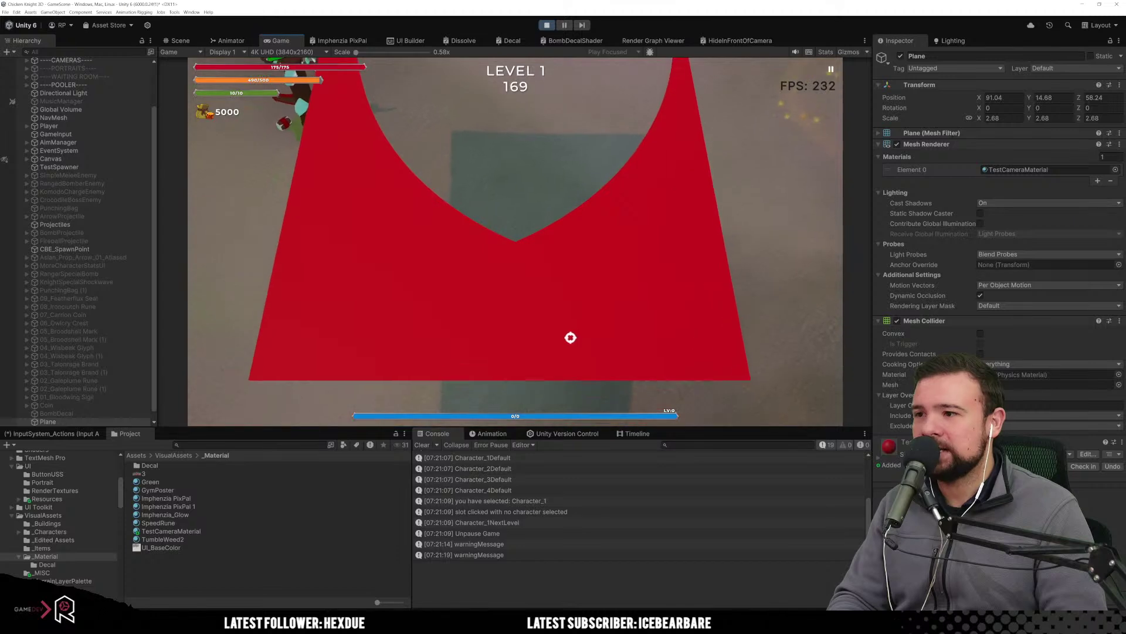
{"action": "key", "text": "d"}
{"action": "key", "text": "s"}
{"action": "key", "text": "a"}
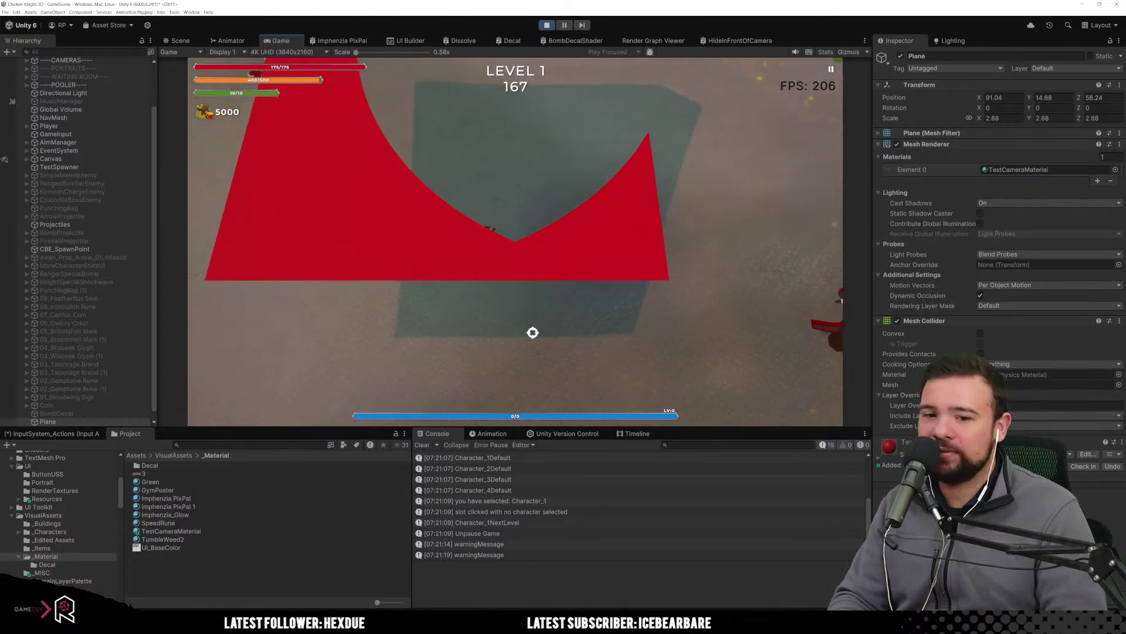
{"action": "key", "text": "w"}
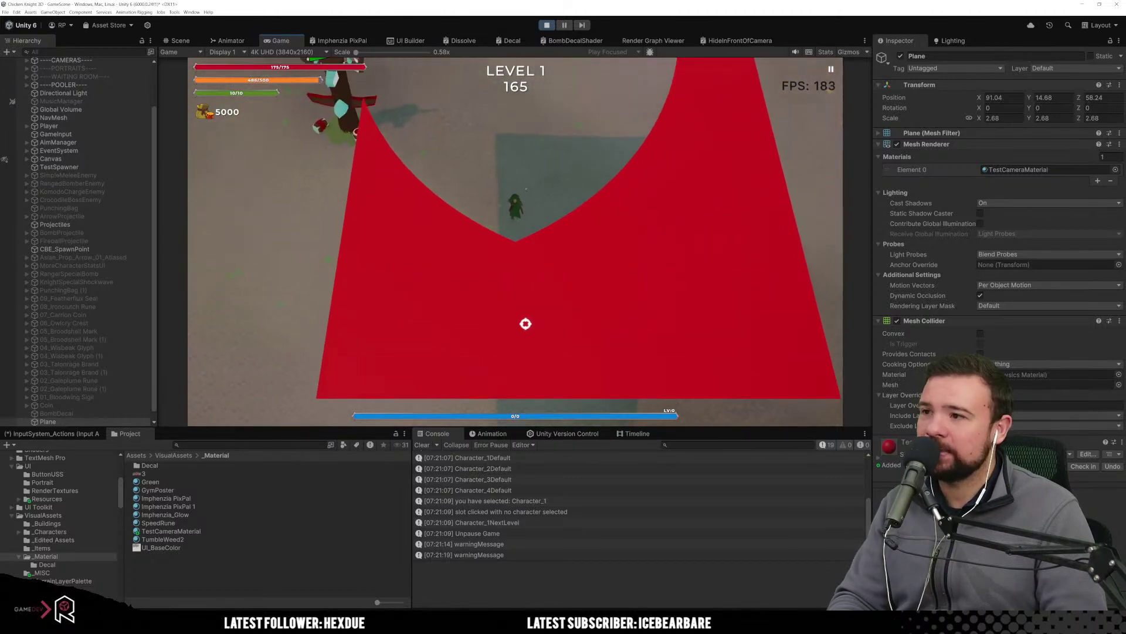
{"action": "key", "text": "s"}
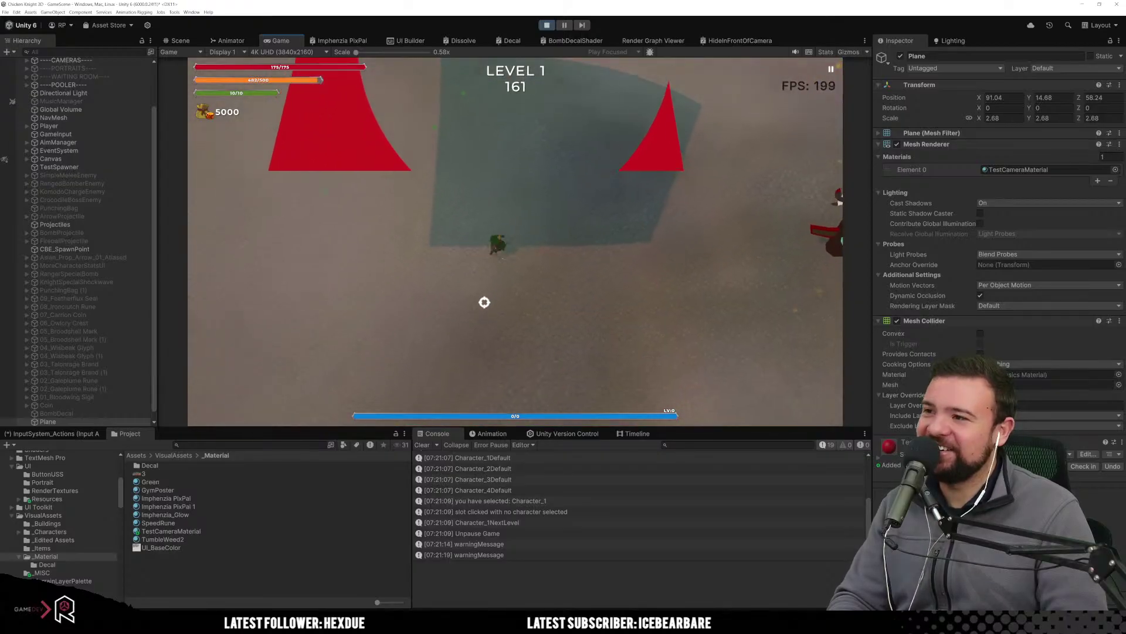
{"action": "key", "text": "a"}
{"action": "key", "text": "w"}
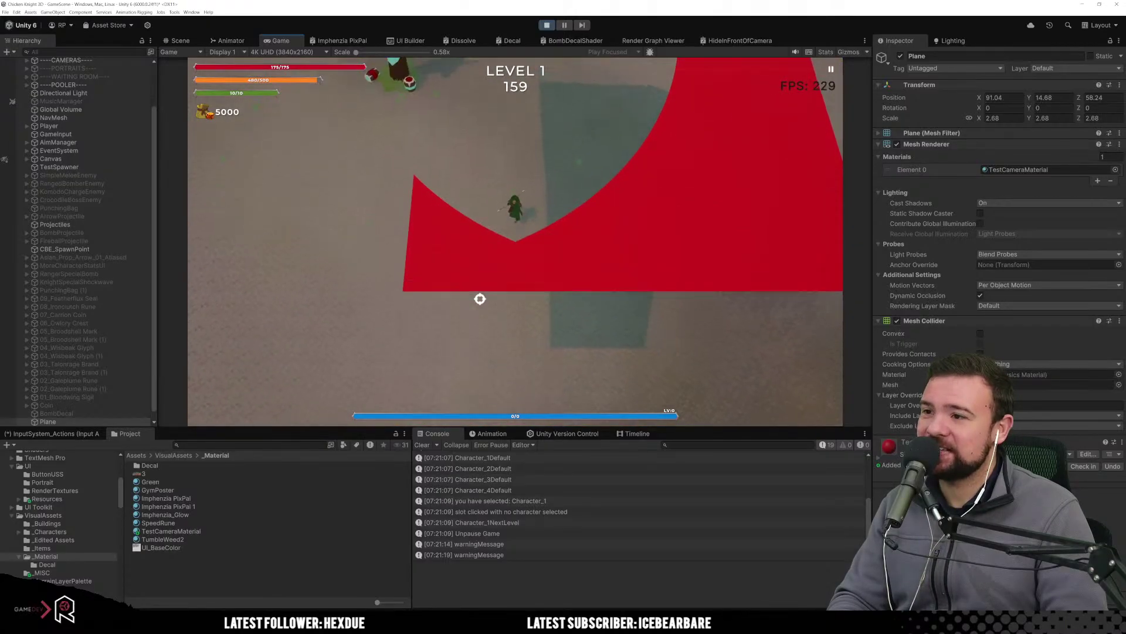
{"action": "key", "text": "d"}
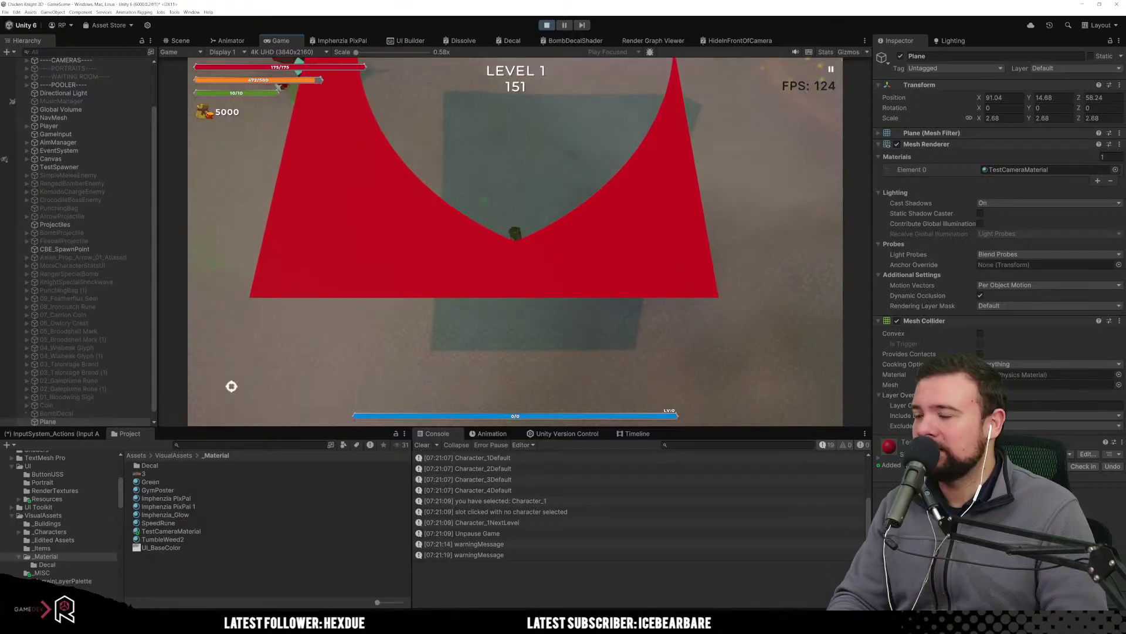
Deactivate the Plane in the running game and spawn 1 Ranged Bomber Enemy with the TestSpawner.
{"action": "left_click", "coordinate": [901, 57]}
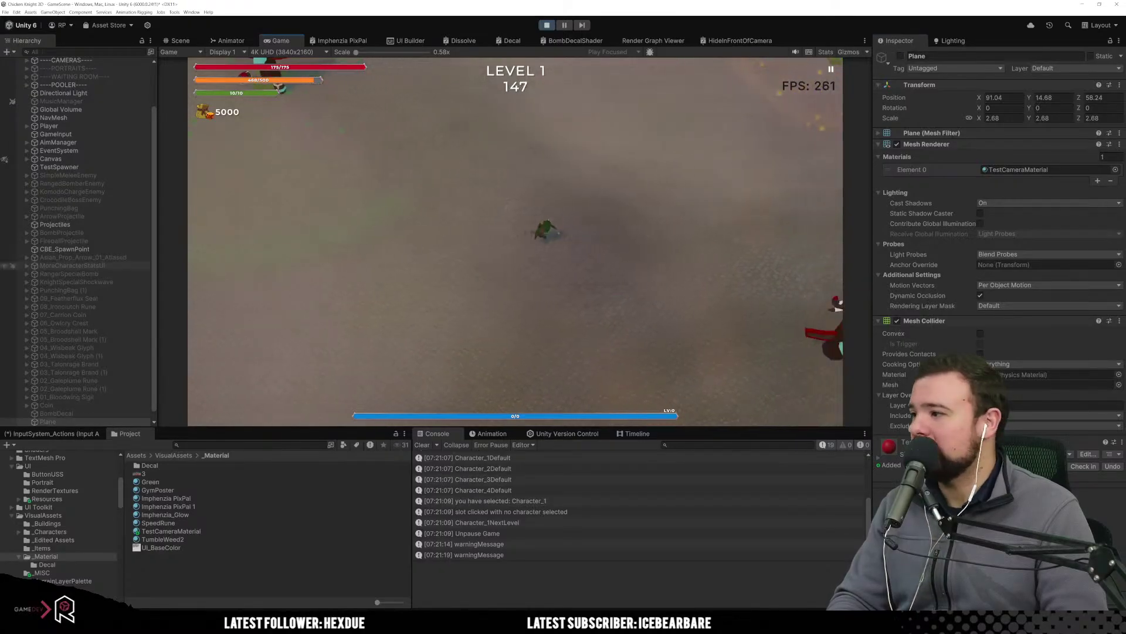
{"action": "left_click", "coordinate": [58, 167]}
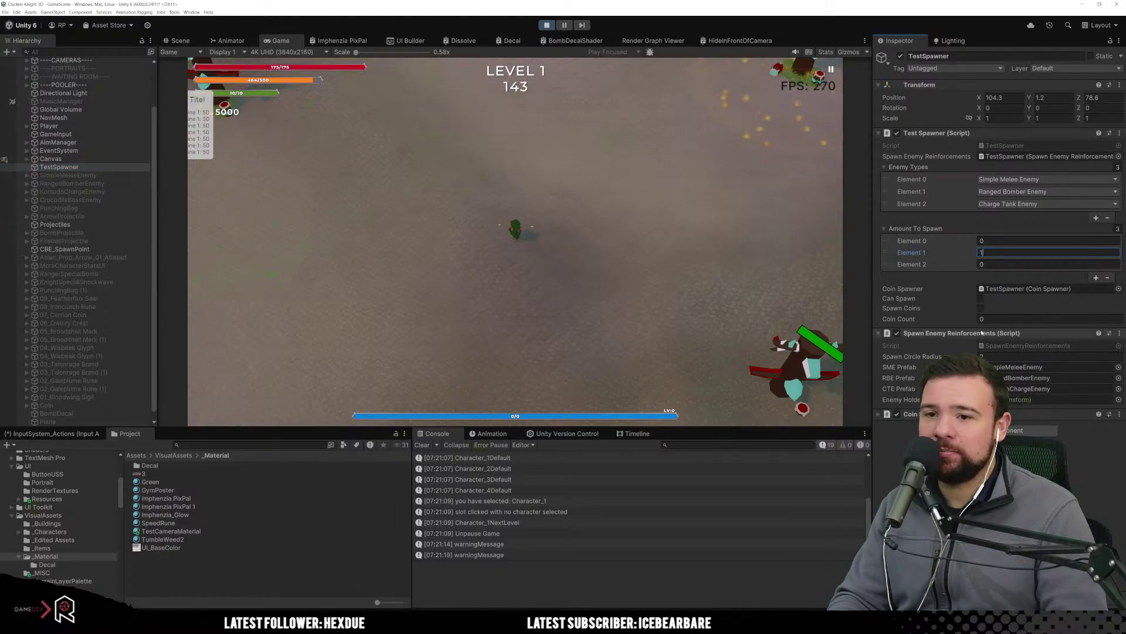
{"action": "left_click", "coordinate": [982, 299]}
{"action": "left_click", "coordinate": [755, 293]}
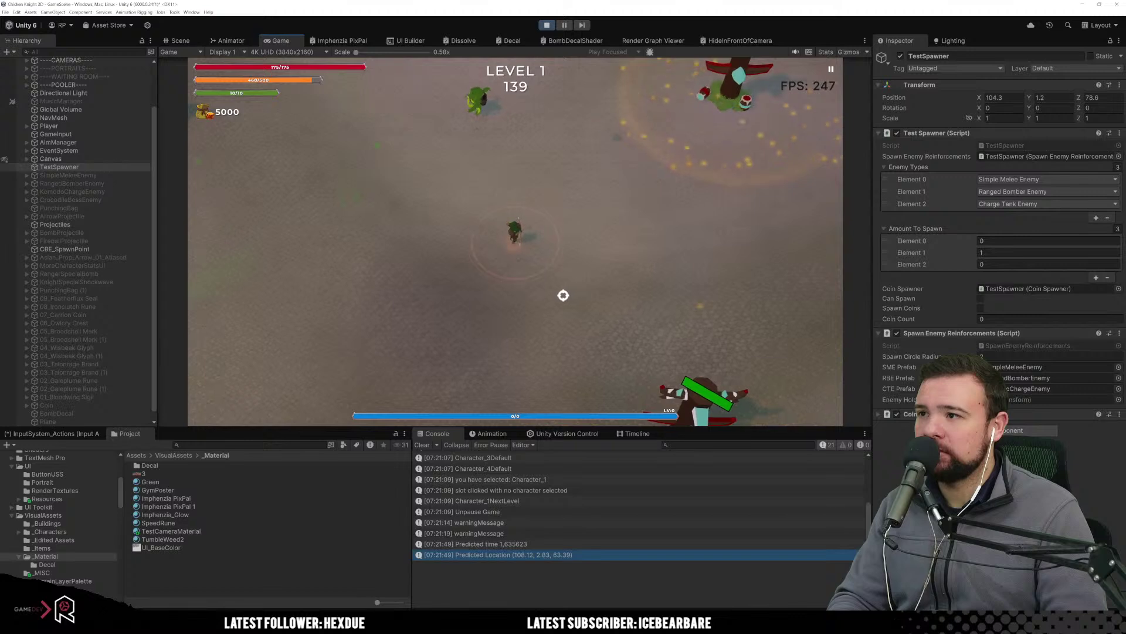
Playtest the bomber encounter by moving around the arena and aiming arrow shots at the spawned enemy.
{"action": "key", "text": "a"}
{"action": "key", "text": "w"}
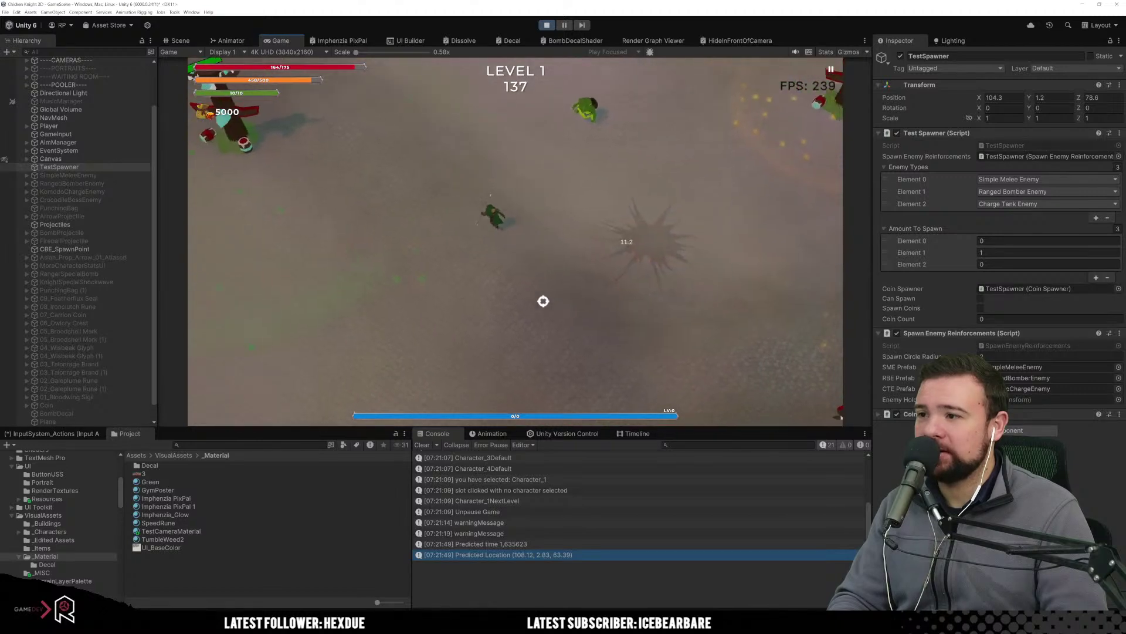
{"action": "left_click", "coordinate": [645, 283]}
{"action": "key", "text": "a"}
{"action": "left_click", "coordinate": [627, 280]}
{"action": "key", "text": "a"}
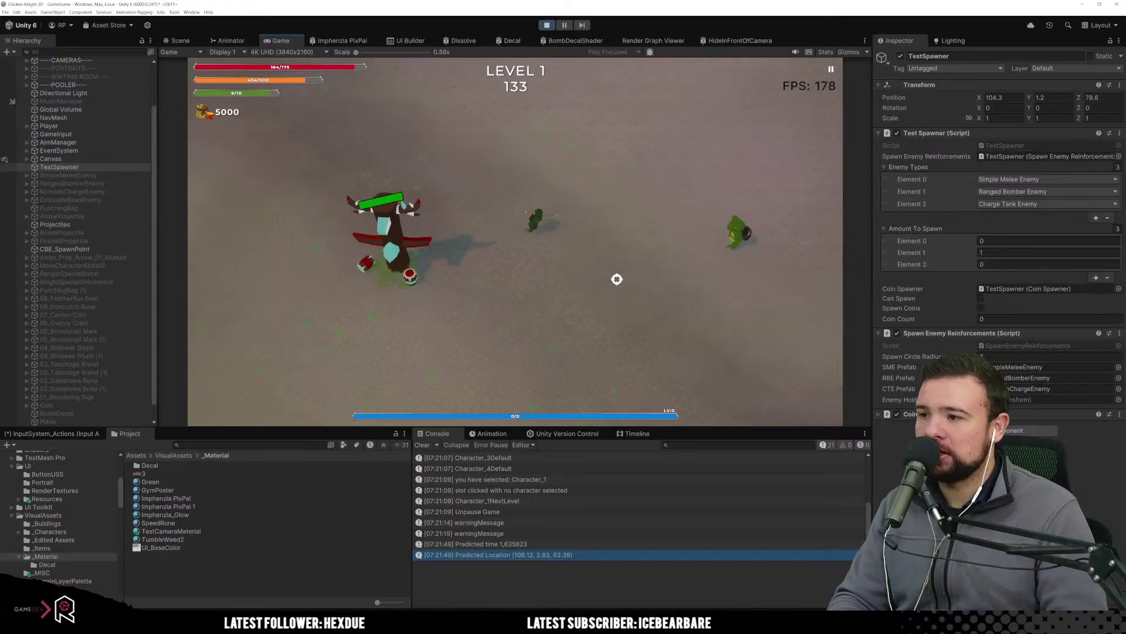
{"action": "left_click", "coordinate": [610, 290]}
{"action": "left_click", "coordinate": [681, 311]}
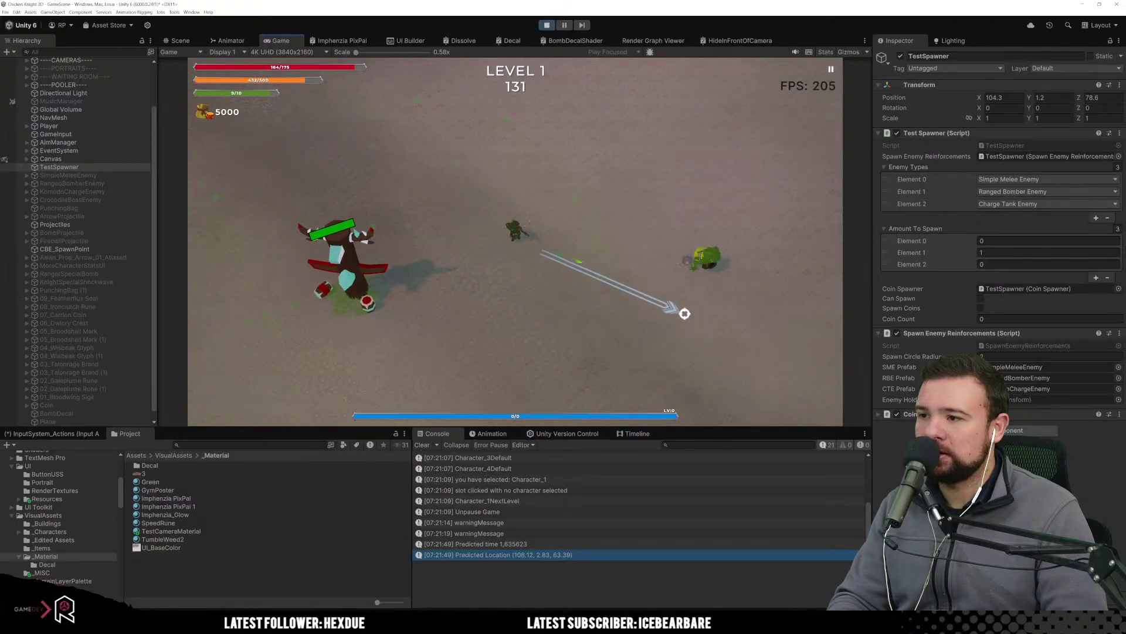
{"action": "key", "text": "s"}
{"action": "key", "text": "d"}
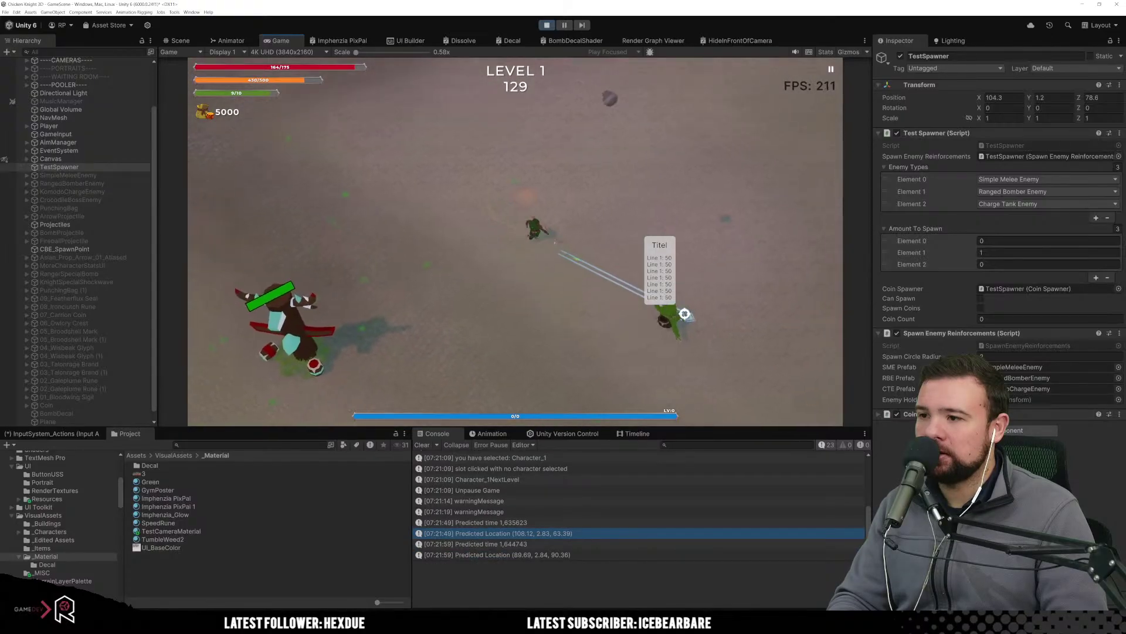
{"action": "left_click", "coordinate": [663, 323]}
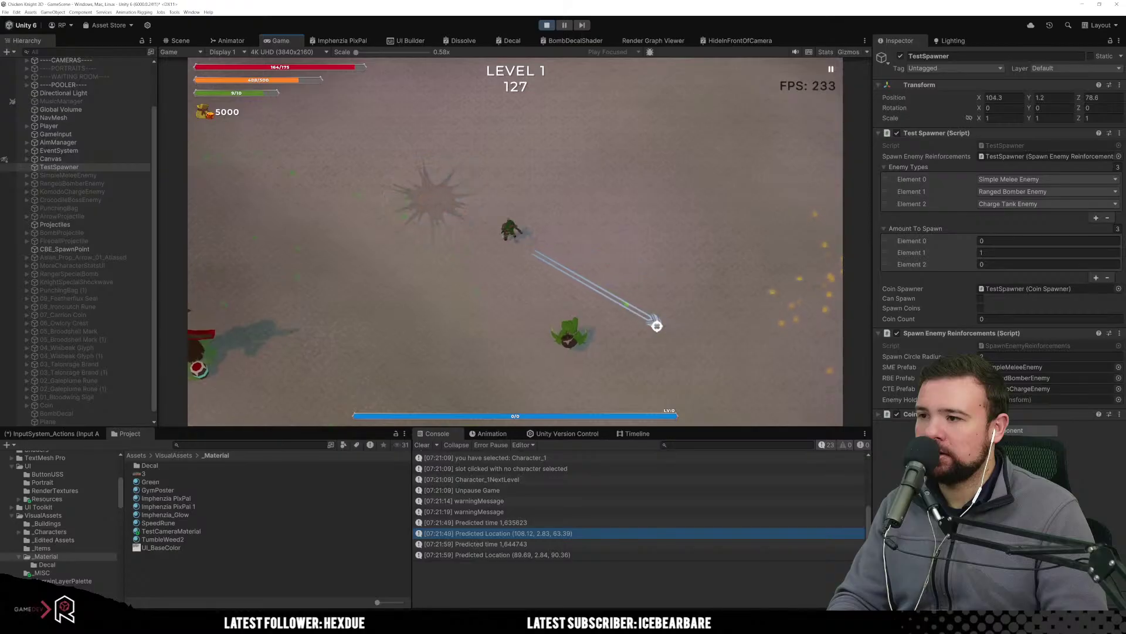
{"action": "left_click", "coordinate": [657, 326]}
{"action": "key", "text": "s"}
{"action": "key", "text": "a"}
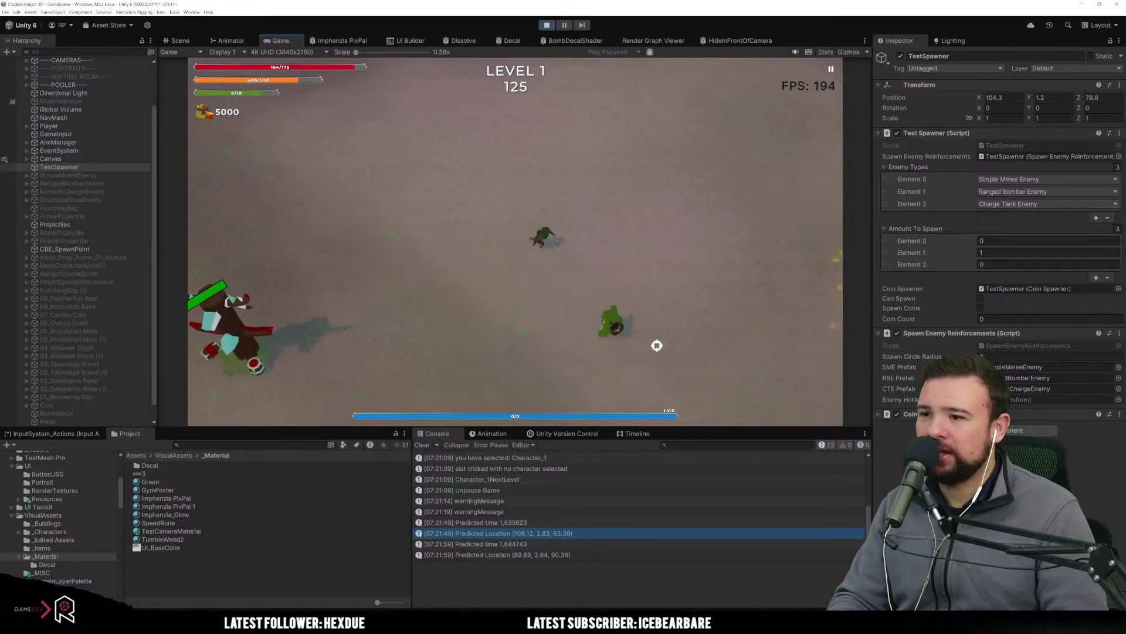
Walk the character away from the bomber to examine the bomb target markers and predicted landing spots.
{"action": "key", "text": "d"}
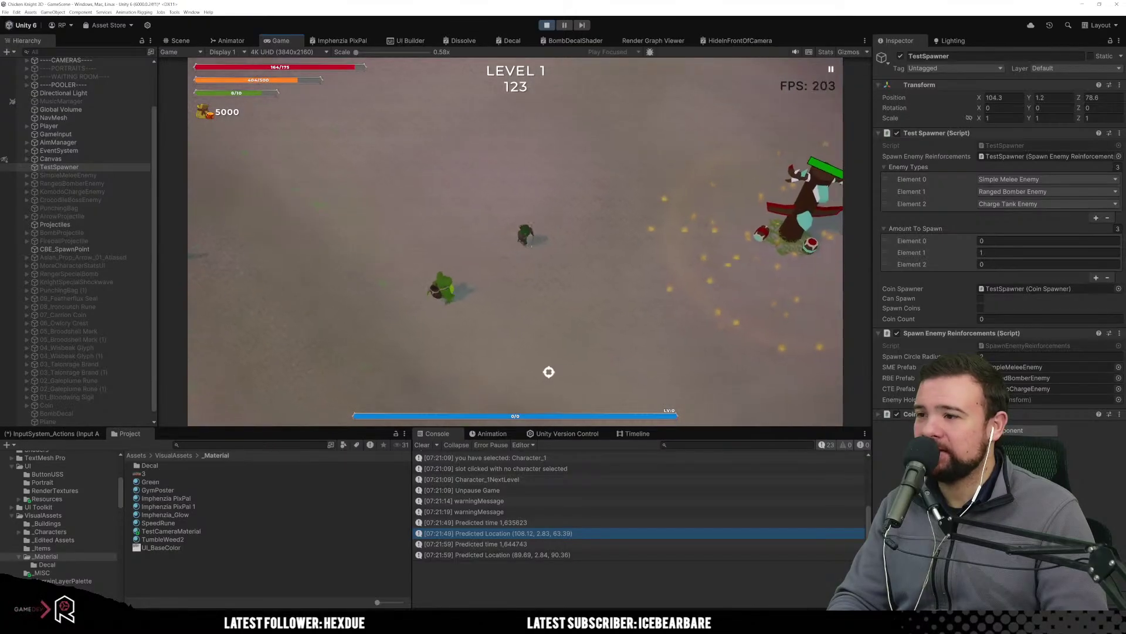
{"action": "key", "text": "d"}
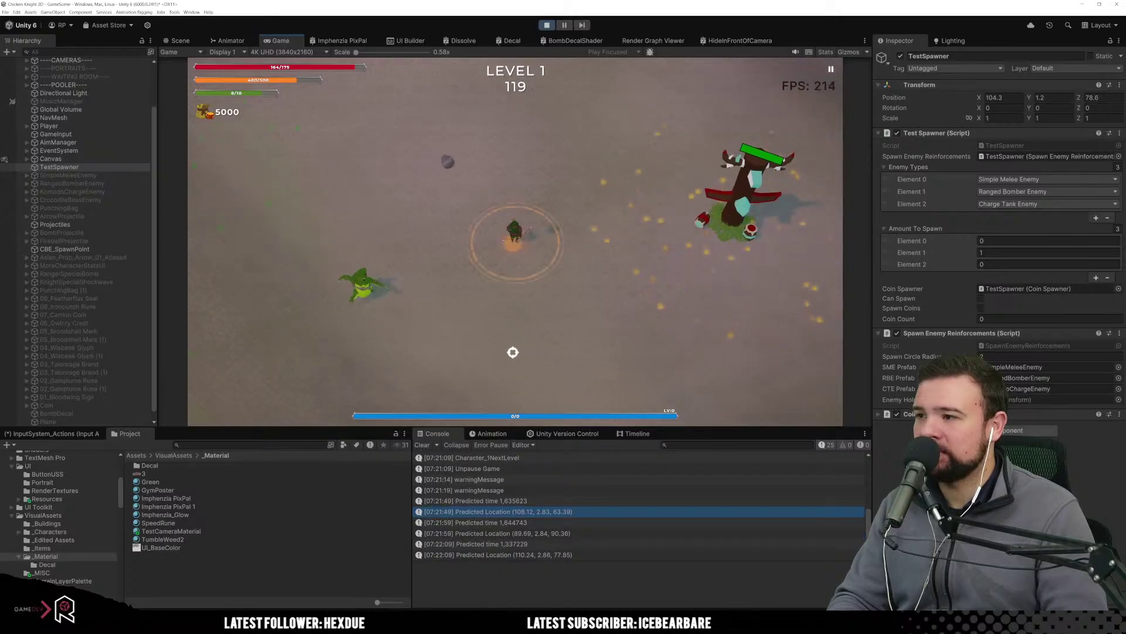
{"action": "key", "text": "s"}
{"action": "key", "text": "d"}
{"action": "key", "text": "s"}
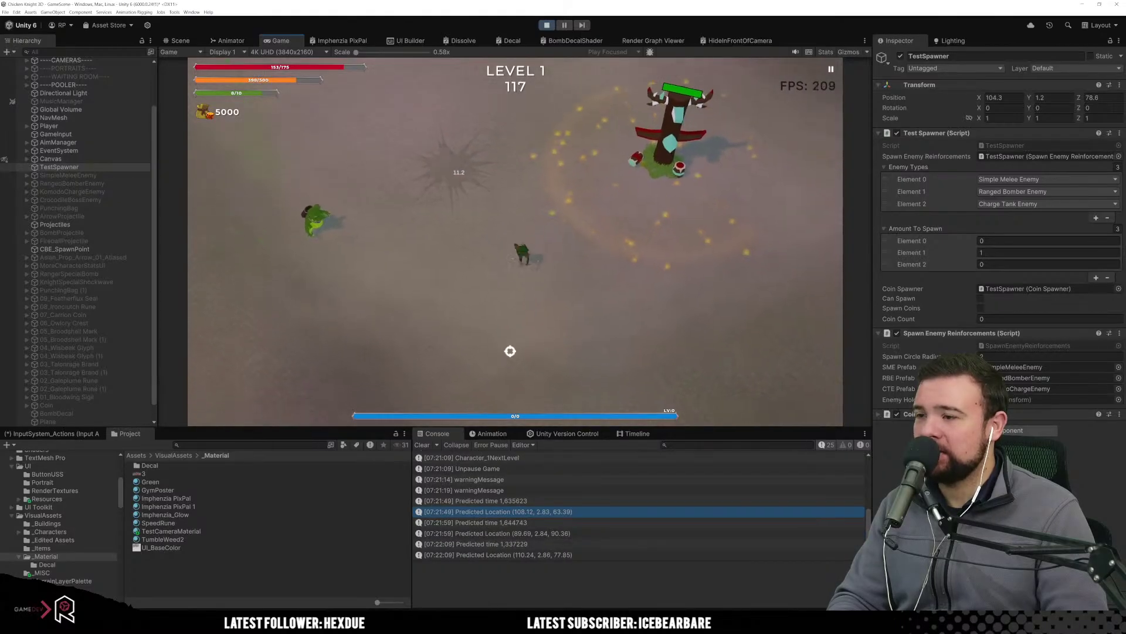
{"action": "key", "text": "d"}
{"action": "key", "text": "s"}
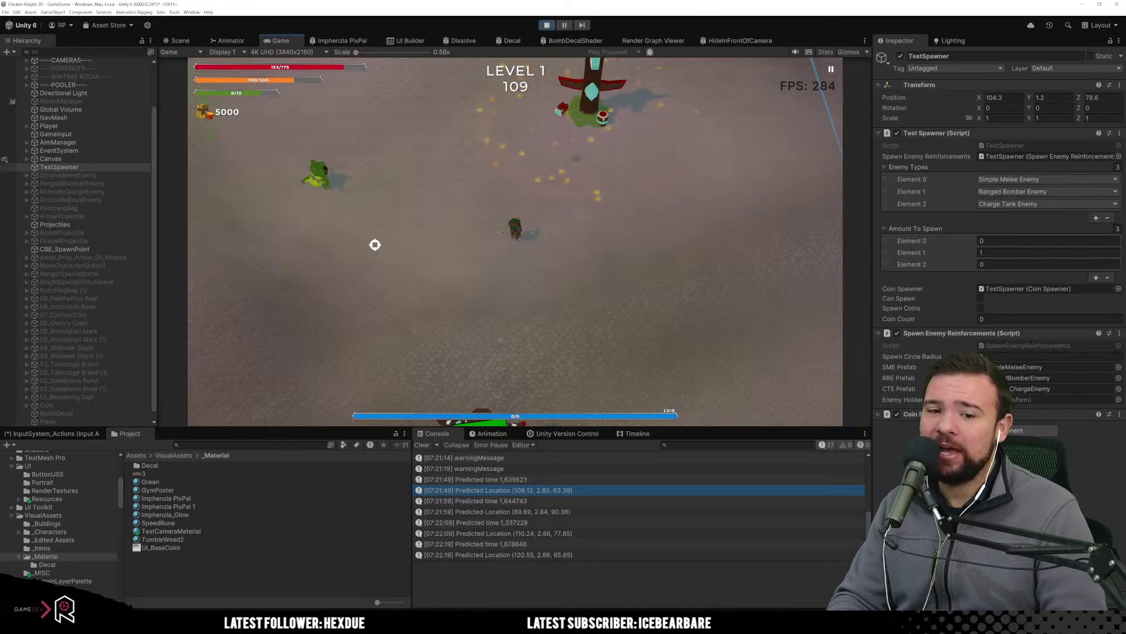
Aim more shots at the bomber enemy while circling it to check its bomb throws against a moving target.
{"action": "left_click", "coordinate": [372, 164]}
{"action": "left_click", "coordinate": [464, 139]}
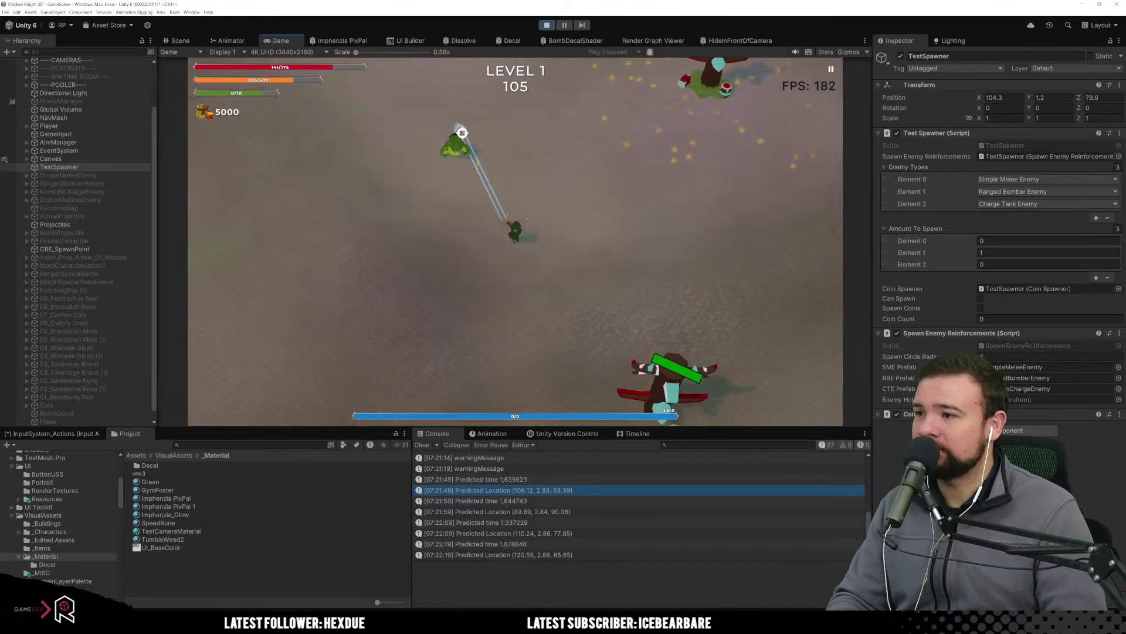
{"action": "left_click", "coordinate": [368, 223]}
{"action": "left_click", "coordinate": [345, 176]}
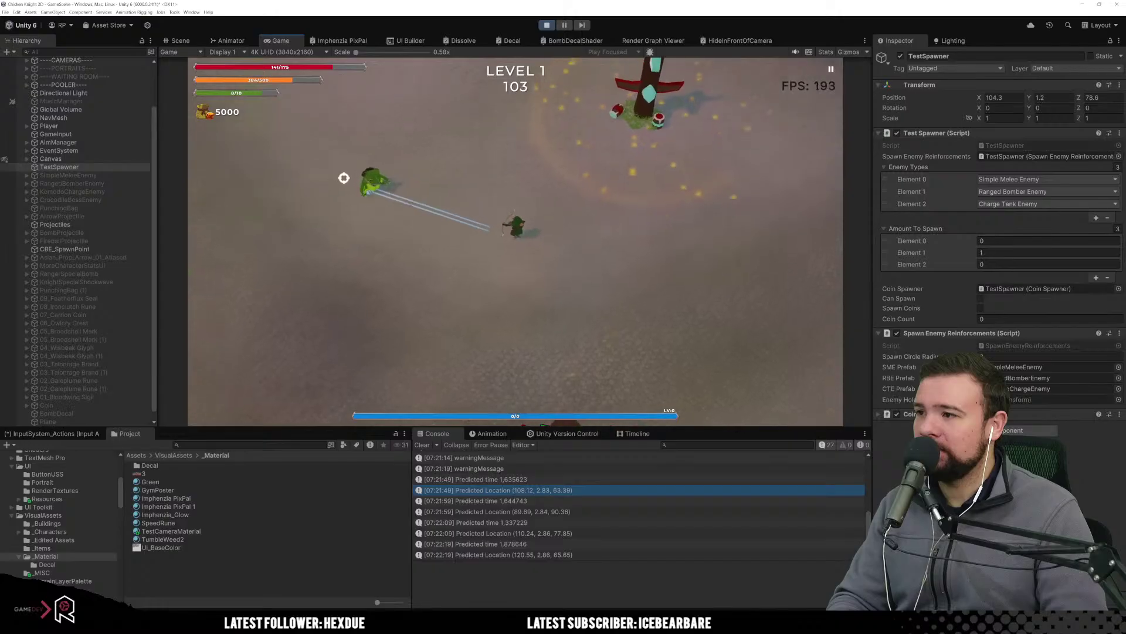
{"action": "key", "text": "a"}
{"action": "key", "text": "w"}
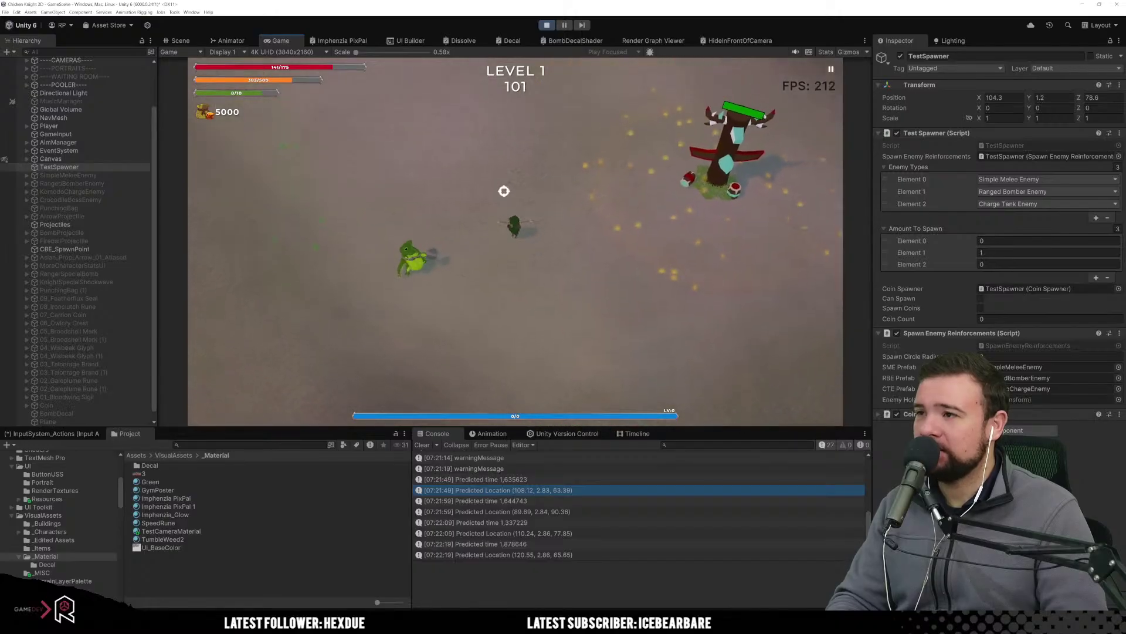
{"action": "key", "text": "d"}
{"action": "key", "text": "s"}
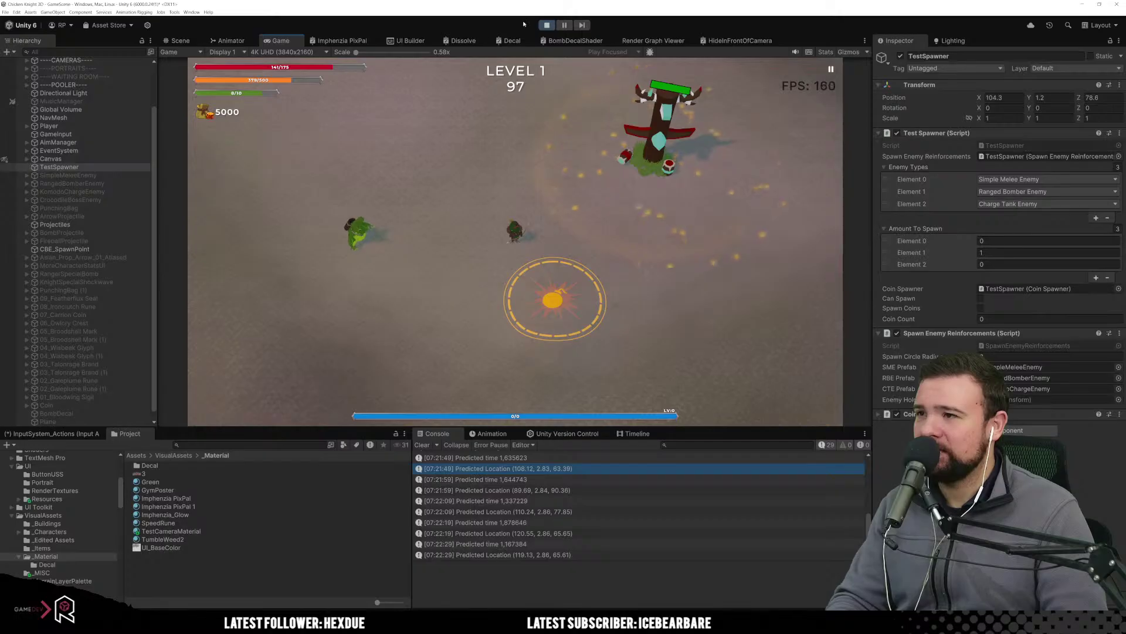
Stop play mode and save GameScene.
{"action": "left_click", "coordinate": [547, 27]}
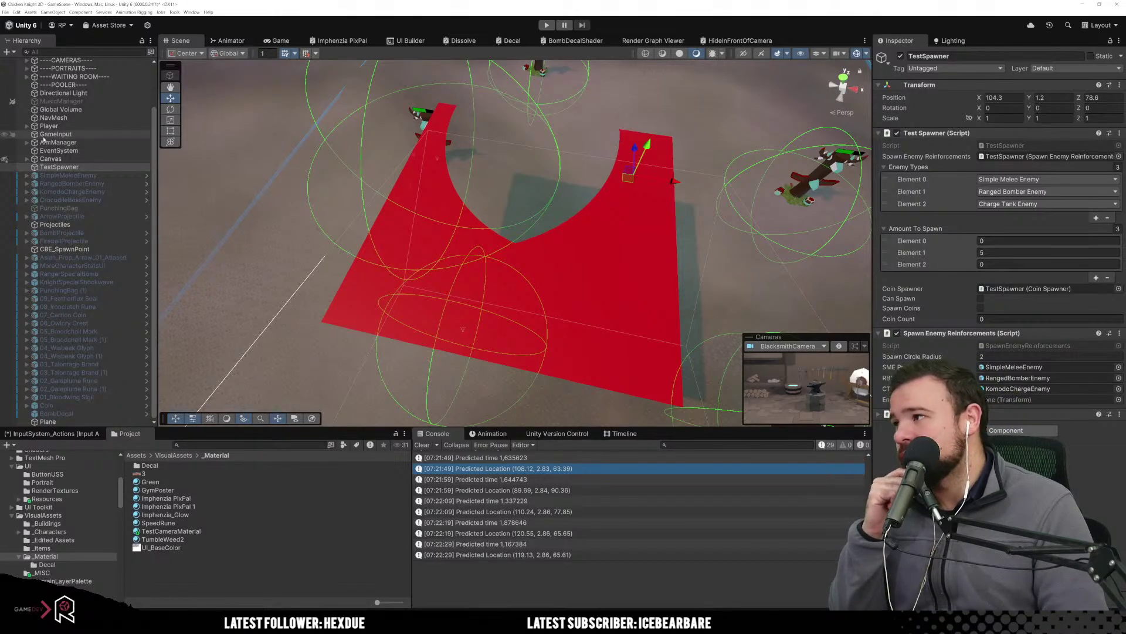
{"action": "scroll", "coordinate": [52, 139], "scroll_direction": "up", "scroll_amount": 3}
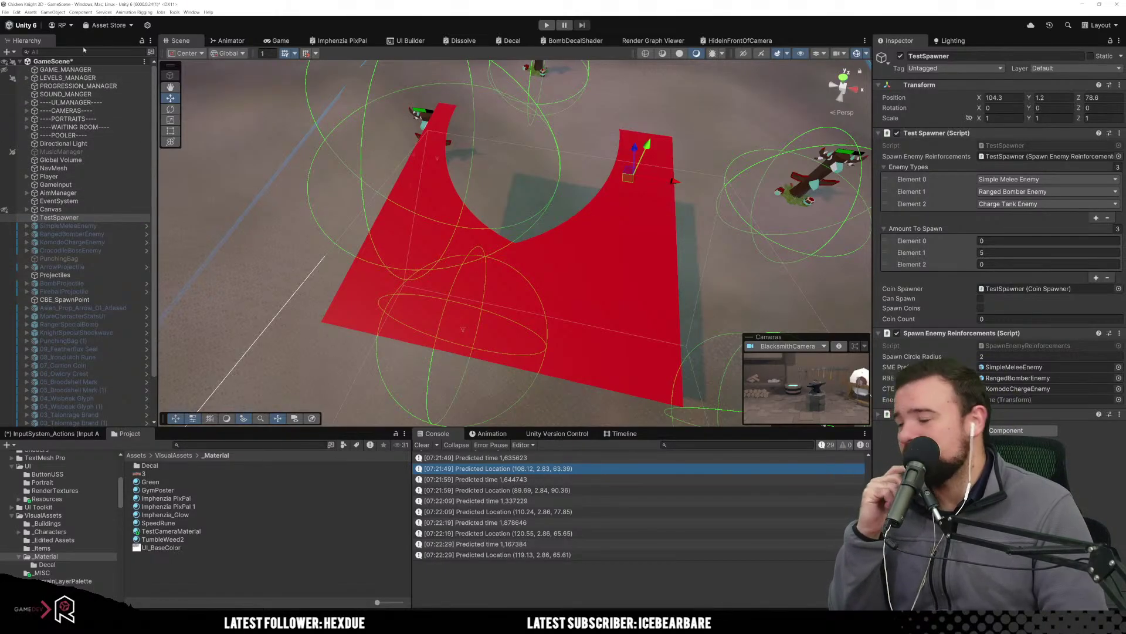
{"action": "key", "text": "ctrl+s"}
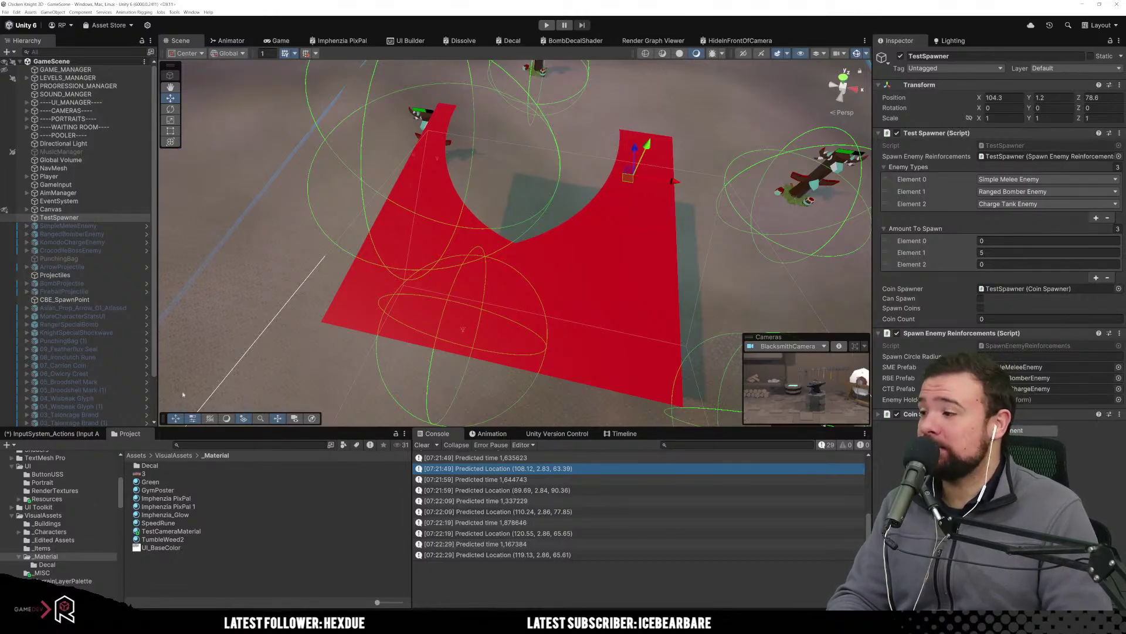
Deactivate the Plane object in GameScene and save the scene.
{"action": "scroll", "coordinate": [118, 399], "scroll_direction": "down", "scroll_amount": 3}
{"action": "left_click", "coordinate": [115, 420]}
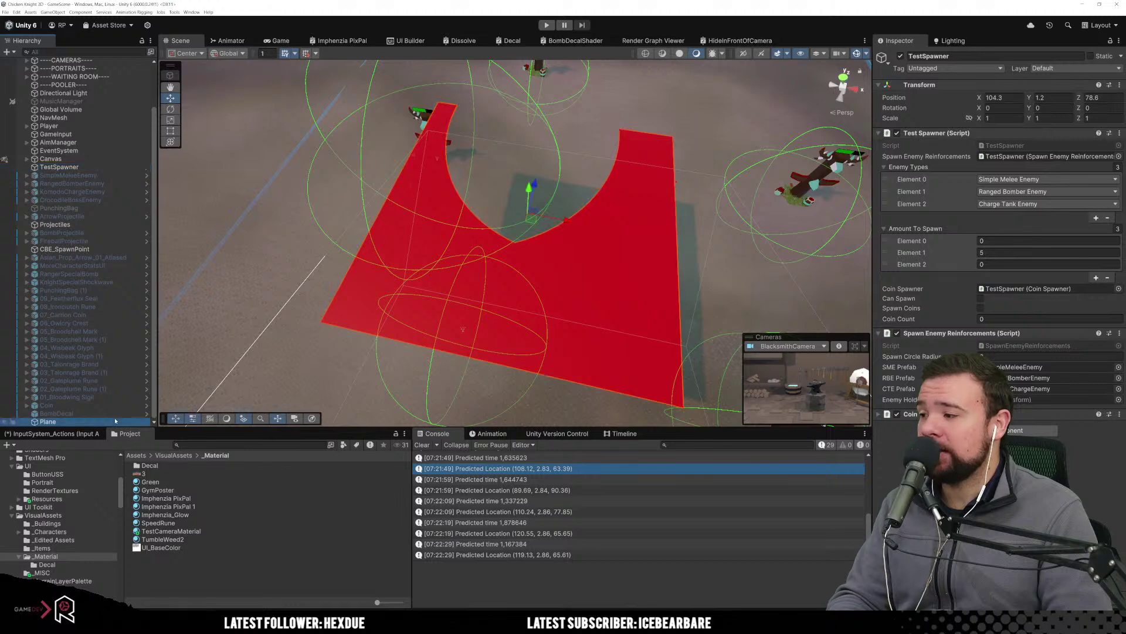
{"action": "left_click", "coordinate": [900, 55]}
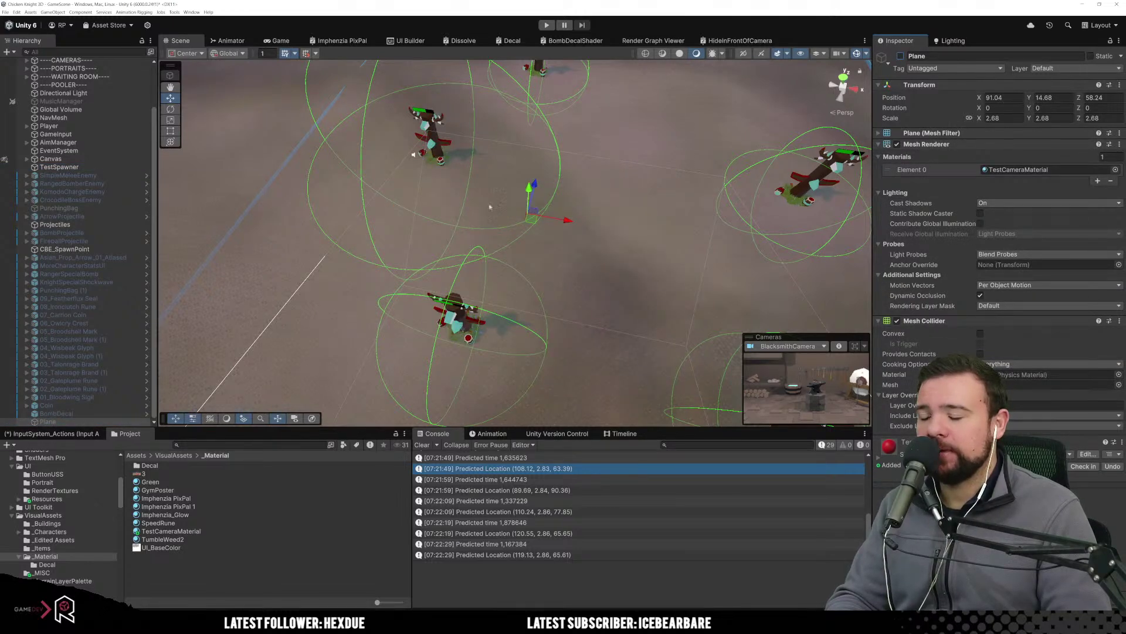
{"action": "scroll", "coordinate": [82, 135], "scroll_direction": "up", "scroll_amount": 3}
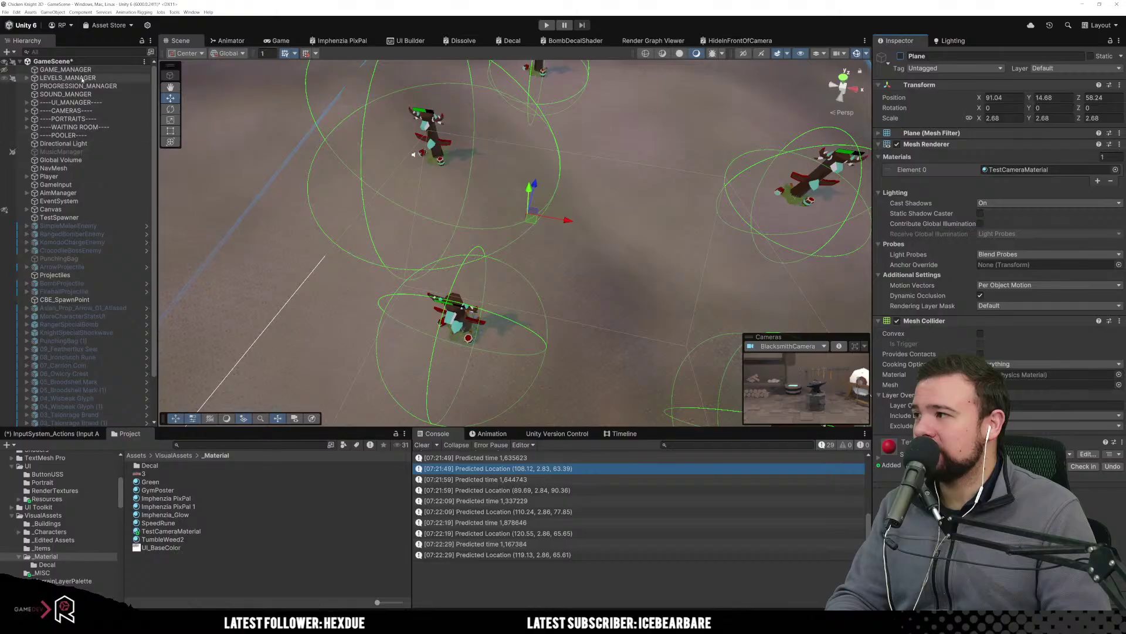
{"action": "key", "text": "ctrl+s"}
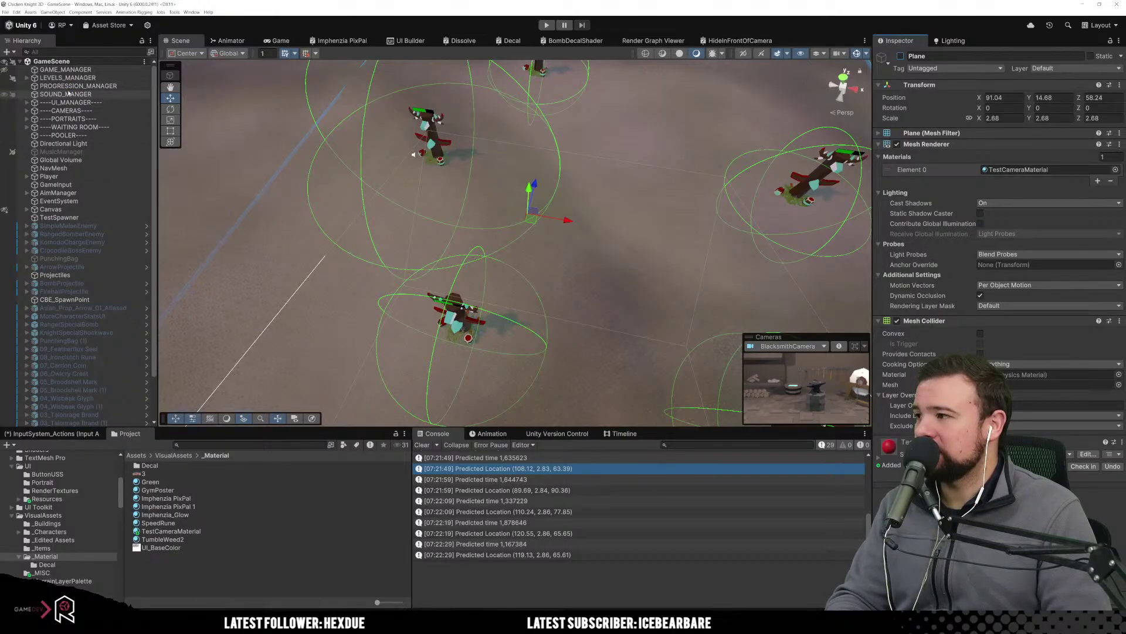
Set the project's physics gravity on the Y axis to -20 and close Project Settings.
{"action": "left_click", "coordinate": [17, 11]}
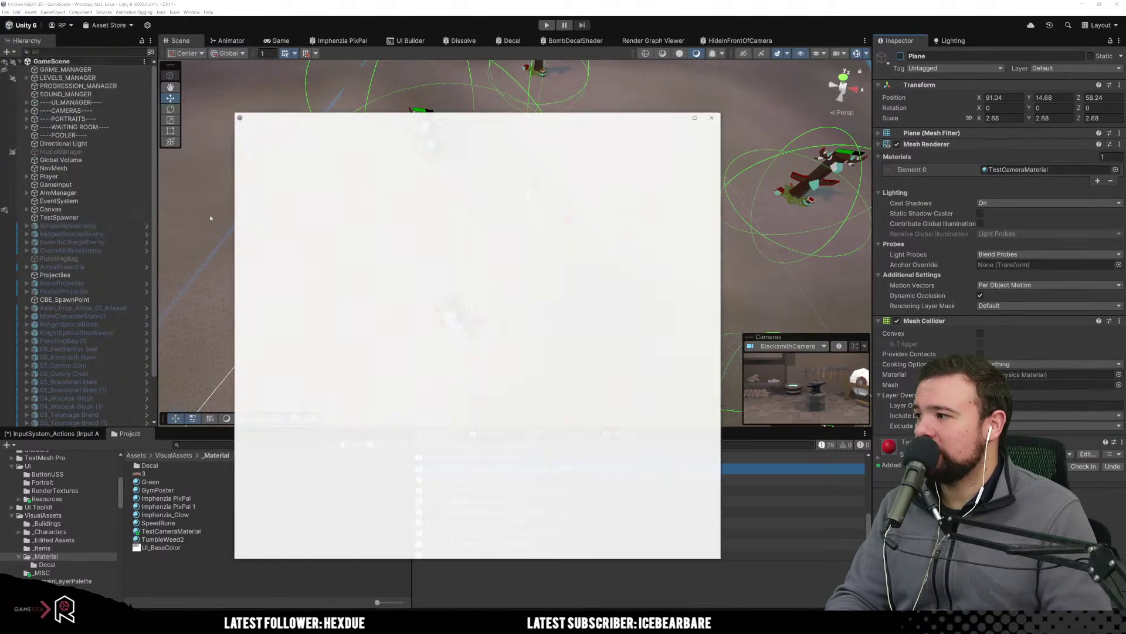
{"action": "left_click", "coordinate": [38, 195]}
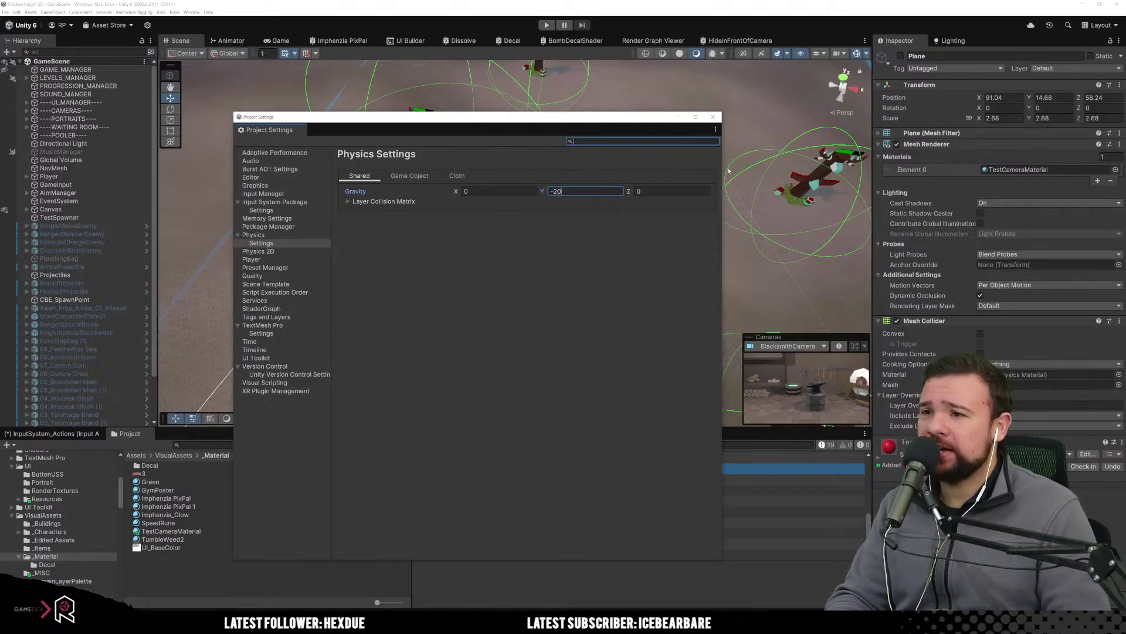
{"action": "left_click", "coordinate": [719, 117]}
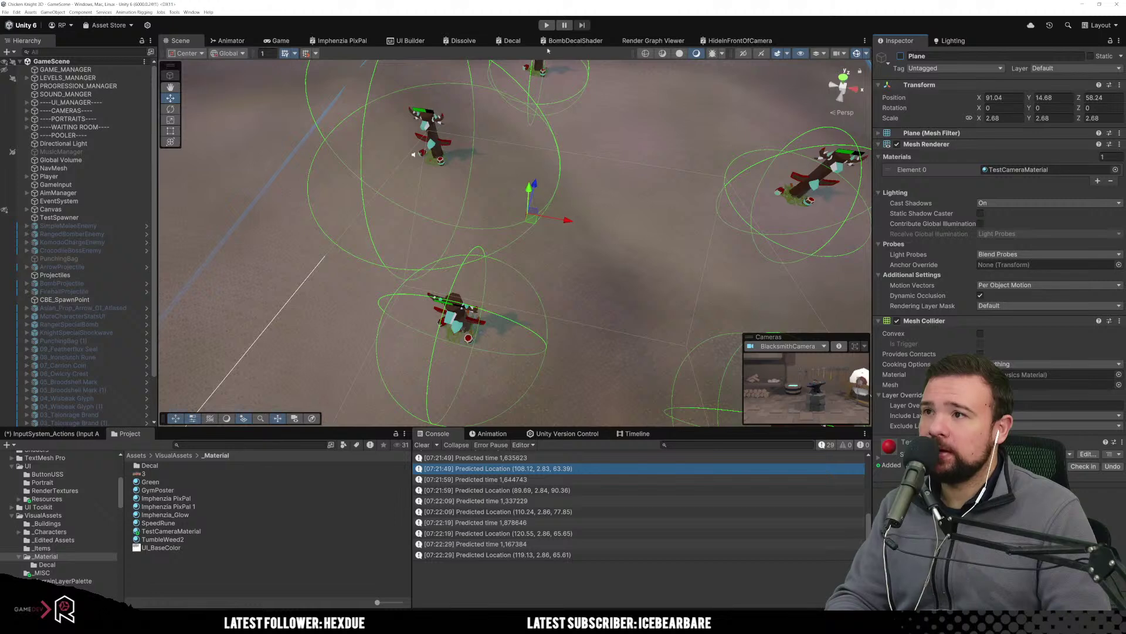
Start play mode, continue past the level-up screen, assign Ava to the next level and start level 1.
{"action": "left_click", "coordinate": [546, 26]}
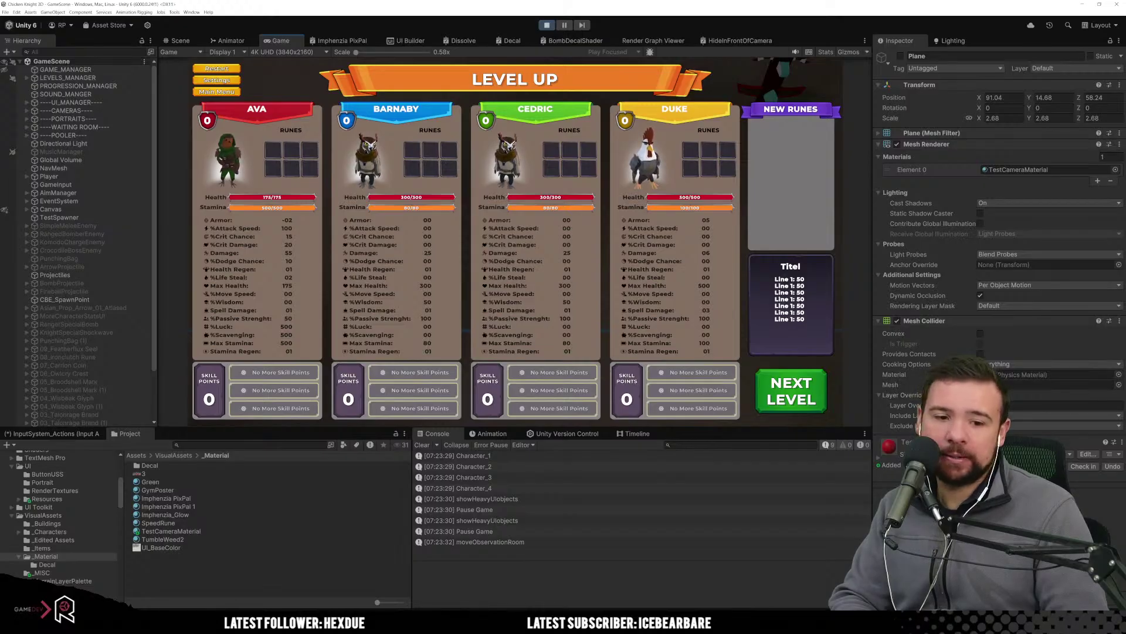
{"action": "left_click", "coordinate": [792, 411]}
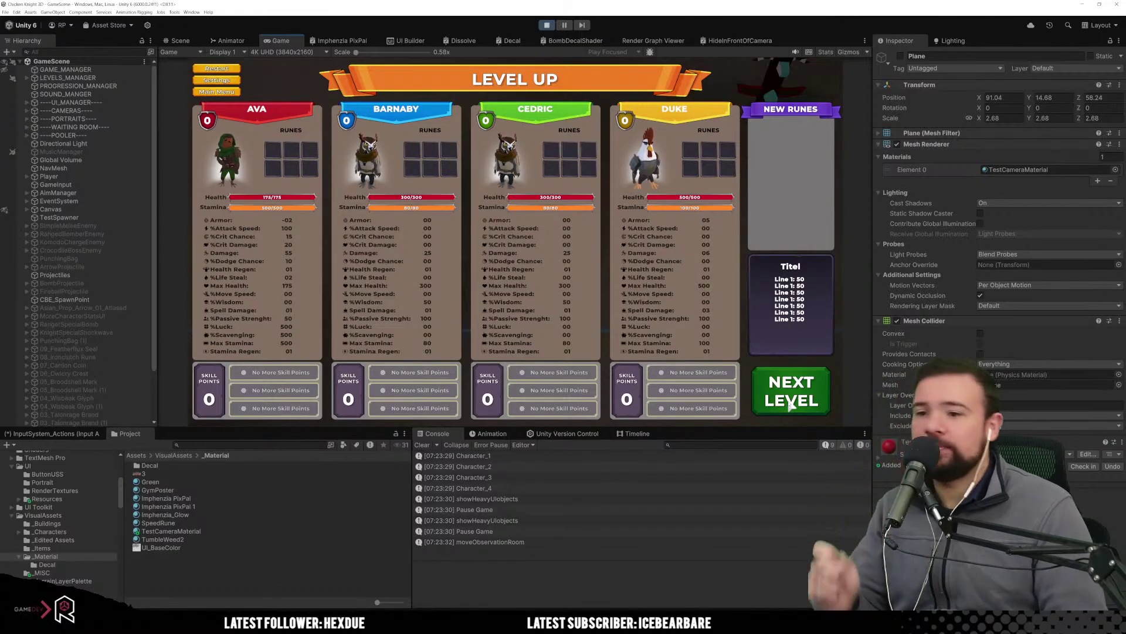
{"action": "left_click", "coordinate": [791, 405]}
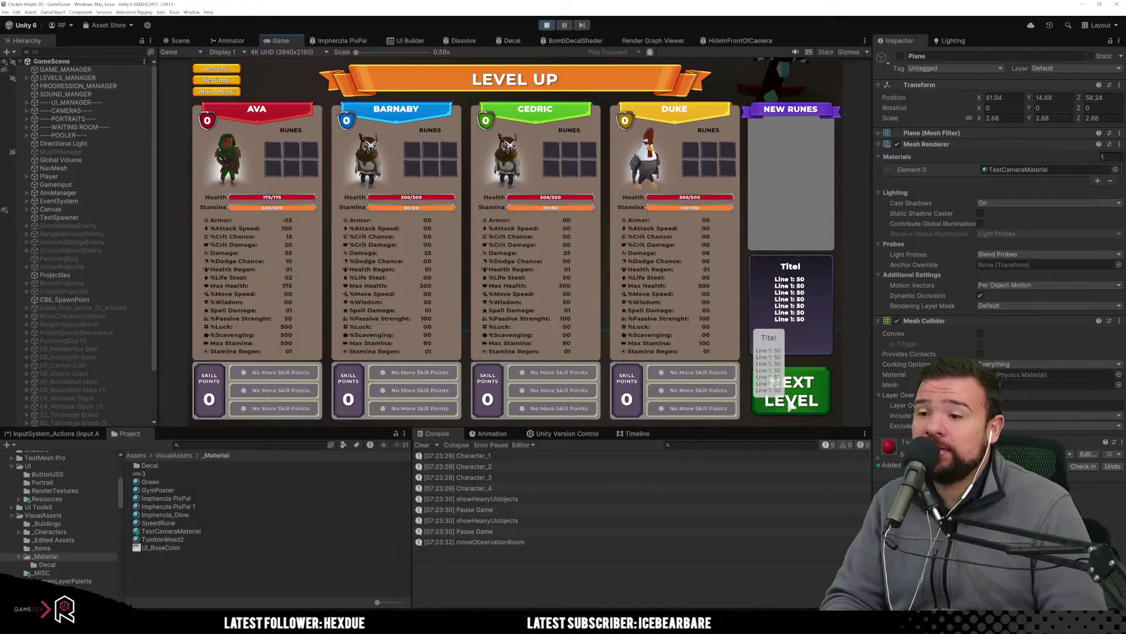
{"action": "left_click", "coordinate": [790, 403]}
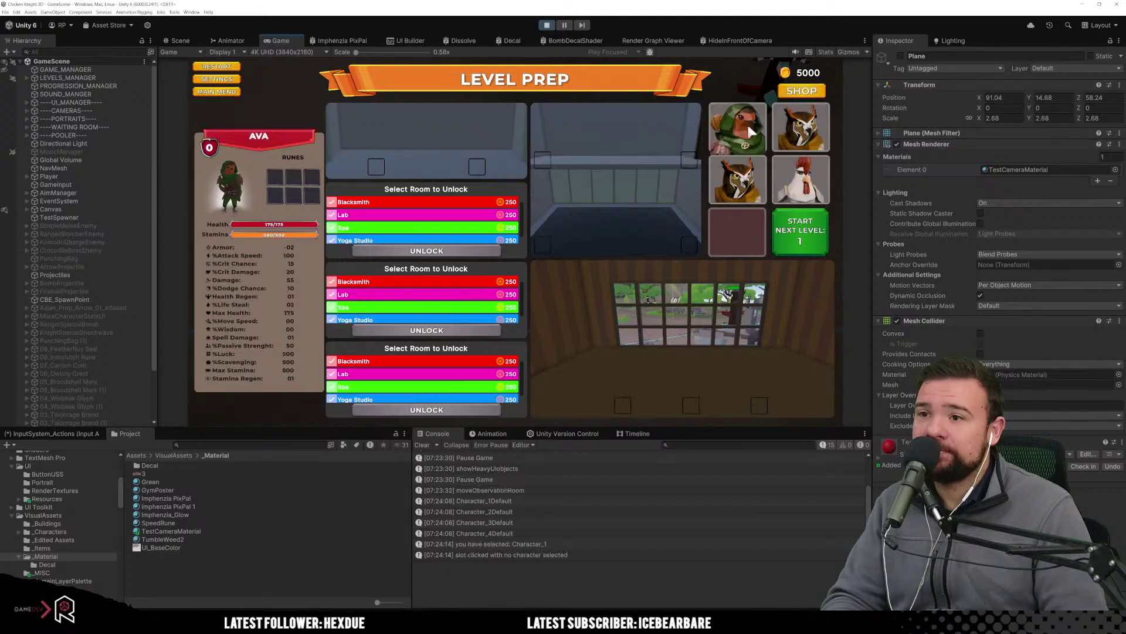
{"action": "left_click", "coordinate": [748, 122]}
{"action": "left_click", "coordinate": [801, 234]}
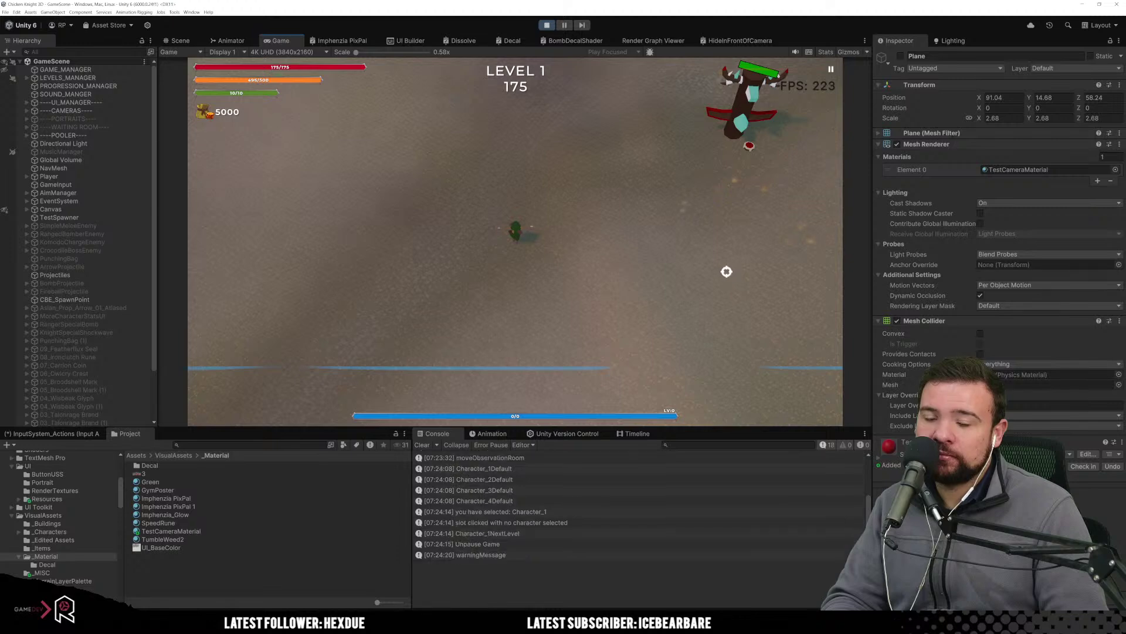
Shoot the nearest totem with Ava and move around its fallen pieces to check how they drop.
{"action": "key", "text": "w"}
{"action": "left_click", "coordinate": [629, 205]}
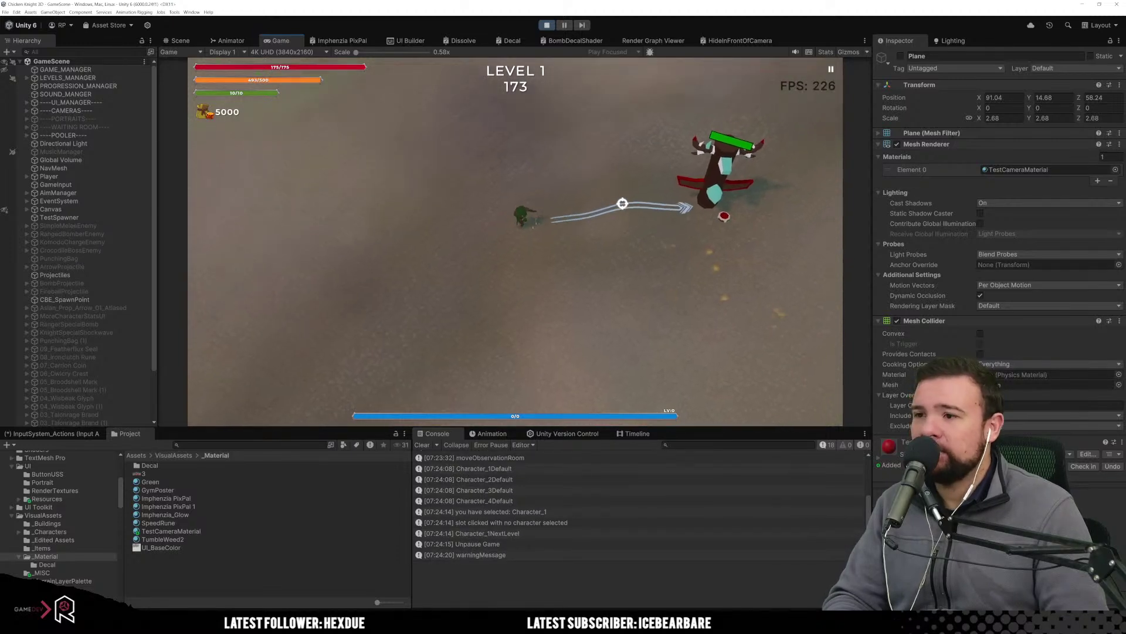
{"action": "left_click", "coordinate": [502, 138]}
{"action": "key", "text": "w"}
{"action": "left_click", "coordinate": [503, 138]}
{"action": "key", "text": "d"}
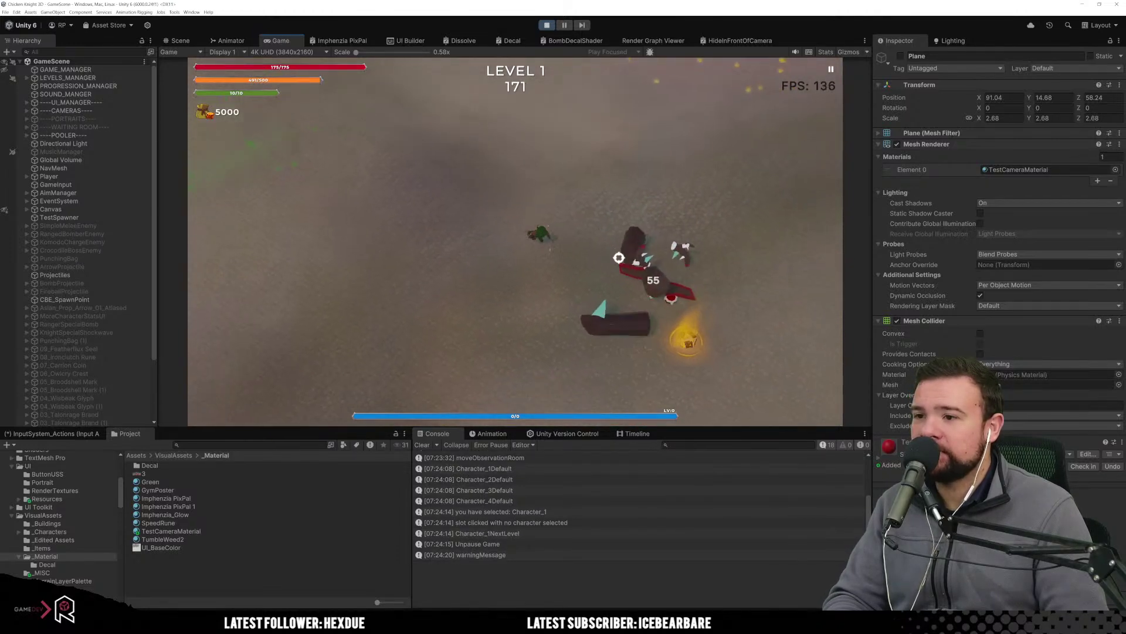
{"action": "left_click", "coordinate": [613, 259]}
{"action": "key", "text": "s"}
{"action": "key", "text": "s"}
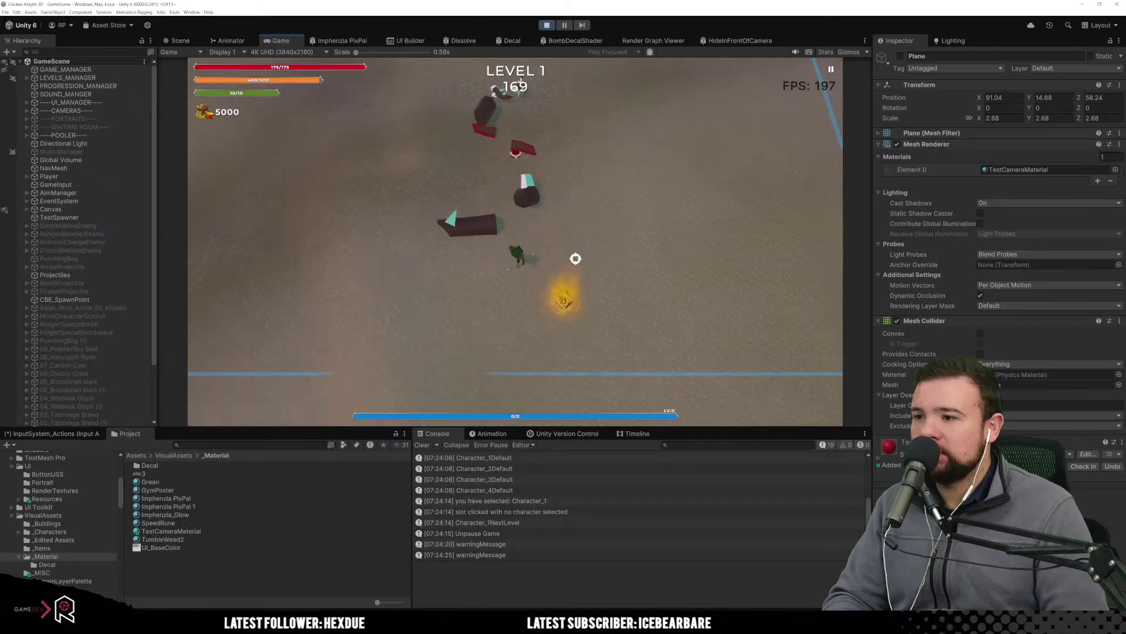
{"action": "key", "text": "d"}
{"action": "key", "text": "w"}
{"action": "left_click", "coordinate": [433, 126]}
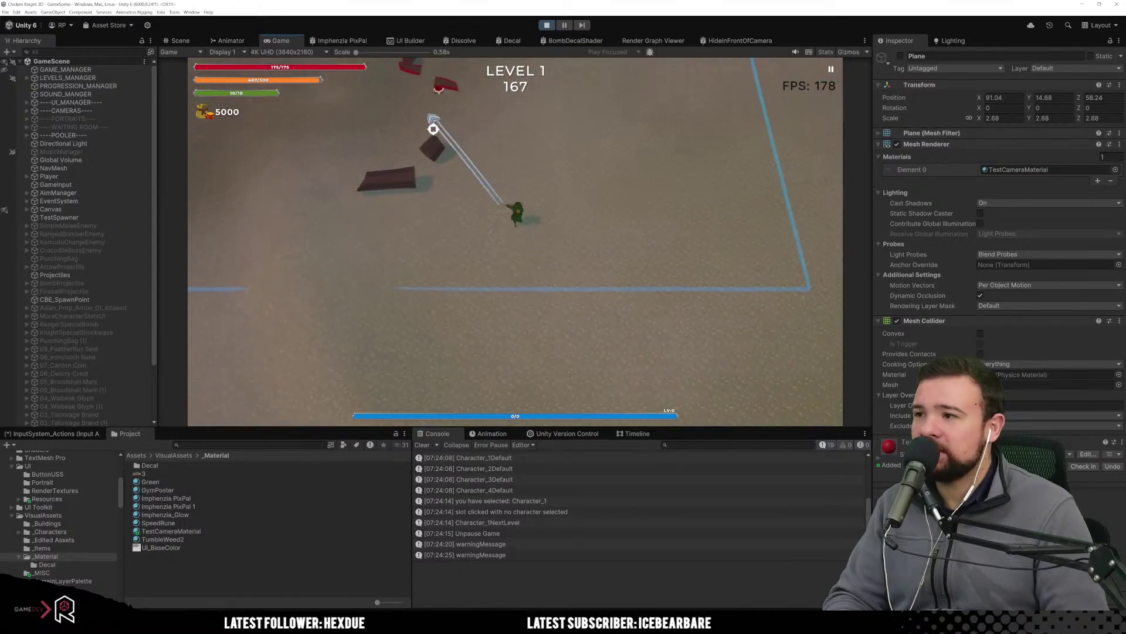
Walk Ava to the next totem and shoot it apart to check how its pieces fall and scatter.
{"action": "key", "text": "a"}
{"action": "key", "text": "w"}
{"action": "key", "text": "a"}
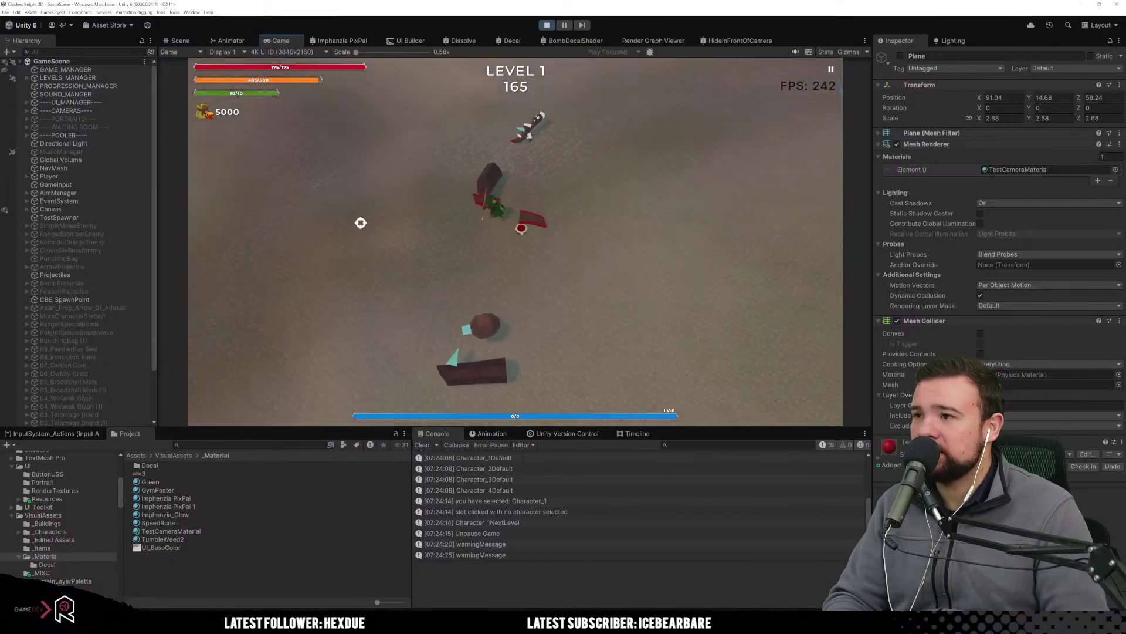
{"action": "key", "text": "w"}
{"action": "key", "text": "a"}
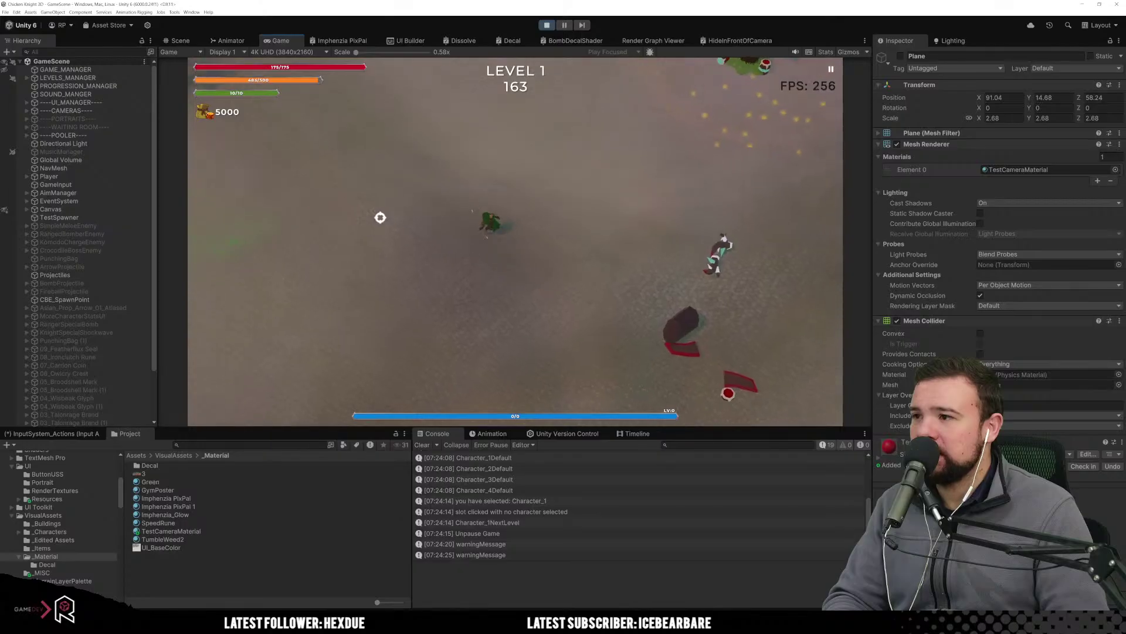
{"action": "left_click", "coordinate": [309, 128]}
{"action": "key", "text": "w"}
{"action": "key", "text": "a"}
{"action": "mouse_move", "coordinate": [308, 132]}
{"action": "left_mouse_down"}
{"action": "mouse_move", "coordinate": [317, 151]}
{"action": "mouse_move", "coordinate": [304, 241]}
{"action": "mouse_move", "coordinate": [256, 252]}
{"action": "left_mouse_up"}
{"action": "key", "text": "w"}
{"action": "key", "text": "a"}
{"action": "key", "text": "a"}
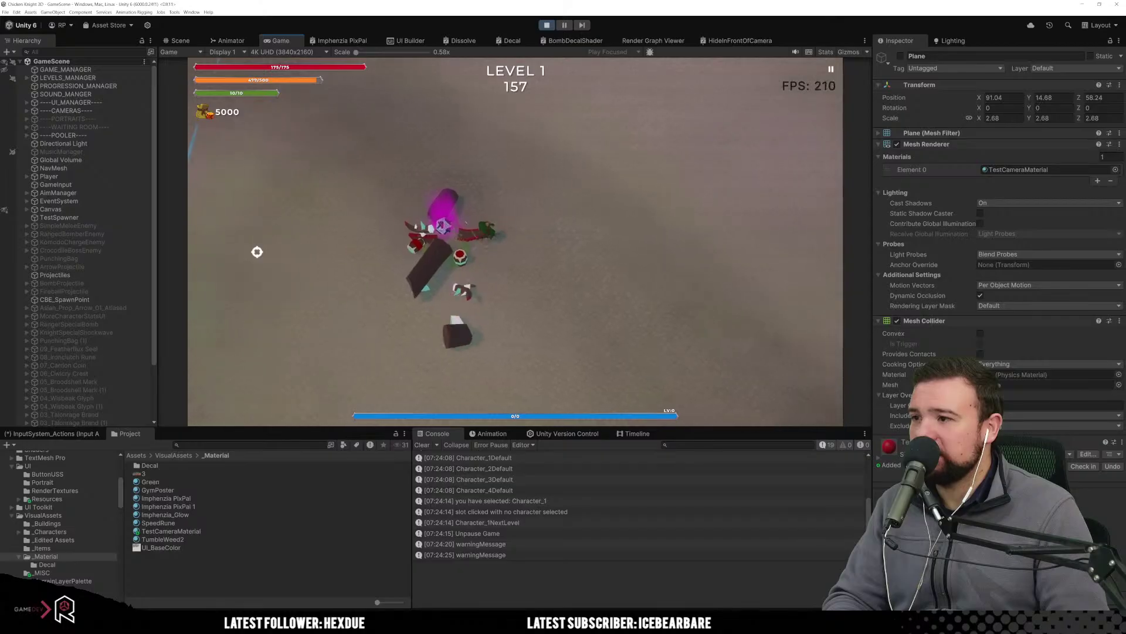
{"action": "key", "text": "w"}
{"action": "key", "text": "d"}
Select the TestSpawner and trigger Can Spawn with five Ranged Bomber Enemy units.
{"action": "left_click", "coordinate": [75, 275]}
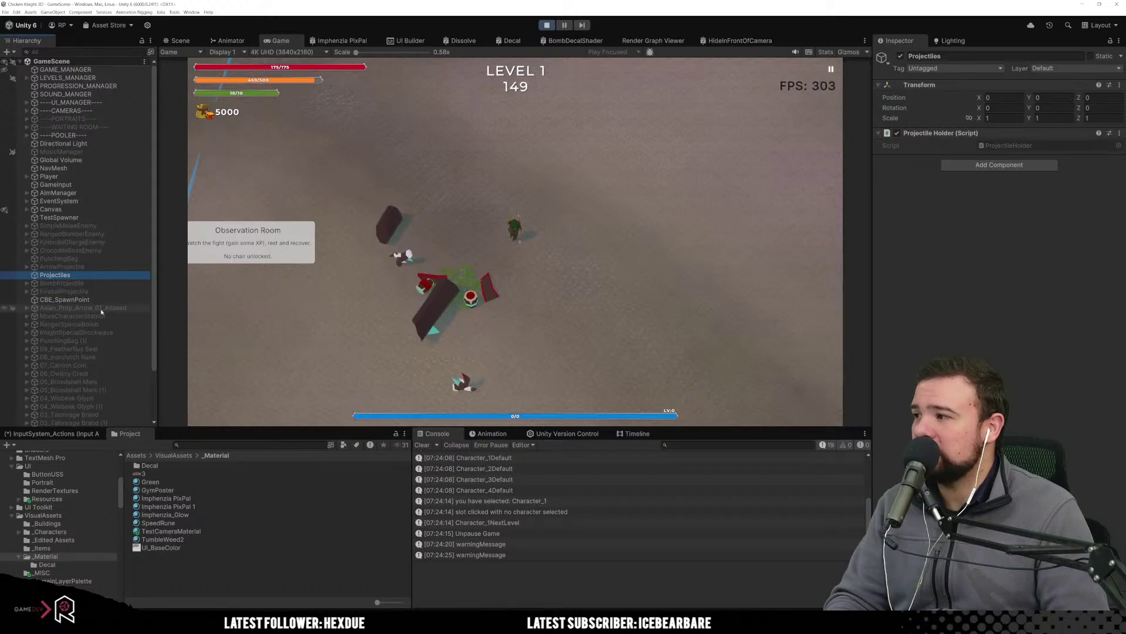
{"action": "left_click", "coordinate": [88, 218]}
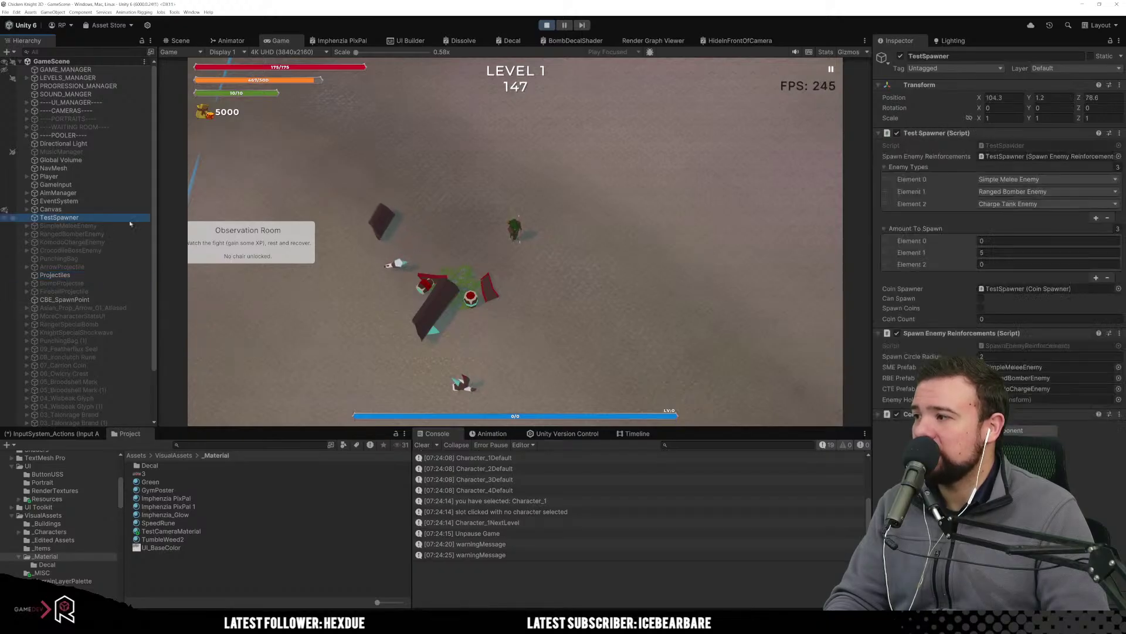
{"action": "left_click", "coordinate": [981, 299]}
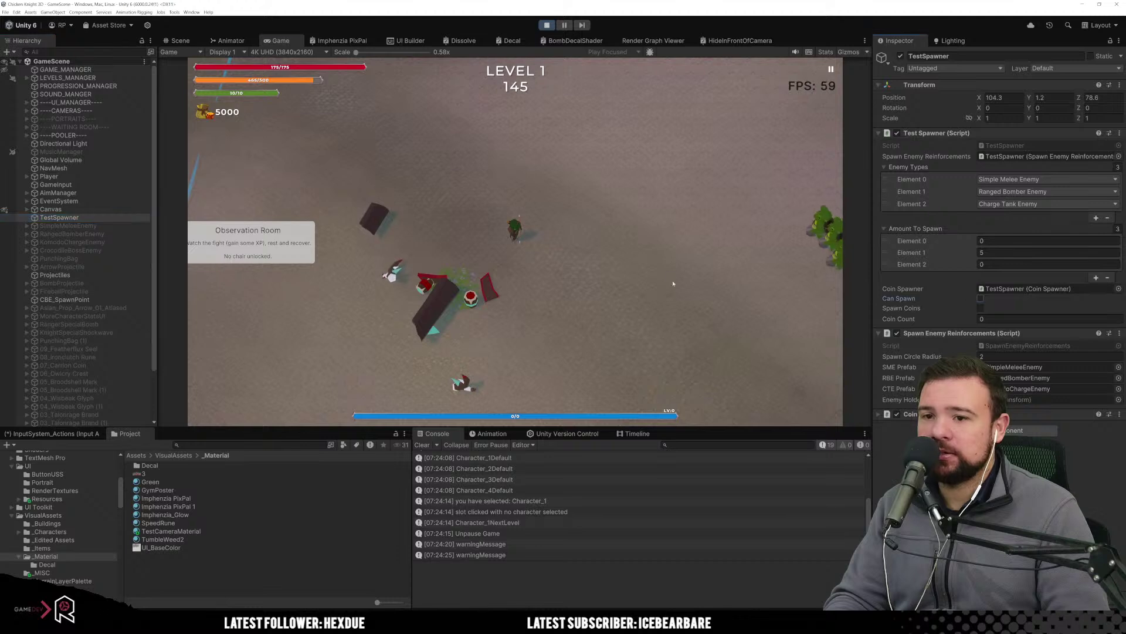
Walk Ava near the spawned bombers to check their bomb throws, and stop play mode.
{"action": "left_click", "coordinate": [672, 284]}
{"action": "key", "text": "d"}
{"action": "key", "text": "w"}
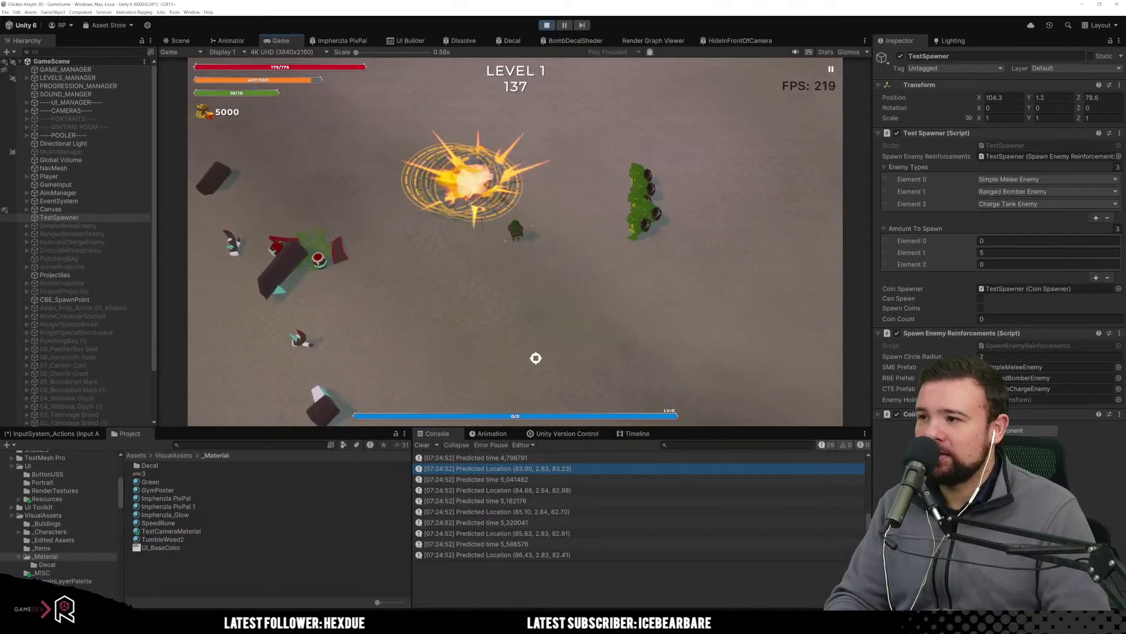
{"action": "left_click", "coordinate": [544, 26]}
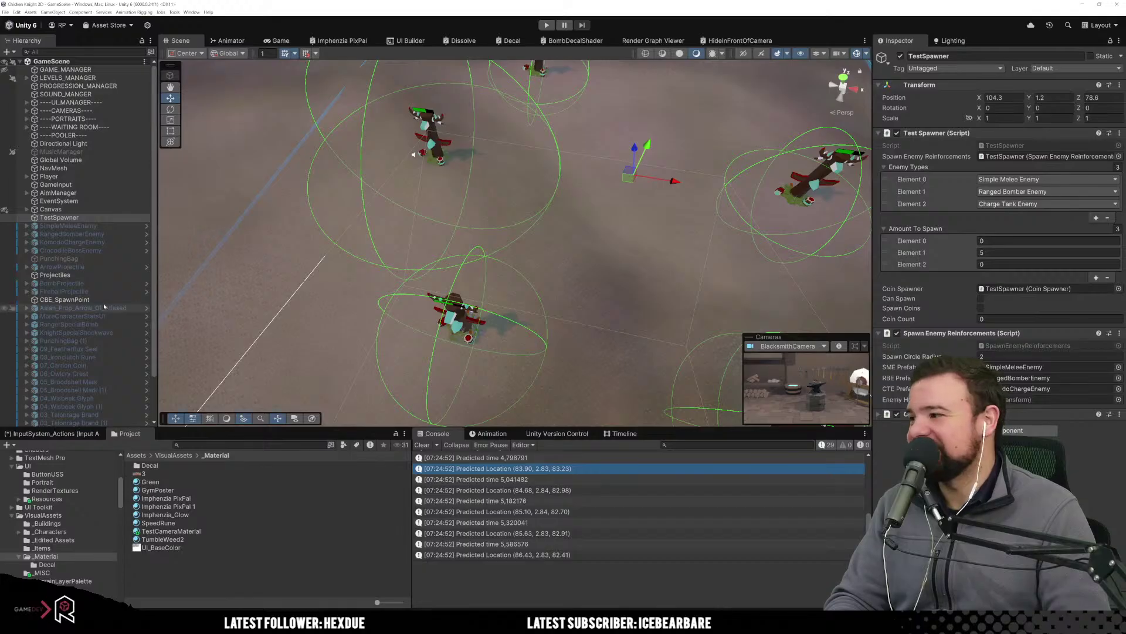
Open the BombProjectile prefab and edit a value in its projectile script.
{"action": "left_click", "coordinate": [64, 283]}
{"action": "left_click", "coordinate": [148, 282]}
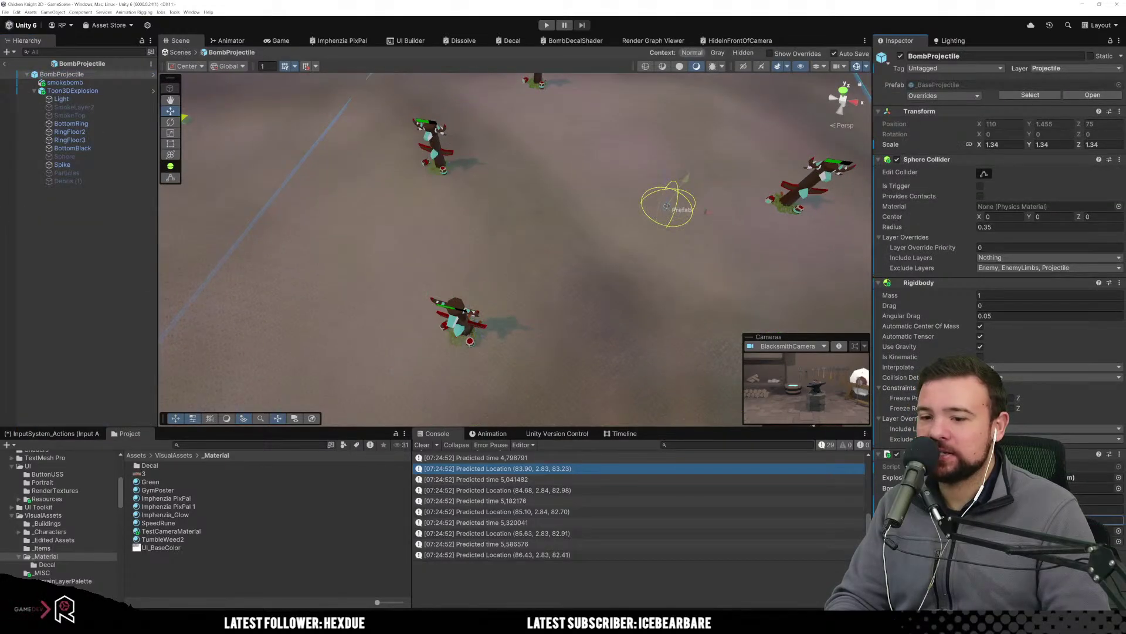
{"action": "left_click", "coordinate": [614, 276]}
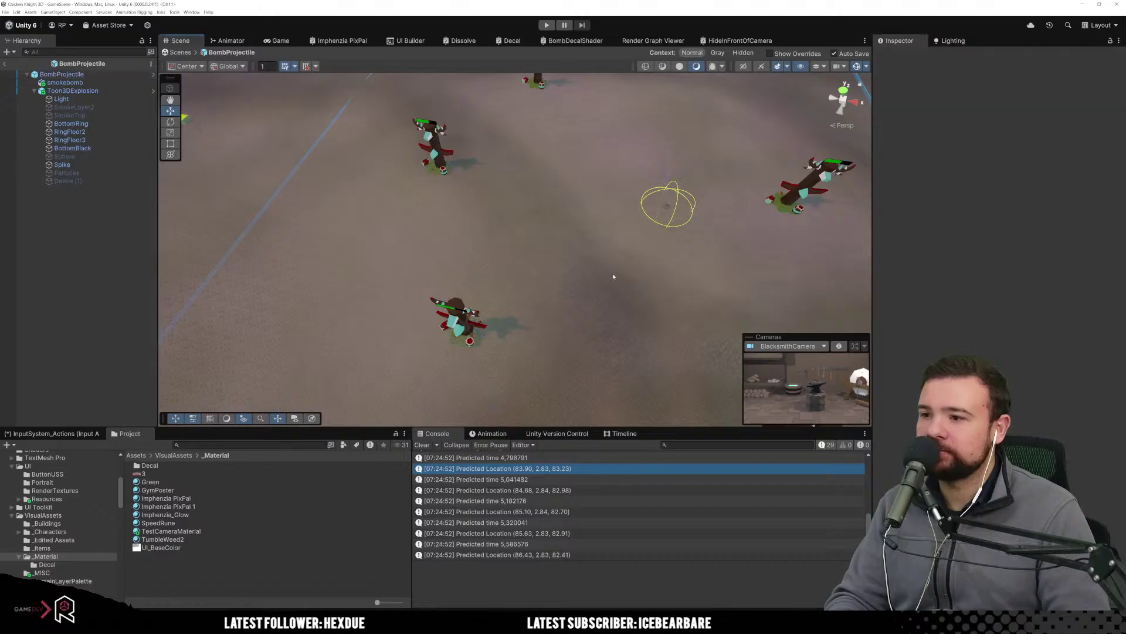
Run the game again, move Ava into the next-level slot and launch level 1.
{"action": "left_click", "coordinate": [546, 25]}
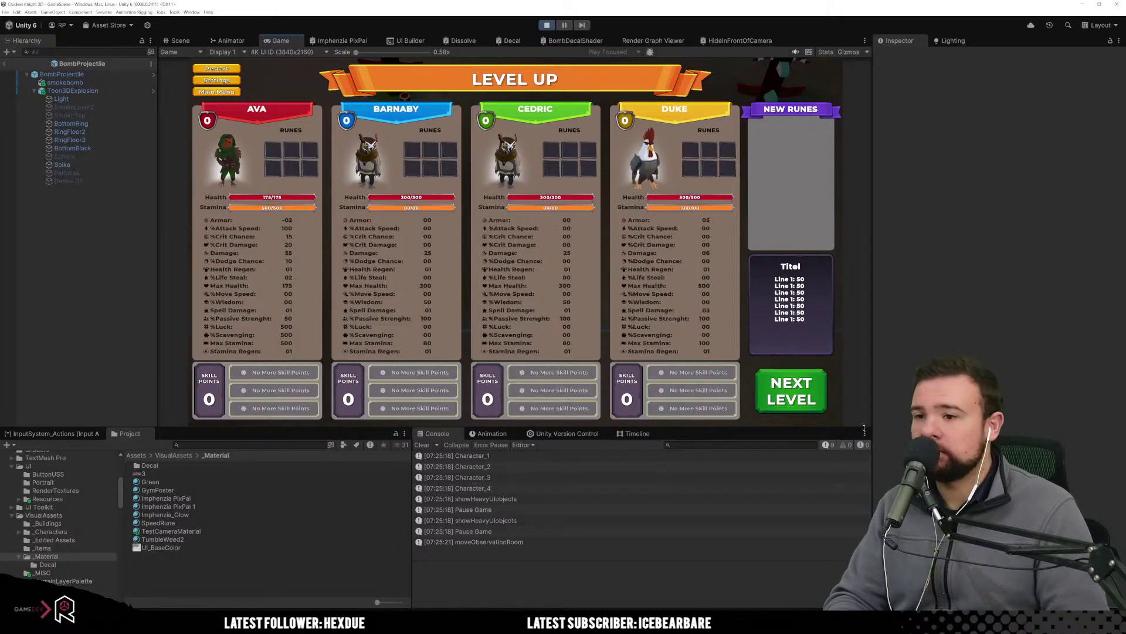
{"action": "left_click", "coordinate": [803, 402]}
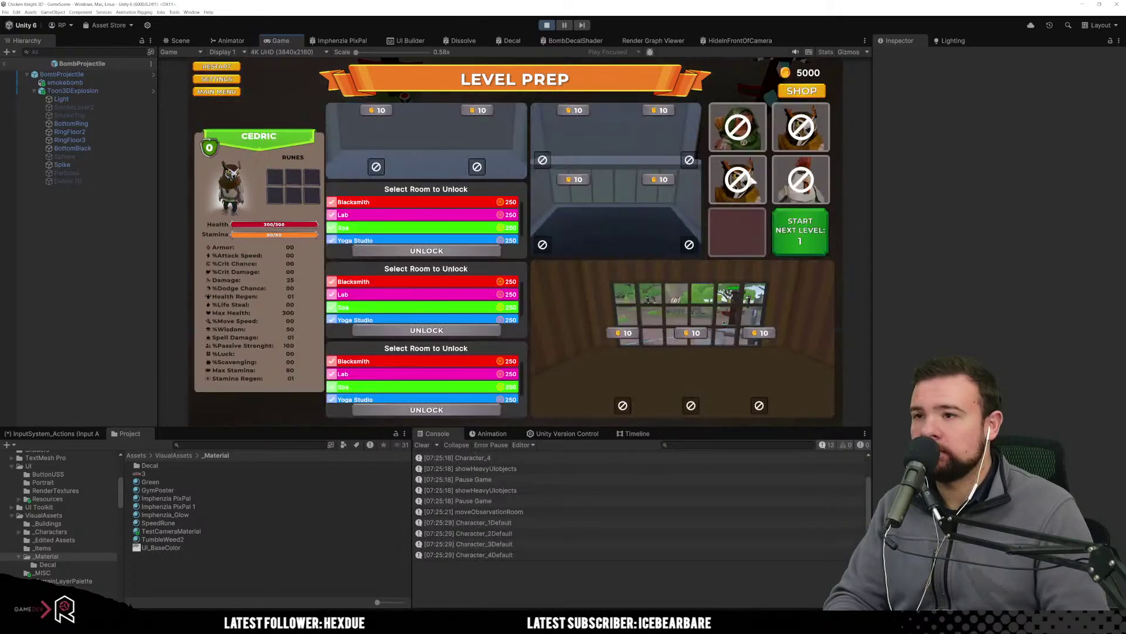
{"action": "left_click", "coordinate": [805, 94]}
{"action": "left_click", "coordinate": [752, 134]}
{"action": "left_click", "coordinate": [746, 228]}
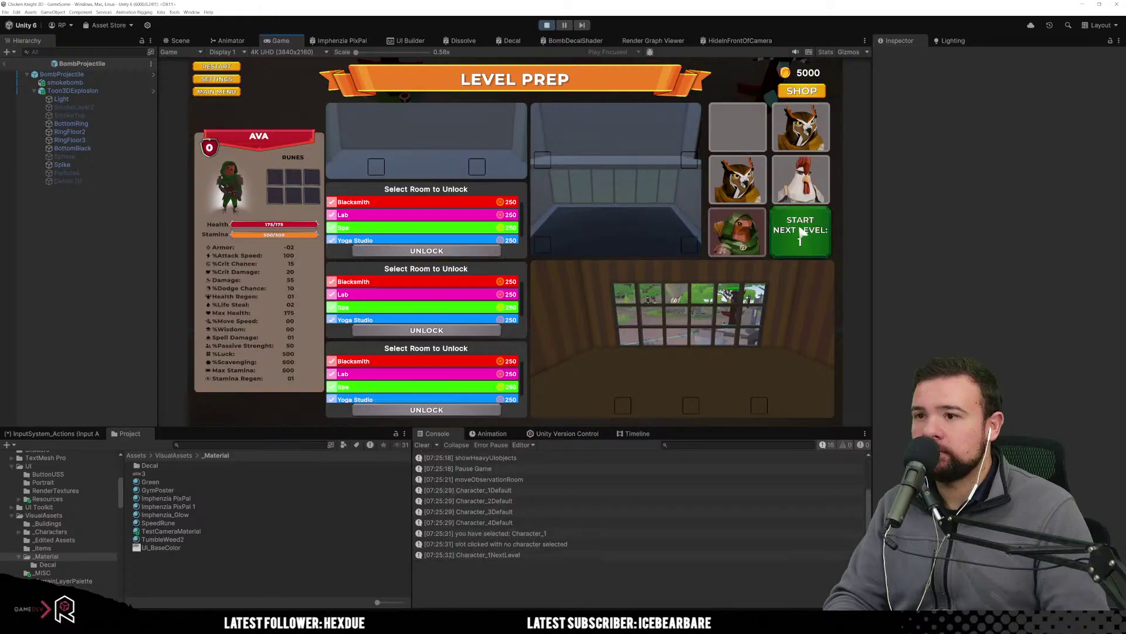
{"action": "left_click", "coordinate": [803, 232]}
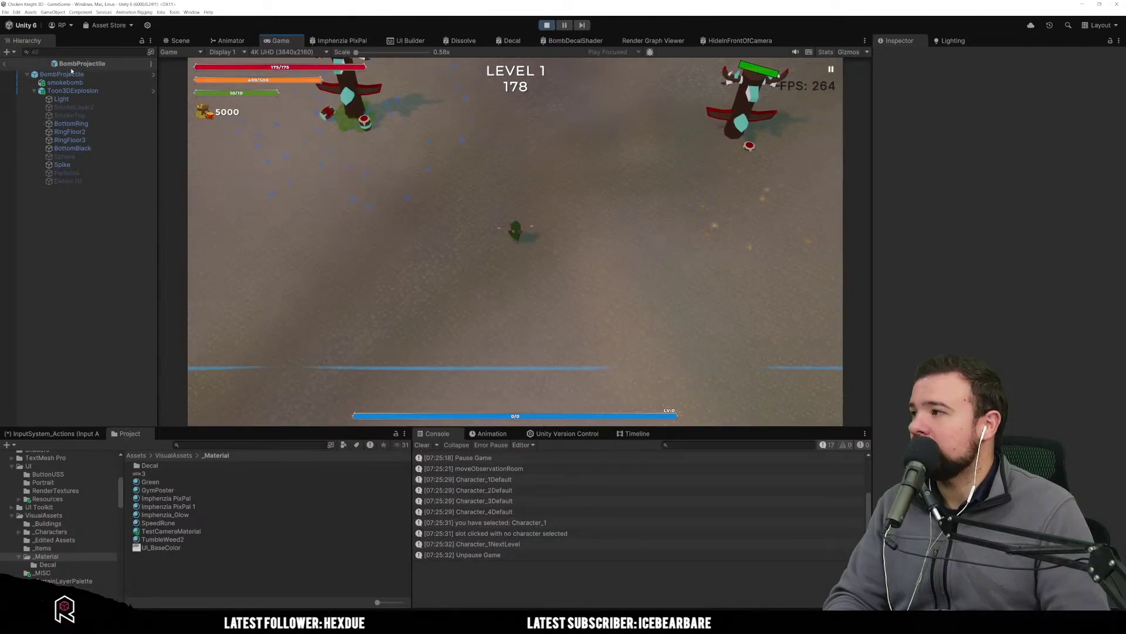
Leave the BombProjectile prefab for GameScene and trigger Can Spawn on the TestSpawner.
{"action": "left_click", "coordinate": [4, 63]}
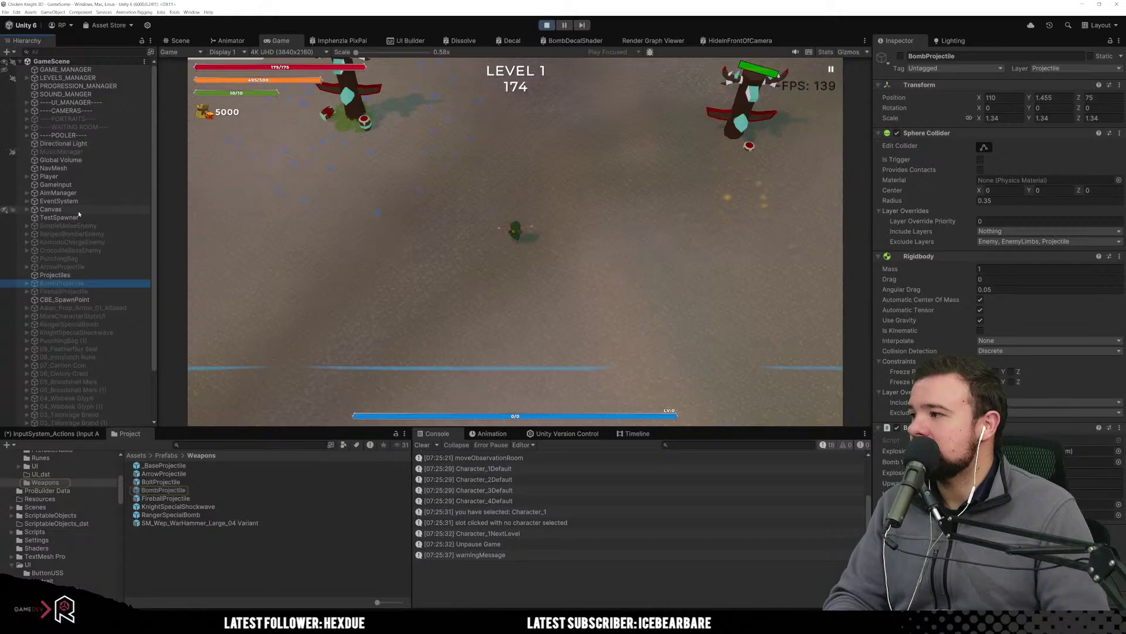
{"action": "left_click", "coordinate": [59, 217]}
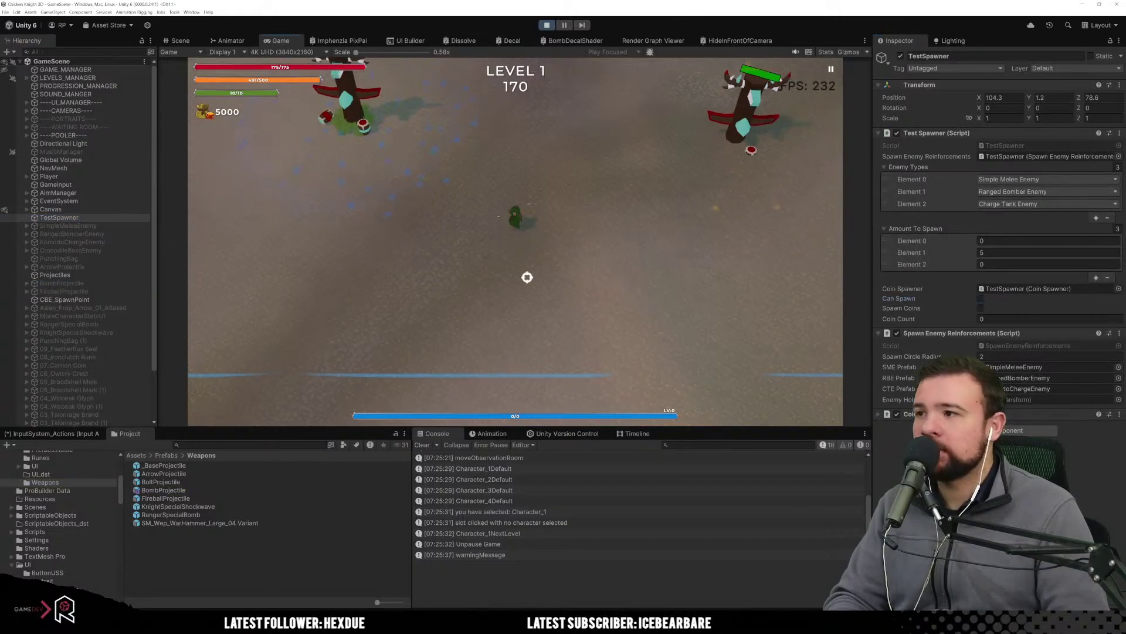
Shoot the nearby totem and walk Ava past the bombers to test their first bomb throws against a moving target.
{"action": "left_click", "coordinate": [346, 211]}
{"action": "left_click", "coordinate": [370, 261]}
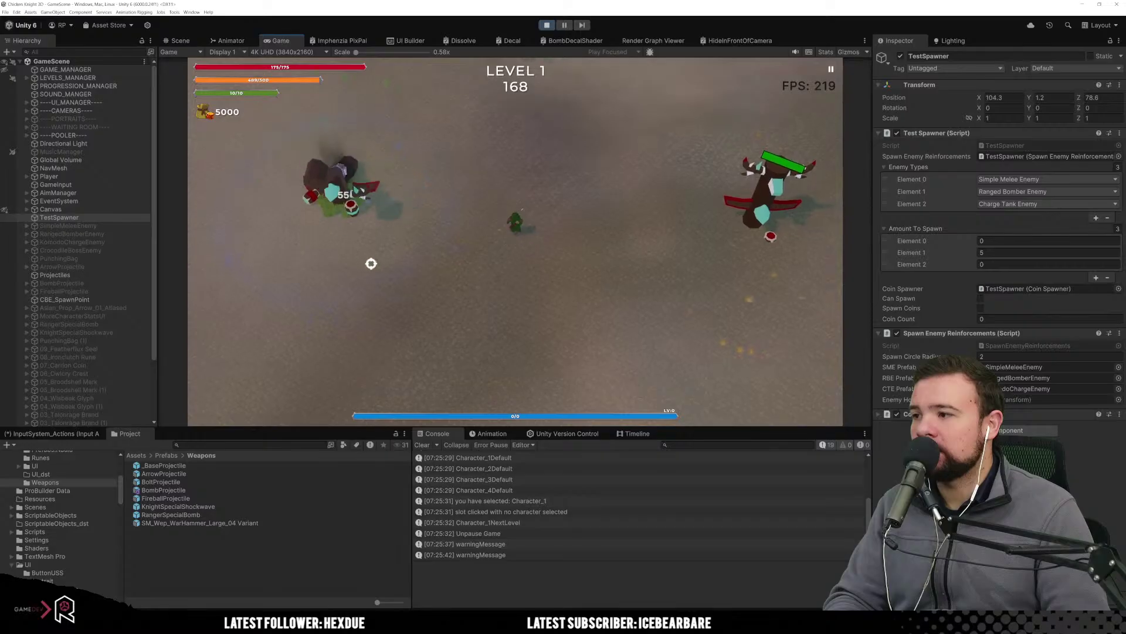
{"action": "key", "text": "w"}
{"action": "key", "text": "d"}
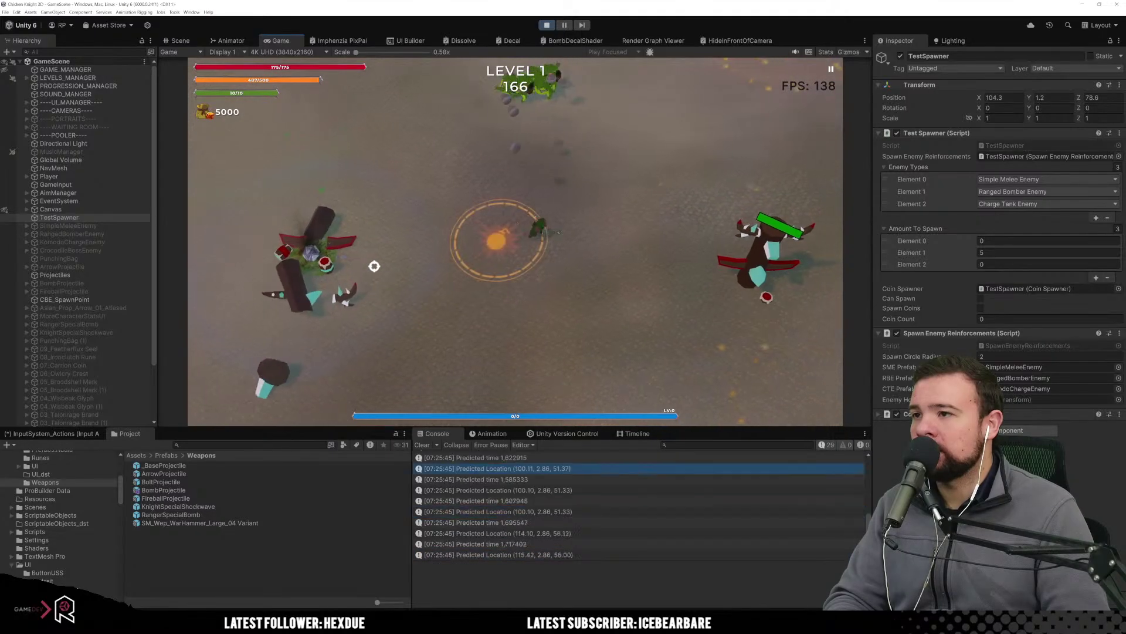
{"action": "key", "text": "w"}
{"action": "key", "text": "w"}
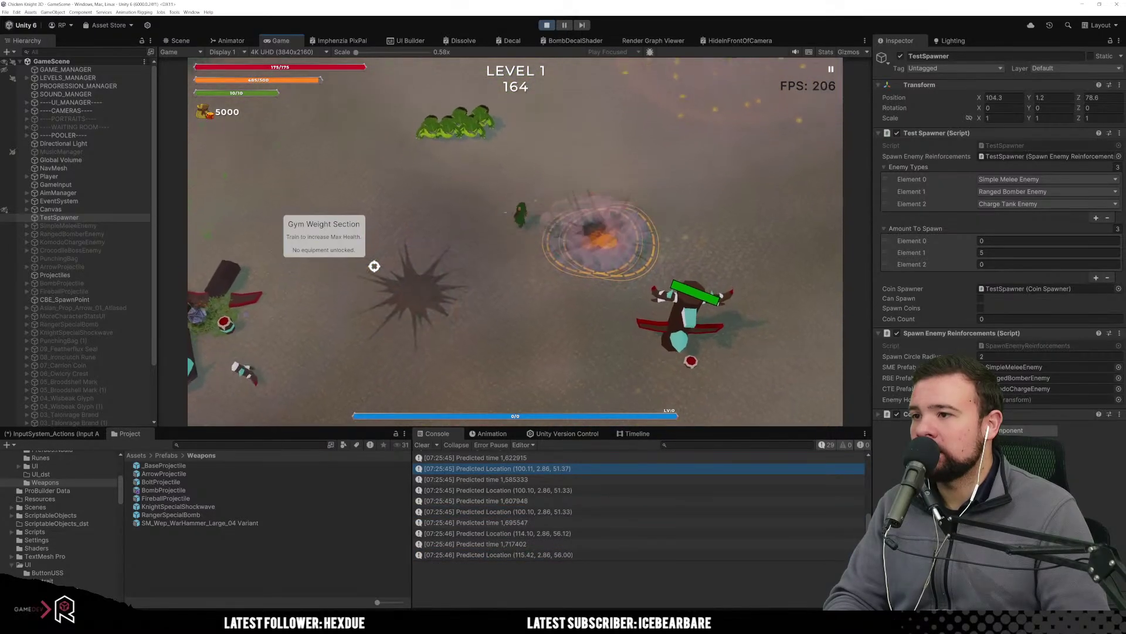
{"action": "key", "text": "d"}
{"action": "key", "text": "w"}
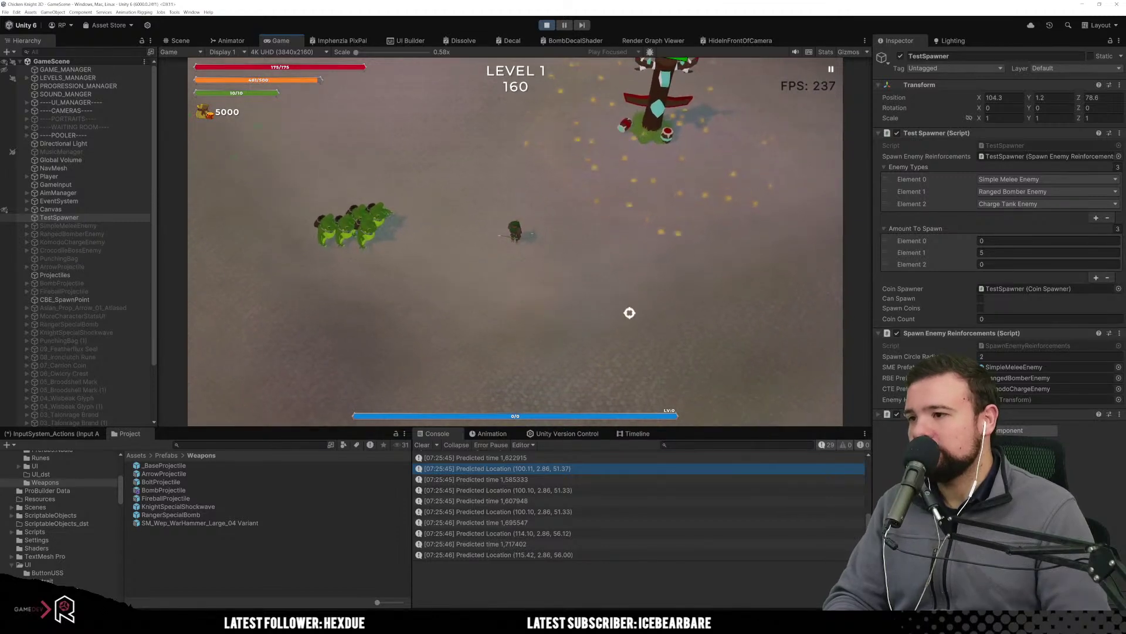
Move Ava beside the bombers and reverse direction to check how the bomb landing prediction follows her.
{"action": "key", "text": "d"}
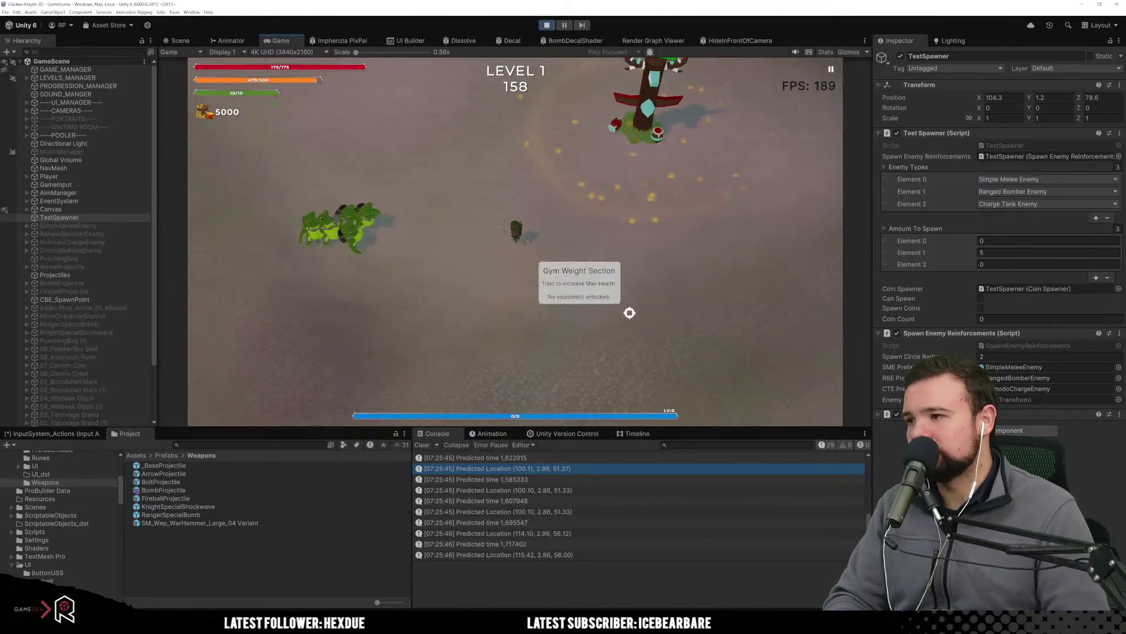
{"action": "key", "text": "d"}
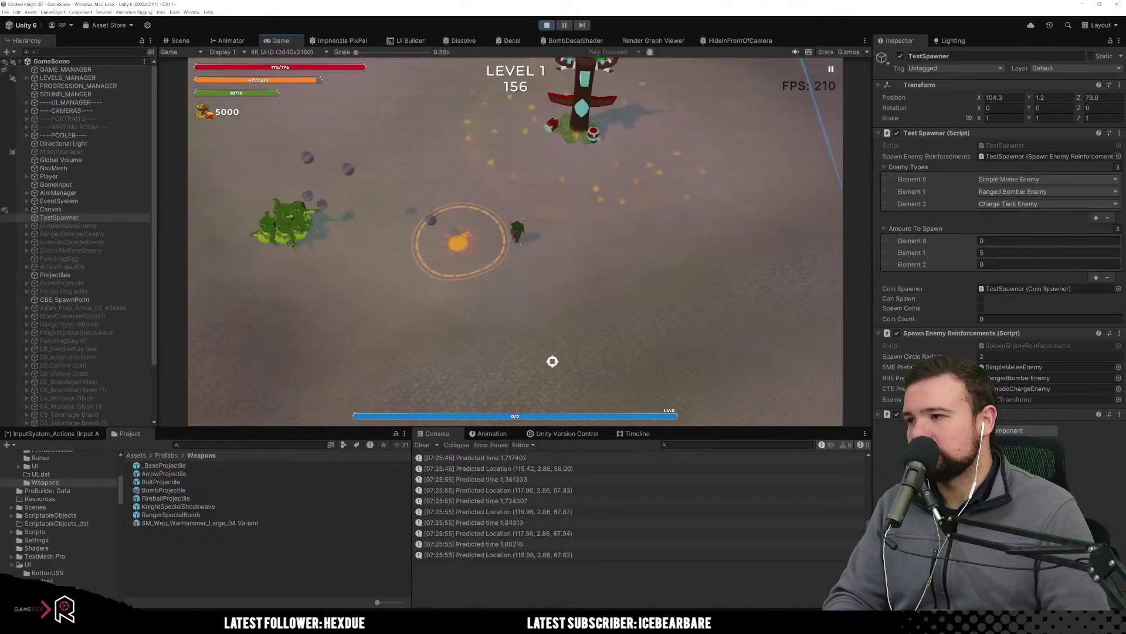
{"action": "key", "text": "s"}
{"action": "key", "text": "a"}
{"action": "key", "text": "a"}
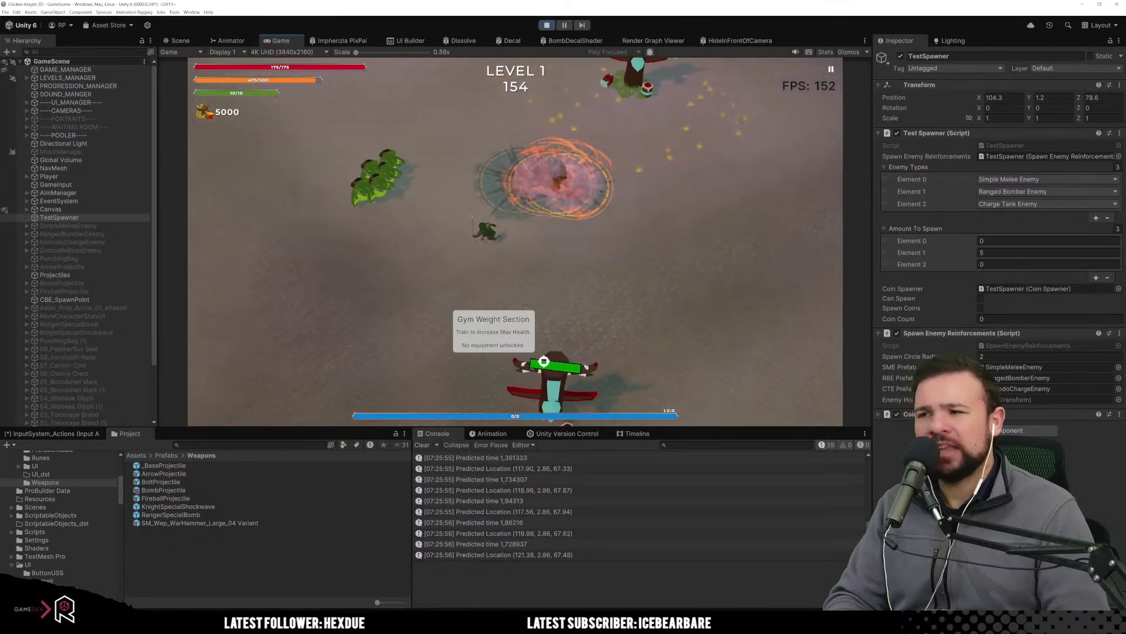
Walk Ava up to the next totem and shoot it down to check how its pieces fall.
{"action": "key", "text": "w"}
{"action": "key", "text": "w"}
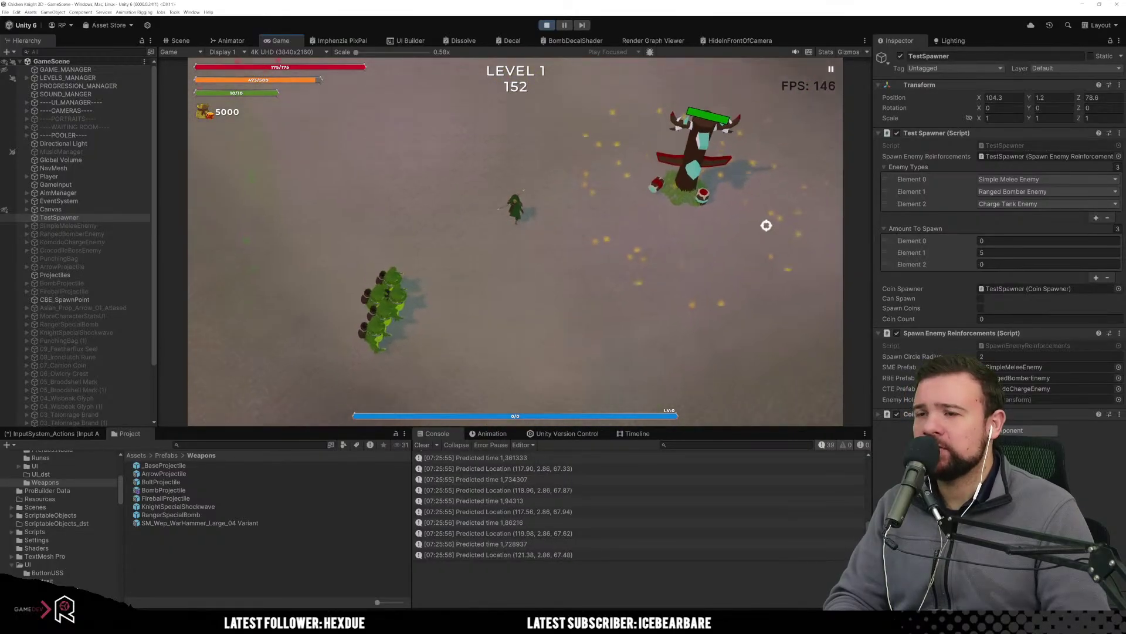
{"action": "left_click", "coordinate": [763, 219]}
{"action": "key", "text": "d"}
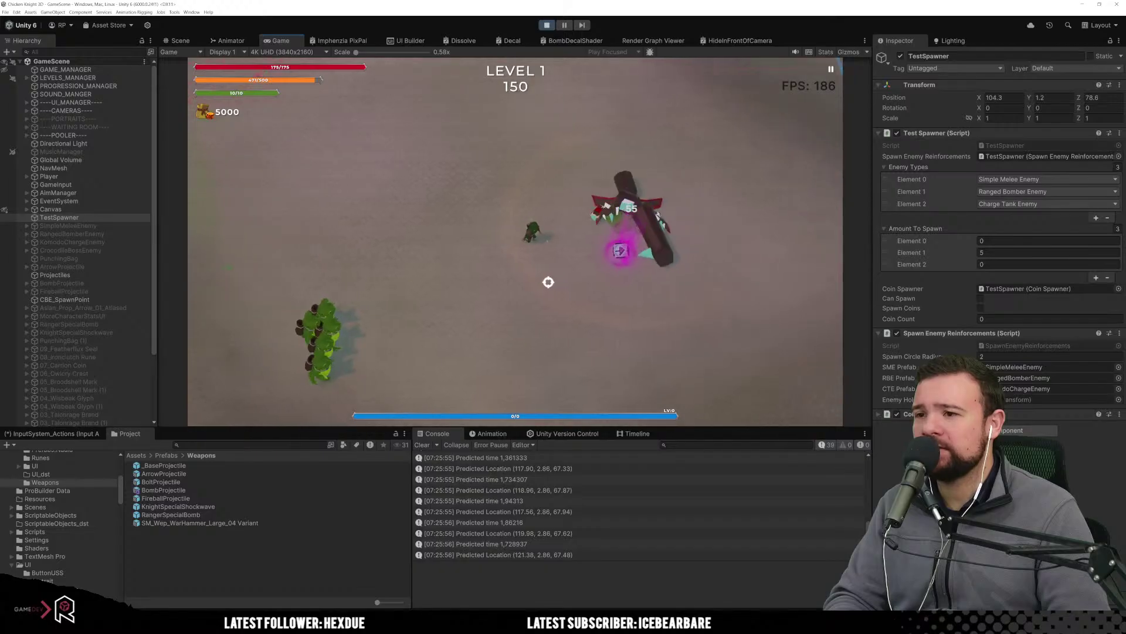
{"action": "key", "text": "d"}
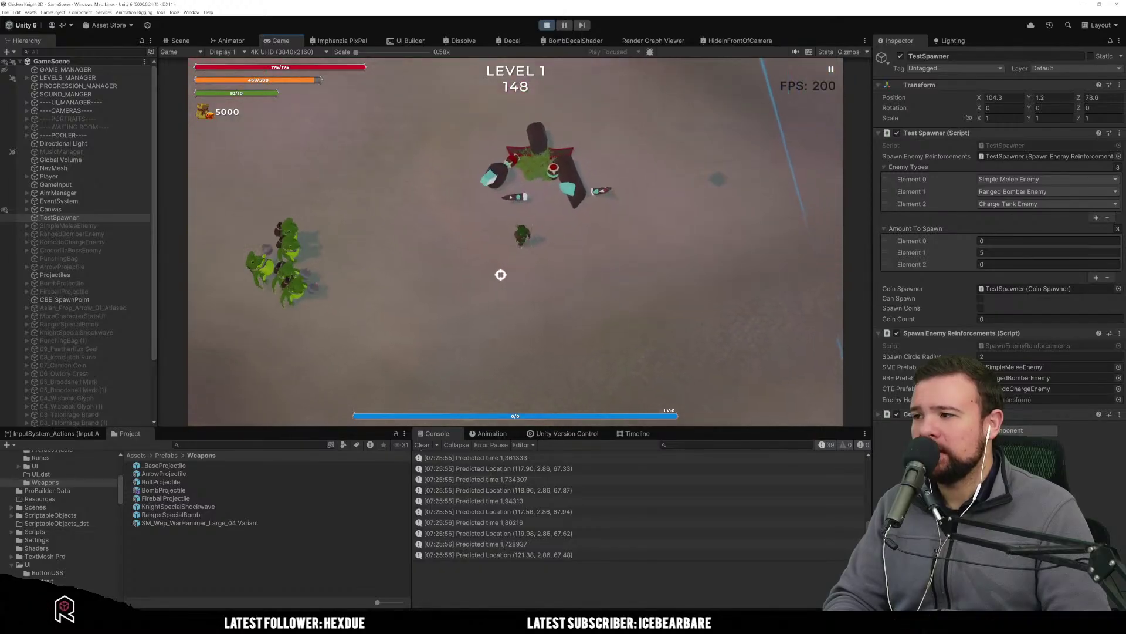
Move Ava away from the bomb throws and circle her around the bomber group to test their aim while she attacks.
{"action": "key", "text": "s"}
{"action": "key", "text": "s"}
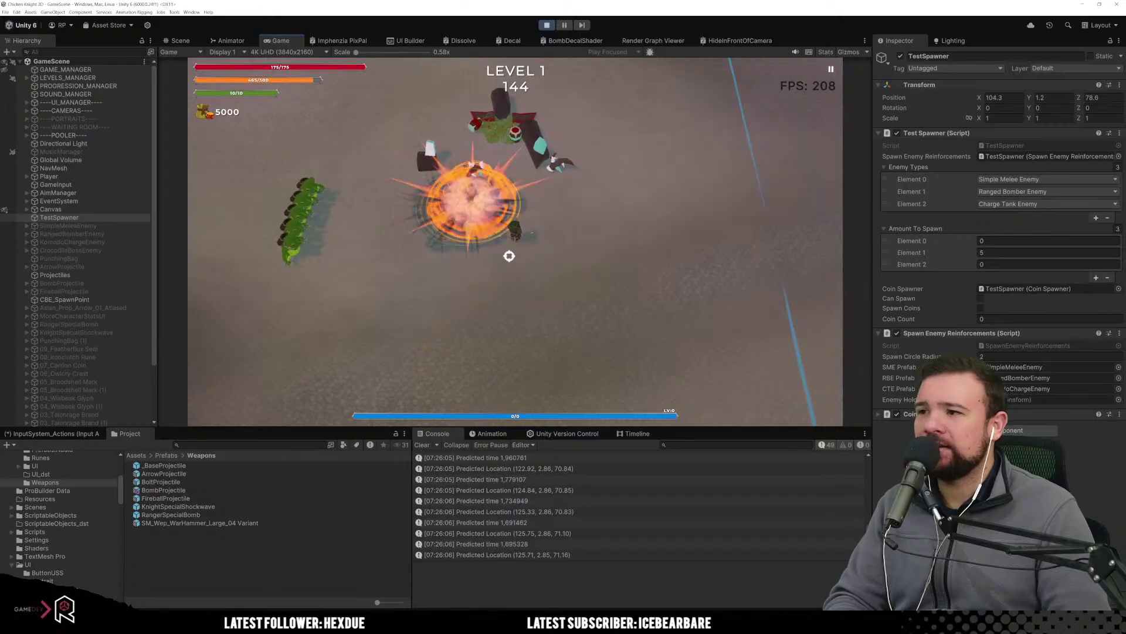
{"action": "key", "text": "a"}
{"action": "key", "text": "a"}
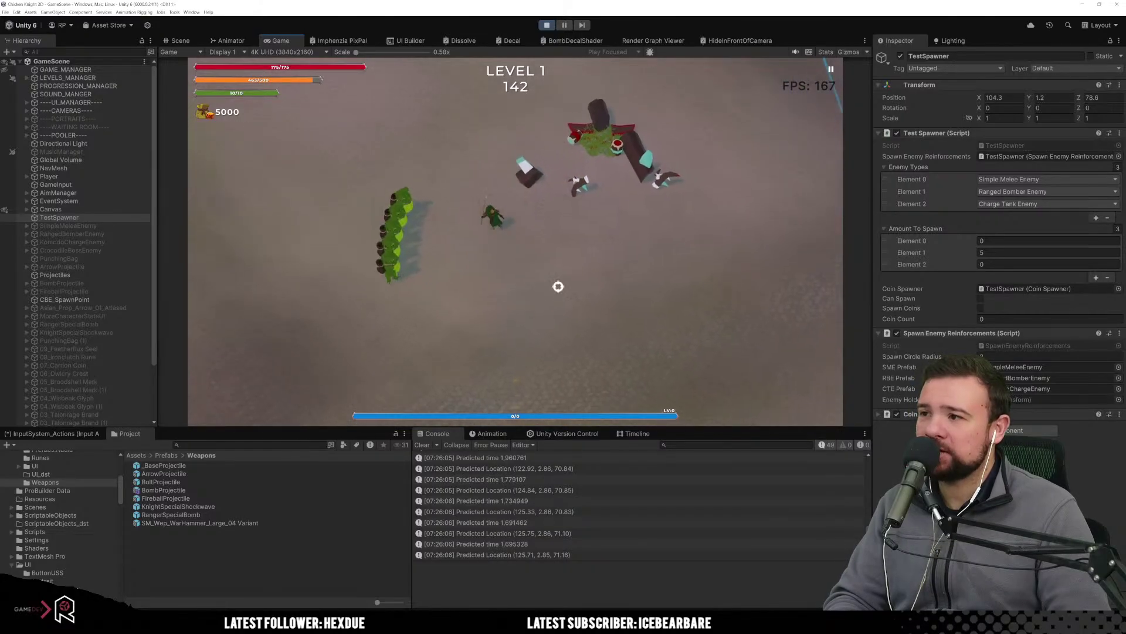
{"action": "key", "text": "w"}
{"action": "key", "text": "s"}
{"action": "key", "text": "a"}
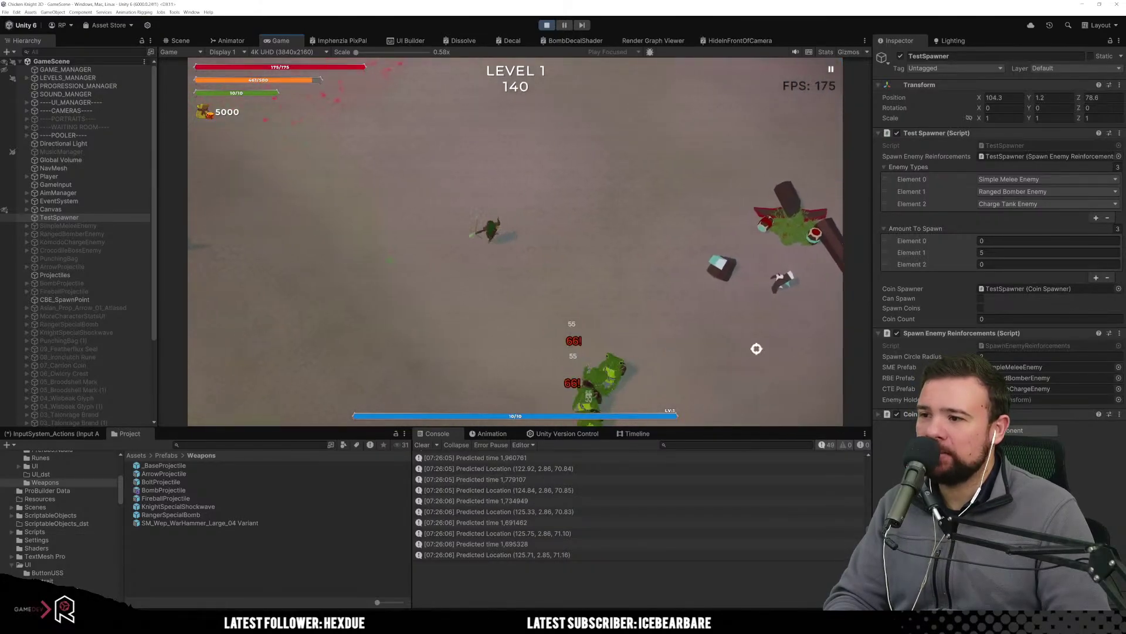
Walk Ava through the coins dropped by the defeated bombers toward the next standing totem.
{"action": "key", "text": "s"}
{"action": "key", "text": "d"}
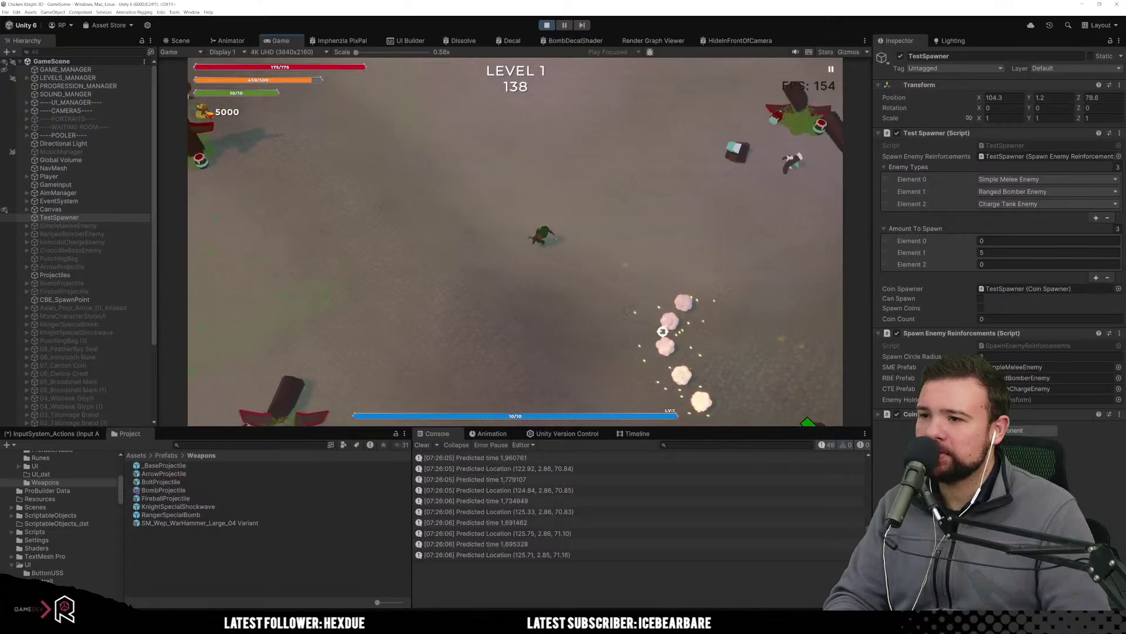
{"action": "key", "text": "s"}
{"action": "key", "text": "d"}
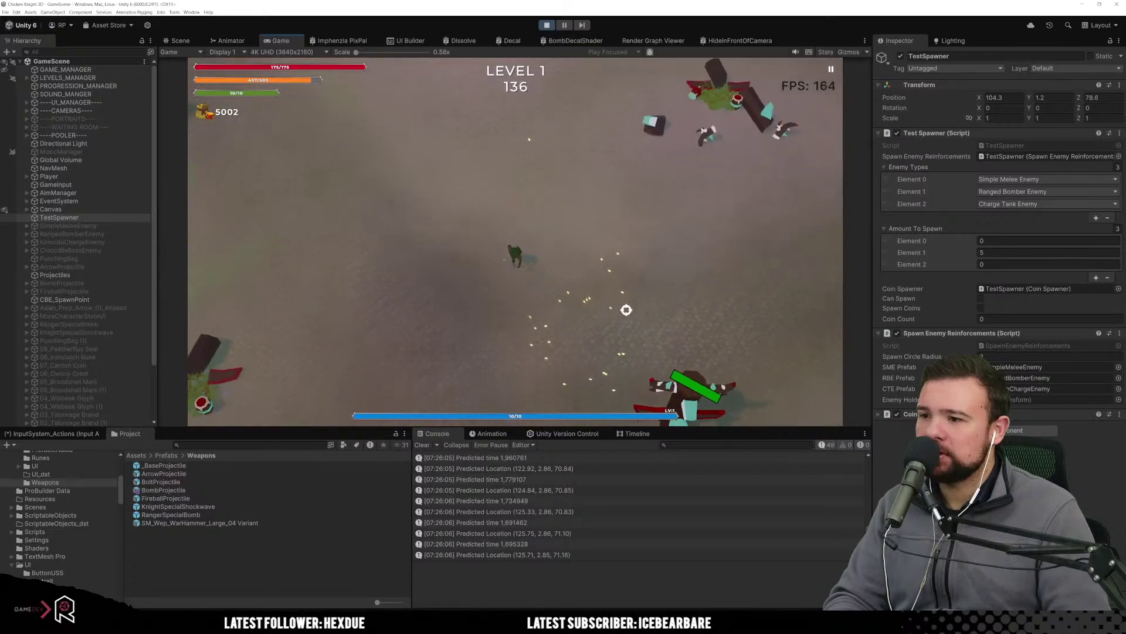
{"action": "key", "text": "s"}
{"action": "key", "text": "d"}
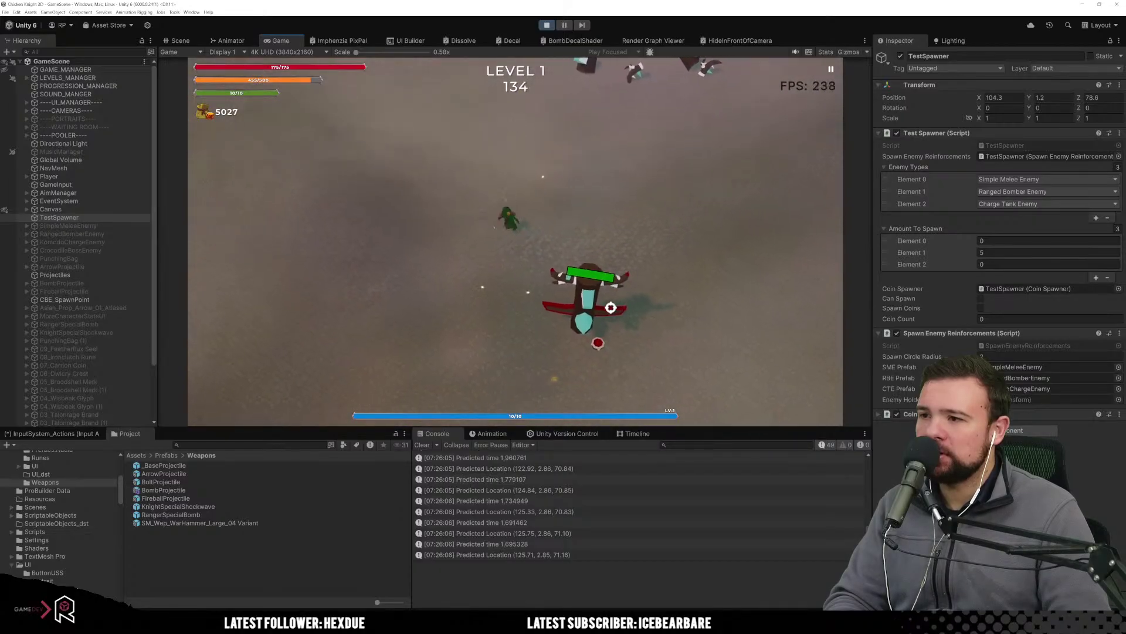
Shoot down the totem near the coin drops and walk Ava around its scattered pieces to check their physics.
{"action": "key", "text": "a"}
{"action": "left_click", "coordinate": [605, 358]}
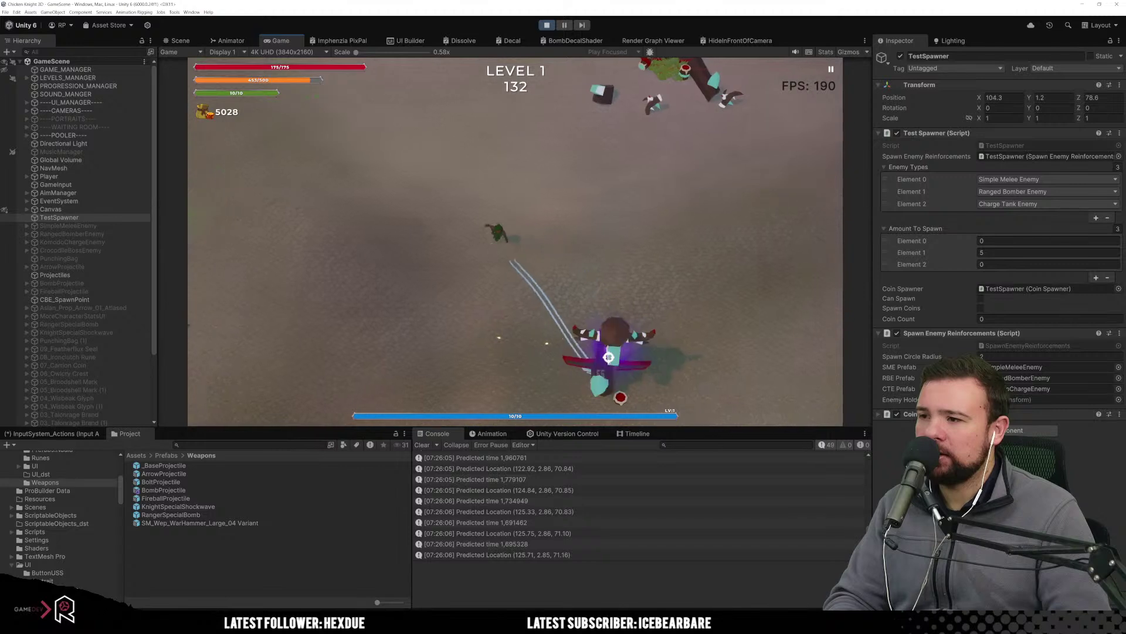
{"action": "left_click", "coordinate": [621, 355]}
{"action": "key", "text": "s"}
{"action": "key", "text": "d"}
{"action": "key", "text": "d"}
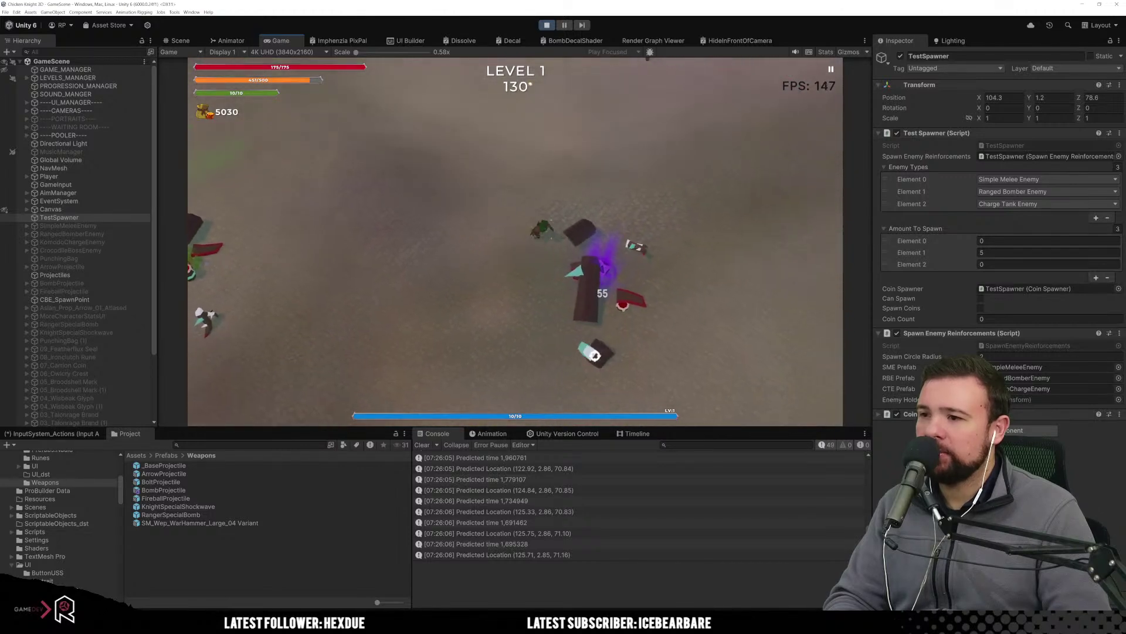
{"action": "key", "text": "a"}
{"action": "key", "text": "w"}
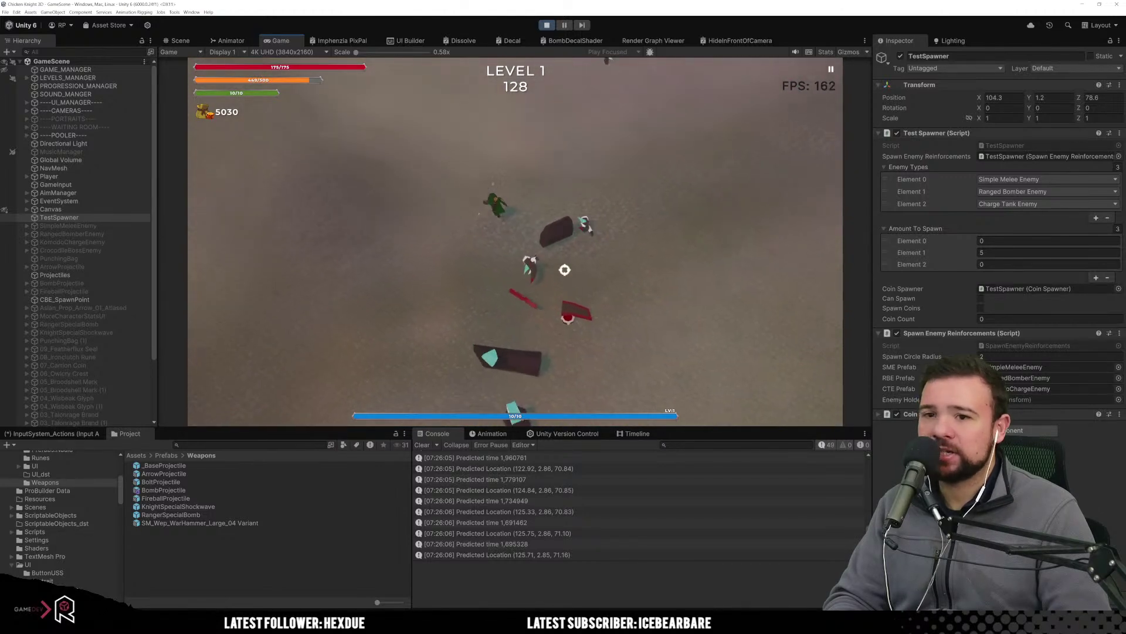
Destroy one more totem near the blue level boundary, walk Ava past its pieces and end the playtest.
{"action": "key", "text": "a"}
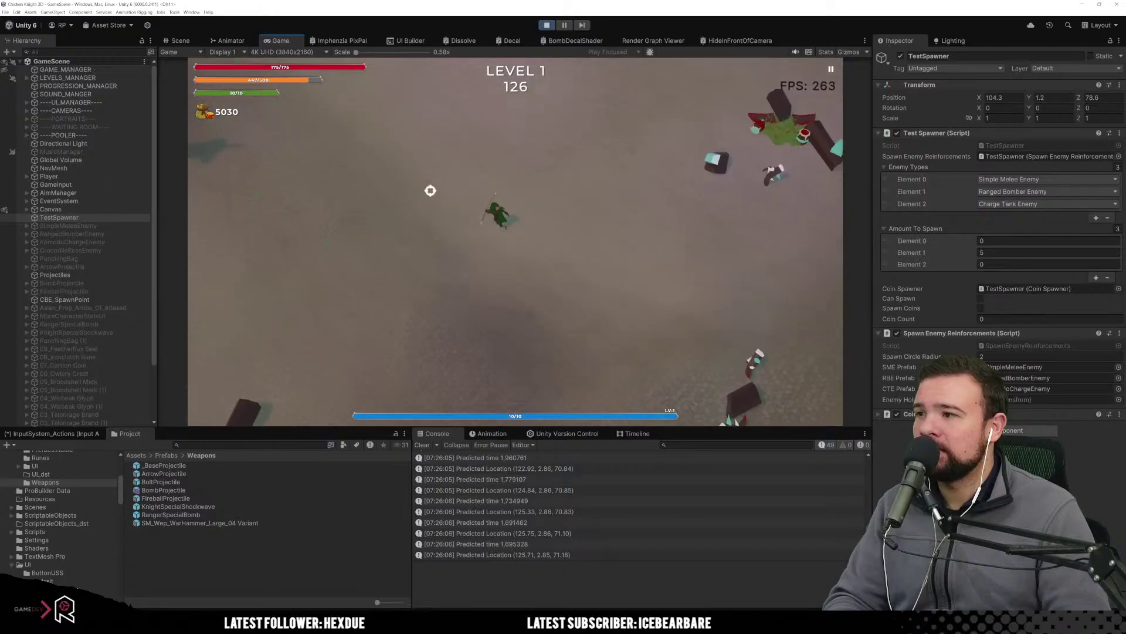
{"action": "key", "text": "a"}
{"action": "left_click", "coordinate": [290, 261]}
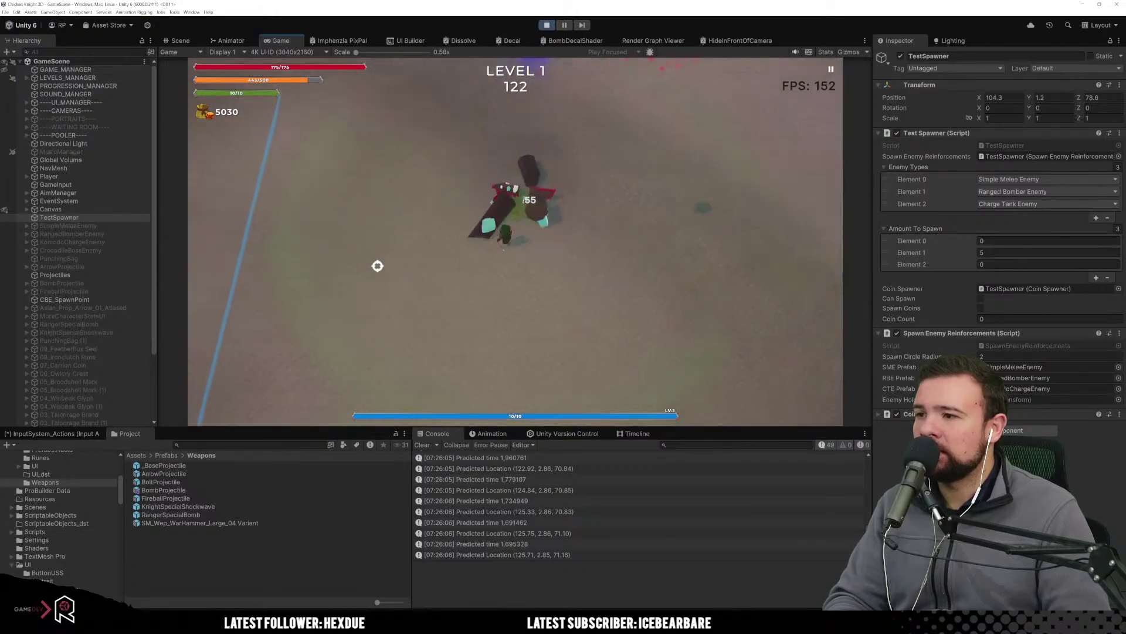
{"action": "key", "text": "w"}
{"action": "key", "text": "d"}
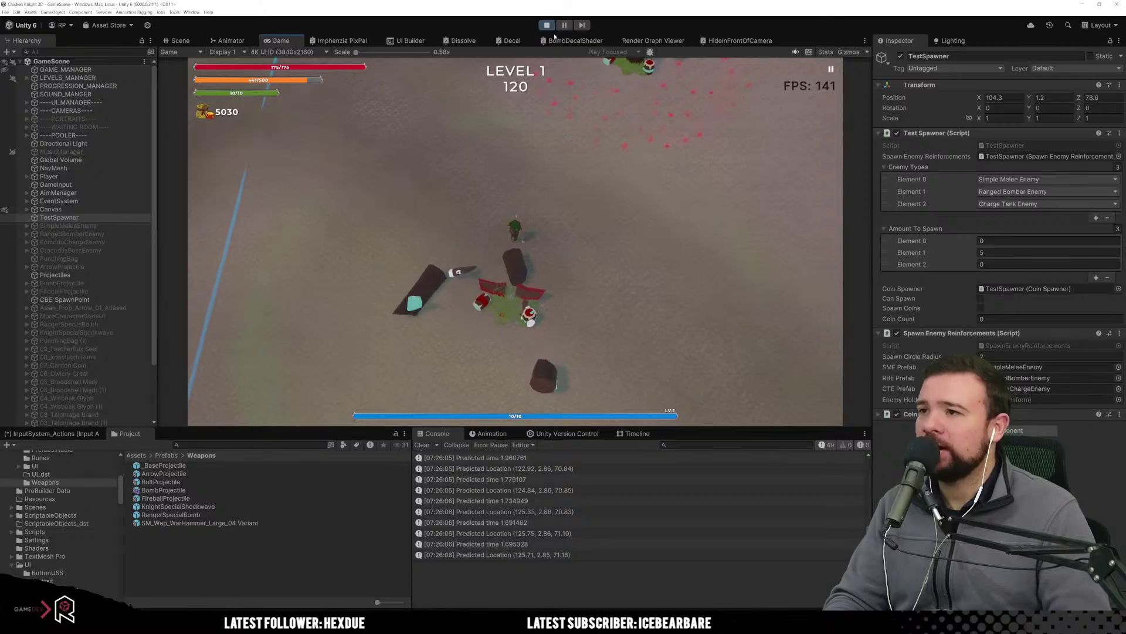
{"action": "key", "text": "ctrl+p"}
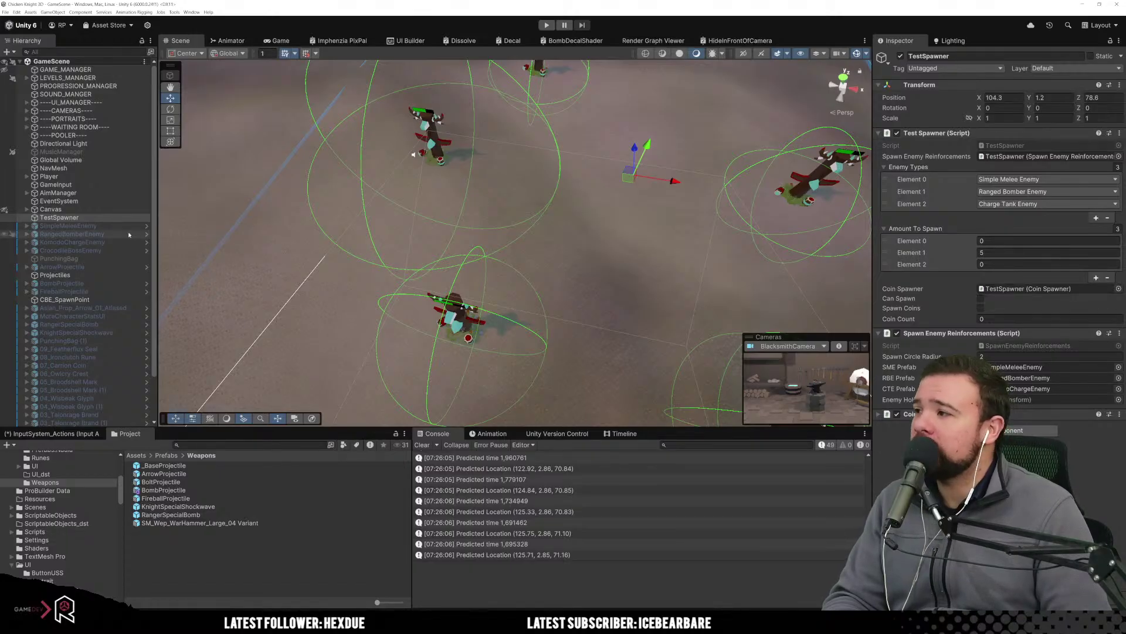
Open the Totem prefab from Totem (7) and frame its AreaEffectBubble and AreaEffectGroundCover particle systems together.
{"action": "left_click", "coordinate": [431, 124]}
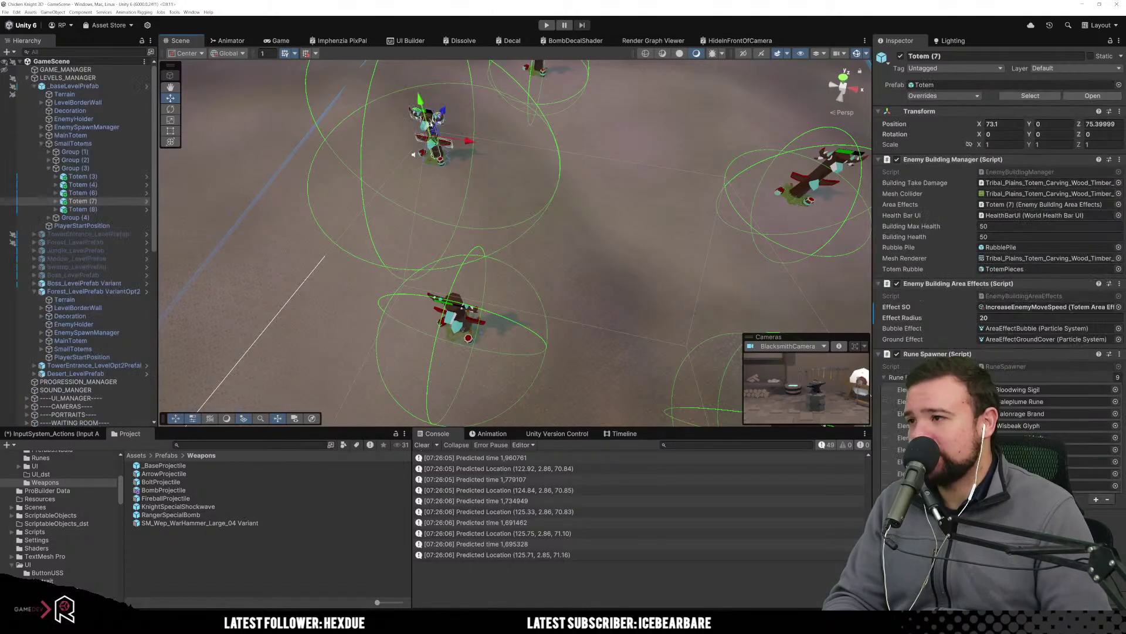
{"action": "left_click", "coordinate": [146, 200]}
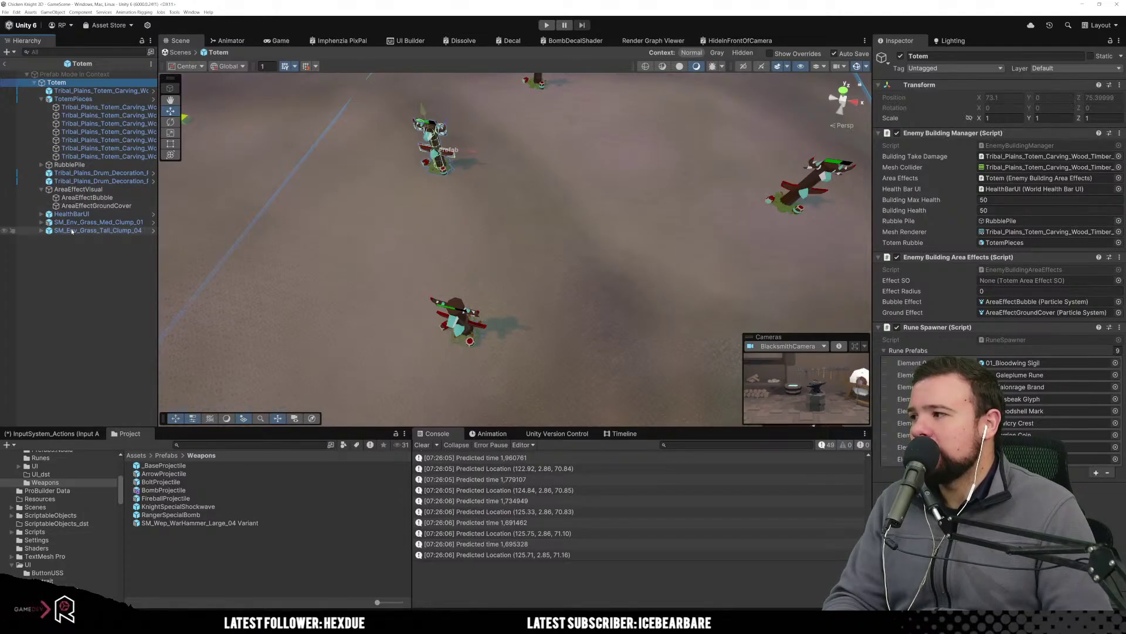
{"action": "left_click", "coordinate": [119, 189]}
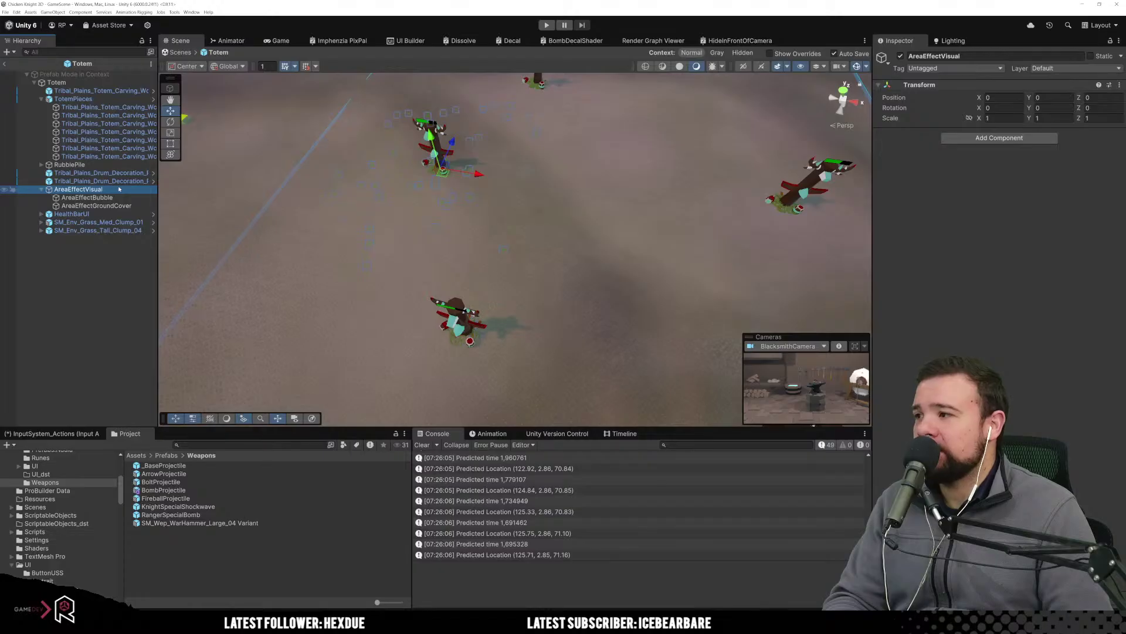
{"action": "left_click", "coordinate": [109, 197]}
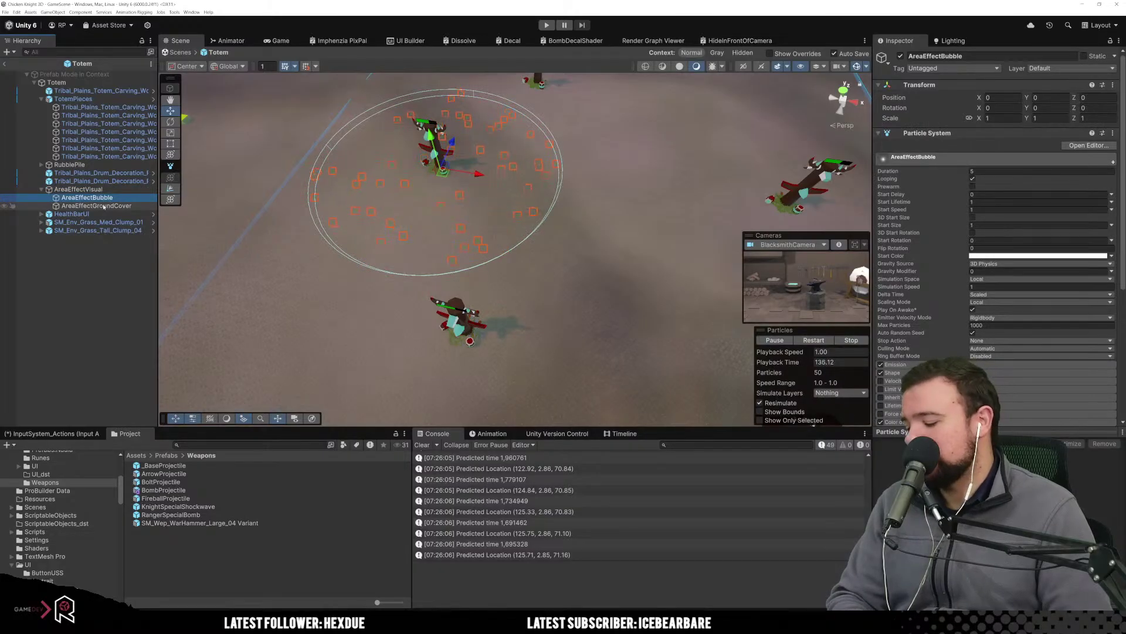
{"action": "left_click", "coordinate": [104, 206], "text": "shift"}
{"action": "right_click_drag", "start_coordinate": [545, 252], "coordinate": [458, 211]}
{"action": "key", "text": "w"}
{"action": "key", "text": "f"}
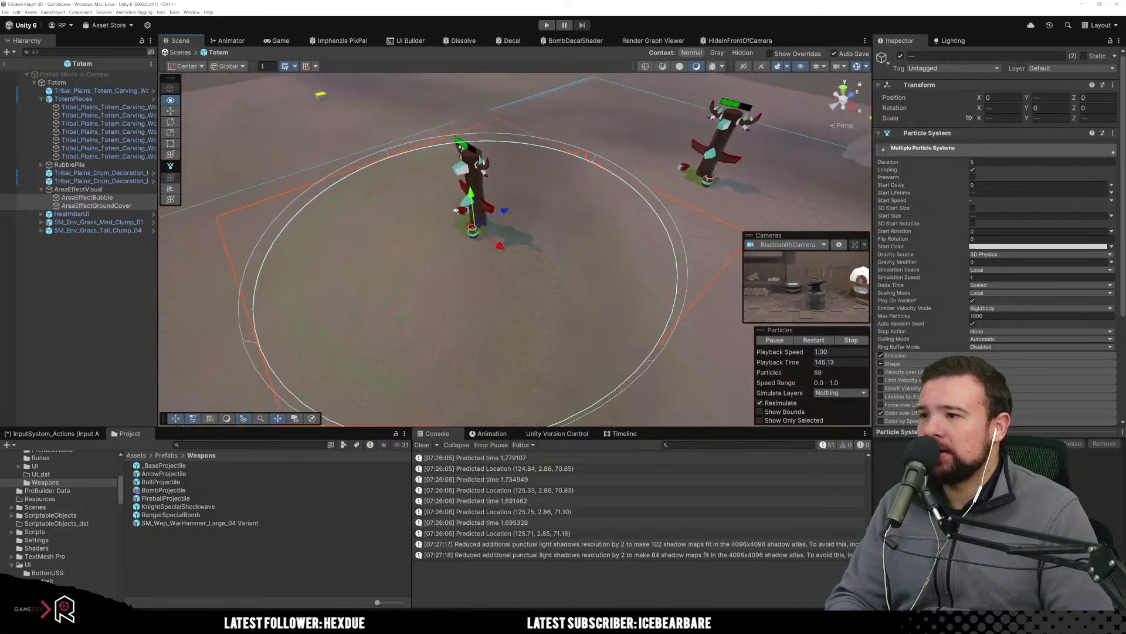
Examine the AreaEffectGroundCover and AreaEffectBubble particle systems one at a time, along with their AreaEffectVisual parent.
{"action": "left_click", "coordinate": [98, 190]}
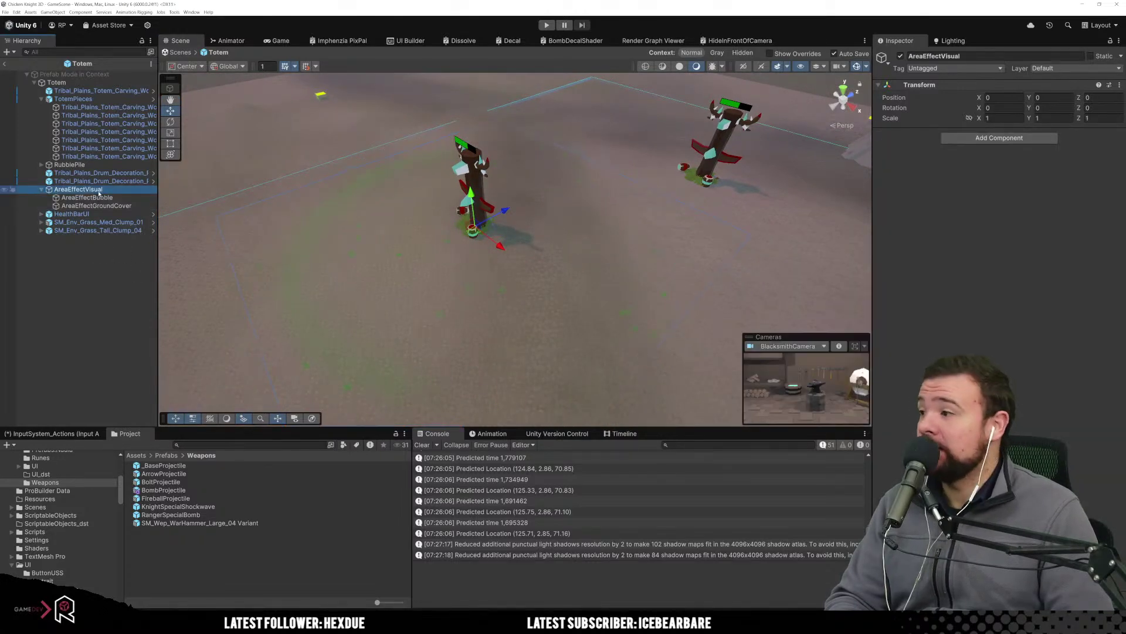
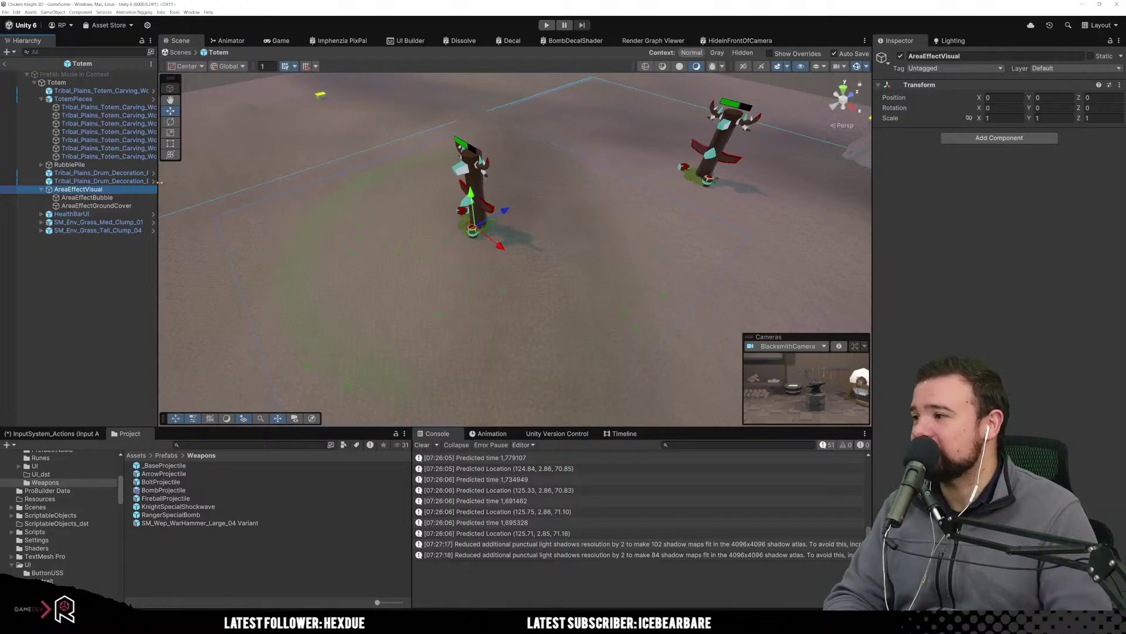
{"action": "left_click", "coordinate": [97, 206]}
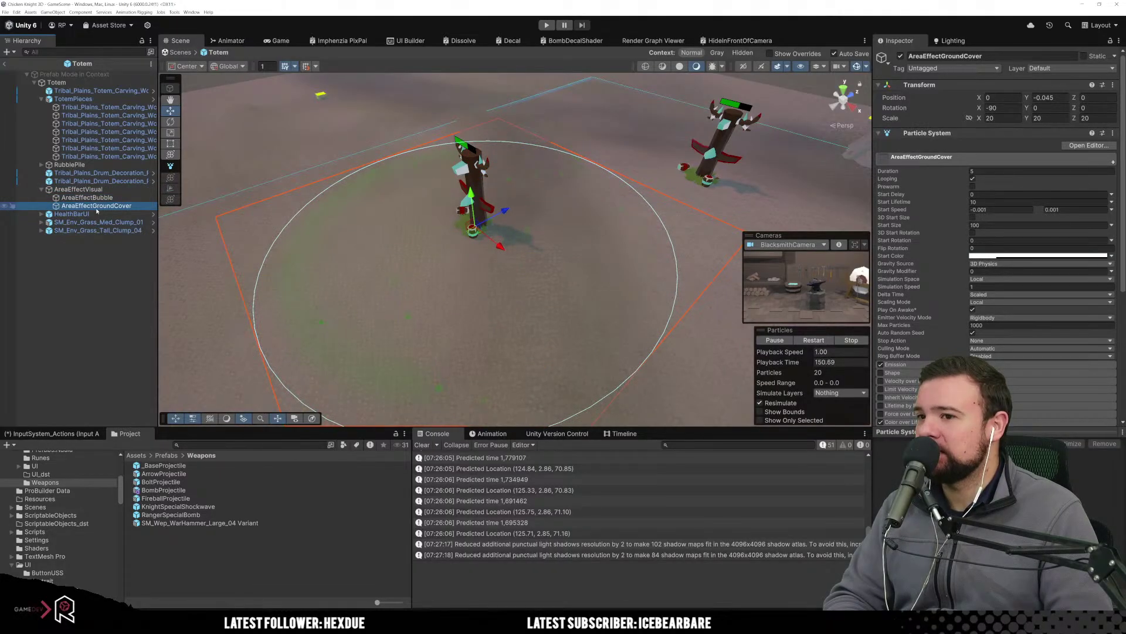
{"action": "left_click", "coordinate": [100, 198]}
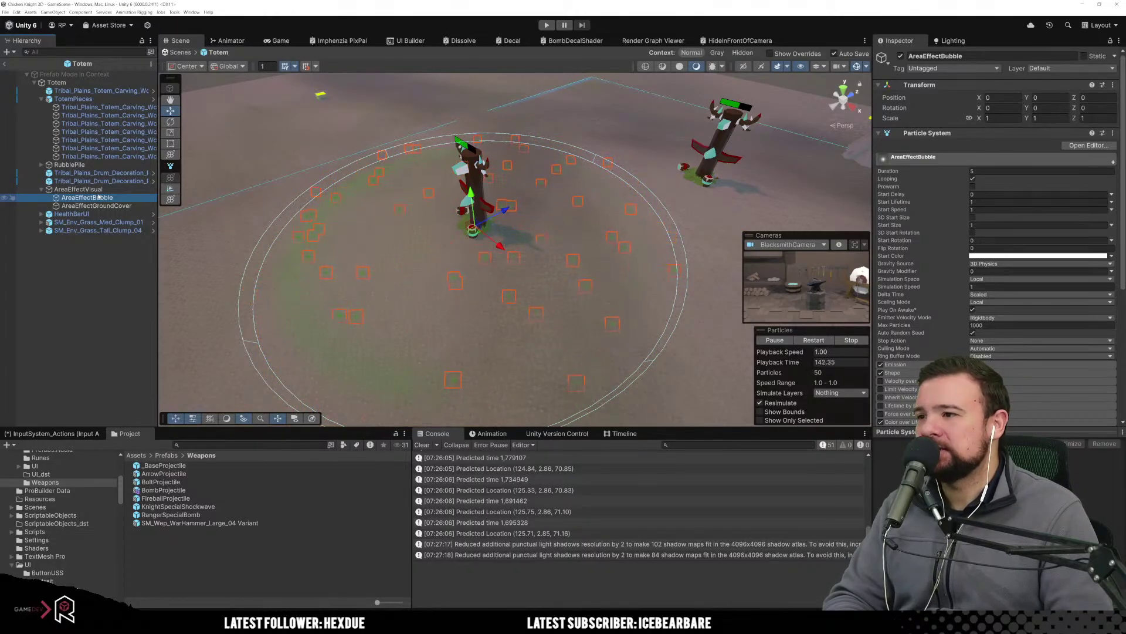
{"action": "left_click", "coordinate": [91, 189]}
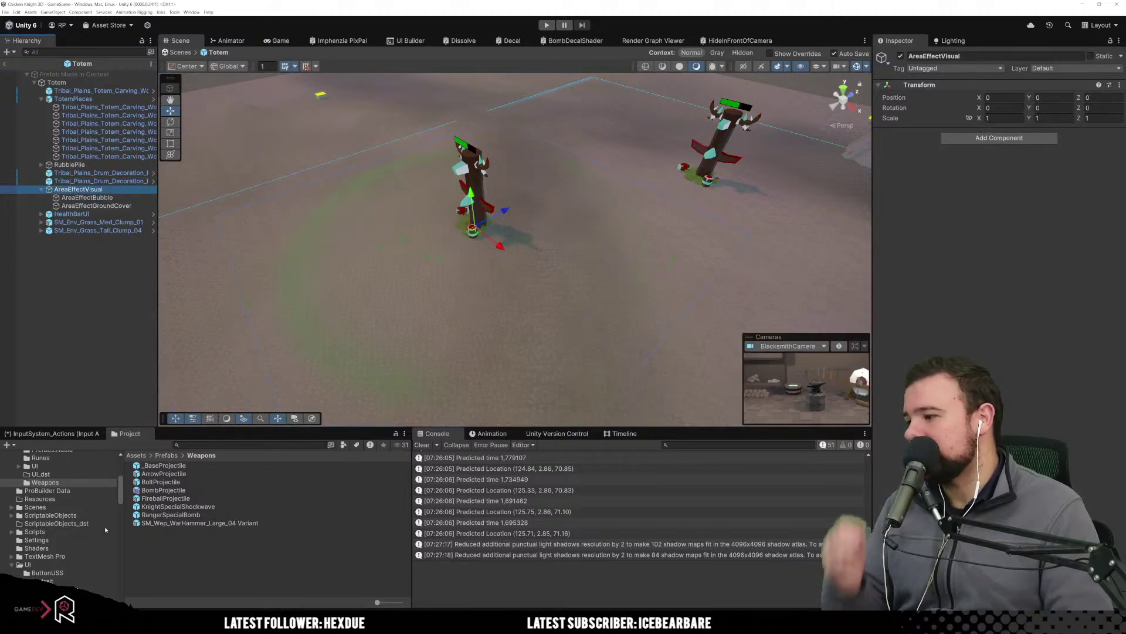
Go to the VisualAssets/_Material/Decal project folder and check the existing RangerAttackIndicator and KnightAttackIndicator materials.
{"action": "scroll", "coordinate": [95, 546], "scroll_direction": "down", "scroll_amount": 3}
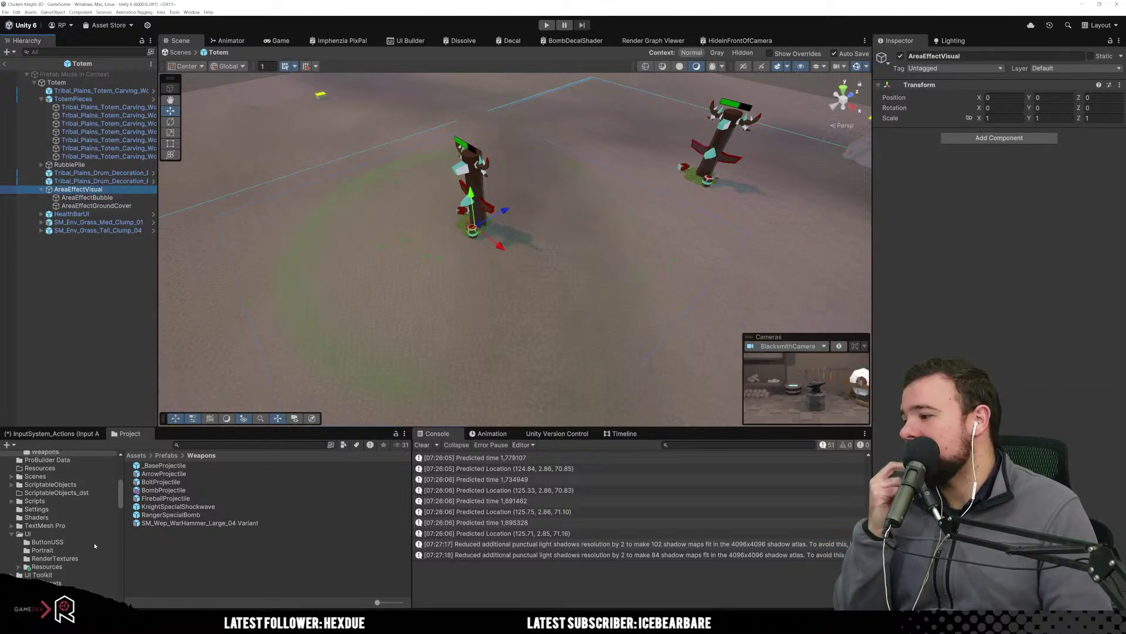
{"action": "left_click", "coordinate": [12, 535]}
{"action": "scroll", "coordinate": [35, 545], "scroll_direction": "down", "scroll_amount": 6}
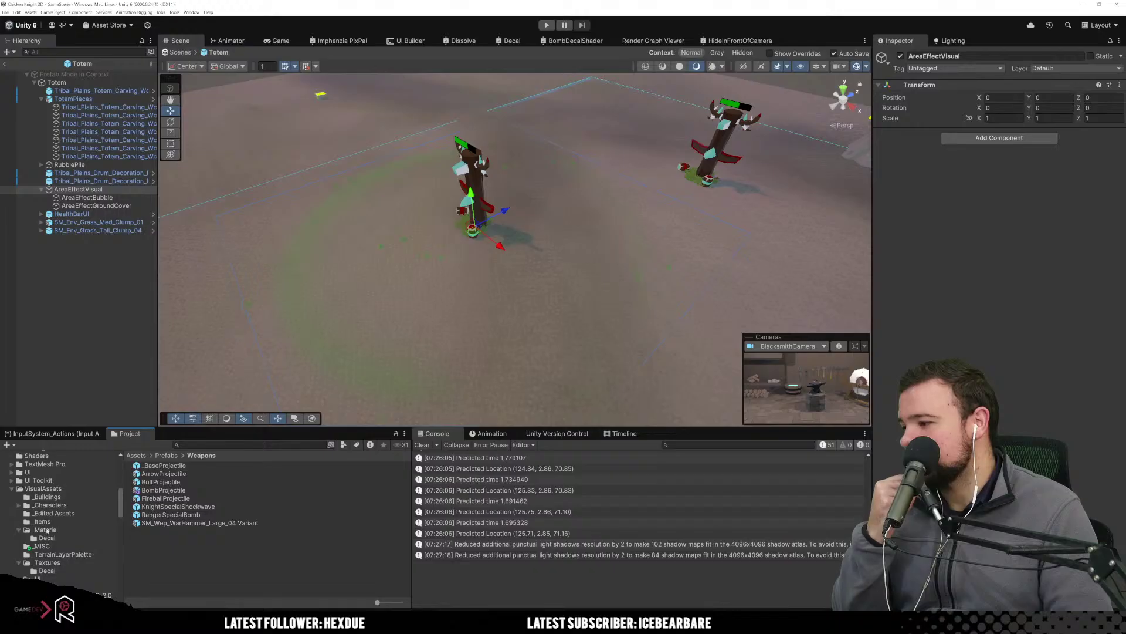
{"action": "left_click", "coordinate": [47, 537]}
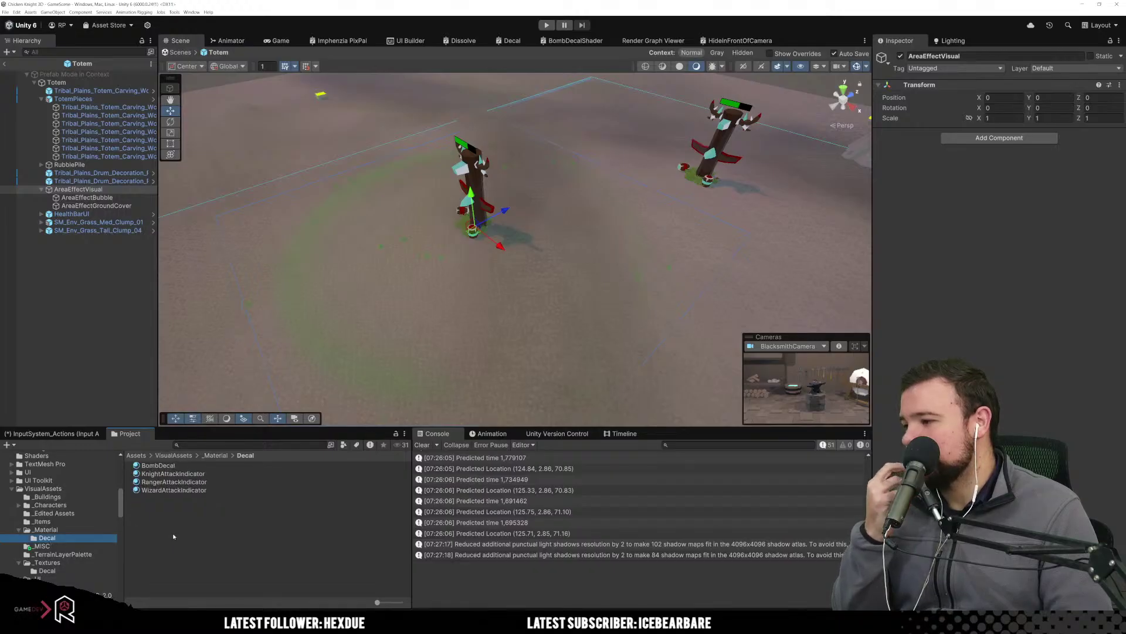
{"action": "left_click", "coordinate": [194, 482]}
{"action": "left_click", "coordinate": [194, 473]}
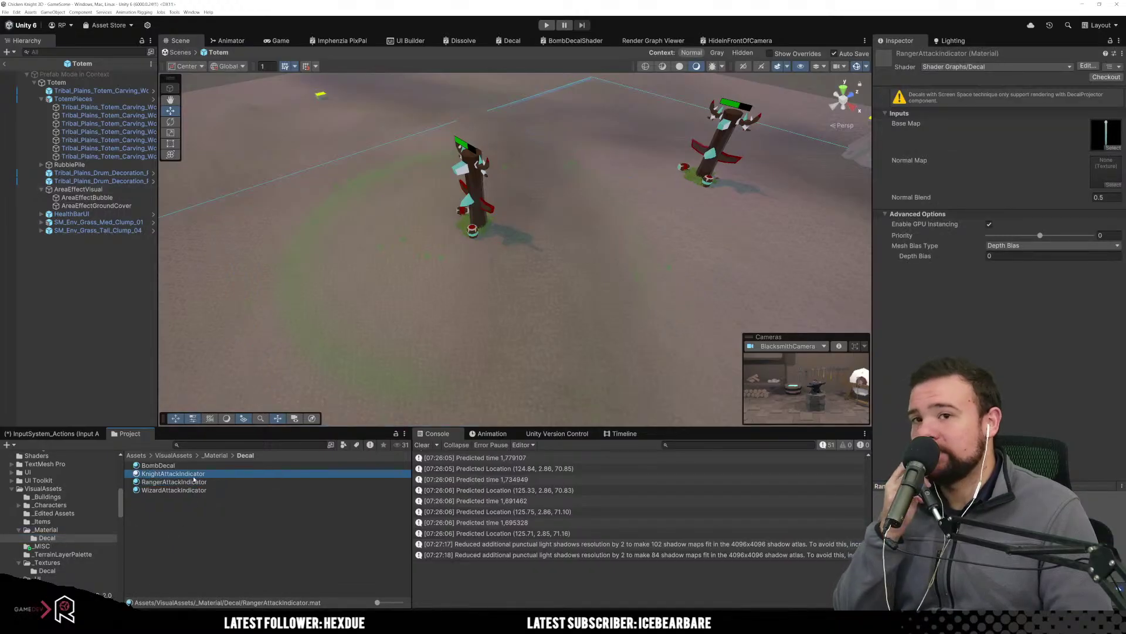
Create a material named TotemEffectDecal in the VisualAssets/_Material/Decal folder.
{"action": "right_click", "coordinate": [189, 553]}
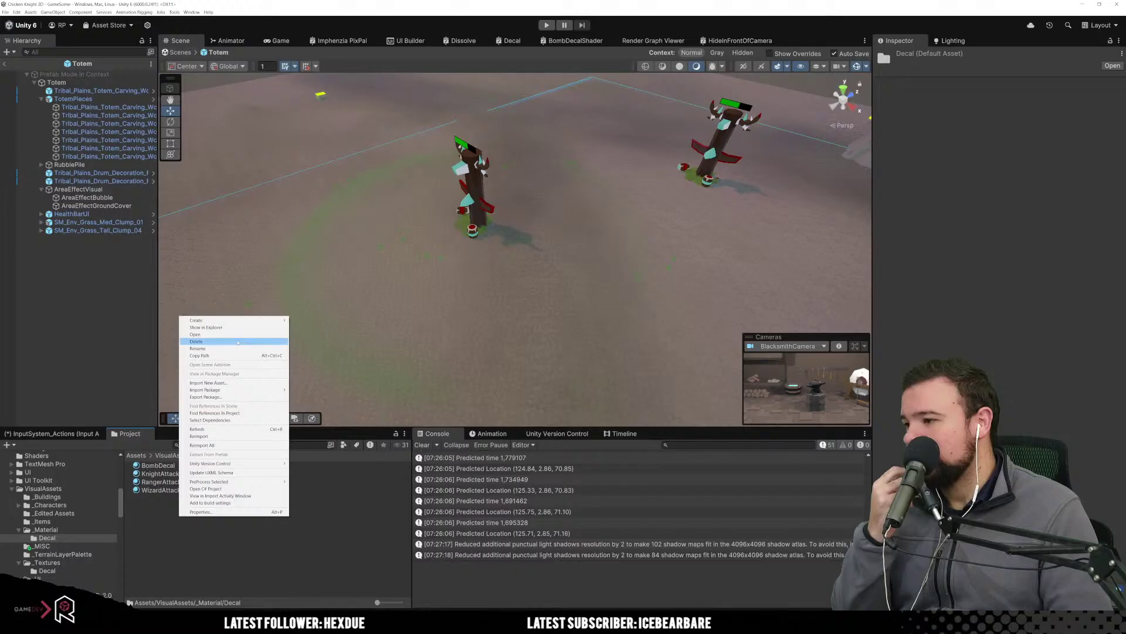
{"action": "mouse_move", "coordinate": [254, 320]}
{"action": "left_click", "coordinate": [307, 326]}
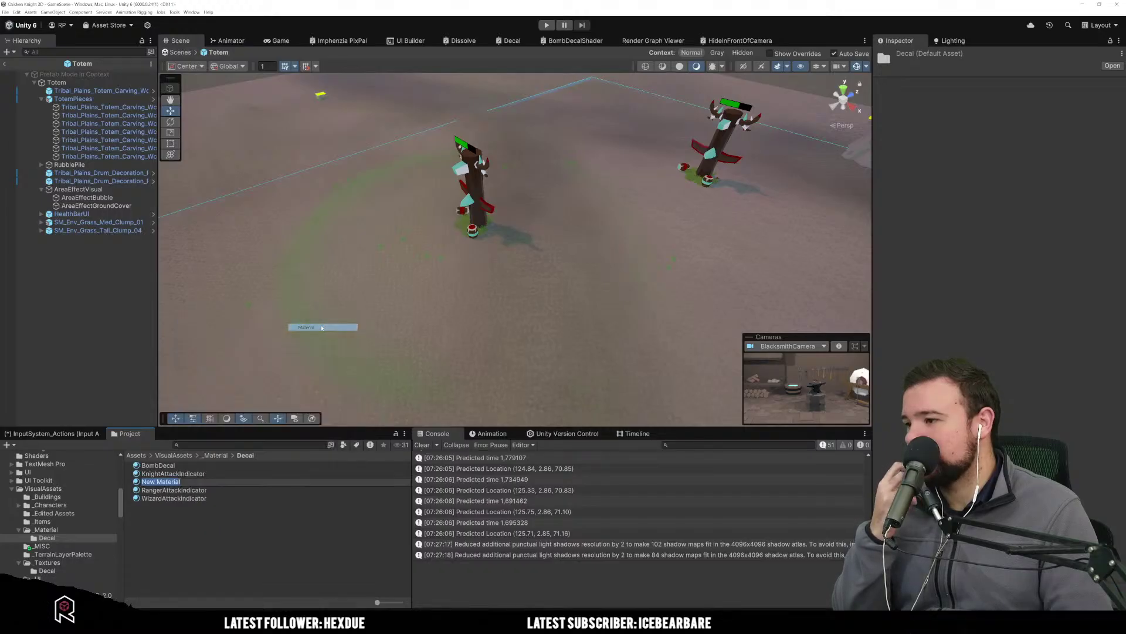
{"action": "type", "text": "Tot"}
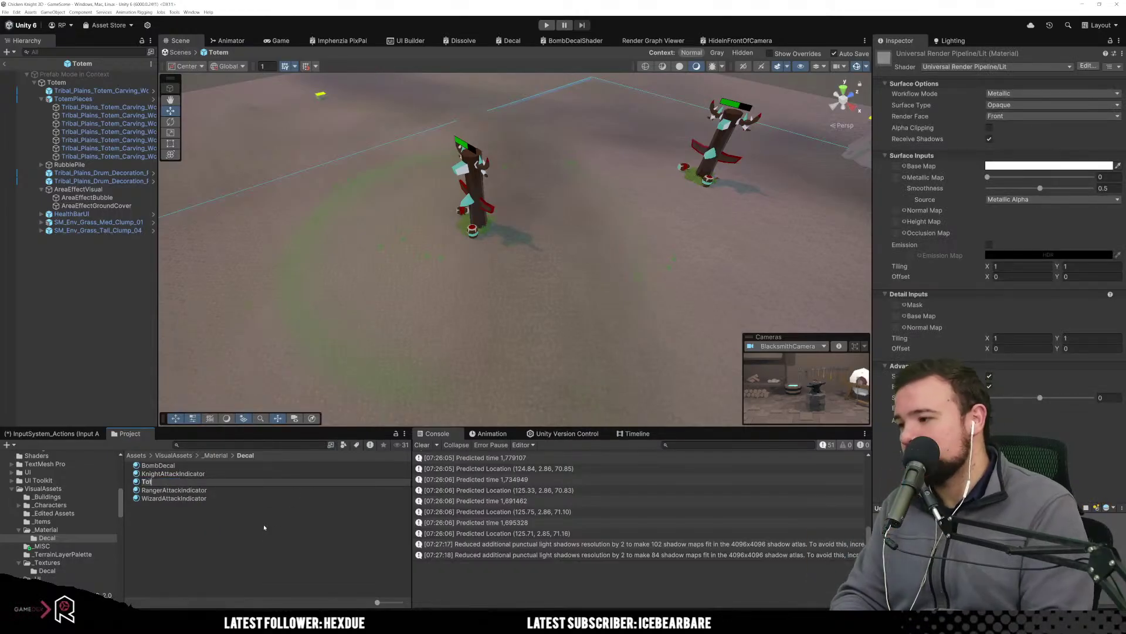
{"action": "type", "text": "emEffect"}
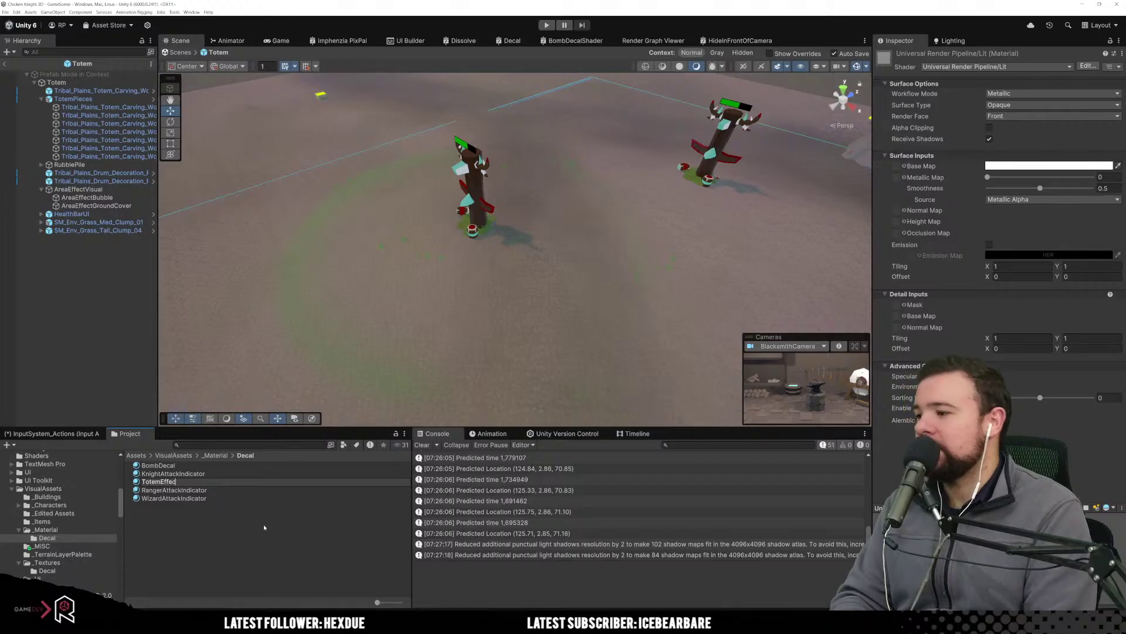
{"action": "type", "text": "De"}
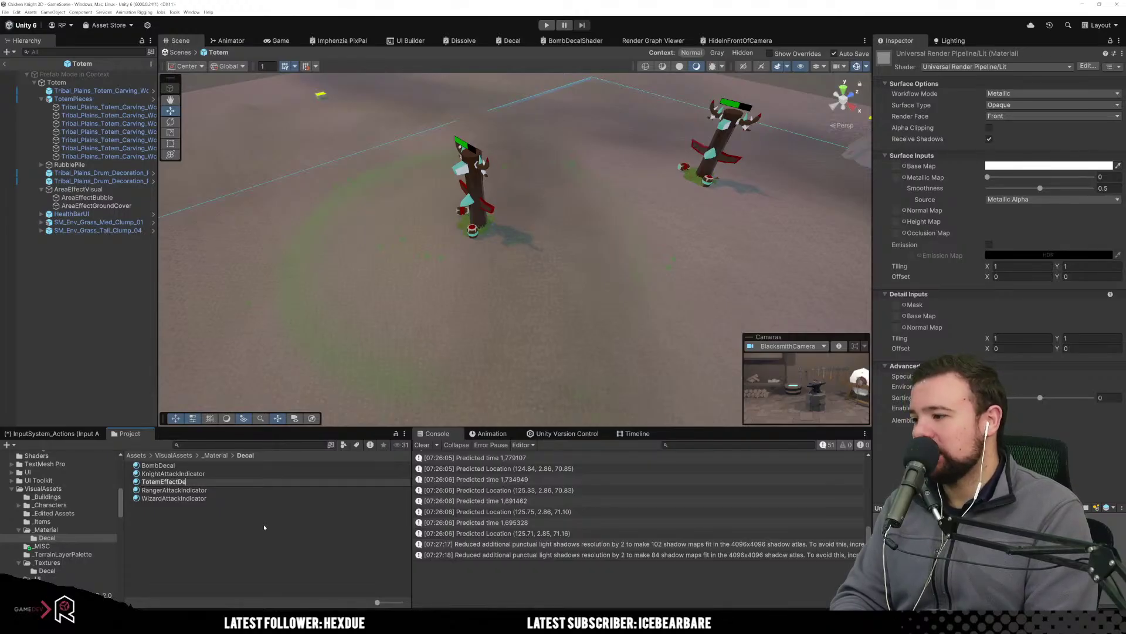
{"action": "type", "text": "cal"}
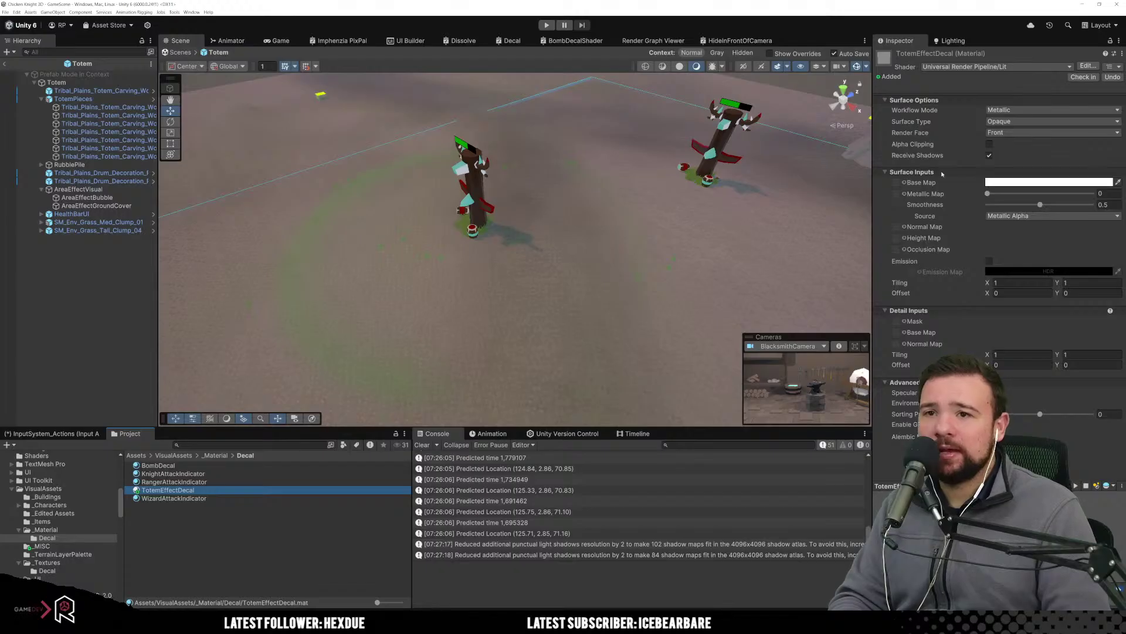
Set the TotemEffectDecal material's shader to Shader Graphs/Decal.
{"action": "left_click", "coordinate": [979, 67]}
{"action": "type", "text": "deca"}
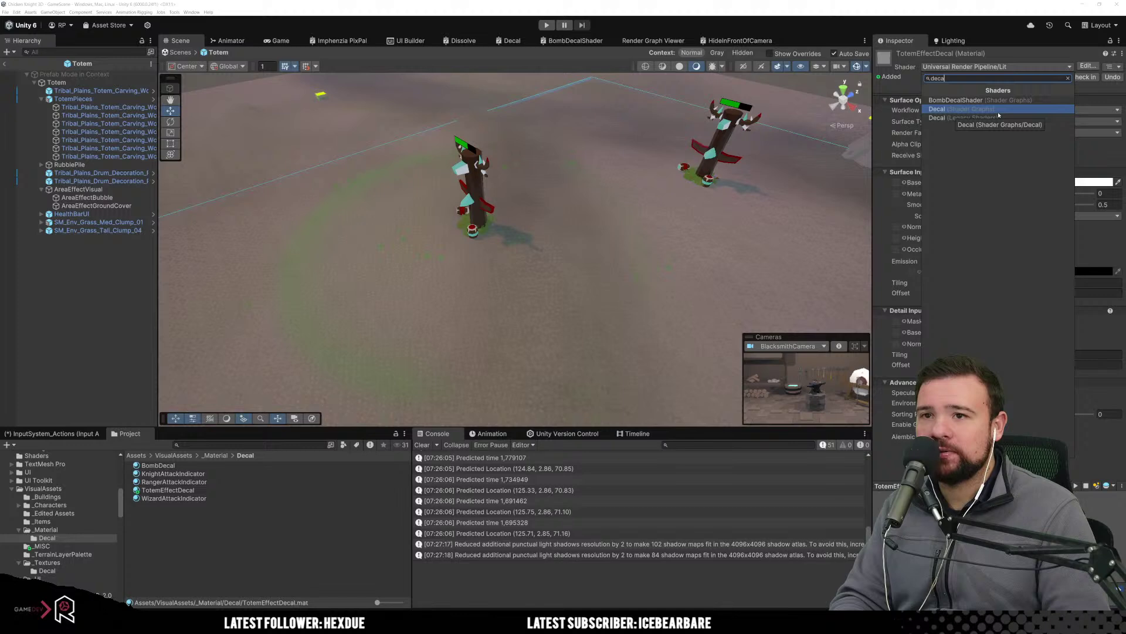
{"action": "left_click", "coordinate": [998, 111]}
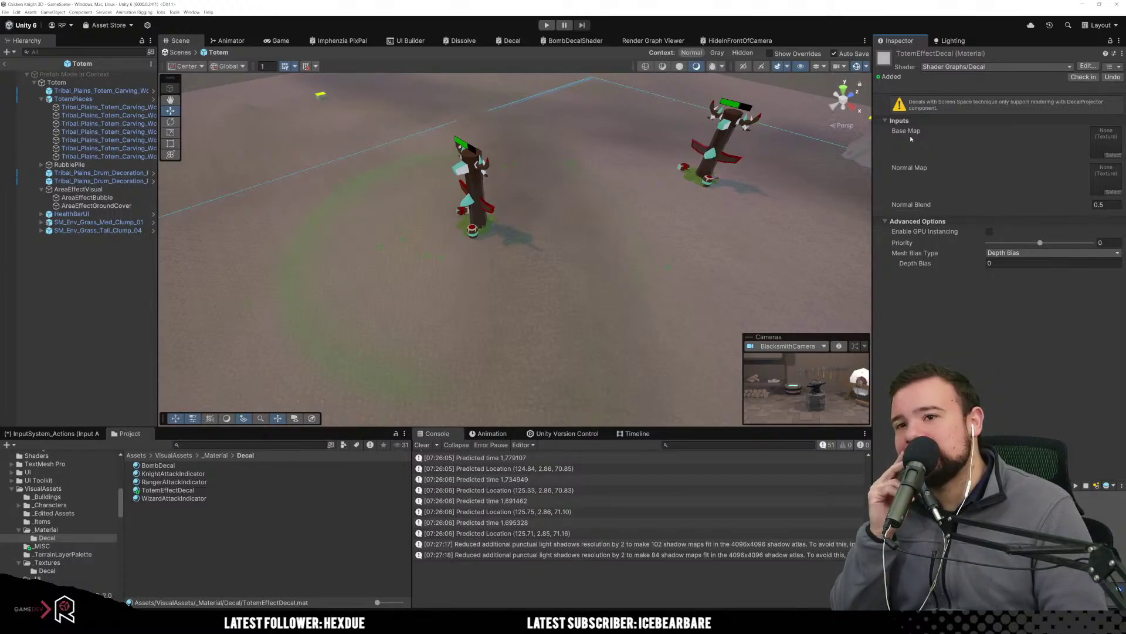
Browse the project textures for the material's Base Map and try Circle 3, Circle 2 Decal and Circle 2.
{"action": "left_click", "coordinate": [1112, 155]}
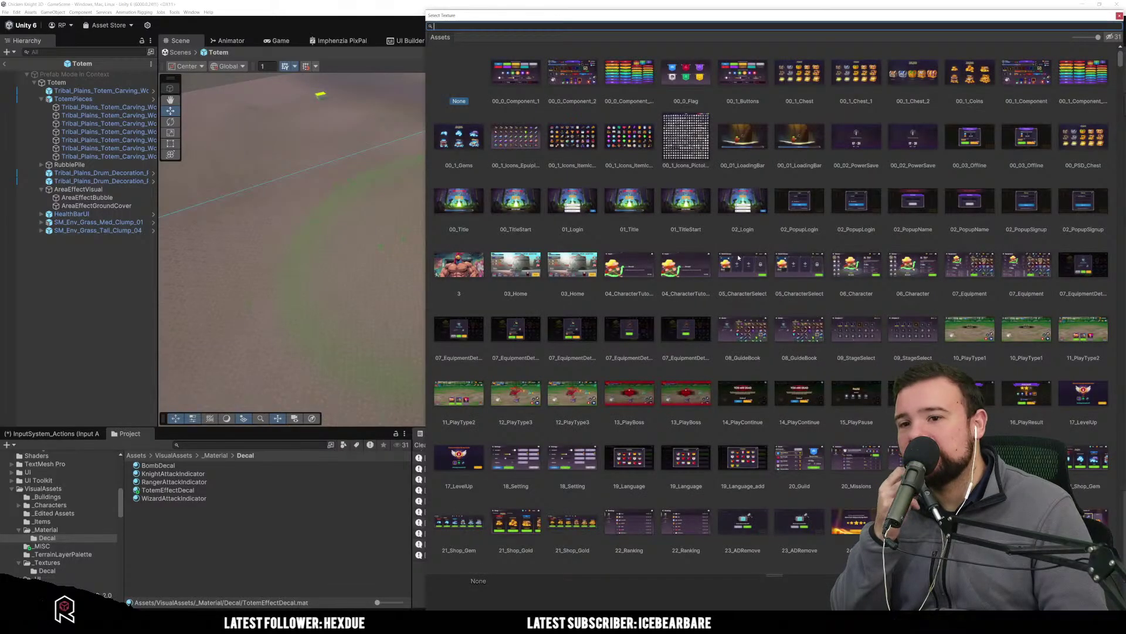
{"action": "scroll", "coordinate": [774, 235], "scroll_direction": "down", "scroll_amount": 3}
{"action": "scroll", "coordinate": [792, 223], "scroll_direction": "down", "scroll_amount": 10}
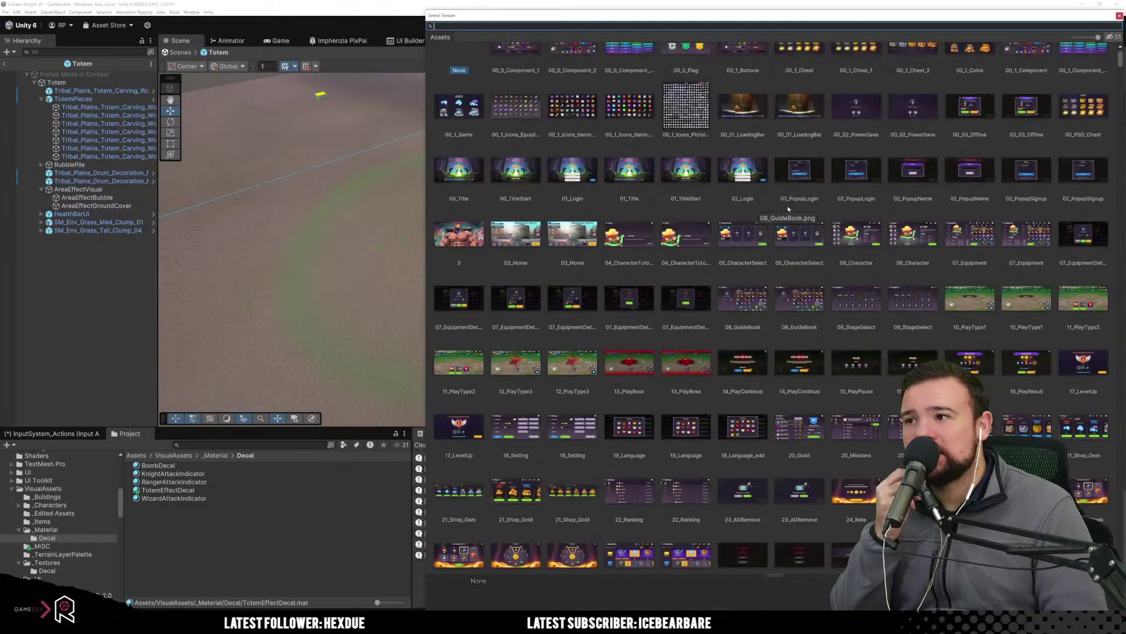
{"action": "scroll", "coordinate": [810, 256], "scroll_direction": "down", "scroll_amount": 15}
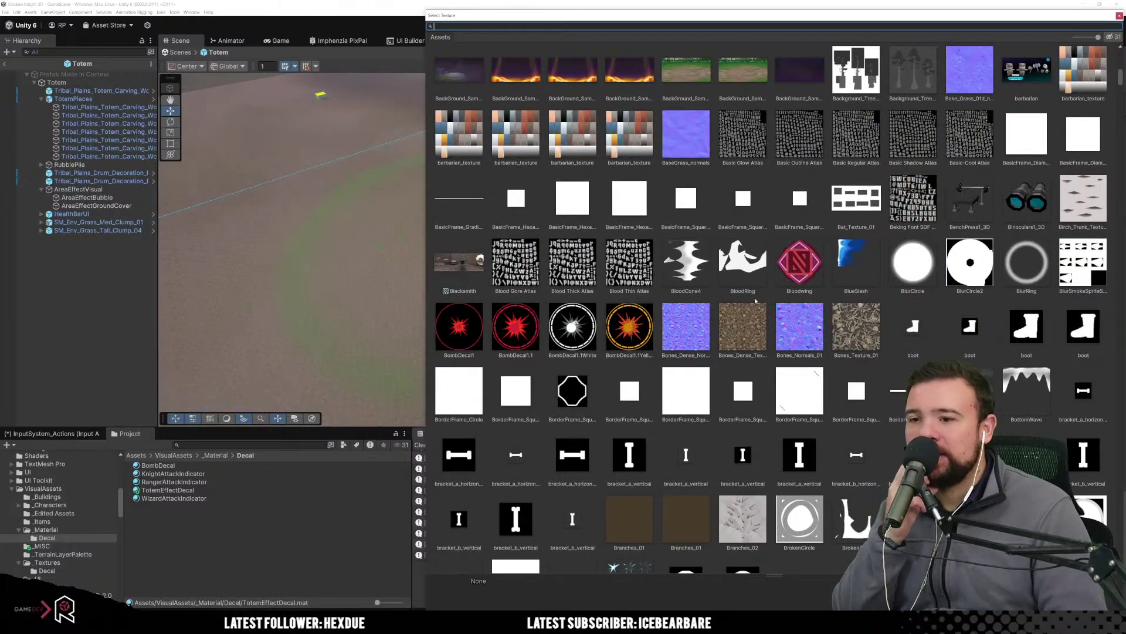
{"action": "scroll", "coordinate": [792, 305], "scroll_direction": "down", "scroll_amount": 5}
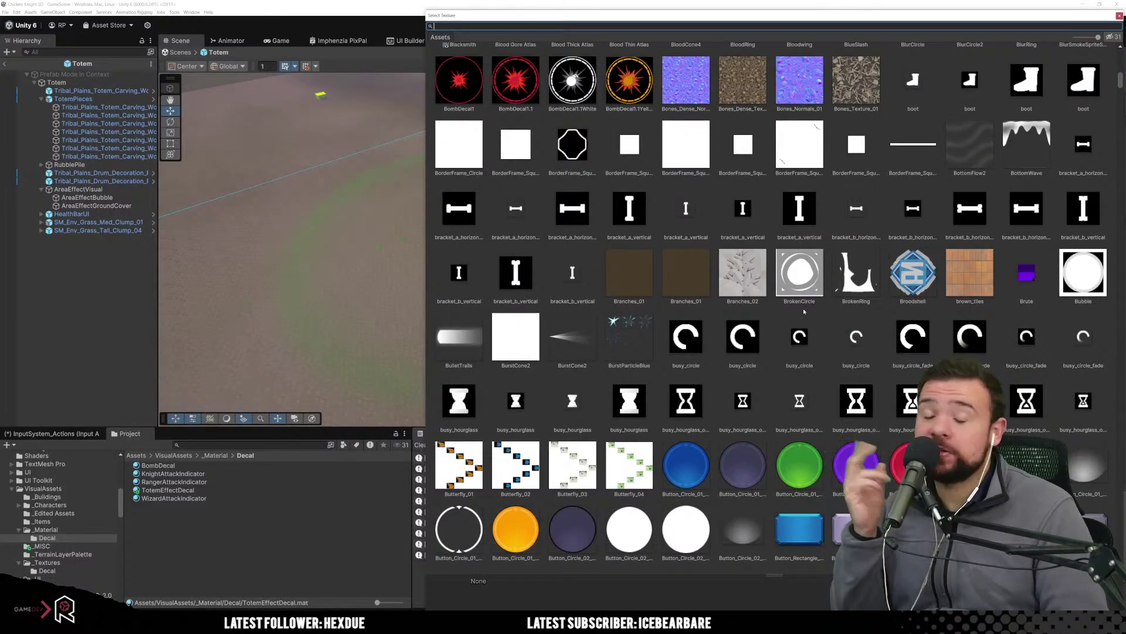
{"action": "scroll", "coordinate": [804, 311], "scroll_direction": "down", "scroll_amount": 4}
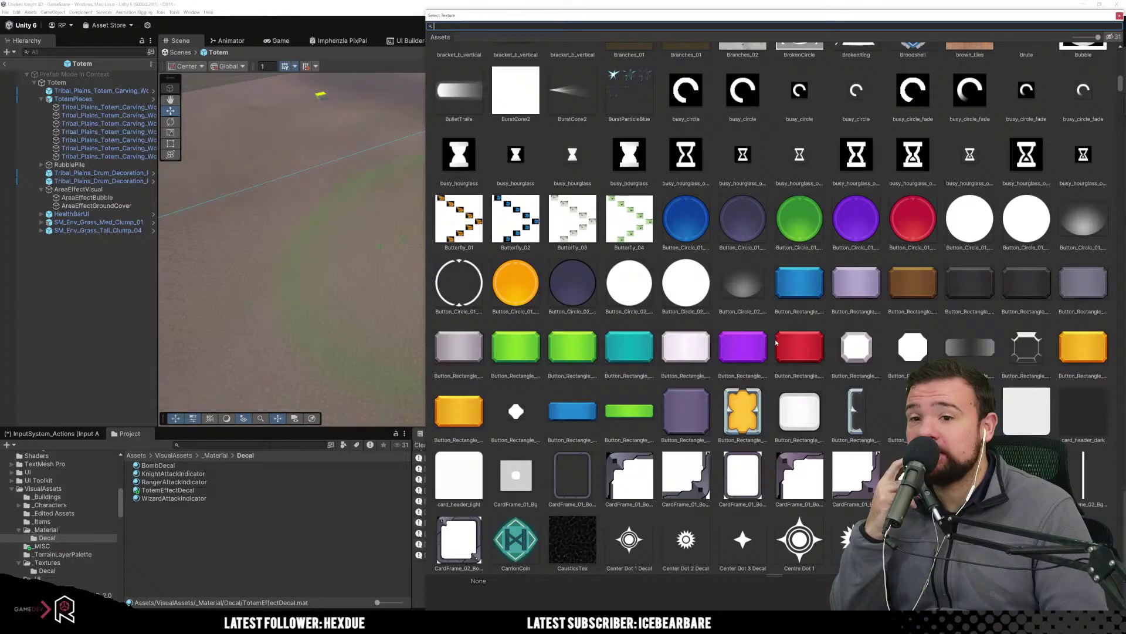
{"action": "scroll", "coordinate": [775, 342], "scroll_direction": "down", "scroll_amount": 3}
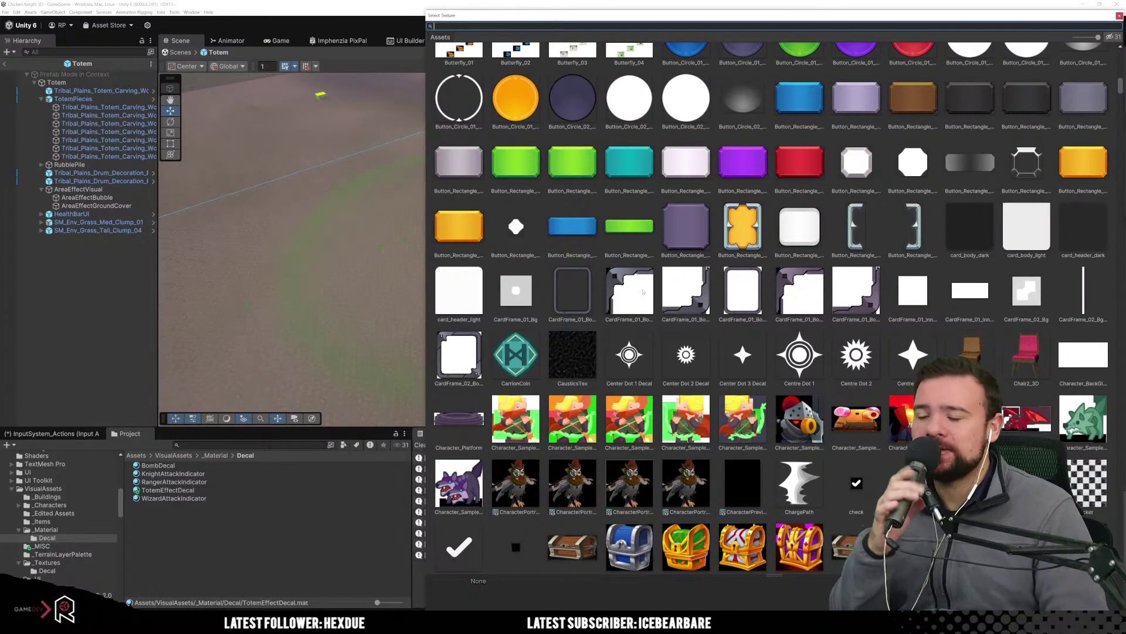
{"action": "scroll", "coordinate": [643, 292], "scroll_direction": "down", "scroll_amount": 8}
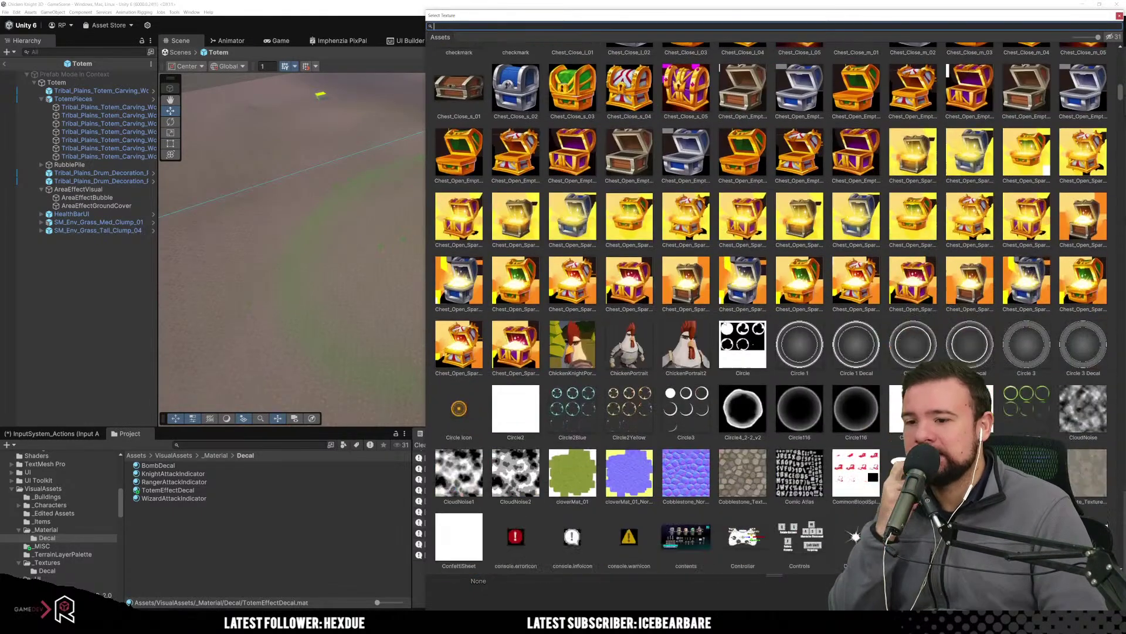
{"action": "scroll", "coordinate": [770, 328], "scroll_direction": "down", "scroll_amount": 1}
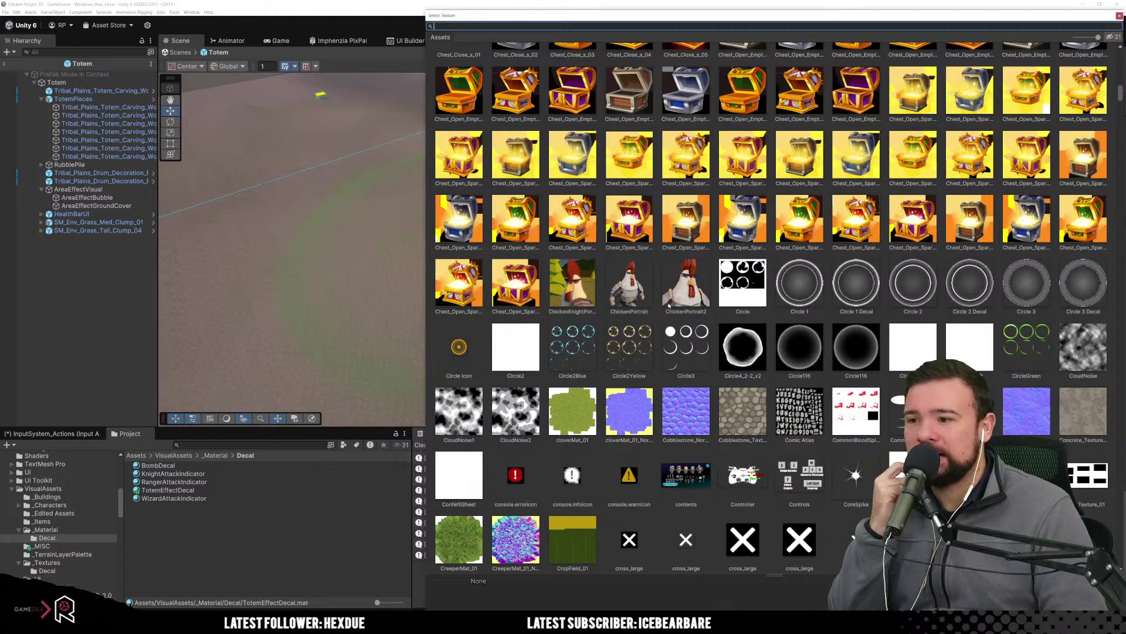
{"action": "scroll", "coordinate": [627, 334], "scroll_direction": "down", "scroll_amount": 1}
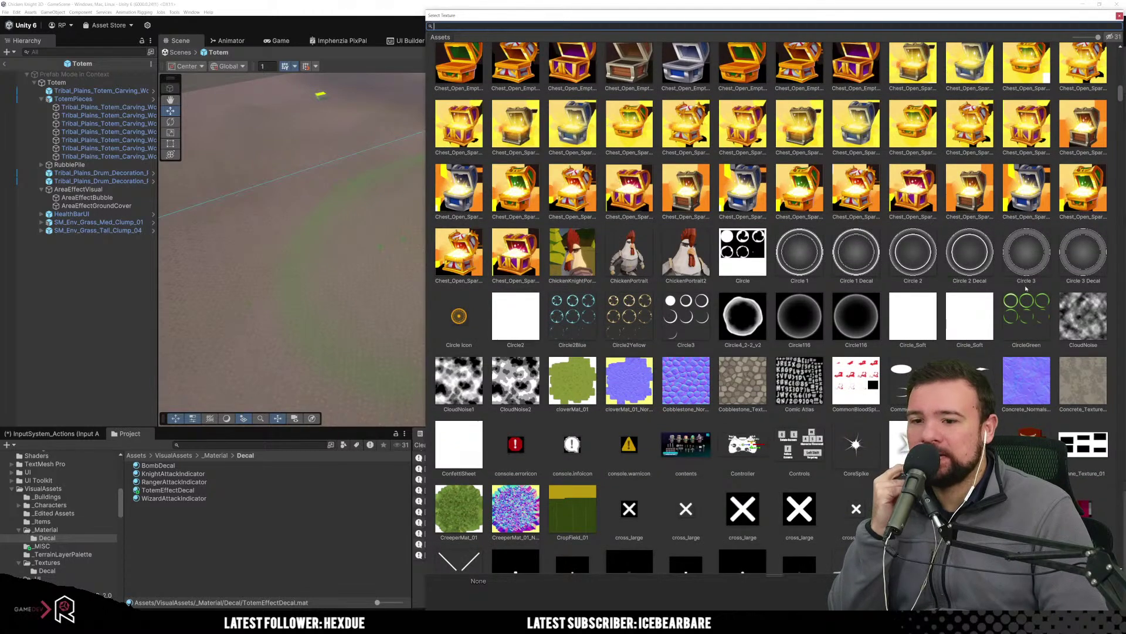
{"action": "left_click", "coordinate": [1027, 264]}
{"action": "left_click", "coordinate": [971, 261]}
{"action": "left_click", "coordinate": [916, 261]}
Choose the Circle116 texture as TotemEffectDecal's Base Map.
{"action": "scroll", "coordinate": [706, 336], "scroll_direction": "down", "scroll_amount": 2}
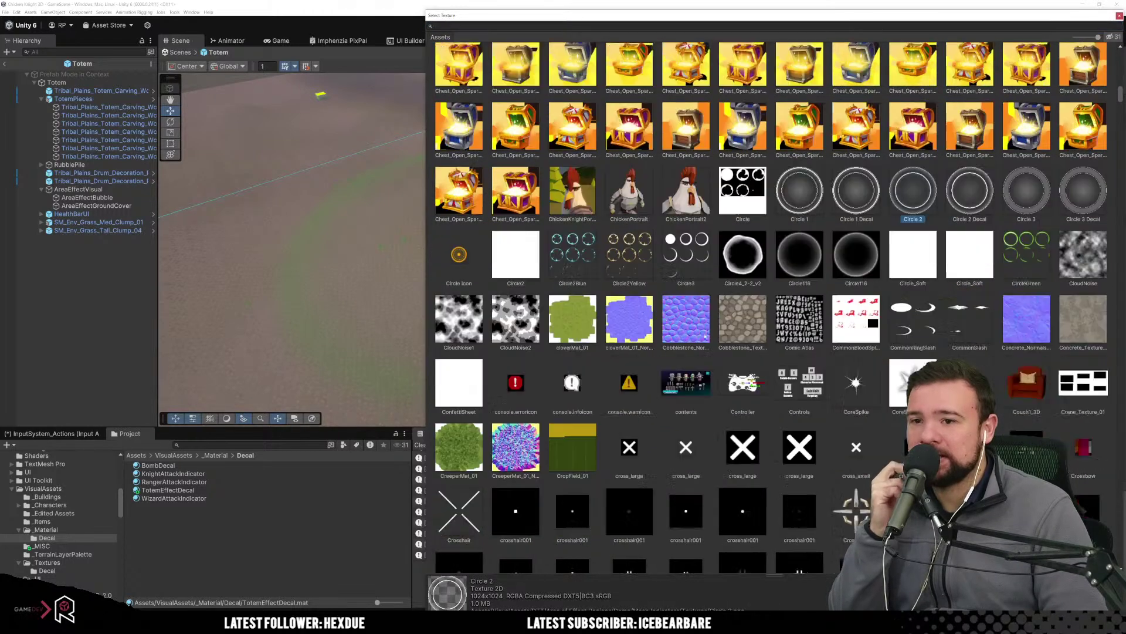
{"action": "scroll", "coordinate": [708, 338], "scroll_direction": "down", "scroll_amount": 2}
{"action": "scroll", "coordinate": [810, 275], "scroll_direction": "up", "scroll_amount": 1}
{"action": "left_click", "coordinate": [800, 193]}
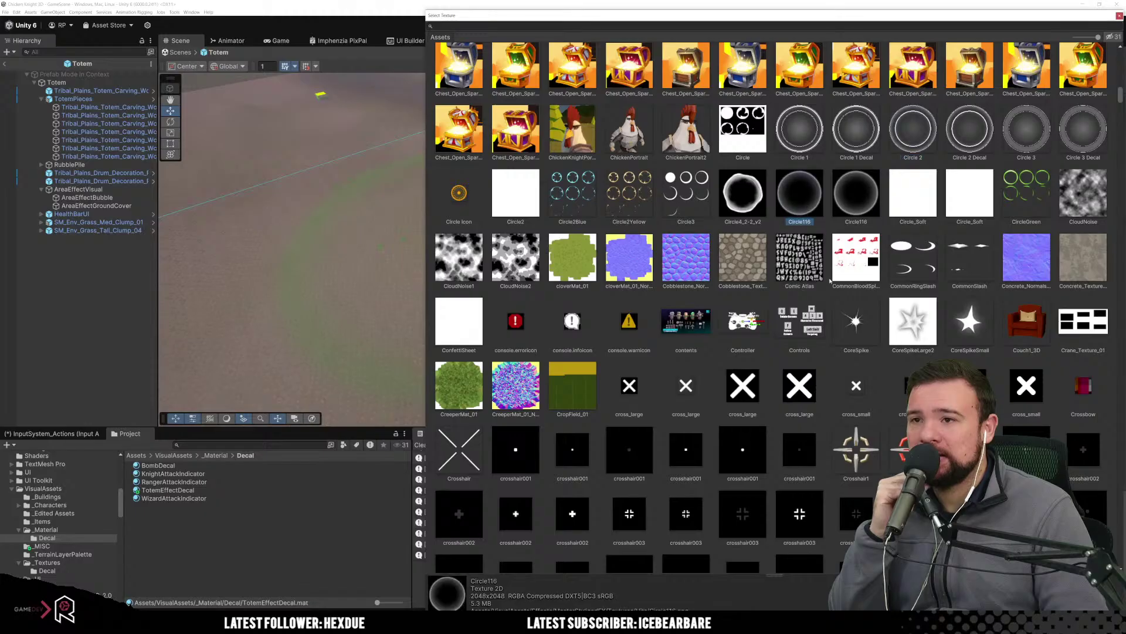
Compare Circle116 with the other project textures, keep it as the Base Map, and enable GPU instancing on the material.
{"action": "scroll", "coordinate": [581, 310], "scroll_direction": "down", "scroll_amount": 3}
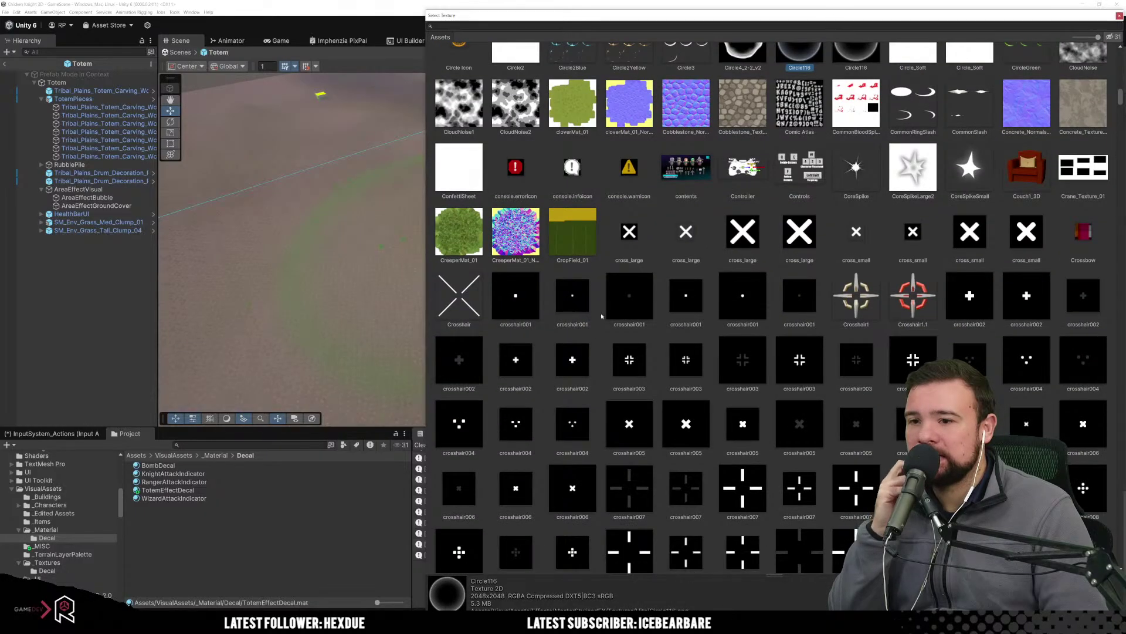
{"action": "scroll", "coordinate": [723, 360], "scroll_direction": "up", "scroll_amount": 2}
{"action": "scroll", "coordinate": [723, 360], "scroll_direction": "down", "scroll_amount": 10}
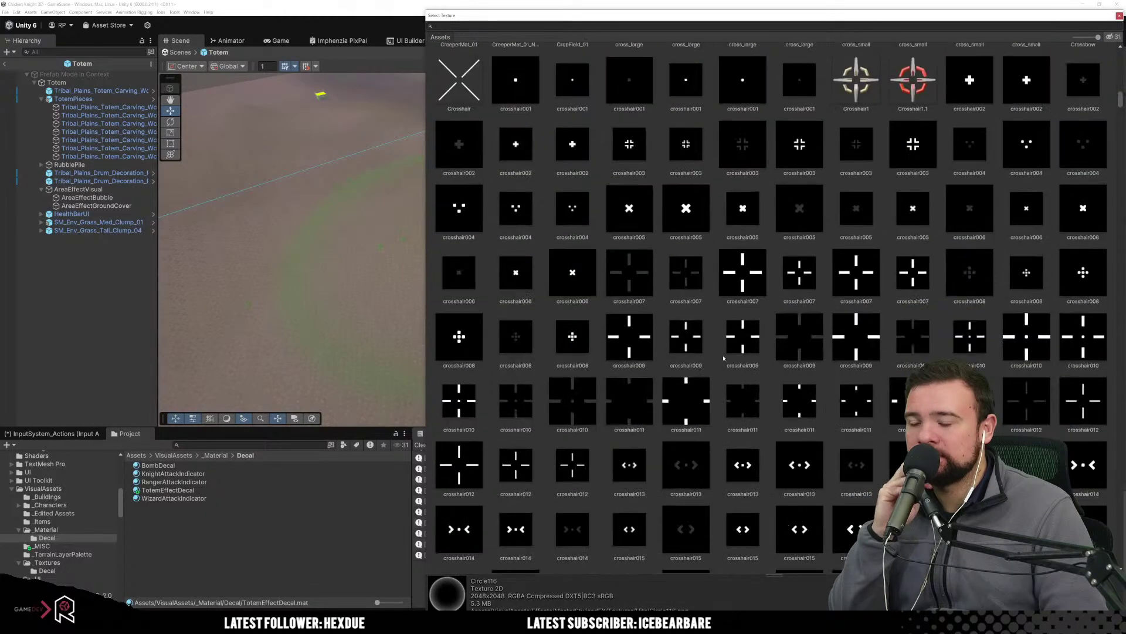
{"action": "left_click_drag", "start_coordinate": [1122, 107], "coordinate": [1119, 62]}
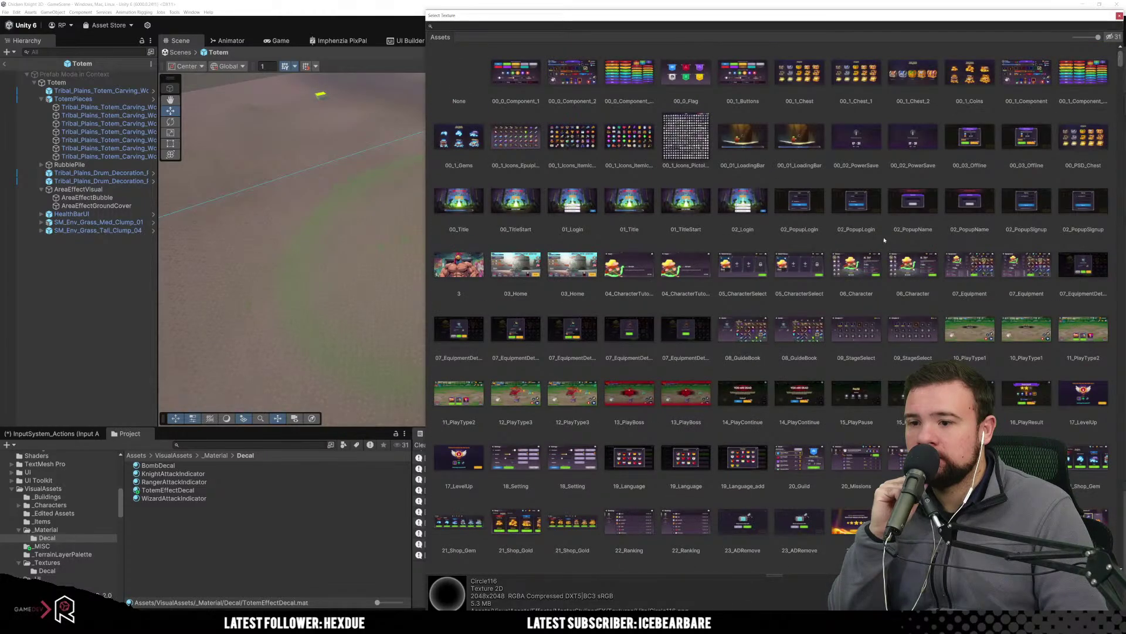
{"action": "scroll", "coordinate": [885, 240], "scroll_direction": "down", "scroll_amount": 15}
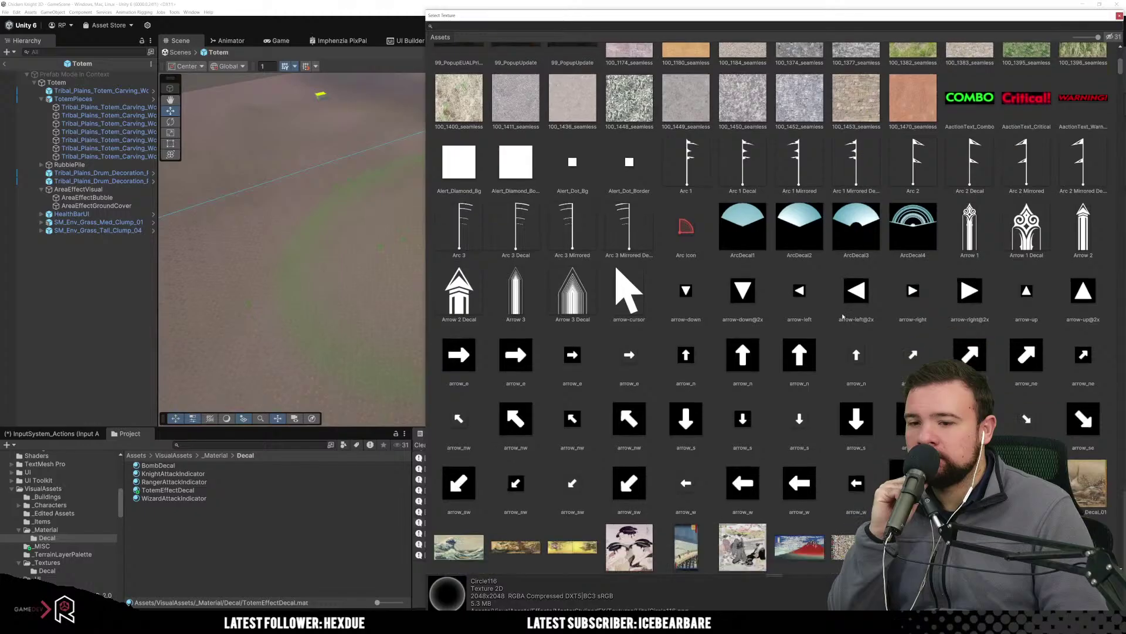
{"action": "scroll", "coordinate": [843, 317], "scroll_direction": "up", "scroll_amount": 15}
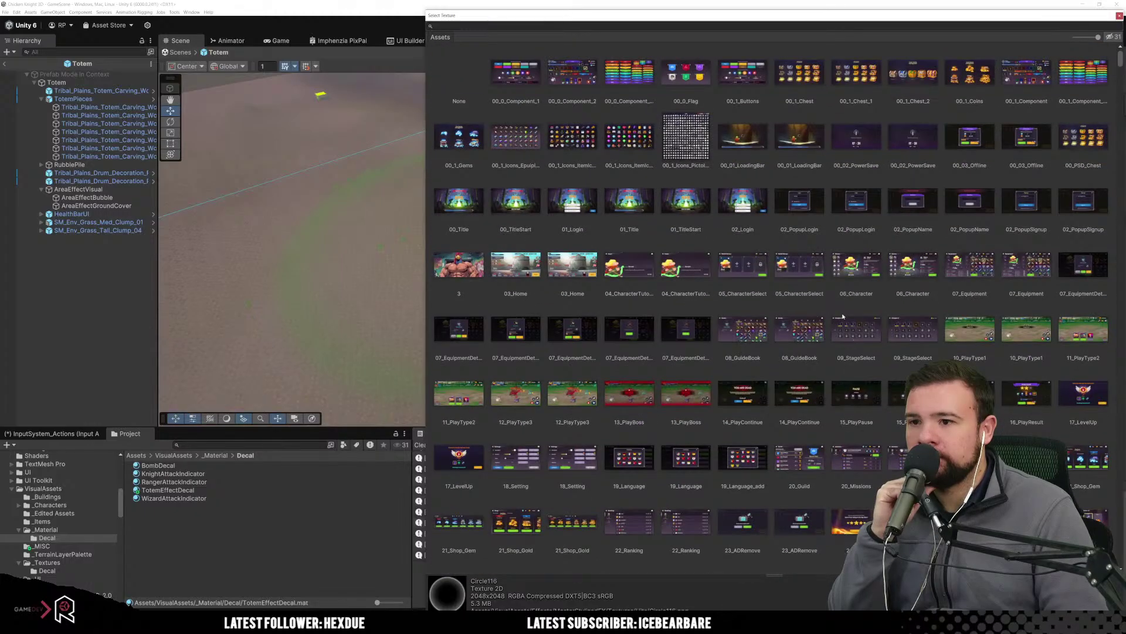
{"action": "scroll", "coordinate": [843, 317], "scroll_direction": "down", "scroll_amount": 20}
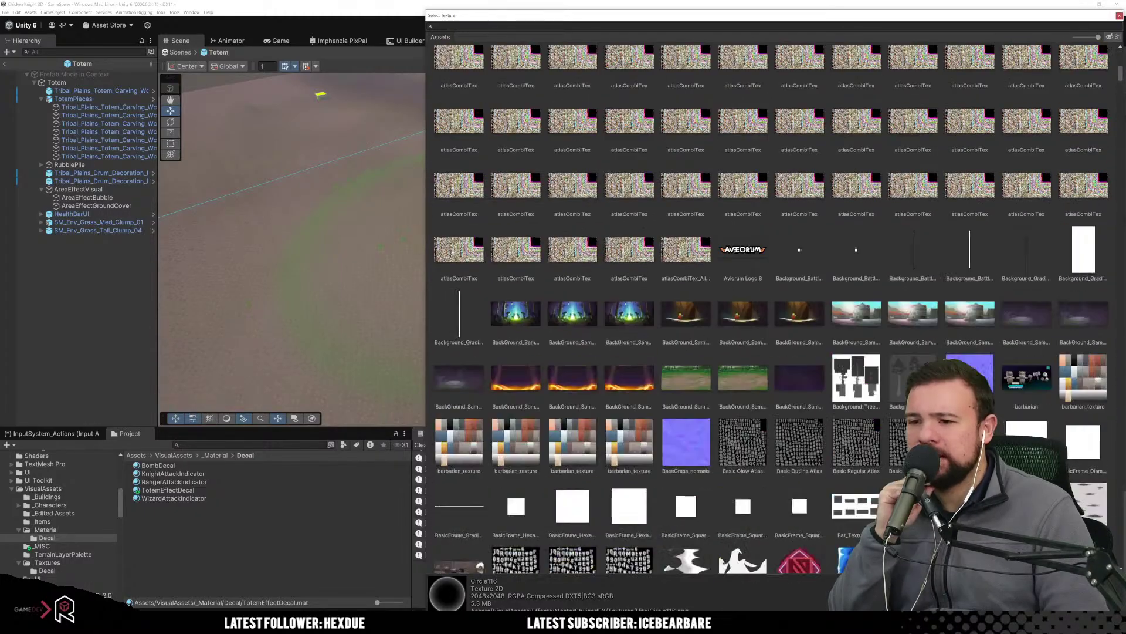
{"action": "scroll", "coordinate": [771, 305], "scroll_direction": "down", "scroll_amount": 8}
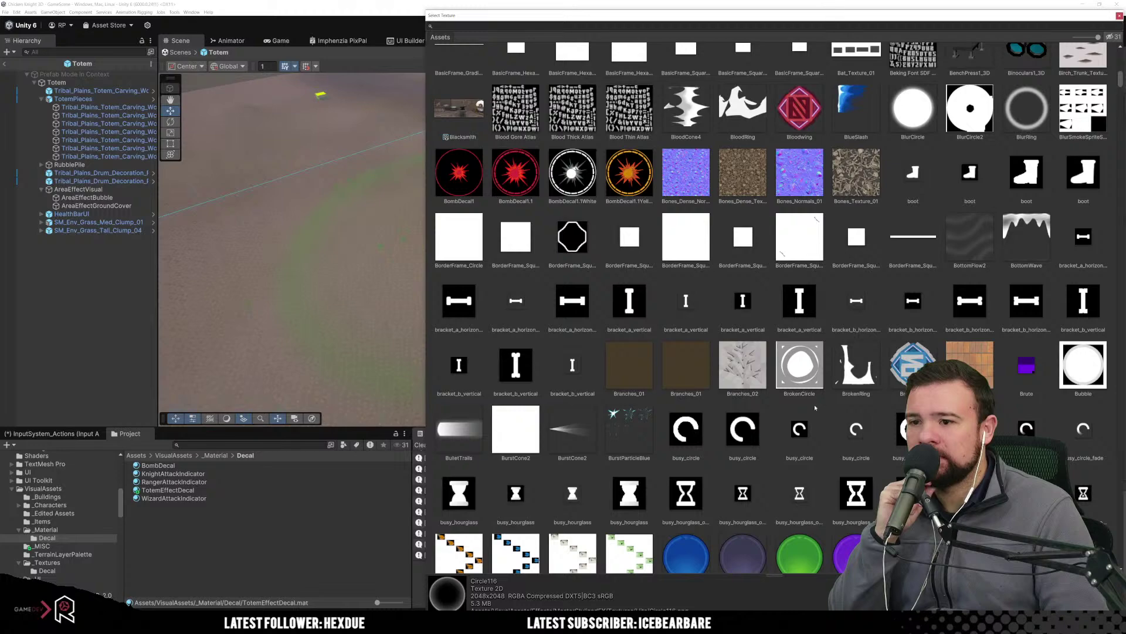
{"action": "scroll", "coordinate": [815, 407], "scroll_direction": "down", "scroll_amount": 4}
{"action": "scroll", "coordinate": [820, 420], "scroll_direction": "down", "scroll_amount": 18}
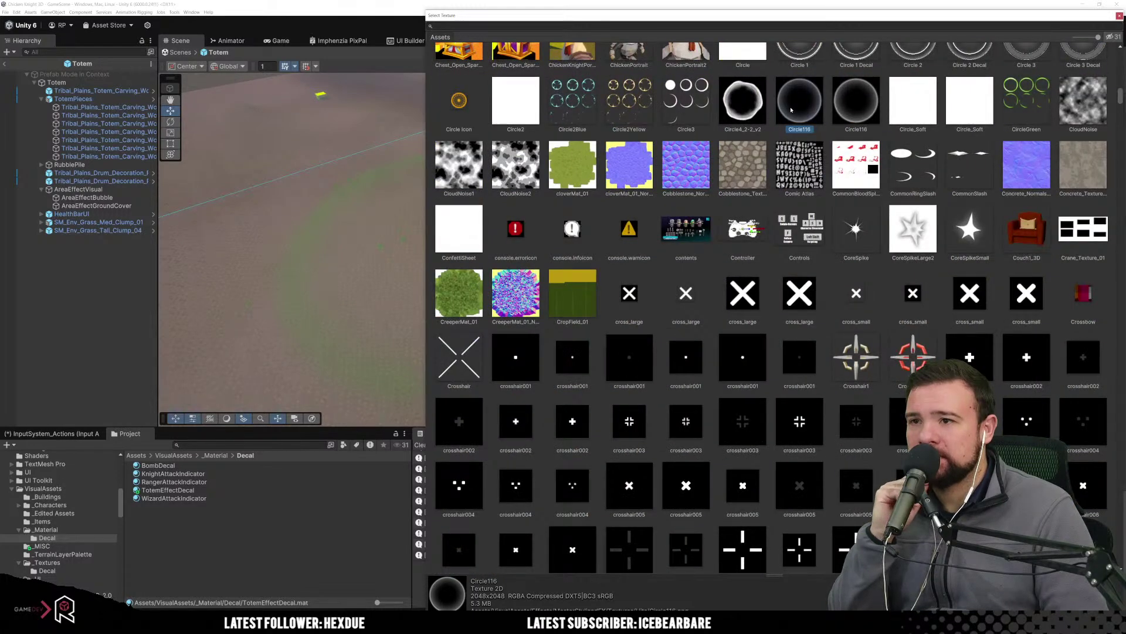
{"action": "double_click", "coordinate": [790, 110]}
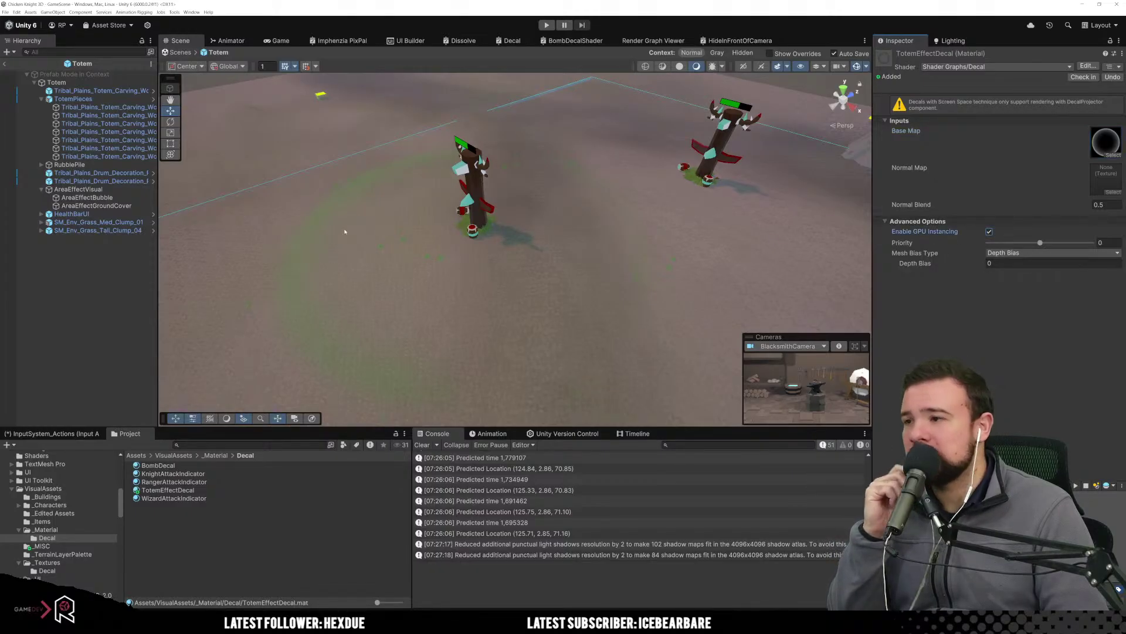
Add a URP Decal Projector as a child of AreaEffectVisual, keeping its default name.
{"action": "left_click", "coordinate": [82, 190]}
{"action": "right_click", "coordinate": [95, 191]}
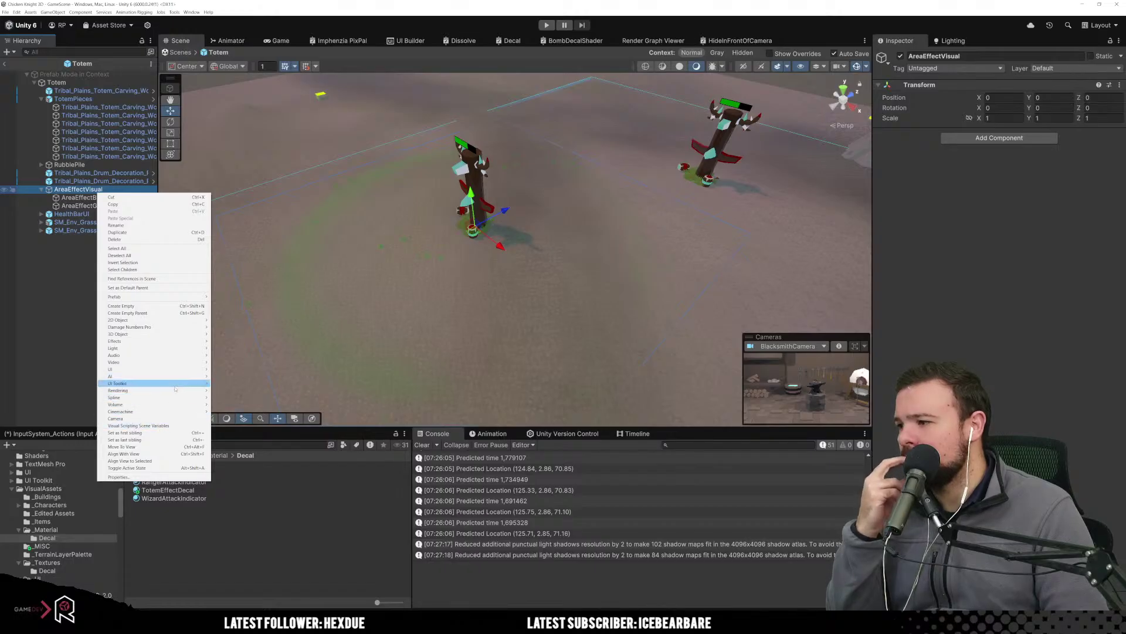
{"action": "mouse_move", "coordinate": [188, 390]}
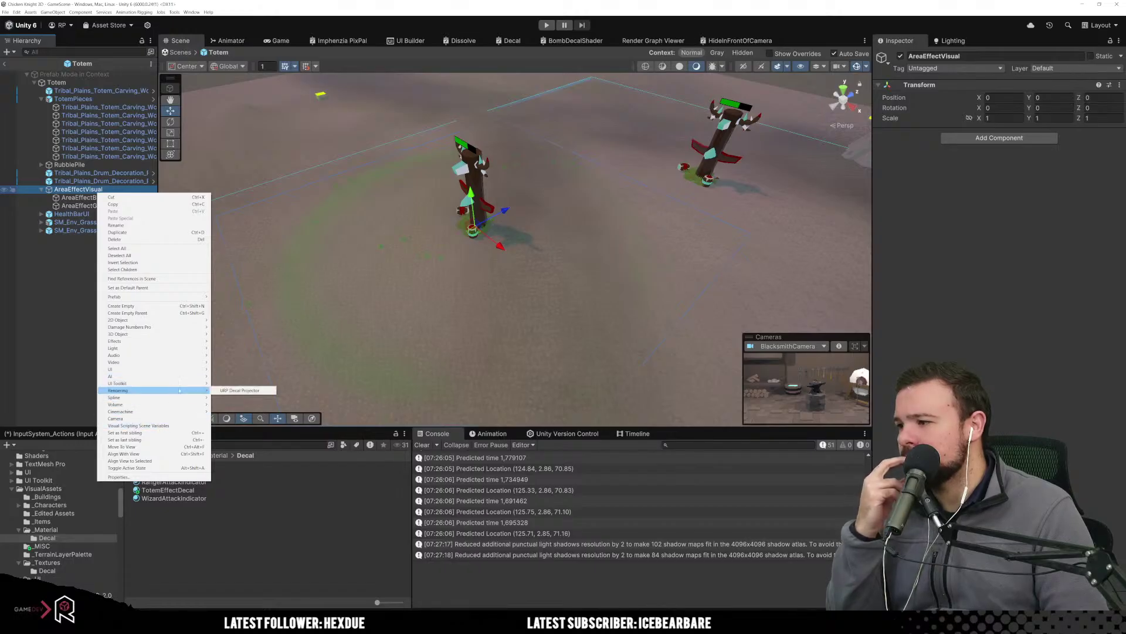
{"action": "left_click", "coordinate": [230, 391]}
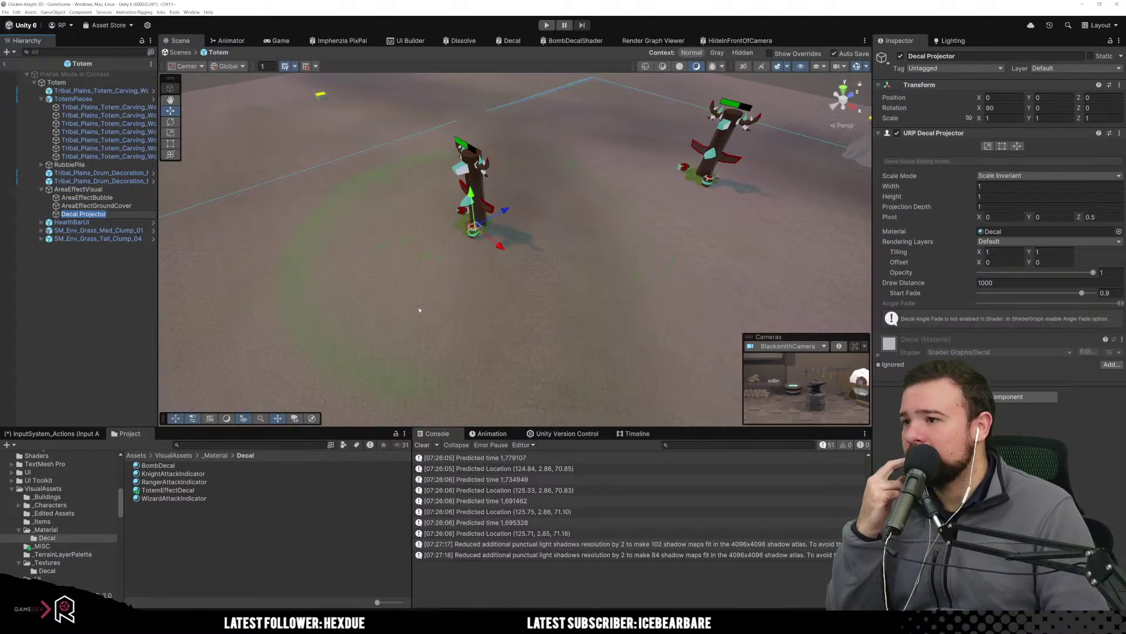
{"action": "scroll", "coordinate": [415, 267], "scroll_direction": "up", "scroll_amount": 2}
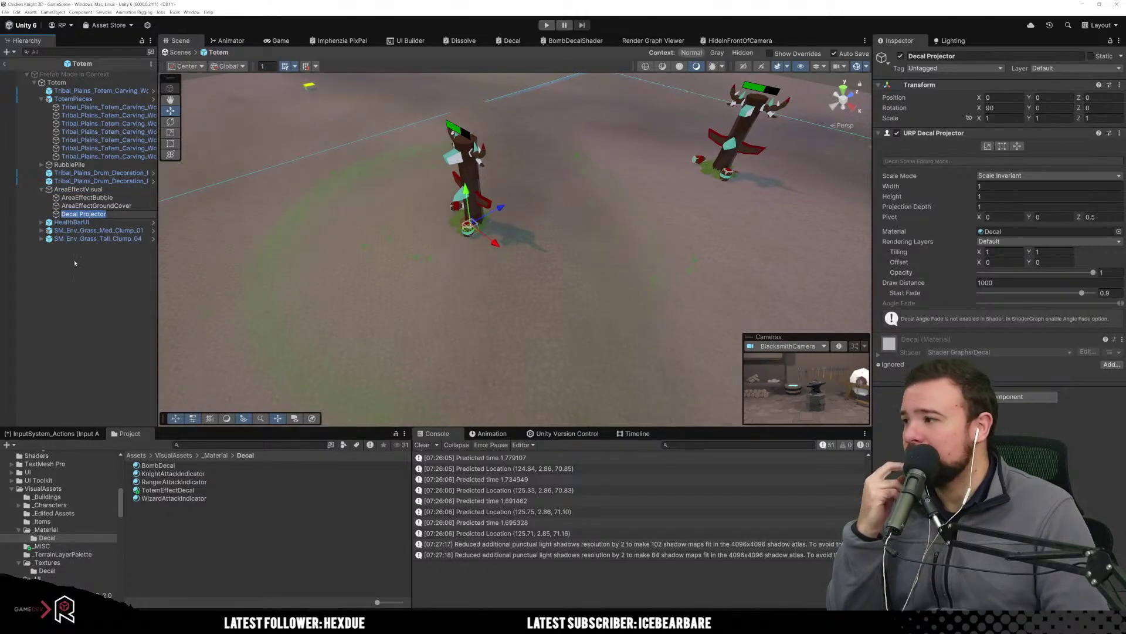
{"action": "key", "text": "Return"}
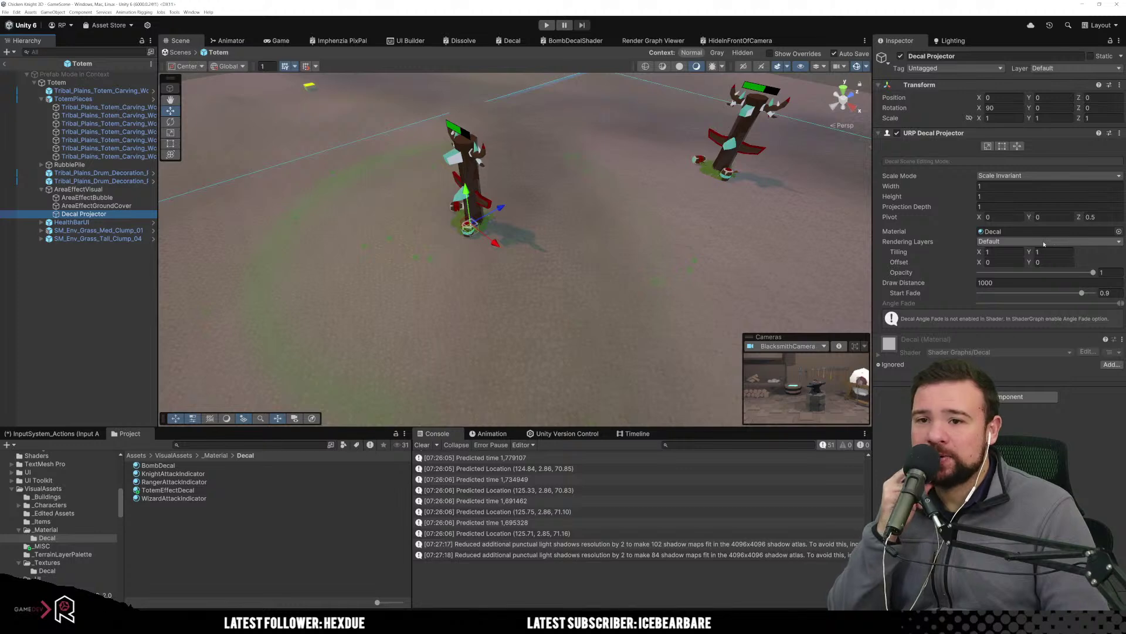
Restrict the Decal Projector's rendering layers to Terrain only.
{"action": "left_click", "coordinate": [1037, 241]}
{"action": "left_click", "coordinate": [1005, 273]}
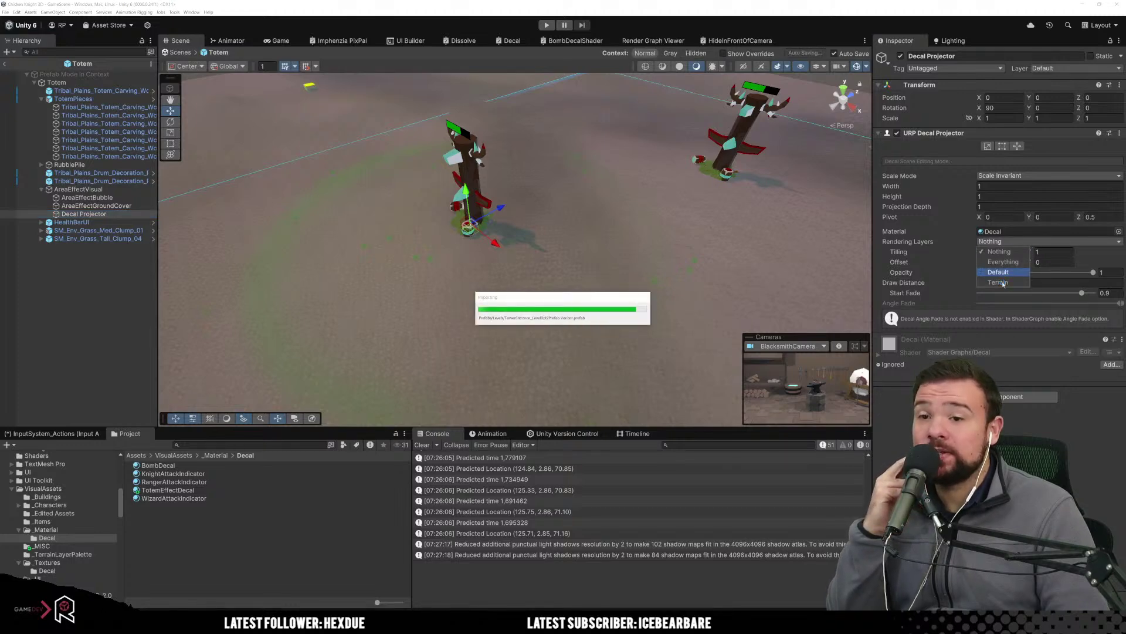
{"action": "left_click", "coordinate": [1003, 283]}
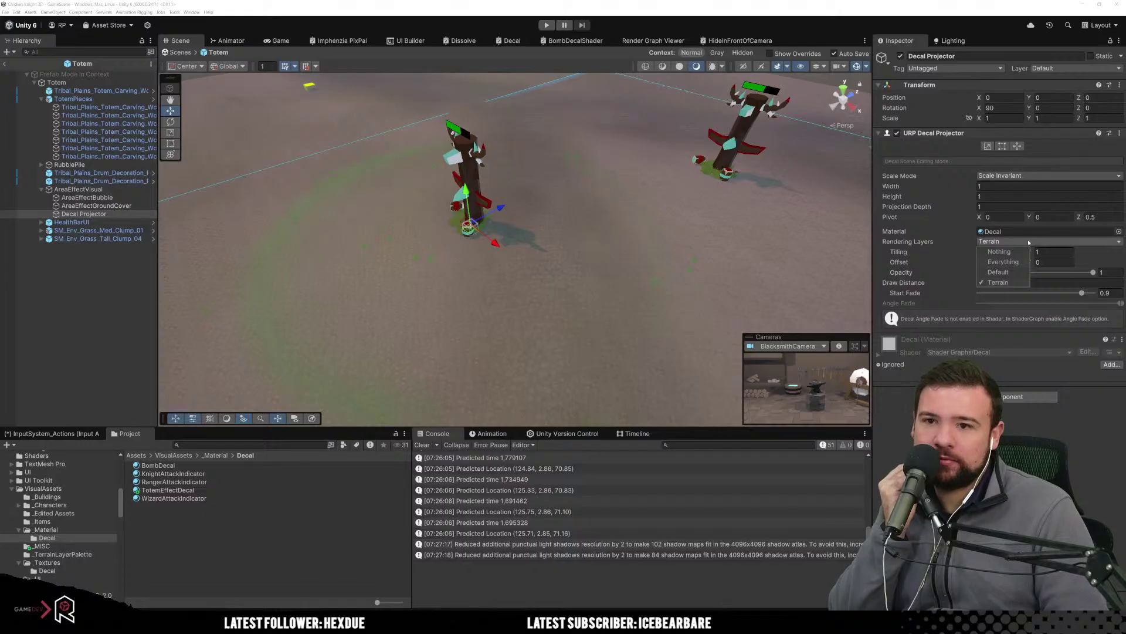
Assign the TotemEffectDecal material to the Decal Projector.
{"action": "left_click", "coordinate": [1119, 231]}
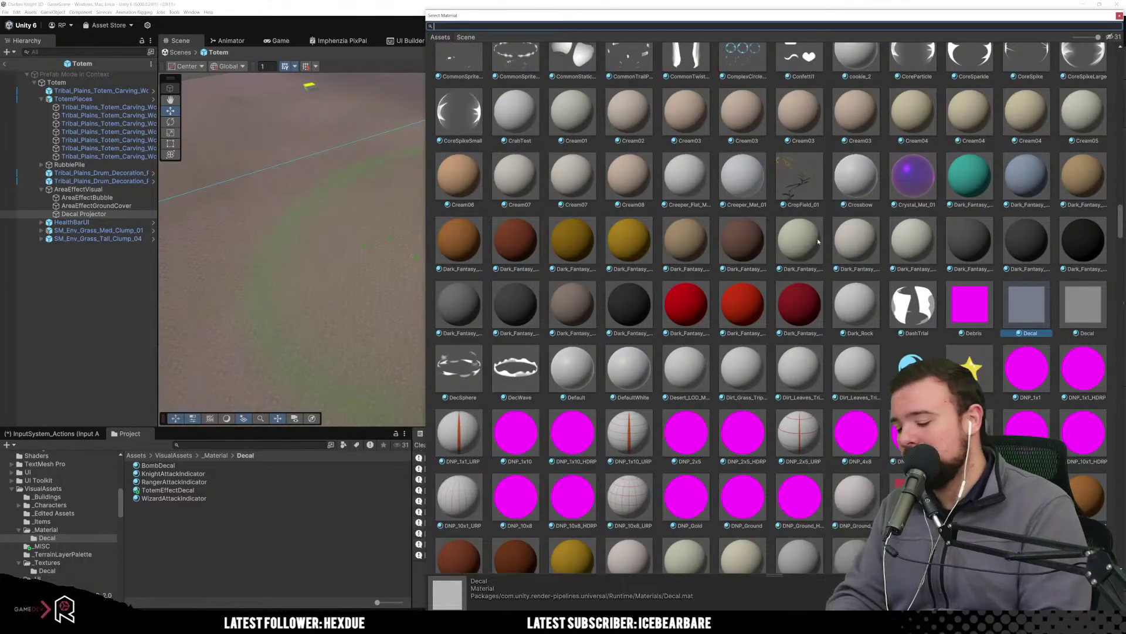
{"action": "type", "text": "totem"}
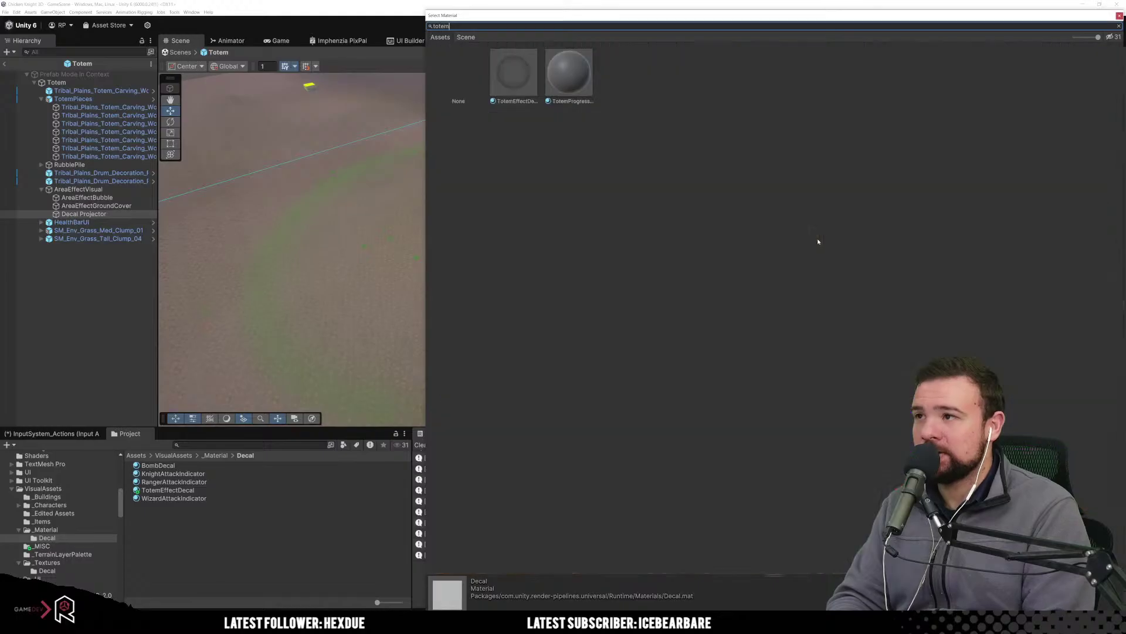
{"action": "left_click", "coordinate": [565, 90]}
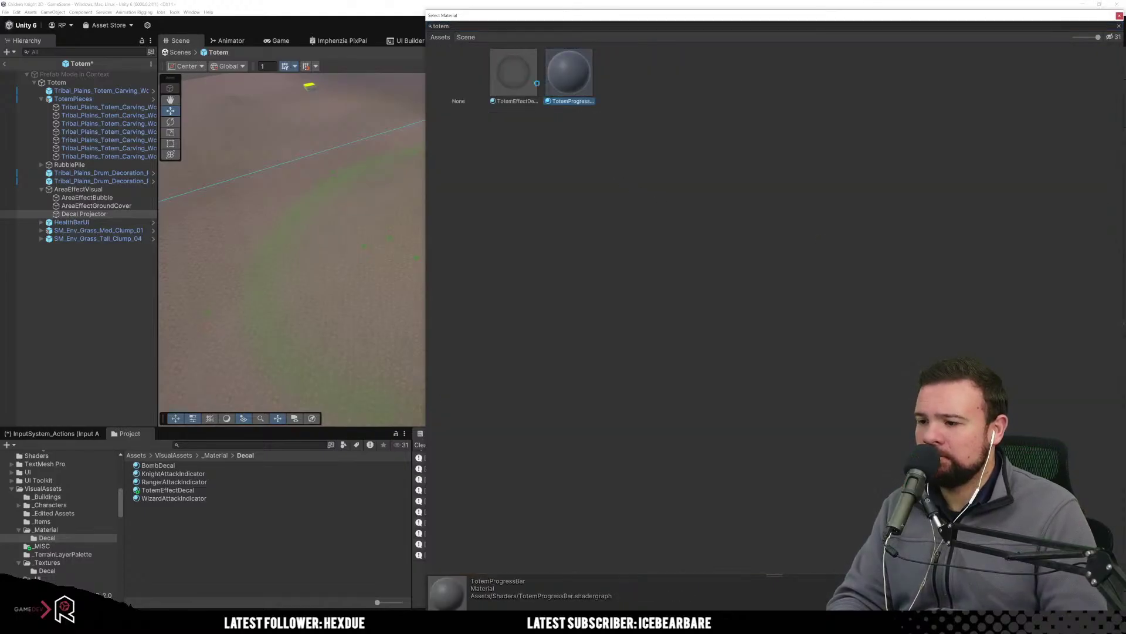
{"action": "left_click", "coordinate": [519, 81]}
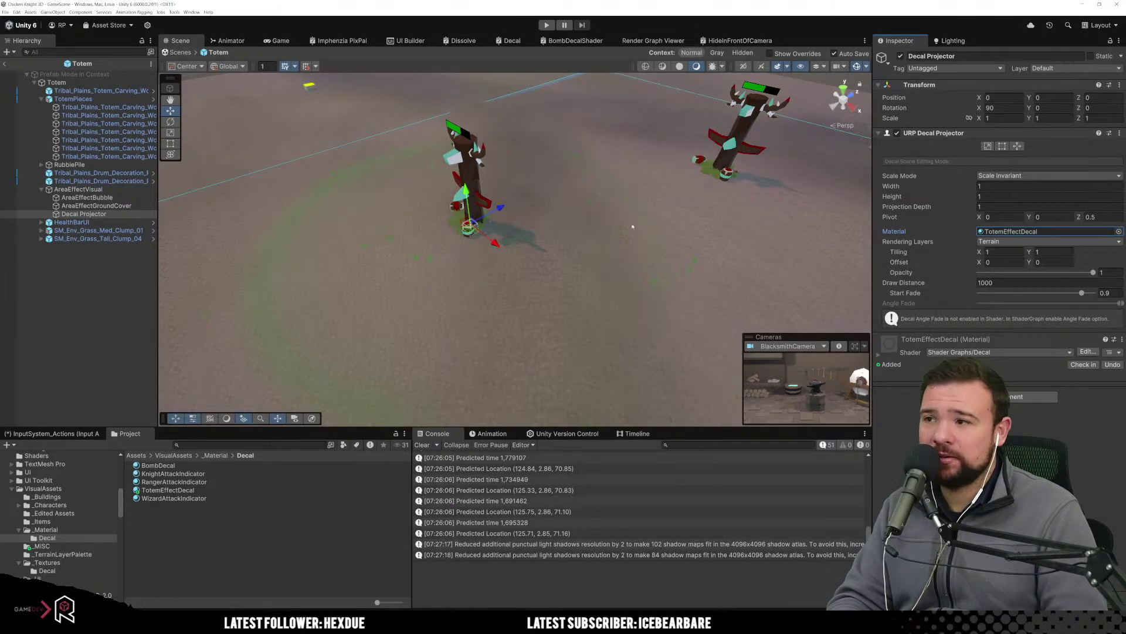
Raise the Decal Projector to a Y position of about 4.91 and set its projection depth to 6.7.
{"action": "left_click_drag", "start_coordinate": [468, 207], "coordinate": [467, 185]}
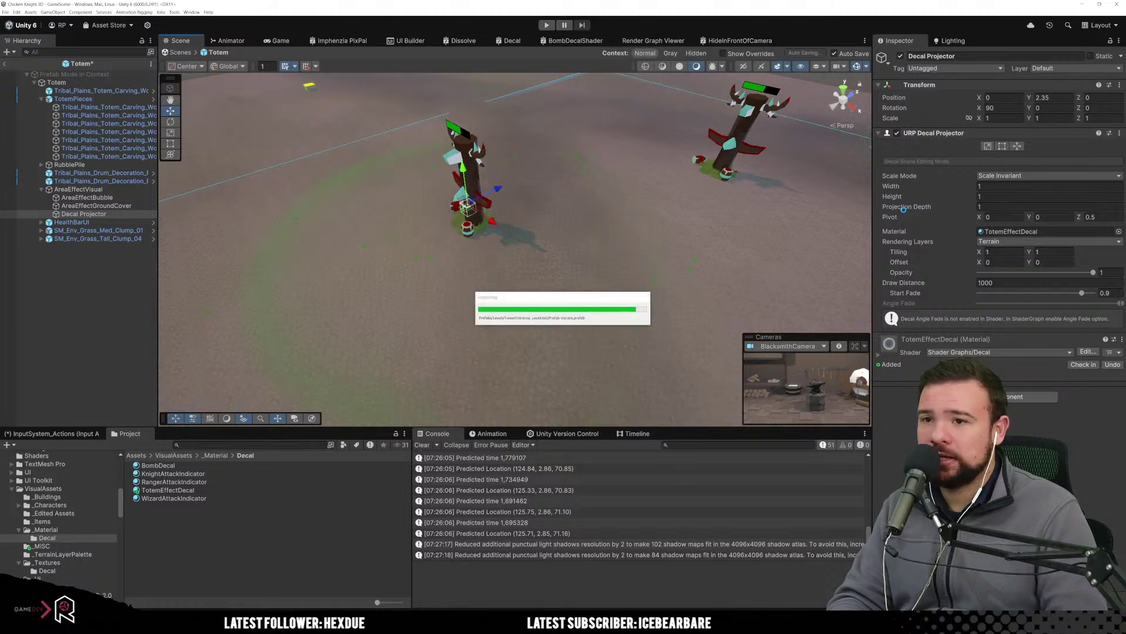
{"action": "left_click_drag", "start_coordinate": [463, 169], "coordinate": [462, 141]}
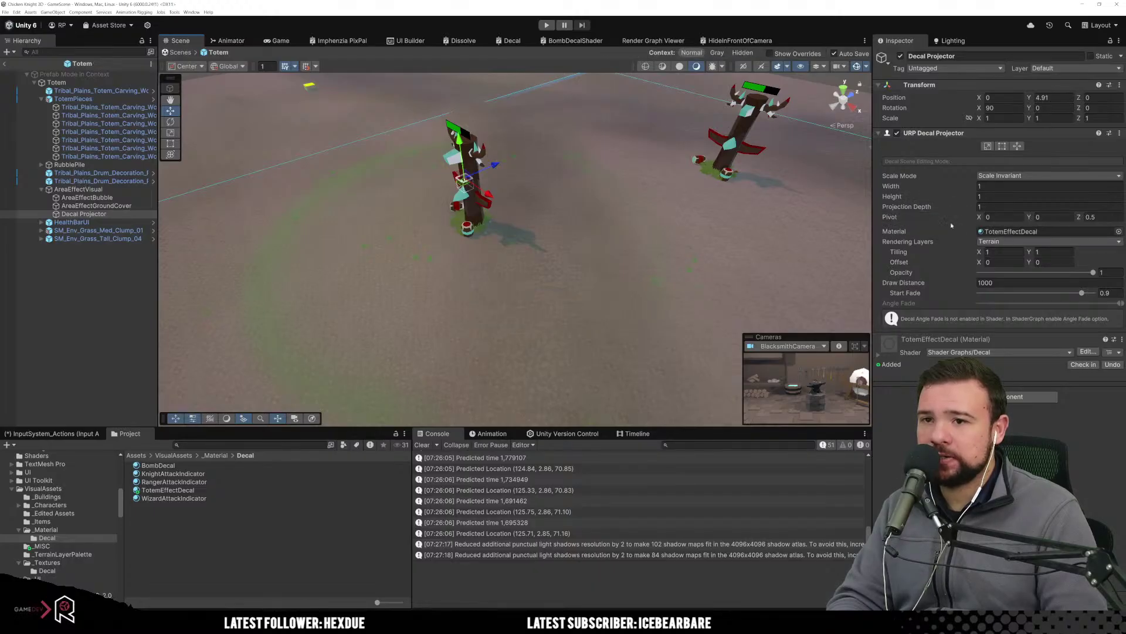
{"action": "left_click_drag", "start_coordinate": [925, 209], "coordinate": [970, 211]}
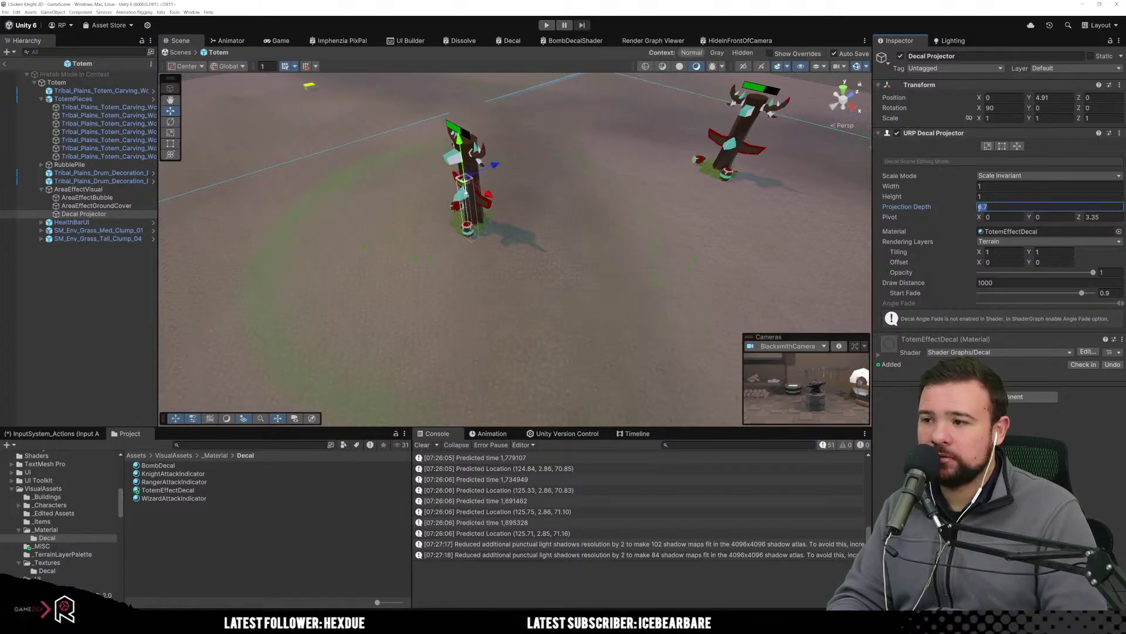
Set both the height and the width of the Decal Projector to 10.
{"action": "left_click", "coordinate": [999, 197]}
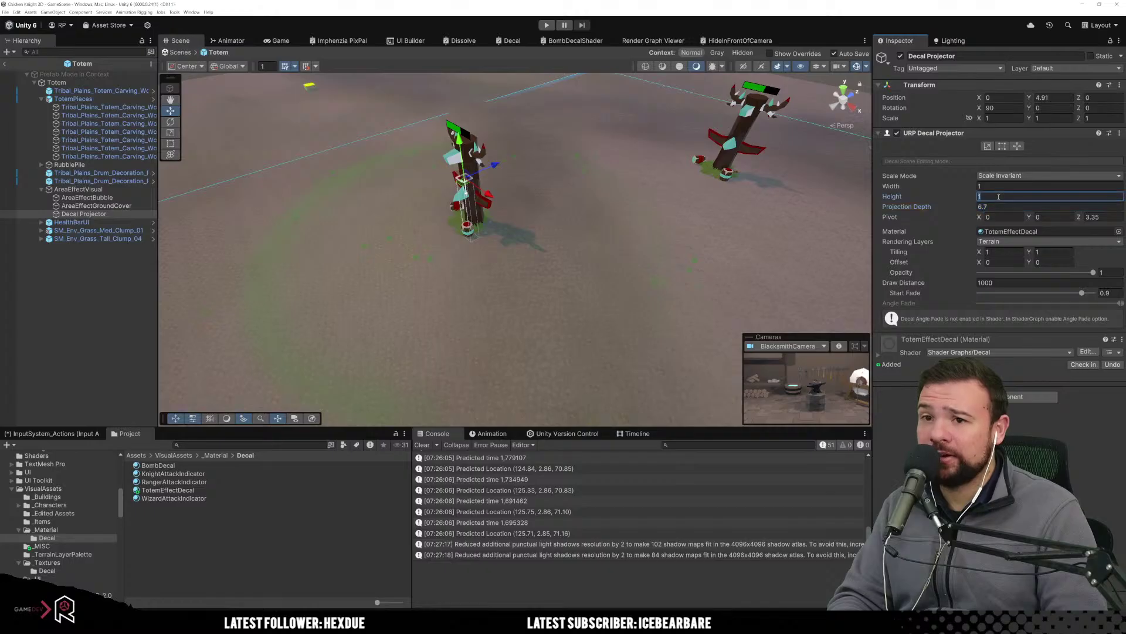
{"action": "type", "text": "10"}
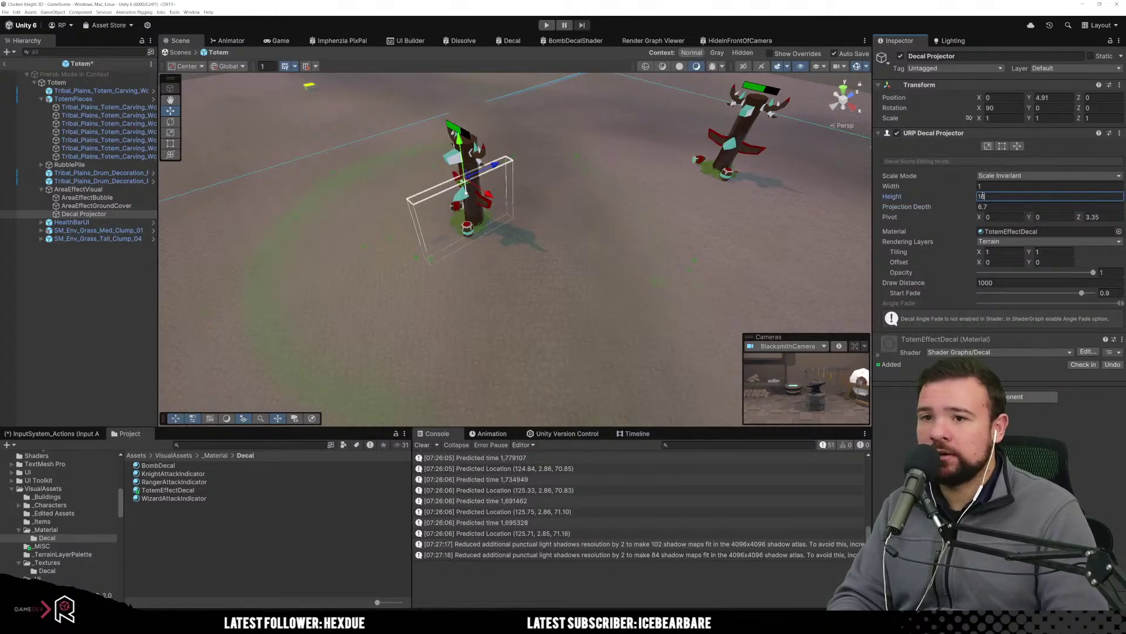
{"action": "left_click", "coordinate": [997, 187]}
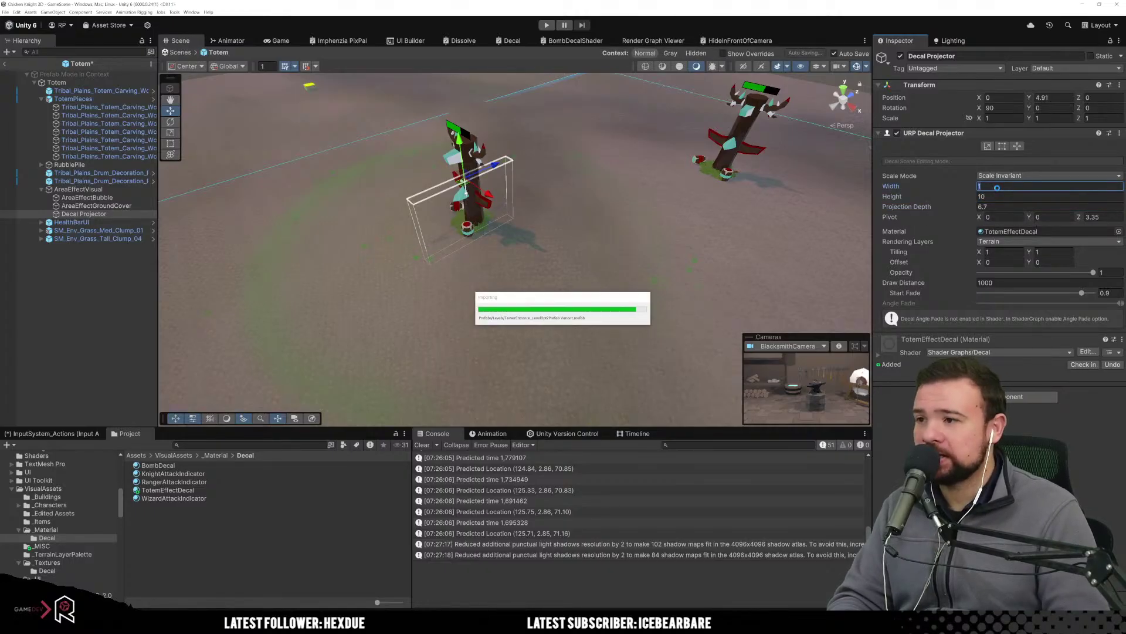
{"action": "type", "text": "10"}
{"action": "key", "text": "Return"}
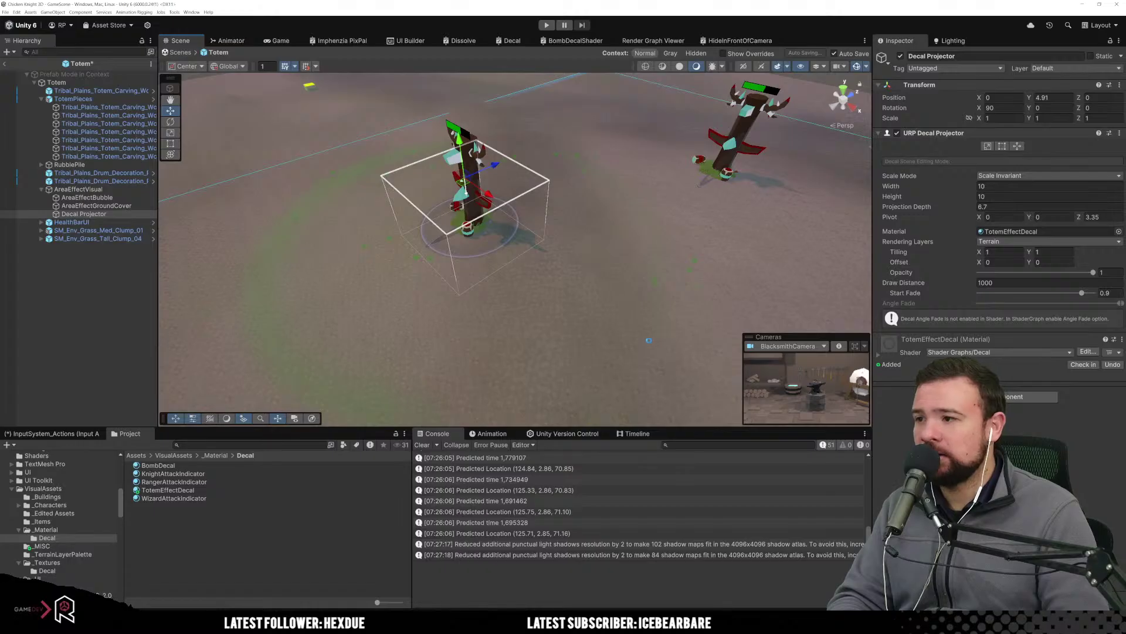
Test the Decal Projector's opacity at 0 and restore it to 1.
{"action": "left_click", "coordinate": [596, 244]}
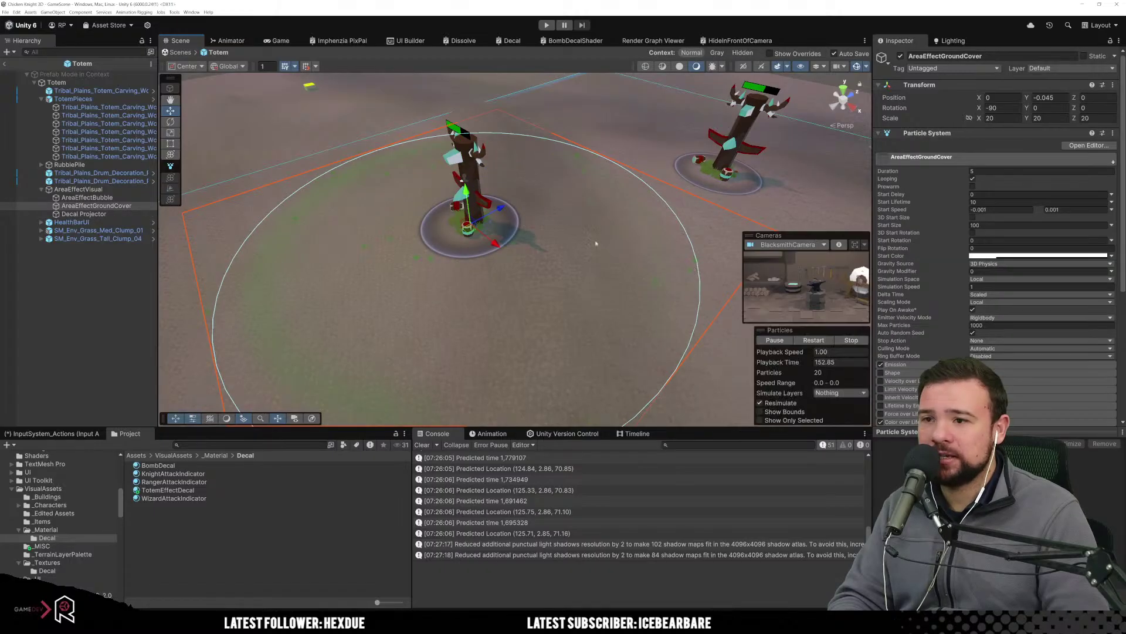
{"action": "left_click", "coordinate": [644, 136]}
{"action": "right_click_drag", "start_coordinate": [651, 251], "coordinate": [551, 300]}
{"action": "key", "text": "w"}
{"action": "key", "text": "s"}
{"action": "left_click", "coordinate": [395, 256]}
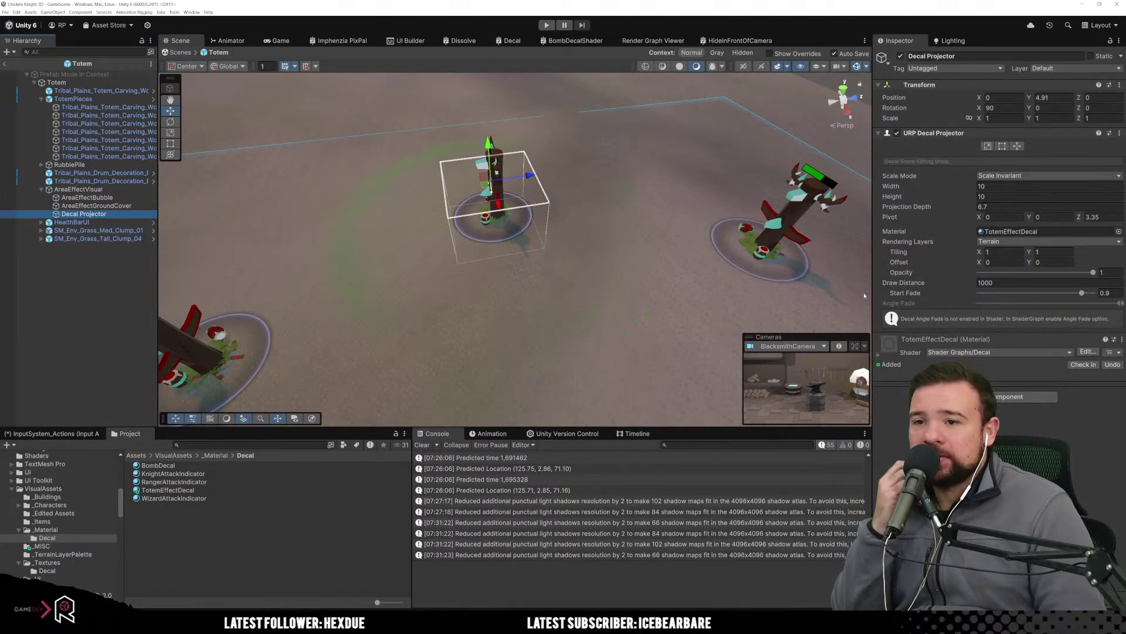
{"action": "left_click_drag", "start_coordinate": [1096, 275], "coordinate": [962, 278]}
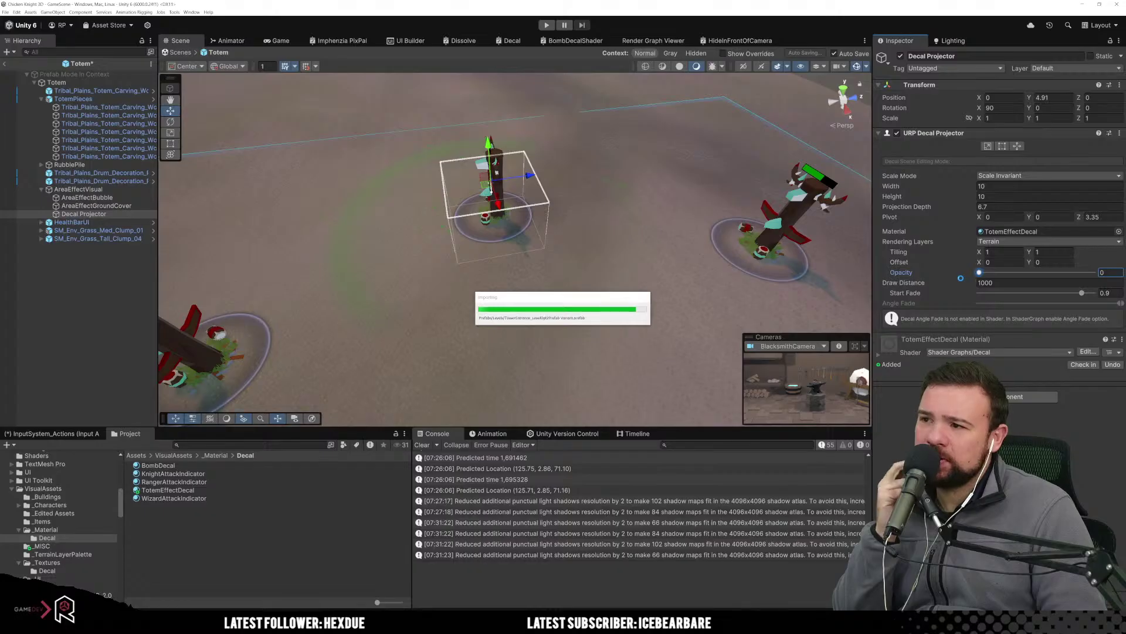
{"action": "left_click_drag", "start_coordinate": [990, 276], "coordinate": [1093, 274]}
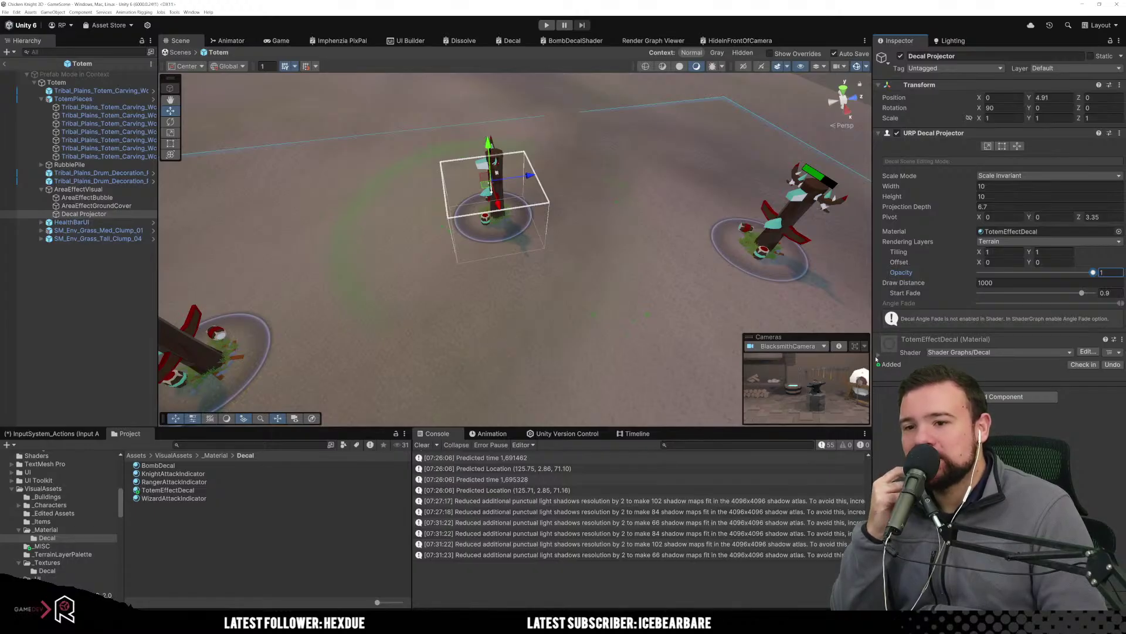
Locate the TotemEffectDecal material and replace its Base Map with a different ringed circle texture.
{"action": "left_click", "coordinate": [876, 357]}
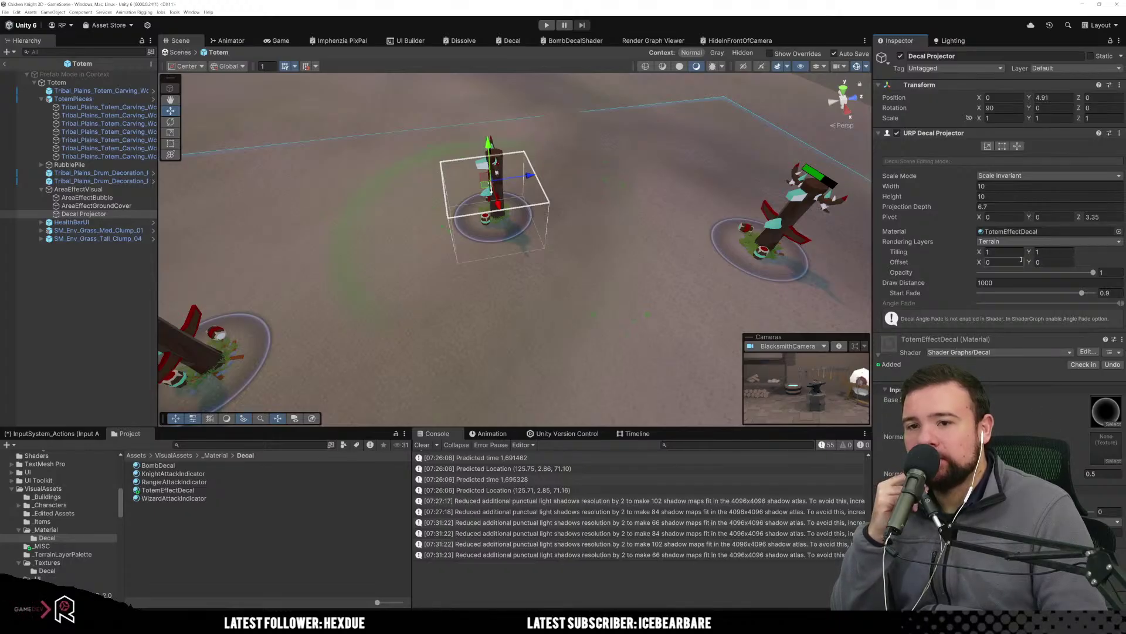
{"action": "left_click", "coordinate": [1018, 232]}
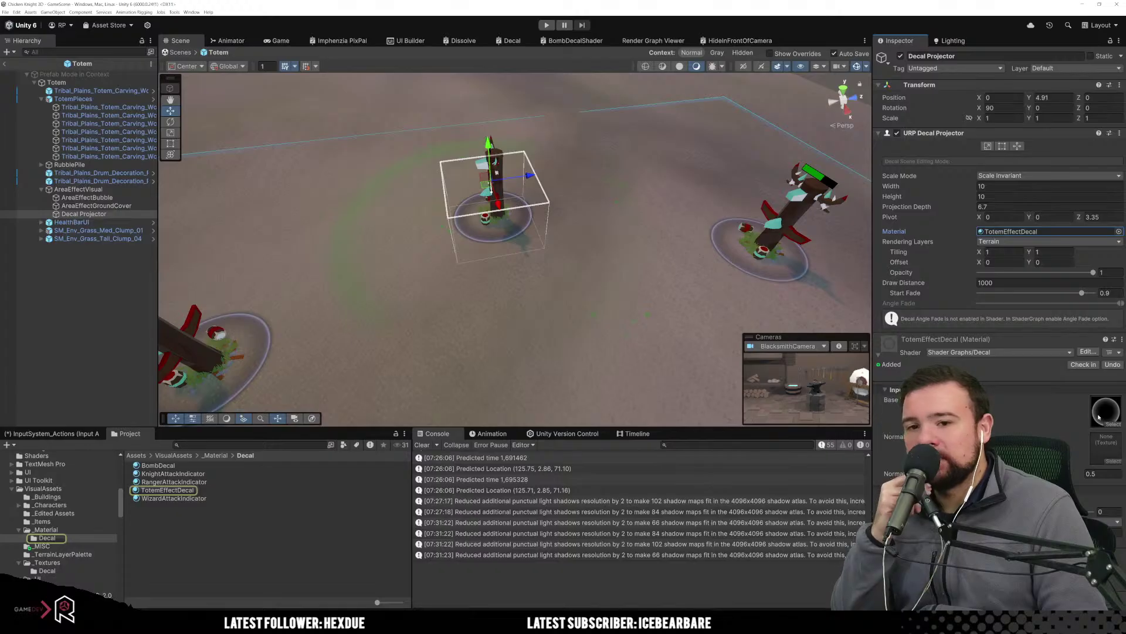
{"action": "left_click", "coordinate": [167, 490]}
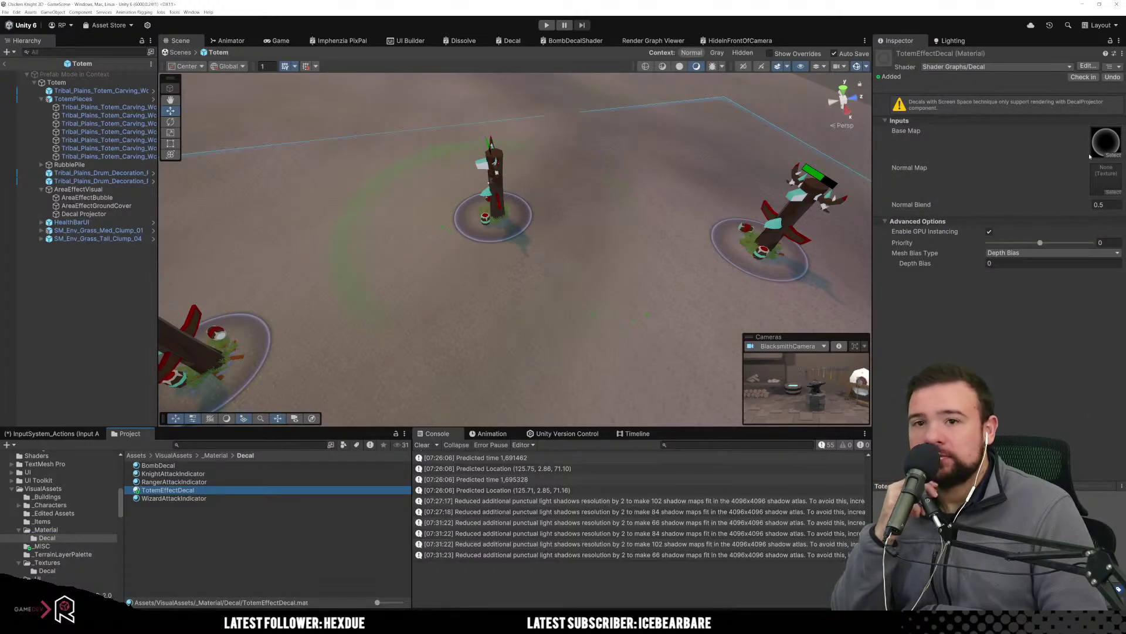
{"action": "left_click", "coordinate": [1107, 148]}
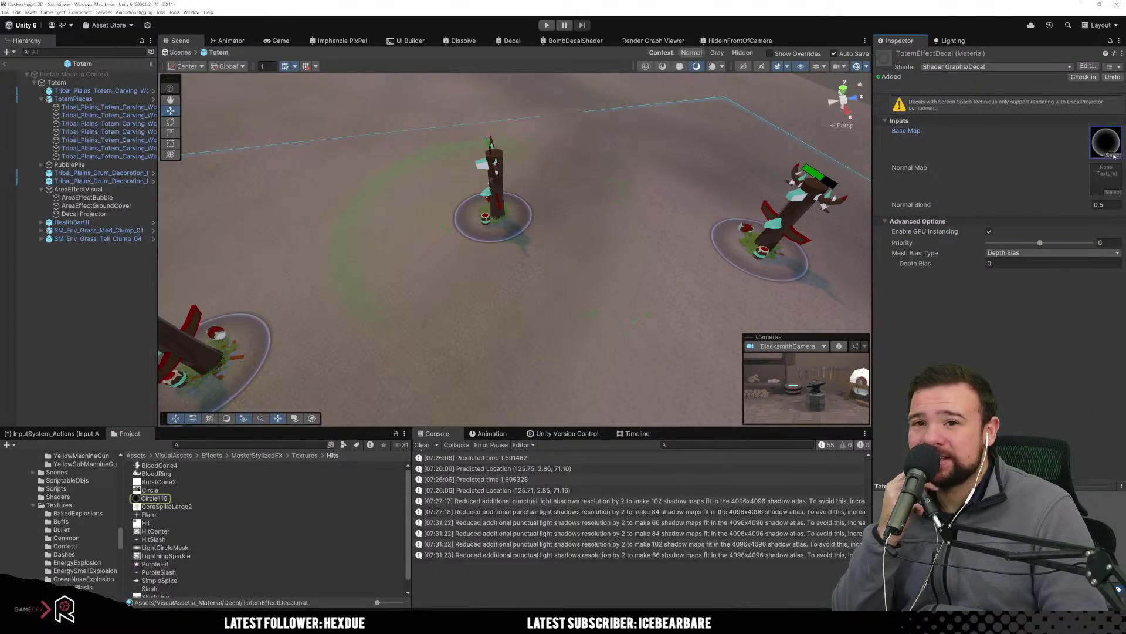
{"action": "left_click", "coordinate": [1114, 155]}
{"action": "key", "text": "Escape"}
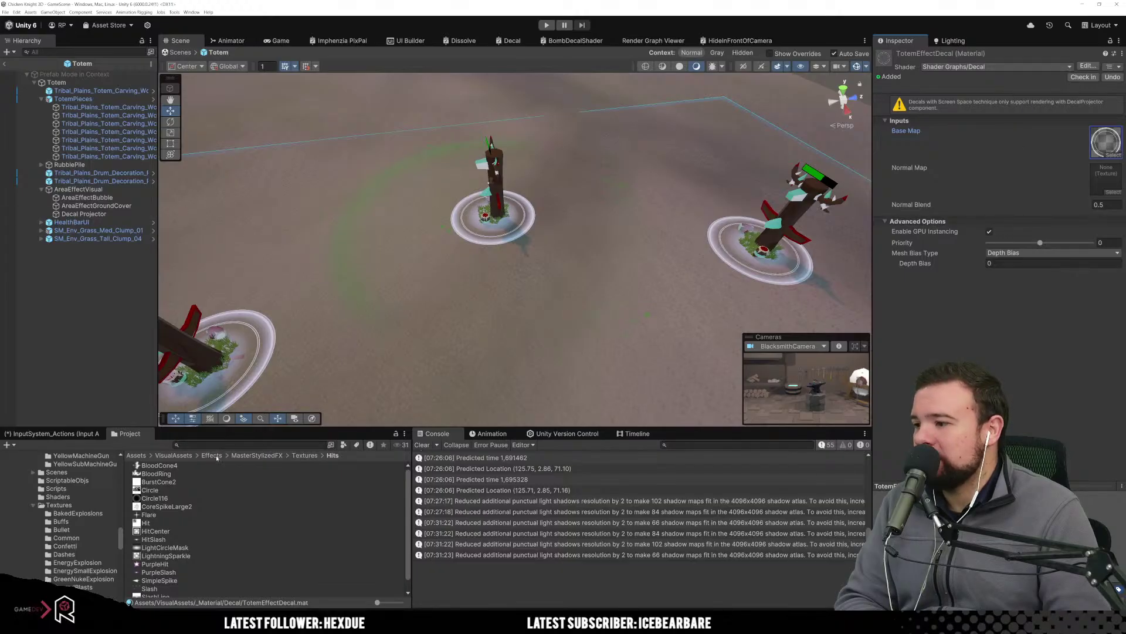
Look through the project's rune, texture and material folders and examine which shader the BombDecal material uses.
{"action": "scroll", "coordinate": [54, 533], "scroll_direction": "down", "scroll_amount": 5}
{"action": "scroll", "coordinate": [54, 532], "scroll_direction": "up", "scroll_amount": 5}
{"action": "scroll", "coordinate": [55, 533], "scroll_direction": "down", "scroll_amount": 5}
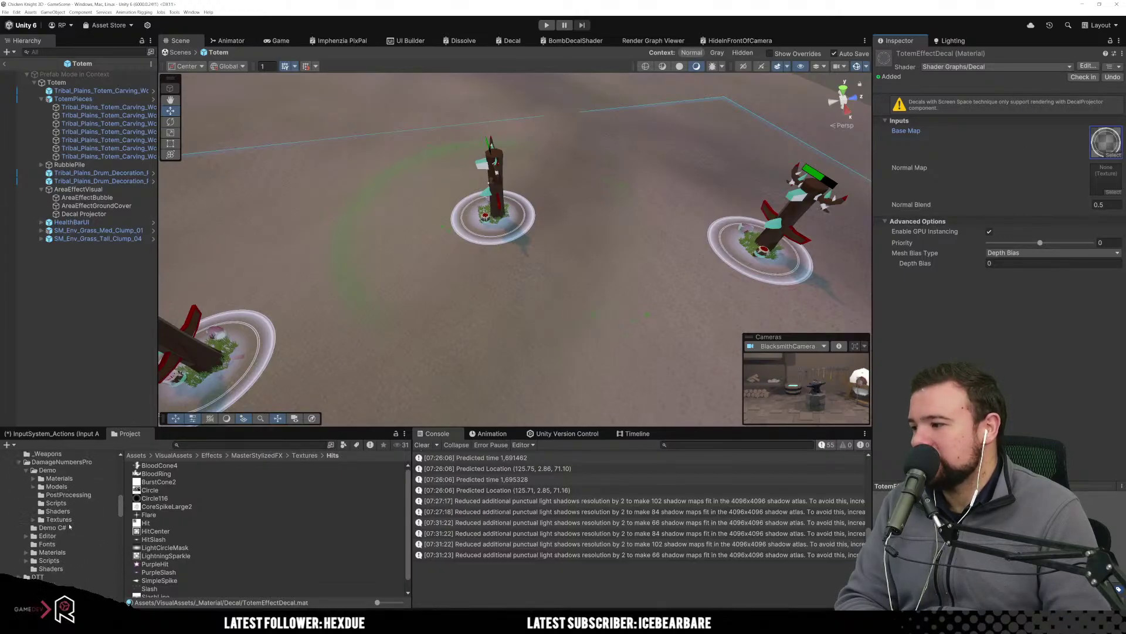
{"action": "left_click", "coordinate": [47, 560]}
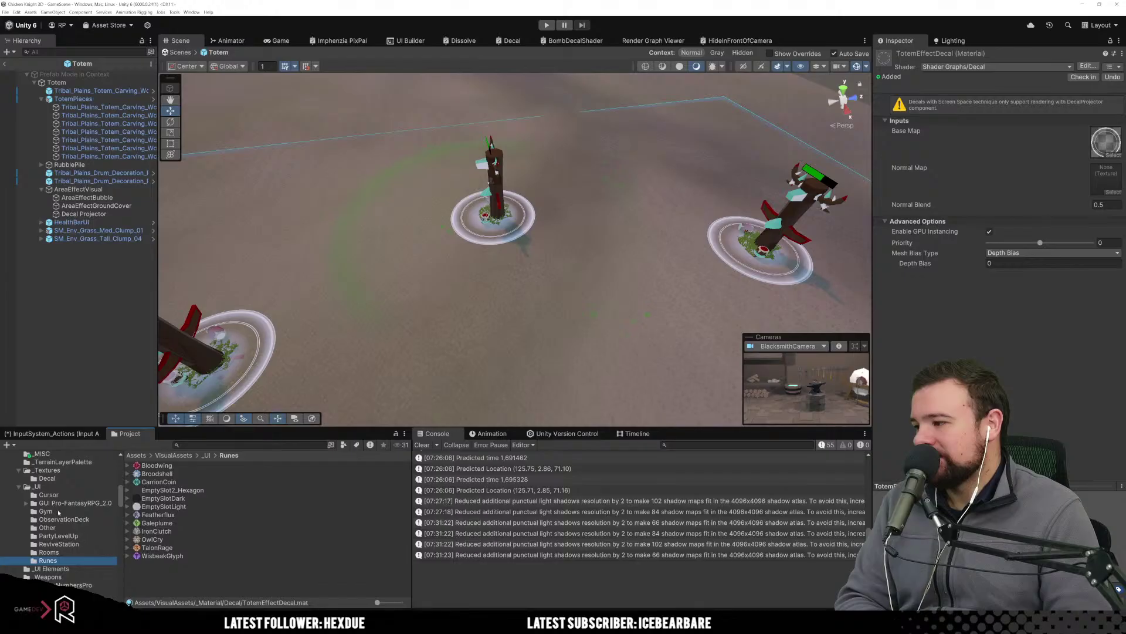
{"action": "left_click", "coordinate": [54, 489]}
{"action": "left_click", "coordinate": [68, 473]}
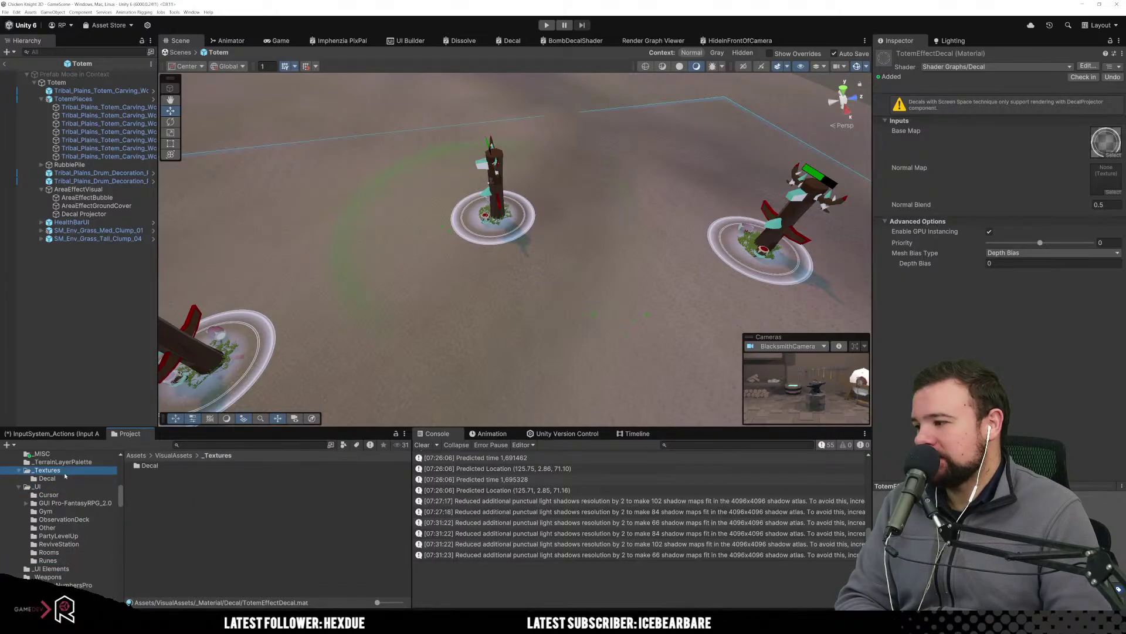
{"action": "left_click", "coordinate": [62, 478]}
{"action": "scroll", "coordinate": [62, 478], "scroll_direction": "up", "scroll_amount": 1}
{"action": "left_click", "coordinate": [58, 476]}
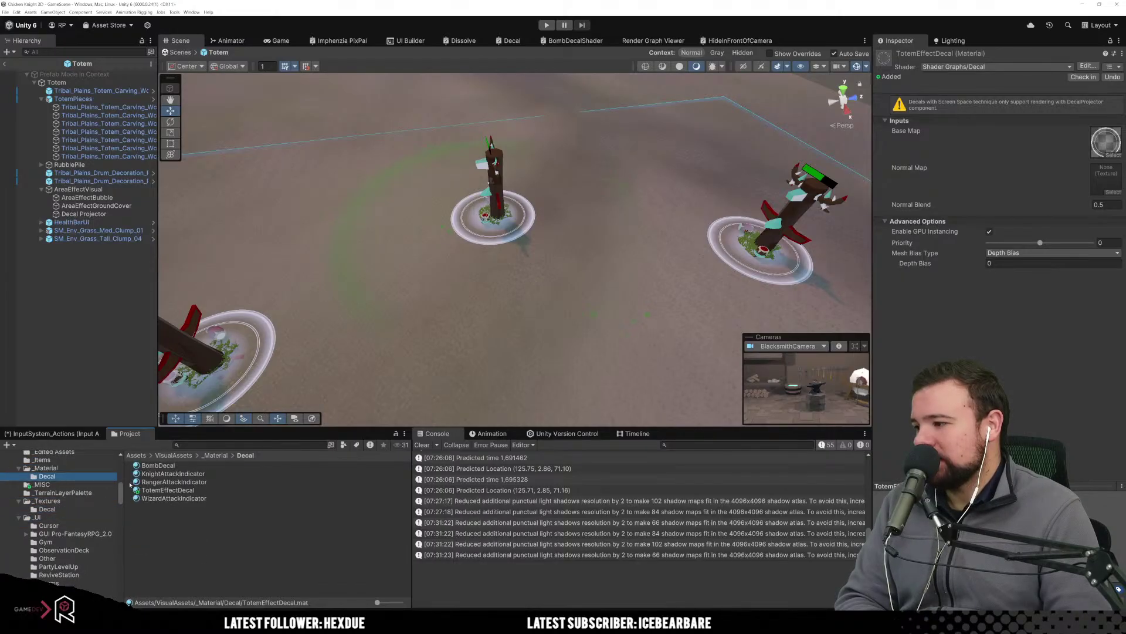
{"action": "left_click", "coordinate": [173, 466]}
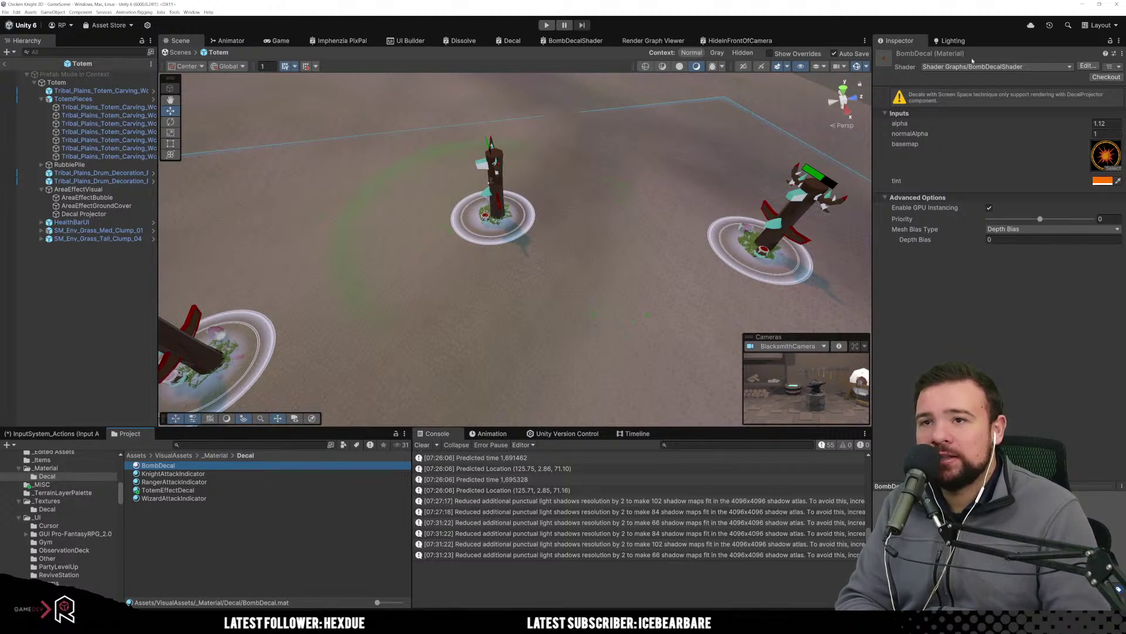
Switch the TotemEffectDecal material's shader to BombDecalShader.
{"action": "left_click", "coordinate": [157, 491]}
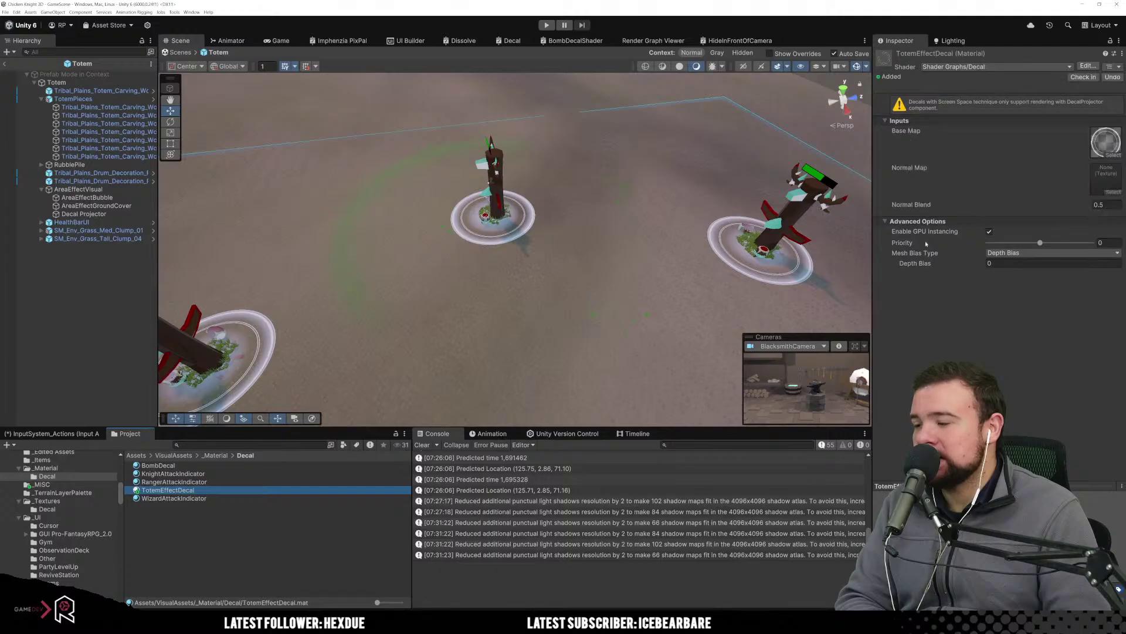
{"action": "left_click", "coordinate": [986, 69]}
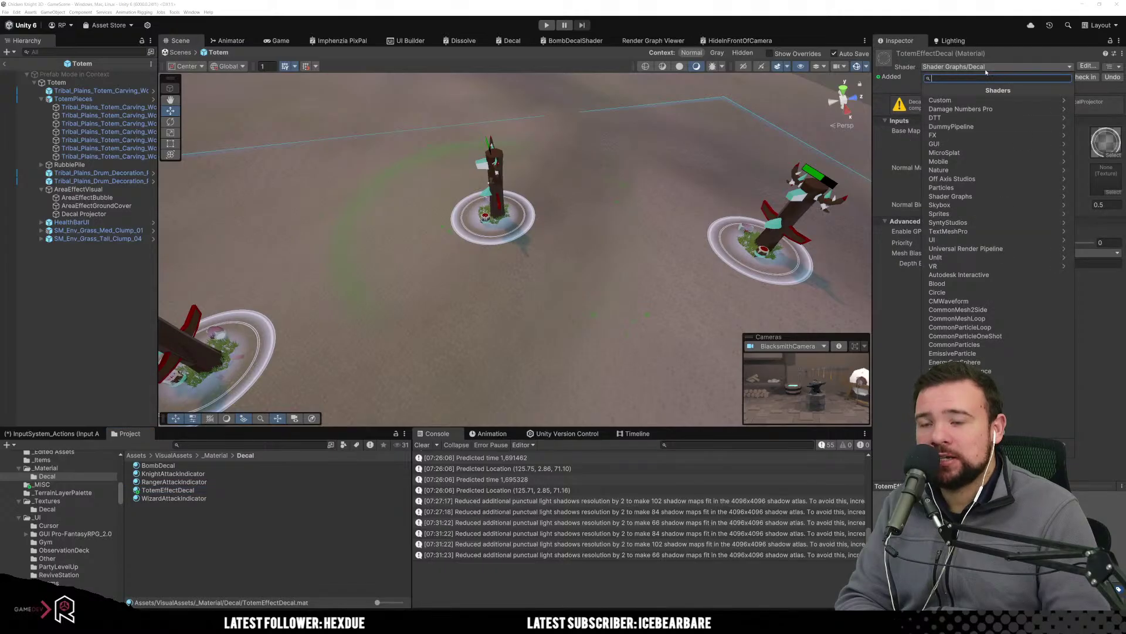
{"action": "type", "text": "bomb"}
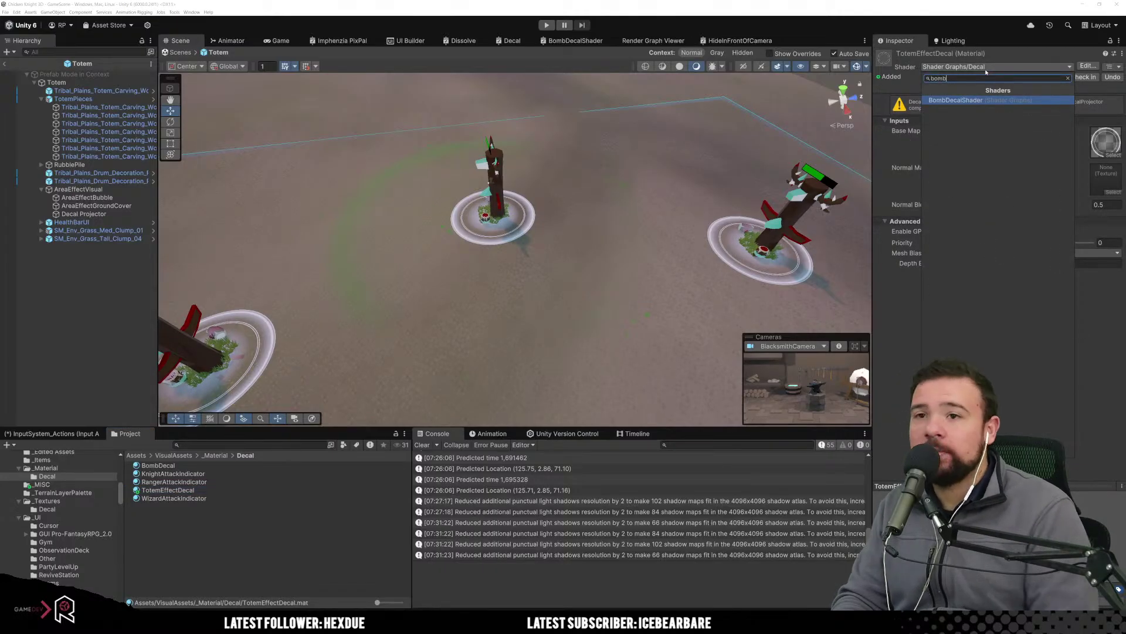
{"action": "key", "text": "Return"}
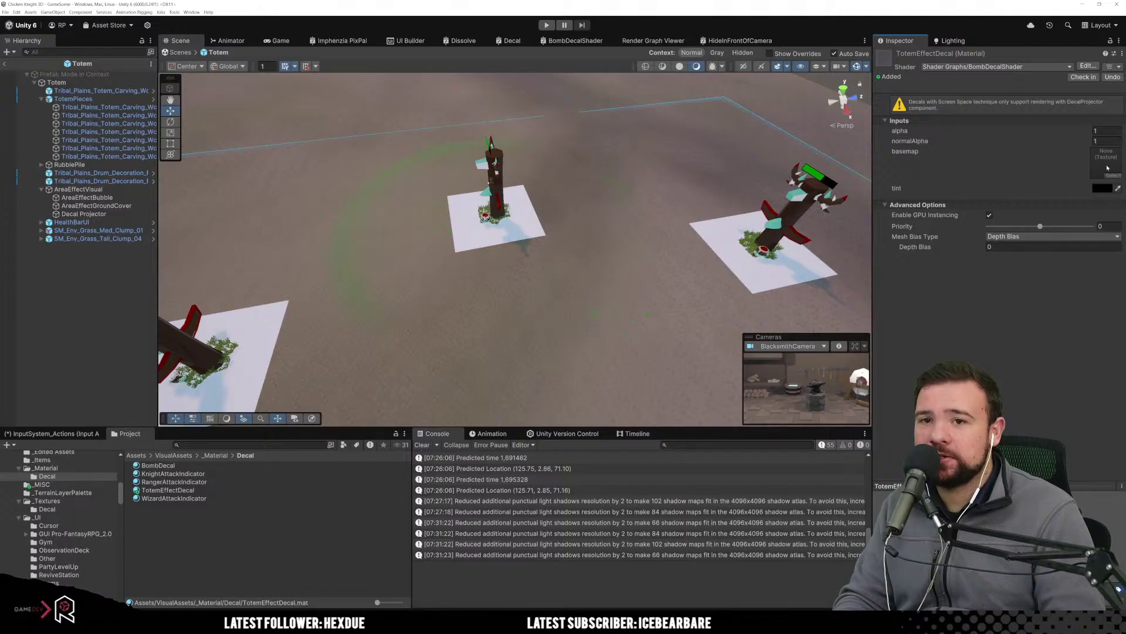
Choose the Circle 1 Decal texture as the basemap of TotemEffectDecal.
{"action": "left_click", "coordinate": [1110, 174]}
{"action": "scroll", "coordinate": [829, 432], "scroll_direction": "down", "scroll_amount": 5}
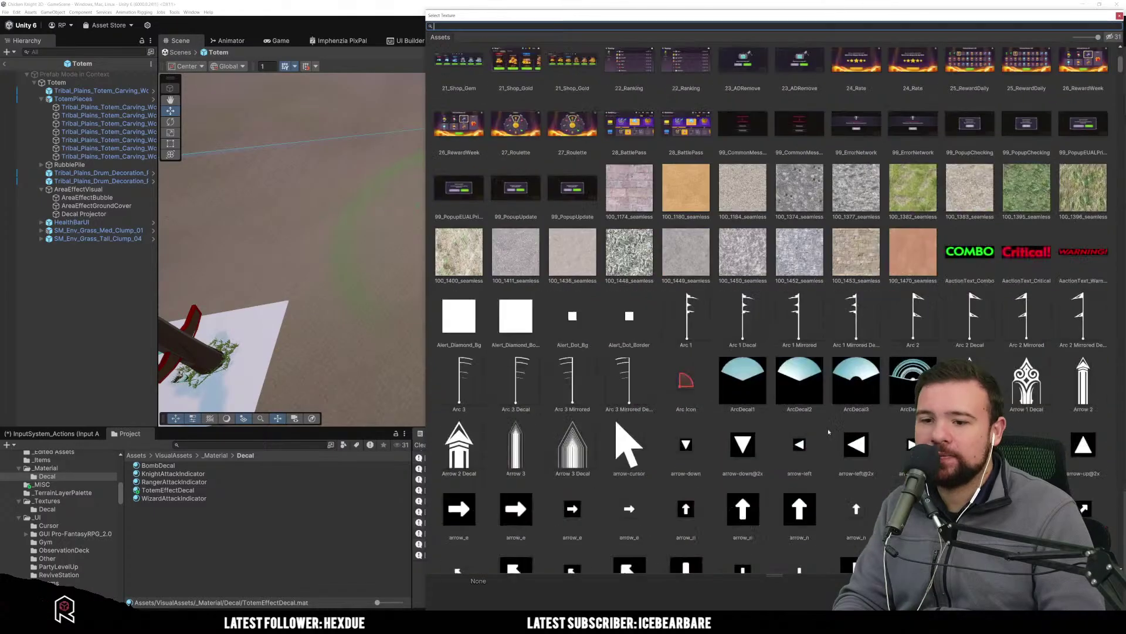
{"action": "scroll", "coordinate": [829, 431], "scroll_direction": "down", "scroll_amount": 20}
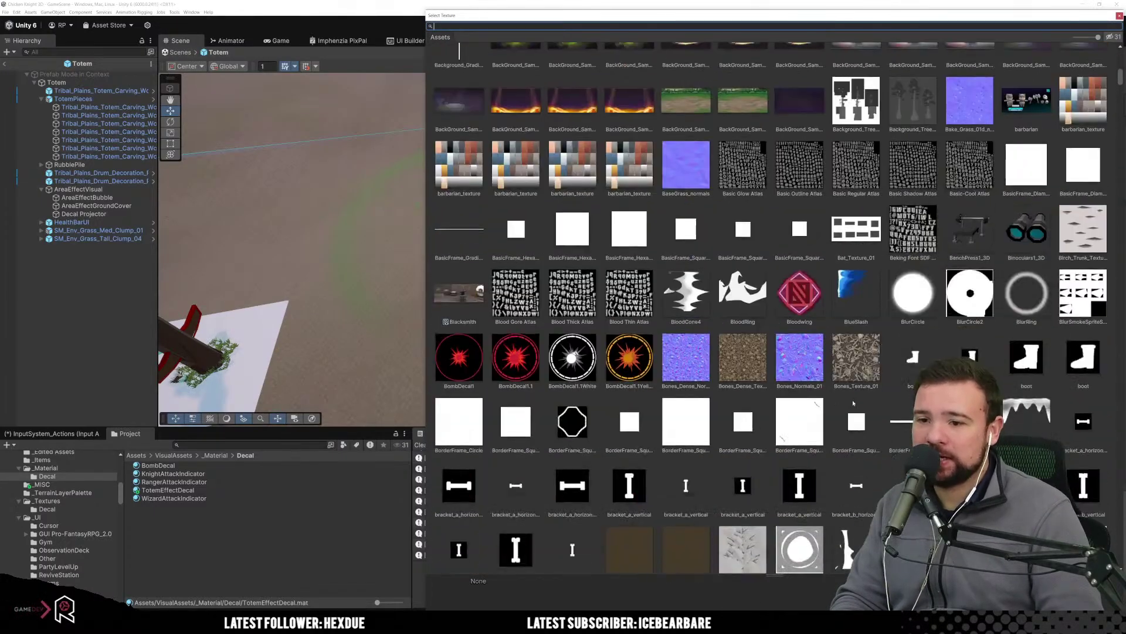
{"action": "scroll", "coordinate": [853, 403], "scroll_direction": "down", "scroll_amount": 20}
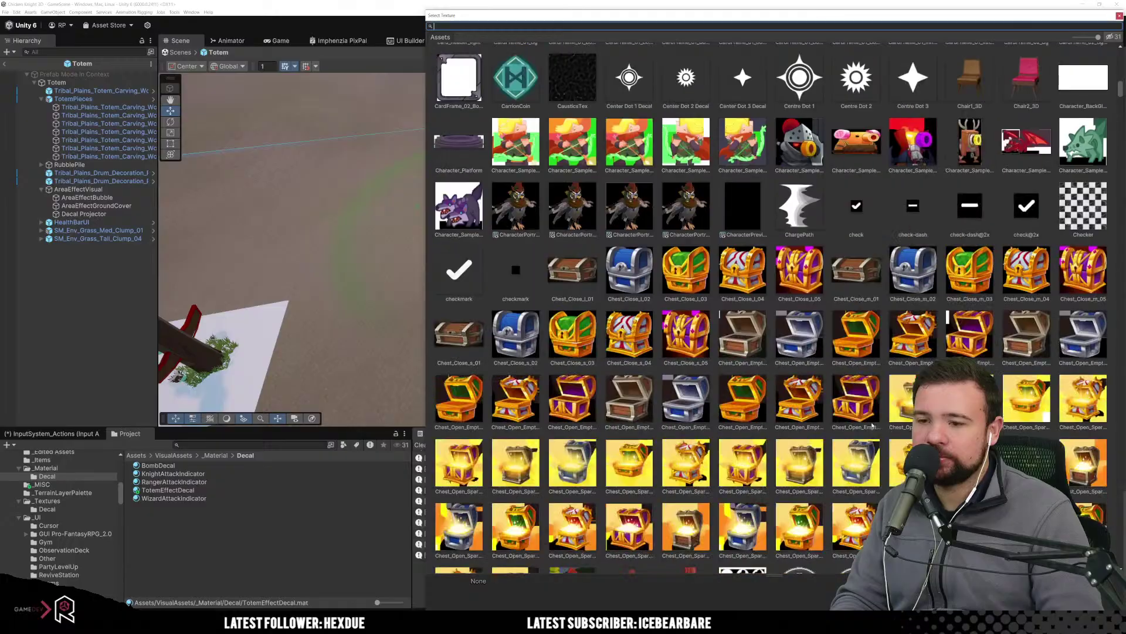
{"action": "scroll", "coordinate": [873, 426], "scroll_direction": "down", "scroll_amount": 5}
{"action": "left_click", "coordinate": [816, 330]}
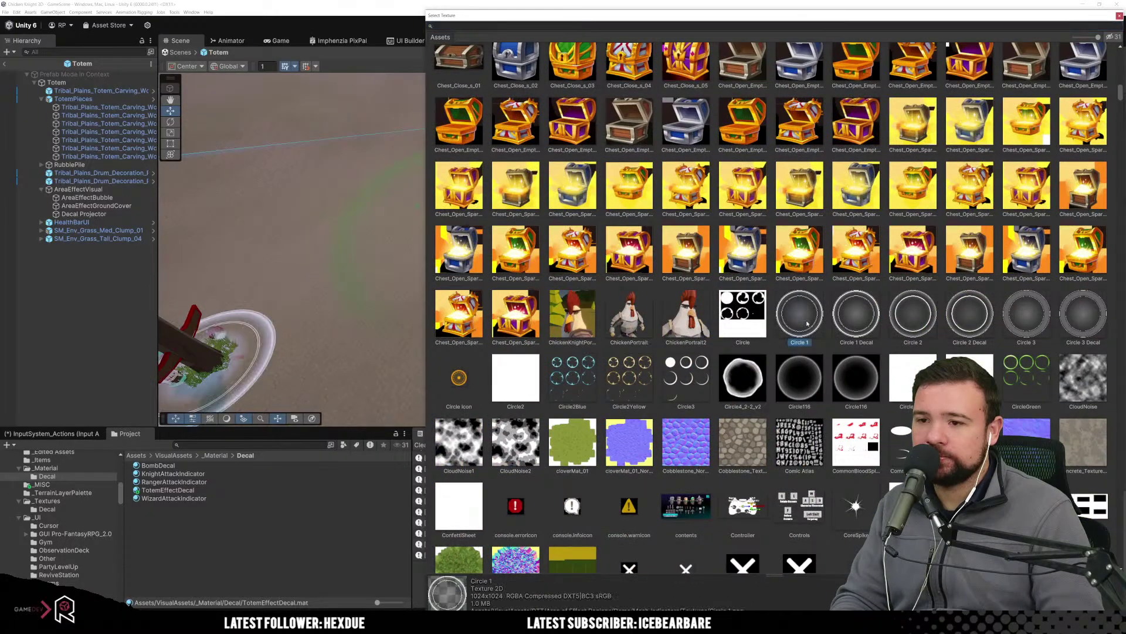
{"action": "double_click", "coordinate": [850, 327]}
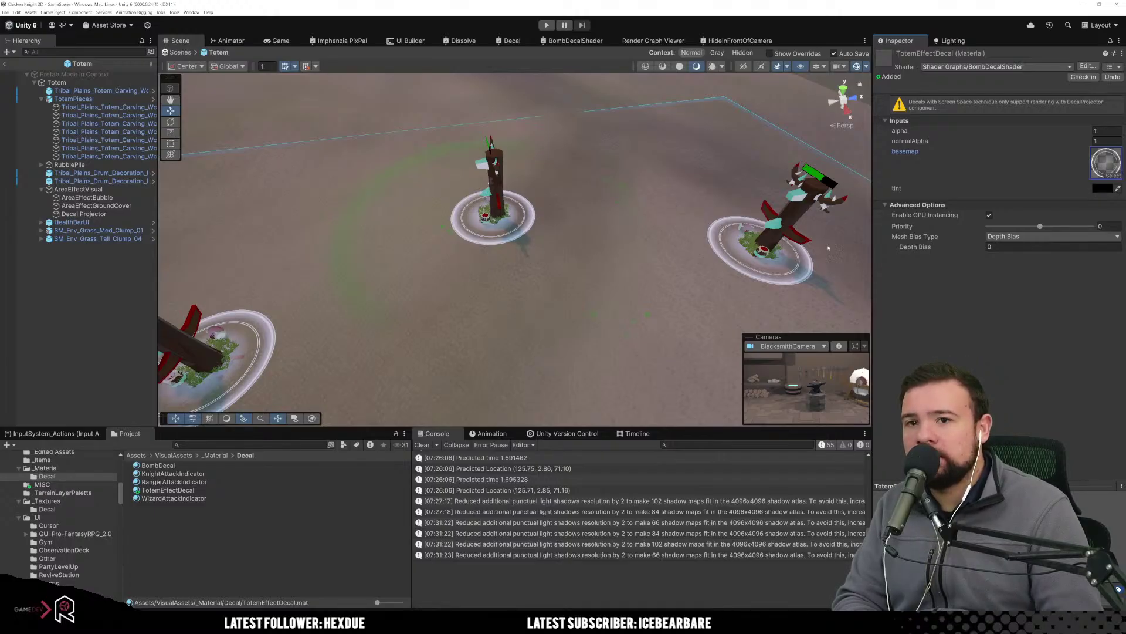
Set the TotemEffectDecal material's tint to bright green 04FF00 with an alpha of 255.
{"action": "left_click", "coordinate": [1101, 188]}
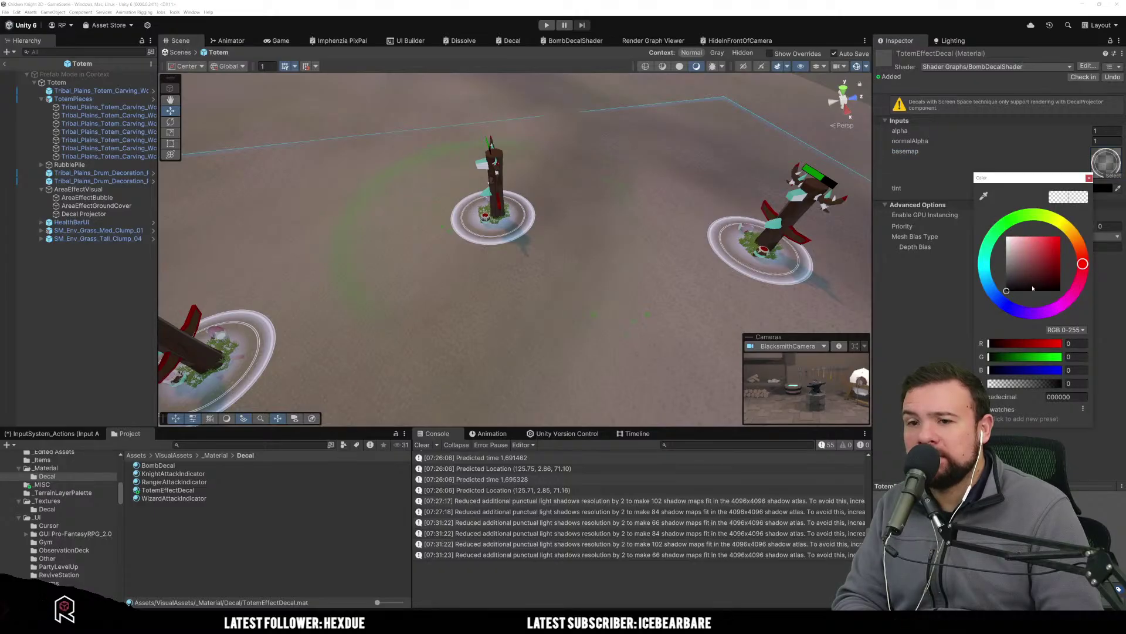
{"action": "left_click", "coordinate": [1009, 221]}
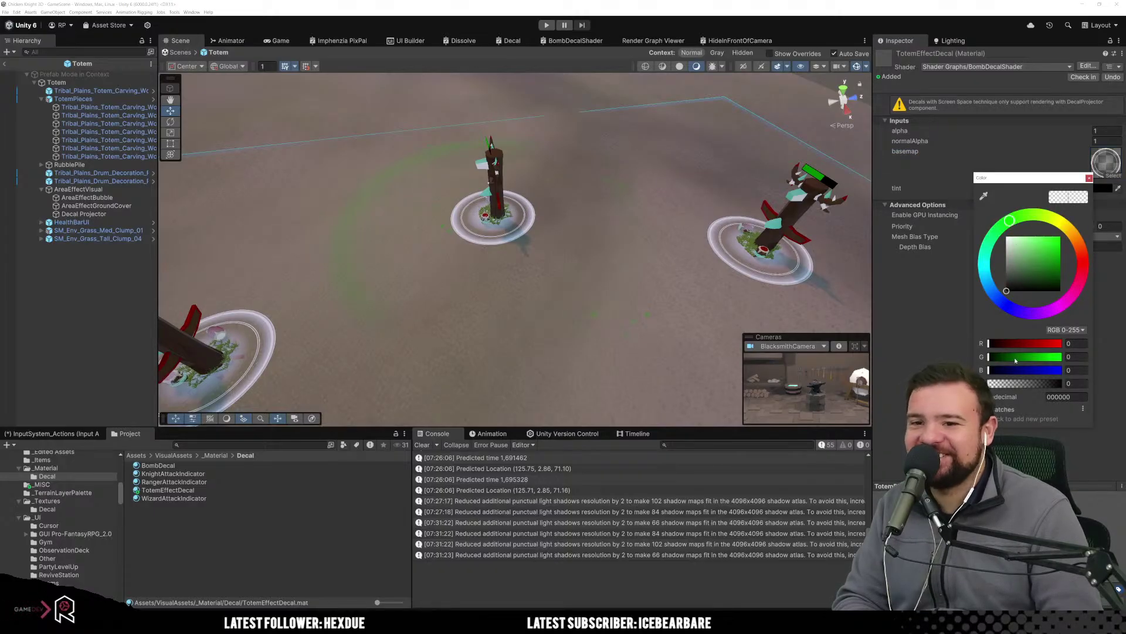
{"action": "left_click", "coordinate": [1060, 237]}
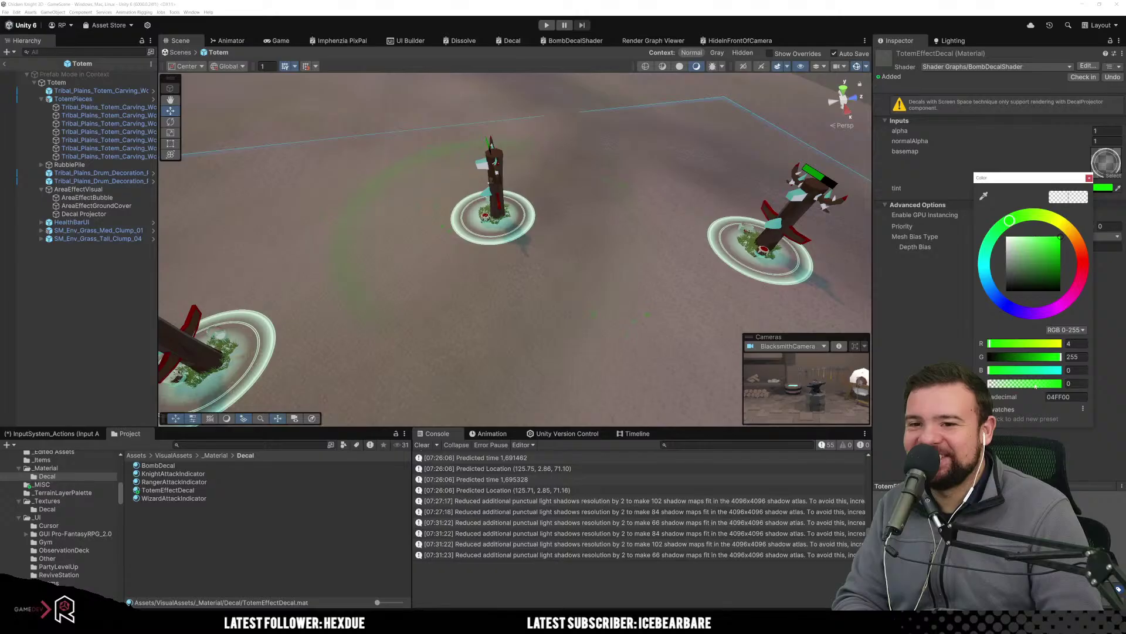
{"action": "left_click_drag", "start_coordinate": [1042, 385], "coordinate": [1093, 383]}
{"action": "left_click", "coordinate": [953, 333]}
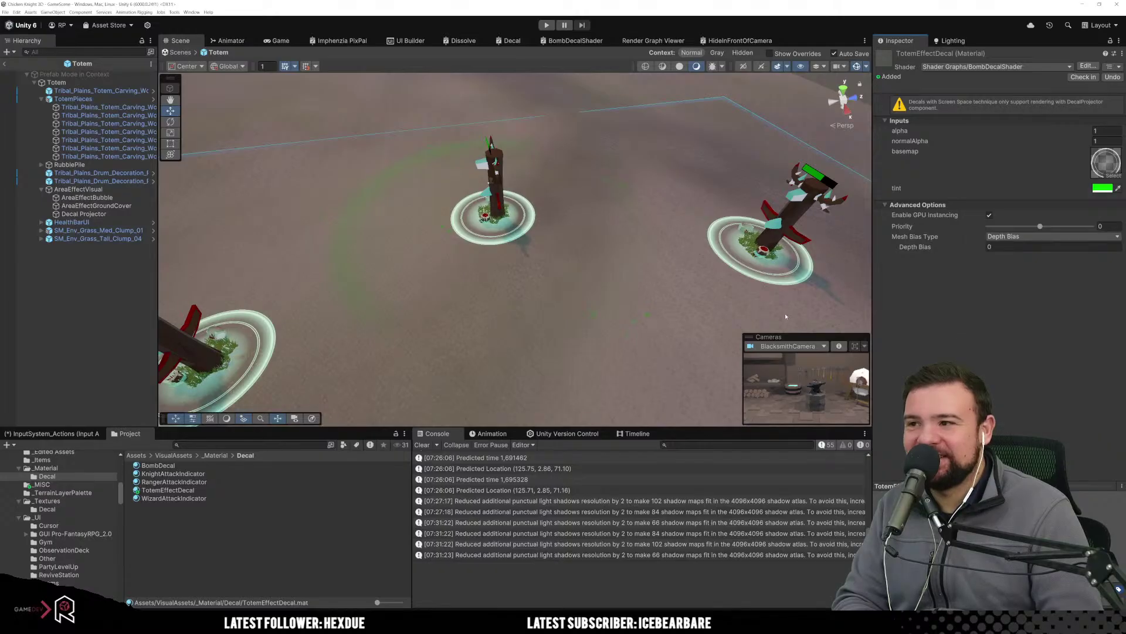
{"action": "left_click", "coordinate": [1103, 188]}
{"action": "mouse_move", "coordinate": [1050, 254]}
{"action": "left_mouse_down"}
{"action": "mouse_move", "coordinate": [1042, 266]}
{"action": "mouse_move", "coordinate": [1026, 239]}
{"action": "mouse_move", "coordinate": [1009, 237]}
{"action": "mouse_move", "coordinate": [1083, 231]}
{"action": "left_mouse_up"}
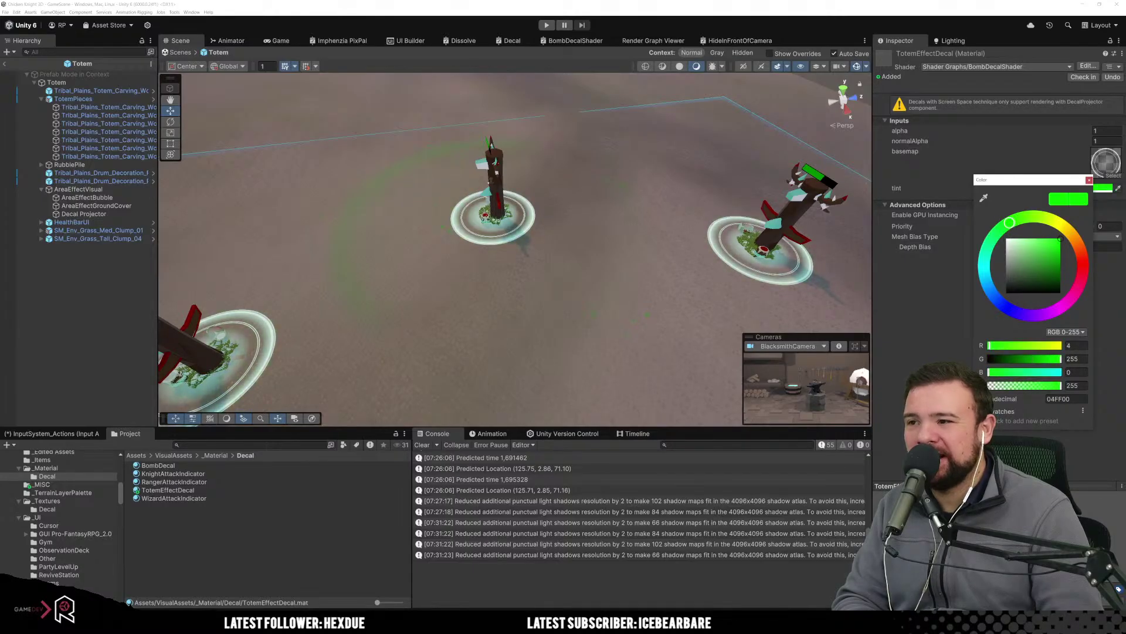
{"action": "left_click", "coordinate": [954, 285]}
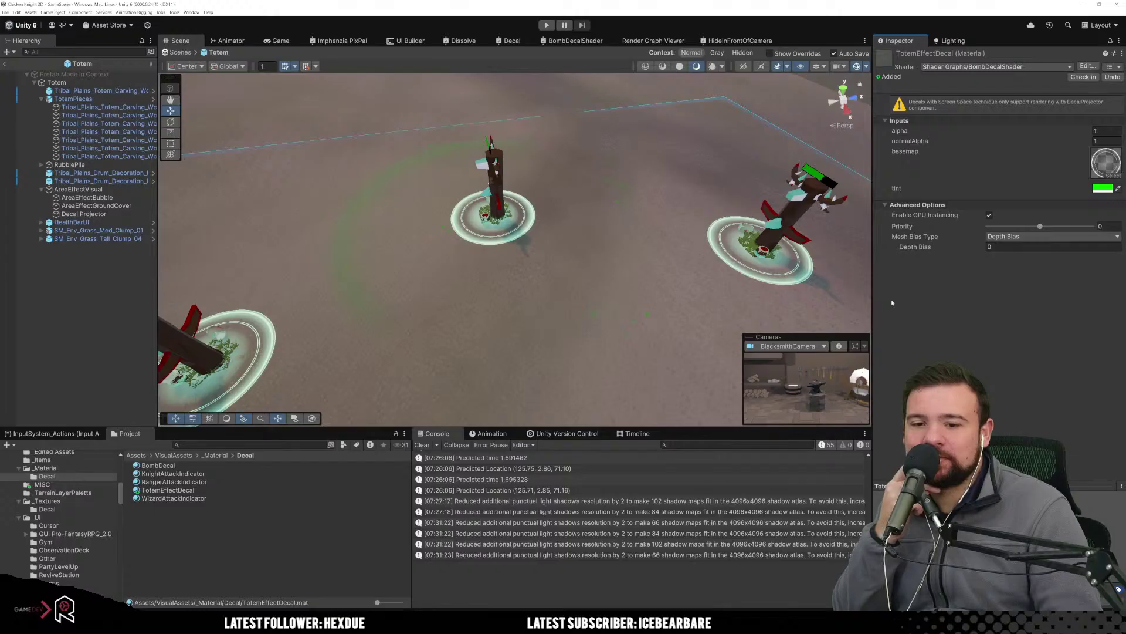
In the BombDecalShader graph, connect the tint property directly to the fragment's Base Color and move the bypassed Add node aside.
{"action": "right_click_drag", "start_coordinate": [297, 225], "coordinate": [604, 205]}
{"action": "key", "text": "w"}
{"action": "left_click", "coordinate": [636, 224]}
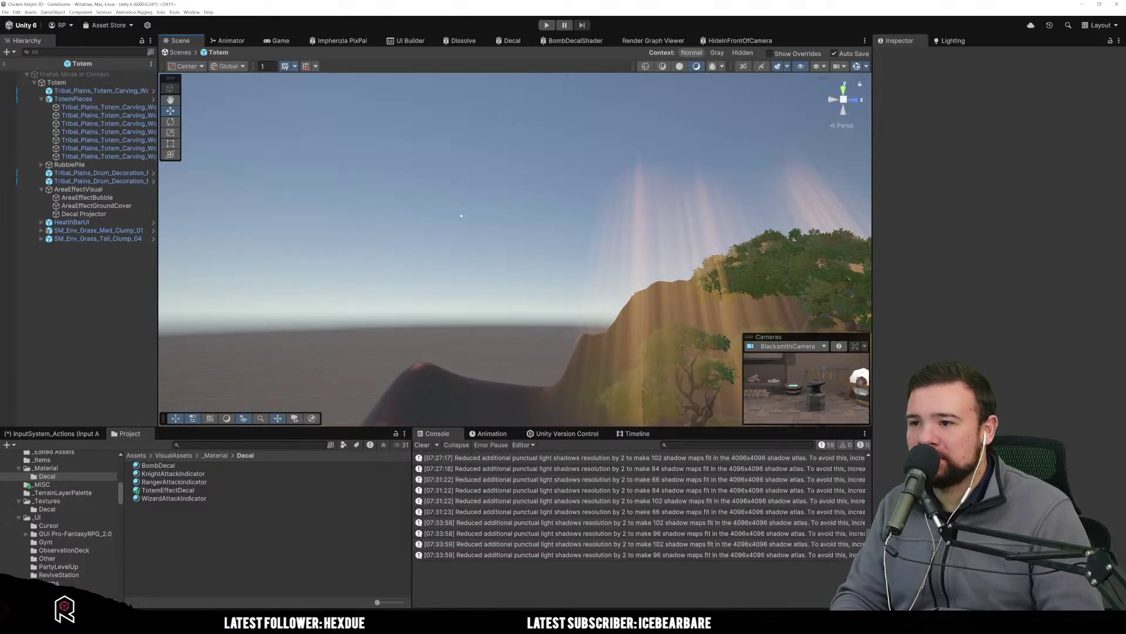
{"action": "right_click_drag", "start_coordinate": [476, 221], "coordinate": [322, 165]}
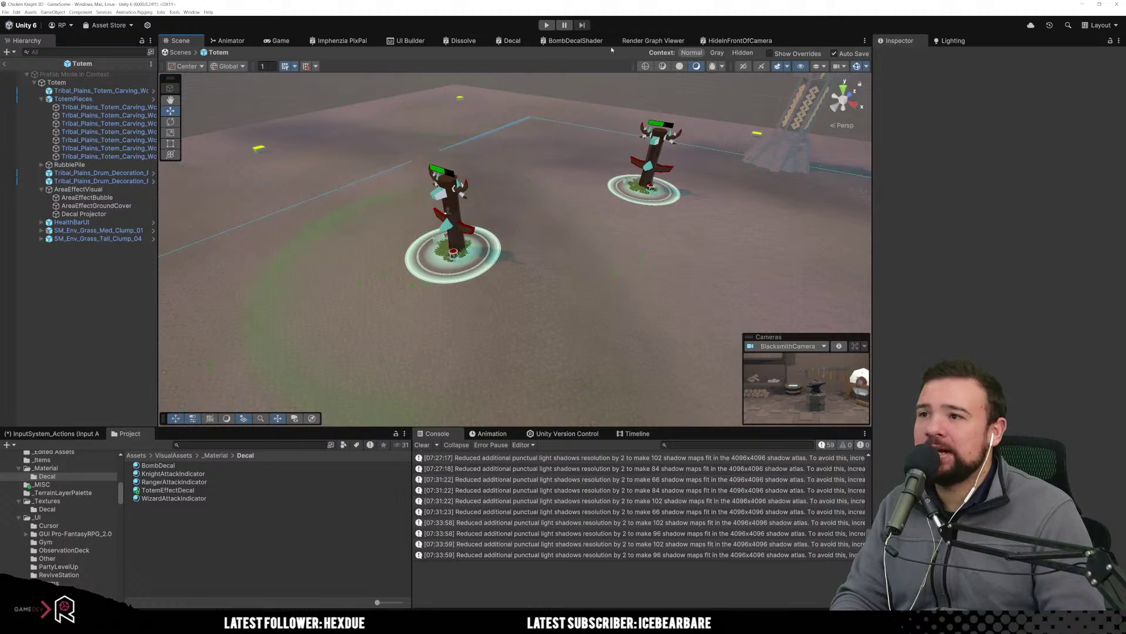
{"action": "left_click", "coordinate": [589, 44]}
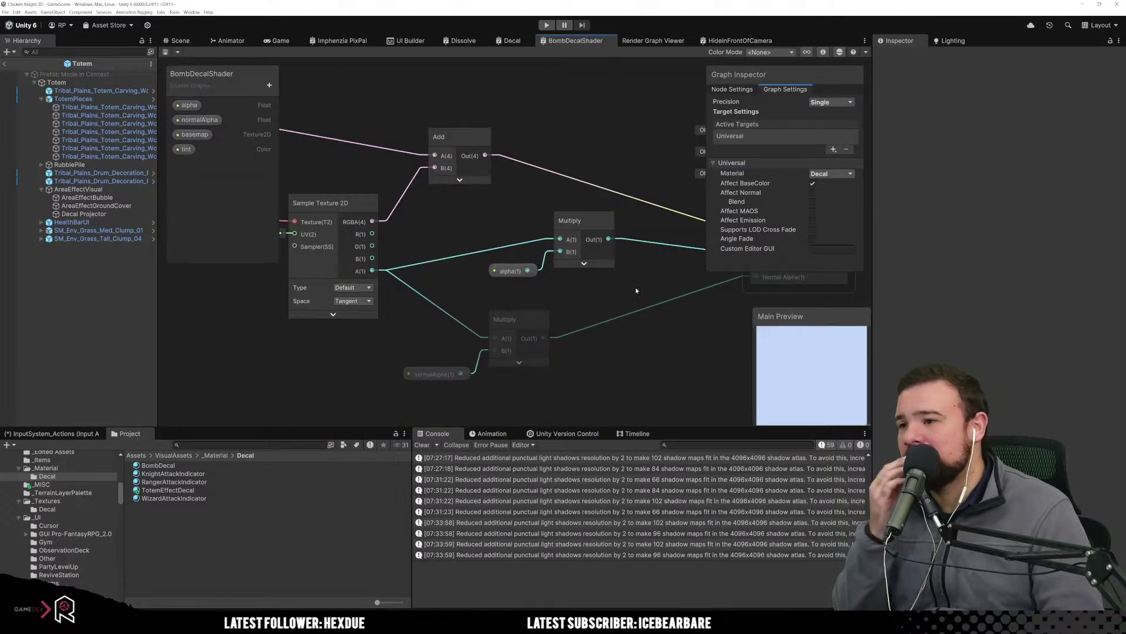
{"action": "scroll", "coordinate": [563, 264], "scroll_direction": "up", "scroll_amount": 3}
{"action": "scroll", "coordinate": [528, 262], "scroll_direction": "down", "scroll_amount": 3}
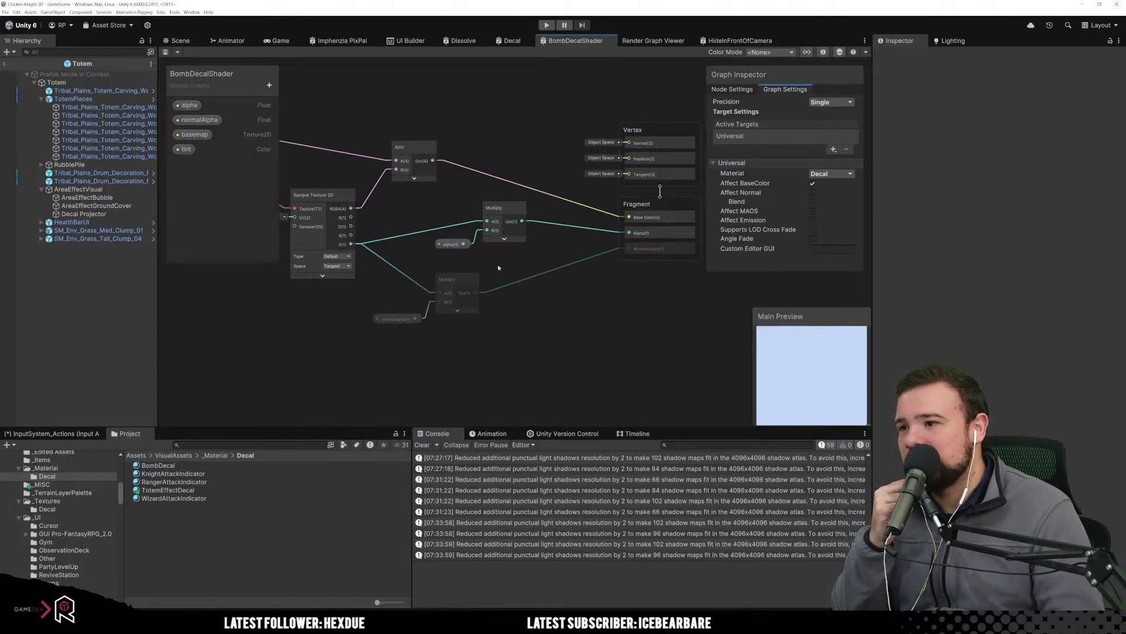
{"action": "middle_click_drag", "start_coordinate": [428, 193], "coordinate": [470, 224]}
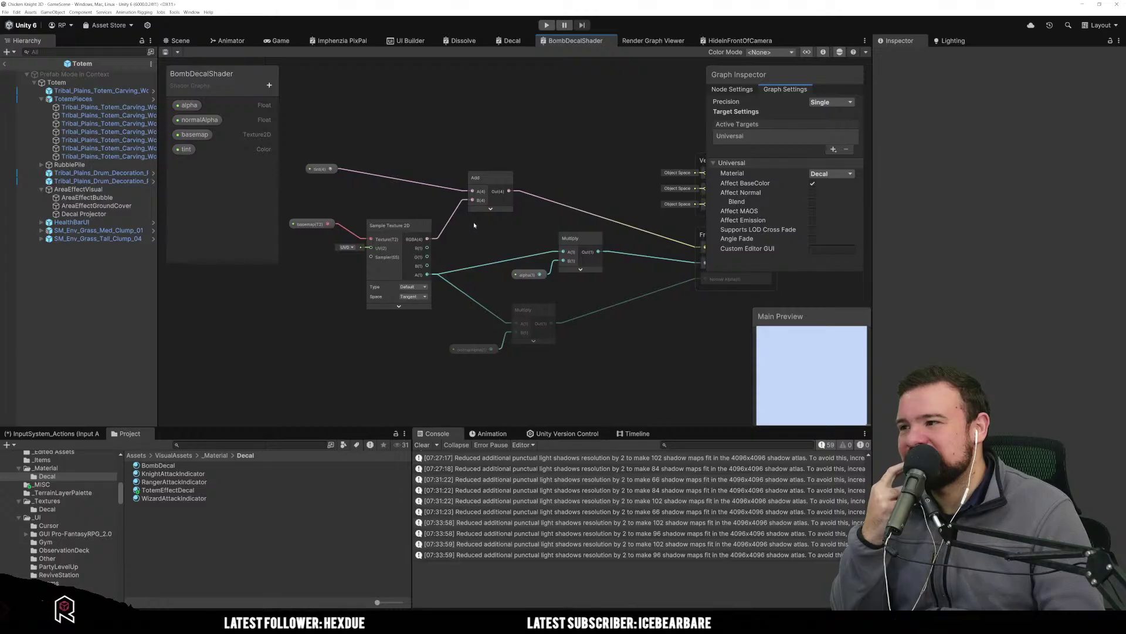
{"action": "middle_click_drag", "start_coordinate": [474, 222], "coordinate": [442, 228]}
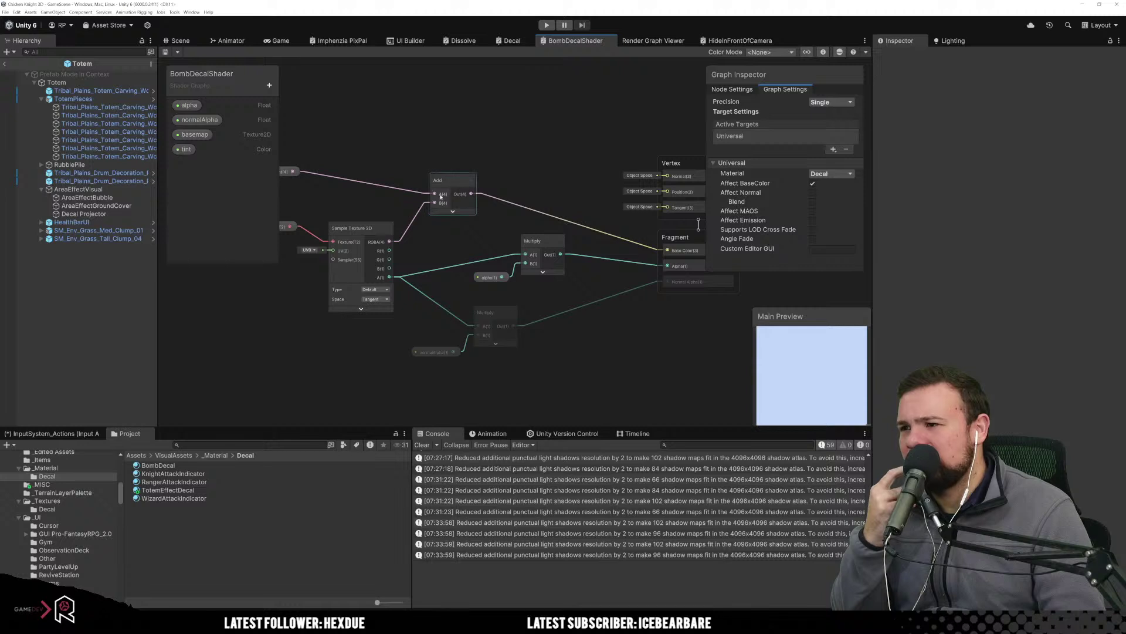
{"action": "left_click_drag", "start_coordinate": [436, 197], "coordinate": [455, 201]}
{"action": "left_click_drag", "start_coordinate": [453, 199], "coordinate": [454, 199]}
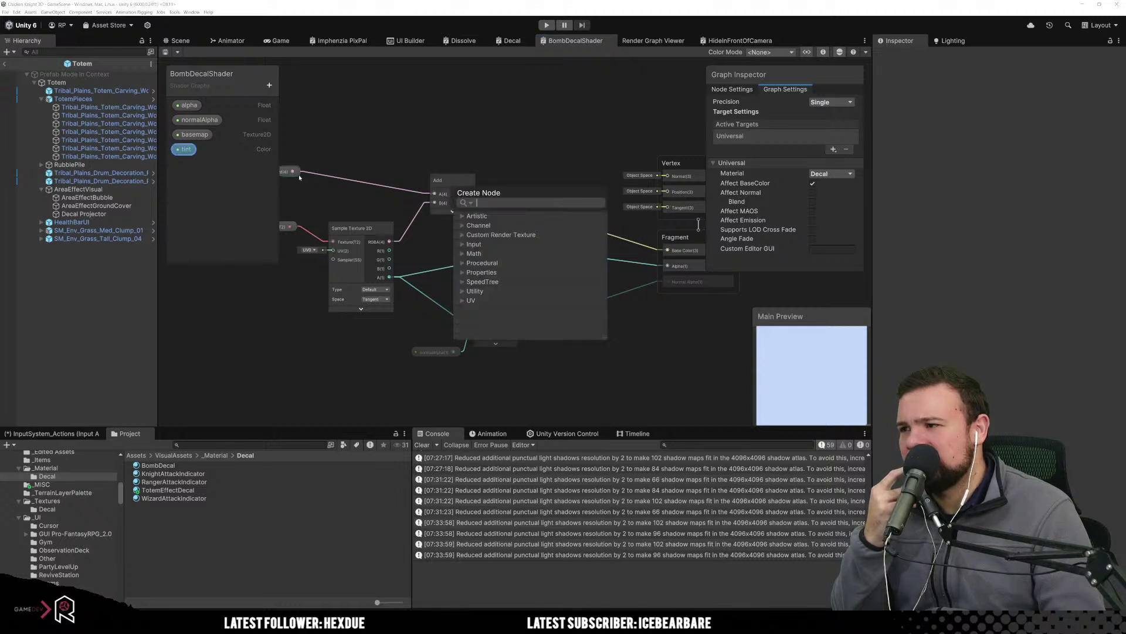
{"action": "left_click_drag", "start_coordinate": [295, 173], "coordinate": [665, 250]}
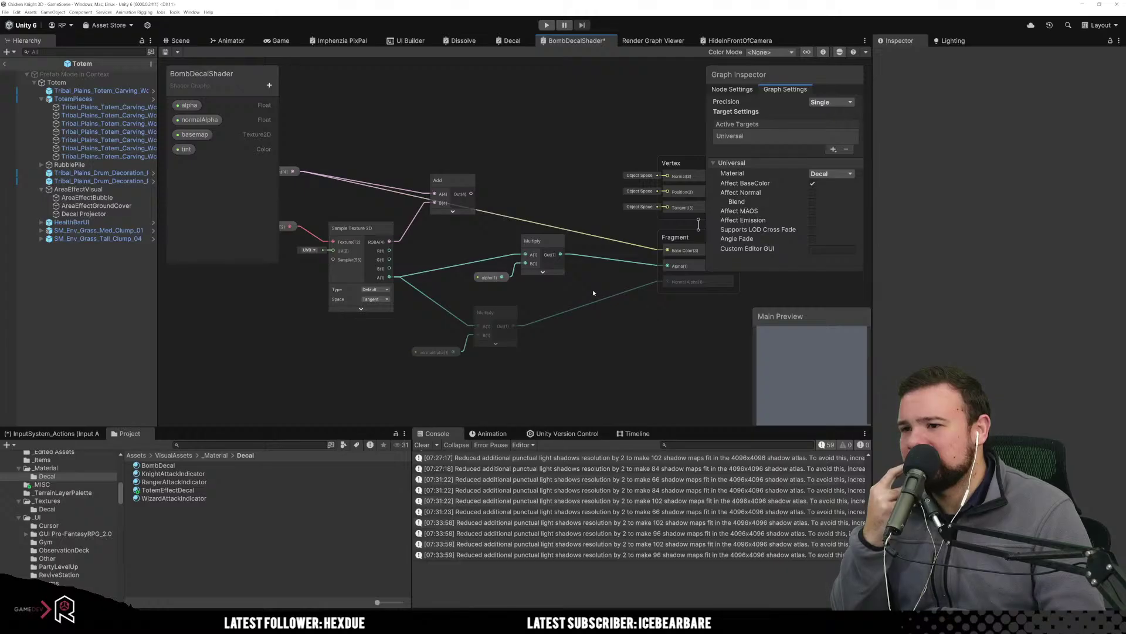
{"action": "left_click_drag", "start_coordinate": [456, 179], "coordinate": [470, 149]}
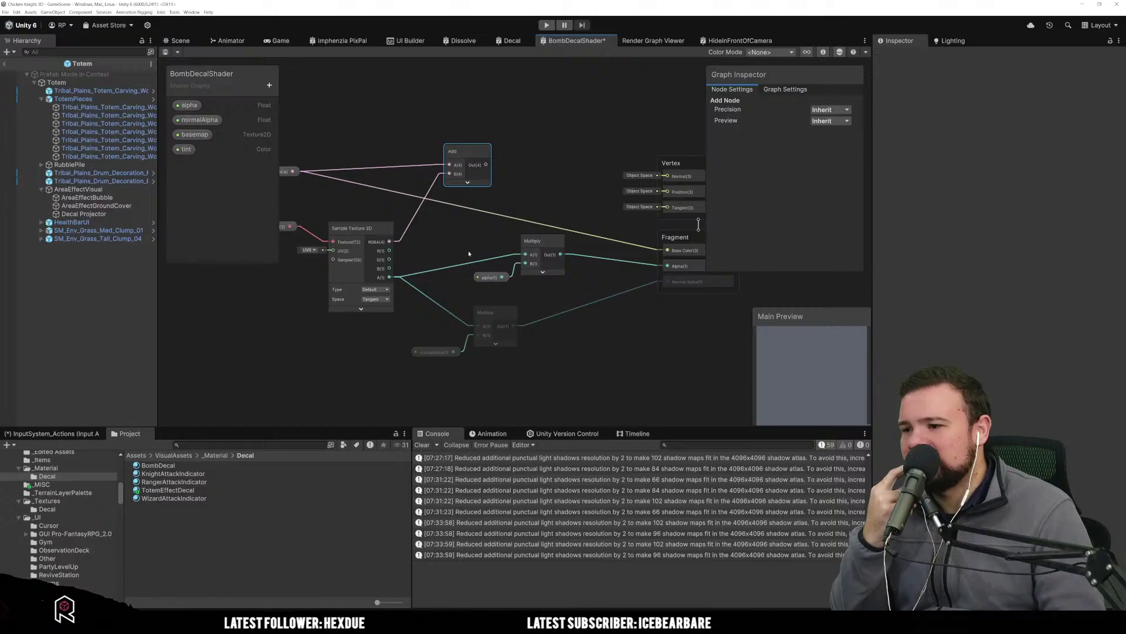
Clear the console messages and save the BombDecalShader graph.
{"action": "left_click", "coordinate": [422, 444]}
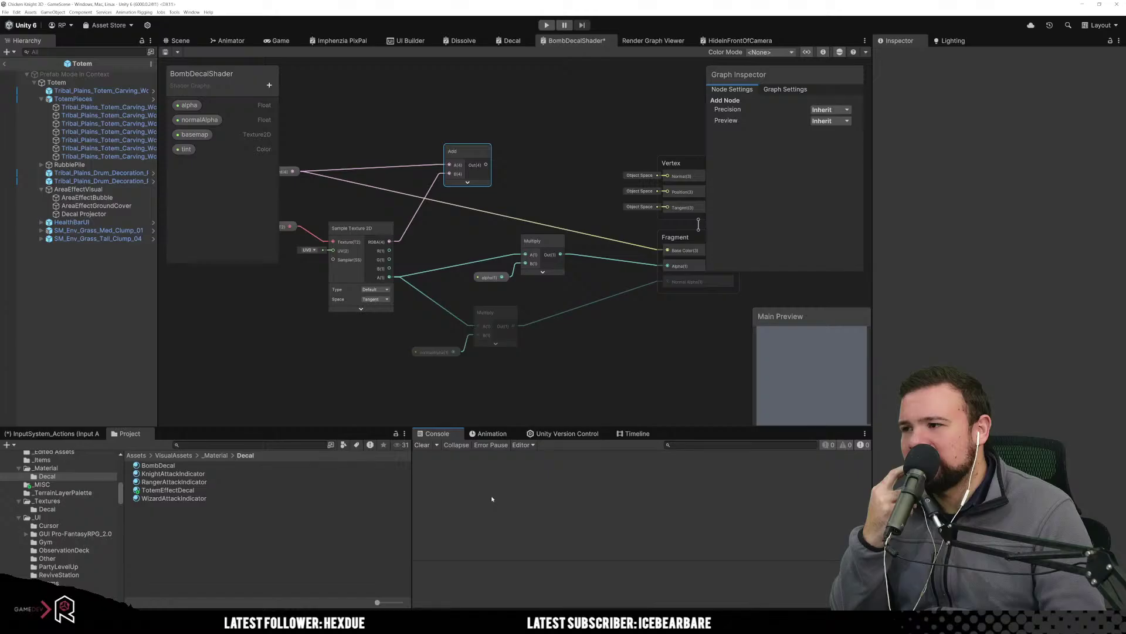
{"action": "middle_click_drag", "start_coordinate": [341, 345], "coordinate": [406, 345]}
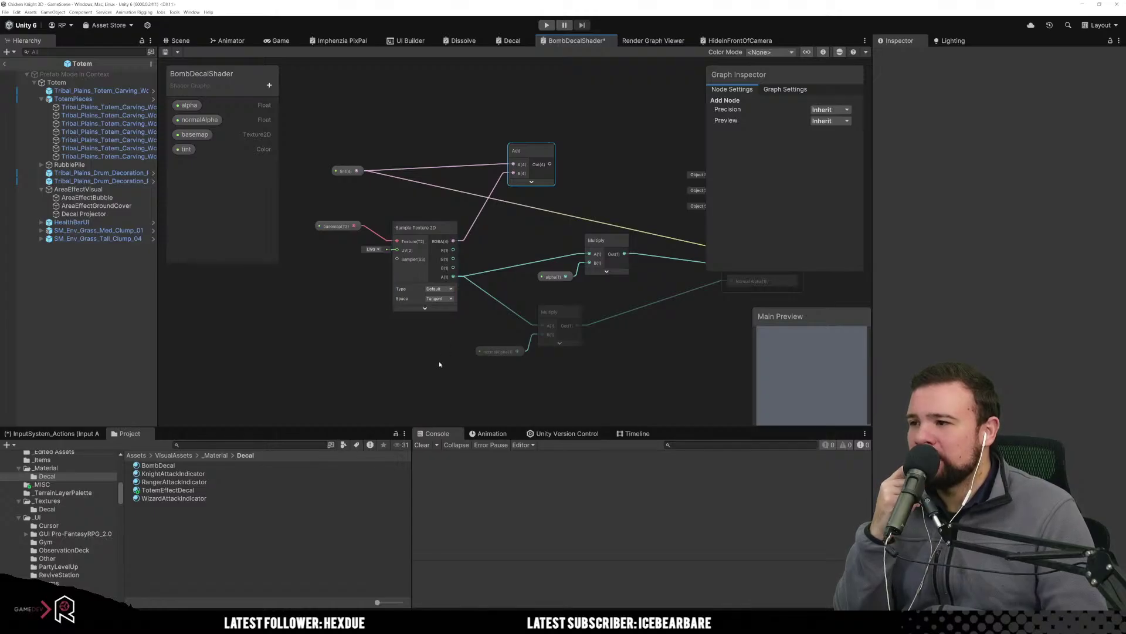
{"action": "middle_click_drag", "start_coordinate": [444, 355], "coordinate": [380, 356]}
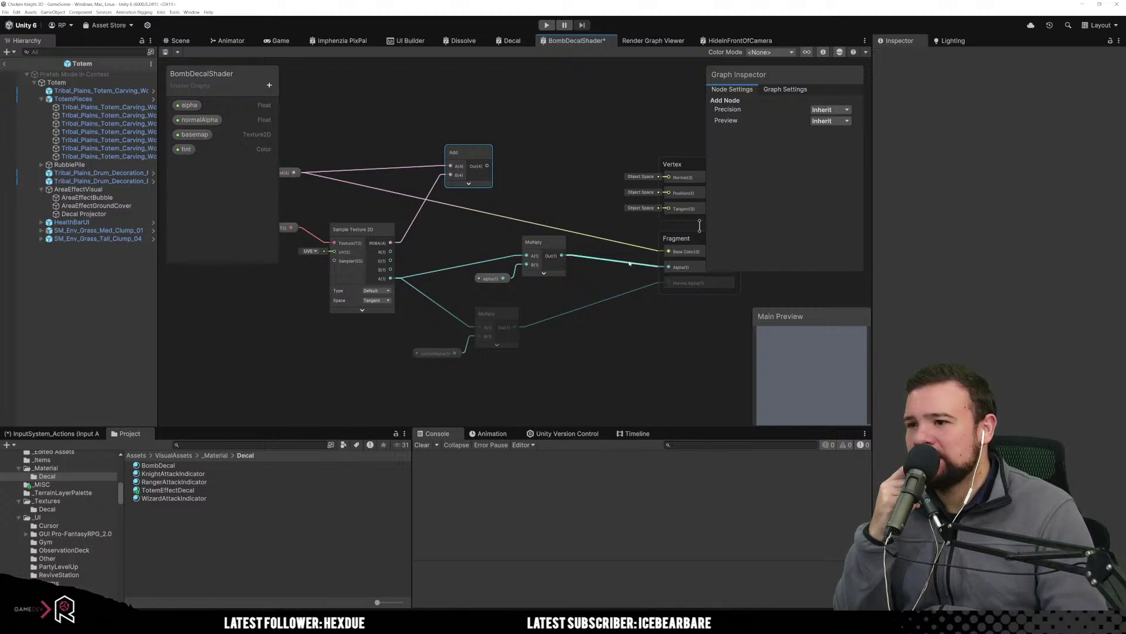
{"action": "left_click", "coordinate": [627, 342]}
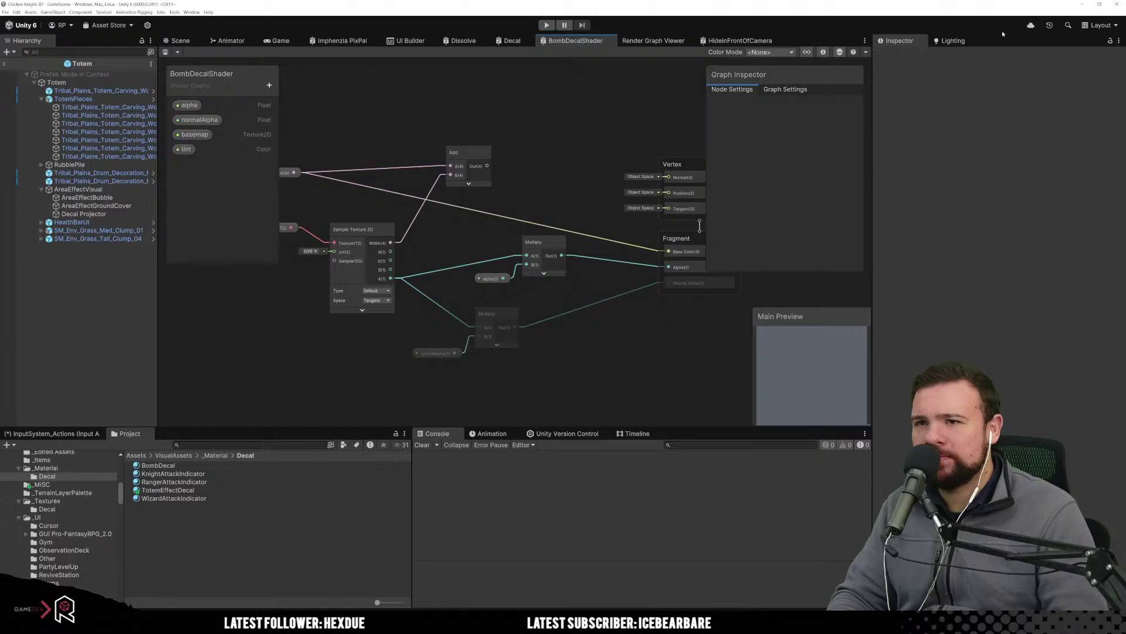
{"action": "left_click", "coordinate": [1088, 4]}
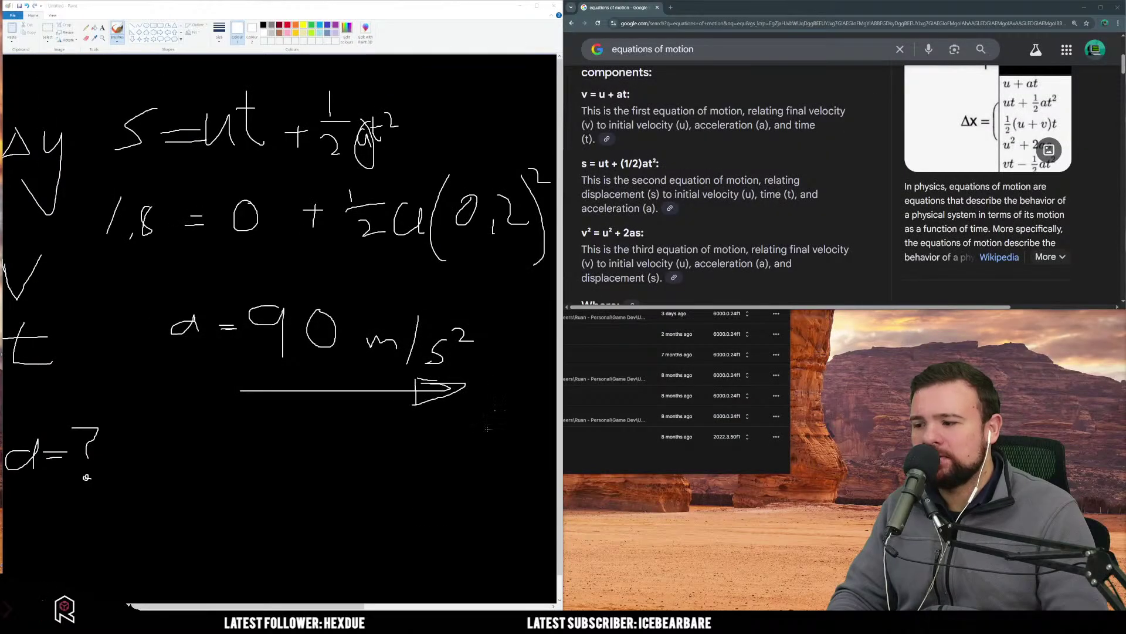
{"action": "key", "text": "alt+Tab"}
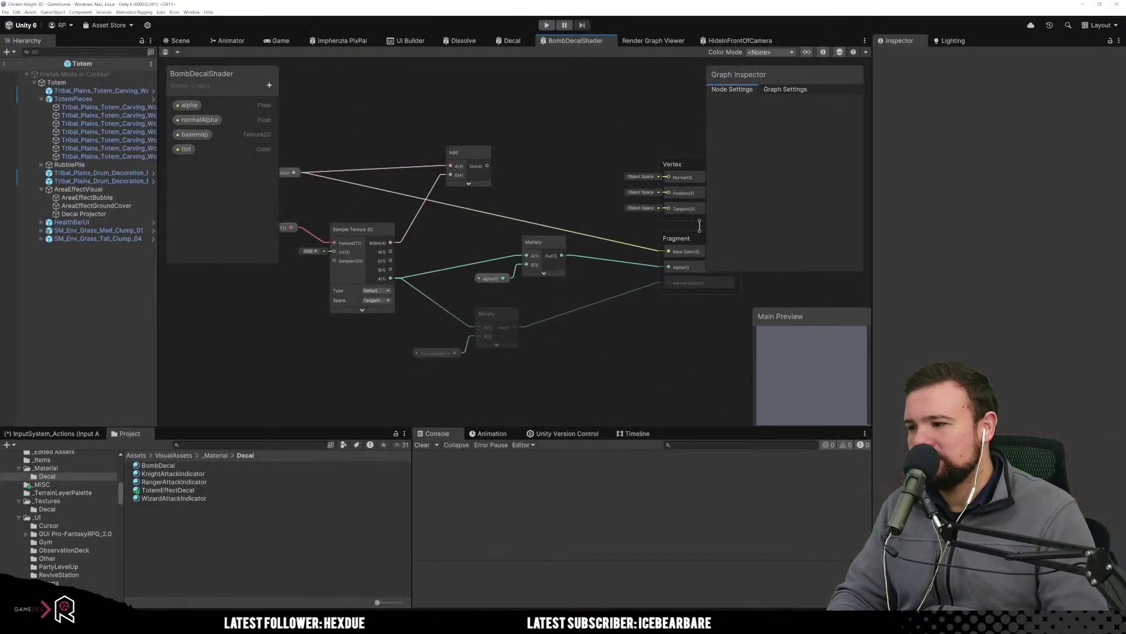
Examine the tinted ground decals around all the totems in the scene from several angles.
{"action": "left_click", "coordinate": [176, 40]}
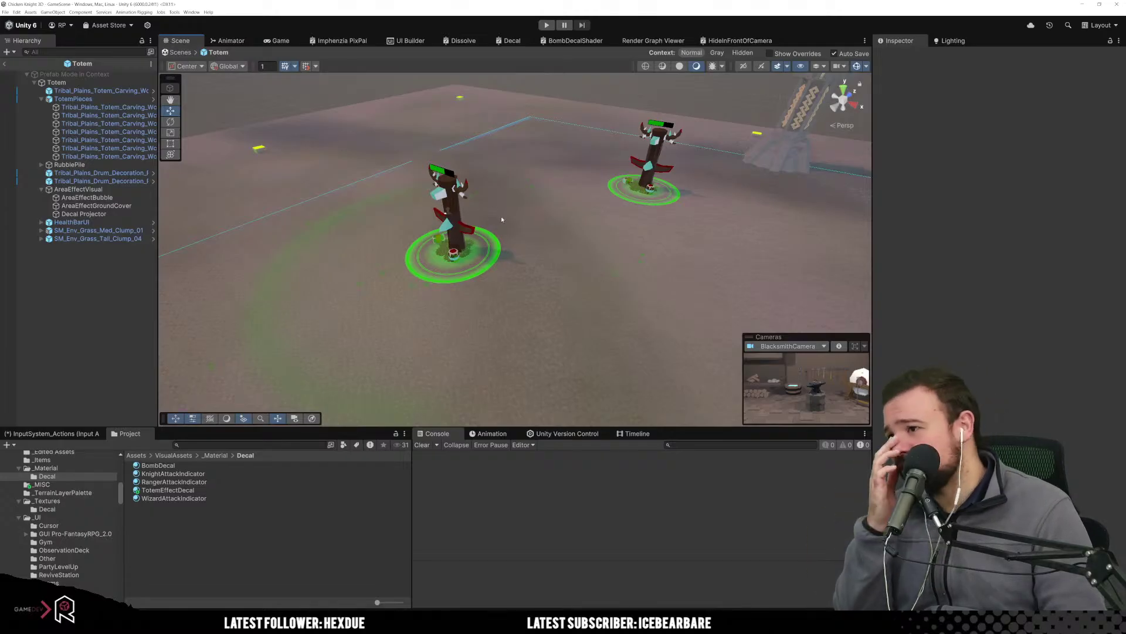
{"action": "left_click_drag", "start_coordinate": [501, 216], "coordinate": [475, 125], "text": "alt"}
{"action": "middle_click_drag", "start_coordinate": [476, 125], "coordinate": [211, 176]}
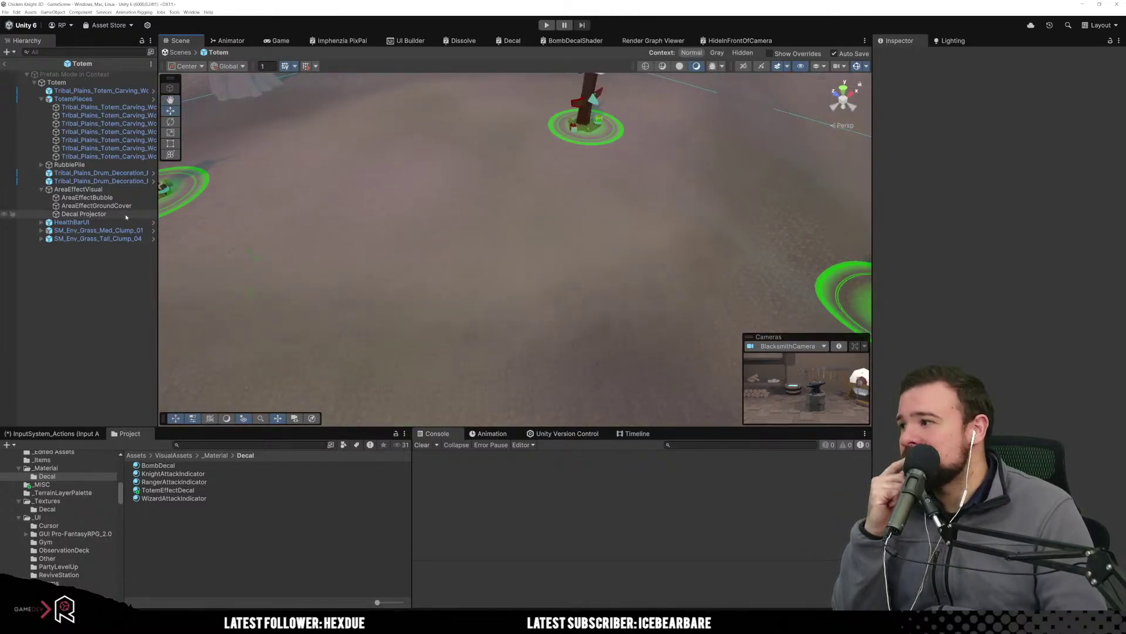
{"action": "left_click_drag", "start_coordinate": [403, 193], "coordinate": [552, 220], "text": "alt"}
{"action": "scroll", "coordinate": [551, 220], "scroll_direction": "down", "scroll_amount": 10}
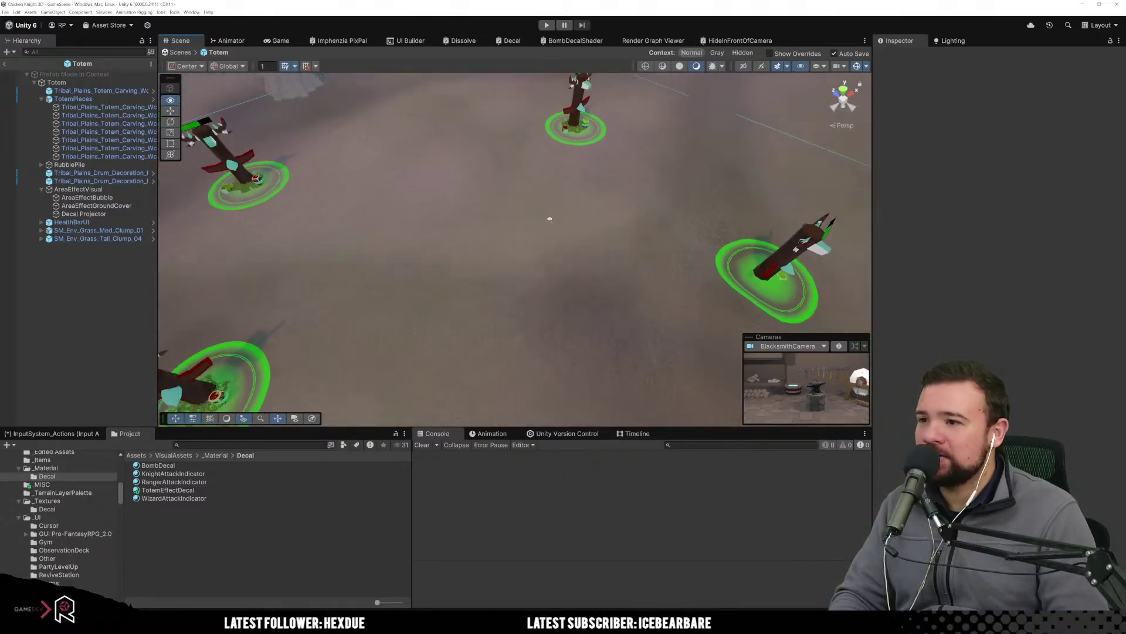
{"action": "middle_click_drag", "start_coordinate": [596, 327], "coordinate": [585, 309]}
{"action": "scroll", "coordinate": [585, 309], "scroll_direction": "up", "scroll_amount": 2}
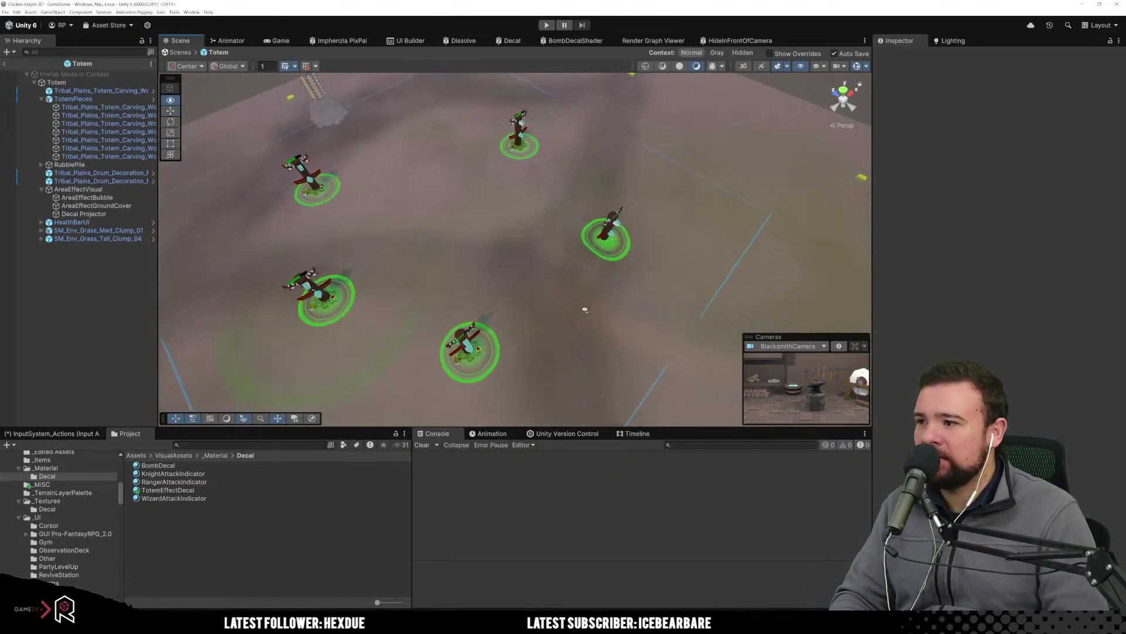
{"action": "left_click_drag", "start_coordinate": [586, 309], "coordinate": [417, 269], "text": "alt"}
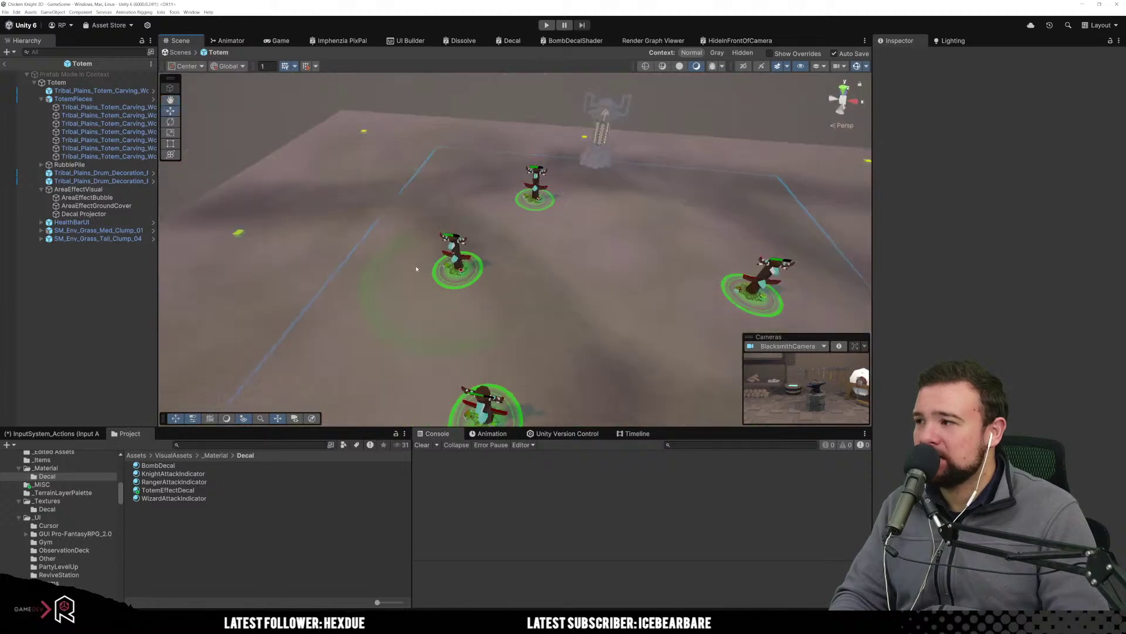
Darken the tint of the Decal Projector's material to a deeper green with a green value of about 179.
{"action": "left_click", "coordinate": [99, 215]}
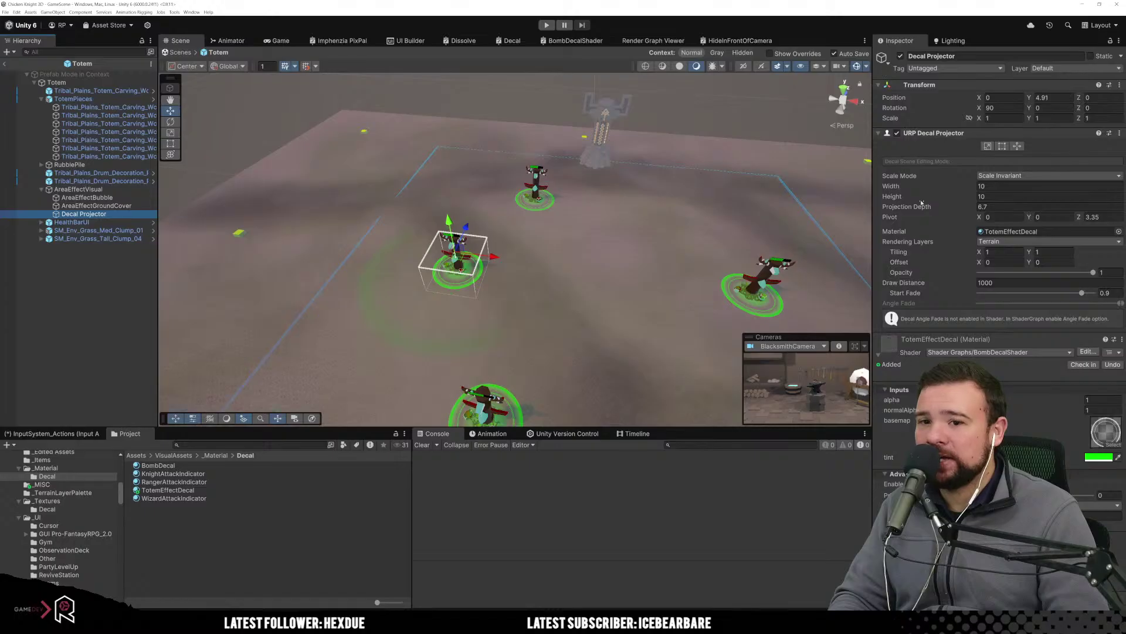
{"action": "left_click", "coordinate": [1098, 457]}
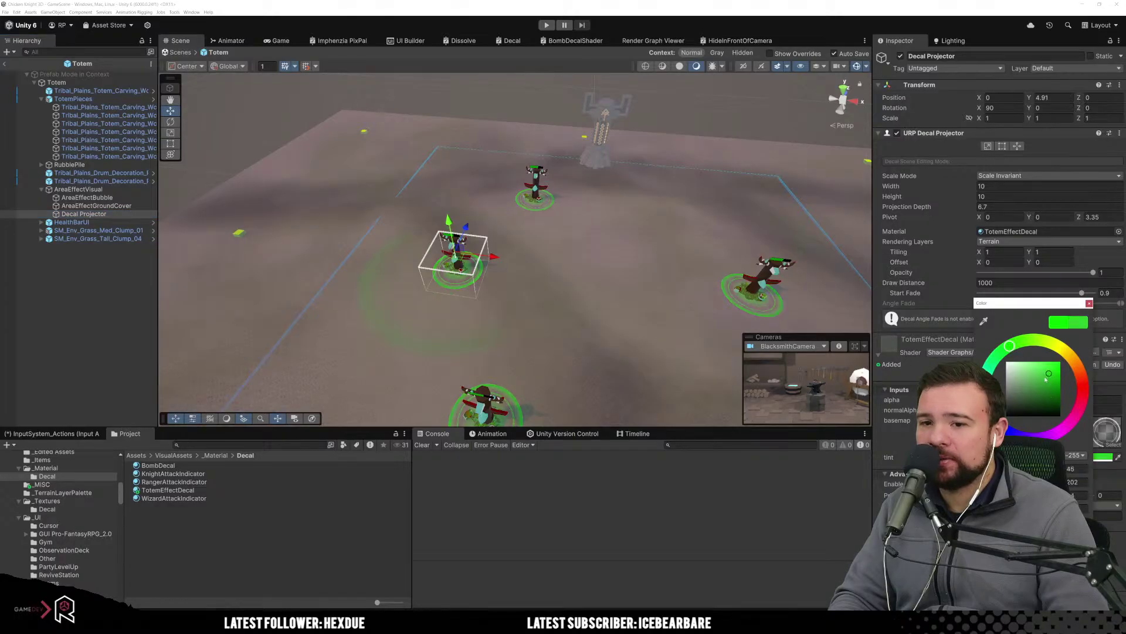
{"action": "left_click_drag", "start_coordinate": [1039, 377], "coordinate": [1099, 380]}
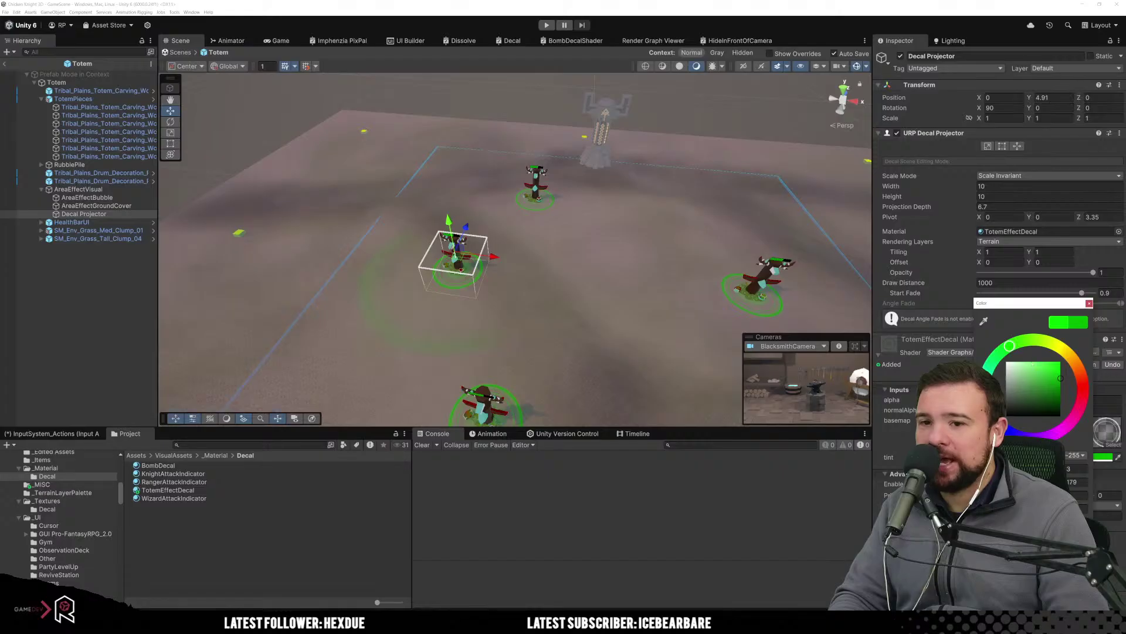
Inspect the totem's ground decal up close and from a distance, comparing its ring with the surrounding area effect.
{"action": "key", "text": "w"}
{"action": "right_click_drag", "start_coordinate": [613, 288], "coordinate": [475, 301]}
{"action": "scroll", "coordinate": [476, 302], "scroll_direction": "down", "scroll_amount": 10}
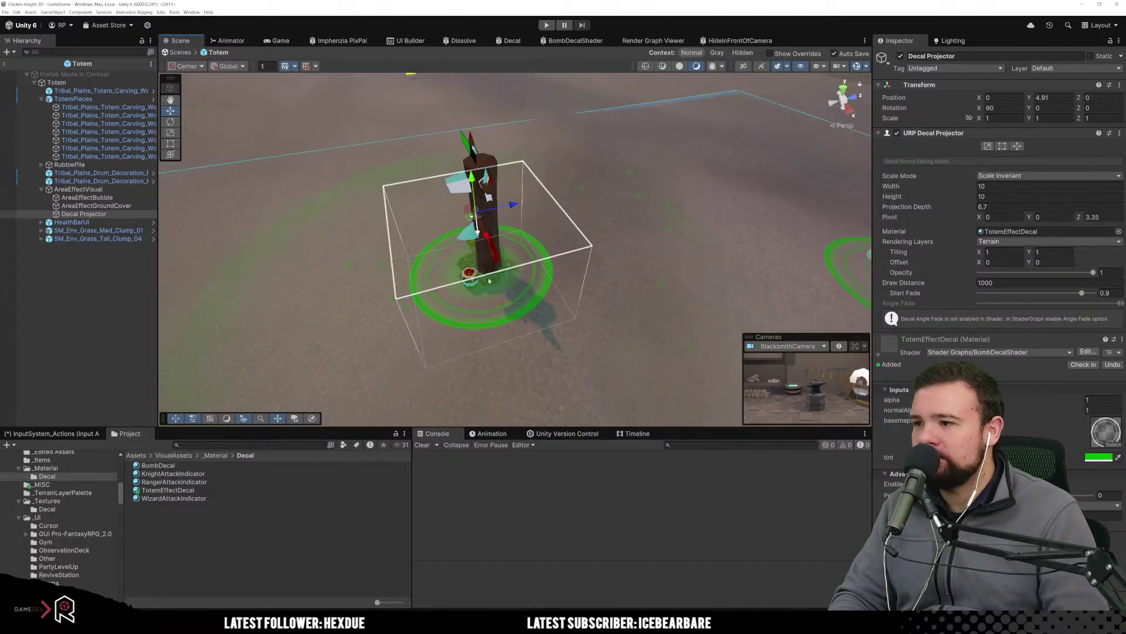
{"action": "scroll", "coordinate": [504, 285], "scroll_direction": "down", "scroll_amount": 2}
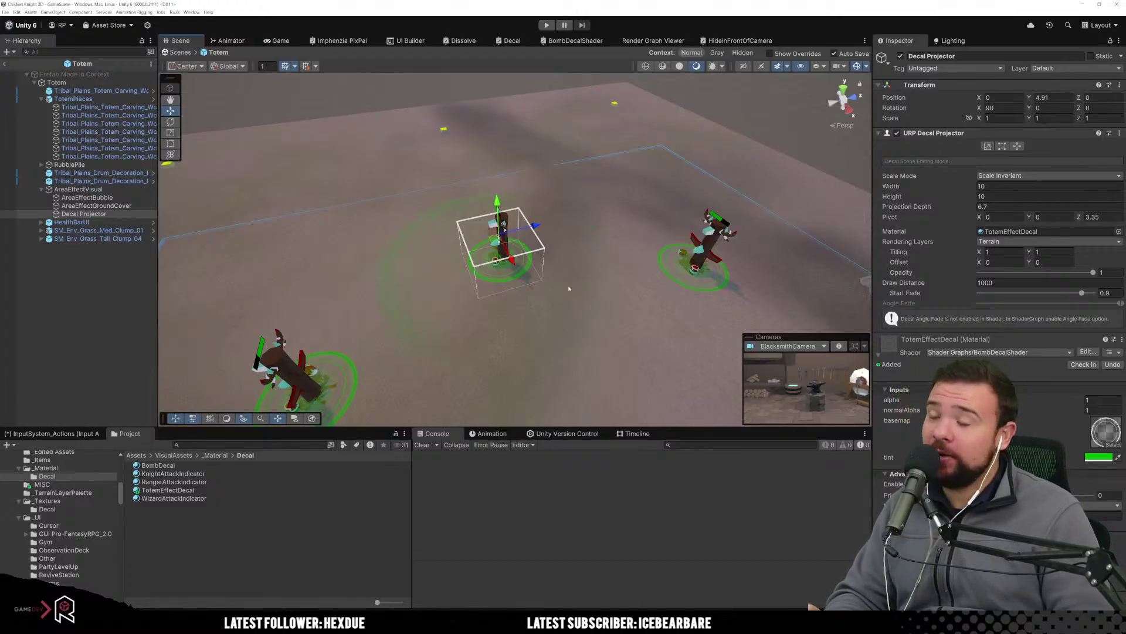
{"action": "mouse_move", "coordinate": [568, 288]}
{"action": "left_mouse_down", "text": "alt"}
{"action": "mouse_move", "coordinate": [390, 319]}
{"action": "mouse_move", "coordinate": [726, 225]}
{"action": "mouse_move", "coordinate": [659, 282]}
{"action": "mouse_move", "coordinate": [558, 299]}
{"action": "left_mouse_up", "text": "alt"}
{"action": "scroll", "coordinate": [392, 317], "scroll_direction": "up", "scroll_amount": 3}
{"action": "scroll", "coordinate": [692, 252], "scroll_direction": "up", "scroll_amount": 4}
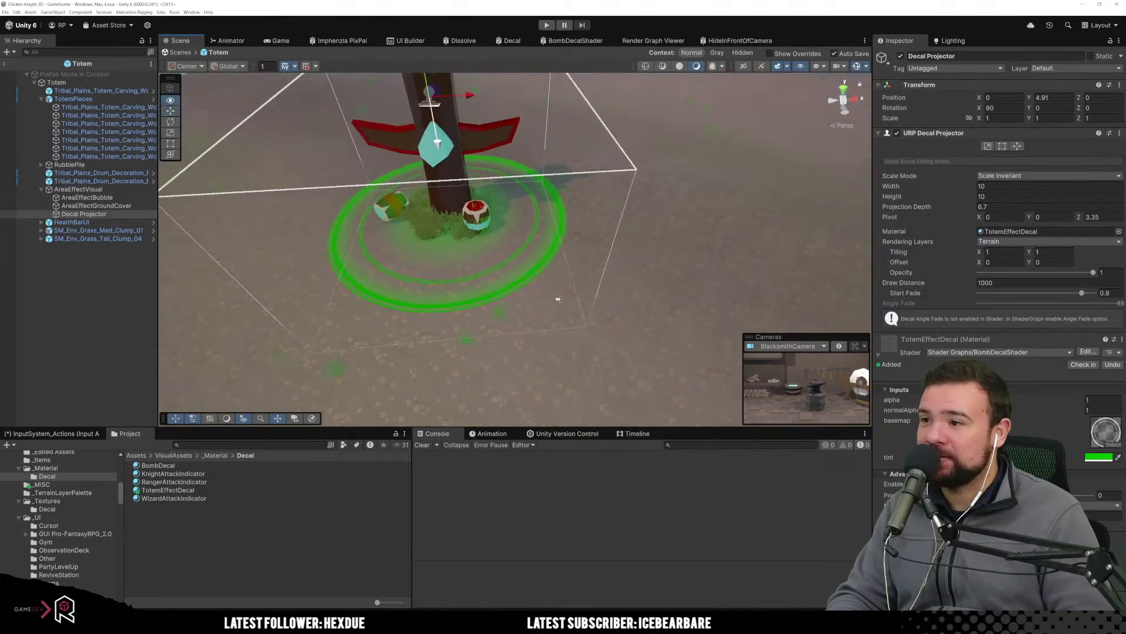
{"action": "scroll", "coordinate": [555, 276], "scroll_direction": "down", "scroll_amount": 5}
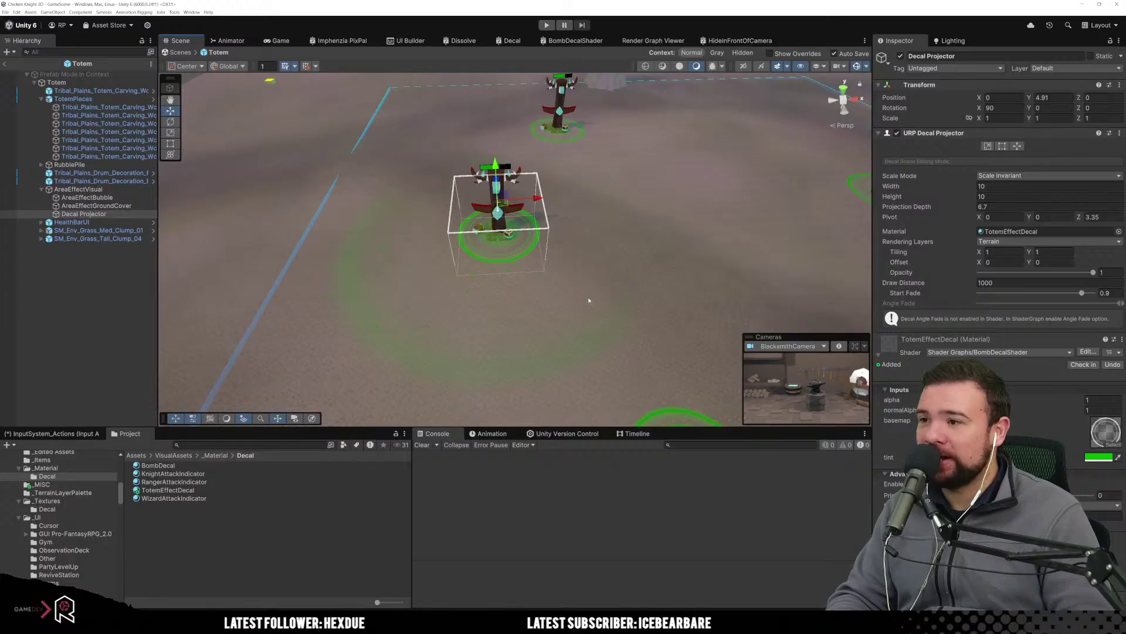
{"action": "left_click_drag", "start_coordinate": [606, 206], "coordinate": [469, 187], "text": "alt"}
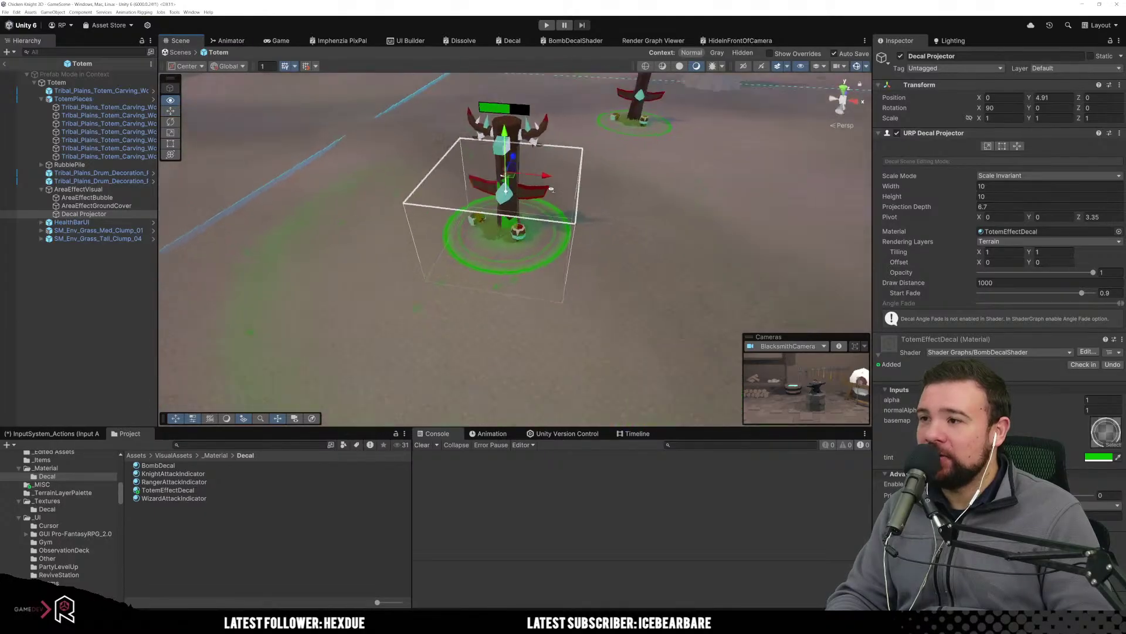
{"action": "scroll", "coordinate": [450, 186], "scroll_direction": "up", "scroll_amount": 3}
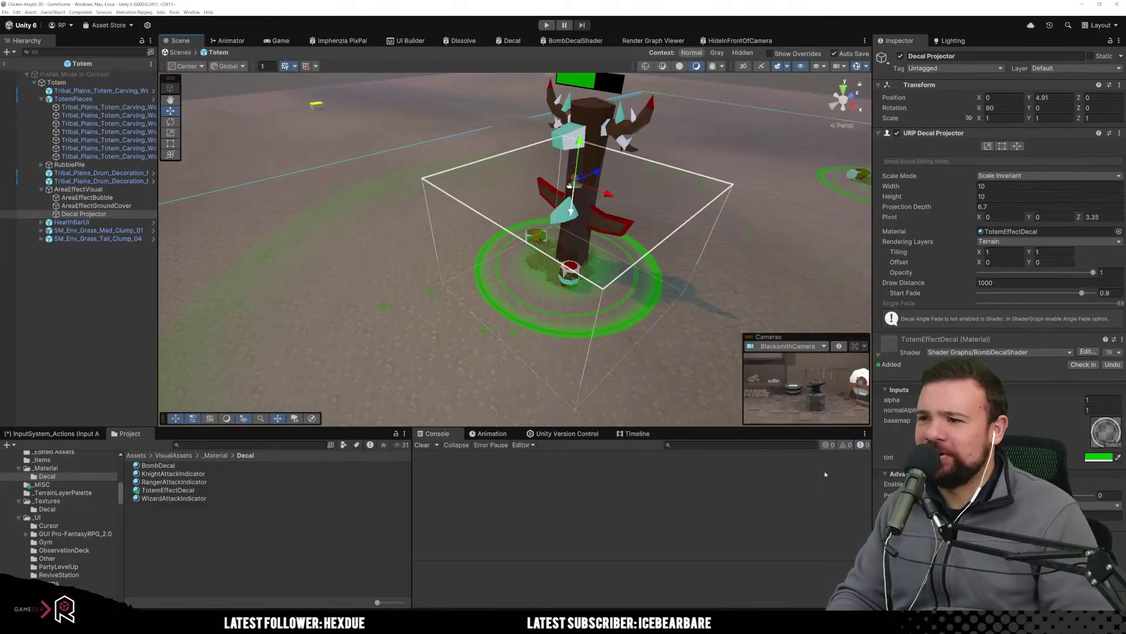
Set the Decal Projector's projection depth to 10 and its Y position to 5.
{"action": "right_click_drag", "start_coordinate": [388, 223], "coordinate": [460, 286]}
{"action": "scroll", "coordinate": [460, 287], "scroll_direction": "down", "scroll_amount": 10}
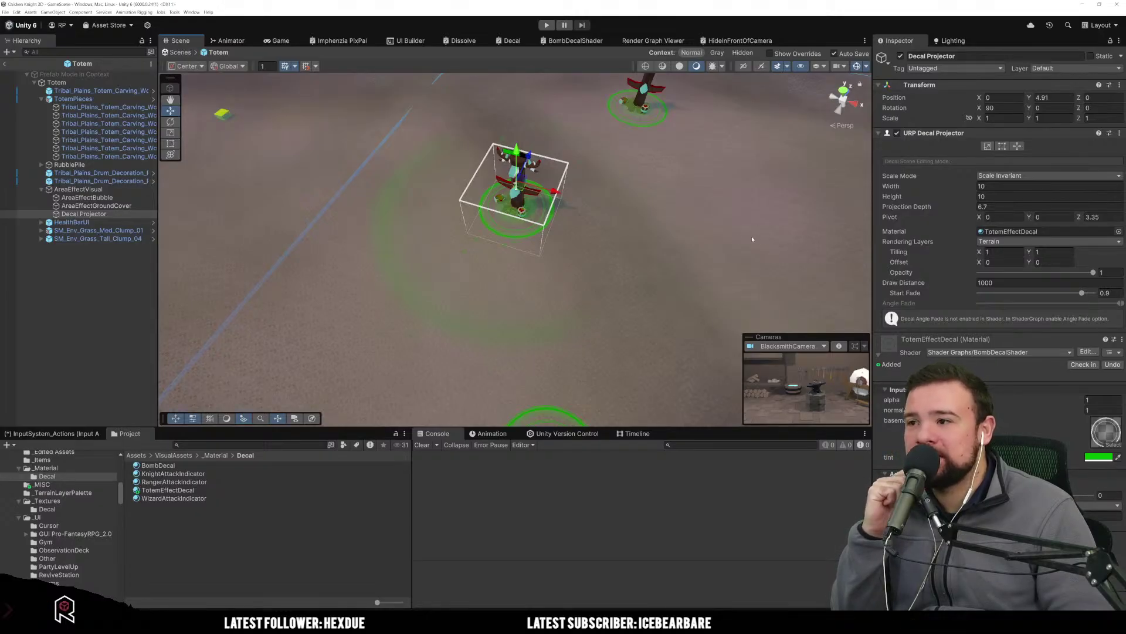
{"action": "left_click", "coordinate": [1001, 207]}
{"action": "type", "text": "1"}
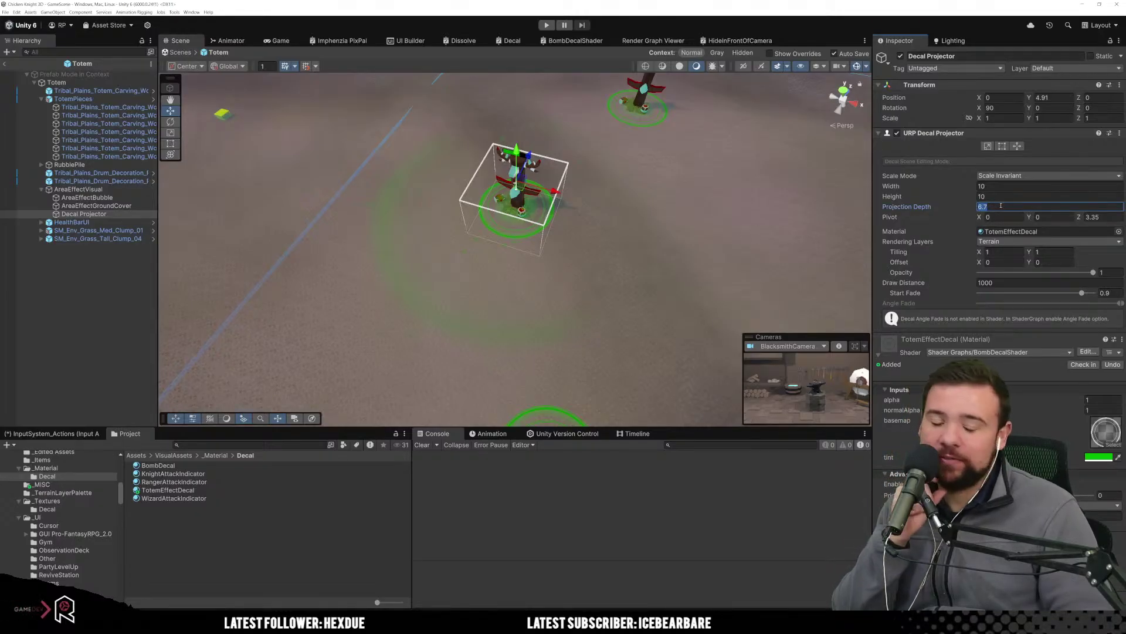
{"action": "type", "text": "0"}
{"action": "key", "text": "Return"}
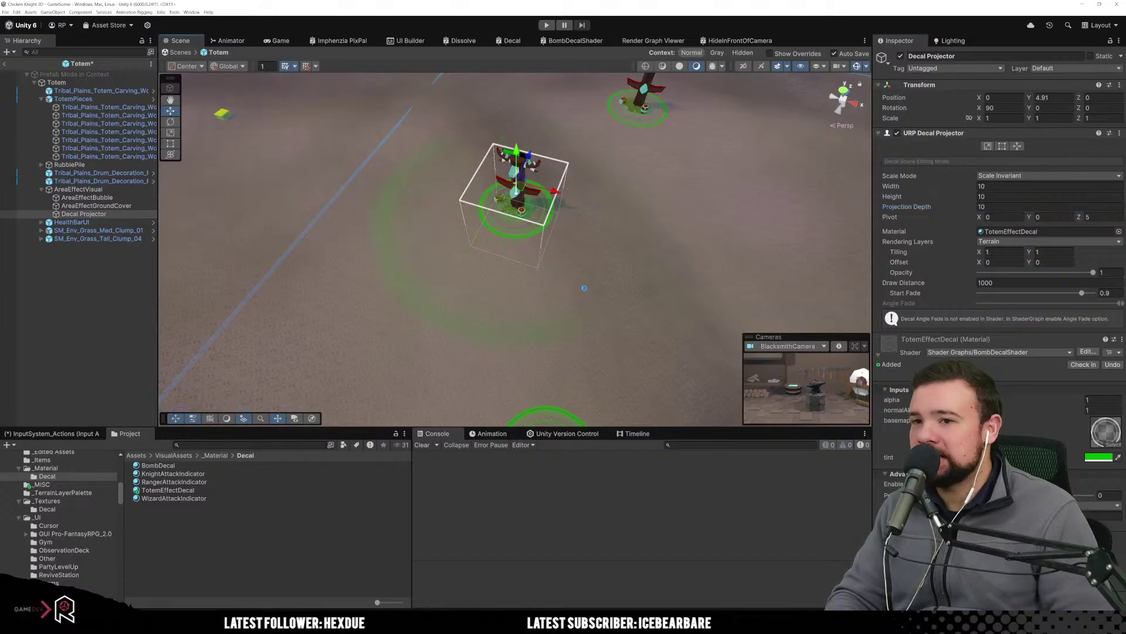
{"action": "left_click", "coordinate": [1053, 96]}
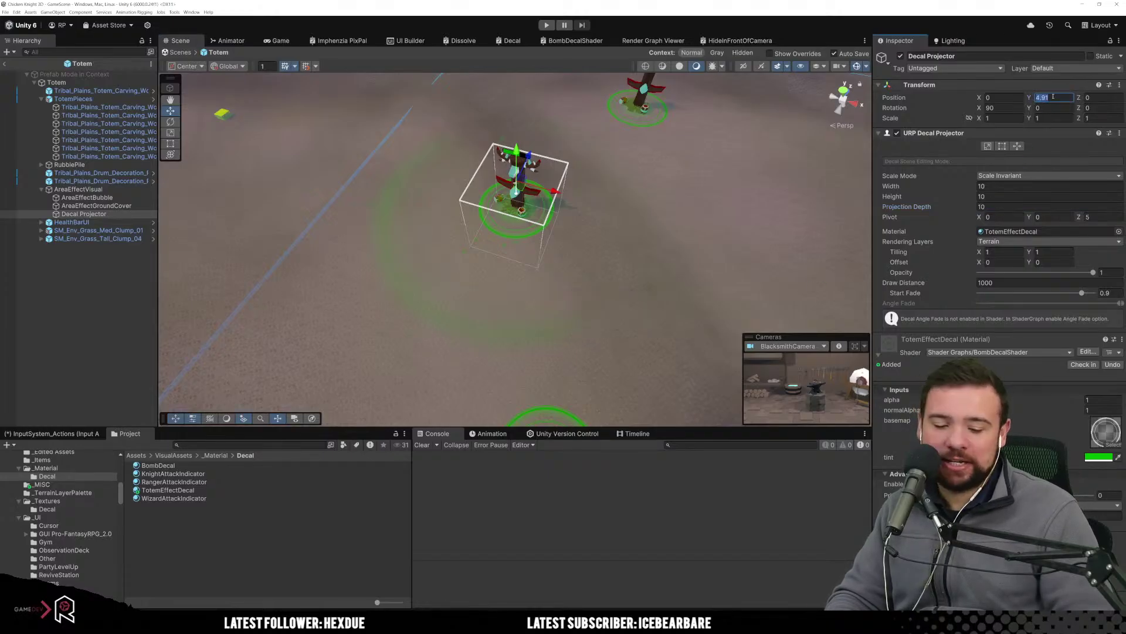
{"action": "type", "text": "5"}
{"action": "key", "text": "Return"}
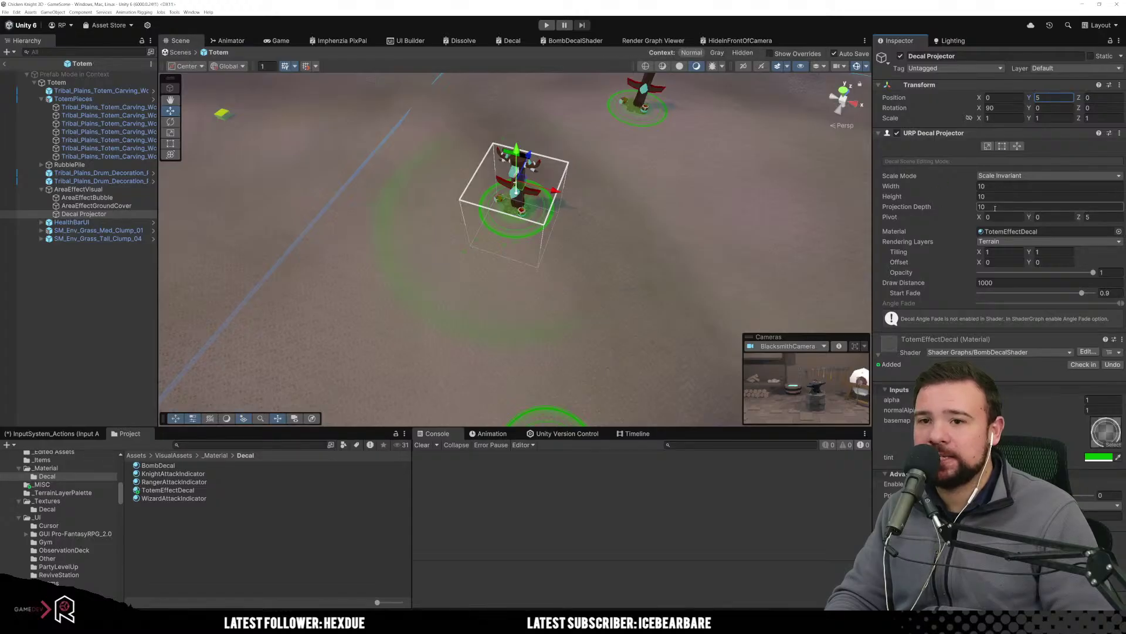
Check the Totem's area effect settings and deactivate both the AreaEffectBubble and AreaEffectGroundCover objects.
{"action": "right_click_drag", "start_coordinate": [709, 227], "coordinate": [281, 237]}
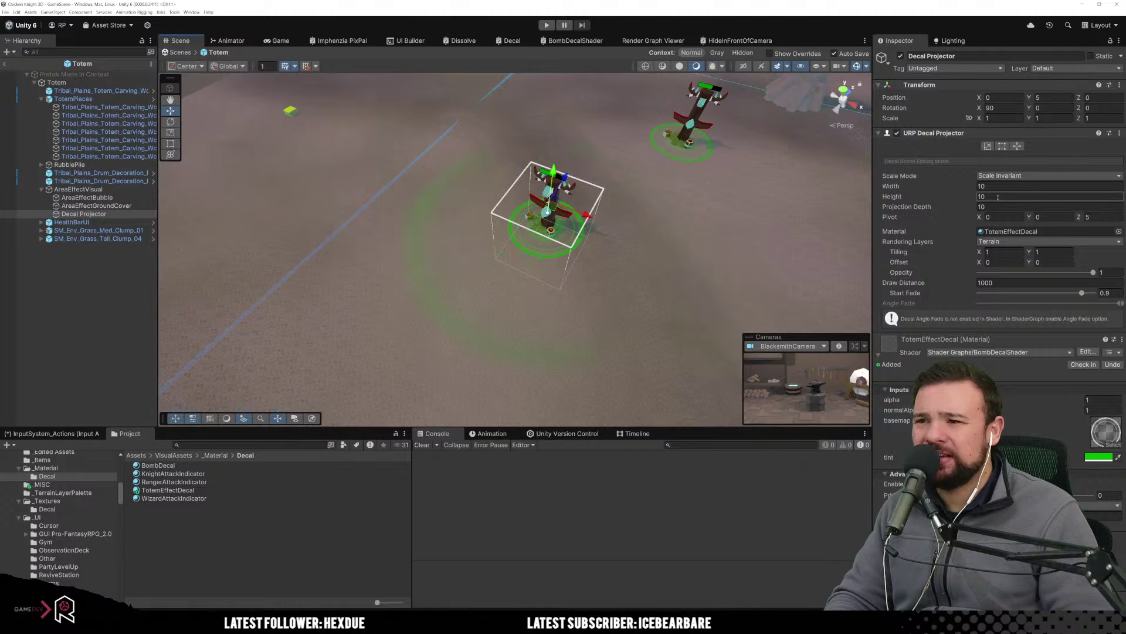
{"action": "left_click", "coordinate": [79, 85]}
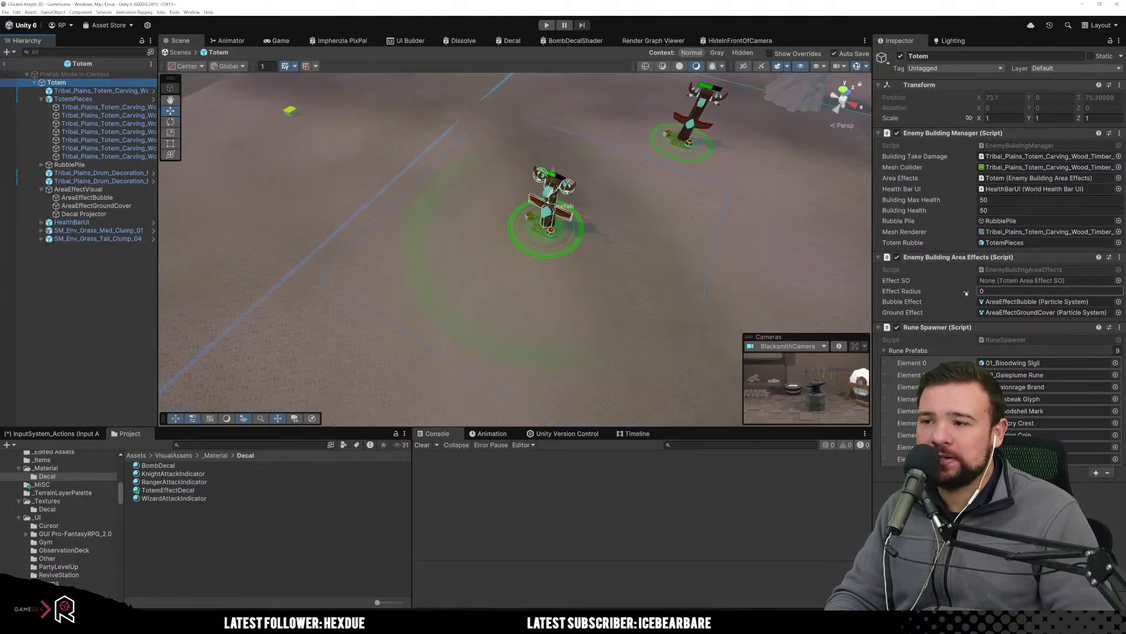
{"action": "left_click", "coordinate": [110, 206]}
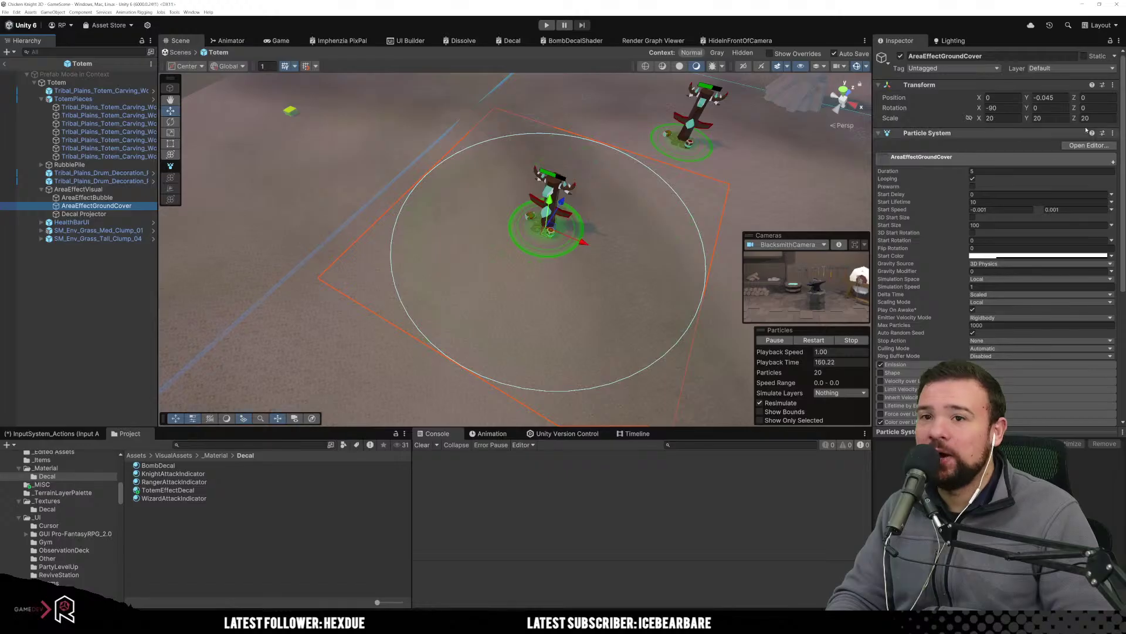
{"action": "left_click", "coordinate": [118, 214]}
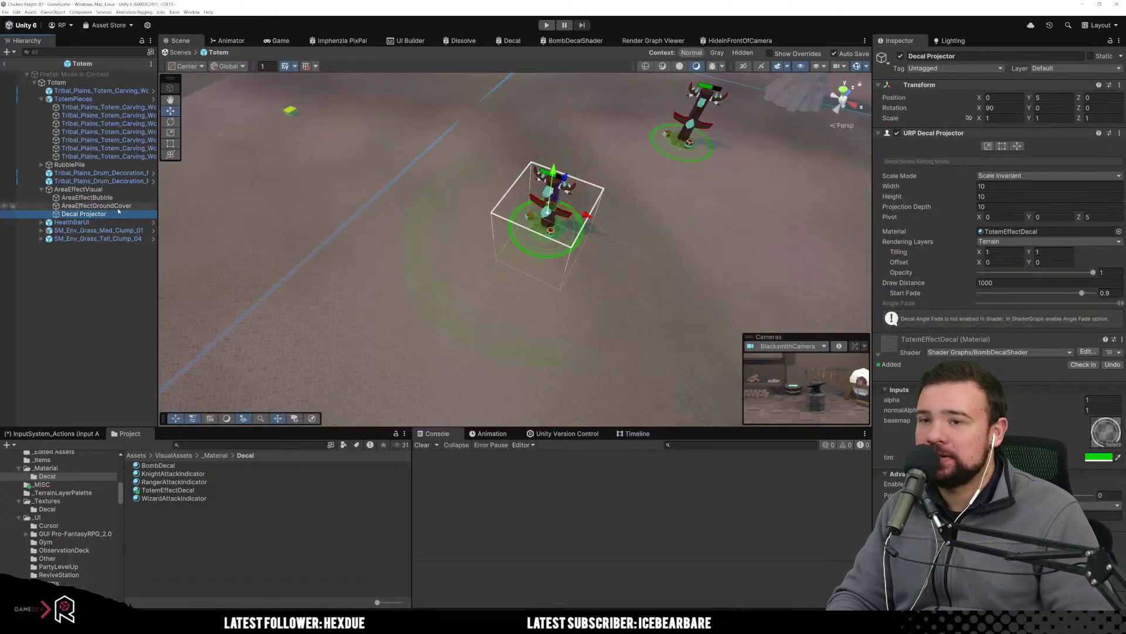
{"action": "left_click", "coordinate": [118, 206]}
{"action": "left_click", "coordinate": [88, 198], "text": "shift"}
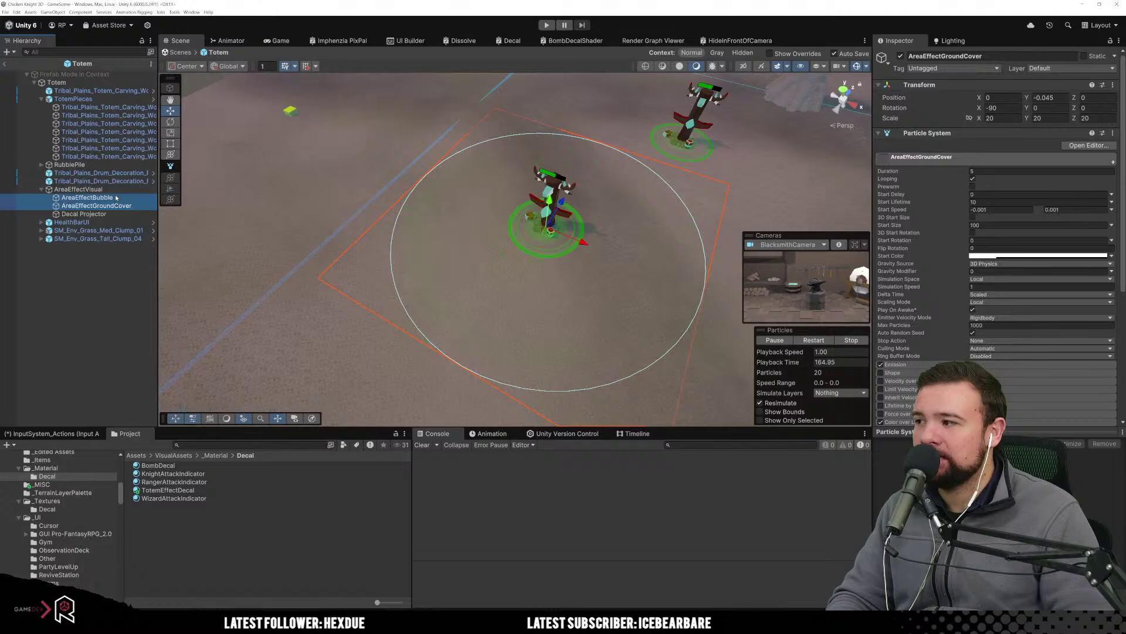
{"action": "left_click", "coordinate": [901, 56]}
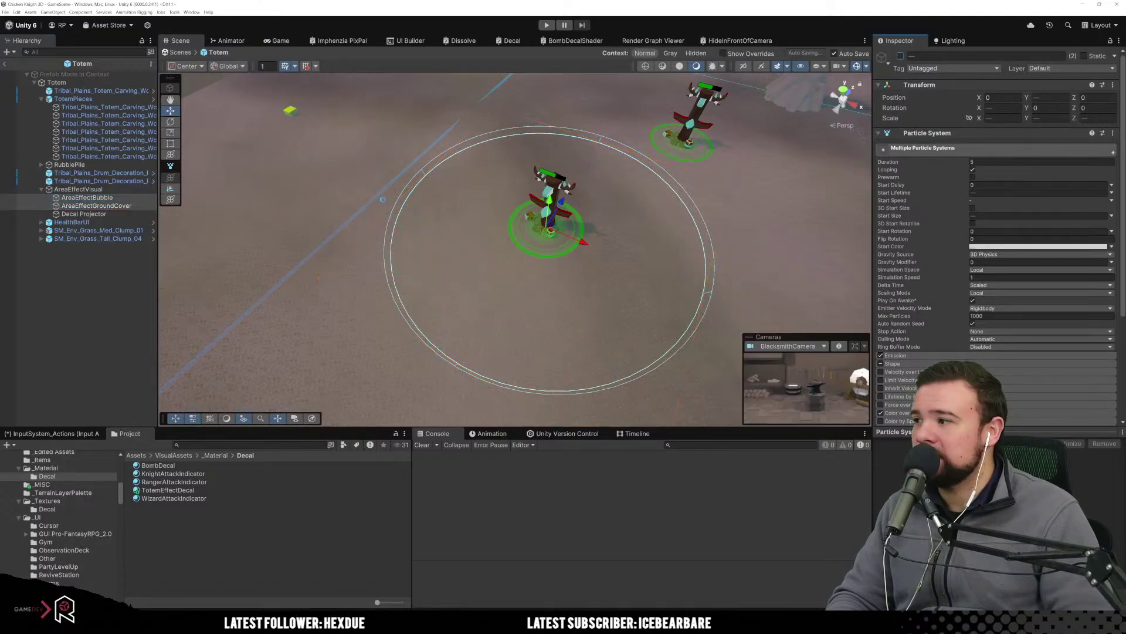
Set the Decal Projector's scale mode to Inherit from Hierarchy and constrain its scale proportions.
{"action": "left_click", "coordinate": [123, 214]}
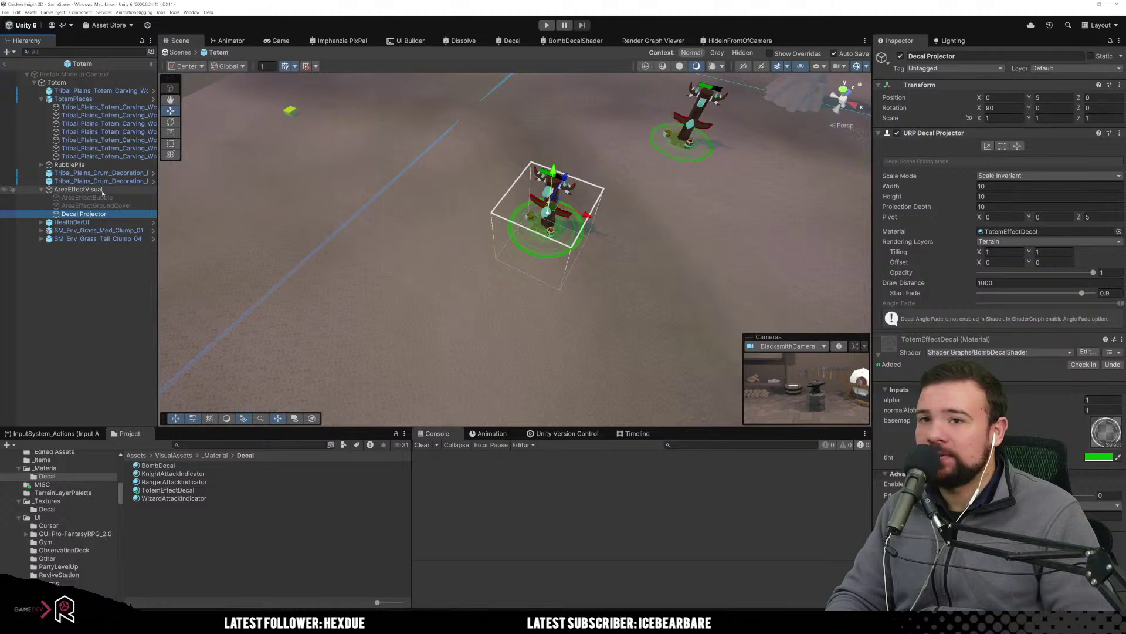
{"action": "left_click", "coordinate": [78, 189]}
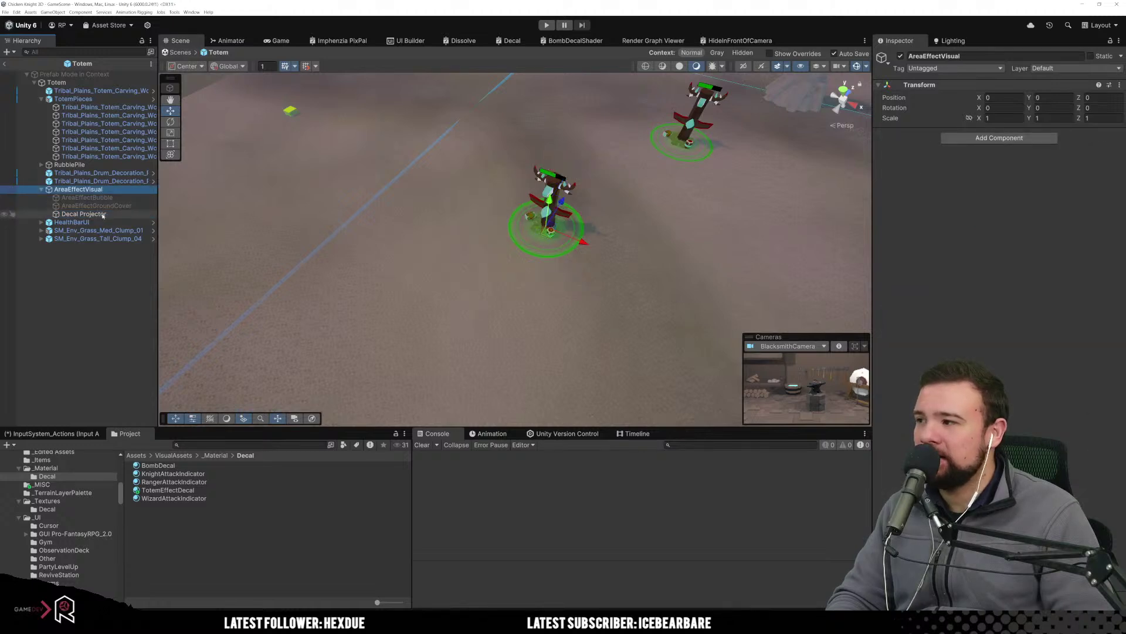
{"action": "left_click", "coordinate": [84, 214]}
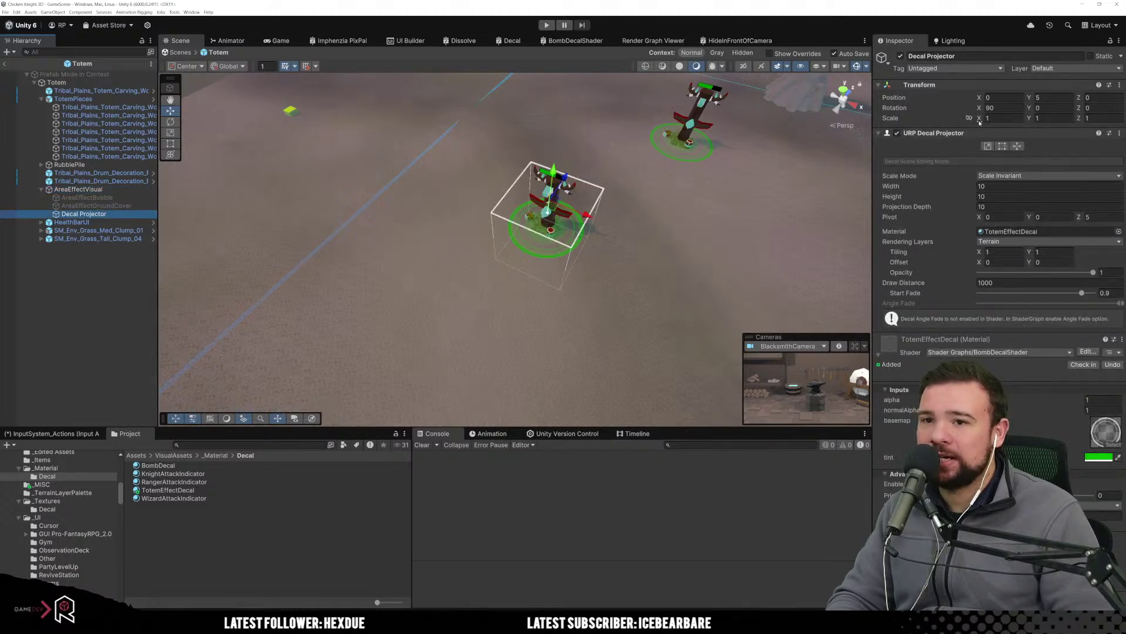
{"action": "left_click", "coordinate": [997, 176]}
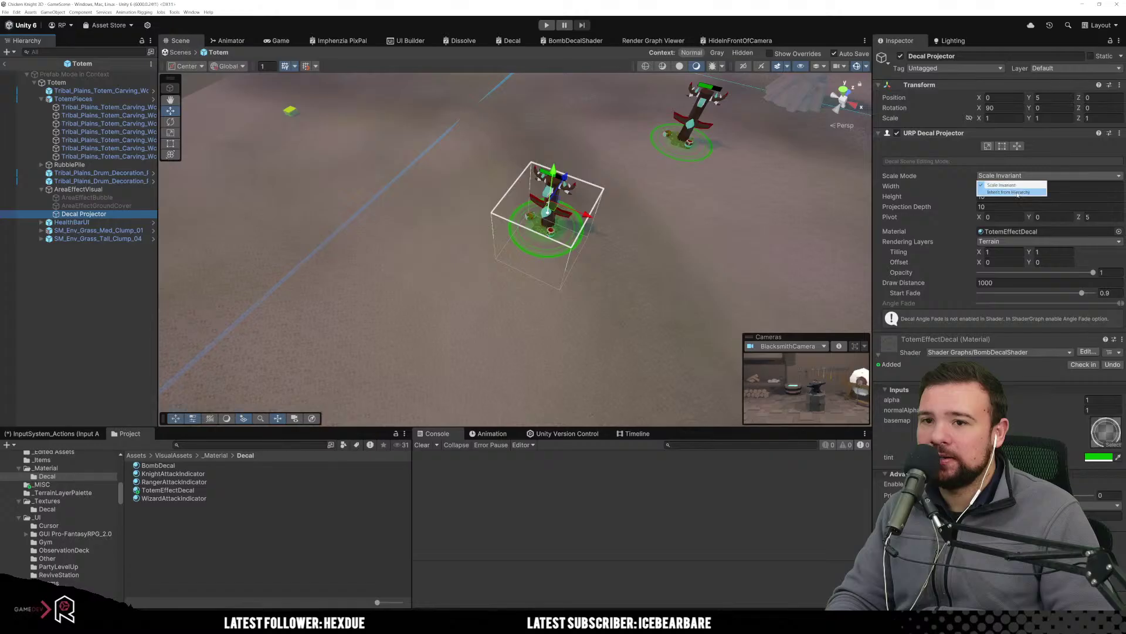
{"action": "left_click", "coordinate": [1004, 183]}
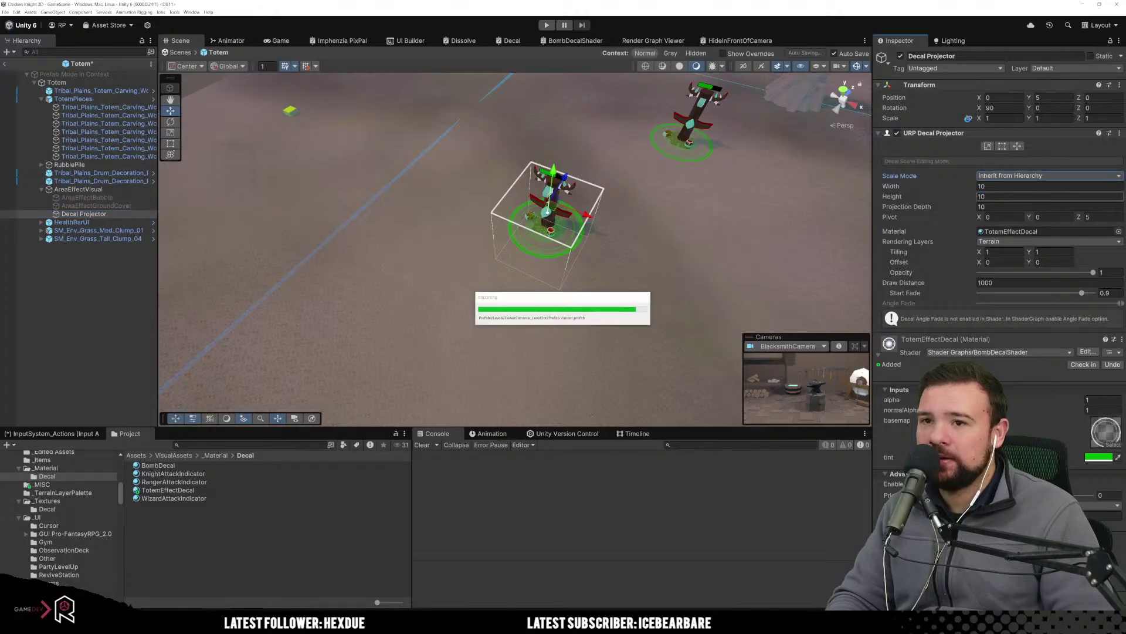
{"action": "left_click", "coordinate": [968, 119]}
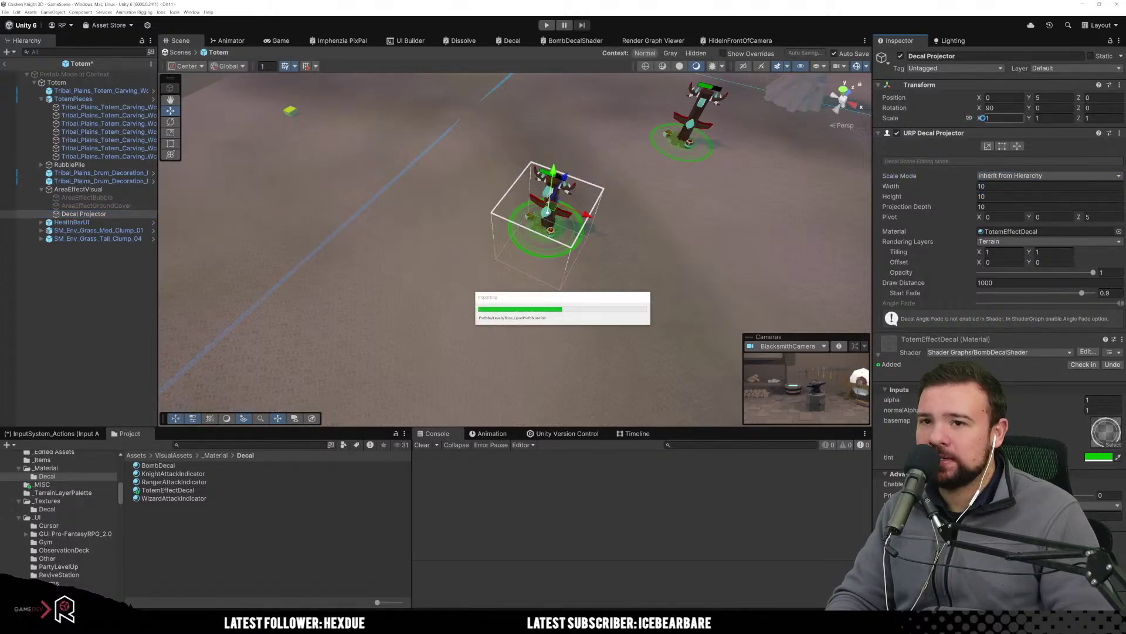
Try a uniform scale of 2.83 on the Decal Projector and inspect the rings around the totems.
{"action": "left_click", "coordinate": [993, 119]}
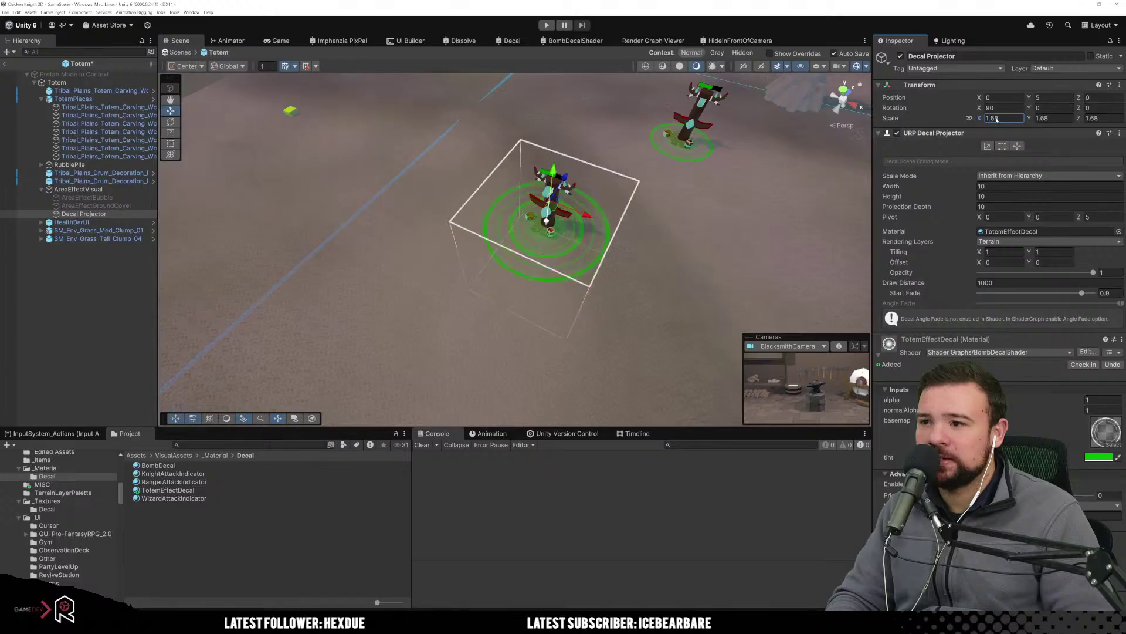
{"action": "type", "text": "2.87"}
{"action": "left_click_drag", "start_coordinate": [1017, 120], "coordinate": [991, 128]}
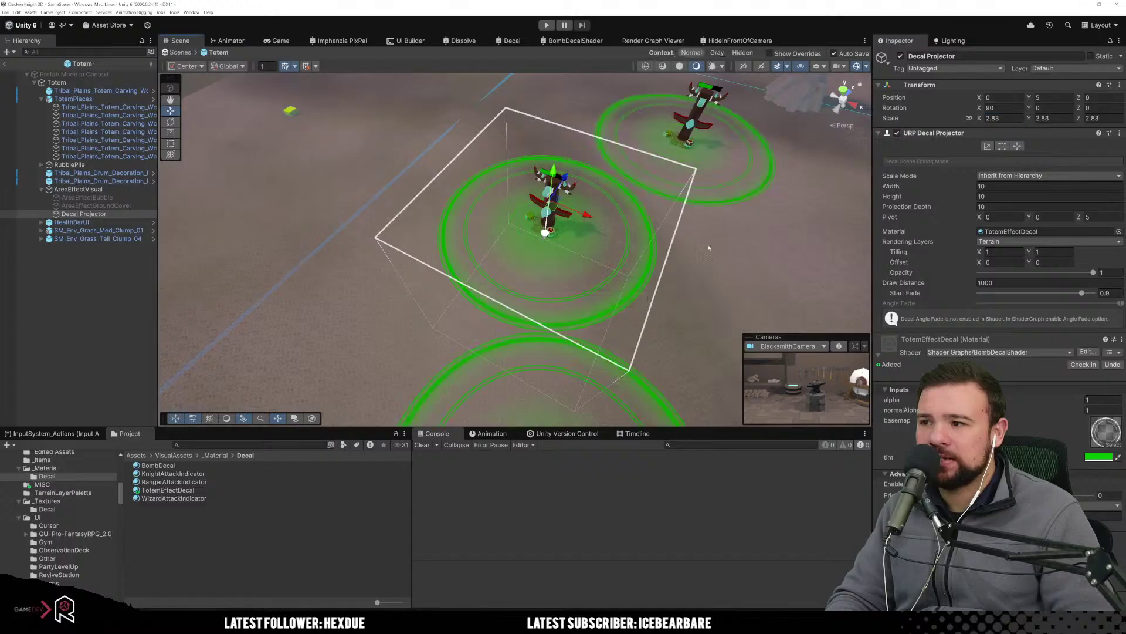
{"action": "scroll", "coordinate": [635, 257], "scroll_direction": "up", "scroll_amount": 5}
{"action": "left_click_drag", "start_coordinate": [635, 256], "coordinate": [492, 218], "text": "alt"}
{"action": "scroll", "coordinate": [541, 198], "scroll_direction": "up", "scroll_amount": 3}
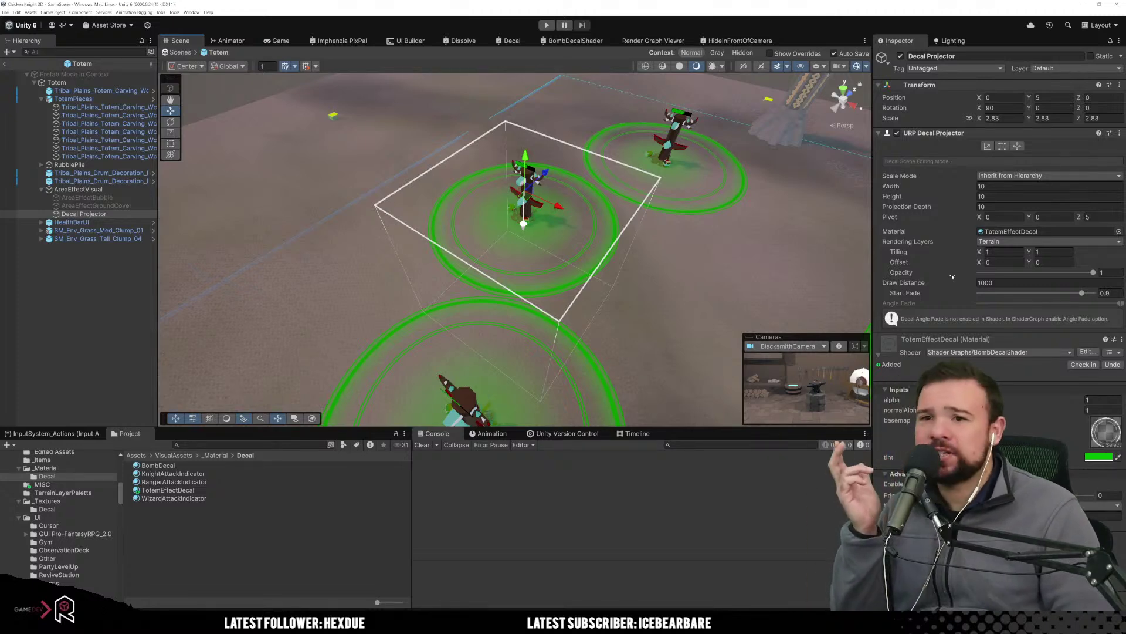
Reset the Decal Projector's uniform scale to 1.
{"action": "left_click", "coordinate": [1009, 117]}
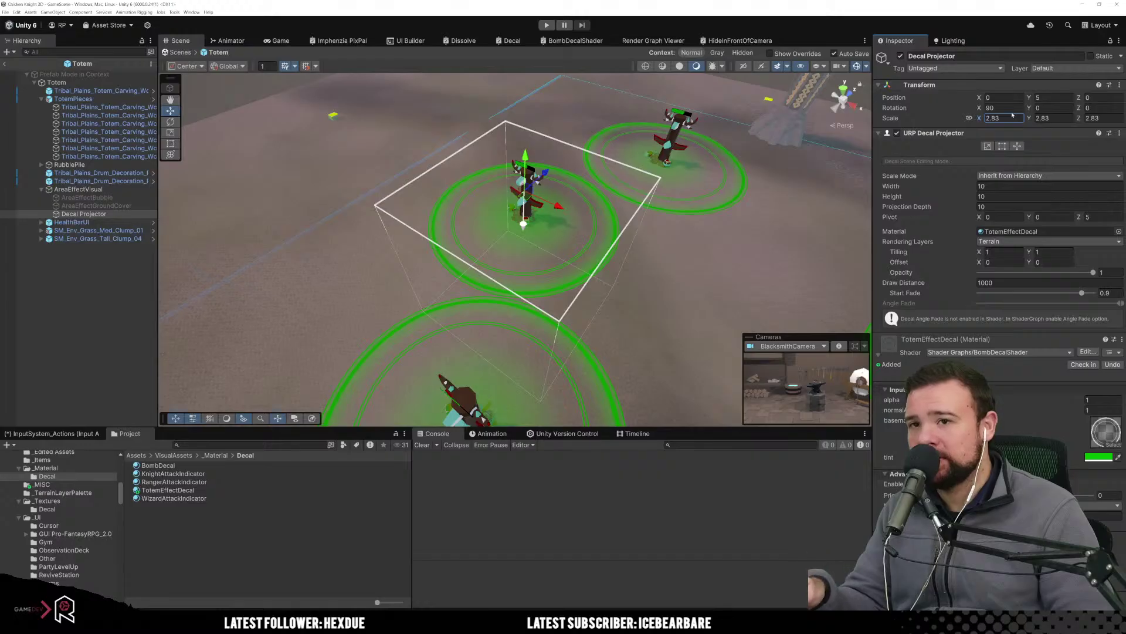
{"action": "type", "text": "0"}
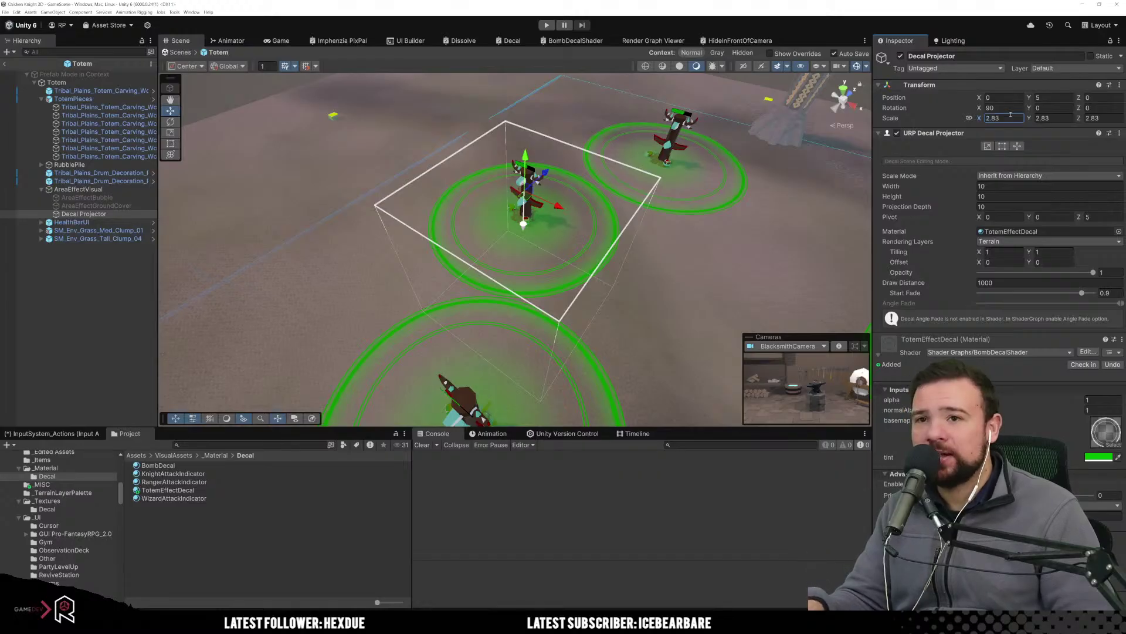
{"action": "key", "text": "BackSpace"}
{"action": "type", "text": "1"}
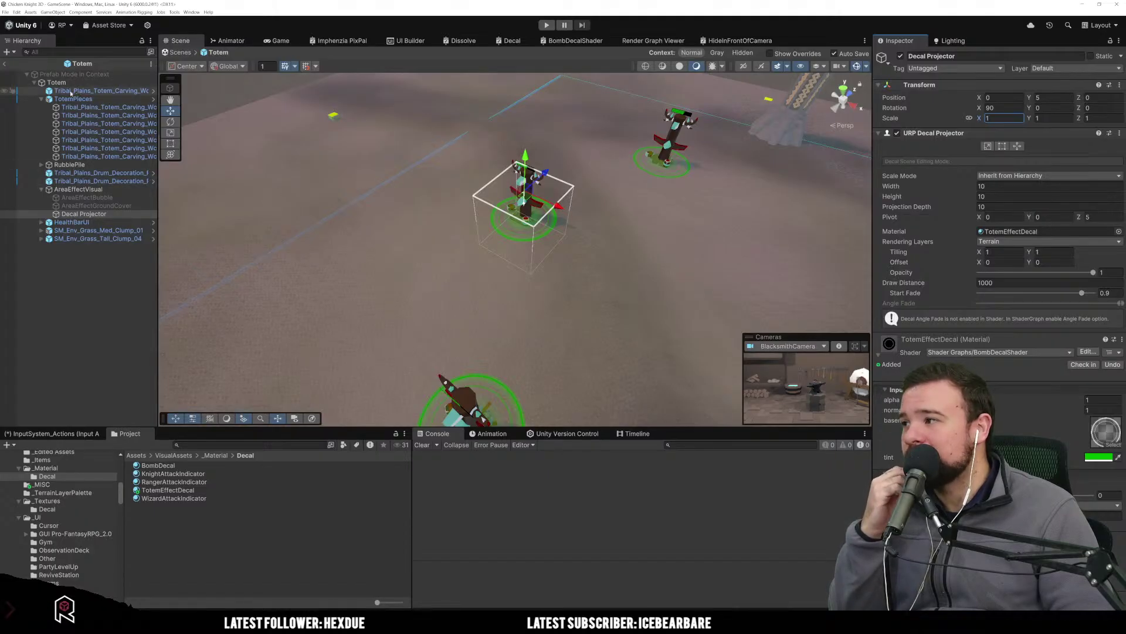
Open the Totem's EnemyBuildingAreaEffects script in Visual Studio and review how it handles the effect radius, particle effects and colors.
{"action": "left_click", "coordinate": [64, 83]}
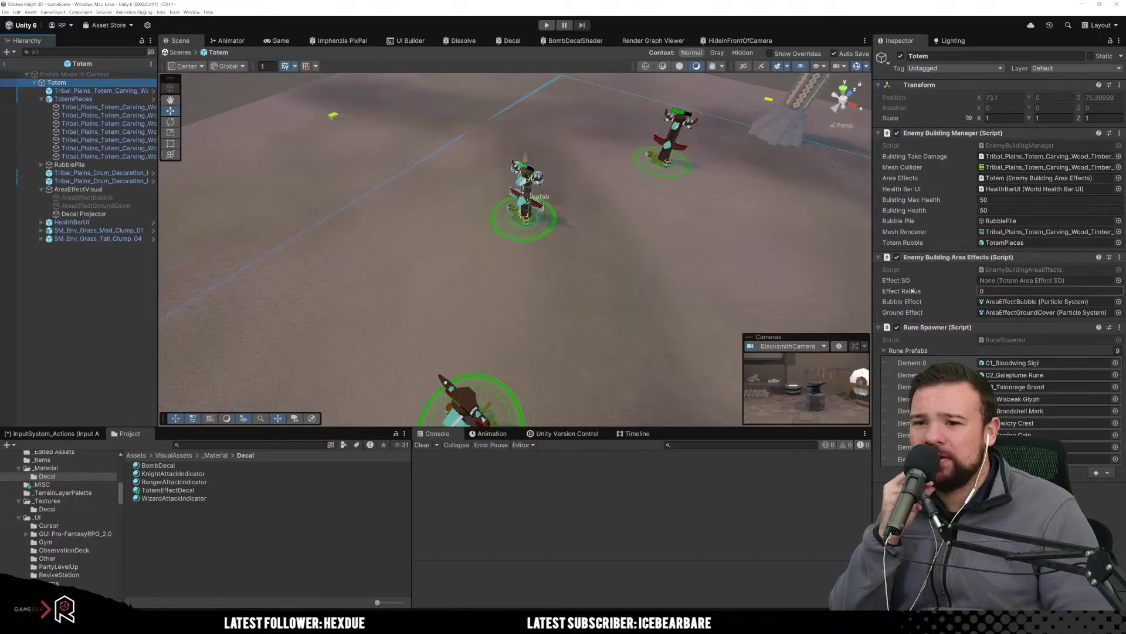
{"action": "double_click", "coordinate": [1024, 270]}
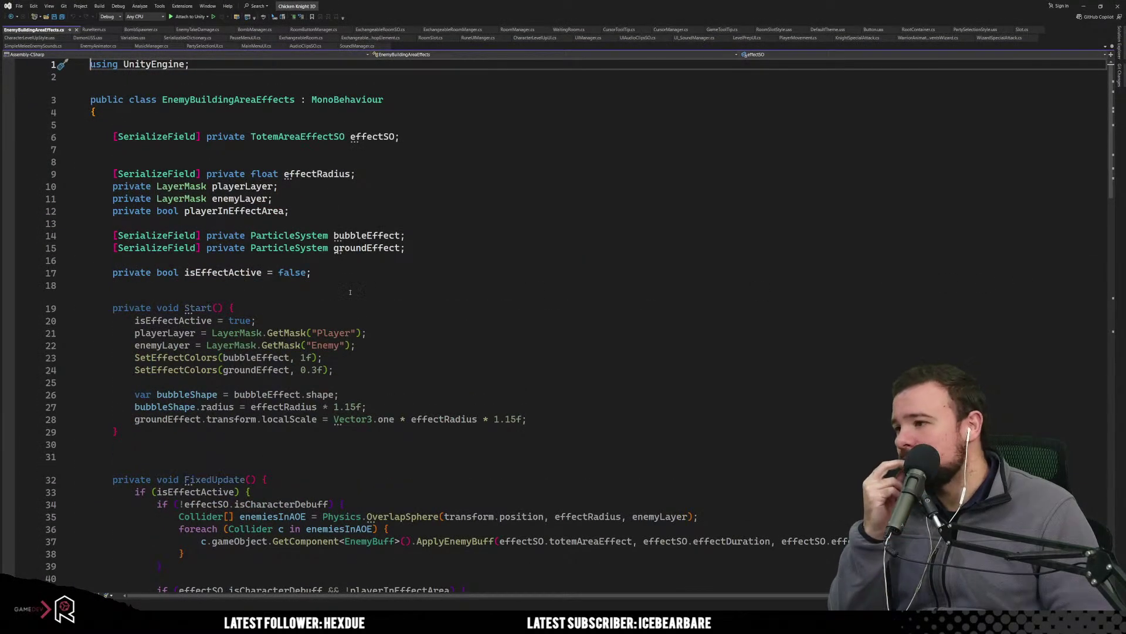
{"action": "scroll", "coordinate": [405, 293], "scroll_direction": "down", "scroll_amount": 13}
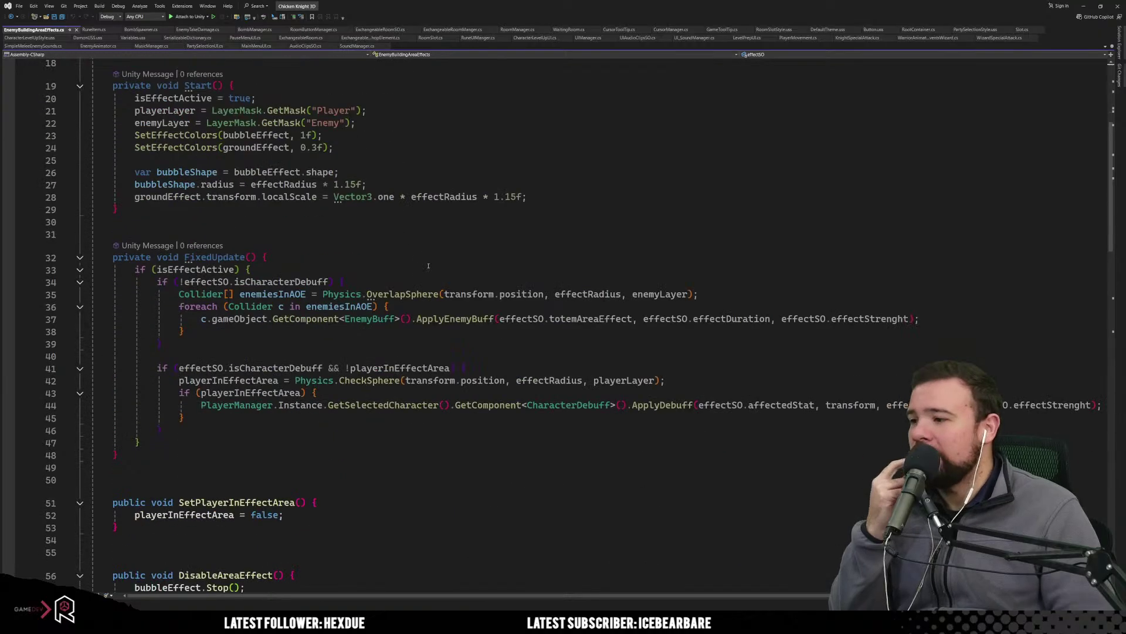
{"action": "scroll", "coordinate": [425, 282], "scroll_direction": "down", "scroll_amount": 8}
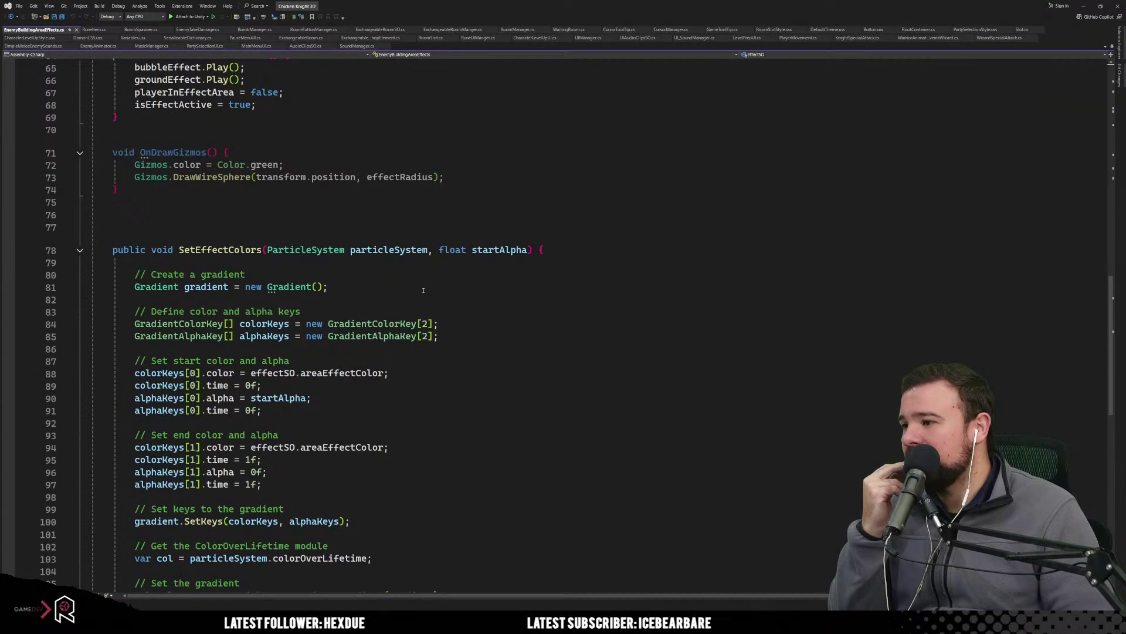
{"action": "scroll", "coordinate": [423, 289], "scroll_direction": "down", "scroll_amount": 5}
{"action": "scroll", "coordinate": [423, 290], "scroll_direction": "up", "scroll_amount": 6}
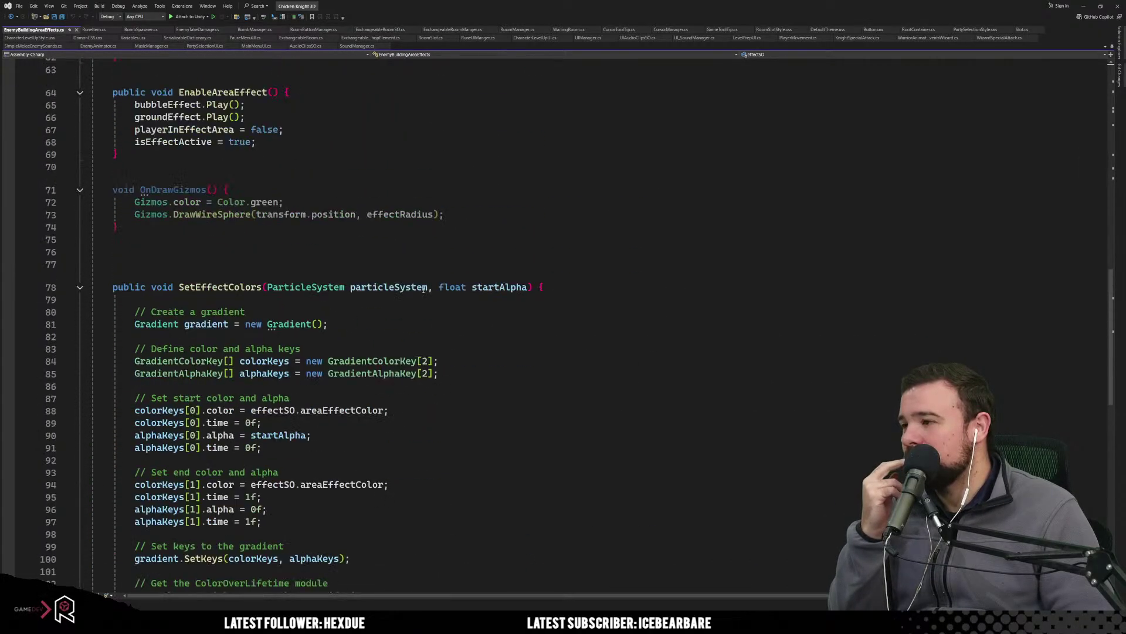
{"action": "scroll", "coordinate": [423, 290], "scroll_direction": "up", "scroll_amount": 4}
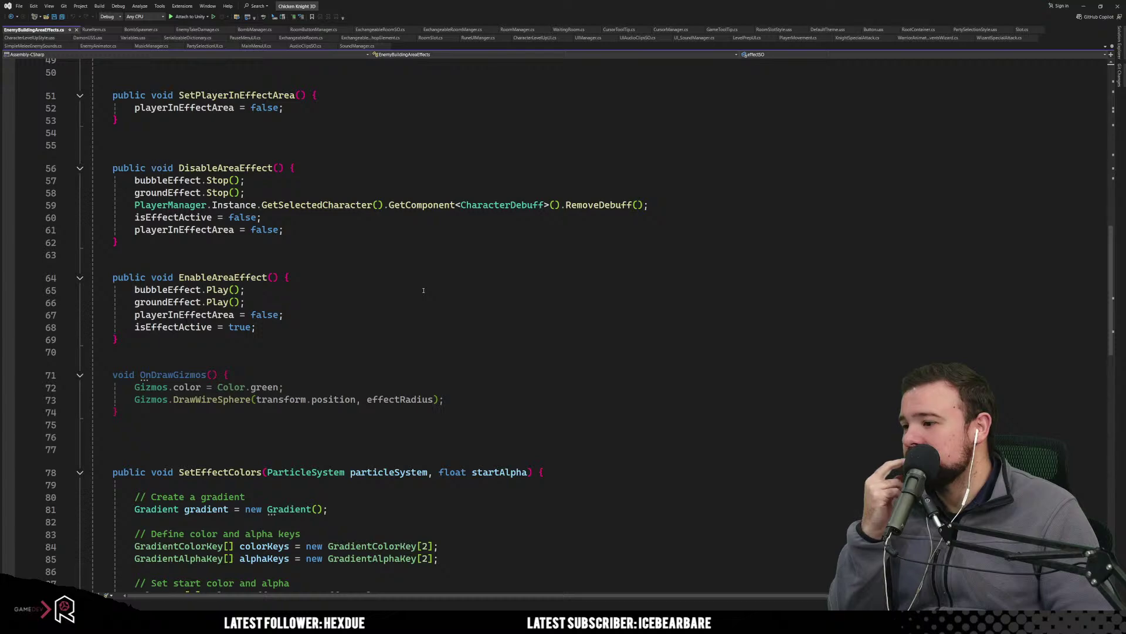
{"action": "scroll", "coordinate": [423, 289], "scroll_direction": "up", "scroll_amount": 9}
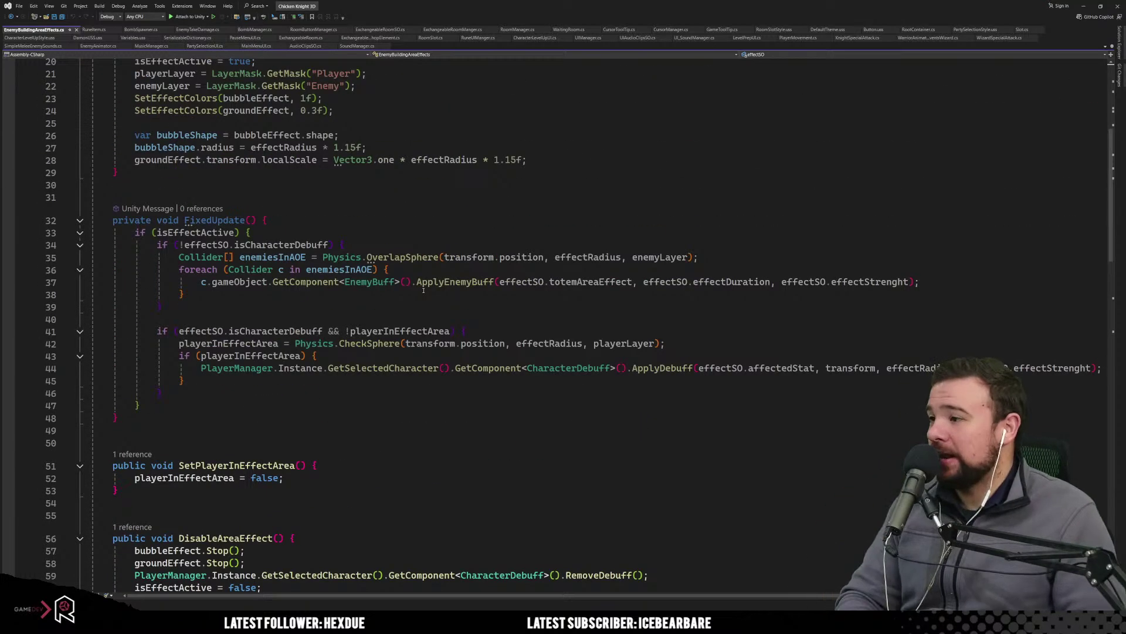
{"action": "scroll", "coordinate": [423, 290], "scroll_direction": "up", "scroll_amount": 5}
{"action": "scroll", "coordinate": [423, 290], "scroll_direction": "up", "scroll_amount": 2}
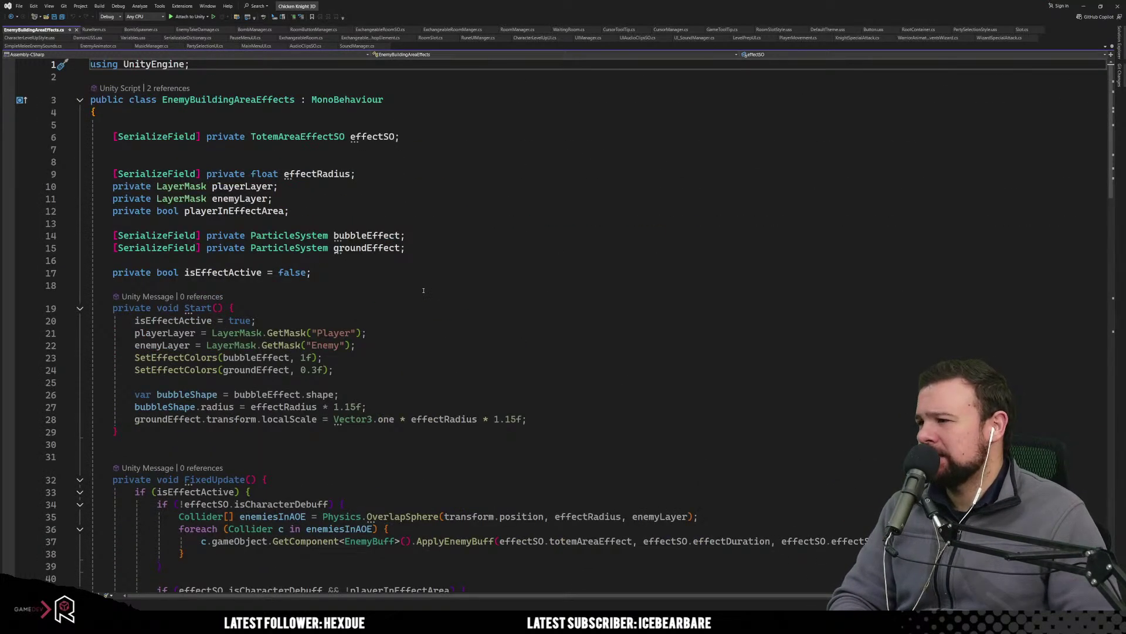
{"action": "left_click", "coordinate": [423, 290]}
{"action": "left_click", "coordinate": [435, 253]}
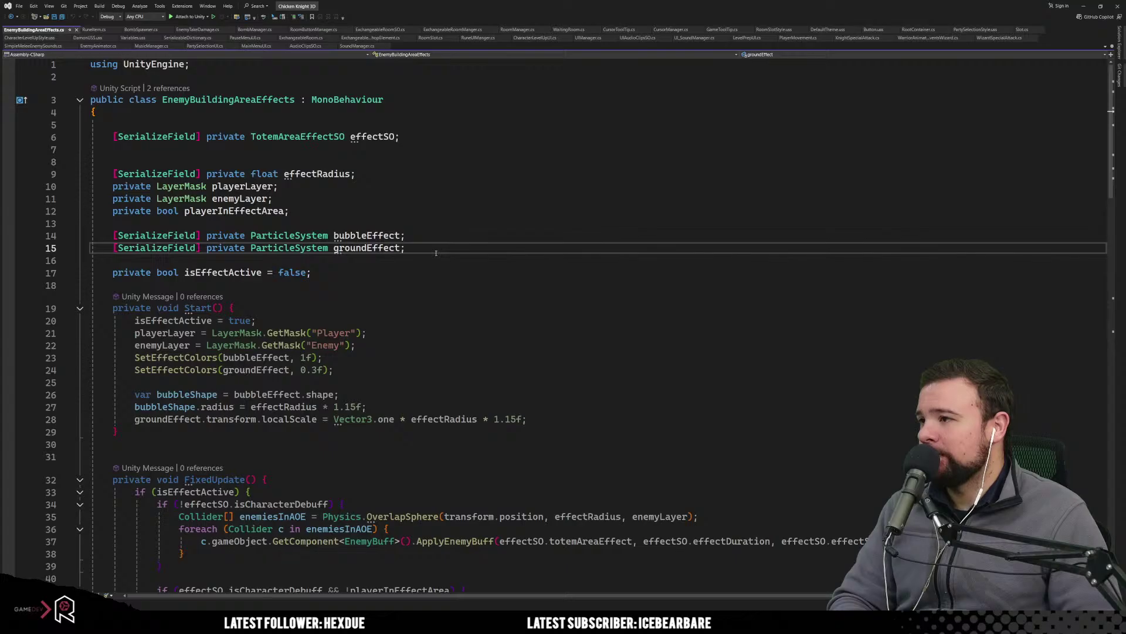
{"action": "left_click", "coordinate": [360, 154]}
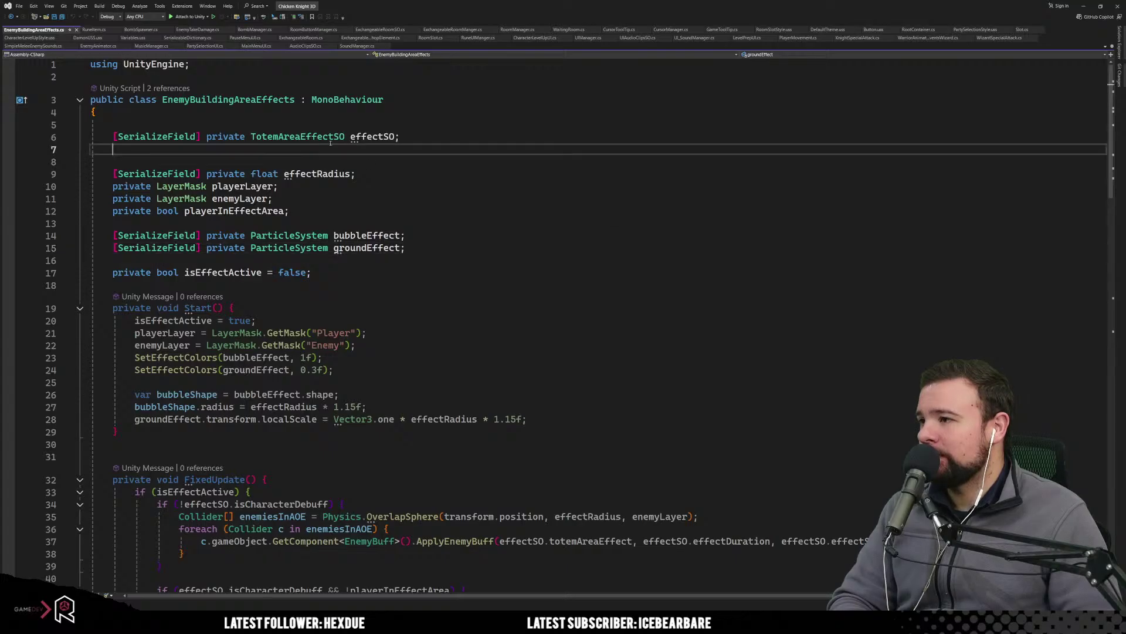
{"action": "key", "text": "Up"}
{"action": "scroll", "coordinate": [393, 271], "scroll_direction": "down", "scroll_amount": 4}
{"action": "scroll", "coordinate": [412, 264], "scroll_direction": "up", "scroll_amount": 4}
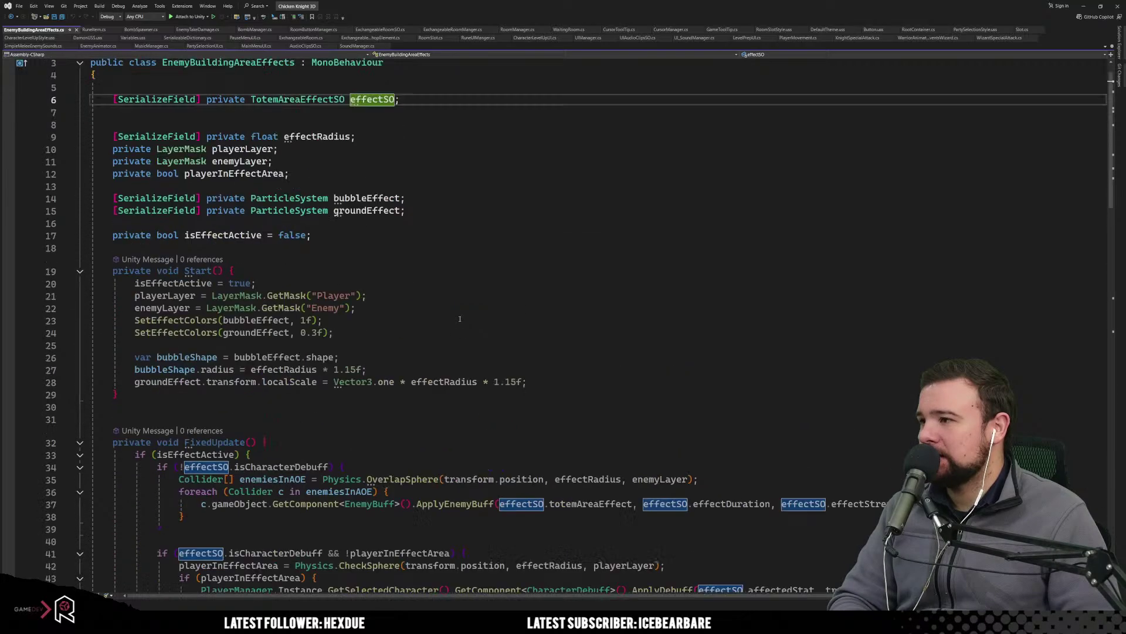
Add a serialized private DecalProjector field named projector below the groundEffect field, importing UnityEngine.Rendering.Universal.
{"action": "left_click", "coordinate": [422, 260]}
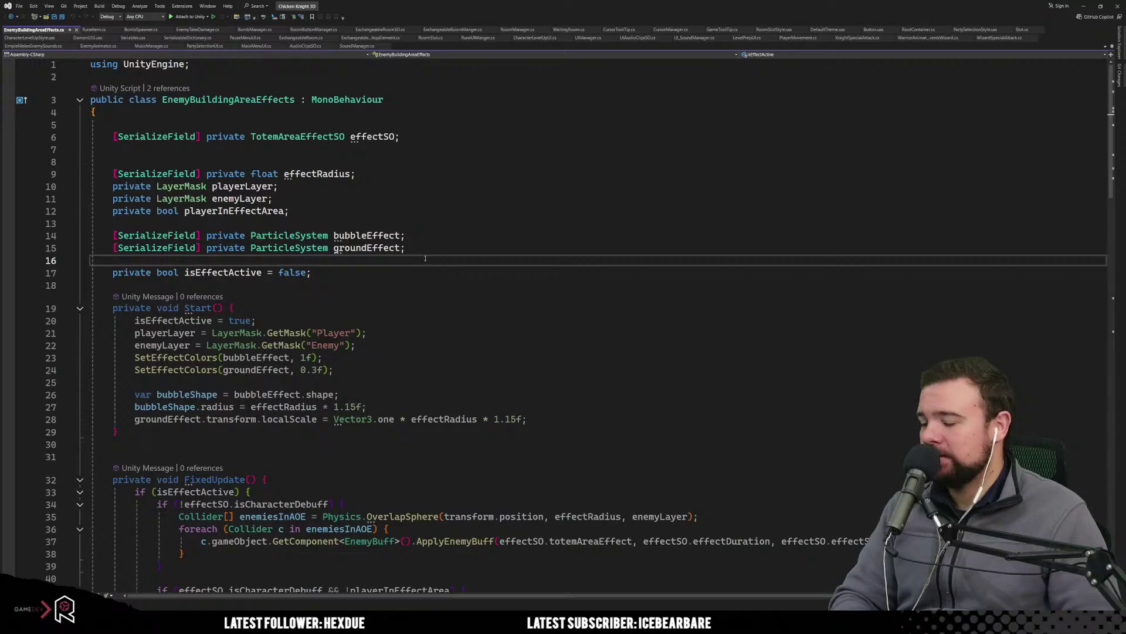
{"action": "key", "text": "Return"}
{"action": "key", "text": "Up"}
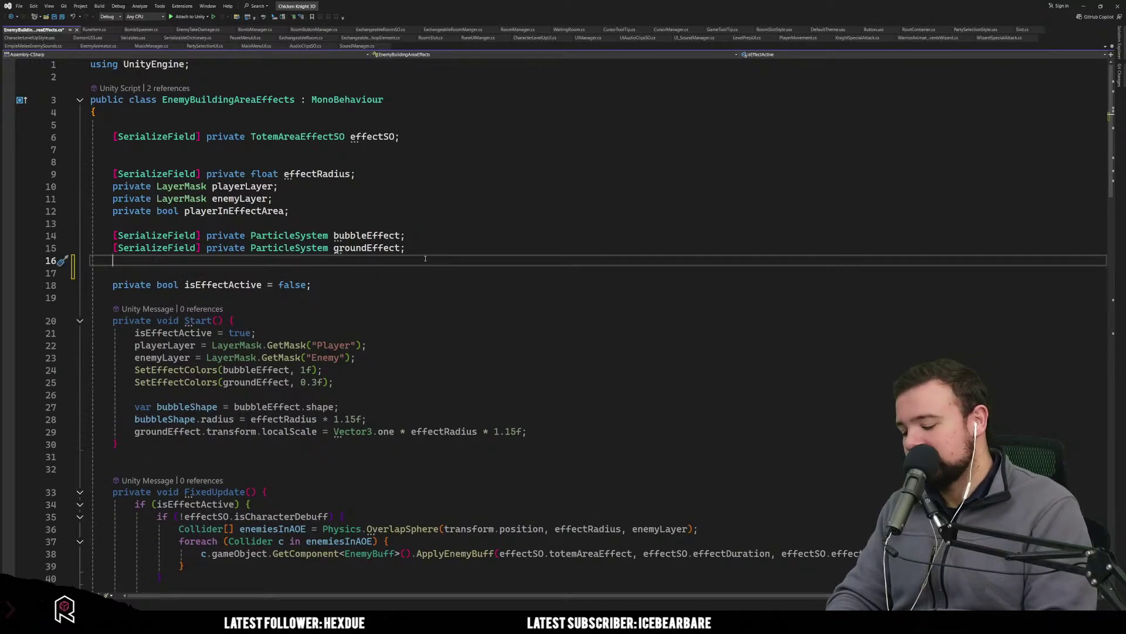
{"action": "type", "text": "["}
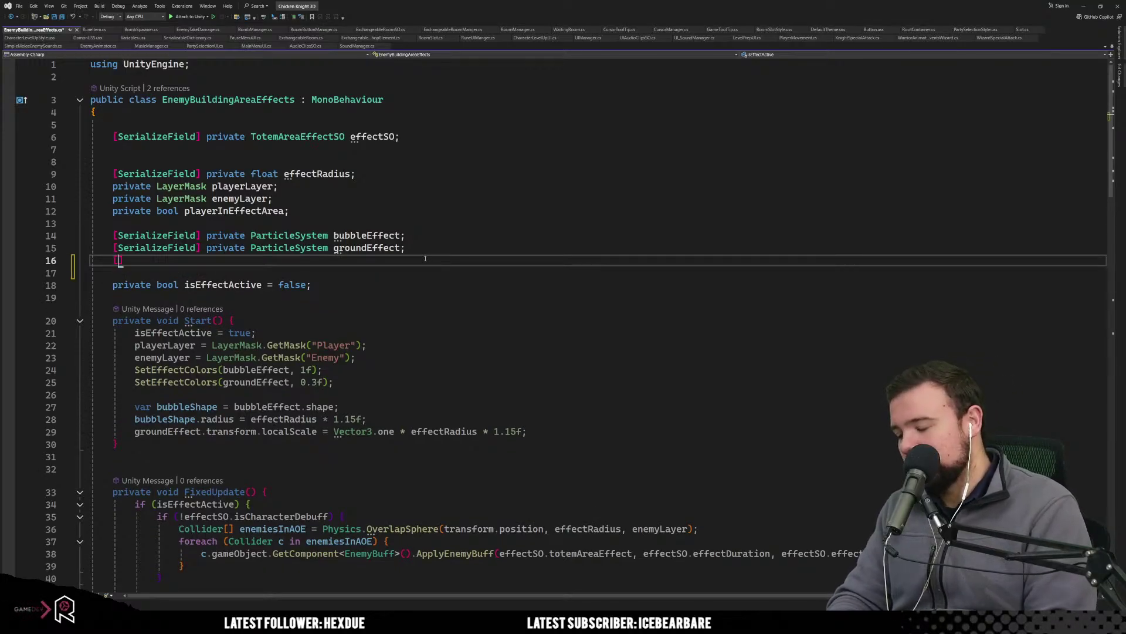
{"action": "type", "text": "ser] pr"}
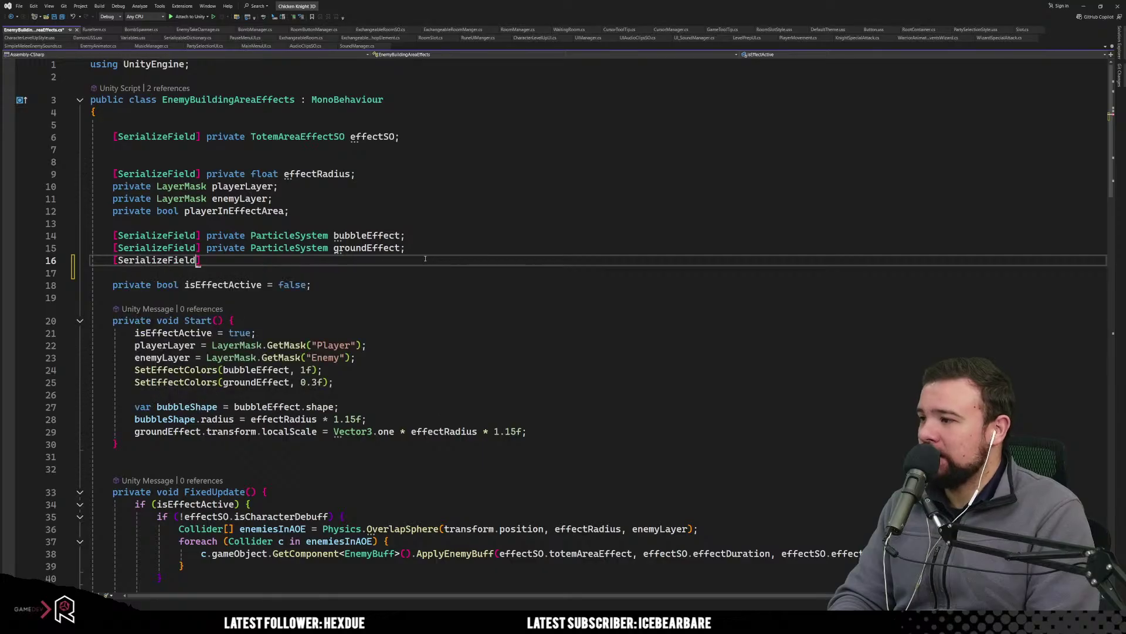
{"action": "type", "text": "ivate"}
{"action": "key", "text": "Escape"}
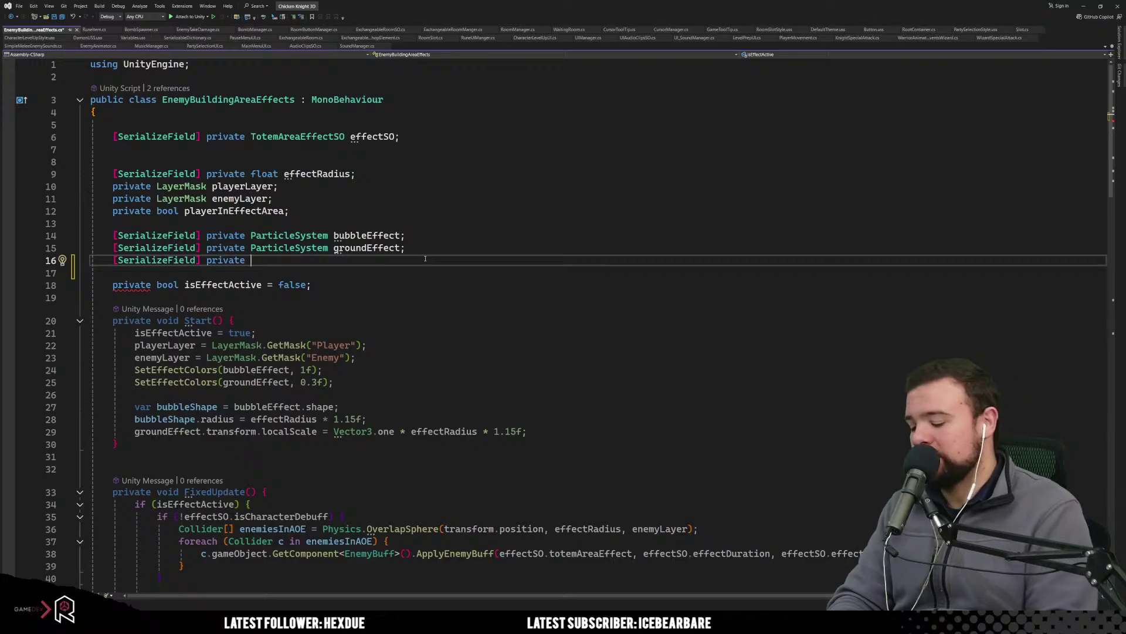
{"action": "type", "text": "Decal"}
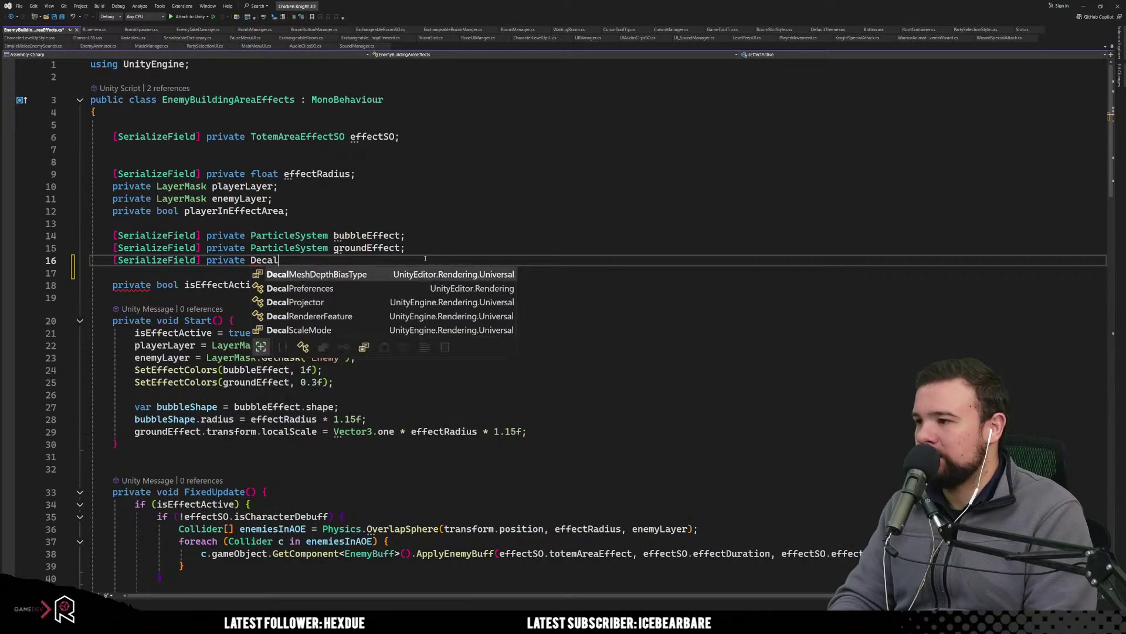
{"action": "key", "text": "Down"}
{"action": "key", "text": "Down"}
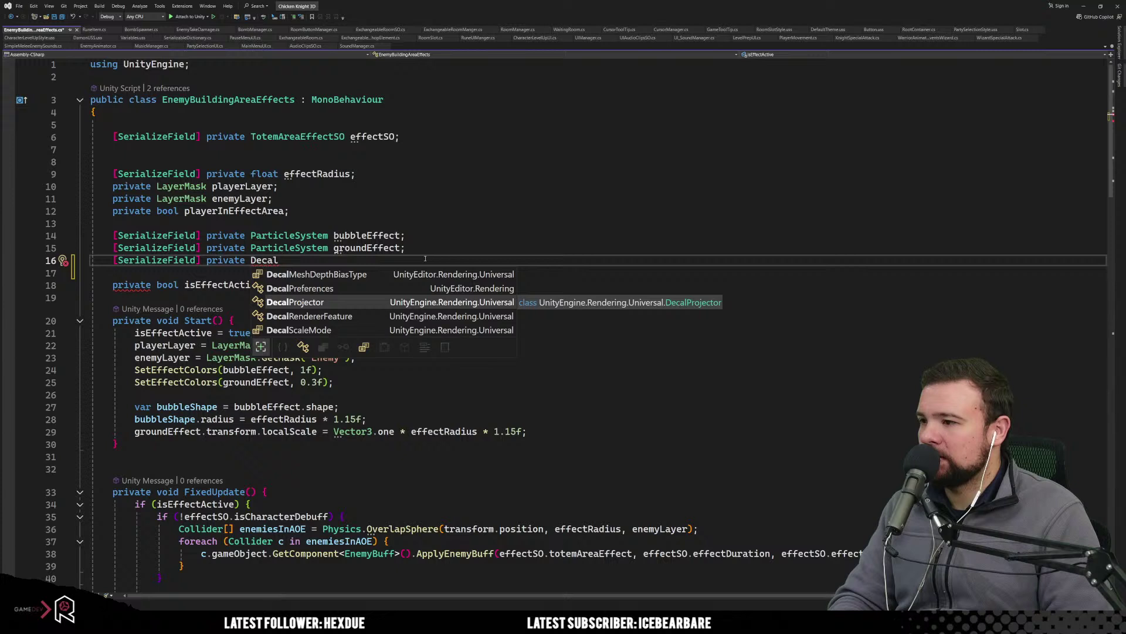
{"action": "key", "text": "Tab"}
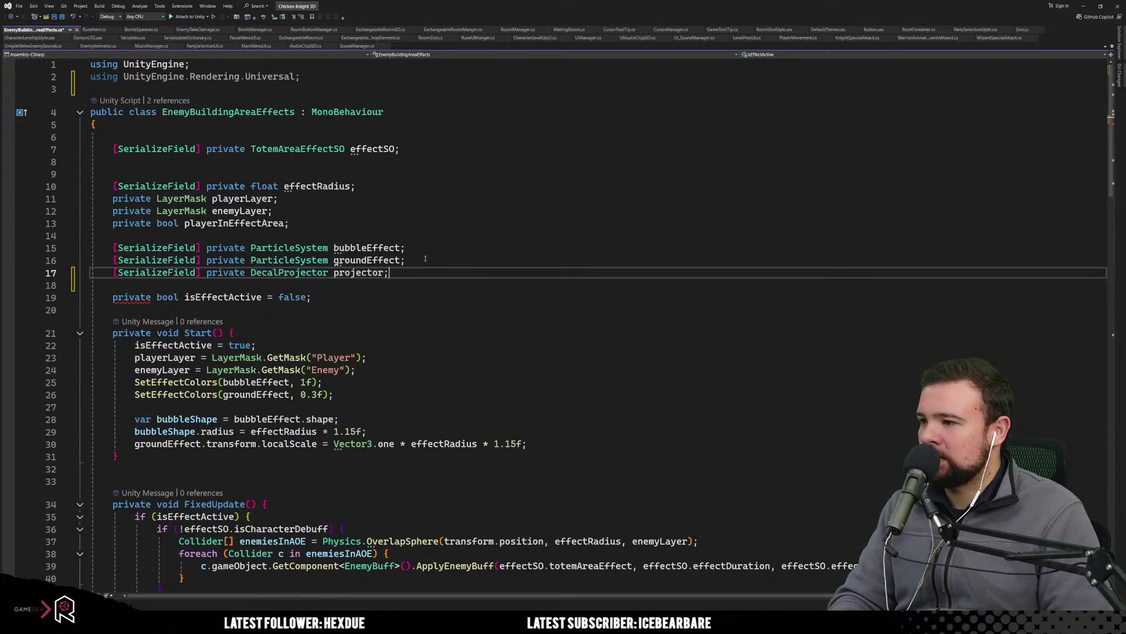
{"action": "left_click", "coordinate": [373, 323]}
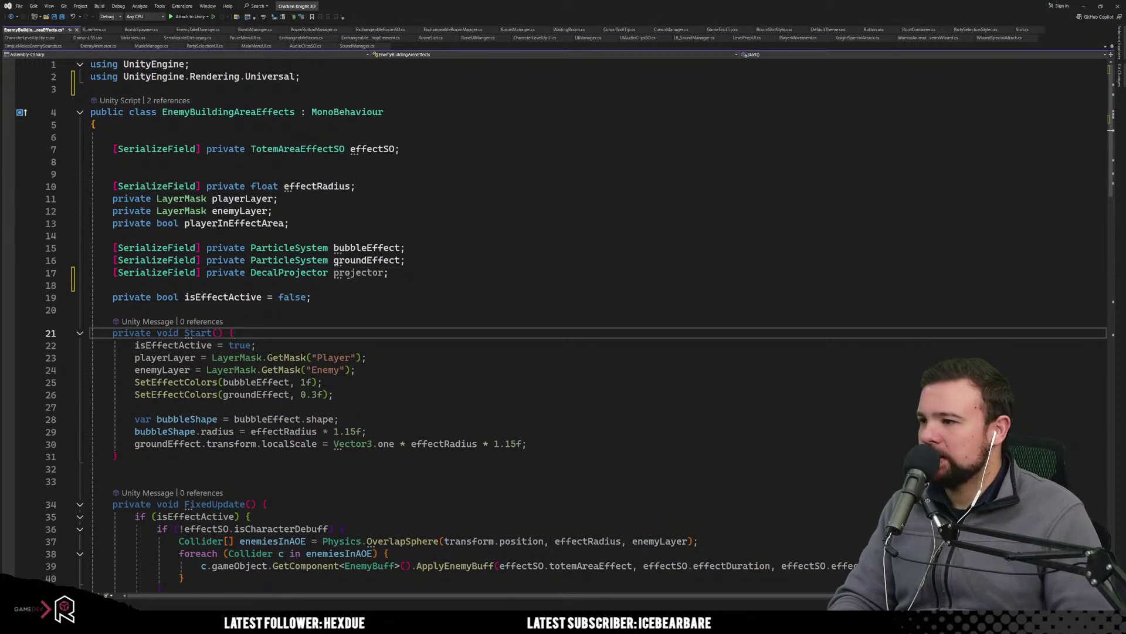
{"action": "mouse_move", "coordinate": [344, 273]}
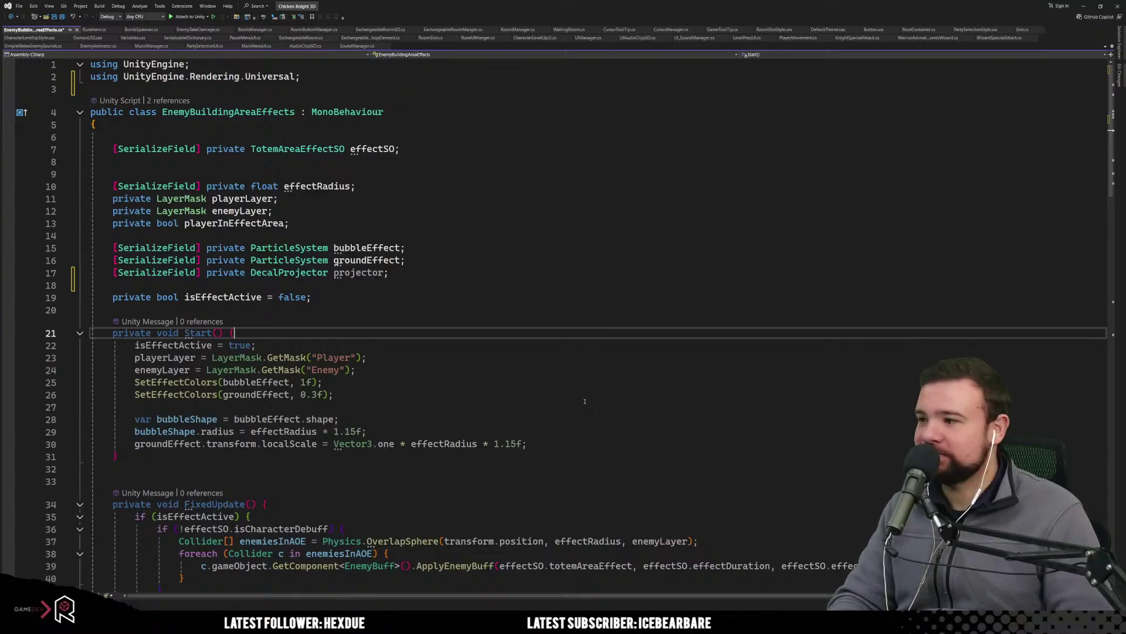
{"action": "left_click", "coordinate": [400, 295]}
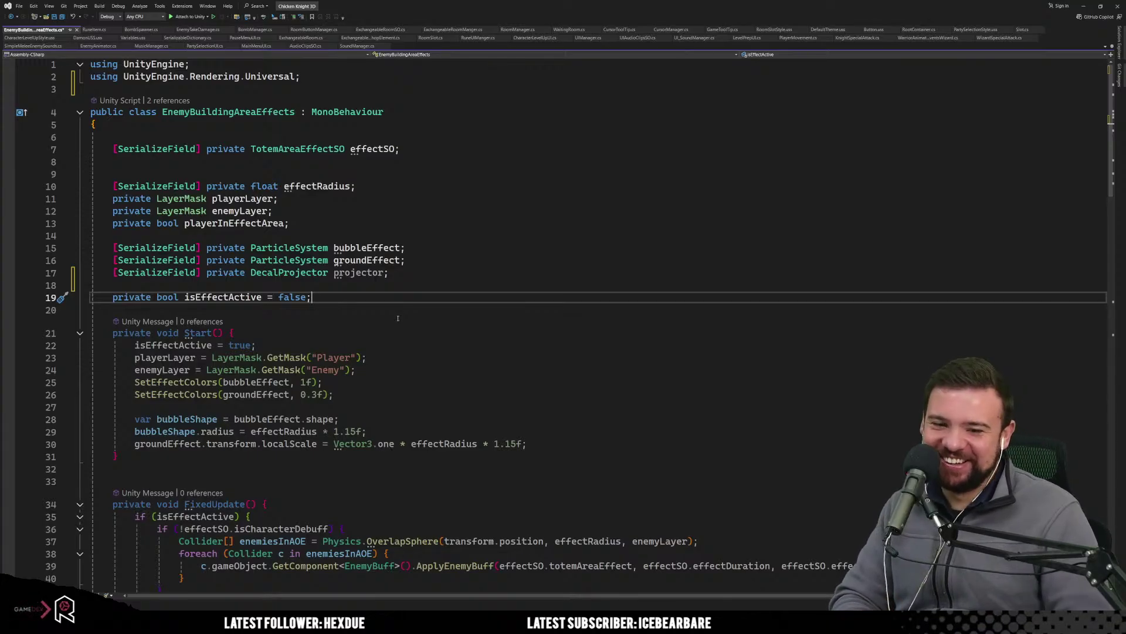
{"action": "left_click", "coordinate": [481, 326]}
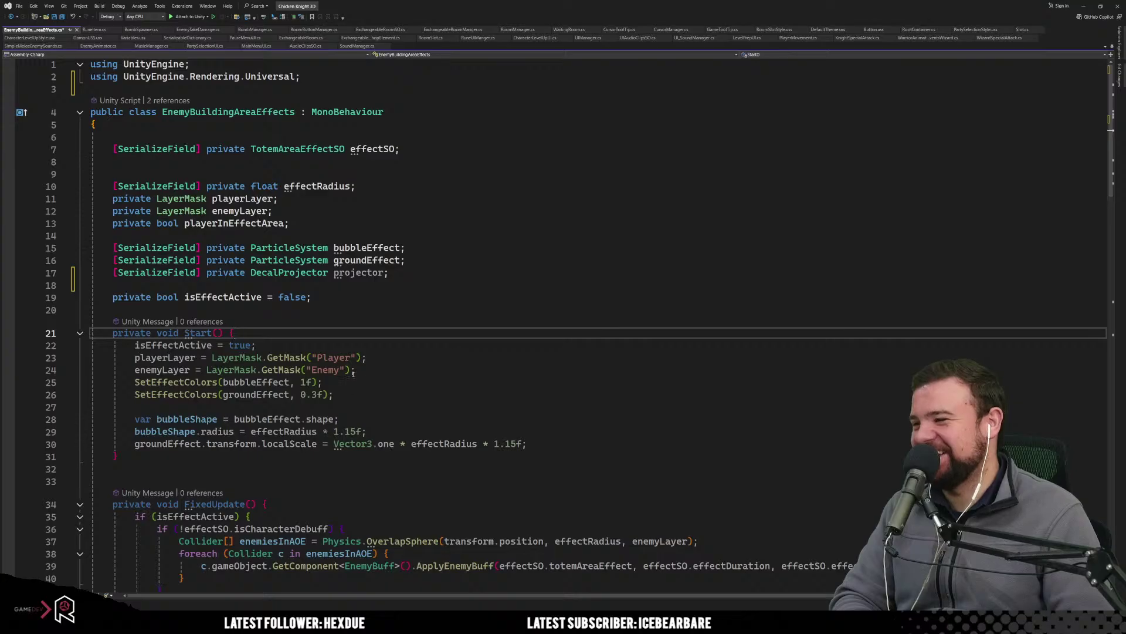
{"action": "scroll", "coordinate": [353, 373], "scroll_direction": "down", "scroll_amount": 1}
{"action": "left_click", "coordinate": [236, 250]}
{"action": "left_click", "coordinate": [384, 237]}
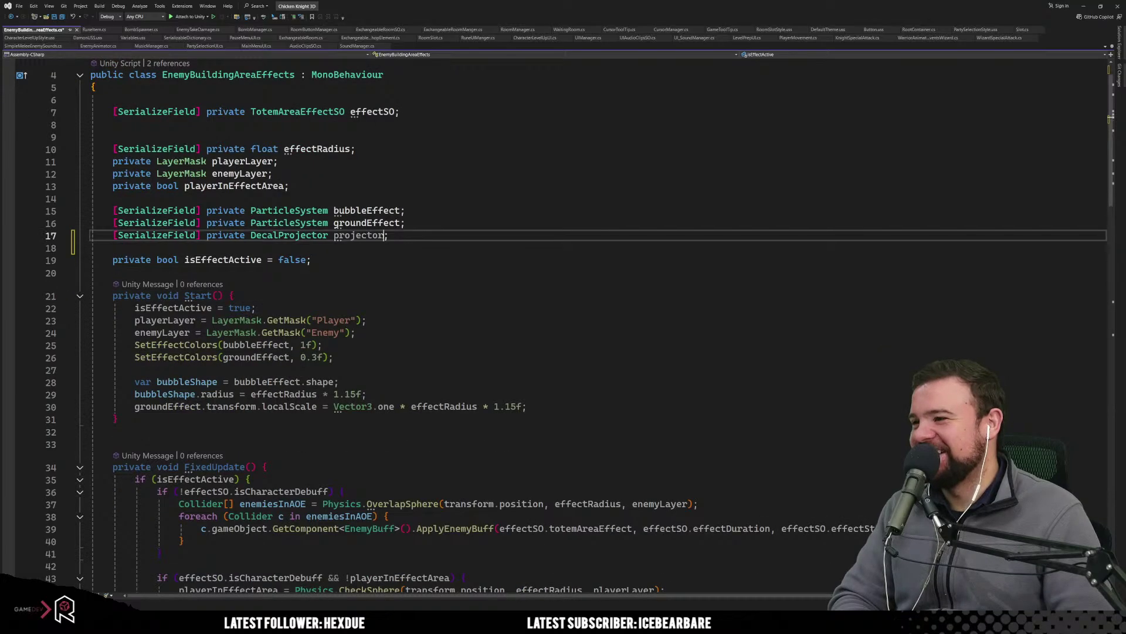
{"action": "left_click", "coordinate": [421, 292]}
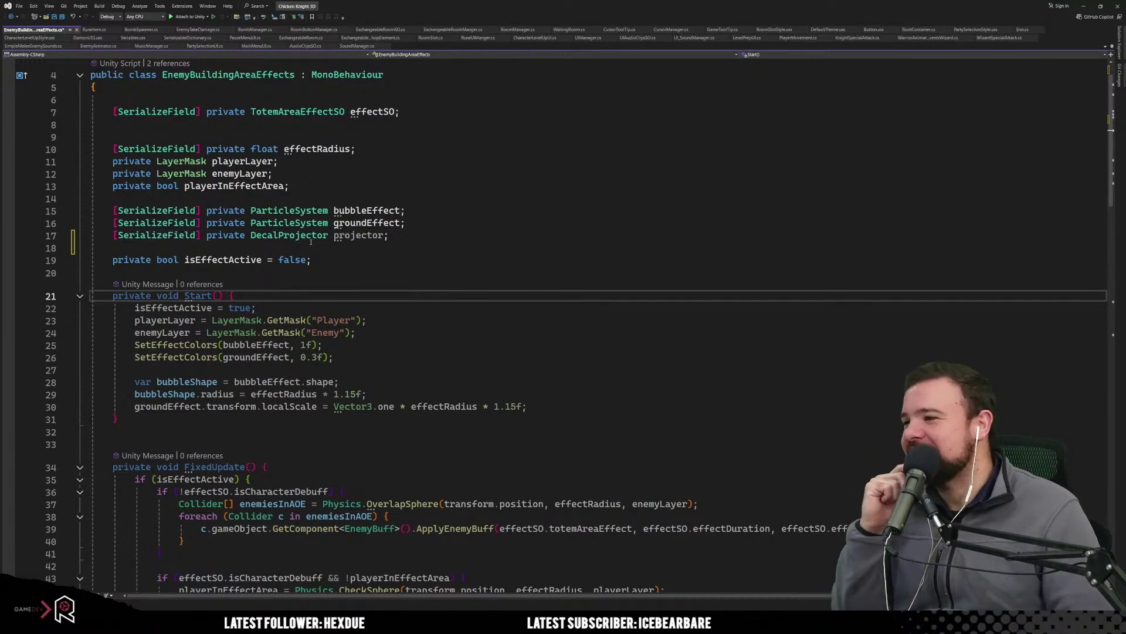
{"action": "left_click", "coordinate": [353, 237]}
{"action": "left_click", "coordinate": [352, 247]}
{"action": "left_click", "coordinate": [404, 293]}
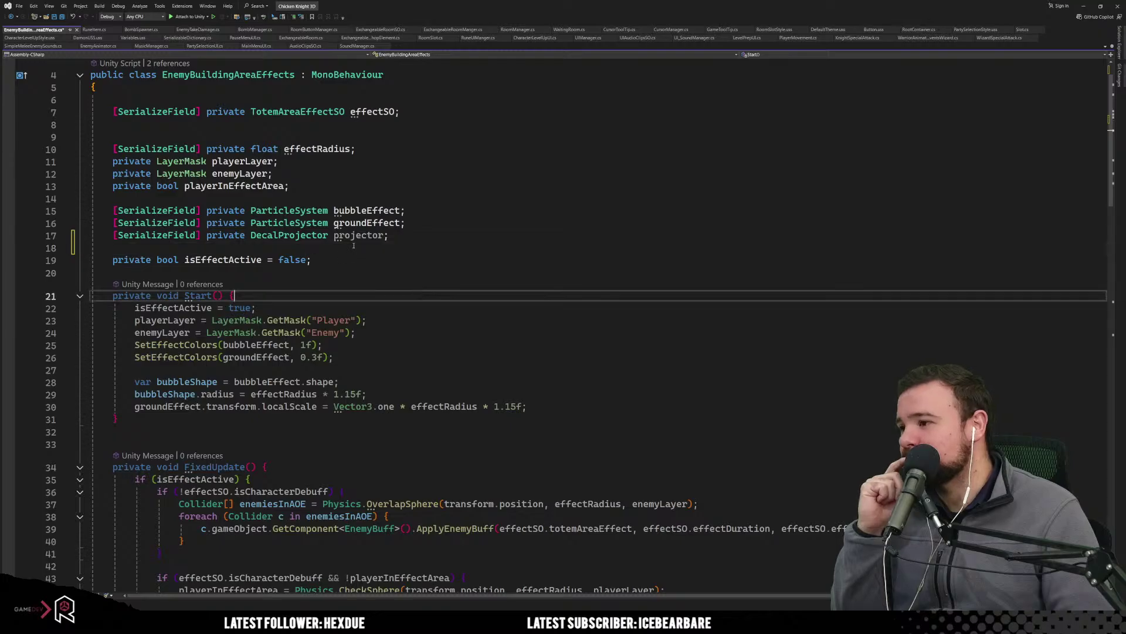
Review where effectSO is used throughout the script, including how SetEffectColors applies the area effect color.
{"action": "scroll", "coordinate": [352, 264], "scroll_direction": "down", "scroll_amount": 6}
{"action": "scroll", "coordinate": [276, 201], "scroll_direction": "up", "scroll_amount": 3}
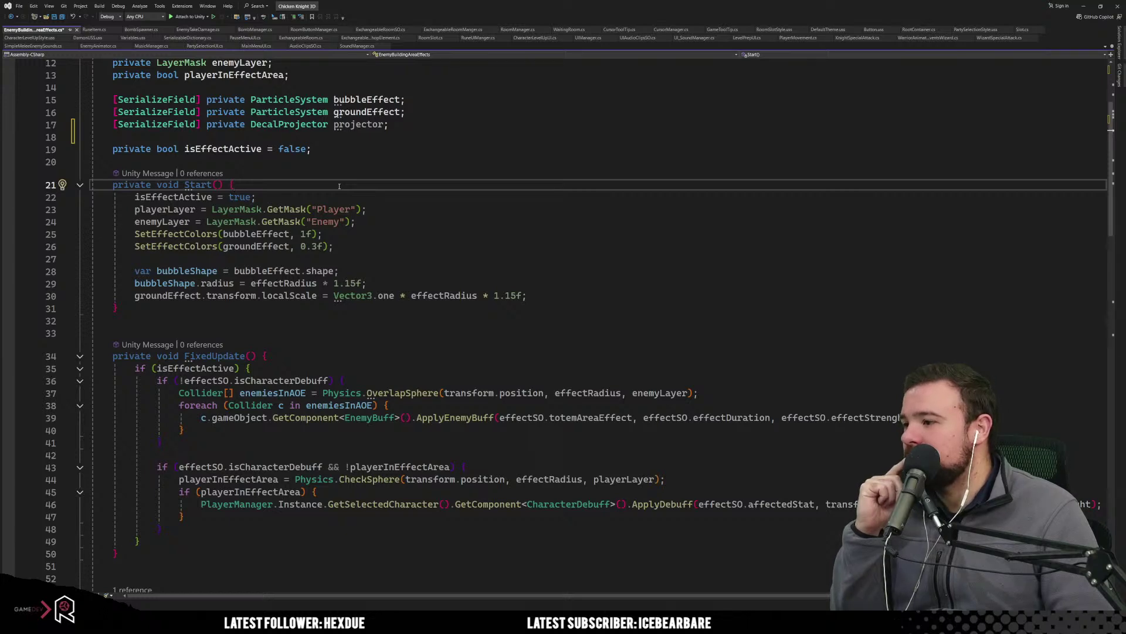
{"action": "scroll", "coordinate": [339, 186], "scroll_direction": "up", "scroll_amount": 4}
{"action": "left_click", "coordinate": [376, 150]}
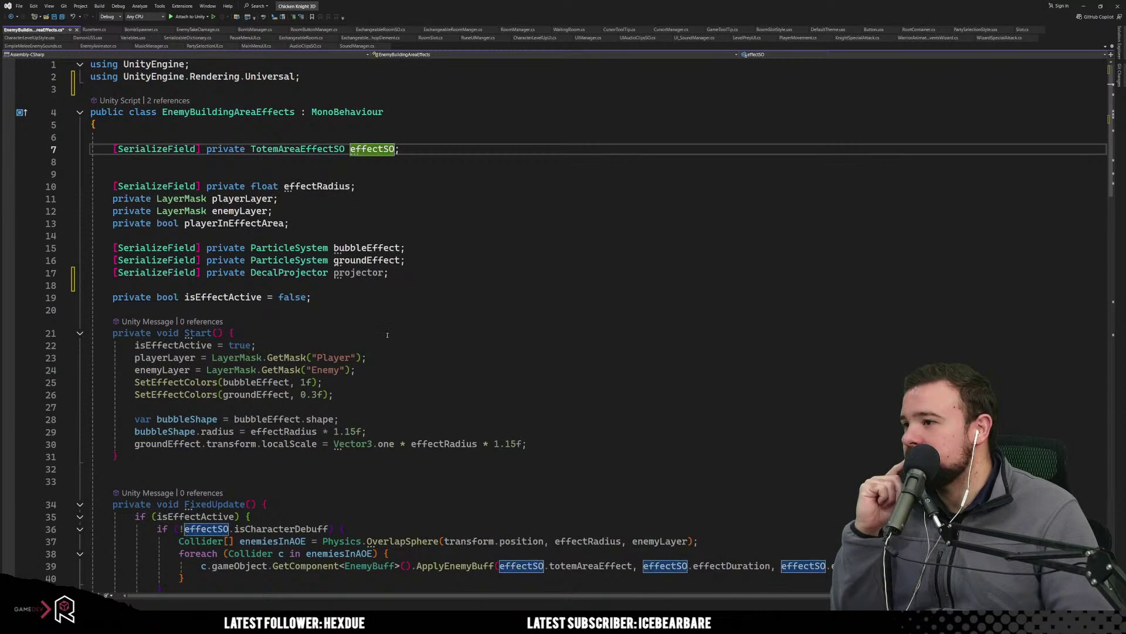
{"action": "scroll", "coordinate": [390, 338], "scroll_direction": "down", "scroll_amount": 6}
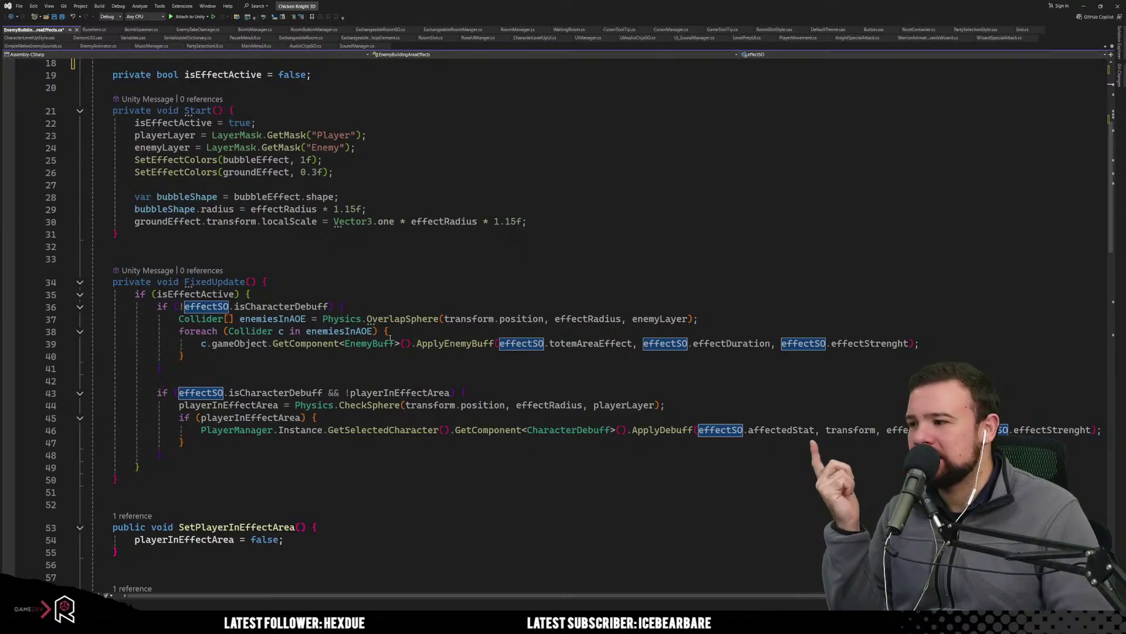
{"action": "scroll", "coordinate": [385, 343], "scroll_direction": "down", "scroll_amount": 4}
{"action": "scroll", "coordinate": [370, 340], "scroll_direction": "down", "scroll_amount": 6}
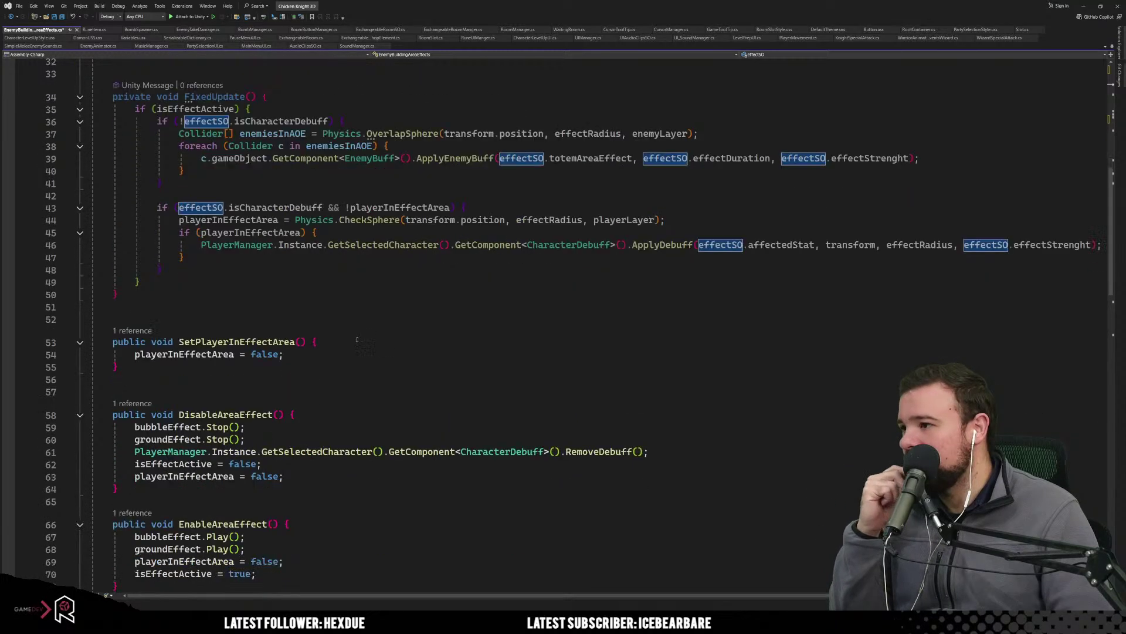
{"action": "scroll", "coordinate": [351, 338], "scroll_direction": "down", "scroll_amount": 8}
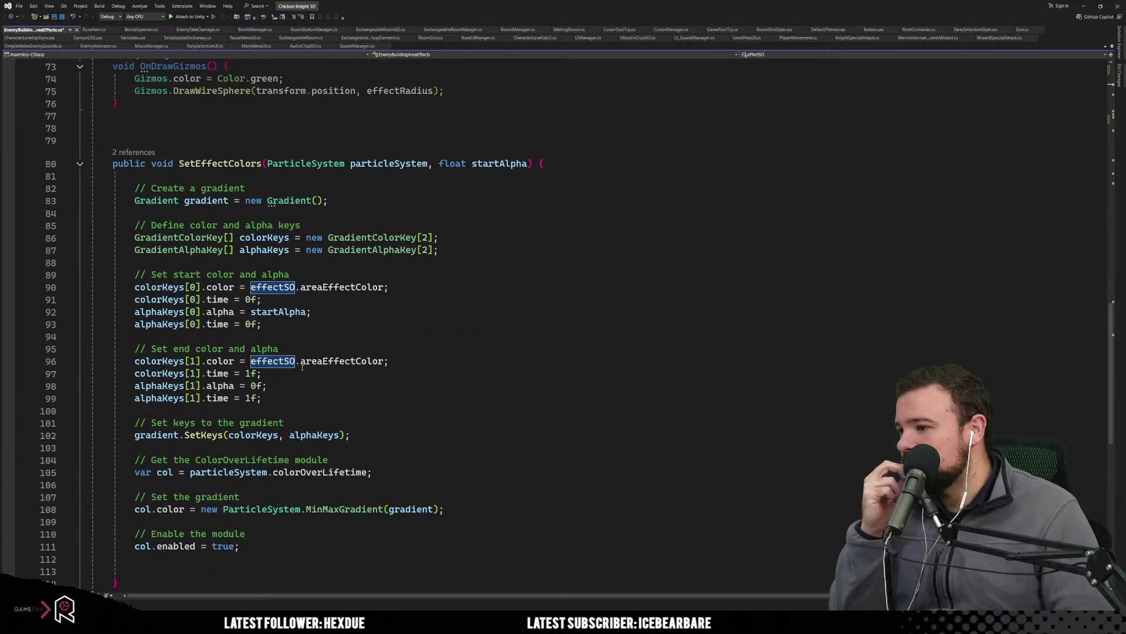
{"action": "scroll", "coordinate": [502, 418], "scroll_direction": "up", "scroll_amount": 6}
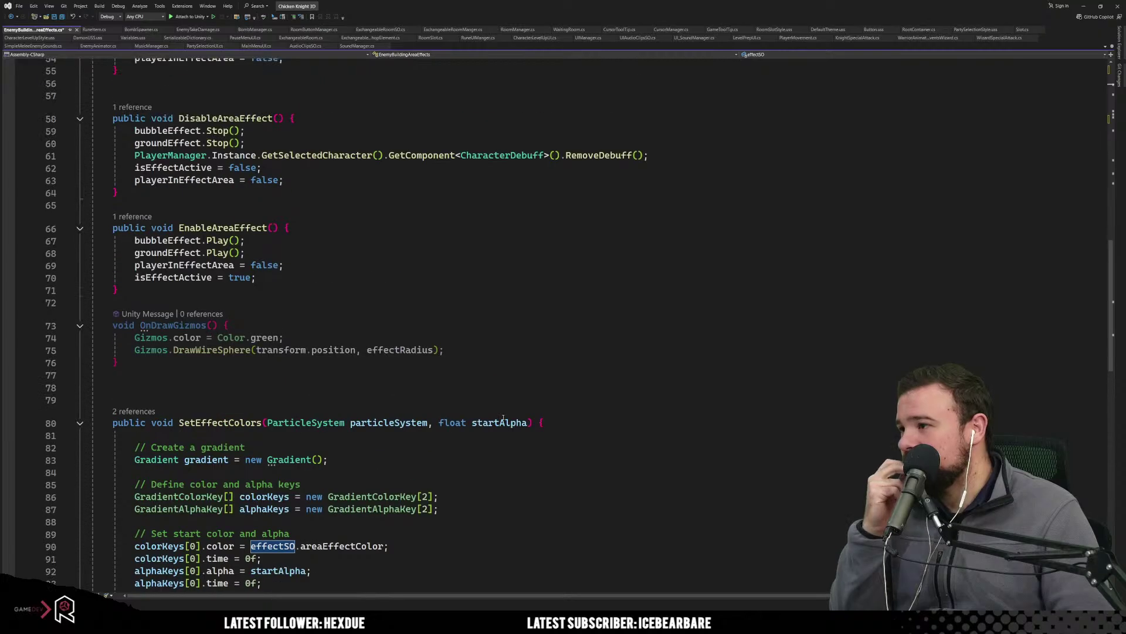
{"action": "scroll", "coordinate": [503, 419], "scroll_direction": "up", "scroll_amount": 15}
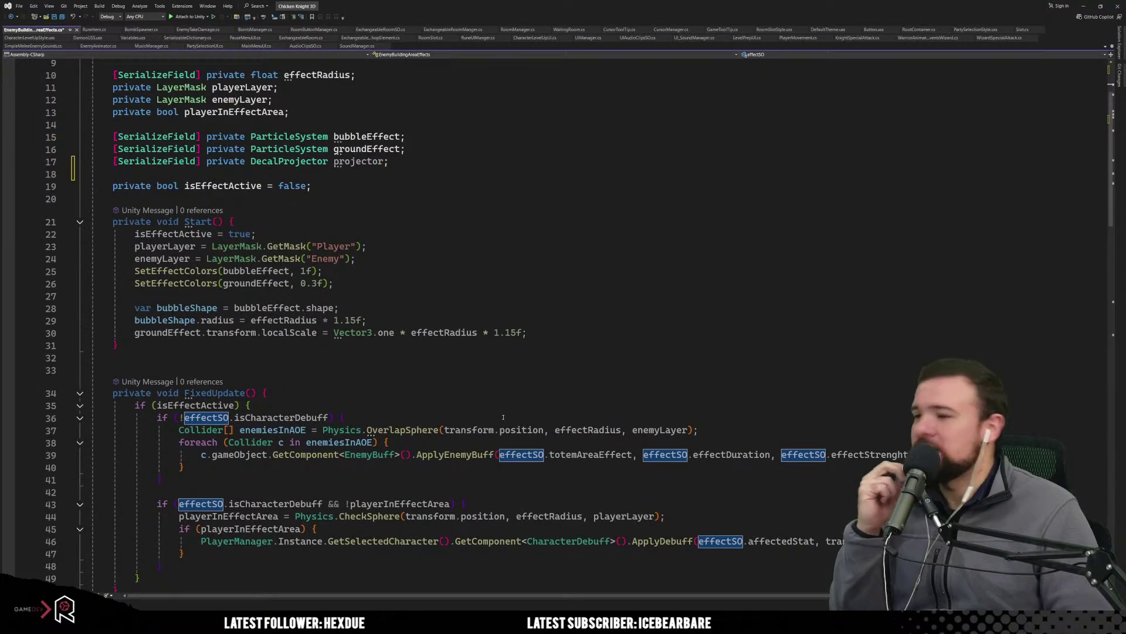
Begin a new statement accessing a member of projector at the end of Start, below the groundEffect scale line.
{"action": "left_click", "coordinate": [550, 333]}
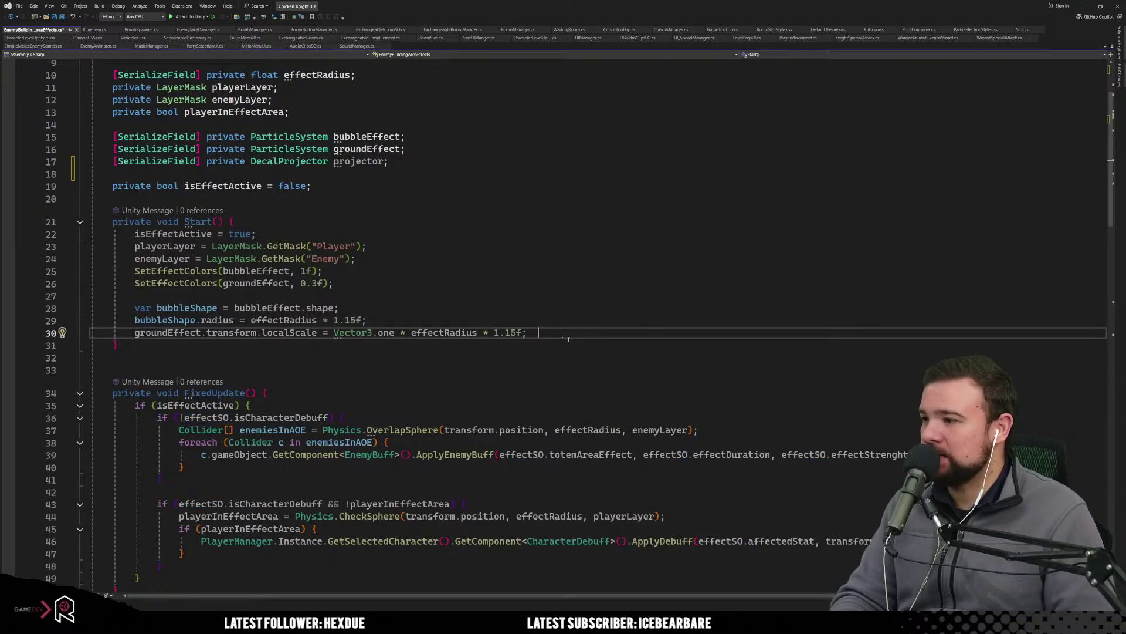
{"action": "key", "text": "Return"}
{"action": "key", "text": "Return"}
{"action": "key", "text": "Return"}
{"action": "key", "text": "Return"}
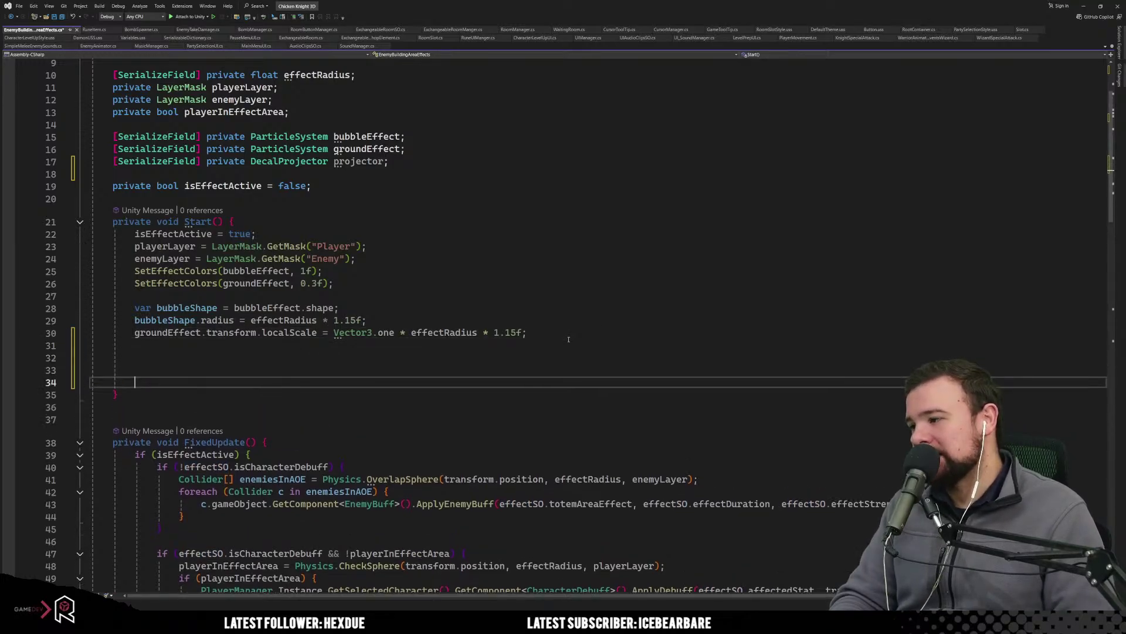
{"action": "key", "text": "Up"}
{"action": "type", "text": "pro"}
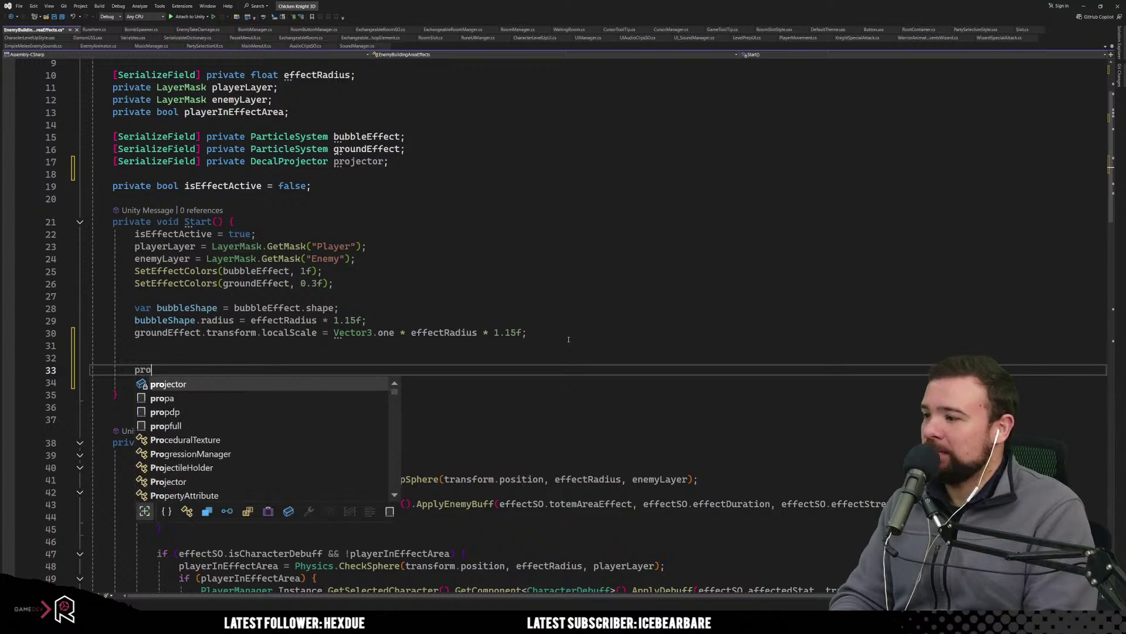
{"action": "type", "text": "jector."}
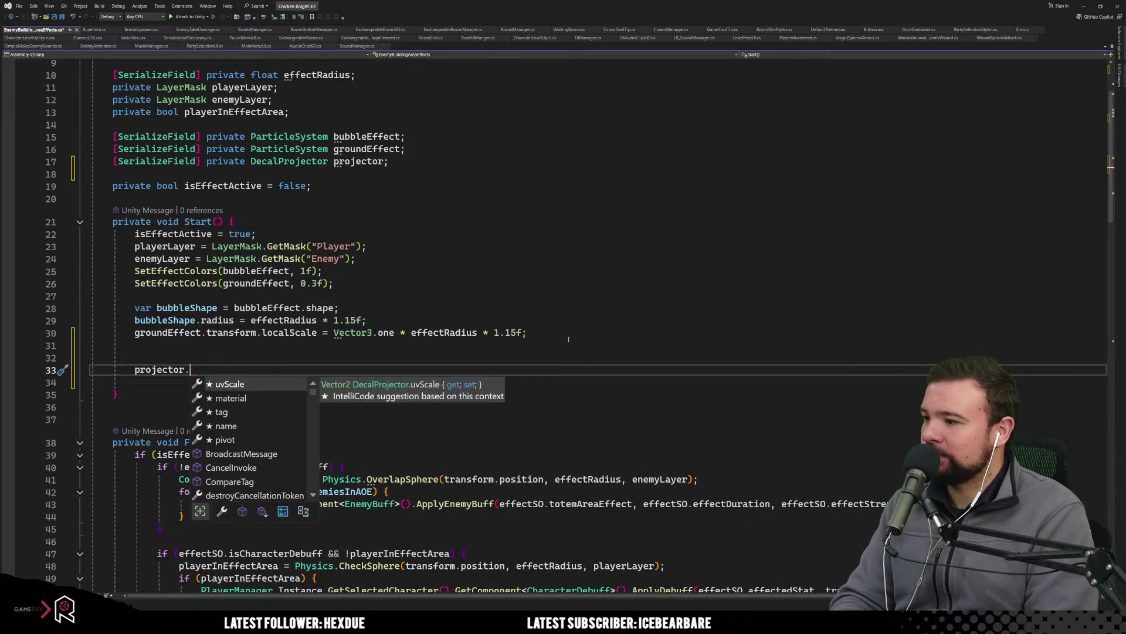
{"action": "type", "text": "gameObject.r"}
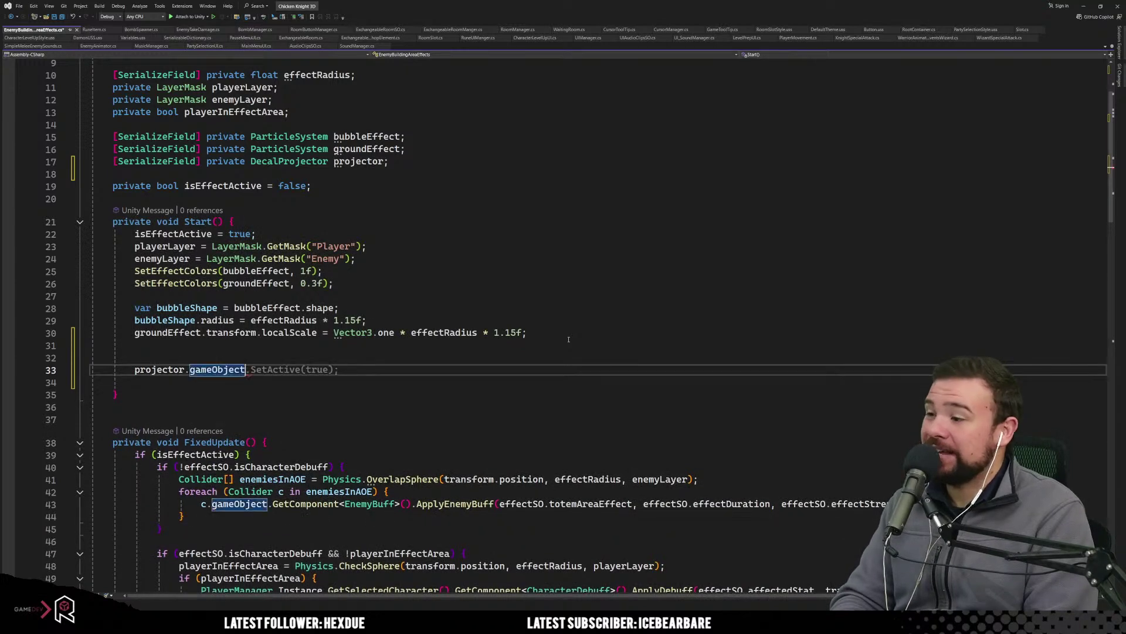
{"action": "key", "text": "BackSpace"}
{"action": "key", "text": "BackSpace"}
{"action": "key", "text": "BackSpace"}
{"action": "key", "text": "BackSpace"}
{"action": "key", "text": "BackSpace"}
{"action": "key", "text": "BackSpace"}
{"action": "key", "text": "BackSpace"}
{"action": "key", "text": "BackSpace"}
{"action": "key", "text": "BackSpace"}
{"action": "key", "text": "BackSpace"}
{"action": "key", "text": "BackSpace"}
{"action": "key", "text": "BackSpace"}
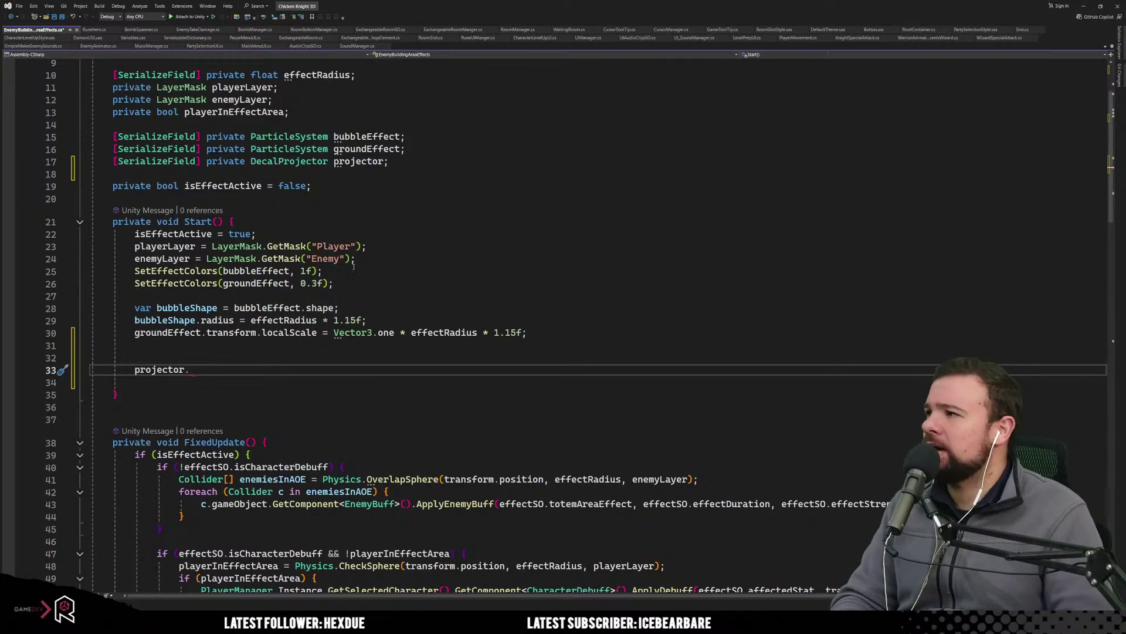
{"action": "type", "text": "re"}
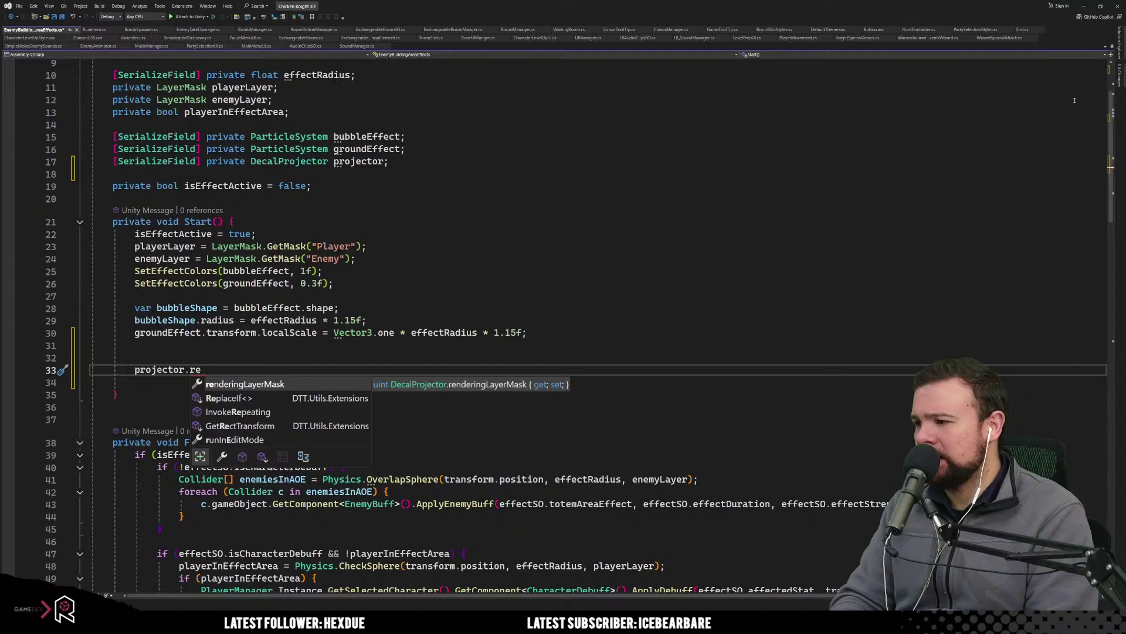
{"action": "key", "text": "BackSpace"}
{"action": "key", "text": "BackSpace"}
Extend the projector statement at the end of Start to access a member of its material.
{"action": "type", "text": "ma"}
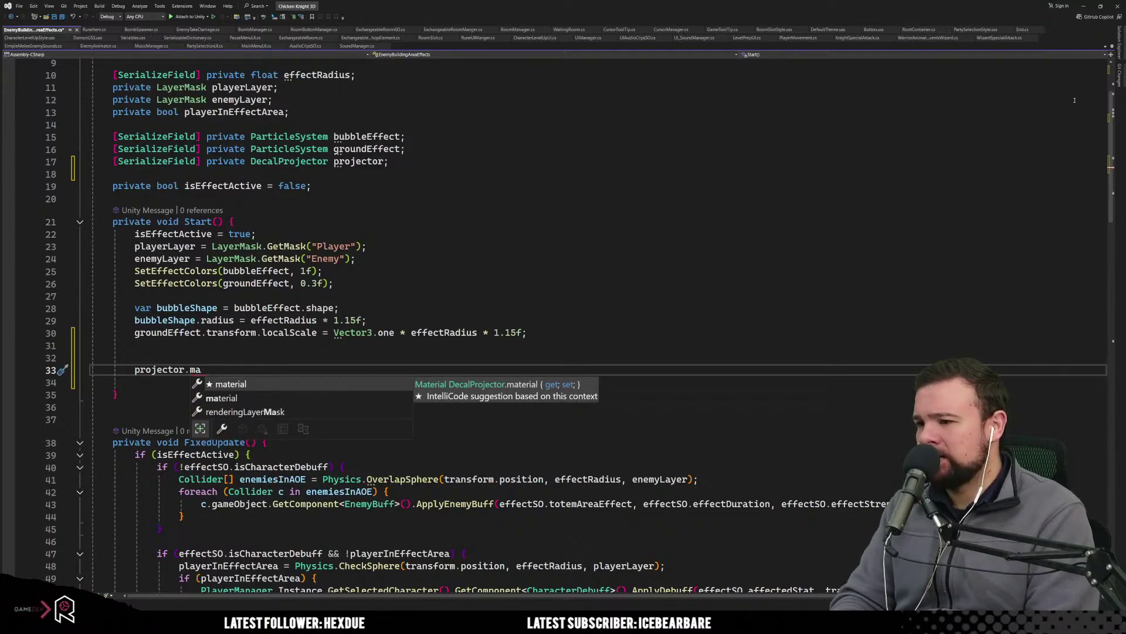
{"action": "key", "text": "Tab"}
{"action": "key", "text": "alt"}
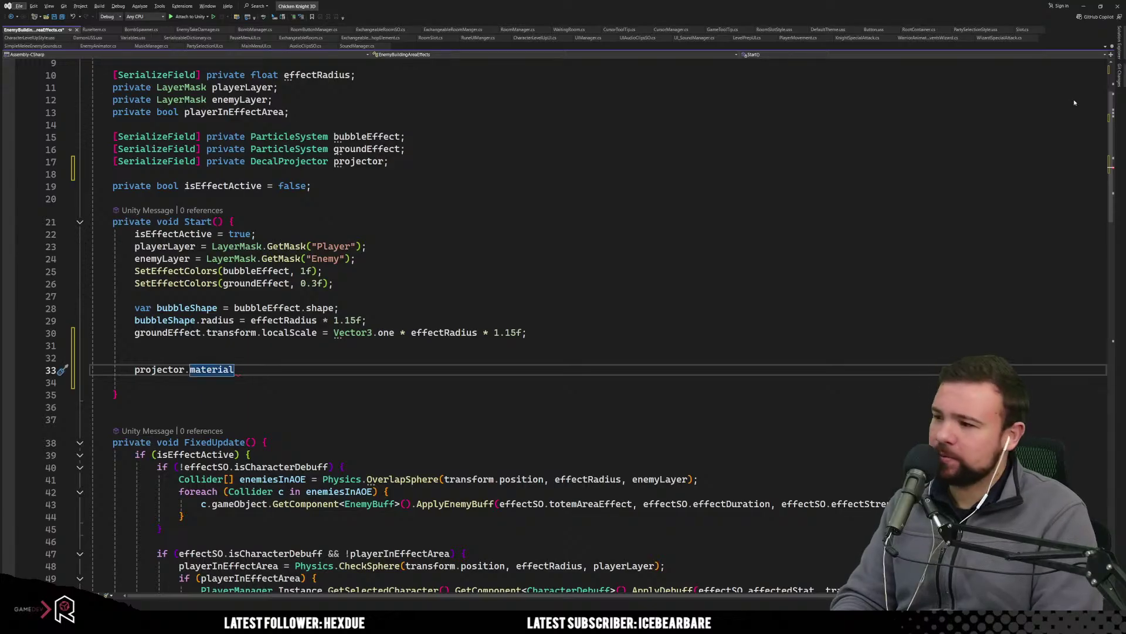
{"action": "left_click", "coordinate": [865, 174]}
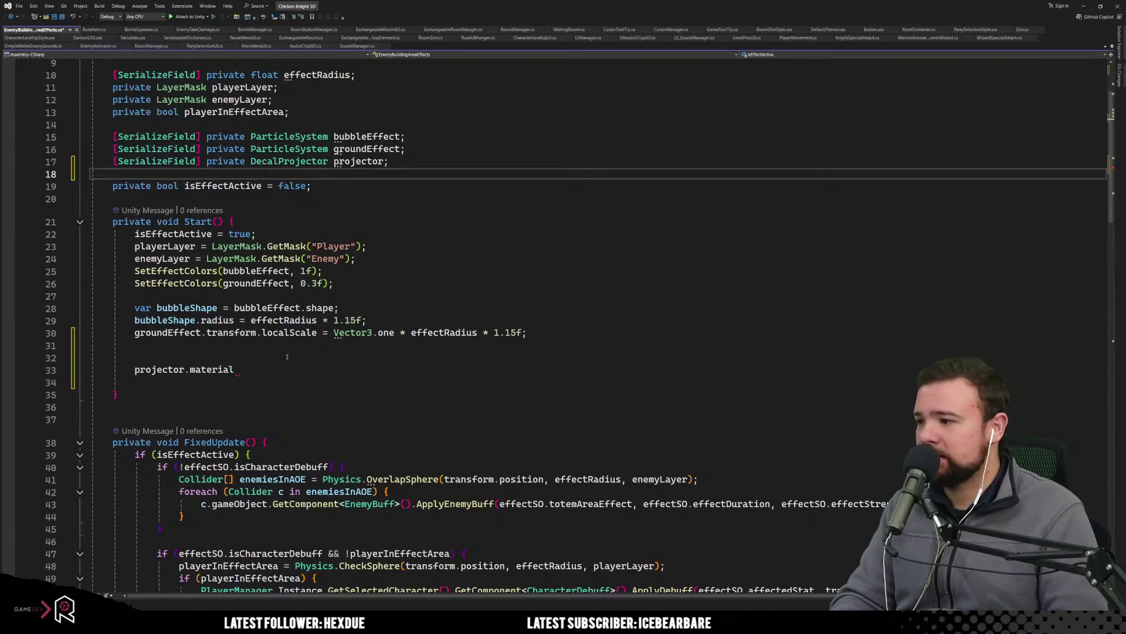
{"action": "left_click", "coordinate": [274, 374]}
{"action": "type", "text": "."}
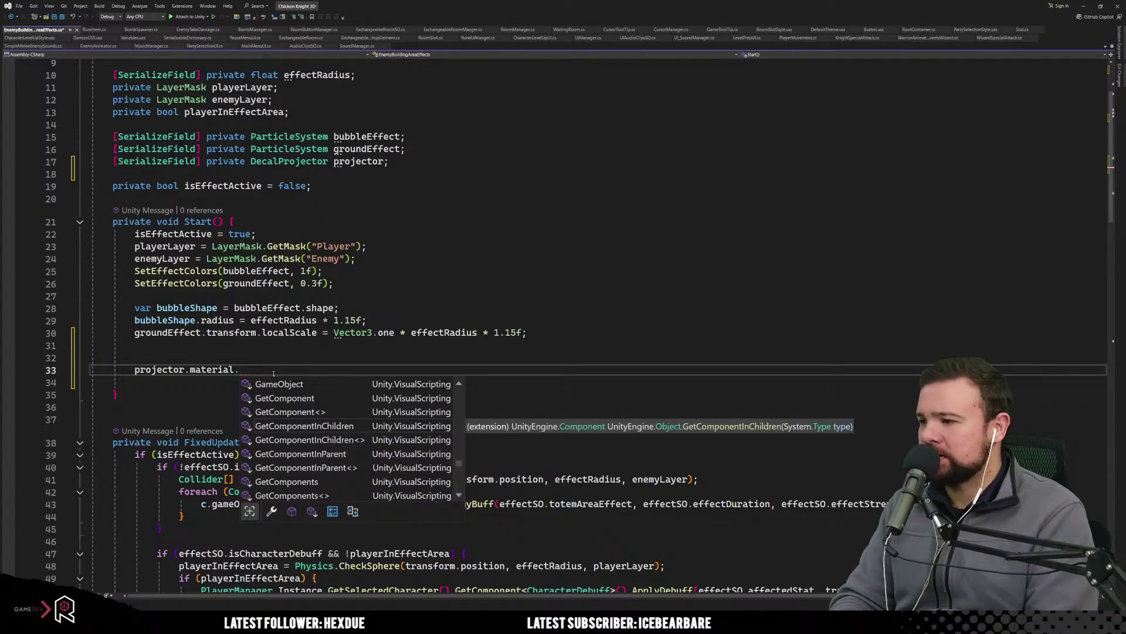
{"action": "type", "text": "re"}
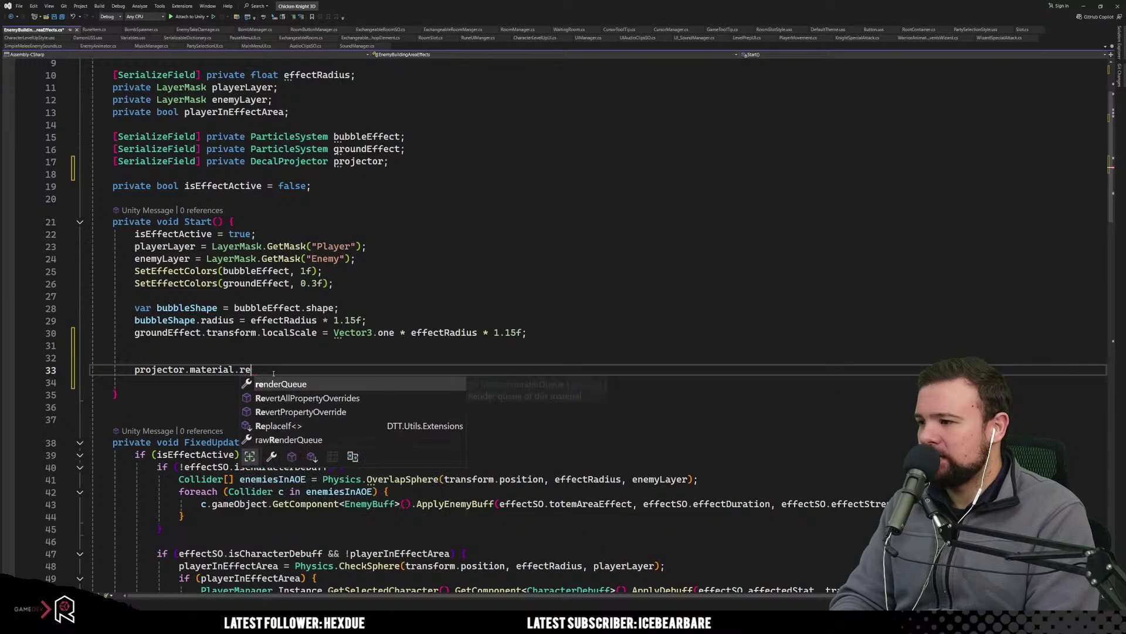
{"action": "key", "text": "BackSpace"}
{"action": "key", "text": "BackSpace"}
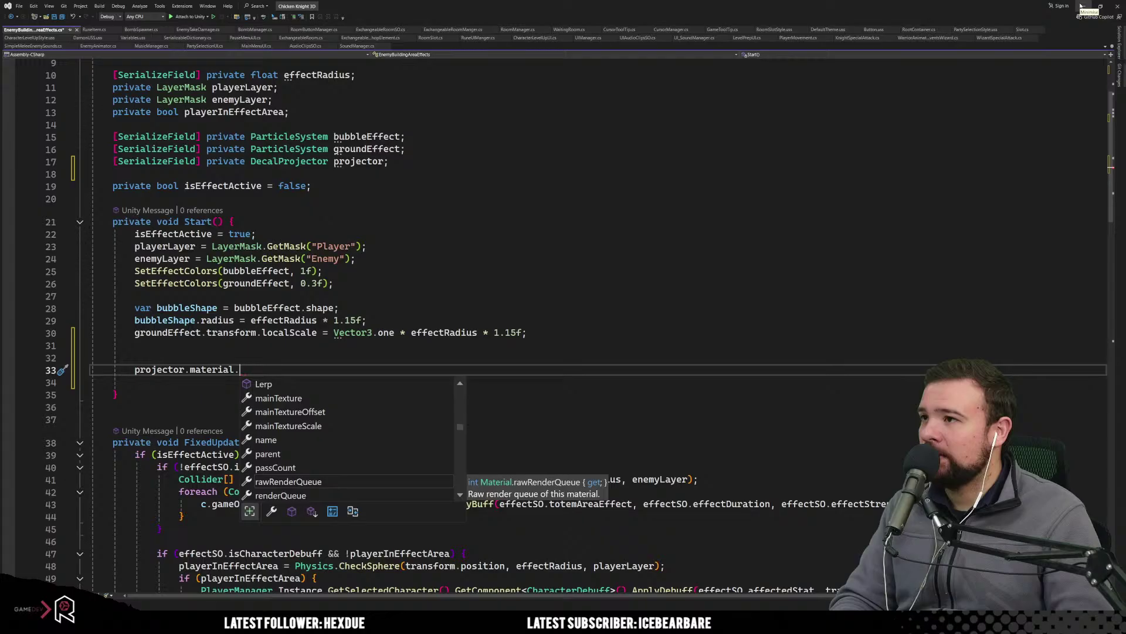
Inspect the Decal Projector's material inputs in the Totem prefab in Unity, and return to the script in Visual Studio.
{"action": "left_click", "coordinate": [1082, 5]}
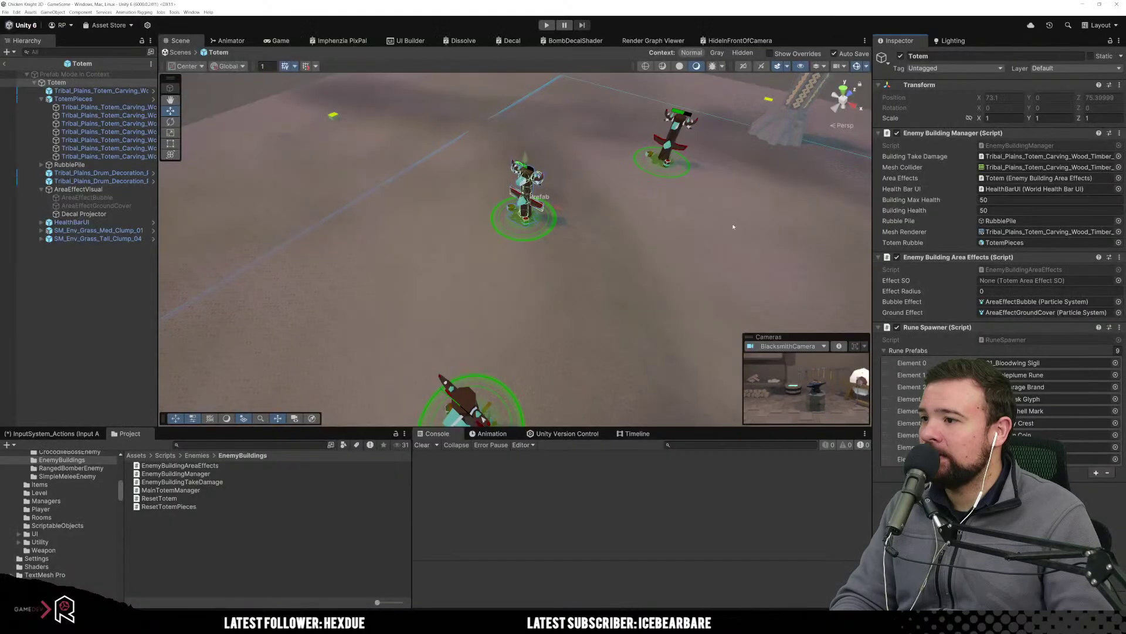
{"action": "left_click", "coordinate": [83, 213]}
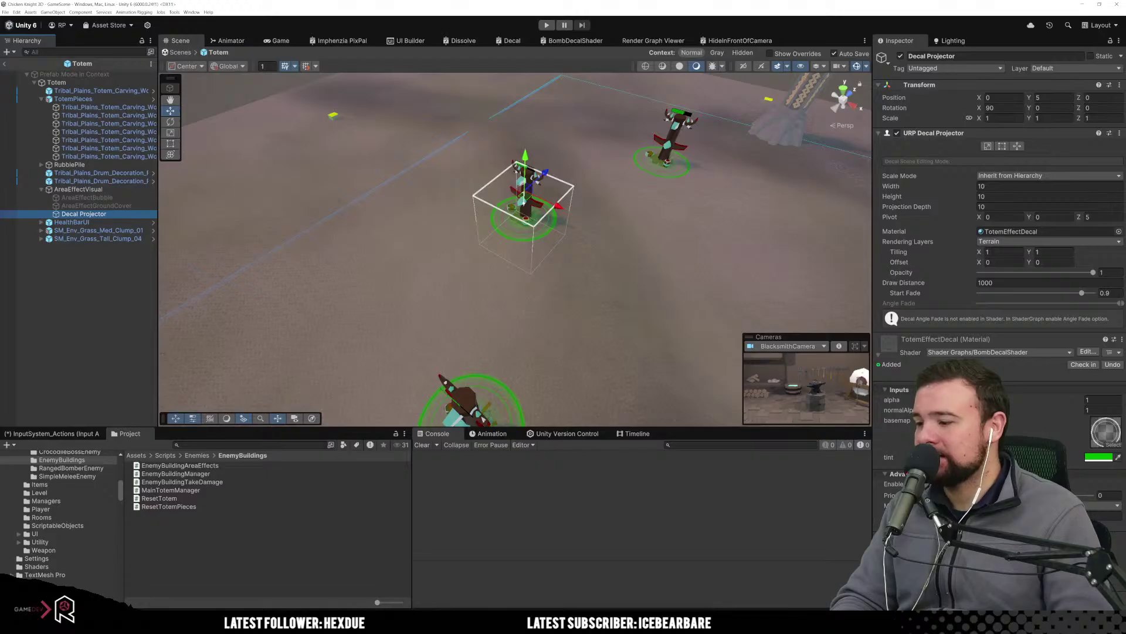
{"action": "key", "text": "alt+Tab"}
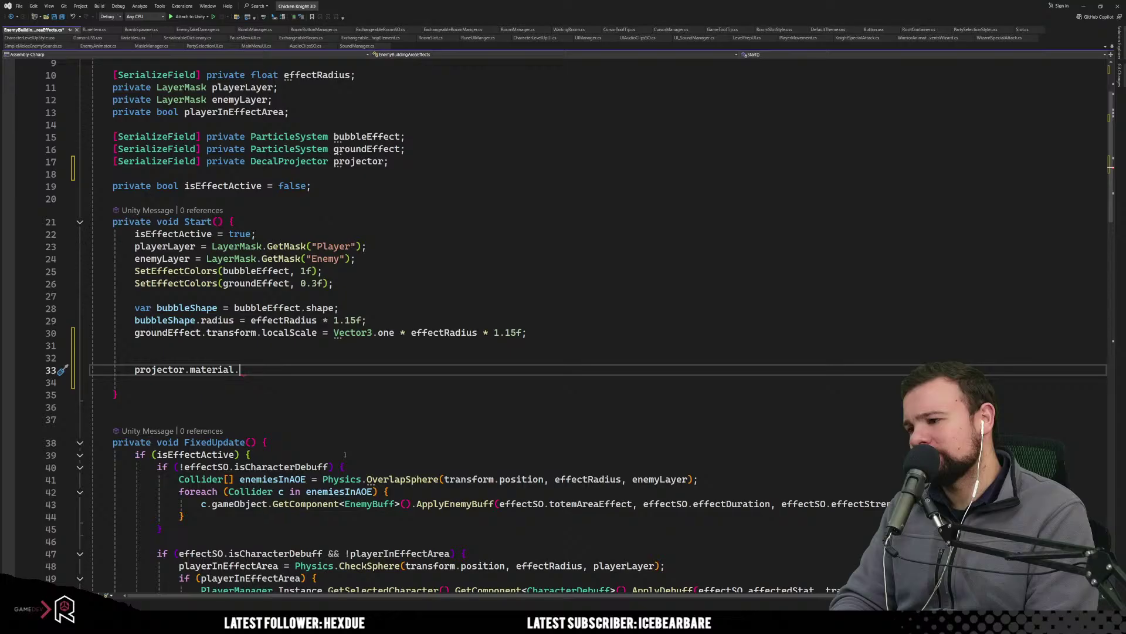
{"action": "type", "text": "setfl"}
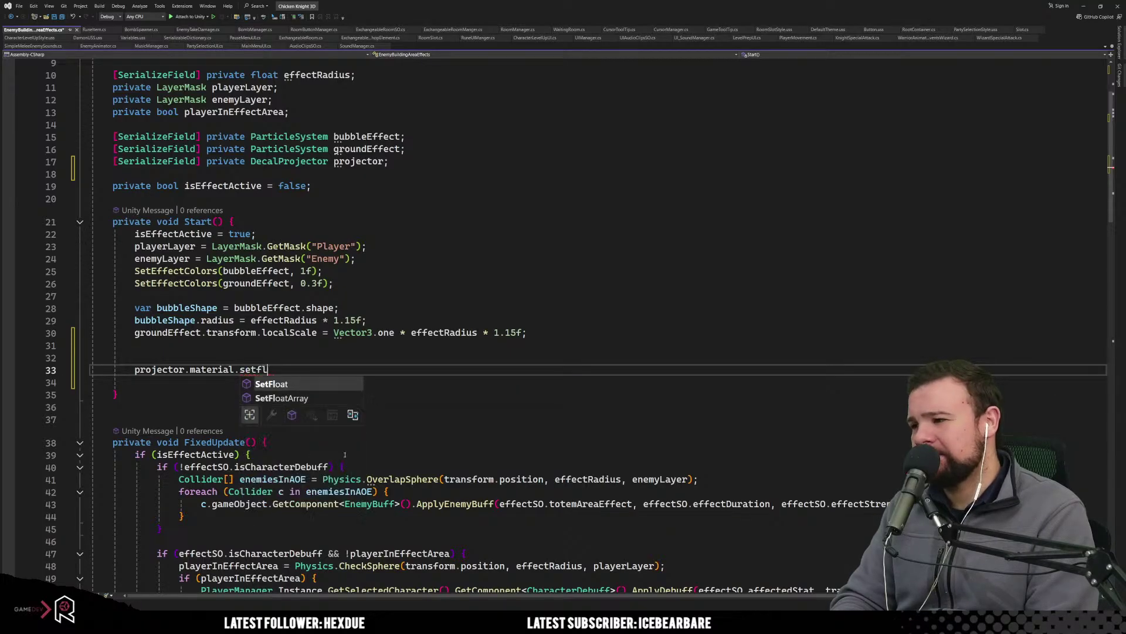
{"action": "type", "text": "o("}
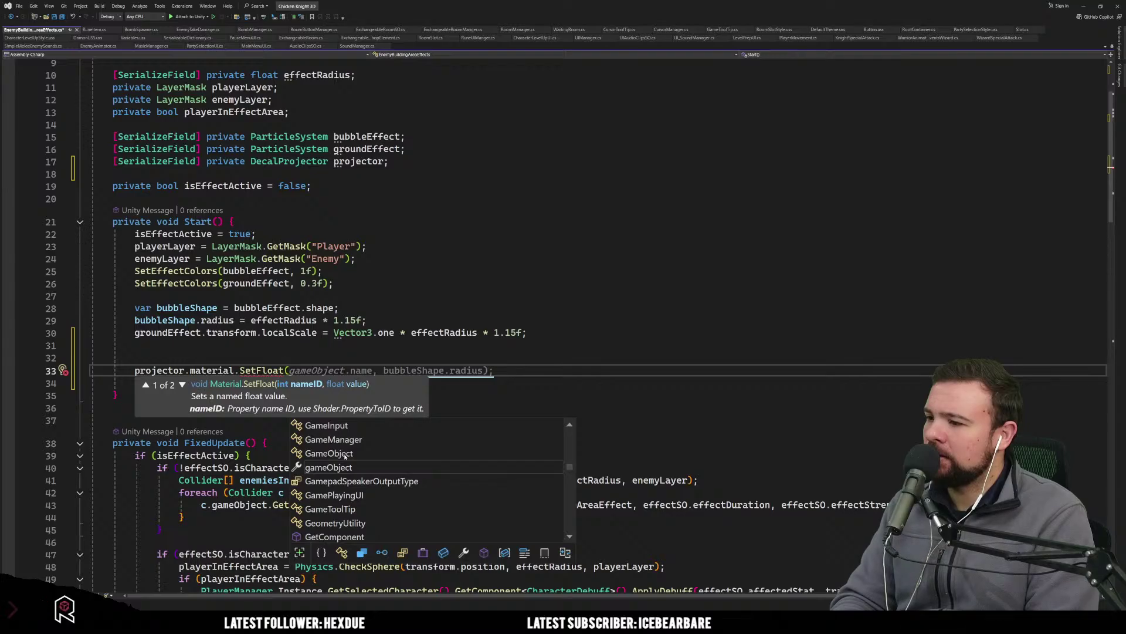
{"action": "type", "text": "sha"}
{"action": "key", "text": "BackSpace"}
{"action": "key", "text": "BackSpace"}
{"action": "key", "text": "BackSpace"}
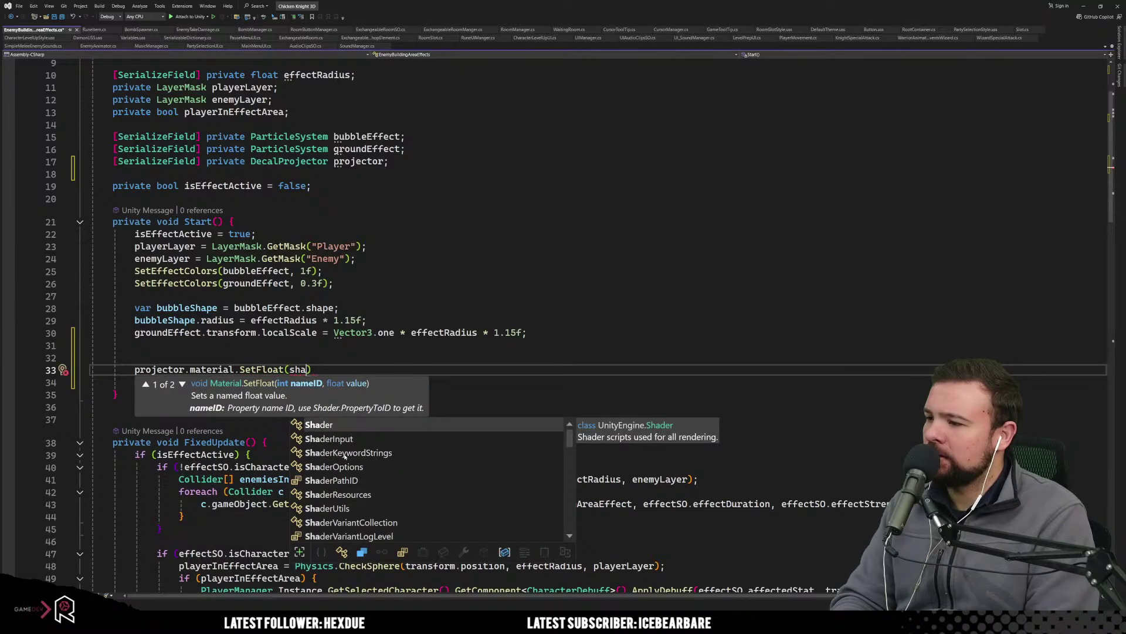
{"action": "key", "text": "BackSpace"}
{"action": "key", "text": "ctrl+BackSpace"}
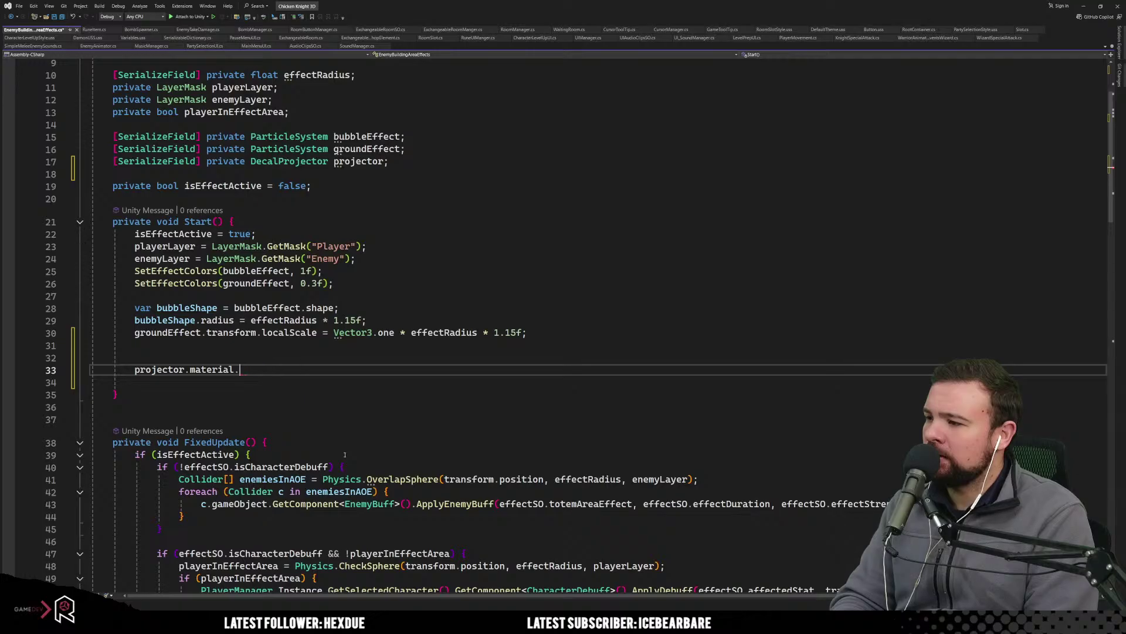
{"action": "type", "text": "sh"}
{"action": "key", "text": "Tab"}
{"action": "type", "text": ".set"}
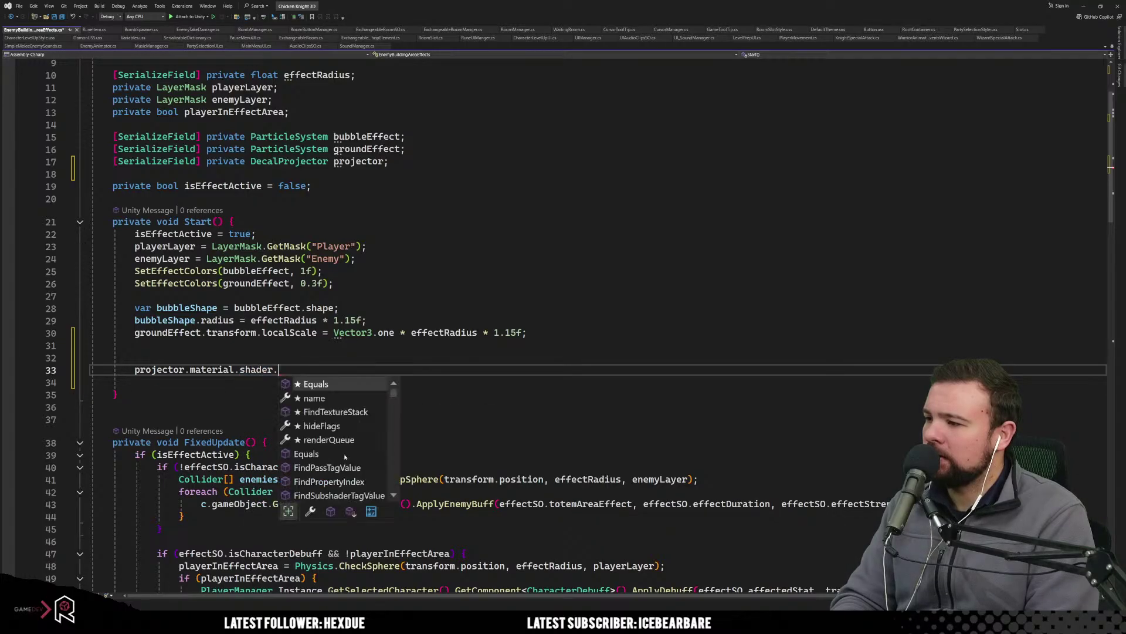
{"action": "key", "text": "BackSpace"}
{"action": "key", "text": "BackSpace"}
{"action": "key", "text": "BackSpace"}
{"action": "key", "text": "BackSpace"}
{"action": "key", "text": "BackSpace"}
{"action": "key", "text": "BackSpace"}
{"action": "key", "text": "BackSpace"}
{"action": "key", "text": "BackSpace"}
{"action": "key", "text": "BackSpace"}
{"action": "key", "text": "BackSpace"}
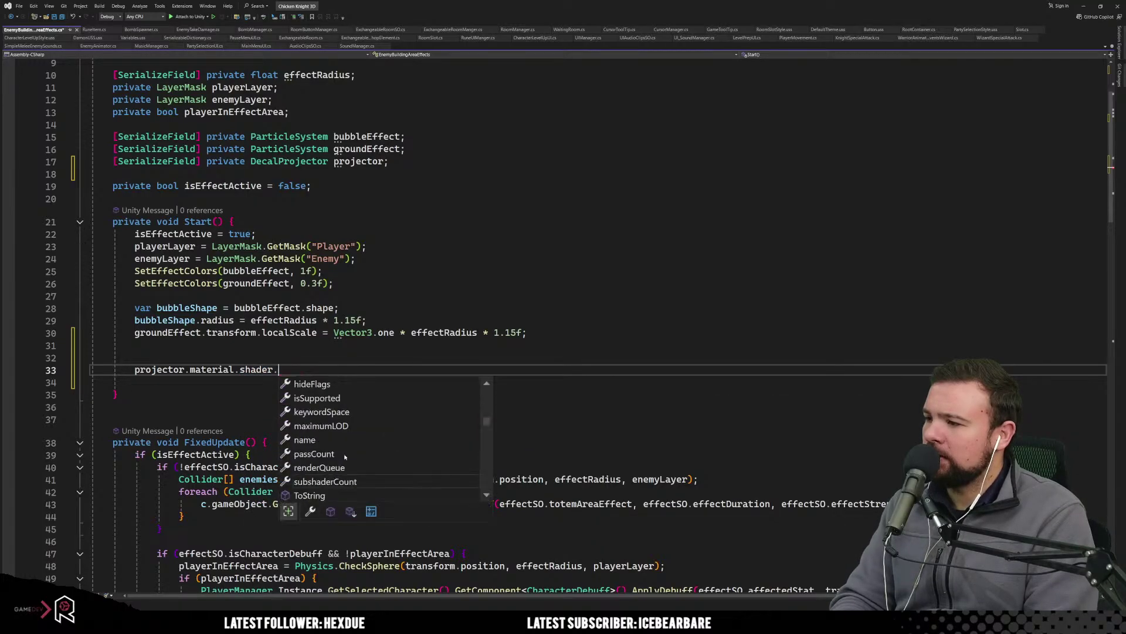
Add a SetFloat call on projector.material with name as its argument.
{"action": "type", "text": "set"}
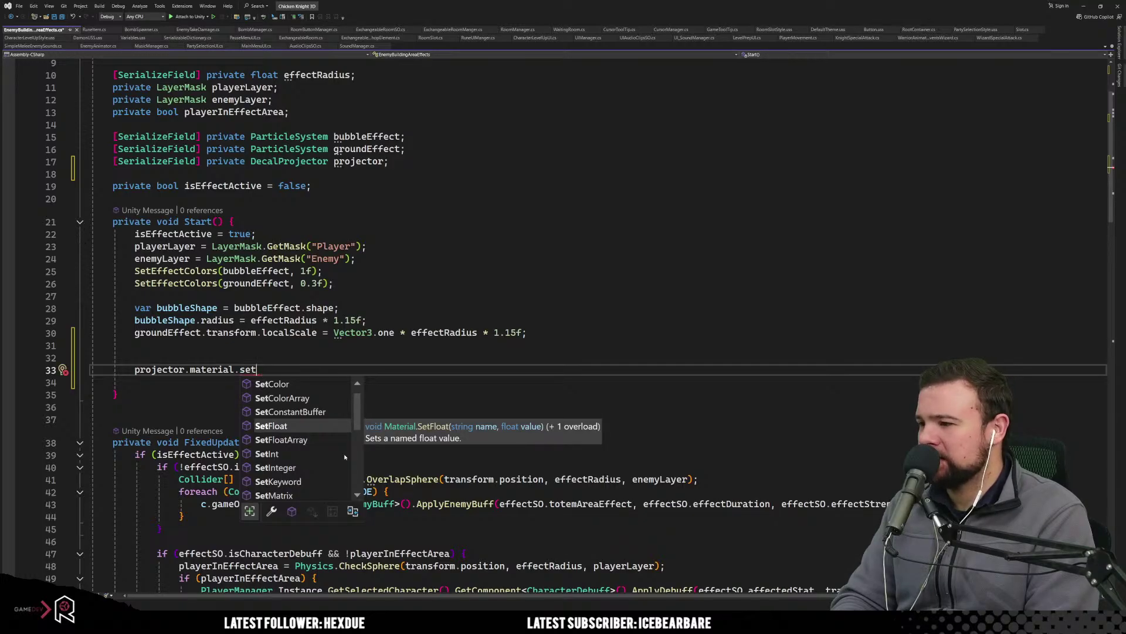
{"action": "key", "text": "Tab"}
{"action": "type", "text": "("}
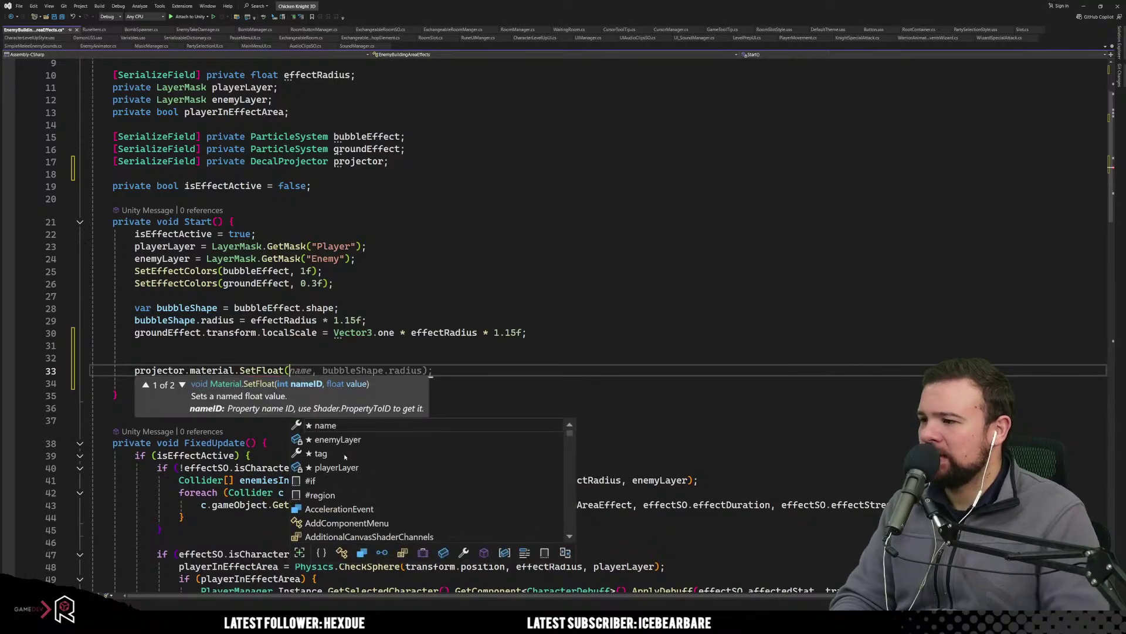
{"action": "key", "text": "Tab"}
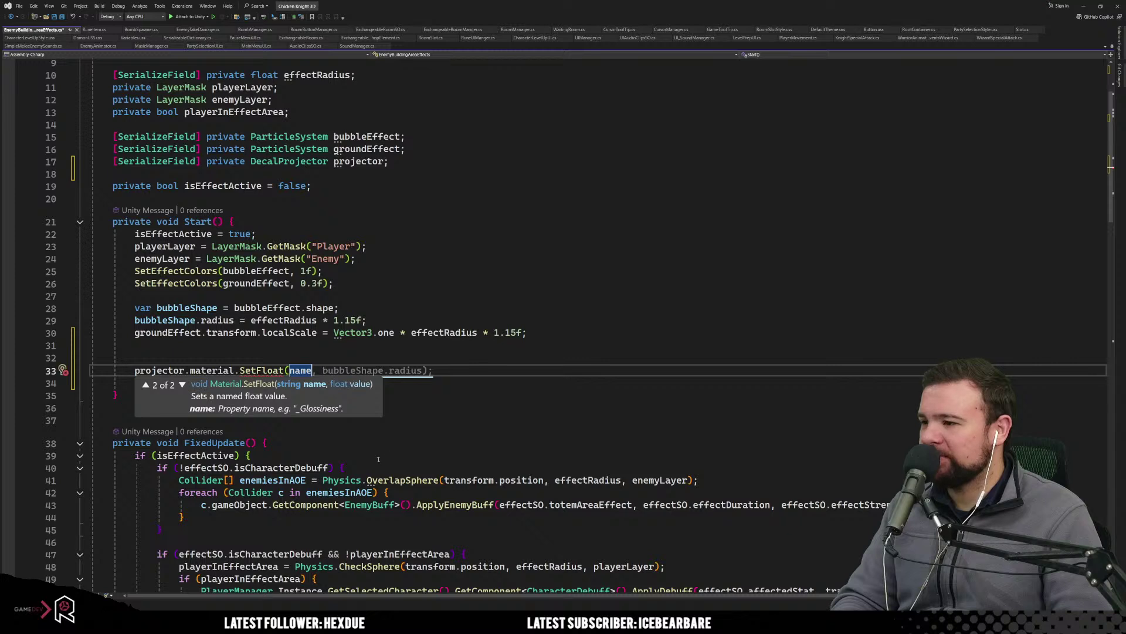
{"action": "key", "text": "Escape"}
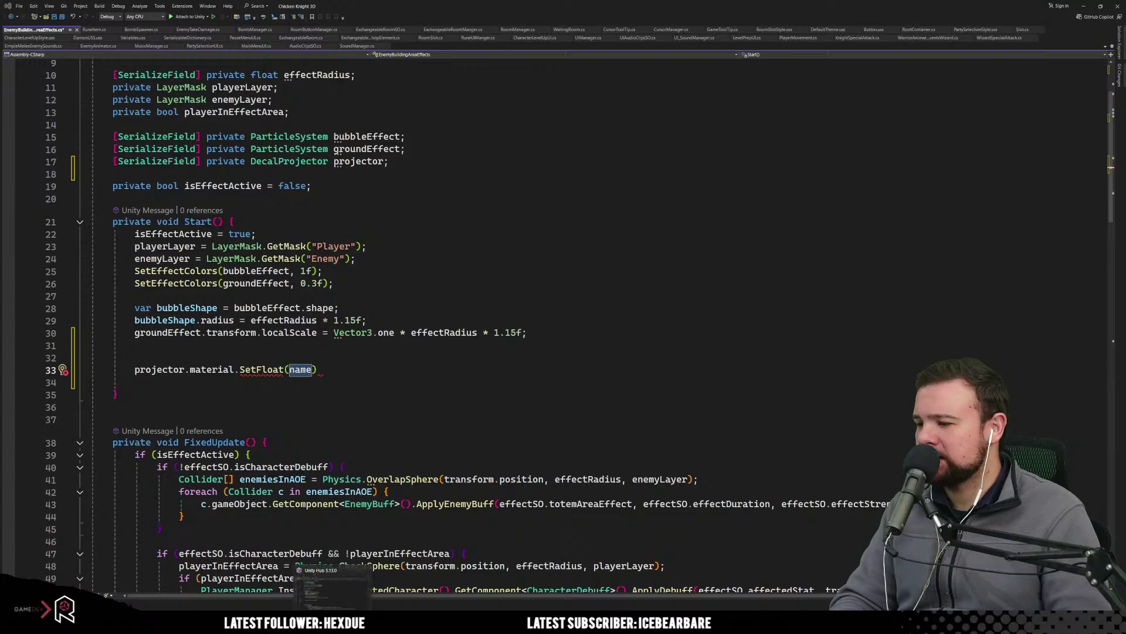
Switch to Unity and examine the reference name of the tint property in the BombDecalShader graph.
{"action": "mouse_move", "coordinate": [298, 622]}
{"action": "left_click", "coordinate": [298, 589]}
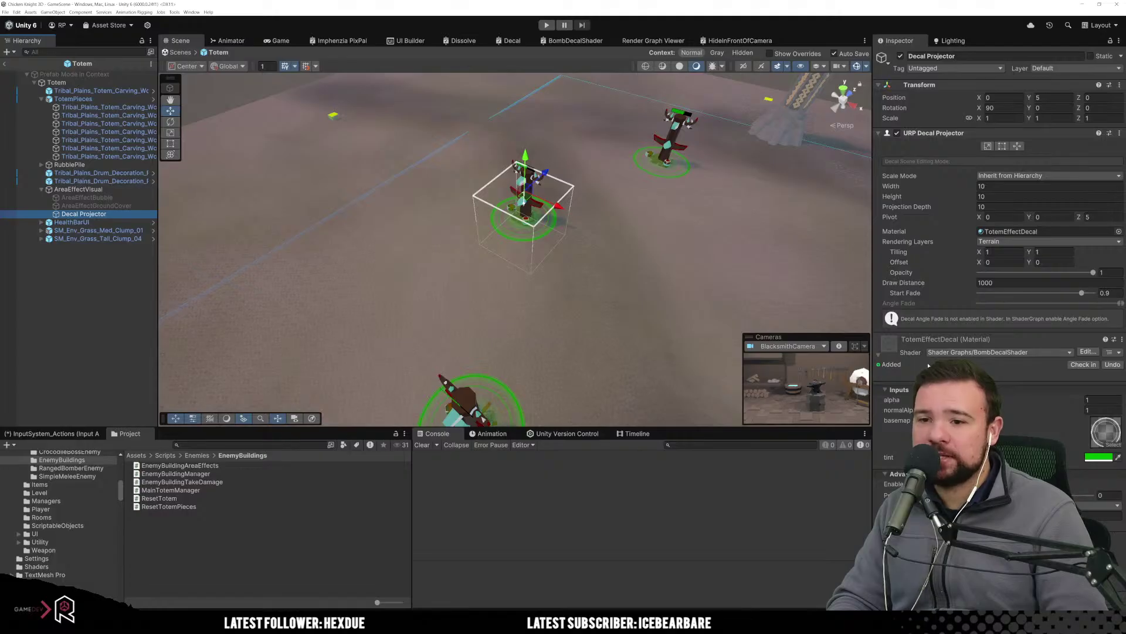
{"action": "left_click", "coordinate": [889, 462]}
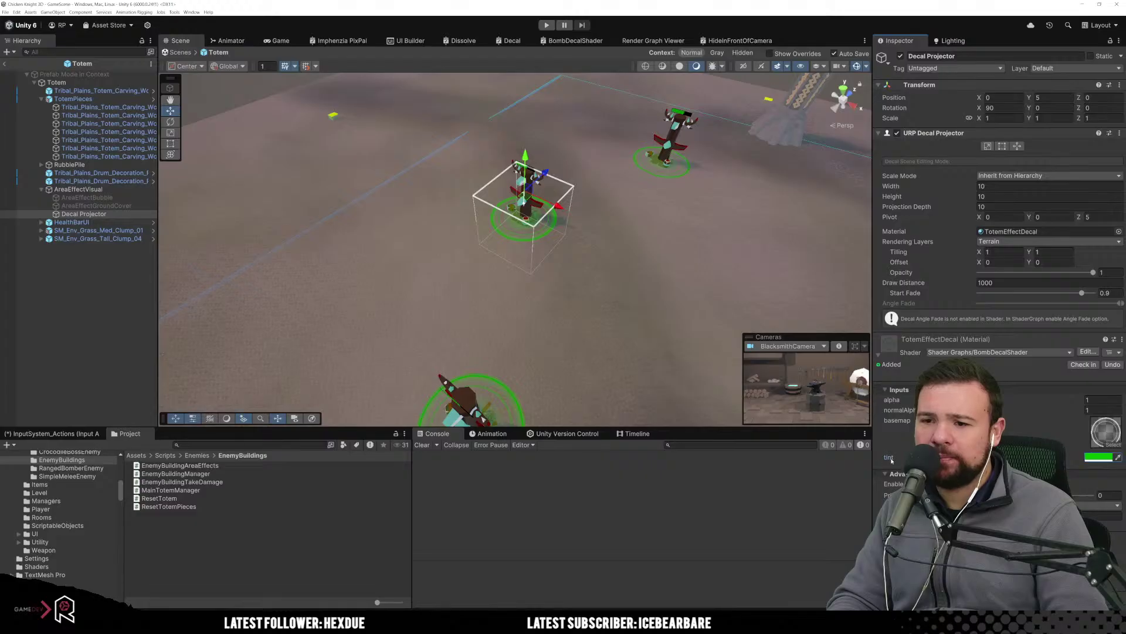
{"action": "left_click", "coordinate": [576, 40]}
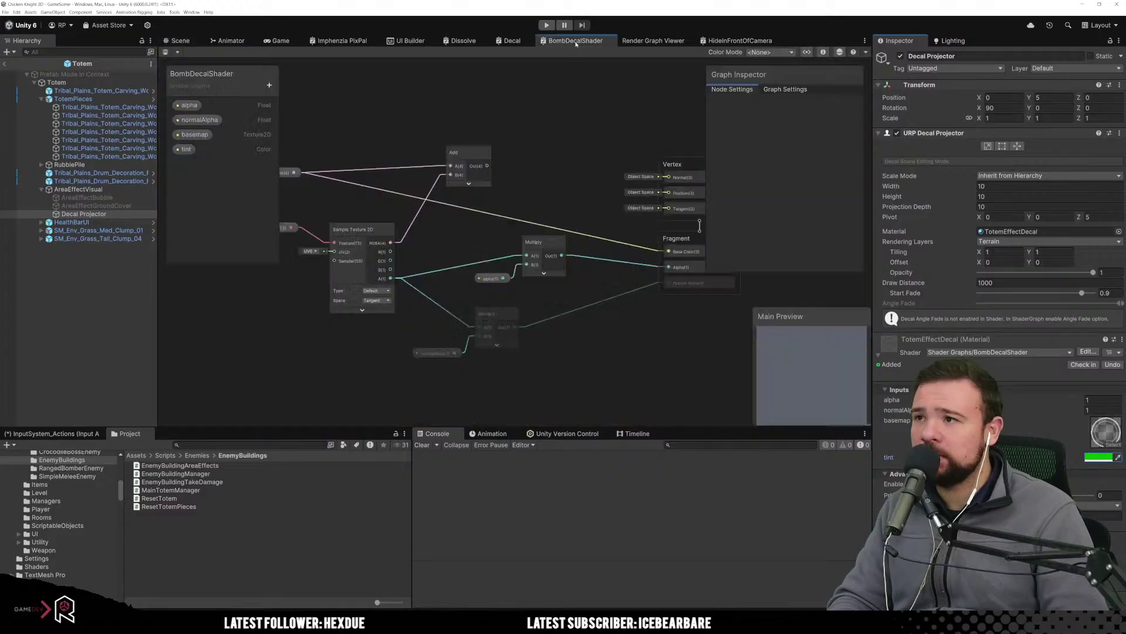
{"action": "left_click", "coordinate": [789, 90]}
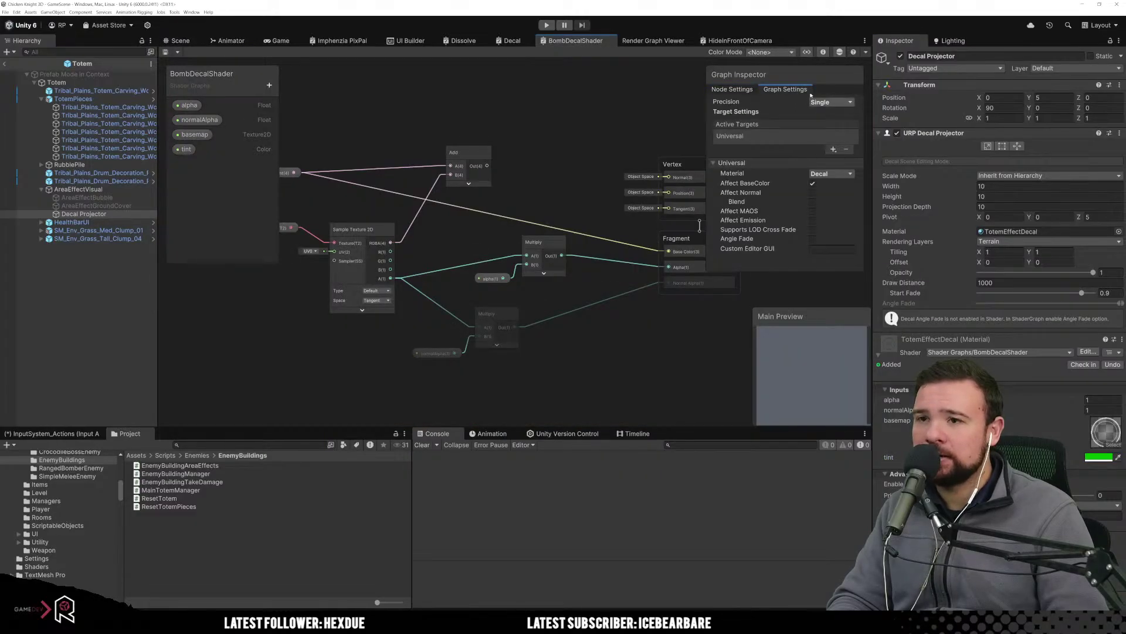
{"action": "left_click", "coordinate": [287, 173]}
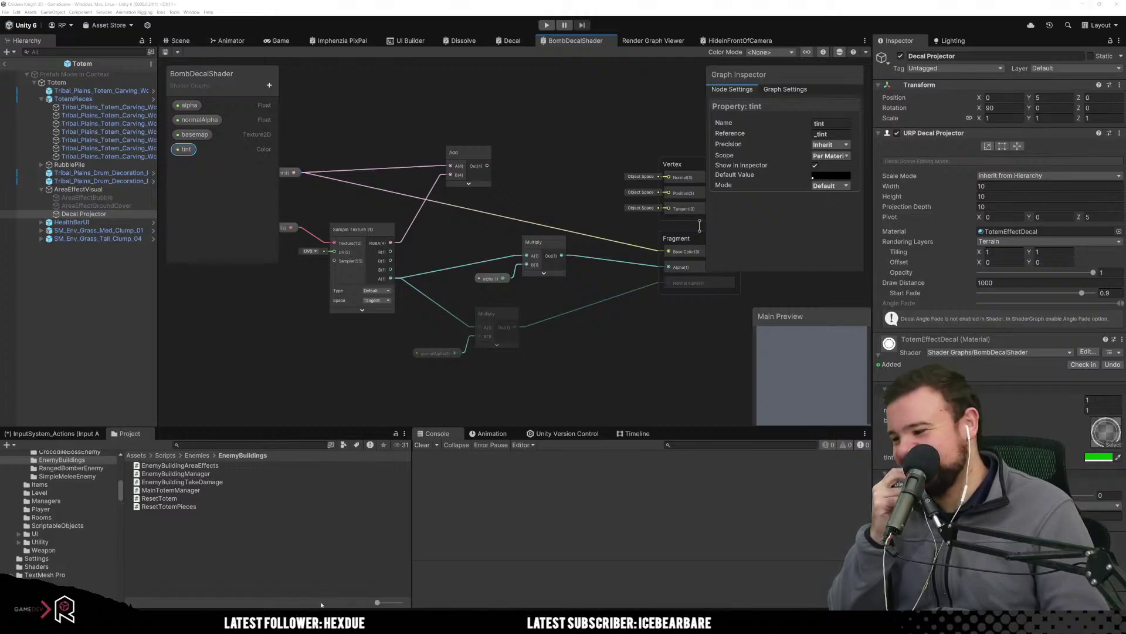
Back in Visual Studio, change the SetFloat call to SetColor and replace its name argument with the string "_tint".
{"action": "key", "text": "alt+Tab"}
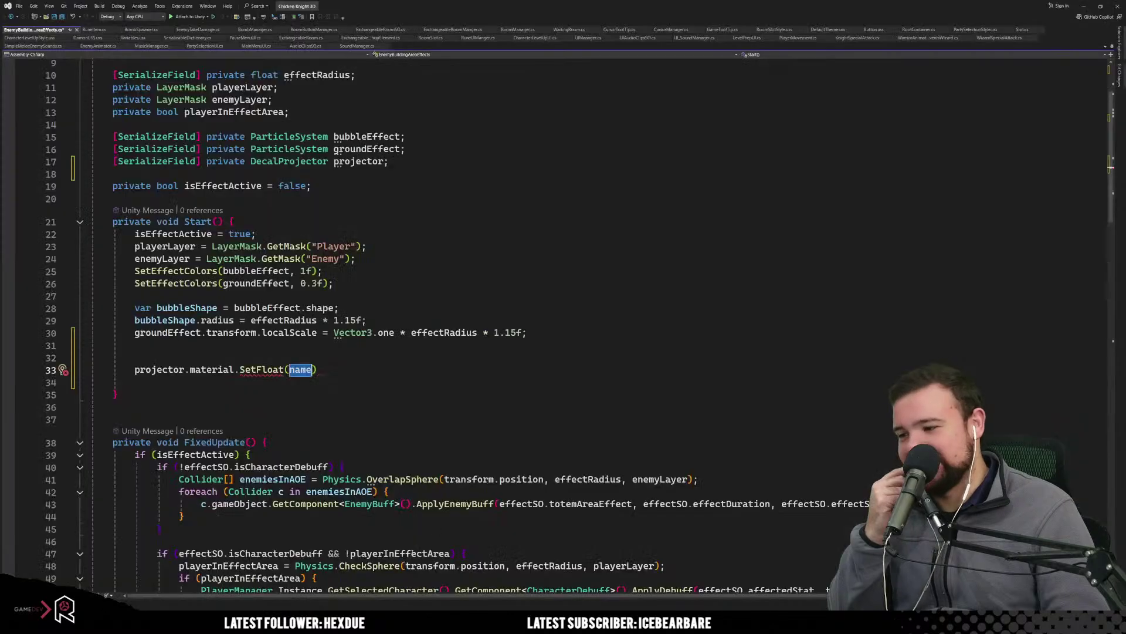
{"action": "double_click", "coordinate": [261, 369]}
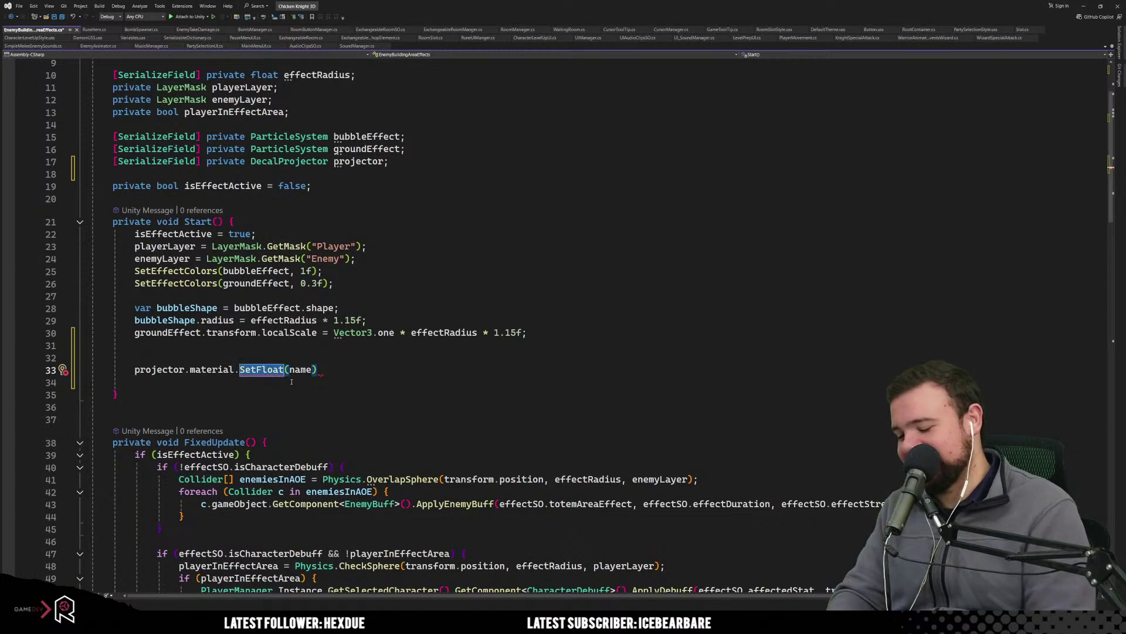
{"action": "type", "text": "SetC"}
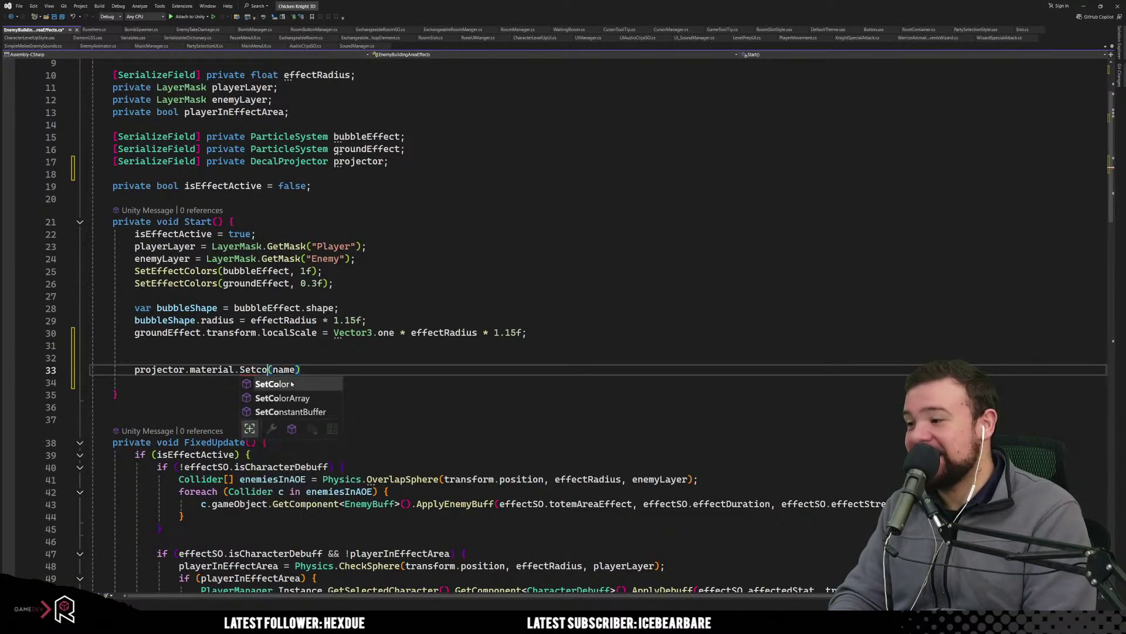
{"action": "key", "text": "Tab"}
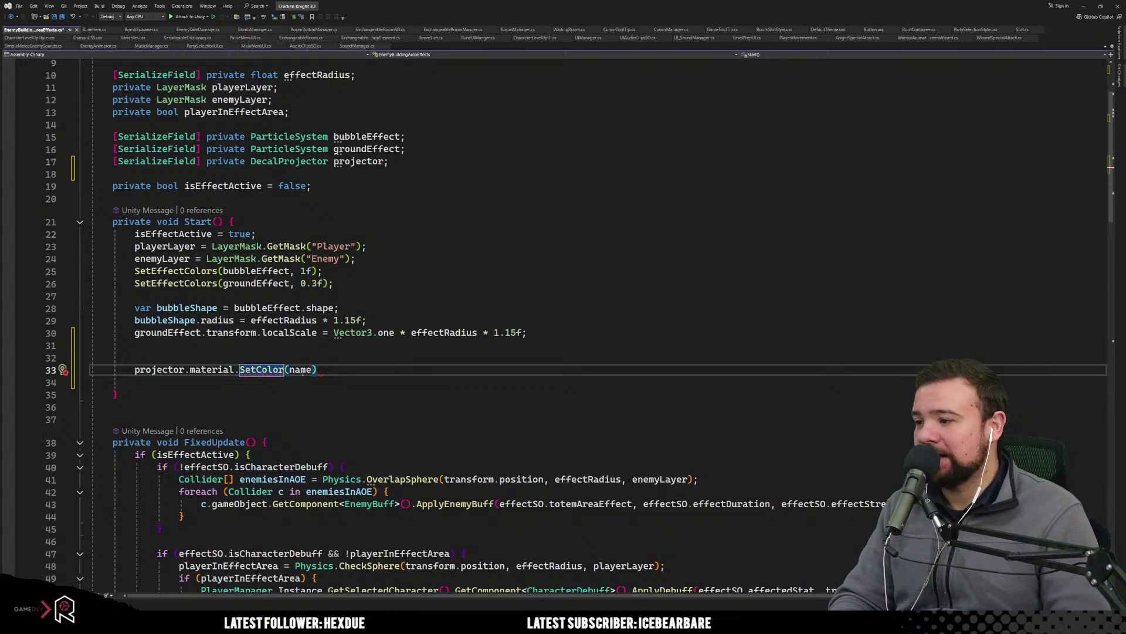
{"action": "double_click", "coordinate": [303, 371]}
{"action": "key", "text": "BackSpace"}
{"action": "type", "text": "\""}
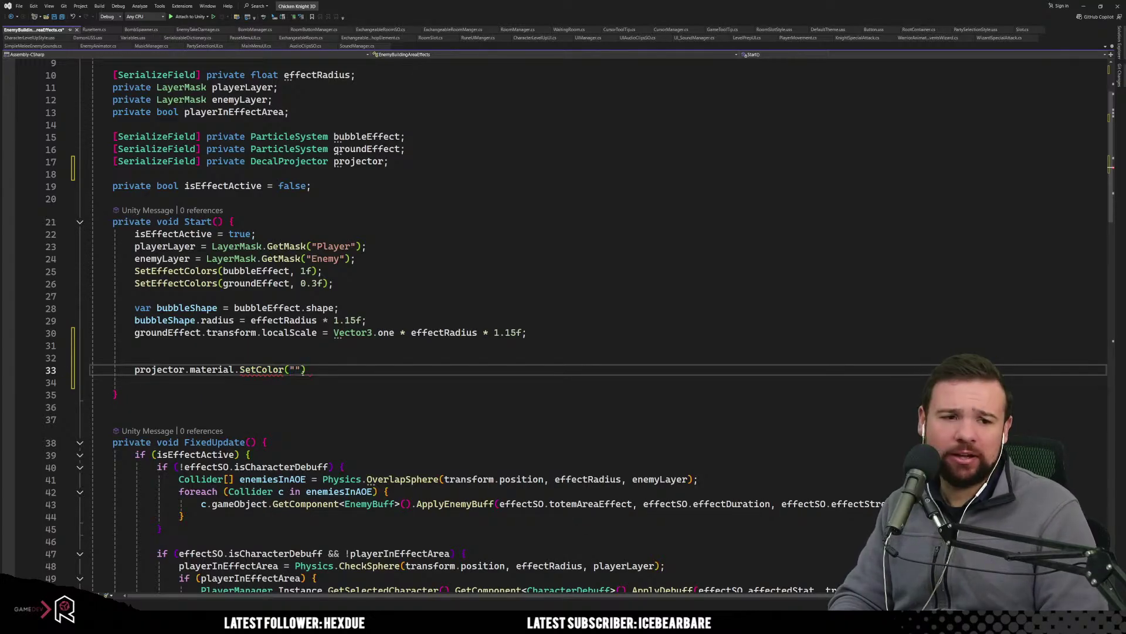
{"action": "type", "text": "_tint"}
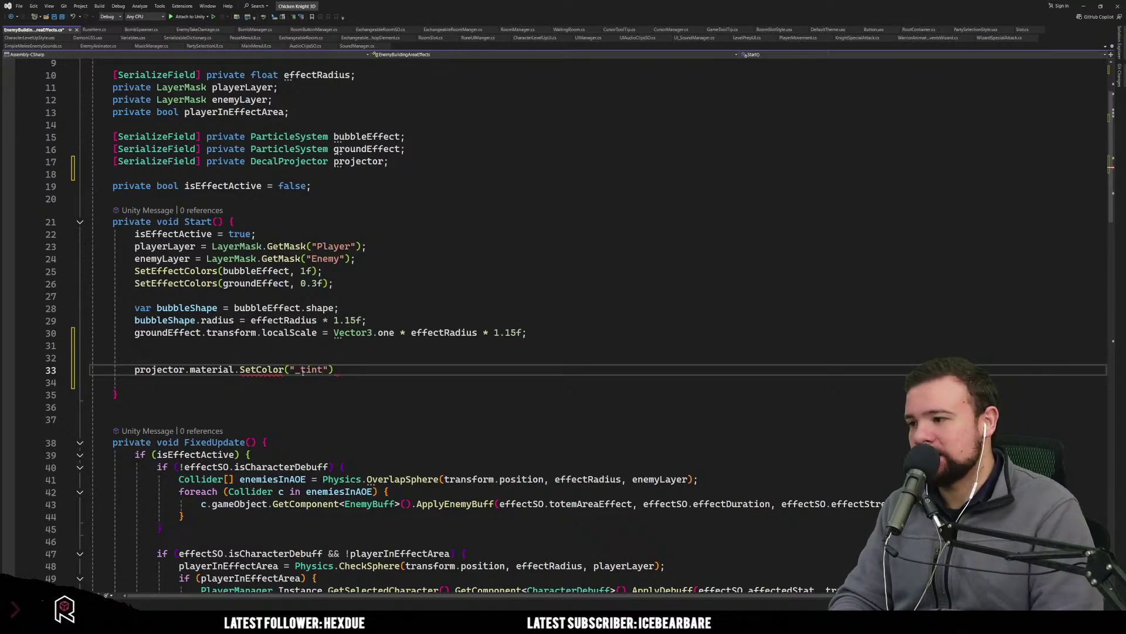
Pass effectSO.areaEffectColor as the second argument of the SetColor call.
{"action": "type", "text": "\", "}
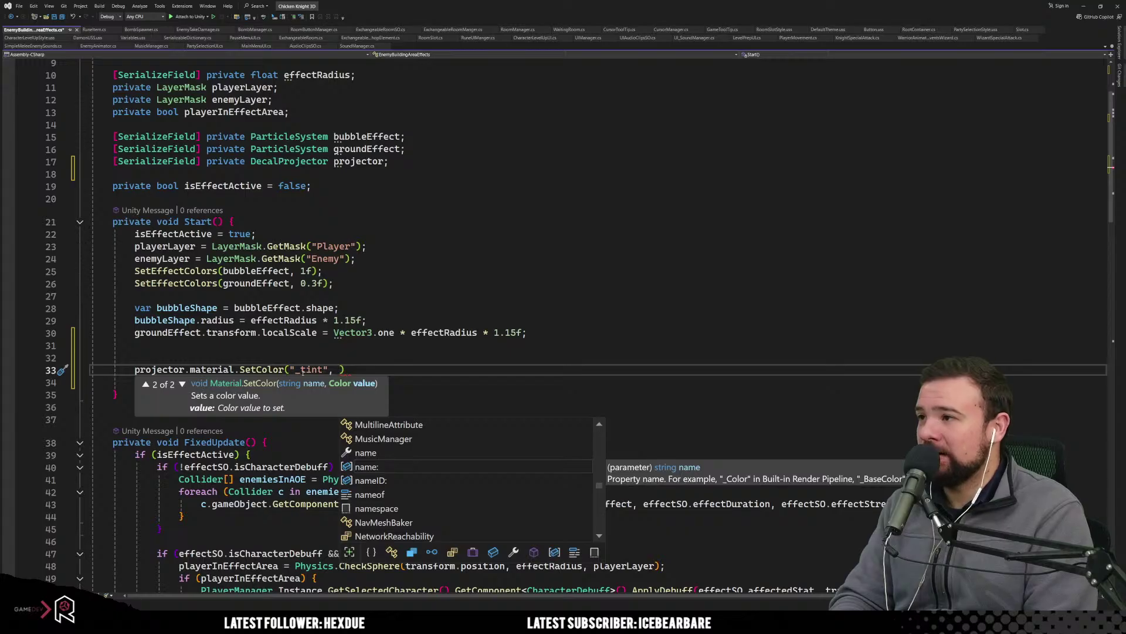
{"action": "type", "text": "effectso"}
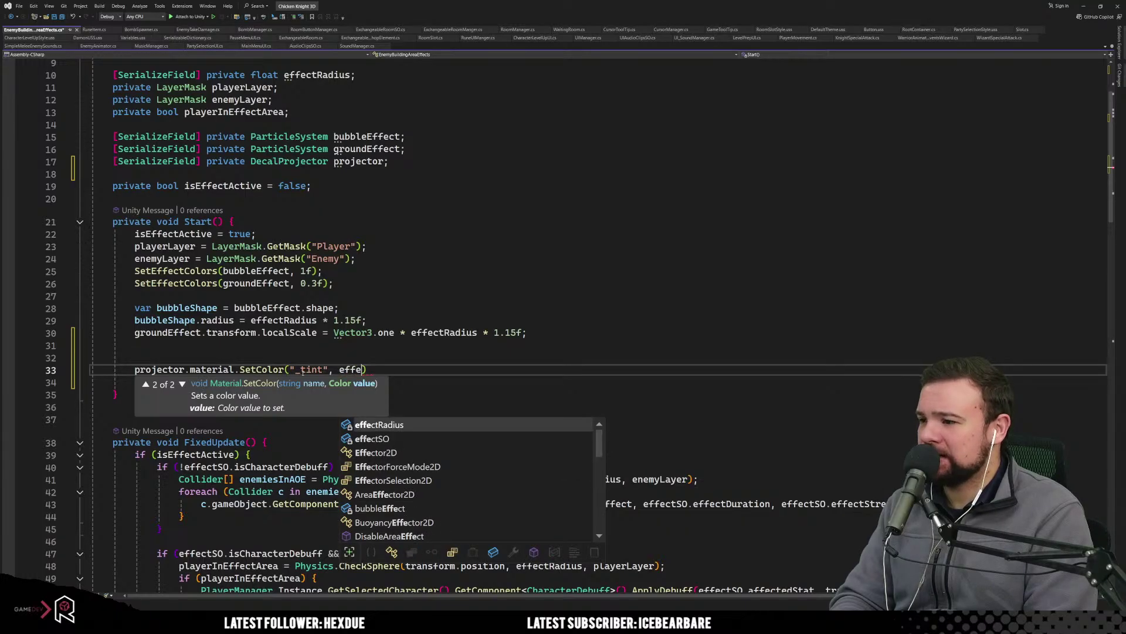
{"action": "type", "text": "."}
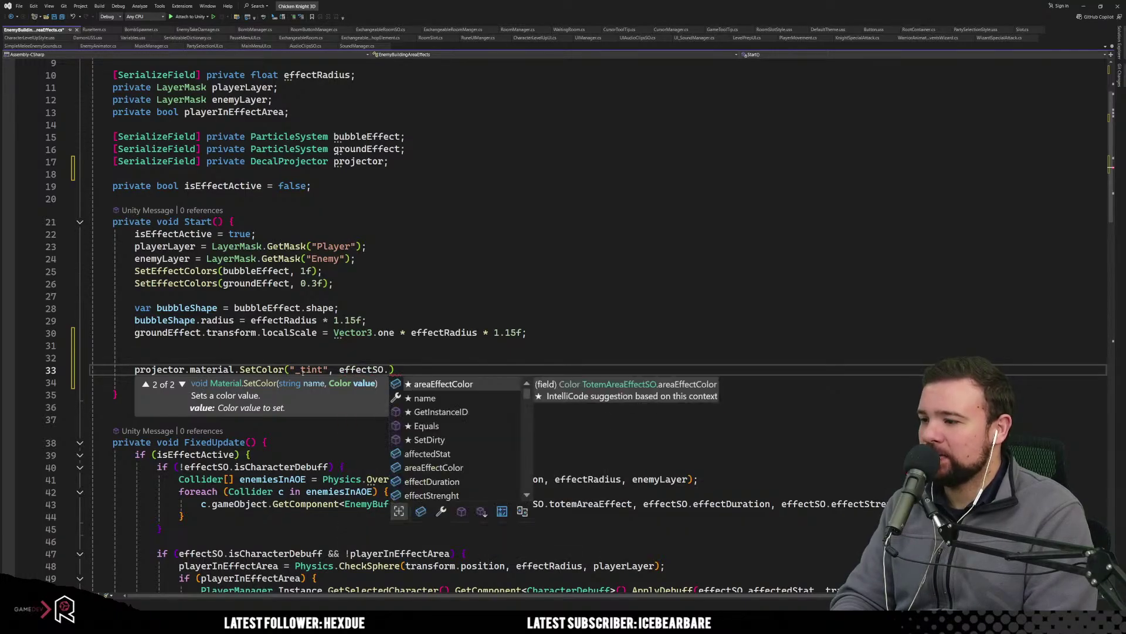
{"action": "key", "text": "Tab"}
{"action": "key", "text": "Tab"}
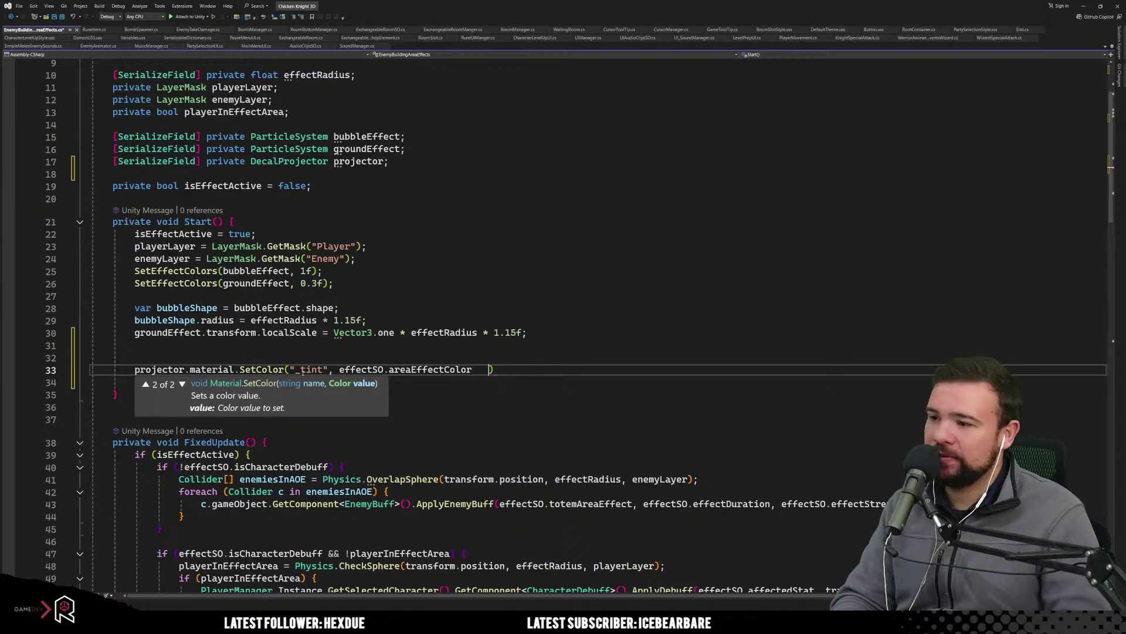
{"action": "key", "text": "BackSpace"}
{"action": "key", "text": "BackSpace"}
{"action": "key", "text": "End"}
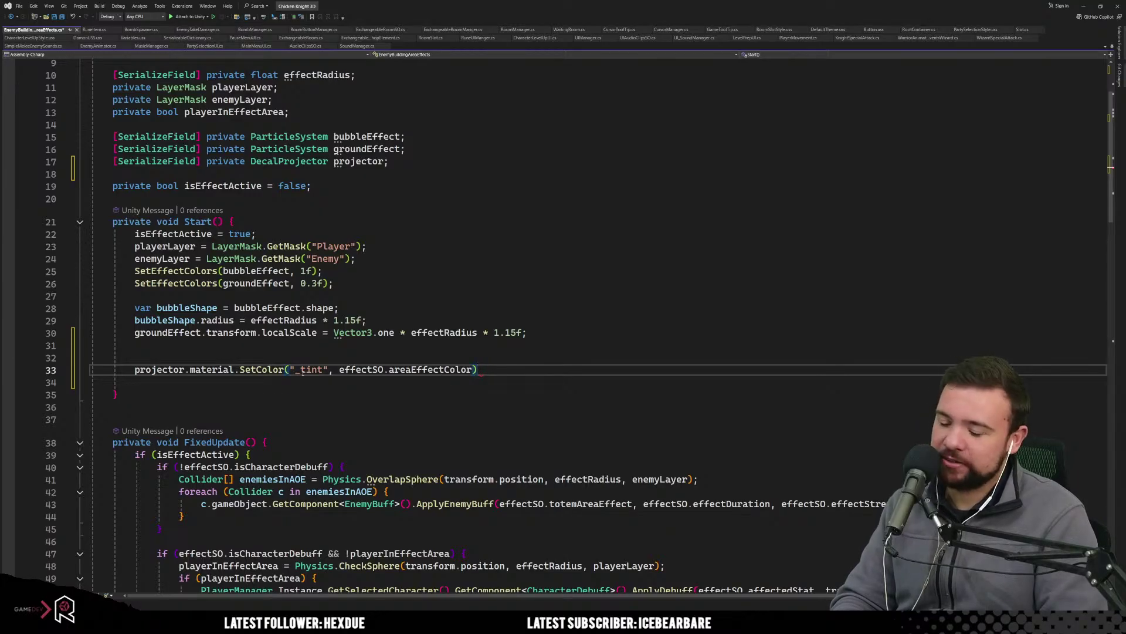
Terminate the SetColor statement with a semicolon, save the script, and remove the extra blank line above that statement.
{"action": "type", "text": ";"}
{"action": "left_click", "coordinate": [464, 245]}
{"action": "key", "text": "ctrl+s"}
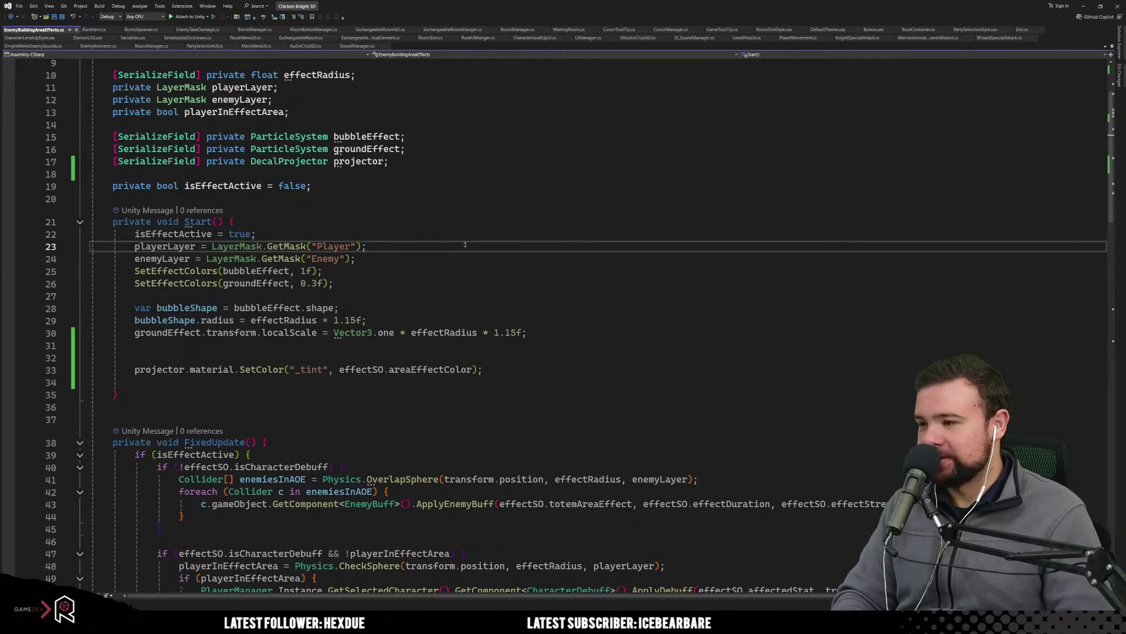
{"action": "left_click", "coordinate": [598, 332]}
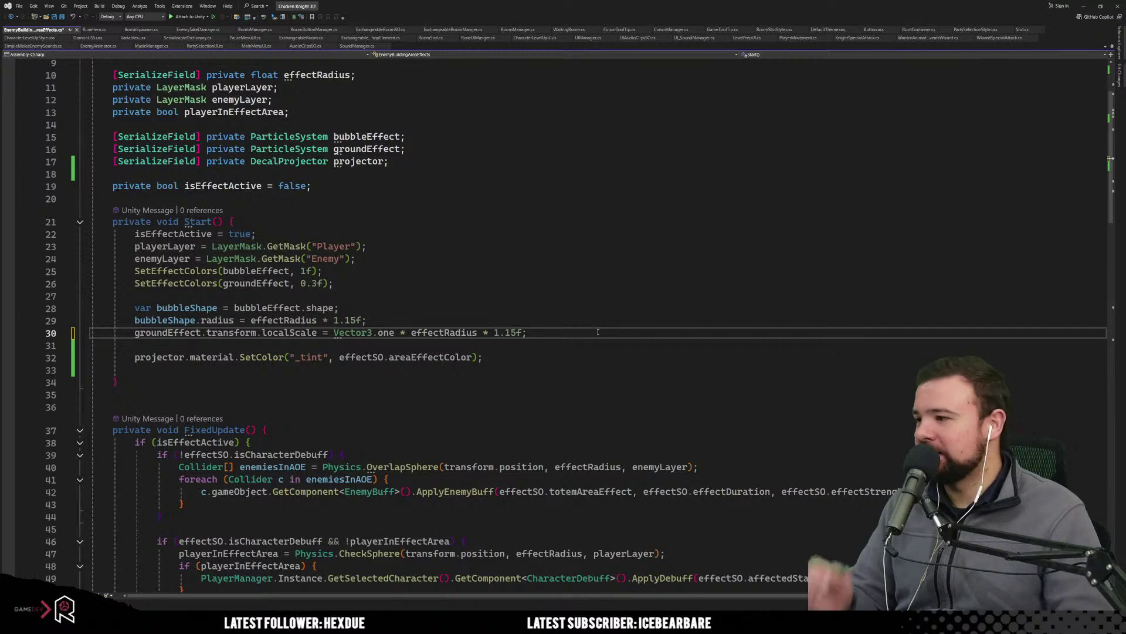
{"action": "left_click", "coordinate": [590, 346]}
{"action": "key", "text": "Delete"}
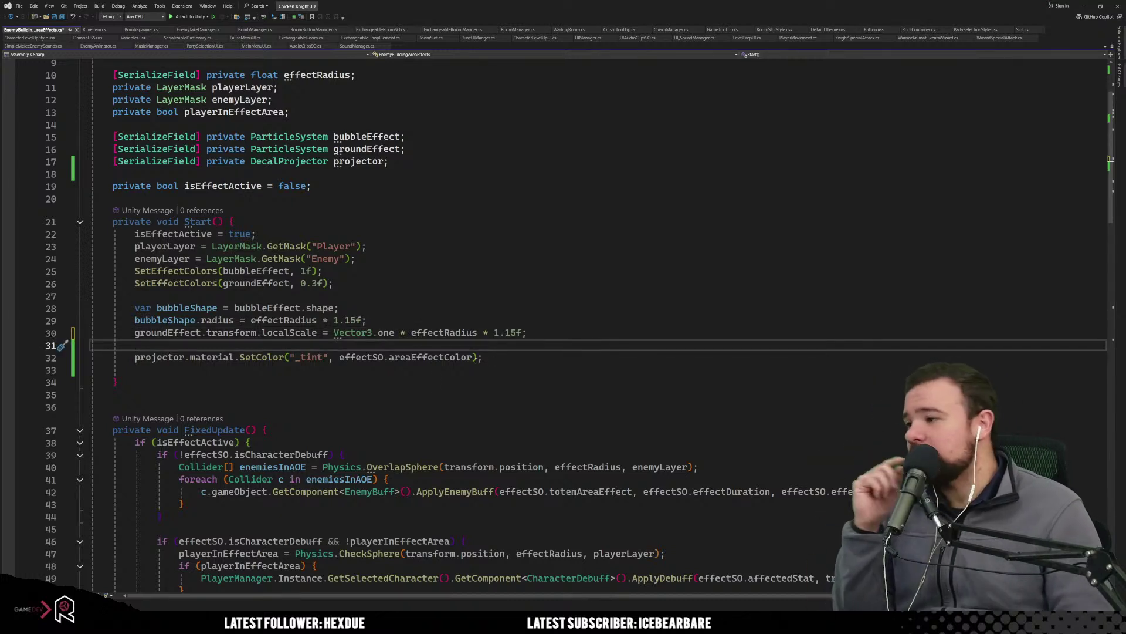
Begin an assignment to projector.transform.localScale on a new line below the SetColor call in Start.
{"action": "left_click", "coordinate": [532, 361]}
{"action": "key", "text": "Return"}
{"action": "type", "text": "priv"}
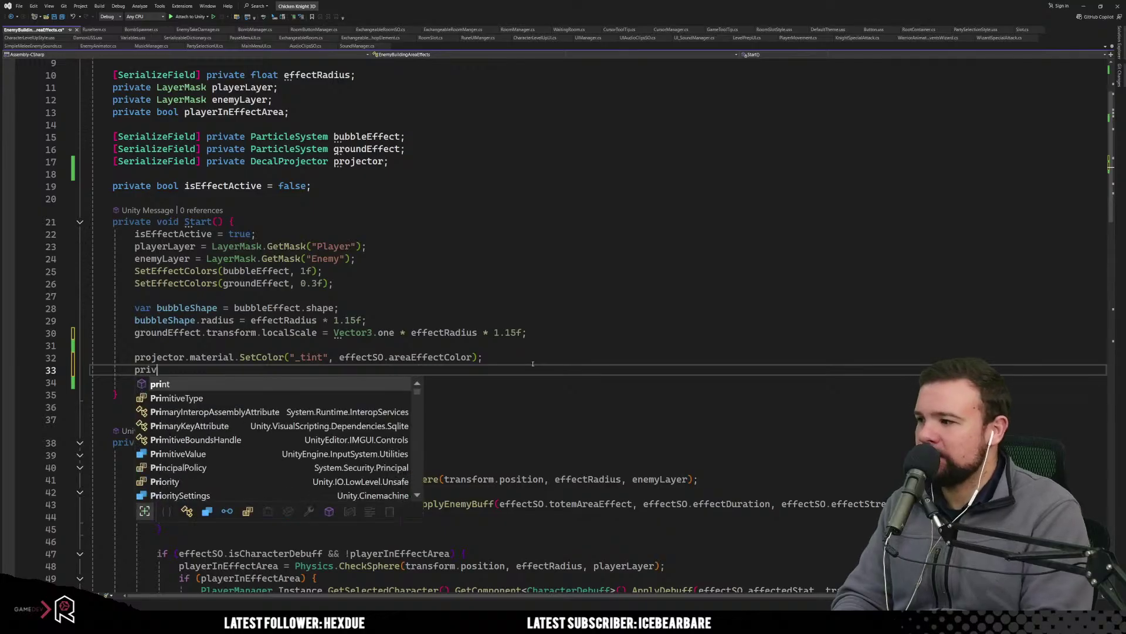
{"action": "key", "text": "BackSpace"}
{"action": "key", "text": "BackSpace"}
{"action": "key", "text": "BackSpace"}
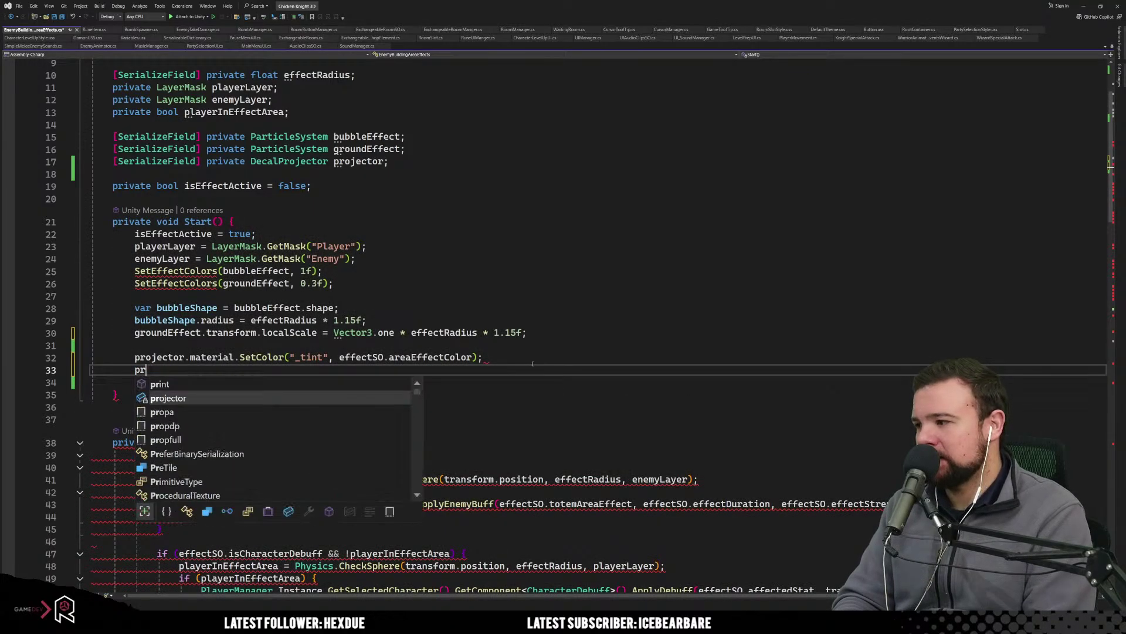
{"action": "type", "text": "rojector."}
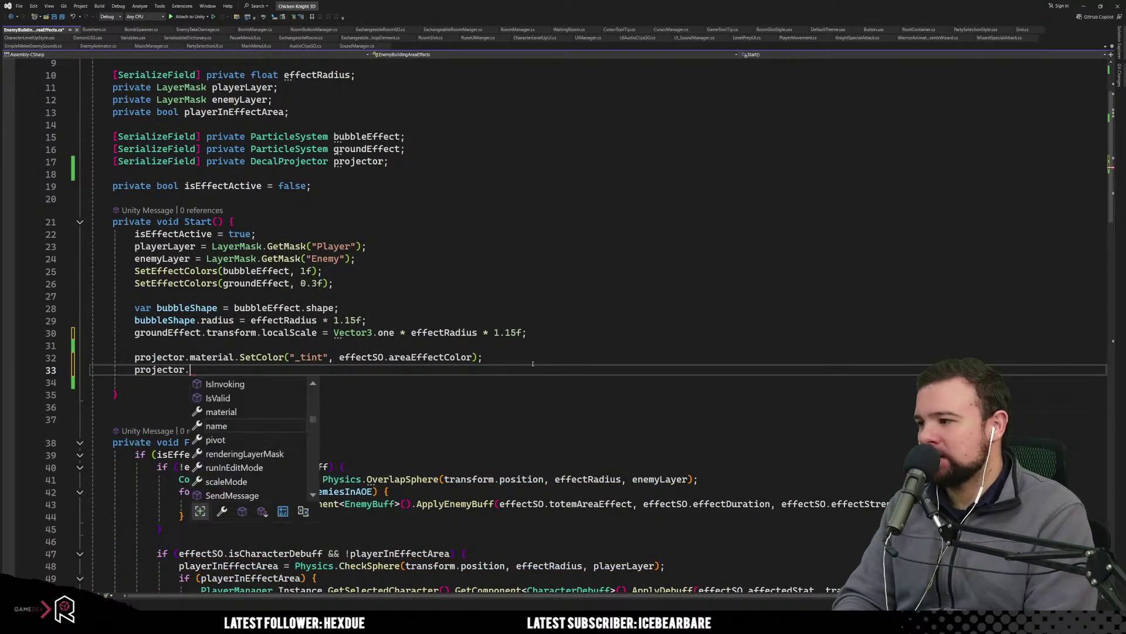
{"action": "type", "text": "transform.Set"}
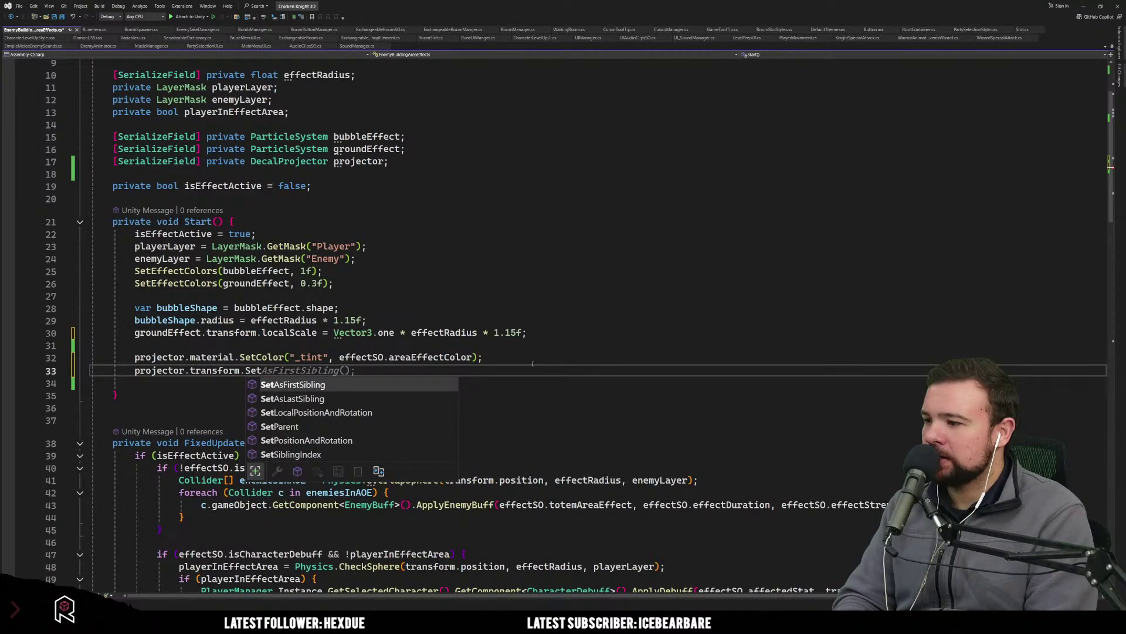
{"action": "key", "text": "BackSpace"}
{"action": "key", "text": "BackSpace"}
{"action": "key", "text": "BackSpace"}
{"action": "type", "text": "sca"}
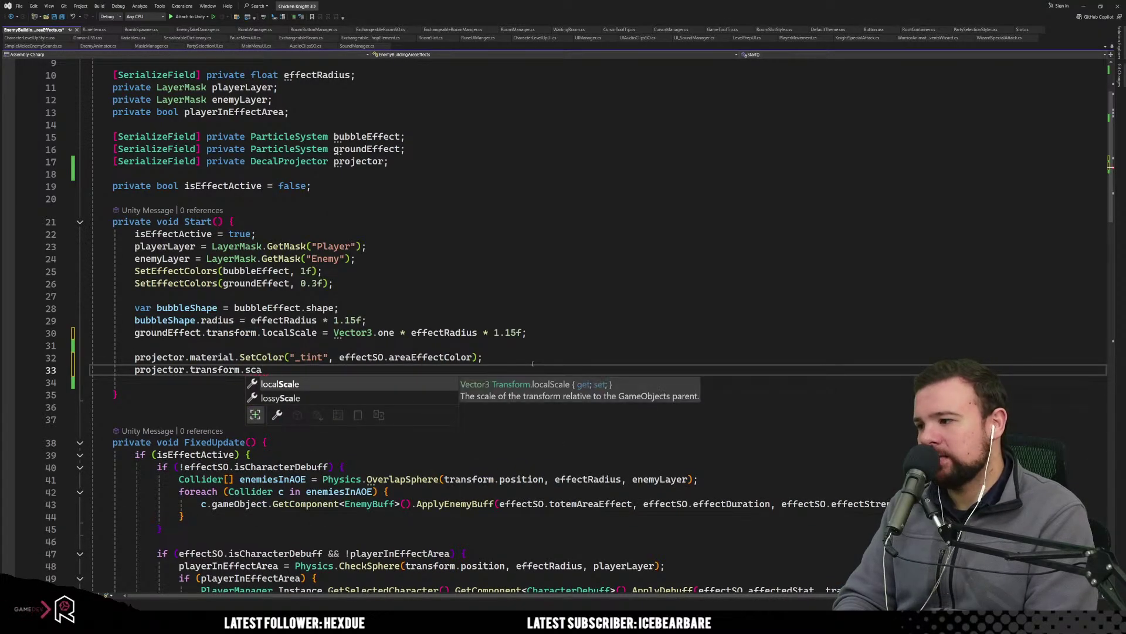
{"action": "key", "text": "Tab"}
{"action": "type", "text": "= "}
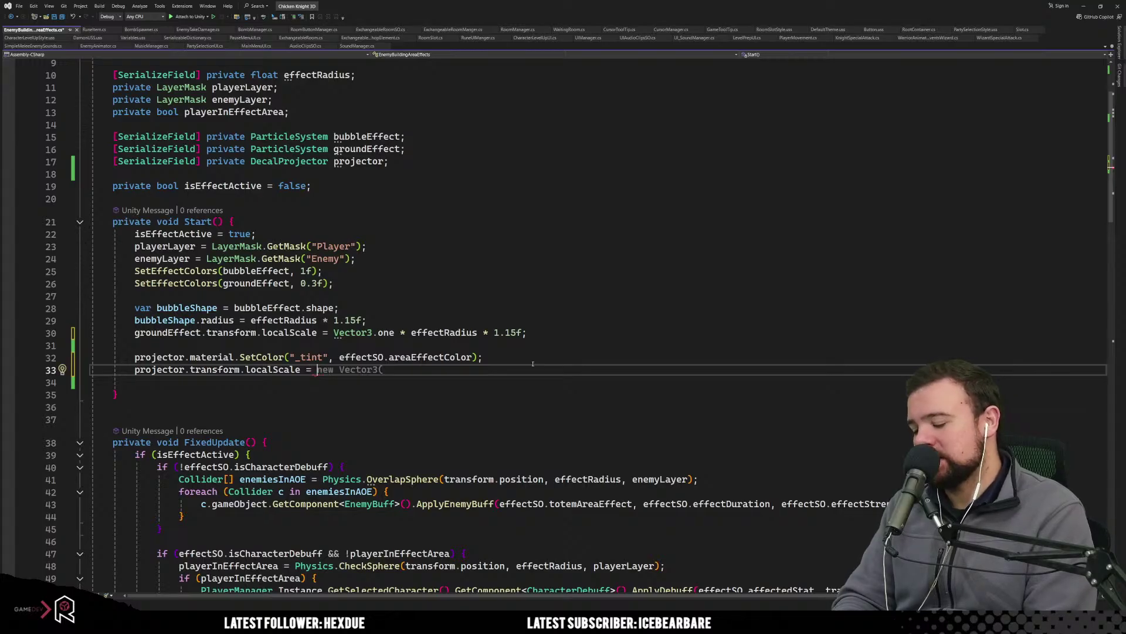
Complete the localScale assignment with Vector3.one * effectRadius and save the script.
{"action": "type", "text": "vec"}
{"action": "key", "text": "Tab"}
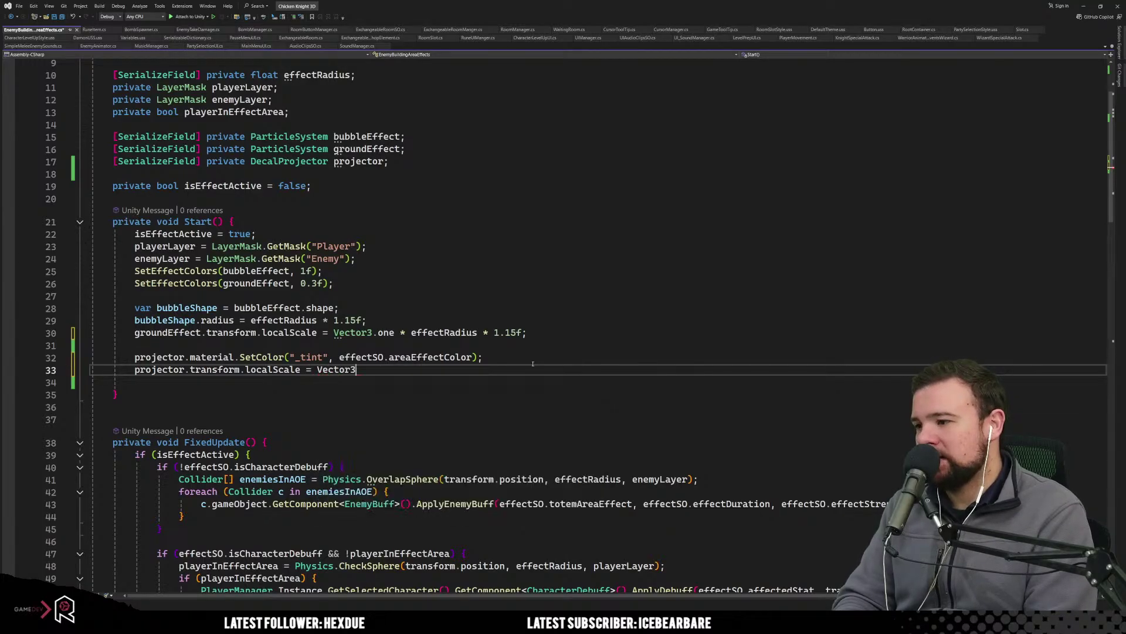
{"action": "type", "text": ".one"}
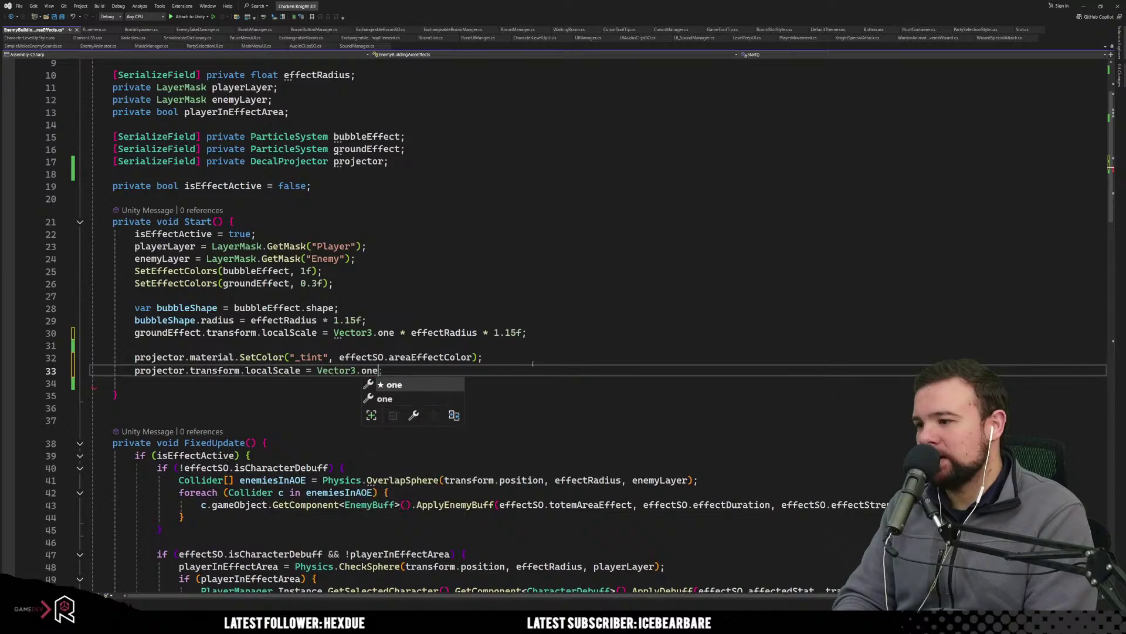
{"action": "type", "text": " *"}
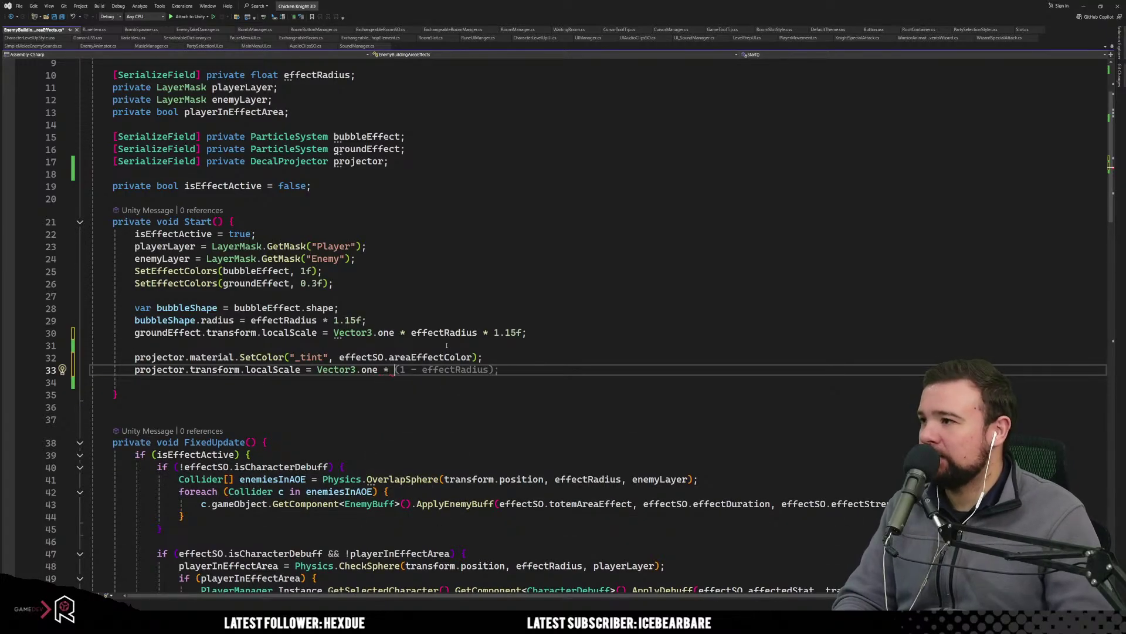
{"action": "scroll", "coordinate": [359, 194], "scroll_direction": "up", "scroll_amount": 1}
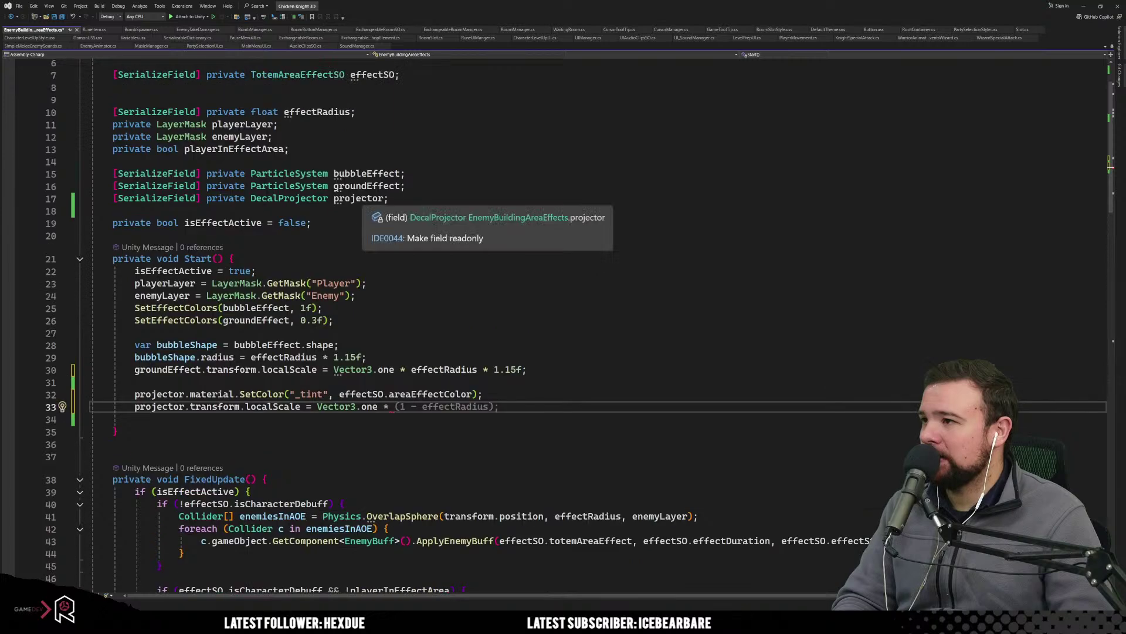
{"action": "type", "text": "edf"}
{"action": "key", "text": "BackSpace"}
{"action": "key", "text": "BackSpace"}
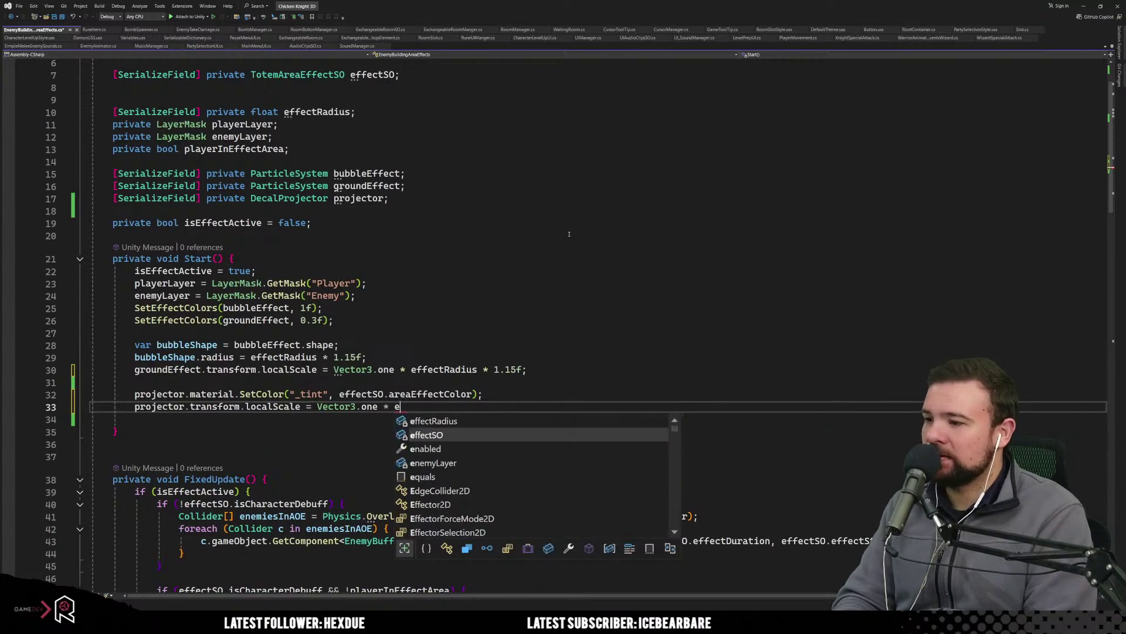
{"action": "type", "text": "ffectR"}
{"action": "key", "text": "Tab"}
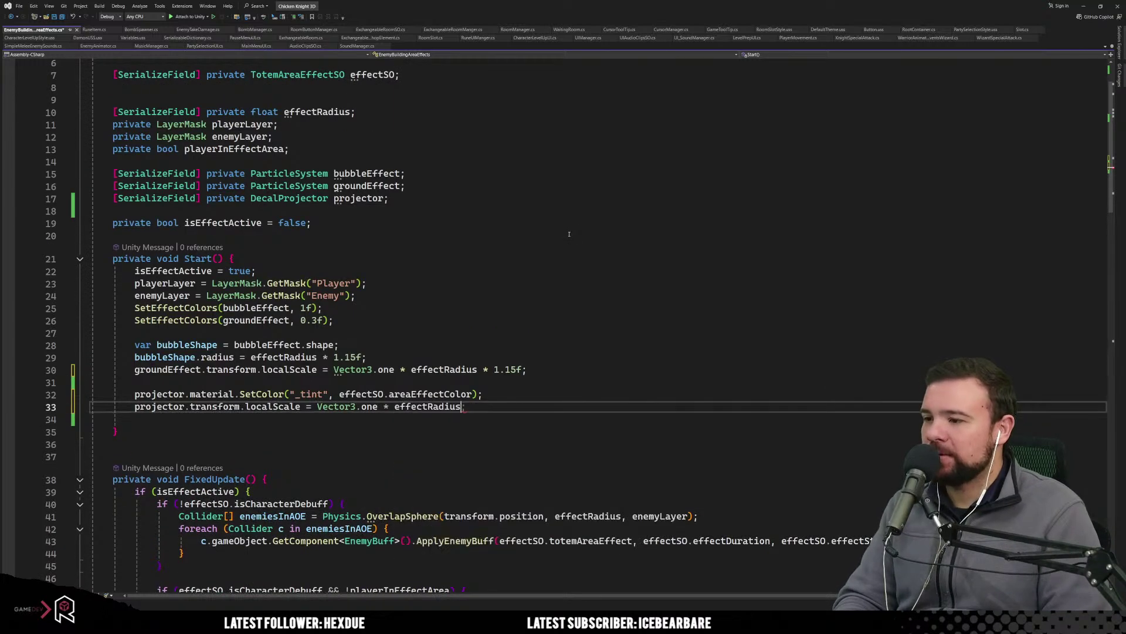
{"action": "type", "text": ";"}
{"action": "left_click", "coordinate": [556, 287]}
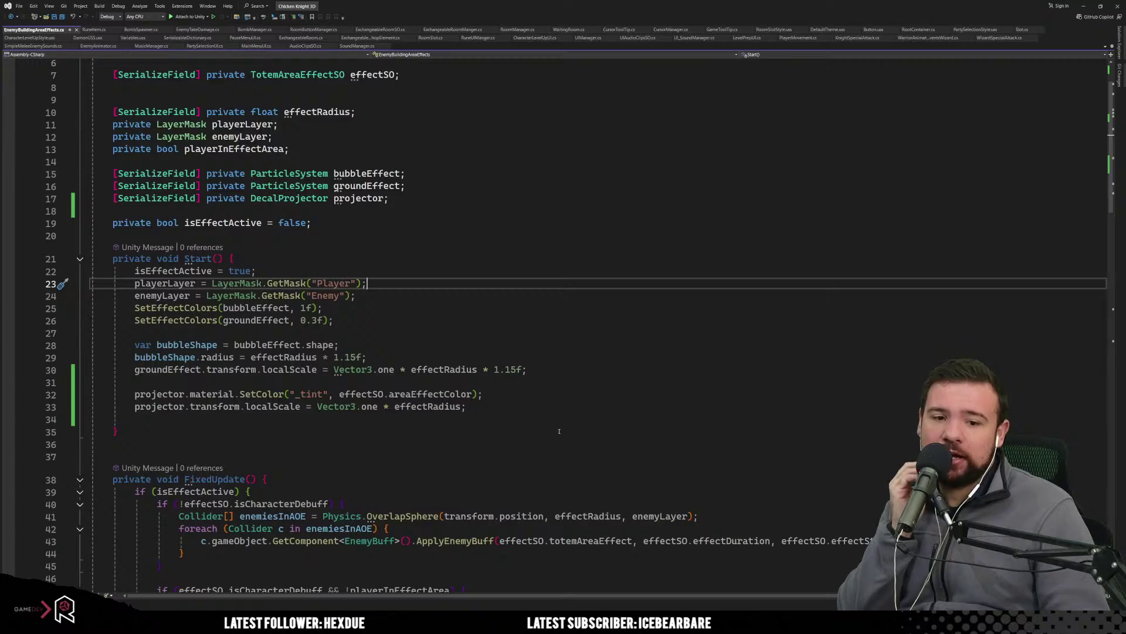
{"action": "left_click", "coordinate": [552, 381]}
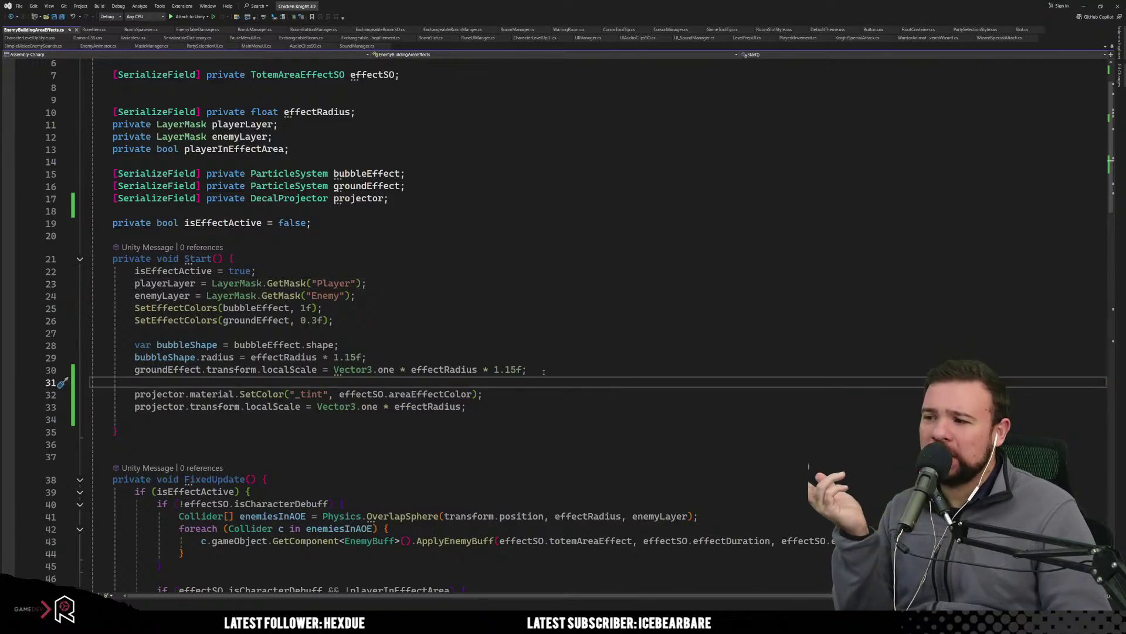
{"action": "left_click", "coordinate": [466, 442]}
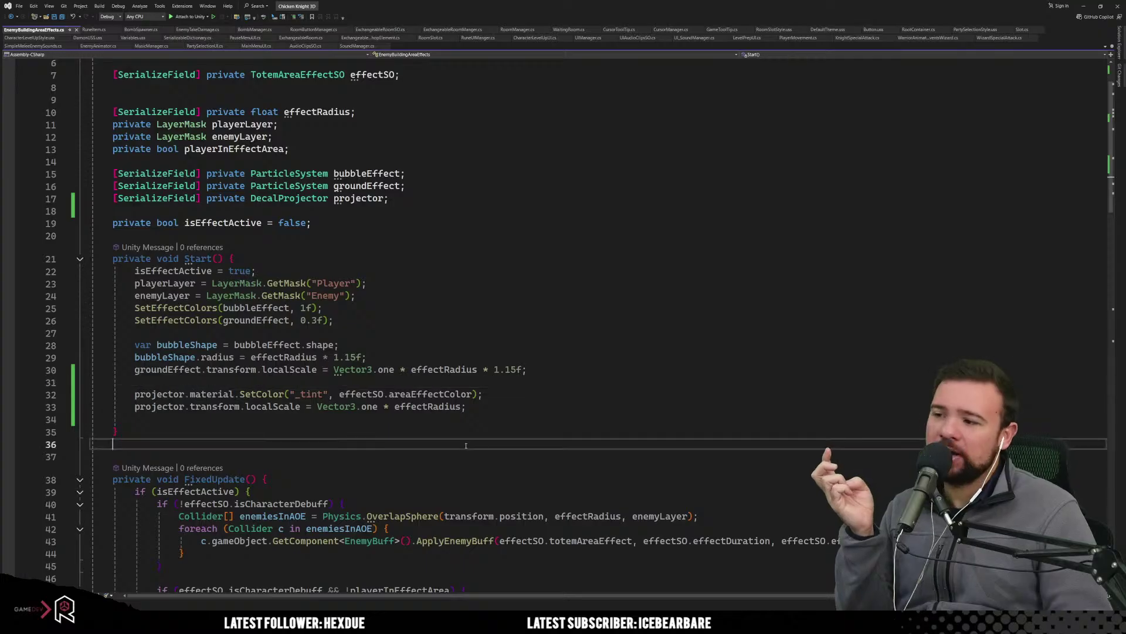
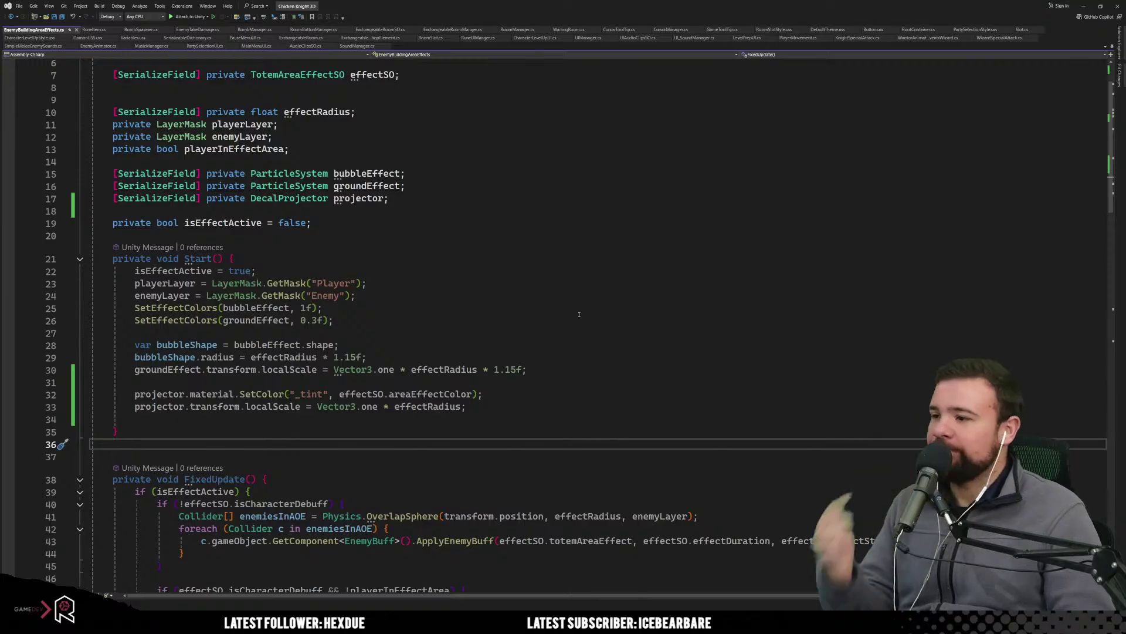
{"action": "left_click", "coordinate": [324, 308]}
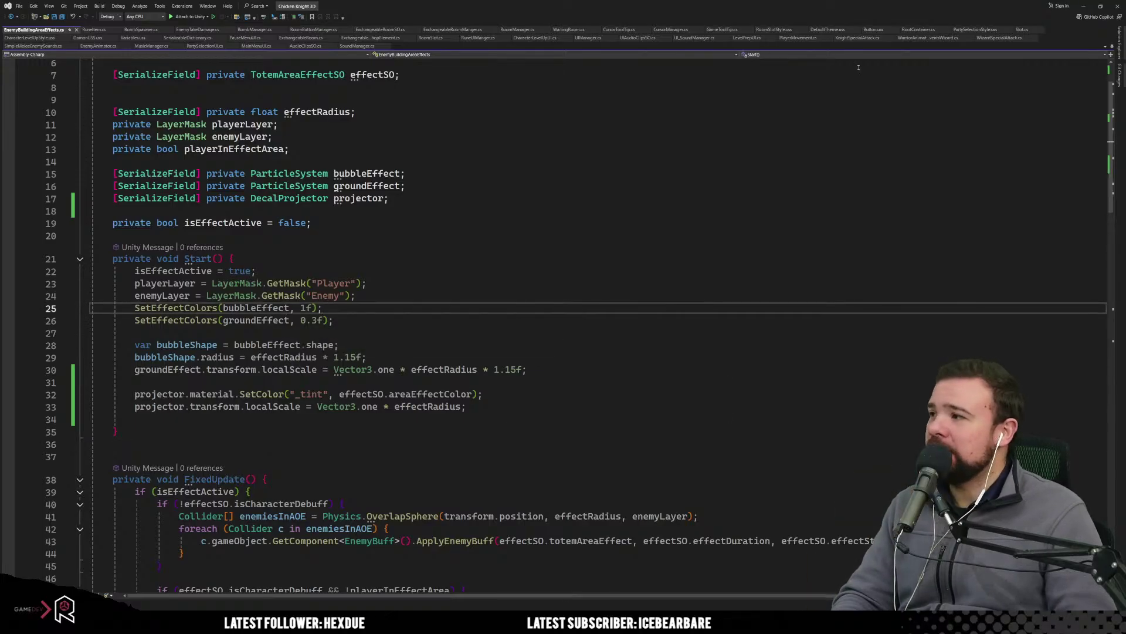
Switch to Unity and assign the Decal Projector object to the Projector reference of the Totem's Enemy Building Area Effects script.
{"action": "left_click", "coordinate": [1085, 6]}
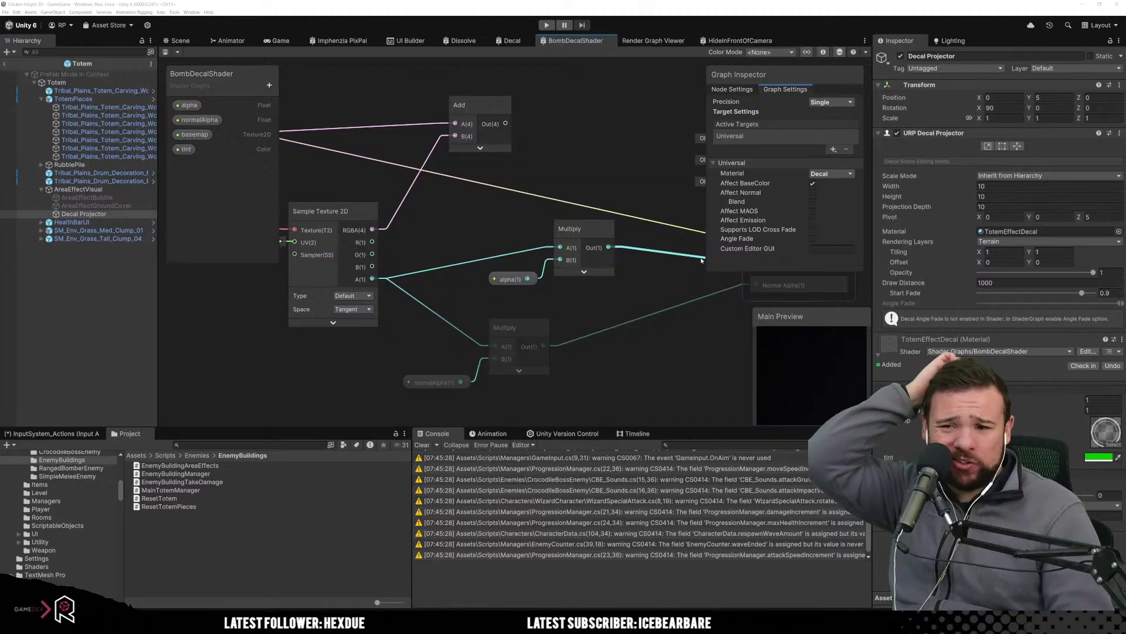
{"action": "left_click", "coordinate": [988, 118]}
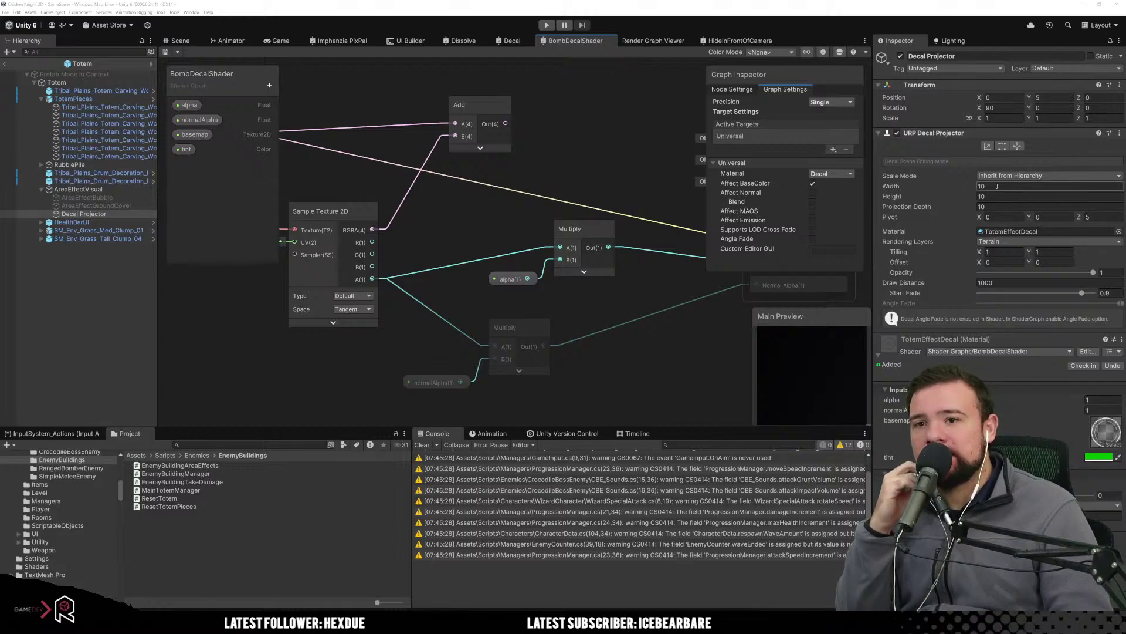
{"action": "left_click", "coordinate": [180, 40]}
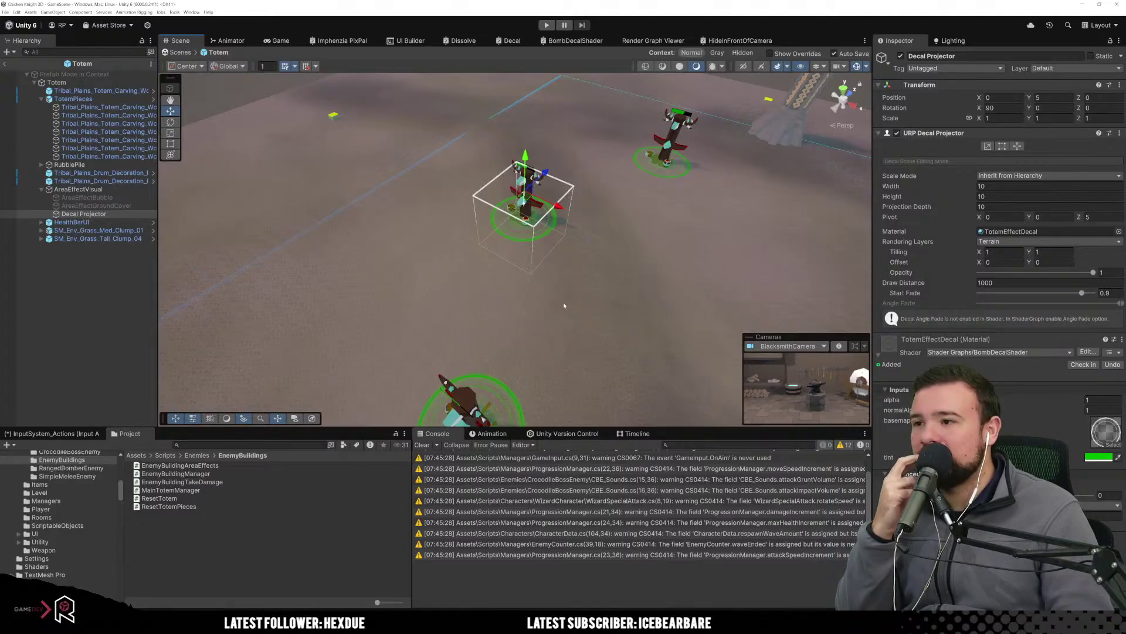
{"action": "left_click", "coordinate": [658, 315]}
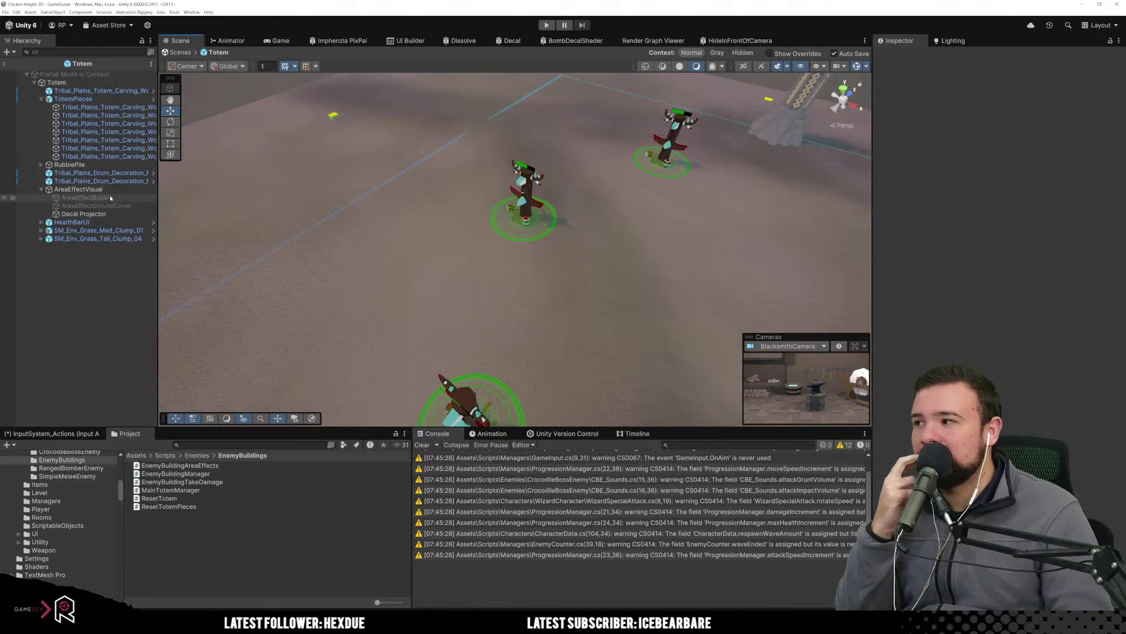
{"action": "left_click", "coordinate": [82, 90]}
{"action": "left_click", "coordinate": [72, 99]}
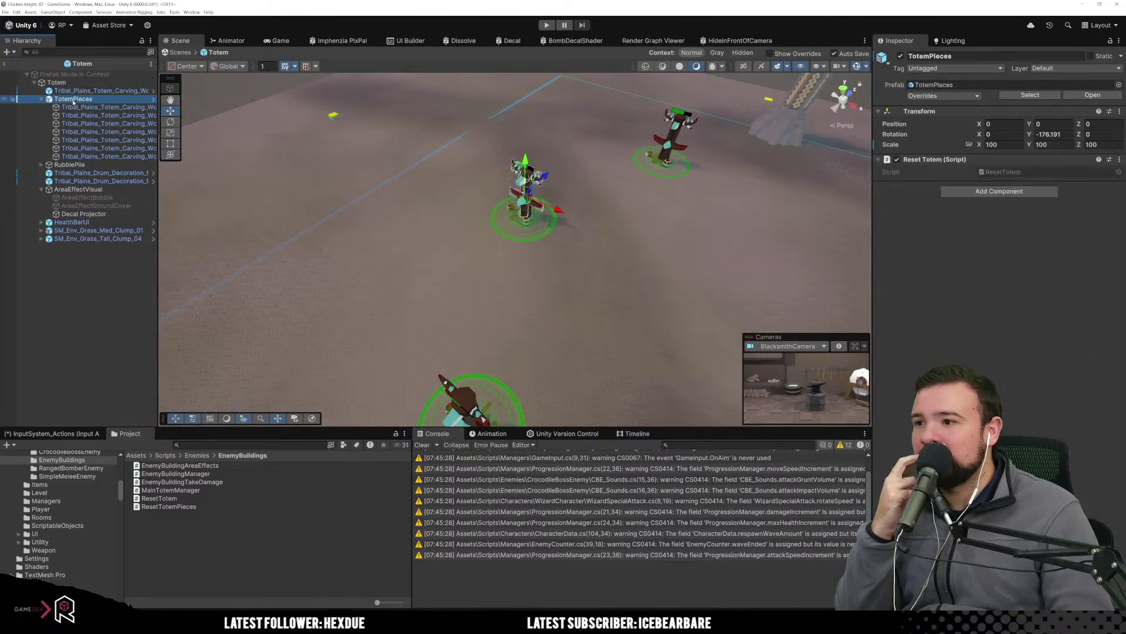
{"action": "left_click", "coordinate": [92, 188]}
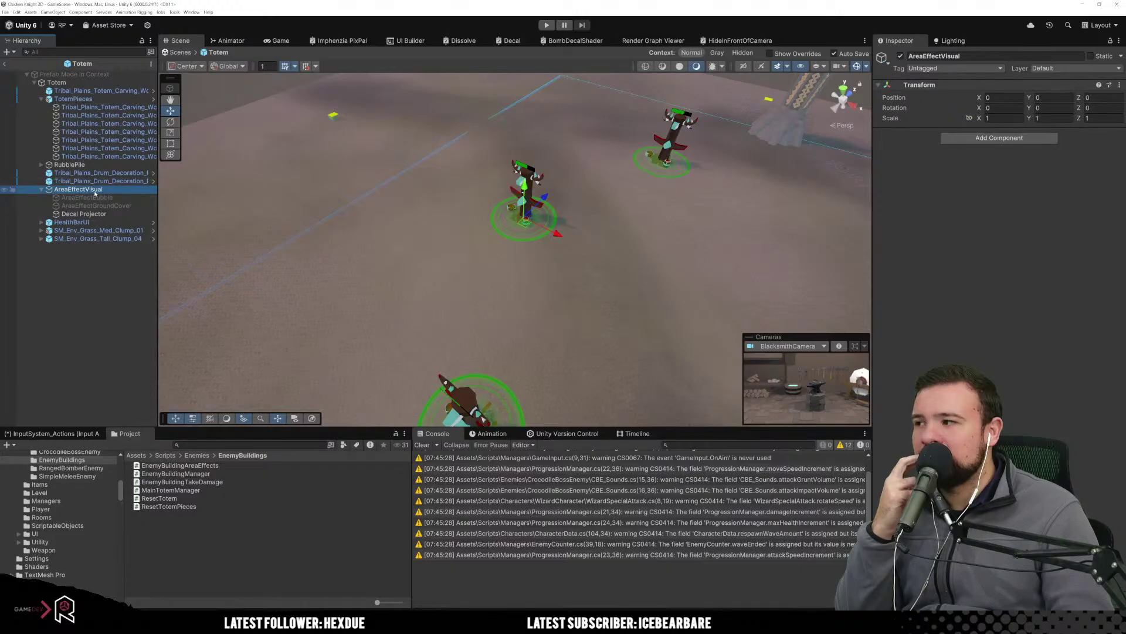
{"action": "left_click", "coordinate": [86, 83]}
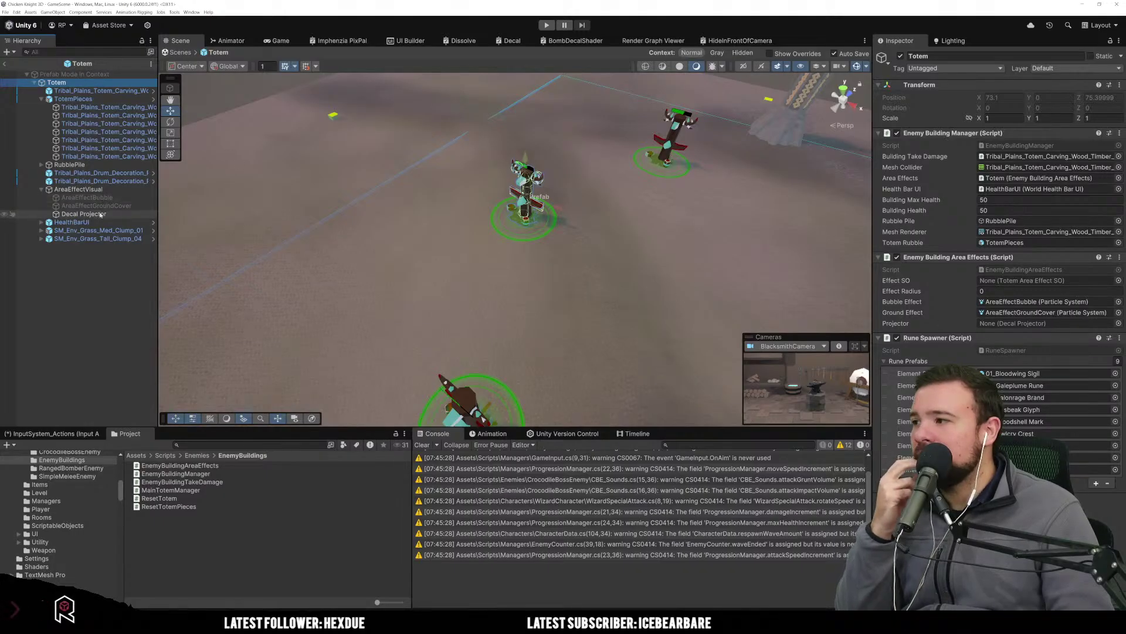
{"action": "left_click_drag", "start_coordinate": [101, 215], "coordinate": [1000, 324]}
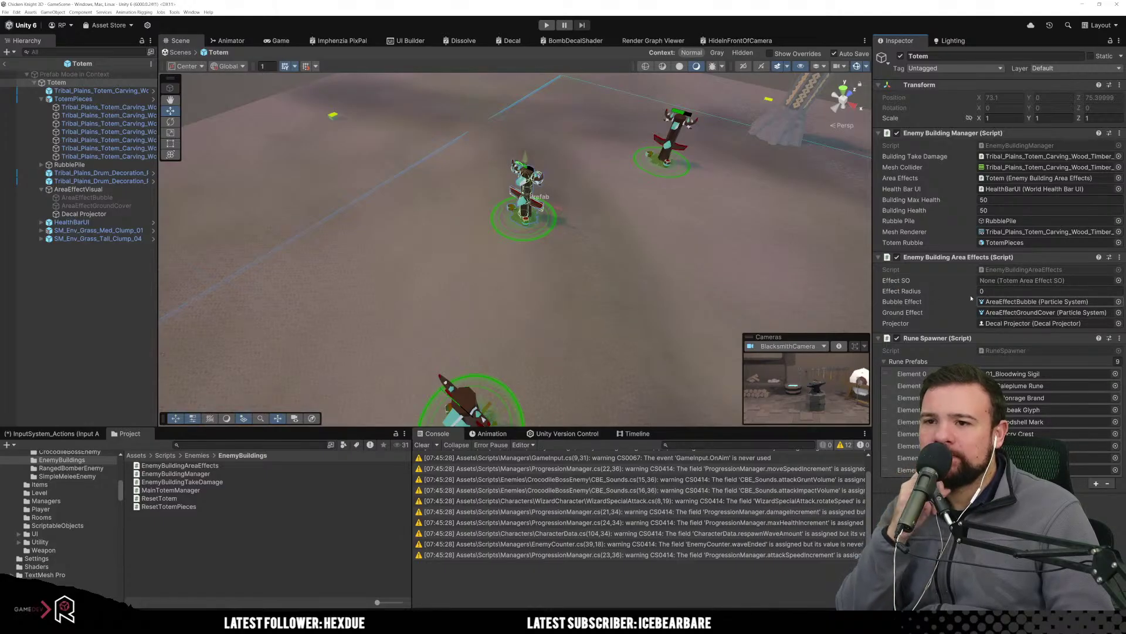
Run the game, continue from the level-up screen to level prep, choose a character and start level 1.
{"action": "key", "text": "ctrl+p"}
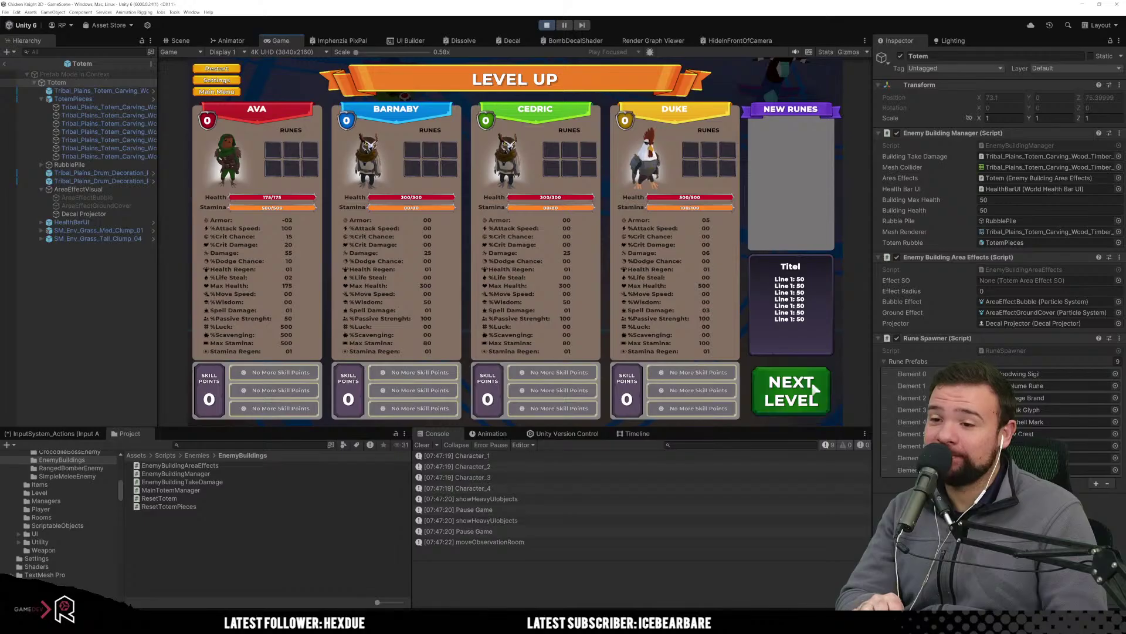
{"action": "left_click", "coordinate": [777, 396]}
{"action": "left_click", "coordinate": [805, 96]}
{"action": "left_click", "coordinate": [748, 190]}
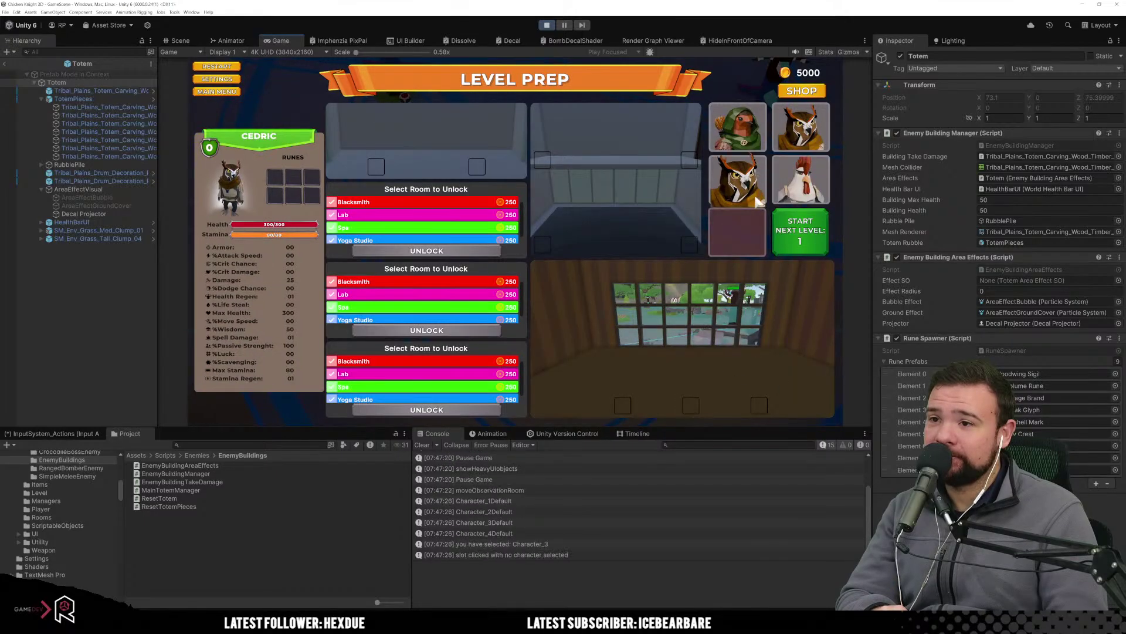
{"action": "left_click", "coordinate": [797, 193]}
{"action": "left_click", "coordinate": [752, 145]}
{"action": "left_click", "coordinate": [737, 232]}
{"action": "left_click", "coordinate": [800, 230]}
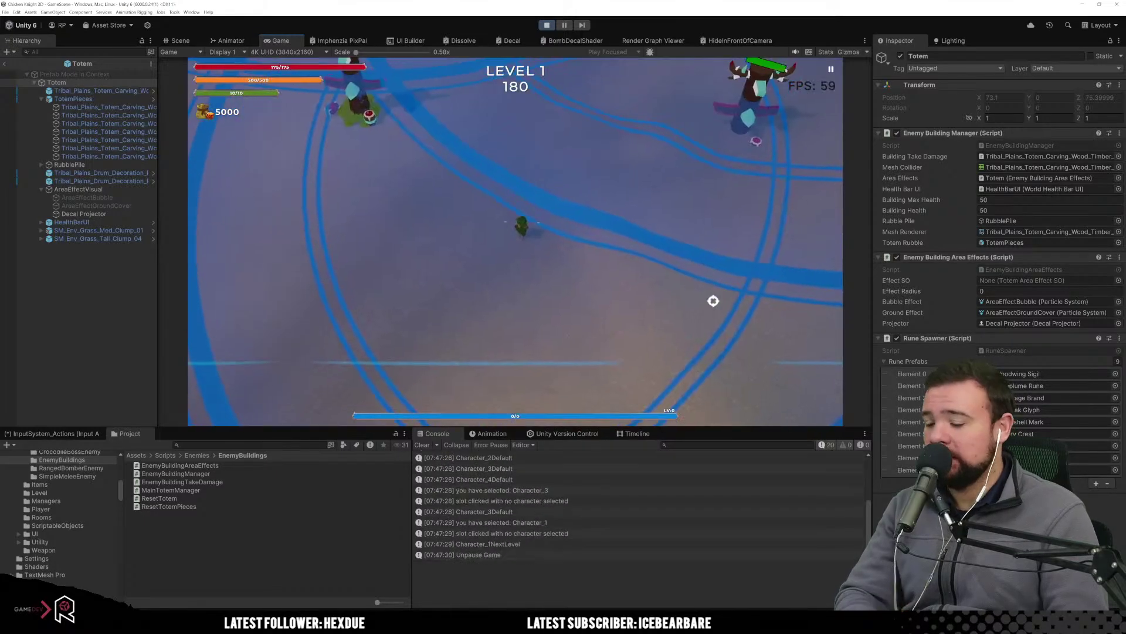
Walk the character around the totems in level 1 to examine the size and colour of their ground decals.
{"action": "key", "text": "a"}
{"action": "key", "text": "w"}
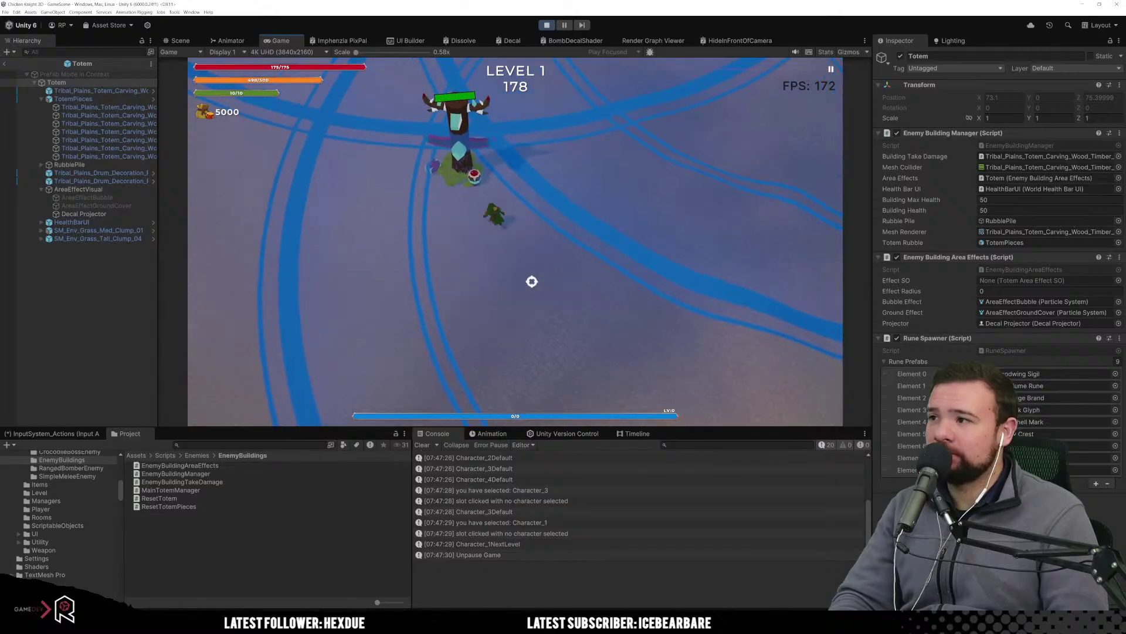
{"action": "key", "text": "s"}
{"action": "key", "text": "d"}
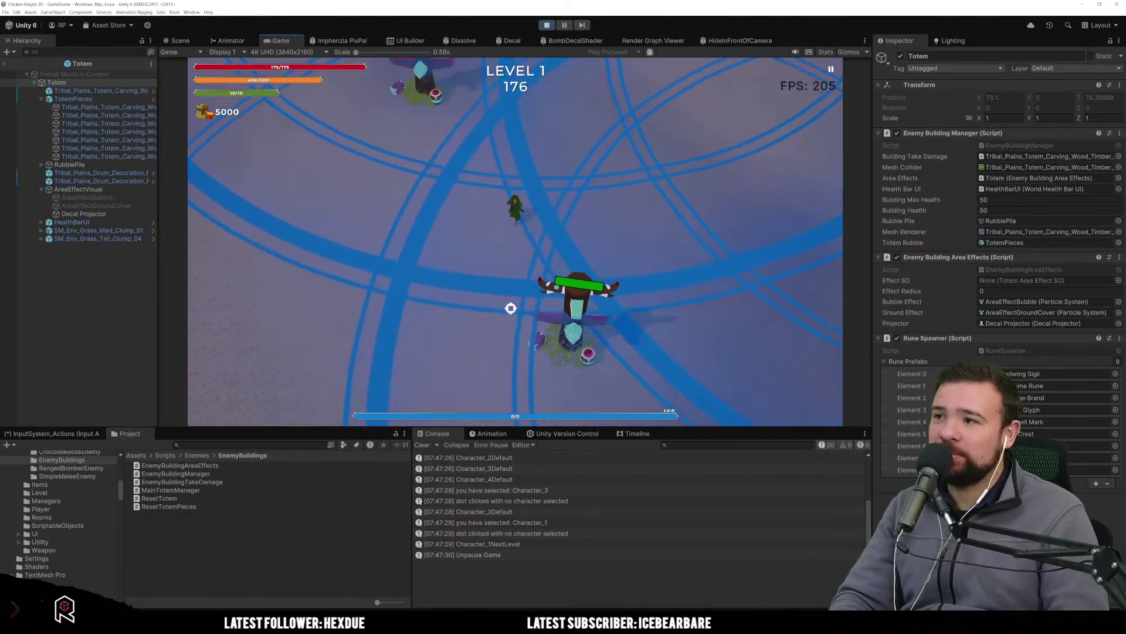
{"action": "key", "text": "w"}
{"action": "key", "text": "d"}
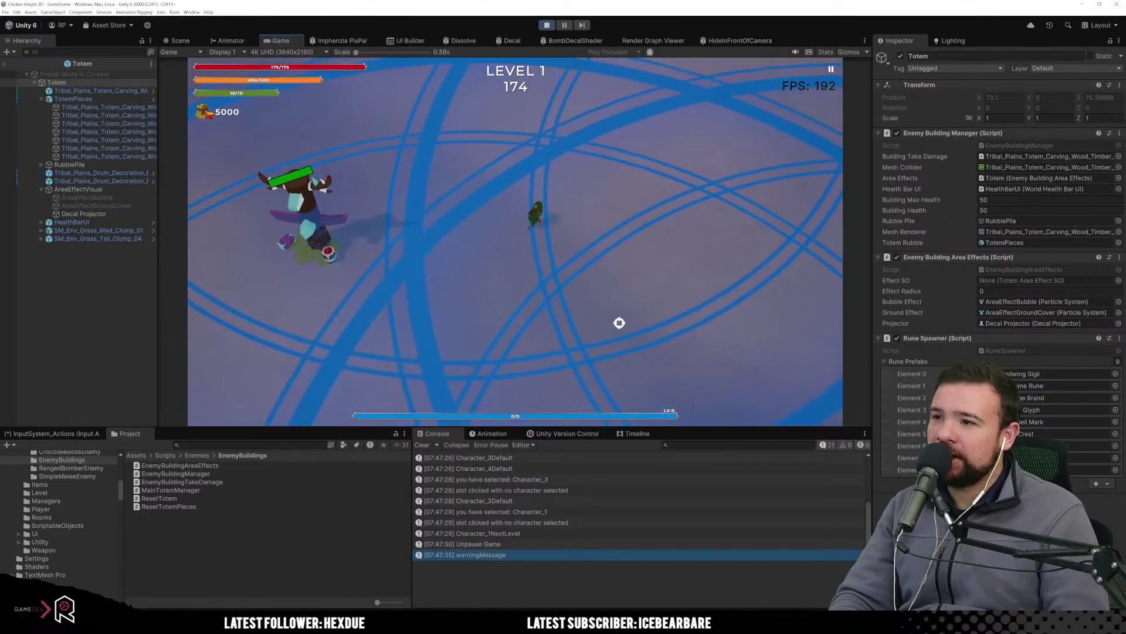
{"action": "key", "text": "d"}
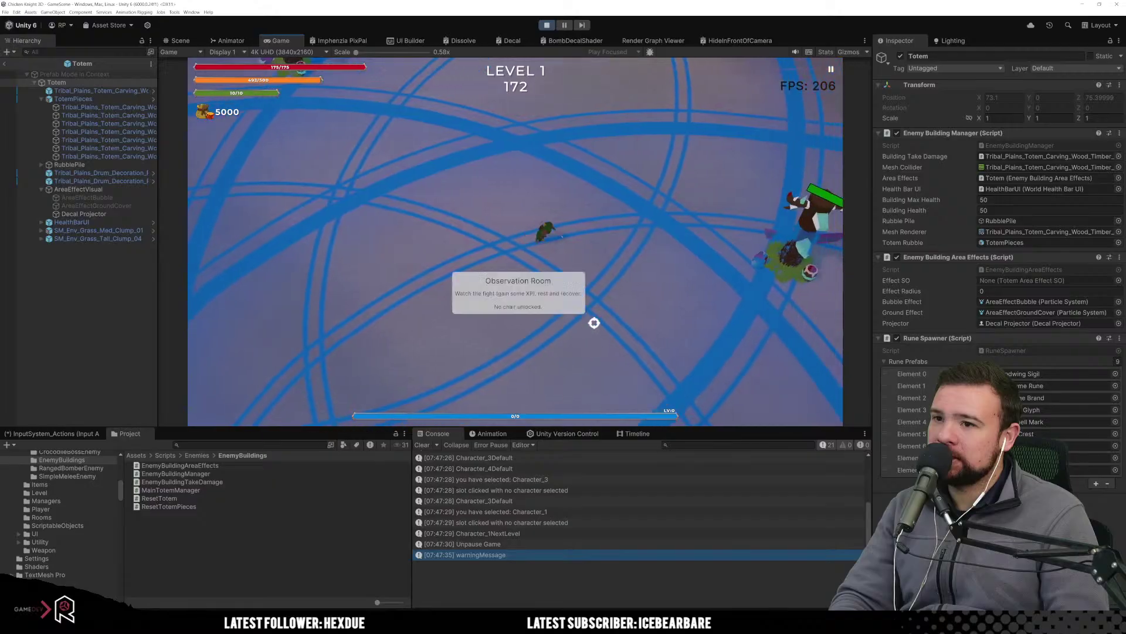
Walk the character past more totems to check how their decal rings overlap on the ground, and stop play mode.
{"action": "key", "text": "d"}
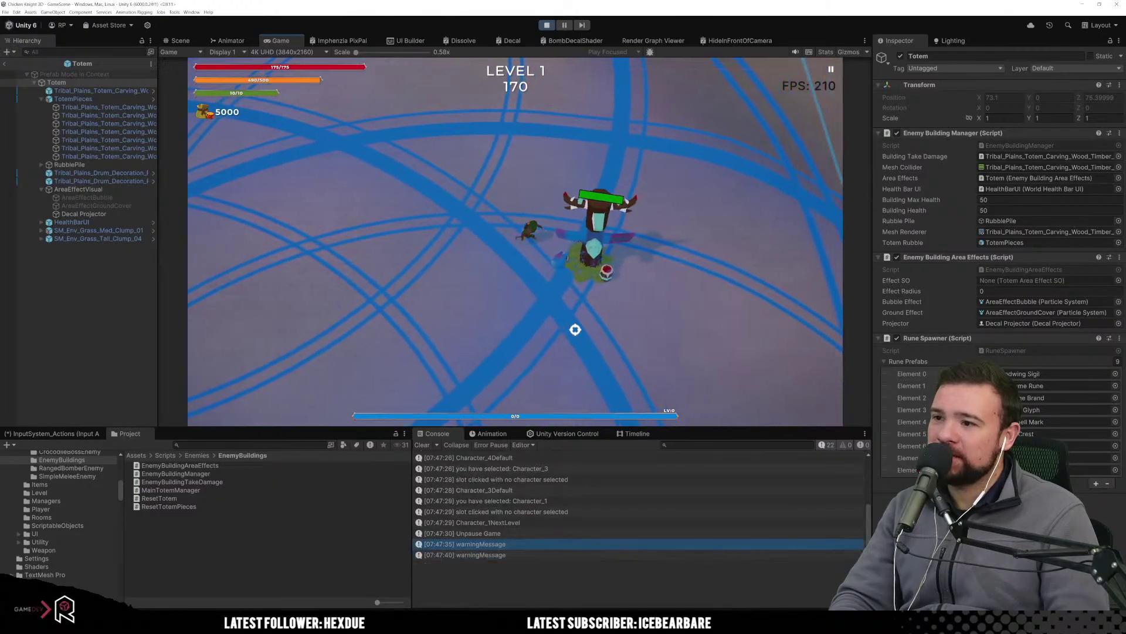
{"action": "key", "text": "d"}
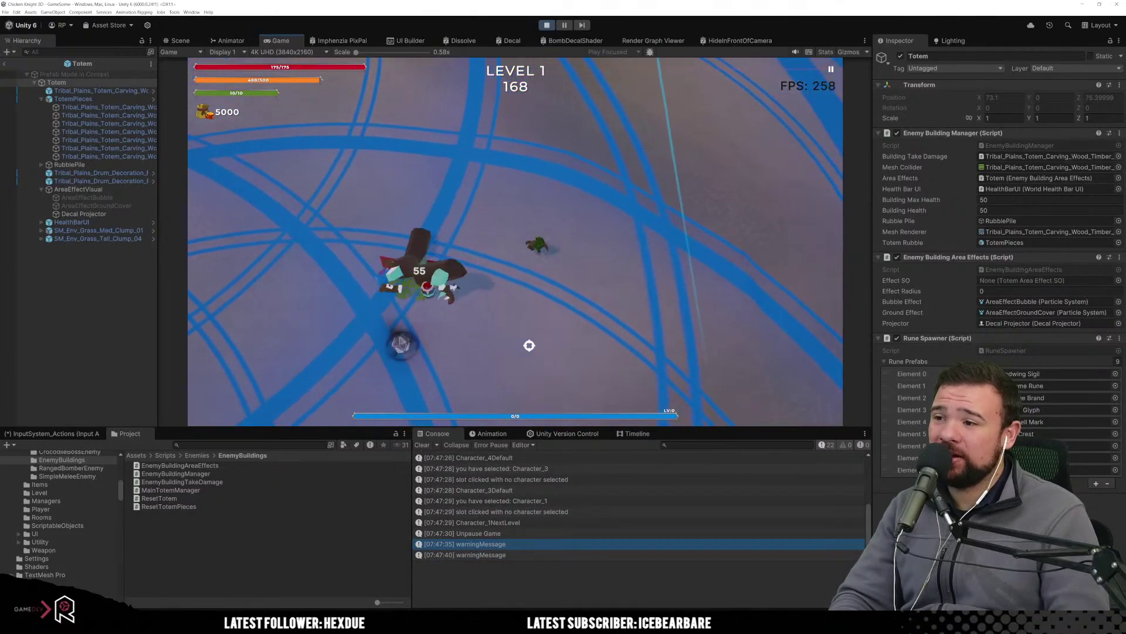
{"action": "key", "text": "s"}
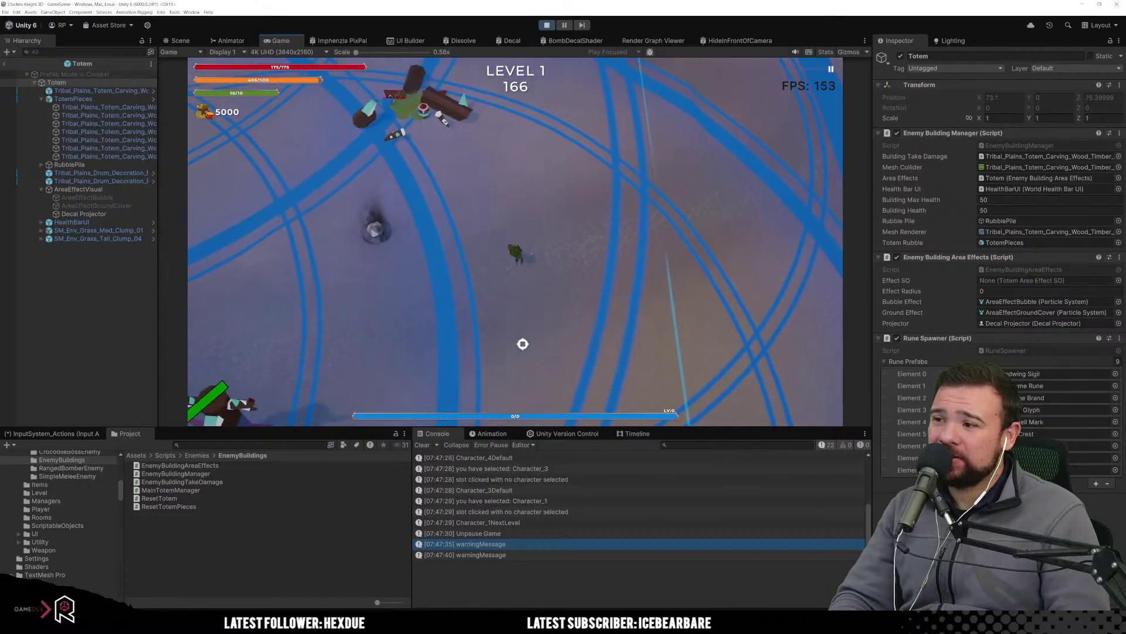
{"action": "key", "text": "s"}
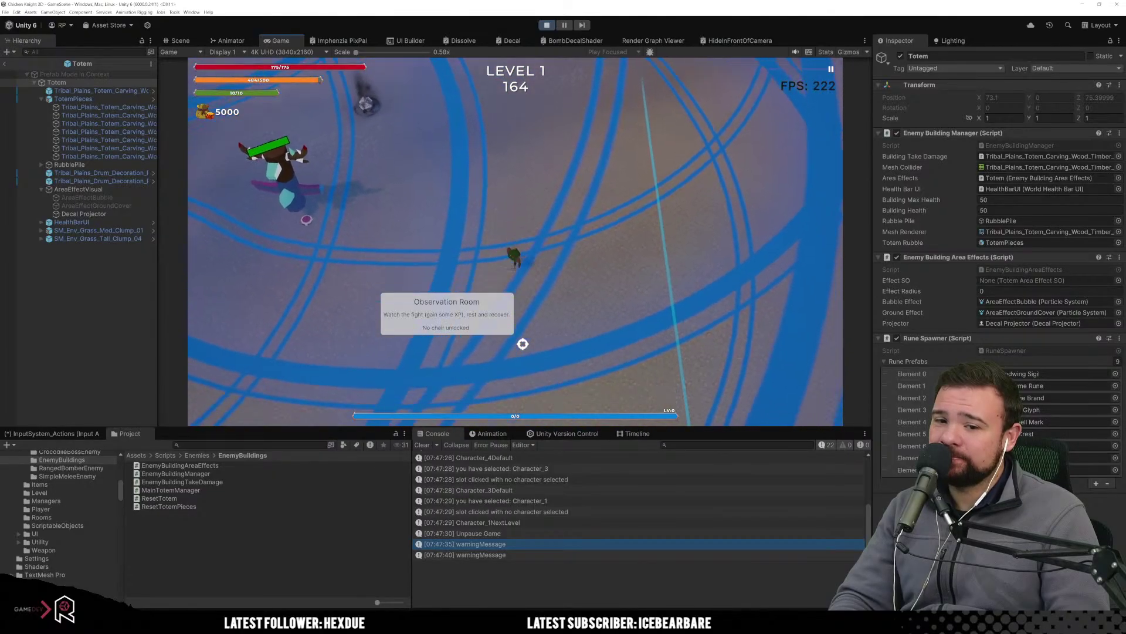
{"action": "key", "text": "a"}
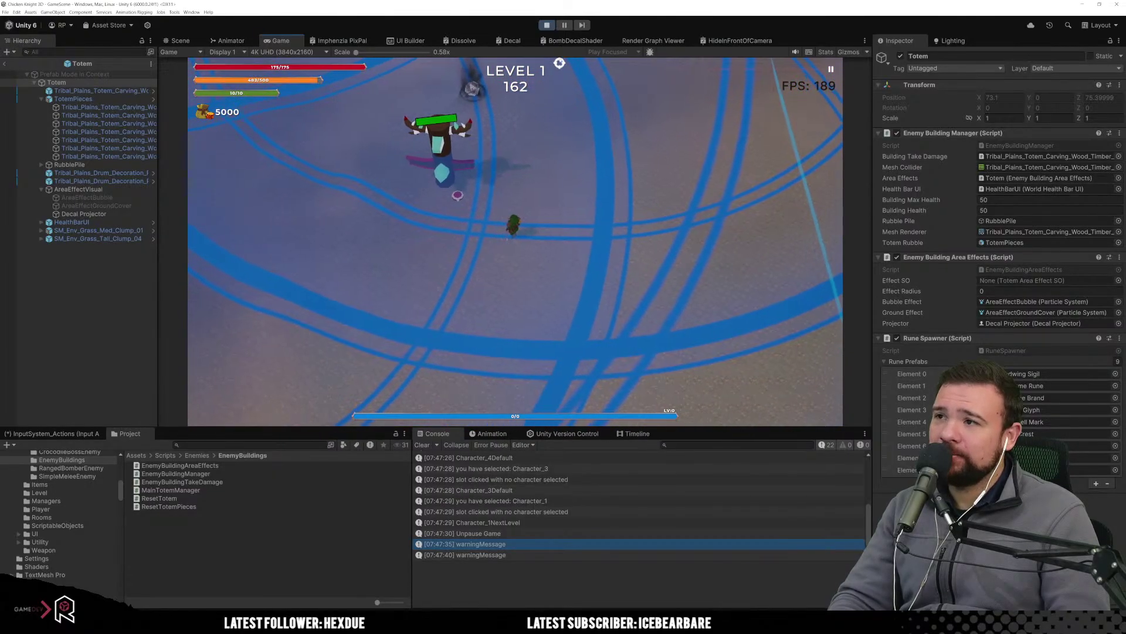
{"action": "left_click", "coordinate": [546, 25]}
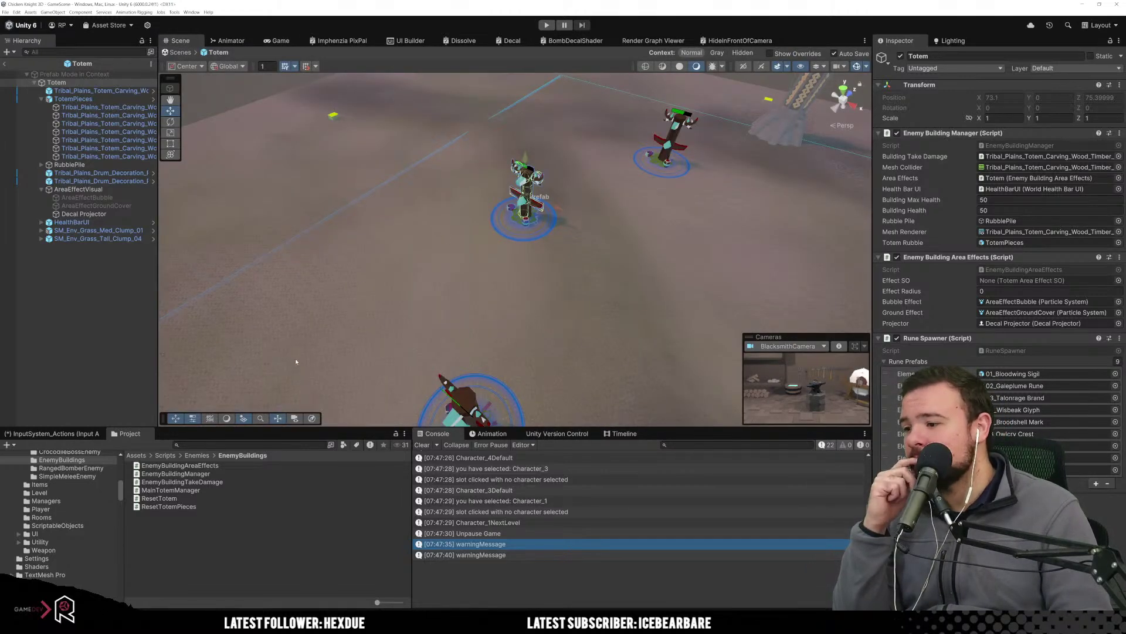
Examine the Decal and BombDecalShader graphs, checking the latter's graph settings, node settings, precision and colour mode options.
{"action": "left_click", "coordinate": [510, 41]}
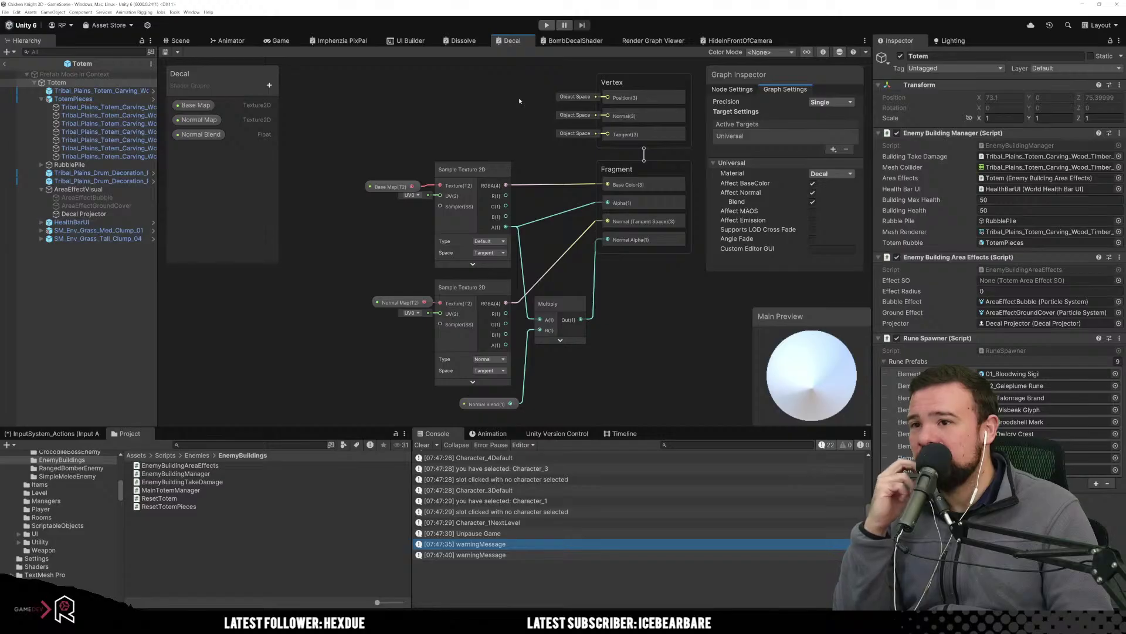
{"action": "left_click", "coordinate": [575, 41]}
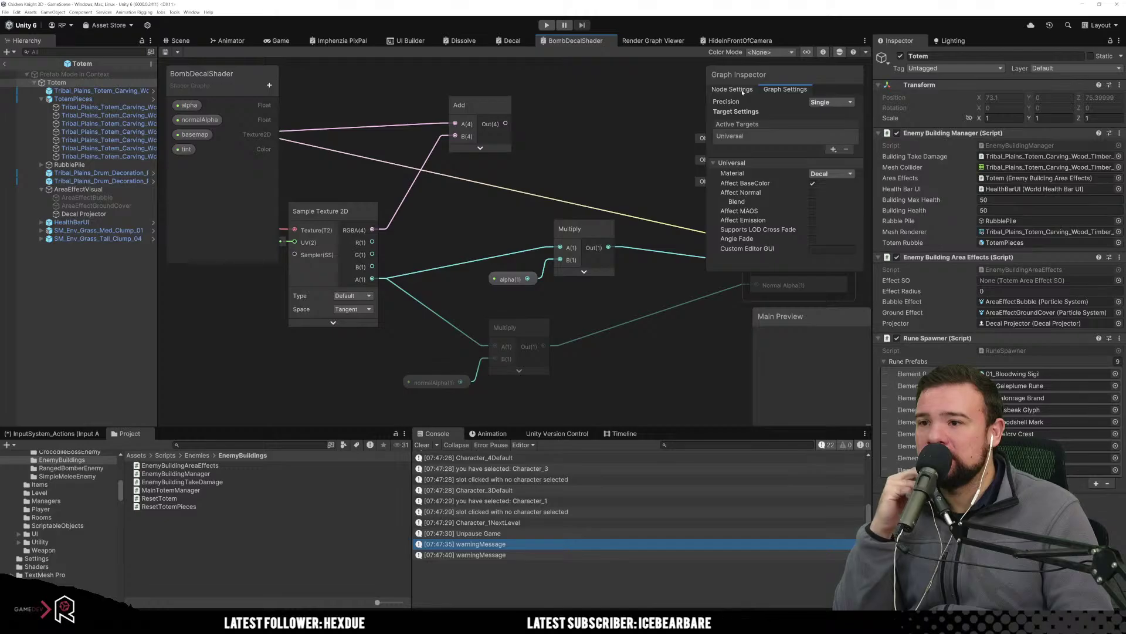
{"action": "left_click", "coordinate": [743, 92]}
{"action": "left_click", "coordinate": [770, 91]}
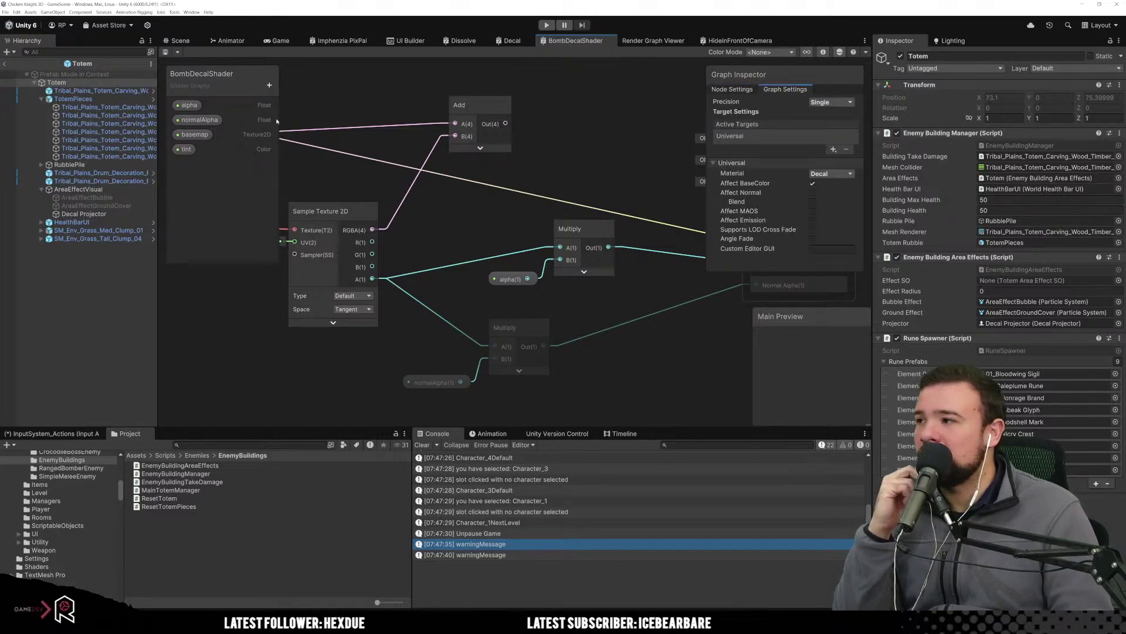
{"action": "middle_click_drag", "start_coordinate": [646, 141], "coordinate": [452, 207]}
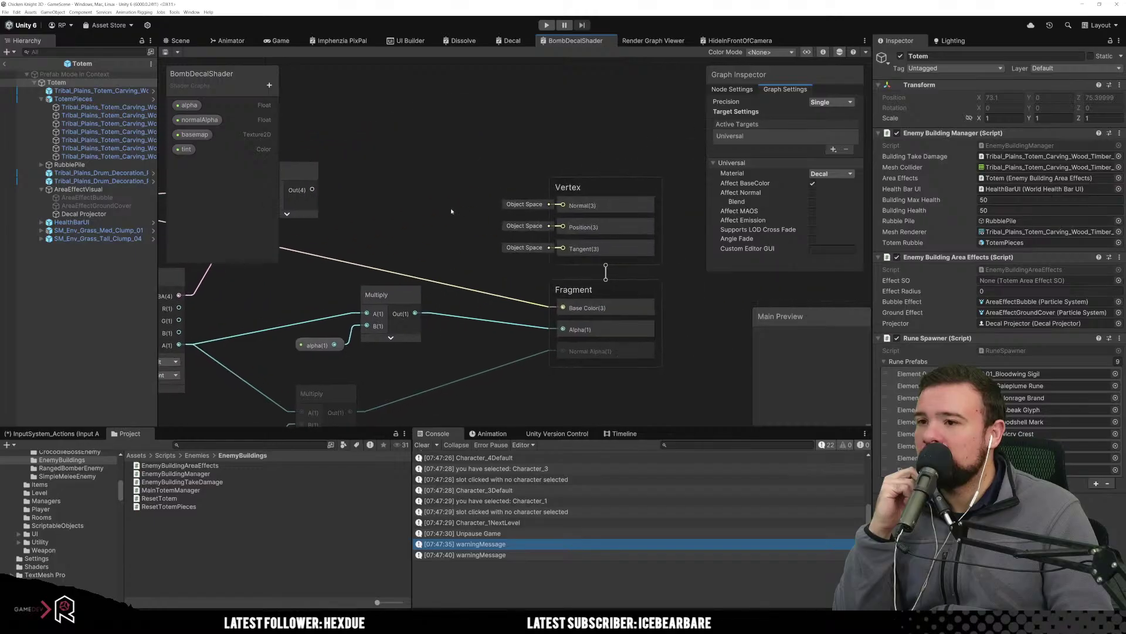
{"action": "left_click", "coordinate": [624, 283]}
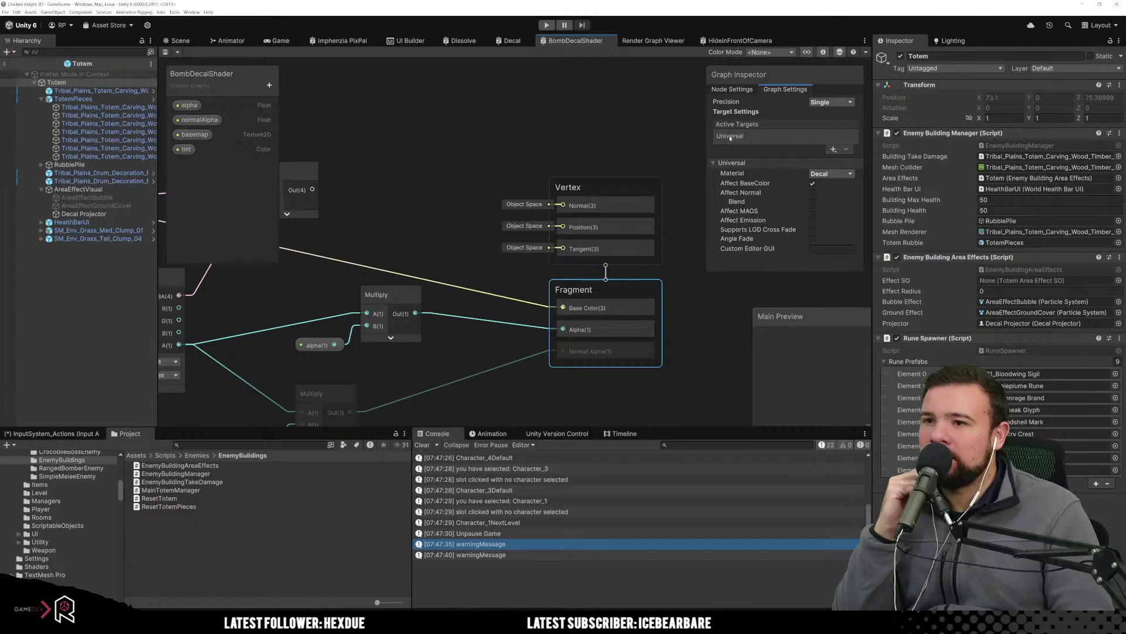
{"action": "left_click", "coordinate": [763, 135]}
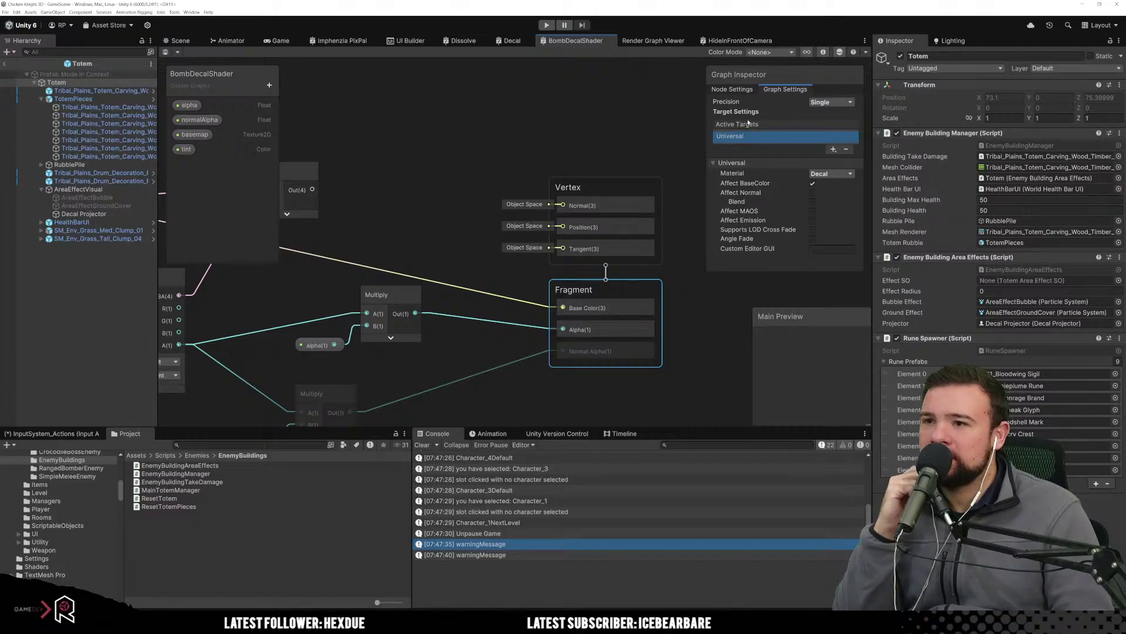
{"action": "left_click", "coordinate": [767, 101]}
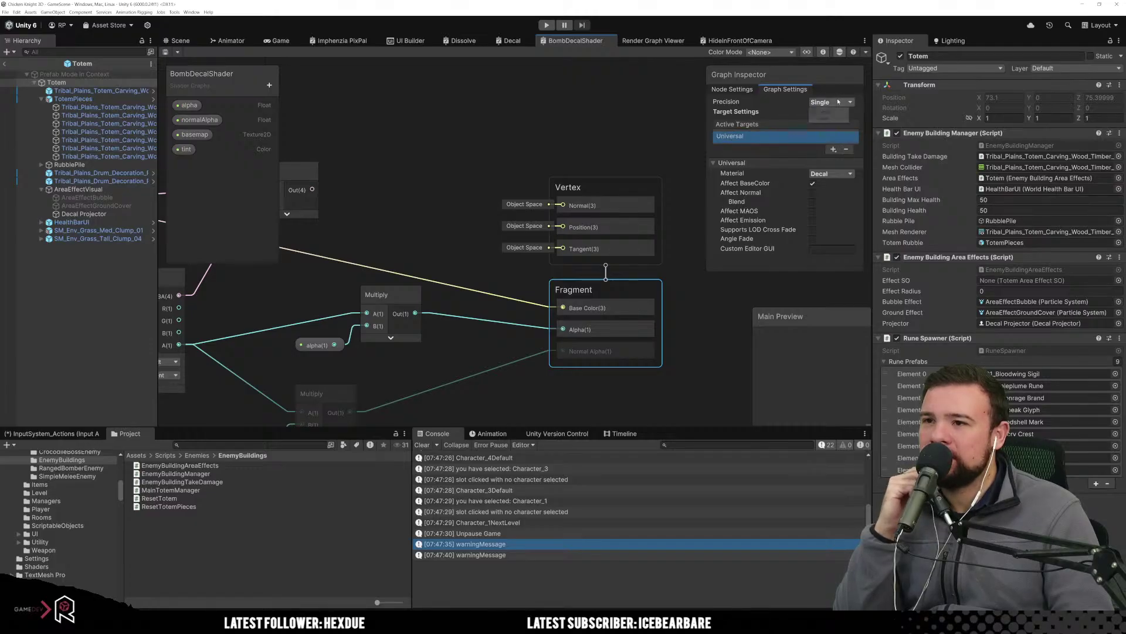
{"action": "left_click", "coordinate": [732, 89]}
{"action": "left_click", "coordinate": [622, 96]}
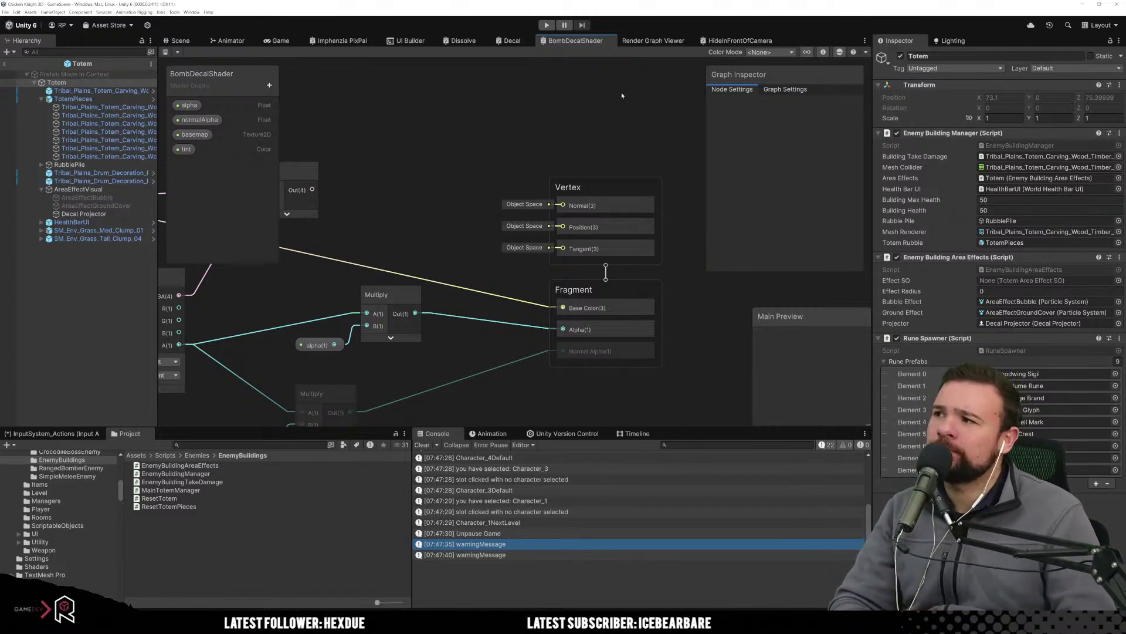
{"action": "left_click", "coordinate": [774, 53]}
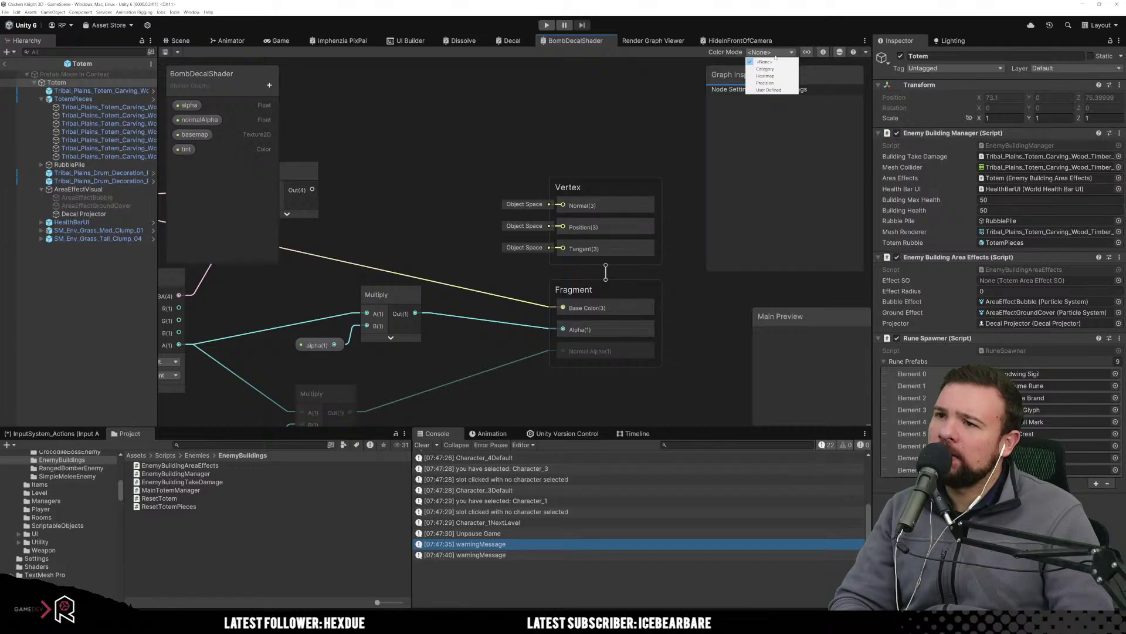
{"action": "left_click", "coordinate": [611, 121]}
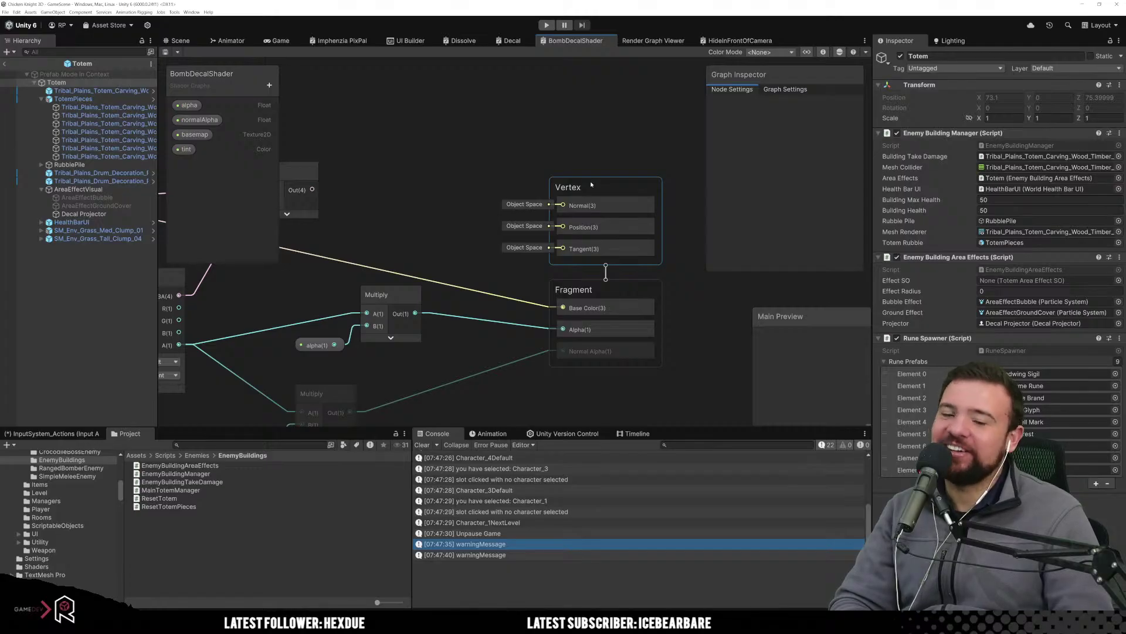
Return to the scene and inspect the BombDecal and TotemEffectDecal materials in the VisualAssets/_Material/Decal folder.
{"action": "left_click", "coordinate": [179, 40]}
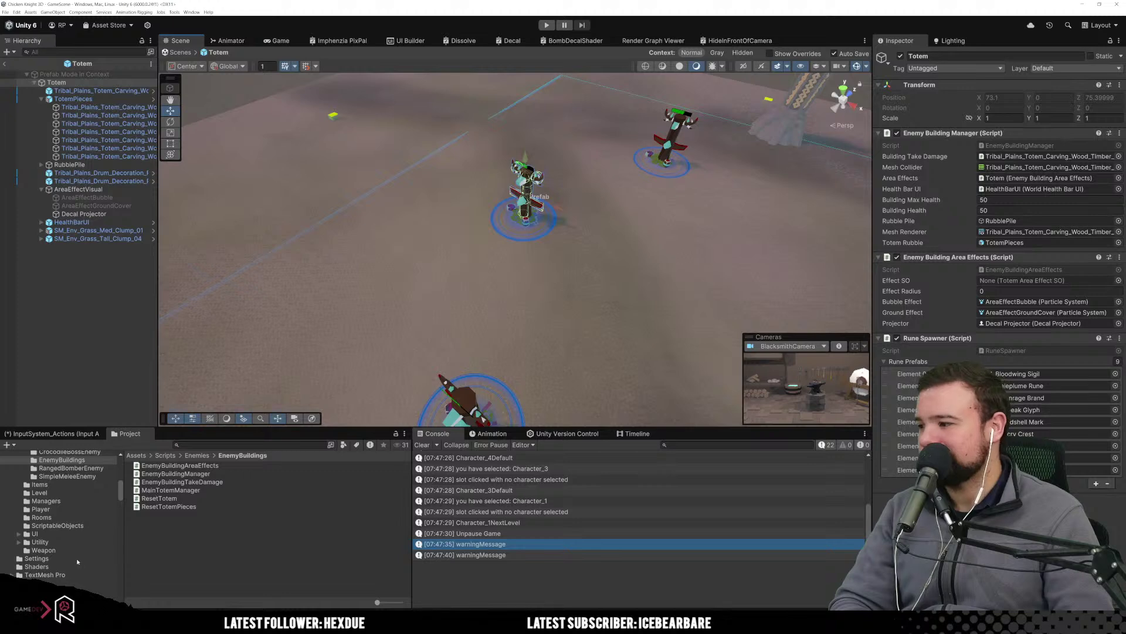
{"action": "scroll", "coordinate": [77, 562], "scroll_direction": "down", "scroll_amount": 5}
{"action": "left_click", "coordinate": [67, 535]}
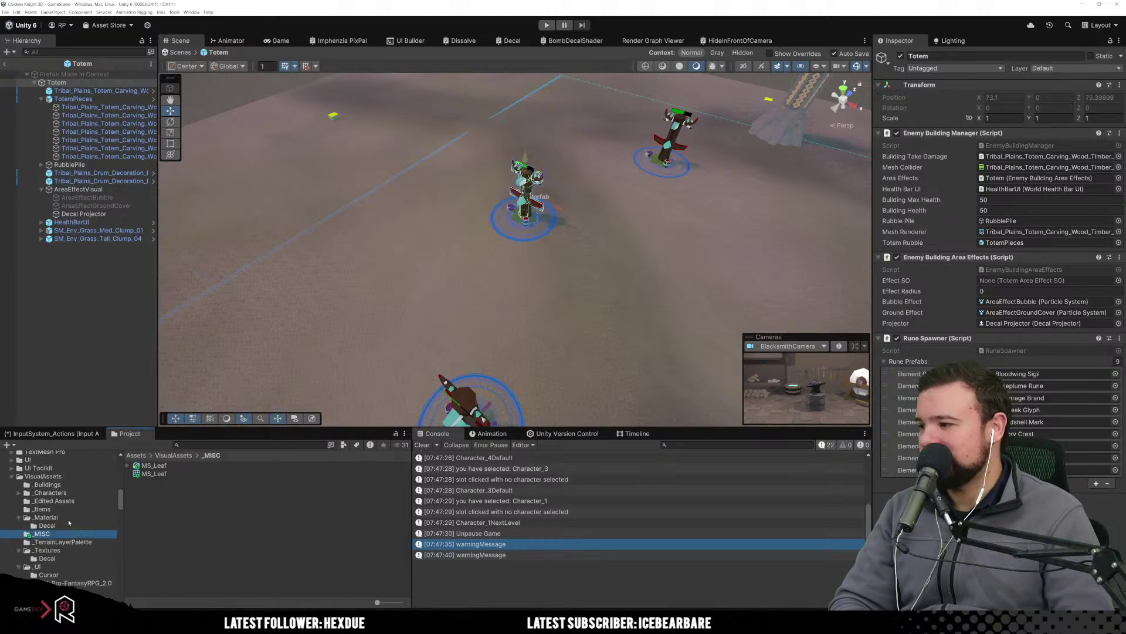
{"action": "left_click", "coordinate": [58, 526]}
{"action": "left_click", "coordinate": [158, 466]}
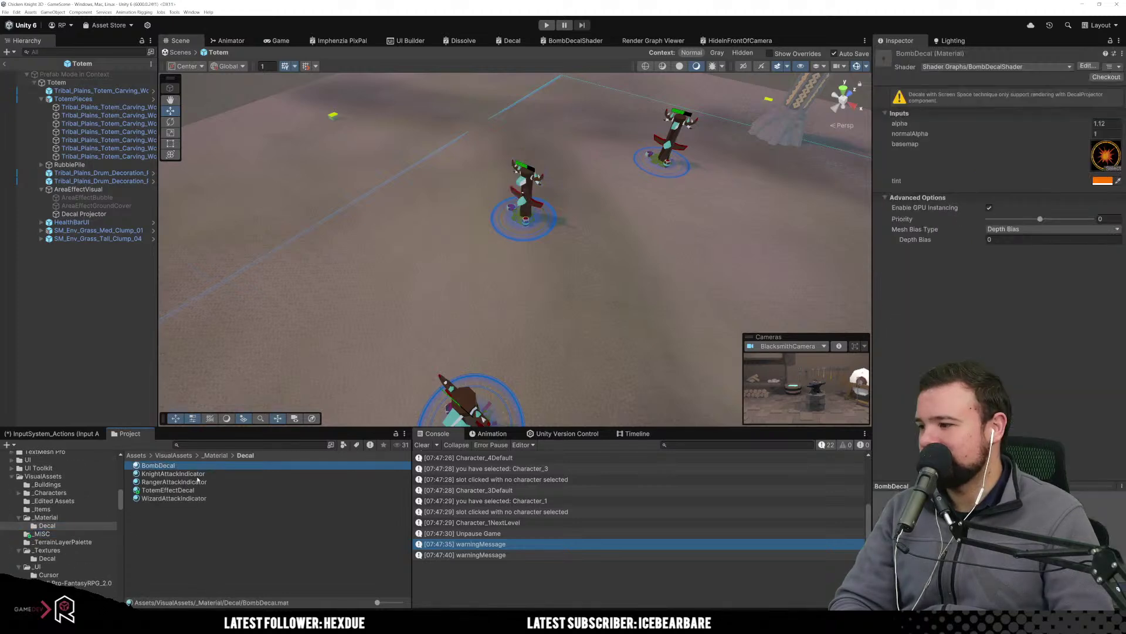
{"action": "left_click", "coordinate": [170, 490]}
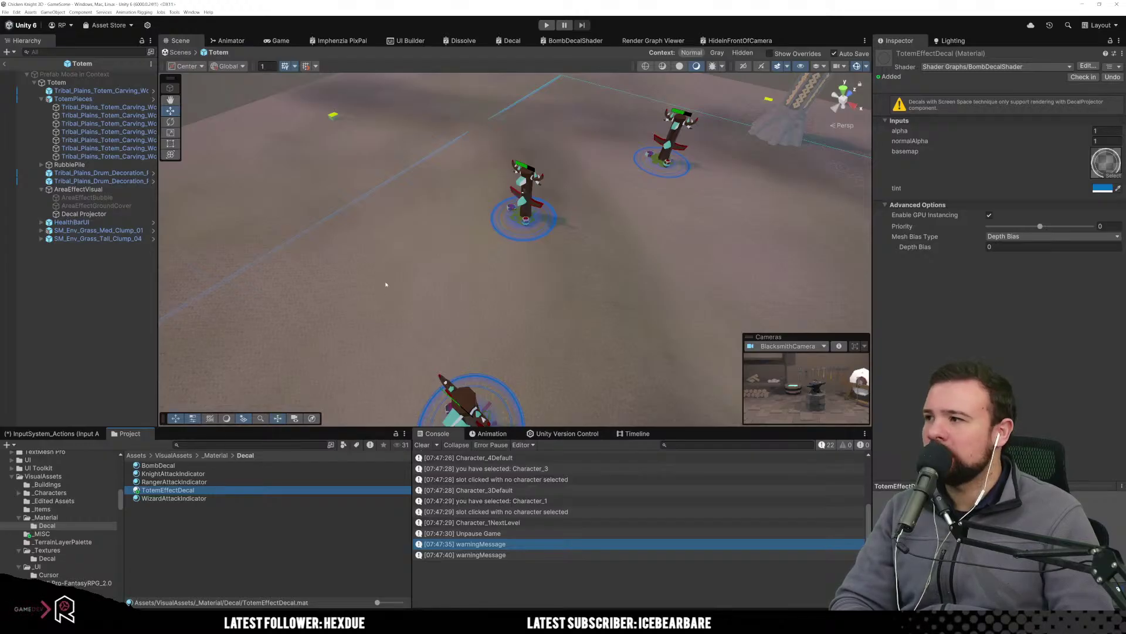
Examine the Dissolve graph's full target settings and compare them with the HideInFrontOfCamera, BombDecalShader and Decal shader graphs.
{"action": "left_click", "coordinate": [420, 43]}
{"action": "left_click", "coordinate": [462, 41]}
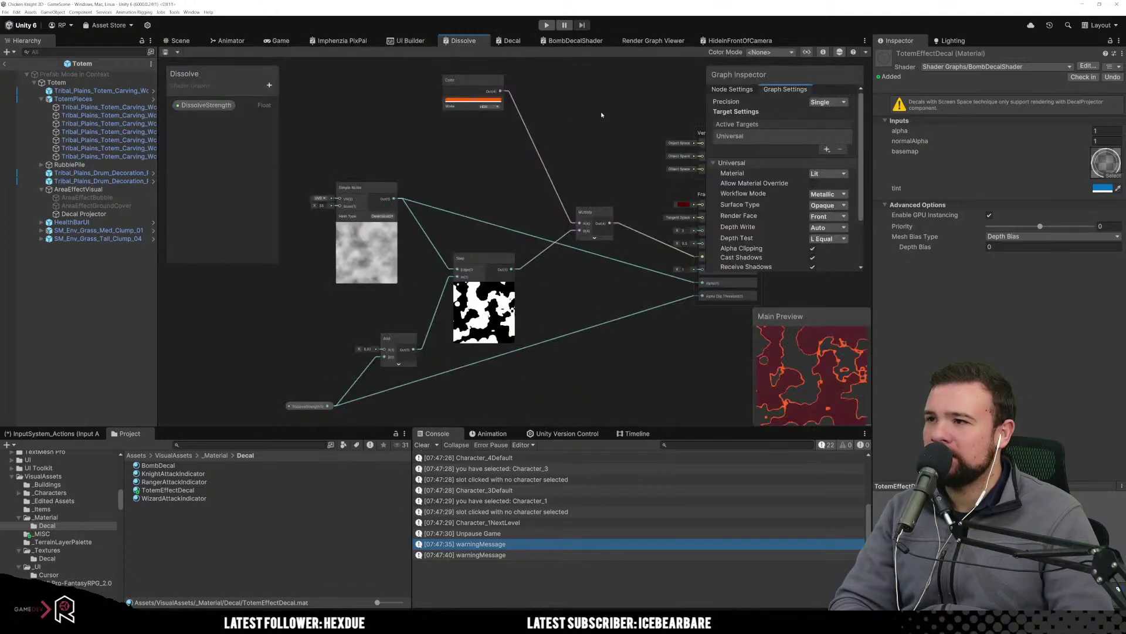
{"action": "middle_click_drag", "start_coordinate": [601, 115], "coordinate": [423, 135]}
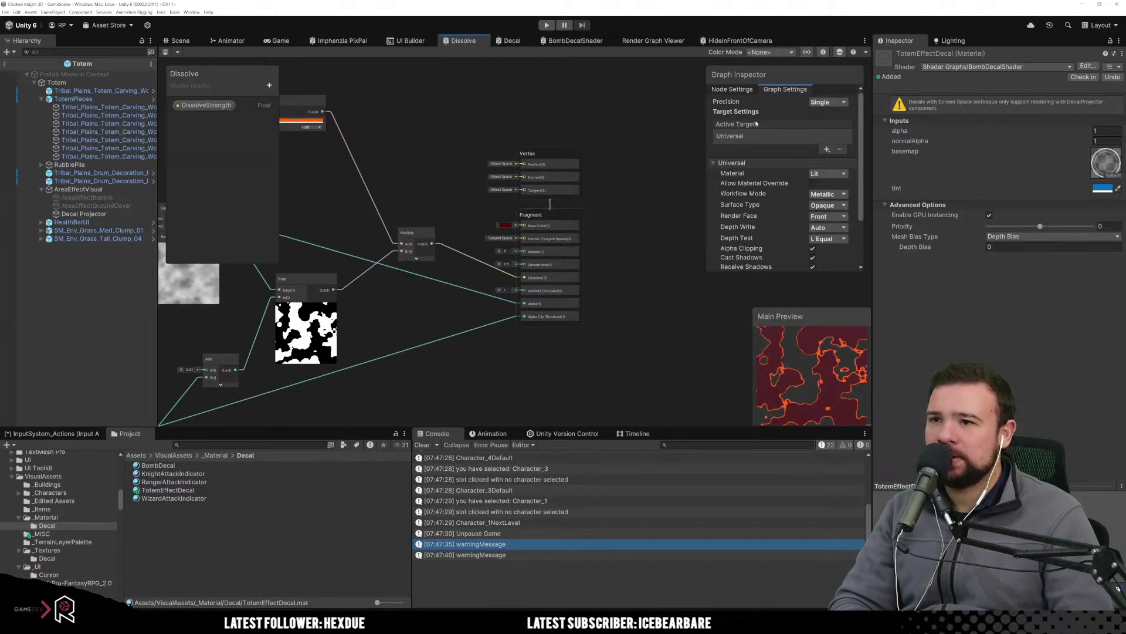
{"action": "scroll", "coordinate": [783, 141], "scroll_direction": "down", "scroll_amount": 3}
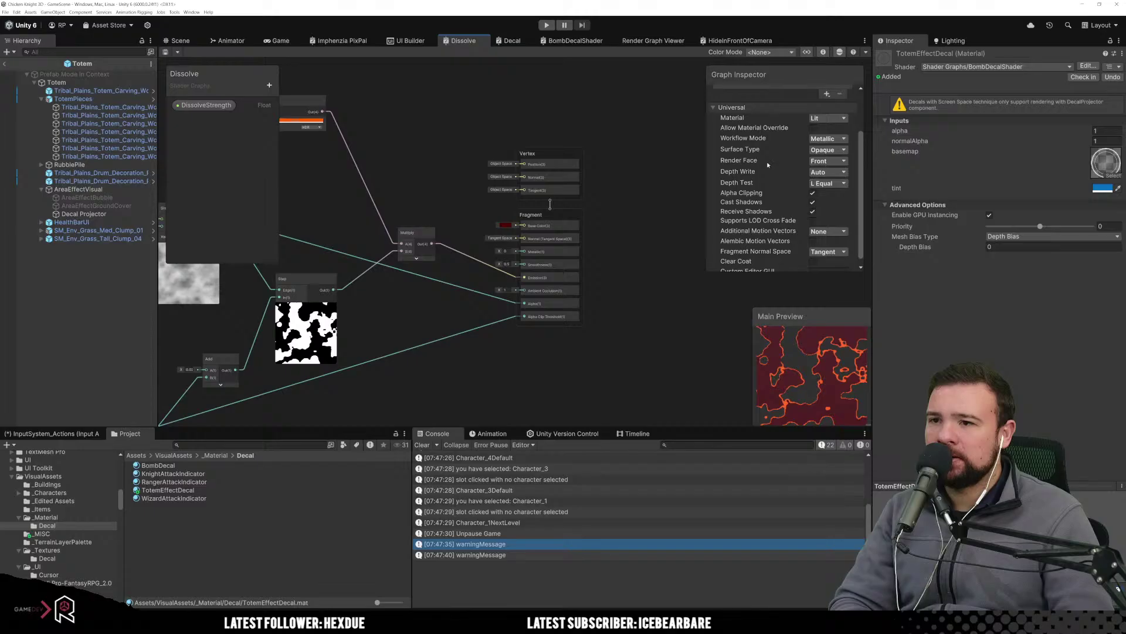
{"action": "scroll", "coordinate": [763, 164], "scroll_direction": "down", "scroll_amount": 1}
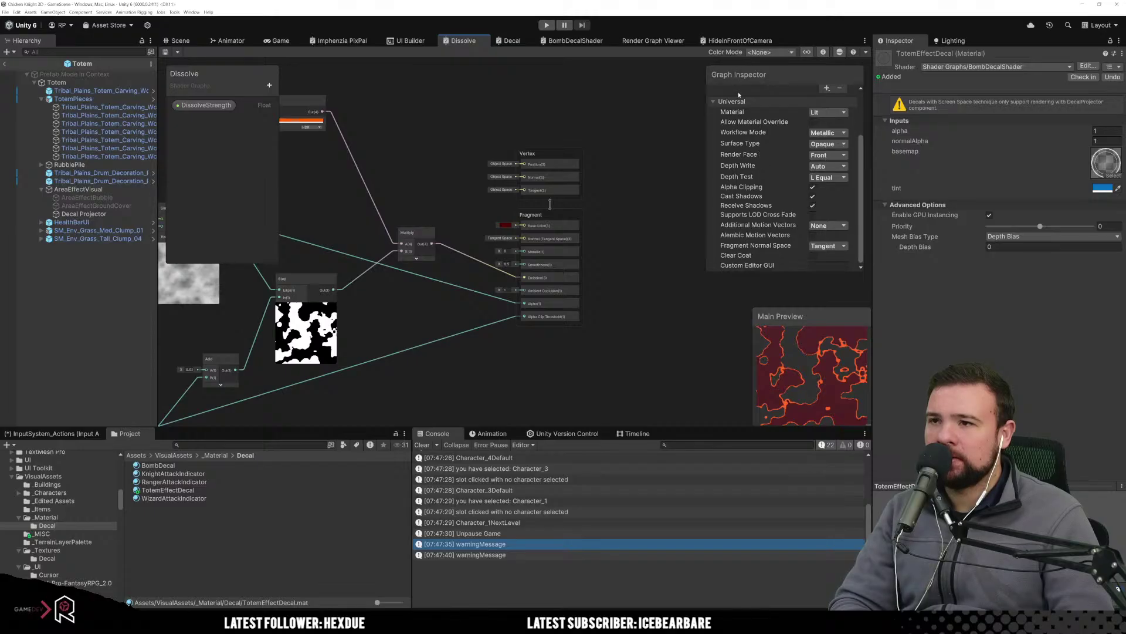
{"action": "scroll", "coordinate": [809, 165], "scroll_direction": "up", "scroll_amount": 4}
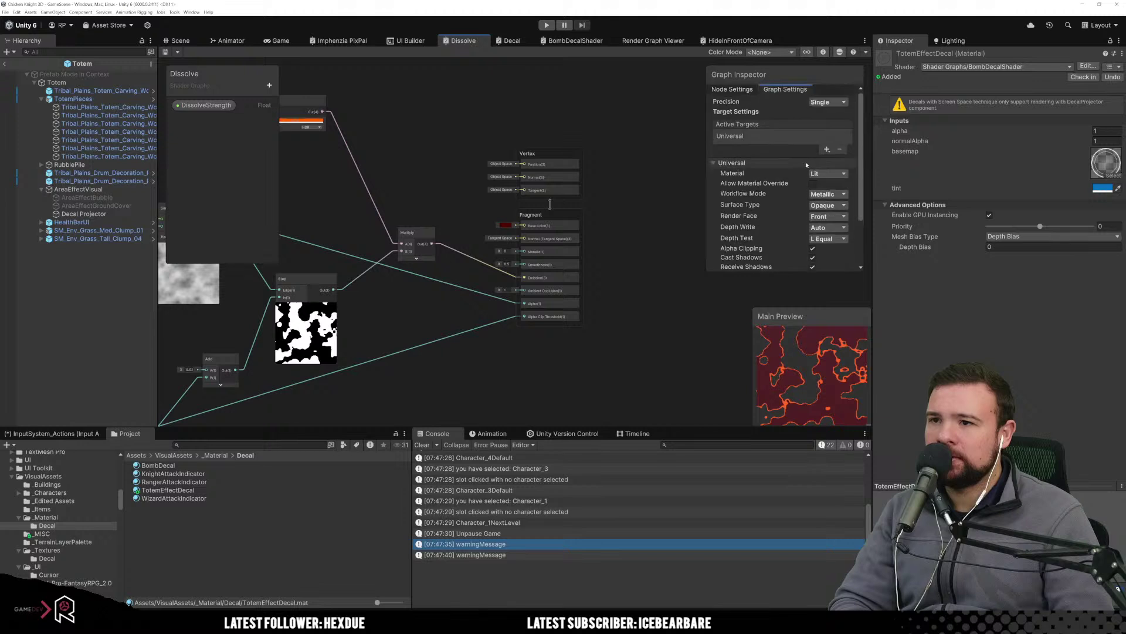
{"action": "left_click", "coordinate": [732, 90]}
{"action": "left_click", "coordinate": [779, 90]}
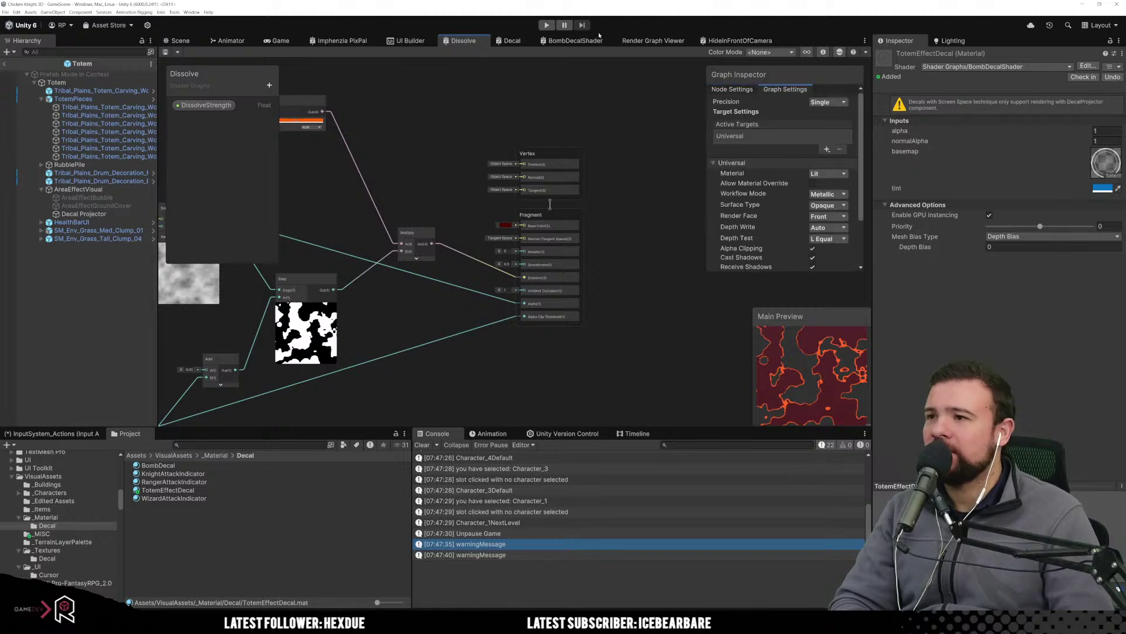
{"action": "left_click", "coordinate": [740, 41]}
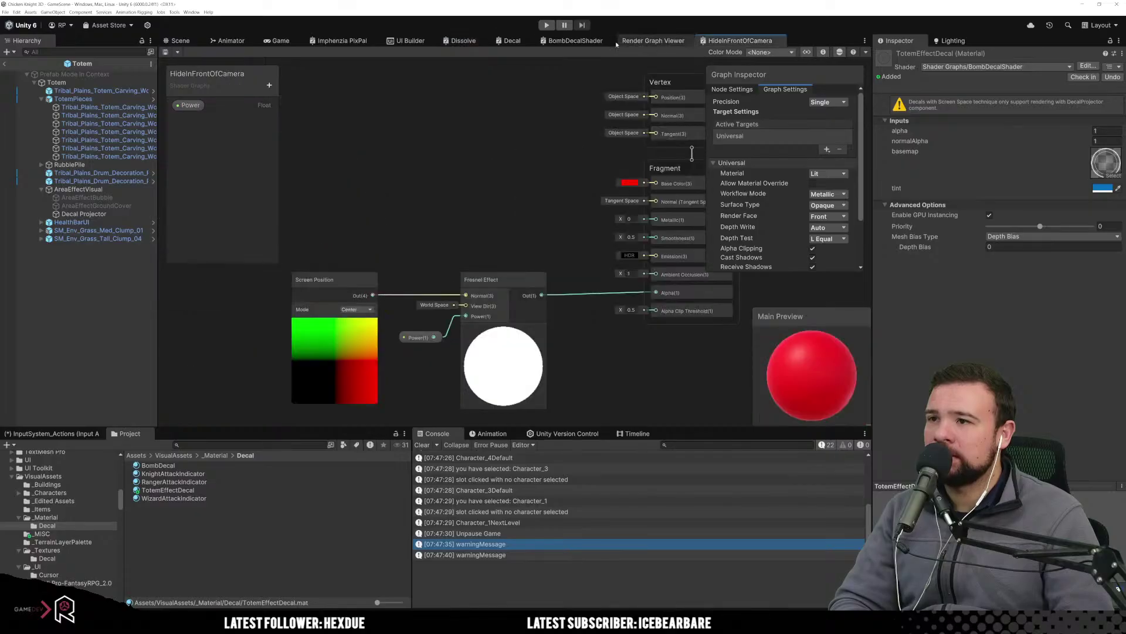
{"action": "left_click", "coordinate": [575, 40]}
{"action": "left_click", "coordinate": [512, 41]}
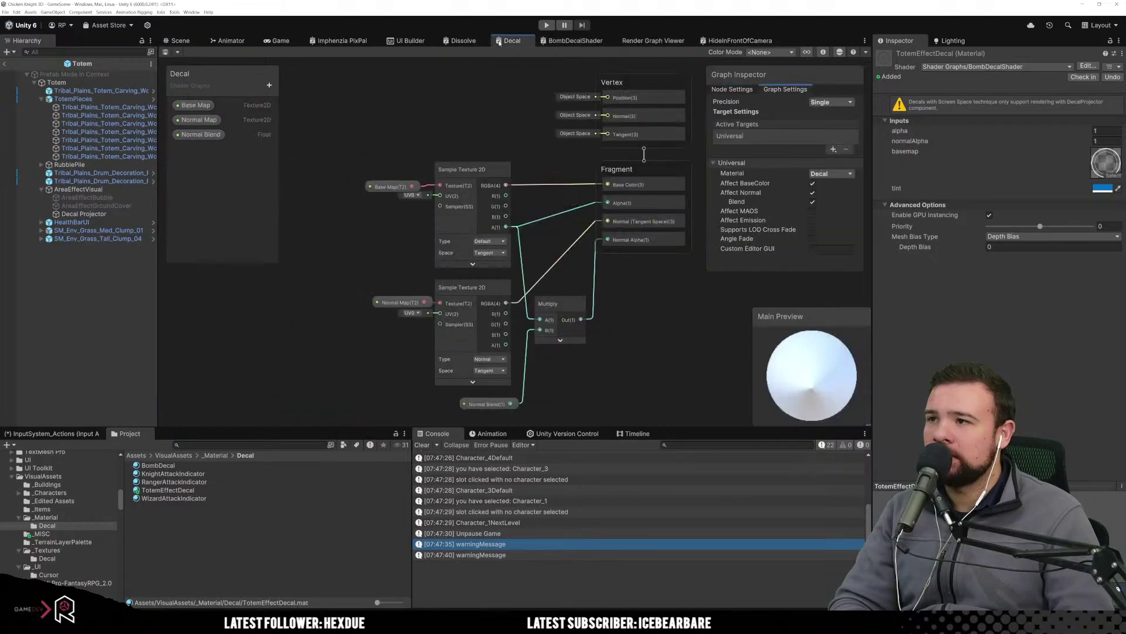
Examine the Decal shader graph's node and graph settings, including precision, along with the KnightAttackIndicator and RangerAttackIndicator materials.
{"action": "left_click", "coordinate": [463, 41]}
{"action": "left_click", "coordinate": [510, 41]}
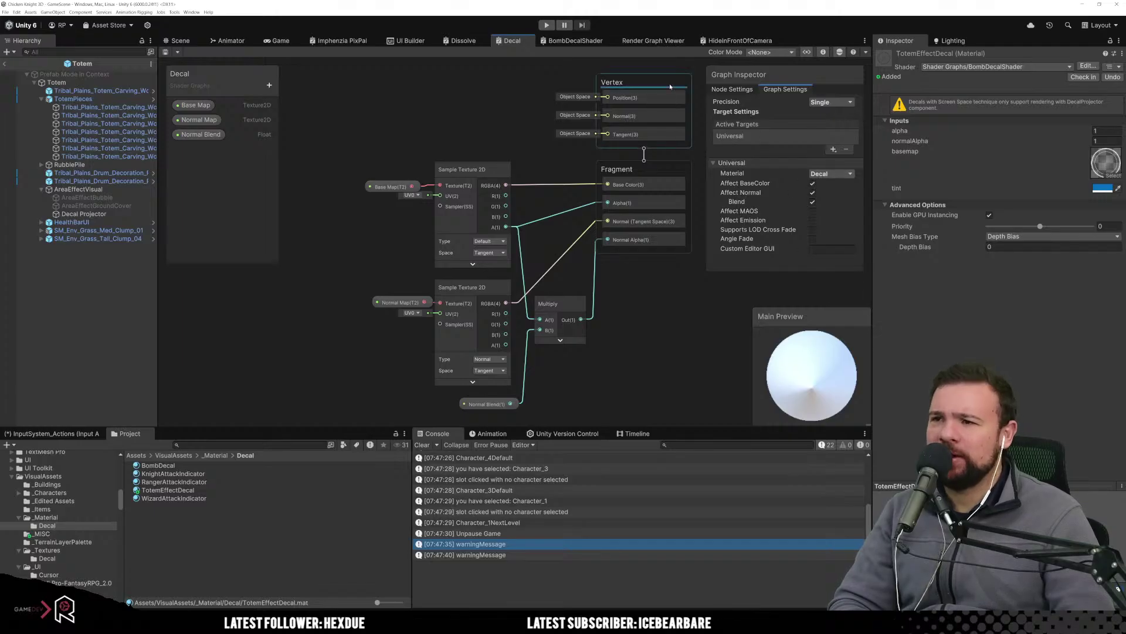
{"action": "left_click", "coordinate": [738, 89]}
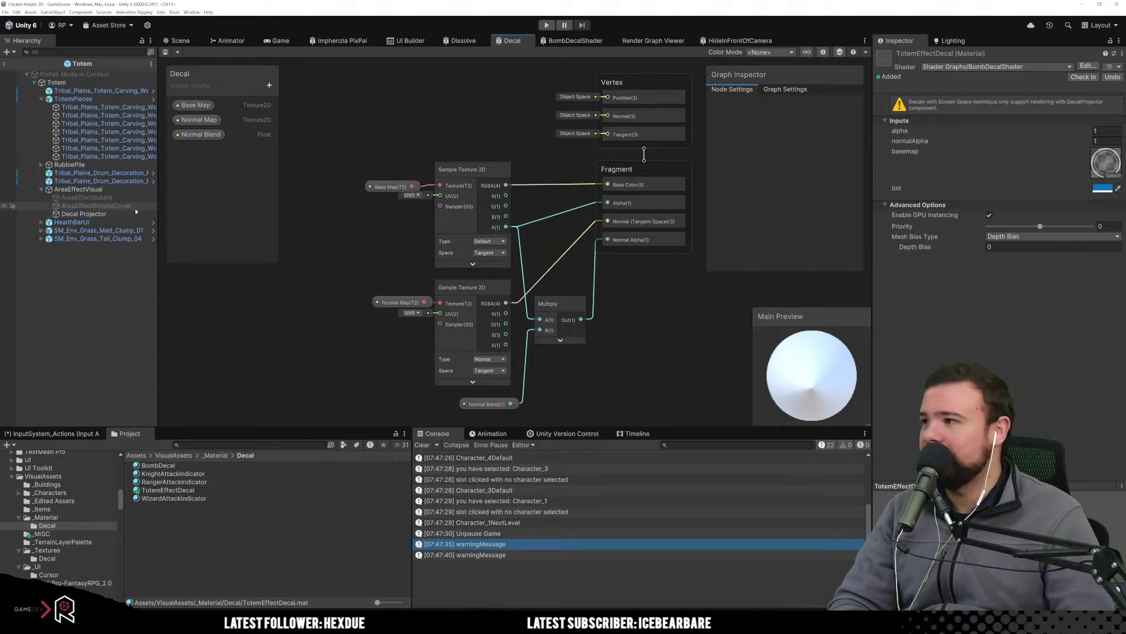
{"action": "left_click", "coordinate": [176, 473]}
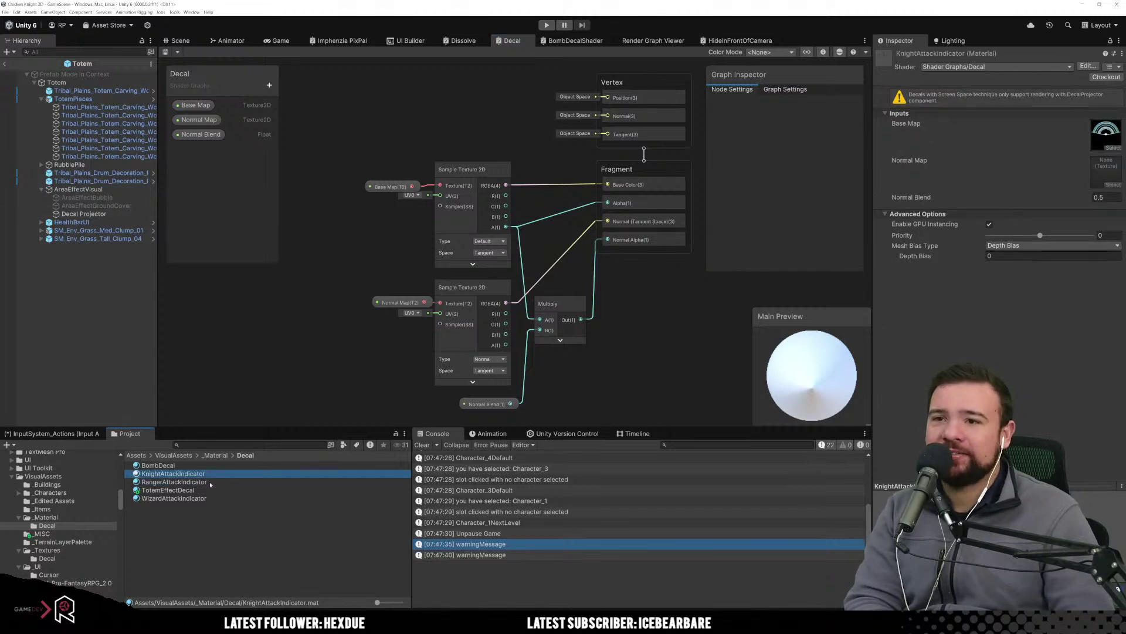
{"action": "left_click", "coordinate": [176, 481]}
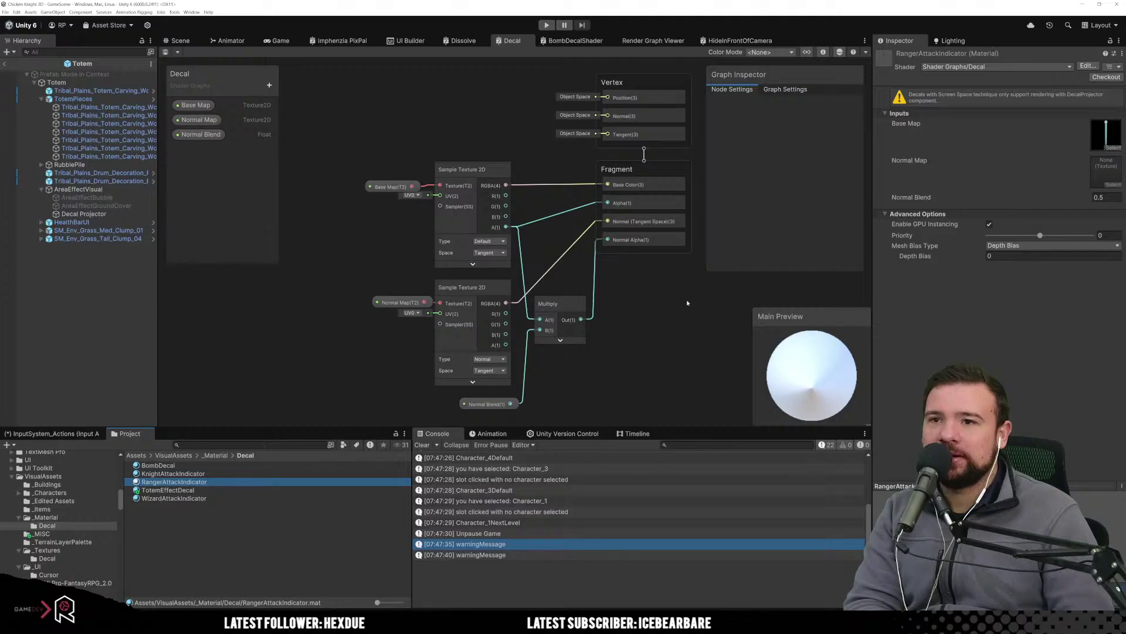
{"action": "left_click", "coordinate": [798, 90]}
{"action": "left_click", "coordinate": [845, 102]}
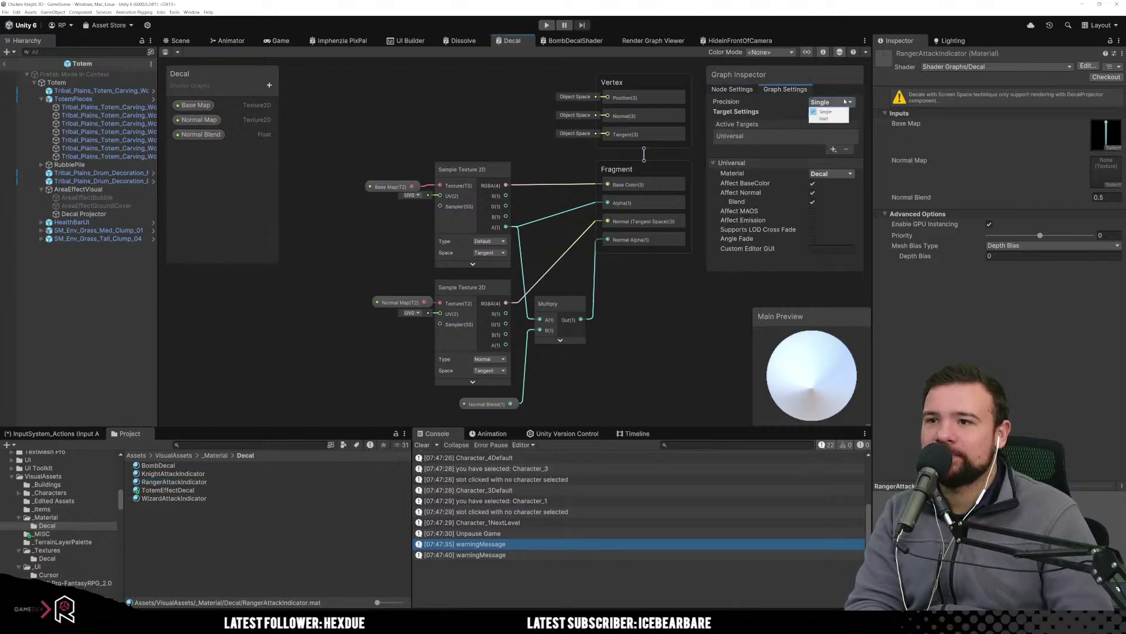
{"action": "left_click", "coordinate": [679, 369]}
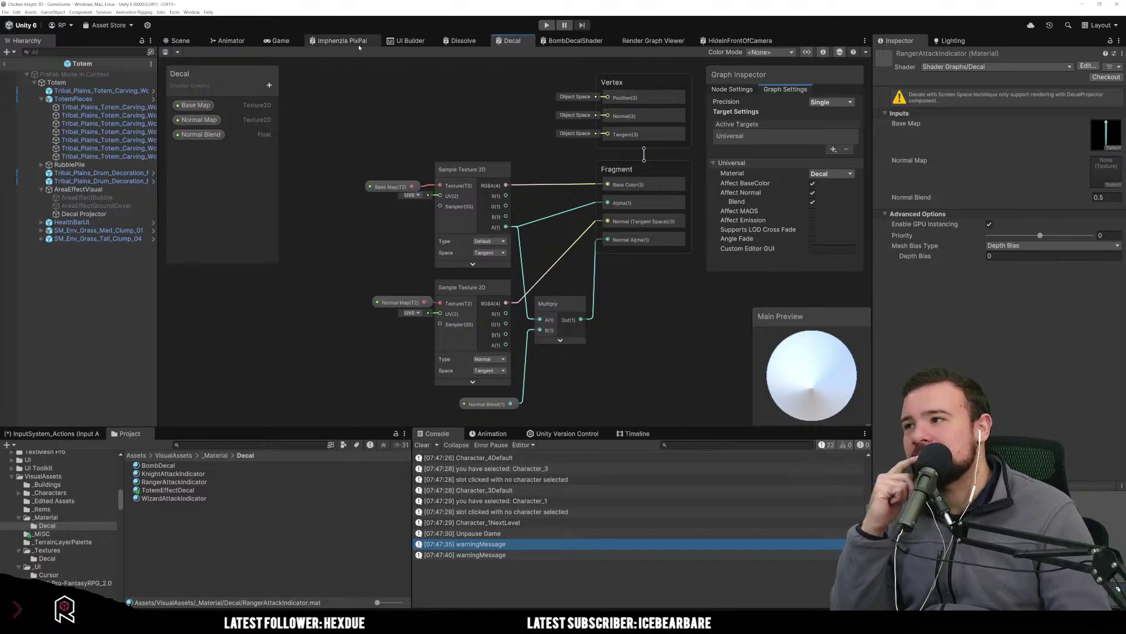
Review the Imphenzia PixPal shader's universal graph settings and the inputs of the Imphenzia PixPal material.
{"action": "left_click", "coordinate": [342, 41]}
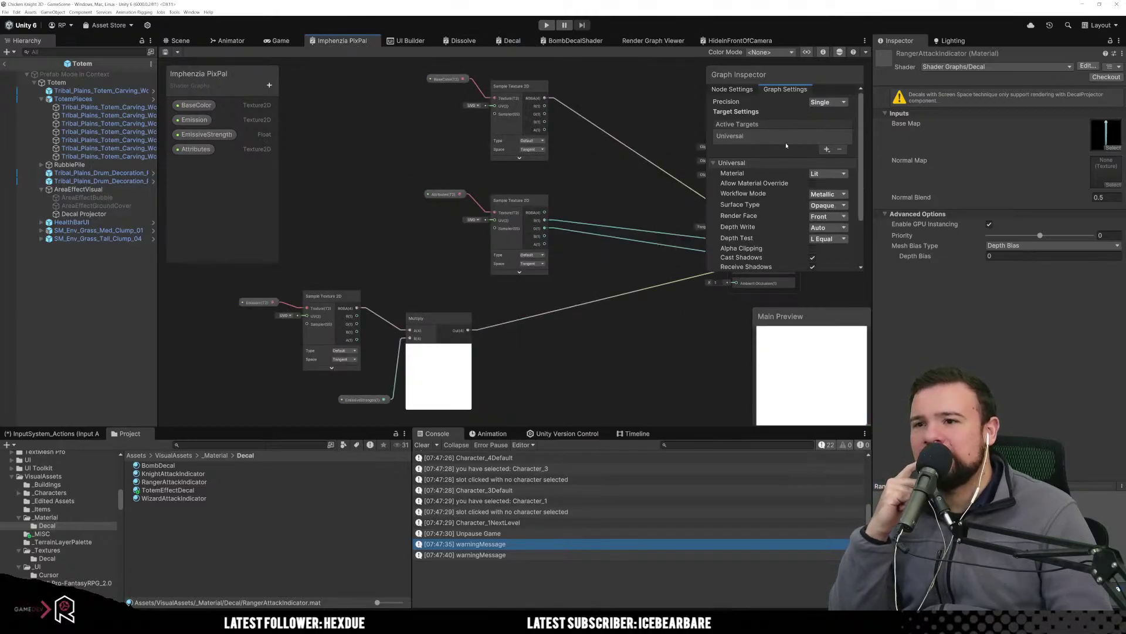
{"action": "scroll", "coordinate": [792, 154], "scroll_direction": "down", "scroll_amount": 4}
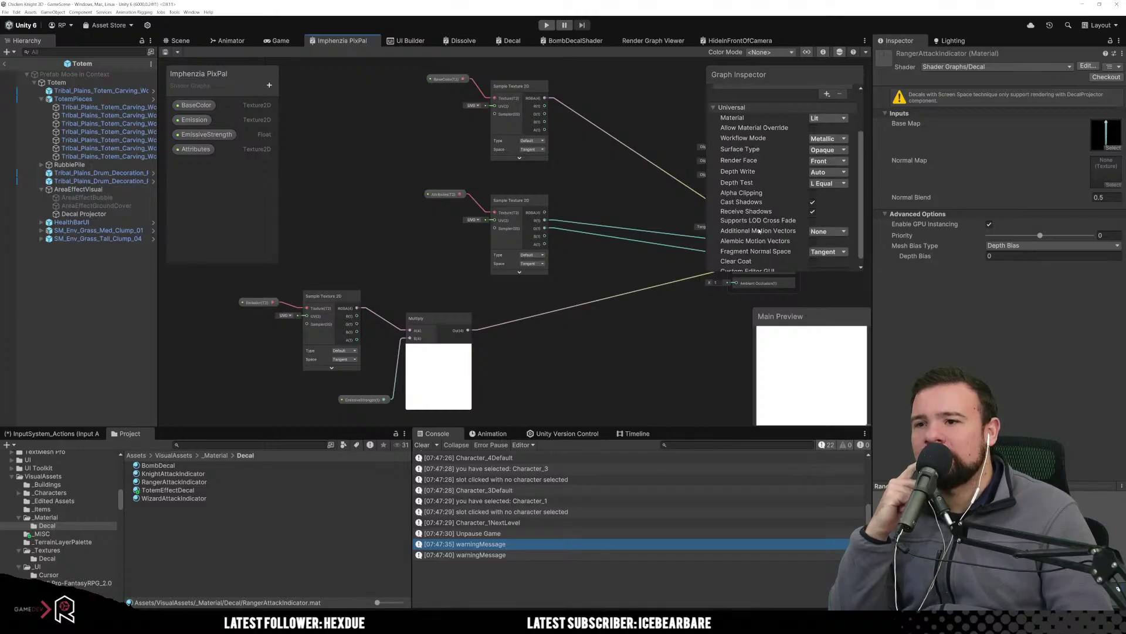
{"action": "scroll", "coordinate": [759, 232], "scroll_direction": "down", "scroll_amount": 1}
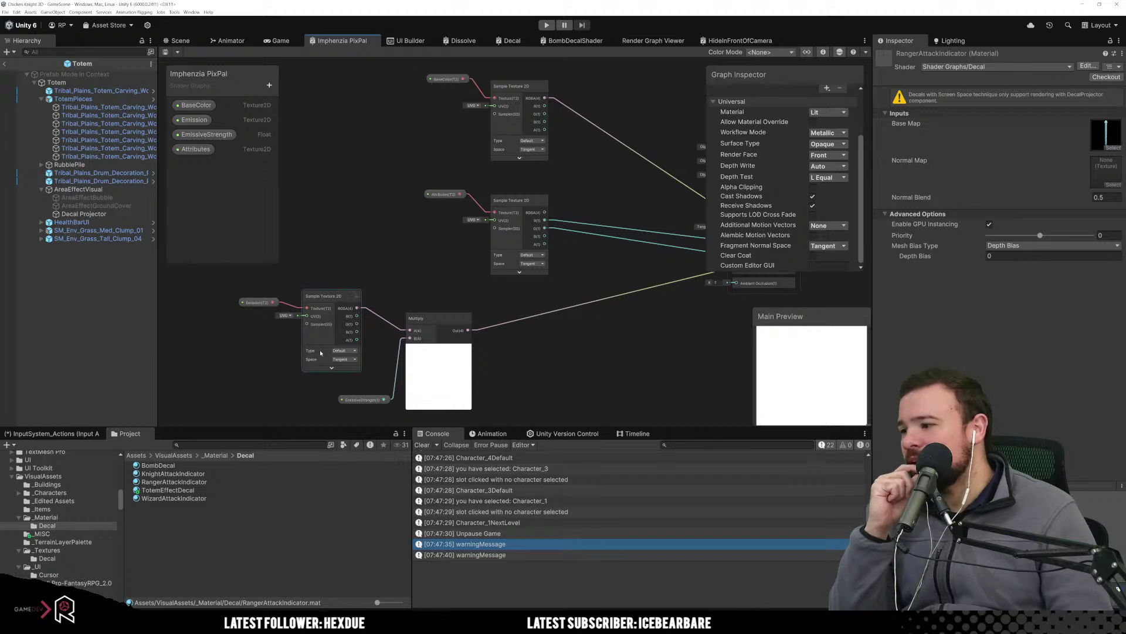
{"action": "left_click", "coordinate": [61, 519]}
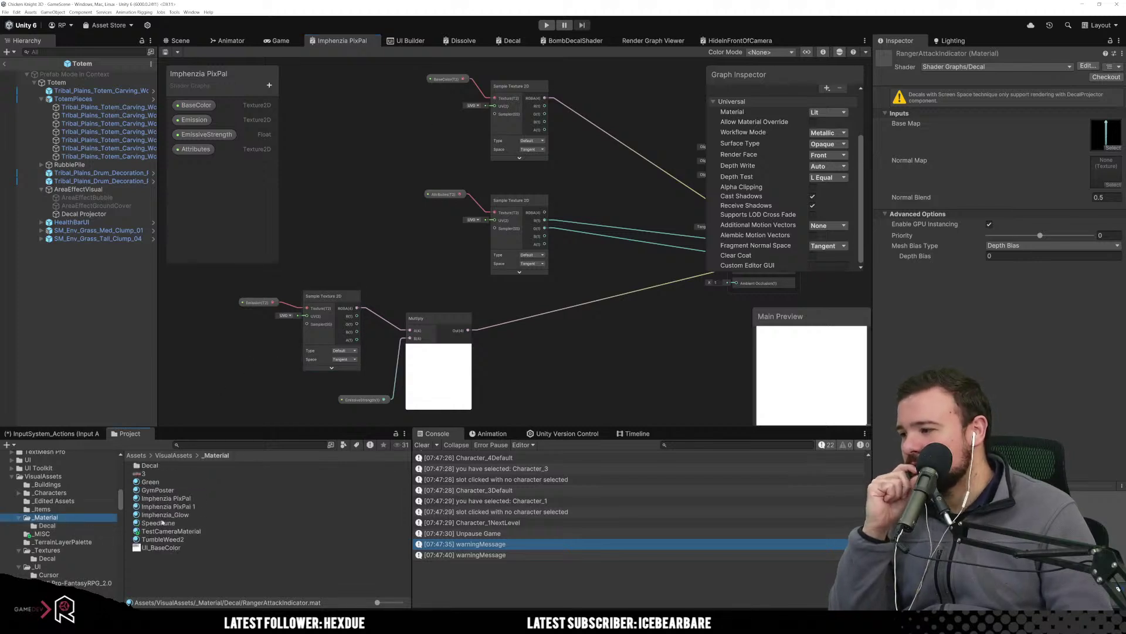
{"action": "left_click", "coordinate": [186, 498]}
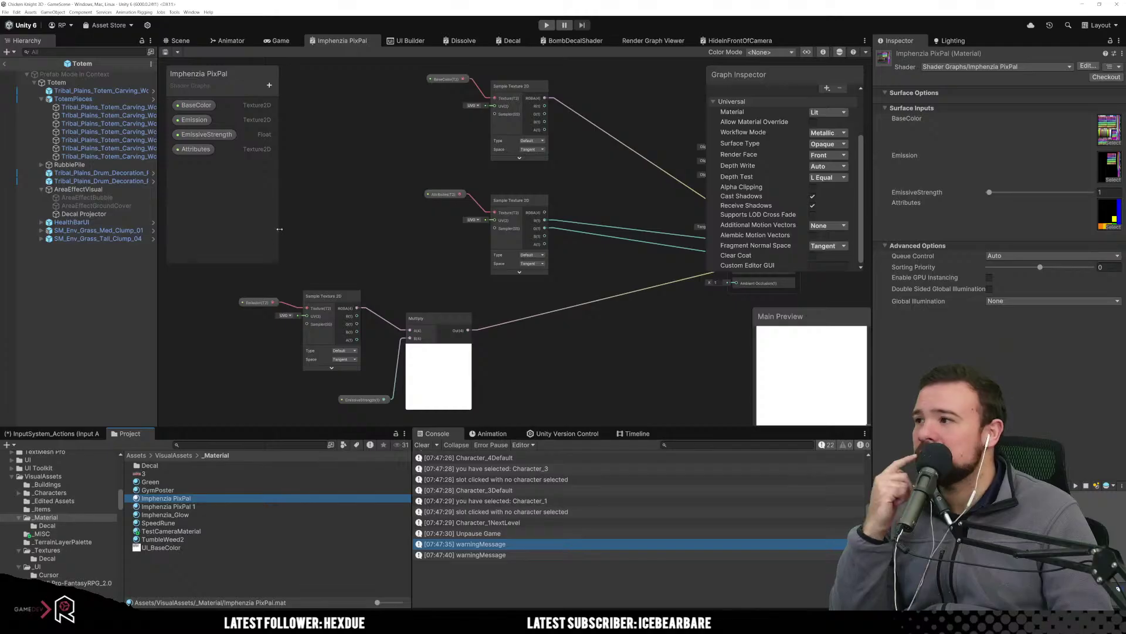
Set the tint property's scope in BombDecalShader to Hybrid Per Instance and save the graph.
{"action": "left_click", "coordinate": [549, 41]}
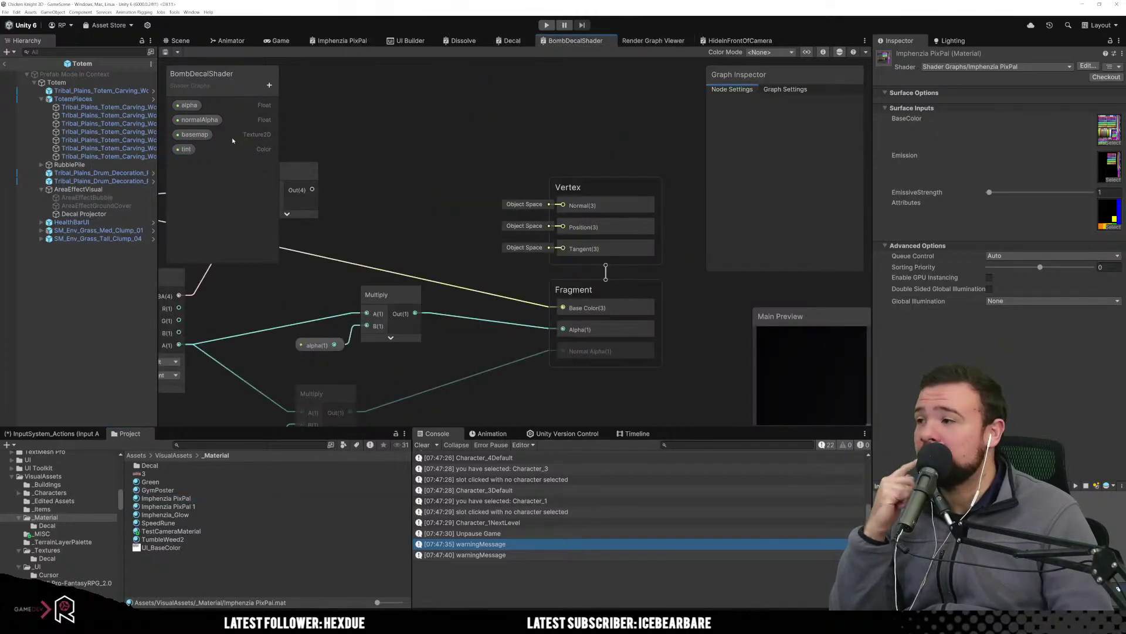
{"action": "left_click", "coordinate": [195, 153]}
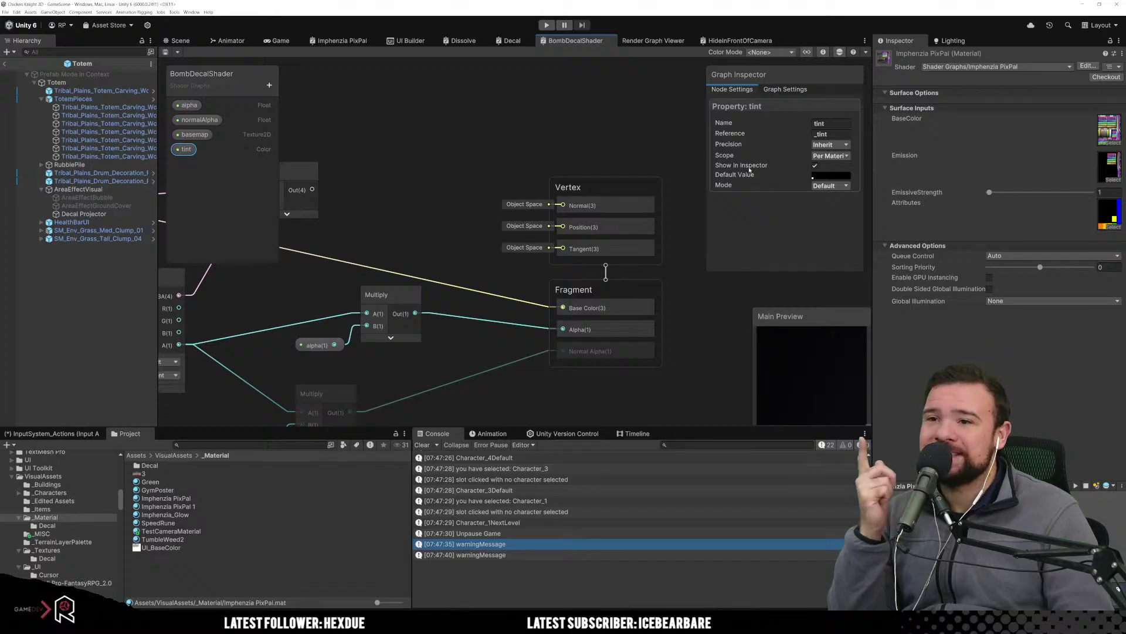
{"action": "left_click", "coordinate": [820, 156]}
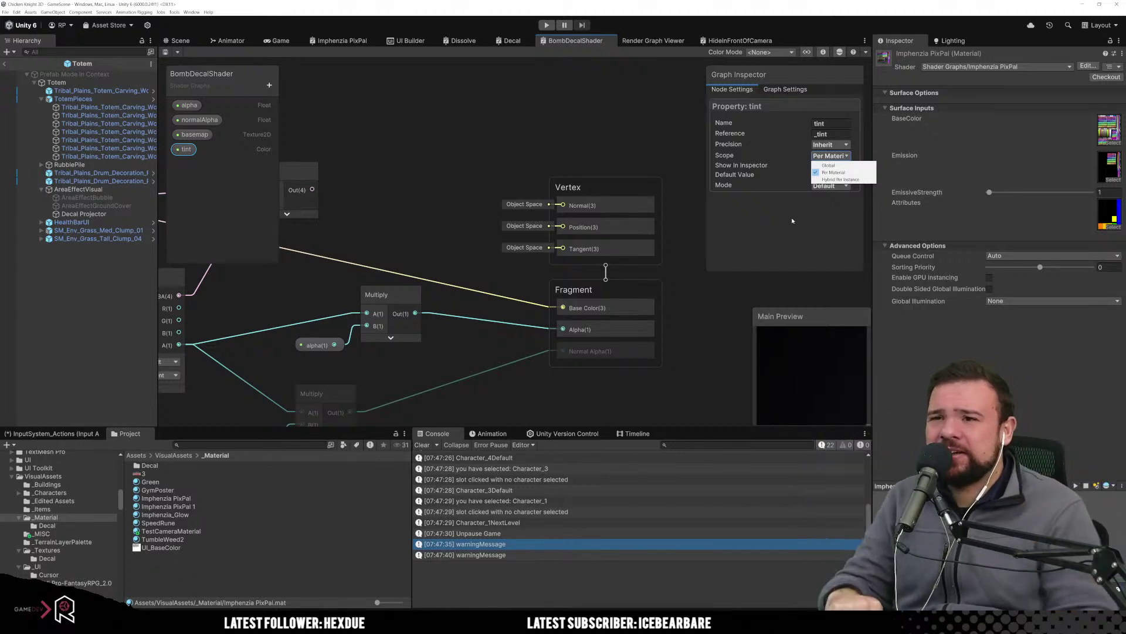
{"action": "left_click", "coordinate": [847, 179]}
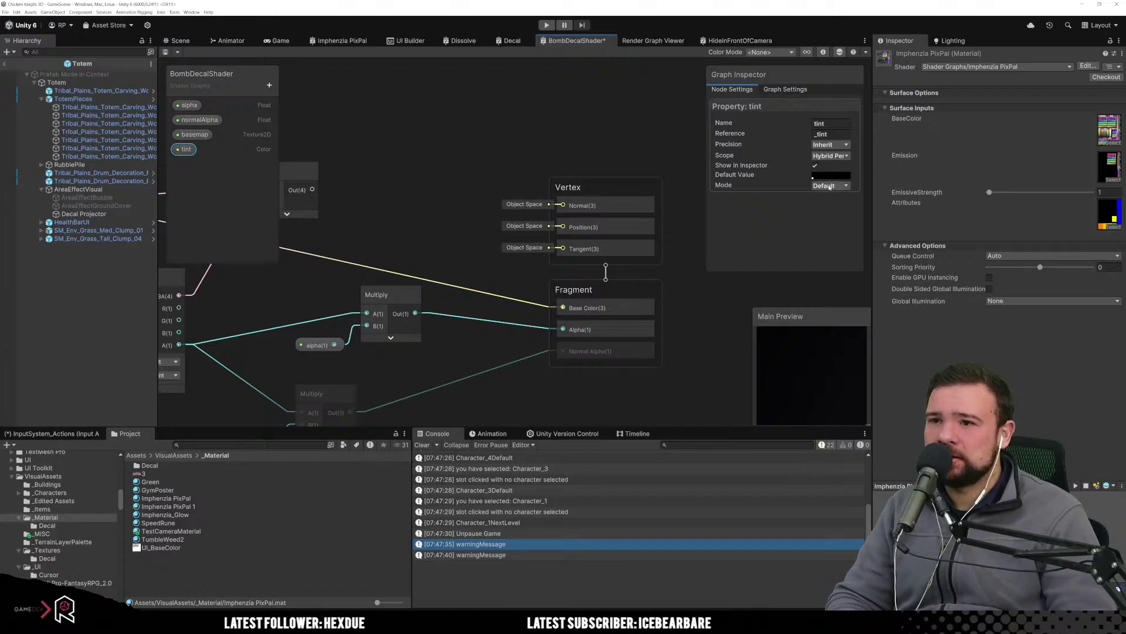
{"action": "left_click", "coordinate": [829, 186]}
{"action": "left_click", "coordinate": [813, 185]}
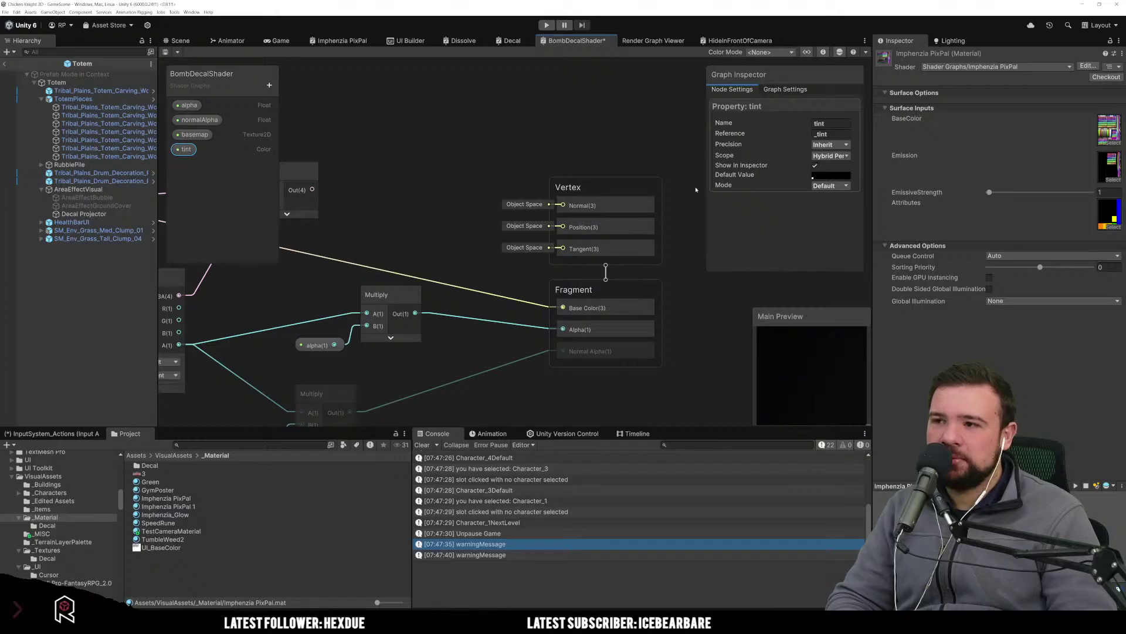
{"action": "left_click", "coordinate": [592, 112]}
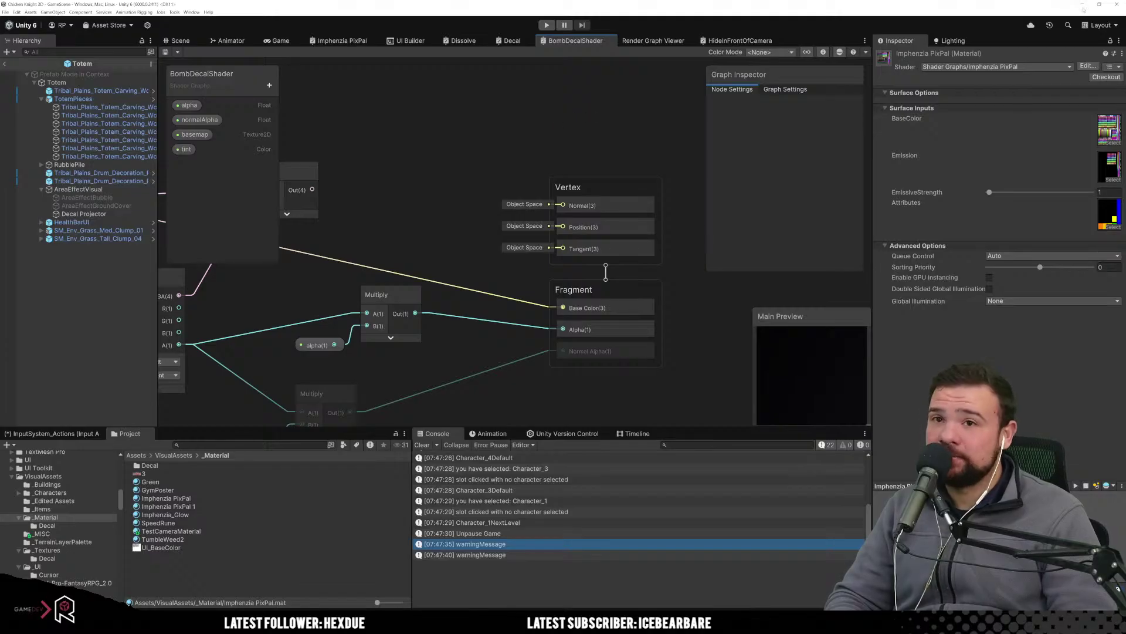
Set the width and height of the Totem prefab's Decal Projector to 1 each.
{"action": "left_click", "coordinate": [180, 40]}
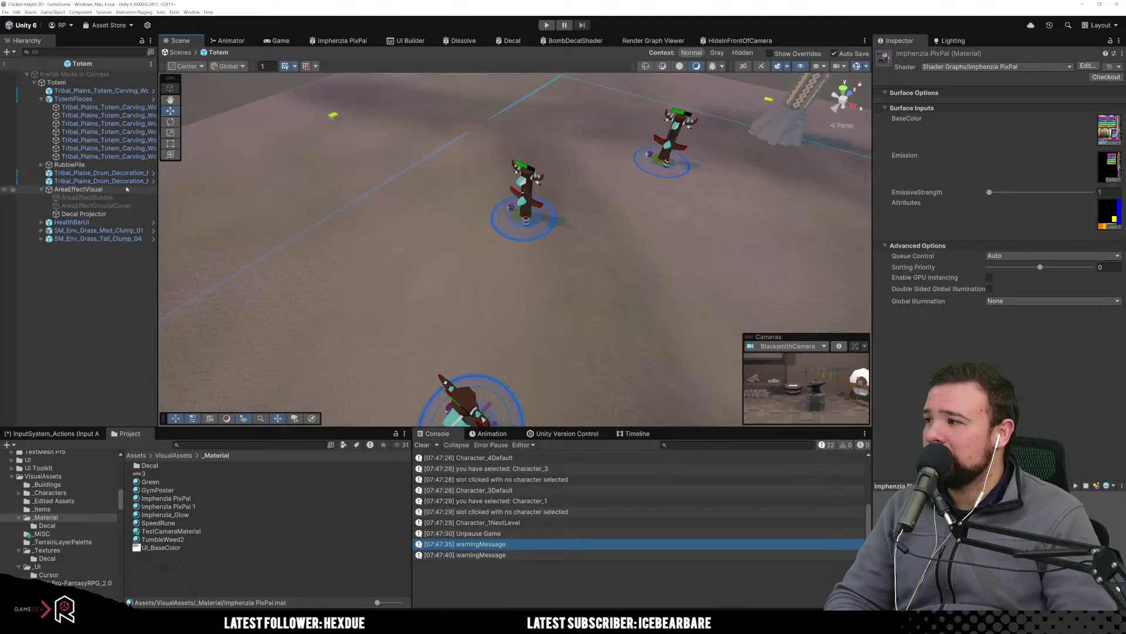
{"action": "left_click", "coordinate": [109, 198]}
{"action": "left_click", "coordinate": [125, 213]}
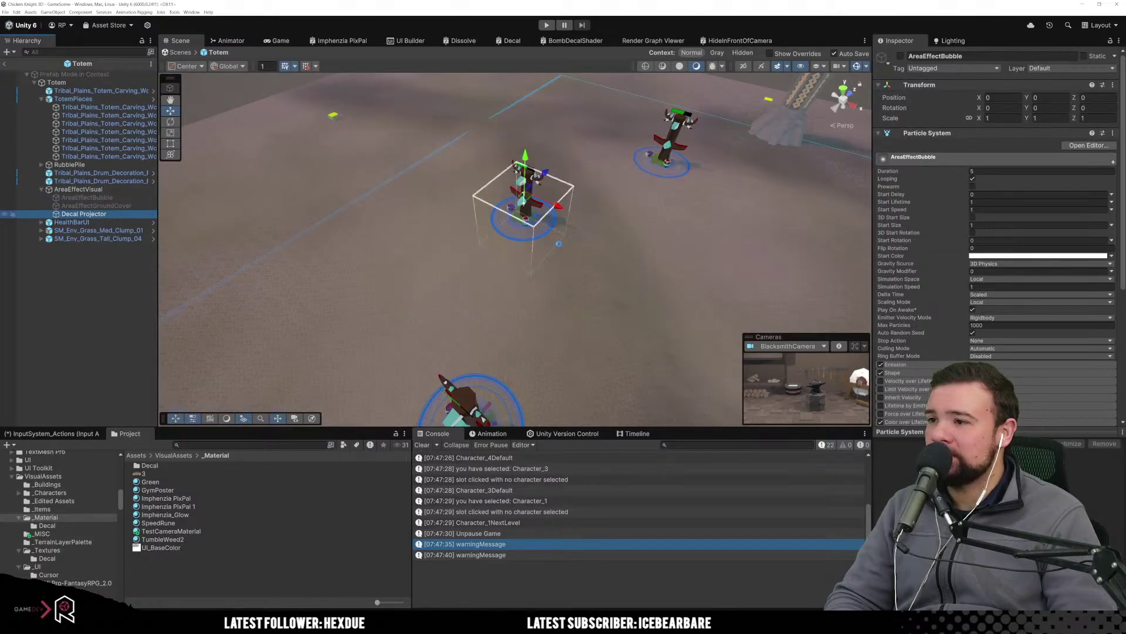
{"action": "left_click", "coordinate": [979, 186]}
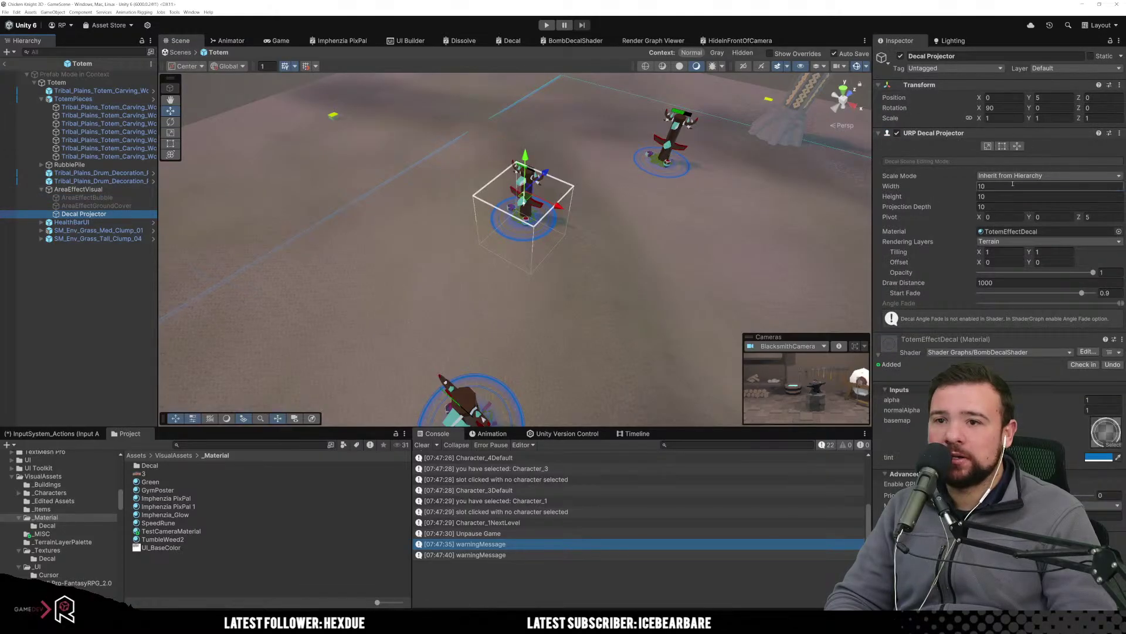
{"action": "type", "text": "1"}
{"action": "key", "text": "Tab"}
{"action": "key", "text": "Tab"}
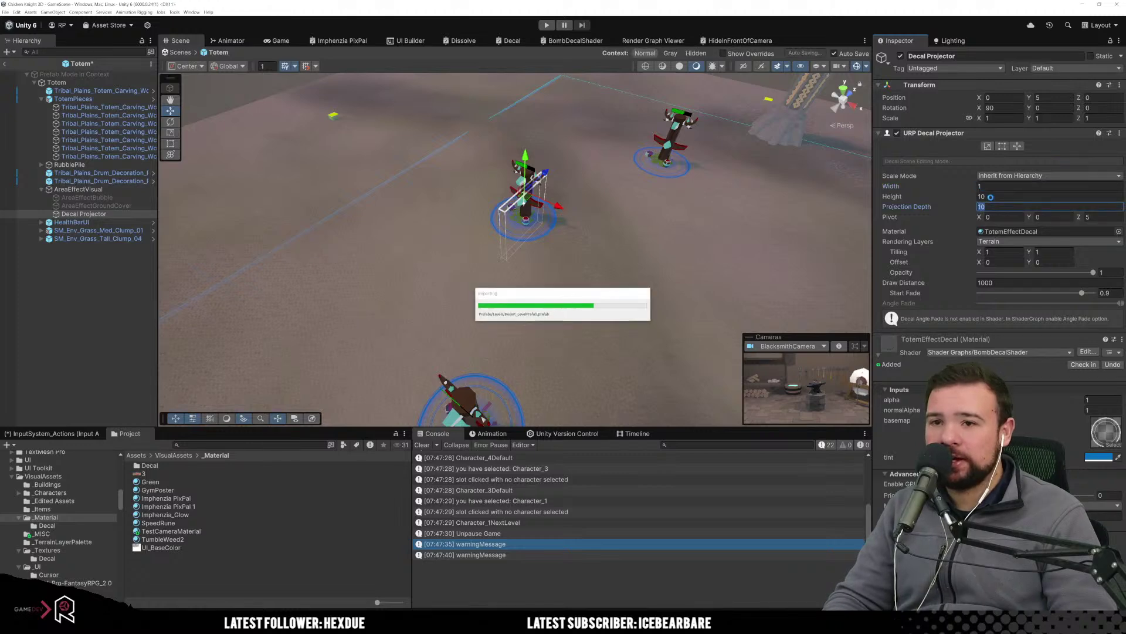
{"action": "left_click", "coordinate": [991, 197]}
{"action": "type", "text": "1"}
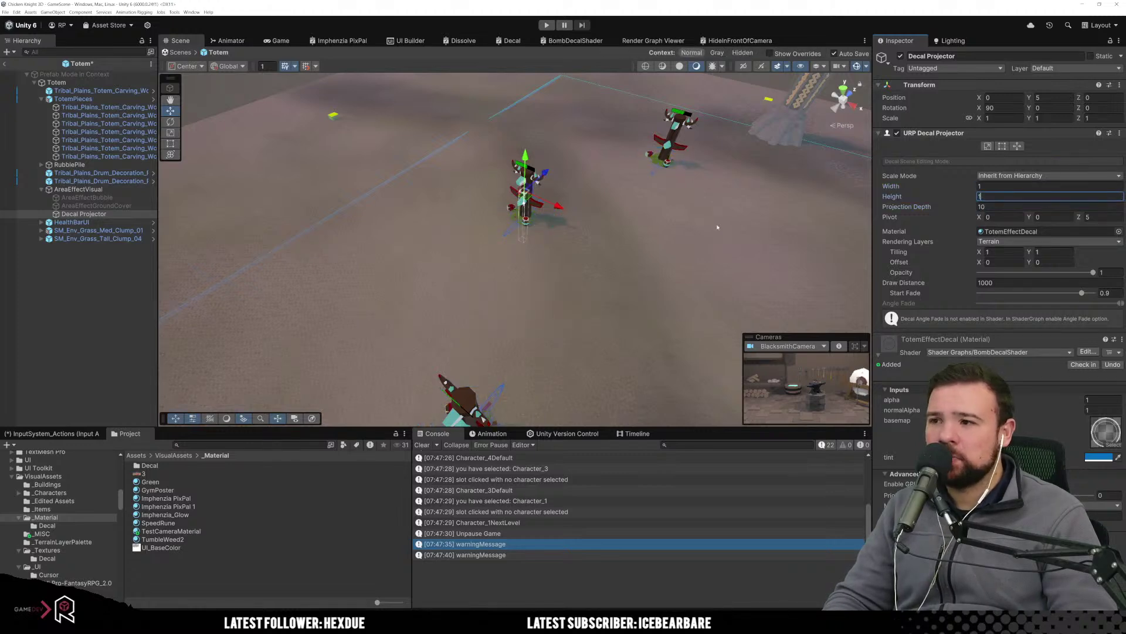
{"action": "key", "text": "Return"}
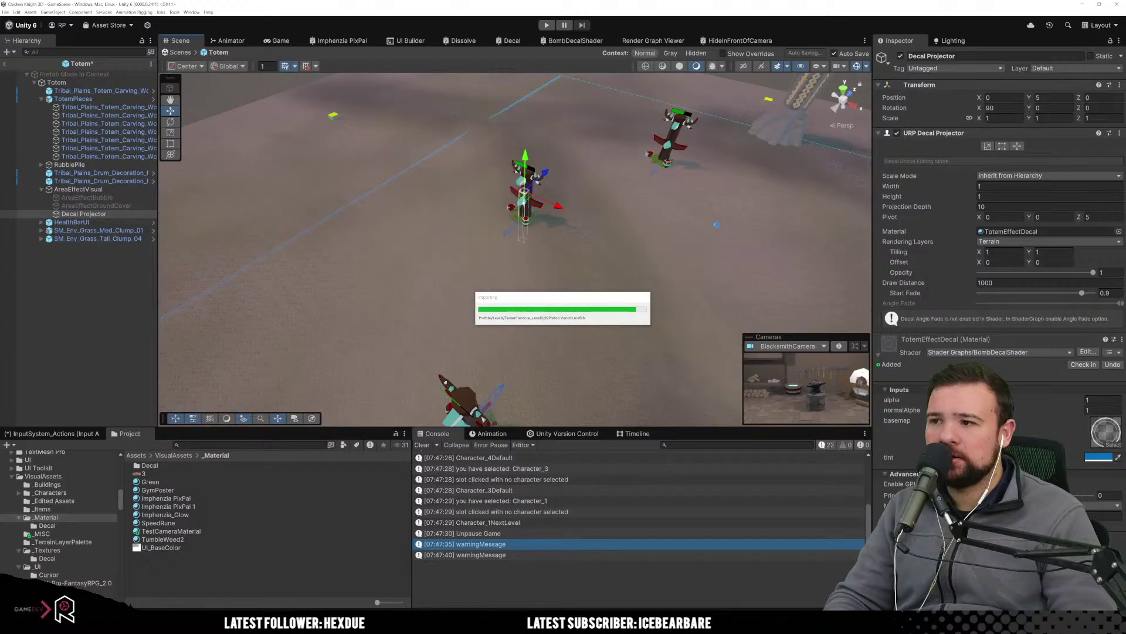
{"action": "left_click", "coordinate": [717, 226]}
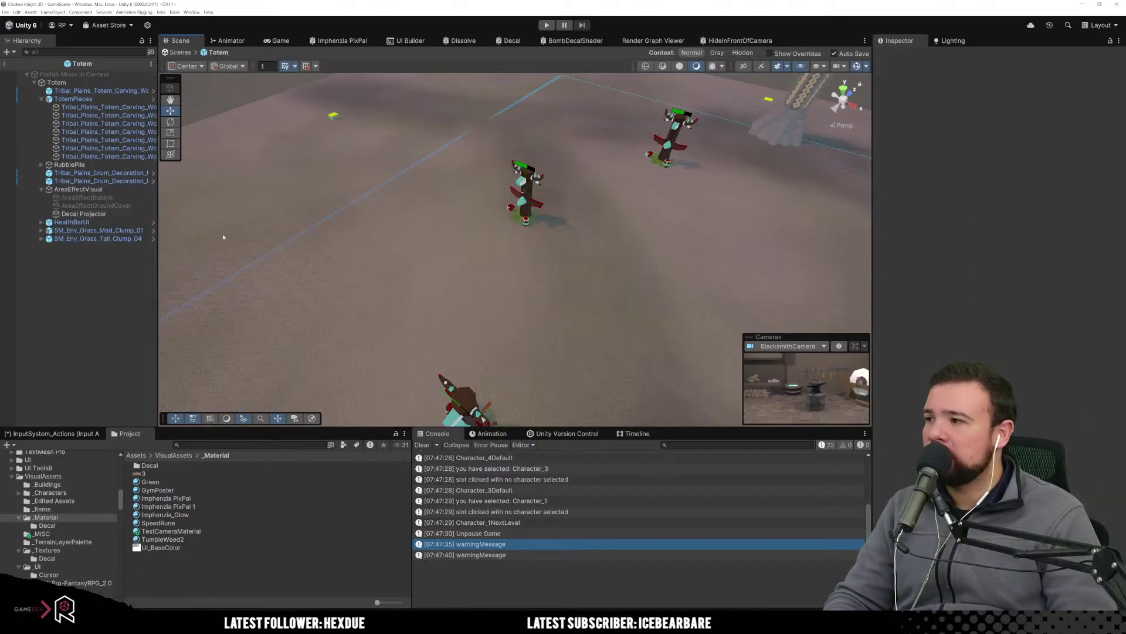
Run the game, proceed to level prep, assign the green-hooded character to the empty slot and start level 1.
{"action": "left_click", "coordinate": [551, 25]}
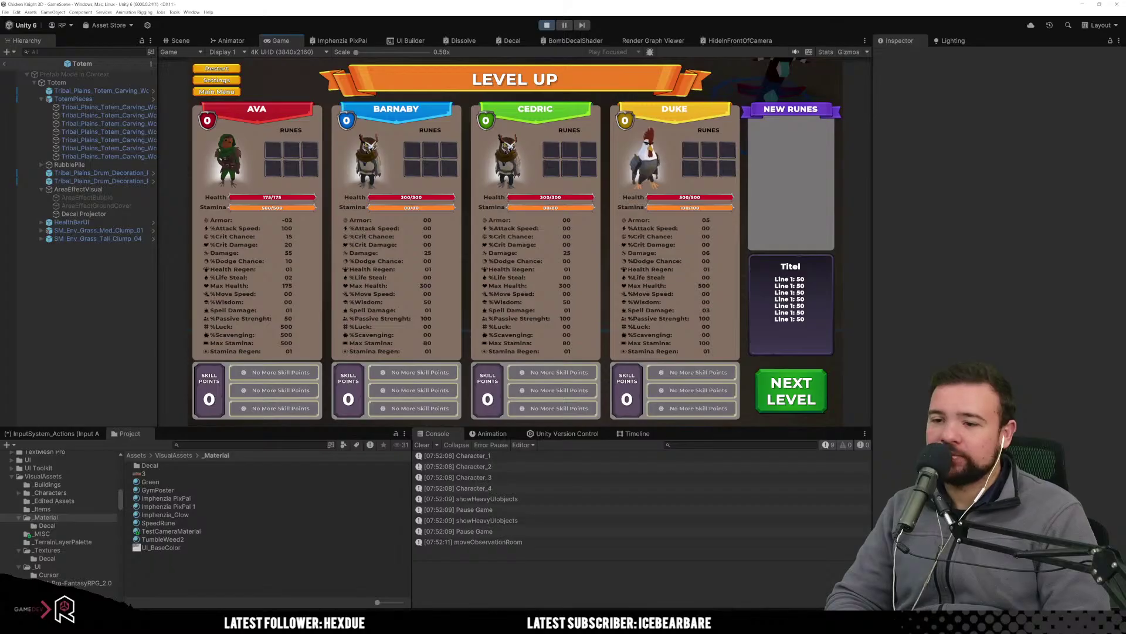
{"action": "left_click", "coordinate": [793, 405]}
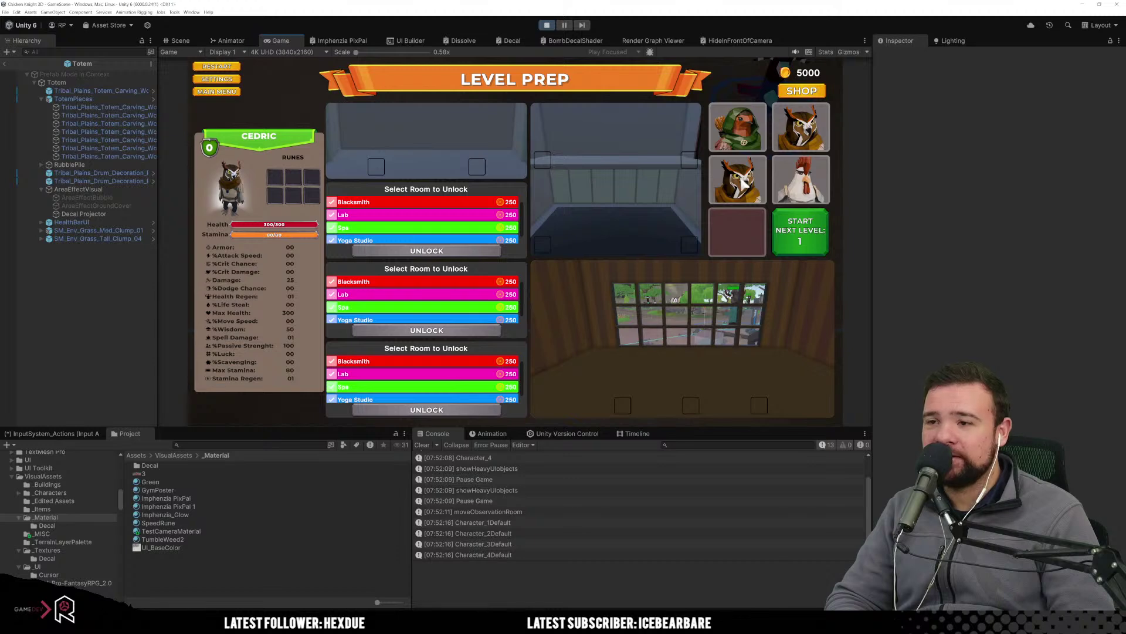
{"action": "left_click", "coordinate": [738, 127]}
{"action": "left_click", "coordinate": [738, 232]}
{"action": "left_click", "coordinate": [801, 232]}
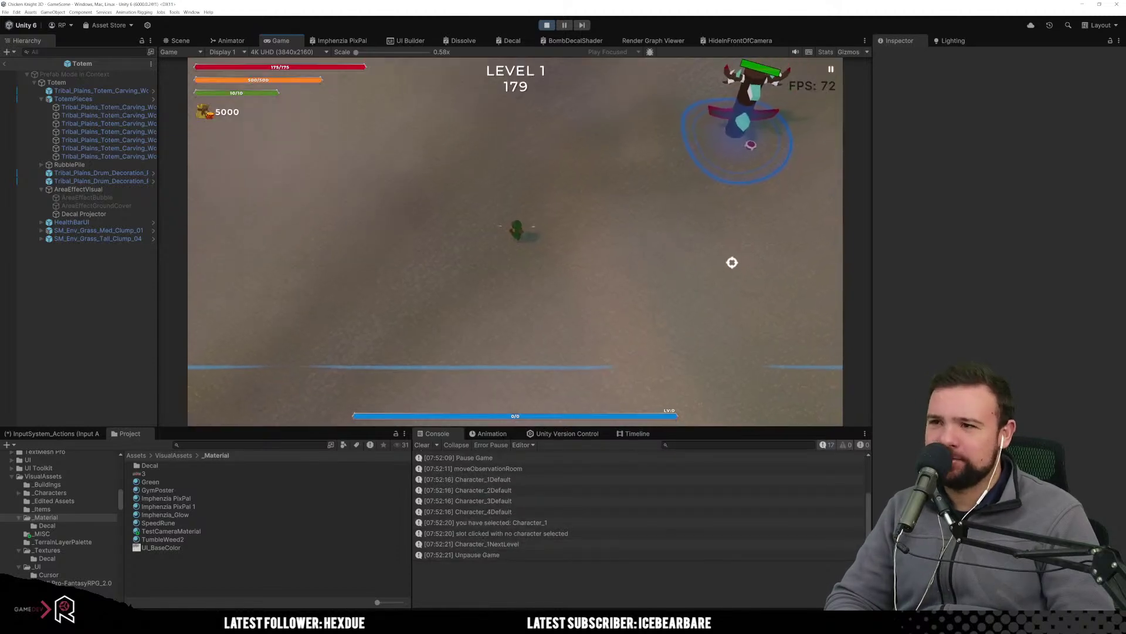
Walk the character around the arena past several totems to check their ground decal circles during play.
{"action": "key", "text": "w"}
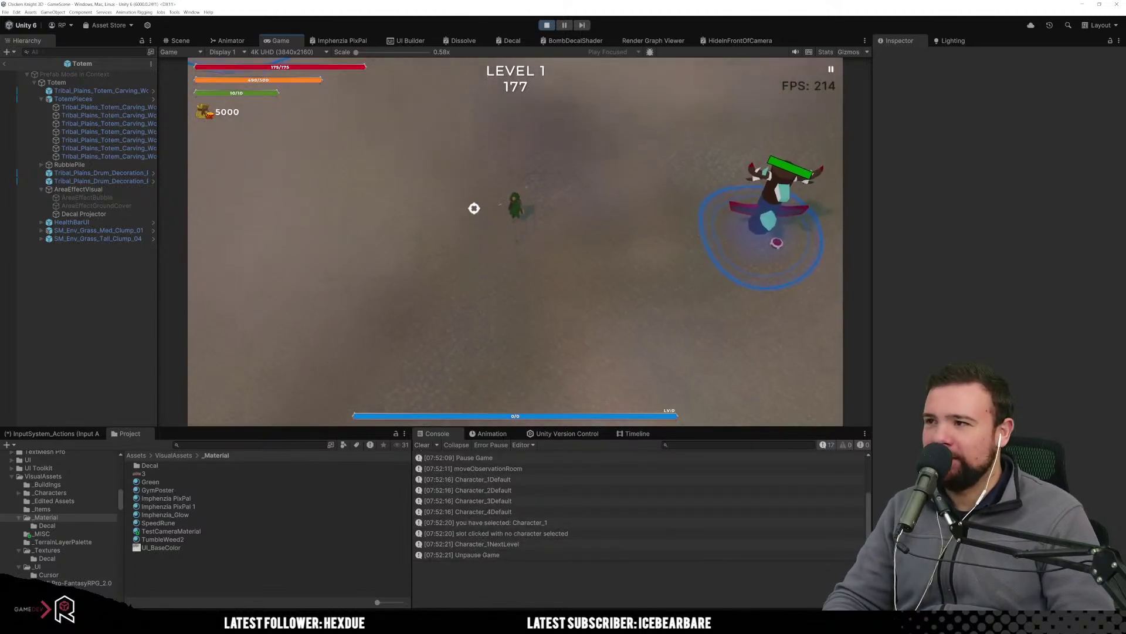
{"action": "key", "text": "w"}
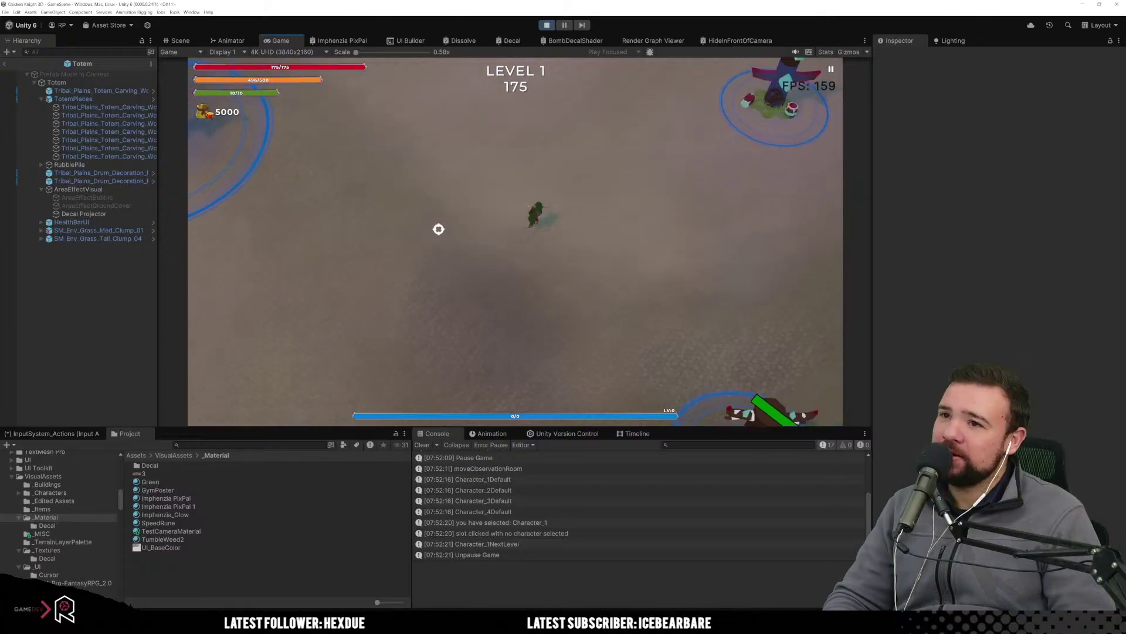
{"action": "key", "text": "w"}
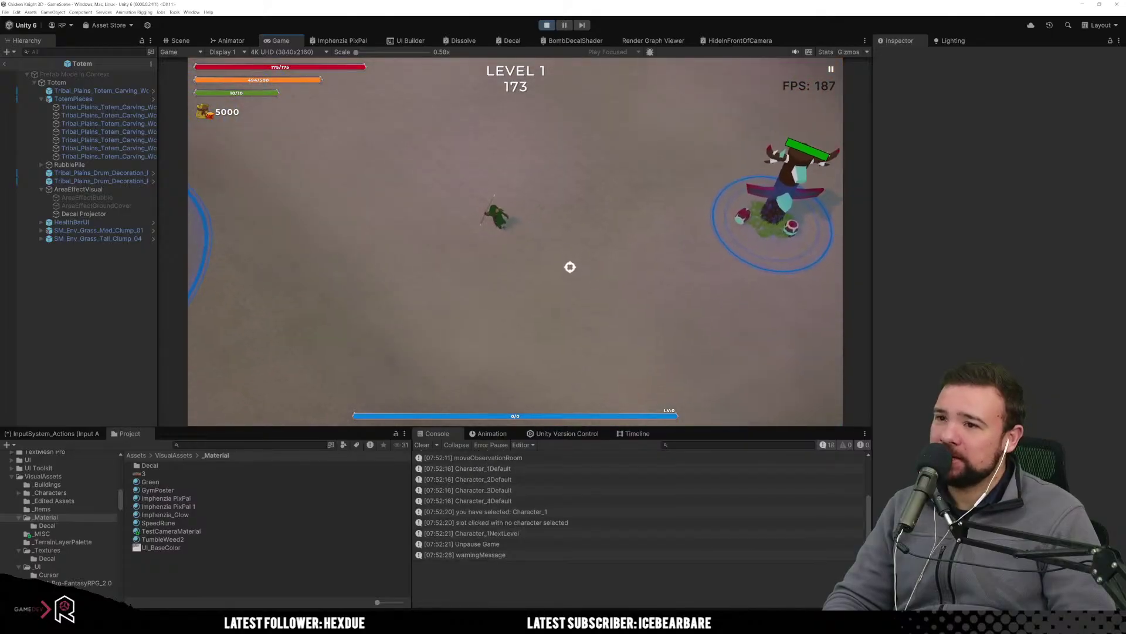
{"action": "key", "text": "a"}
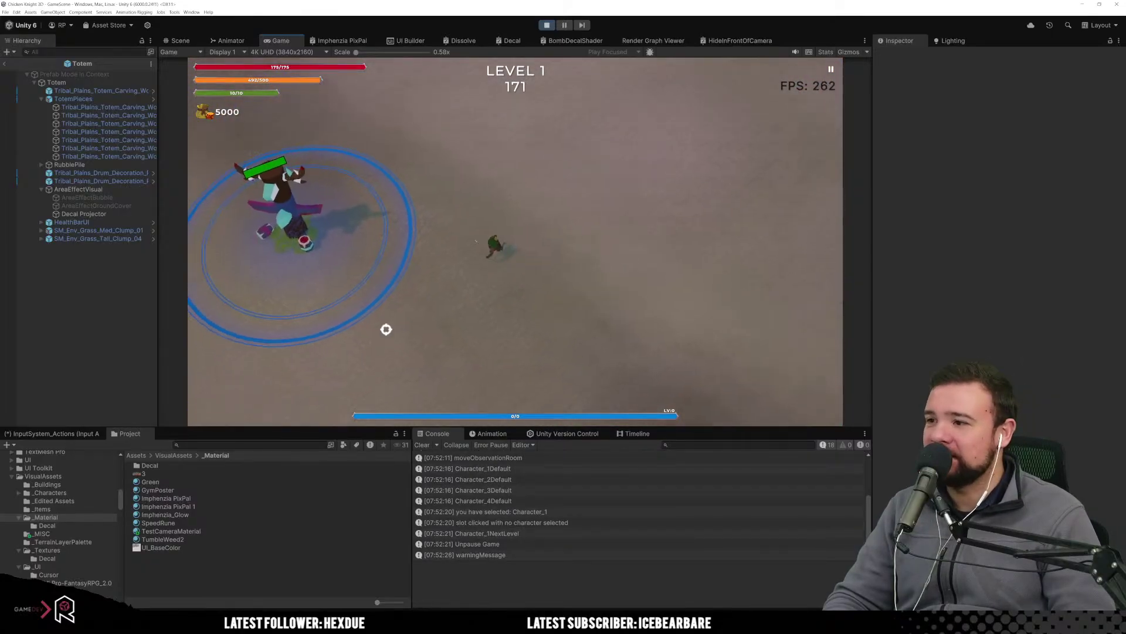
{"action": "key", "text": "a"}
{"action": "key", "text": "s"}
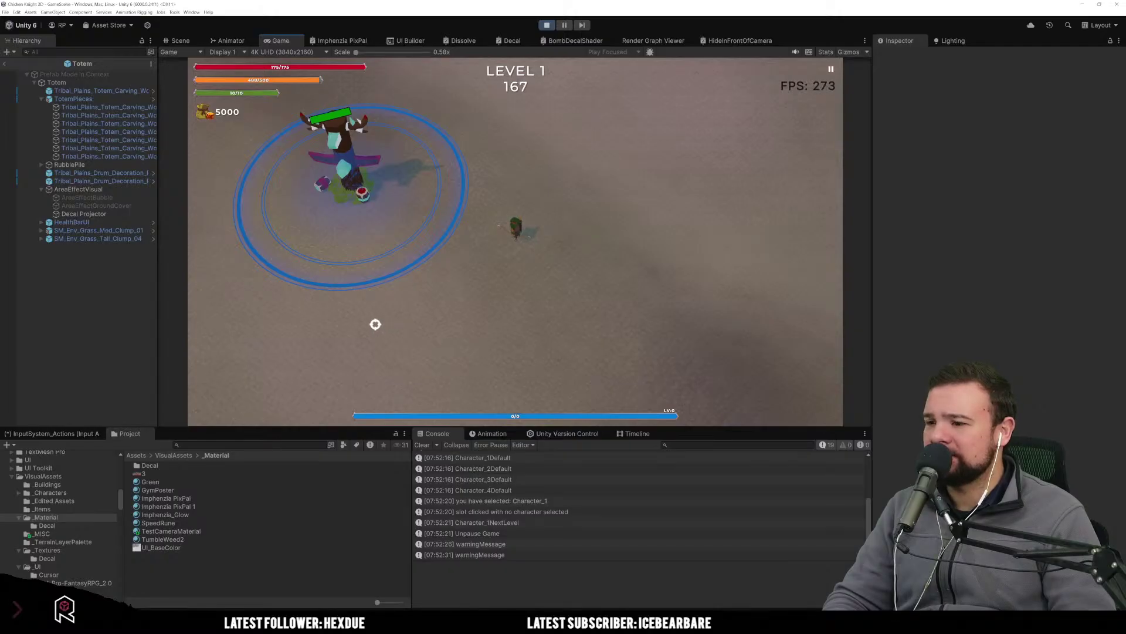
{"action": "key", "text": "w"}
{"action": "key", "text": "a"}
{"action": "key", "text": "w"}
{"action": "key", "text": "a"}
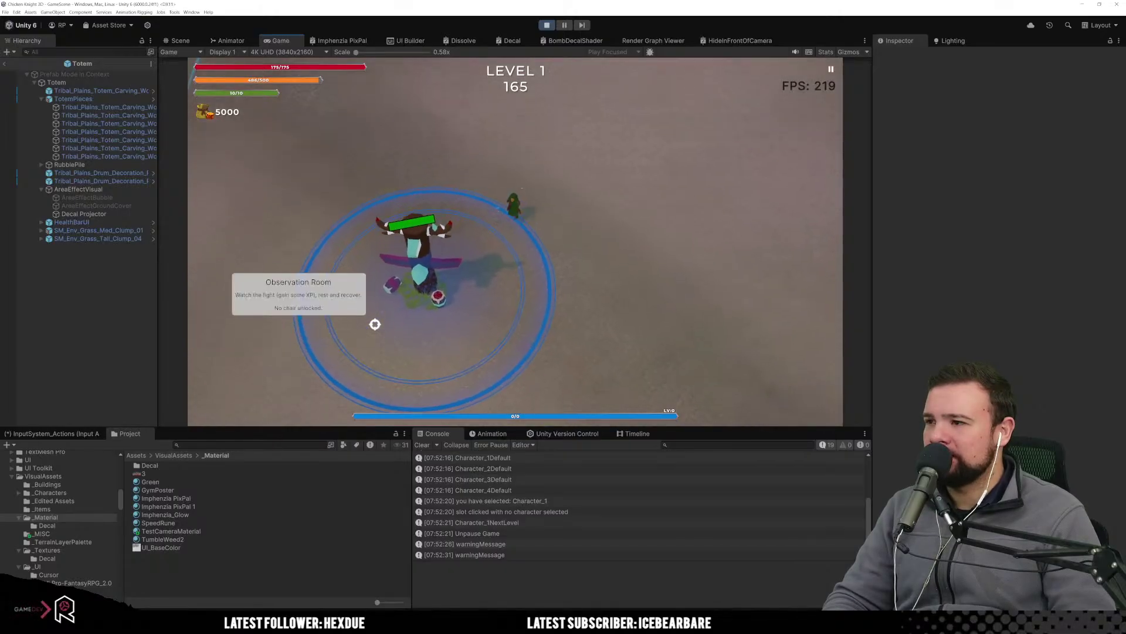
{"action": "key", "text": "w"}
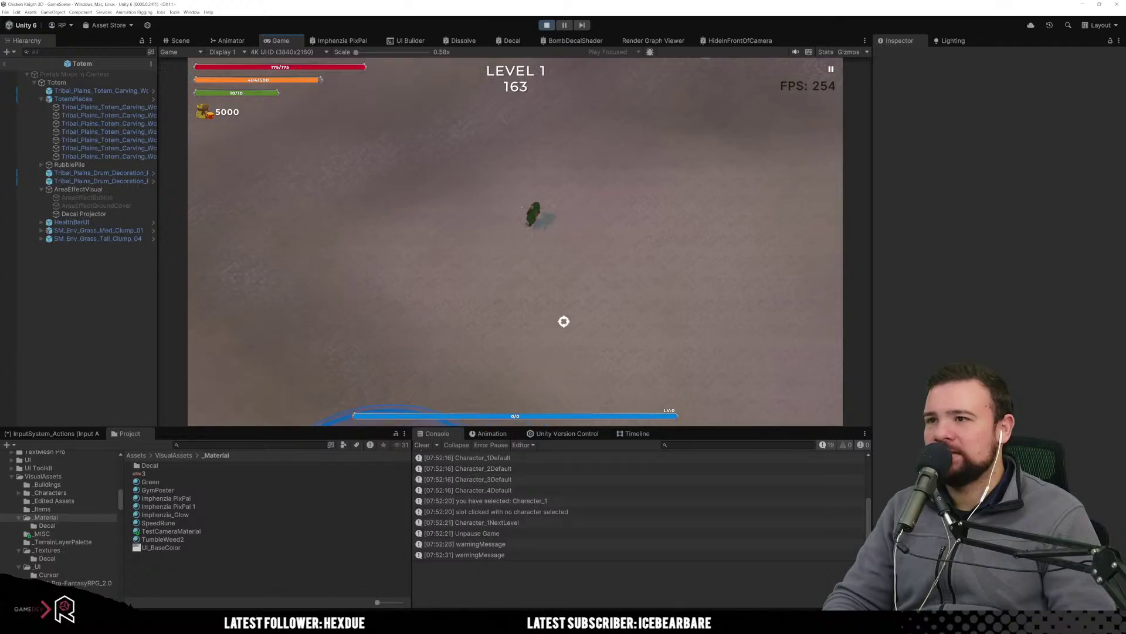
{"action": "key", "text": "s"}
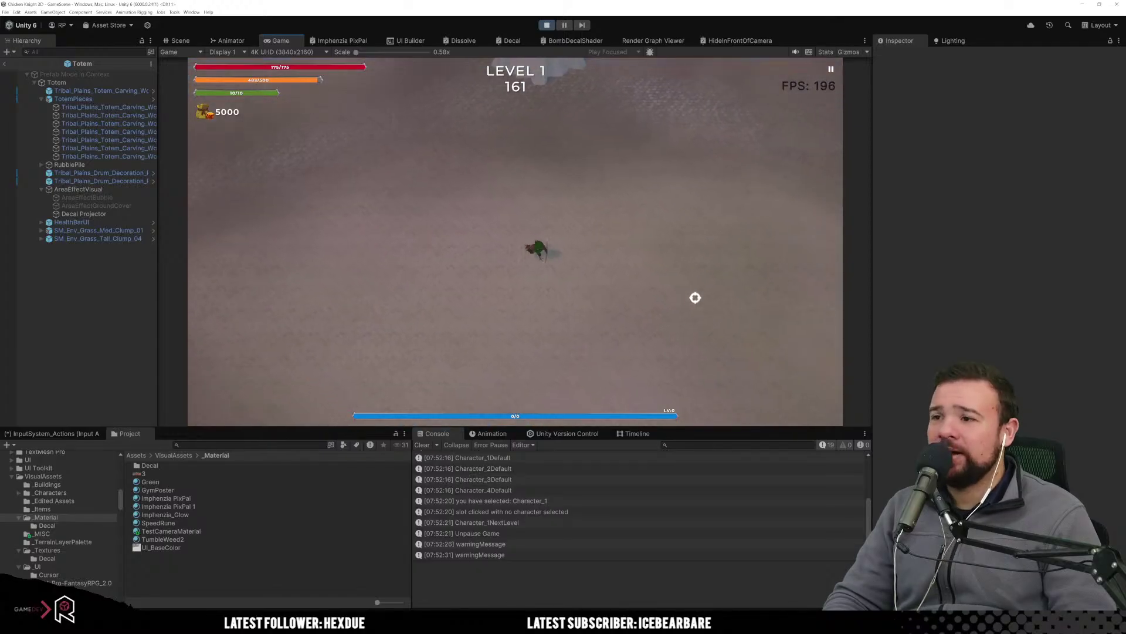
Walk the character past another totem to check its ground decal circle, and pause the game.
{"action": "key", "text": "s"}
{"action": "key", "text": "d"}
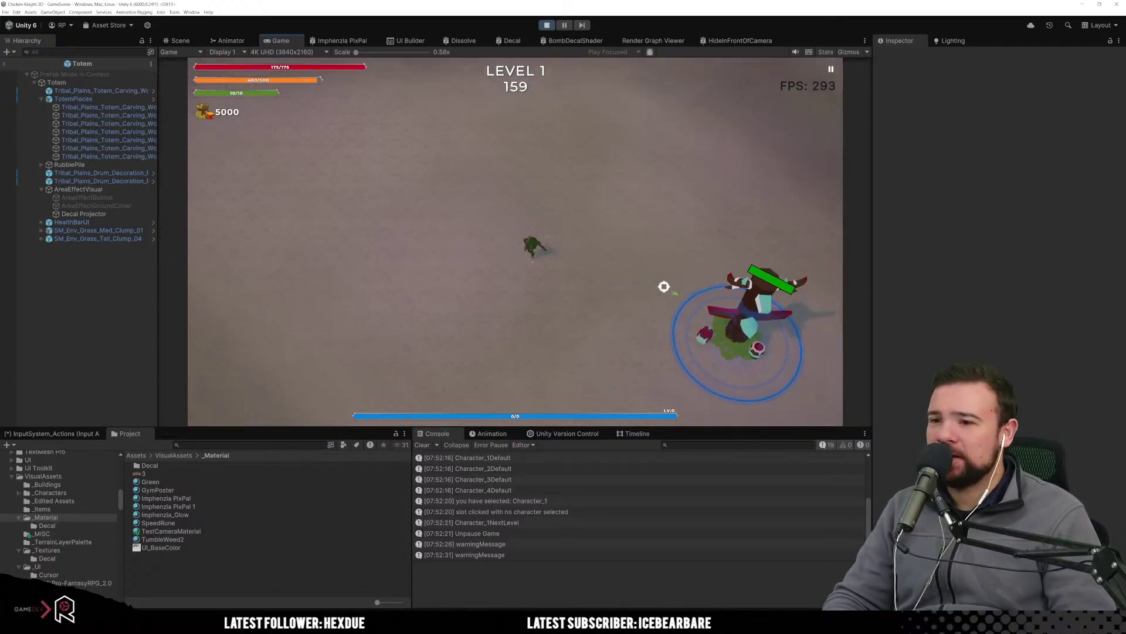
{"action": "key", "text": "s"}
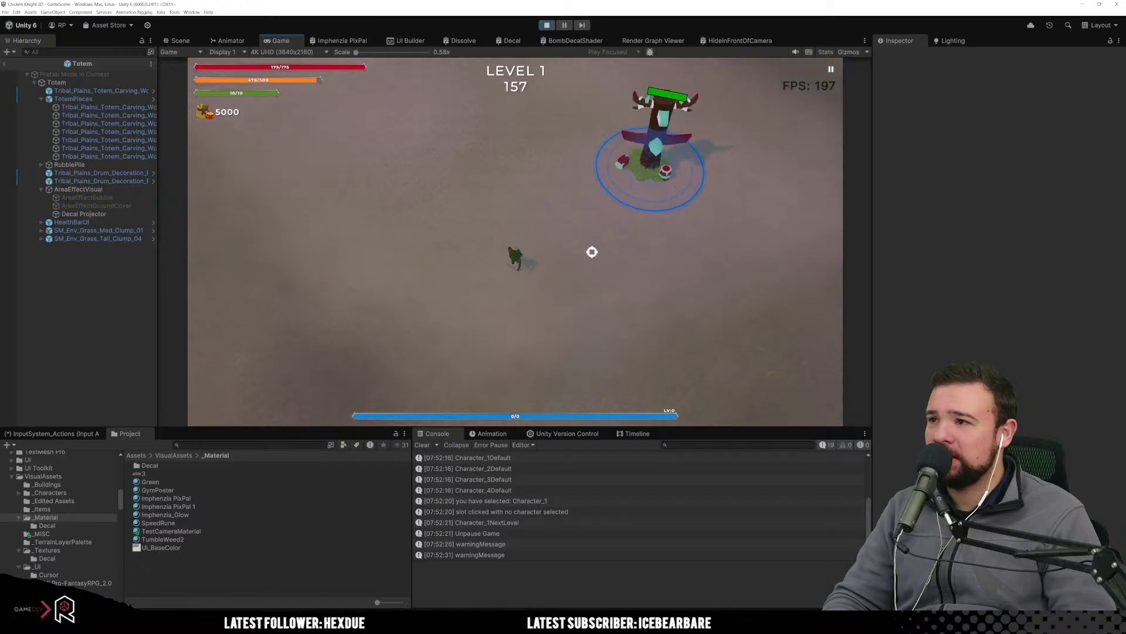
{"action": "left_click", "coordinate": [561, 25]}
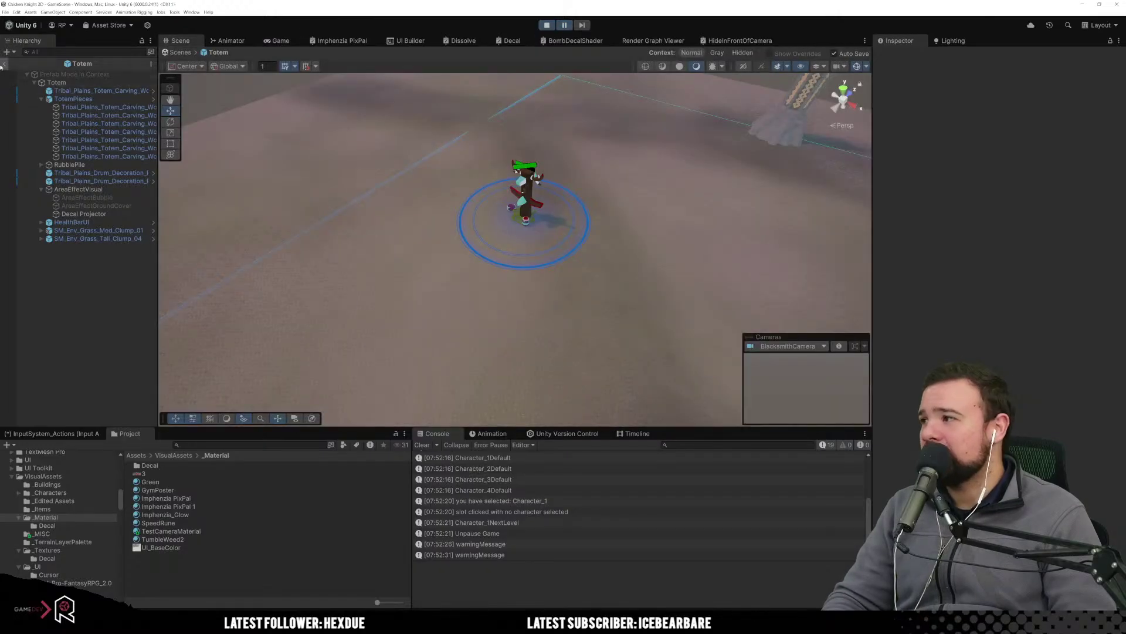
Leave the Totem prefab for the game scene and focus the view on the Totem in Group (1) under SmallTotems.
{"action": "left_click", "coordinate": [4, 63]}
{"action": "right_click_drag", "start_coordinate": [362, 201], "coordinate": [468, 297]}
{"action": "key", "text": "f"}
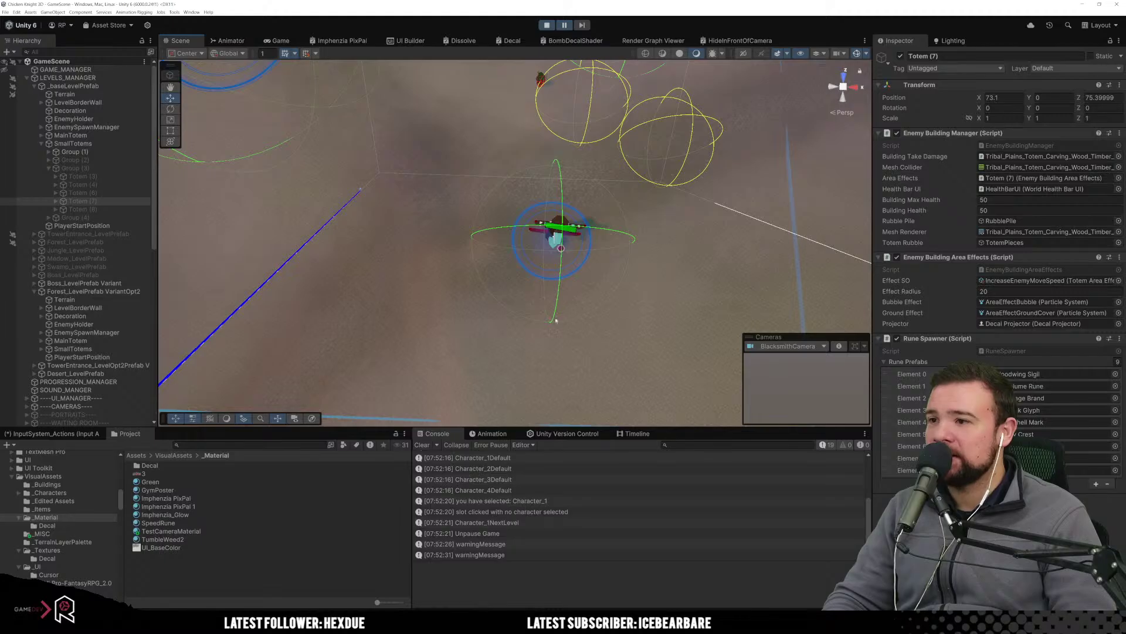
{"action": "left_click", "coordinate": [49, 152]}
{"action": "left_click", "coordinate": [79, 168]}
{"action": "left_click", "coordinate": [90, 160]}
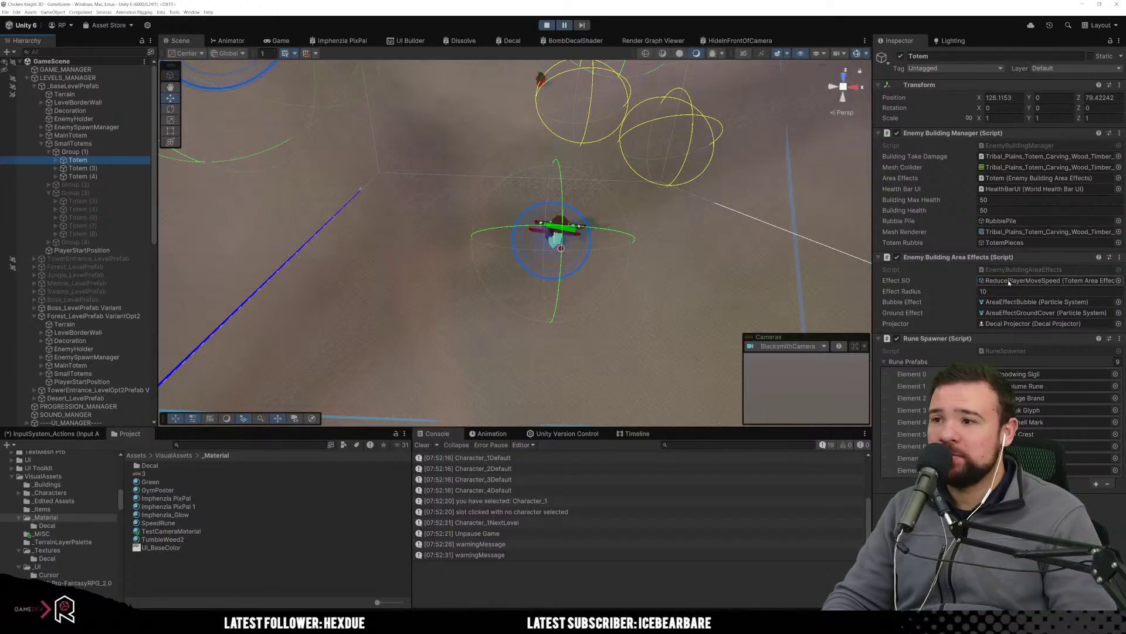
{"action": "double_click", "coordinate": [98, 161]}
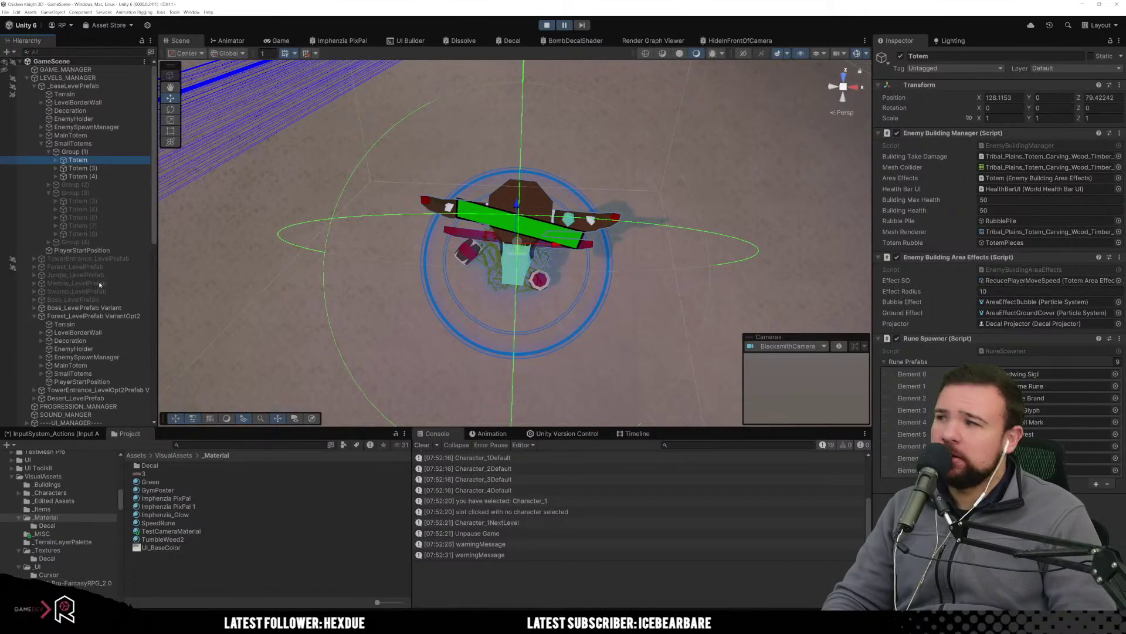
Examine the totem's Decal Projector settings and its ReducePlayerMoveSpeed area effect asset, including the area effect color.
{"action": "left_click", "coordinate": [55, 161]}
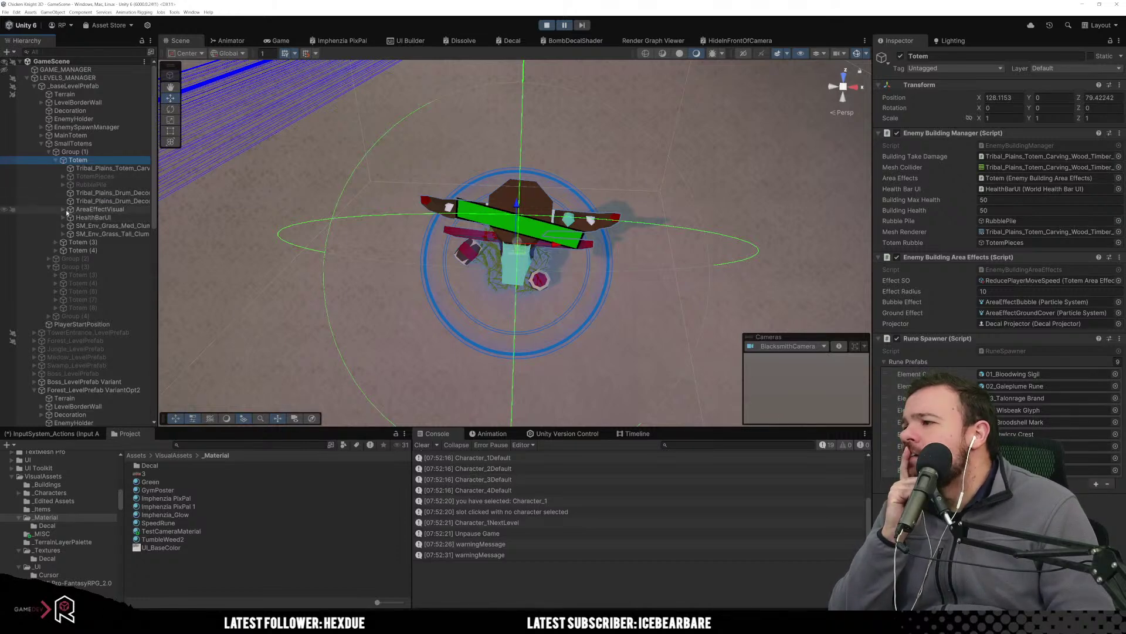
{"action": "left_click", "coordinate": [63, 209]}
{"action": "left_click", "coordinate": [105, 234]}
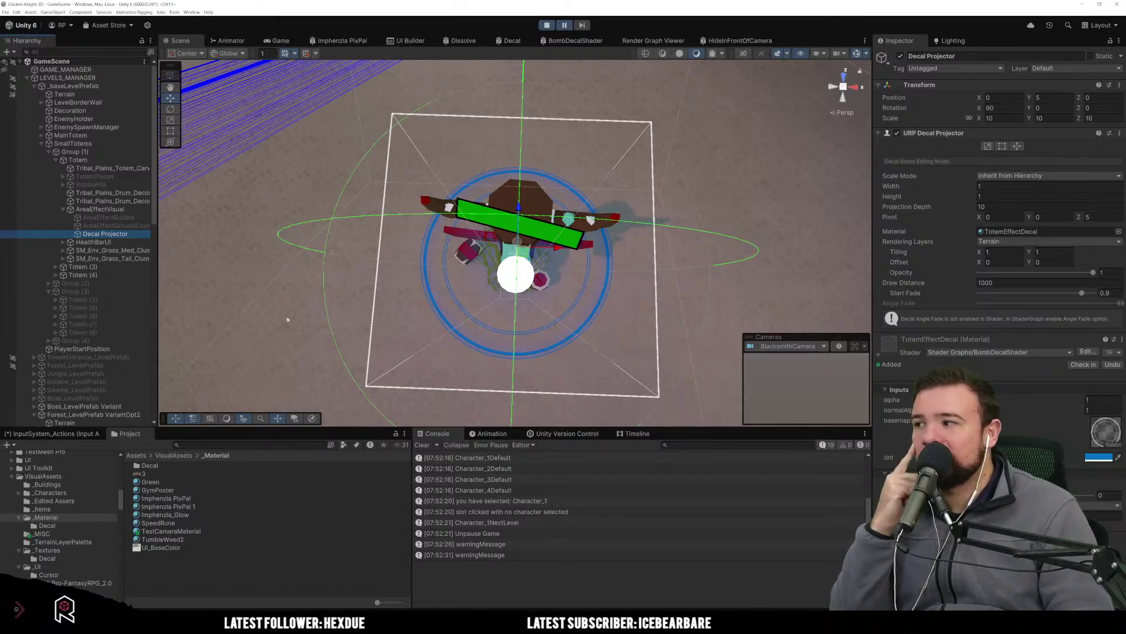
{"action": "left_click", "coordinate": [91, 162]}
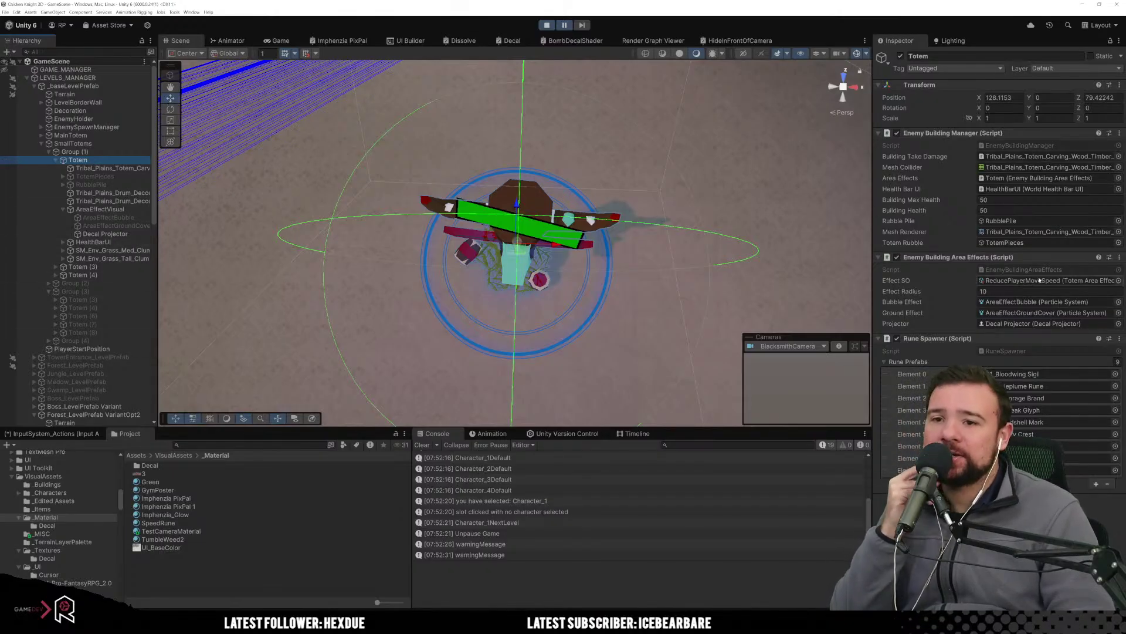
{"action": "left_click", "coordinate": [1013, 281]}
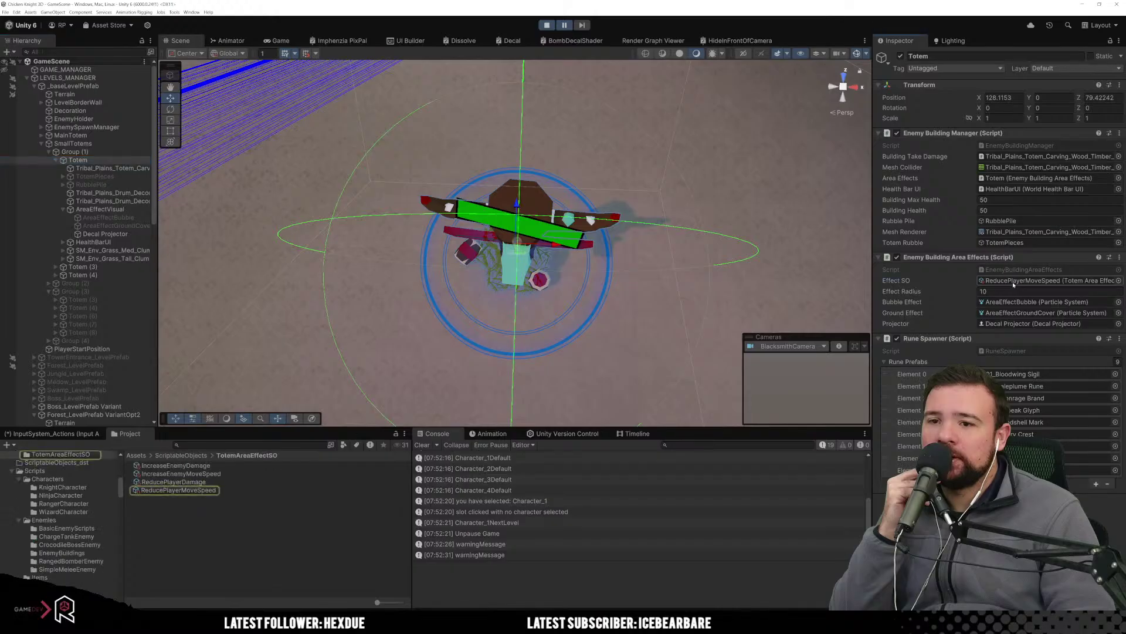
{"action": "left_click", "coordinate": [207, 490]}
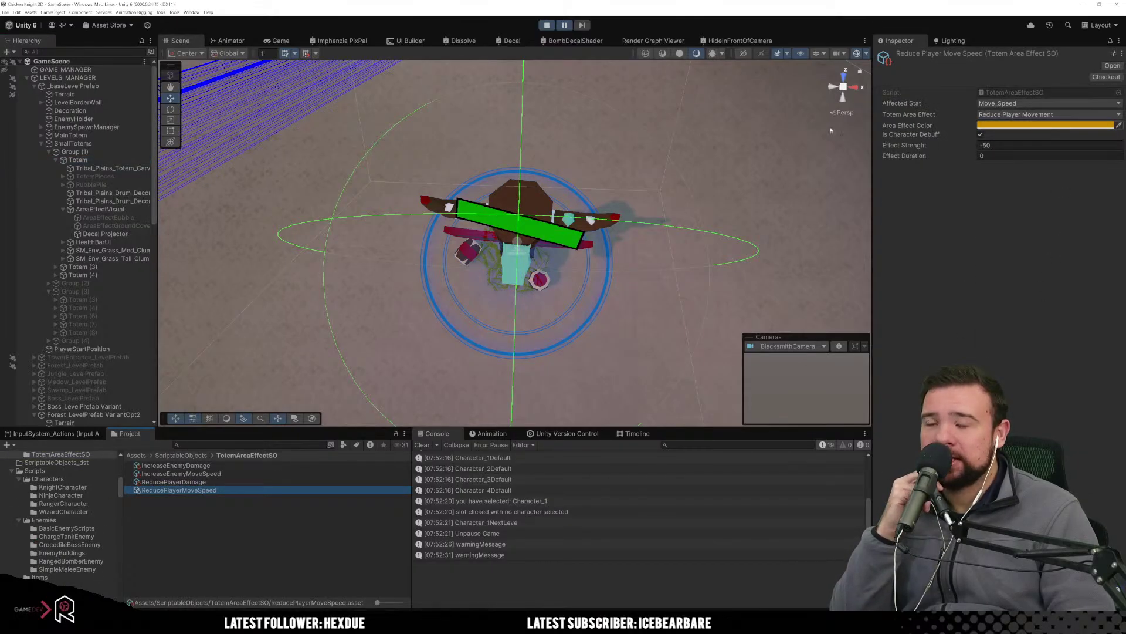
Set the tint of the Decal Projector's TotemEffectDecal material to an orange-yellow, check it in the scene, and stop the game.
{"action": "left_click", "coordinate": [113, 234]}
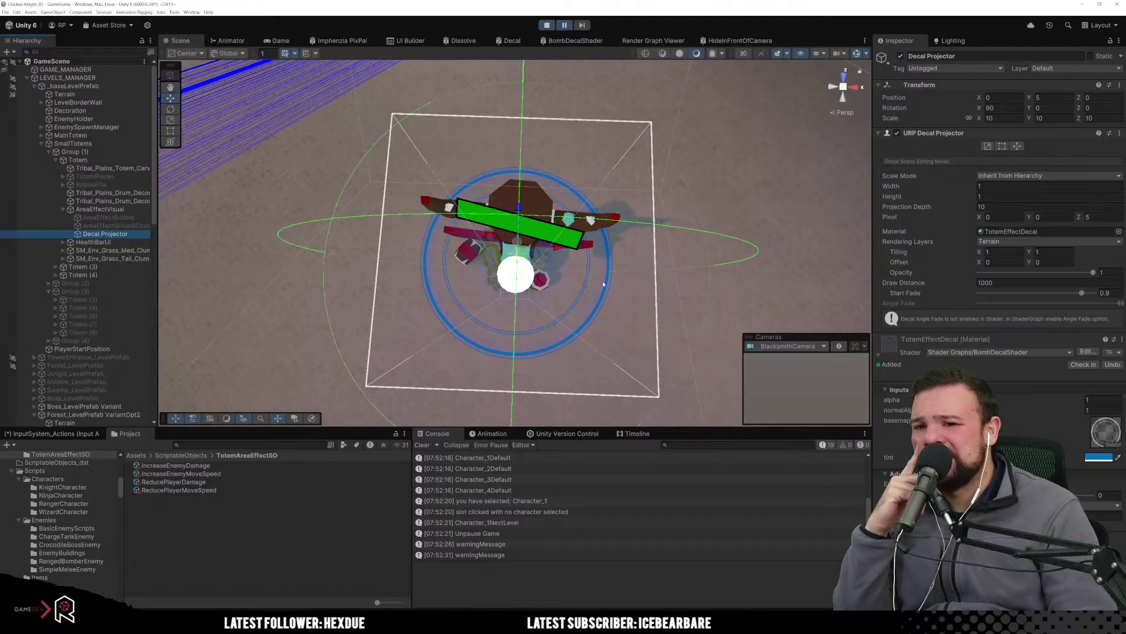
{"action": "left_click", "coordinate": [1089, 458]}
{"action": "left_click_drag", "start_coordinate": [1078, 364], "coordinate": [1070, 353]}
{"action": "left_click_drag", "start_coordinate": [555, 287], "coordinate": [325, 122], "text": "alt"}
{"action": "right_click_drag", "start_coordinate": [325, 122], "coordinate": [1098, 428]}
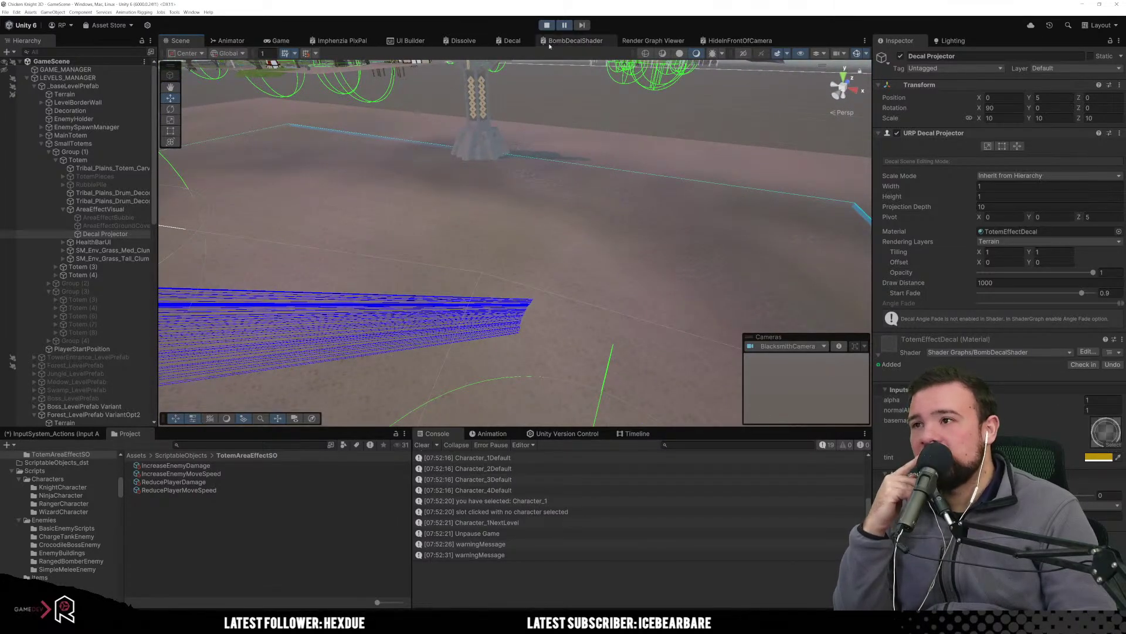
{"action": "left_click", "coordinate": [547, 24]}
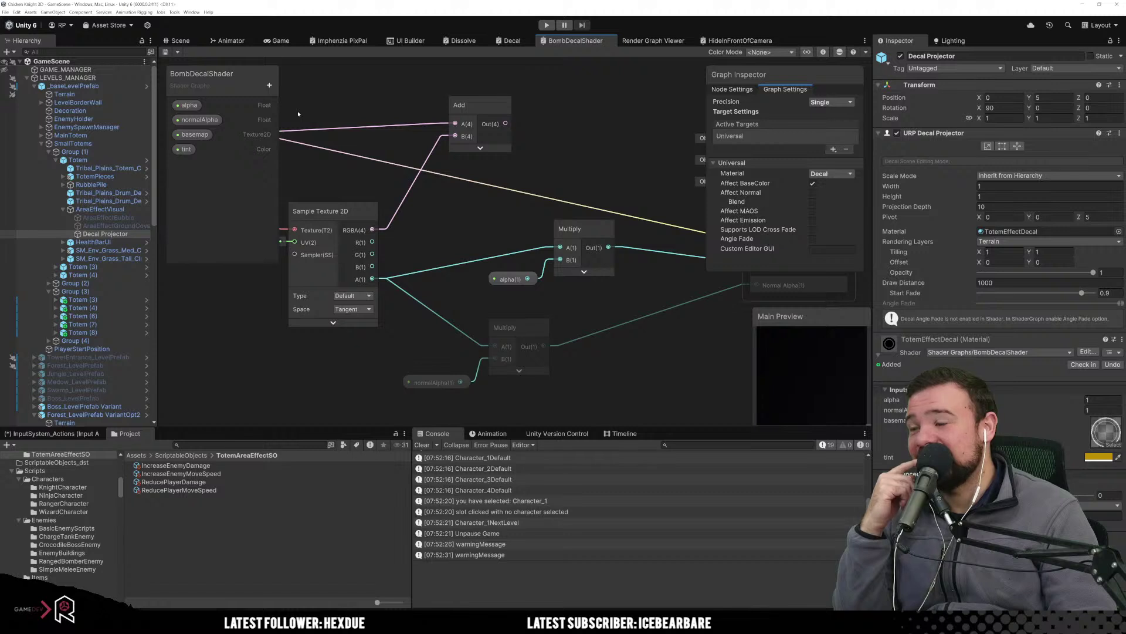
Try the Global and Per Material scopes for BombDecalShader's tint property, and set it back to Hybrid Per Instance.
{"action": "left_click", "coordinate": [194, 149]}
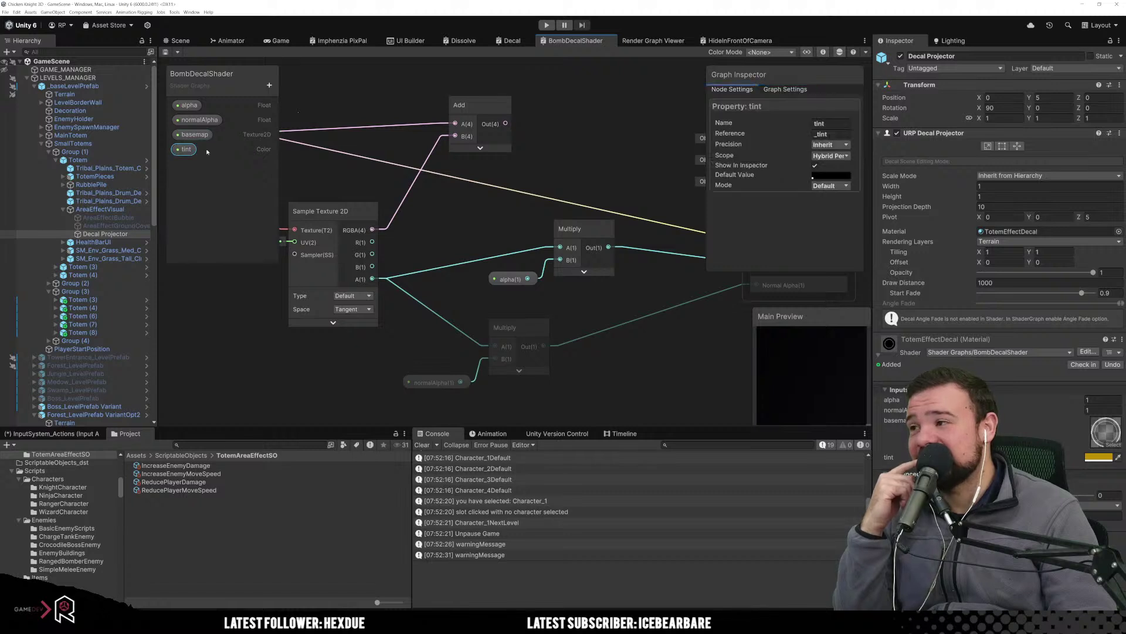
{"action": "left_click", "coordinate": [820, 156]}
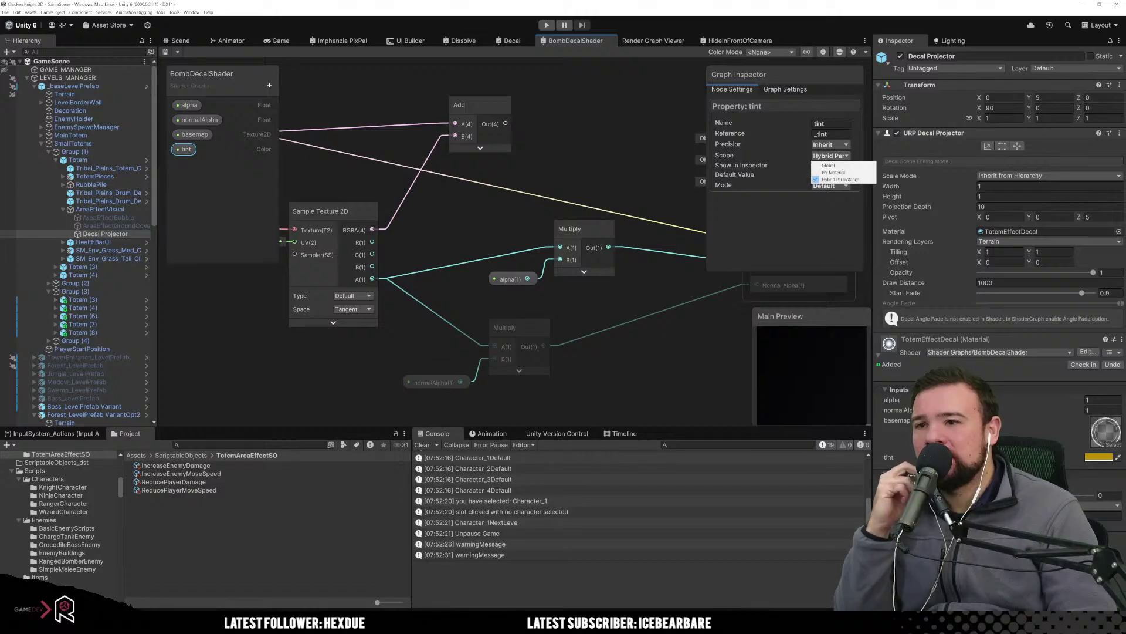
{"action": "left_click", "coordinate": [831, 166]}
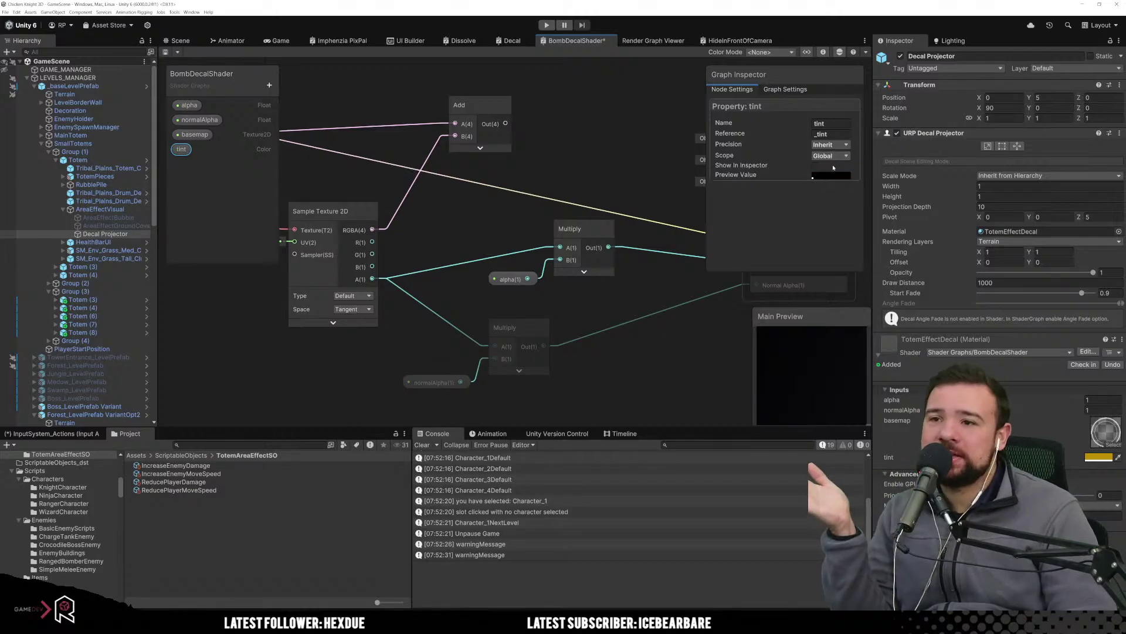
{"action": "left_click", "coordinate": [831, 156]}
{"action": "left_click", "coordinate": [828, 167]}
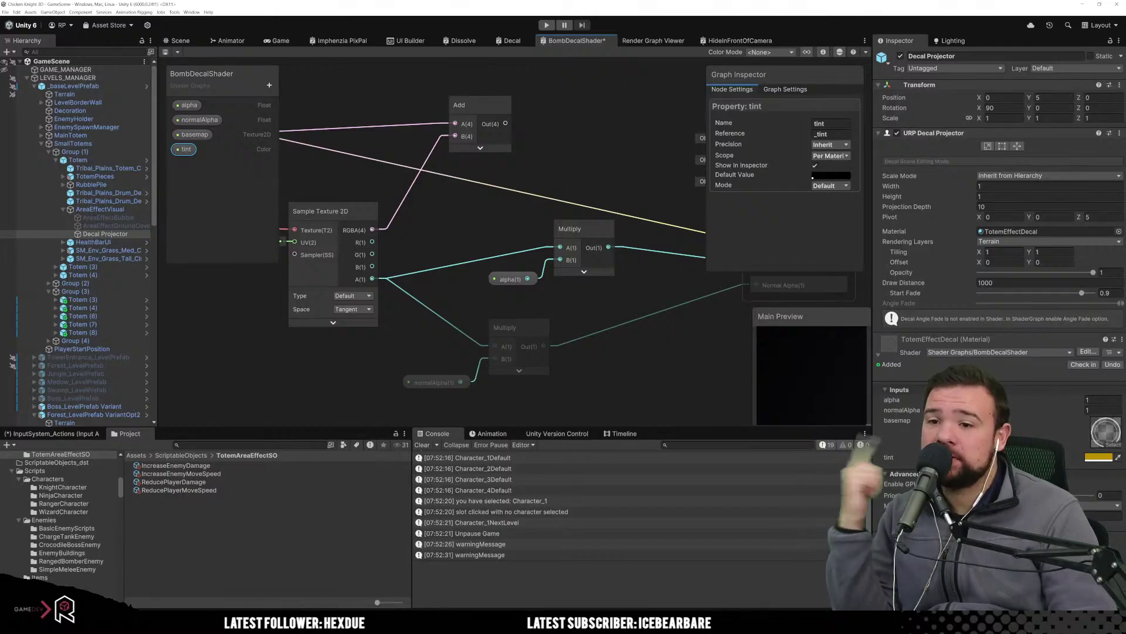
{"action": "left_click", "coordinate": [825, 185]}
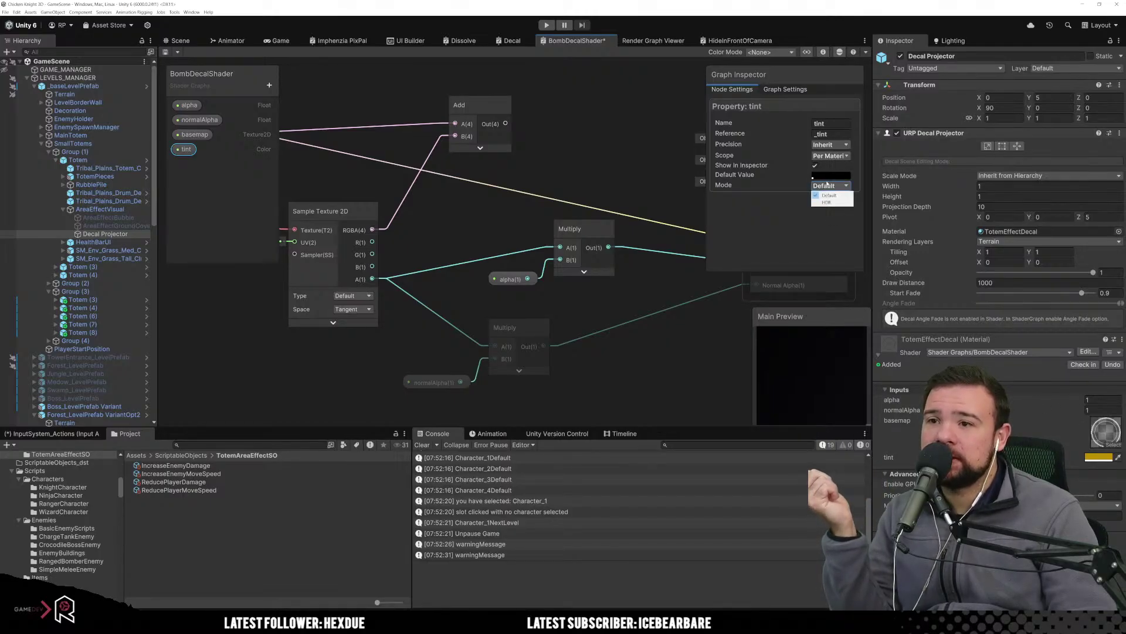
{"action": "left_click", "coordinate": [833, 157]}
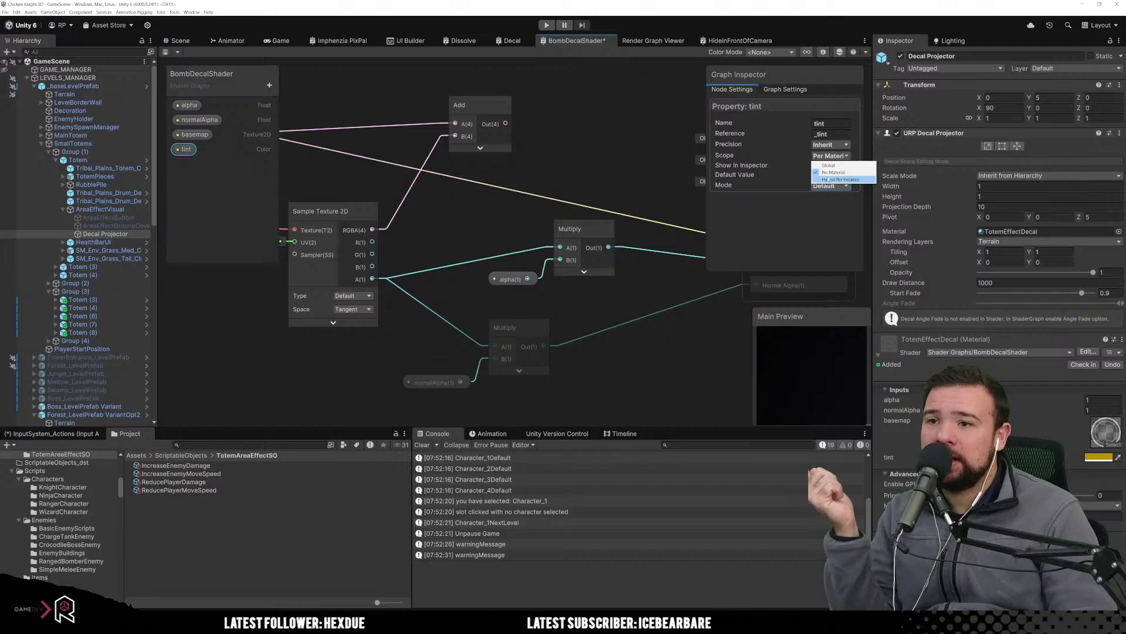
{"action": "left_click", "coordinate": [839, 179]}
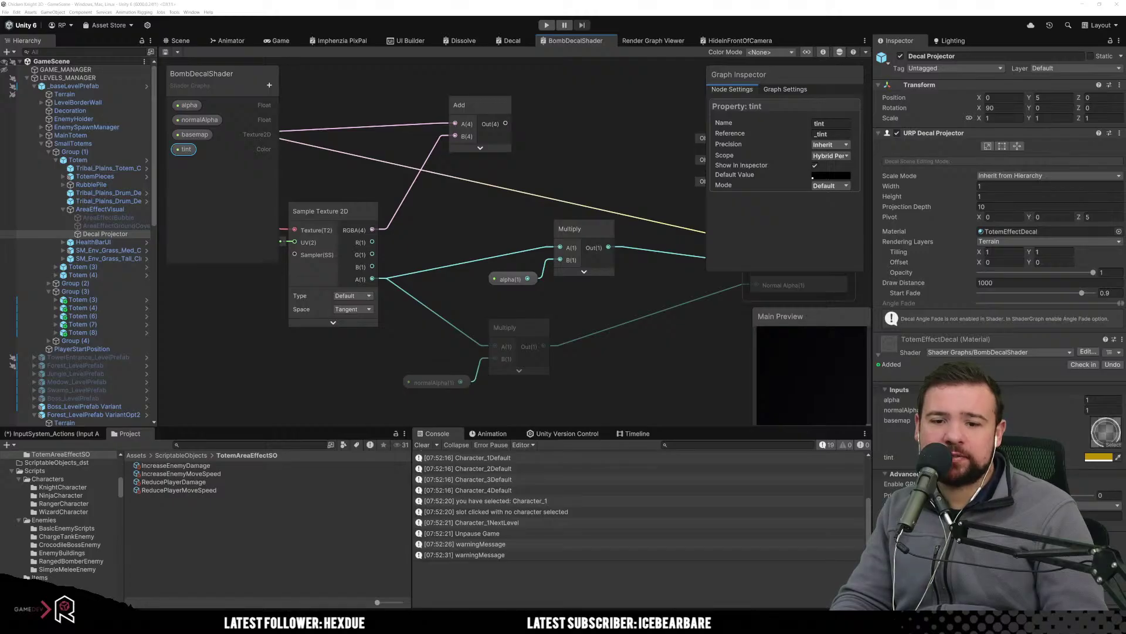
Switch to the browser and read Google's answer on setting a material's color per prefab instance, through the complete code example.
{"action": "key", "text": "alt+Tab"}
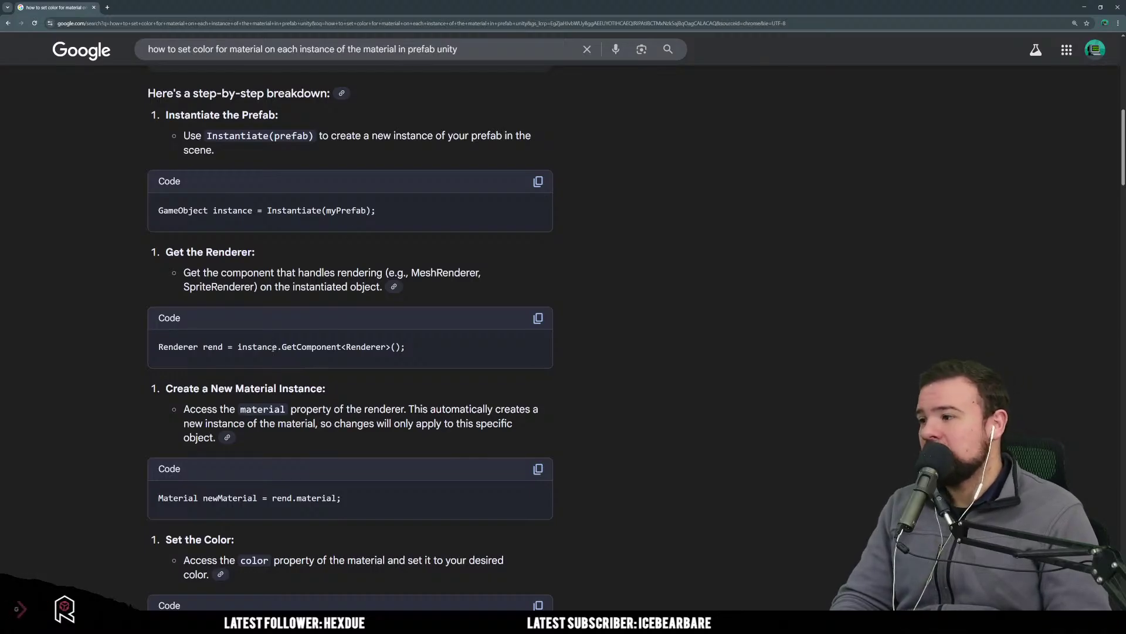
{"action": "left_click_drag", "start_coordinate": [274, 348], "coordinate": [382, 348]}
{"action": "left_click", "coordinate": [335, 367]}
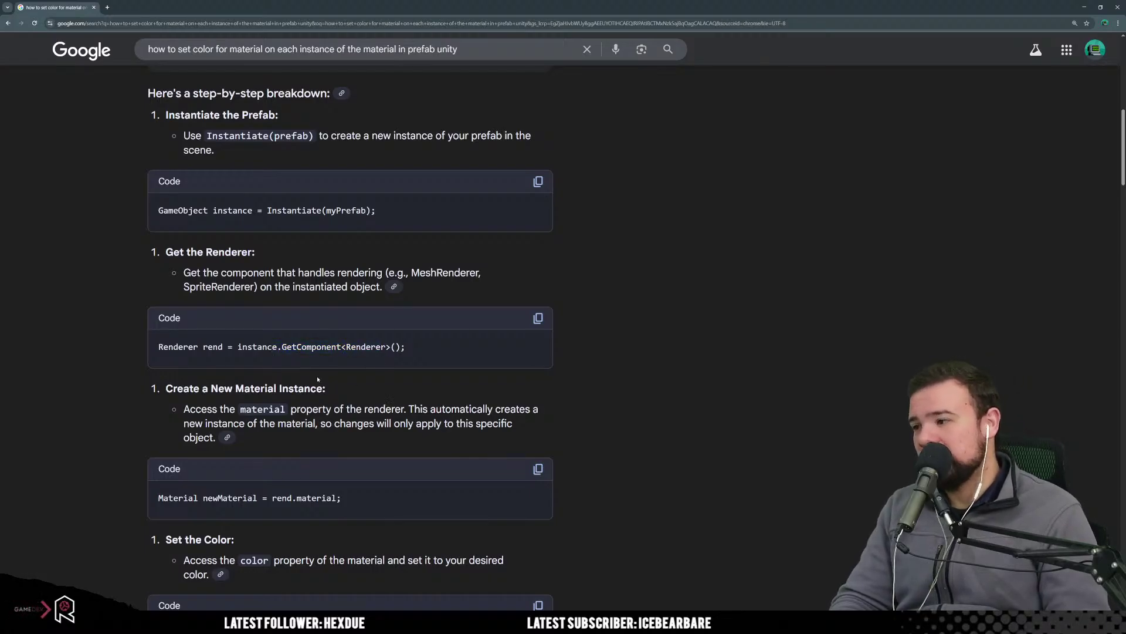
{"action": "scroll", "coordinate": [308, 358], "scroll_direction": "down", "scroll_amount": 2}
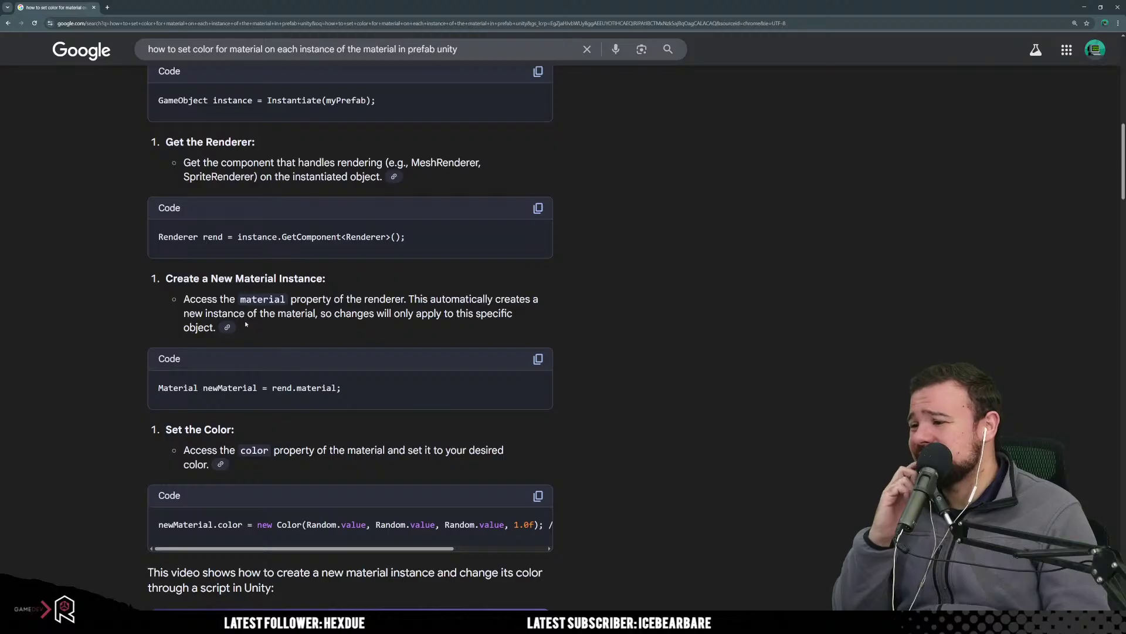
{"action": "scroll", "coordinate": [276, 327], "scroll_direction": "down", "scroll_amount": 3}
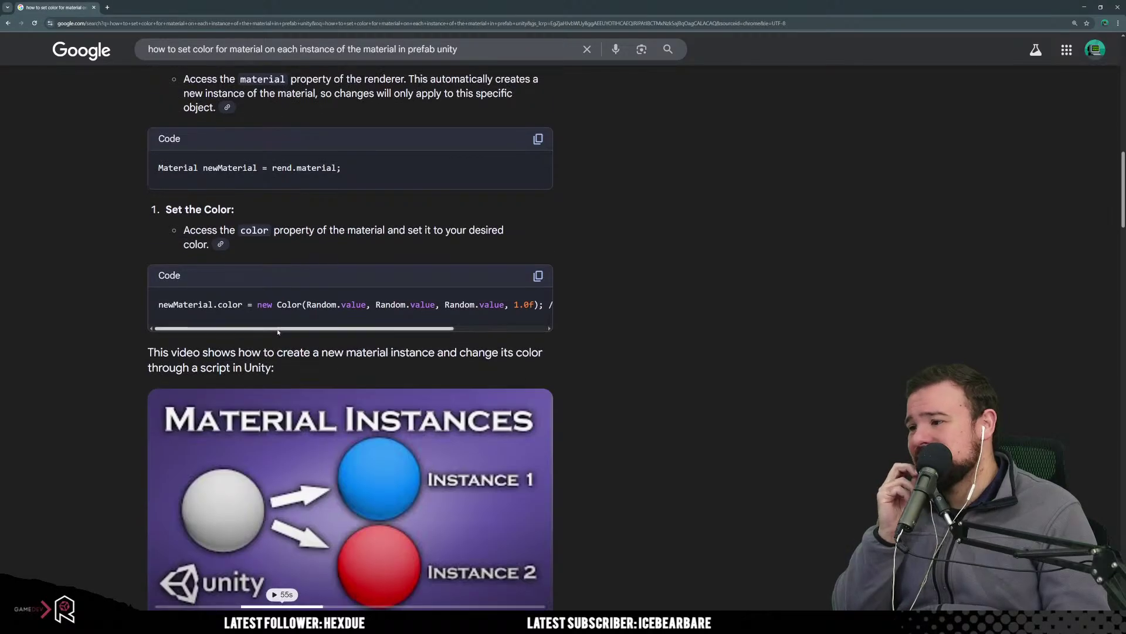
{"action": "scroll", "coordinate": [278, 332], "scroll_direction": "down", "scroll_amount": 3}
{"action": "scroll", "coordinate": [278, 331], "scroll_direction": "down", "scroll_amount": 4}
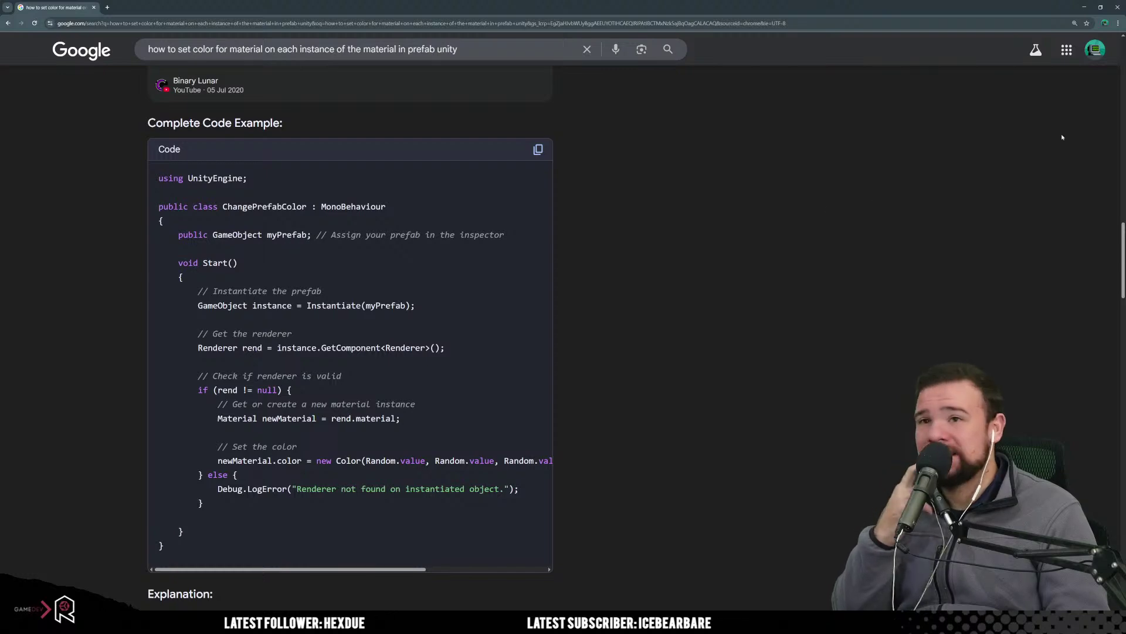
{"action": "left_click", "coordinate": [1085, 8]}
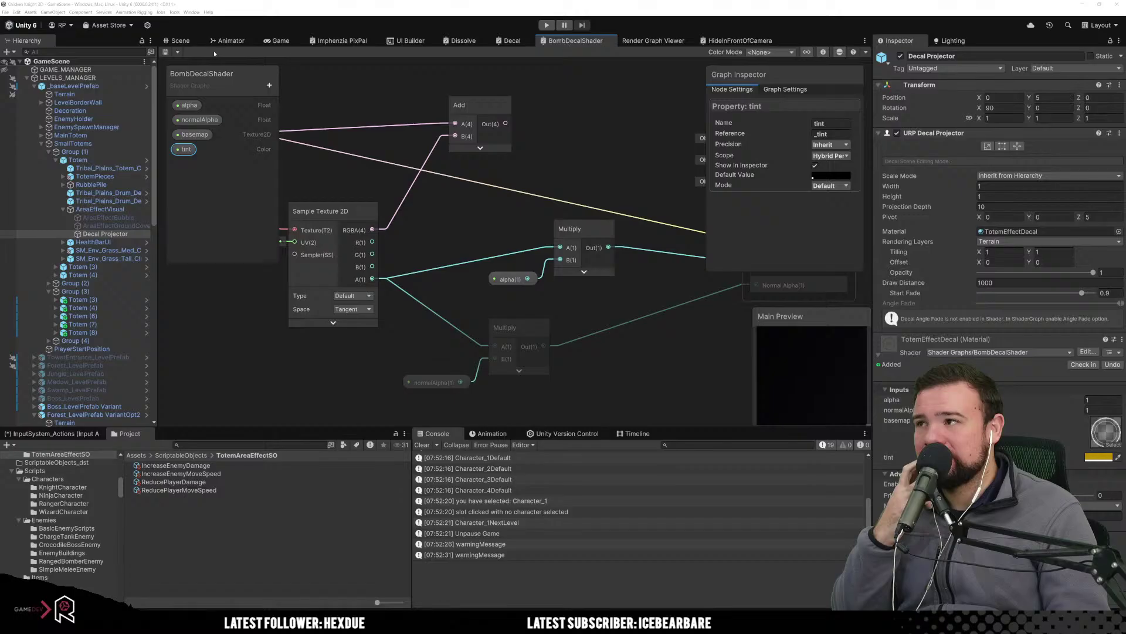
Switch to the EnemyBuildingAreaEffects script in Visual Studio and insert blank lines above the projector's SetColor call in Start().
{"action": "left_click", "coordinate": [180, 41]}
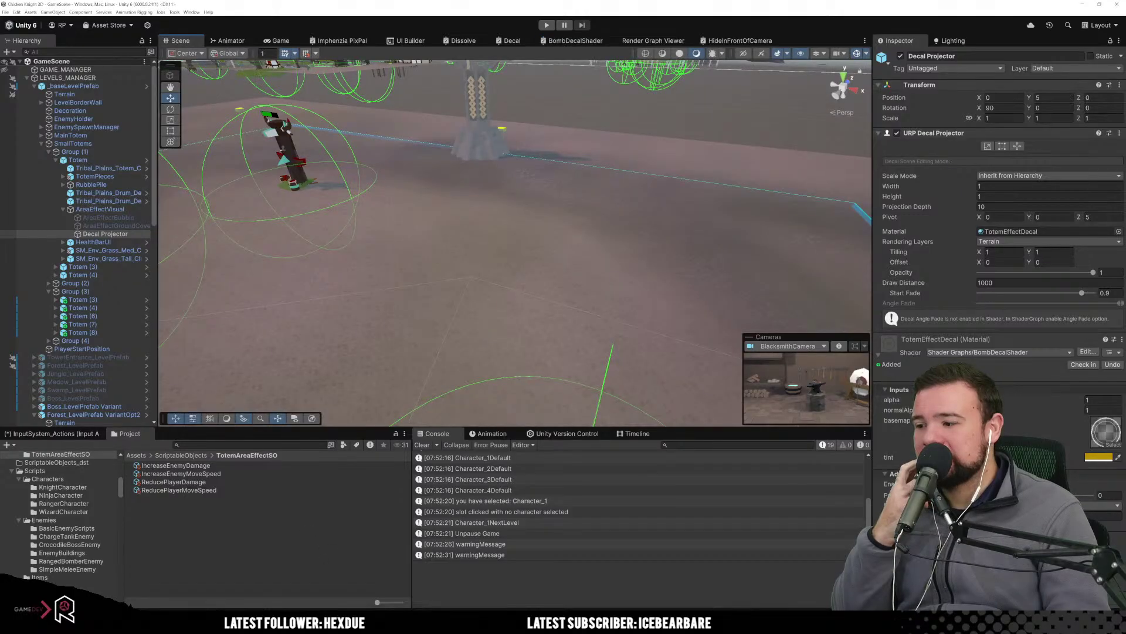
{"action": "key", "text": "alt+Tab"}
{"action": "left_click", "coordinate": [351, 446]}
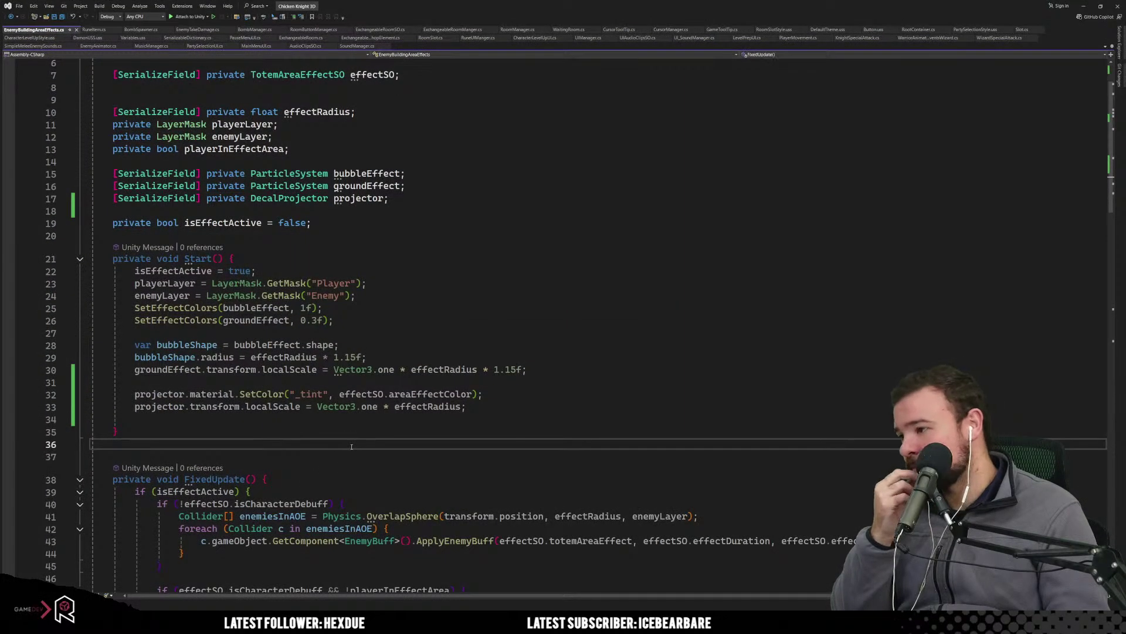
{"action": "left_click", "coordinate": [323, 386]}
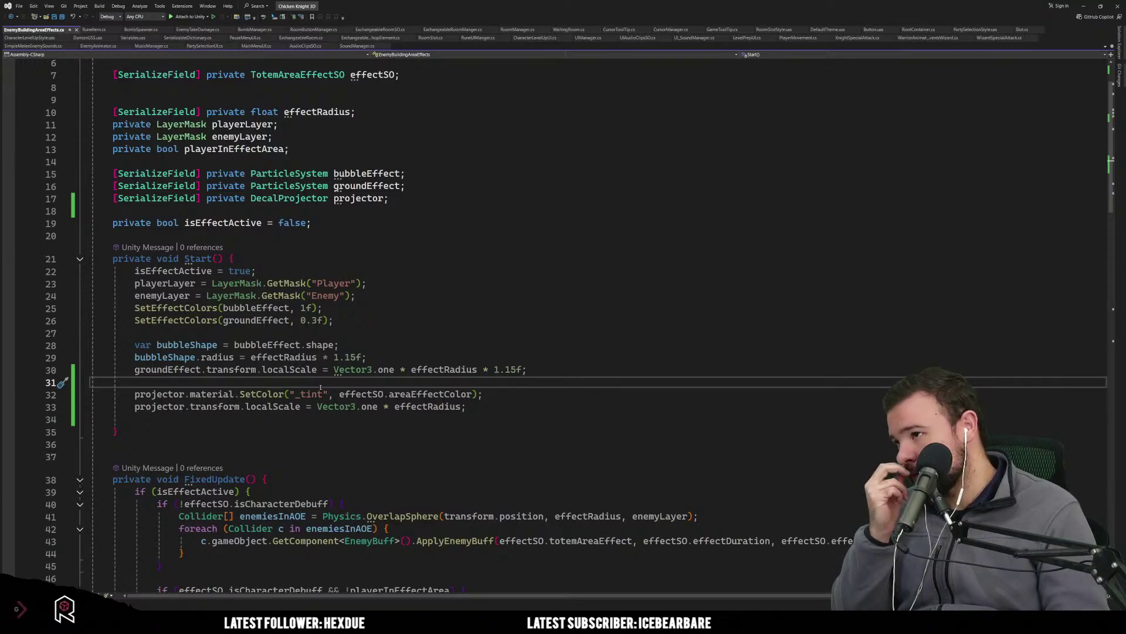
{"action": "key", "text": "Return"}
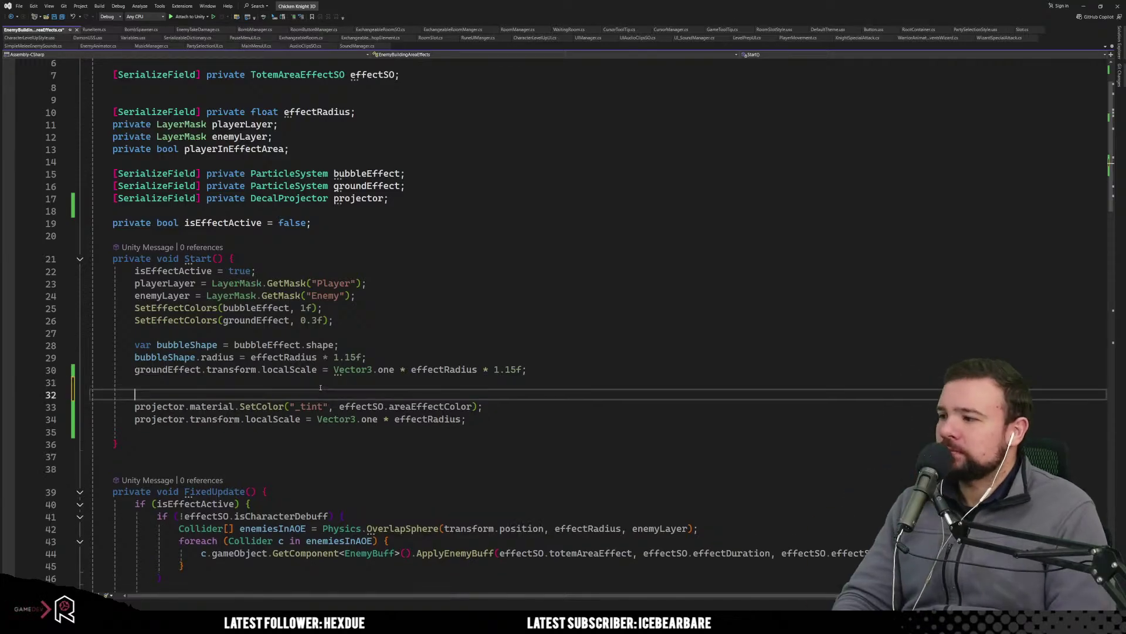
{"action": "key", "text": "Return"}
{"action": "key", "text": "Up"}
{"action": "type", "text": "new ma"}
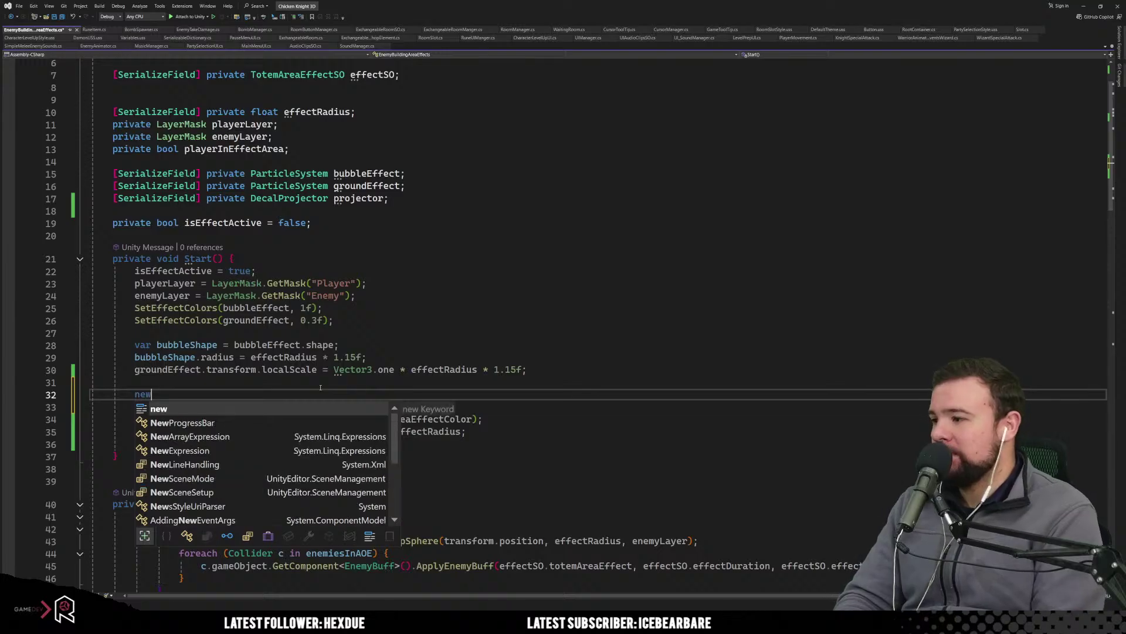
{"action": "key", "text": "BackSpace"}
{"action": "key", "text": "BackSpace"}
{"action": "key", "text": "BackSpace"}
{"action": "key", "text": "BackSpace"}
{"action": "key", "text": "BackSpace"}
{"action": "key", "text": "BackSpace"}
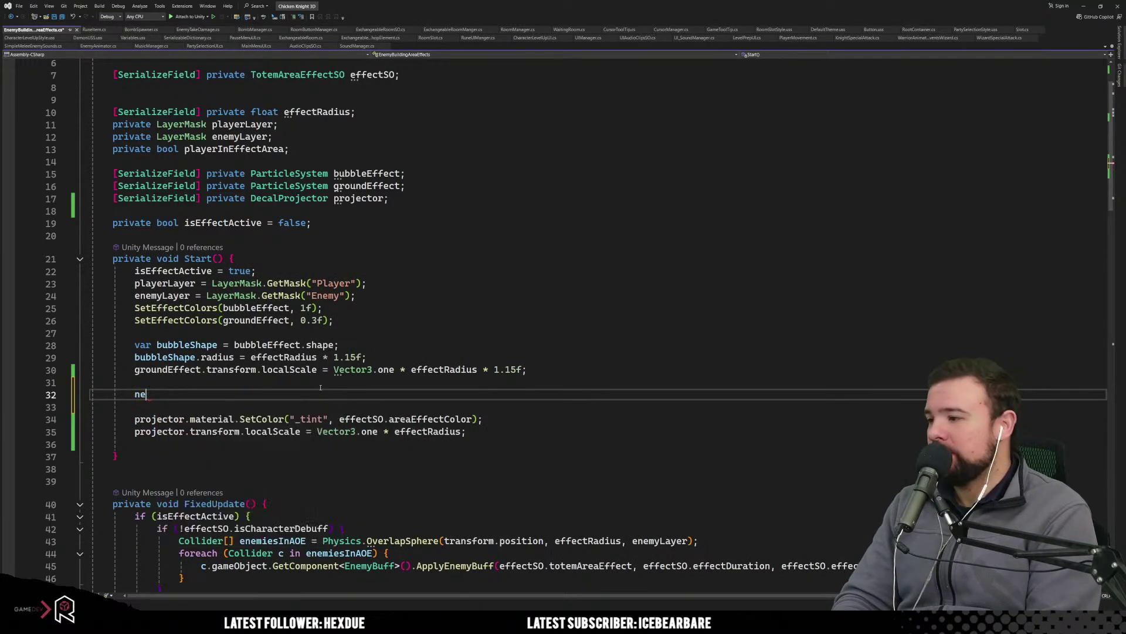
Declare a Material variable newMaterial in Start() and assign projector.material to it.
{"action": "type", "text": "Material n"}
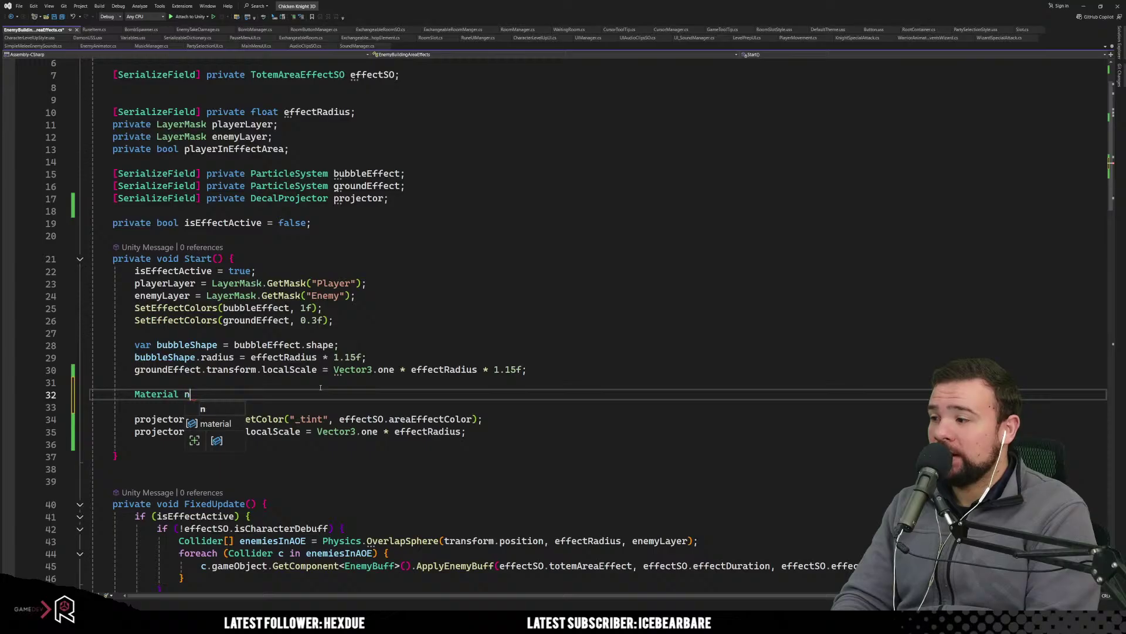
{"action": "type", "text": "ew"}
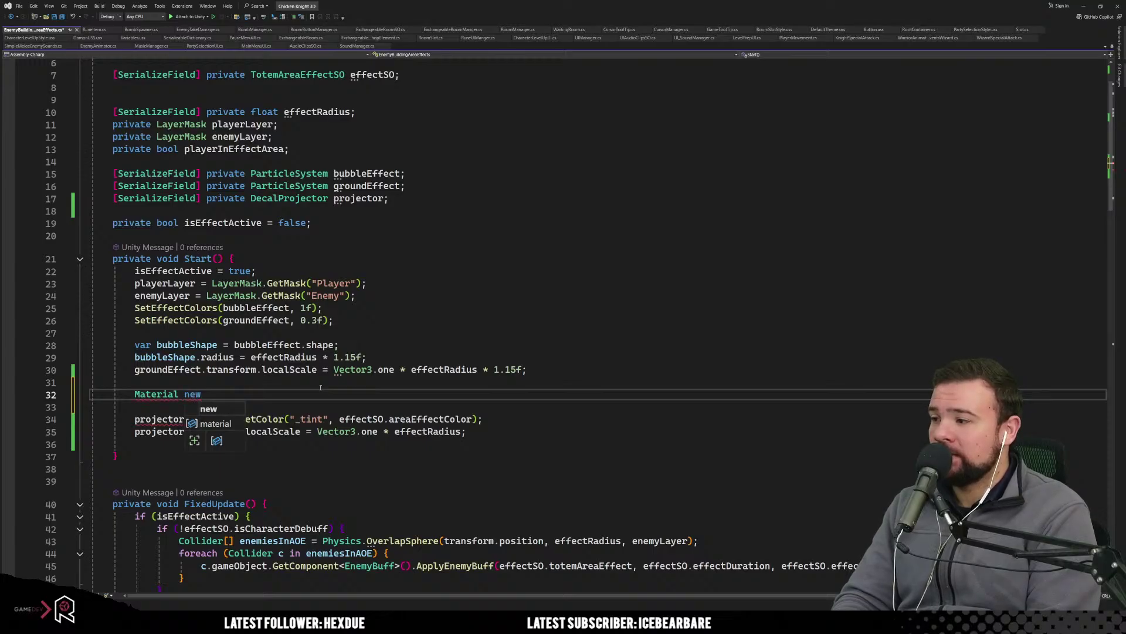
{"action": "type", "text": "Mate"}
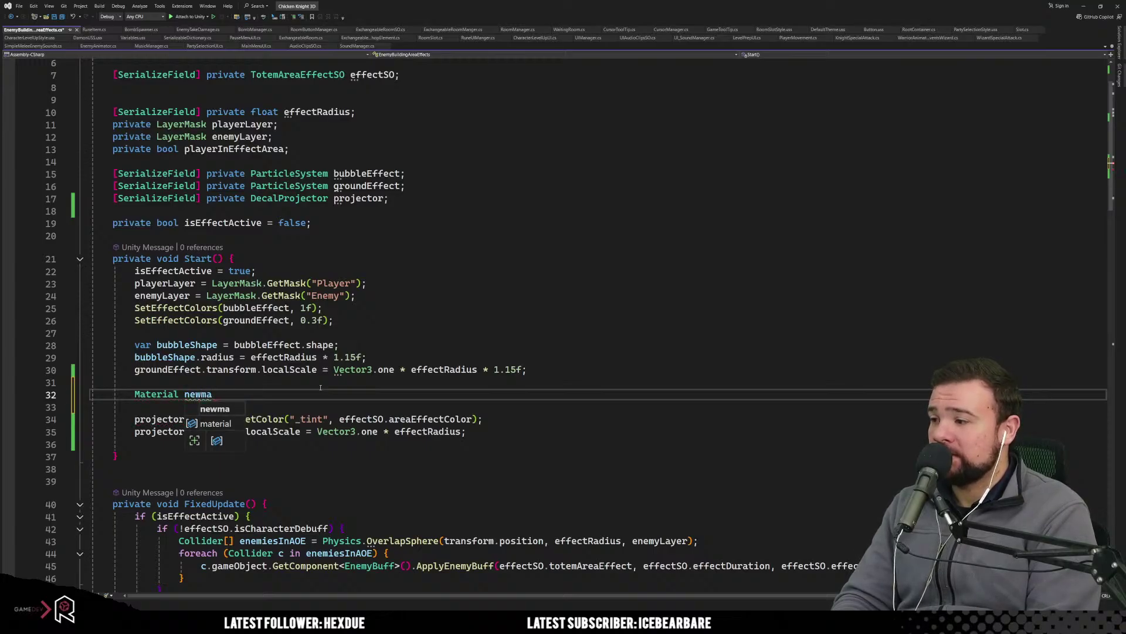
{"action": "type", "text": "rial = "}
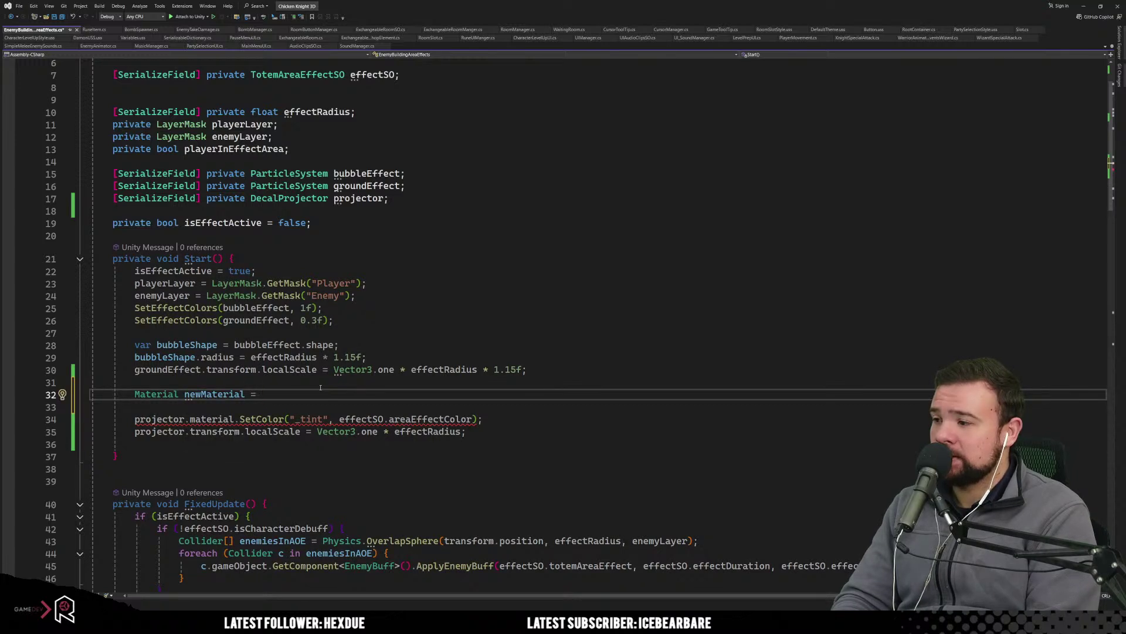
{"action": "type", "text": "pro"}
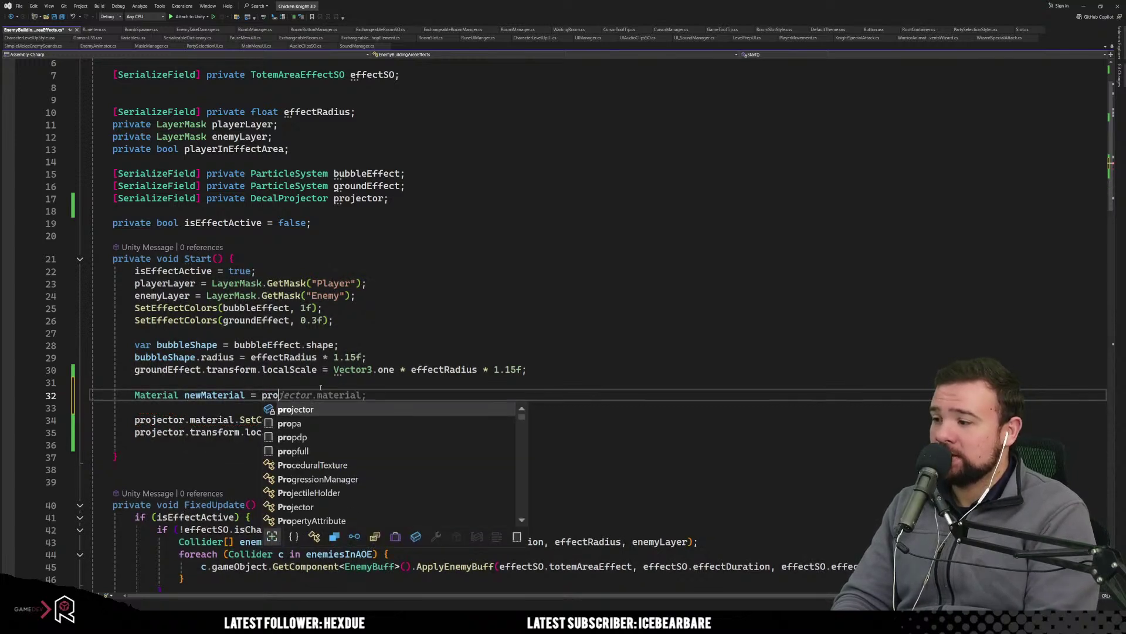
{"action": "key", "text": "Tab"}
{"action": "key", "text": "ctrl+Right"}
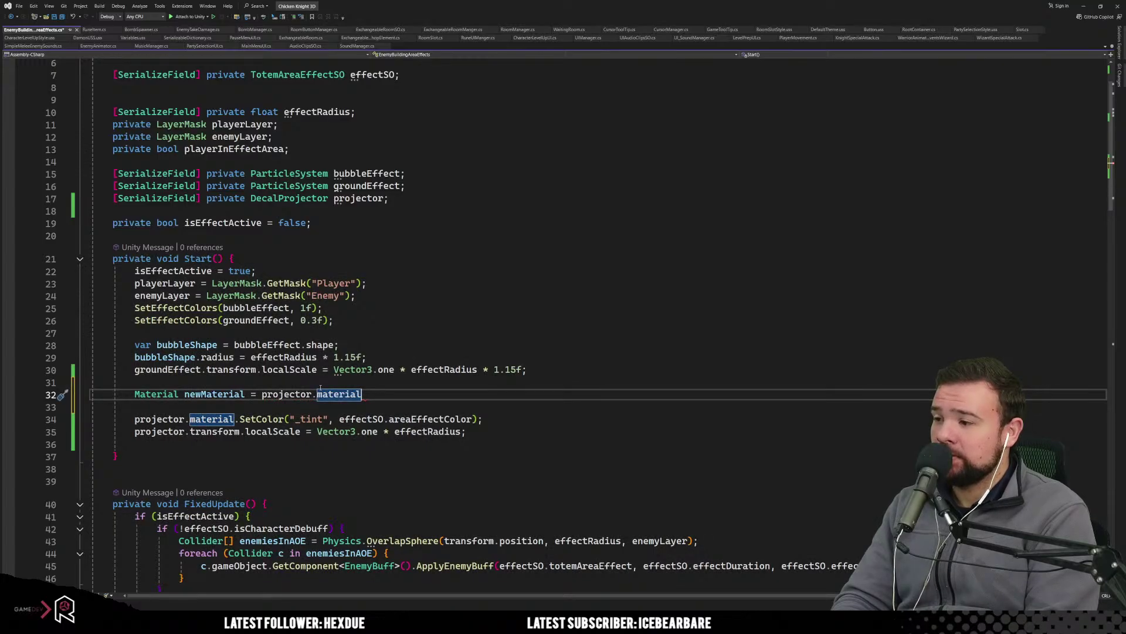
{"action": "type", "text": ";"}
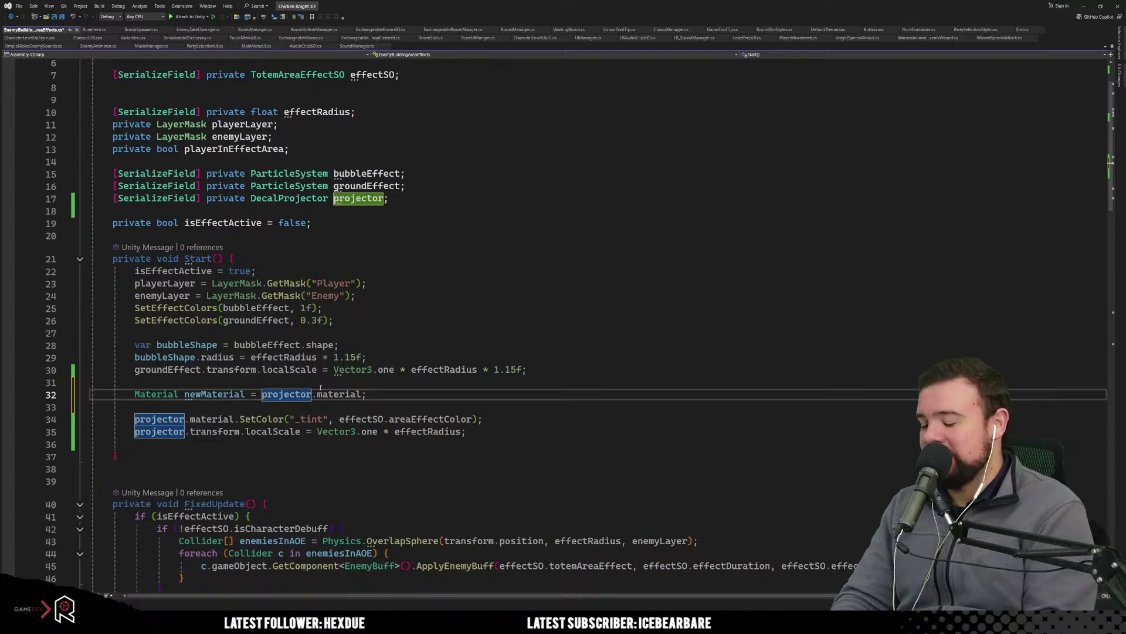
Try the new keyword before projector.material, compare the line with Google's material instance example in the browser, and remove the keyword.
{"action": "type", "text": "new"}
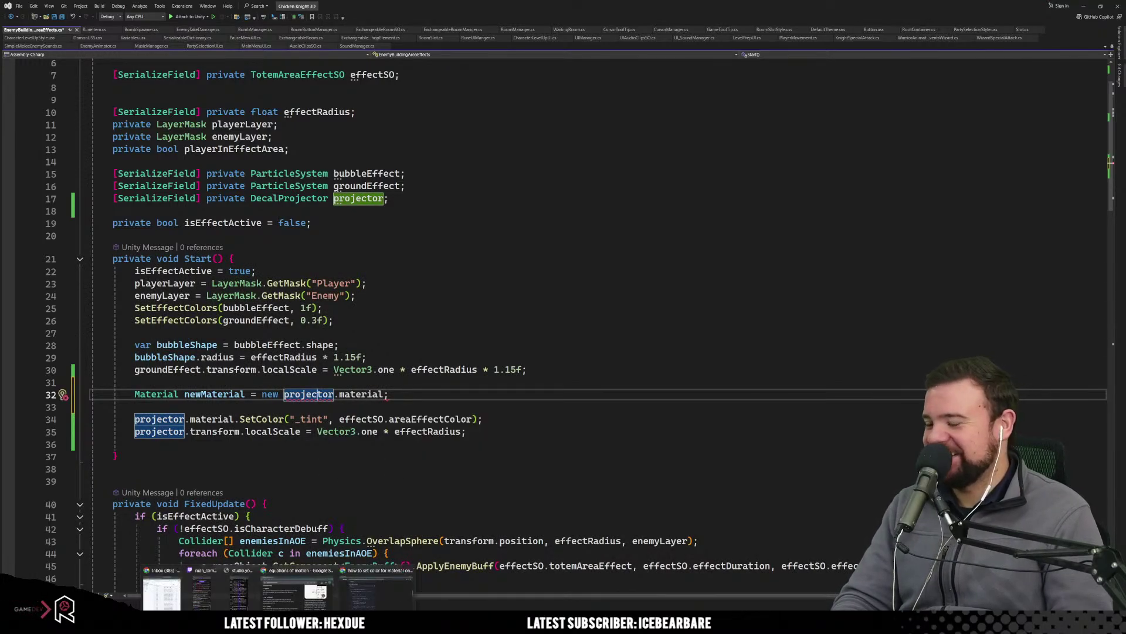
{"action": "left_click", "coordinate": [385, 593]}
{"action": "scroll", "coordinate": [340, 461], "scroll_direction": "down", "scroll_amount": 10}
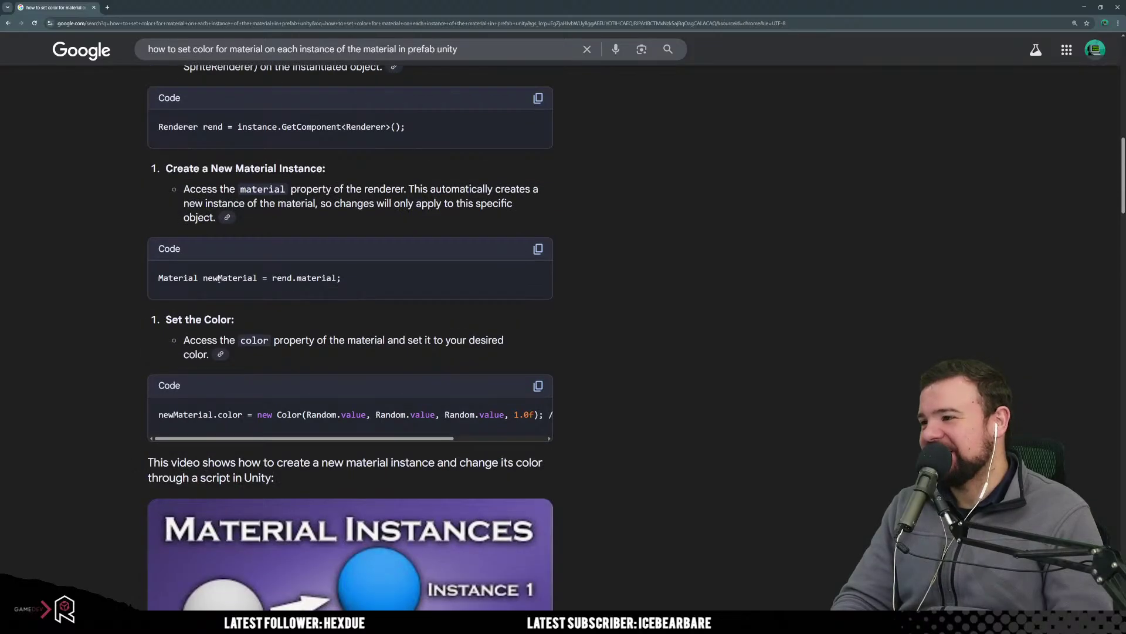
{"action": "left_click_drag", "start_coordinate": [284, 281], "coordinate": [312, 280]}
{"action": "left_click", "coordinate": [315, 335]}
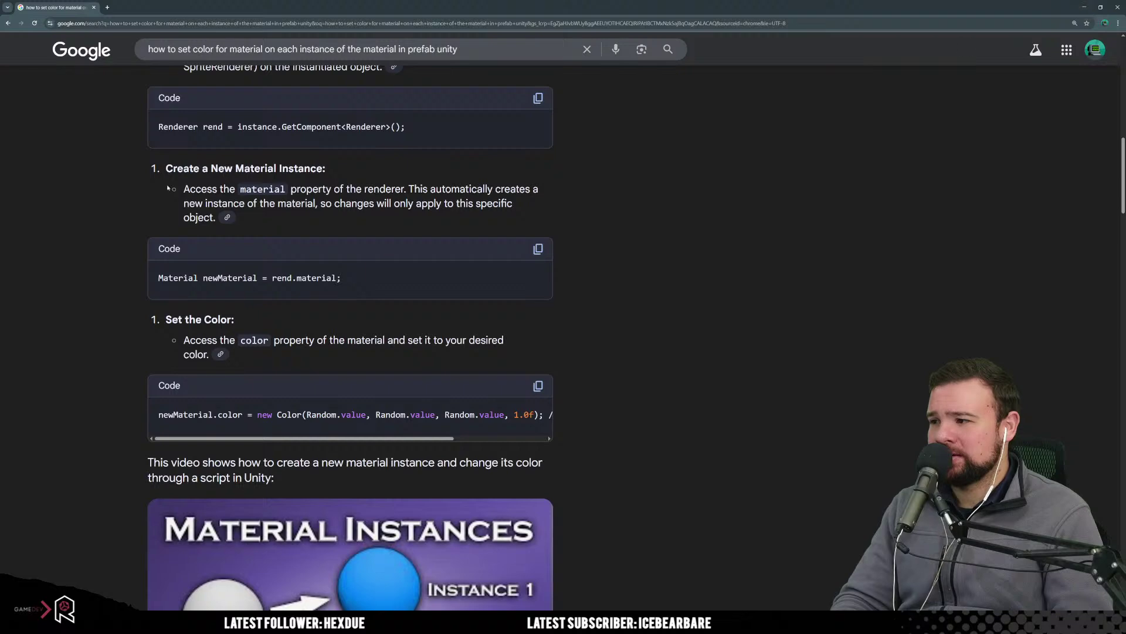
{"action": "left_click", "coordinate": [1080, 5]}
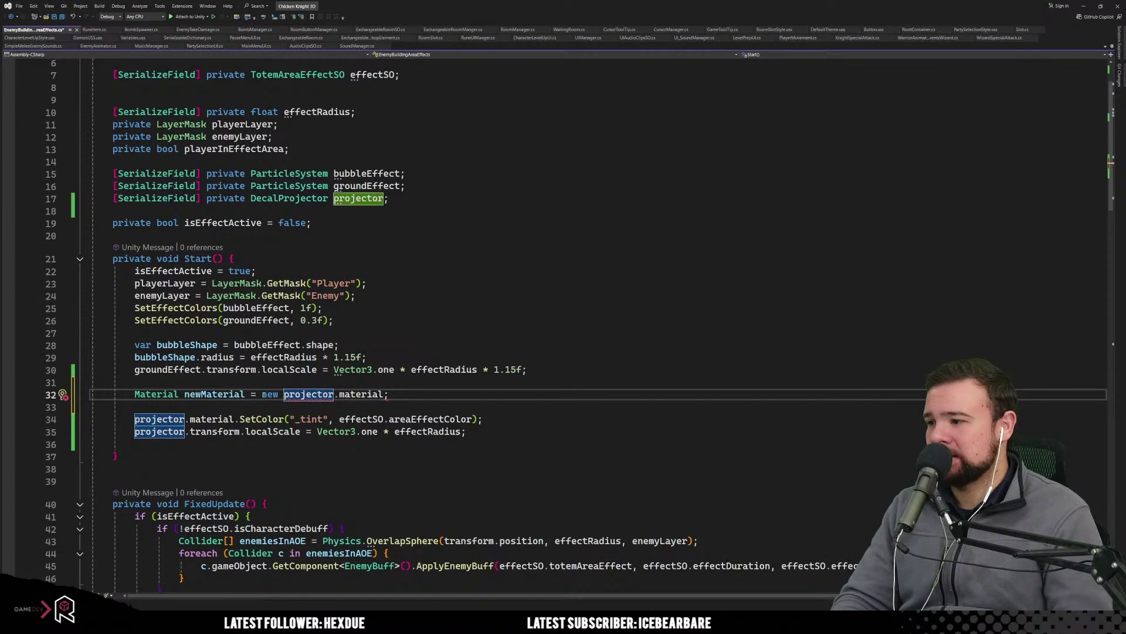
{"action": "double_click", "coordinate": [270, 395]}
{"action": "key", "text": "BackSpace"}
{"action": "key", "text": "BackSpace"}
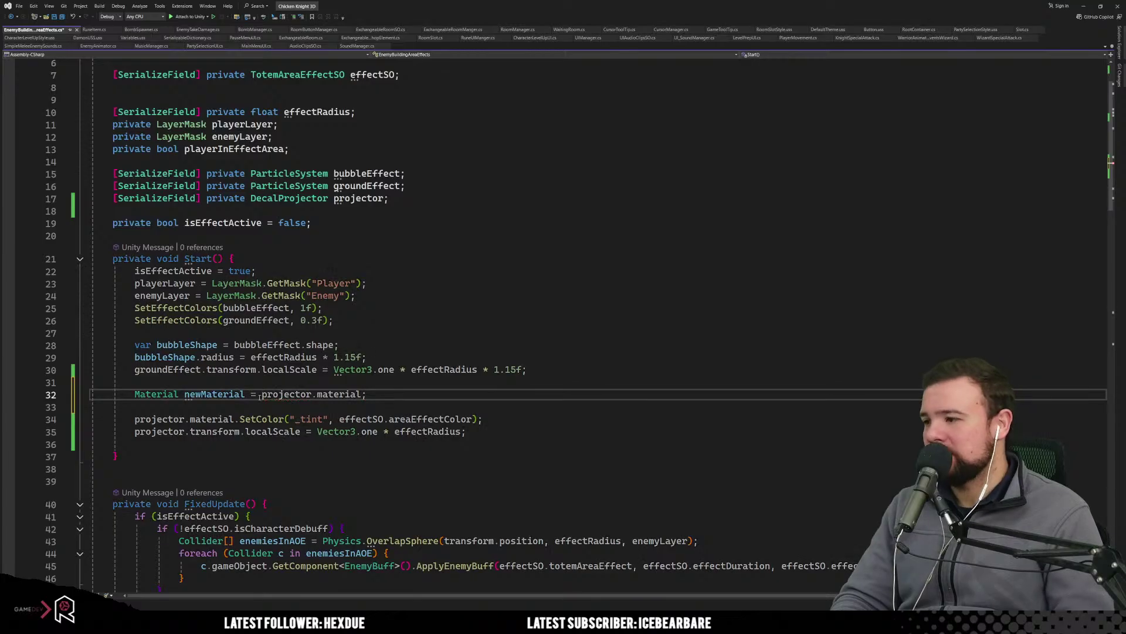
Below the newMaterial declaration, add the line newMaterial.SetColor("_tint", effectSO.areaEffectColor);.
{"action": "left_click", "coordinate": [332, 455]}
{"action": "scroll", "coordinate": [333, 442], "scroll_direction": "down", "scroll_amount": 1}
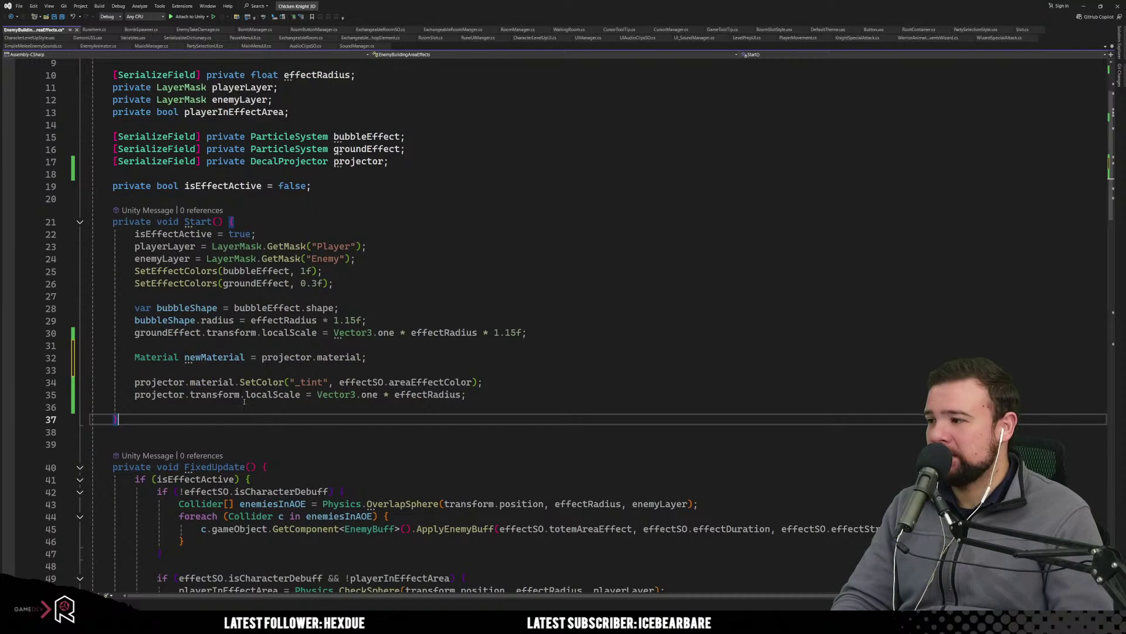
{"action": "left_click", "coordinate": [219, 358]}
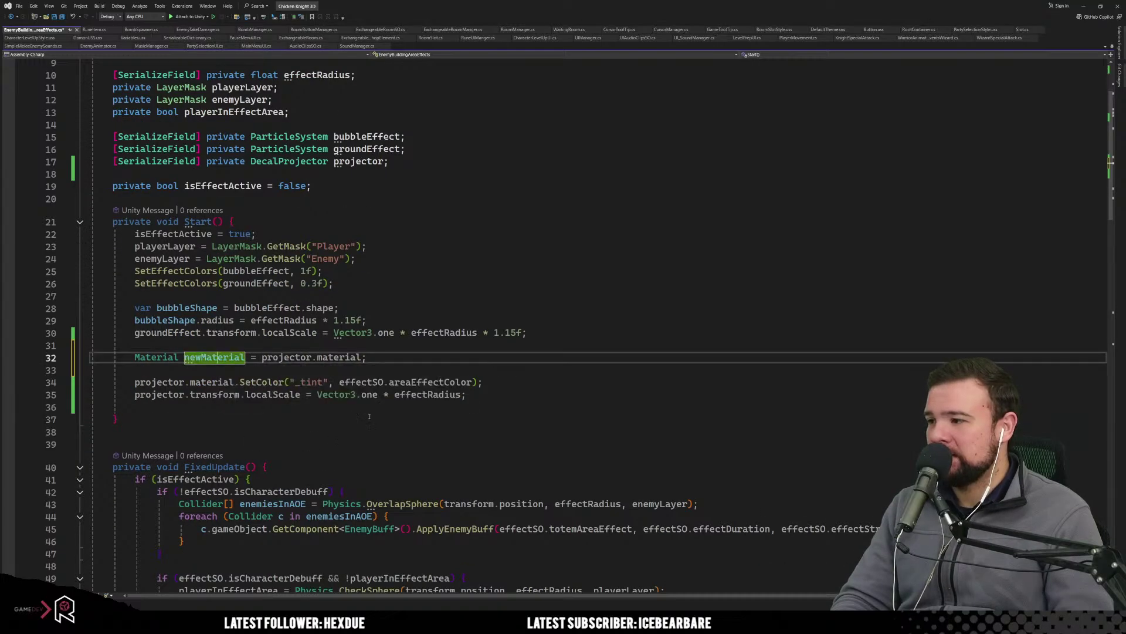
{"action": "left_click", "coordinate": [412, 370]}
{"action": "key", "text": "Return"}
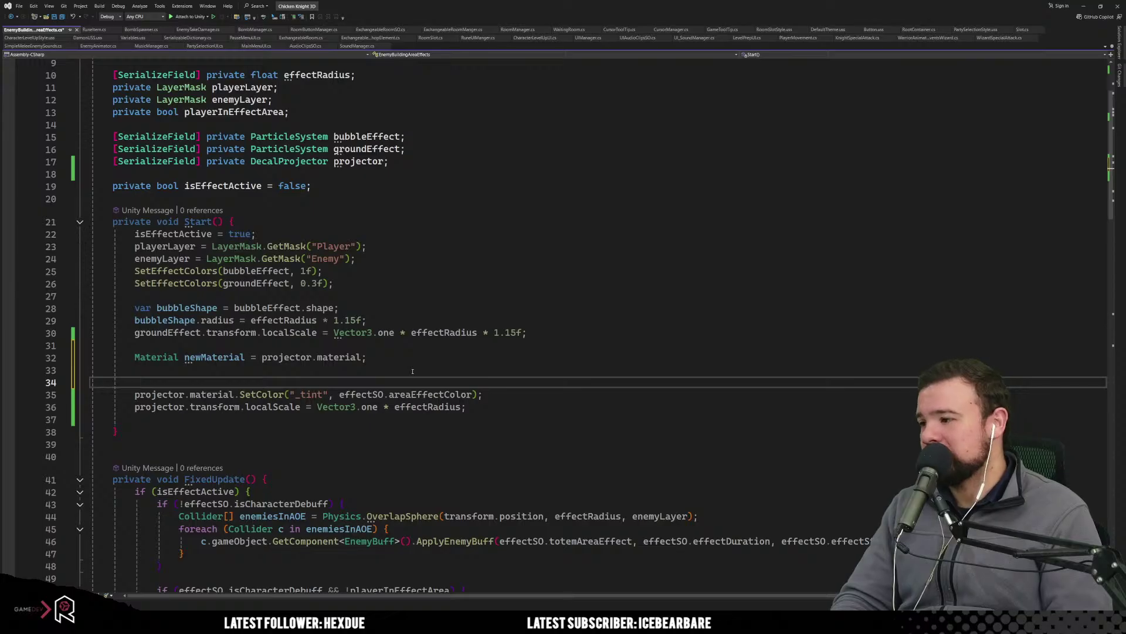
{"action": "key", "text": "Return"}
{"action": "key", "text": "Up"}
{"action": "type", "text": "new"}
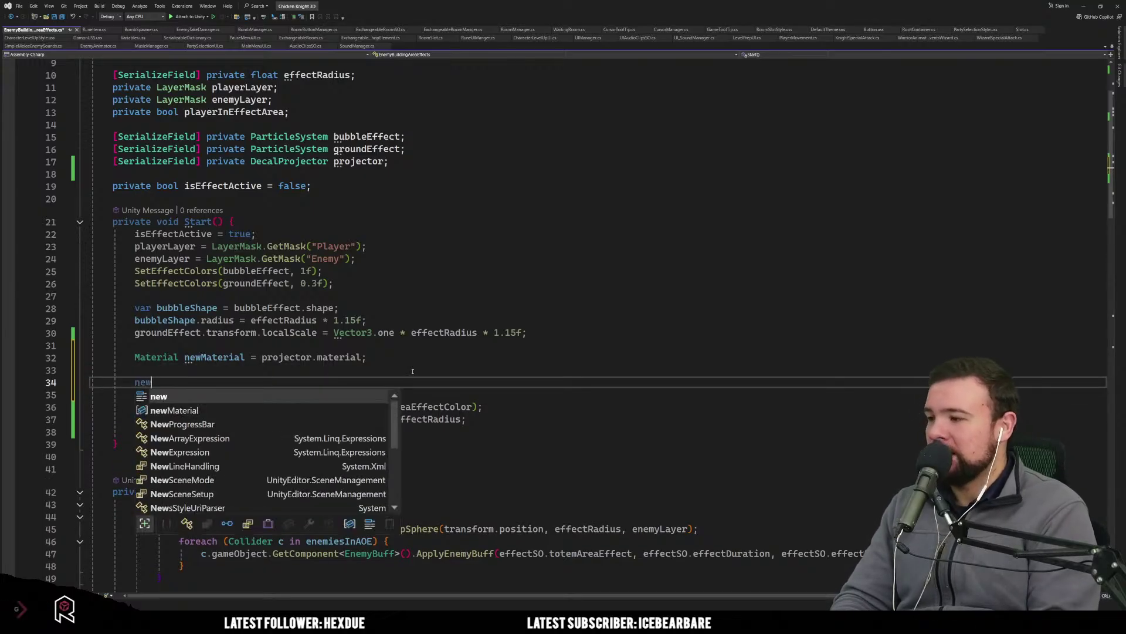
{"action": "type", "text": "Material ="}
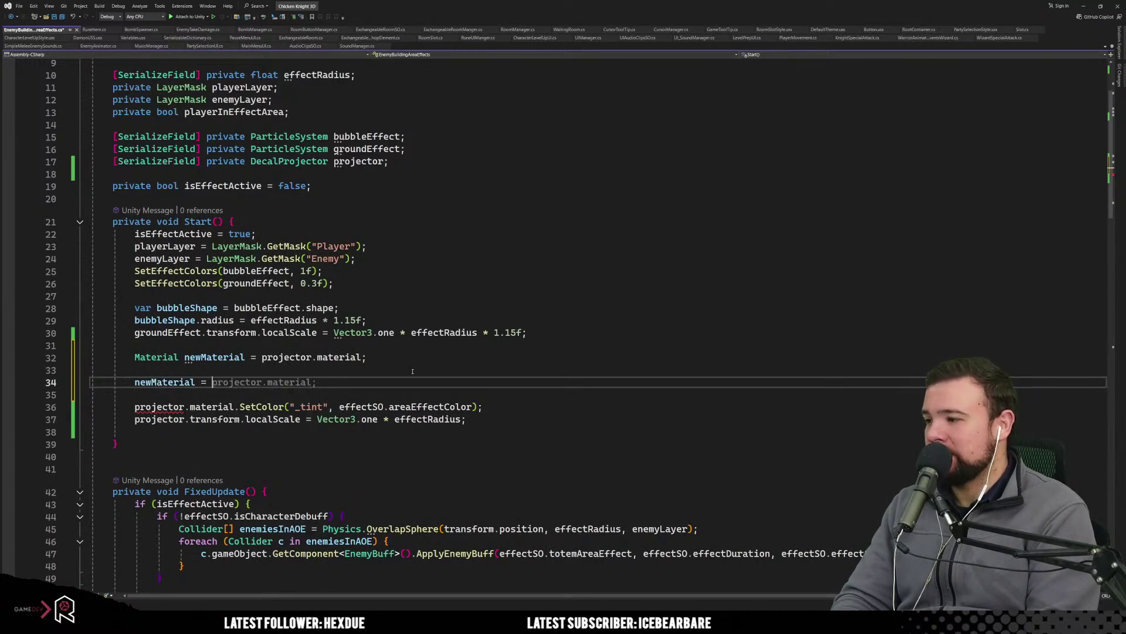
{"action": "key", "text": "BackSpace"}
{"action": "key", "text": "BackSpace"}
{"action": "key", "text": "BackSpace"}
{"action": "type", "text": ".se"}
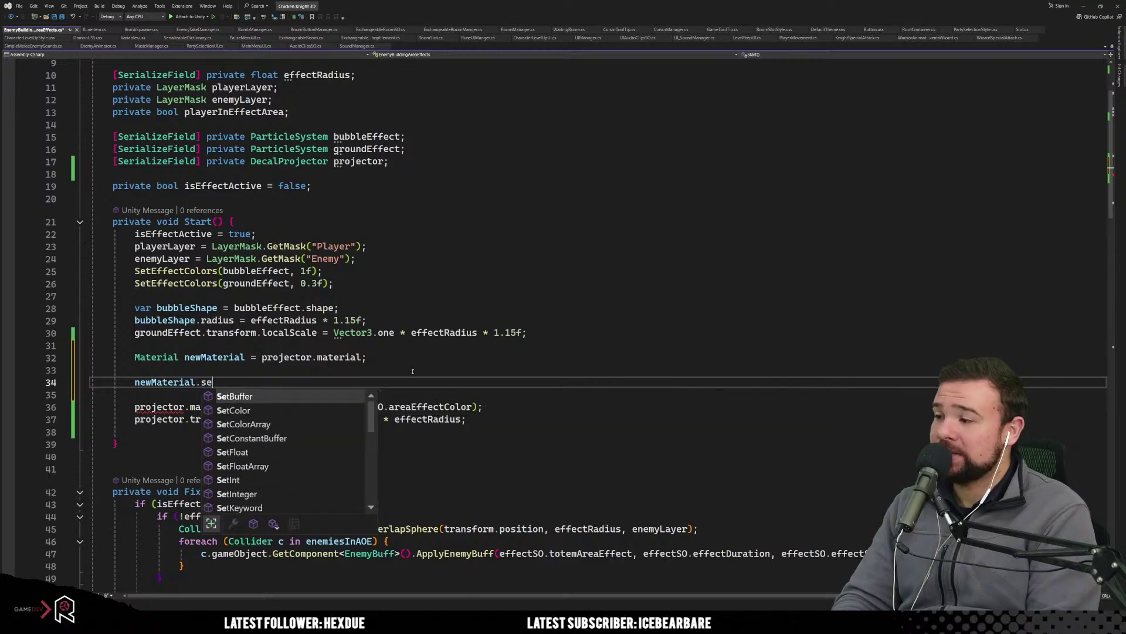
{"action": "type", "text": "tColor"}
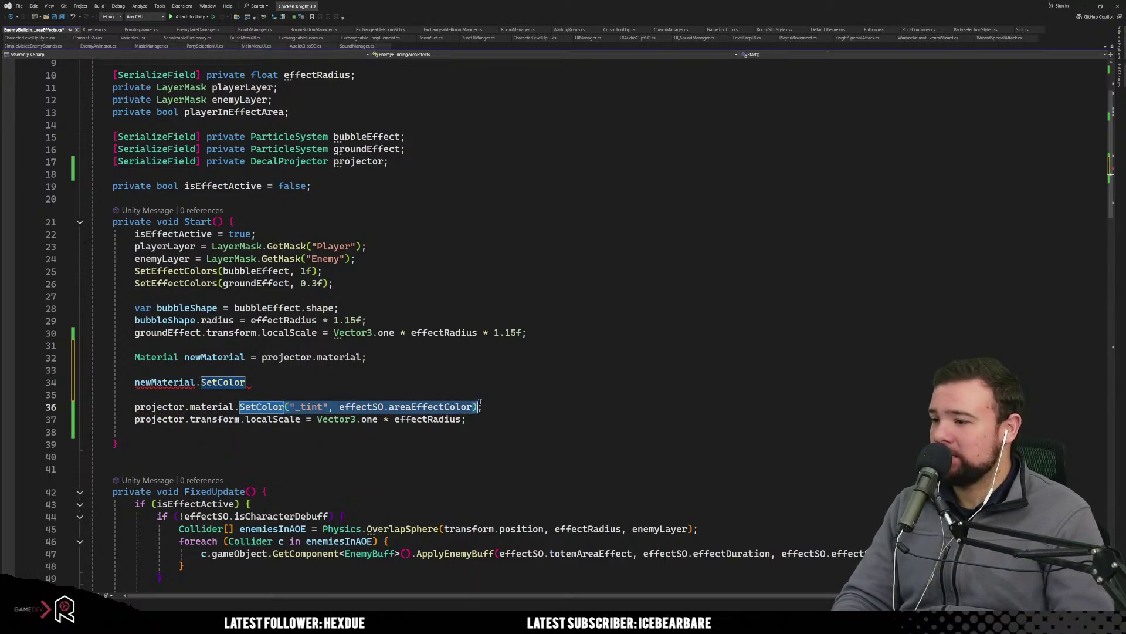
{"action": "left_click", "coordinate": [208, 383]}
{"action": "left_click", "coordinate": [489, 383]}
{"action": "type", "text": "(\"_tint\", effectSO.areaEffectColor);"}
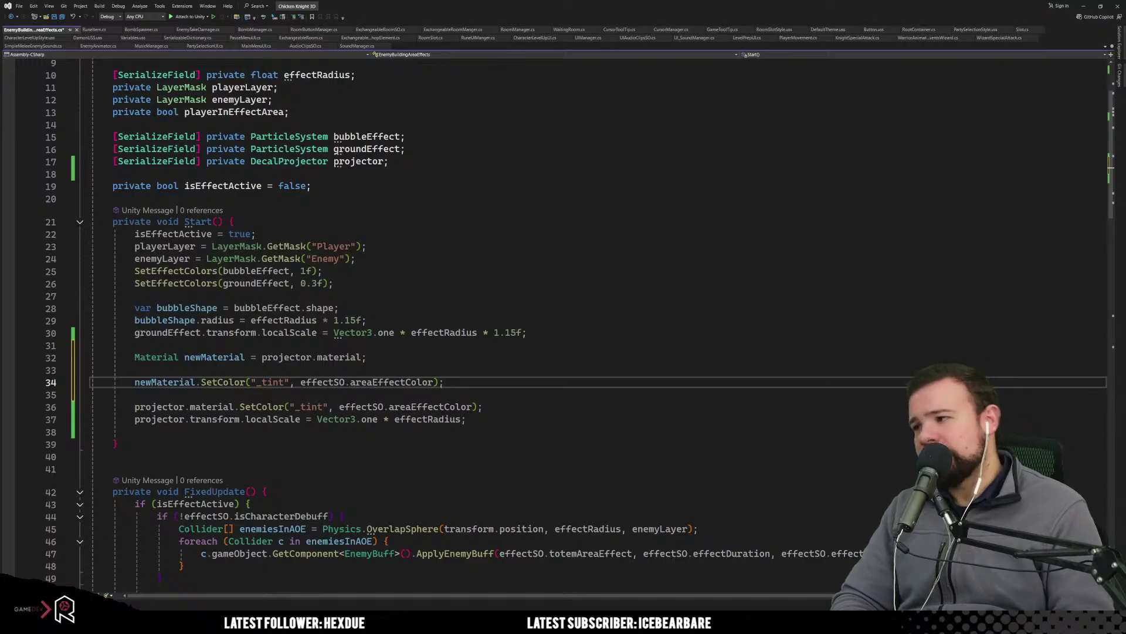
Add the line projector.material = newMaterial; below the newMaterial SetColor call and save the script.
{"action": "left_click", "coordinate": [504, 368]}
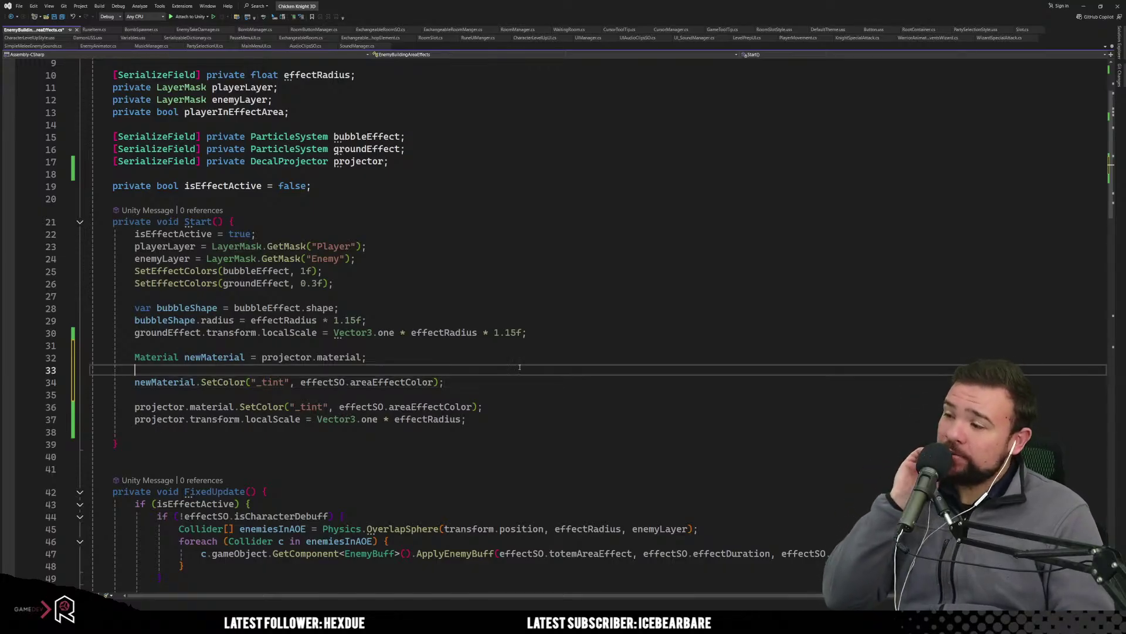
{"action": "left_click", "coordinate": [464, 390]}
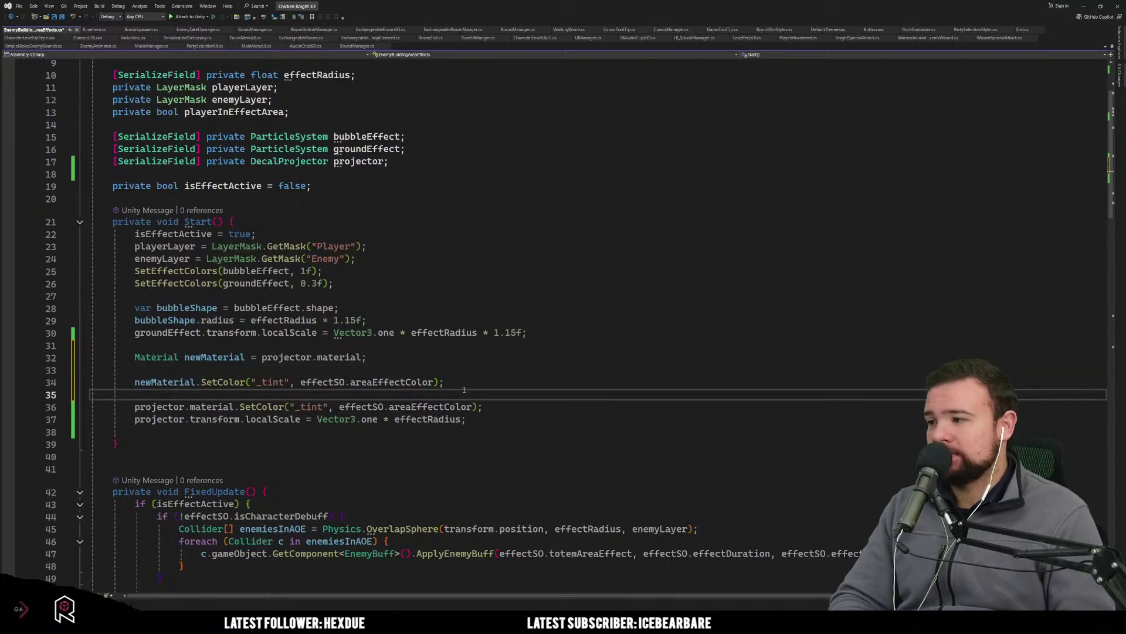
{"action": "key", "text": "Return"}
{"action": "key", "text": "Up"}
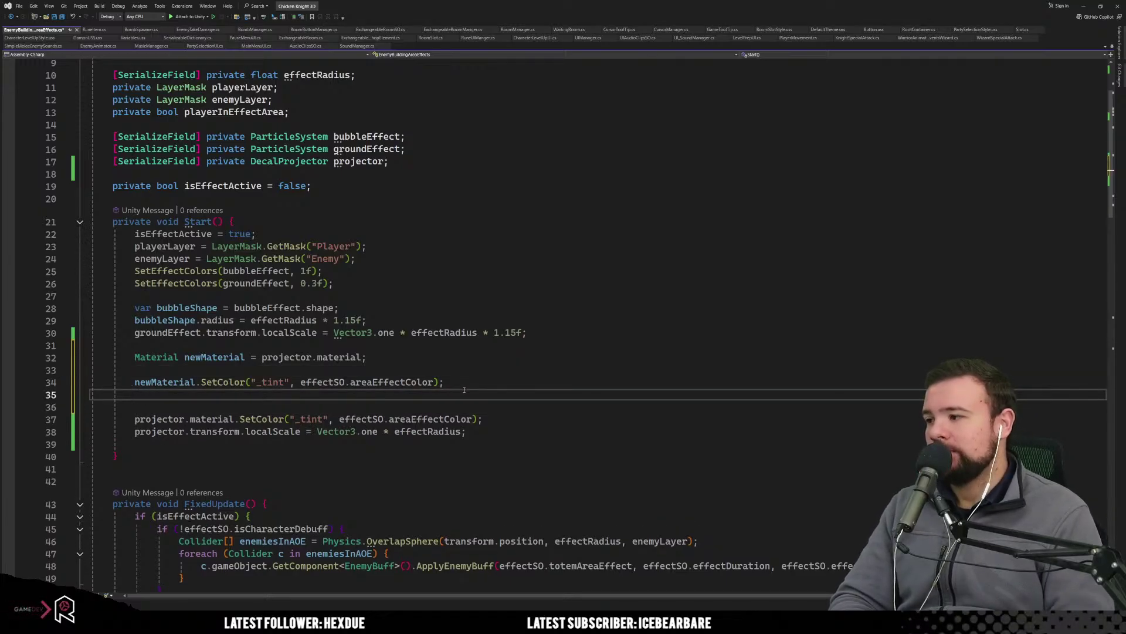
{"action": "key", "text": "Return"}
{"action": "type", "text": "pro"}
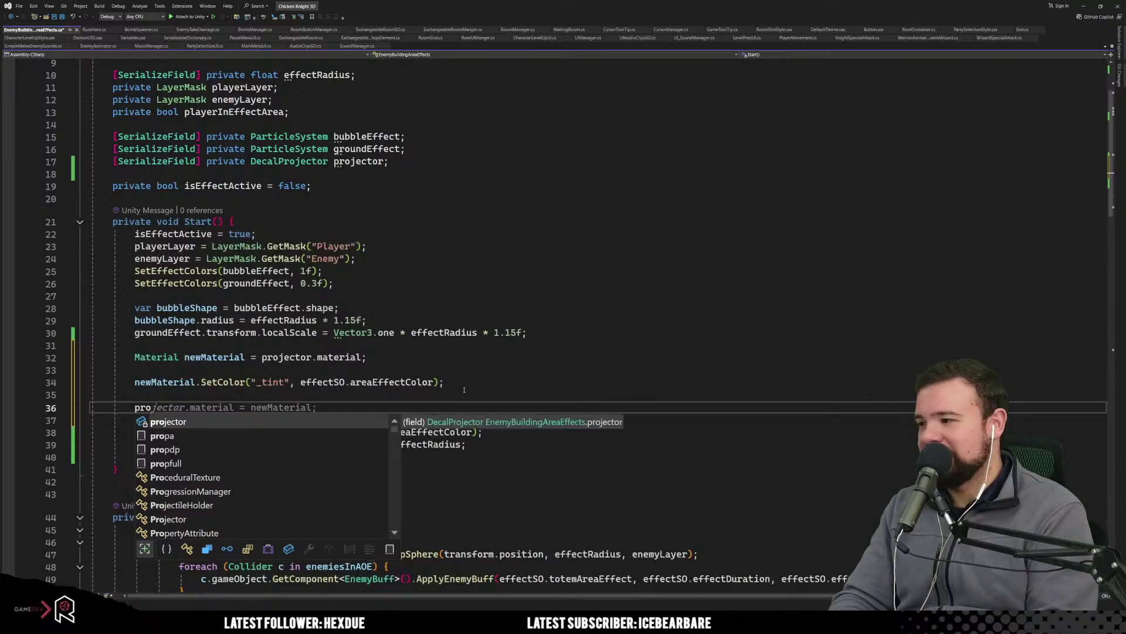
{"action": "key", "text": "Tab"}
{"action": "key", "text": "Tab"}
{"action": "left_click", "coordinate": [580, 369]}
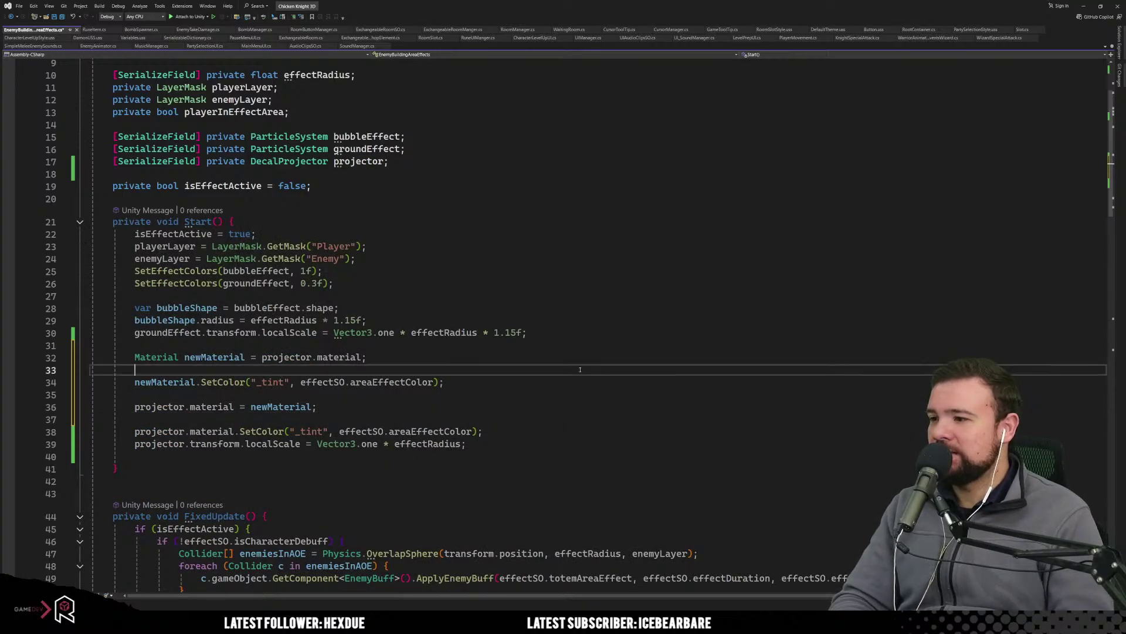
{"action": "key", "text": "ctrl+s"}
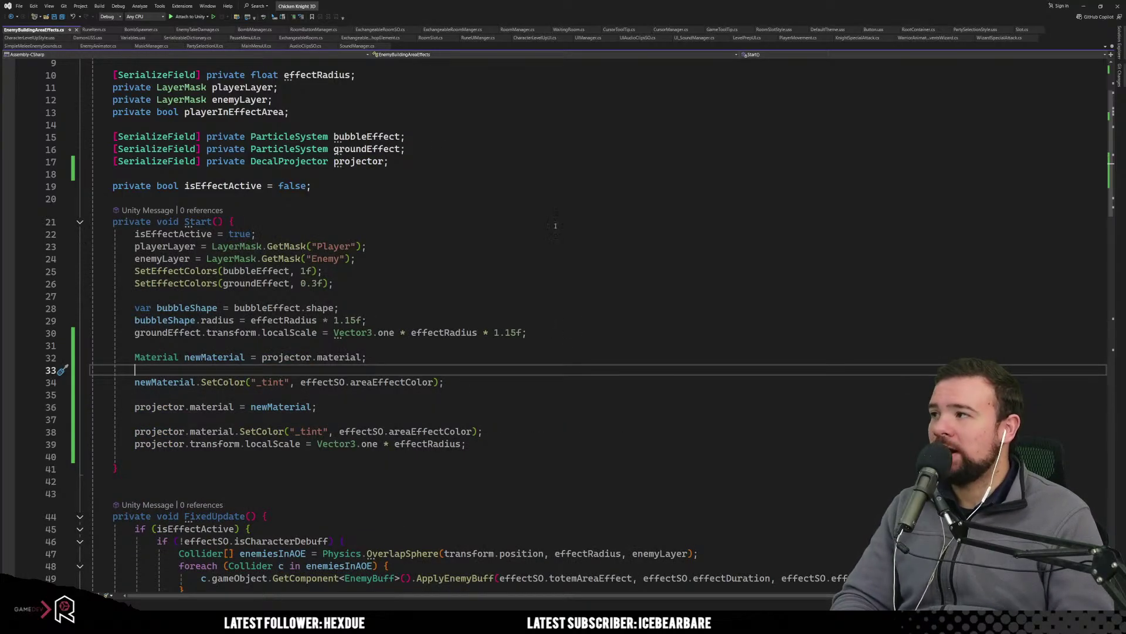
Switch to Unity, set the scope of BombDecalShader's tint property to Per Material, and save the shader graph.
{"action": "key", "text": "alt+Tab"}
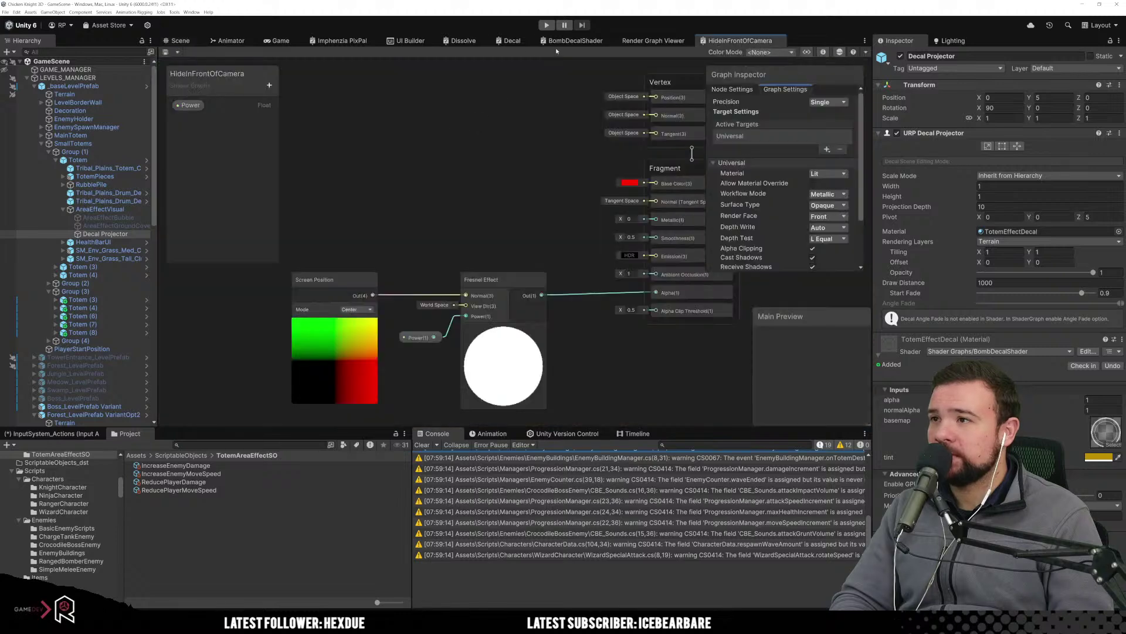
{"action": "left_click", "coordinate": [572, 41]}
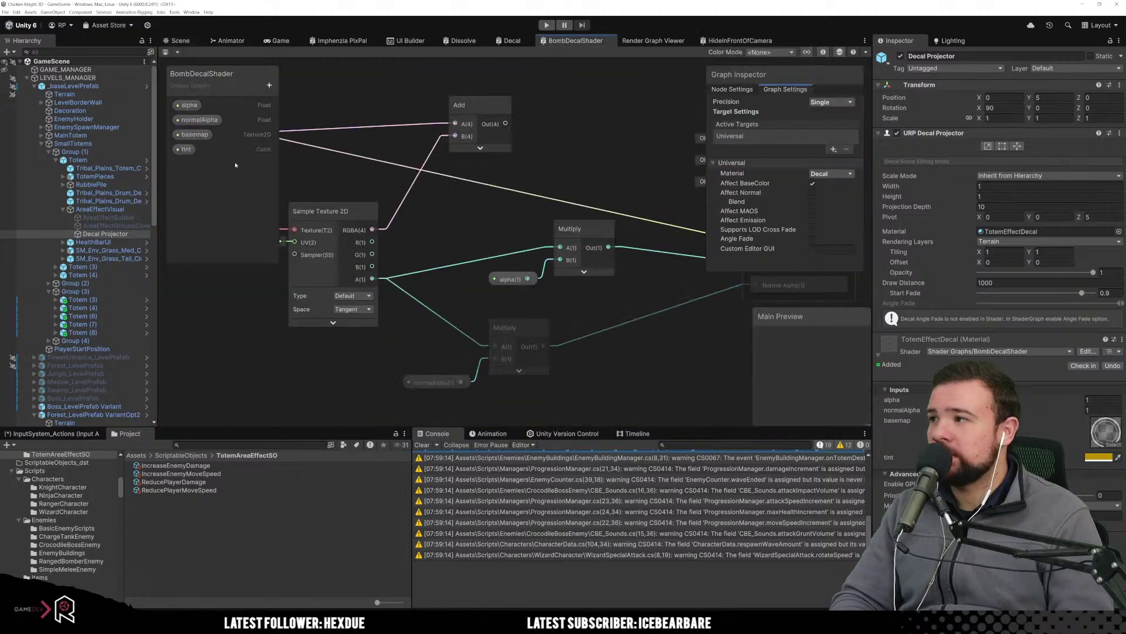
{"action": "left_click", "coordinate": [204, 150]}
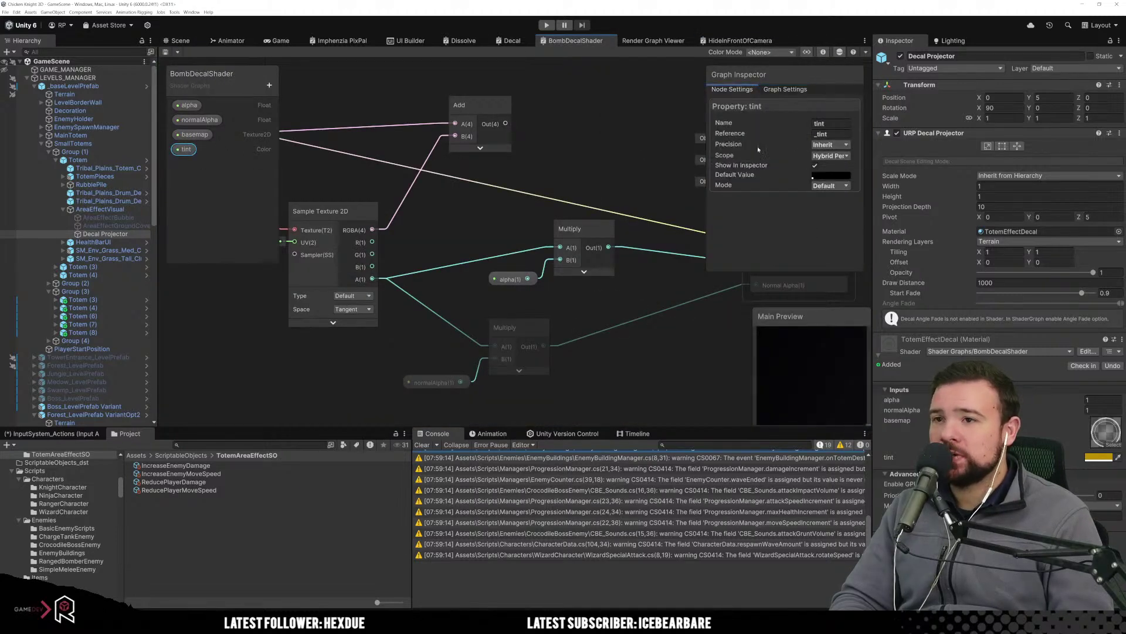
{"action": "left_click", "coordinate": [844, 157]}
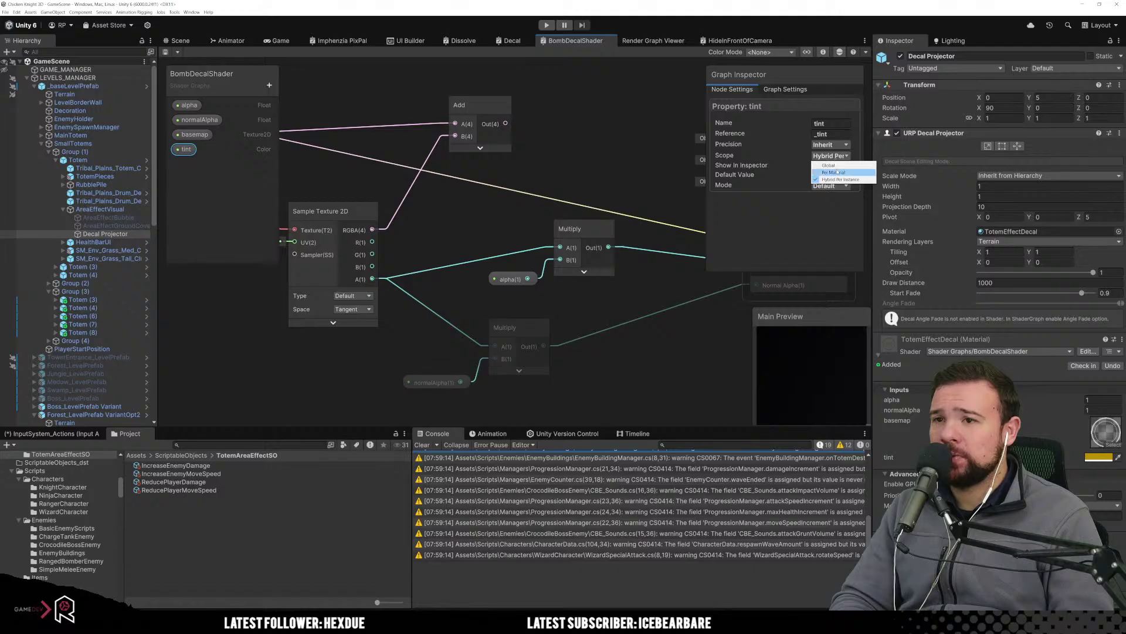
{"action": "left_click", "coordinate": [848, 172]}
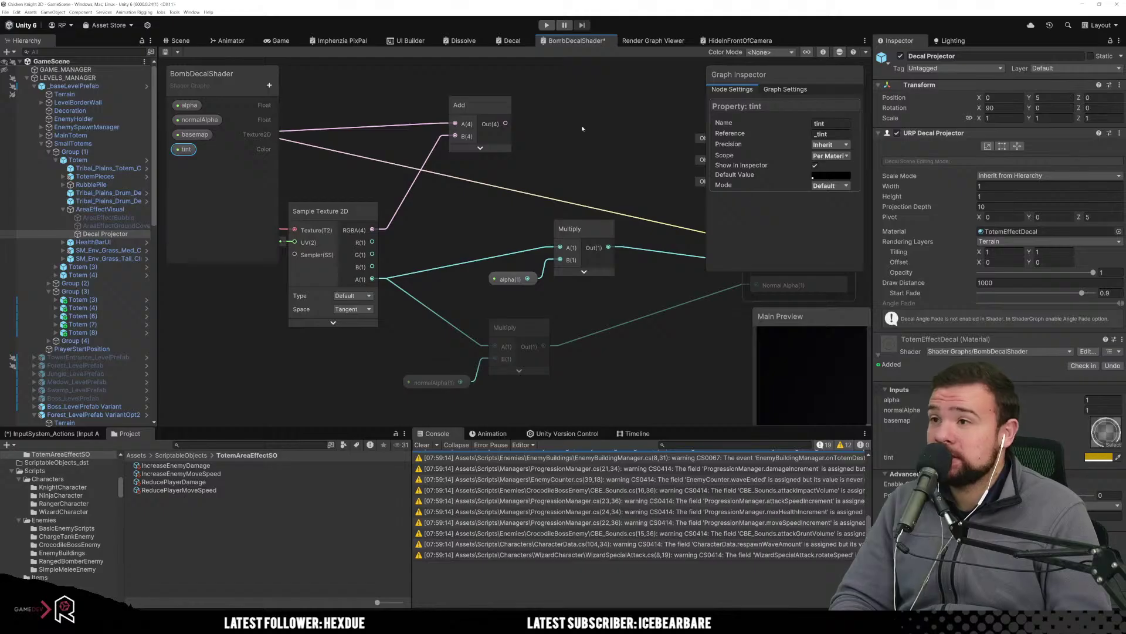
{"action": "left_click", "coordinate": [166, 52]}
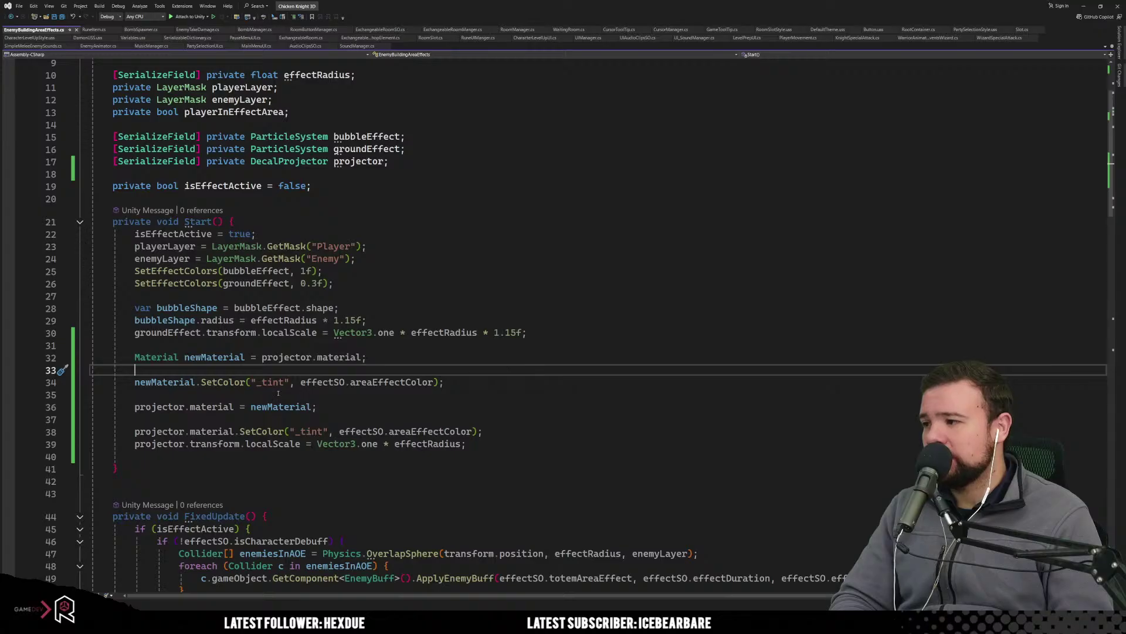
Switch back to Visual Studio and review the newMaterial declaration and its SetColor call in Start().
{"action": "left_click", "coordinate": [180, 357]}
{"action": "left_click", "coordinate": [162, 394]}
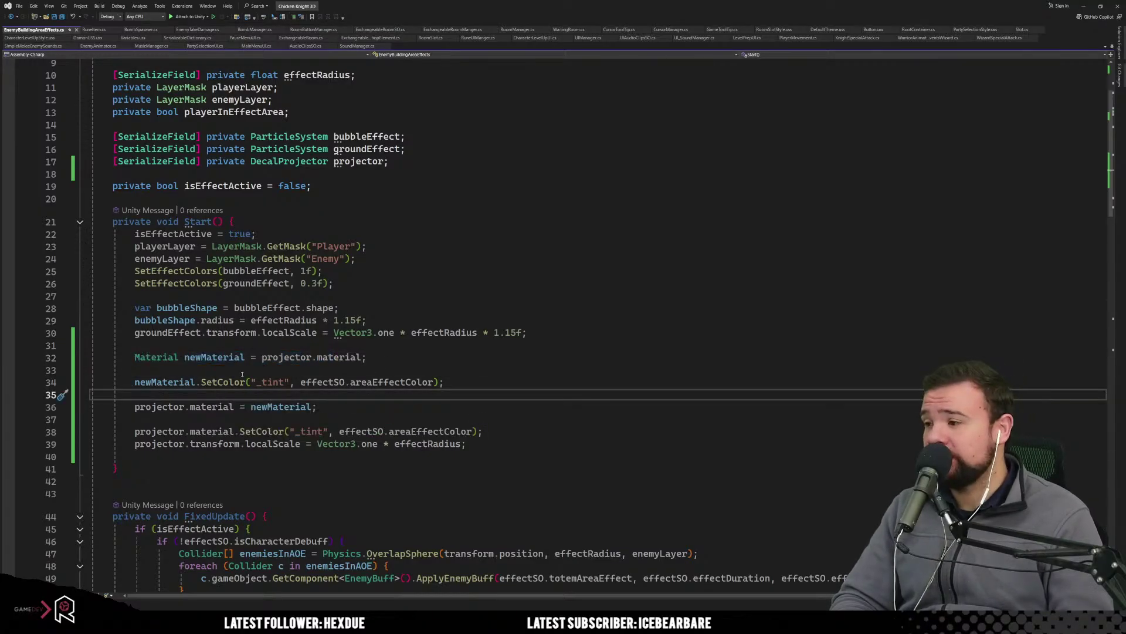
{"action": "left_click_drag", "start_coordinate": [346, 357], "coordinate": [134, 357]}
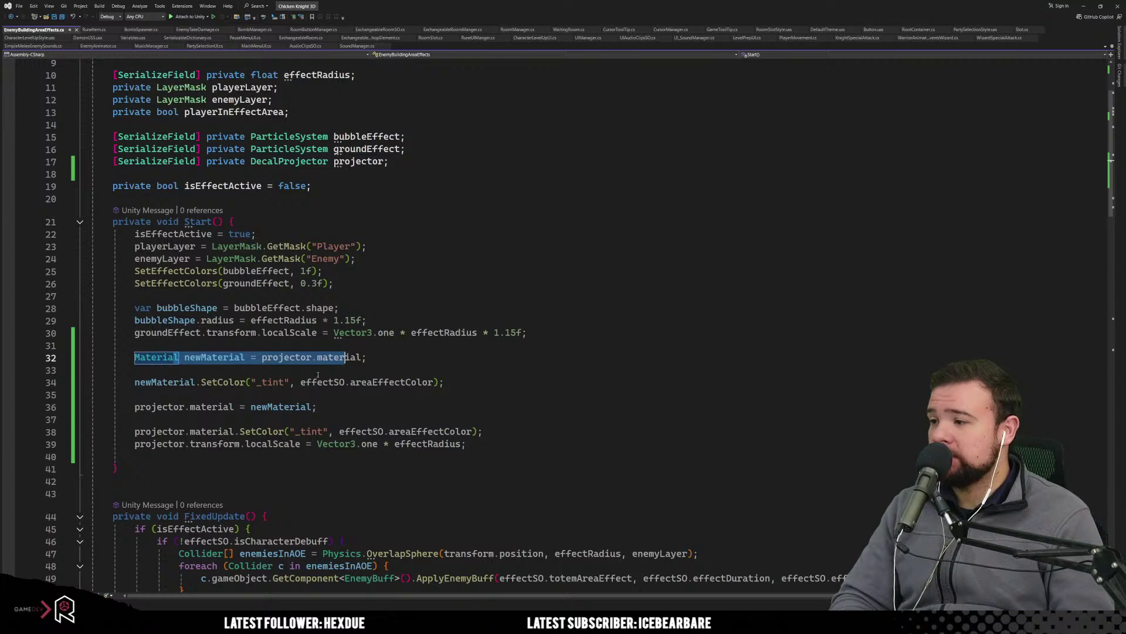
{"action": "left_click", "coordinate": [187, 383]}
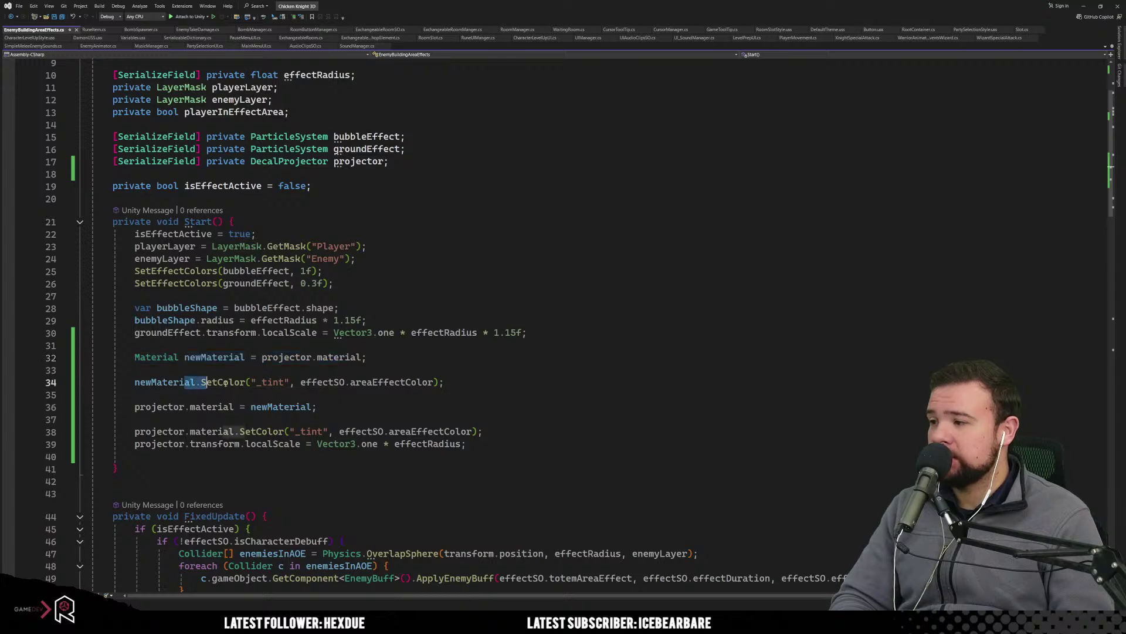
Compare the projector.material assignment with the browser's search answer, studying its code example and explanation for coloring a material instance.
{"action": "left_click", "coordinate": [185, 407]}
{"action": "key", "text": "shift+End"}
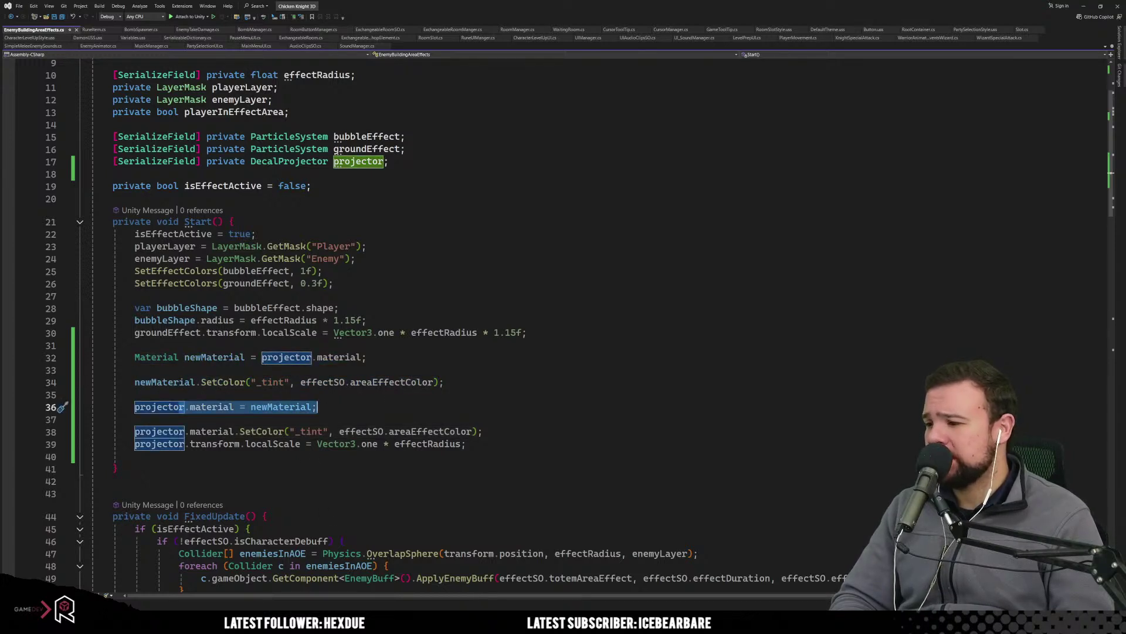
{"action": "key", "text": "alt+Tab"}
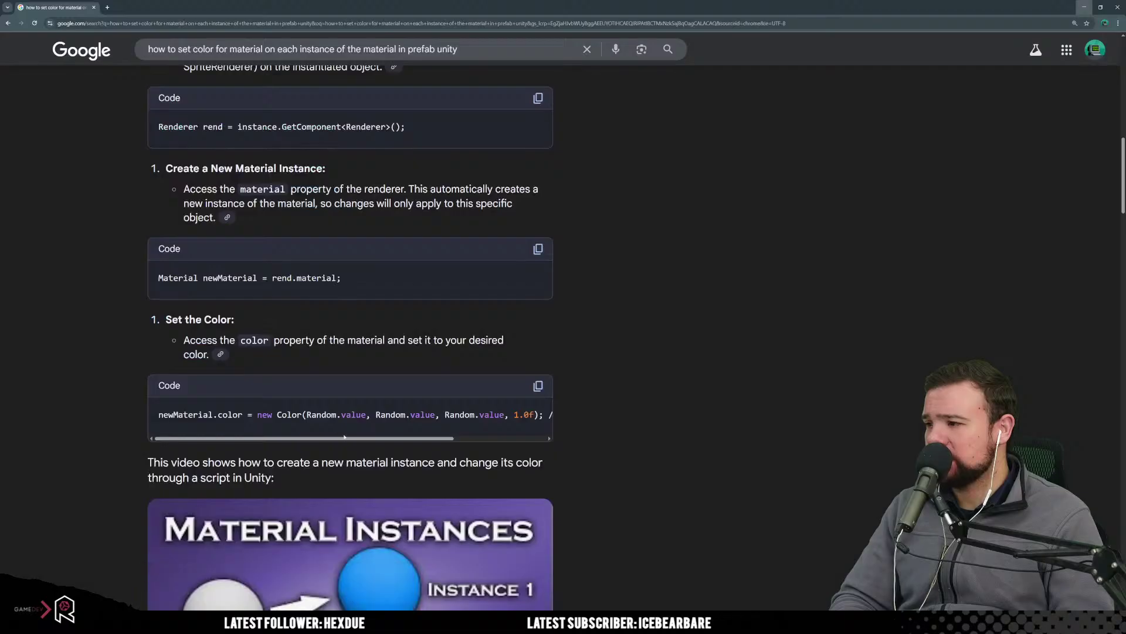
{"action": "left_click_drag", "start_coordinate": [204, 415], "coordinate": [294, 414]}
{"action": "scroll", "coordinate": [278, 350], "scroll_direction": "down", "scroll_amount": 2}
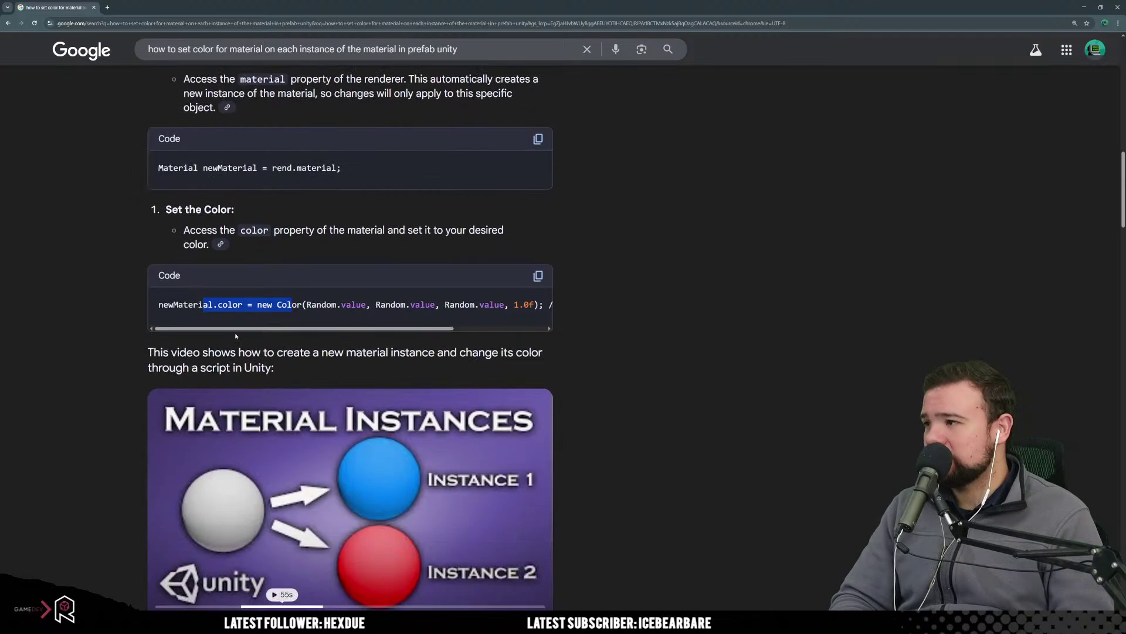
{"action": "scroll", "coordinate": [329, 318], "scroll_direction": "down", "scroll_amount": 6}
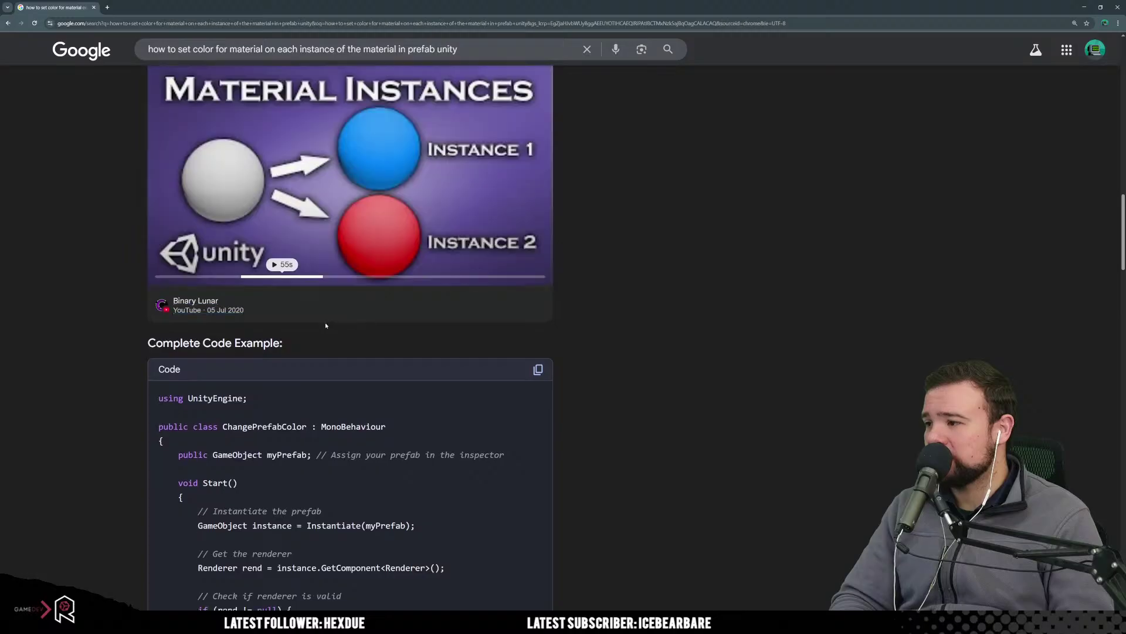
{"action": "scroll", "coordinate": [201, 350], "scroll_direction": "down", "scroll_amount": 6}
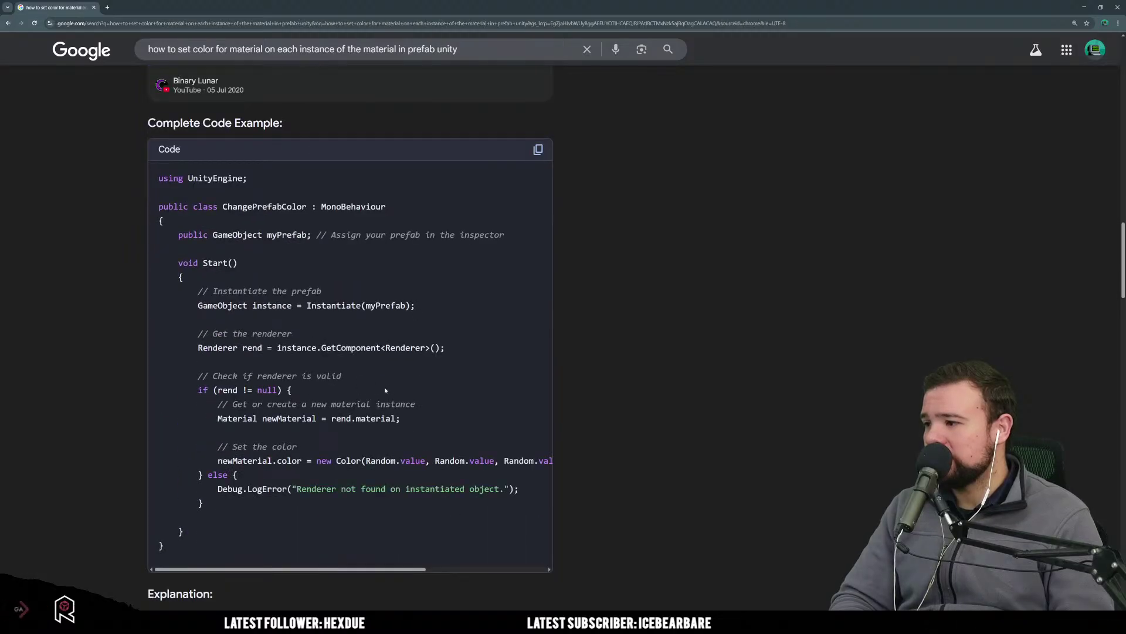
{"action": "left_click_drag", "start_coordinate": [238, 309], "coordinate": [373, 312]}
{"action": "left_click_drag", "start_coordinate": [253, 351], "coordinate": [352, 352]}
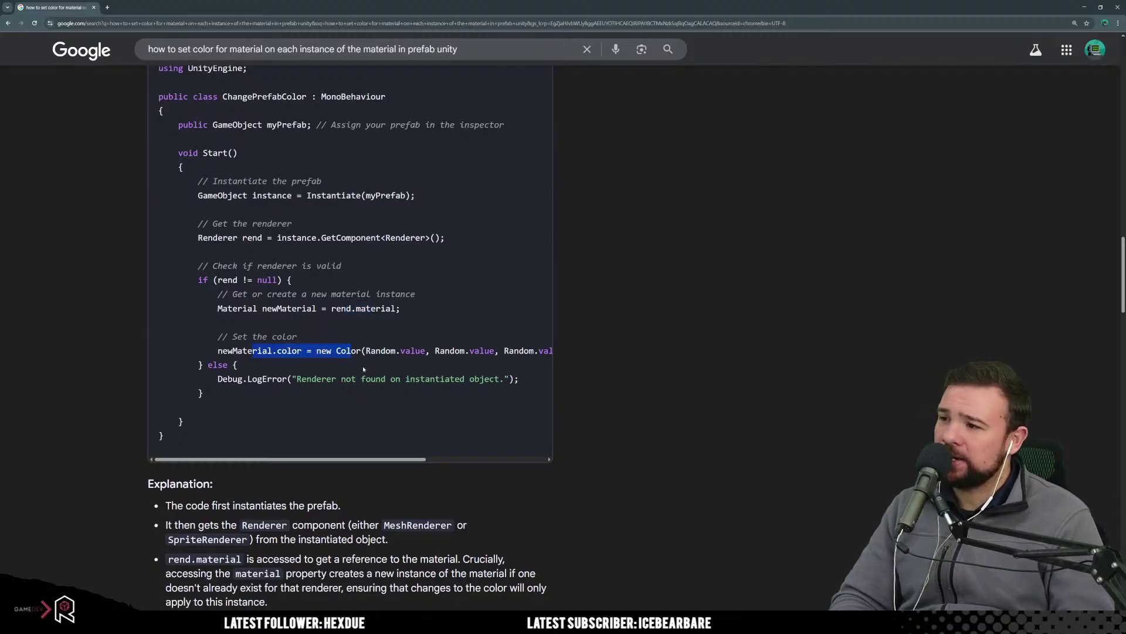
{"action": "double_click", "coordinate": [341, 309]}
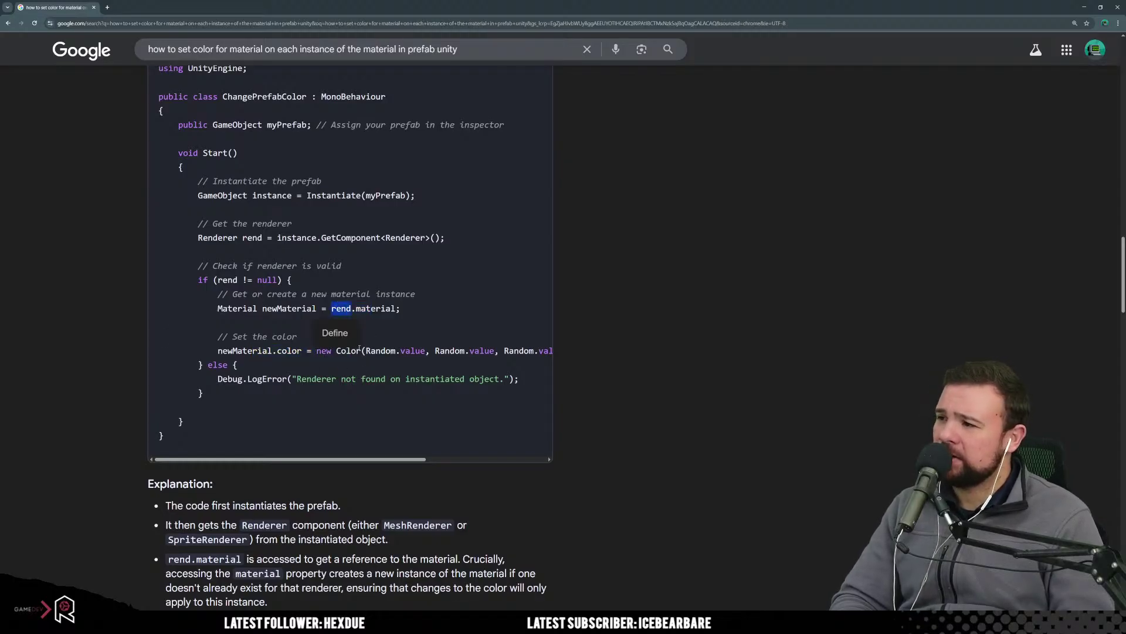
{"action": "scroll", "coordinate": [387, 332], "scroll_direction": "down", "scroll_amount": 5}
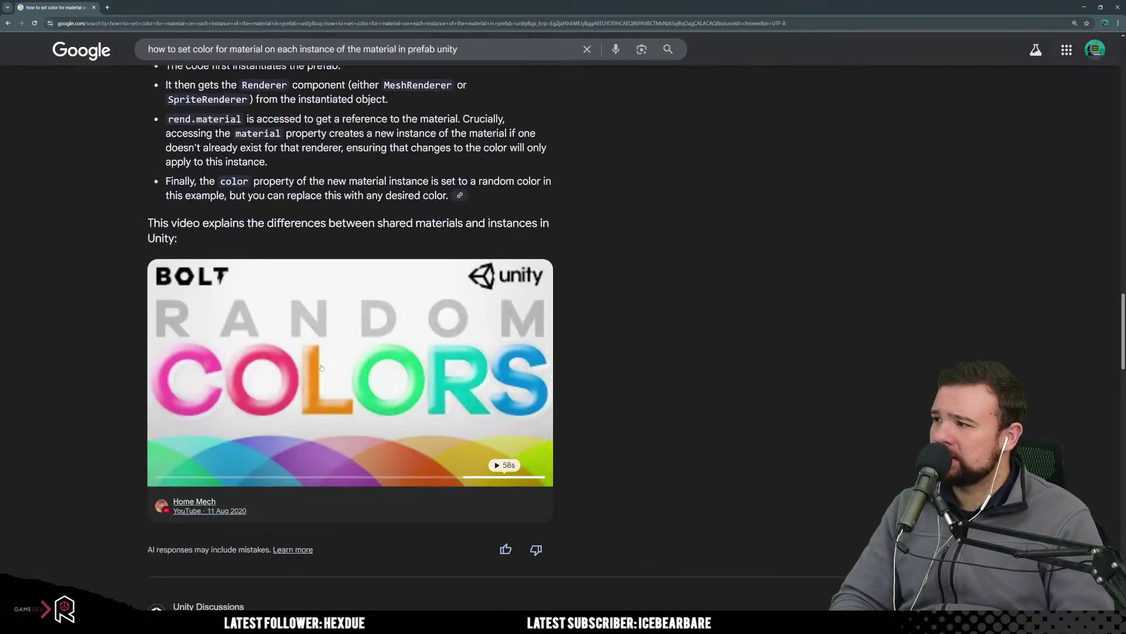
{"action": "left_click_drag", "start_coordinate": [169, 230], "coordinate": [241, 230]}
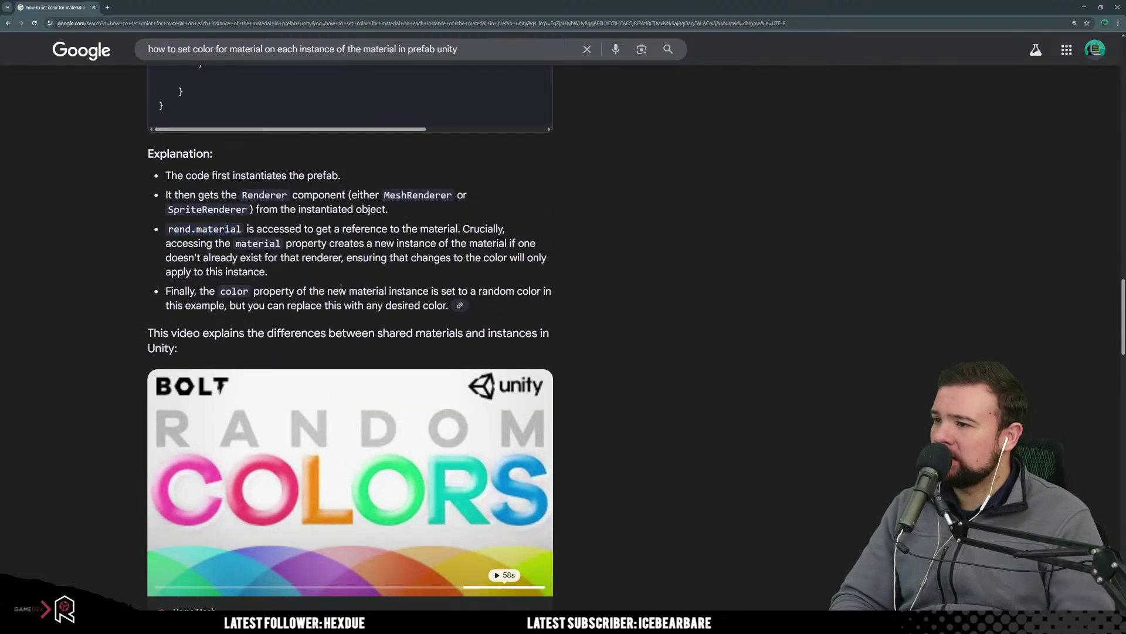
{"action": "scroll", "coordinate": [260, 340], "scroll_direction": "down", "scroll_amount": 7}
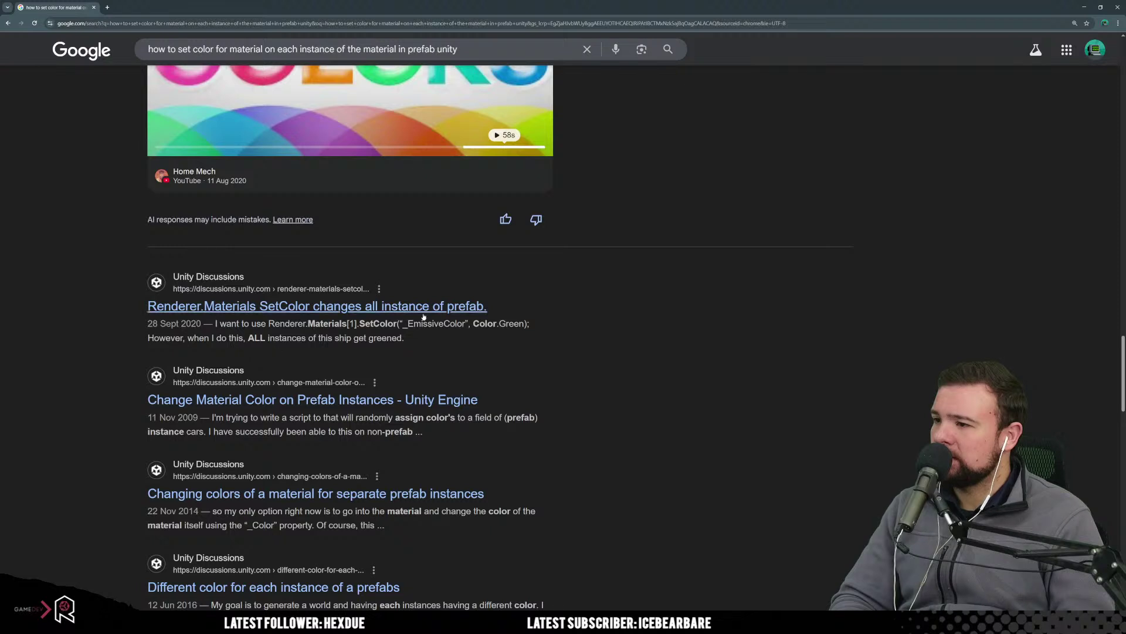
Open the Unity Discussions thread "Renderer.Materials SetColor changes all instance of prefab." and read through its posts and code samples.
{"action": "left_click", "coordinate": [328, 307]}
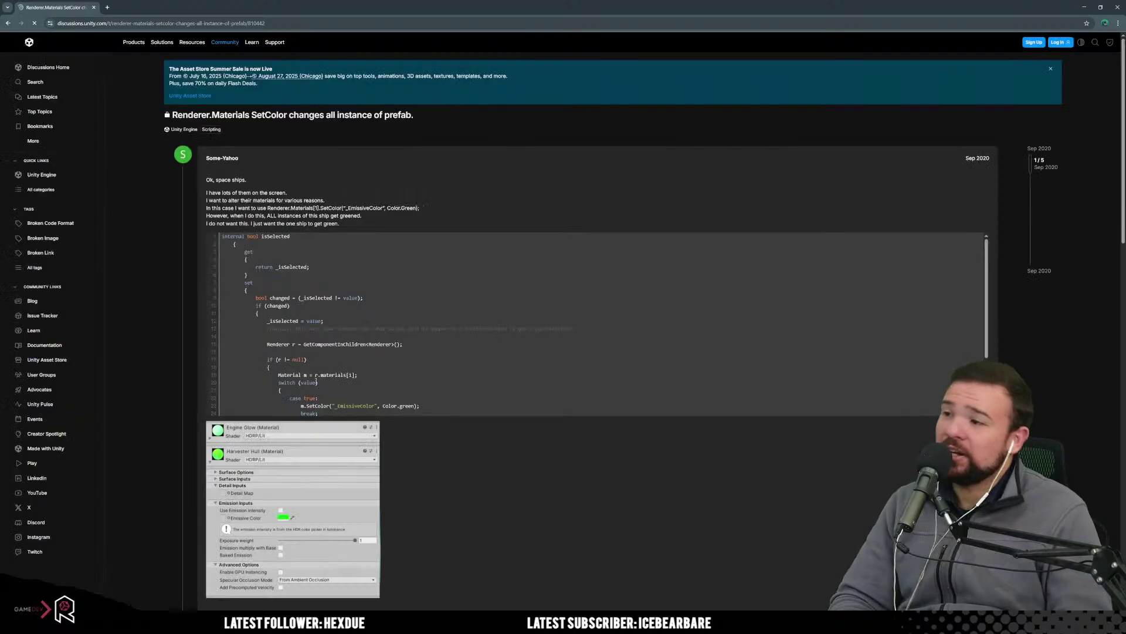
{"action": "scroll", "coordinate": [350, 357], "scroll_direction": "up", "scroll_amount": 3}
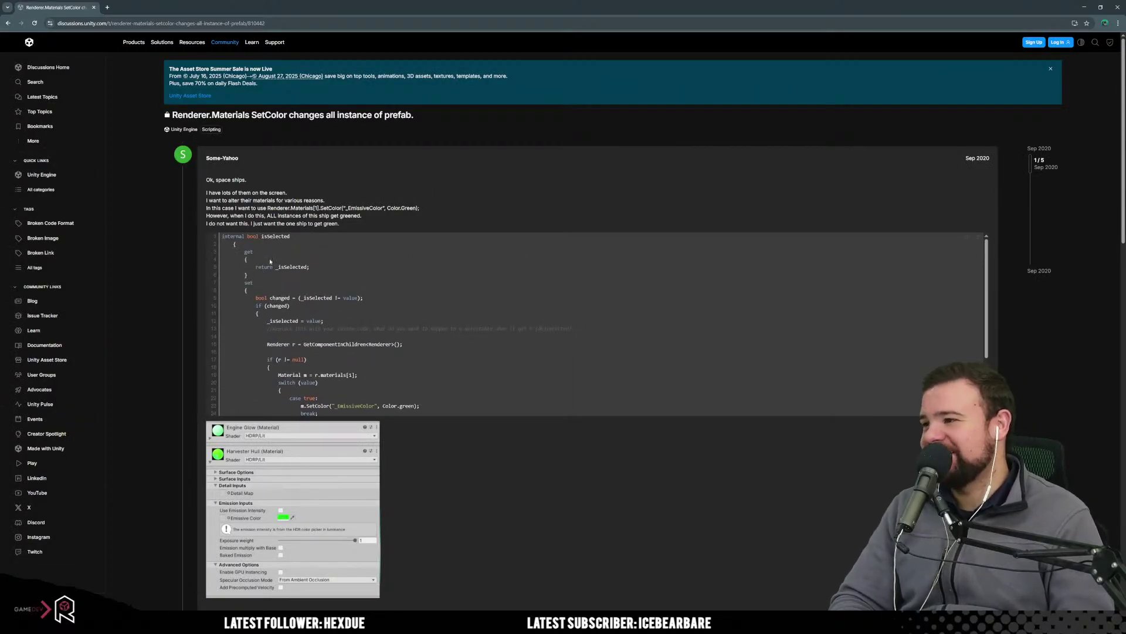
{"action": "scroll", "coordinate": [432, 394], "scroll_direction": "down", "scroll_amount": 10}
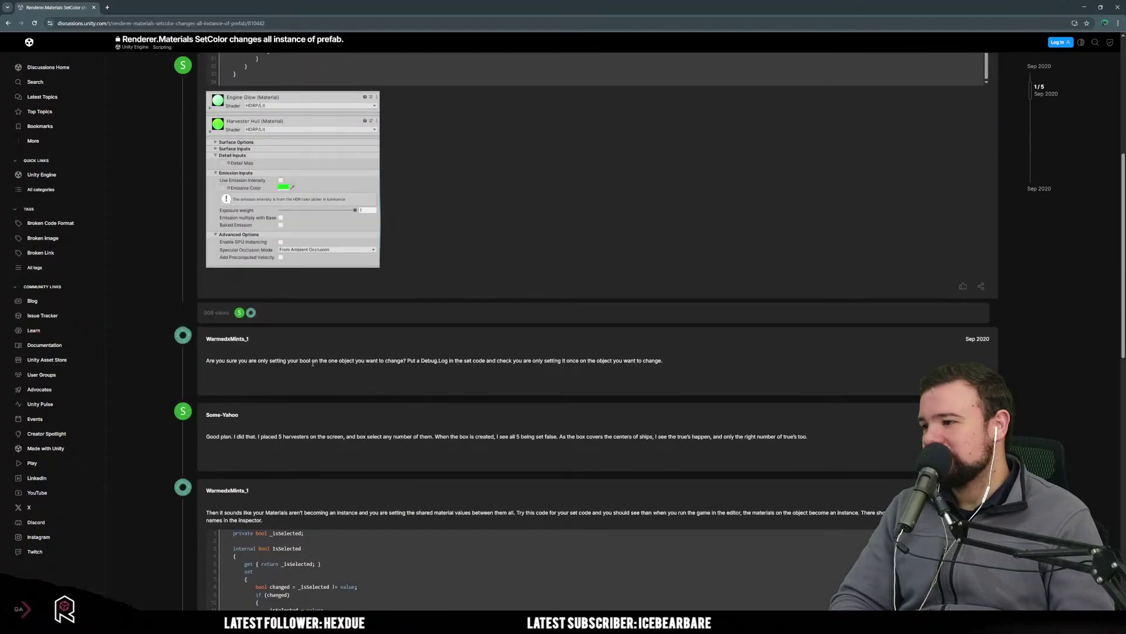
{"action": "scroll", "coordinate": [313, 365], "scroll_direction": "down", "scroll_amount": 4}
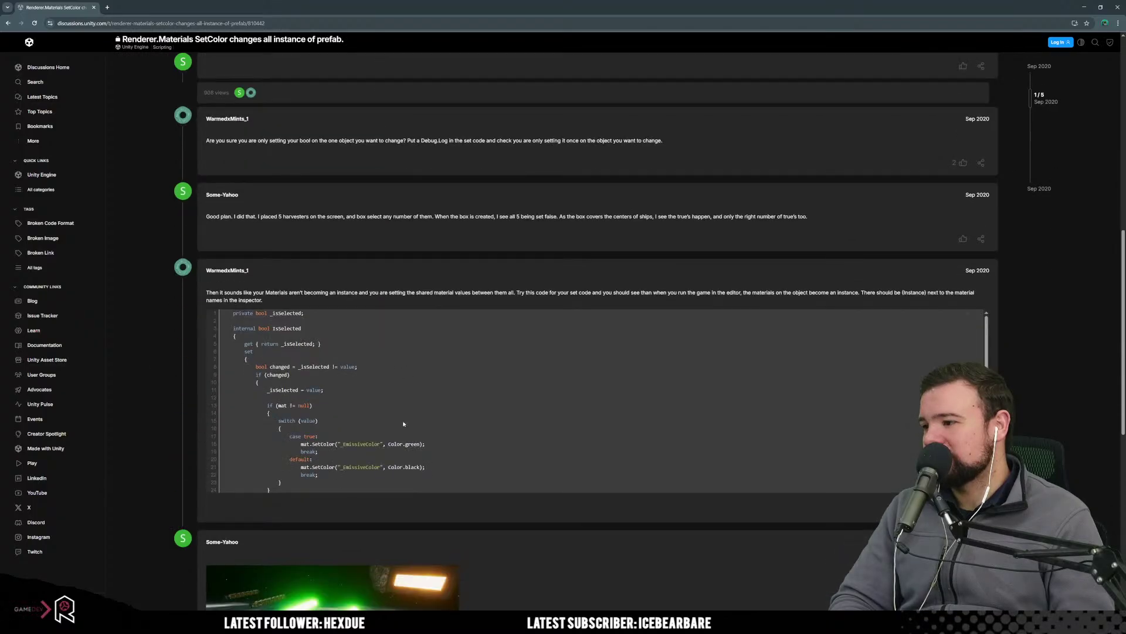
{"action": "scroll", "coordinate": [404, 419], "scroll_direction": "down", "scroll_amount": 10}
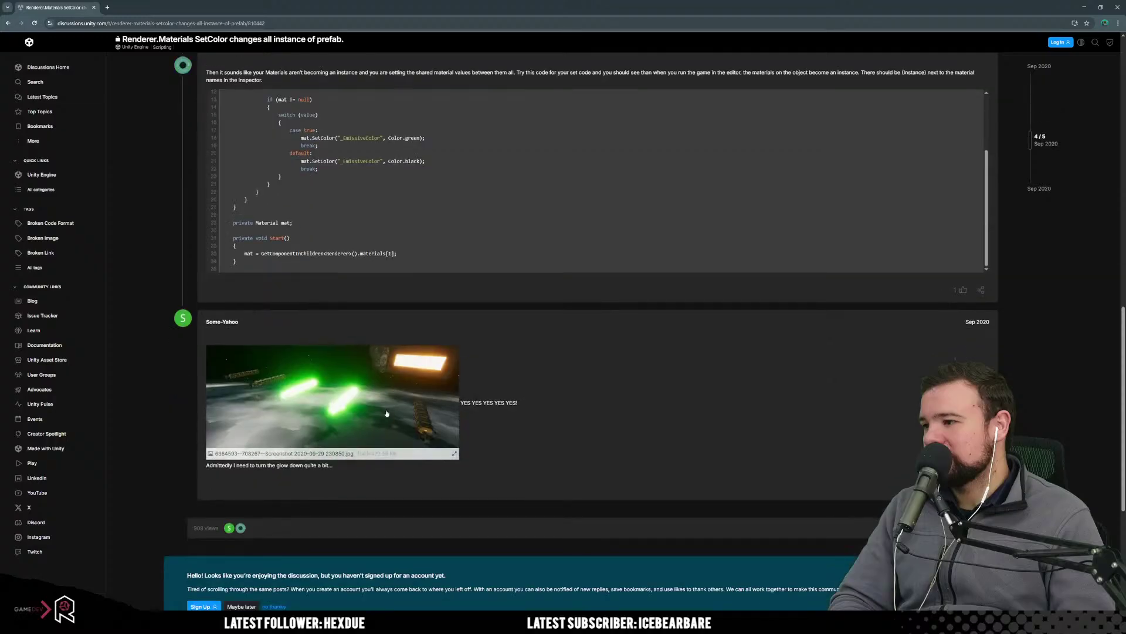
{"action": "scroll", "coordinate": [378, 421], "scroll_direction": "up", "scroll_amount": 20}
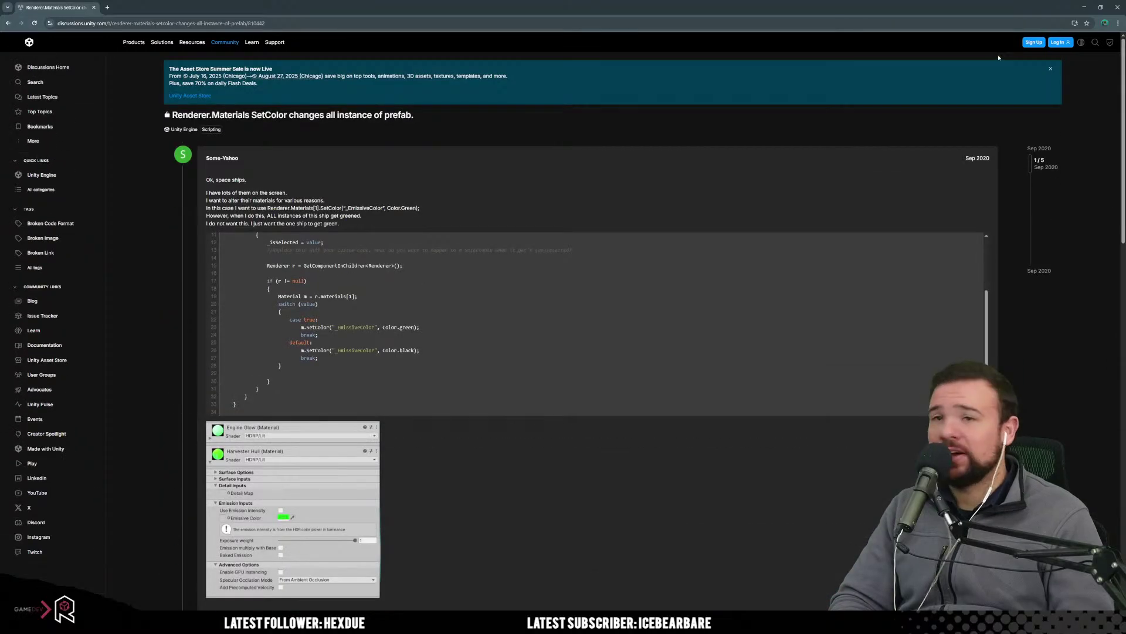
Return to Visual Studio and delete the line projector.material = newMaterial; from Start().
{"action": "left_click", "coordinate": [1084, 7]}
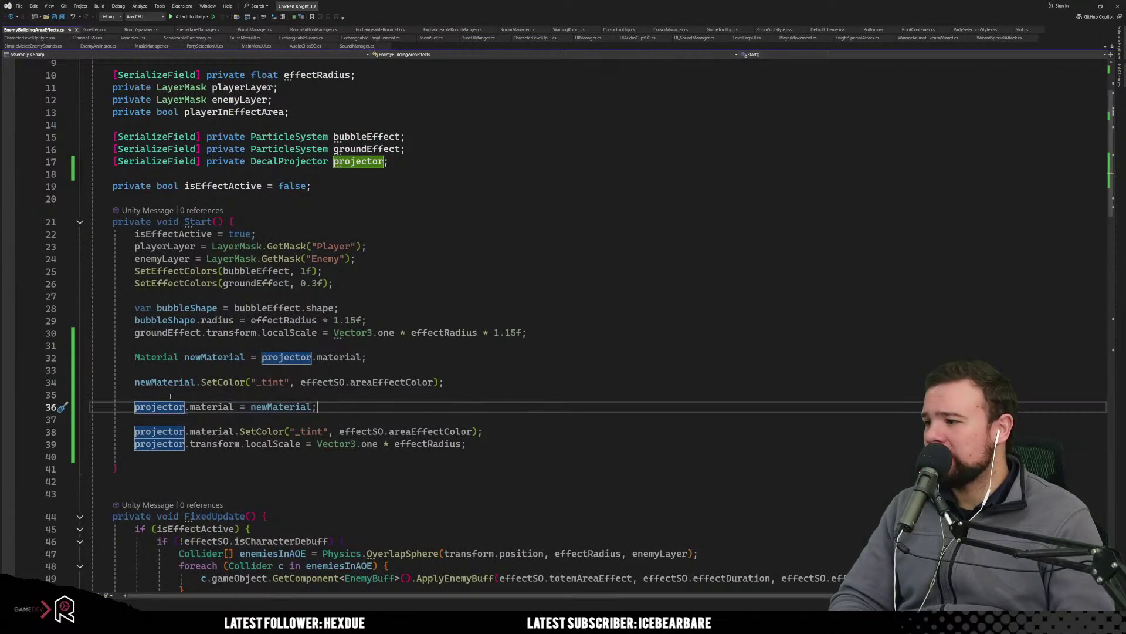
{"action": "left_click_drag", "start_coordinate": [341, 409], "coordinate": [445, 382]}
{"action": "key", "text": "BackSpace"}
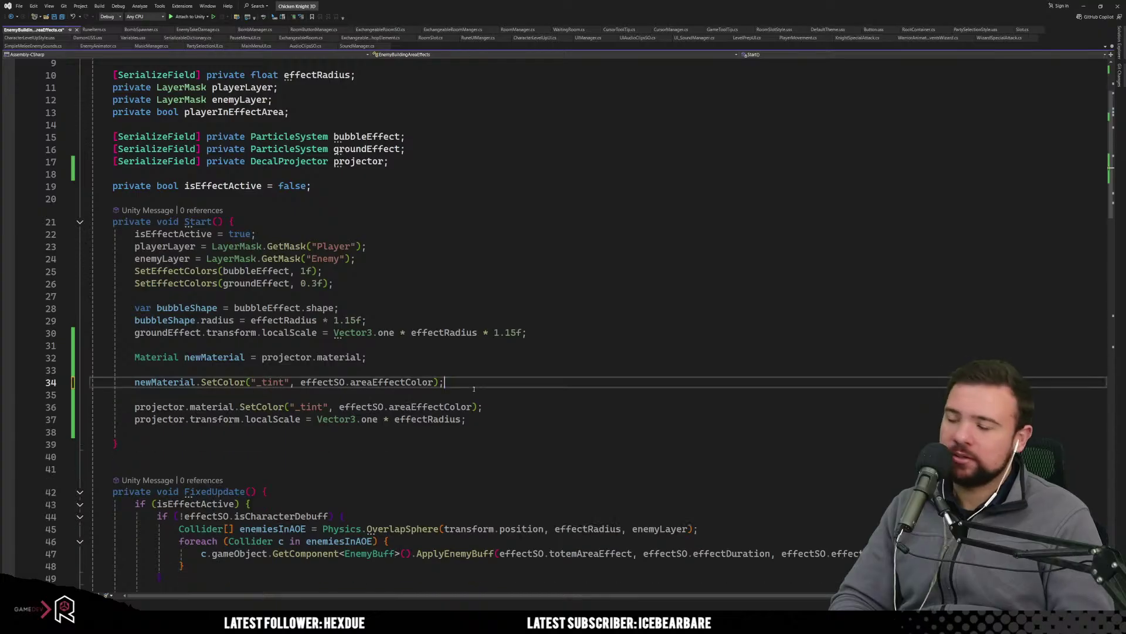
Review the newMaterial declaration, its SetColor call and the projector.material.SetColor line in Start().
{"action": "left_click", "coordinate": [428, 357]}
{"action": "left_click_drag", "start_coordinate": [201, 358], "coordinate": [313, 357]}
{"action": "left_click", "coordinate": [428, 356]}
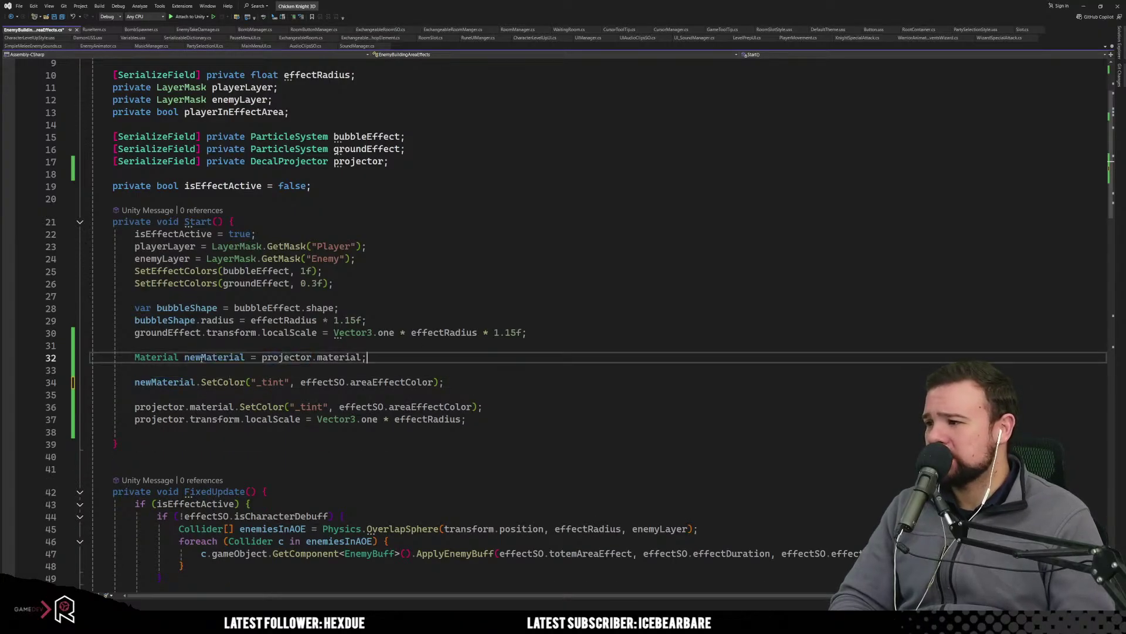
{"action": "left_click", "coordinate": [201, 357]}
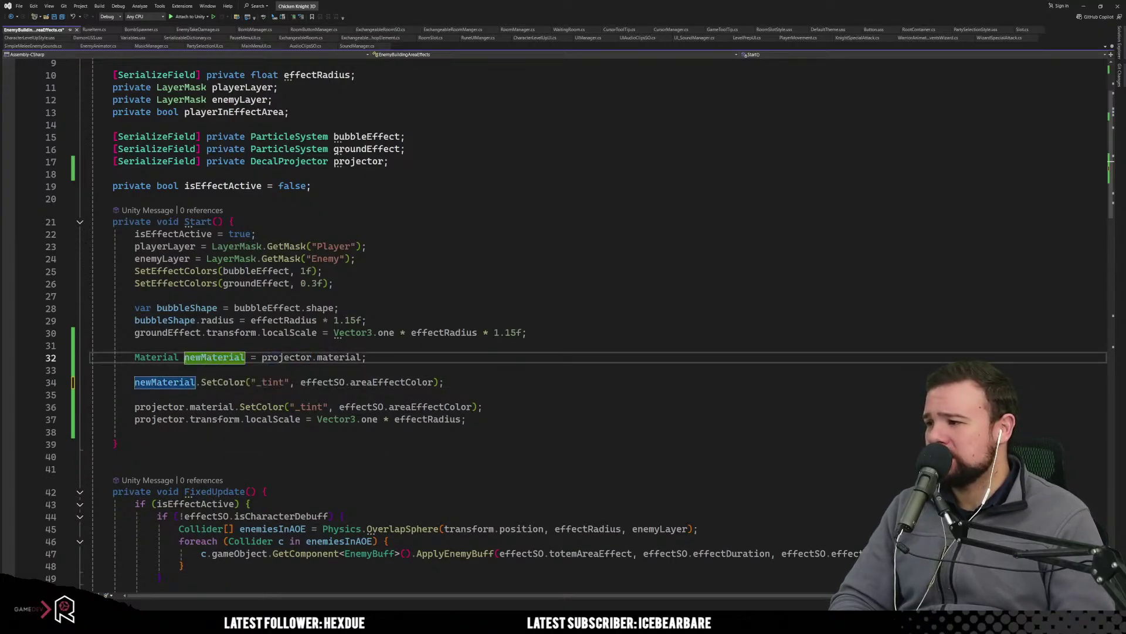
{"action": "left_click", "coordinate": [271, 357]}
{"action": "left_click_drag", "start_coordinate": [168, 382], "coordinate": [327, 374]}
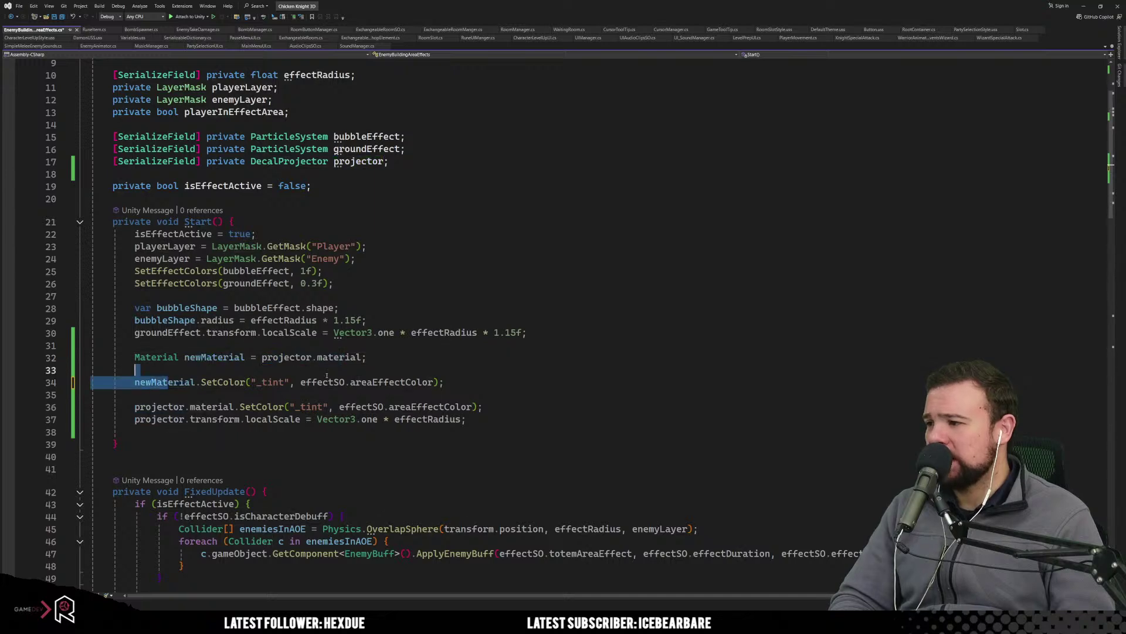
{"action": "left_click", "coordinate": [323, 456]}
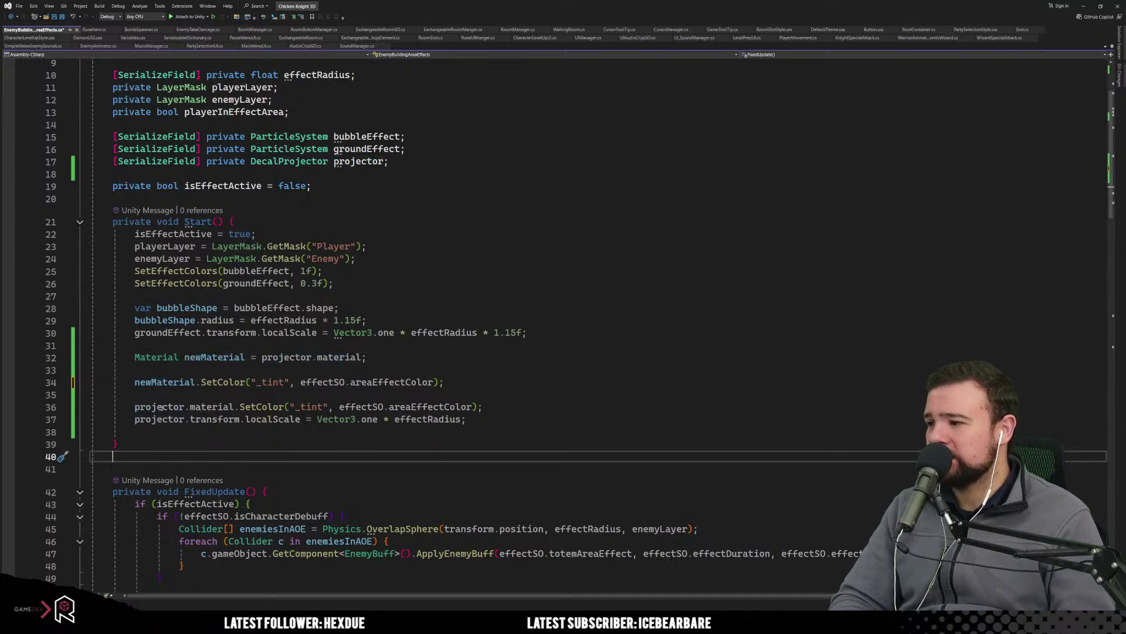
{"action": "left_click_drag", "start_coordinate": [162, 408], "coordinate": [262, 407]}
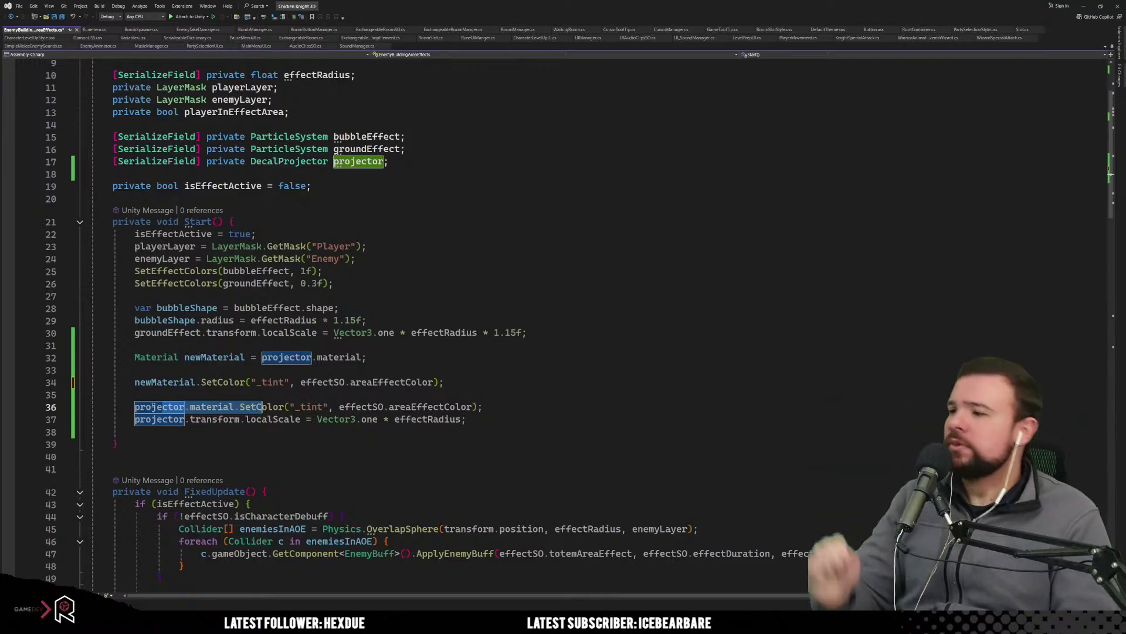
Save the EnemyBuildingAreaEffects script and switch to the Unity editor.
{"action": "left_click", "coordinate": [388, 358]}
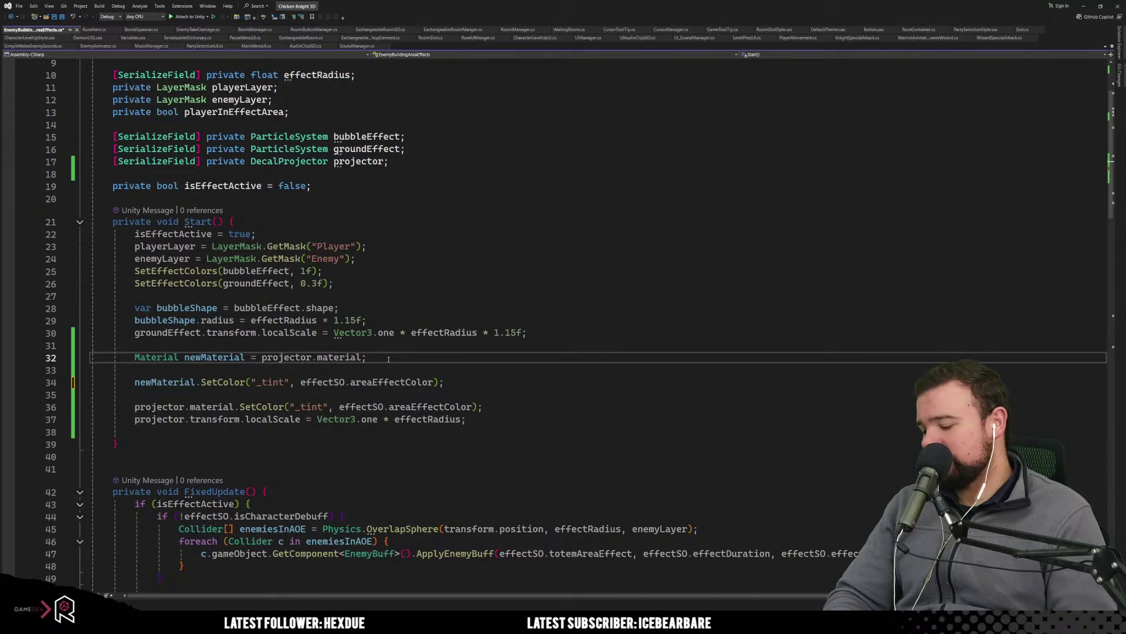
{"action": "key", "text": "ctrl+s"}
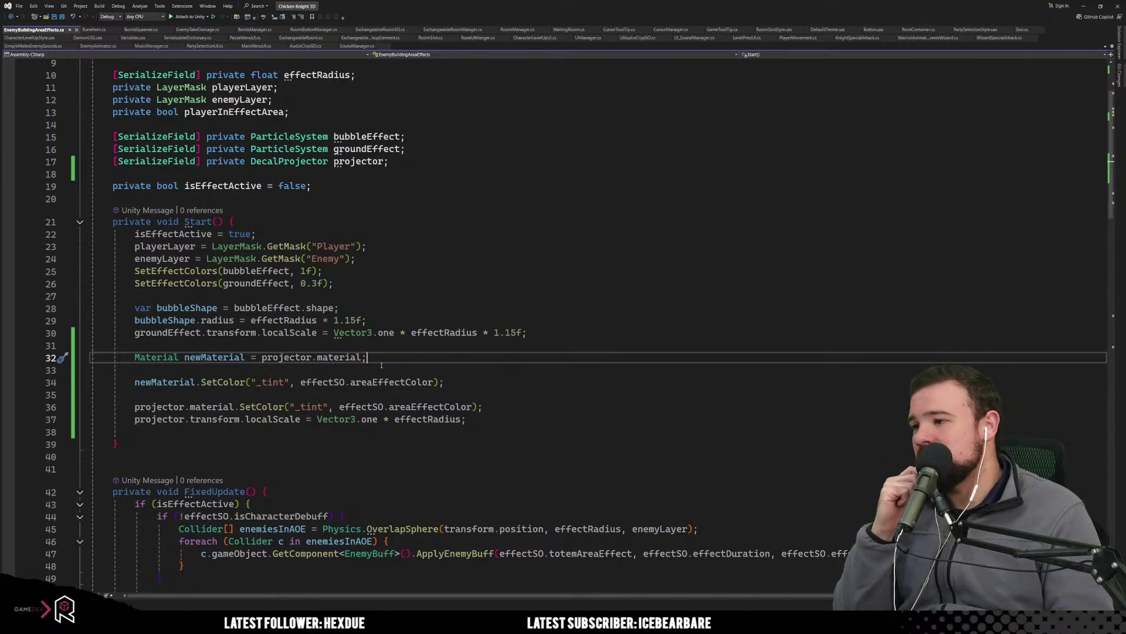
{"action": "left_click", "coordinate": [417, 365]}
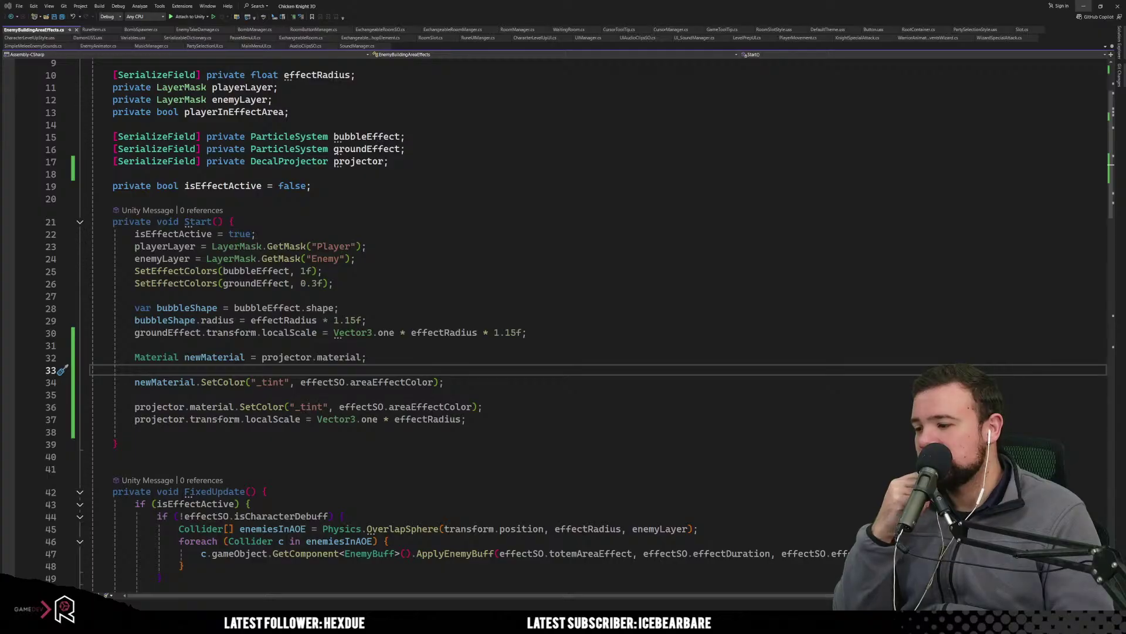
{"action": "mouse_move", "coordinate": [351, 608]}
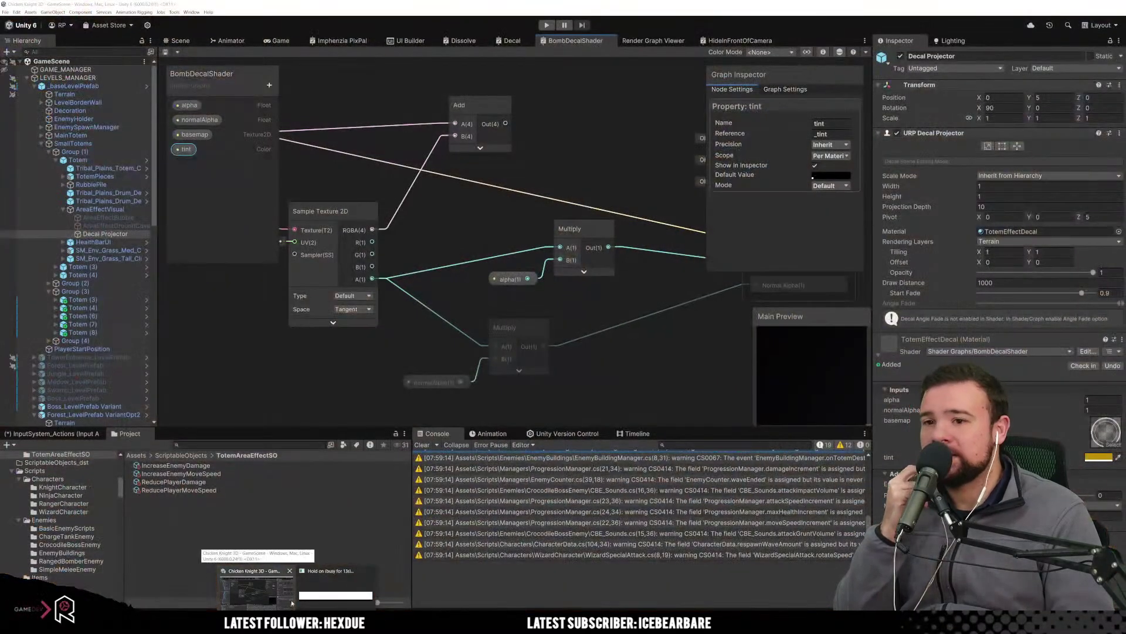
{"action": "left_click", "coordinate": [292, 602]}
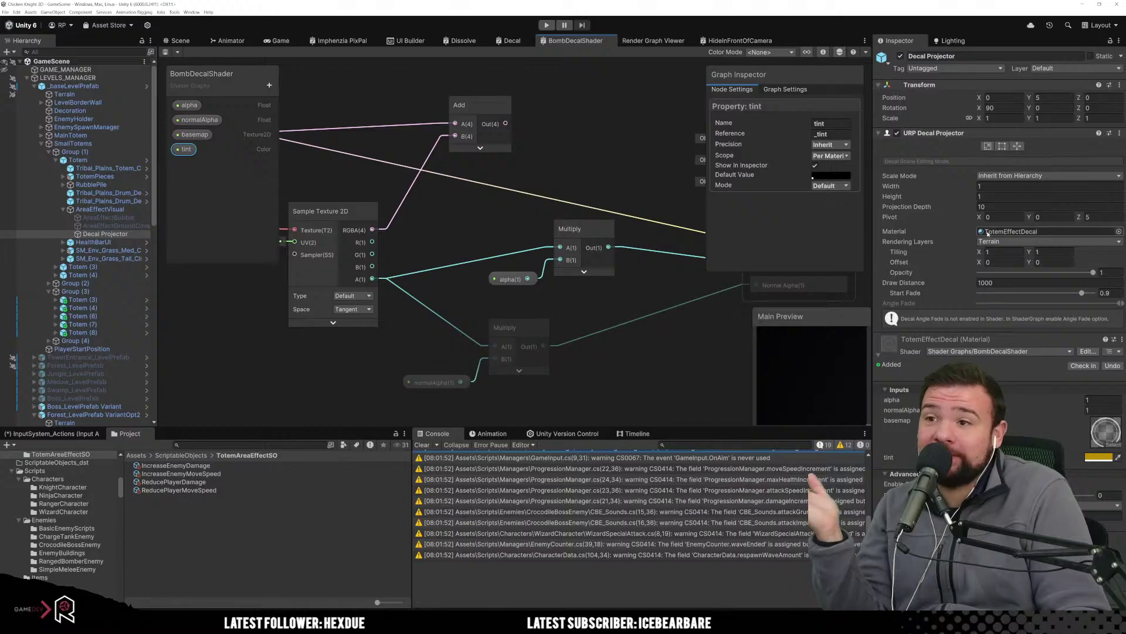
{"action": "left_click", "coordinate": [1002, 187]}
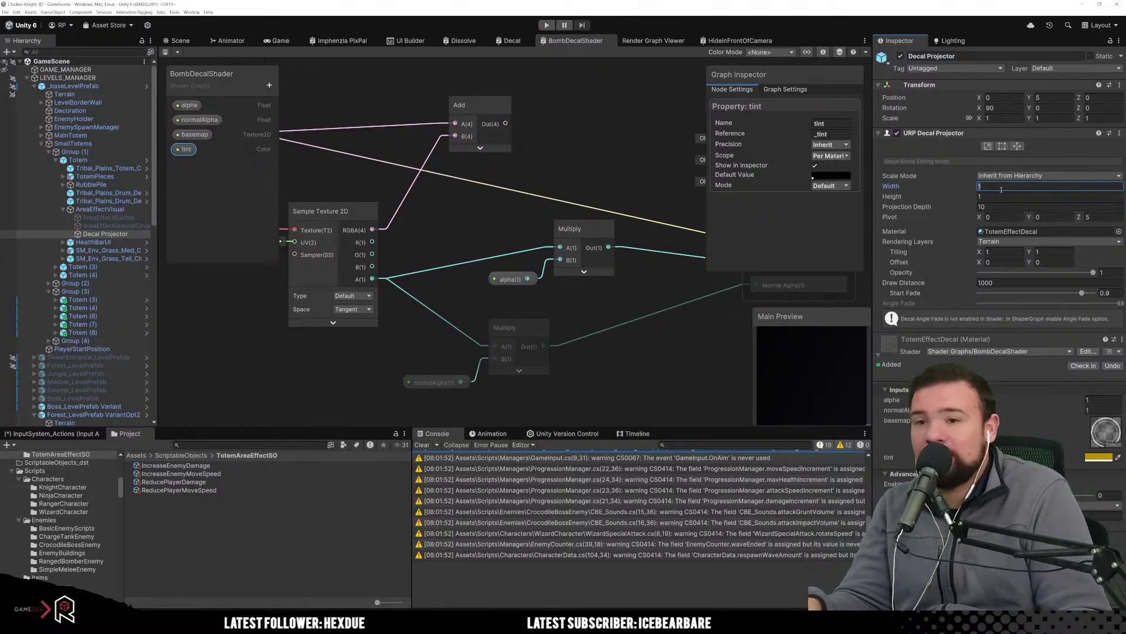
{"action": "type", "text": "2"}
{"action": "left_click", "coordinate": [990, 197]}
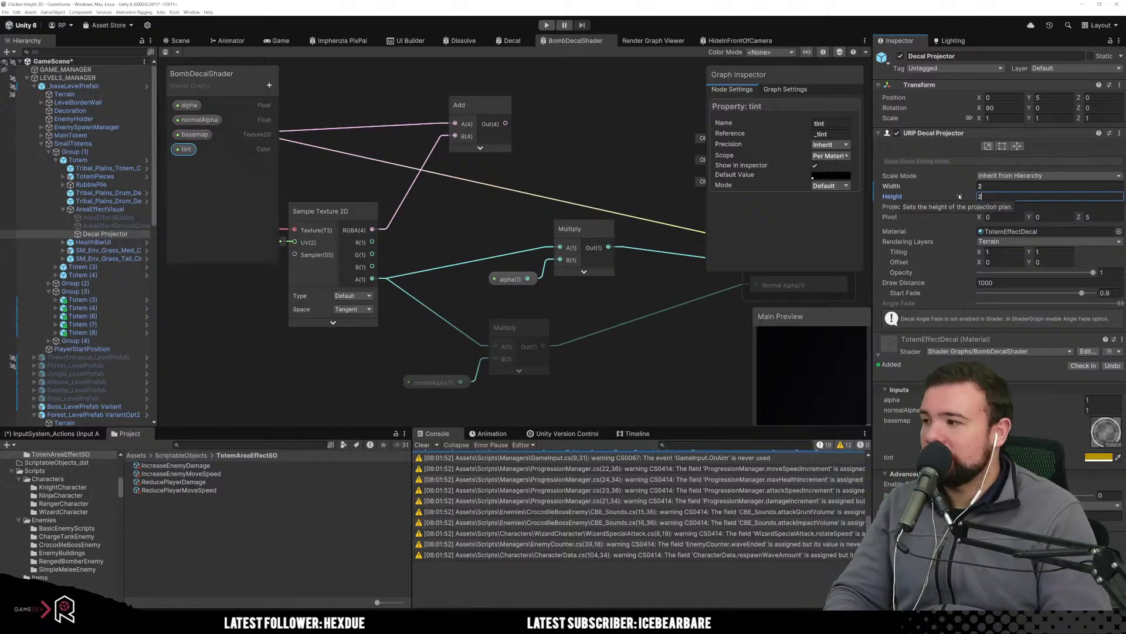
{"action": "key", "text": "ctrl+z"}
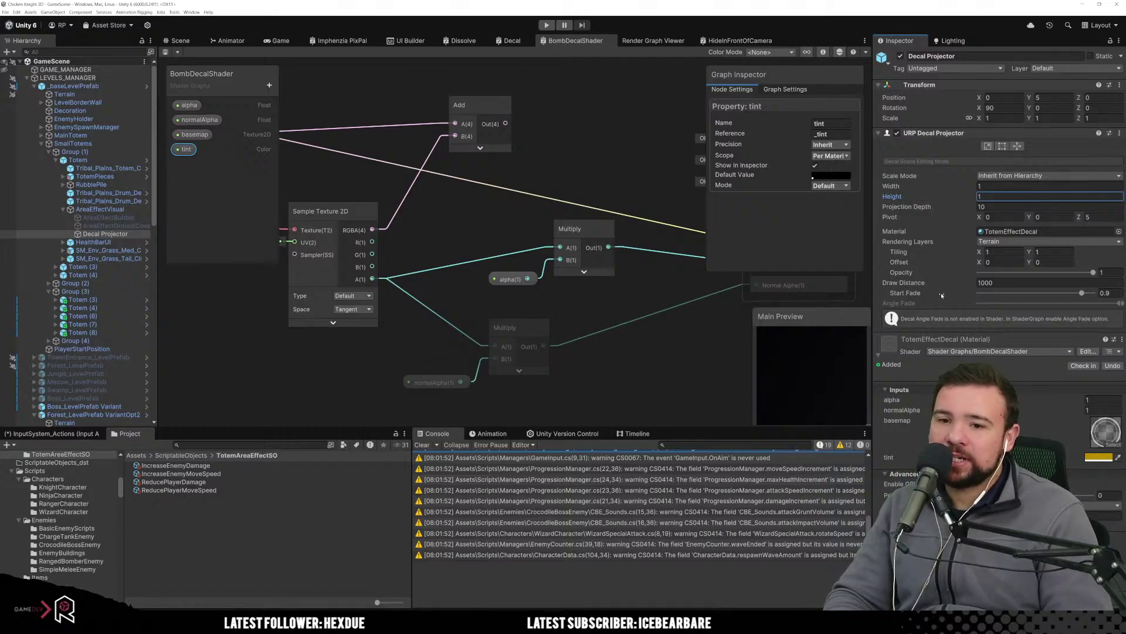
Set the height and width of the Totem's URP Decal Projector to 2.
{"action": "type", "text": "2"}
{"action": "left_click", "coordinate": [989, 187]}
{"action": "type", "text": "2"}
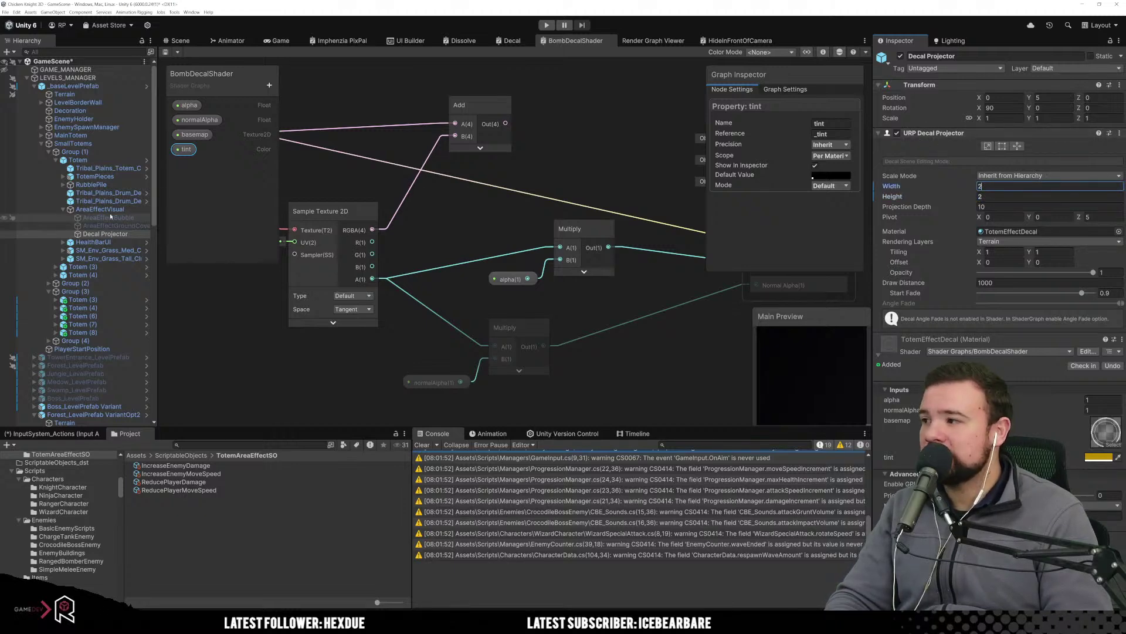
Inspect the component settings of the Totem in Group (1), including its tag options, and reselect its Decal Projector.
{"action": "left_click", "coordinate": [84, 154]}
{"action": "left_click", "coordinate": [84, 159]}
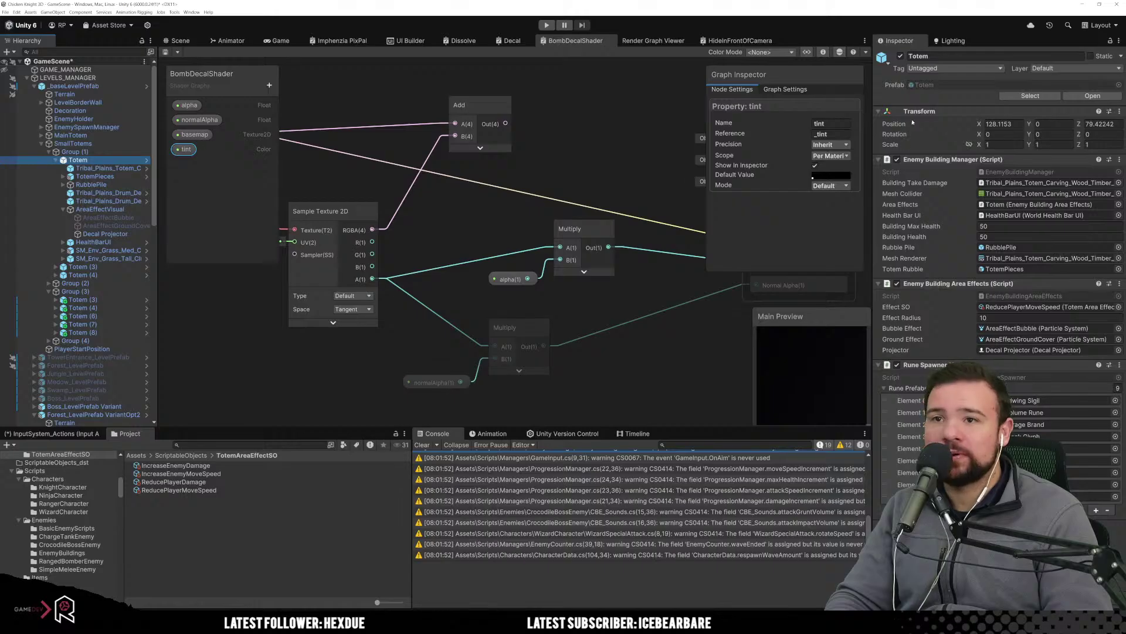
{"action": "left_click", "coordinate": [940, 68]}
{"action": "left_click", "coordinate": [1000, 82]}
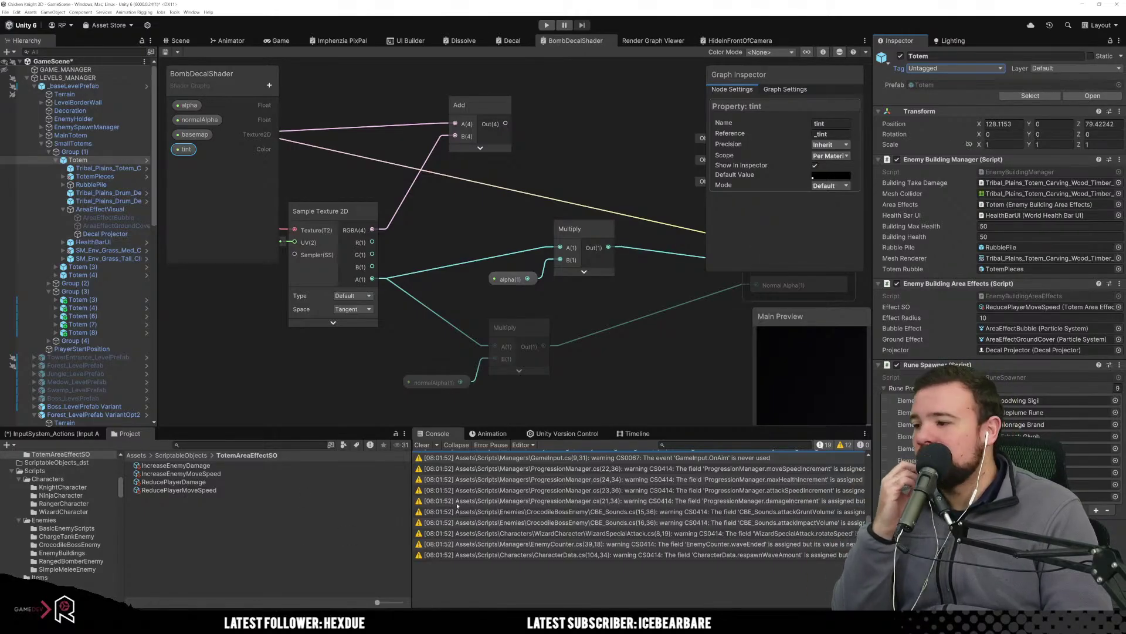
{"action": "left_click", "coordinate": [103, 234]}
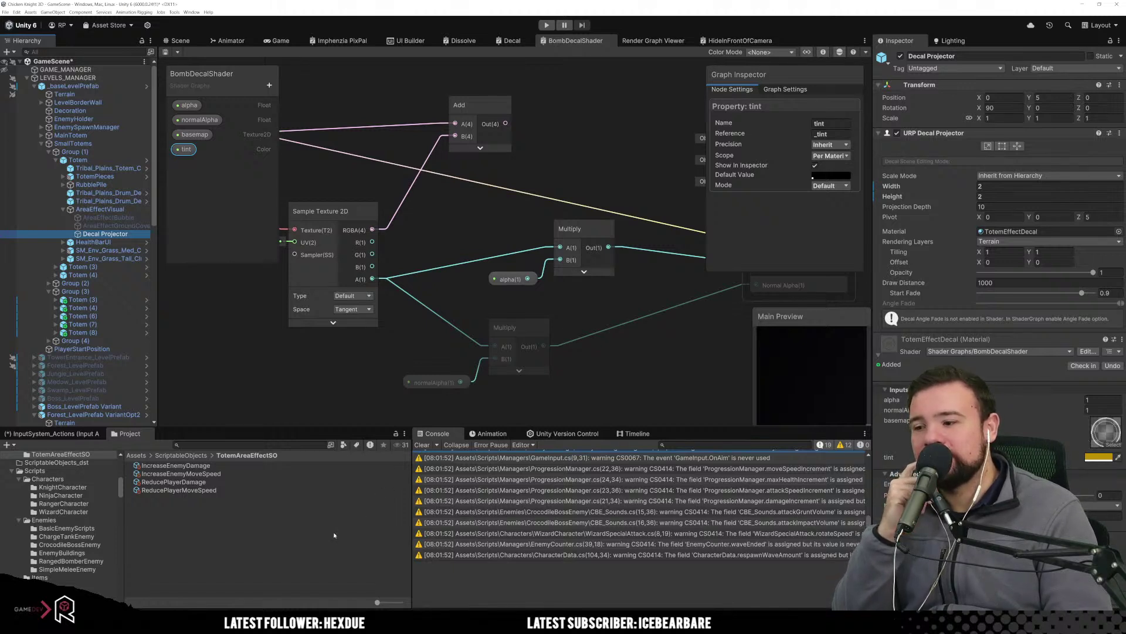
Switch to Visual Studio and initialise newMaterial in Start() with new Material() instead of projector.material.
{"action": "mouse_move", "coordinate": [333, 625]}
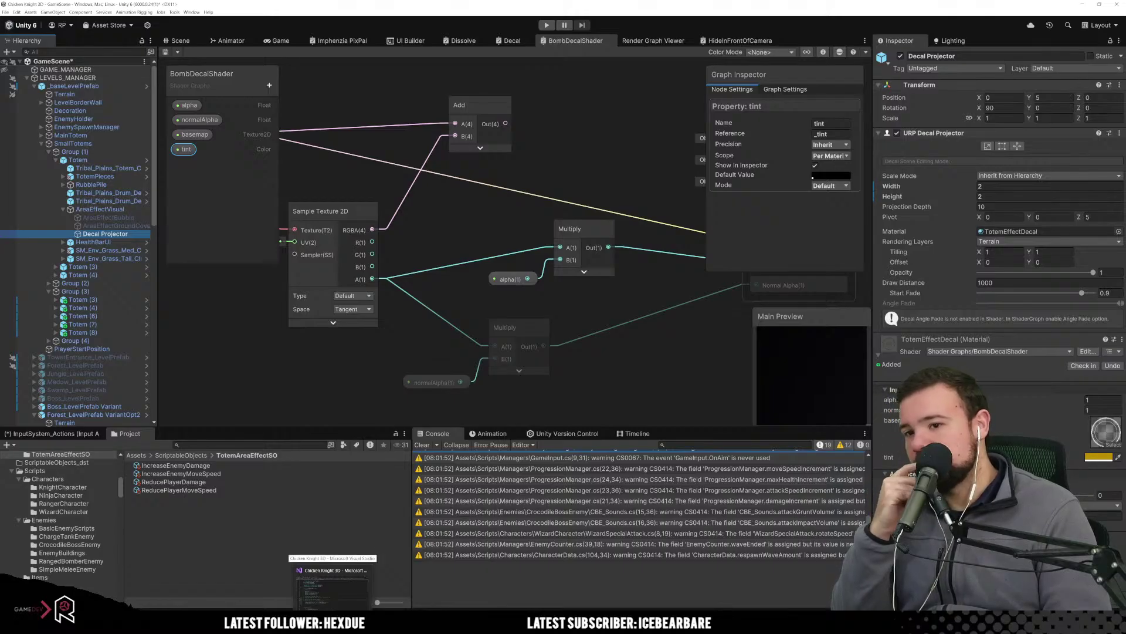
{"action": "left_click", "coordinate": [333, 578]}
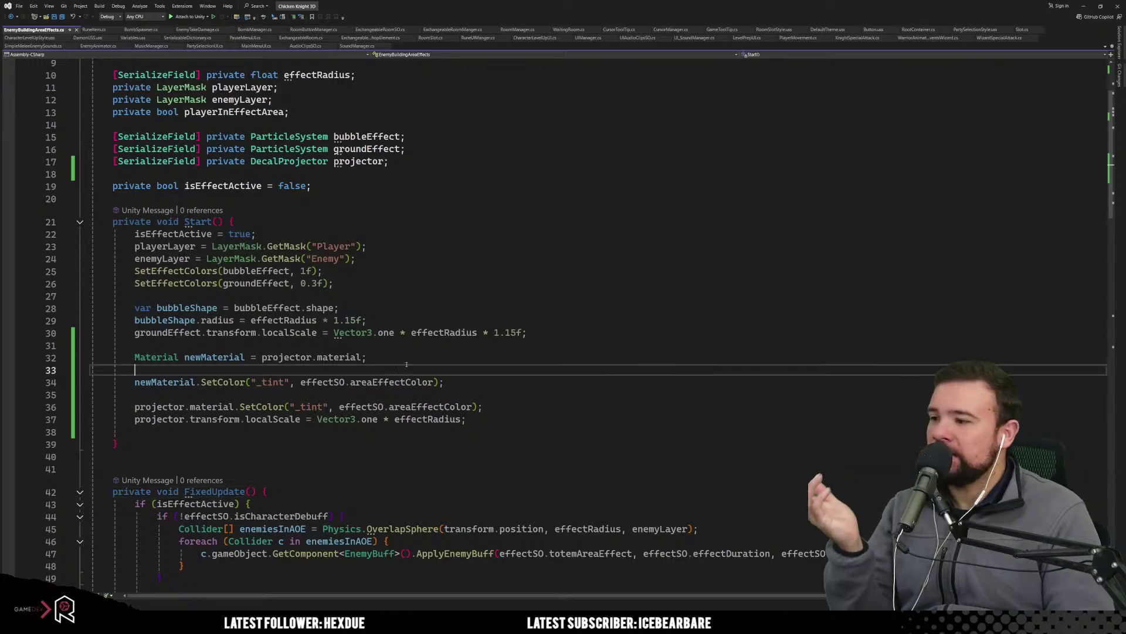
{"action": "left_click_drag", "start_coordinate": [362, 357], "coordinate": [262, 357]}
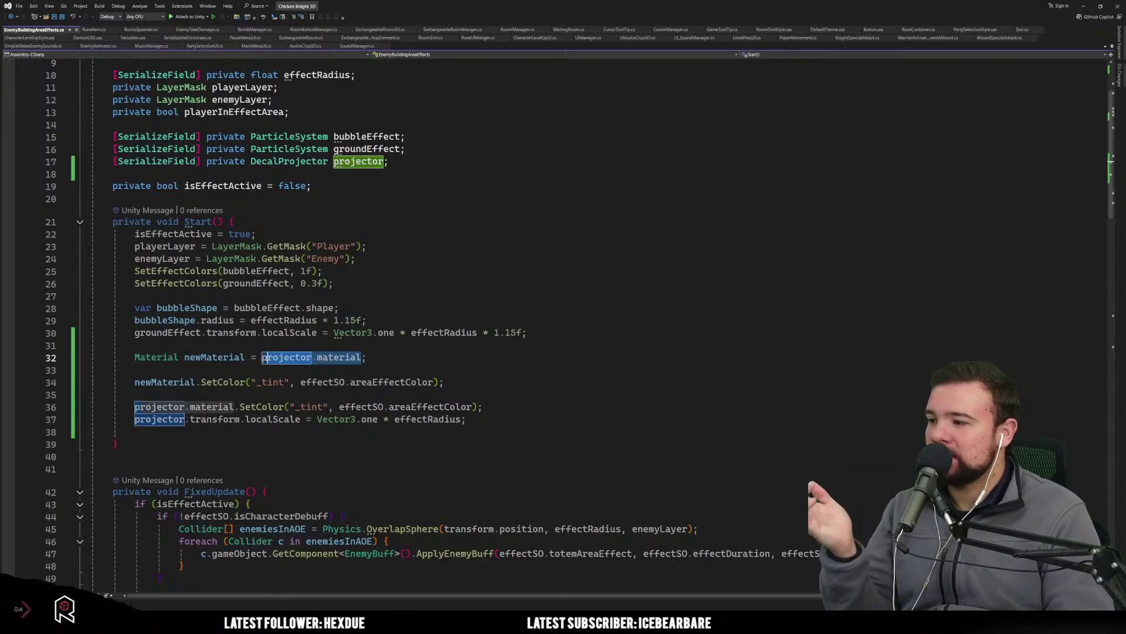
{"action": "type", "text": "new"}
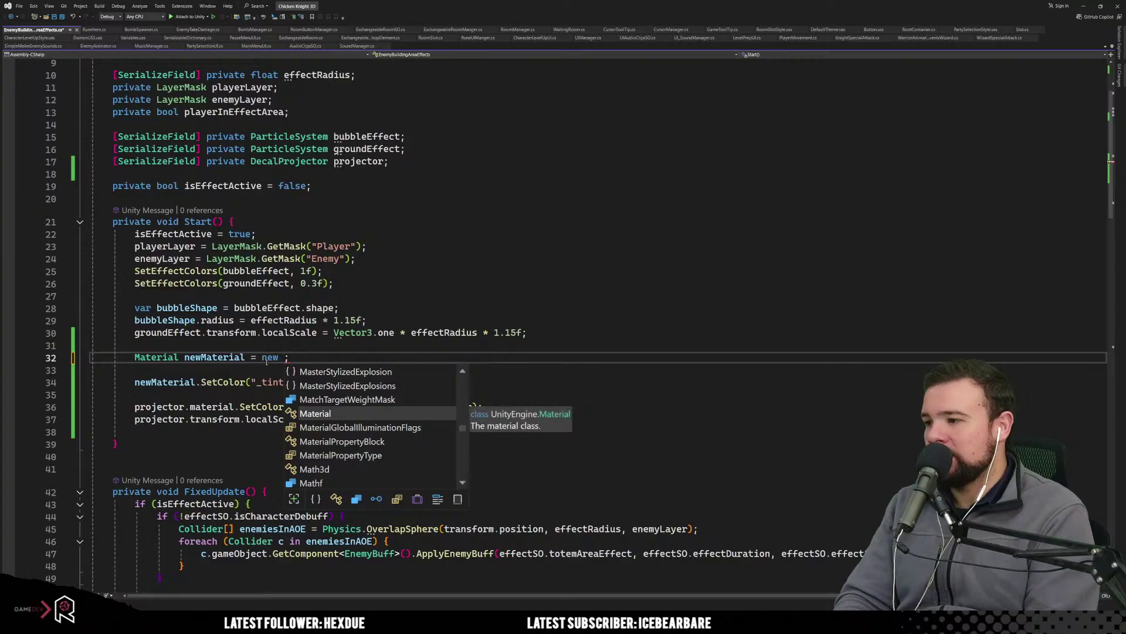
{"action": "key", "text": "Tab"}
{"action": "type", "text": "()"}
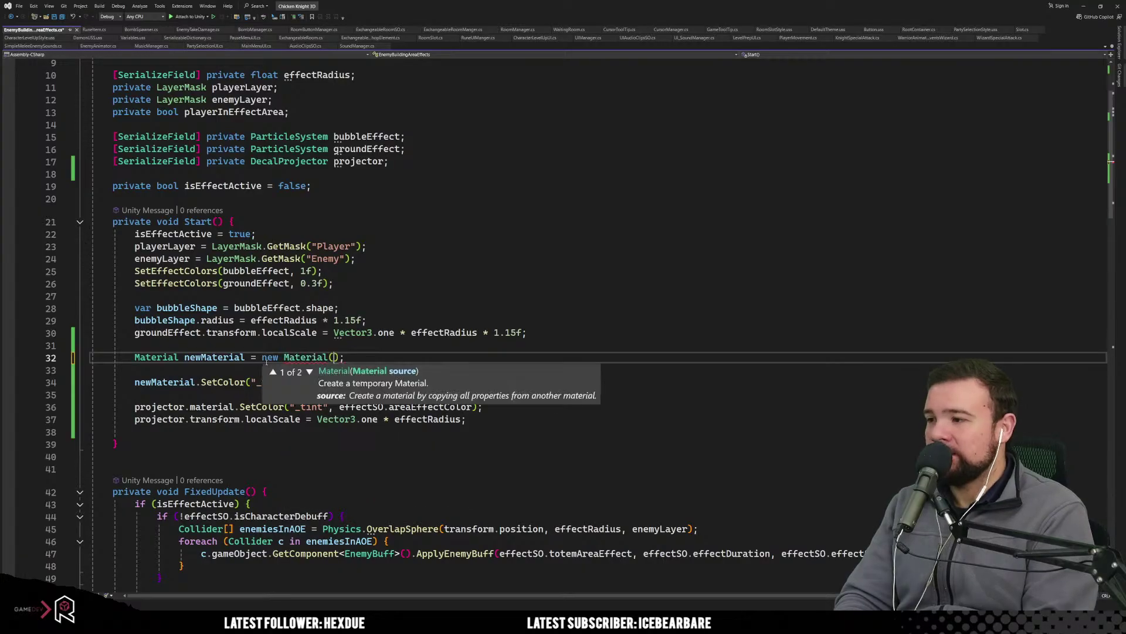
{"action": "key", "text": "Down"}
{"action": "key", "text": "Down"}
{"action": "mouse_move", "coordinate": [308, 358]}
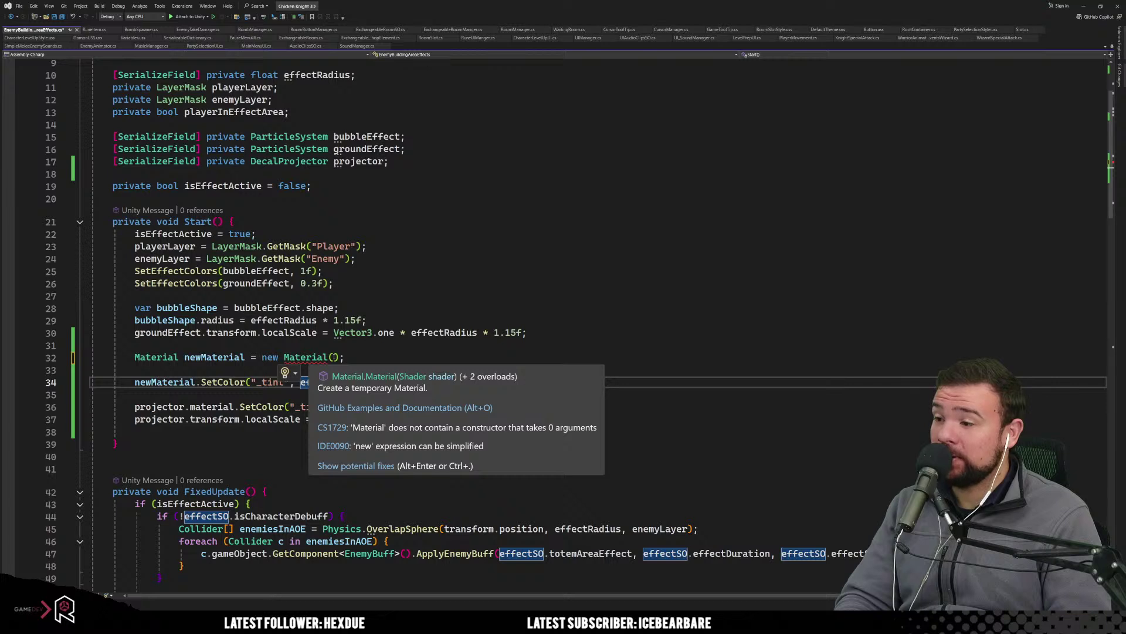
{"action": "left_click", "coordinate": [334, 357]}
{"action": "type", "text": "Shade"}
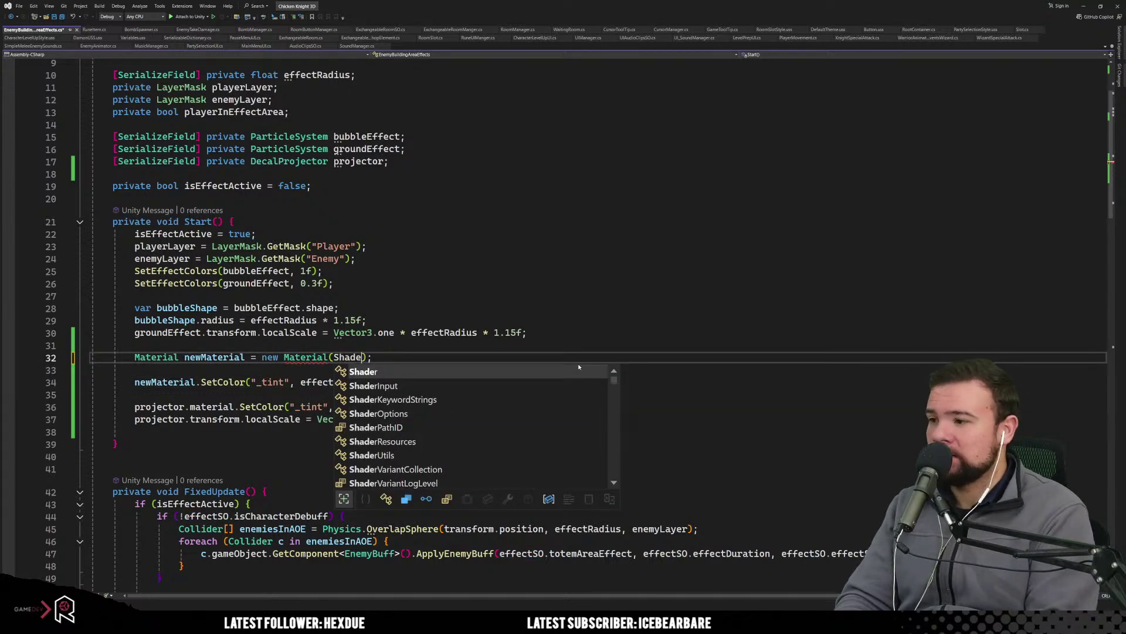
{"action": "type", "text": "r"}
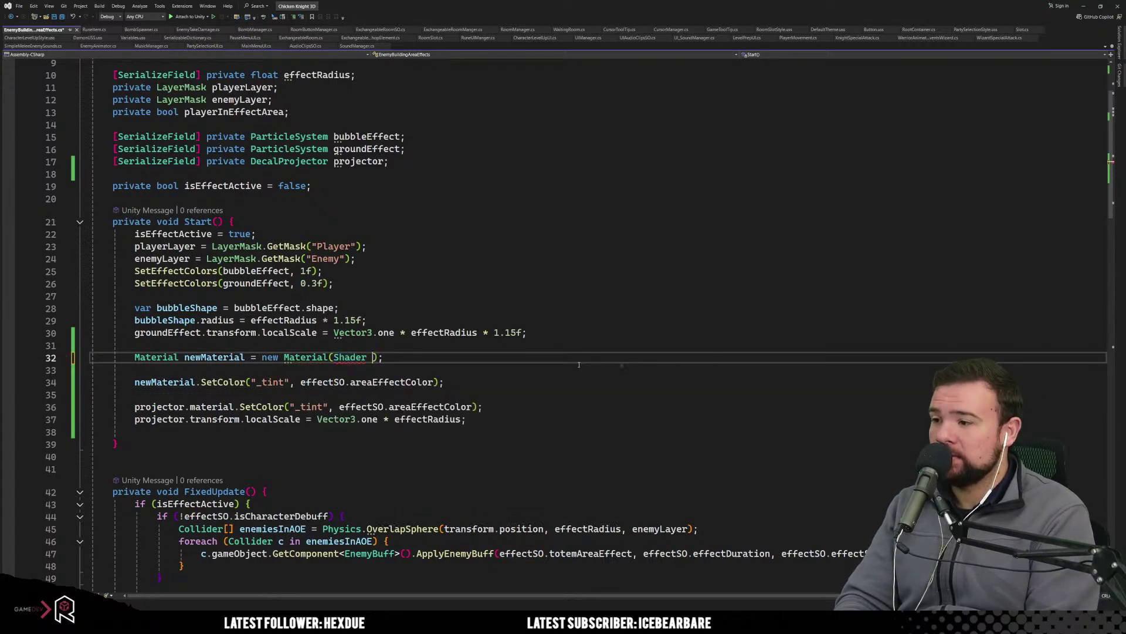
{"action": "key", "text": "BackSpace"}
{"action": "key", "text": "BackSpace"}
{"action": "key", "text": "BackSpace"}
{"action": "key", "text": "BackSpace"}
{"action": "key", "text": "BackSpace"}
{"action": "key", "text": "BackSpace"}
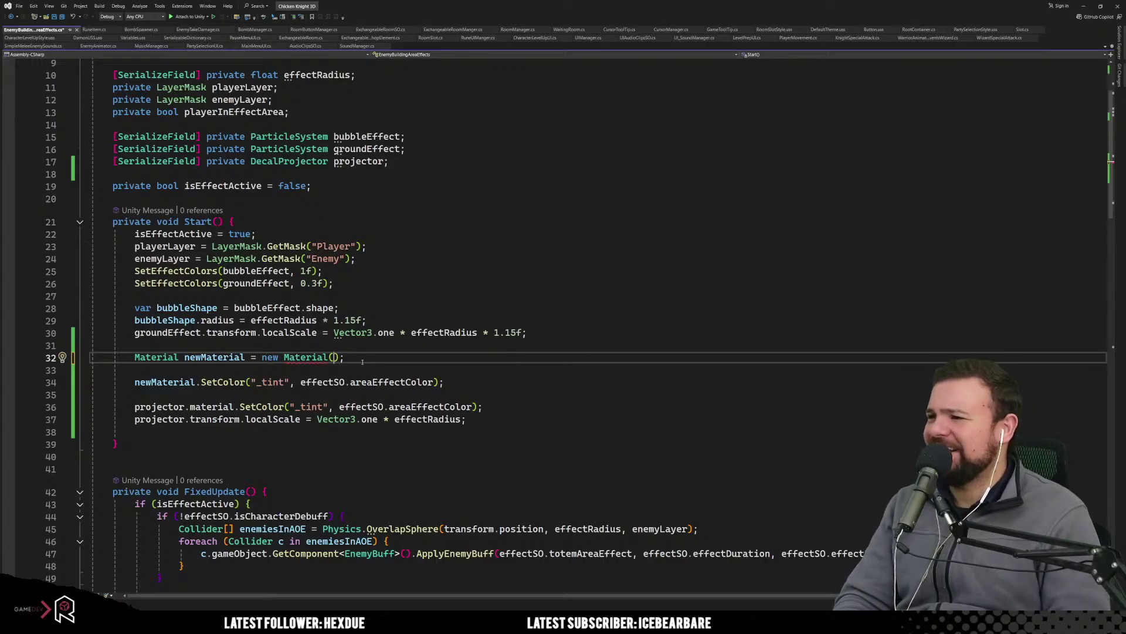
Declare a serialized private Shader field named shader below the projector field.
{"action": "left_click", "coordinate": [418, 164]}
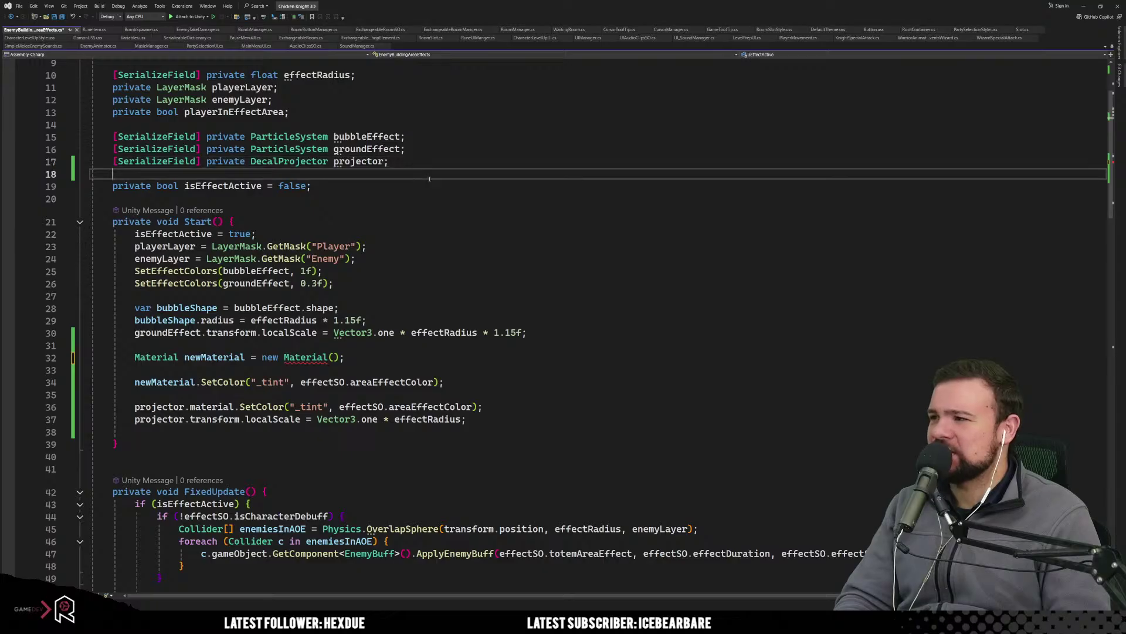
{"action": "key", "text": "Return"}
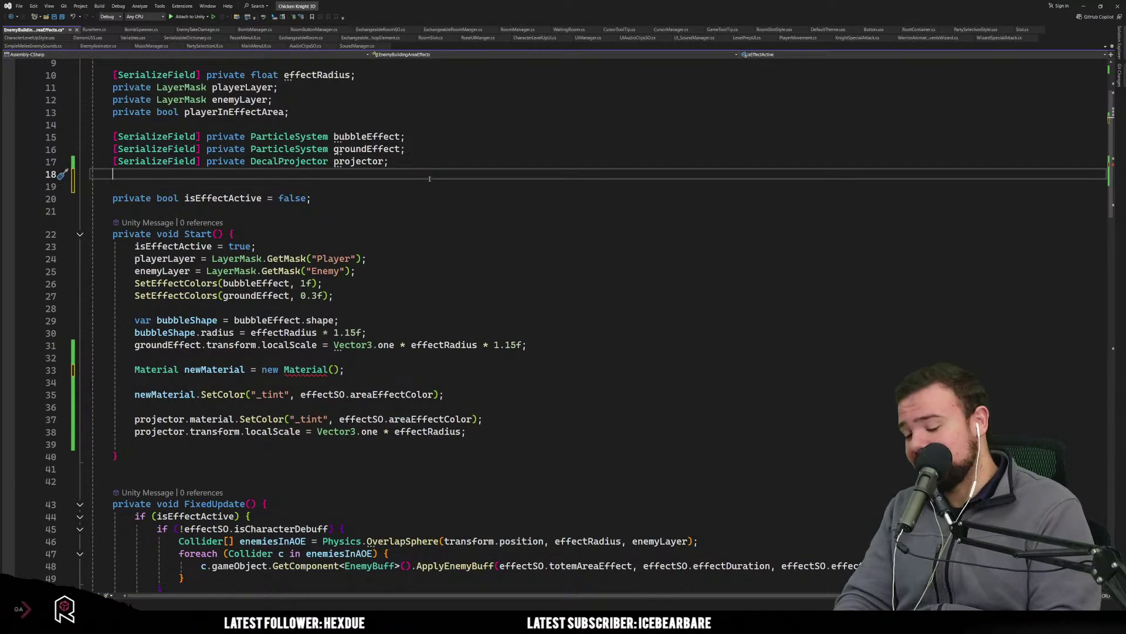
{"action": "type", "text": "[Serial"}
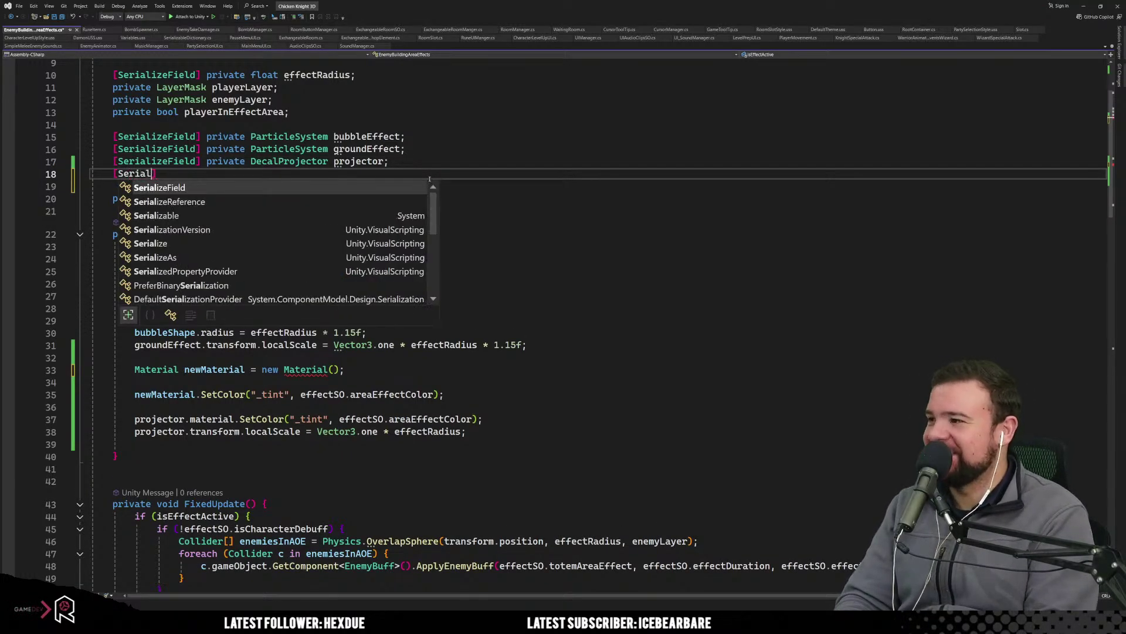
{"action": "key", "text": "Tab"}
{"action": "type", "text": "] pr"}
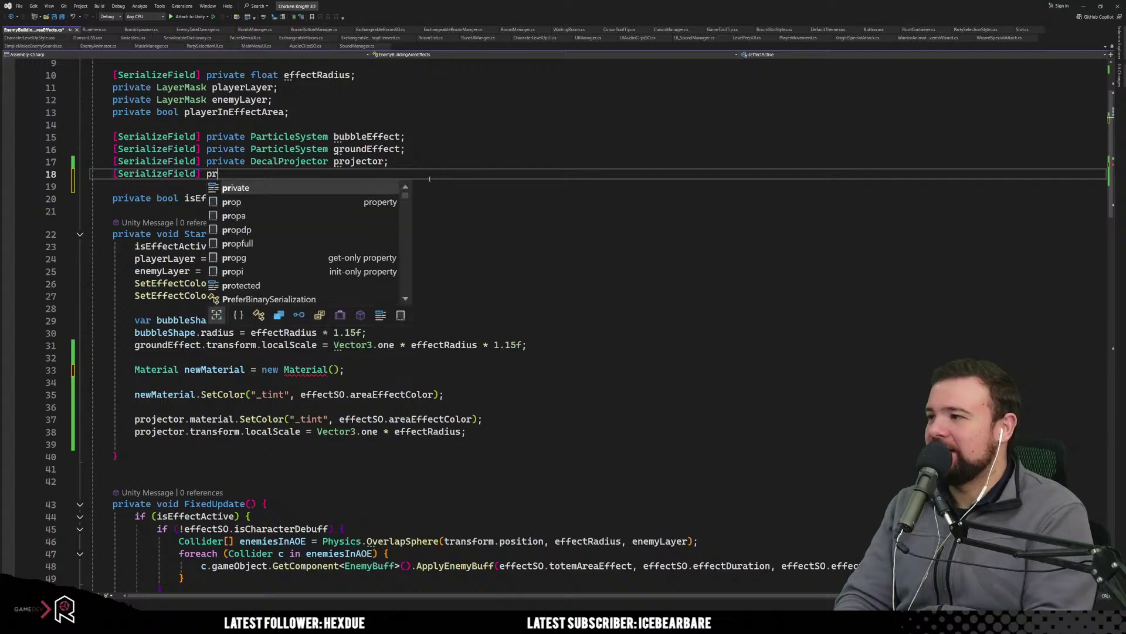
{"action": "type", "text": "ivate Sha"}
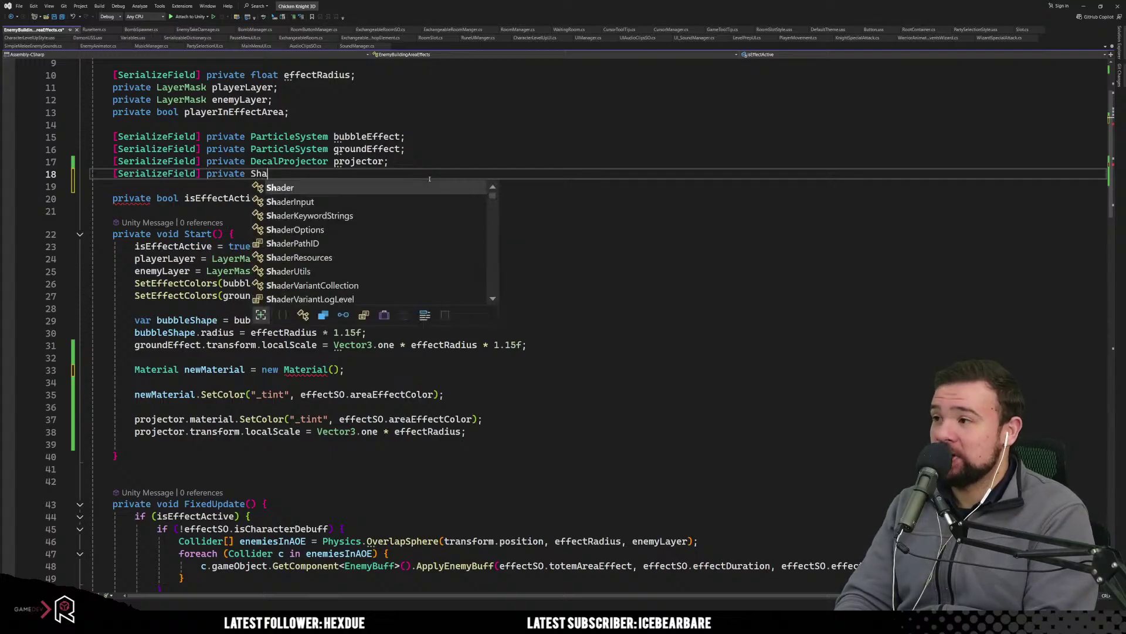
{"action": "key", "text": "Tab"}
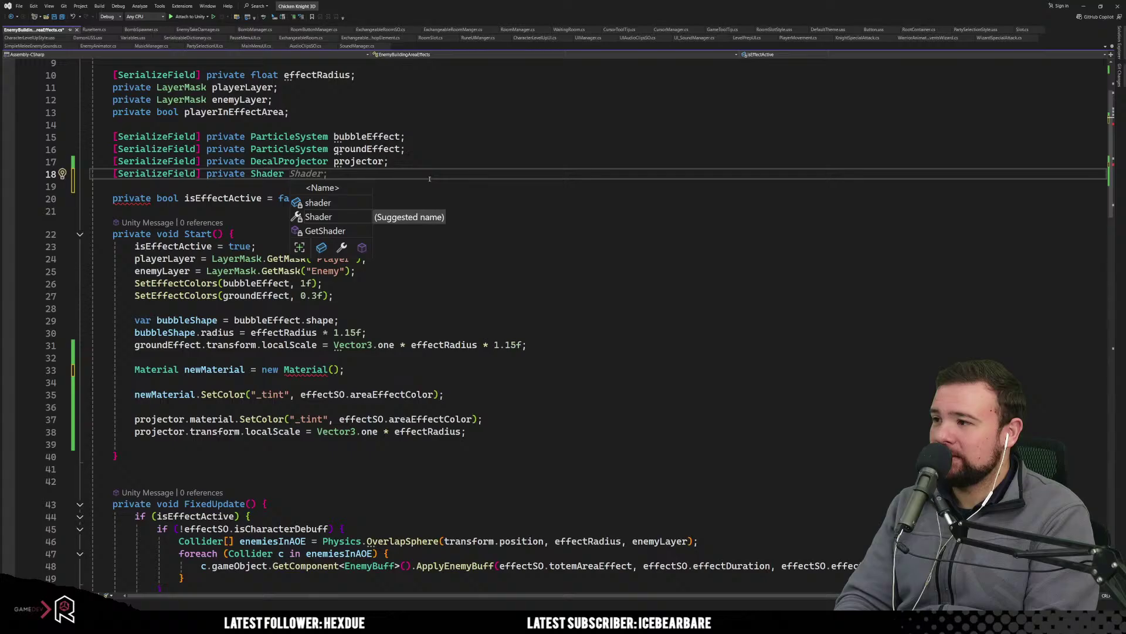
{"action": "type", "text": "shader;"}
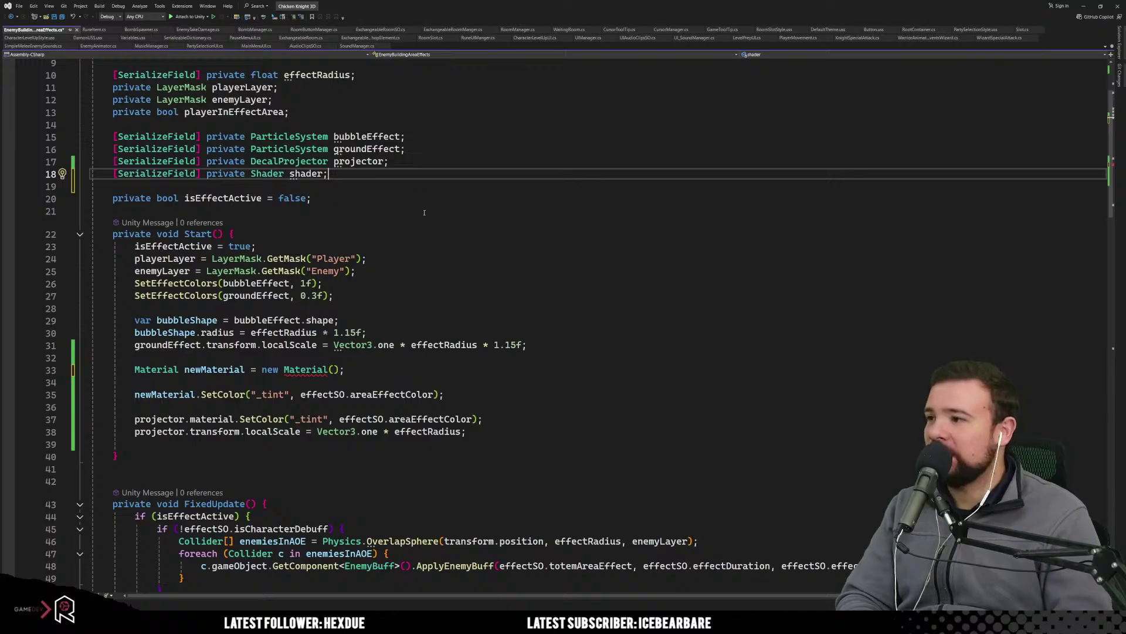
Pass the shader field as the argument of the new Material constructor in Start().
{"action": "left_click", "coordinate": [424, 213]}
{"action": "left_click", "coordinate": [375, 187]}
{"action": "double_click", "coordinate": [311, 175]}
{"action": "key", "text": "ctrl+c"}
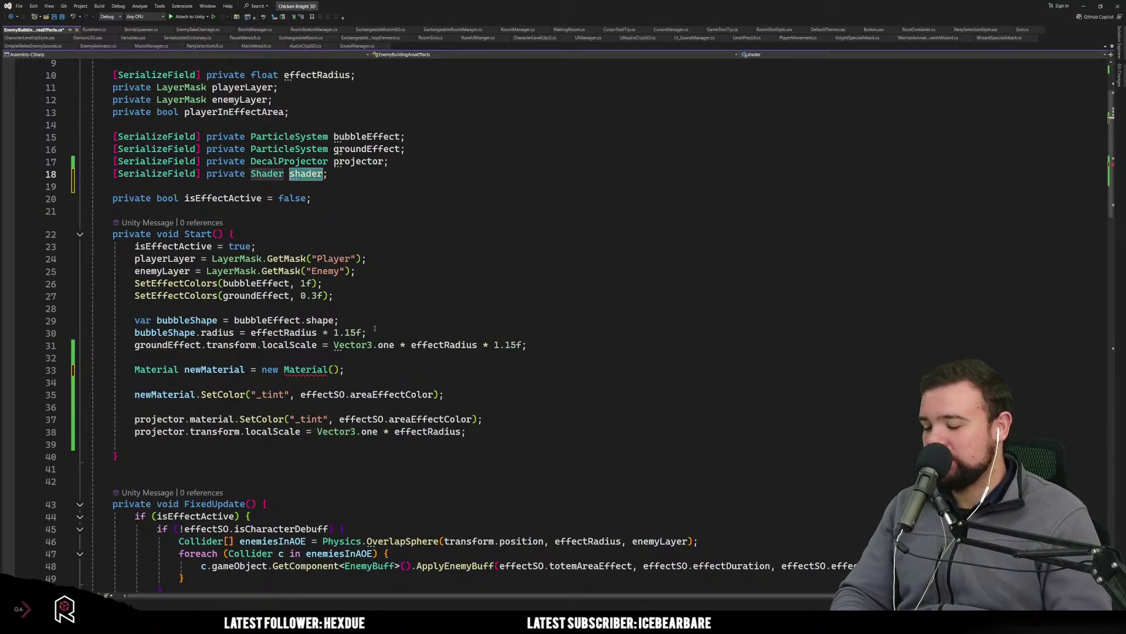
{"action": "left_click", "coordinate": [333, 370]}
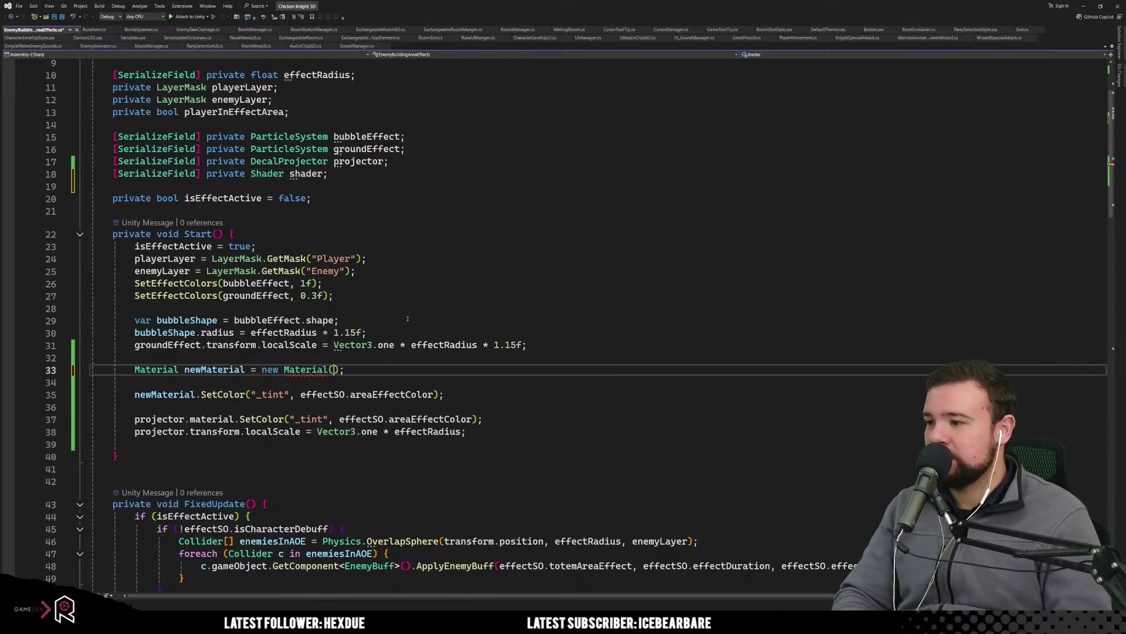
{"action": "key", "text": "ctrl+v"}
{"action": "left_click", "coordinate": [356, 271]}
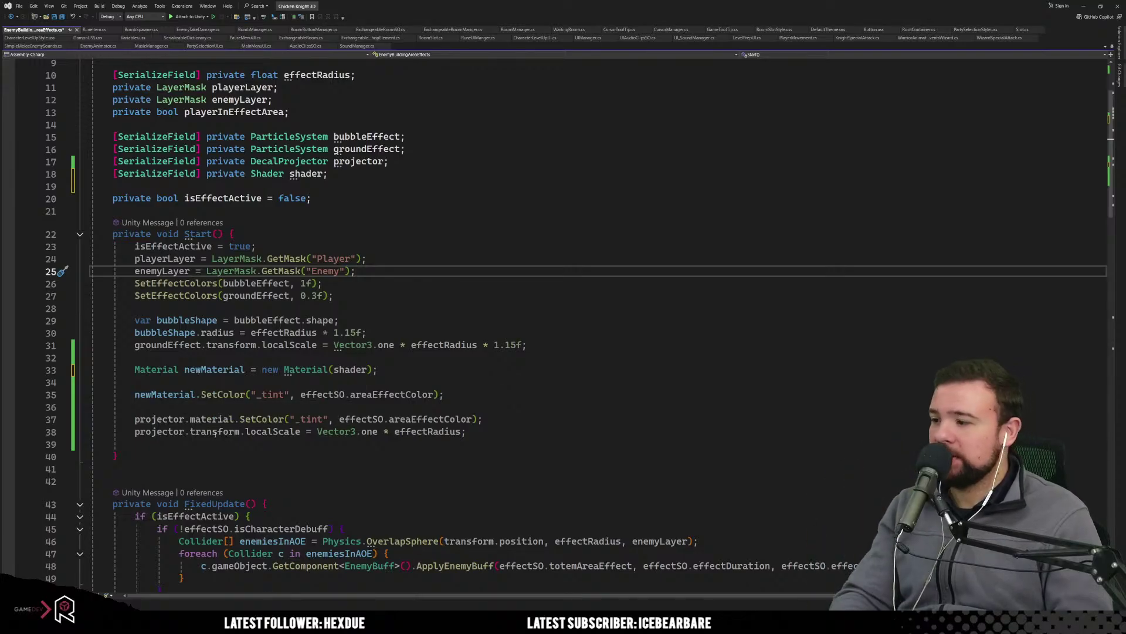
Replace the SetColor call on projector.material with an assignment of newMaterial, so the line reads projector.material = newMaterial;.
{"action": "left_click", "coordinate": [239, 419]}
{"action": "left_click_drag", "start_coordinate": [240, 419], "coordinate": [575, 419]}
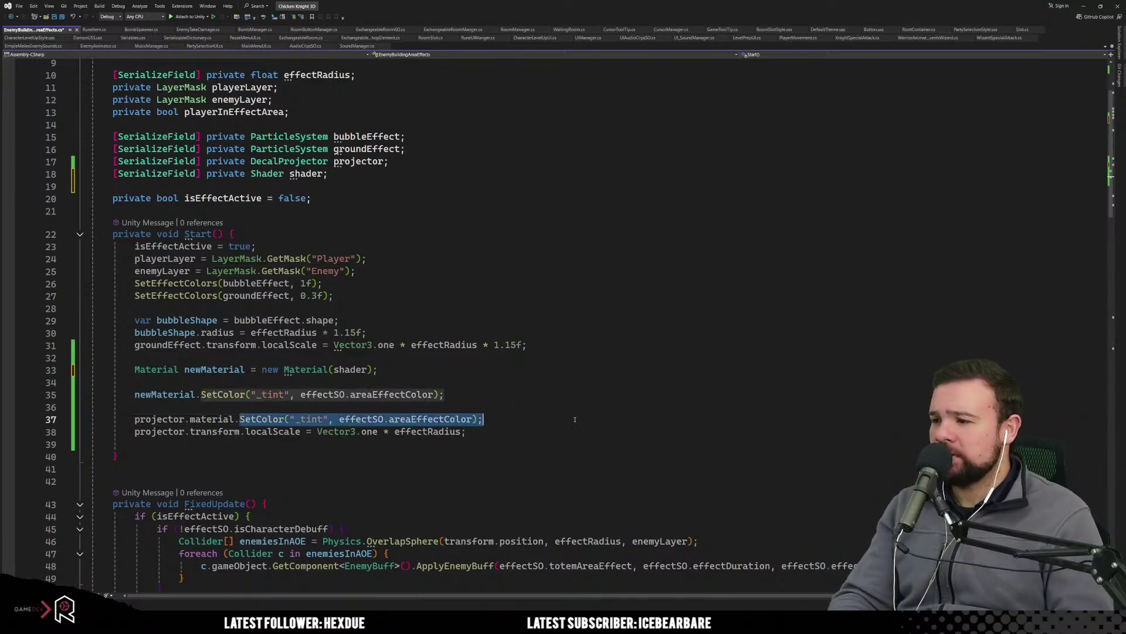
{"action": "key", "text": "Delete"}
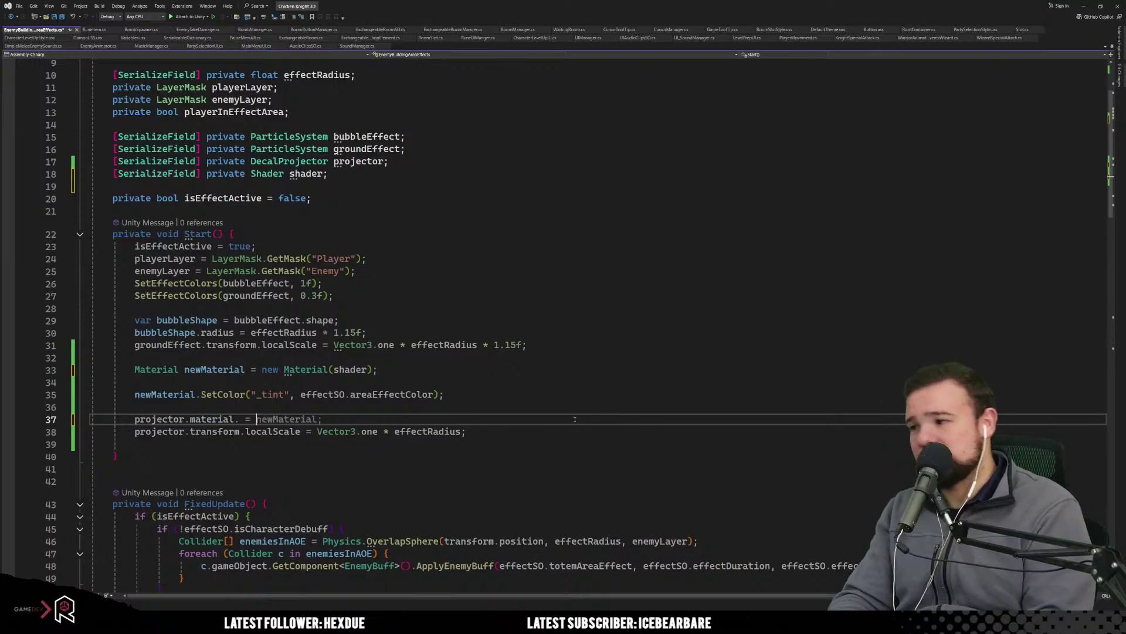
{"action": "type", "text": "= newMaterial;"}
{"action": "key", "text": "Up"}
{"action": "key", "text": "Up"}
{"action": "key", "text": "Up"}
{"action": "key", "text": "Up"}
{"action": "key", "text": "Up"}
{"action": "key", "text": "Up"}
{"action": "key", "text": "Up"}
{"action": "key", "text": "Up"}
{"action": "key", "text": "Up"}
{"action": "key", "text": "Up"}
{"action": "key", "text": "Up"}
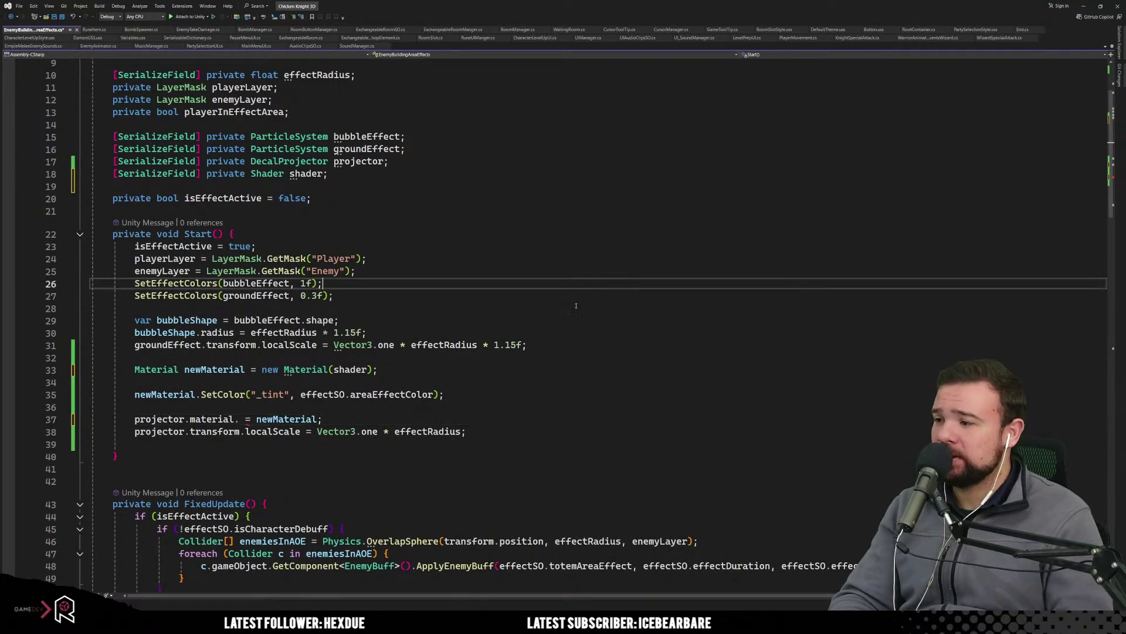
{"action": "left_click", "coordinate": [235, 419]}
{"action": "key", "text": "Delete"}
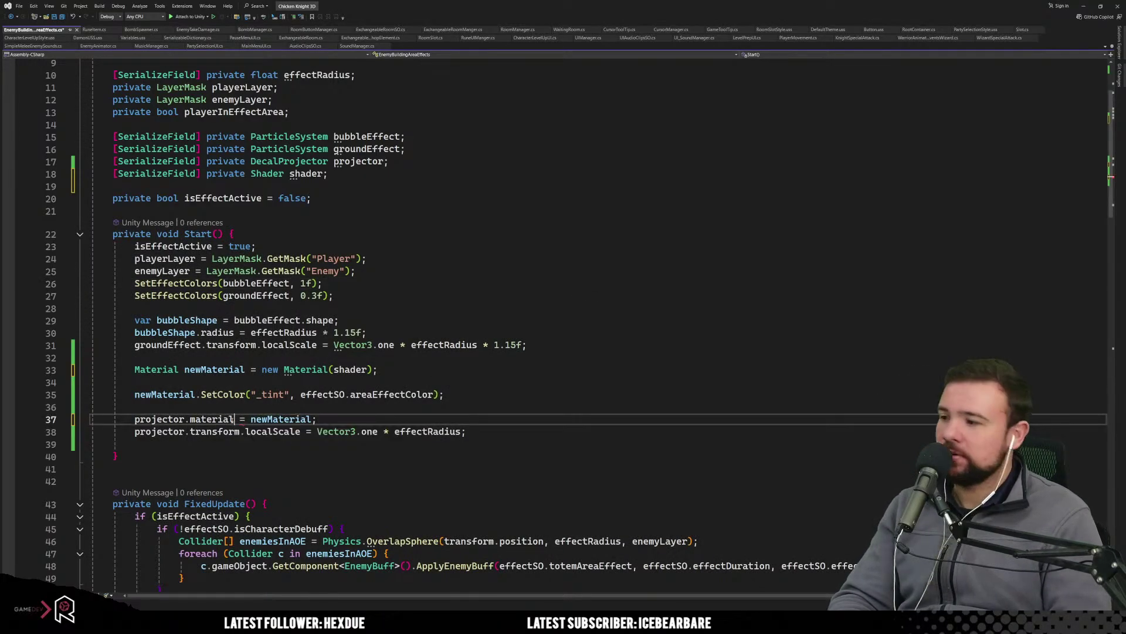
{"action": "left_click", "coordinate": [485, 333]}
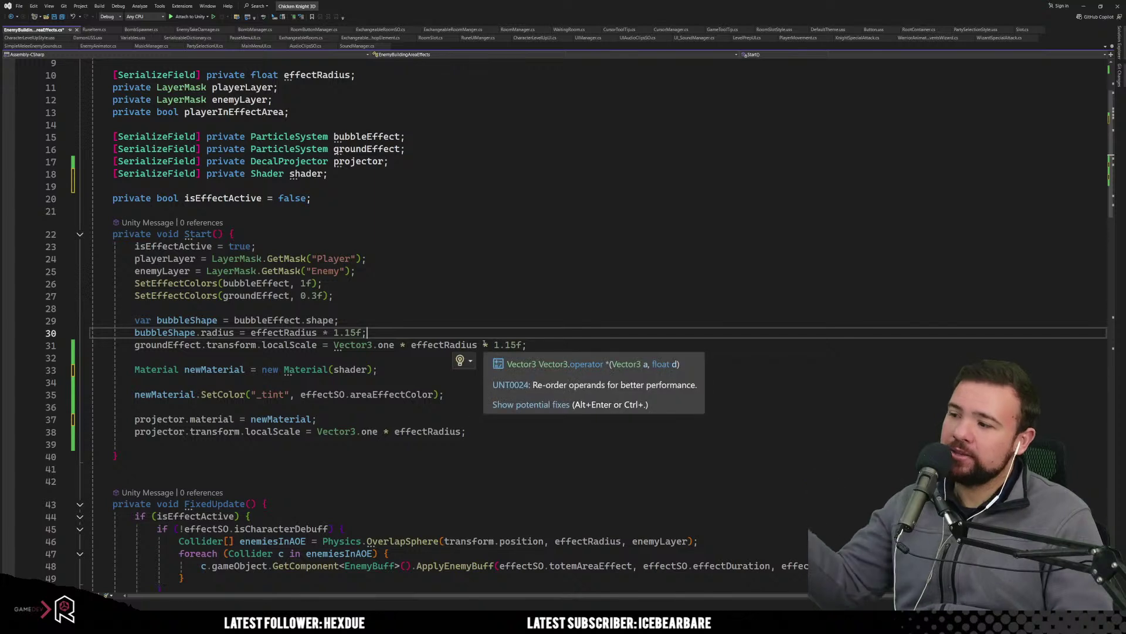
{"action": "left_click", "coordinate": [472, 320]}
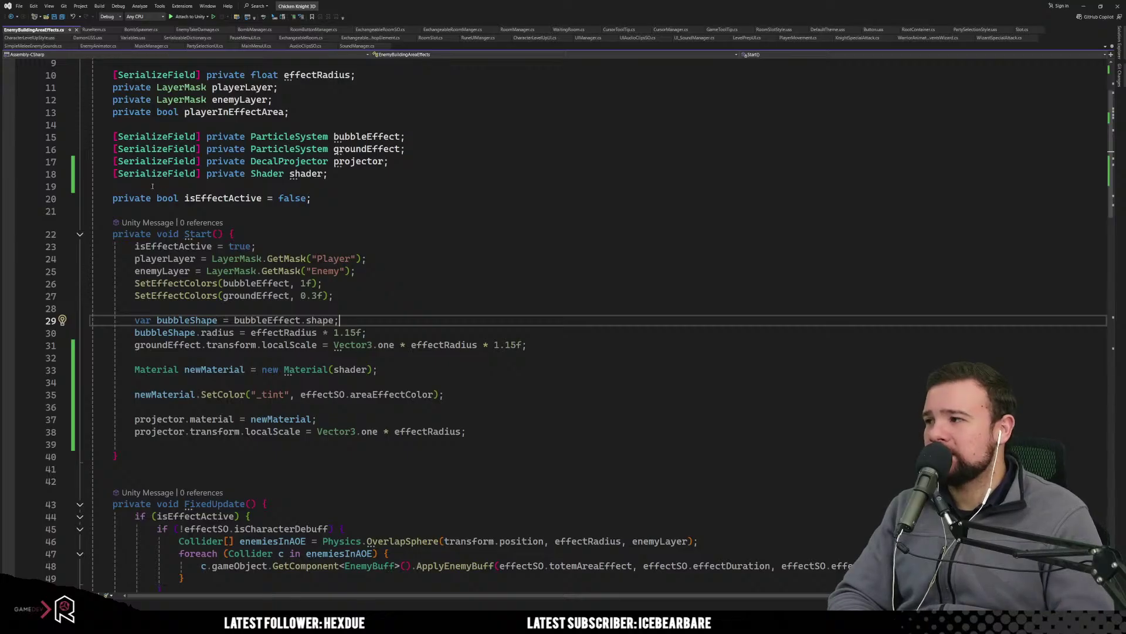
Duplicate the serialized shader field declaration and change the copy into a private Texture2D field named texture2D.
{"action": "left_click_drag", "start_coordinate": [115, 173], "coordinate": [463, 173]}
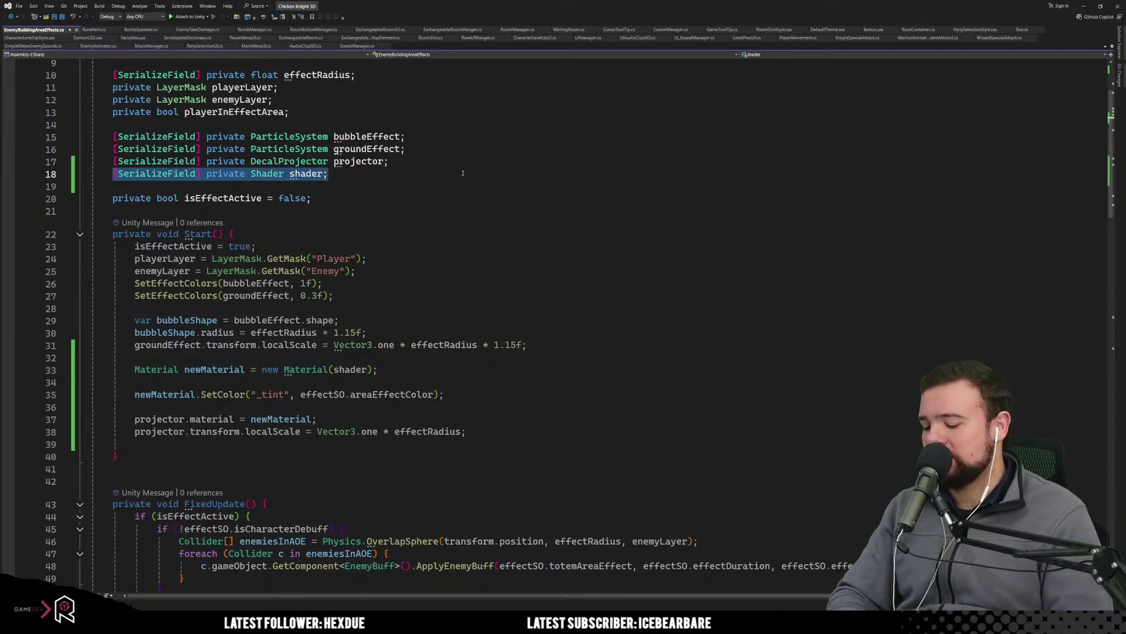
{"action": "key", "text": "ctrl+d"}
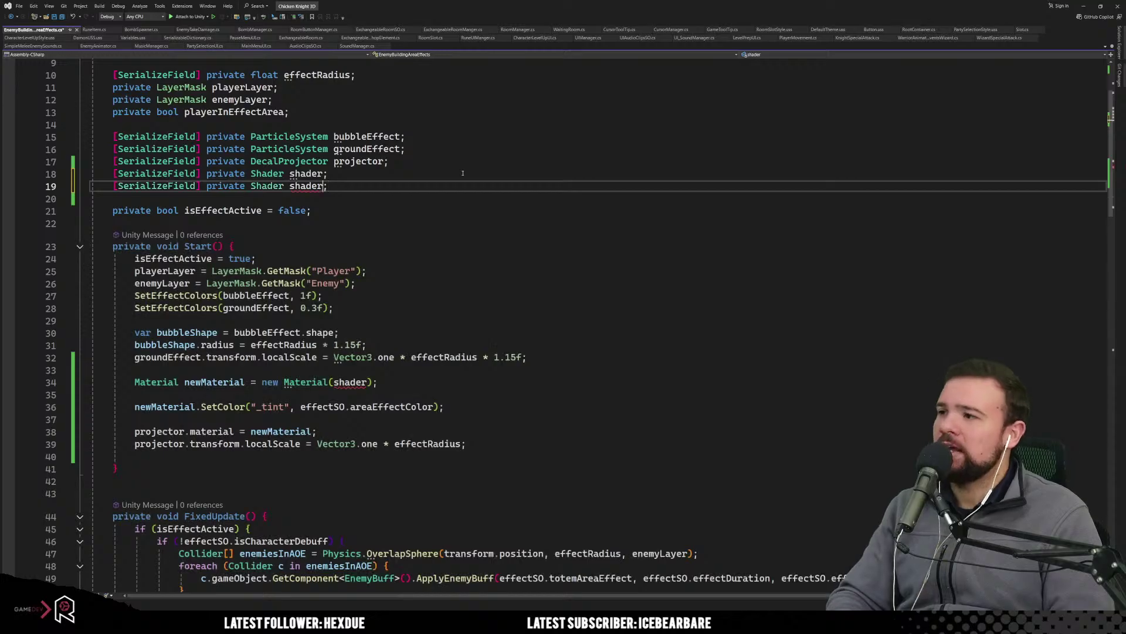
{"action": "key", "text": "BackSpace"}
{"action": "key", "text": "BackSpace"}
{"action": "key", "text": "BackSpace"}
{"action": "key", "text": "BackSpace"}
{"action": "key", "text": "BackSpace"}
{"action": "key", "text": "BackSpace"}
{"action": "key", "text": "BackSpace"}
{"action": "key", "text": "BackSpace"}
{"action": "key", "text": "BackSpace"}
{"action": "key", "text": "BackSpace"}
{"action": "key", "text": "BackSpace"}
{"action": "key", "text": "BackSpace"}
{"action": "key", "text": "BackSpace"}
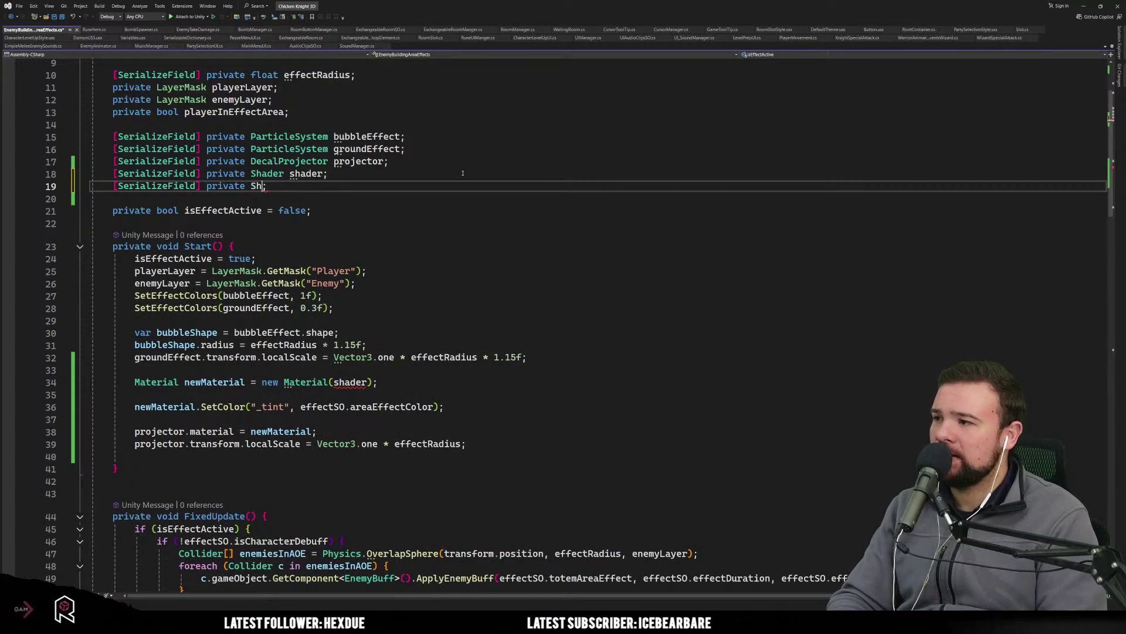
{"action": "type", "text": "Spr"}
{"action": "key", "text": "BackSpace"}
{"action": "key", "text": "BackSpace"}
{"action": "key", "text": "BackSpace"}
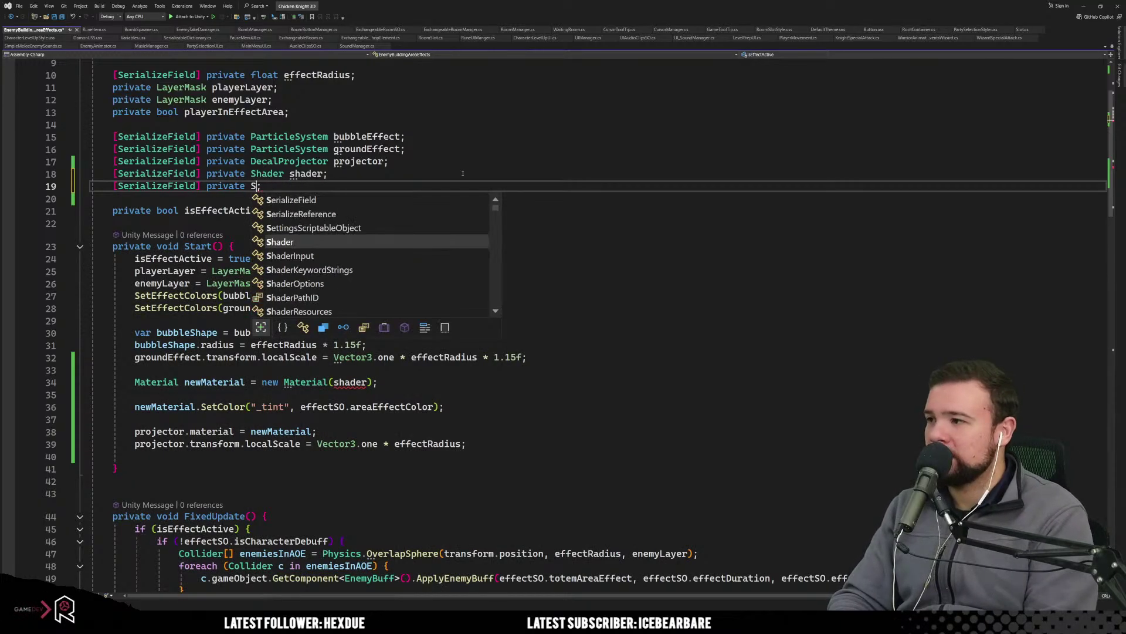
{"action": "type", "text": "Tex"}
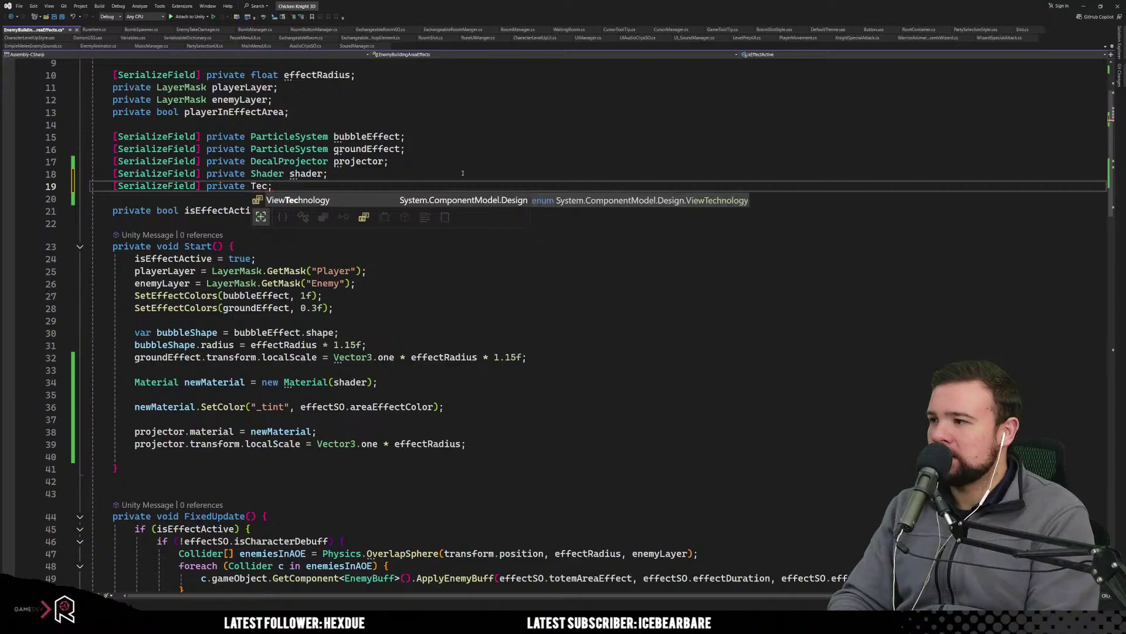
{"action": "type", "text": "ture"}
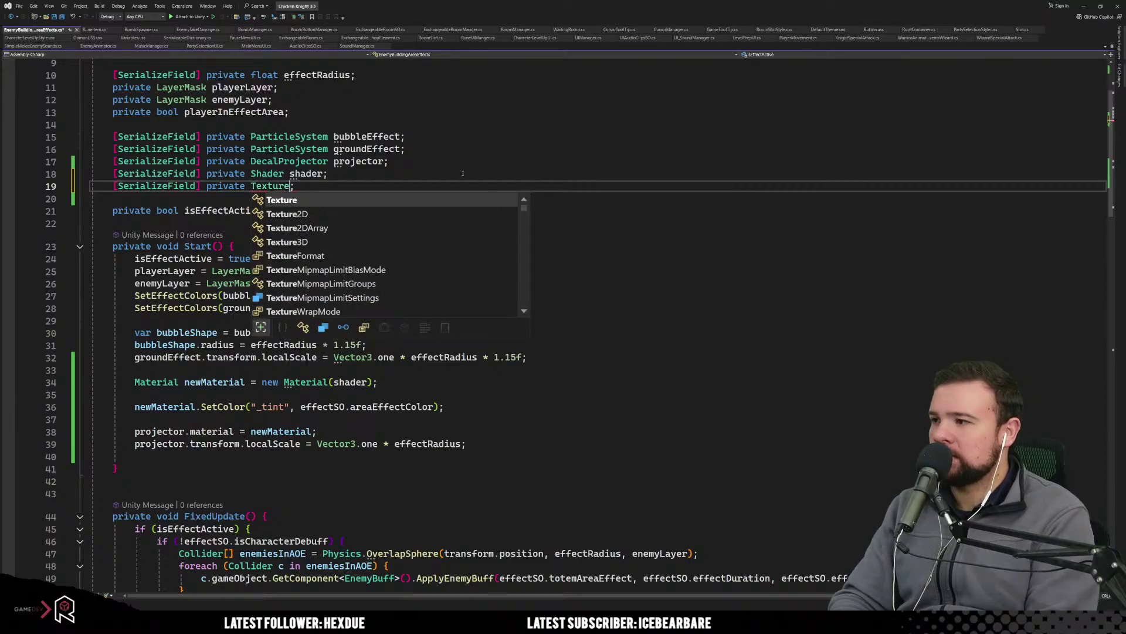
{"action": "type", "text": "2D"}
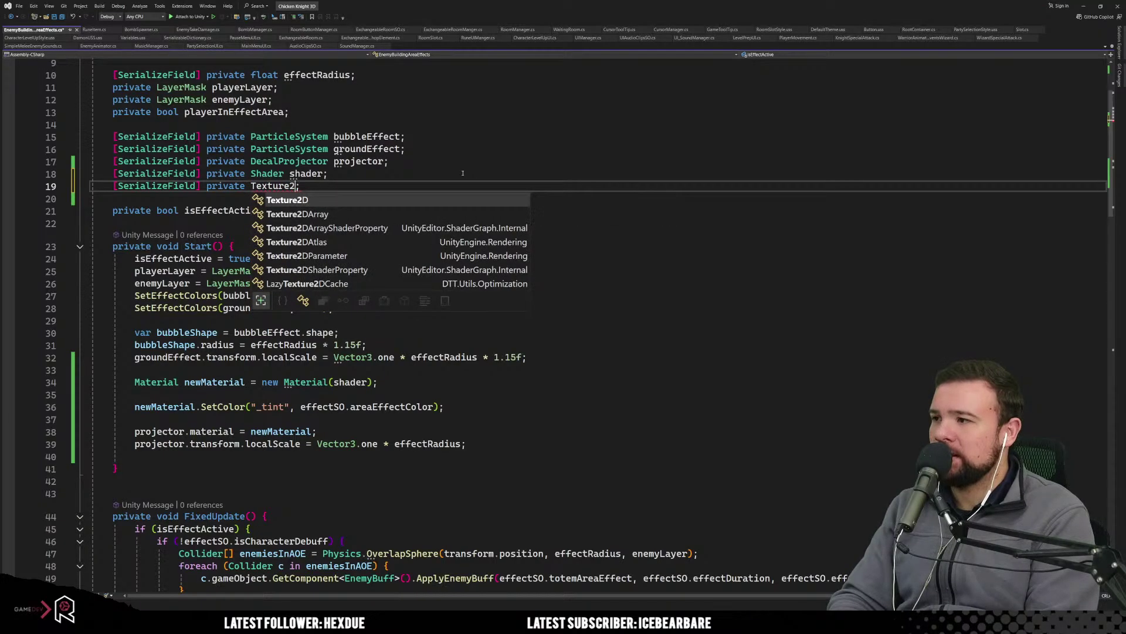
{"action": "key", "text": "Escape"}
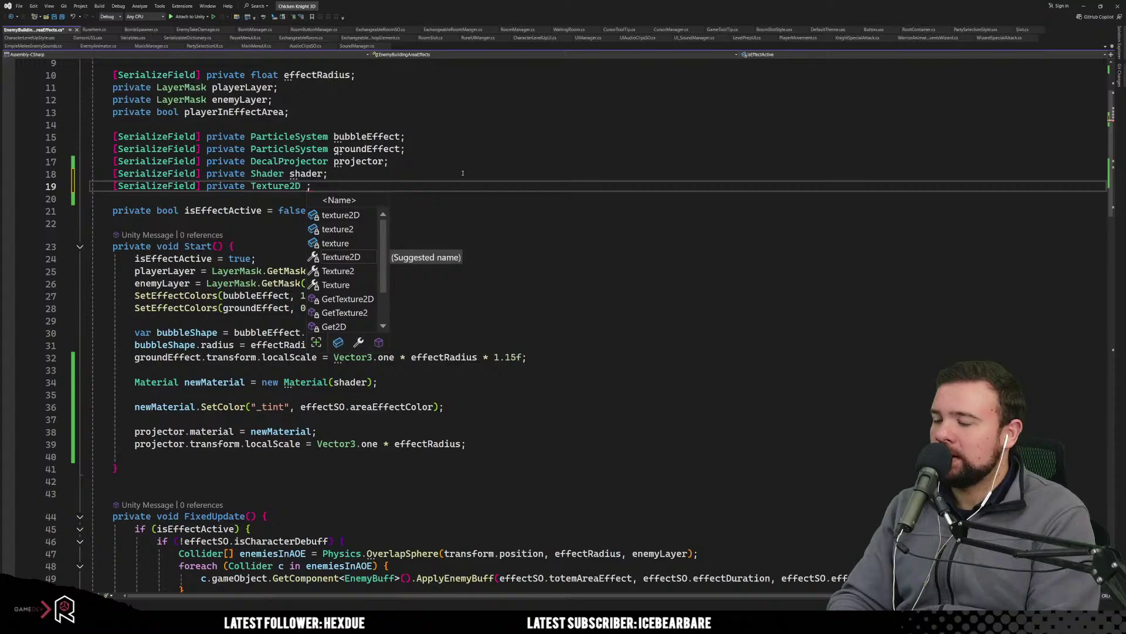
{"action": "key", "text": "Tab"}
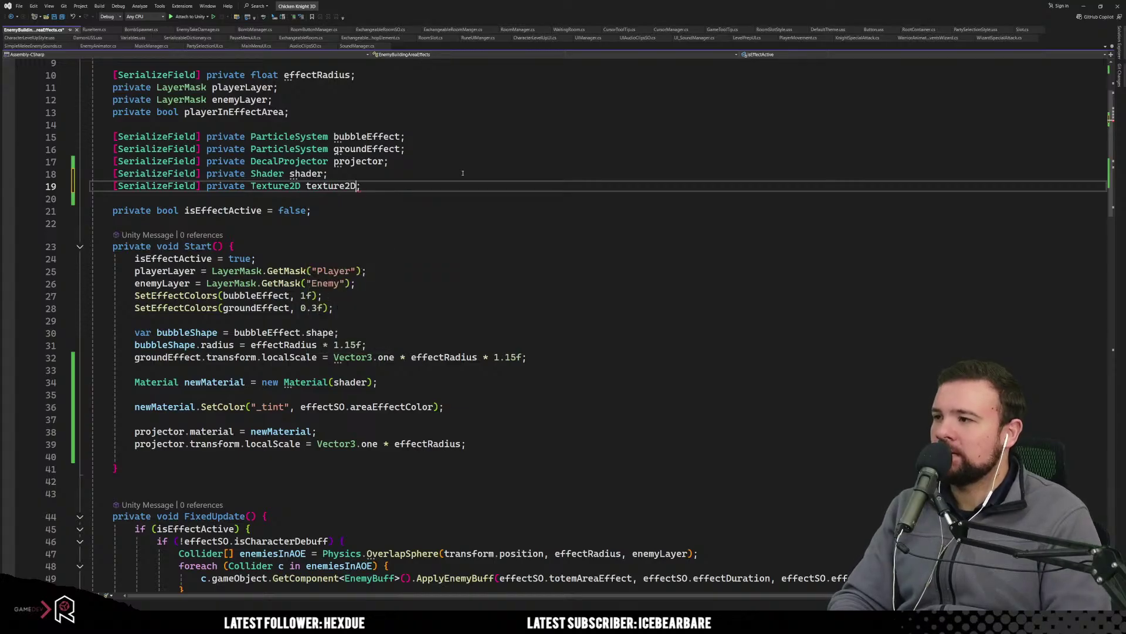
{"action": "key", "text": "Down"}
{"action": "key", "text": "Down"}
{"action": "key", "text": "Down"}
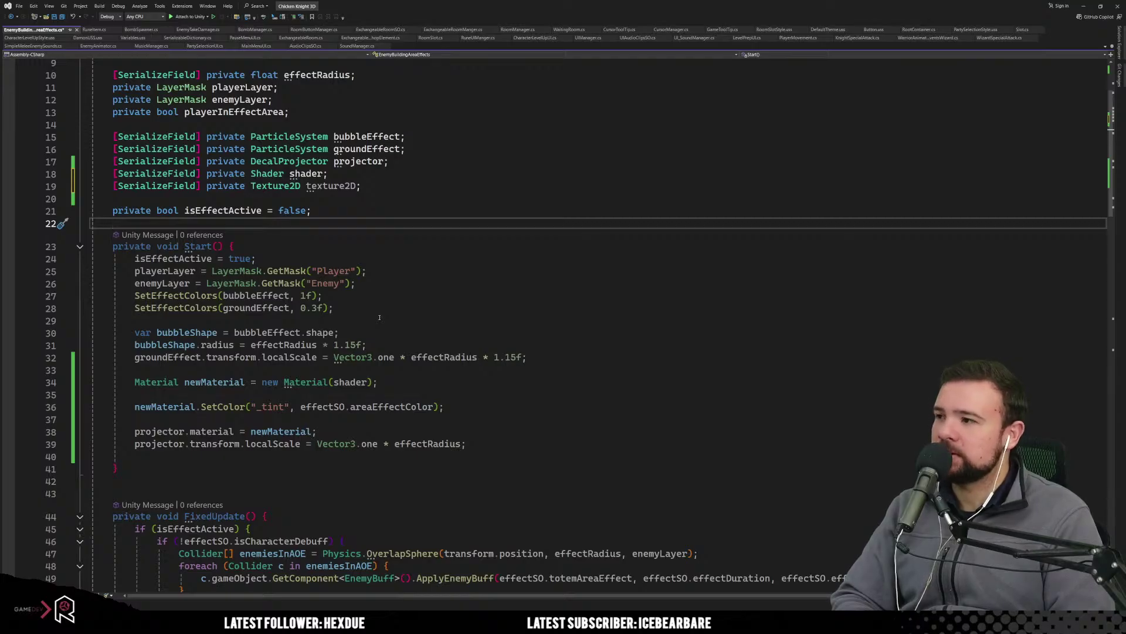
{"action": "left_click", "coordinate": [334, 371]}
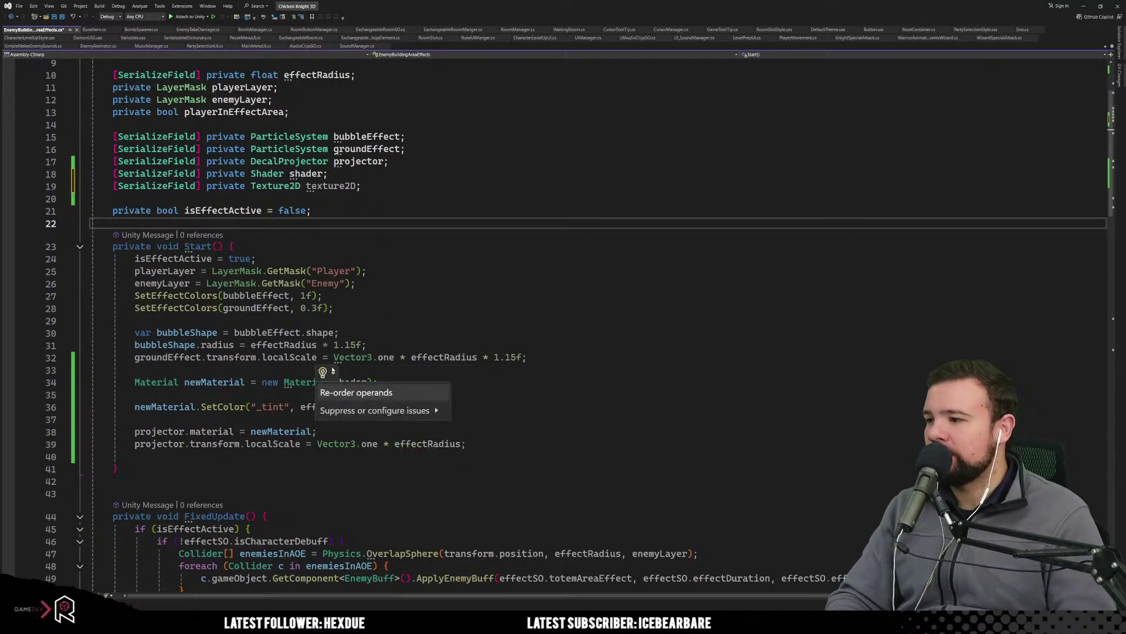
{"action": "left_click", "coordinate": [260, 371]}
{"action": "type", "text": "sha"}
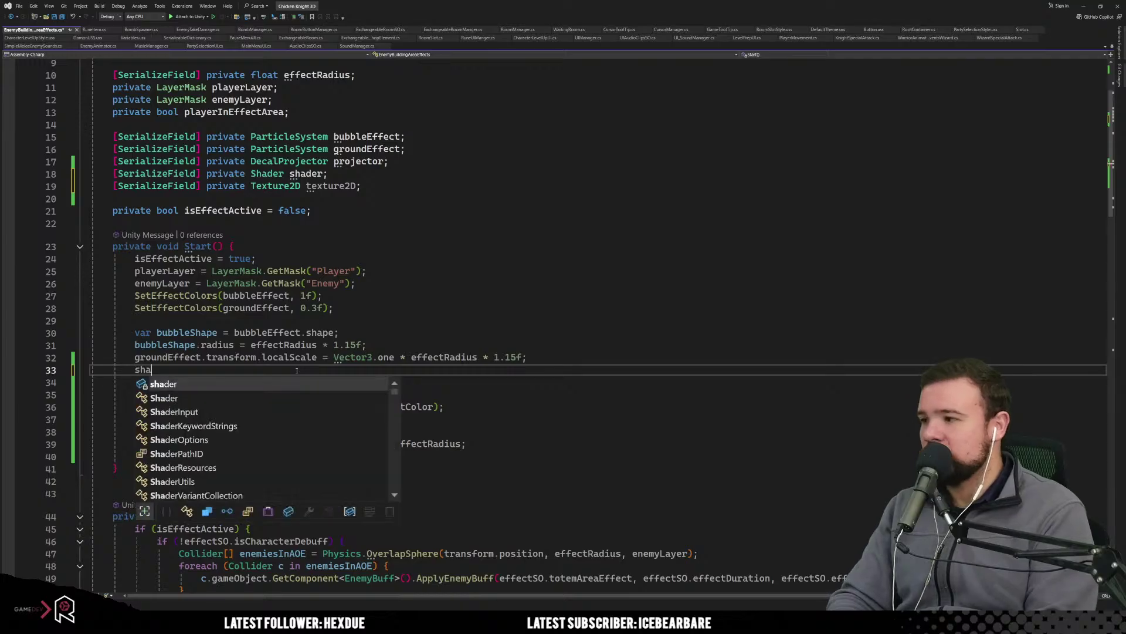
{"action": "type", "text": "der."}
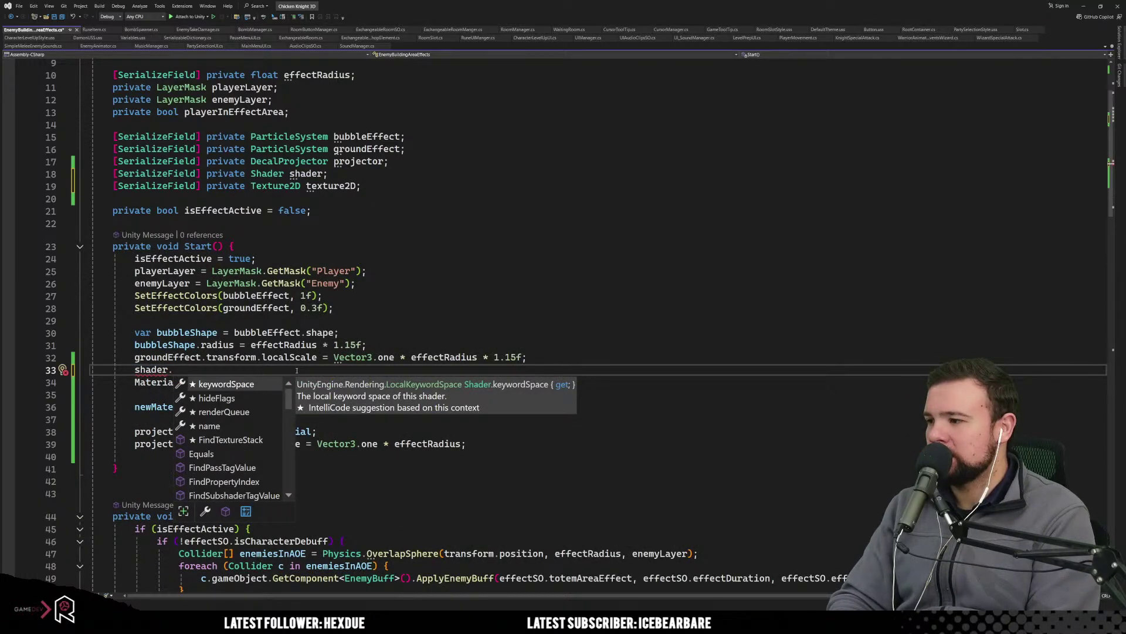
{"action": "type", "text": "s"}
{"action": "key", "text": "BackSpace"}
{"action": "key", "text": "BackSpace"}
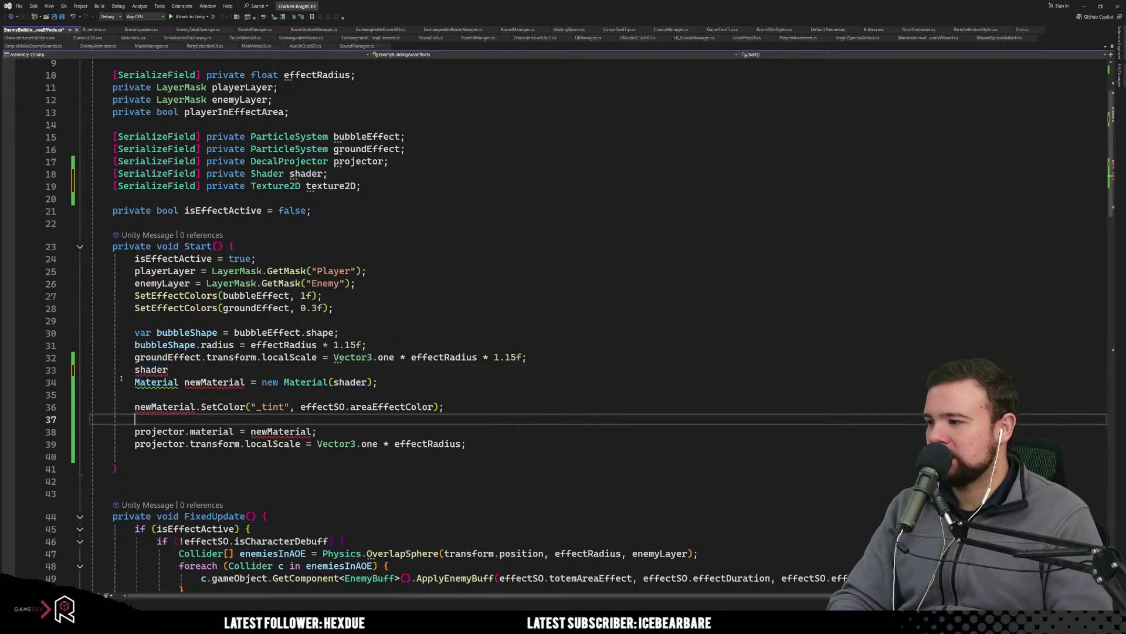
{"action": "double_click", "coordinate": [144, 370]}
{"action": "key", "text": "BackSpace"}
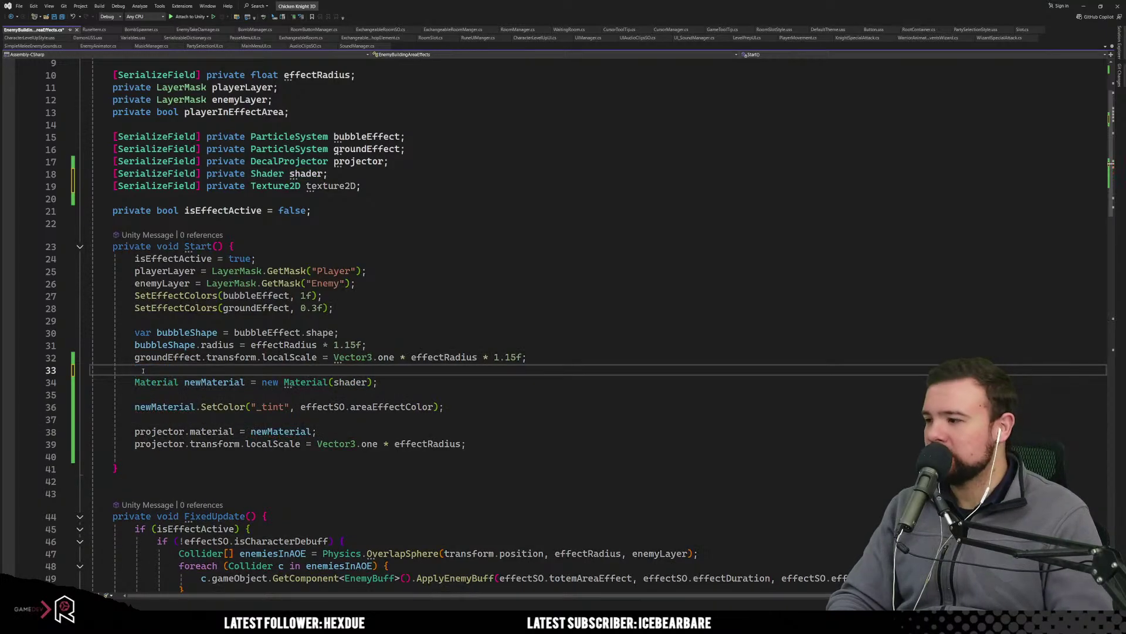
Start a newMaterial.SetTexture() call on a new line directly below the SetColor call in Start().
{"action": "left_click", "coordinate": [162, 417]}
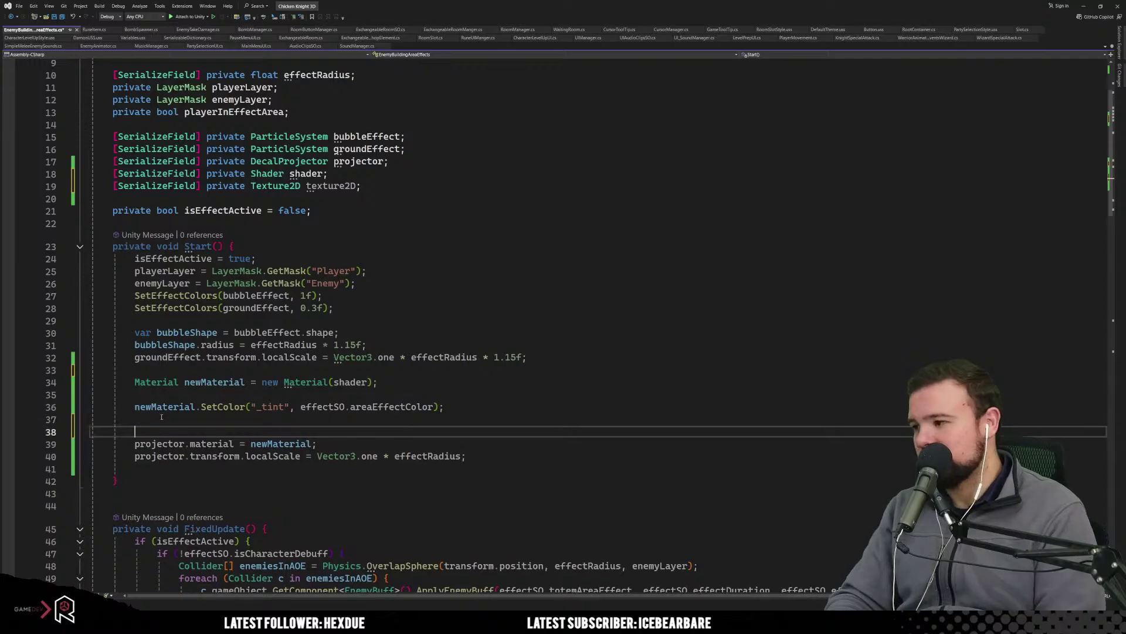
{"action": "type", "text": "newmat"}
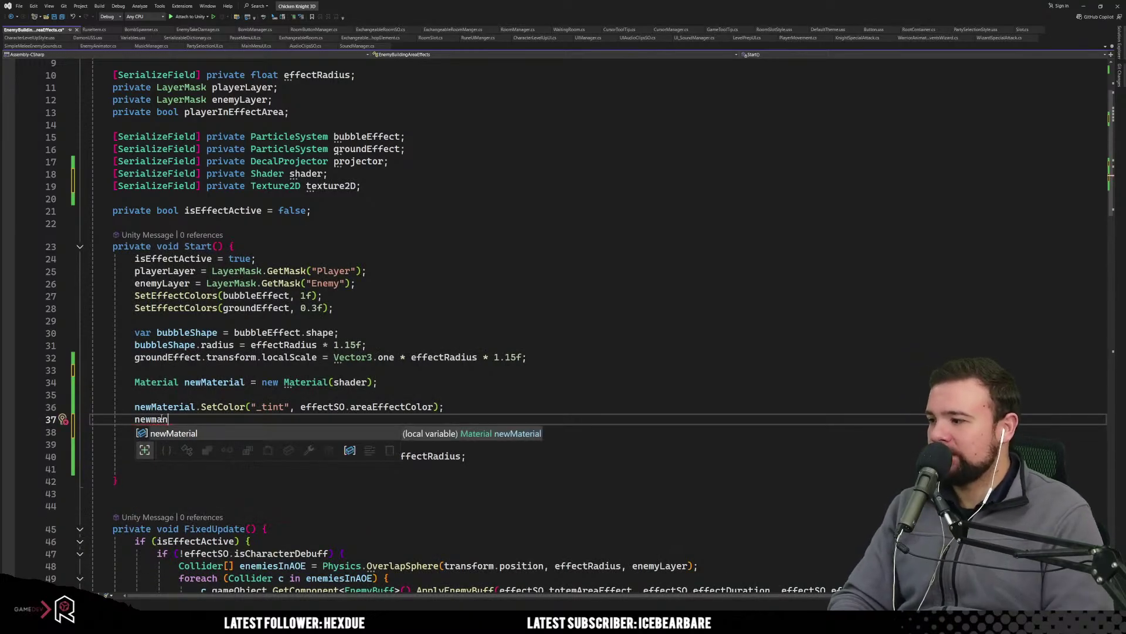
{"action": "key", "text": "Tab"}
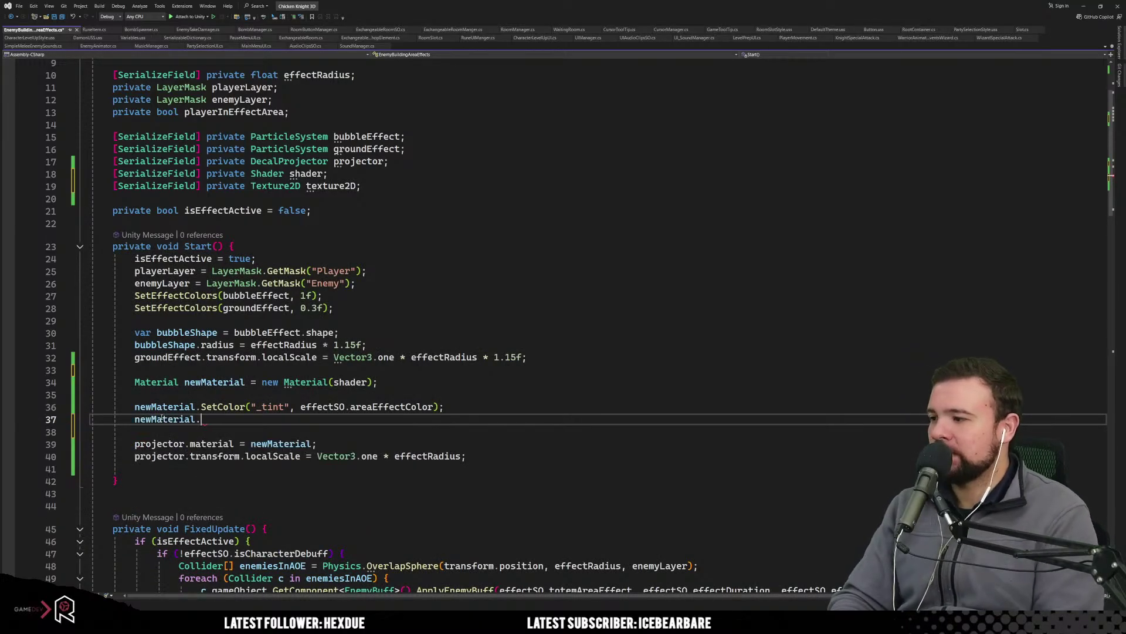
{"action": "type", "text": ".set"}
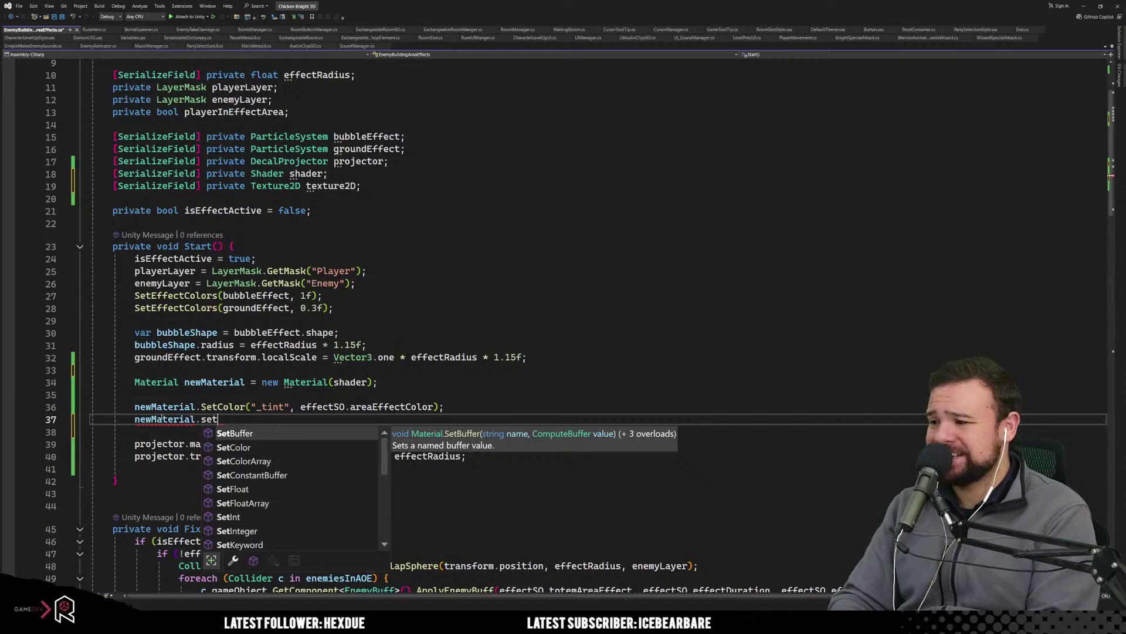
{"action": "type", "text": "te"}
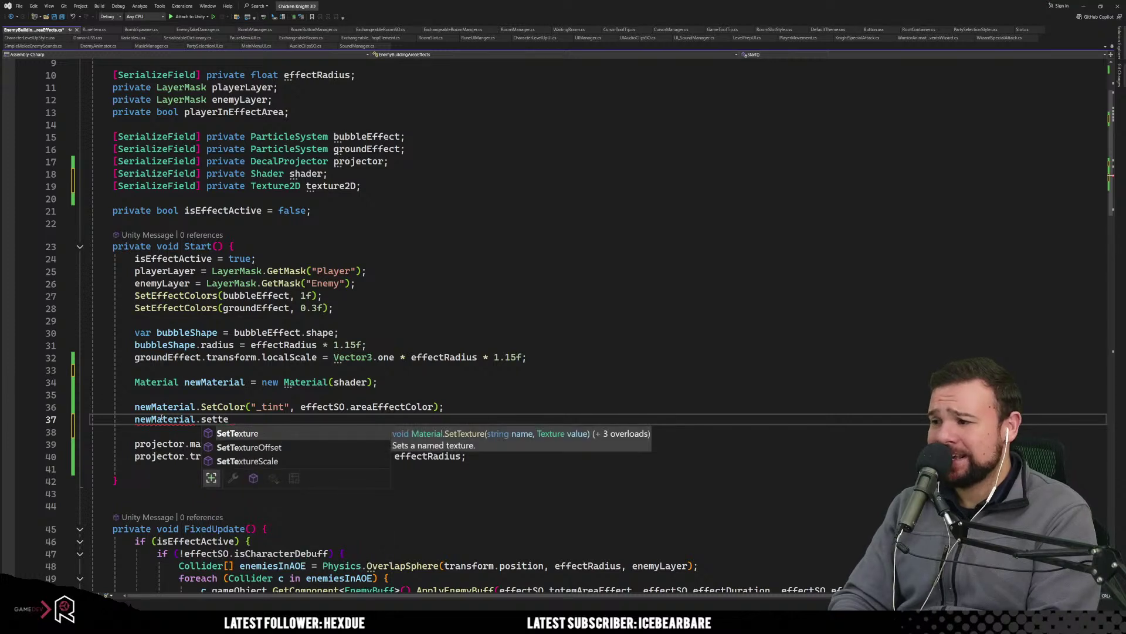
{"action": "key", "text": "Tab"}
{"action": "type", "text": "("}
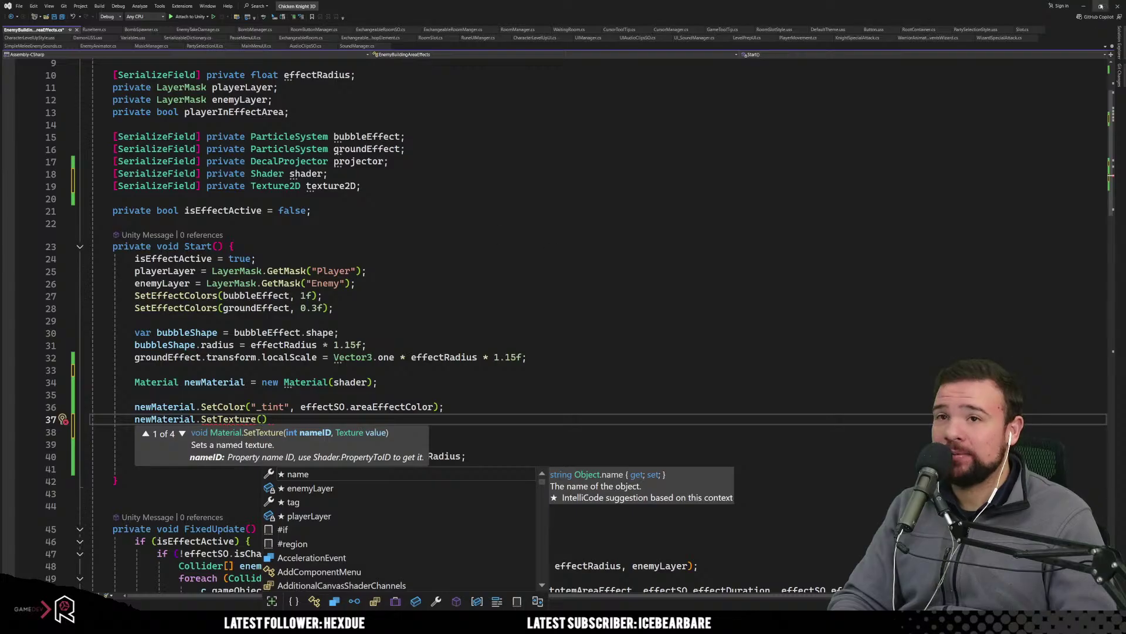
Switch to Unity, copy the reference name of the basemap property in the BombDecalShader graph, and return to the script in Visual Studio.
{"action": "key", "text": "alt+Tab"}
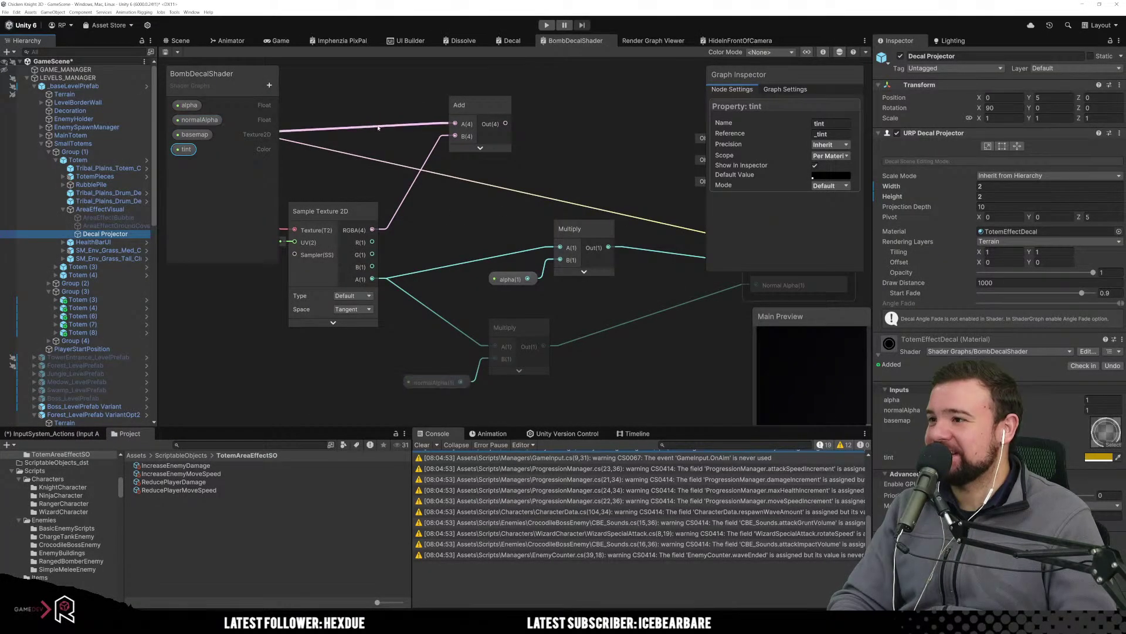
{"action": "middle_click_drag", "start_coordinate": [378, 128], "coordinate": [516, 164]}
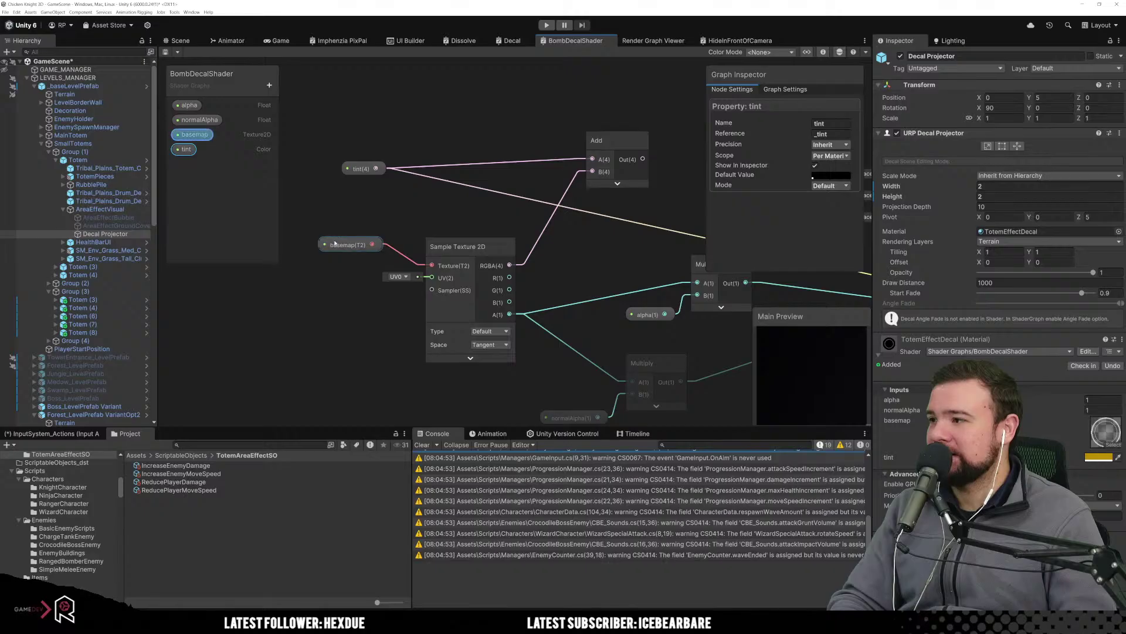
{"action": "left_click", "coordinate": [210, 134]}
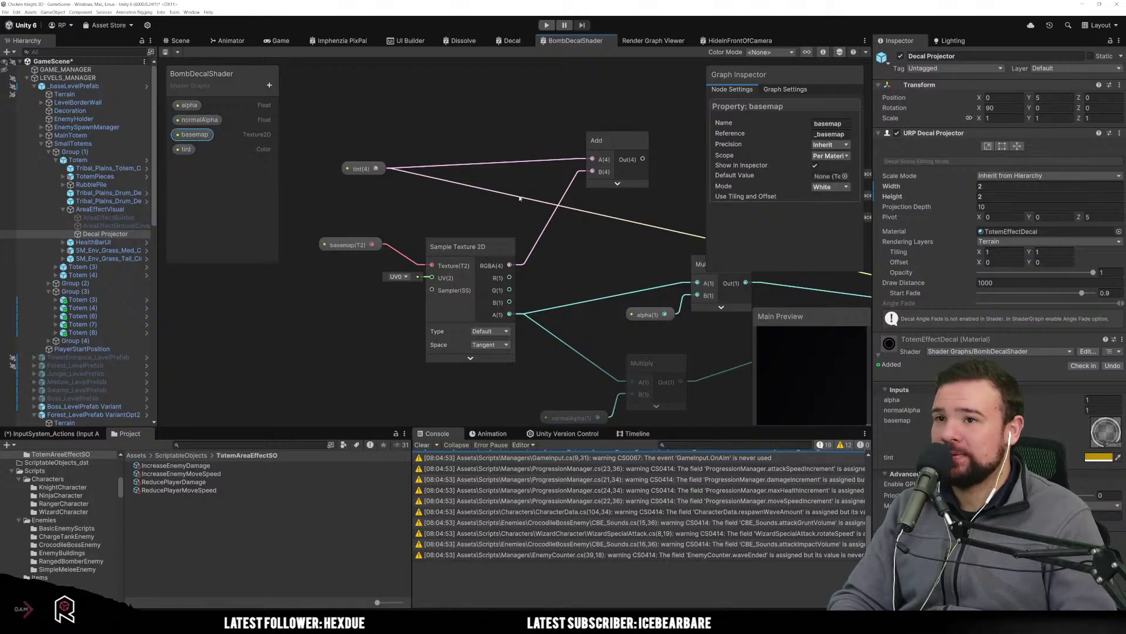
{"action": "left_click", "coordinate": [828, 134]}
{"action": "key", "text": "ctrl+c"}
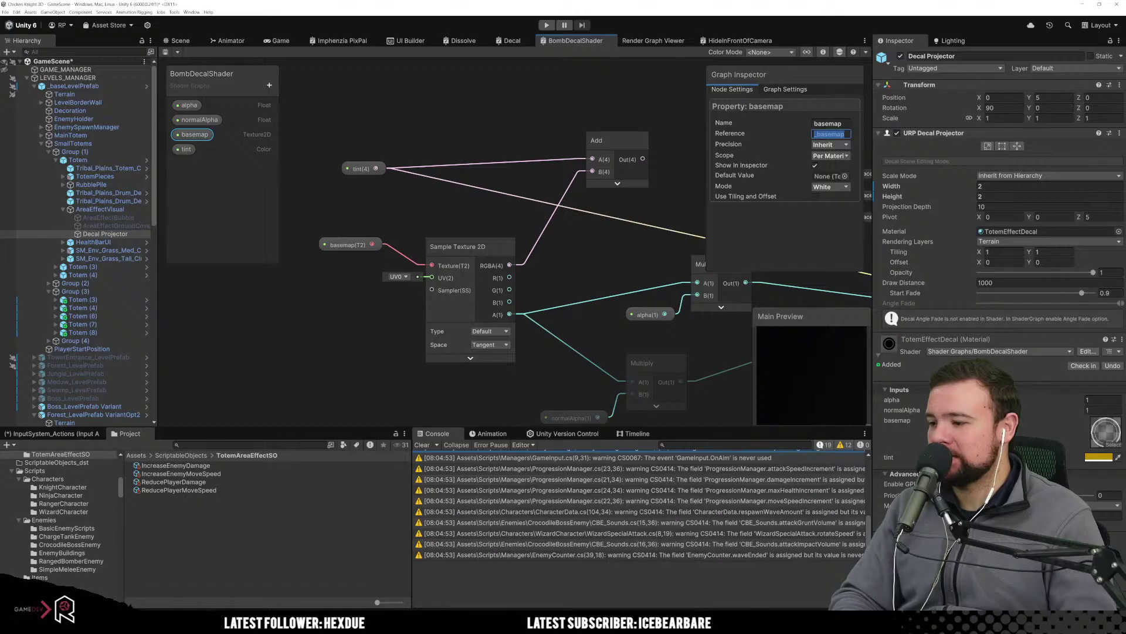
{"action": "key", "text": "alt+Tab"}
{"action": "key", "text": "ctrl+v"}
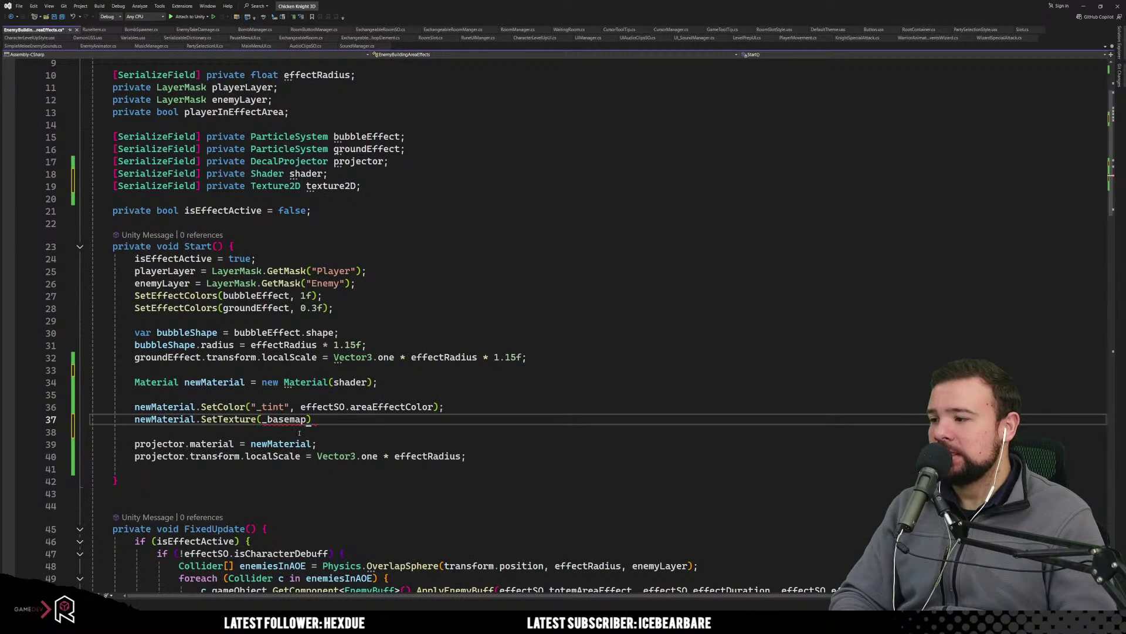
{"action": "key", "text": "ctrl+z"}
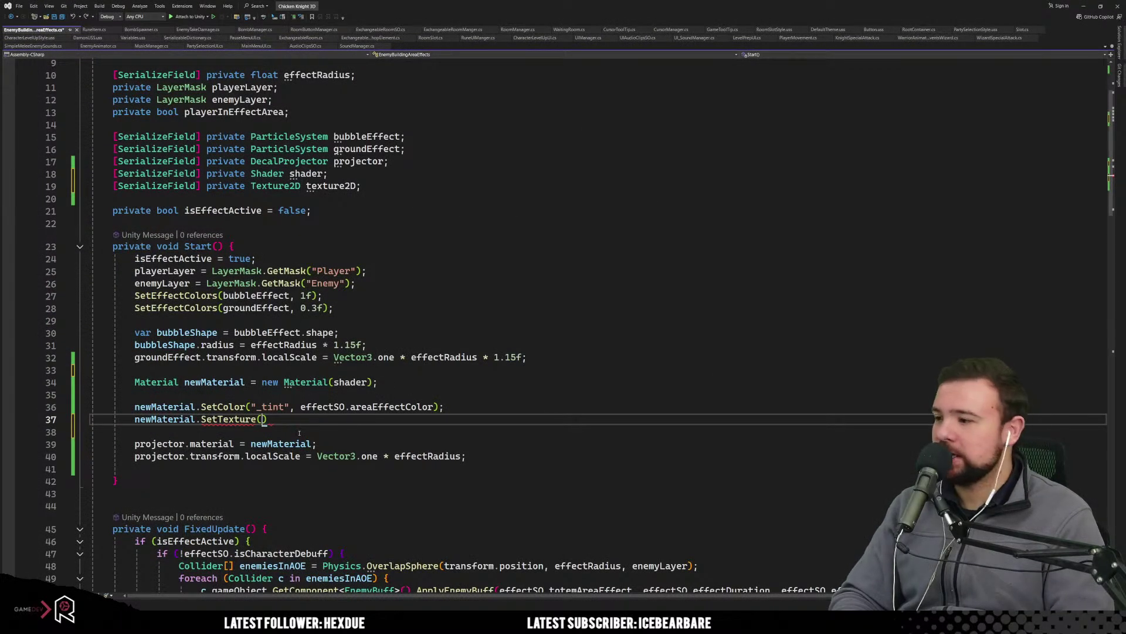
{"action": "key", "text": "ctrl+apostrophe"}
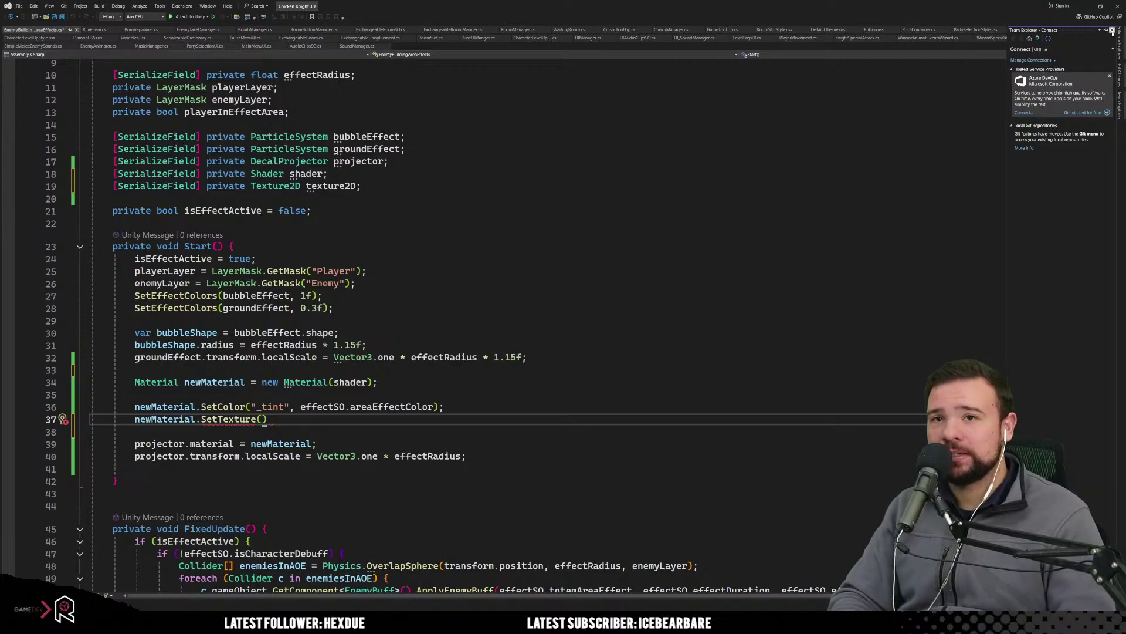
{"action": "left_click", "coordinate": [266, 429]}
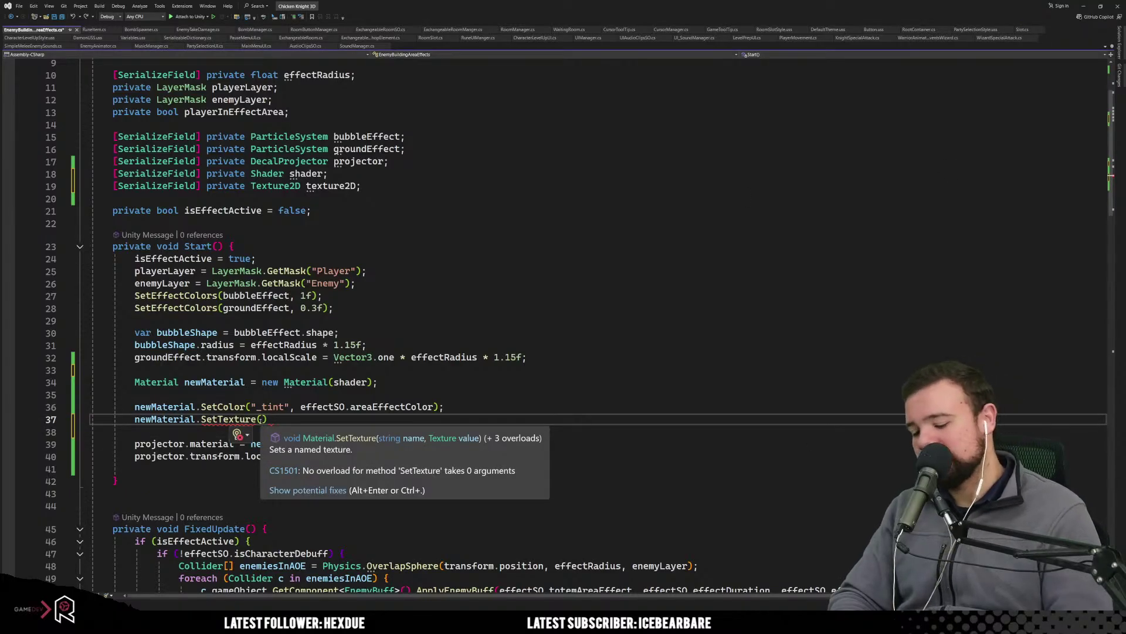
Enter the quoted string "_basemap" as the first argument of the SetTexture call.
{"action": "left_click", "coordinate": [264, 419]}
{"action": "type", "text": "\""}
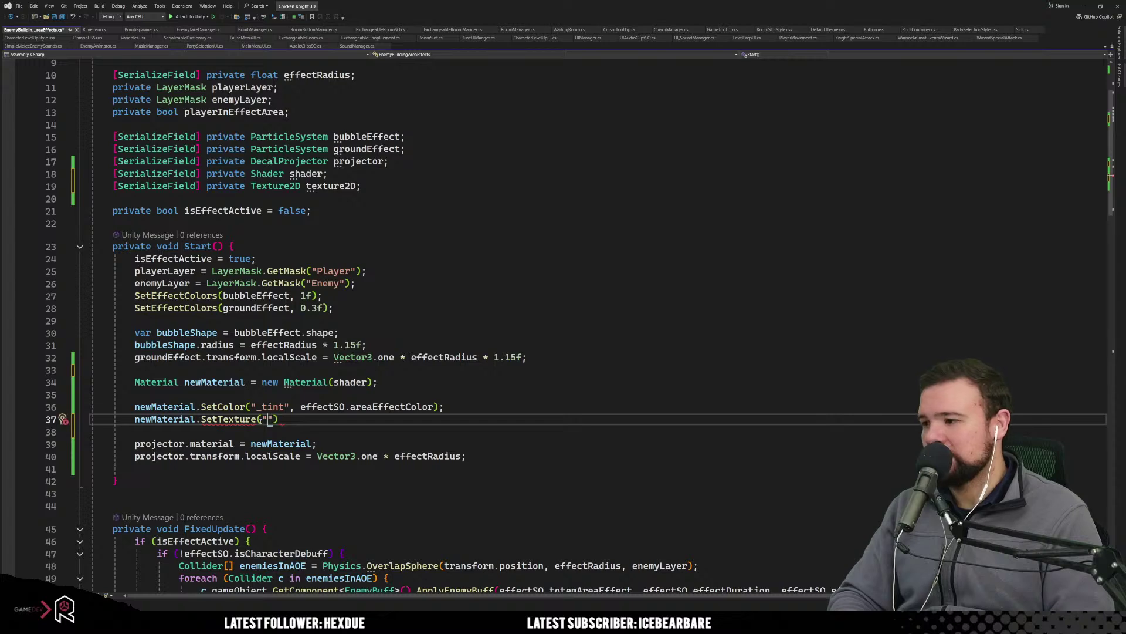
{"action": "key", "text": "ctrl+shift+b"}
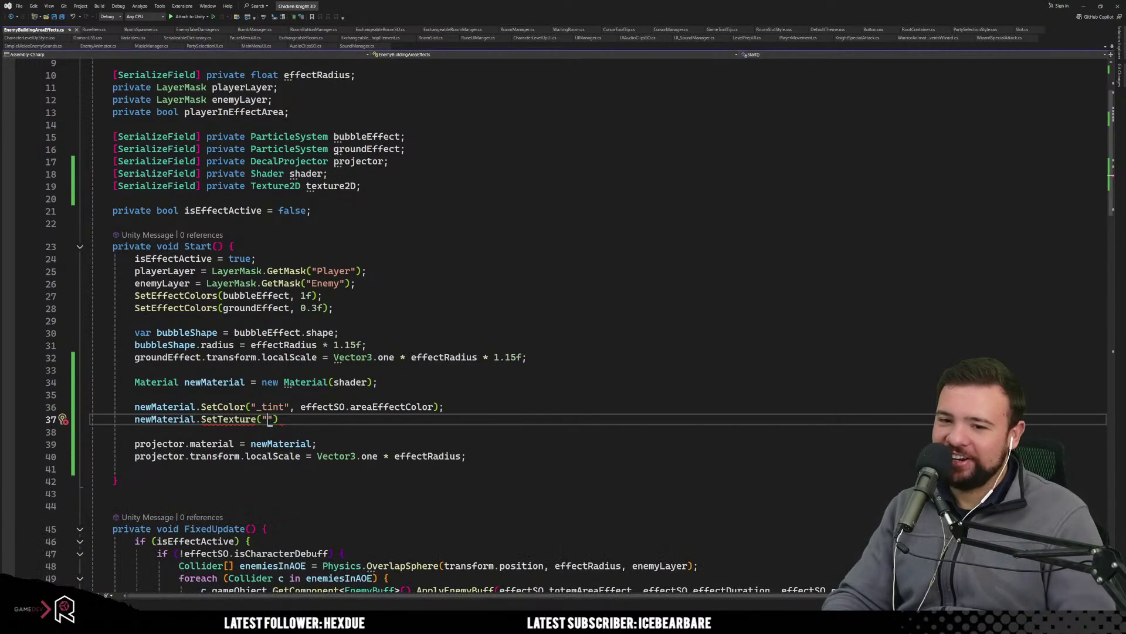
{"action": "type", "text": "_"}
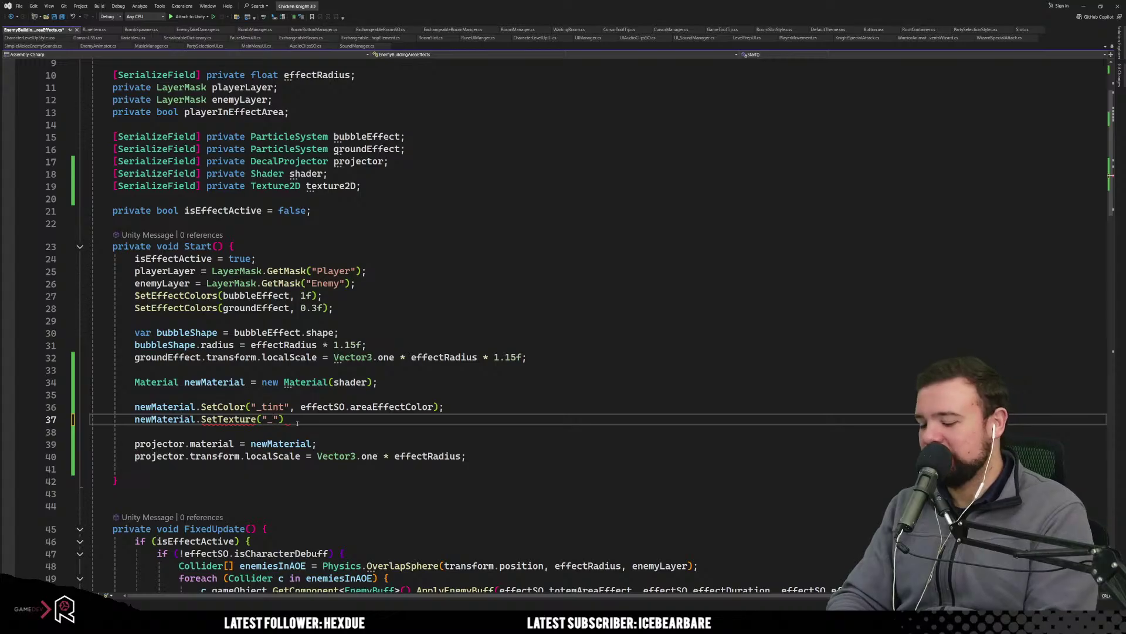
{"action": "type", "text": "base"}
{"action": "type", "text": "map"}
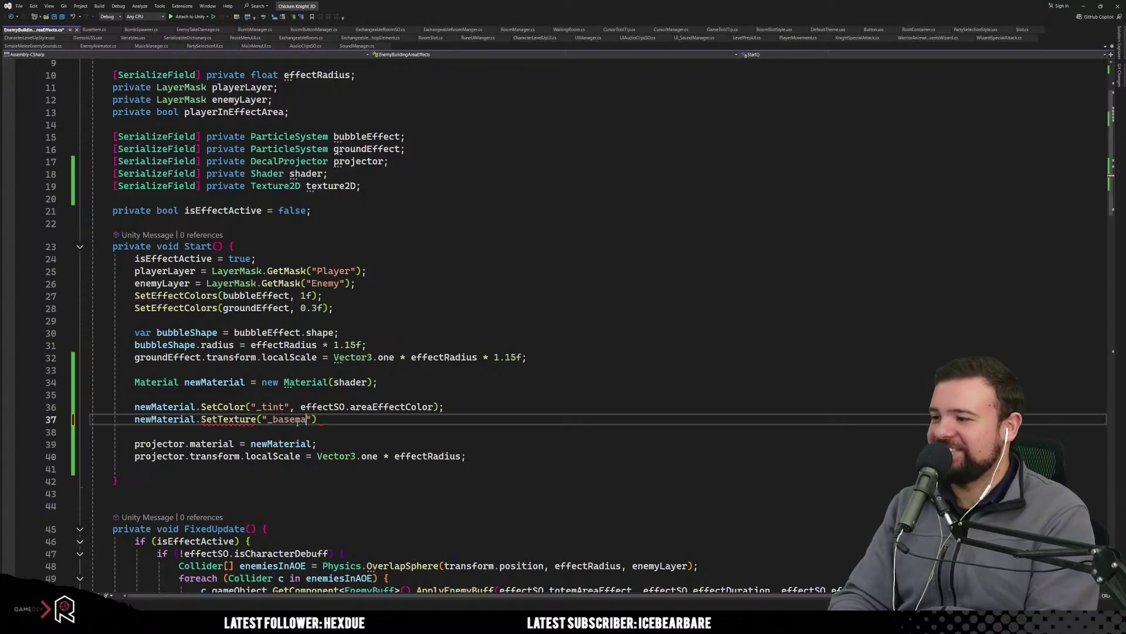
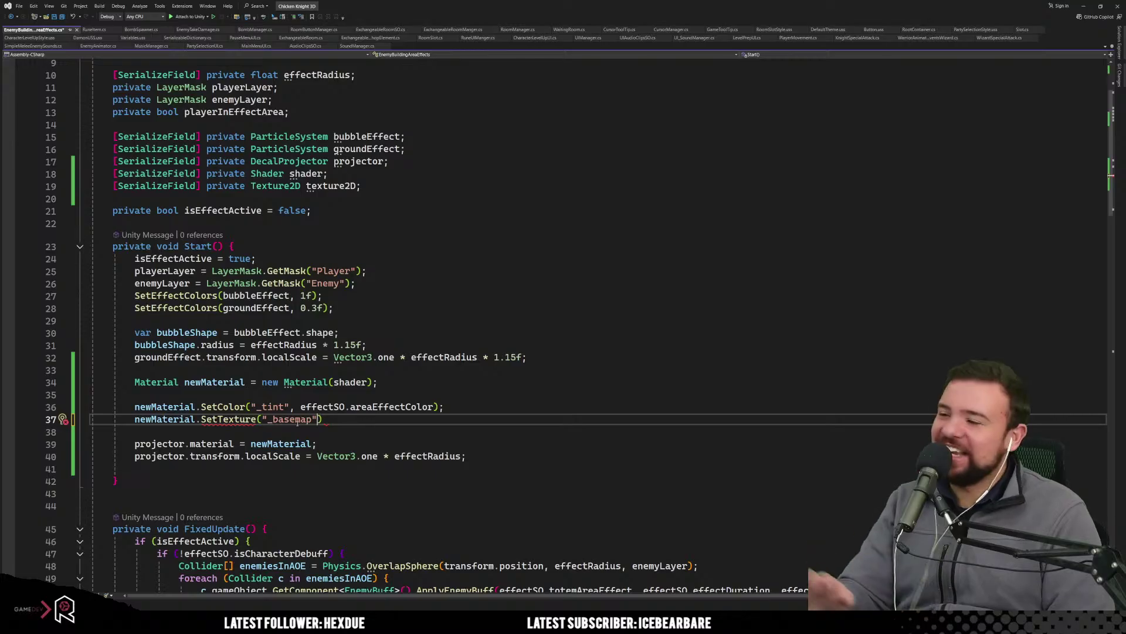
Pass texture2D as the second SetTexture argument, end the statement with a semicolon, and save the script.
{"action": "type", "text": ","}
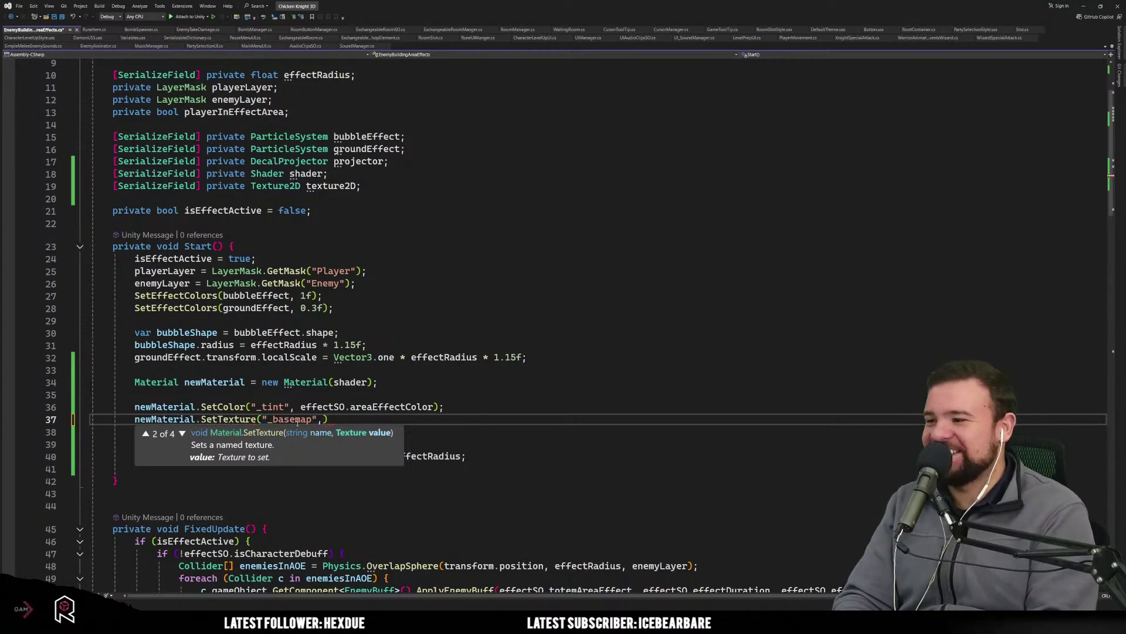
{"action": "key", "text": "BackSpace"}
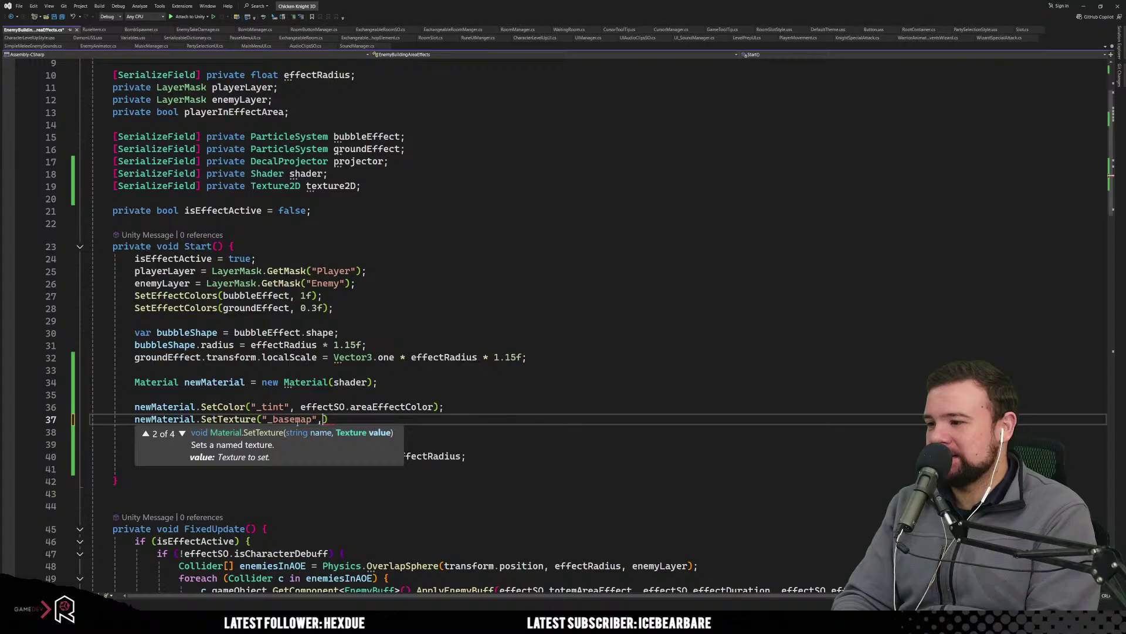
{"action": "type", "text": "texture2D"}
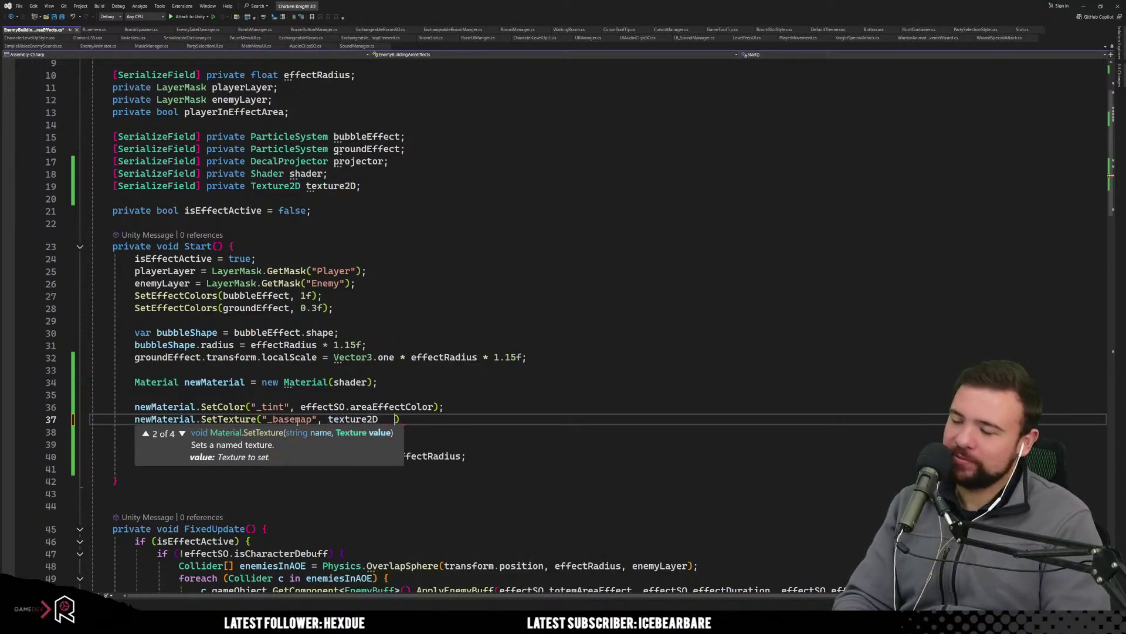
{"action": "type", "text": ")"}
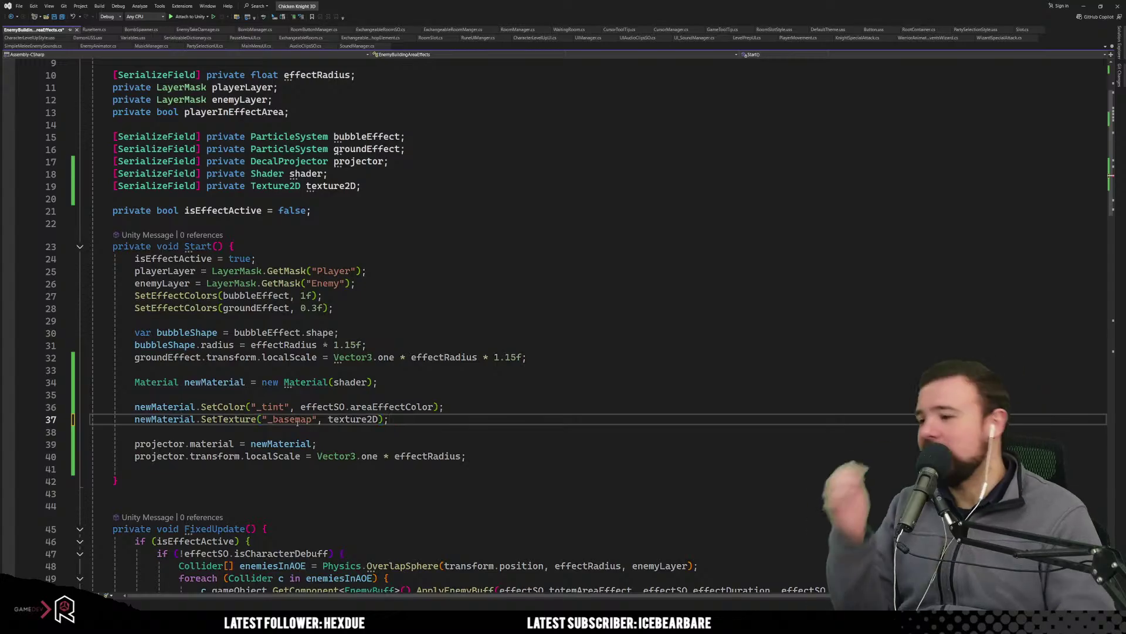
{"action": "left_click", "coordinate": [528, 391]}
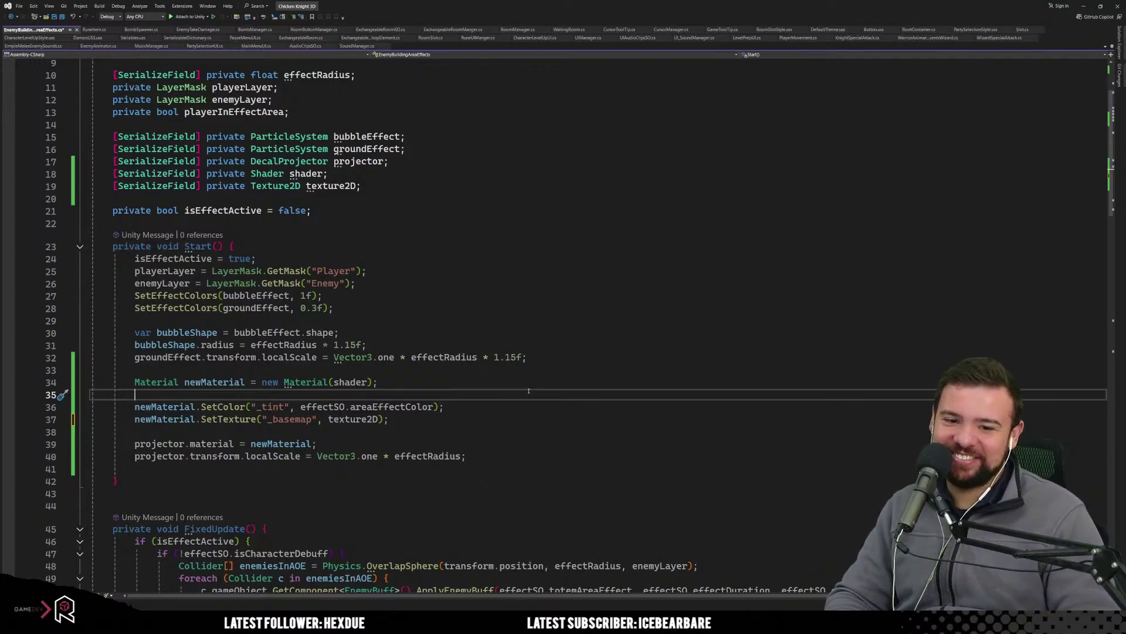
{"action": "left_click", "coordinate": [549, 430]}
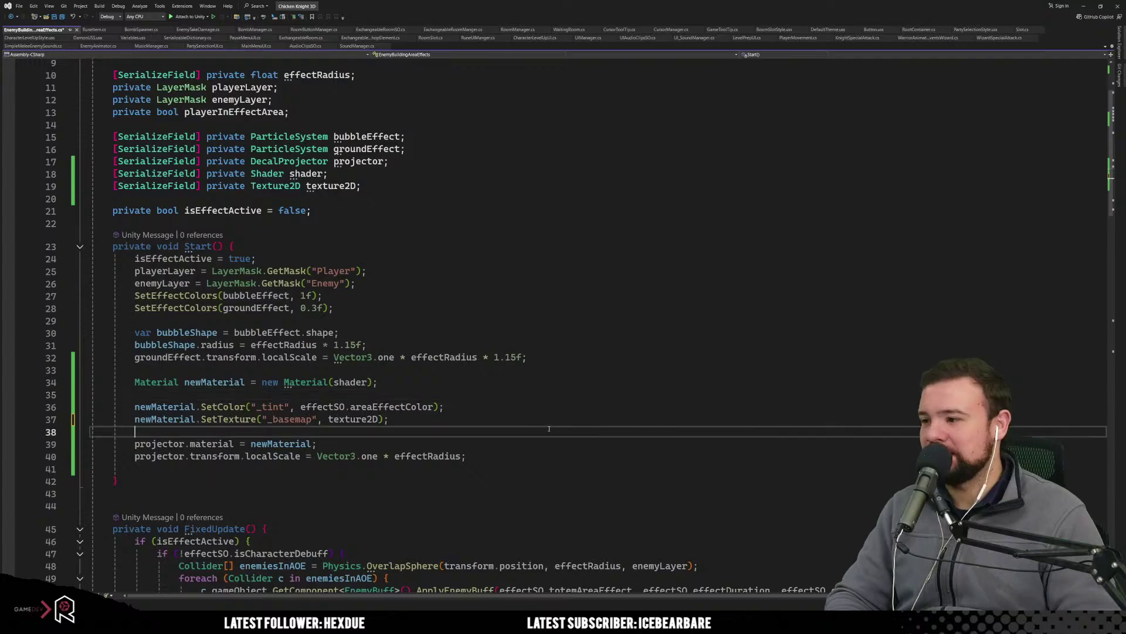
{"action": "key", "text": "ctrl+s"}
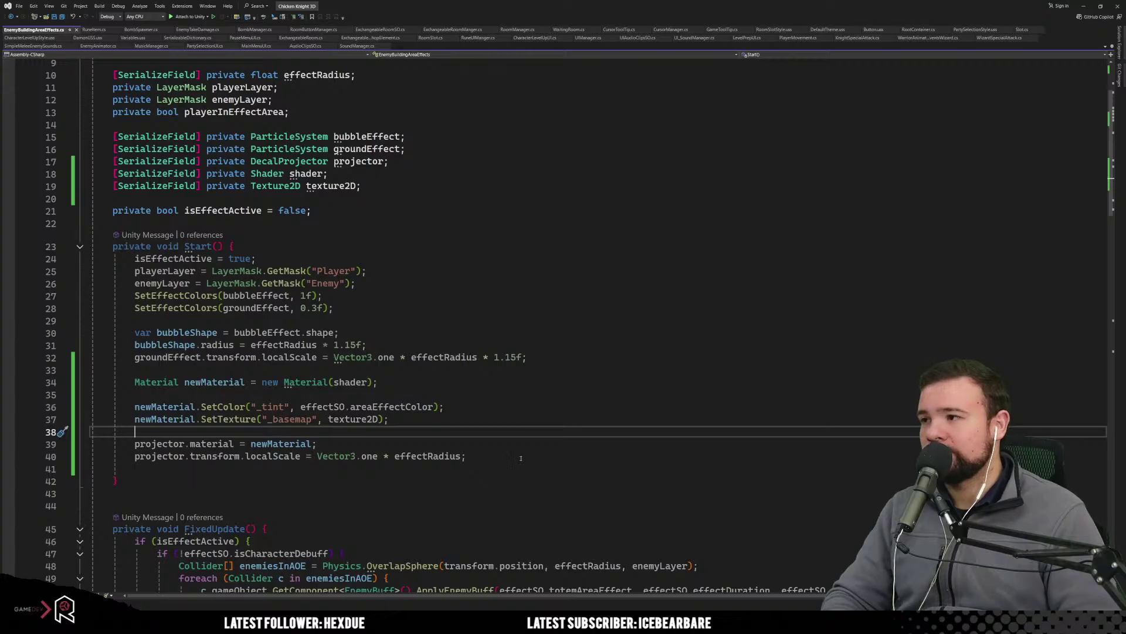
Switch to Unity and assign BombDecalShader as the Shader of the Enemy Building Area Effects script on the Totem in Group (1).
{"action": "left_click", "coordinate": [1084, 6]}
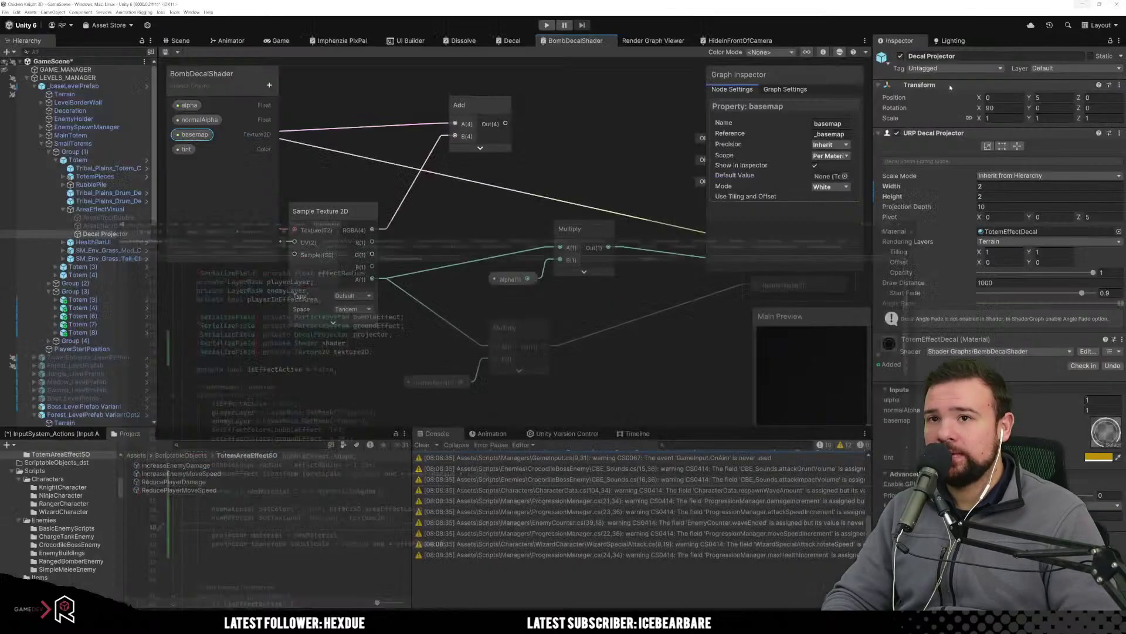
{"action": "left_click", "coordinate": [180, 41]}
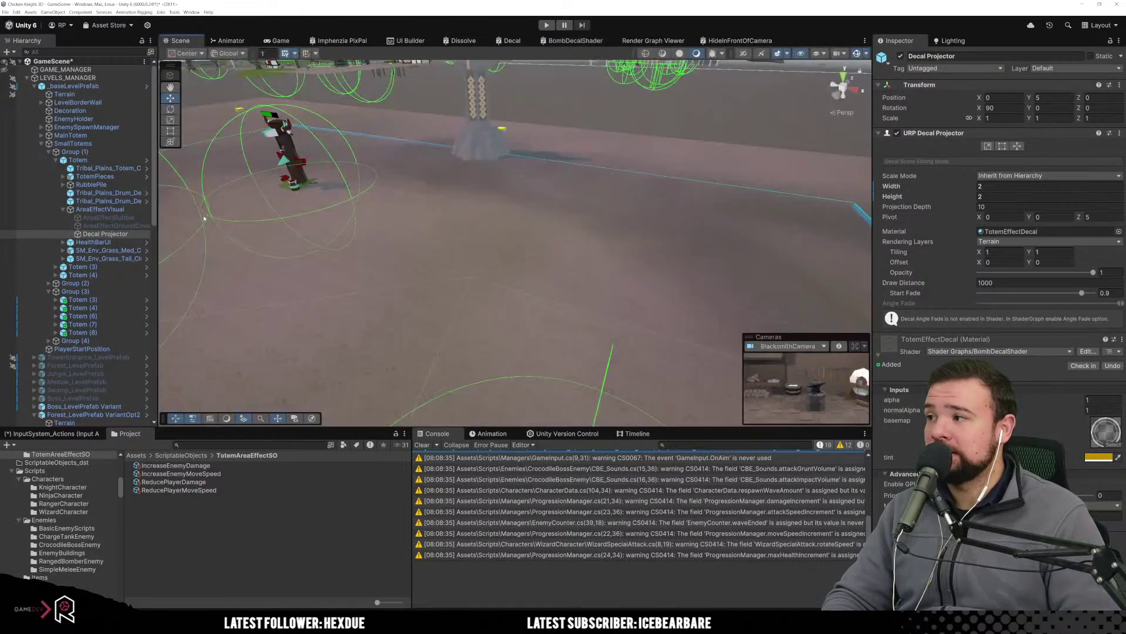
{"action": "left_click", "coordinate": [78, 160]}
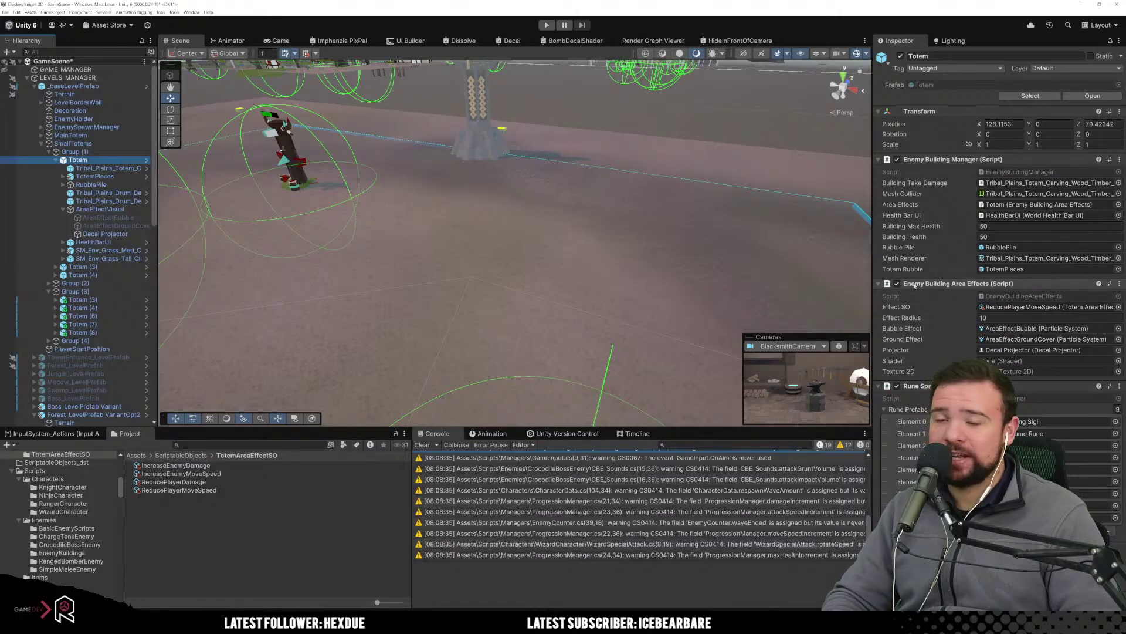
{"action": "left_click", "coordinate": [1119, 361]}
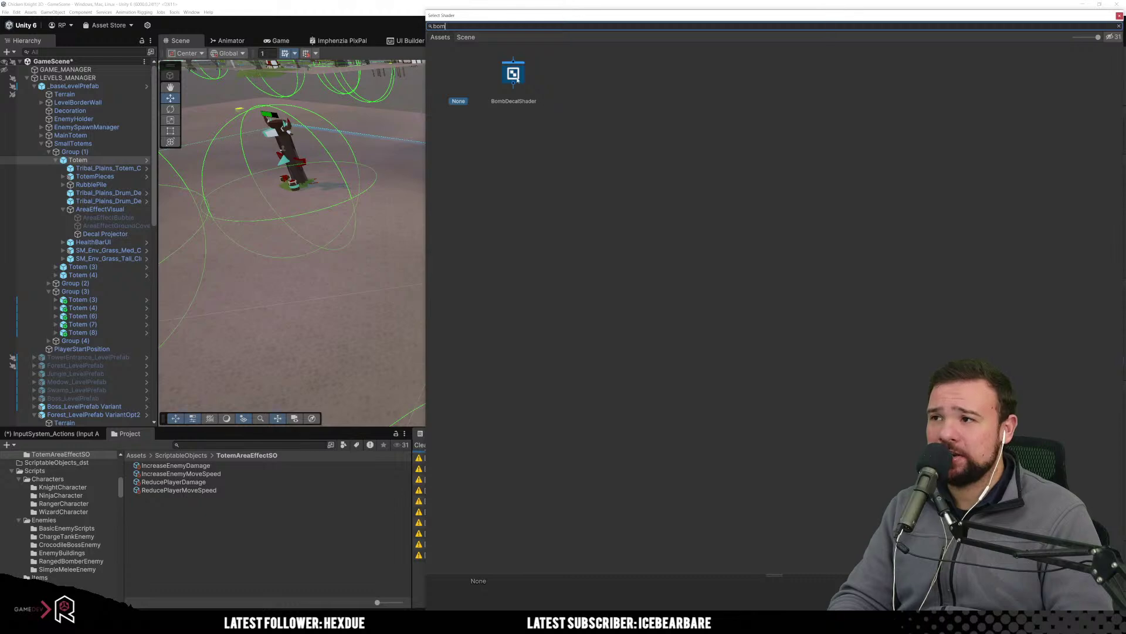
{"action": "double_click", "coordinate": [516, 77]}
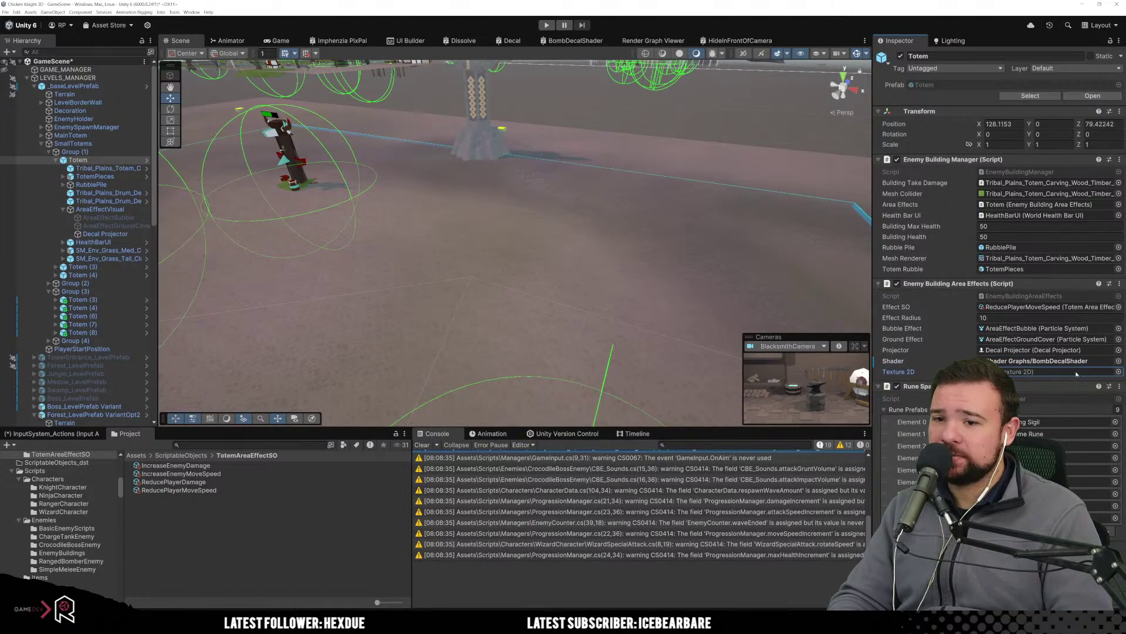
Assign the Circle 1 Decal texture to the Texture 2D property of the Totem's Enemy Building Area Effects script.
{"action": "left_click", "coordinate": [1118, 372]}
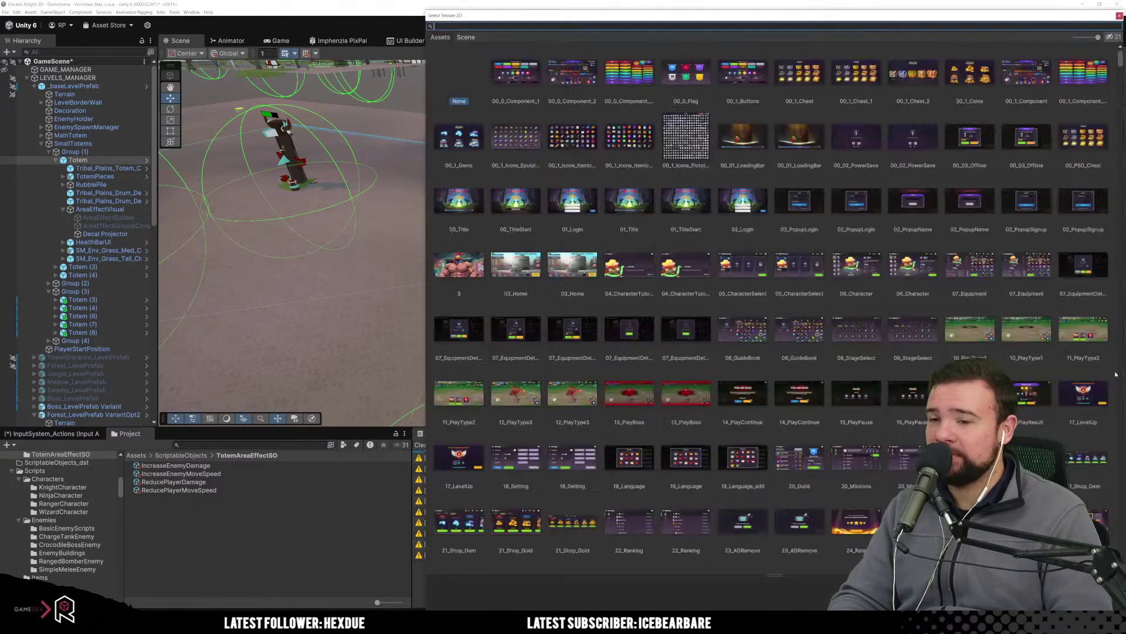
{"action": "scroll", "coordinate": [729, 285], "scroll_direction": "down", "scroll_amount": 20}
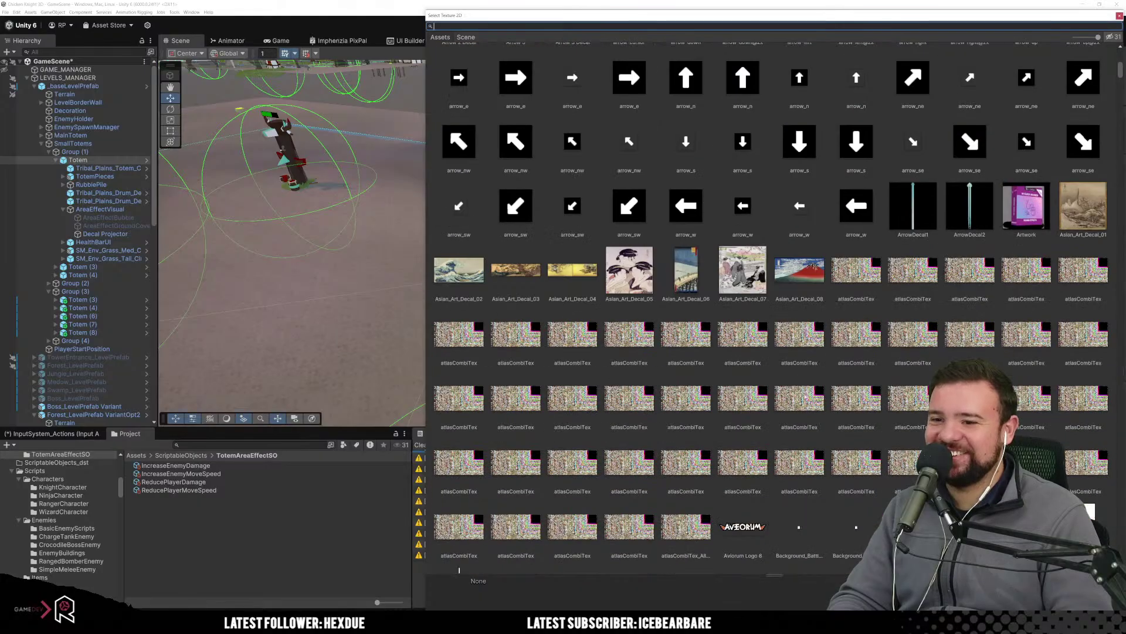
{"action": "scroll", "coordinate": [824, 406], "scroll_direction": "down", "scroll_amount": 15}
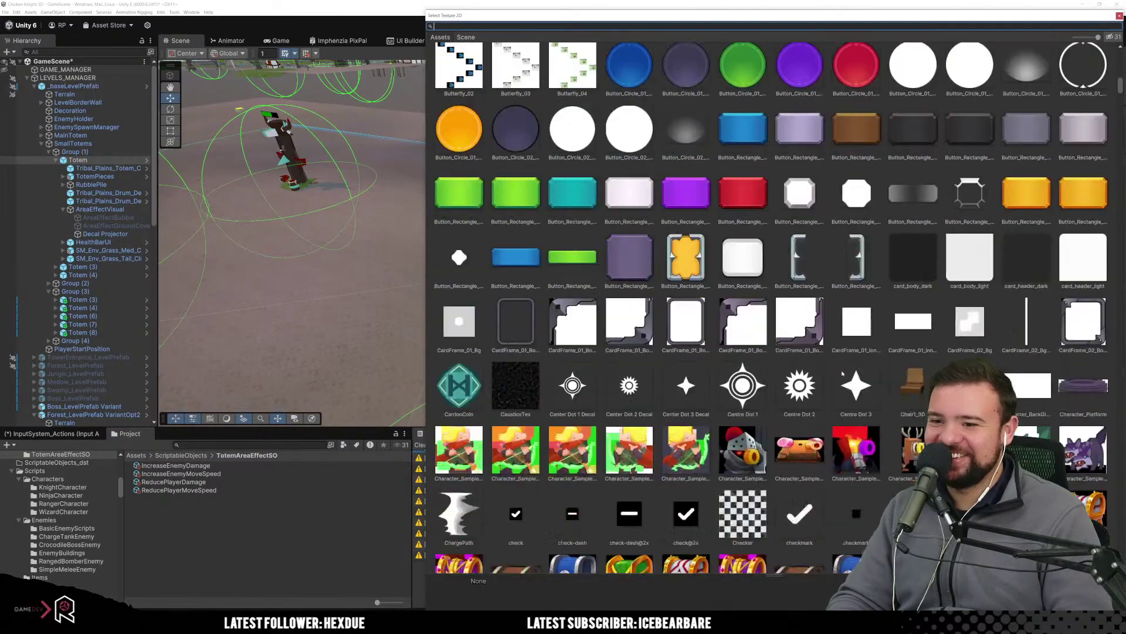
{"action": "scroll", "coordinate": [842, 366], "scroll_direction": "up", "scroll_amount": 3}
{"action": "scroll", "coordinate": [821, 370], "scroll_direction": "down", "scroll_amount": 10}
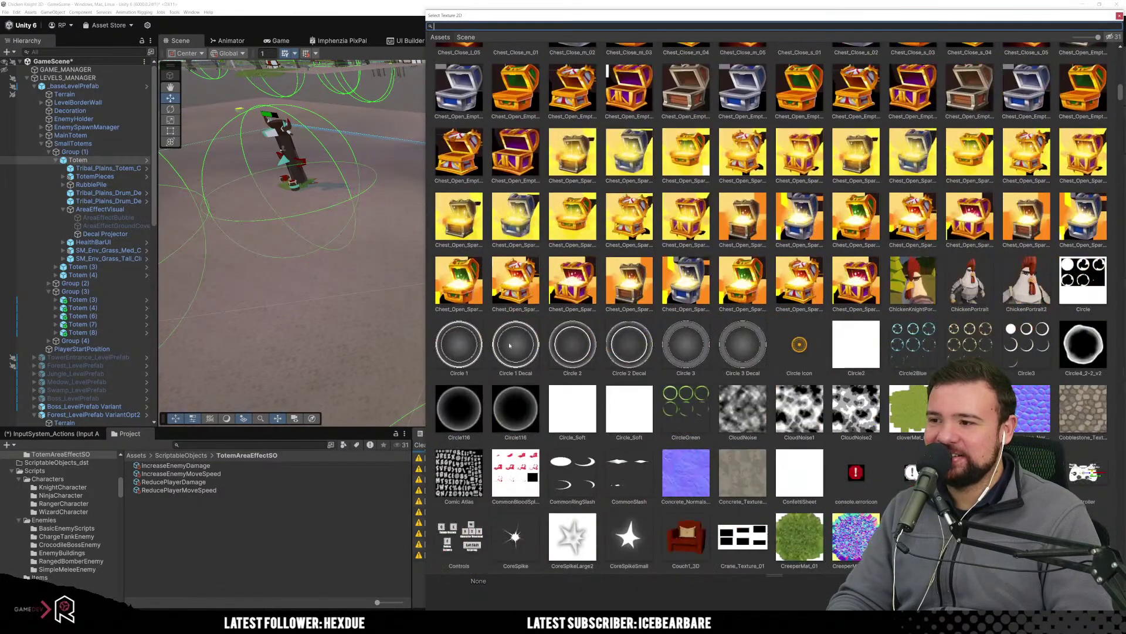
{"action": "double_click", "coordinate": [509, 345]}
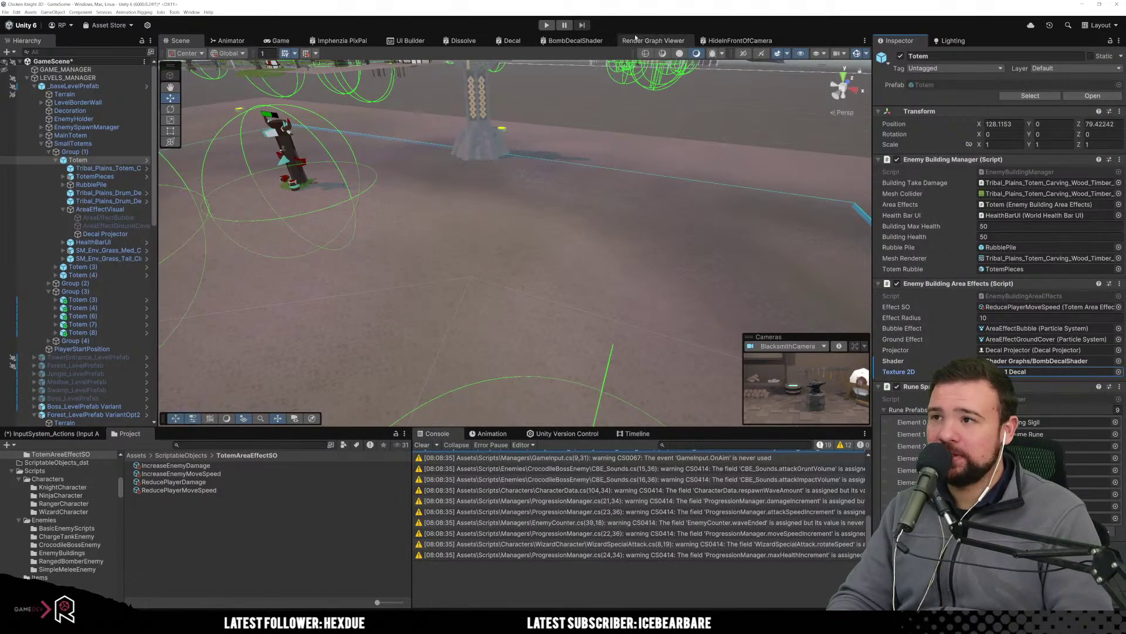
Clear the console and run the game in play mode to test the totem decals.
{"action": "right_click_drag", "start_coordinate": [681, 171], "coordinate": [484, 184]}
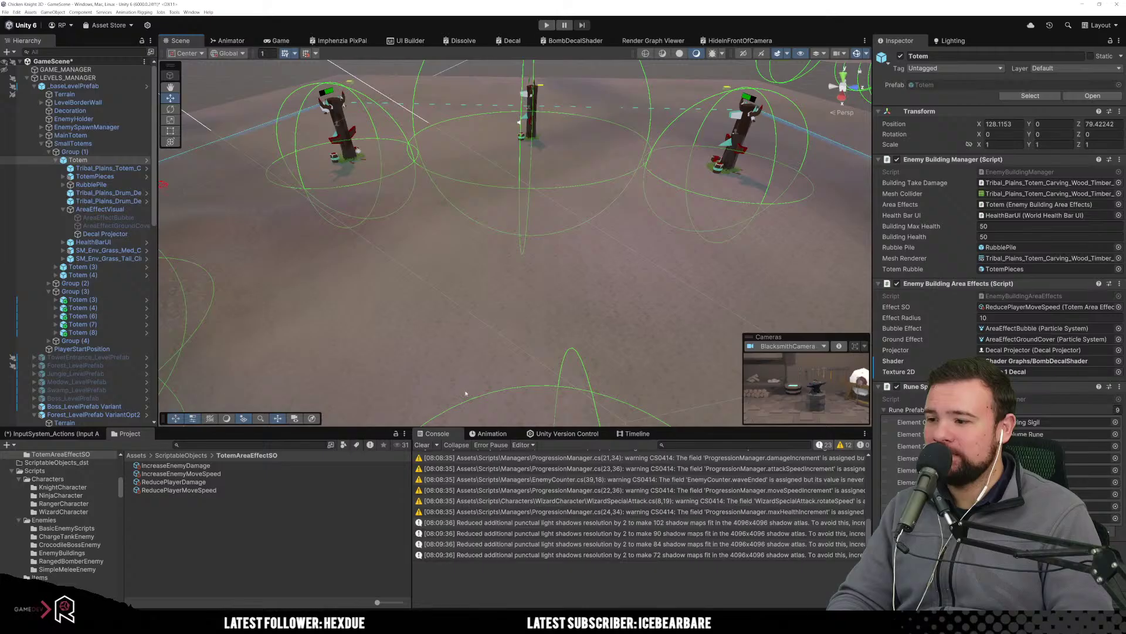
{"action": "left_click", "coordinate": [421, 445]}
{"action": "left_click", "coordinate": [546, 25]}
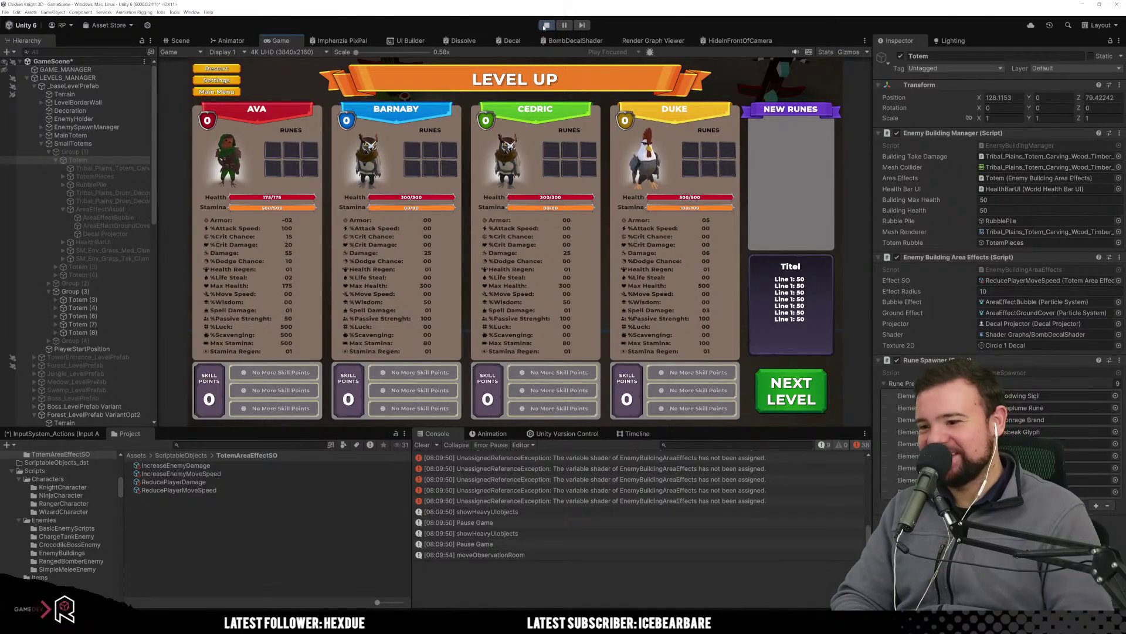
Trace the unassigned shader exceptions in the console to their totem objects, and stop play mode.
{"action": "left_click", "coordinate": [665, 469]}
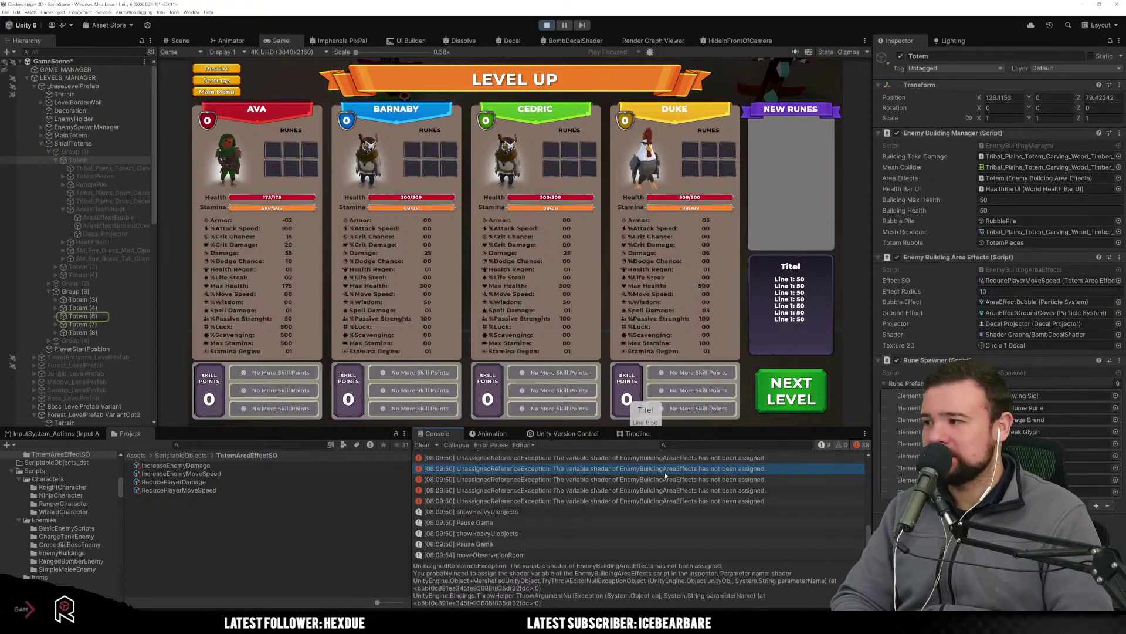
{"action": "left_click", "coordinate": [658, 491]}
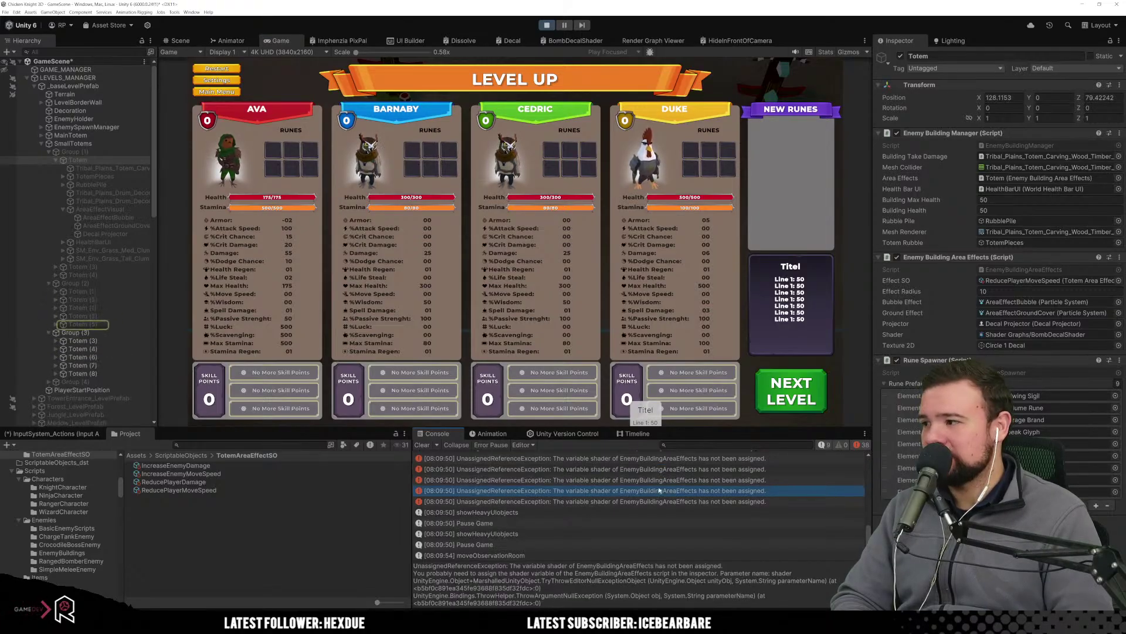
{"action": "left_click", "coordinate": [658, 480]}
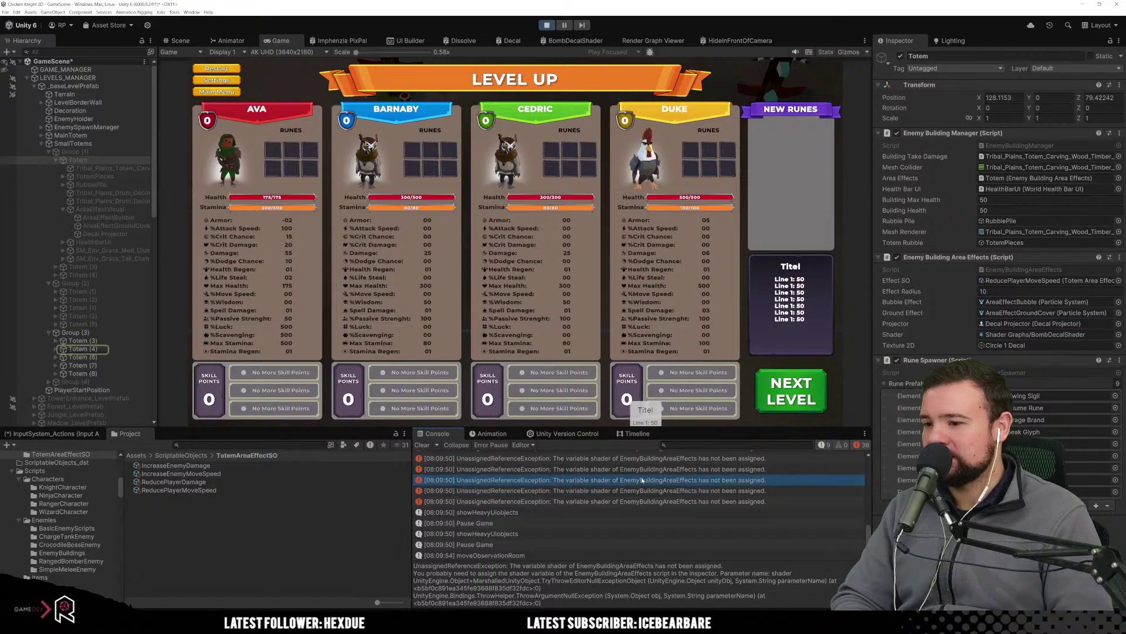
{"action": "key", "text": "ctrl+p"}
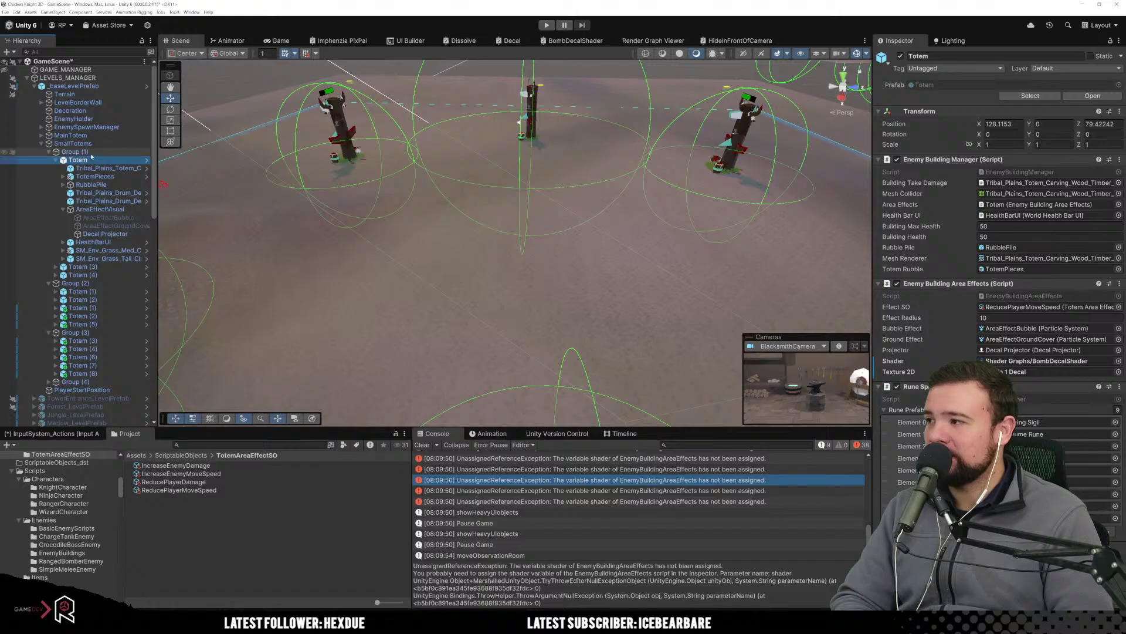
Open the Totem prefab and assign BombDecalShader as the Shader of its root's Enemy Building Area Effects script.
{"action": "left_click", "coordinate": [94, 153]}
{"action": "left_click", "coordinate": [98, 168]}
{"action": "left_click", "coordinate": [98, 161]}
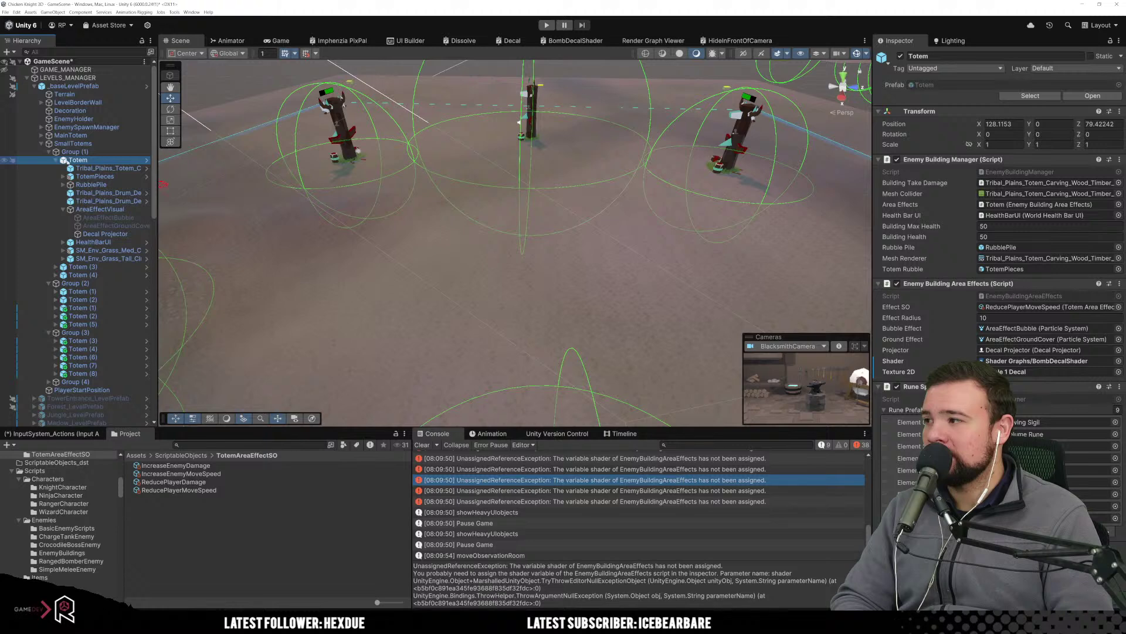
{"action": "left_click", "coordinate": [147, 162]}
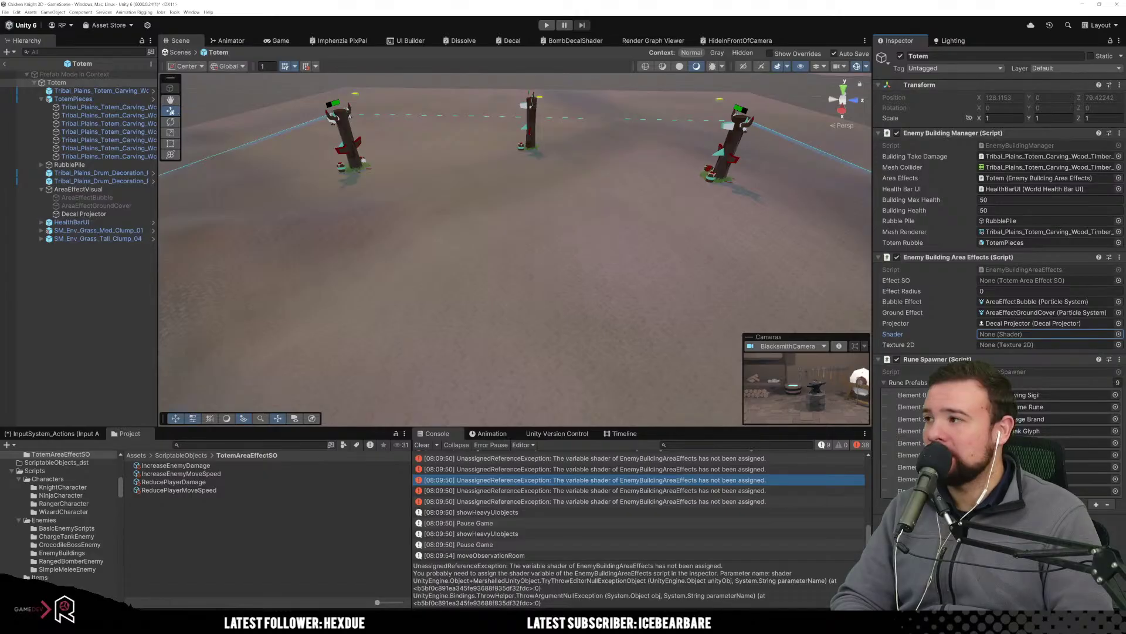
{"action": "left_click", "coordinate": [73, 99]}
{"action": "left_click", "coordinate": [56, 82]}
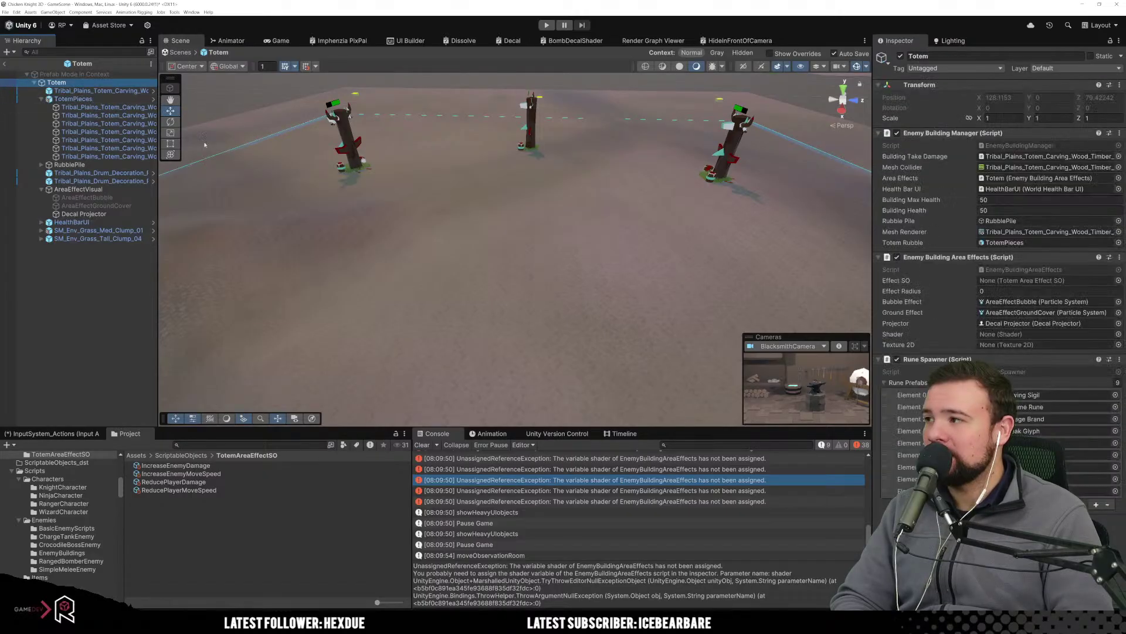
{"action": "left_click", "coordinate": [1119, 334]}
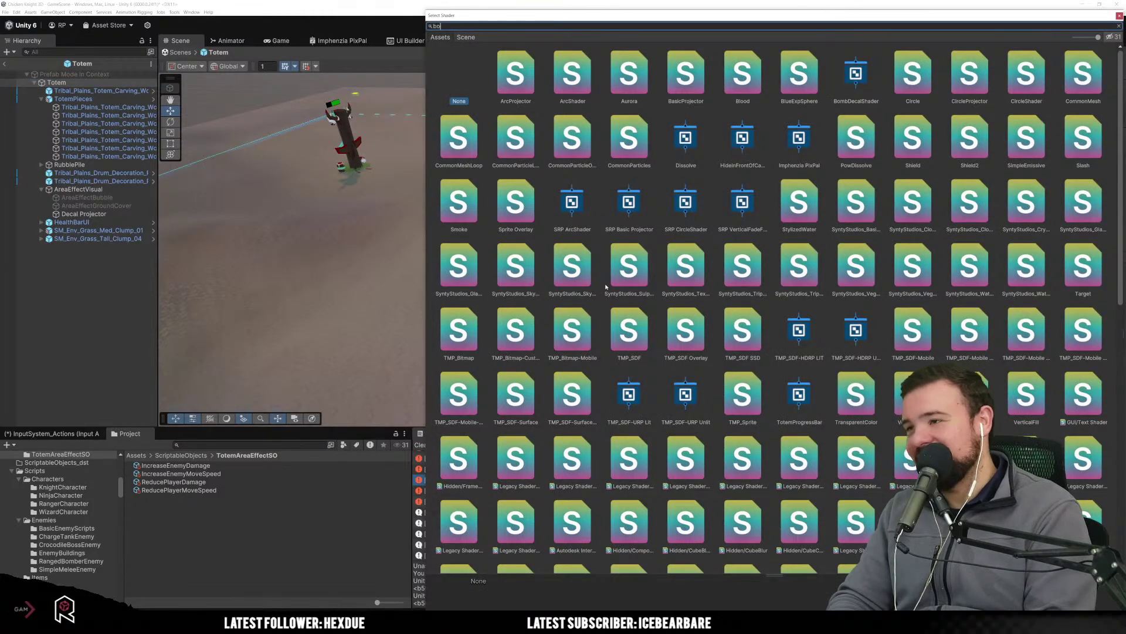
{"action": "type", "text": "bomb"}
{"action": "left_click", "coordinate": [514, 83]}
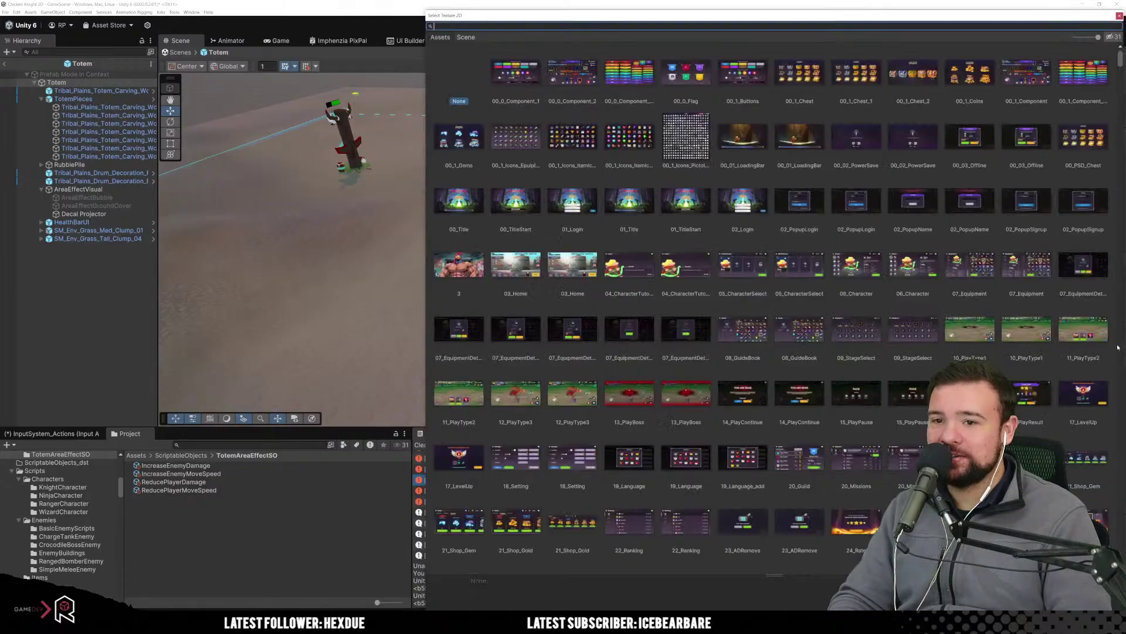
Assign the Circle 1 Decal texture to the Texture 2D property in the Totem prefab.
{"action": "left_click", "coordinate": [1119, 345]}
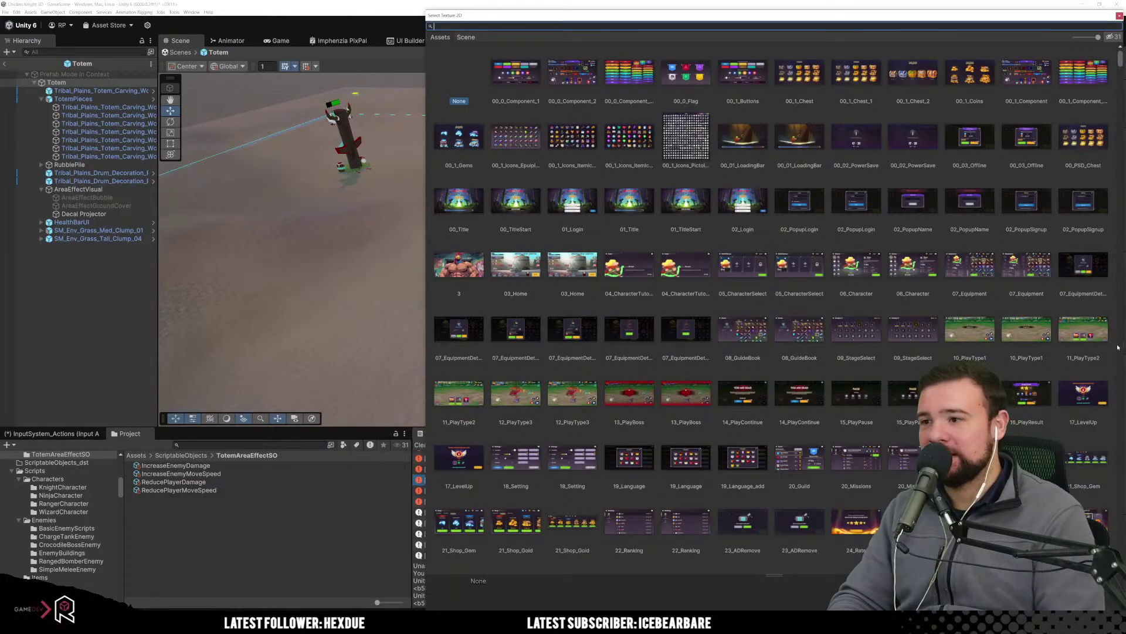
{"action": "scroll", "coordinate": [624, 311], "scroll_direction": "down", "scroll_amount": 20}
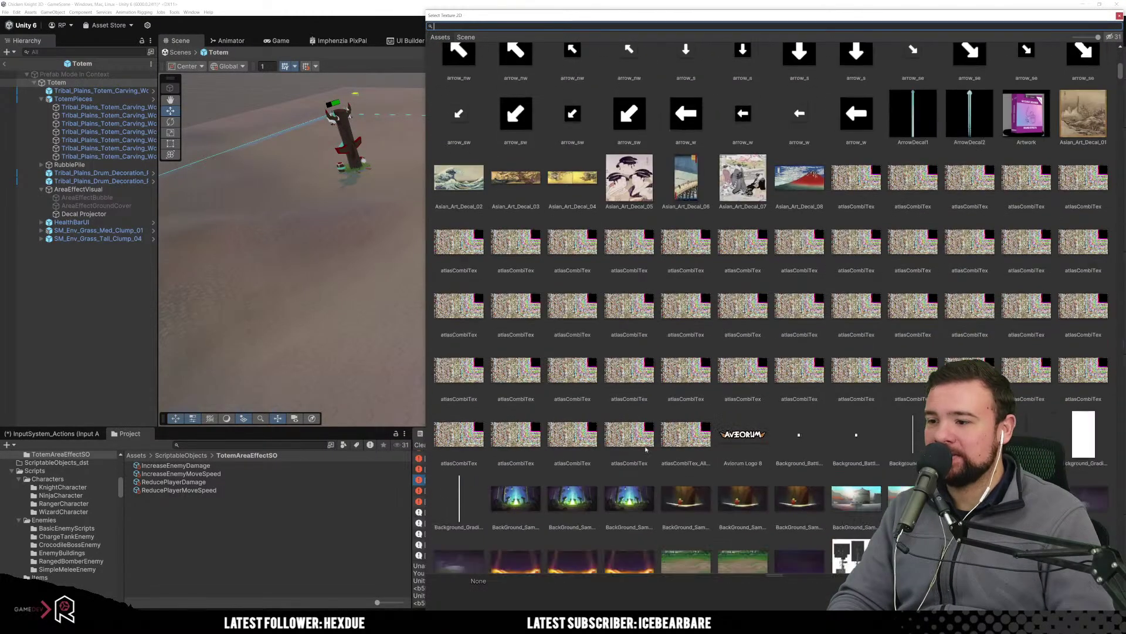
{"action": "scroll", "coordinate": [687, 469], "scroll_direction": "down", "scroll_amount": 15}
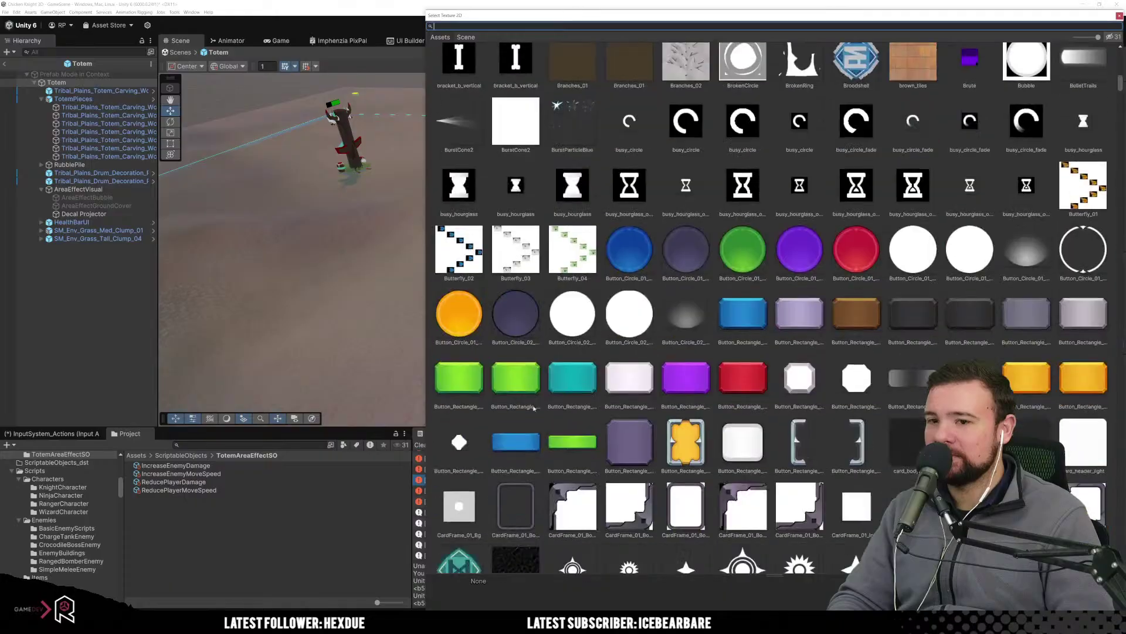
{"action": "scroll", "coordinate": [535, 414], "scroll_direction": "up", "scroll_amount": 2}
{"action": "scroll", "coordinate": [540, 352], "scroll_direction": "down", "scroll_amount": 10}
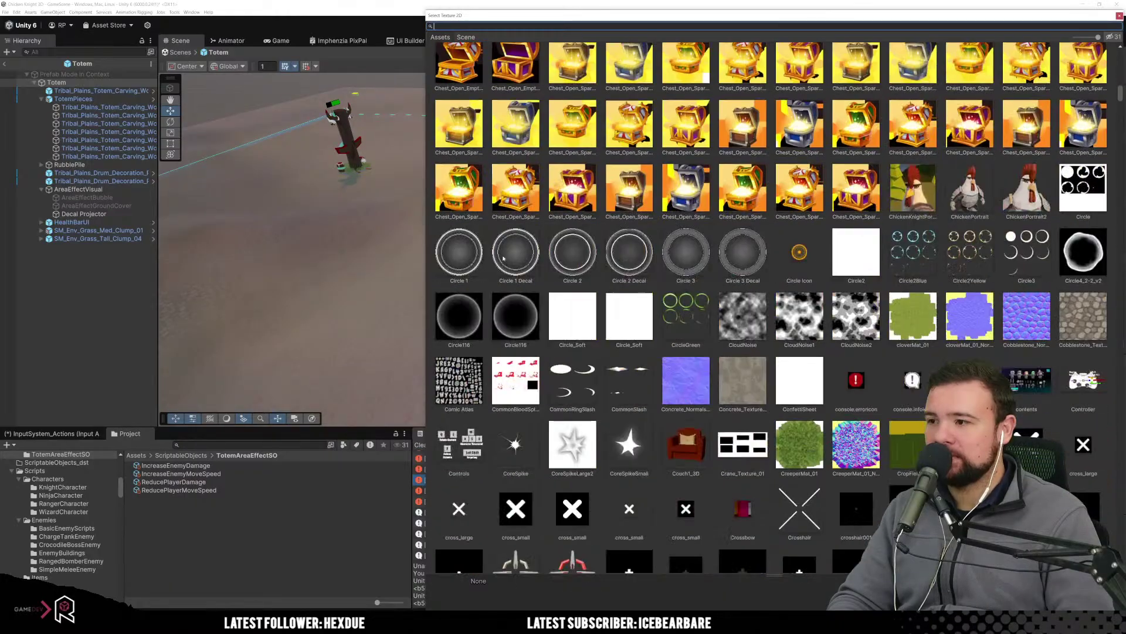
{"action": "left_click", "coordinate": [504, 257]}
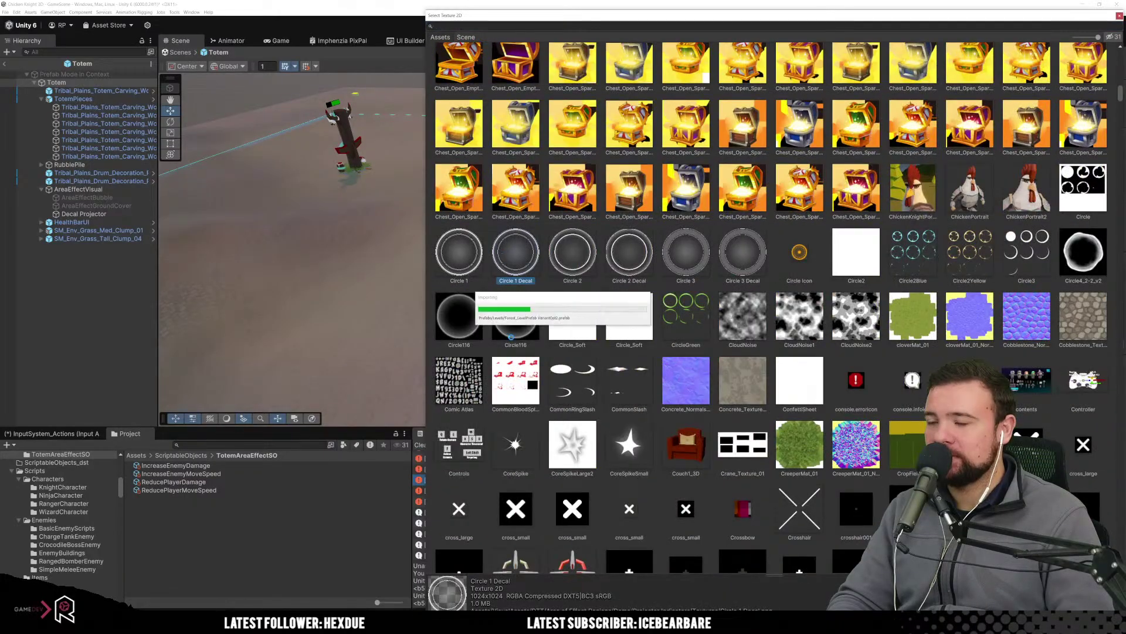
Clear the console and leave the Totem prefab to return to the game scene.
{"action": "left_click", "coordinate": [426, 437]}
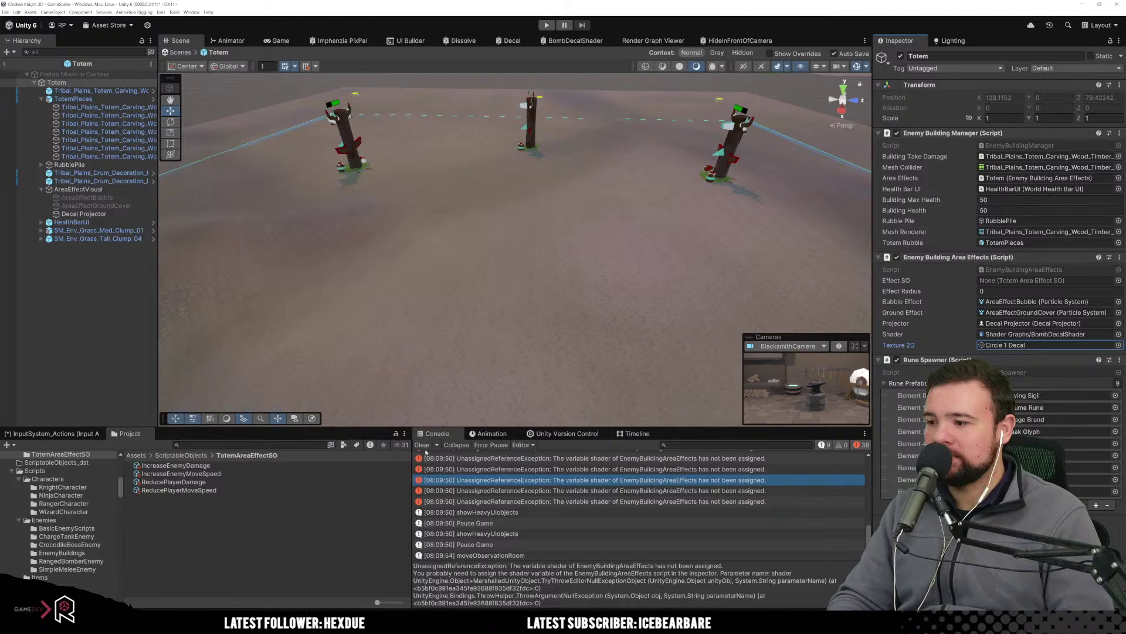
{"action": "left_click", "coordinate": [422, 445]}
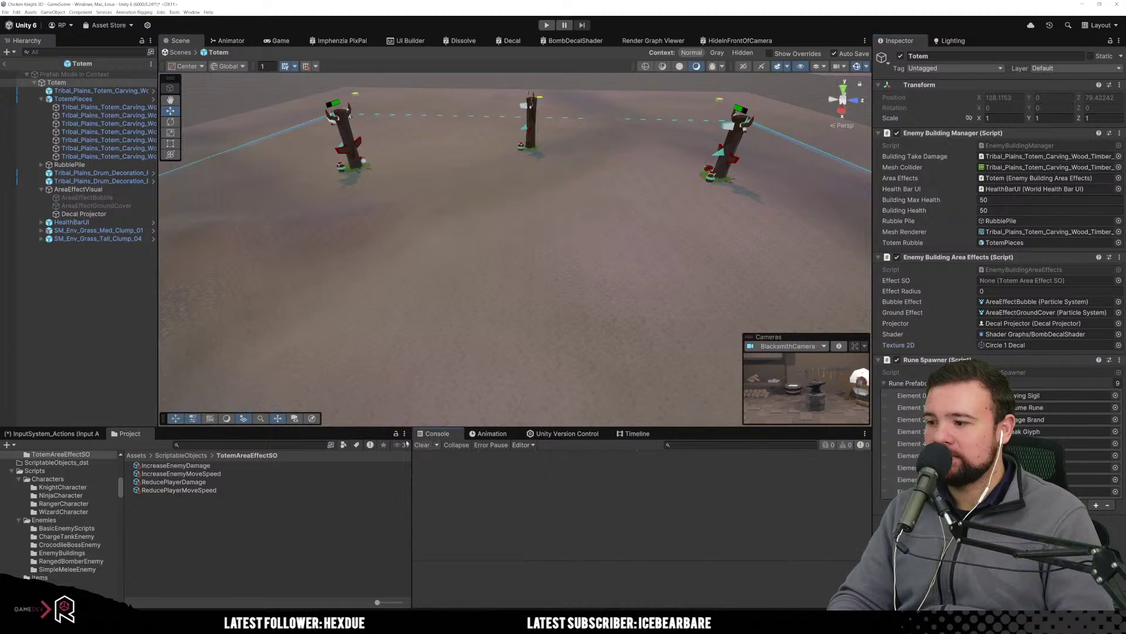
{"action": "left_click", "coordinate": [4, 63]}
Examine the Totem in Group (1), its child pieces and its prefab for the assigned shader and texture.
{"action": "left_click", "coordinate": [111, 184]}
{"action": "left_click", "coordinate": [112, 176]}
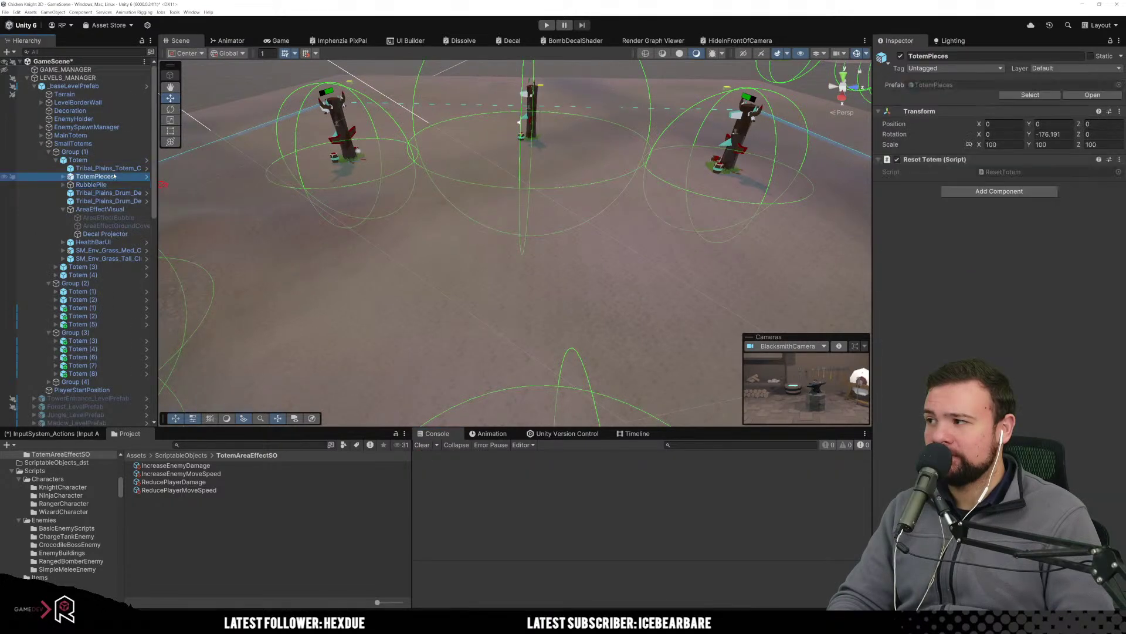
{"action": "left_click", "coordinate": [138, 169]}
{"action": "left_click", "coordinate": [147, 160]}
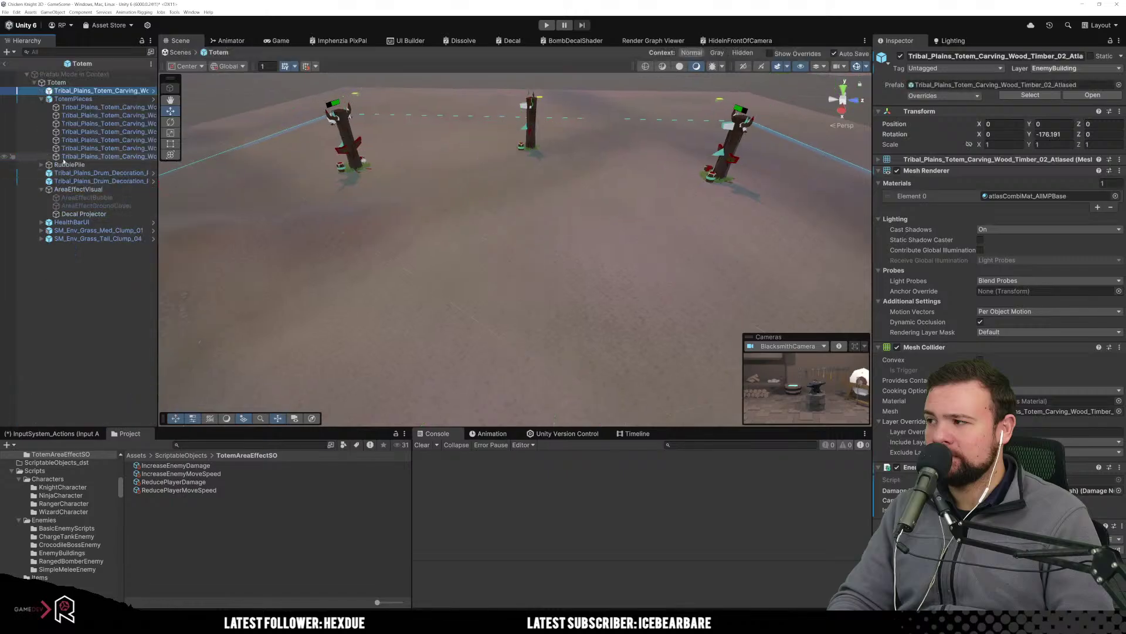
{"action": "left_click", "coordinate": [5, 63]}
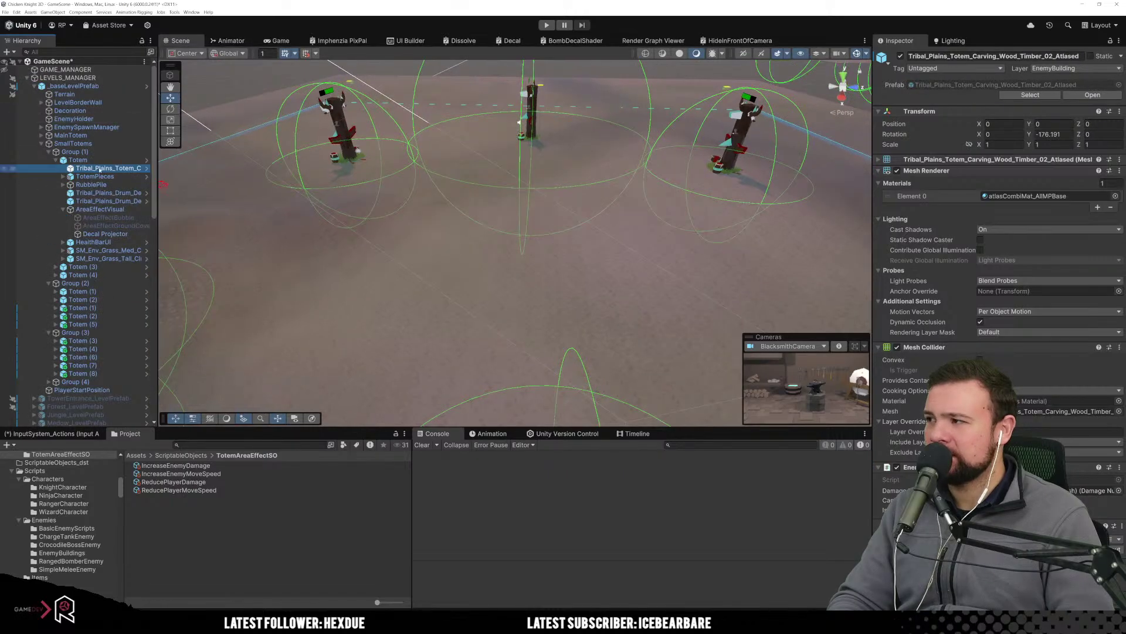
{"action": "left_click", "coordinate": [78, 160]}
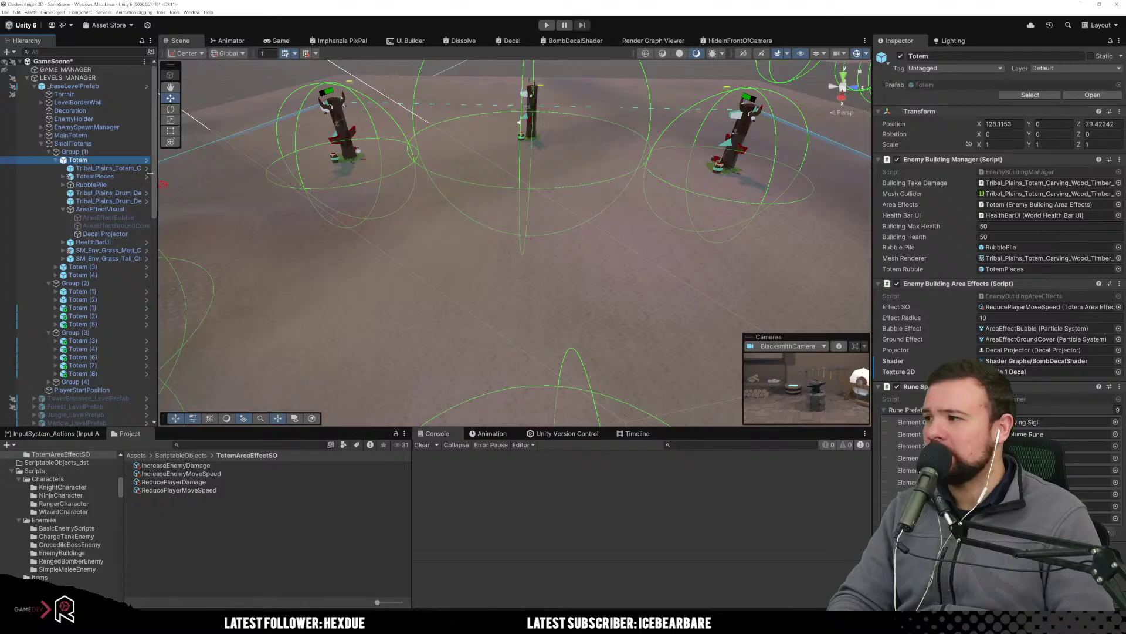
{"action": "left_click", "coordinate": [86, 145]}
{"action": "left_click", "coordinate": [84, 154]}
{"action": "left_click", "coordinate": [539, 104]}
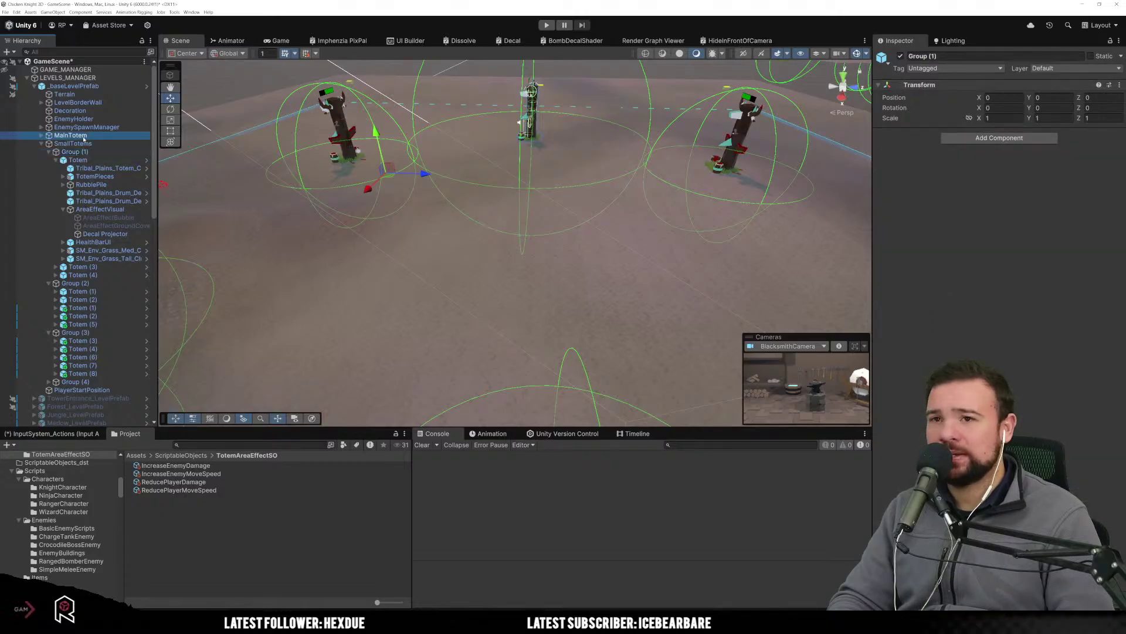
Run the game, continue past the Level Up screen, assign Ava to the empty character slot and start level 1.
{"action": "left_click", "coordinate": [546, 25]}
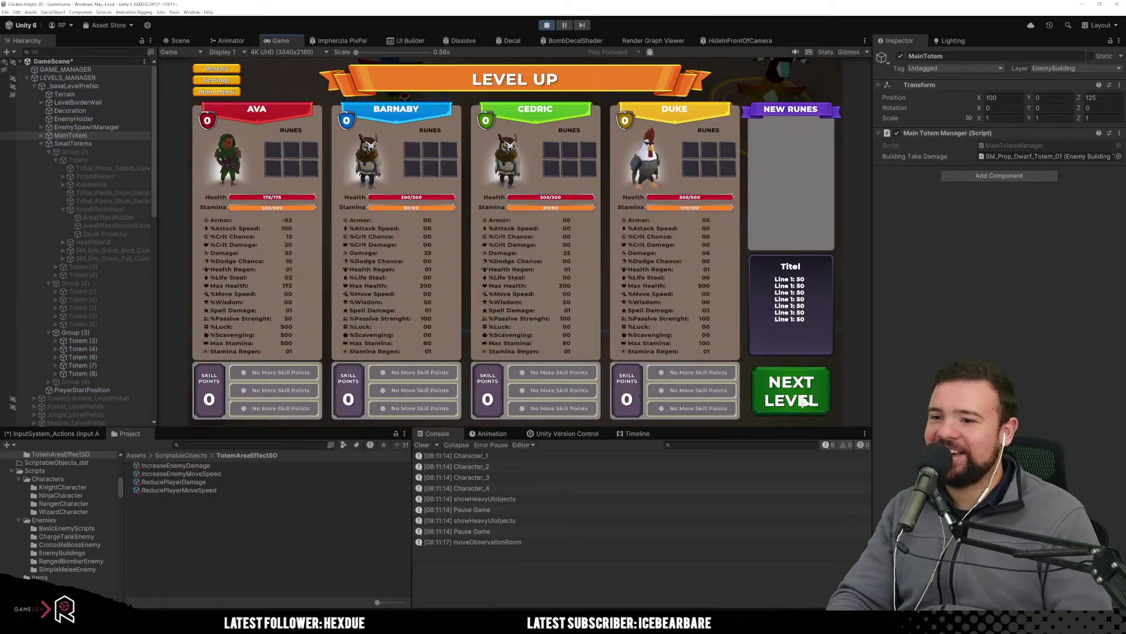
{"action": "left_click", "coordinate": [802, 401]}
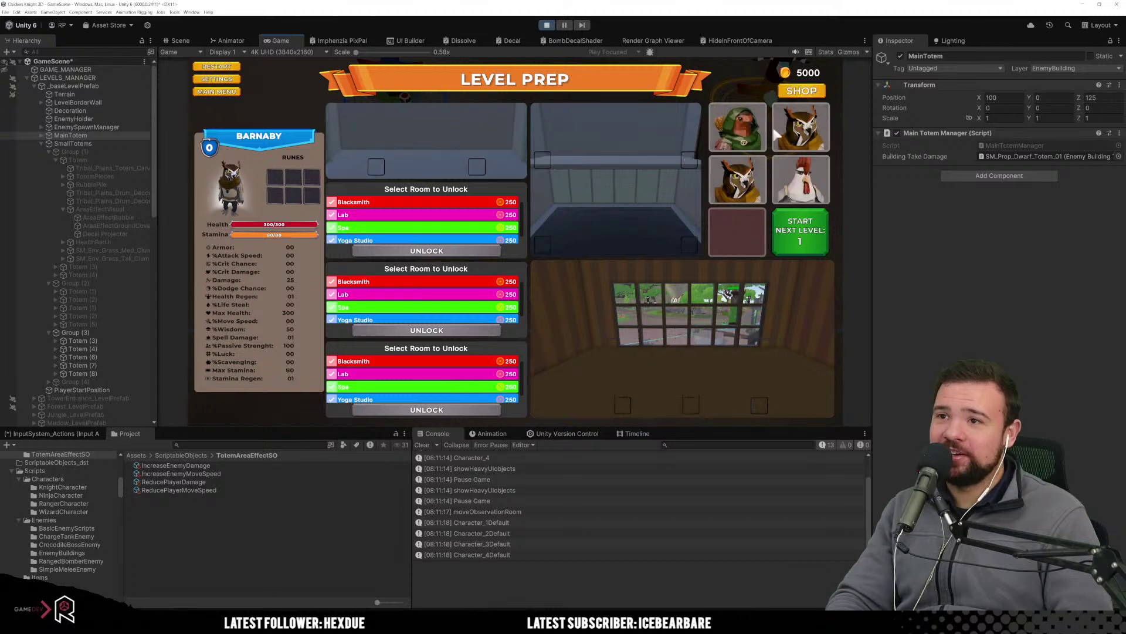
{"action": "left_click", "coordinate": [754, 187]}
{"action": "left_click", "coordinate": [737, 127]}
{"action": "left_click", "coordinate": [800, 231]}
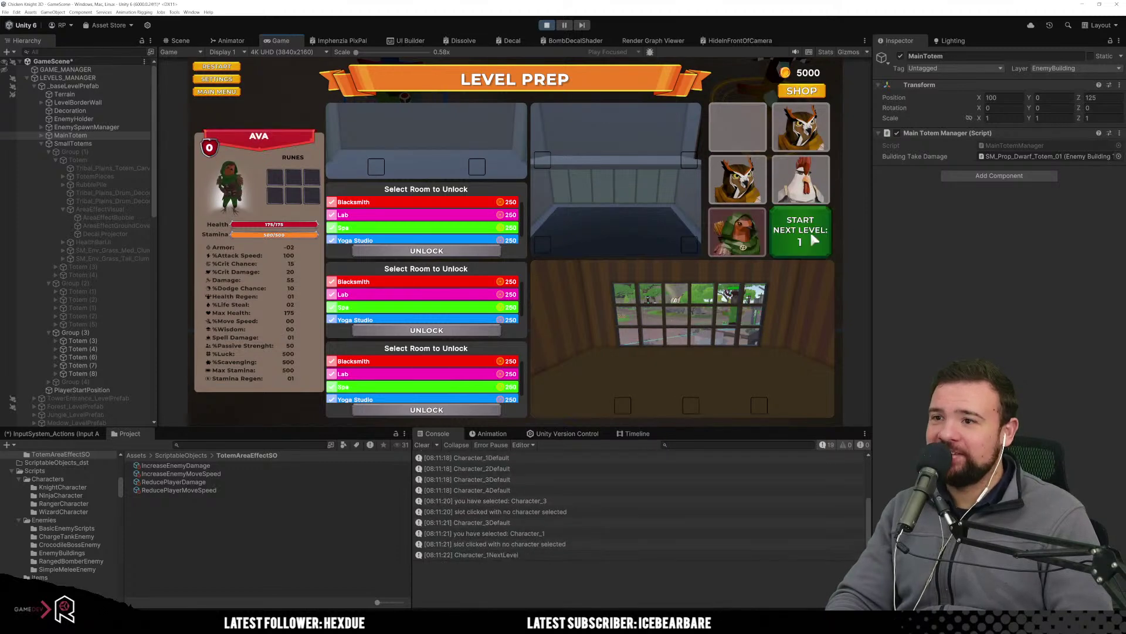
Walk the character around the level's totems to check each area-effect decal's colour, texture and size in-game.
{"action": "key", "text": "w"}
{"action": "key", "text": "d"}
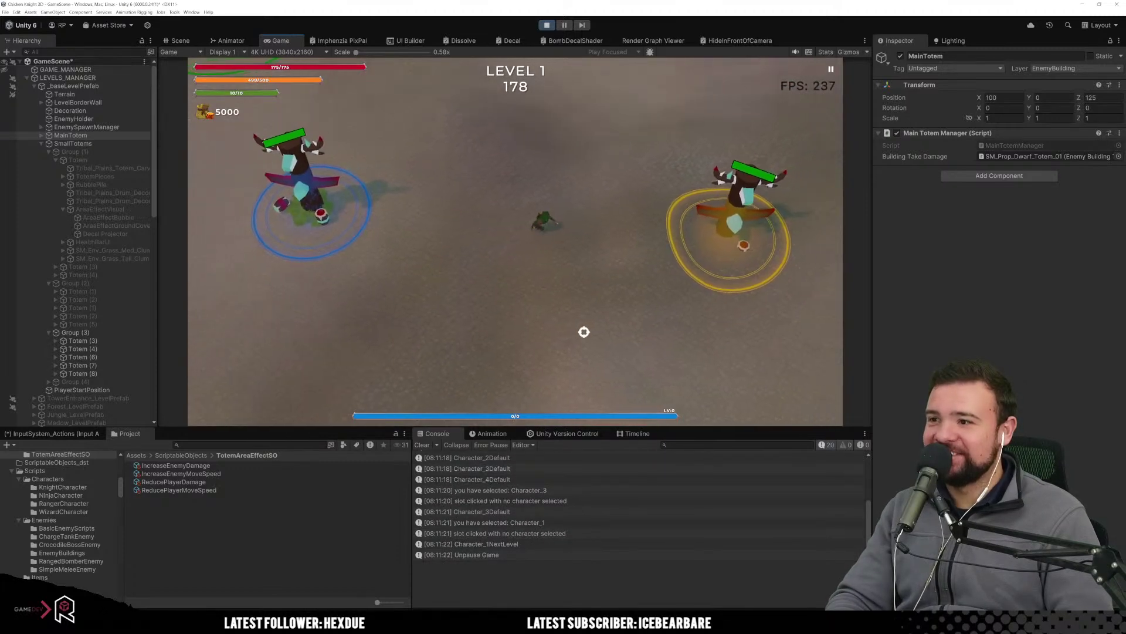
{"action": "key", "text": "a"}
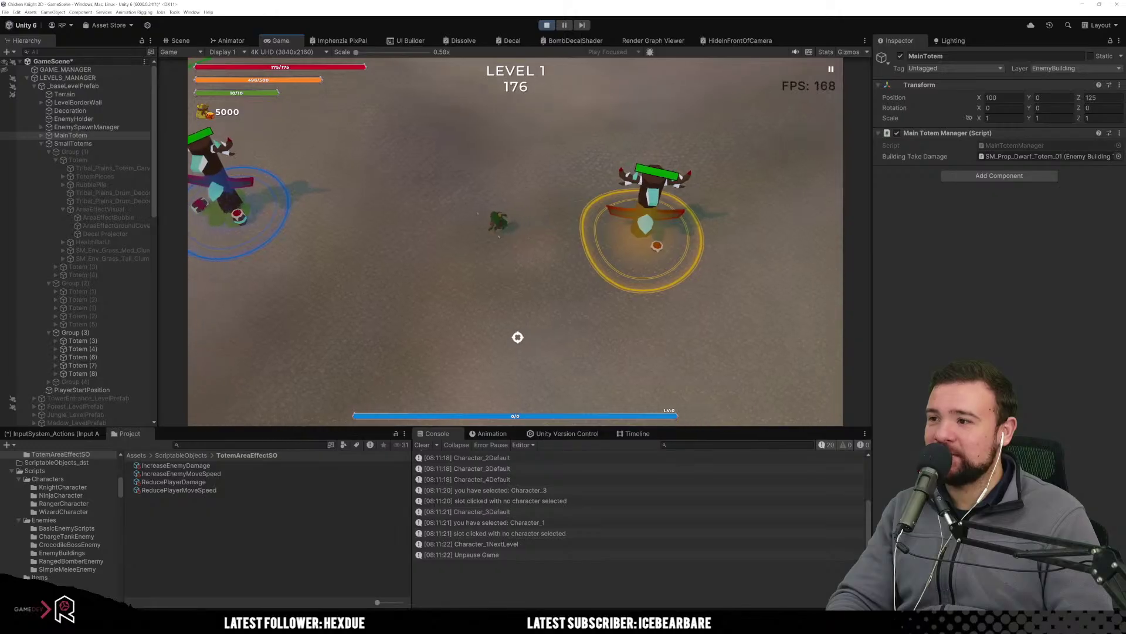
{"action": "key", "text": "a"}
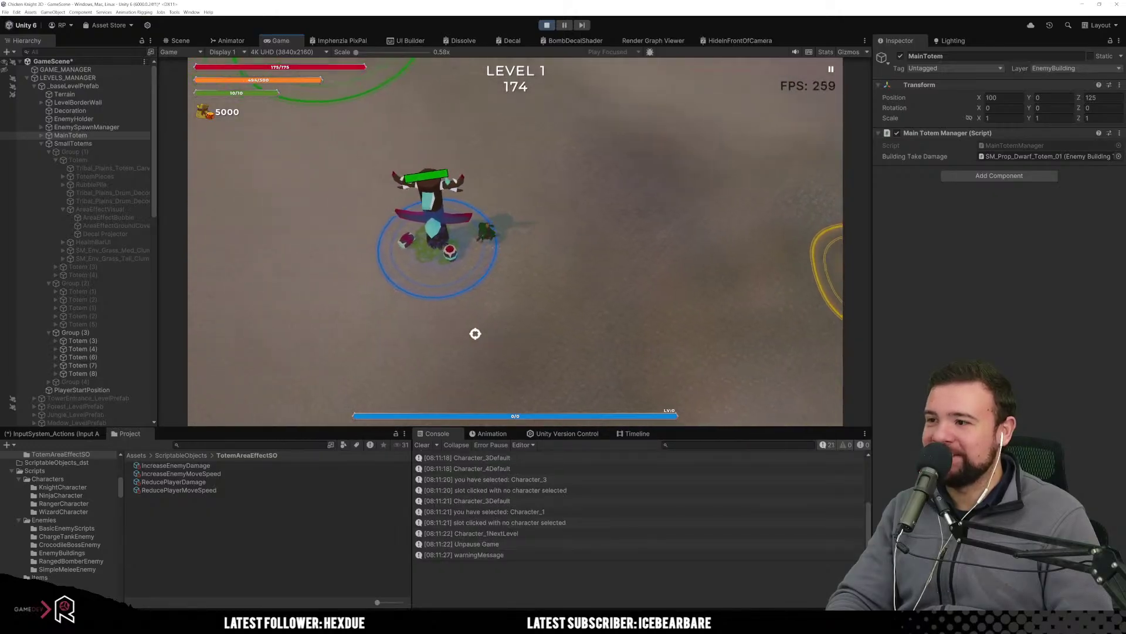
{"action": "key", "text": "w"}
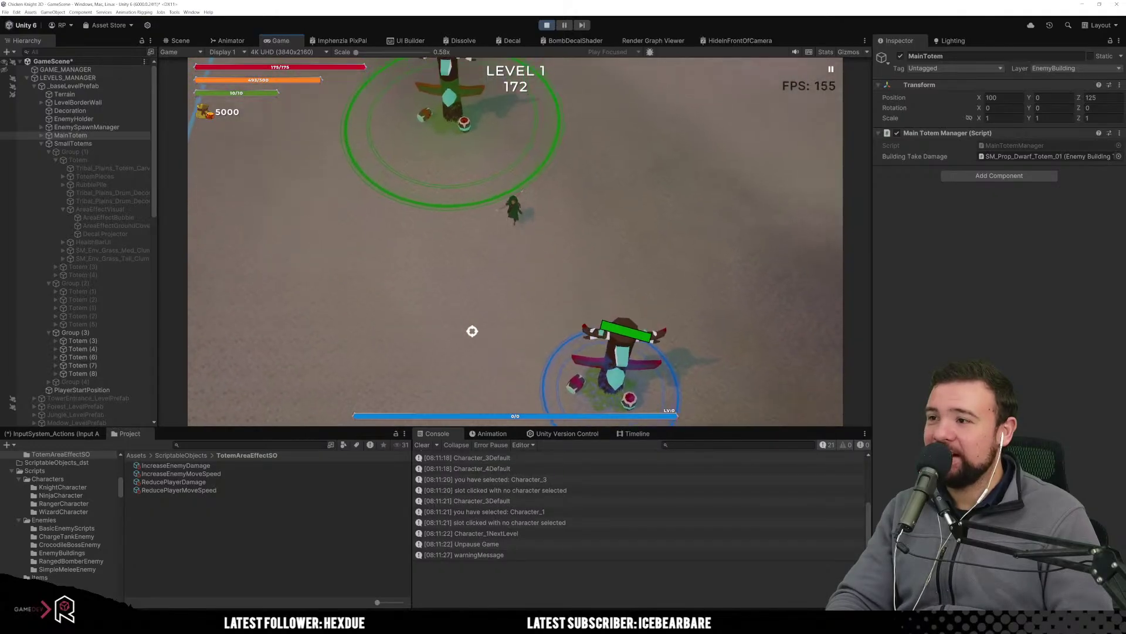
{"action": "key", "text": "w"}
{"action": "key", "text": "w"}
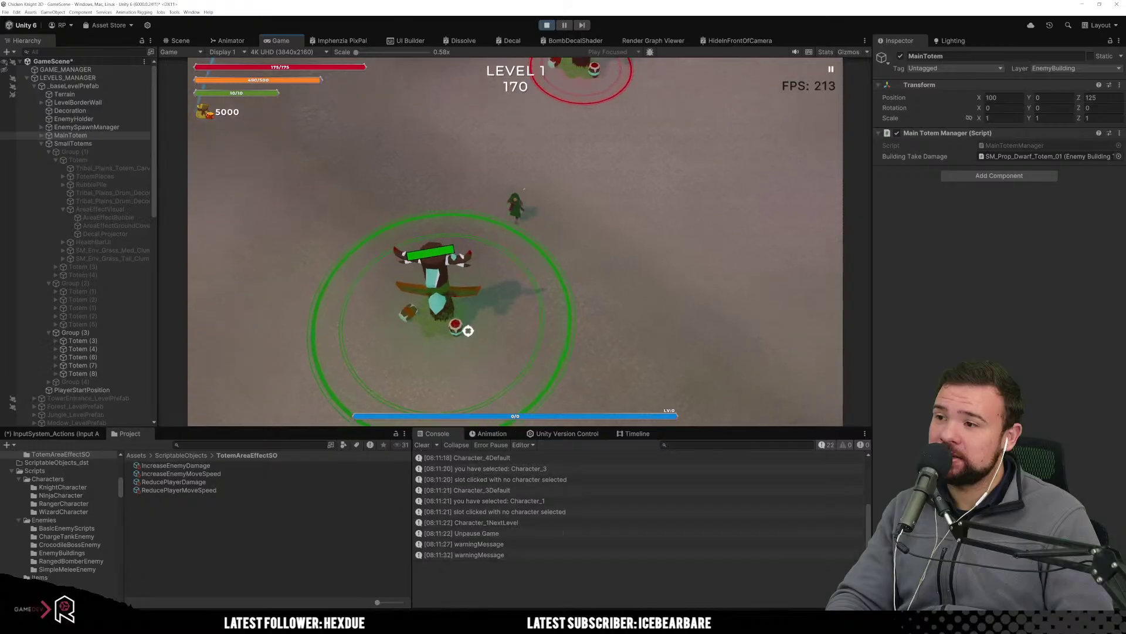
{"action": "key", "text": "d"}
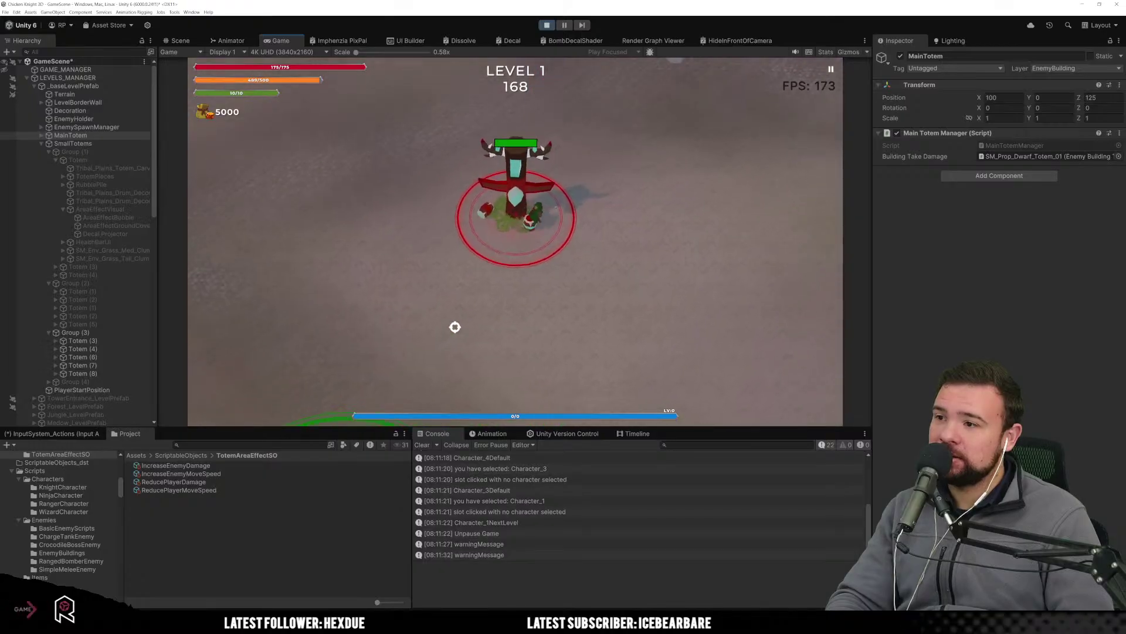
{"action": "key", "text": "s"}
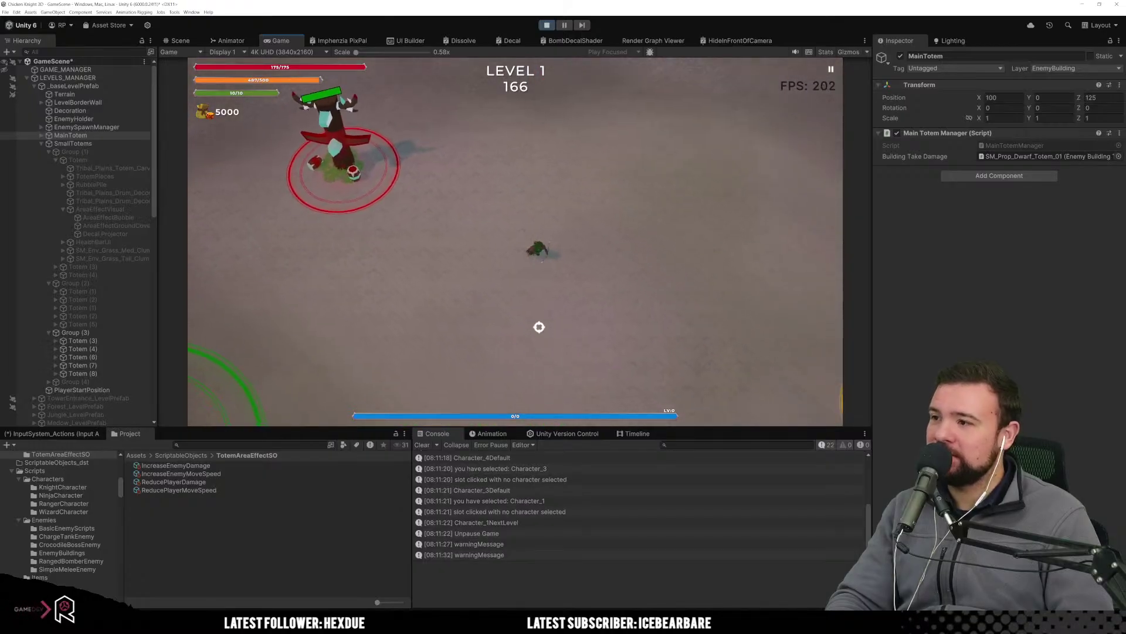
{"action": "key", "text": "d"}
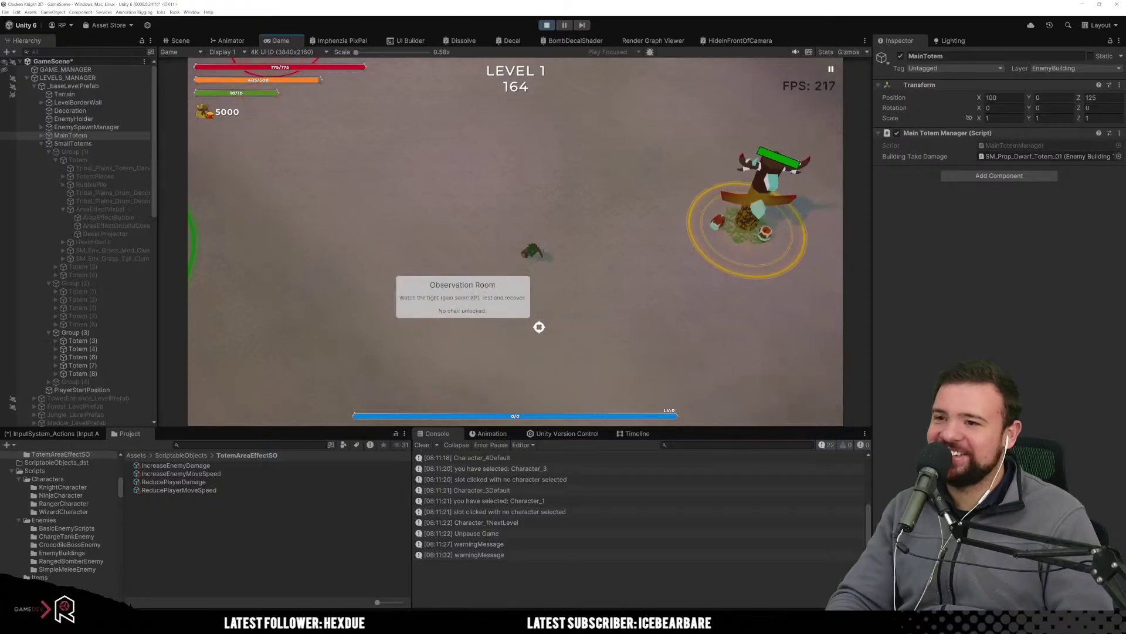
{"action": "key", "text": "a"}
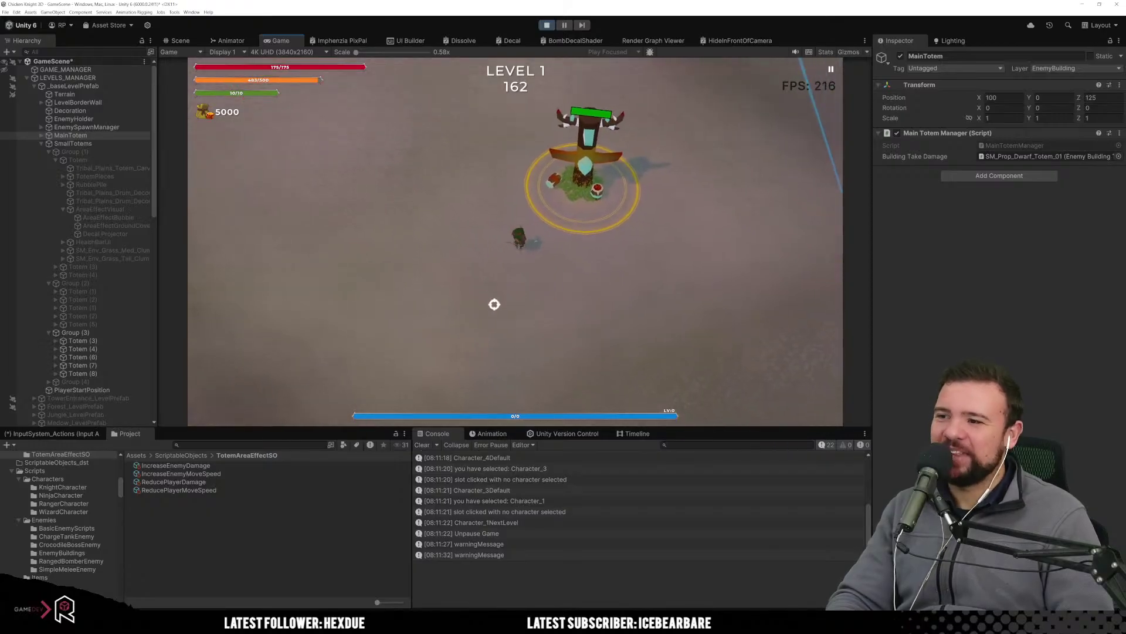
{"action": "key", "text": "s"}
{"action": "key", "text": "s"}
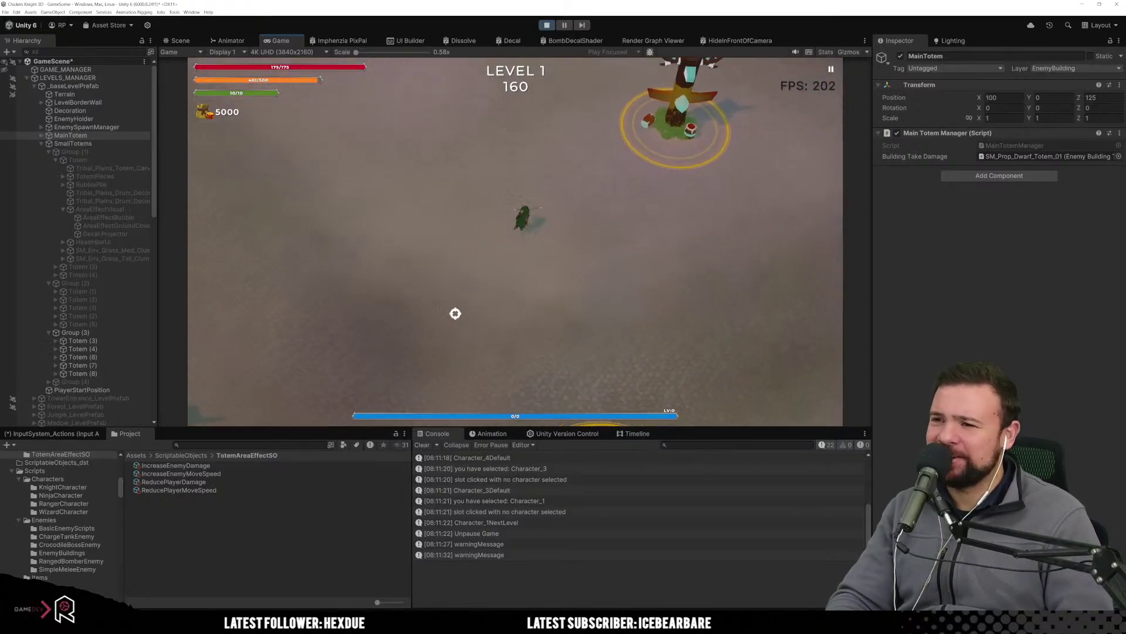
{"action": "key", "text": "s"}
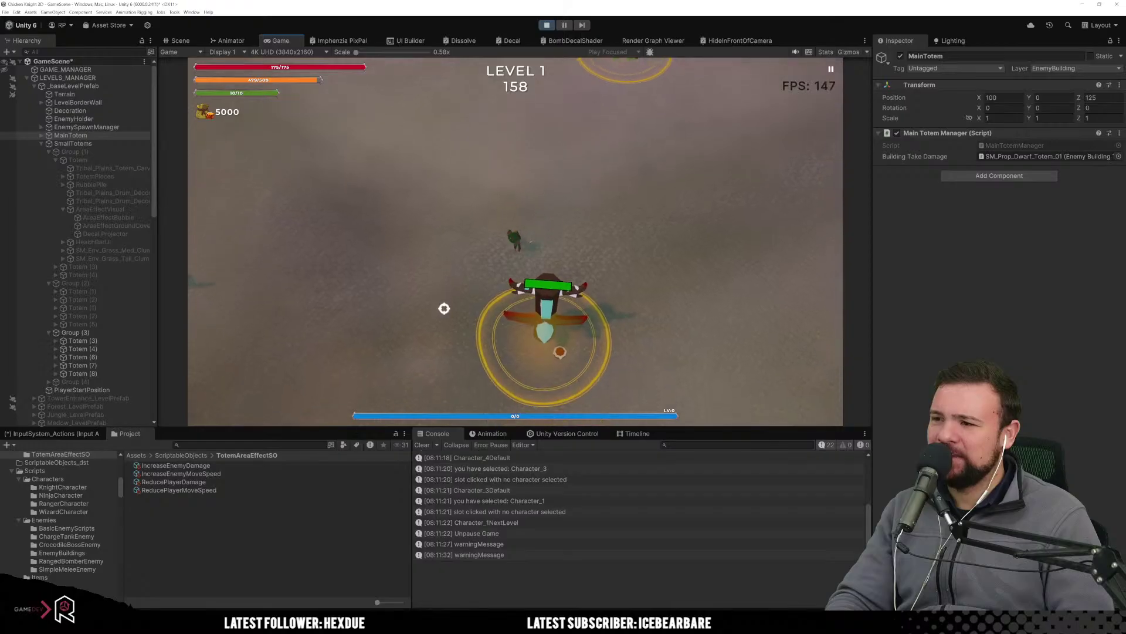
{"action": "key", "text": "a"}
{"action": "key", "text": "s"}
{"action": "key", "text": "a"}
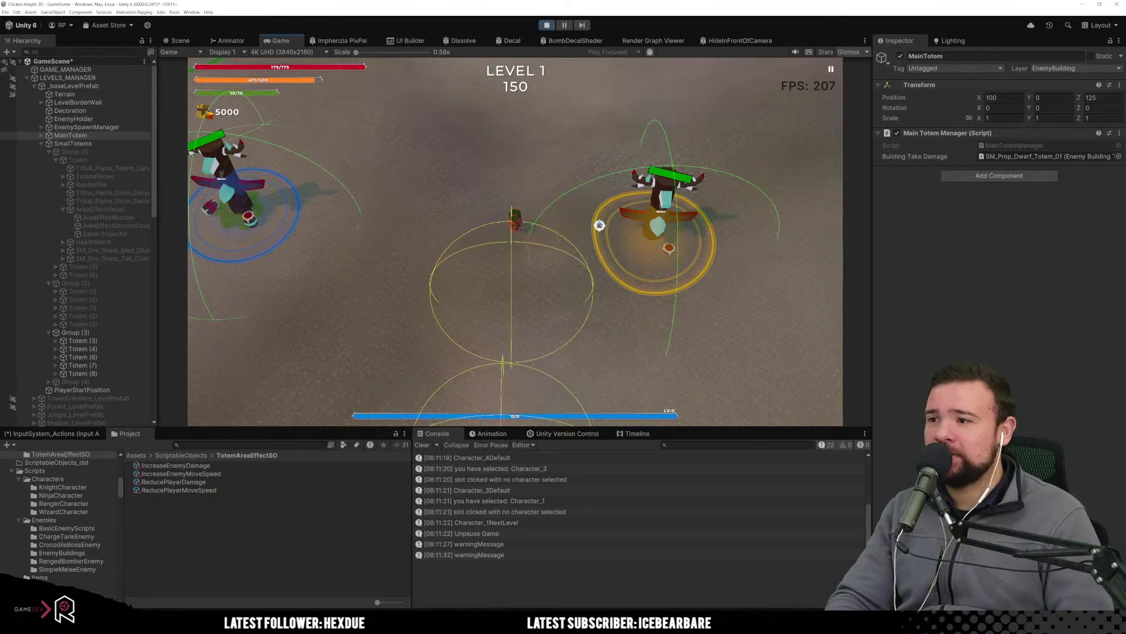
With gizmos shown in the game view, walk between the totems to compare each decal's size with its effect-radius sphere.
{"action": "key", "text": "w"}
{"action": "key", "text": "a"}
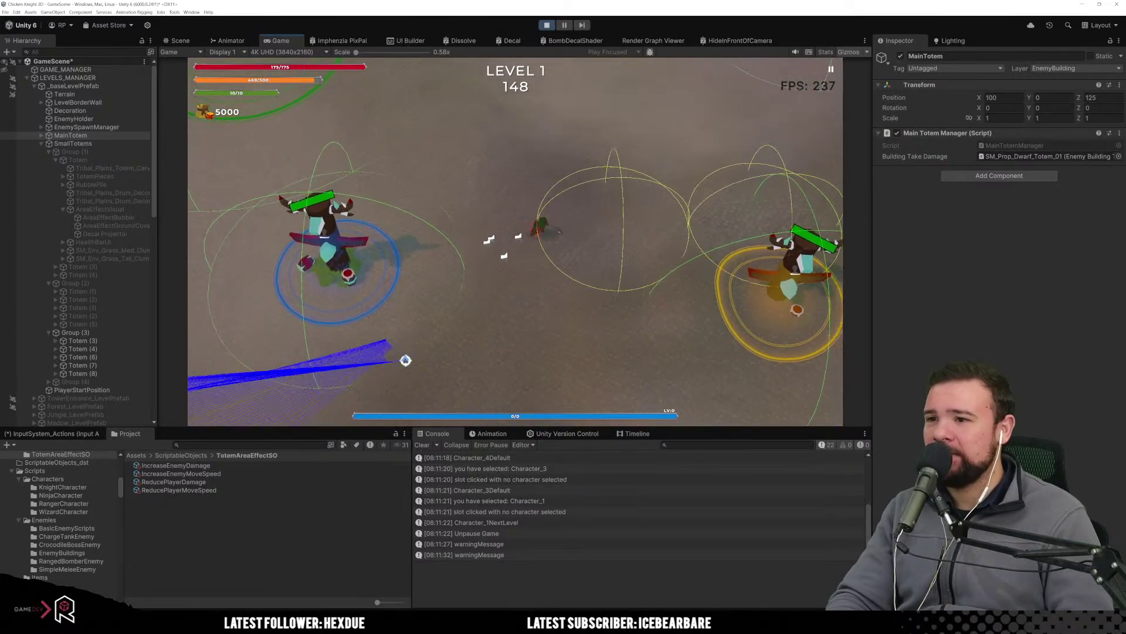
{"action": "key", "text": "w"}
{"action": "key", "text": "d"}
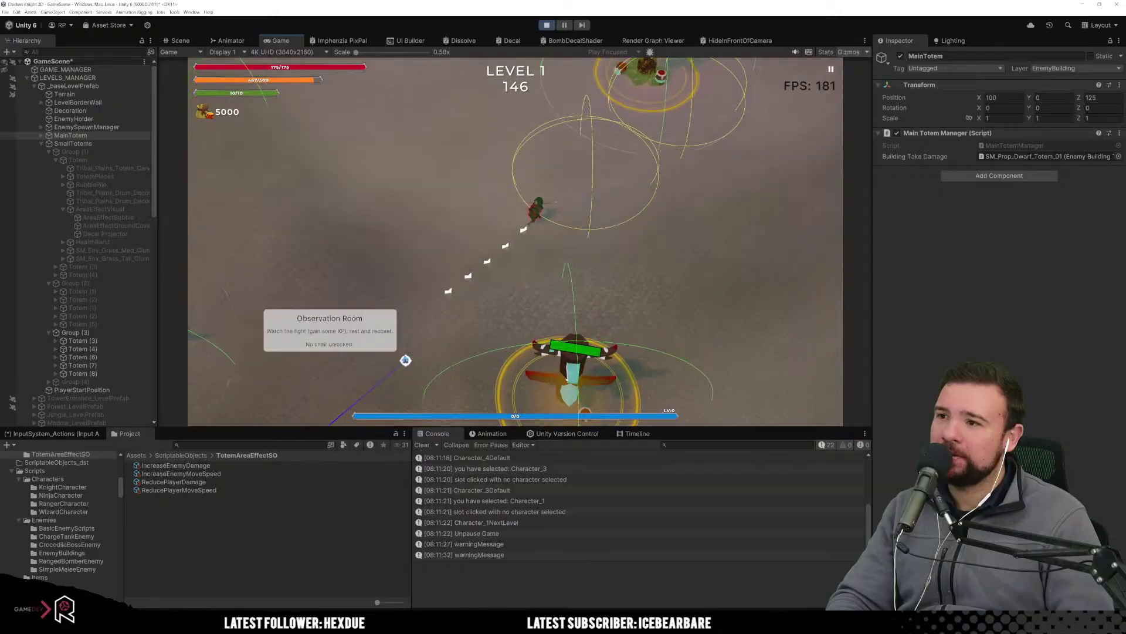
{"action": "key", "text": "w"}
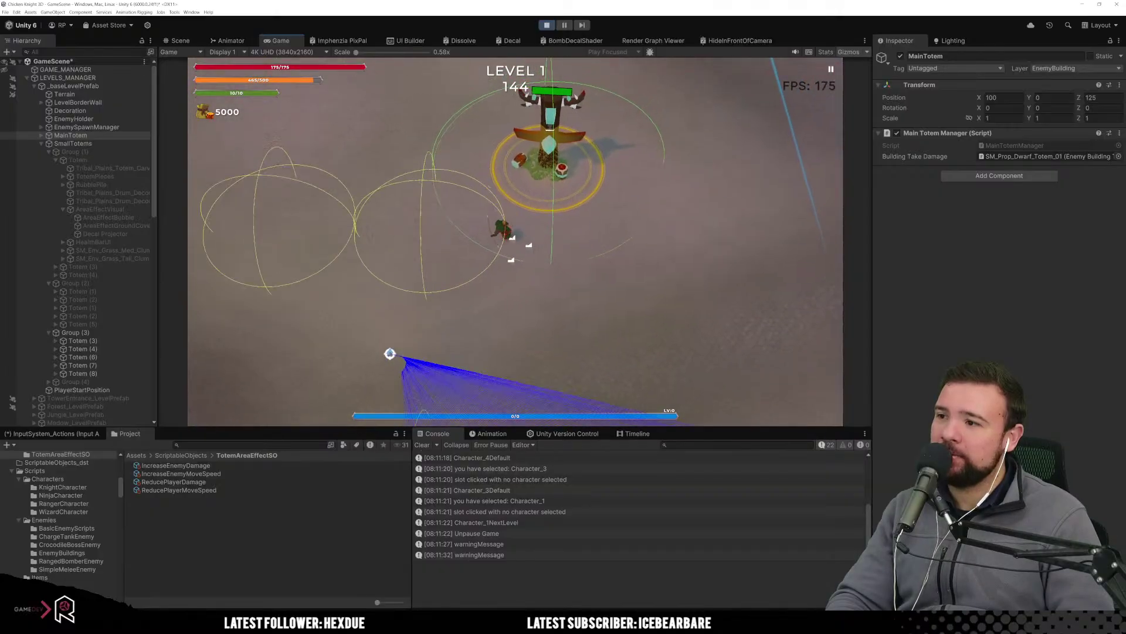
{"action": "key", "text": "w"}
{"action": "key", "text": "a"}
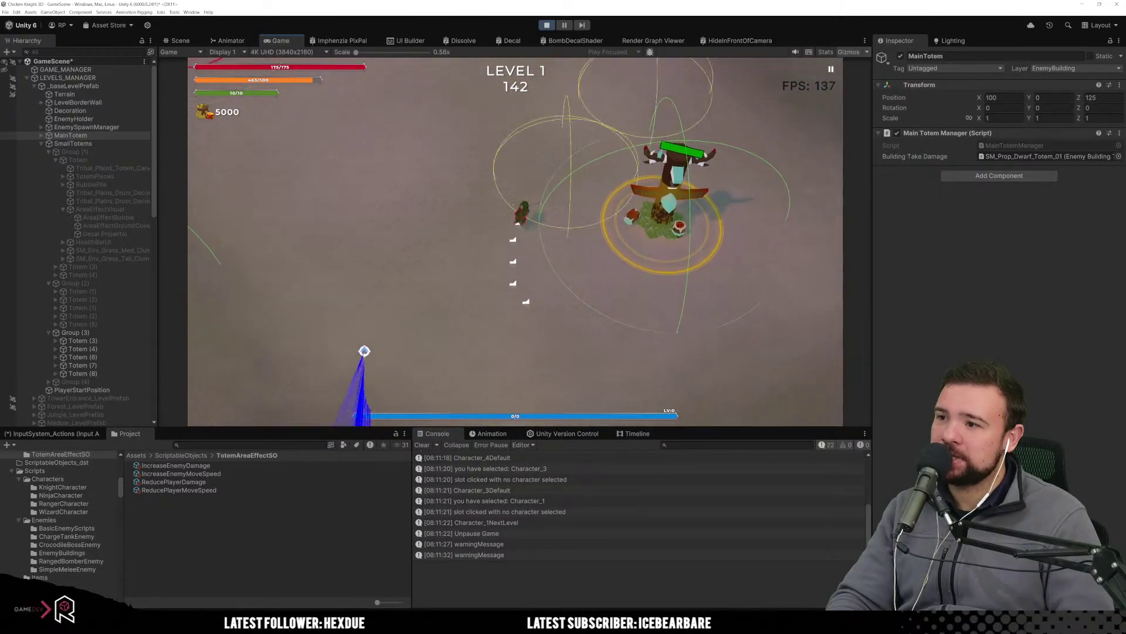
{"action": "key", "text": "d"}
{"action": "key", "text": "a"}
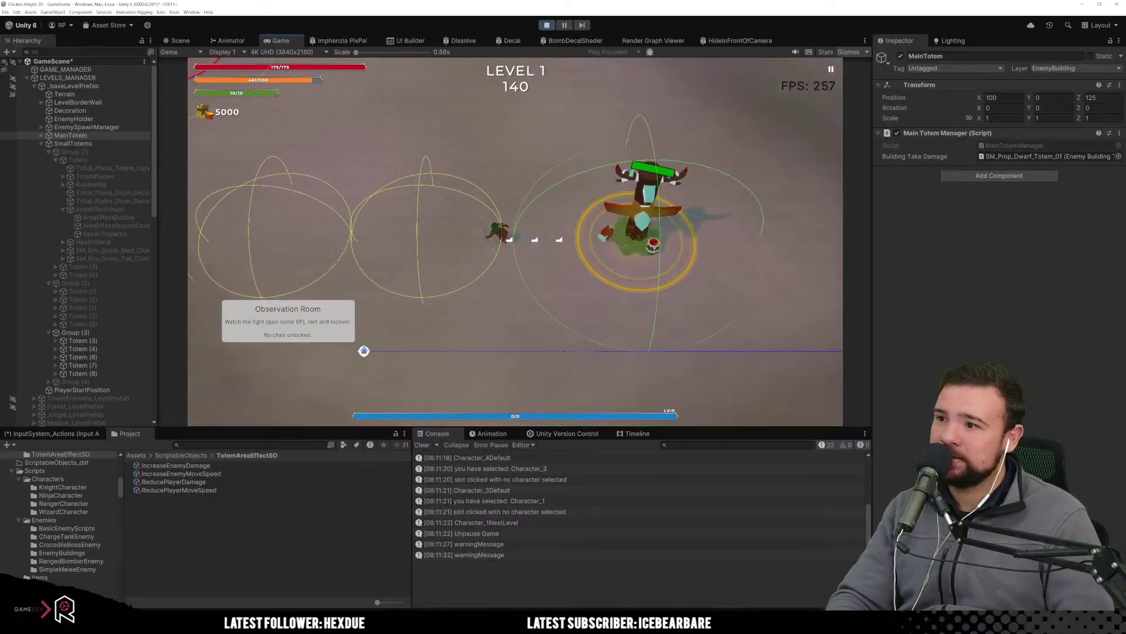
{"action": "key", "text": "a"}
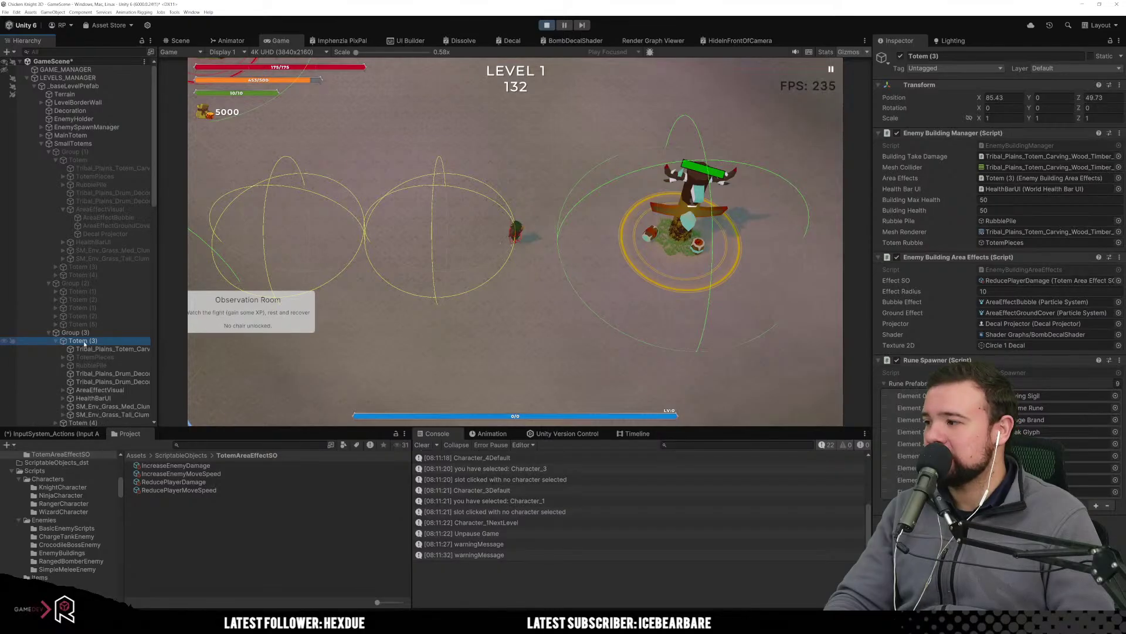
During play, set the Width and Height of the Decal Projector under Group (3)'s Totem (3) to 2.
{"action": "left_click", "coordinate": [97, 390]}
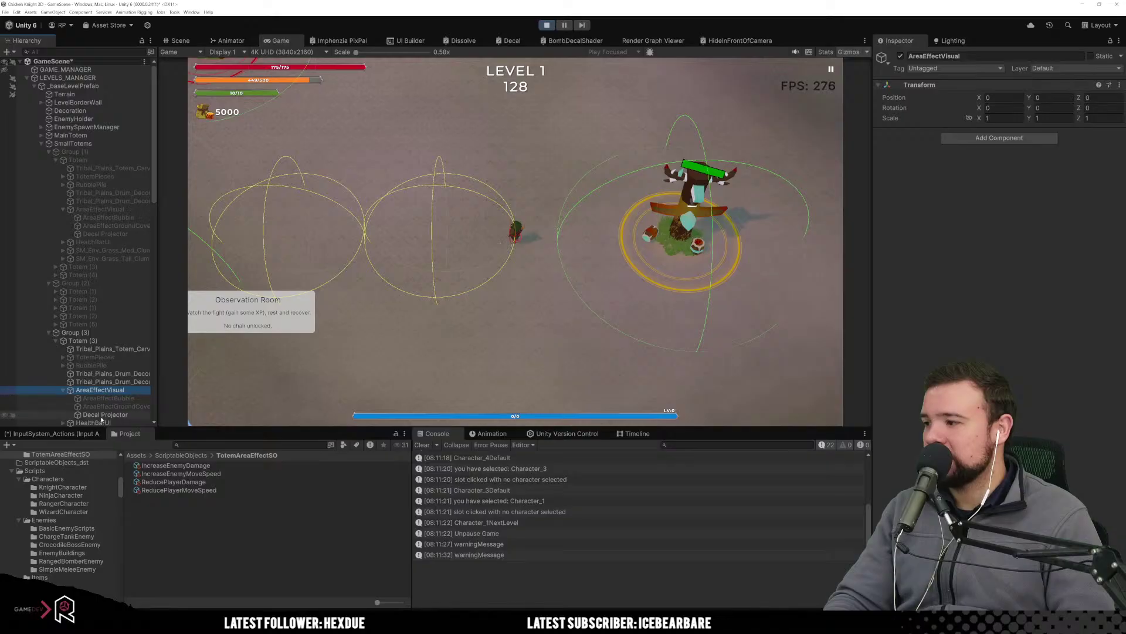
{"action": "left_click", "coordinate": [102, 415]}
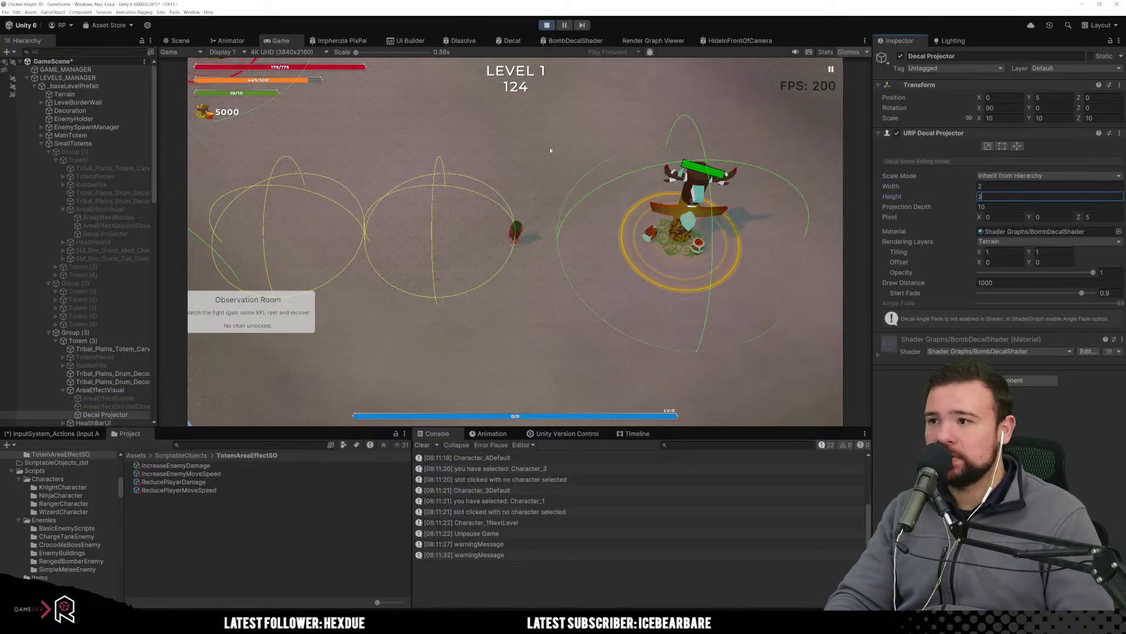
Walk around the blue totem to compare its resized decal with the effect radius and the neighbouring yellow totem's decal.
{"action": "key", "text": "s"}
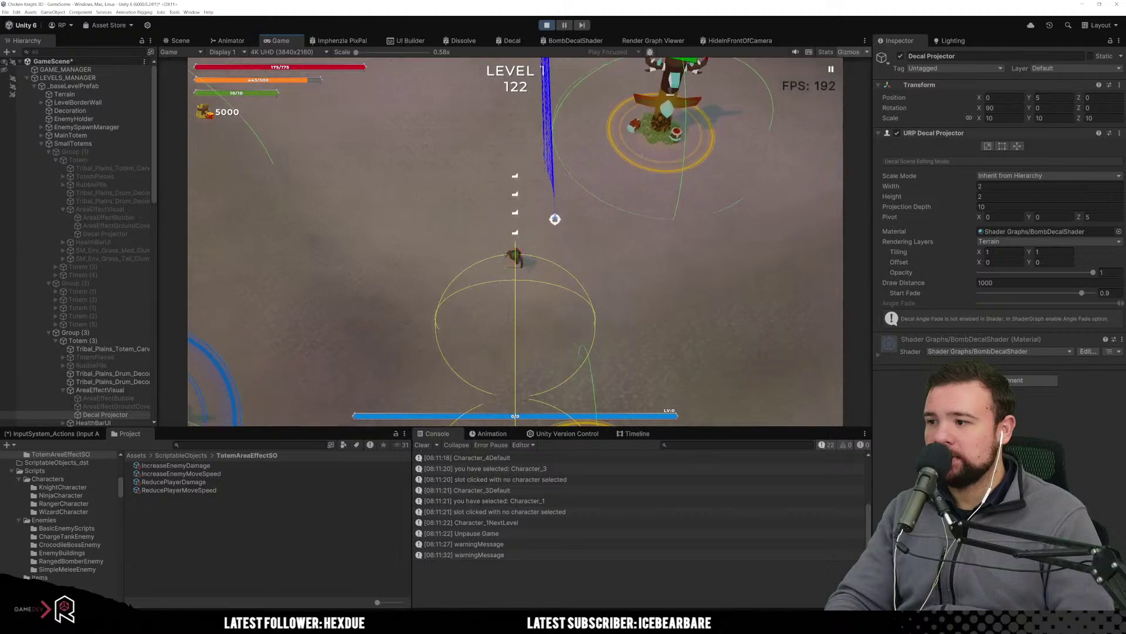
{"action": "key", "text": "s"}
{"action": "key", "text": "a"}
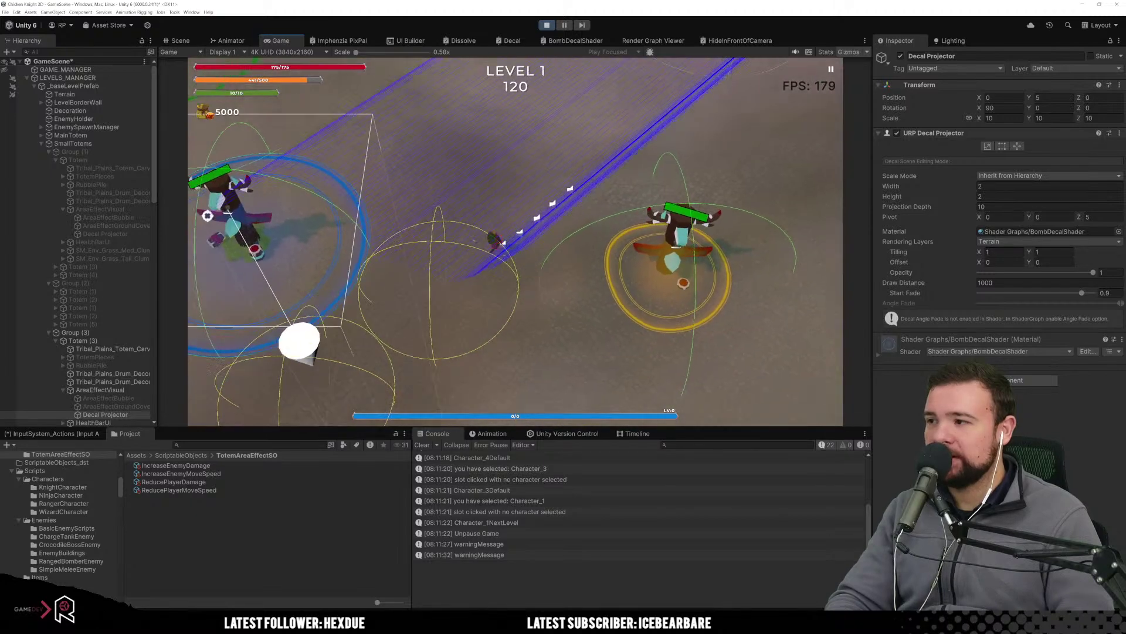
{"action": "key", "text": "a"}
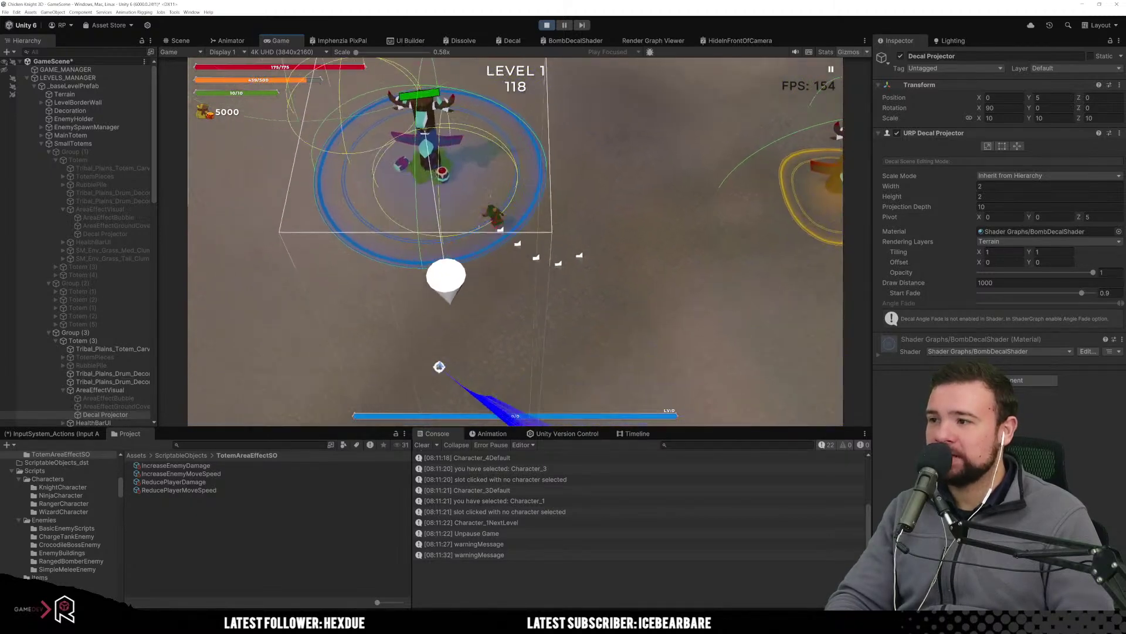
{"action": "key", "text": "w"}
{"action": "key", "text": "d"}
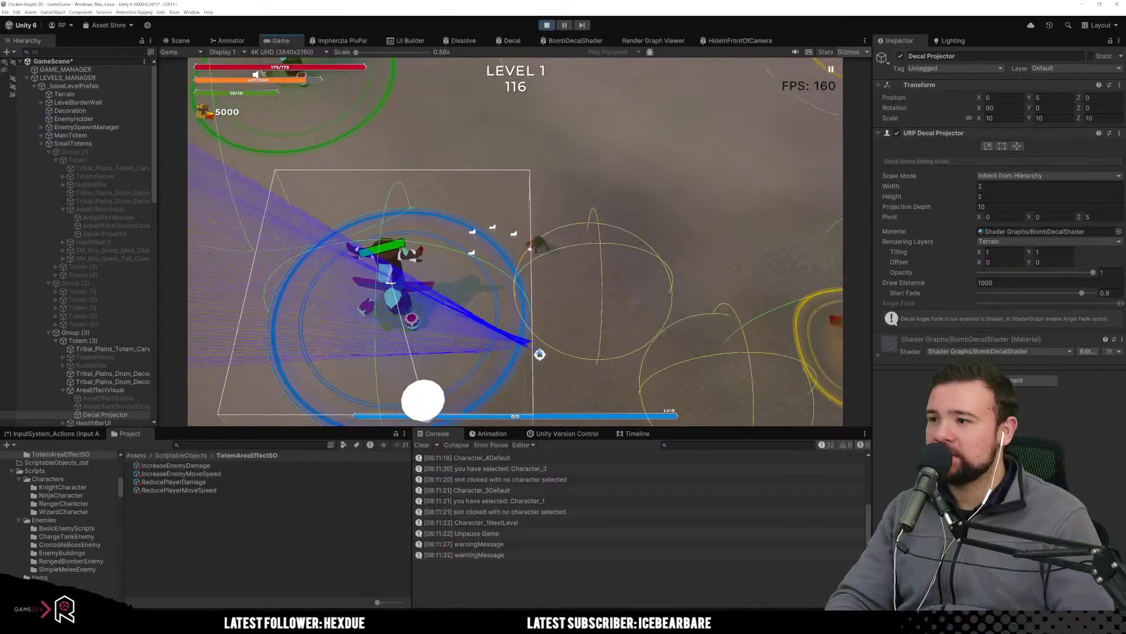
{"action": "key", "text": "s"}
{"action": "key", "text": "a"}
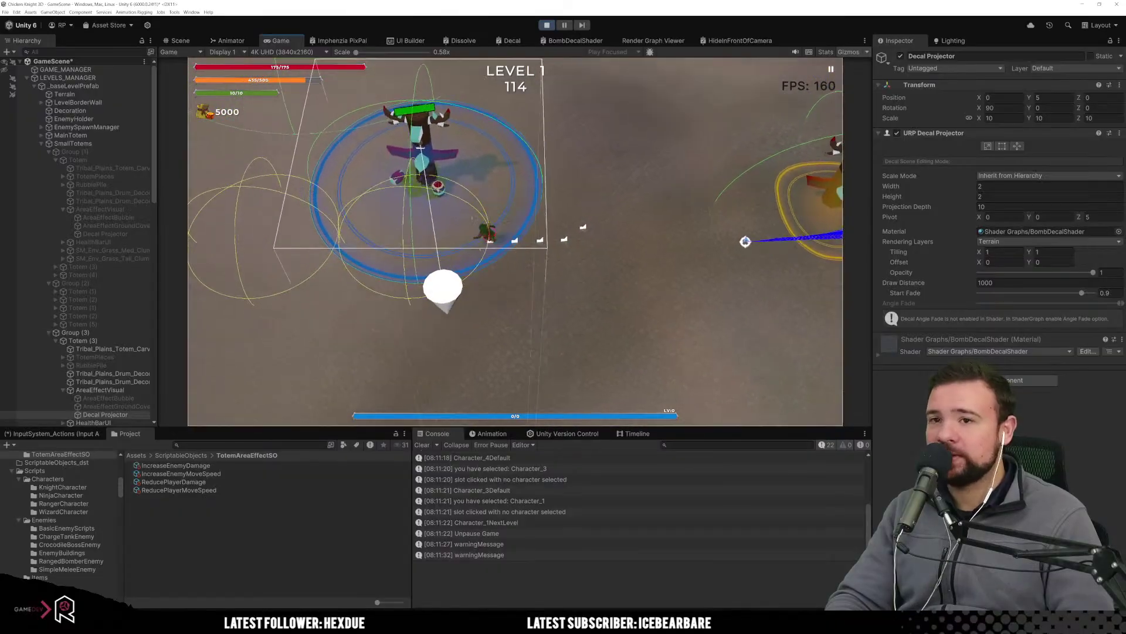
{"action": "key", "text": "a"}
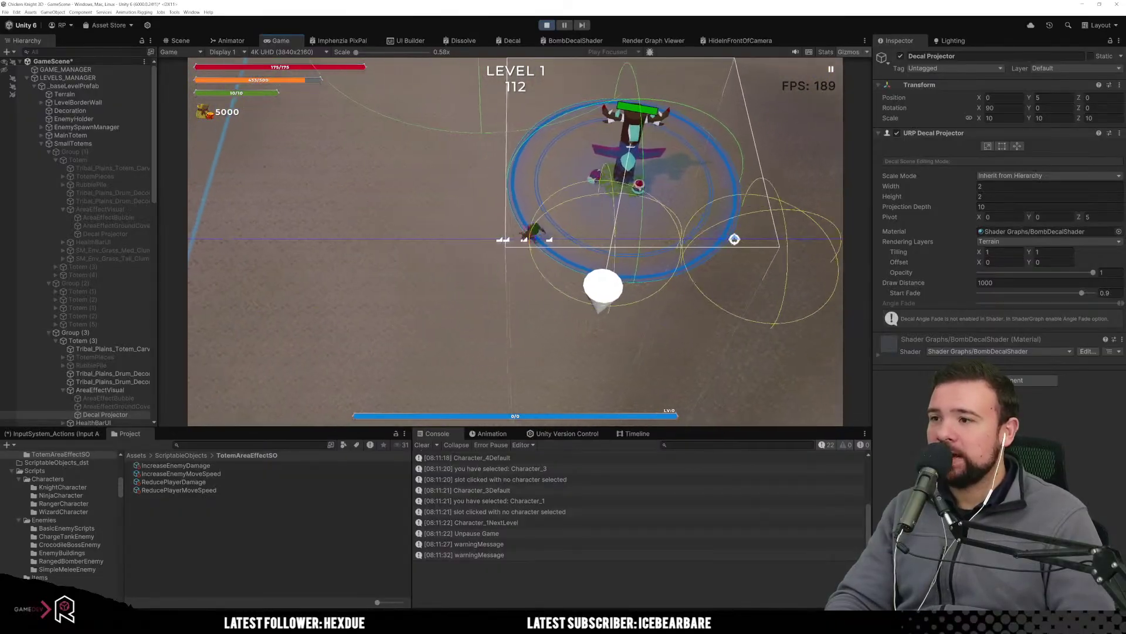
{"action": "key", "text": "d"}
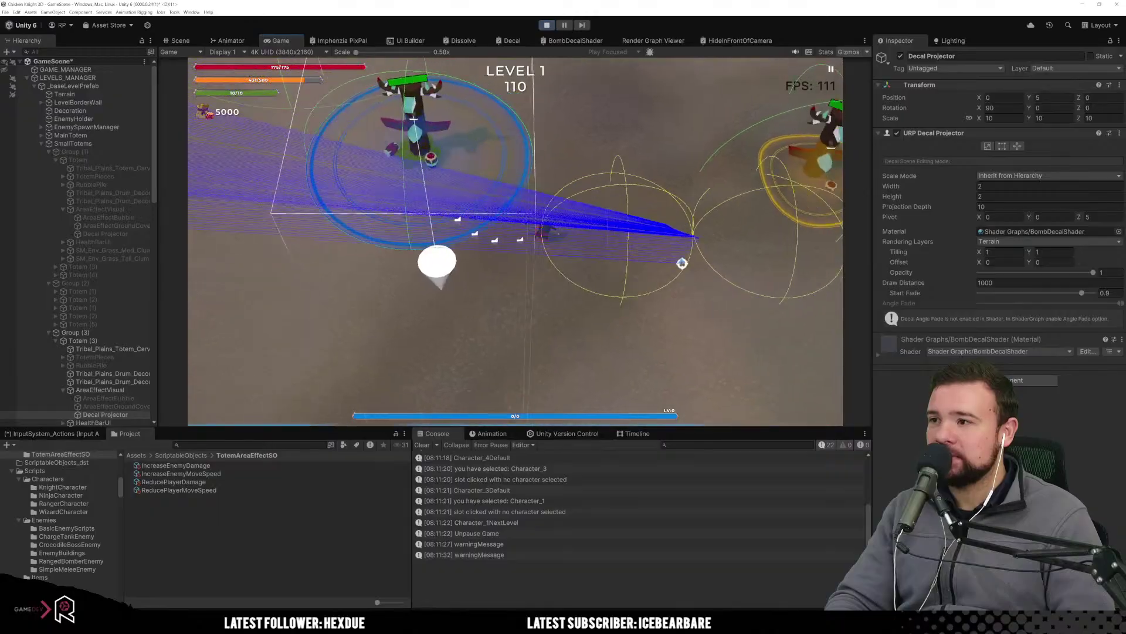
{"action": "key", "text": "d"}
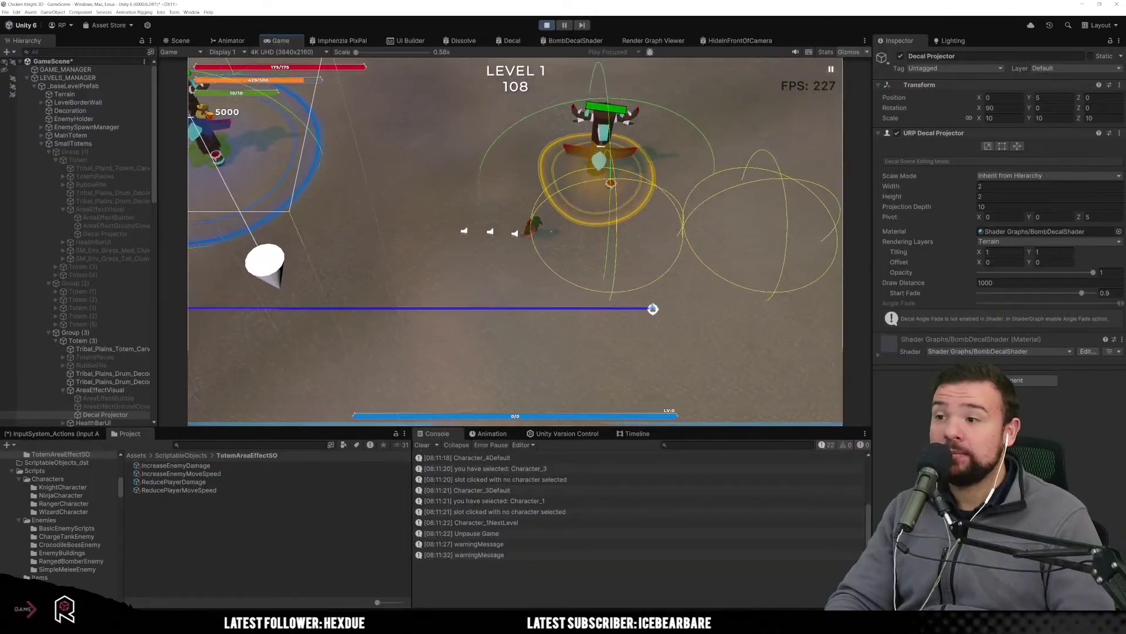
Return to the blue totem, attack it until it is destroyed, and stop the play test.
{"action": "key", "text": "a"}
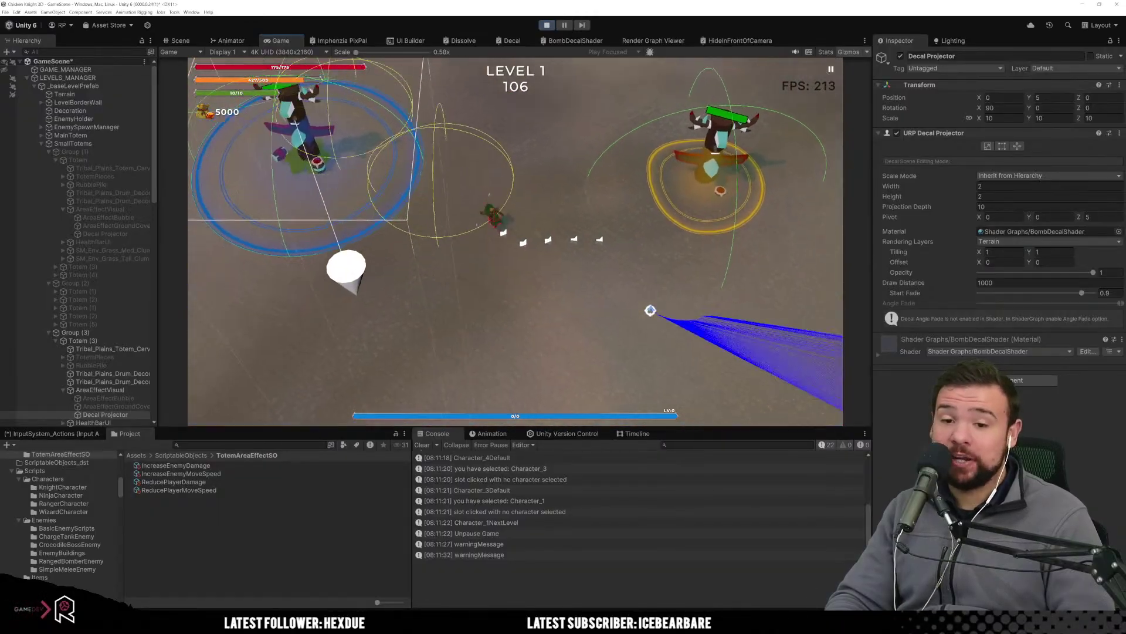
{"action": "key", "text": "a"}
{"action": "key", "text": "w"}
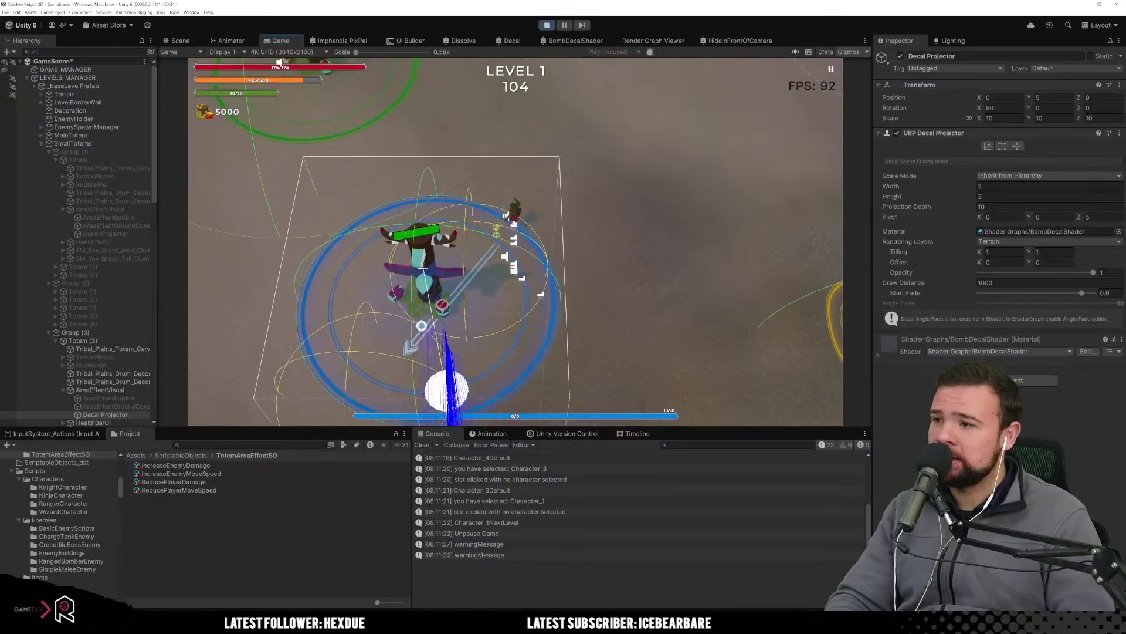
{"action": "key", "text": "s"}
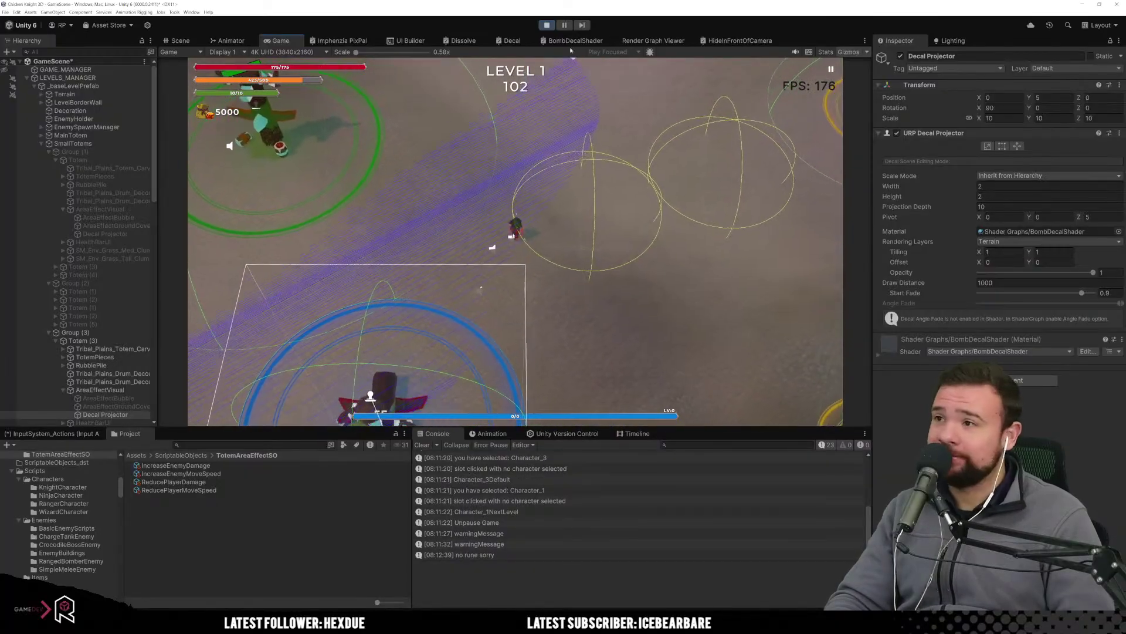
{"action": "left_click", "coordinate": [548, 25]}
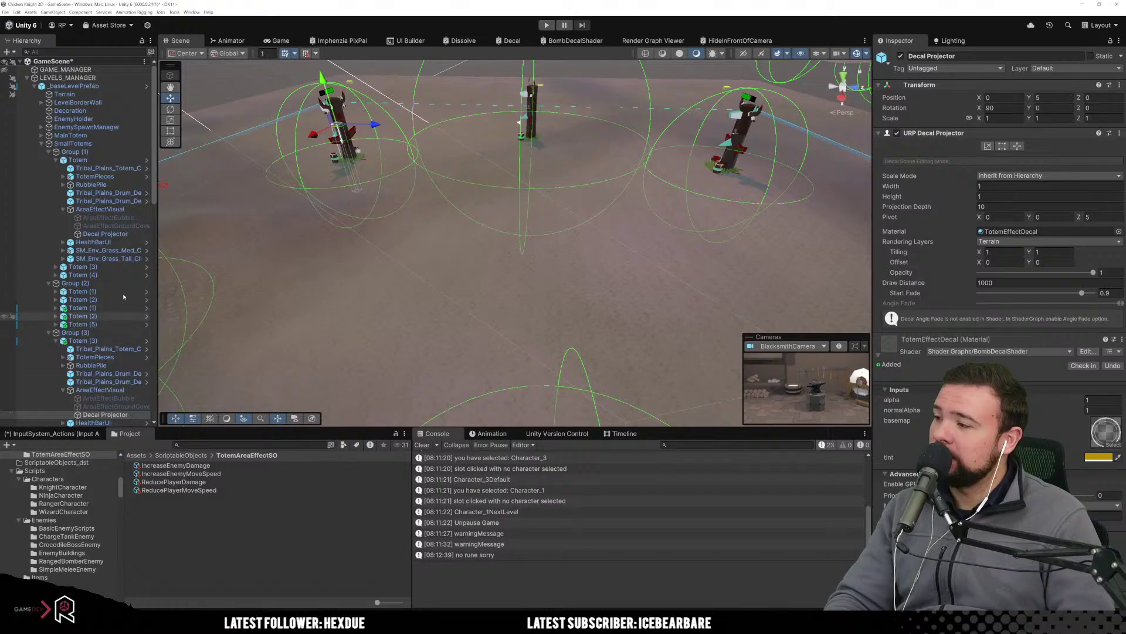
Open the Totem prefab and set its Decal Projector's Width and Height to 2.
{"action": "left_click", "coordinate": [146, 162]}
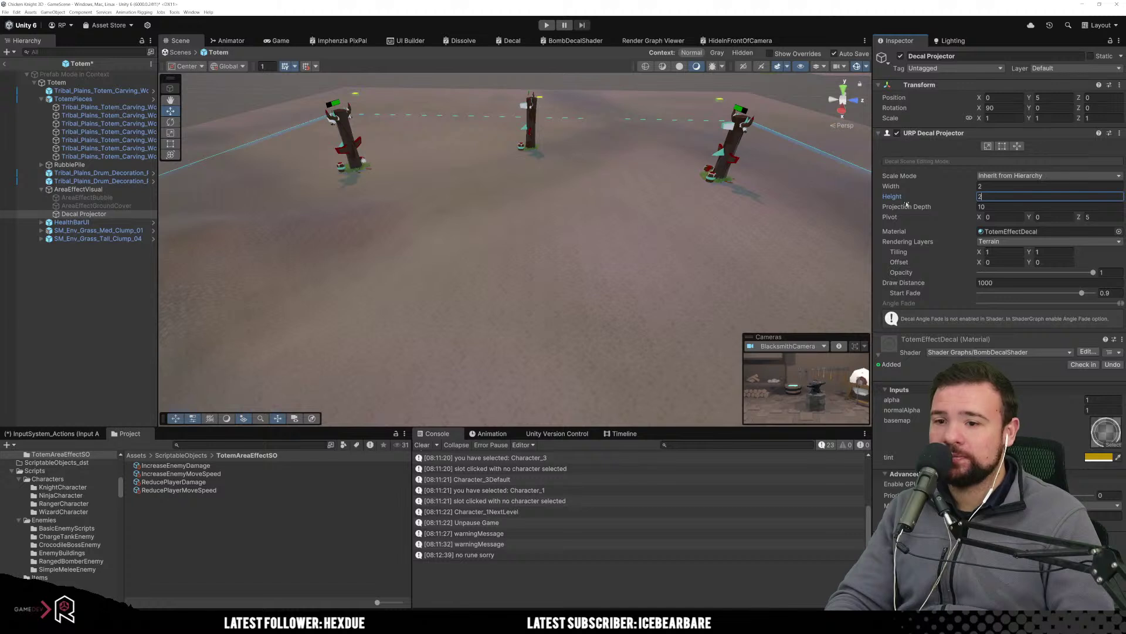
{"action": "left_click", "coordinate": [759, 248]}
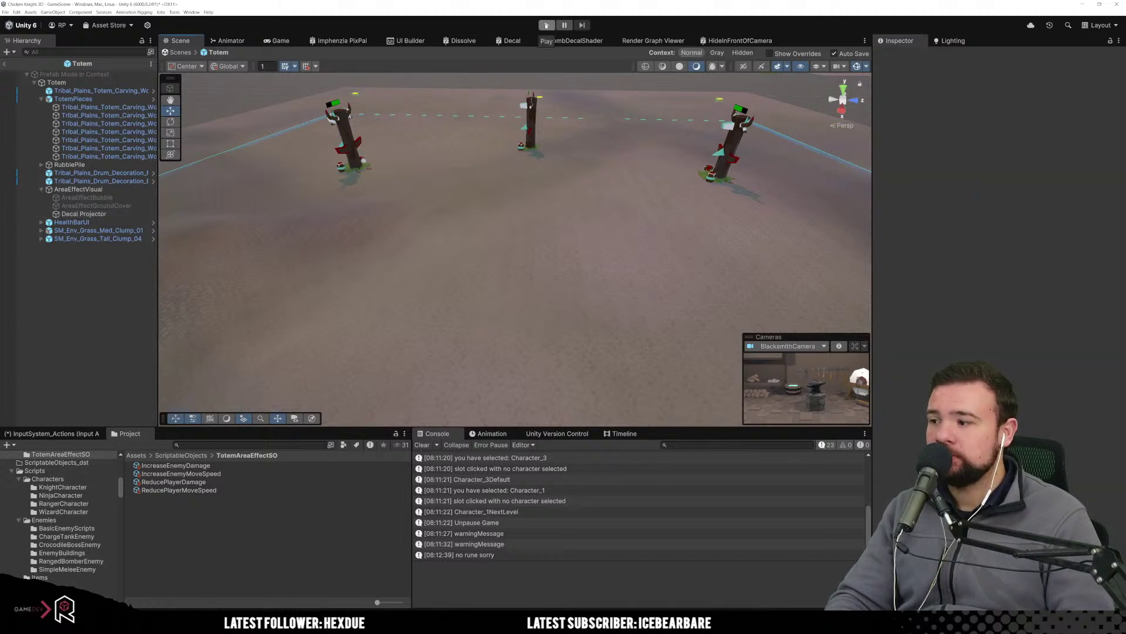
Start a play test, proceed from the level-up screen to level preparation, and start level 1 with a selected character.
{"action": "left_click", "coordinate": [546, 25]}
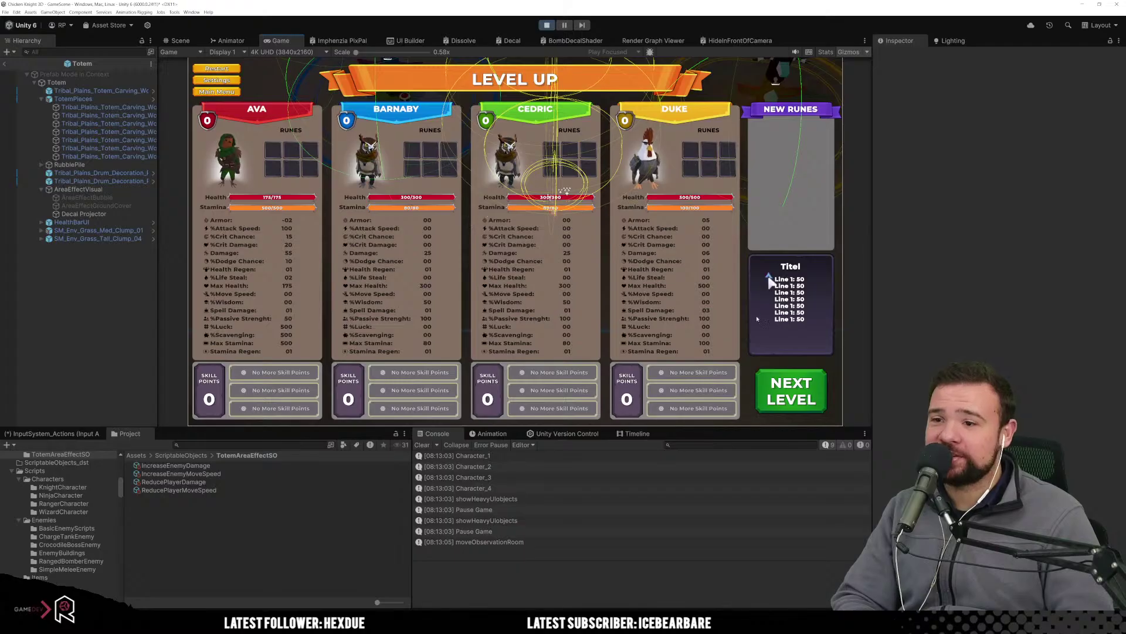
{"action": "left_click", "coordinate": [778, 401]}
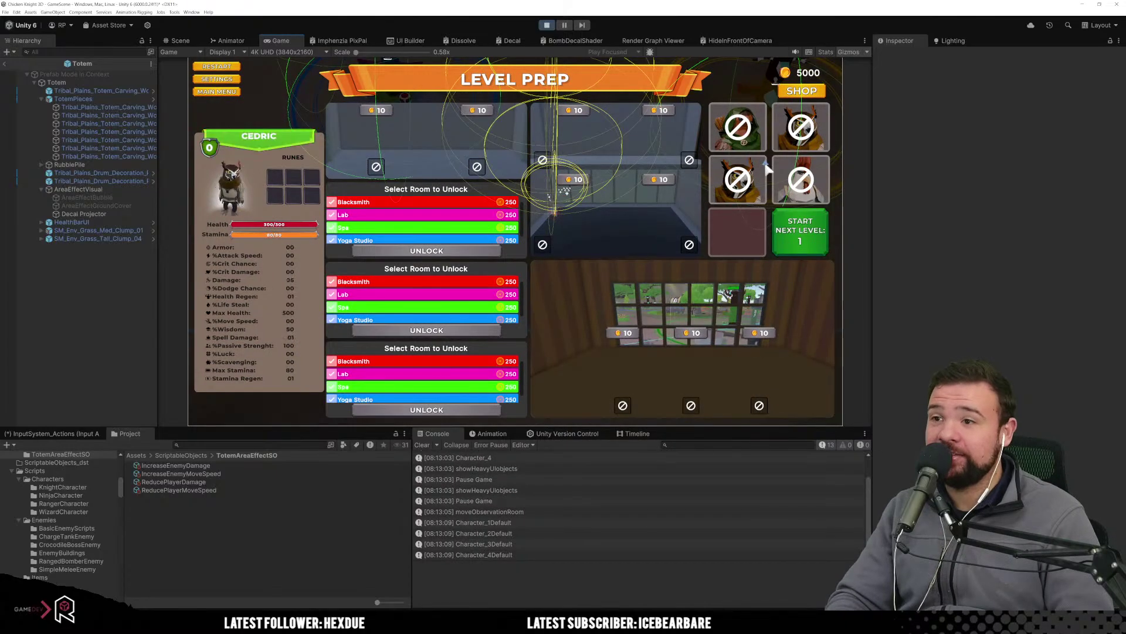
{"action": "left_click", "coordinate": [807, 92]}
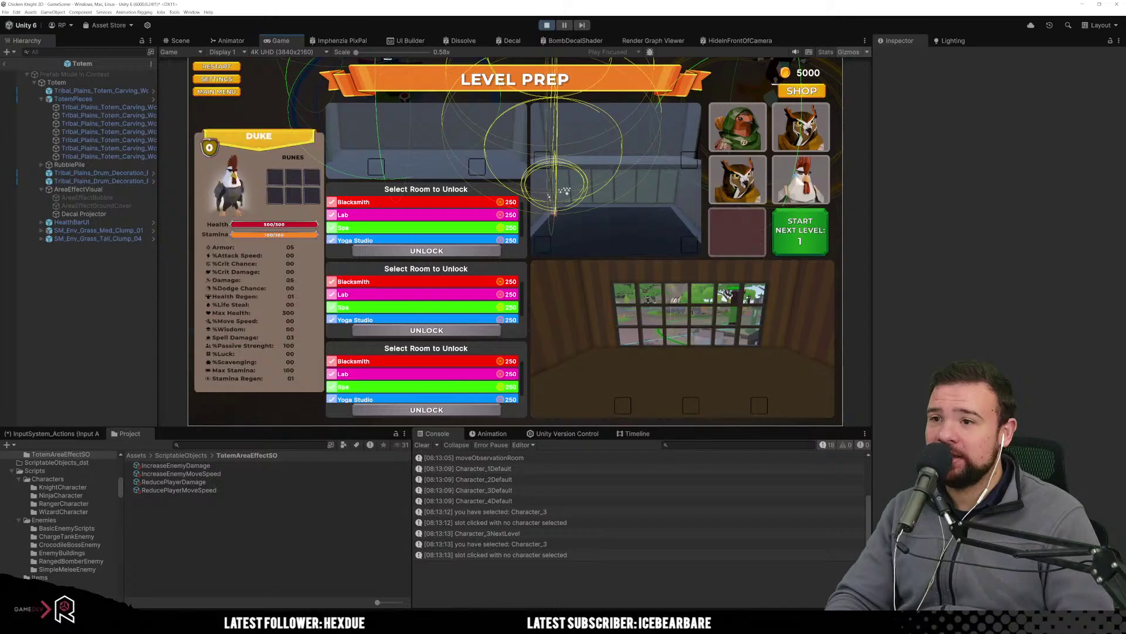
{"action": "left_click", "coordinate": [823, 247]}
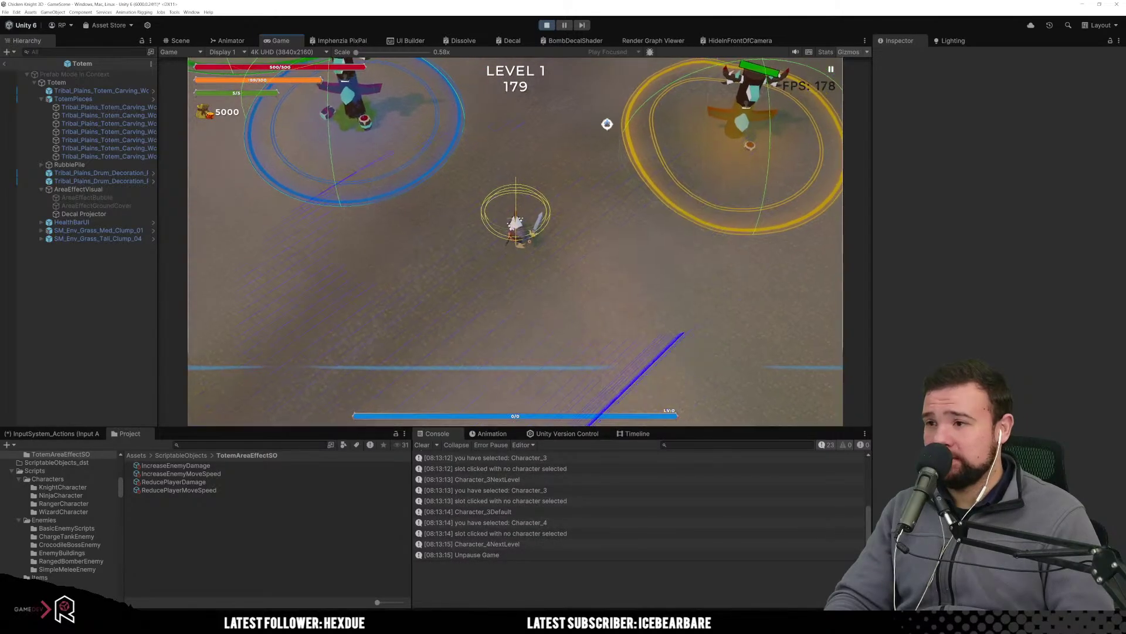
Walk past the yellow totems to compare each resized decal with its effect-radius sphere.
{"action": "key", "text": "w"}
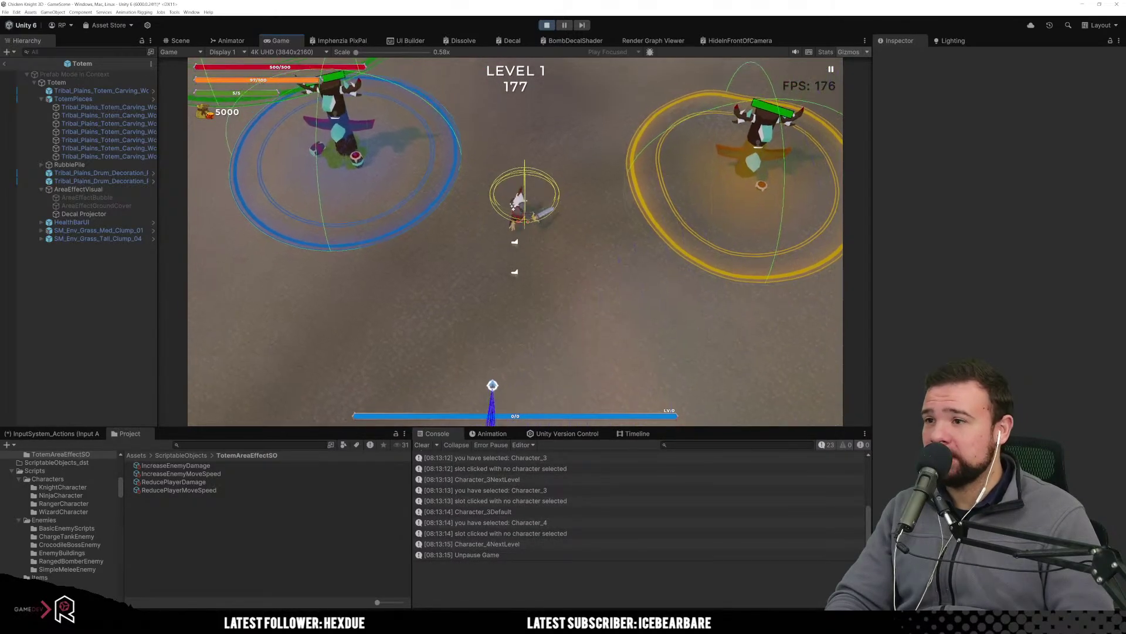
{"action": "key", "text": "d"}
{"action": "key", "text": "w"}
{"action": "key", "text": "d"}
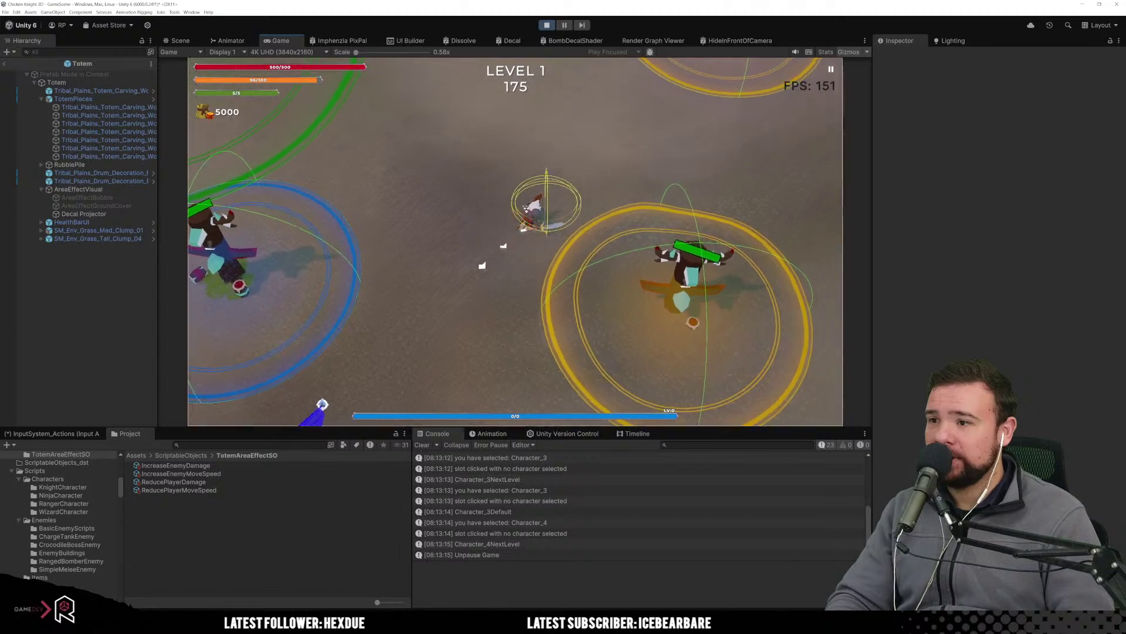
{"action": "key", "text": "w"}
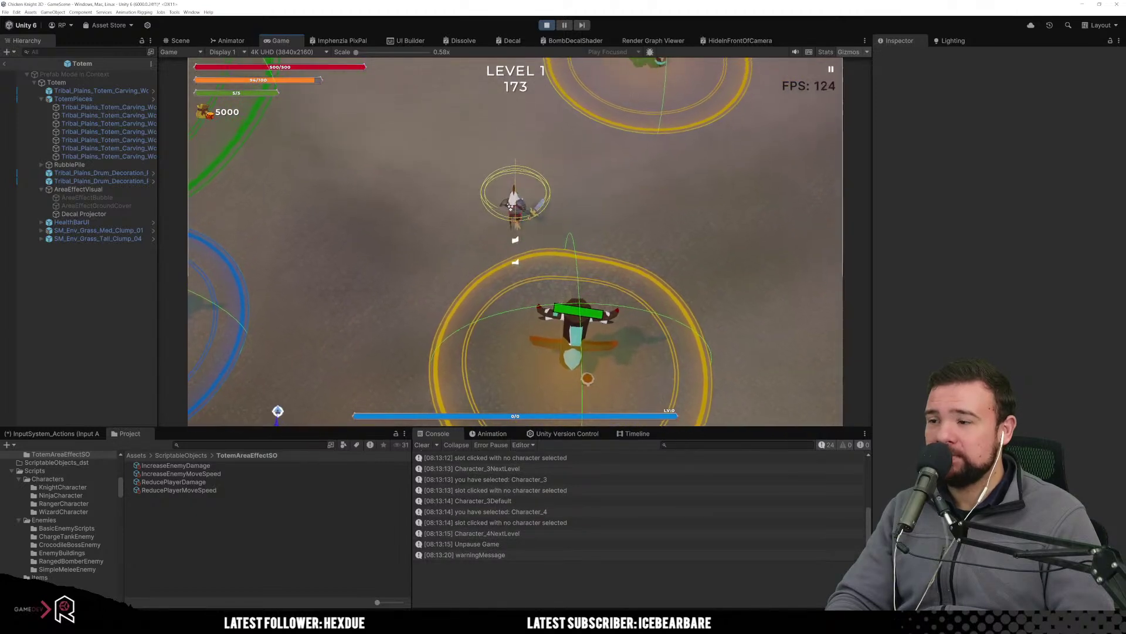
{"action": "key", "text": "w"}
{"action": "key", "text": "a"}
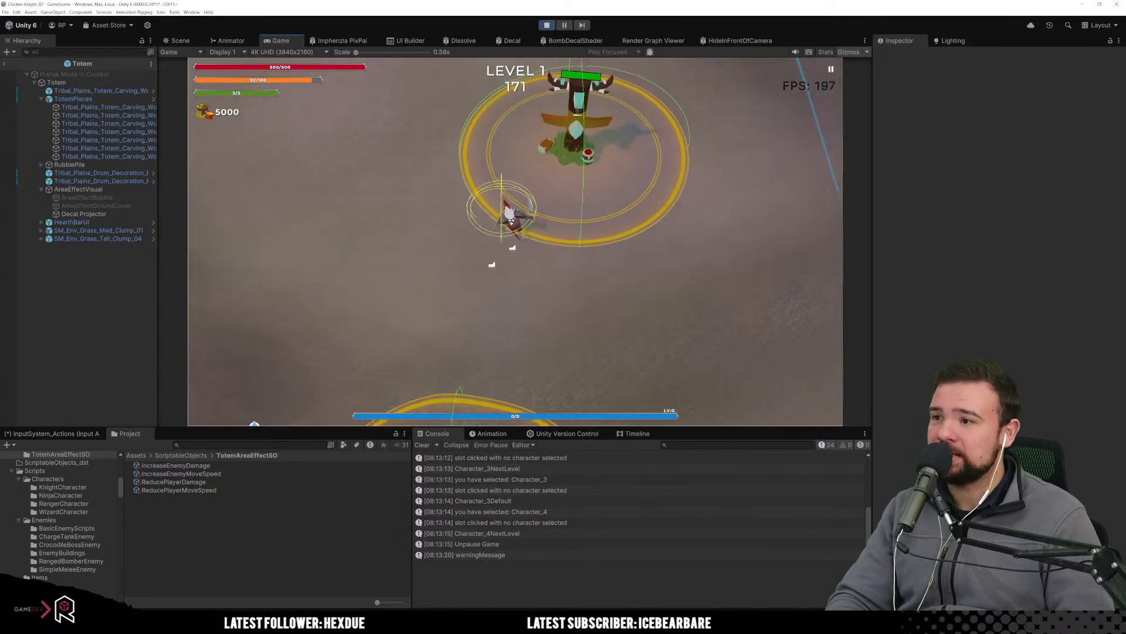
{"action": "key", "text": "a"}
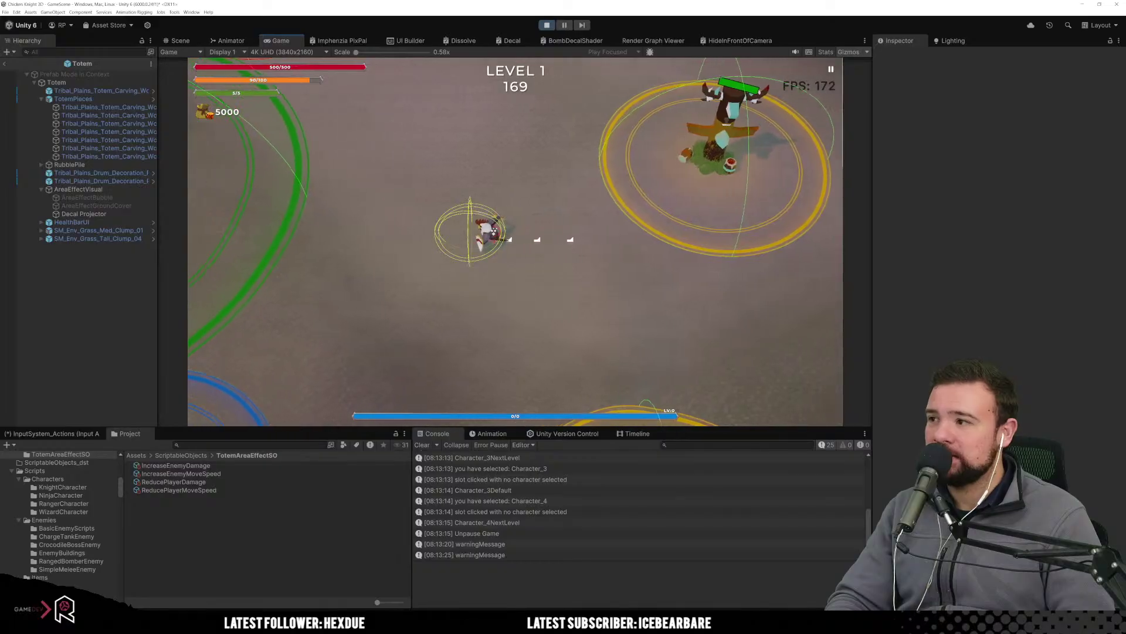
Walk through the green and blue totems' areas to compare their decals with the effect-radius spheres.
{"action": "key", "text": "a"}
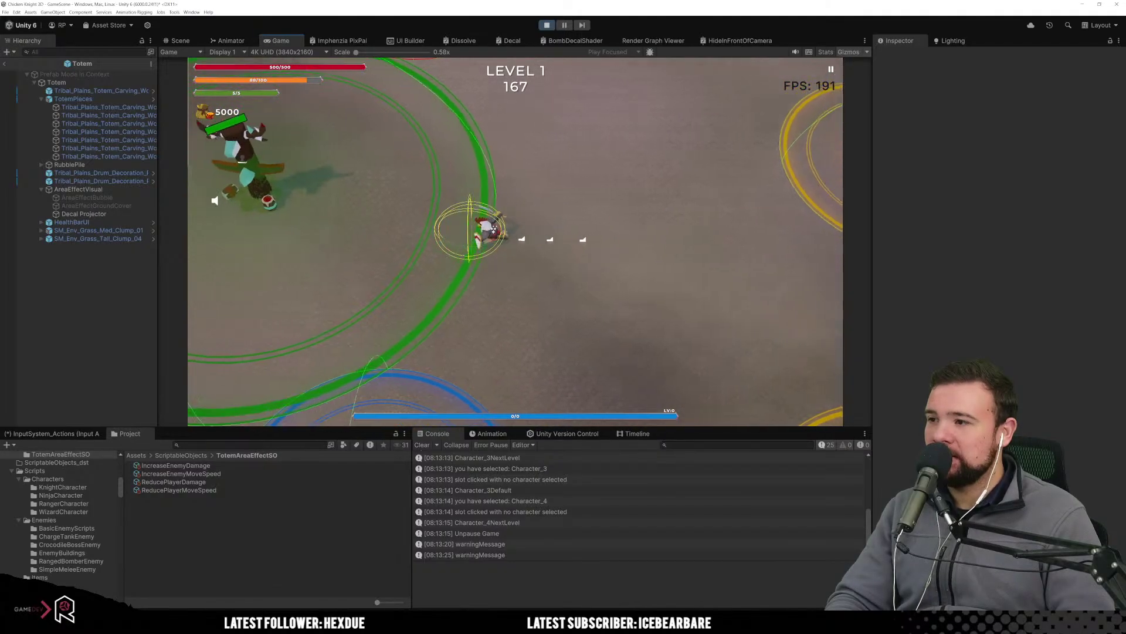
{"action": "key", "text": "a"}
{"action": "key", "text": "s"}
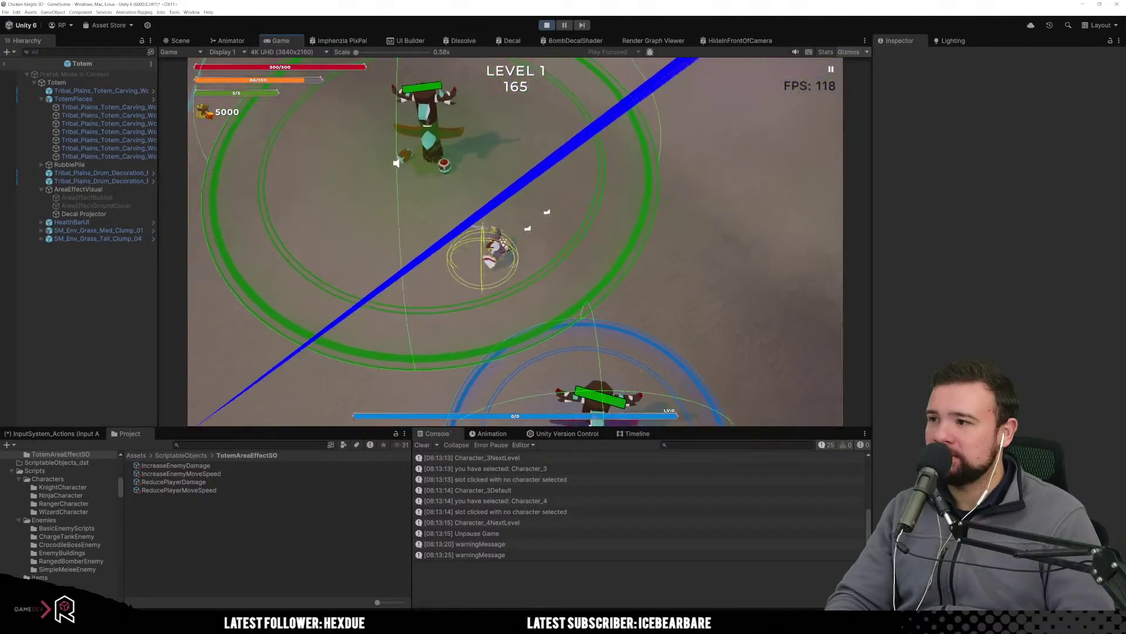
{"action": "key", "text": "s"}
{"action": "key", "text": "d"}
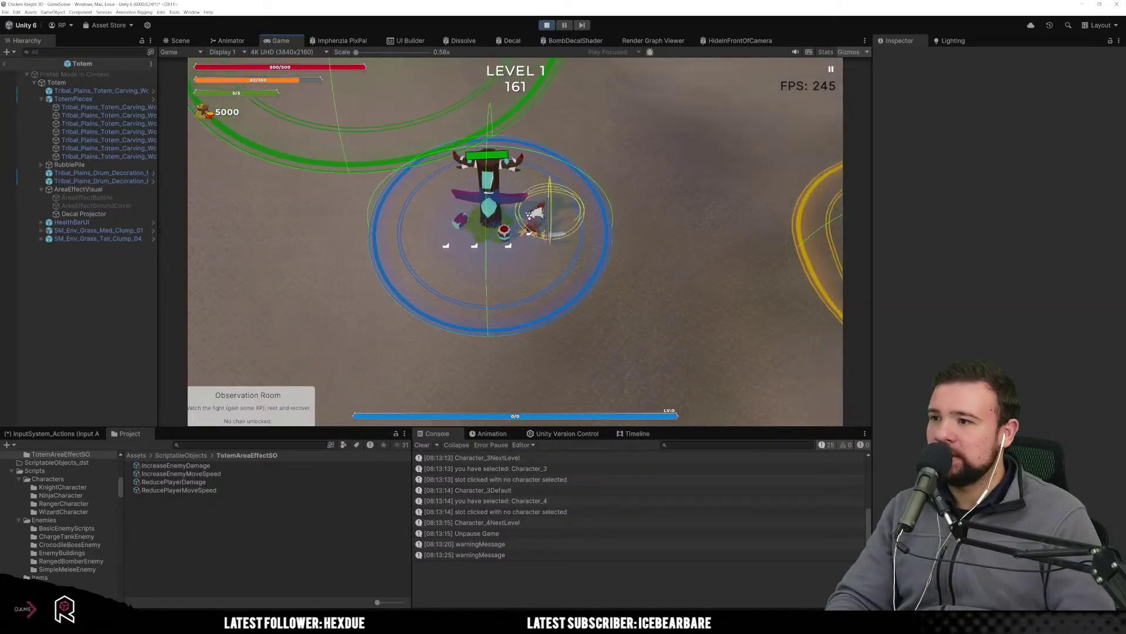
{"action": "key", "text": "w"}
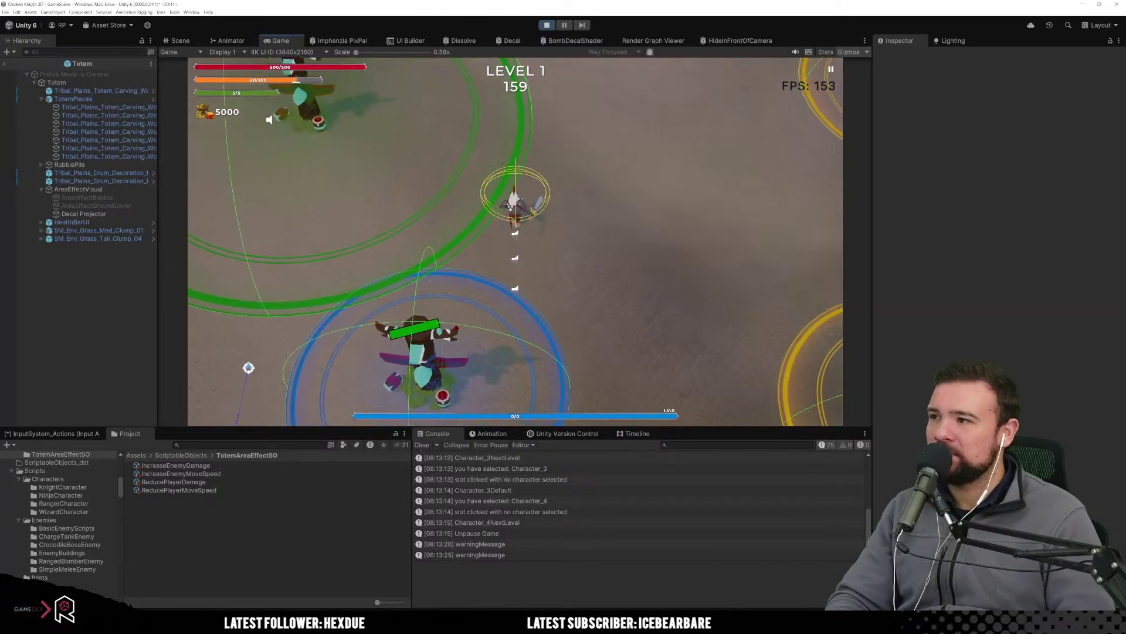
{"action": "key", "text": "d"}
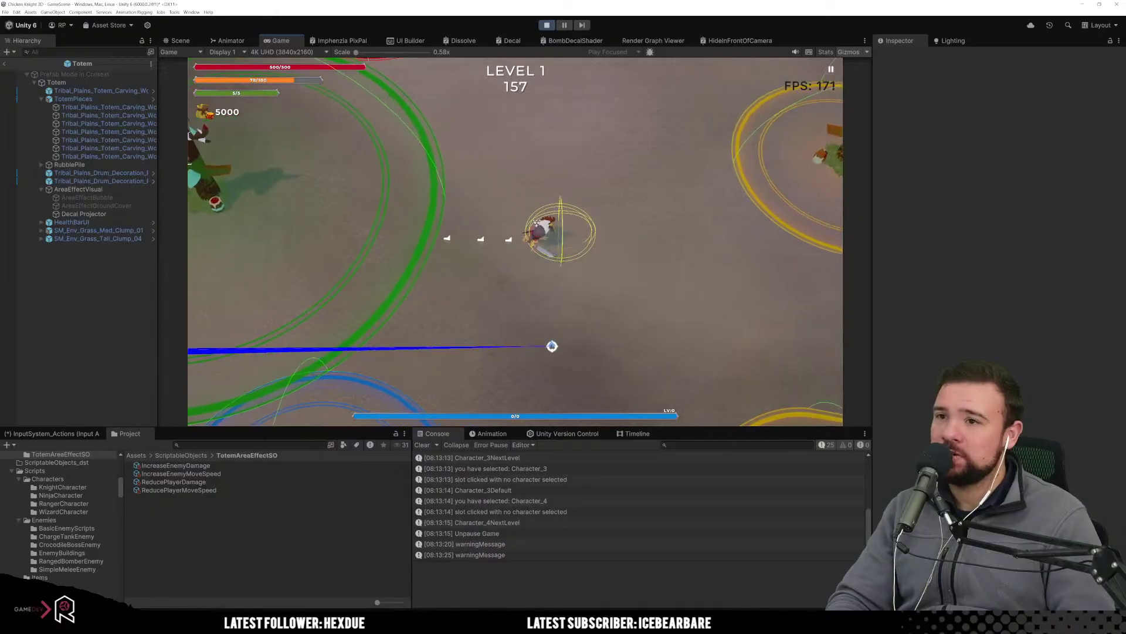
Return to the two yellow totems and recheck how their decal edges line up with the effect radius.
{"action": "key", "text": "d"}
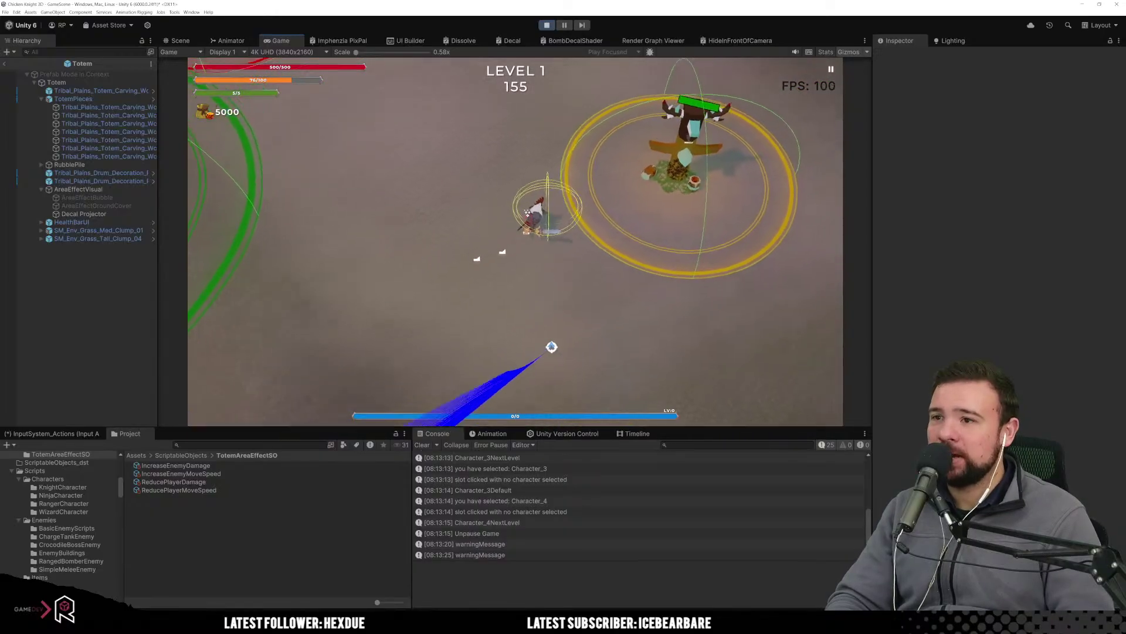
{"action": "key", "text": "w"}
{"action": "key", "text": "a"}
{"action": "key", "text": "s"}
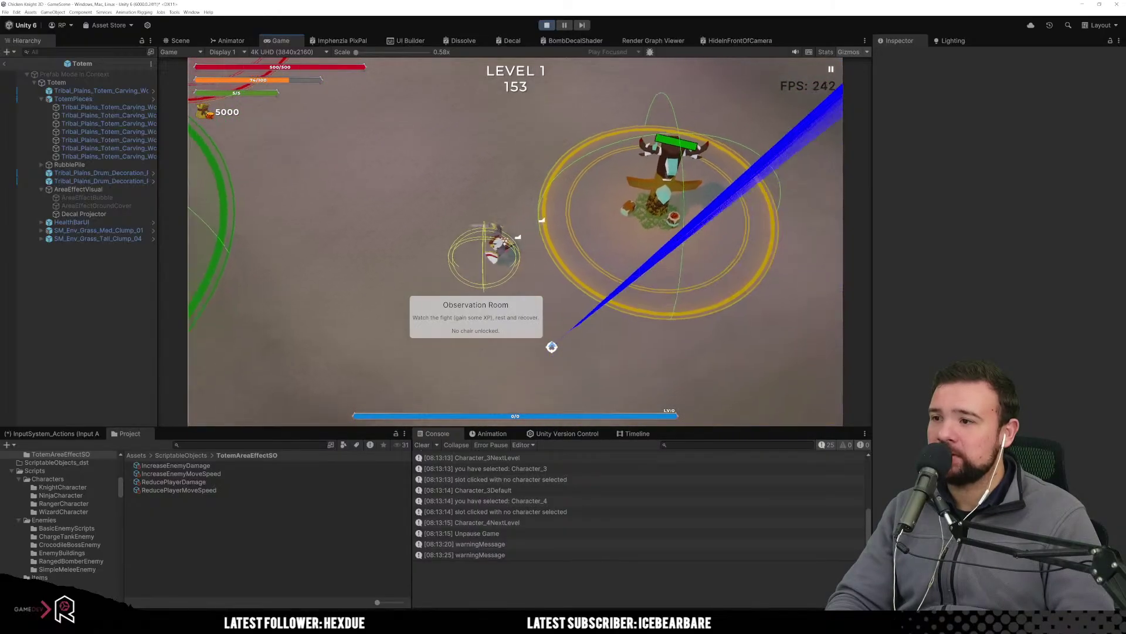
{"action": "key", "text": "s"}
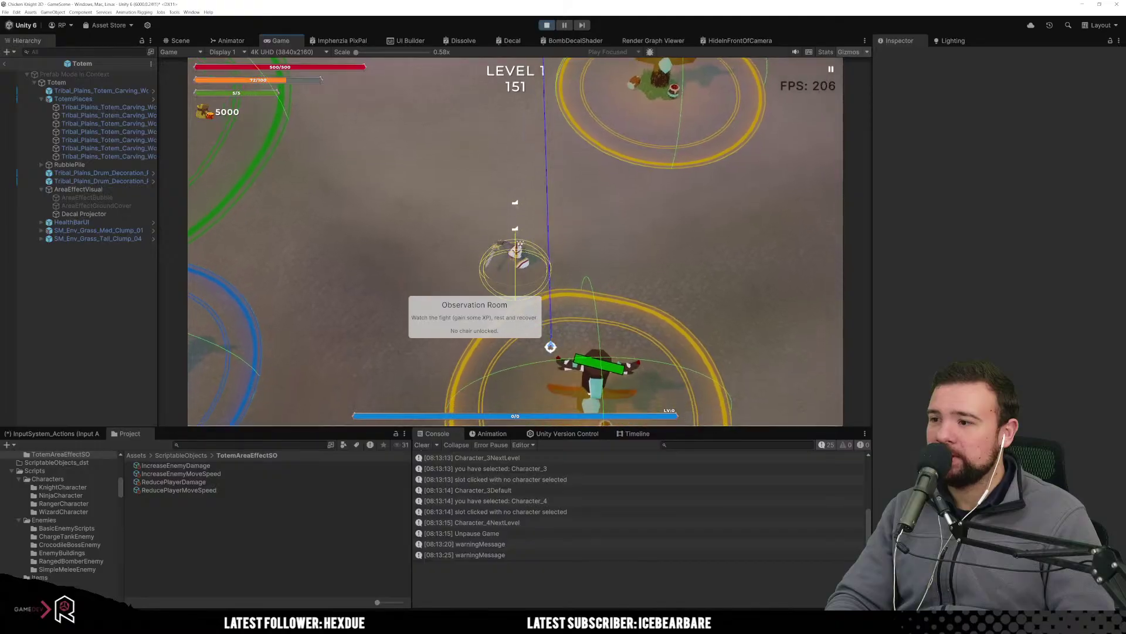
{"action": "key", "text": "s"}
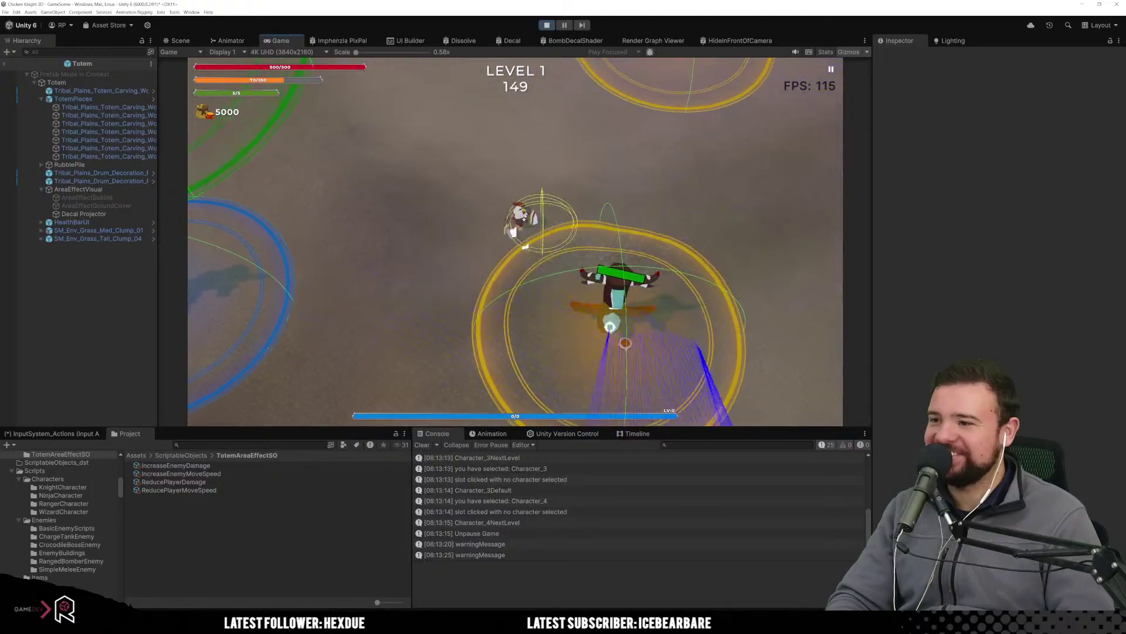
Move into the lower yellow totem's area and attack the totem until it is destroyed.
{"action": "key", "text": "a"}
{"action": "key", "text": "w"}
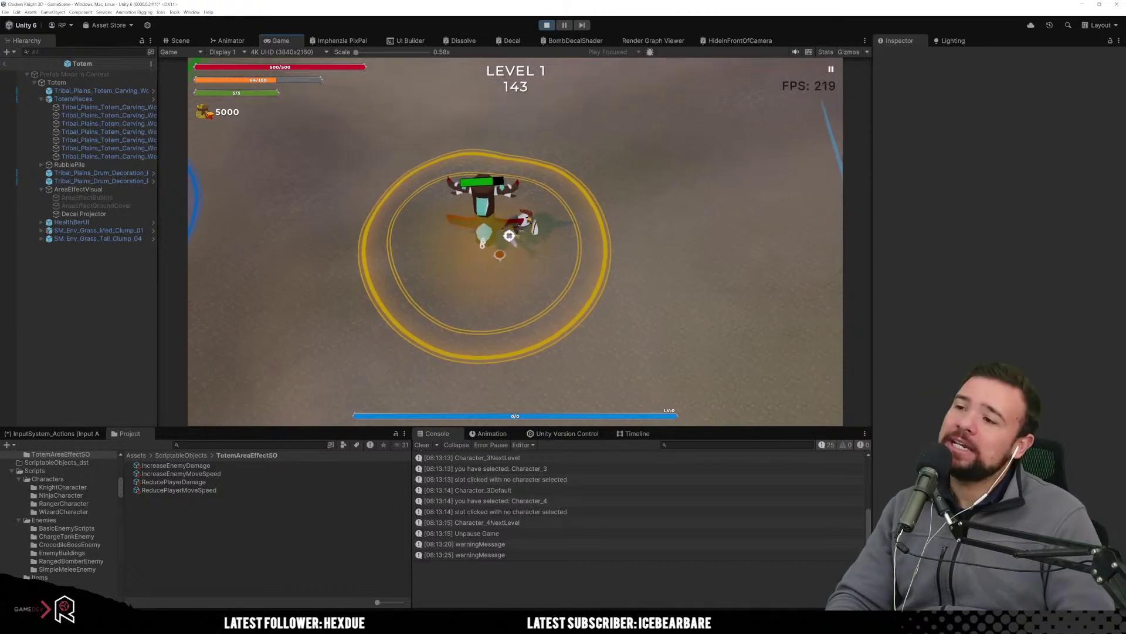
{"action": "left_click", "coordinate": [452, 216]}
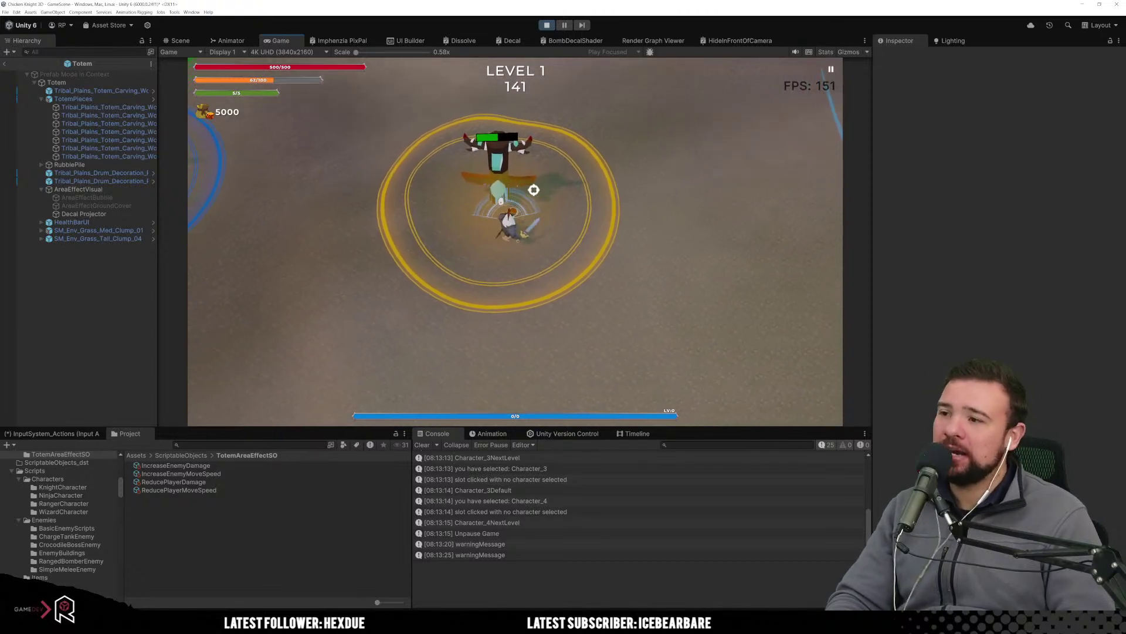
{"action": "key", "text": "a"}
{"action": "key", "text": "w"}
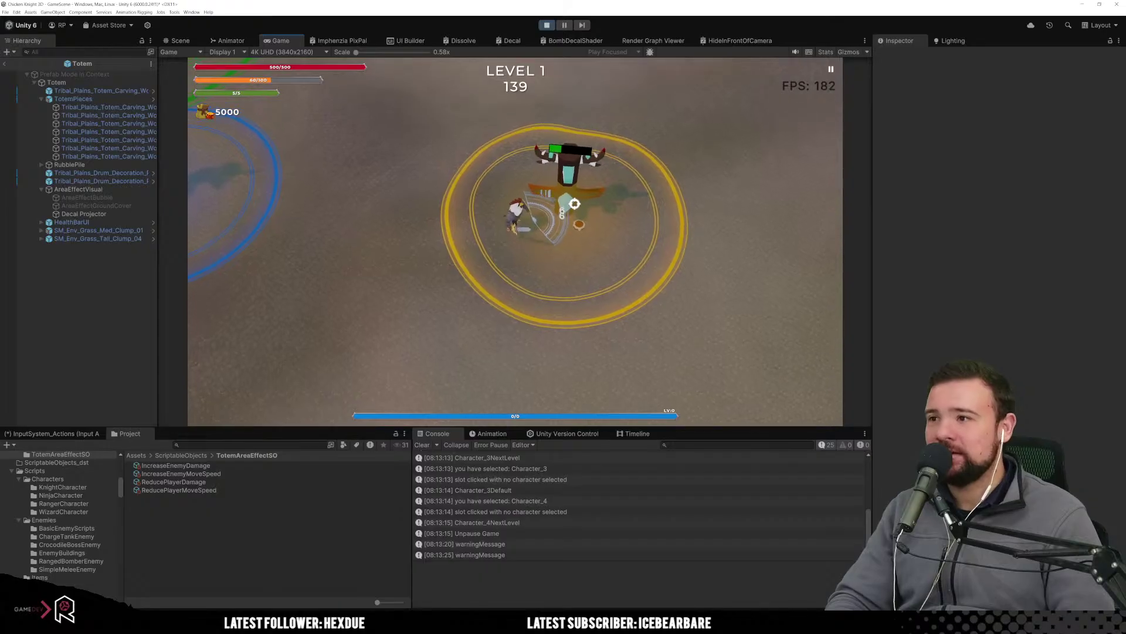
{"action": "key", "text": "w"}
{"action": "key", "text": "d"}
{"action": "left_click", "coordinate": [586, 315]}
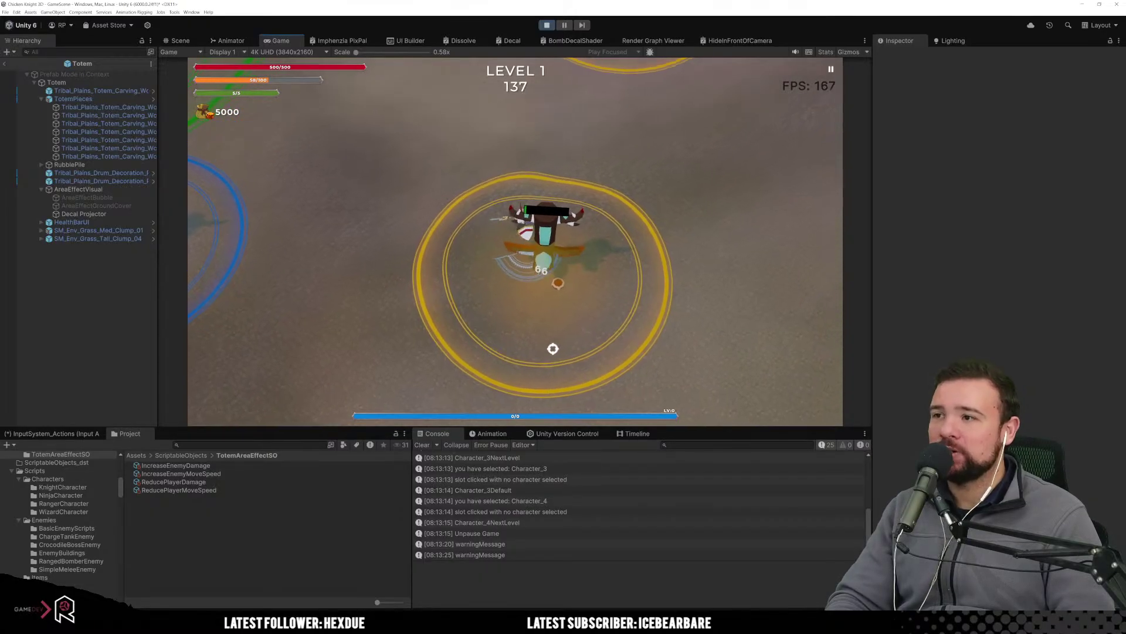
{"action": "left_click", "coordinate": [553, 349]}
{"action": "left_click", "coordinate": [552, 349]}
Walk around the destroyed yellow totem to check whether its area decal is removed, and stop the play test.
{"action": "key", "text": "w"}
{"action": "key", "text": "a"}
{"action": "key", "text": "s"}
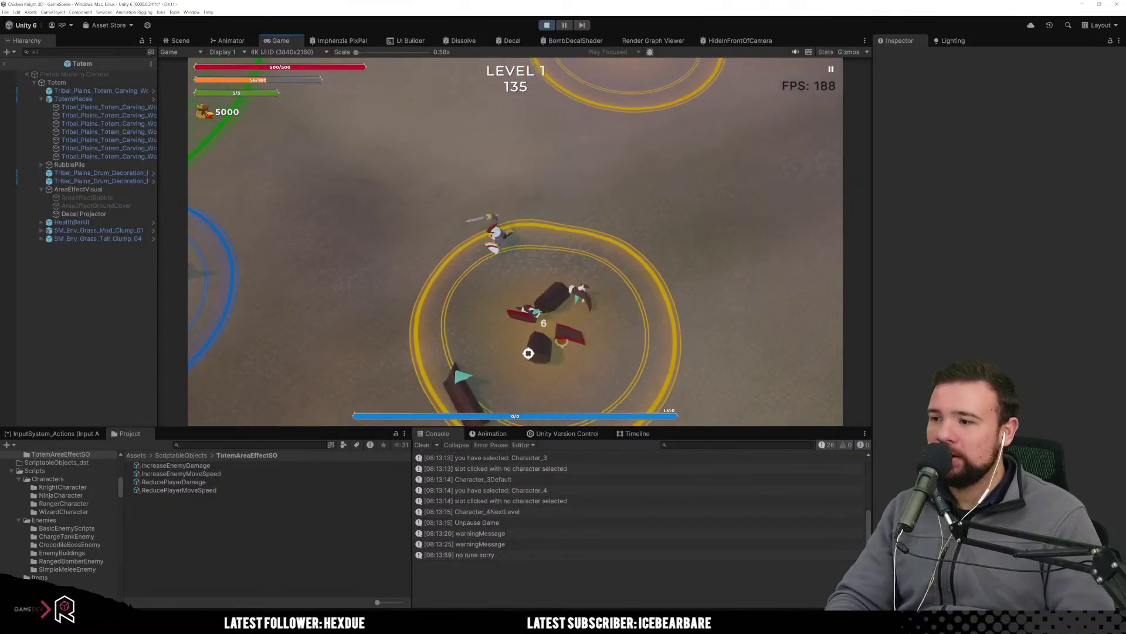
{"action": "key", "text": "w"}
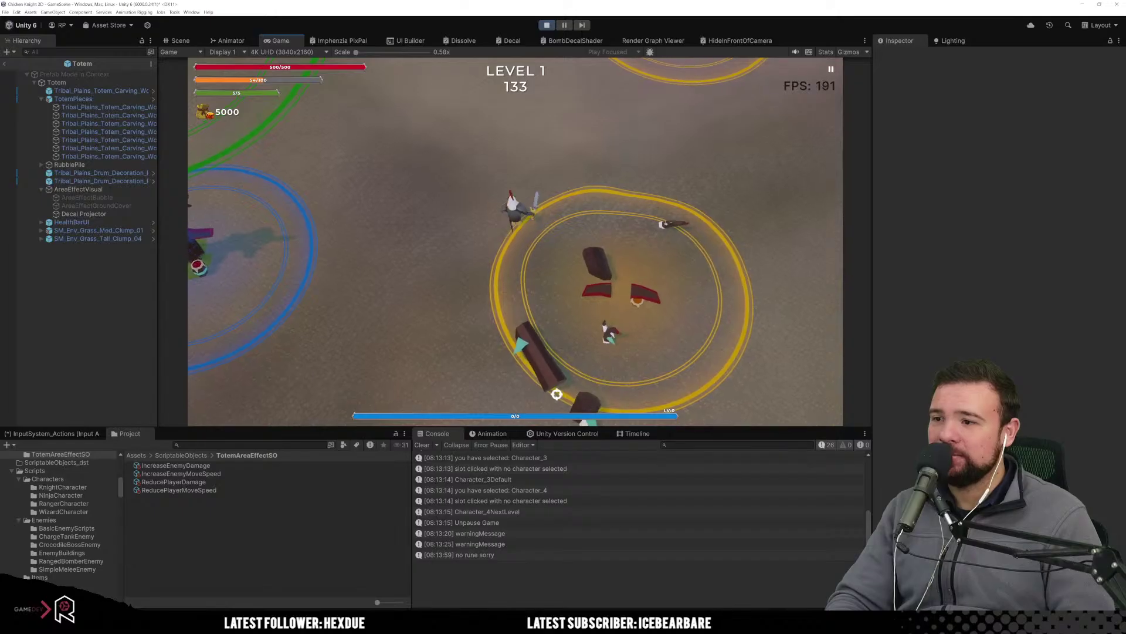
{"action": "key", "text": "w"}
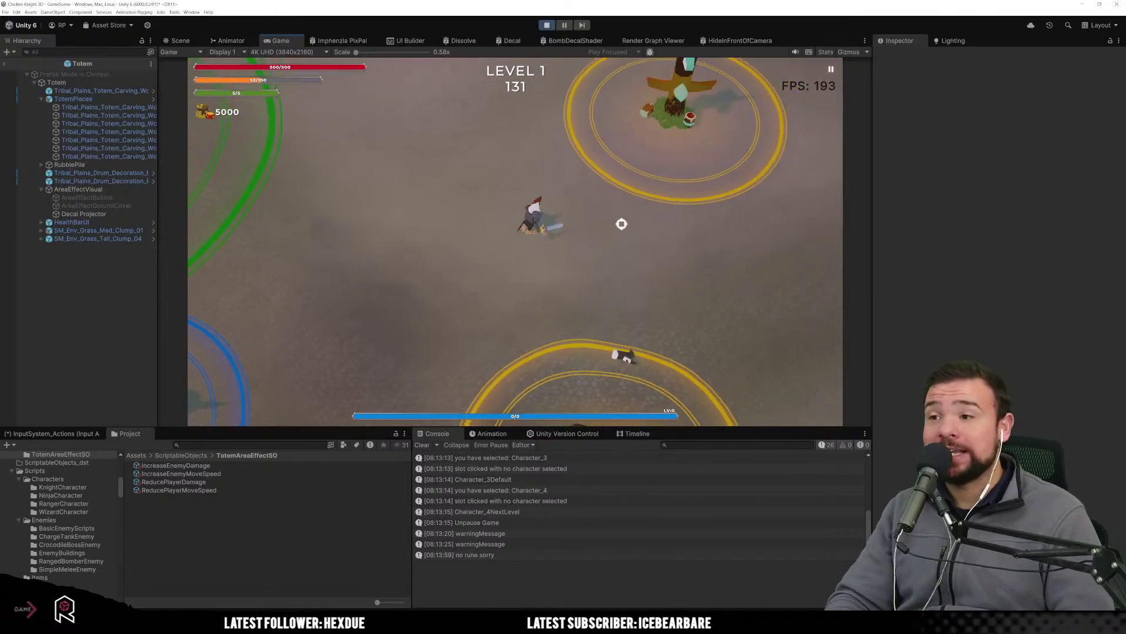
{"action": "key", "text": "s"}
{"action": "key", "text": "d"}
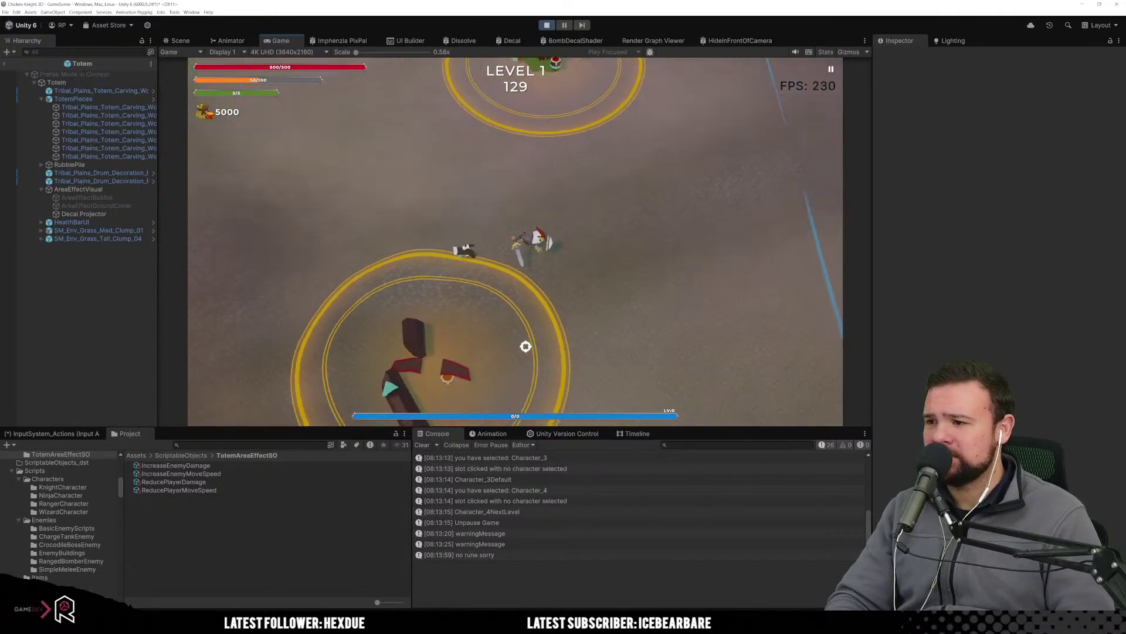
{"action": "key", "text": "s"}
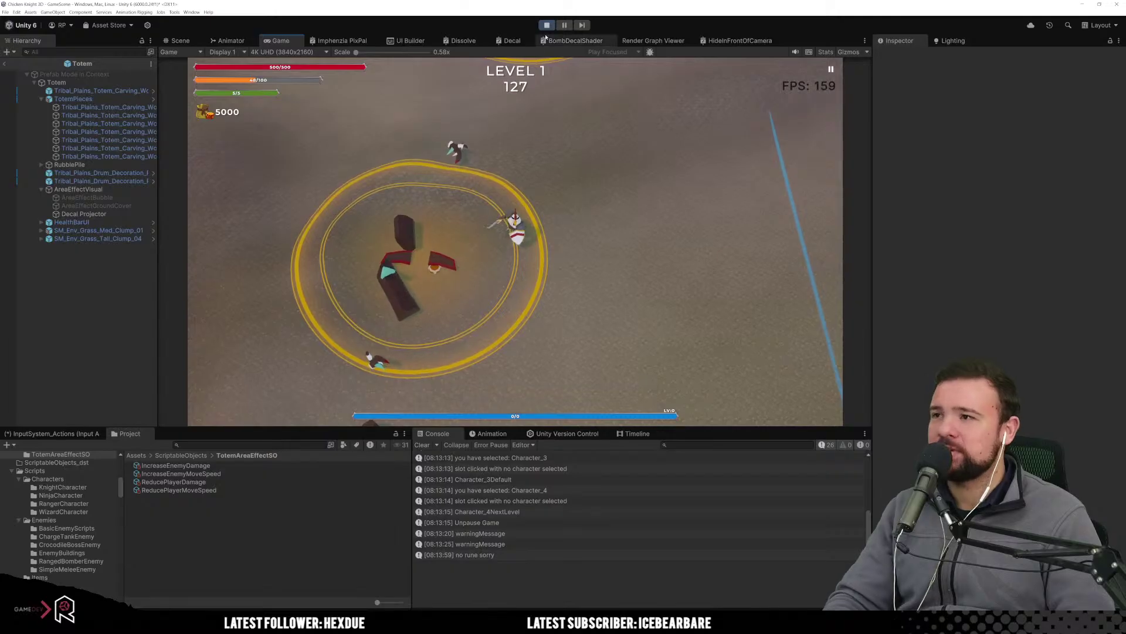
{"action": "key", "text": "ctrl+p"}
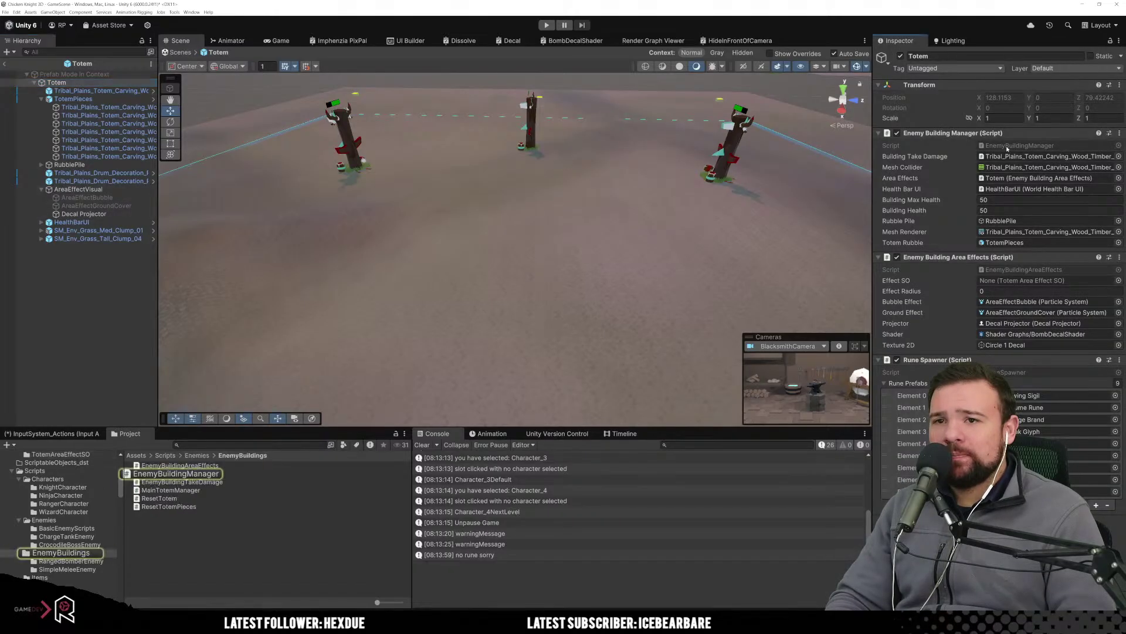
Open the Totem's EnemyBuildingManager script in Visual Studio and switch to EnemyBuildingAreaEffects.cs.
{"action": "double_click", "coordinate": [1008, 147]}
{"action": "left_click", "coordinate": [467, 294]}
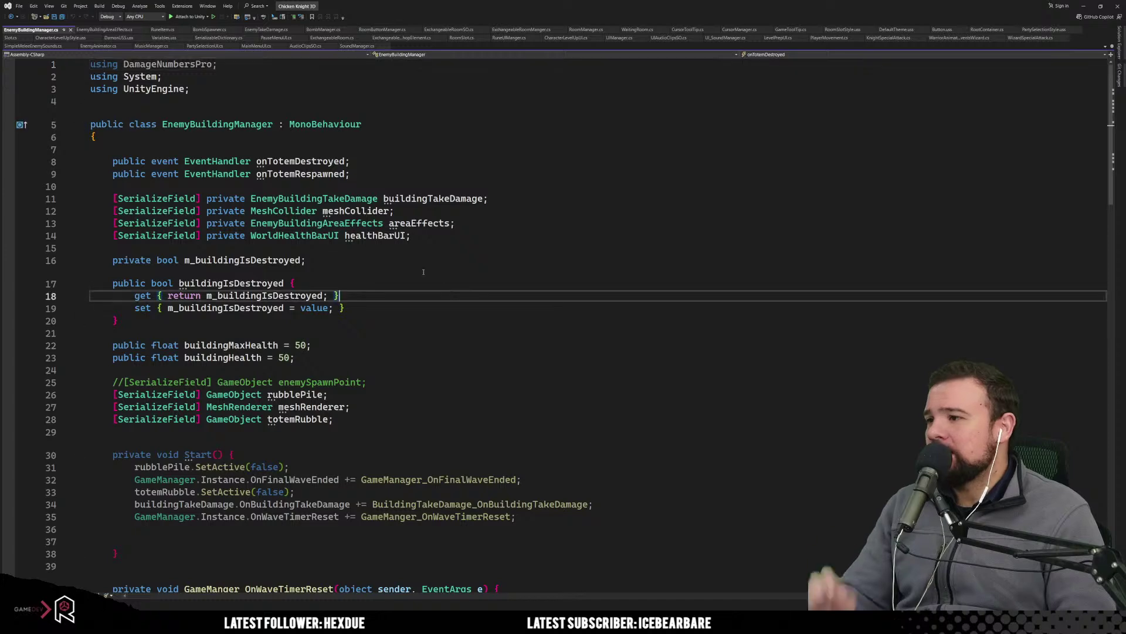
{"action": "left_click", "coordinate": [101, 30]}
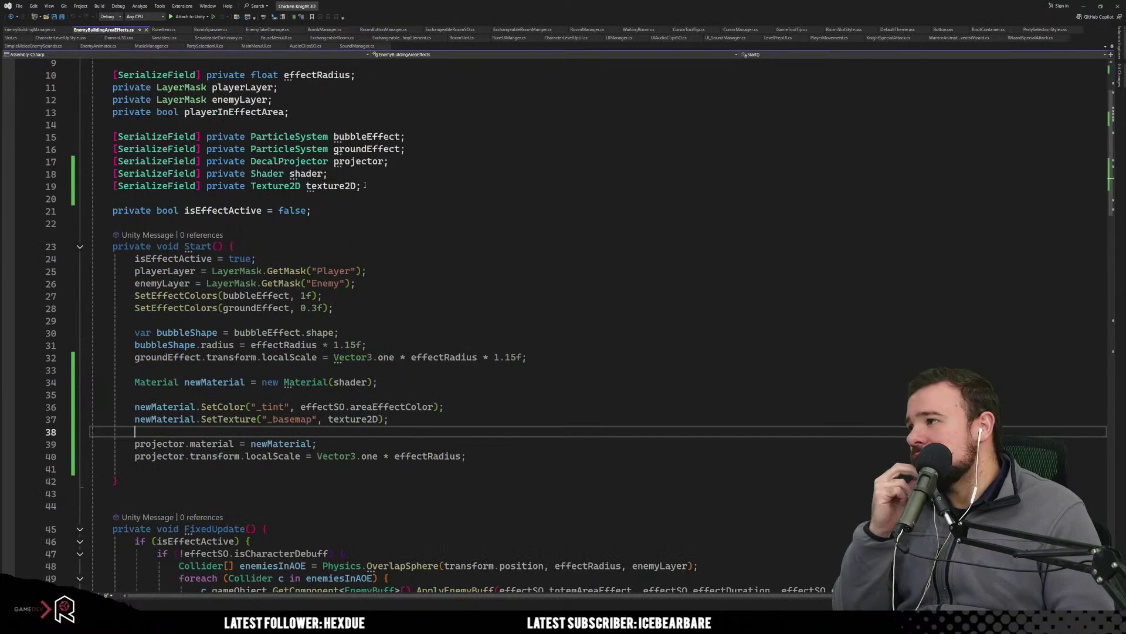
Examine Start, FixedUpdate, DisableAreaEffect and EnableAreaEffect to see how the area effect and its projector are handled.
{"action": "left_click", "coordinate": [476, 246]}
{"action": "scroll", "coordinate": [319, 322], "scroll_direction": "down", "scroll_amount": 5}
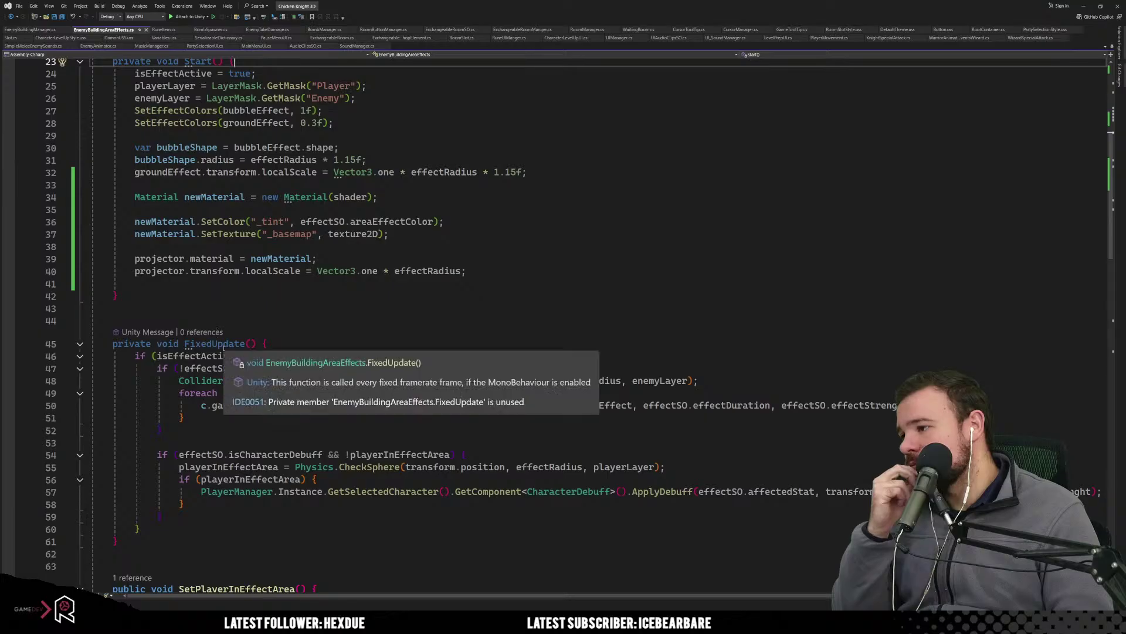
{"action": "scroll", "coordinate": [309, 438], "scroll_direction": "down", "scroll_amount": 2}
{"action": "scroll", "coordinate": [340, 426], "scroll_direction": "down", "scroll_amount": 5}
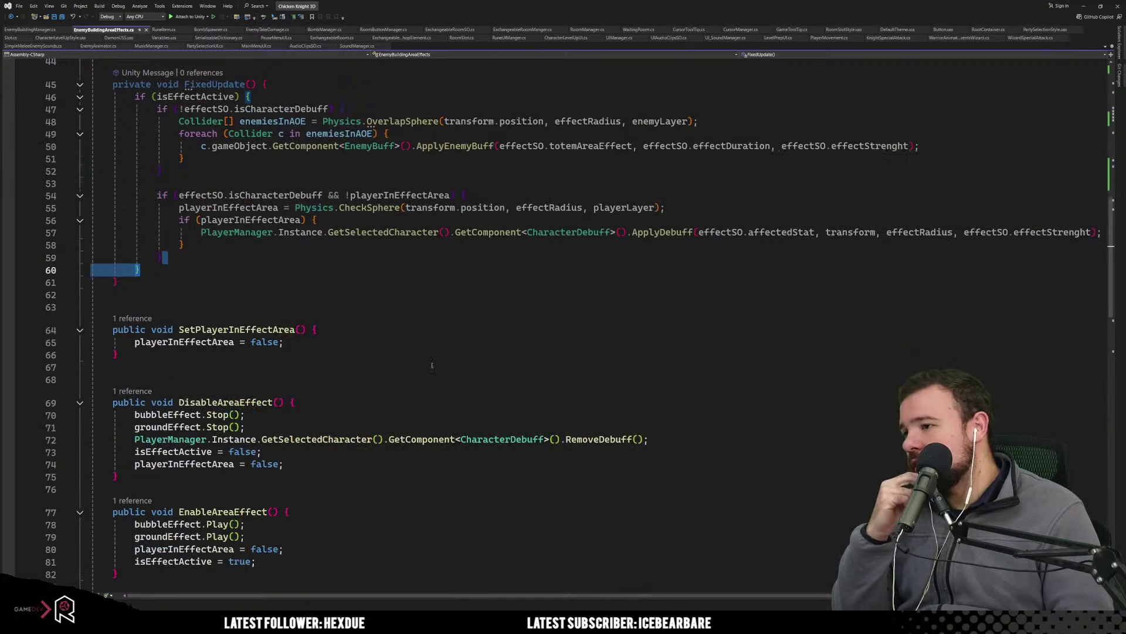
{"action": "scroll", "coordinate": [454, 318], "scroll_direction": "down", "scroll_amount": 5}
{"action": "scroll", "coordinate": [342, 339], "scroll_direction": "up", "scroll_amount": 19}
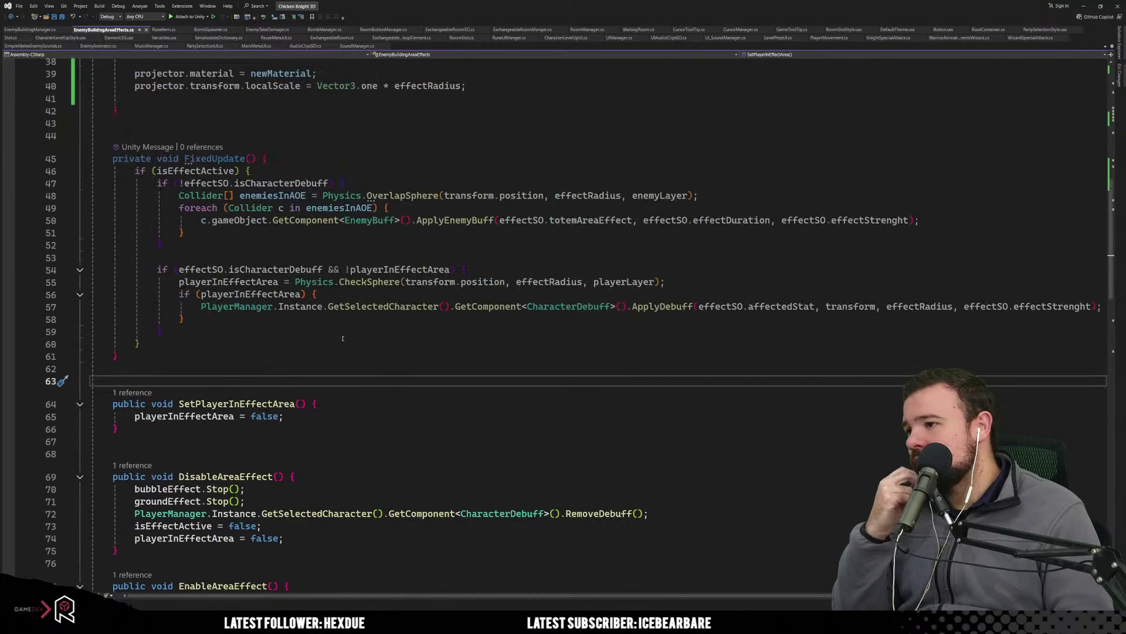
Add projector.gameObject.SetActive(false); as the first line of DisableAreaEffect.
{"action": "left_click", "coordinate": [396, 248]}
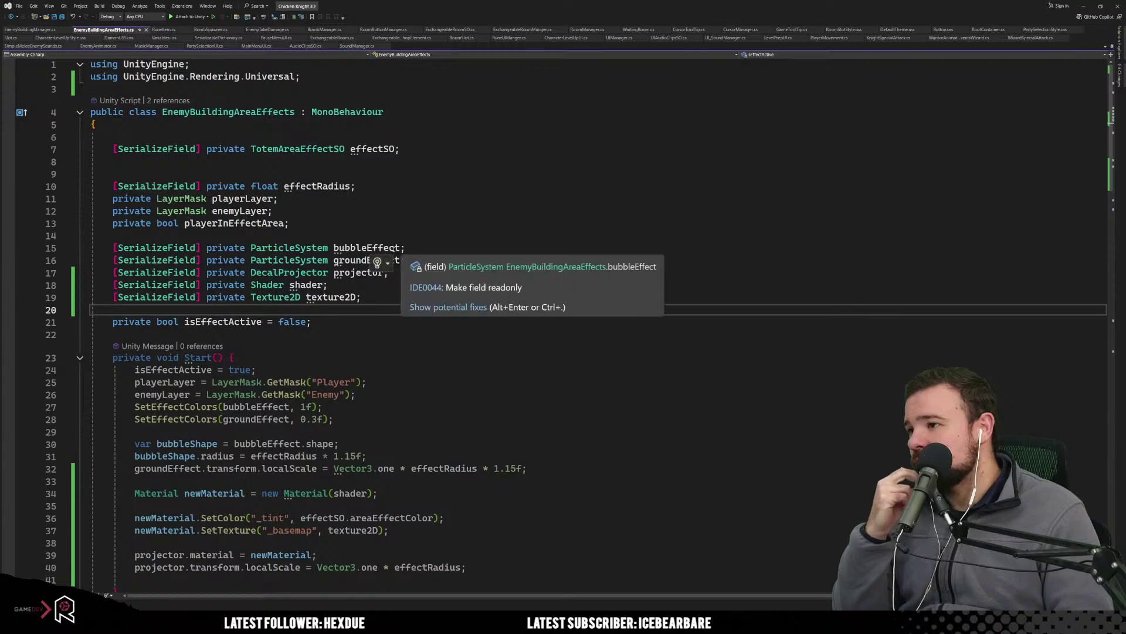
{"action": "scroll", "coordinate": [414, 293], "scroll_direction": "down", "scroll_amount": 4}
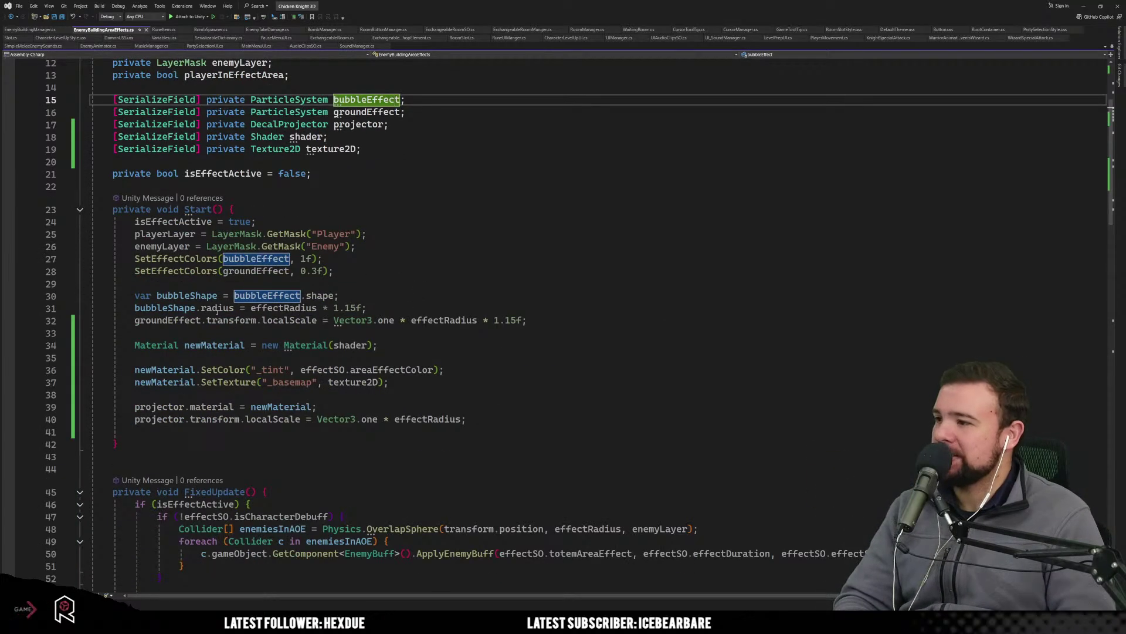
{"action": "scroll", "coordinate": [217, 311], "scroll_direction": "down", "scroll_amount": 16}
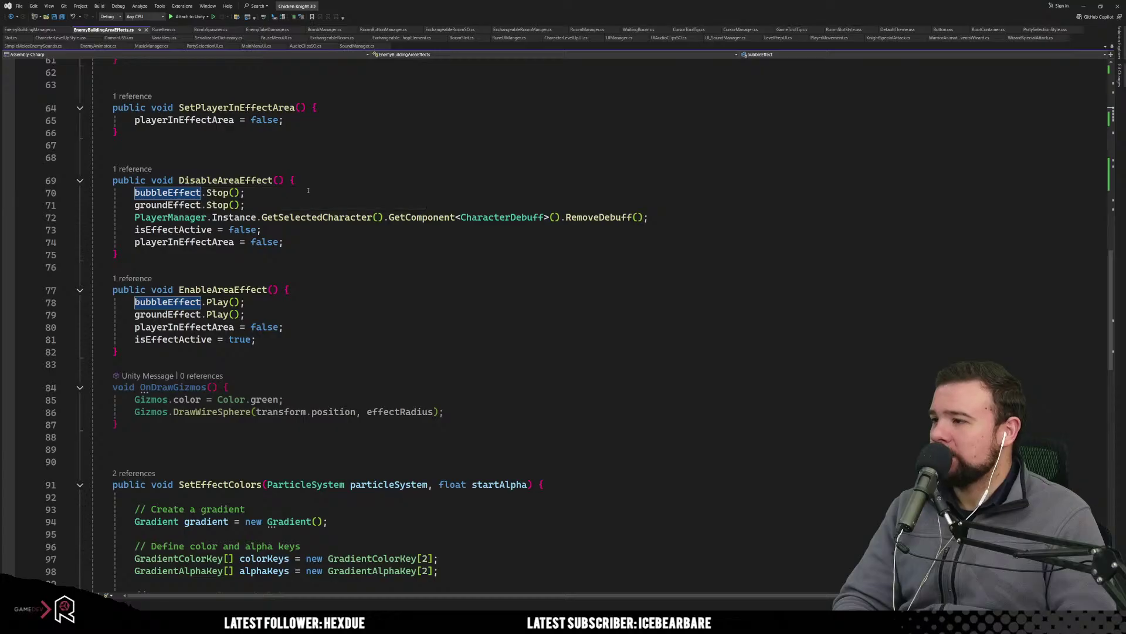
{"action": "key", "text": "Return"}
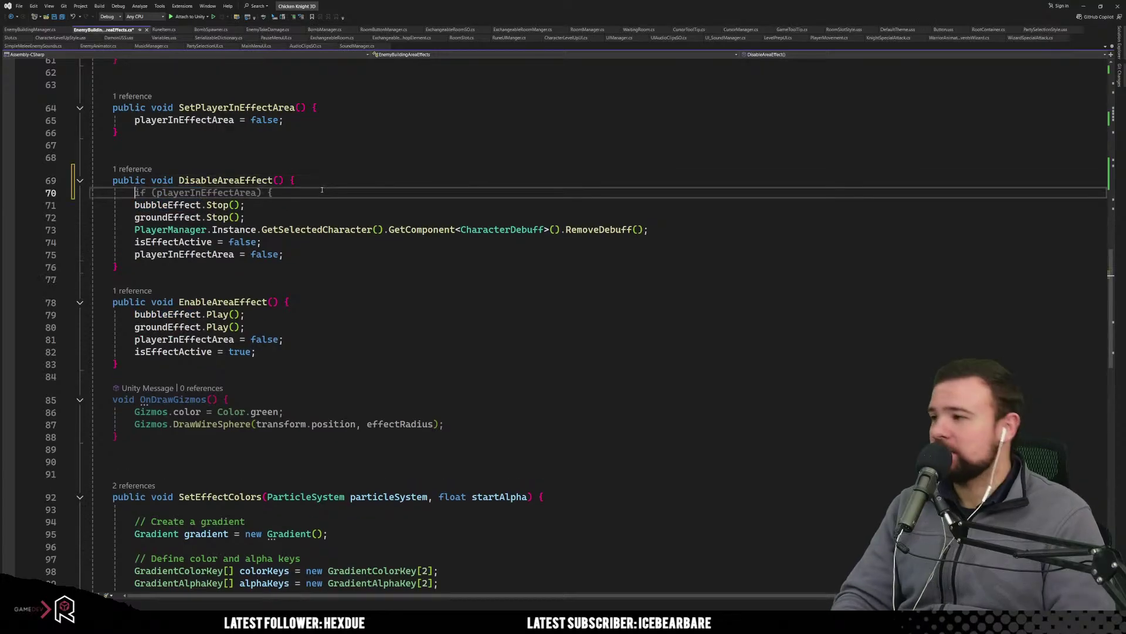
{"action": "type", "text": "pro"}
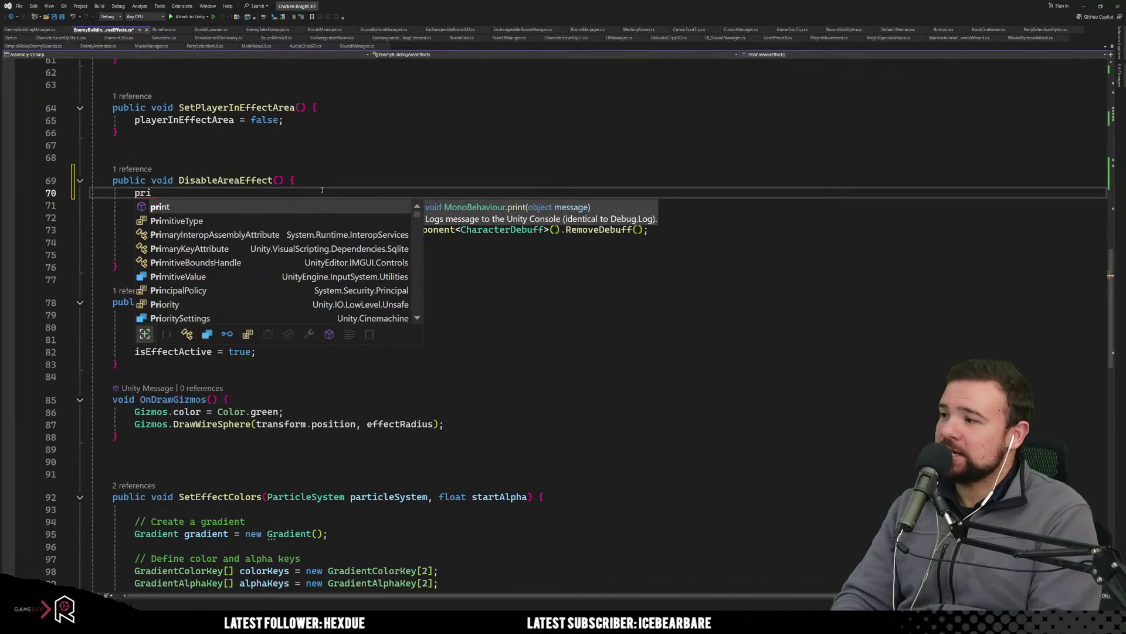
{"action": "key", "text": "Tab"}
{"action": "type", "text": ".se"}
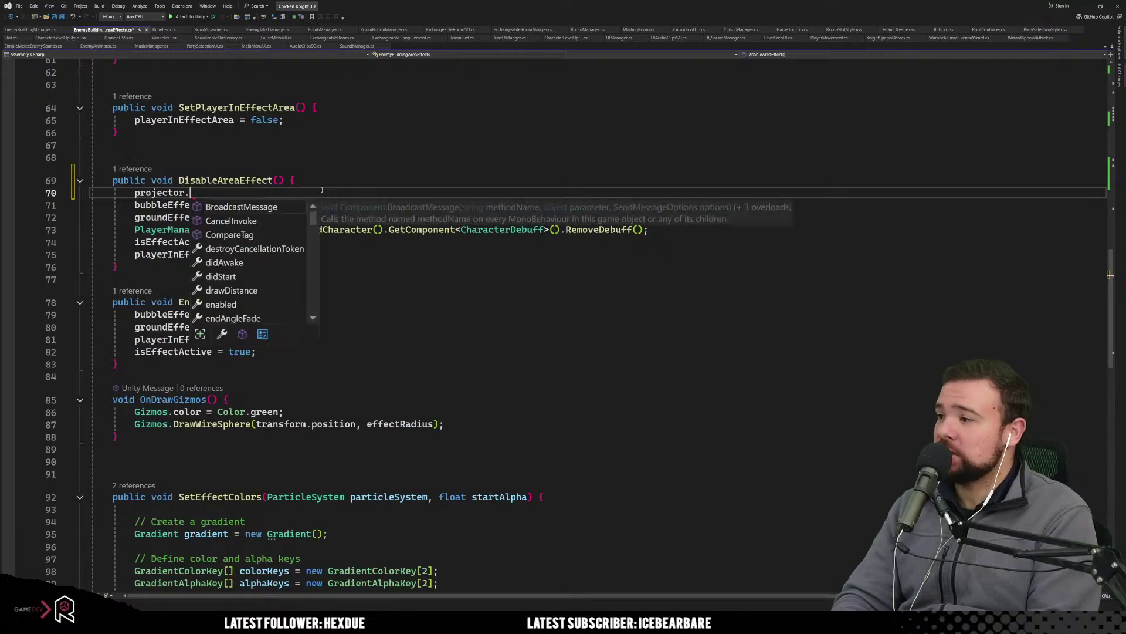
{"action": "key", "text": "BackSpace"}
{"action": "key", "text": "BackSpace"}
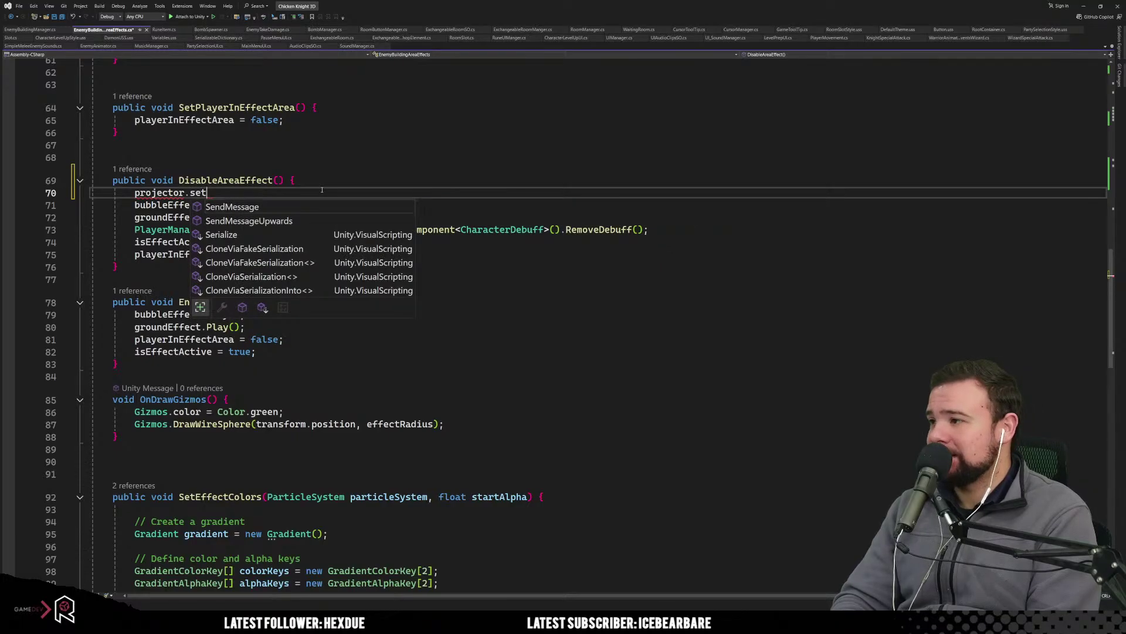
{"action": "type", "text": "gameObject."}
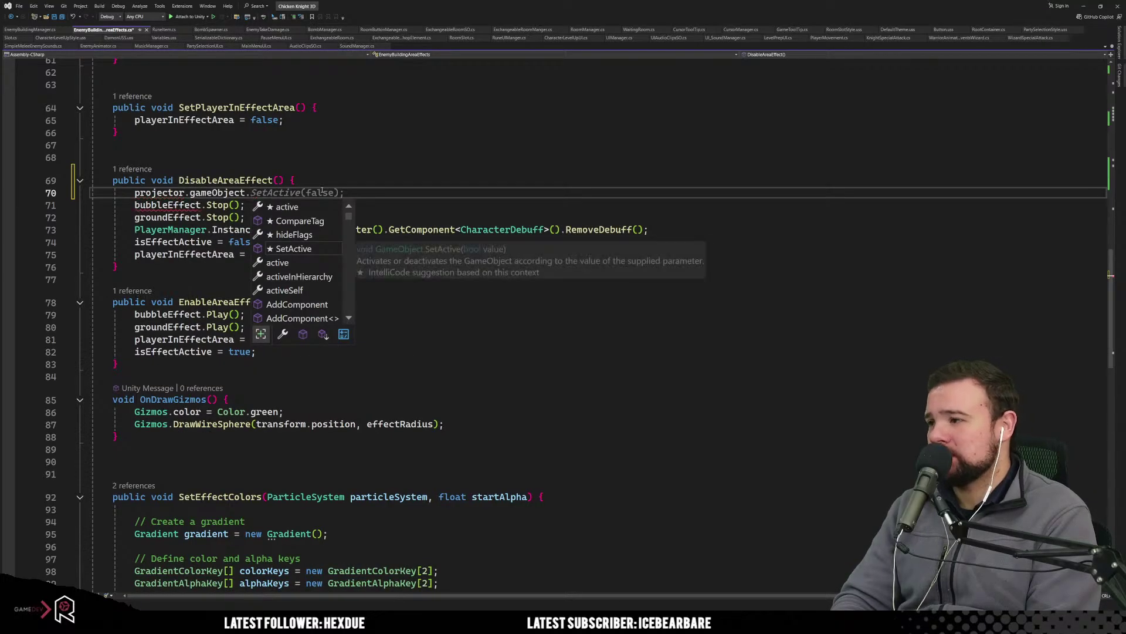
{"action": "key", "text": "Tab"}
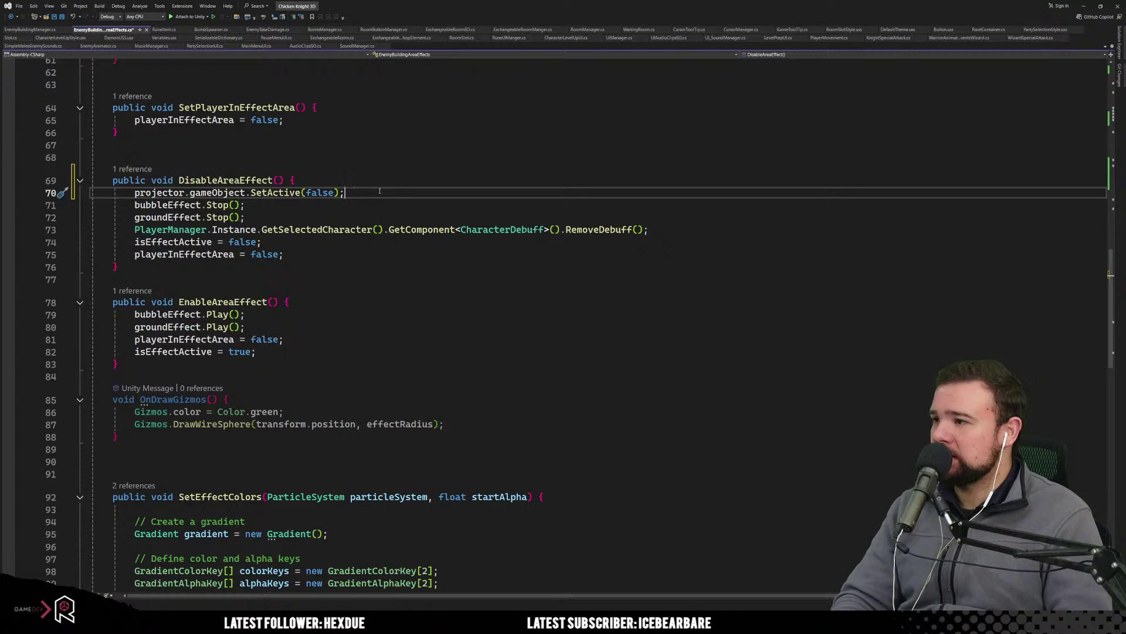
Add projector.gameObject.SetActive(true); as the first line of EnableAreaEffect and save the script.
{"action": "key", "text": "Return"}
{"action": "type", "text": "projector.gameObject.SetActive(false);"}
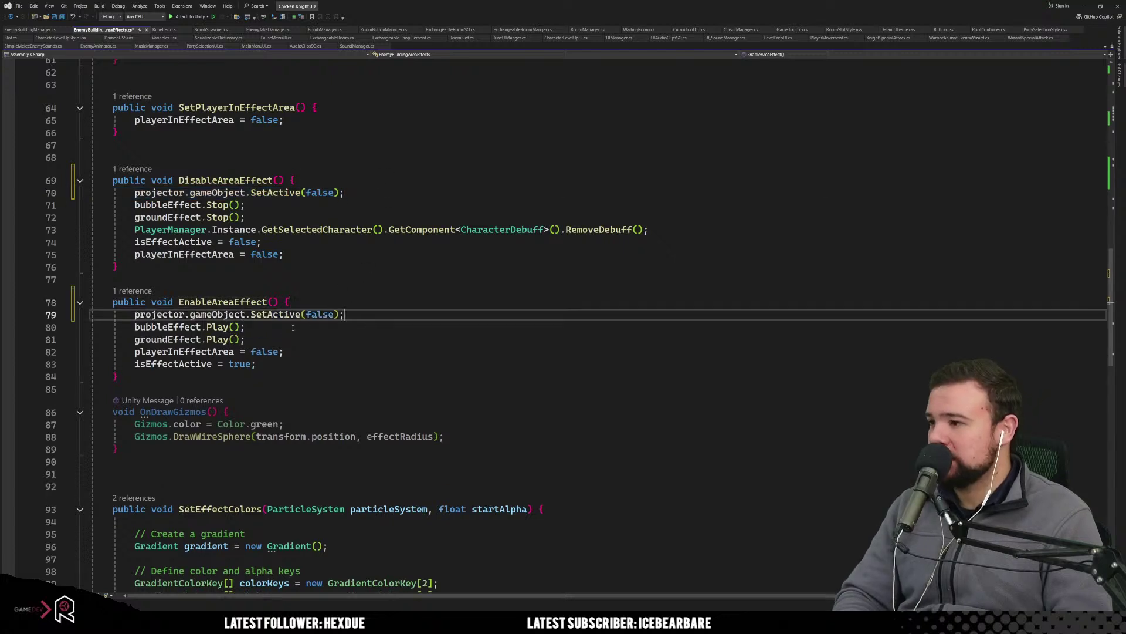
{"action": "double_click", "coordinate": [320, 314]}
{"action": "type", "text": "tru"}
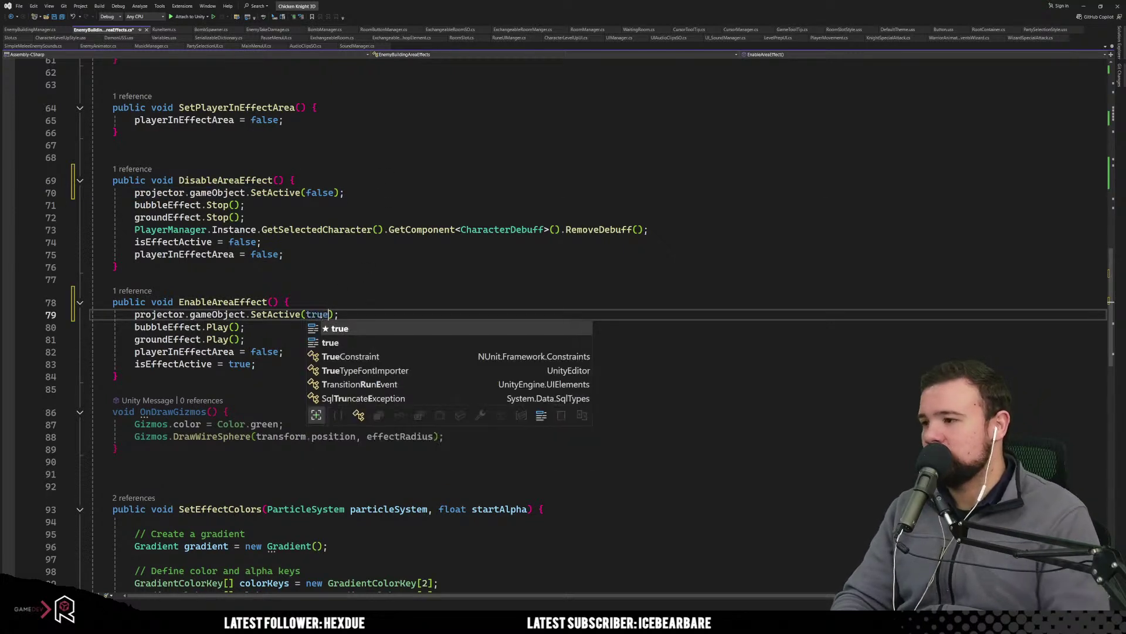
{"action": "type", "text": "e"}
{"action": "left_click", "coordinate": [306, 242]}
{"action": "left_click", "coordinate": [373, 357]}
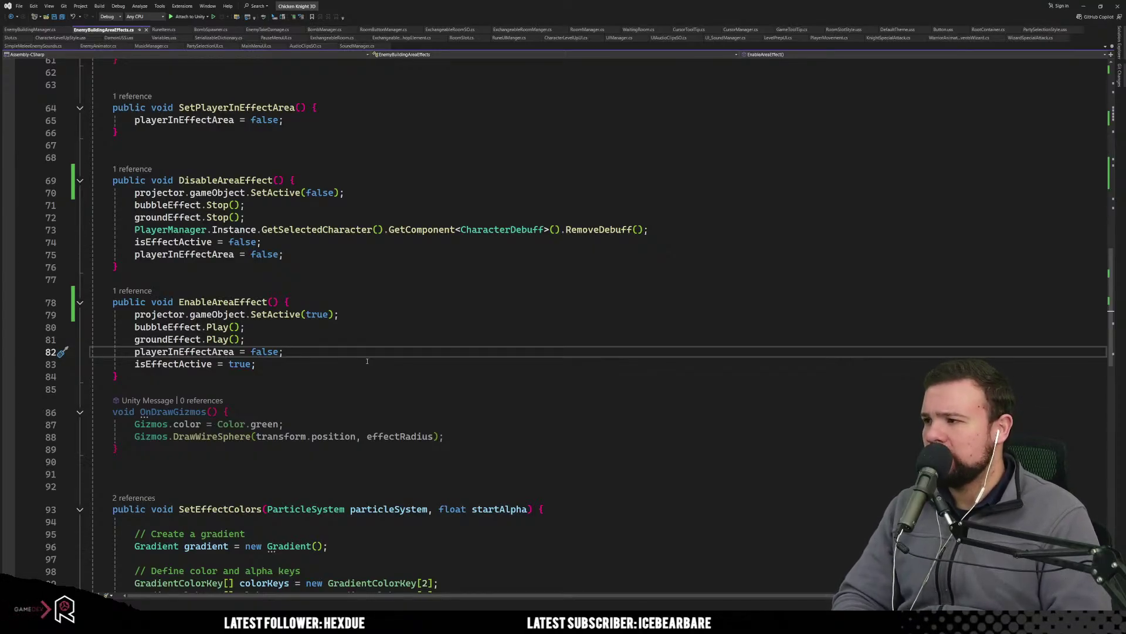
Switch back to Unity, leave the Totem prefab, and move _baseLevelPrefab to Element 0 in LEVELS_MANAGER's Levels list.
{"action": "scroll", "coordinate": [367, 361], "scroll_direction": "up", "scroll_amount": 13}
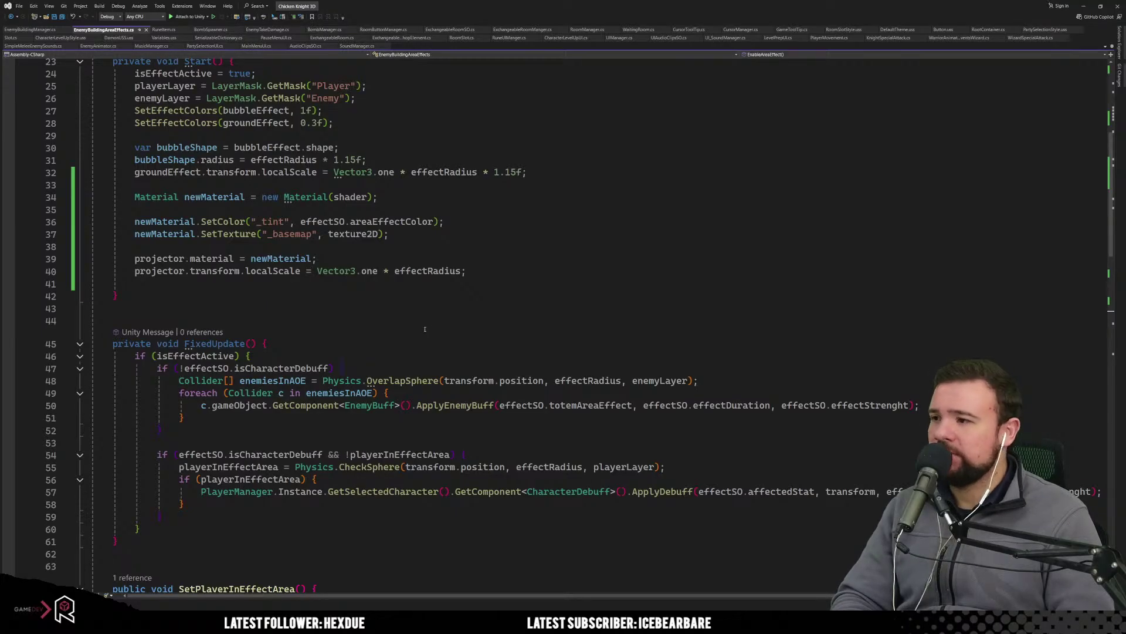
{"action": "scroll", "coordinate": [450, 361], "scroll_direction": "up", "scroll_amount": 7}
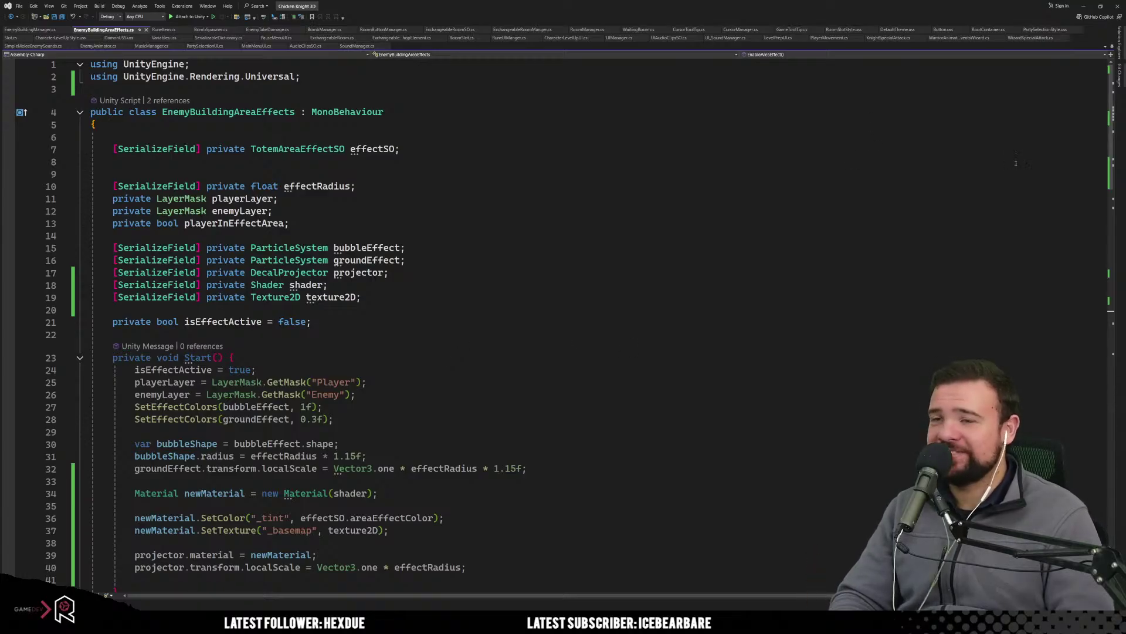
{"action": "left_click", "coordinate": [1084, 6]}
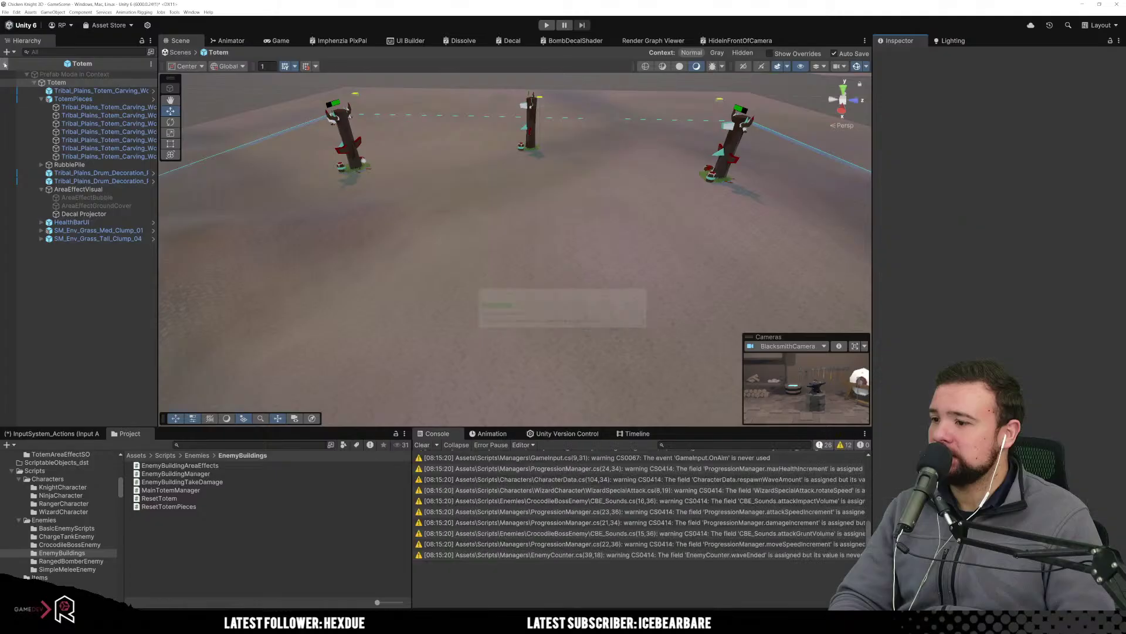
{"action": "left_click", "coordinate": [5, 65]}
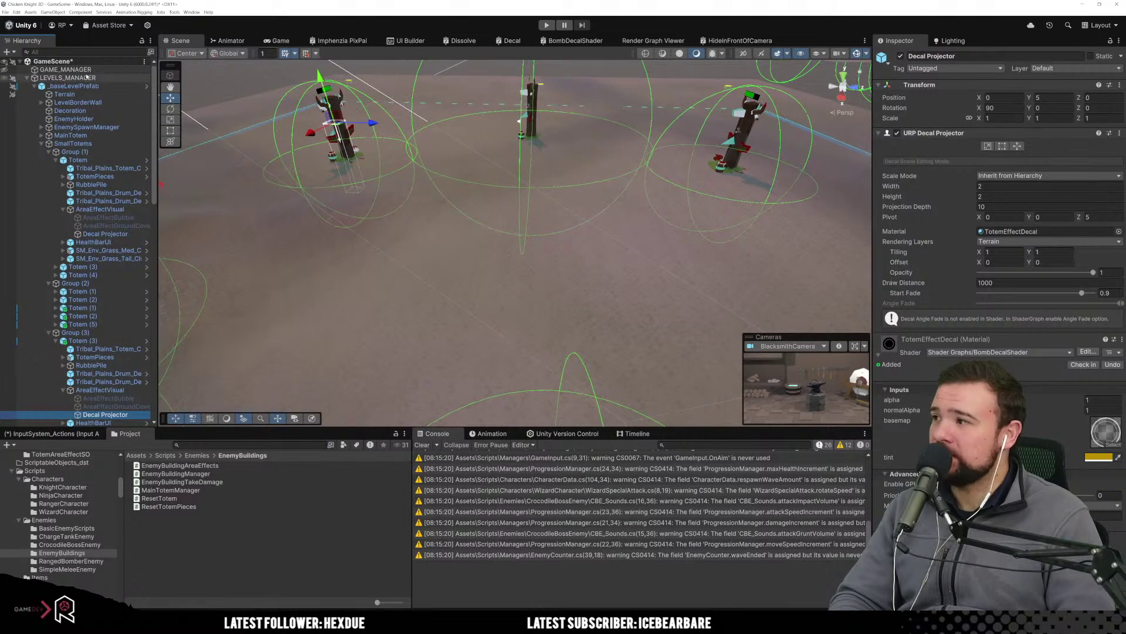
{"action": "left_click", "coordinate": [66, 70]}
{"action": "left_click", "coordinate": [77, 78]}
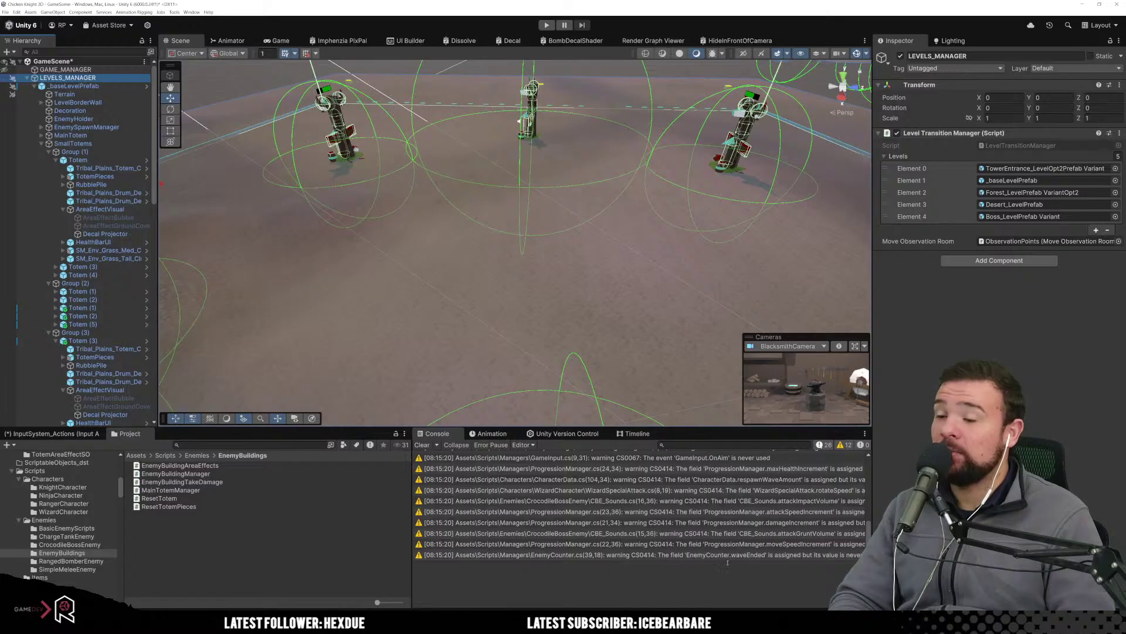
{"action": "left_click_drag", "start_coordinate": [886, 180], "coordinate": [886, 167]}
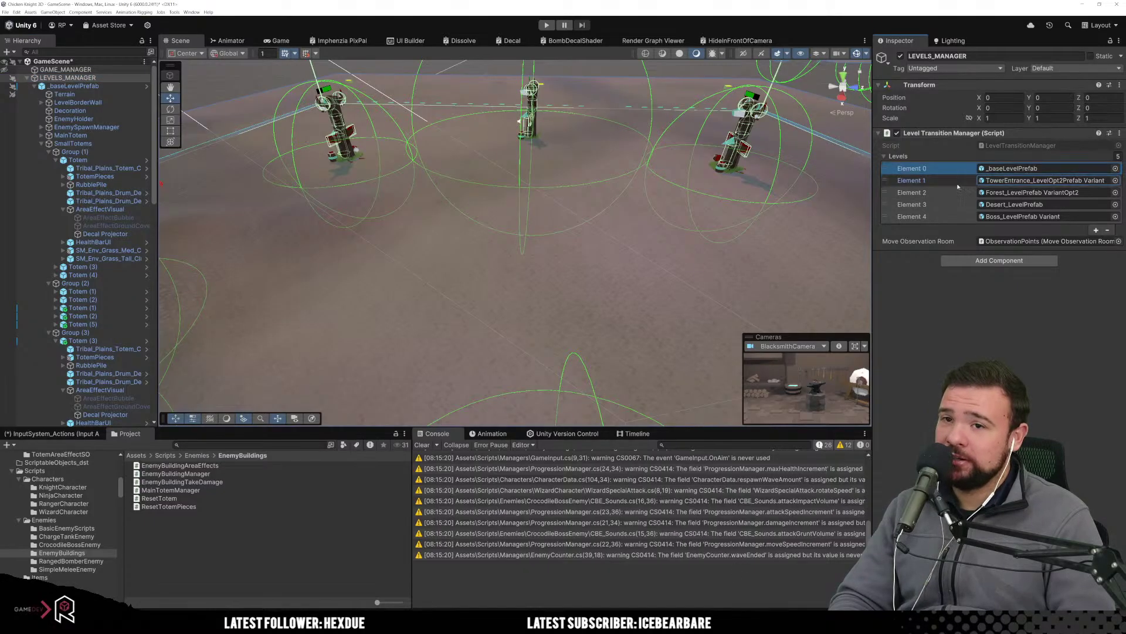
Start a play test, continue past the level-up screen, assign the green-hooded character to the empty slot, and start level 1.
{"action": "left_click", "coordinate": [546, 24]}
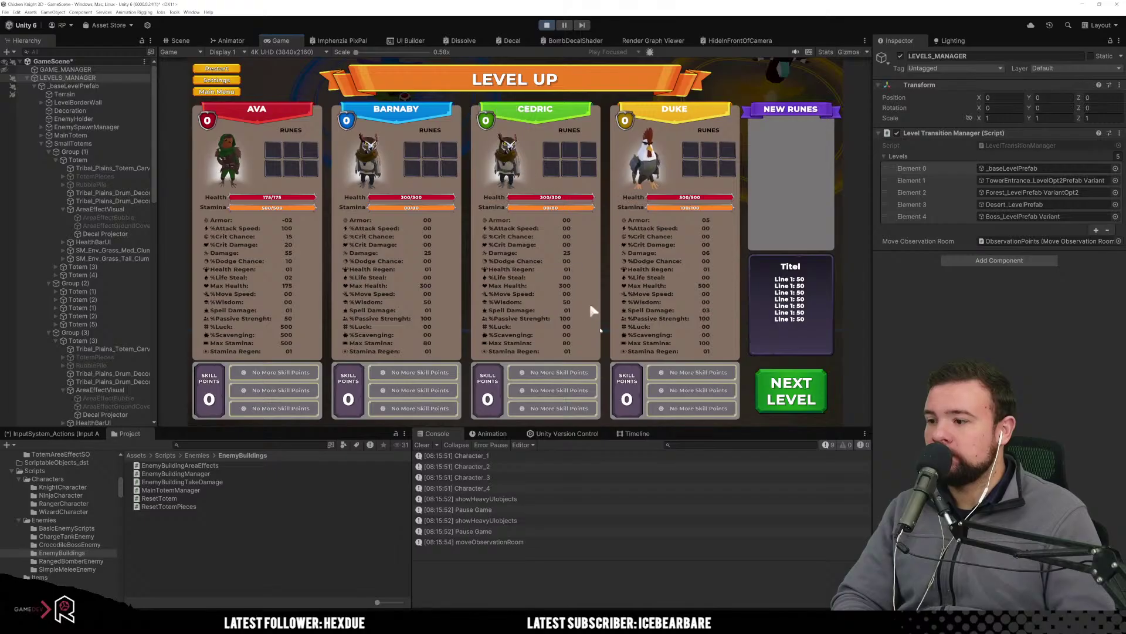
{"action": "left_click", "coordinate": [811, 403]}
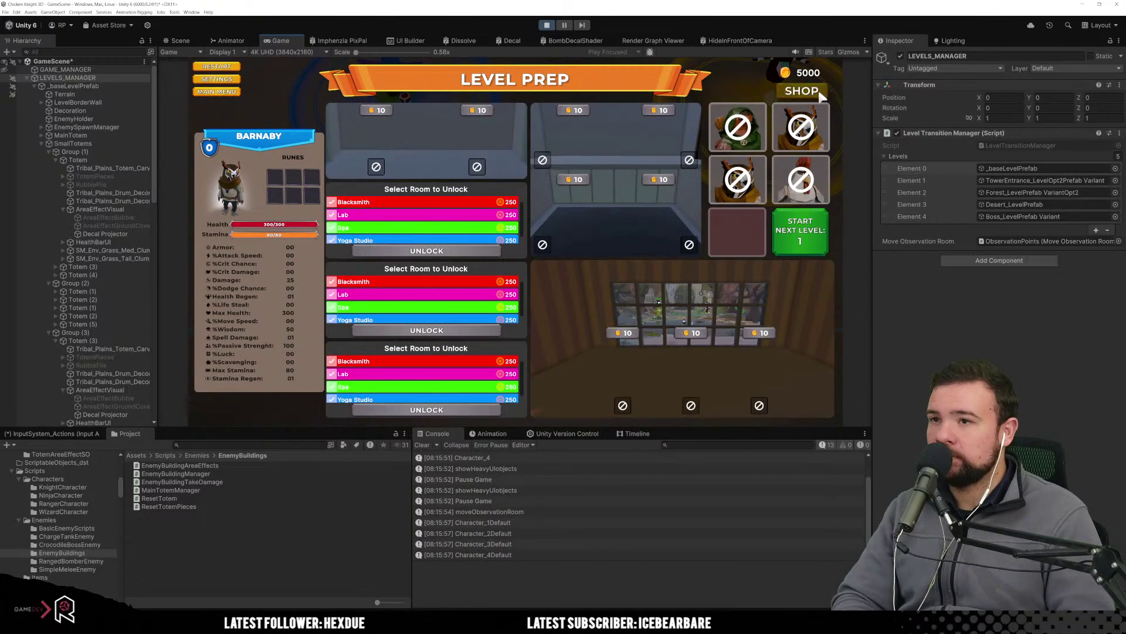
{"action": "left_click", "coordinate": [743, 136]}
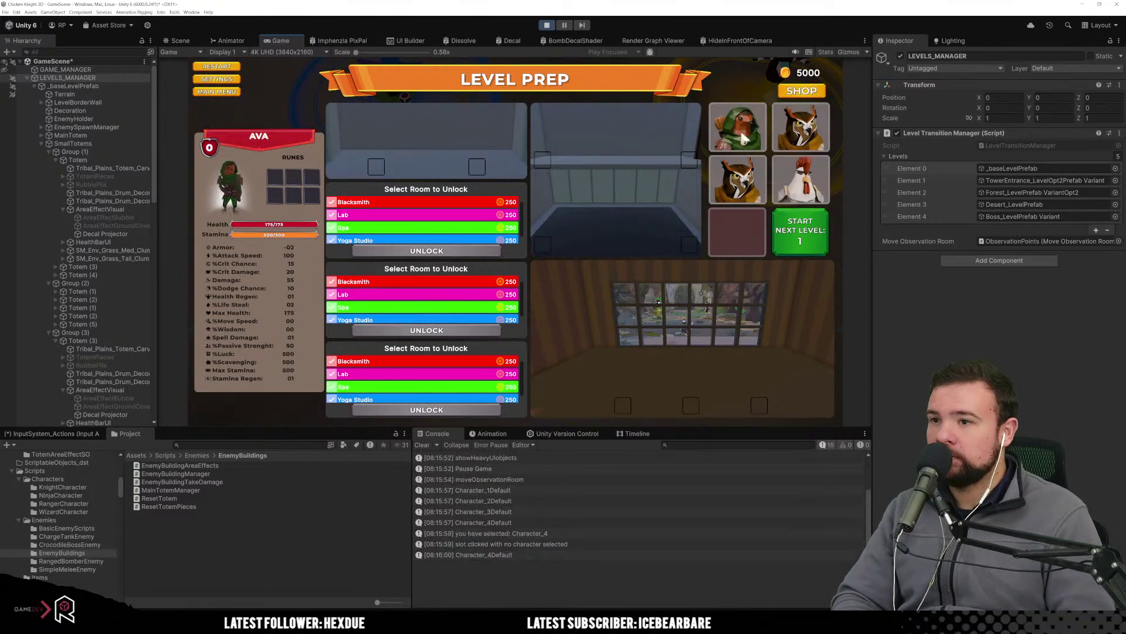
{"action": "left_click_drag", "start_coordinate": [743, 137], "coordinate": [737, 231]}
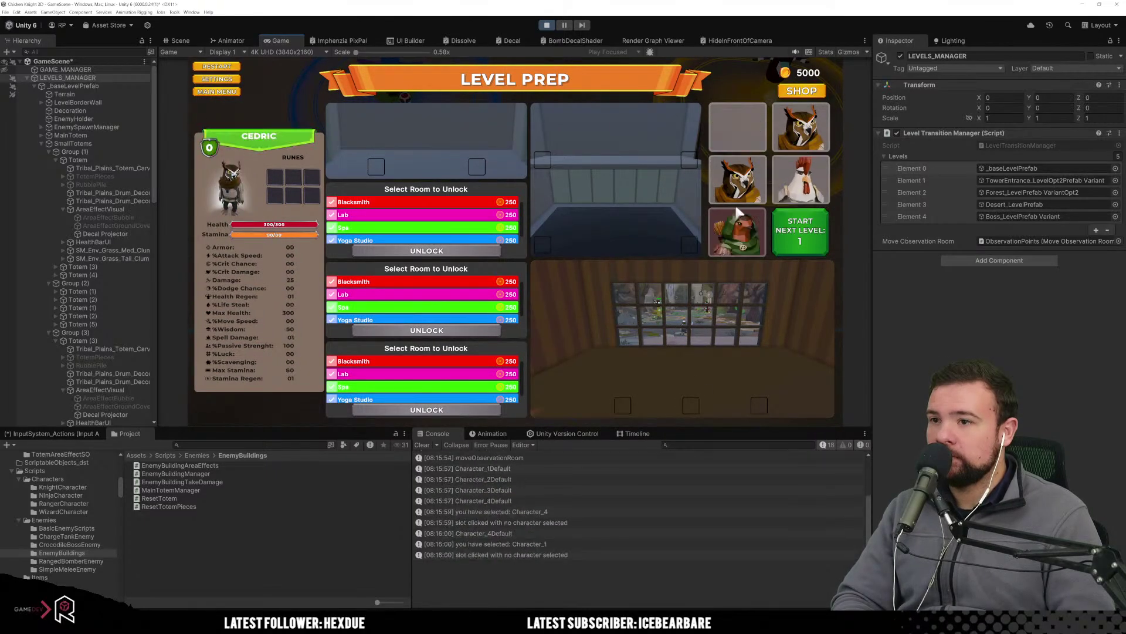
{"action": "left_click", "coordinate": [796, 230]}
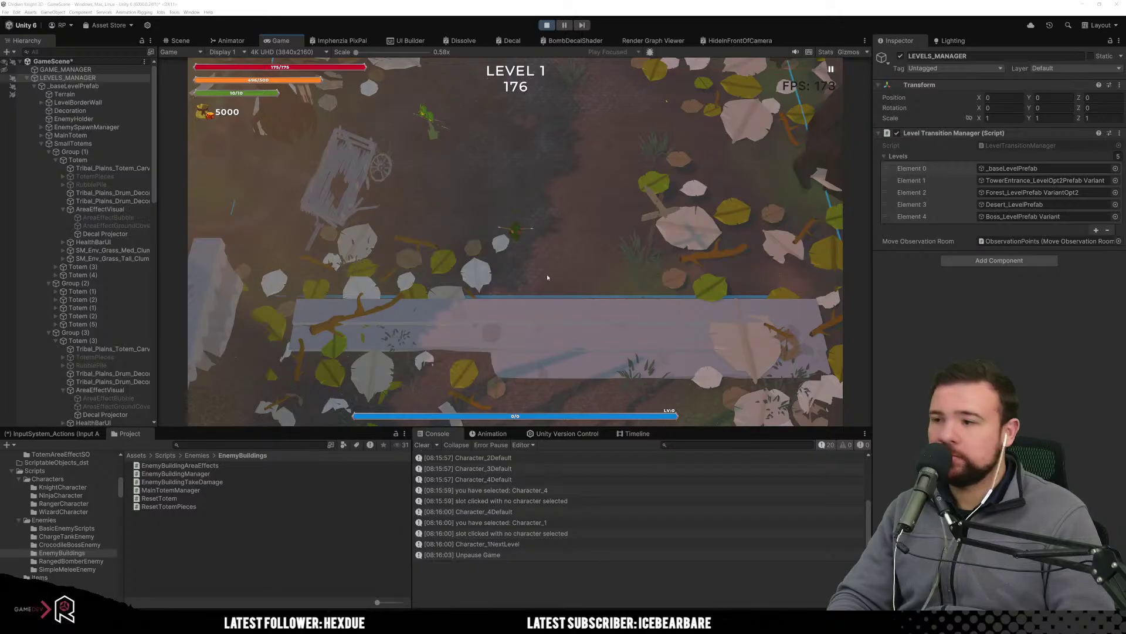
Move up to the yellow totem's area and destroy the totem to check whether its decal is removed.
{"action": "key", "text": "w"}
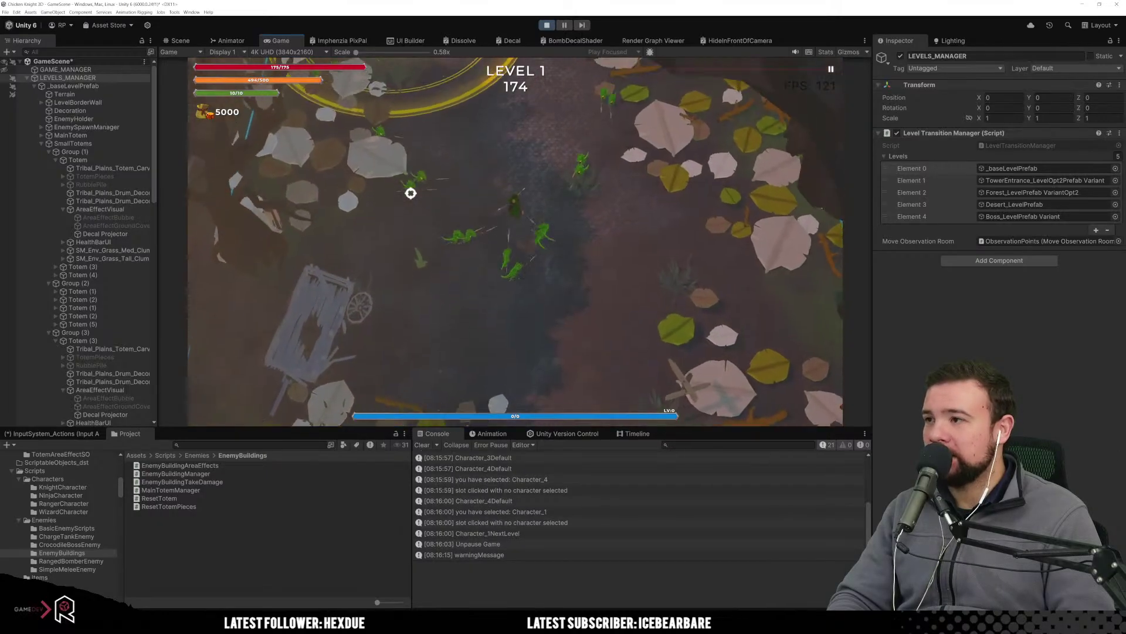
{"action": "key", "text": "w"}
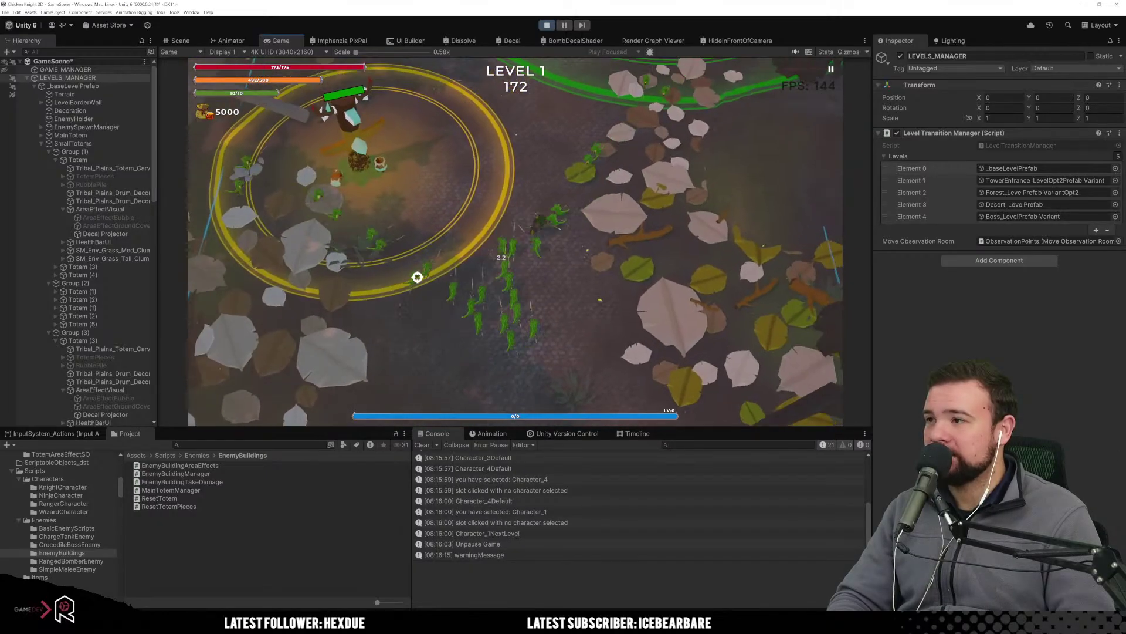
{"action": "key", "text": "d"}
{"action": "key", "text": "w"}
{"action": "key", "text": "a"}
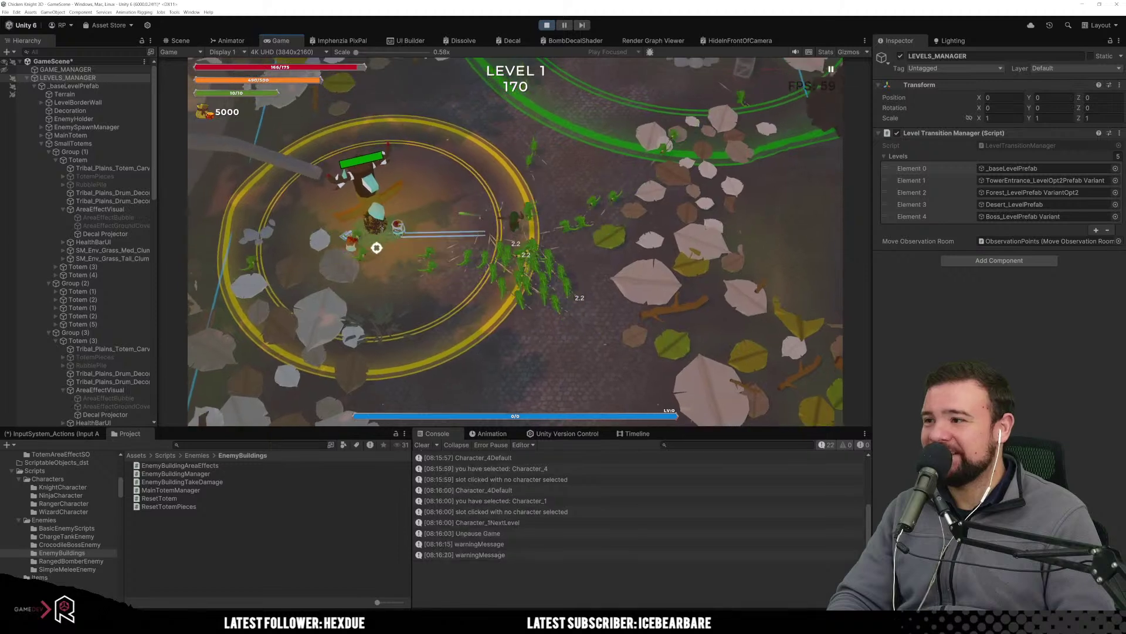
{"action": "key", "text": "a"}
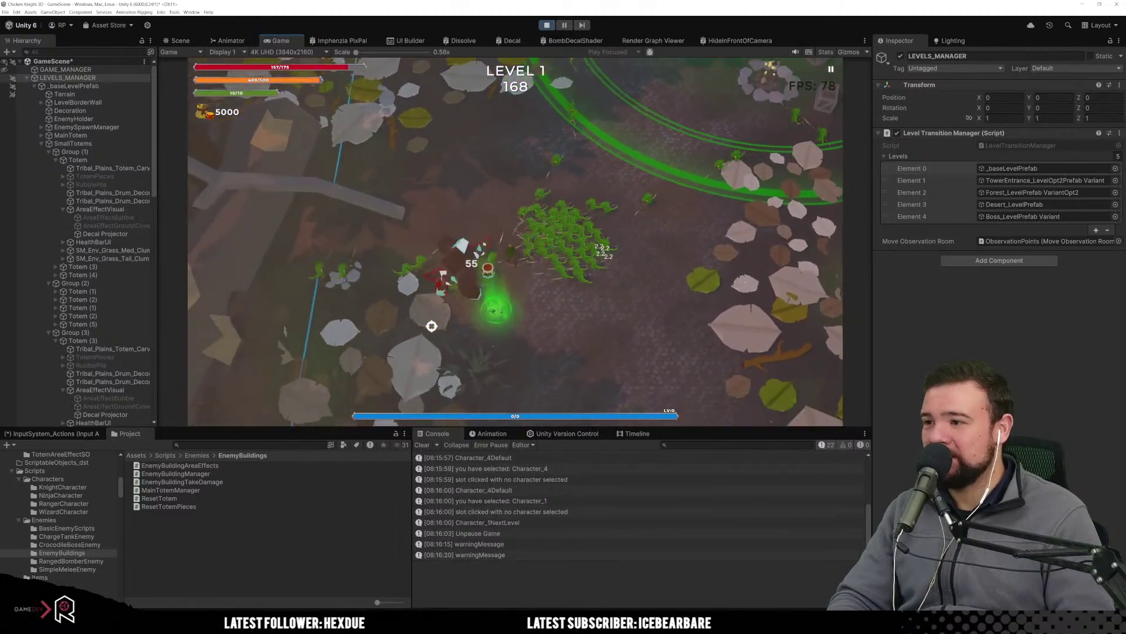
{"action": "key", "text": "s"}
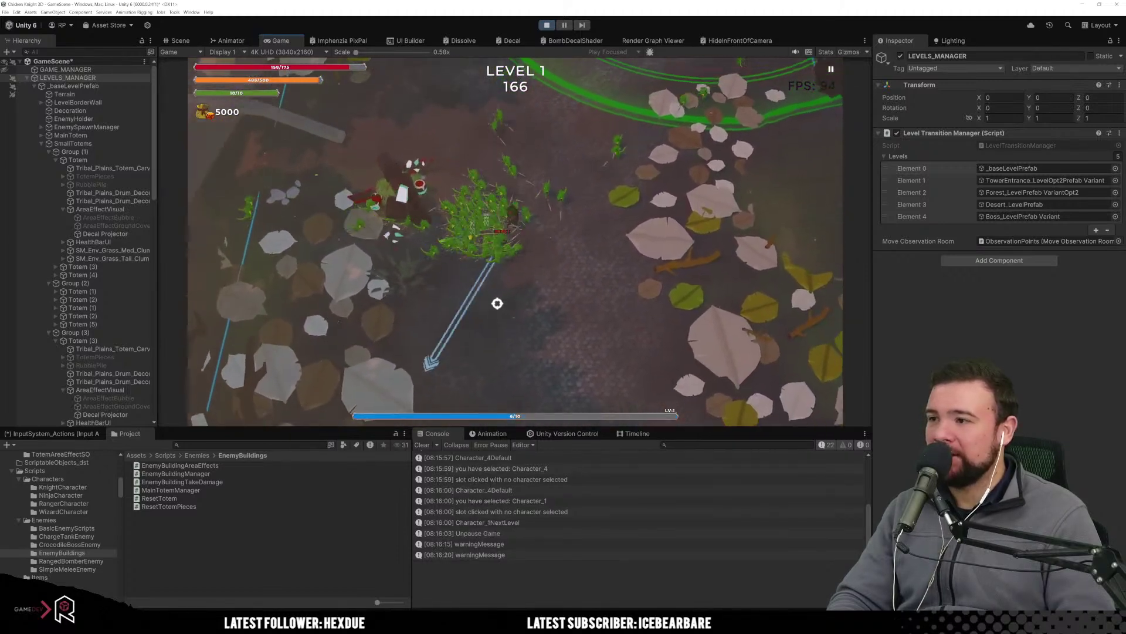
Enter the green totem's area, fight off the enemies, and destroy the totem to check its decal.
{"action": "key", "text": "w"}
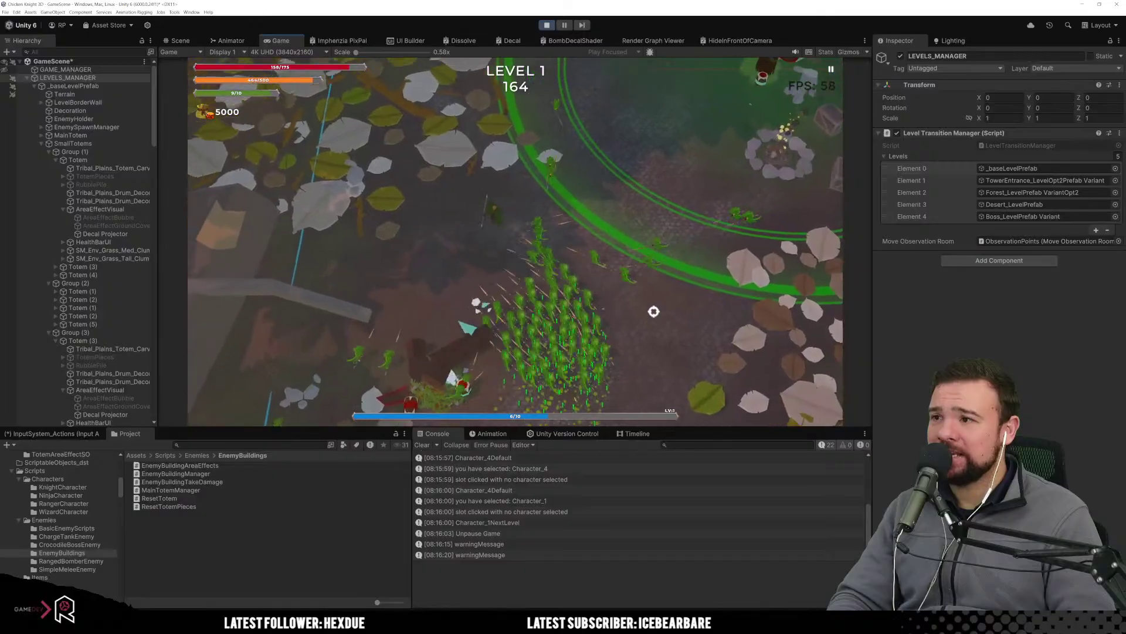
{"action": "key", "text": "d"}
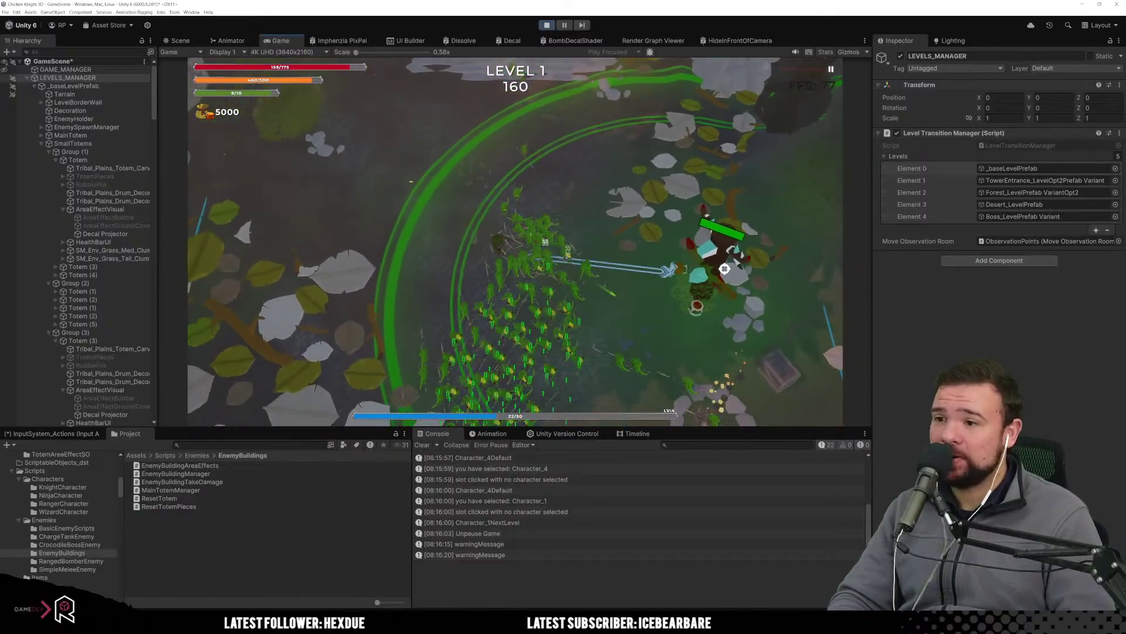
{"action": "key", "text": "s"}
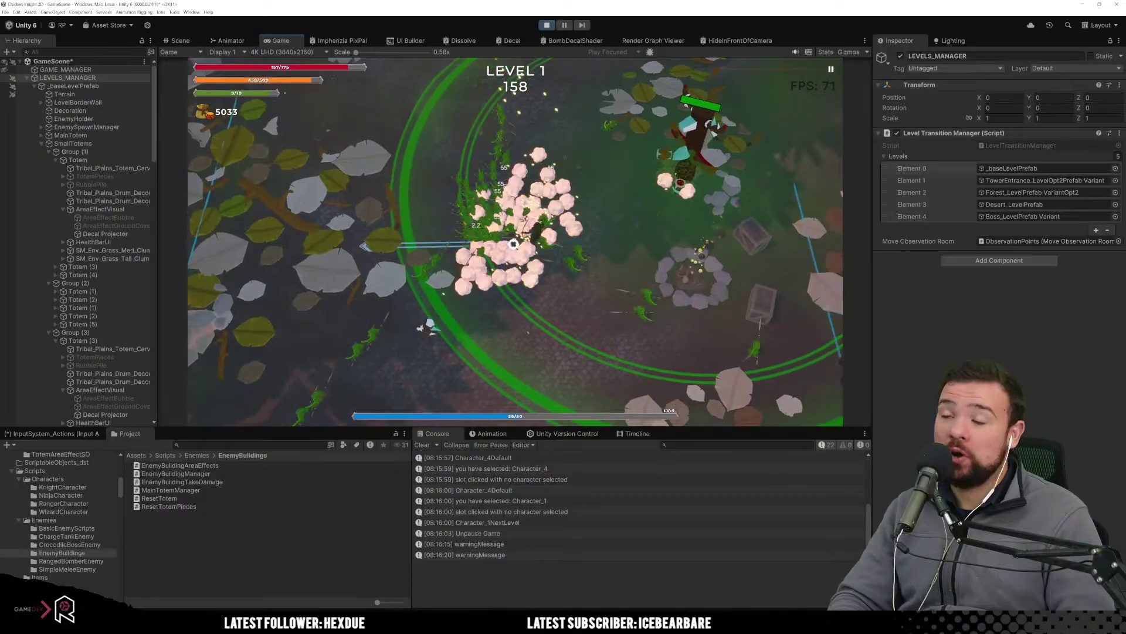
{"action": "key", "text": "w"}
{"action": "key", "text": "d"}
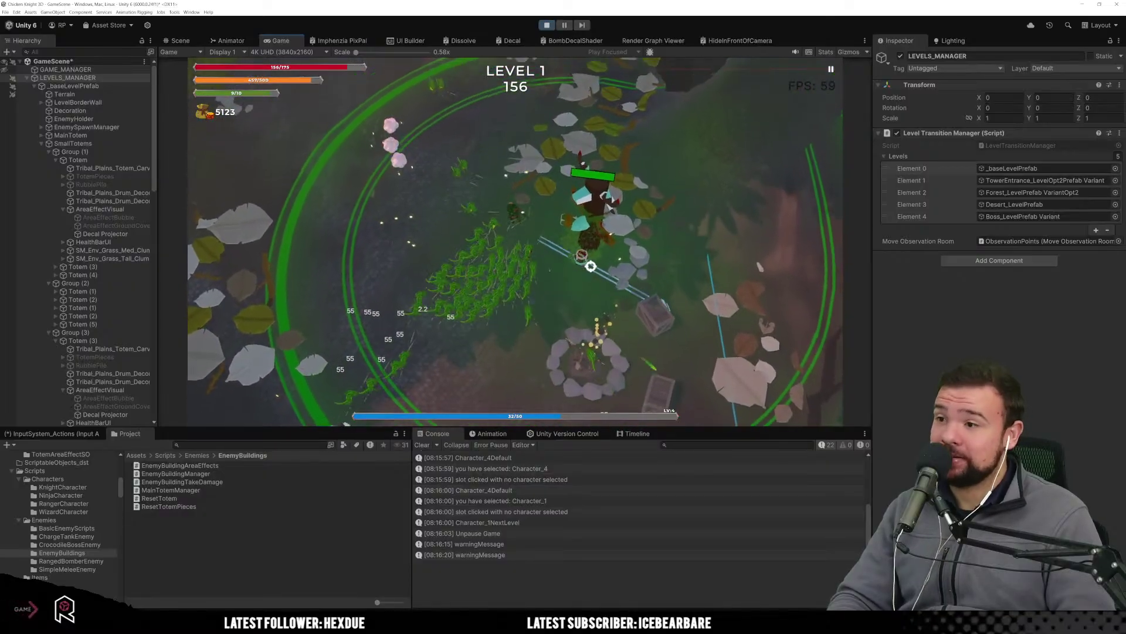
{"action": "key", "text": "a"}
{"action": "key", "text": "s"}
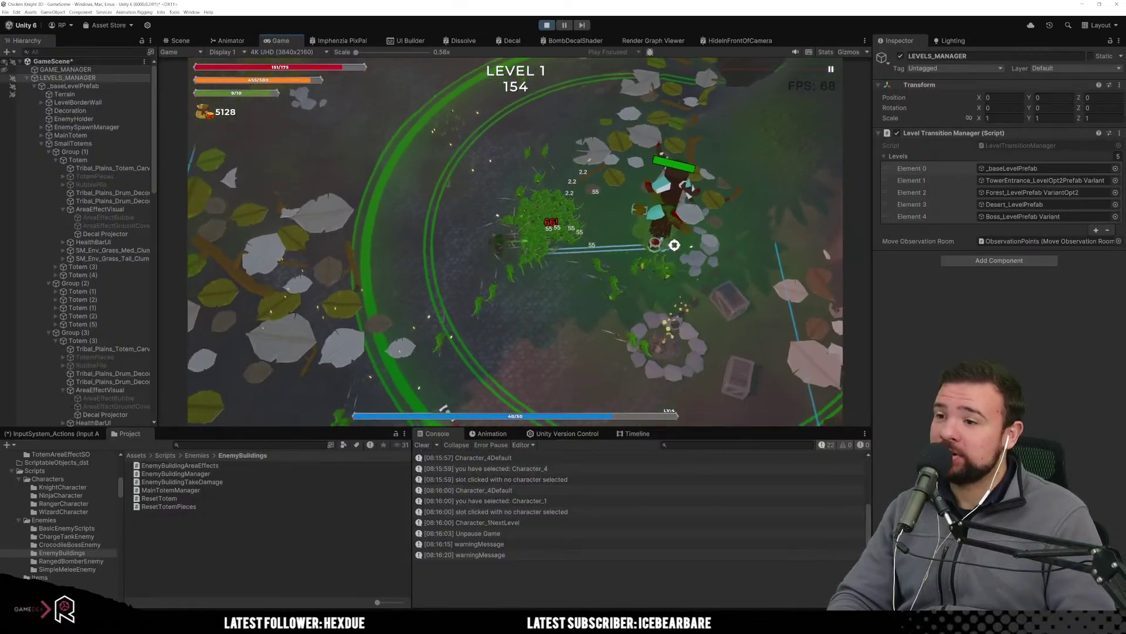
{"action": "key", "text": "w"}
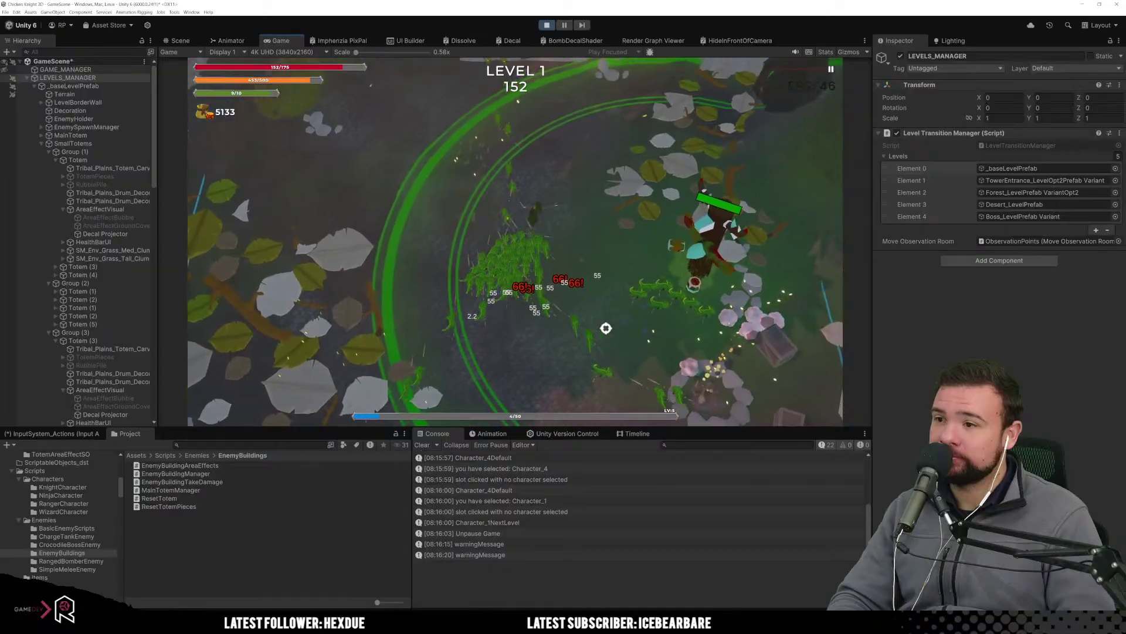
{"action": "key", "text": "w"}
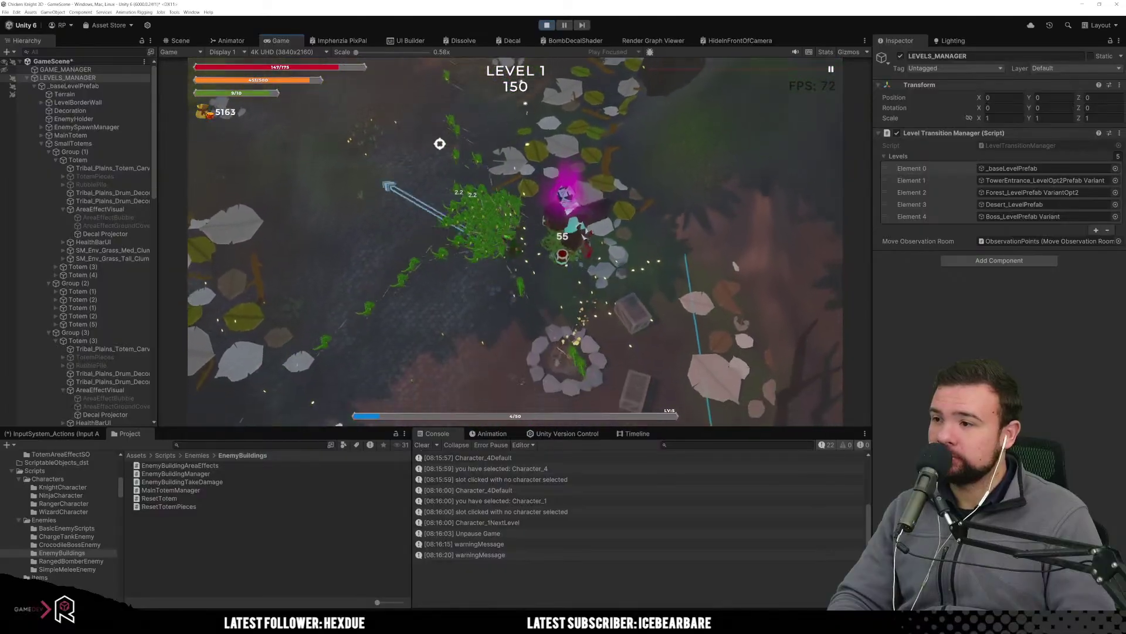
Fight off the enemy swarm around the destroyed totem and check that area of level 1 for leftover decals.
{"action": "key", "text": "s"}
{"action": "key", "text": "d"}
{"action": "key", "text": "w"}
{"action": "key", "text": "s"}
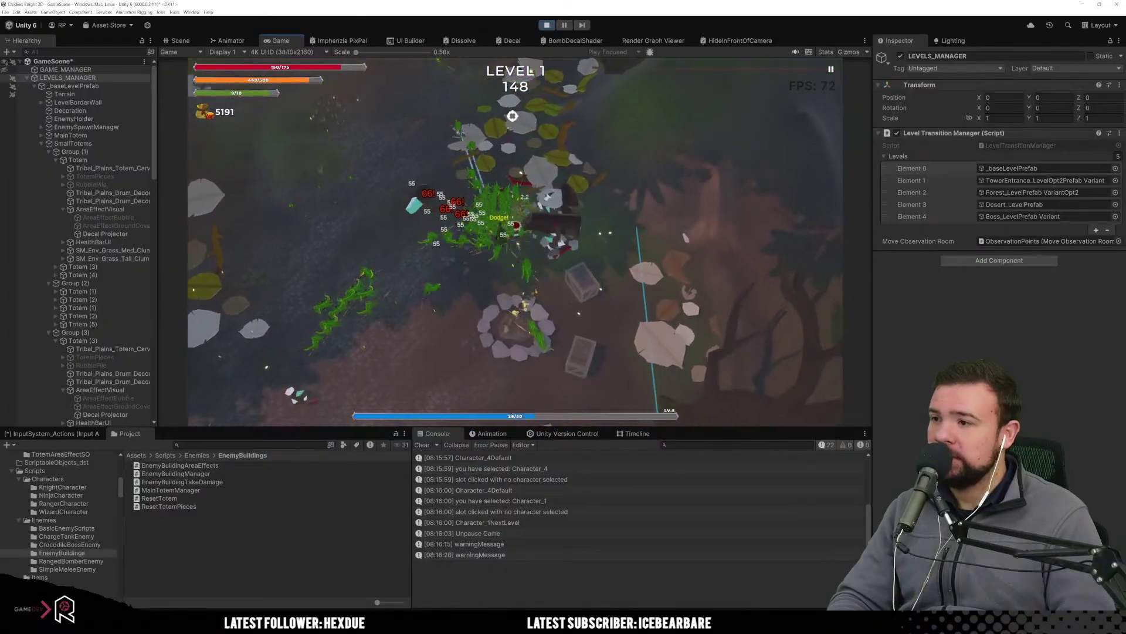
{"action": "key", "text": "a"}
{"action": "key", "text": "w"}
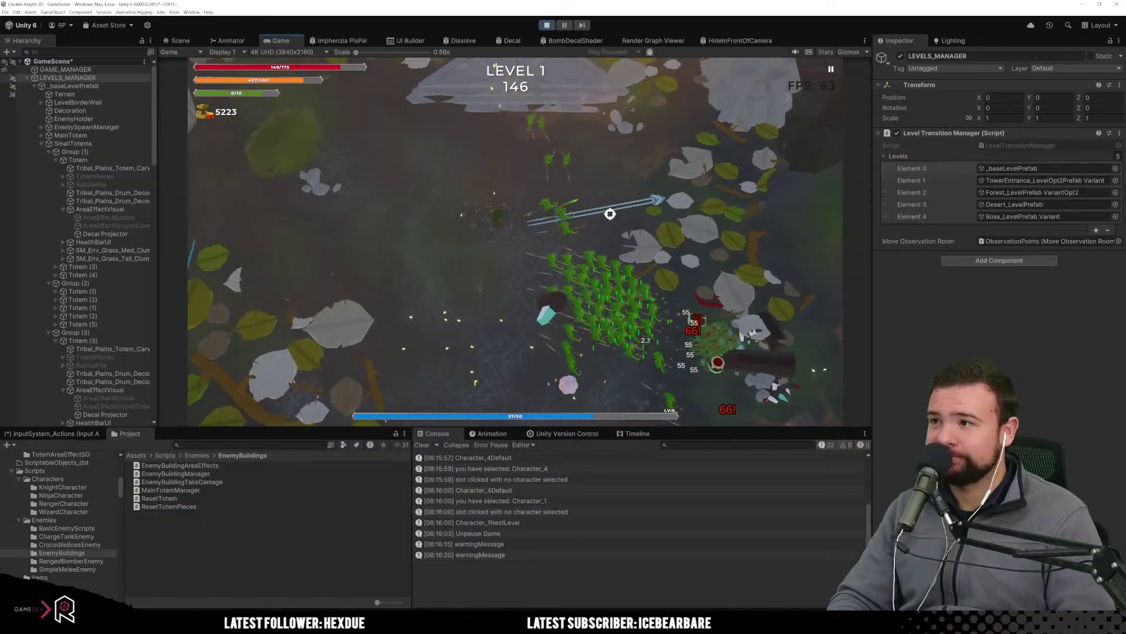
{"action": "key", "text": "s"}
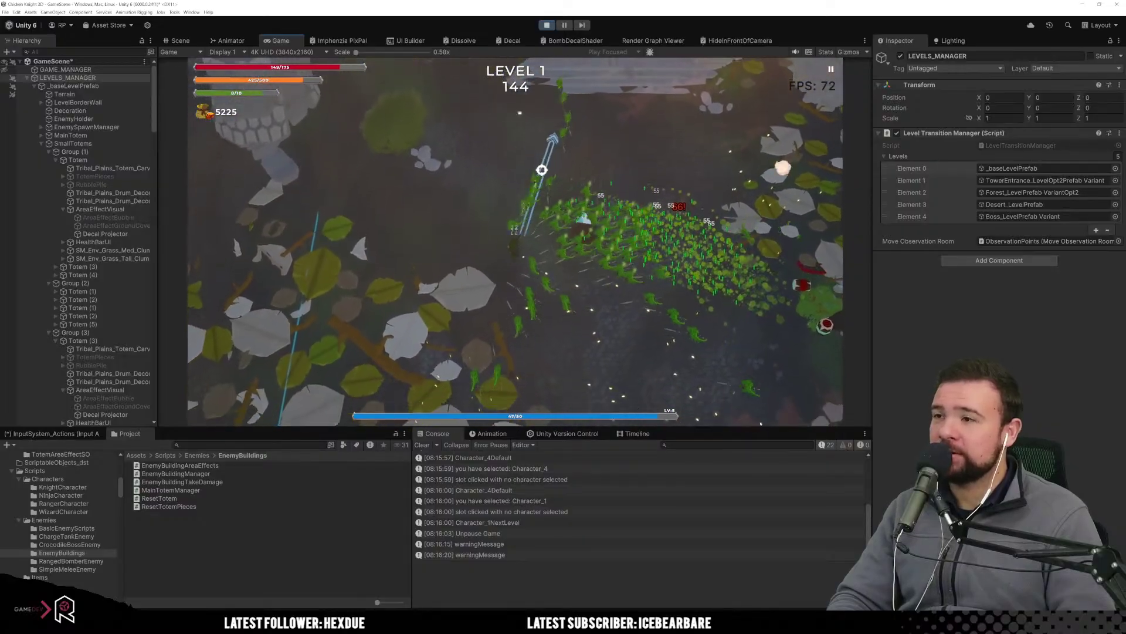
{"action": "key", "text": "d"}
{"action": "key", "text": "w"}
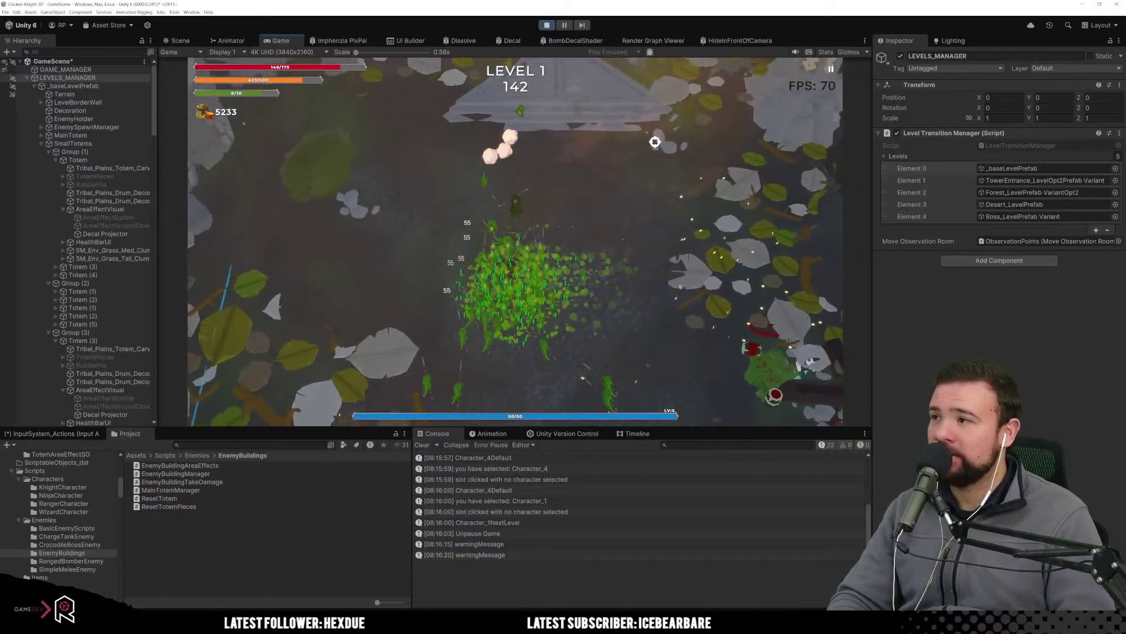
Move up beside the stone statue near the steps and shoot it repeatedly to shorten the timer until level 1 ends.
{"action": "key", "text": "w"}
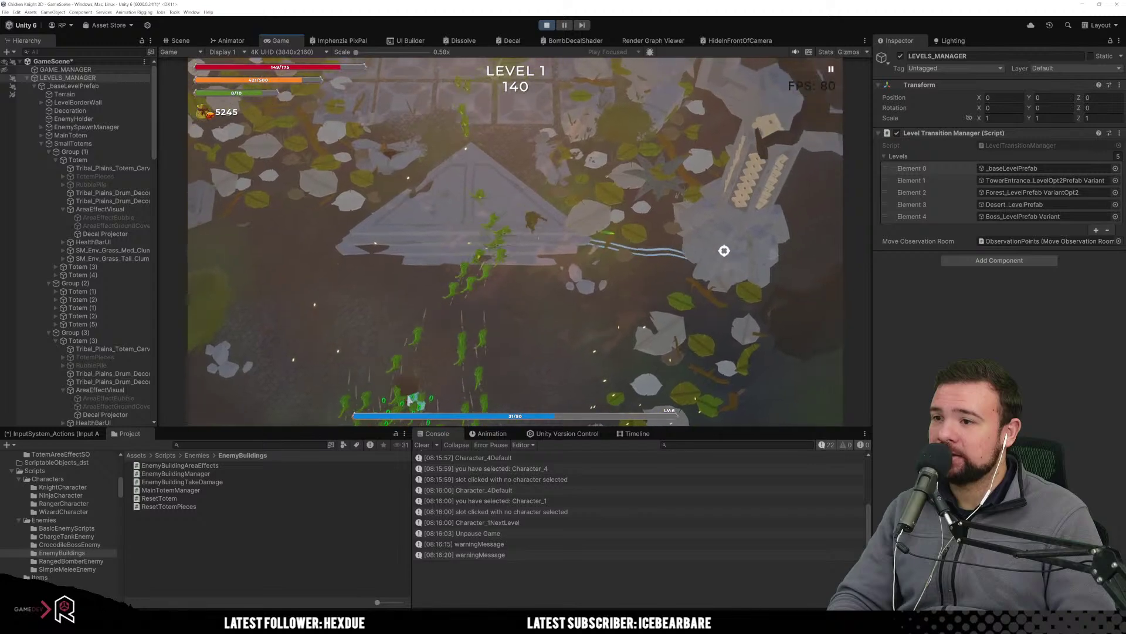
{"action": "key", "text": "w"}
{"action": "key", "text": "d"}
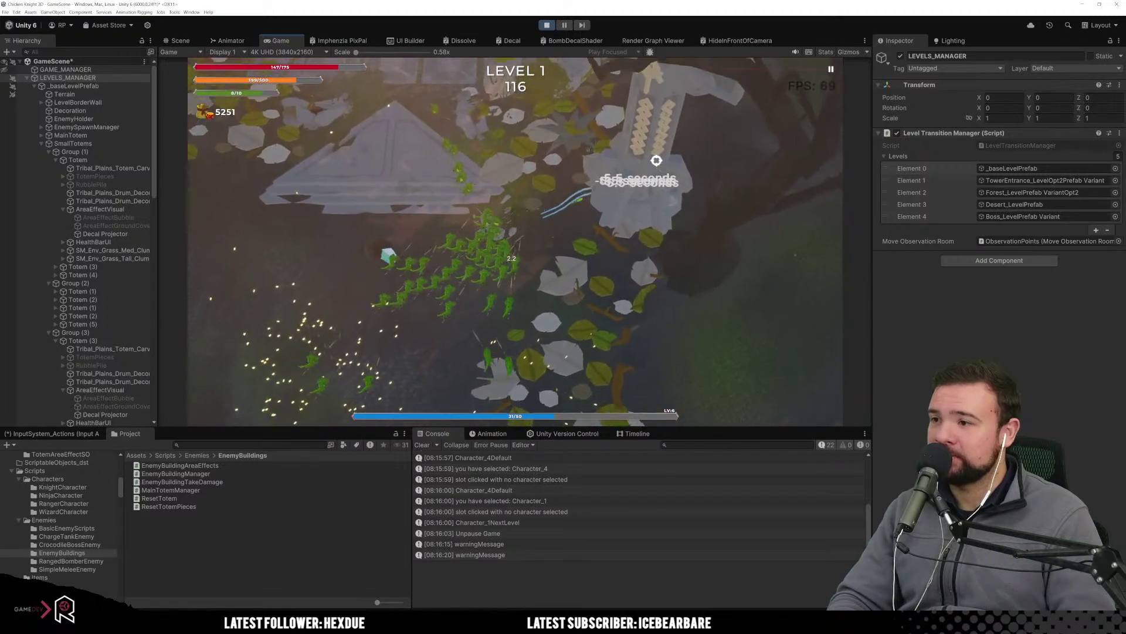
{"action": "key", "text": "a"}
{"action": "key", "text": "w"}
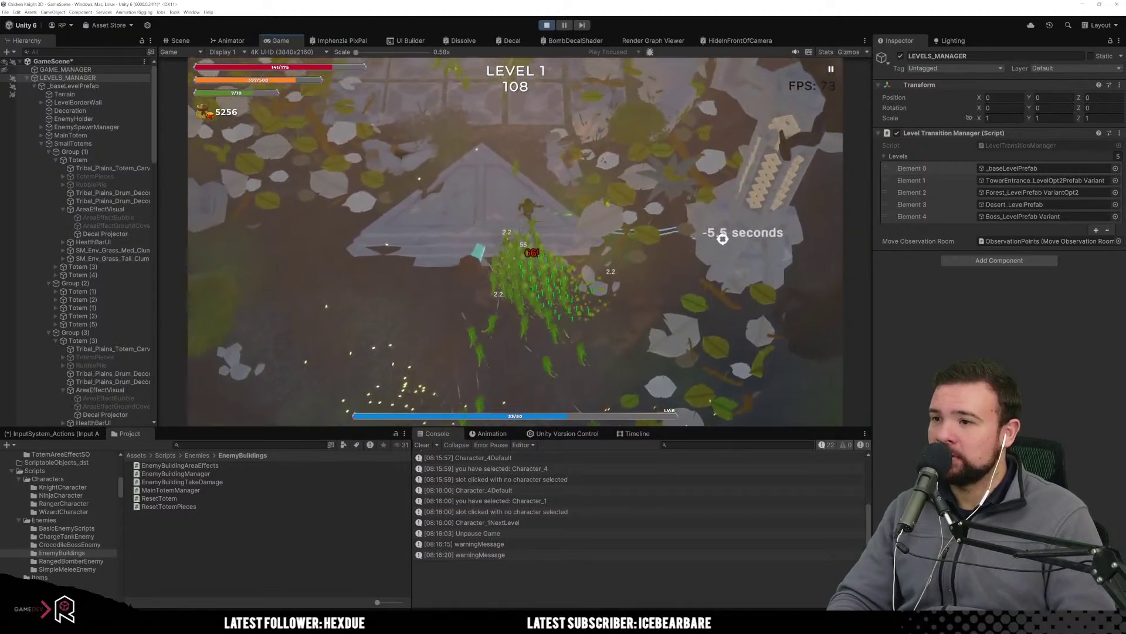
{"action": "key", "text": "d"}
{"action": "key", "text": "s"}
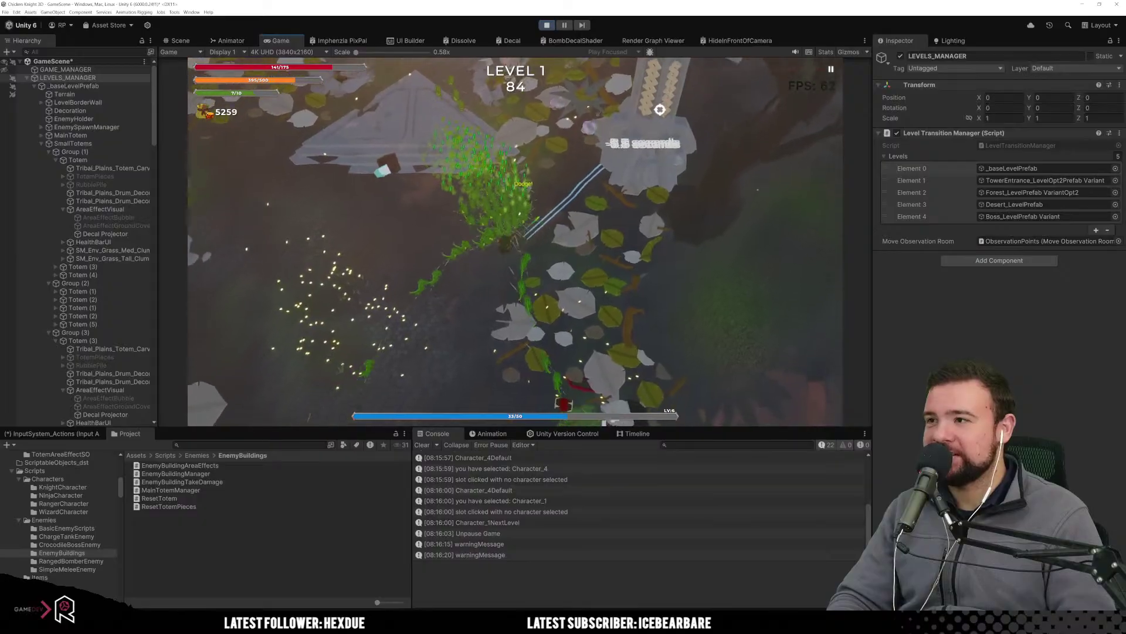
{"action": "key", "text": "w"}
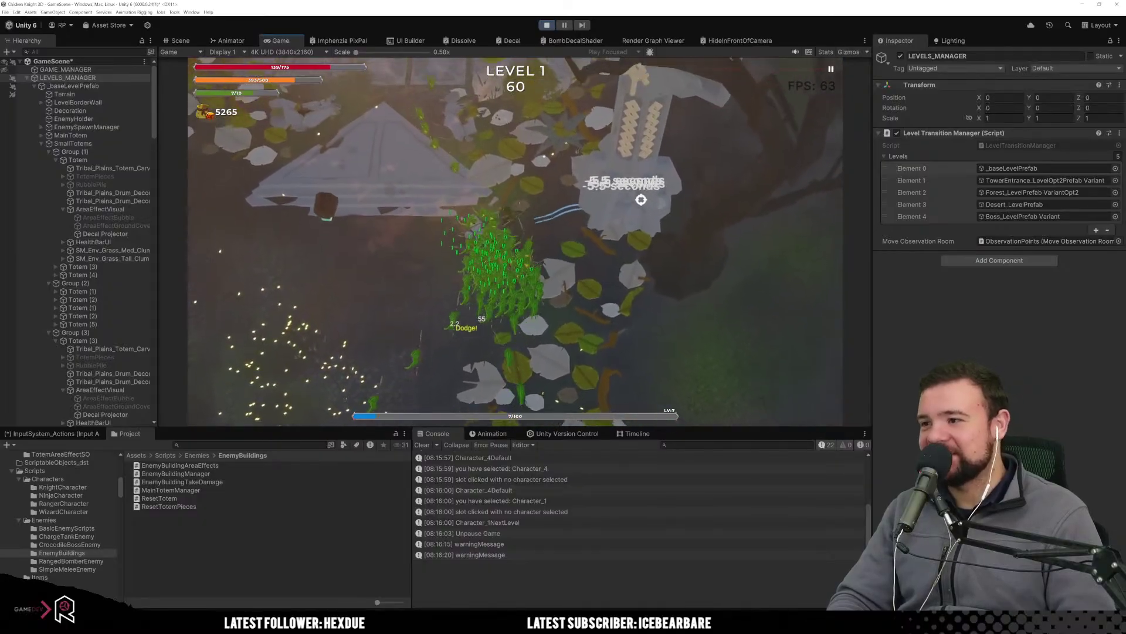
{"action": "key", "text": "w"}
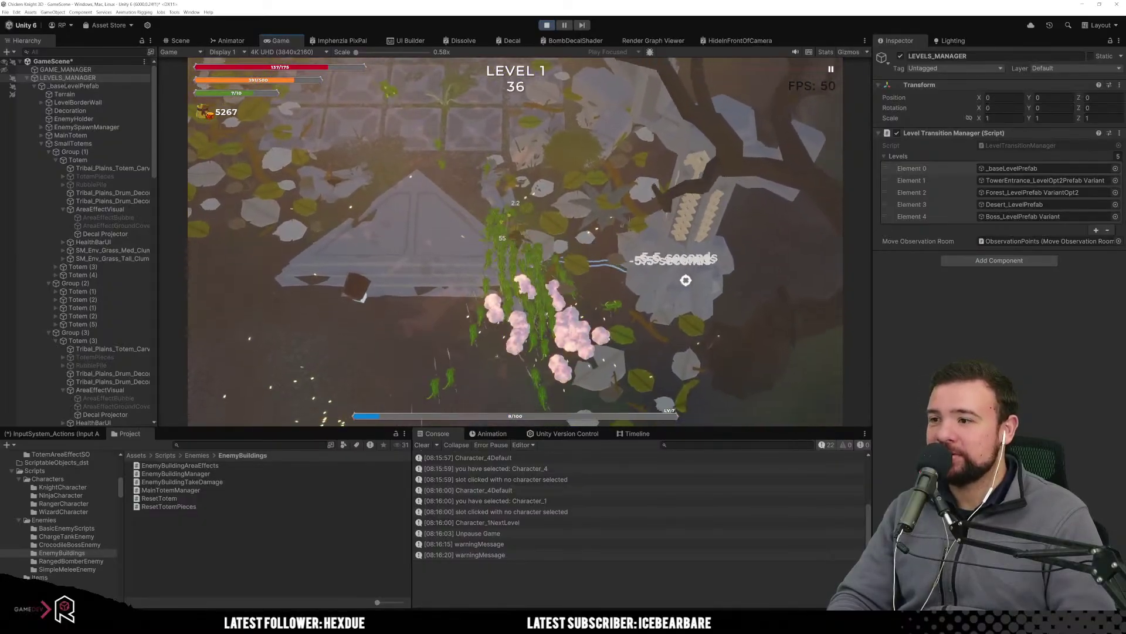
{"action": "key", "text": "s"}
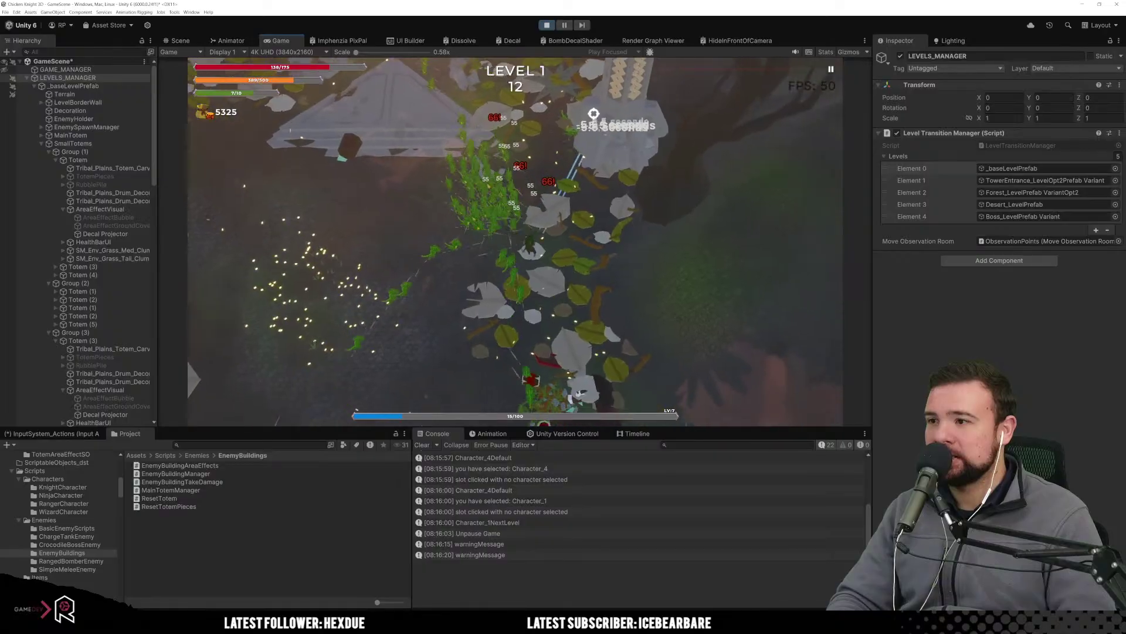
{"action": "key", "text": "w"}
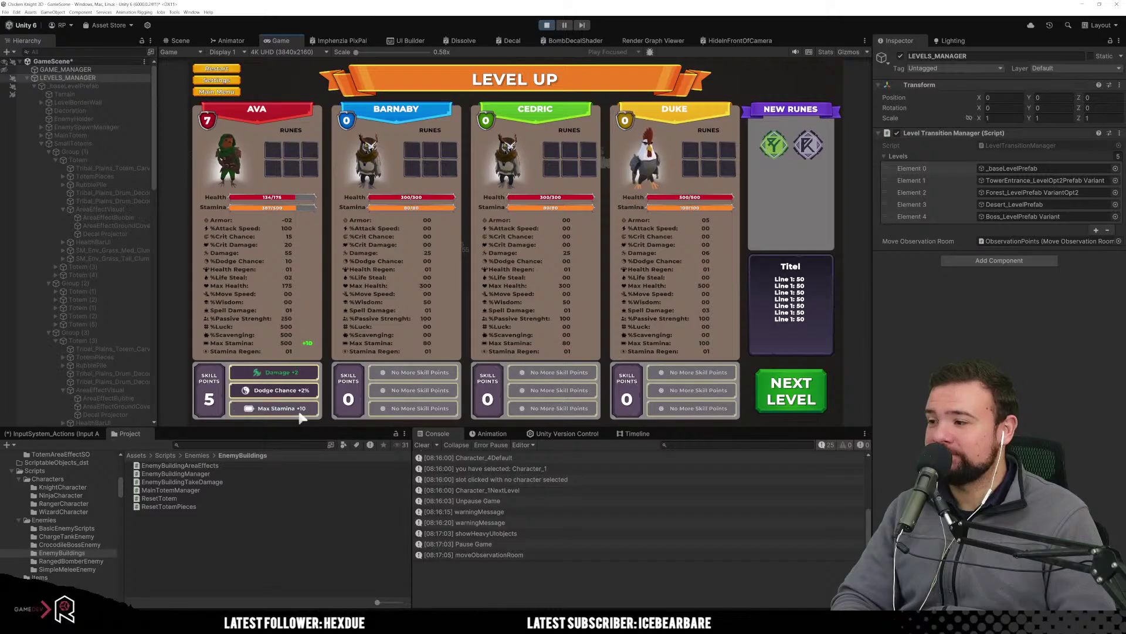
View the new runes, continue past the level-up screen, select the green-hooded character for the run, and start level 2.
{"action": "mouse_move", "coordinate": [785, 148]}
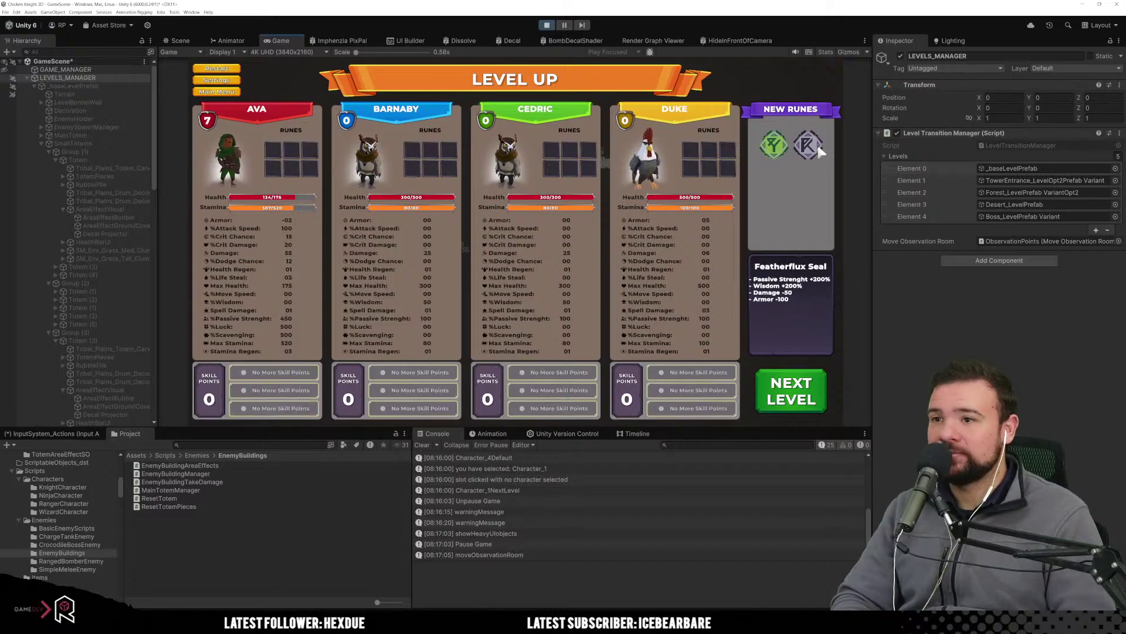
{"action": "left_click", "coordinate": [812, 385]}
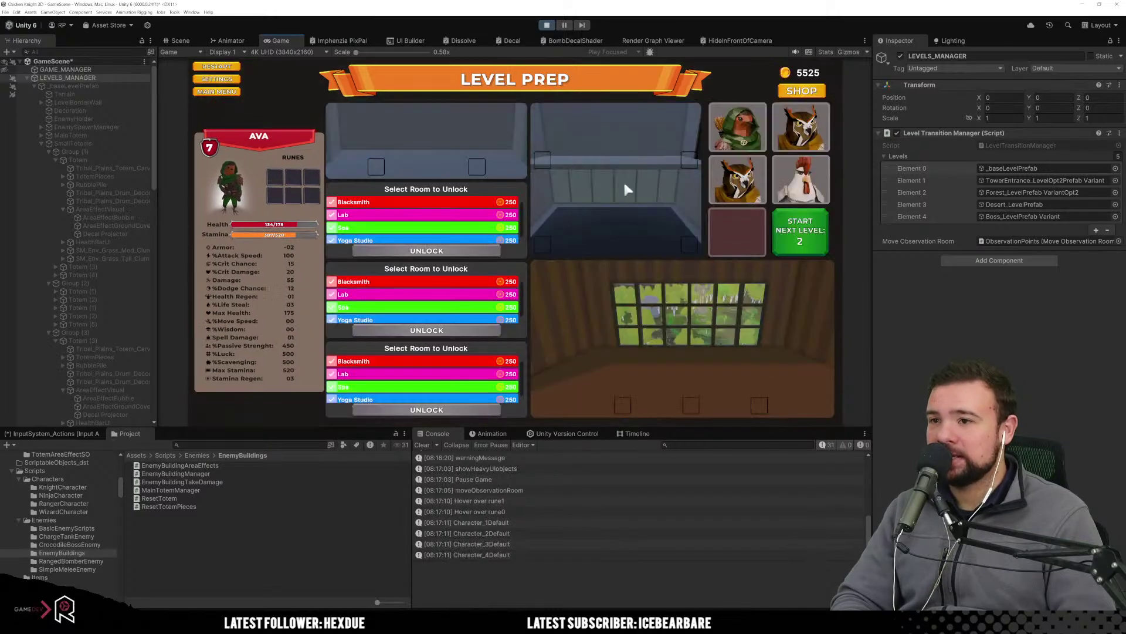
{"action": "left_click", "coordinate": [743, 135]}
{"action": "left_click", "coordinate": [800, 230]}
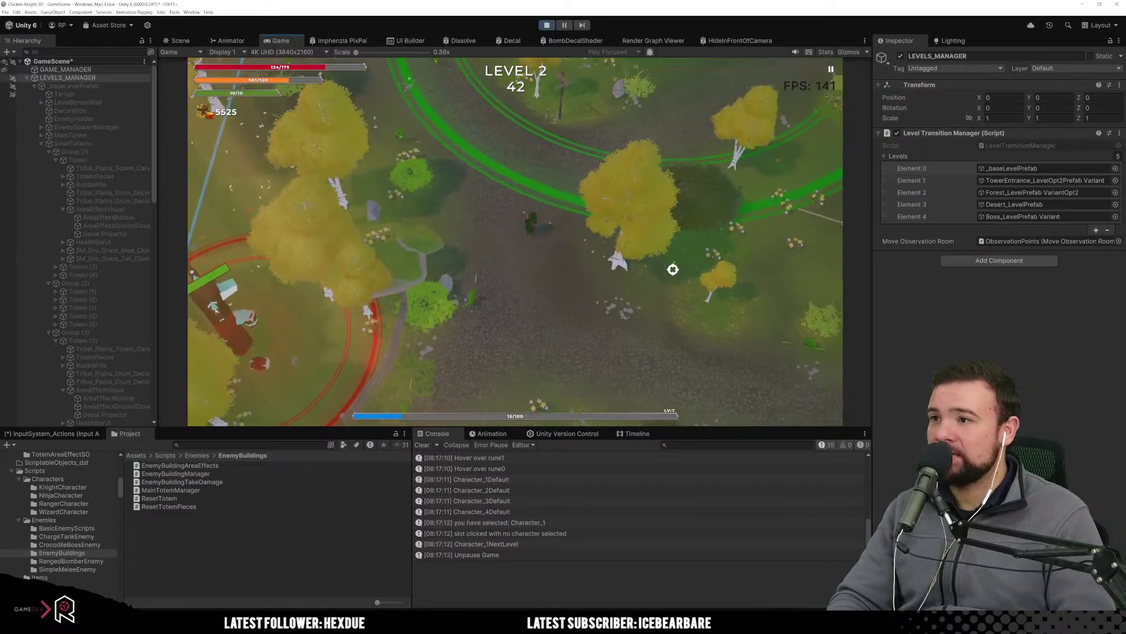
Enter the green totem's area in level 2 and destroy the totem to check whether its decal is removed.
{"action": "key", "text": "w"}
{"action": "key", "text": "d"}
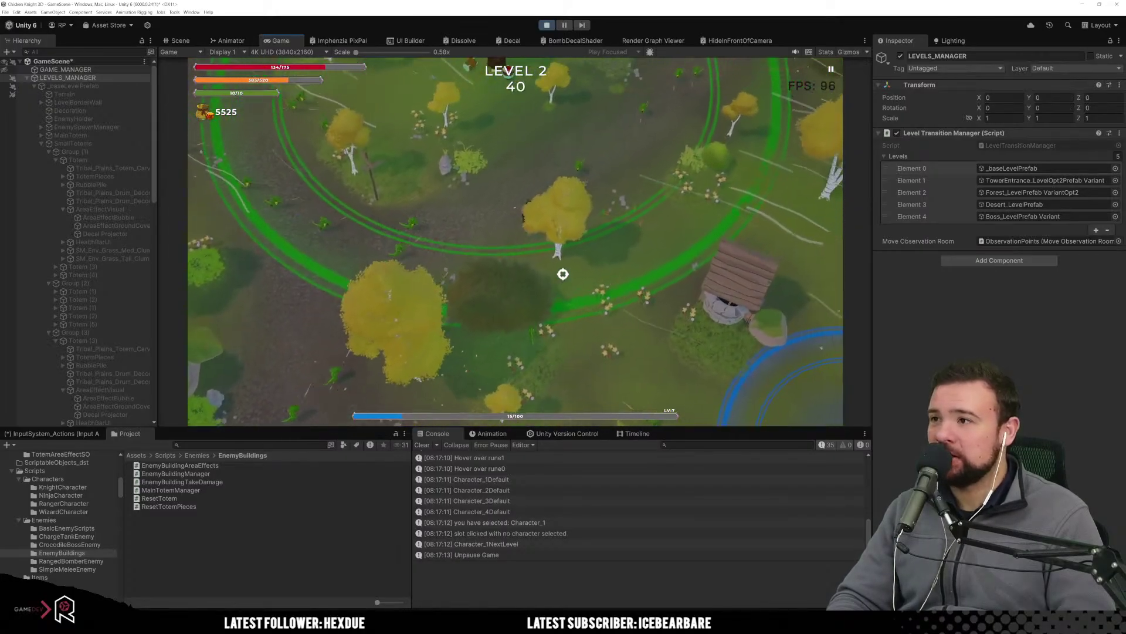
{"action": "key", "text": "a"}
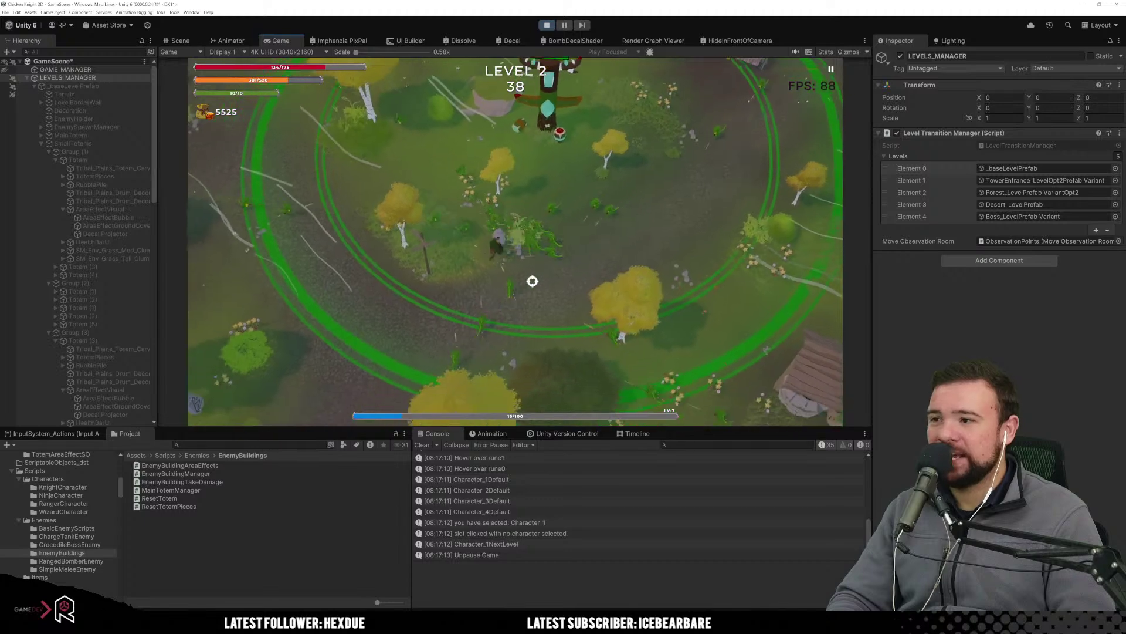
{"action": "key", "text": "a"}
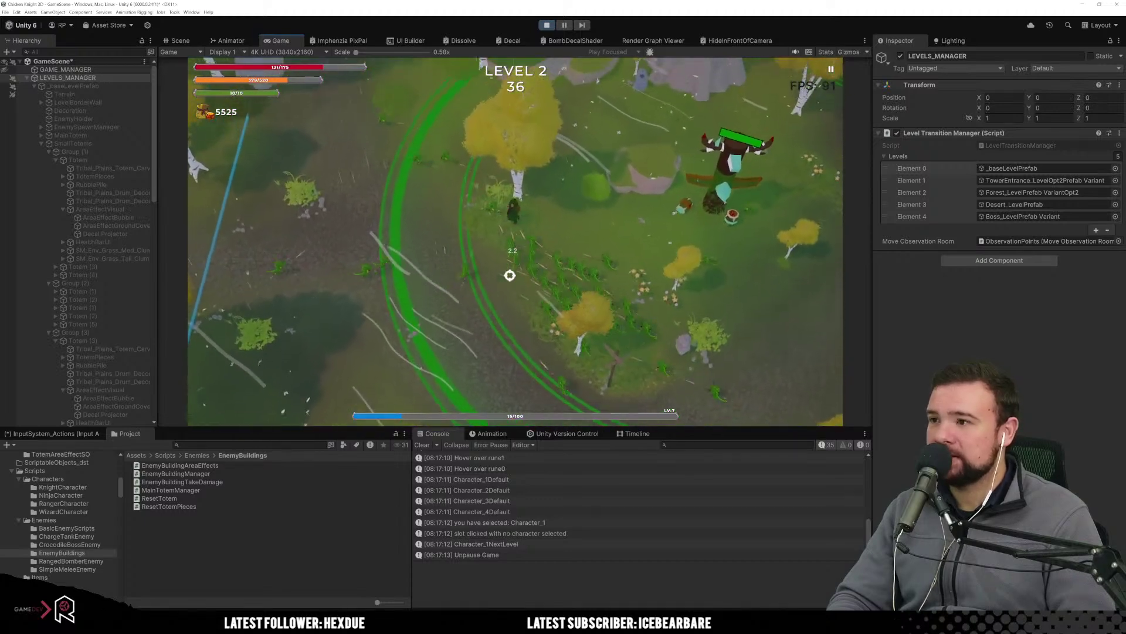
{"action": "key", "text": "s"}
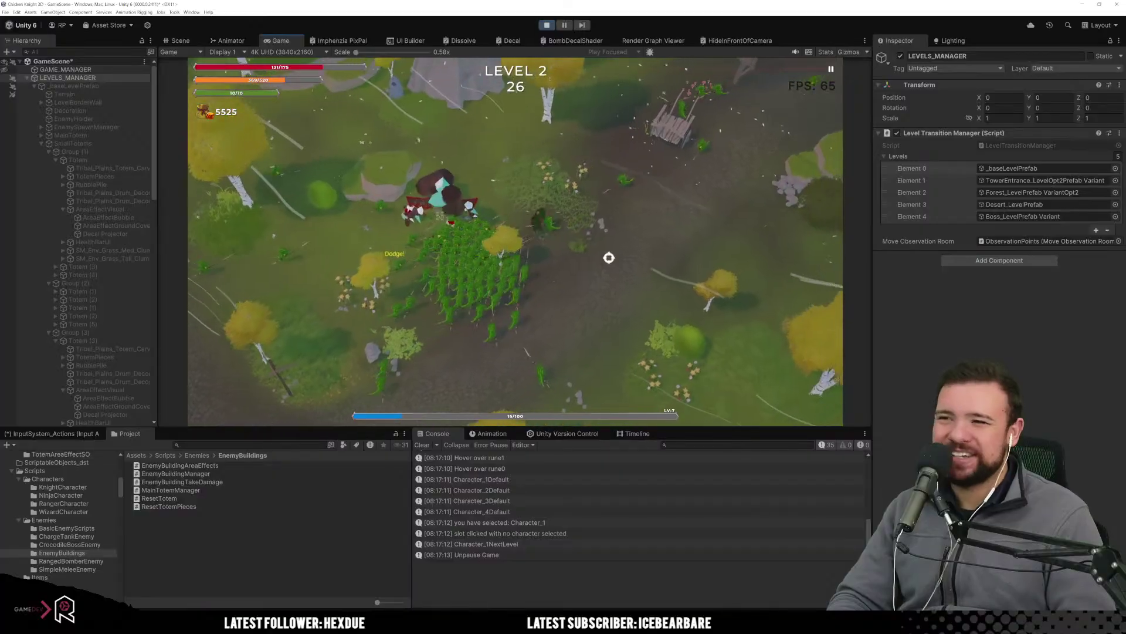
Move down to the other totems to check their decals, and hold off the enemies until the level 2 timer runs out.
{"action": "key", "text": "s"}
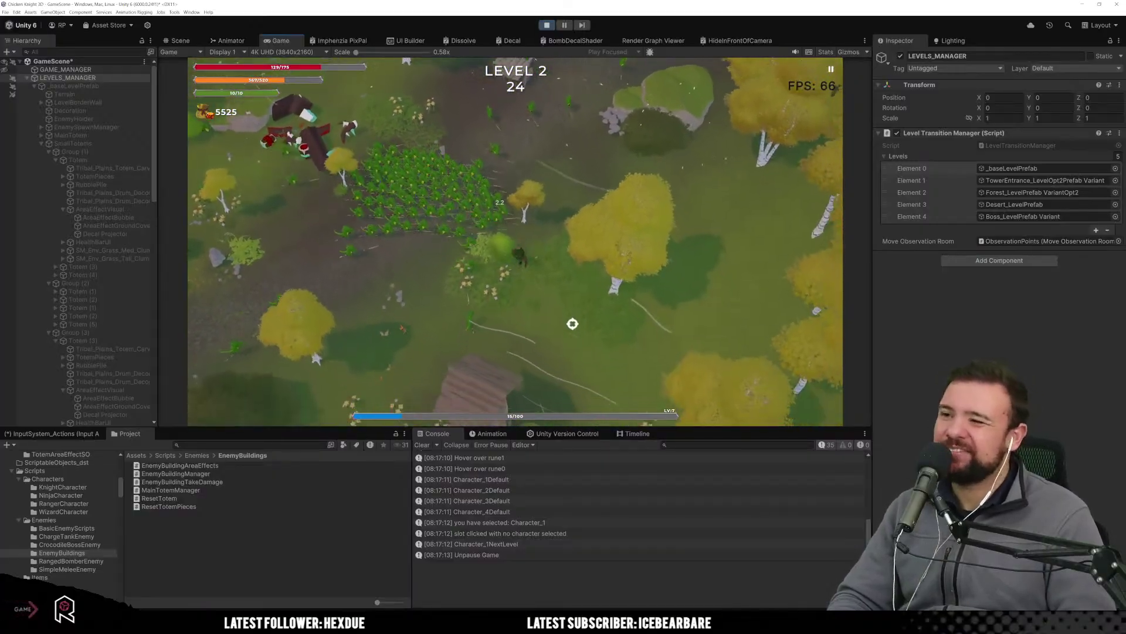
{"action": "key", "text": "s"}
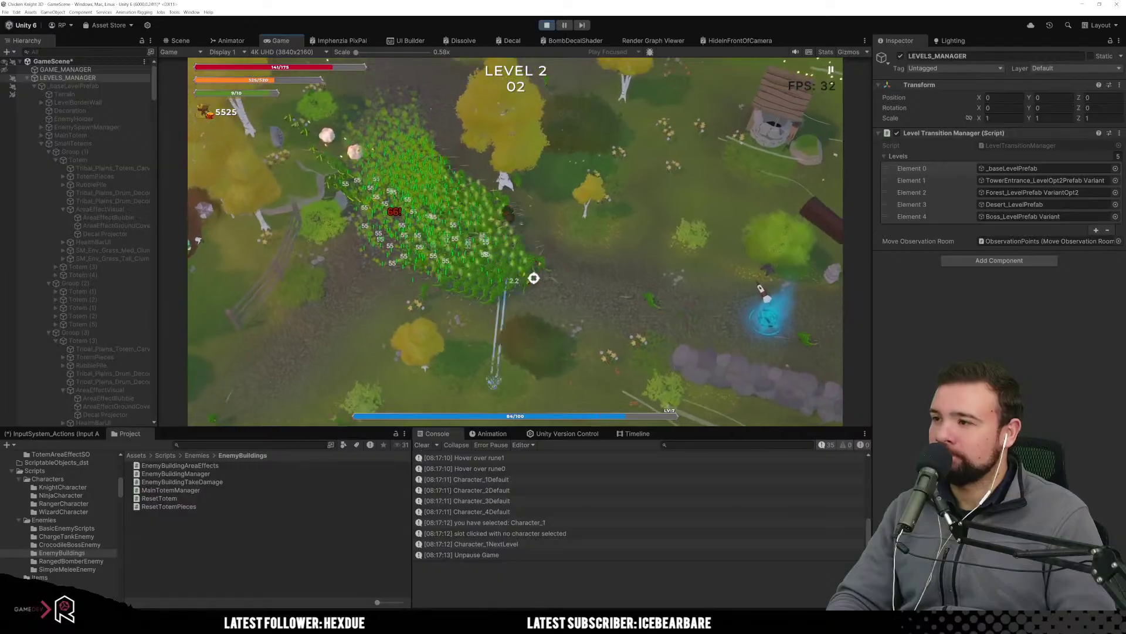
{"action": "key", "text": "w"}
{"action": "key", "text": "a"}
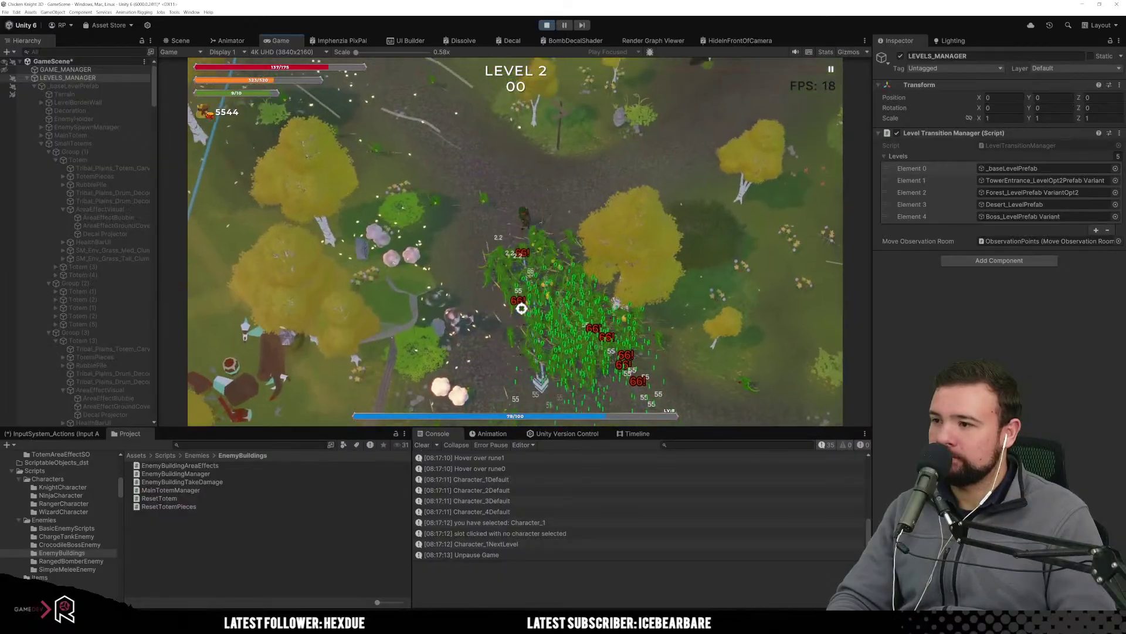
{"action": "key", "text": "w"}
{"action": "key", "text": "d"}
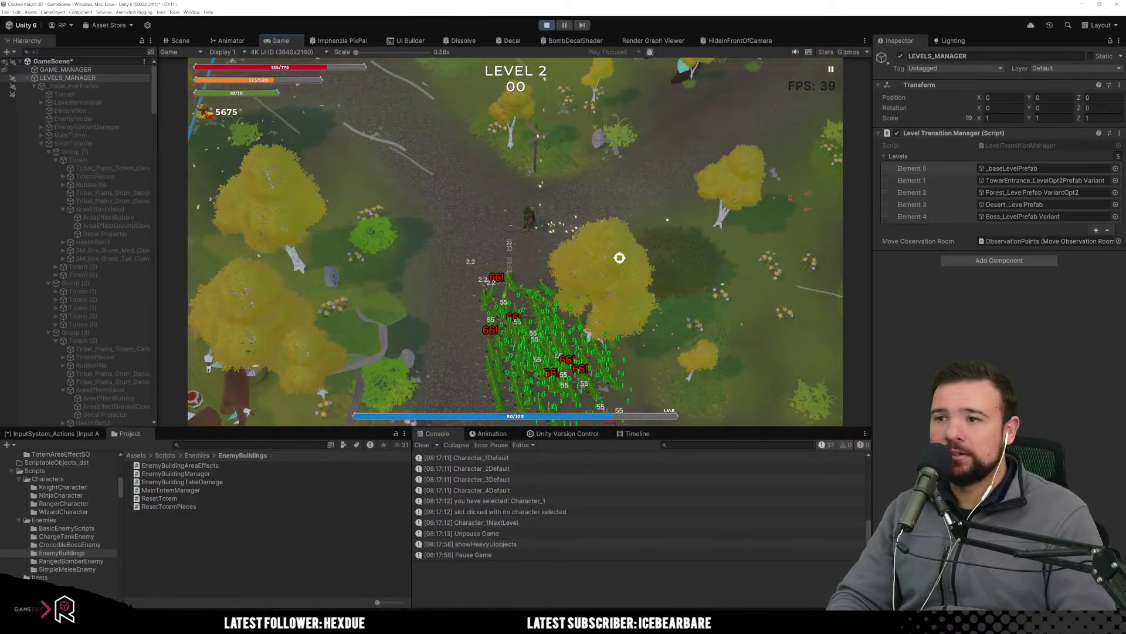